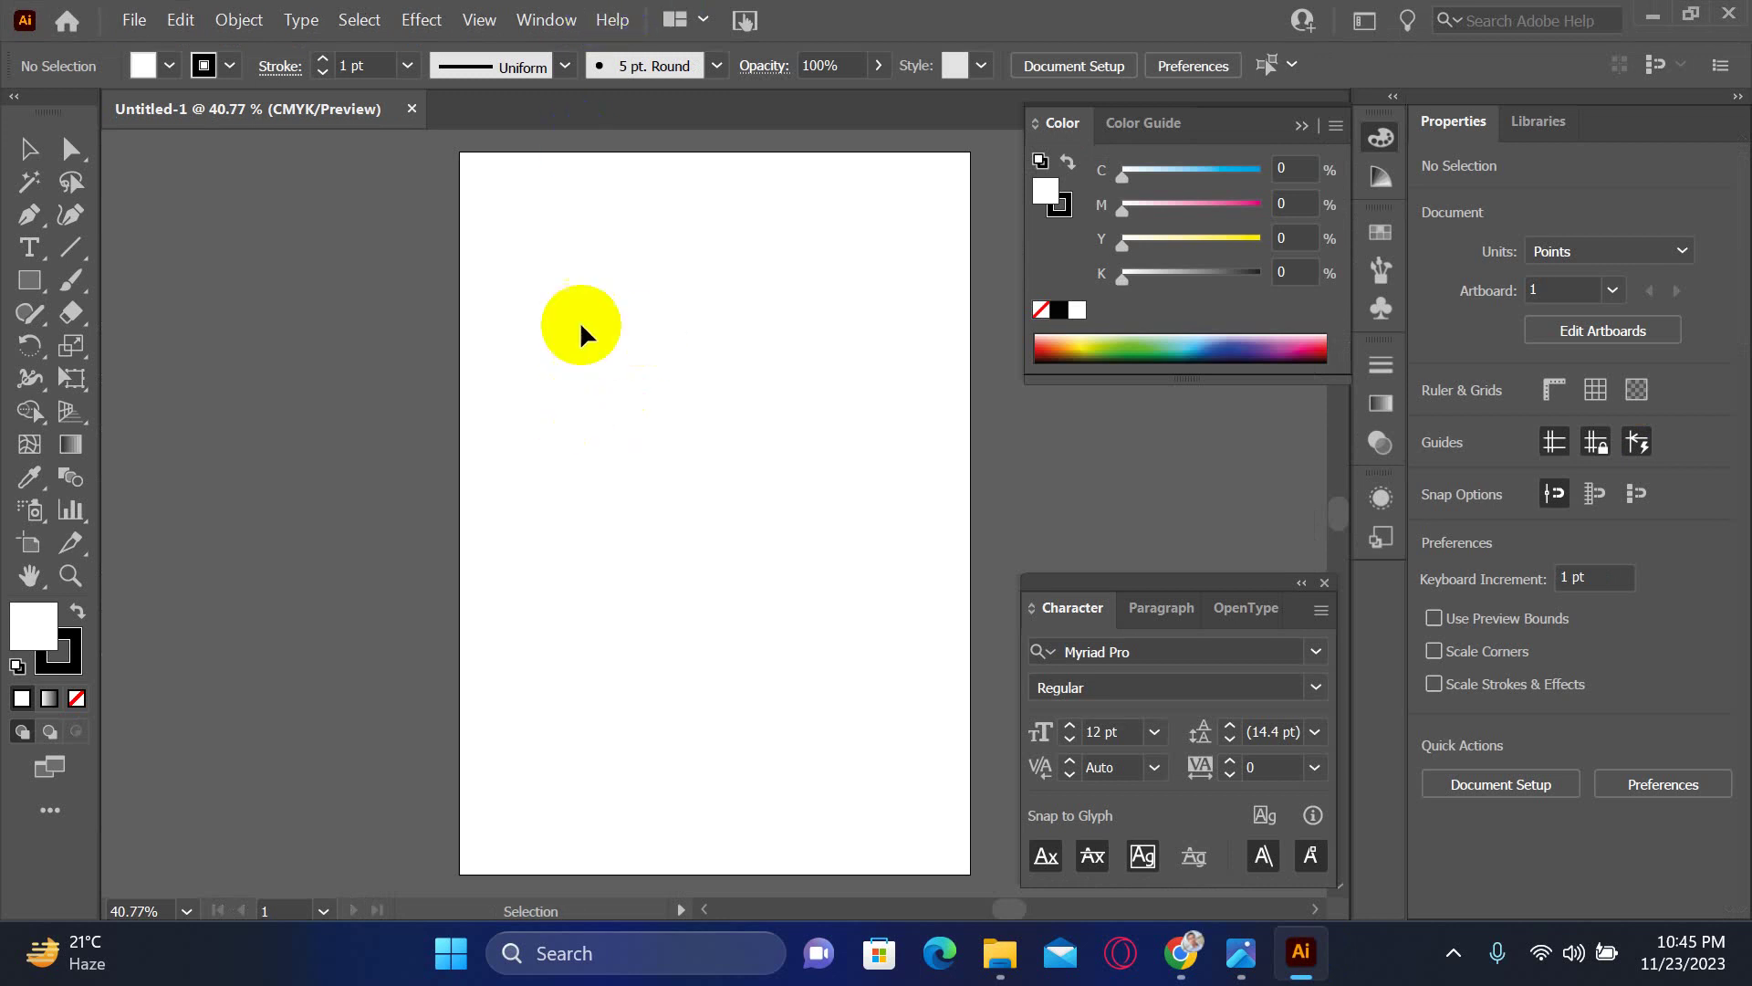
- Paste the copied business-card mockup image into the document
{"action": "left_click", "coordinate": [409, 258]}
{"action": "right_click", "coordinate": [409, 259]}
{"action": "left_click", "coordinate": [233, 19]}
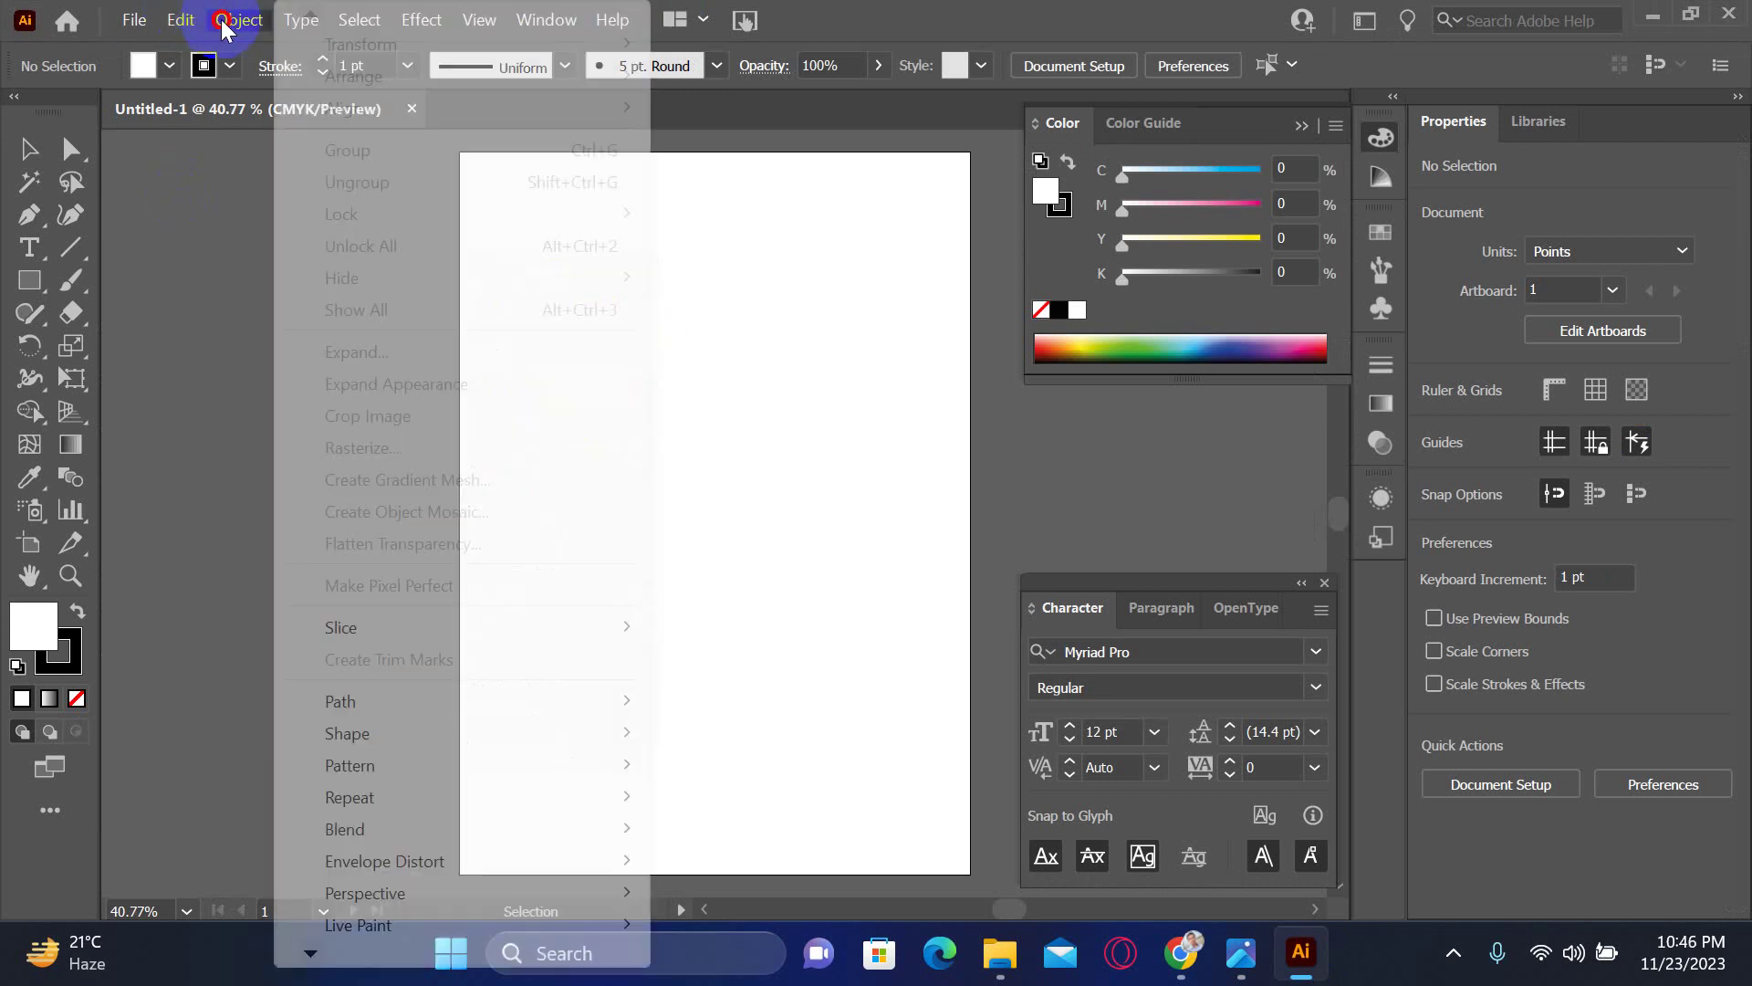
{"action": "left_click", "coordinate": [183, 19]}
{"action": "left_click", "coordinate": [182, 19]}
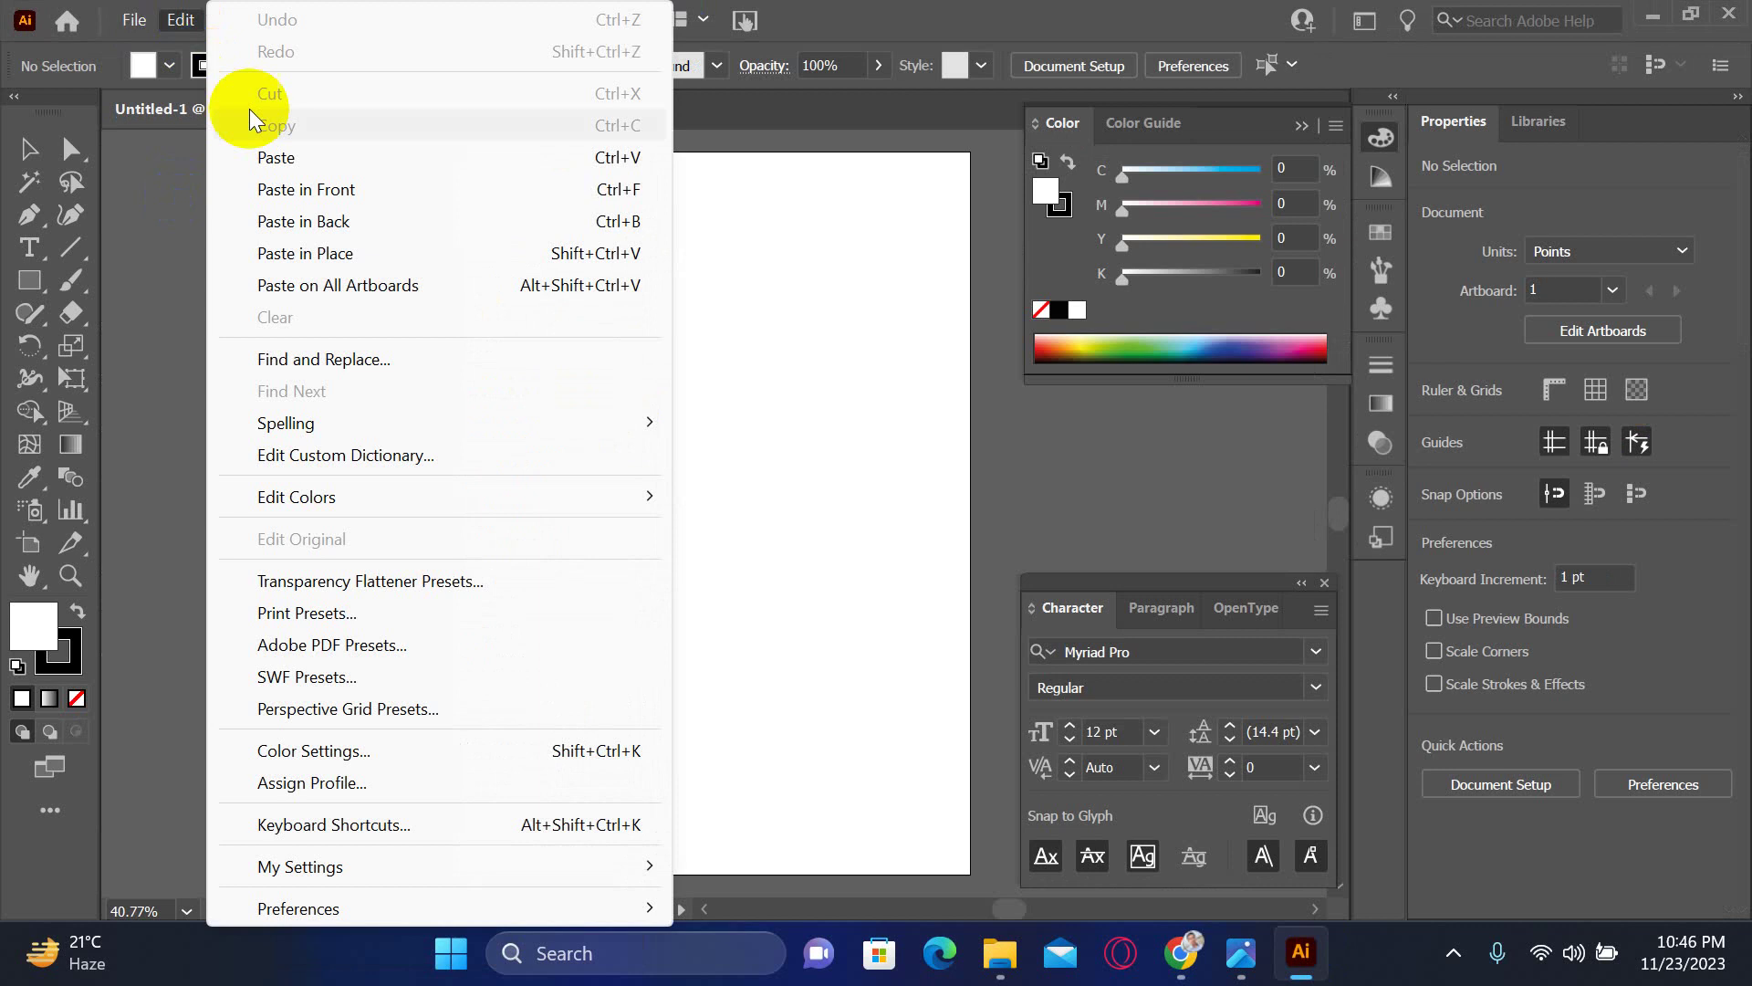
{"action": "left_click", "coordinate": [283, 157]}
- Move the mockup image left off the artboard and show the rulers
{"action": "left_click", "coordinate": [554, 298]}
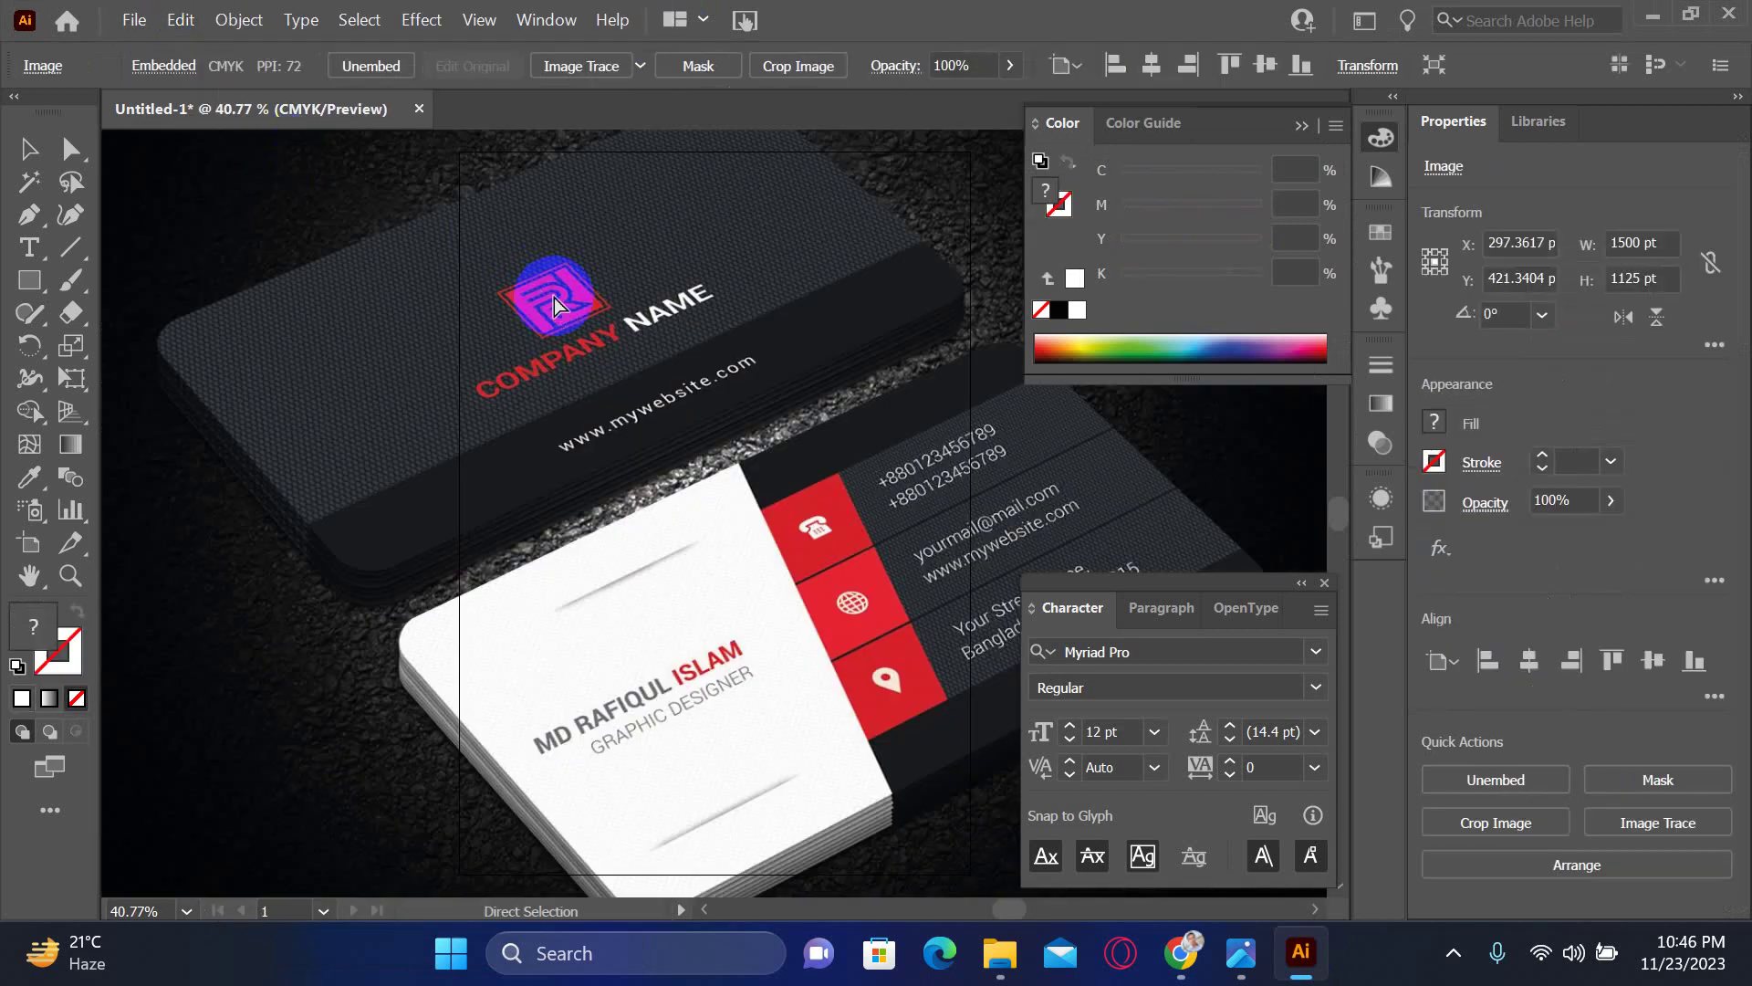
{"action": "key", "text": "ctrl+minus"}
{"action": "left_click_drag", "start_coordinate": [860, 458], "coordinate": [403, 449]}
{"action": "left_click_drag", "start_coordinate": [645, 520], "coordinate": [544, 407]}
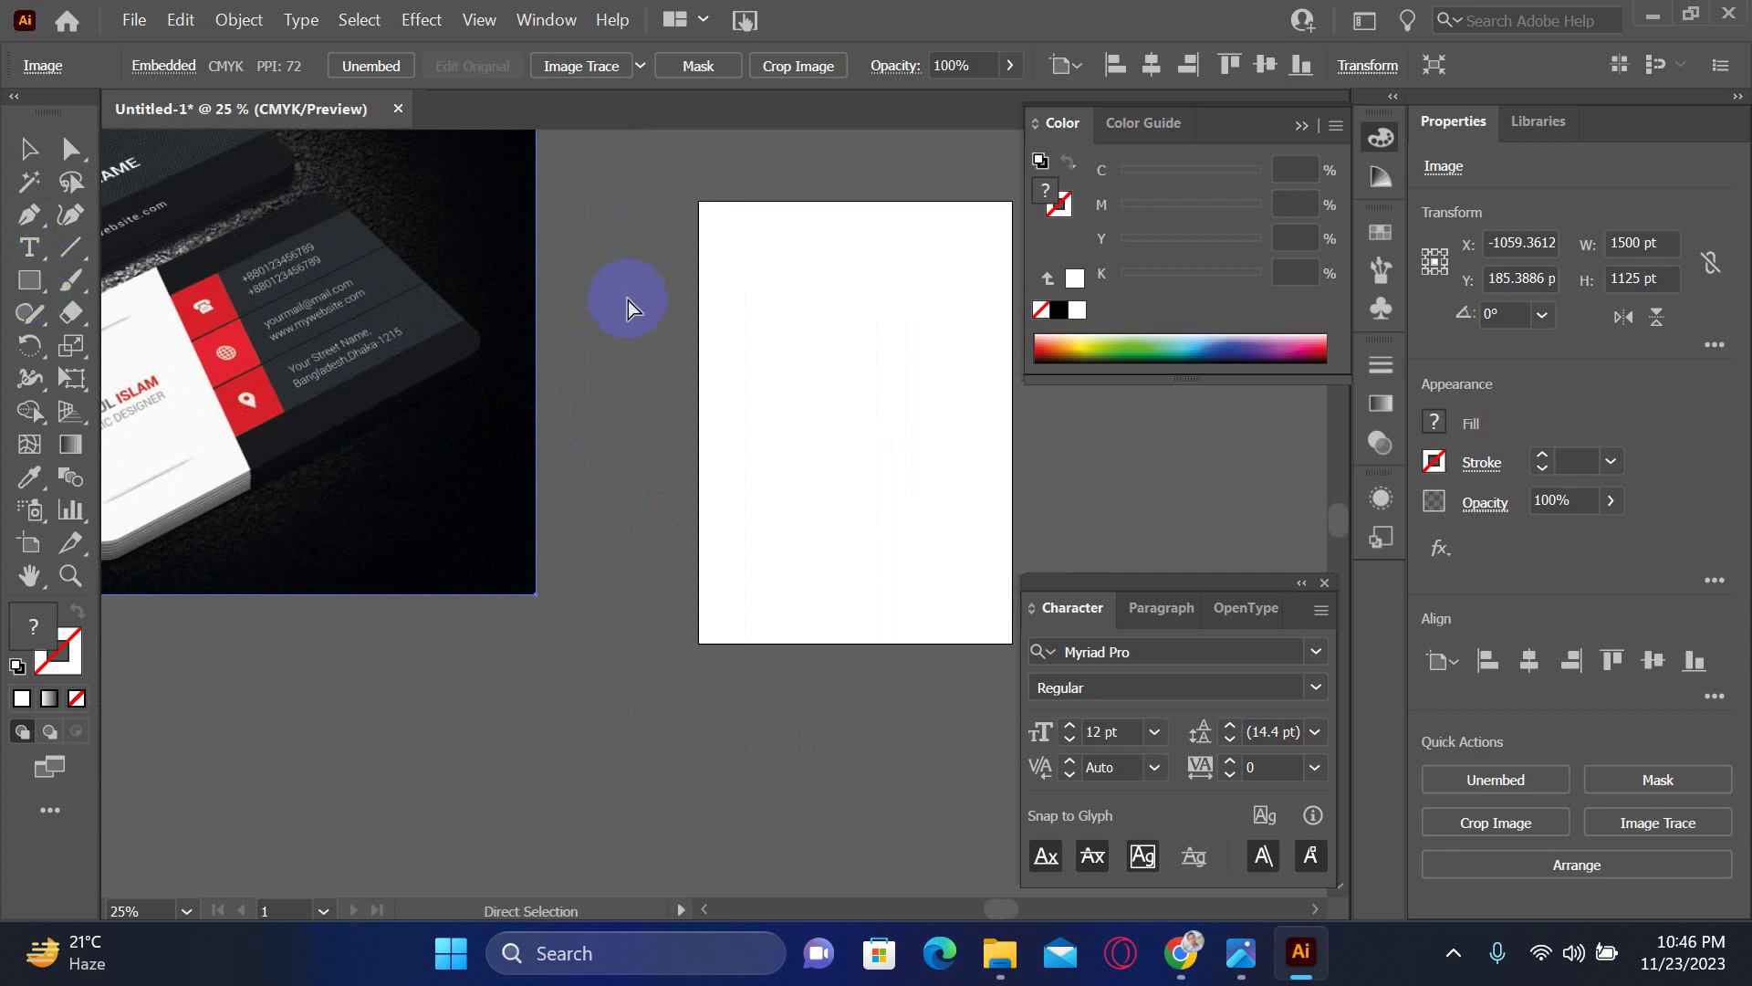
{"action": "key", "text": "ctrl+r"}
- Switch ruler units to inches and create a 3.5 × 2 in rectangle
{"action": "right_click", "coordinate": [588, 133]}
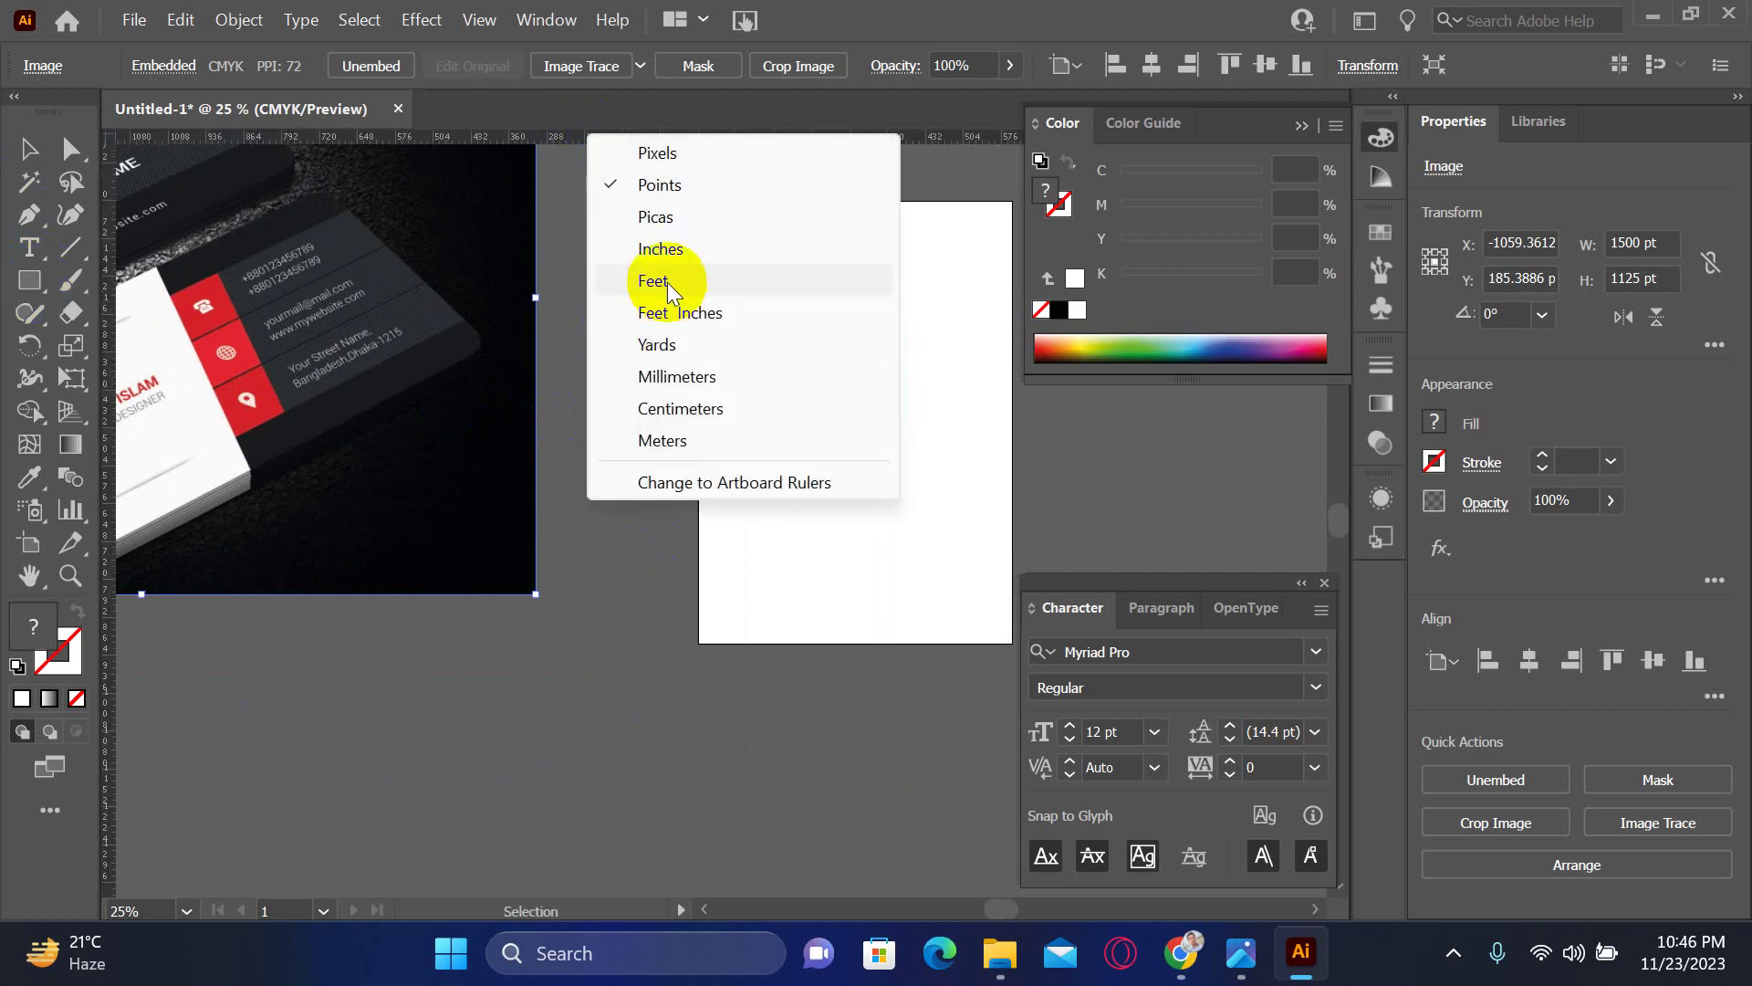
{"action": "left_click", "coordinate": [646, 250]}
{"action": "left_click", "coordinate": [42, 290]}
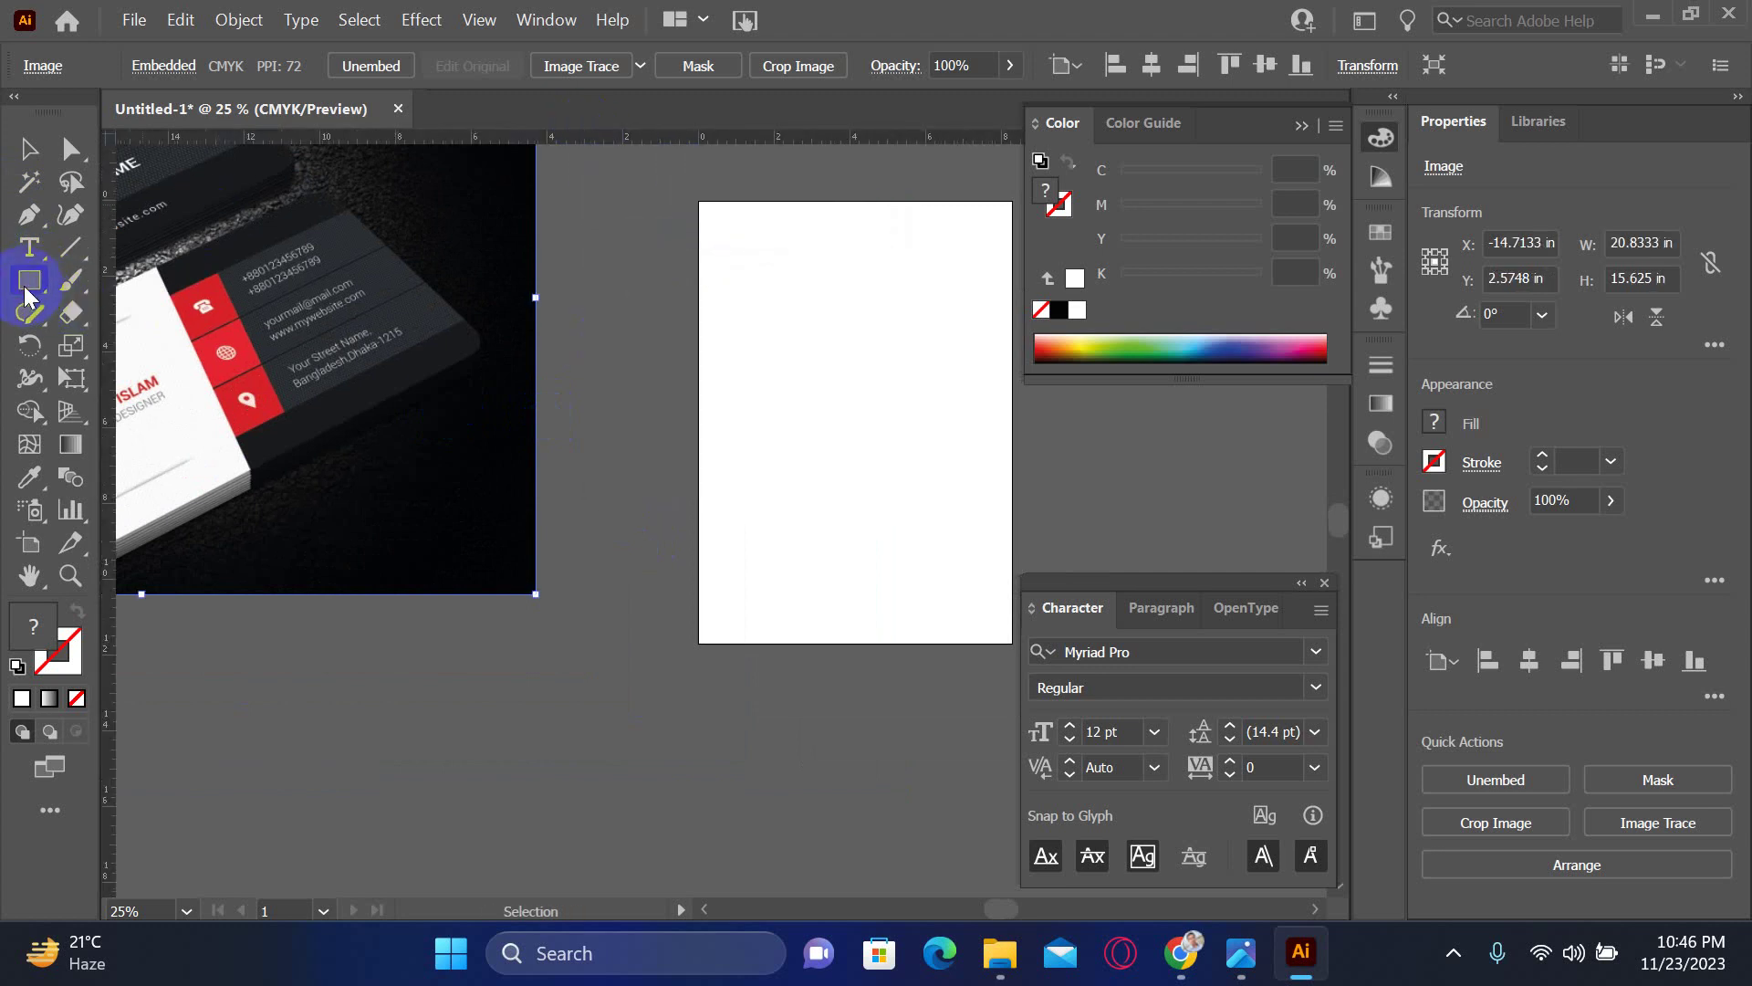
{"action": "left_click", "coordinate": [676, 470]}
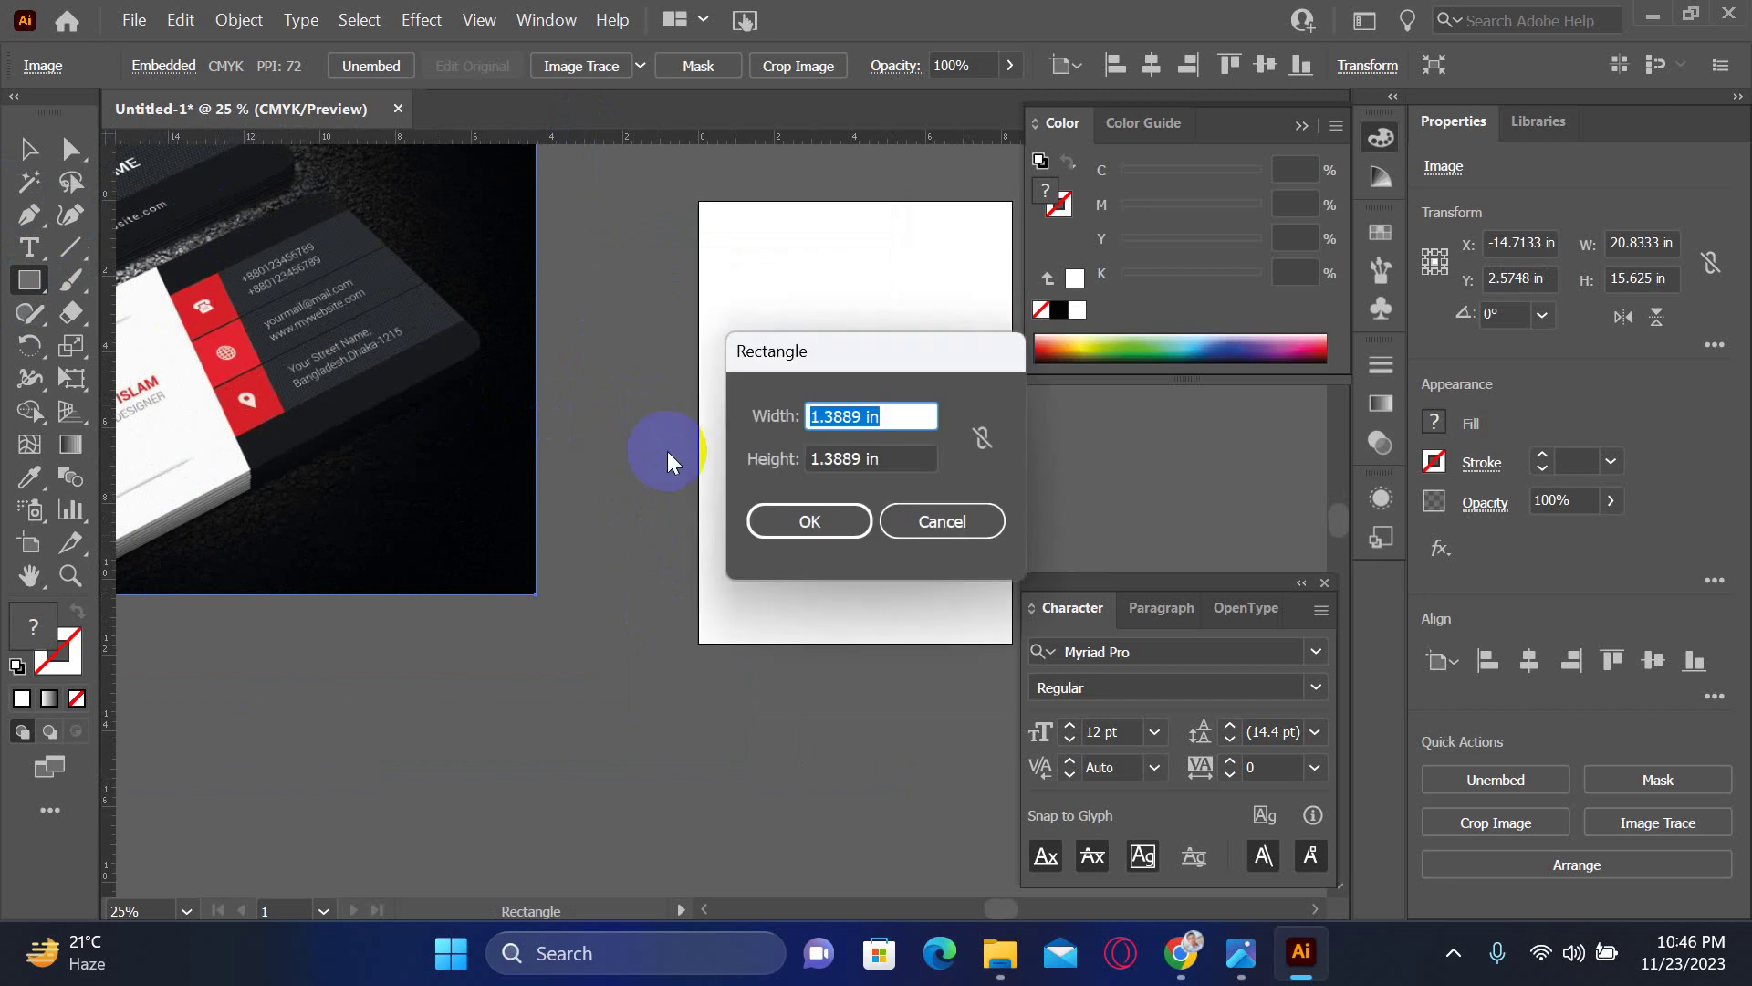
{"action": "type", "text": "3.25"}
{"action": "key", "text": "Tab"}
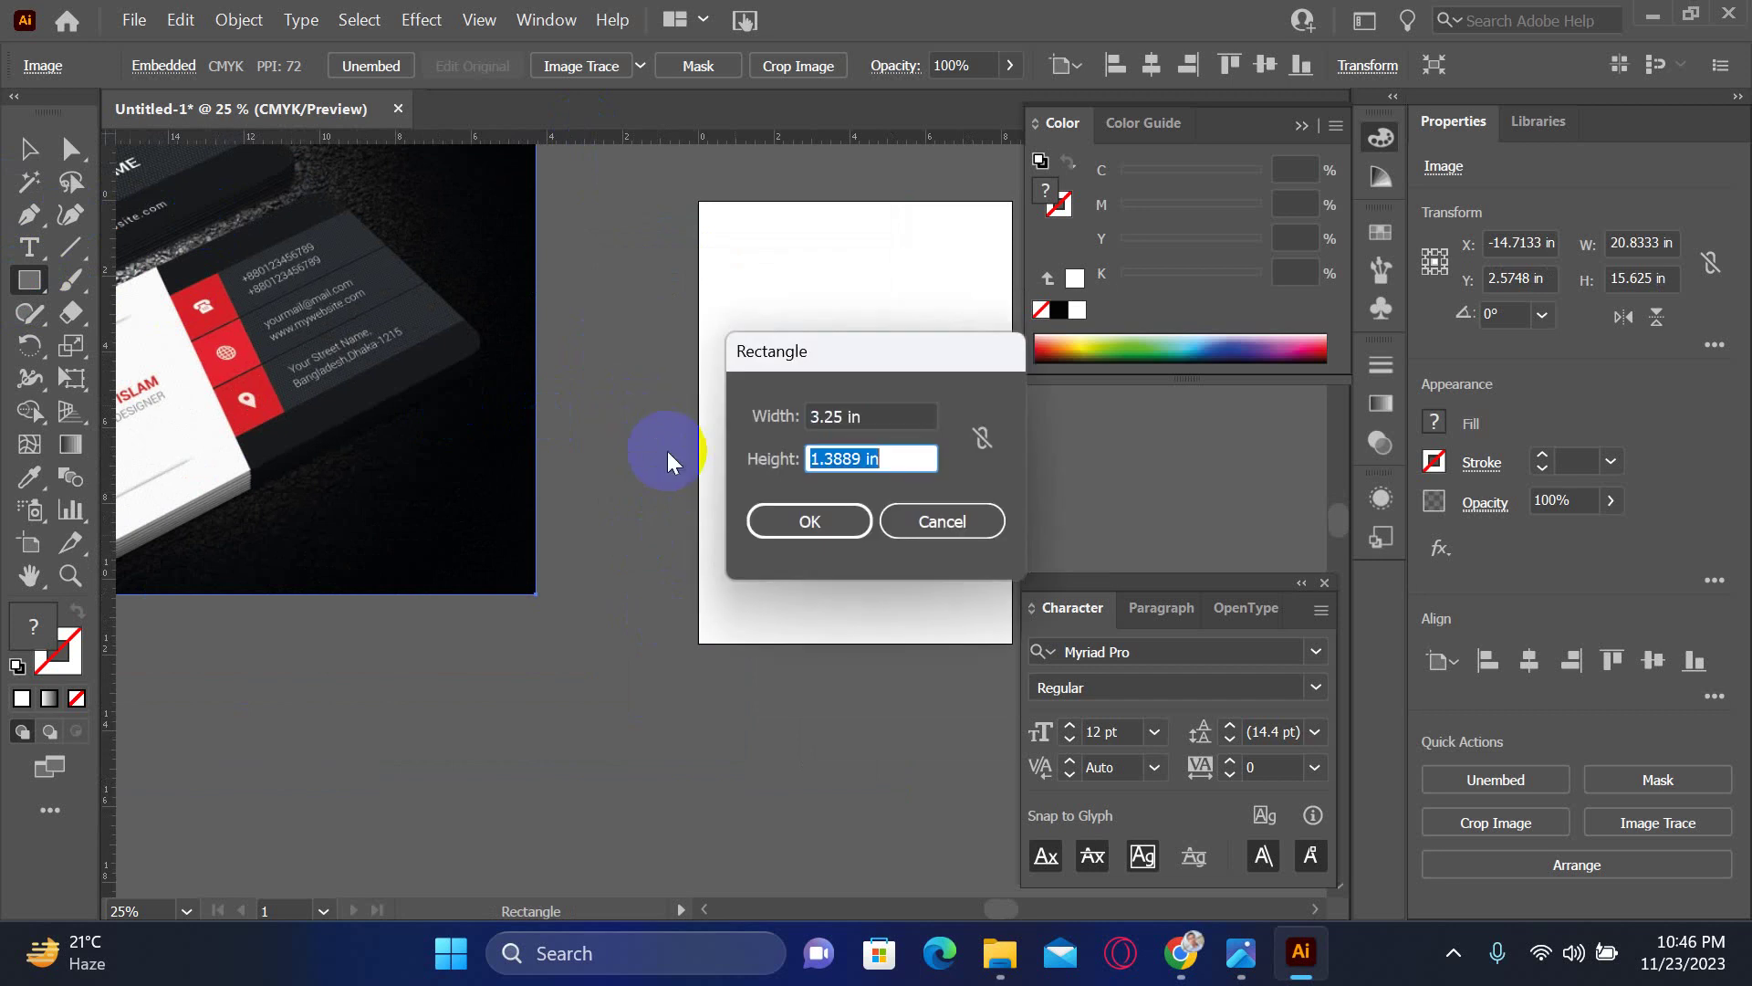
{"action": "type", "text": "2"}
{"action": "left_click", "coordinate": [844, 418]}
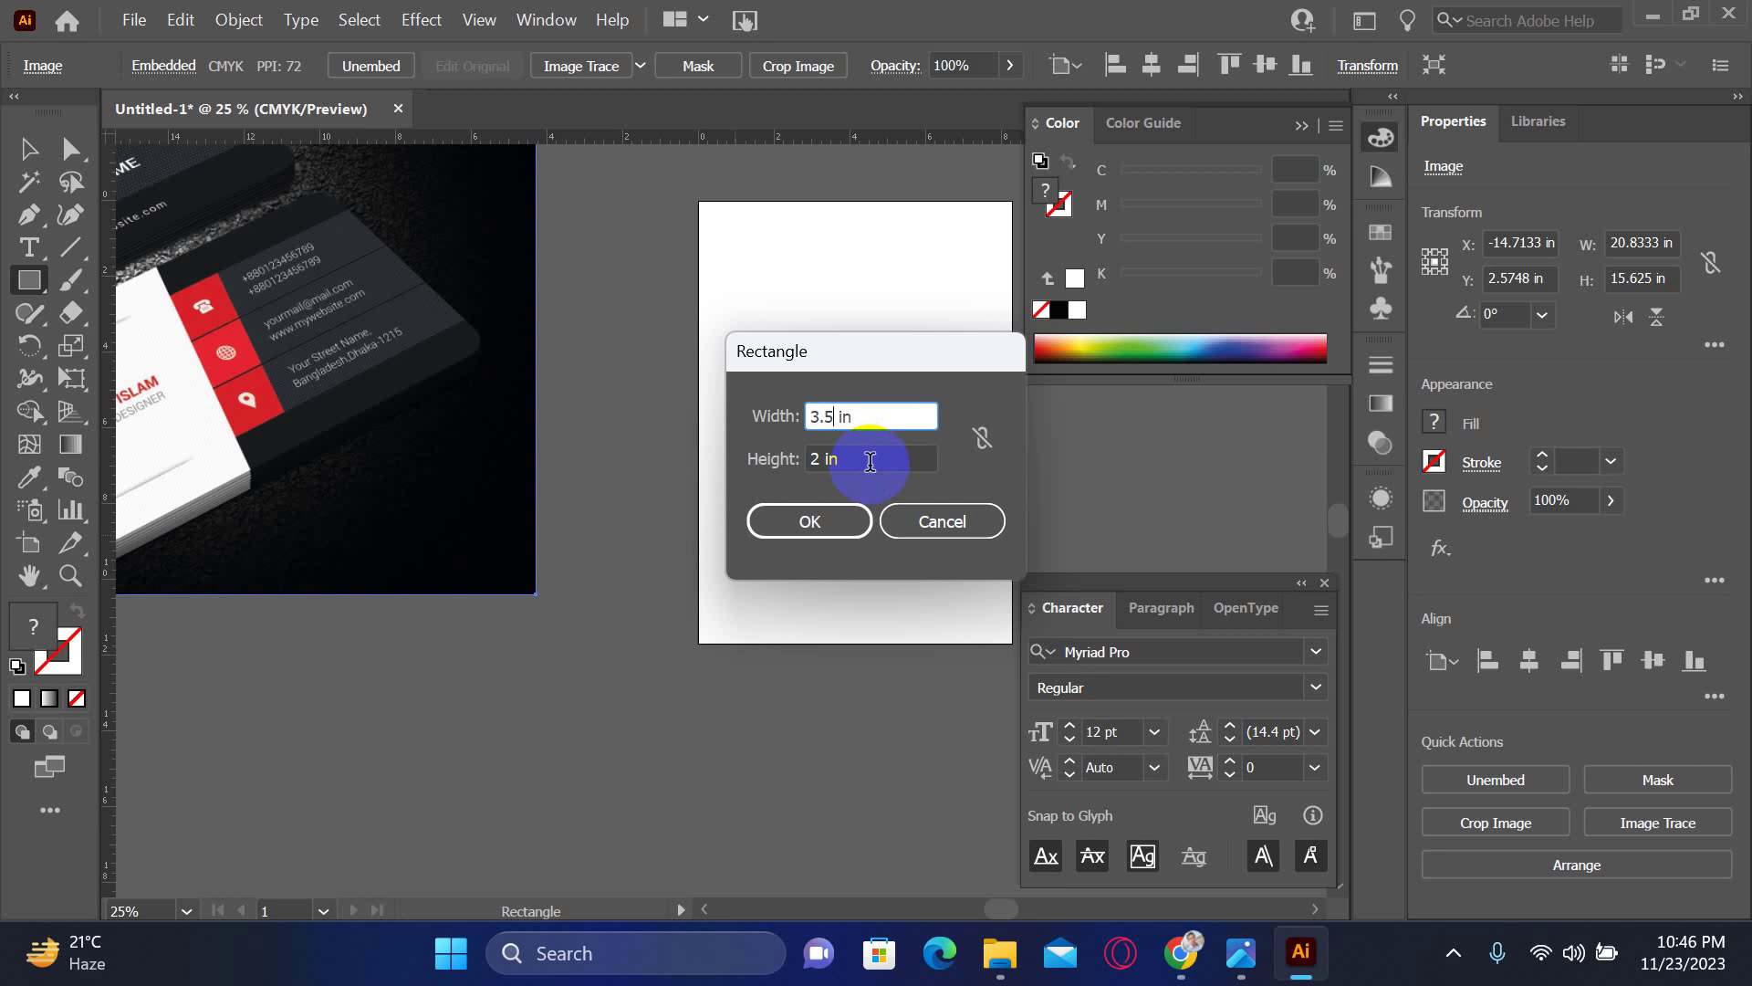
{"action": "left_click", "coordinate": [812, 523]}
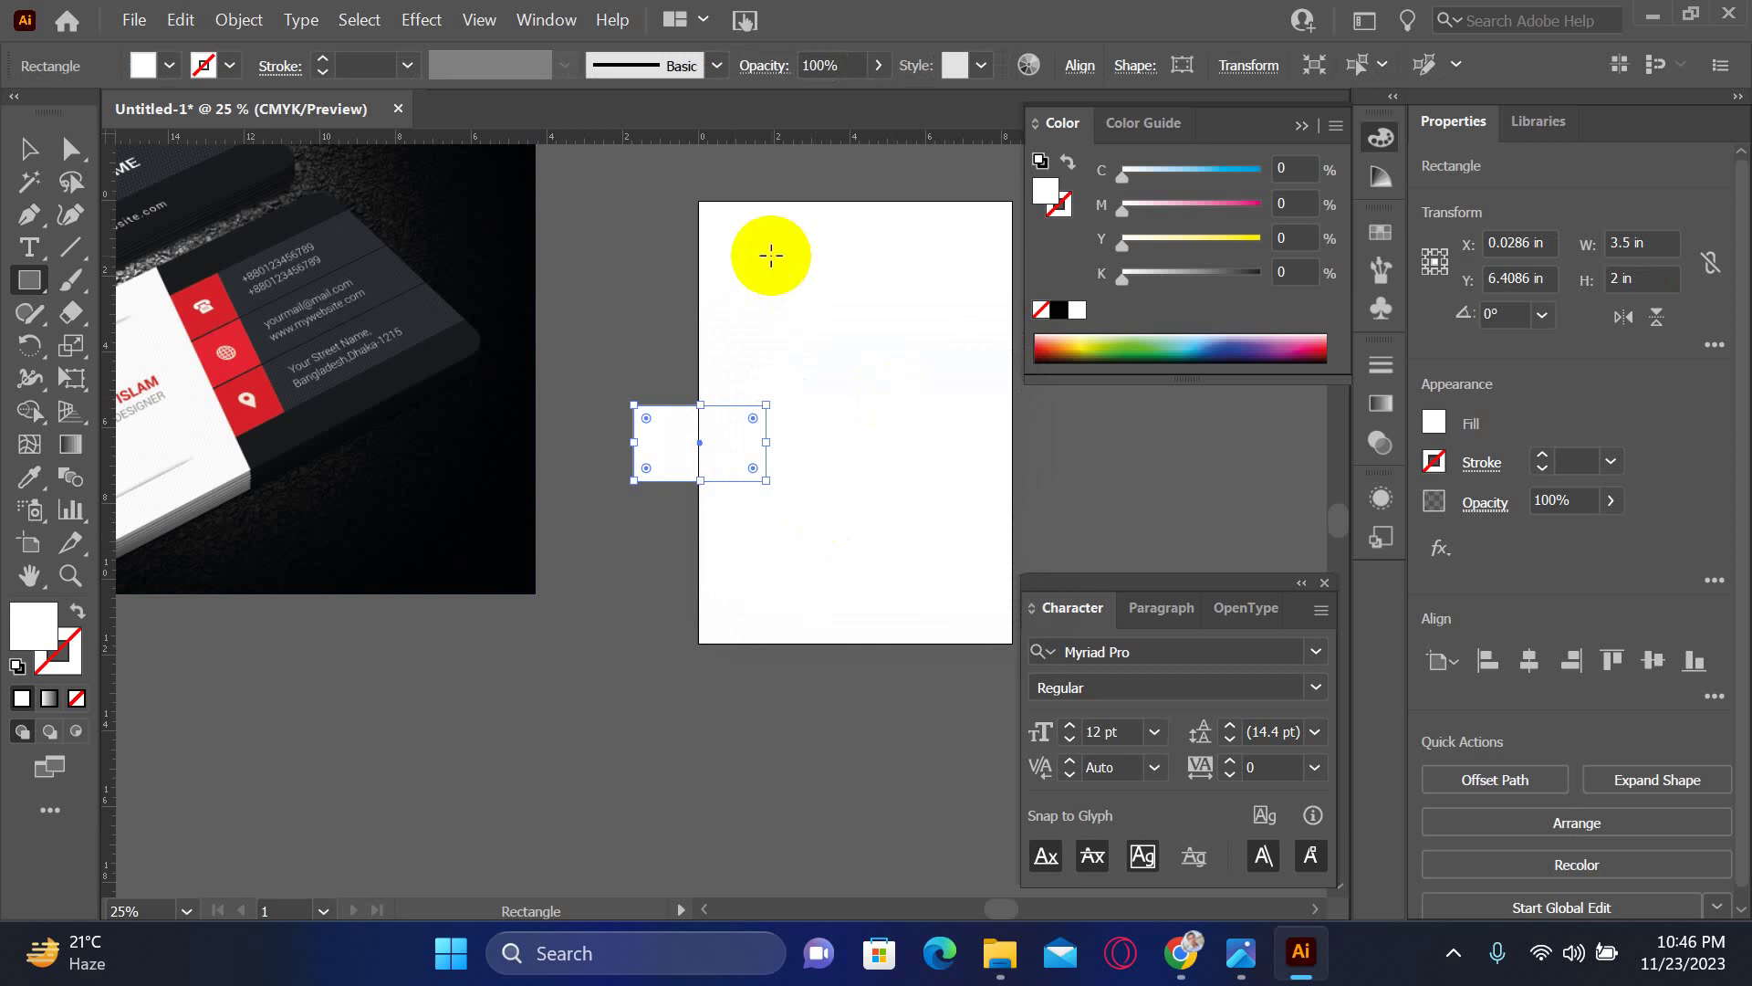
- Move the card rectangle off the artboard and add a 0.125 in outward offset path for bleed
{"action": "left_click", "coordinate": [29, 150]}
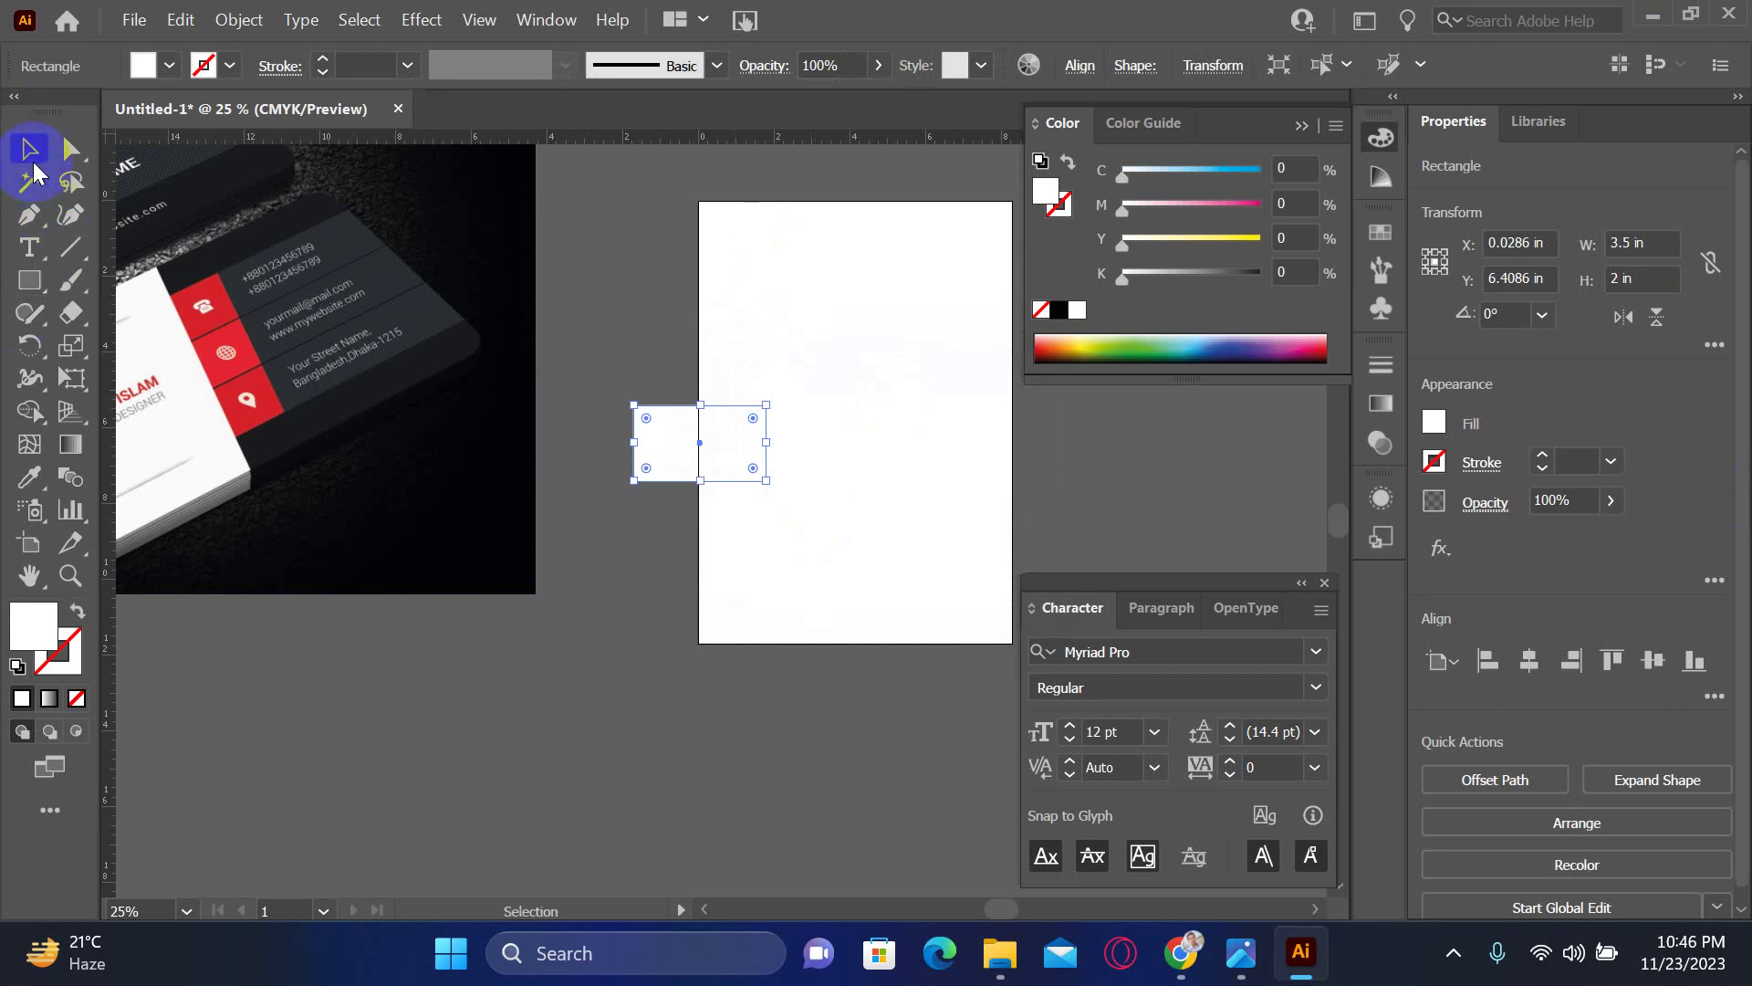
{"action": "left_click_drag", "start_coordinate": [731, 451], "coordinate": [438, 715]}
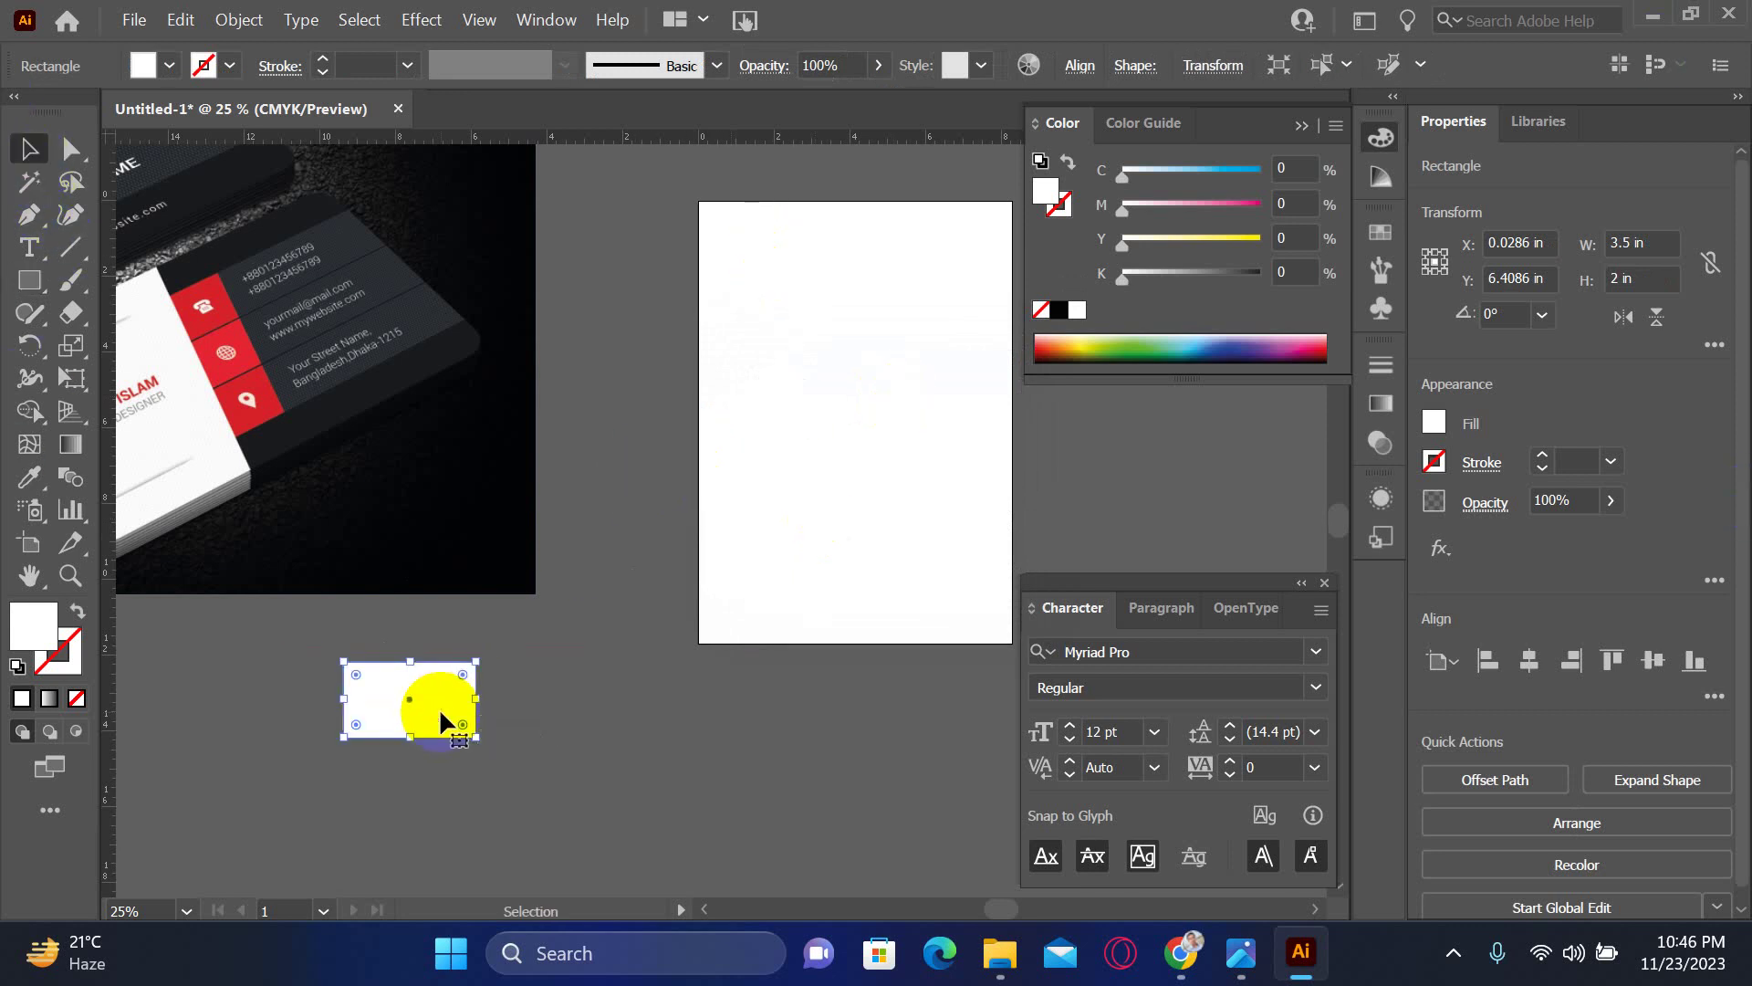
{"action": "scroll", "coordinate": [497, 697], "scroll_direction": "down", "scroll_amount": 5}
{"action": "left_click_drag", "start_coordinate": [372, 363], "coordinate": [477, 399]}
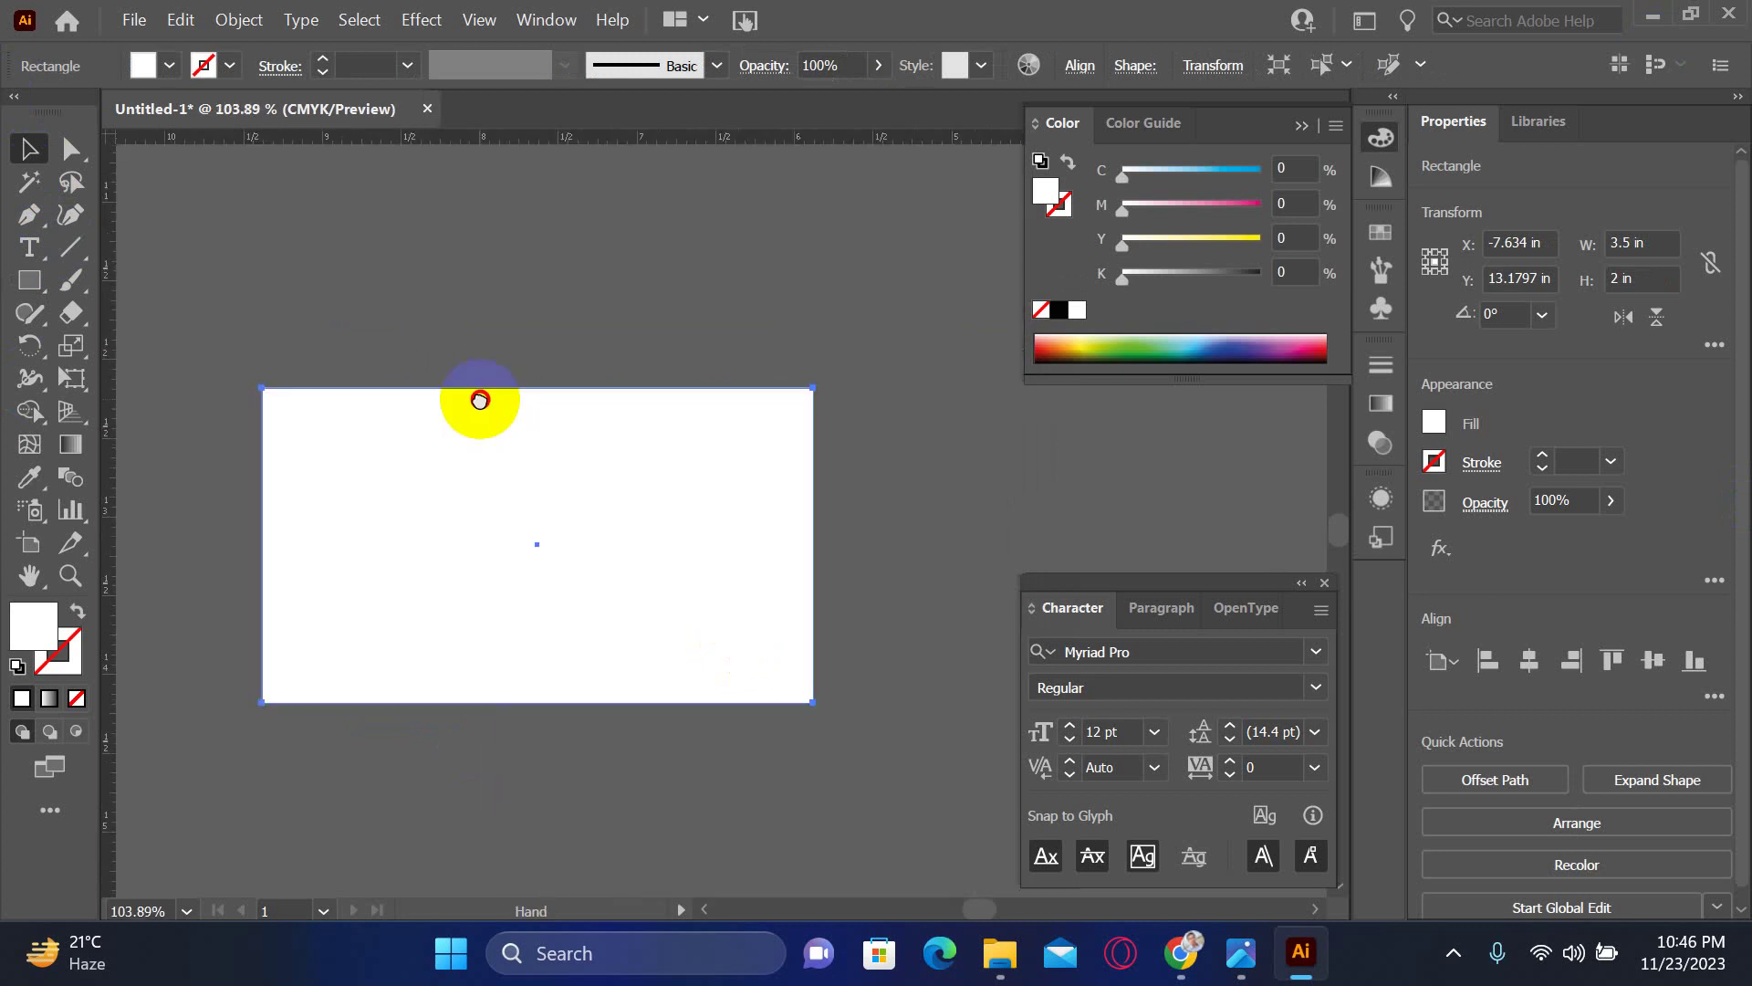
{"action": "left_click", "coordinate": [240, 13]}
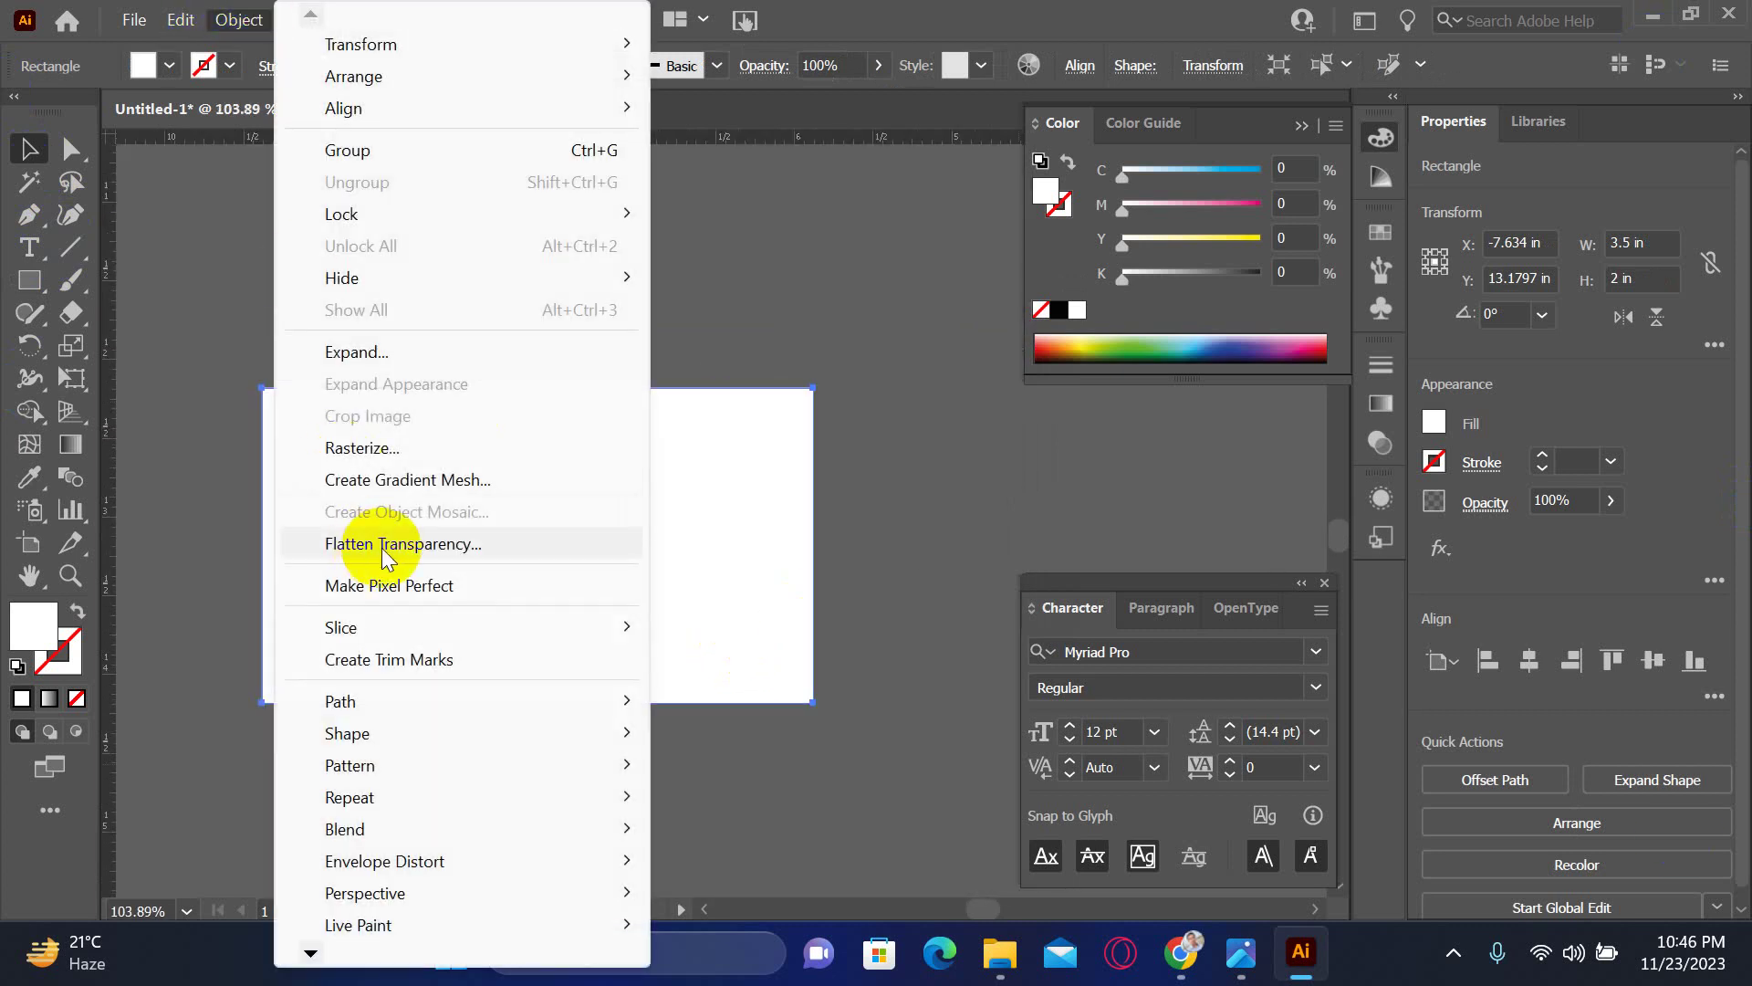
{"action": "left_click", "coordinate": [235, 17]}
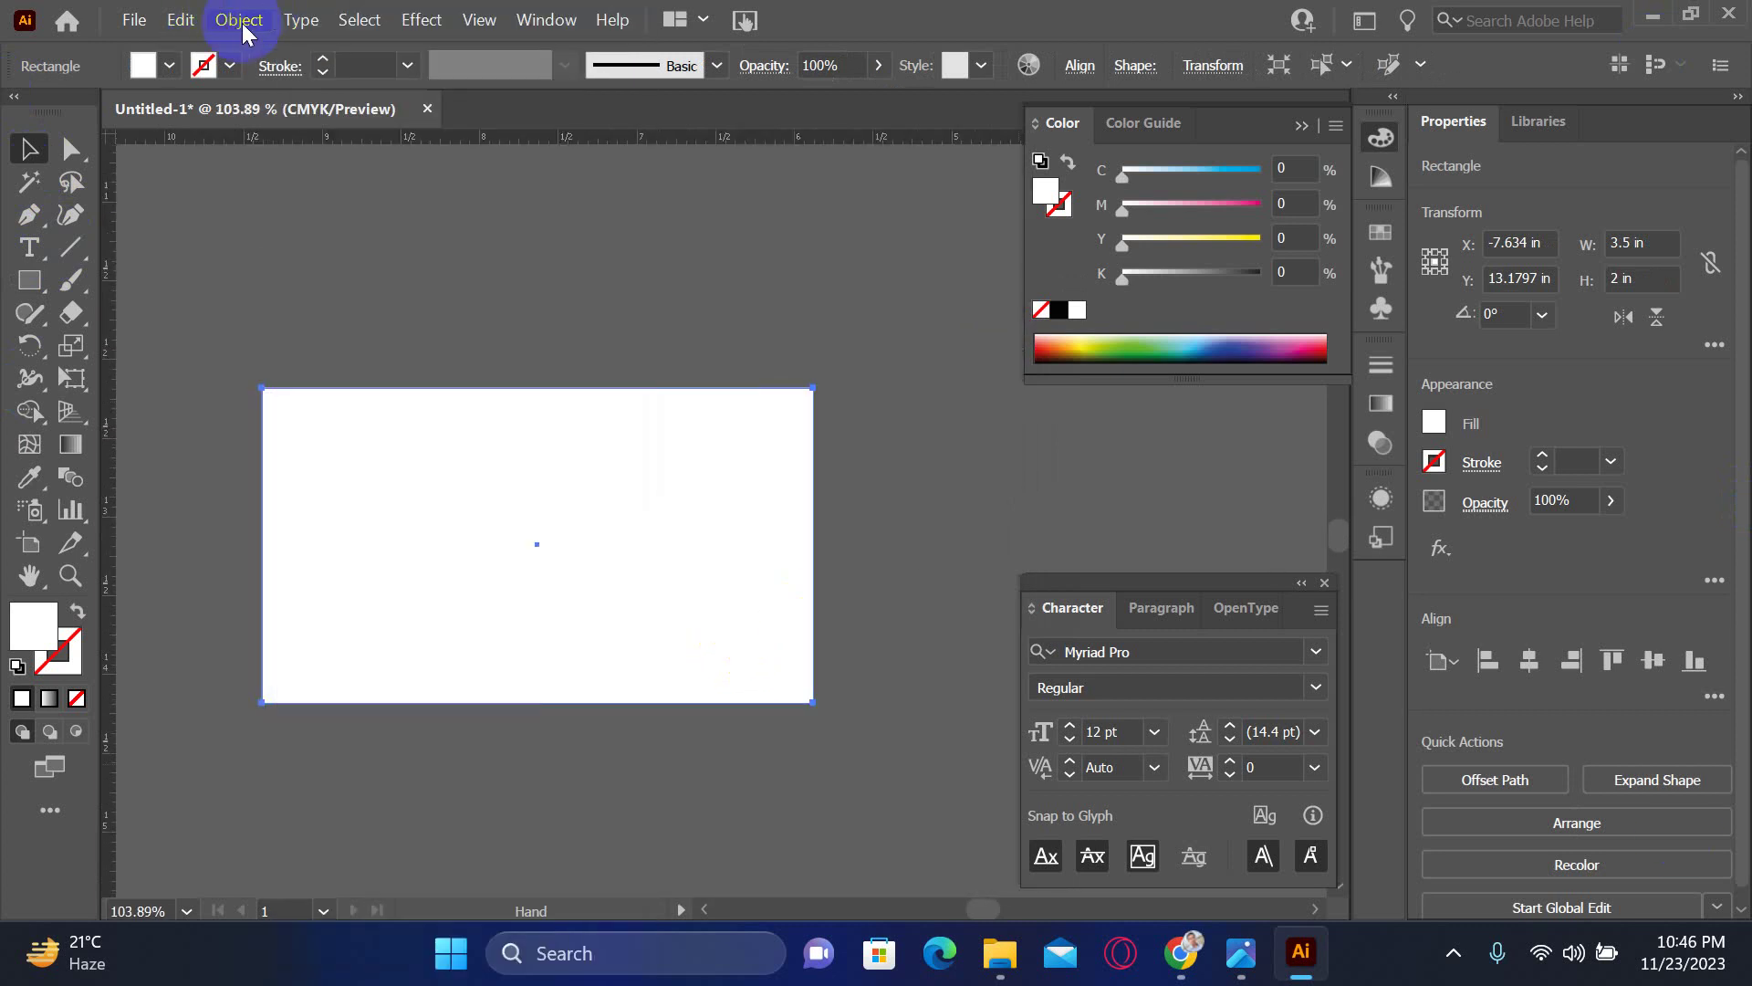
{"action": "left_click", "coordinate": [239, 22]}
{"action": "mouse_move", "coordinate": [387, 699]}
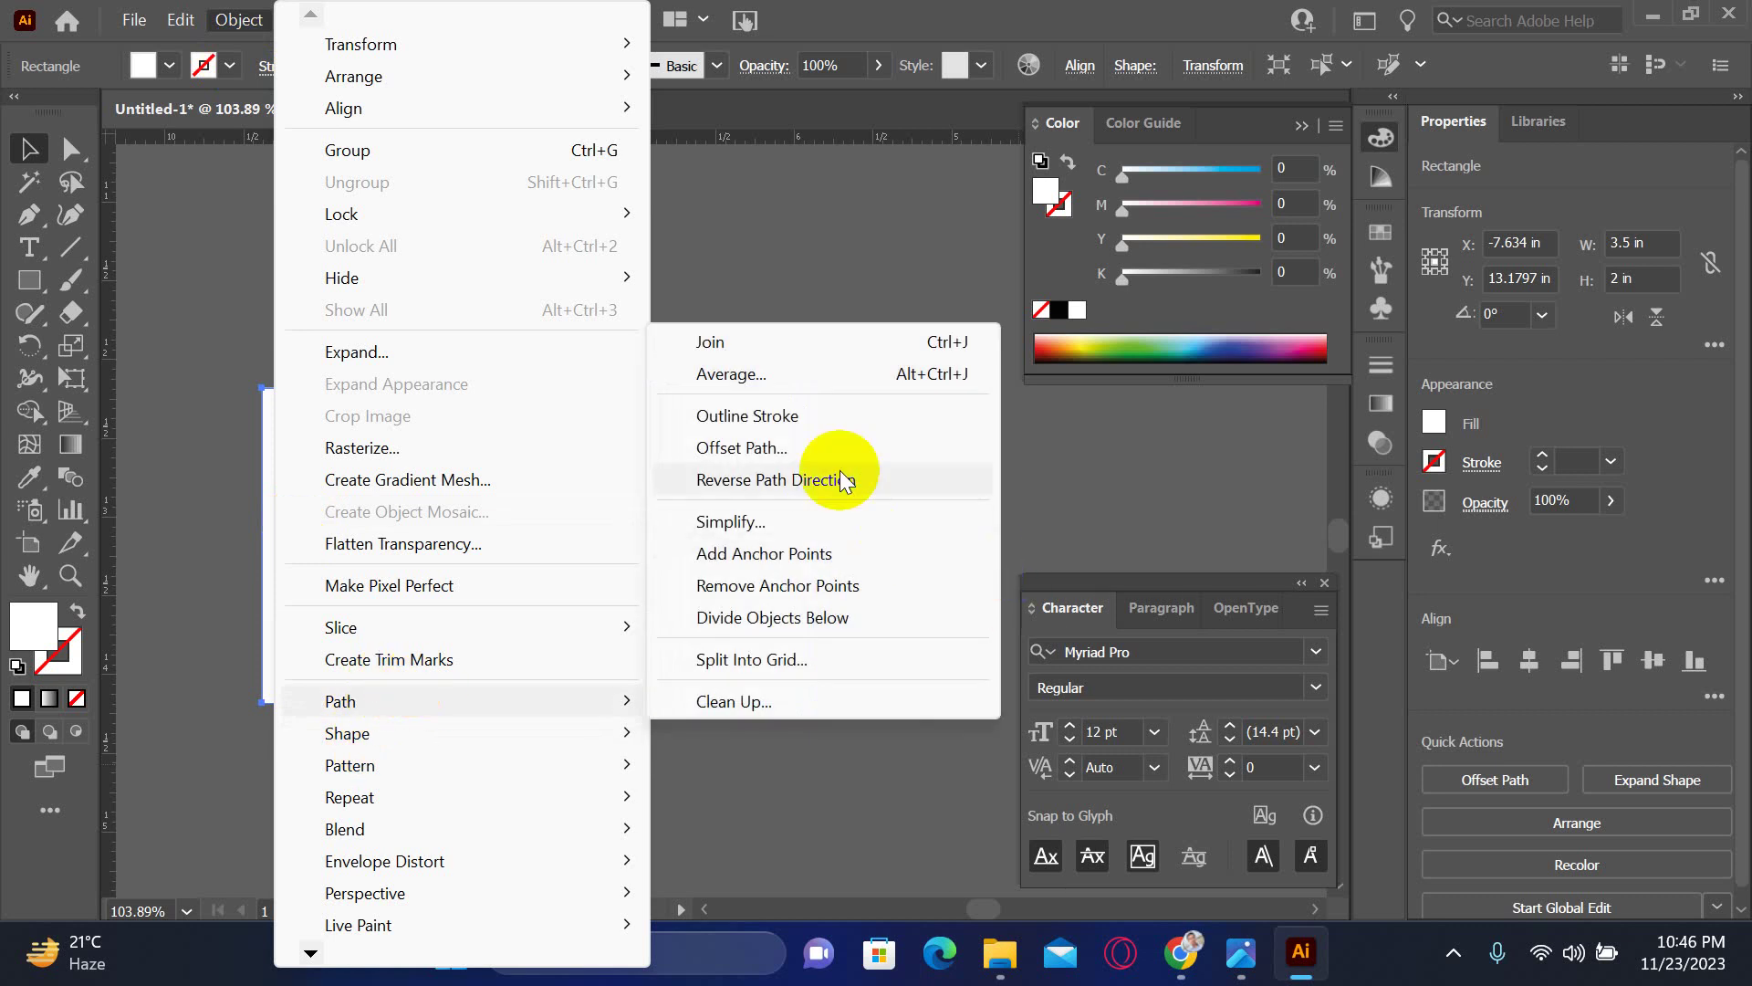
{"action": "left_click", "coordinate": [803, 451]}
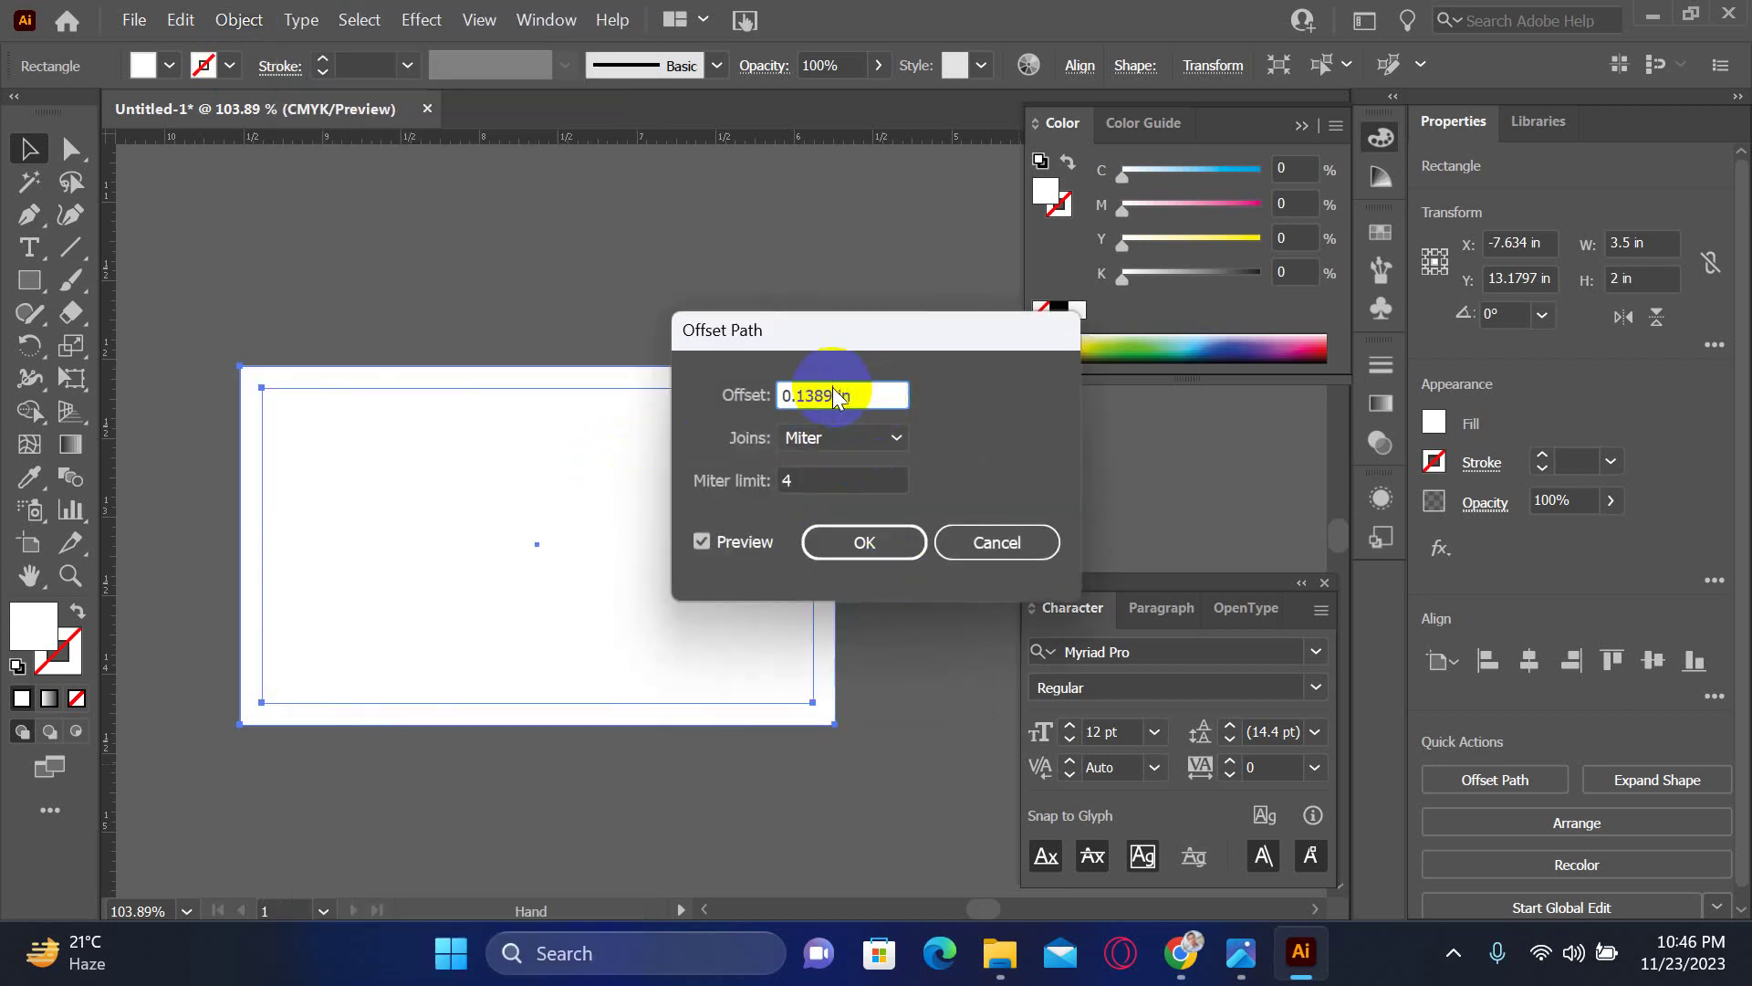
{"action": "key", "text": "BackSpace"}
{"action": "key", "text": "BackSpace"}
{"action": "key", "text": "BackSpace"}
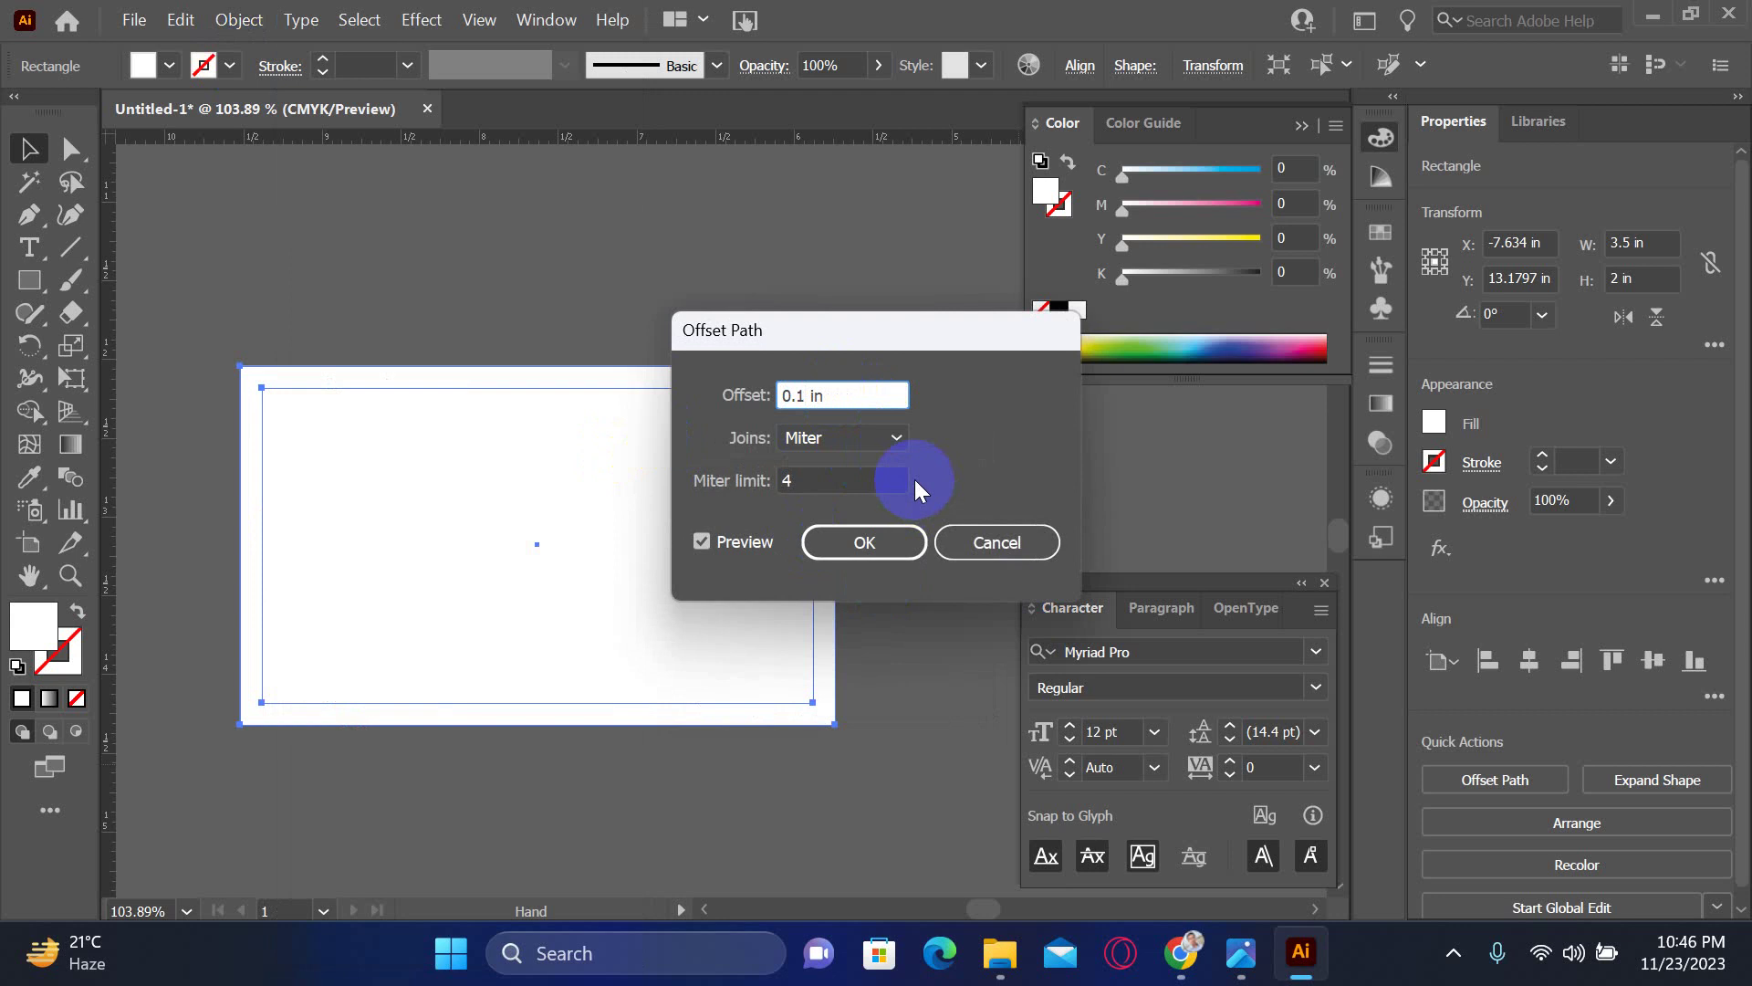
{"action": "type", "text": "25"}
{"action": "left_click", "coordinate": [871, 540]}
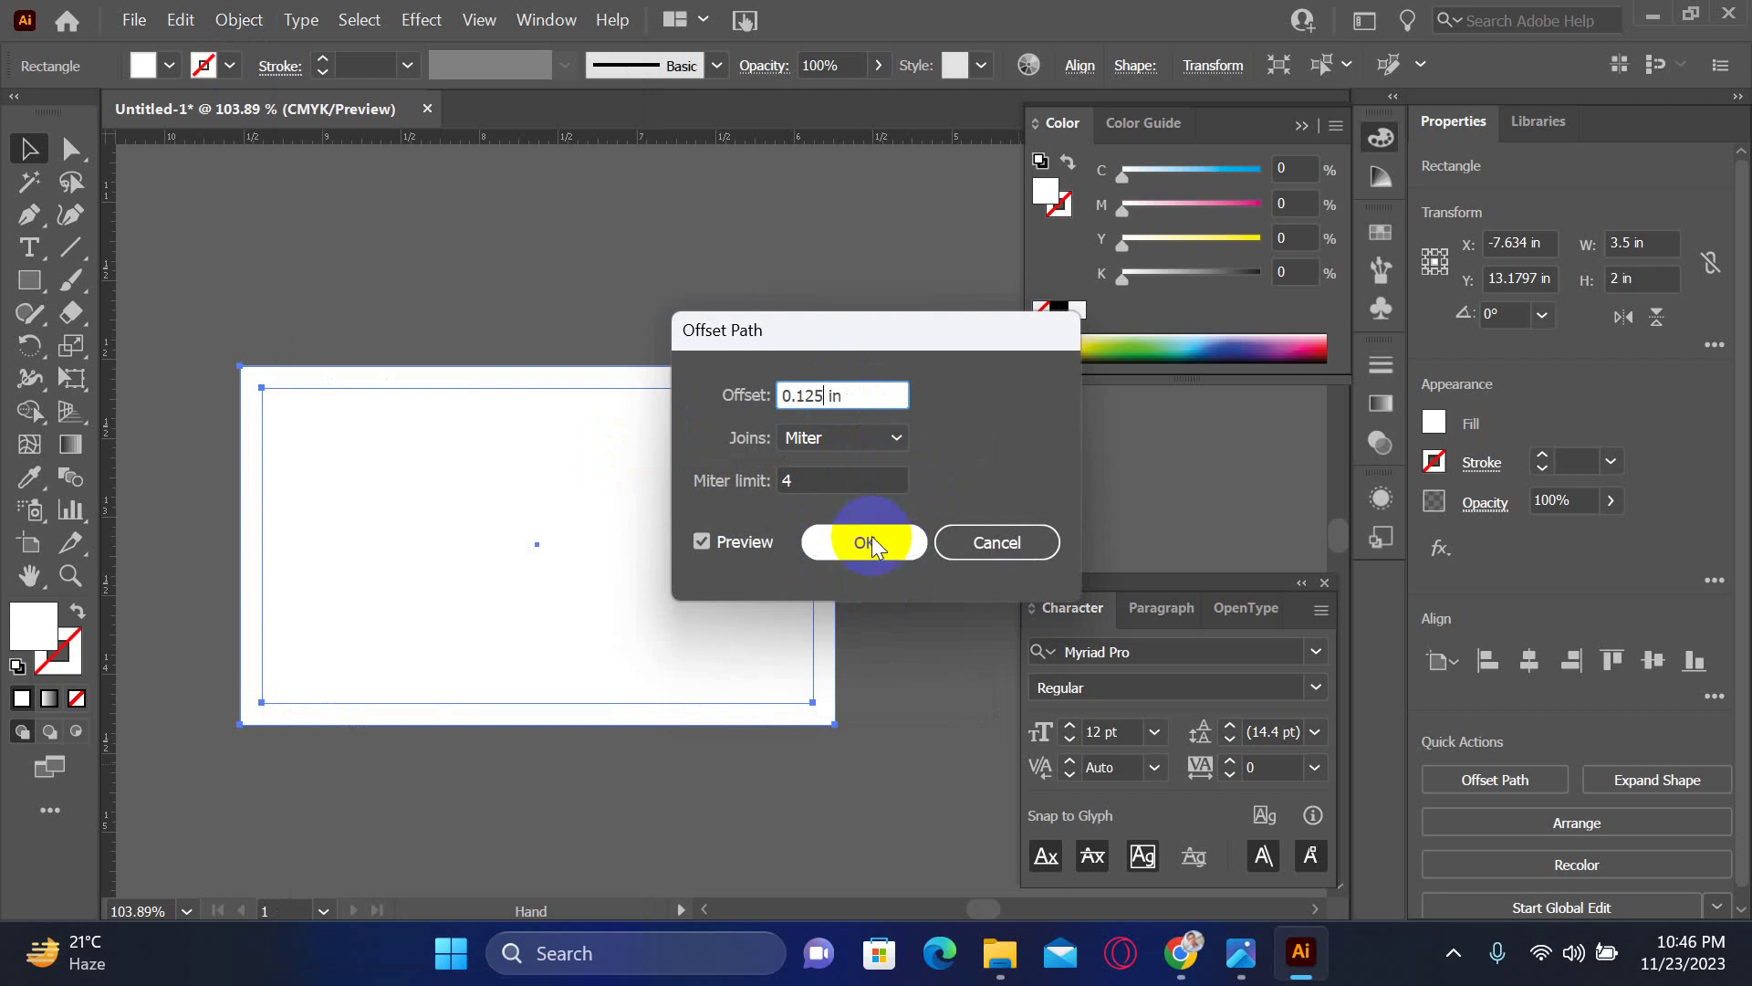
- Add a -0.125 in inward offset path to the card, then select all three rectangles
{"action": "left_click", "coordinate": [394, 557]}
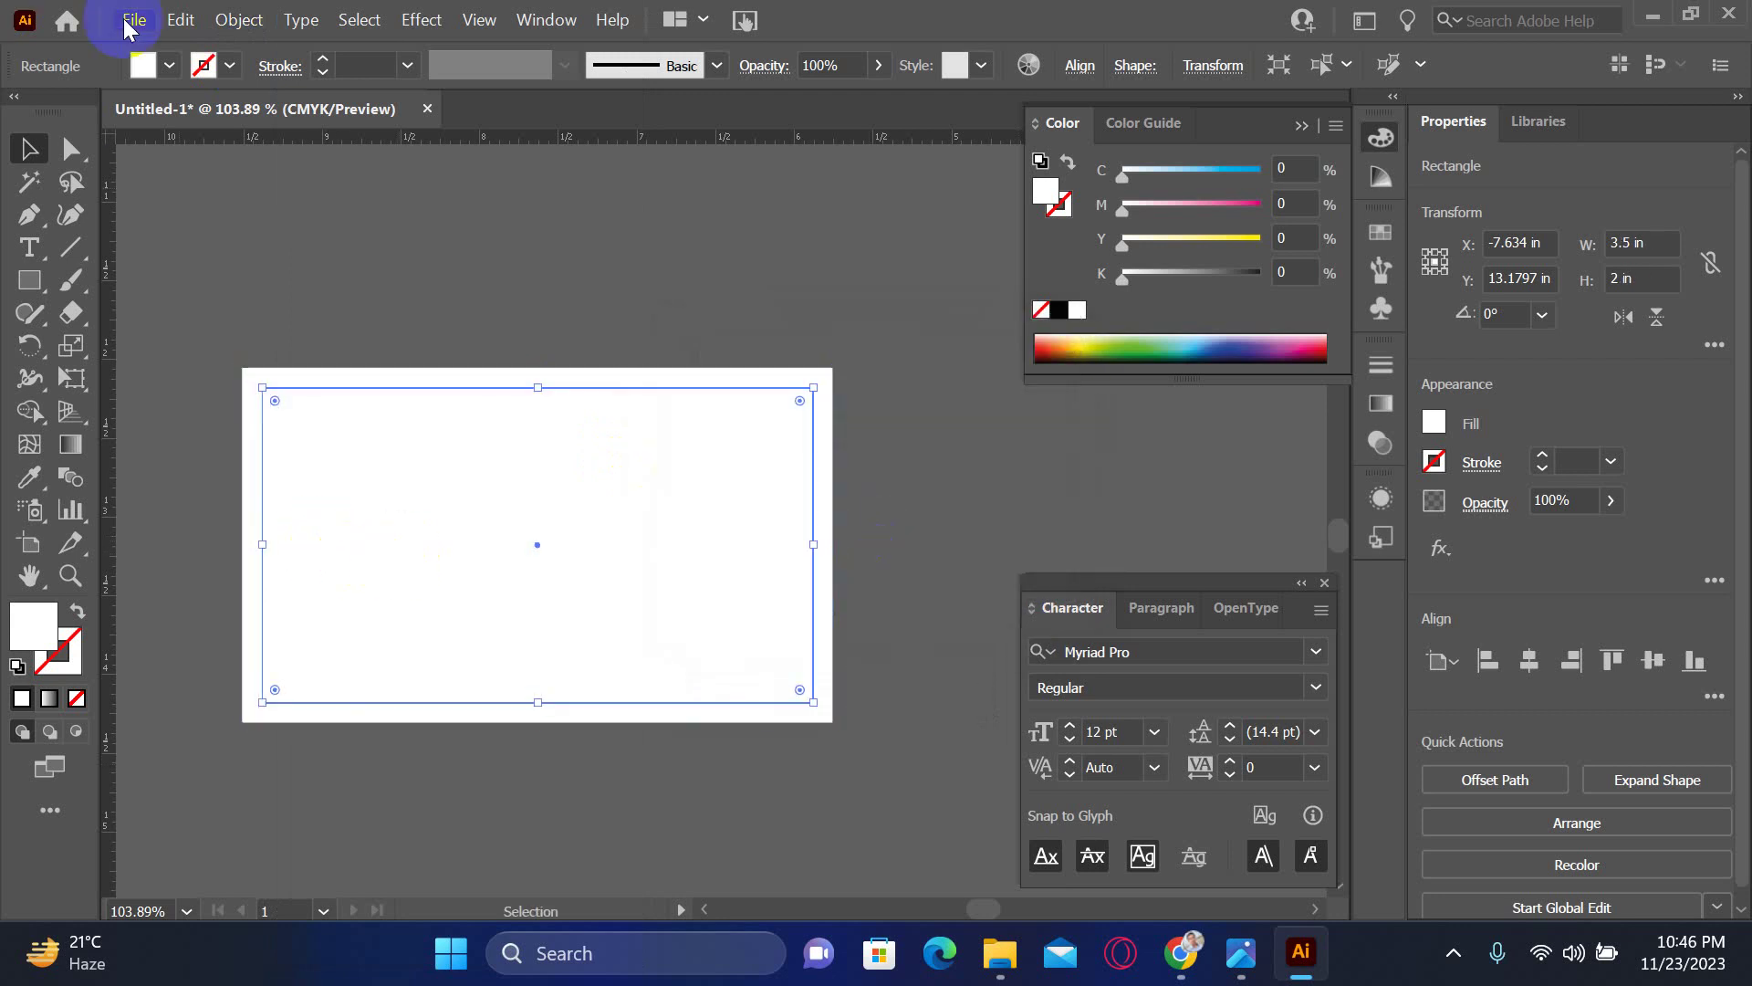
{"action": "left_click", "coordinate": [219, 30]}
{"action": "mouse_move", "coordinate": [429, 700]}
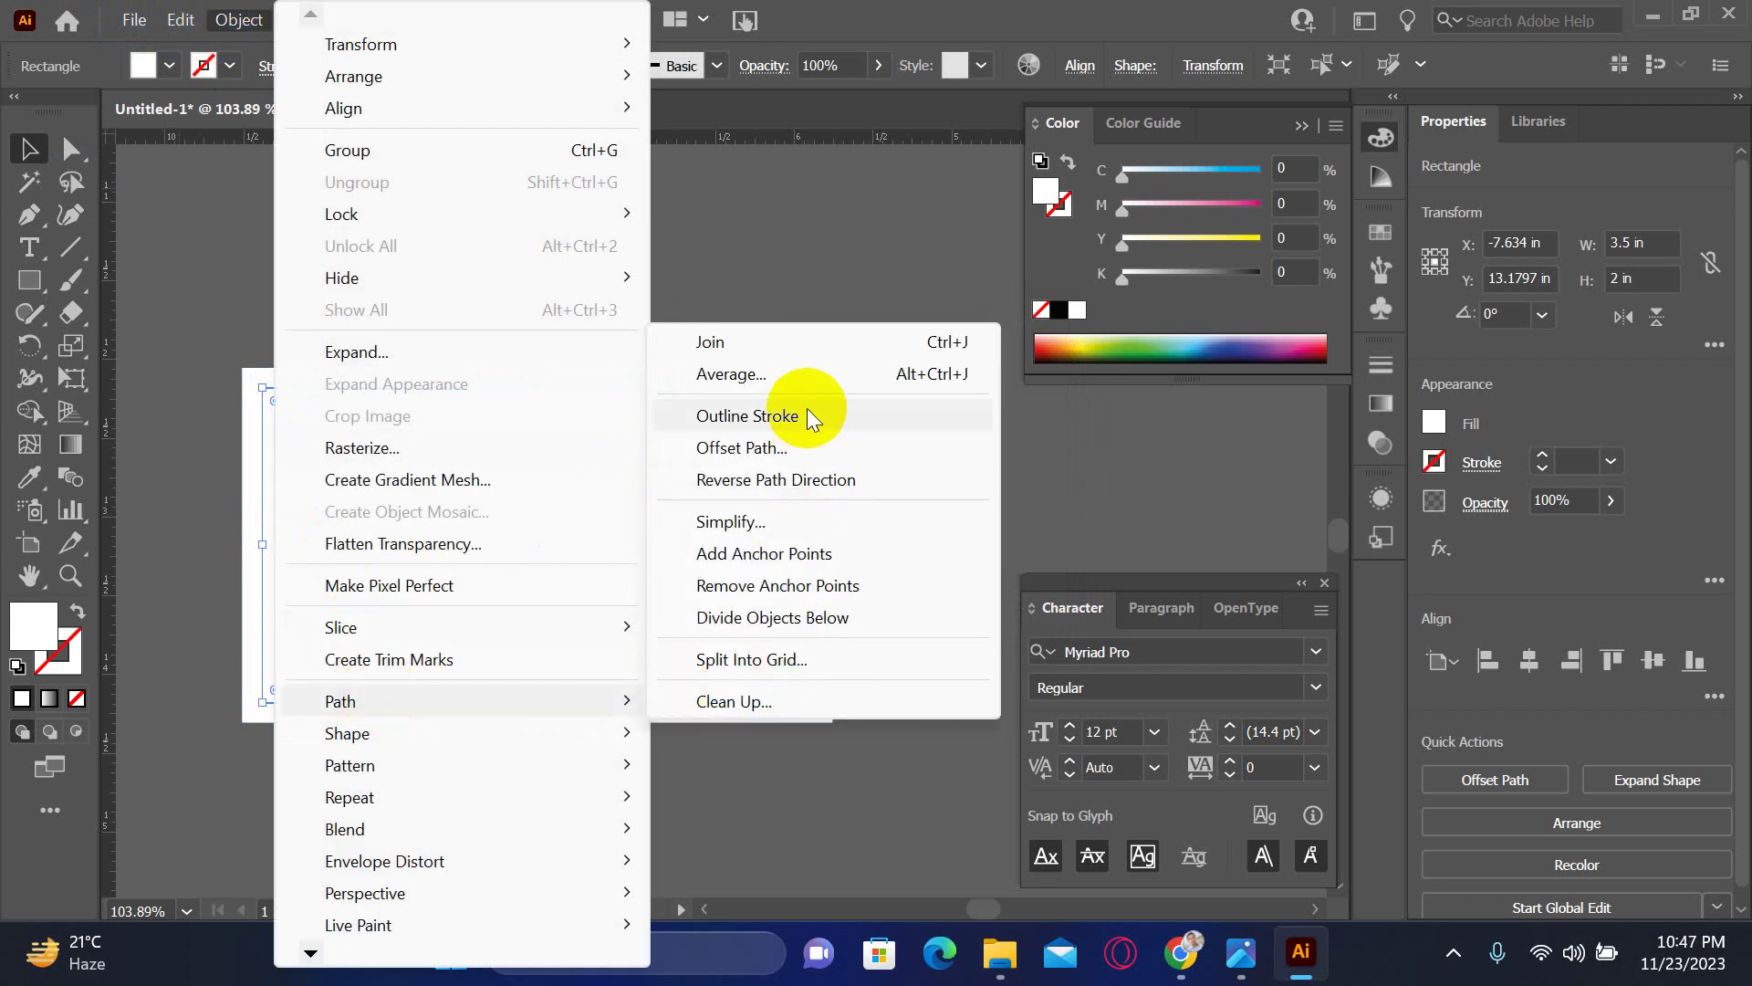
{"action": "left_click", "coordinate": [802, 443]}
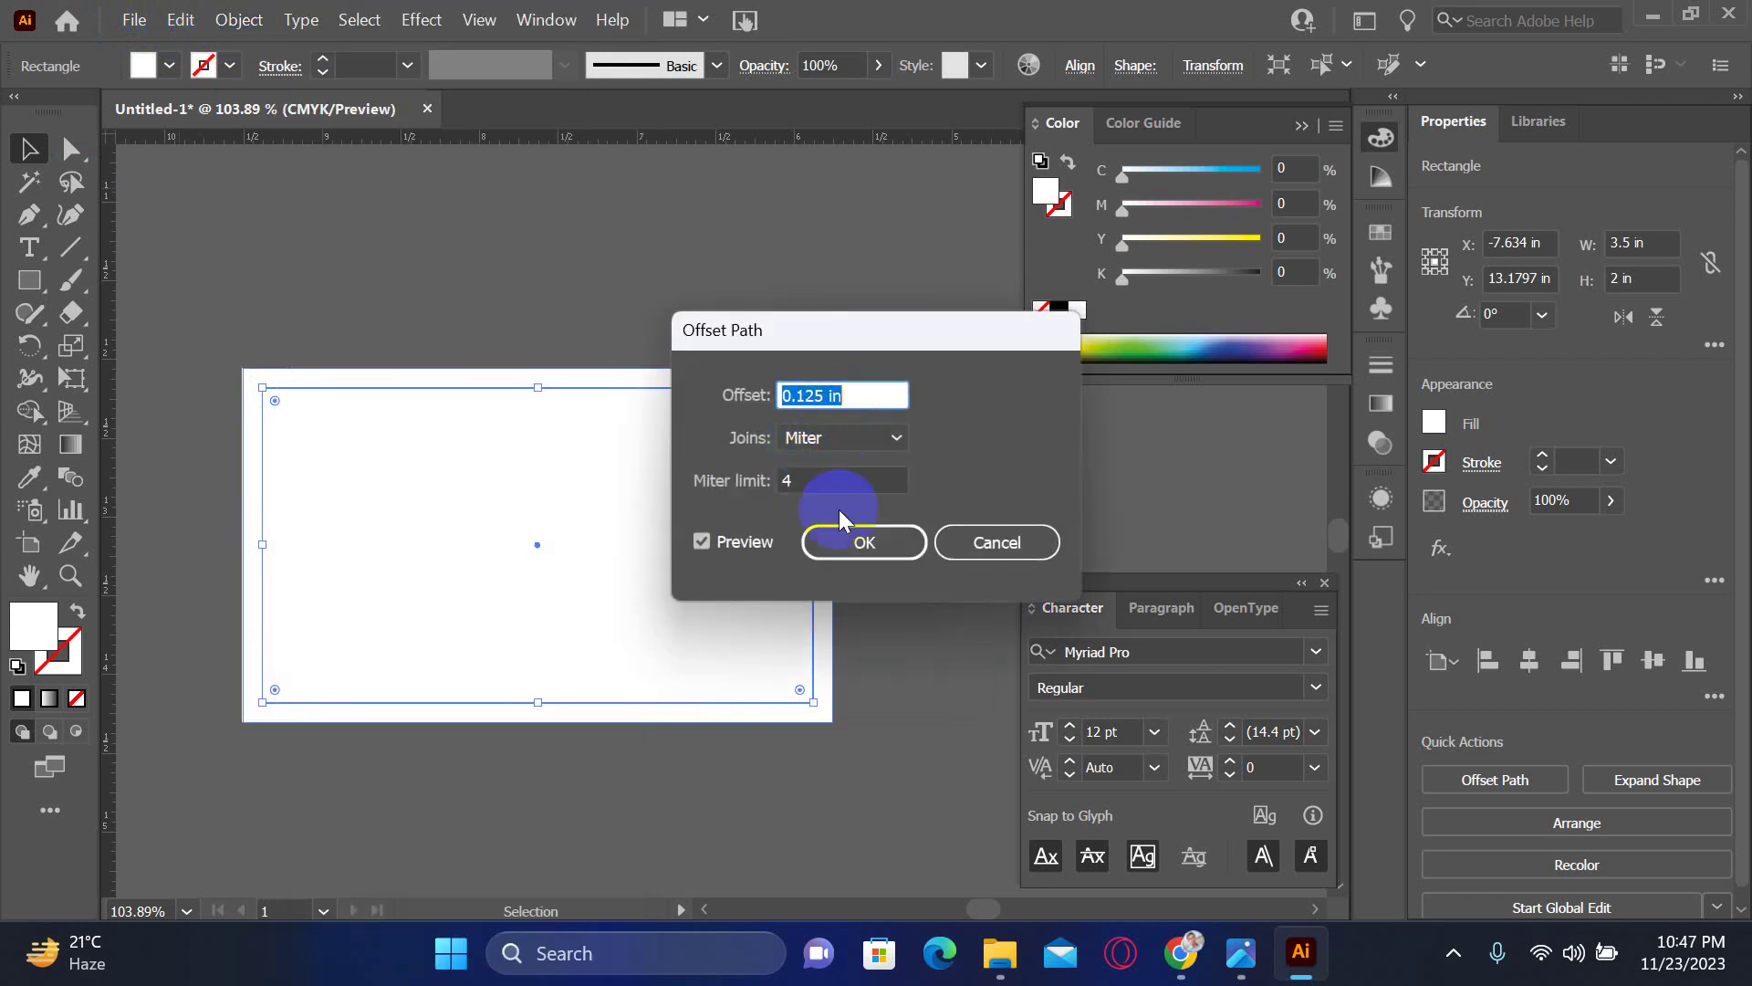
{"action": "left_click", "coordinate": [785, 392]}
{"action": "type", "text": "-"}
{"action": "left_click", "coordinate": [904, 542]}
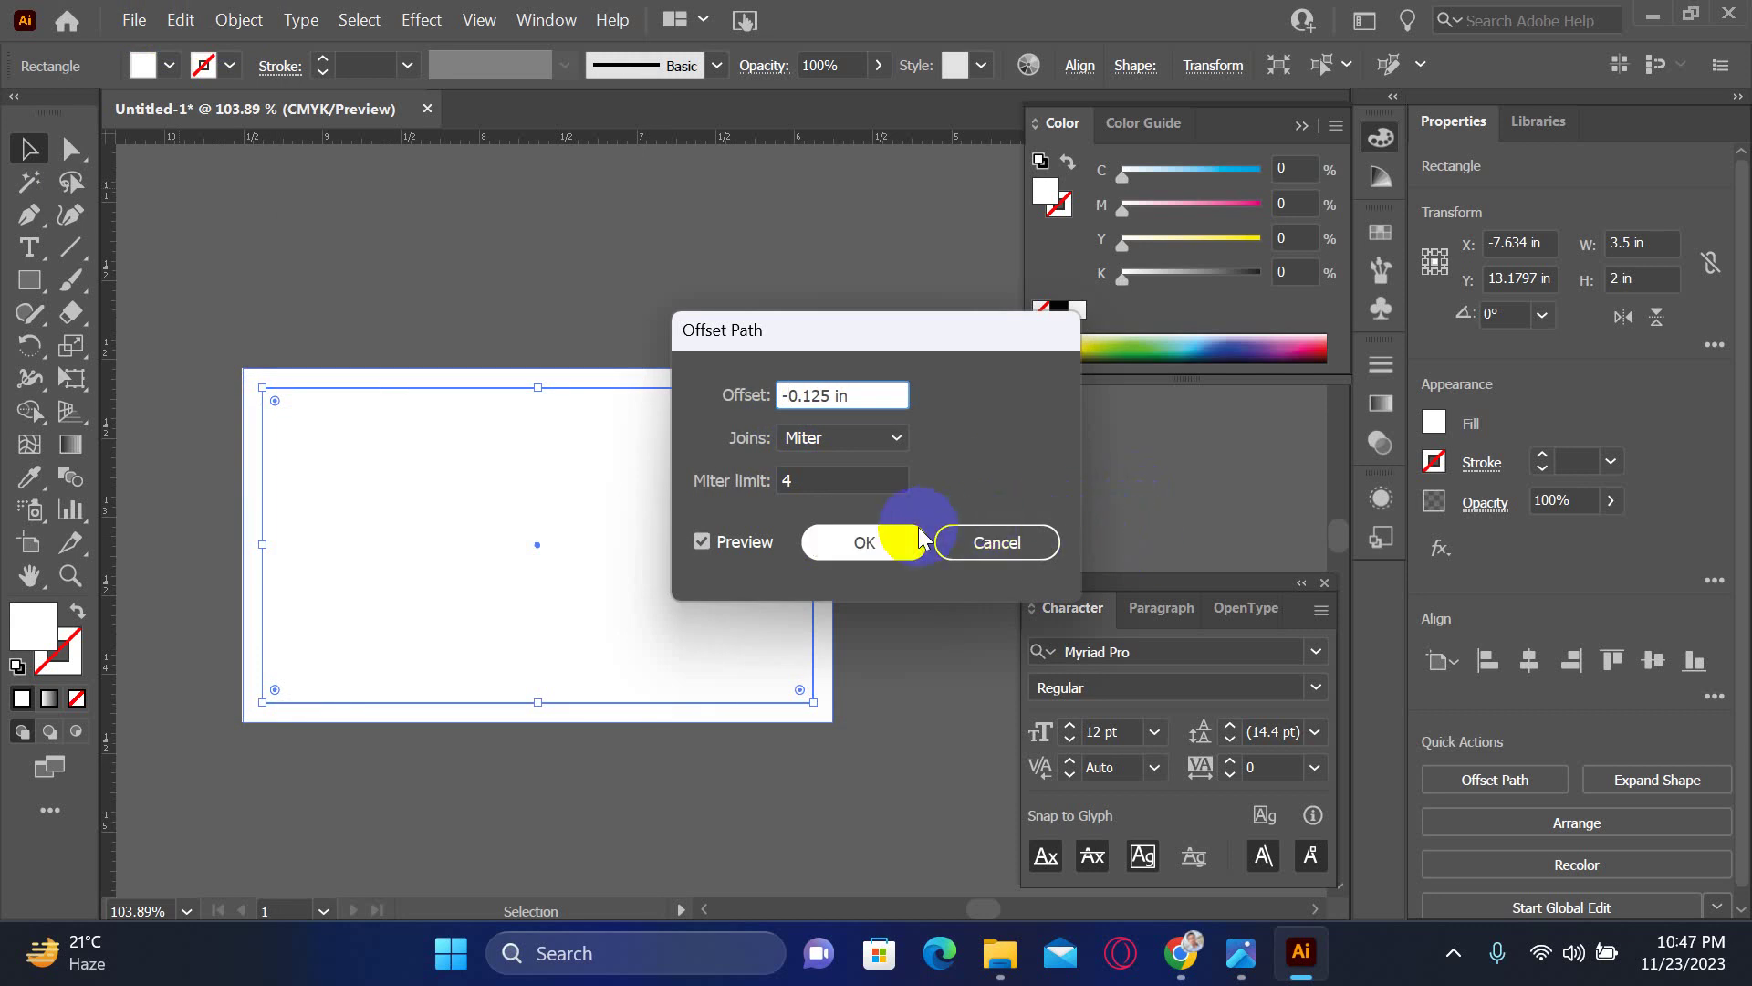
{"action": "left_click_drag", "start_coordinate": [365, 351], "coordinate": [408, 438]}
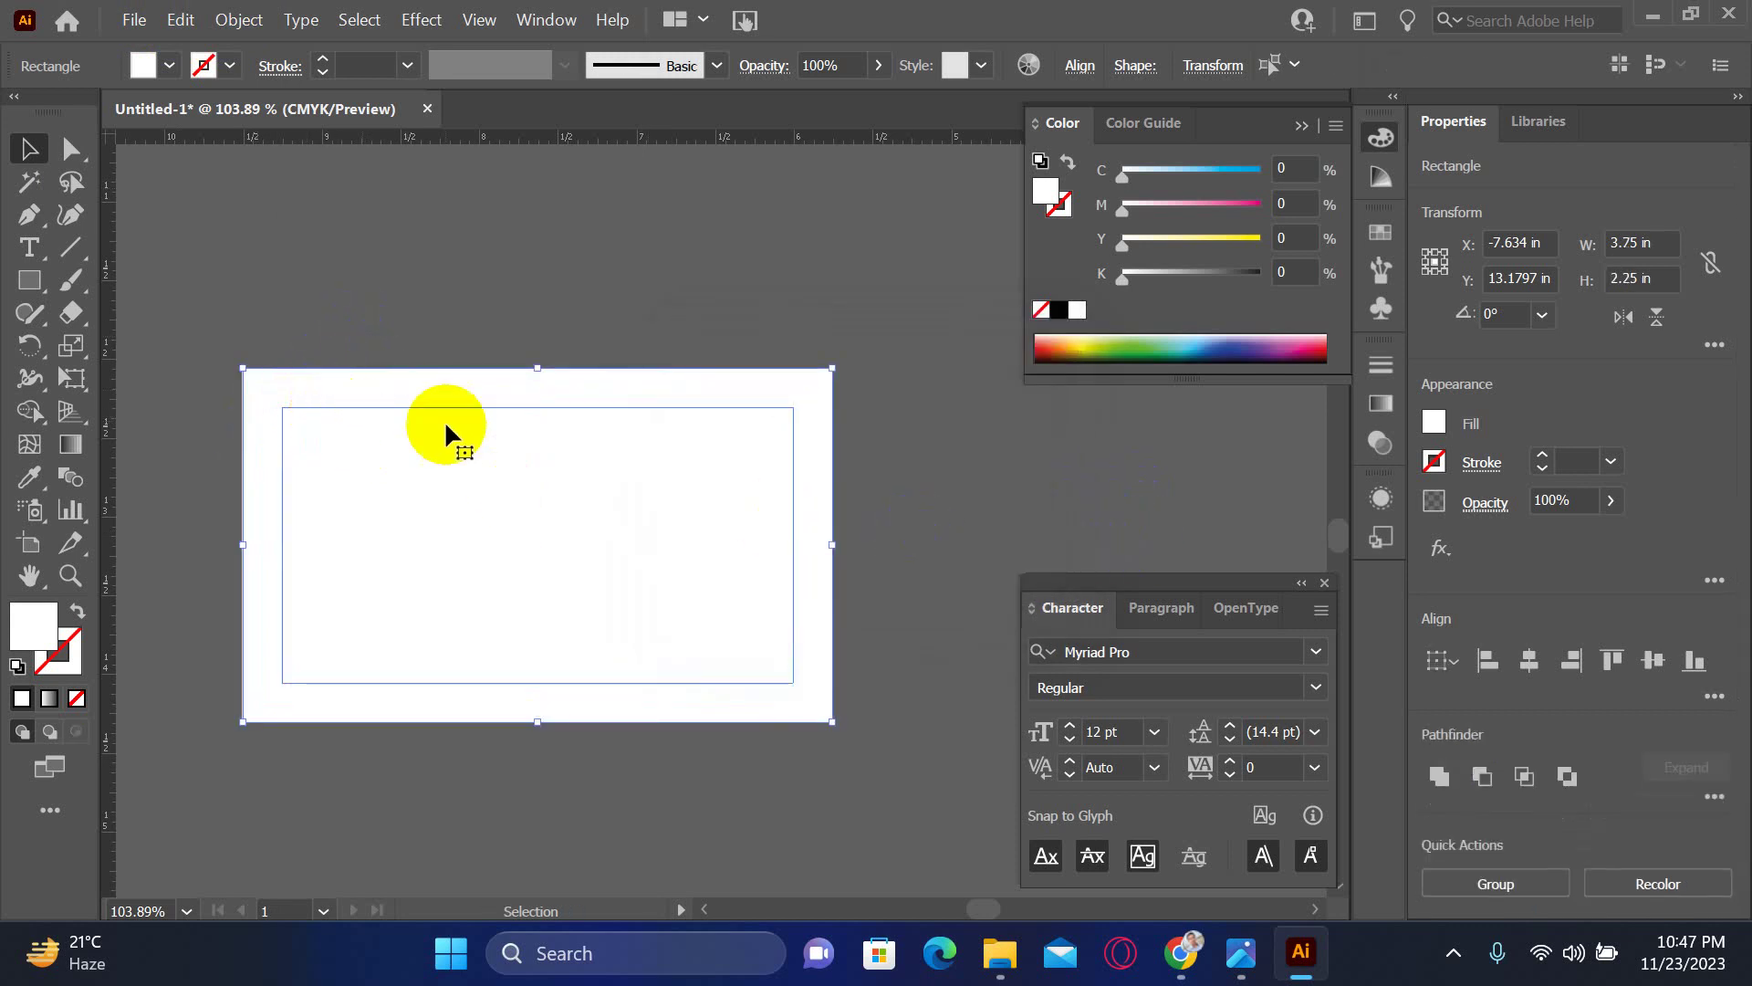
- Convert the selected bleed and safe-area rectangles into guides, then deselect and zoom out
{"action": "right_click", "coordinate": [376, 435]}
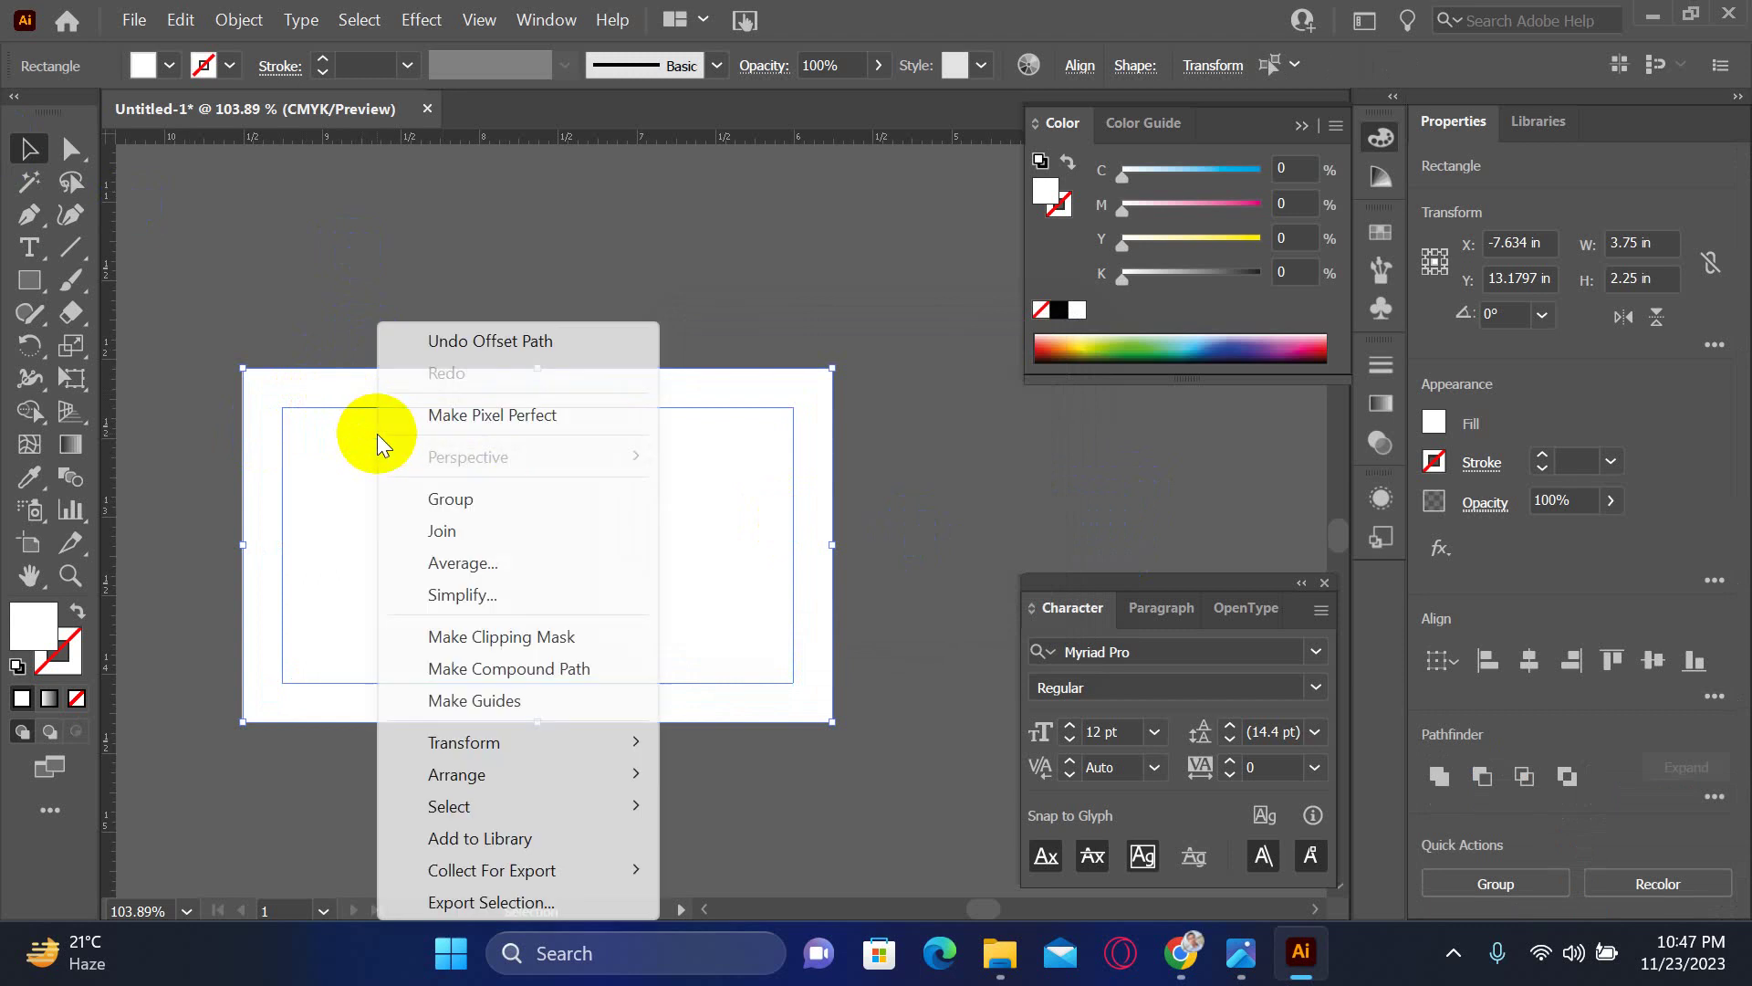
{"action": "left_click", "coordinate": [487, 703]}
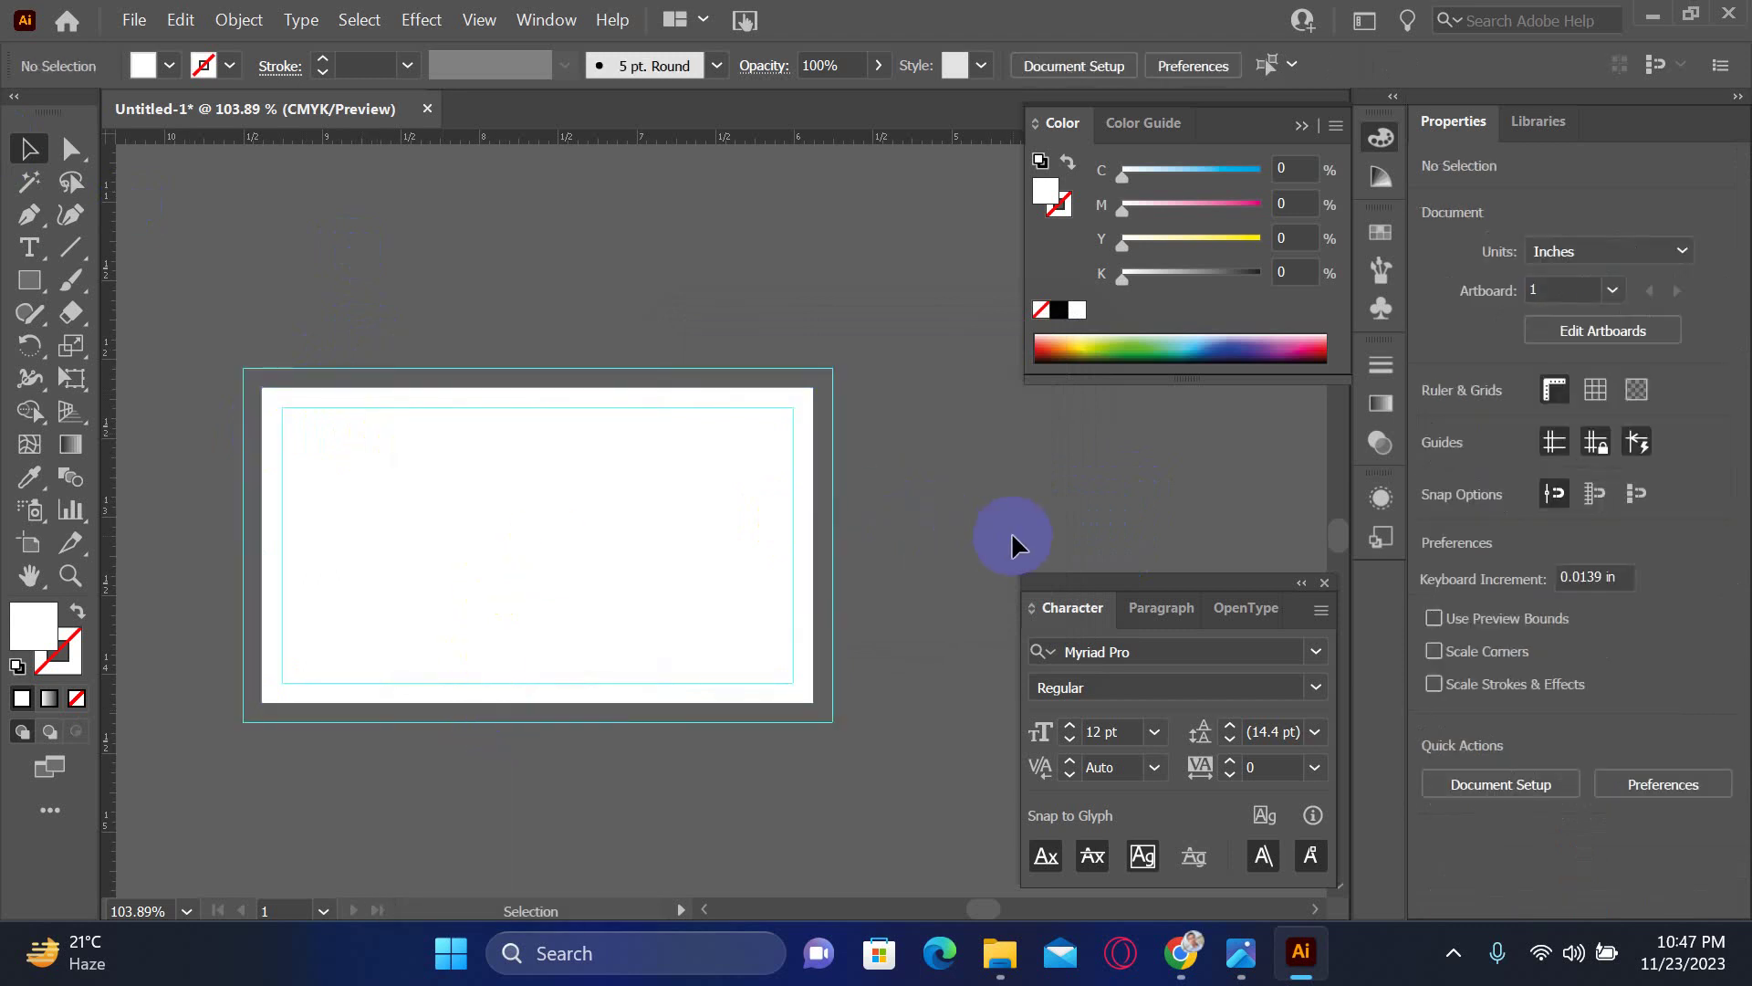
{"action": "left_click", "coordinate": [568, 539]}
{"action": "left_click", "coordinate": [644, 286]}
{"action": "key", "text": "ctrl+1"}
{"action": "key", "text": "ctrl+minus"}
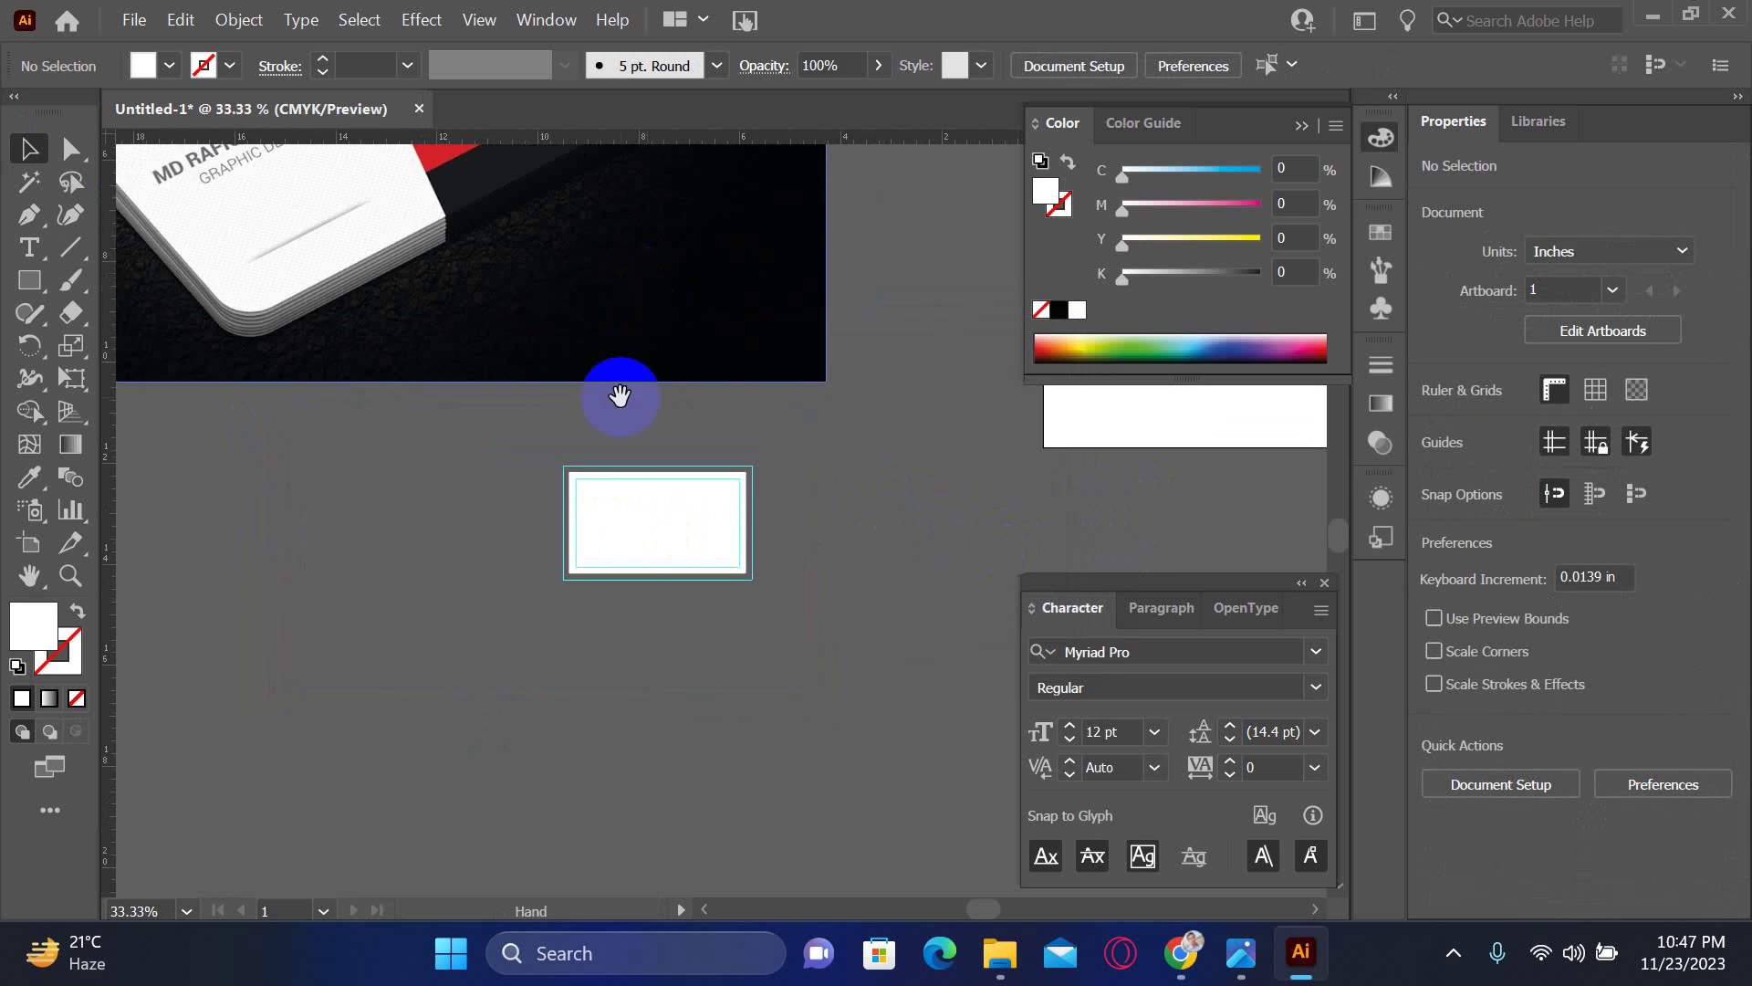
- Scale the mockup image down to about 4.44 × 3.33 in by its corner handle
{"action": "left_click", "coordinate": [760, 629]}
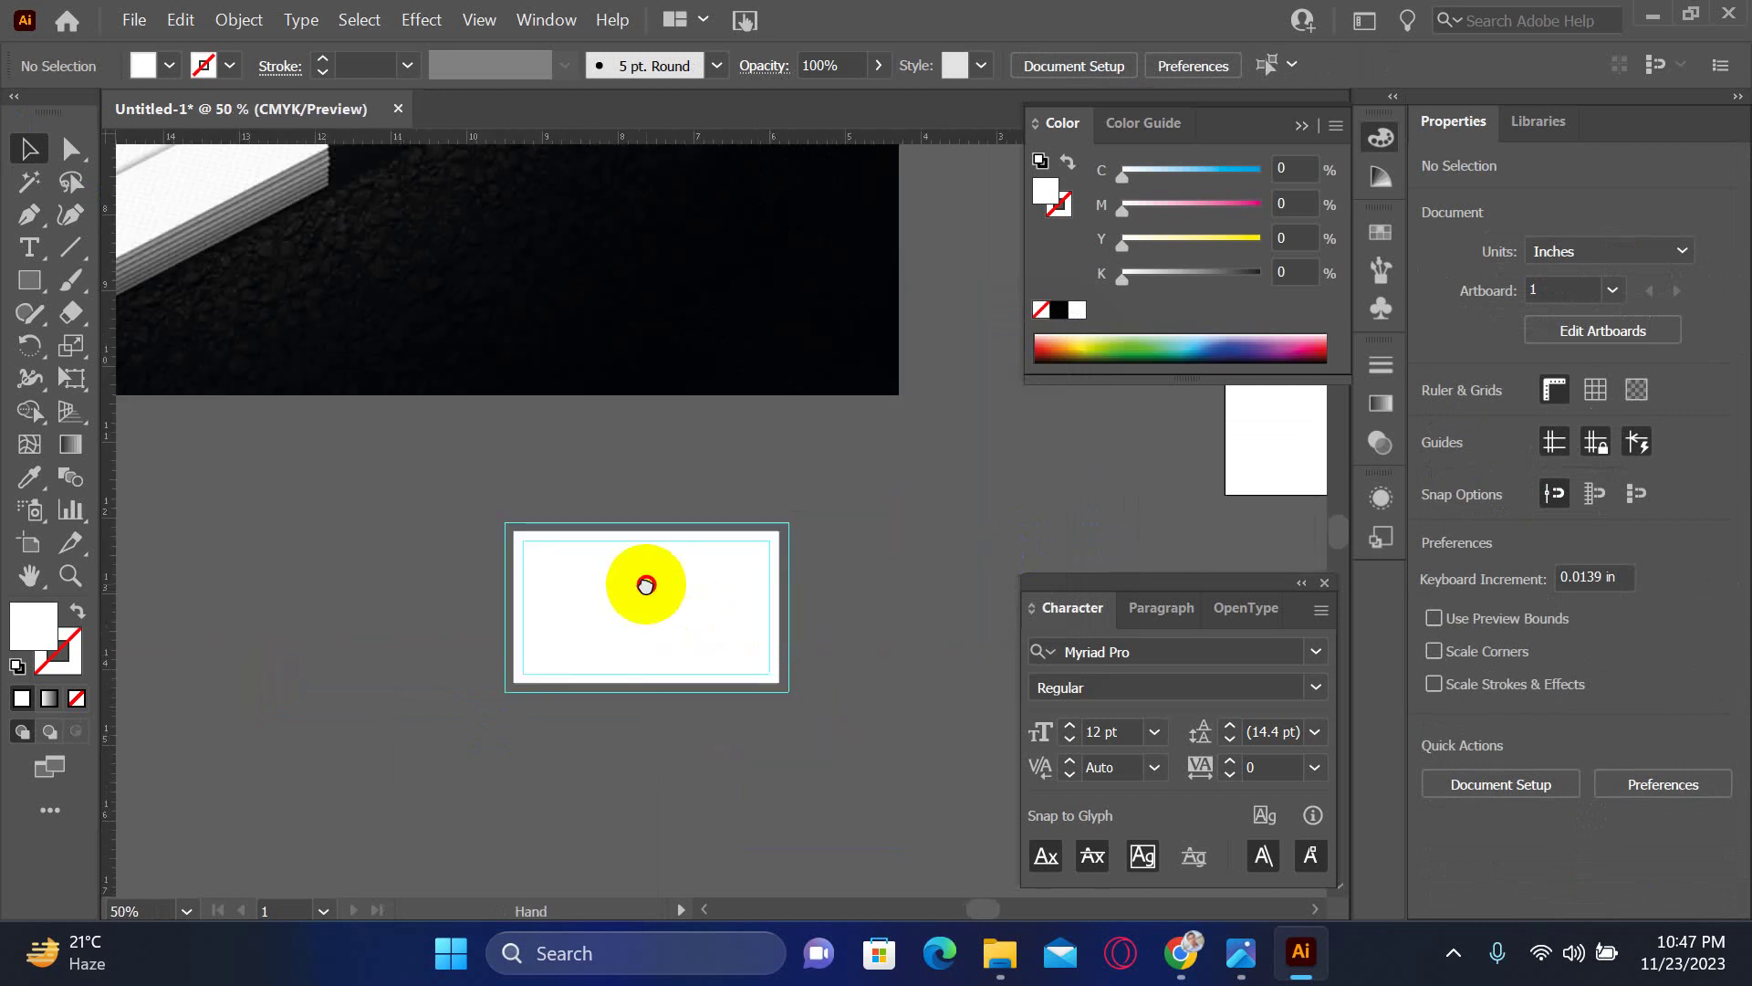
{"action": "left_click", "coordinate": [646, 363]}
{"action": "key", "text": "ctrl+minus"}
{"action": "key", "text": "ctrl+minus"}
{"action": "key", "text": "ctrl+minus"}
{"action": "key", "text": "v"}
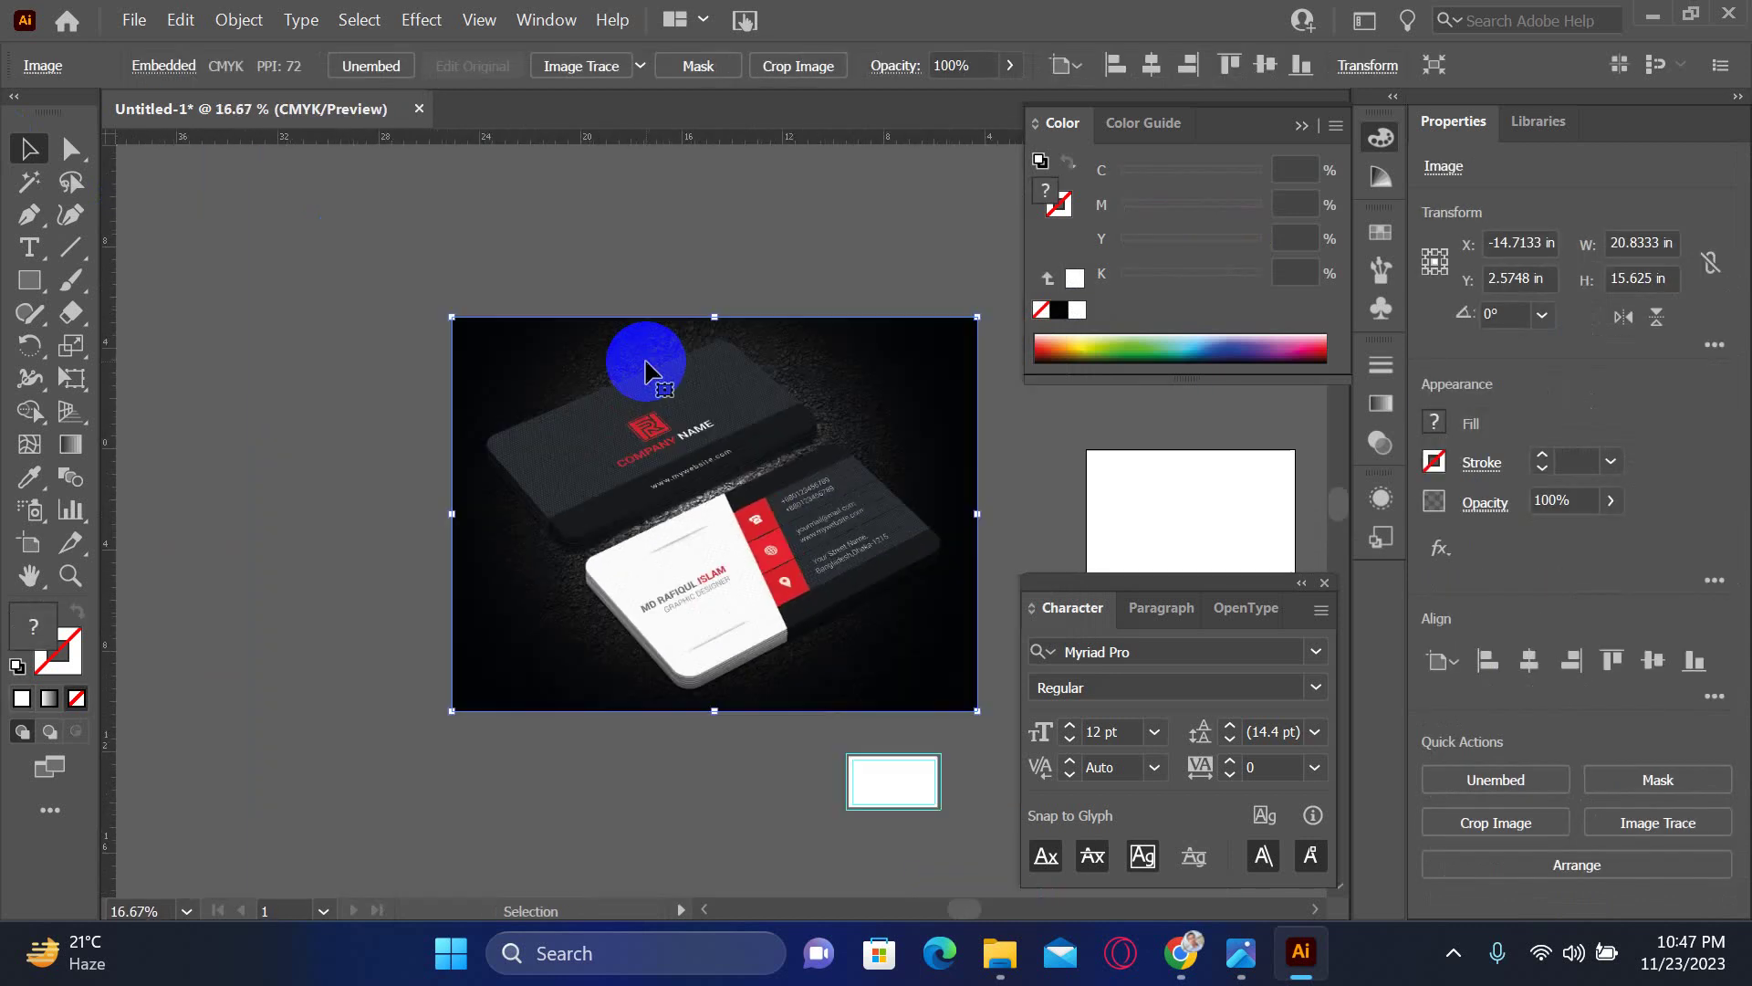
{"action": "left_click_drag", "start_coordinate": [452, 318], "coordinate": [865, 627]}
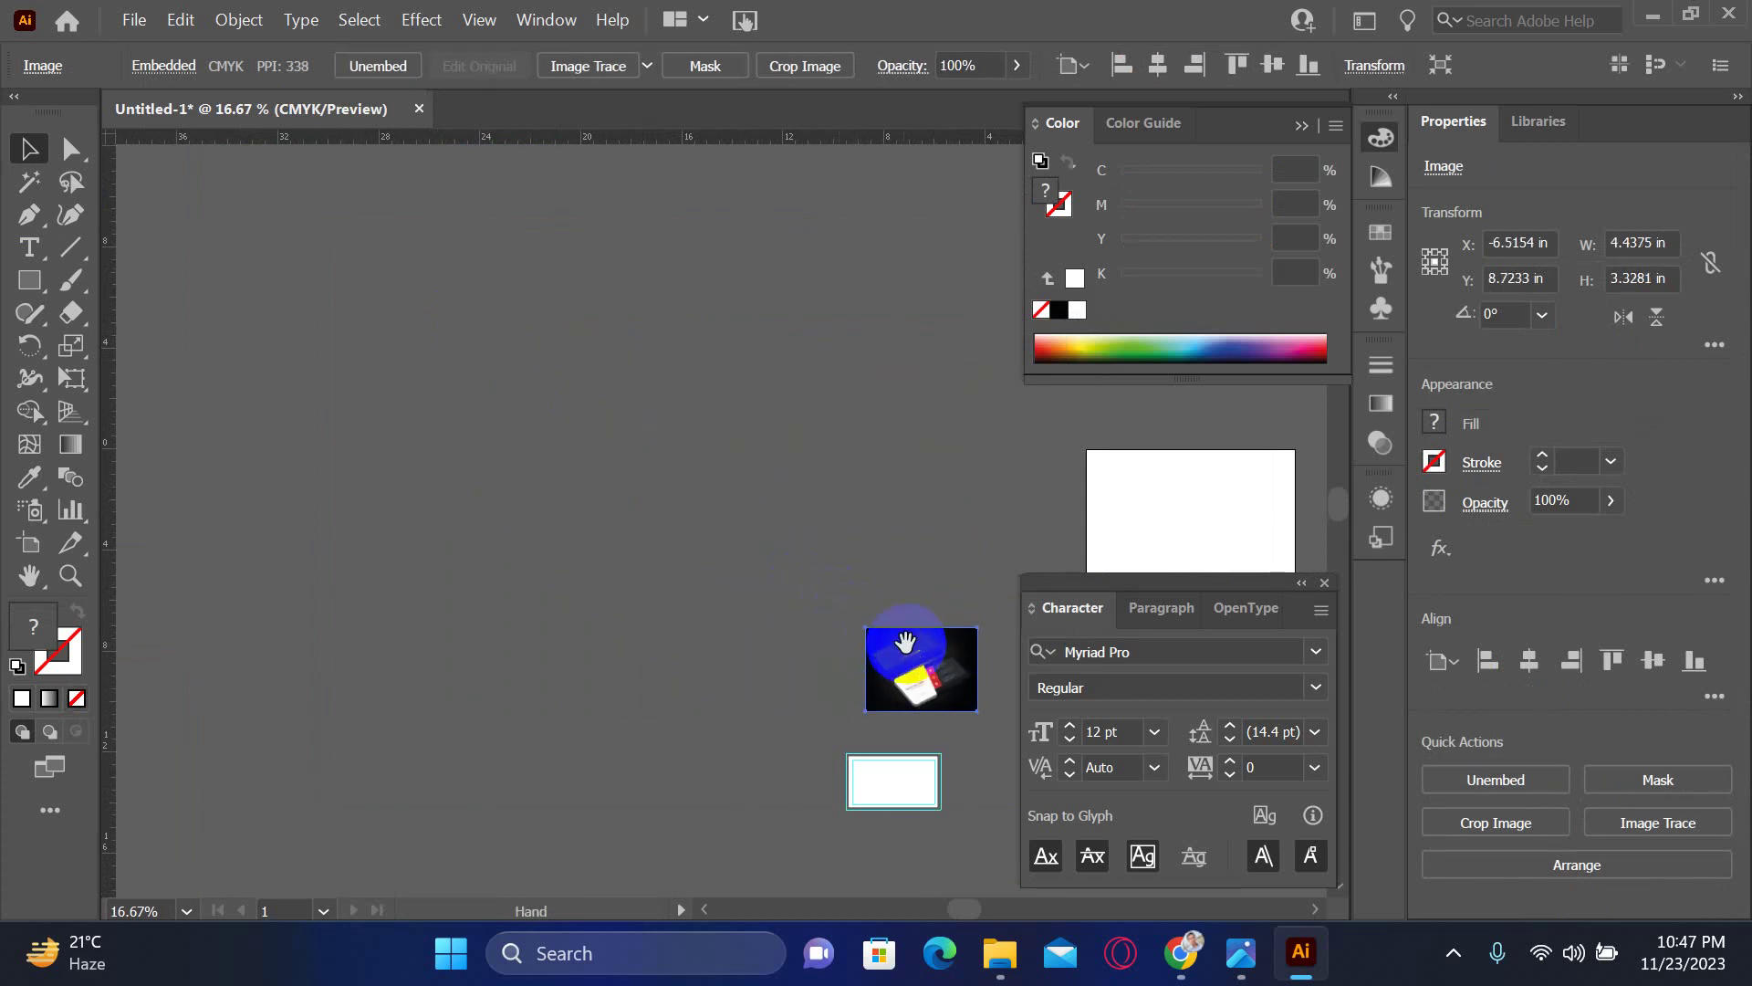
{"action": "left_click_drag", "start_coordinate": [954, 695], "coordinate": [903, 615]}
- Inspect the mockup logo and zoom into the artboard's top-left corner with panels hidden
{"action": "scroll", "coordinate": [763, 755], "scroll_direction": "up", "scroll_amount": 5}
{"action": "scroll", "coordinate": [607, 483], "scroll_direction": "up", "scroll_amount": 3}
{"action": "key", "text": "Tab"}
{"action": "left_click_drag", "start_coordinate": [735, 585], "coordinate": [937, 621]}
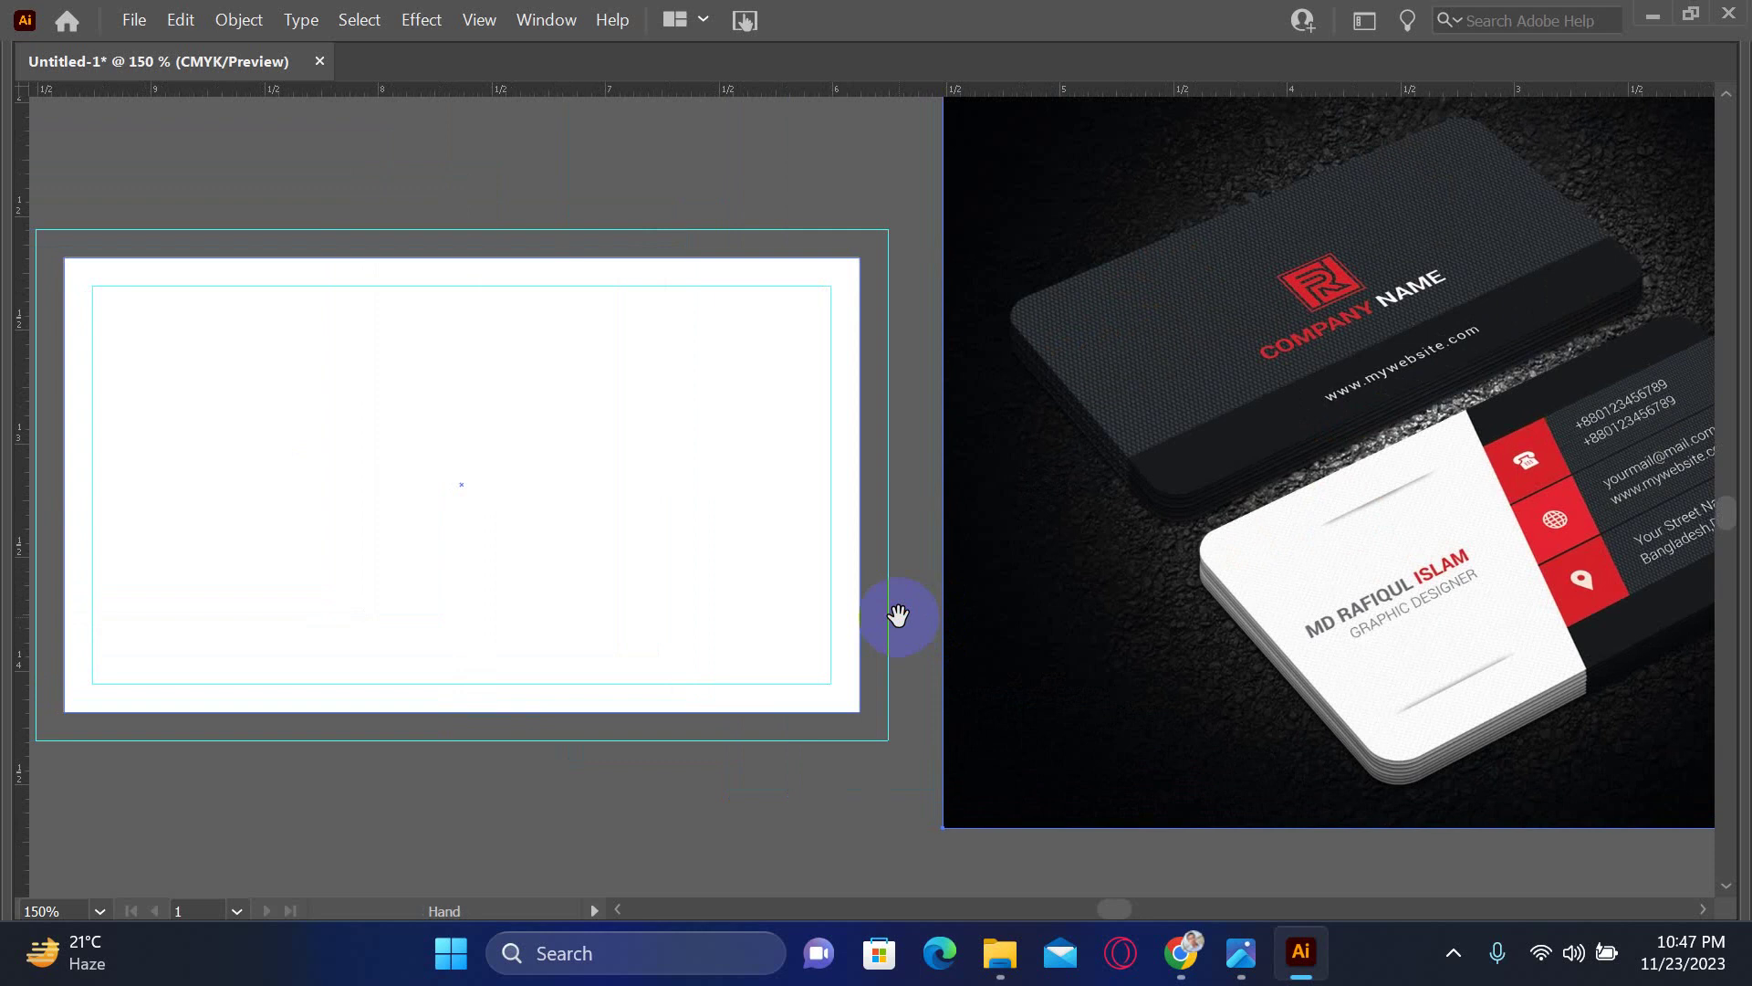
{"action": "key", "text": "z"}
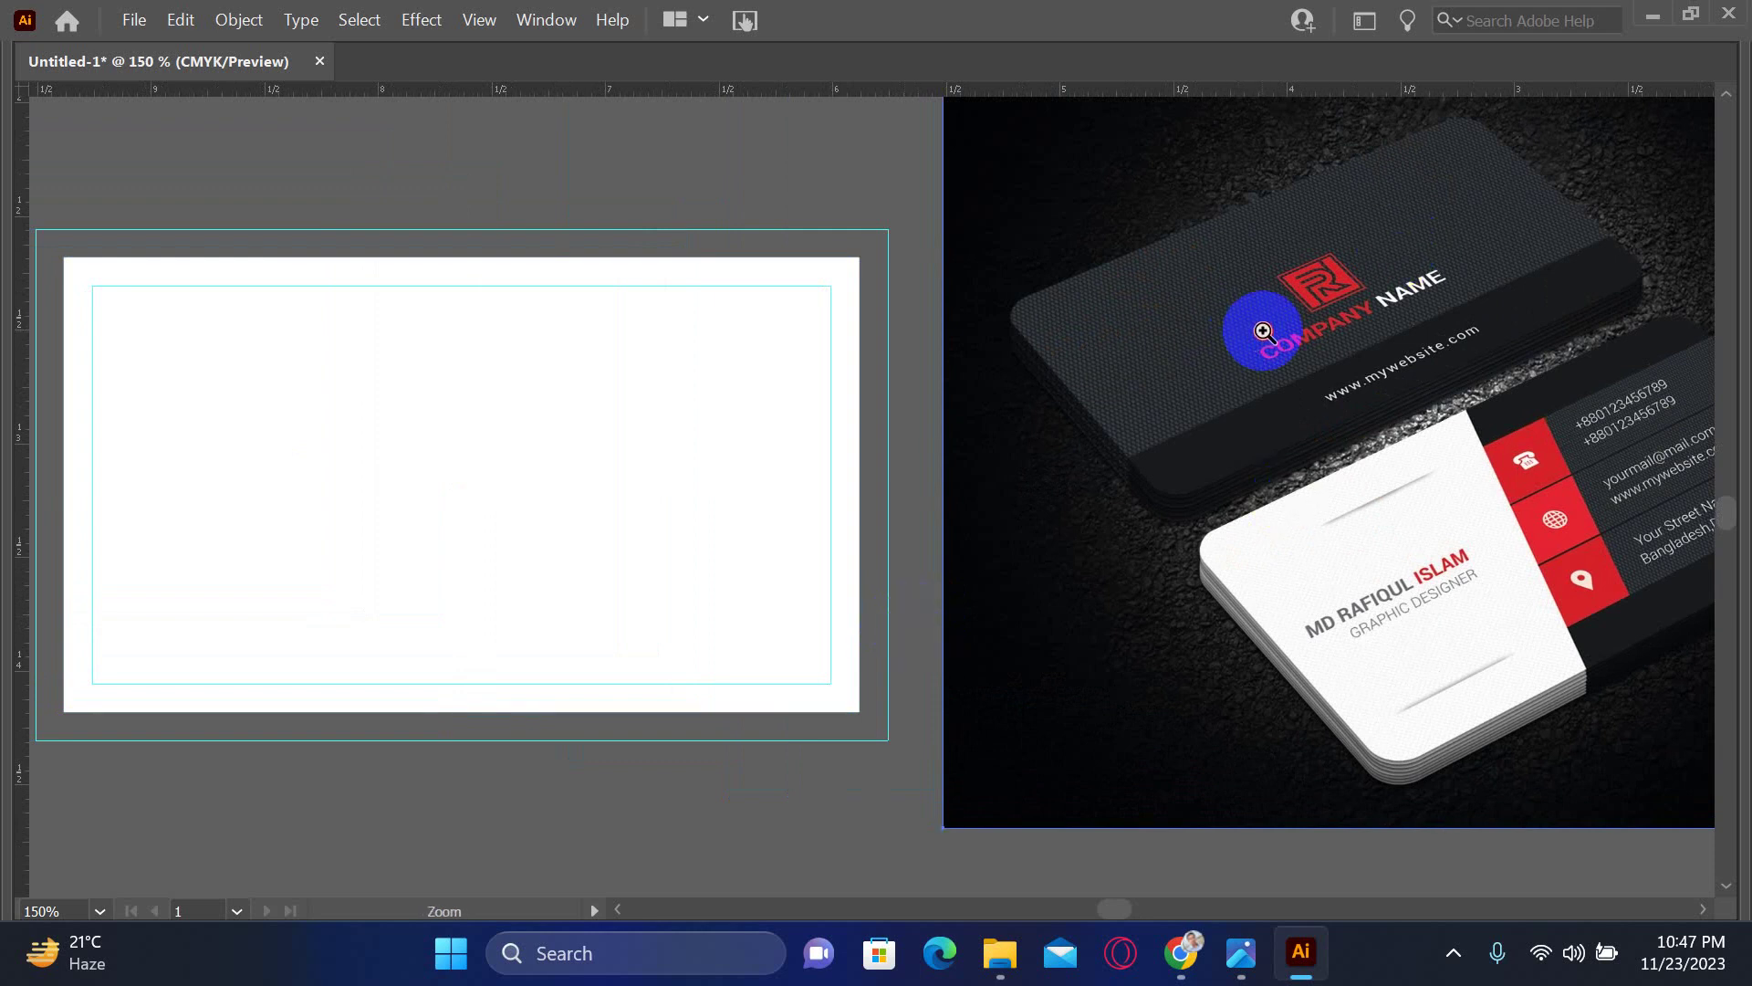
{"action": "left_click", "coordinate": [1255, 322]}
{"action": "left_click", "coordinate": [968, 429]}
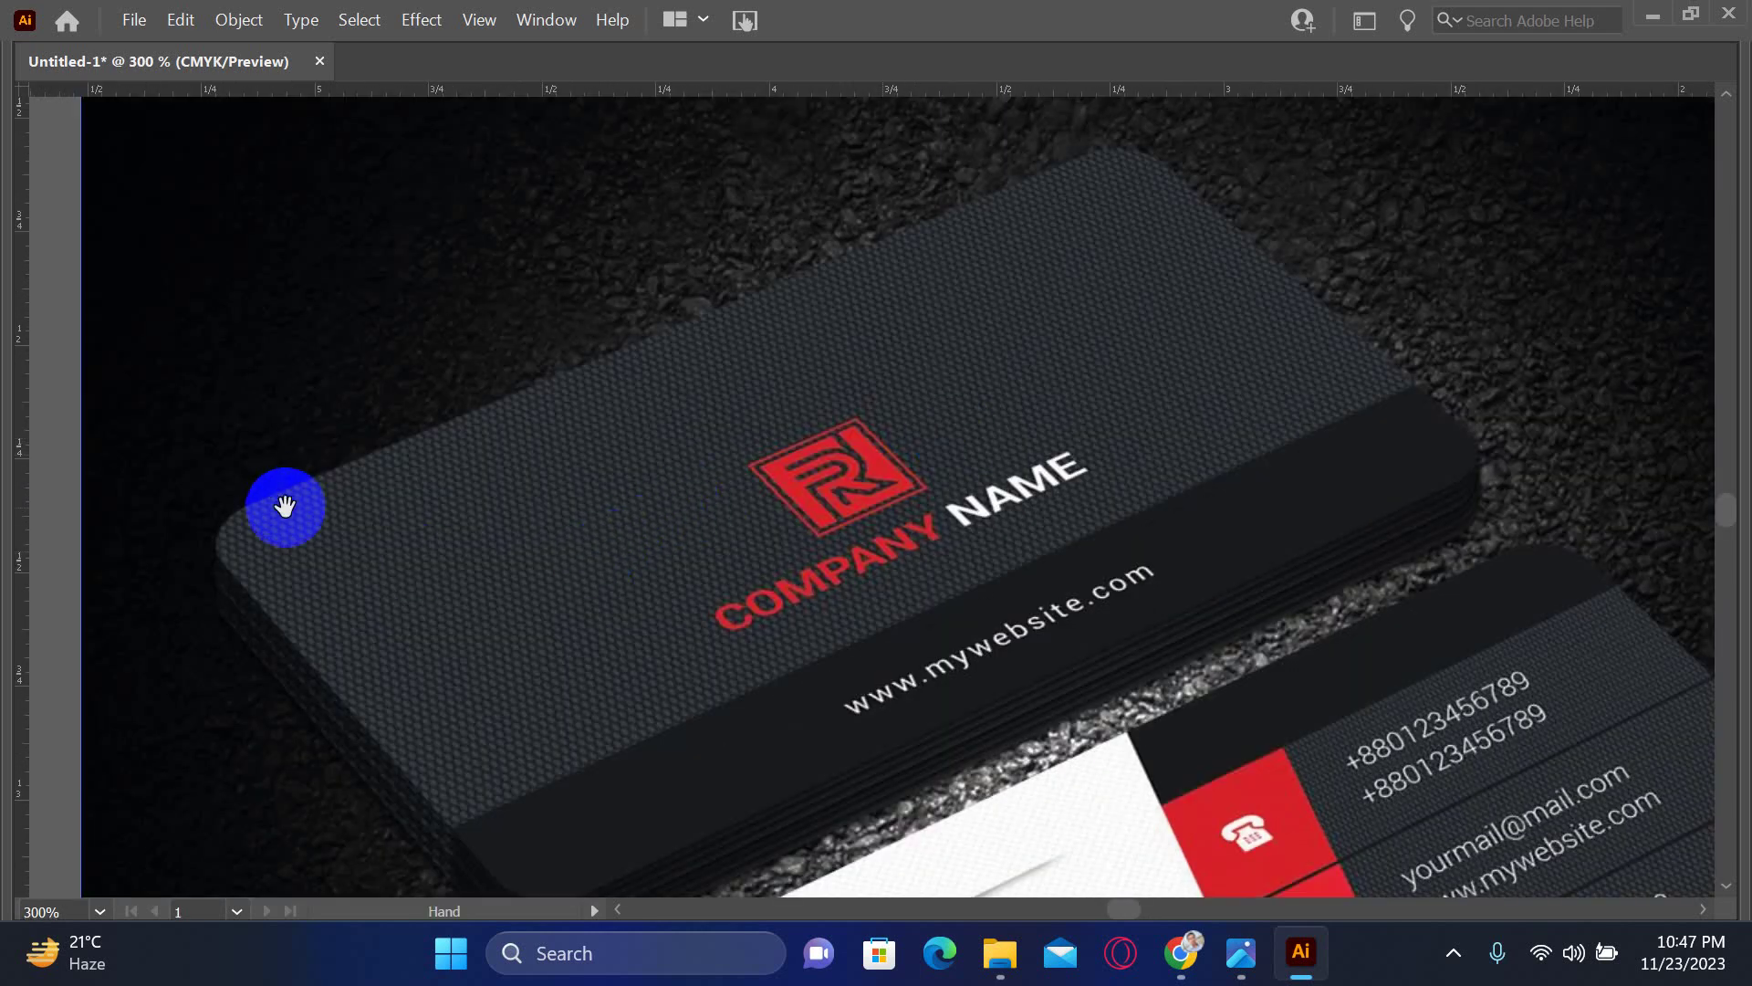
{"action": "key", "text": "h"}
{"action": "left_click_drag", "start_coordinate": [446, 630], "coordinate": [767, 507]}
{"action": "scroll", "coordinate": [563, 497], "scroll_direction": "left", "scroll_amount": 5}
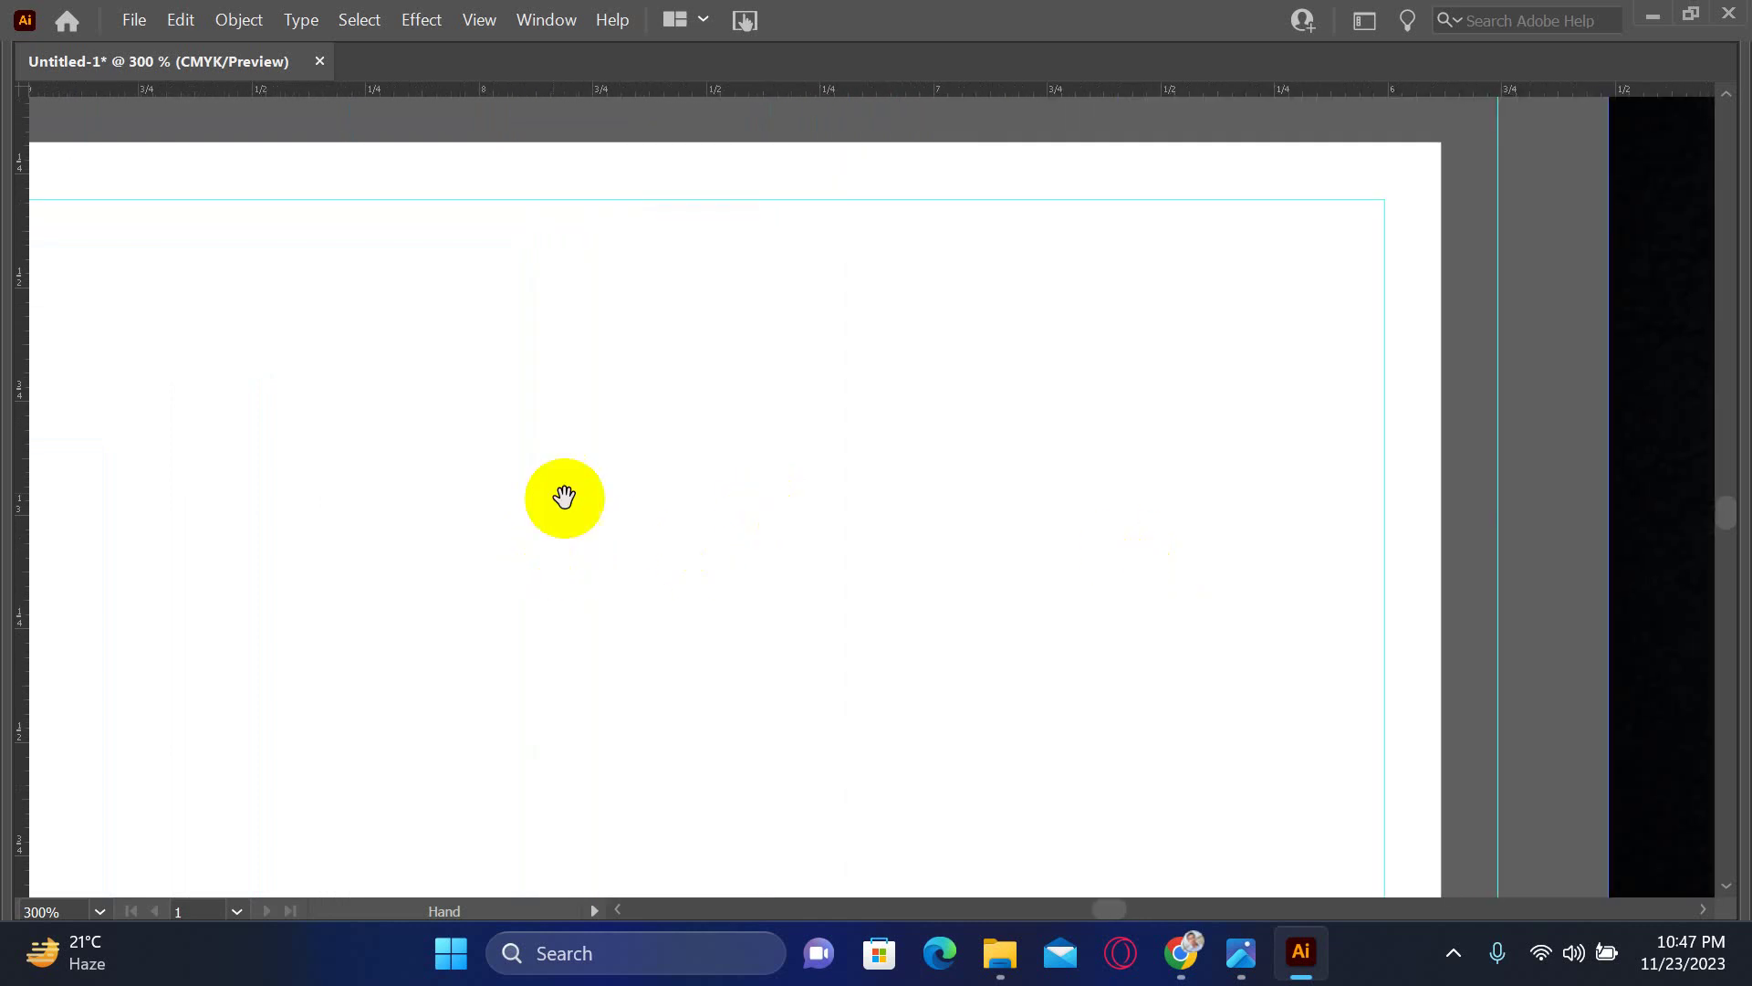
{"action": "scroll", "coordinate": [810, 540], "scroll_direction": "up", "scroll_amount": 3}
{"action": "scroll", "coordinate": [810, 539], "scroll_direction": "left", "scroll_amount": 5}
{"action": "key", "text": "z"}
{"action": "left_click", "coordinate": [795, 454]}
{"action": "left_click", "coordinate": [795, 454]}
{"action": "left_click", "coordinate": [795, 454]}
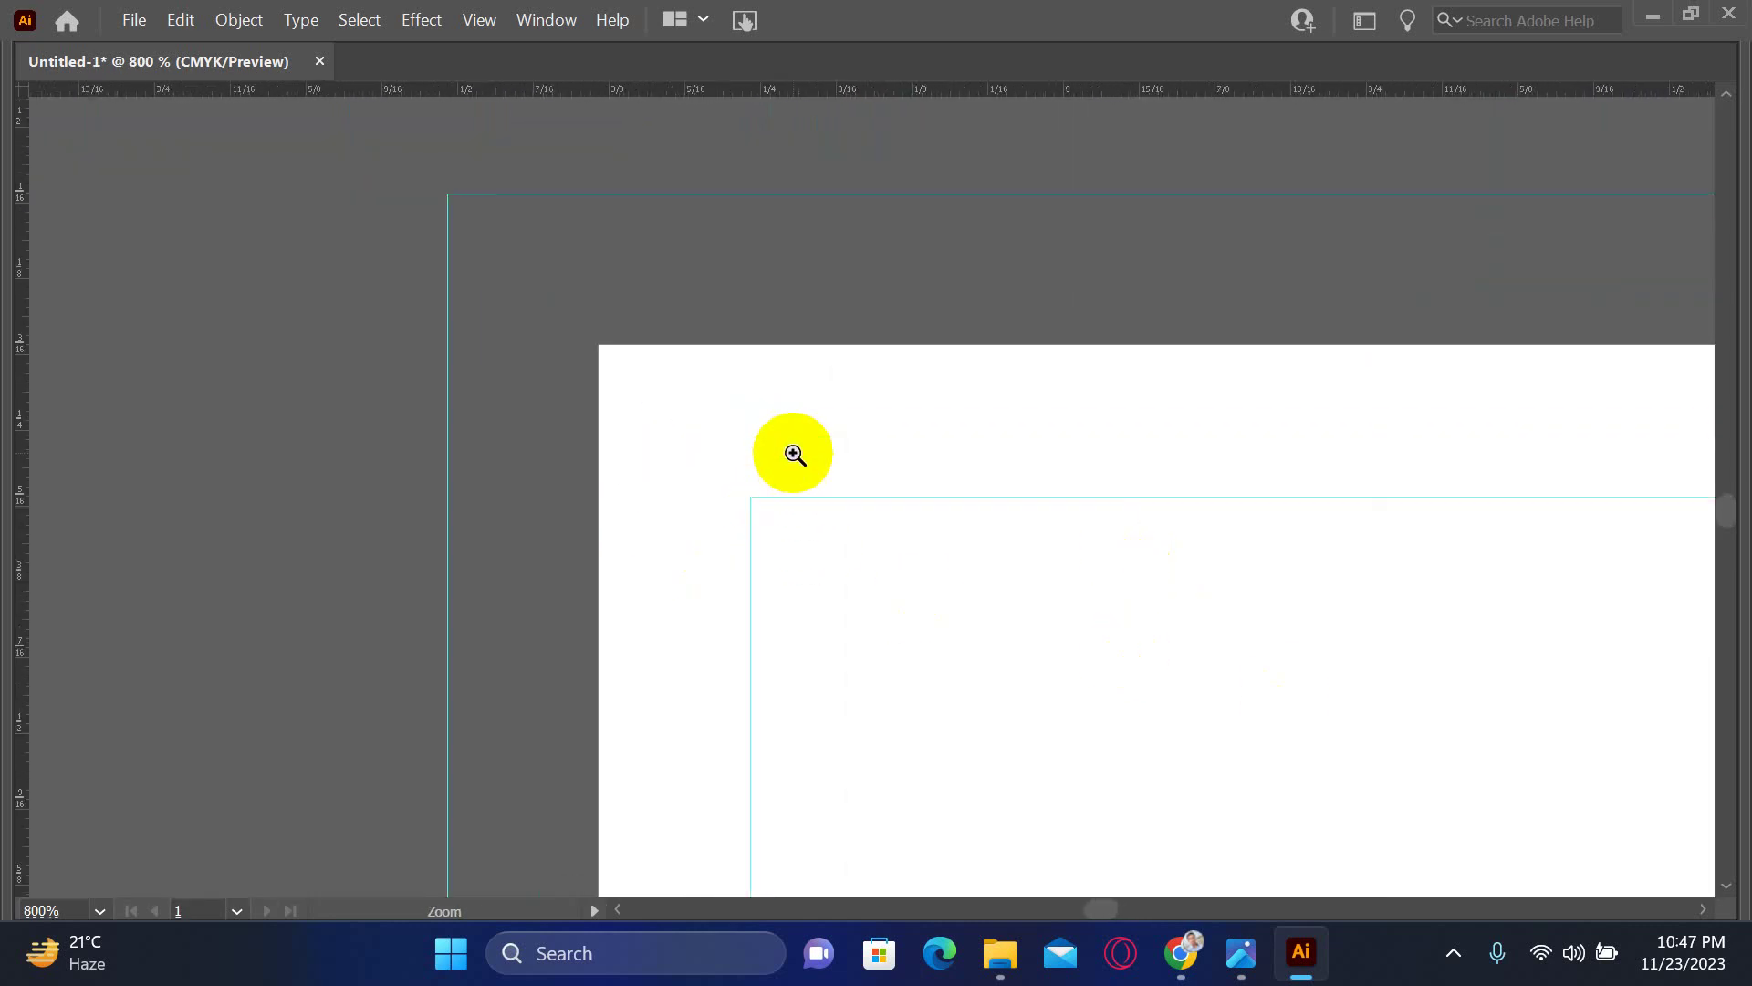
{"action": "key", "text": "v"}
{"action": "key", "text": "Tab"}
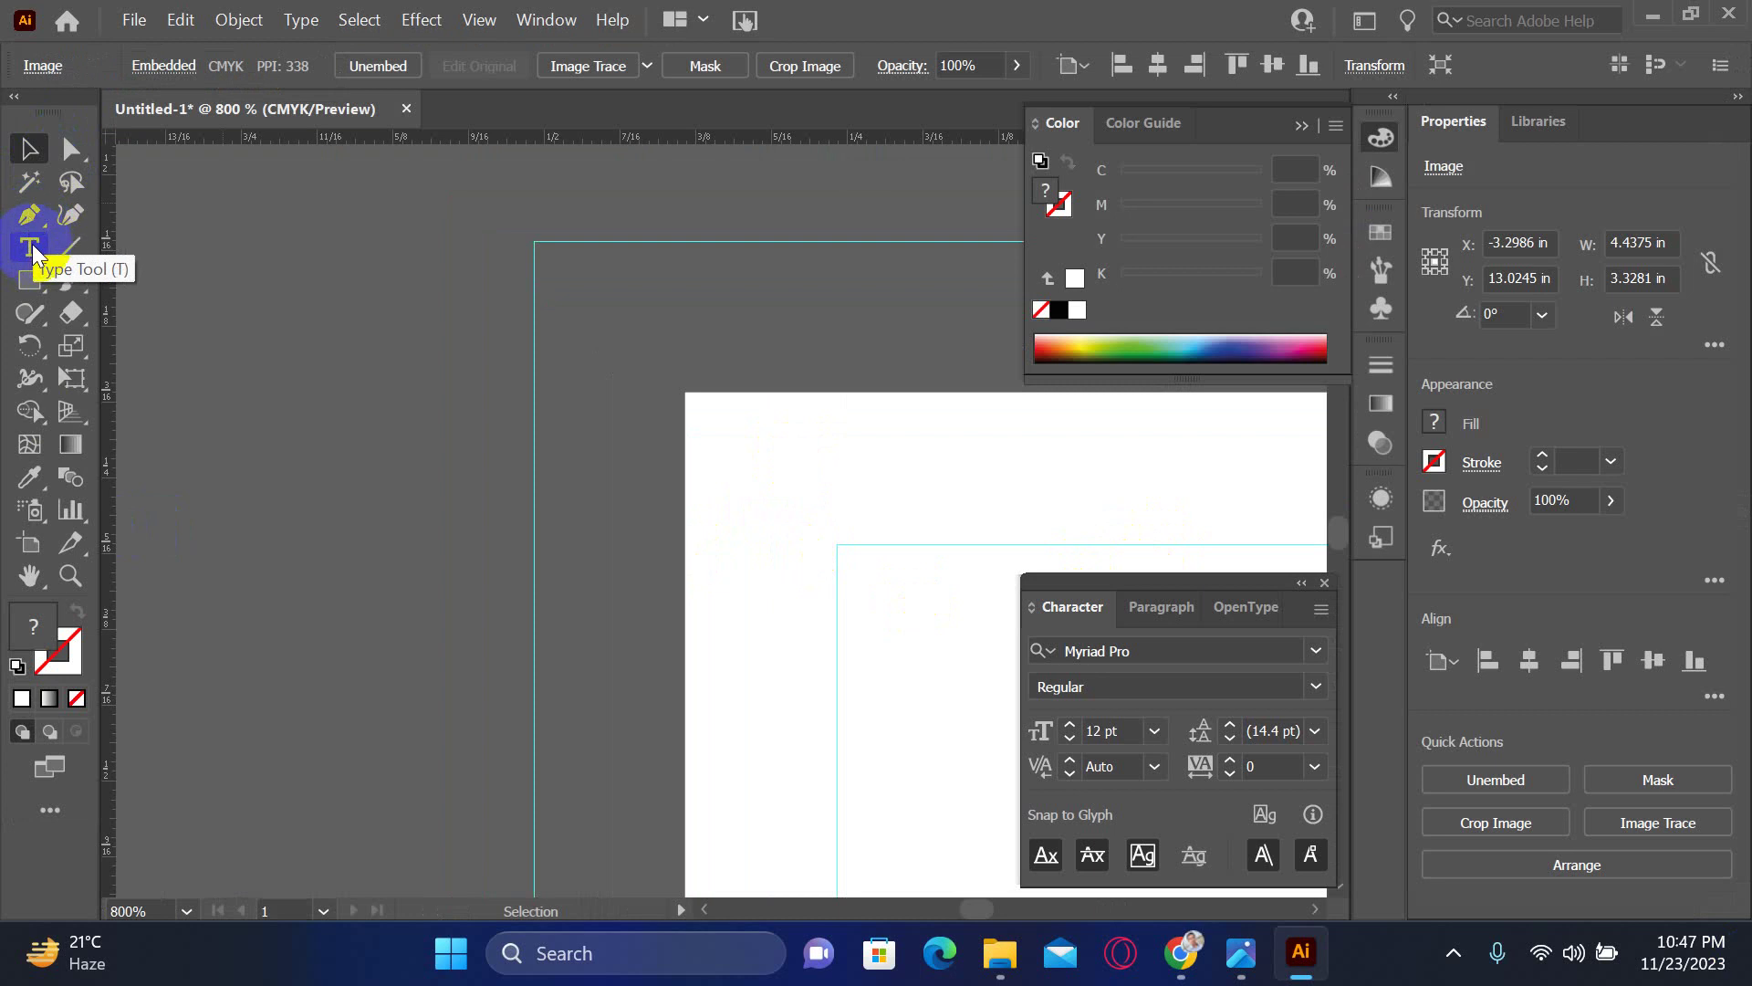
- Draw a tiny ellipse at the artboard's top-left corner and select it
{"action": "left_click", "coordinate": [52, 285]}
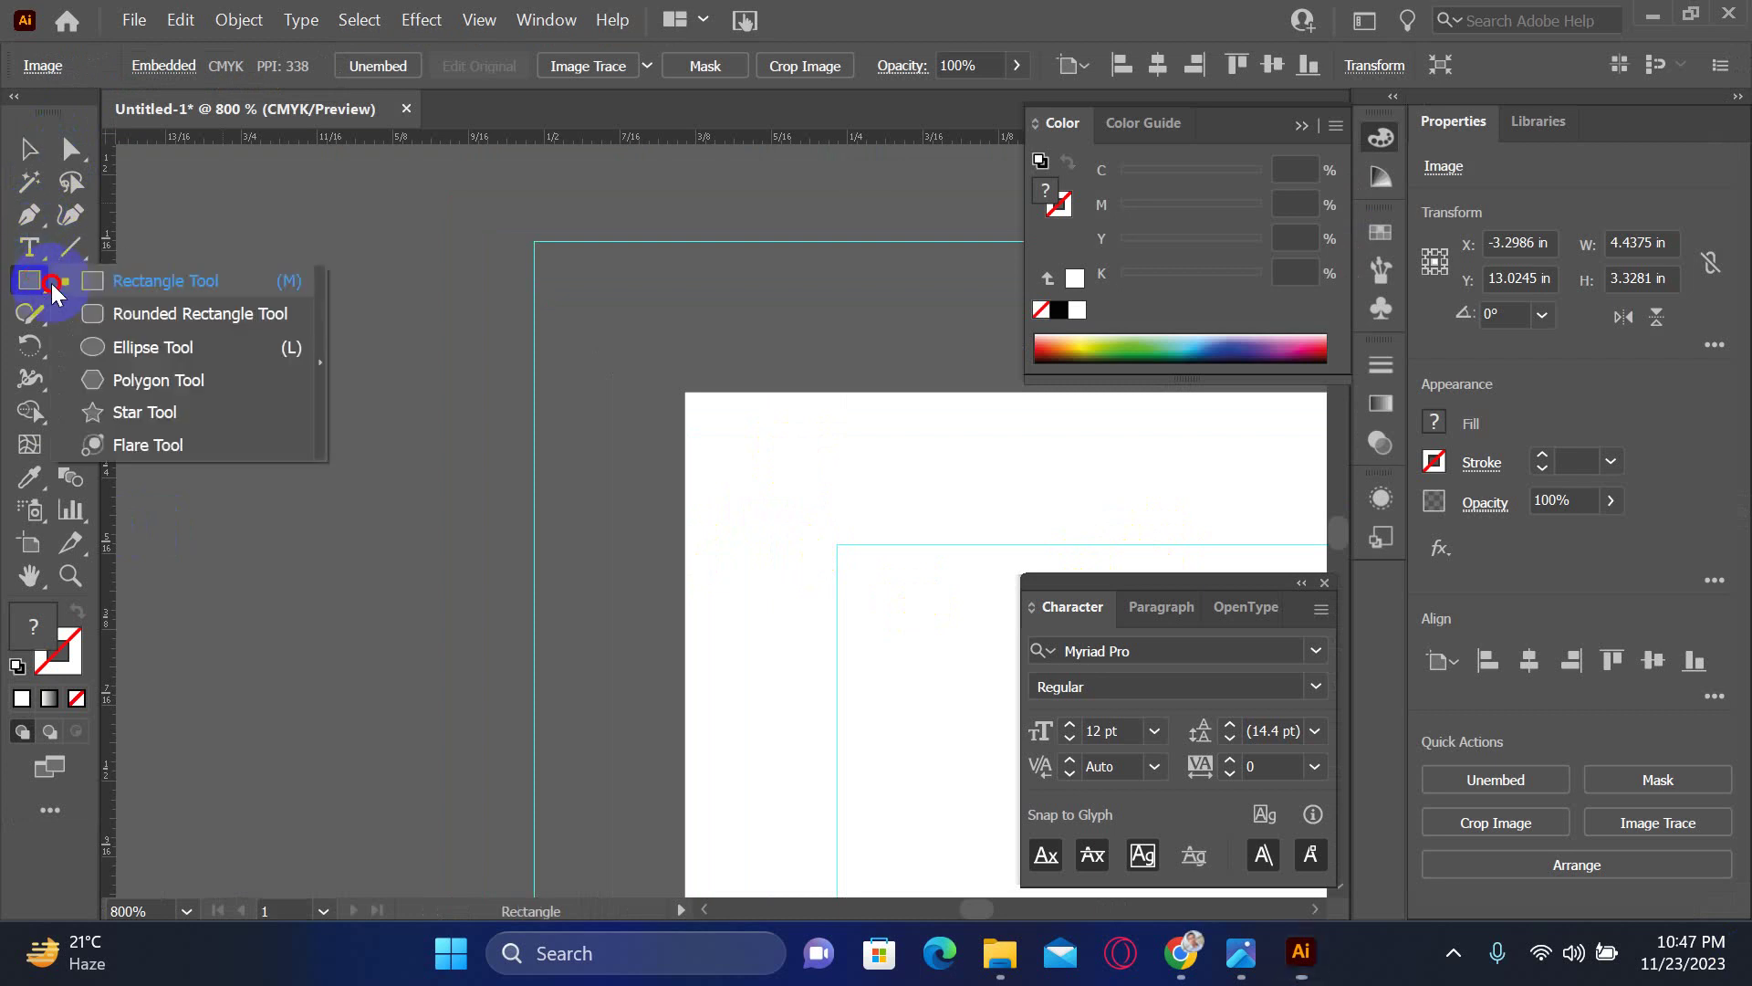
{"action": "left_click", "coordinate": [117, 347]}
{"action": "left_click_drag", "start_coordinate": [725, 413], "coordinate": [761, 495]}
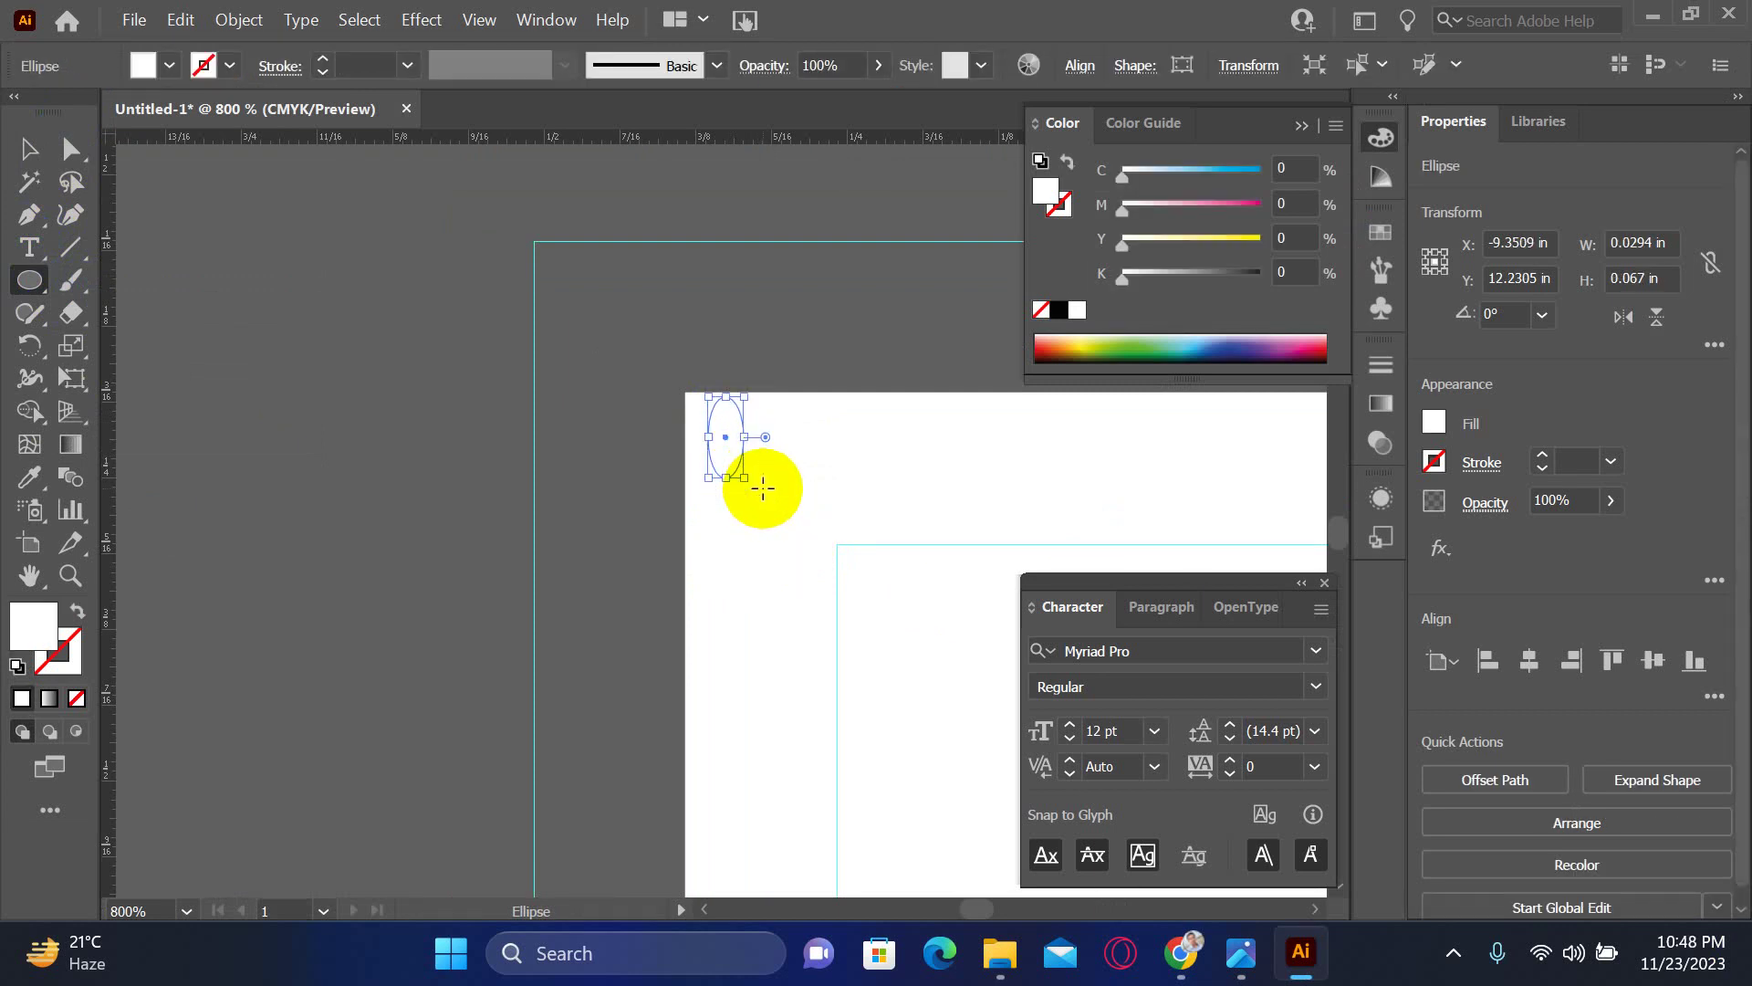
{"action": "left_click", "coordinate": [16, 146]}
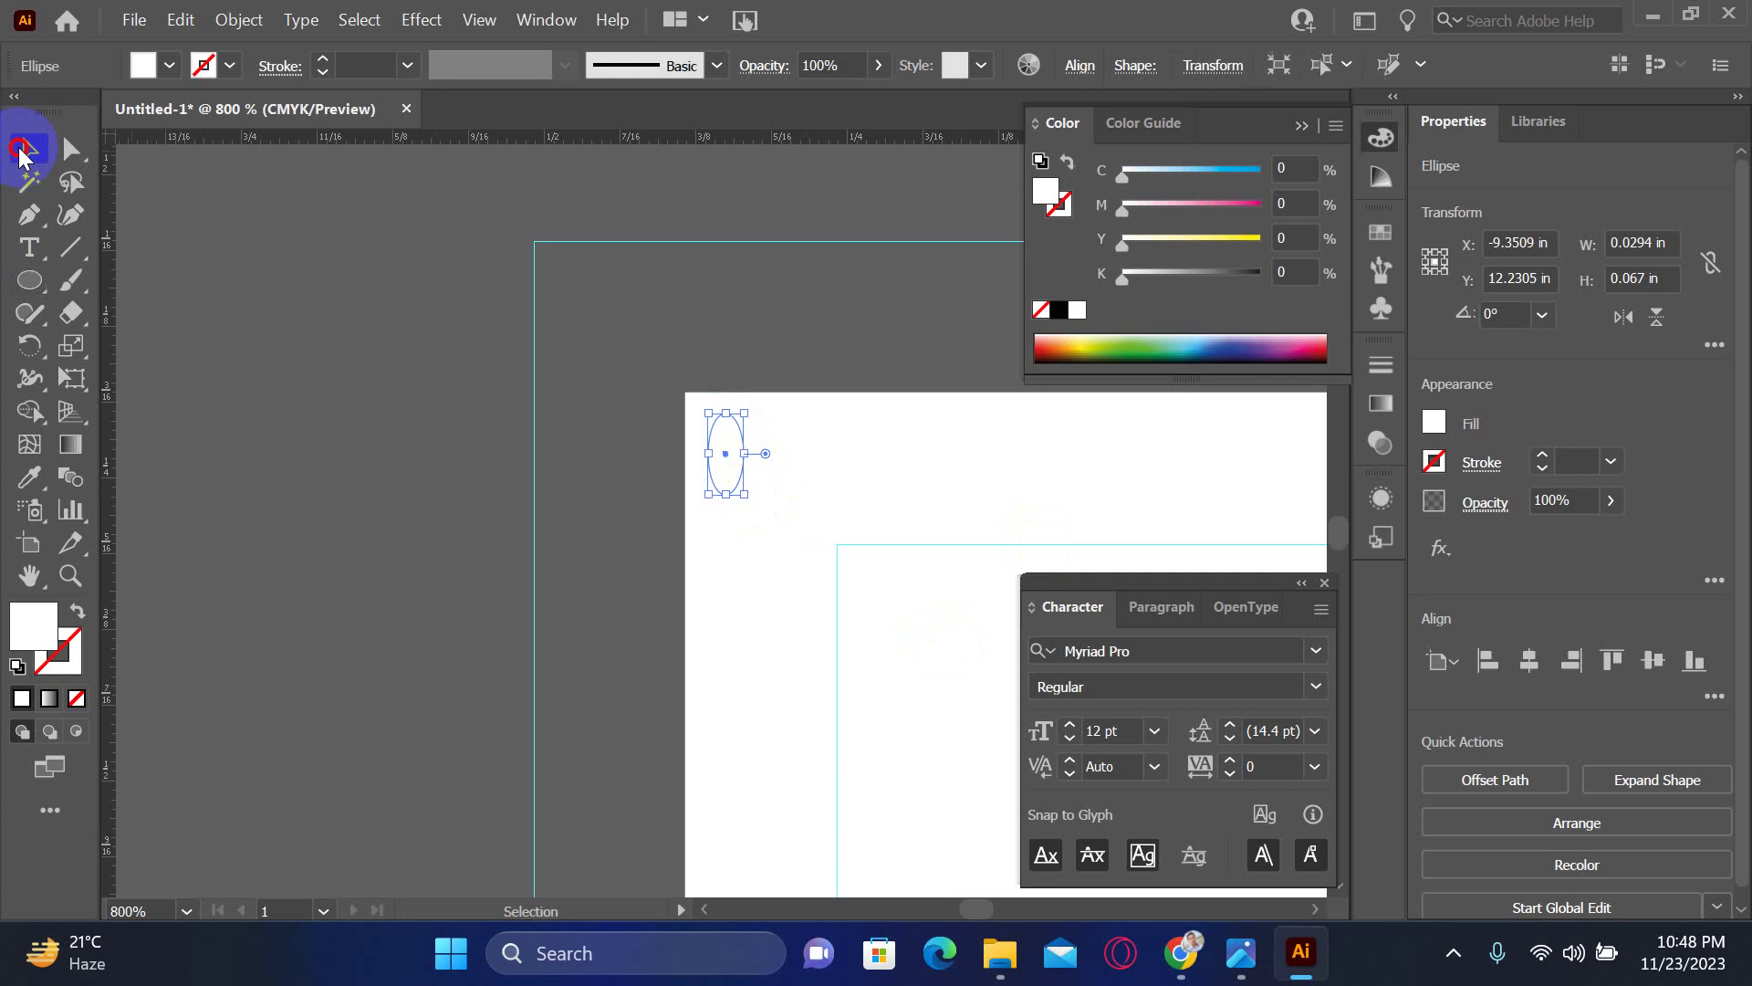
{"action": "left_click", "coordinate": [960, 475]}
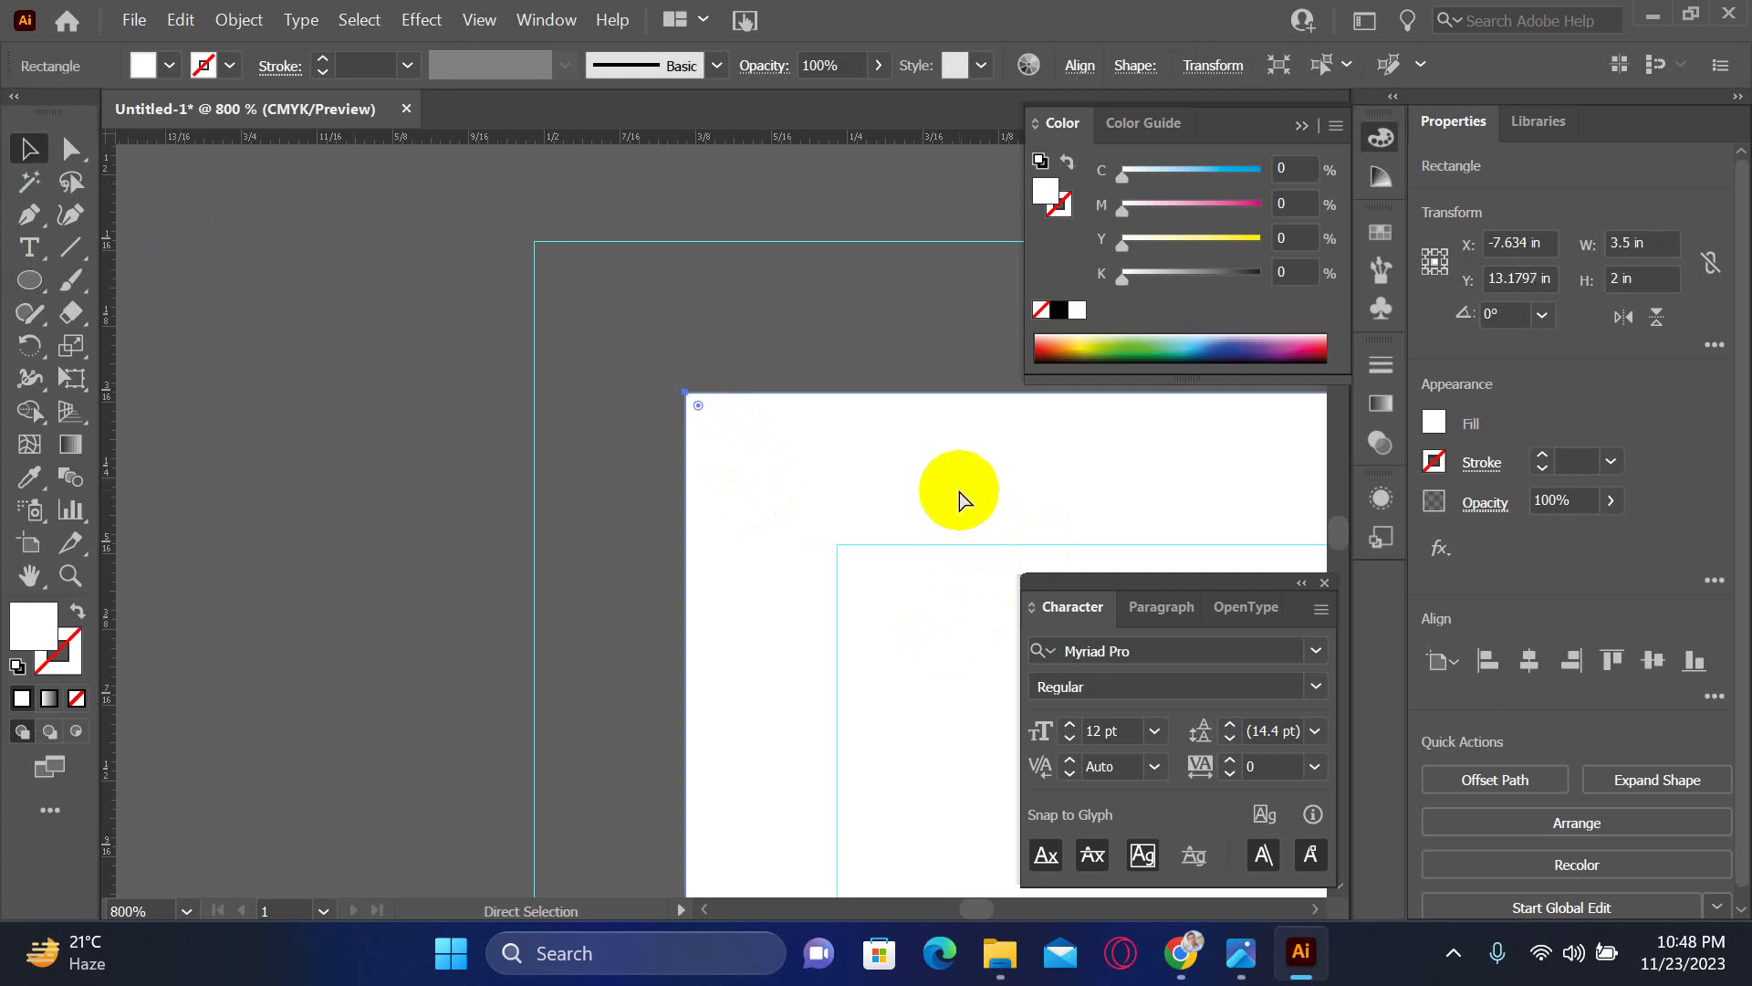
{"action": "left_click_drag", "start_coordinate": [845, 438], "coordinate": [686, 504]}
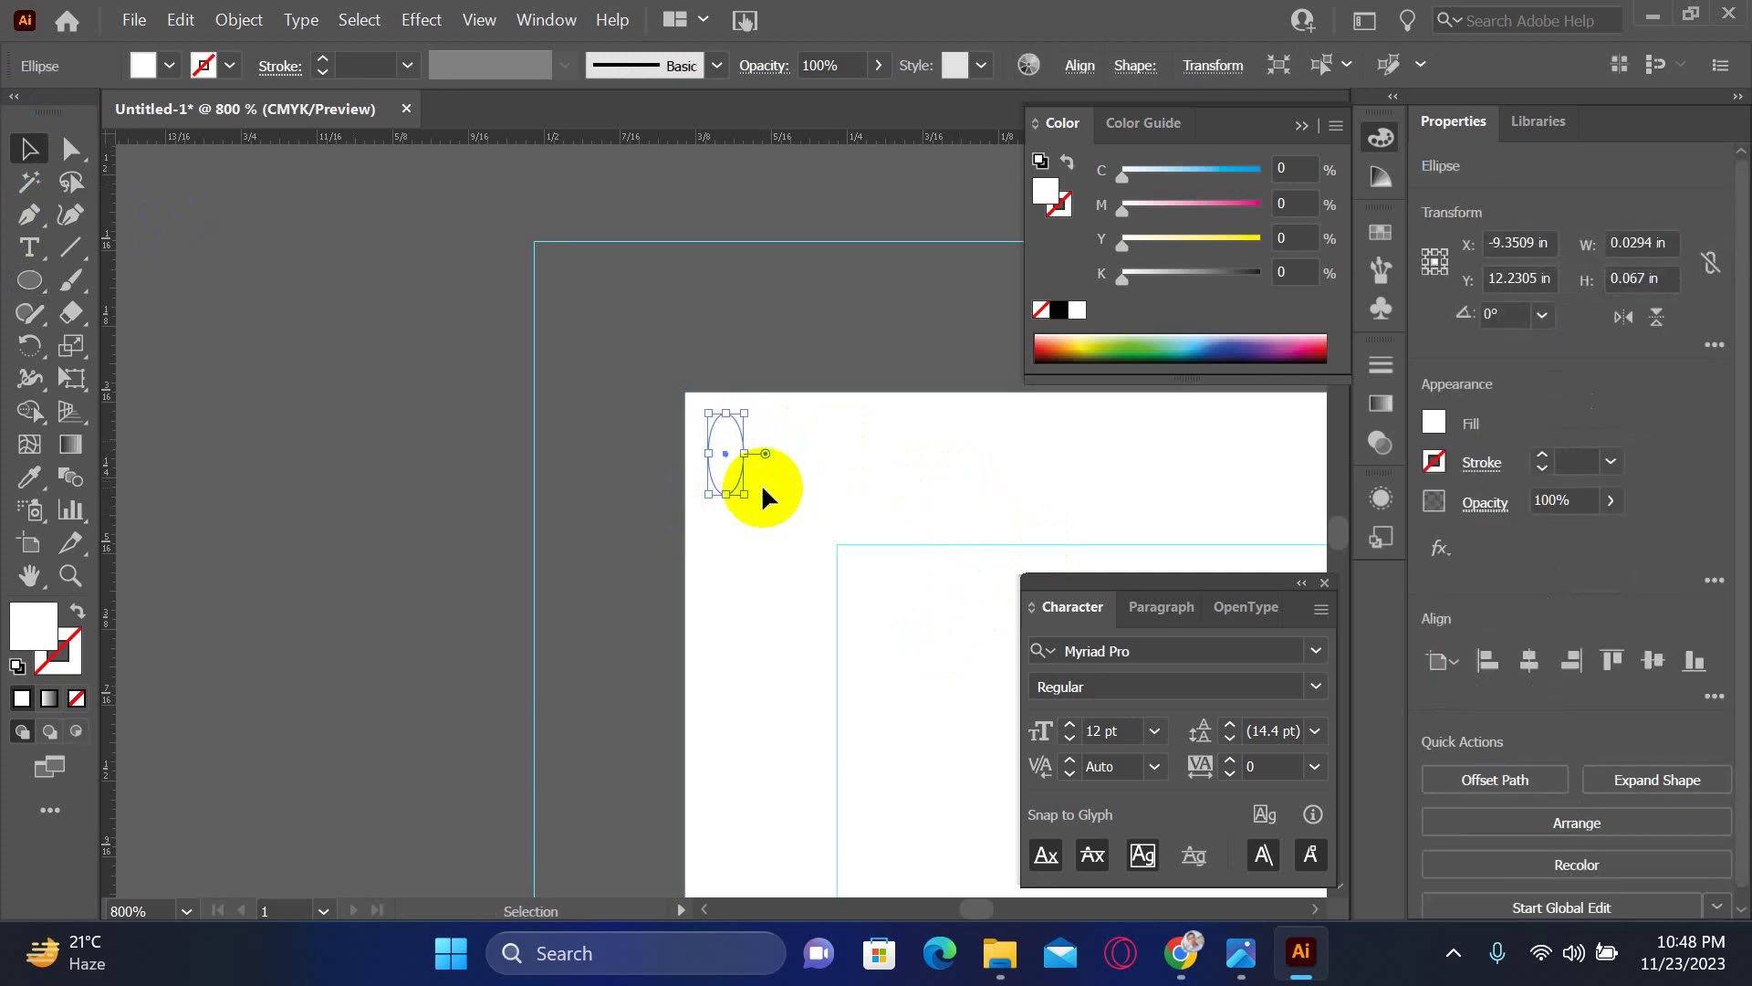
{"action": "left_click", "coordinate": [953, 517]}
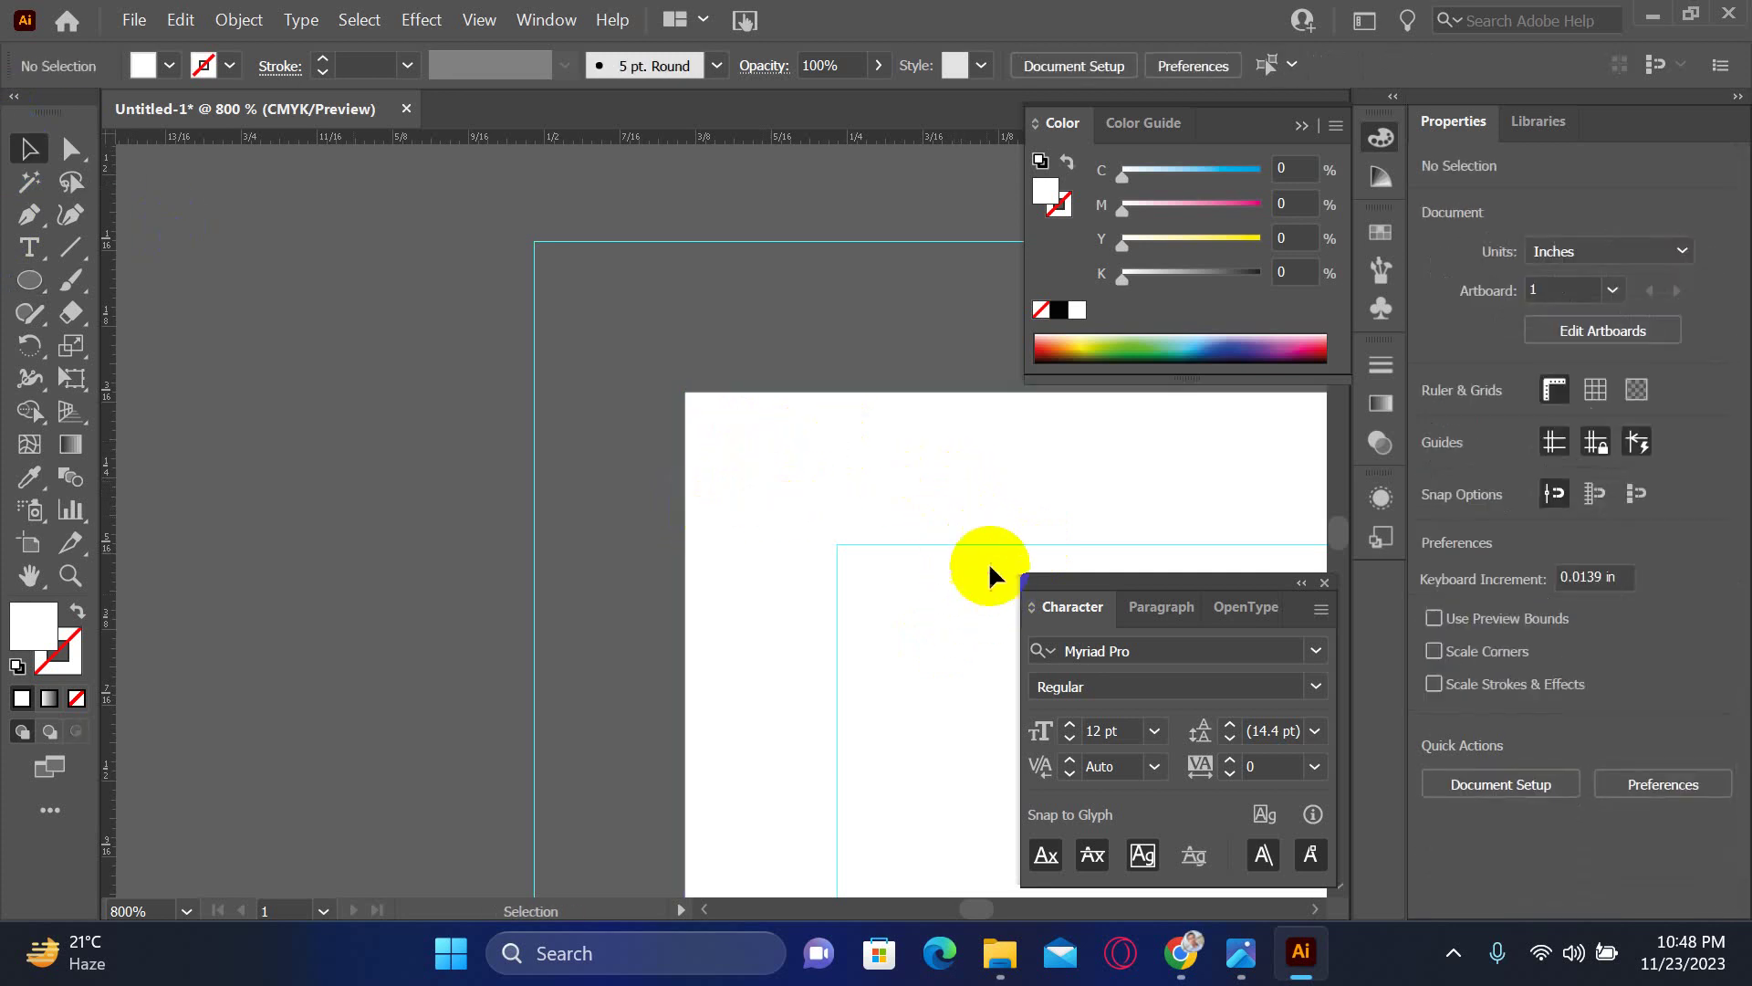
{"action": "right_click", "coordinate": [779, 276]}
{"action": "left_click", "coordinate": [736, 281]}
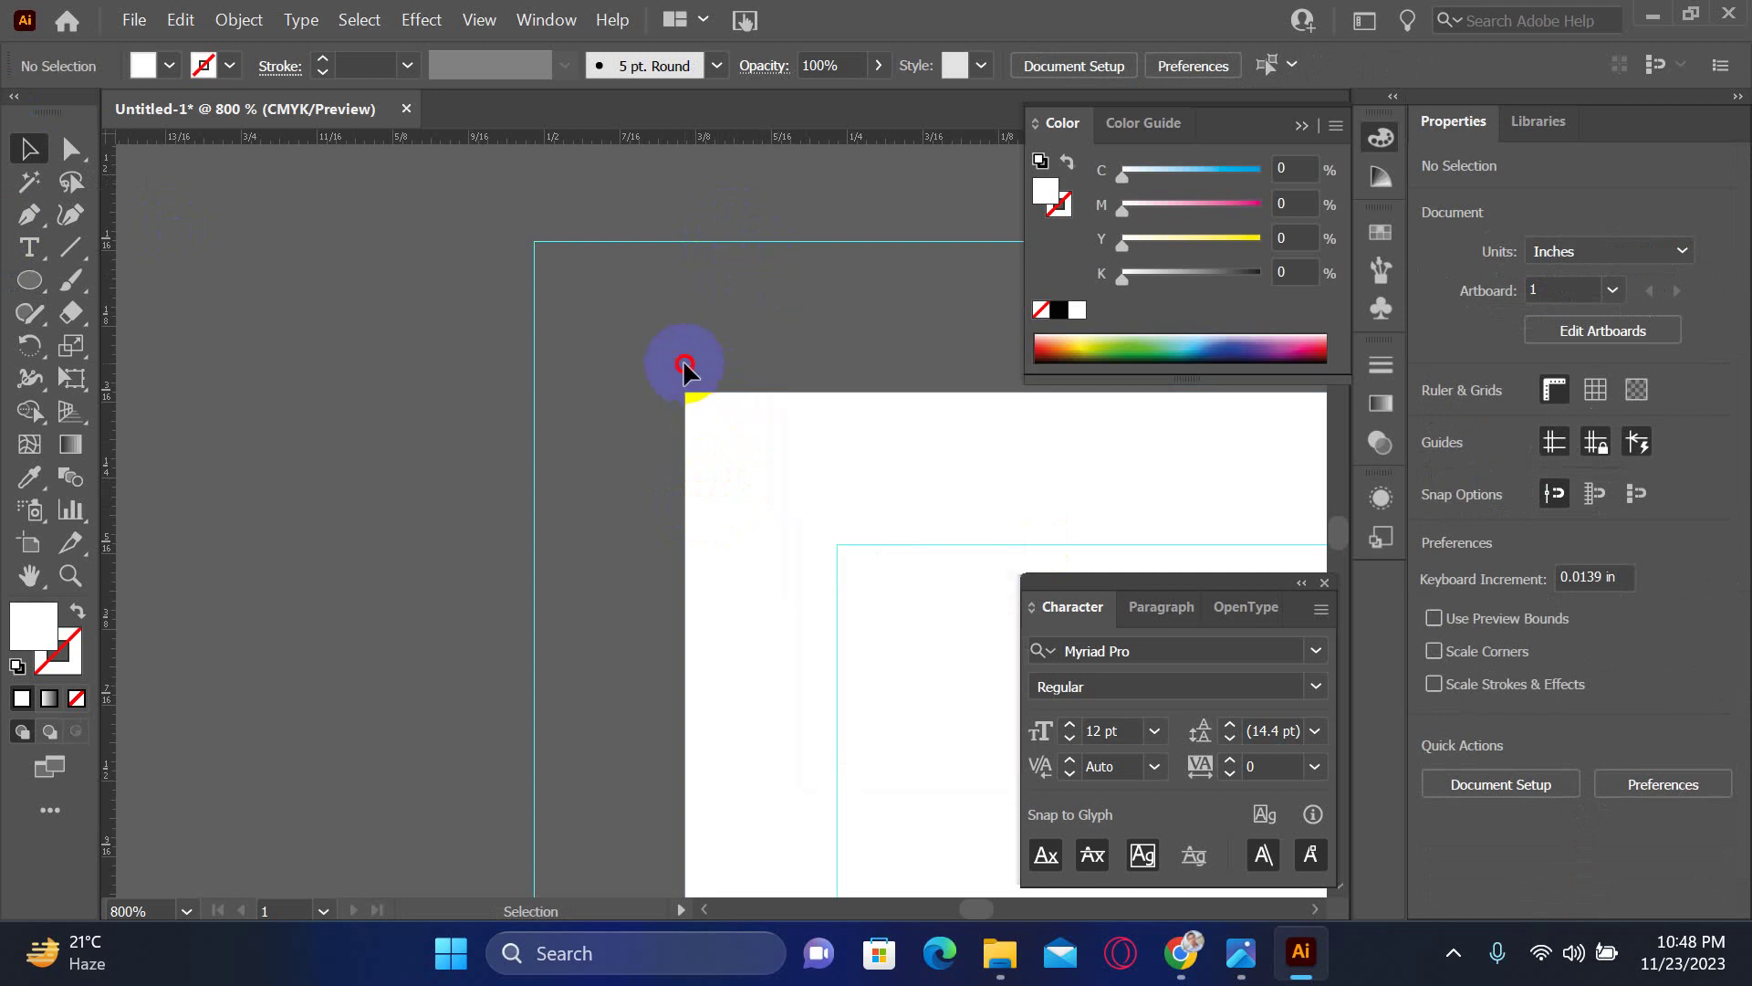
{"action": "left_click_drag", "start_coordinate": [684, 367], "coordinate": [807, 529]}
- Fill the ellipse with 52% grey (K 52%)
{"action": "left_click", "coordinate": [1196, 270]}
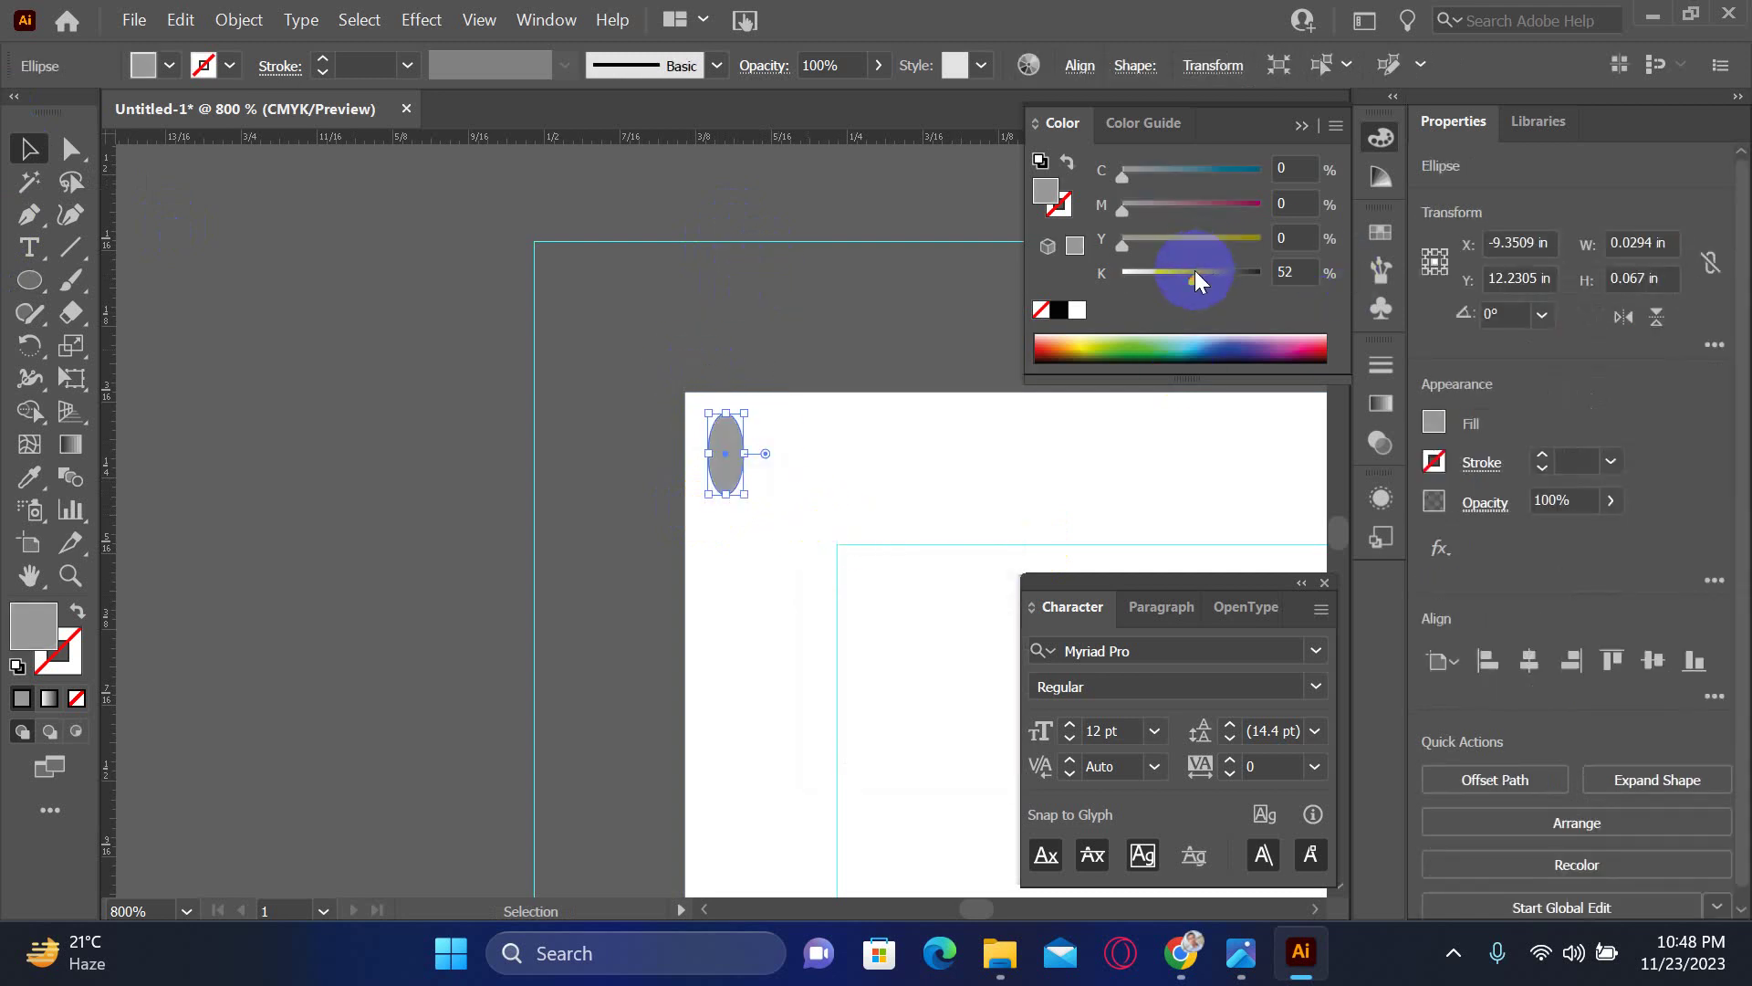
{"action": "left_click", "coordinate": [736, 382]}
{"action": "scroll", "coordinate": [723, 434], "scroll_direction": "right", "scroll_amount": 3}
{"action": "scroll", "coordinate": [638, 411], "scroll_direction": "down", "scroll_amount": 2}
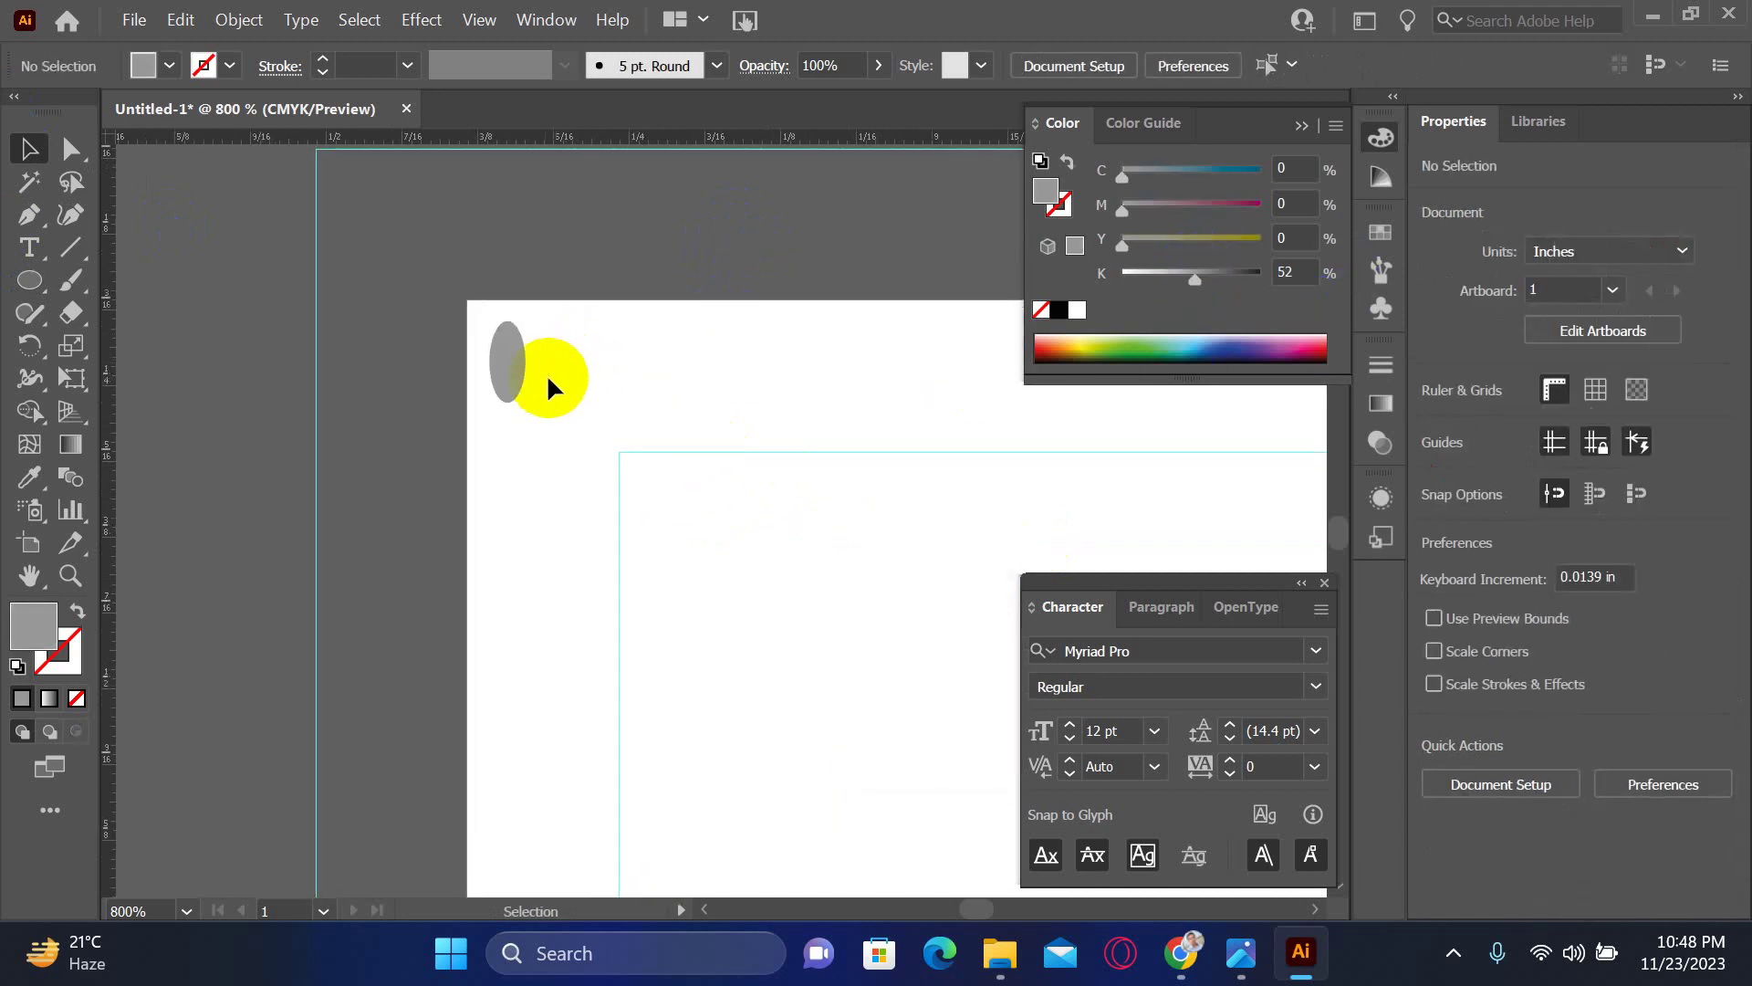
- Alt-drag a copy of the grey ellipse just to its right
{"action": "left_click", "coordinate": [507, 360]}
{"action": "left_click_drag", "start_coordinate": [508, 393], "coordinate": [580, 381]}
{"action": "scroll", "coordinate": [743, 429], "scroll_direction": "down", "scroll_amount": 4}
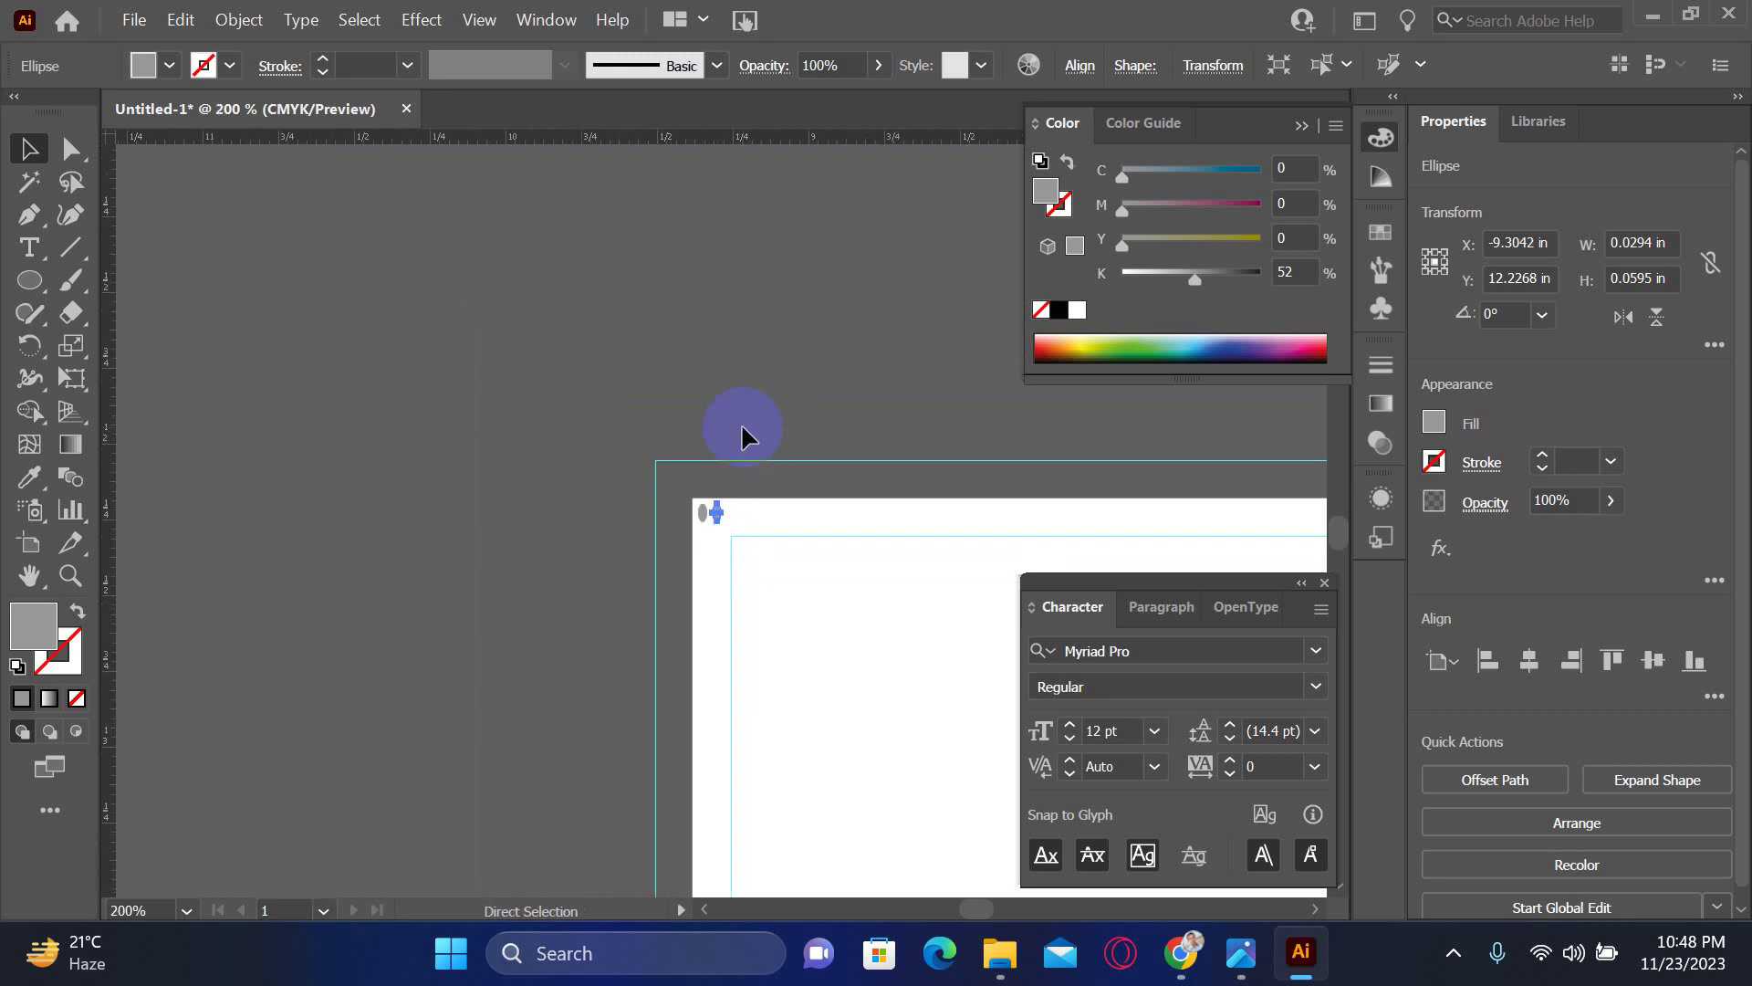
{"action": "scroll", "coordinate": [813, 501], "scroll_direction": "right", "scroll_amount": 5}
{"action": "scroll", "coordinate": [626, 438], "scroll_direction": "down", "scroll_amount": 2}
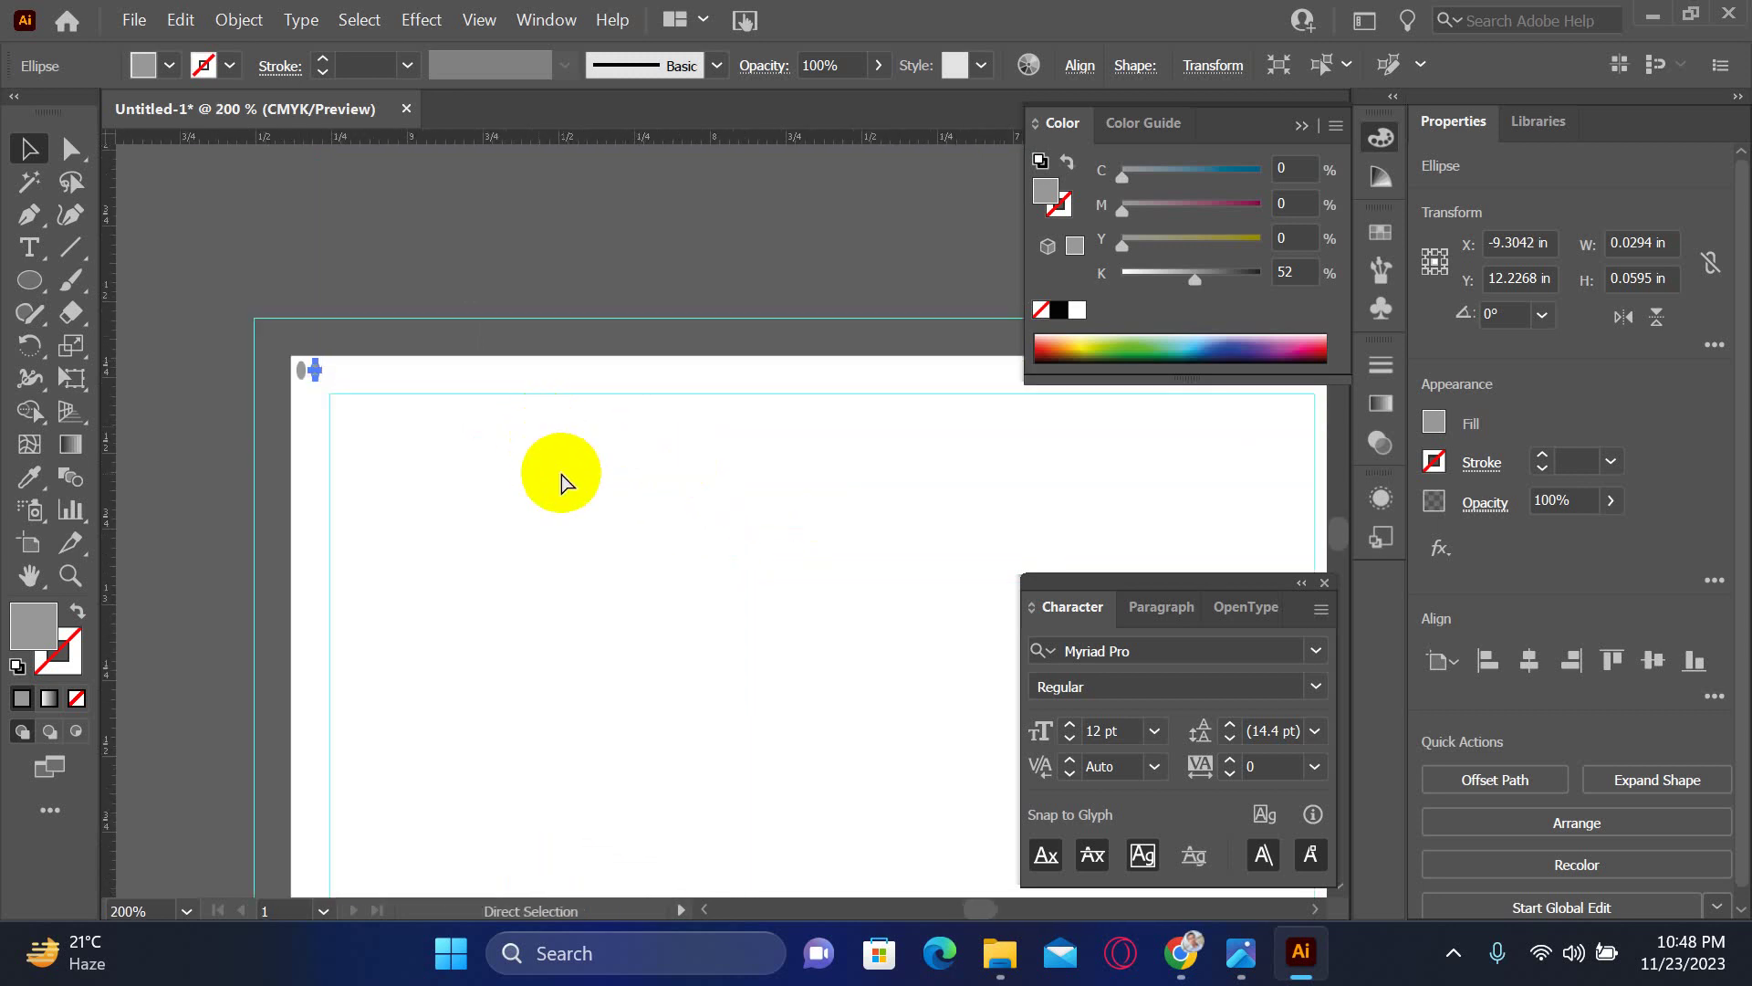
- Repeat the duplicate with Ctrl+D to extend the ellipse row along the top edge
{"action": "key", "text": "ctrl+d"}
{"action": "key", "text": "ctrl+d"}
{"action": "key", "text": "ctrl+d"}
{"action": "key", "text": "ctrl+d"}
{"action": "key", "text": "ctrl+d"}
{"action": "key", "text": "ctrl+d"}
{"action": "key", "text": "ctrl+d"}
{"action": "key", "text": "ctrl+d"}
{"action": "key", "text": "ctrl+d"}
{"action": "key", "text": "ctrl+d"}
{"action": "key", "text": "ctrl+d"}
{"action": "key", "text": "ctrl+d"}
{"action": "key", "text": "ctrl+d"}
{"action": "key", "text": "ctrl+d"}
{"action": "key", "text": "ctrl+d"}
{"action": "key", "text": "ctrl+d"}
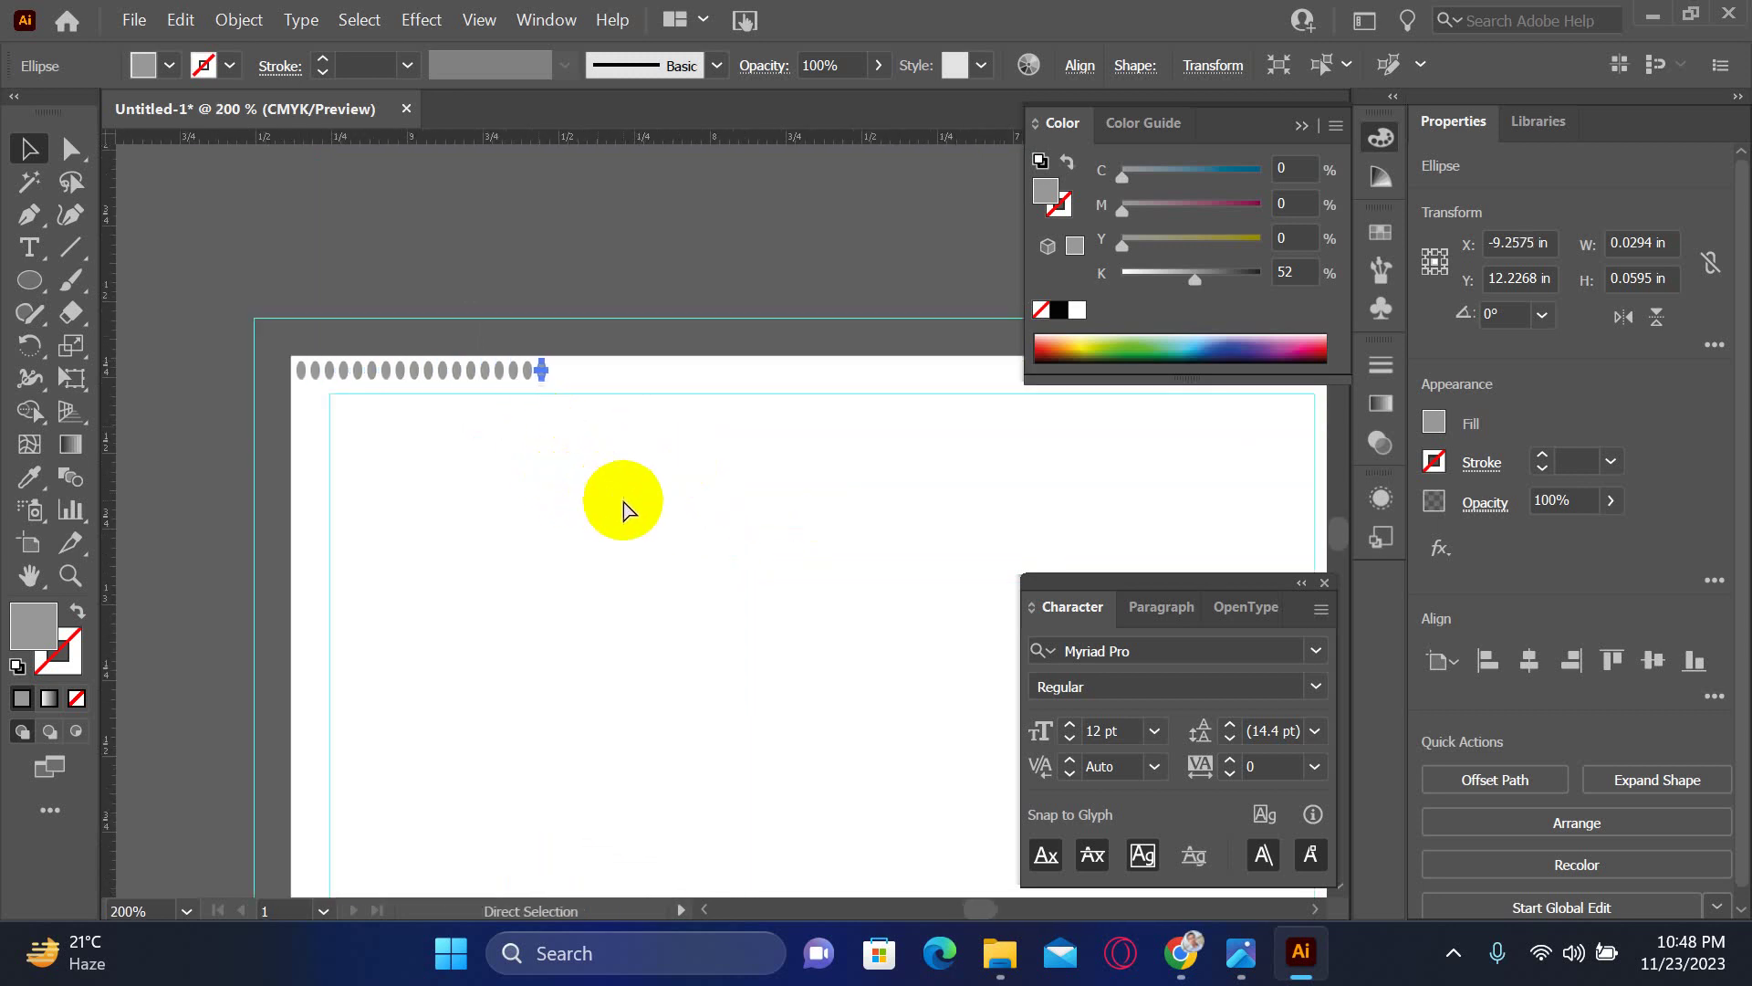
{"action": "key", "text": "ctrl+d"}
{"action": "key", "text": "ctrl+d"}
{"action": "key", "text": "ctrl+d"}
{"action": "key", "text": "ctrl+d"}
{"action": "key", "text": "ctrl+d"}
{"action": "key", "text": "ctrl+d"}
{"action": "key", "text": "ctrl+d"}
{"action": "key", "text": "ctrl+d"}
{"action": "key", "text": "ctrl+d"}
{"action": "key", "text": "ctrl+d"}
{"action": "key", "text": "ctrl+d"}
{"action": "key", "text": "ctrl+d"}
{"action": "key", "text": "ctrl+d"}
{"action": "key", "text": "ctrl+d"}
{"action": "key", "text": "ctrl+d"}
{"action": "key", "text": "ctrl+d"}
{"action": "key", "text": "ctrl+d"}
{"action": "key", "text": "ctrl+d"}
{"action": "left_click_drag", "start_coordinate": [1005, 501], "coordinate": [748, 515]}
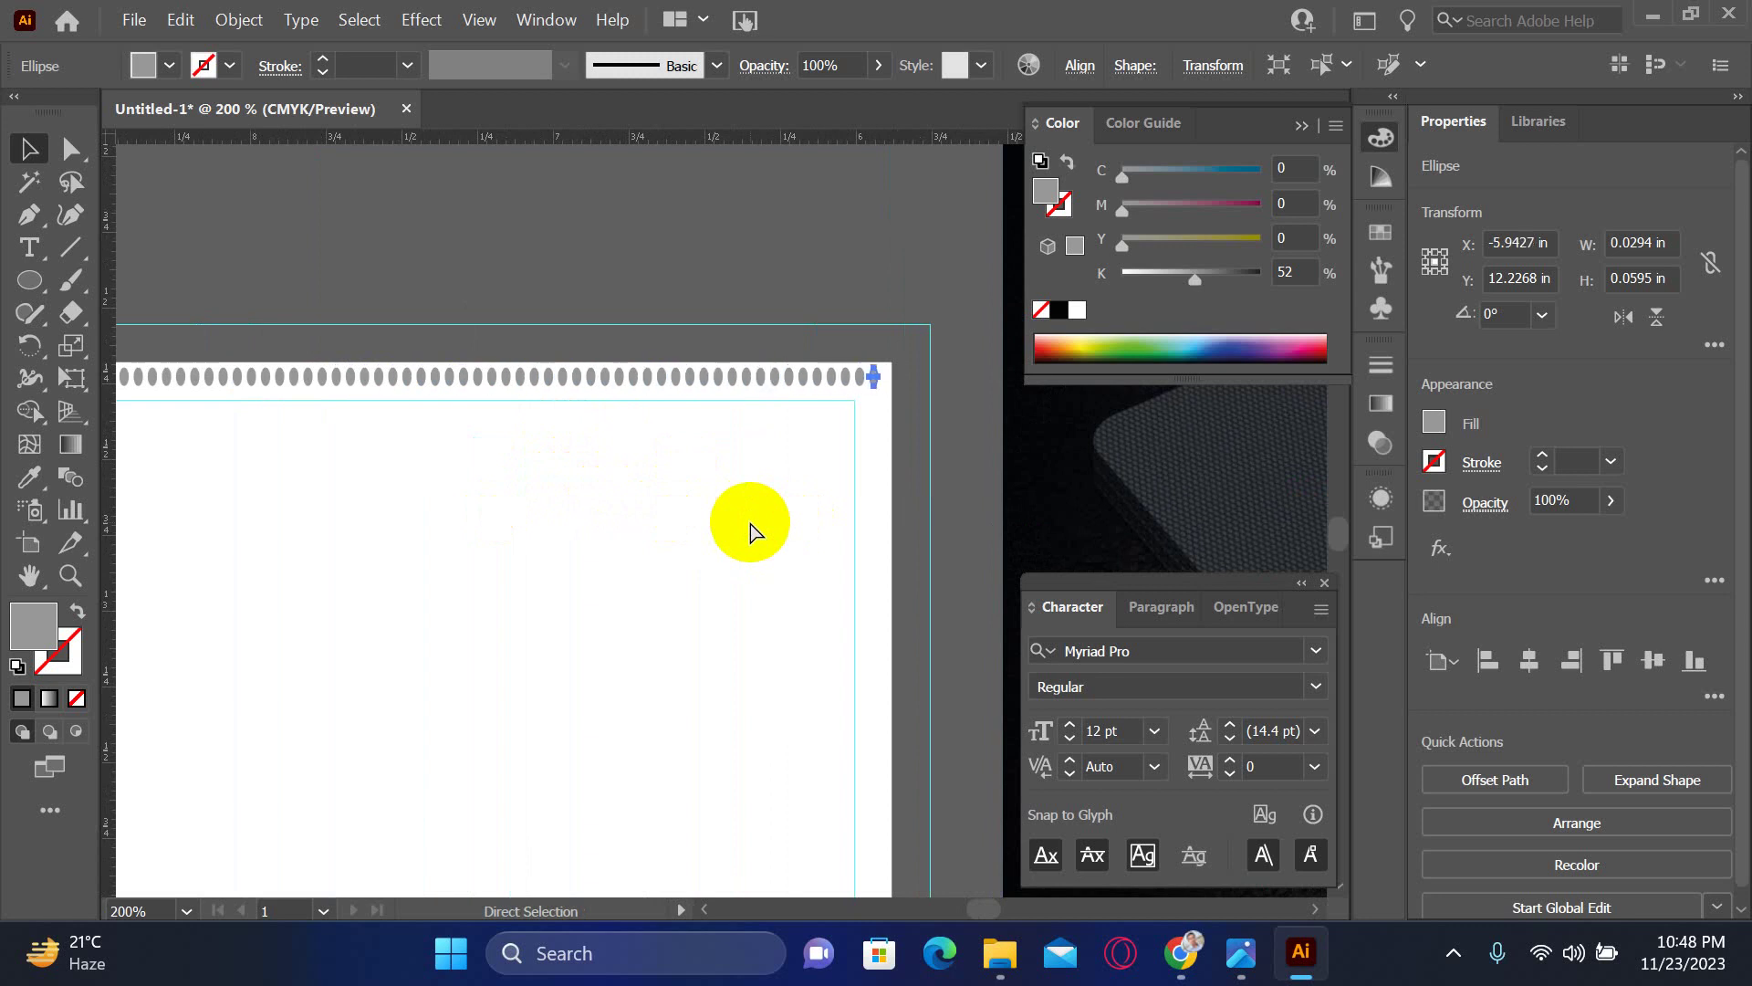
{"action": "left_click", "coordinate": [904, 462]}
{"action": "left_click_drag", "start_coordinate": [821, 474], "coordinate": [1120, 493]}
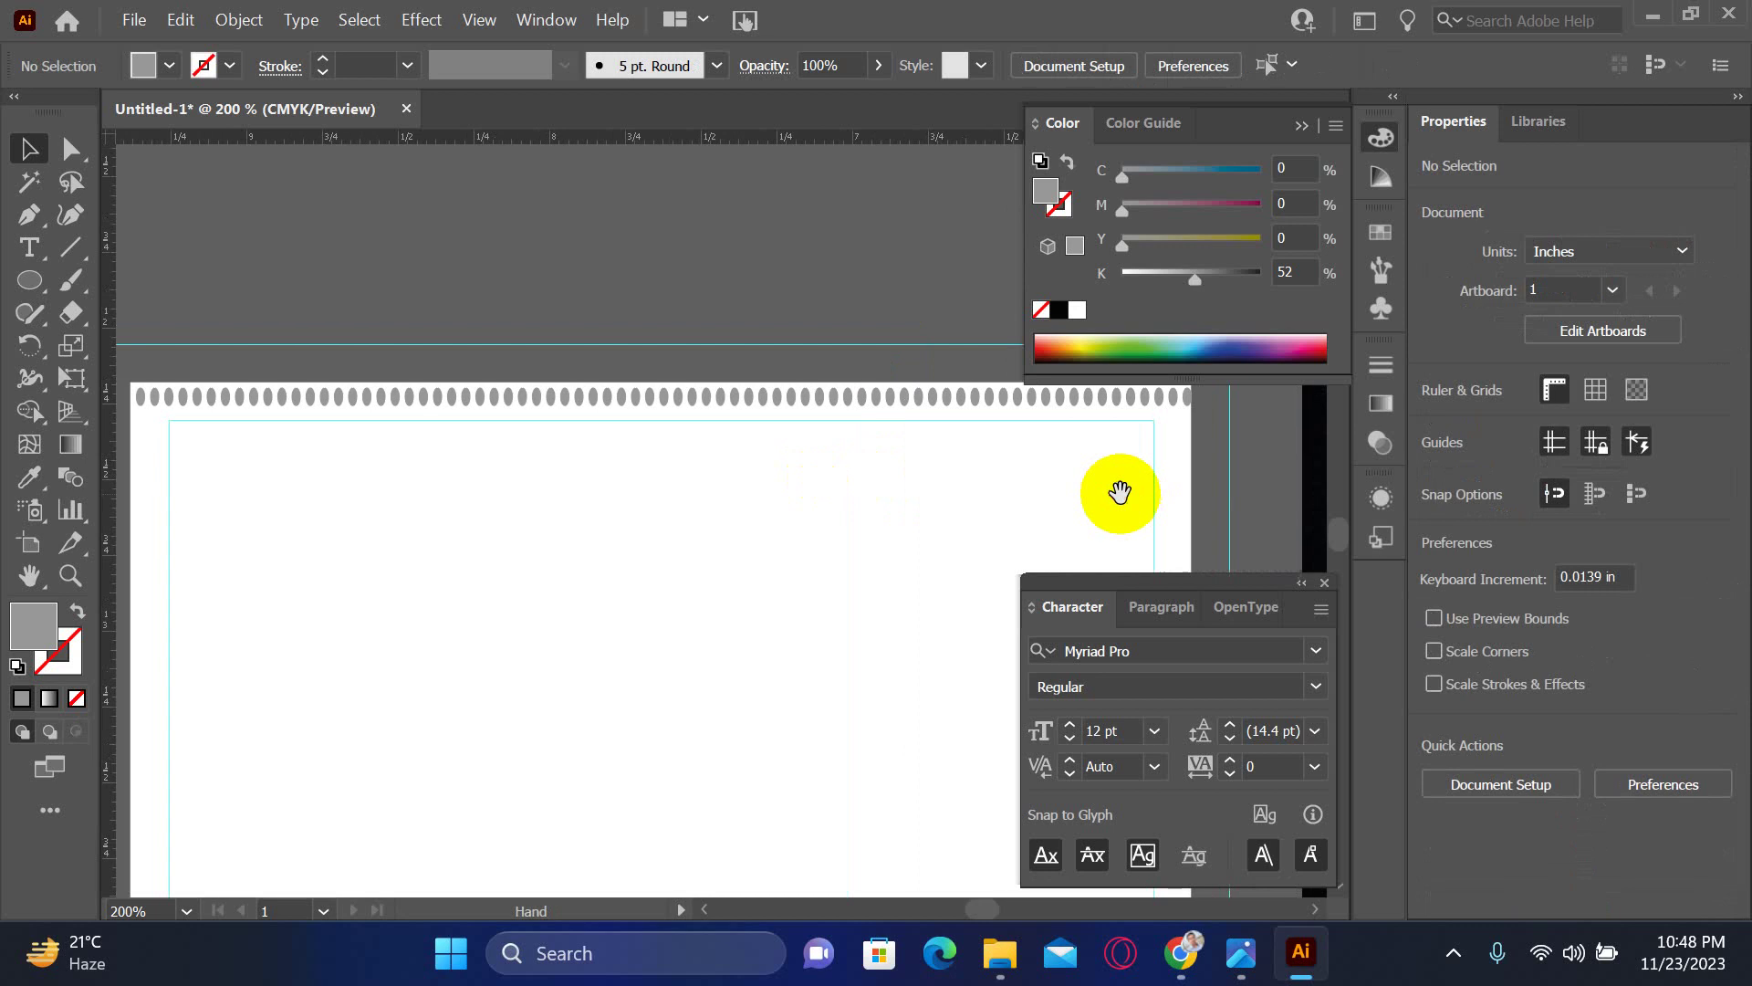
{"action": "key", "text": "ctrl+minus"}
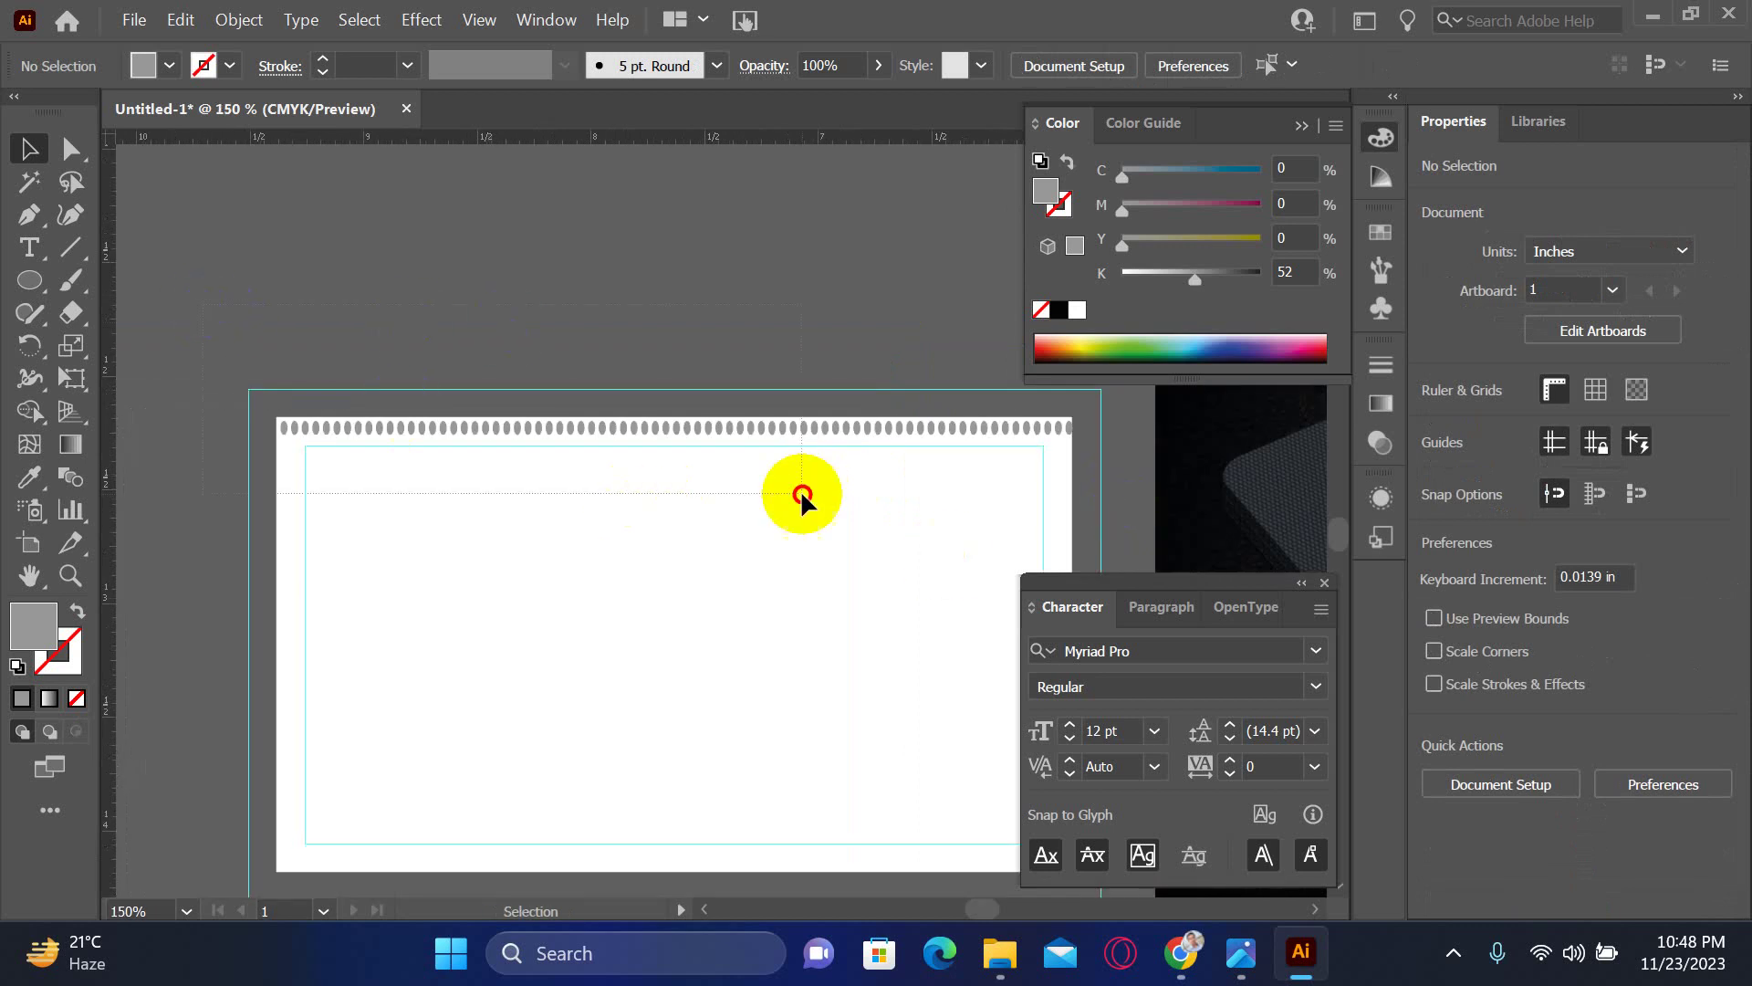
- Select the whole ellipse row and resize it to about 3.47 in wide
{"action": "left_click_drag", "start_coordinate": [1154, 469], "coordinate": [1049, 429]}
{"action": "scroll", "coordinate": [1095, 447], "scroll_direction": "up", "scroll_amount": 2}
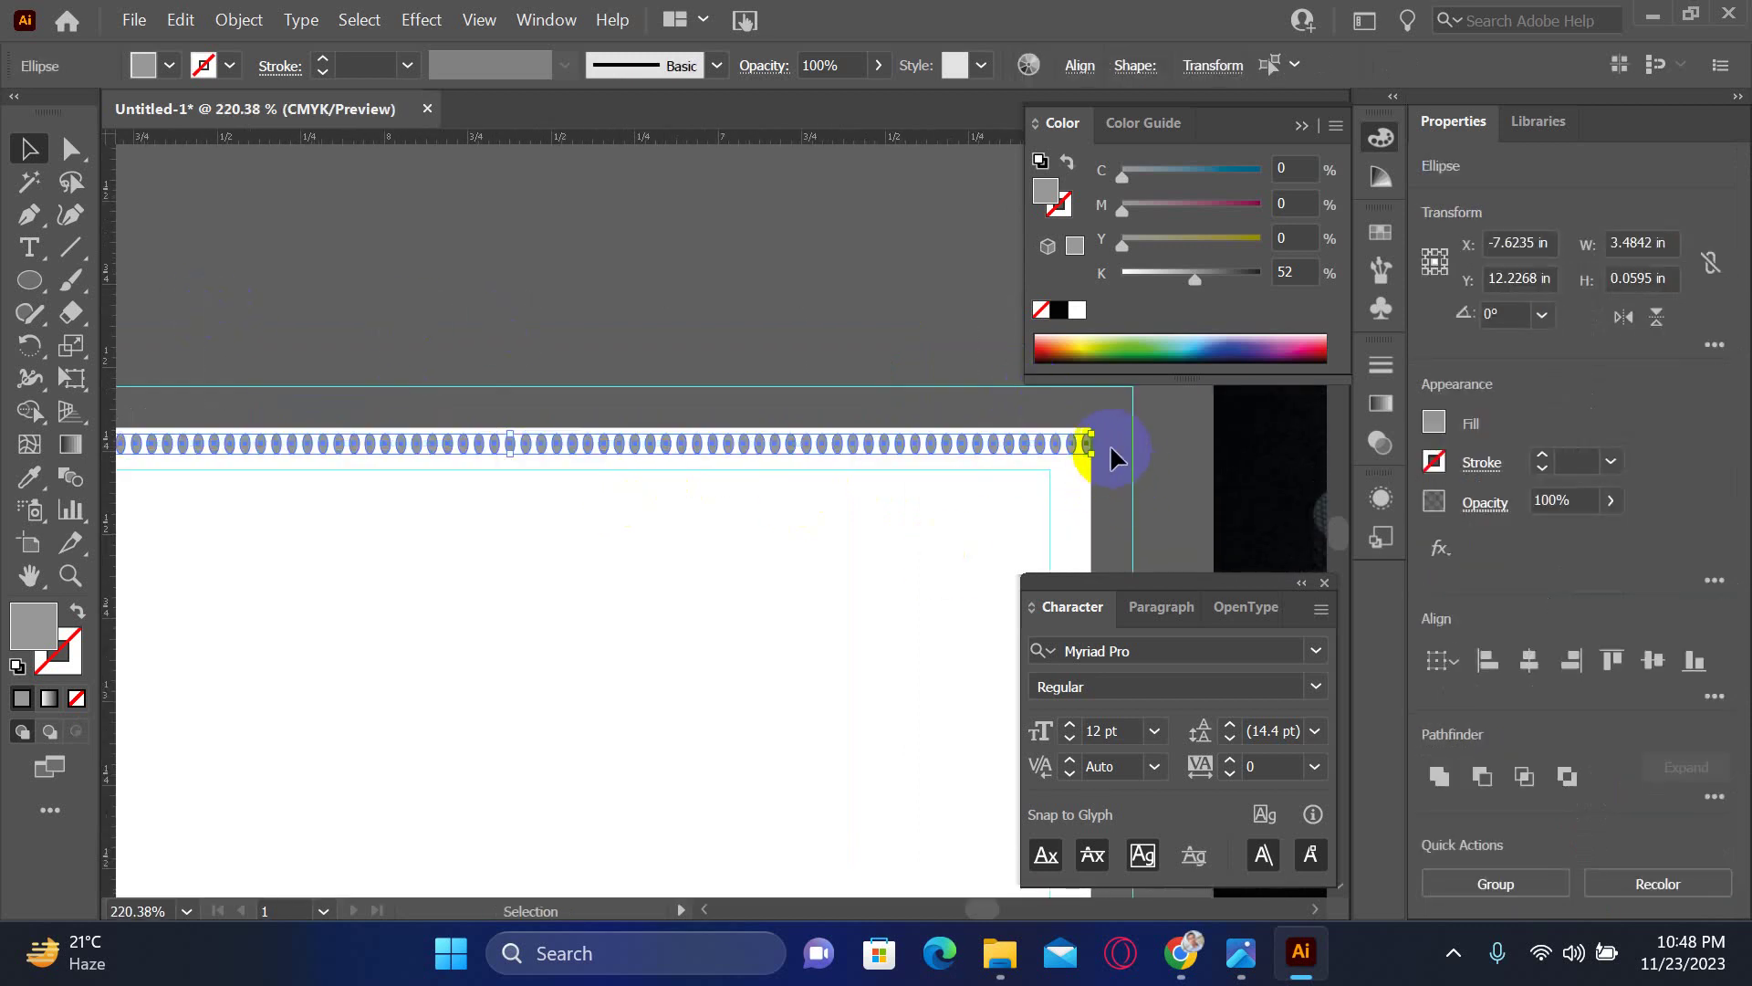
{"action": "key", "text": "z"}
{"action": "left_click", "coordinate": [1077, 447]}
{"action": "left_click", "coordinate": [1069, 412]}
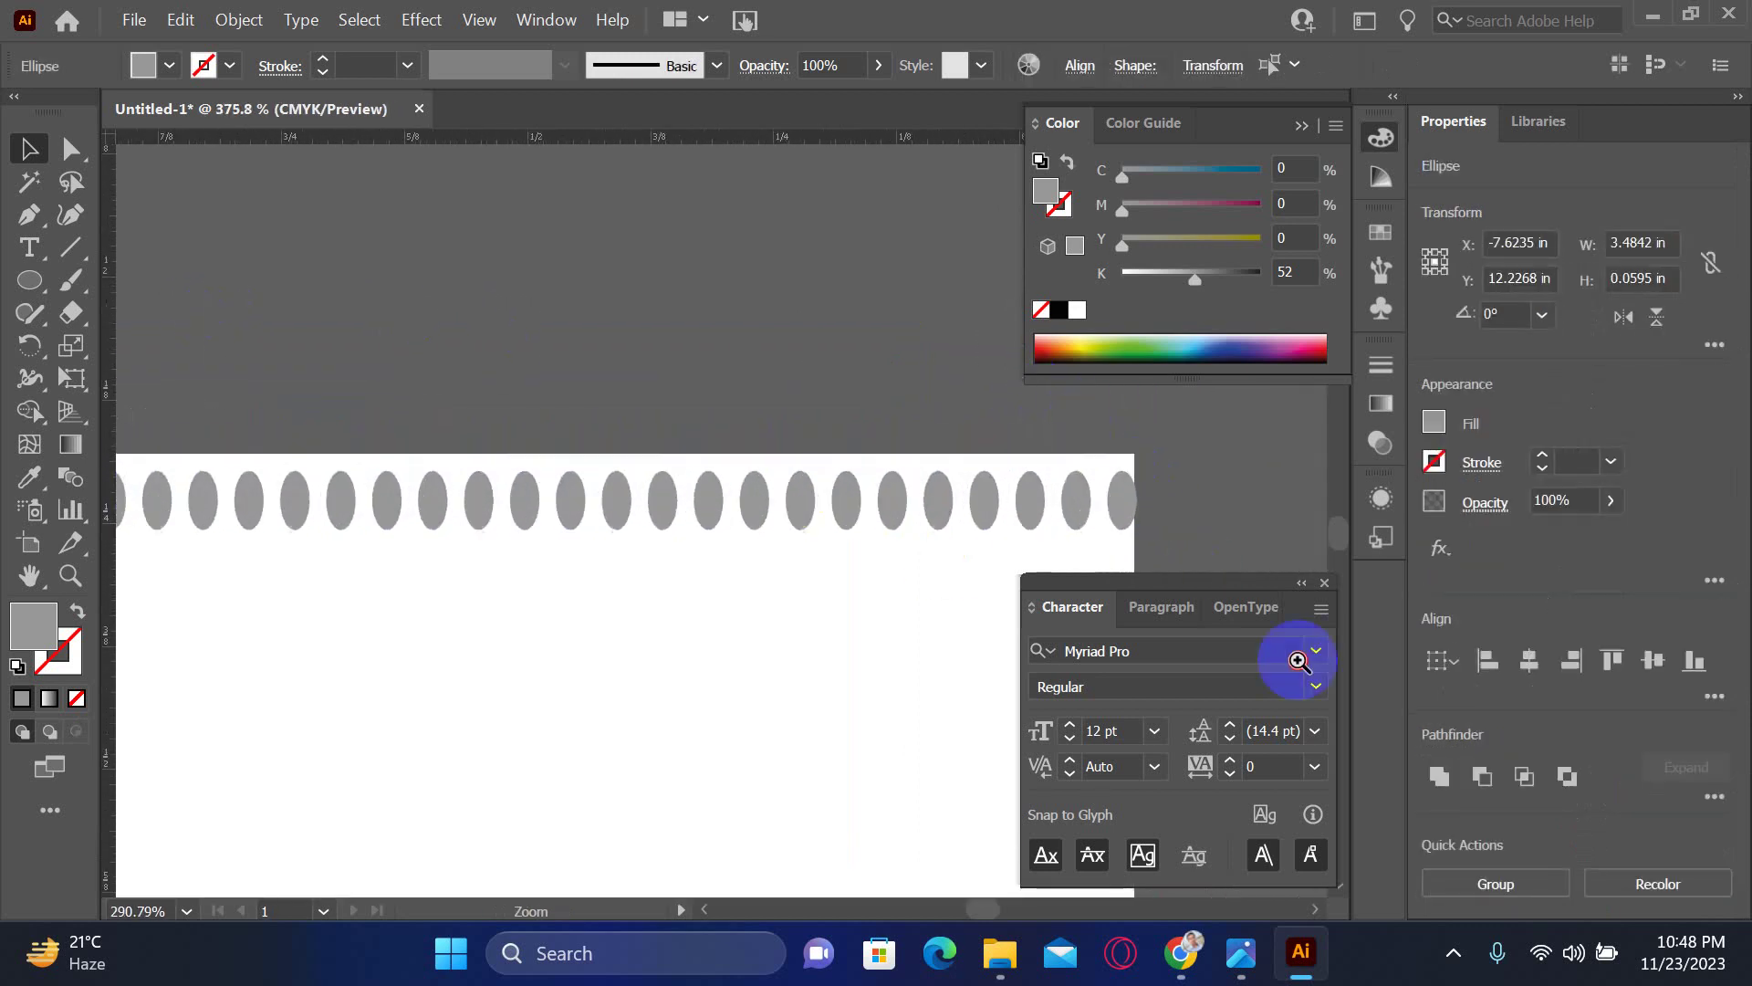
{"action": "left_click_drag", "start_coordinate": [1298, 659], "coordinate": [945, 454]}
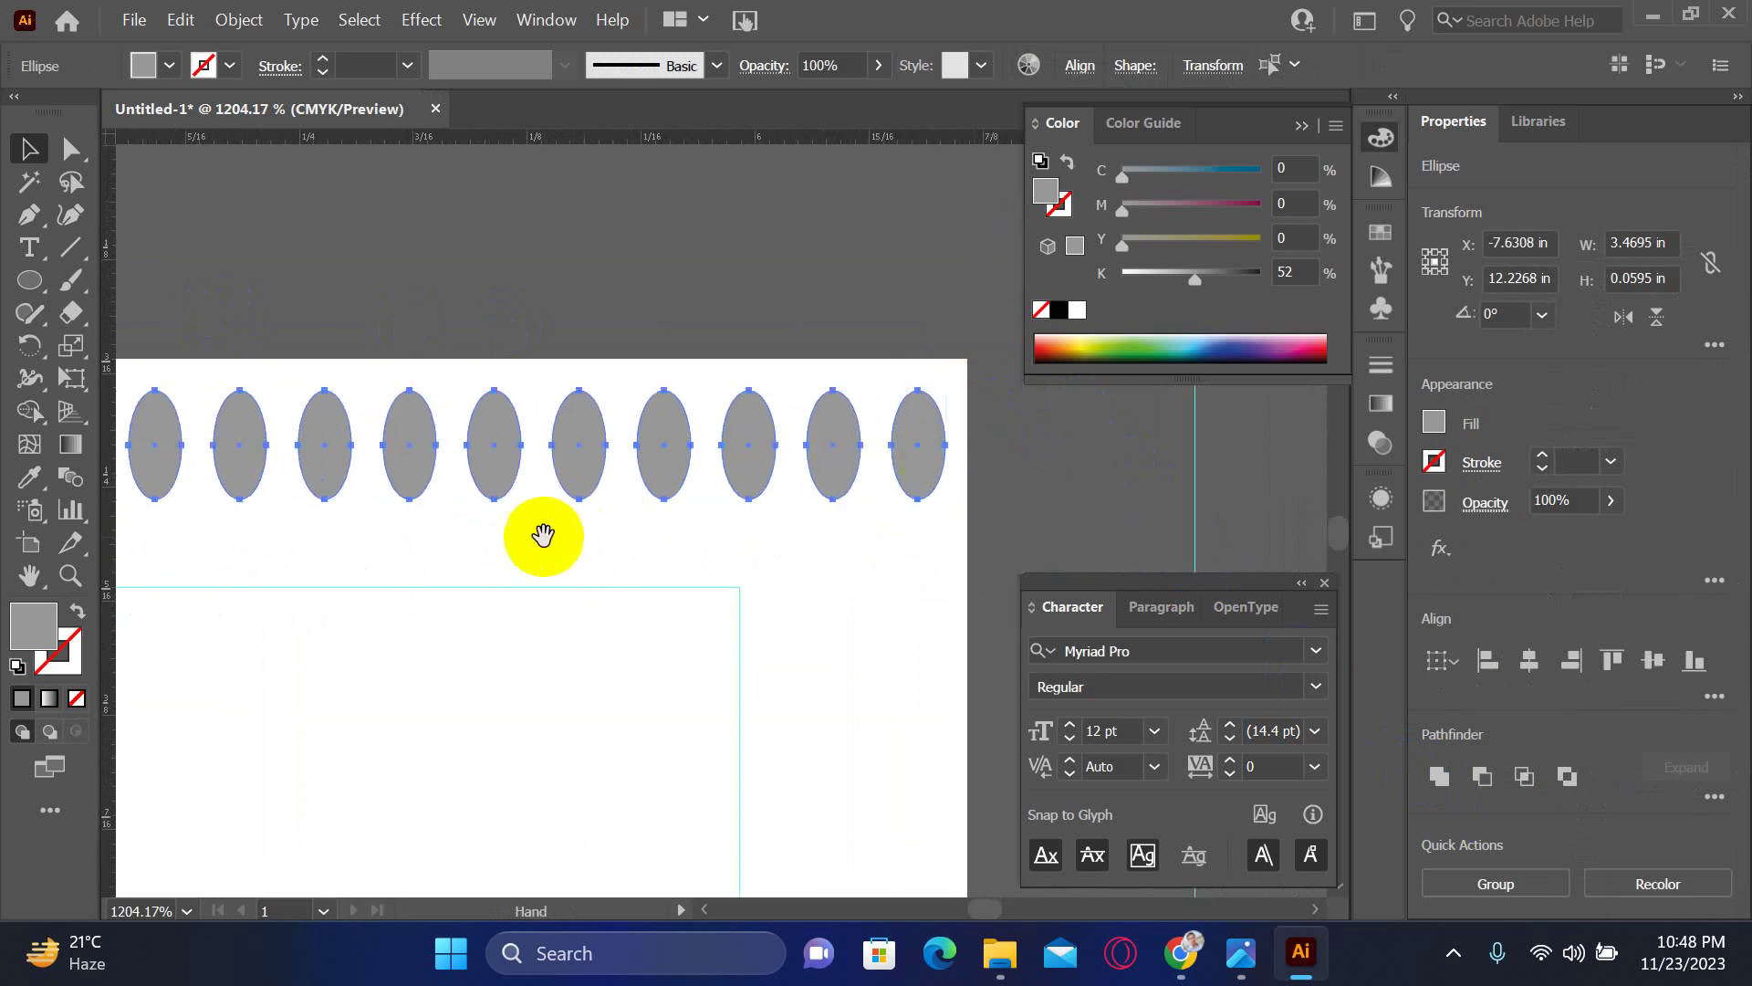
{"action": "left_click_drag", "start_coordinate": [539, 536], "coordinate": [906, 504]}
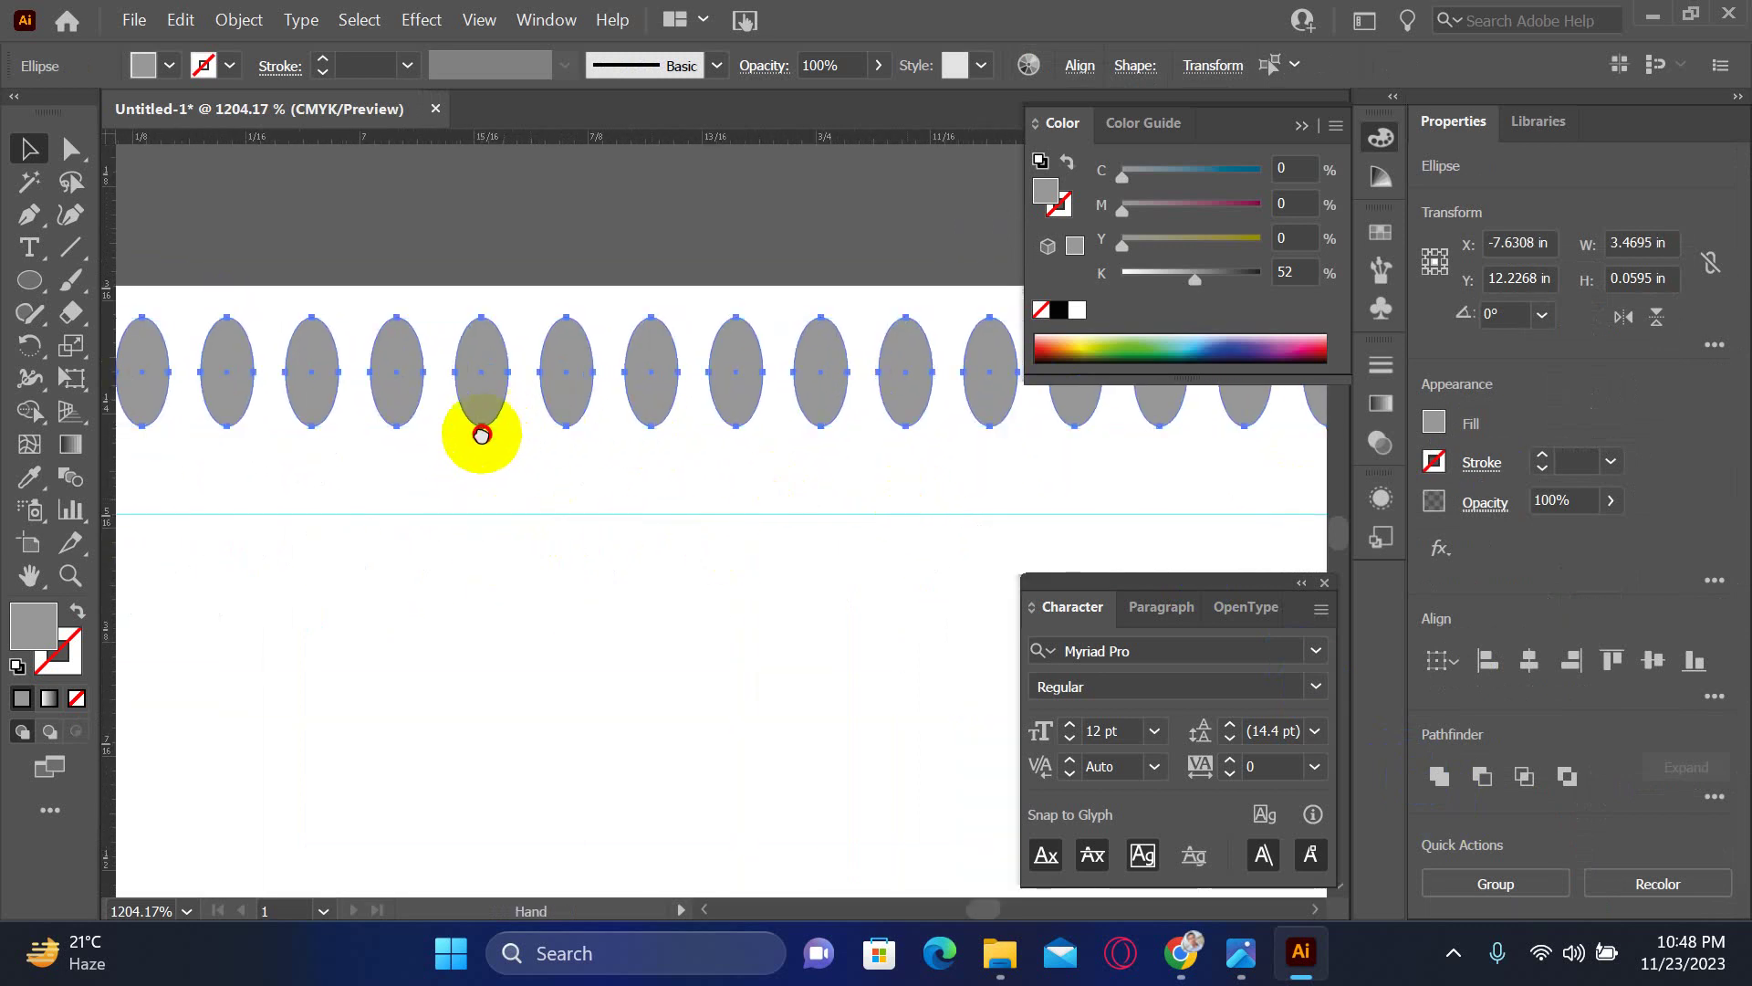
{"action": "left_click_drag", "start_coordinate": [481, 430], "coordinate": [599, 462]}
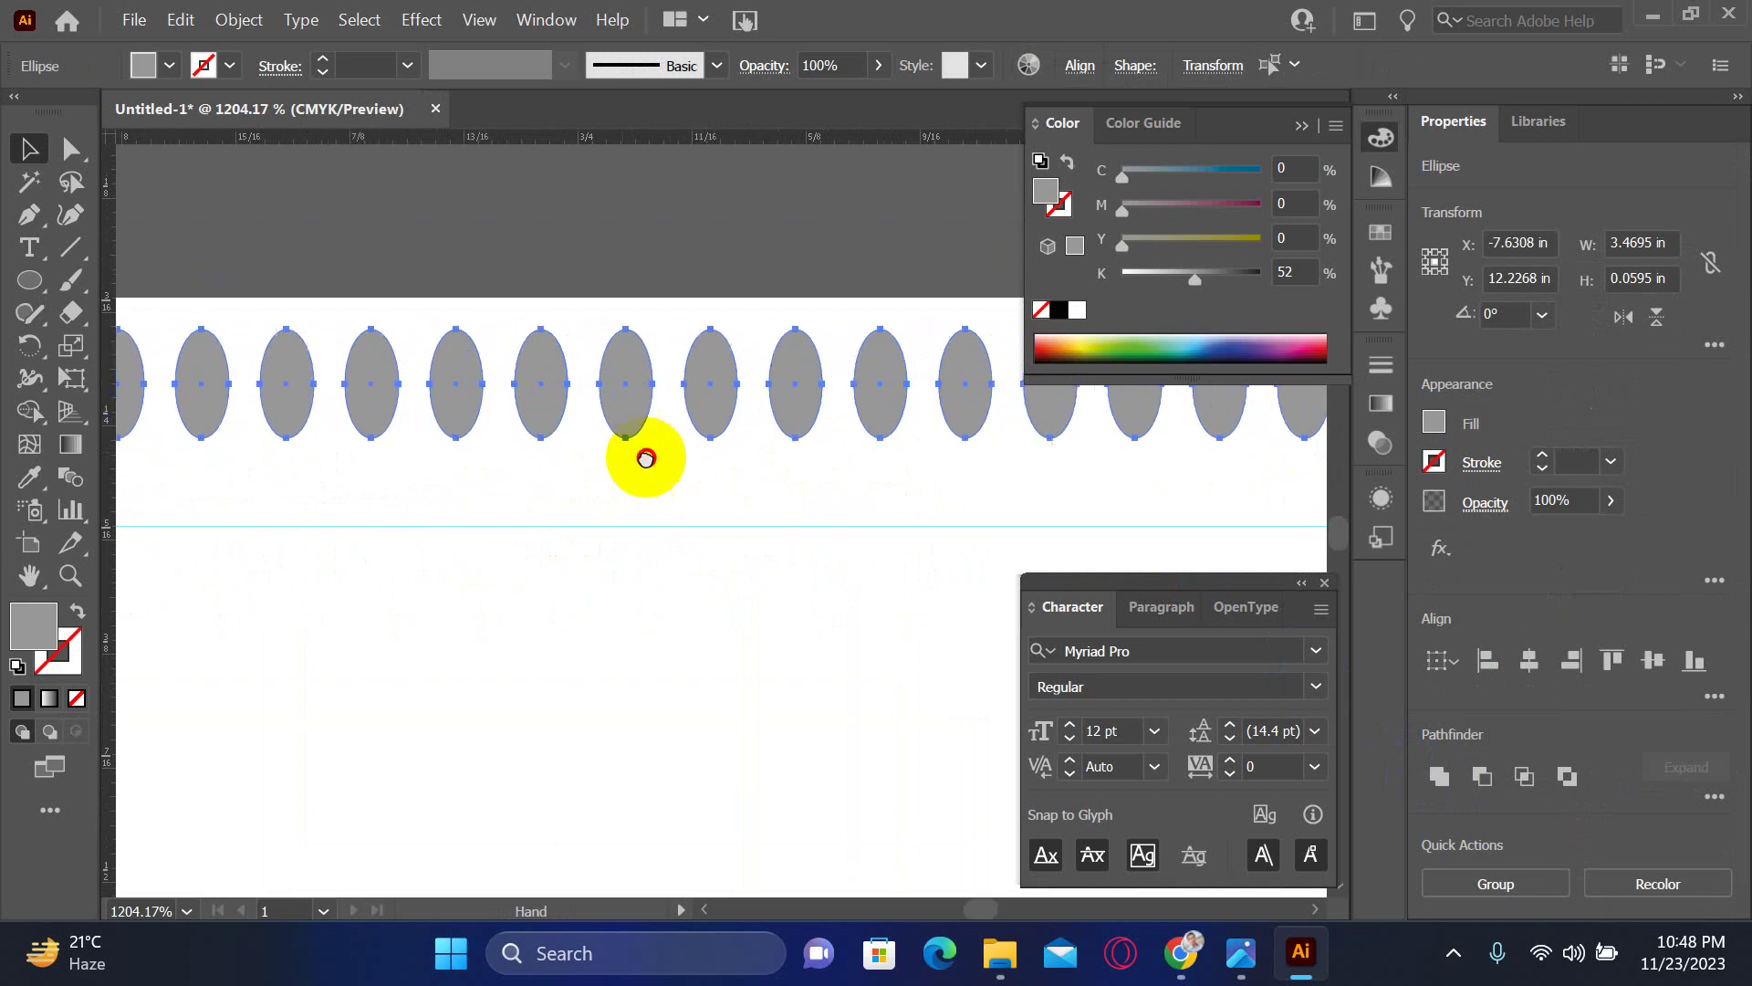
{"action": "scroll", "coordinate": [821, 485], "scroll_direction": "down", "scroll_amount": 4}
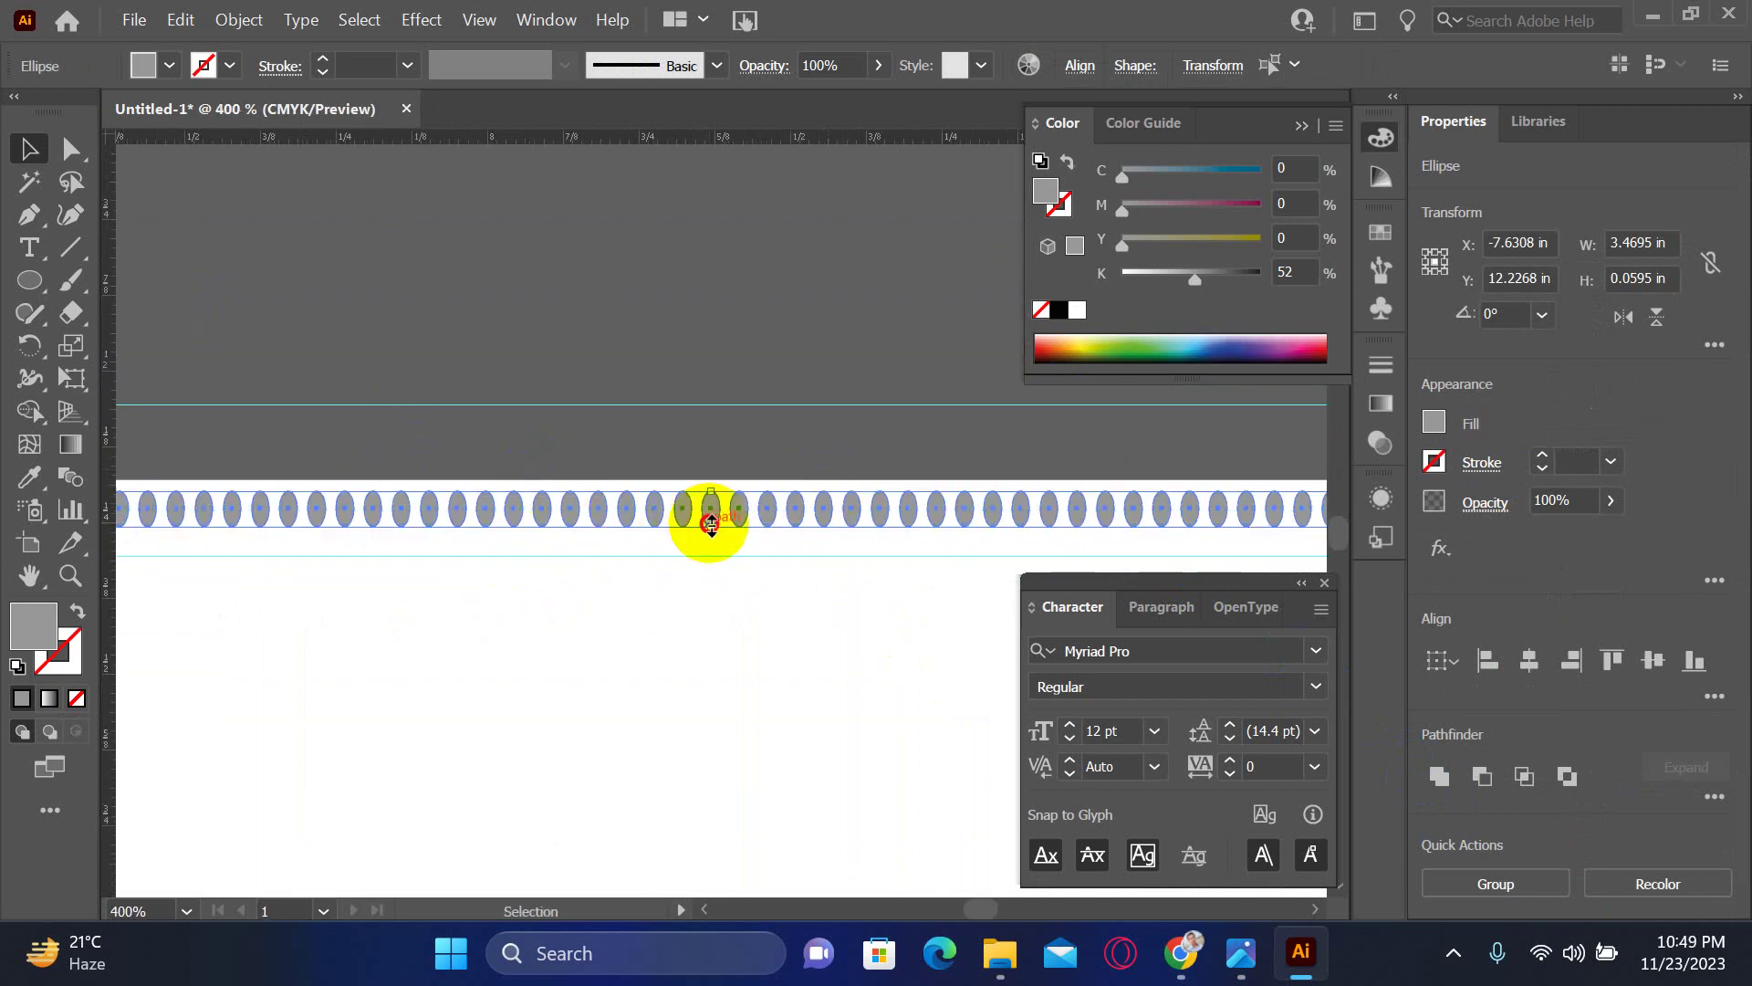
- Flatten the ellipse row to about 0.04 in tall and place a copy below it
{"action": "left_click_drag", "start_coordinate": [711, 523], "coordinate": [719, 507]}
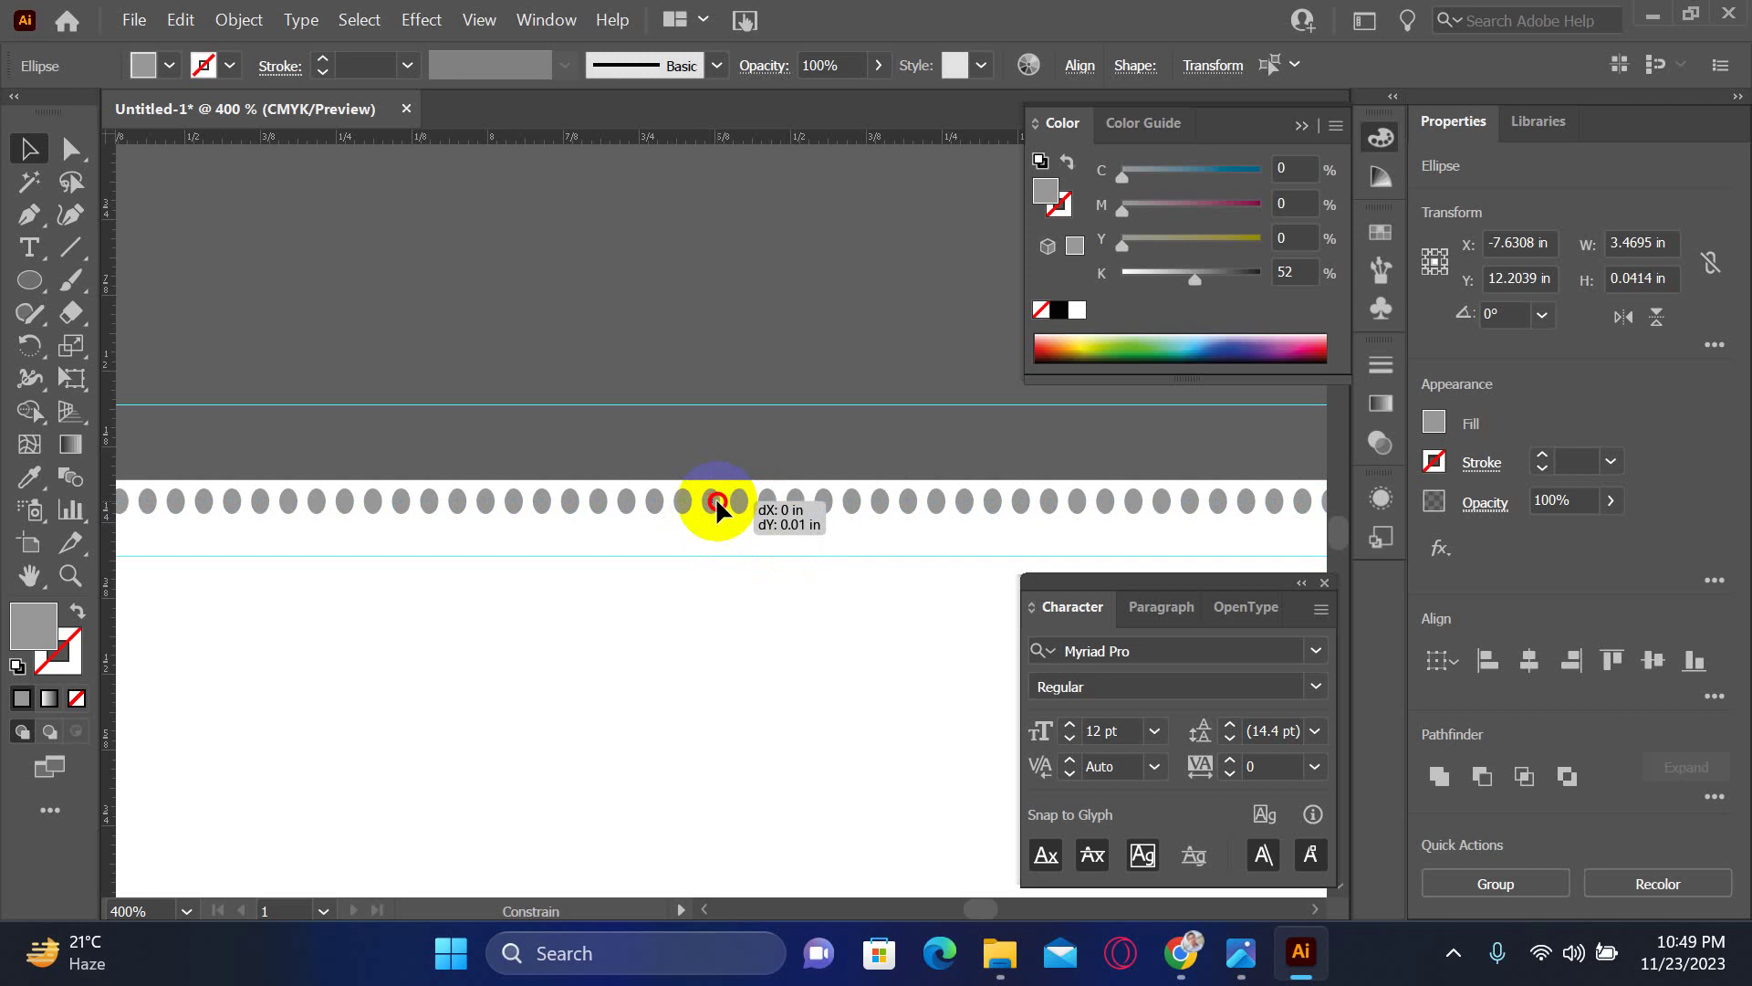
{"action": "left_click_drag", "start_coordinate": [719, 507], "coordinate": [720, 540]}
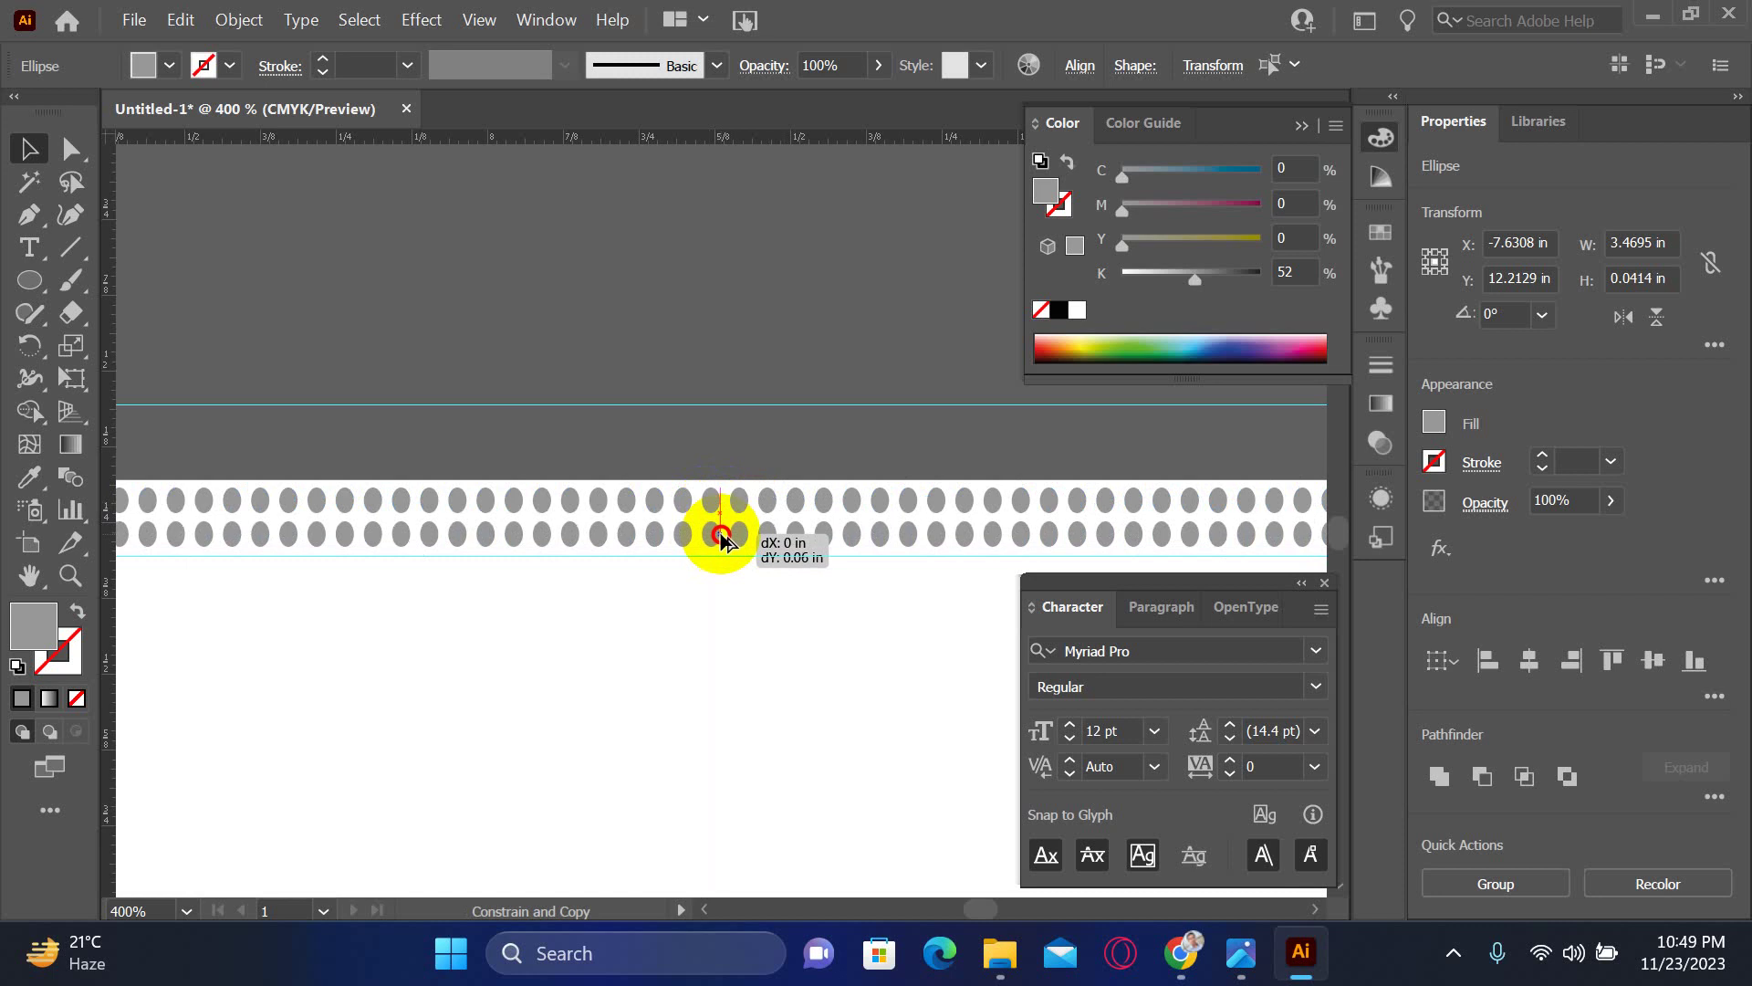
{"action": "left_click_drag", "start_coordinate": [721, 538], "coordinate": [721, 539]}
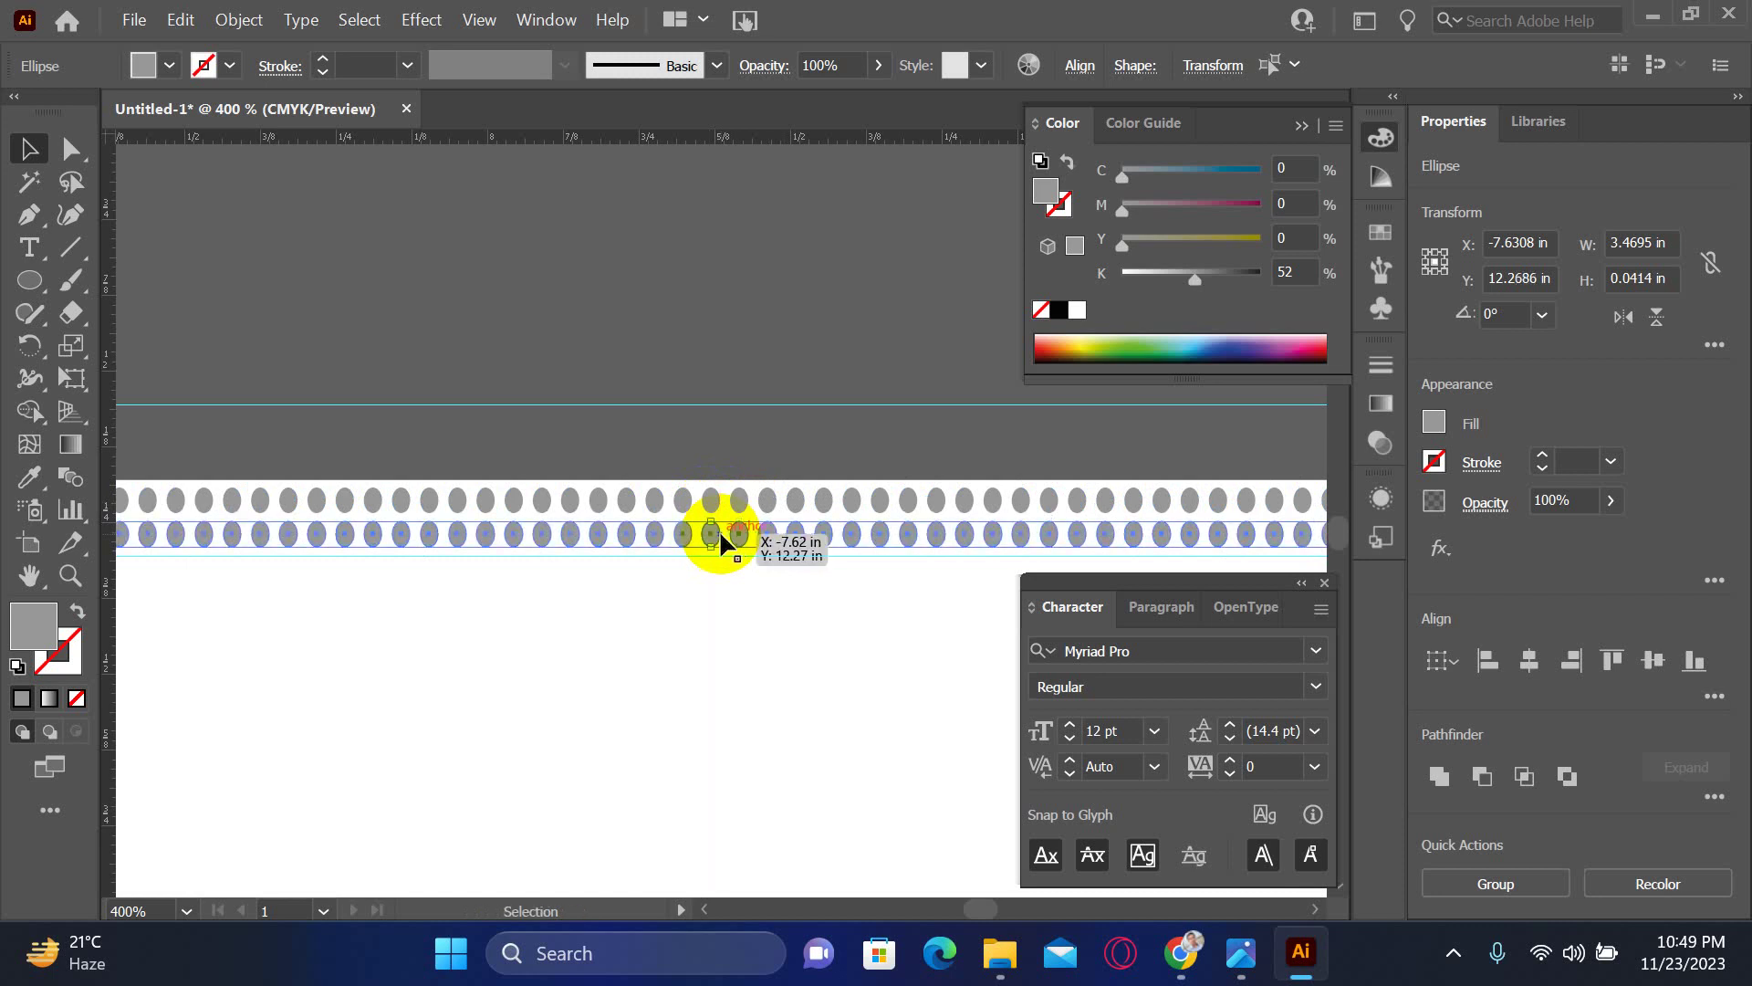
{"action": "key", "text": "ctrl+minus"}
{"action": "key", "text": "ctrl+minus"}
{"action": "key", "text": "ctrl+minus"}
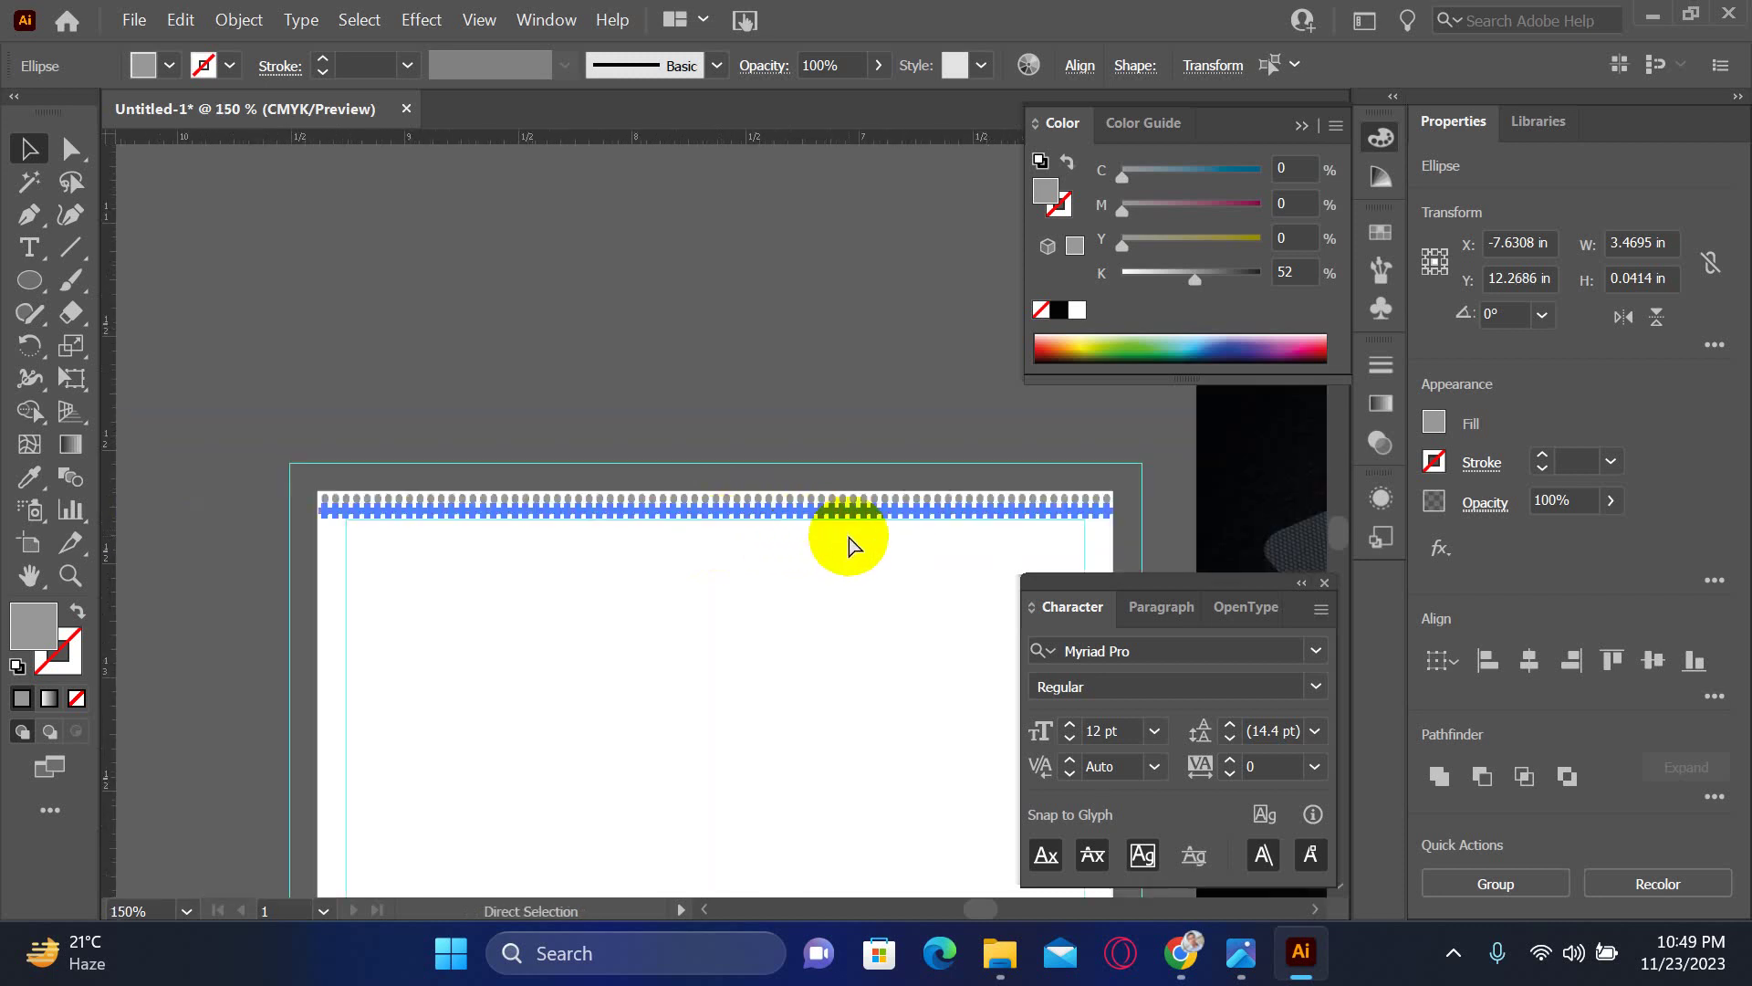
- Repeat the duplicate with Ctrl+D to fill the card with dot rows, then deselect
{"action": "key", "text": "ctrl+d"}
{"action": "key", "text": "ctrl+d"}
{"action": "key", "text": "ctrl+d"}
{"action": "key", "text": "ctrl+d"}
{"action": "key", "text": "ctrl+d"}
{"action": "key", "text": "ctrl+d"}
{"action": "key", "text": "ctrl+d"}
{"action": "key", "text": "ctrl+d"}
{"action": "key", "text": "ctrl+d"}
{"action": "key", "text": "ctrl+d"}
{"action": "key", "text": "ctrl+d"}
{"action": "key", "text": "ctrl+d"}
{"action": "key", "text": "ctrl+d"}
{"action": "key", "text": "ctrl+d"}
{"action": "key", "text": "ctrl+d"}
{"action": "key", "text": "ctrl+d"}
{"action": "key", "text": "ctrl+d"}
{"action": "key", "text": "ctrl+d"}
{"action": "key", "text": "ctrl+d"}
{"action": "key", "text": "ctrl+d"}
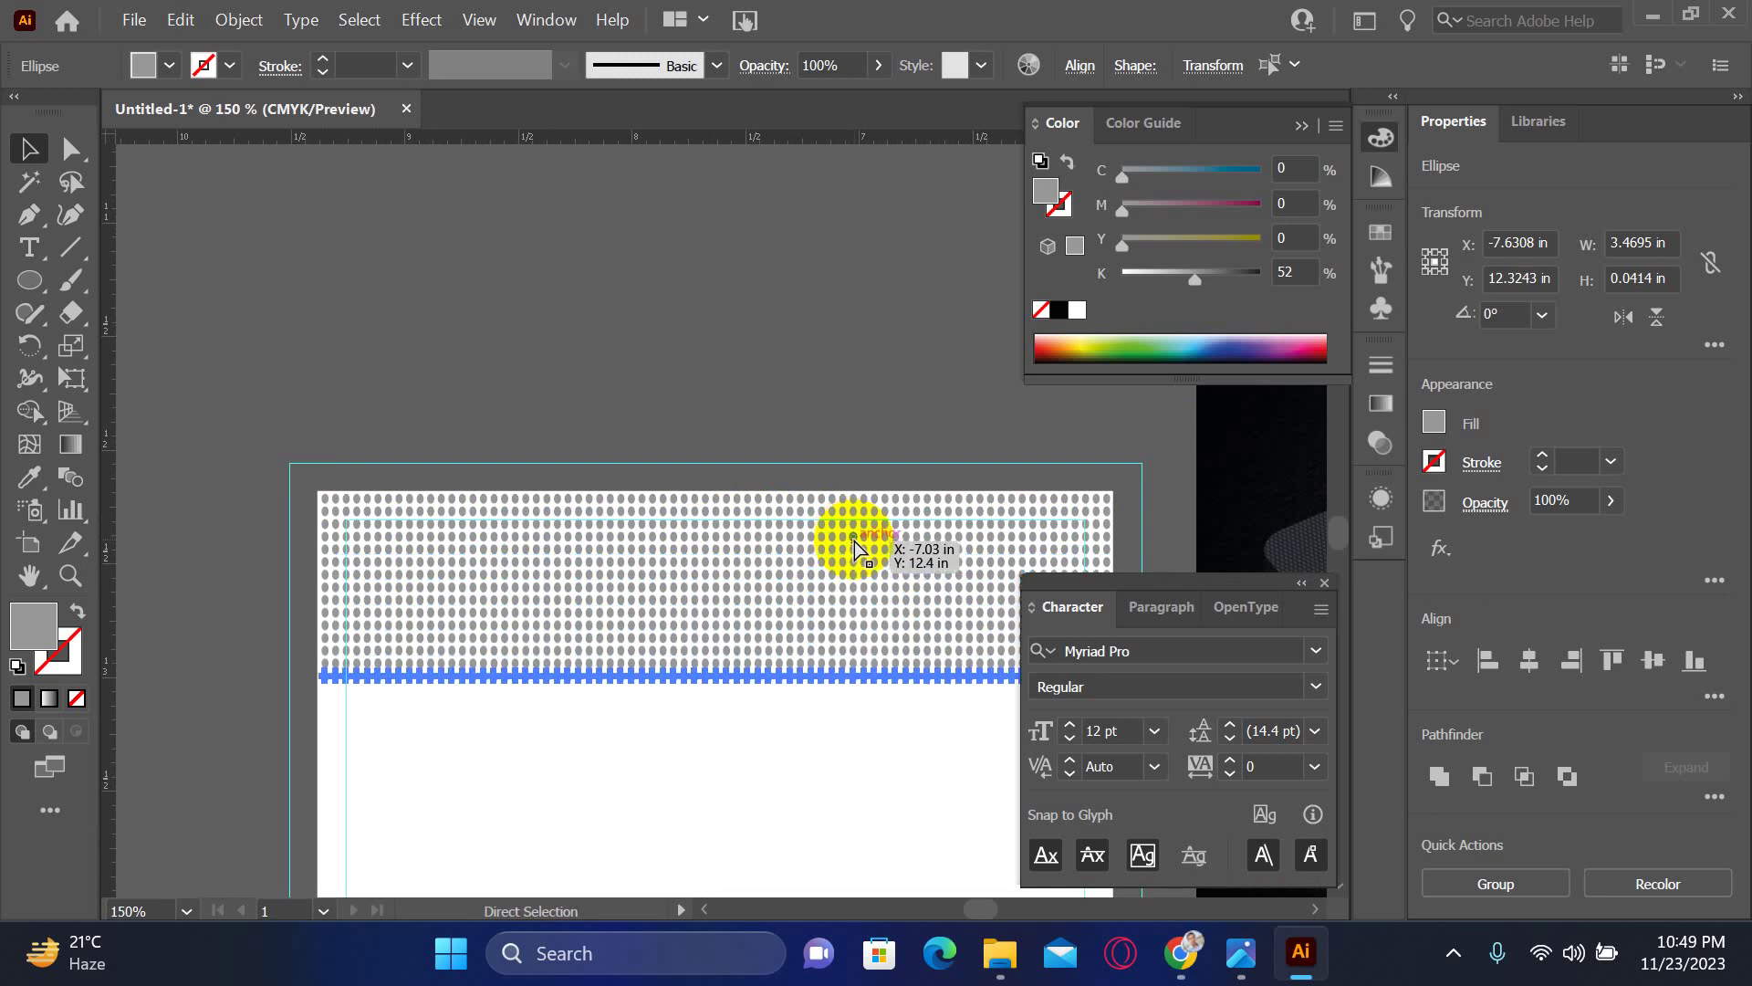
{"action": "left_click_drag", "start_coordinate": [800, 805], "coordinate": [724, 423]}
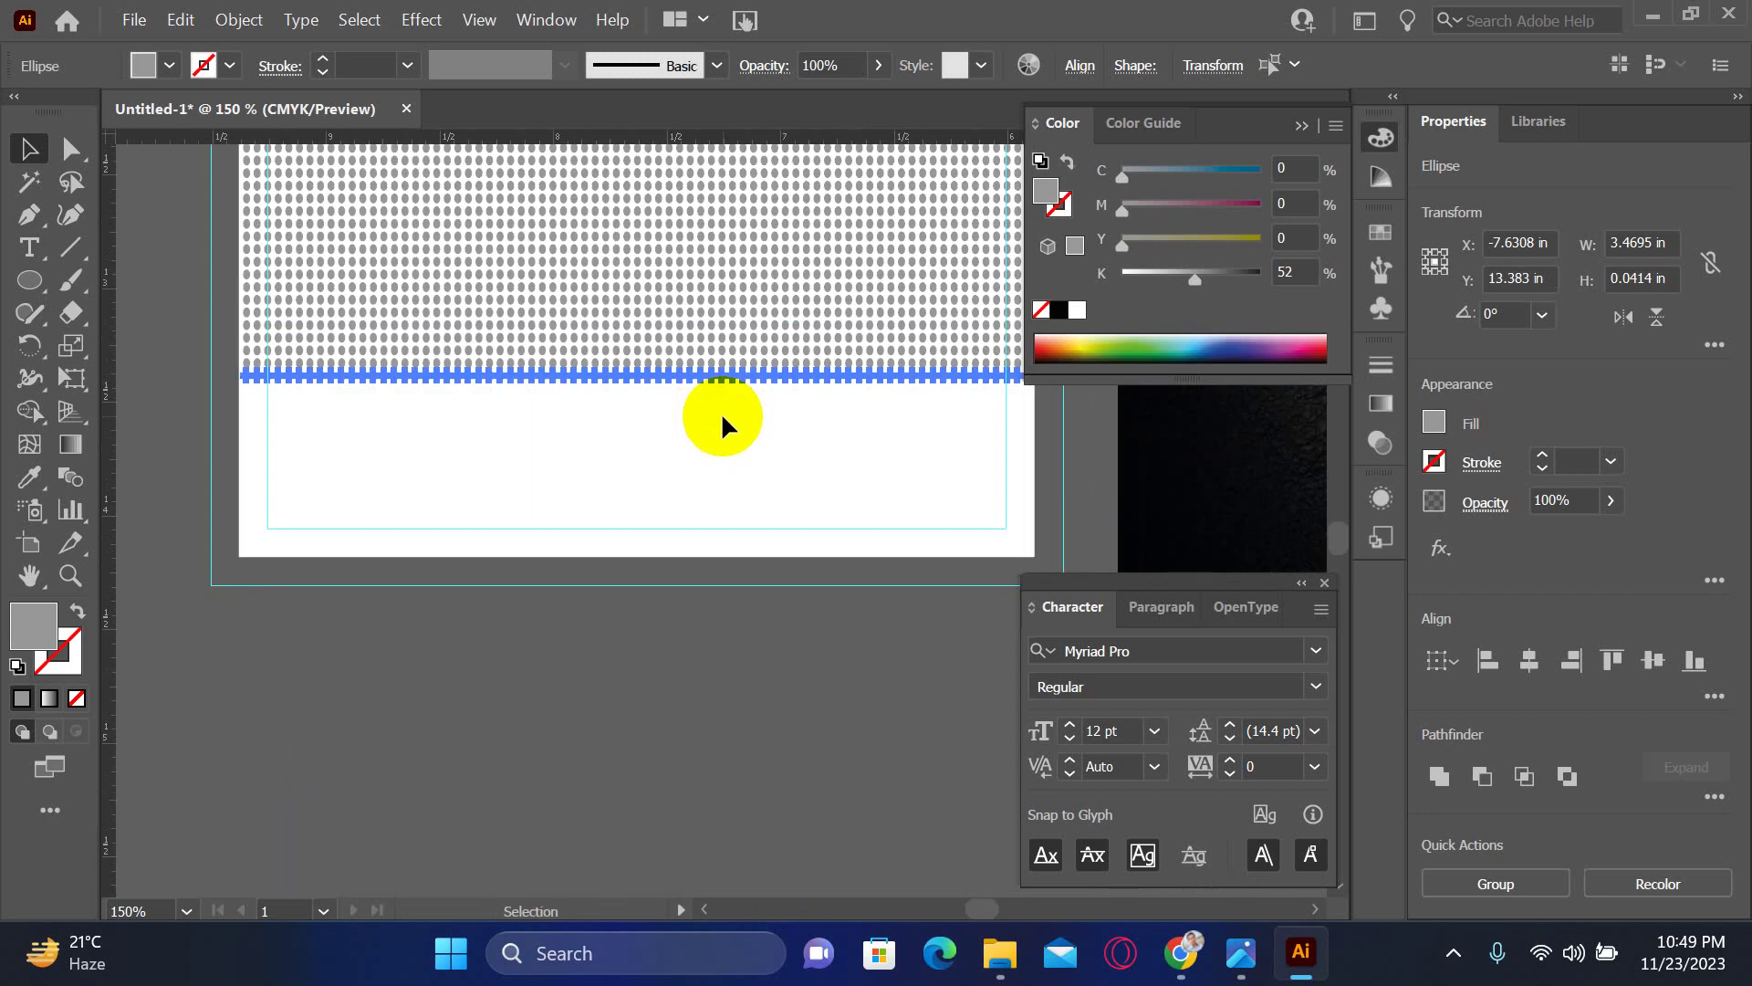
{"action": "key", "text": "ctrl+d"}
{"action": "key", "text": "ctrl+d"}
{"action": "key", "text": "ctrl+d"}
{"action": "key", "text": "ctrl+d"}
{"action": "key", "text": "ctrl+d"}
{"action": "key", "text": "ctrl+d"}
{"action": "key", "text": "ctrl+d"}
{"action": "key", "text": "ctrl+d"}
{"action": "key", "text": "ctrl+d"}
{"action": "key", "text": "ctrl+d"}
{"action": "key", "text": "ctrl+d"}
{"action": "key", "text": "ctrl+d"}
{"action": "key", "text": "ctrl+d"}
{"action": "key", "text": "ctrl+d"}
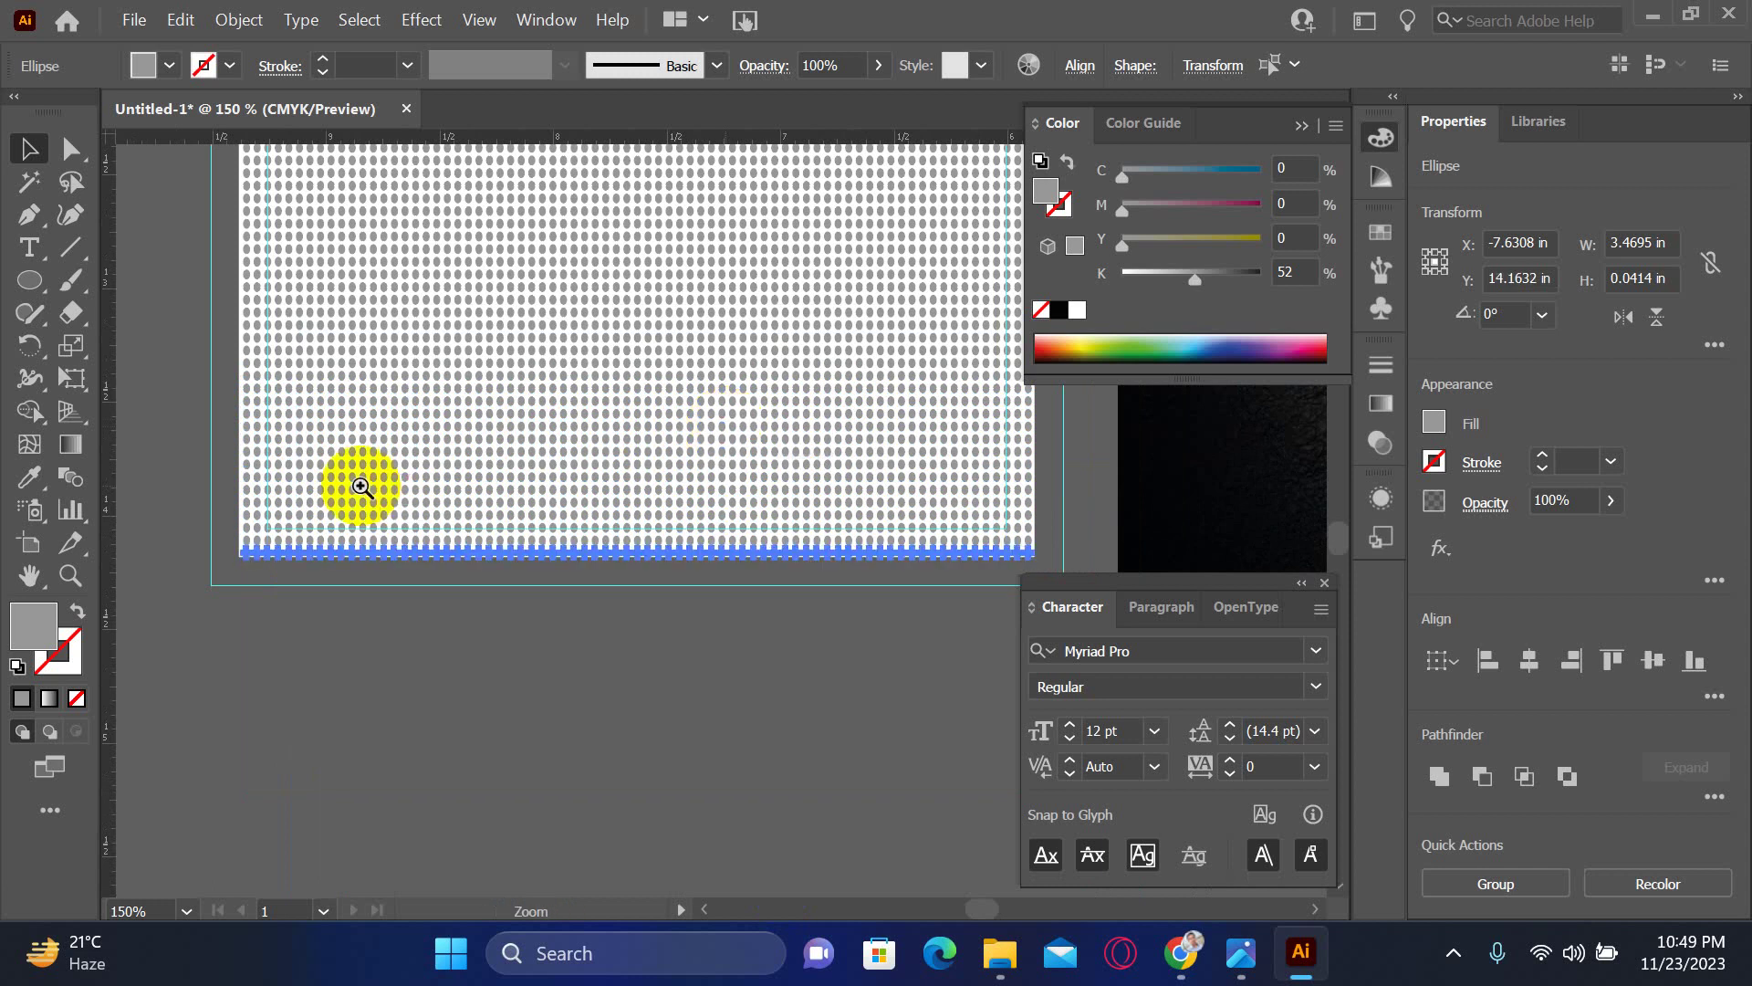
{"action": "left_click_drag", "start_coordinate": [352, 481], "coordinate": [703, 599]}
{"action": "left_click_drag", "start_coordinate": [710, 735], "coordinate": [468, 205]}
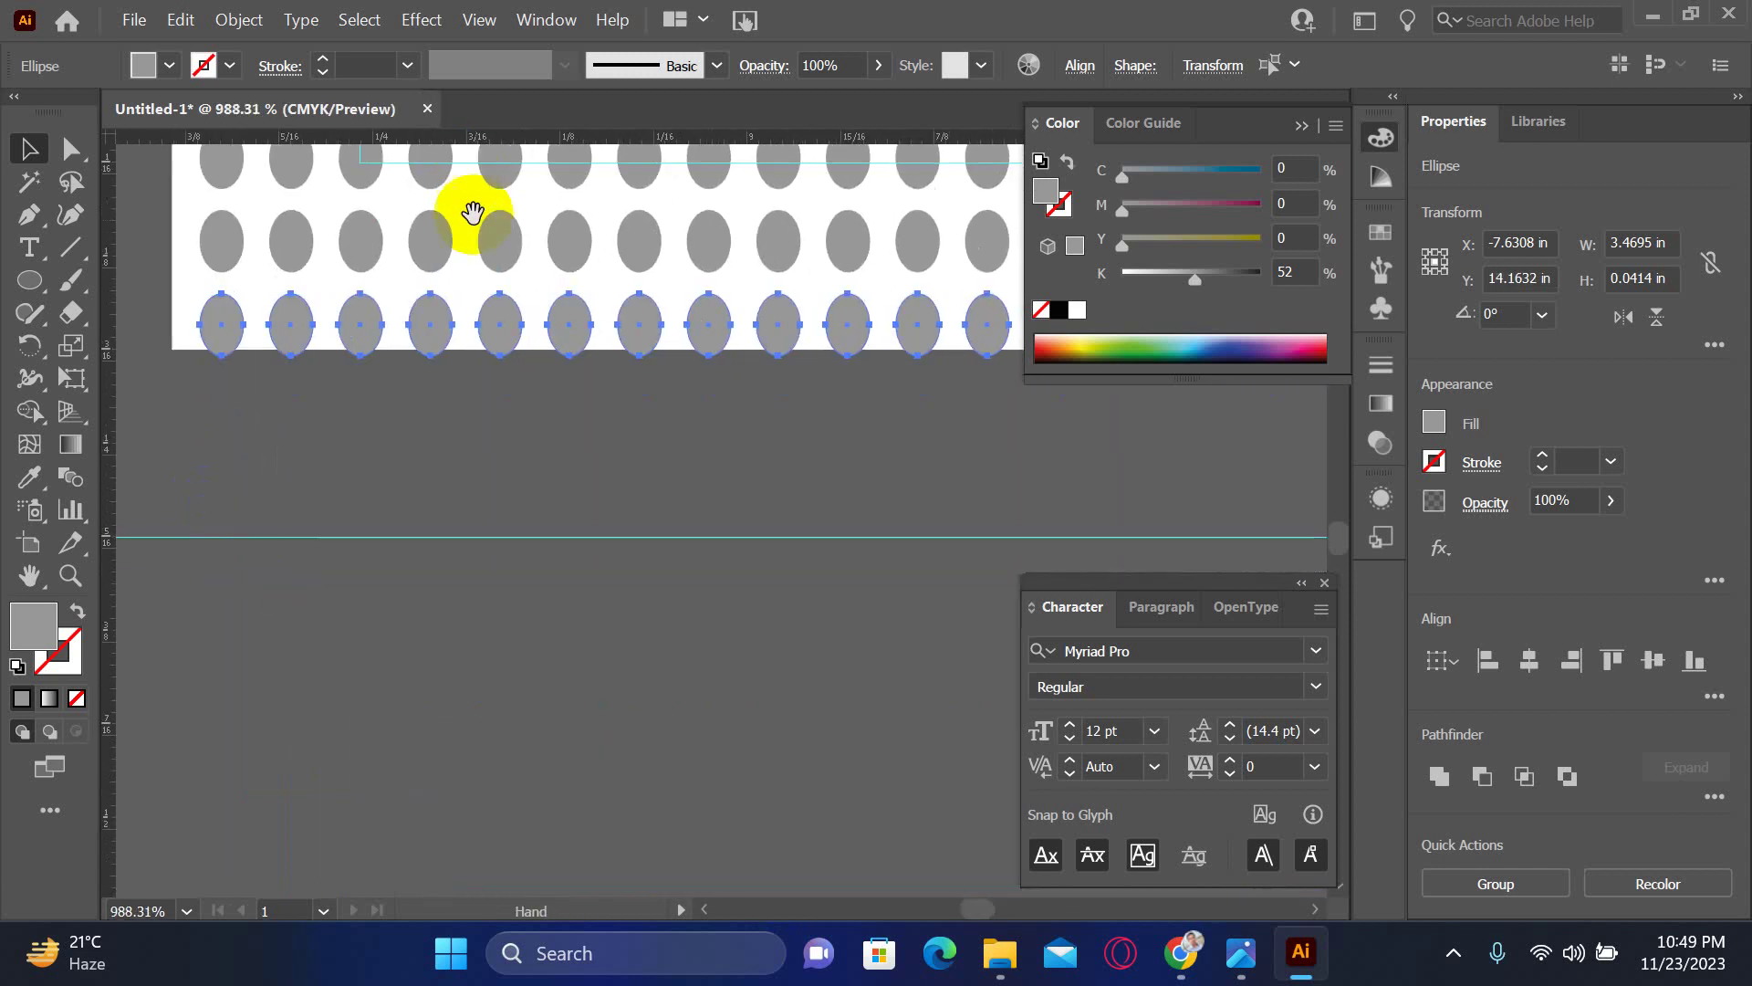
{"action": "scroll", "coordinate": [555, 333], "scroll_direction": "down", "scroll_amount": 8}
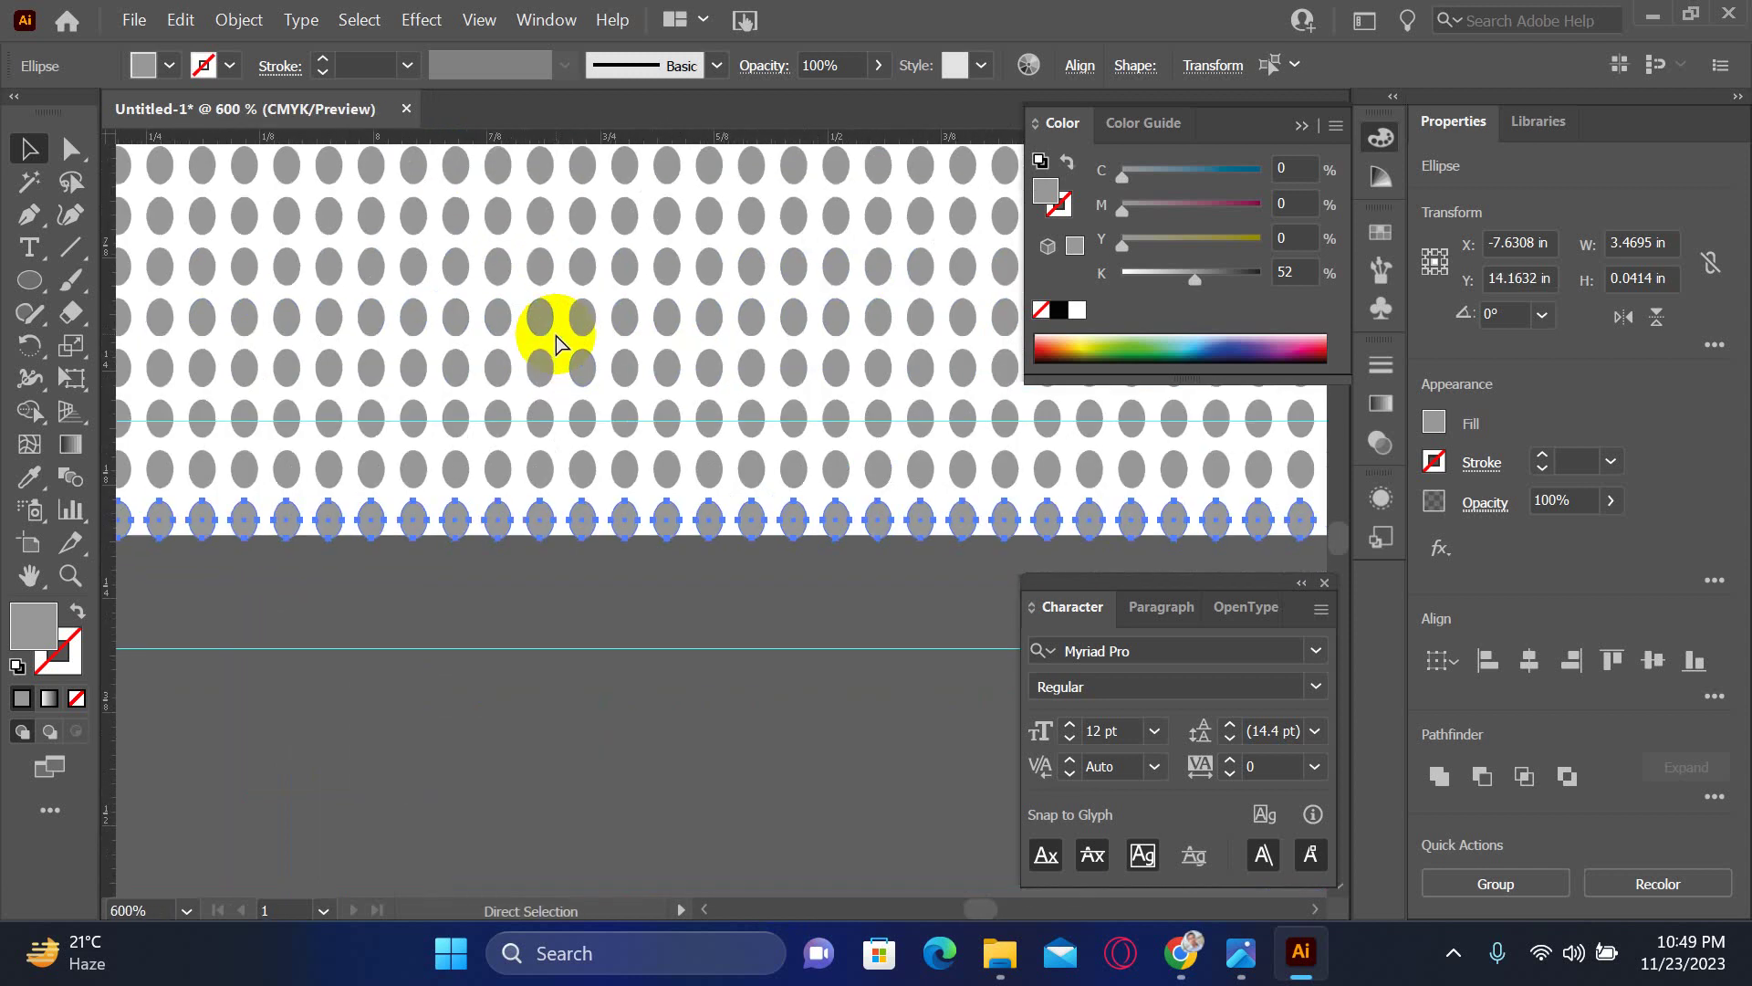
{"action": "left_click", "coordinate": [391, 164]}
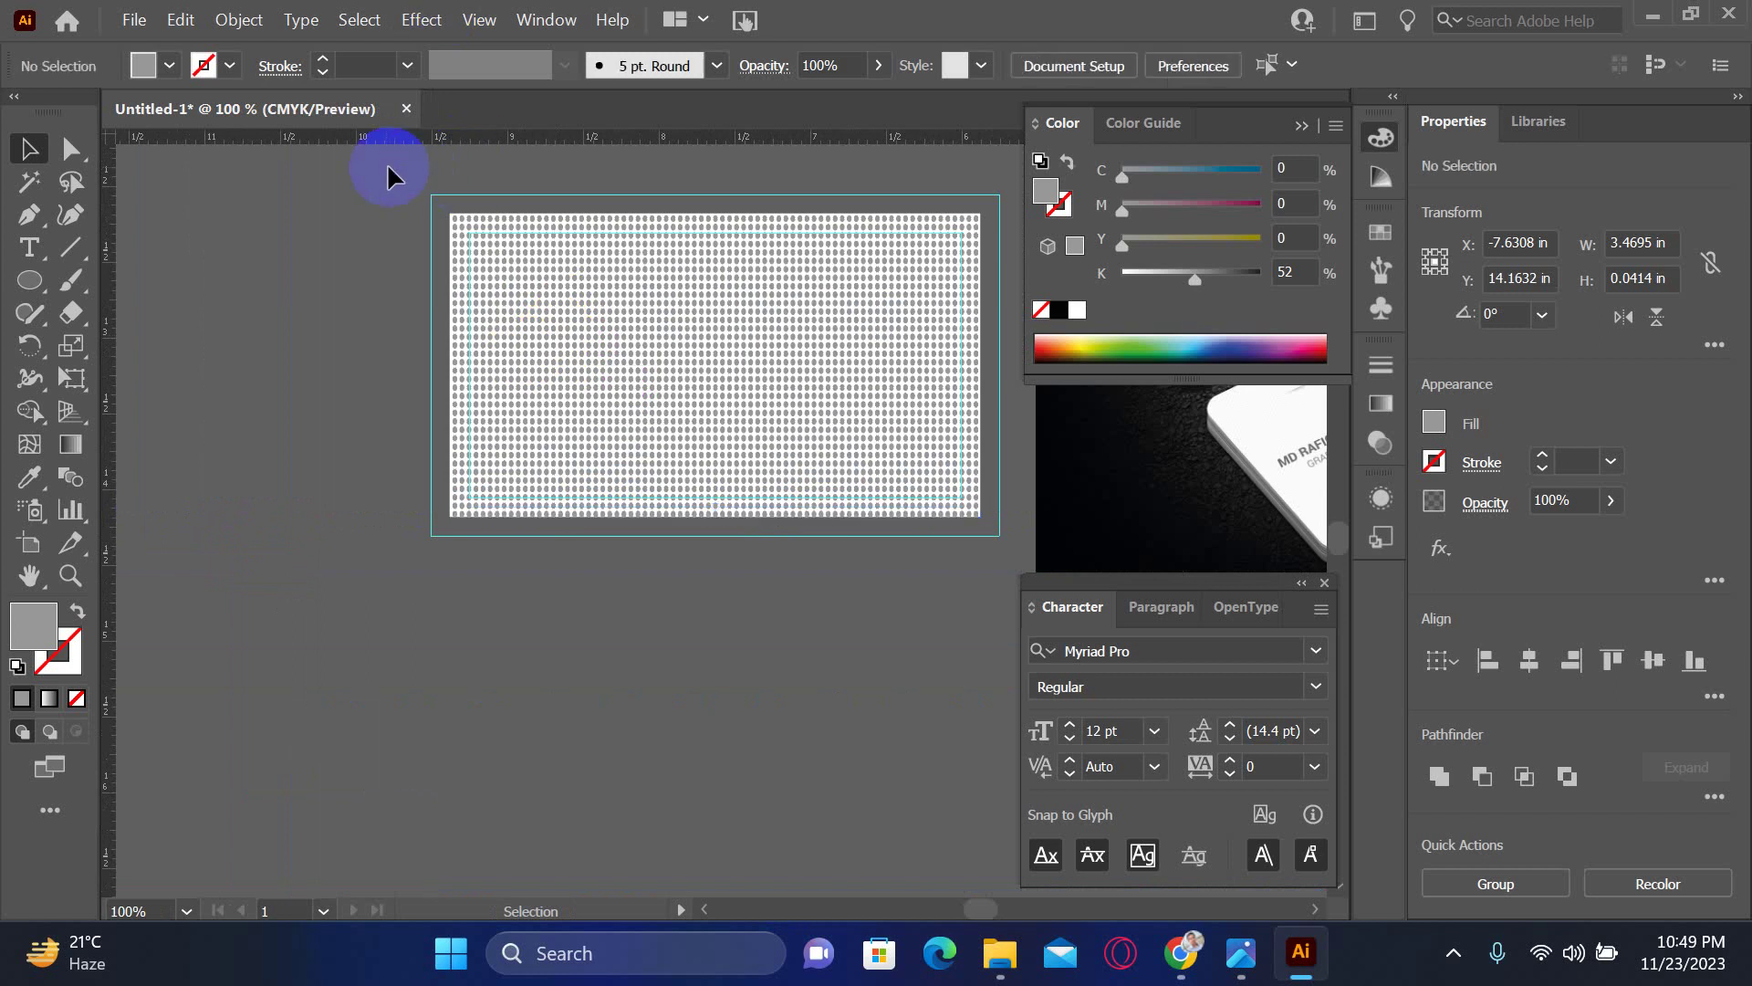
- Select the dot grid and shrink its height to 1.971 in to fit the card
{"action": "left_click_drag", "start_coordinate": [1026, 559], "coordinate": [971, 545]}
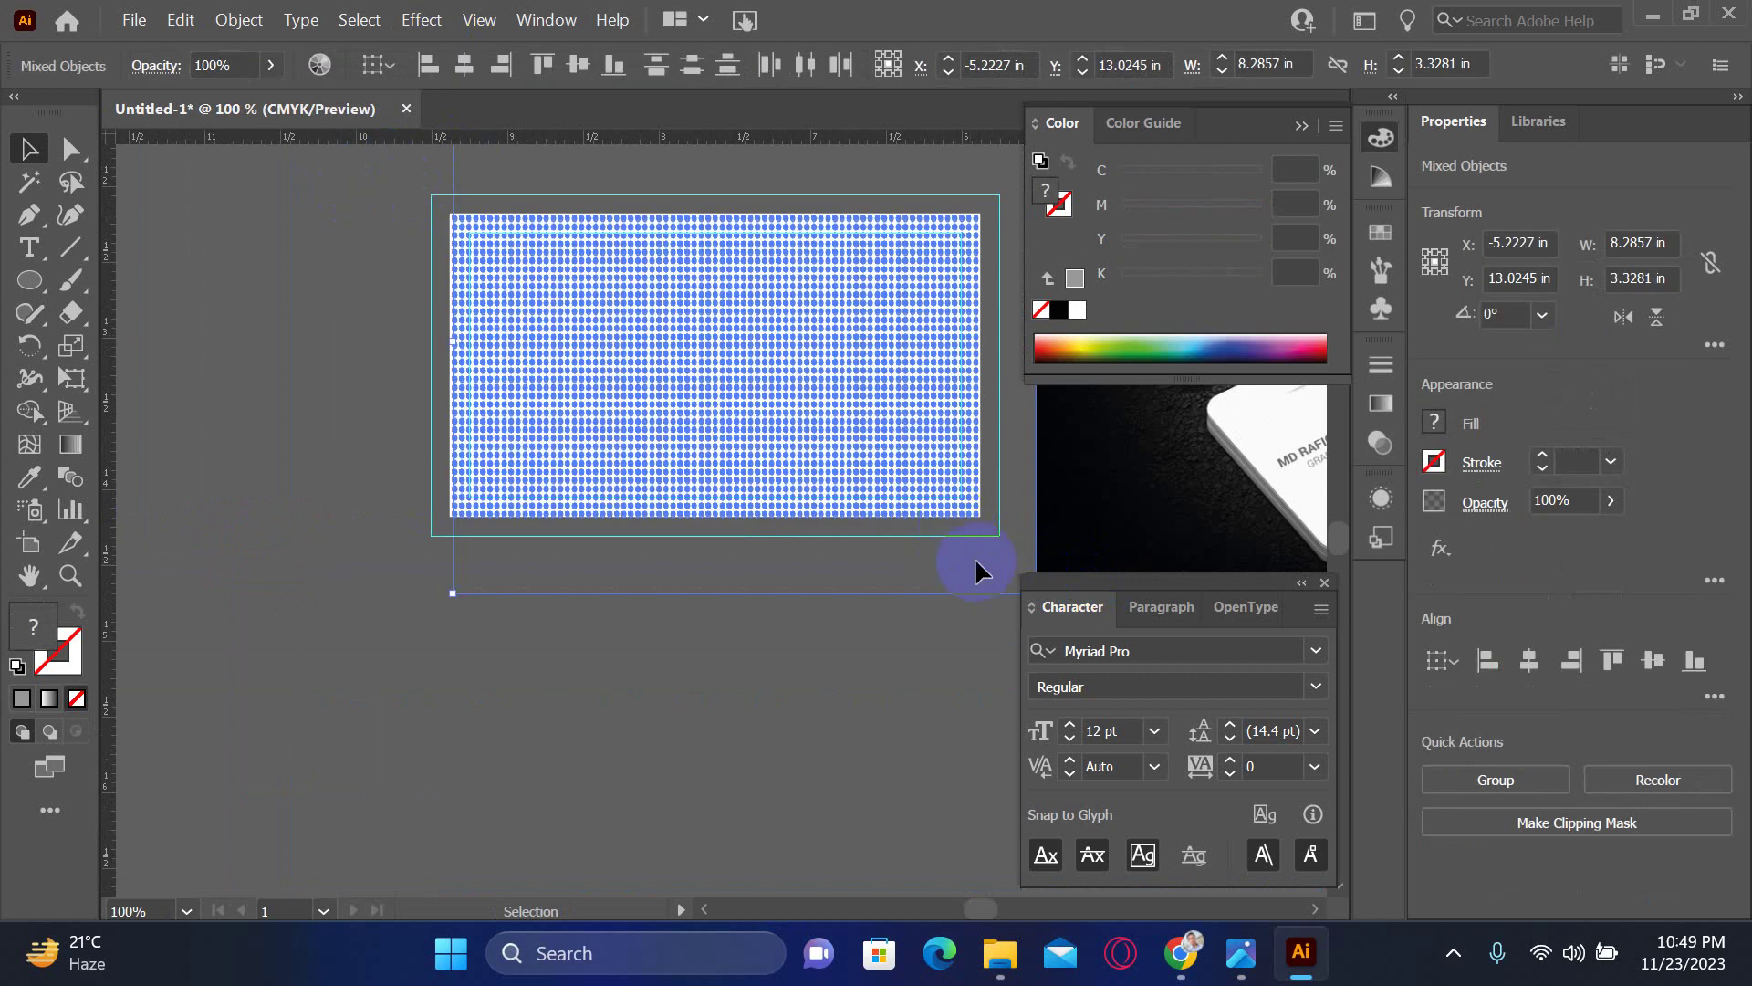
{"action": "left_click", "coordinate": [815, 592], "text": "shift"}
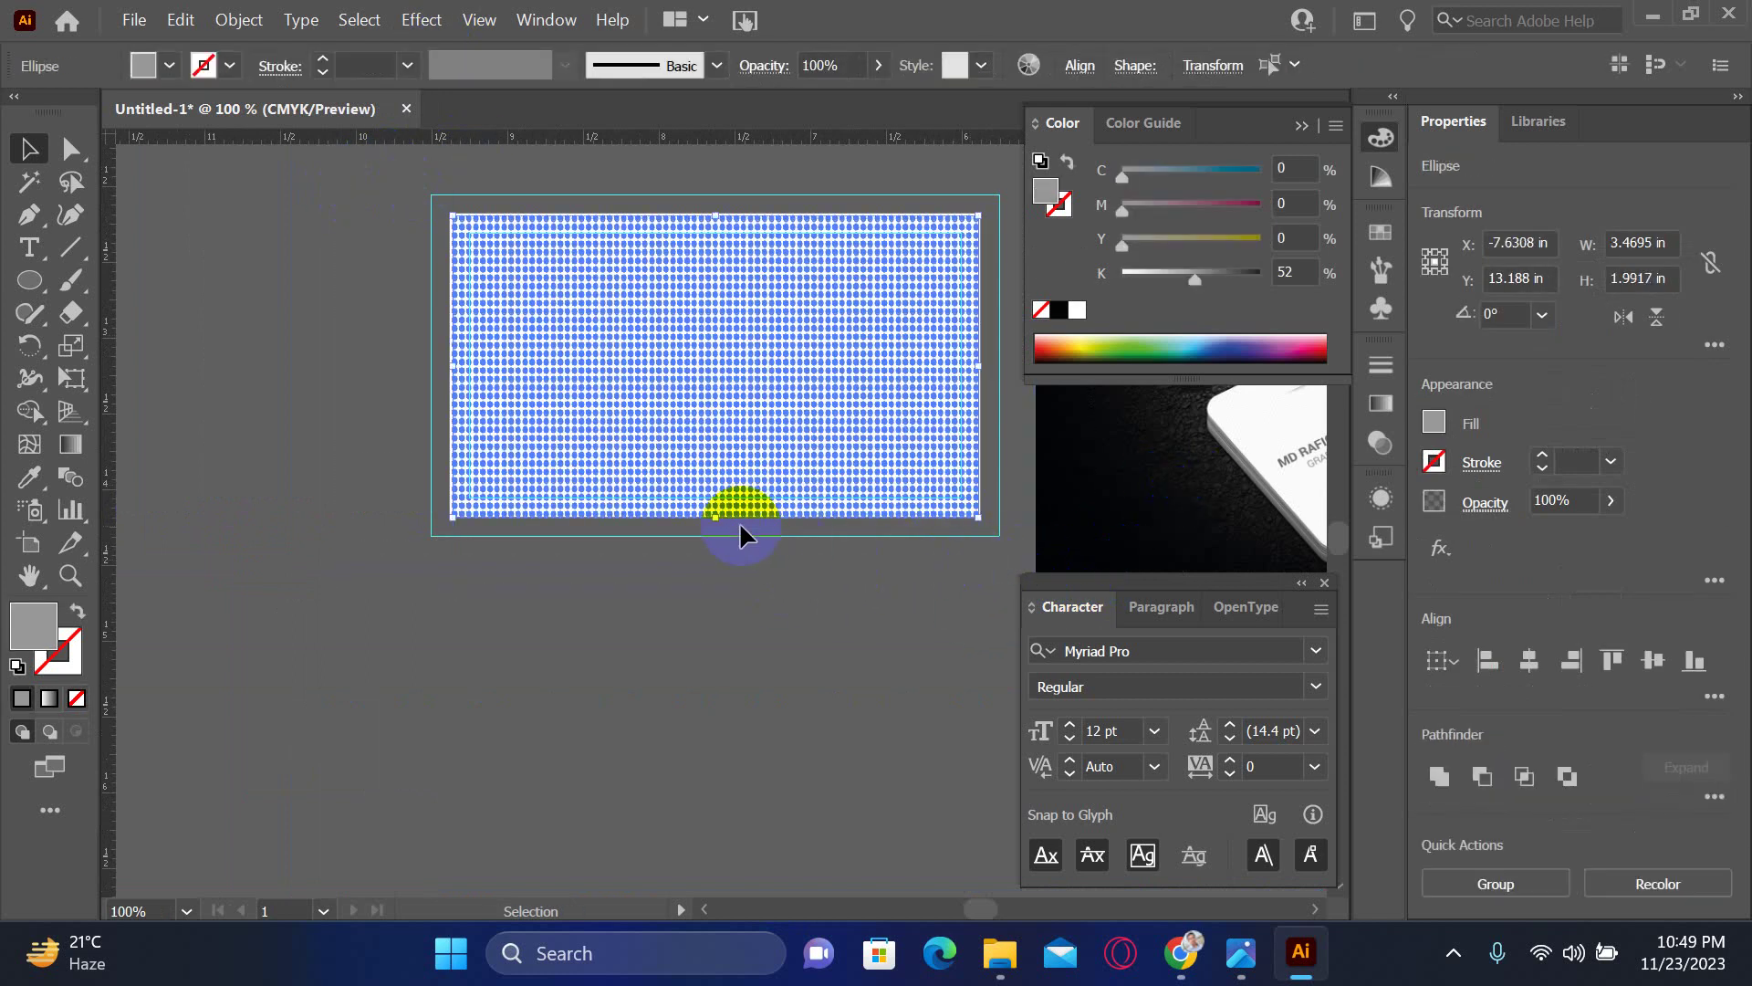
{"action": "left_click_drag", "start_coordinate": [638, 496], "coordinate": [520, 573]}
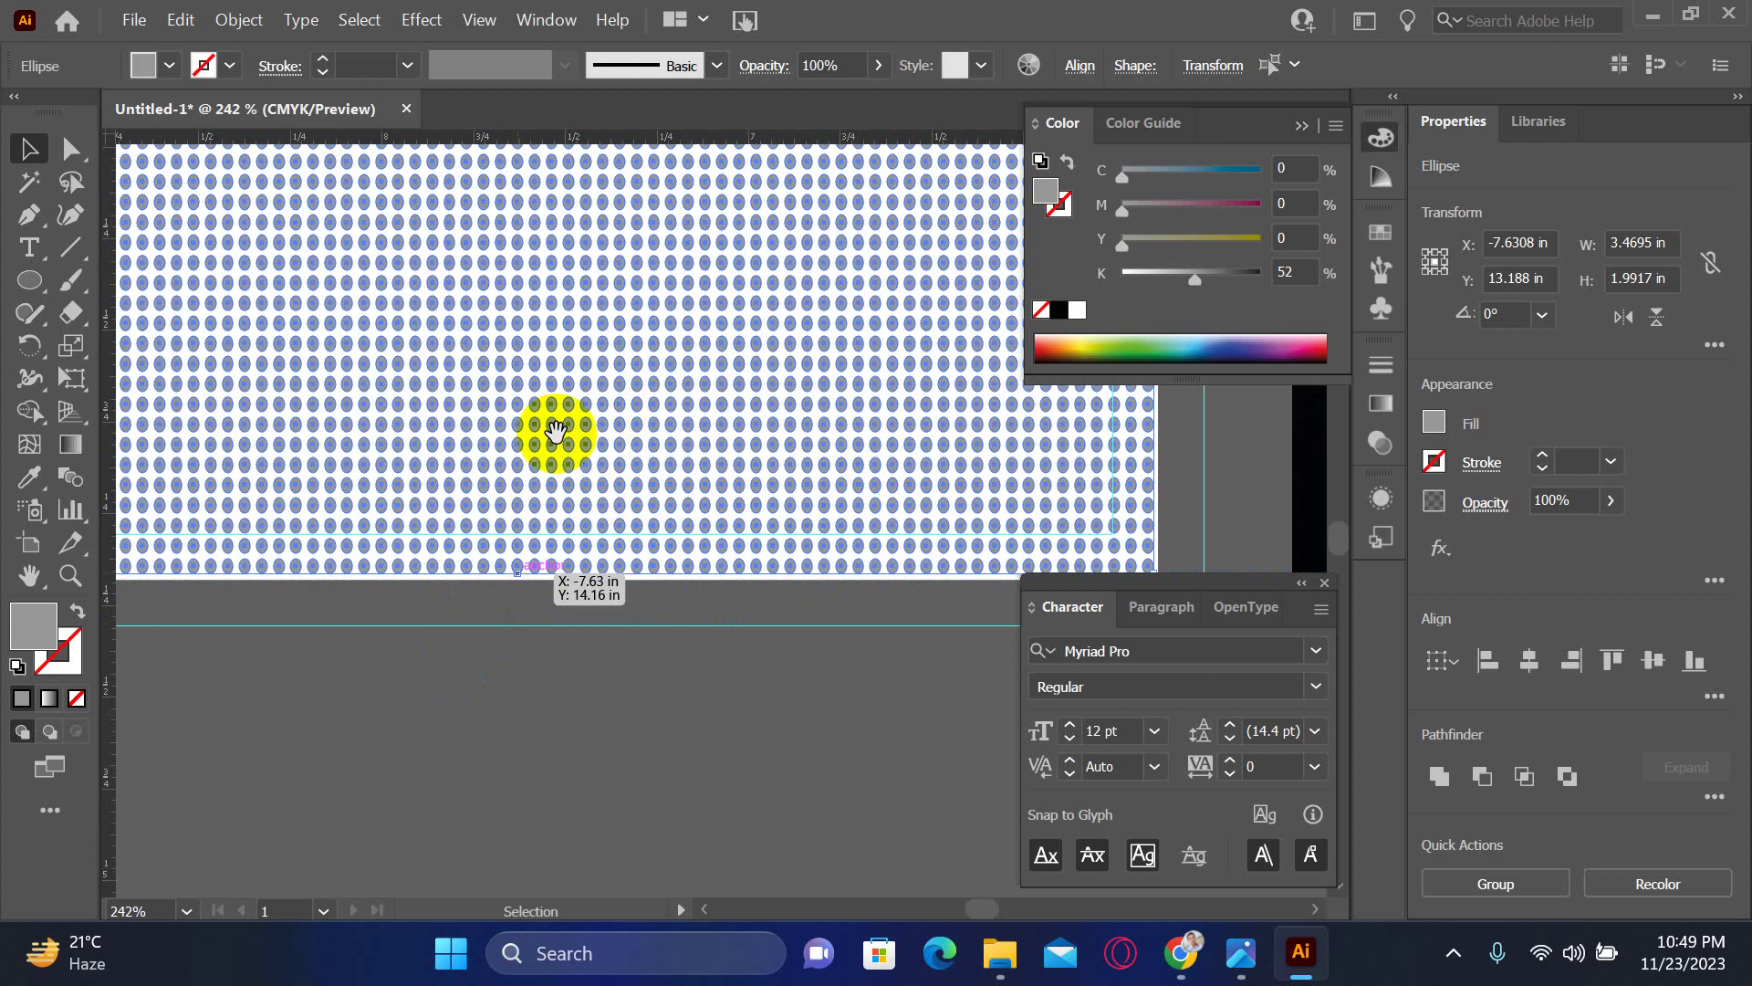
{"action": "left_click_drag", "start_coordinate": [708, 447], "coordinate": [438, 484]}
- Recolour the dots with the dark charcoal sampled from the mockup photo using the Eyedropper
{"action": "scroll", "coordinate": [438, 483], "scroll_direction": "right", "scroll_amount": 10}
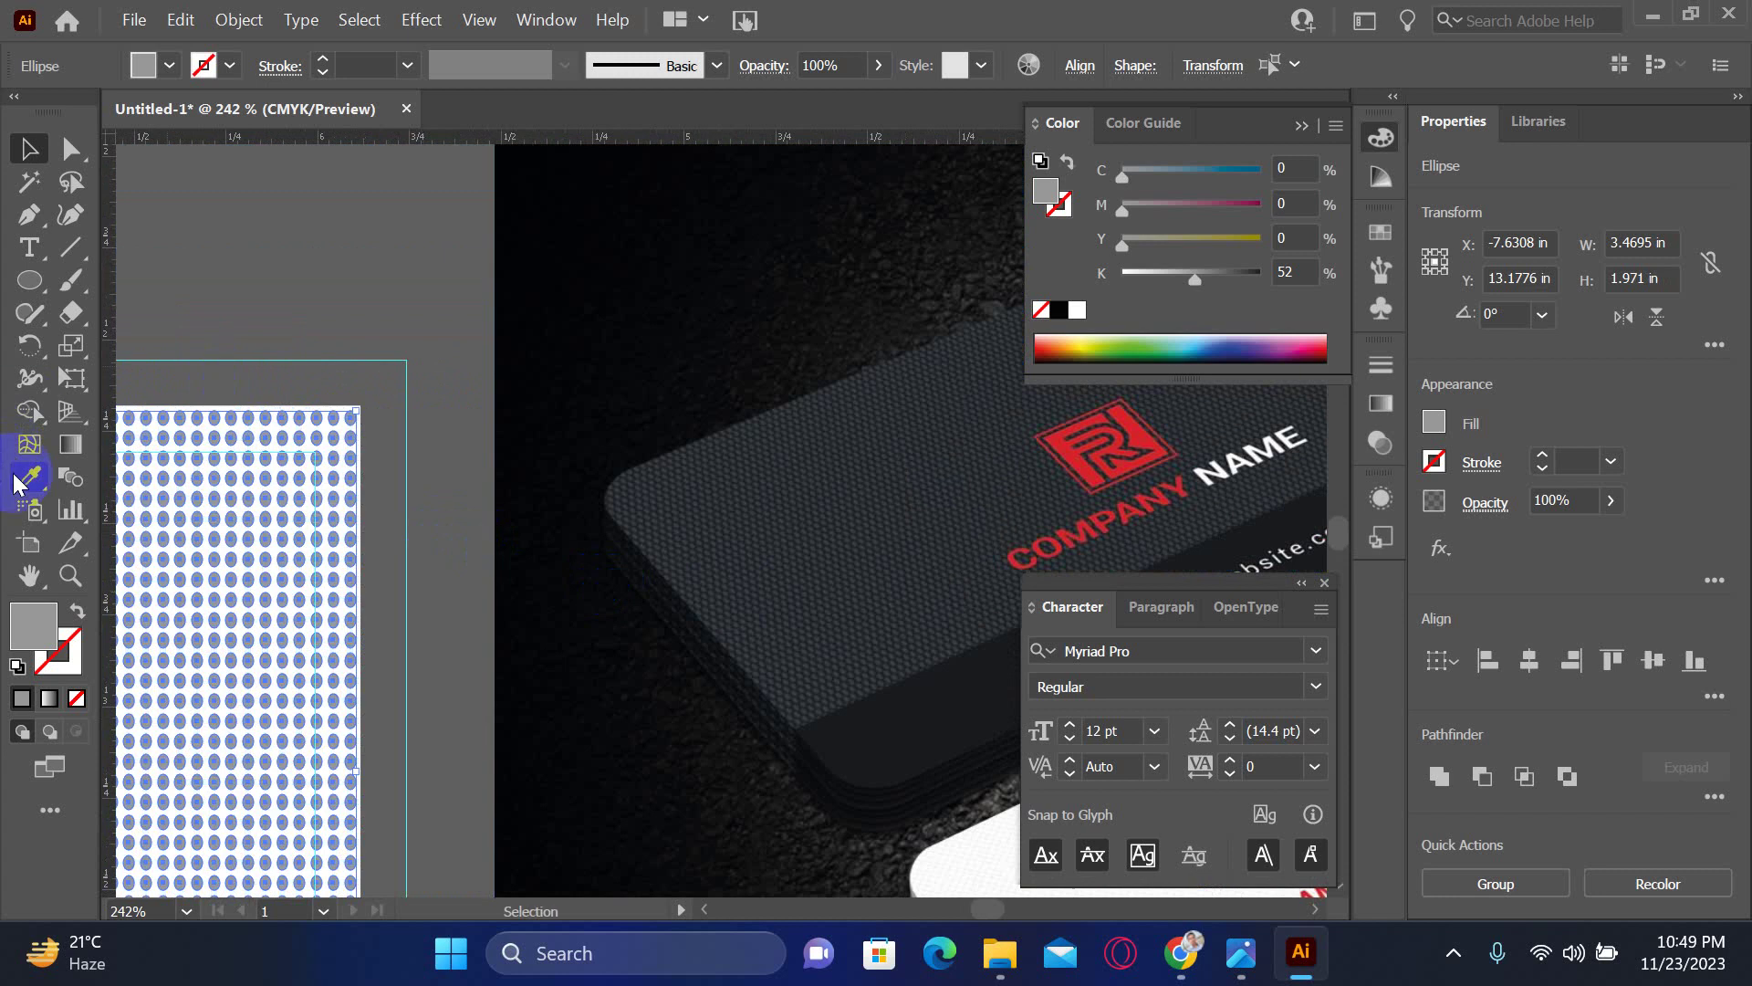
{"action": "left_click", "coordinate": [16, 484]}
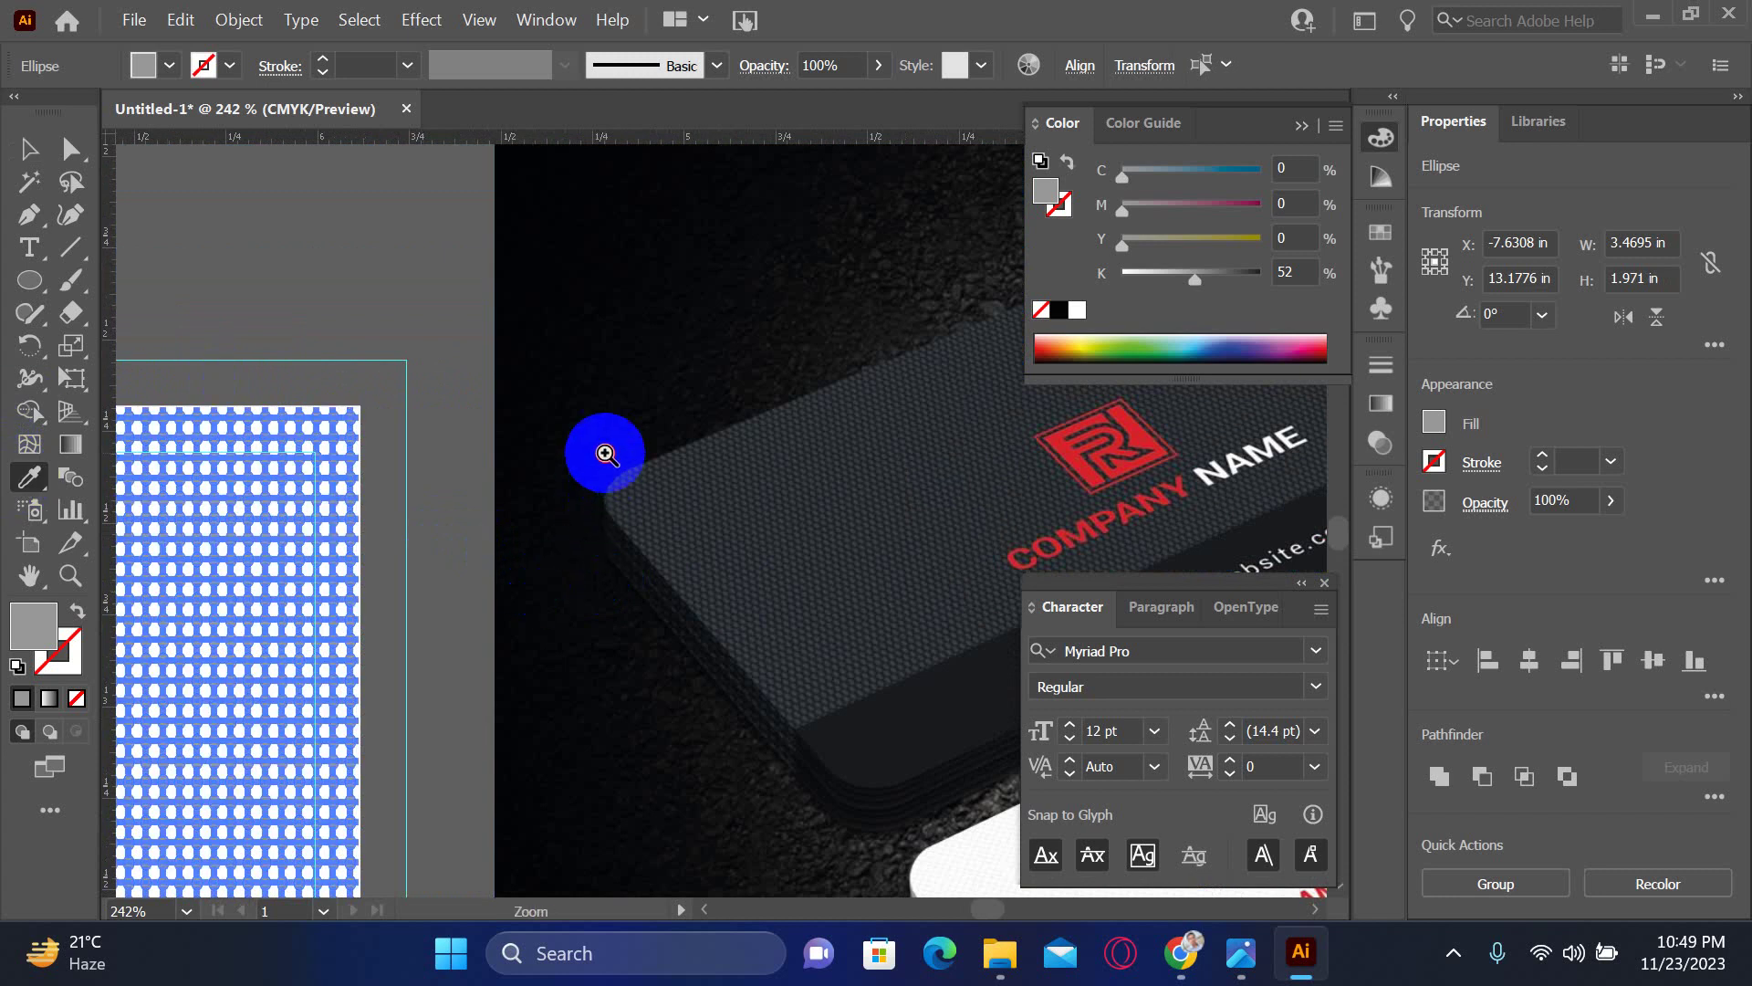
{"action": "scroll", "coordinate": [607, 493], "scroll_direction": "up", "scroll_amount": 4}
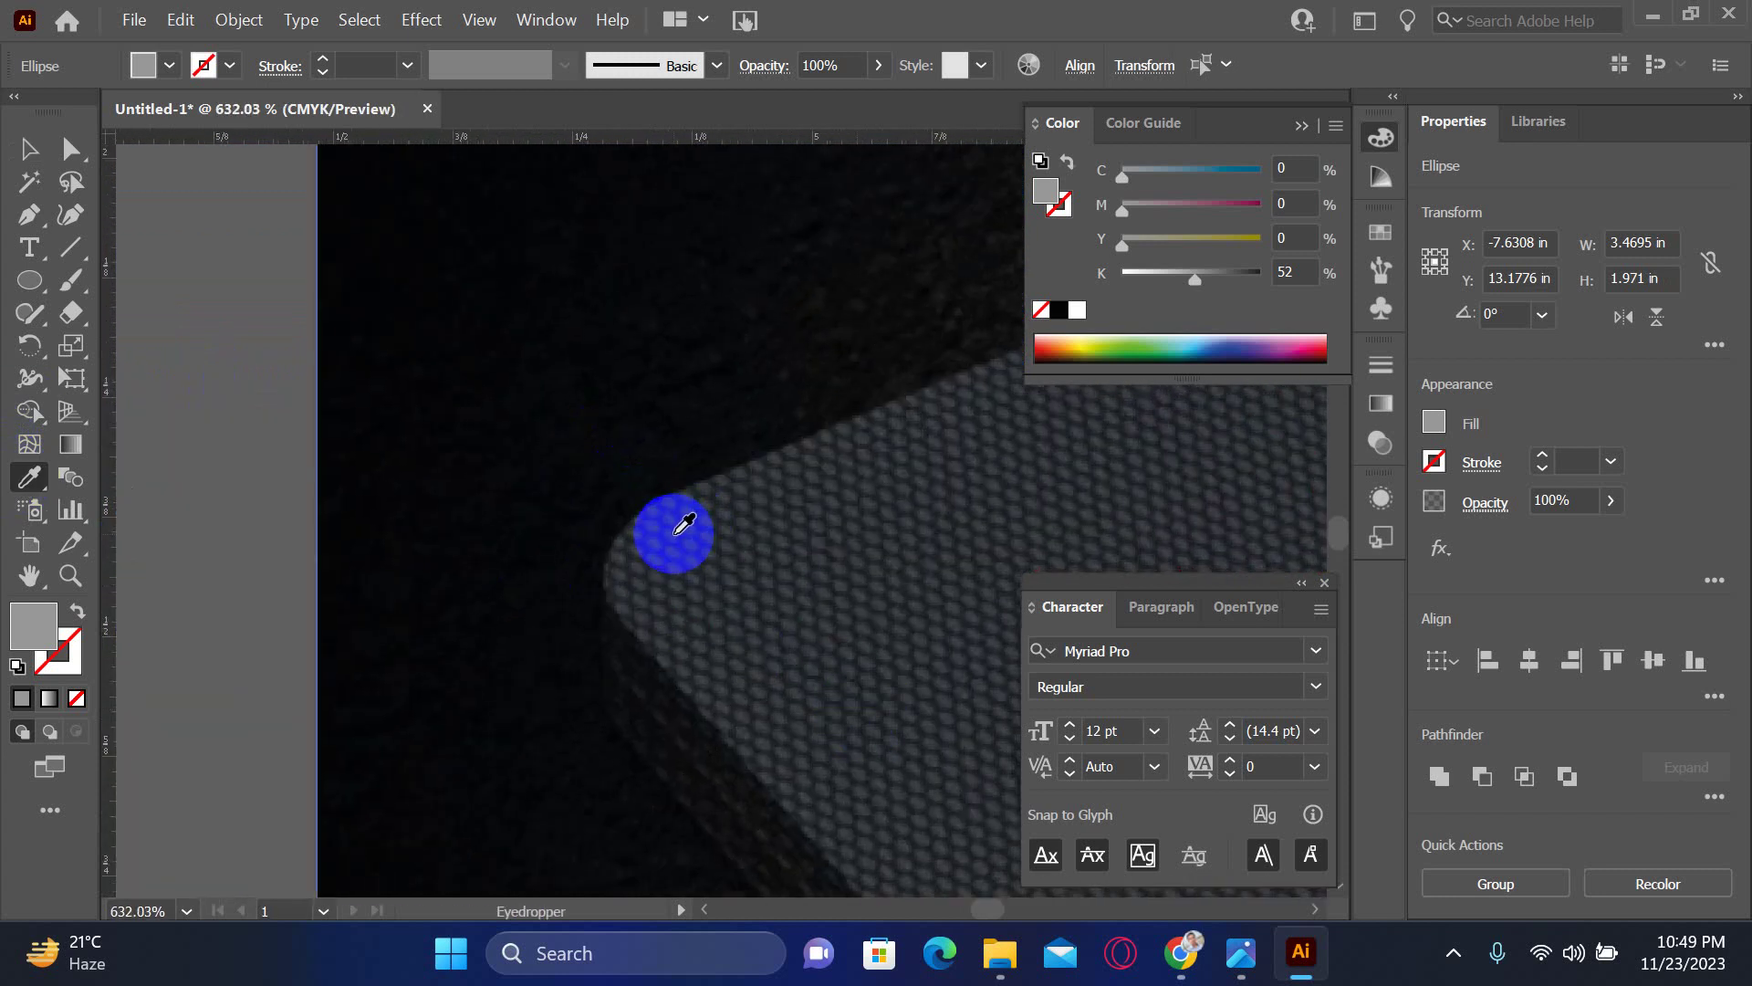
{"action": "left_click", "coordinate": [685, 526]}
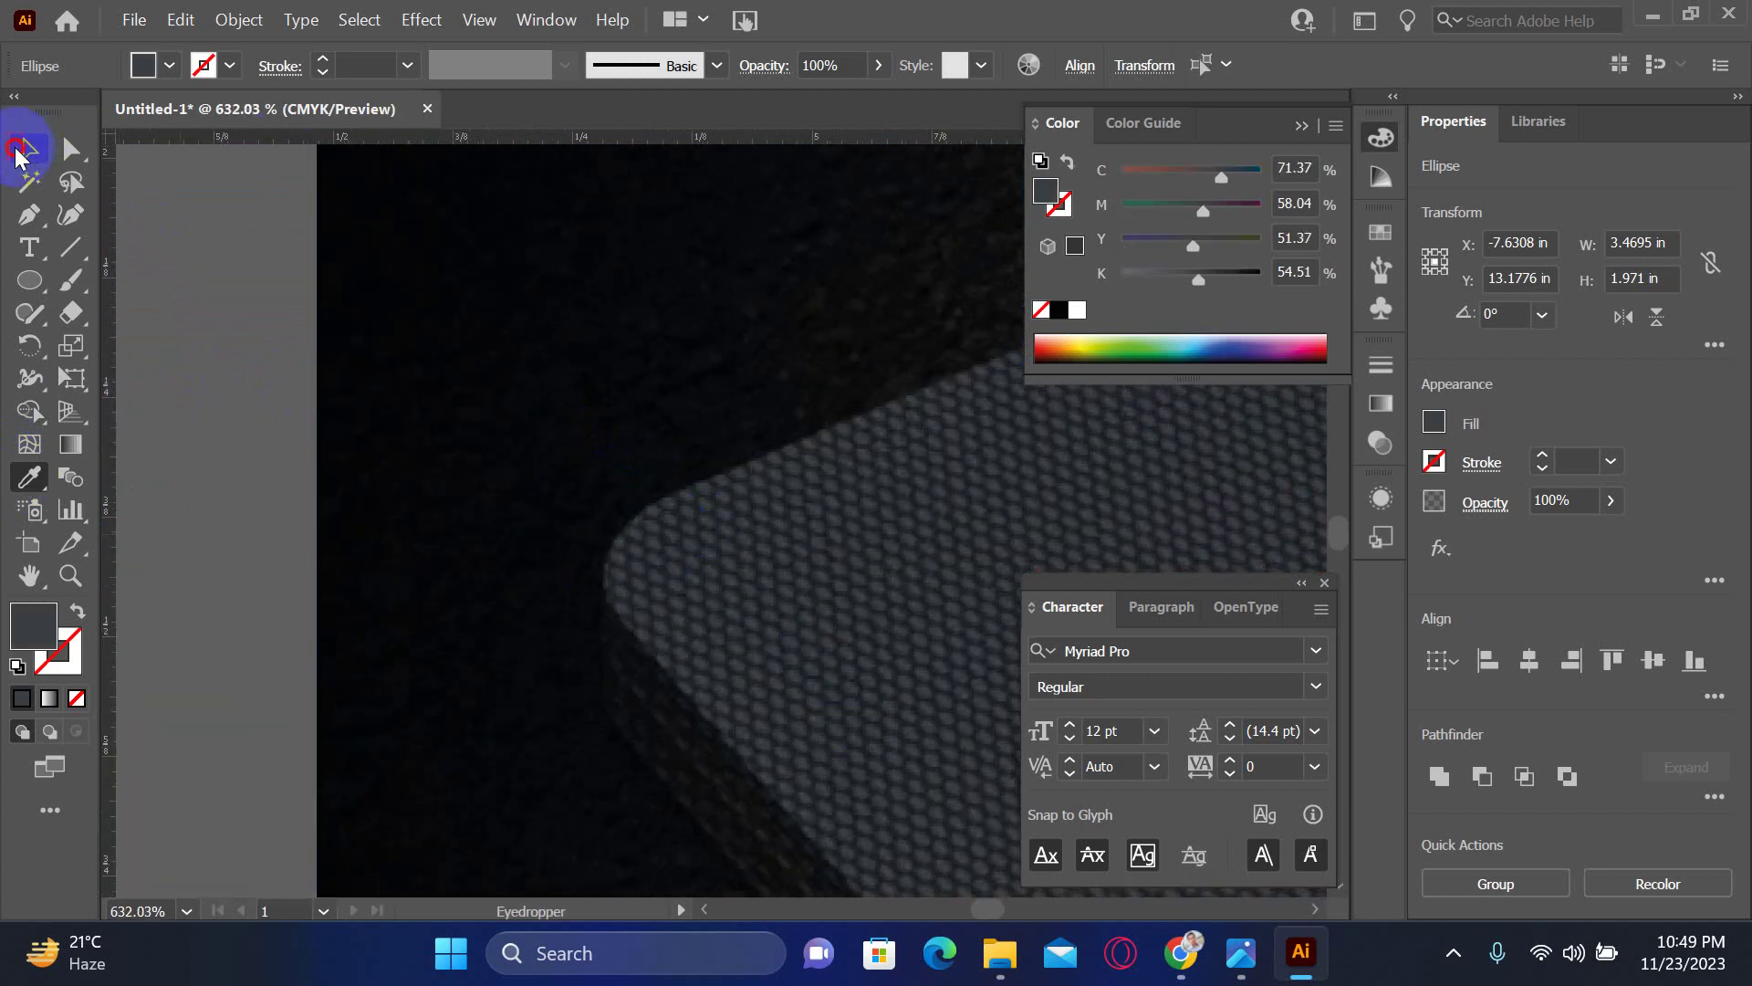
{"action": "key", "text": "ctrl+minus"}
{"action": "key", "text": "ctrl+minus"}
{"action": "key", "text": "ctrl+minus"}
{"action": "key", "text": "ctrl+minus"}
{"action": "key", "text": "ctrl+minus"}
{"action": "key", "text": "ctrl+minus"}
{"action": "key", "text": "ctrl+minus"}
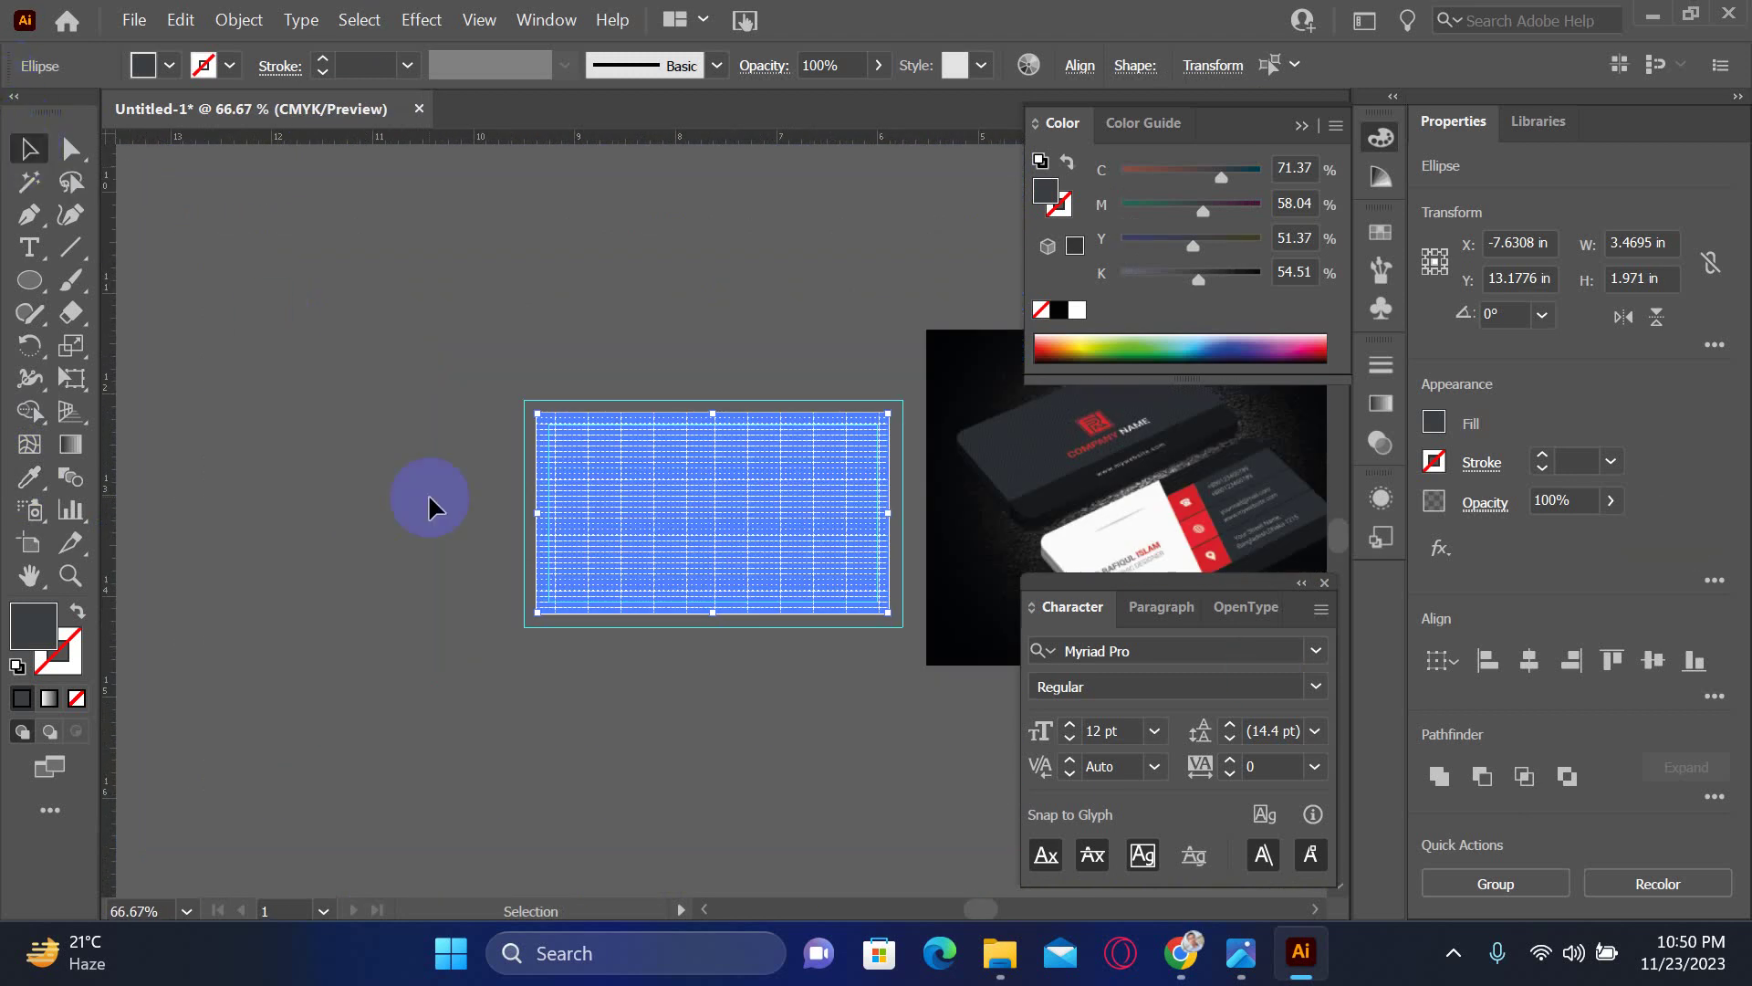
- Select the dot pattern and group all the dots into a single object
{"action": "left_click", "coordinate": [429, 507]}
{"action": "key", "text": "z"}
{"action": "left_click", "coordinate": [837, 552]}
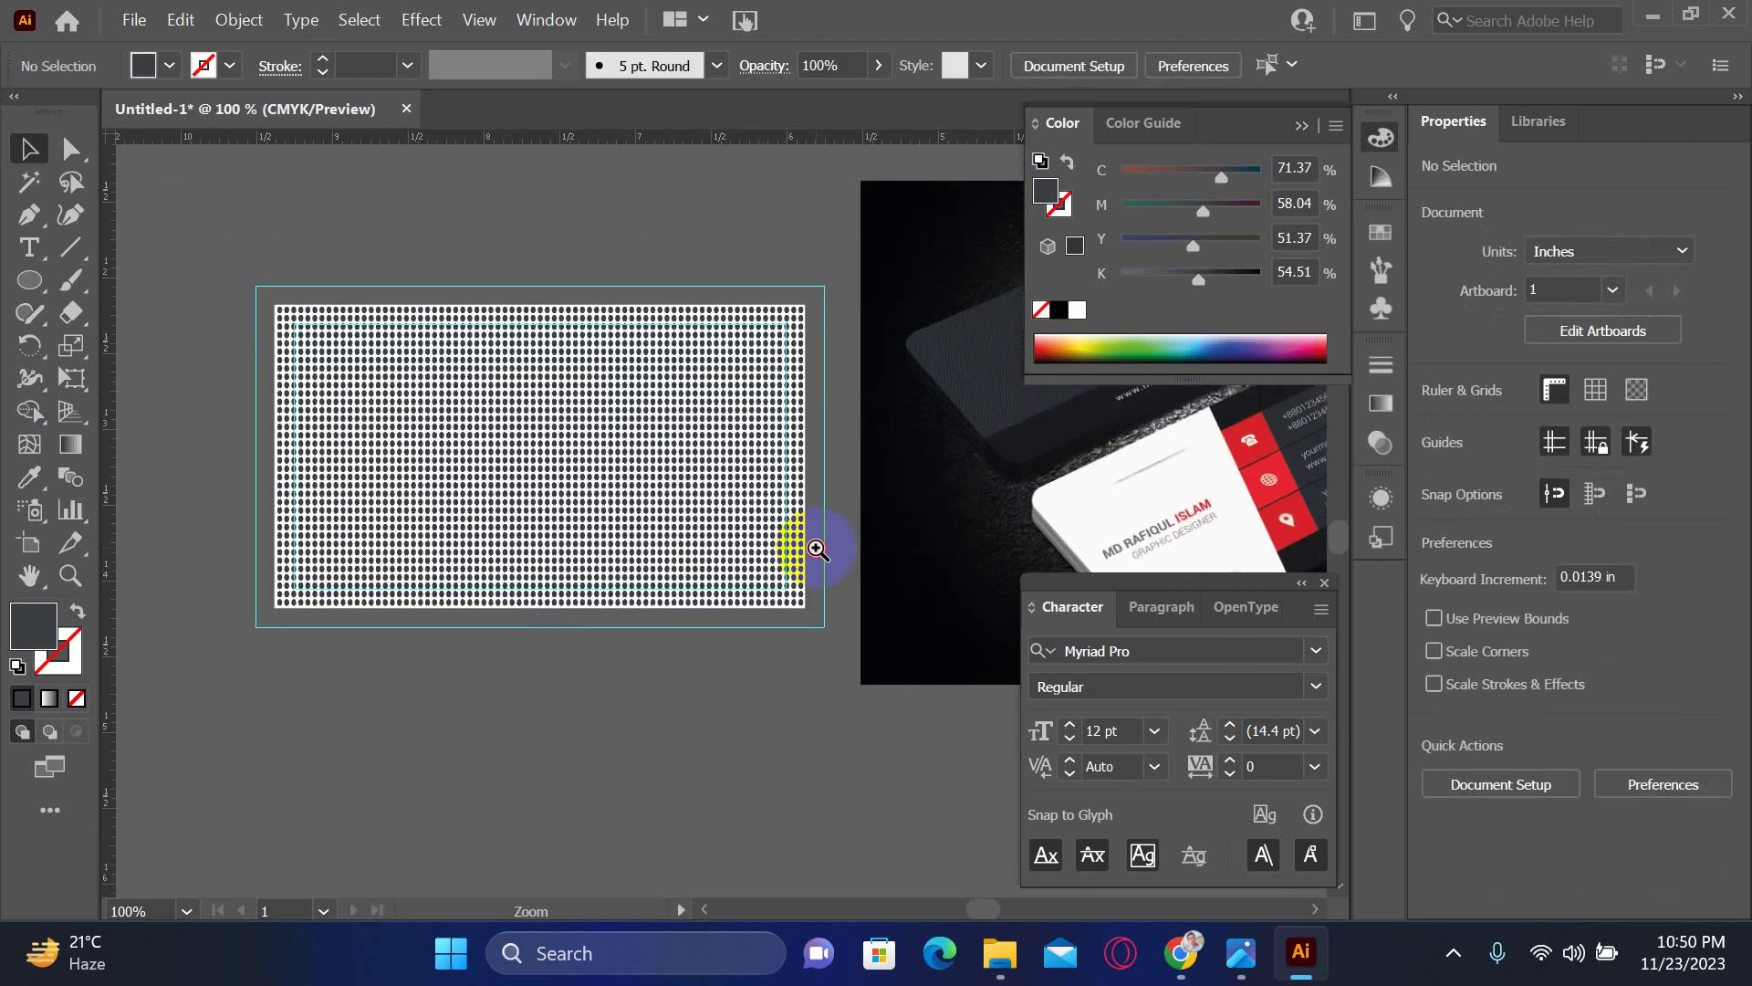
{"action": "left_click", "coordinate": [818, 550]}
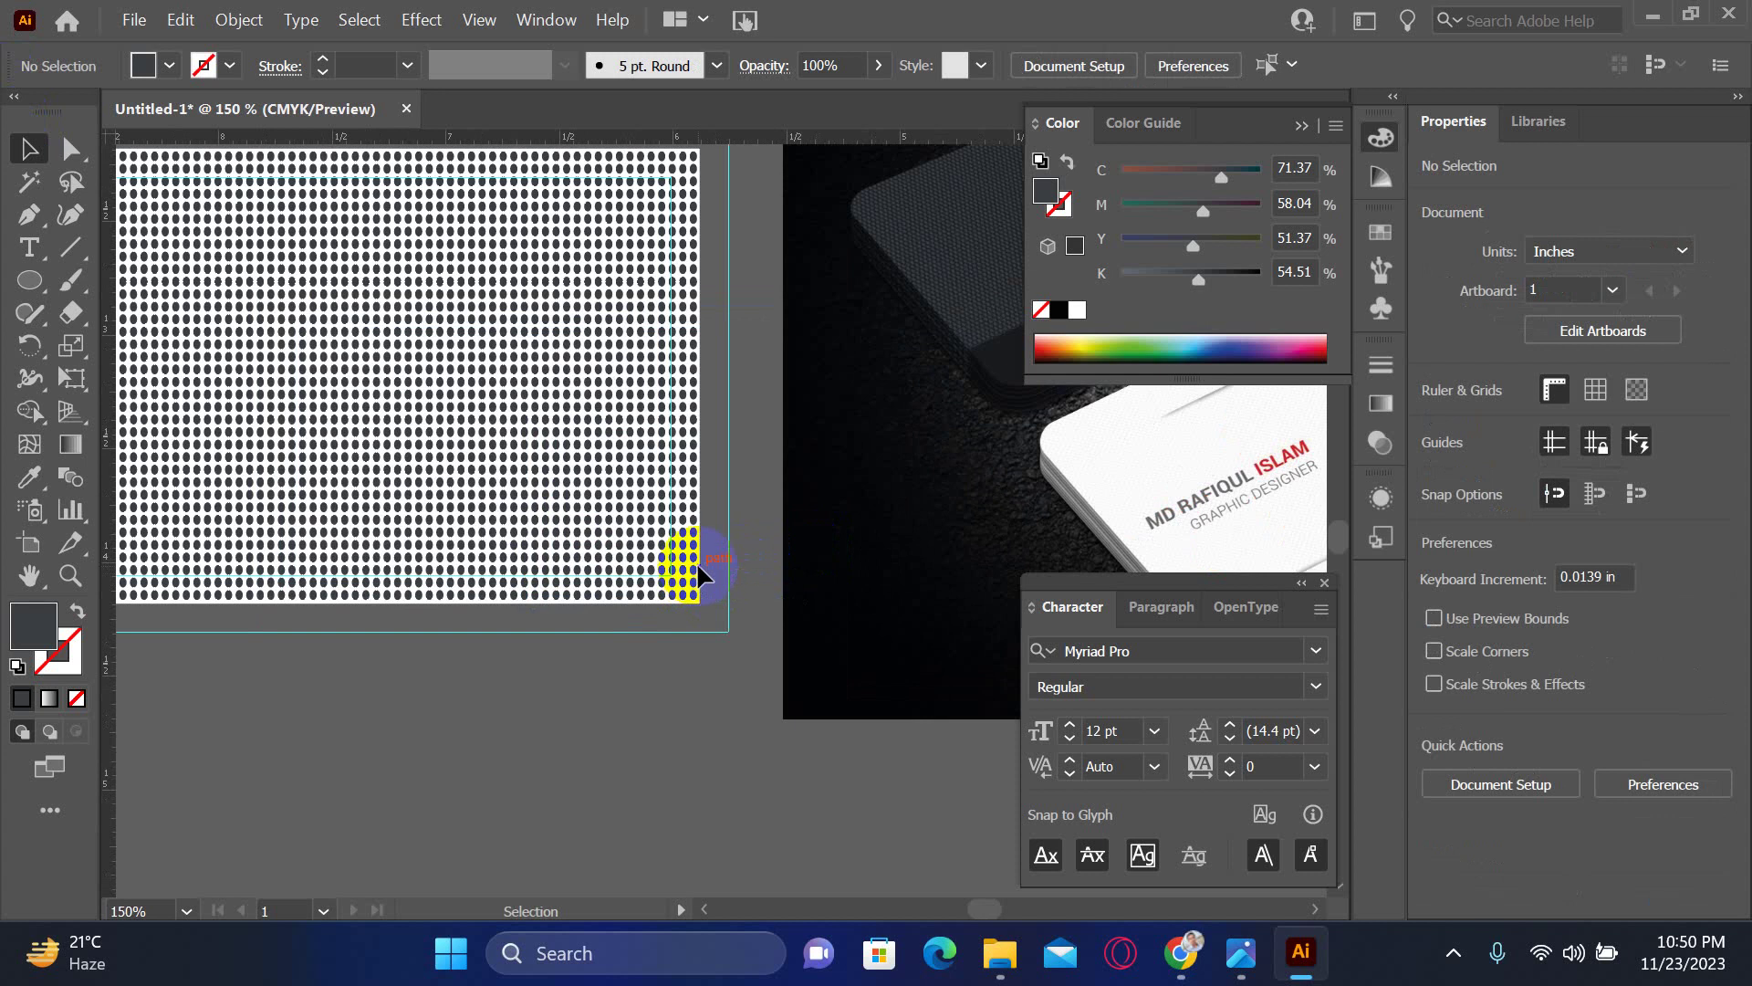
{"action": "left_click_drag", "start_coordinate": [700, 560], "coordinate": [709, 599]}
{"action": "key", "text": "ctrl+minus"}
{"action": "key", "text": "ctrl+minus"}
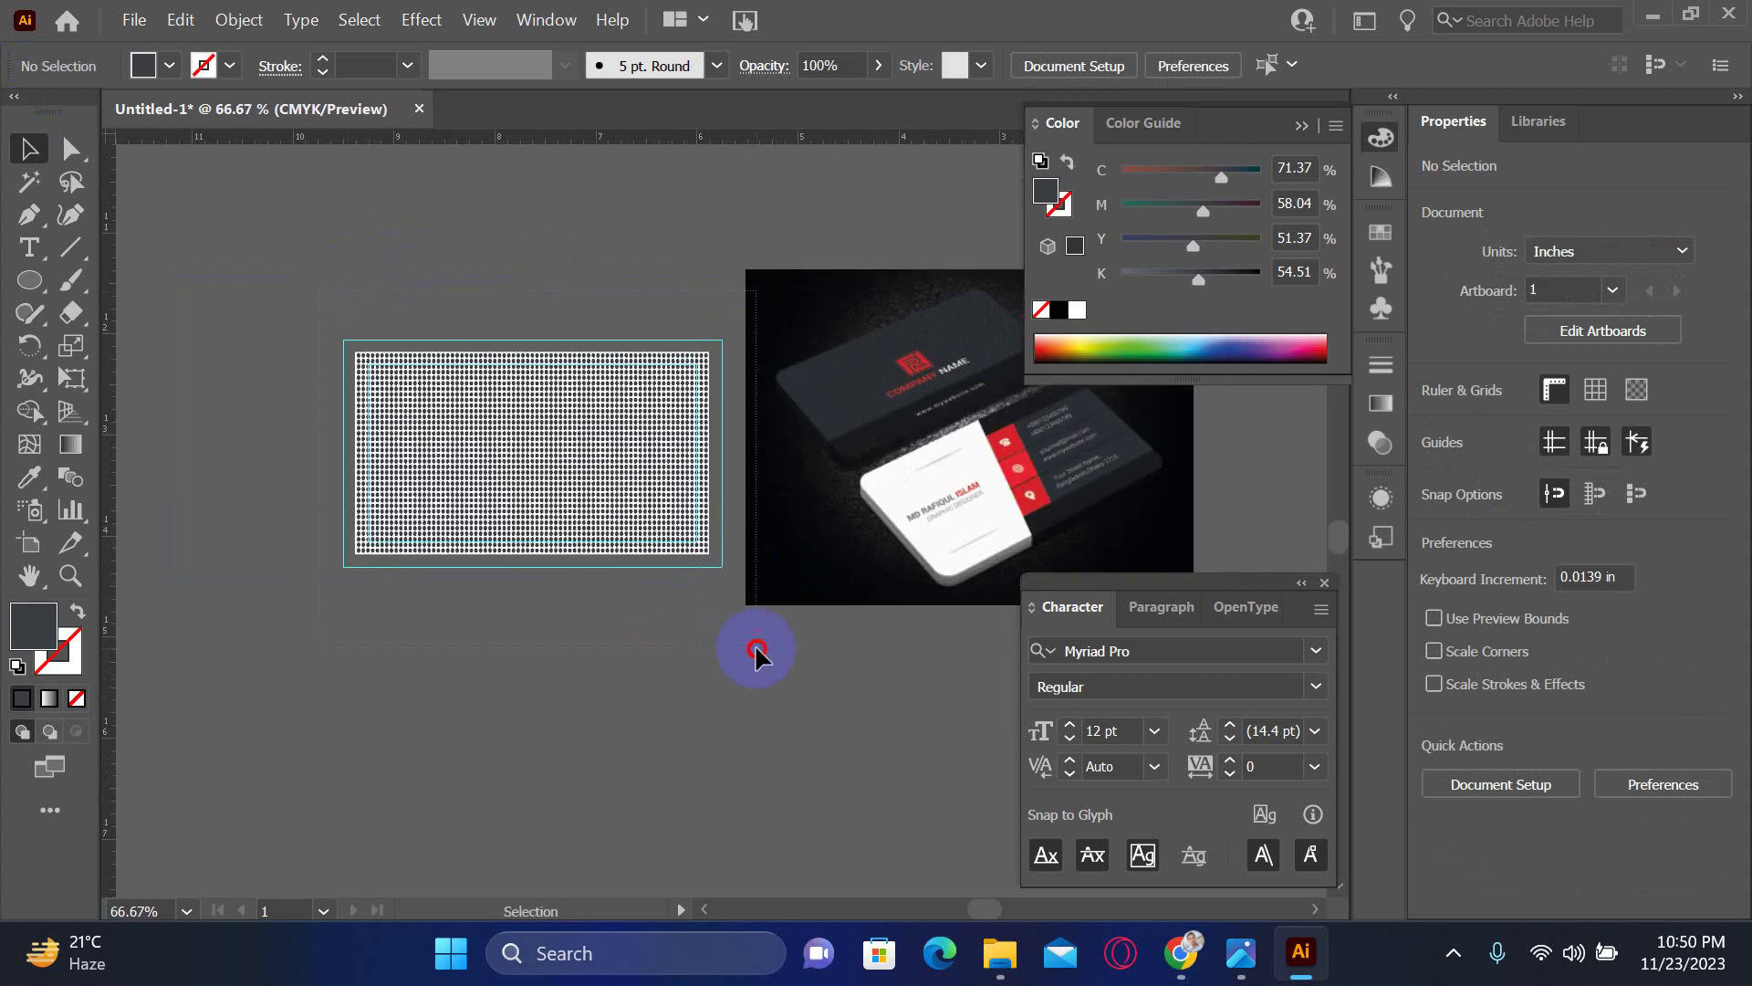
{"action": "key", "text": "ctrl+a"}
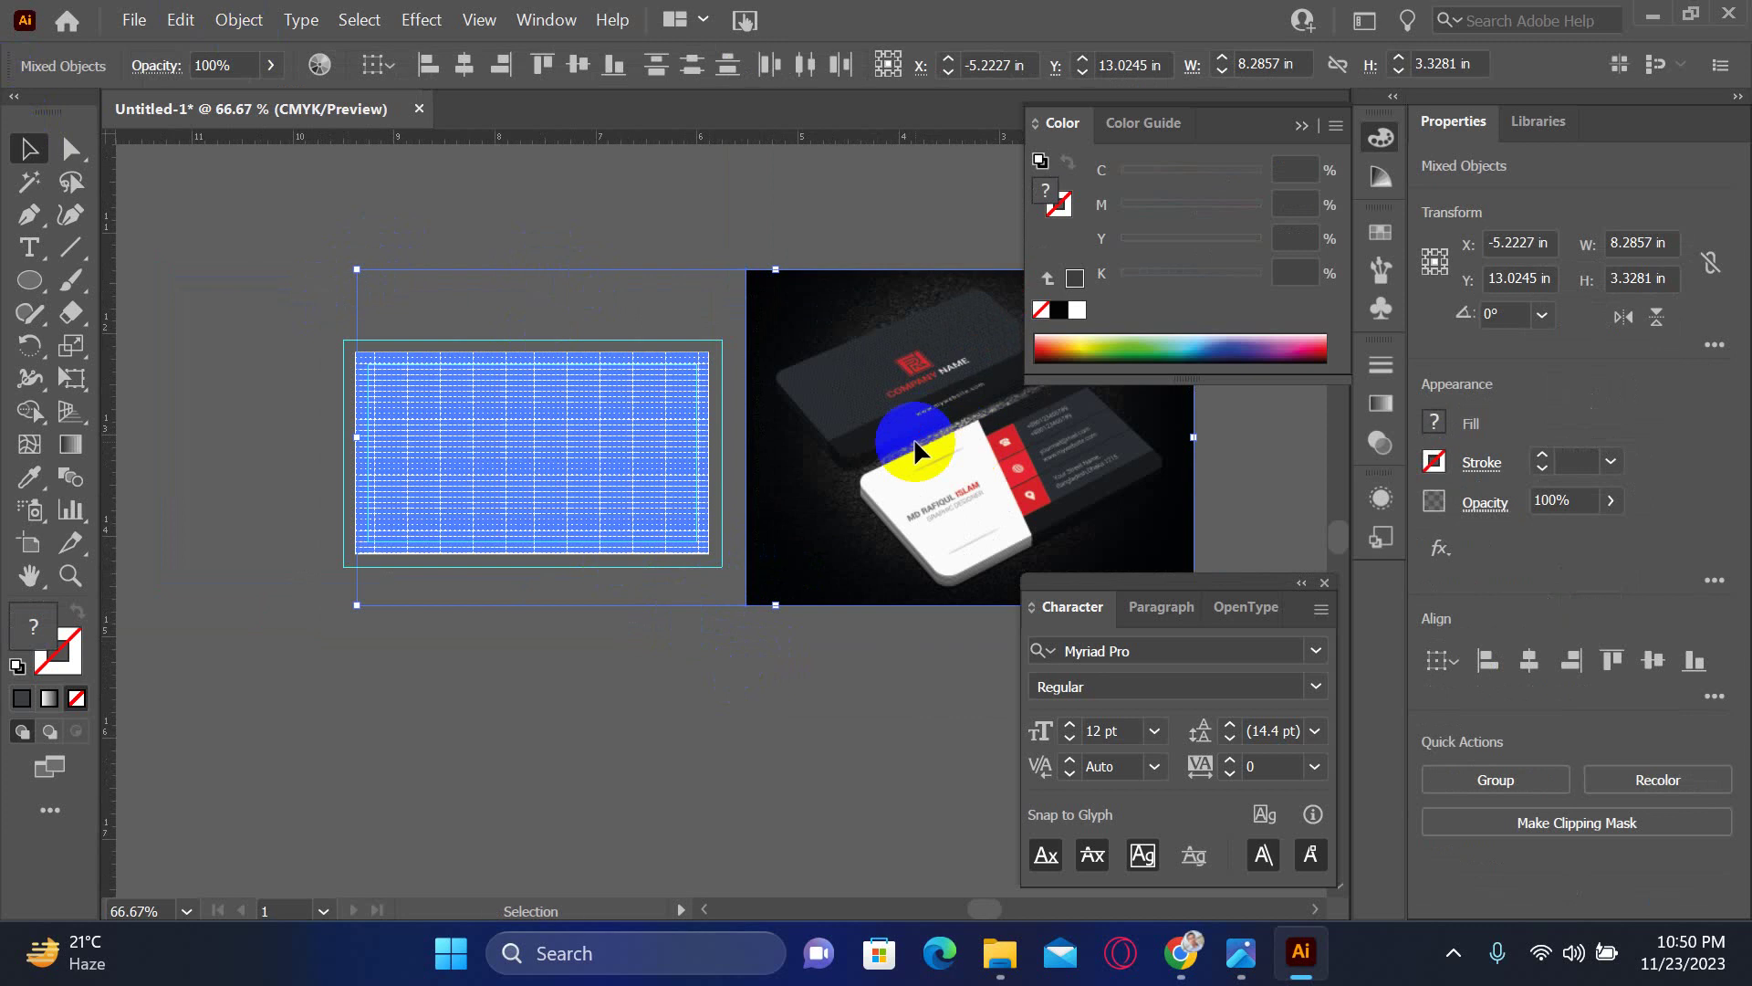
{"action": "left_click", "coordinate": [916, 450]}
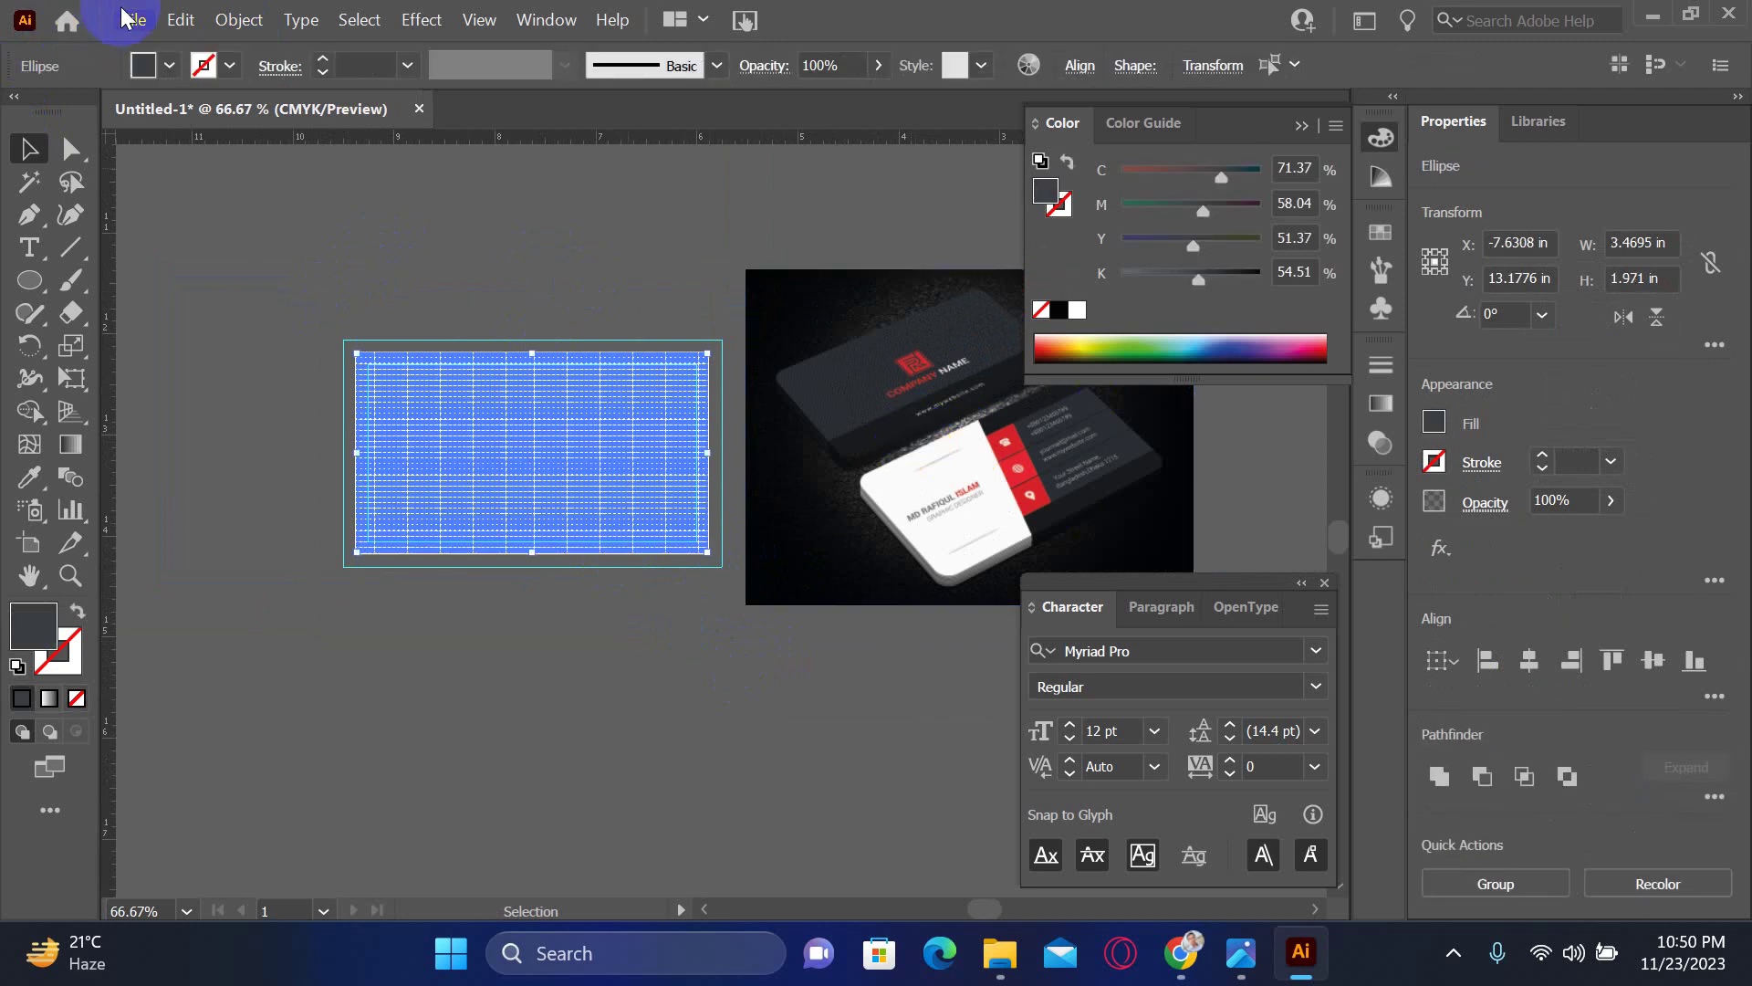
{"action": "left_click", "coordinate": [239, 19]}
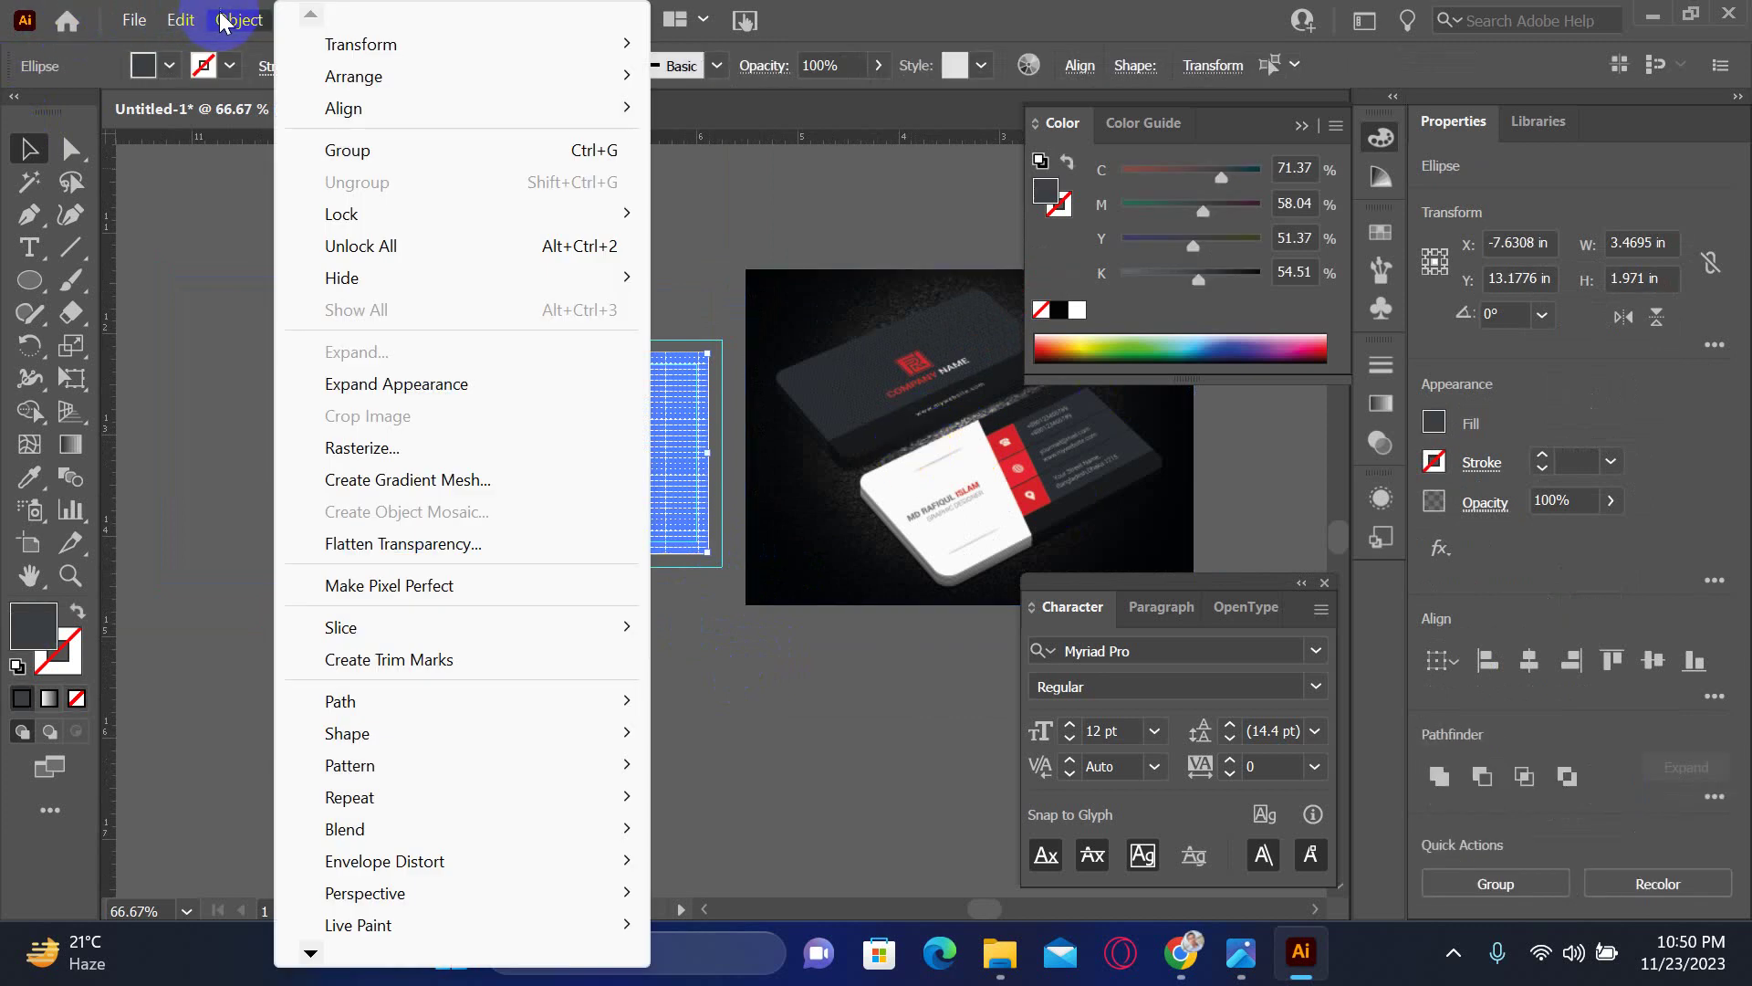
{"action": "left_click", "coordinate": [344, 150]}
- Unlock the card's background rectangle and give it a 100% black (K 100) fill
{"action": "left_click", "coordinate": [325, 250]}
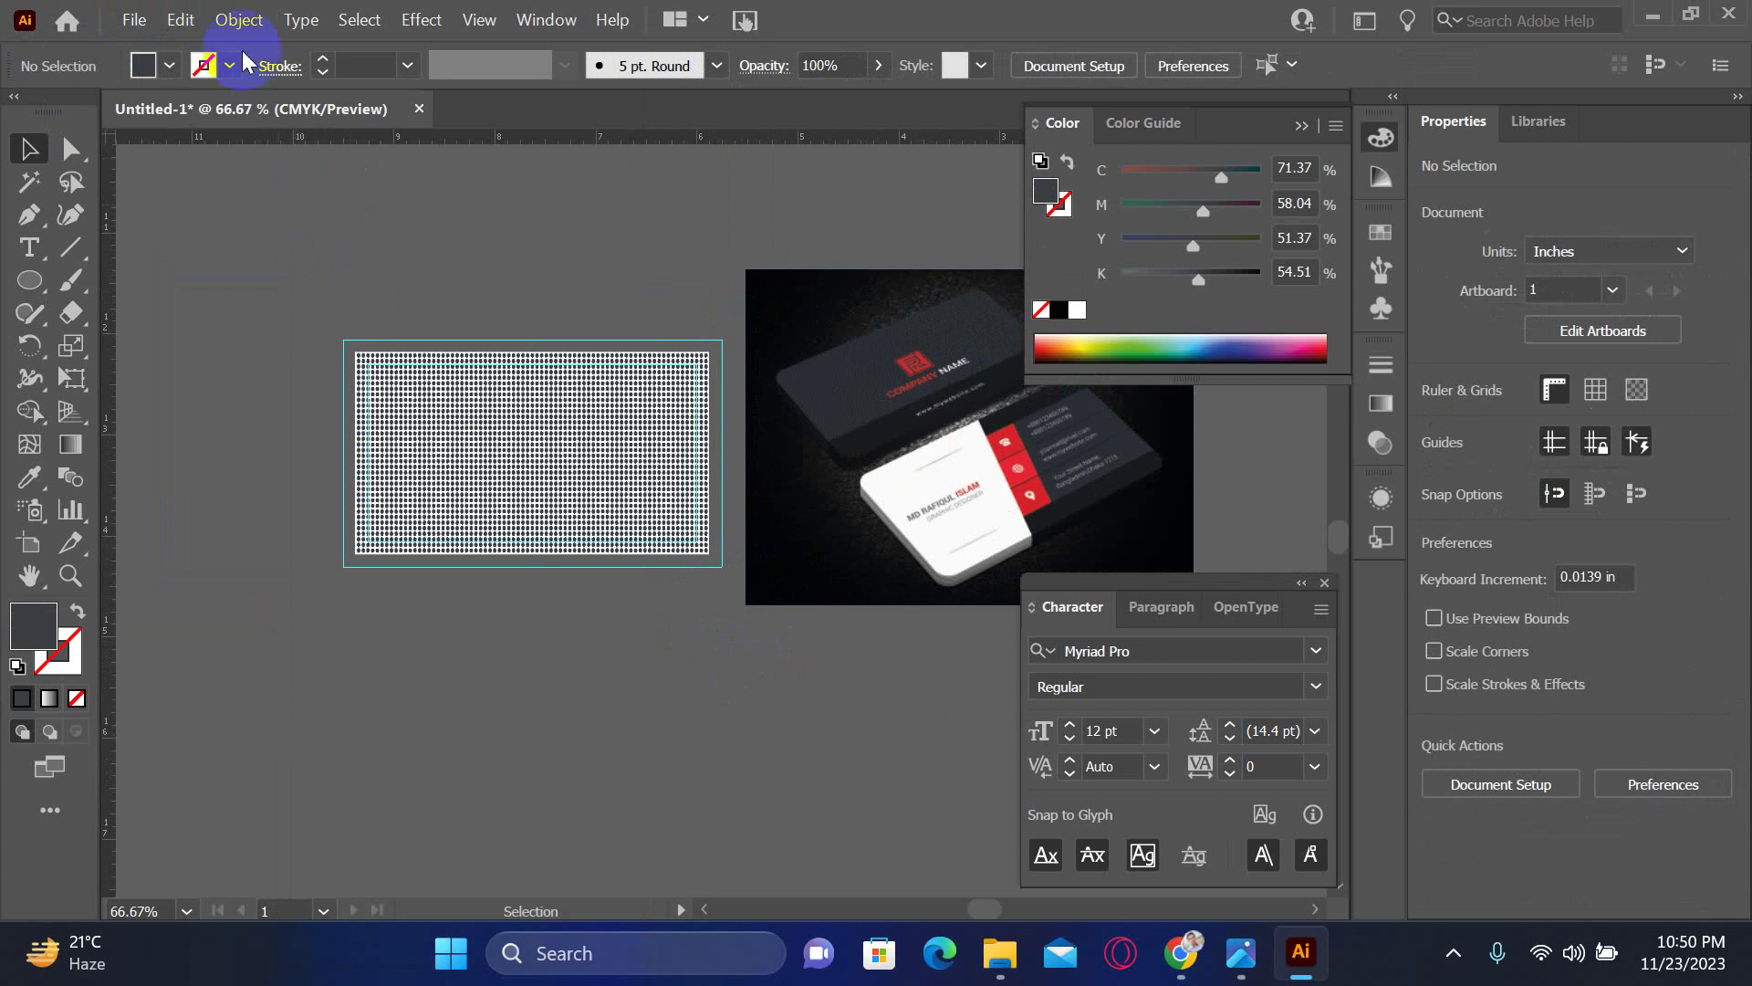
{"action": "left_click", "coordinate": [239, 19]}
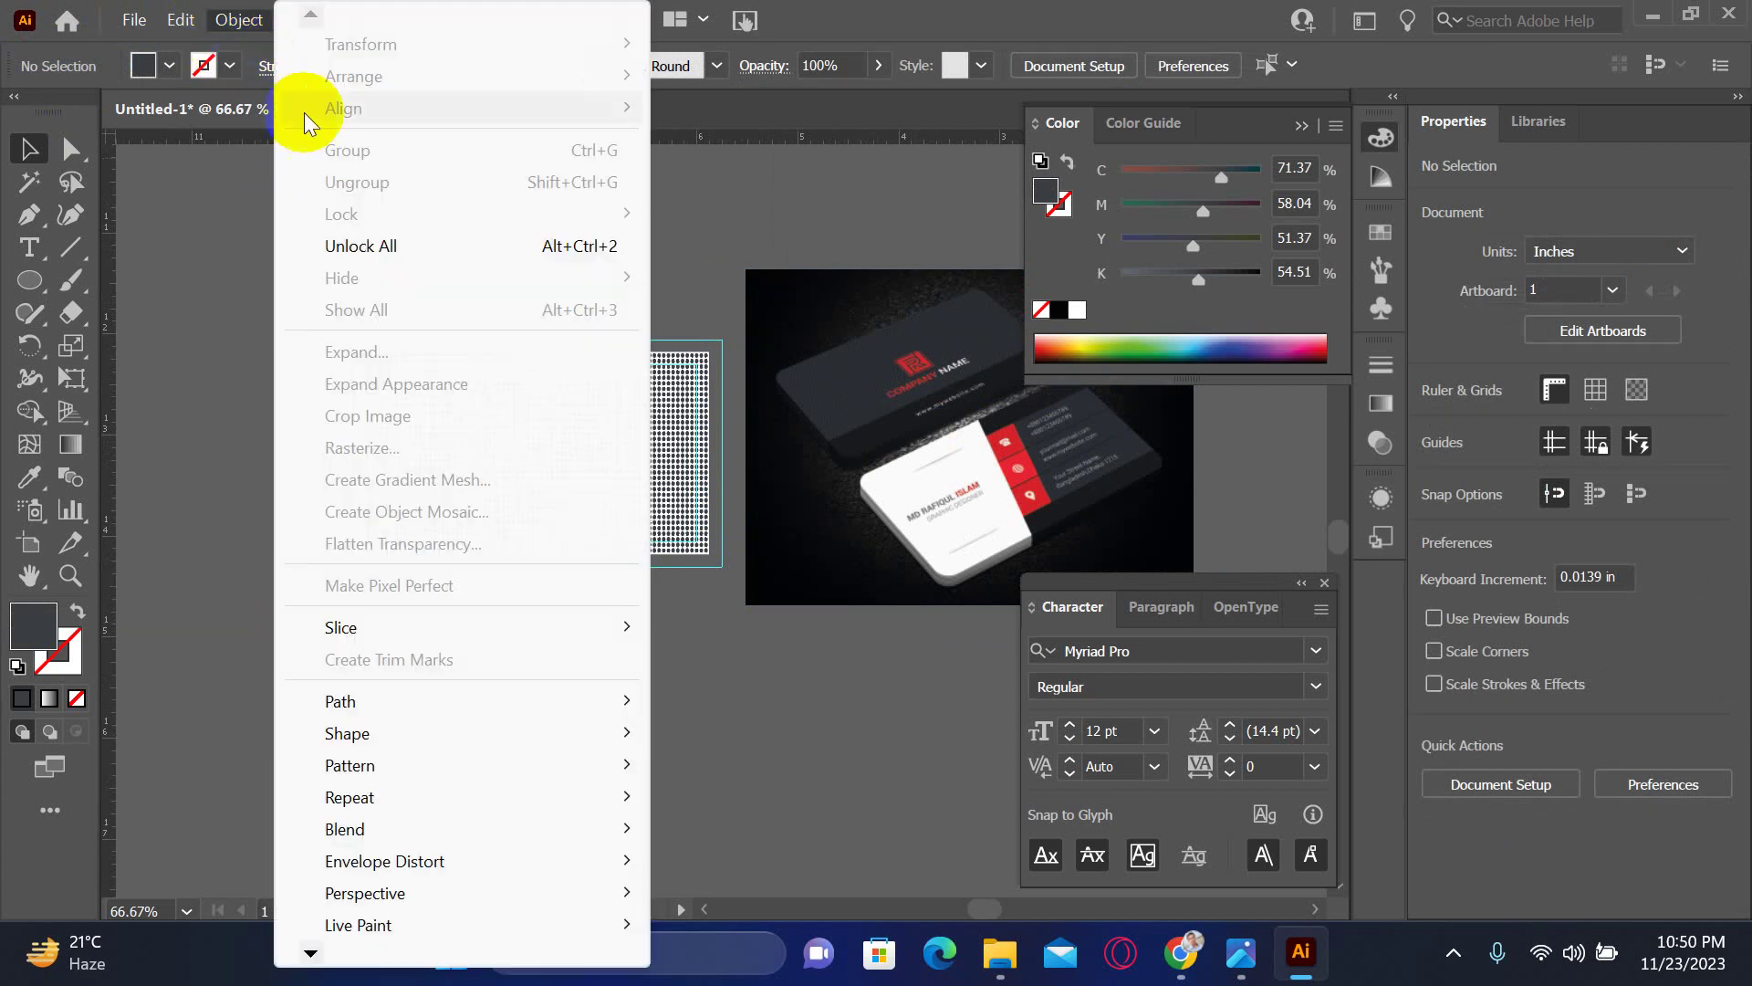
{"action": "left_click", "coordinate": [361, 245]}
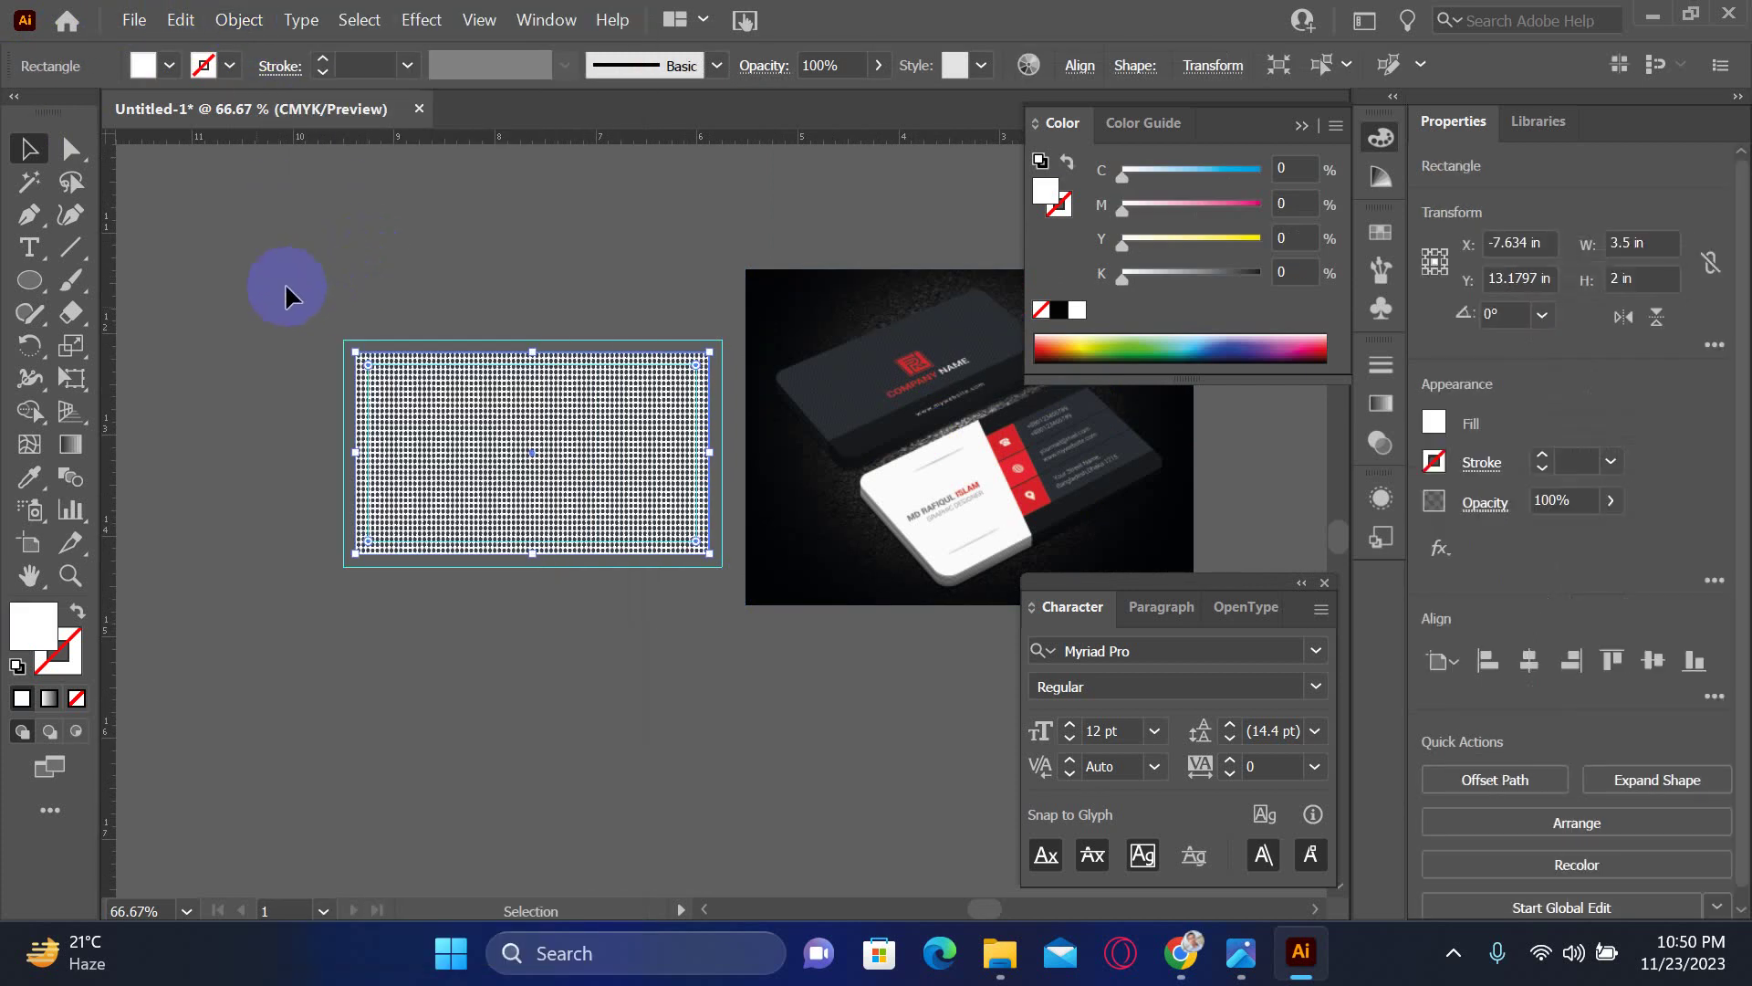
{"action": "left_click", "coordinate": [1117, 279]}
{"action": "left_click_drag", "start_coordinate": [1126, 272], "coordinate": [1269, 274]}
{"action": "left_click", "coordinate": [734, 655]}
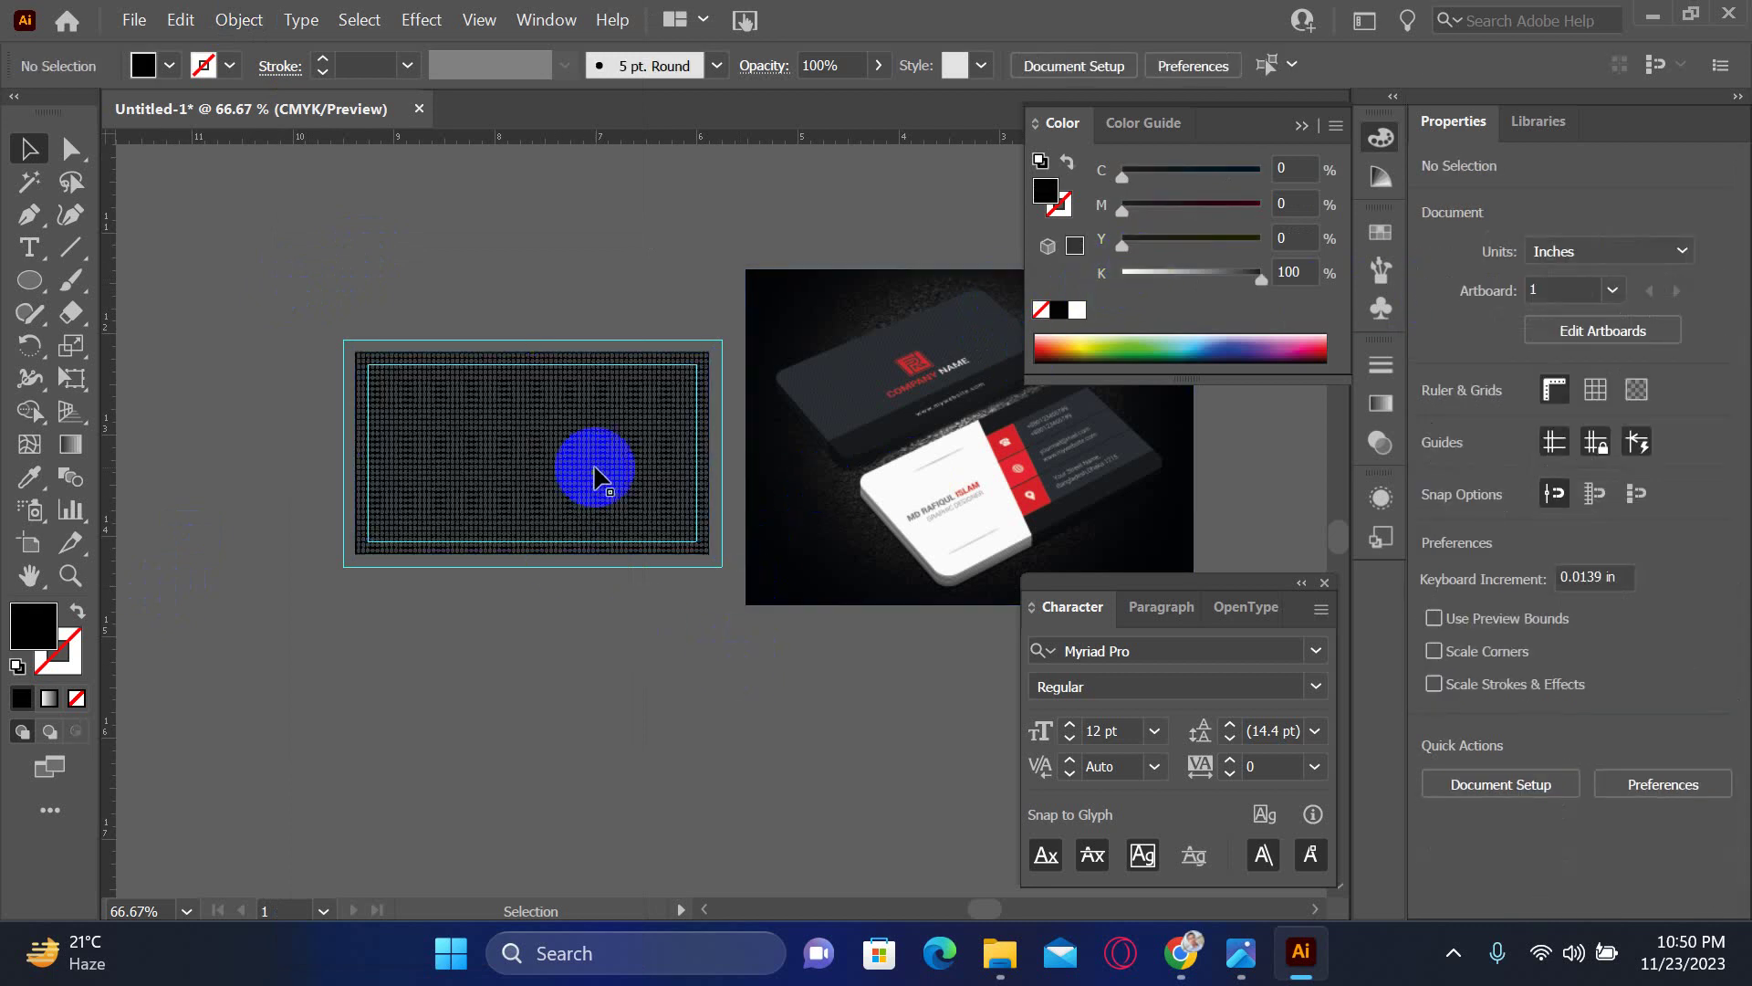
{"action": "key", "text": "z"}
{"action": "left_click", "coordinate": [673, 473]}
{"action": "left_click", "coordinate": [741, 506]}
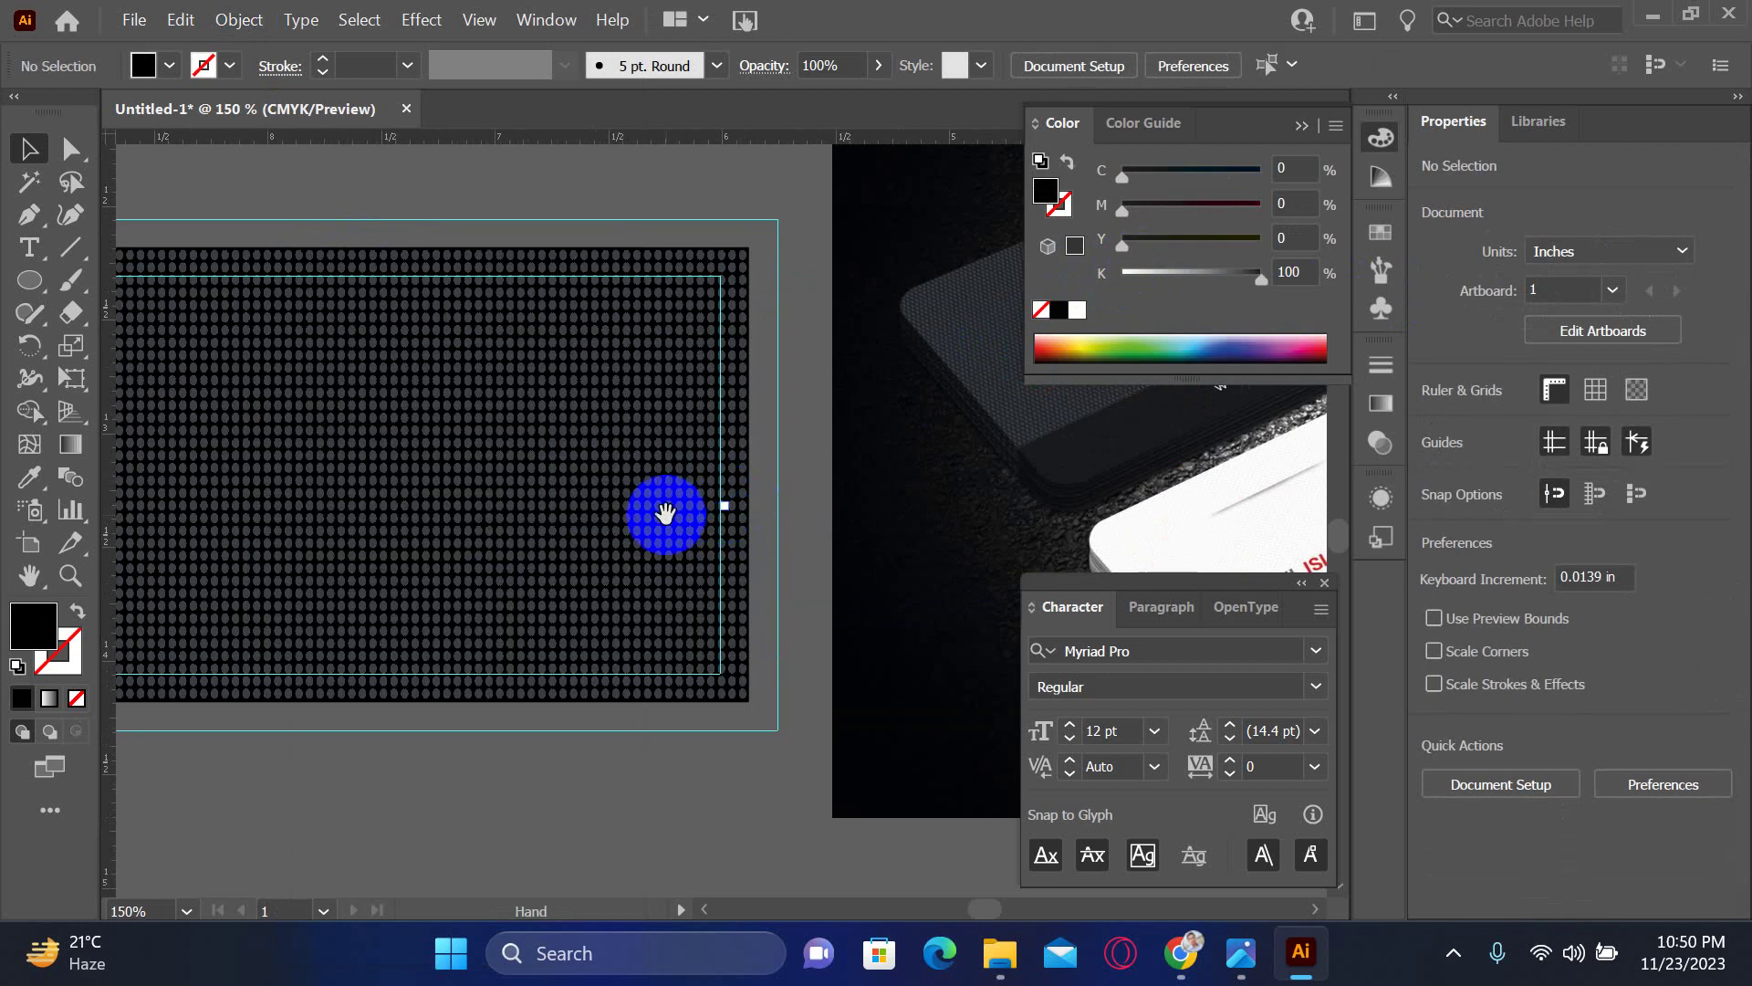
{"action": "mouse_move", "coordinate": [665, 508]}
{"action": "left_mouse_down"}
{"action": "mouse_move", "coordinate": [704, 544]}
{"action": "mouse_move", "coordinate": [509, 522]}
{"action": "mouse_move", "coordinate": [626, 539]}
{"action": "mouse_move", "coordinate": [407, 575]}
{"action": "mouse_move", "coordinate": [653, 505]}
{"action": "left_mouse_up"}
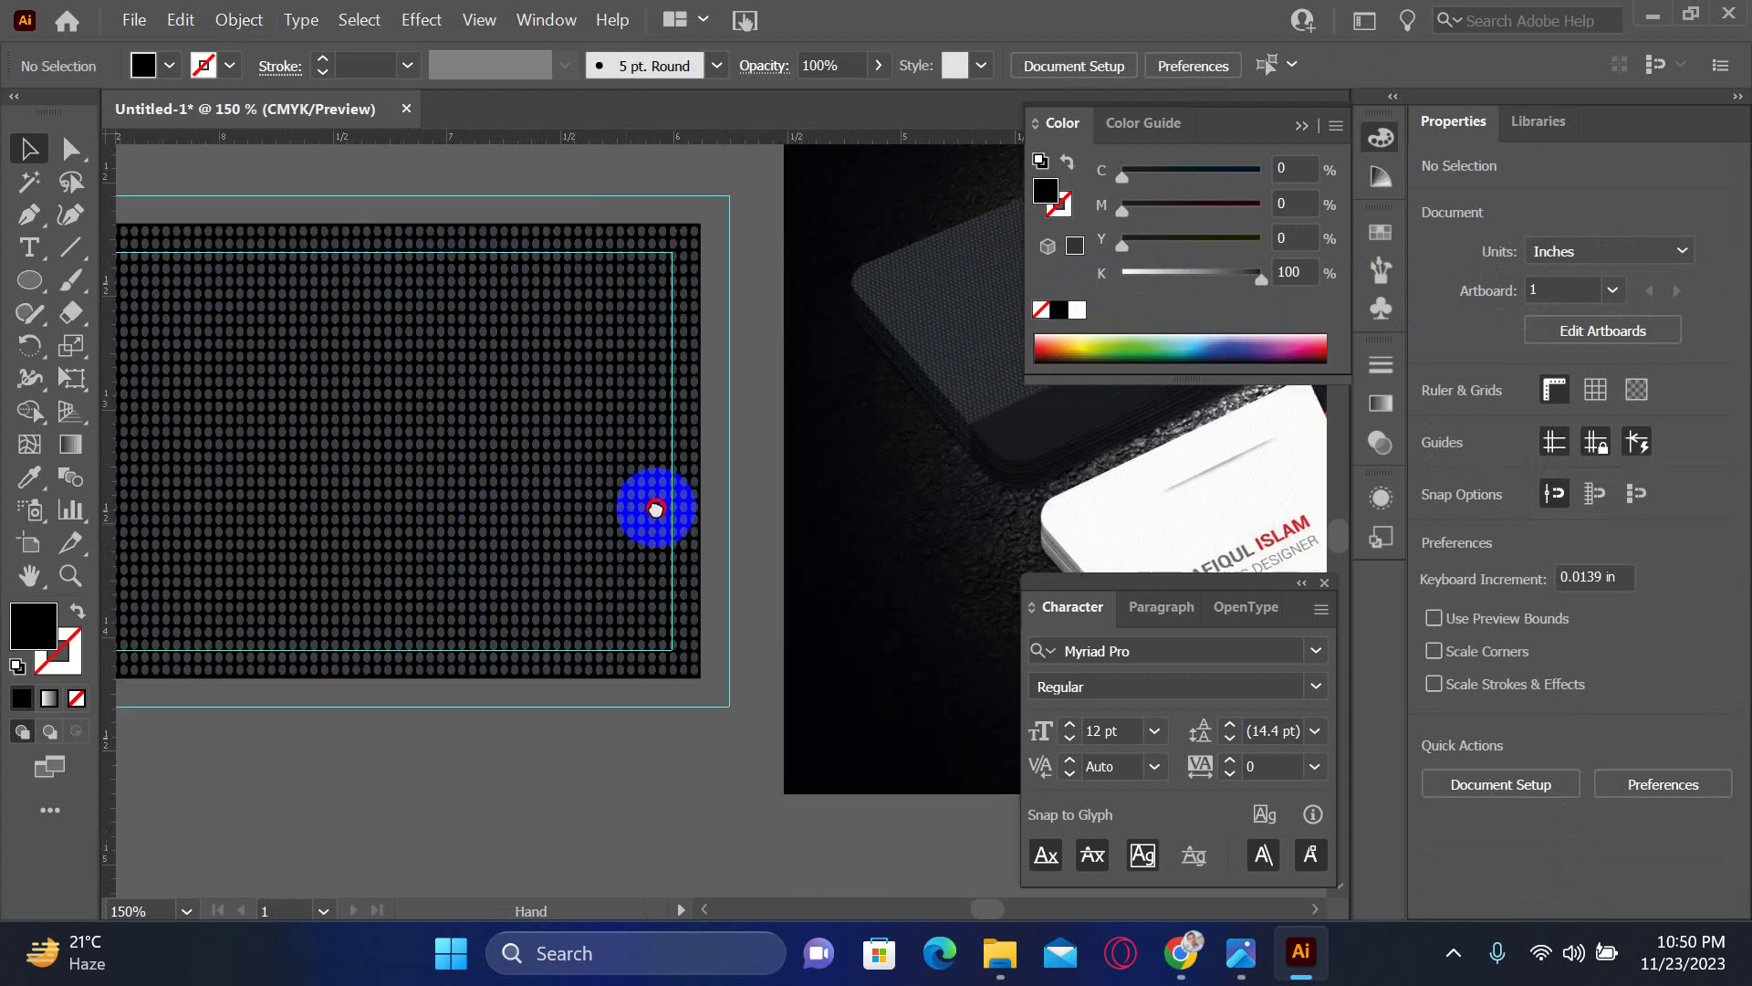
{"action": "left_click_drag", "start_coordinate": [343, 599], "coordinate": [567, 579]}
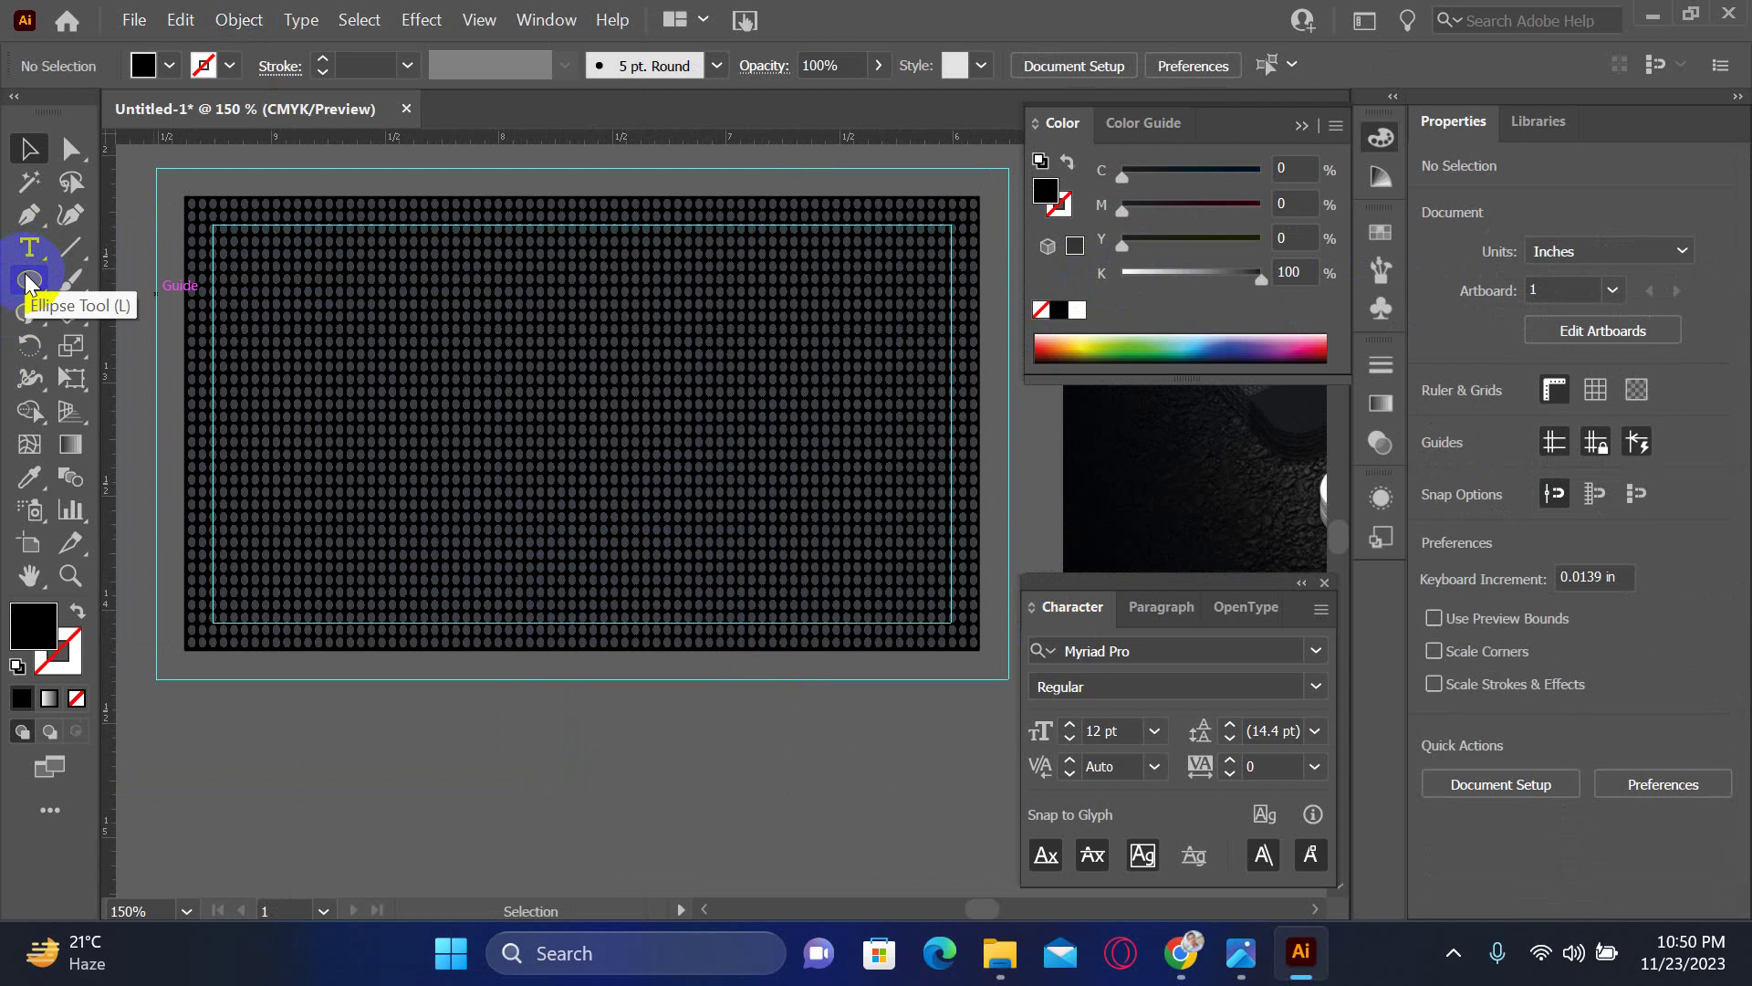
- Draw a black rectangle along the card's bottom edge and set its width to 3.5 in
{"action": "left_click_drag", "start_coordinate": [28, 283], "coordinate": [117, 279]}
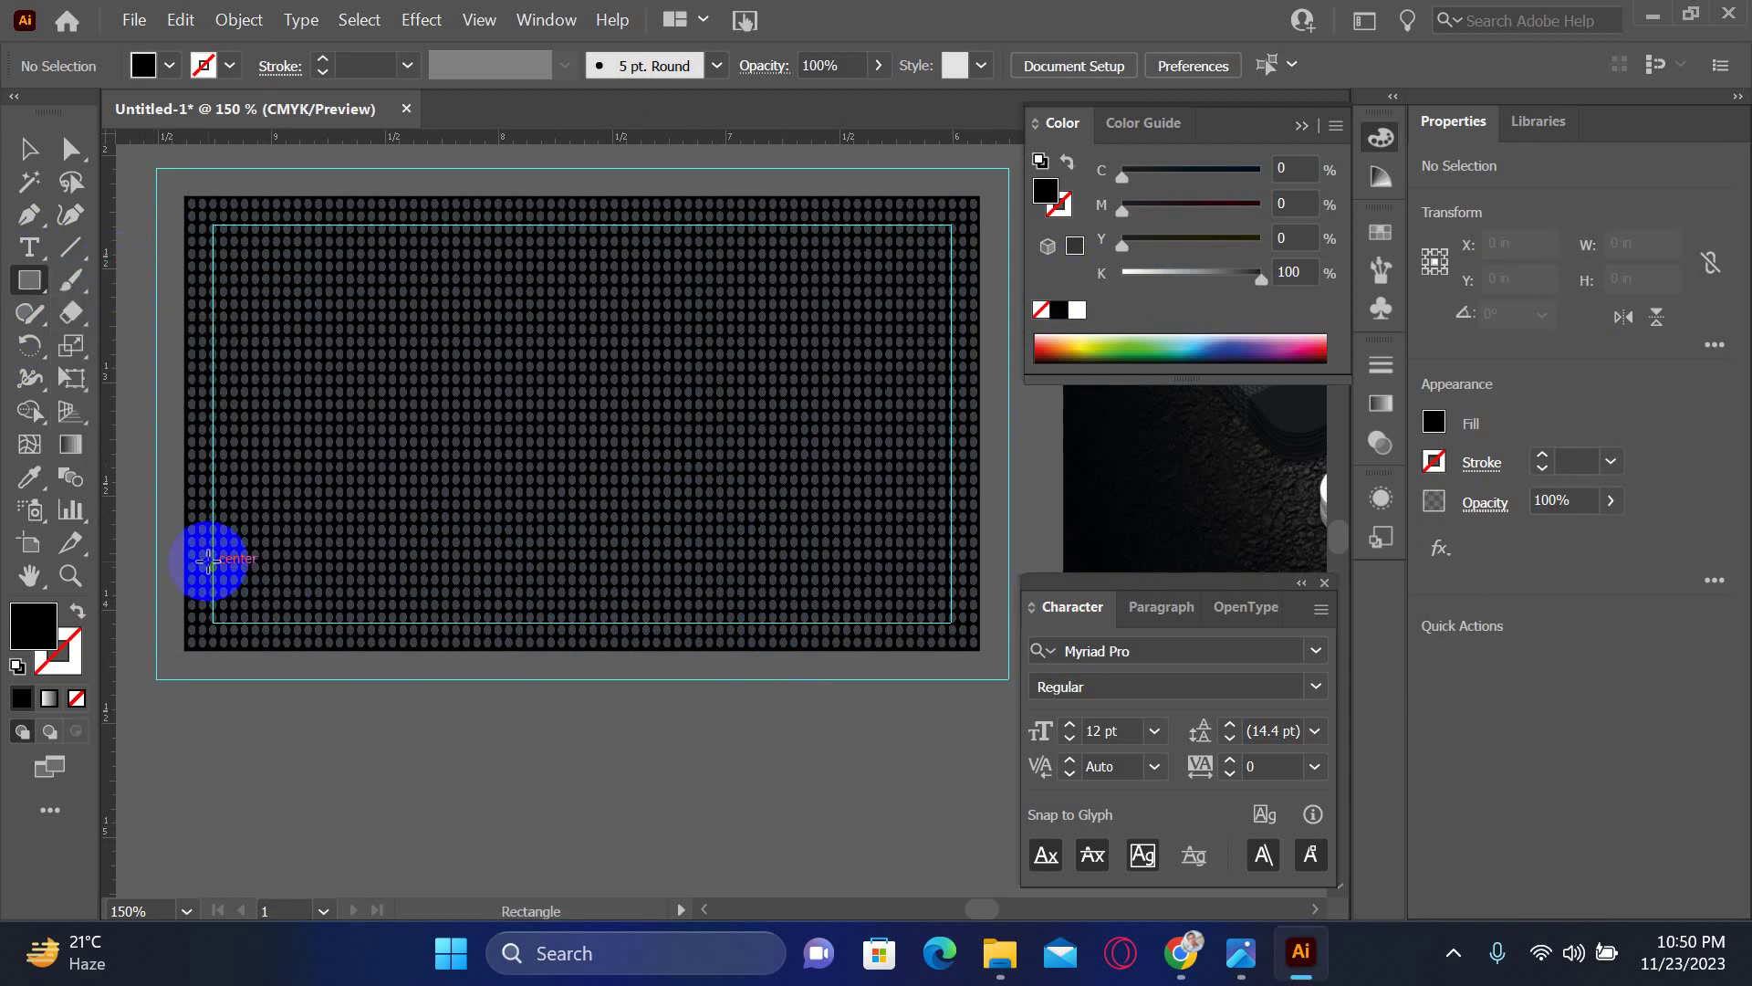
{"action": "left_click_drag", "start_coordinate": [182, 547], "coordinate": [984, 650]}
{"action": "left_click", "coordinate": [1644, 240]}
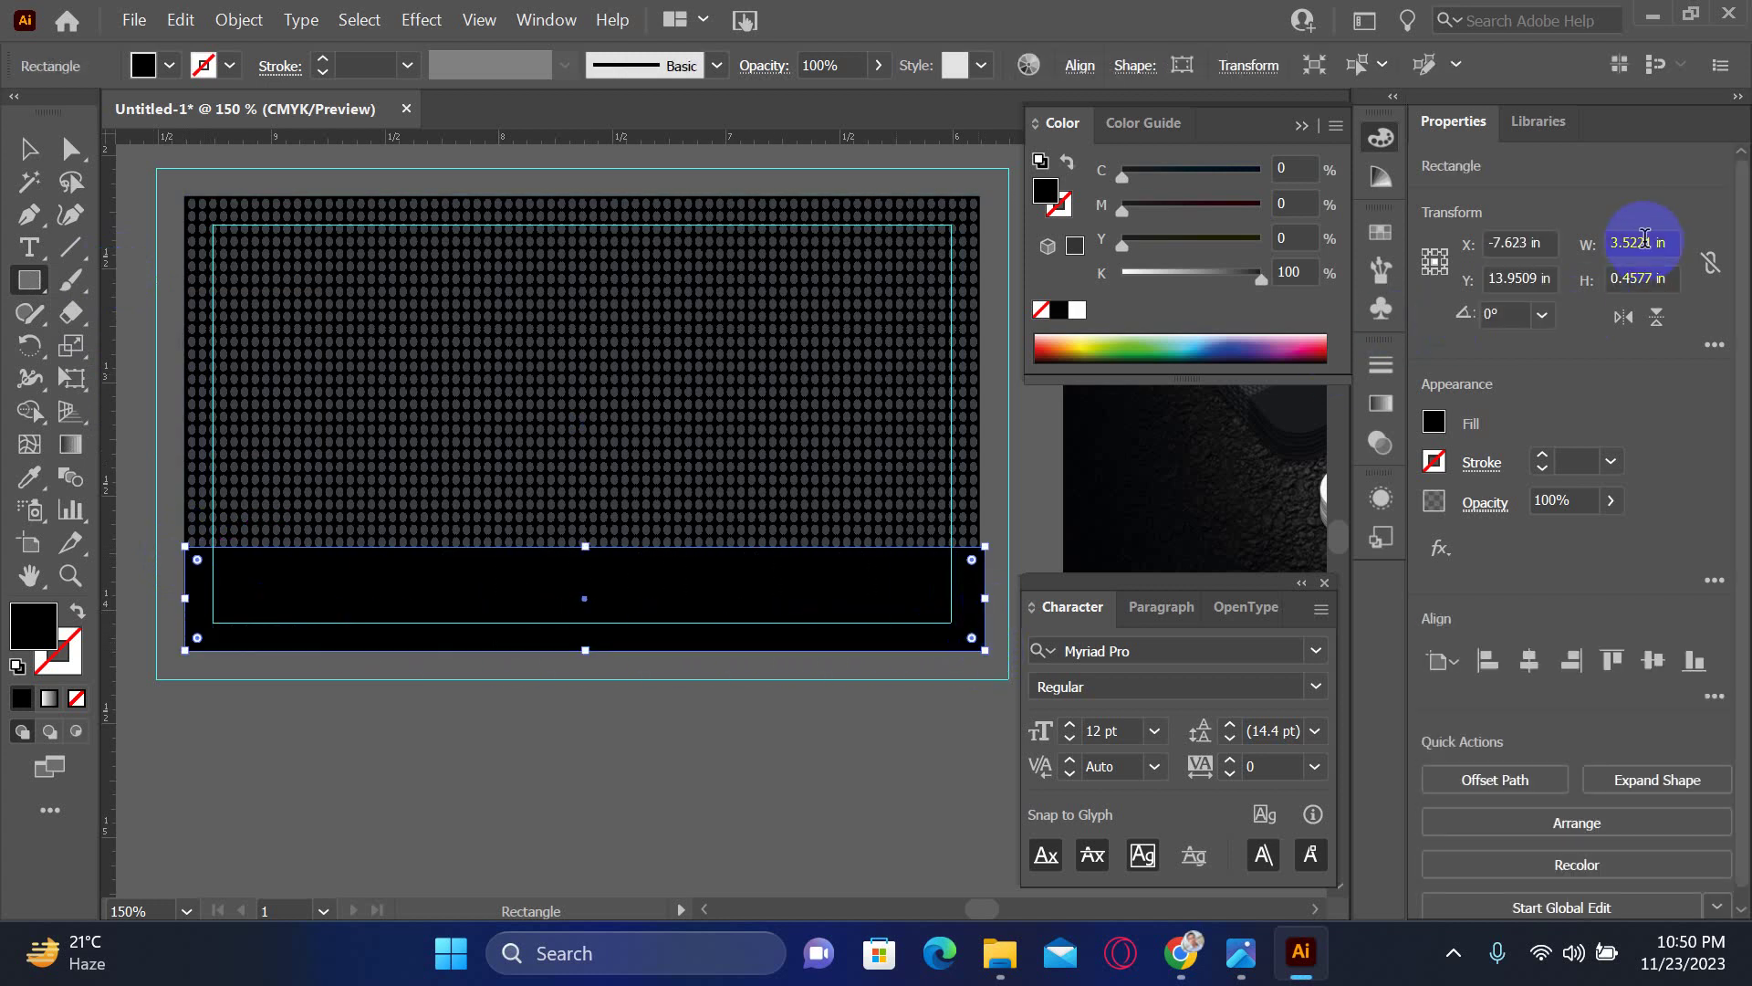
{"action": "left_click", "coordinate": [1673, 243]}
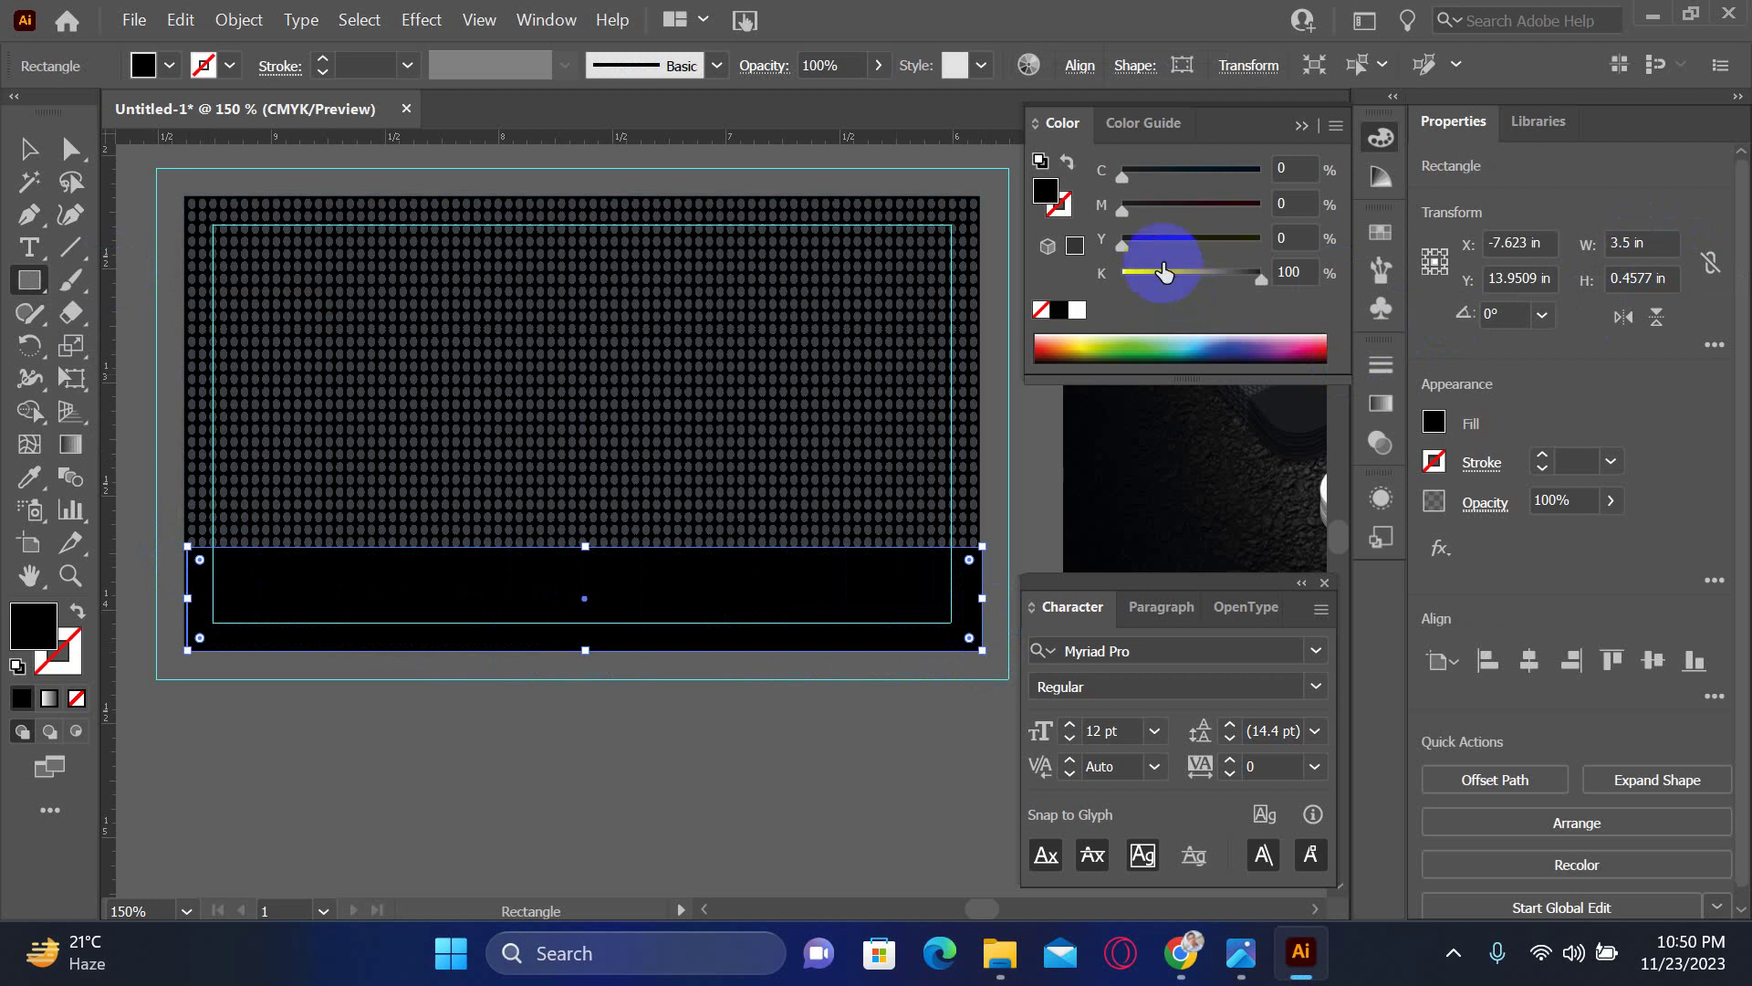
{"action": "left_click", "coordinate": [14, 100]}
- Zoom in on the band's left edge and check it against the dotted pattern
{"action": "key", "text": "ctrl+space"}
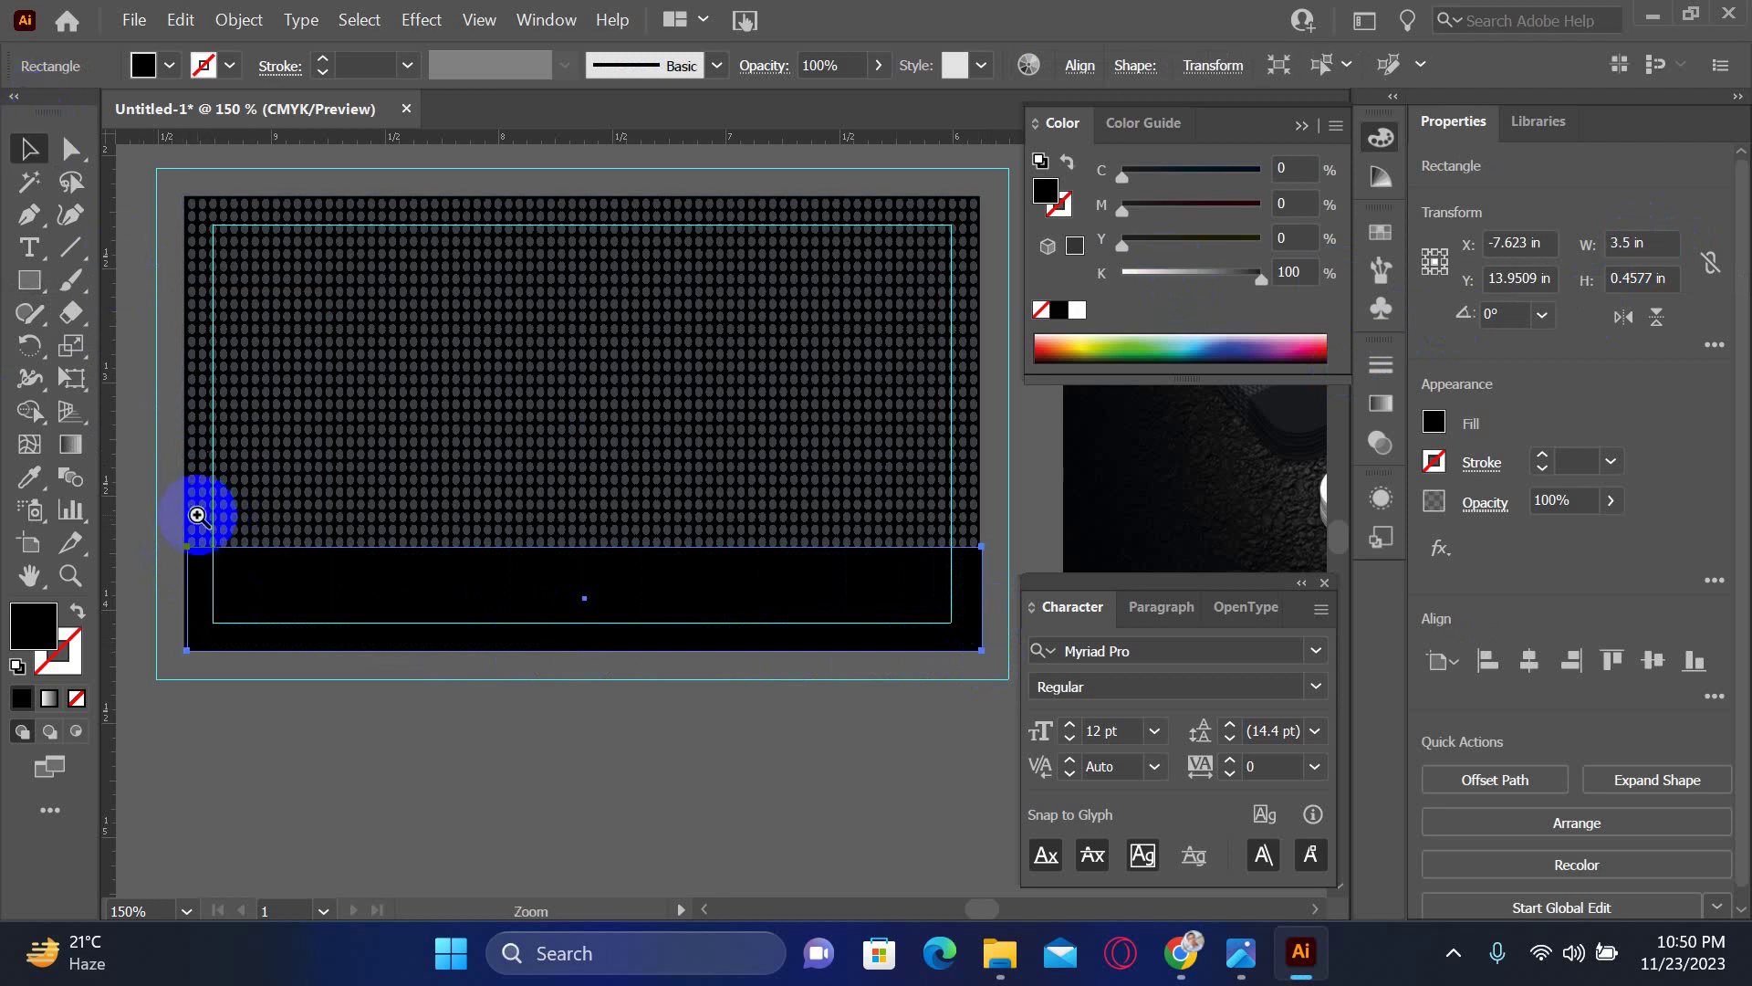
{"action": "left_click_drag", "start_coordinate": [196, 508], "coordinate": [282, 653]}
{"action": "left_click", "coordinate": [195, 586]}
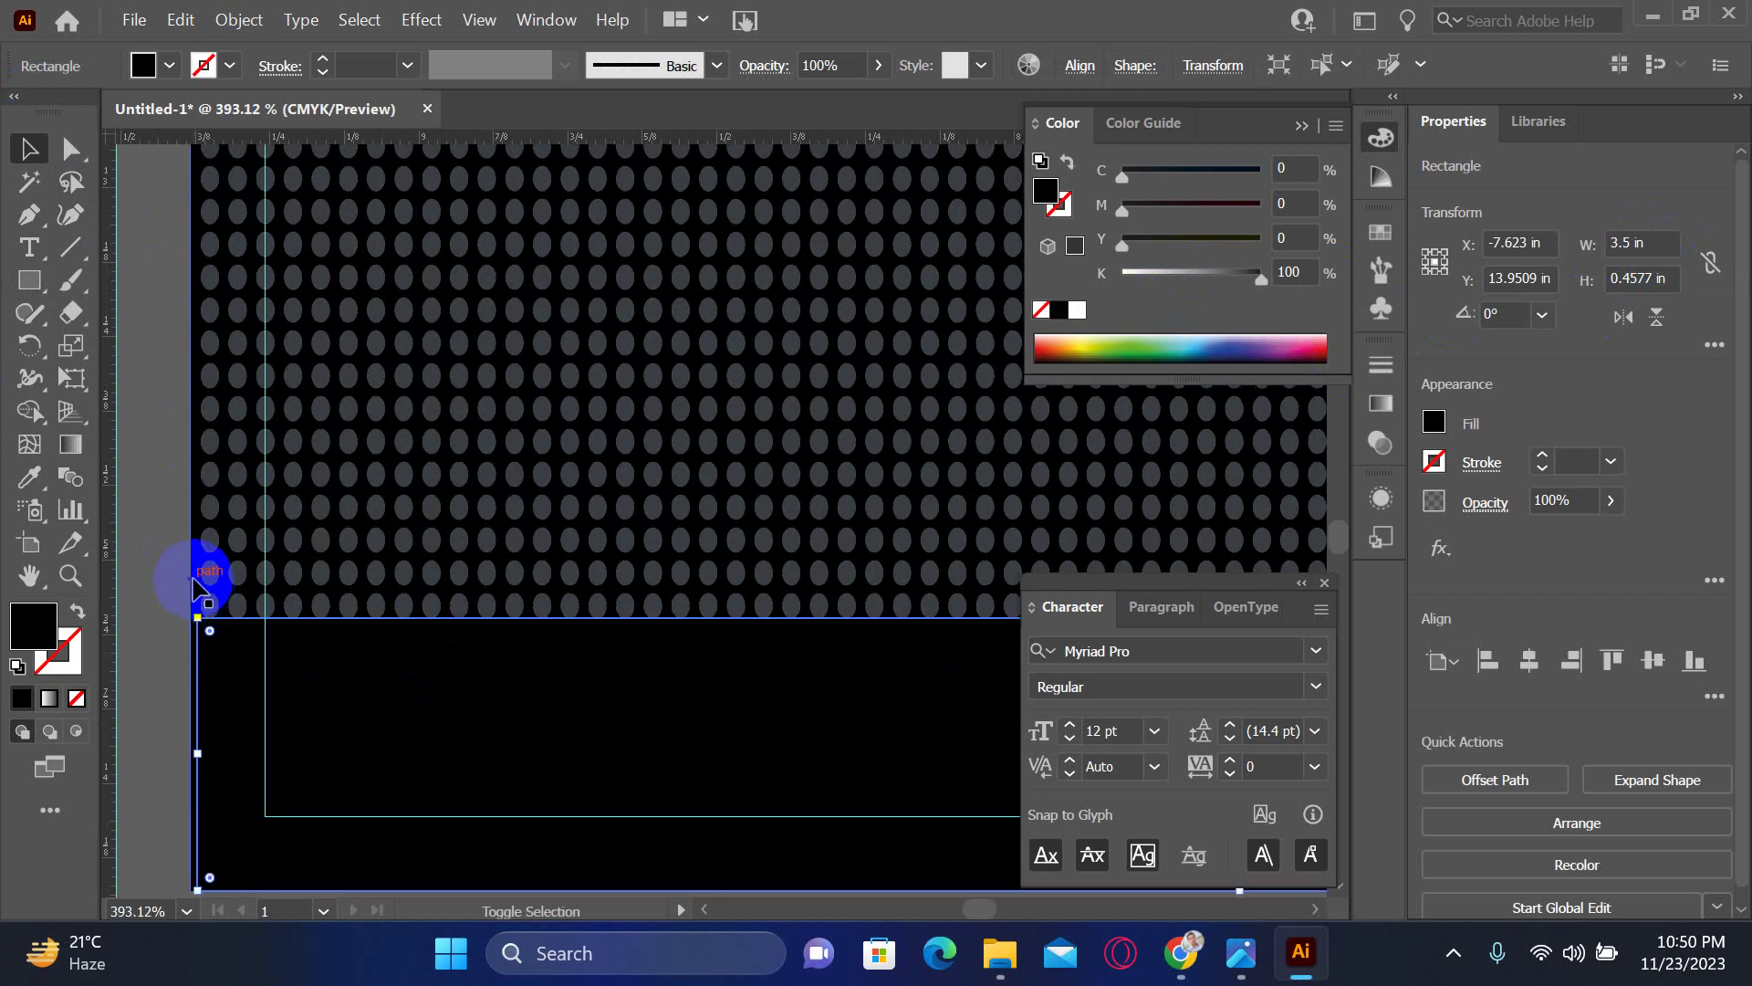
{"action": "left_click", "coordinate": [195, 586], "text": "shift"}
{"action": "left_click", "coordinate": [41, 739]}
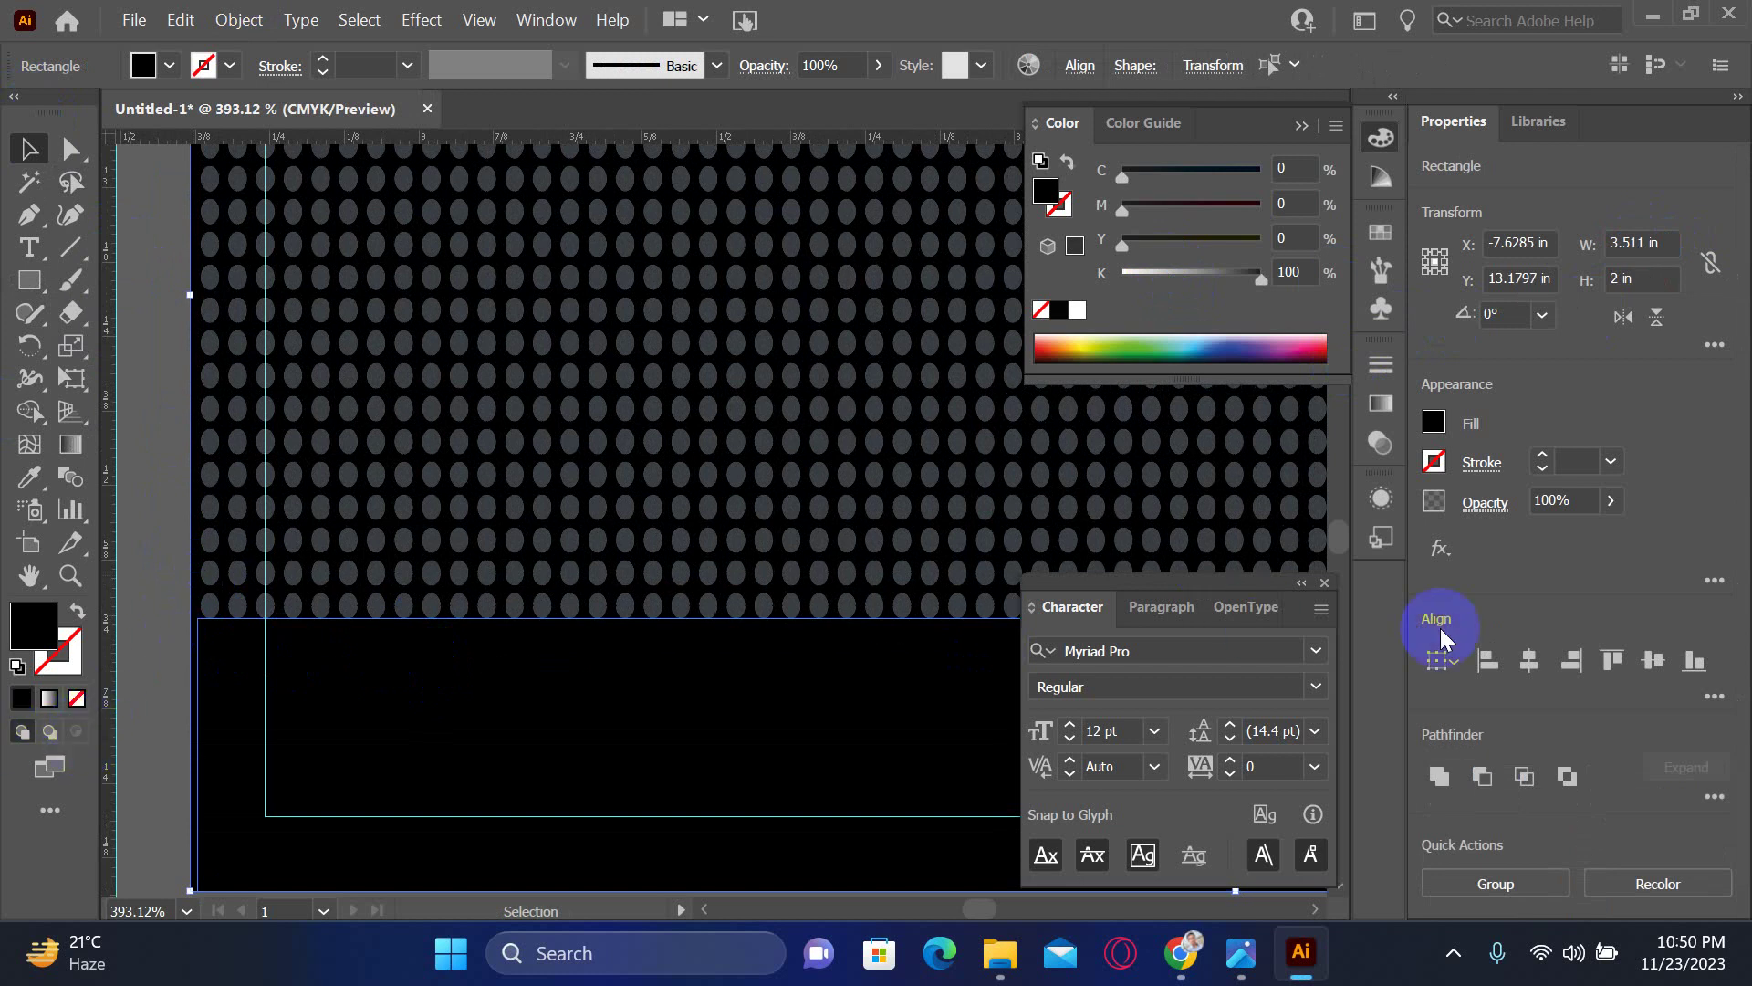
{"action": "left_click", "coordinate": [411, 606]}
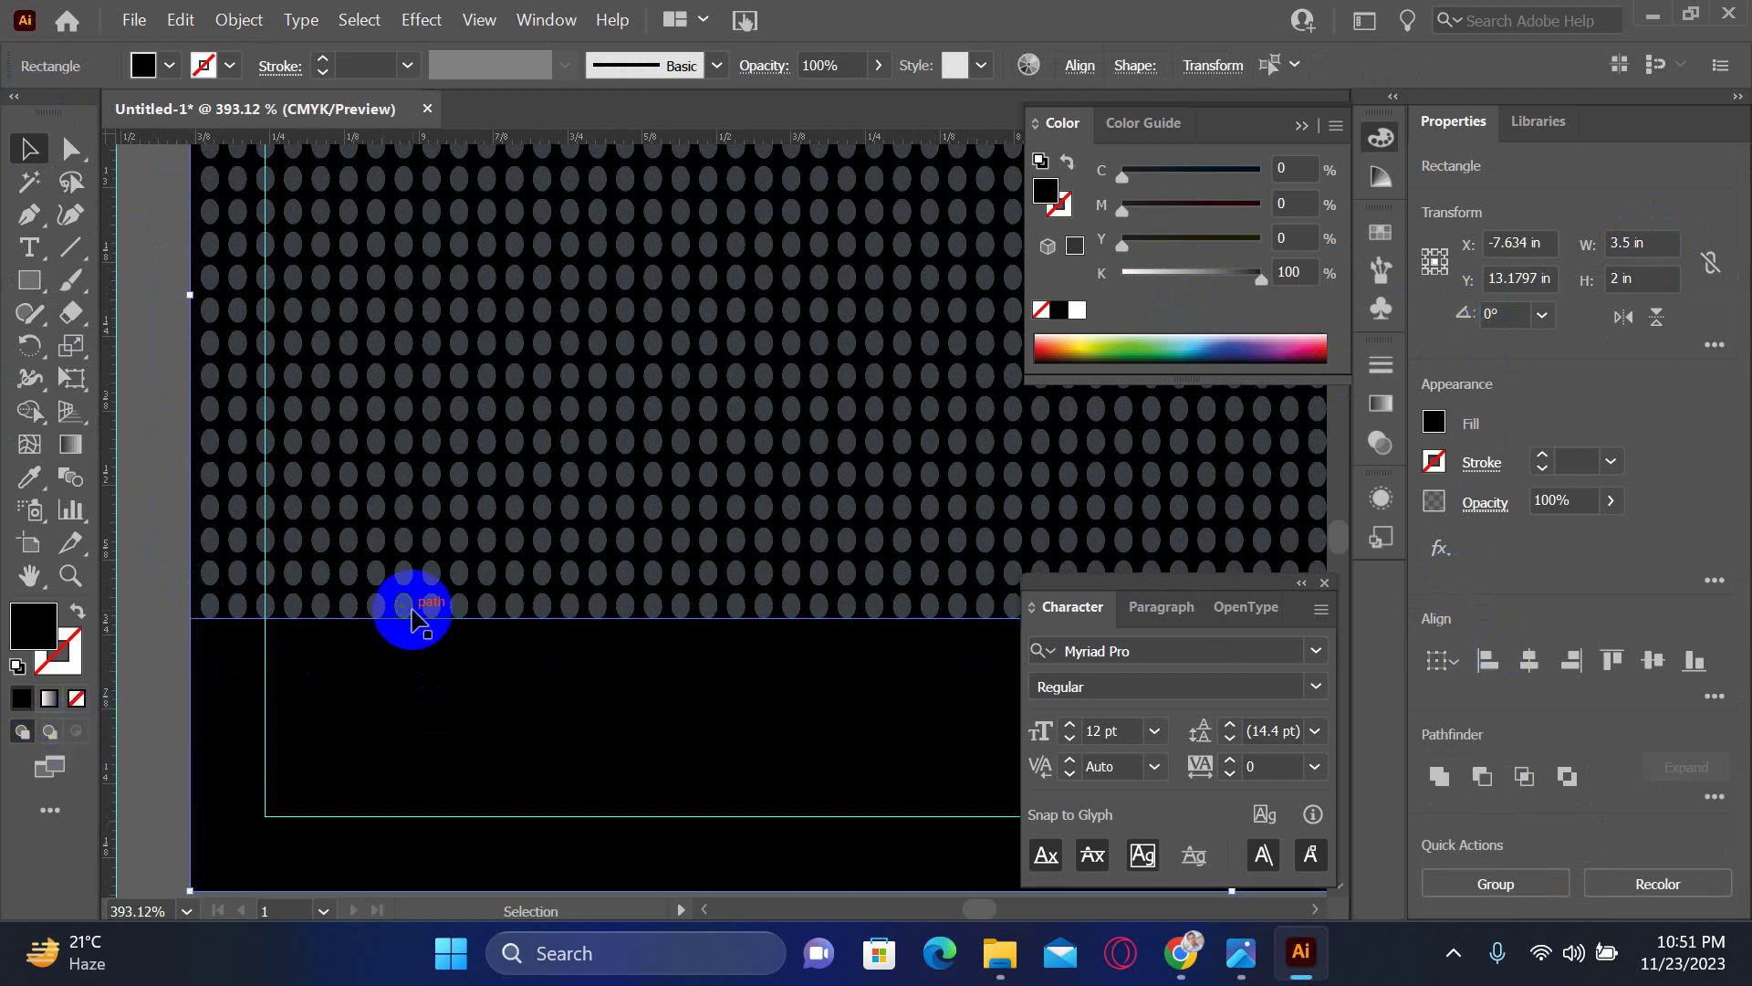
{"action": "left_click", "coordinate": [148, 511]}
{"action": "key", "text": "ctrl+minus"}
{"action": "key", "text": "ctrl+minus"}
{"action": "key", "text": "ctrl+minus"}
{"action": "key", "text": "ctrl+minus"}
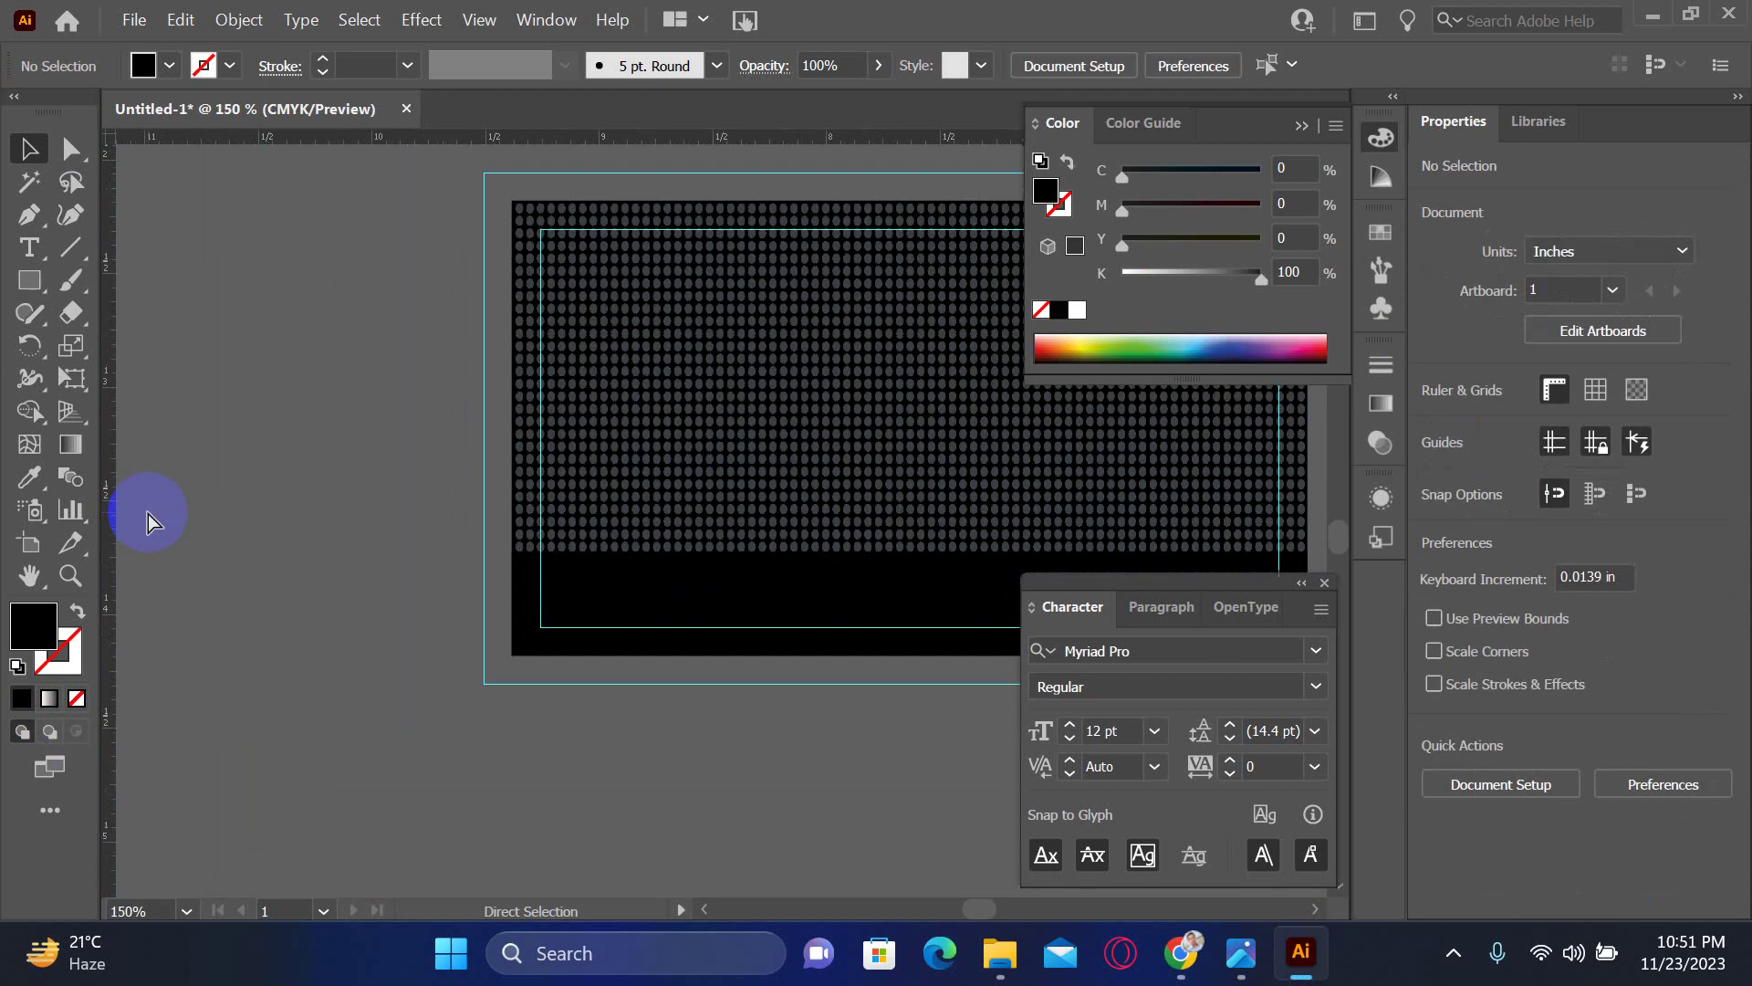
{"action": "left_click_drag", "start_coordinate": [584, 492], "coordinate": [156, 462]}
{"action": "left_click_drag", "start_coordinate": [903, 473], "coordinate": [297, 501]}
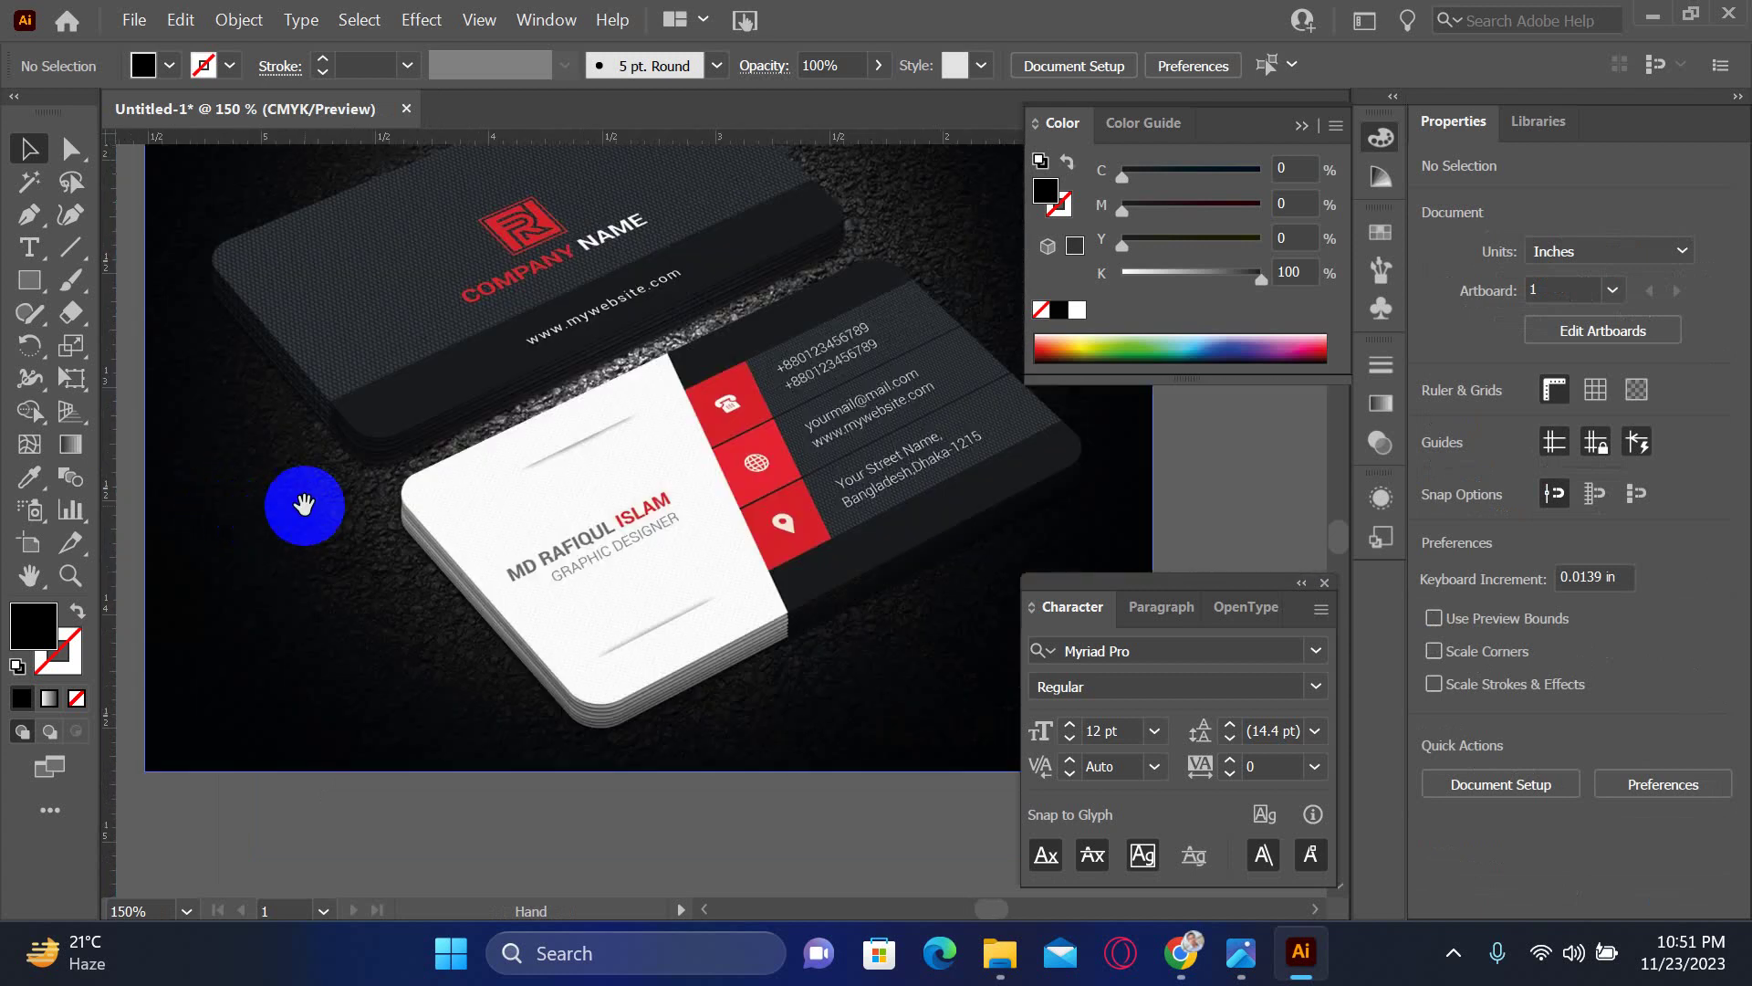
{"action": "left_click_drag", "start_coordinate": [462, 512], "coordinate": [826, 491]}
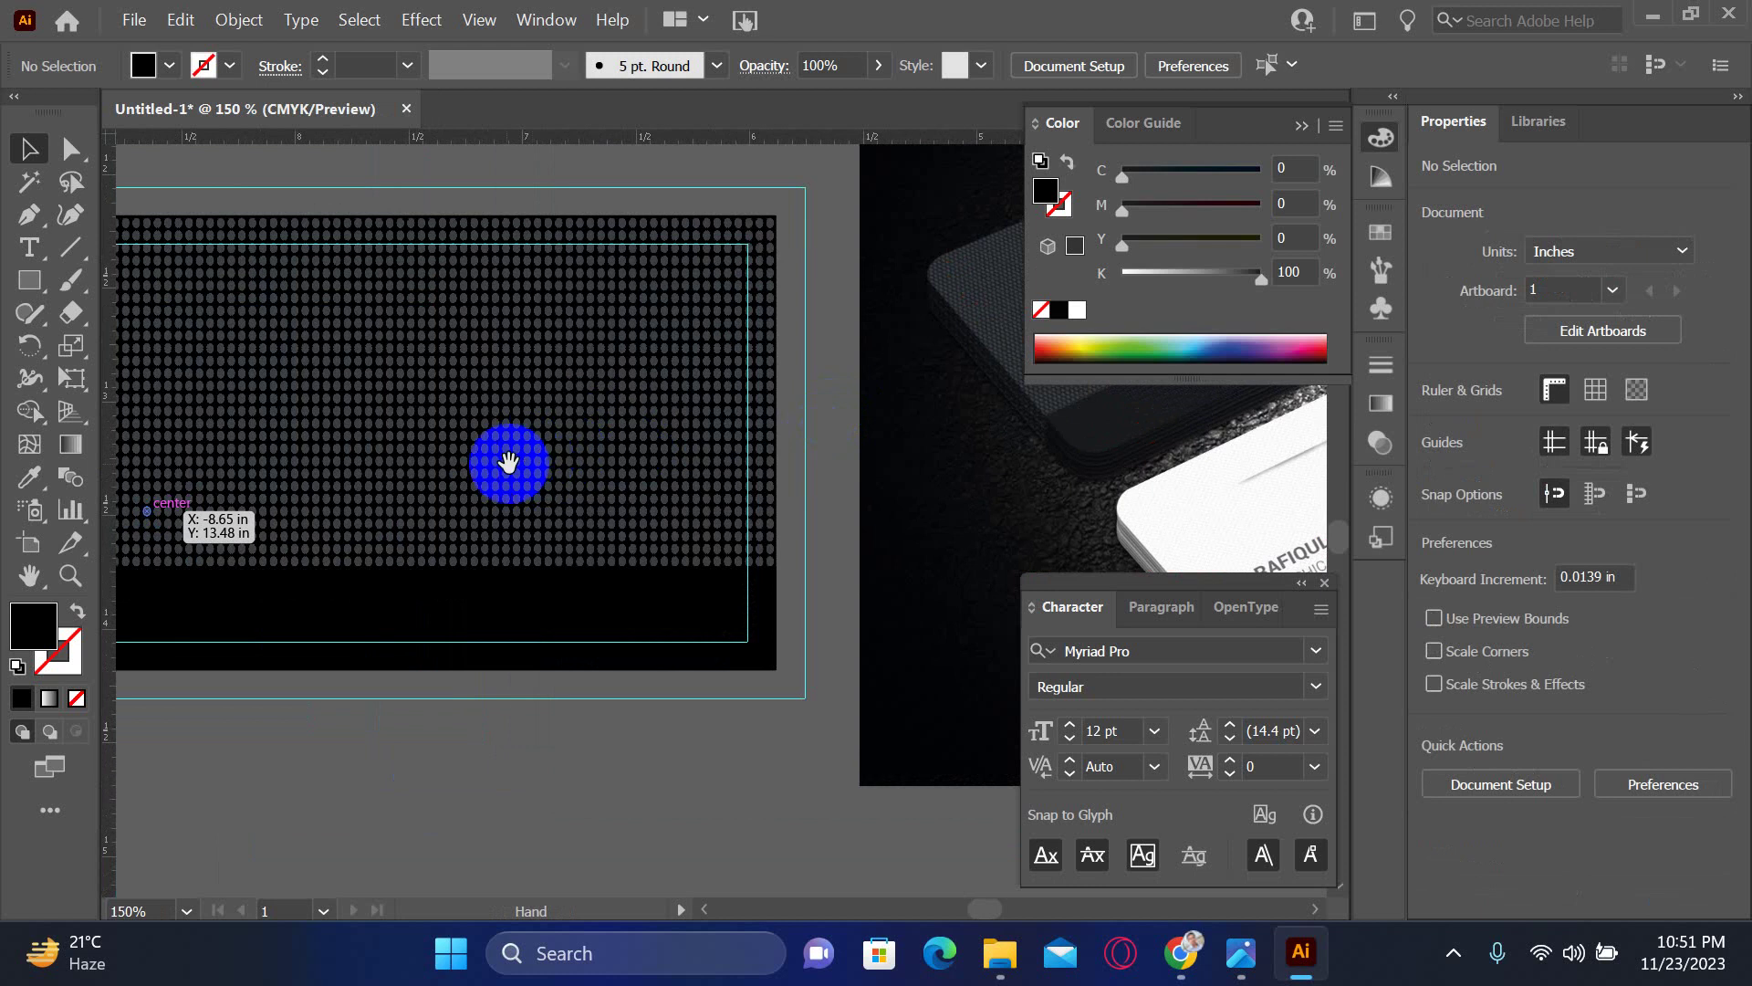
{"action": "left_click_drag", "start_coordinate": [501, 462], "coordinate": [572, 387]}
{"action": "key", "text": "space"}
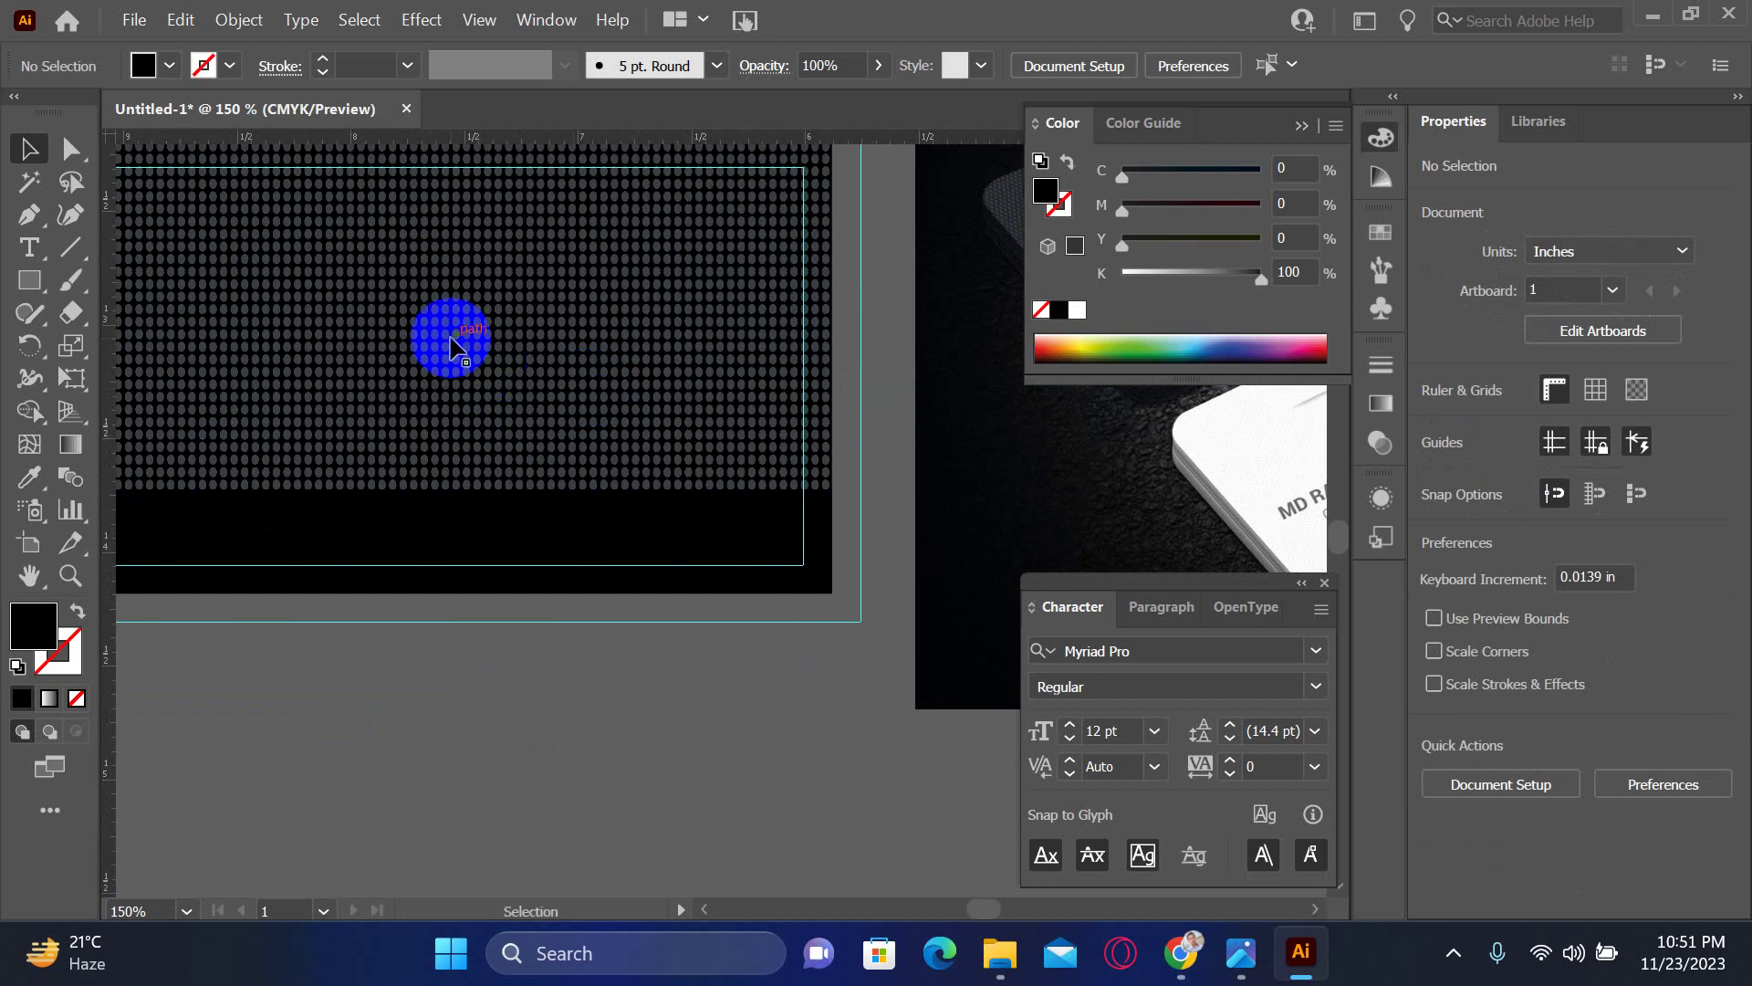
- Open a new Chrome tab, load Google and search for 'logo svg'
{"action": "left_click", "coordinate": [1182, 968]}
{"action": "left_click", "coordinate": [1410, 21]}
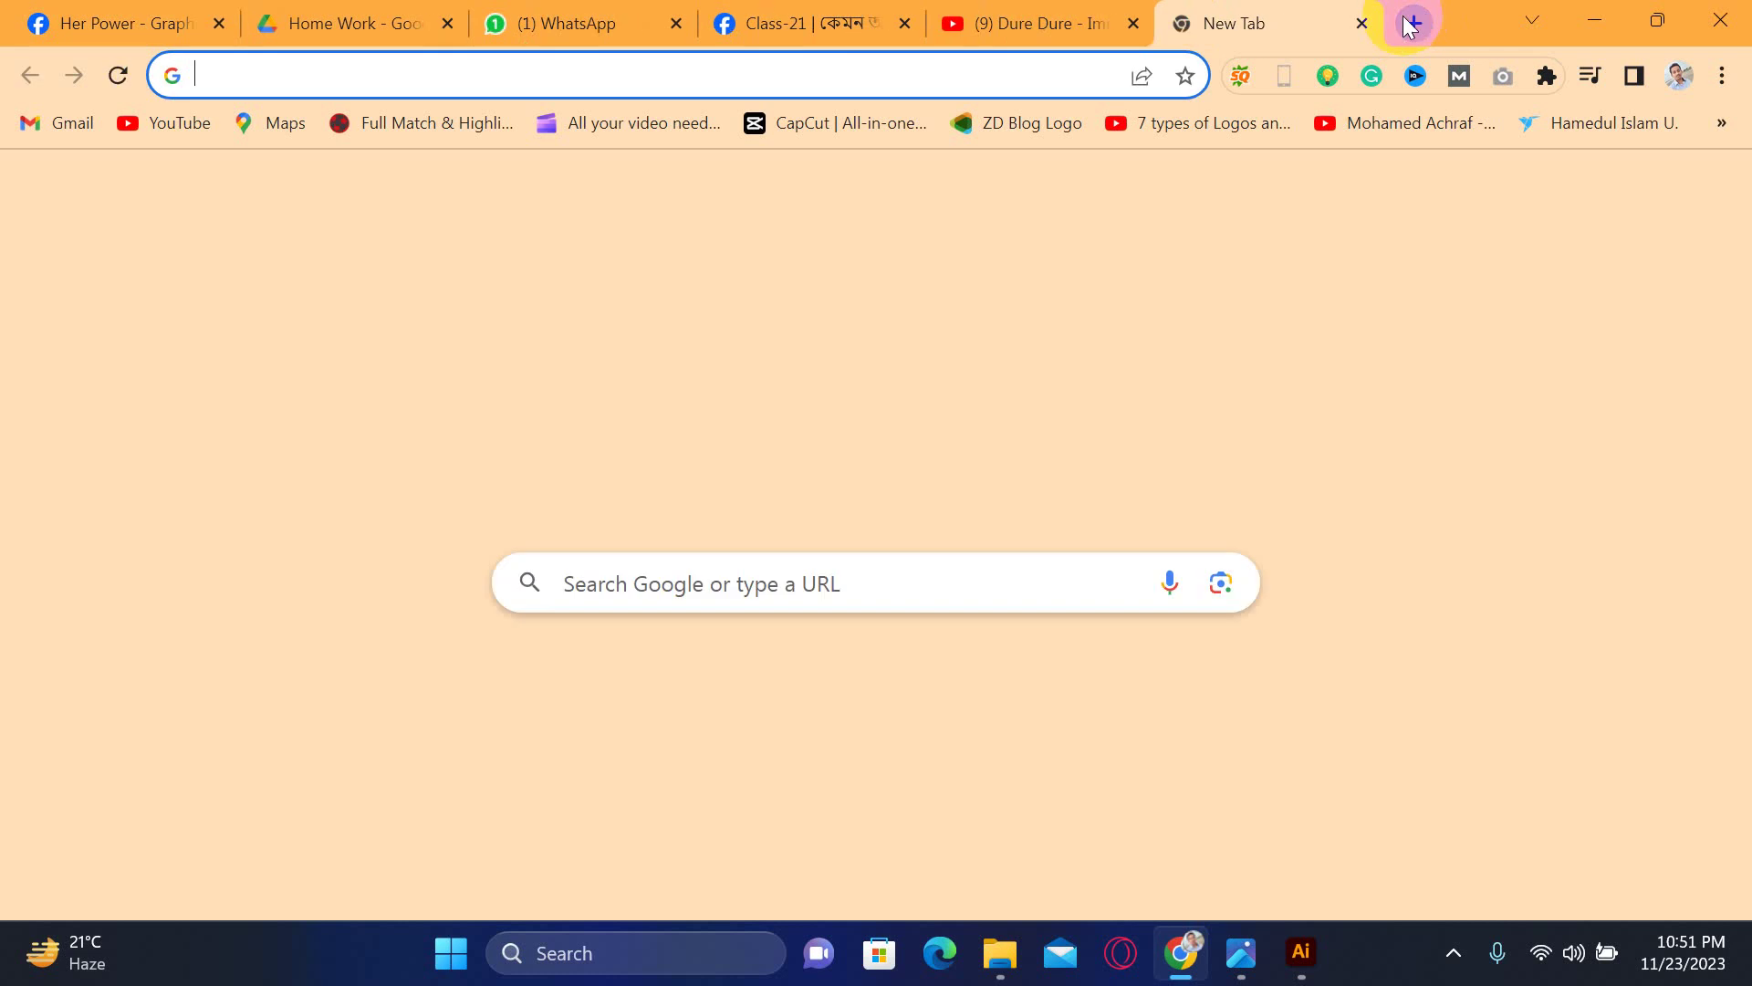
{"action": "type", "text": "google.com"}
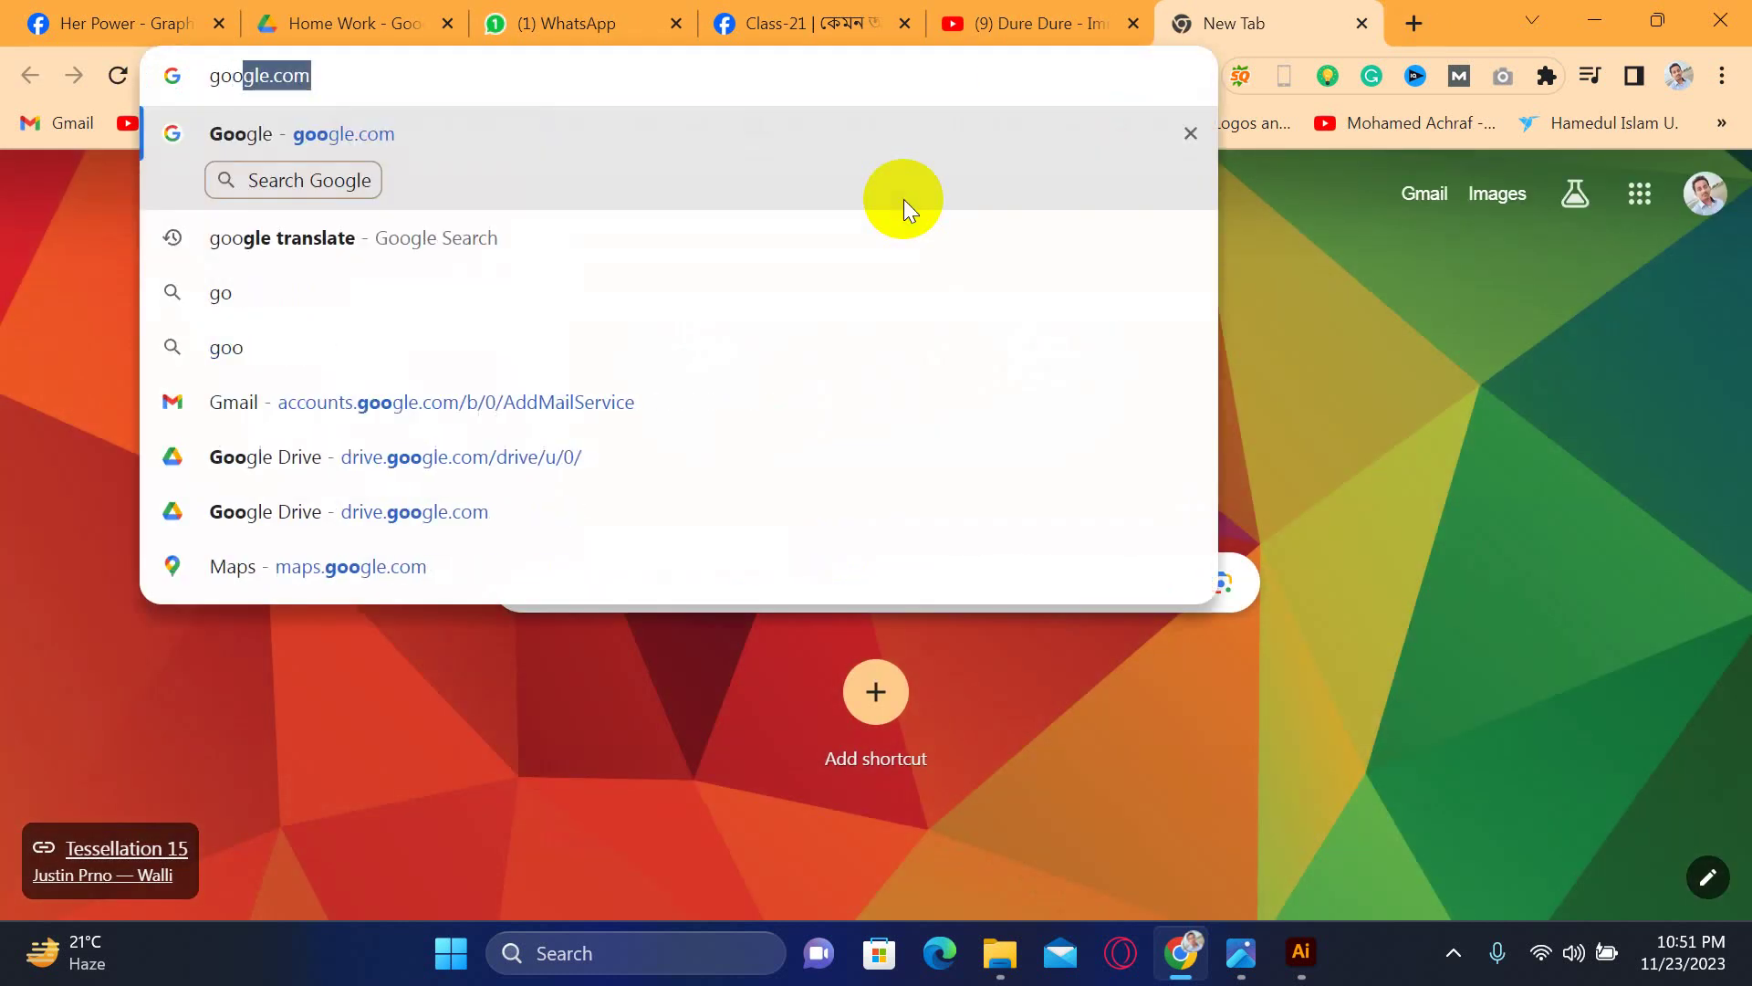
{"action": "key", "text": "Return"}
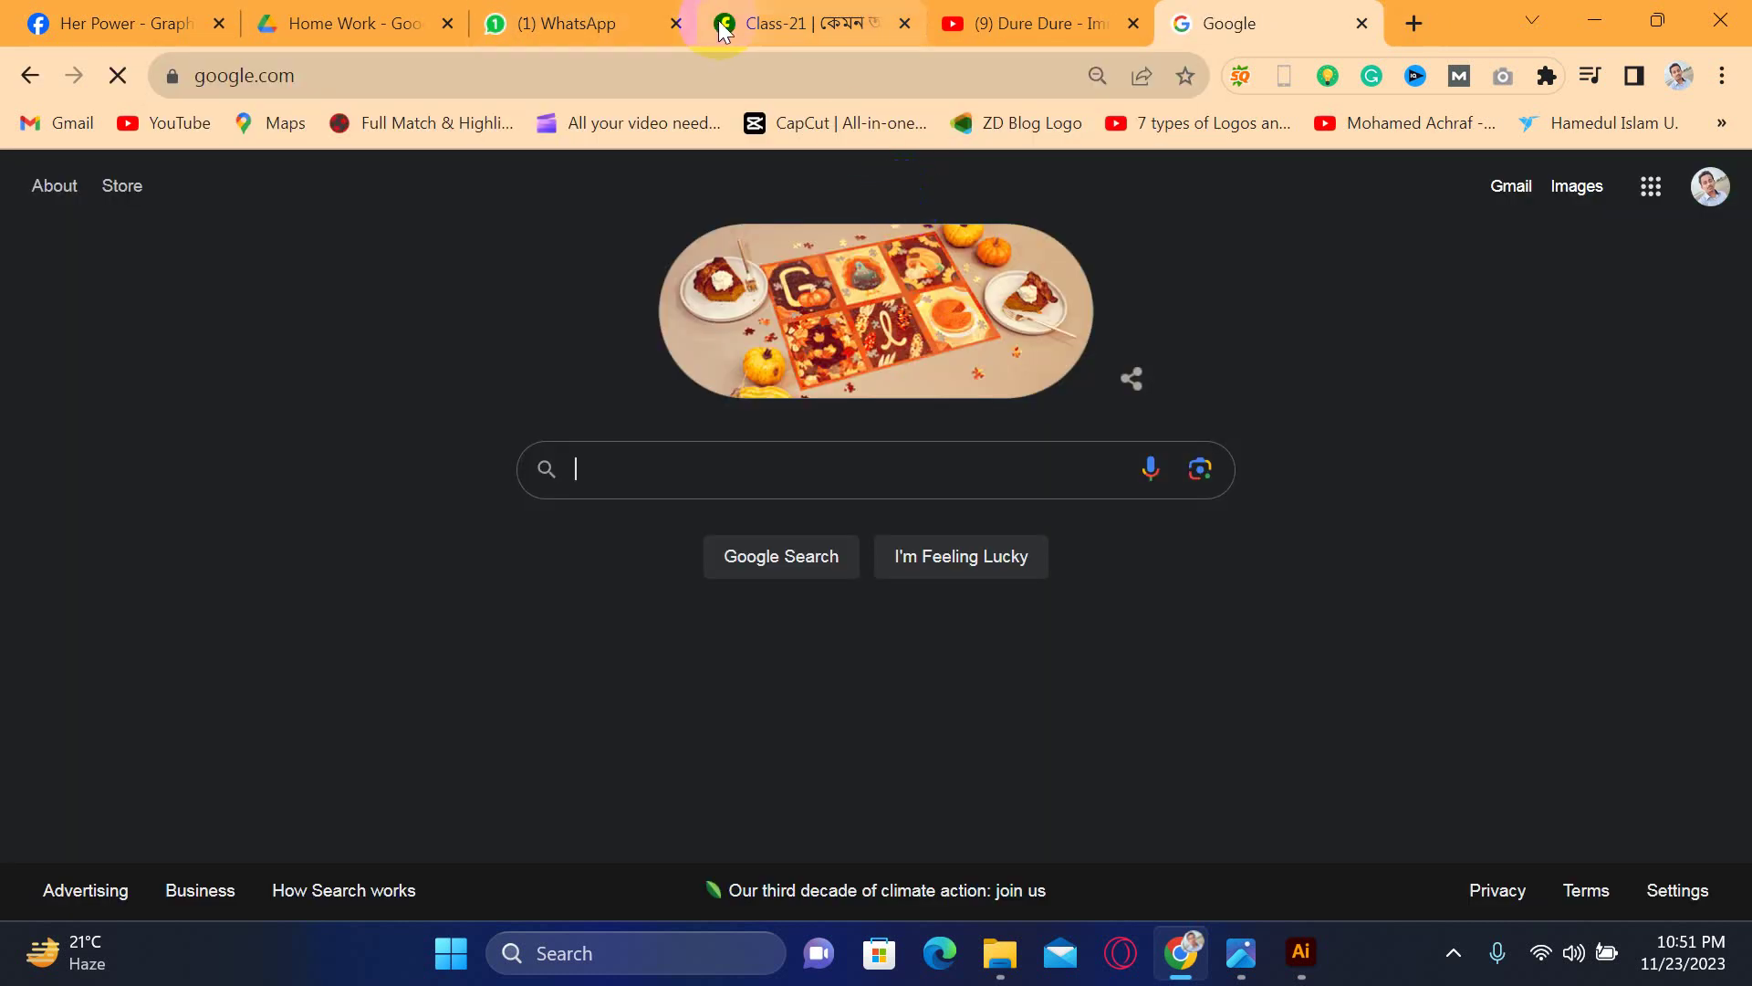
{"action": "type", "text": "logo svg"}
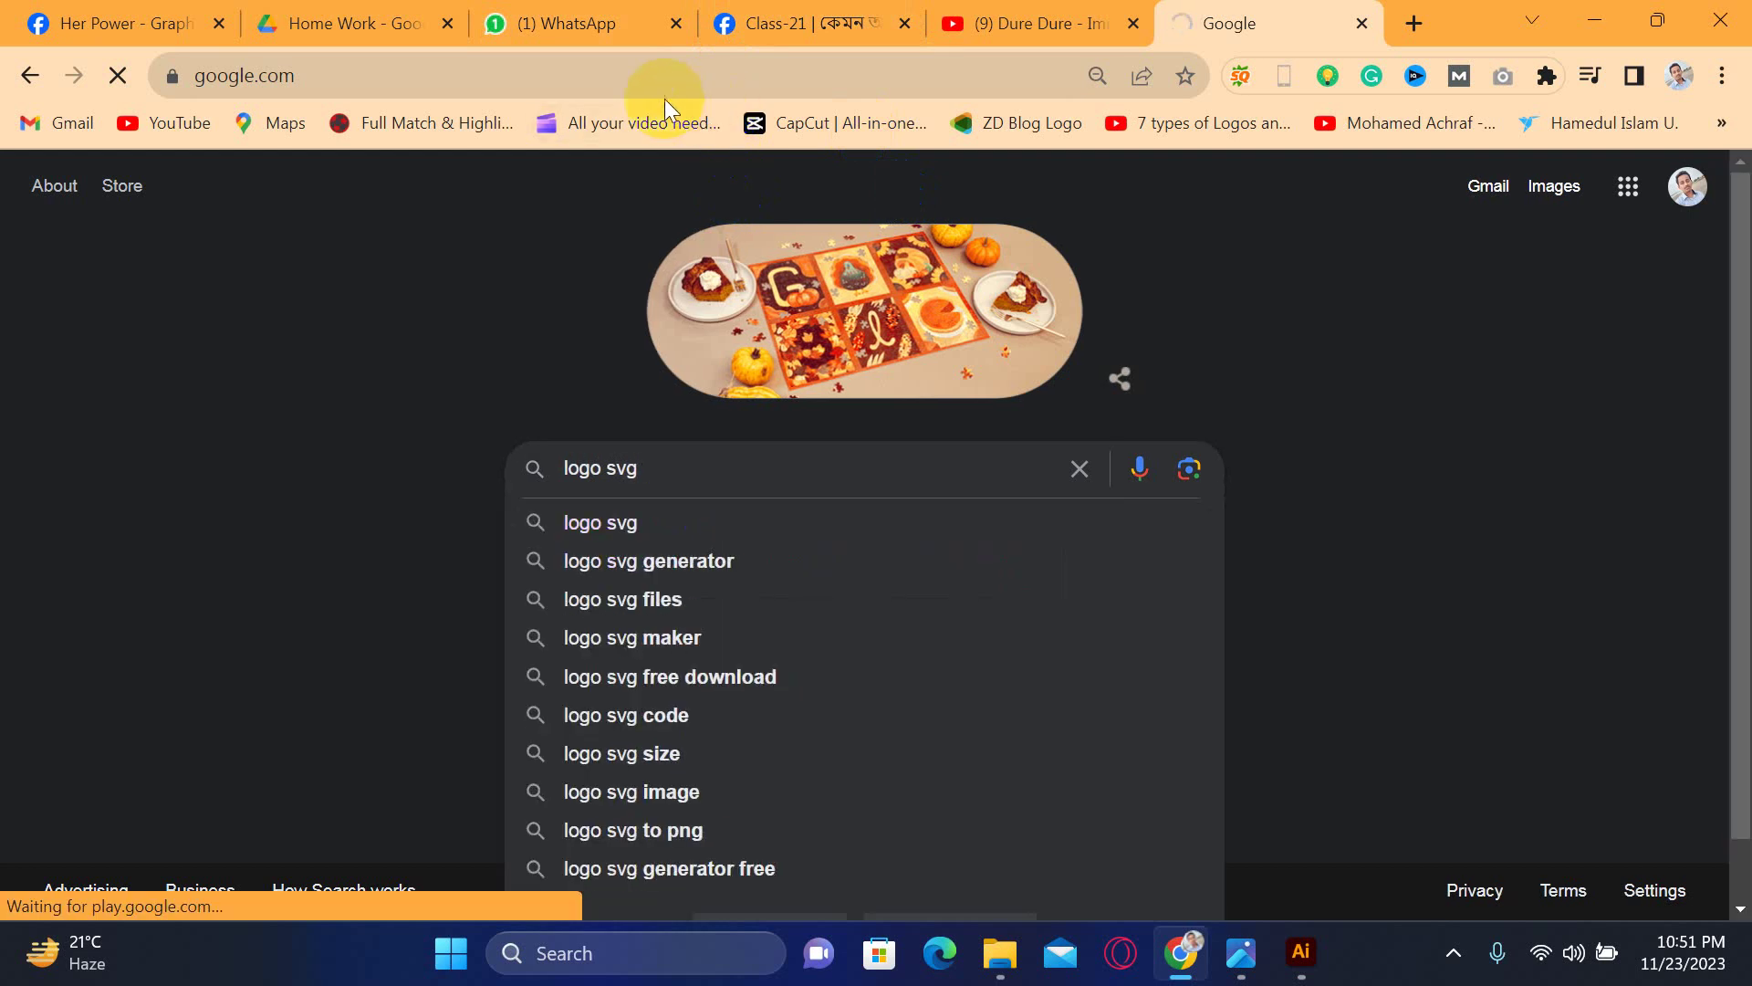
{"action": "key", "text": "Return"}
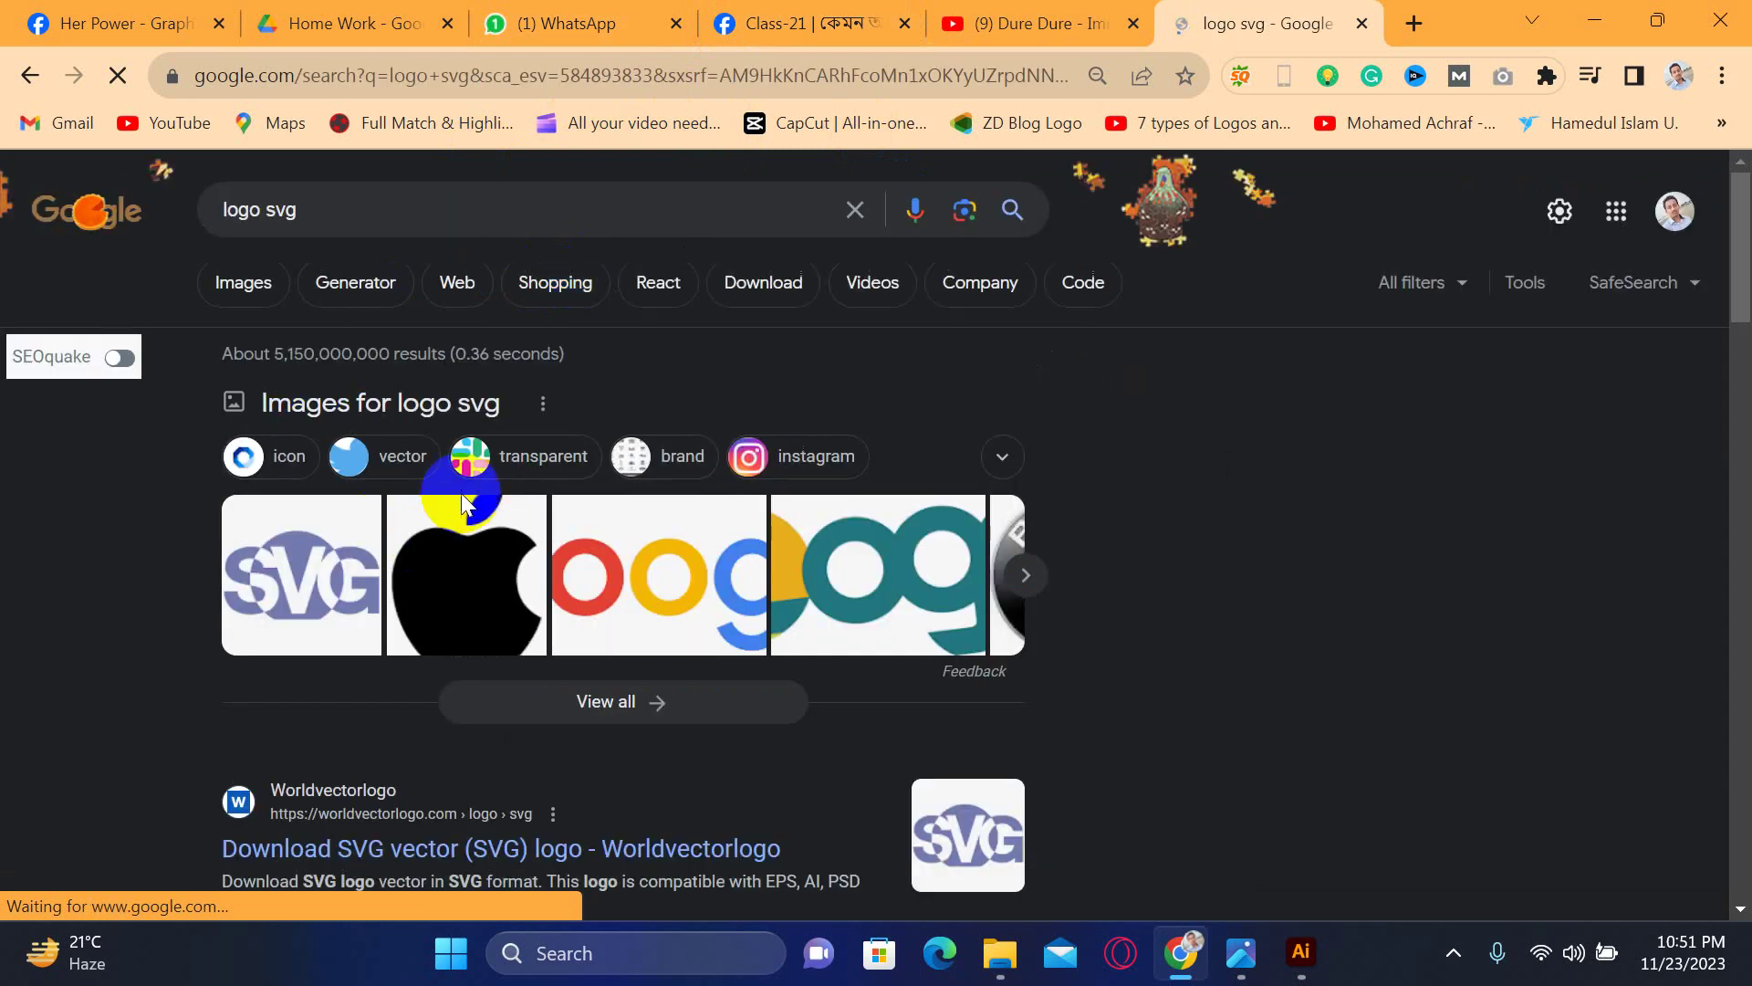
{"action": "scroll", "coordinate": [462, 491], "scroll_direction": "down", "scroll_amount": 3}
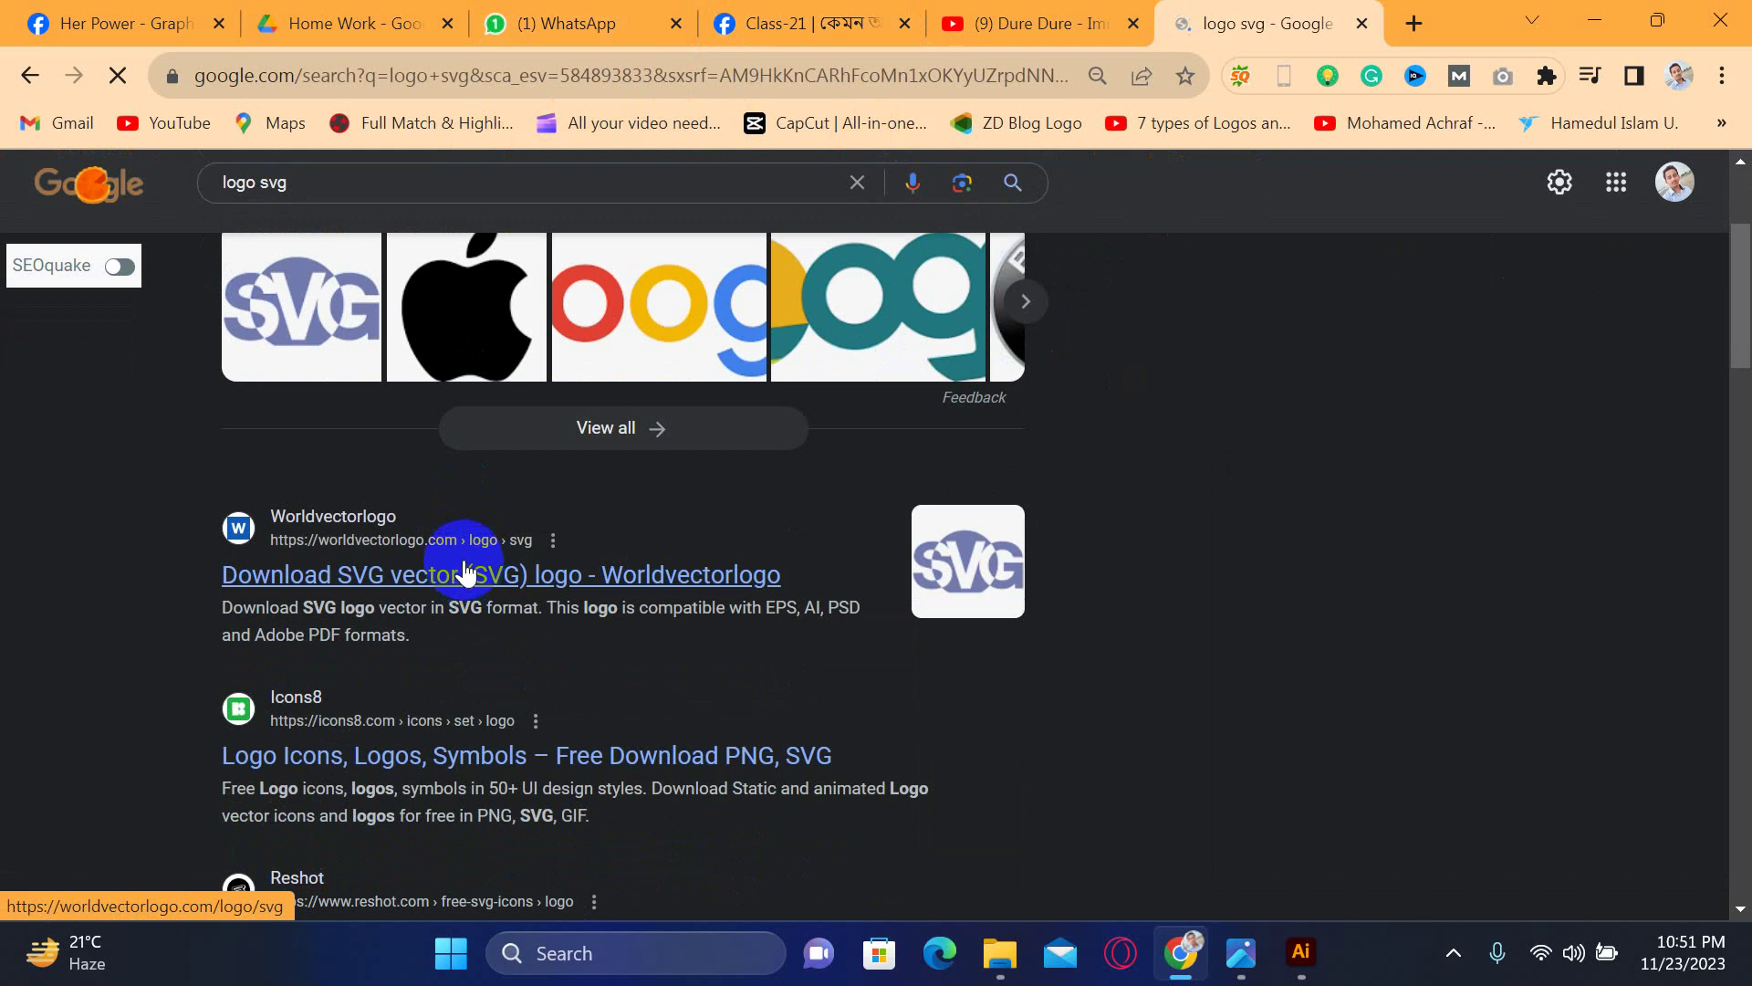
- Open the Worldvectorlogo search result and browse its page
{"action": "left_click", "coordinate": [589, 427]}
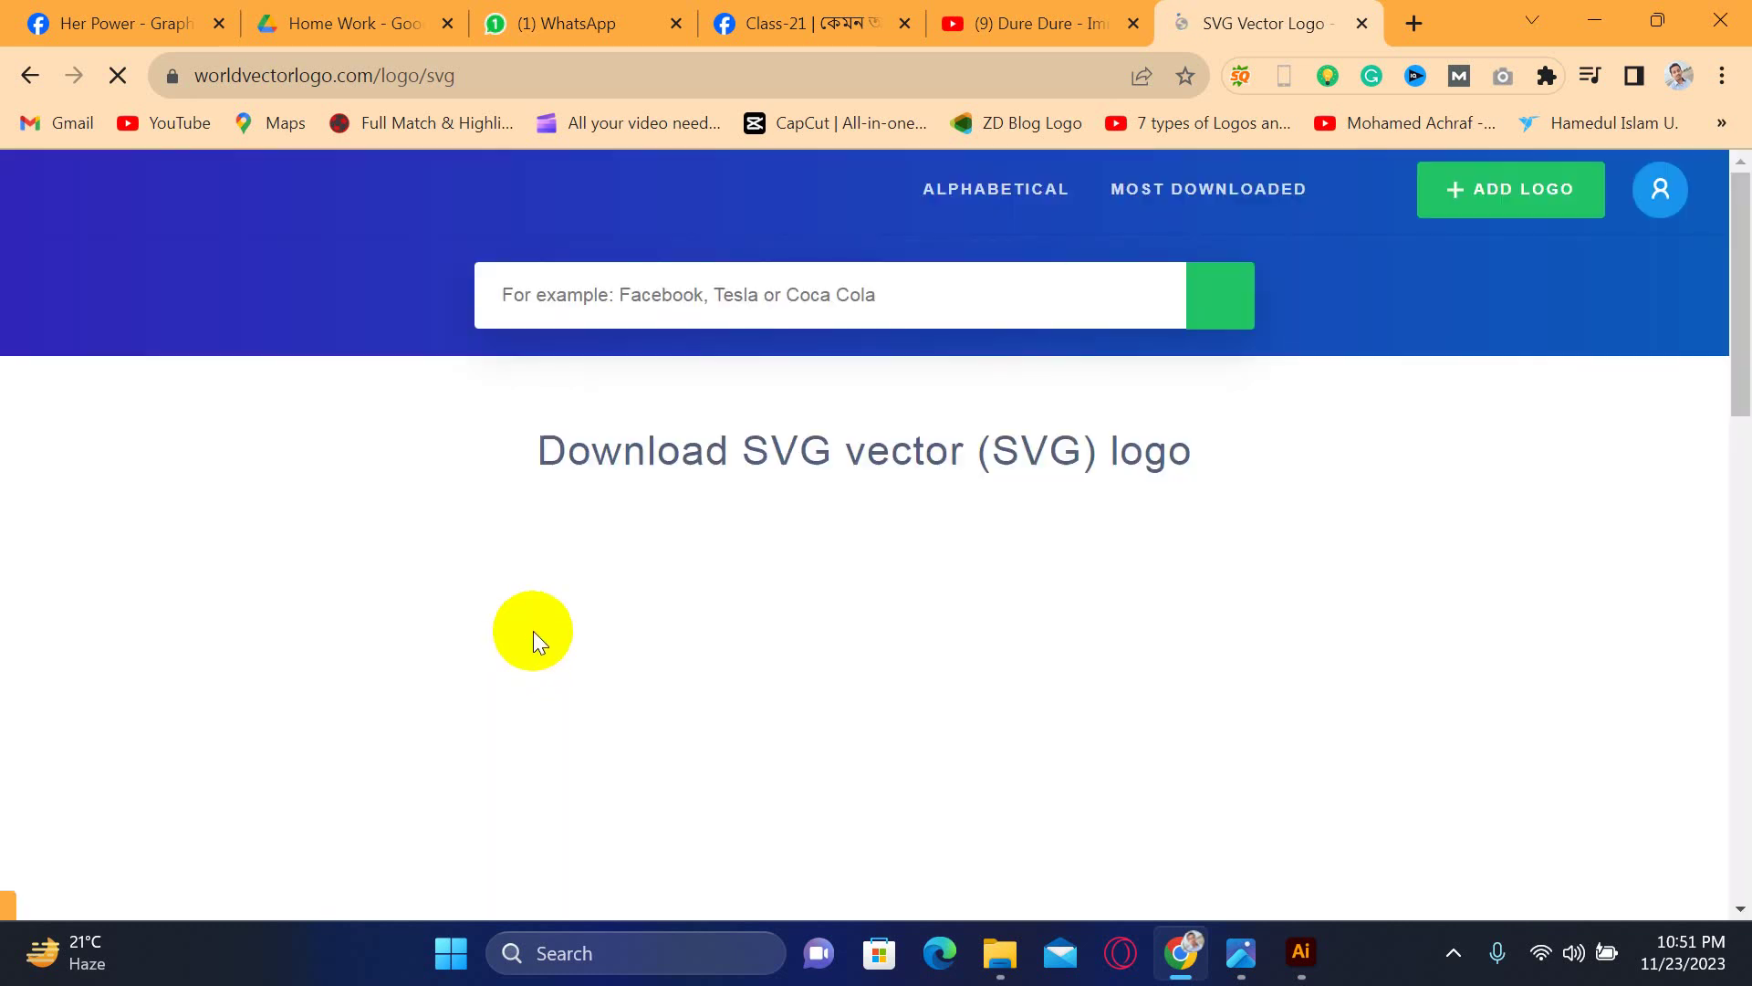
{"action": "scroll", "coordinate": [677, 498], "scroll_direction": "down", "scroll_amount": 4}
{"action": "scroll", "coordinate": [677, 499], "scroll_direction": "down", "scroll_amount": 7}
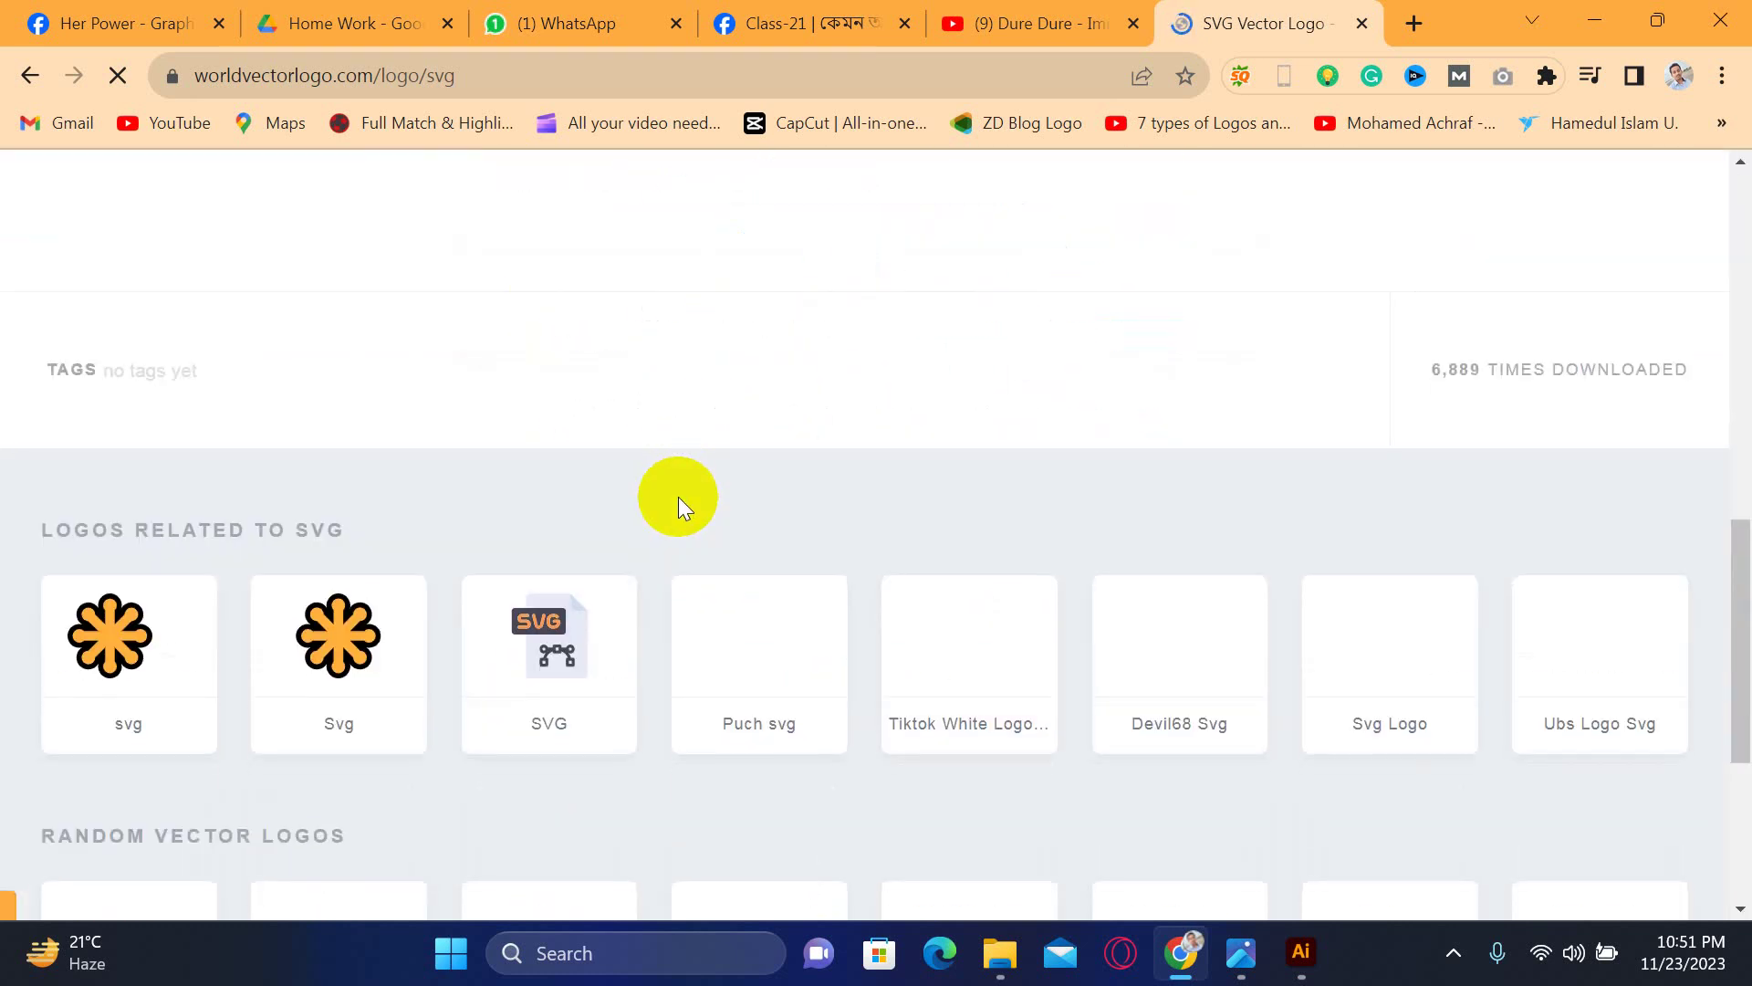
{"action": "scroll", "coordinate": [677, 508], "scroll_direction": "down", "scroll_amount": 2}
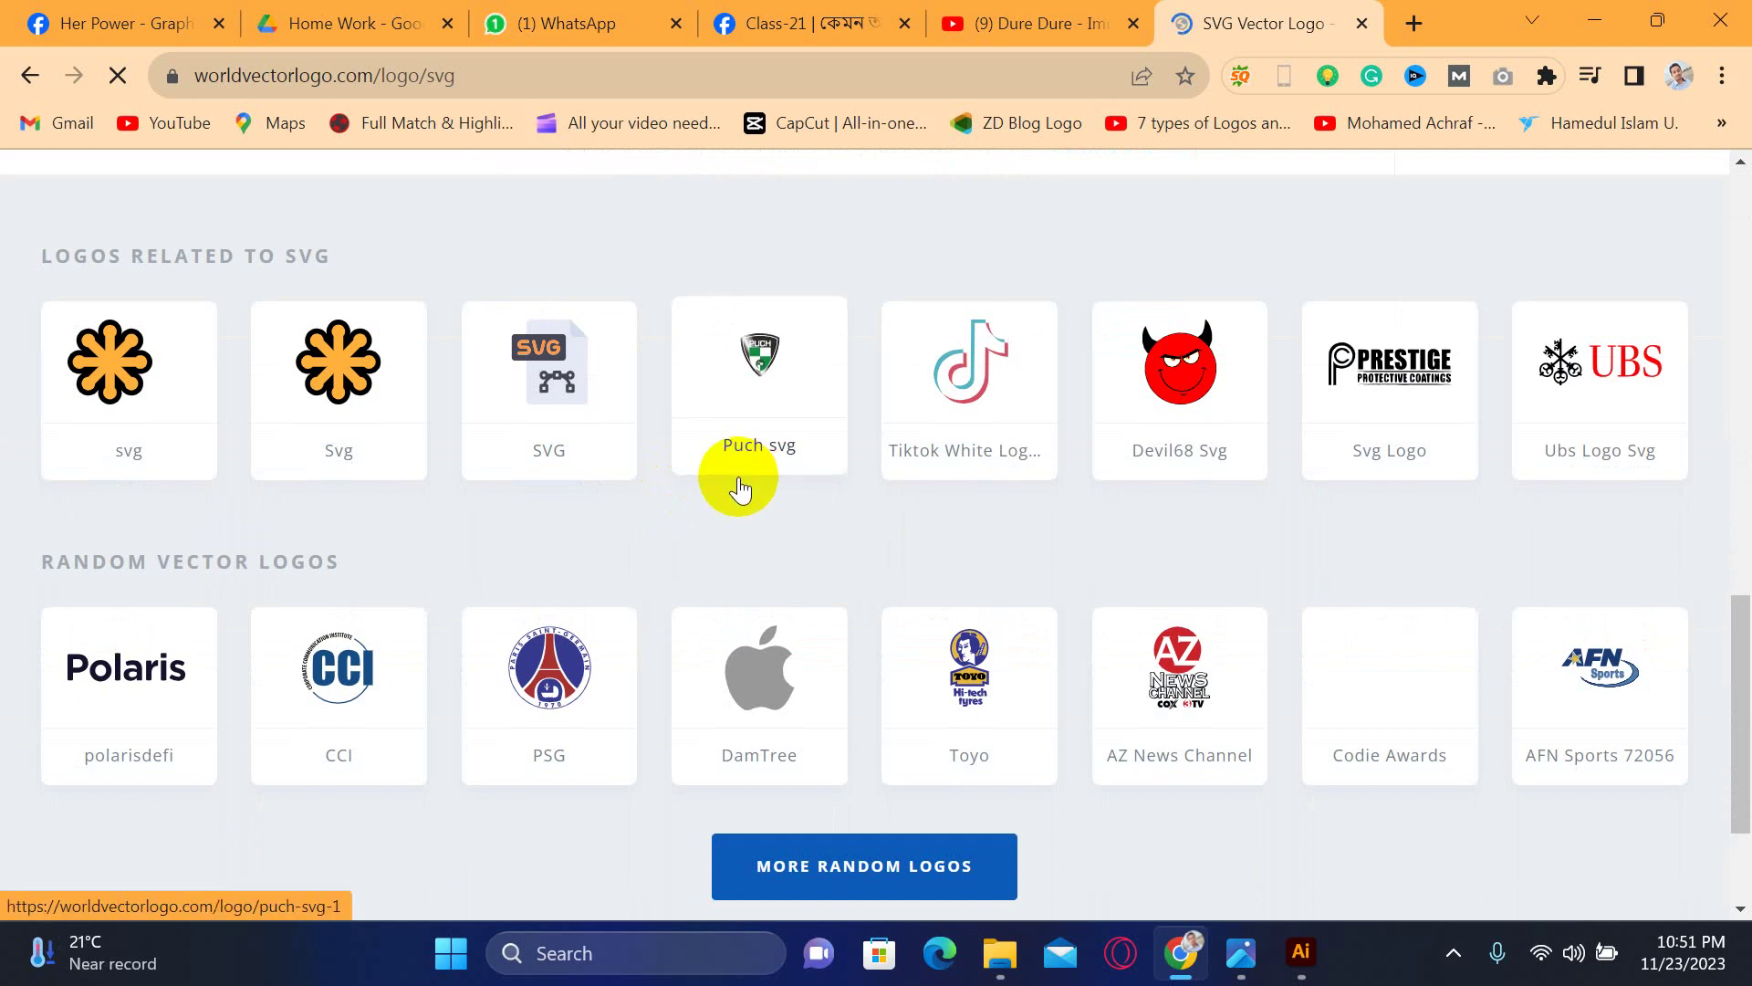
{"action": "scroll", "coordinate": [724, 553], "scroll_direction": "down", "scroll_amount": 2}
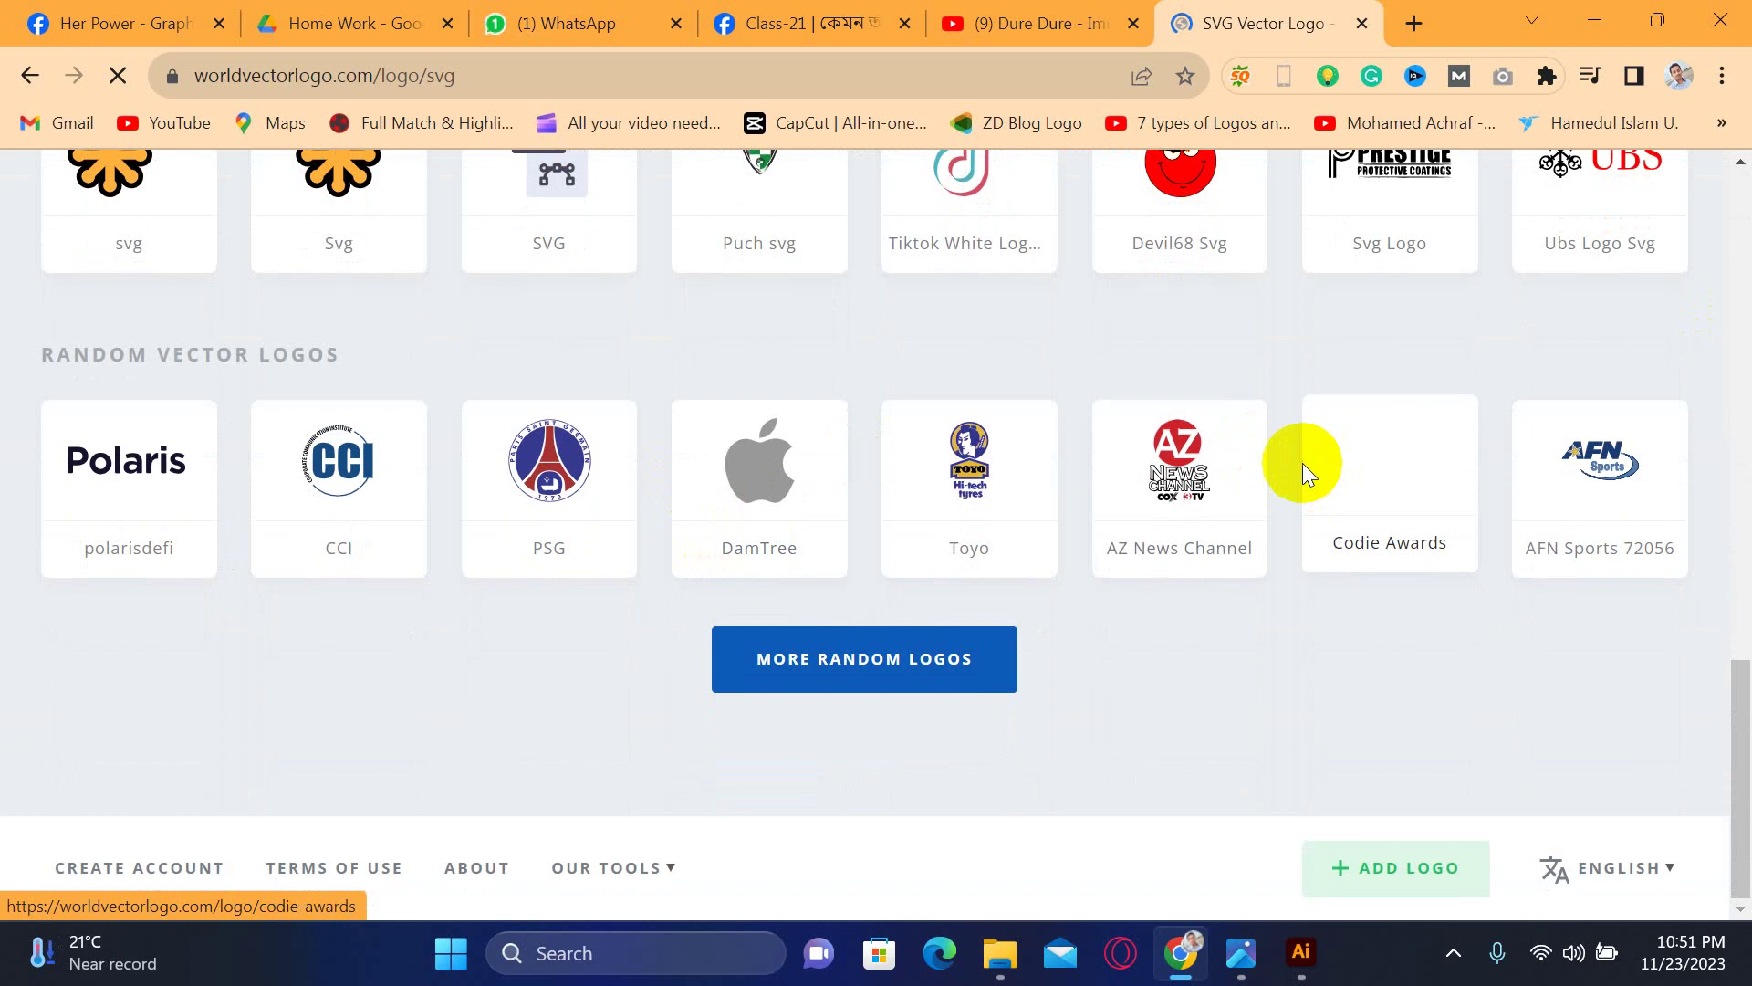
{"action": "scroll", "coordinate": [1424, 475], "scroll_direction": "up", "scroll_amount": 5}
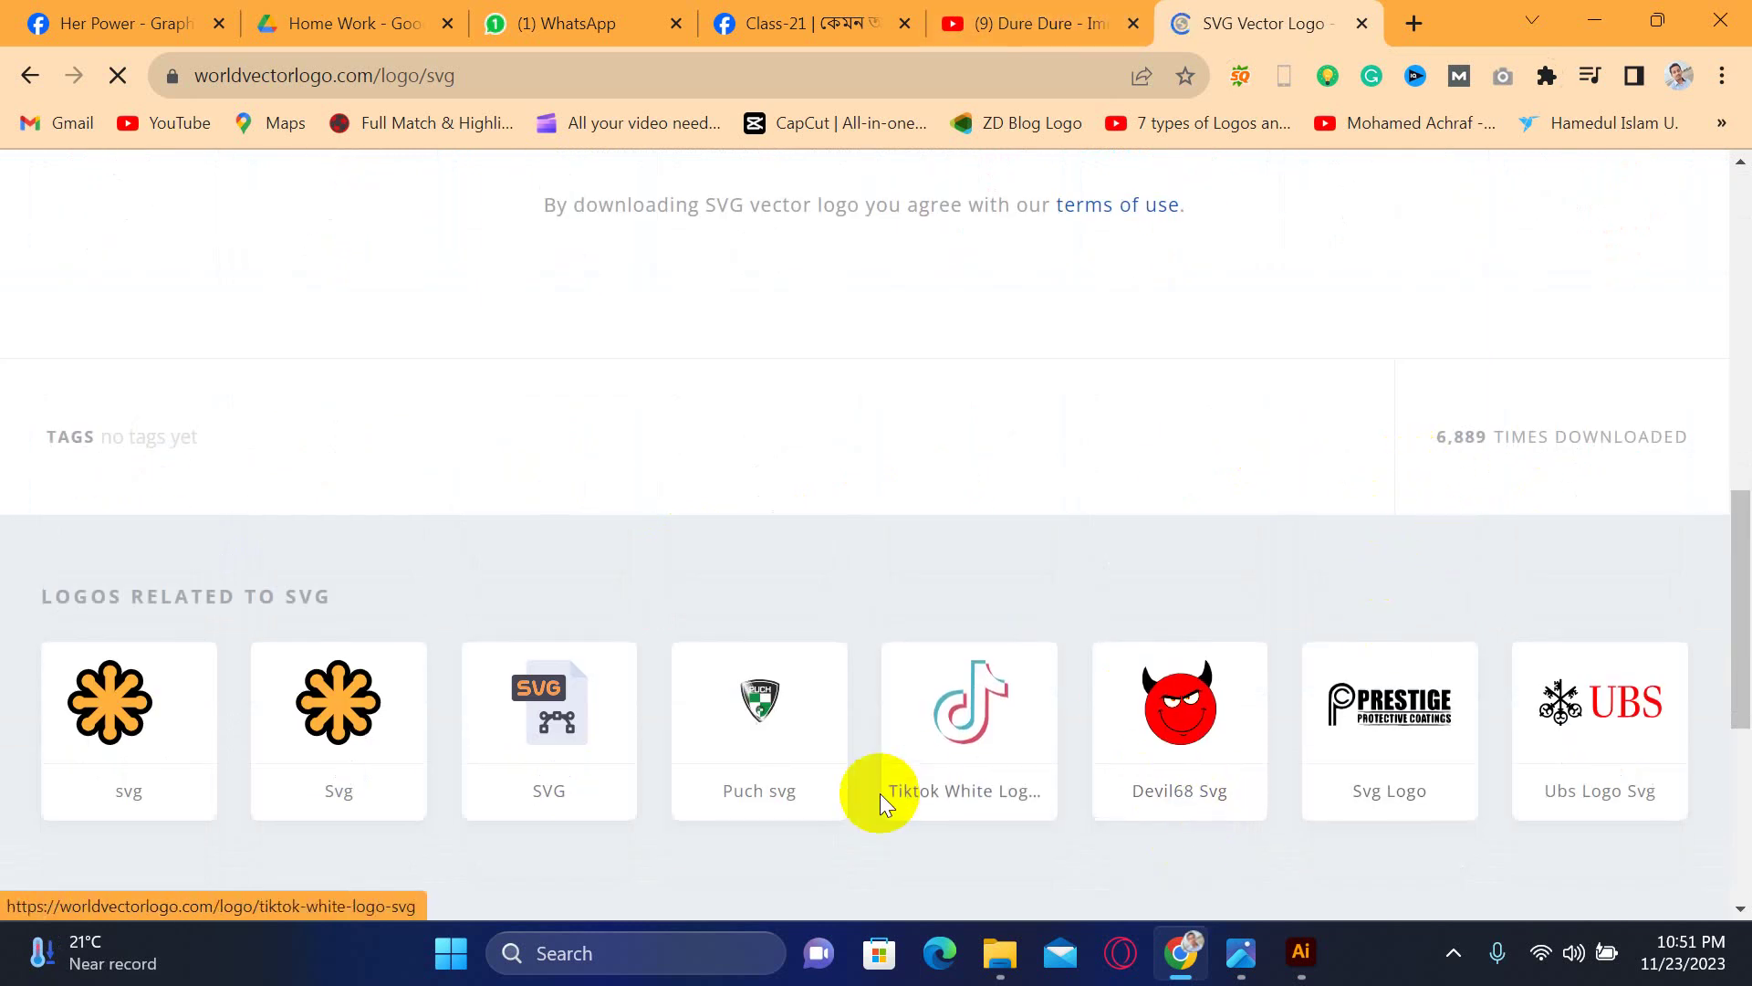
{"action": "scroll", "coordinate": [879, 793], "scroll_direction": "up", "scroll_amount": 8}
- Go to Worldvectorlogo's most downloaded logos and open the Puma Logo page
{"action": "left_click", "coordinate": [153, 203]}
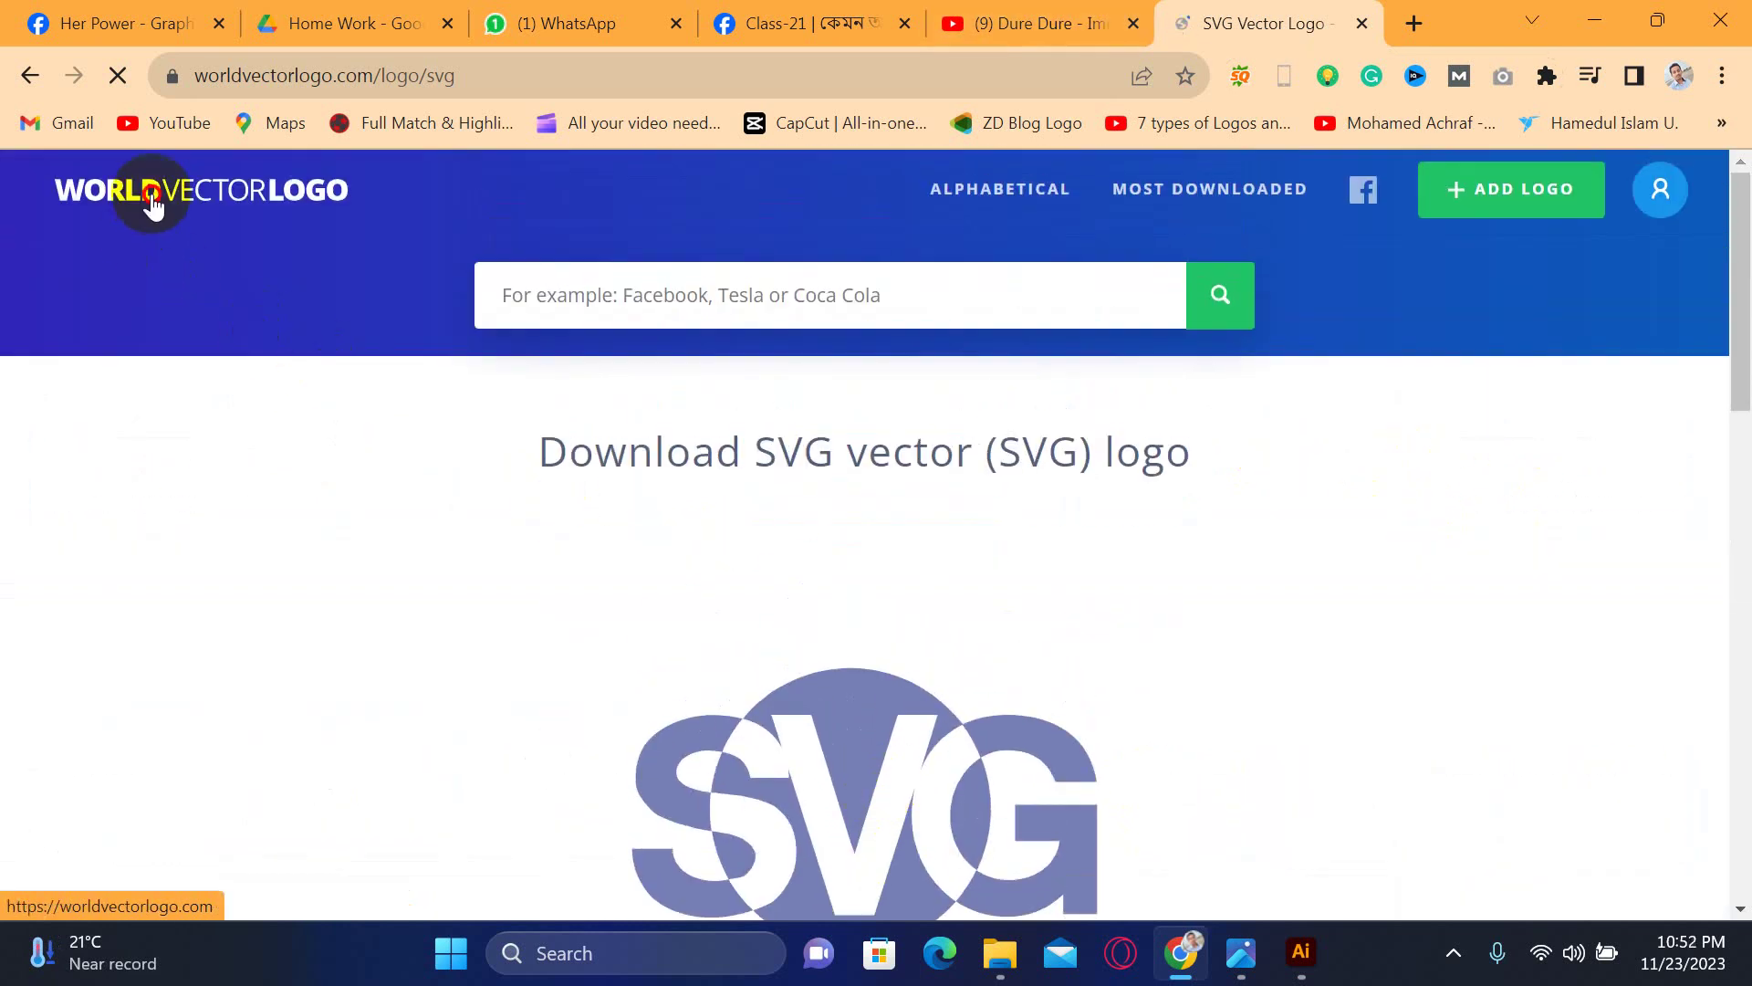
{"action": "left_click", "coordinate": [1214, 223]}
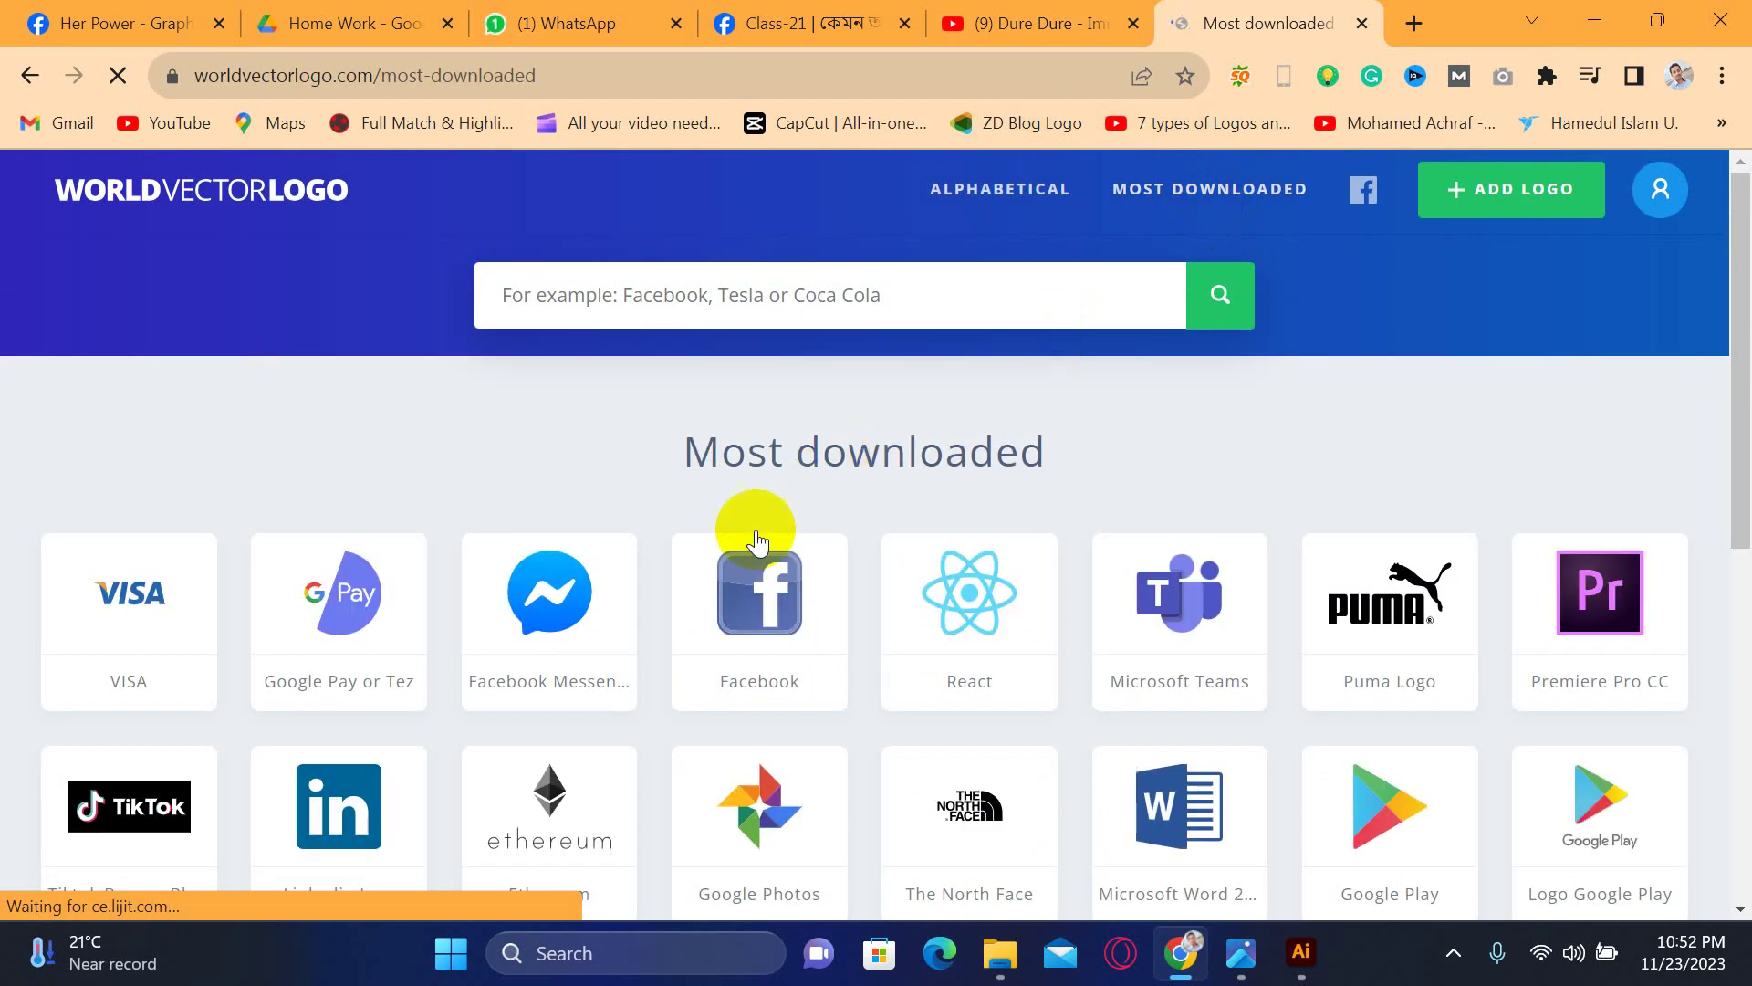
{"action": "scroll", "coordinate": [885, 609], "scroll_direction": "down", "scroll_amount": 2}
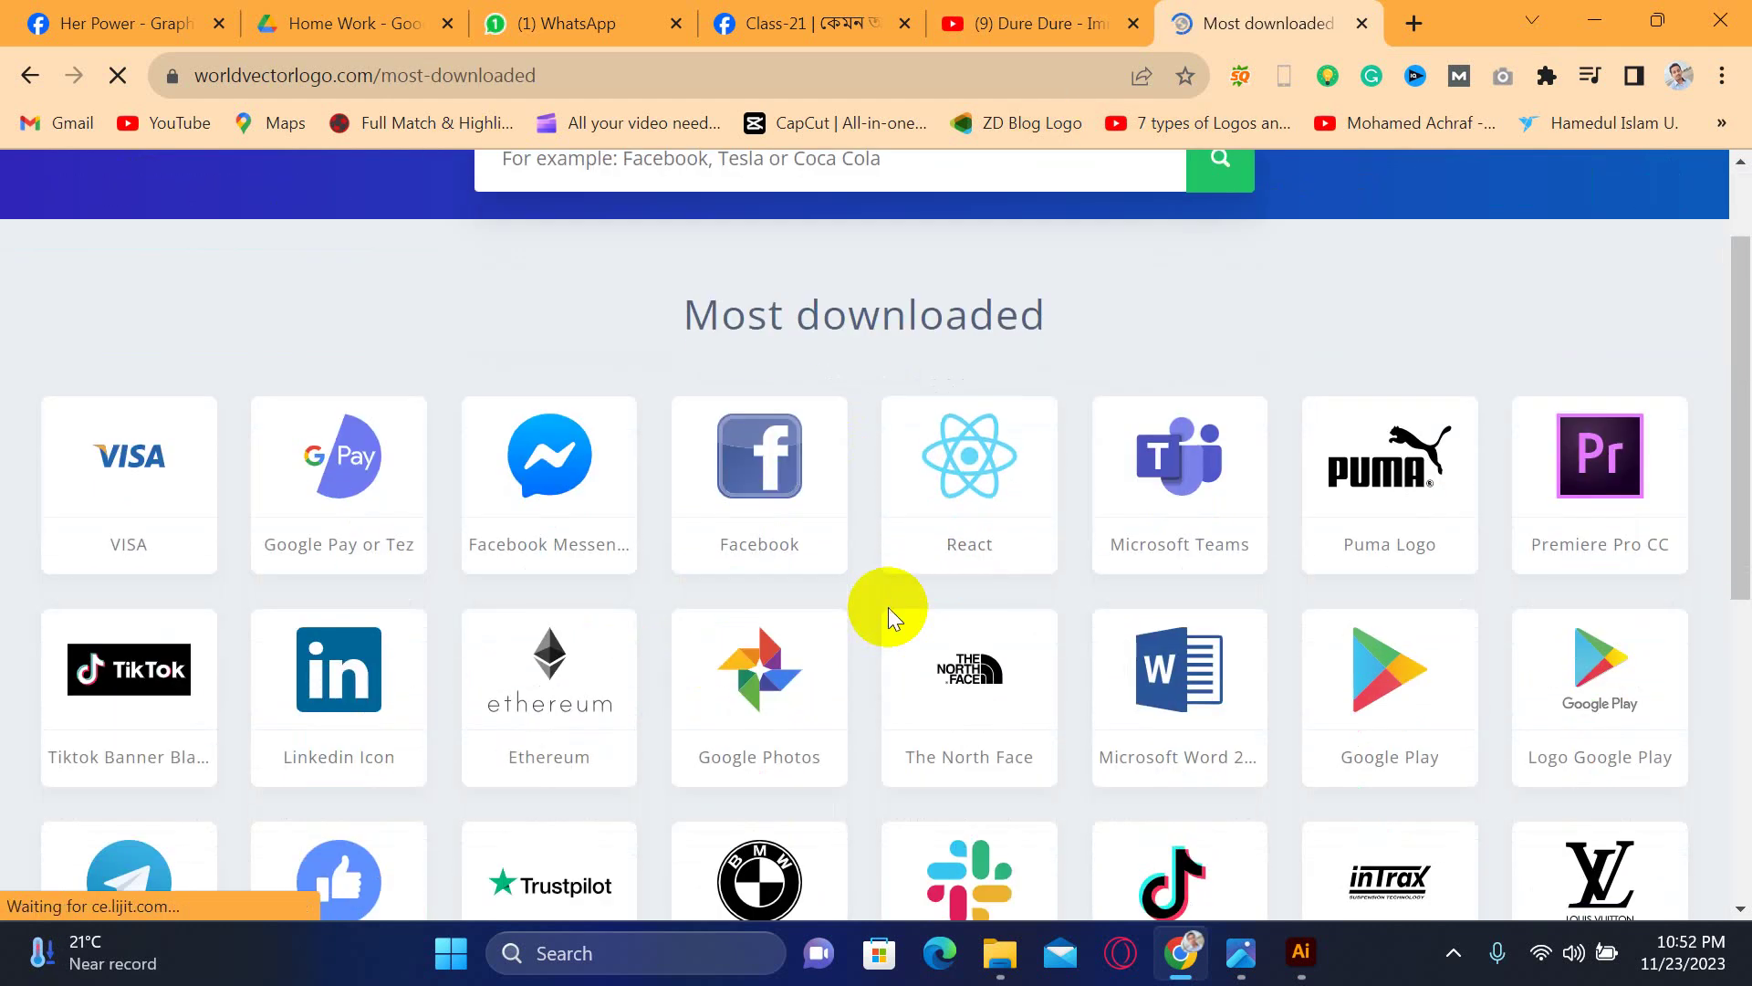
{"action": "left_click", "coordinate": [1379, 473]}
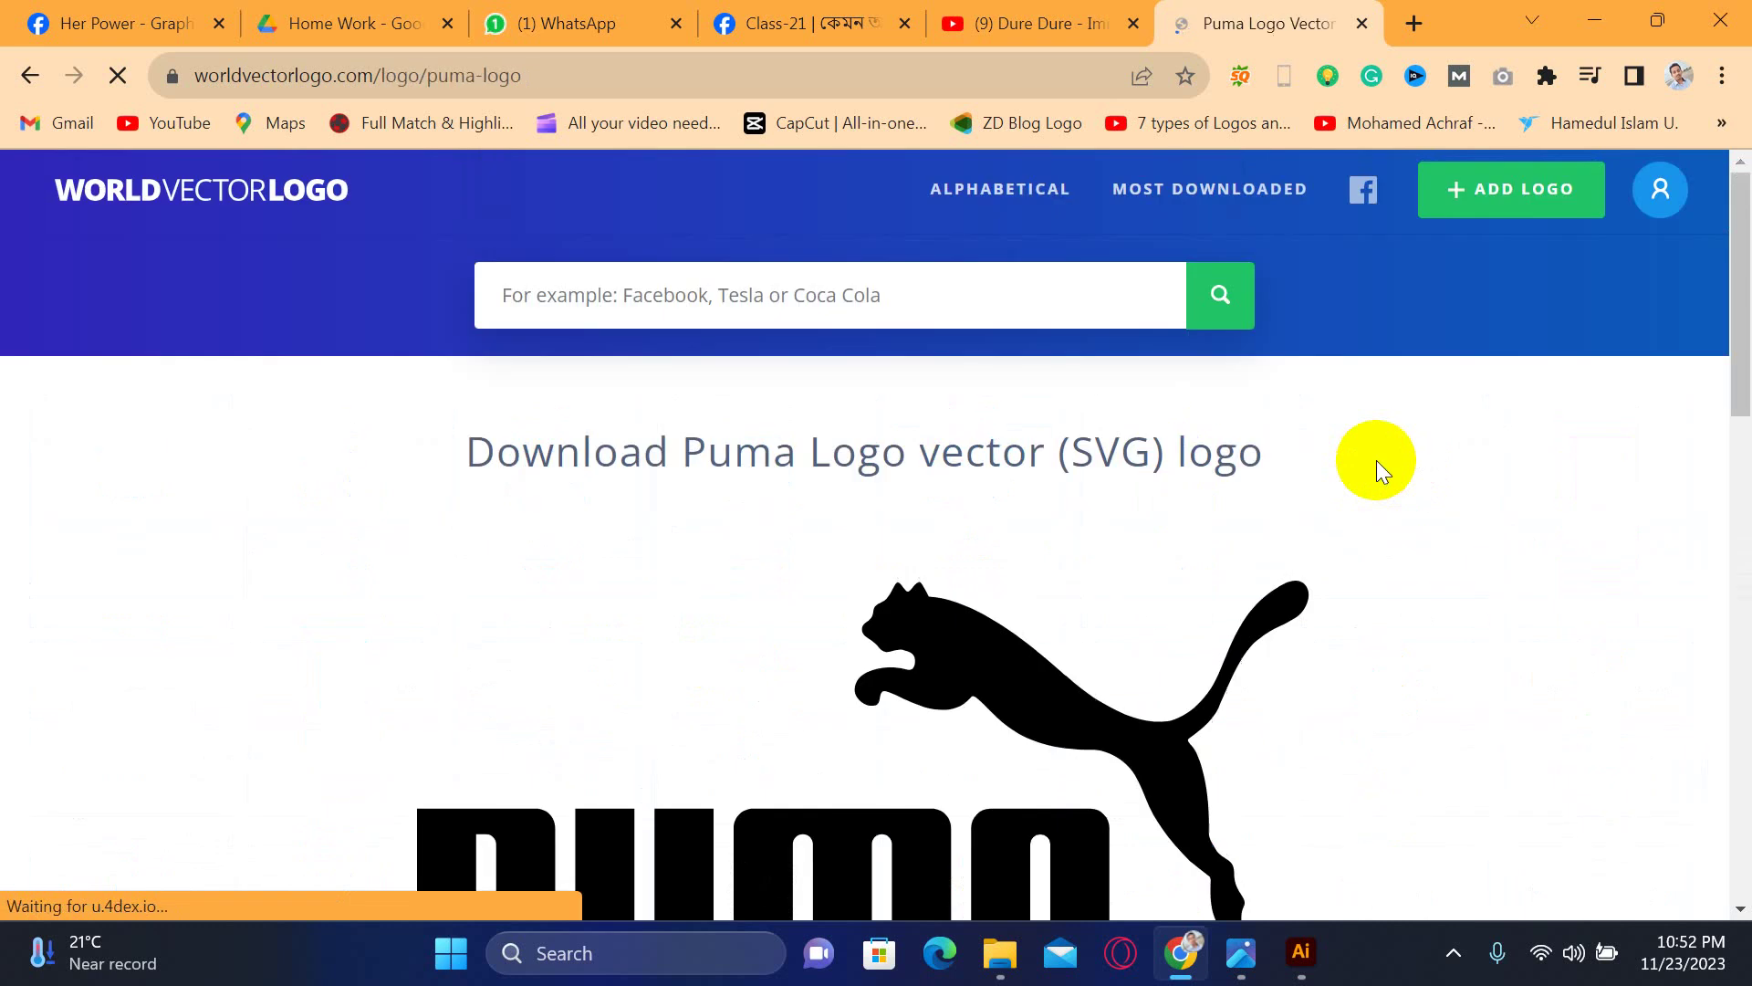
{"action": "scroll", "coordinate": [811, 578], "scroll_direction": "down", "scroll_amount": 6}
- Download the Puma logo as SVG and preview puma-logo.svg from the downloads list
{"action": "left_click", "coordinate": [893, 443]}
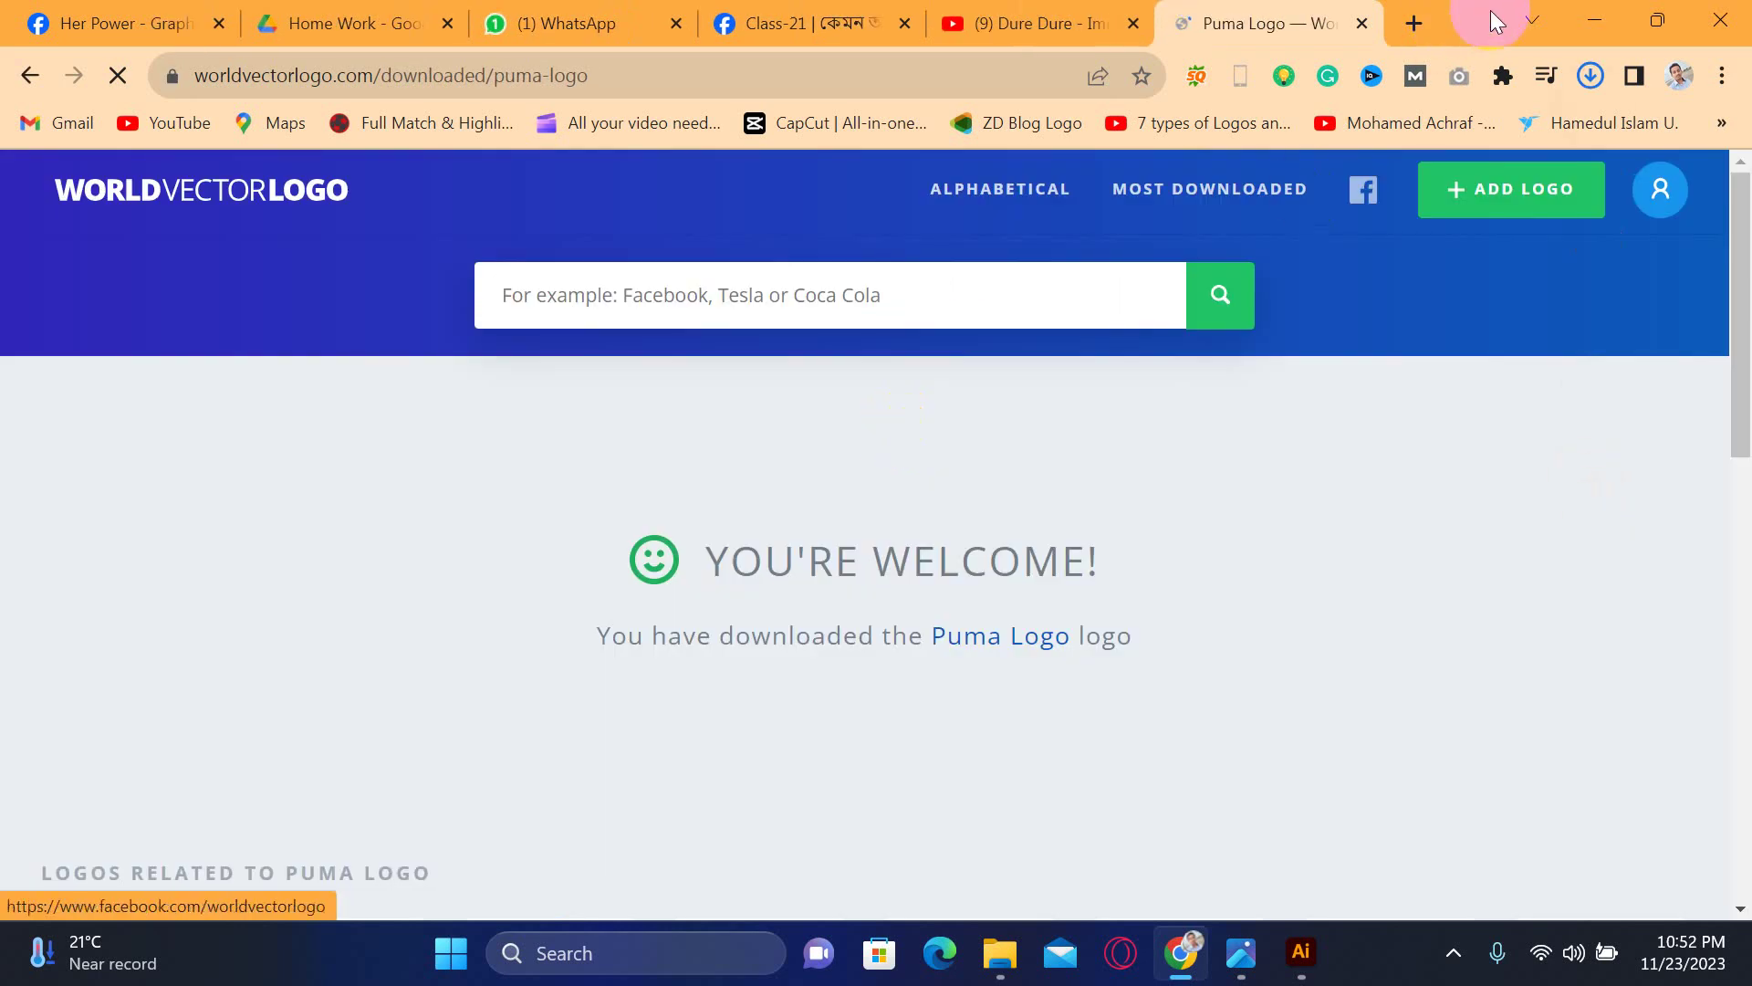
{"action": "left_click", "coordinate": [1589, 77]}
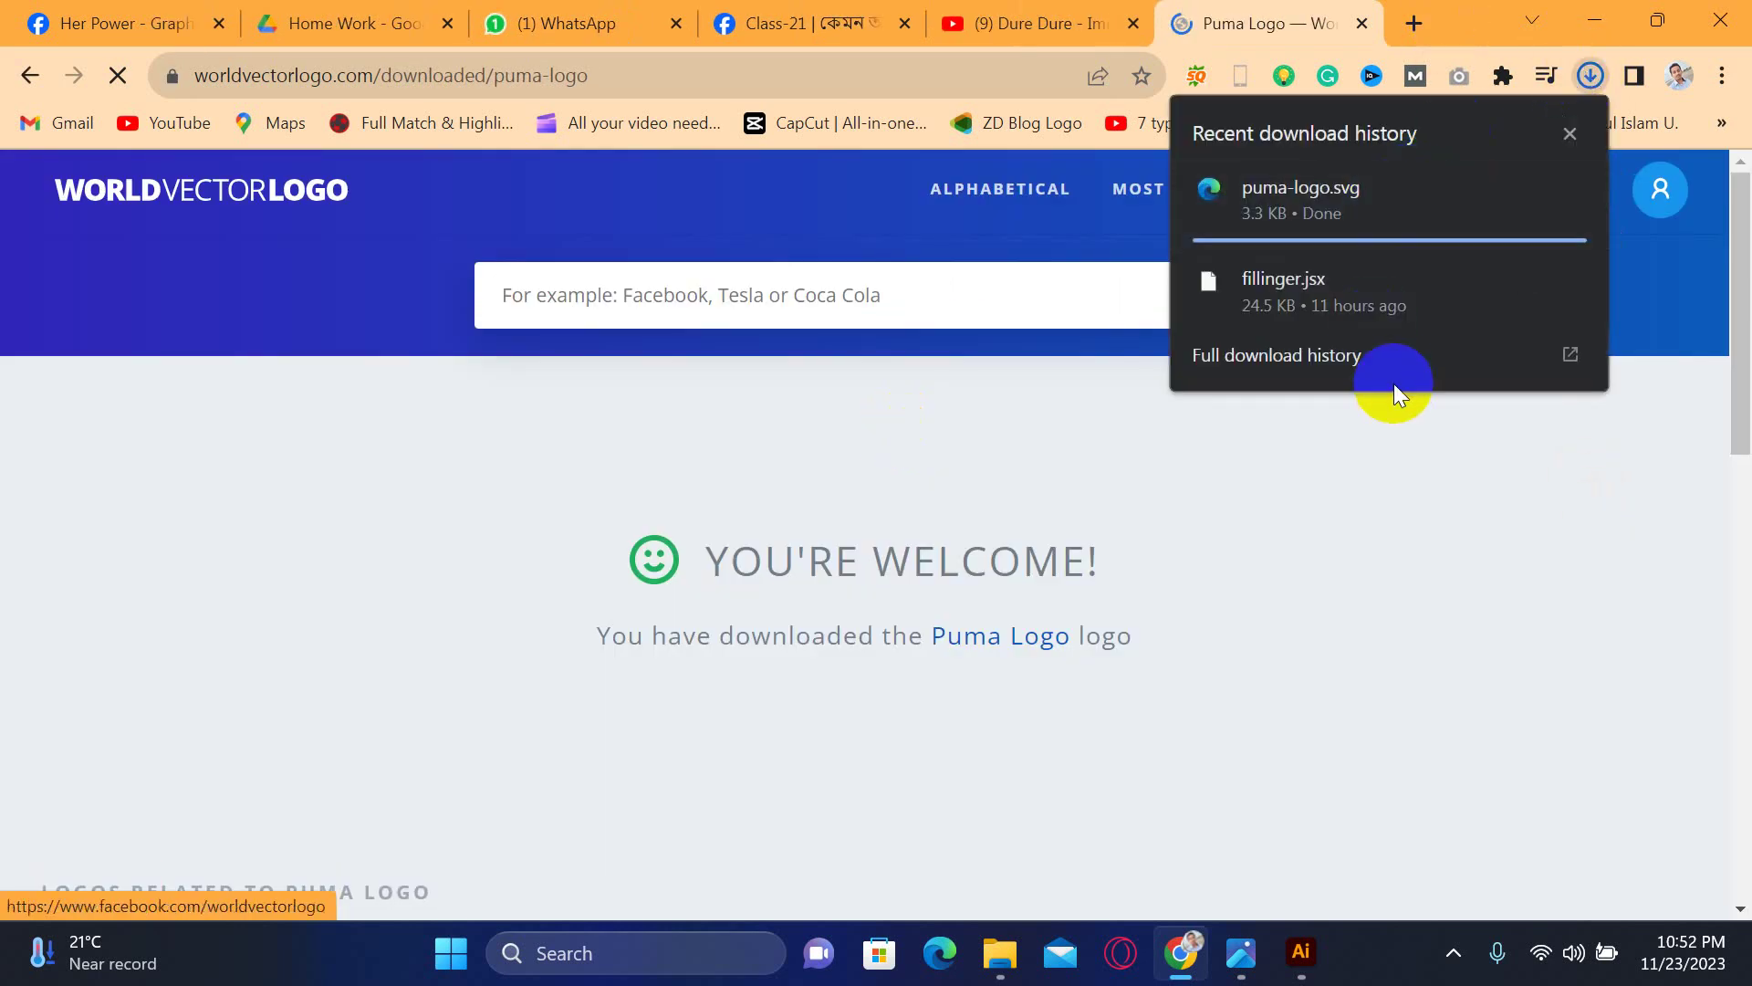
{"action": "left_click", "coordinate": [1349, 199]}
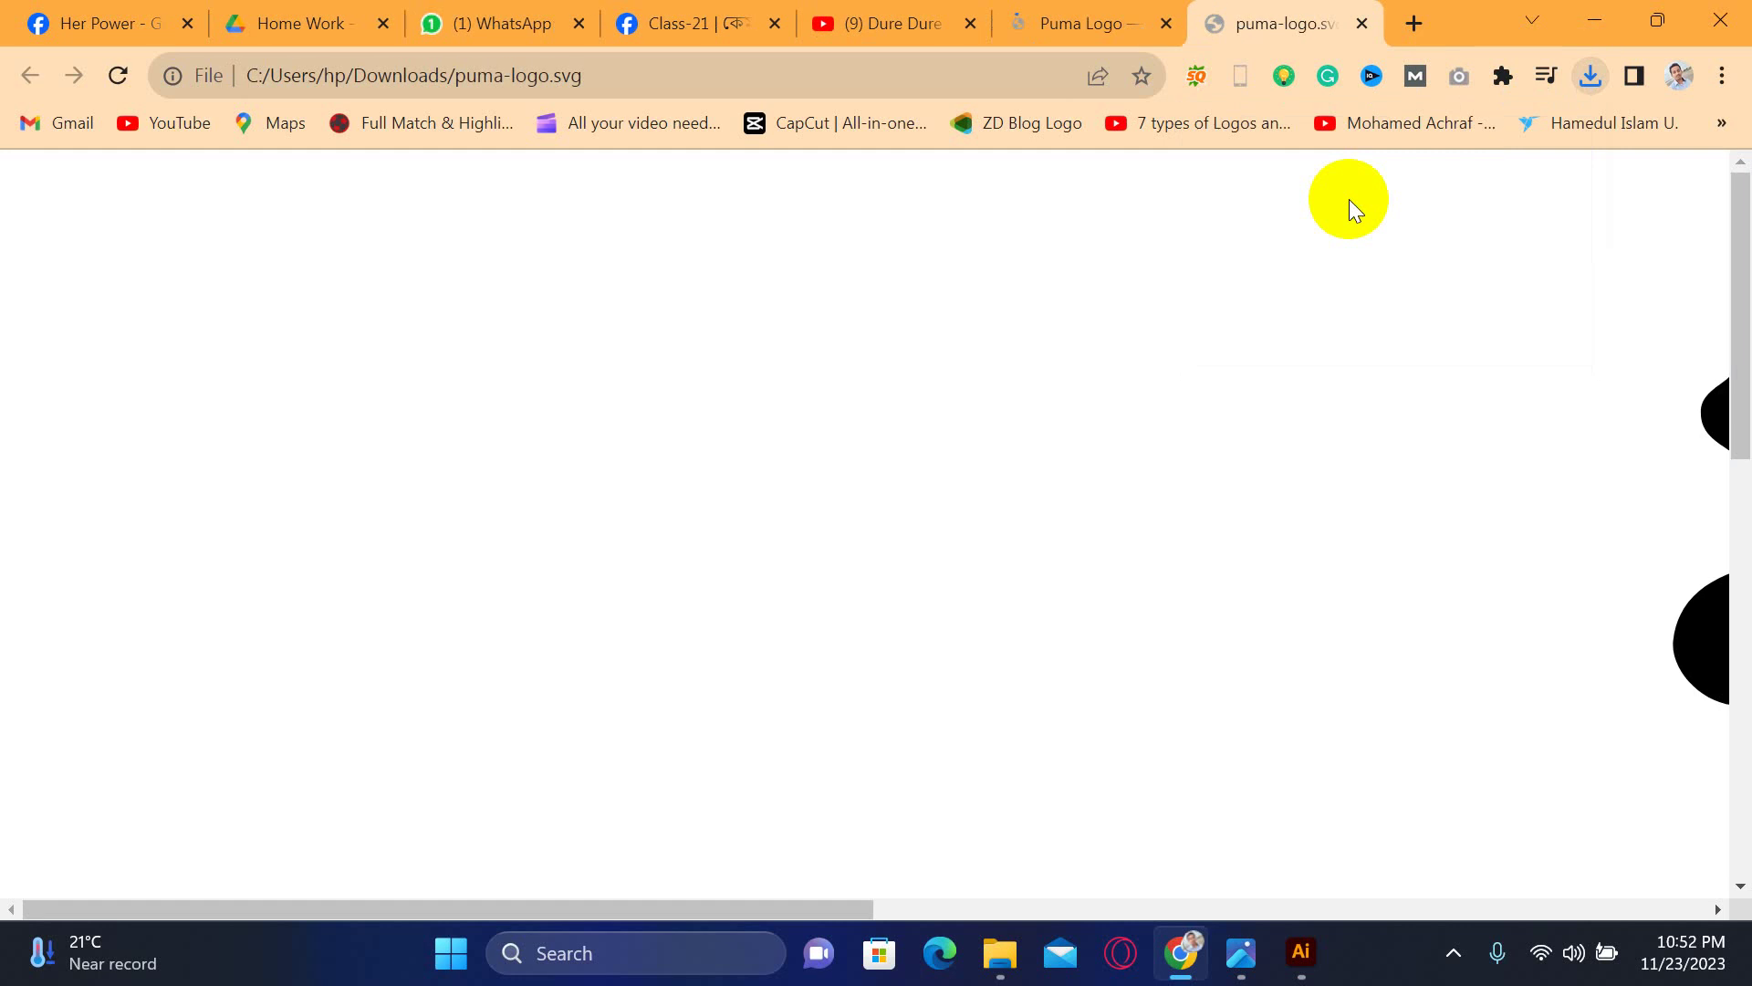
{"action": "left_click", "coordinate": [1362, 23]}
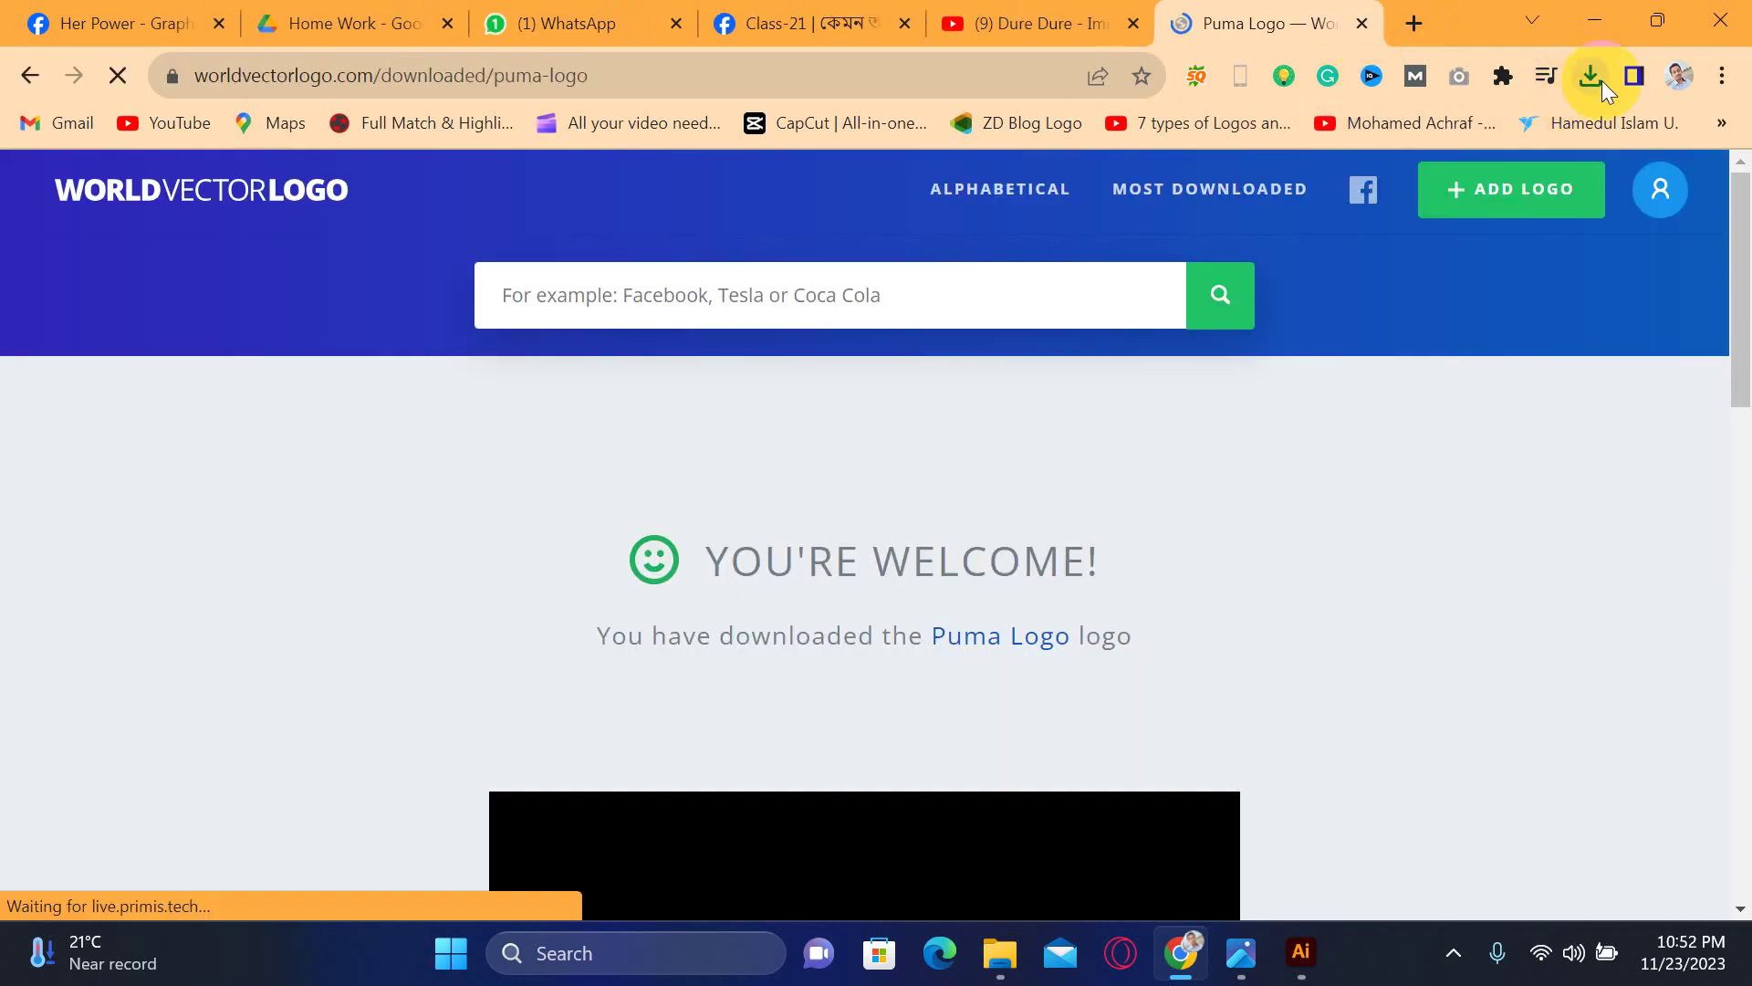
- Show puma-logo.svg in its folder and drag it into Illustrator
{"action": "left_click", "coordinate": [1592, 76]}
{"action": "left_click", "coordinate": [1533, 194]}
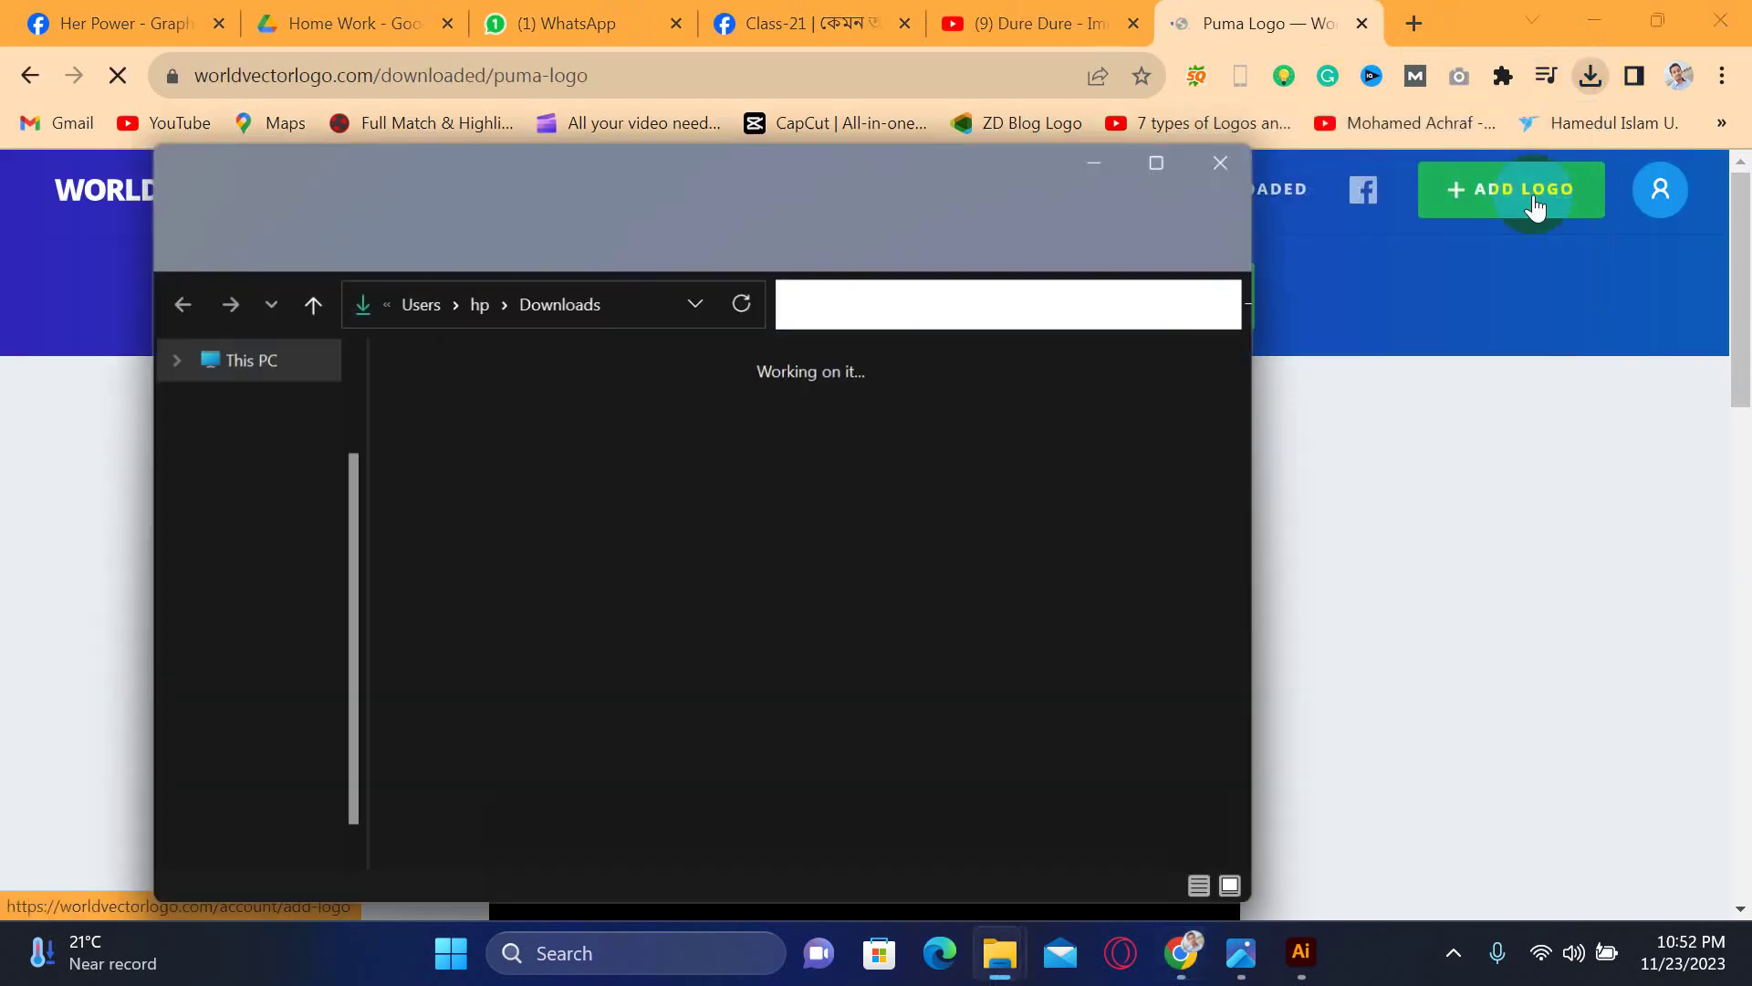
{"action": "left_click_drag", "start_coordinate": [469, 520], "coordinate": [685, 763]}
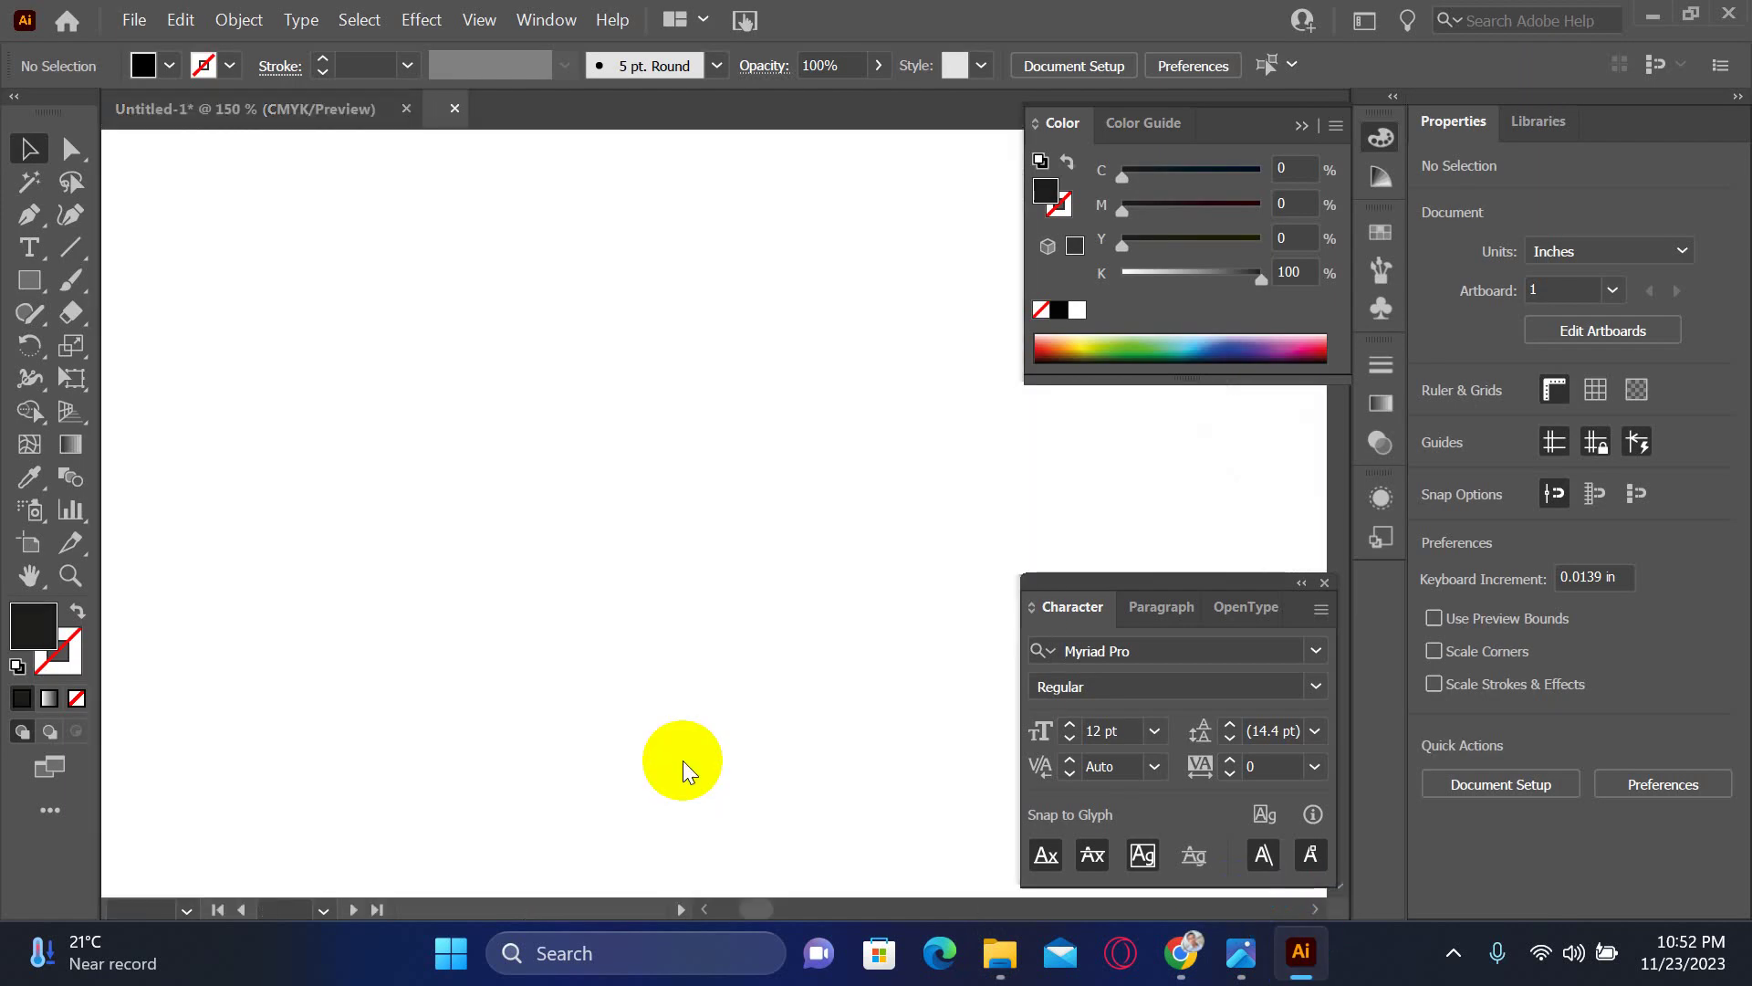
- Copy all of the Puma logo artwork and close the SVG without saving
{"action": "key", "text": "ctrl+minus"}
{"action": "key", "text": "ctrl+minus"}
{"action": "key", "text": "ctrl+minus"}
{"action": "key", "text": "ctrl+minus"}
{"action": "key", "text": "ctrl+minus"}
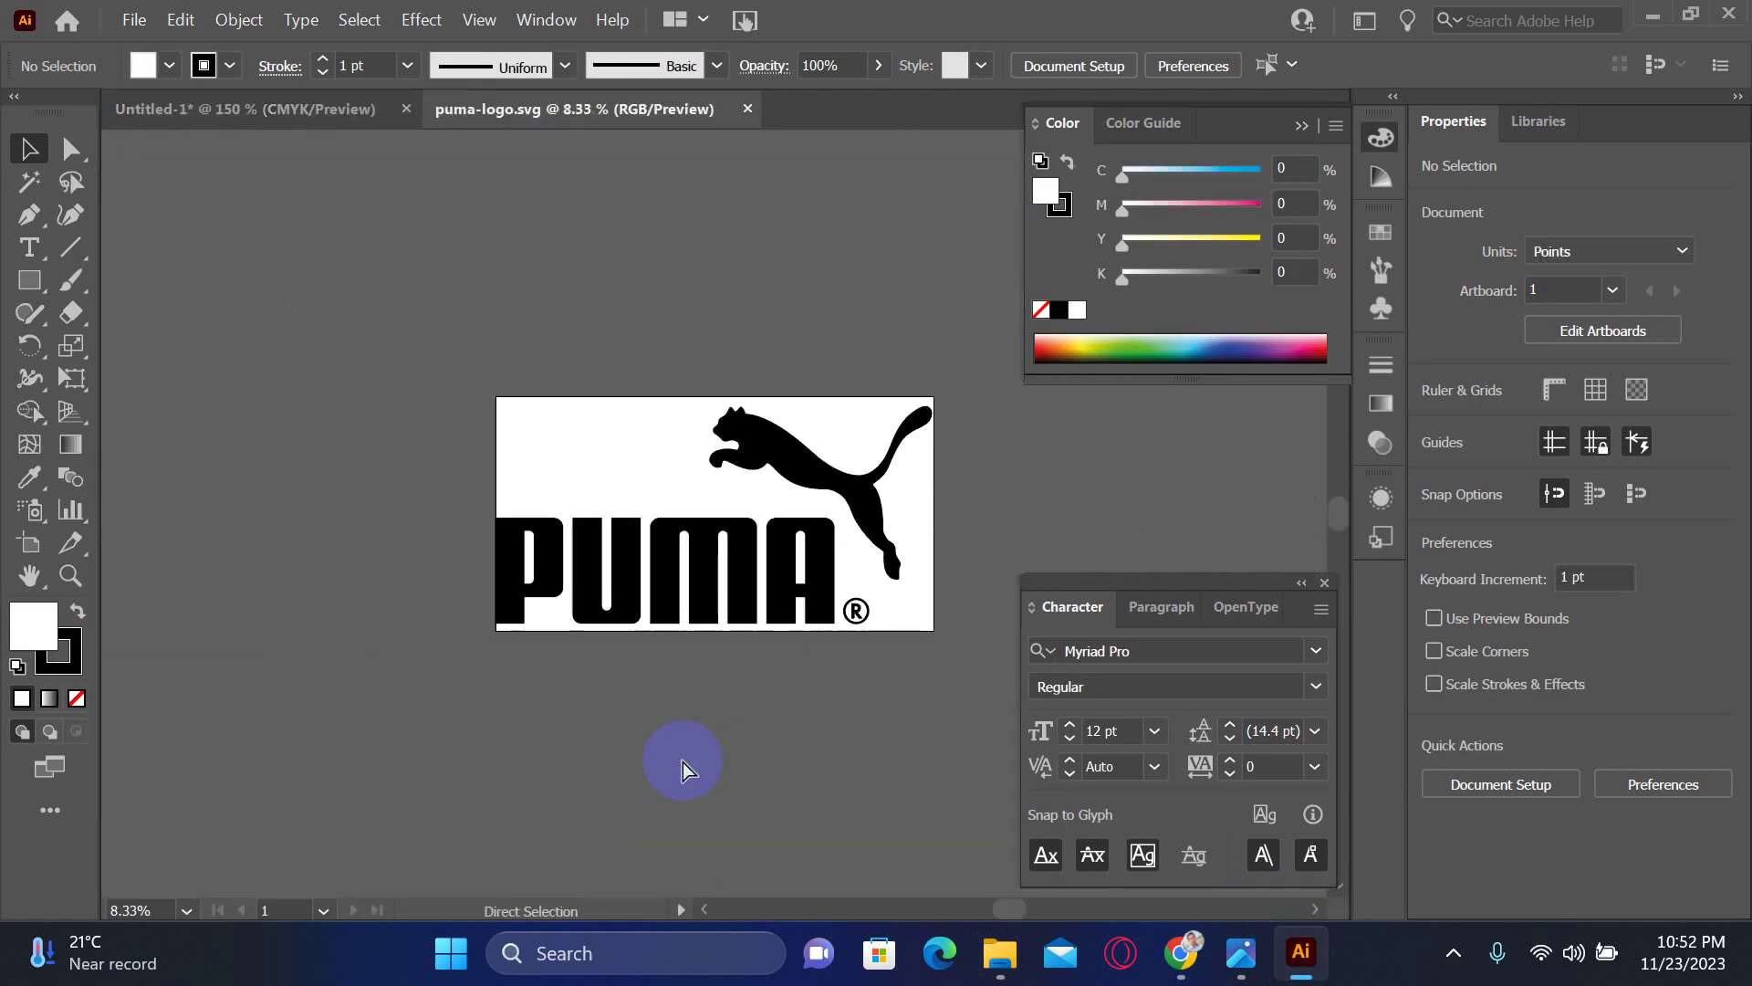
{"action": "left_click", "coordinate": [577, 523]}
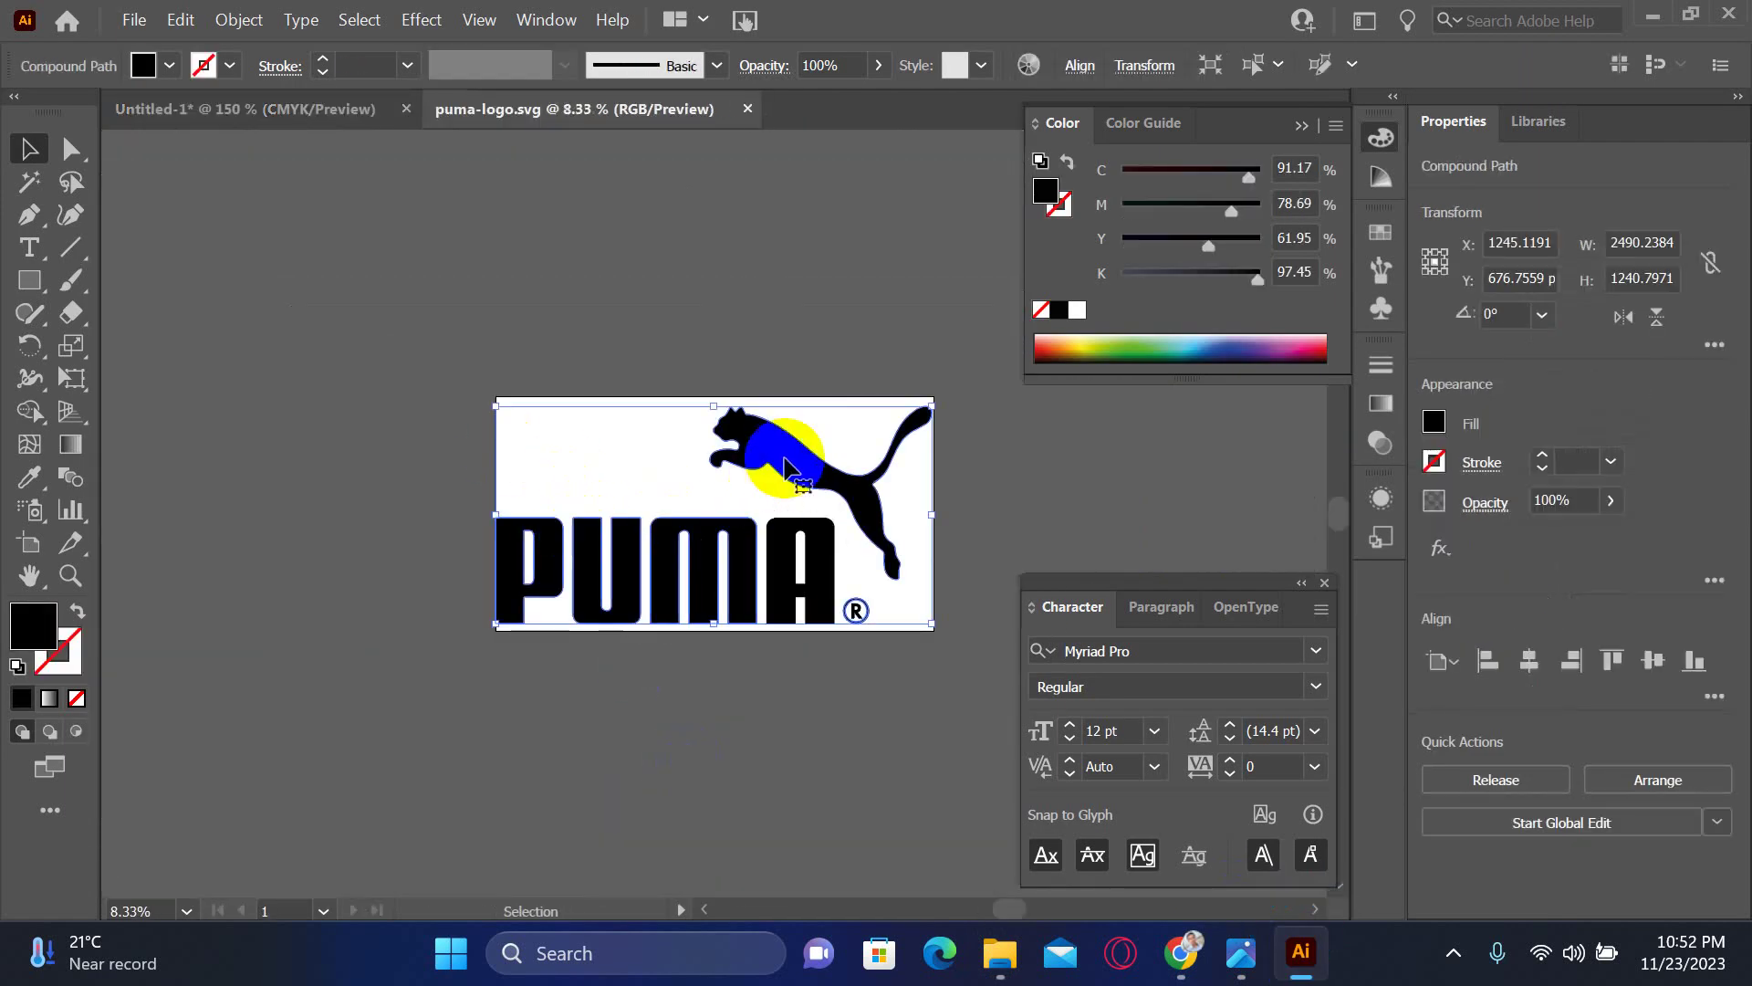
{"action": "left_click_drag", "start_coordinate": [789, 462], "coordinate": [646, 496]}
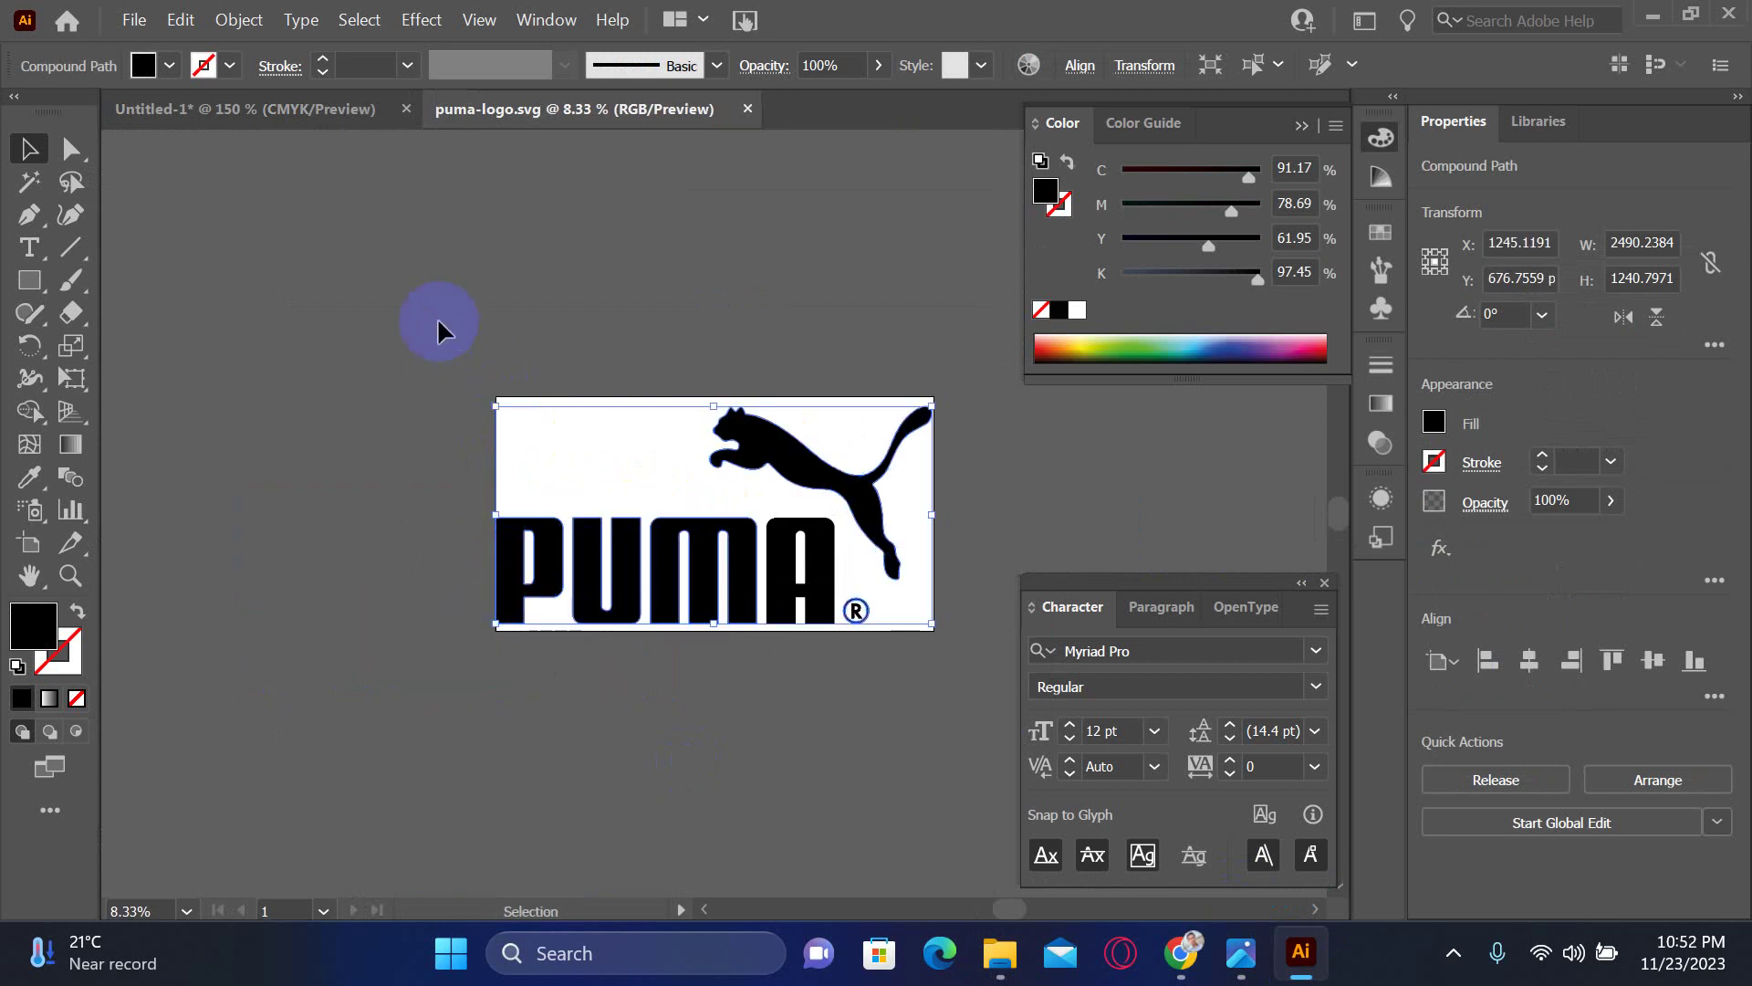
{"action": "left_click", "coordinate": [1054, 686]}
{"action": "key", "text": "a"}
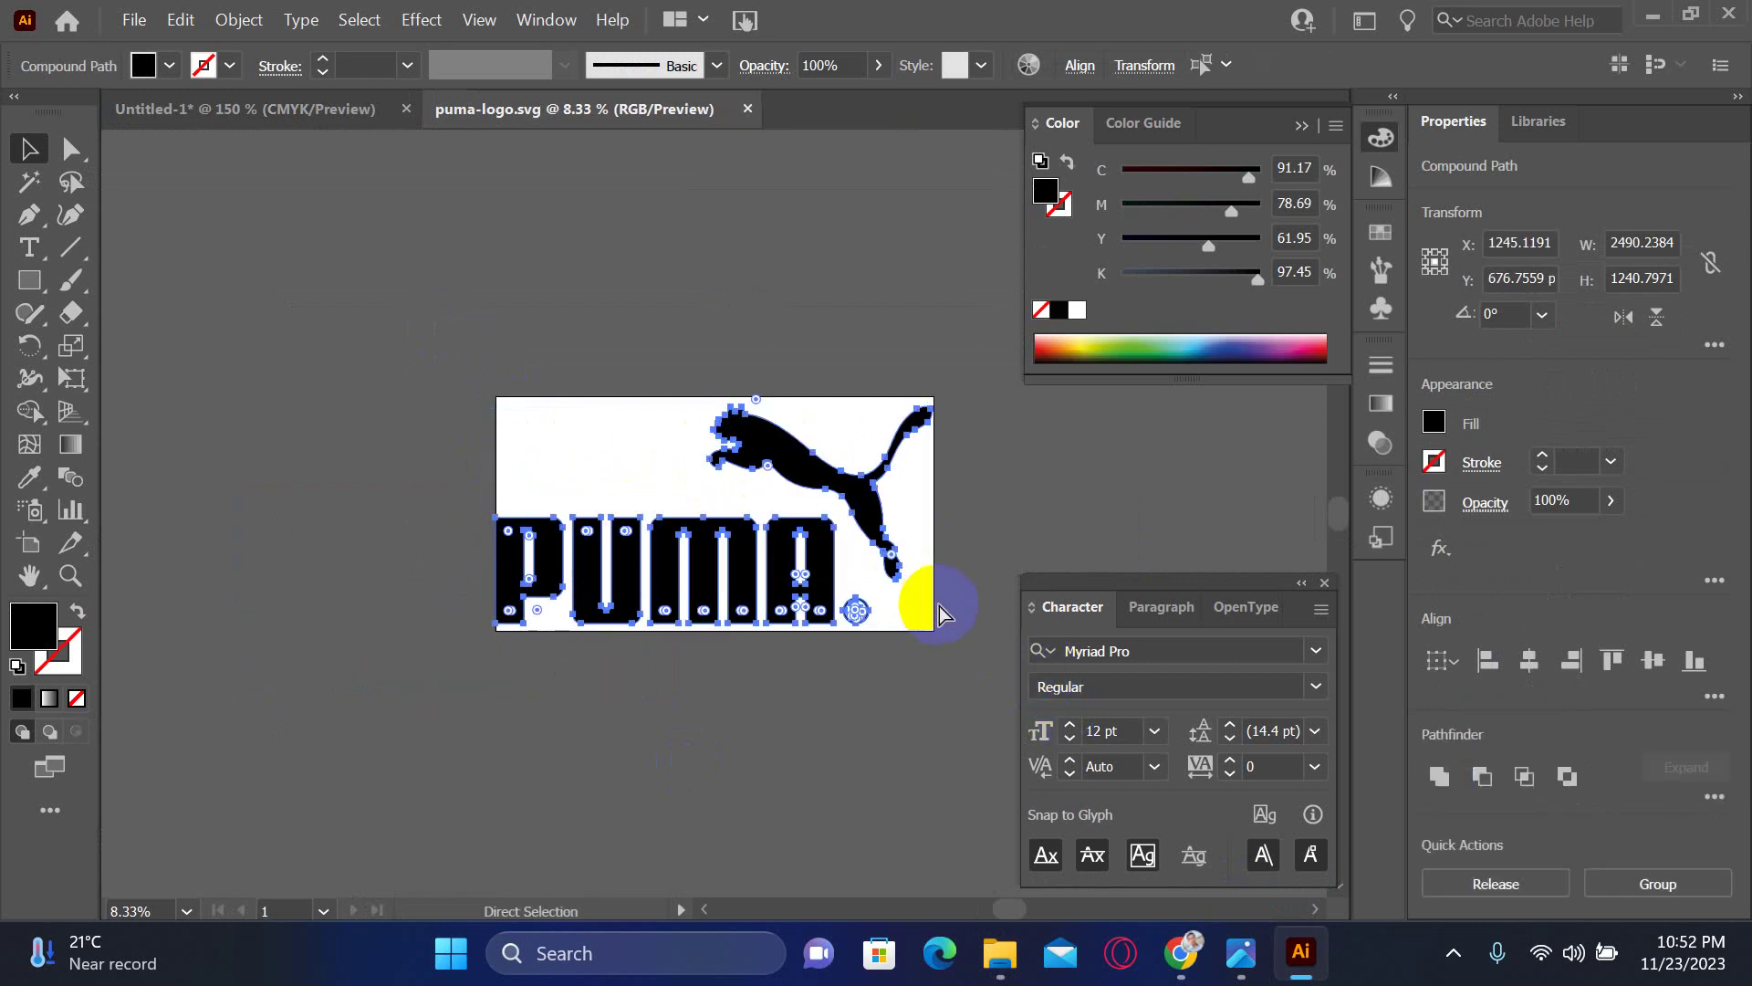
{"action": "key", "text": "Delete"}
{"action": "key", "text": "ctrl+w"}
{"action": "left_click", "coordinate": [998, 510]}
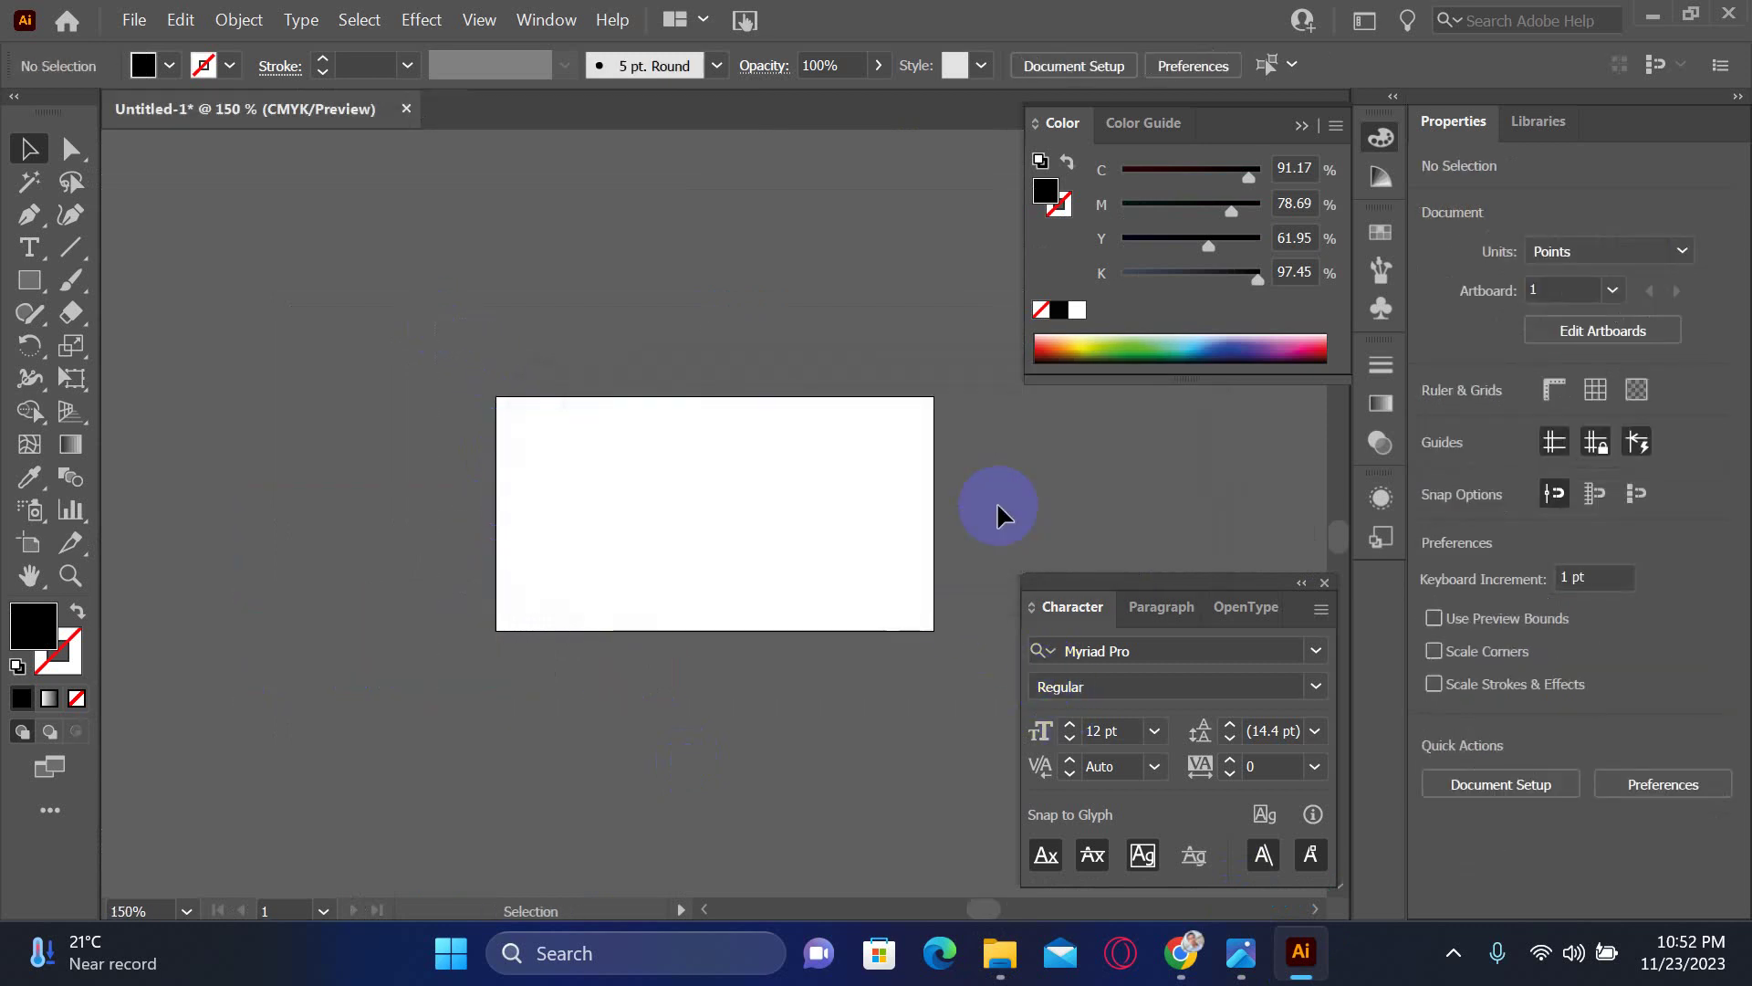
- Paste the logo into Untitled-1, shrink it and place it above the business card
{"action": "left_click_drag", "start_coordinate": [722, 680], "coordinate": [880, 380]}
{"action": "key", "text": "ctrl+a"}
{"action": "key", "text": "ctrl+minus"}
{"action": "key", "text": "ctrl+minus"}
{"action": "key", "text": "ctrl+minus"}
{"action": "key", "text": "ctrl+minus"}
{"action": "key", "text": "ctrl+minus"}
{"action": "key", "text": "ctrl+minus"}
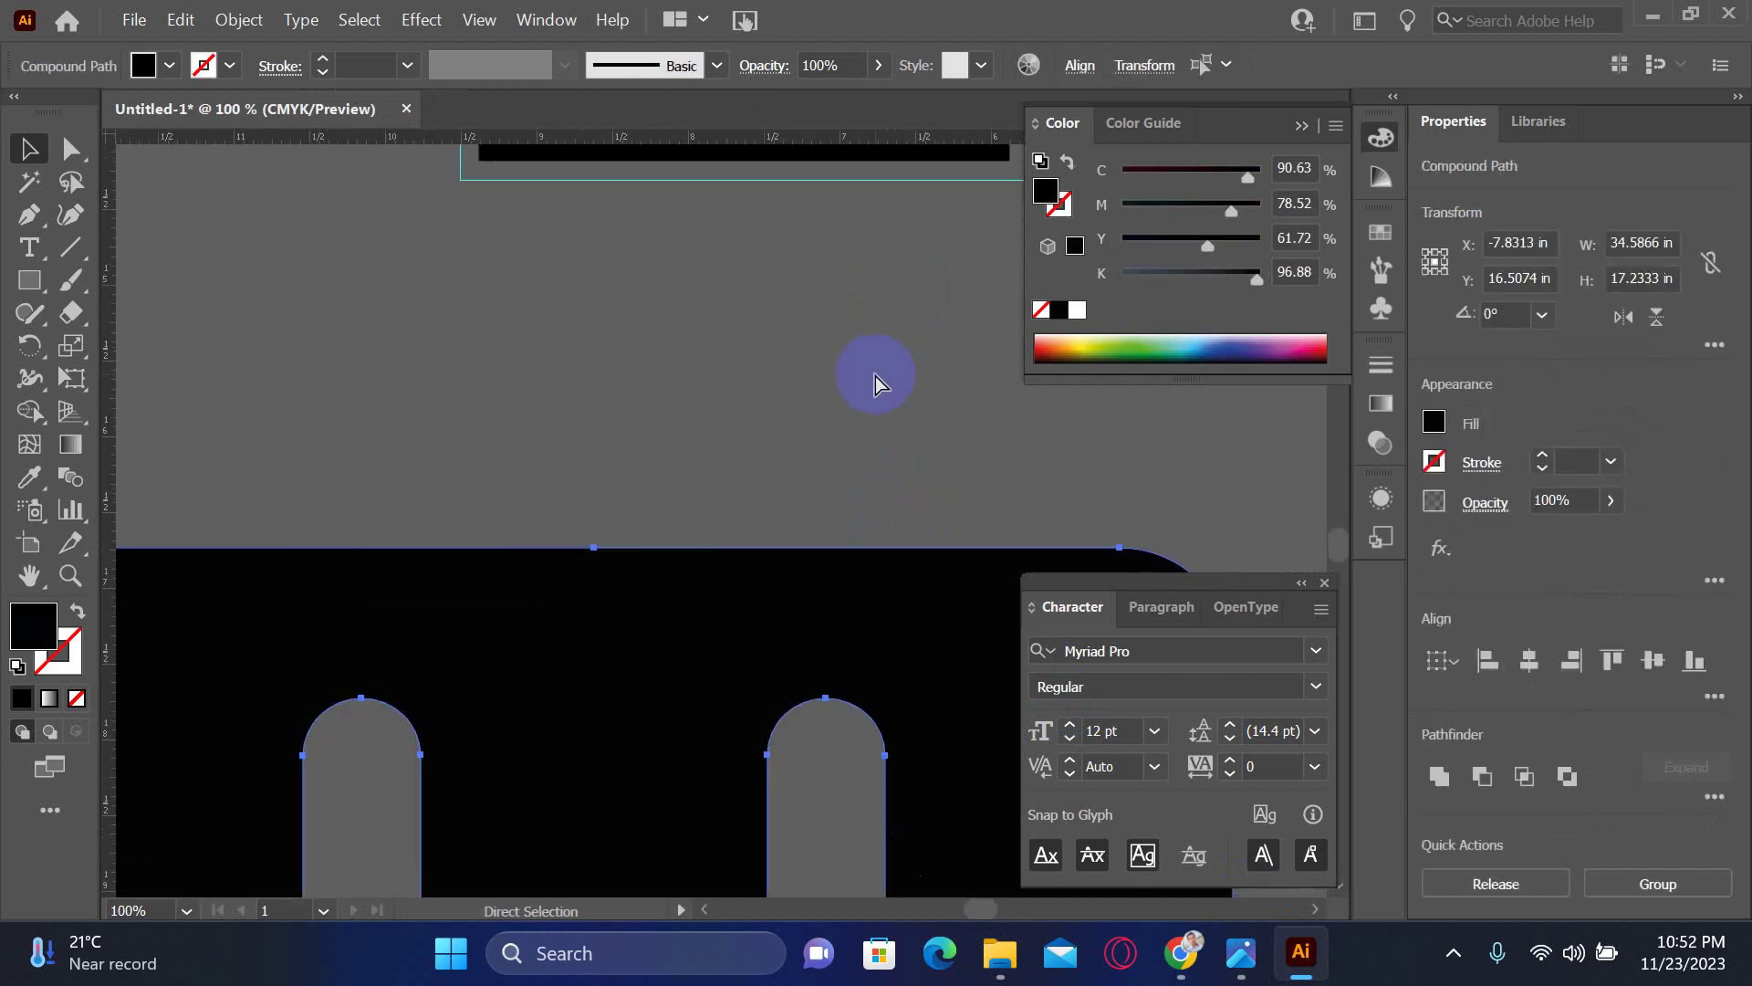
{"action": "left_click_drag", "start_coordinate": [712, 298], "coordinate": [817, 342]}
{"action": "left_click", "coordinate": [906, 427], "text": "ctrl"}
{"action": "left_click_drag", "start_coordinate": [906, 427], "coordinate": [913, 511]}
{"action": "left_click_drag", "start_coordinate": [1178, 548], "coordinate": [1142, 539]}
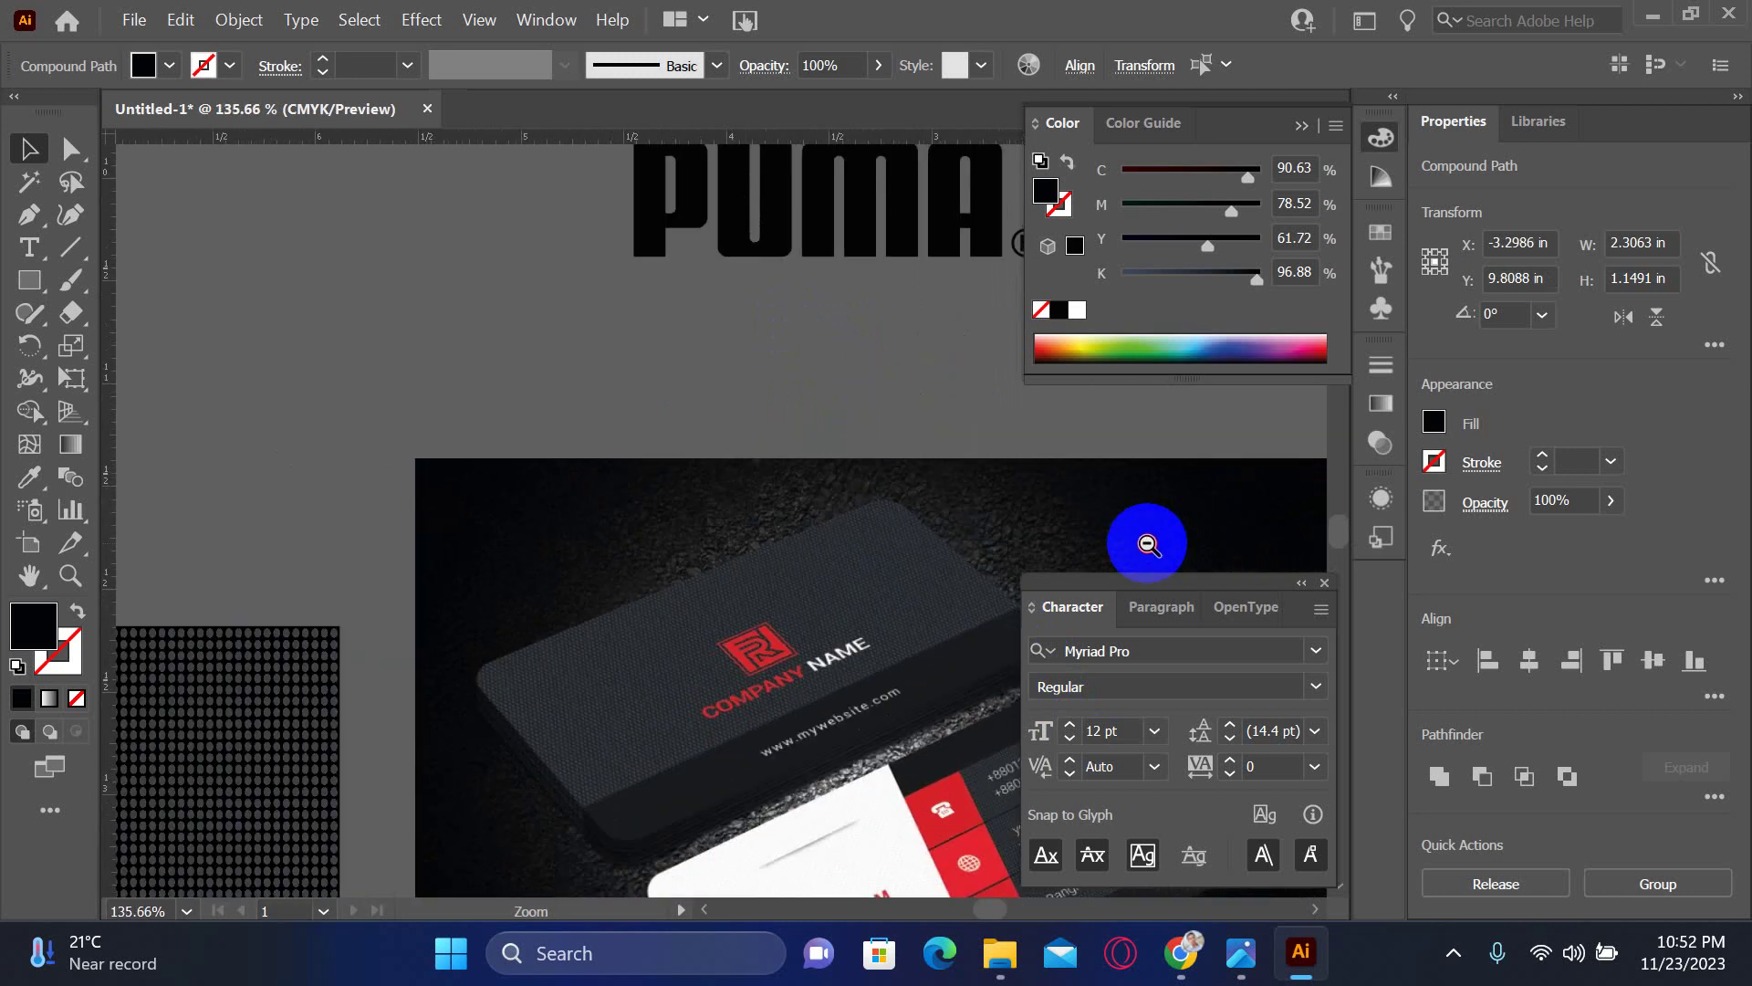
{"action": "left_click_drag", "start_coordinate": [993, 461], "coordinate": [860, 618]}
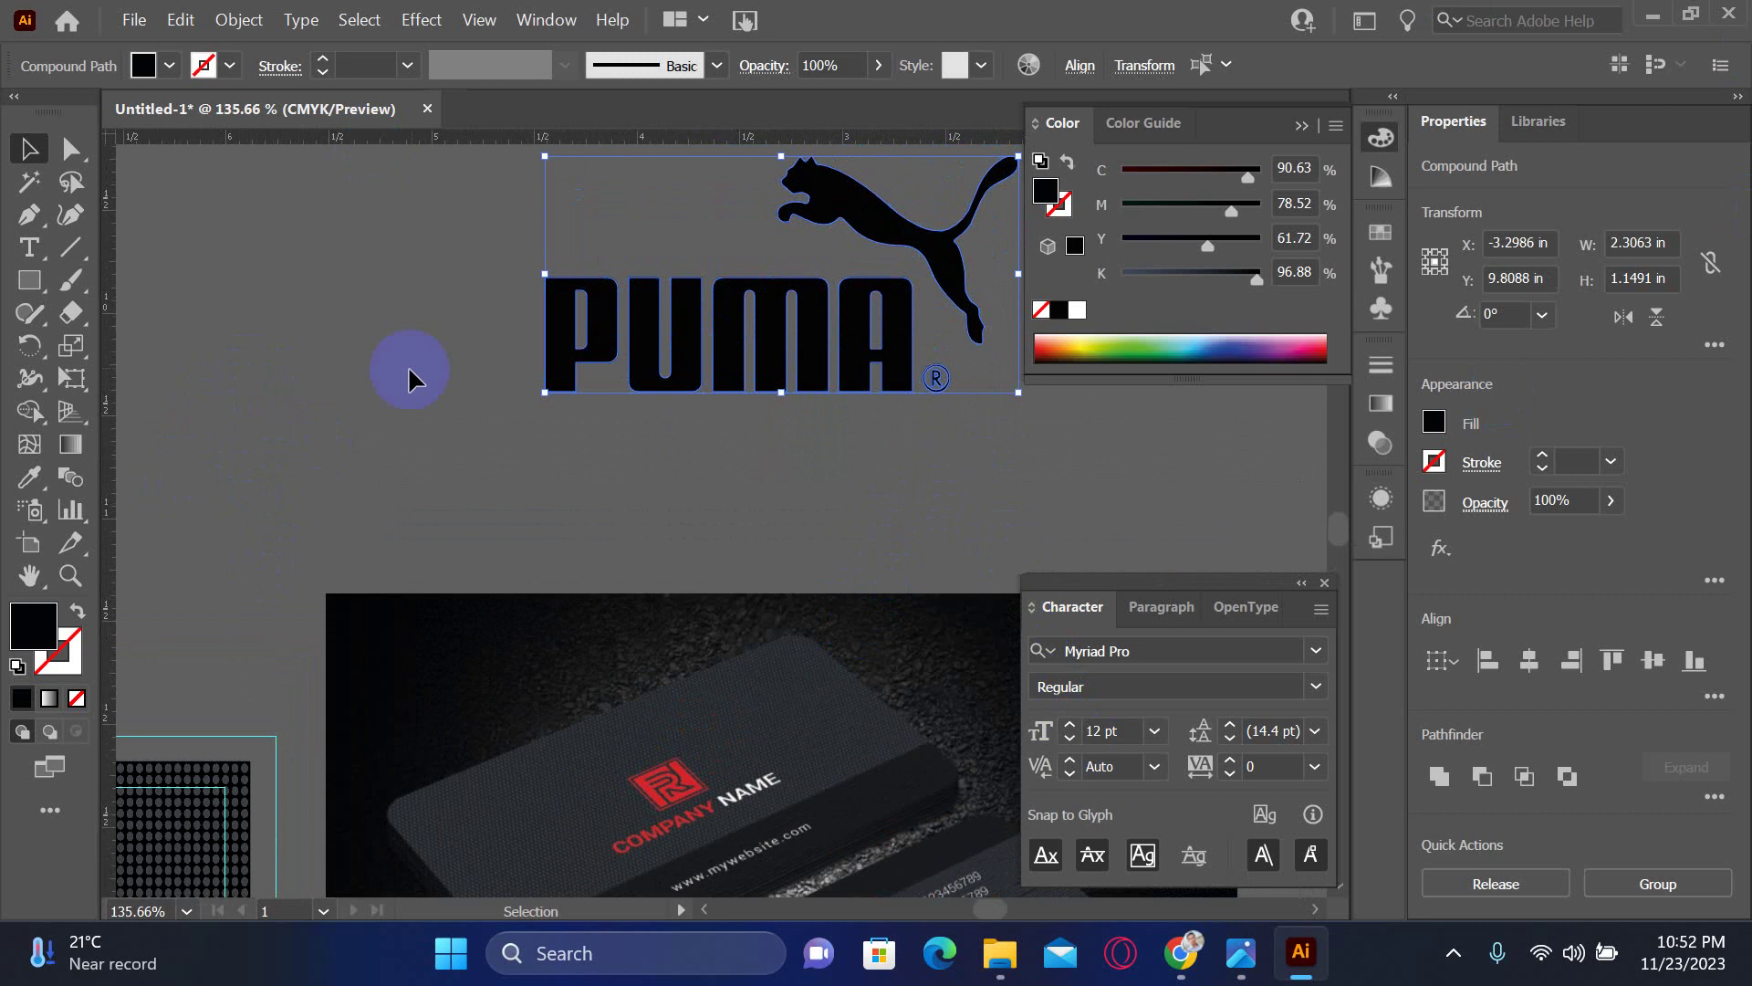
{"action": "left_click", "coordinate": [434, 427]}
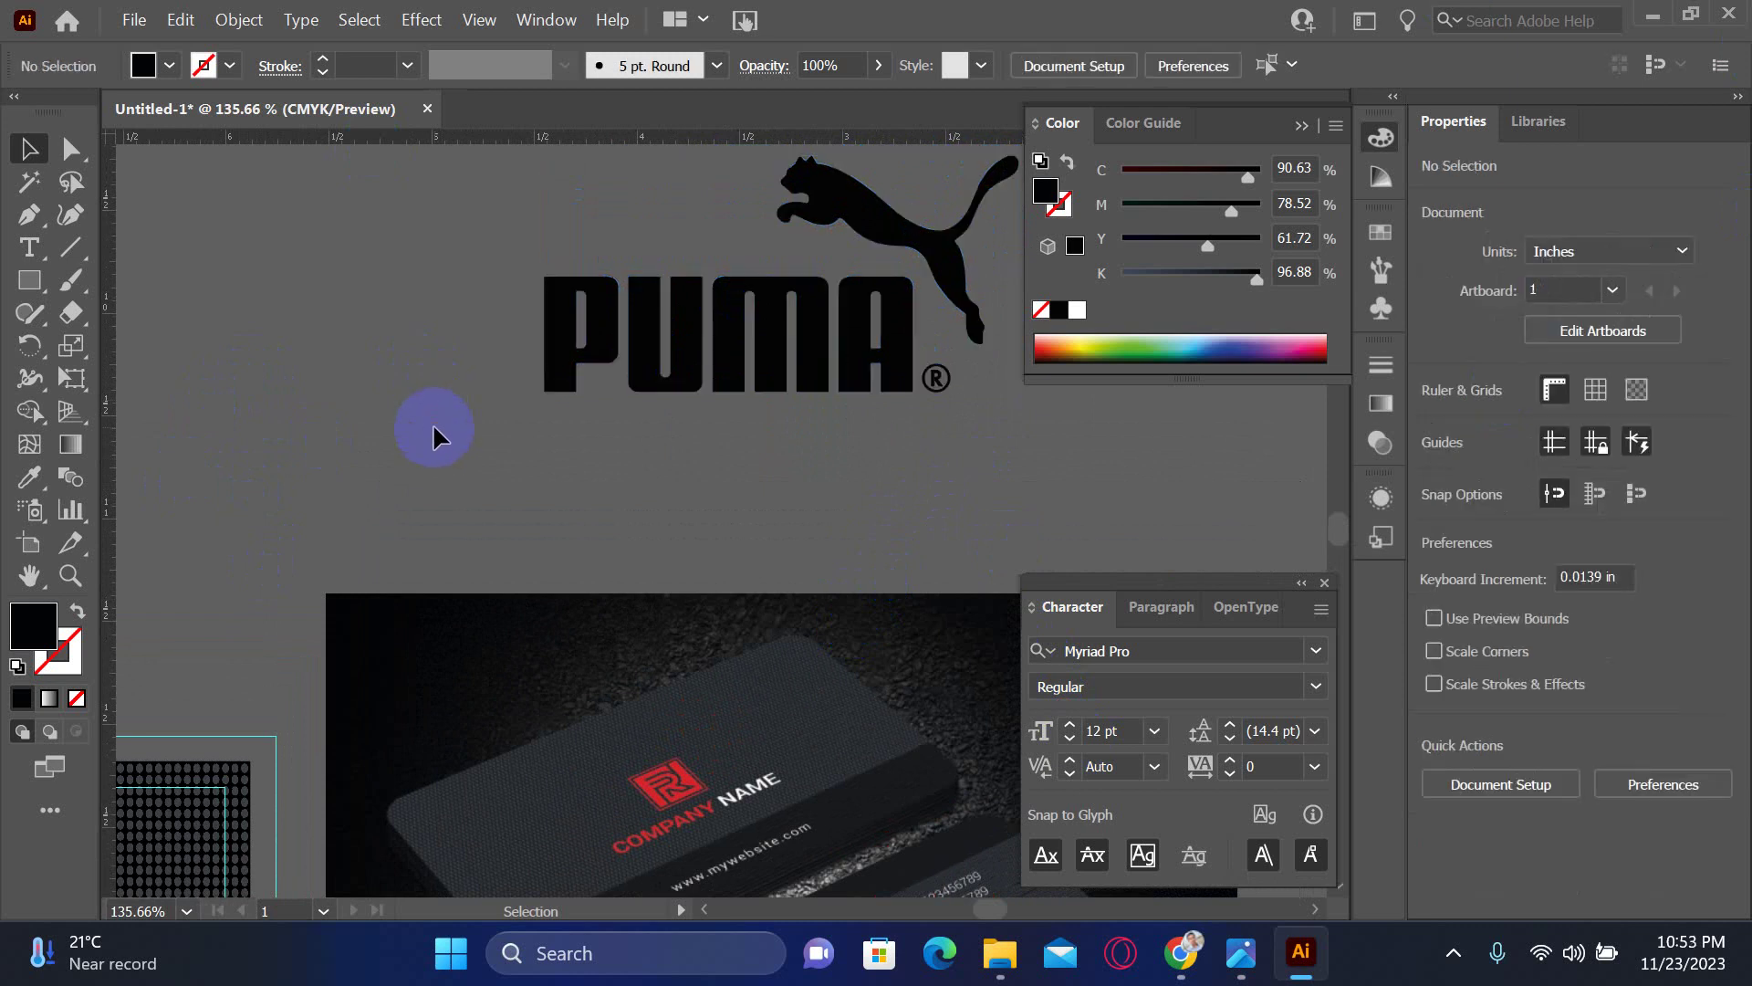
- Break the pasted logo into separate paths from its right-click menu
{"action": "left_click", "coordinate": [920, 411]}
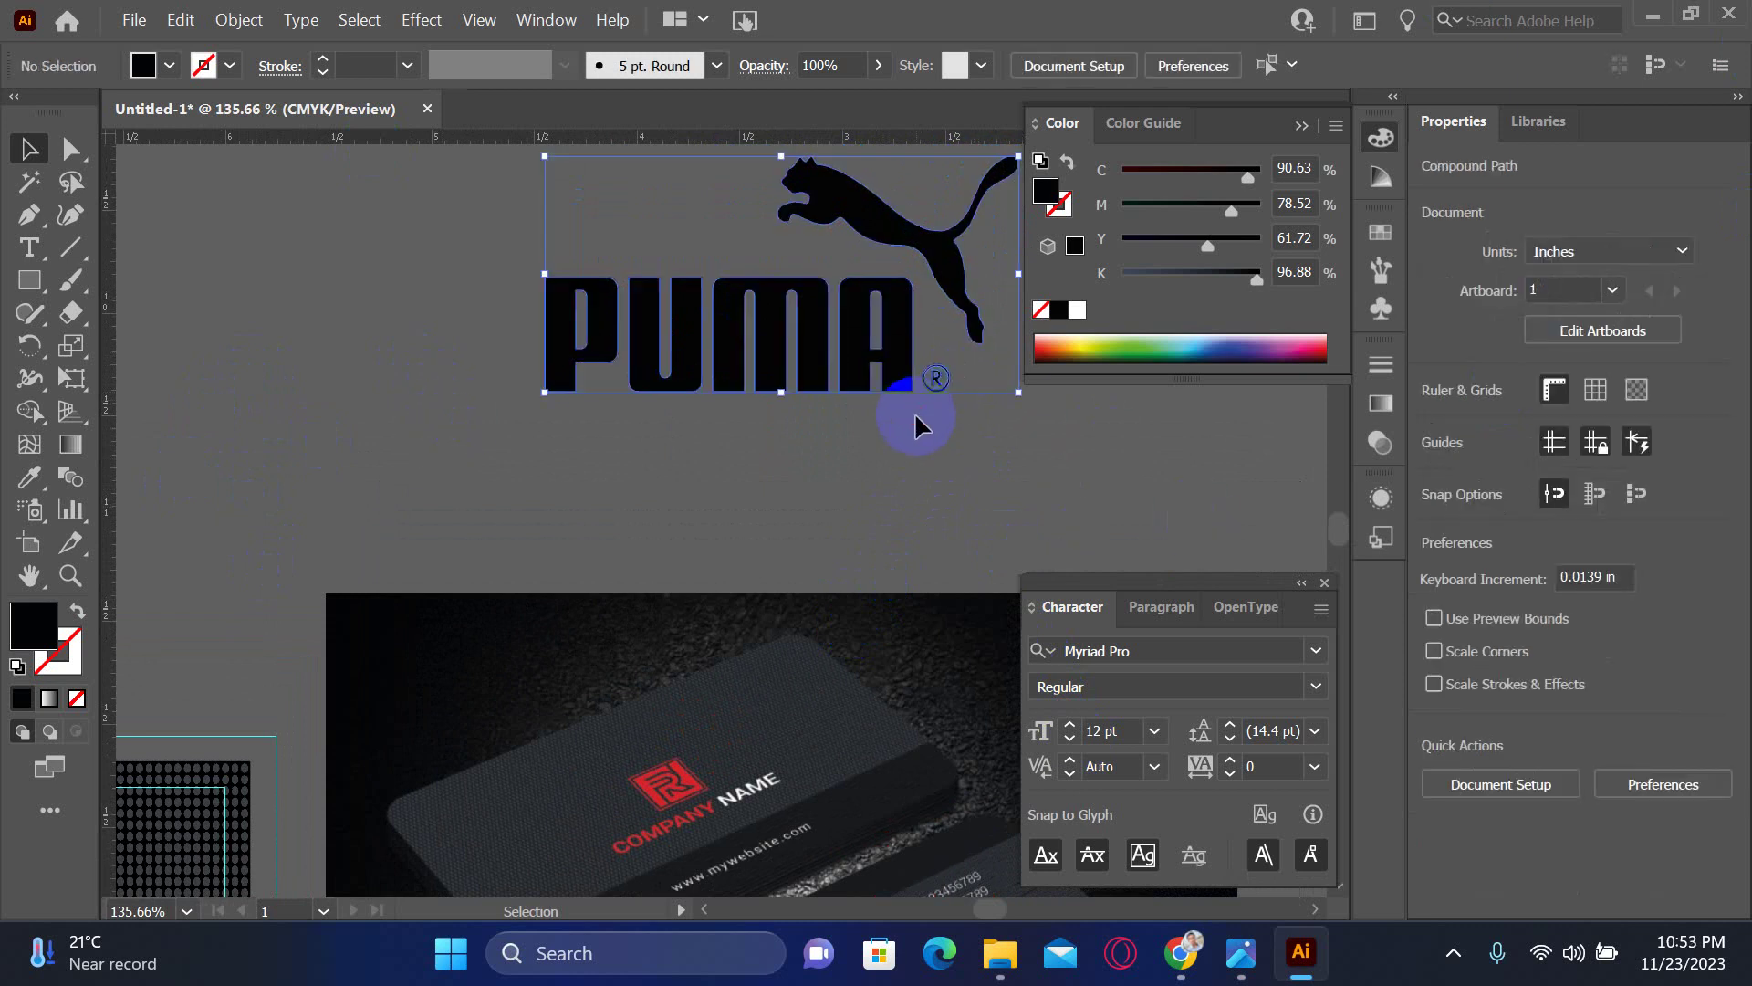
{"action": "right_click", "coordinate": [968, 395]}
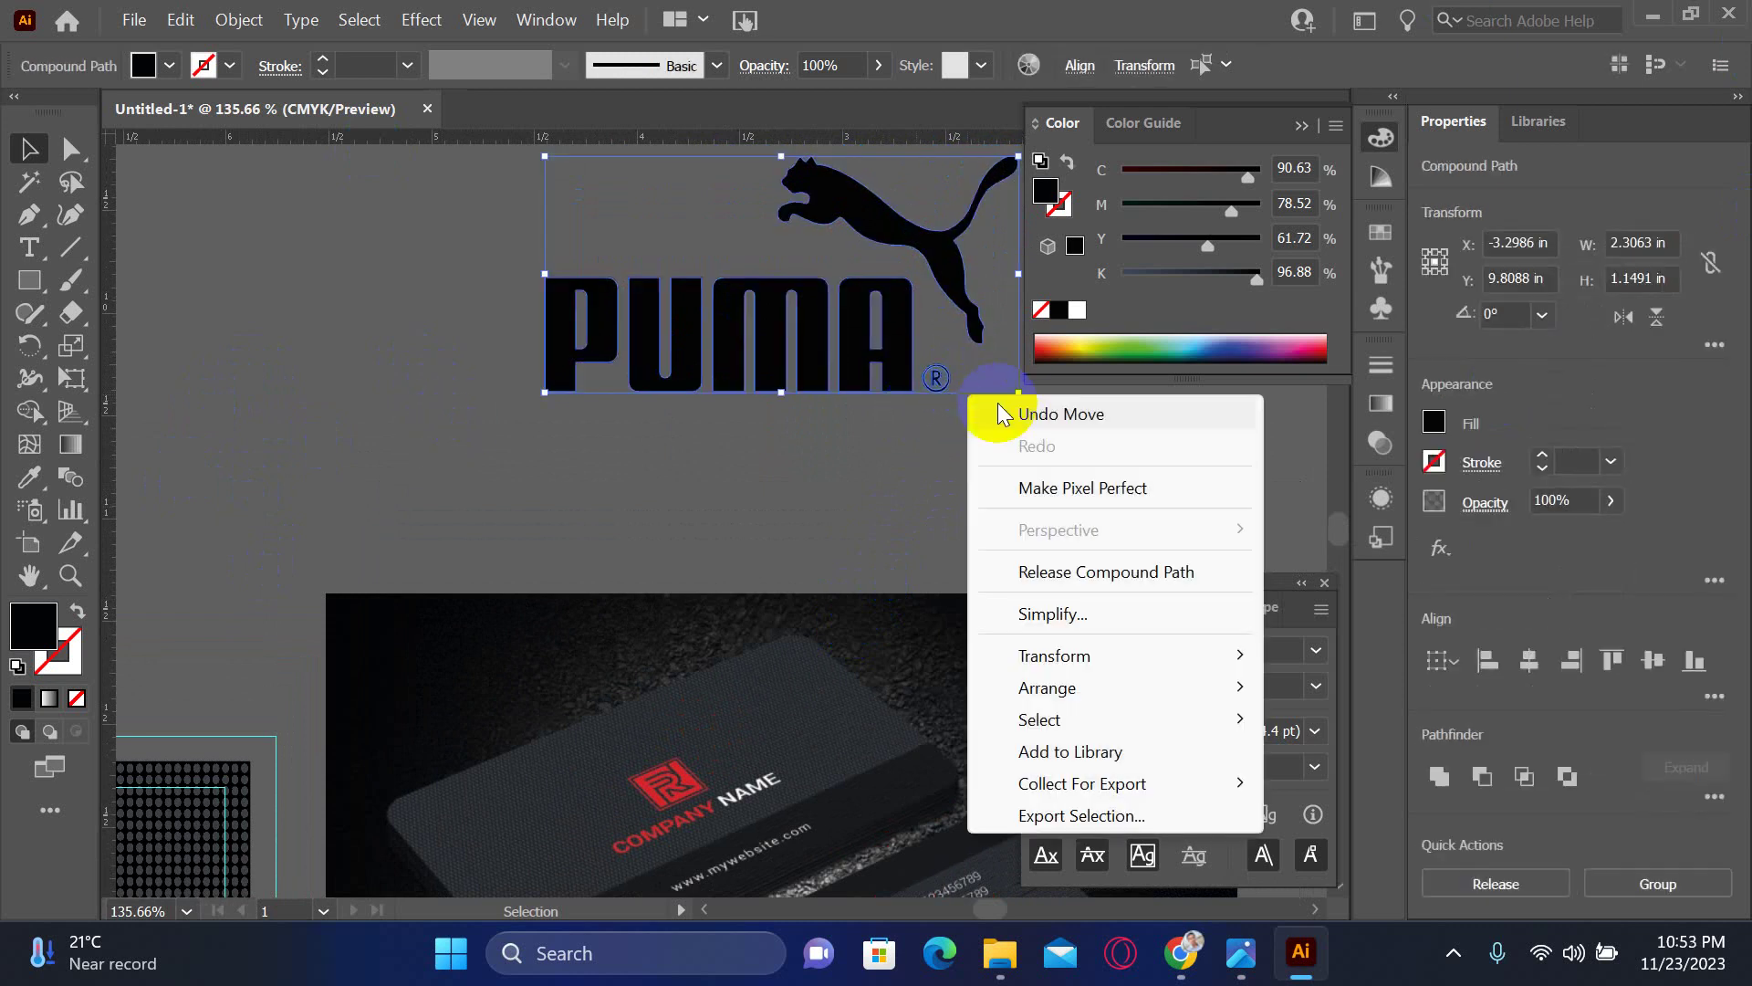
{"action": "left_click", "coordinate": [1059, 573]}
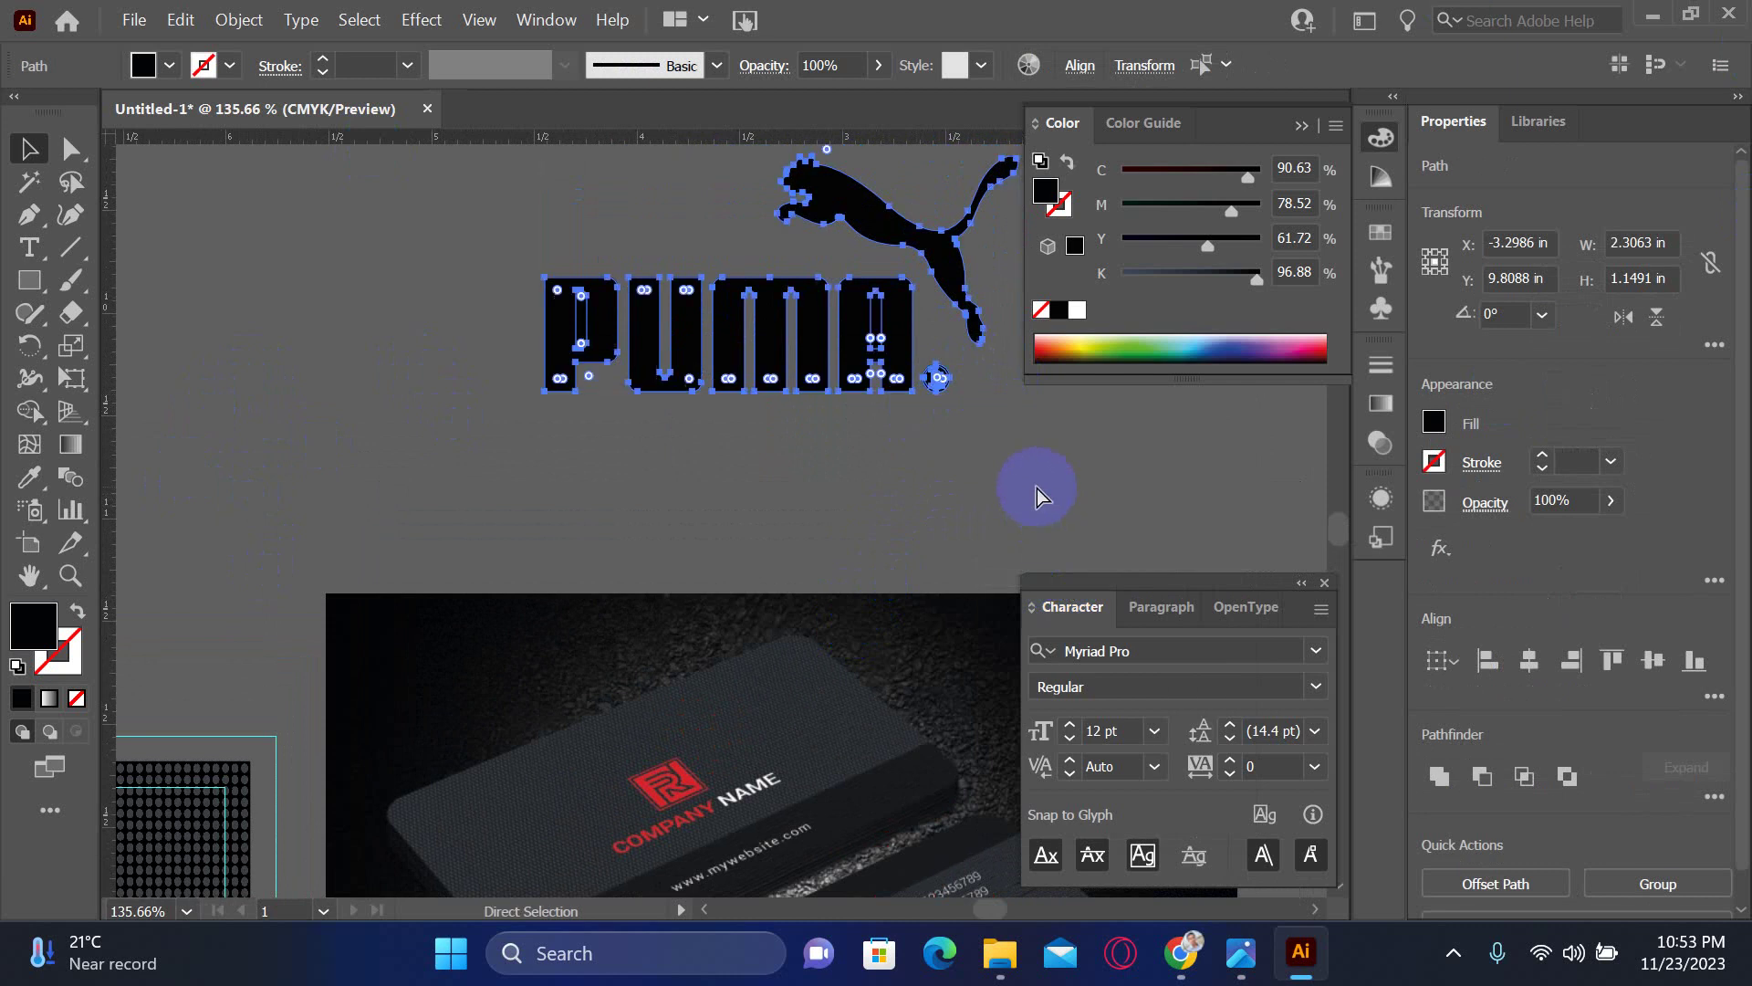
{"action": "left_click", "coordinate": [939, 377]}
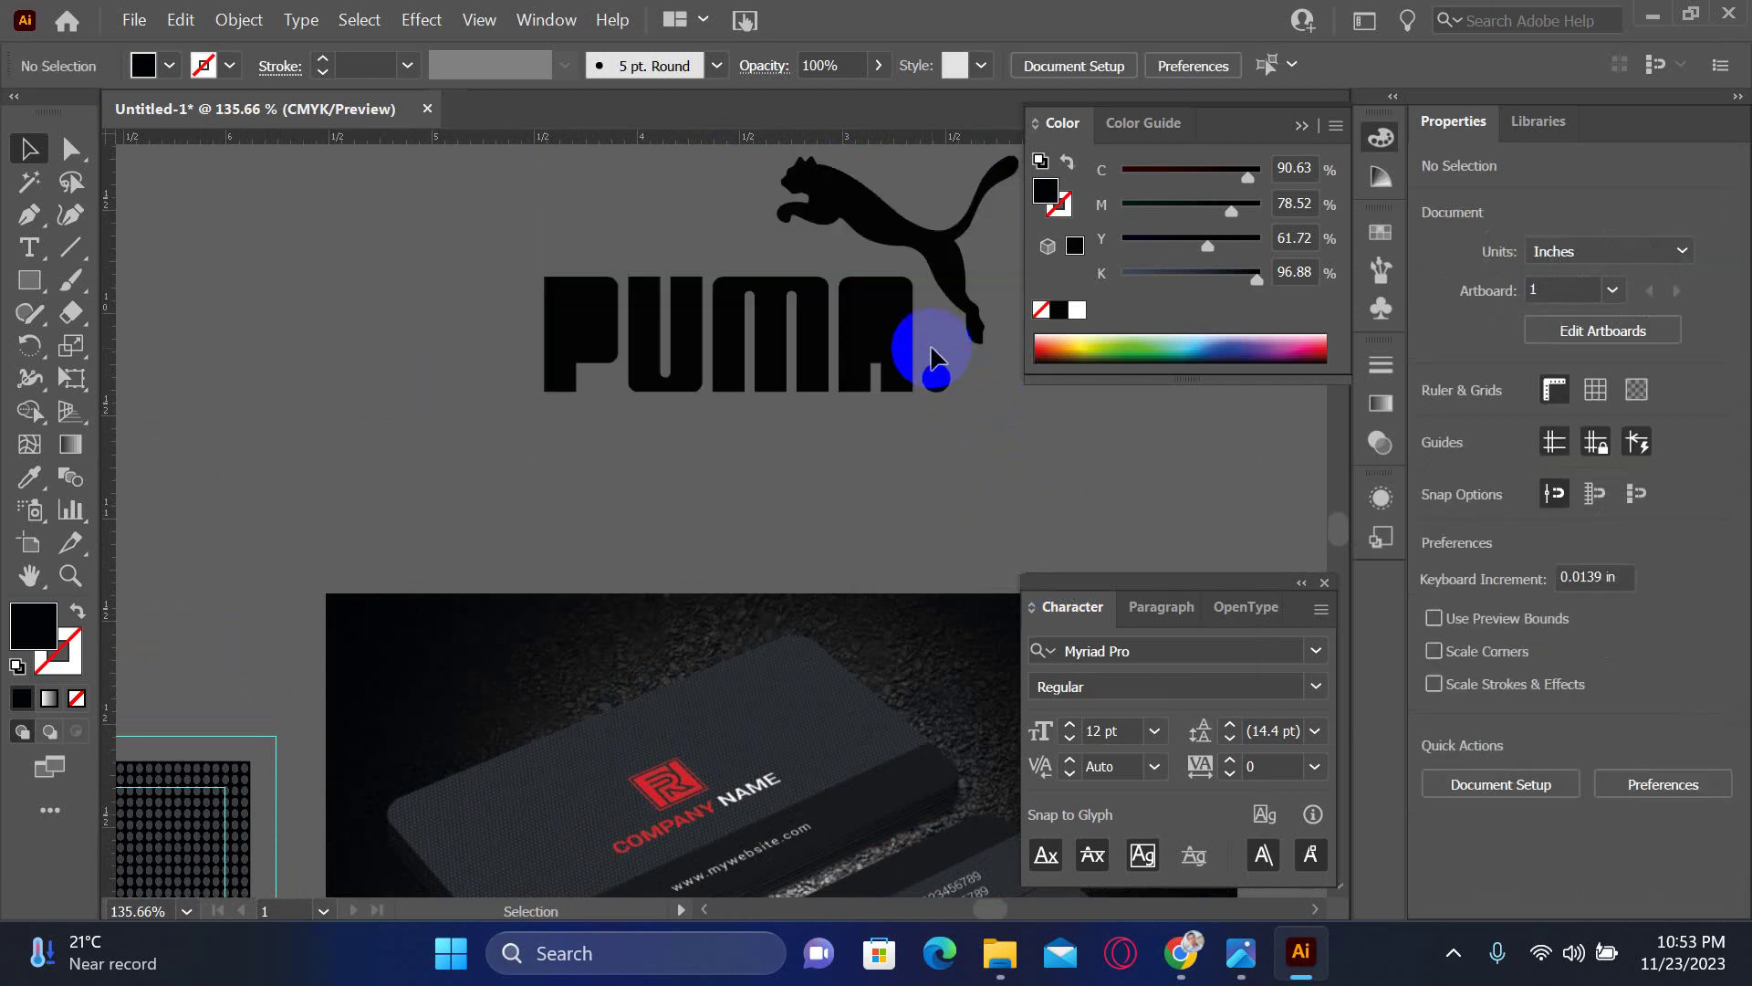
{"action": "left_click", "coordinate": [931, 349]}
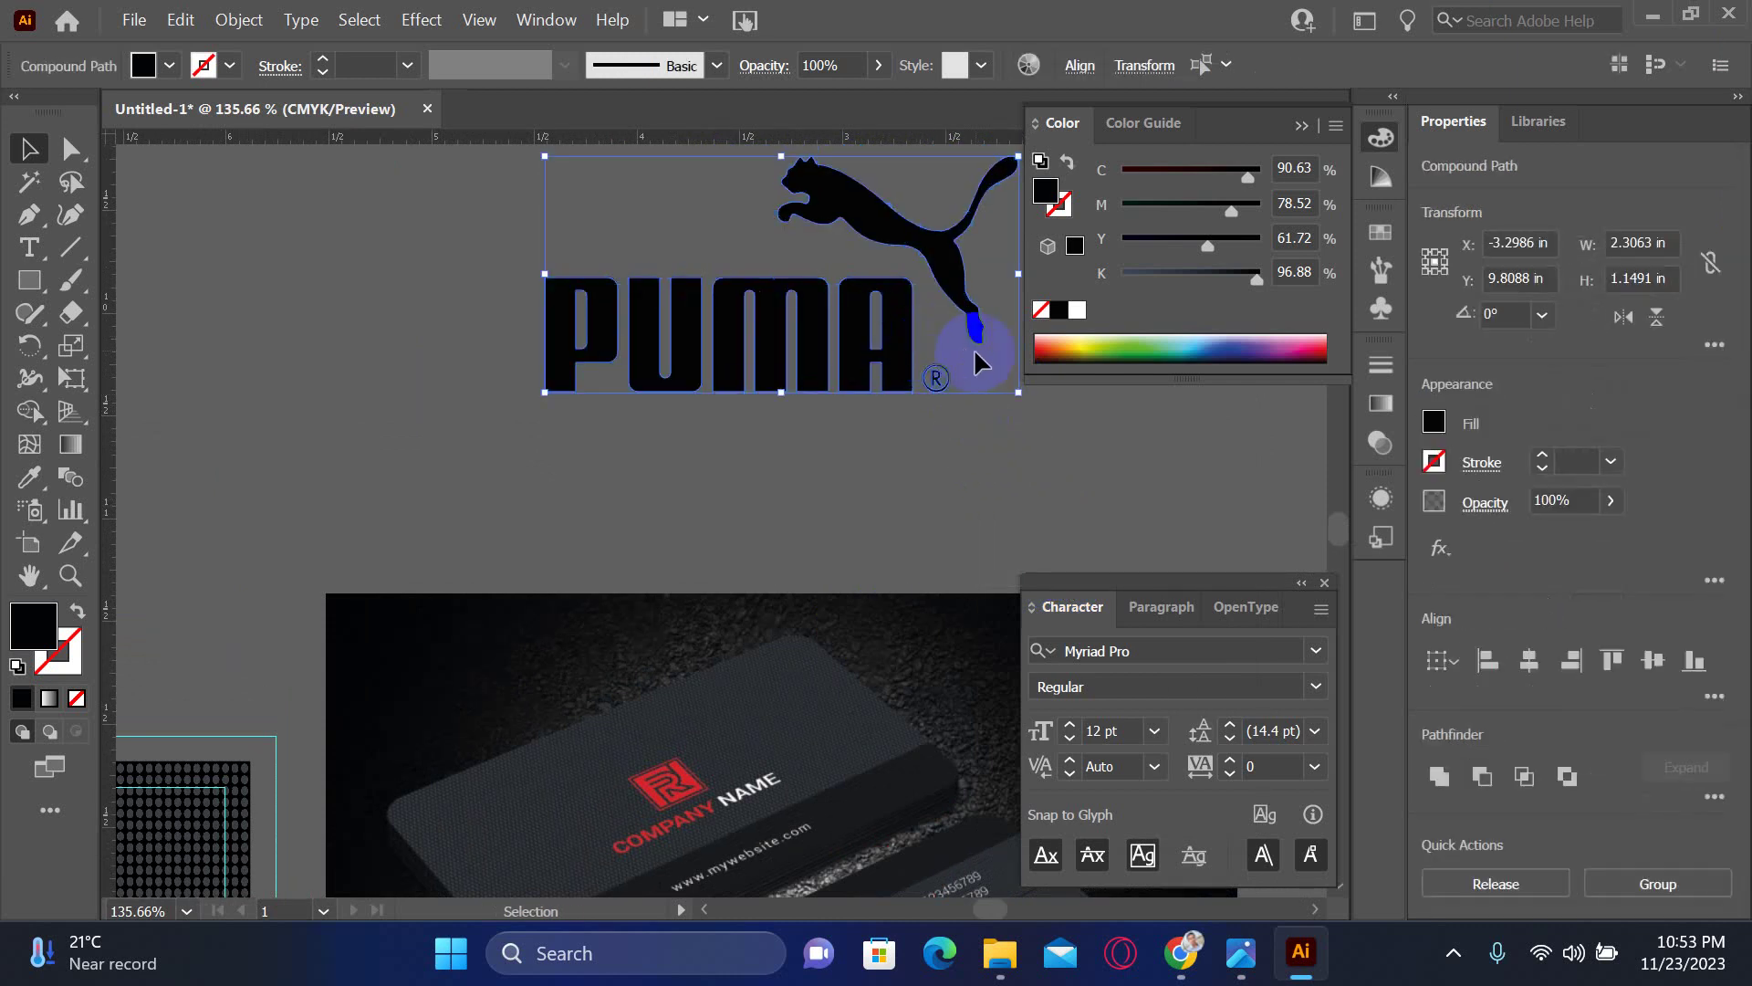
{"action": "right_click", "coordinate": [967, 351]}
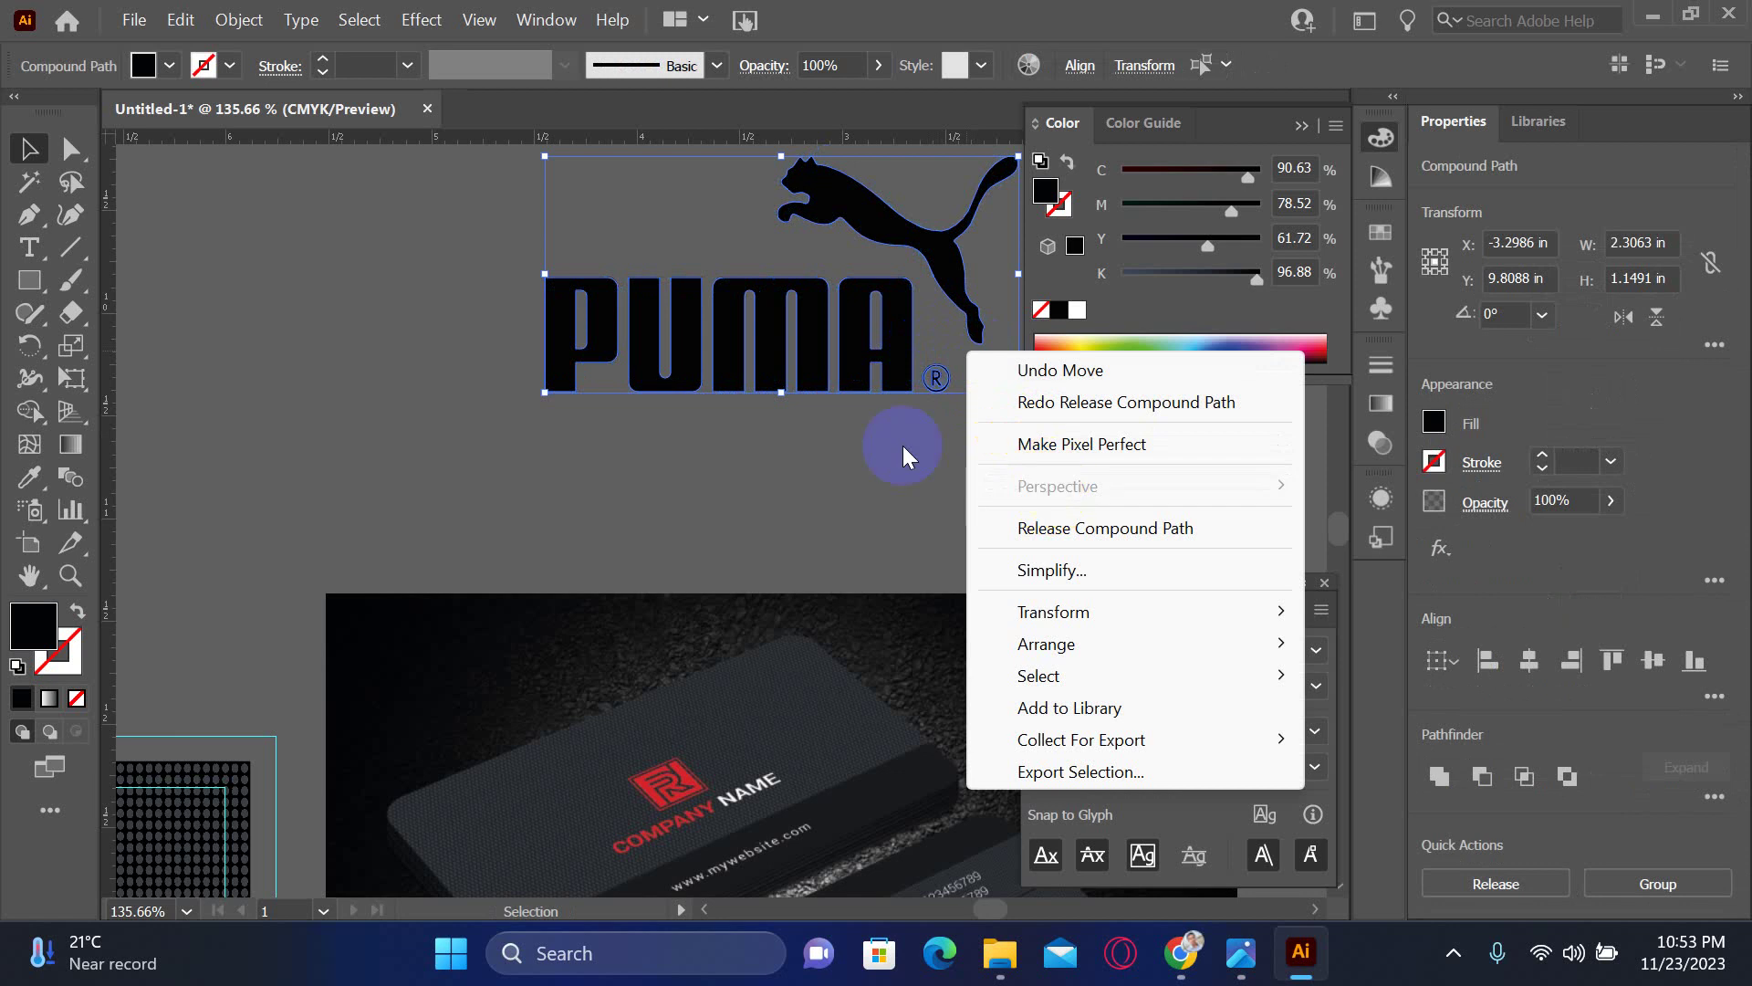
- Select the letter A with its inner counter and cut the counter out using Pathfinder
{"action": "left_click", "coordinate": [1037, 529]}
{"action": "left_click", "coordinate": [993, 481]}
{"action": "left_click_drag", "start_coordinate": [935, 378], "coordinate": [890, 333]}
{"action": "key", "text": "ctrl+y"}
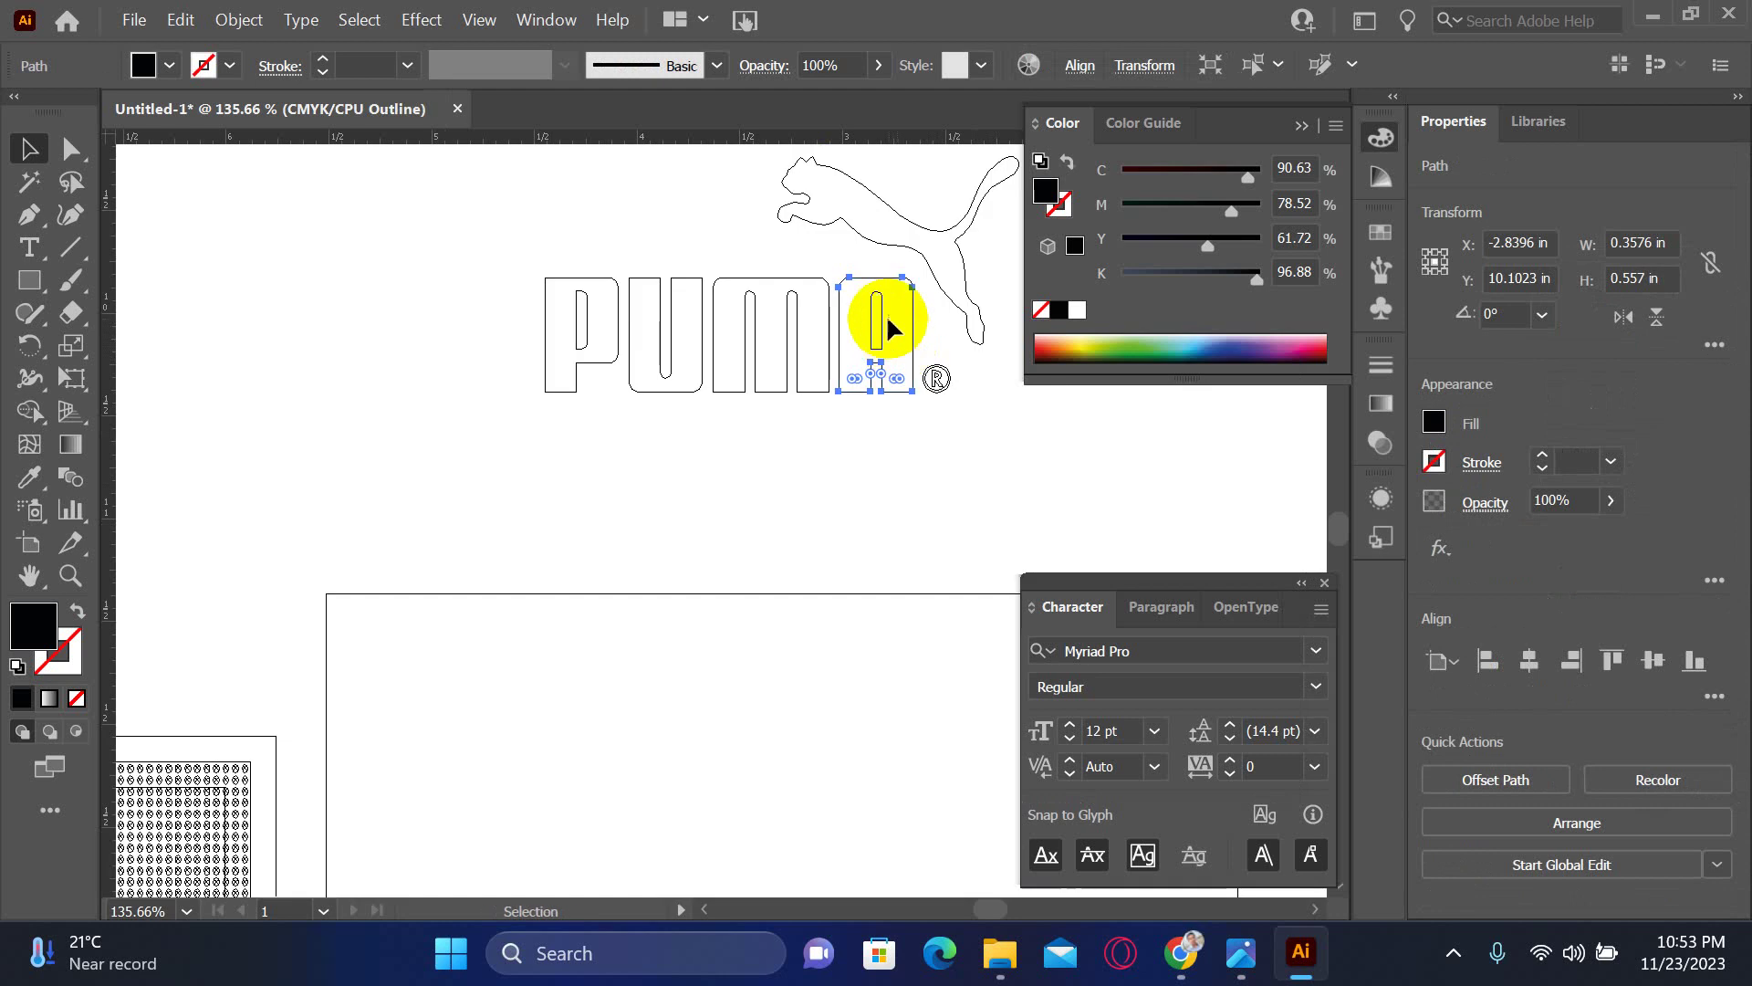
{"action": "left_click", "coordinate": [912, 379], "text": "shift"}
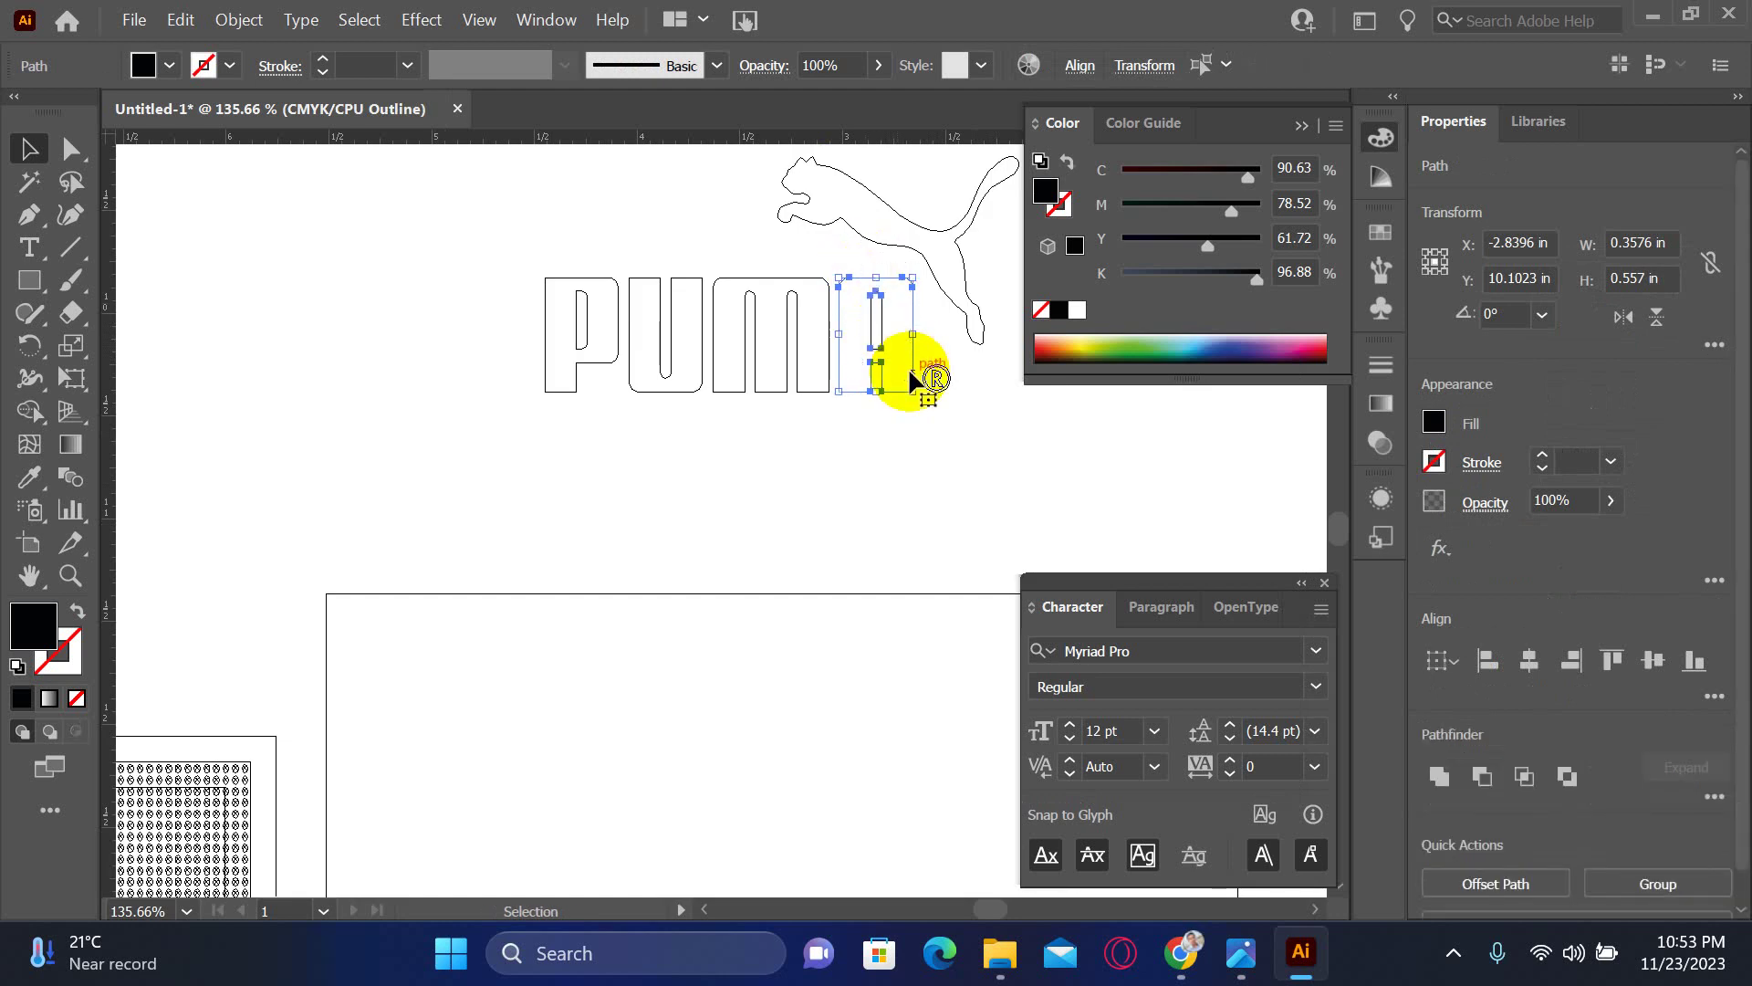
{"action": "key", "text": "ctrl+y"}
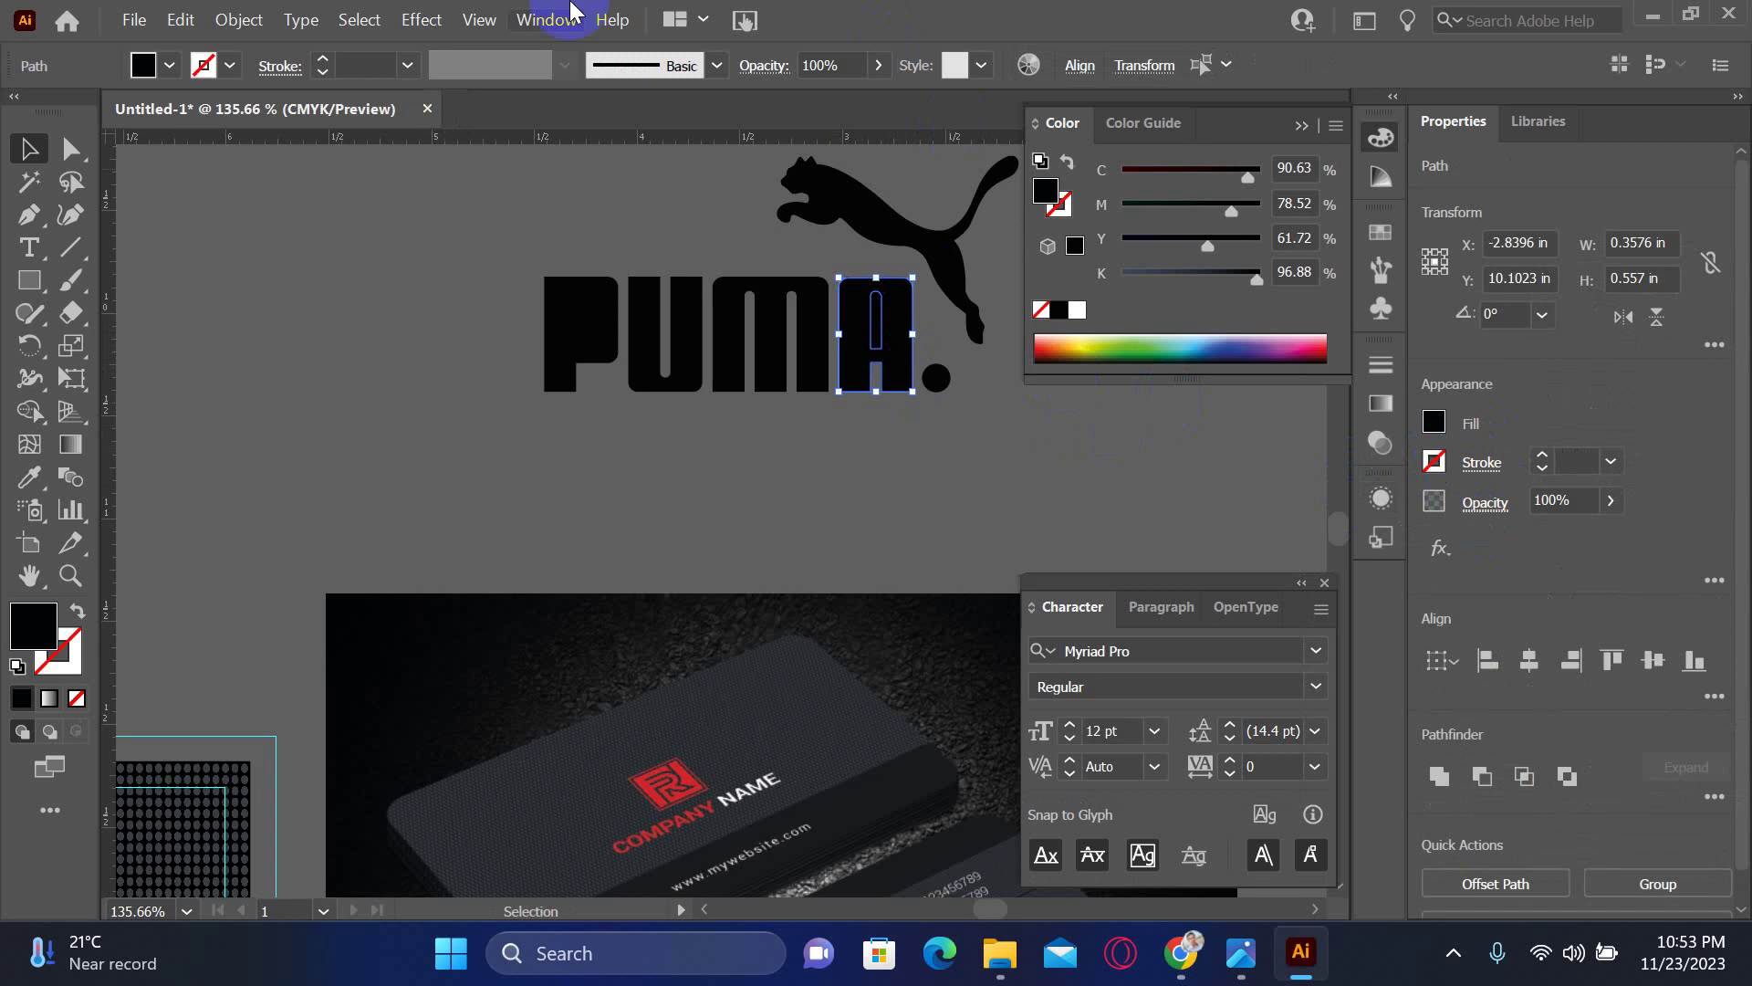
{"action": "left_click", "coordinate": [536, 20]}
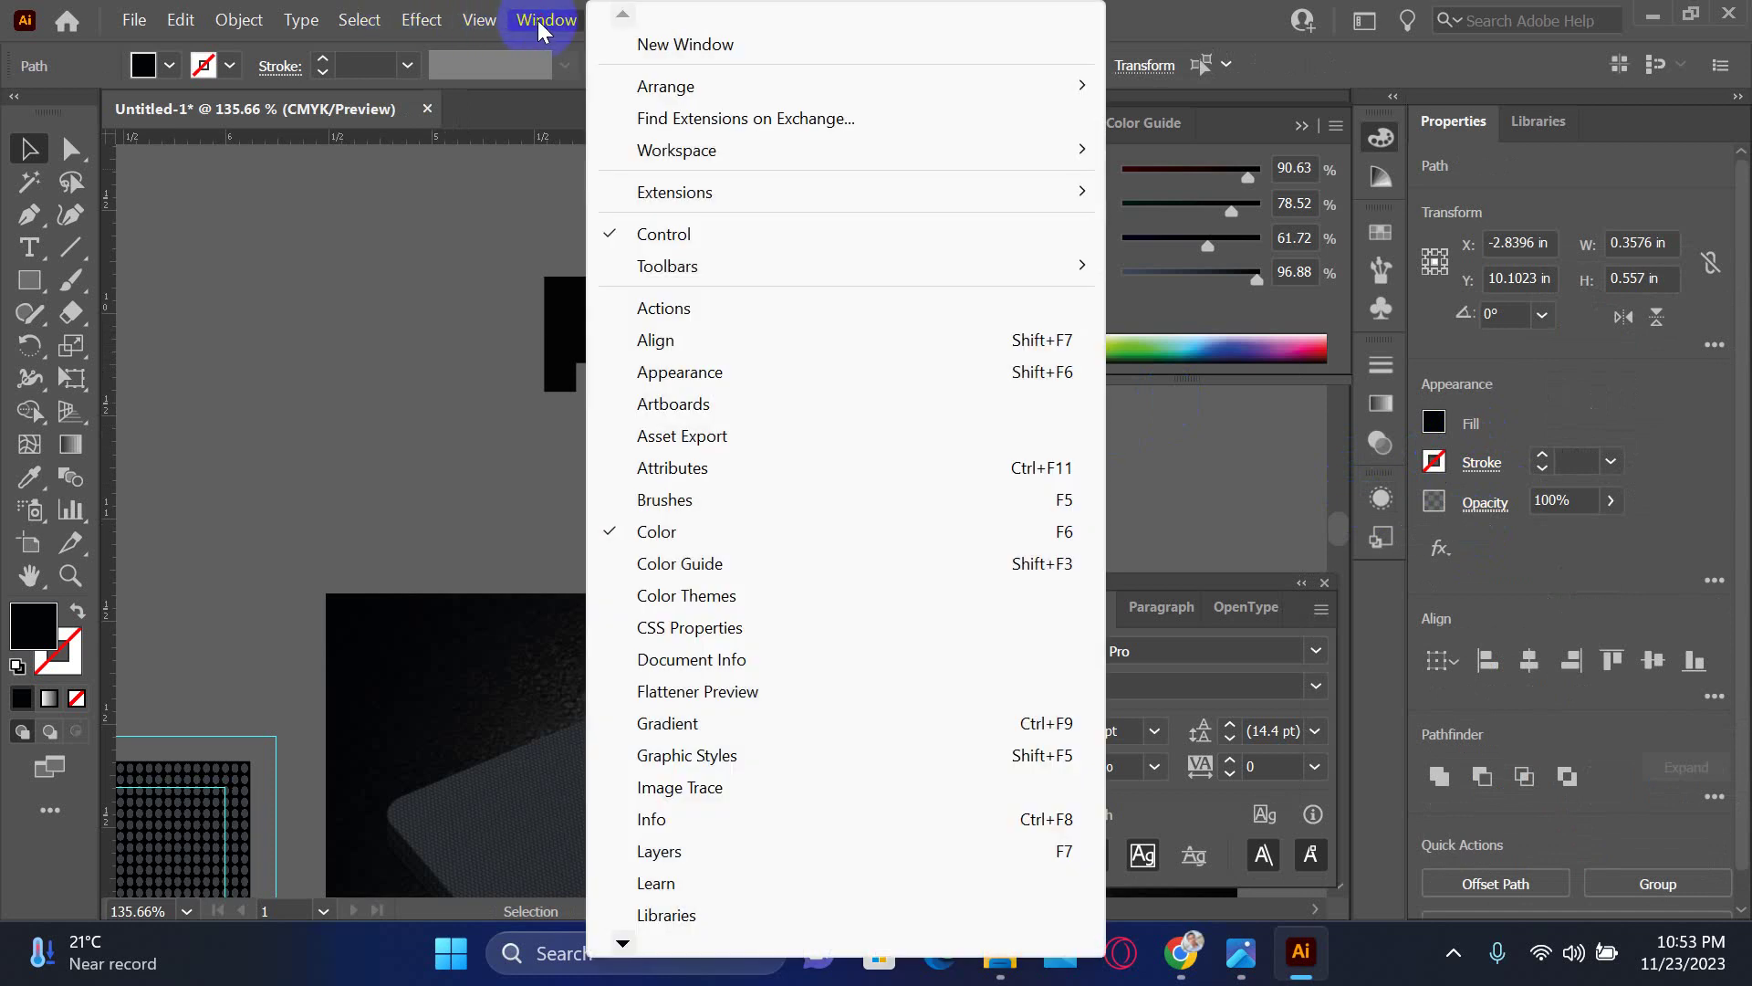
{"action": "left_click", "coordinate": [620, 940]}
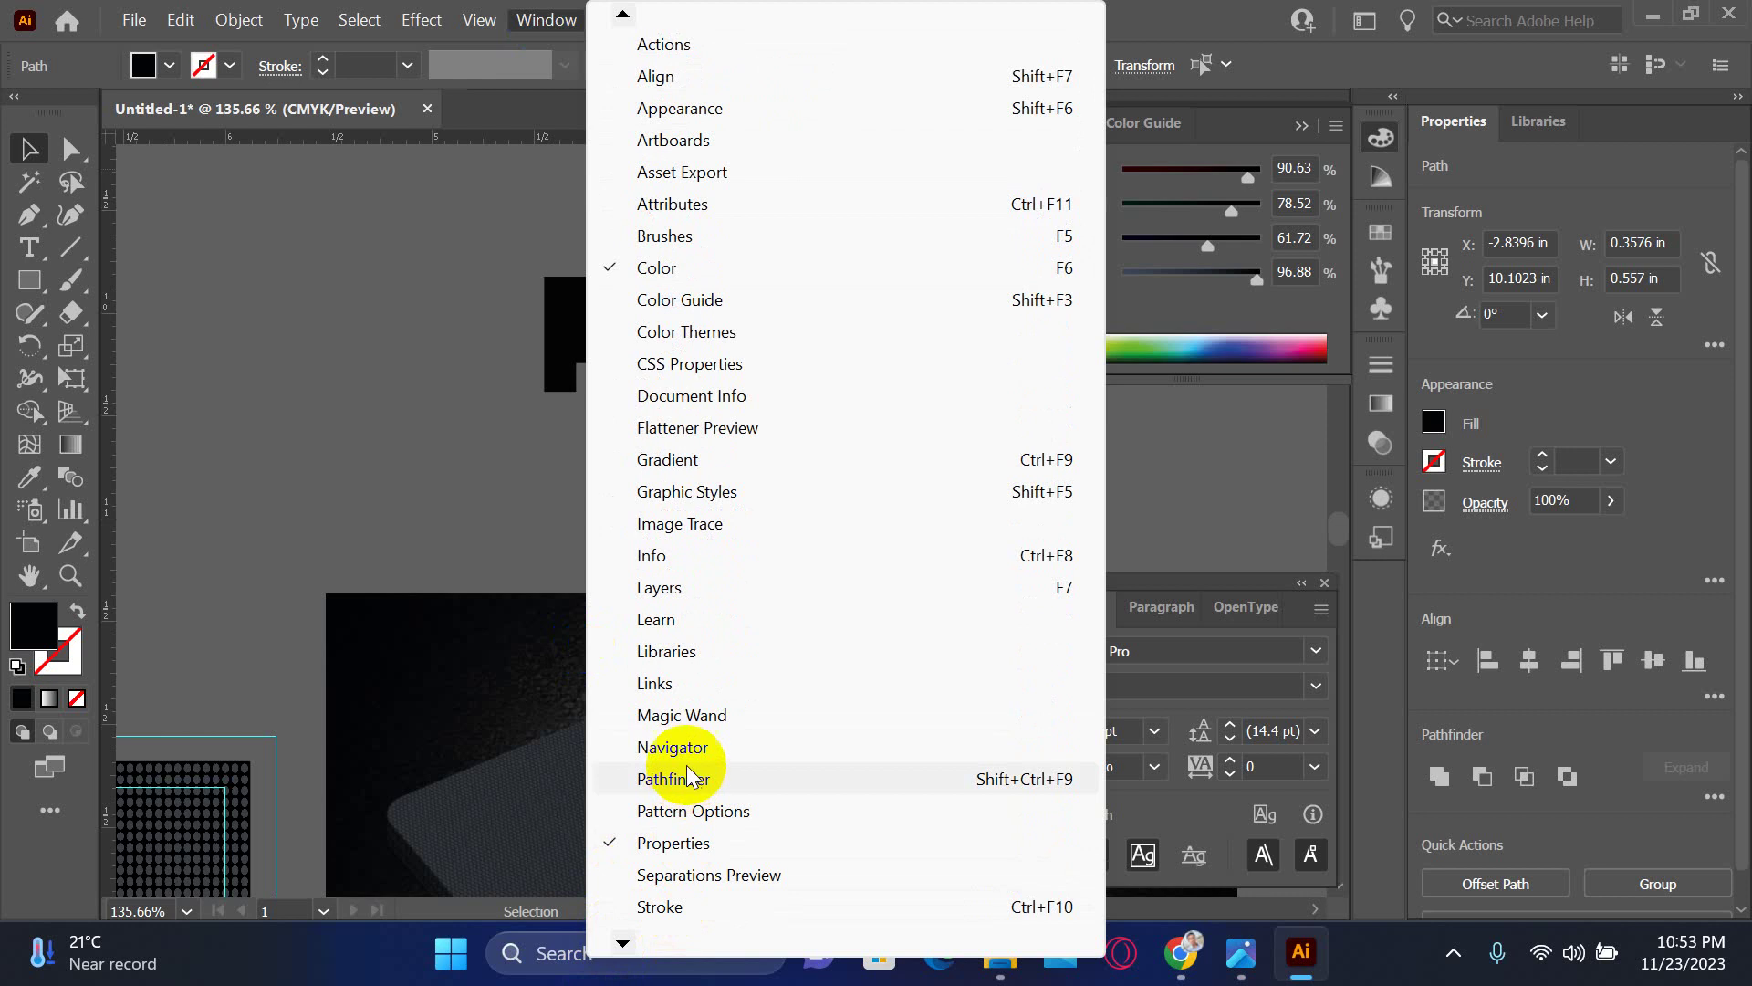
{"action": "left_click", "coordinate": [689, 783]}
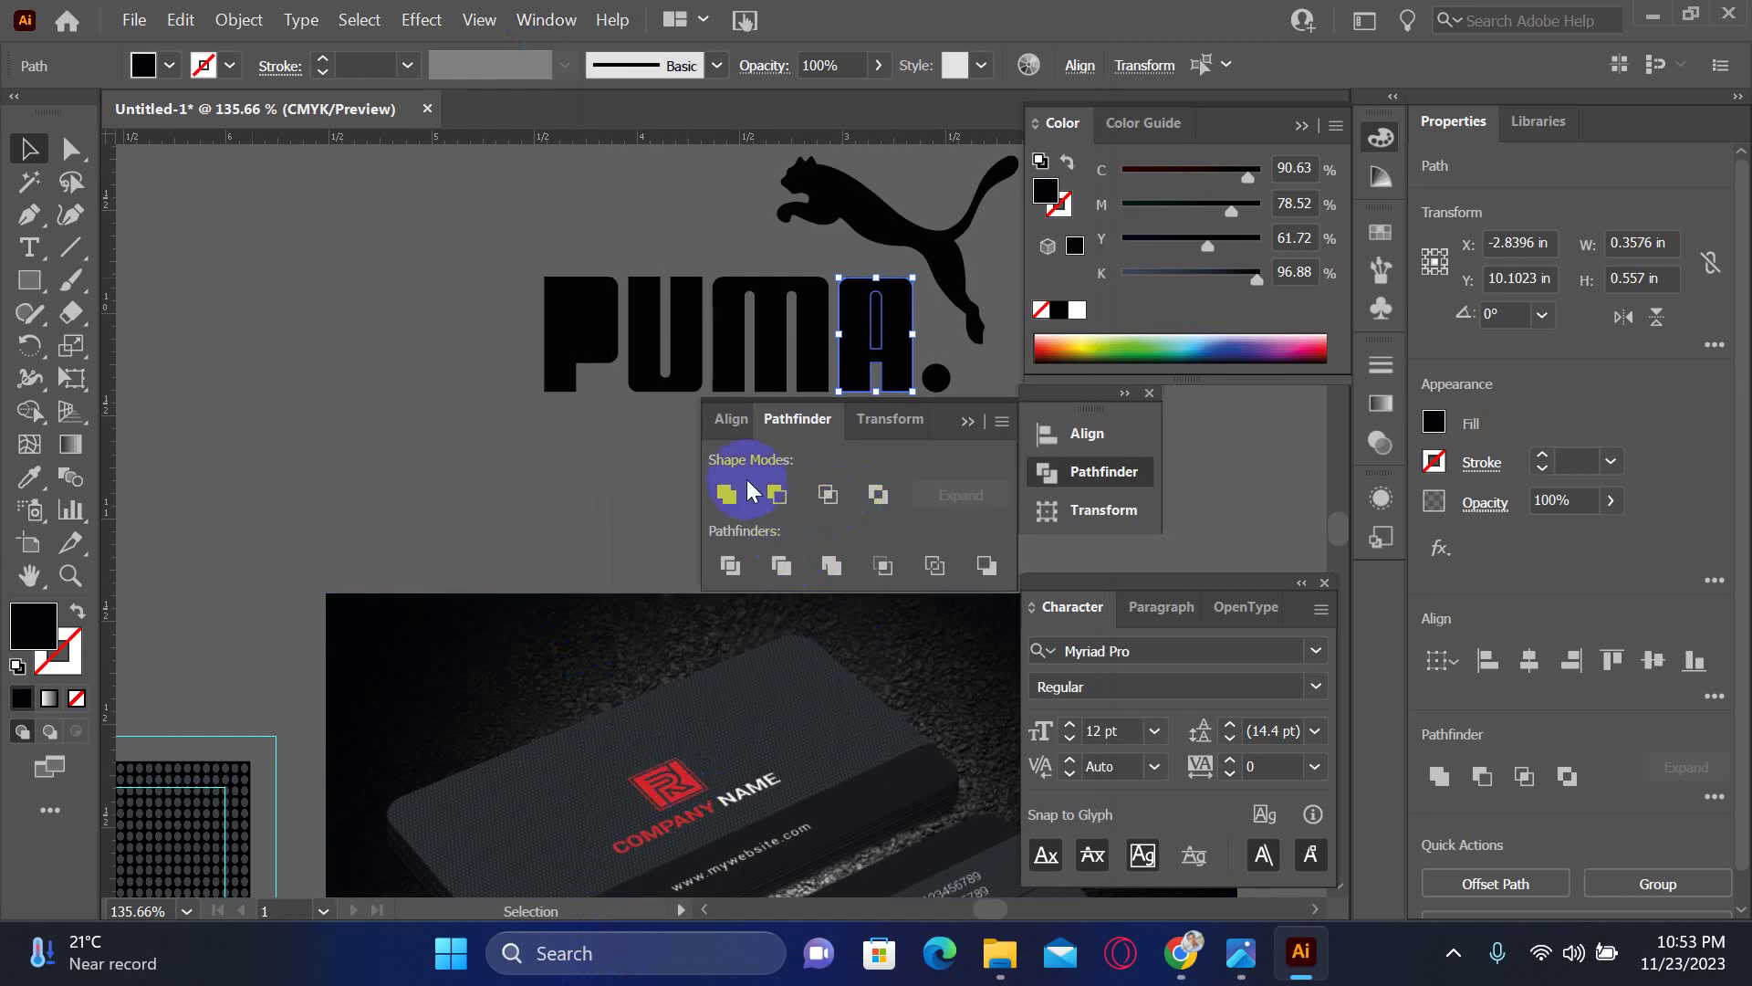
{"action": "left_click", "coordinate": [877, 495]}
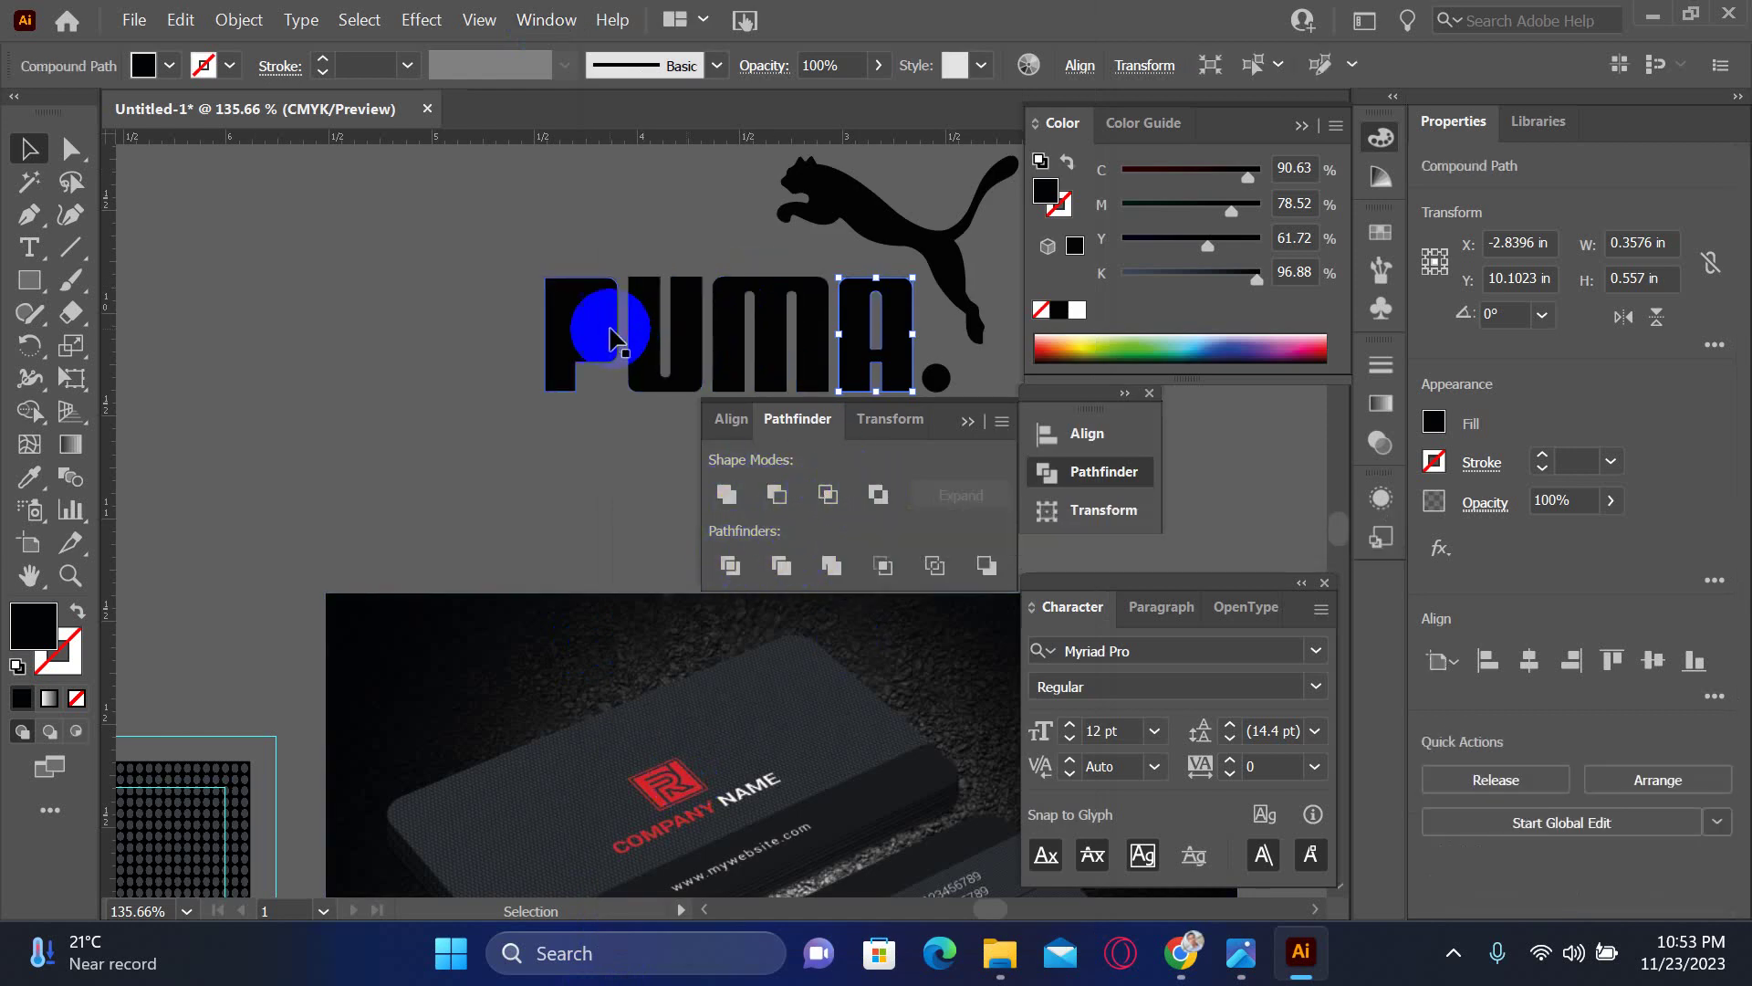
- Cut the counter out of the P and Exclude the R from the ® circle
{"action": "left_click", "coordinate": [570, 311]}
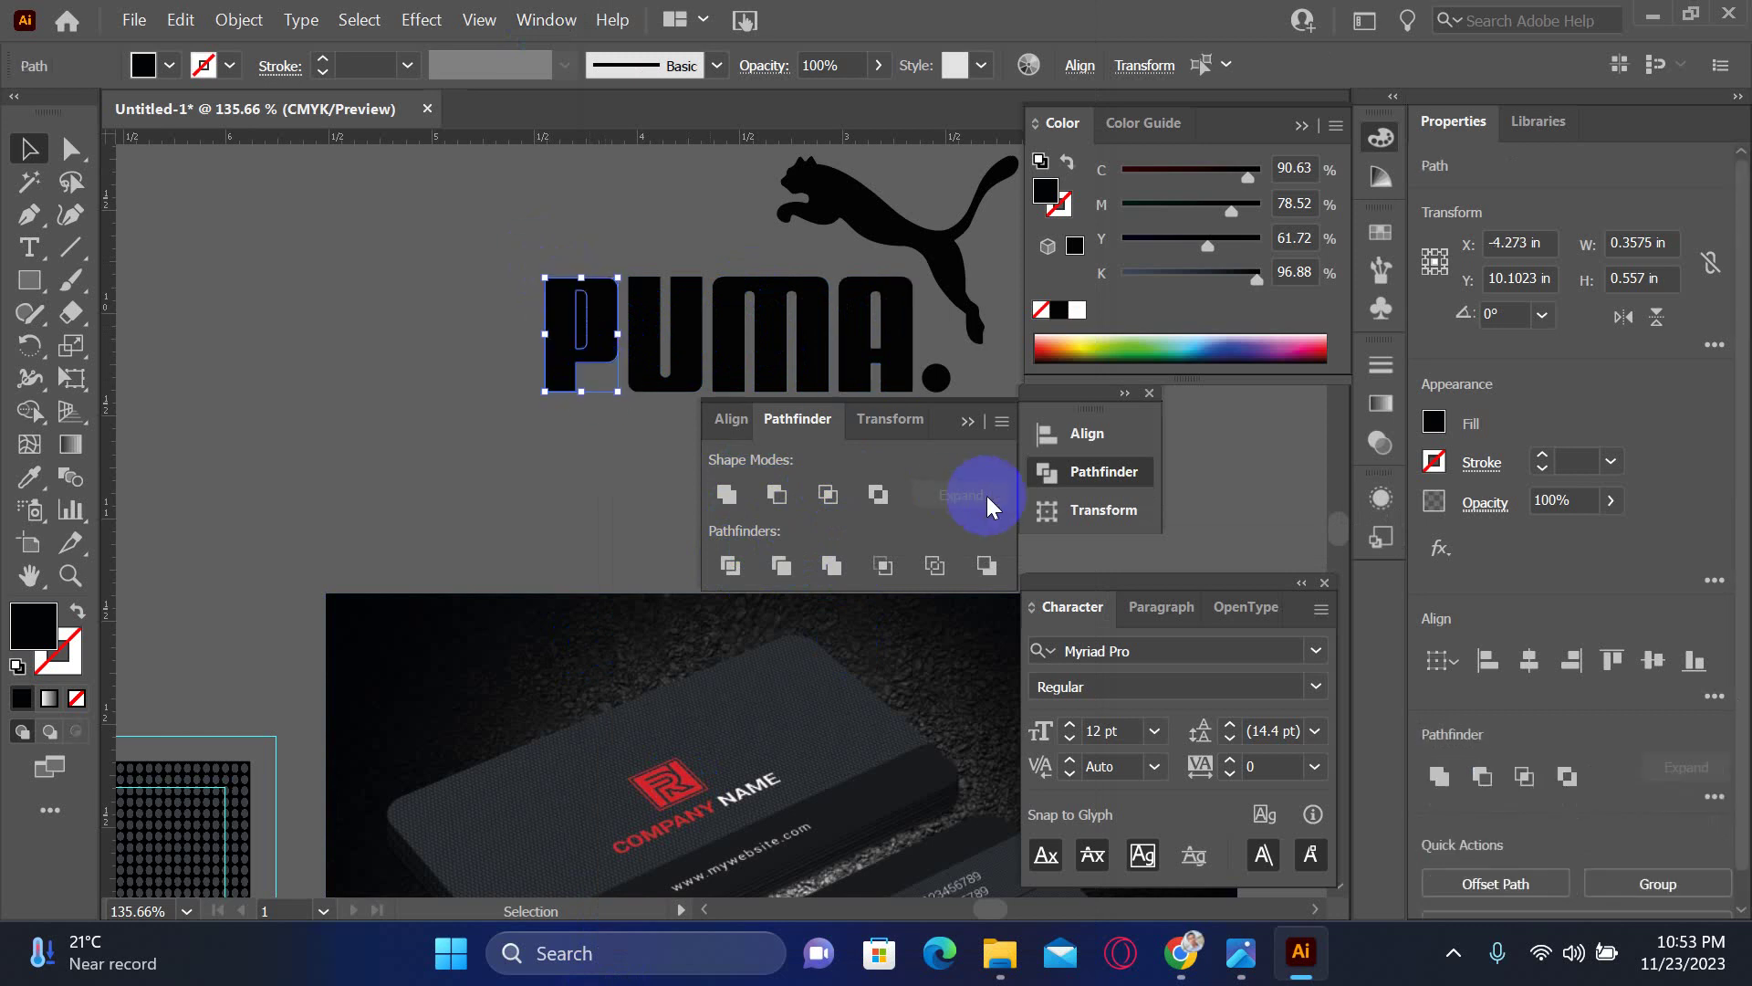
{"action": "left_click", "coordinate": [878, 496]}
{"action": "left_click", "coordinate": [919, 380]}
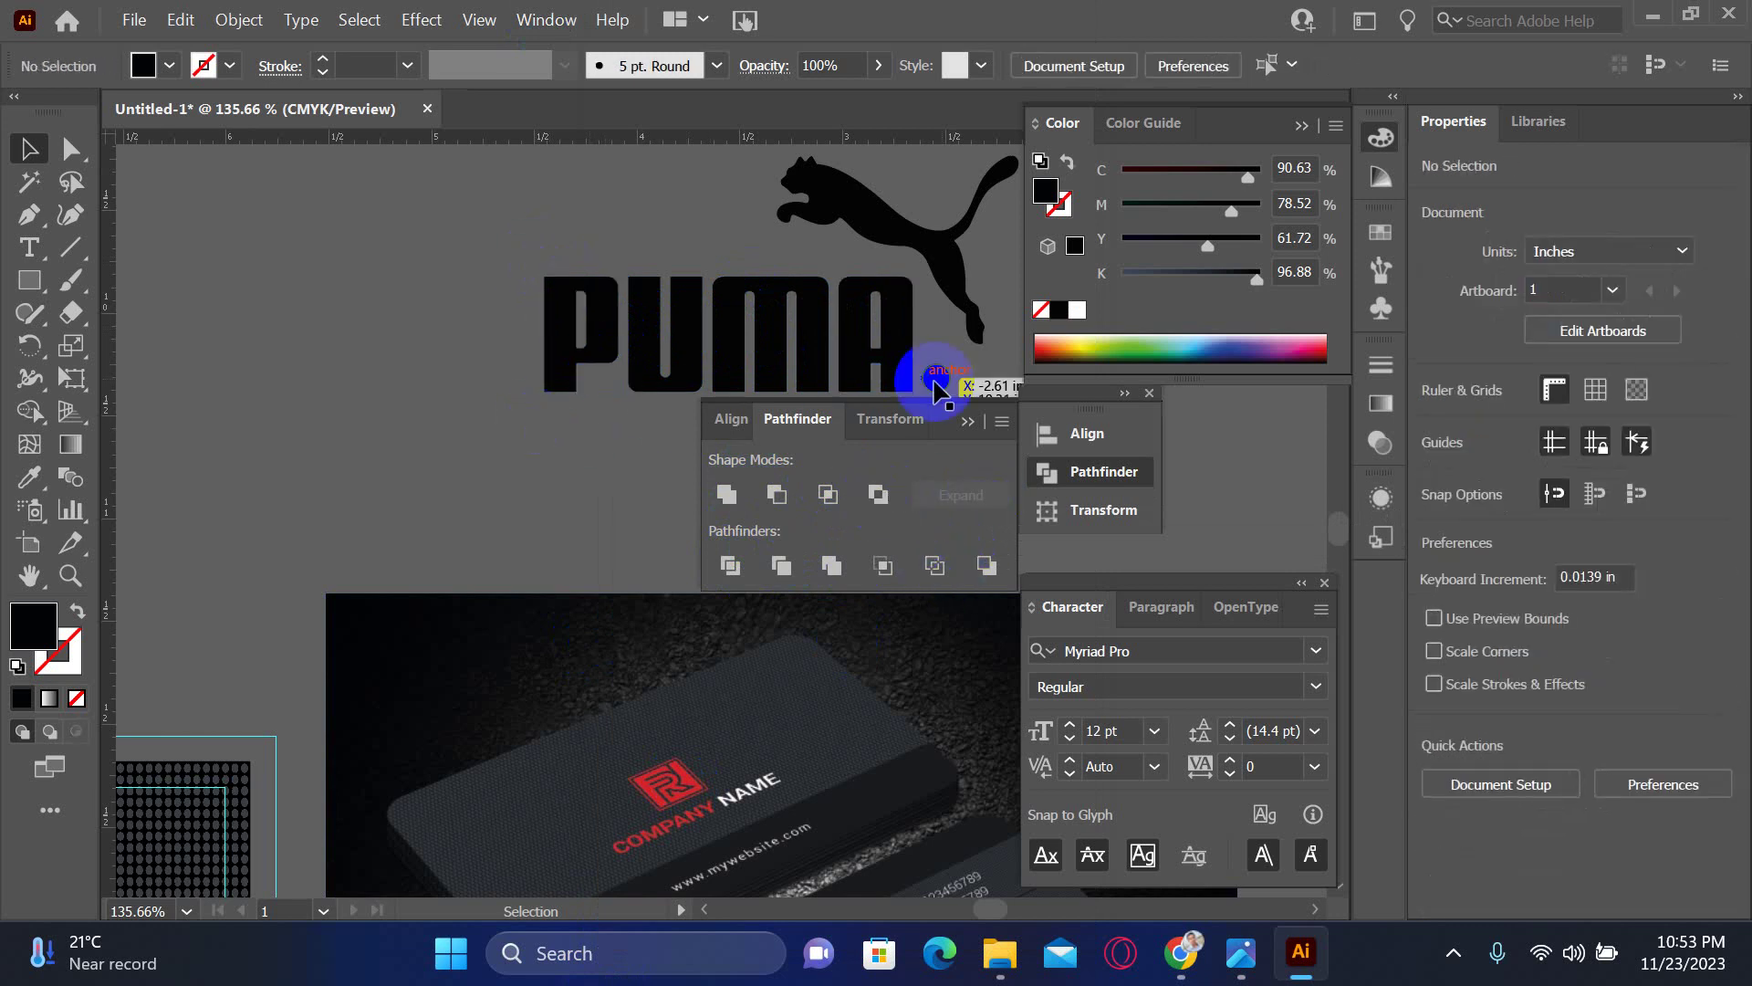
{"action": "left_click_drag", "start_coordinate": [959, 388], "coordinate": [908, 376]}
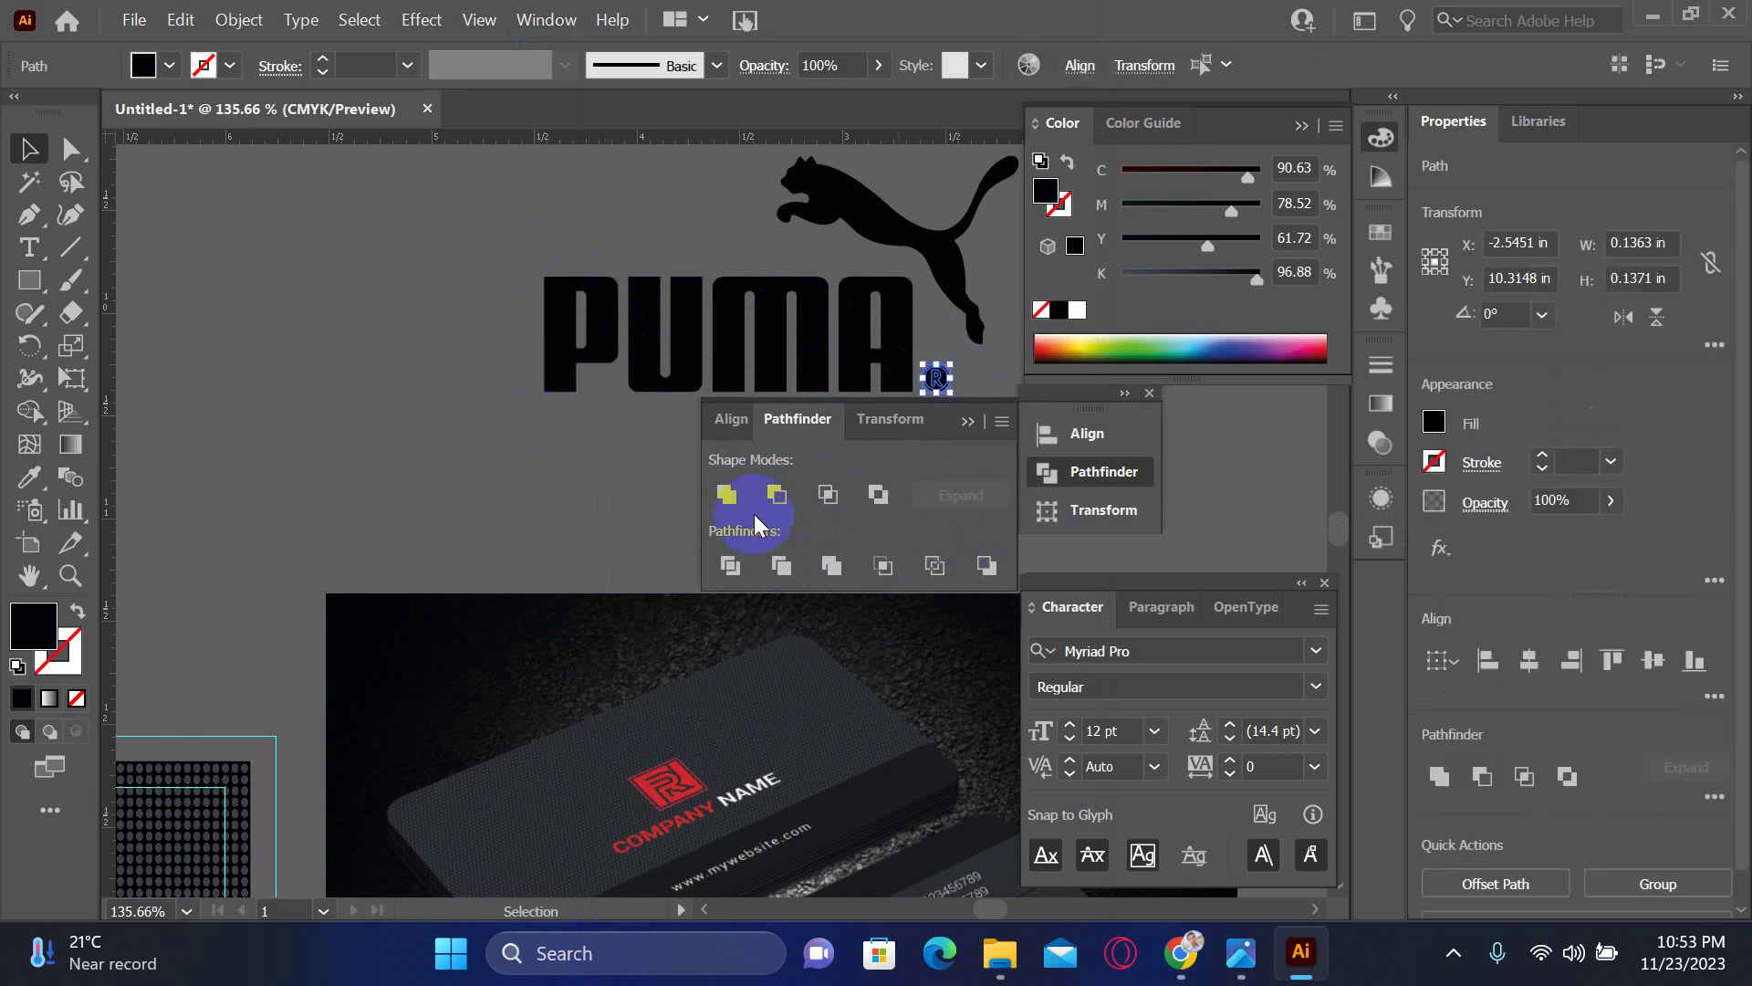
{"action": "left_click", "coordinate": [862, 496]}
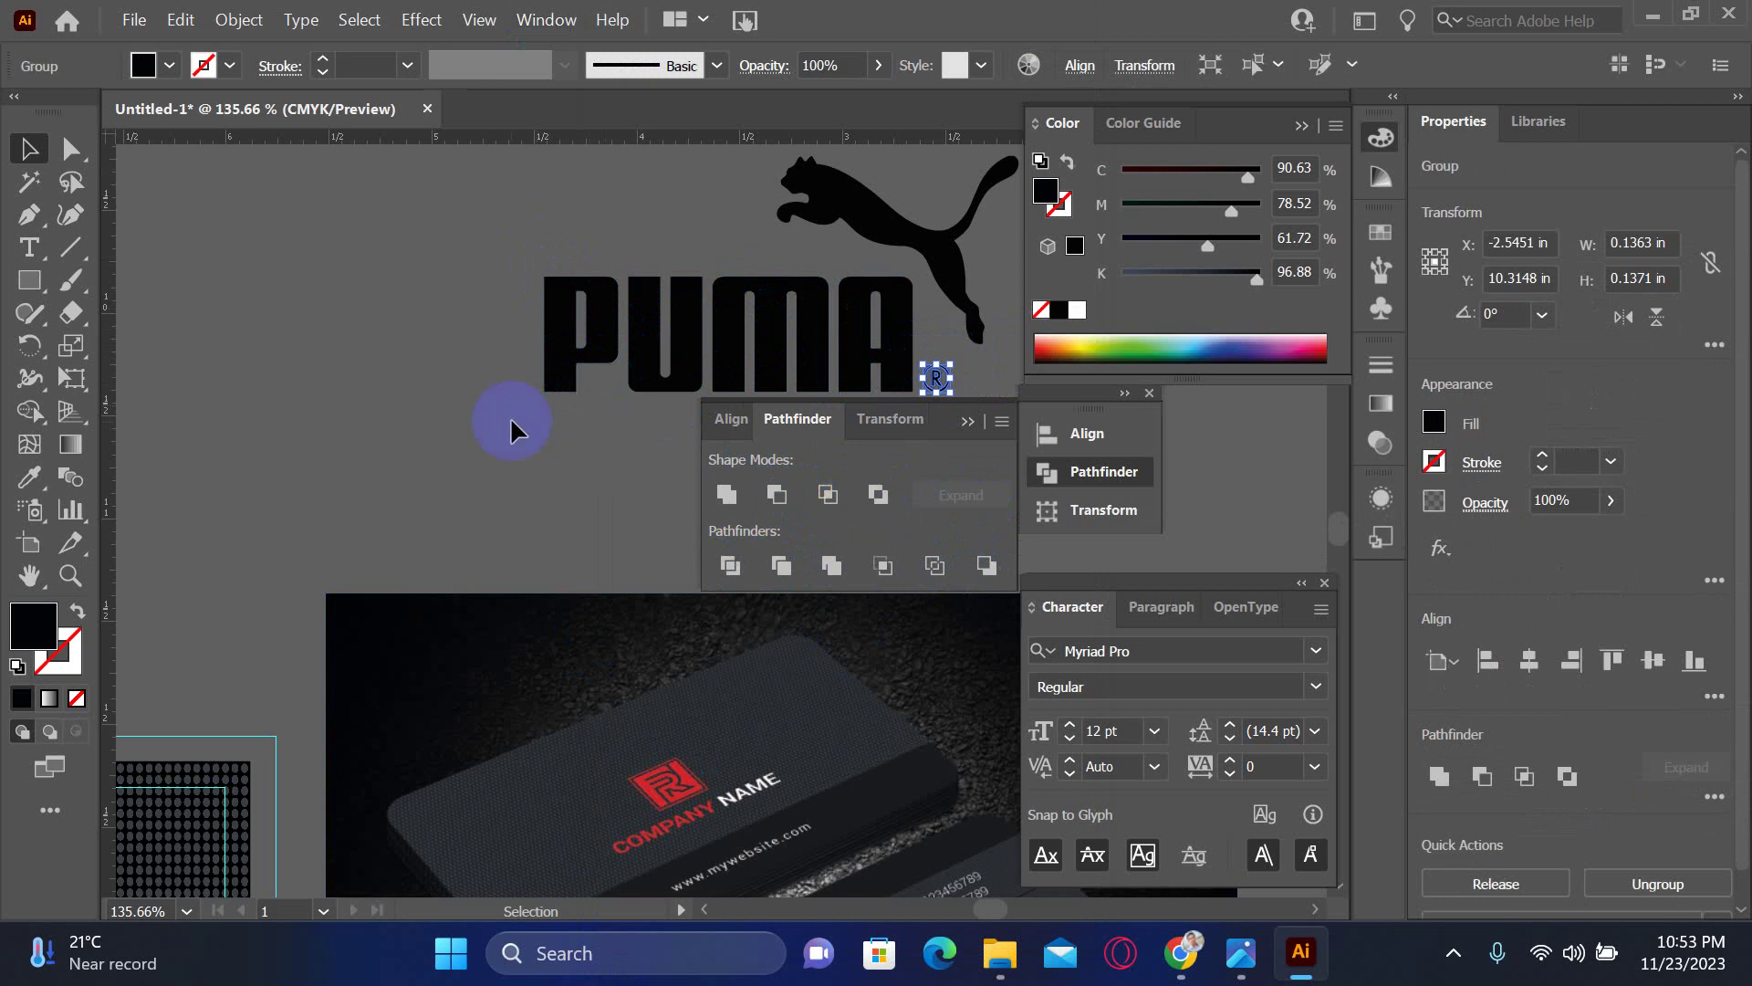
{"action": "left_click", "coordinate": [509, 463]}
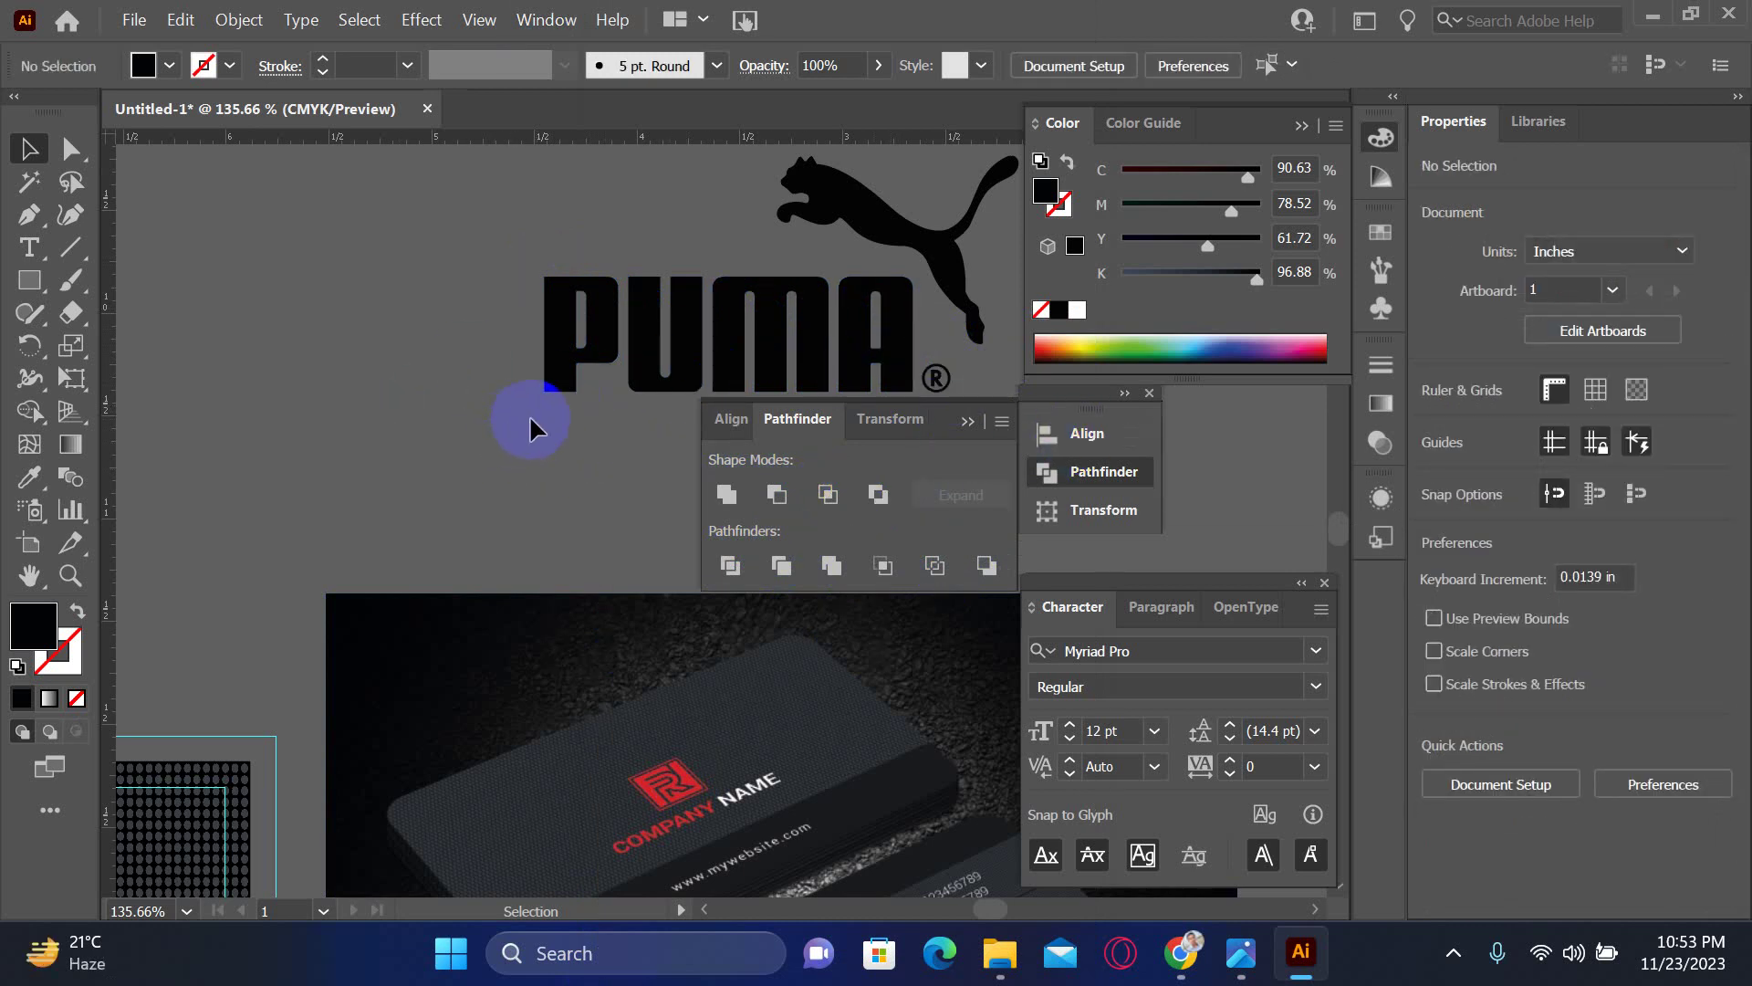
- Make the PUMA letters white by eyedropping the card's white NAME text
{"action": "key", "text": "Tab"}
{"action": "left_click_drag", "start_coordinate": [579, 419], "coordinate": [700, 442]}
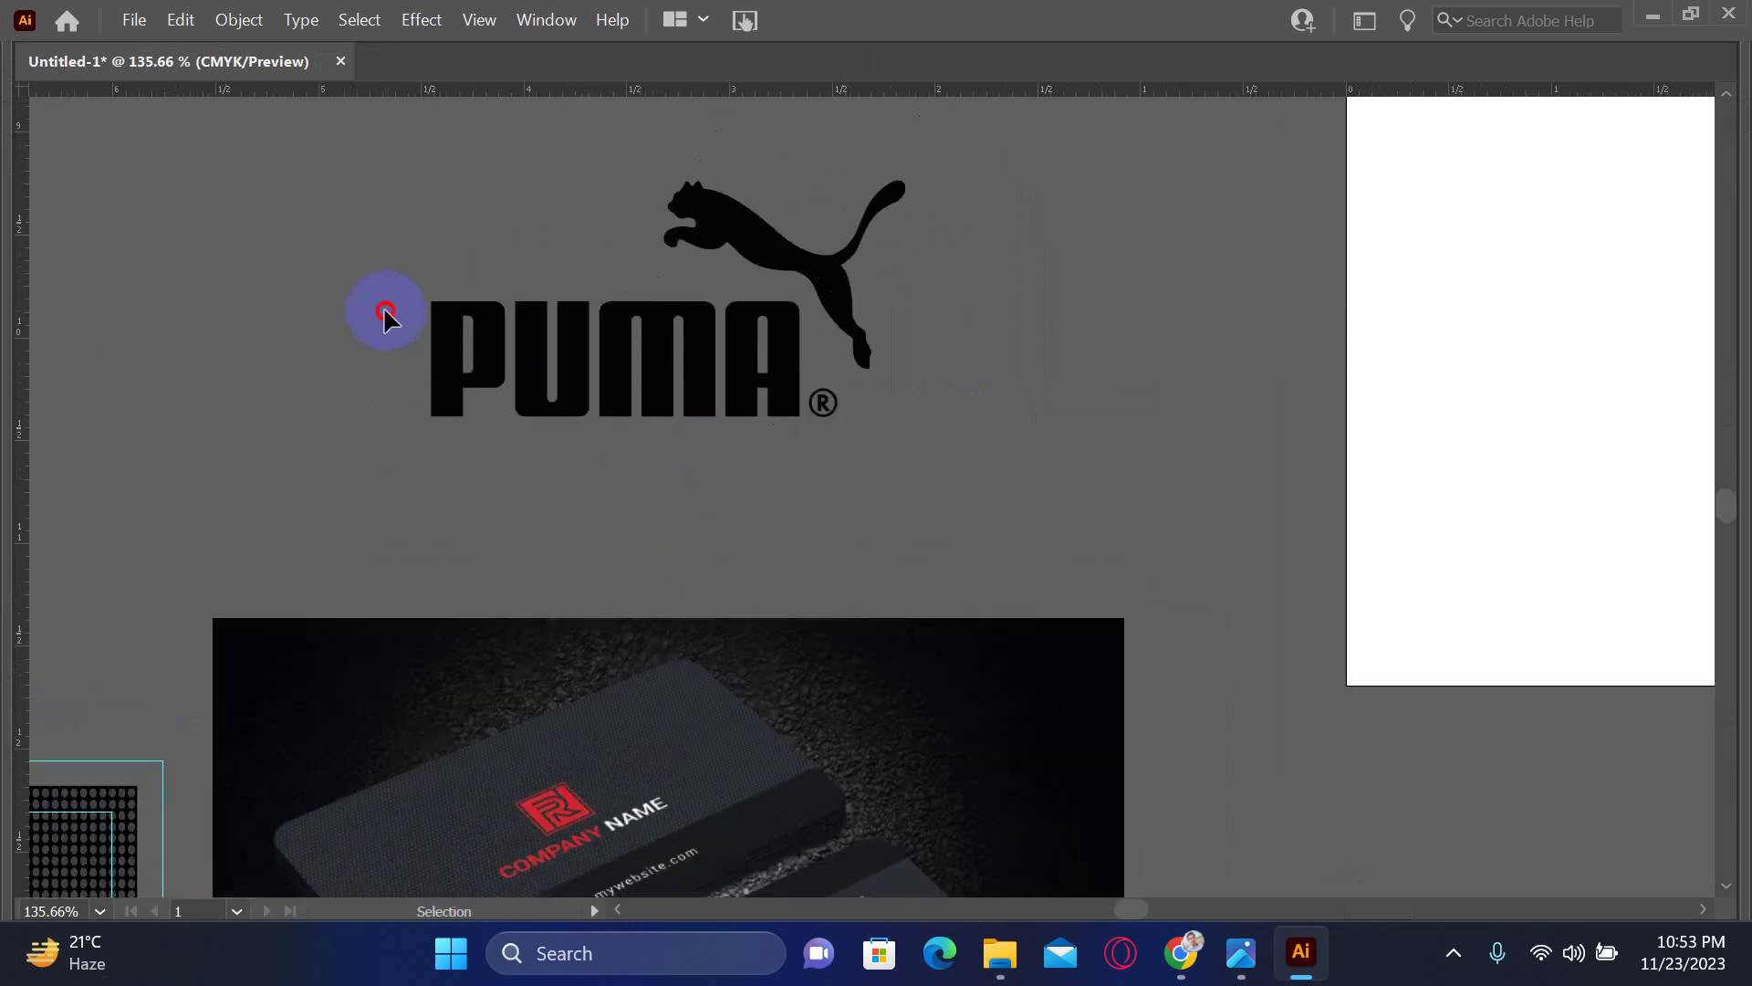
{"action": "left_click_drag", "start_coordinate": [386, 311], "coordinate": [817, 484]}
{"action": "key", "text": "Tab"}
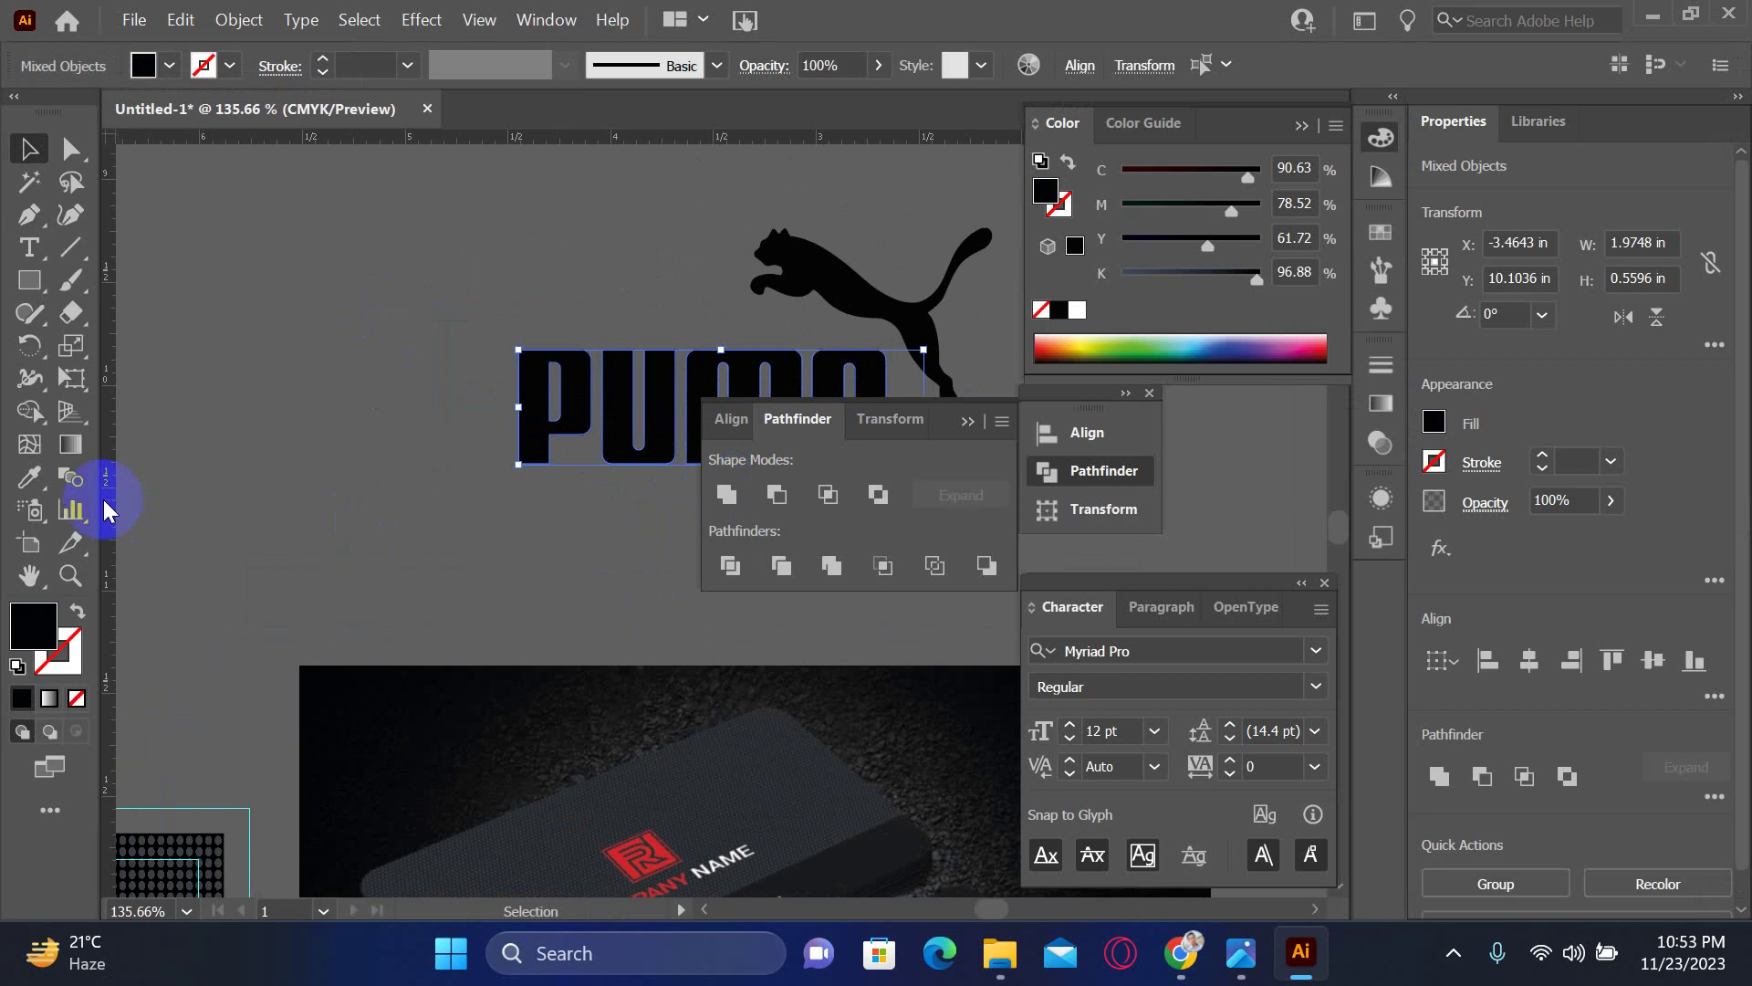
{"action": "left_click", "coordinate": [31, 481]}
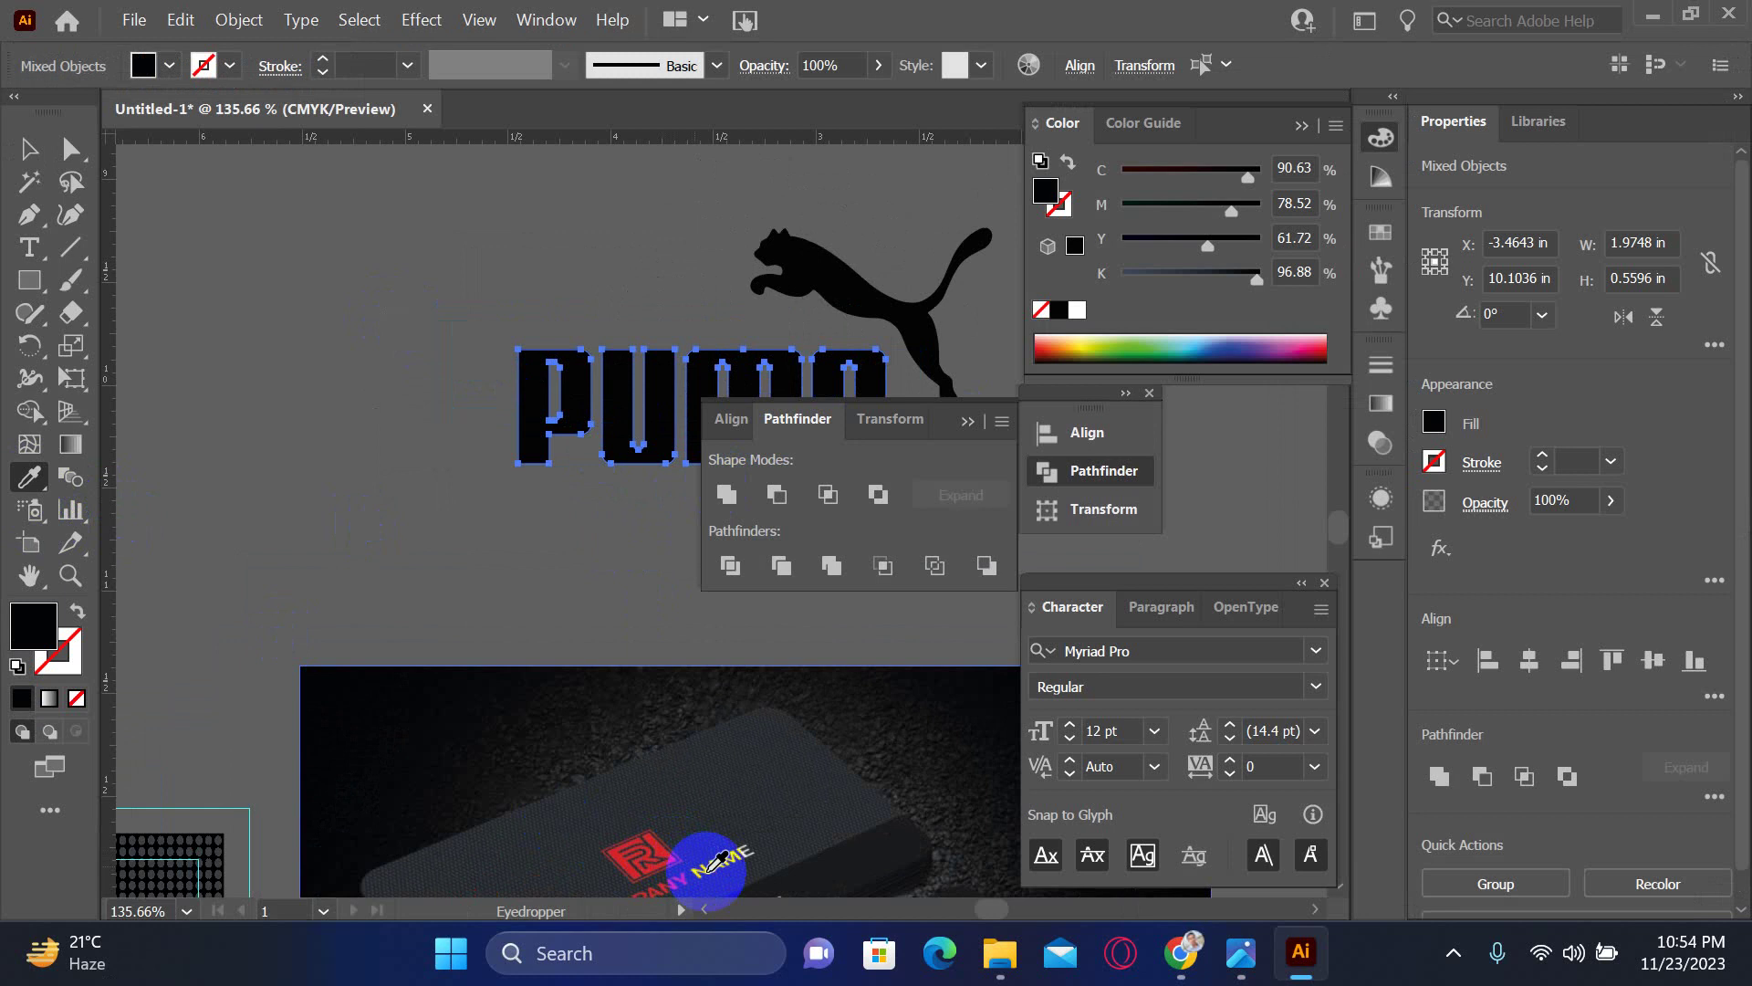
{"action": "left_click", "coordinate": [710, 867]}
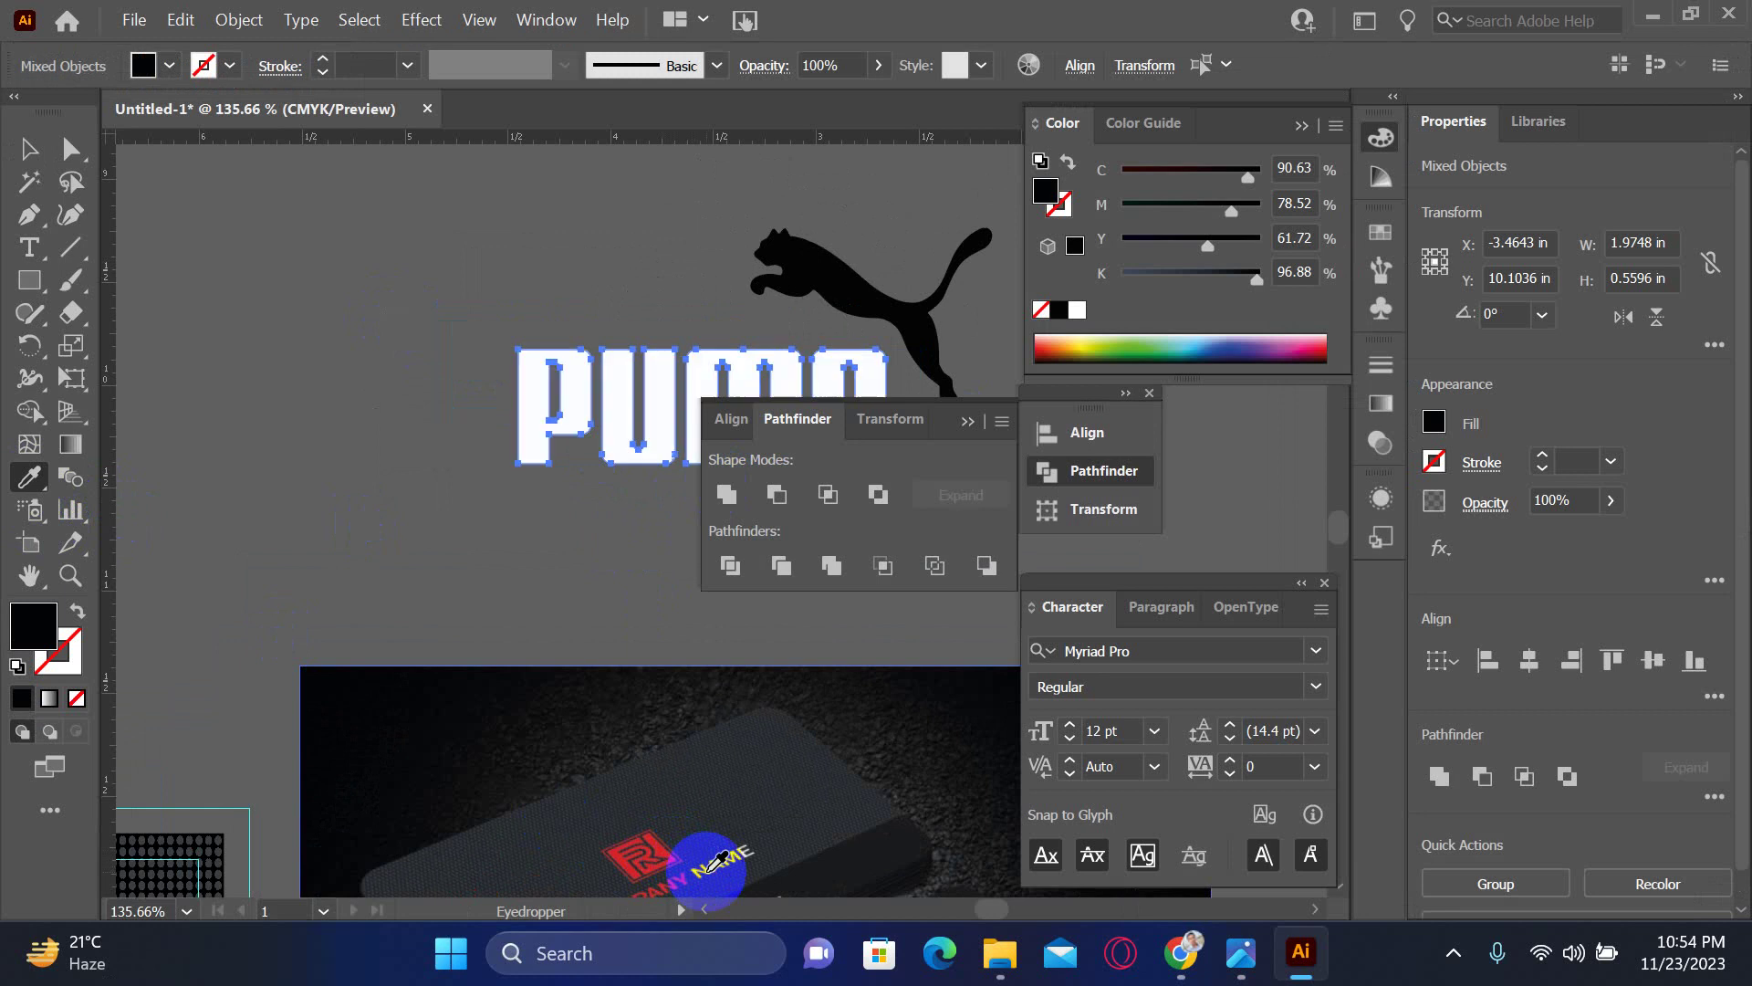
- Make the leaping cat red by eyedropping the red logo on the card photo
{"action": "left_click", "coordinate": [29, 148]}
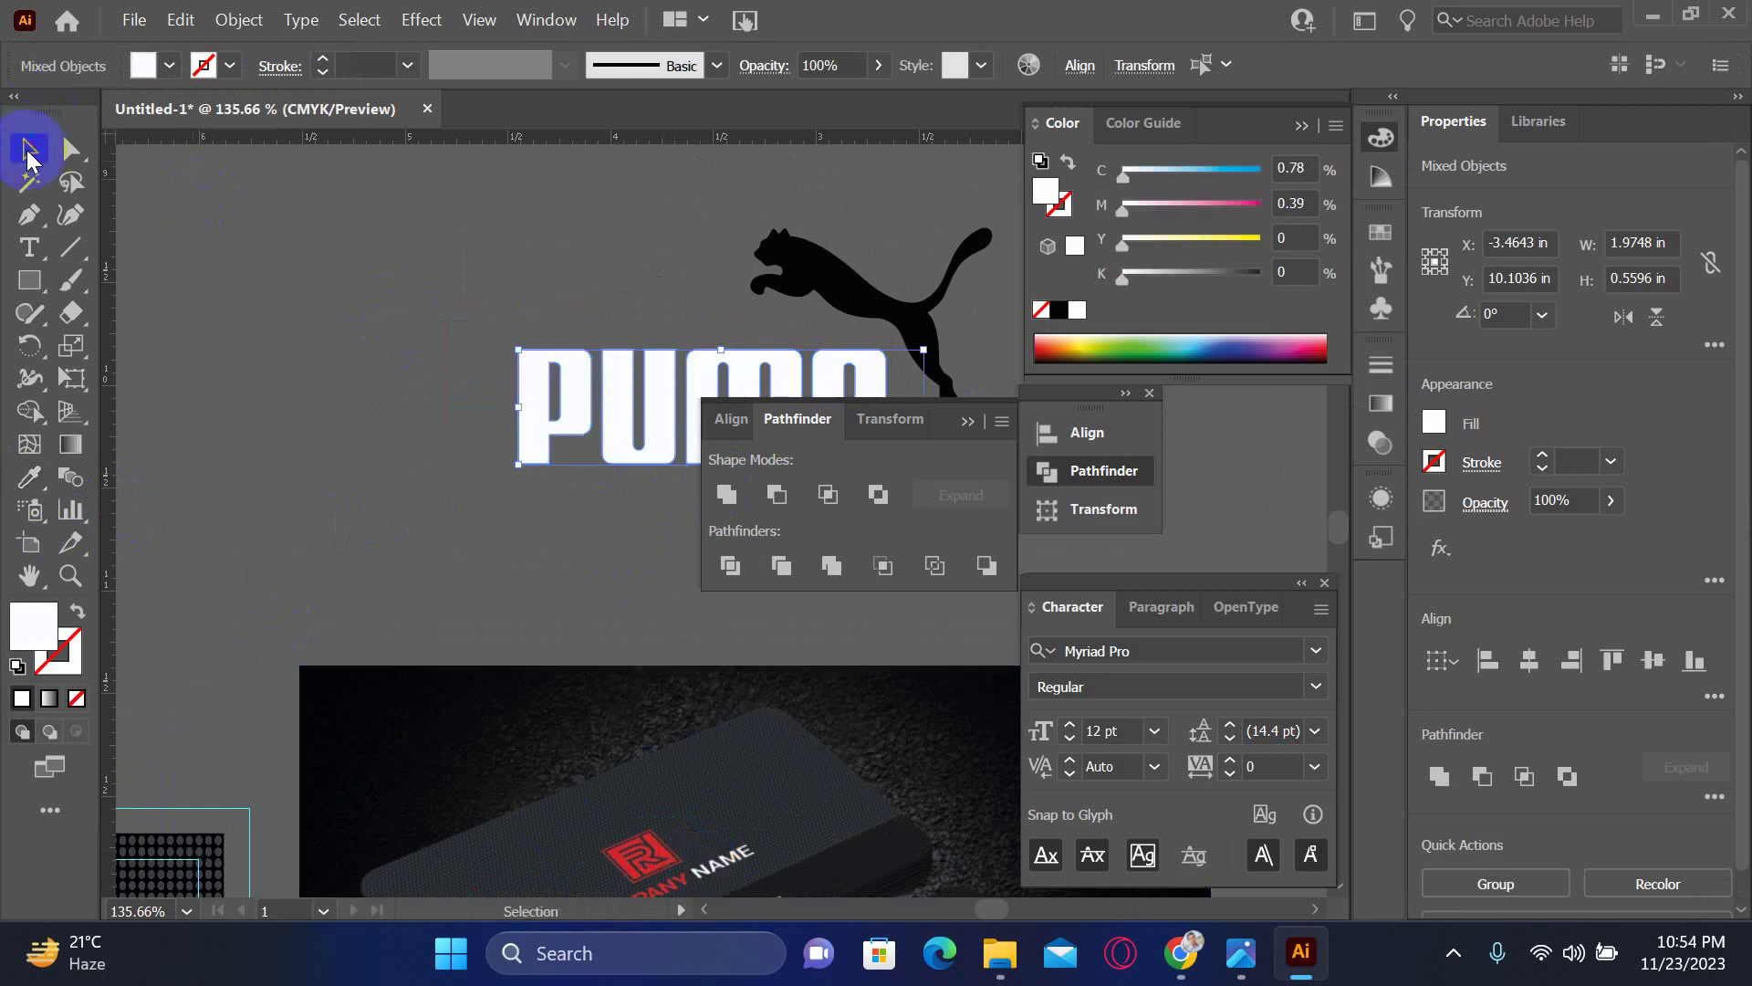
{"action": "left_click_drag", "start_coordinate": [782, 274], "coordinate": [419, 223]}
{"action": "left_click", "coordinate": [419, 224]}
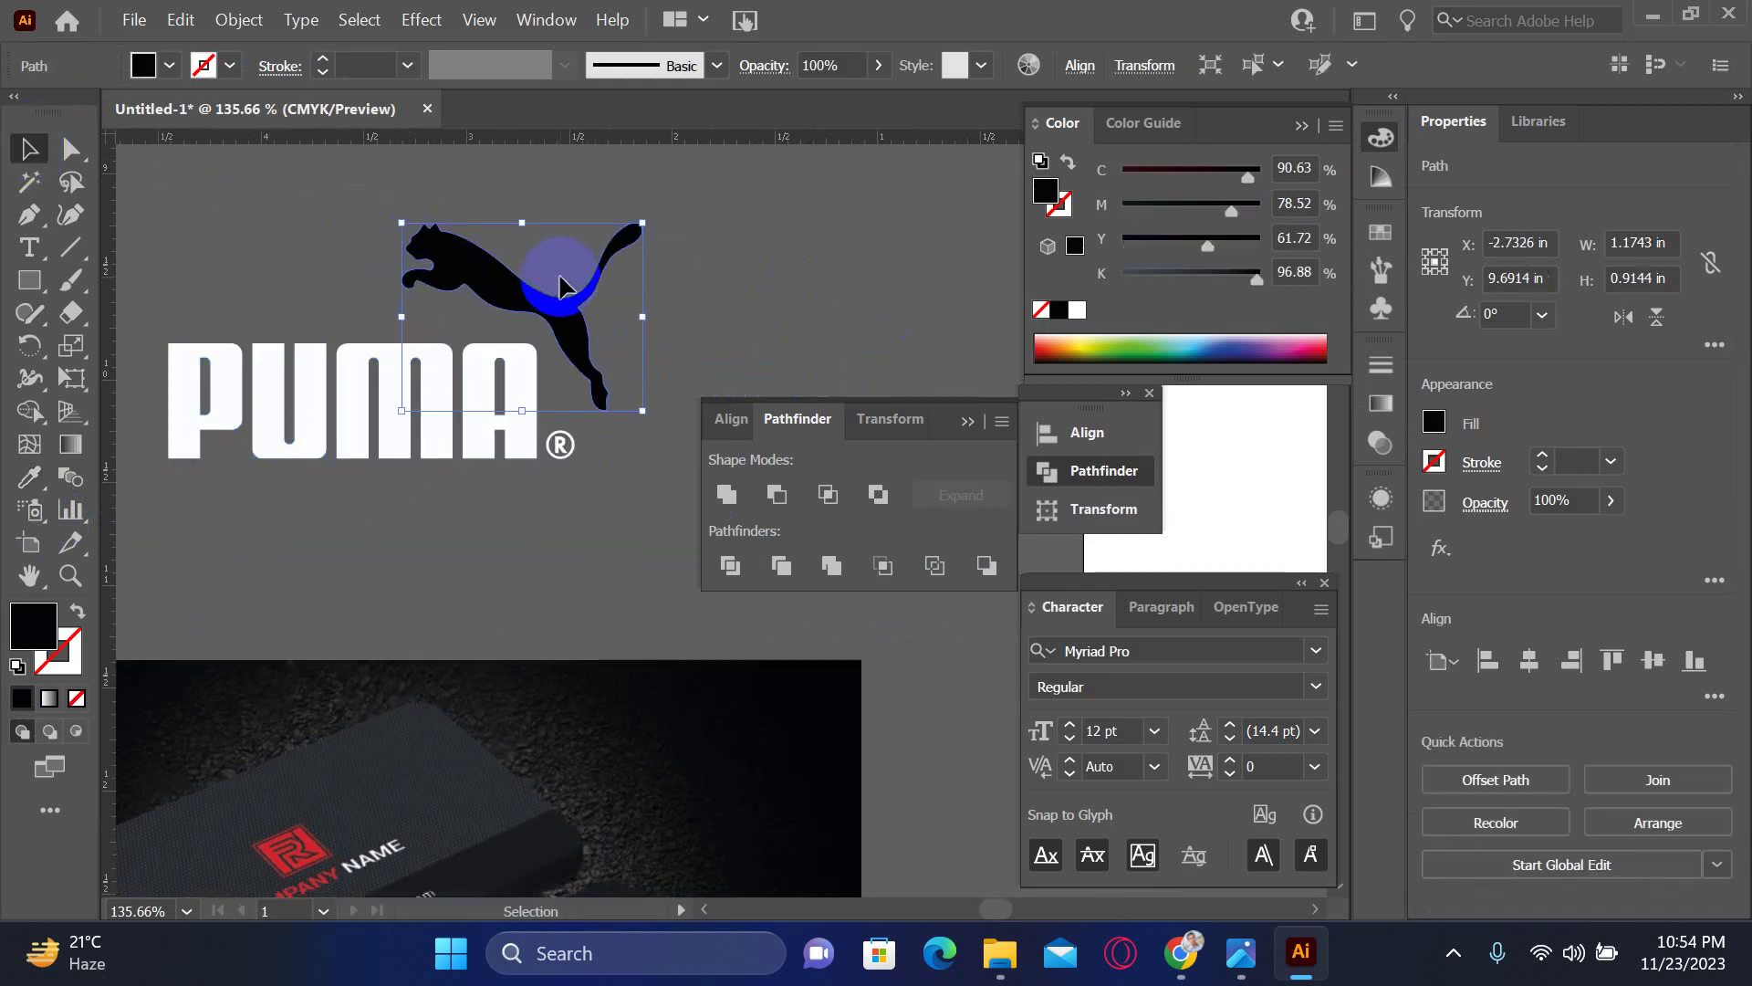
{"action": "left_click", "coordinate": [28, 477]}
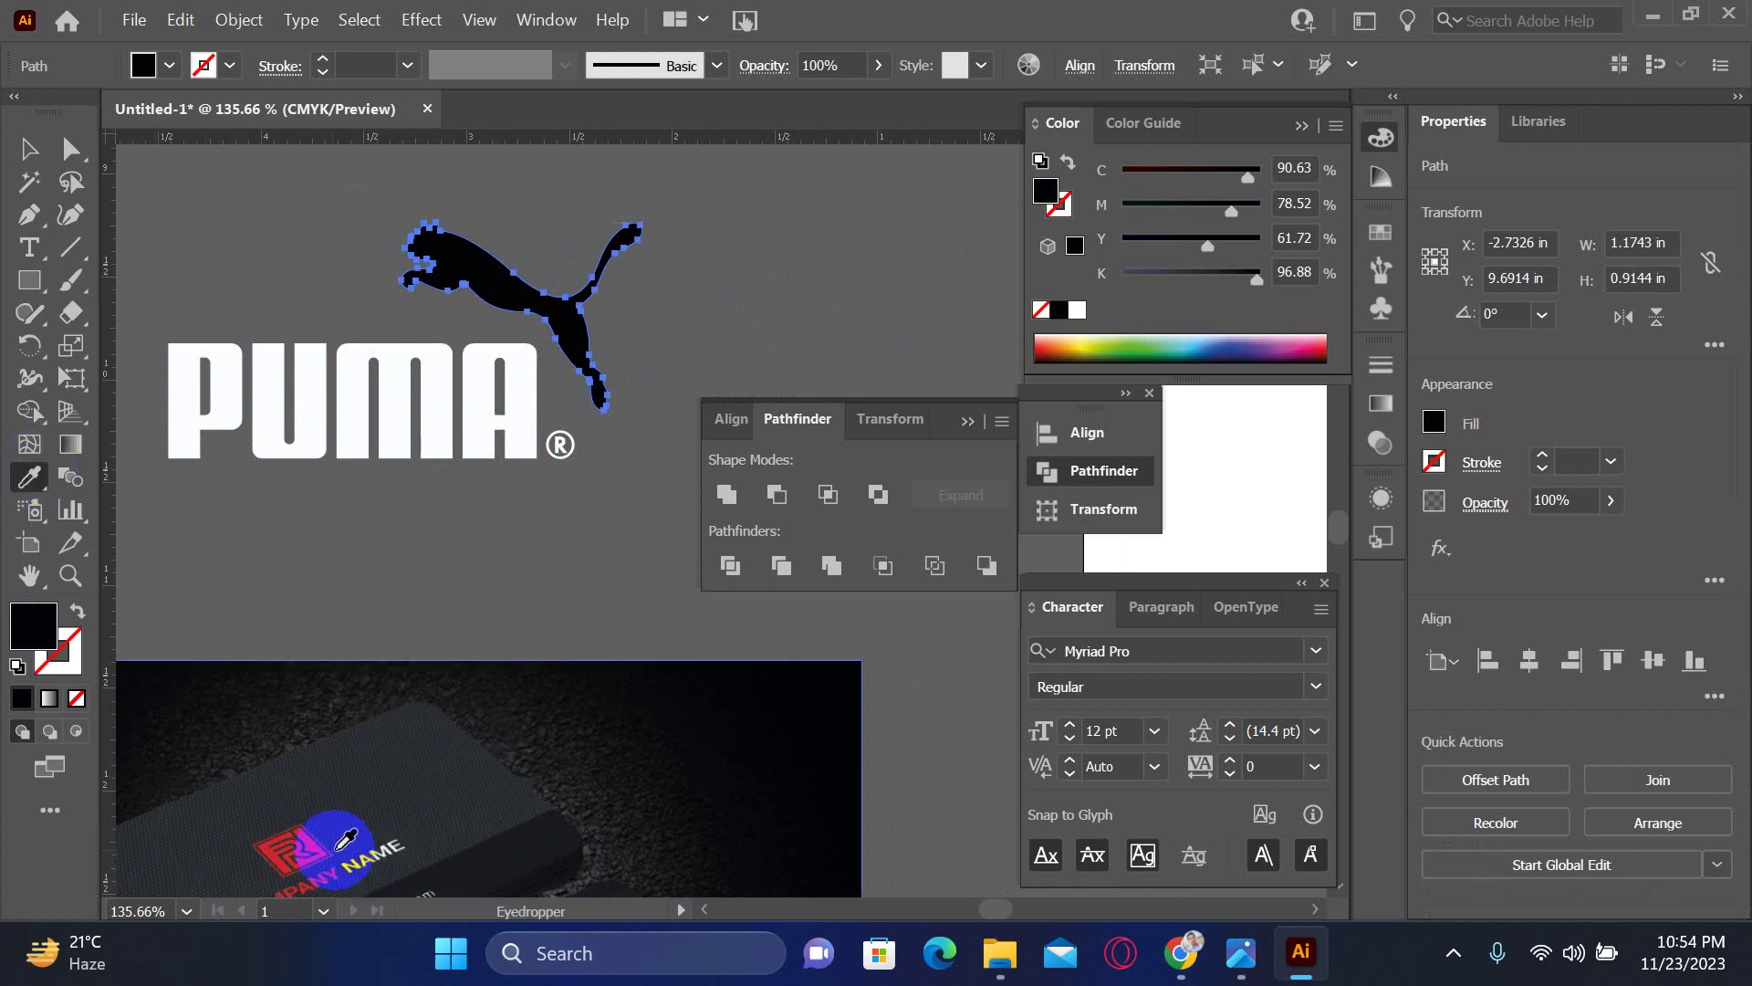
{"action": "left_click", "coordinate": [312, 842]}
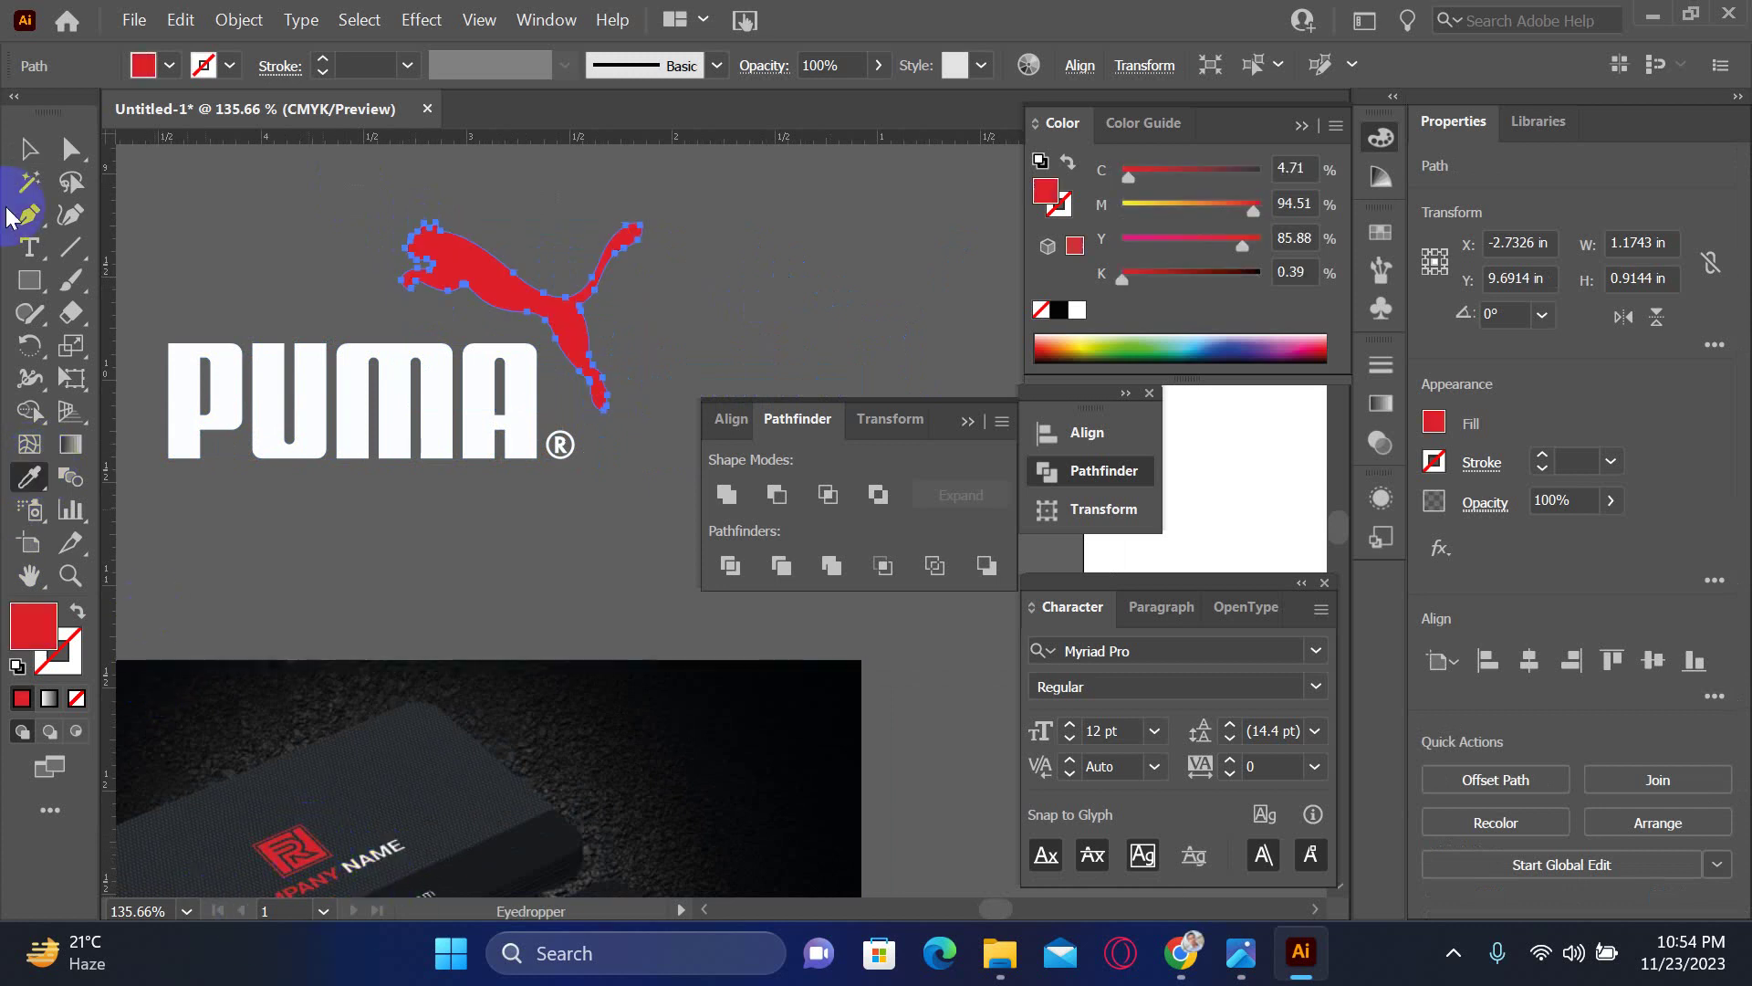
{"action": "left_click", "coordinate": [25, 155]}
{"action": "left_click", "coordinate": [182, 202]}
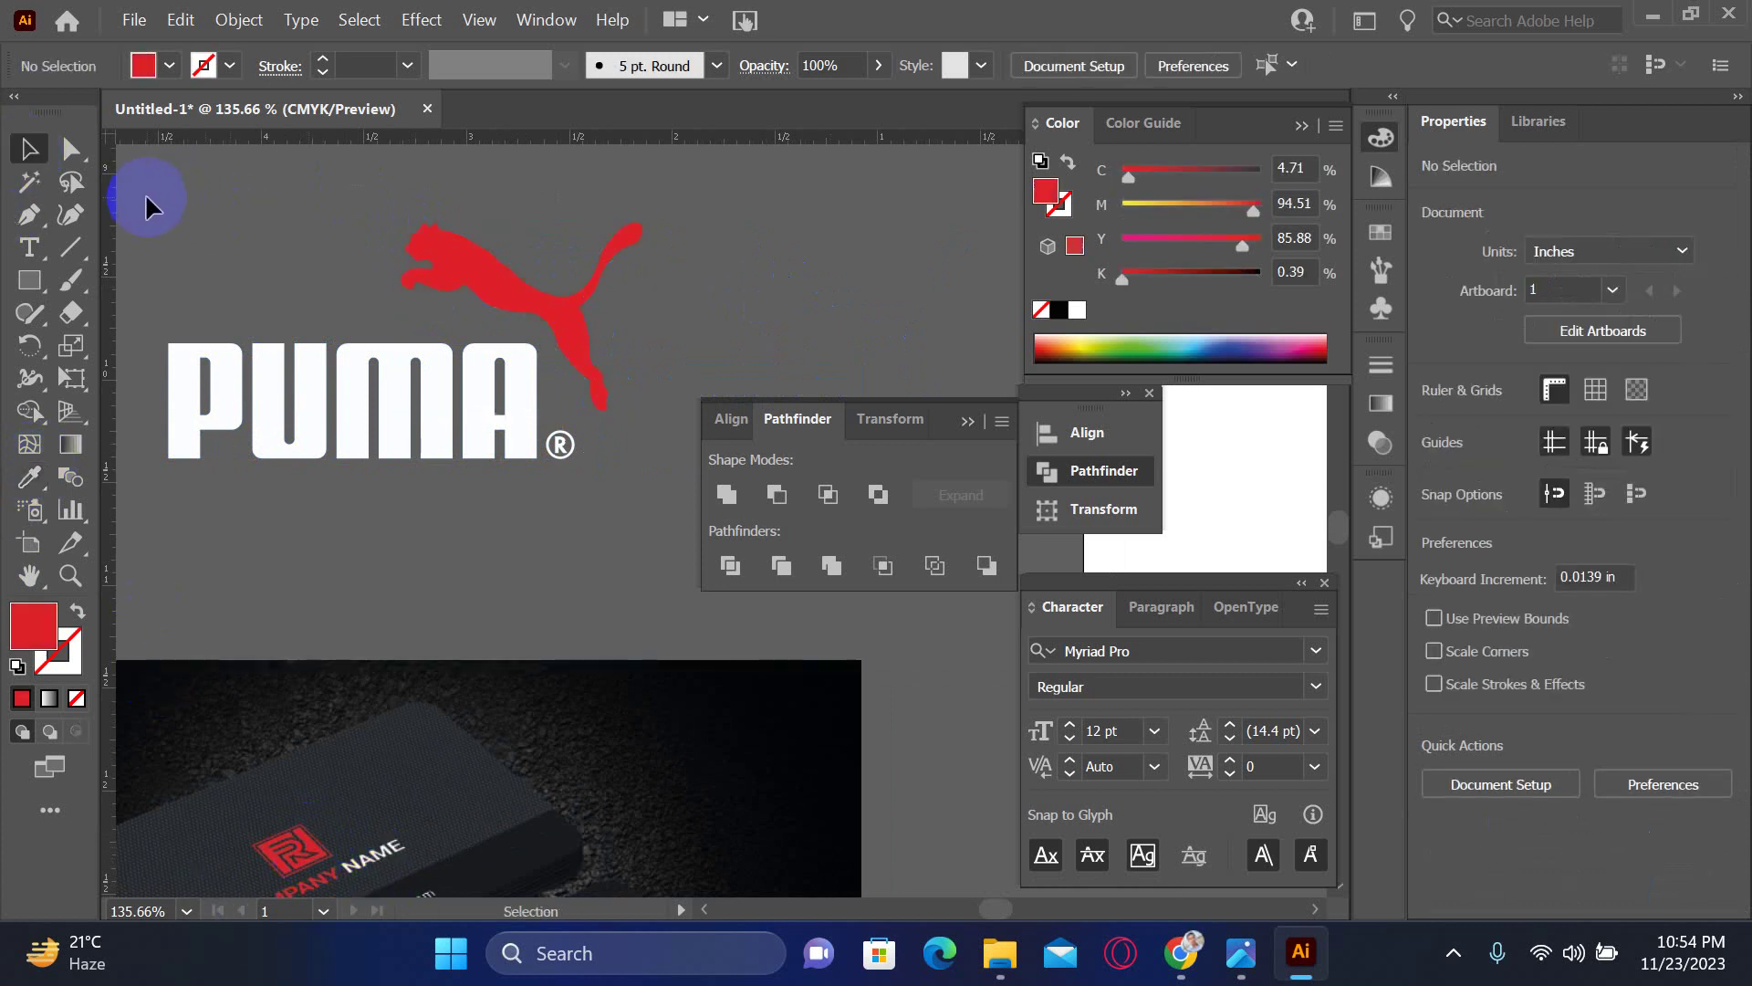
{"action": "key", "text": "ctrl+a"}
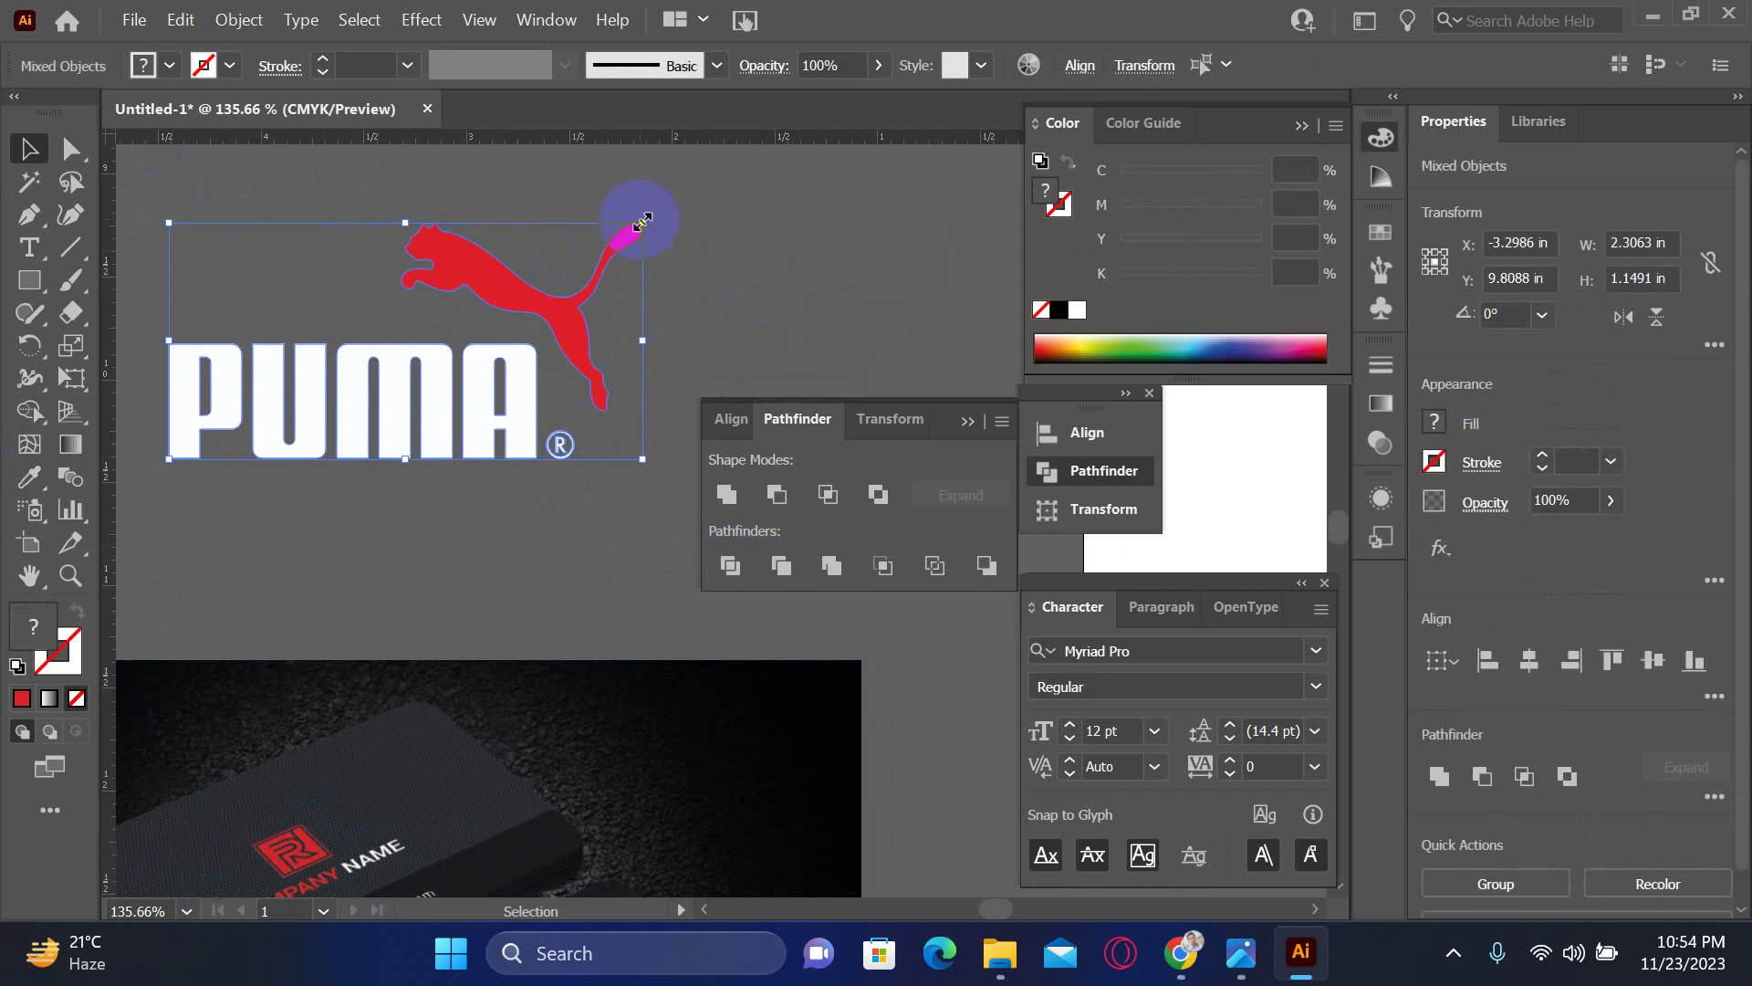
- Scale the white-and-red Puma logo down and move it into the card's dotted area above the band
{"action": "left_click_drag", "start_coordinate": [643, 222], "coordinate": [430, 418]}
{"action": "left_click_drag", "start_coordinate": [278, 528], "coordinate": [716, 391]}
{"action": "left_click_drag", "start_coordinate": [680, 309], "coordinate": [203, 803]}
{"action": "left_click_drag", "start_coordinate": [472, 644], "coordinate": [719, 379]}
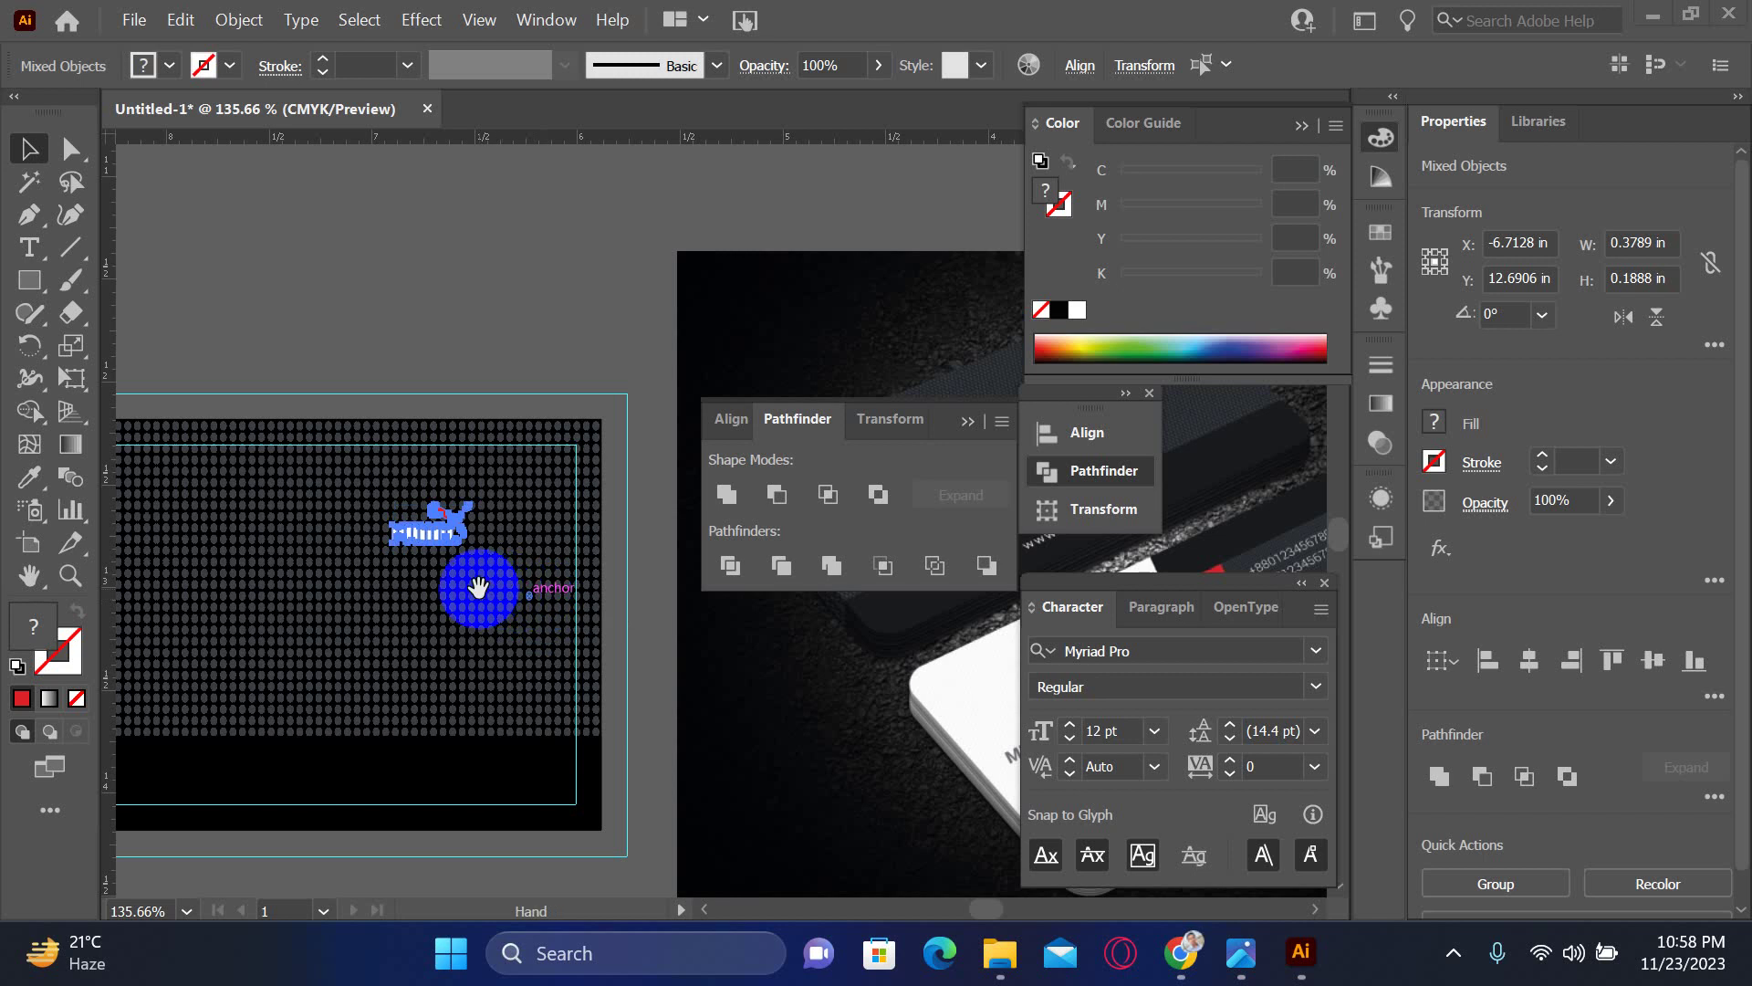
{"action": "left_click_drag", "start_coordinate": [477, 587], "coordinate": [782, 606]}
{"action": "left_click_drag", "start_coordinate": [689, 701], "coordinate": [341, 566]}
{"action": "left_click_drag", "start_coordinate": [552, 531], "coordinate": [461, 552]}
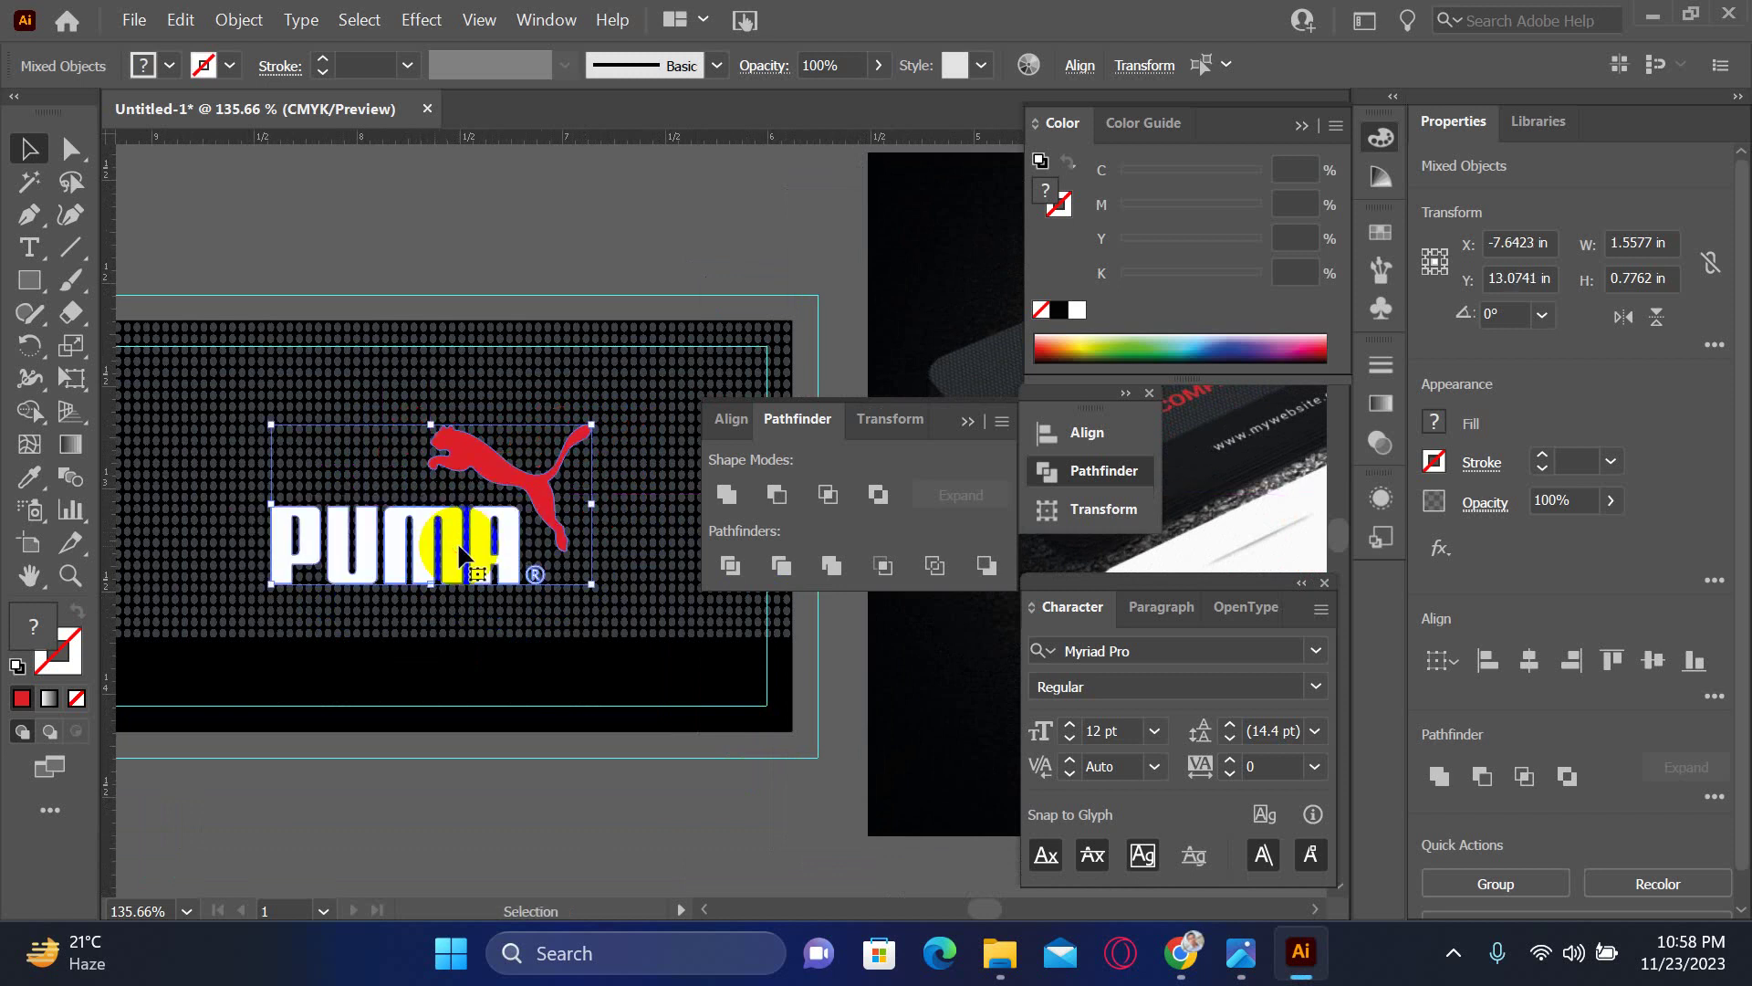
{"action": "key", "text": "Tab"}
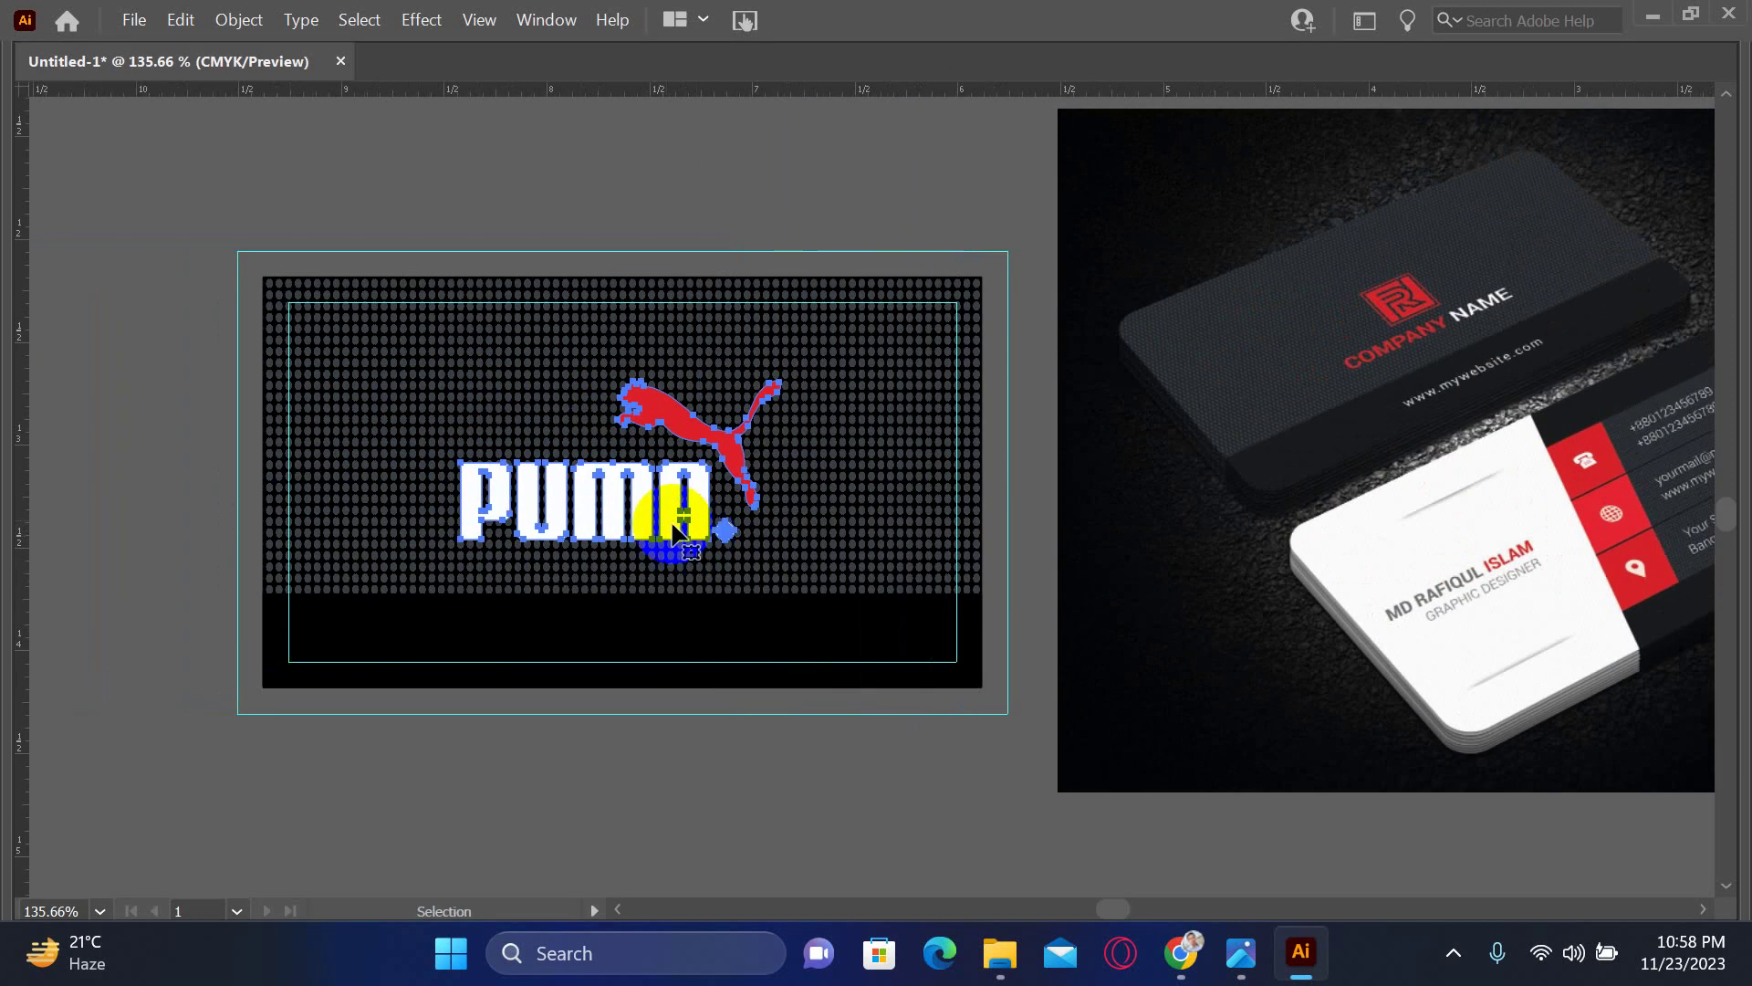
{"action": "mouse_move", "coordinate": [636, 515]}
{"action": "left_mouse_down"}
{"action": "mouse_move", "coordinate": [653, 484]}
{"action": "mouse_move", "coordinate": [633, 484]}
{"action": "mouse_move", "coordinate": [638, 500]}
{"action": "mouse_move", "coordinate": [618, 486]}
{"action": "left_mouse_up"}
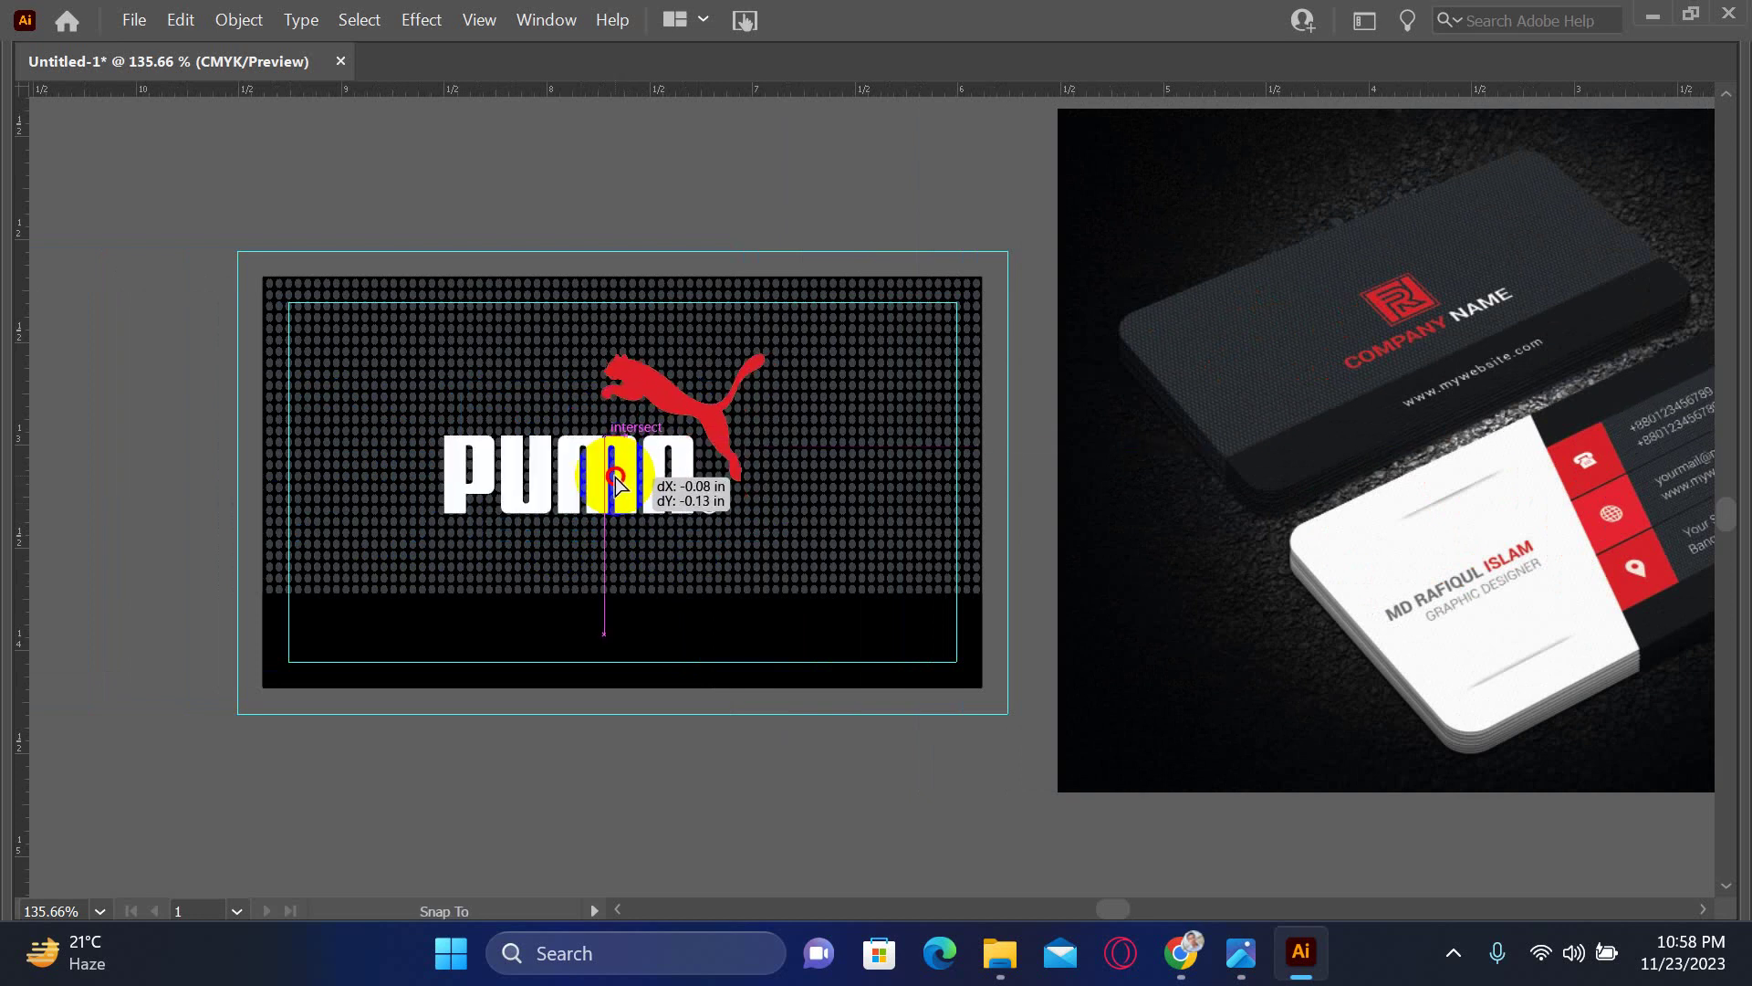
{"action": "left_click", "coordinate": [575, 606]}
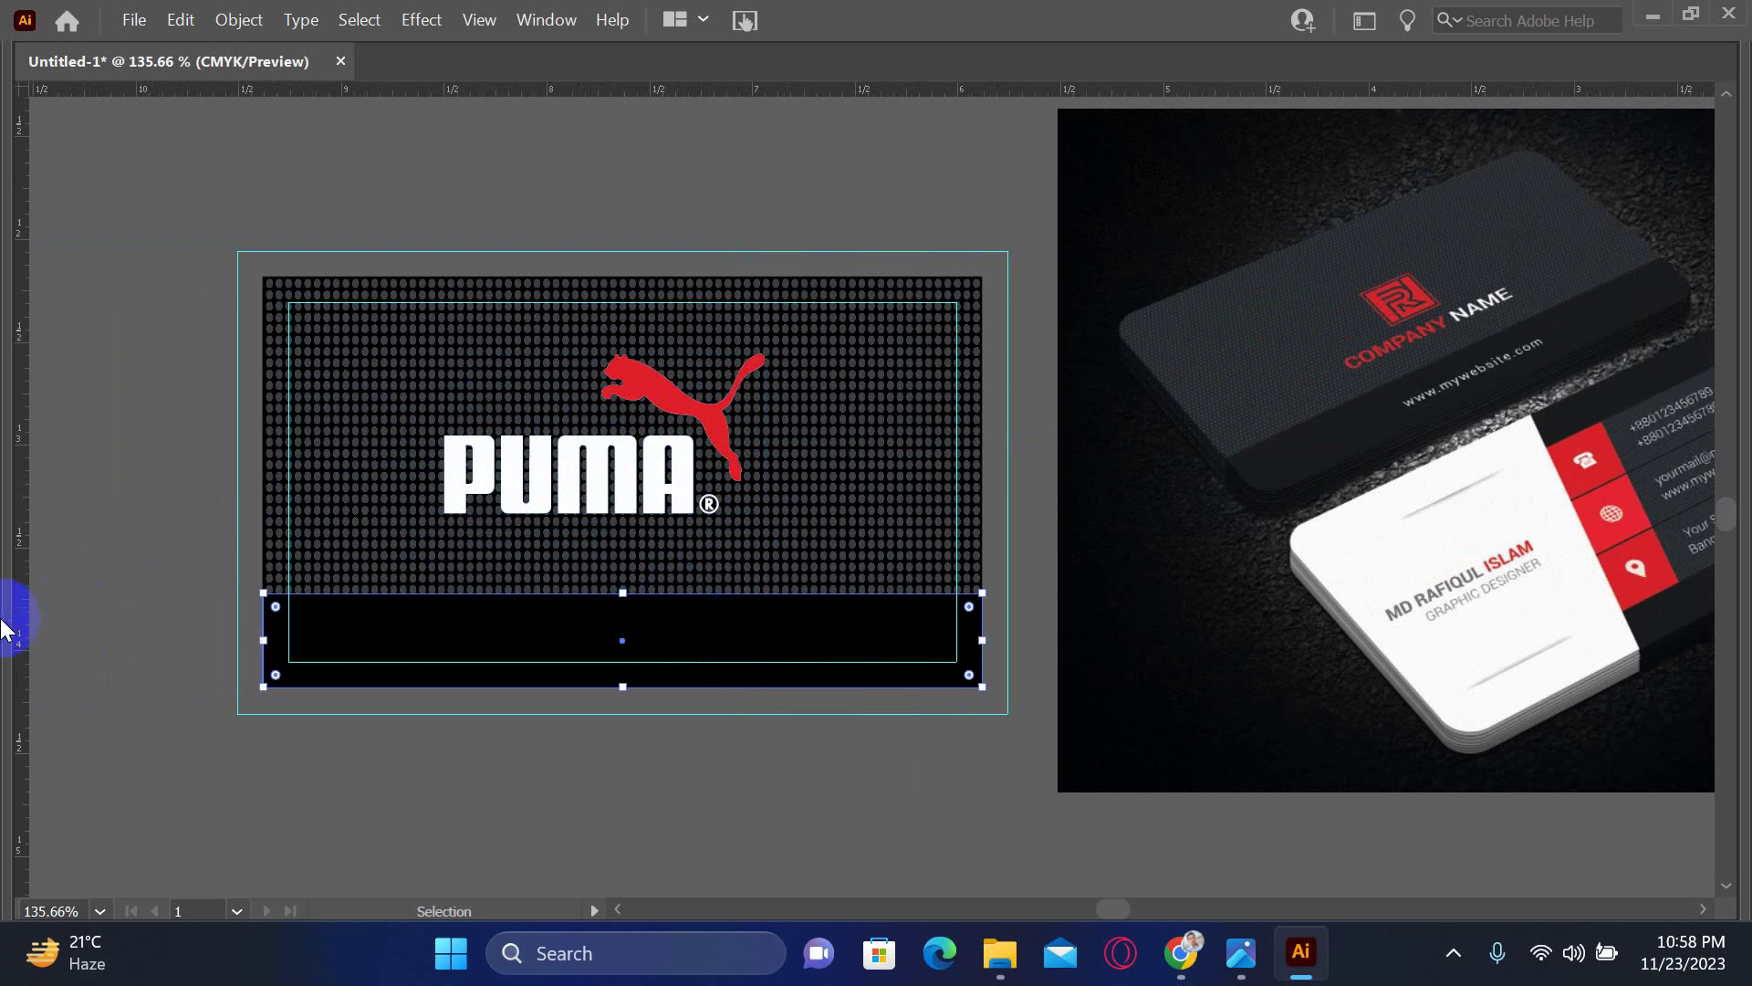
- Unlock the guides from the canvas context menu
{"action": "mouse_move", "coordinate": [28, 644]}
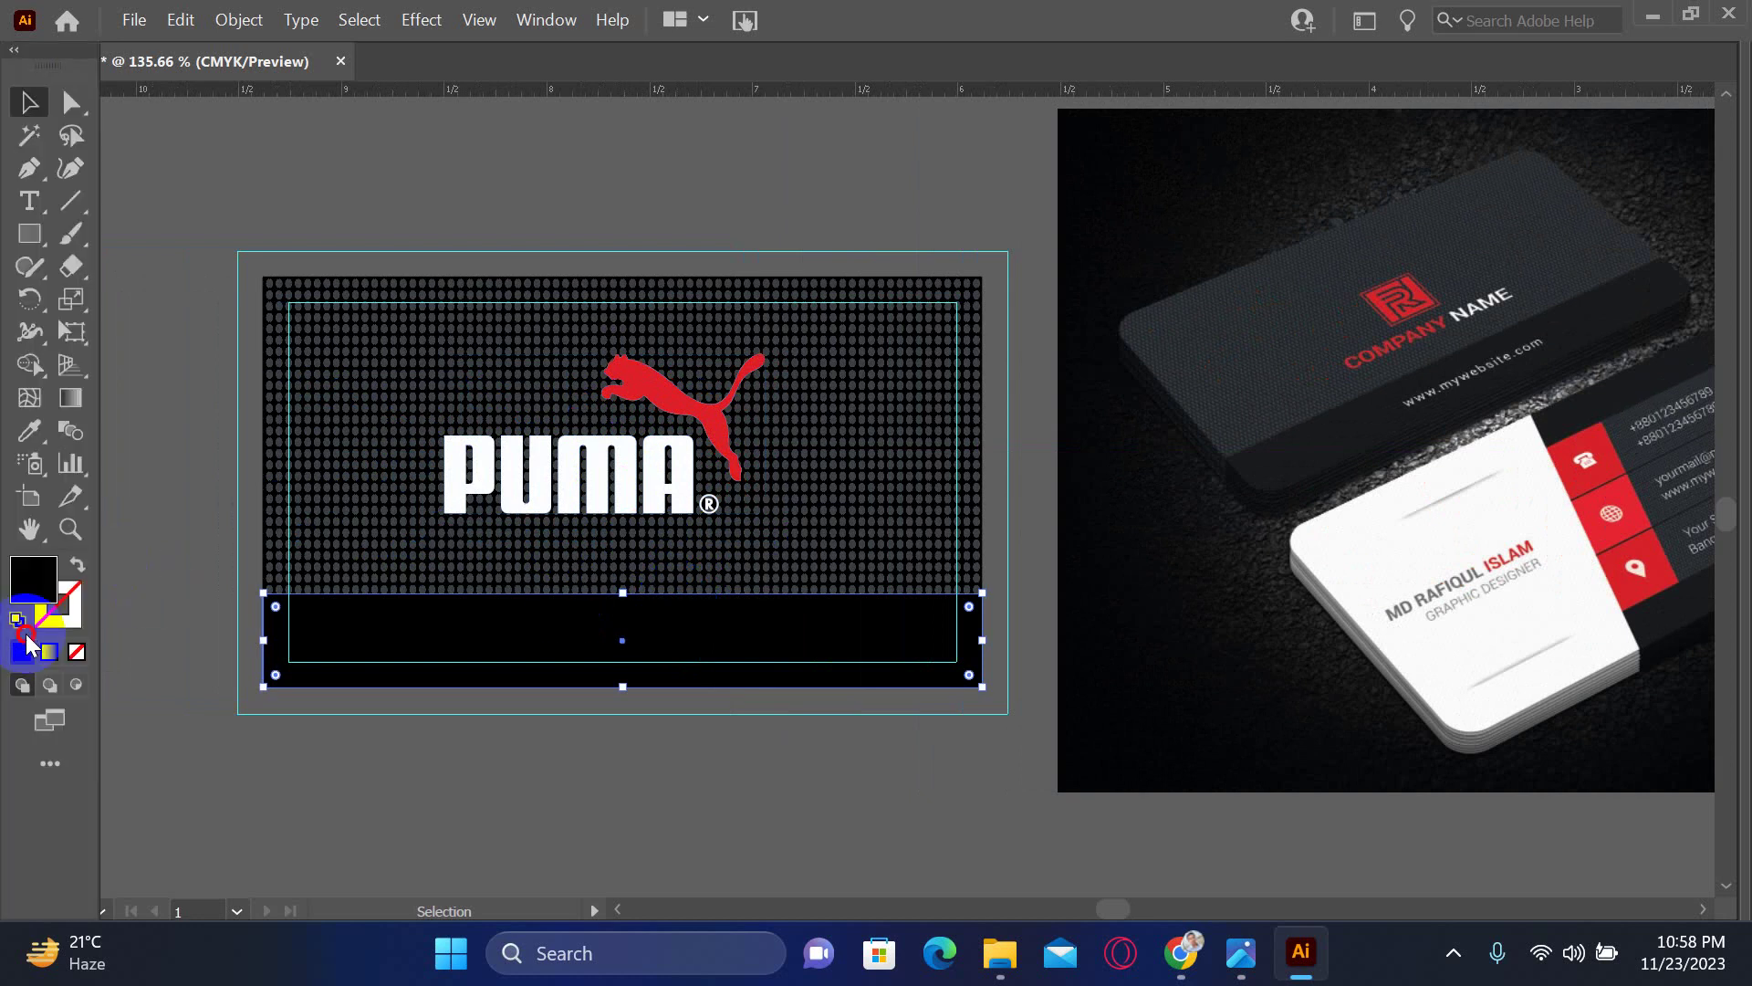
{"action": "left_click", "coordinate": [258, 787]}
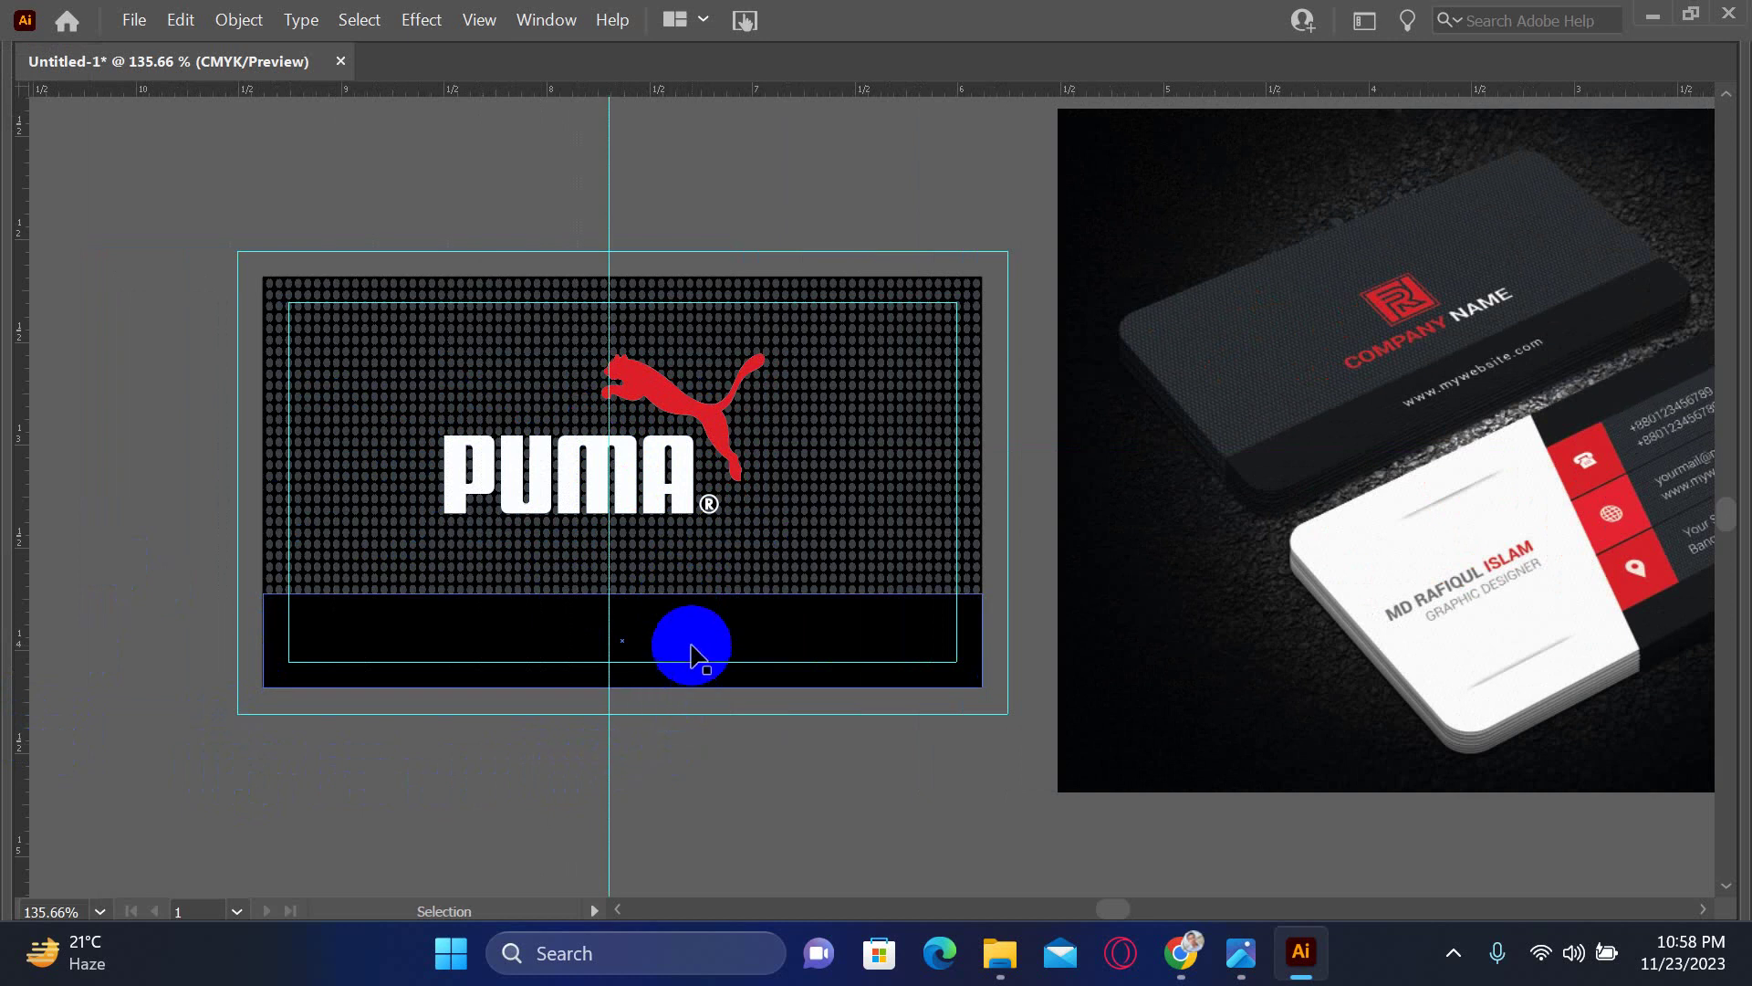
{"action": "left_click", "coordinate": [588, 771]}
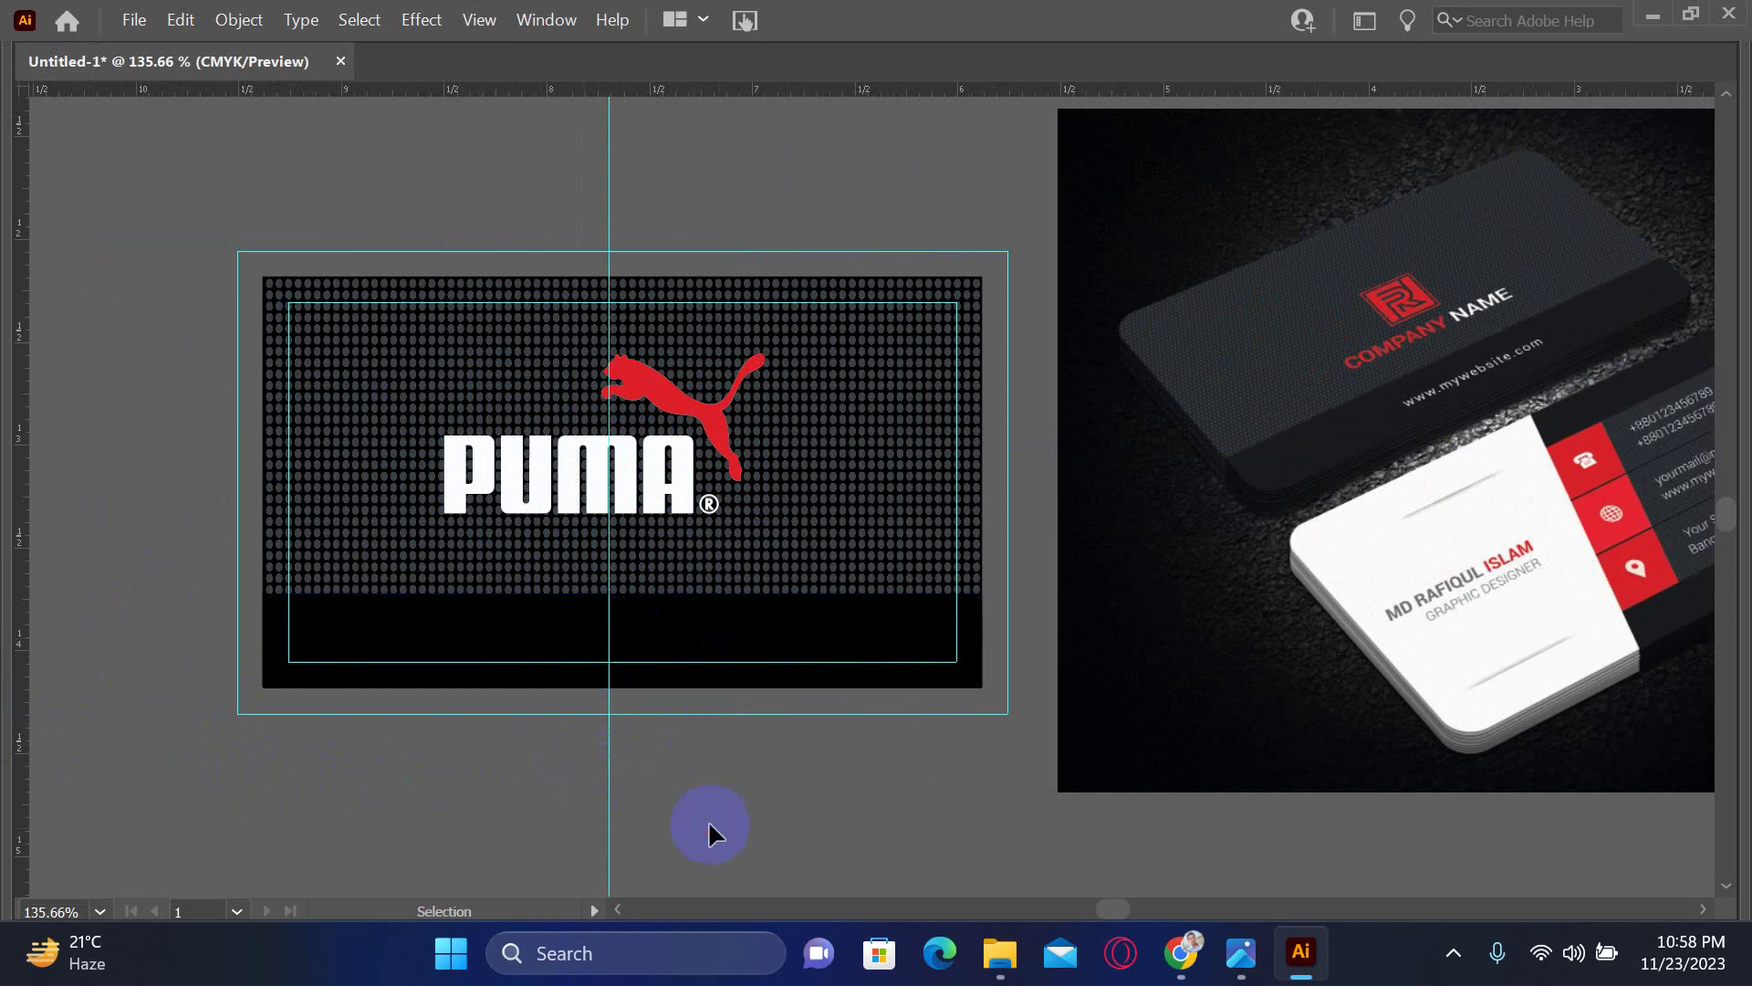
{"action": "right_click", "coordinate": [654, 777]}
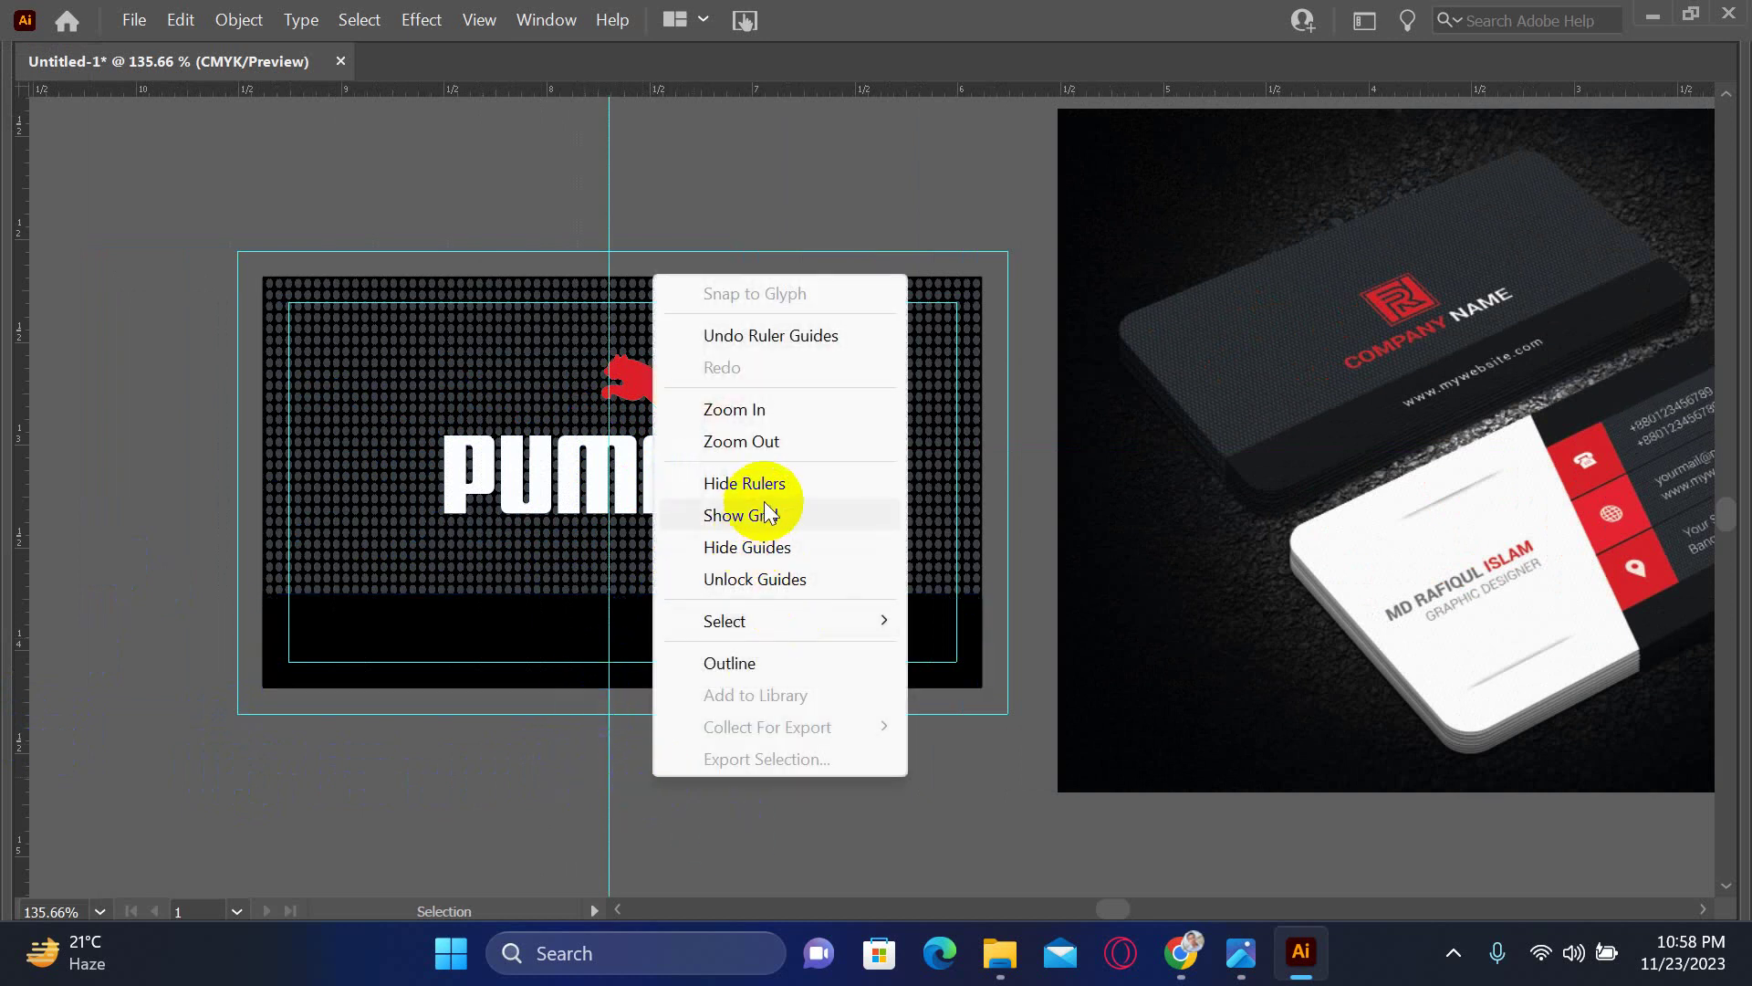
{"action": "left_click", "coordinate": [755, 584]}
- Drag the vertical guide onto the bottom black rectangle's centre point
{"action": "right_click", "coordinate": [669, 792]}
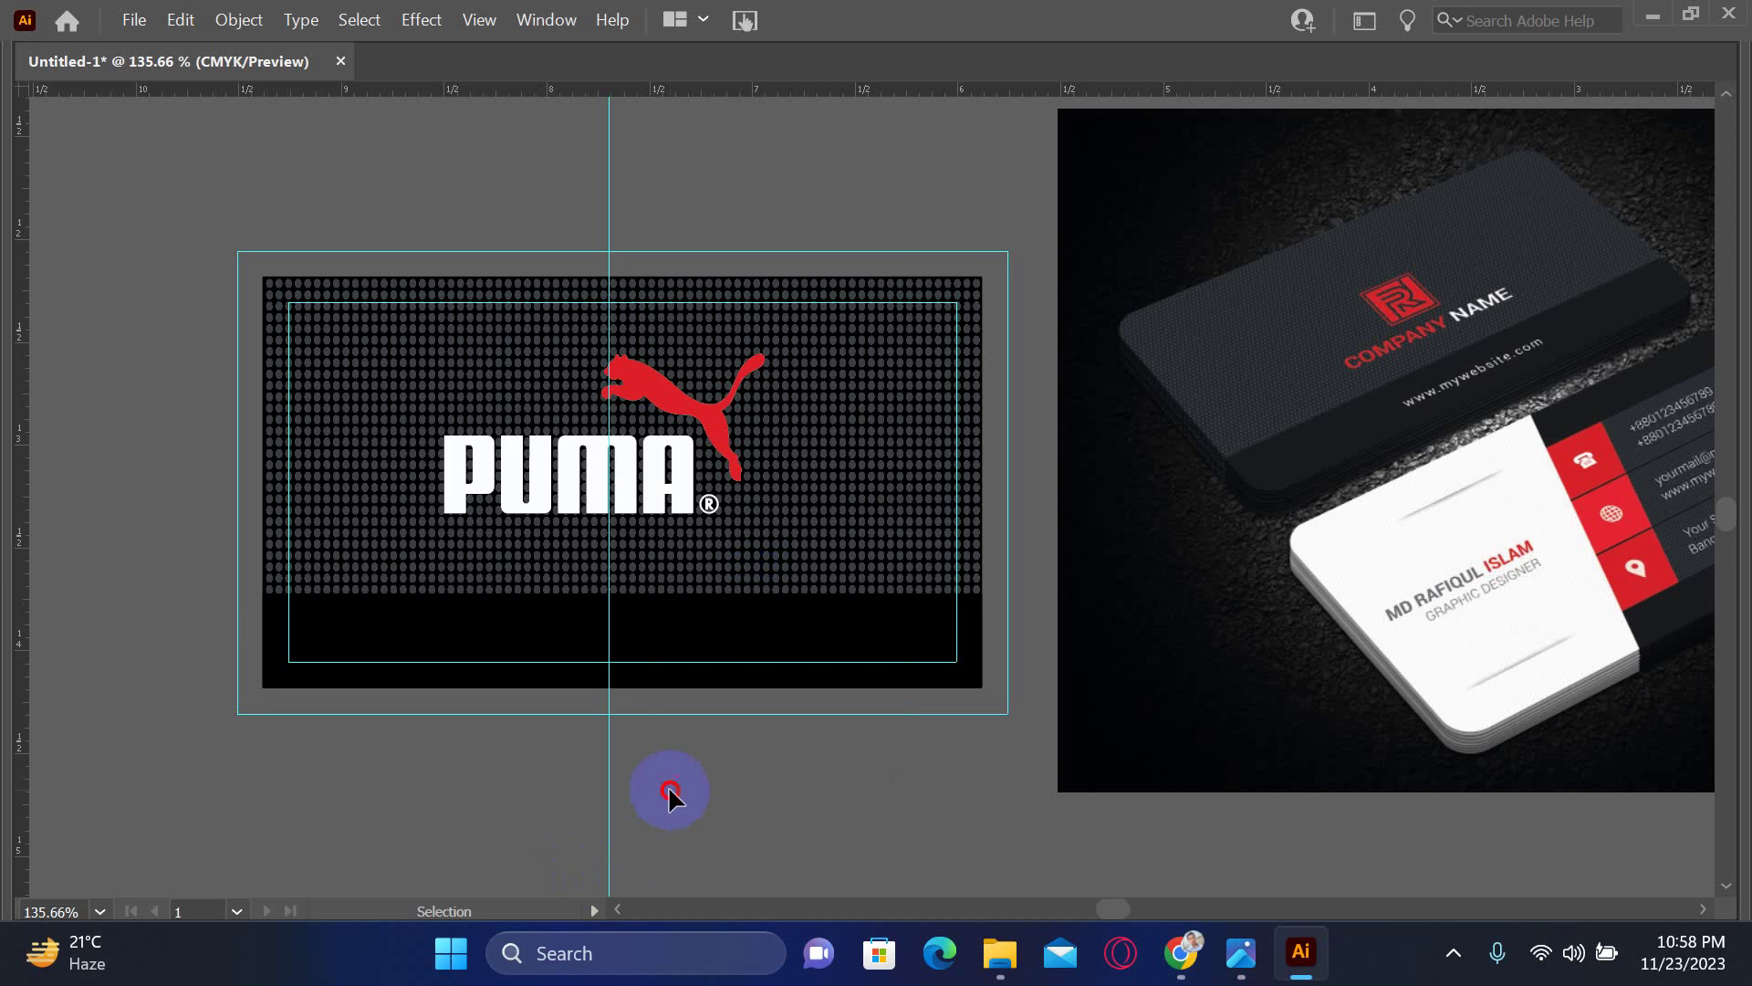
{"action": "left_click", "coordinate": [699, 636]}
{"action": "left_click", "coordinate": [657, 692]}
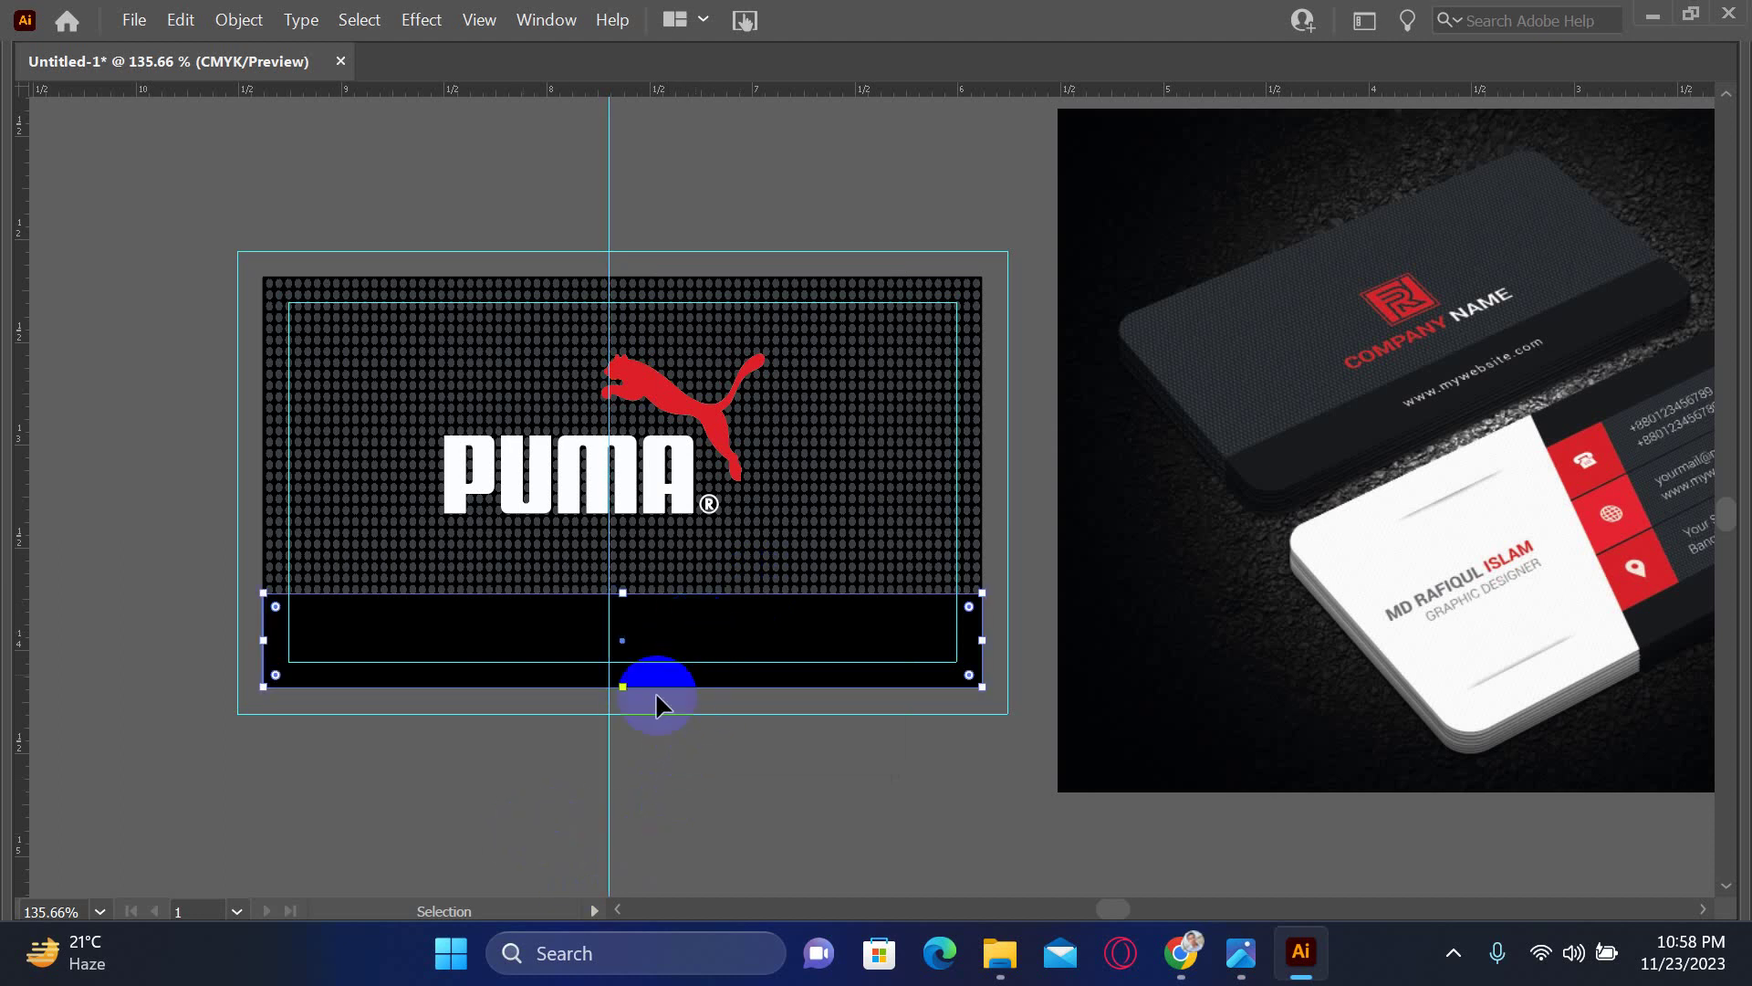
{"action": "left_click_drag", "start_coordinate": [610, 787], "coordinate": [626, 782]}
{"action": "left_click", "coordinate": [697, 683]}
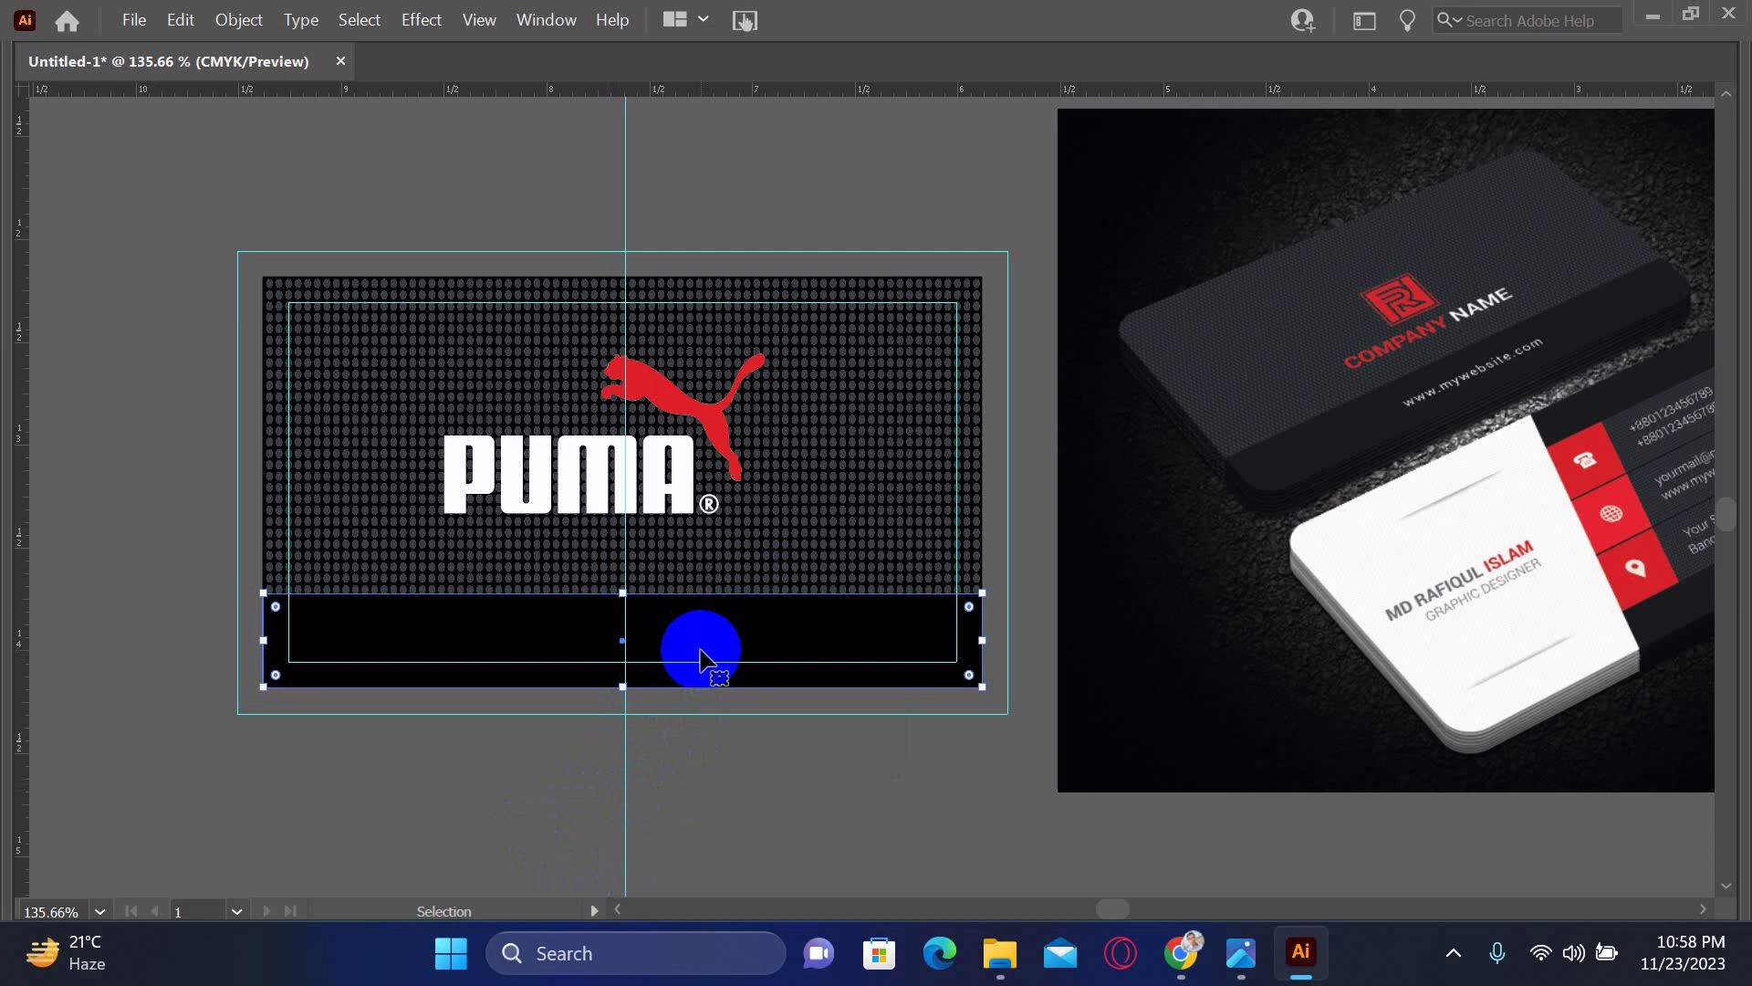
{"action": "left_click", "coordinate": [515, 810]}
{"action": "left_click", "coordinate": [695, 635]}
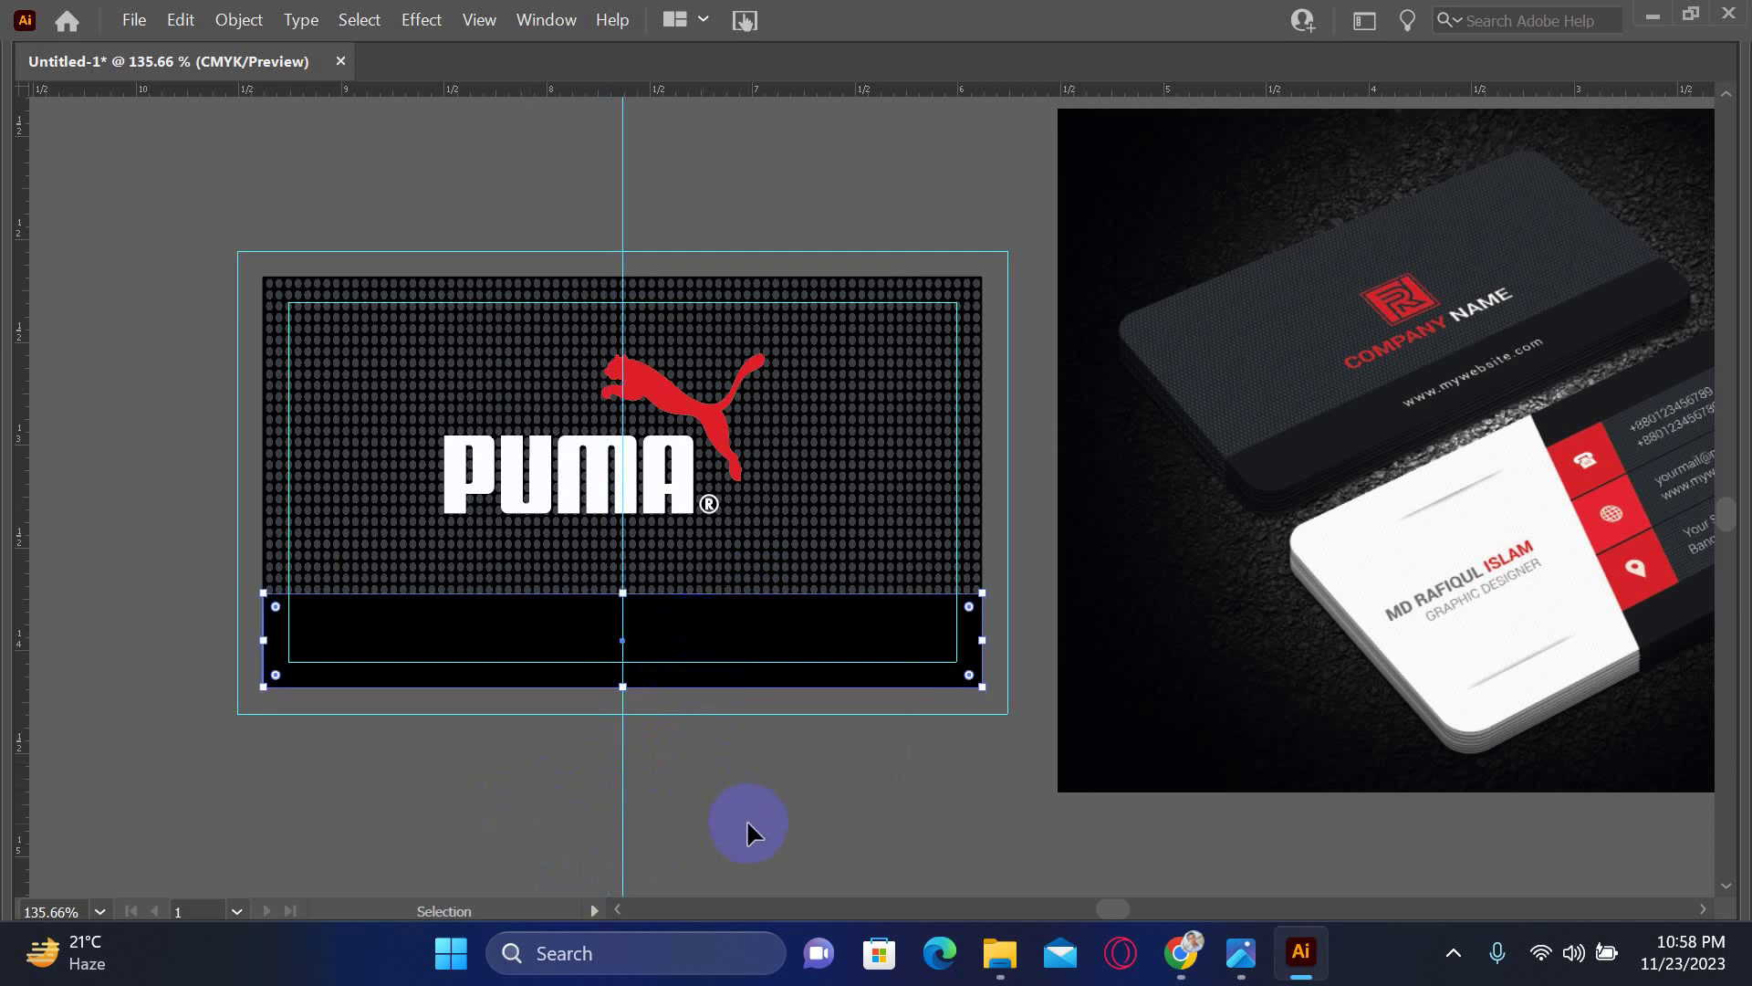
- Select the PUMA letters and red cat, then nudge the logo one step right and one step down
{"action": "left_click", "coordinate": [620, 470]}
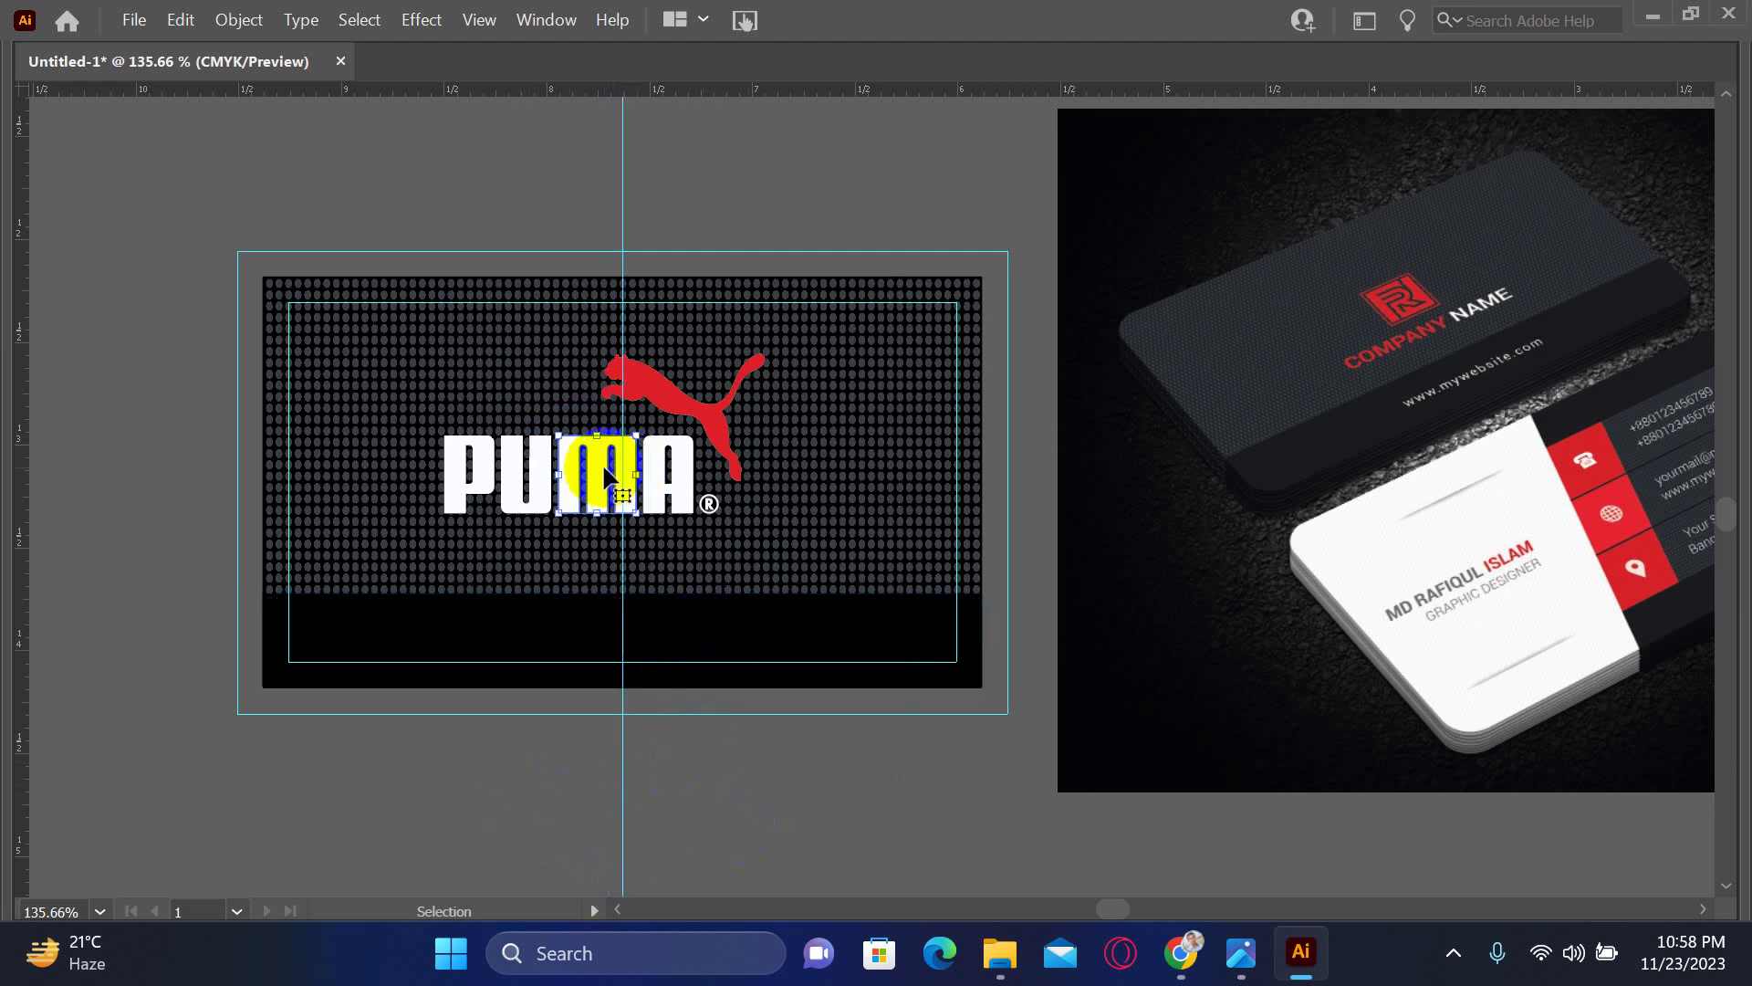
{"action": "left_click", "coordinate": [671, 412], "text": "shift"}
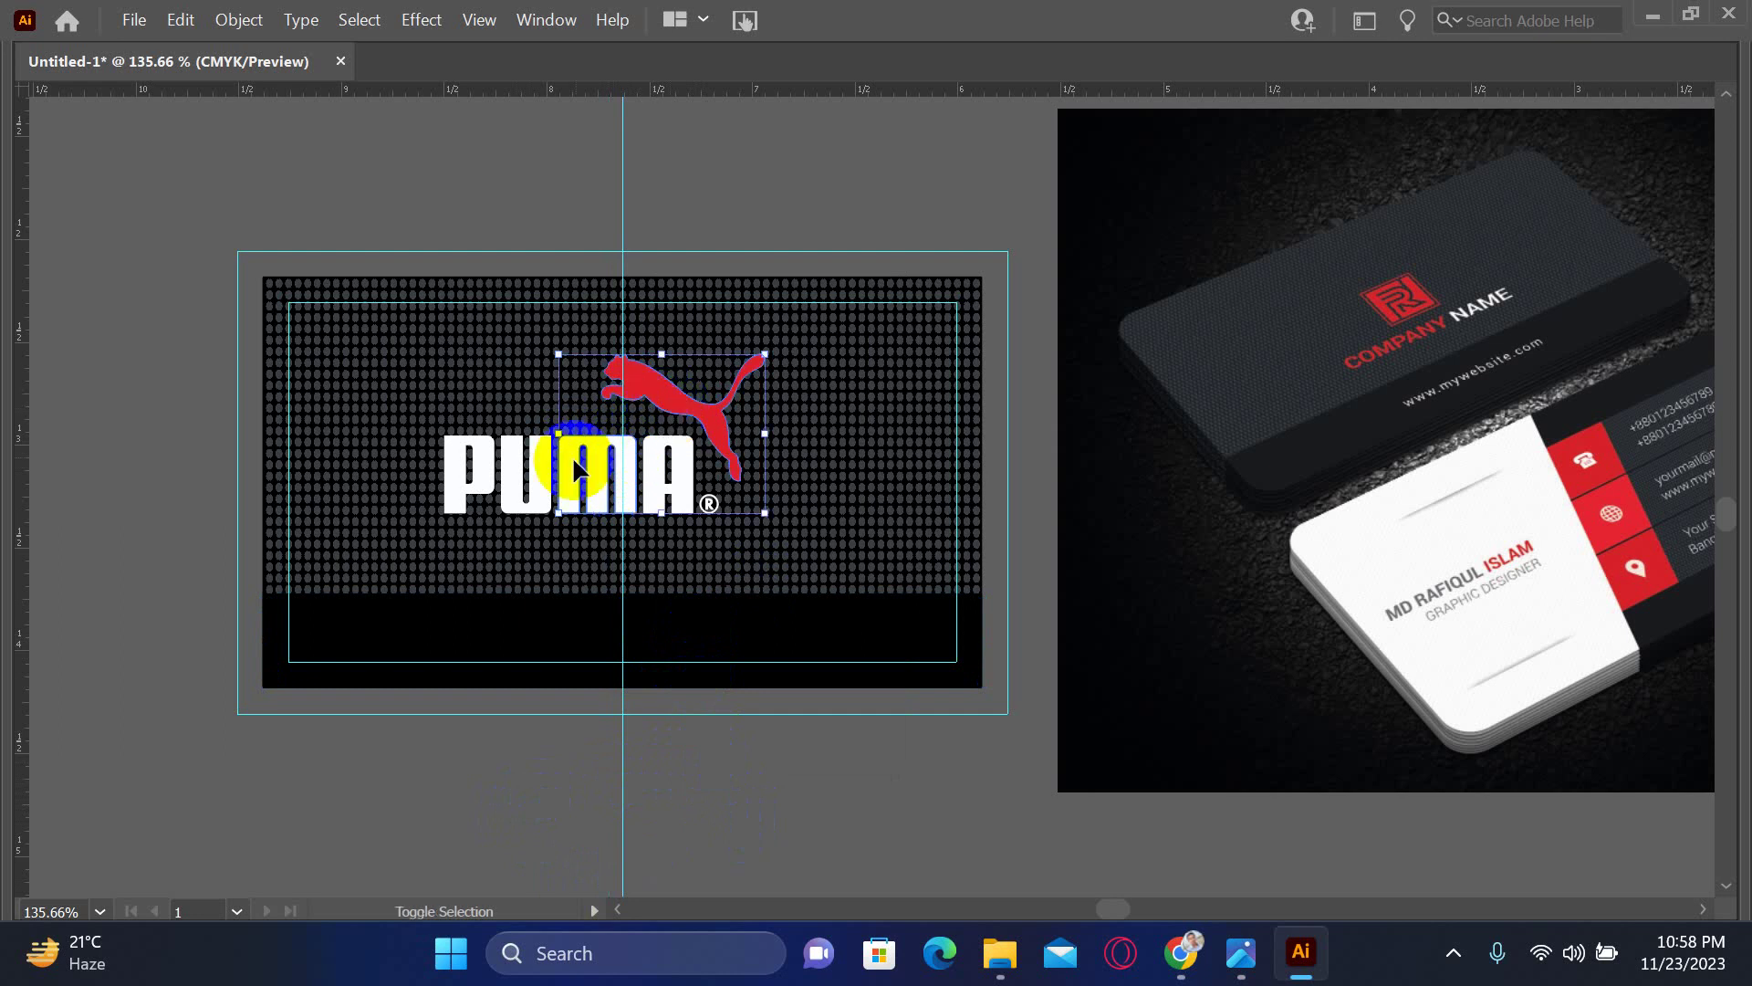
{"action": "left_click", "coordinate": [544, 481], "text": "shift"}
{"action": "left_click", "coordinate": [669, 500], "text": "shift"}
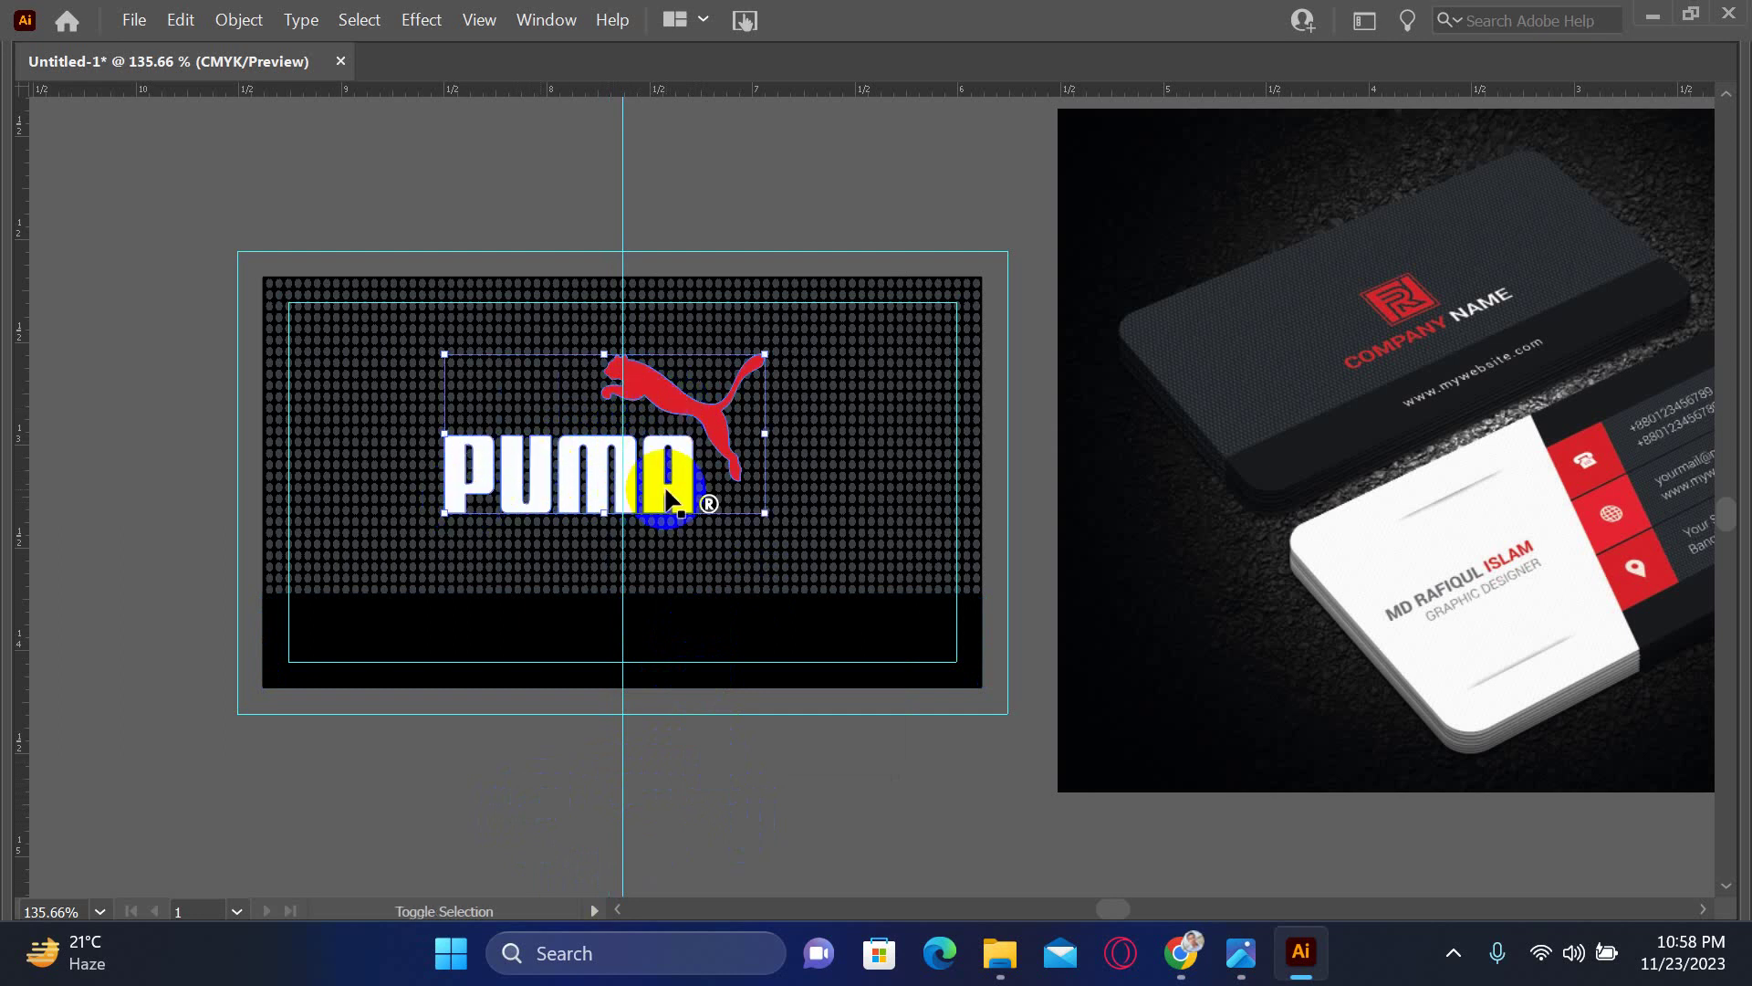
{"action": "left_click_drag", "start_coordinate": [709, 508], "coordinate": [862, 559]}
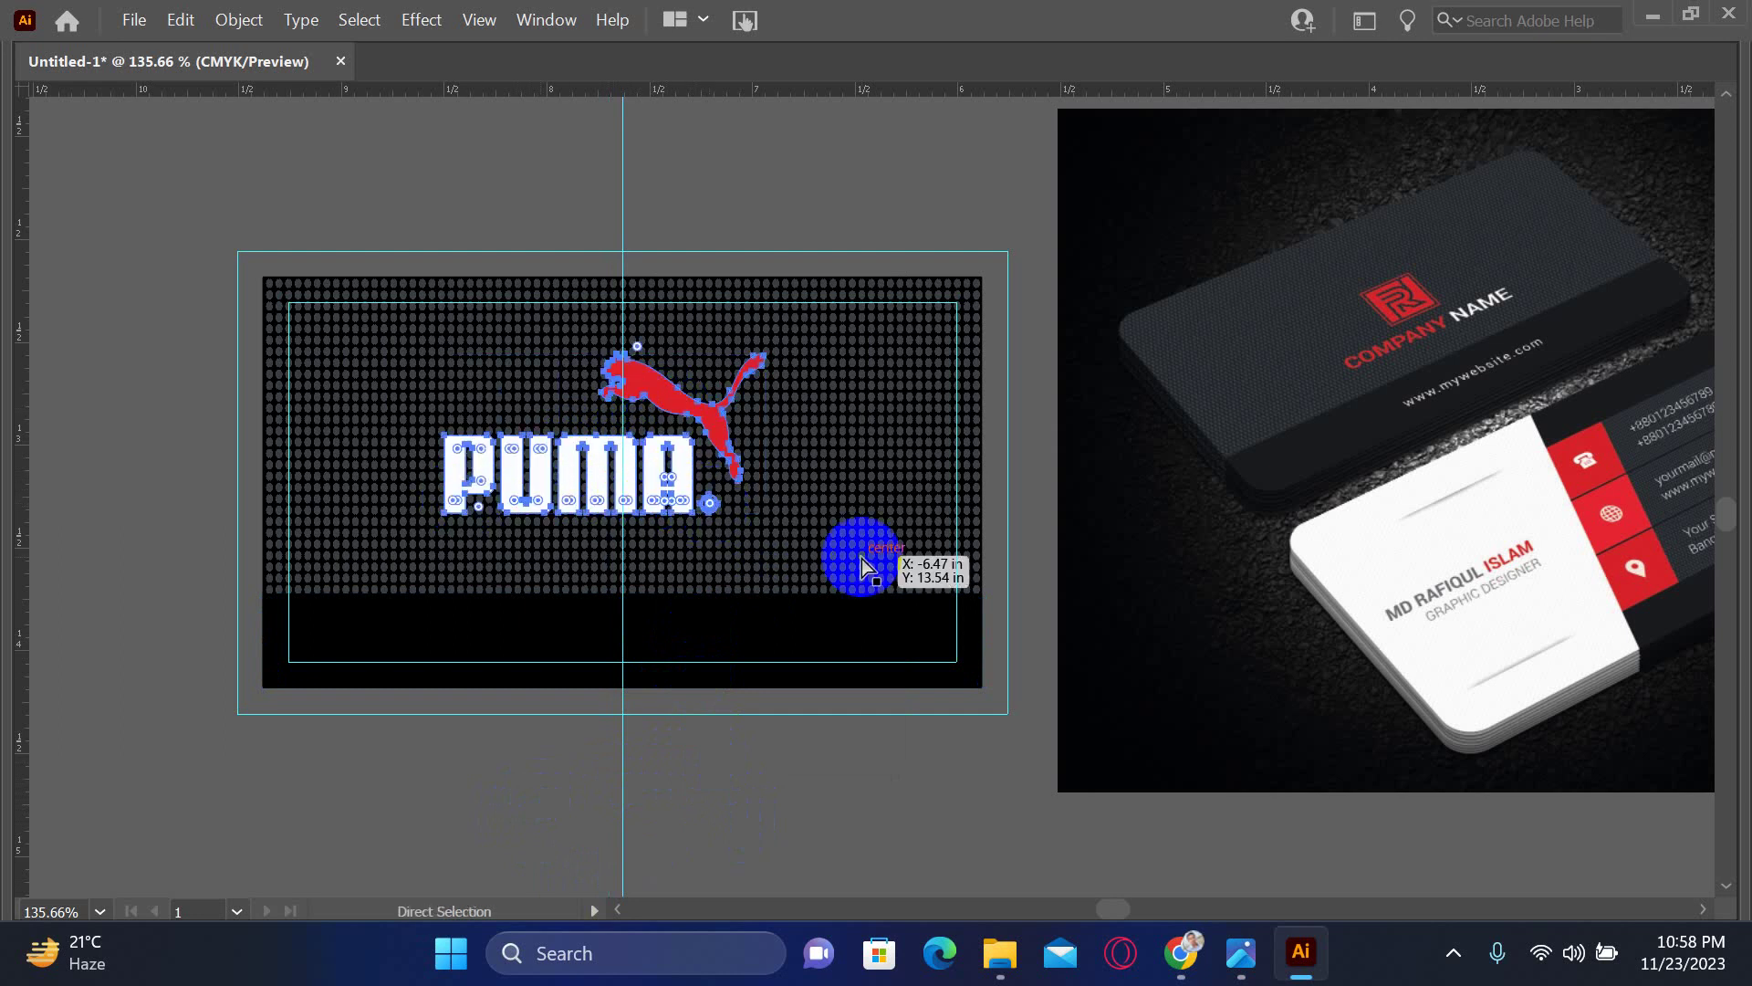
{"action": "key", "text": "ctrl+z"}
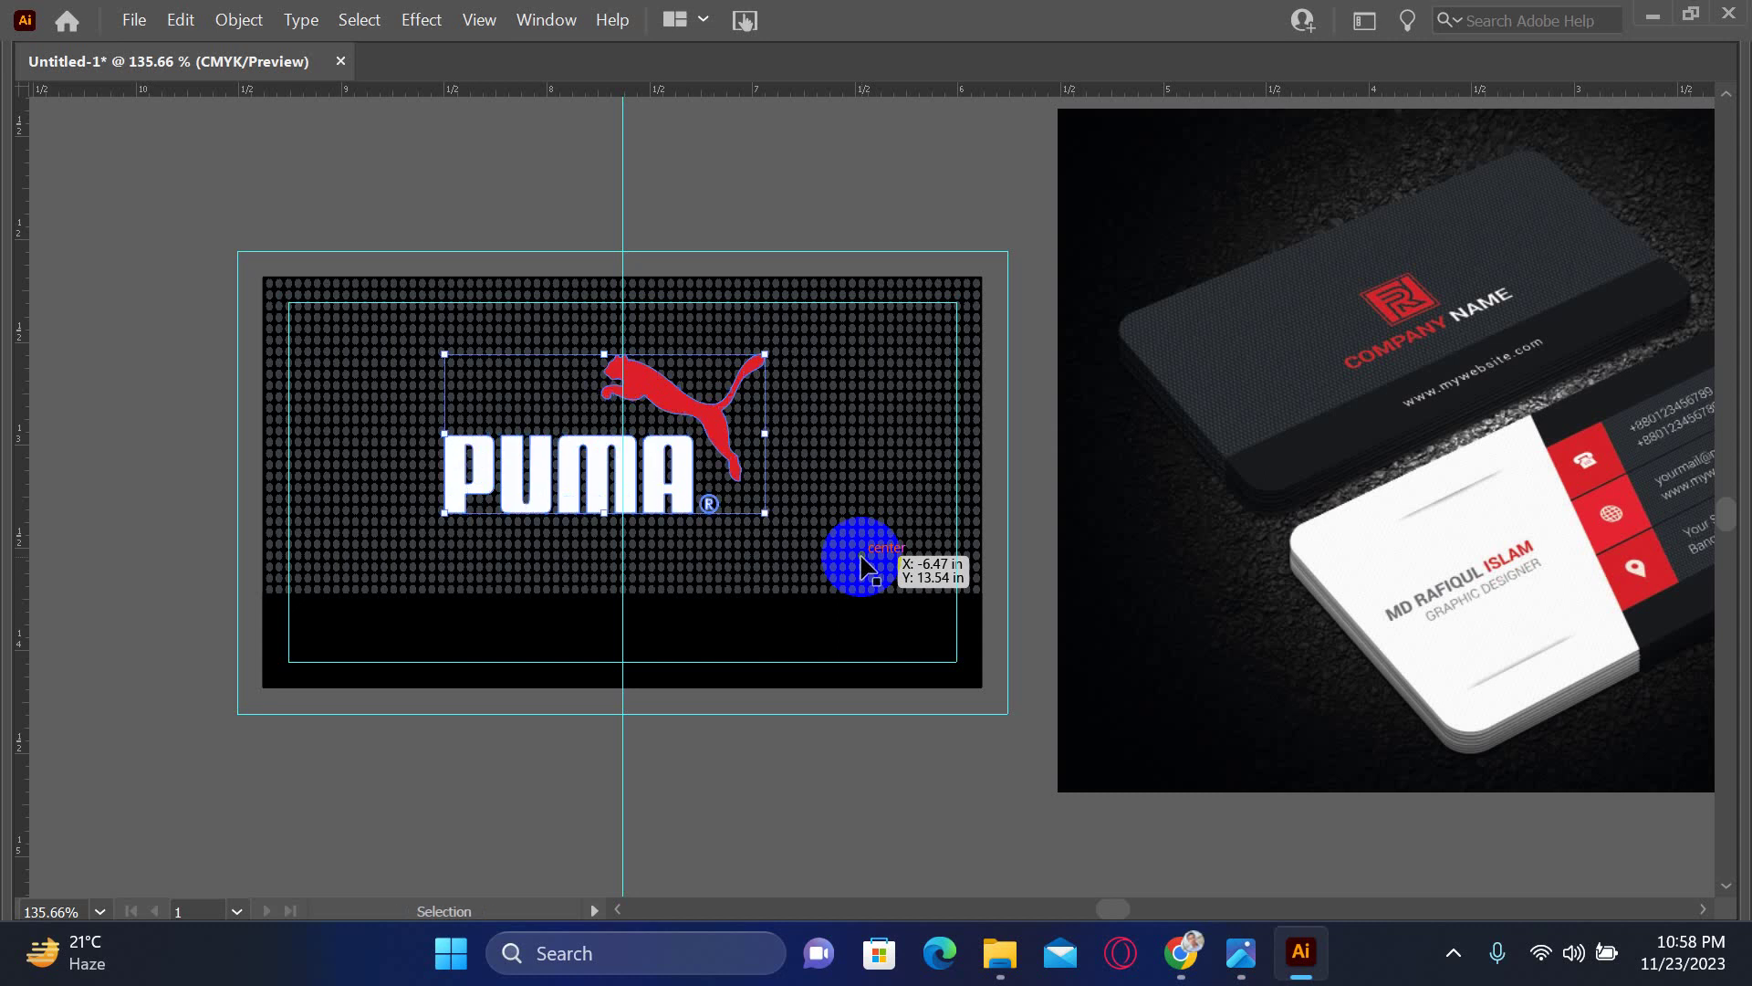
{"action": "key", "text": "Right"}
{"action": "key", "text": "Right"}
{"action": "key", "text": "Right"}
{"action": "key", "text": "Right"}
{"action": "key", "text": "Right"}
{"action": "key", "text": "Right"}
{"action": "key", "text": "Right"}
{"action": "key", "text": "Right"}
{"action": "key", "text": "Right"}
{"action": "key", "text": "Right"}
{"action": "key", "text": "Right"}
{"action": "key", "text": "Right"}
{"action": "key", "text": "Right"}
{"action": "key", "text": "Right"}
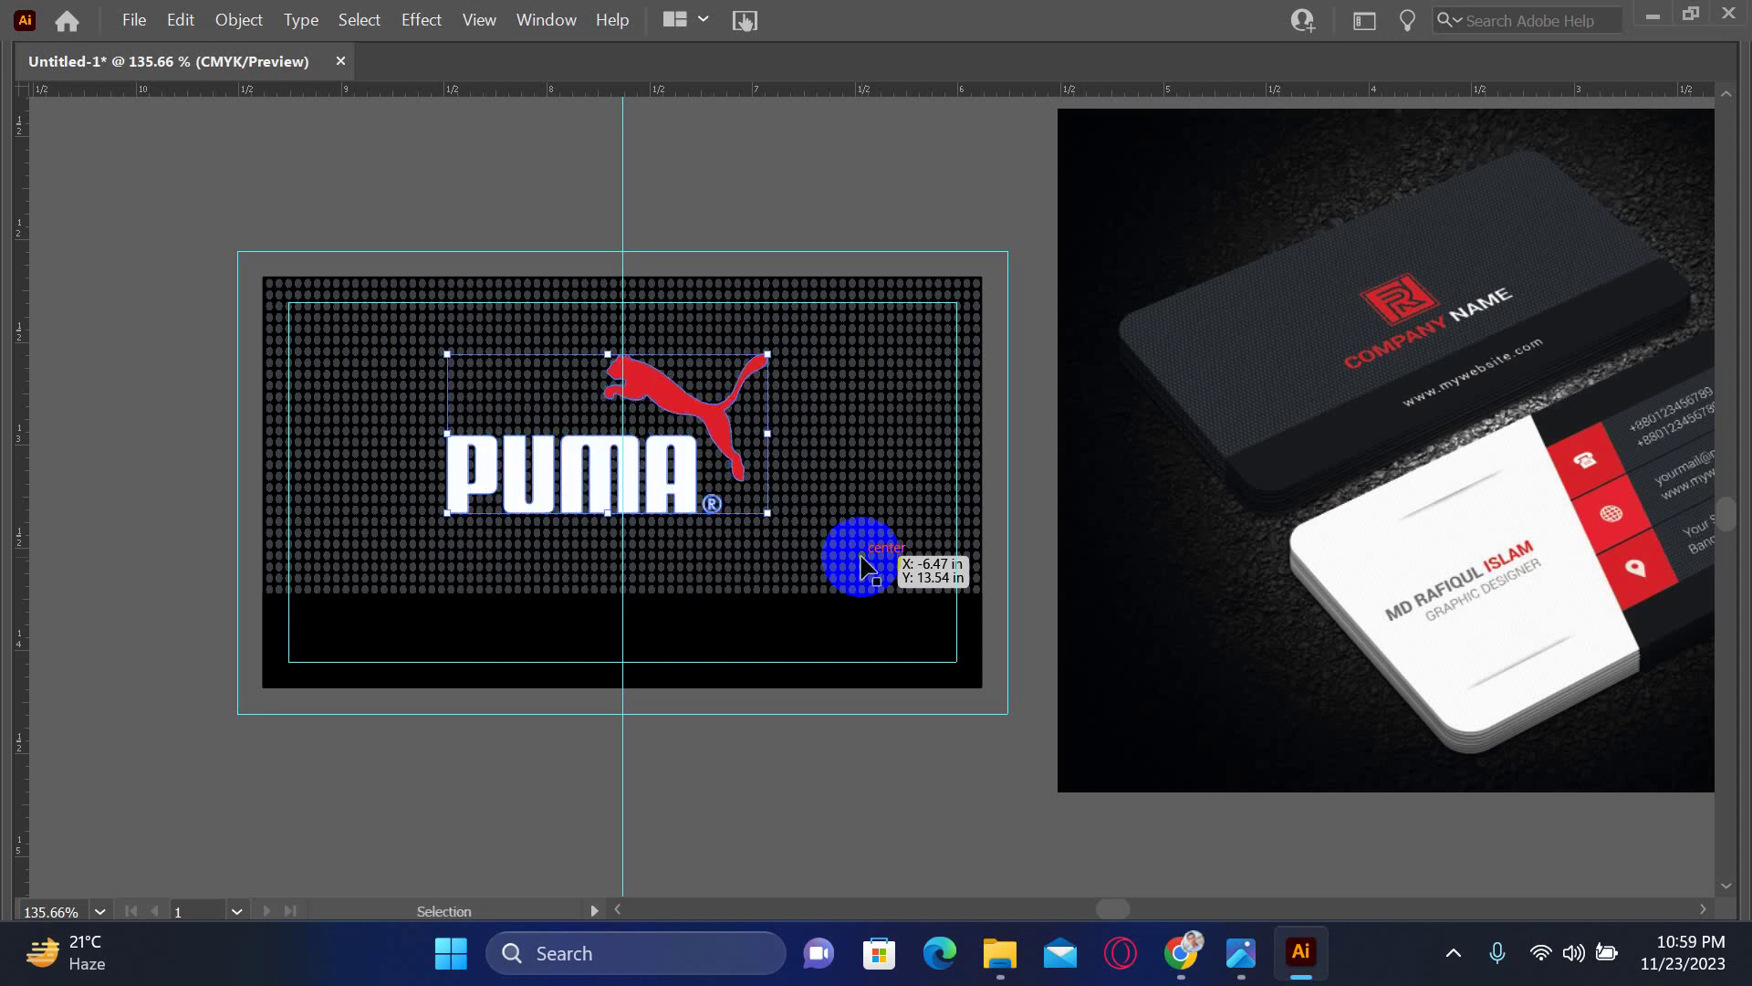
{"action": "key", "text": "Down"}
{"action": "key", "text": "Down"}
{"action": "key", "text": "Down"}
{"action": "key", "text": "Down"}
{"action": "key", "text": "Down"}
{"action": "key", "text": "Down"}
{"action": "key", "text": "Down"}
{"action": "key", "text": "Down"}
{"action": "key", "text": "Down"}
{"action": "key", "text": "Down"}
{"action": "key", "text": "Down"}
{"action": "key", "text": "Down"}
{"action": "key", "text": "Down"}
{"action": "key", "text": "Down"}
{"action": "key", "text": "Down"}
{"action": "key", "text": "Down"}
{"action": "key", "text": "Down"}
{"action": "key", "text": "Down"}
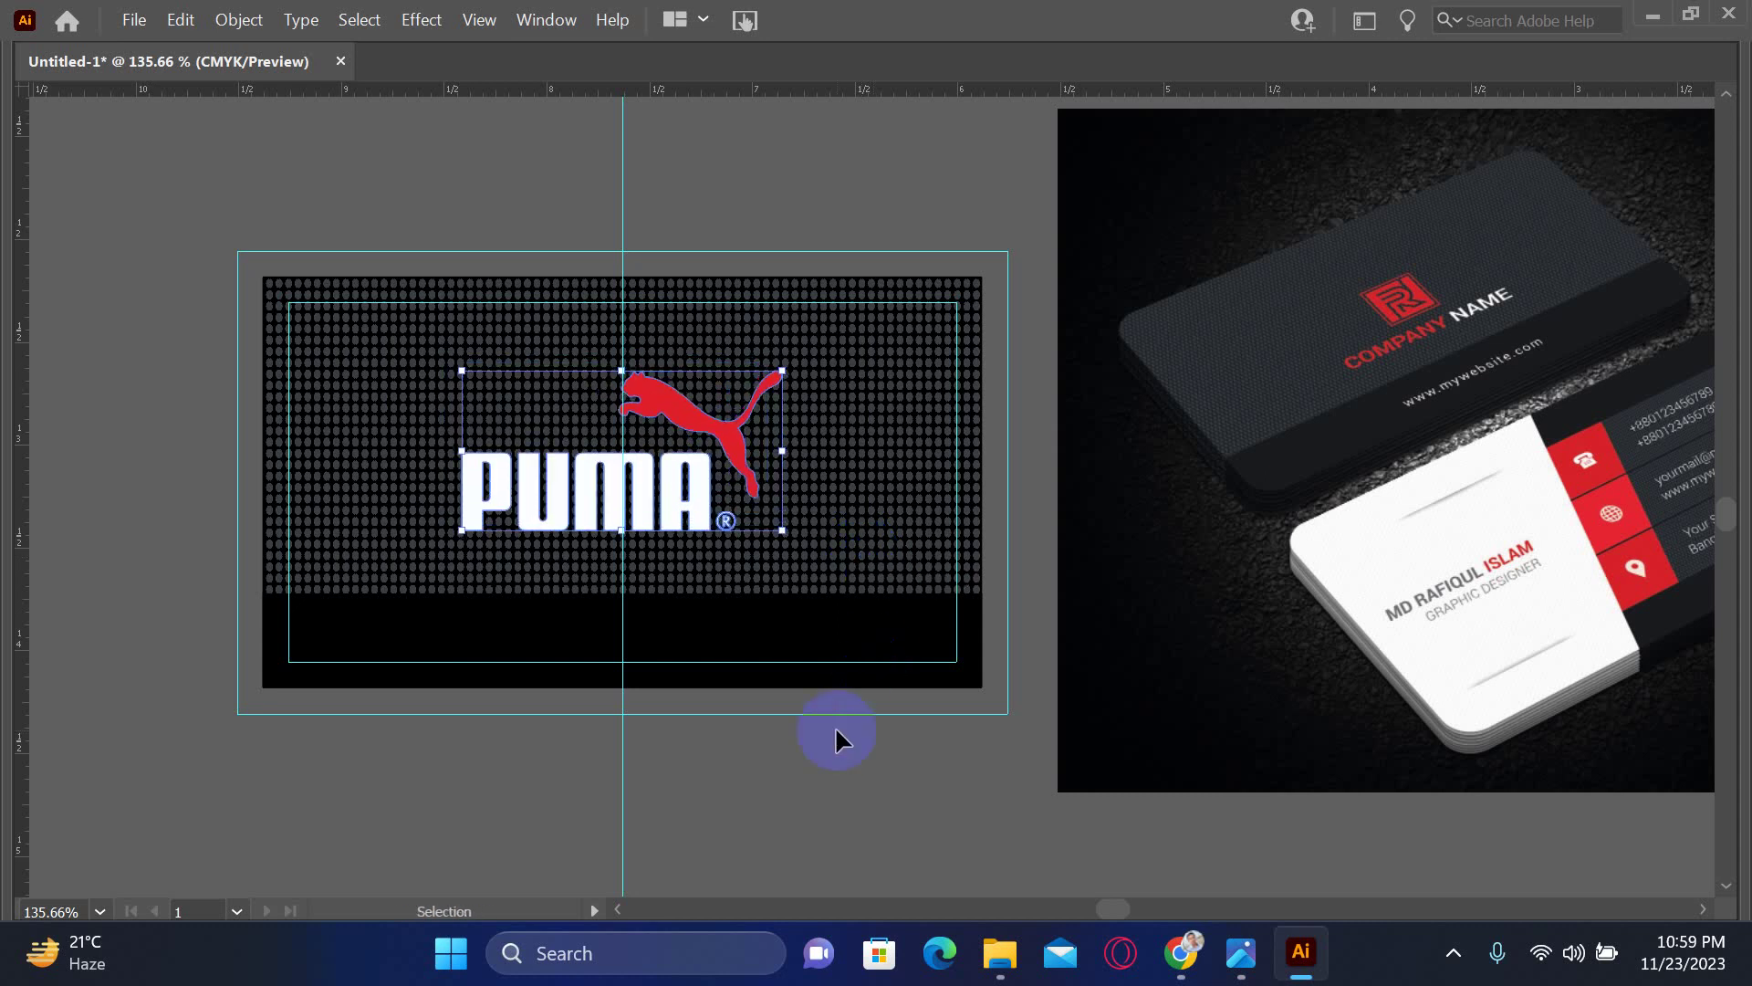
- Select the black band along the card's bottom and zoom in near the card's lower edge
{"action": "left_click", "coordinate": [791, 795]}
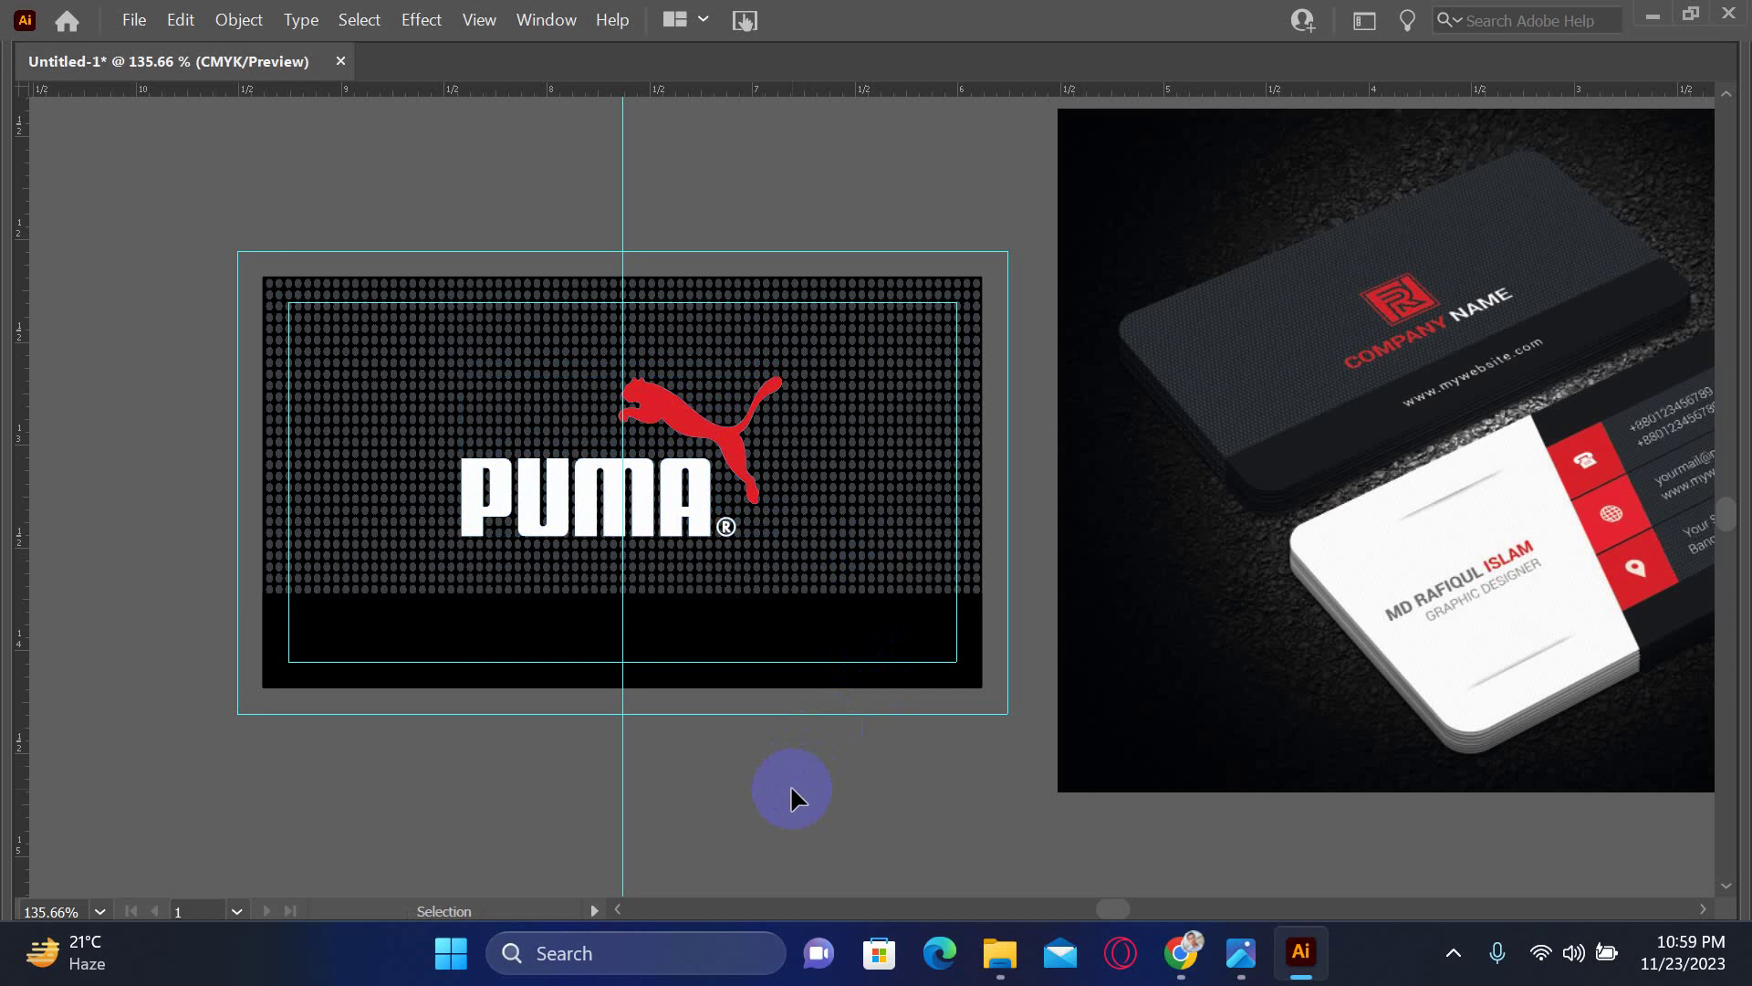
{"action": "left_click", "coordinate": [931, 671]}
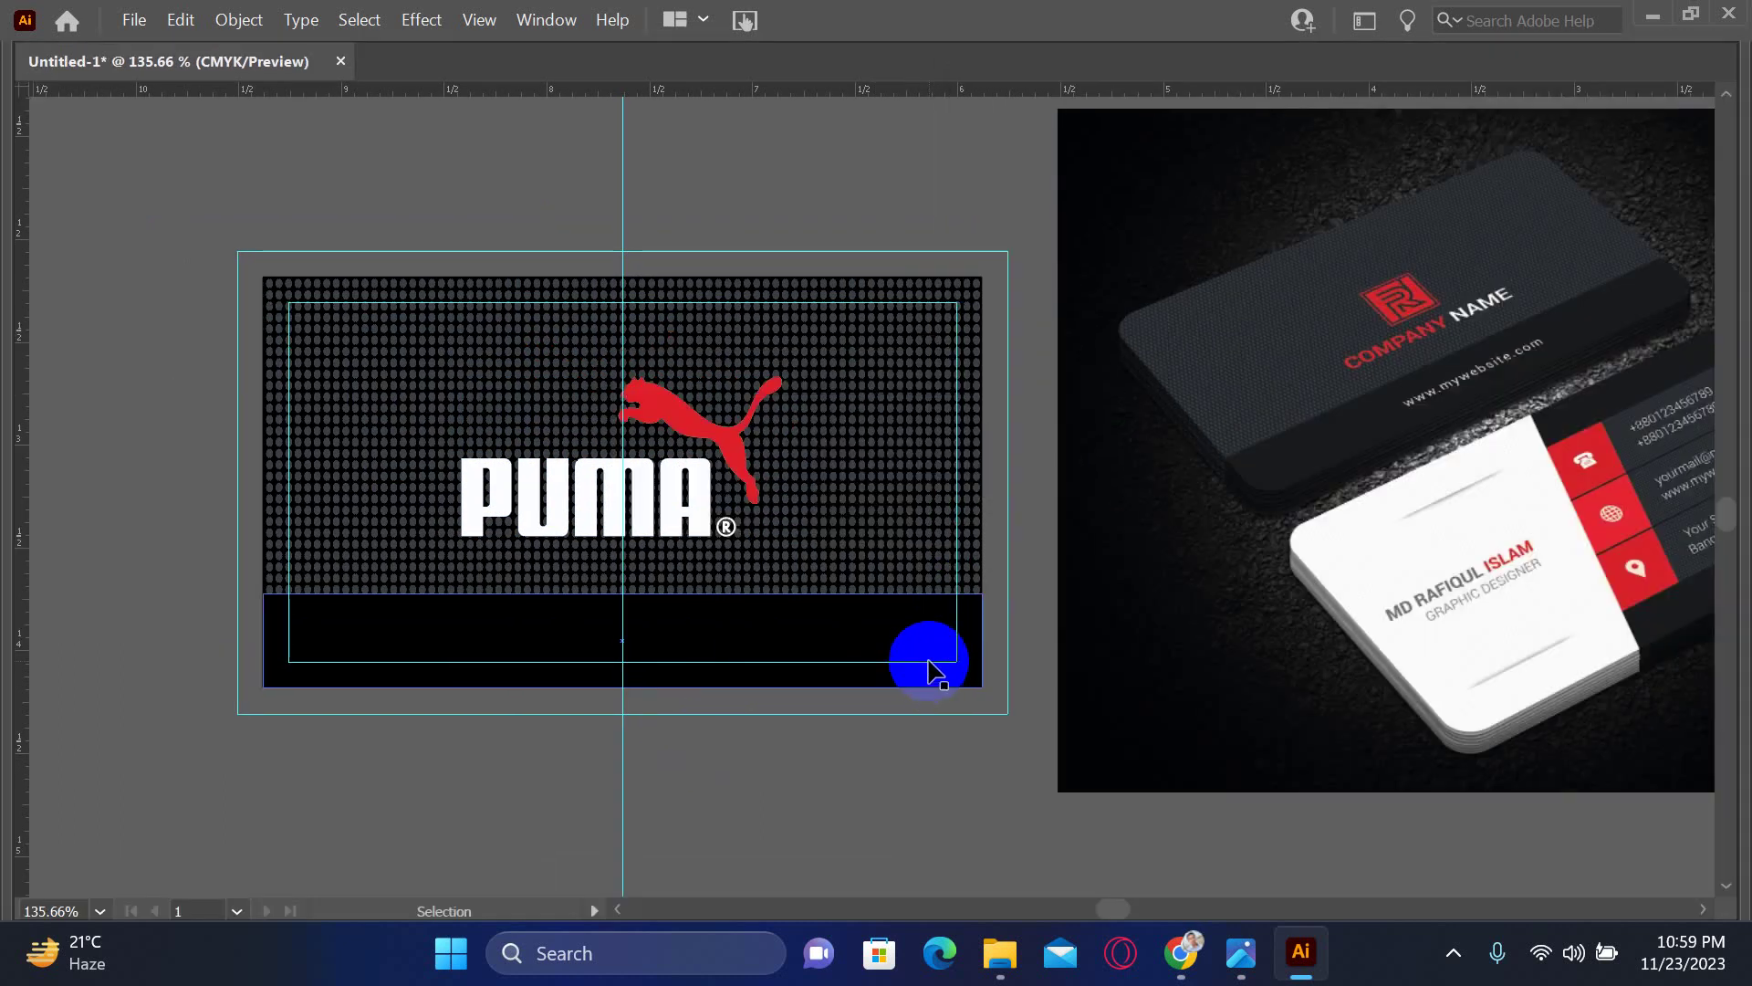
{"action": "left_click_drag", "start_coordinate": [1154, 617], "coordinate": [990, 626]}
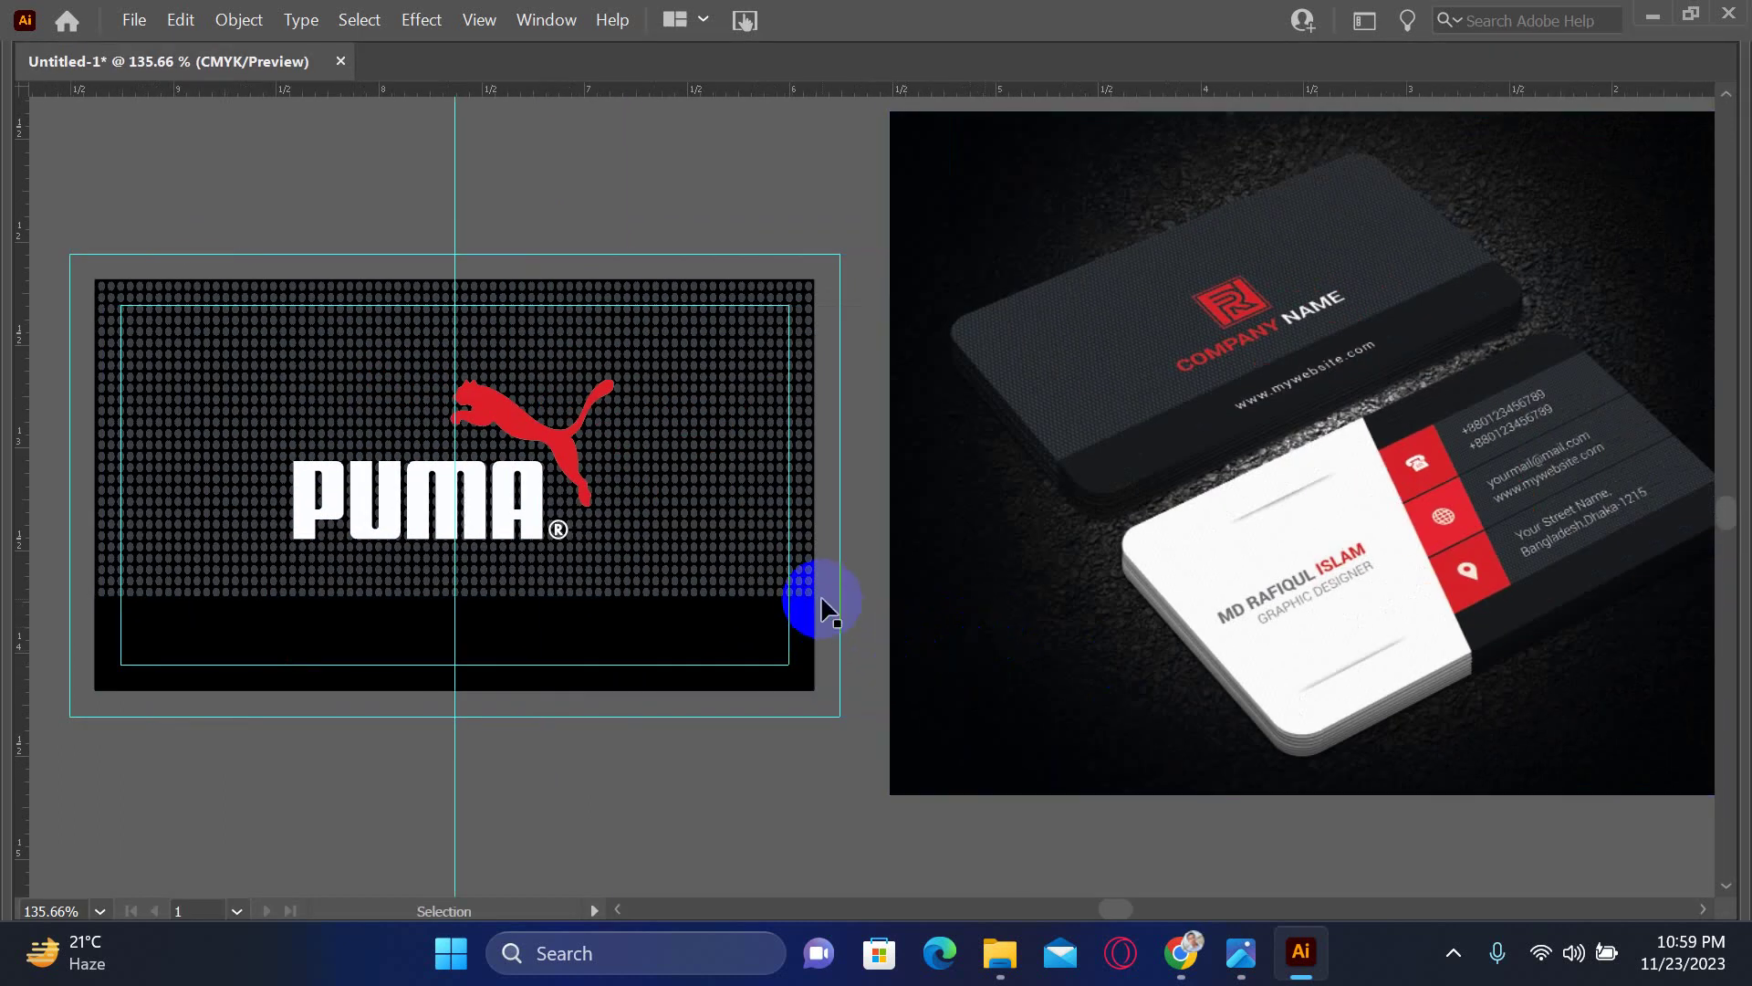
{"action": "key", "text": "z"}
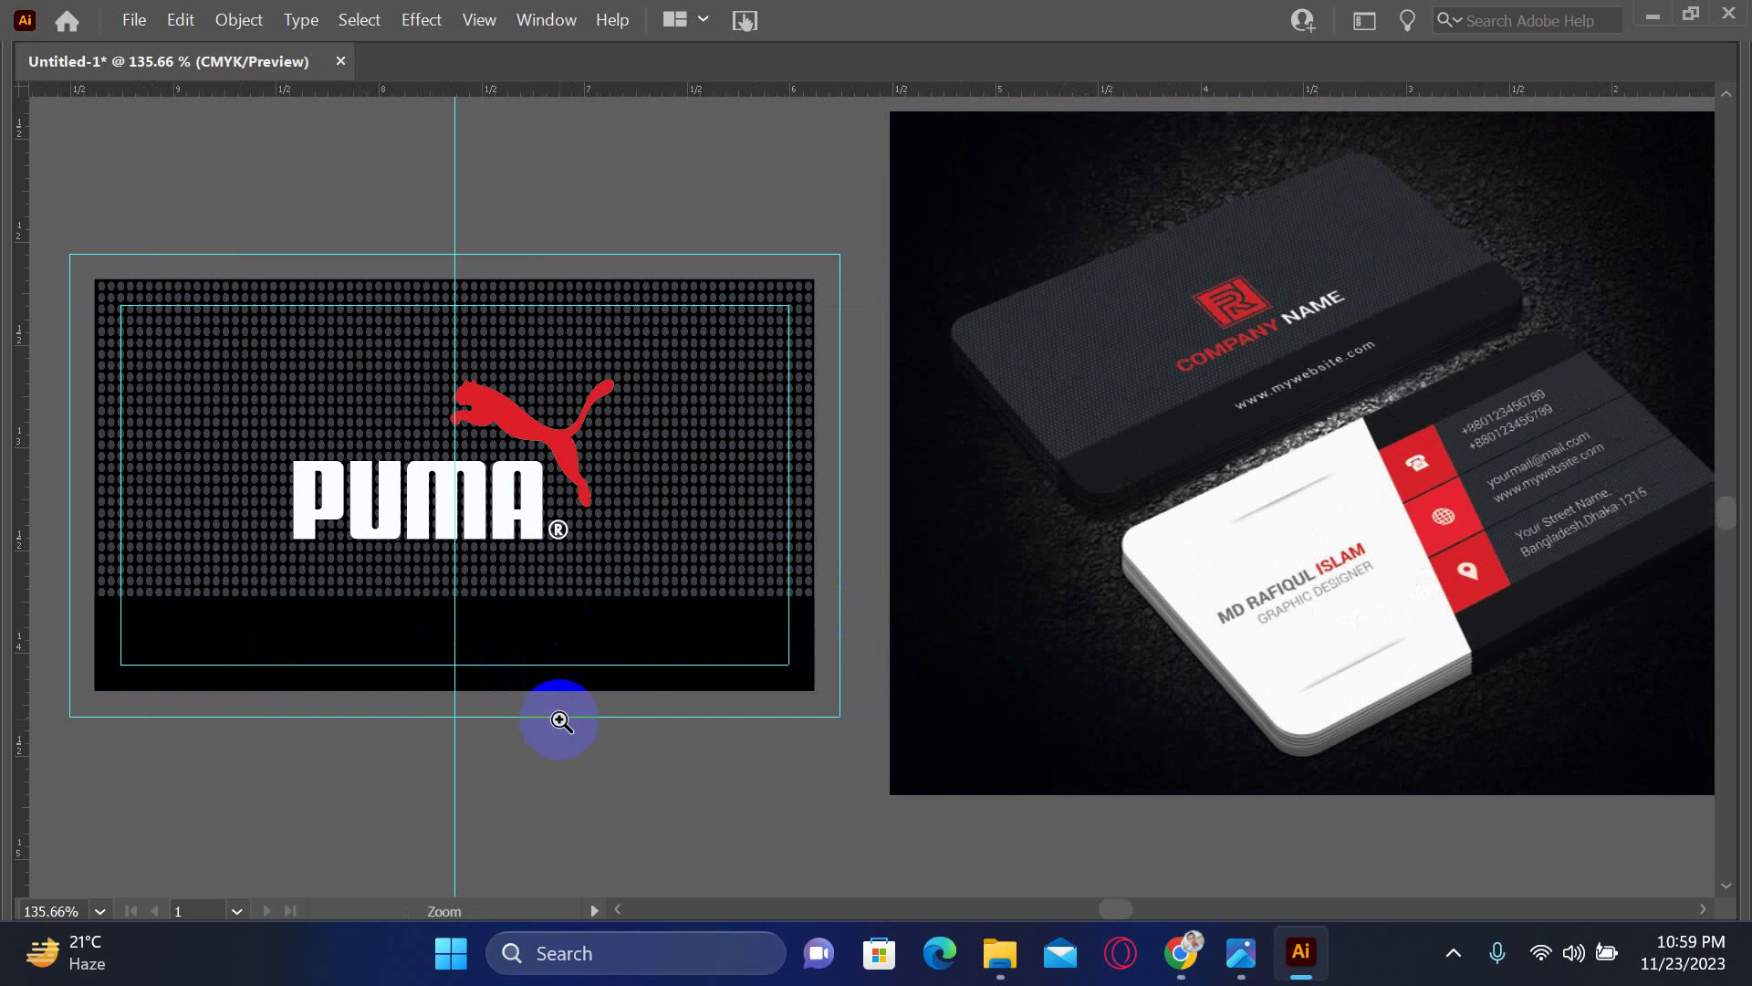
{"action": "left_click", "coordinate": [567, 718]}
- Search 'puma website' in a new Chrome tab and open the official PUMA.com result
{"action": "left_click", "coordinate": [1180, 953]}
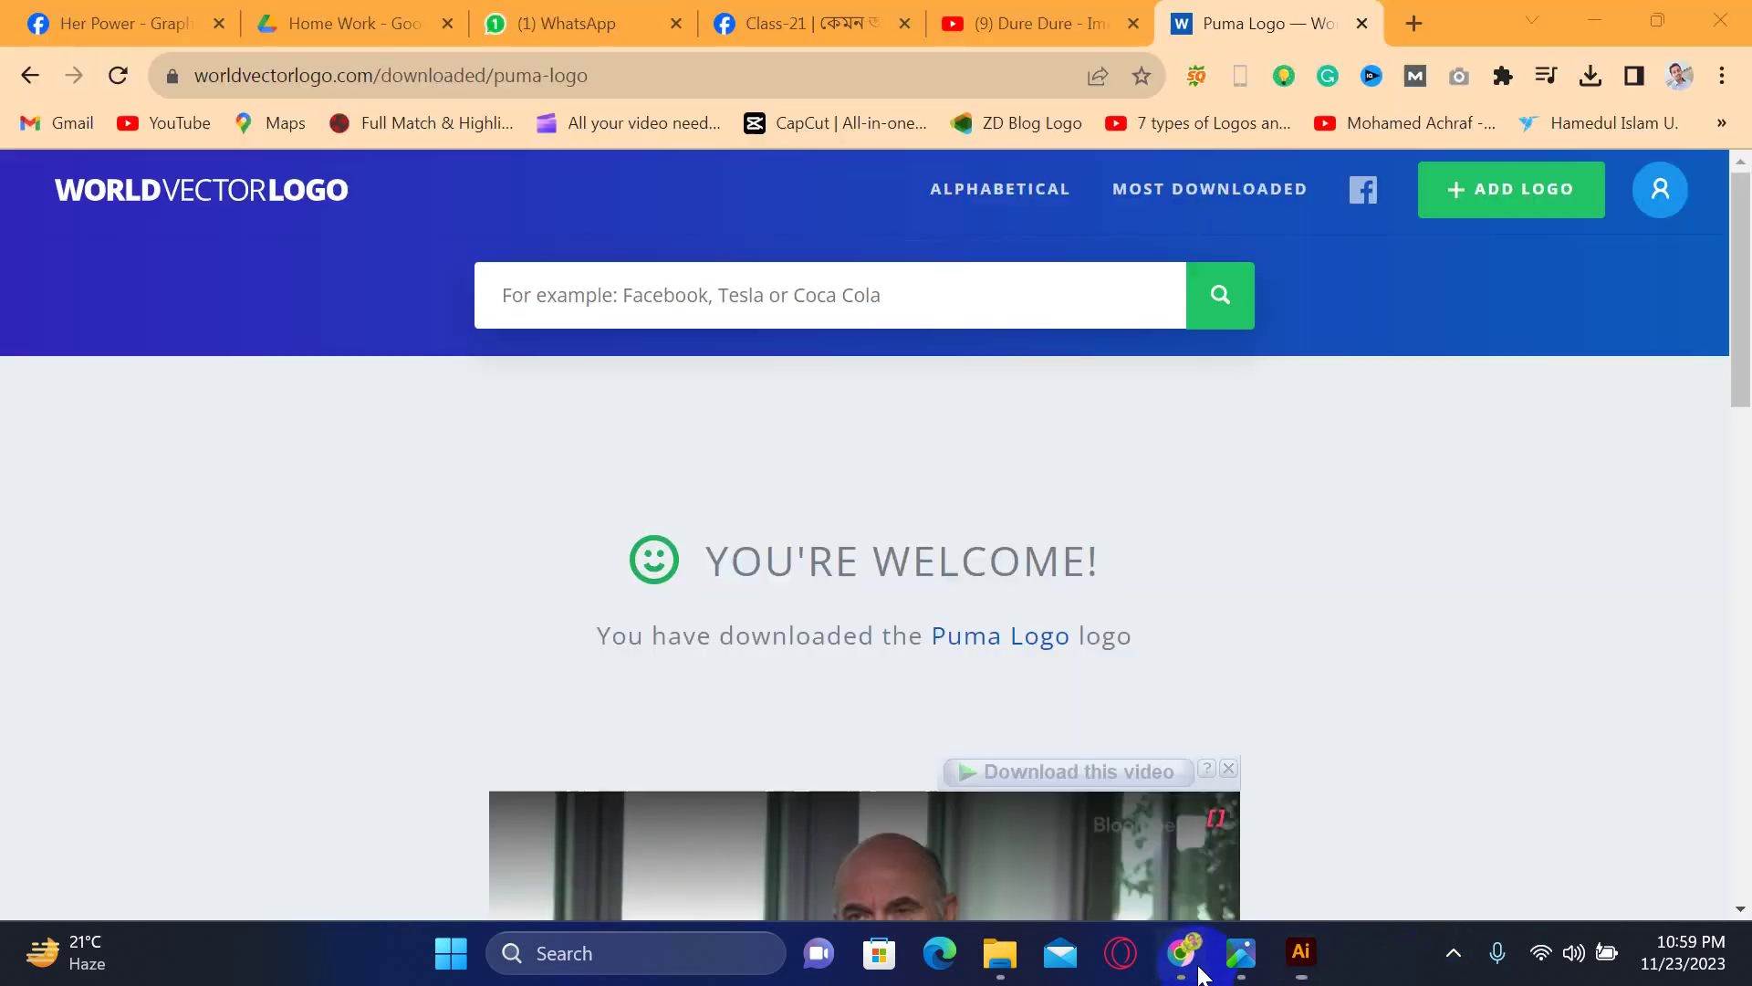
{"action": "left_click", "coordinate": [1414, 23]}
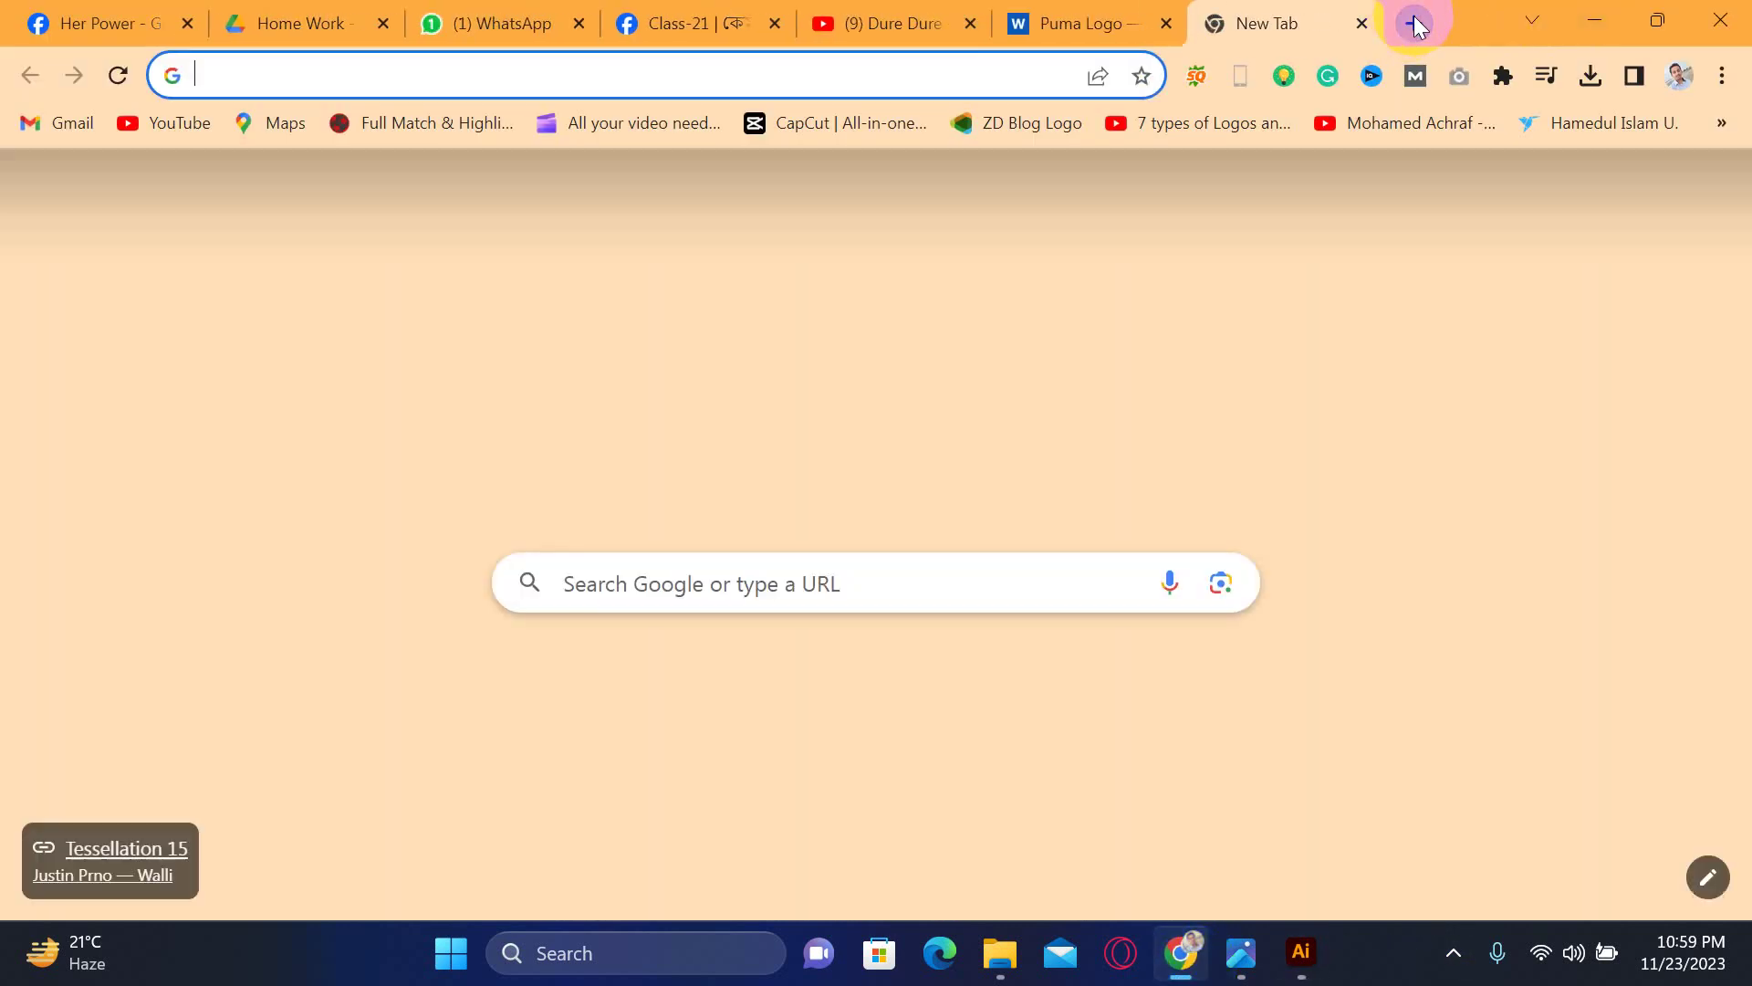
{"action": "type", "text": "puma we"}
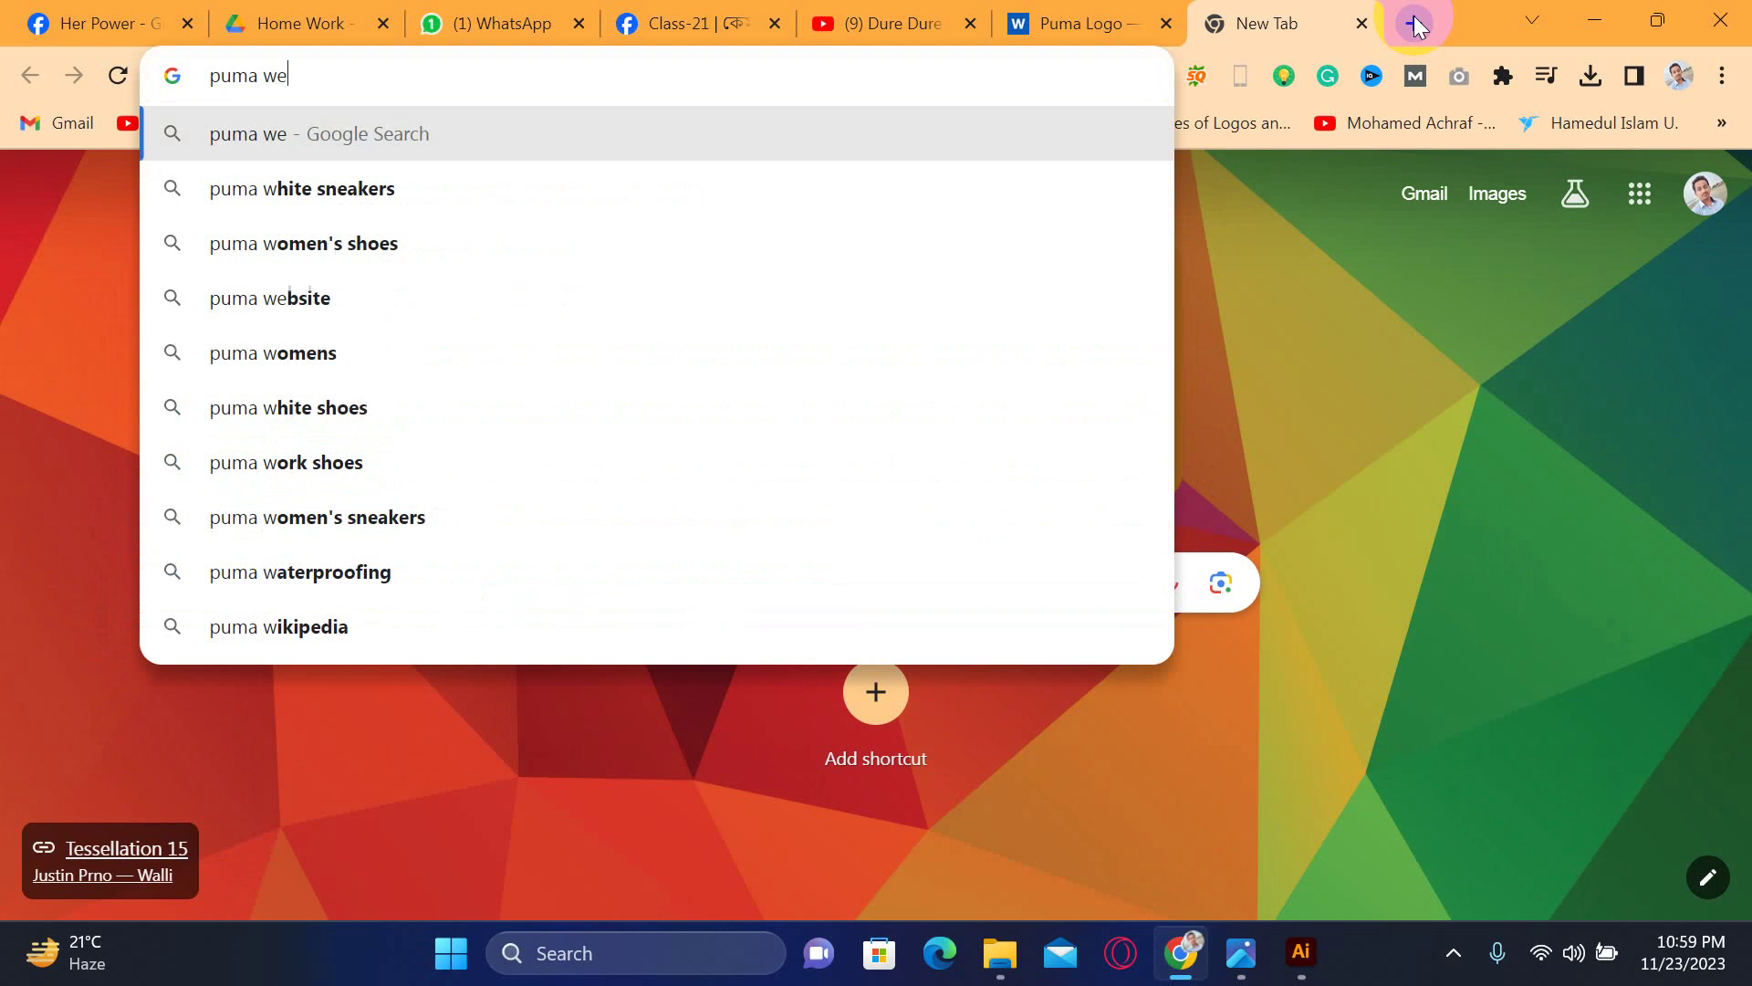
{"action": "type", "text": "bsite"}
{"action": "key", "text": "Return"}
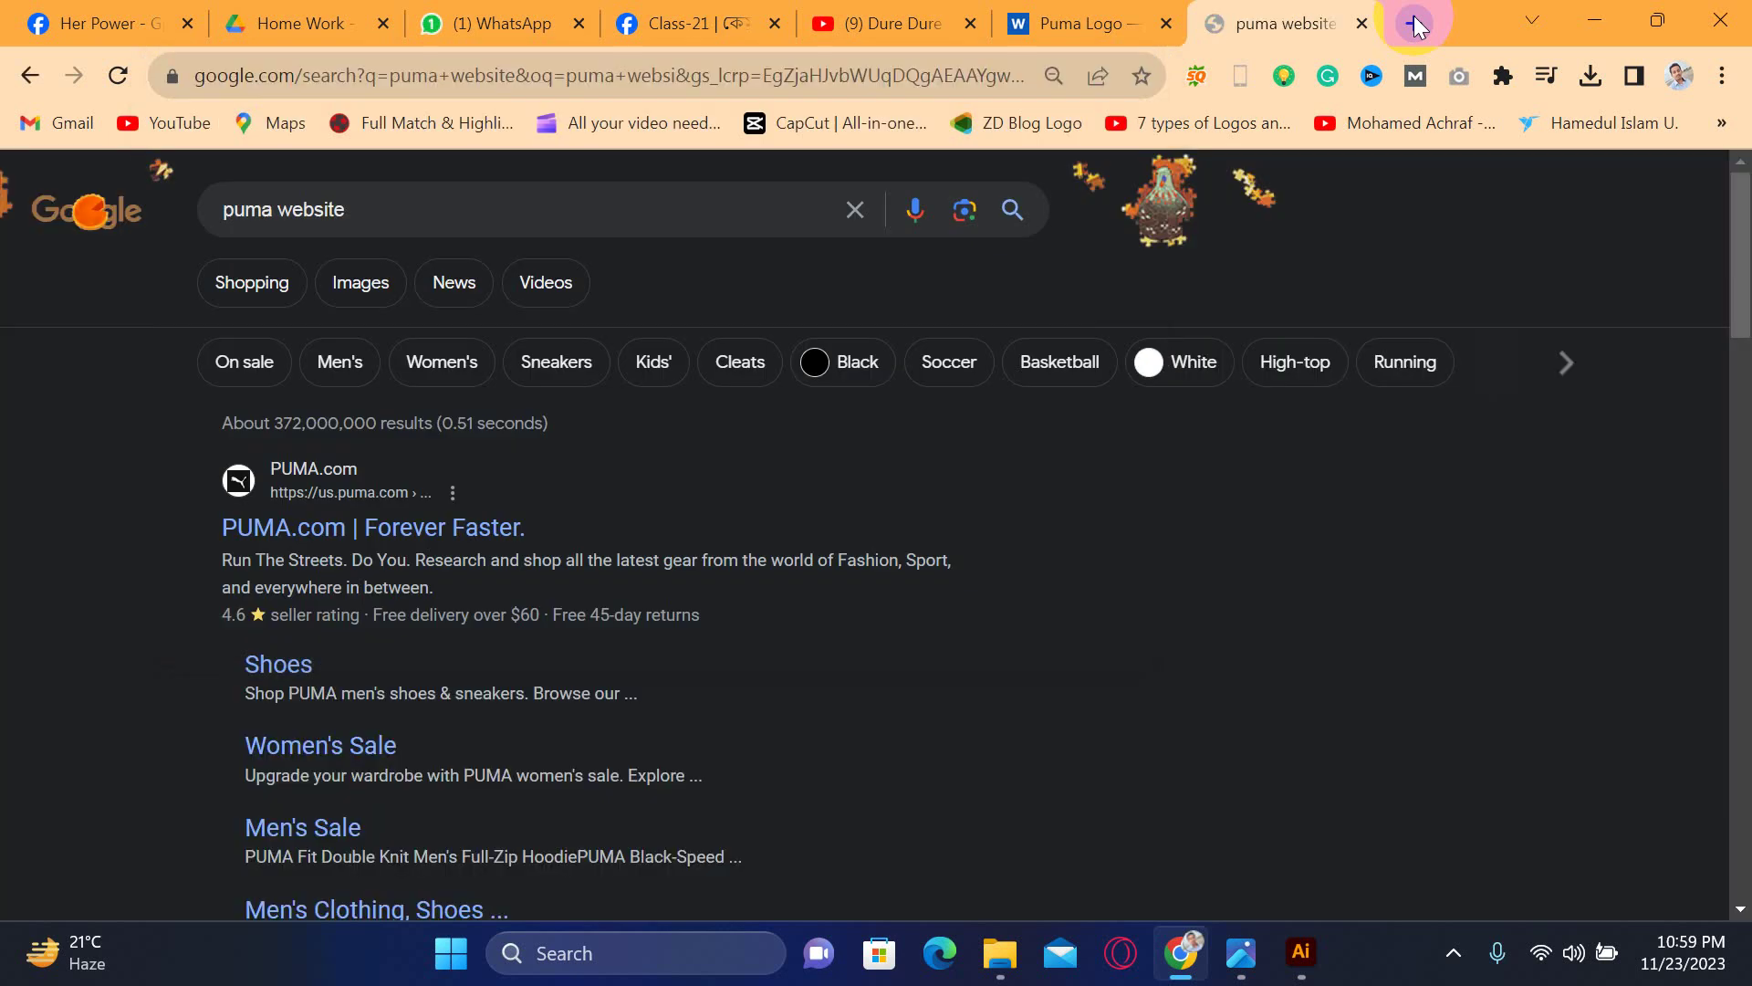
{"action": "left_click", "coordinate": [390, 538]}
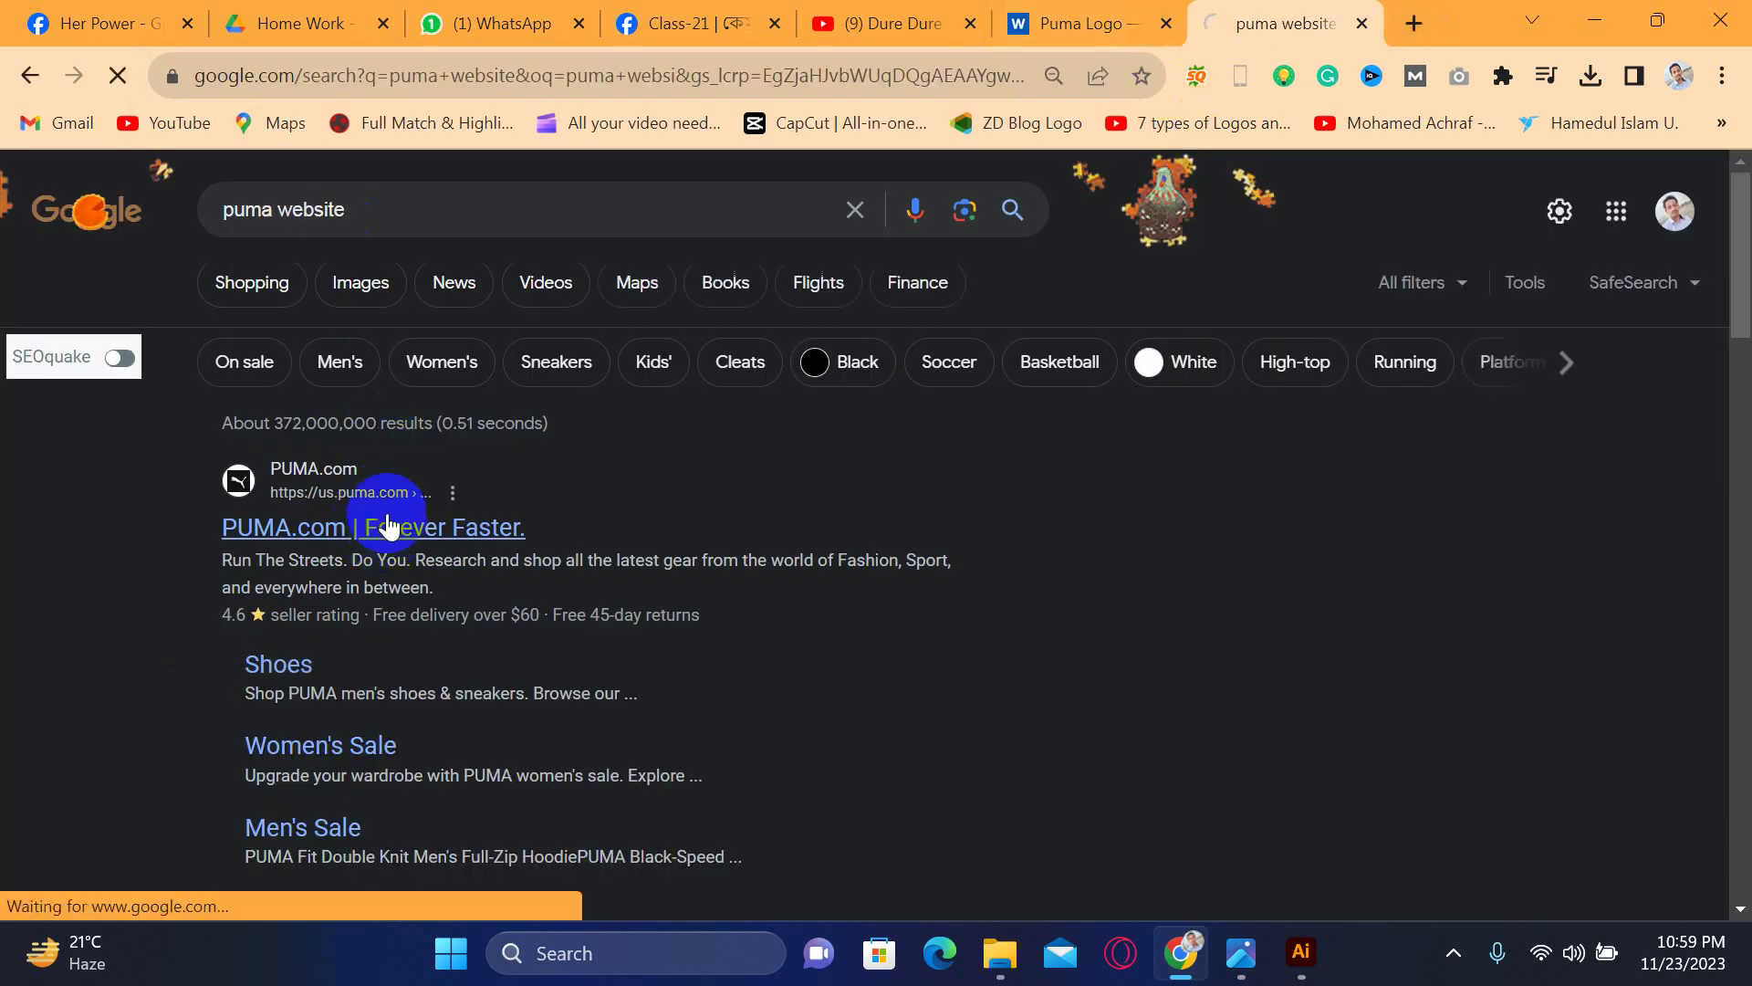
- Copy the us.puma.com domain from the address bar and close the Puma tab
{"action": "left_click", "coordinate": [408, 79]}
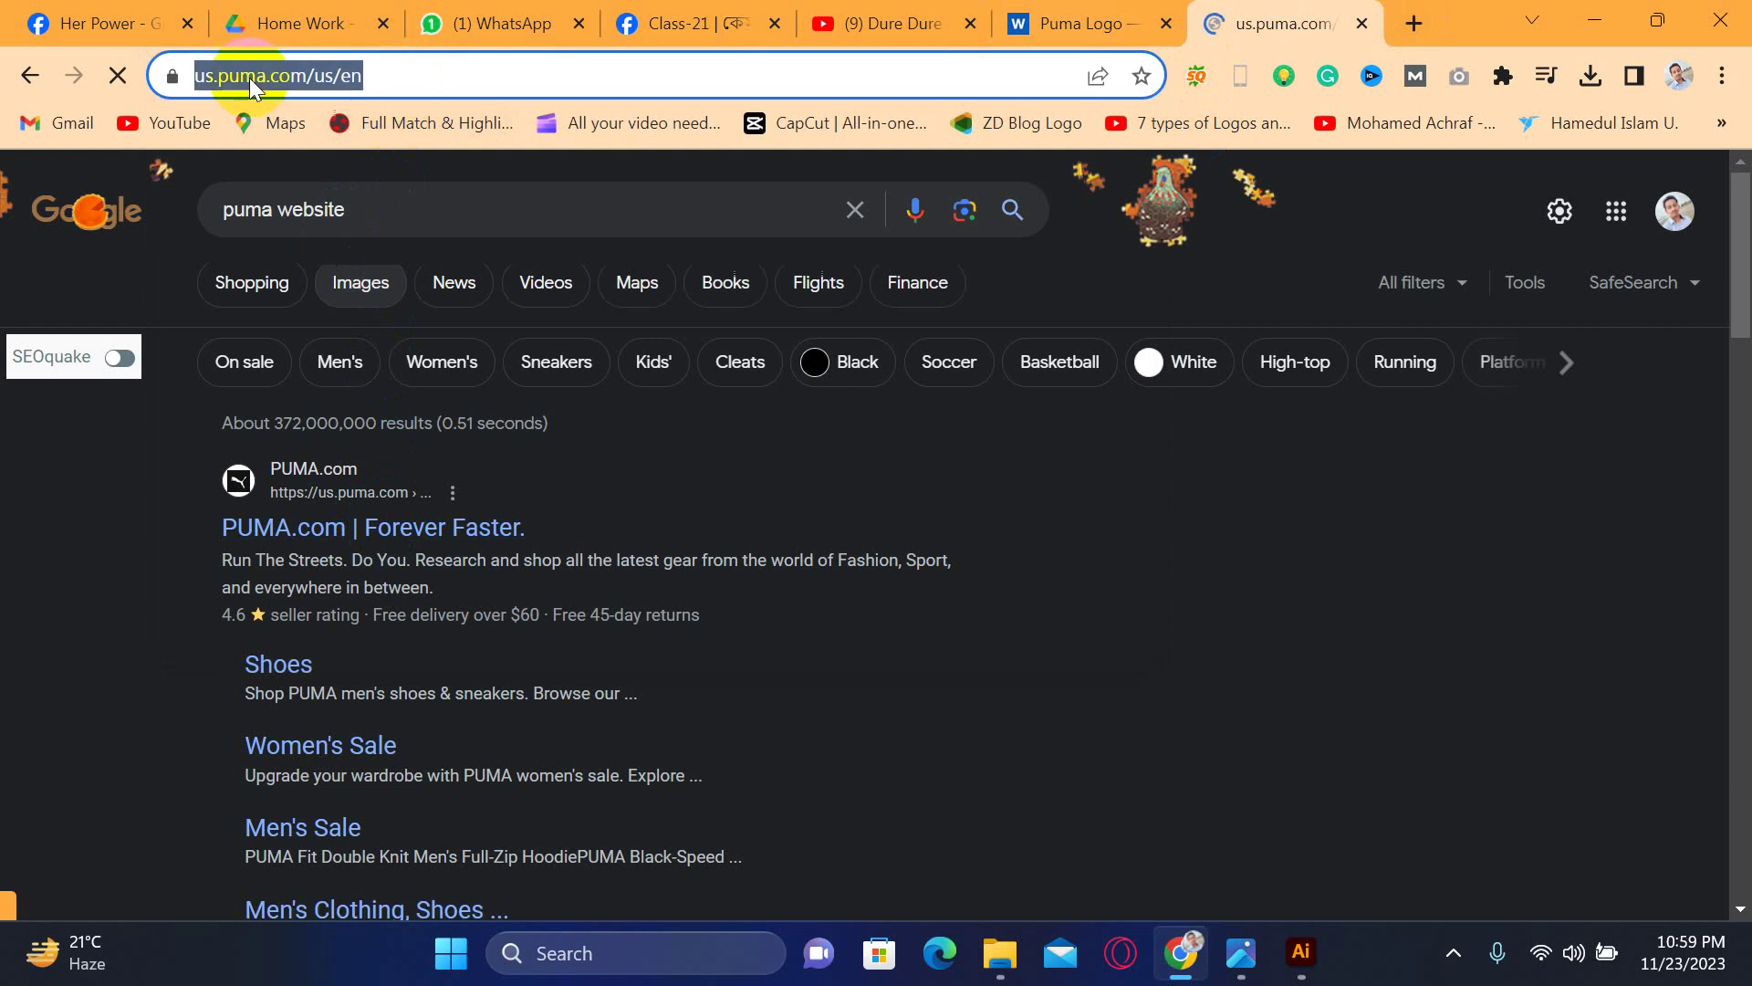
{"action": "left_click", "coordinate": [301, 75]}
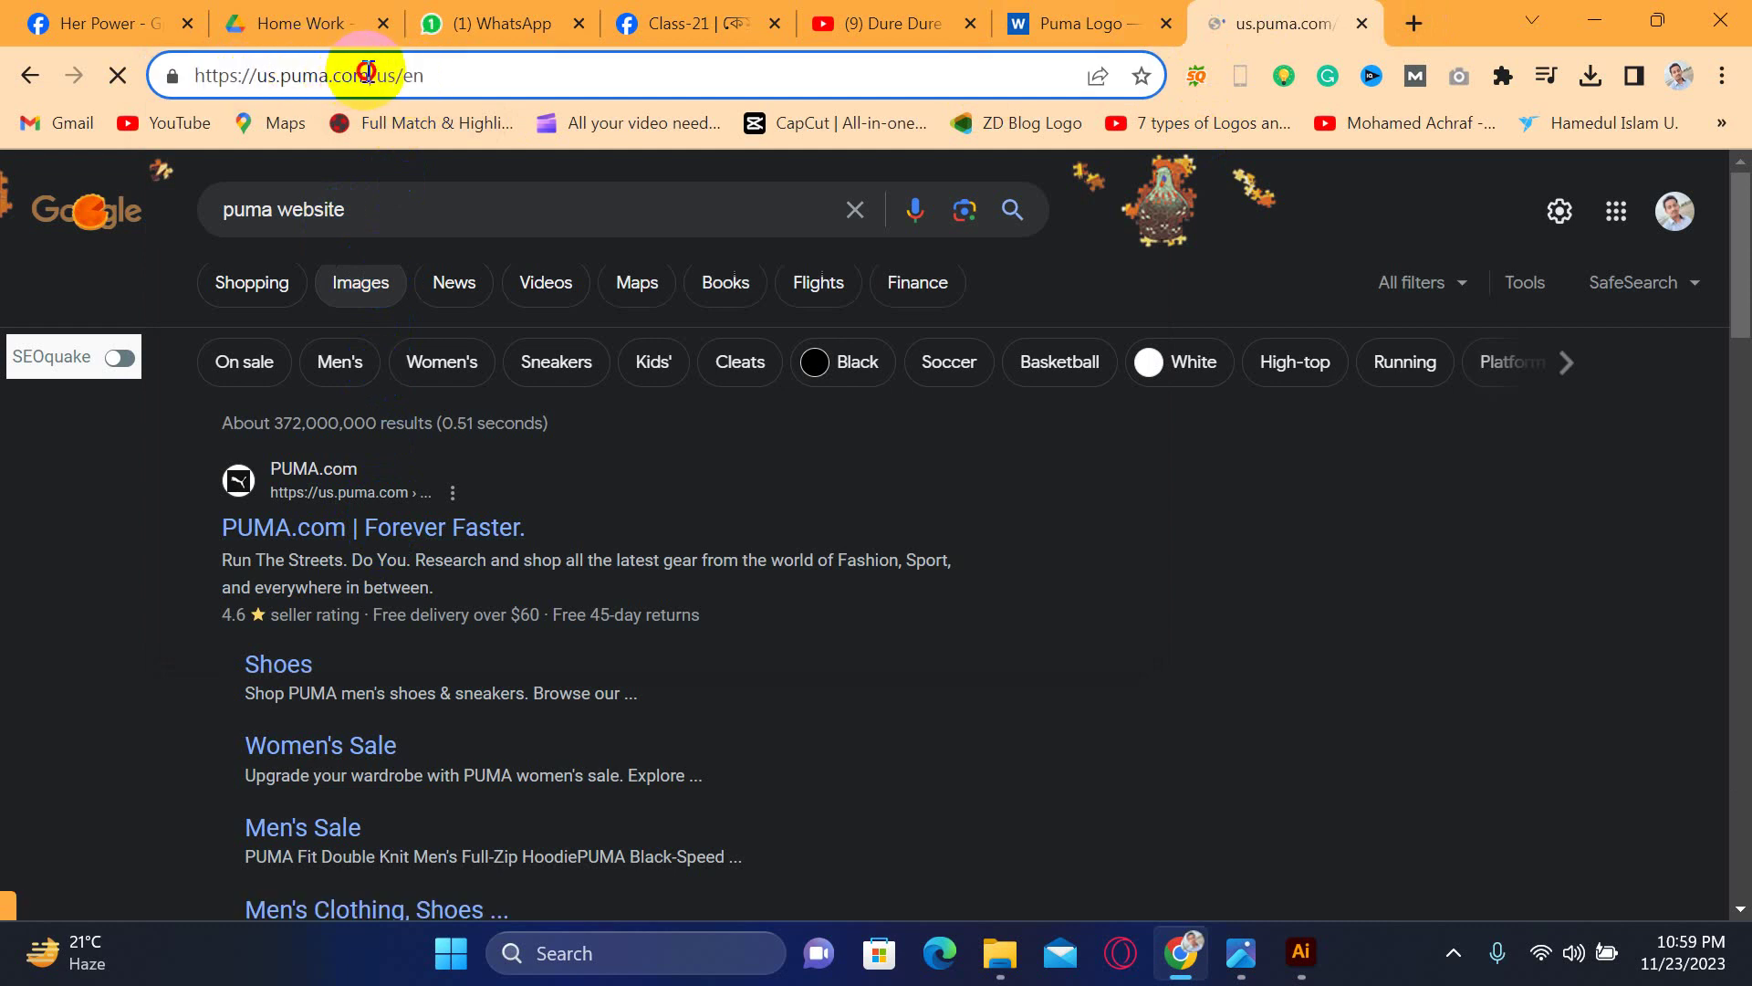
{"action": "left_click_drag", "start_coordinate": [366, 73], "coordinate": [253, 96]}
{"action": "key", "text": "ctrl+c"}
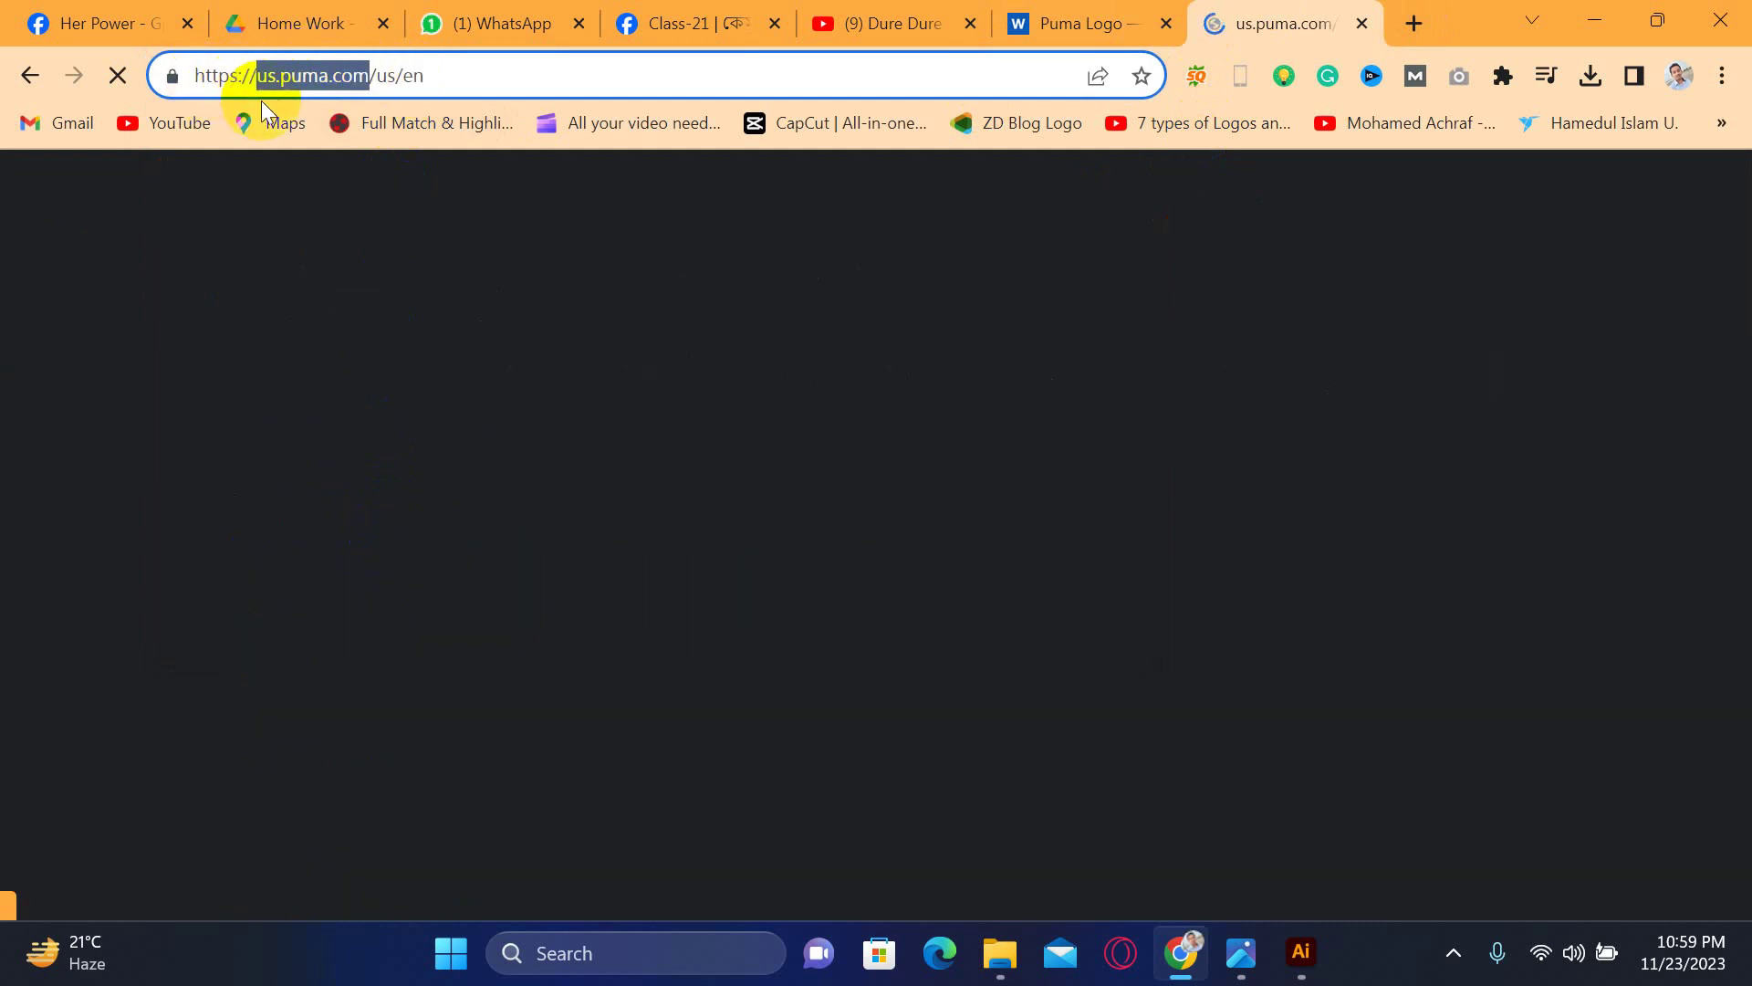
{"action": "key", "text": "ctrl+w"}
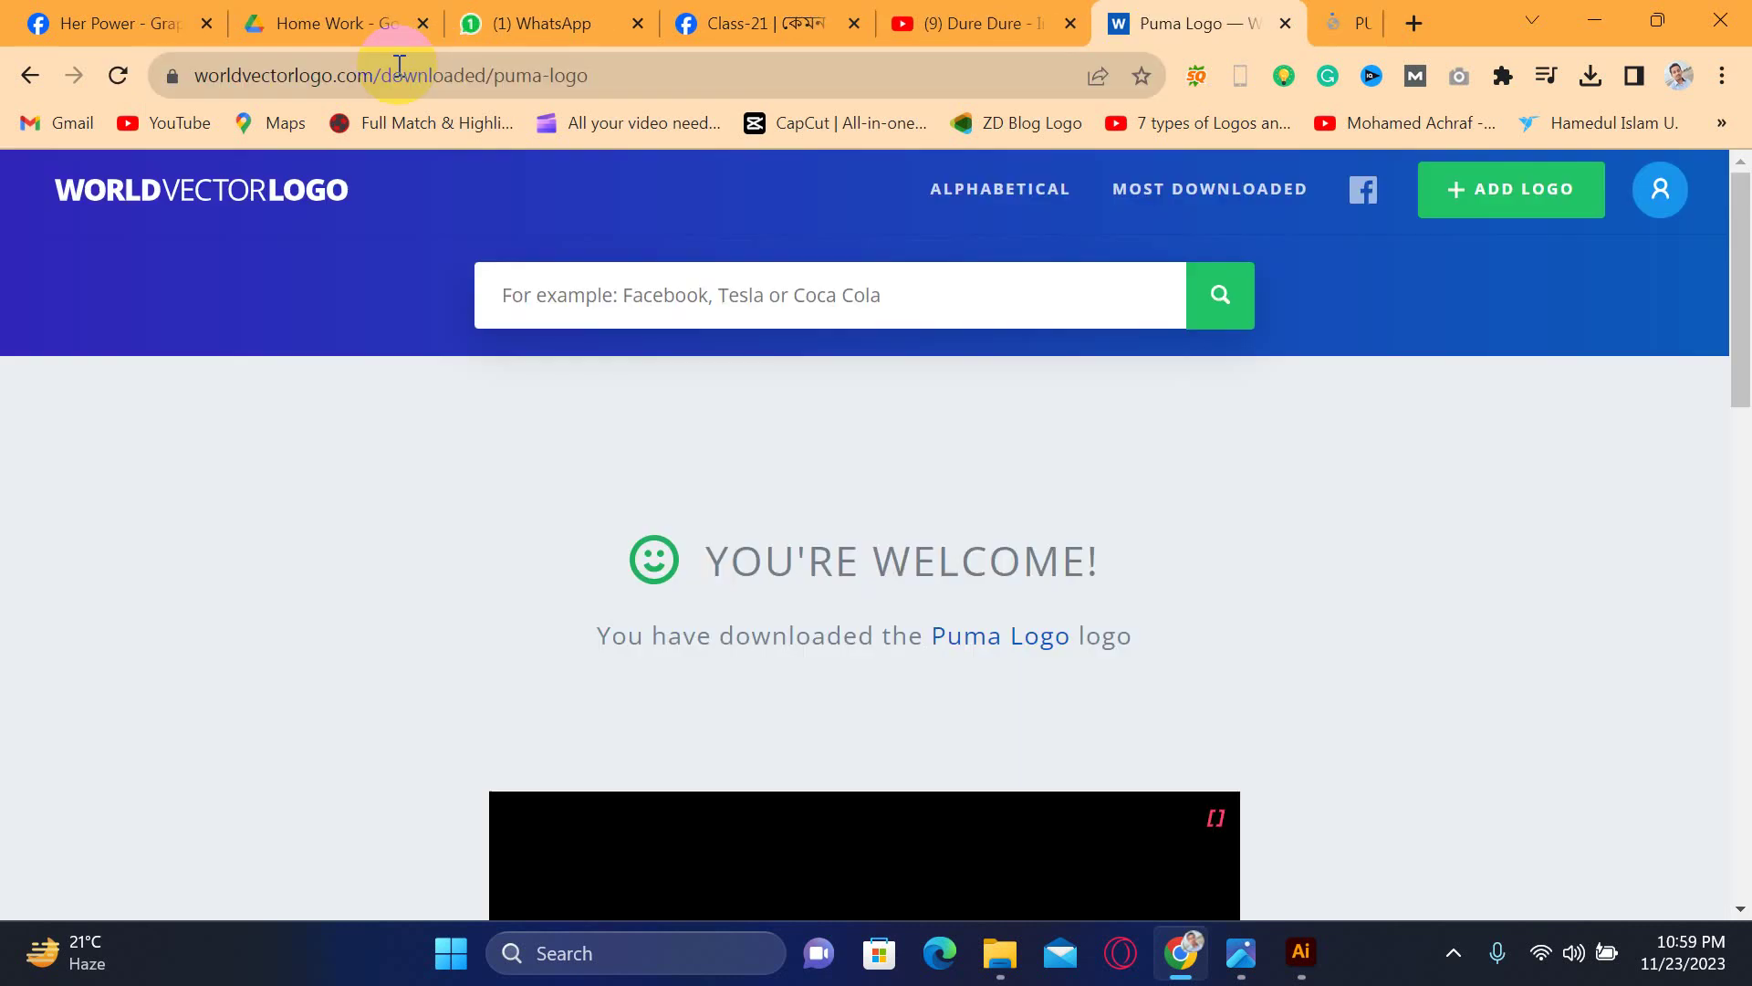
- Paste the copied us.puma.com domain as a new text line below the card
{"action": "left_click", "coordinate": [1300, 966]}
{"action": "left_click", "coordinate": [654, 652]}
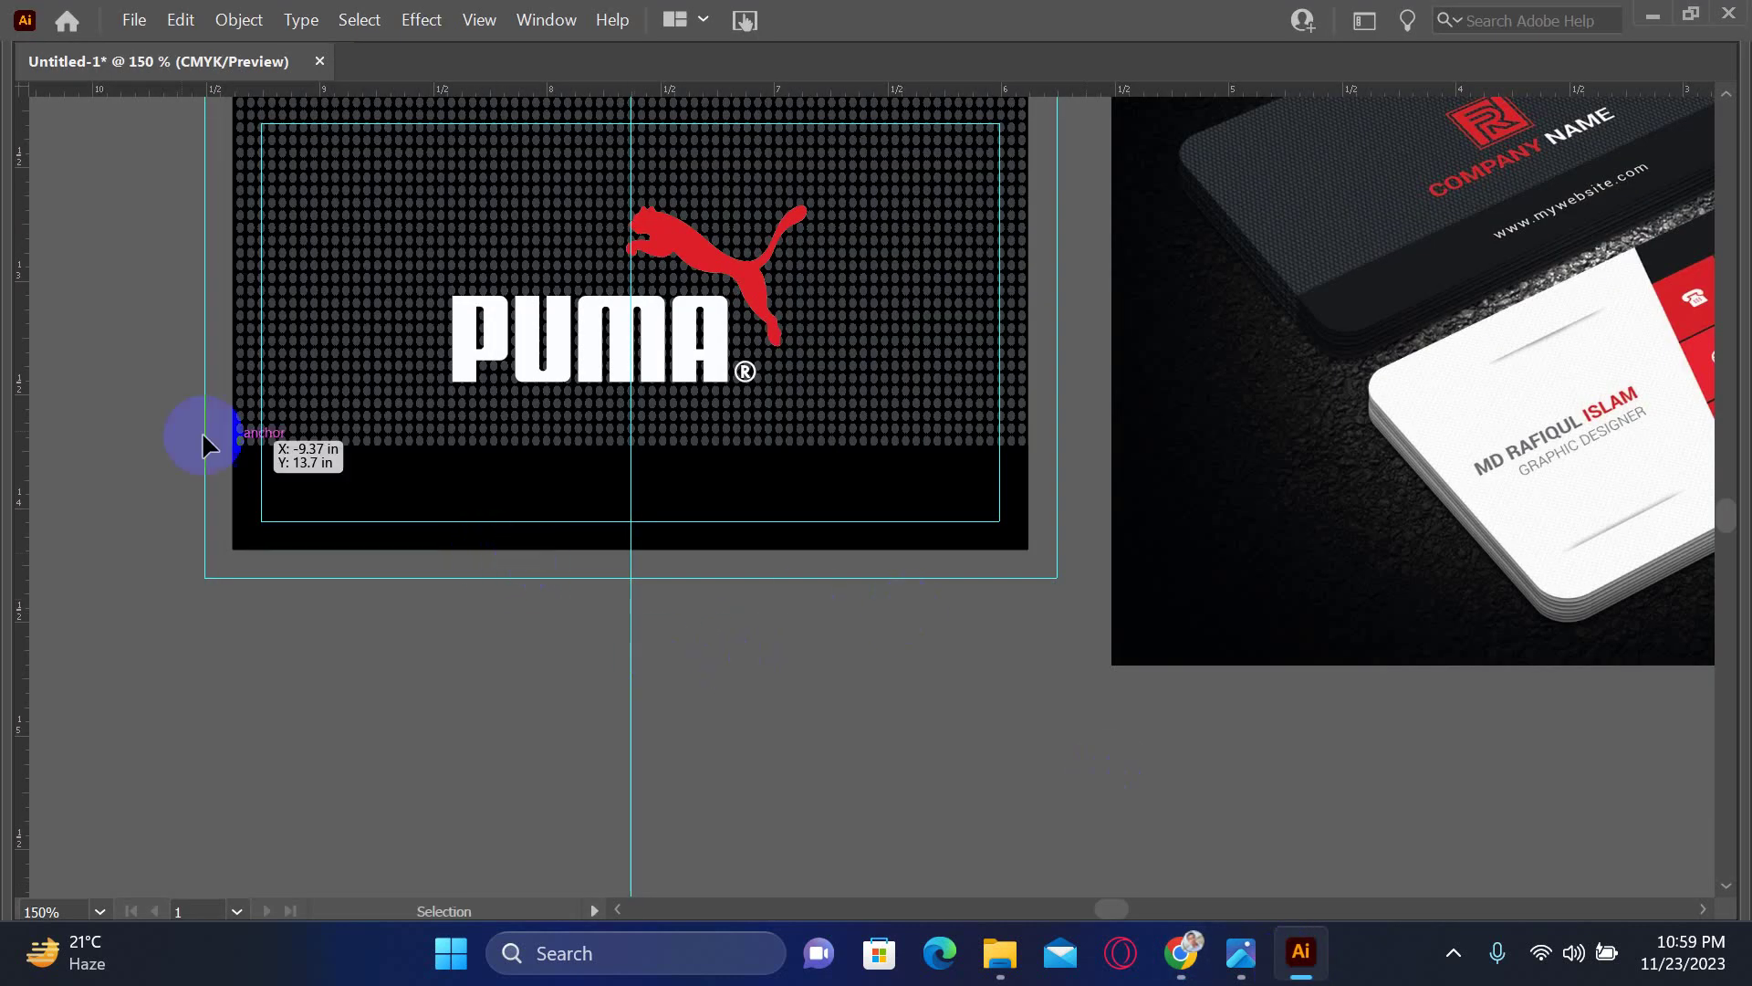
{"action": "key", "text": "Tab"}
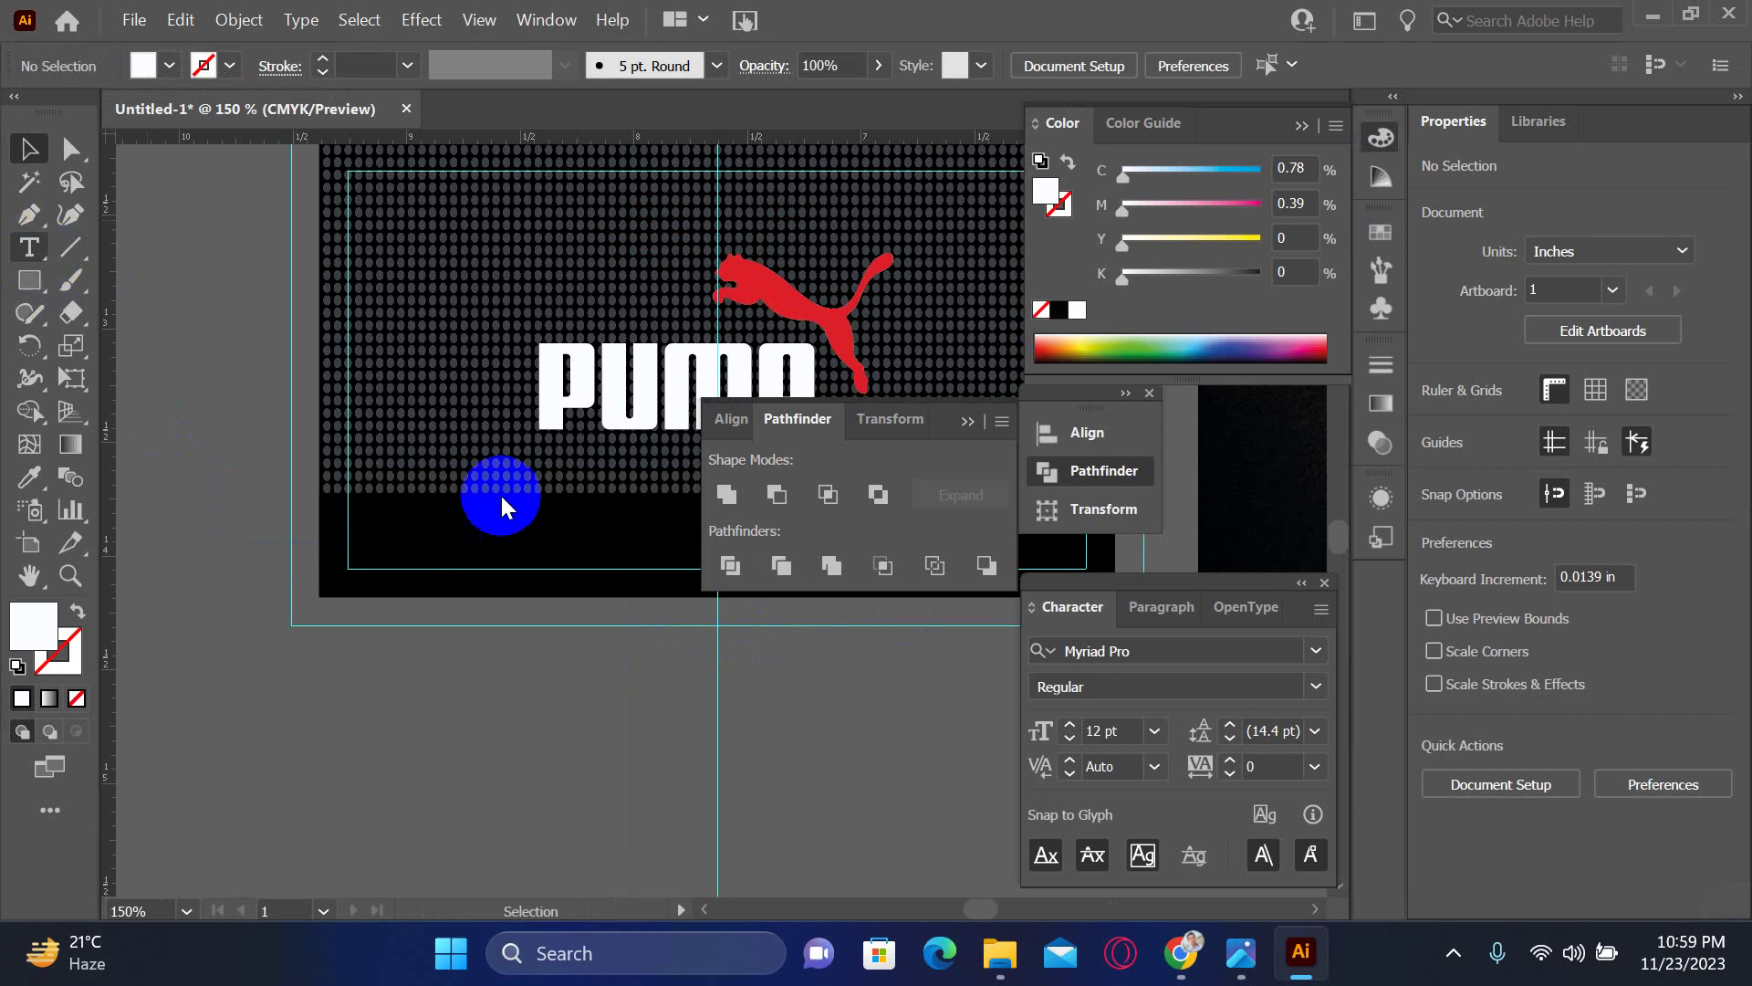
{"action": "left_click", "coordinate": [616, 691]}
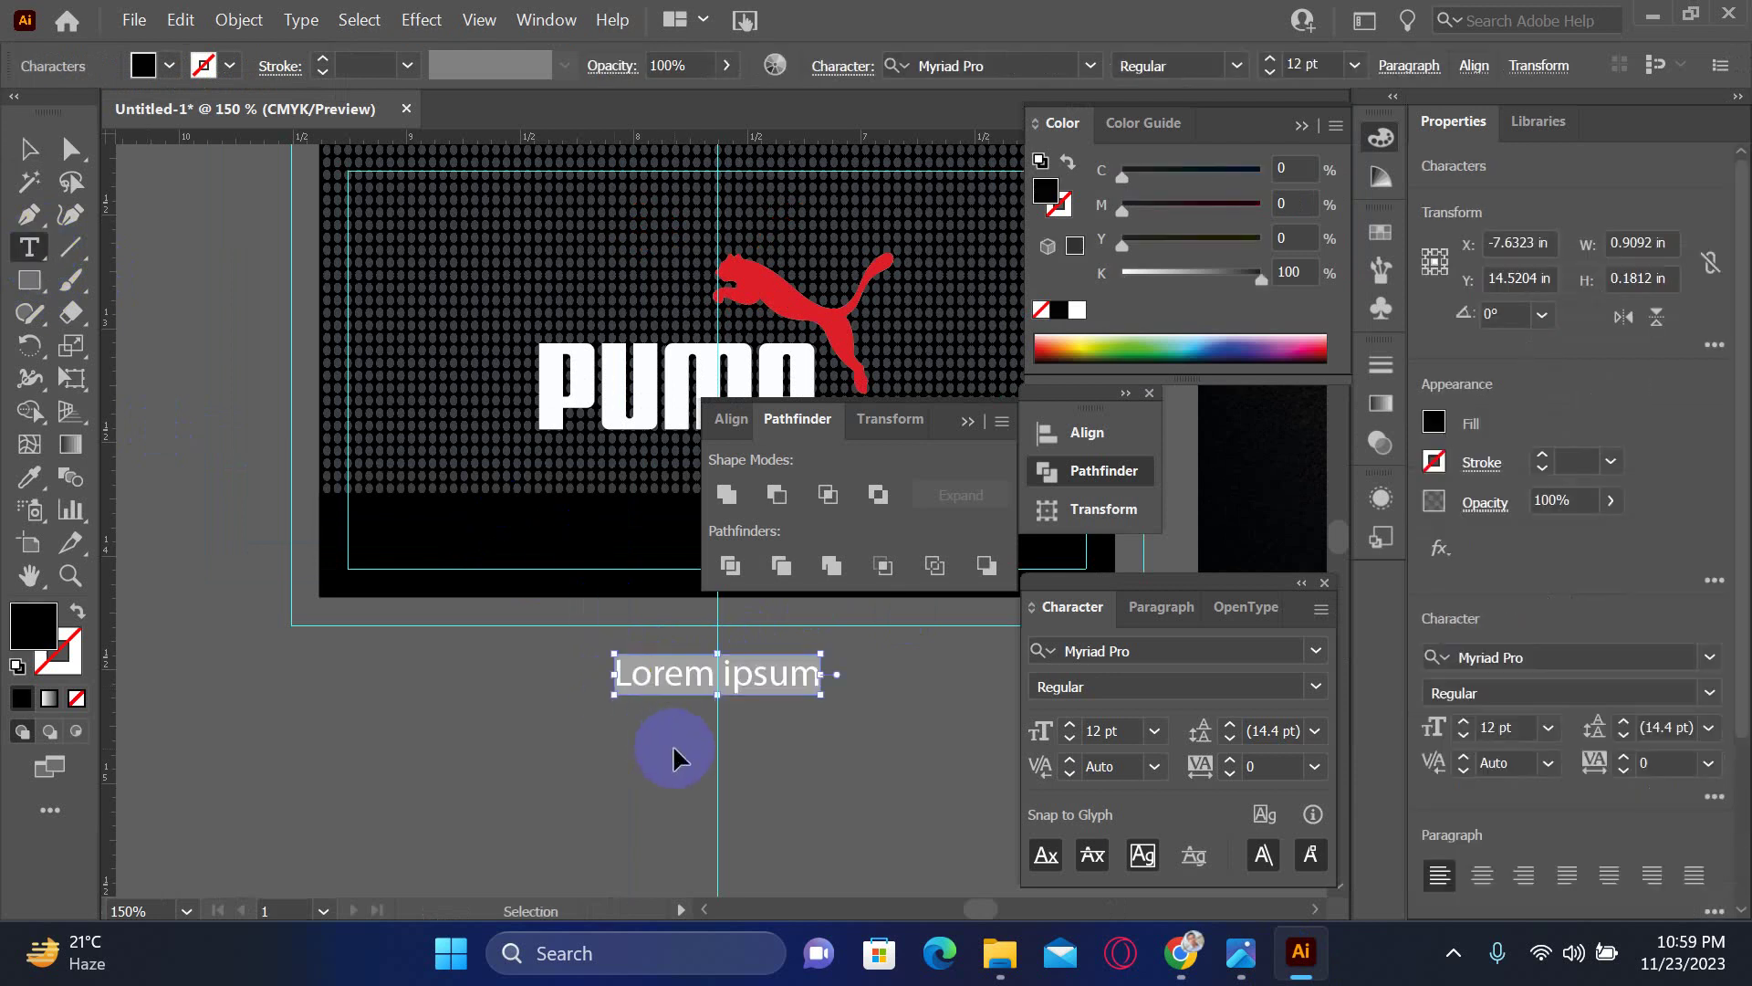
{"action": "key", "text": "ctrl+v"}
{"action": "left_click", "coordinate": [36, 160]}
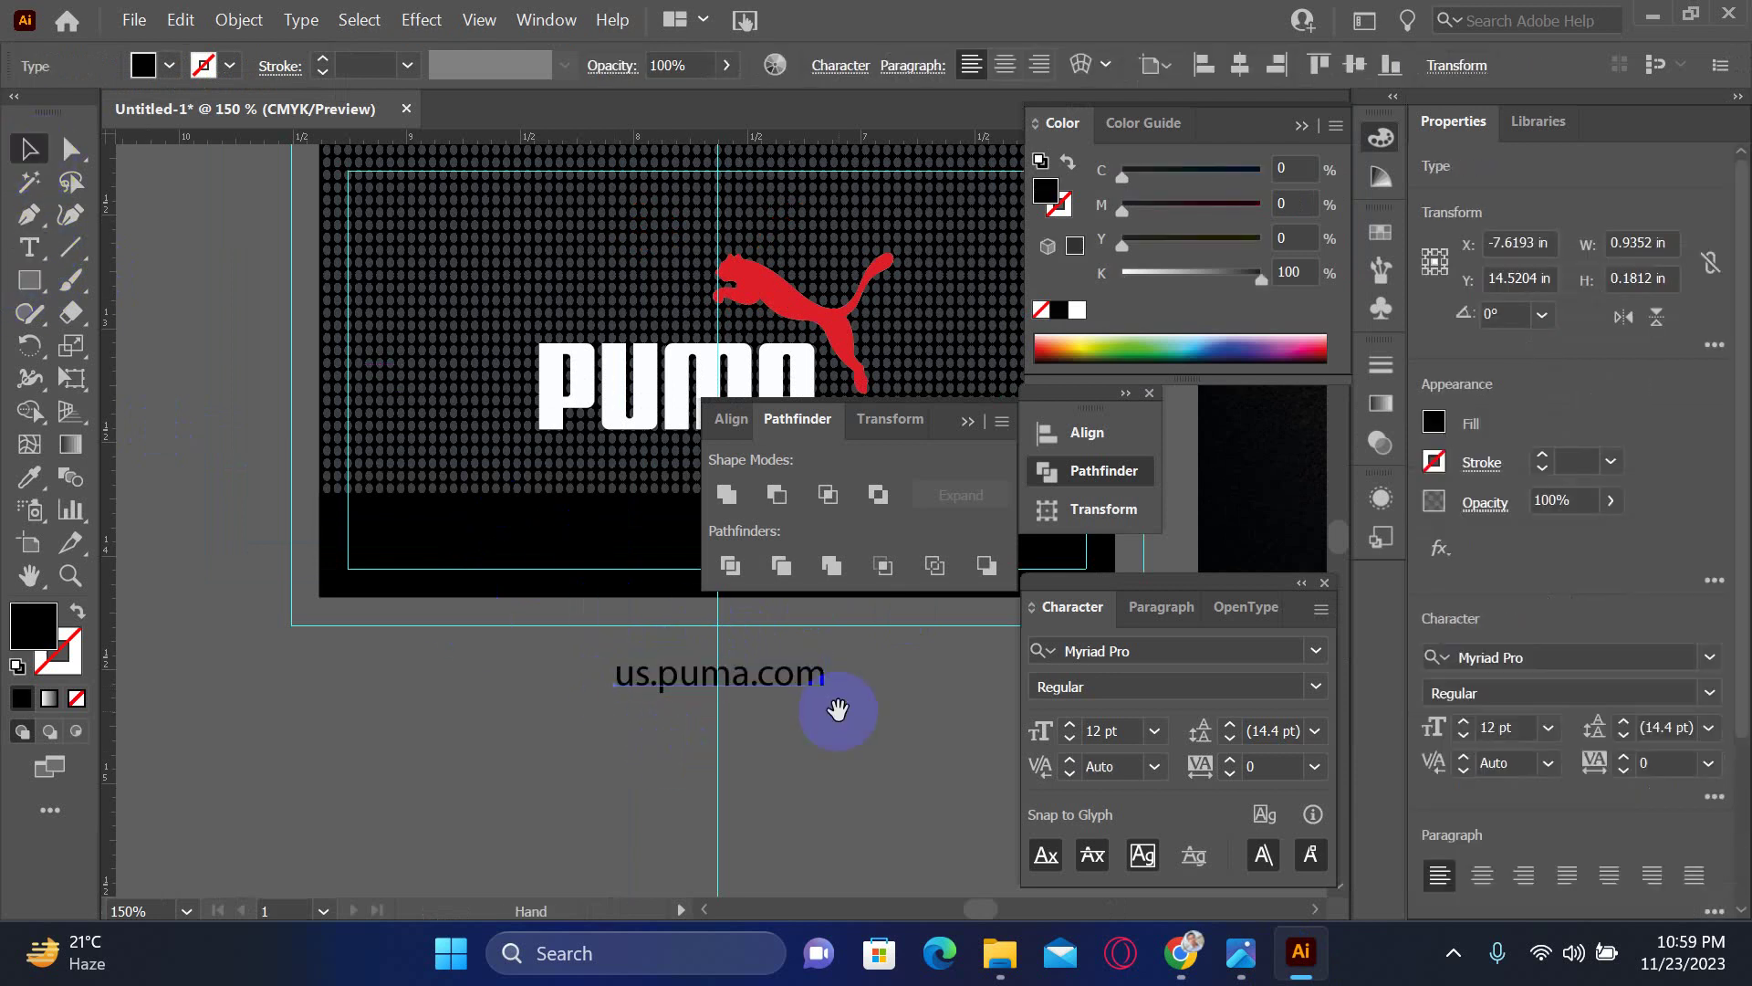
{"action": "left_click_drag", "start_coordinate": [801, 697], "coordinate": [360, 755]}
{"action": "key", "text": "Tab"}
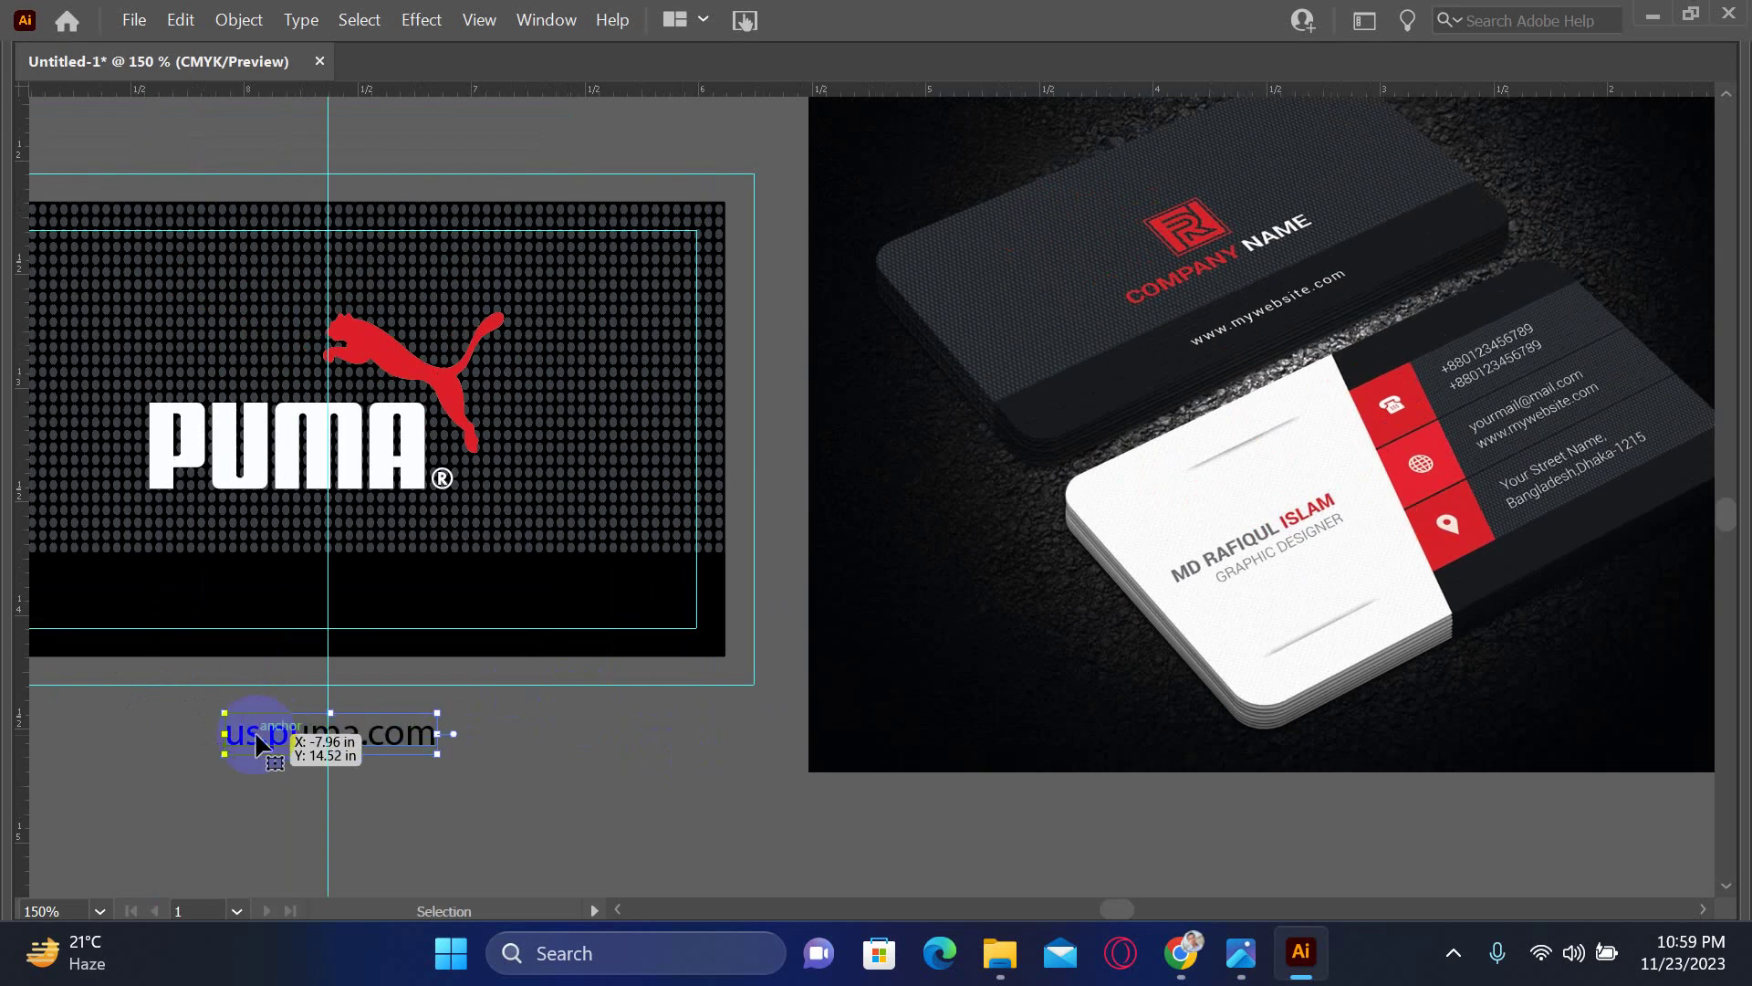
{"action": "double_click", "coordinate": [240, 732]}
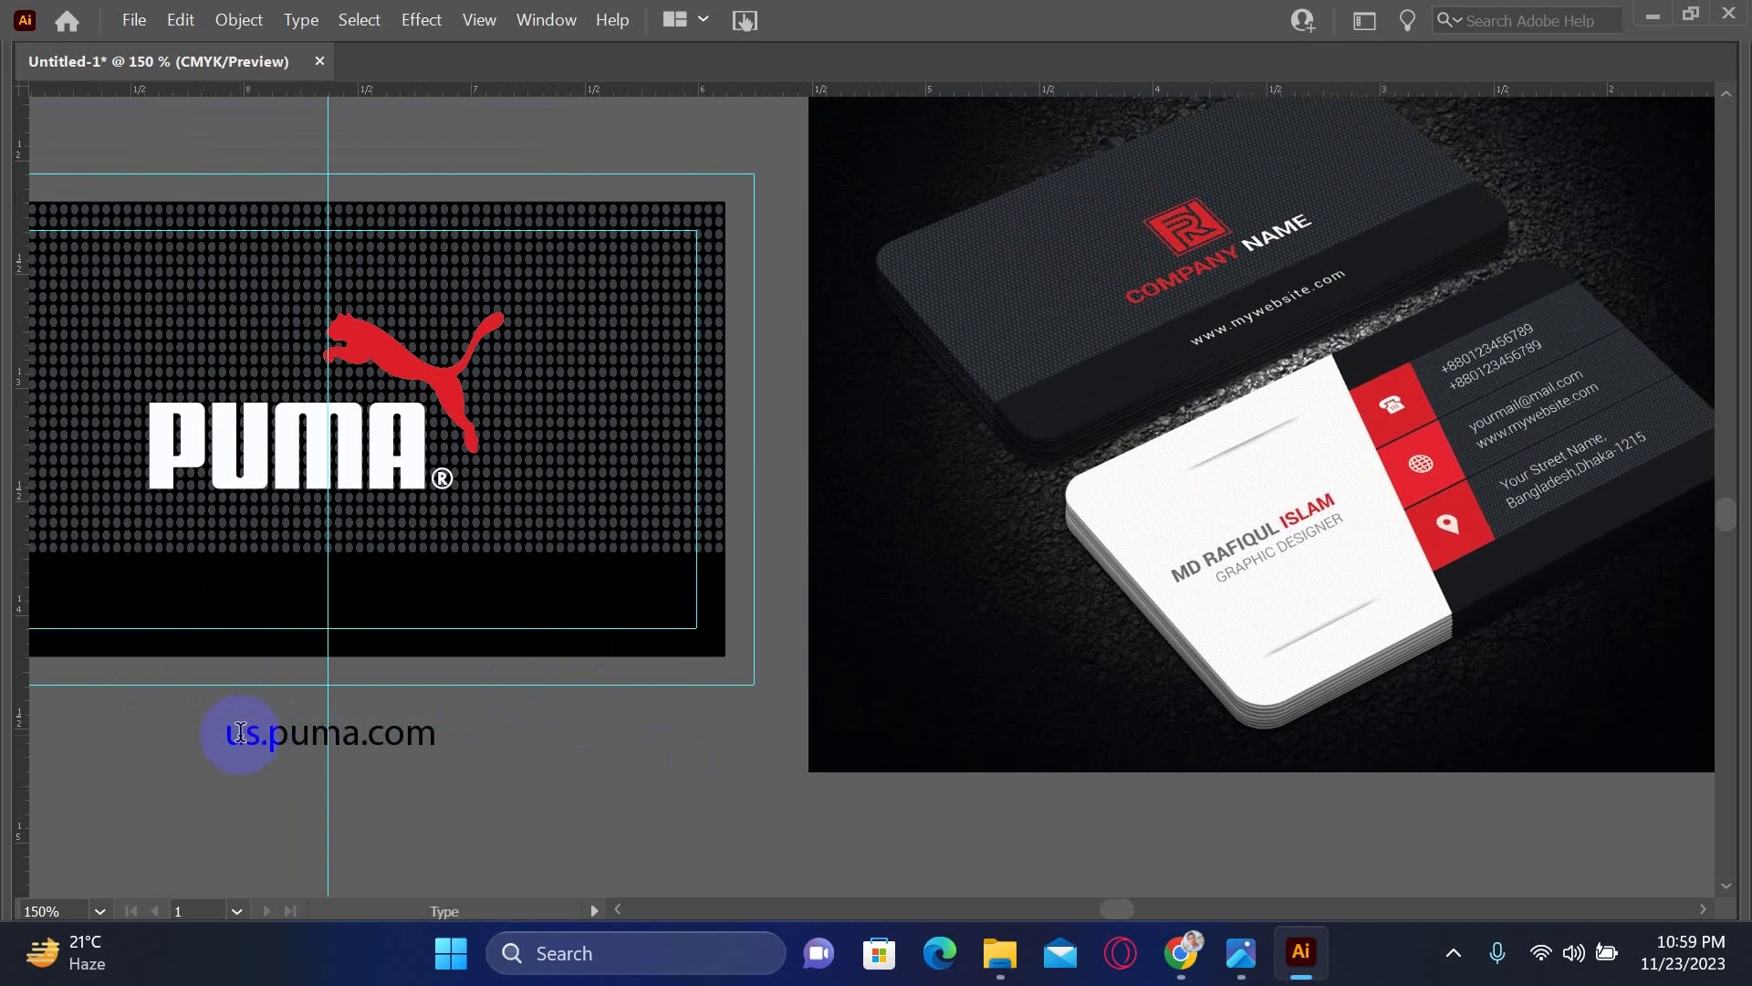
{"action": "type", "text": "www."}
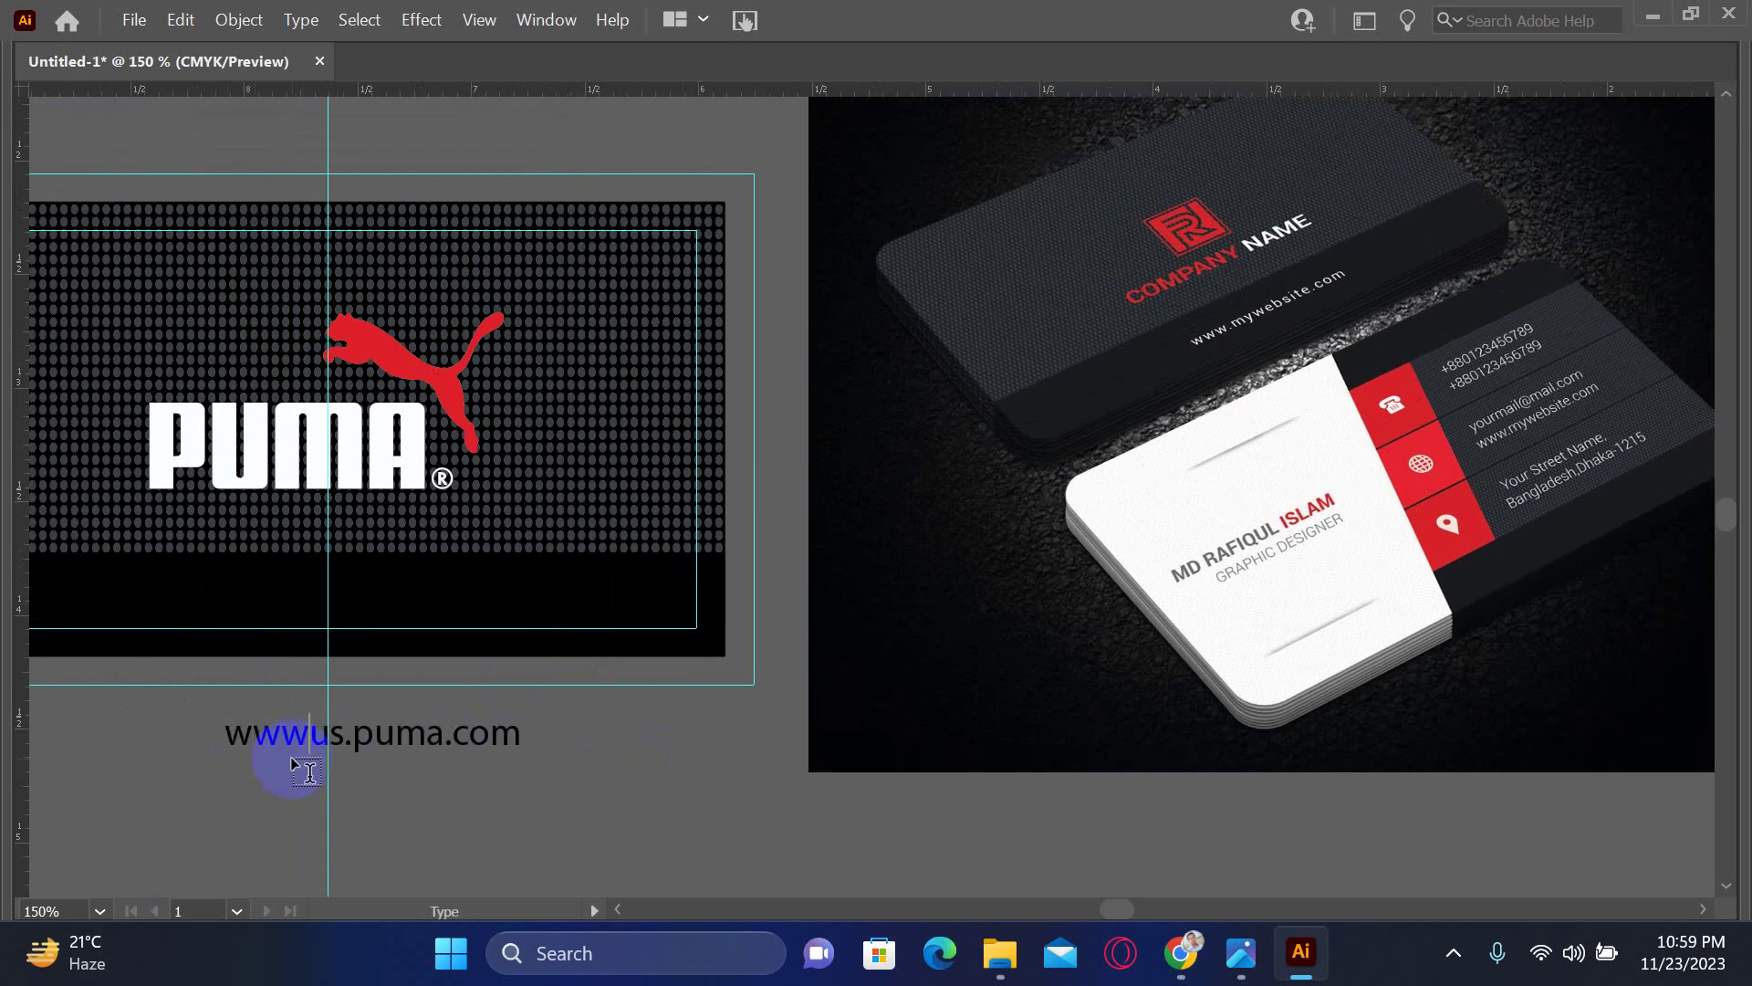
{"action": "key", "text": "Escape"}
{"action": "key", "text": "Tab"}
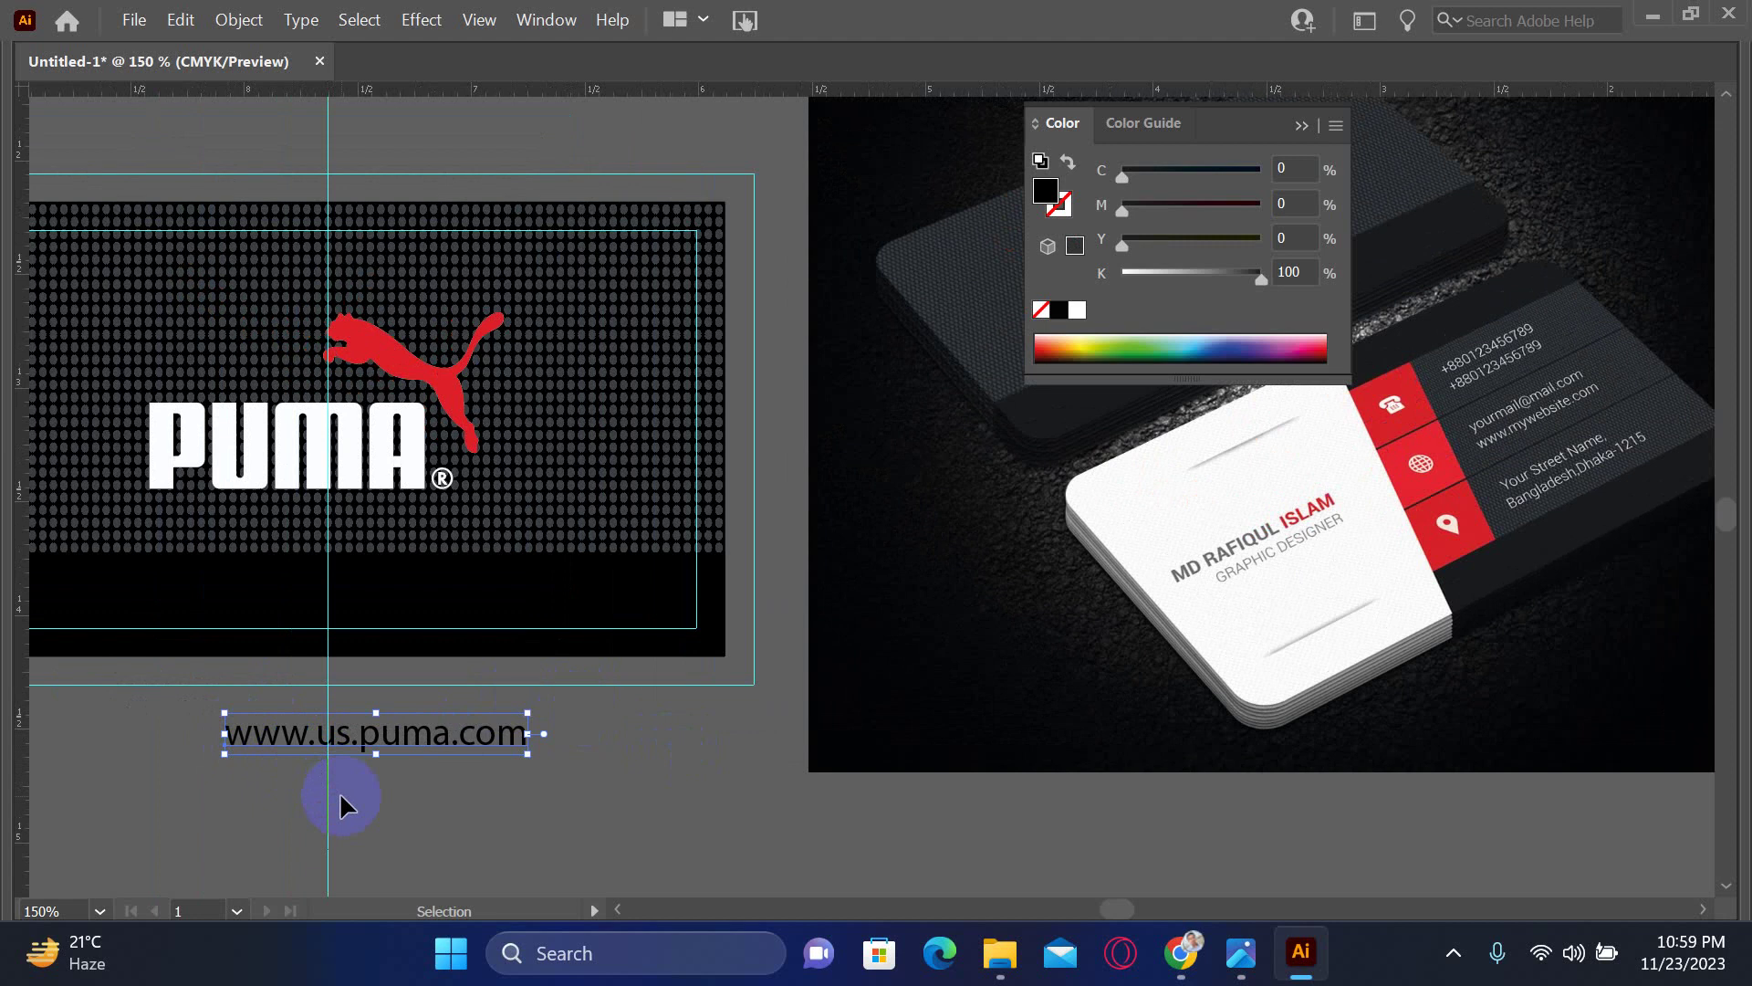
- Change the website text to the Arial font and colour it white
{"action": "left_click", "coordinate": [1186, 650]}
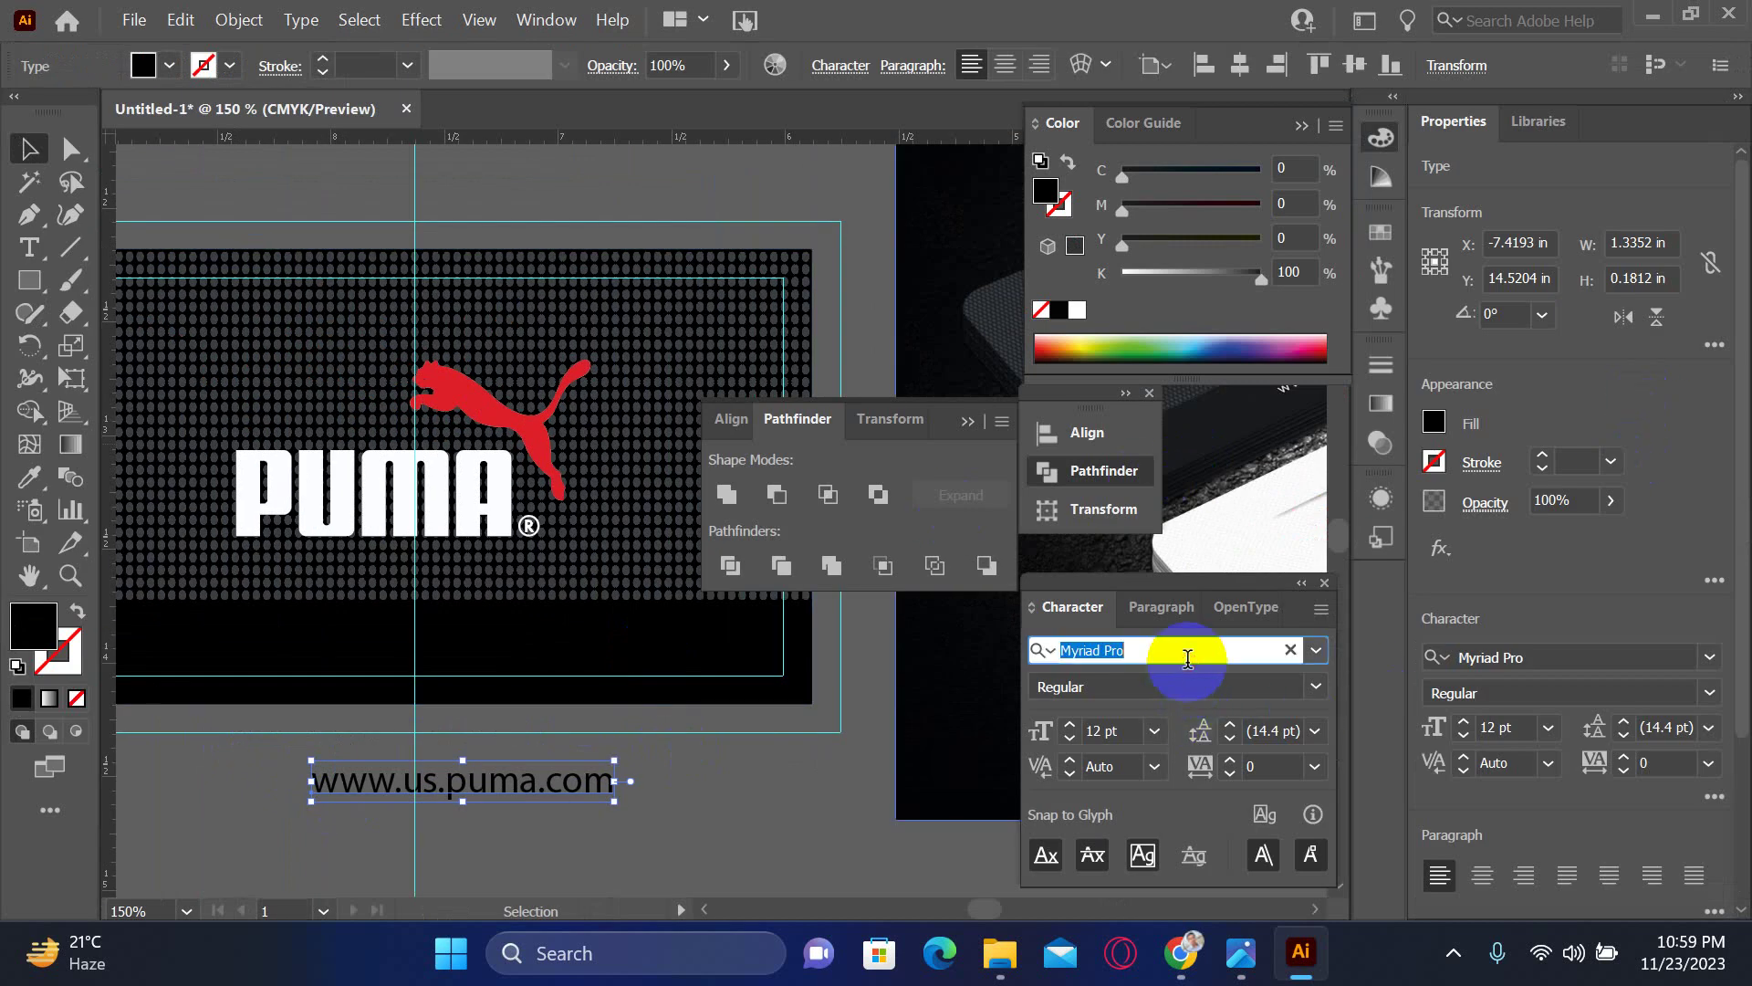
{"action": "type", "text": "arial"}
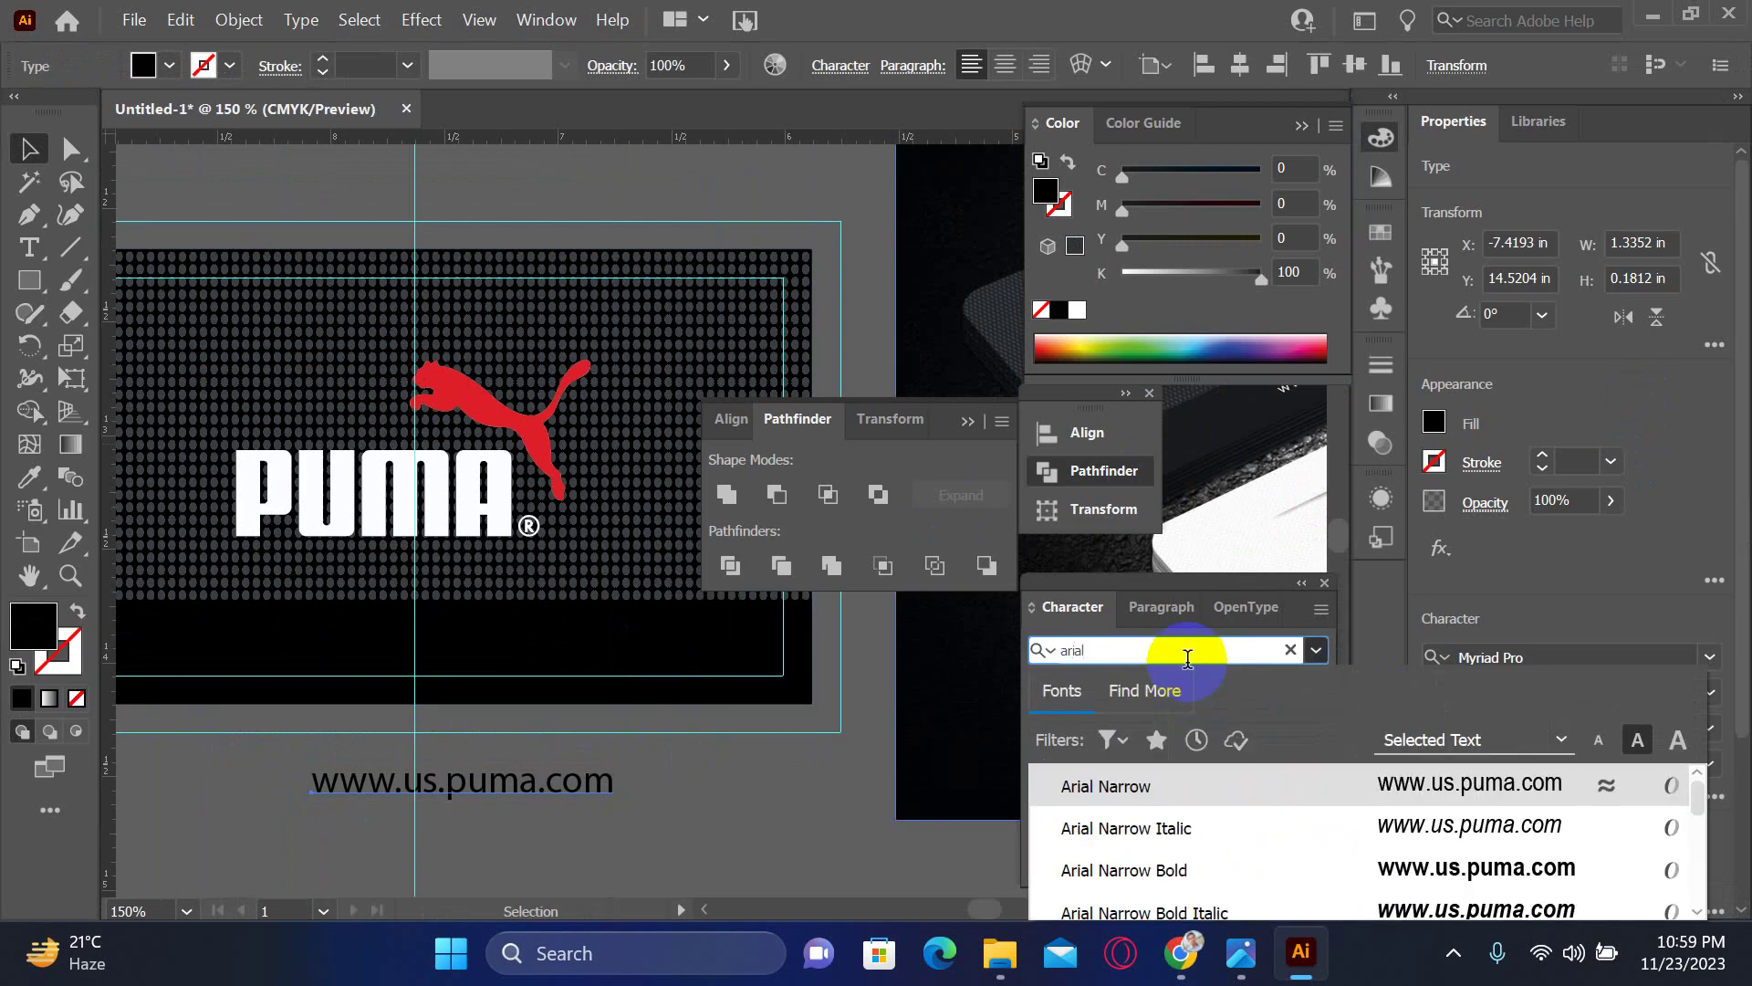
{"action": "scroll", "coordinate": [1475, 824], "scroll_direction": "down", "scroll_amount": 1}
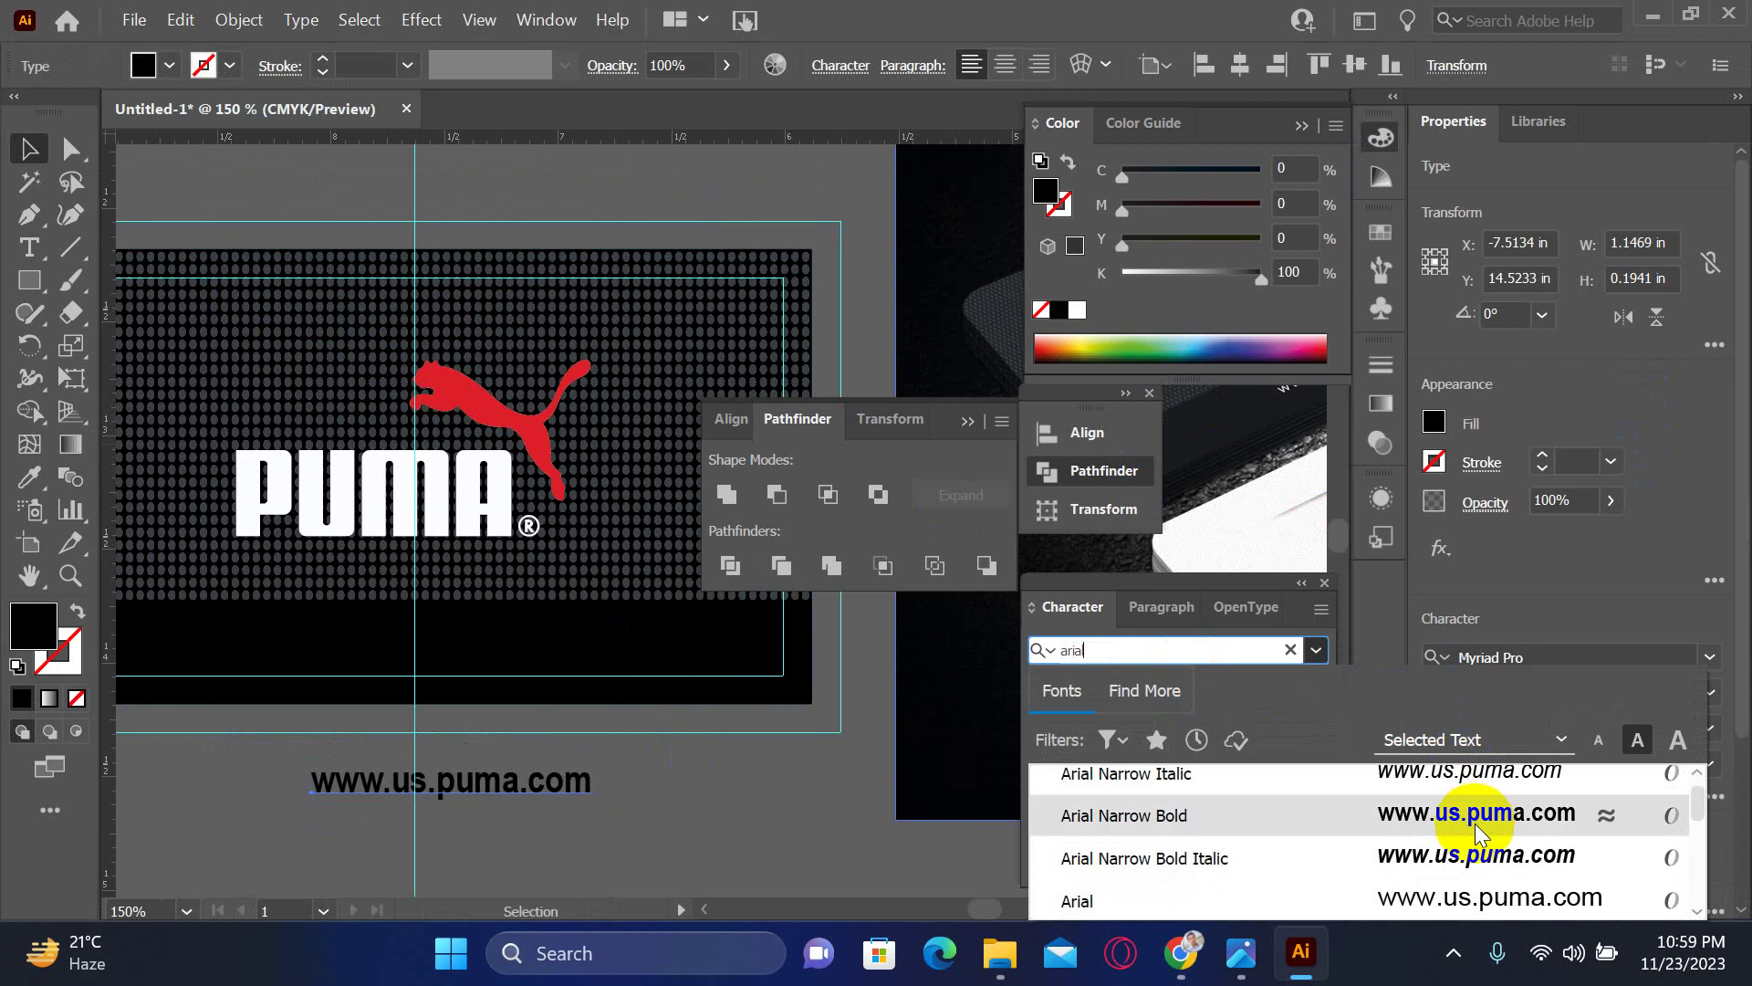
{"action": "key", "text": "Down"}
{"action": "key", "text": "Return"}
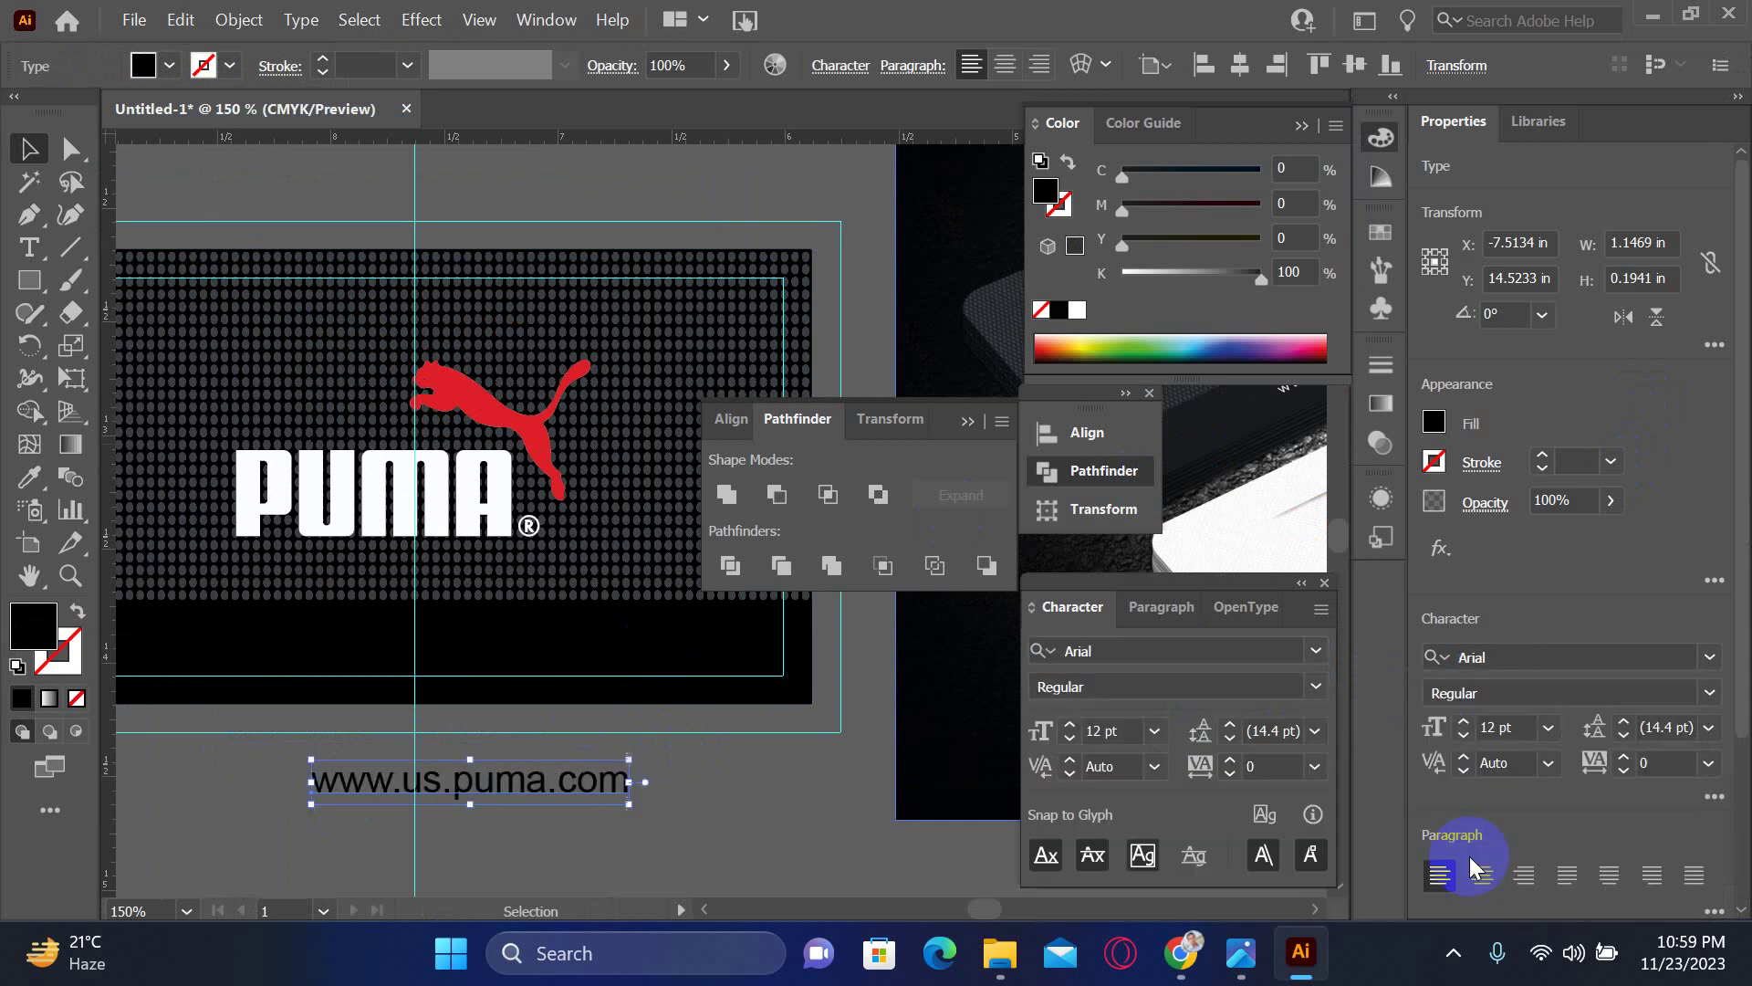
{"action": "left_click_drag", "start_coordinate": [1201, 276], "coordinate": [1122, 274]}
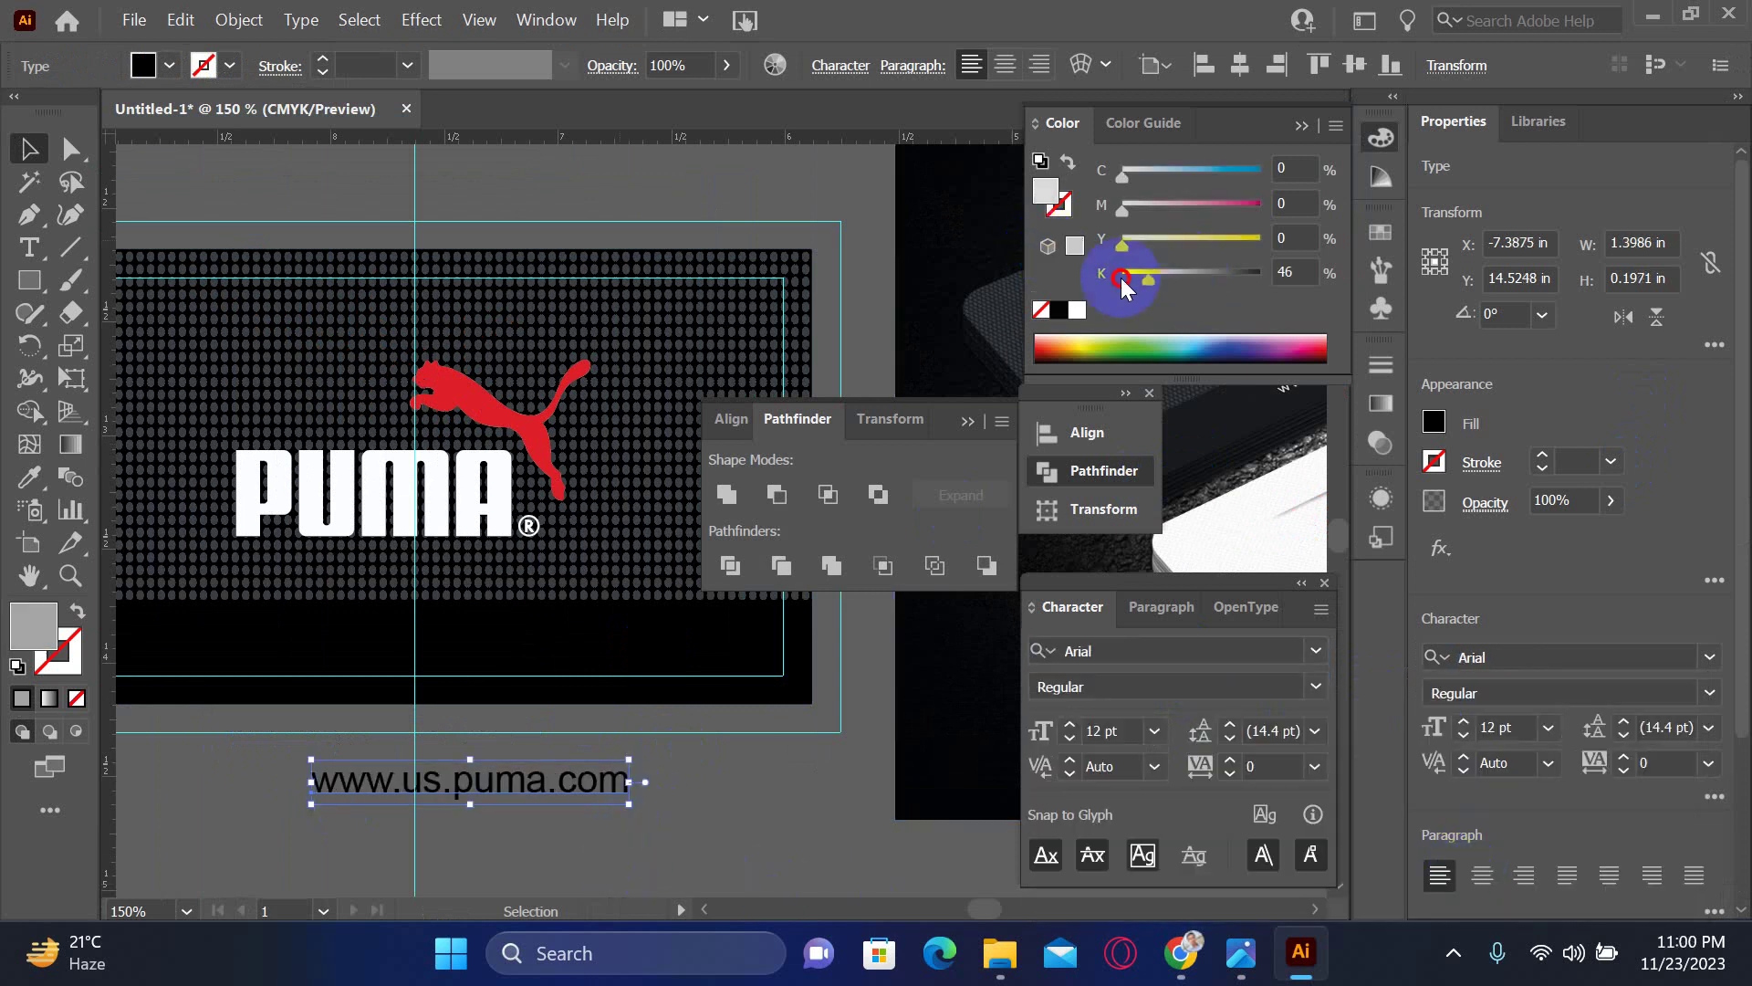
- Move the web address onto the black band, set it to 8 pt and centre it on the guide
{"action": "left_click_drag", "start_coordinate": [470, 731], "coordinate": [422, 649]}
{"action": "left_click", "coordinate": [1112, 730]}
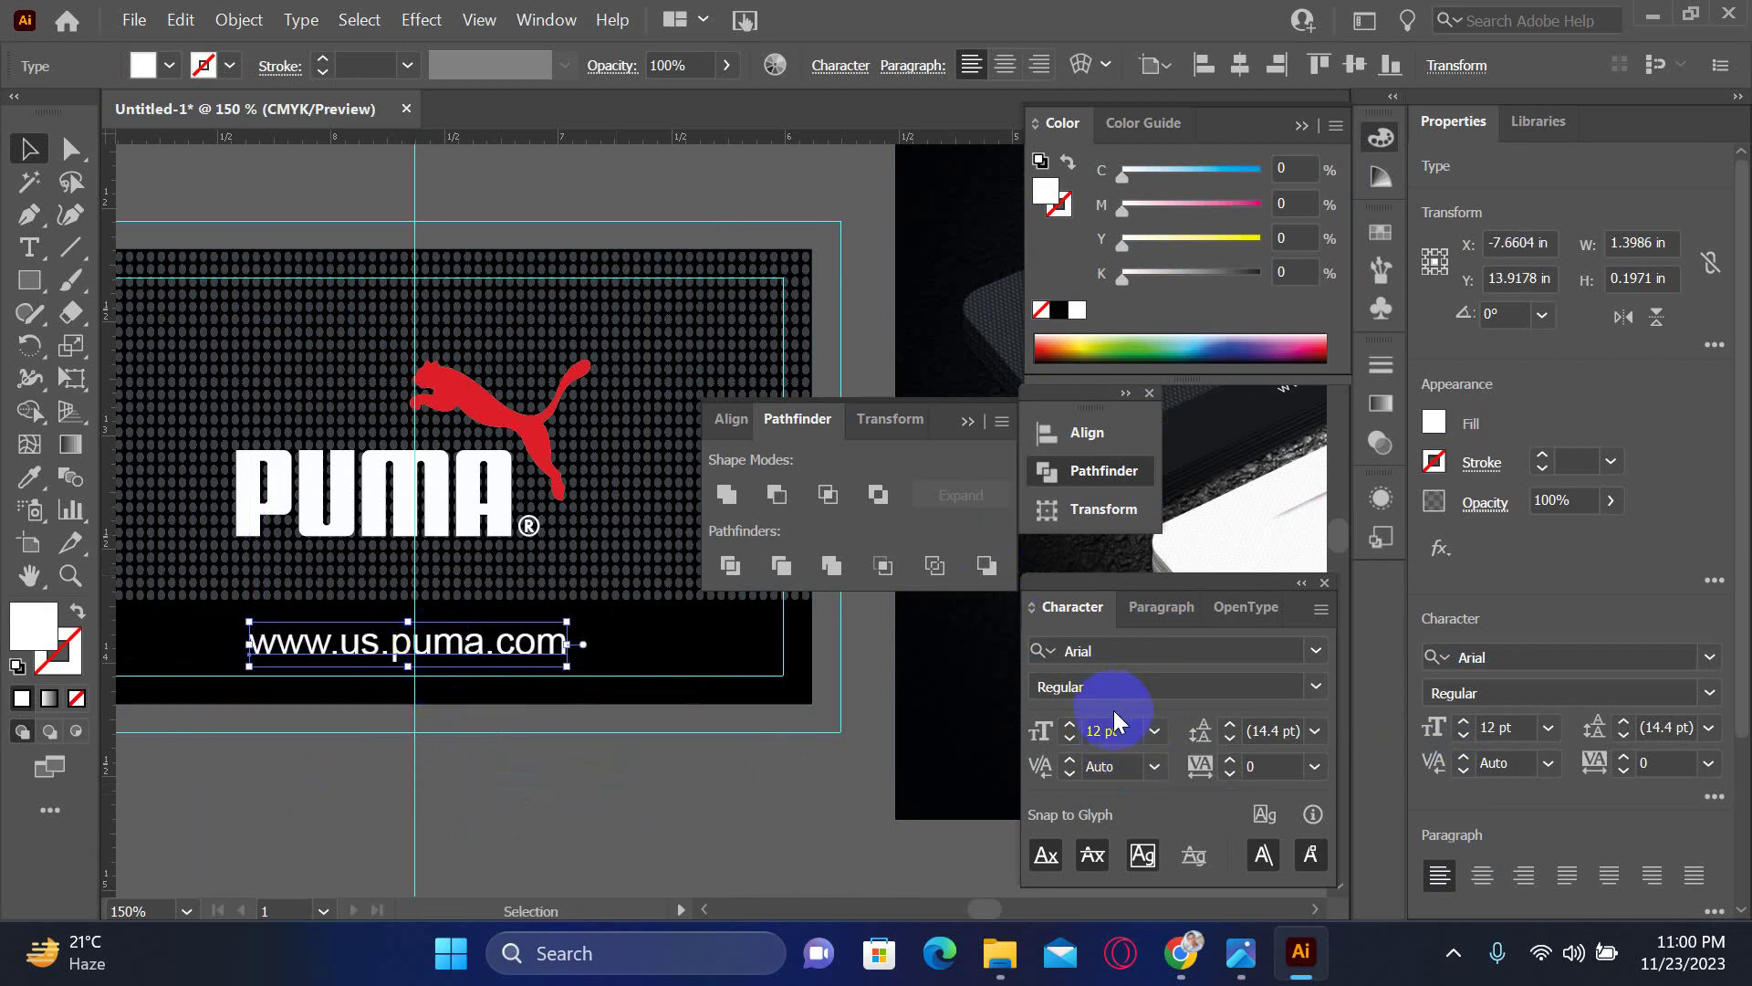
{"action": "key", "text": "Down"}
{"action": "key", "text": "Down"}
{"action": "key", "text": "Down"}
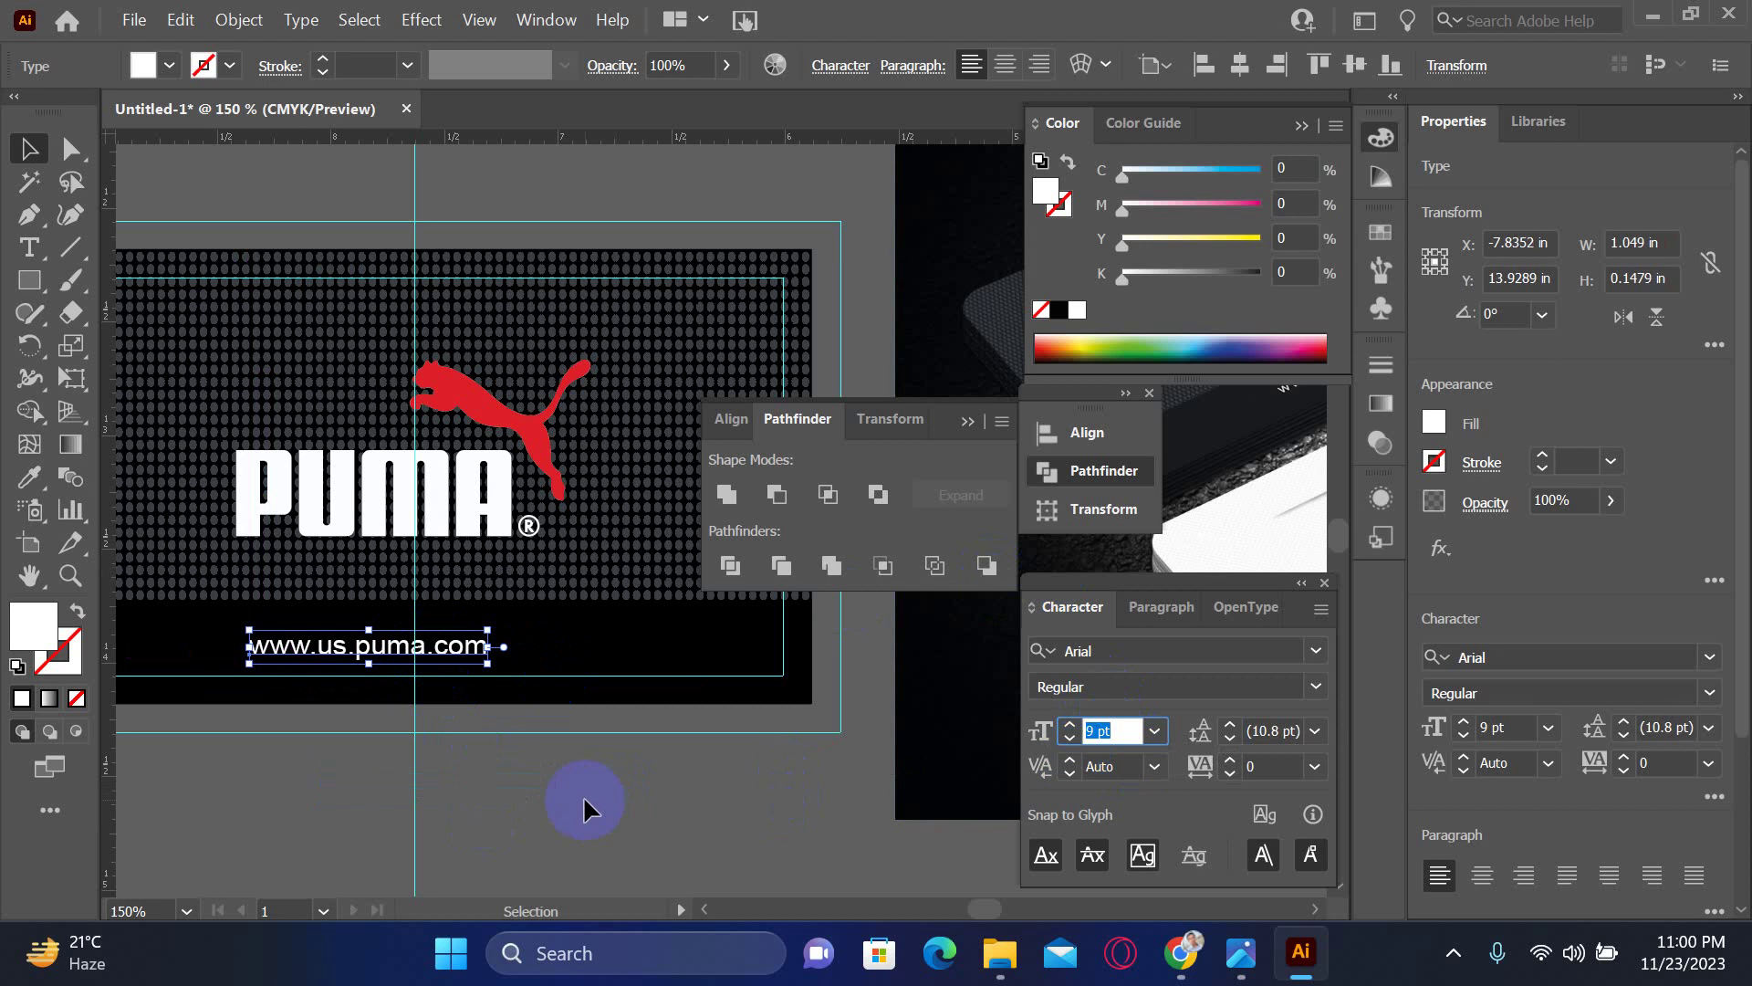
{"action": "key", "text": "Down"}
{"action": "left_click", "coordinate": [391, 578]}
{"action": "left_click", "coordinate": [418, 646]}
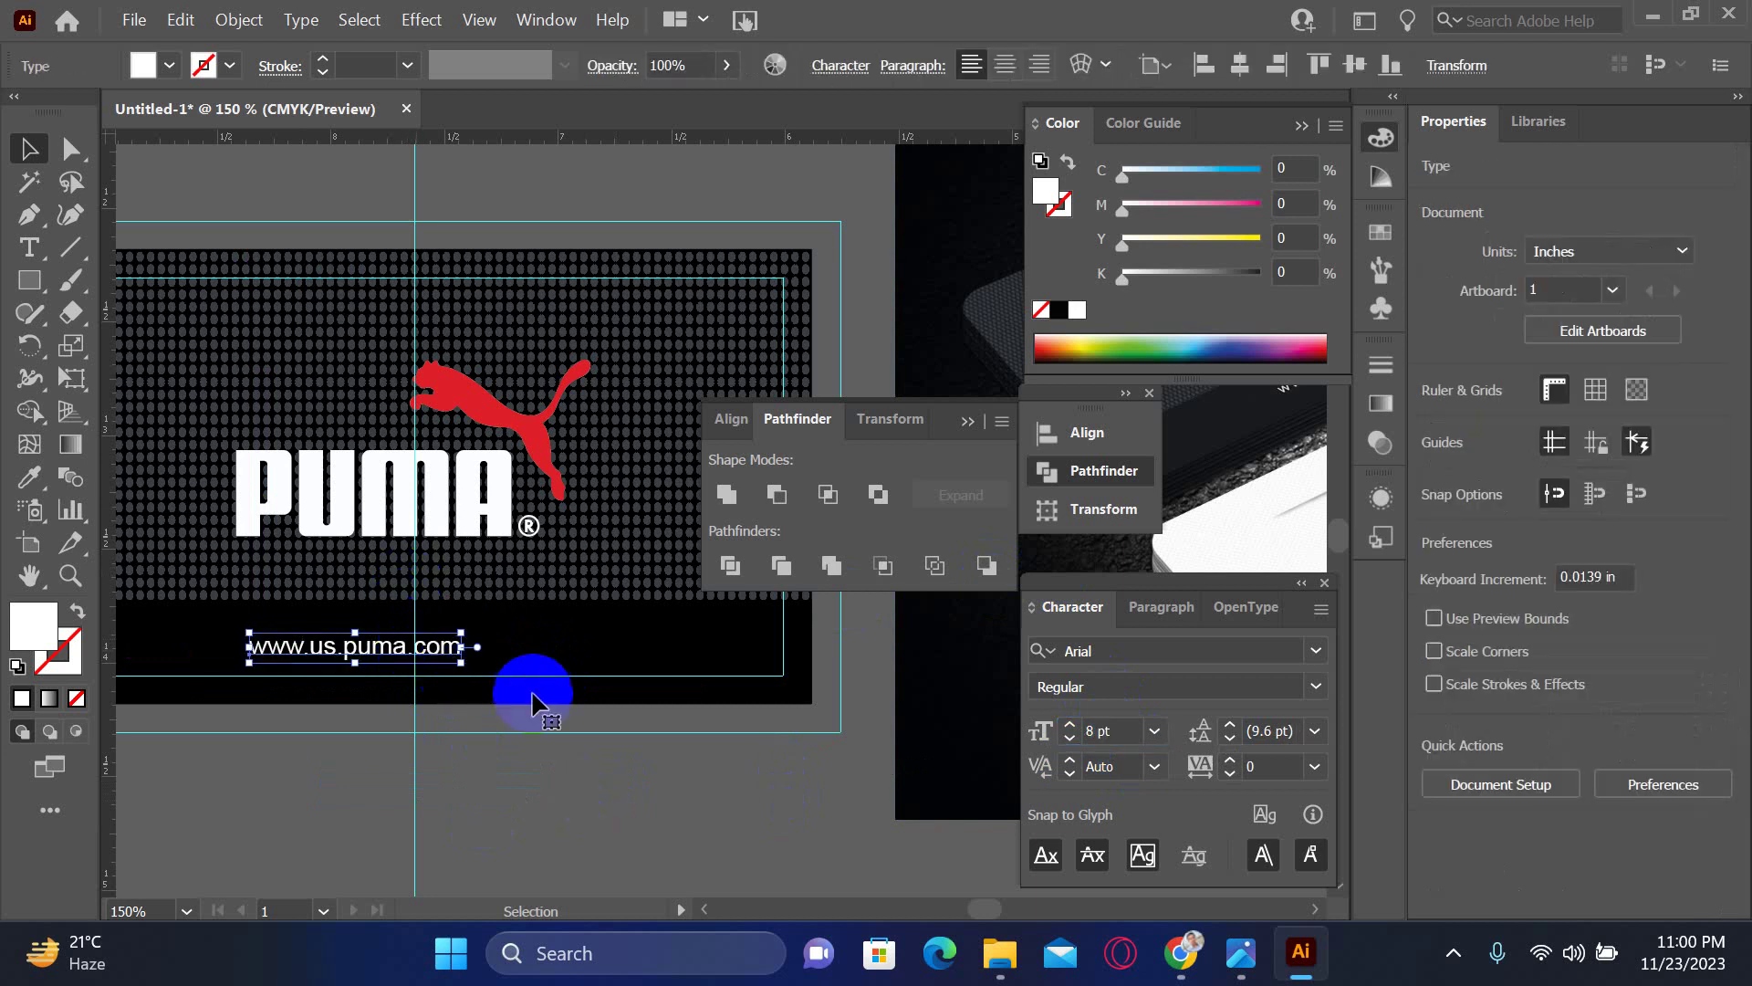
{"action": "left_click_drag", "start_coordinate": [534, 698], "coordinate": [508, 678]}
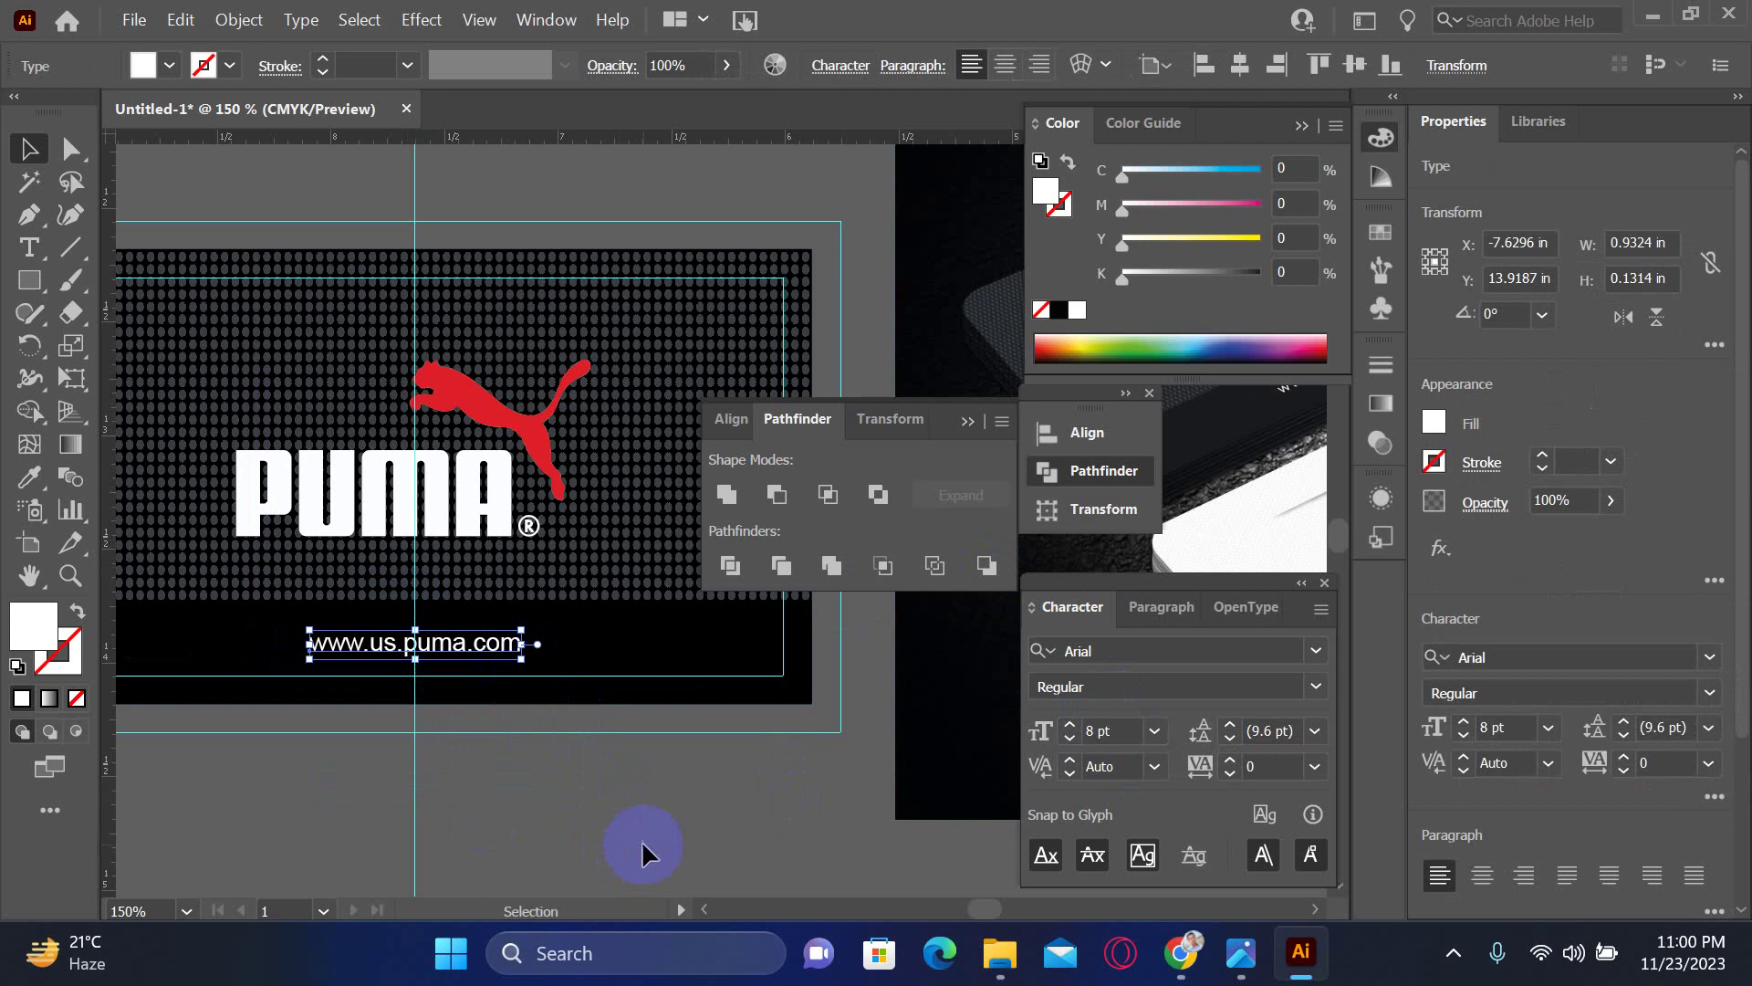
{"action": "left_click", "coordinate": [642, 850]}
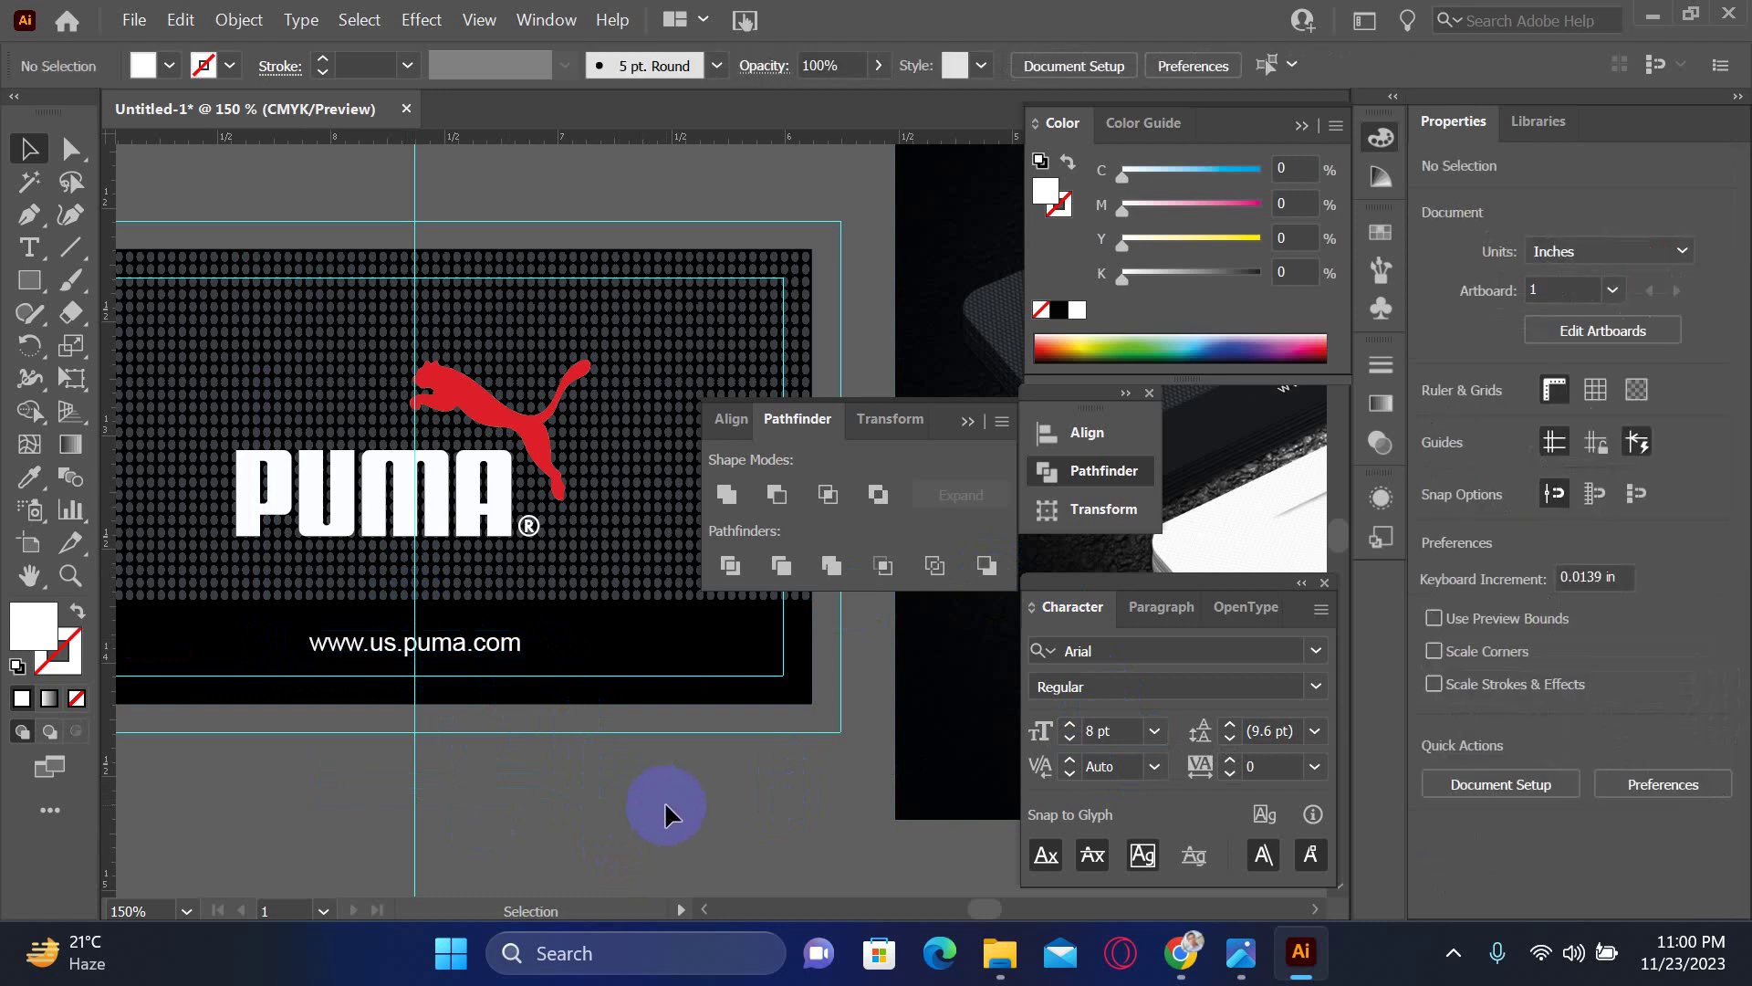
- Pan toward the mockup image and zoom out to 66.67% to see both
{"action": "left_click_drag", "start_coordinate": [664, 801], "coordinate": [539, 792]}
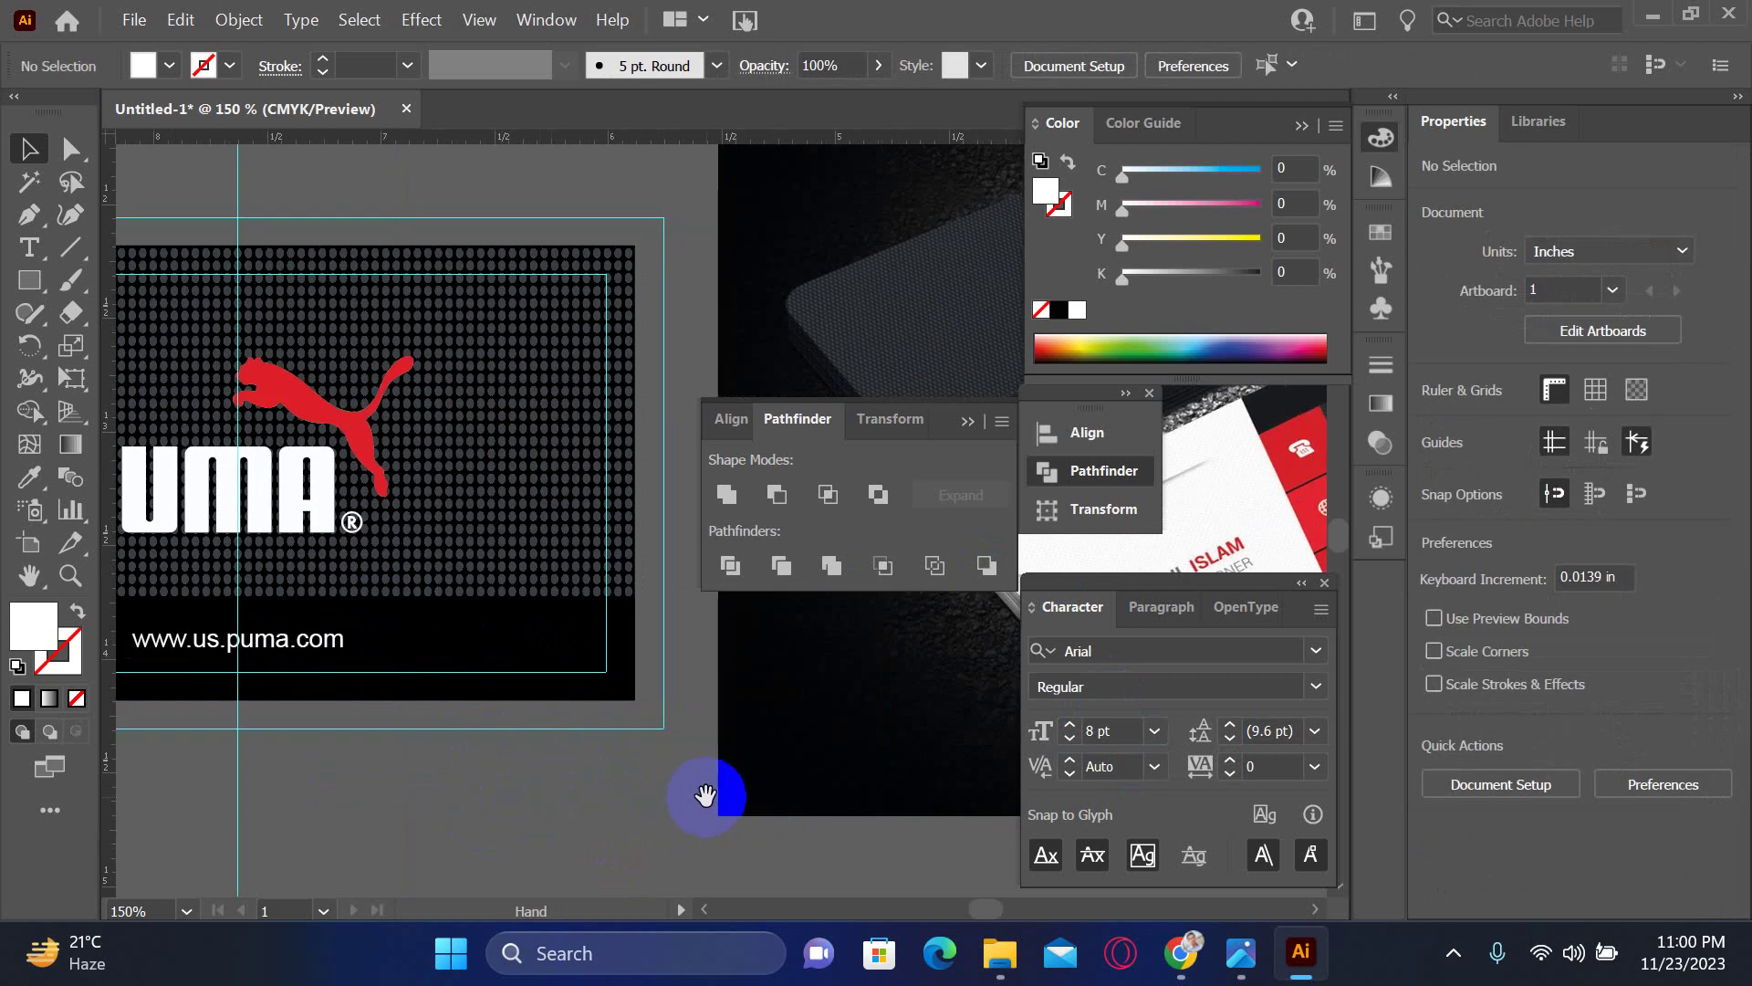
{"action": "left_click_drag", "start_coordinate": [771, 783], "coordinate": [544, 726]}
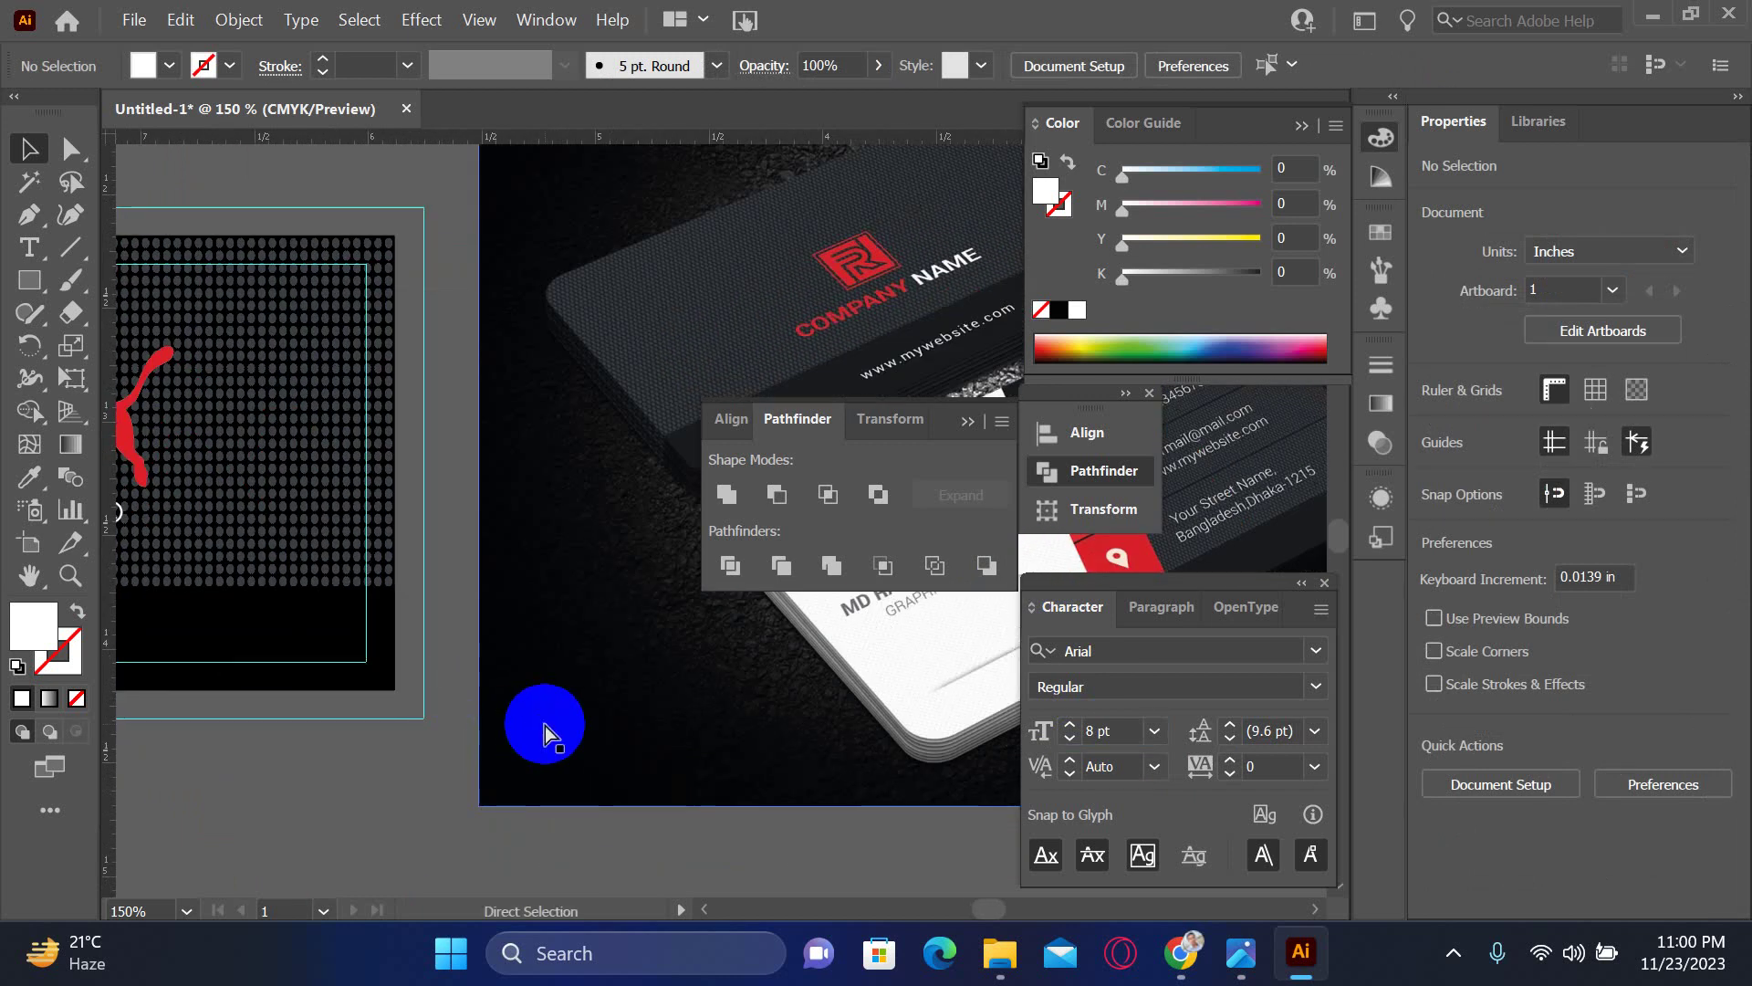
{"action": "key", "text": "ctrl+minus"}
{"action": "key", "text": "ctrl+minus"}
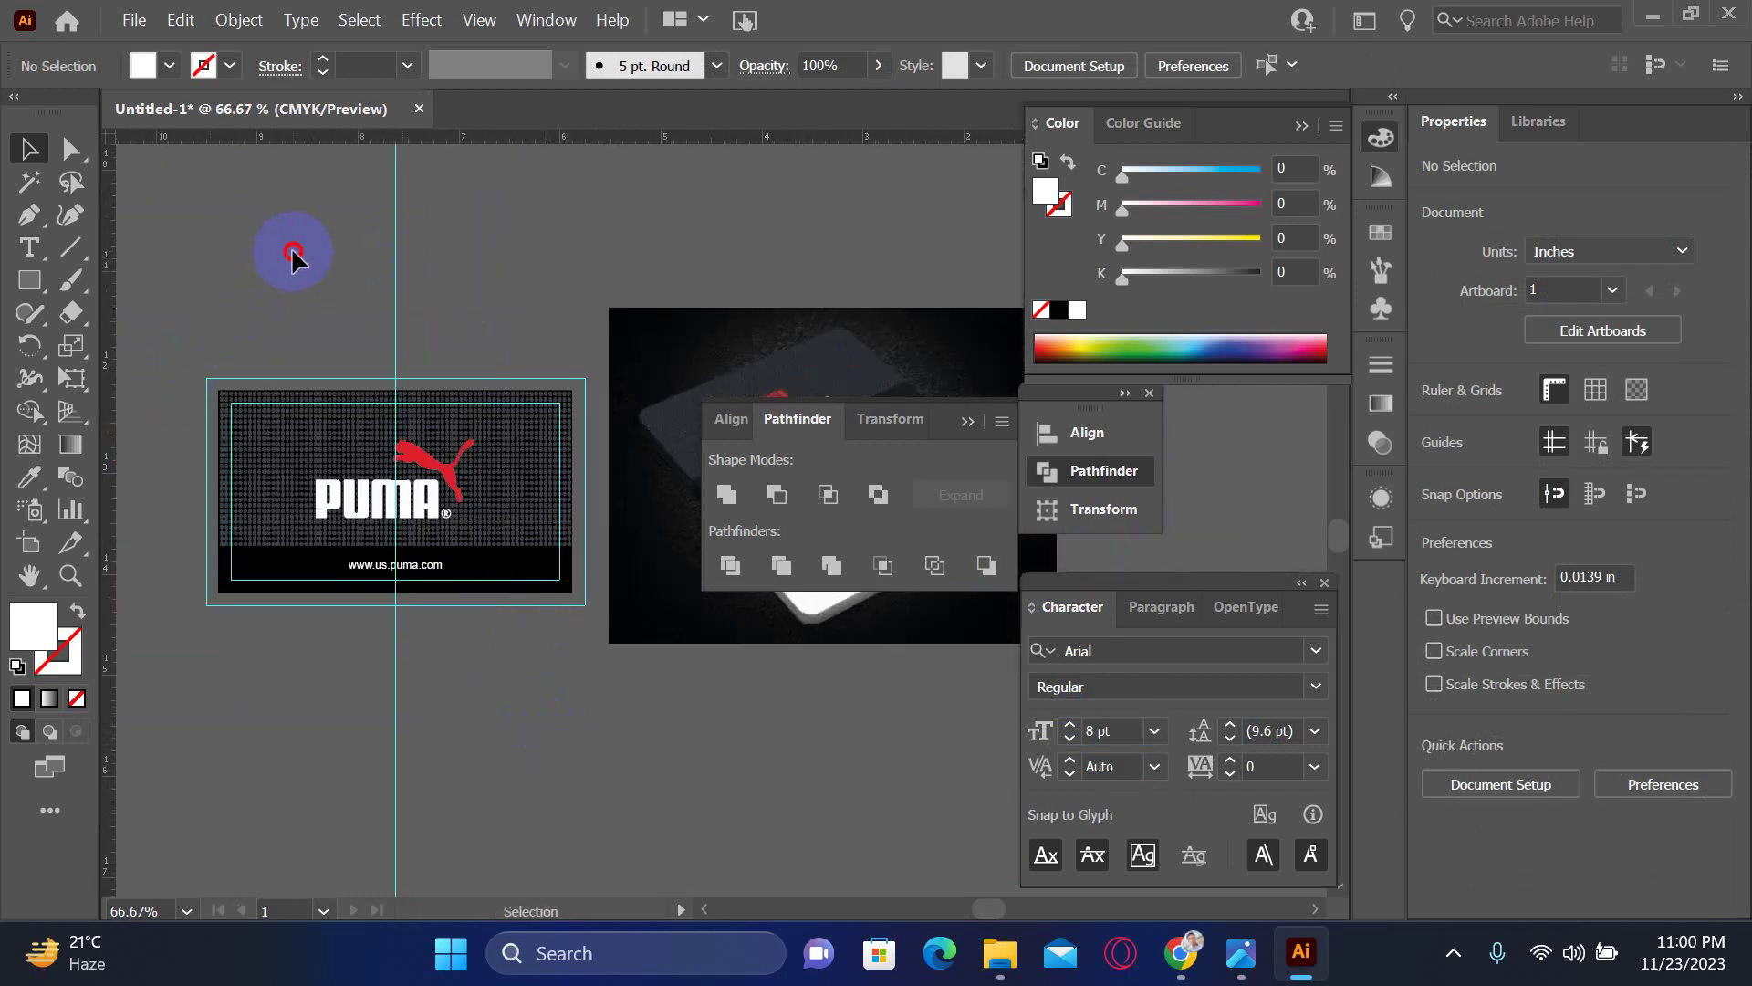
- Lock and then unlock the guides via the right-click menu
{"action": "left_click", "coordinate": [395, 279]}
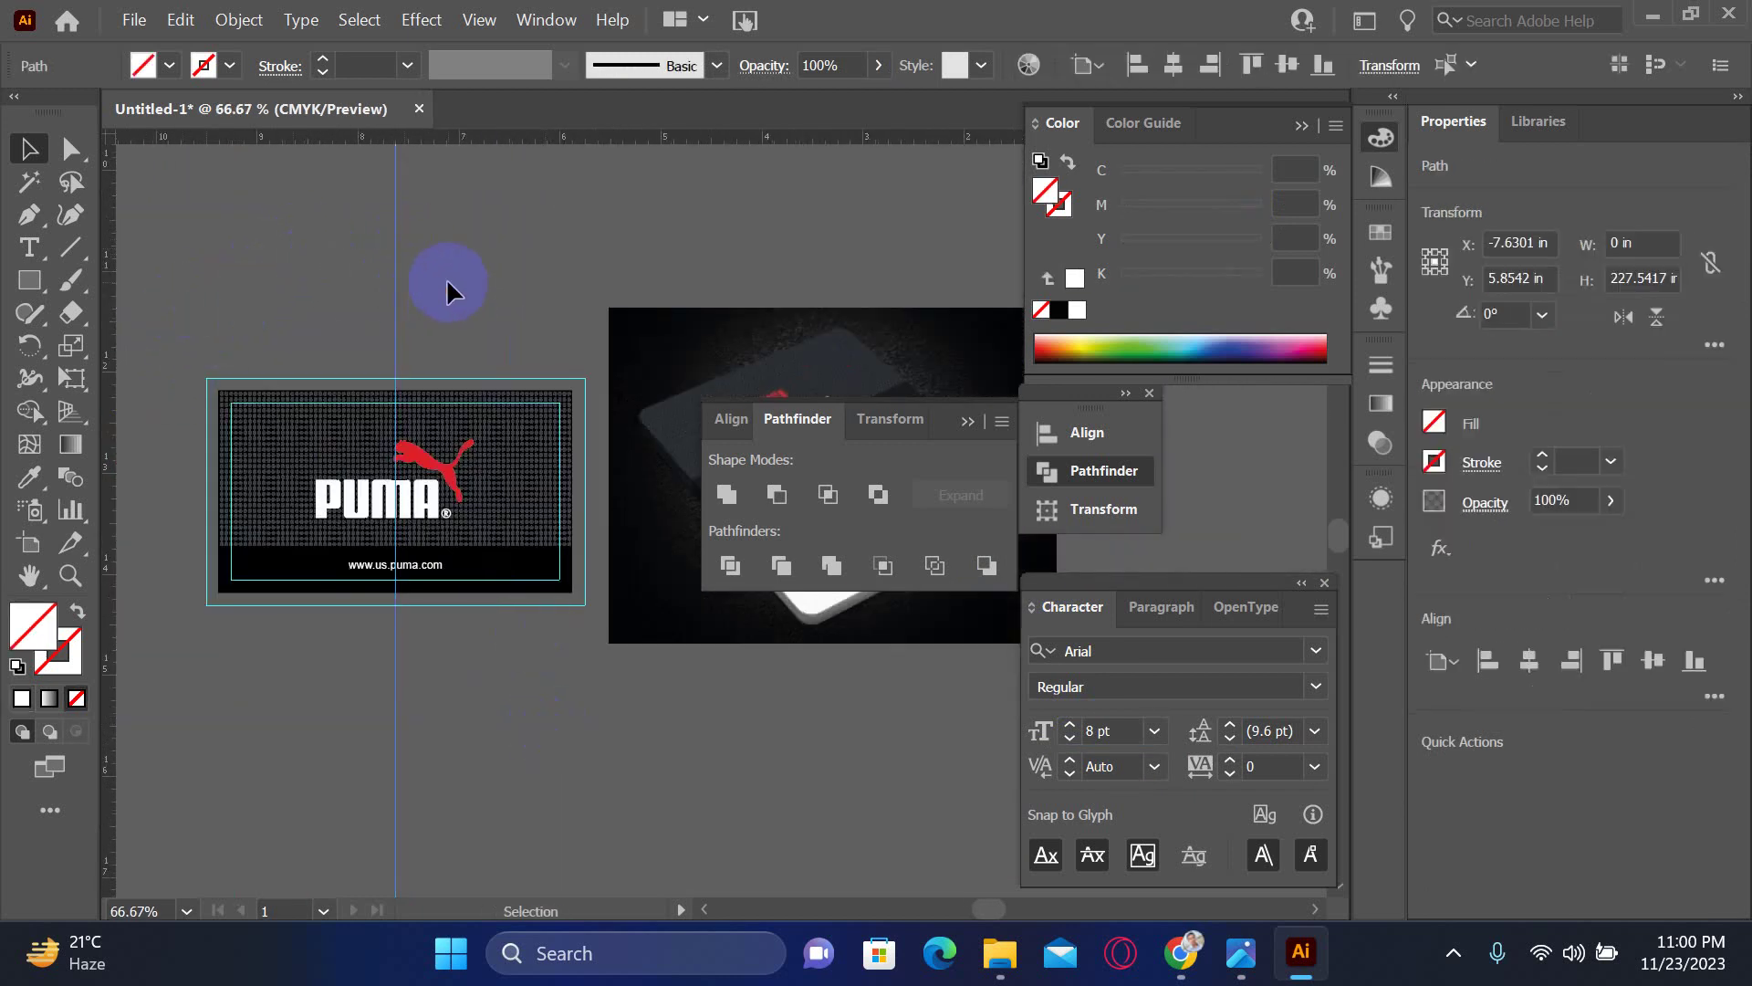
{"action": "right_click", "coordinate": [453, 241]}
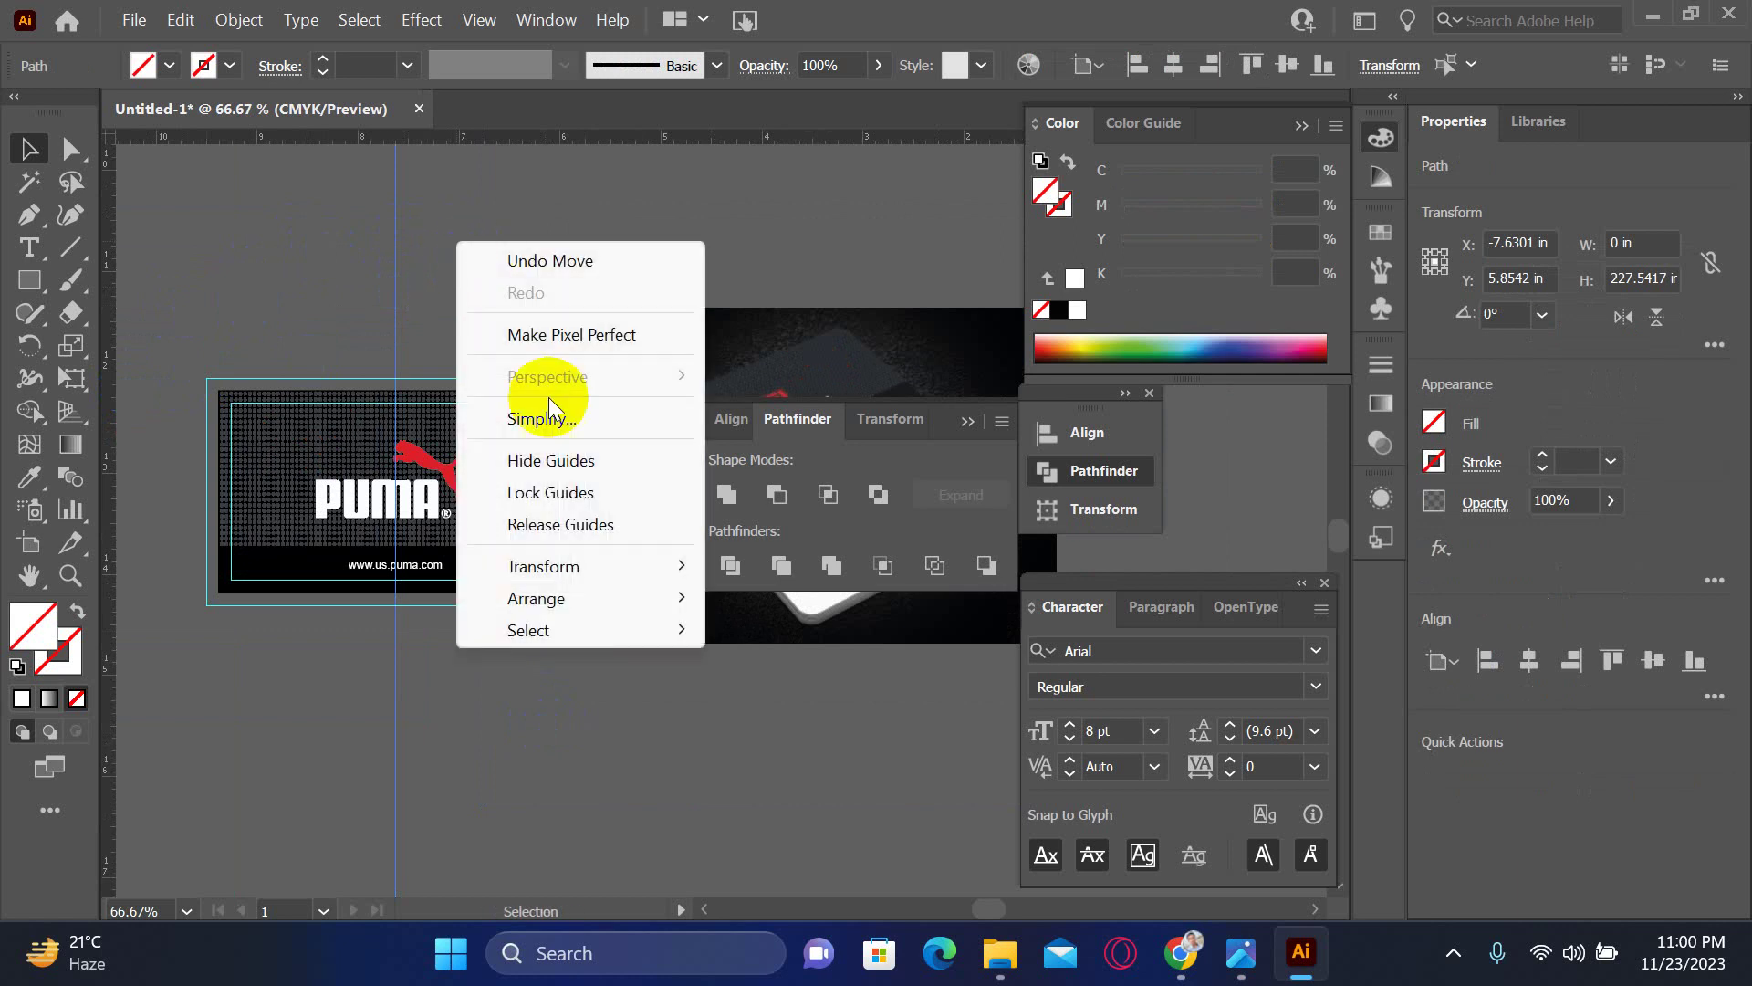
{"action": "left_click", "coordinate": [543, 493]}
{"action": "left_click", "coordinate": [188, 340]}
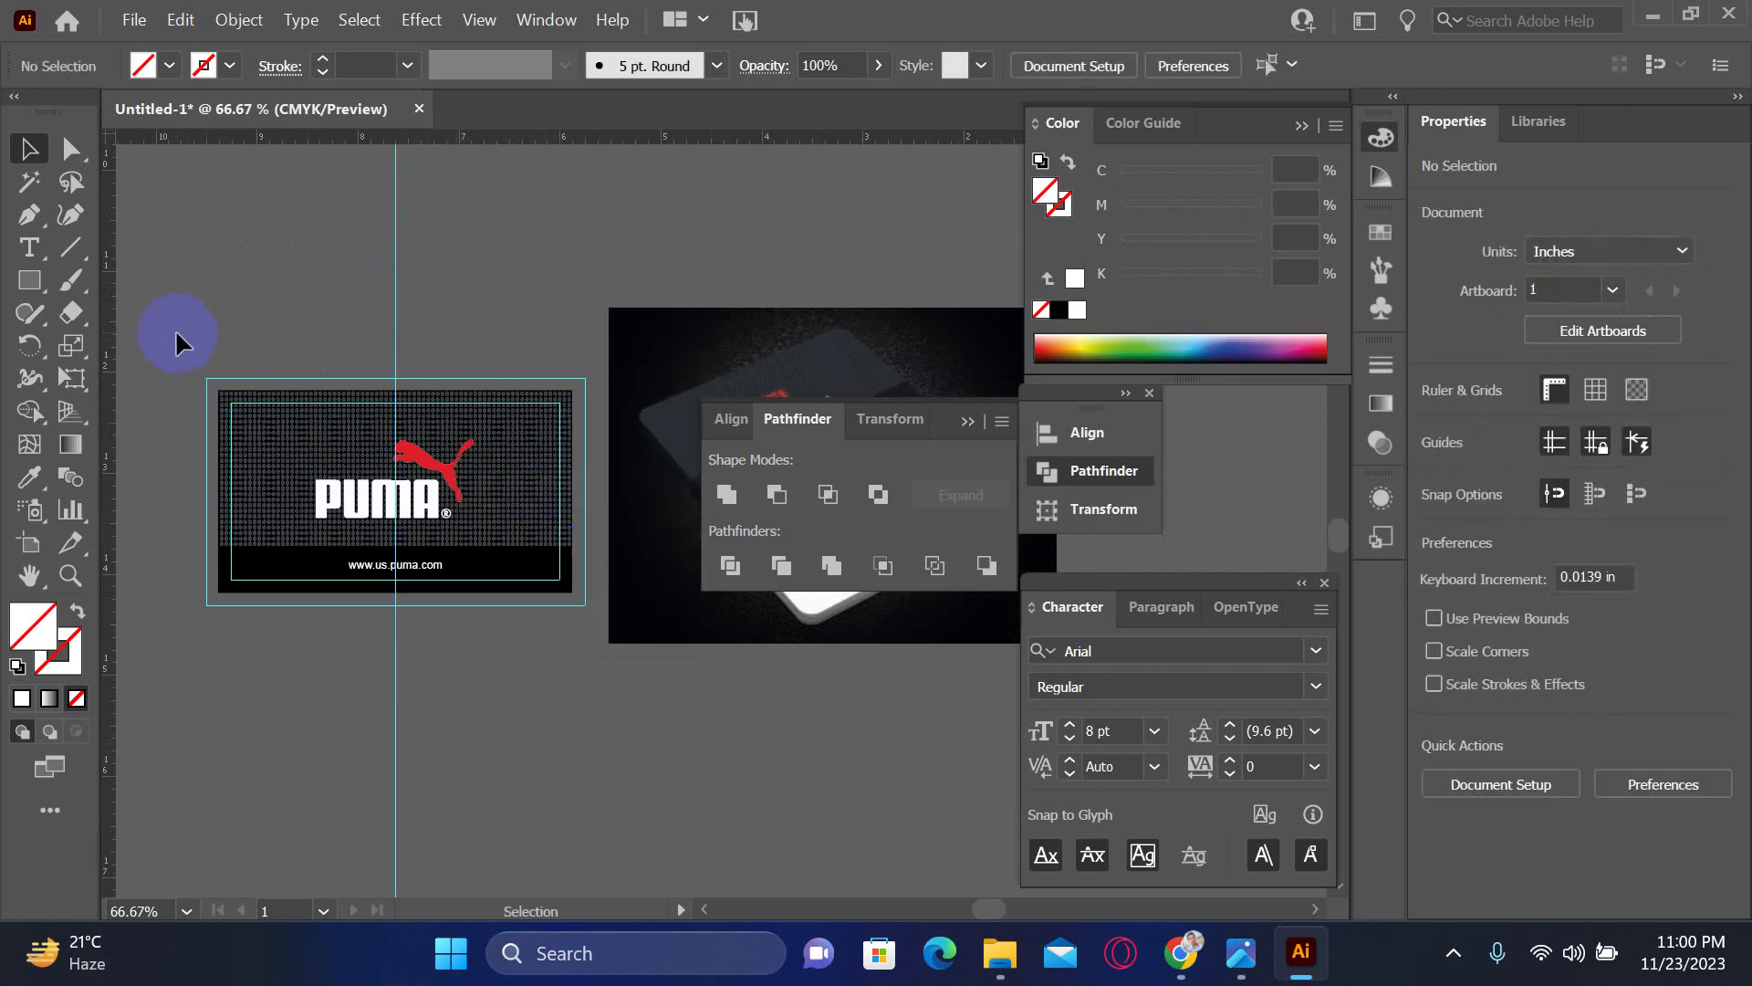
{"action": "right_click", "coordinate": [199, 294]}
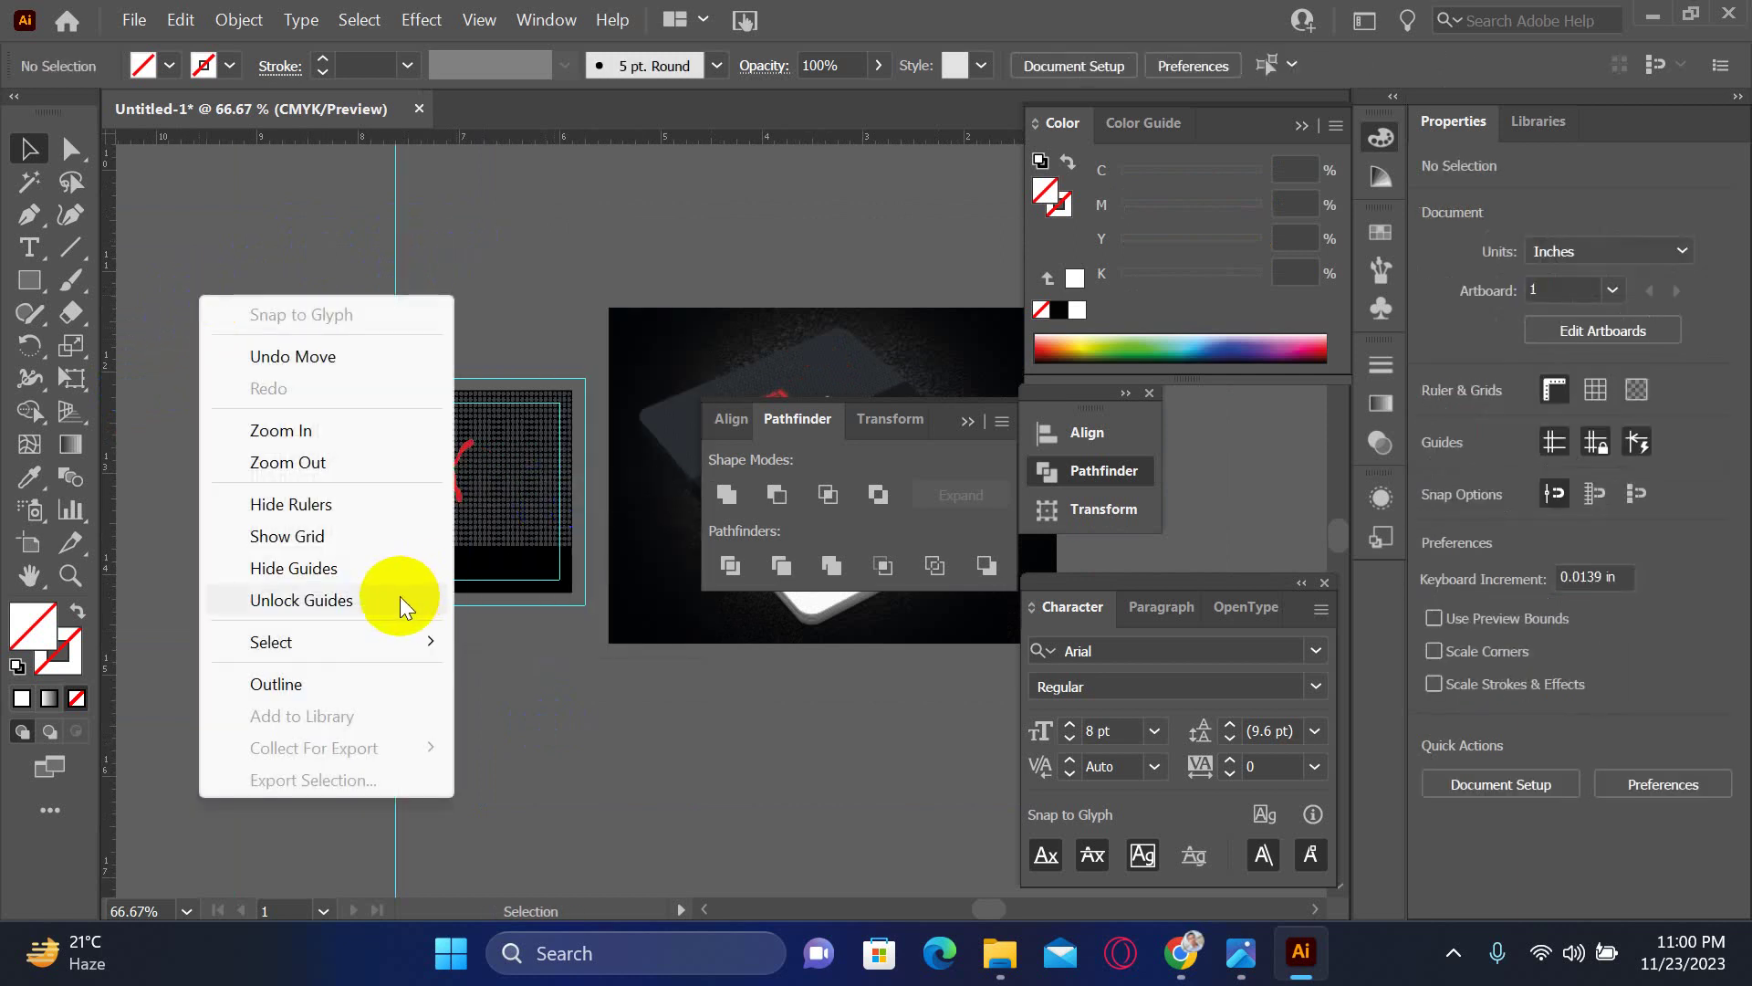
{"action": "left_click", "coordinate": [326, 600]}
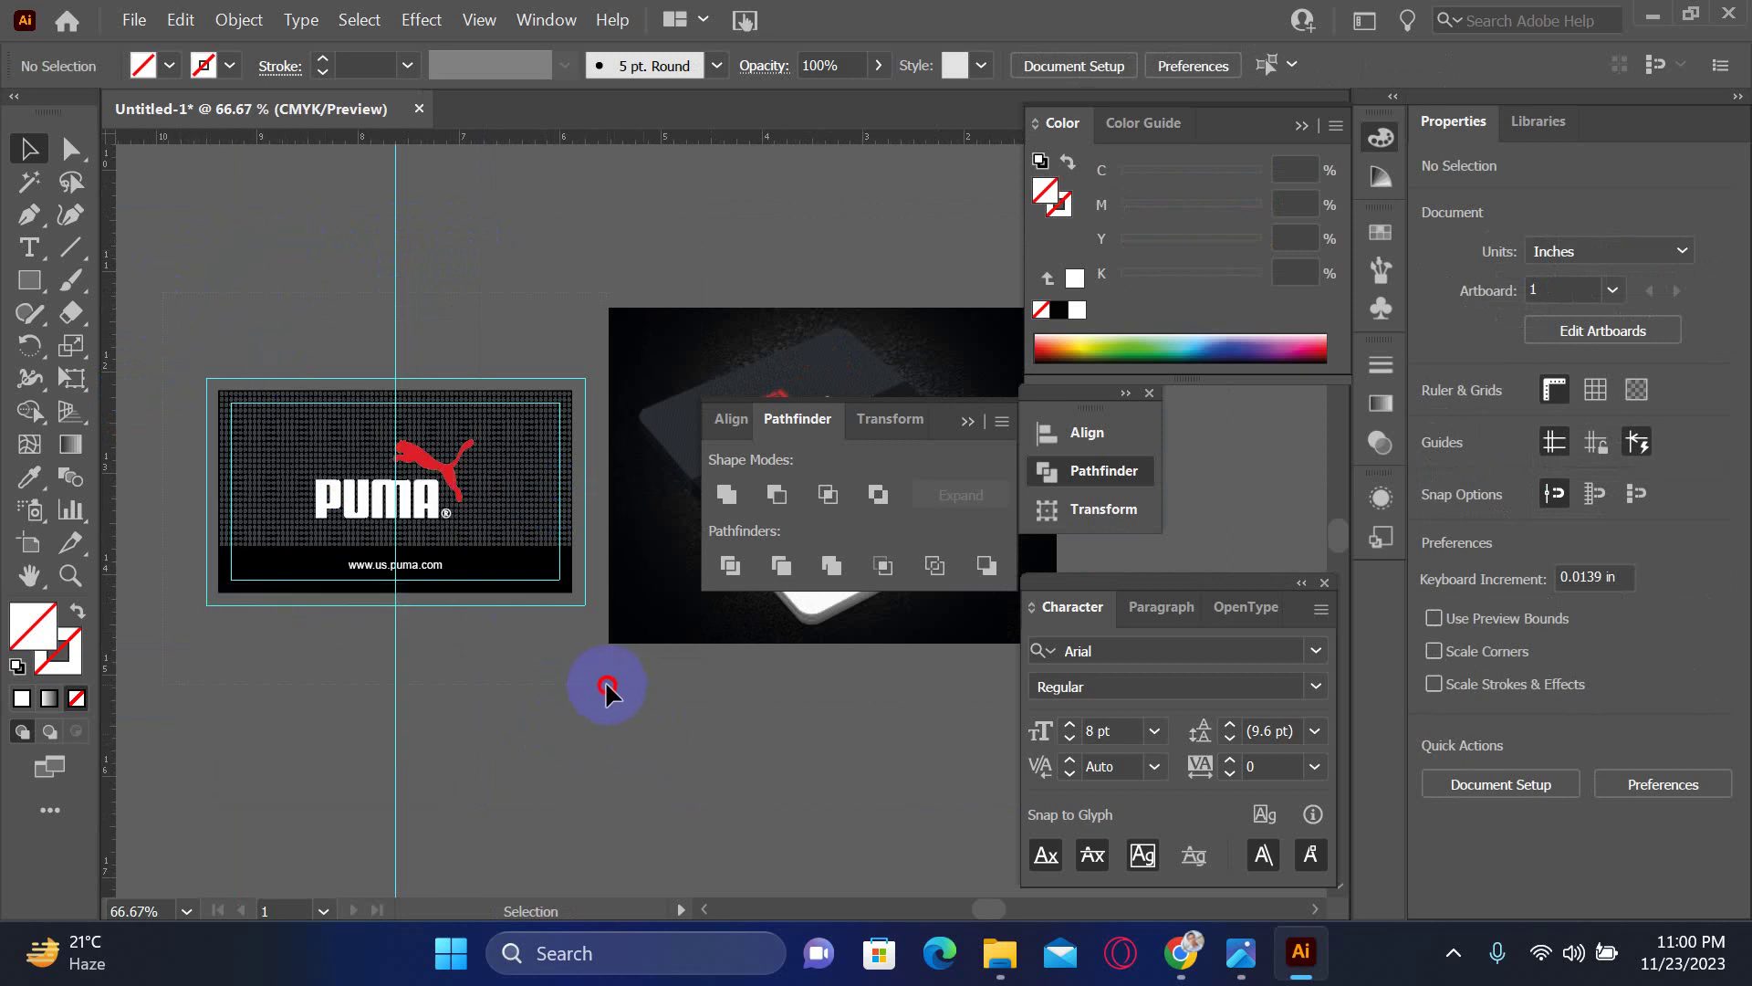
- Select the whole PUMA card and copy it straight down below the original
{"action": "left_click_drag", "start_coordinate": [597, 677], "coordinate": [528, 528]}
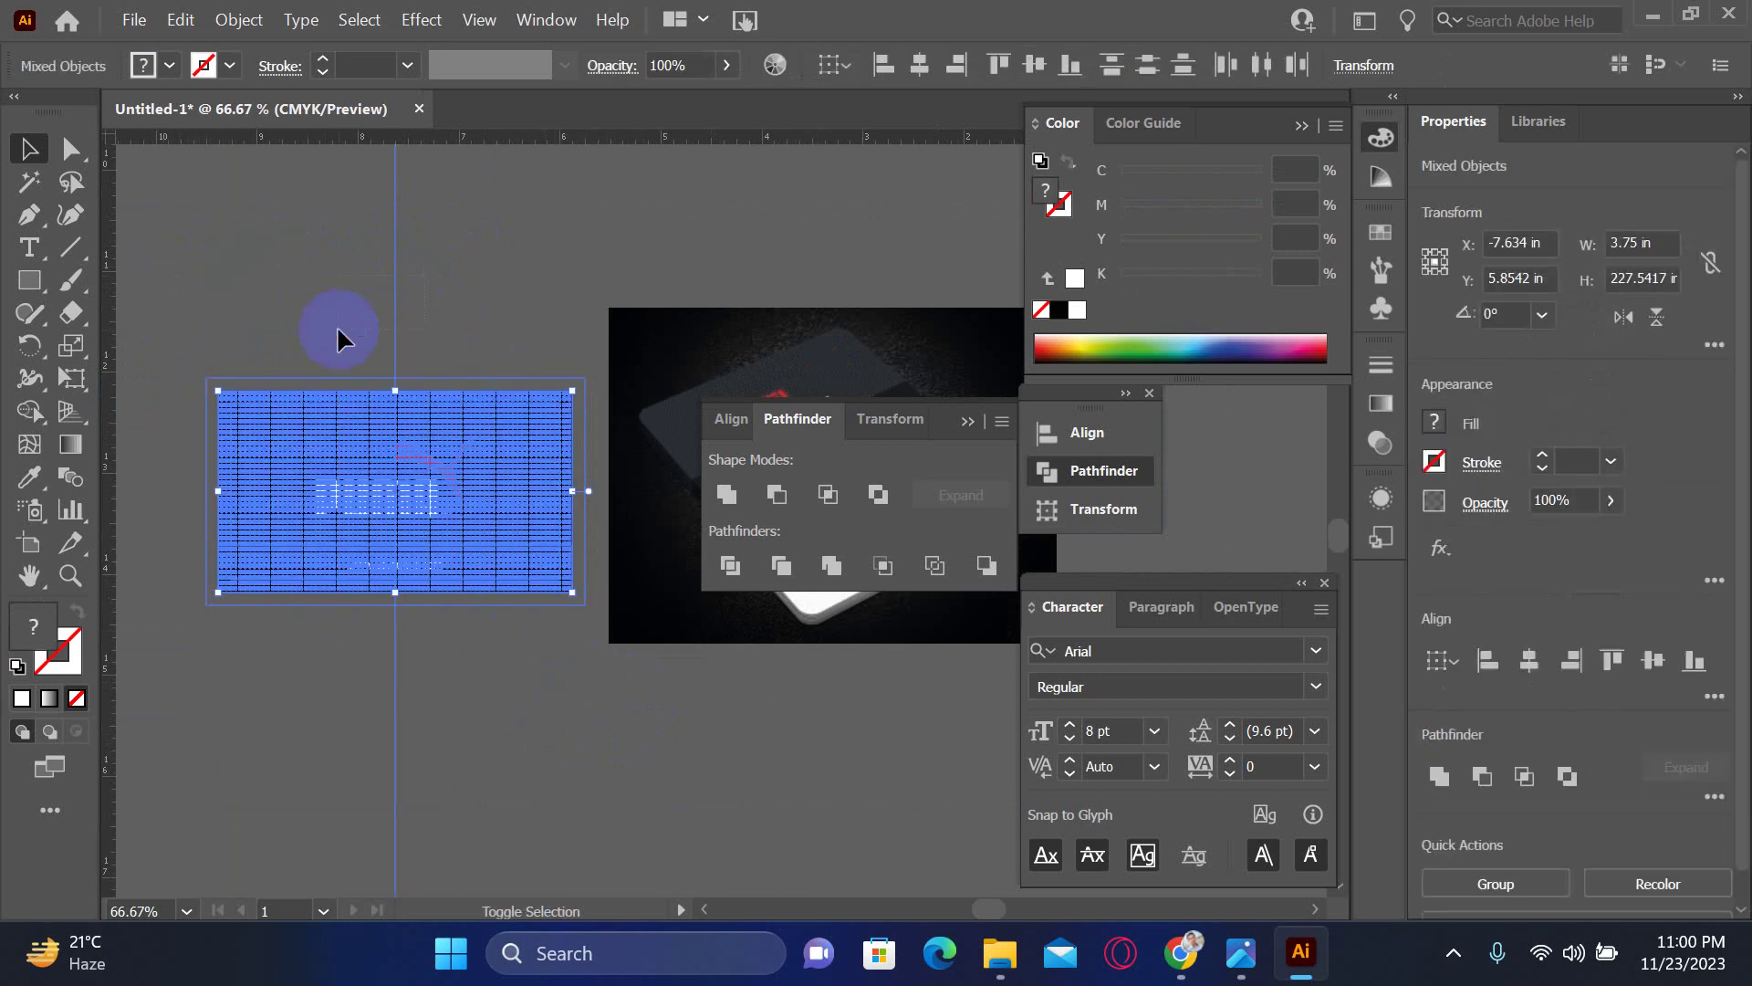
{"action": "left_click", "coordinate": [450, 469]}
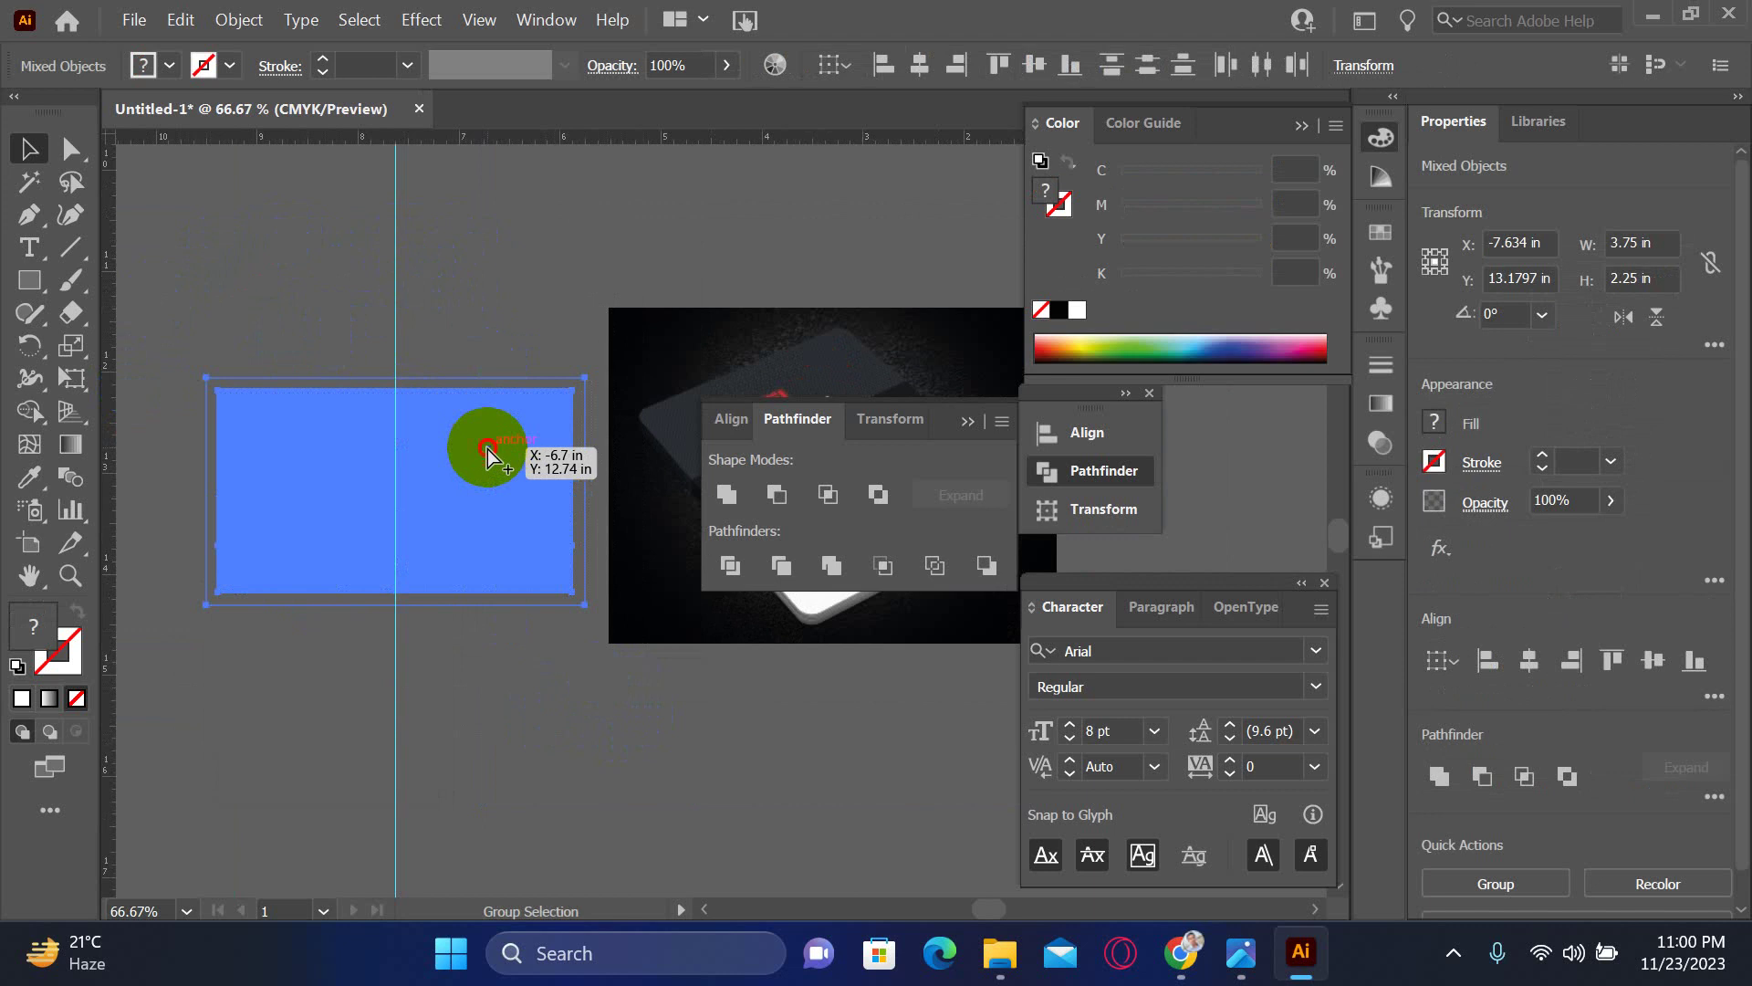
{"action": "left_click_drag", "start_coordinate": [487, 449], "coordinate": [474, 720]}
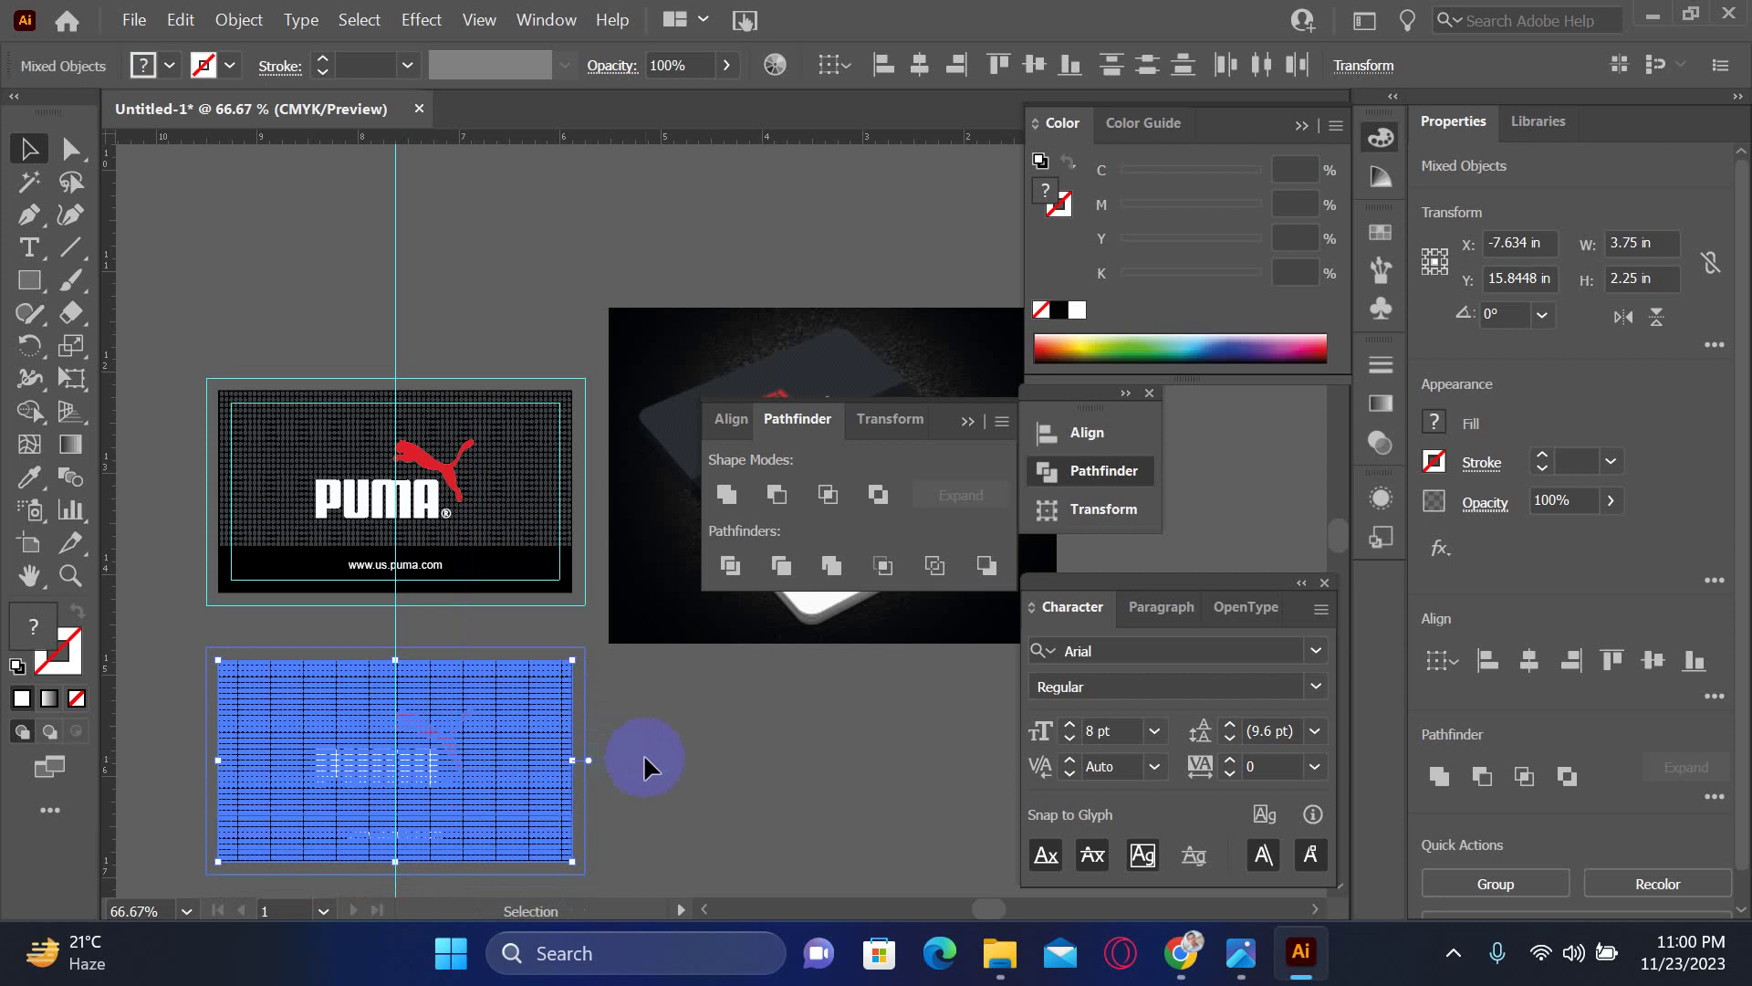
{"action": "left_click", "coordinate": [671, 739]}
{"action": "left_click_drag", "start_coordinate": [717, 737], "coordinate": [689, 613]}
{"action": "key", "text": "Tab"}
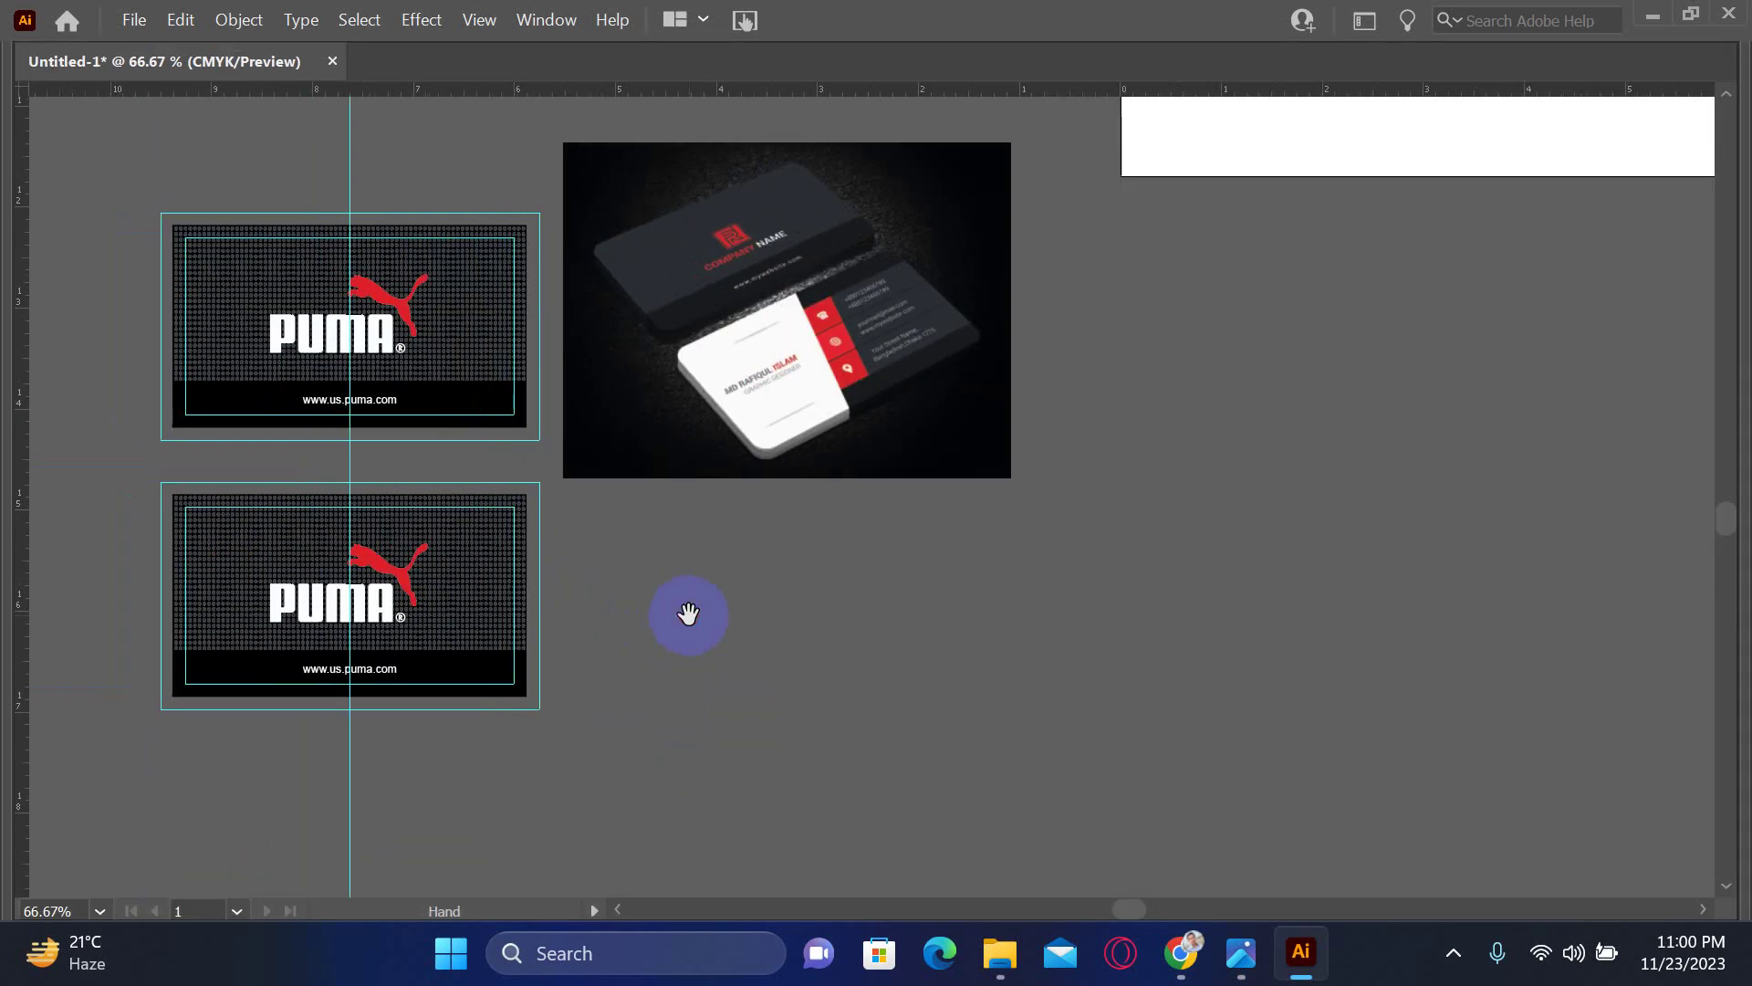
- Move the lower card's dotted texture off to the right
{"action": "left_click", "coordinate": [468, 591]}
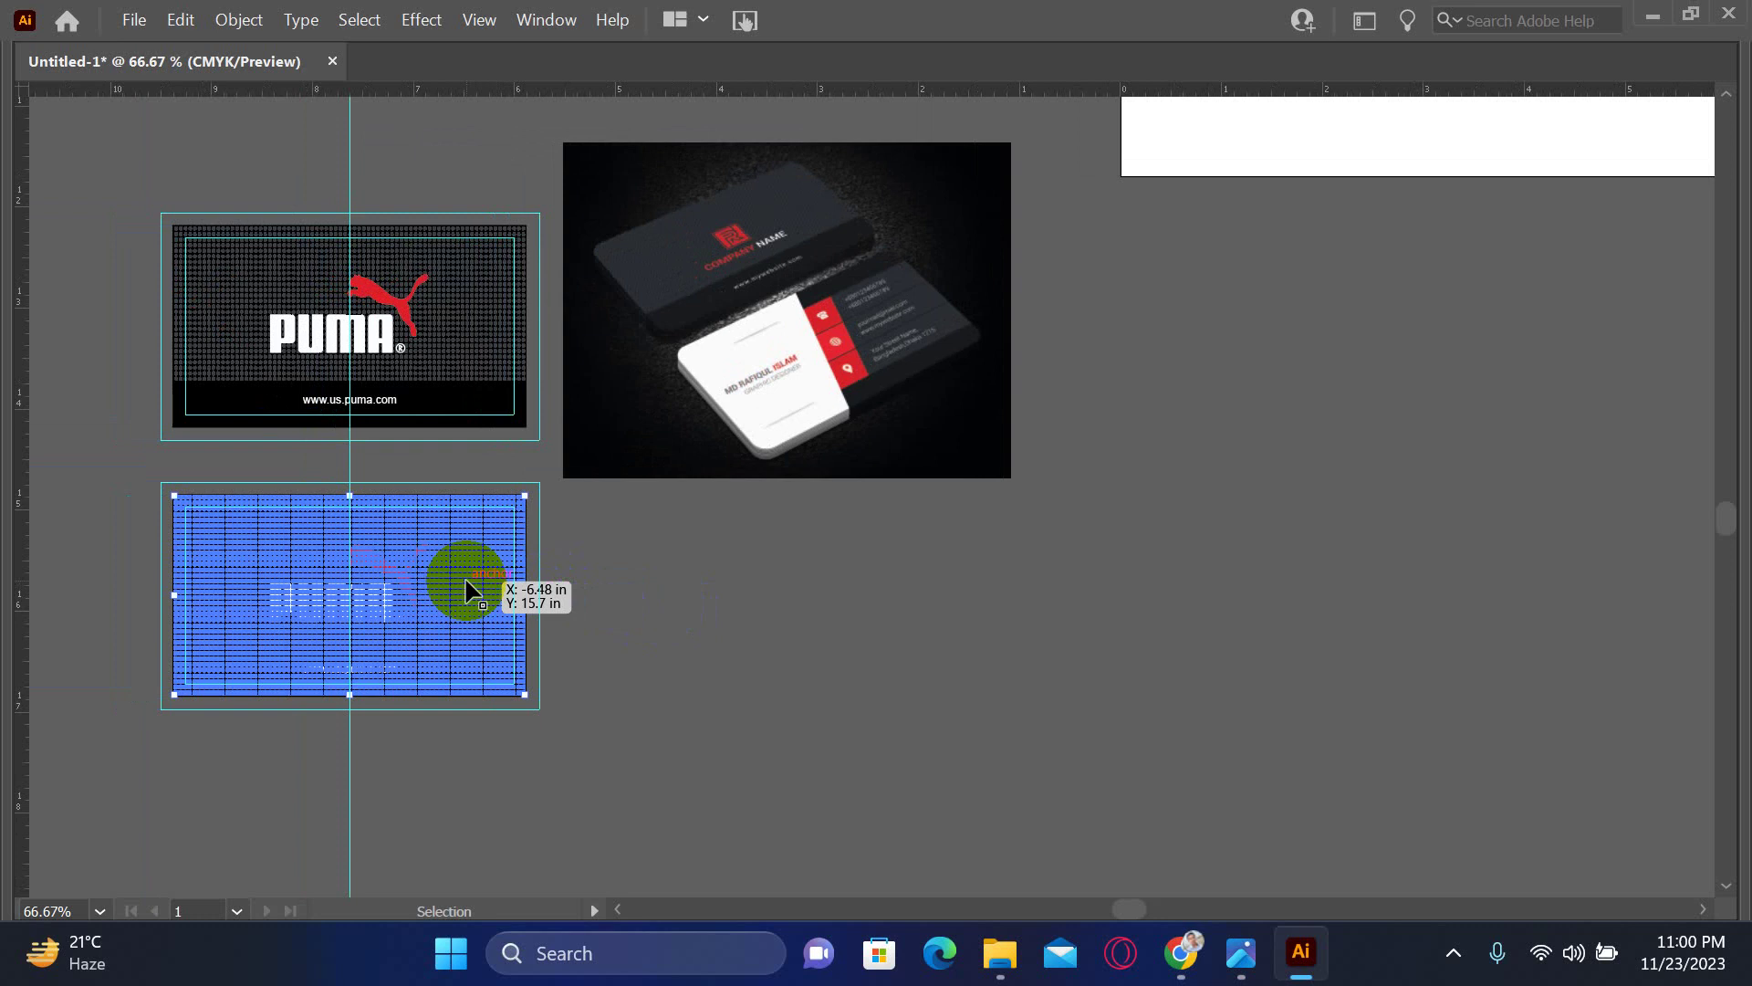
{"action": "left_click_drag", "start_coordinate": [468, 591], "coordinate": [1013, 675]}
{"action": "left_click", "coordinate": [606, 618]}
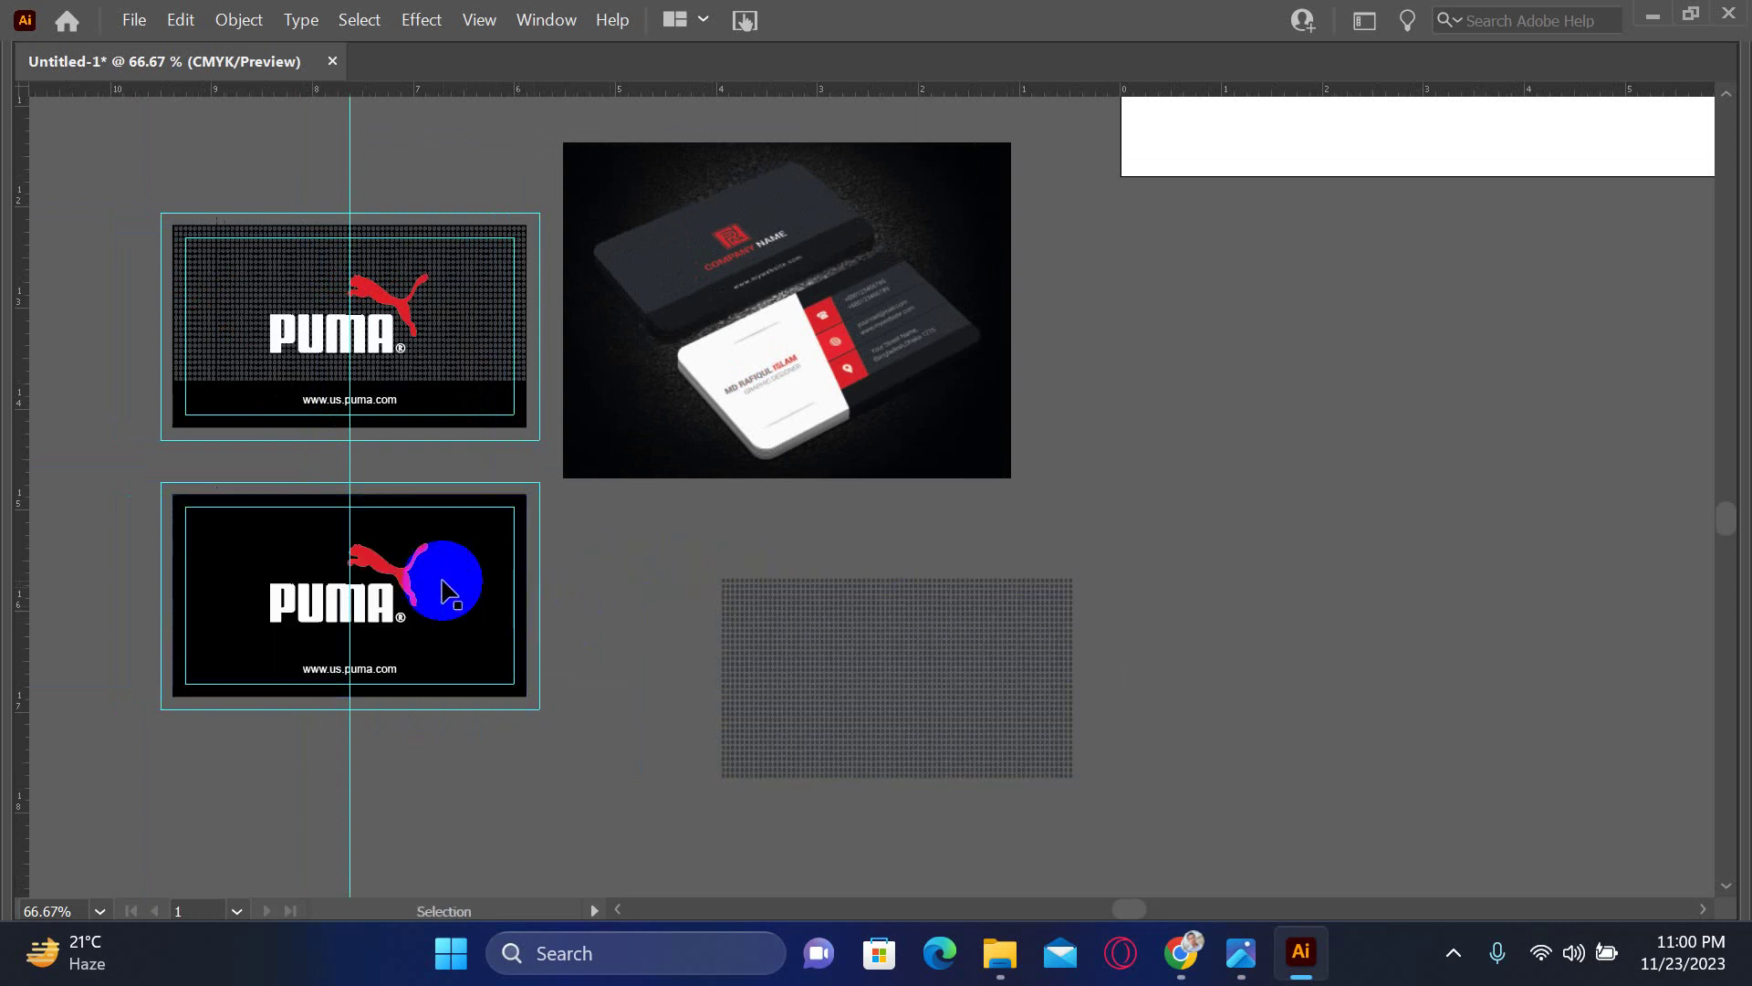
- Lock the guides so only the lower card's objects get selected
{"action": "left_click", "coordinate": [444, 586]}
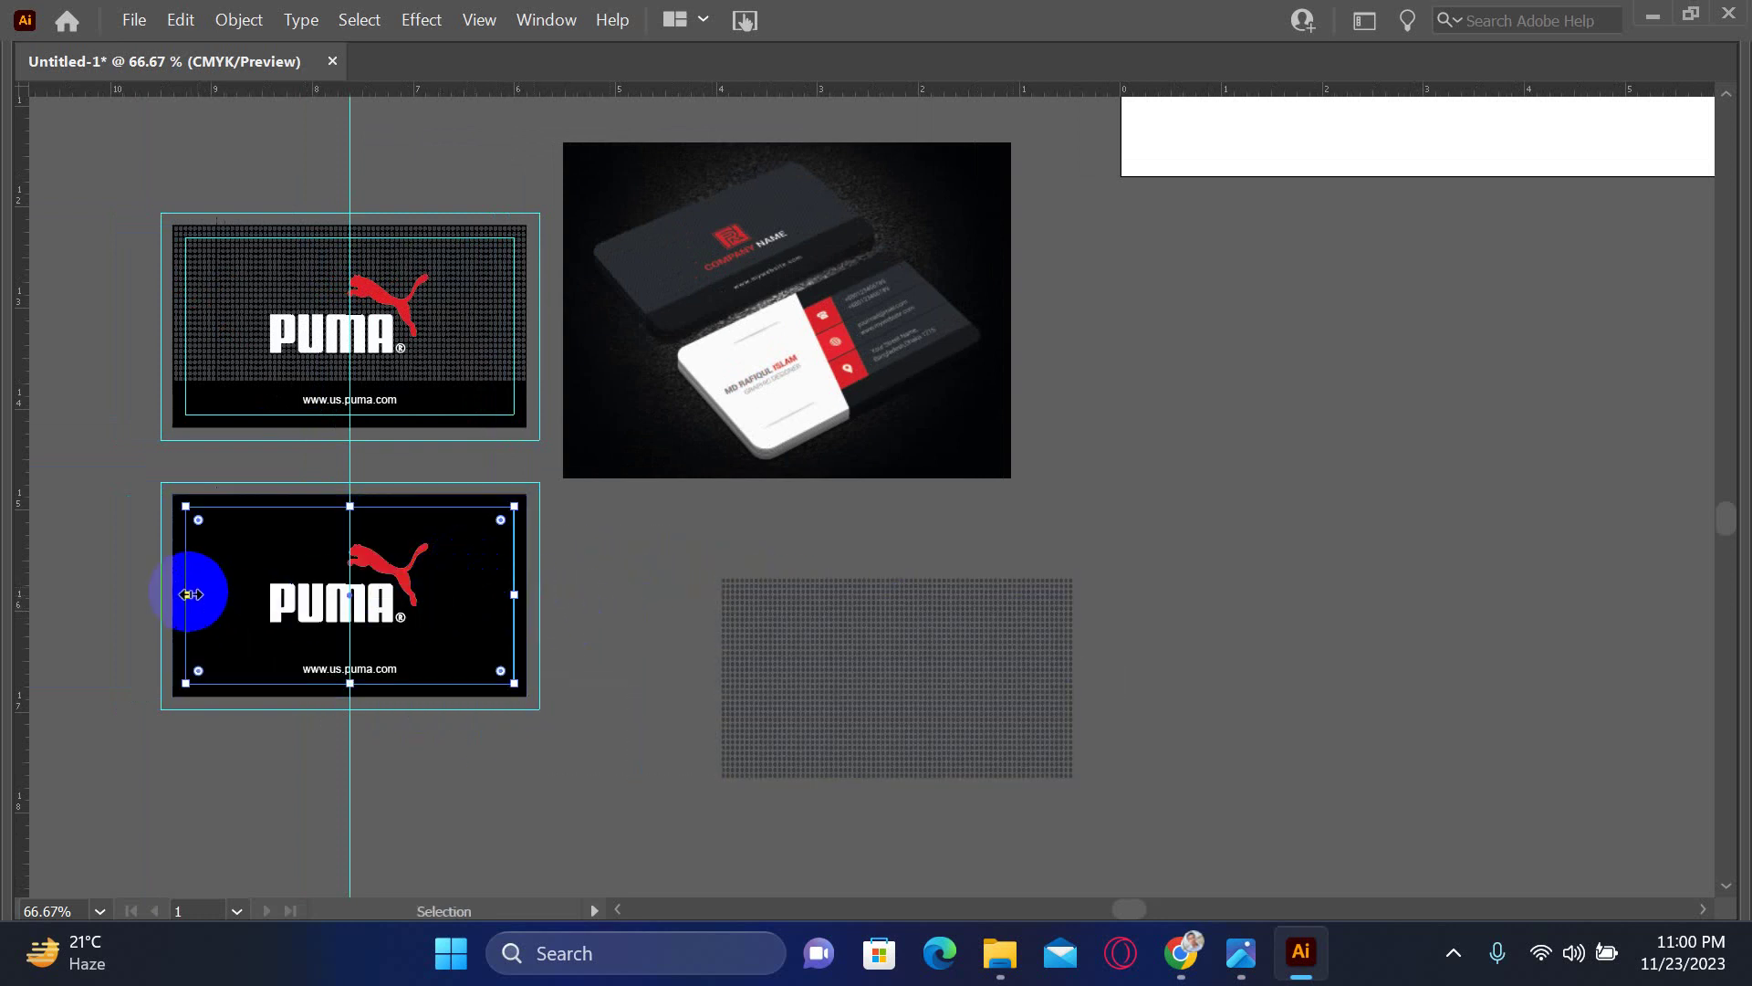
{"action": "left_click", "coordinate": [165, 664], "text": "shift"}
{"action": "right_click", "coordinate": [163, 658]}
{"action": "left_click", "coordinate": [251, 501]}
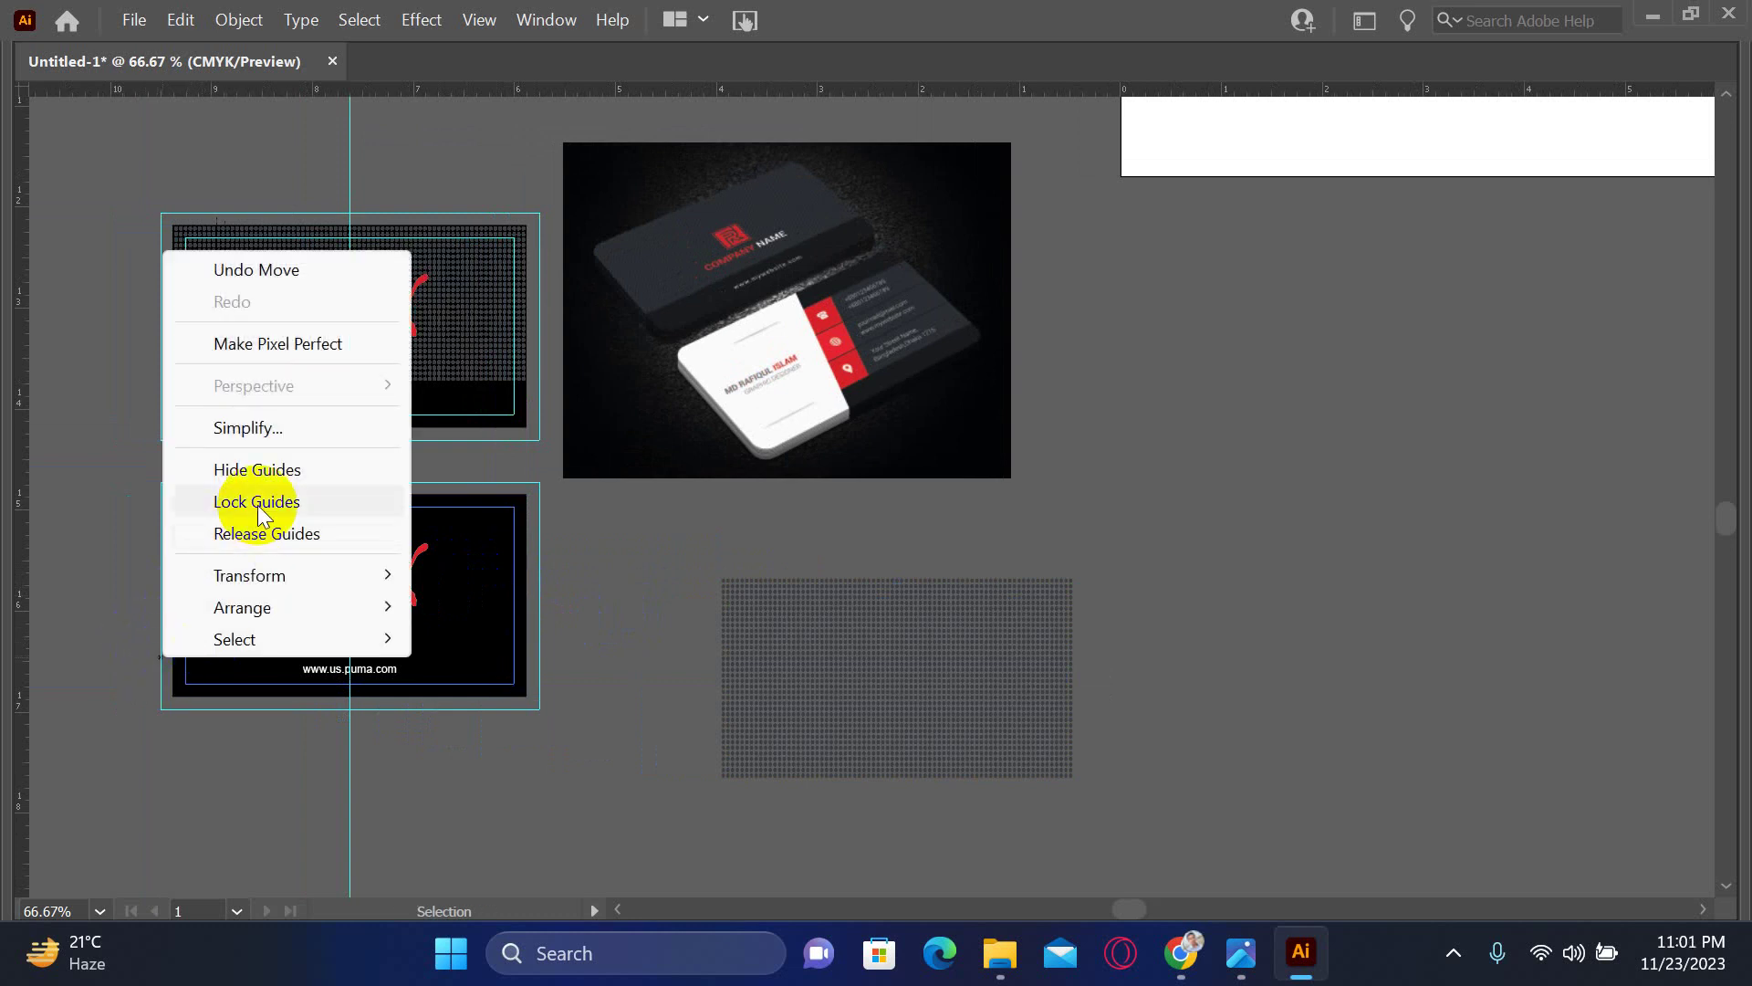
{"action": "left_click", "coordinate": [215, 557]}
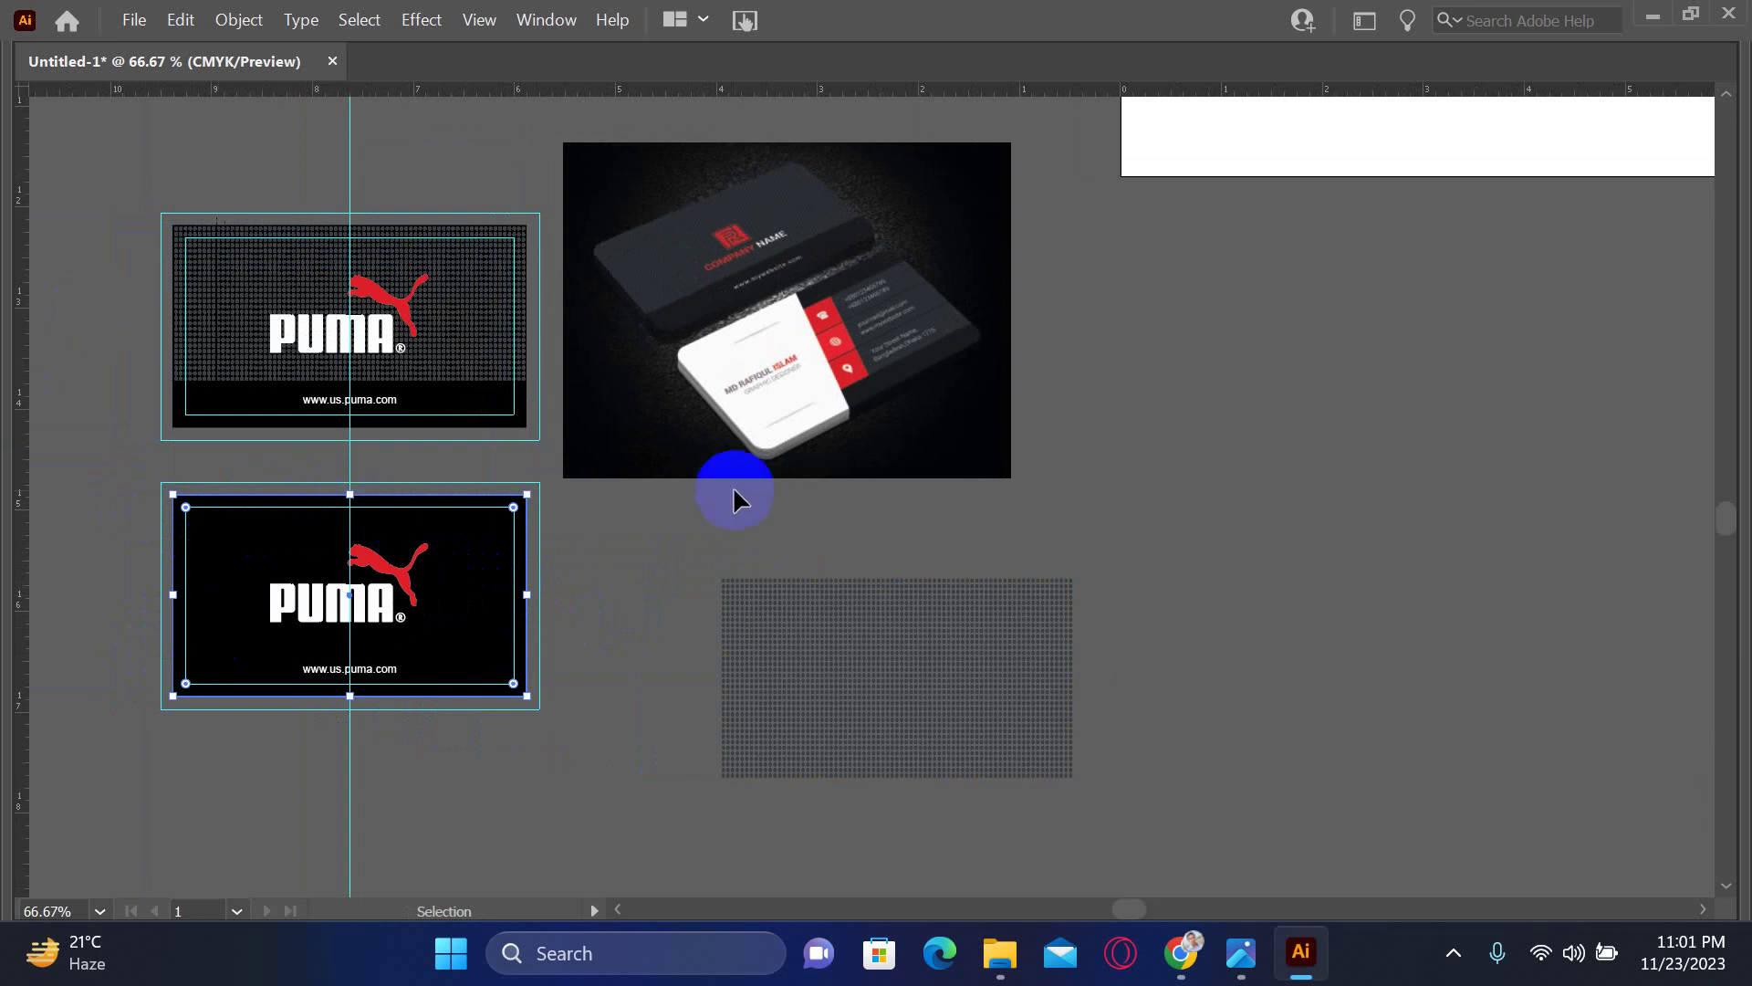
- Delete the PUMA logo, web address text and black bottom strip from the lower card
{"action": "key", "text": "Tab"}
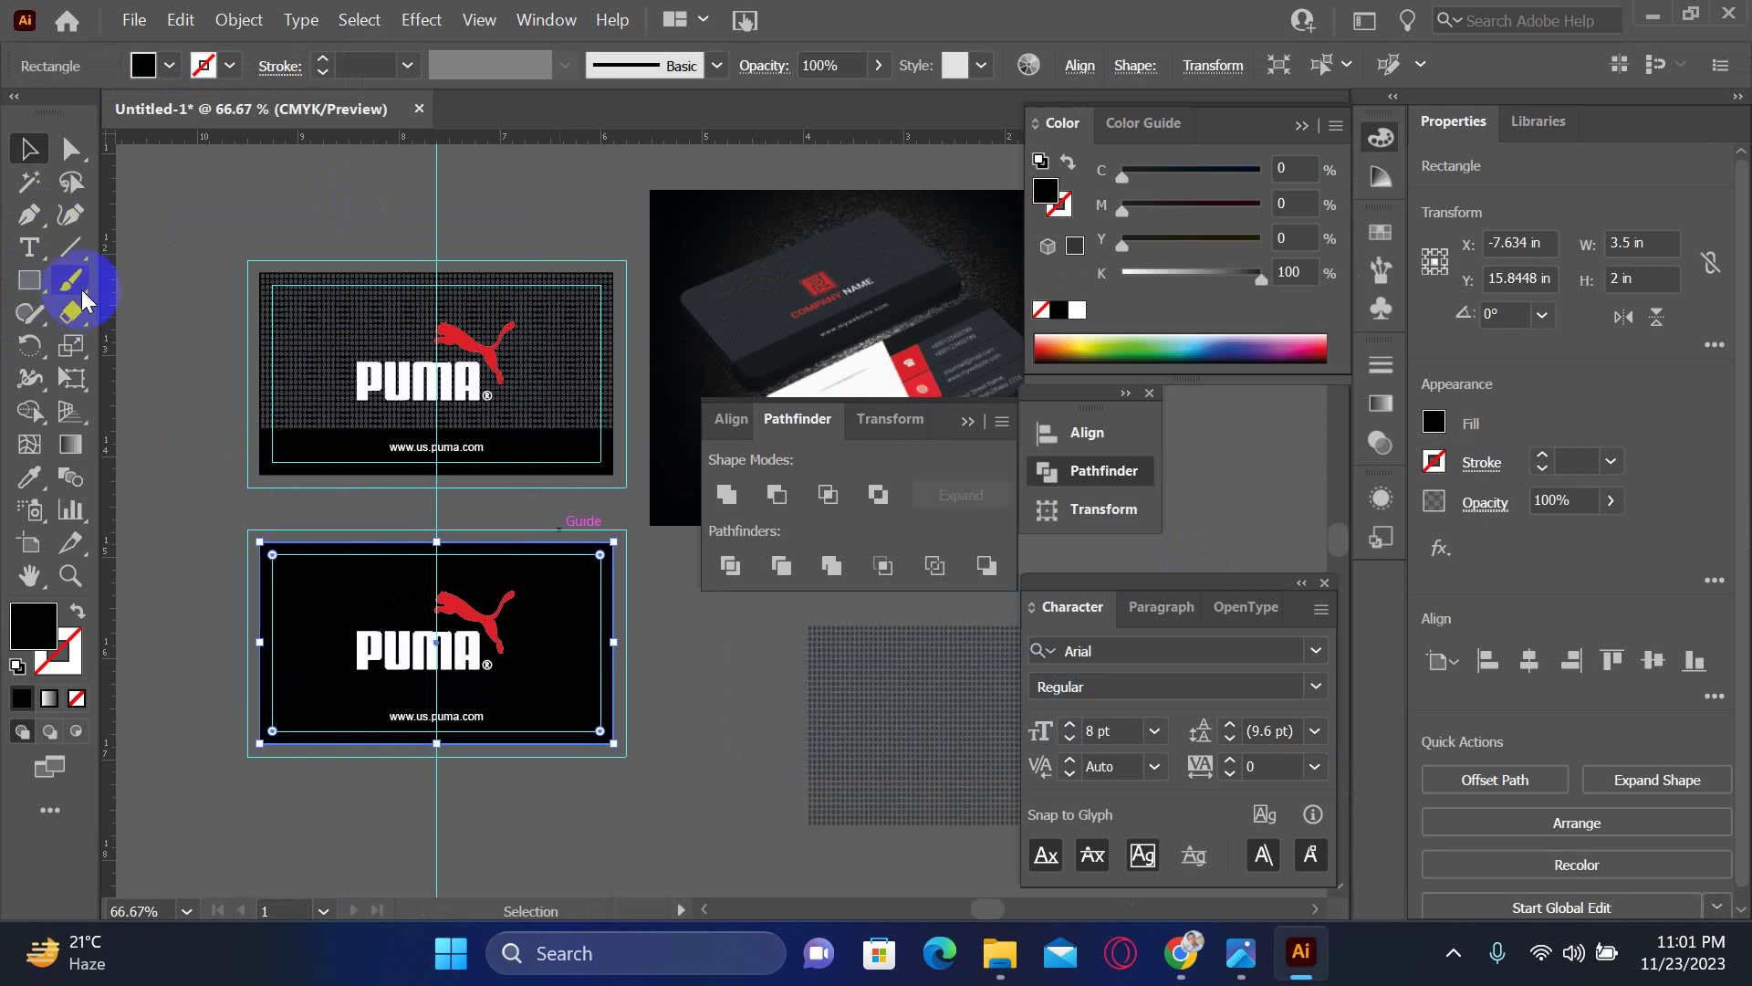
{"action": "left_click", "coordinate": [70, 246]}
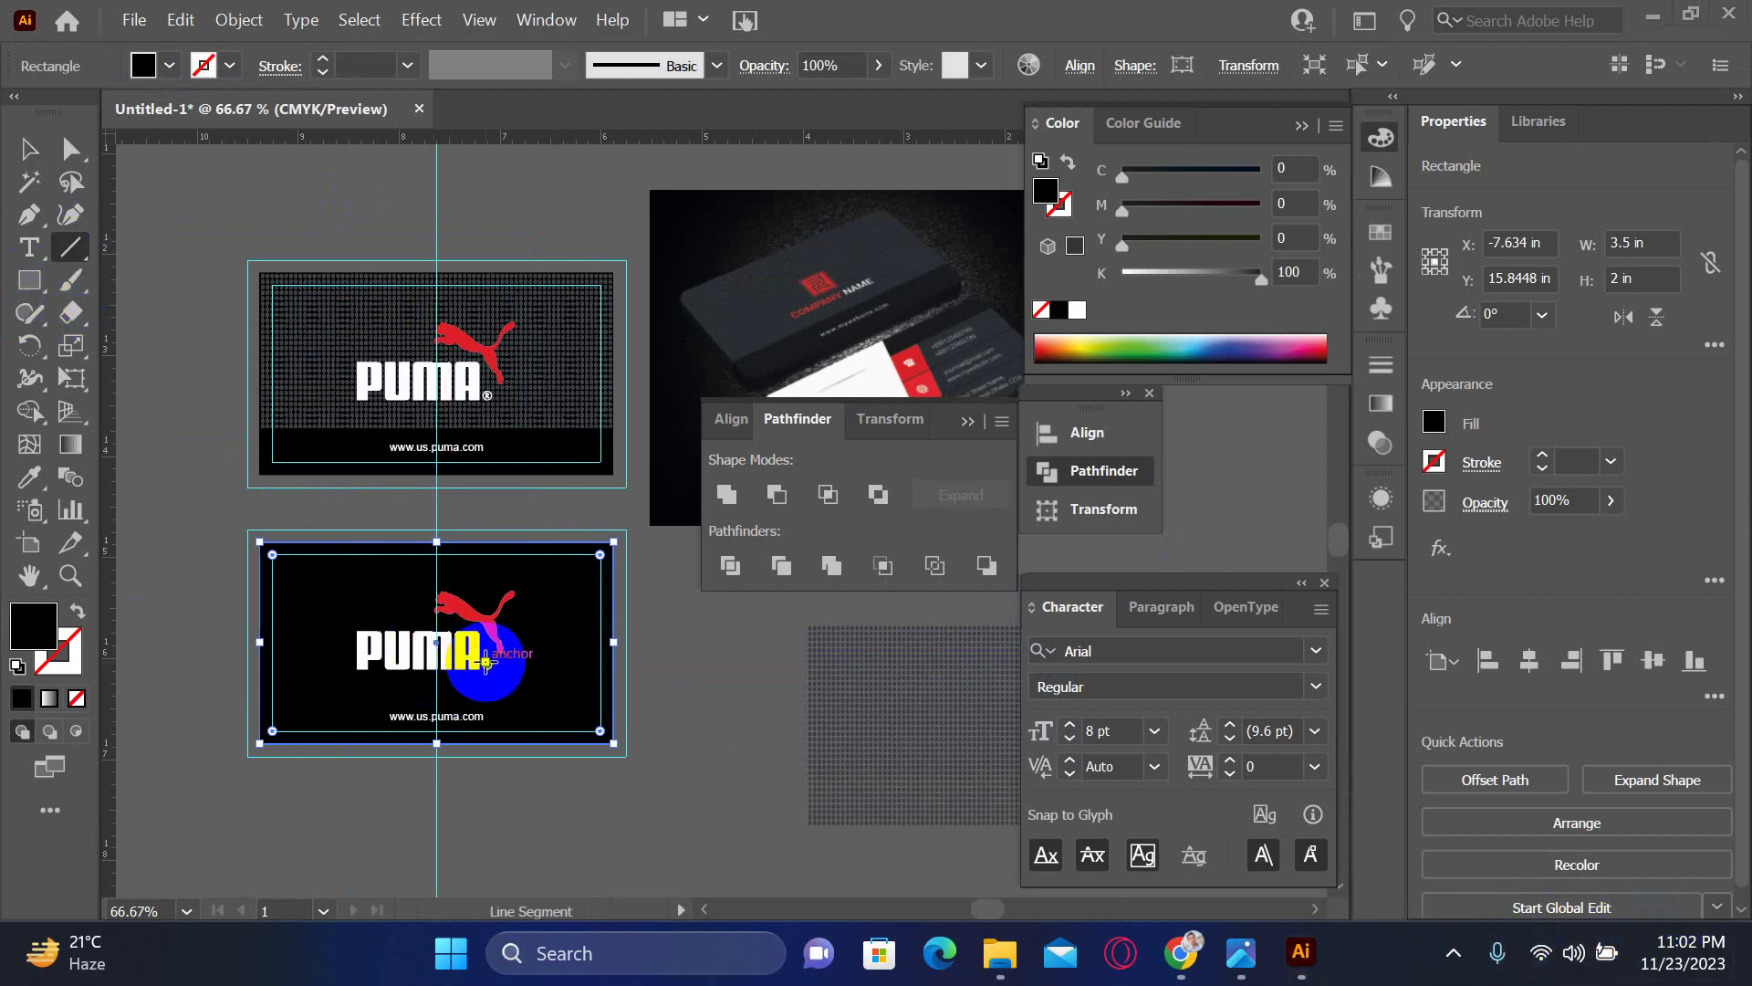
{"action": "left_click", "coordinate": [28, 148]}
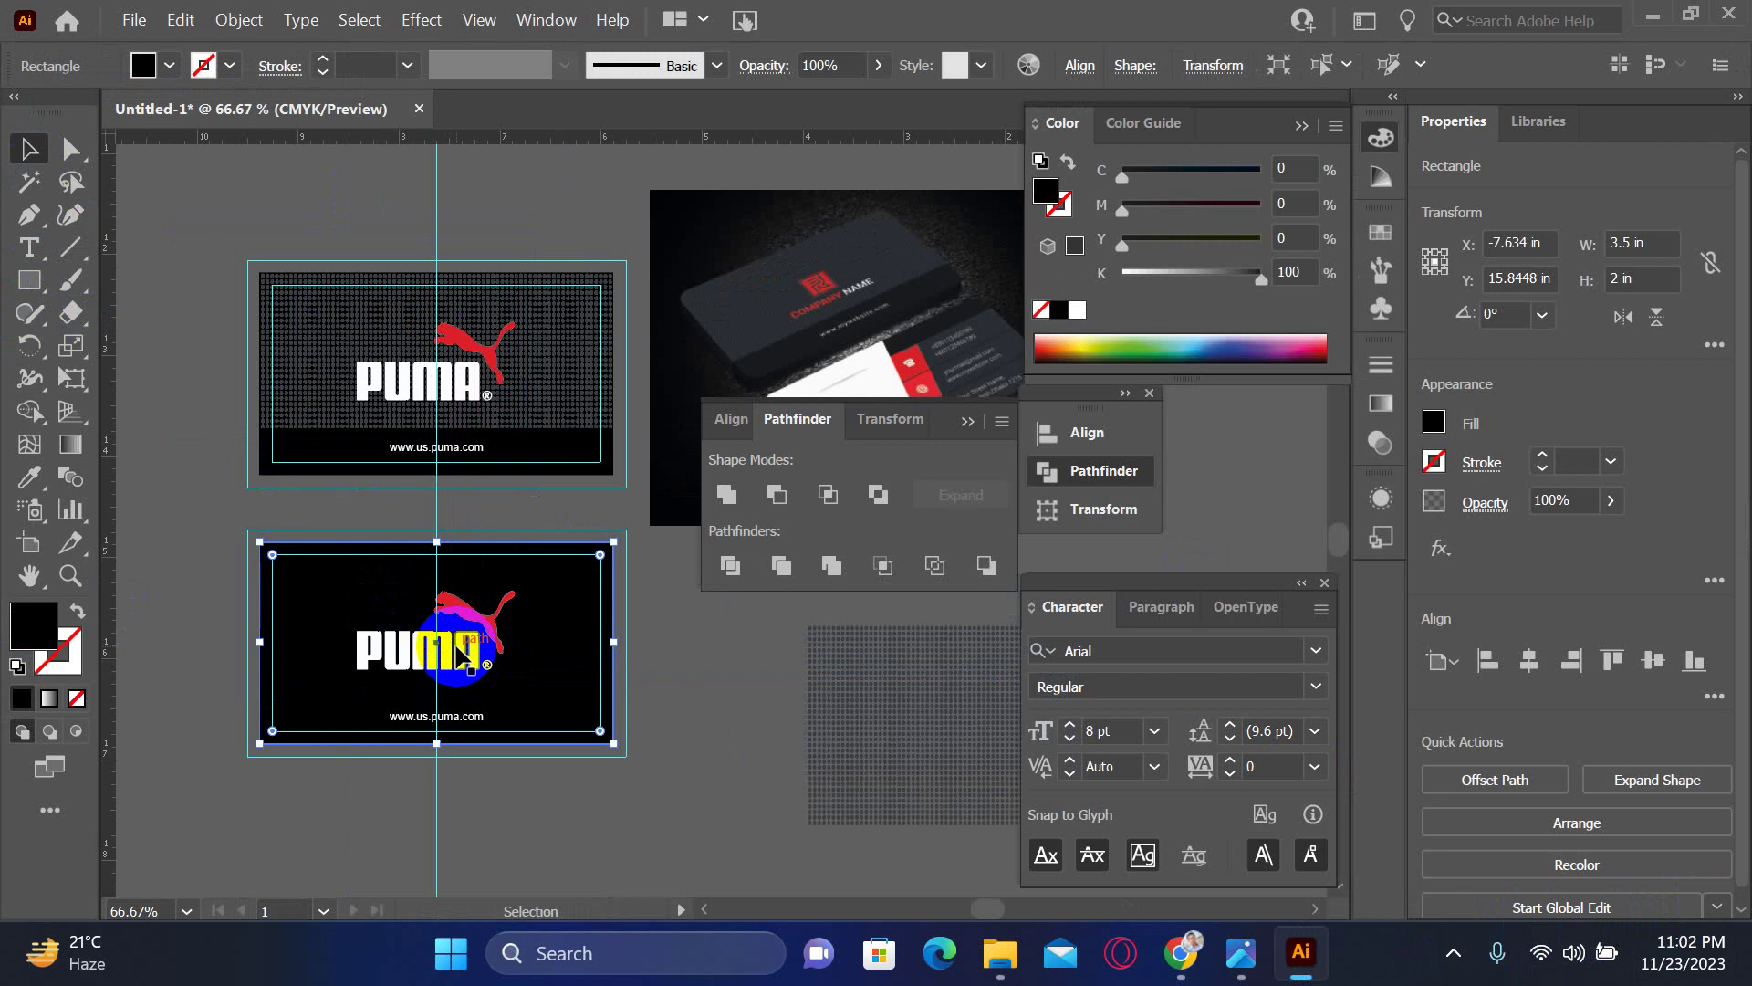
{"action": "left_click", "coordinate": [459, 641]}
{"action": "key", "text": "Delete"}
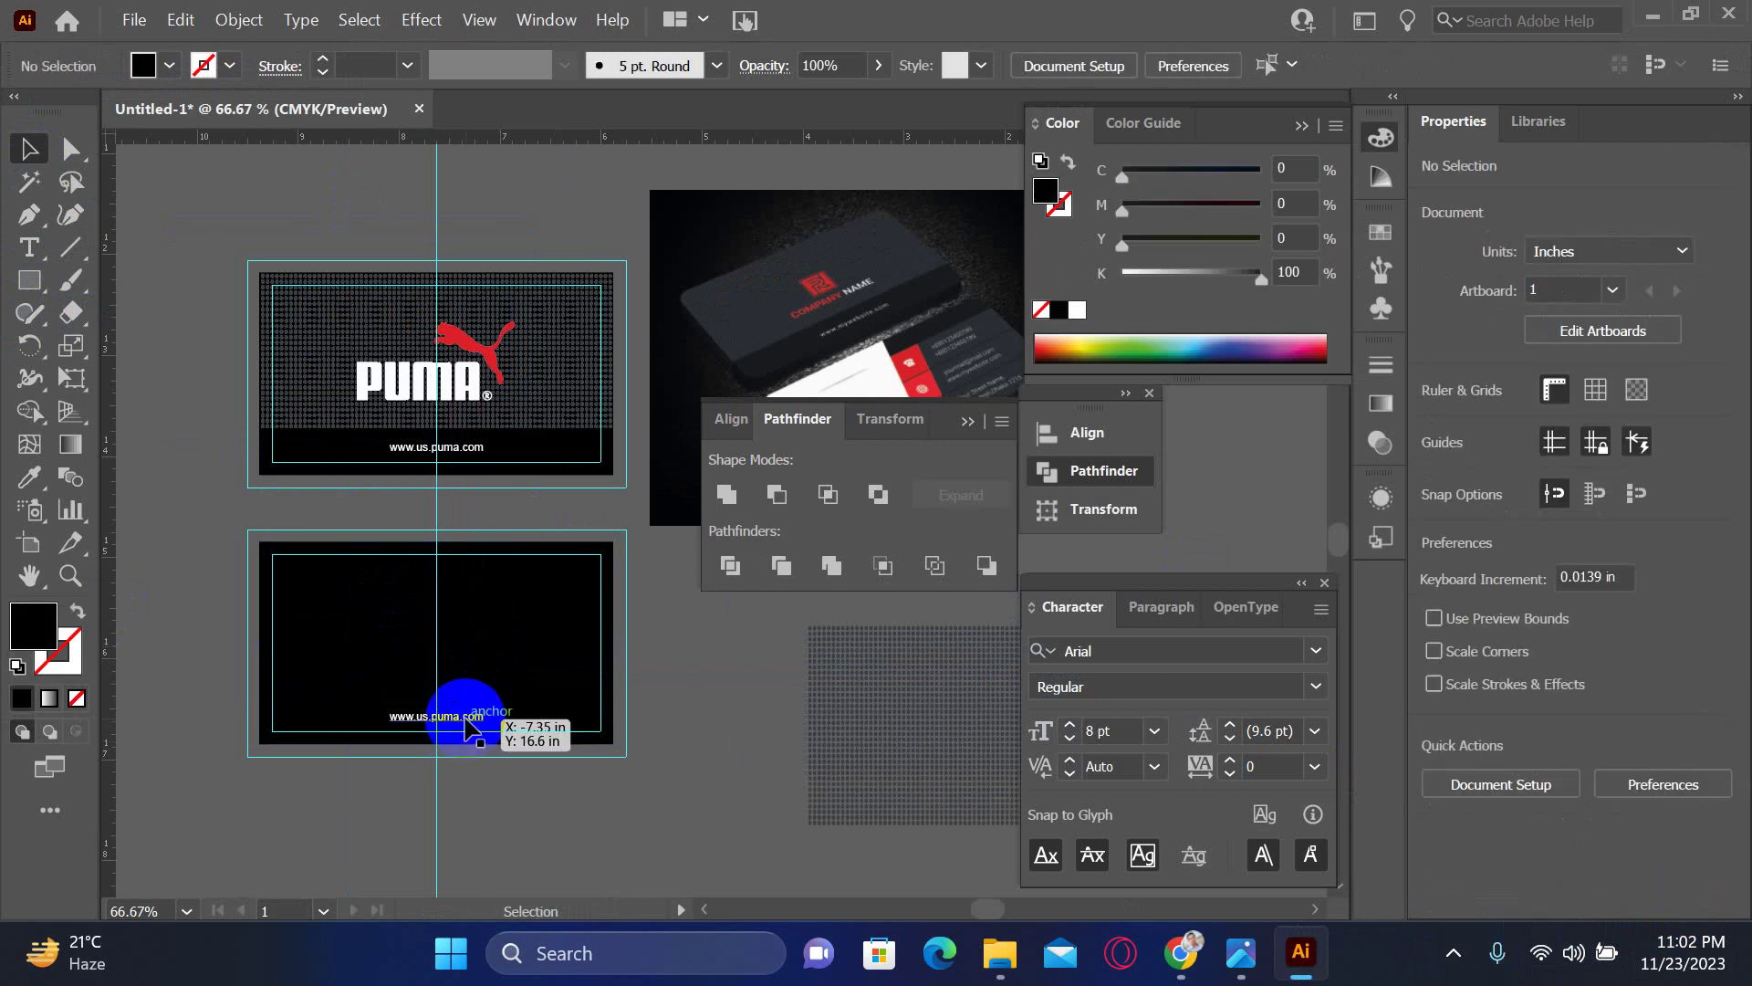
{"action": "left_click", "coordinate": [467, 730]}
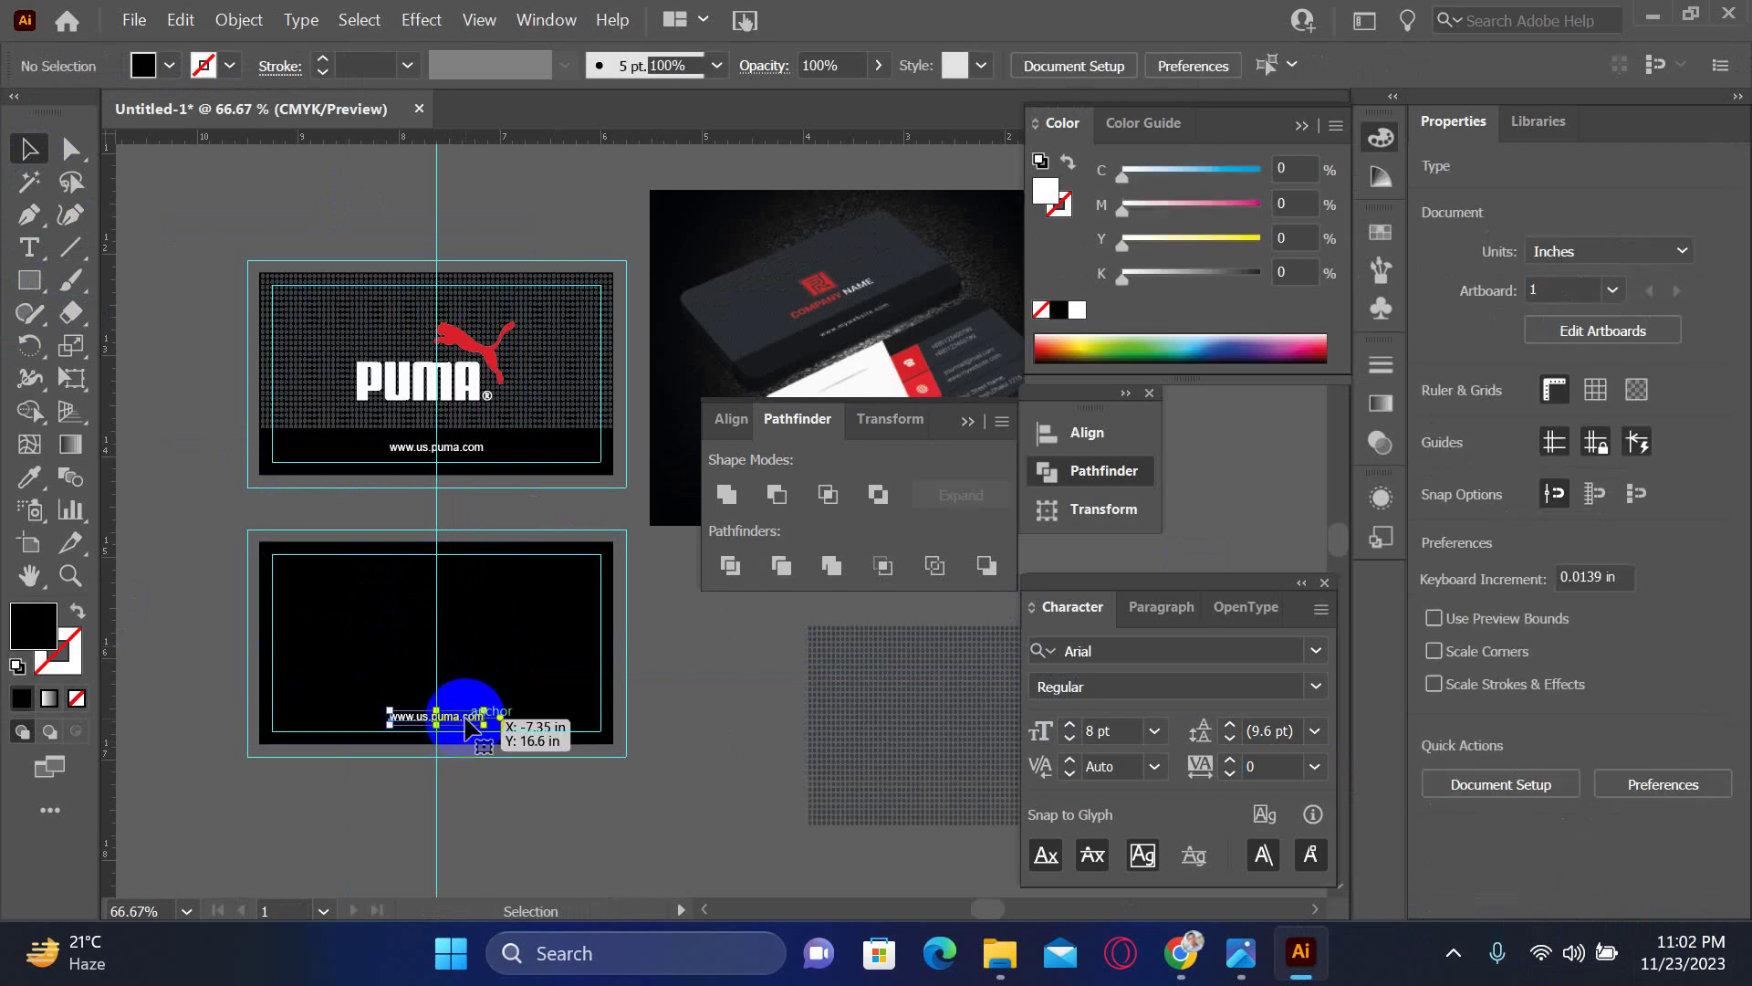
{"action": "key", "text": "Delete"}
{"action": "left_click", "coordinate": [550, 716]}
{"action": "key", "text": "Delete"}
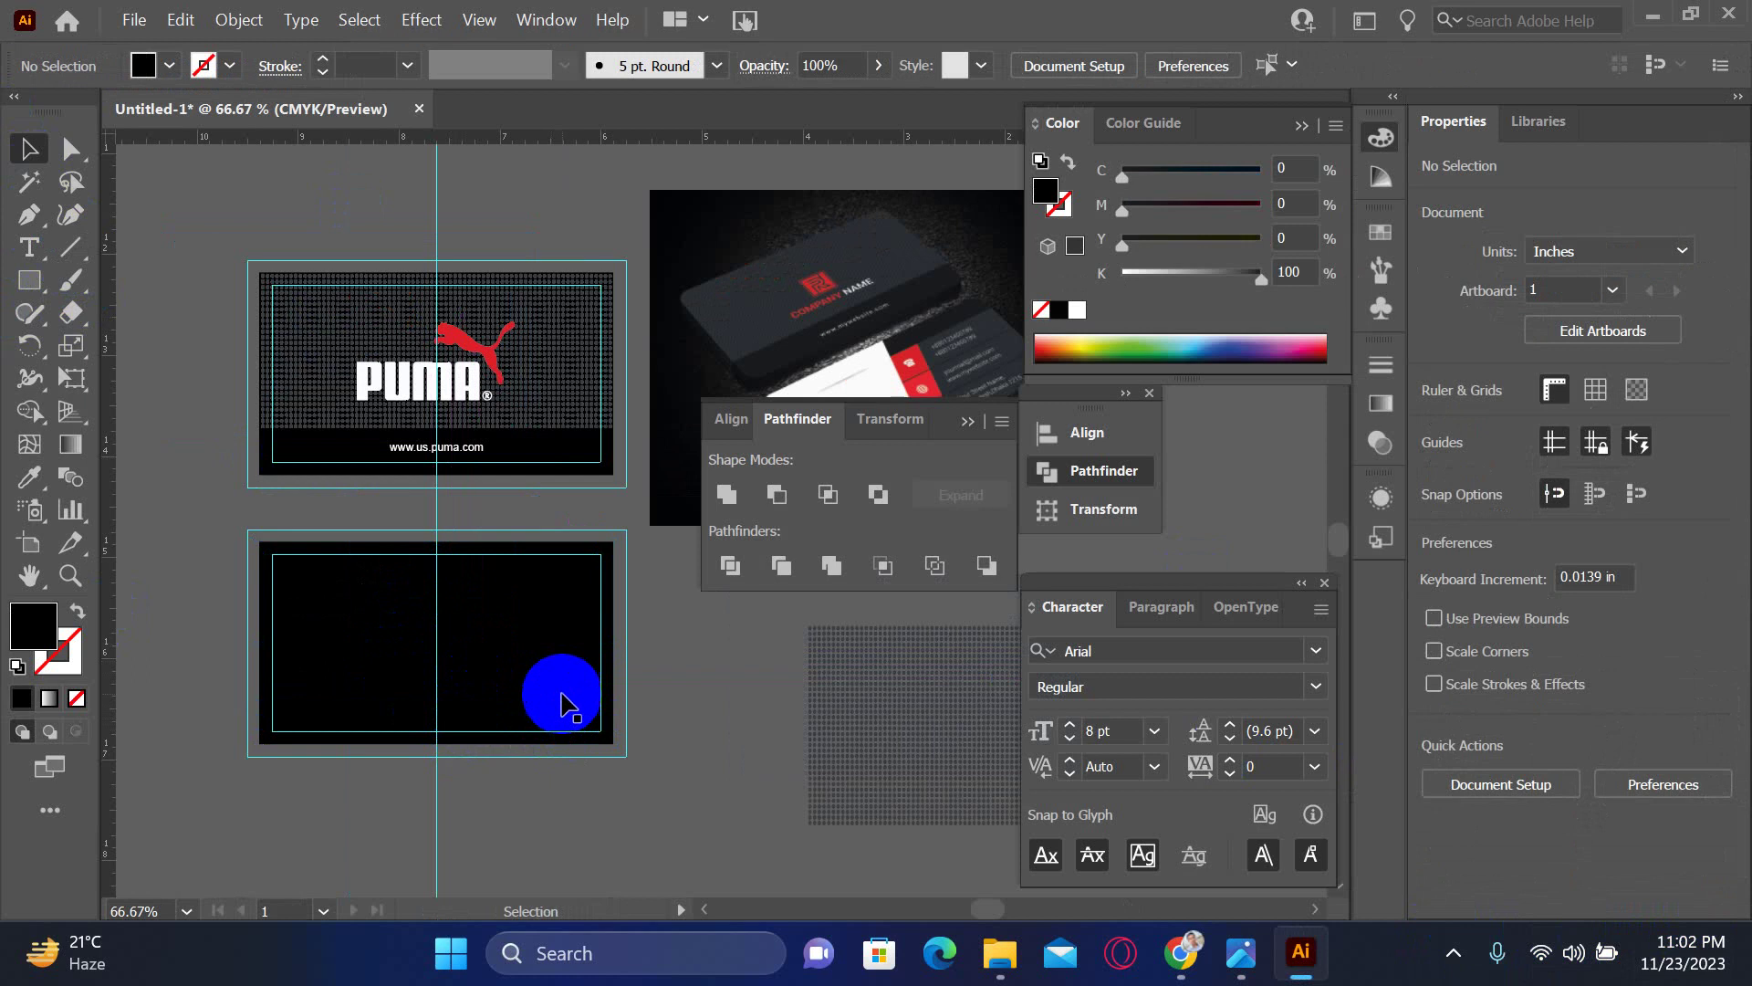
{"action": "key", "text": "F6"}
{"action": "key", "text": "Tab"}
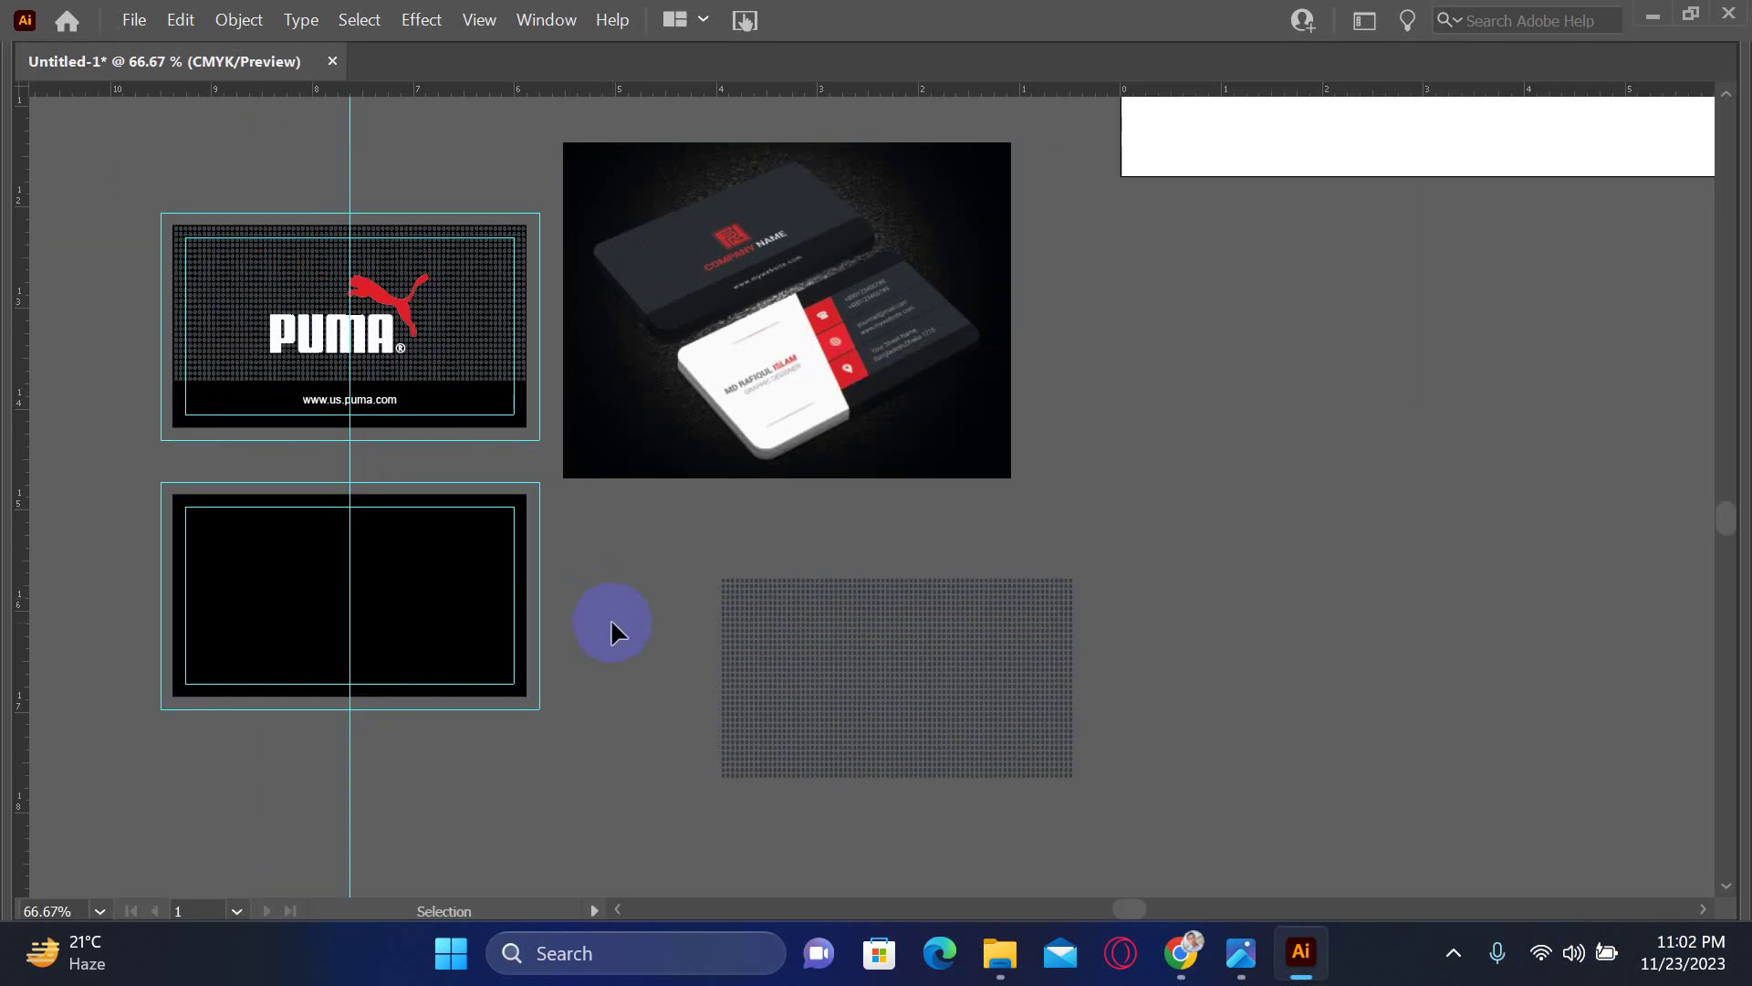
{"action": "left_click_drag", "start_coordinate": [585, 604], "coordinate": [673, 623]}
- Draw a line at about 69.87° from the black card's bottom edge to above its top
{"action": "mouse_move", "coordinate": [2, 159]}
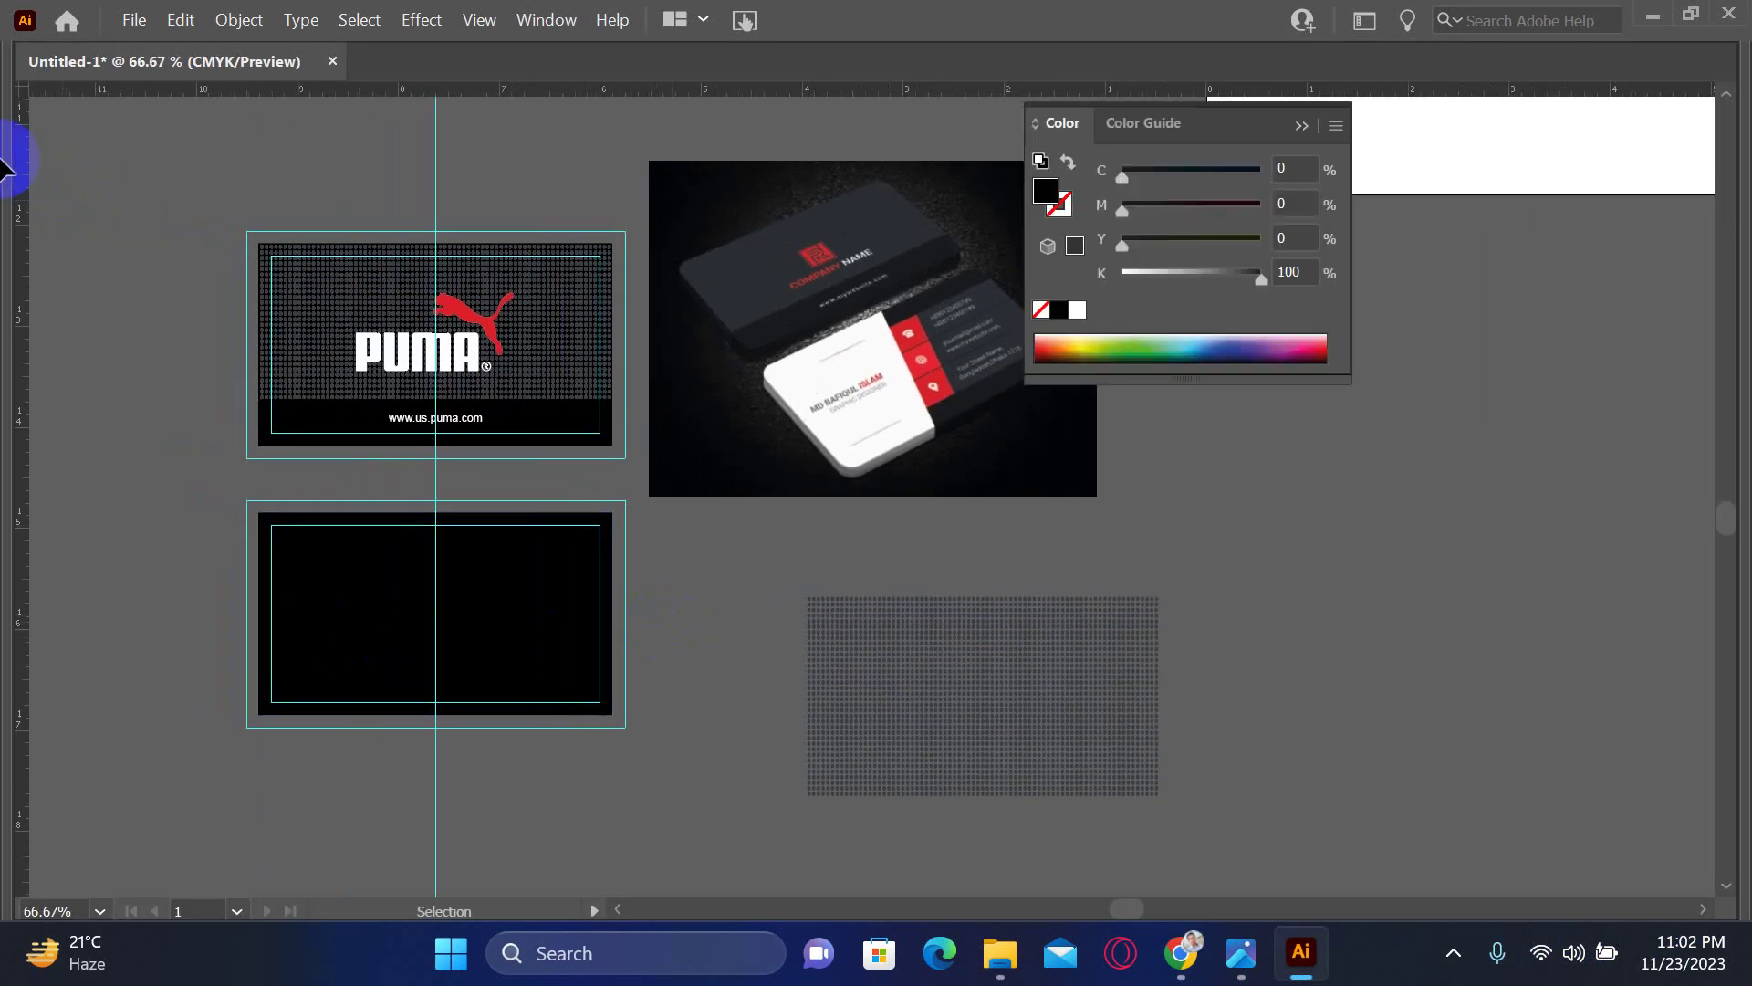
{"action": "key", "text": "Tab"}
{"action": "left_click", "coordinate": [30, 228]}
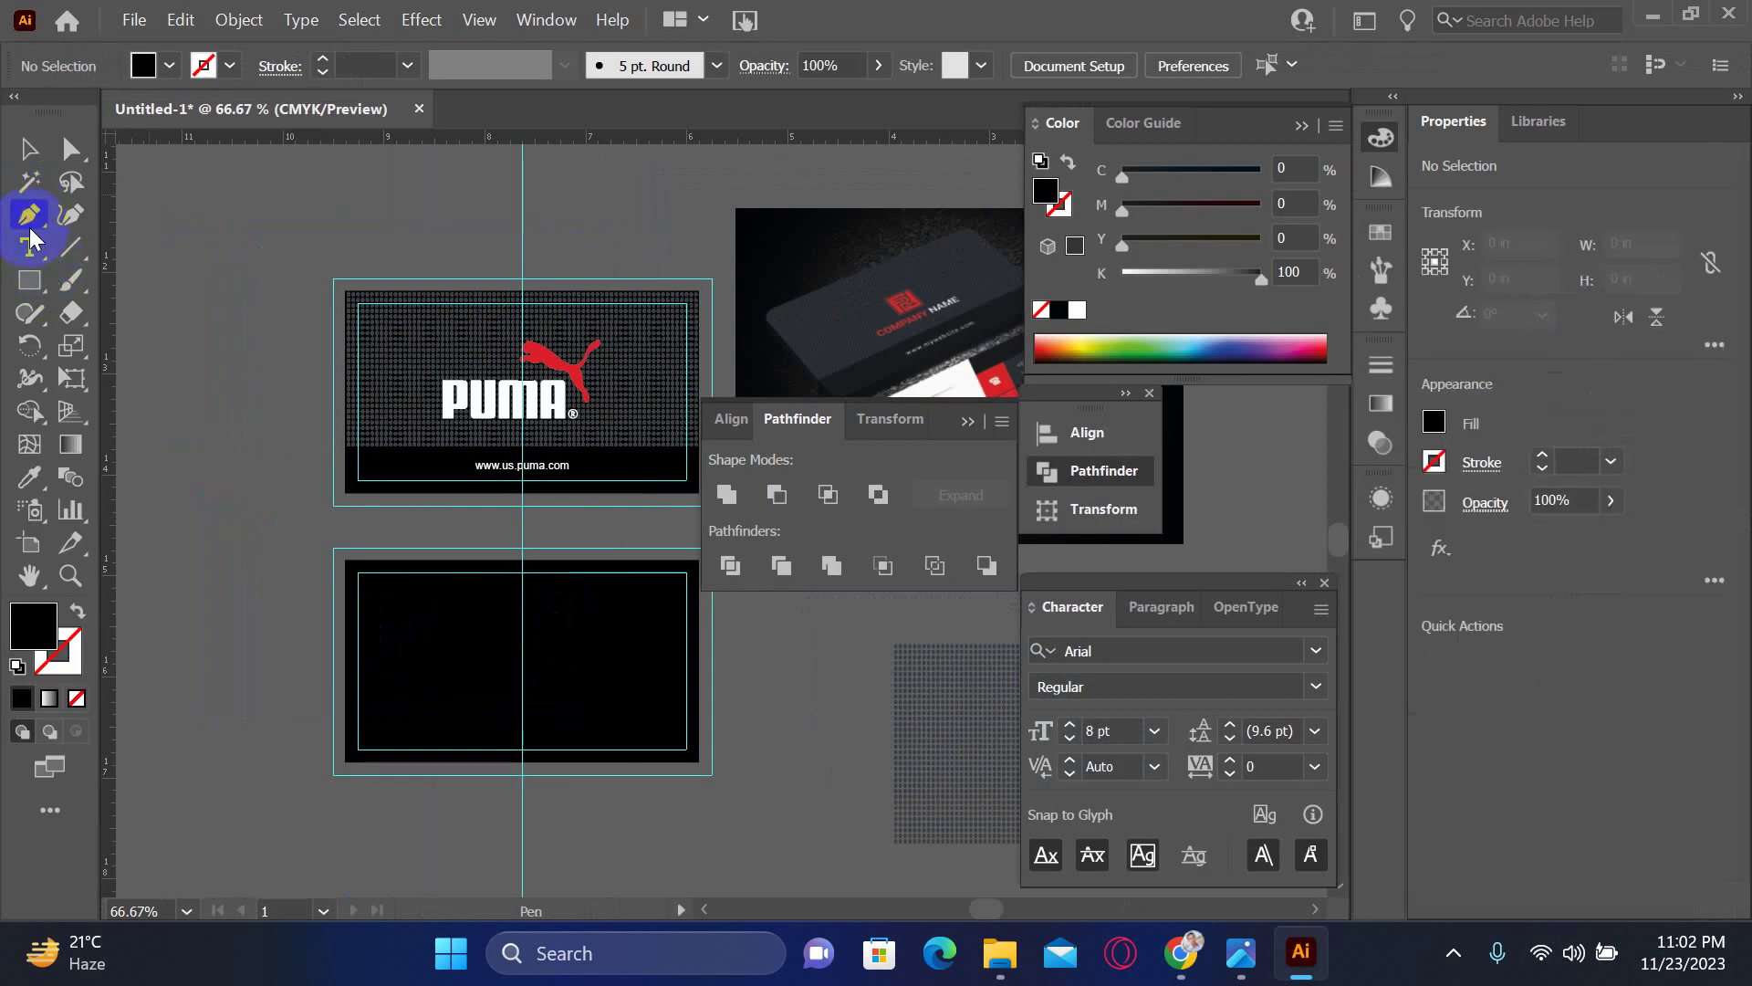
{"action": "left_click", "coordinate": [70, 247]}
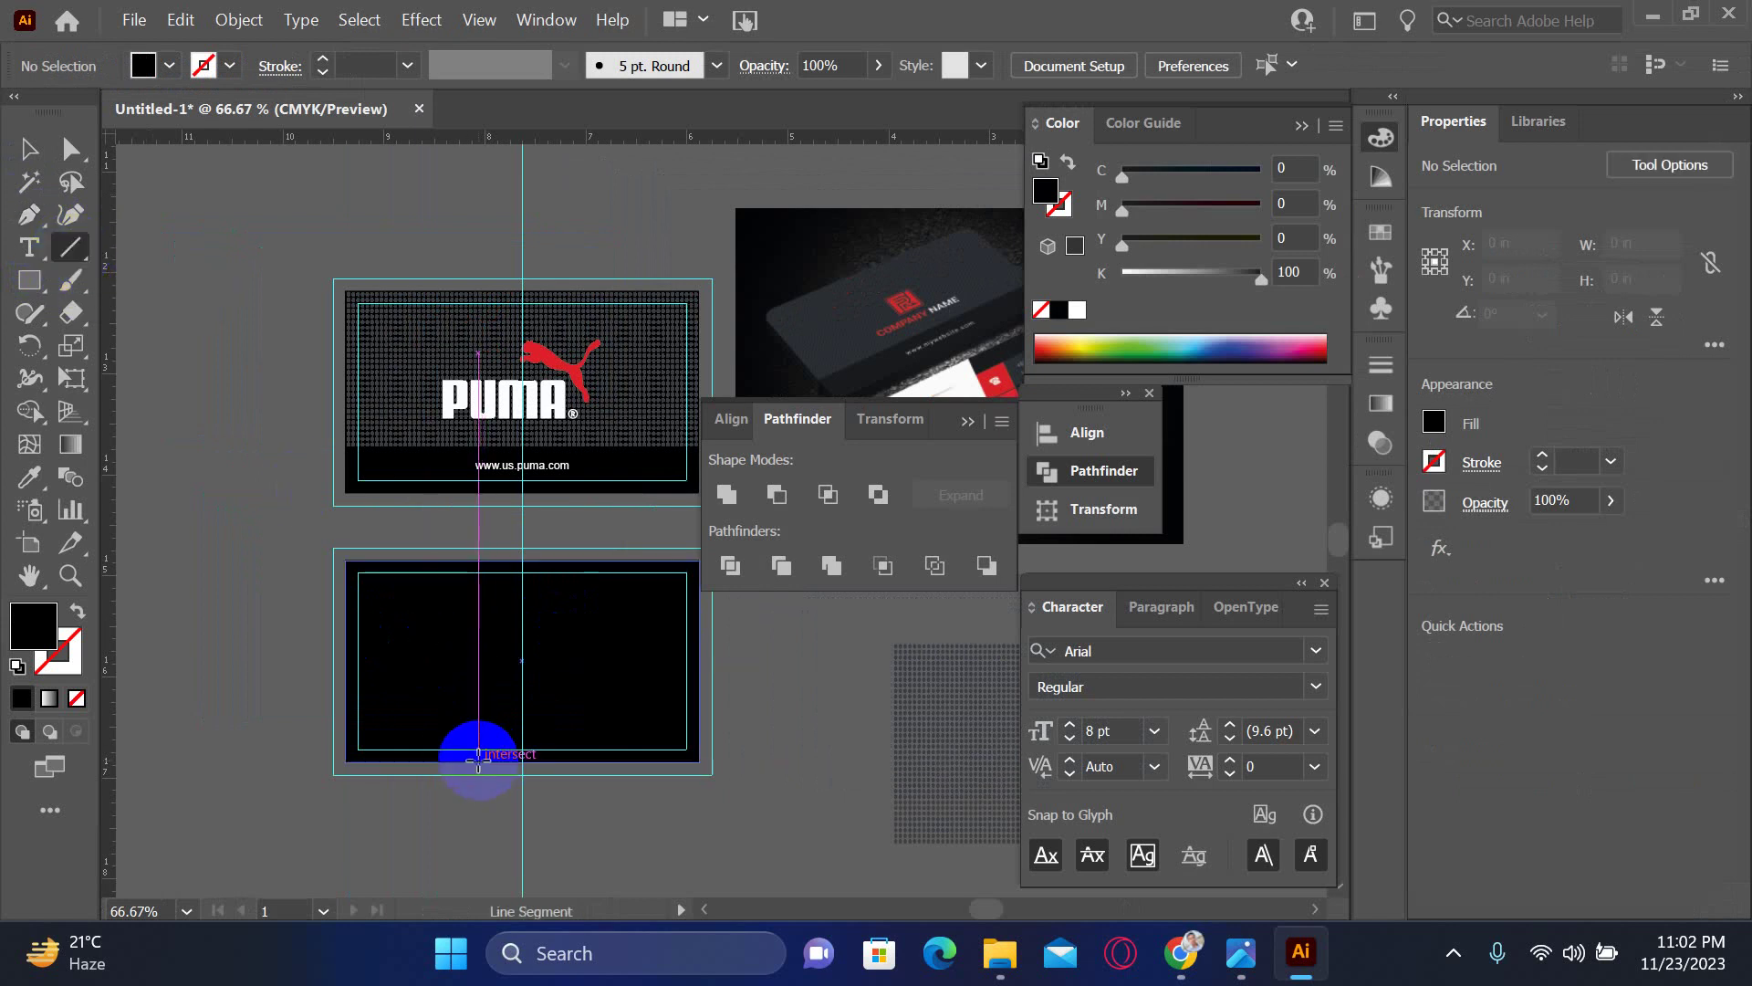
{"action": "key", "text": "Tab"}
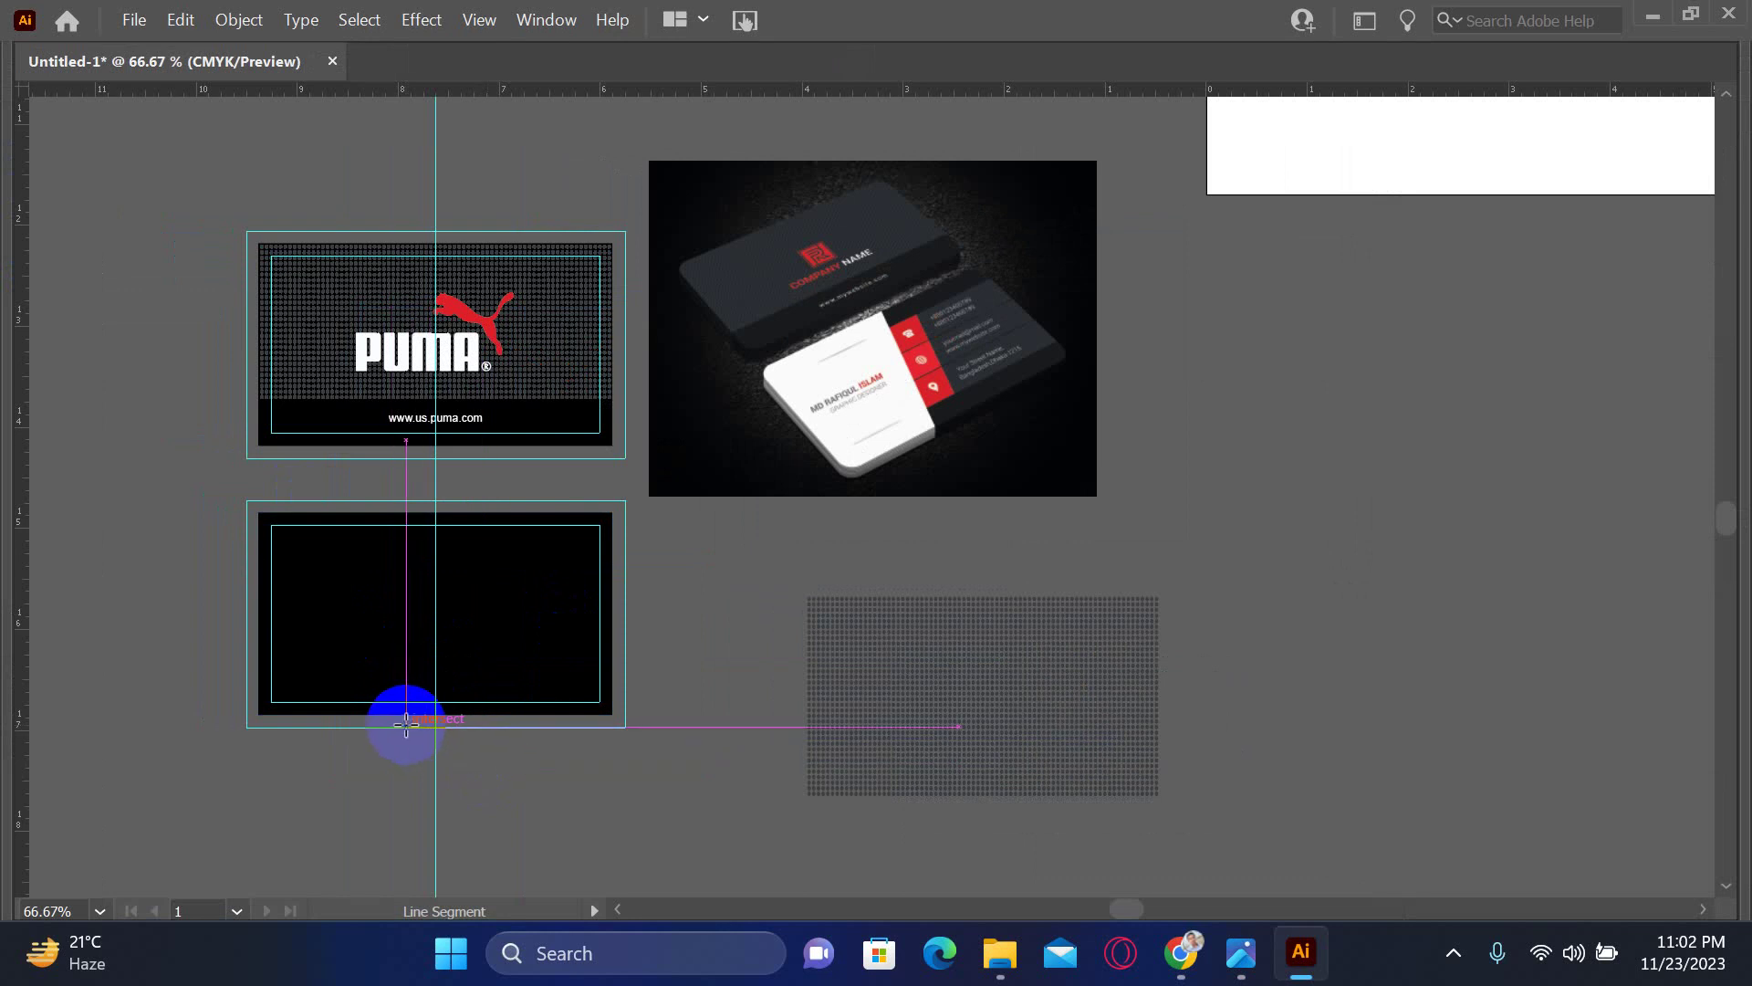
{"action": "left_click_drag", "start_coordinate": [397, 717], "coordinate": [481, 498]}
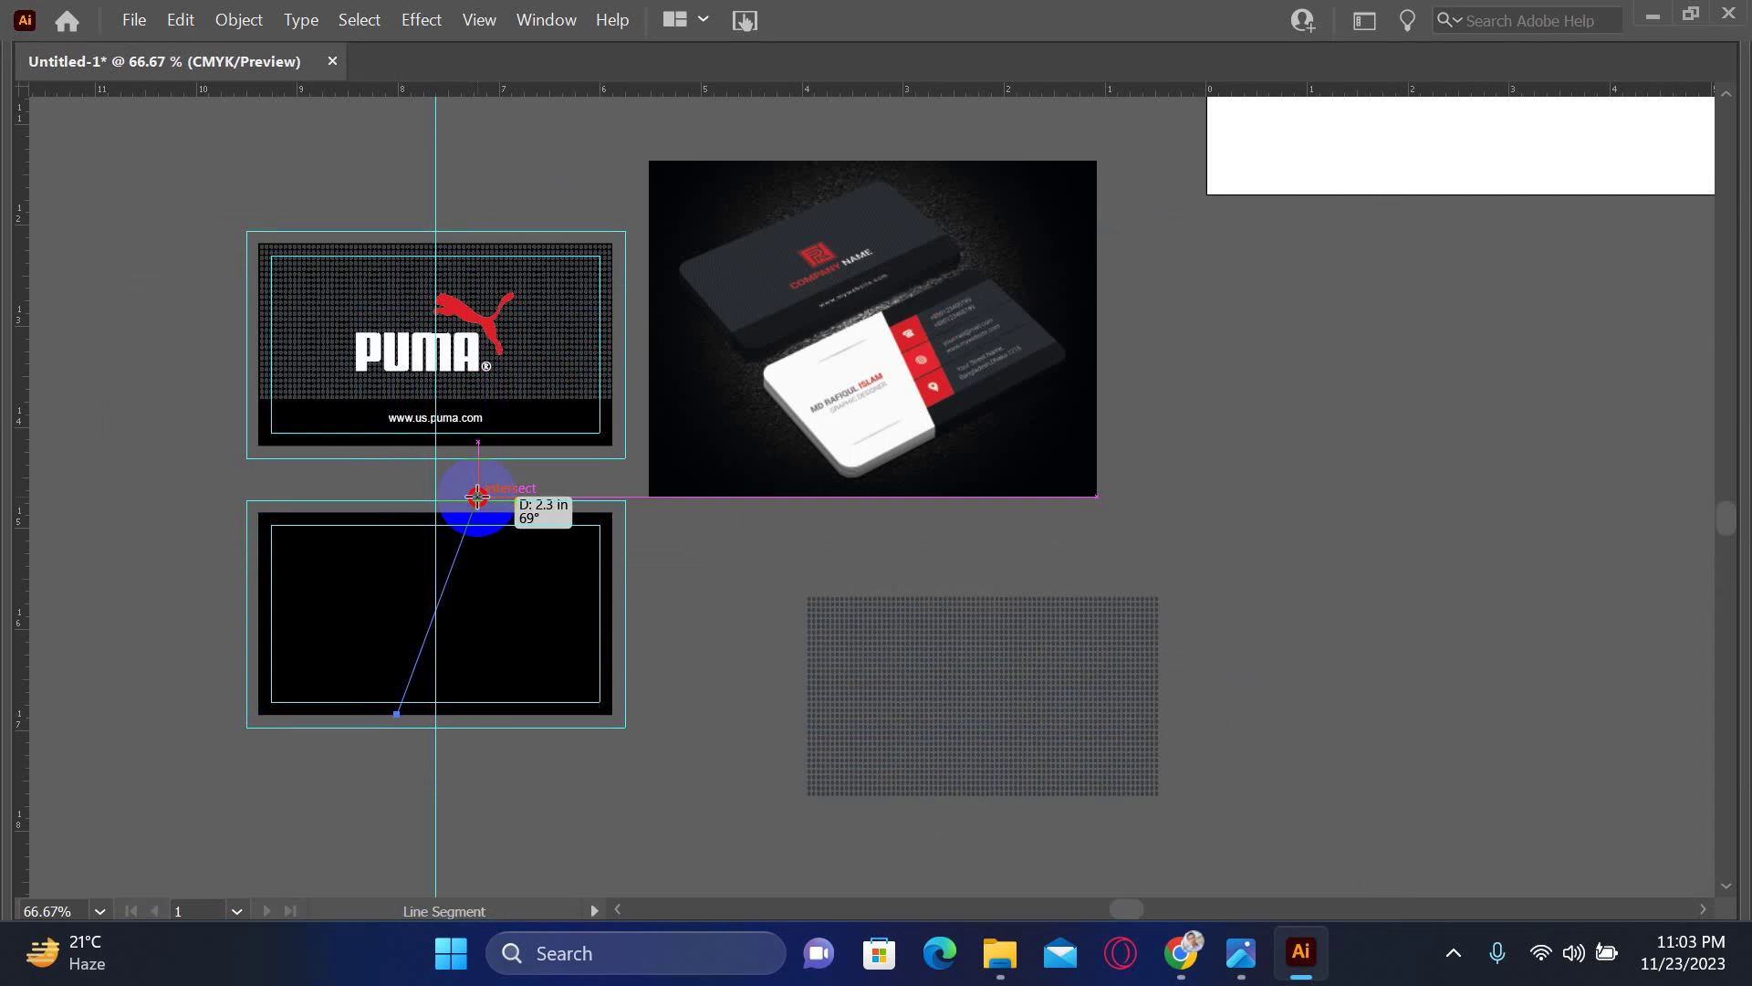
{"action": "left_click_drag", "start_coordinate": [478, 496], "coordinate": [477, 497]}
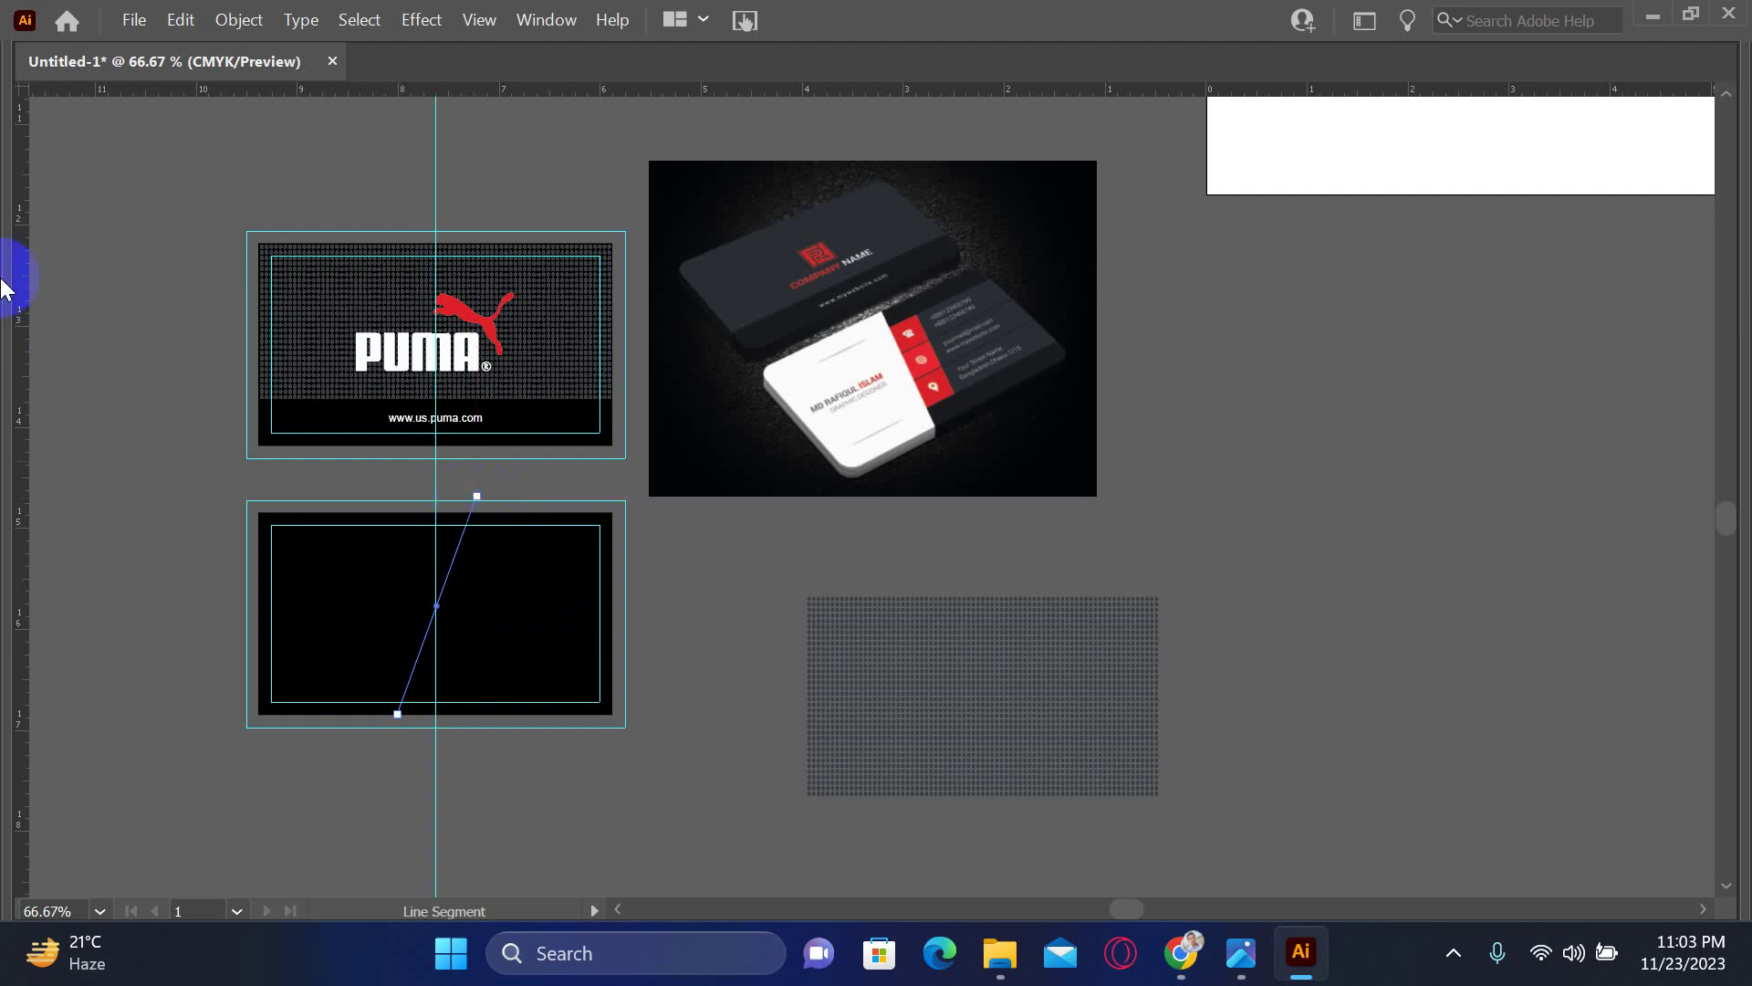
{"action": "key", "text": "v"}
{"action": "key", "text": "F6"}
{"action": "key", "text": "Tab"}
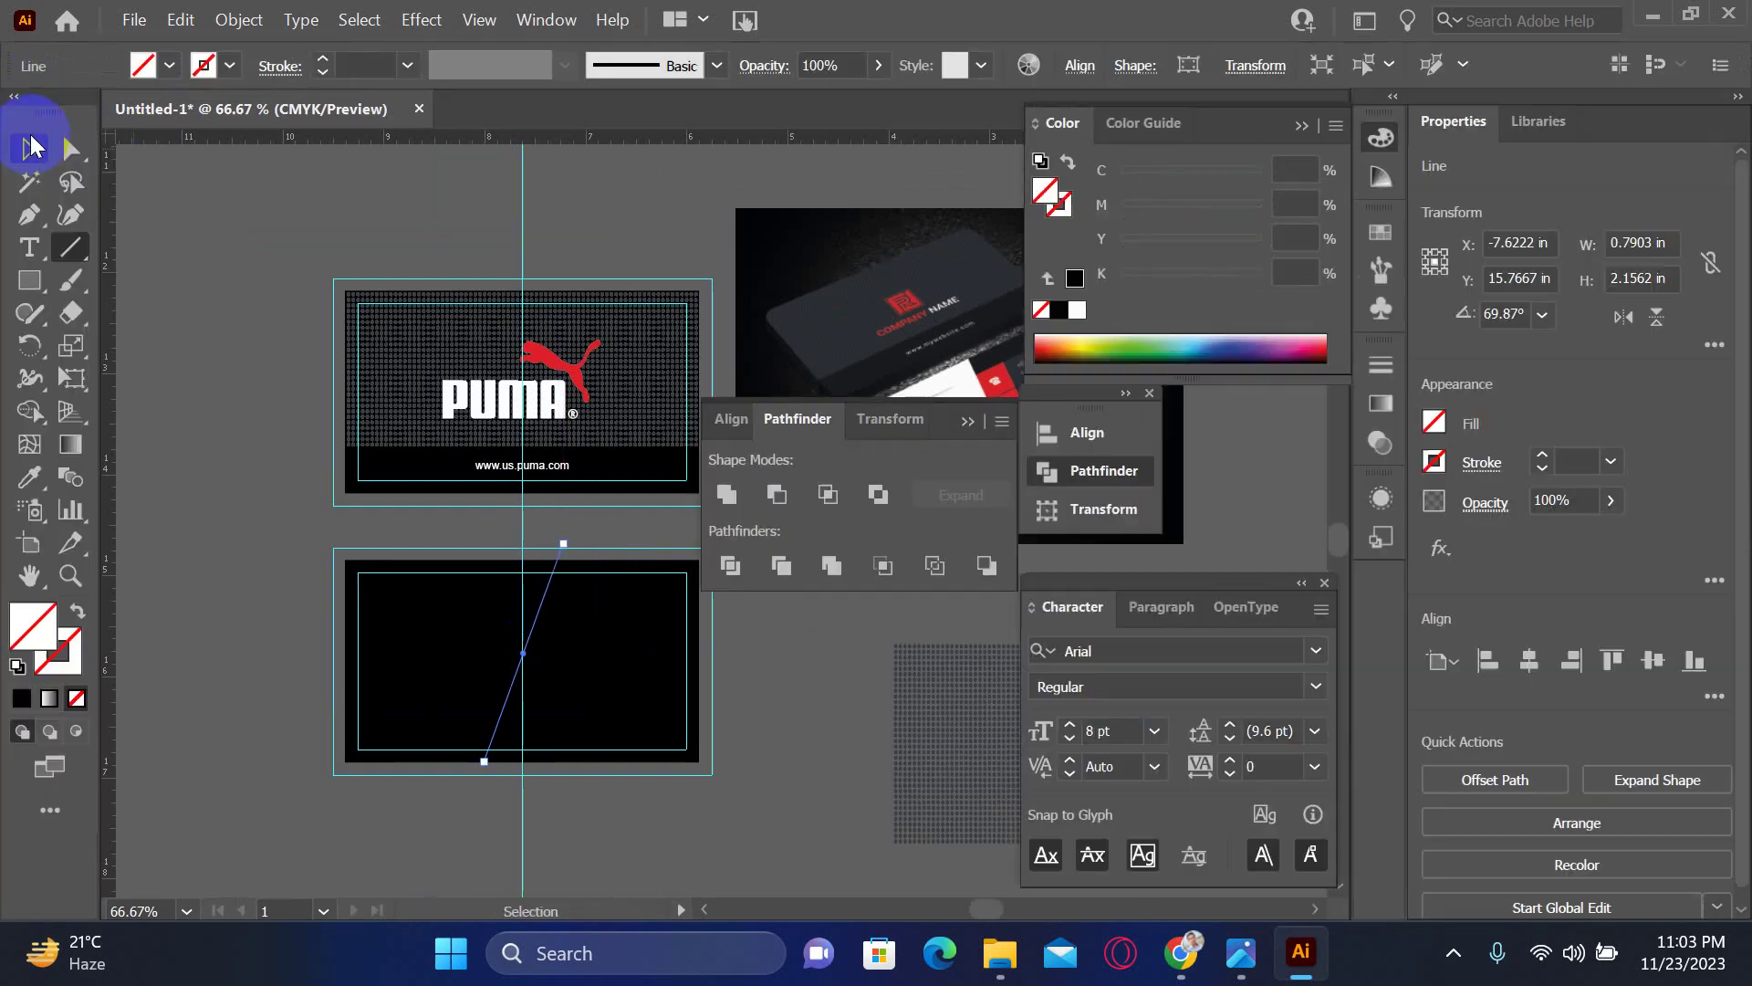
- Split the black card into left and right shapes along the line with Shape Builder, removing the line
{"action": "left_click", "coordinate": [655, 832]}
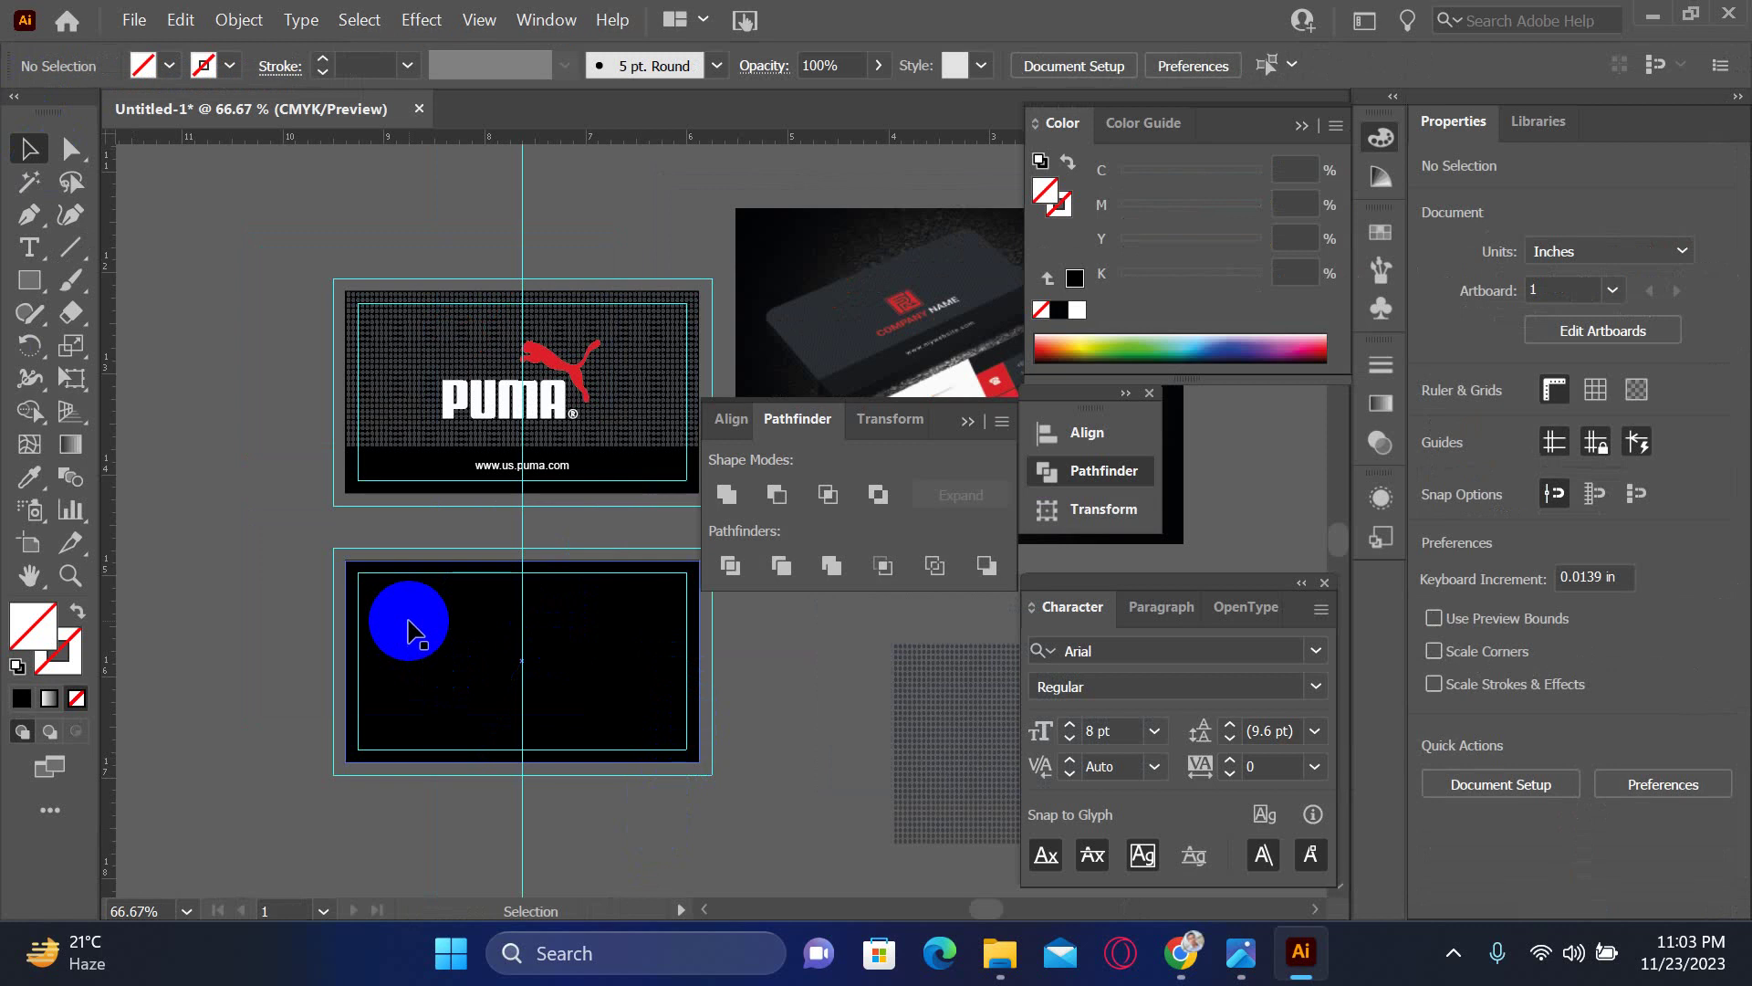
{"action": "left_click", "coordinate": [418, 624]}
{"action": "left_click", "coordinate": [282, 627]}
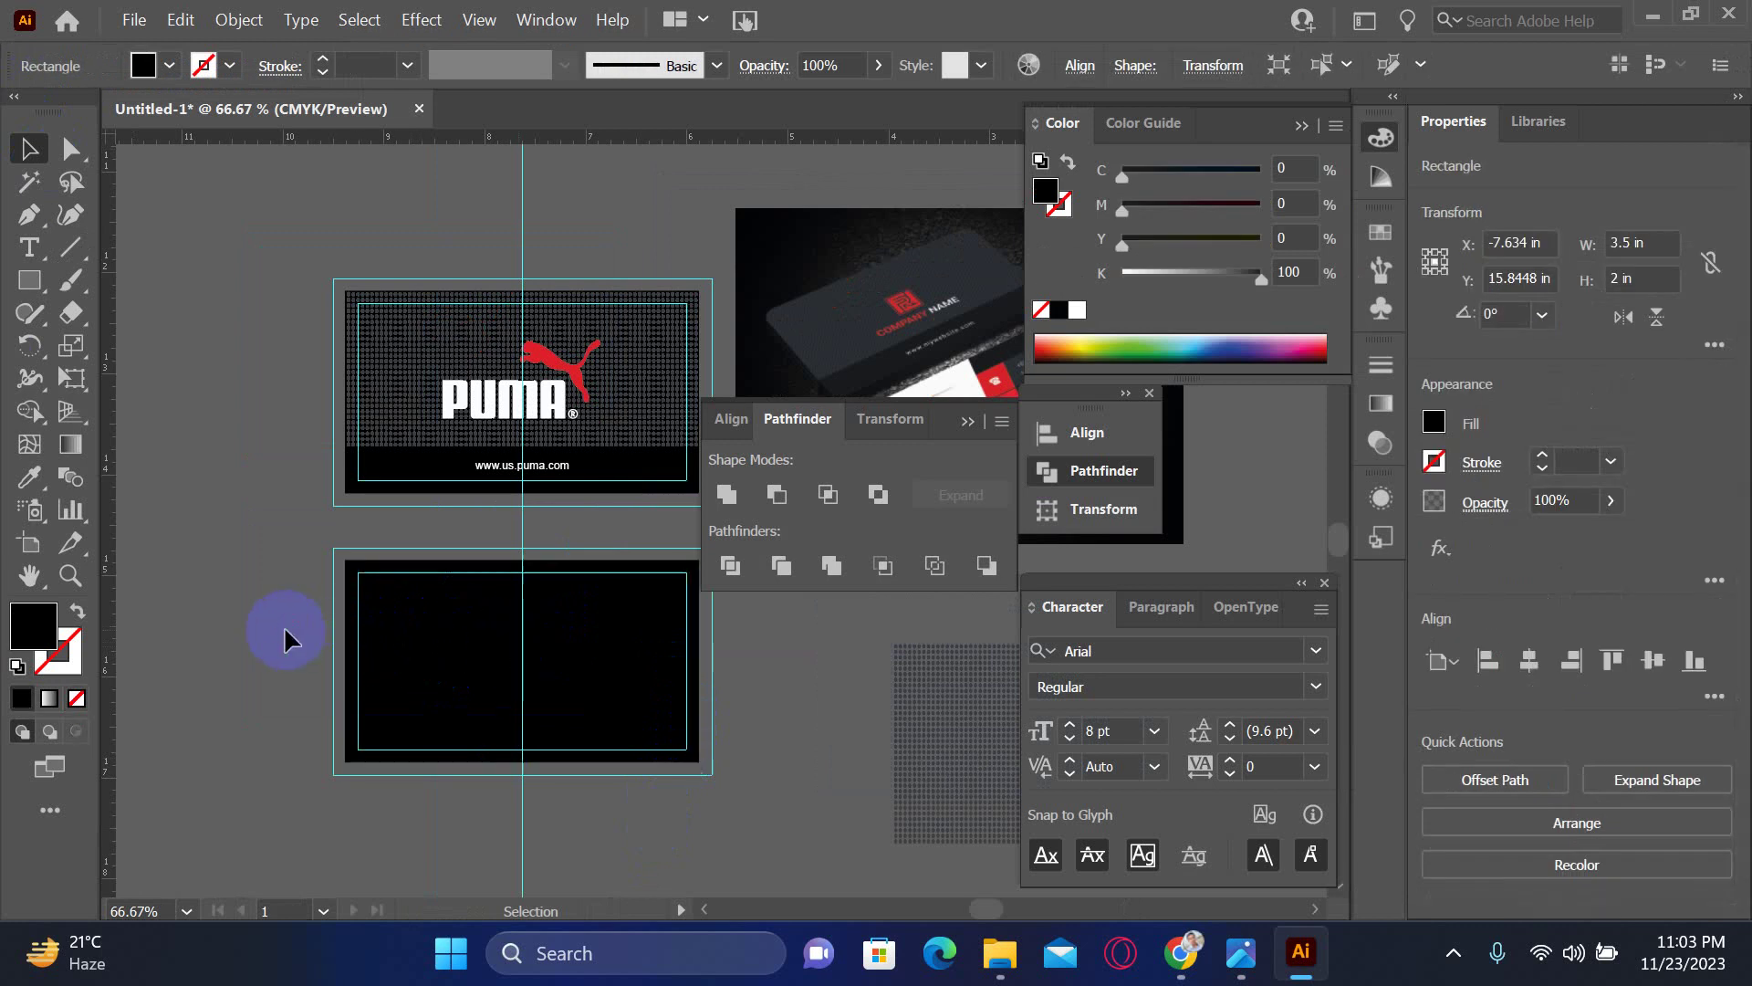
{"action": "left_click_drag", "start_coordinate": [595, 693], "coordinate": [688, 716]}
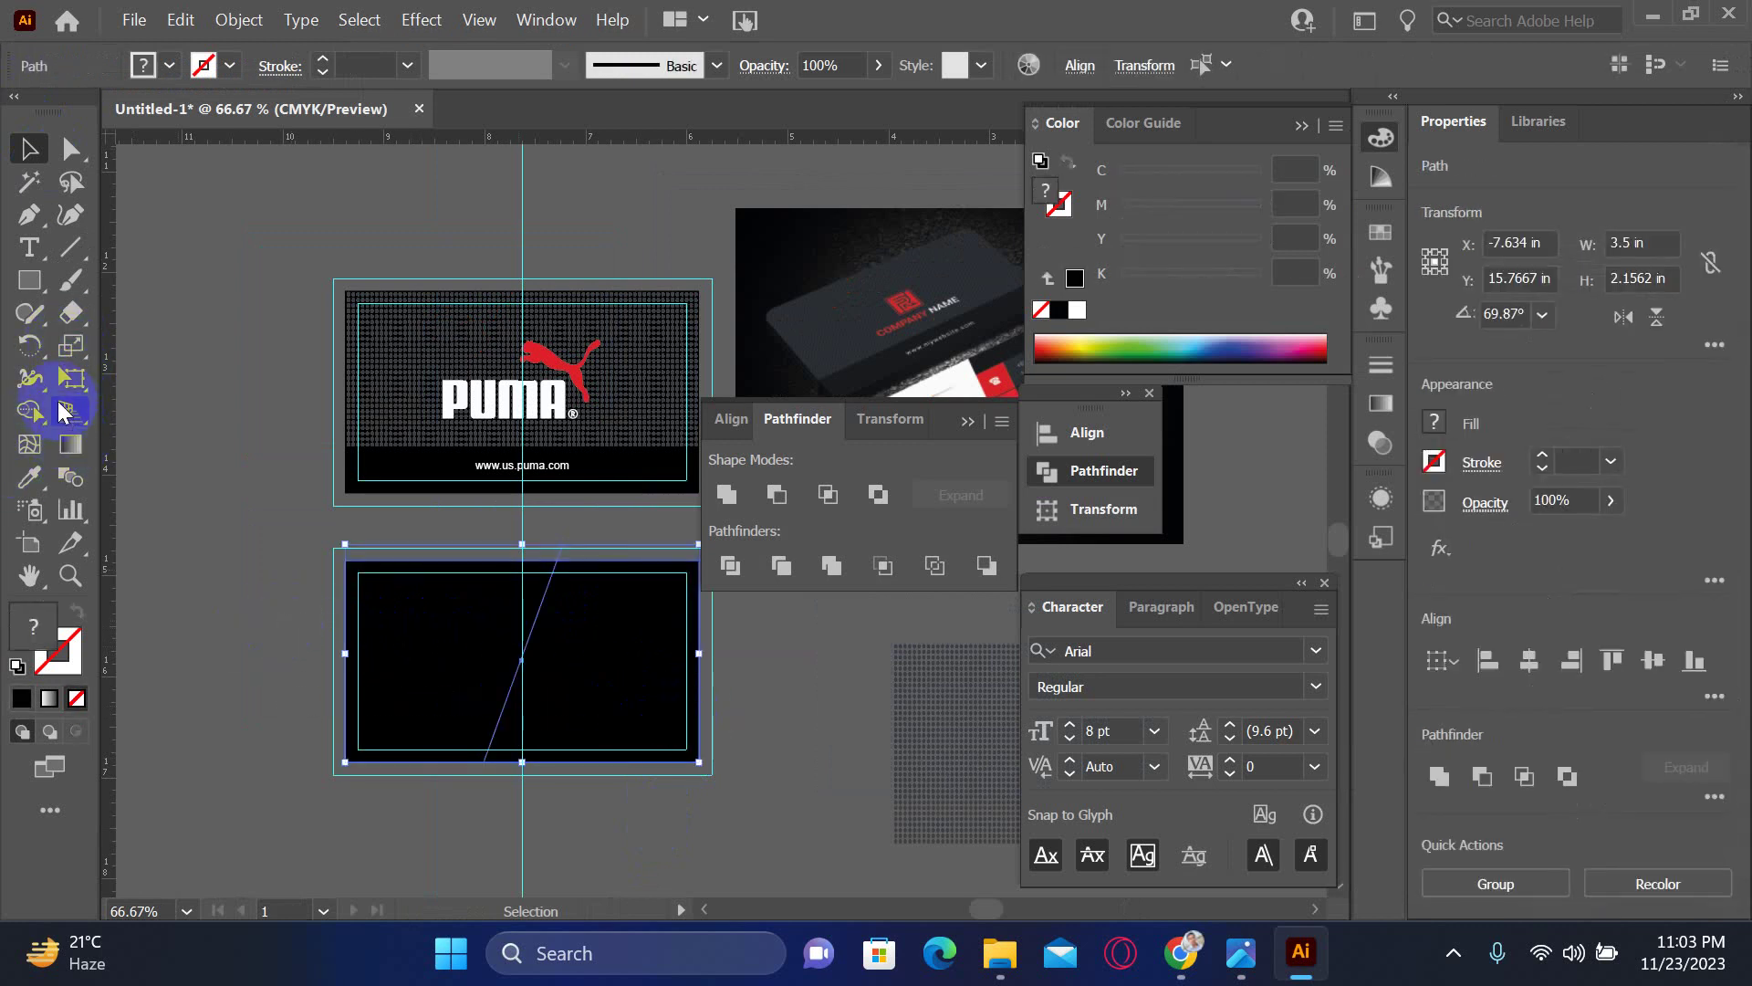
{"action": "left_click", "coordinate": [29, 413]}
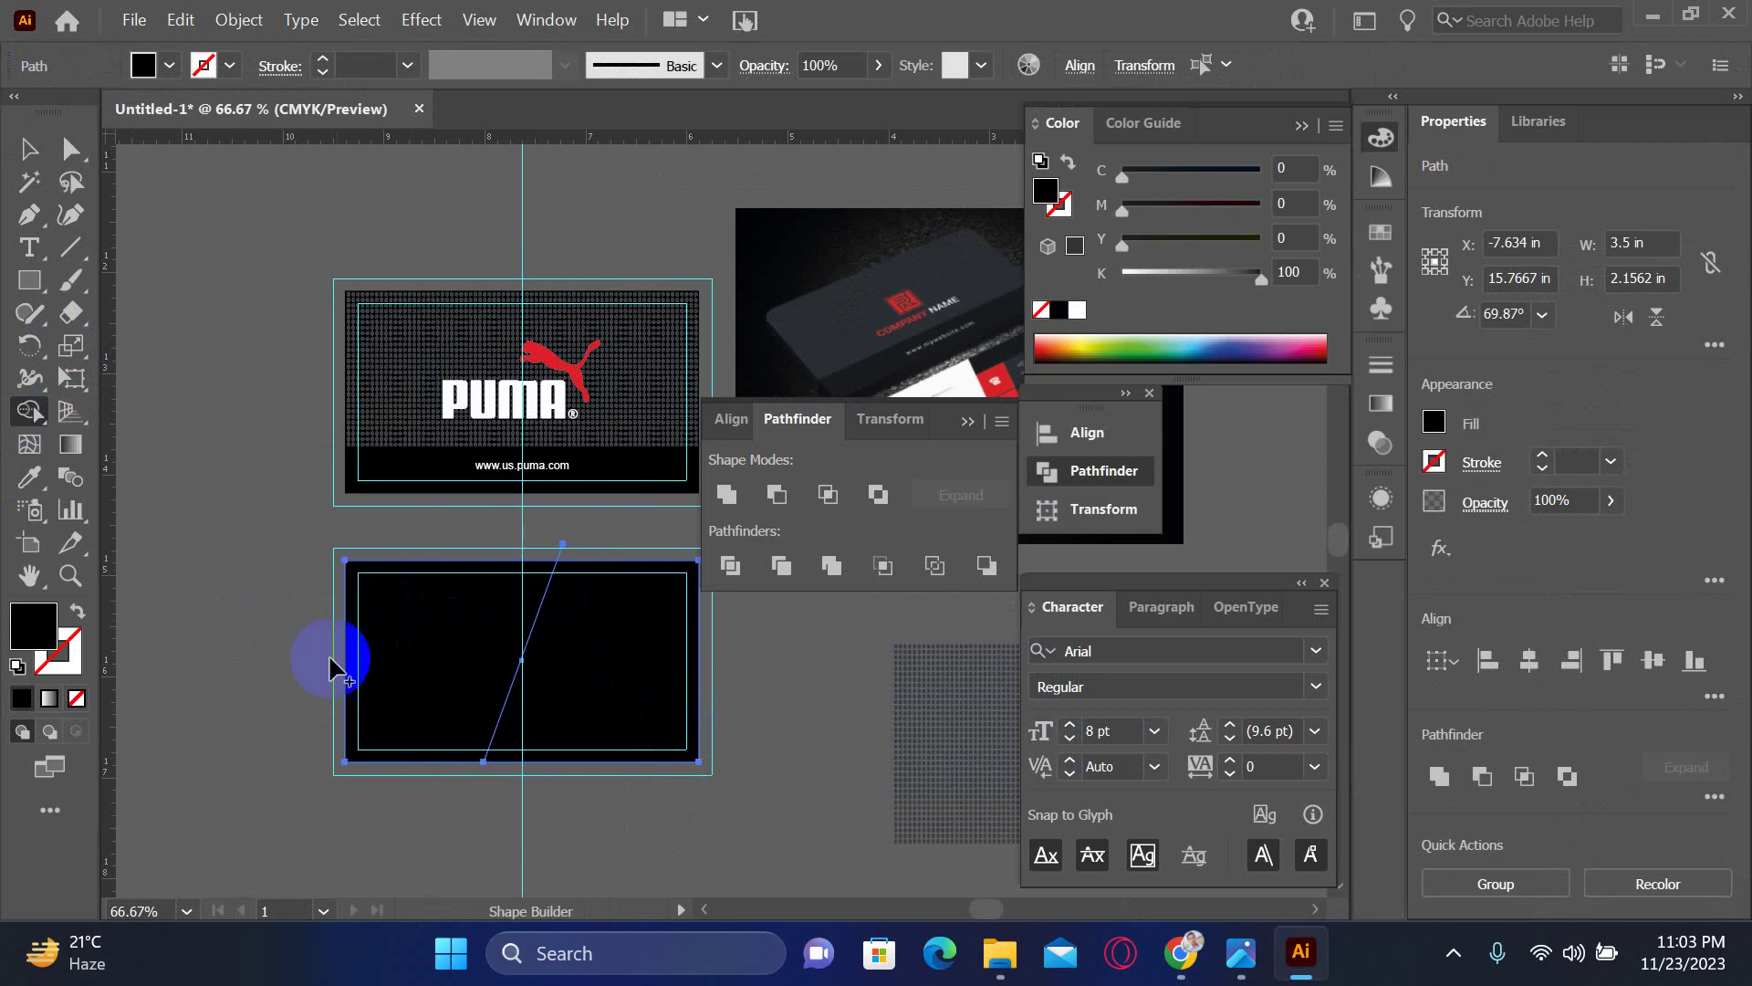
{"action": "left_click", "coordinate": [446, 683]}
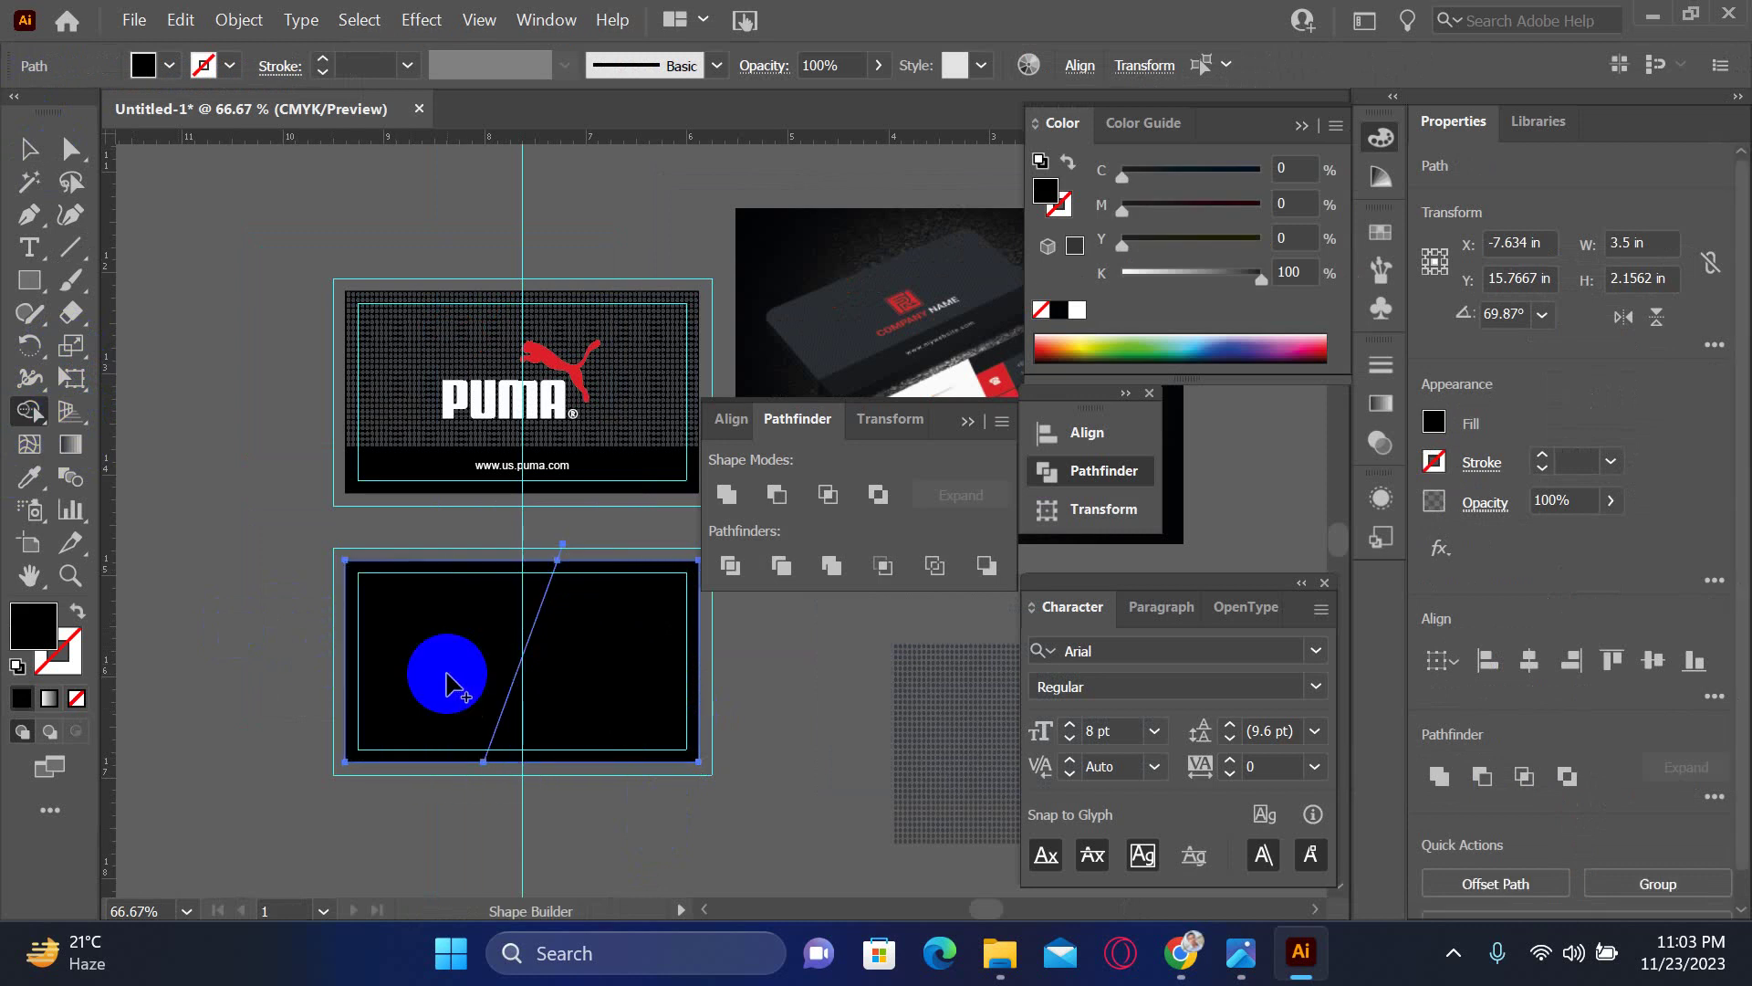
{"action": "left_click", "coordinate": [585, 676]}
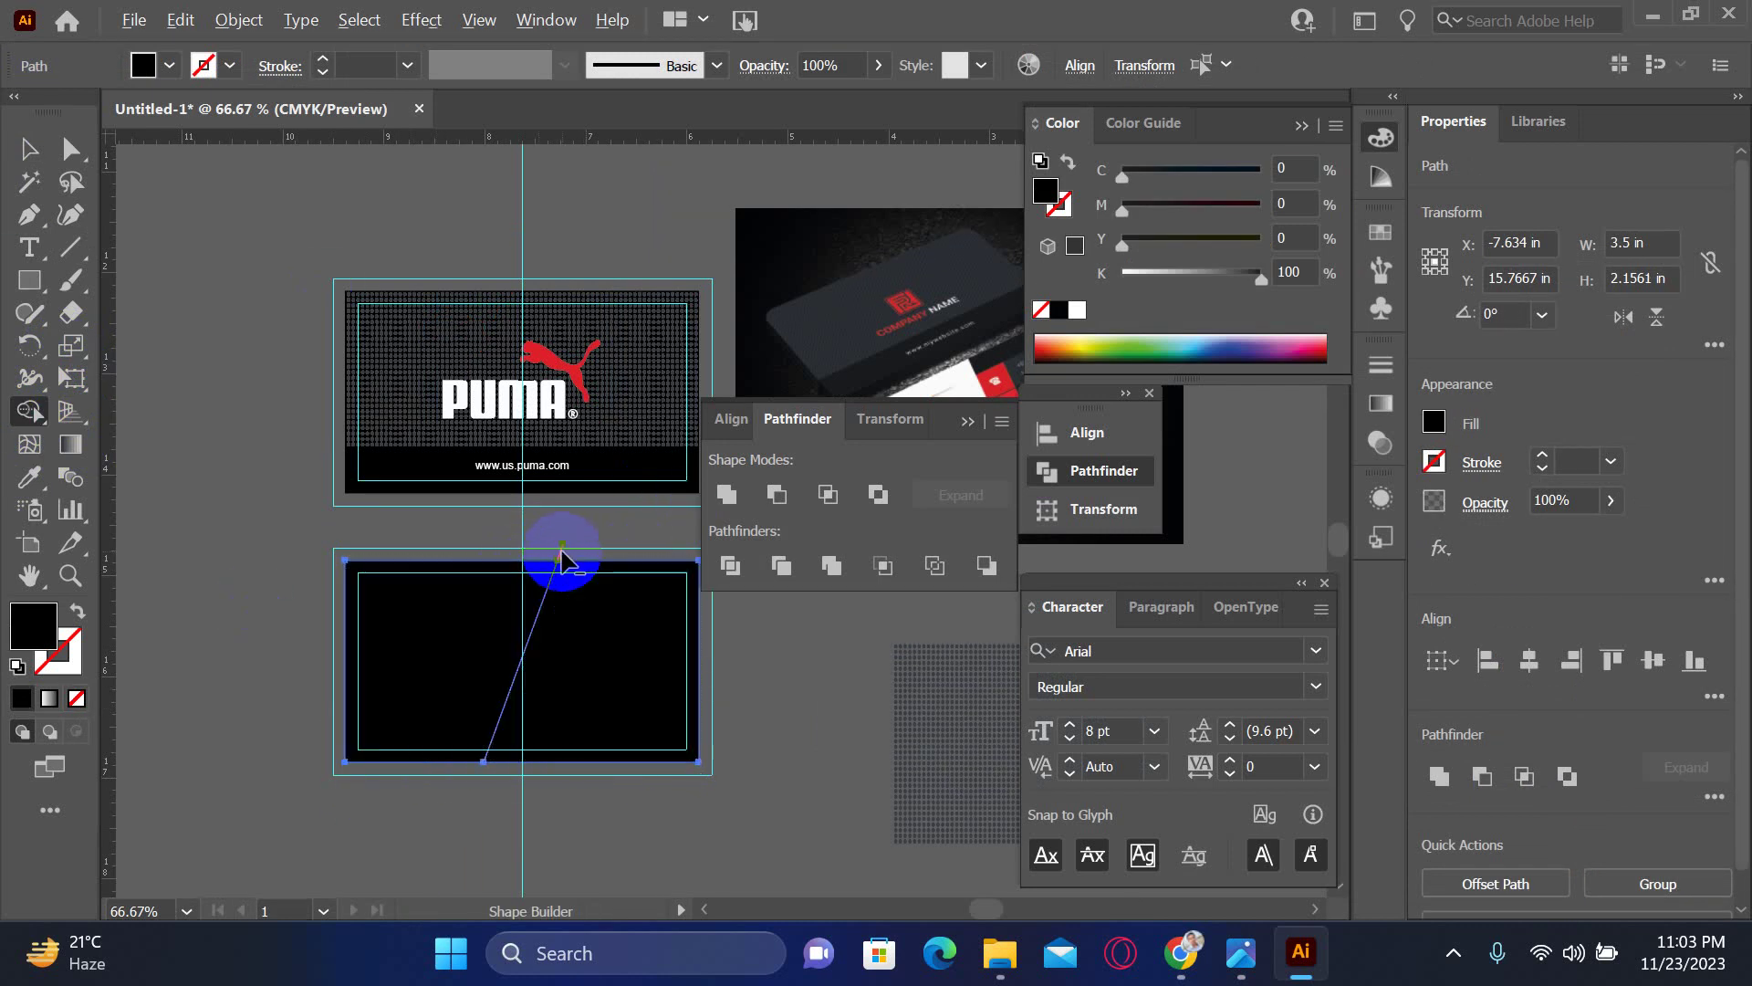
{"action": "left_click_drag", "start_coordinate": [546, 599], "coordinate": [486, 769]}
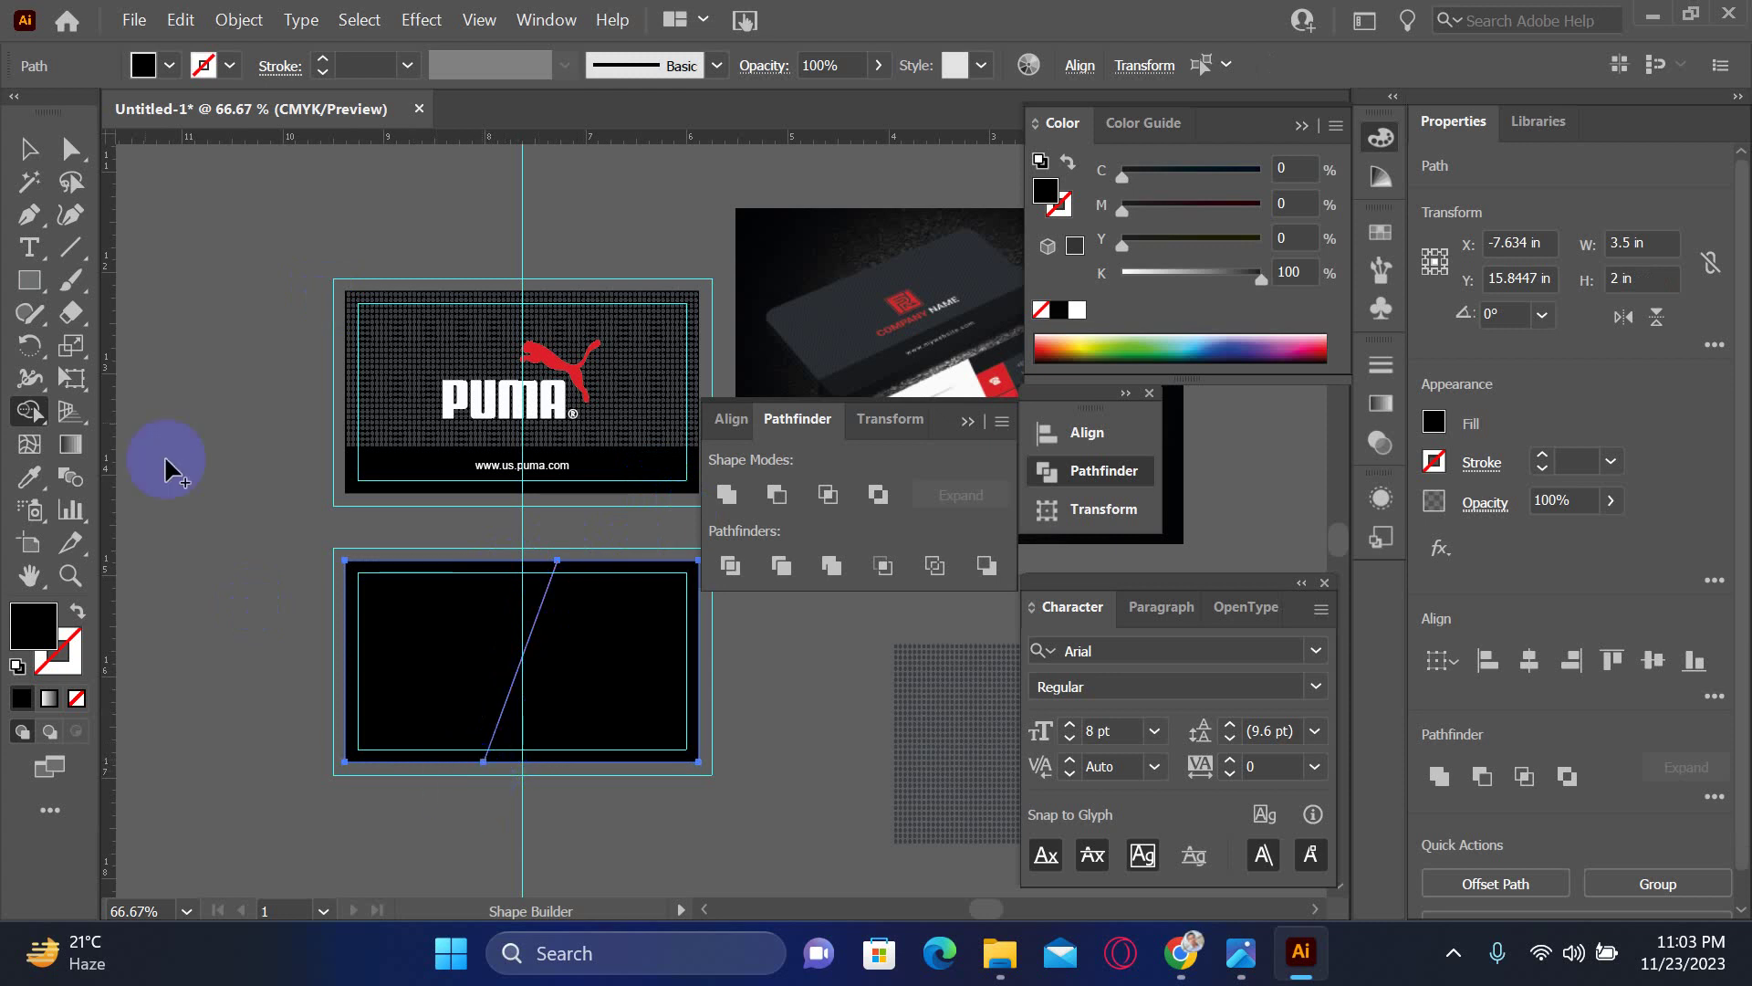
- Make the left piece of the split card white by setting K to 0
{"action": "left_click", "coordinate": [28, 149]}
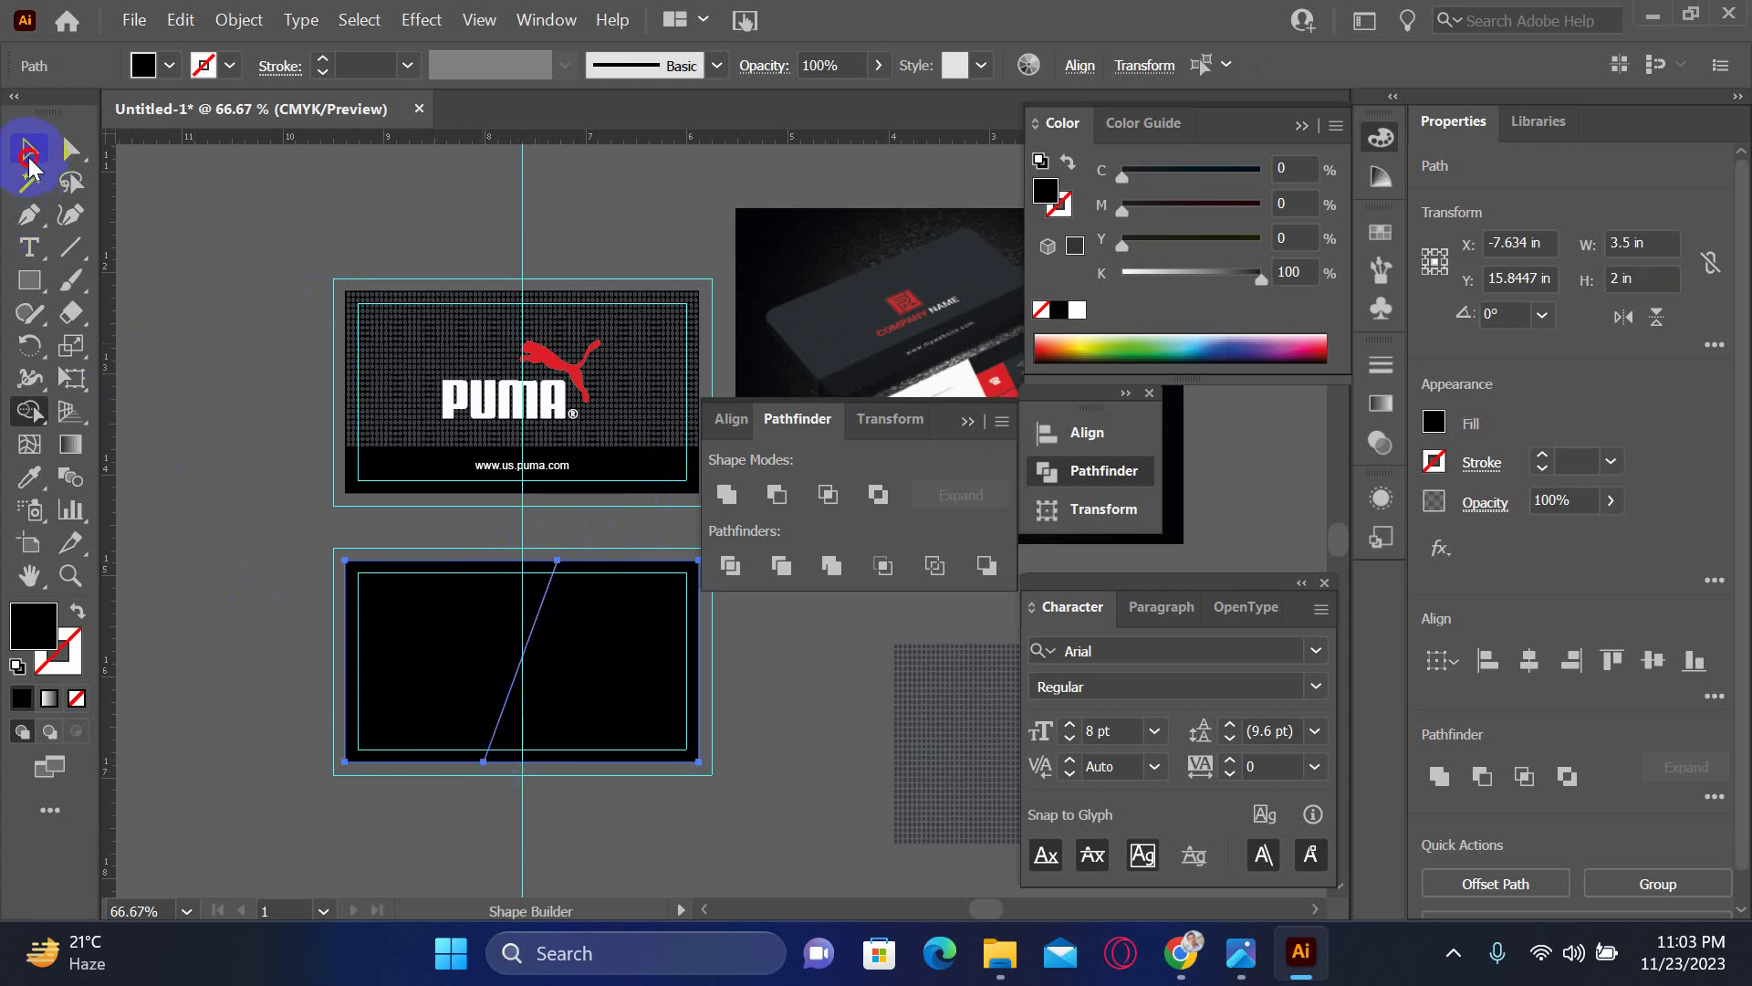
{"action": "left_click", "coordinate": [319, 621]}
{"action": "left_click", "coordinate": [479, 672]}
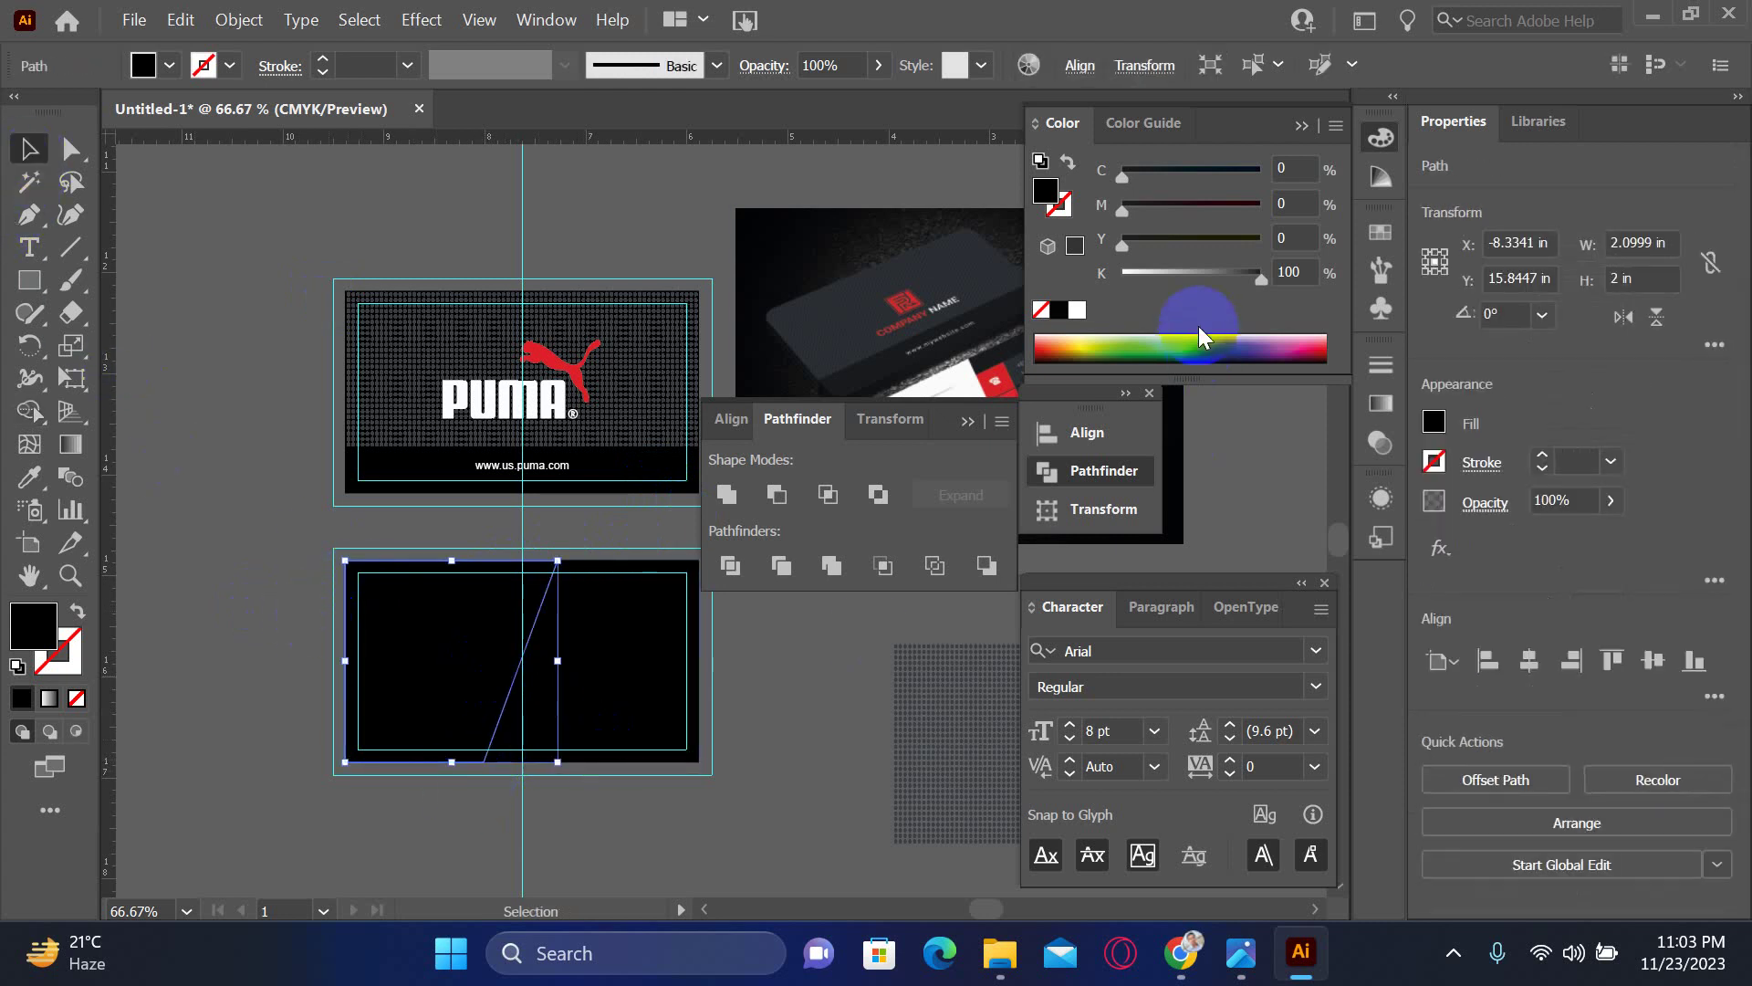
{"action": "left_click_drag", "start_coordinate": [1197, 277], "coordinate": [939, 293]}
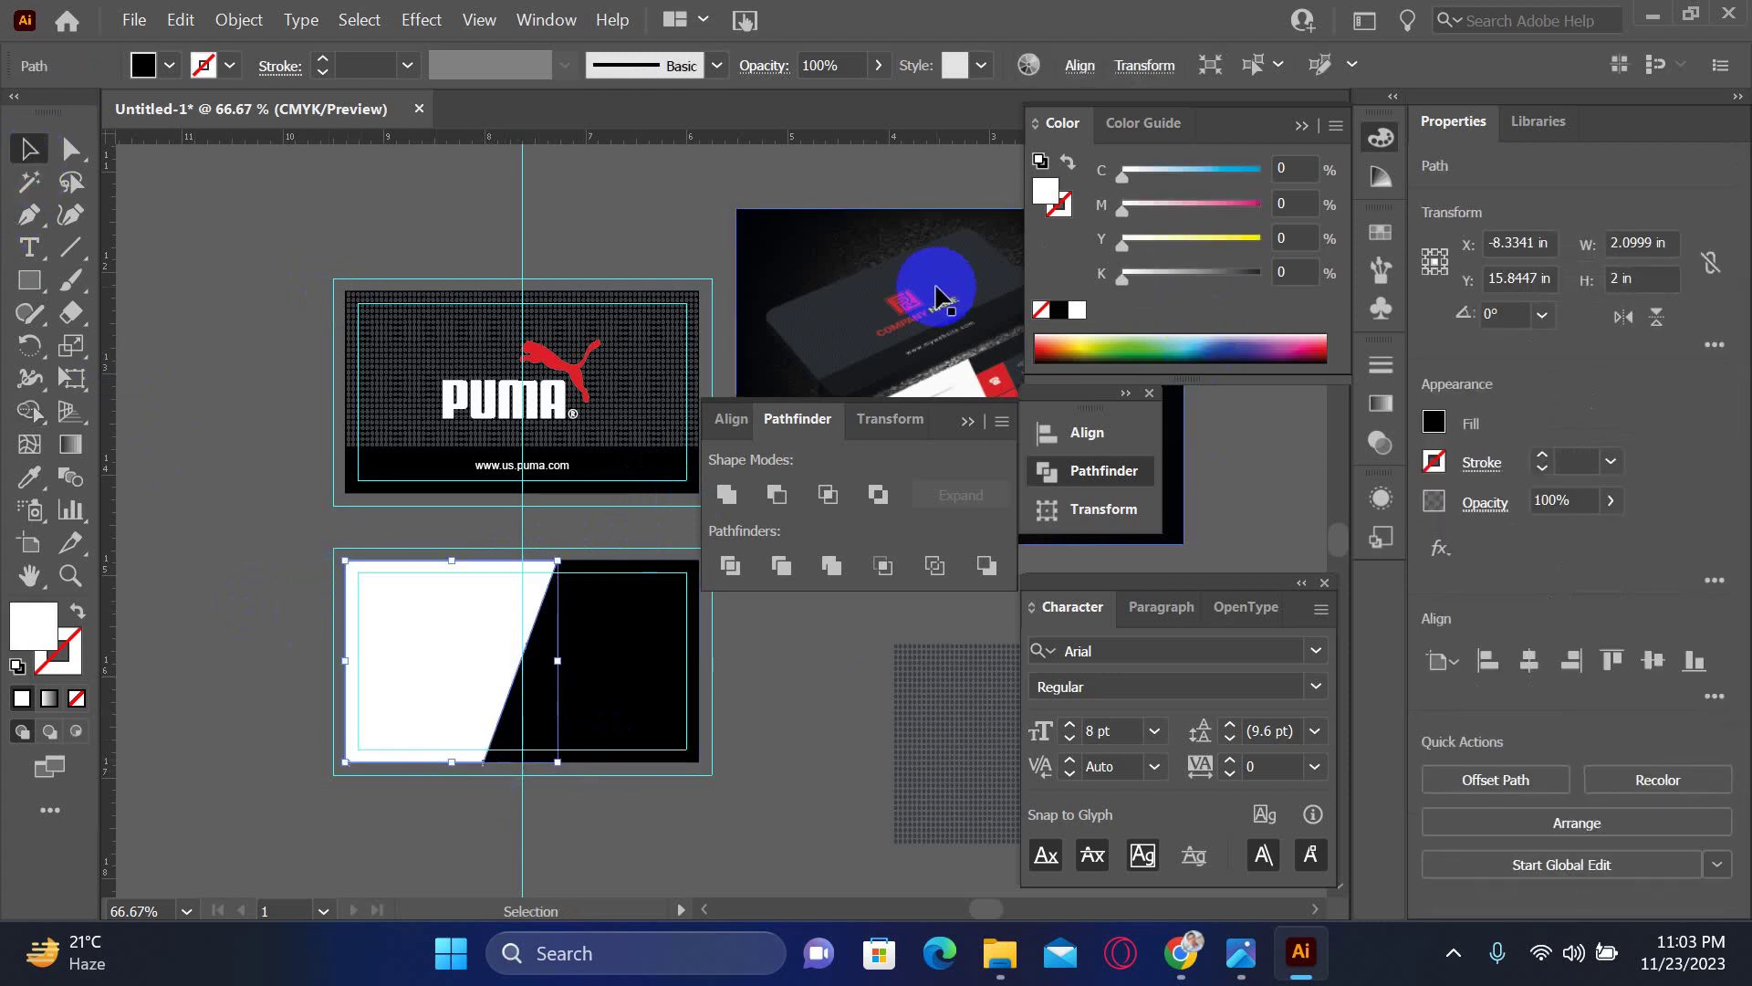
{"action": "left_click", "coordinate": [666, 810]}
{"action": "left_click_drag", "start_coordinate": [737, 727], "coordinate": [505, 733]}
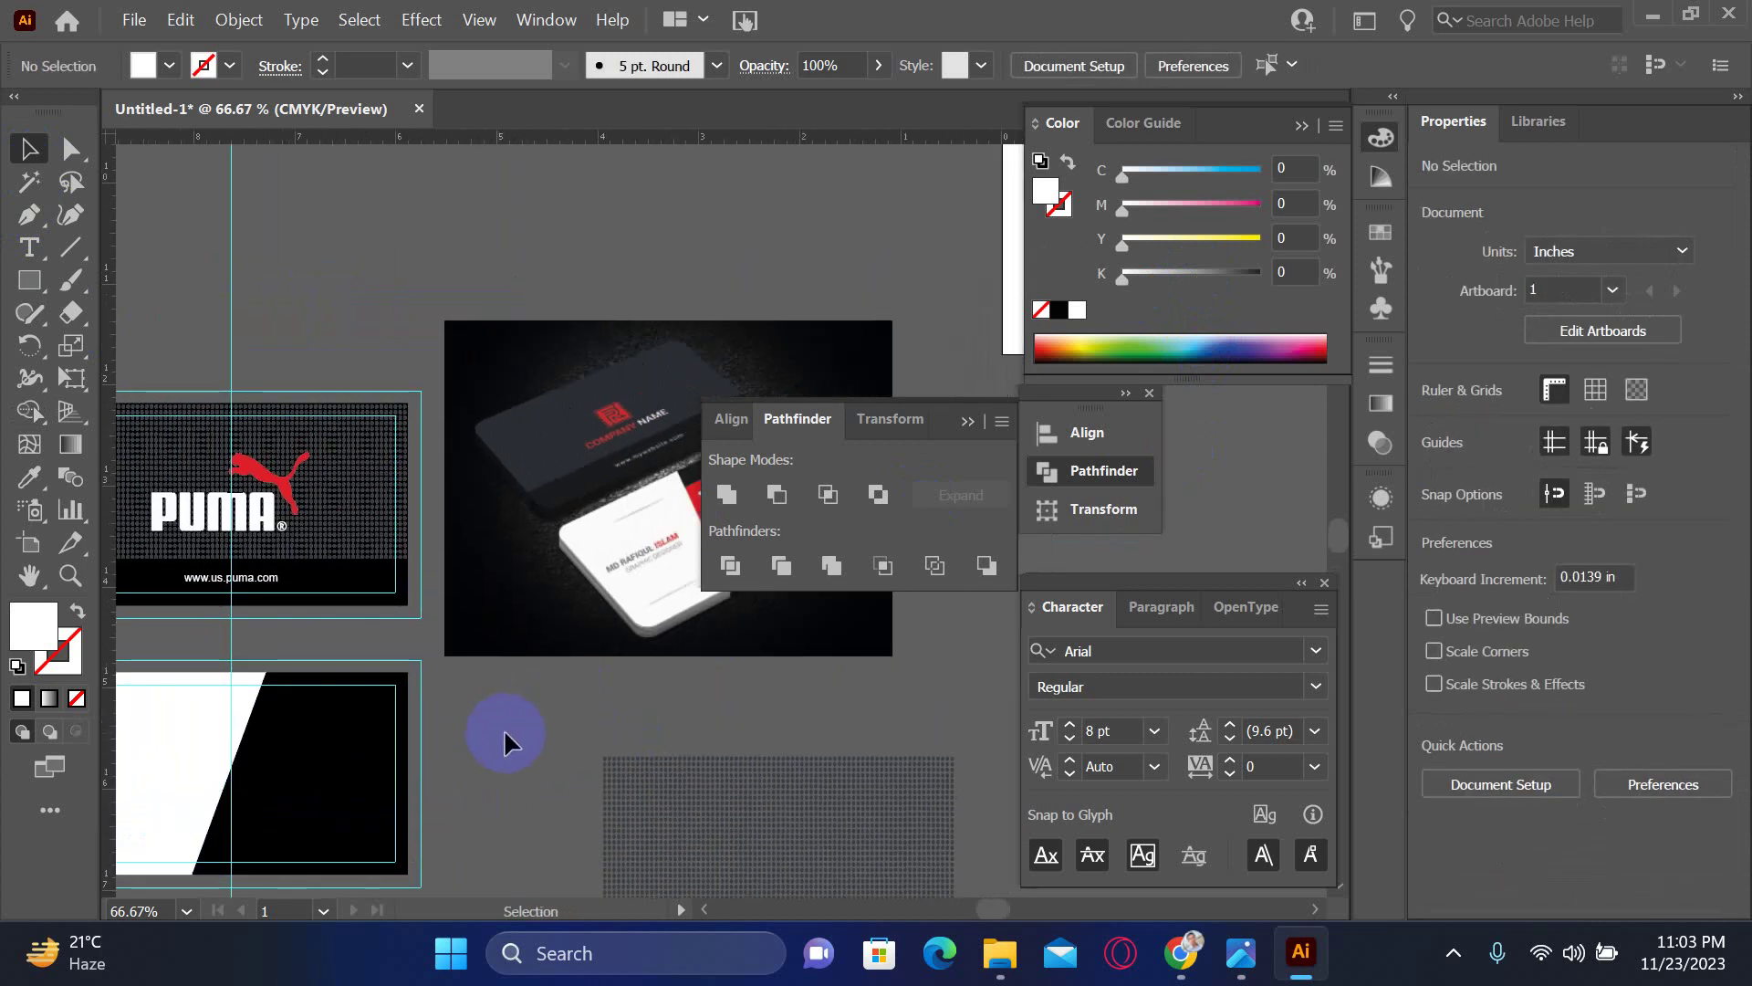
- Zoom in on the reference business card, then scroll over to the split back card
{"action": "key", "text": "Tab"}
{"action": "key", "text": "z"}
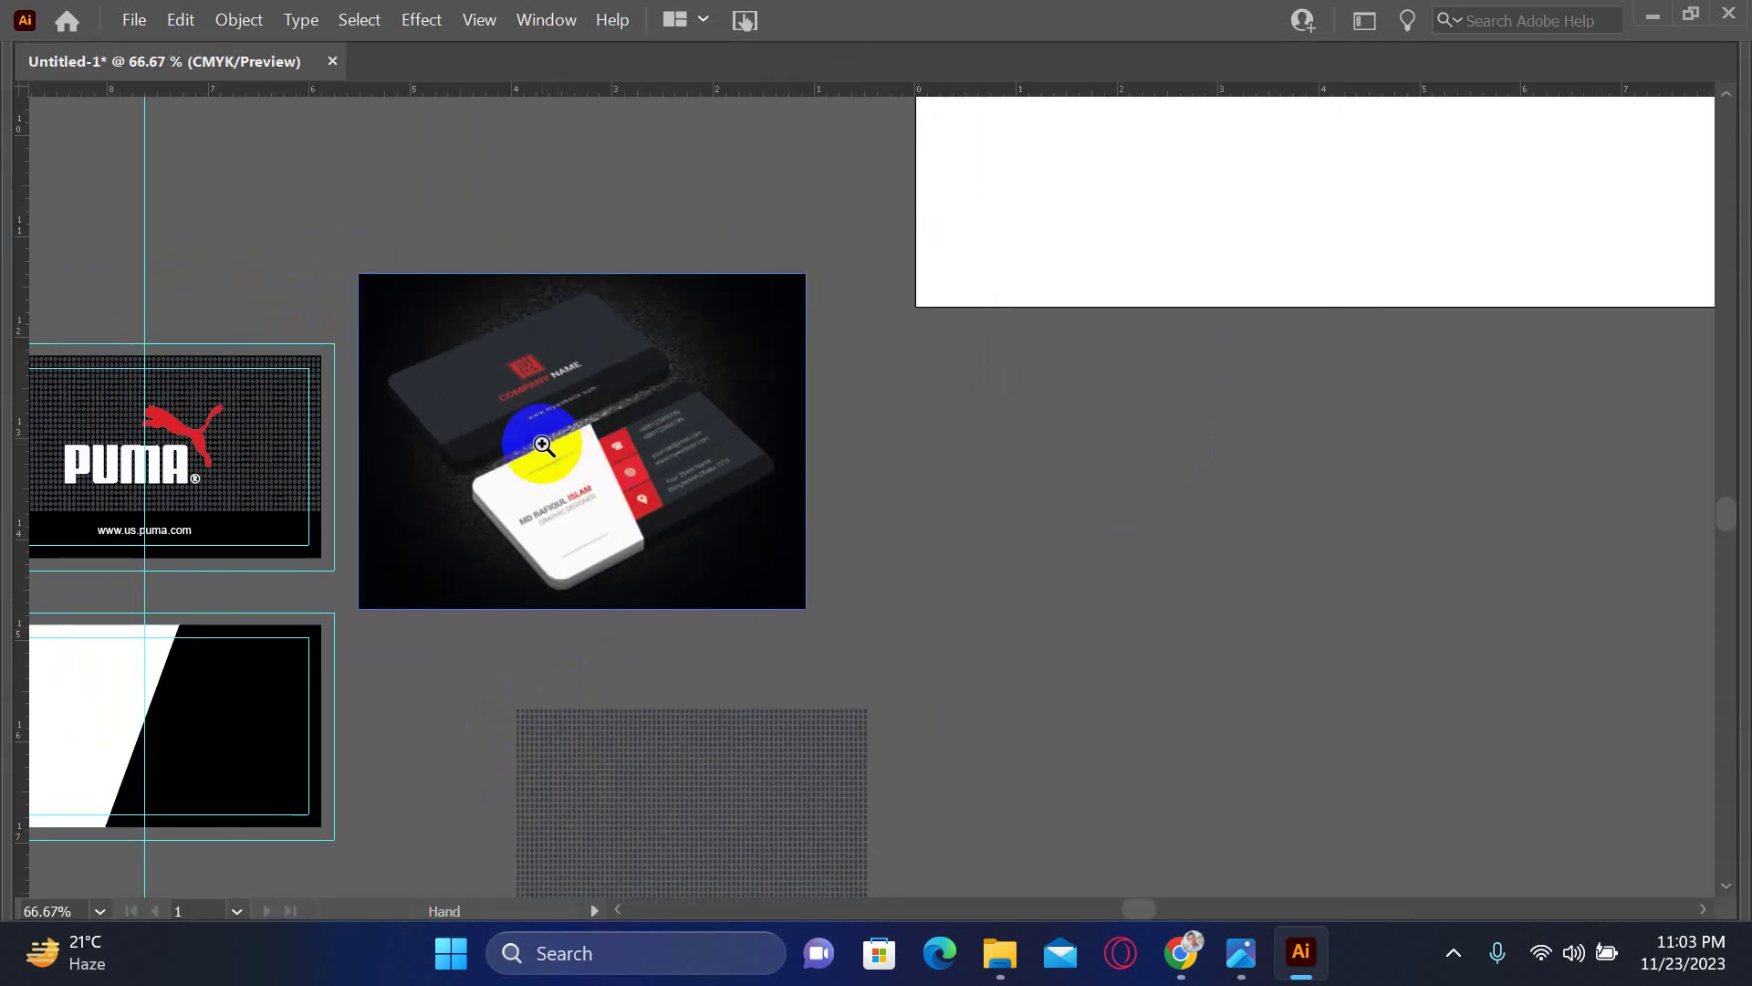
{"action": "left_click_drag", "start_coordinate": [535, 450], "coordinate": [821, 770]}
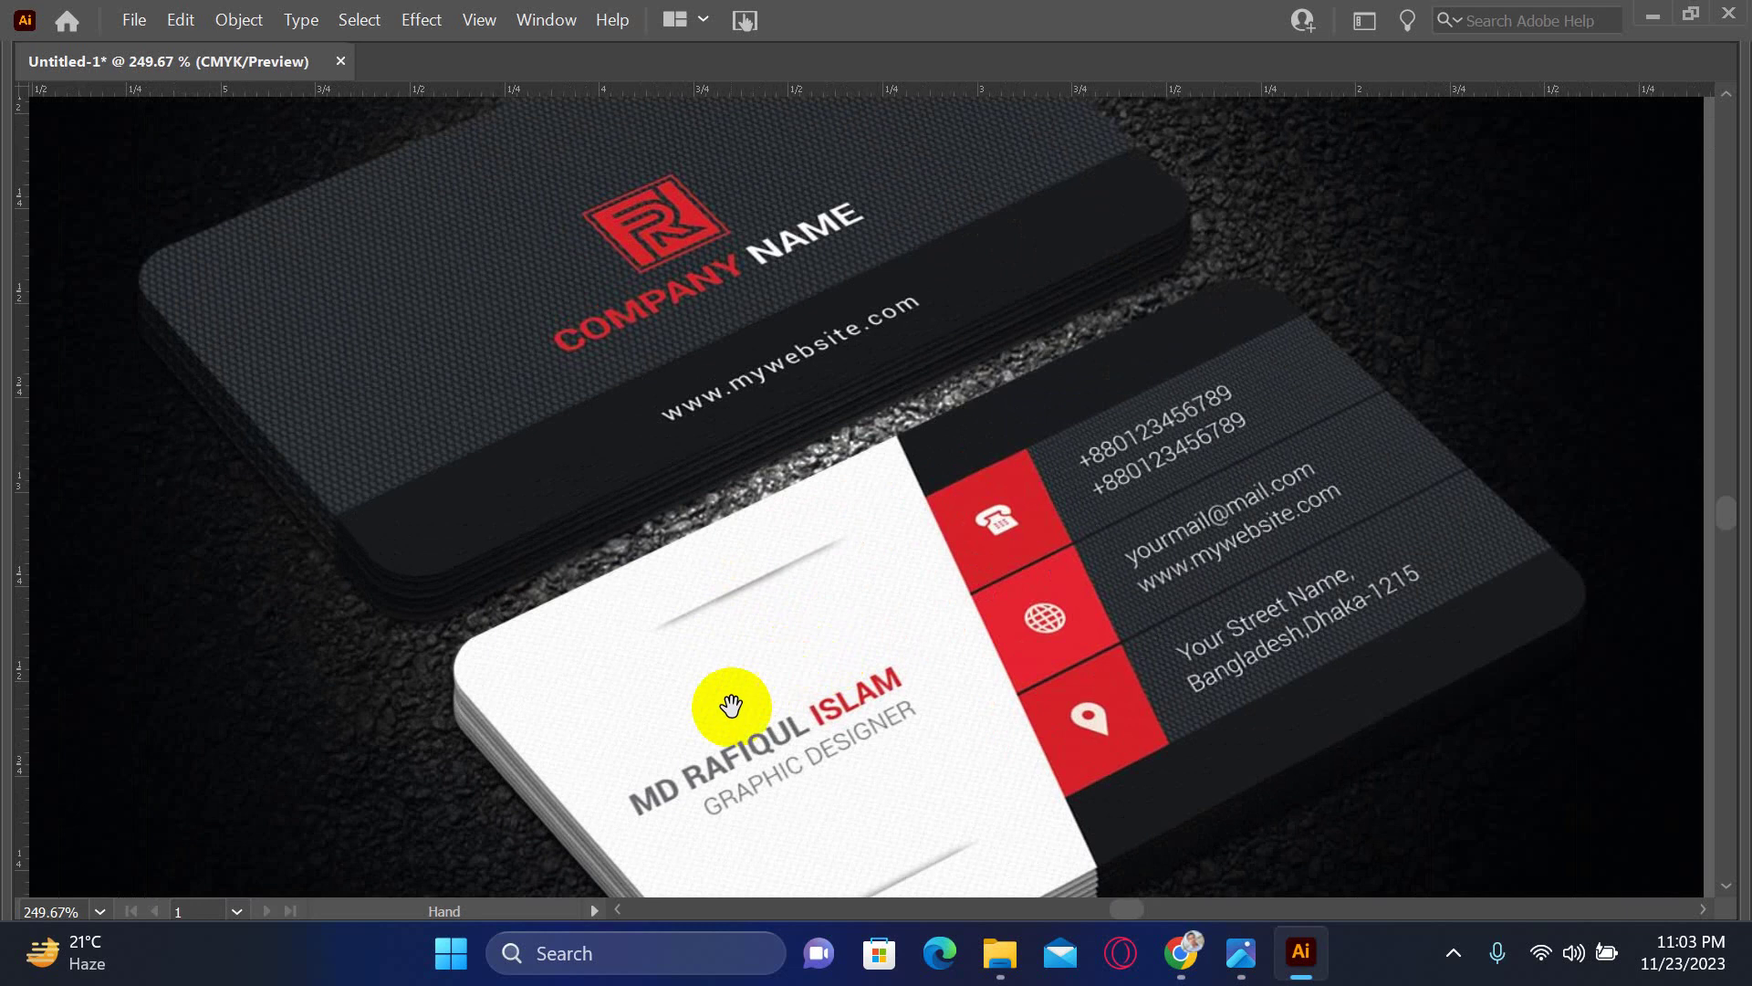
{"action": "left_click_drag", "start_coordinate": [727, 708], "coordinate": [846, 440]}
{"action": "left_click_drag", "start_coordinate": [647, 657], "coordinate": [805, 657]}
{"action": "scroll", "coordinate": [892, 634], "scroll_direction": "left", "scroll_amount": 10}
{"action": "scroll", "coordinate": [1002, 497], "scroll_direction": "down", "scroll_amount": 6}
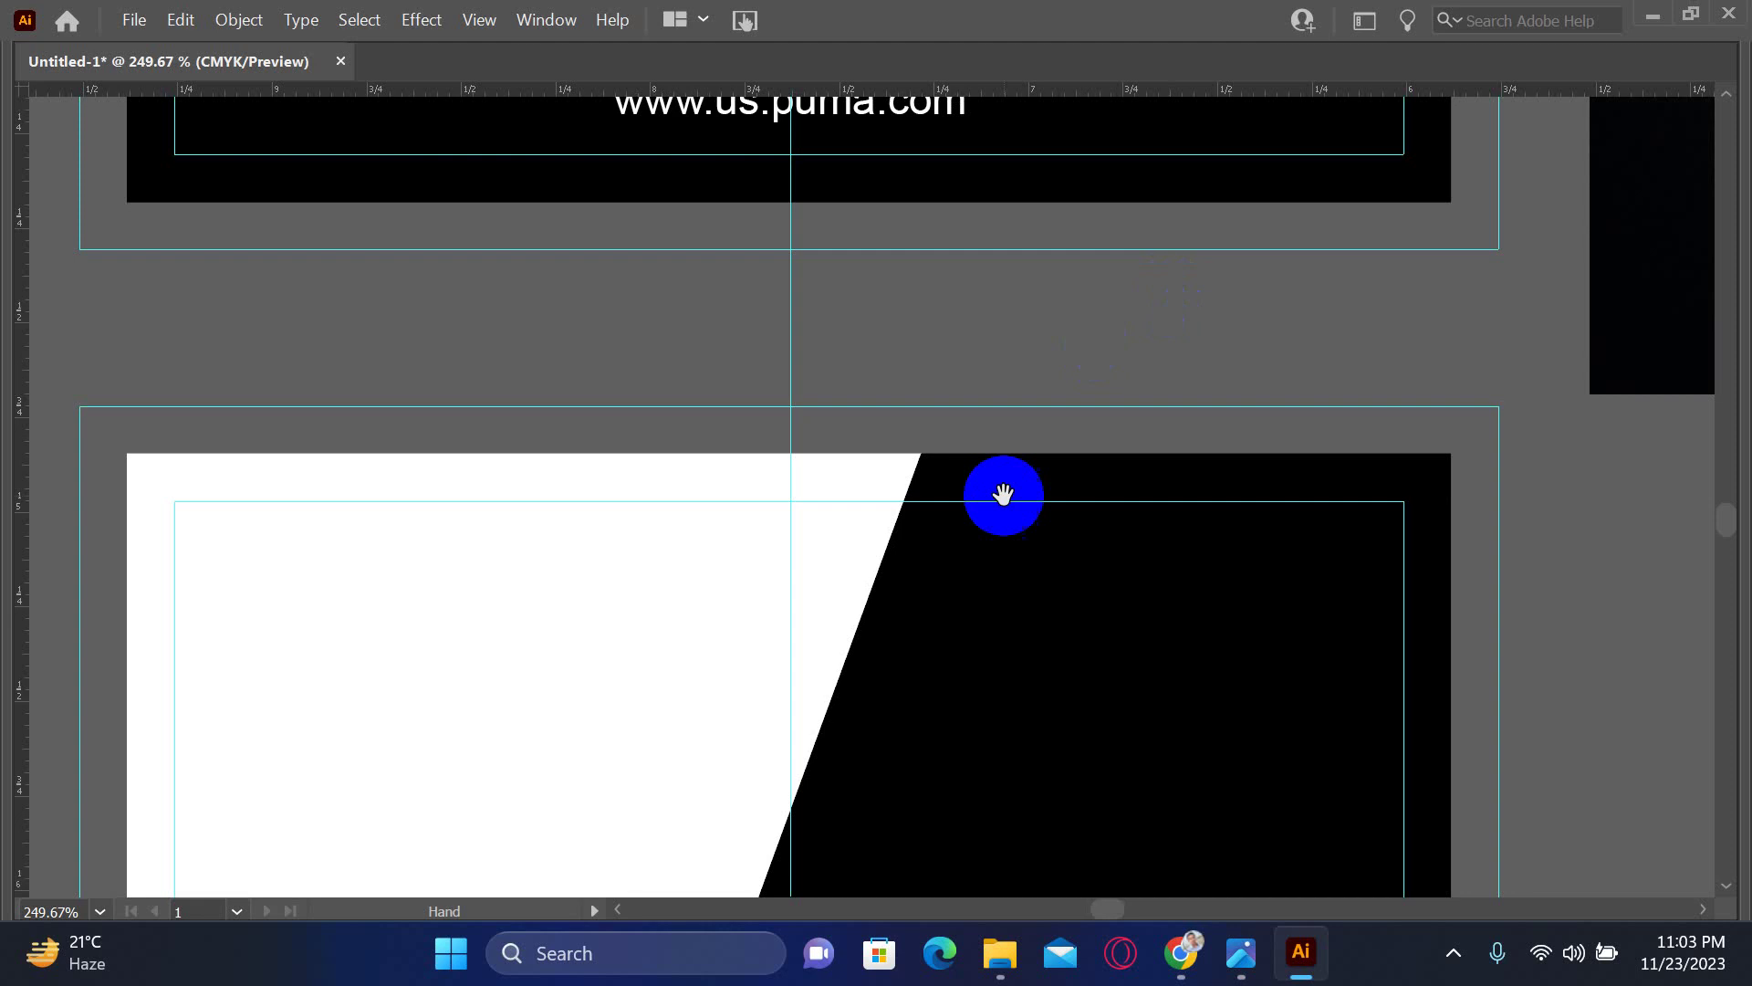
- Draw a short horizontal line near the top of the white panel with the Pen tool
{"action": "key", "text": "Tab"}
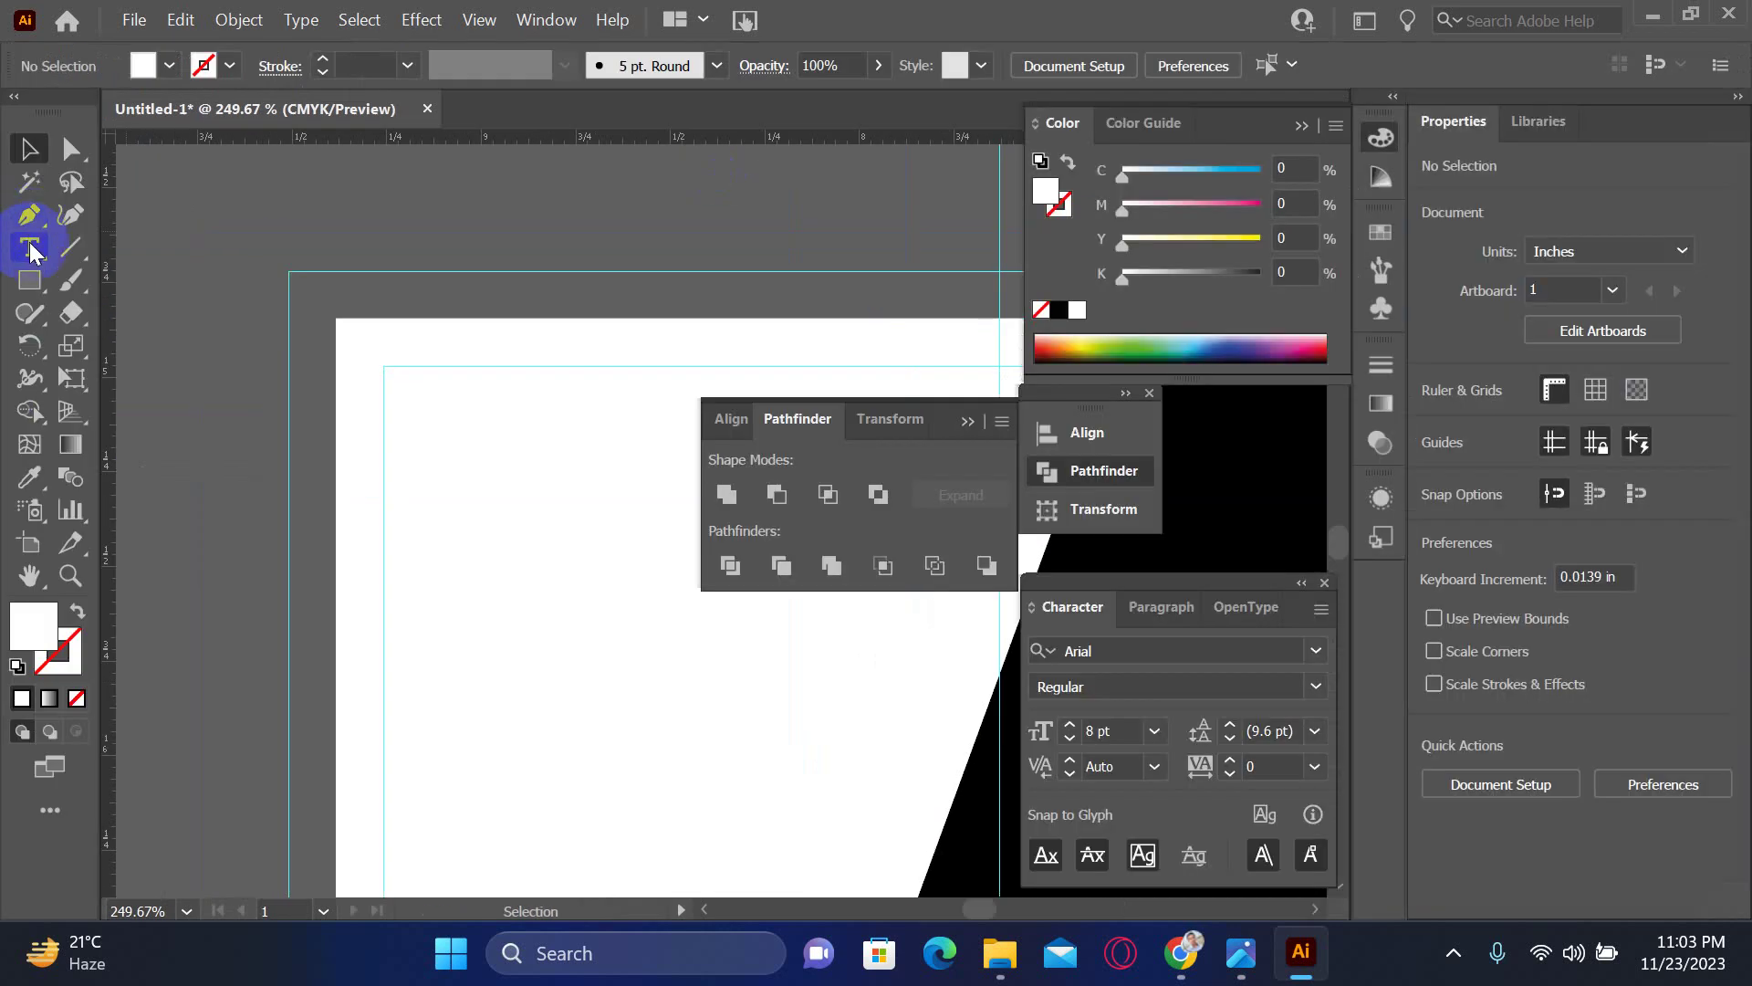
{"action": "left_click", "coordinate": [29, 217]}
{"action": "left_click", "coordinate": [592, 452]}
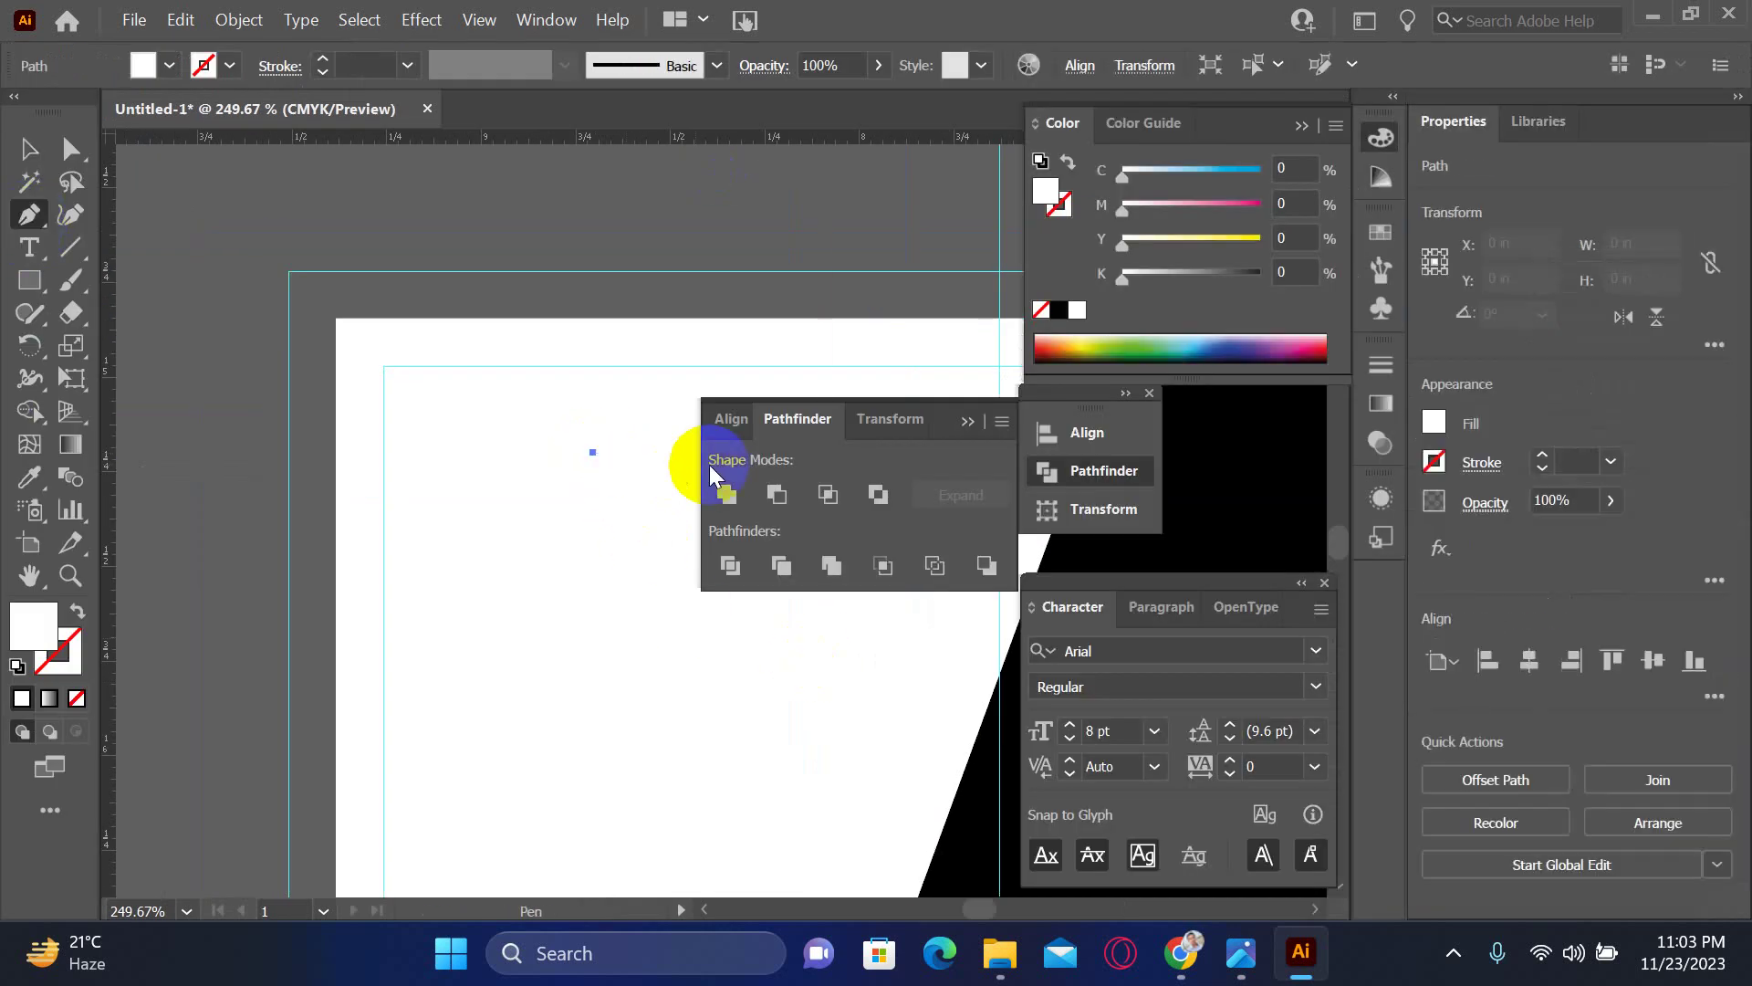
{"action": "key", "text": "Tab"}
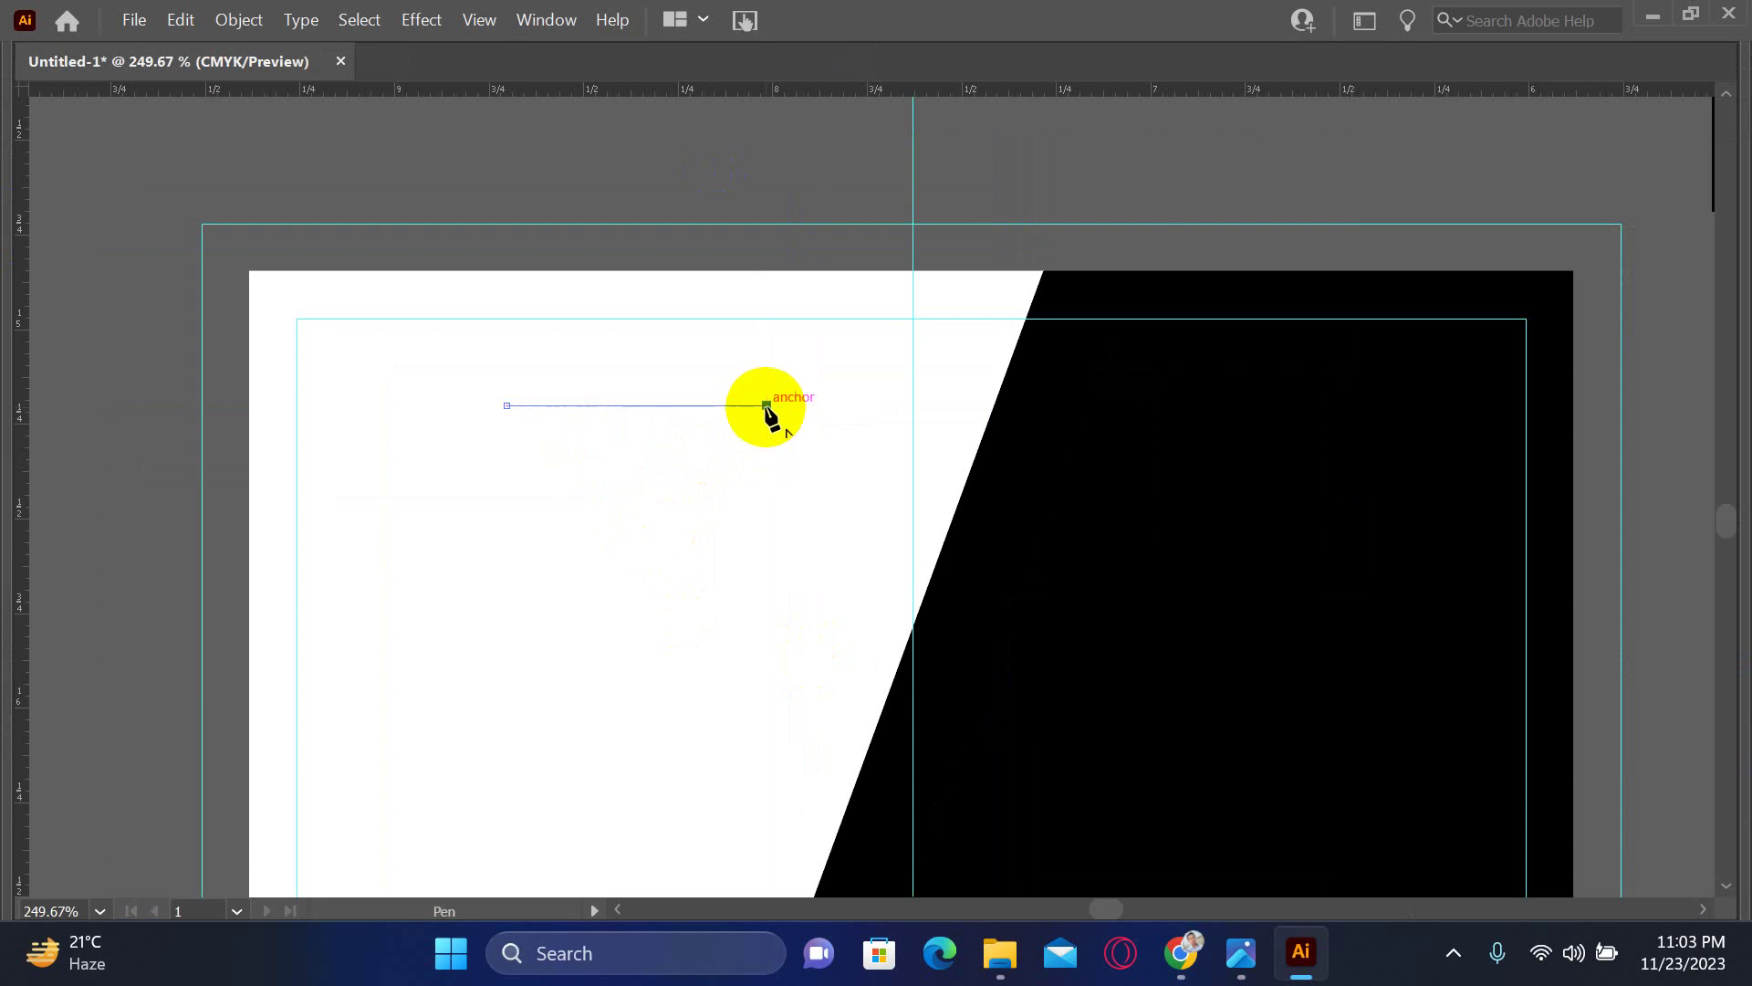
{"action": "key", "text": "Tab"}
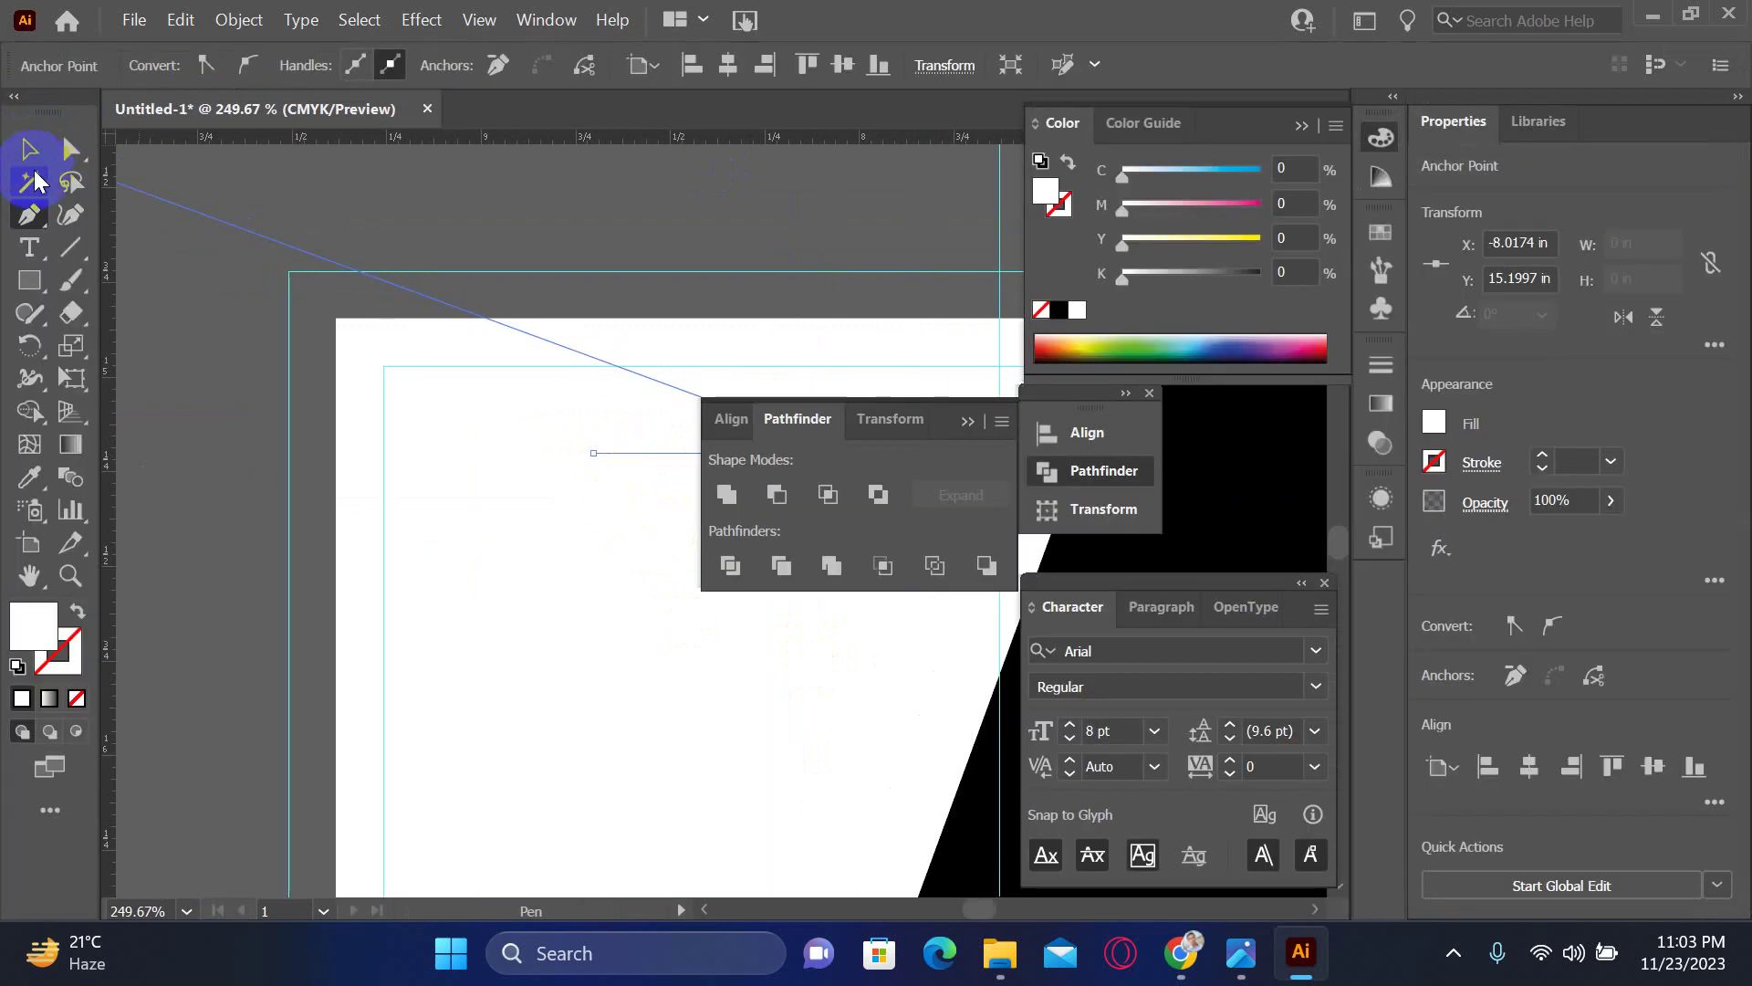
- Give the line a default black 1 pt stroke with no fill
{"action": "left_click", "coordinate": [29, 149]}
{"action": "left_click", "coordinate": [33, 636]}
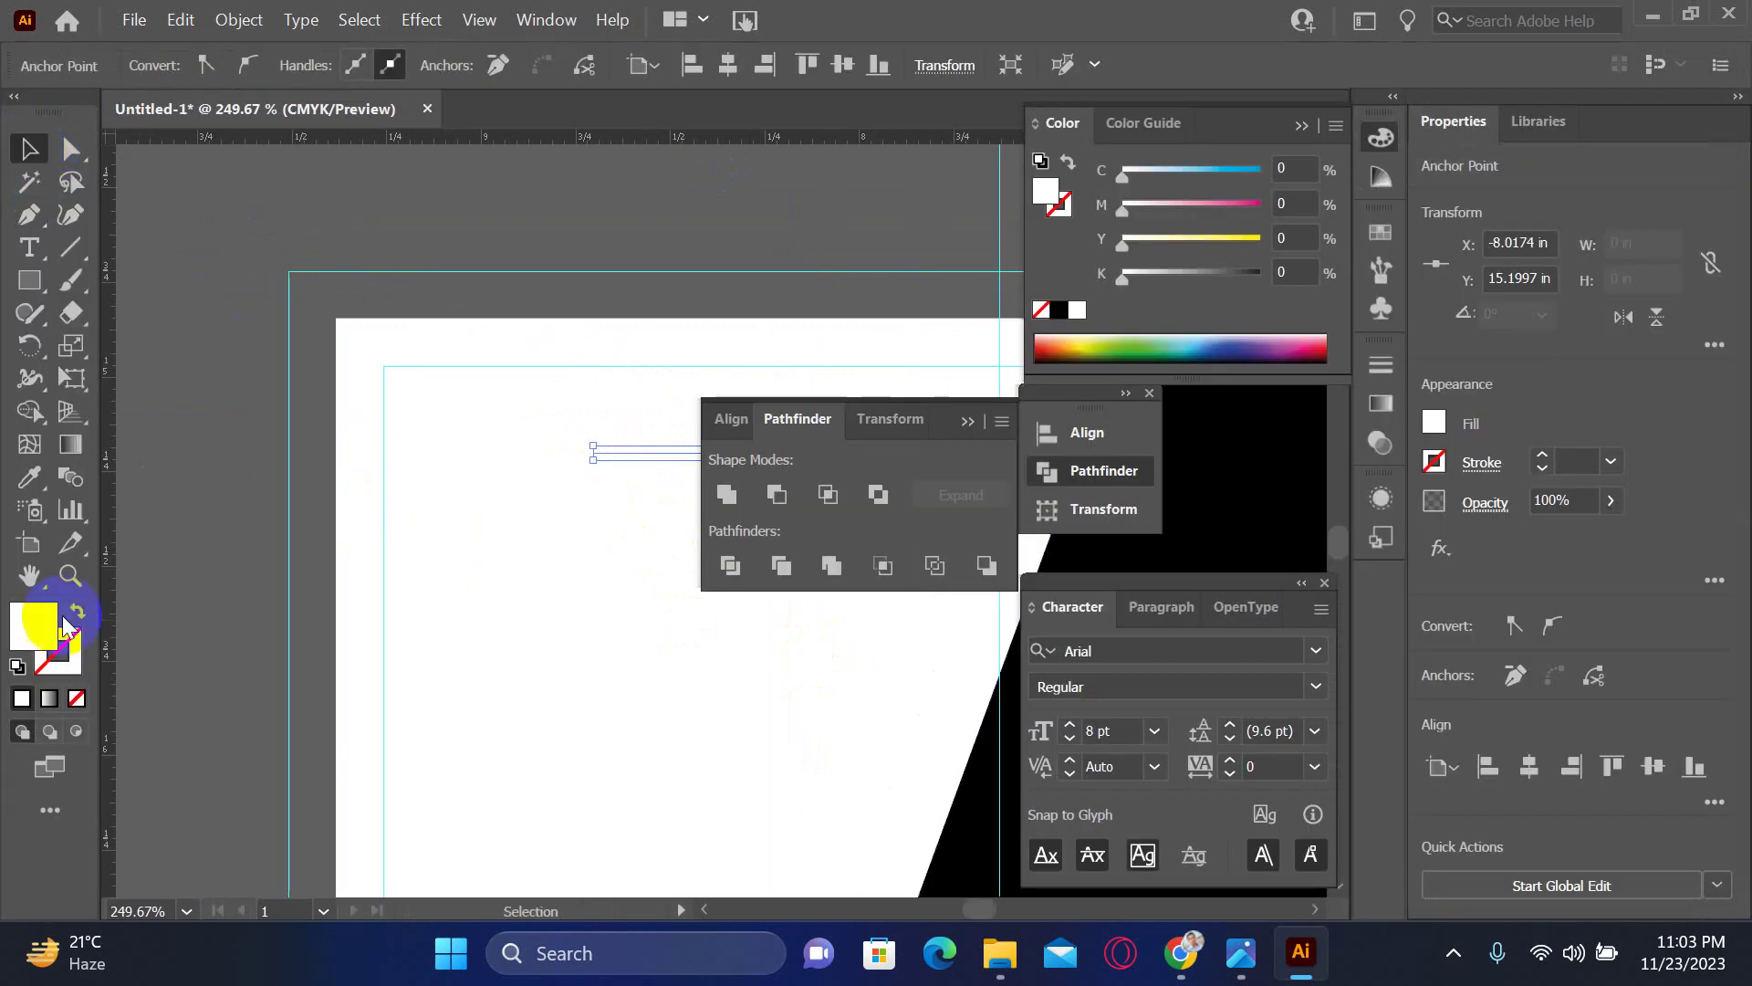
{"action": "left_click", "coordinate": [17, 665]}
{"action": "left_click", "coordinate": [69, 670]}
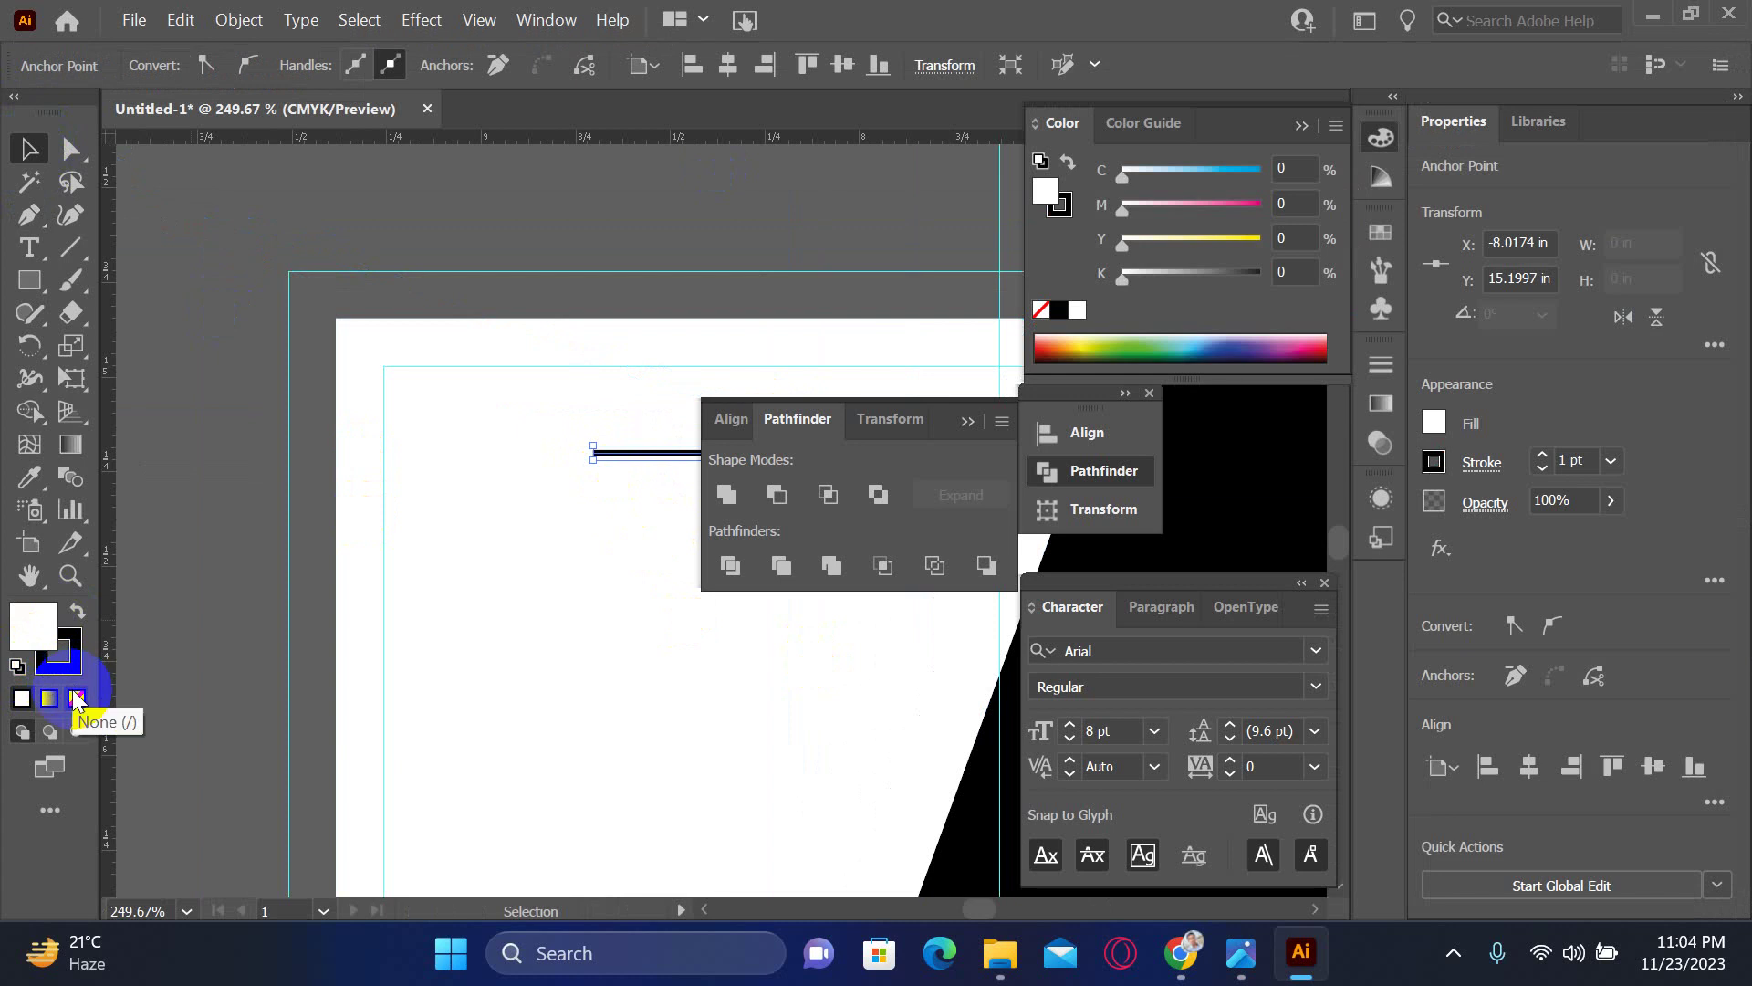
{"action": "left_click", "coordinate": [76, 698]}
{"action": "left_click", "coordinate": [188, 477]}
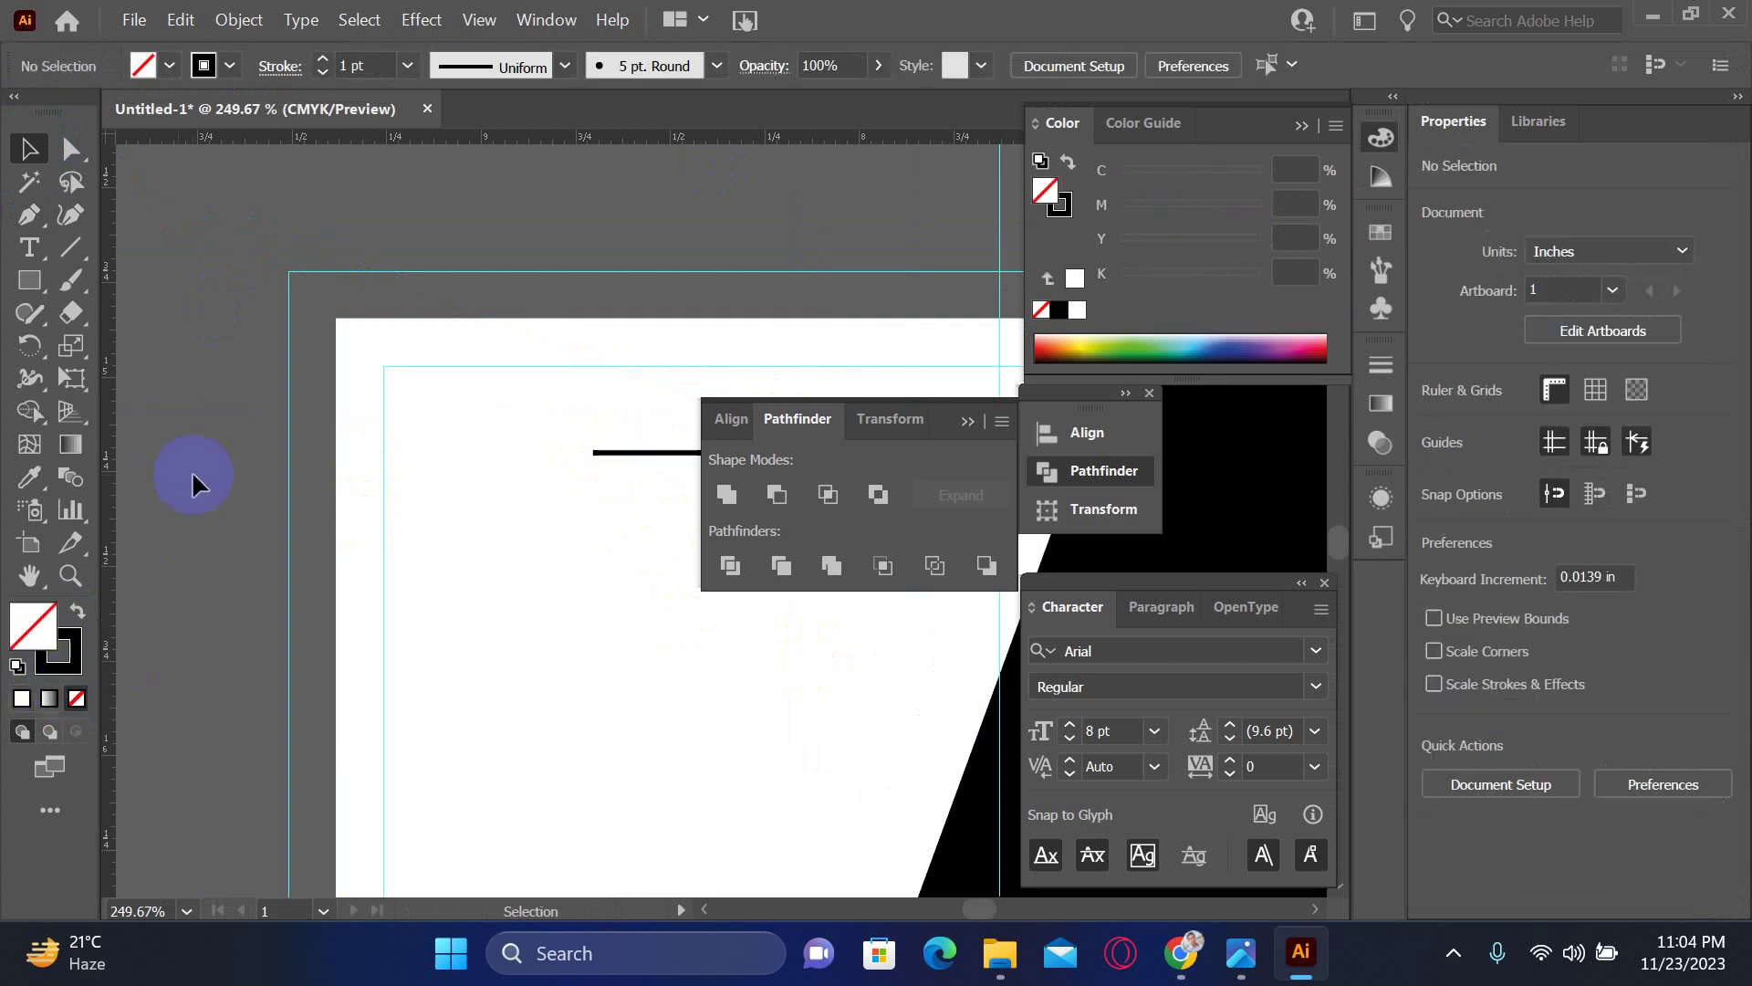
{"action": "key", "text": "Tab"}
- Duplicate the line lower on the white panel and select both lines
{"action": "left_click_drag", "start_coordinate": [725, 570], "coordinate": [763, 375]}
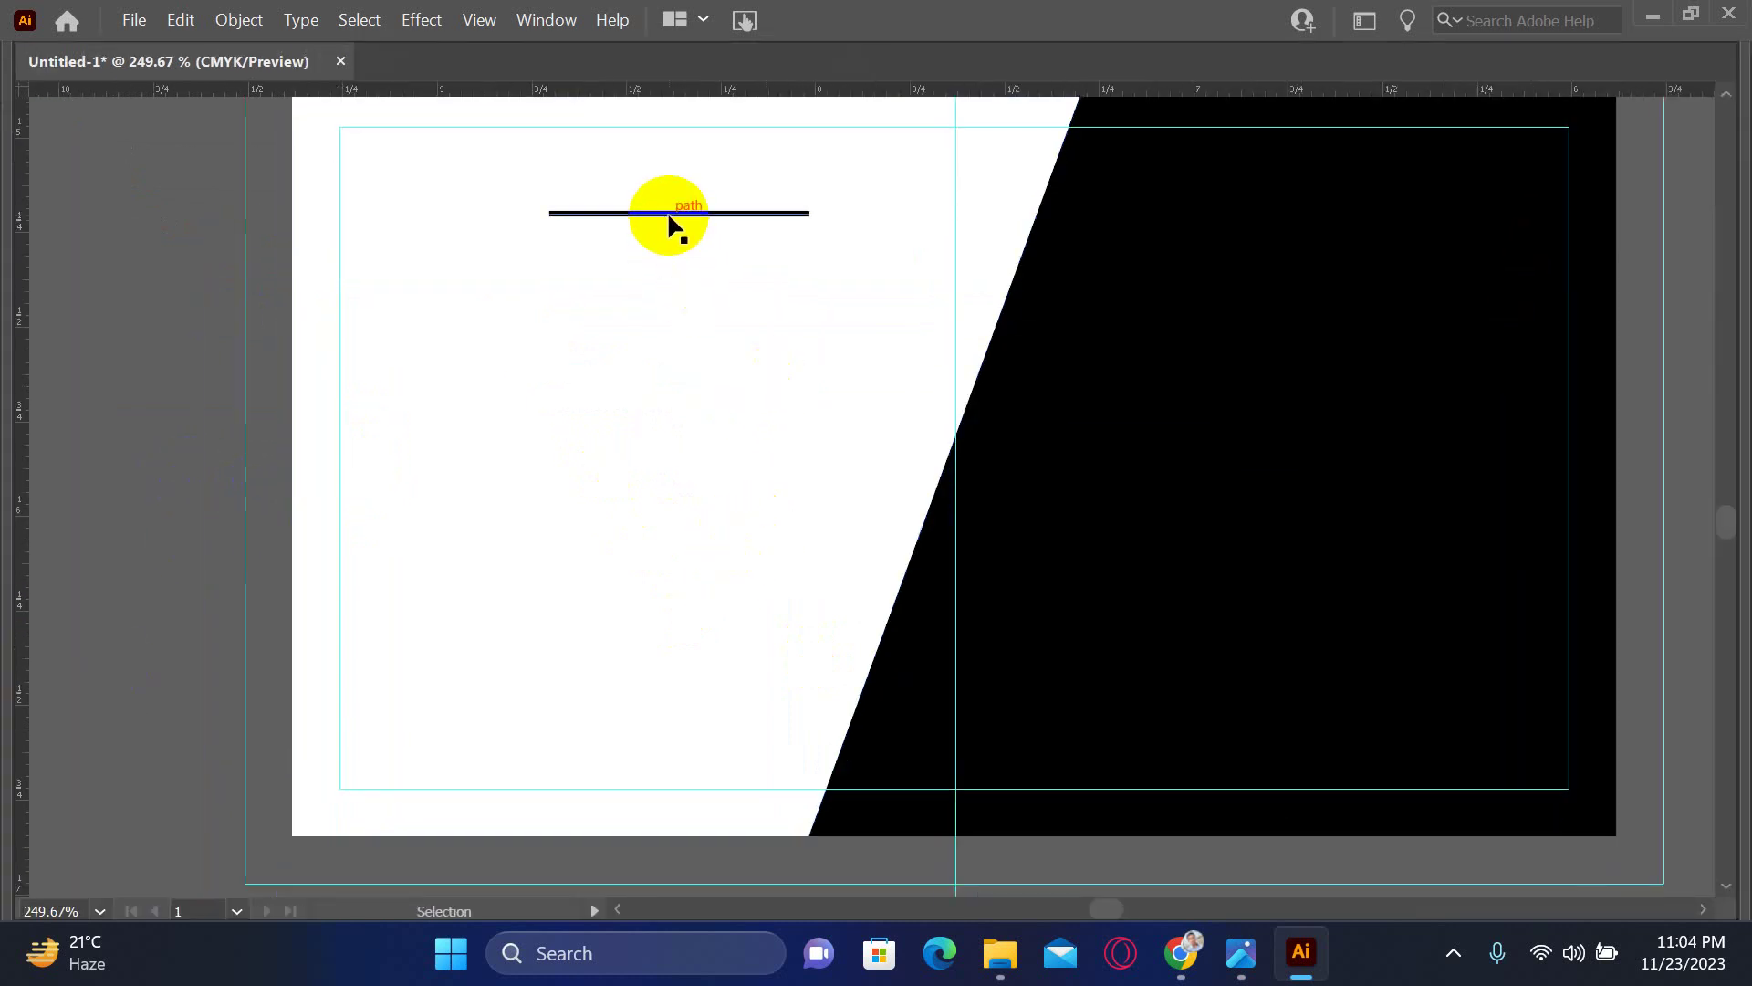
{"action": "left_click_drag", "start_coordinate": [669, 221], "coordinate": [599, 698]}
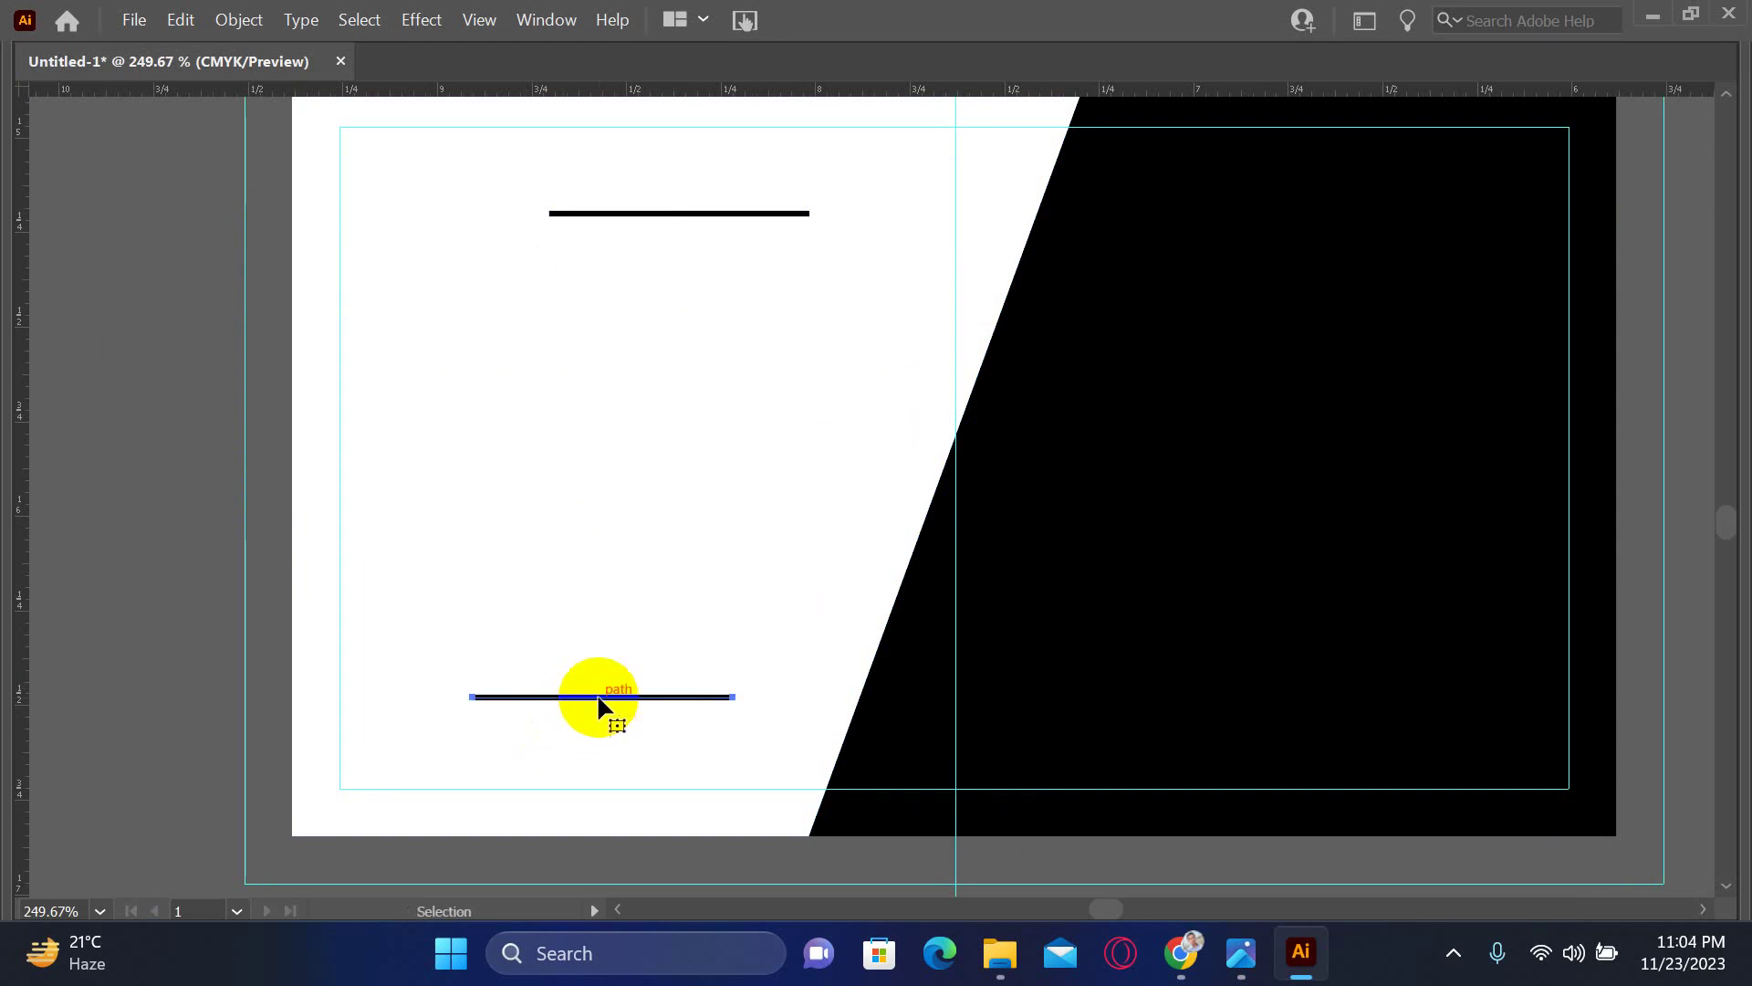
{"action": "left_click", "coordinate": [643, 219], "text": "shift"}
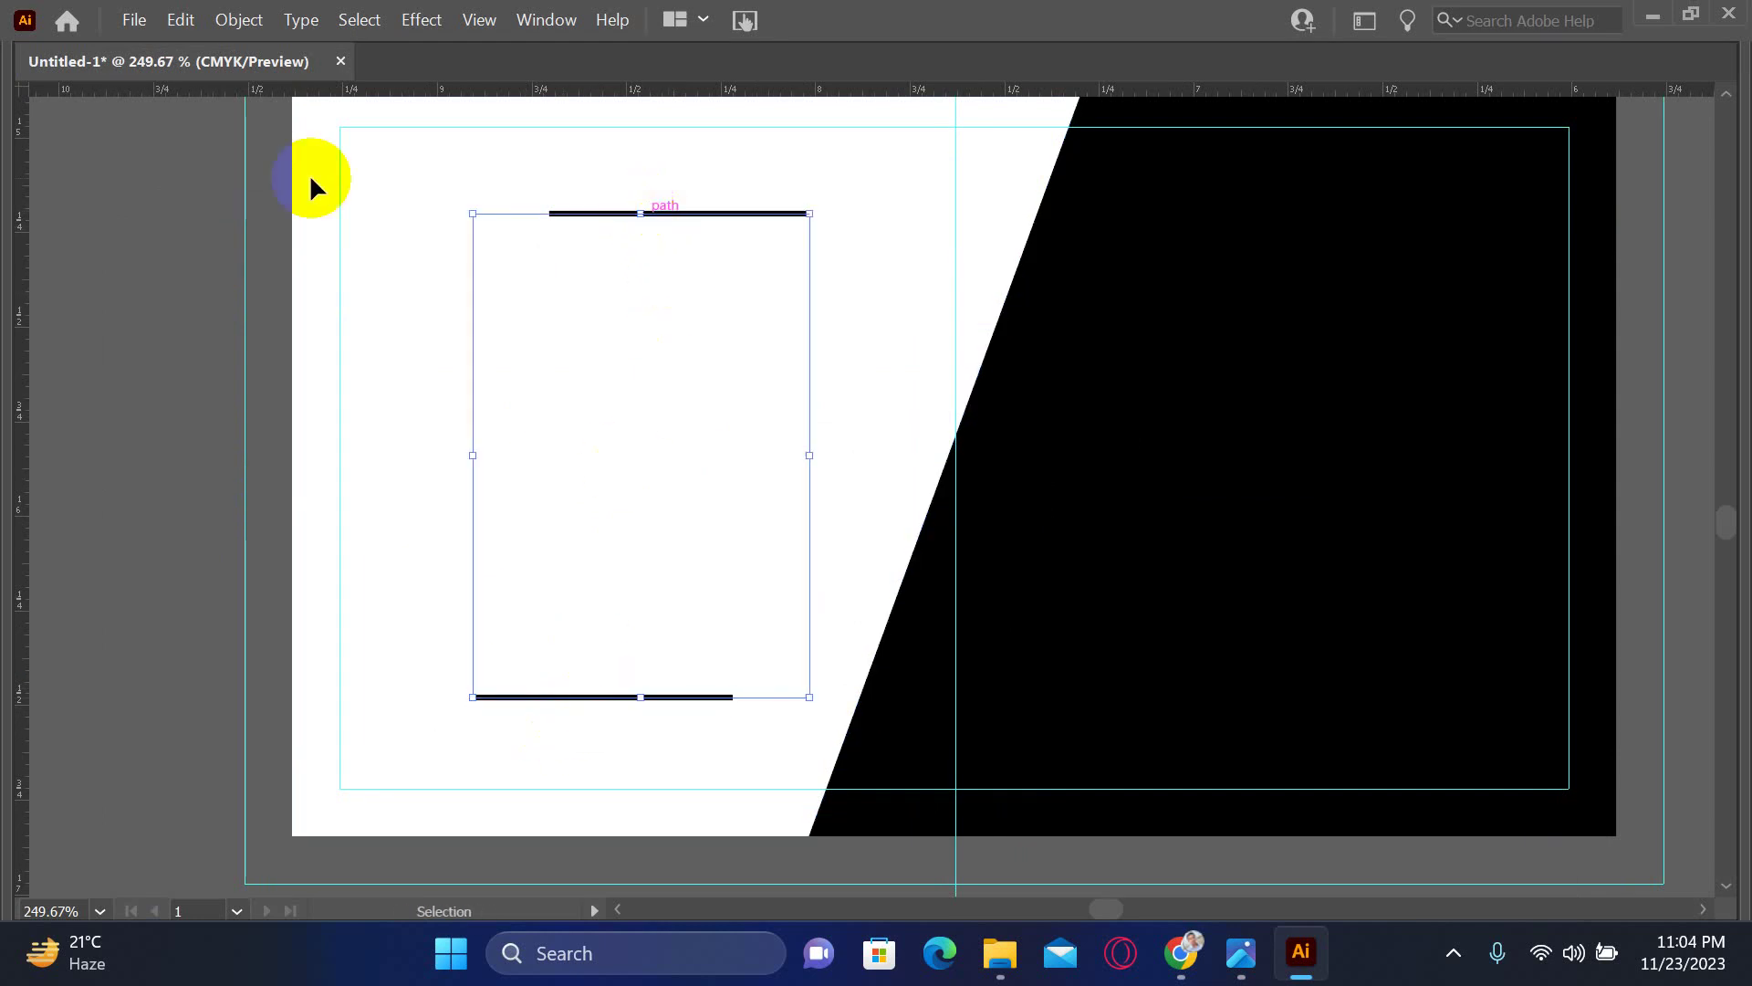
- Open the Drop Shadow settings from Effect > Stylize for the lines
{"action": "left_click", "coordinate": [239, 19]}
{"action": "left_click", "coordinate": [359, 20]}
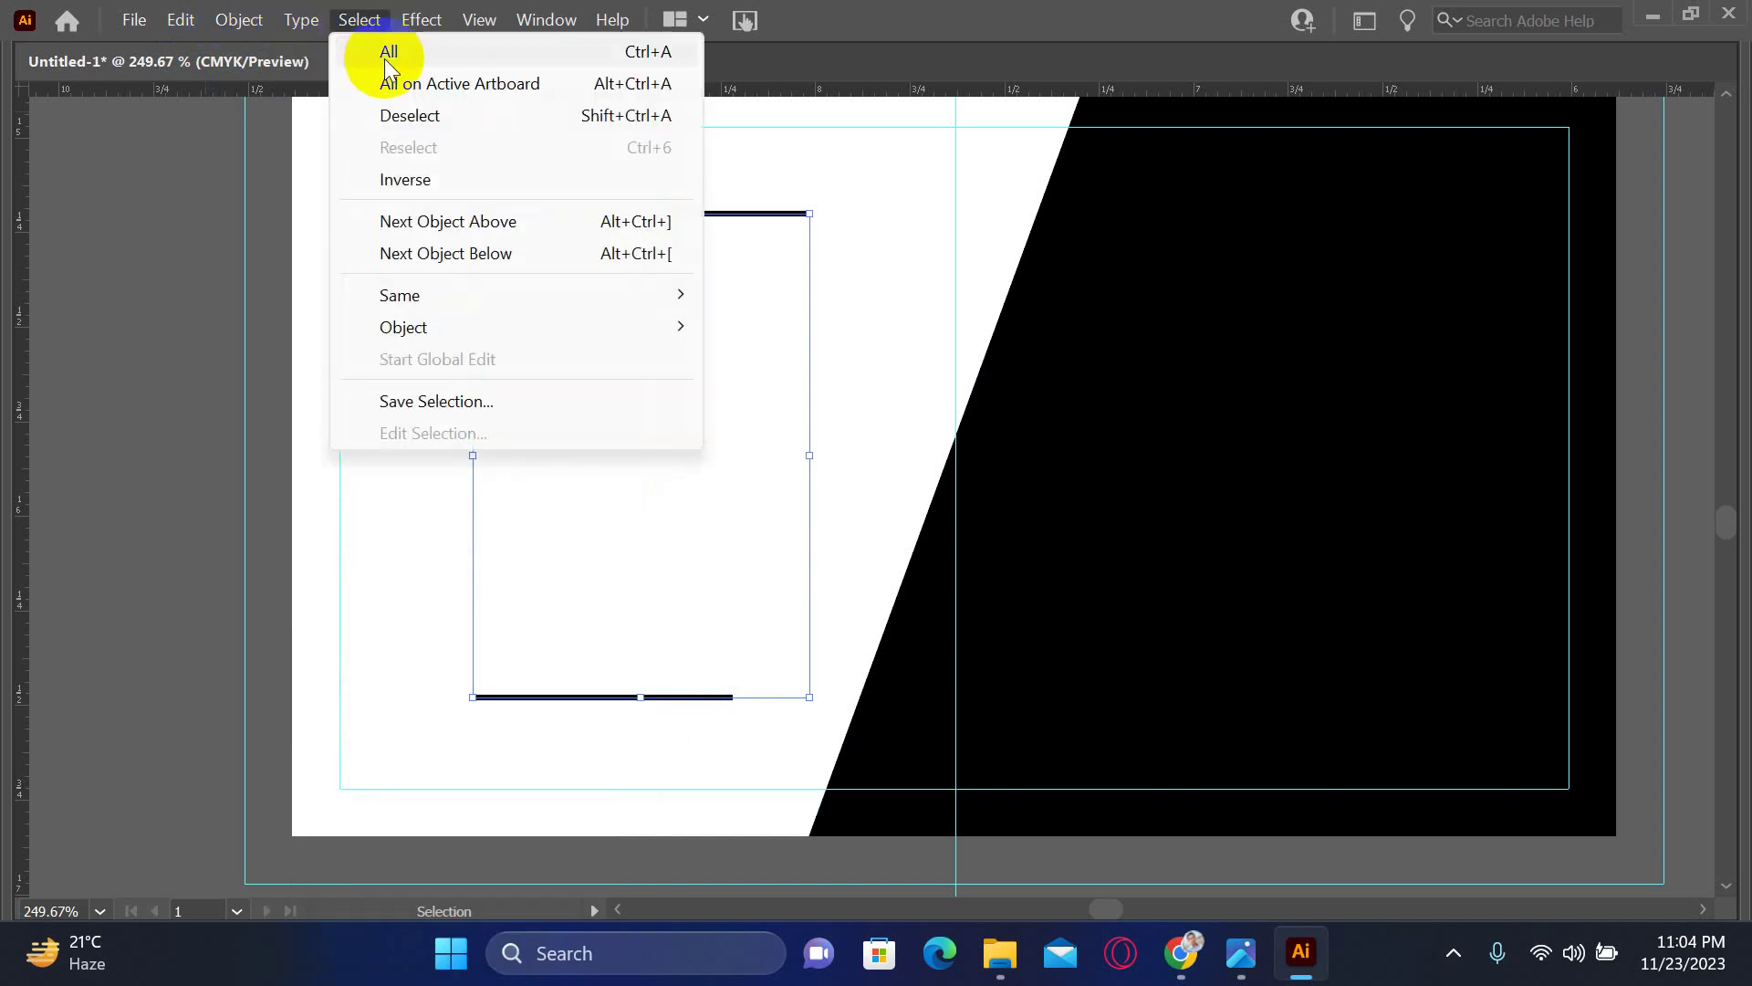
{"action": "mouse_move", "coordinate": [469, 331]}
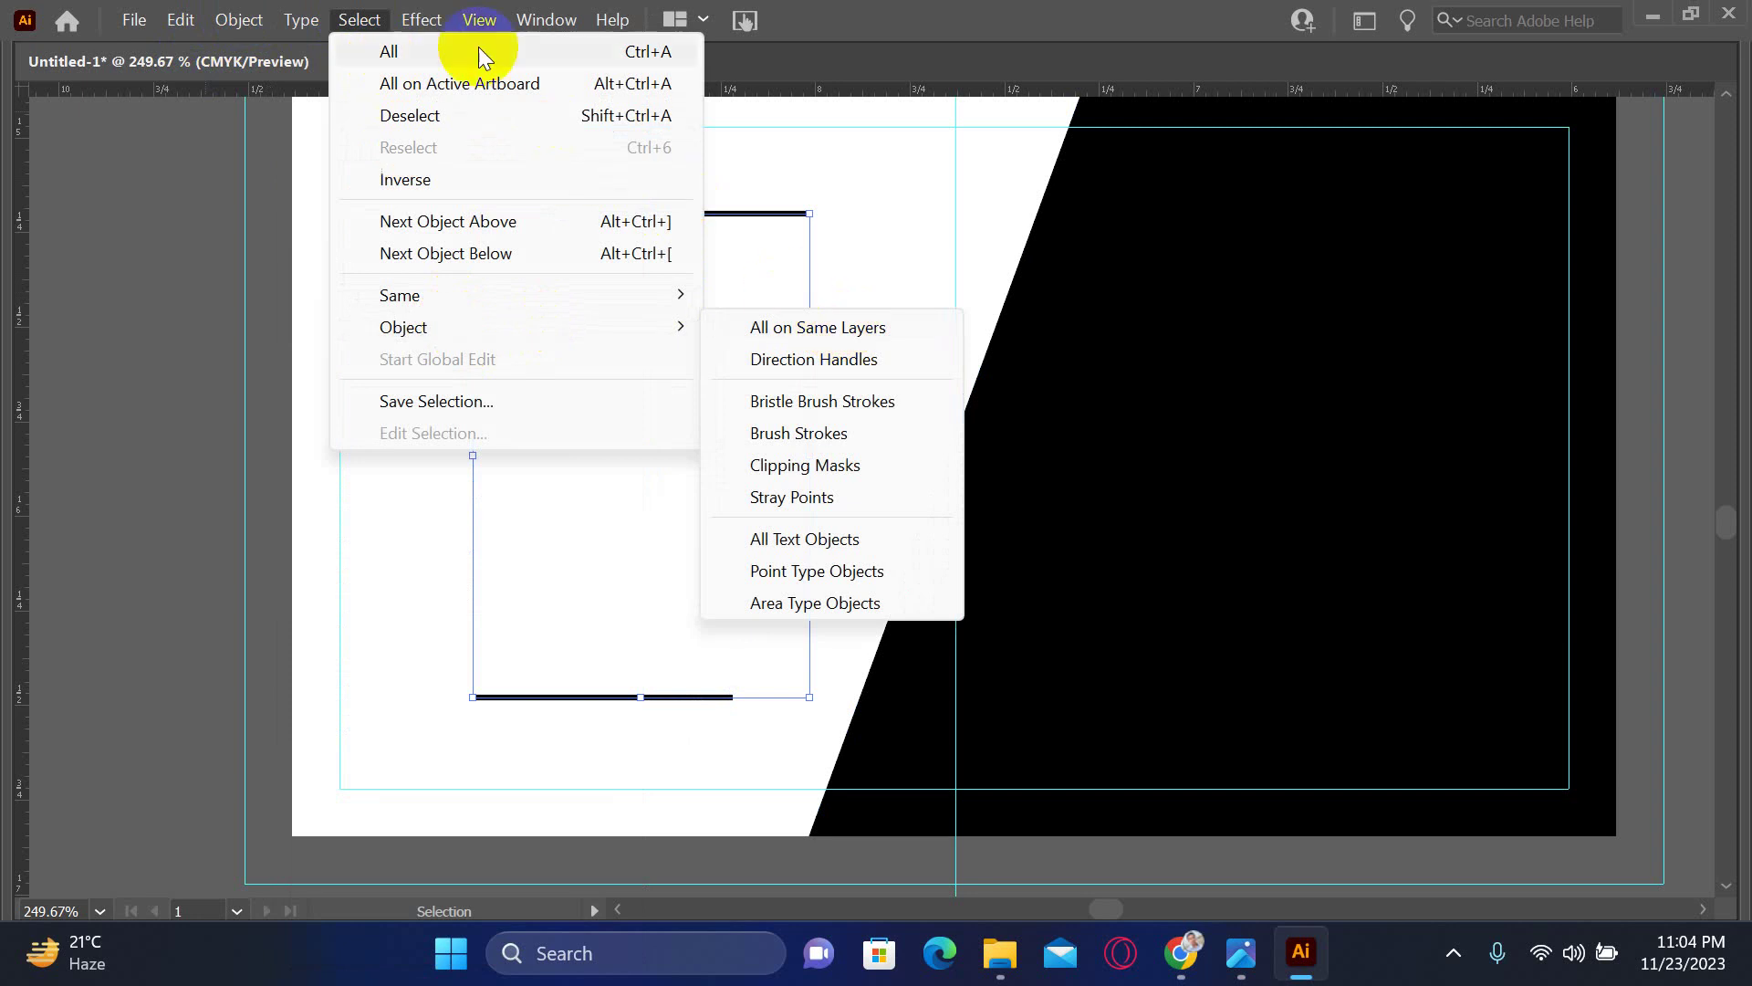
{"action": "left_click", "coordinate": [421, 20]}
{"action": "left_click", "coordinate": [557, 372]}
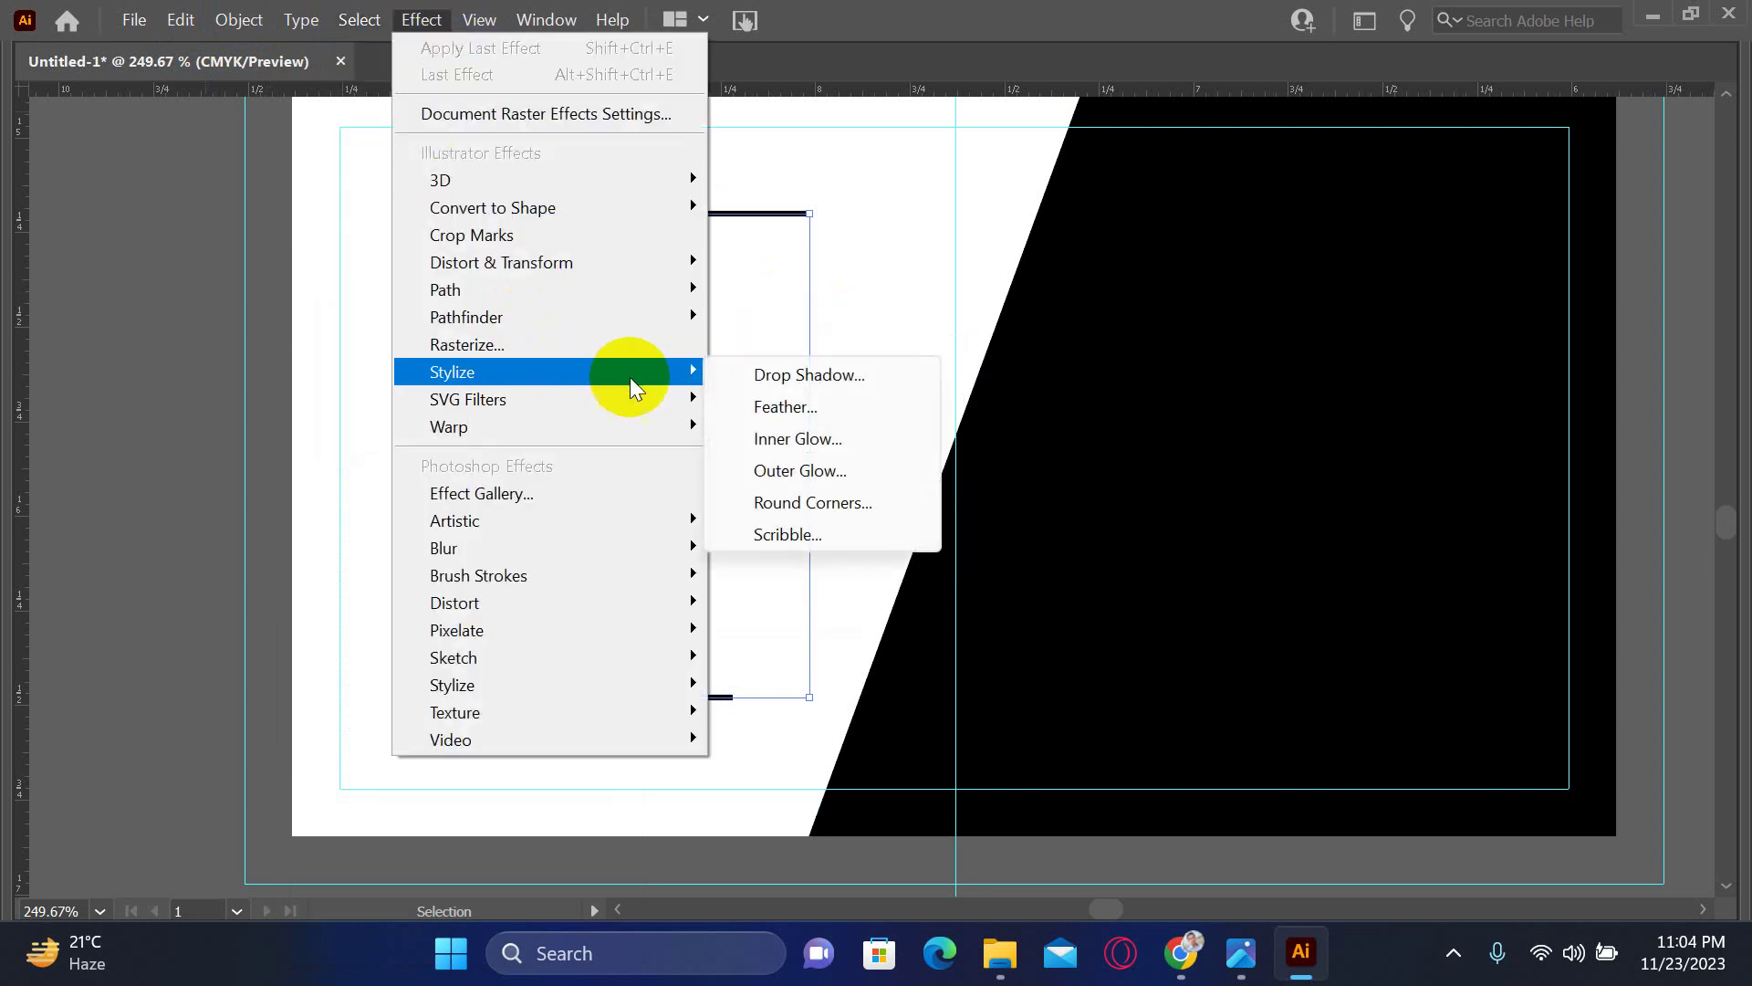
{"action": "left_click", "coordinate": [810, 376]}
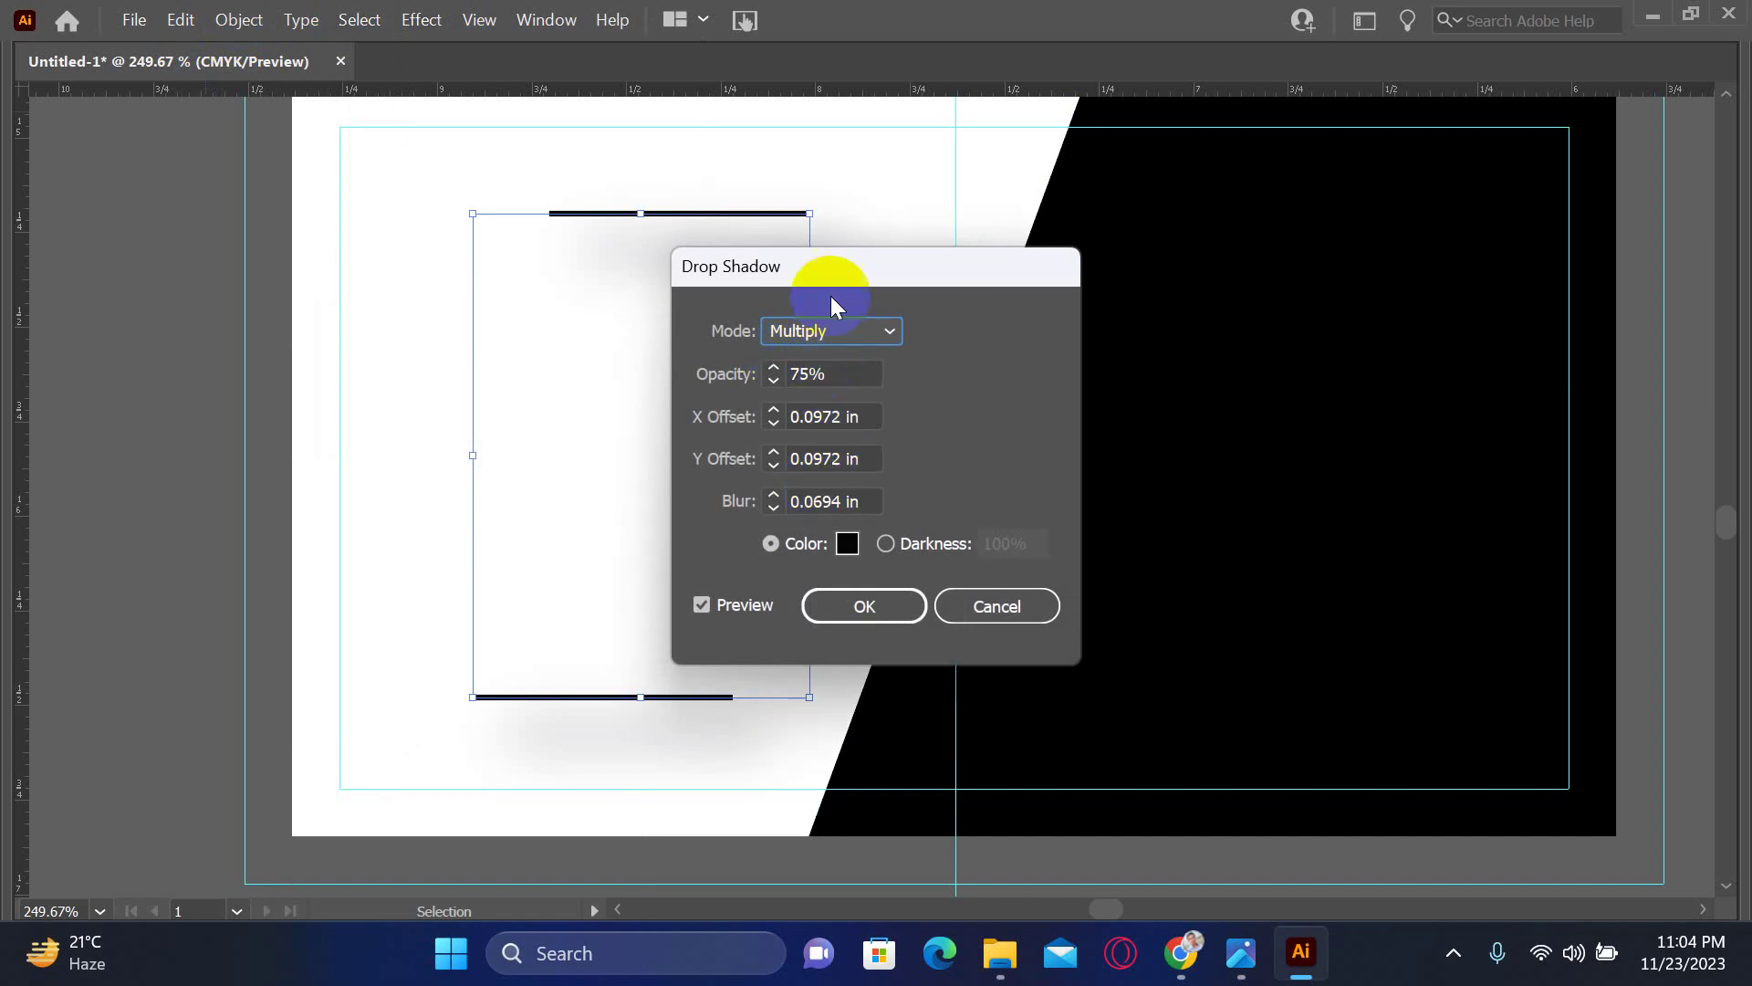
- Move the Drop Shadow dialog aside, set Normal mode and adjust the shadow opacity
{"action": "left_click_drag", "start_coordinate": [828, 273], "coordinate": [1123, 226]}
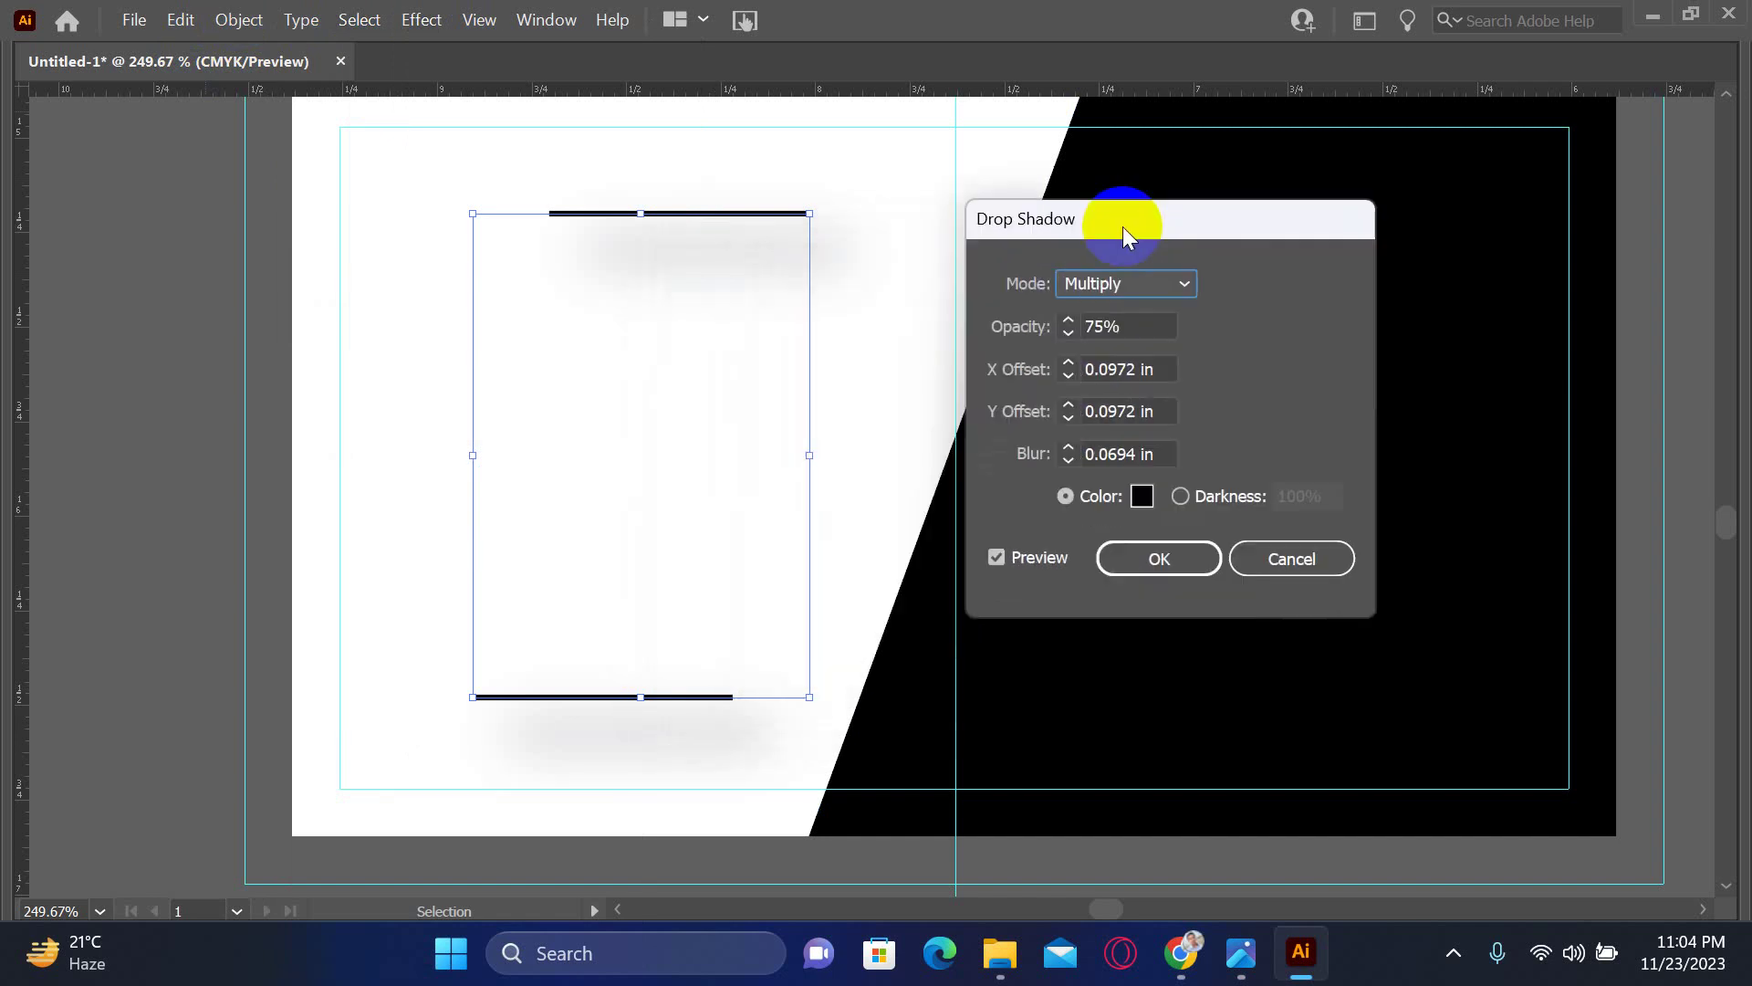
{"action": "left_click", "coordinate": [1131, 292]}
{"action": "left_click", "coordinate": [1134, 315]}
{"action": "left_click", "coordinate": [1130, 365]}
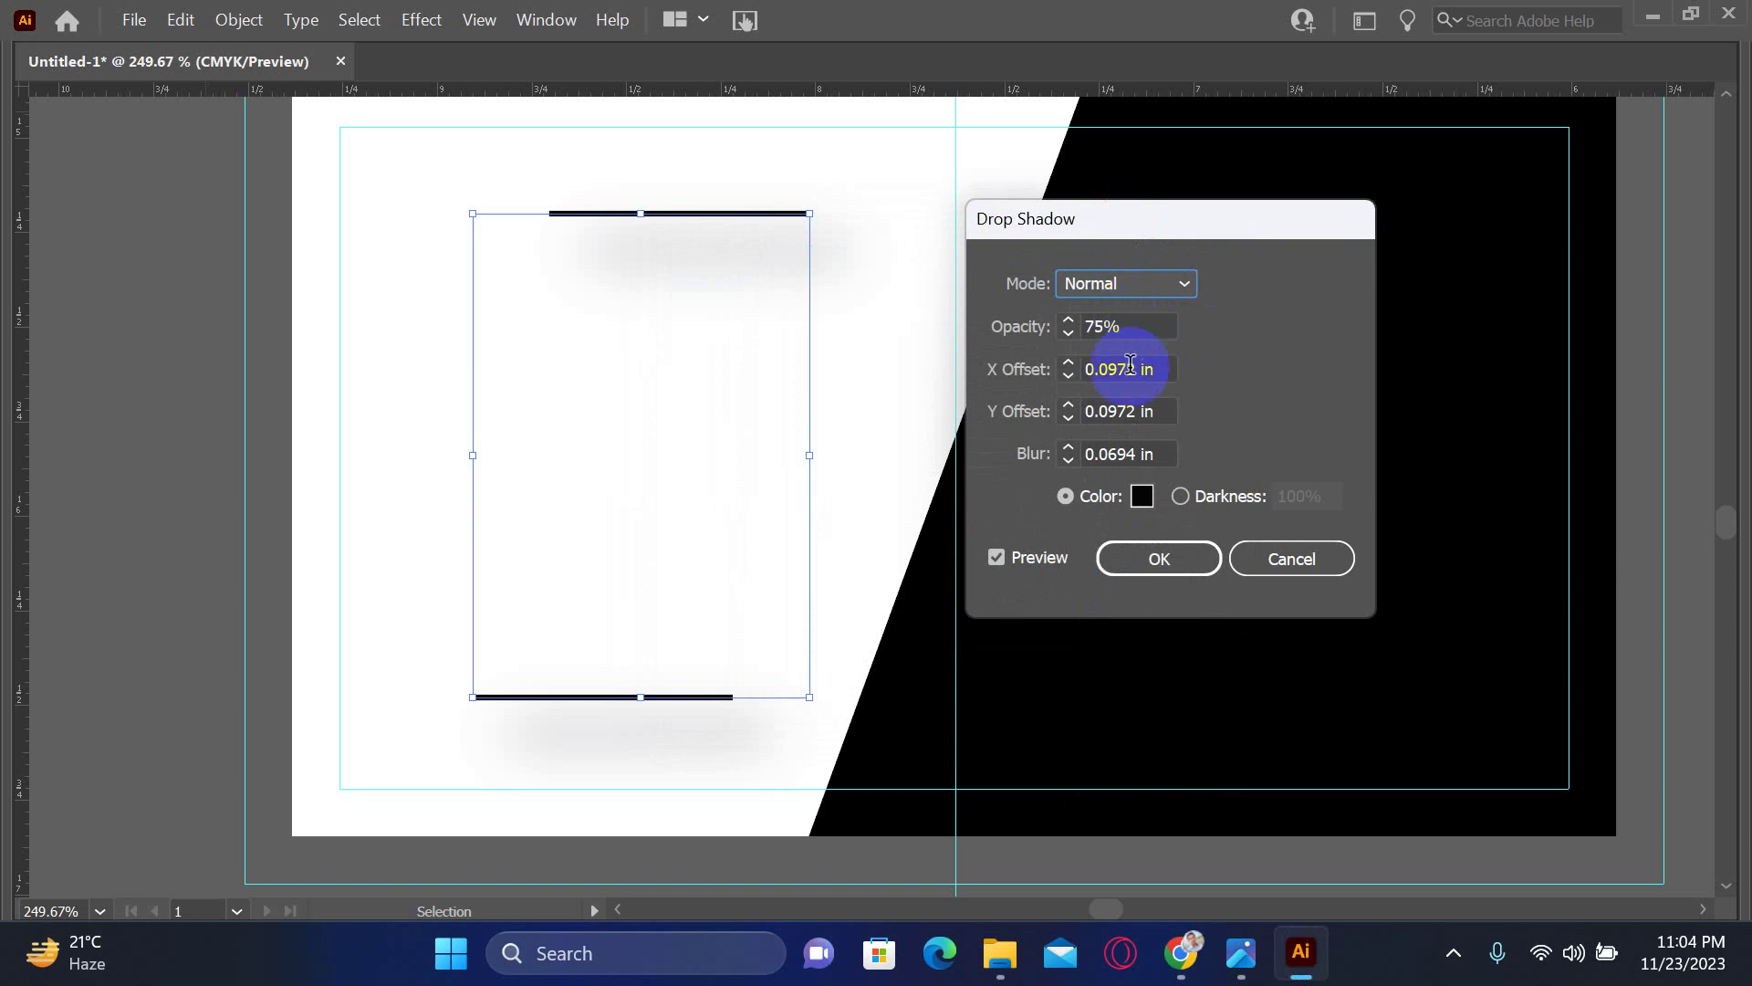
{"action": "left_click", "coordinate": [1086, 326]}
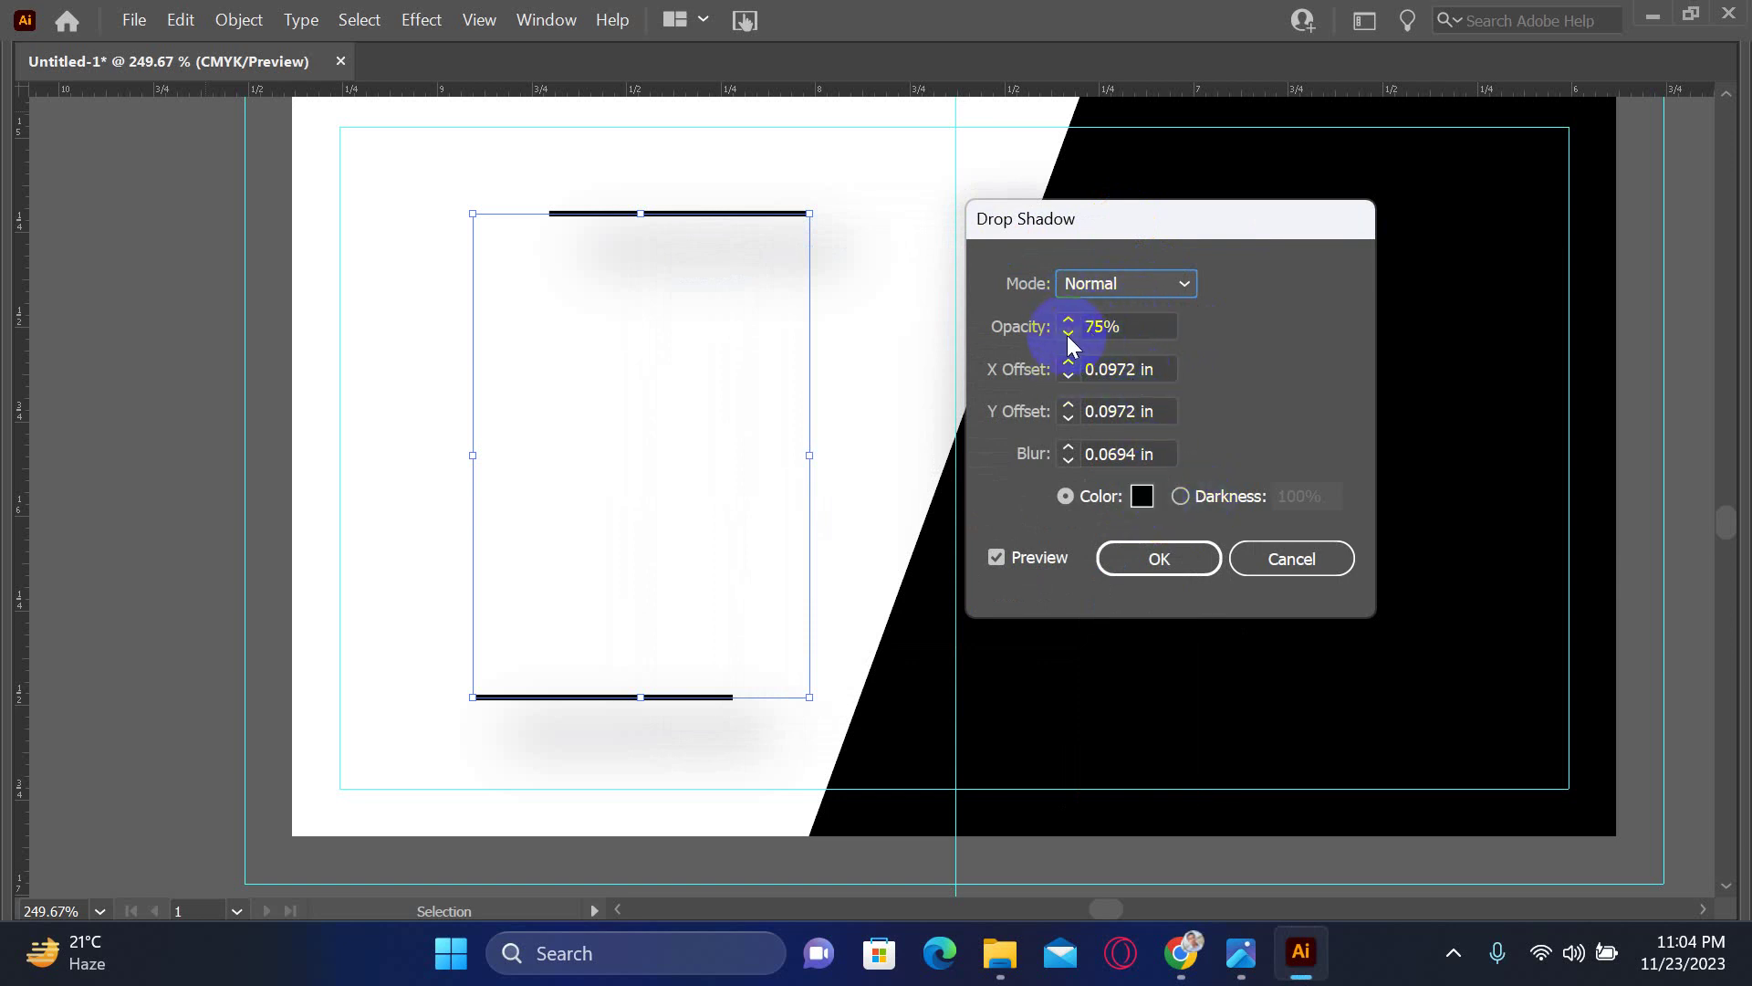
{"action": "left_click", "coordinate": [1070, 327]}
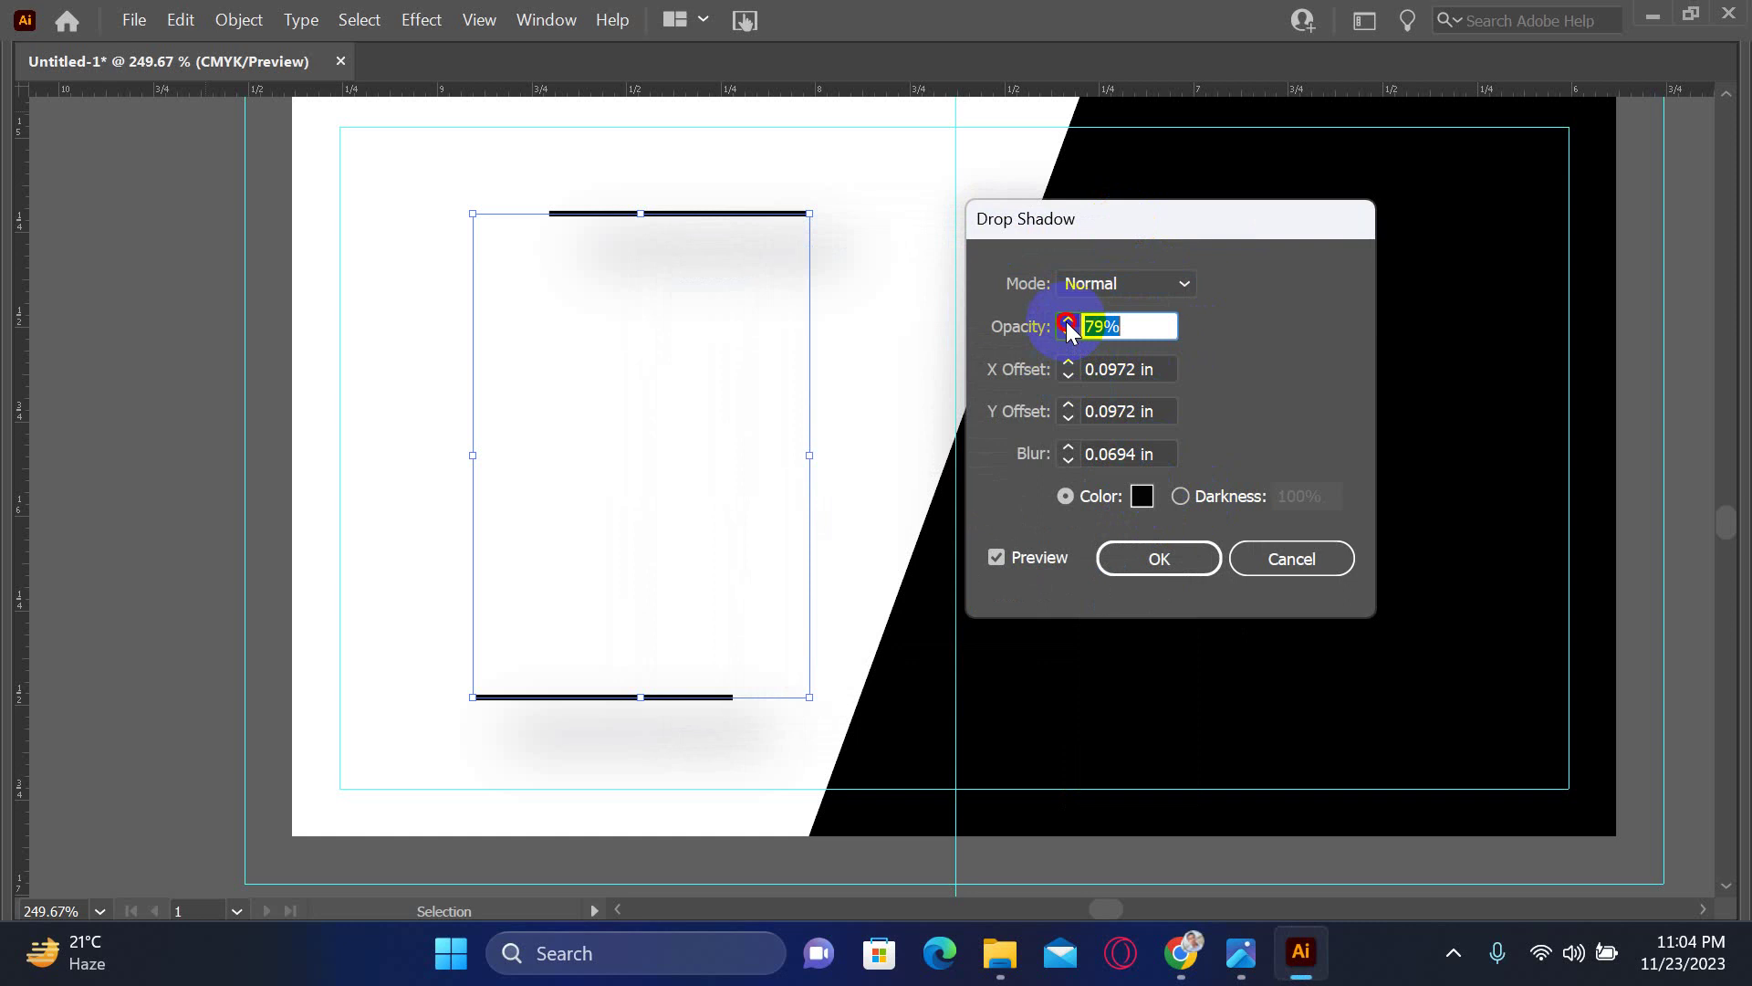
{"action": "left_click", "coordinate": [1070, 332]}
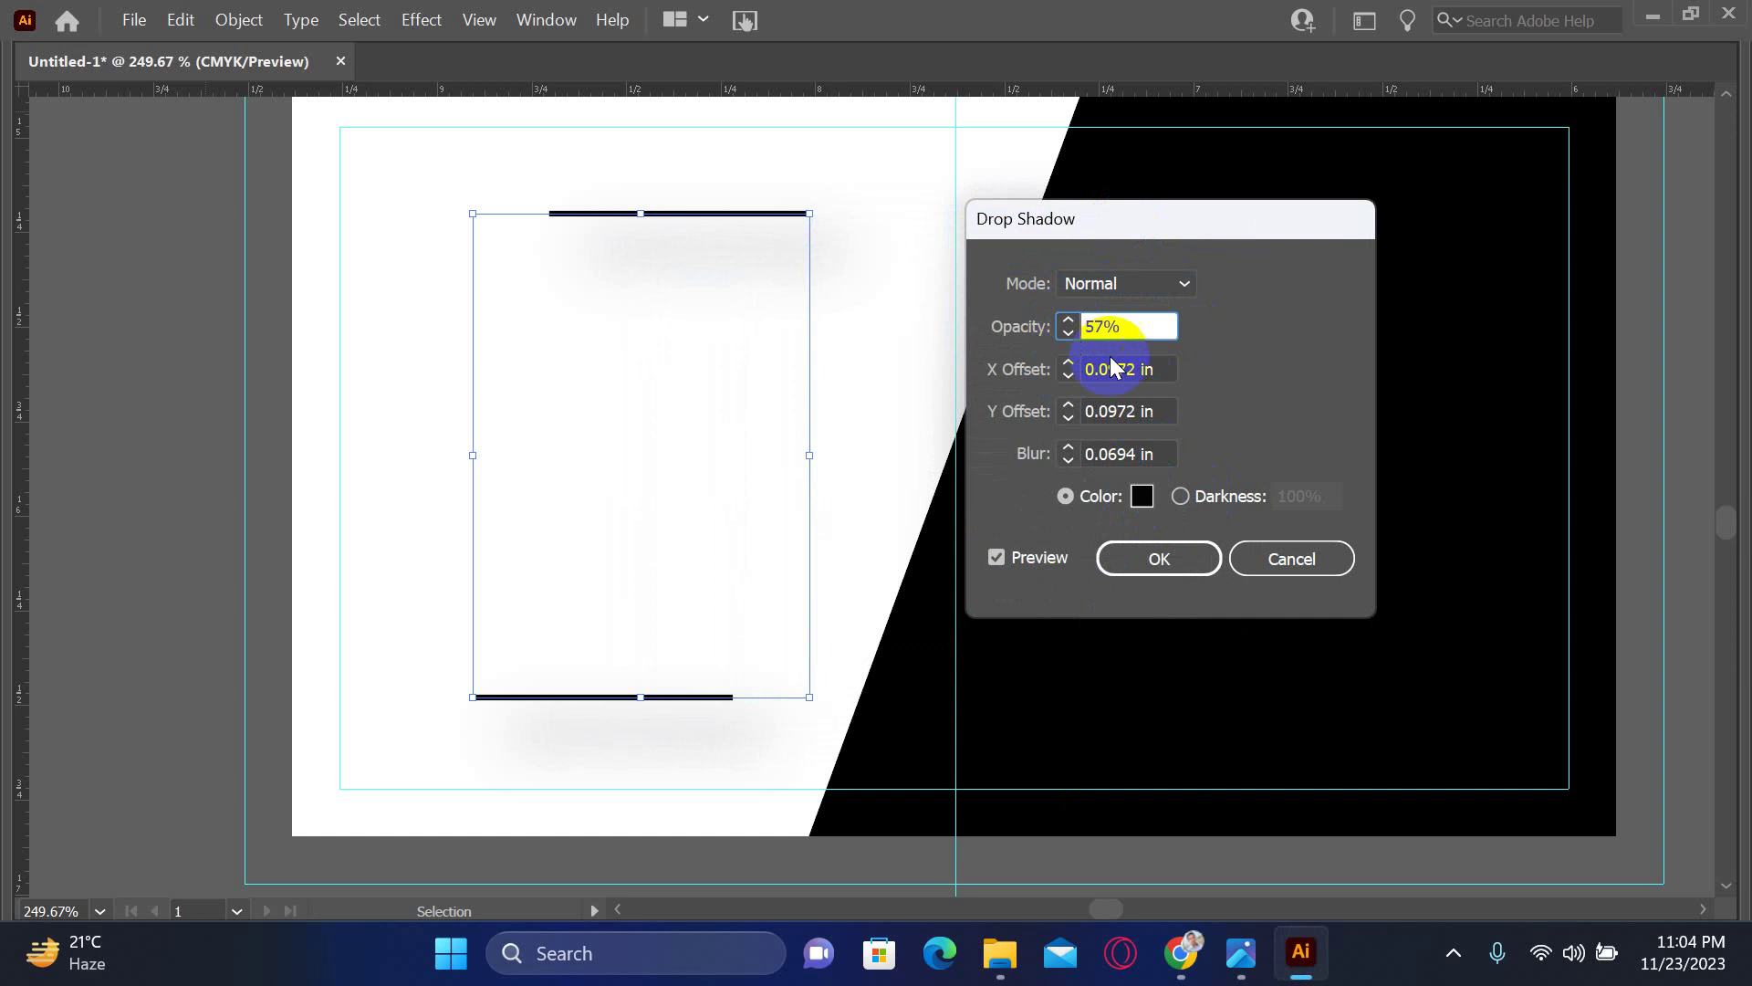
- Try shadow offsets of 0.25 in and blur values from 0 to 0.125 in
{"action": "left_click", "coordinate": [1067, 364]}
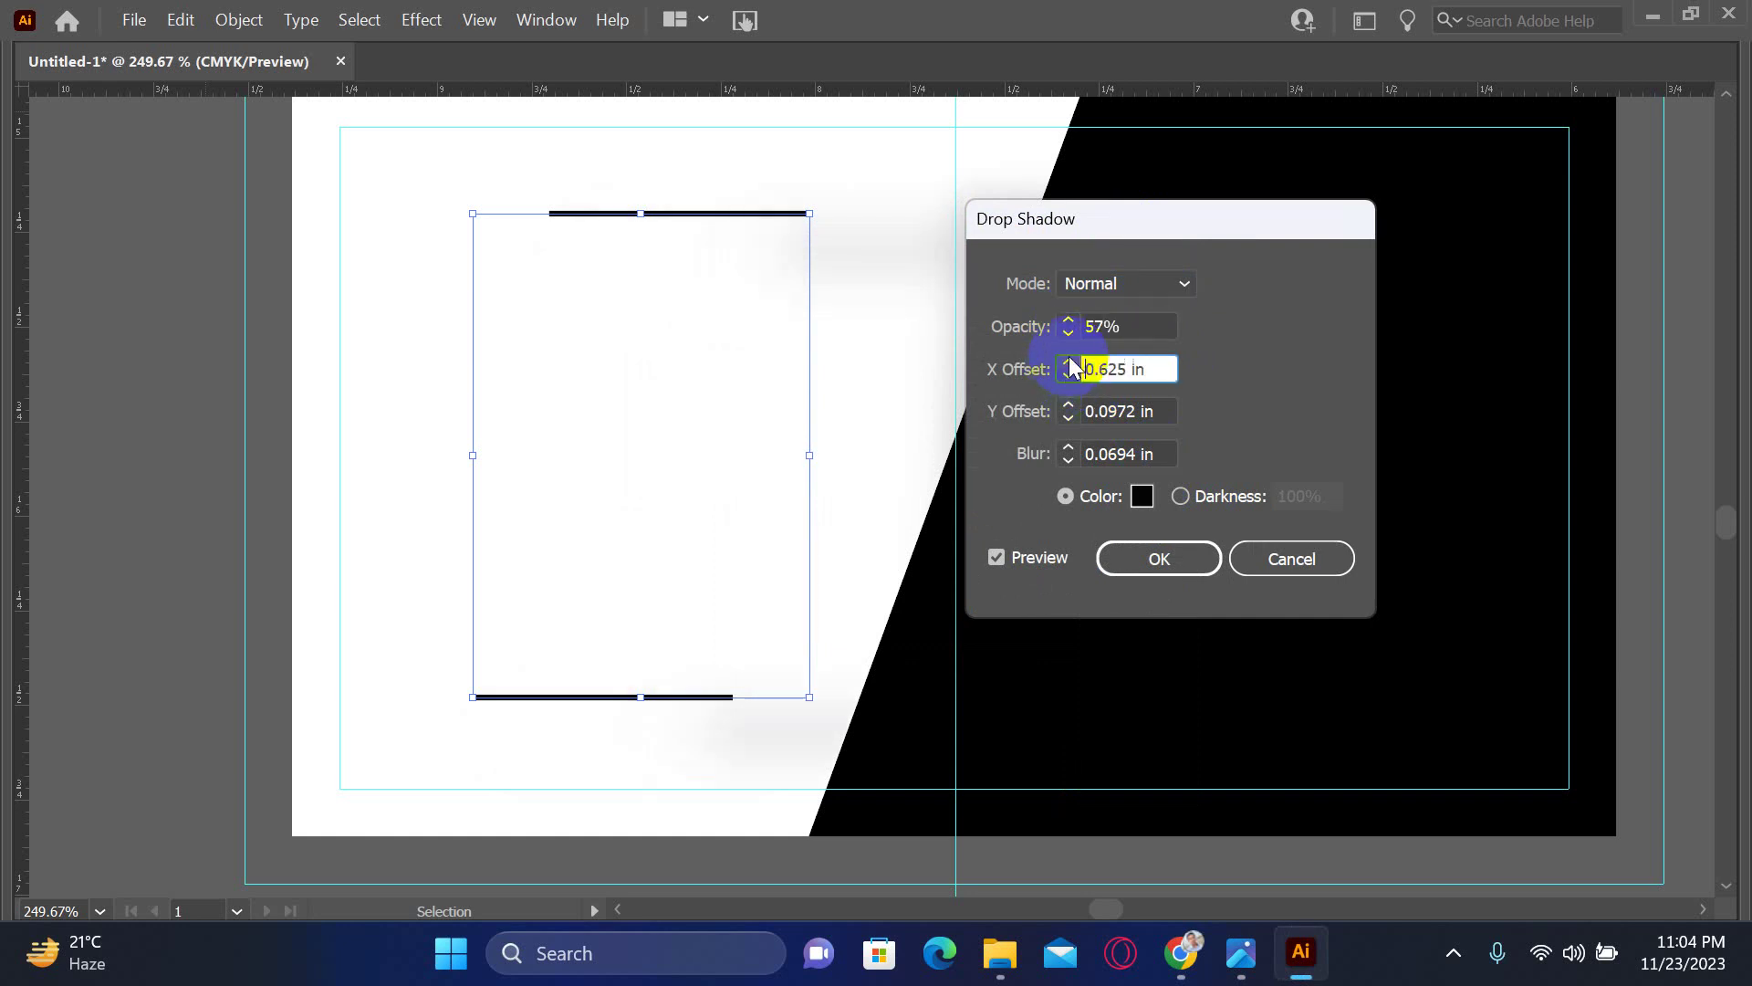
{"action": "type", "text": "0.25"}
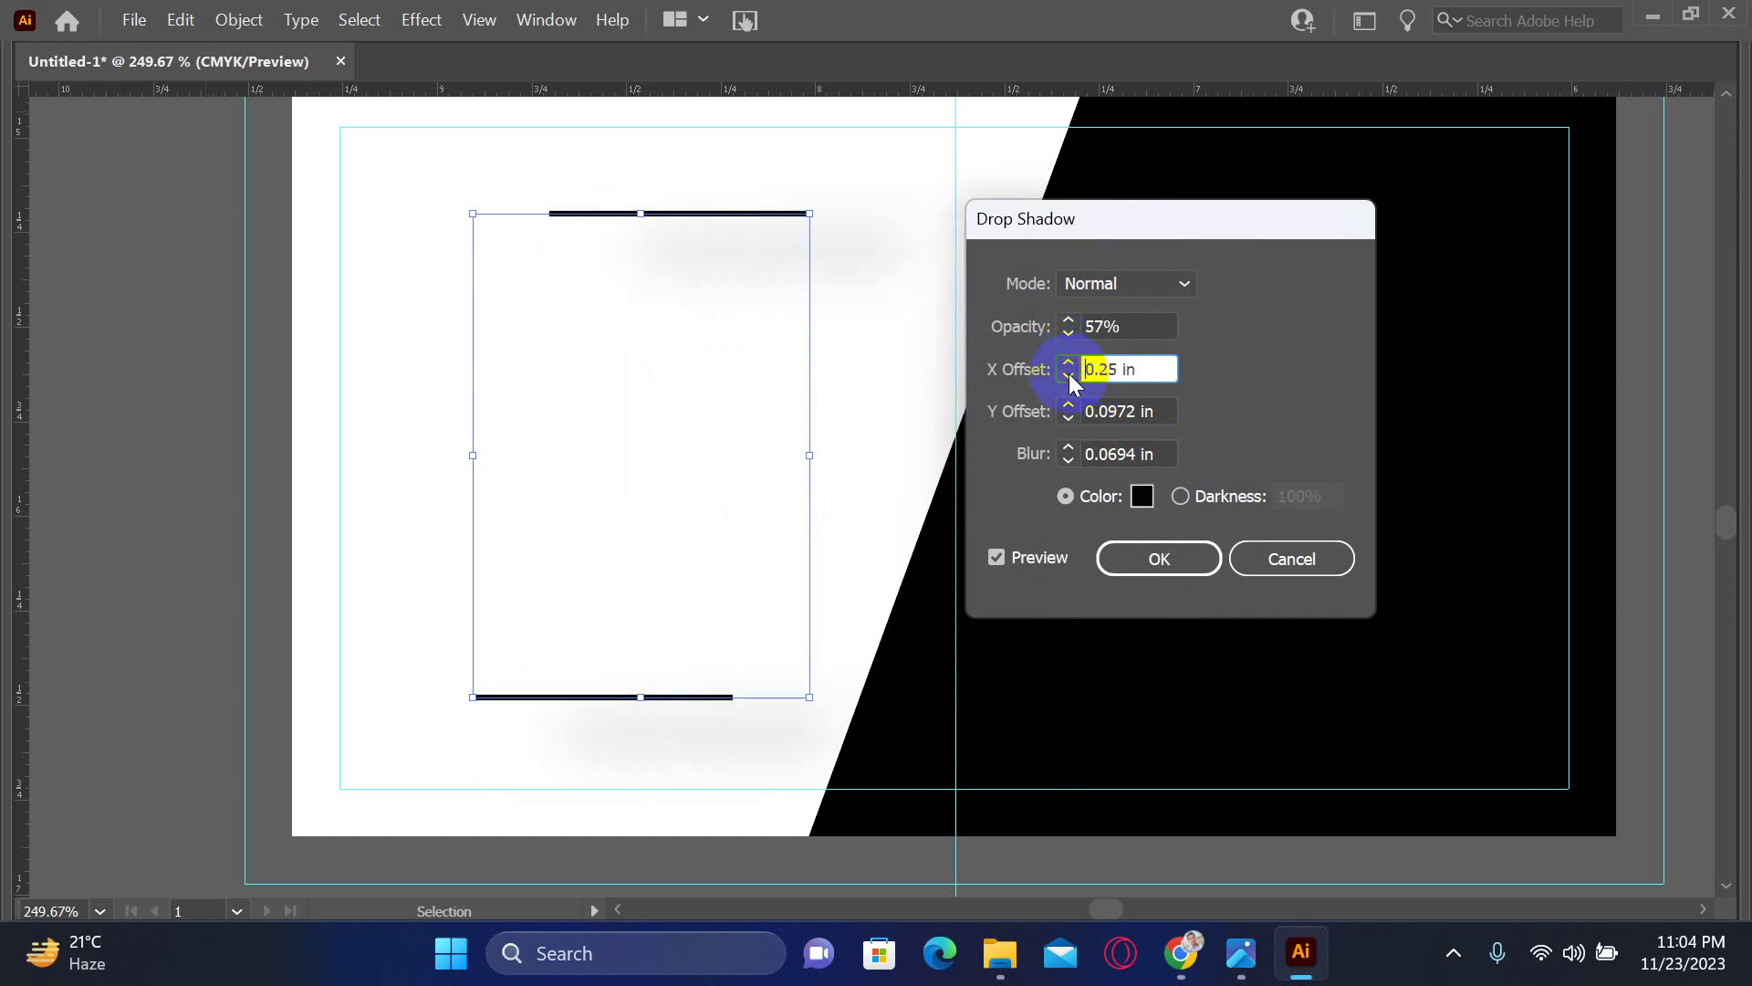
{"action": "left_click", "coordinate": [1084, 453]}
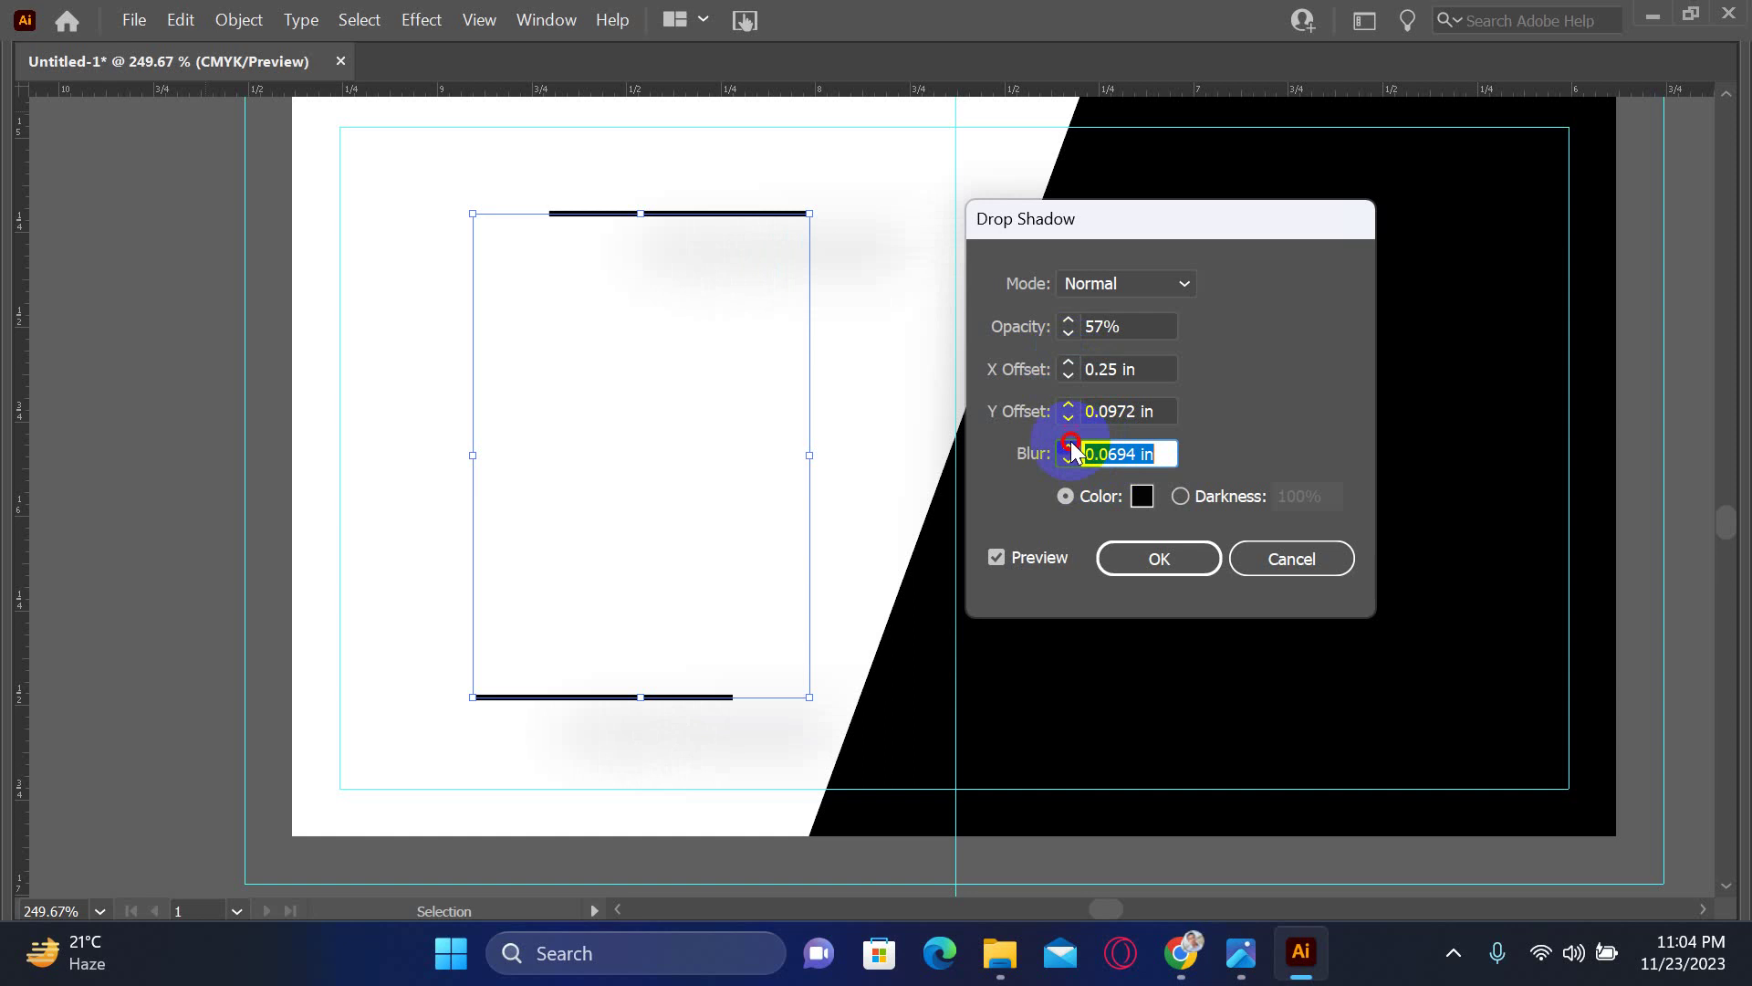
{"action": "type", "text": "0.25"}
{"action": "left_click", "coordinate": [1067, 459]}
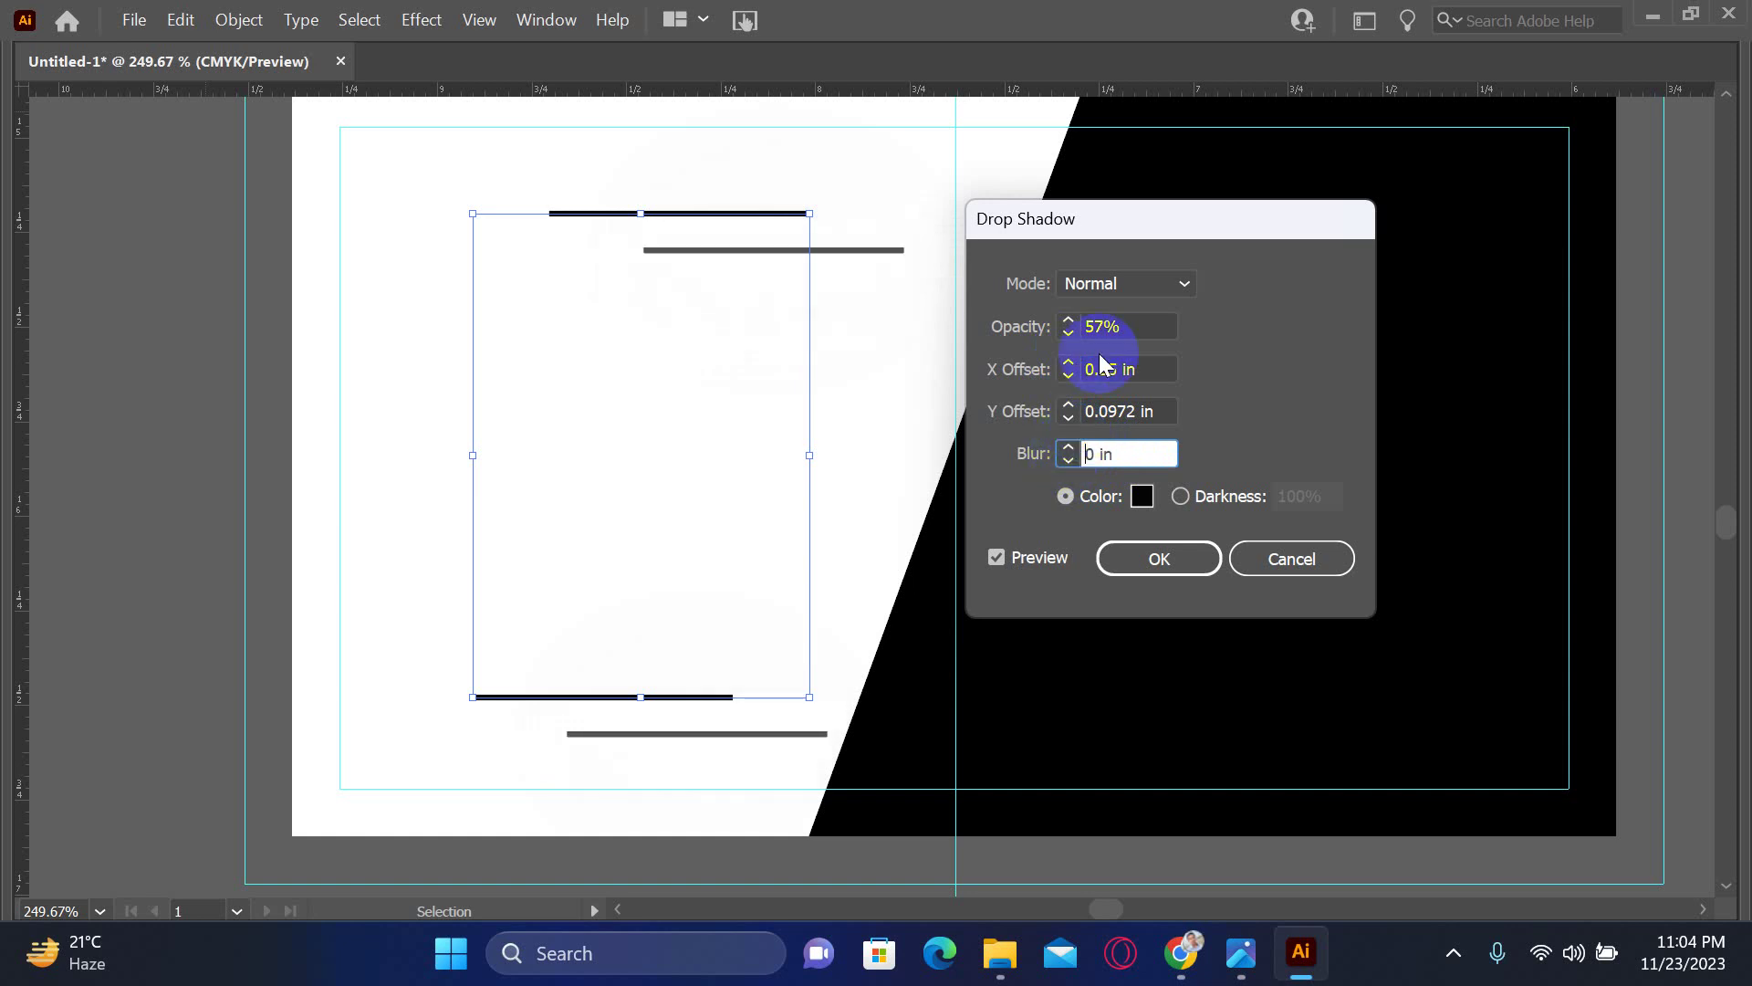
{"action": "left_click", "coordinate": [1067, 446]}
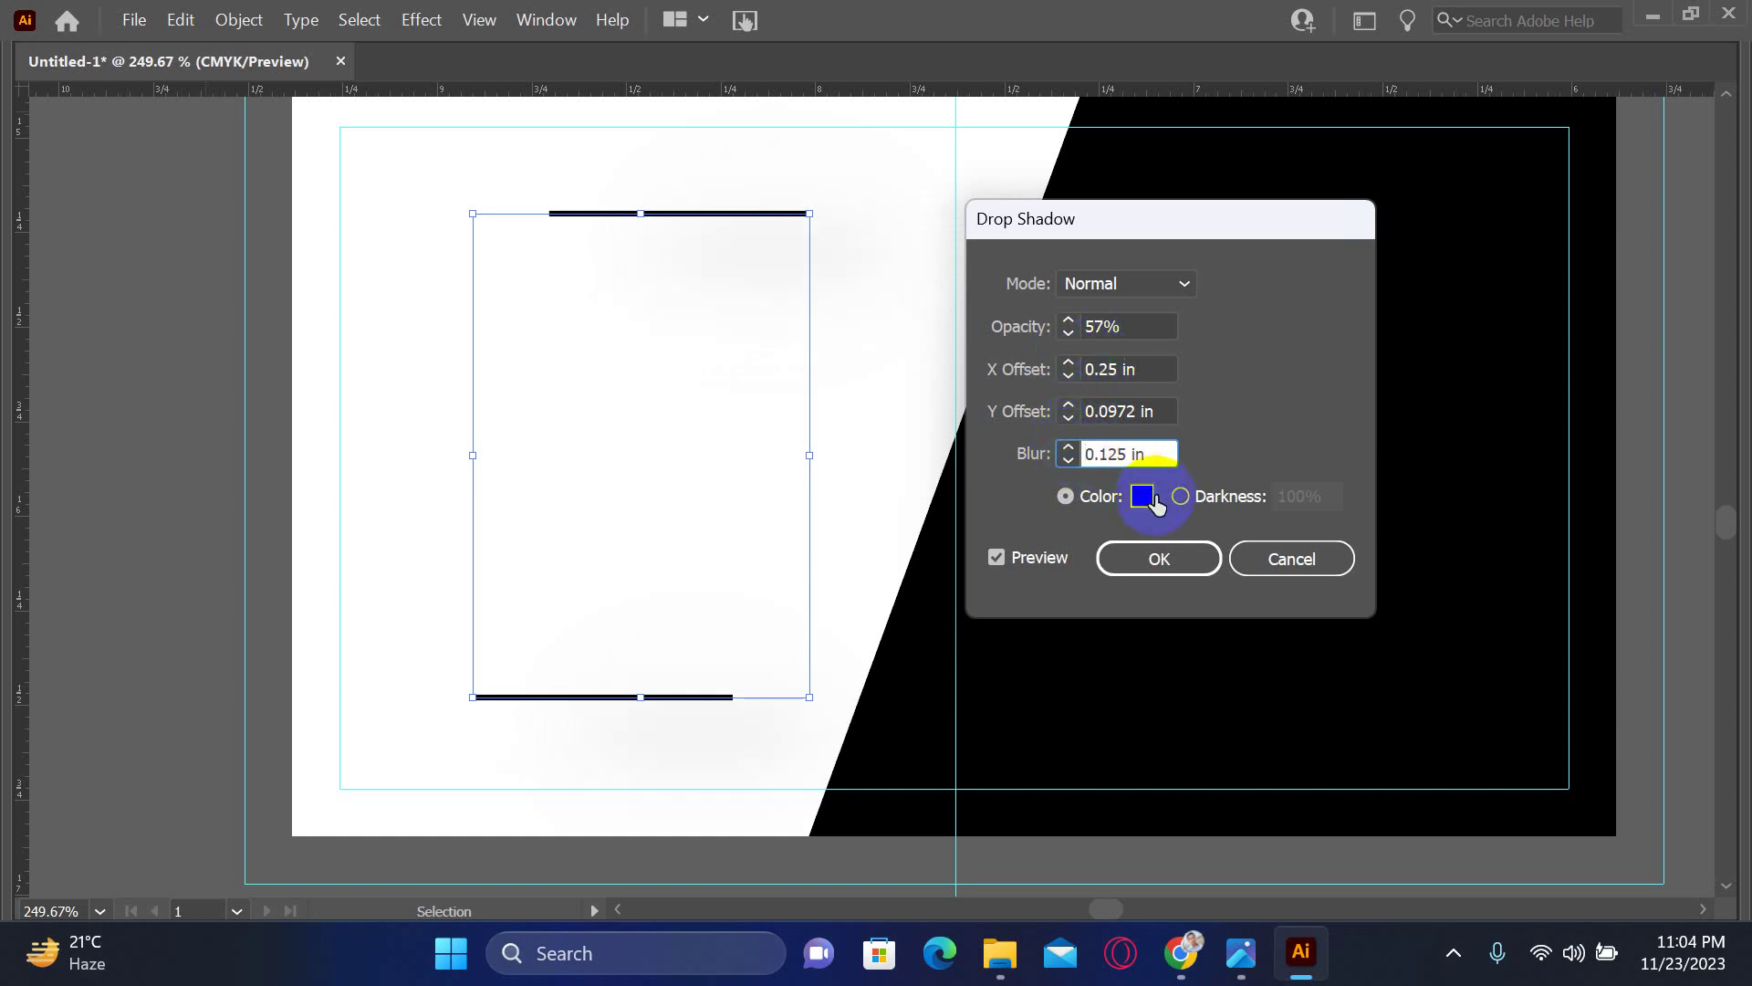
{"action": "left_click", "coordinate": [1068, 407]}
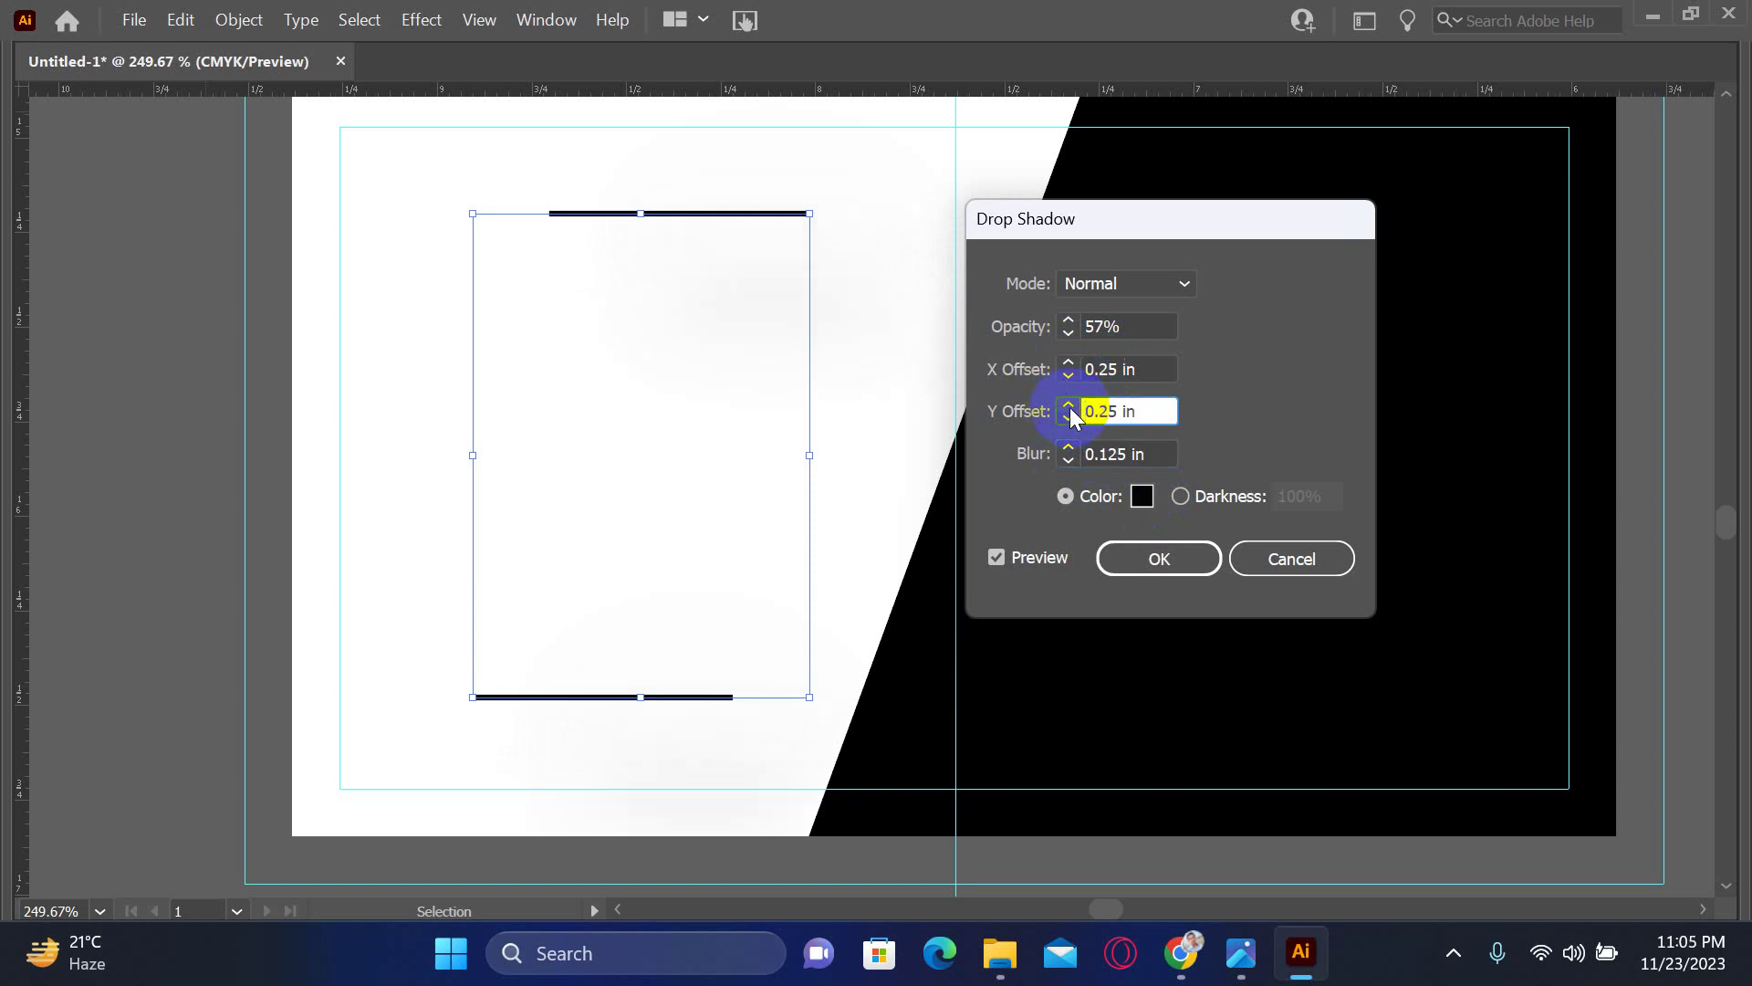
- Preview Multiply, Screen and Overlay shadow blend modes, then return to Normal
{"action": "left_click", "coordinate": [1116, 297]}
{"action": "left_click", "coordinate": [1120, 349]}
{"action": "left_click", "coordinate": [1121, 288]}
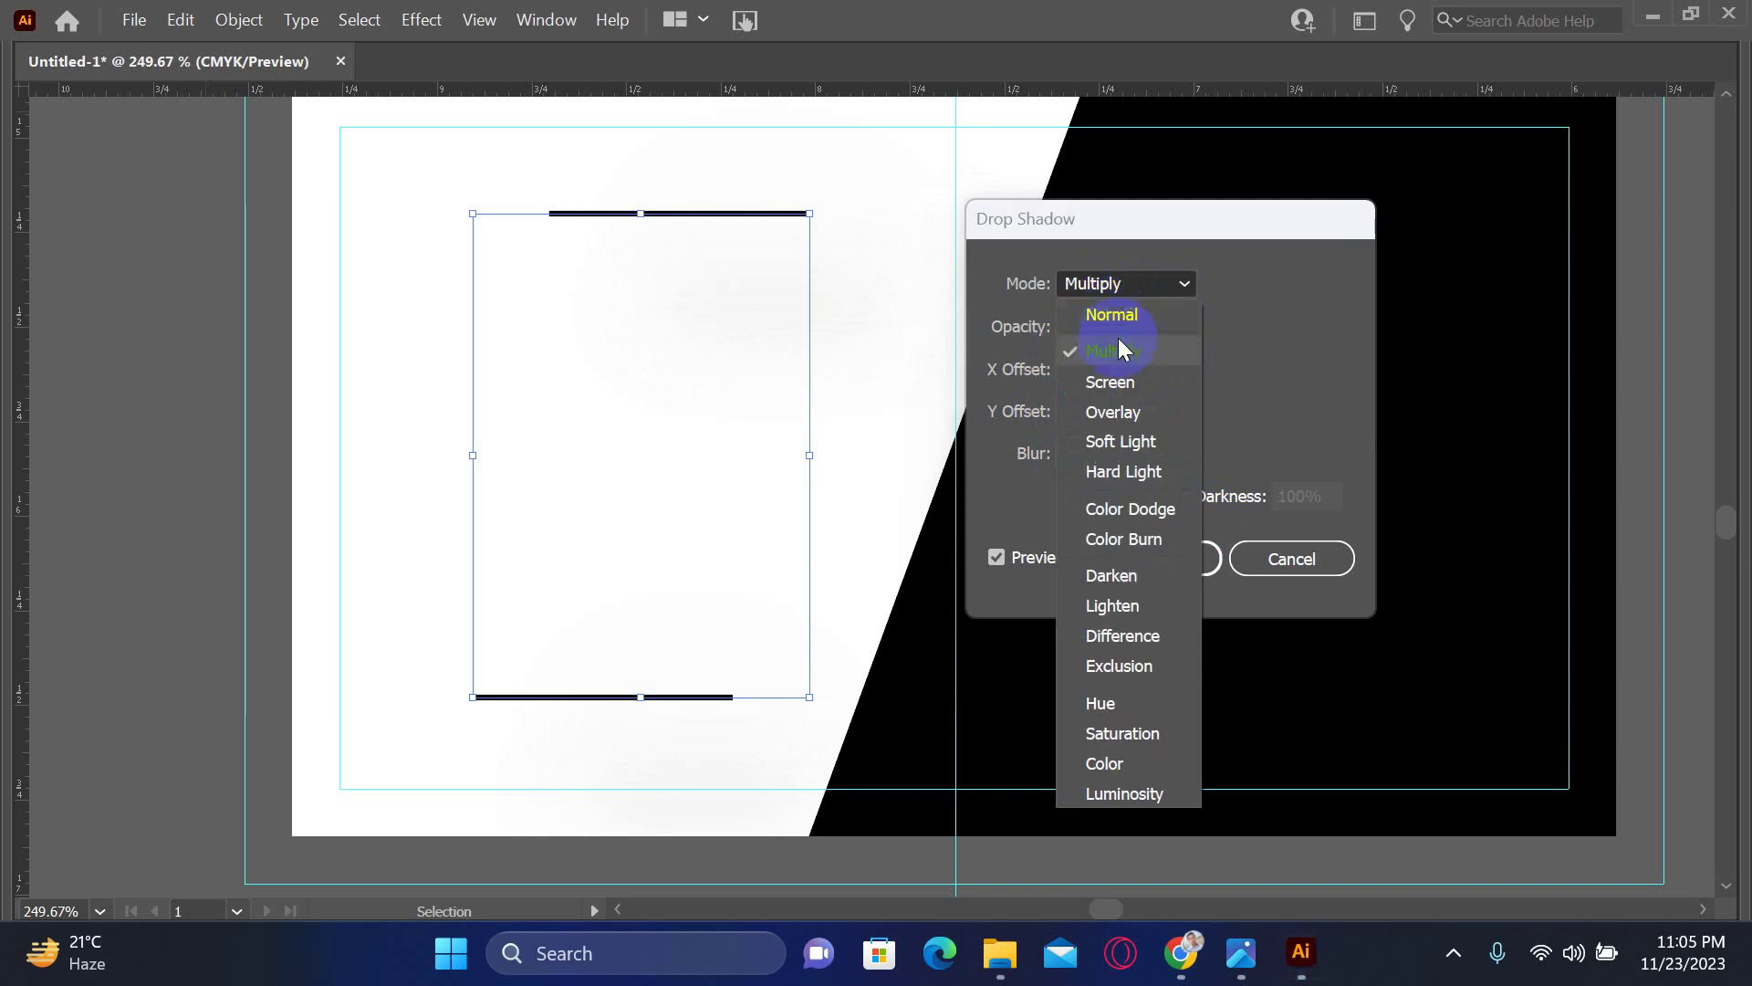
{"action": "left_click", "coordinate": [1123, 382]}
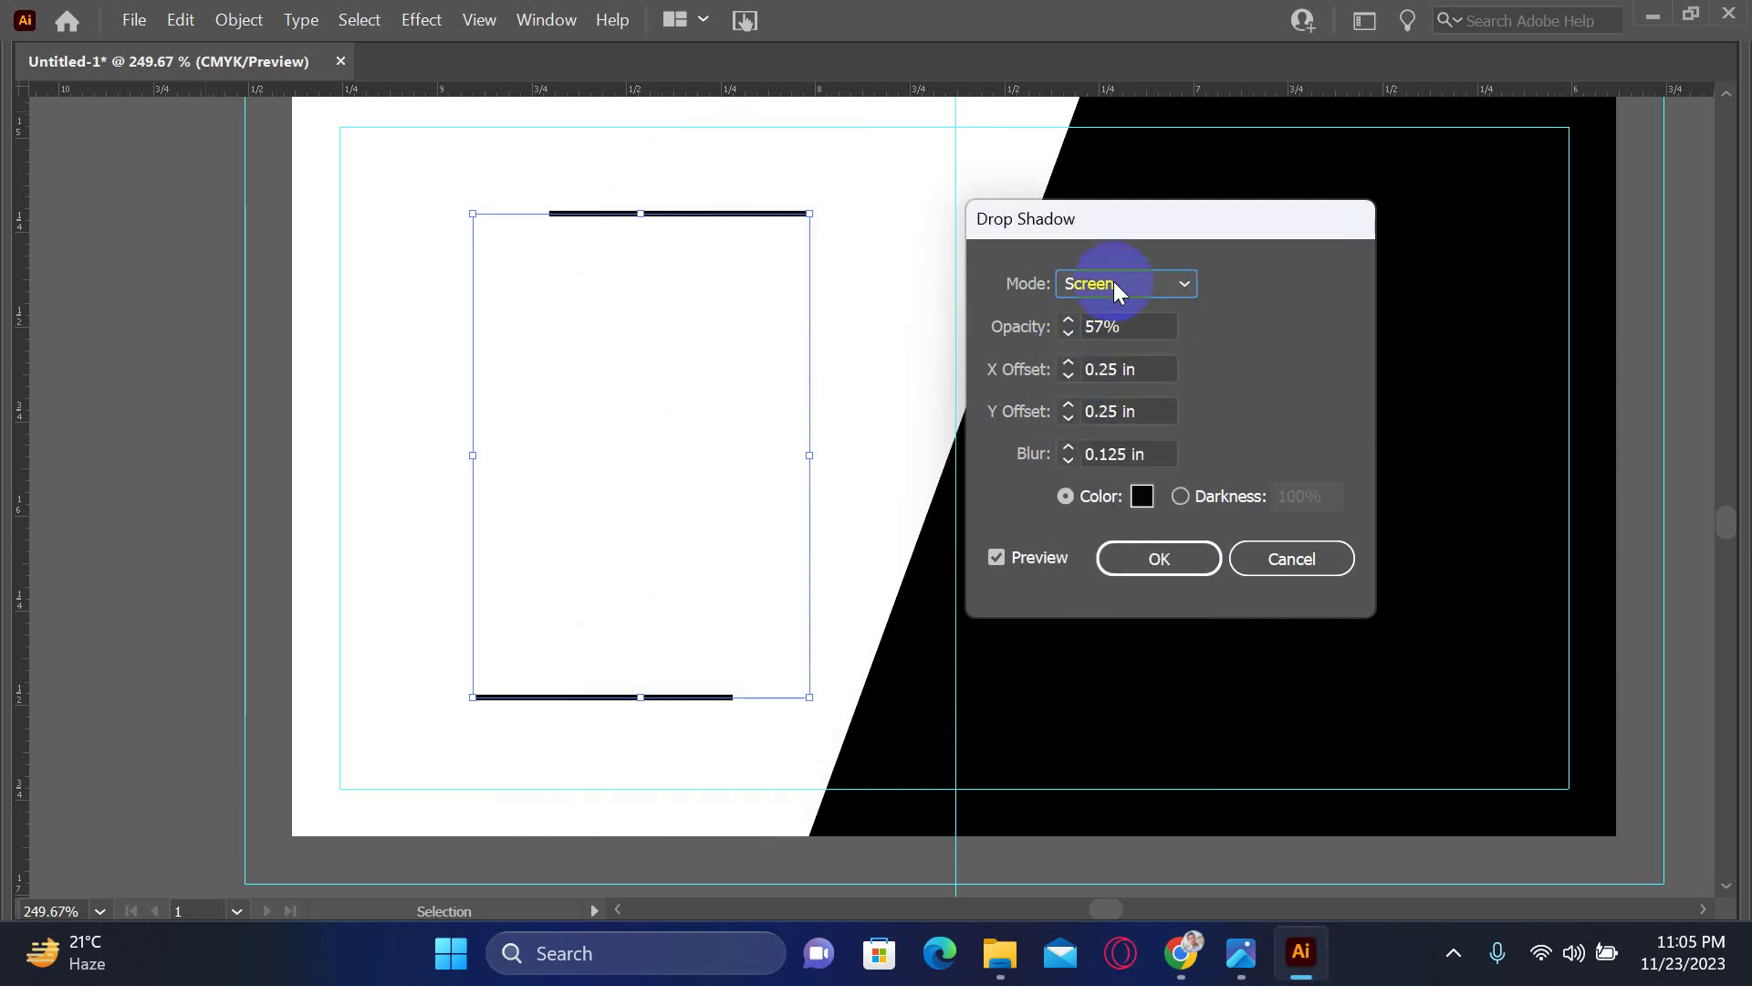
{"action": "left_click", "coordinate": [1113, 283]}
{"action": "left_click", "coordinate": [1115, 413]}
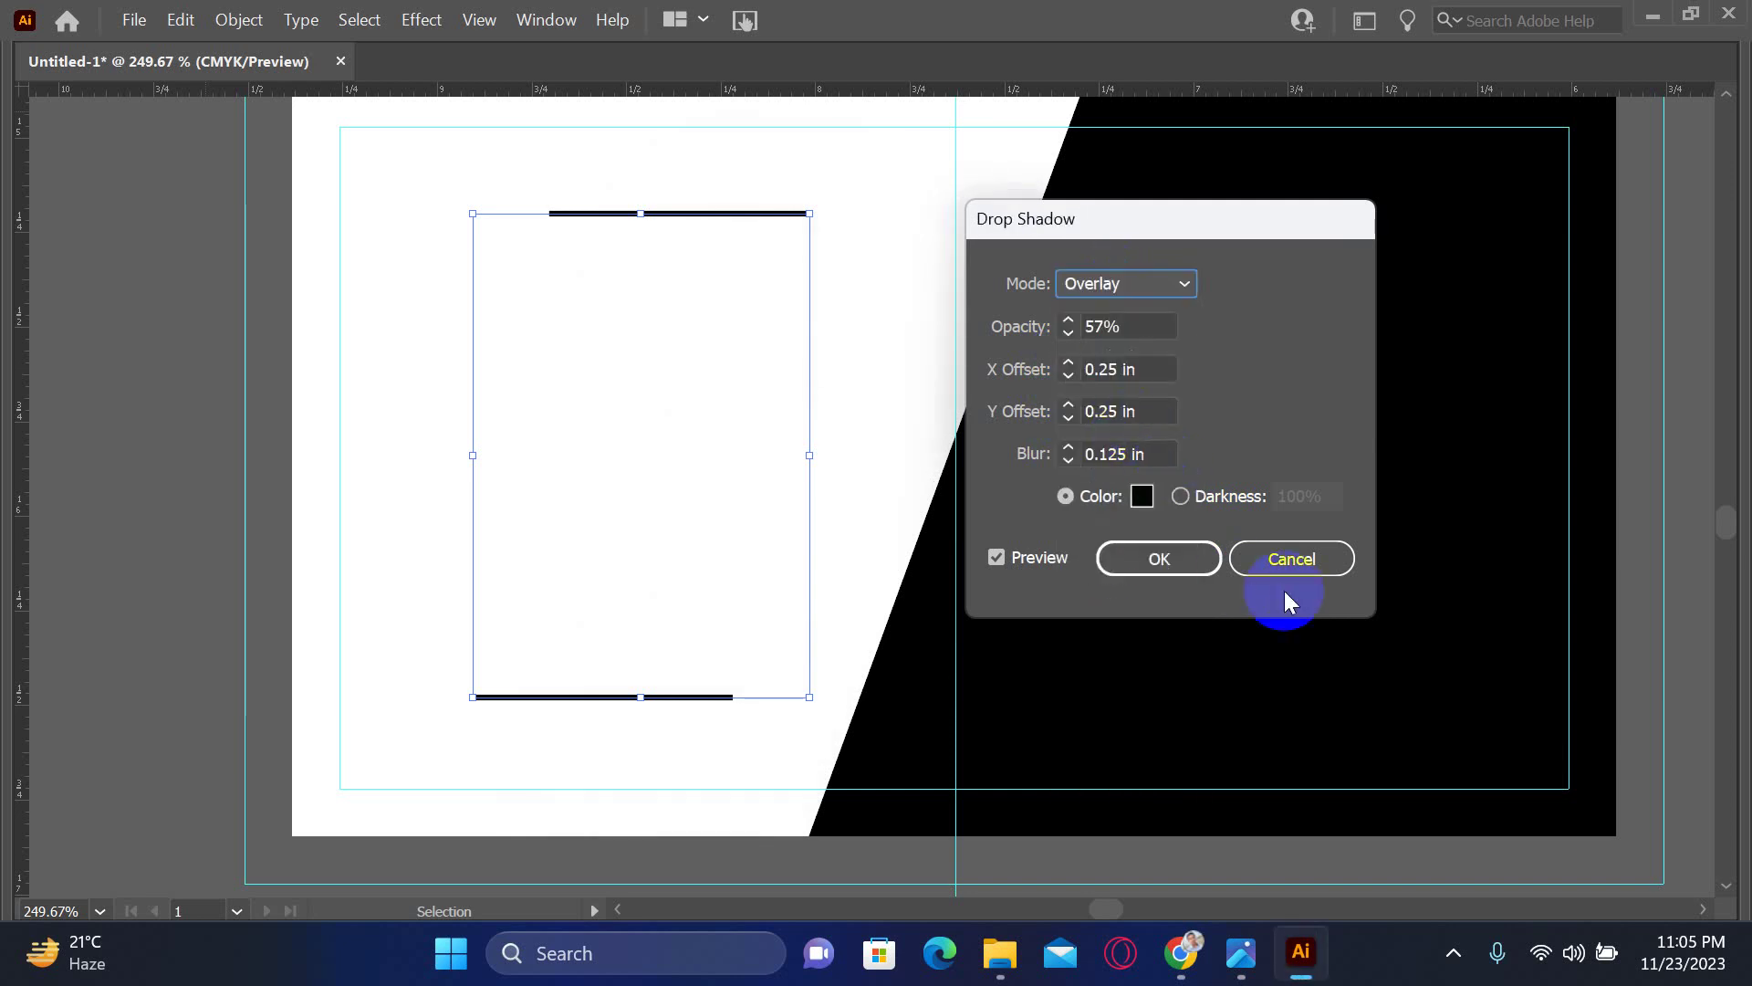
{"action": "left_click", "coordinate": [1116, 288]}
{"action": "left_click", "coordinate": [1114, 316]}
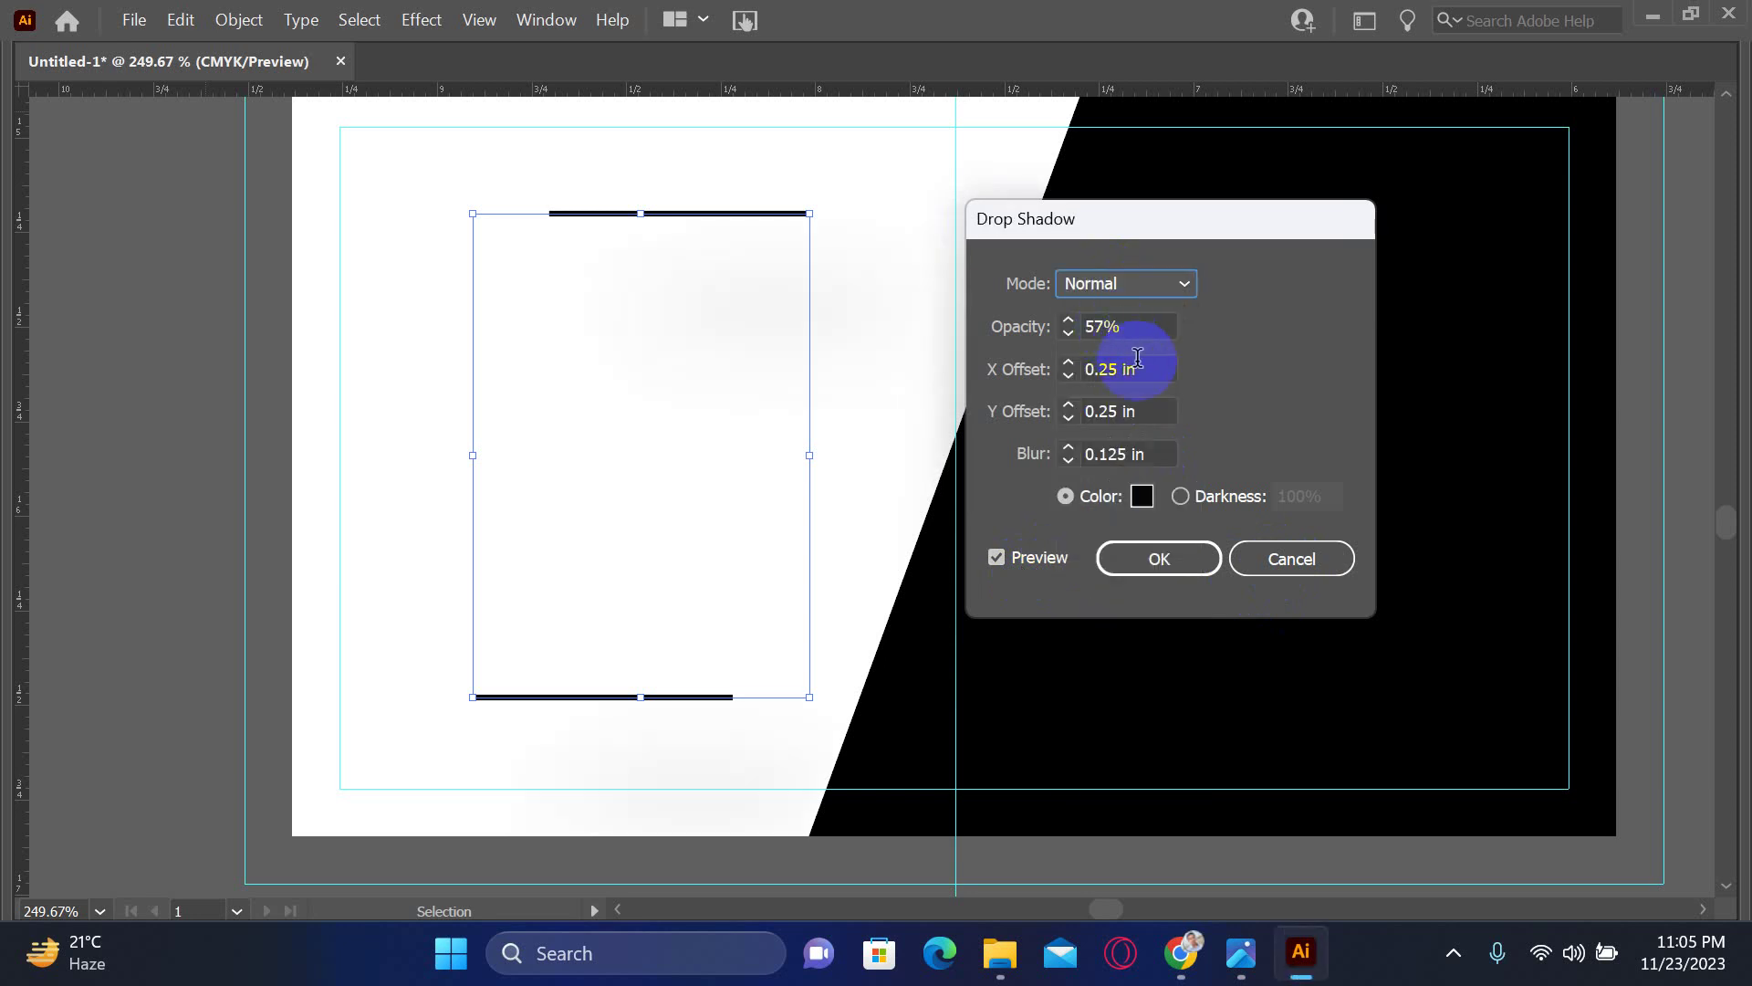
- Adjust the horizontal offset to 0.375 in, then cancel the drop shadow
{"action": "left_click", "coordinate": [1069, 376]}
{"action": "left_click", "coordinate": [1069, 376]}
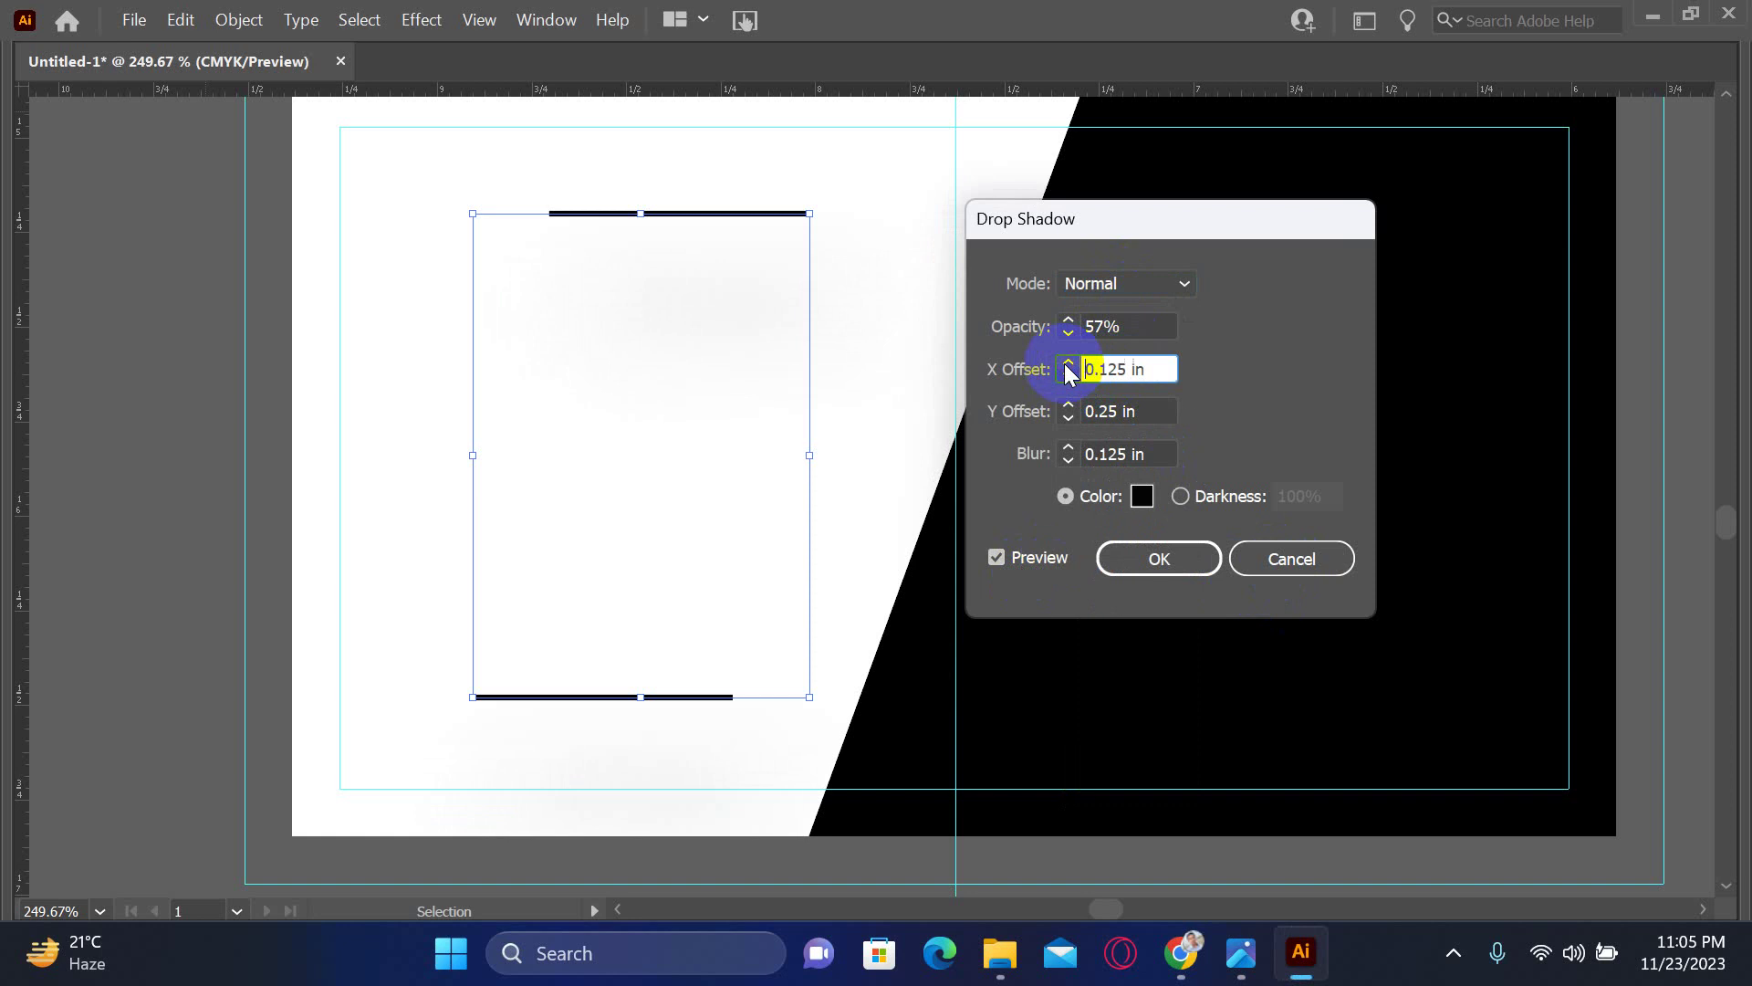
{"action": "left_click", "coordinate": [1068, 363]}
{"action": "left_click", "coordinate": [1238, 556]}
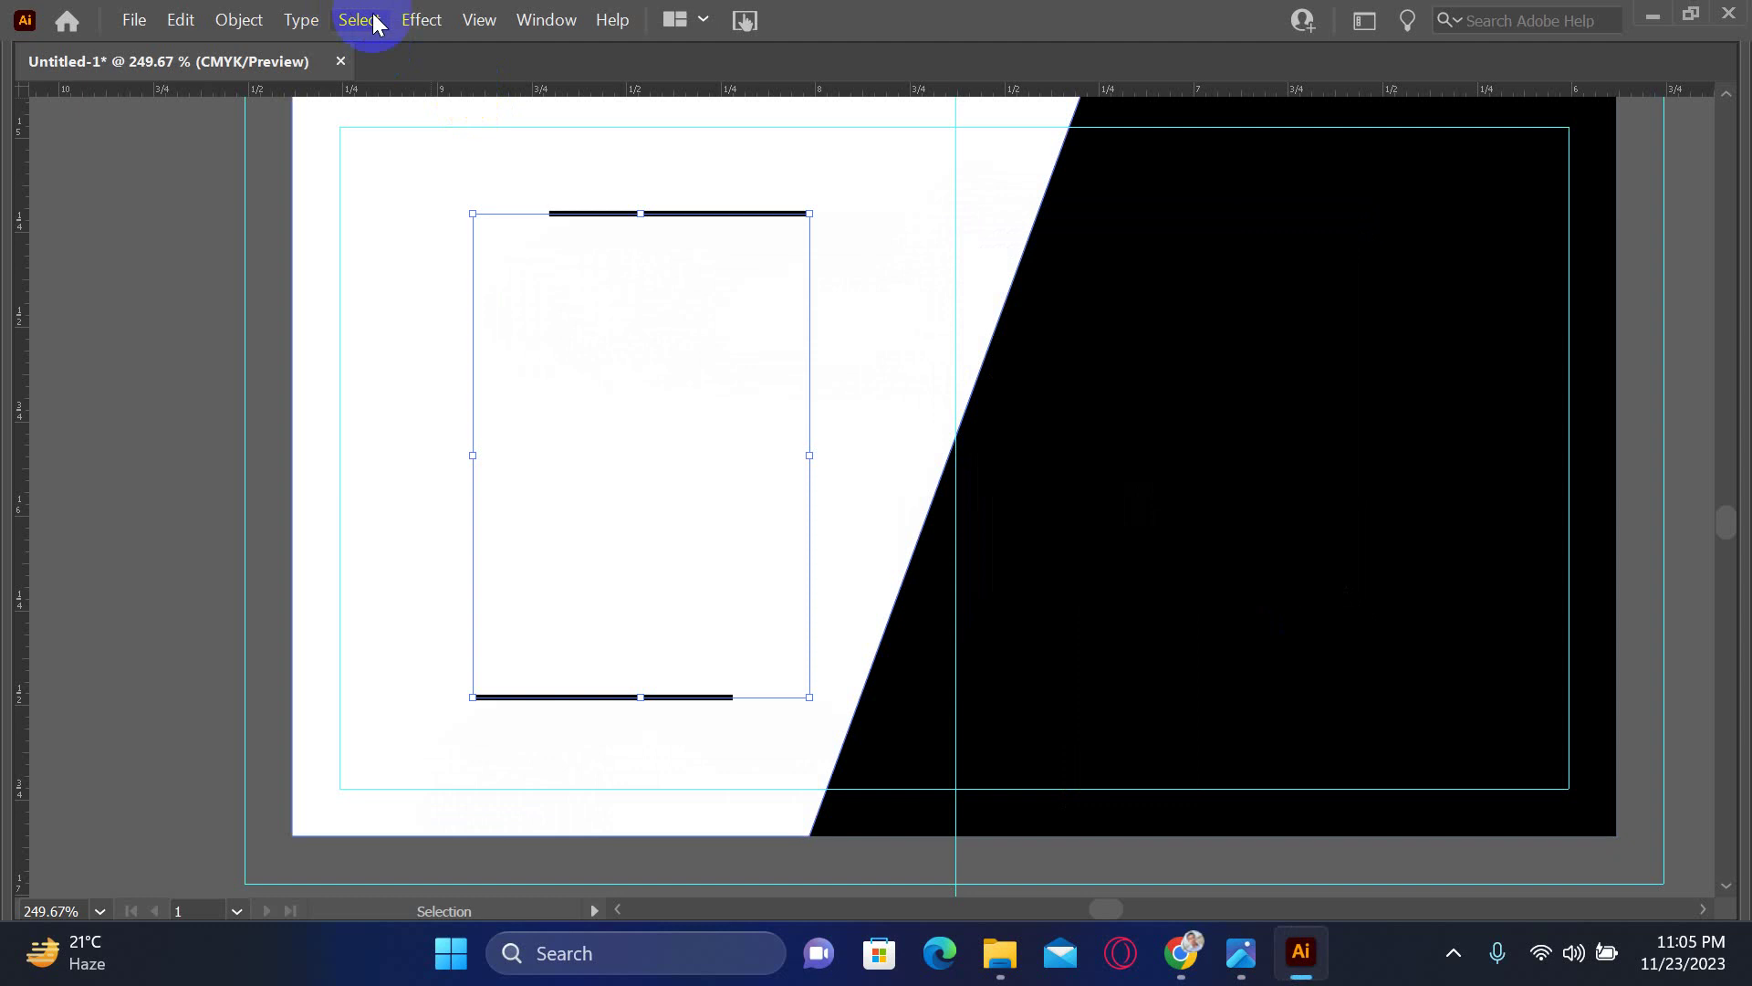
{"action": "left_click", "coordinate": [421, 19]}
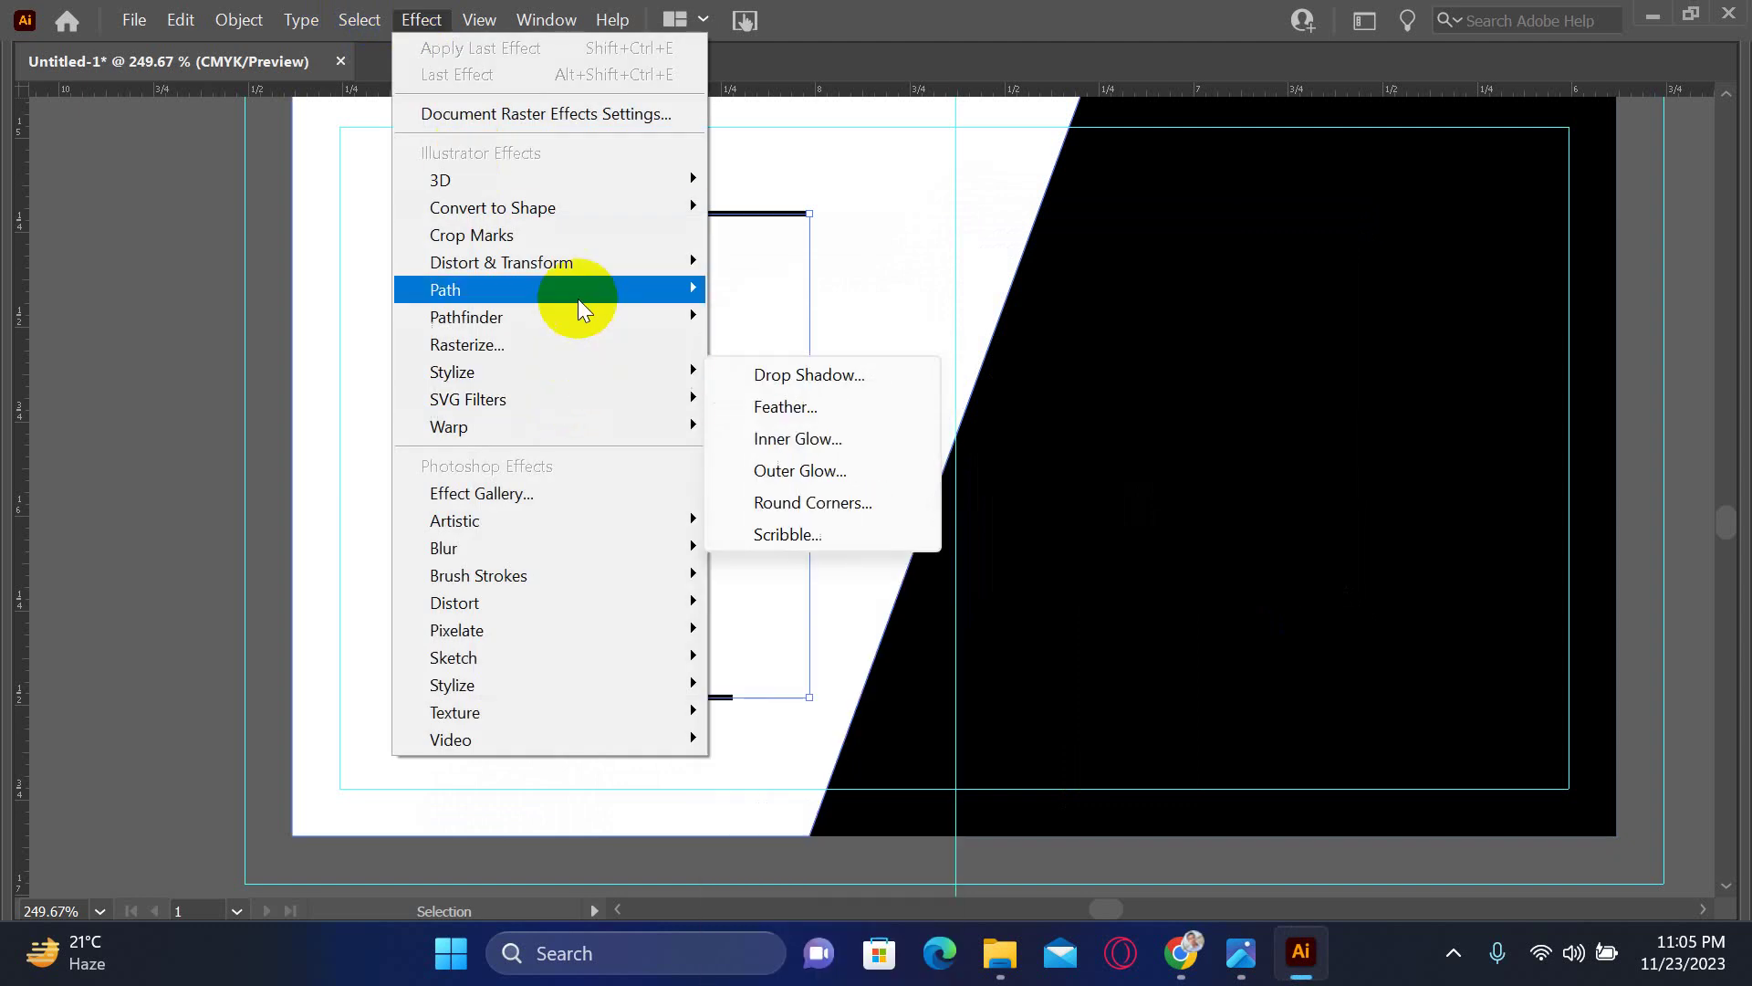
{"action": "mouse_move", "coordinate": [608, 368]}
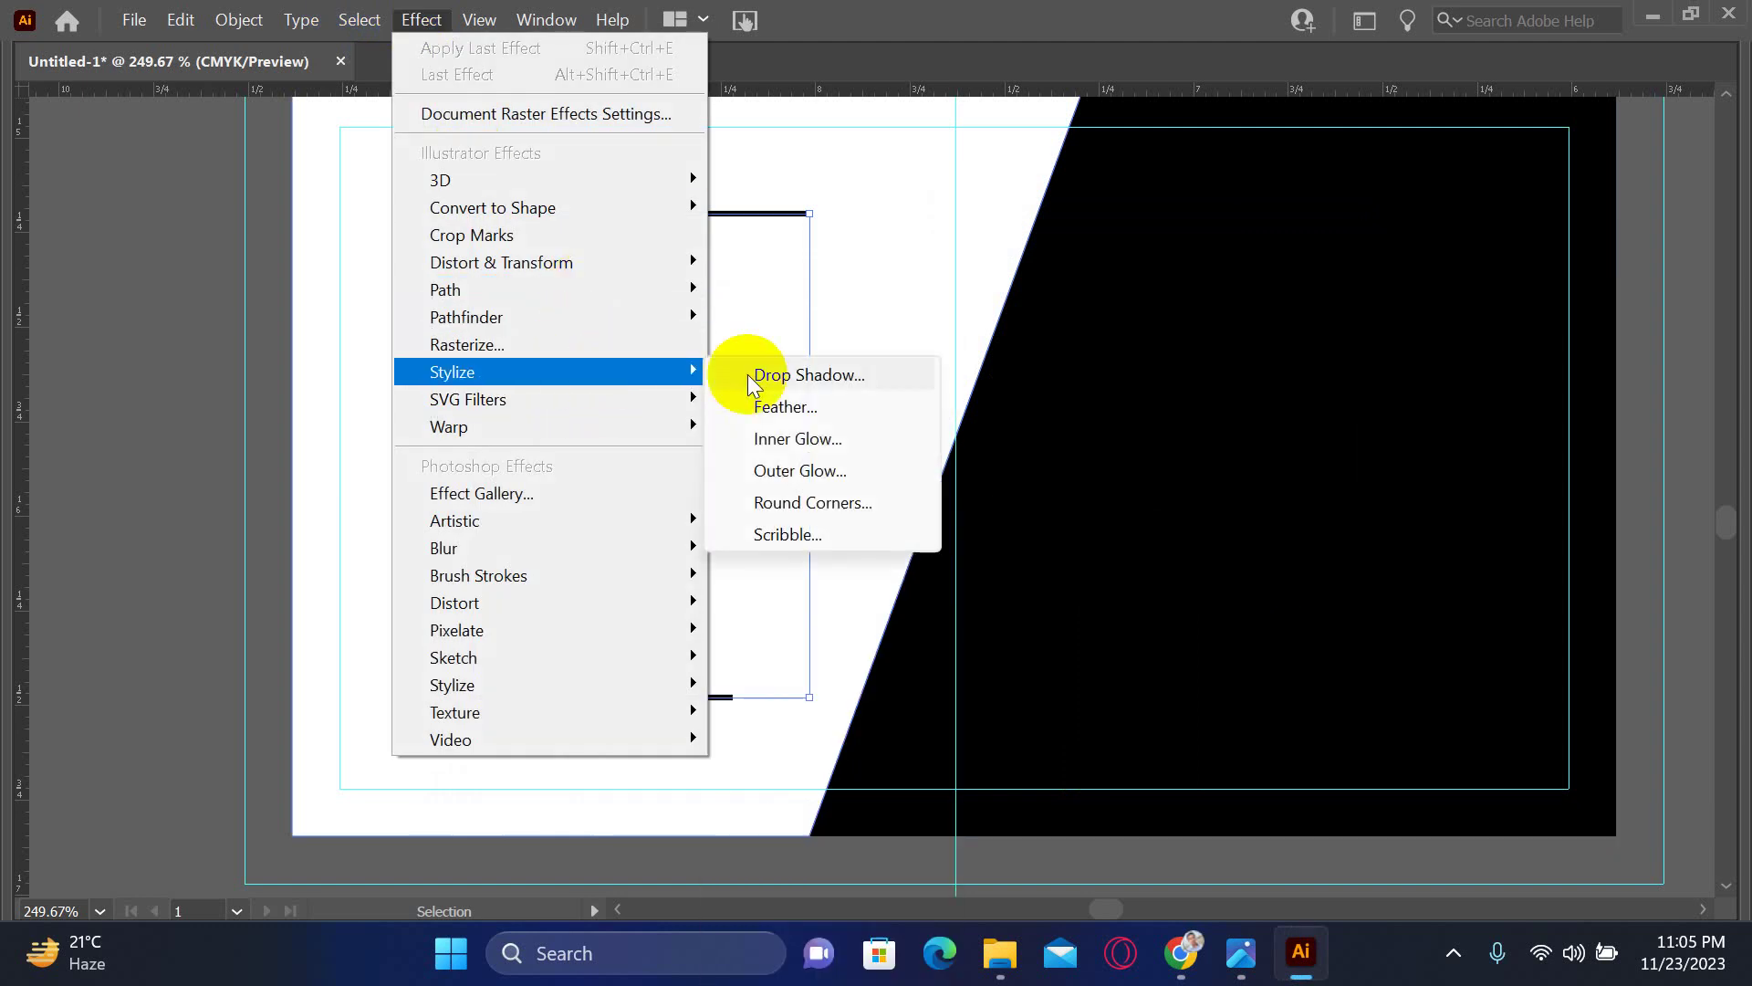
{"action": "left_click", "coordinate": [772, 374]}
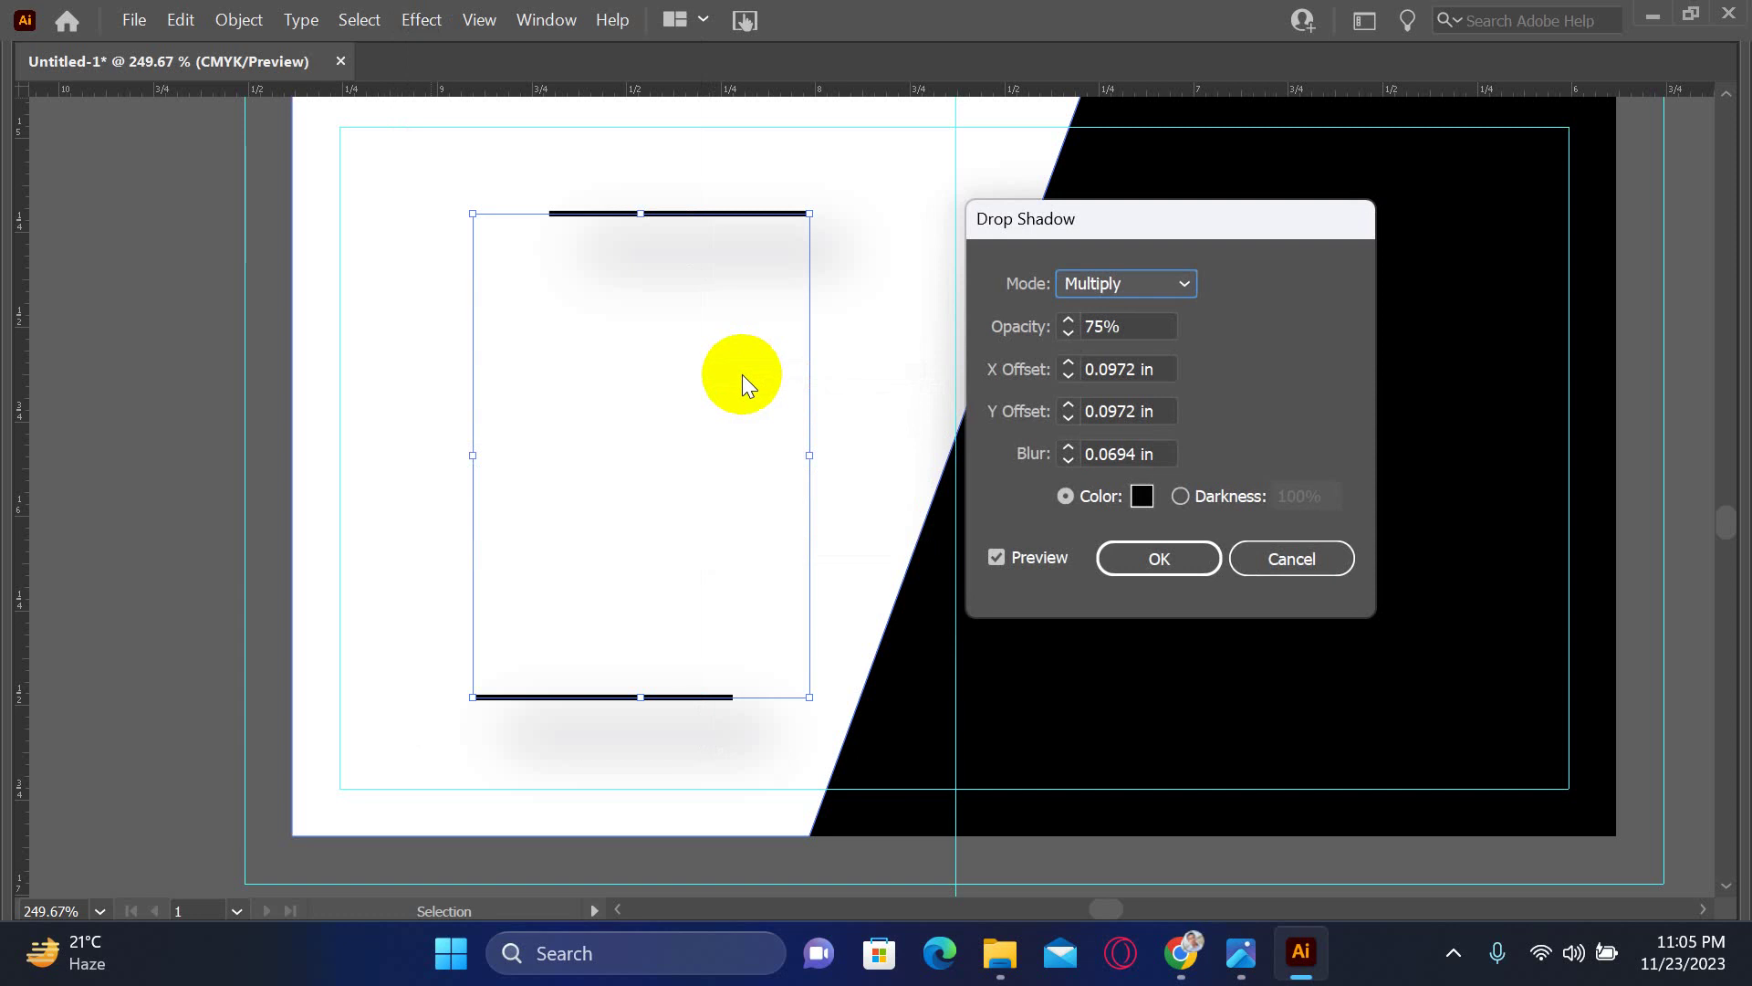
{"action": "left_click", "coordinate": [1118, 370]}
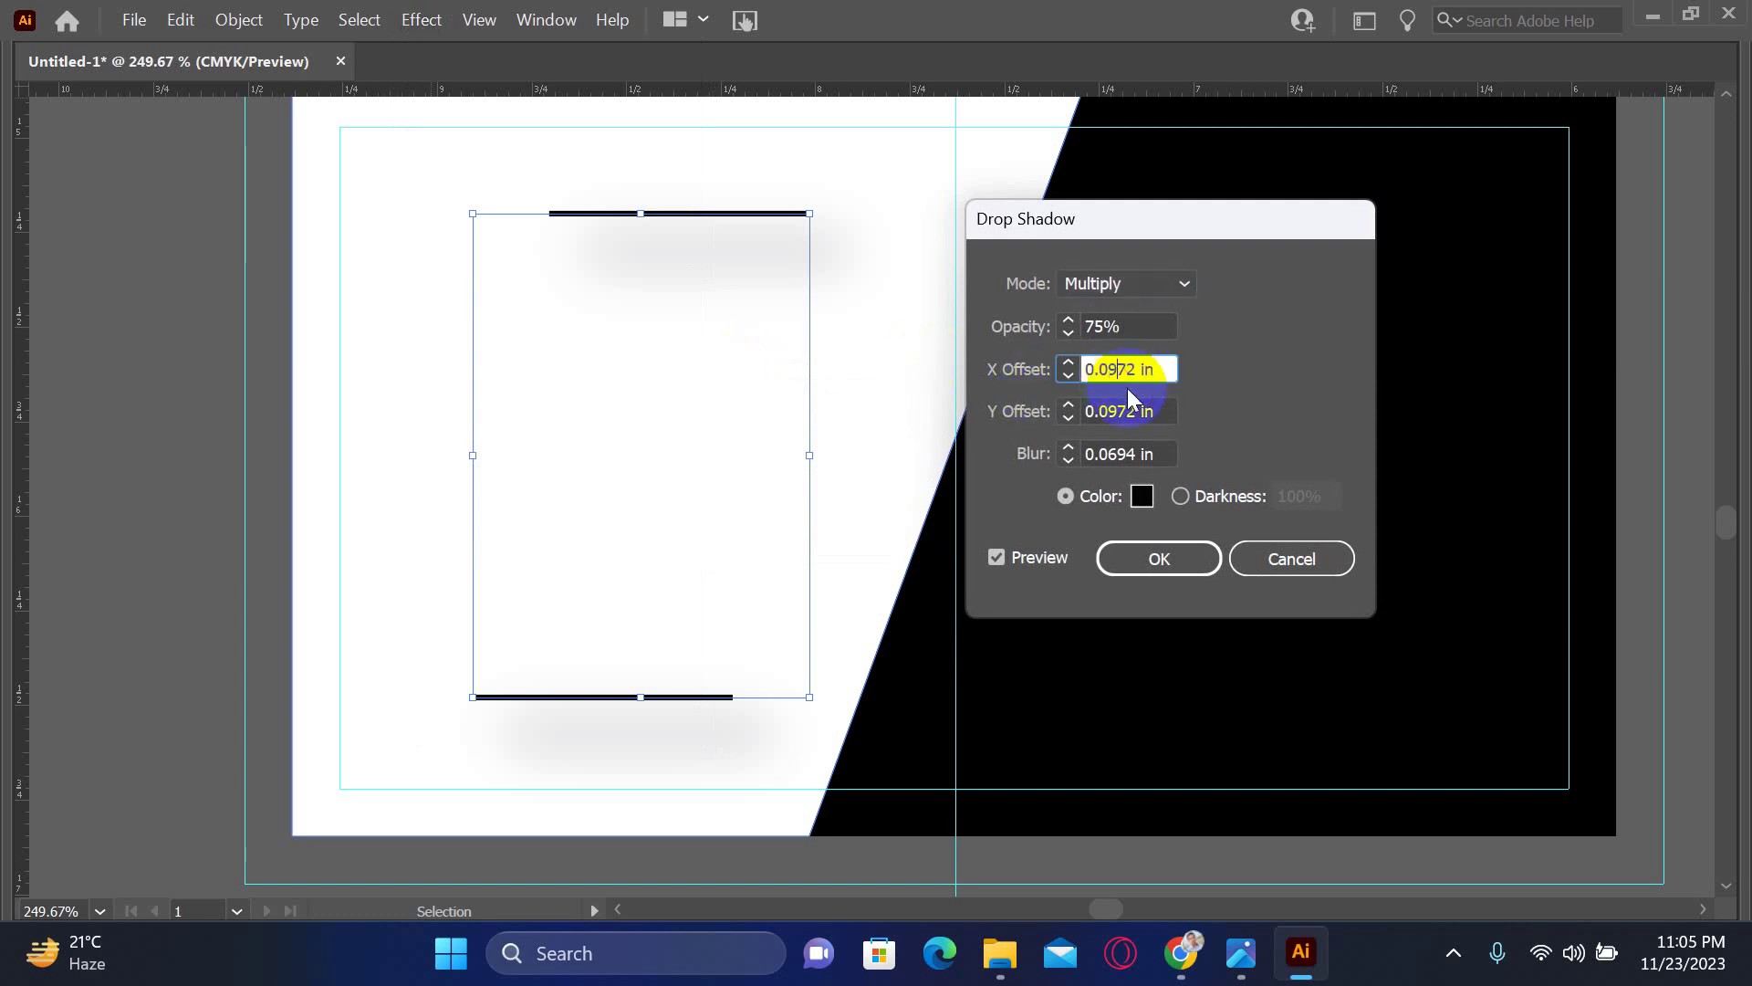
{"action": "left_click", "coordinate": [1267, 558]}
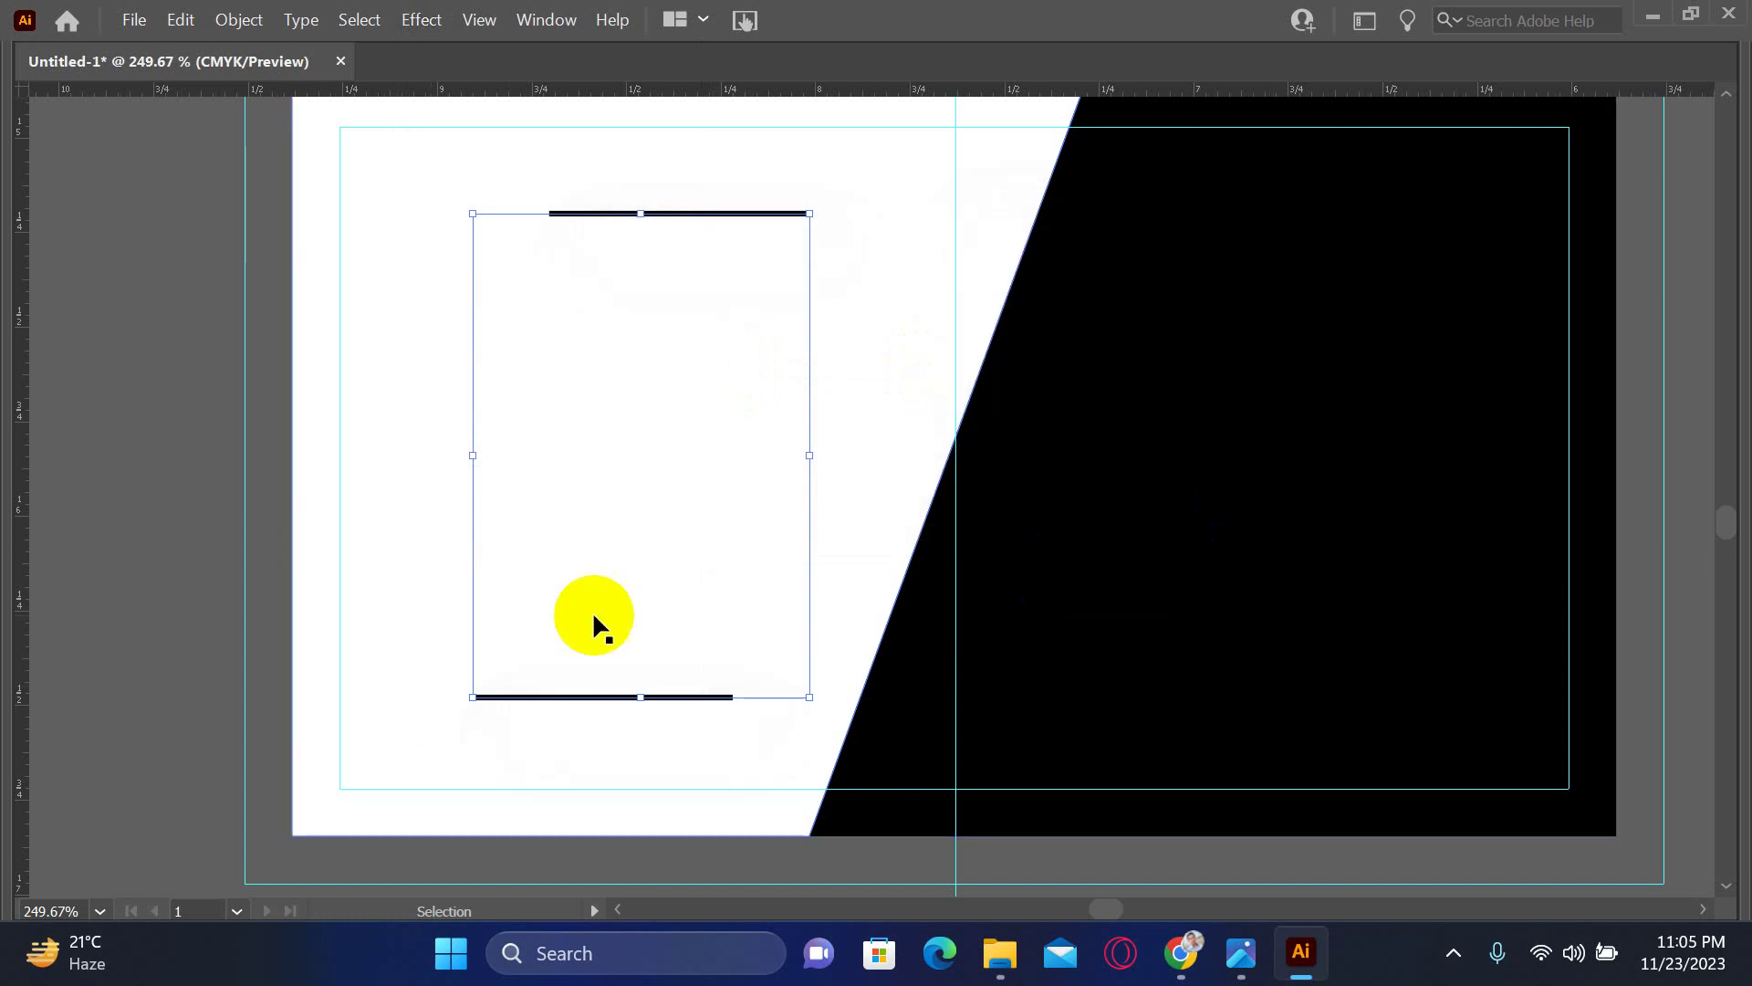
{"action": "left_click", "coordinate": [146, 535]}
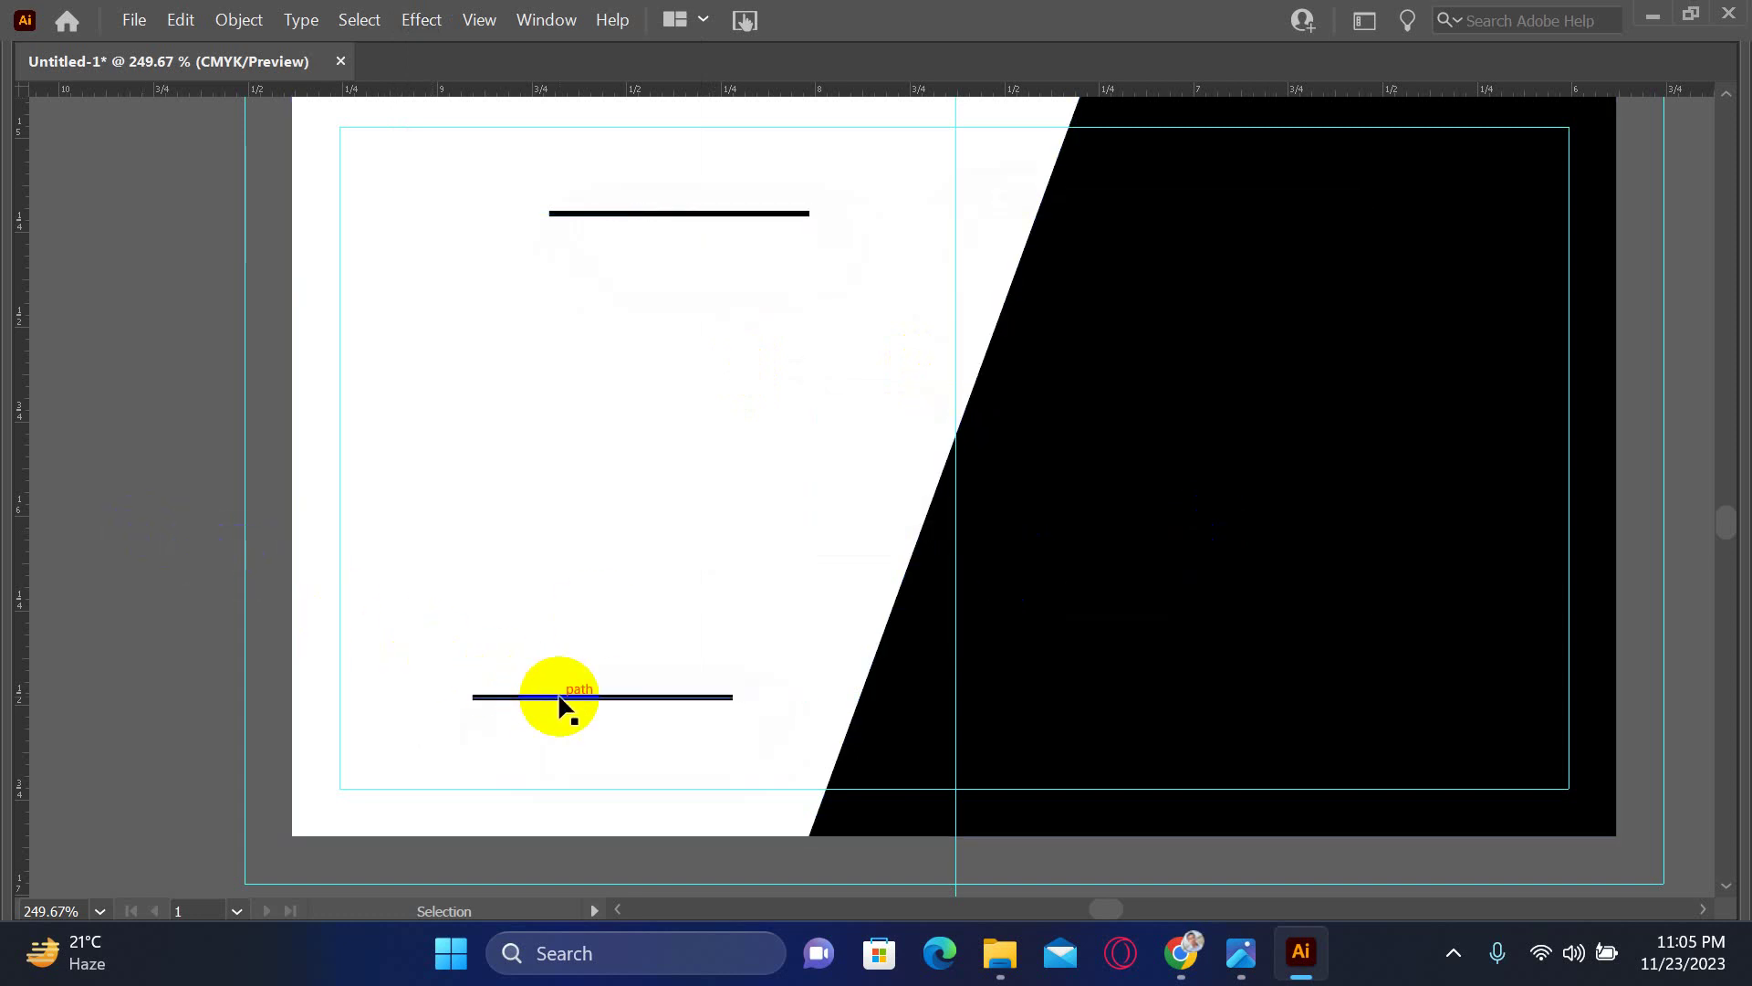
{"action": "left_click", "coordinate": [566, 174]}
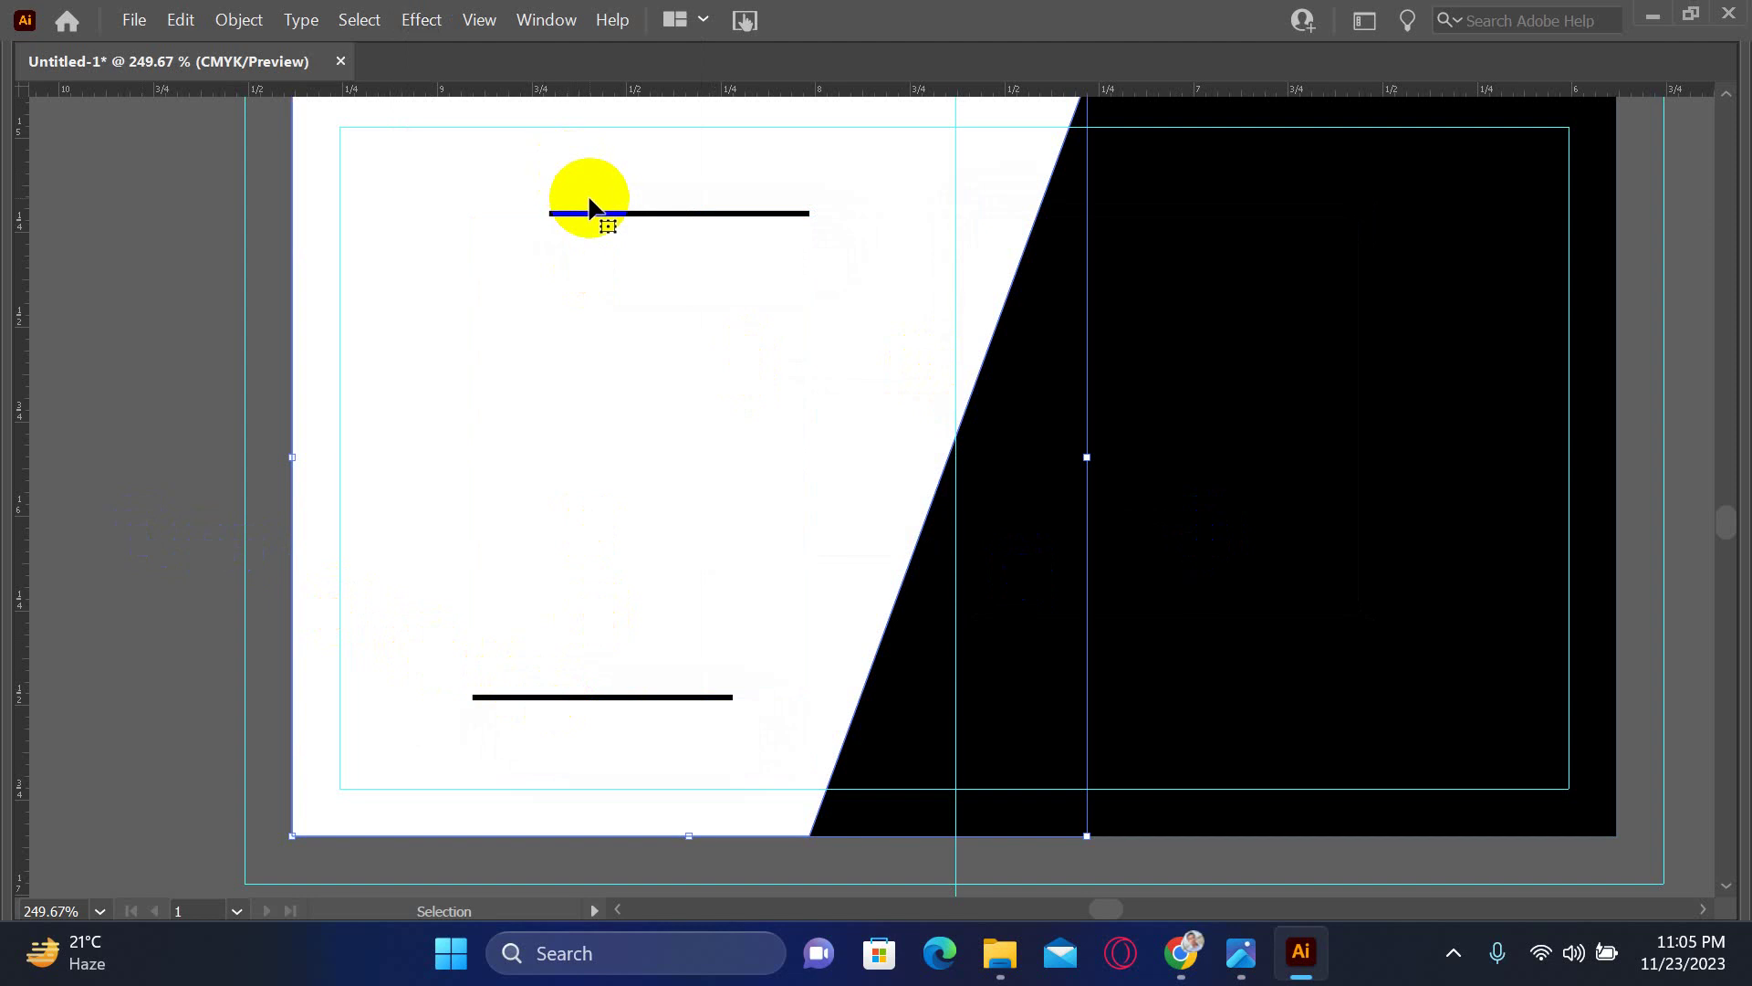
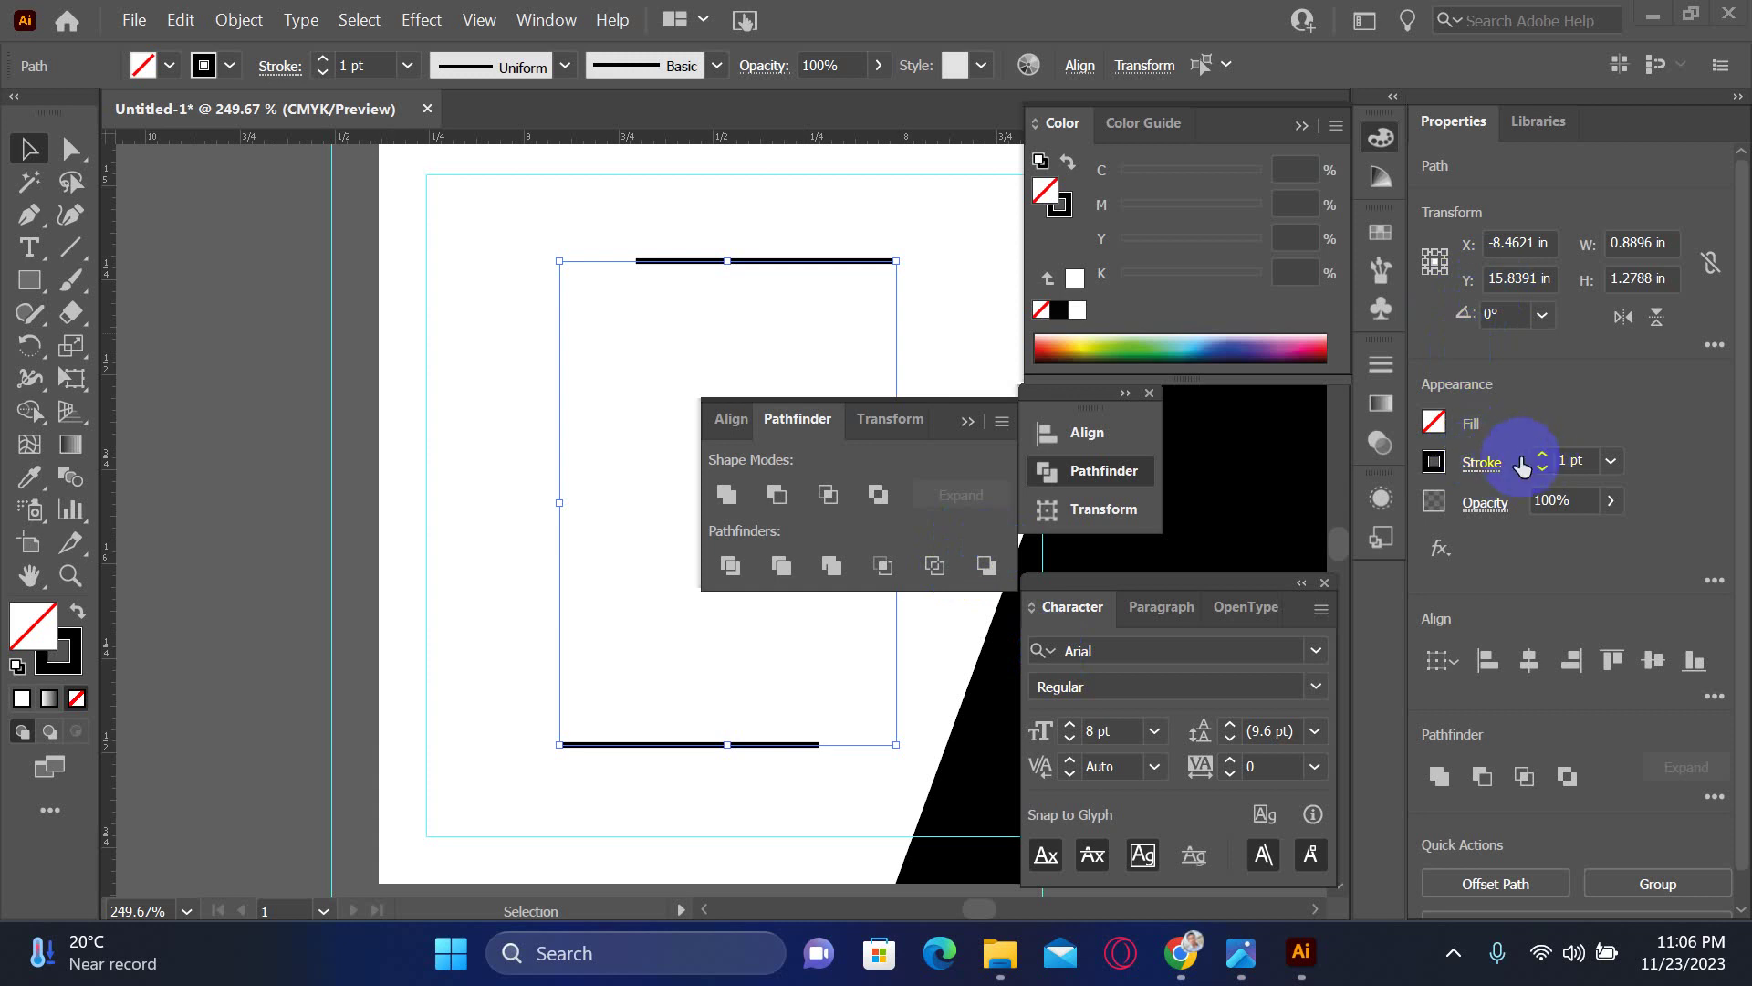
- Lighten the two lines' stroke to 41% K grey and apply a default drop shadow
{"action": "left_click", "coordinate": [1063, 204]}
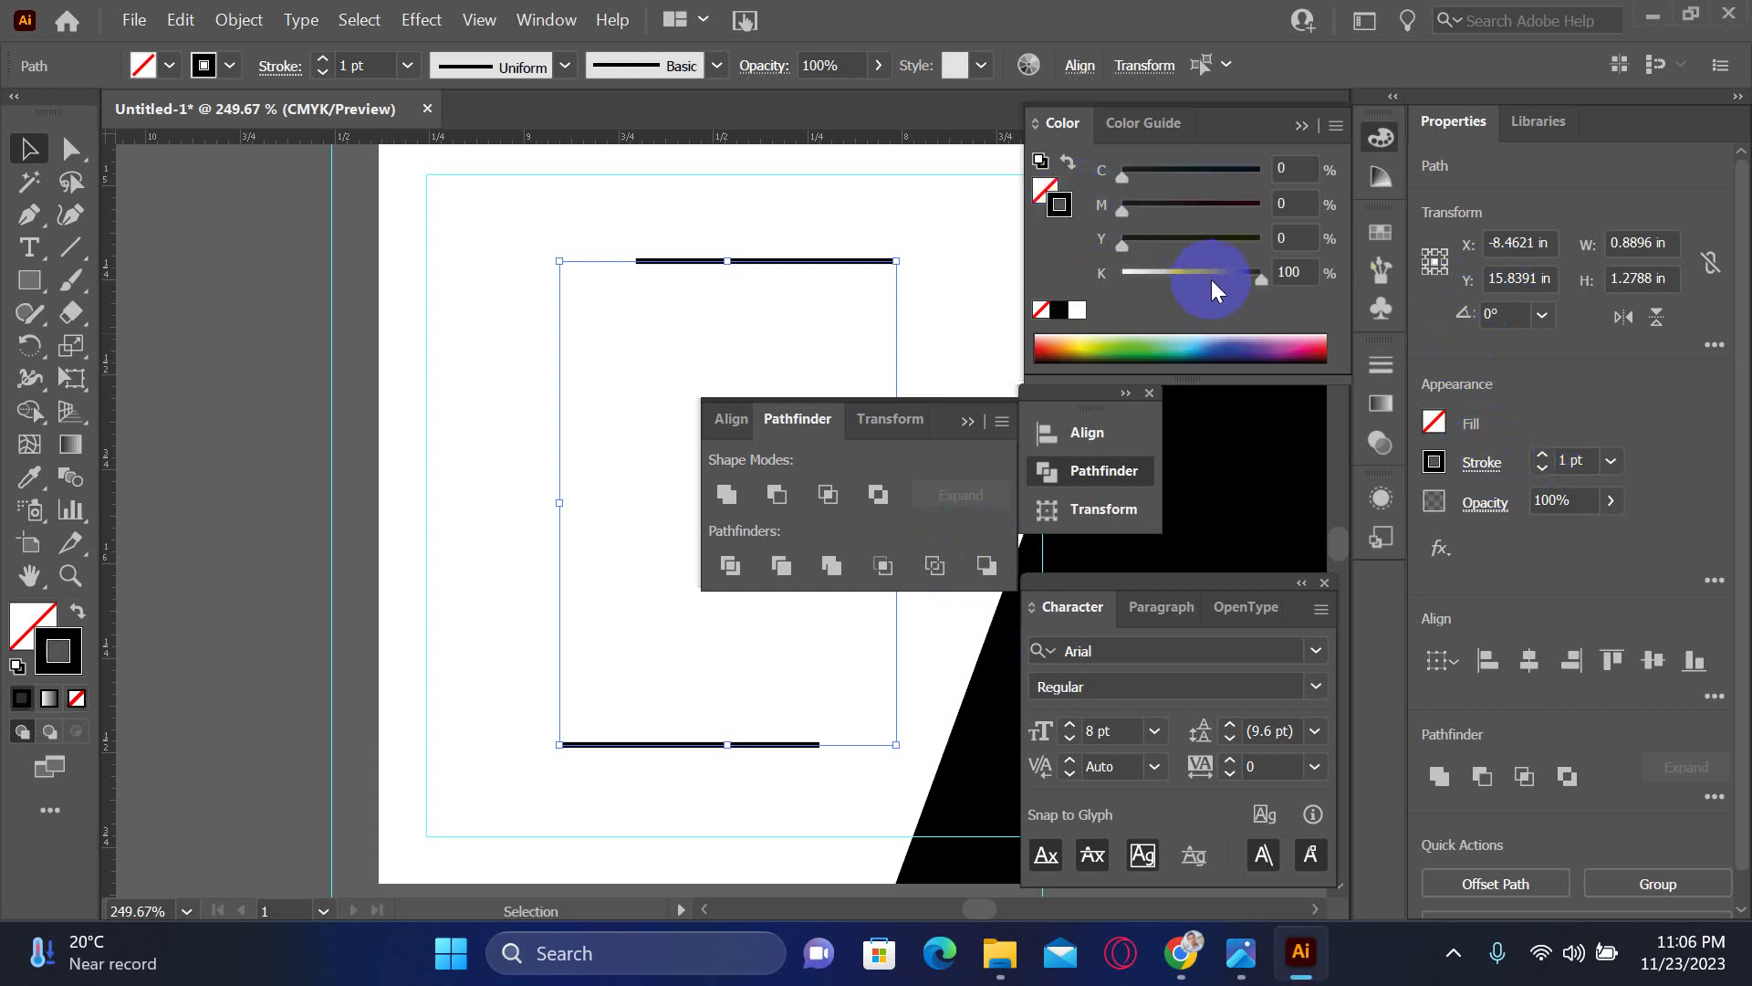
{"action": "left_click_drag", "start_coordinate": [1217, 289], "coordinate": [1183, 288]}
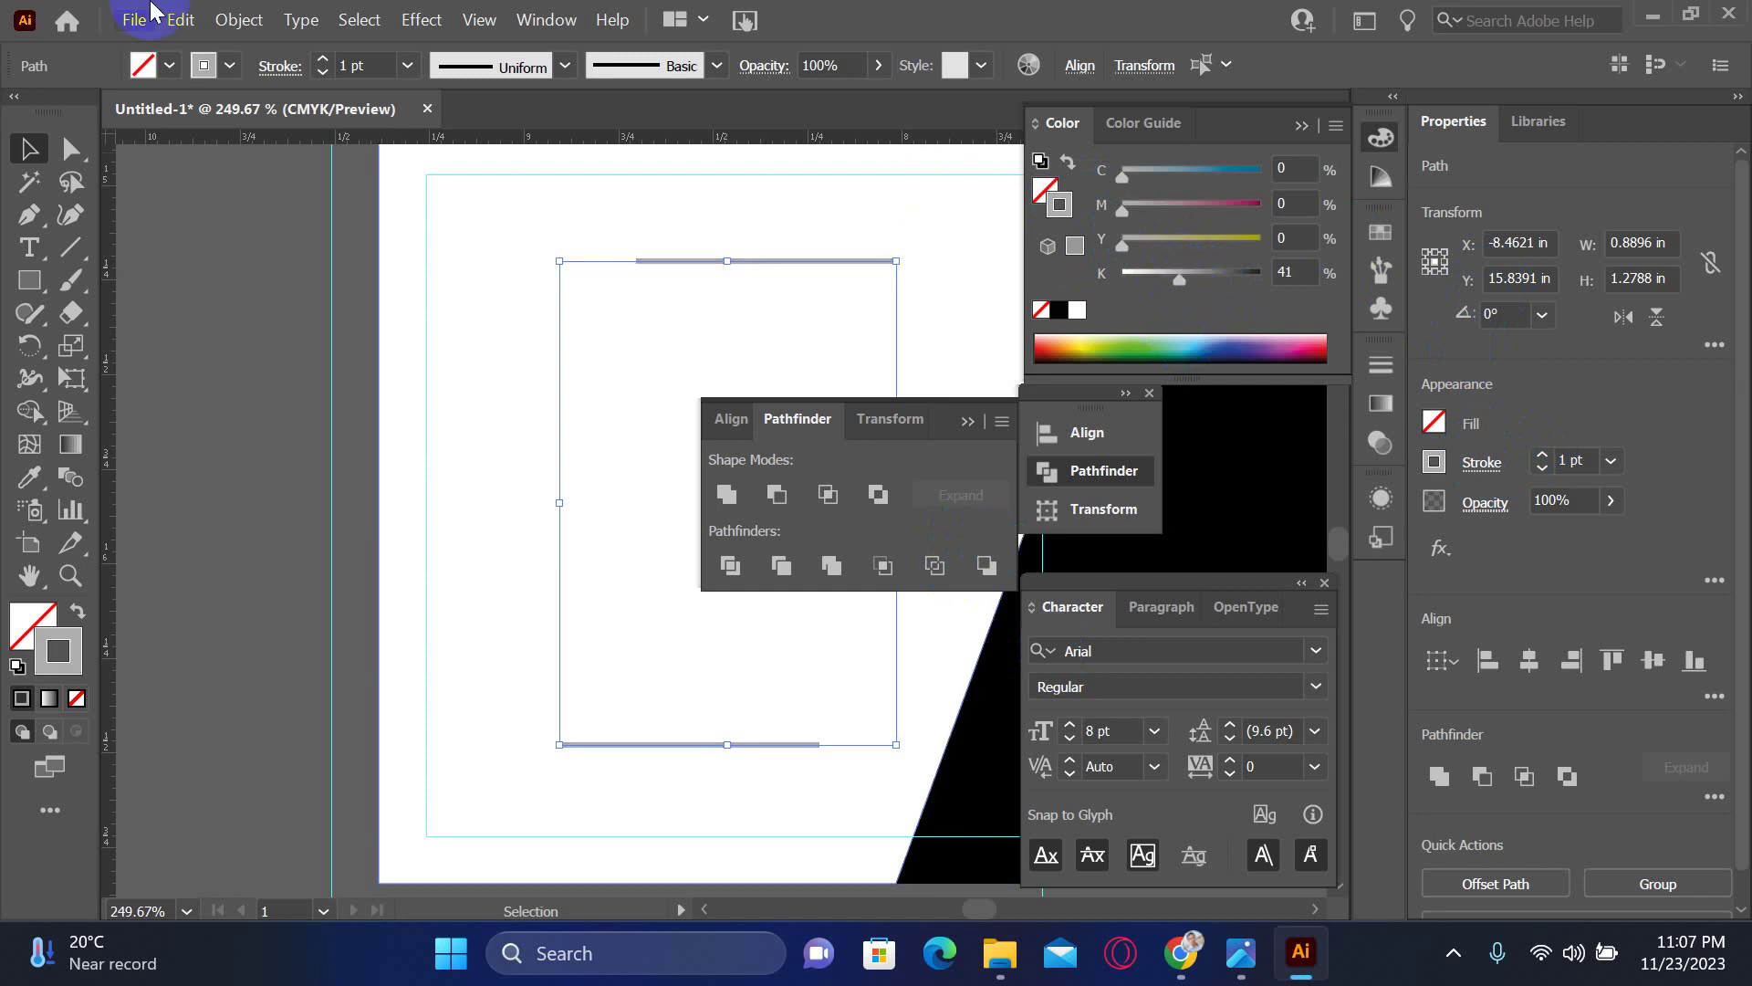
{"action": "left_click", "coordinate": [421, 19]}
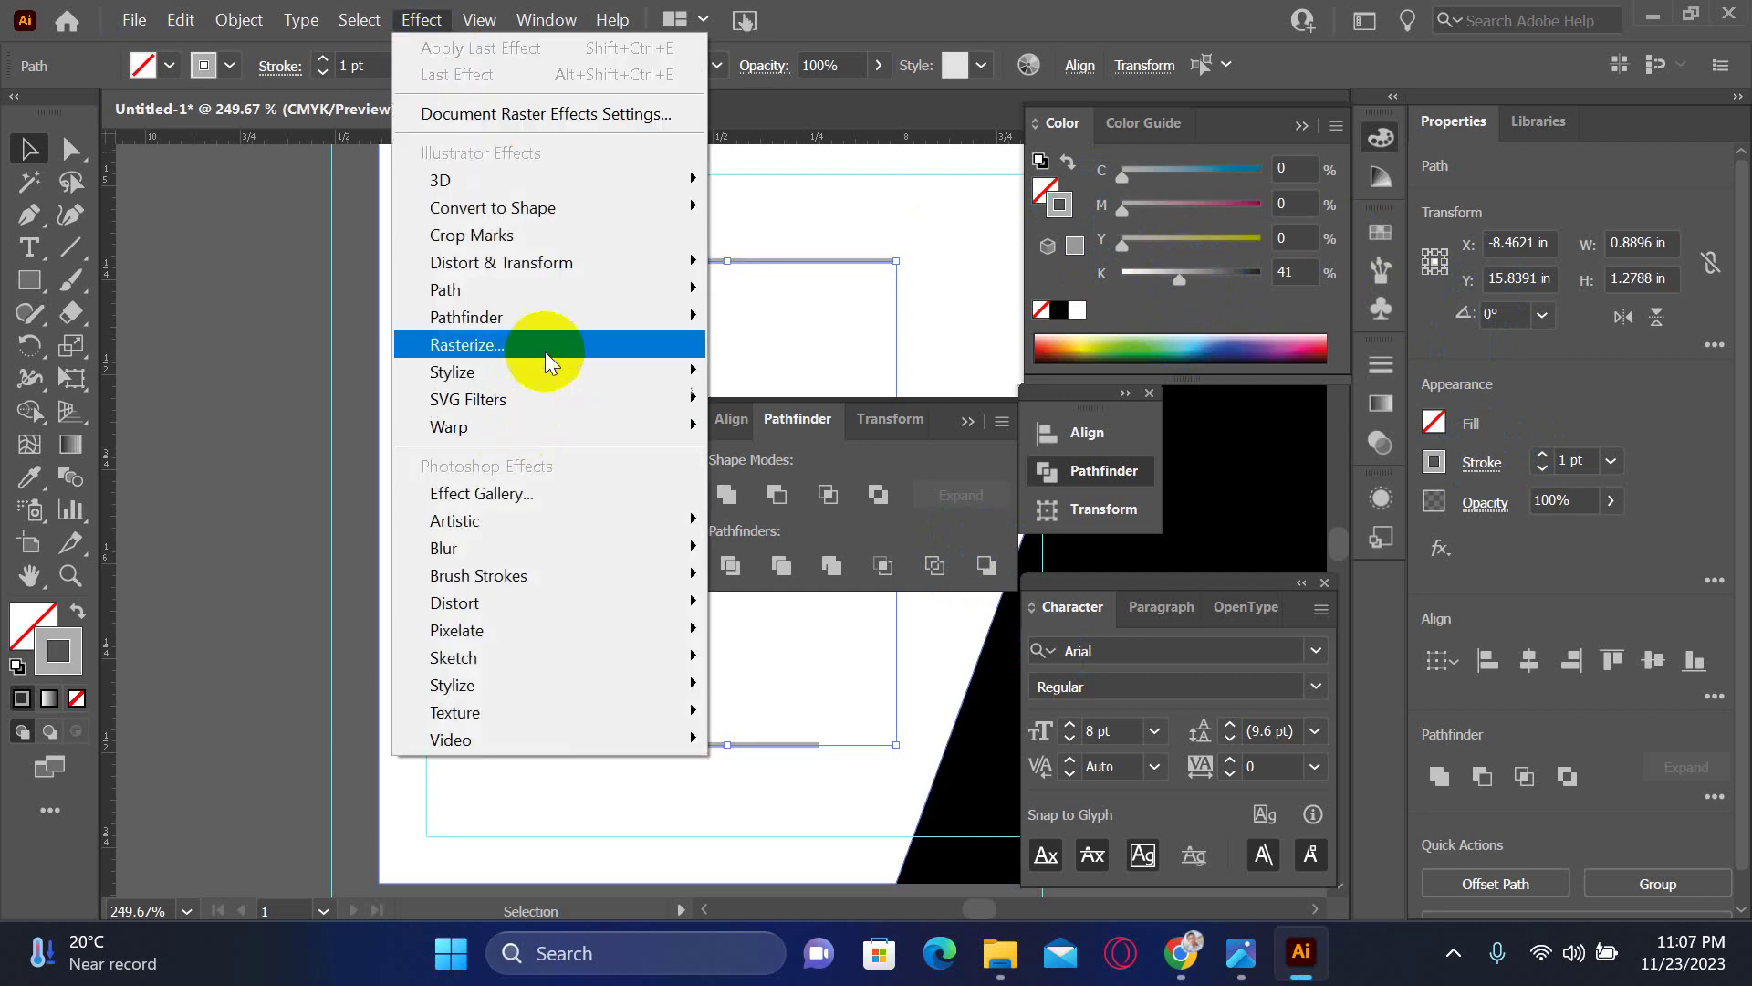
{"action": "mouse_move", "coordinate": [548, 372]}
{"action": "left_click", "coordinate": [762, 374]}
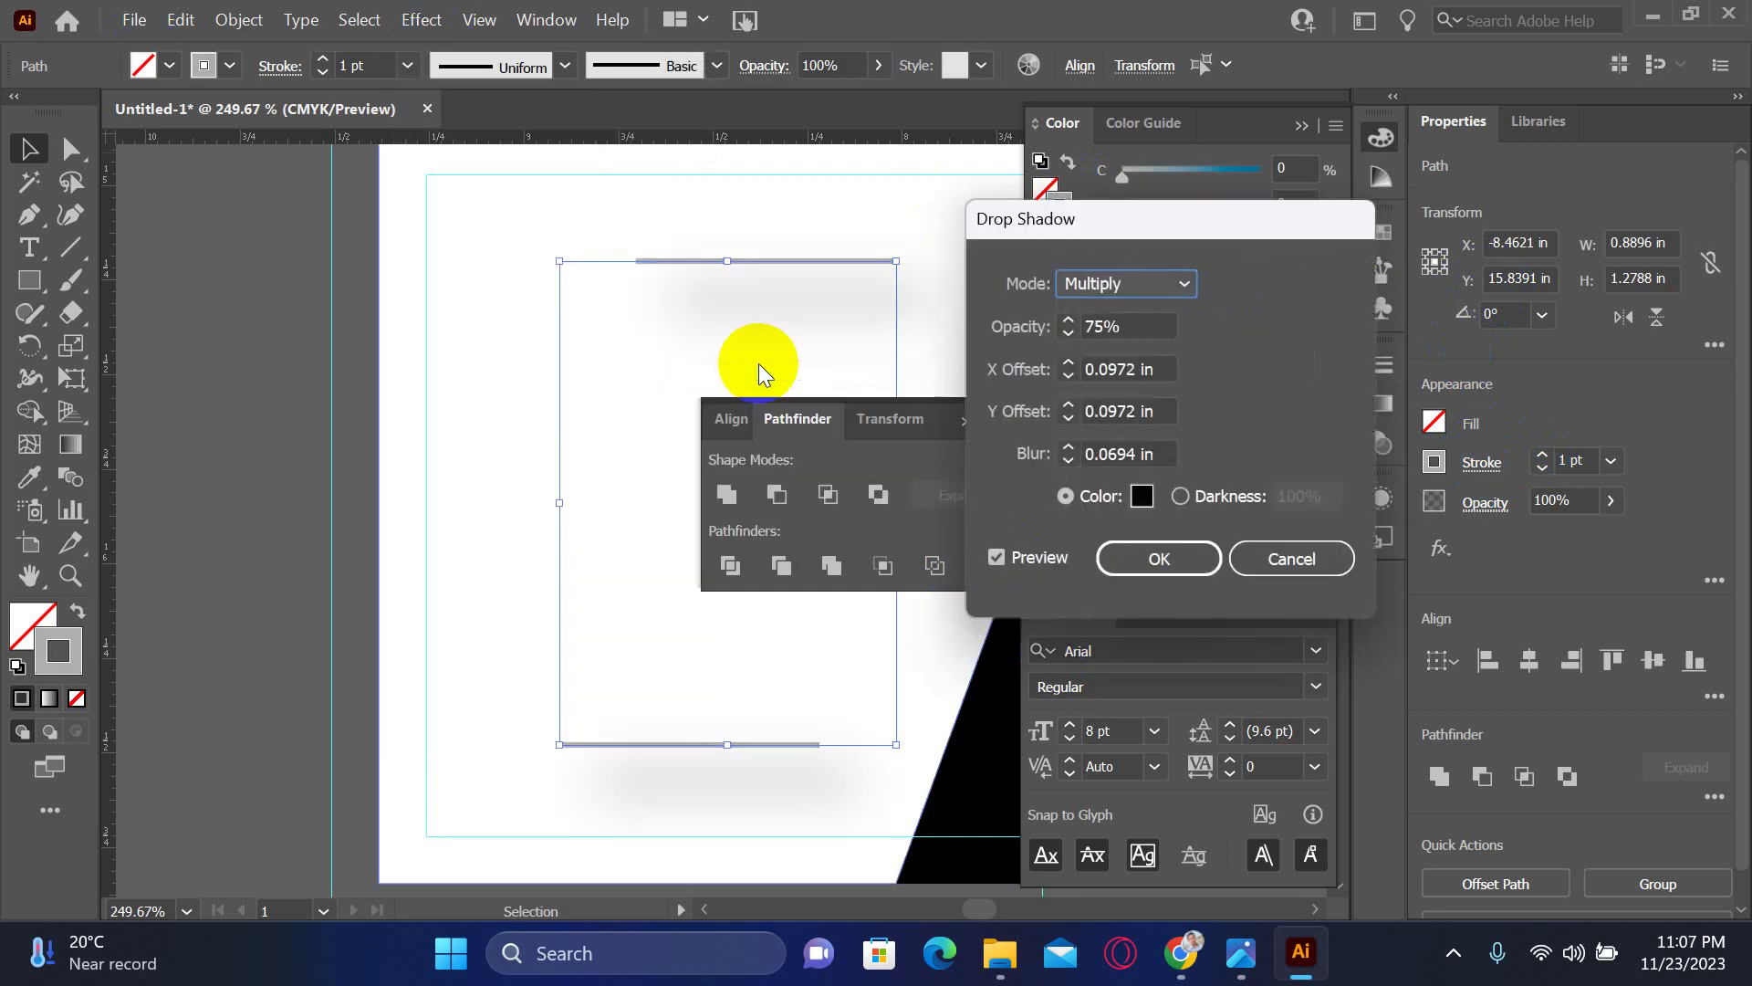
{"action": "left_click", "coordinate": [1159, 555]}
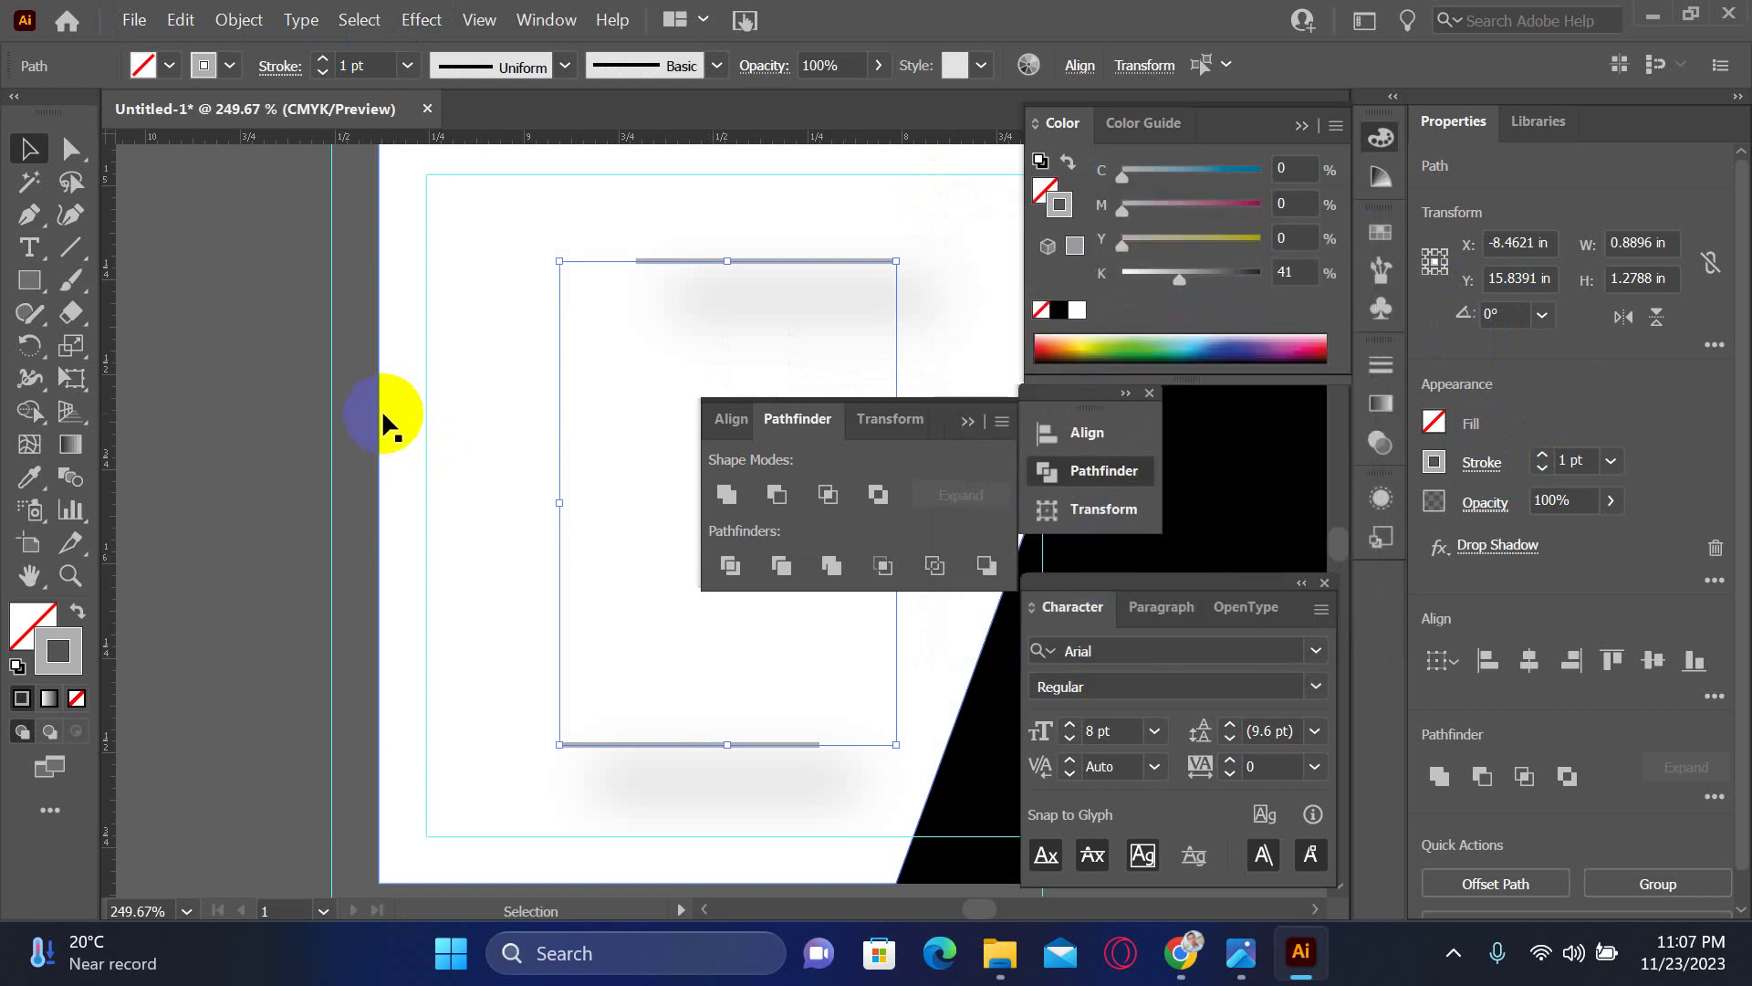
{"action": "left_click", "coordinate": [258, 392]}
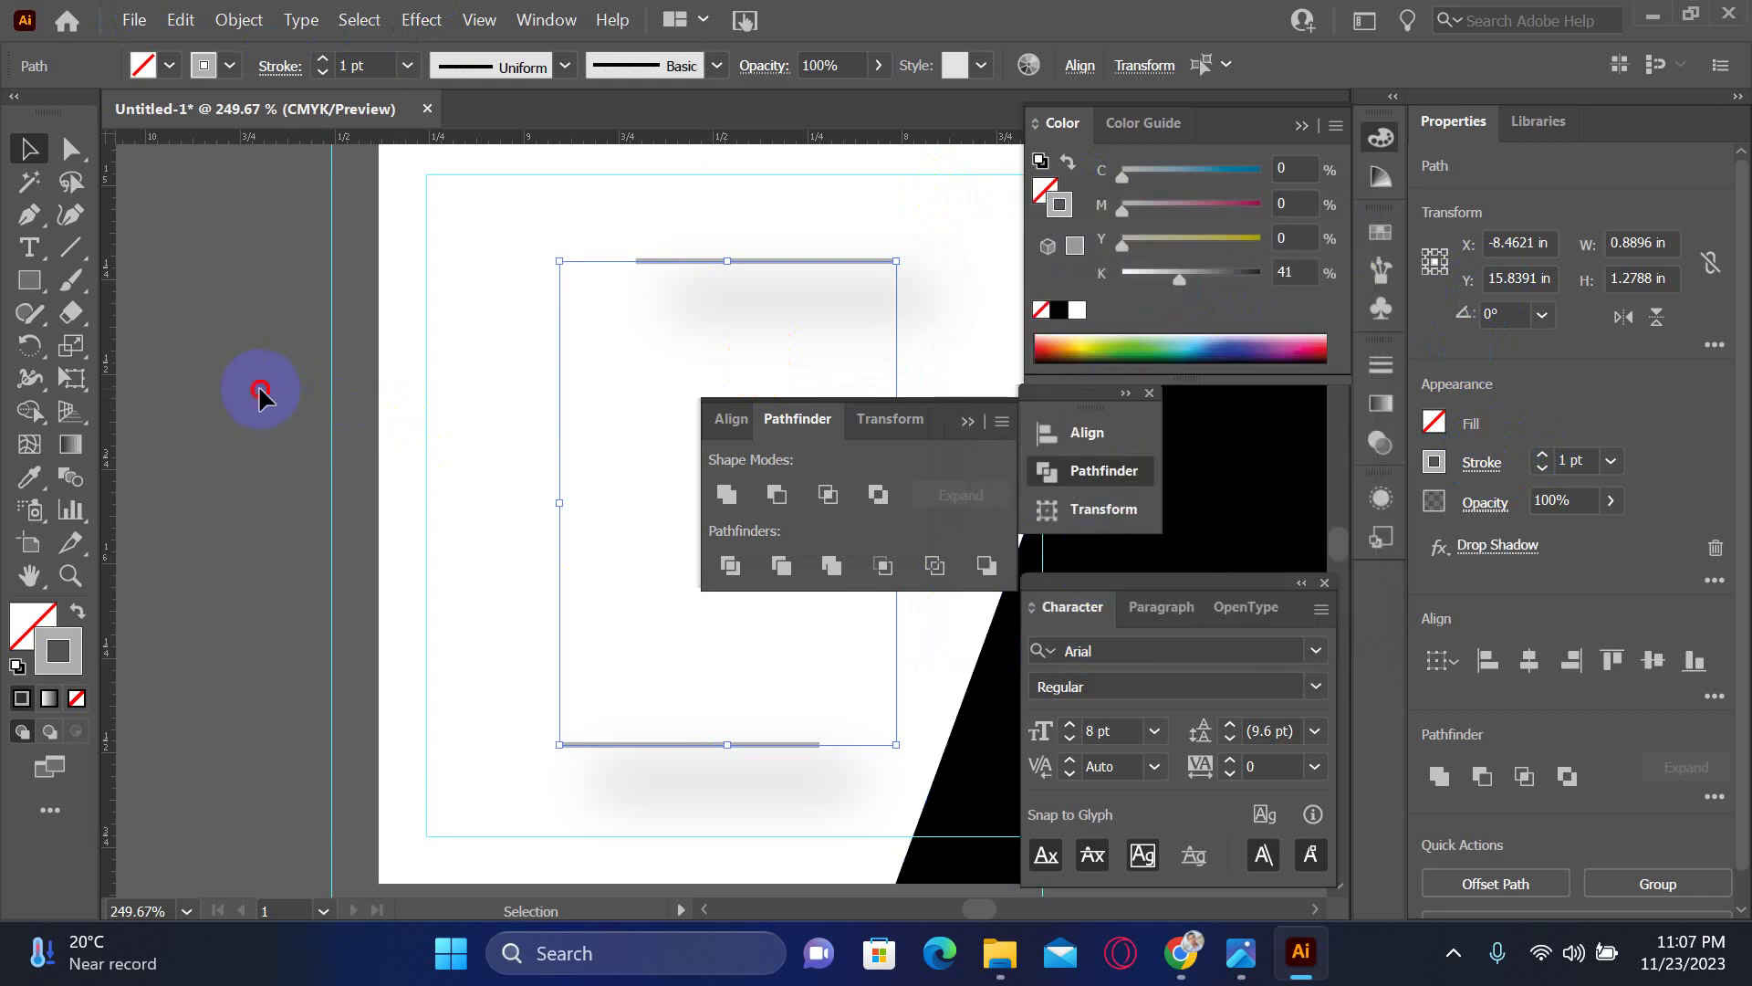
- Rotate the bottom line 180° and try a second drop shadow, then discard it
{"action": "left_click", "coordinate": [717, 744]}
{"action": "left_click_drag", "start_coordinate": [827, 730], "coordinate": [481, 629]}
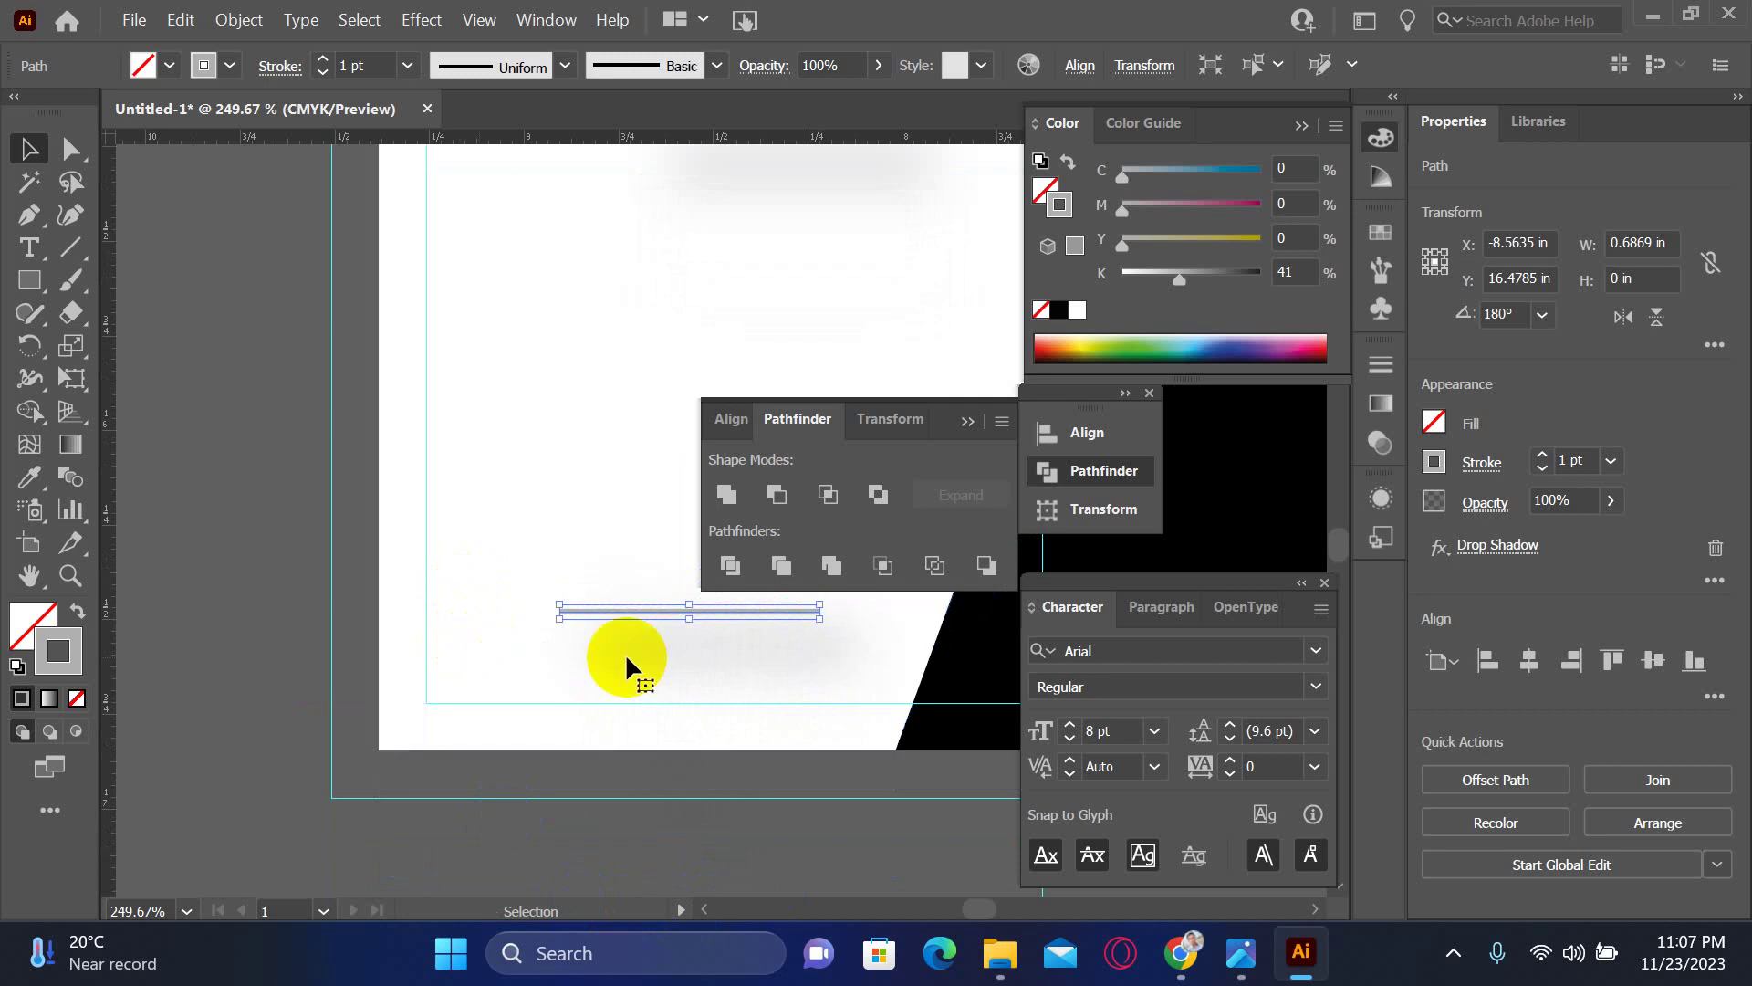
{"action": "scroll", "coordinate": [626, 665], "scroll_direction": "up", "scroll_amount": 3}
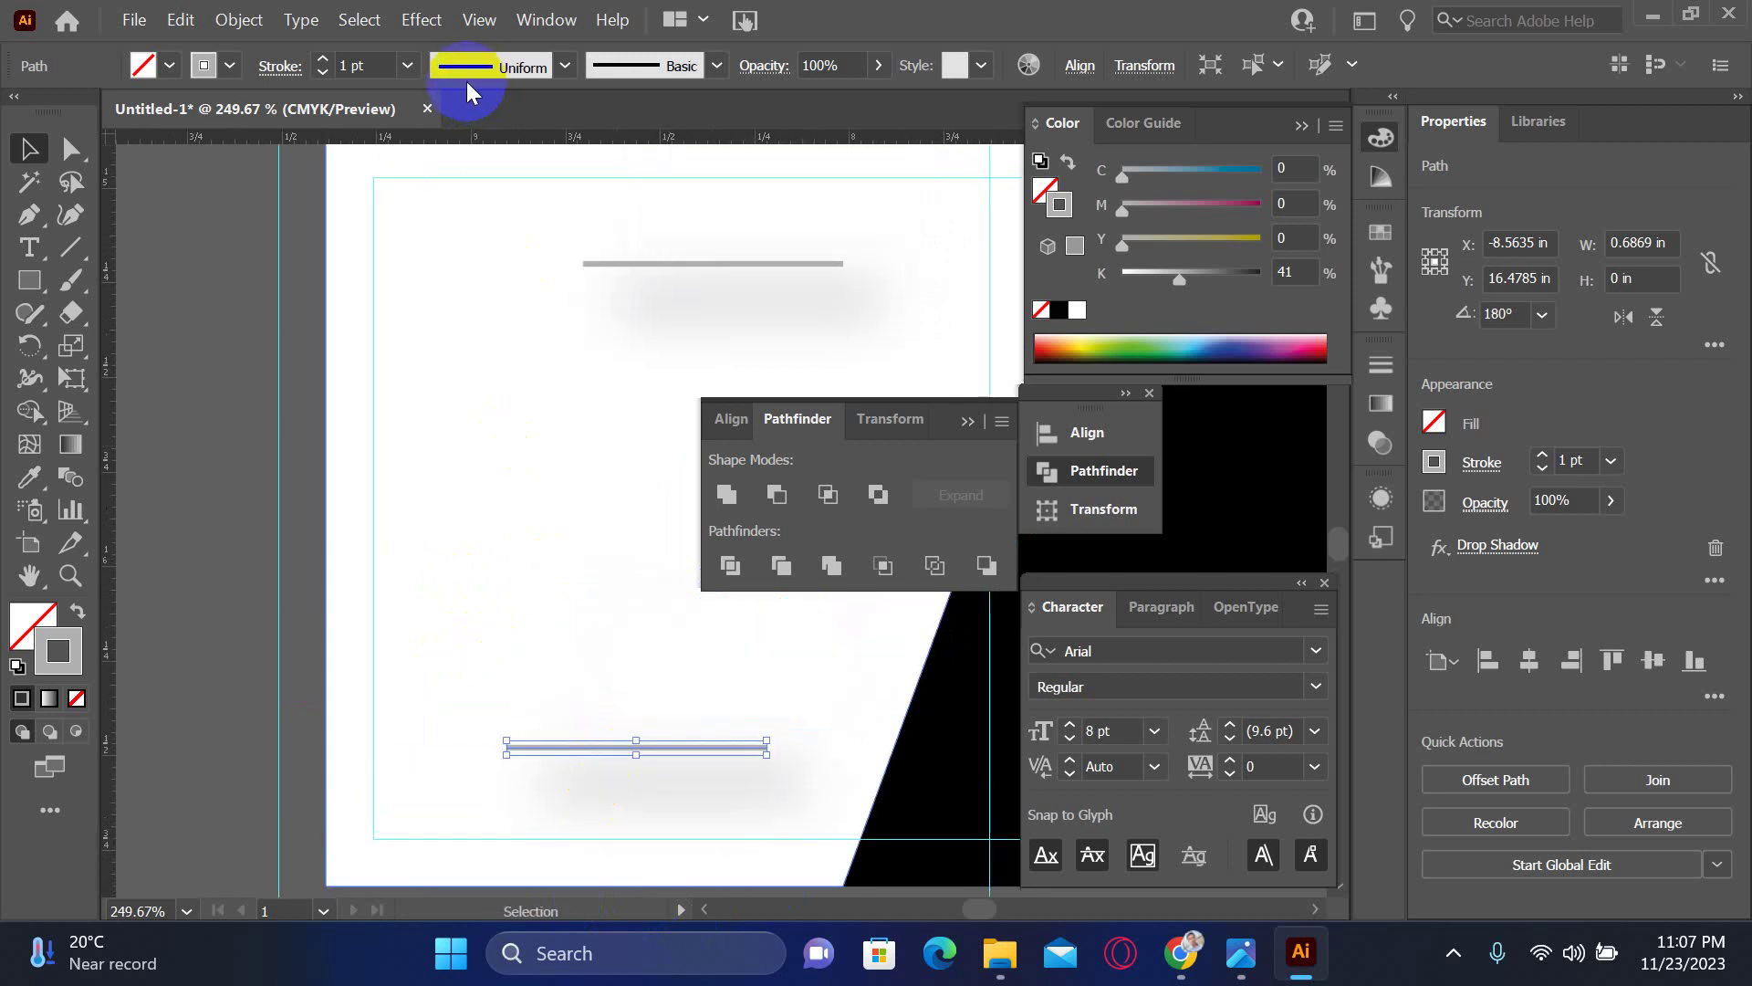
{"action": "left_click", "coordinate": [422, 19]}
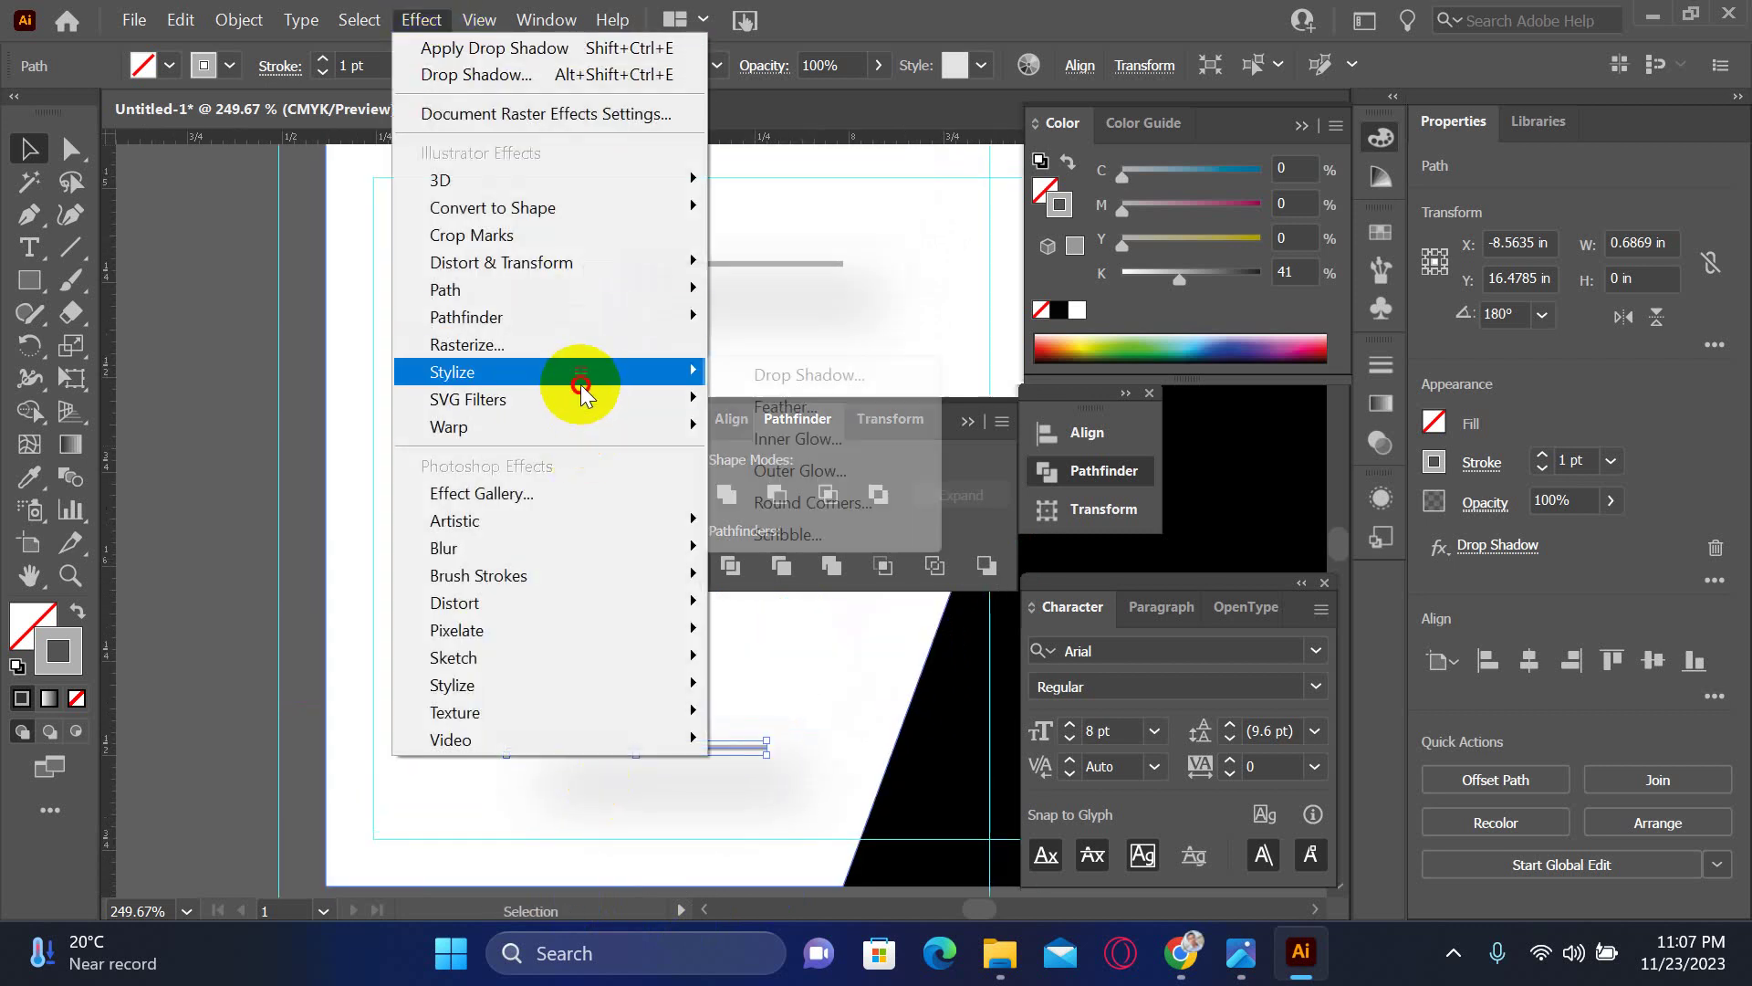
{"action": "mouse_move", "coordinate": [579, 374]}
{"action": "left_click", "coordinate": [802, 379]}
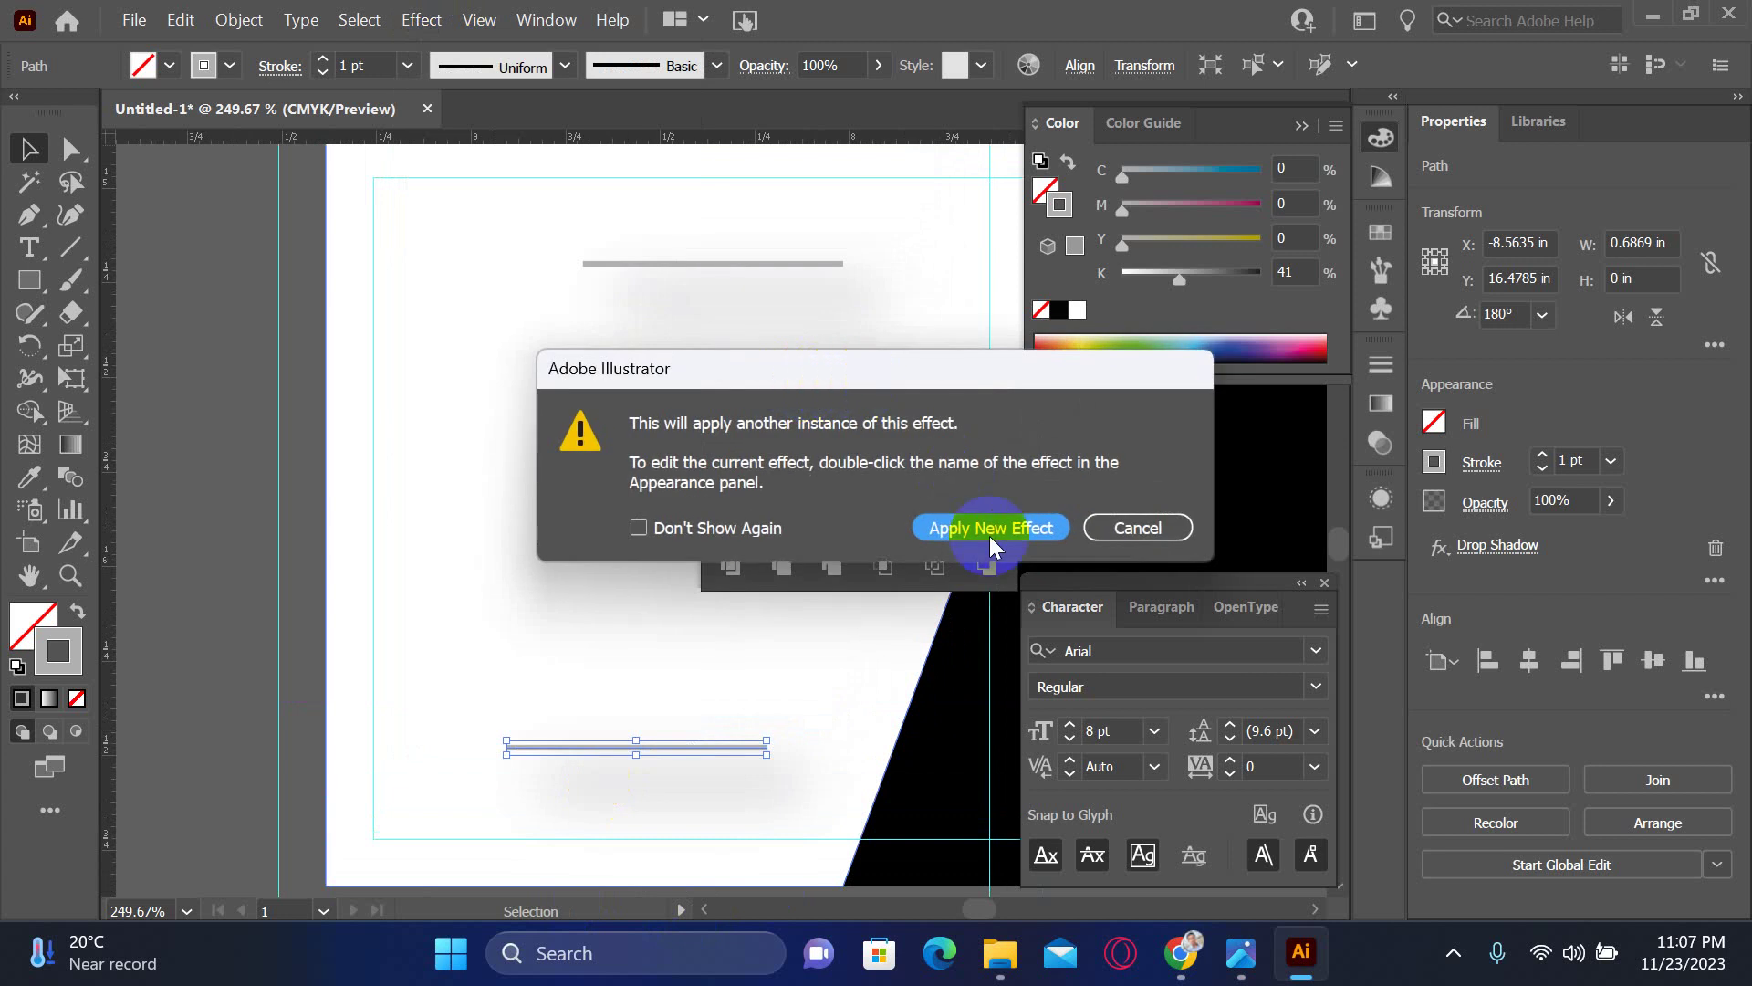
{"action": "left_click", "coordinate": [1037, 527]}
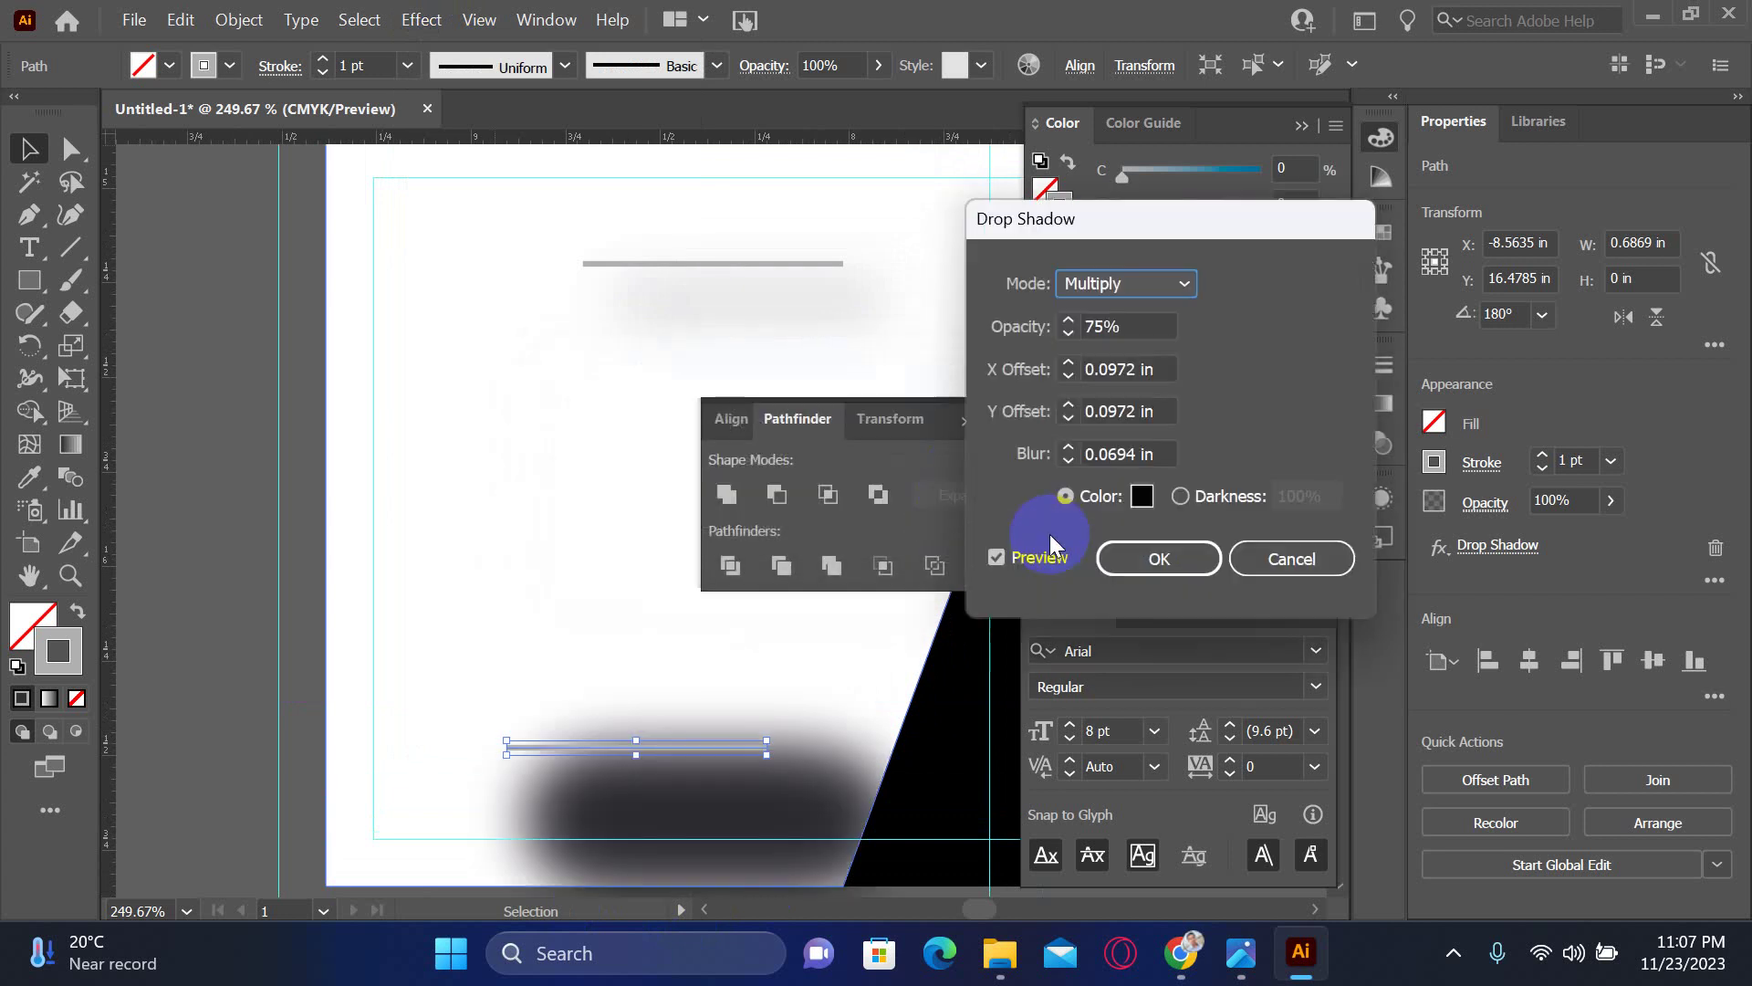
{"action": "left_click", "coordinate": [1311, 558]}
- Delete the bottom line and copy the top line down in its place
{"action": "left_click", "coordinate": [929, 716]}
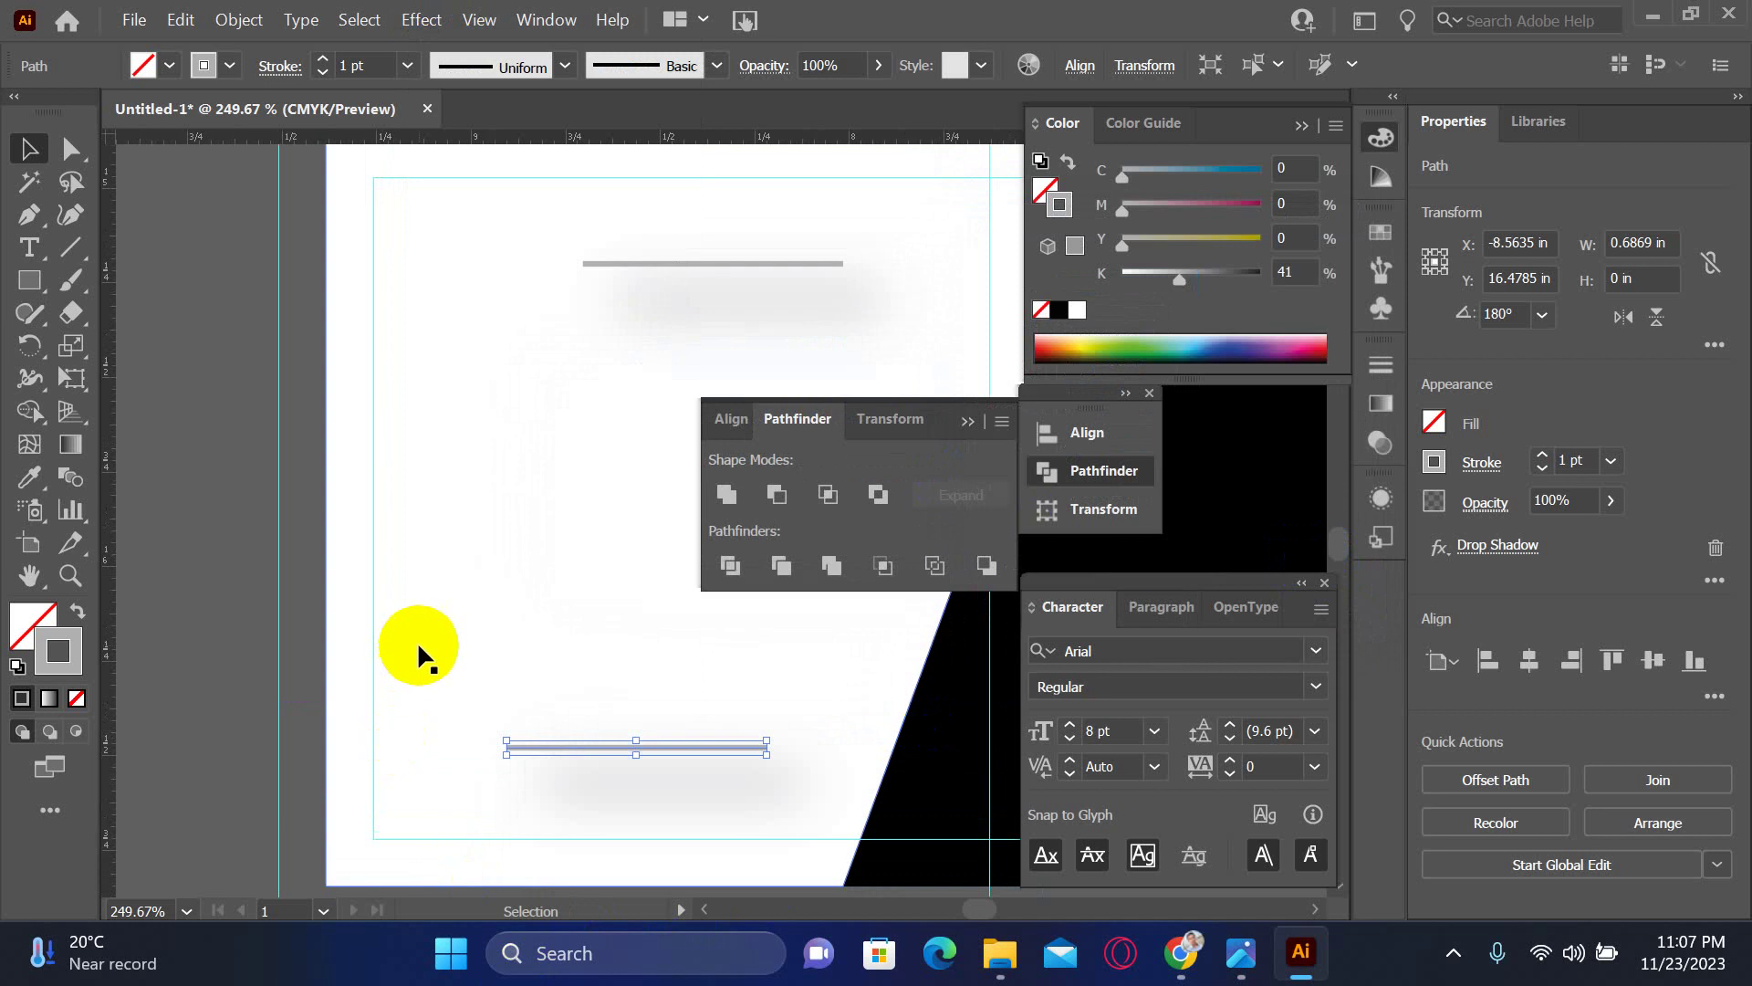
{"action": "left_click", "coordinate": [573, 750]}
{"action": "key", "text": "Delete"}
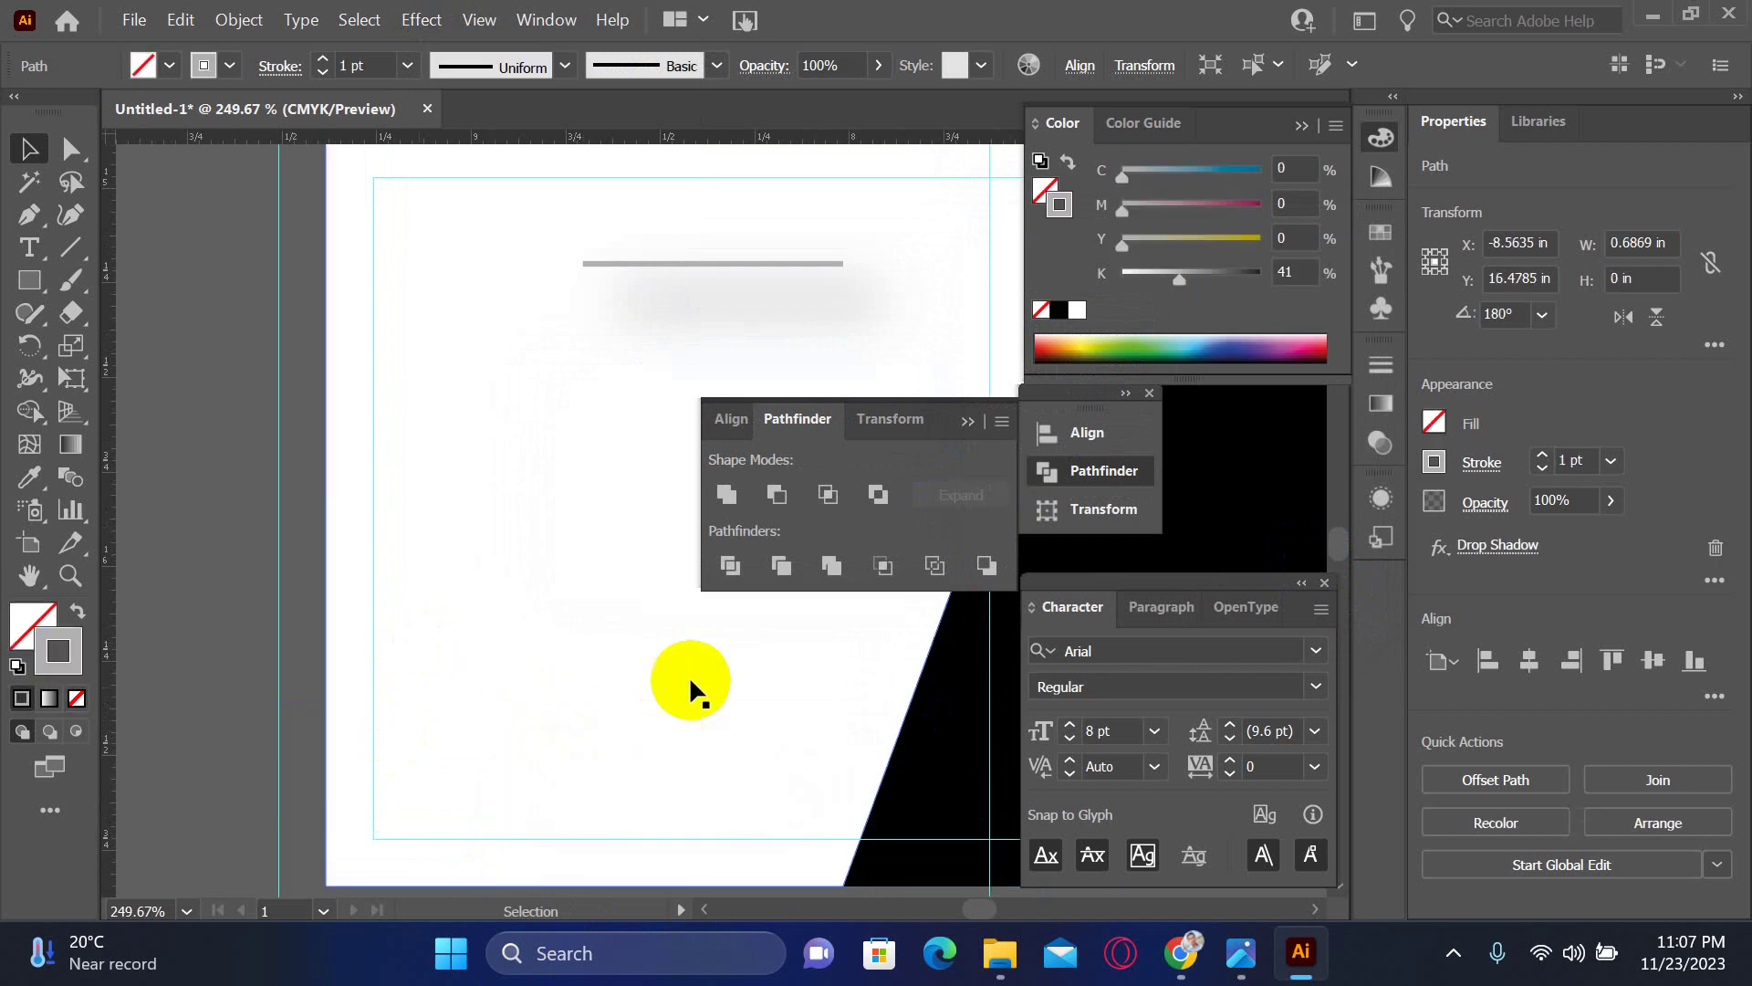
{"action": "left_click", "coordinate": [686, 266]}
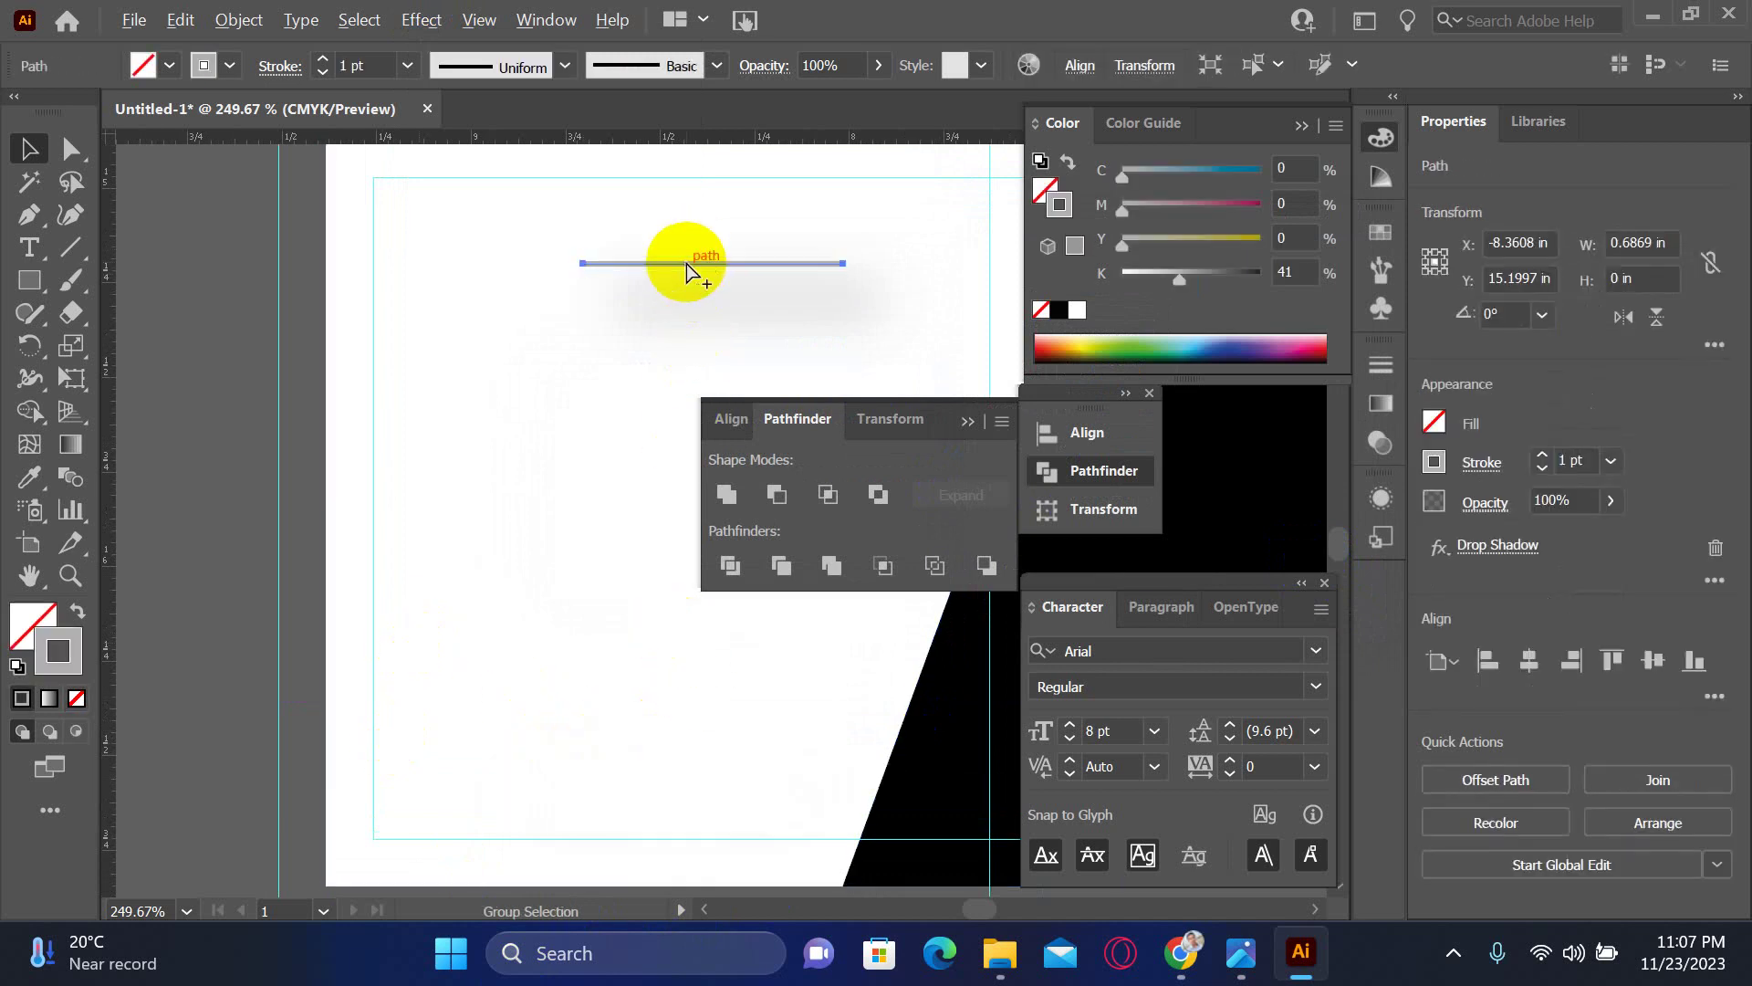
{"action": "left_click_drag", "start_coordinate": [689, 267], "coordinate": [592, 737]}
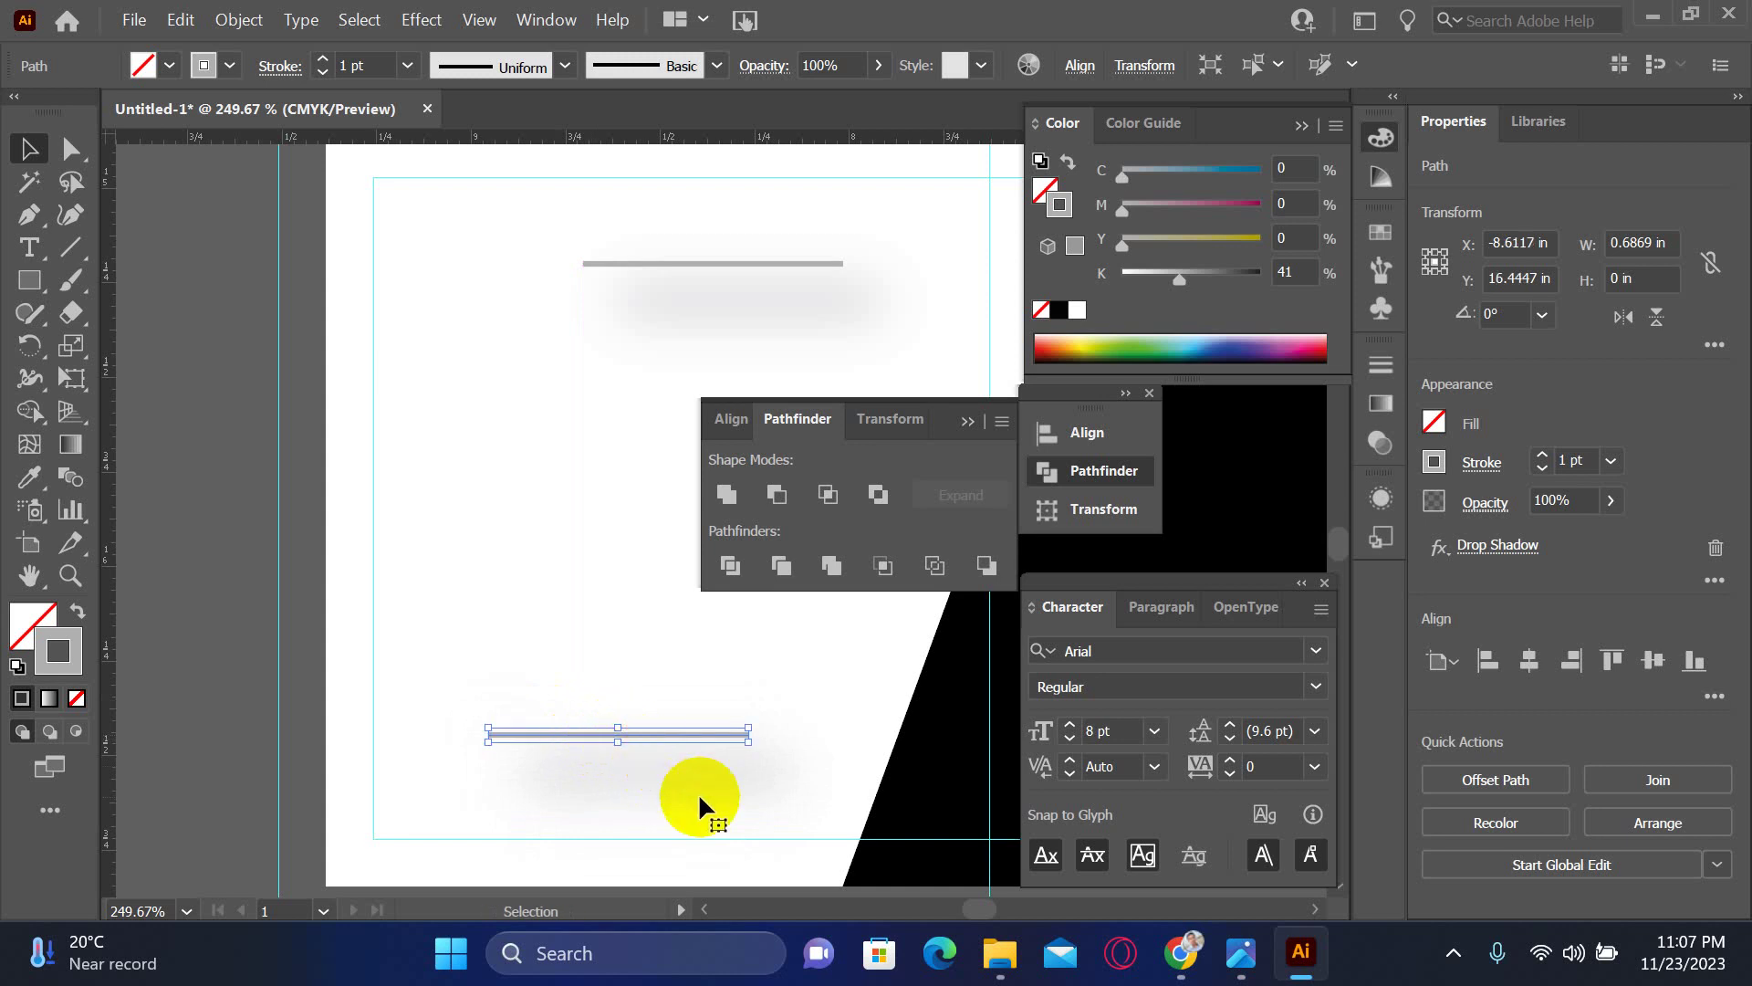
{"action": "key", "text": "Down"}
{"action": "key", "text": "Down"}
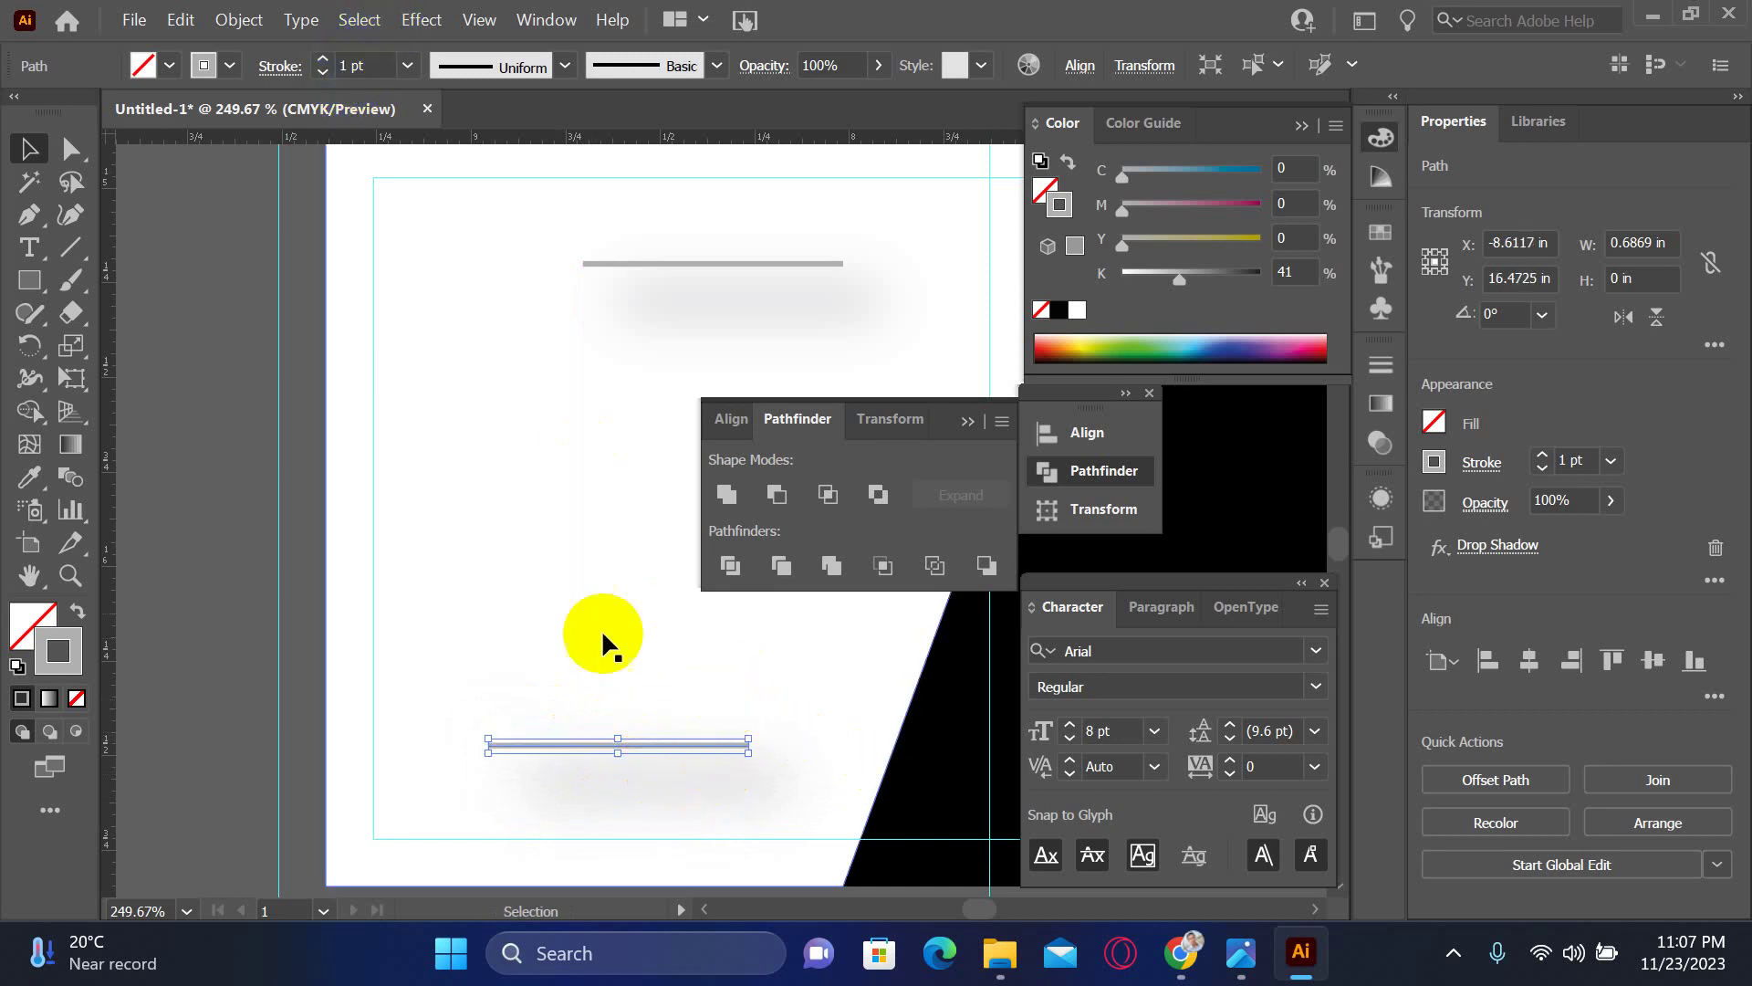
{"action": "left_click", "coordinate": [132, 301]}
- Draw a new straight line across the bottom of the card with the Pen tool
{"action": "left_click", "coordinate": [29, 215]}
{"action": "left_click", "coordinate": [497, 746]}
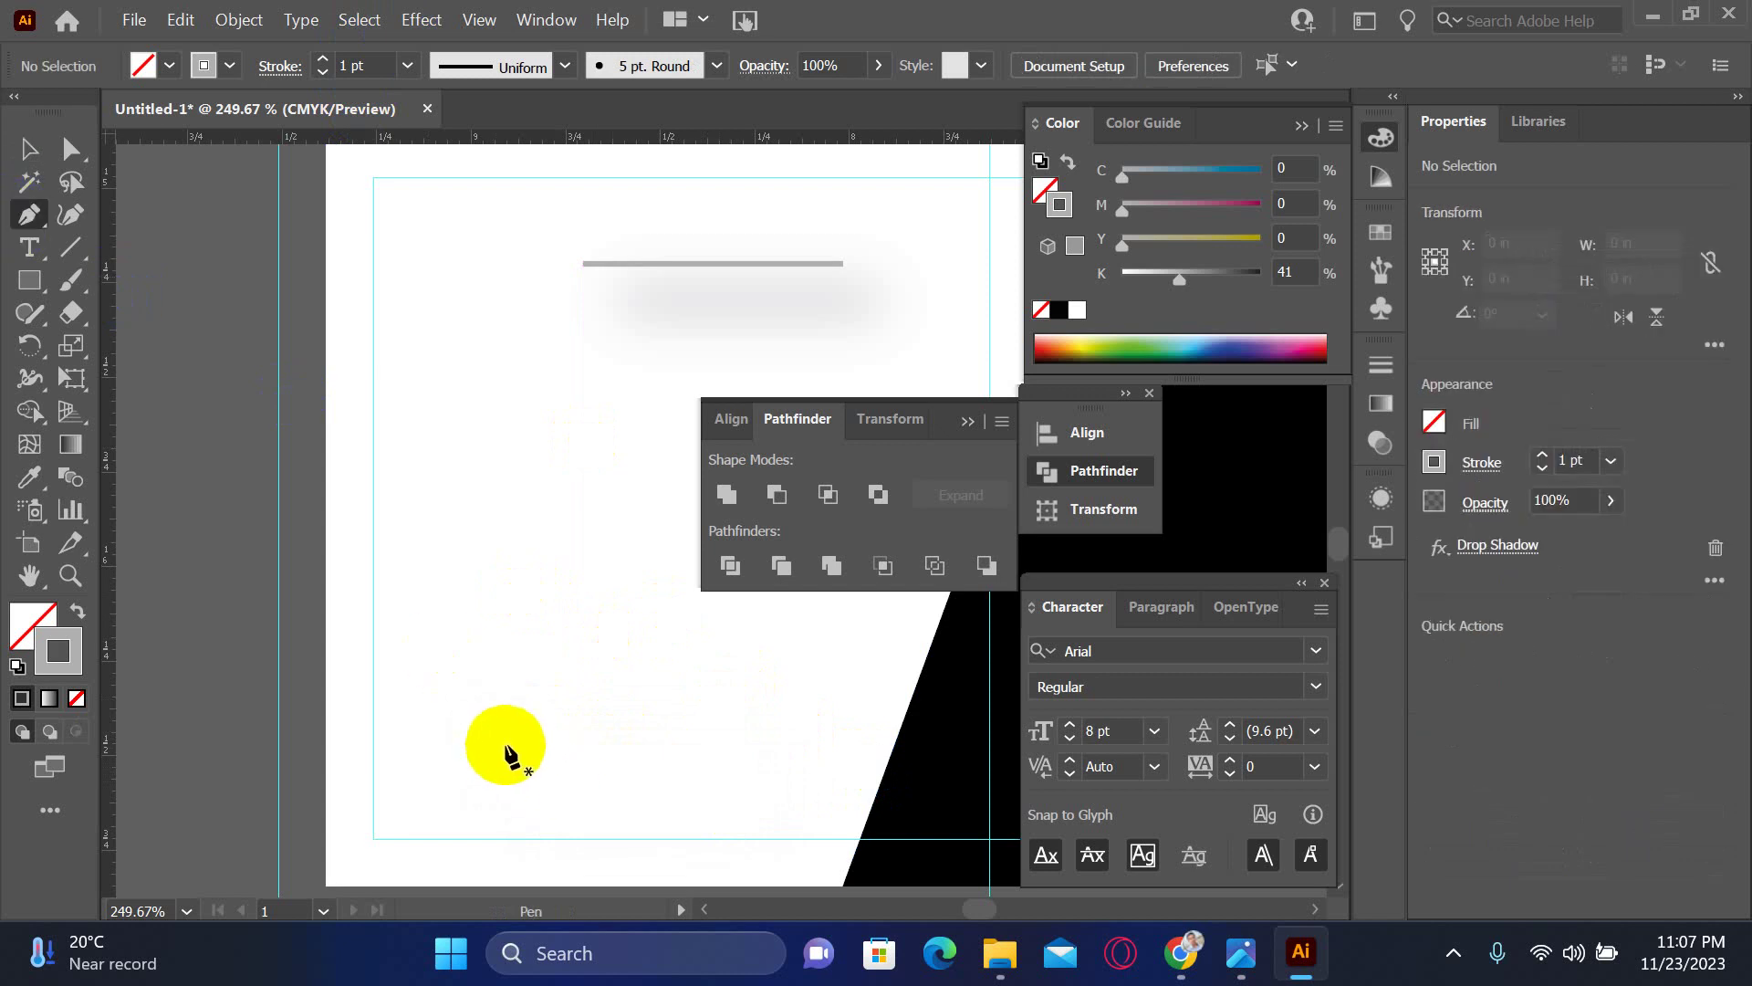
{"action": "left_click", "coordinate": [750, 746]}
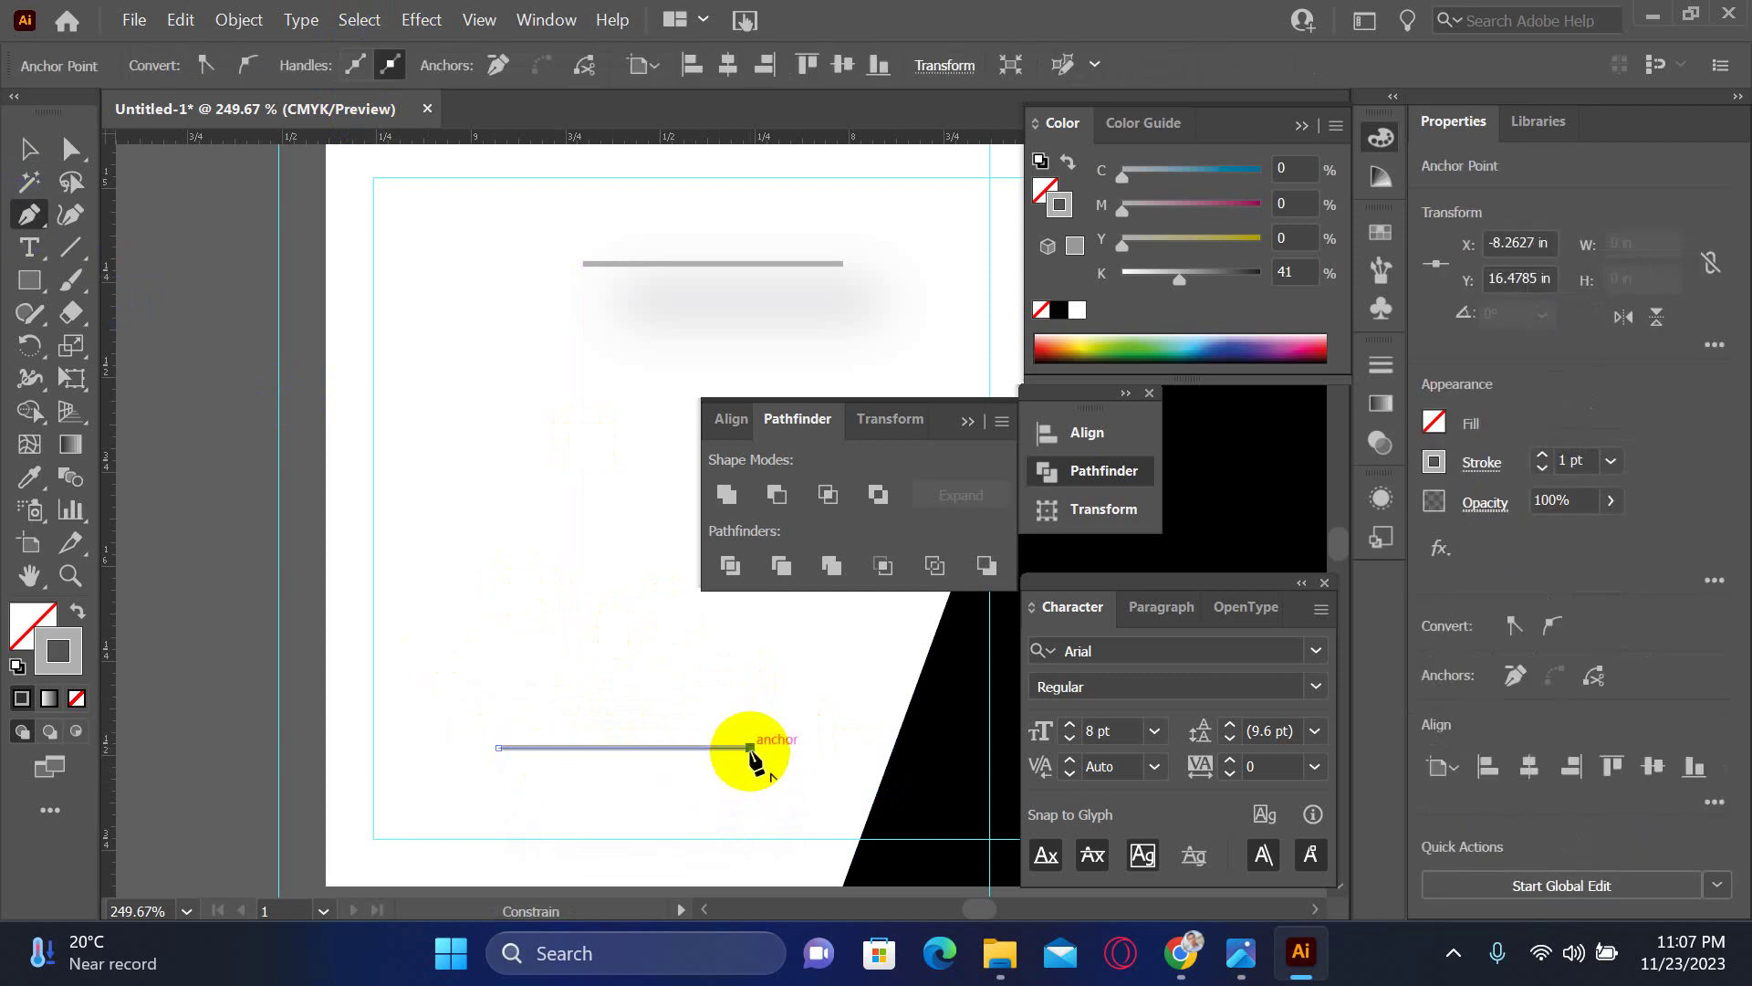
{"action": "left_click", "coordinate": [27, 147]}
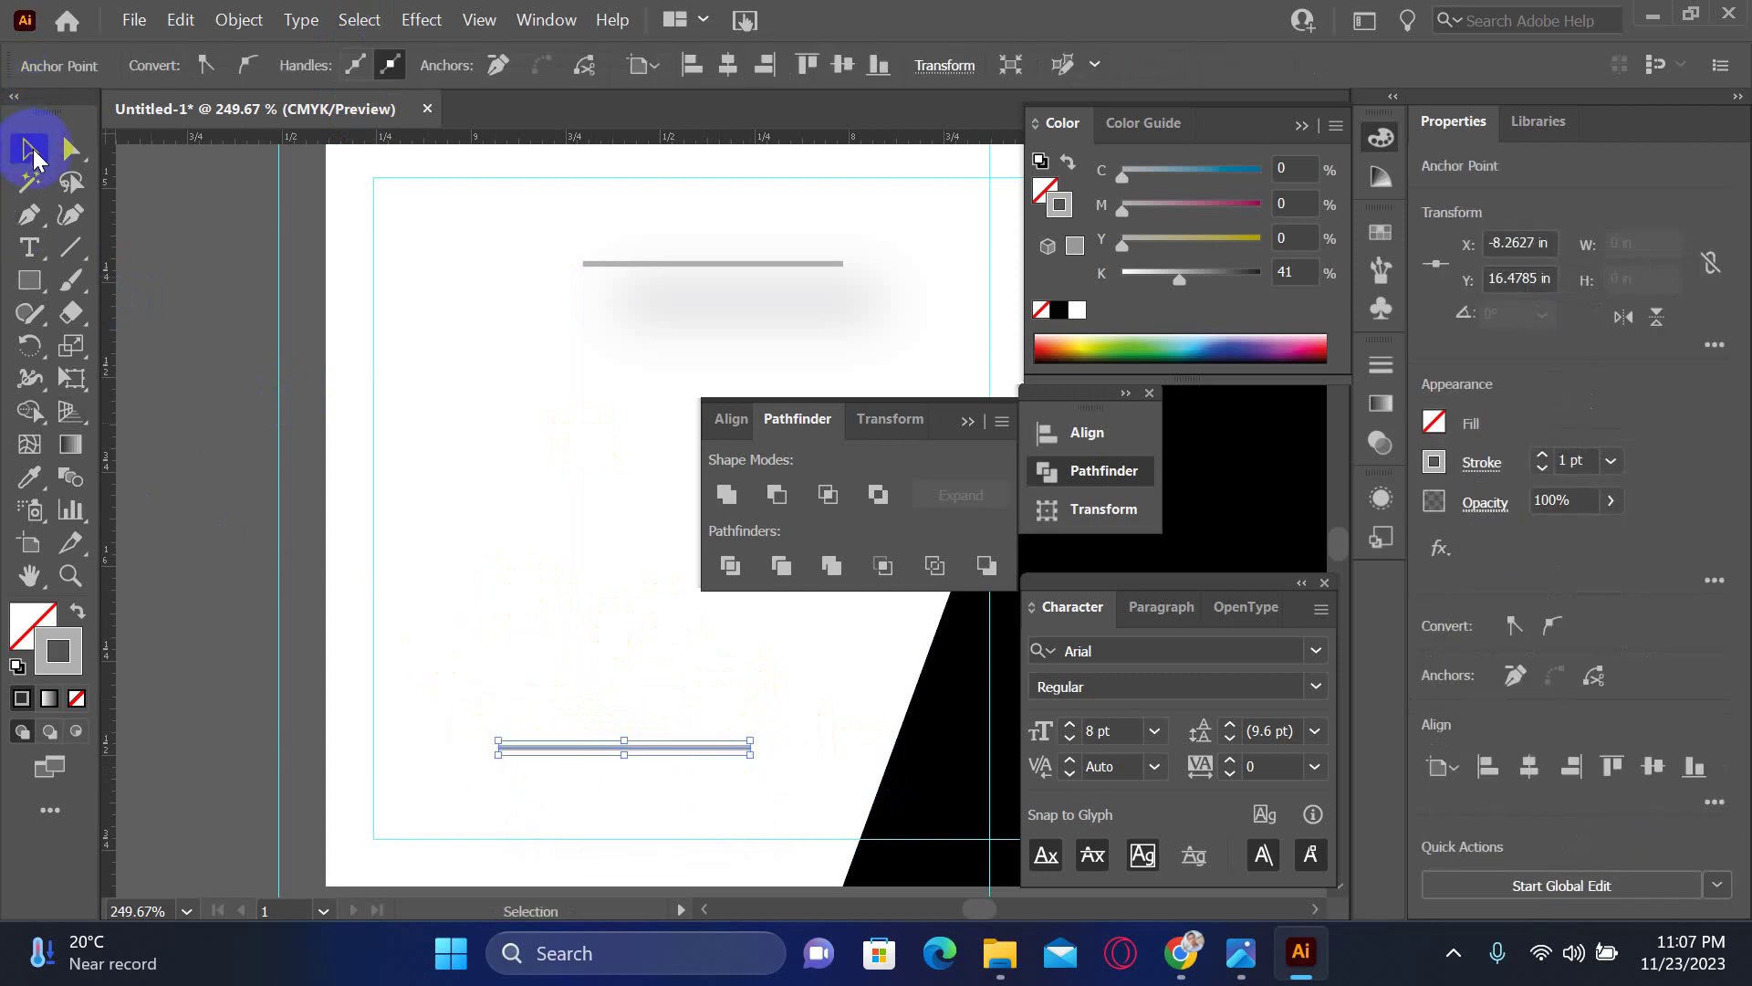
- Give the new line a drop shadow with a Y Offset of -0.125 in
{"action": "left_click", "coordinate": [421, 20]}
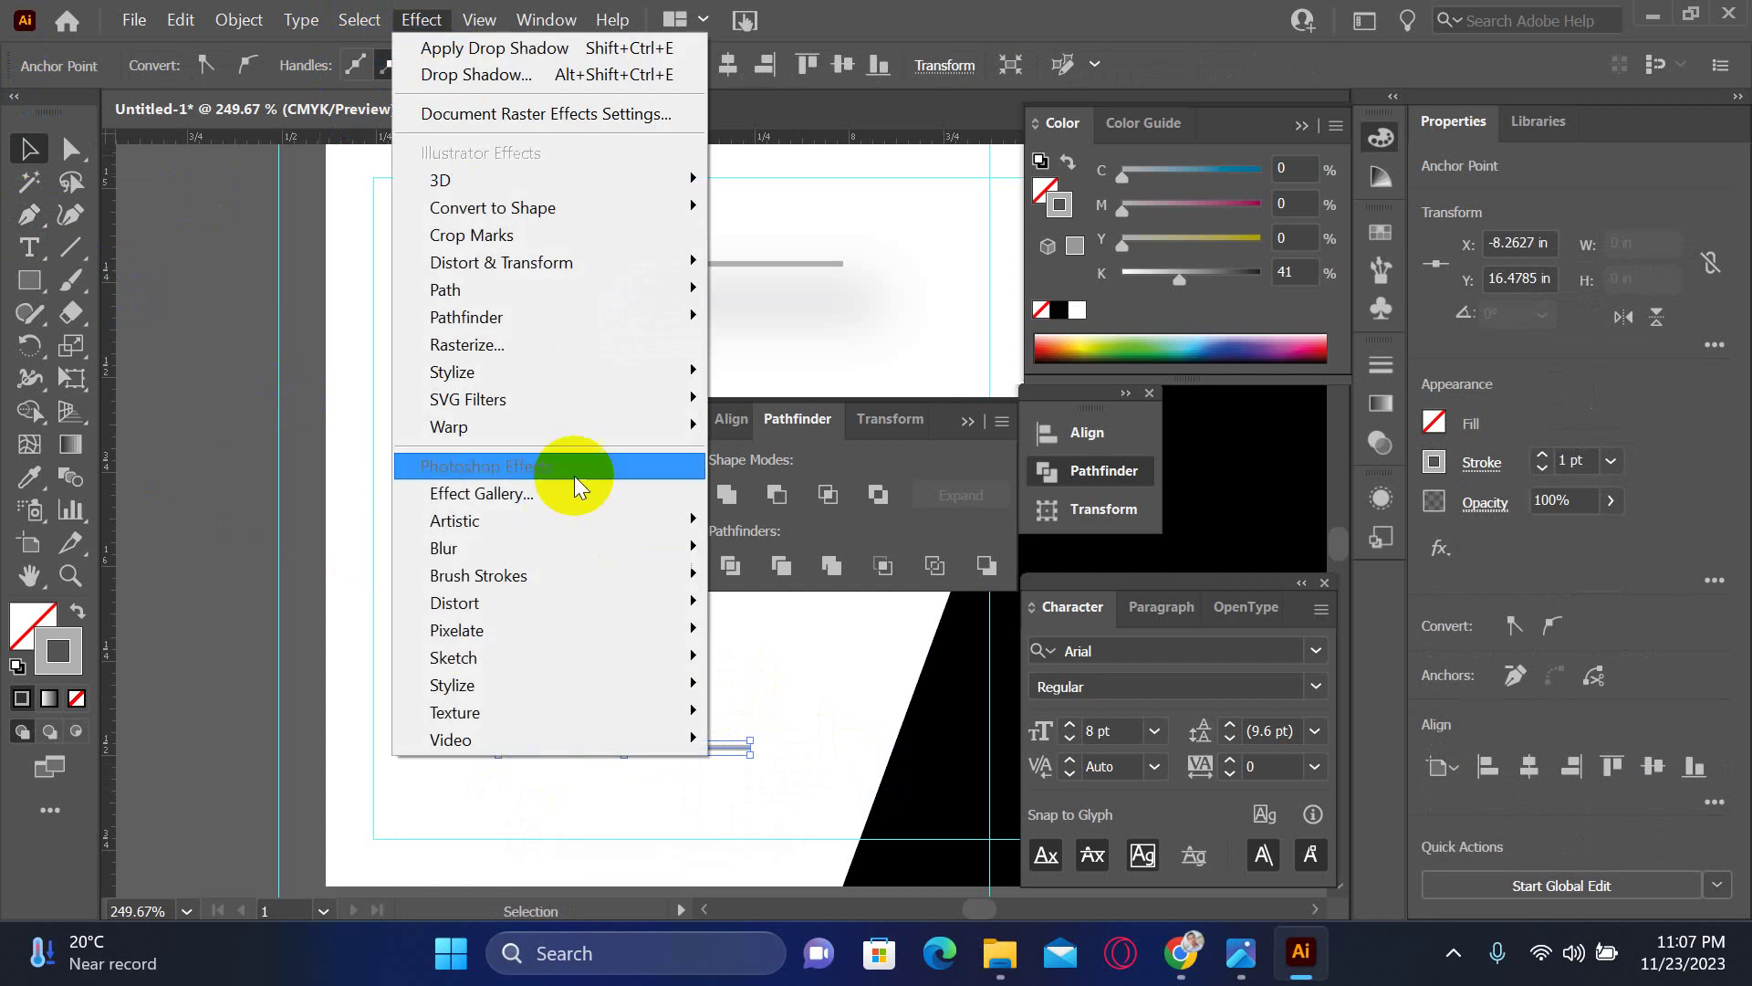
{"action": "left_click", "coordinate": [602, 376]}
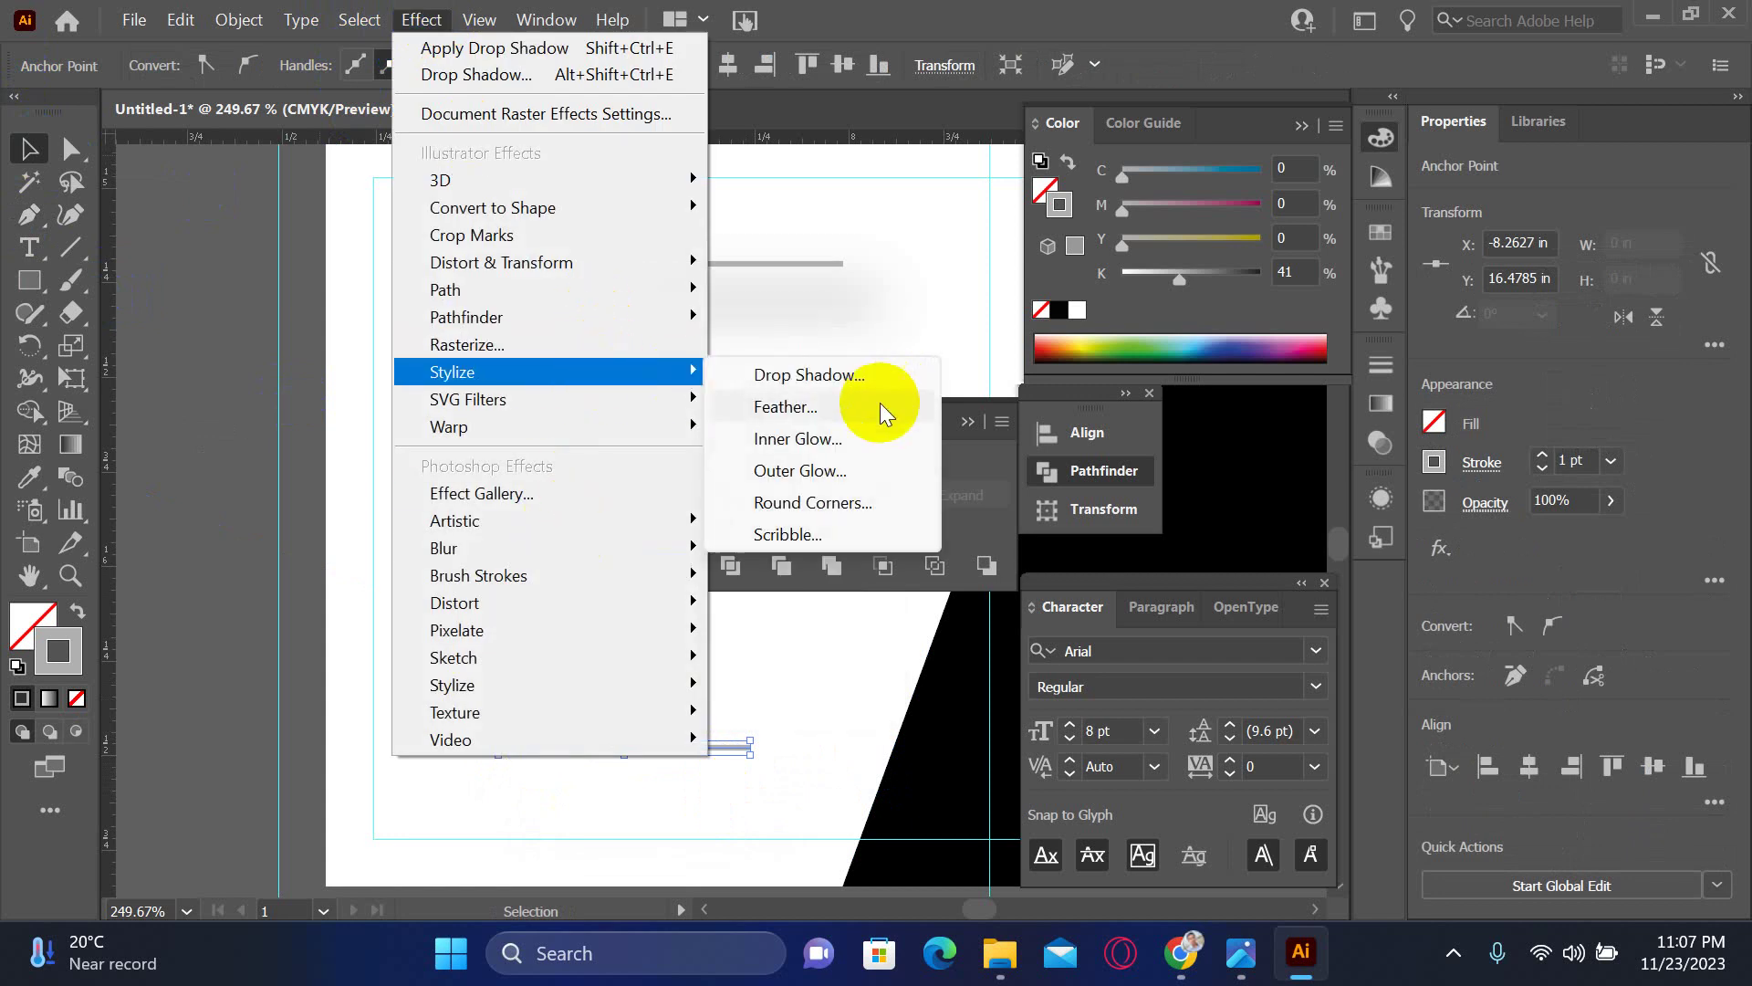
{"action": "left_click", "coordinate": [847, 375]}
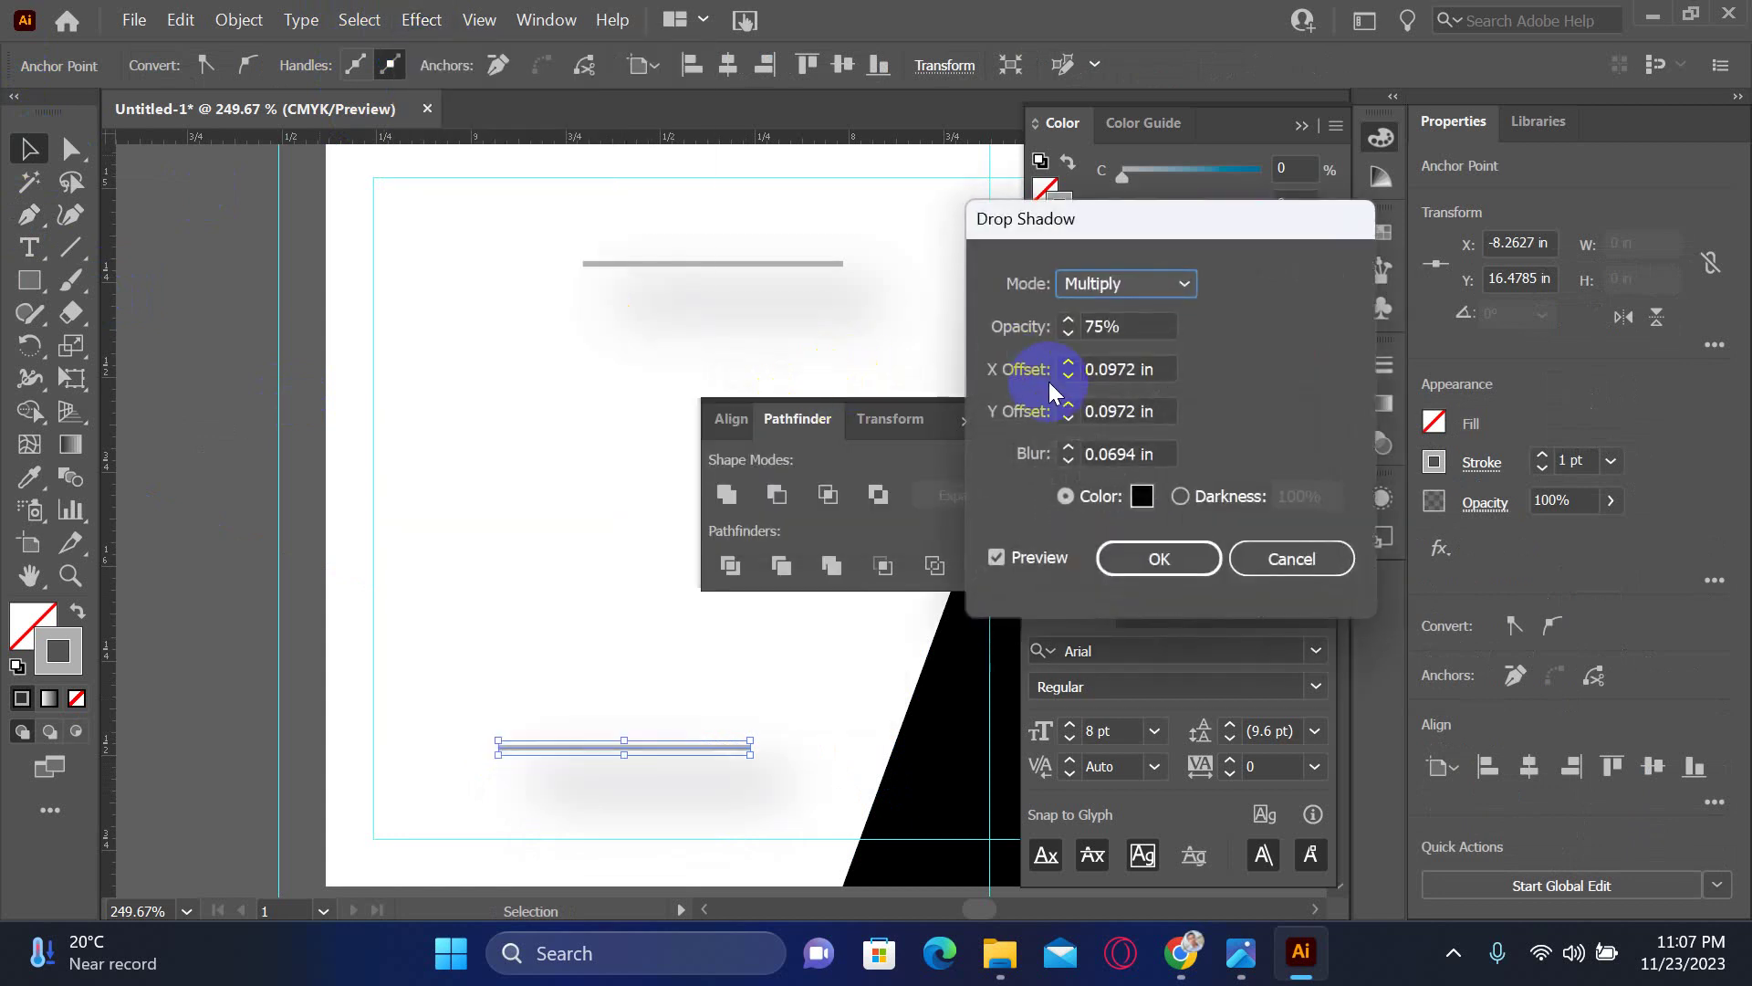
{"action": "left_click", "coordinate": [1078, 375]}
{"action": "left_click", "coordinate": [1075, 421]}
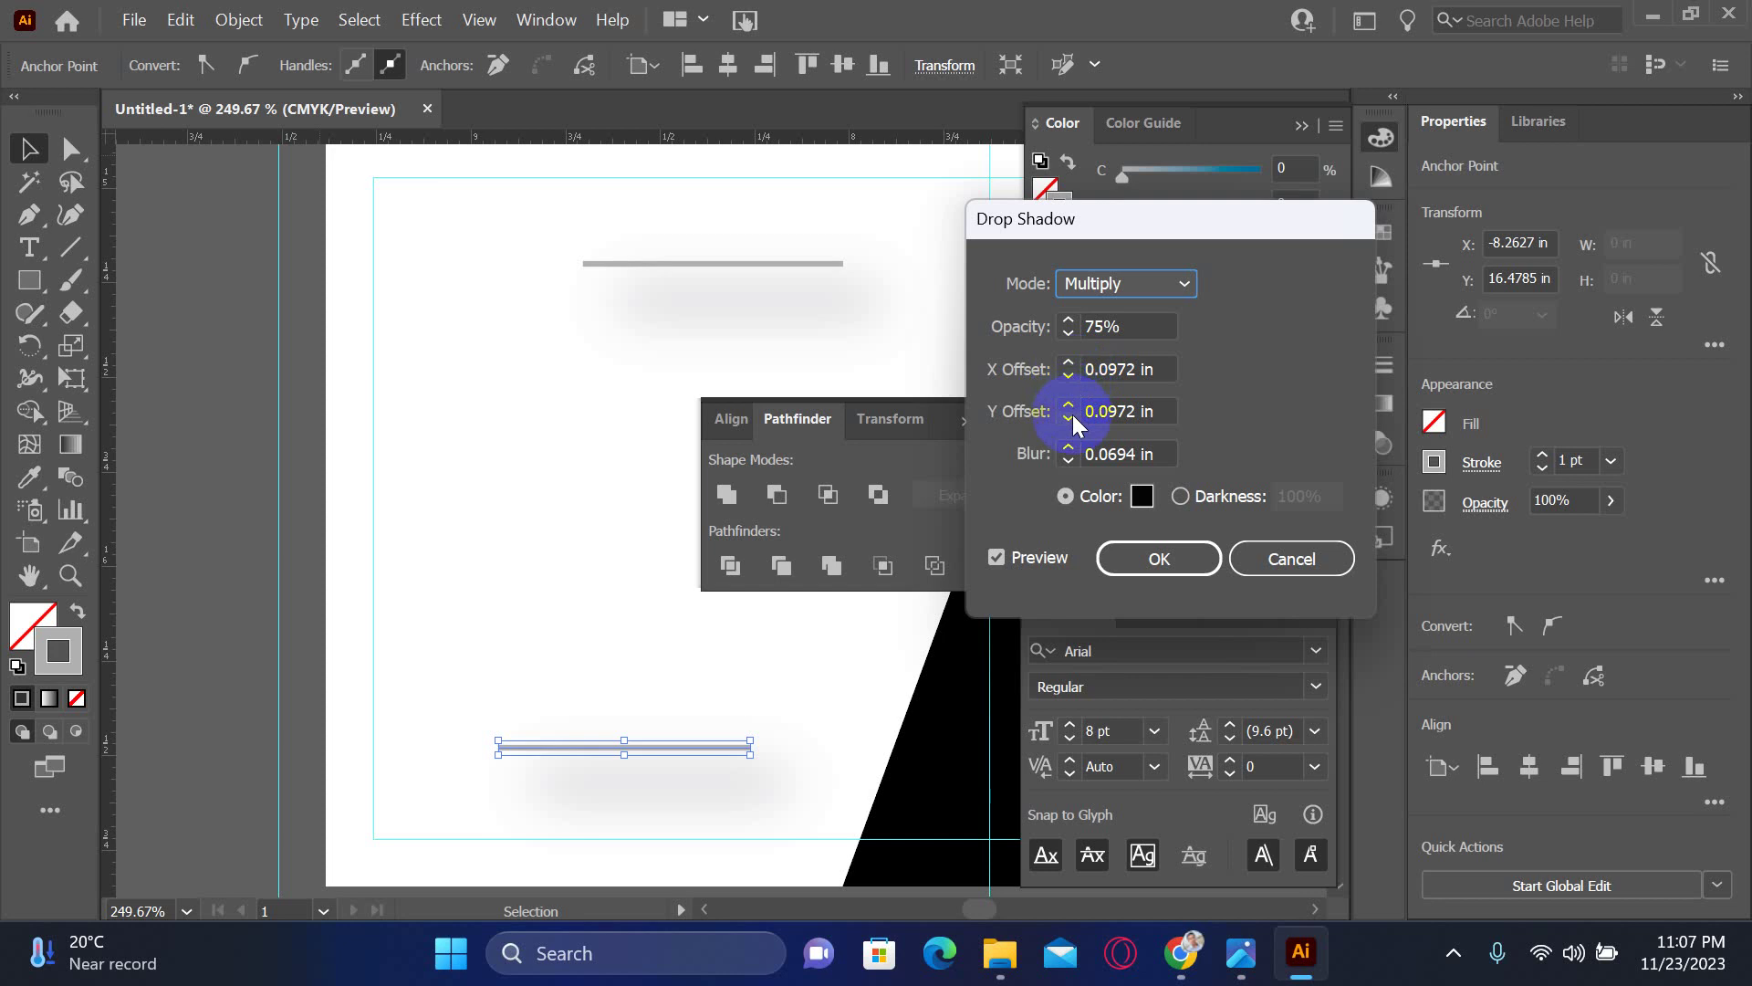
{"action": "type", "text": "0"}
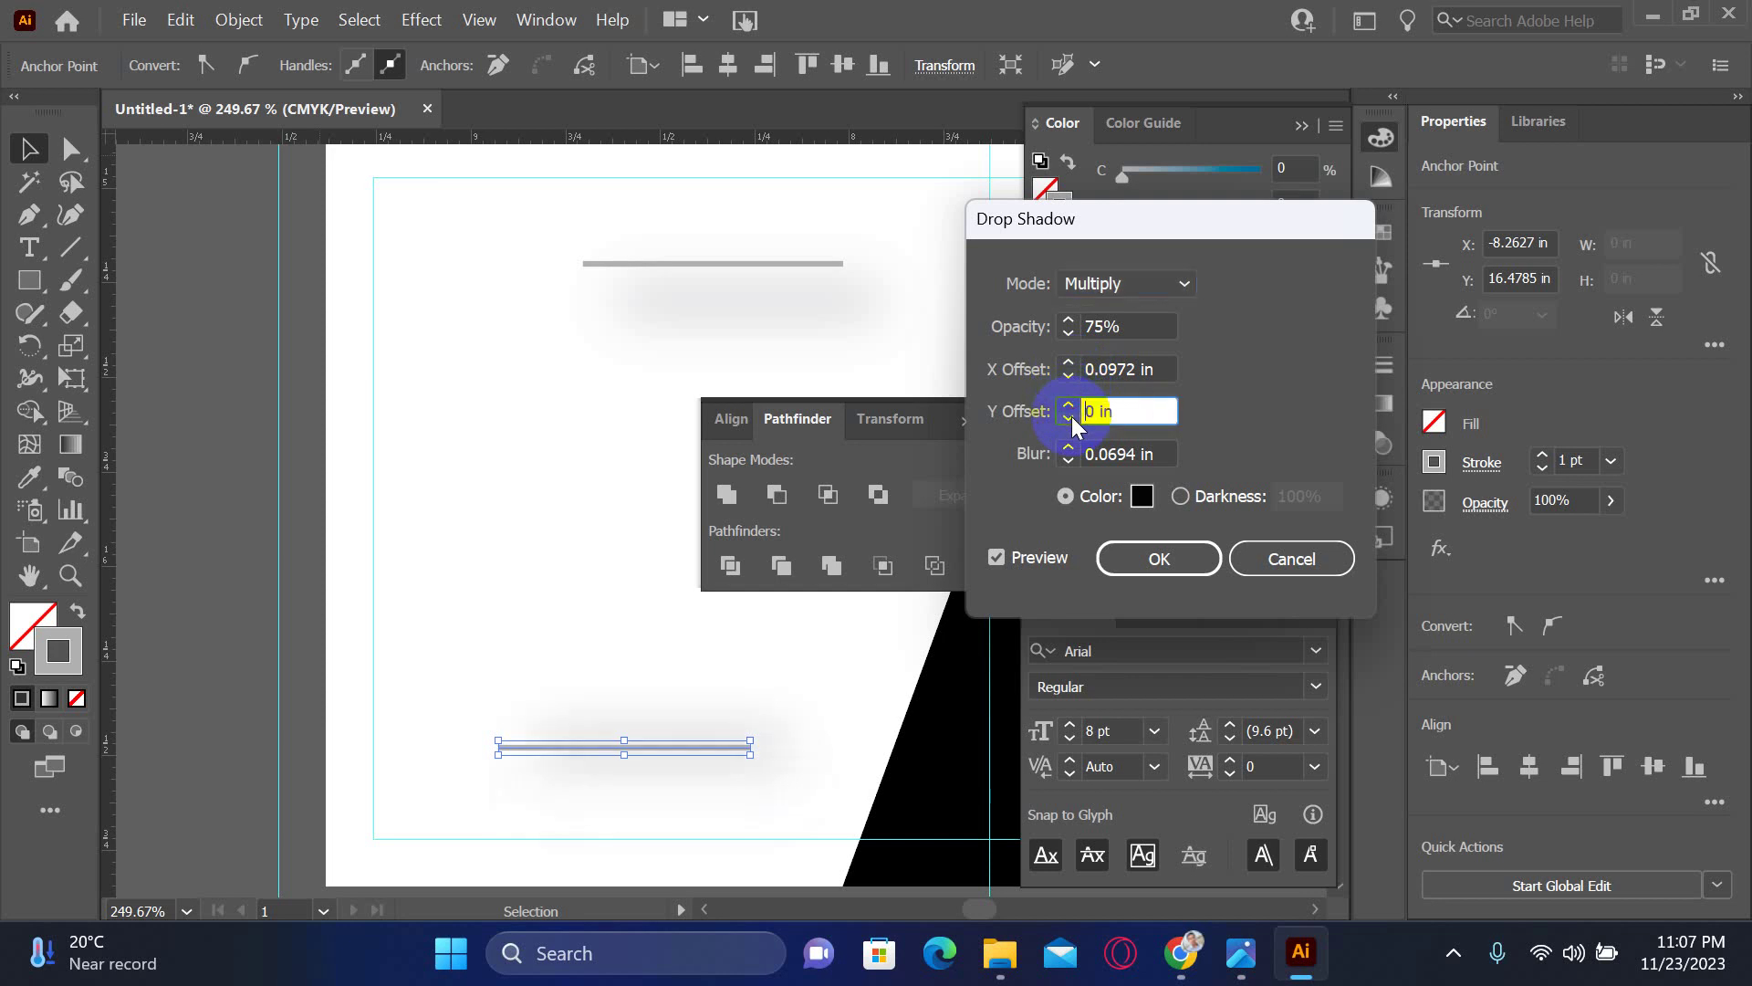
{"action": "left_click", "coordinate": [1073, 420]}
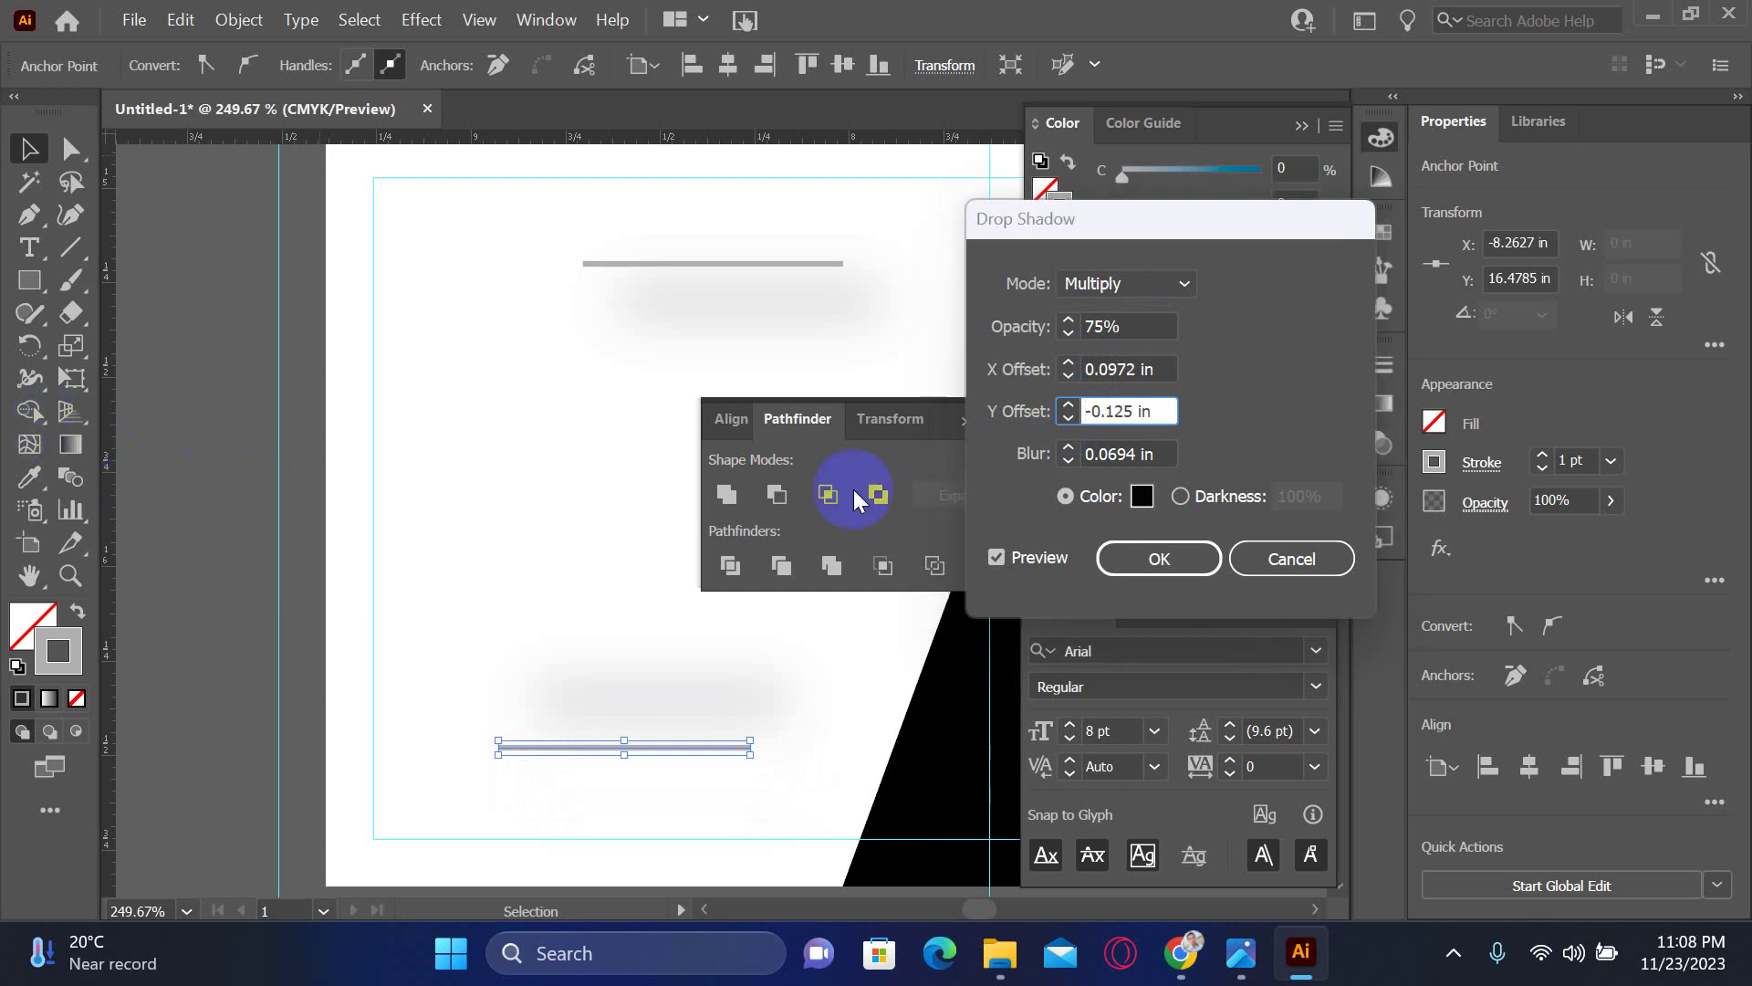
{"action": "left_click", "coordinate": [1170, 567]}
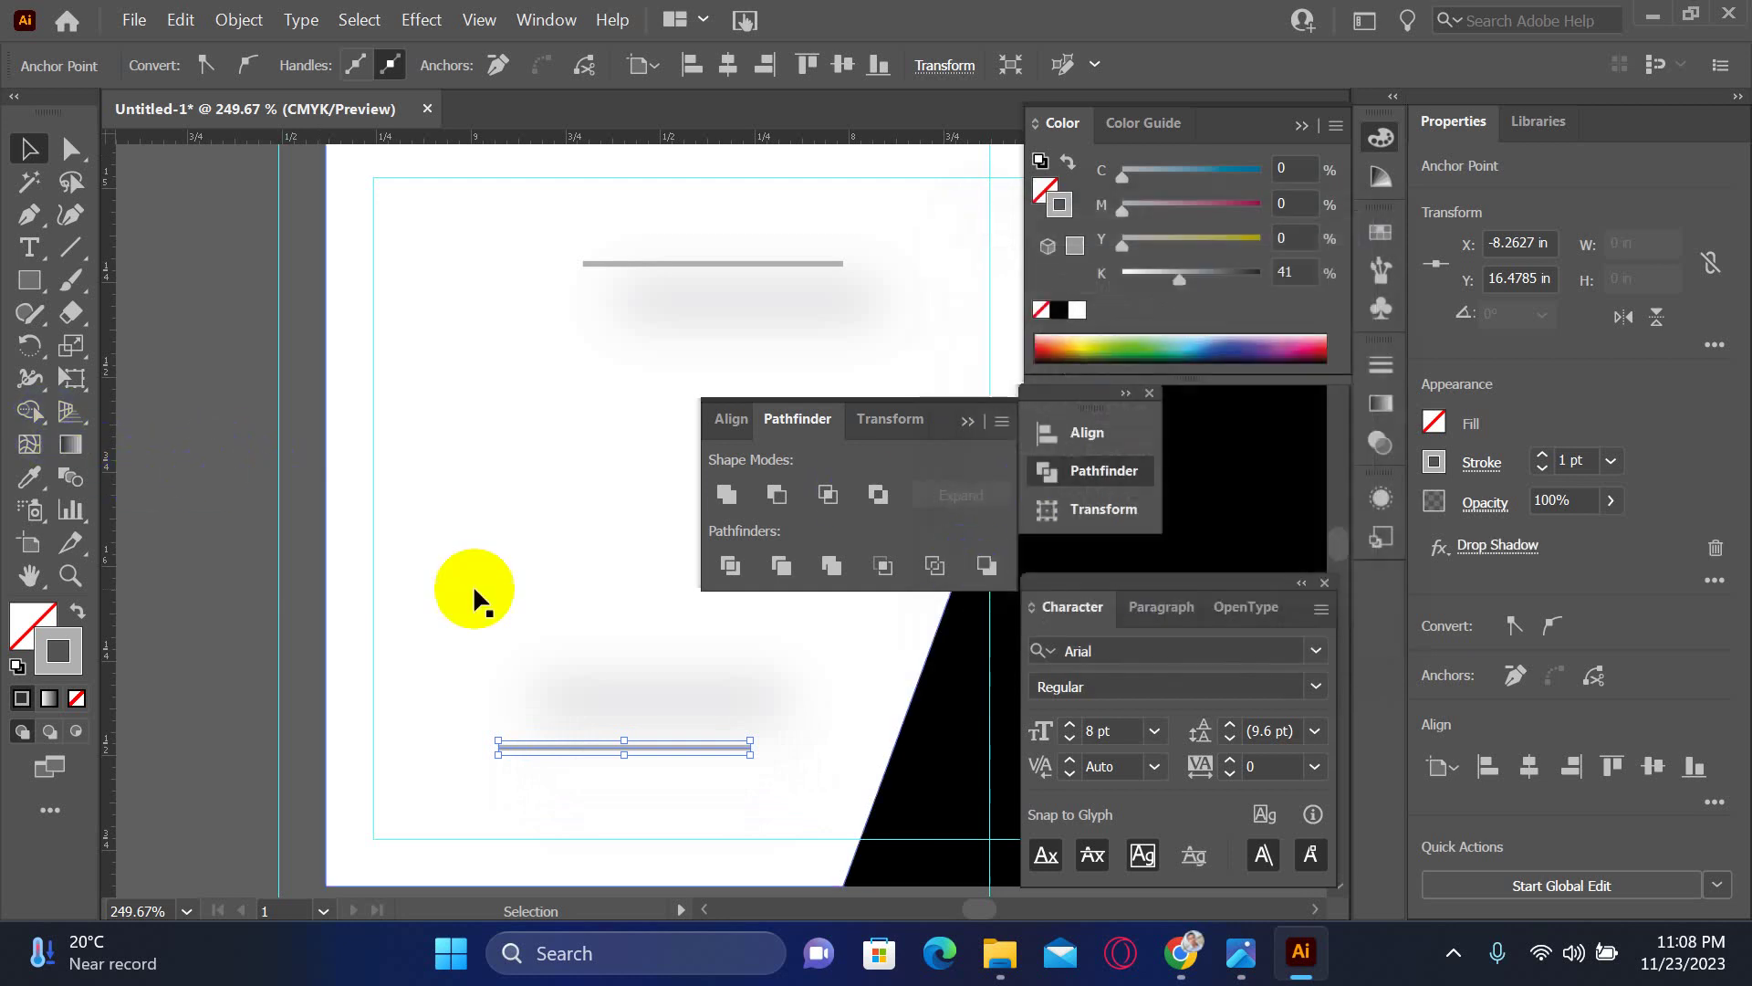
{"action": "left_click", "coordinate": [552, 578]}
{"action": "left_click_drag", "start_coordinate": [551, 579], "coordinate": [419, 556]}
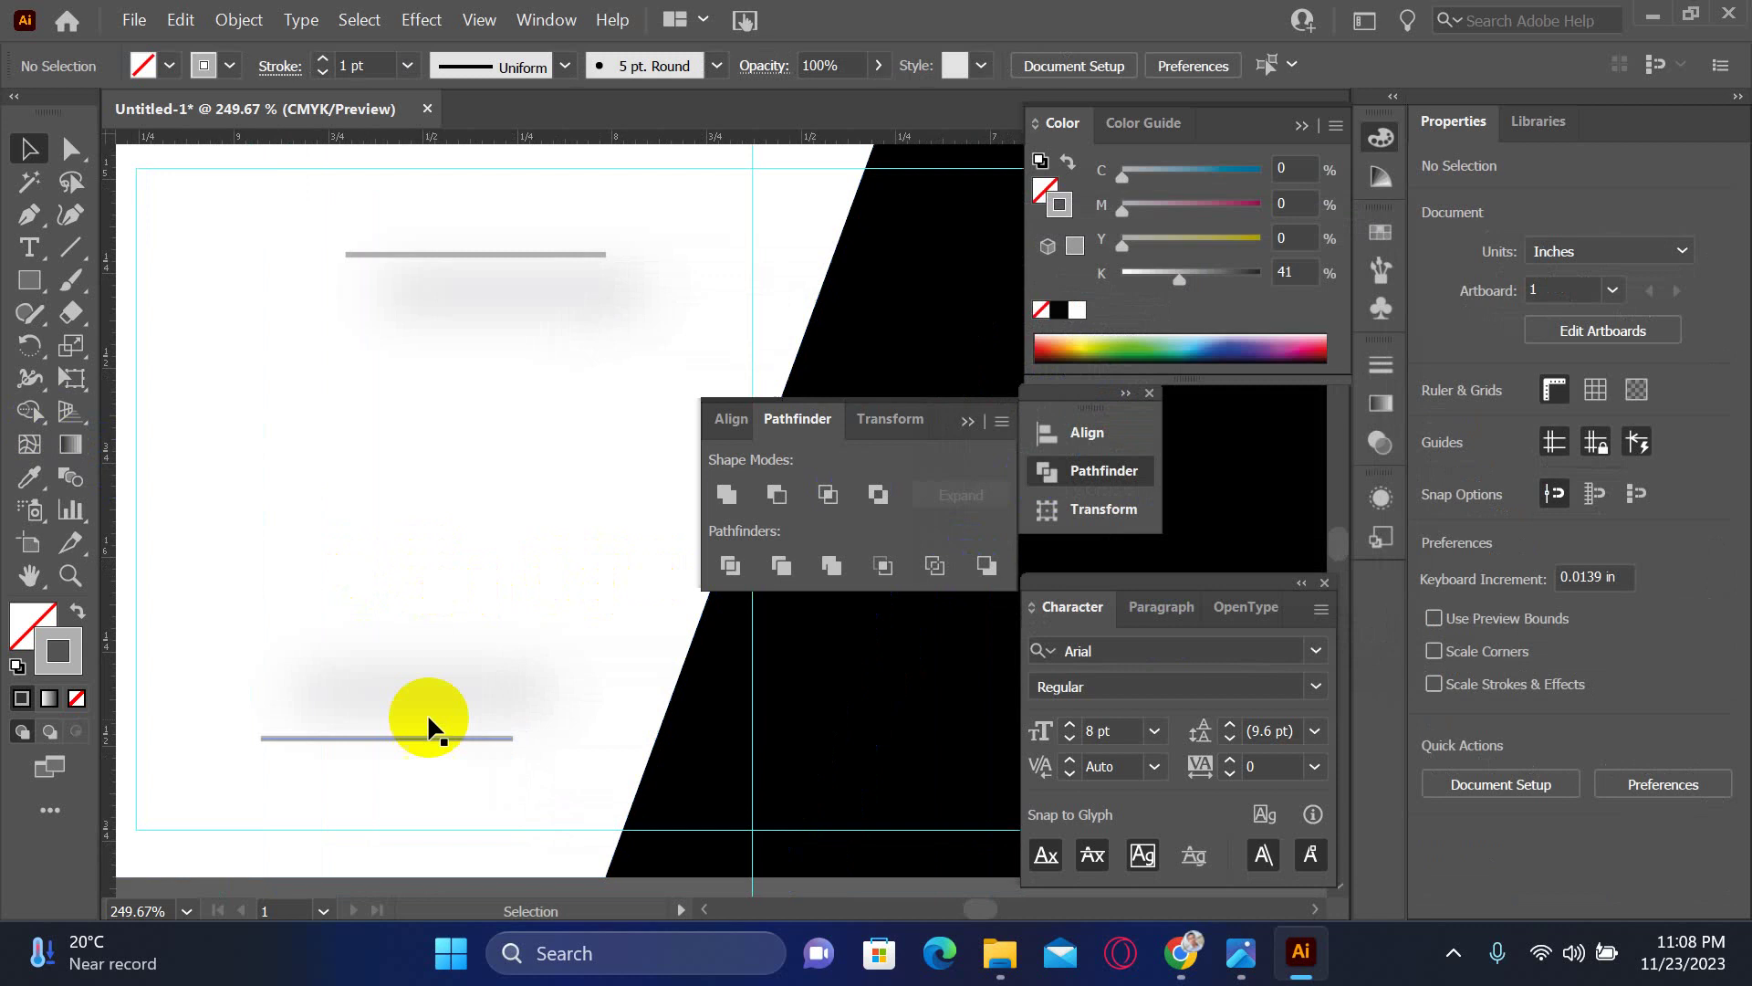
- Give both grey lines a drop shadow at 19% opacity with 0.2 in blur
{"action": "left_click", "coordinate": [423, 731]}
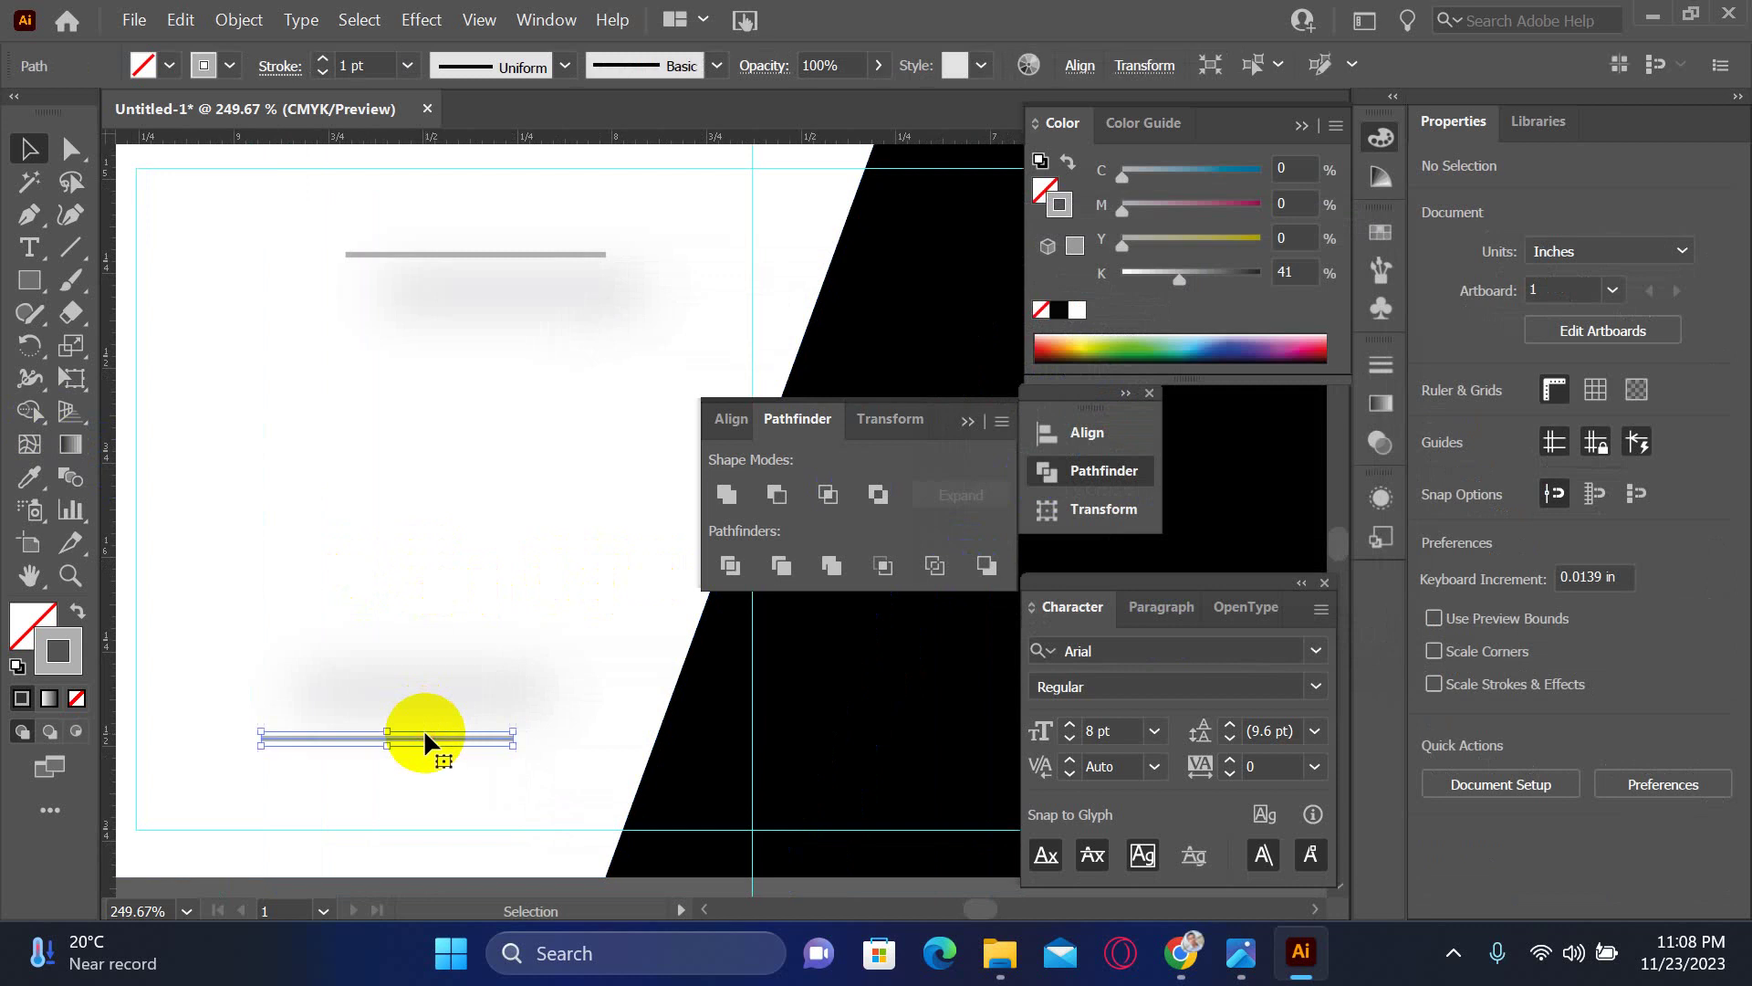
{"action": "left_click", "coordinate": [483, 255], "text": "shift"}
{"action": "left_click", "coordinate": [359, 19]}
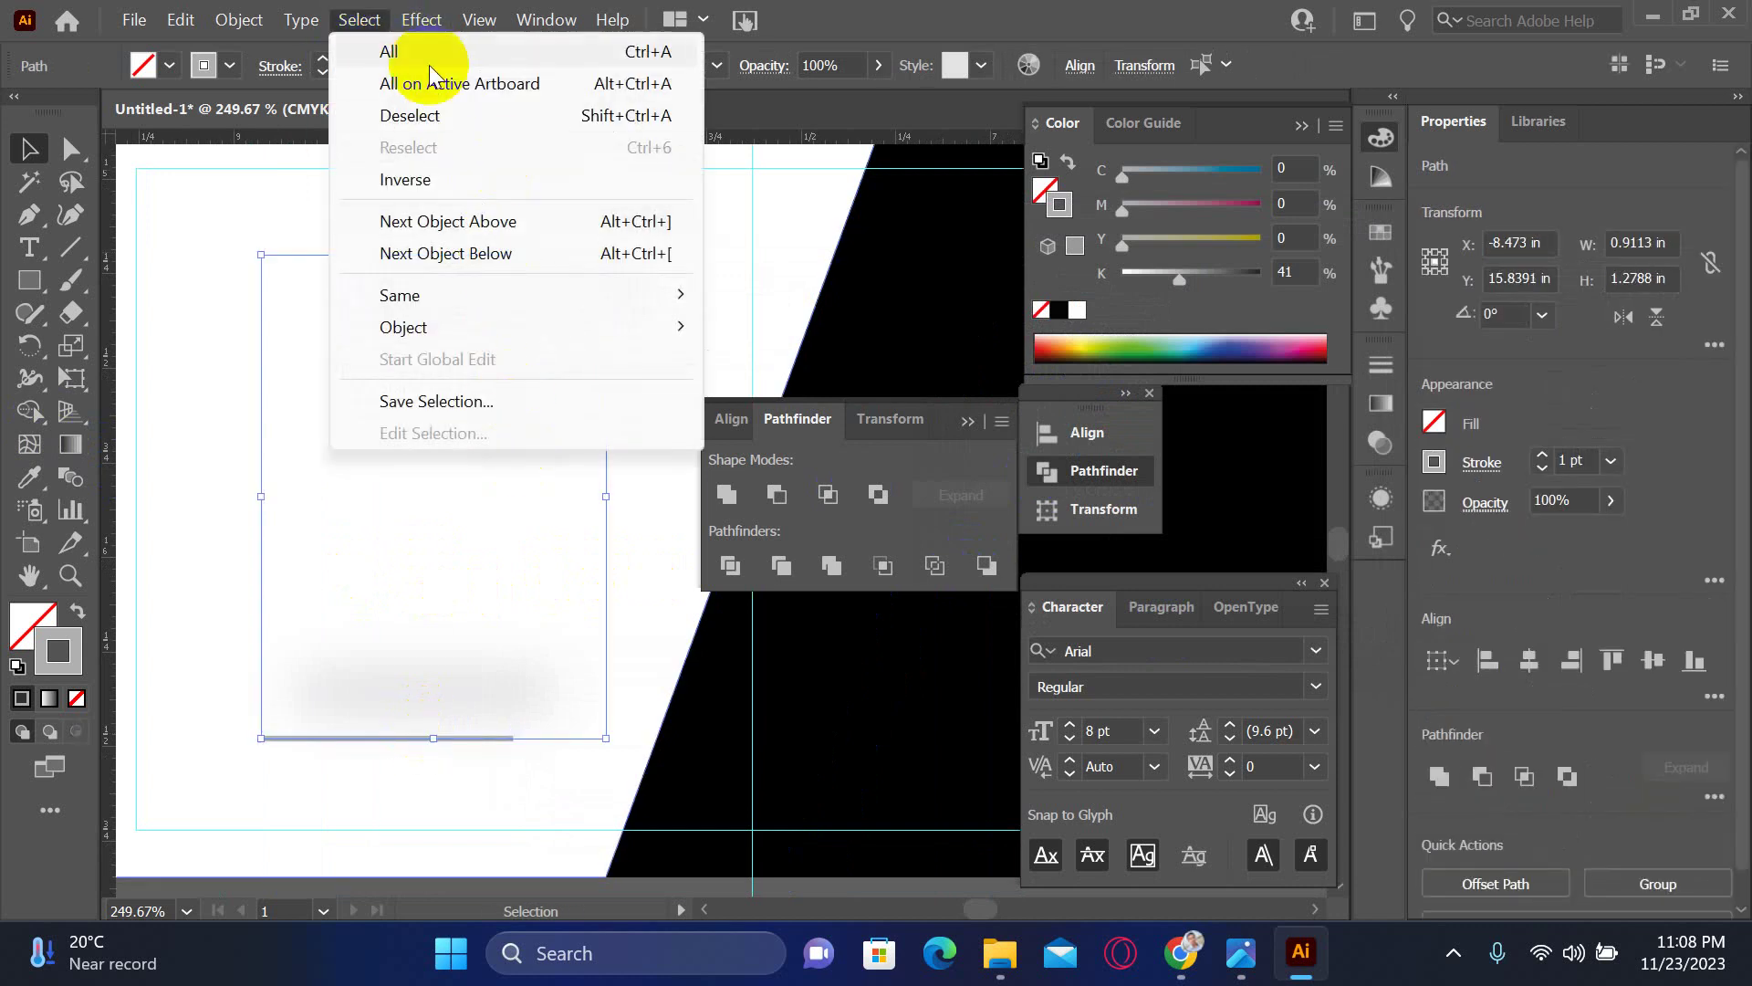
{"action": "mouse_move", "coordinate": [421, 19]}
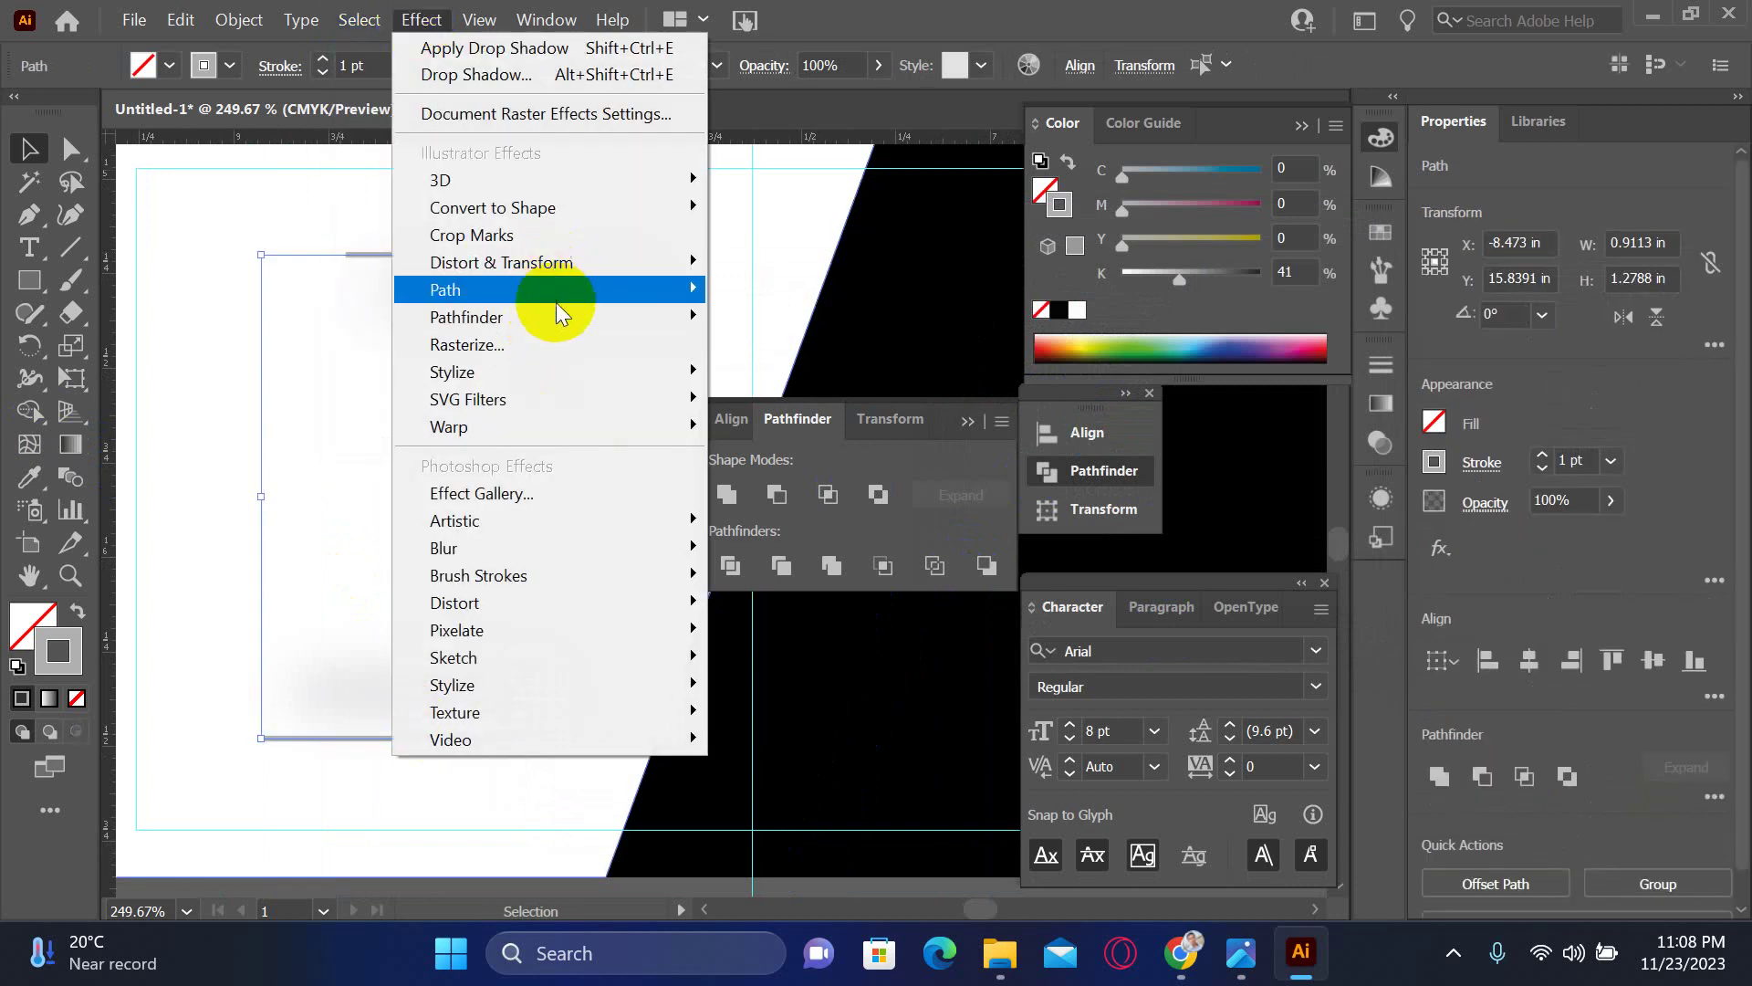
{"action": "mouse_move", "coordinate": [564, 379]}
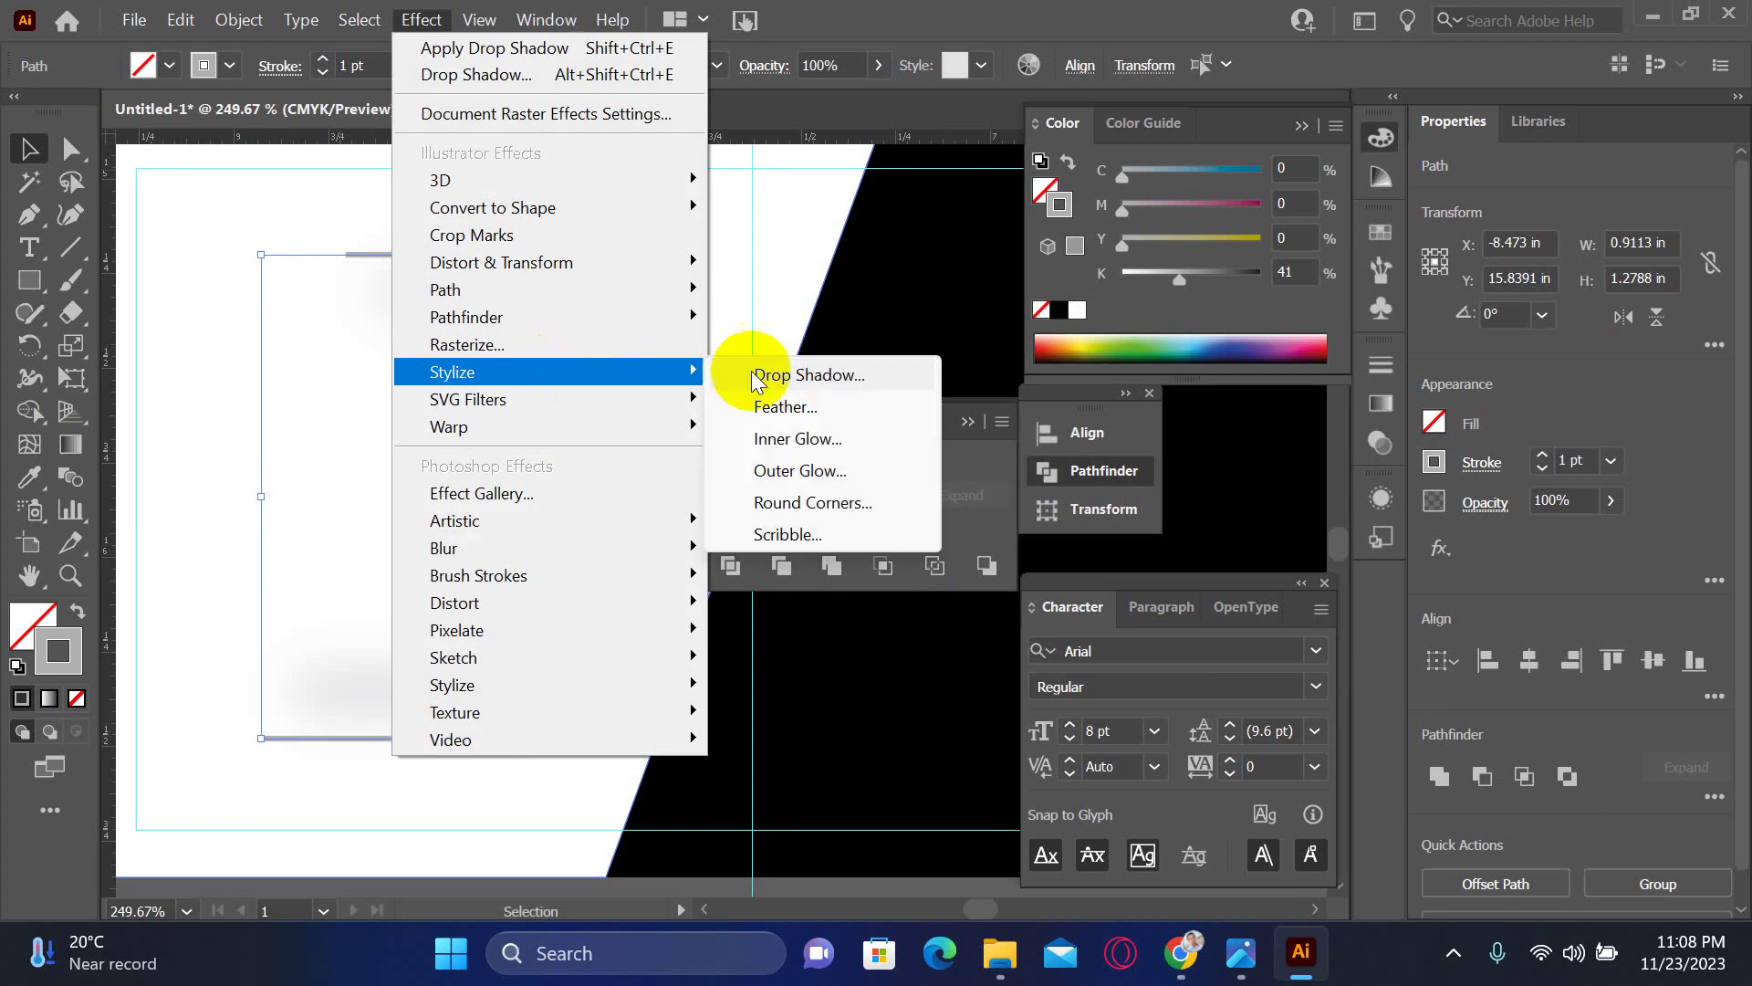
{"action": "left_click", "coordinate": [758, 375]}
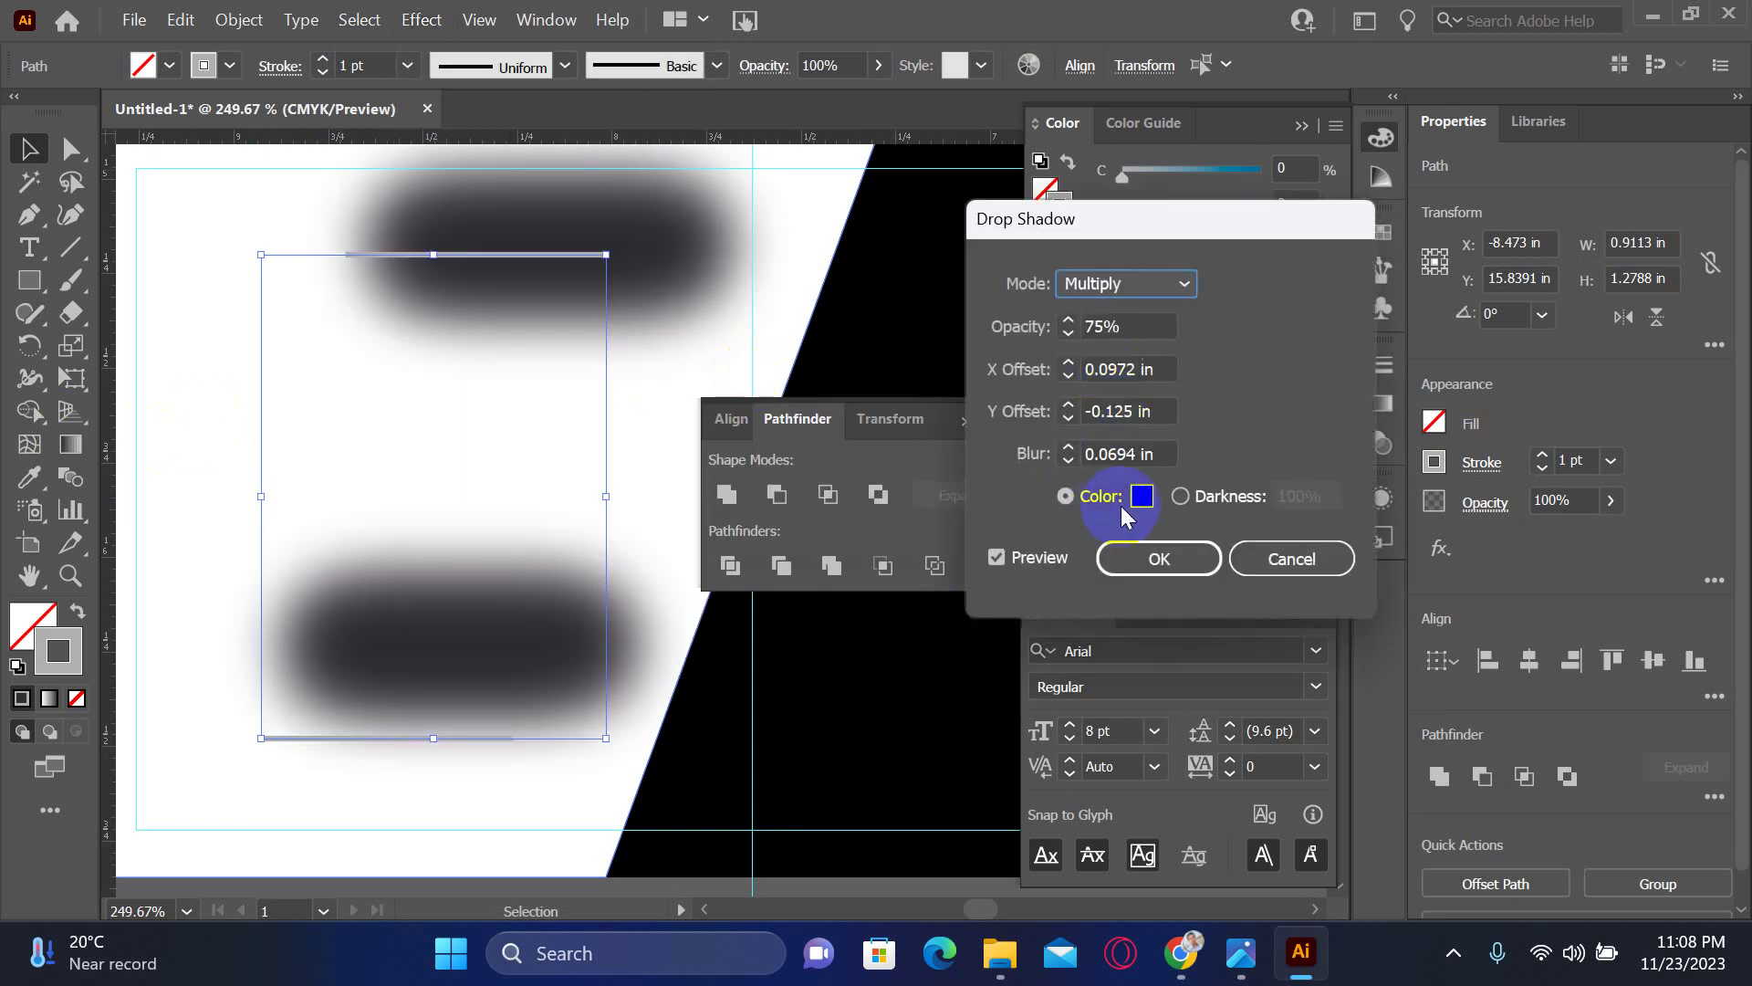
{"action": "left_click", "coordinate": [1073, 344]}
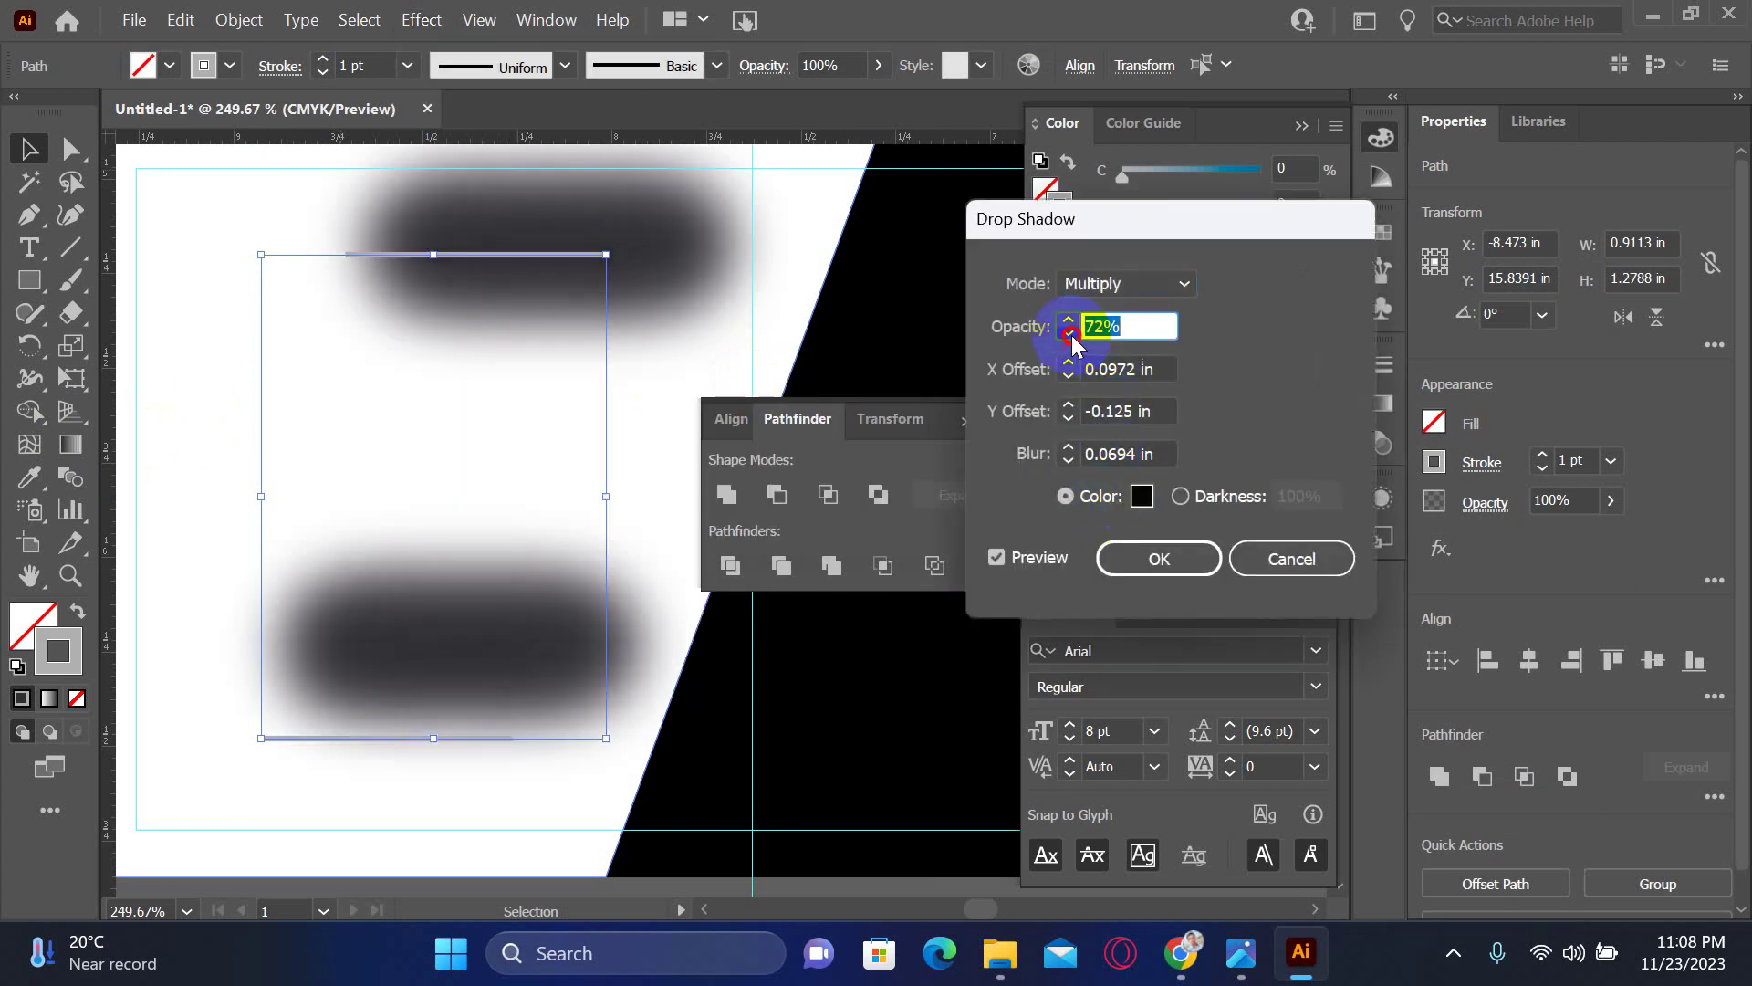
{"action": "left_click_drag", "start_coordinate": [1072, 336], "coordinate": [1072, 335]}
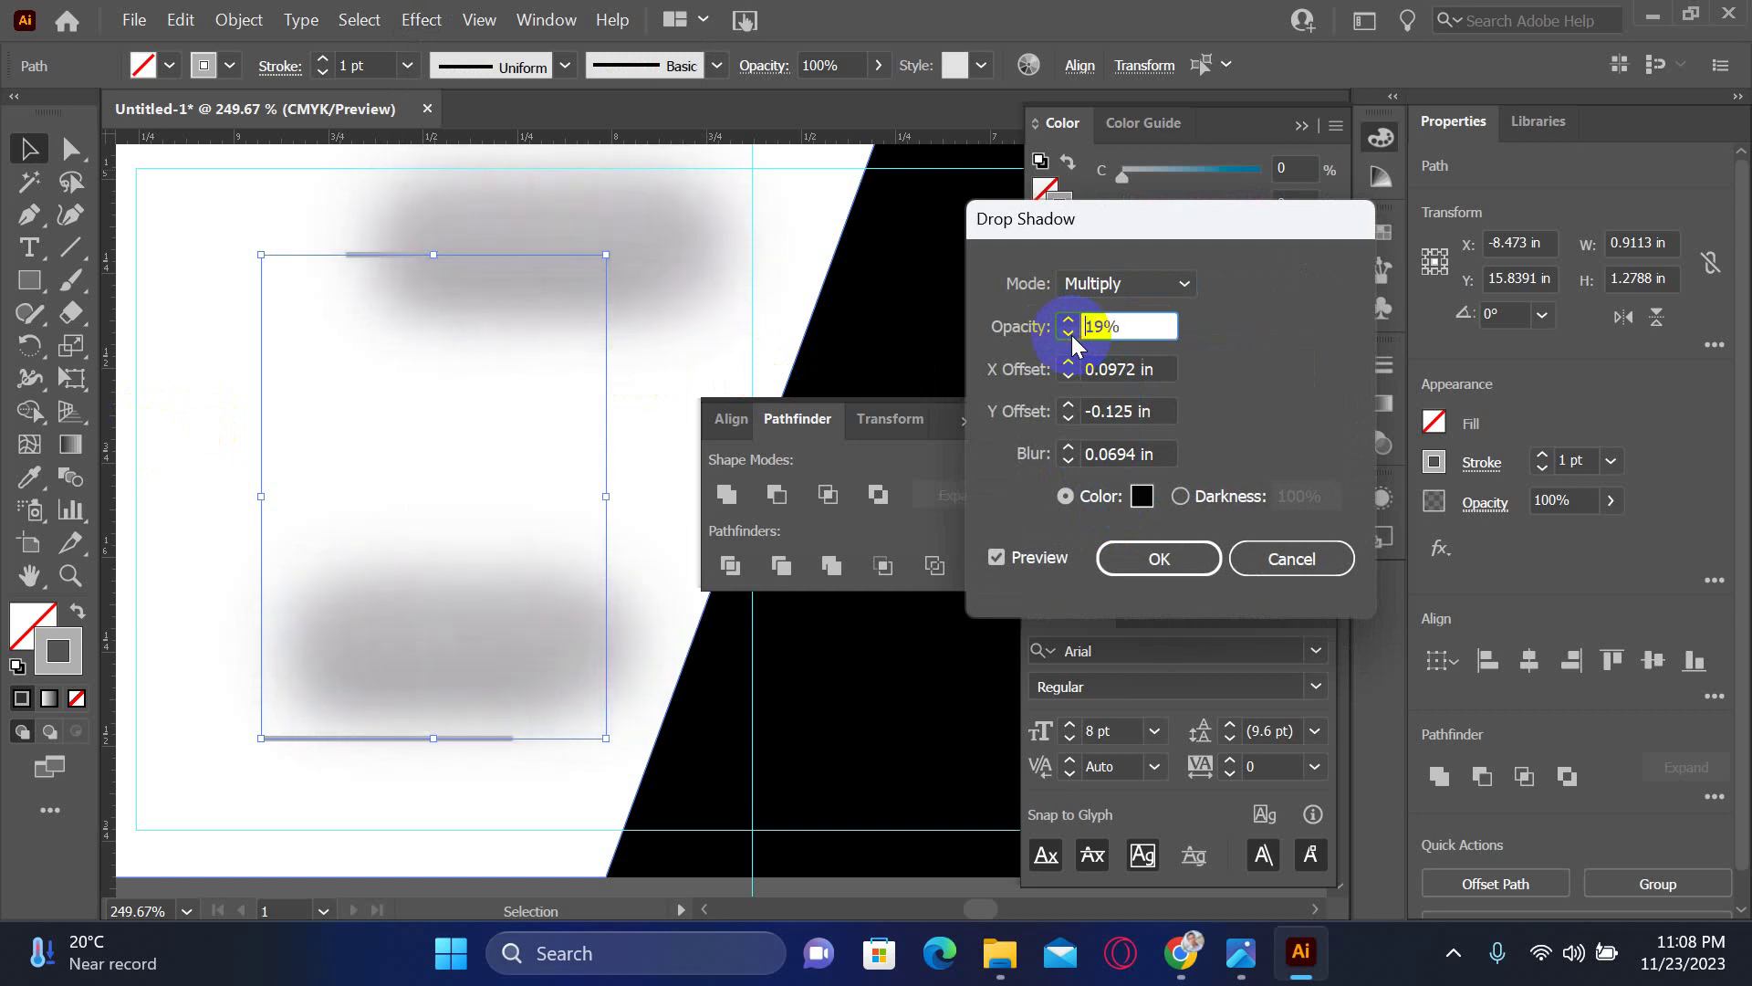
{"action": "left_click", "coordinate": [1088, 453]}
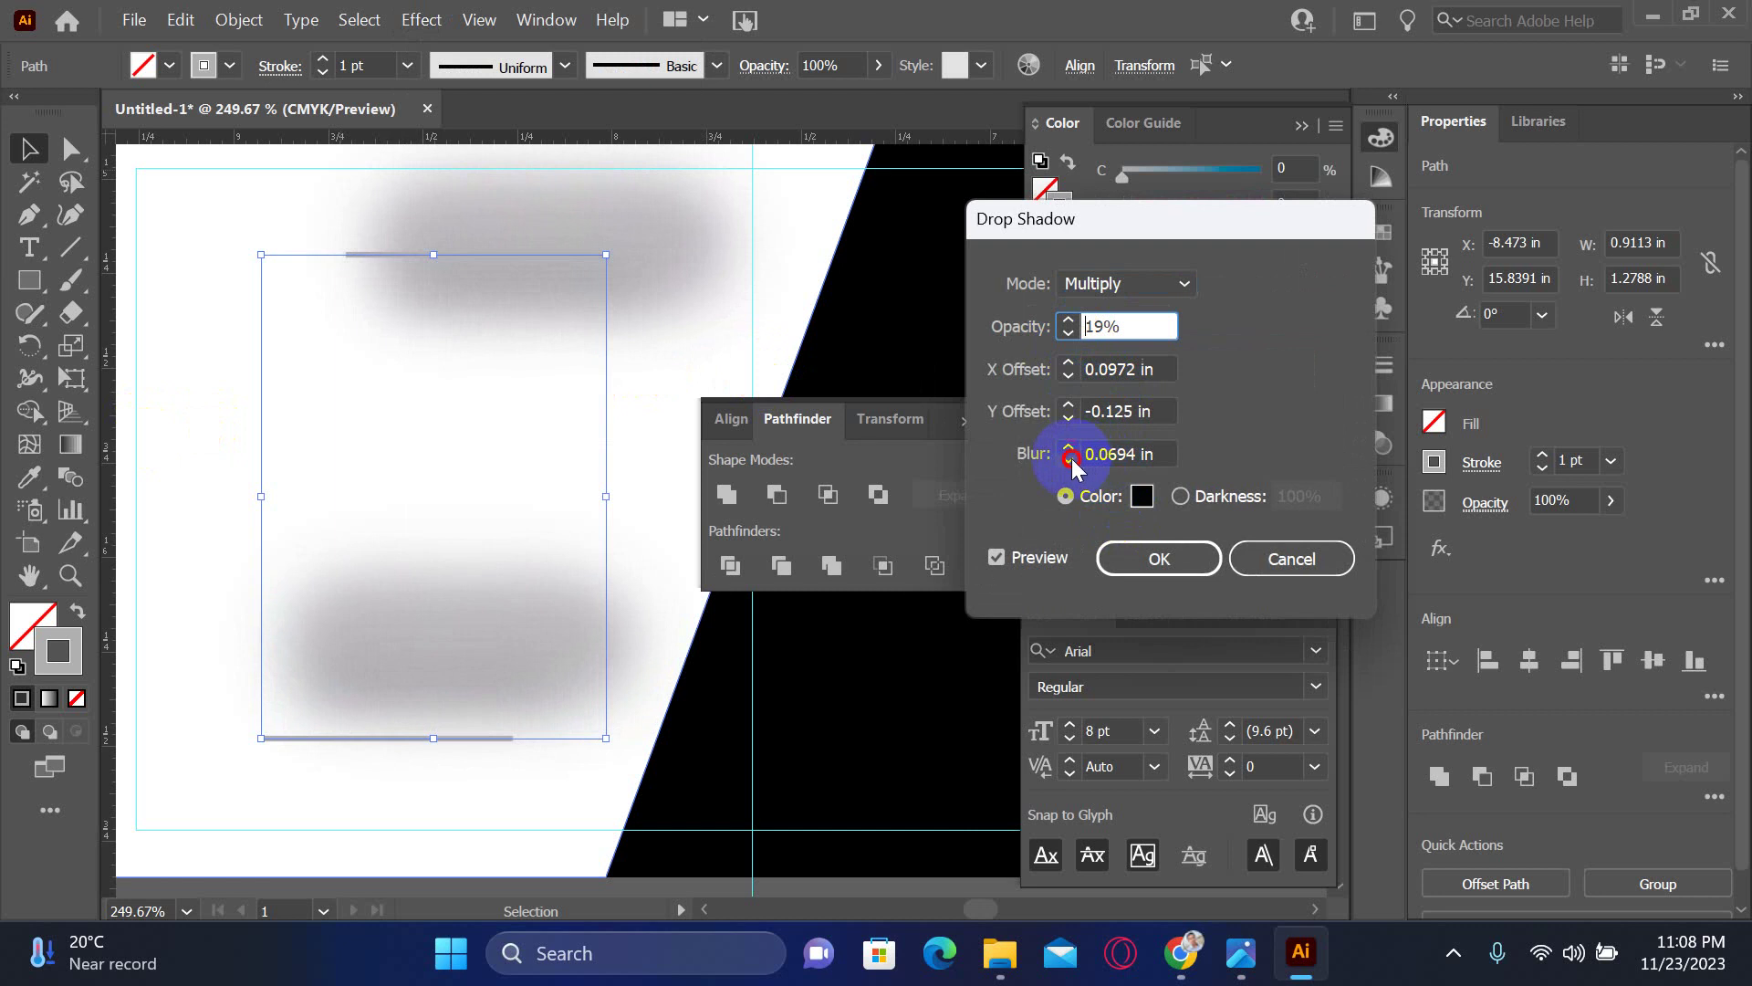
{"action": "left_click_drag", "start_coordinate": [1070, 460], "coordinate": [1070, 461]}
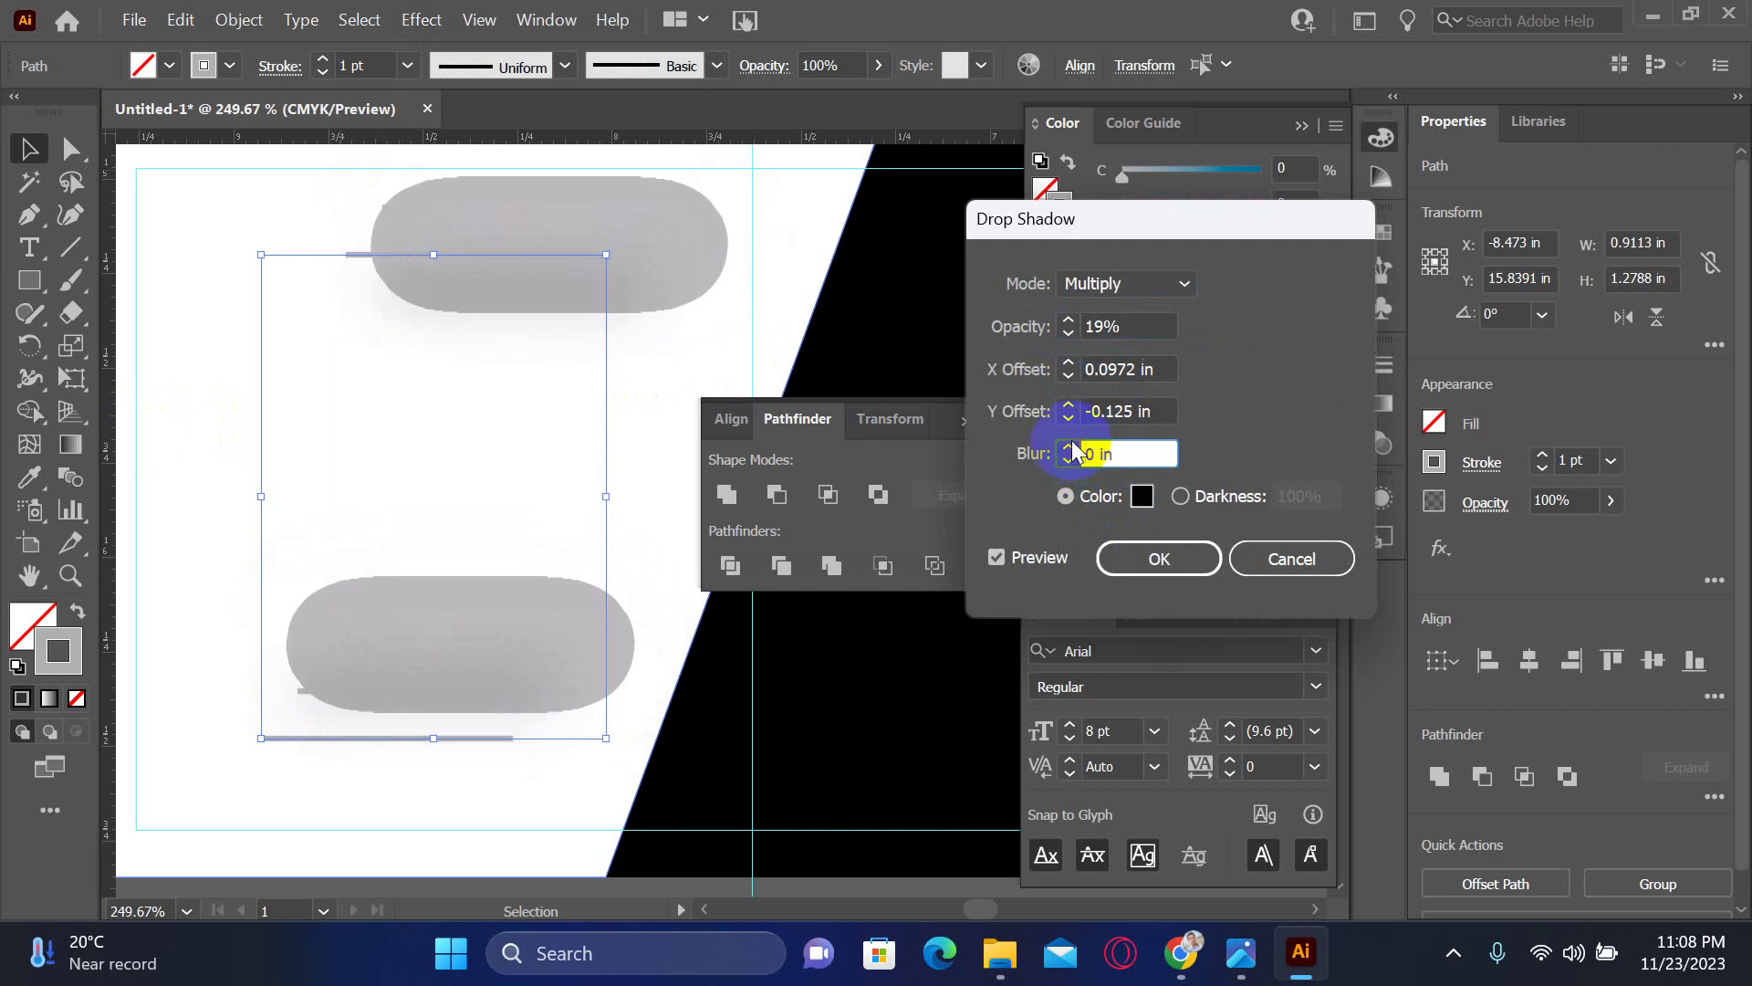
{"action": "left_click", "coordinate": [1073, 445]}
{"action": "left_click", "coordinate": [1073, 445]}
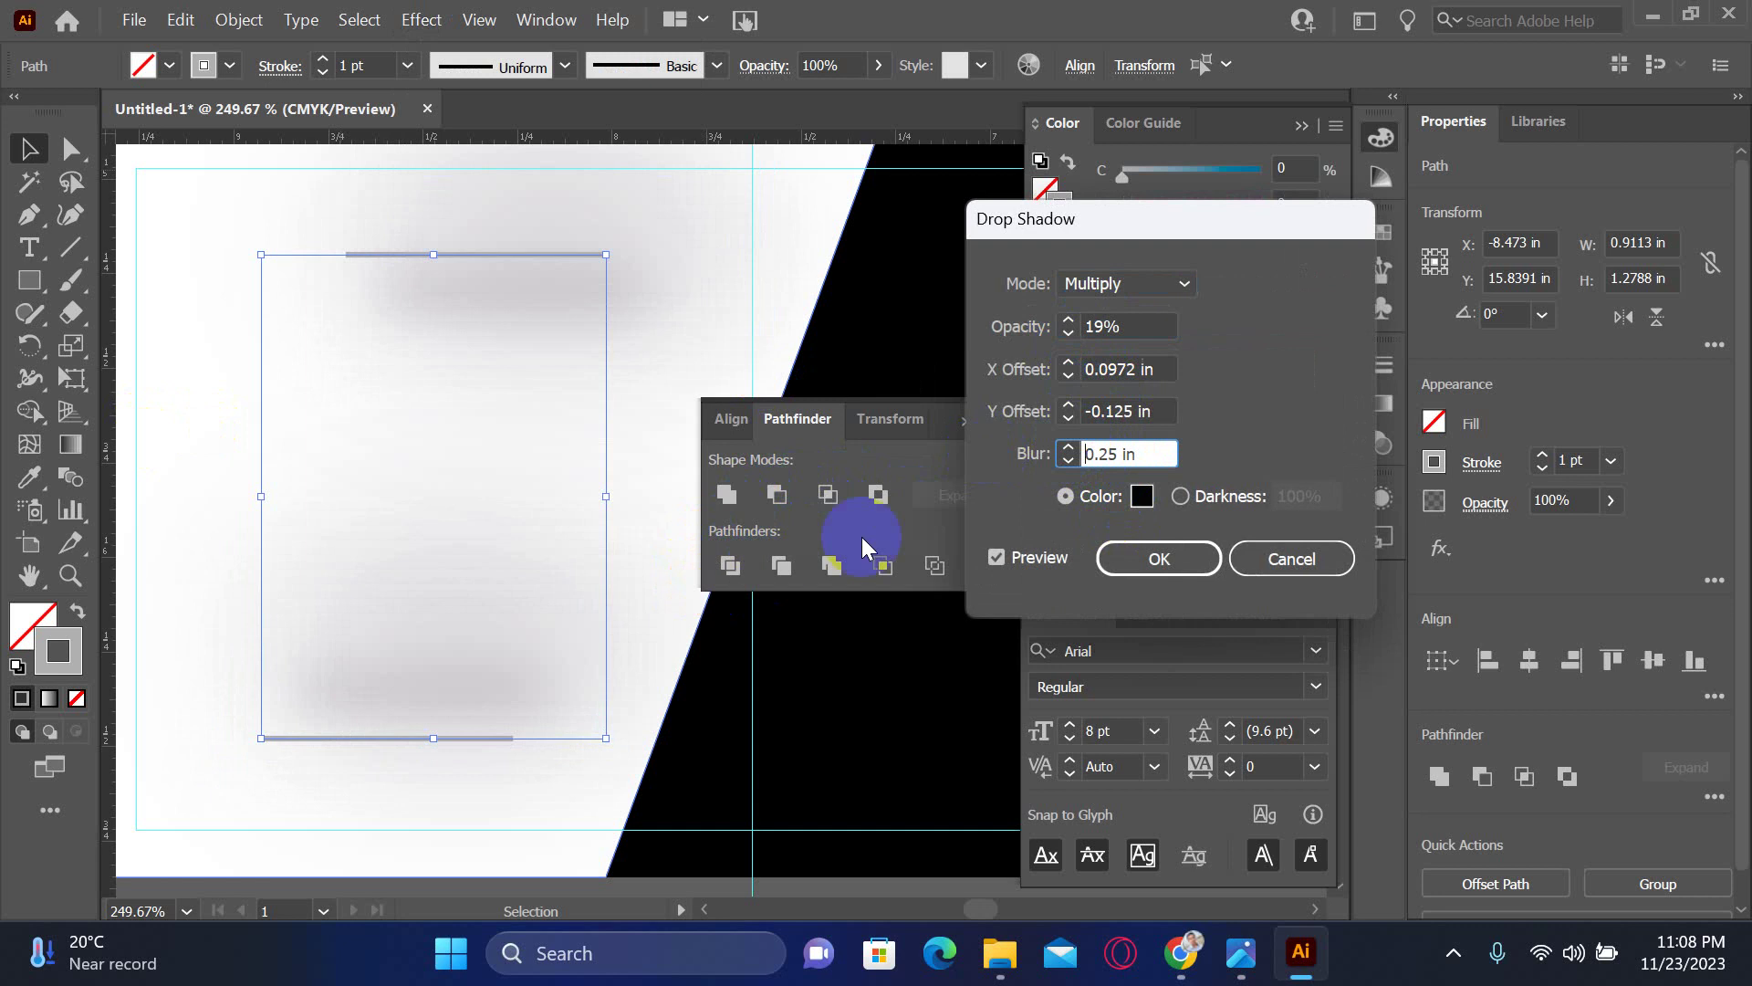
{"action": "double_click", "coordinate": [1116, 447]}
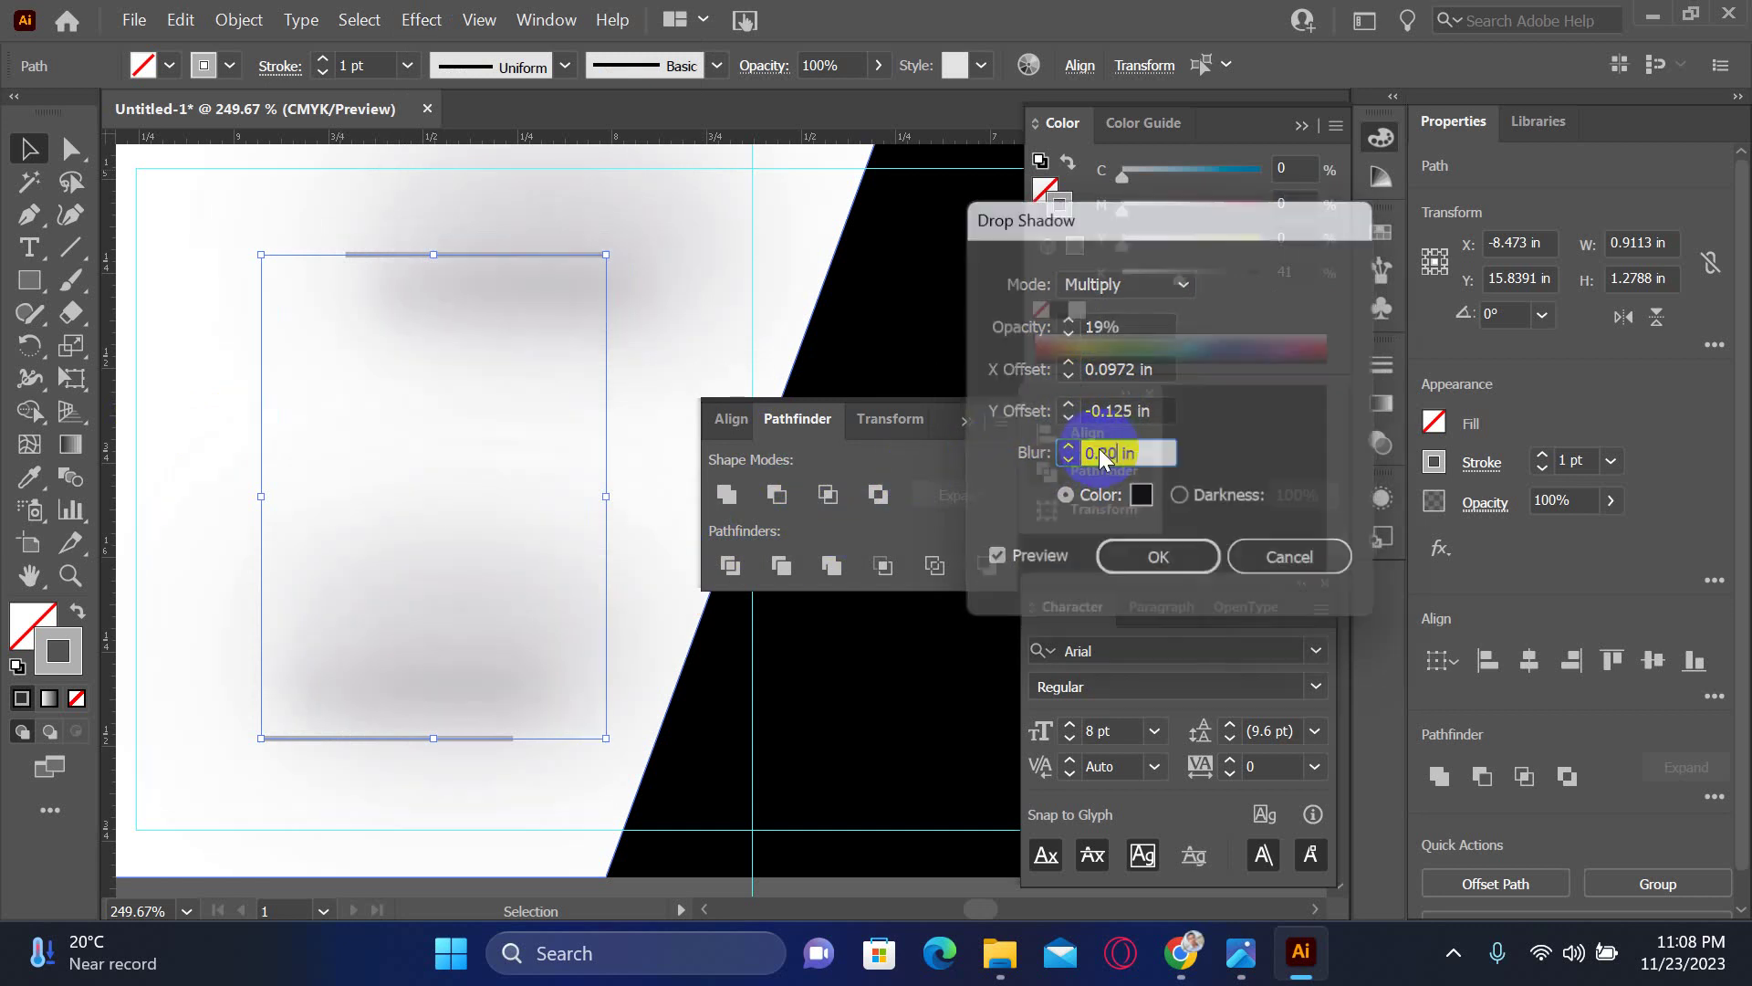
{"action": "key", "text": "Return"}
{"action": "left_click", "coordinate": [192, 365]}
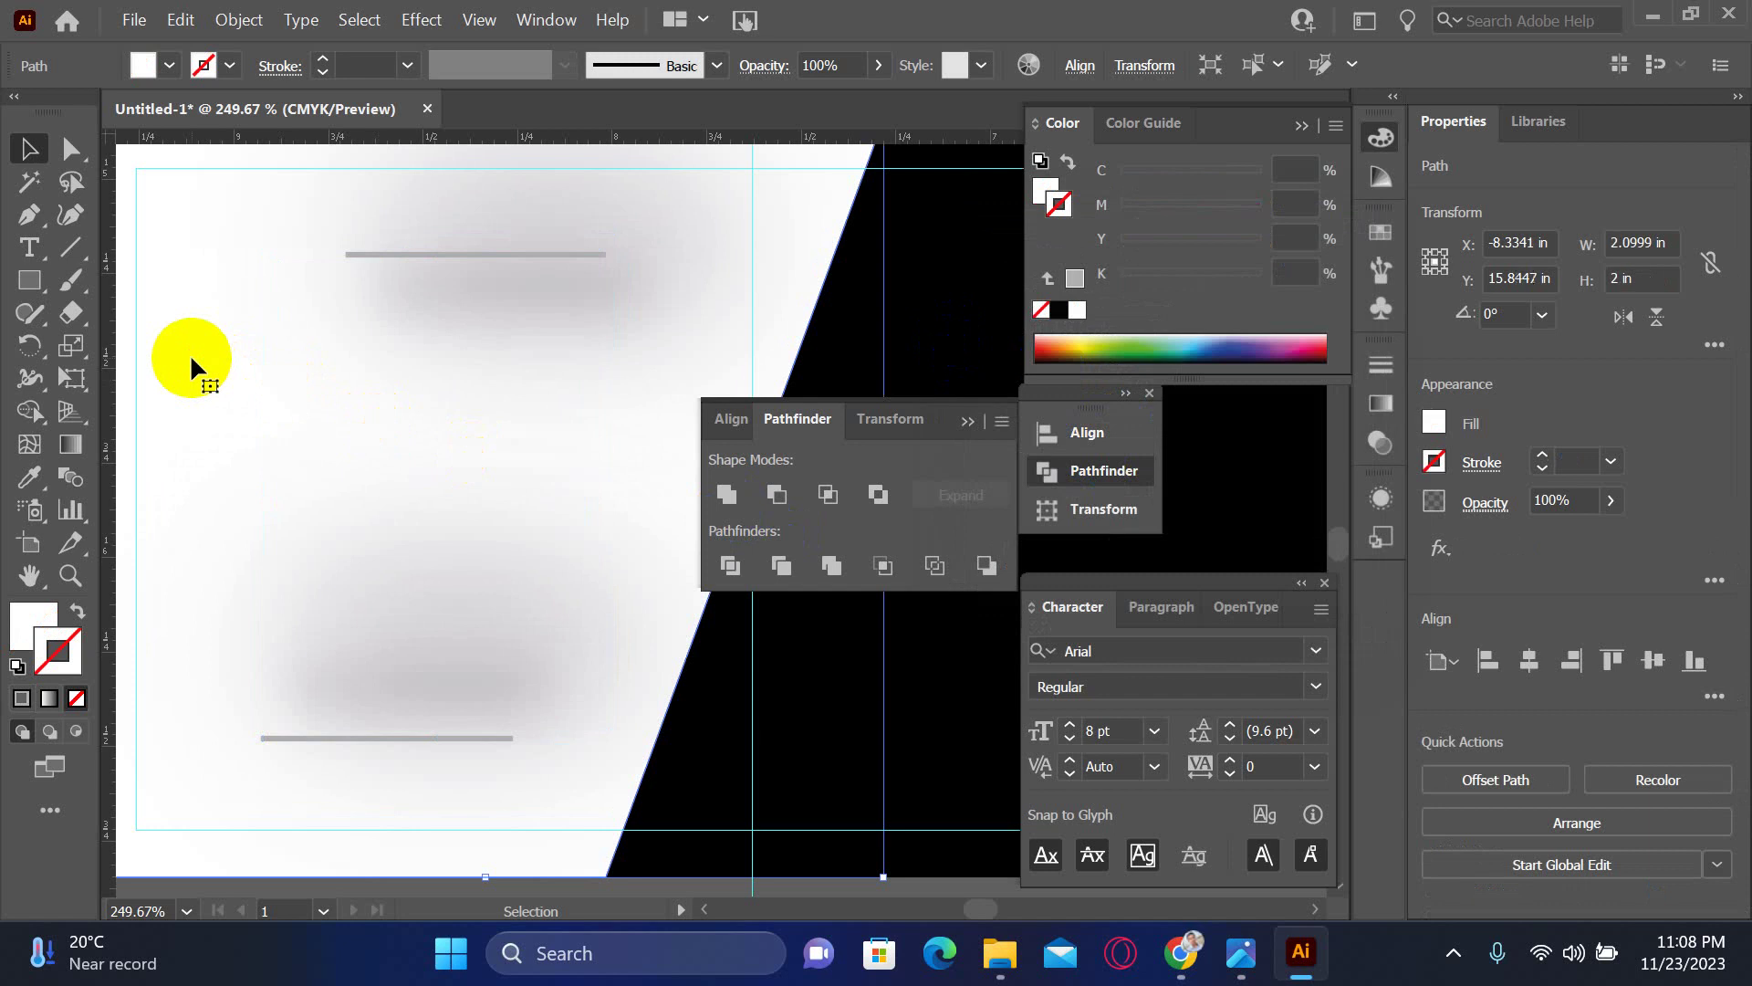
{"action": "key", "text": "ctrl+minus"}
{"action": "key", "text": "ctrl+minus"}
{"action": "scroll", "coordinate": [201, 426], "scroll_direction": "right", "scroll_amount": 10}
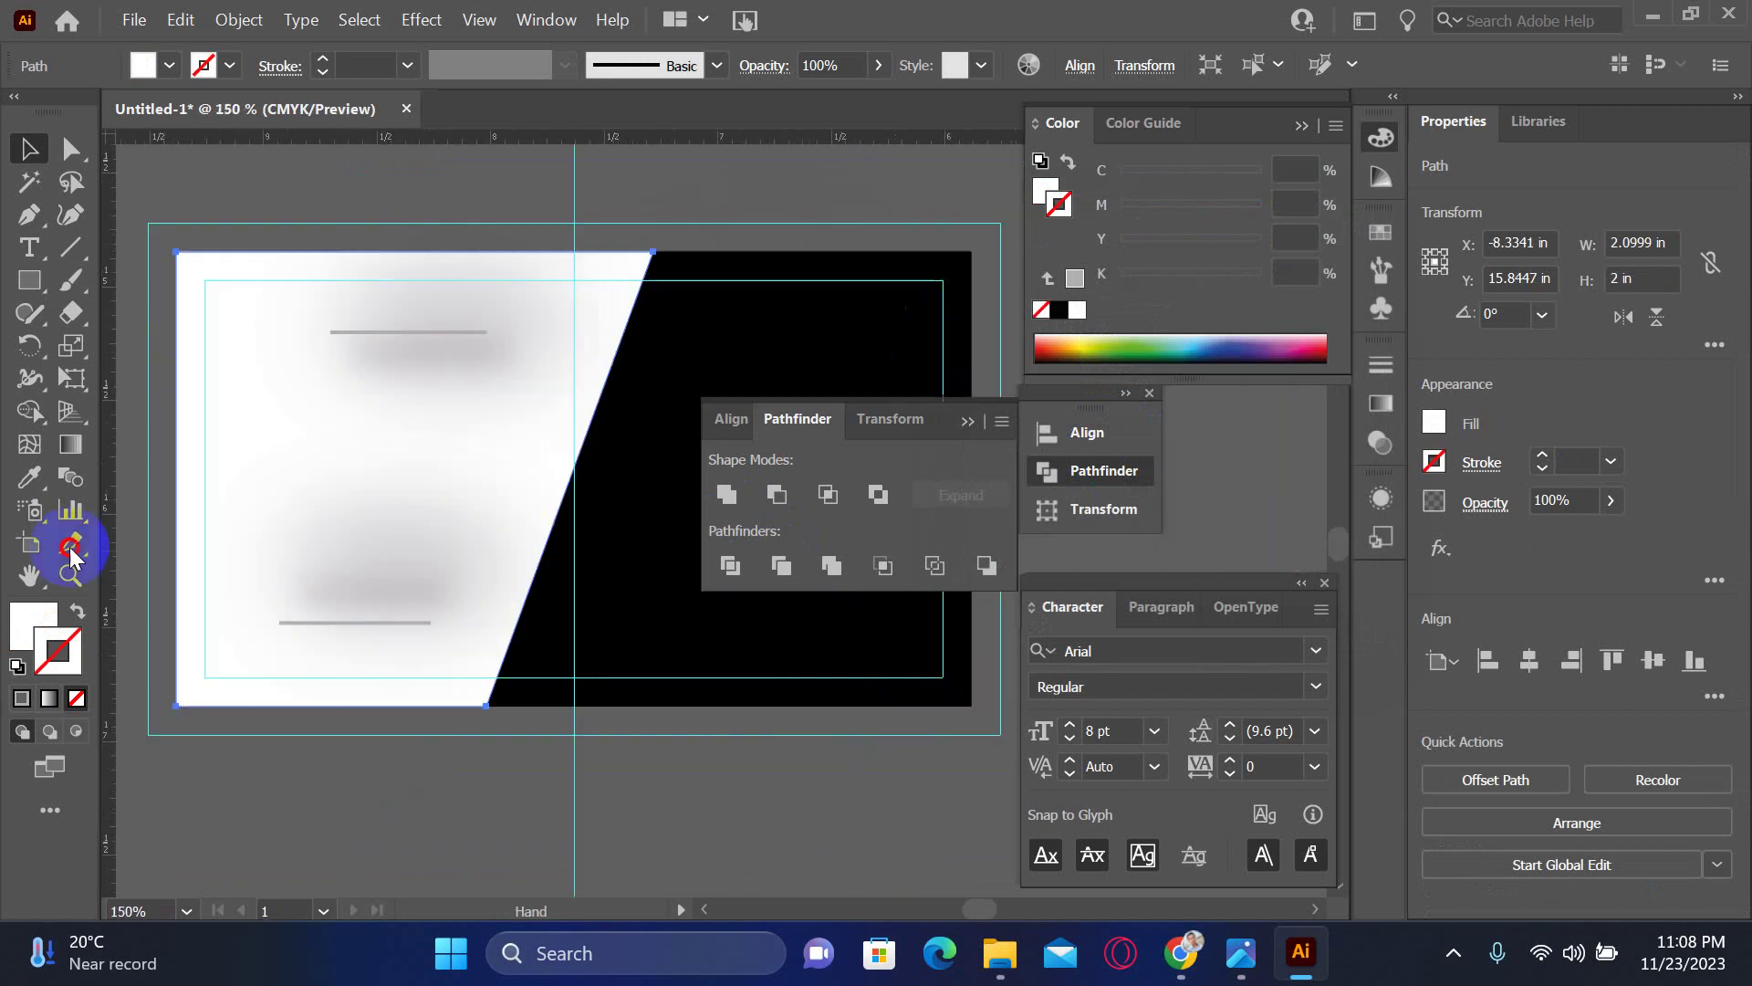
{"action": "scroll", "coordinate": [313, 706], "scroll_direction": "up", "scroll_amount": 4}
{"action": "scroll", "coordinate": [275, 696], "scroll_direction": "right", "scroll_amount": 4}
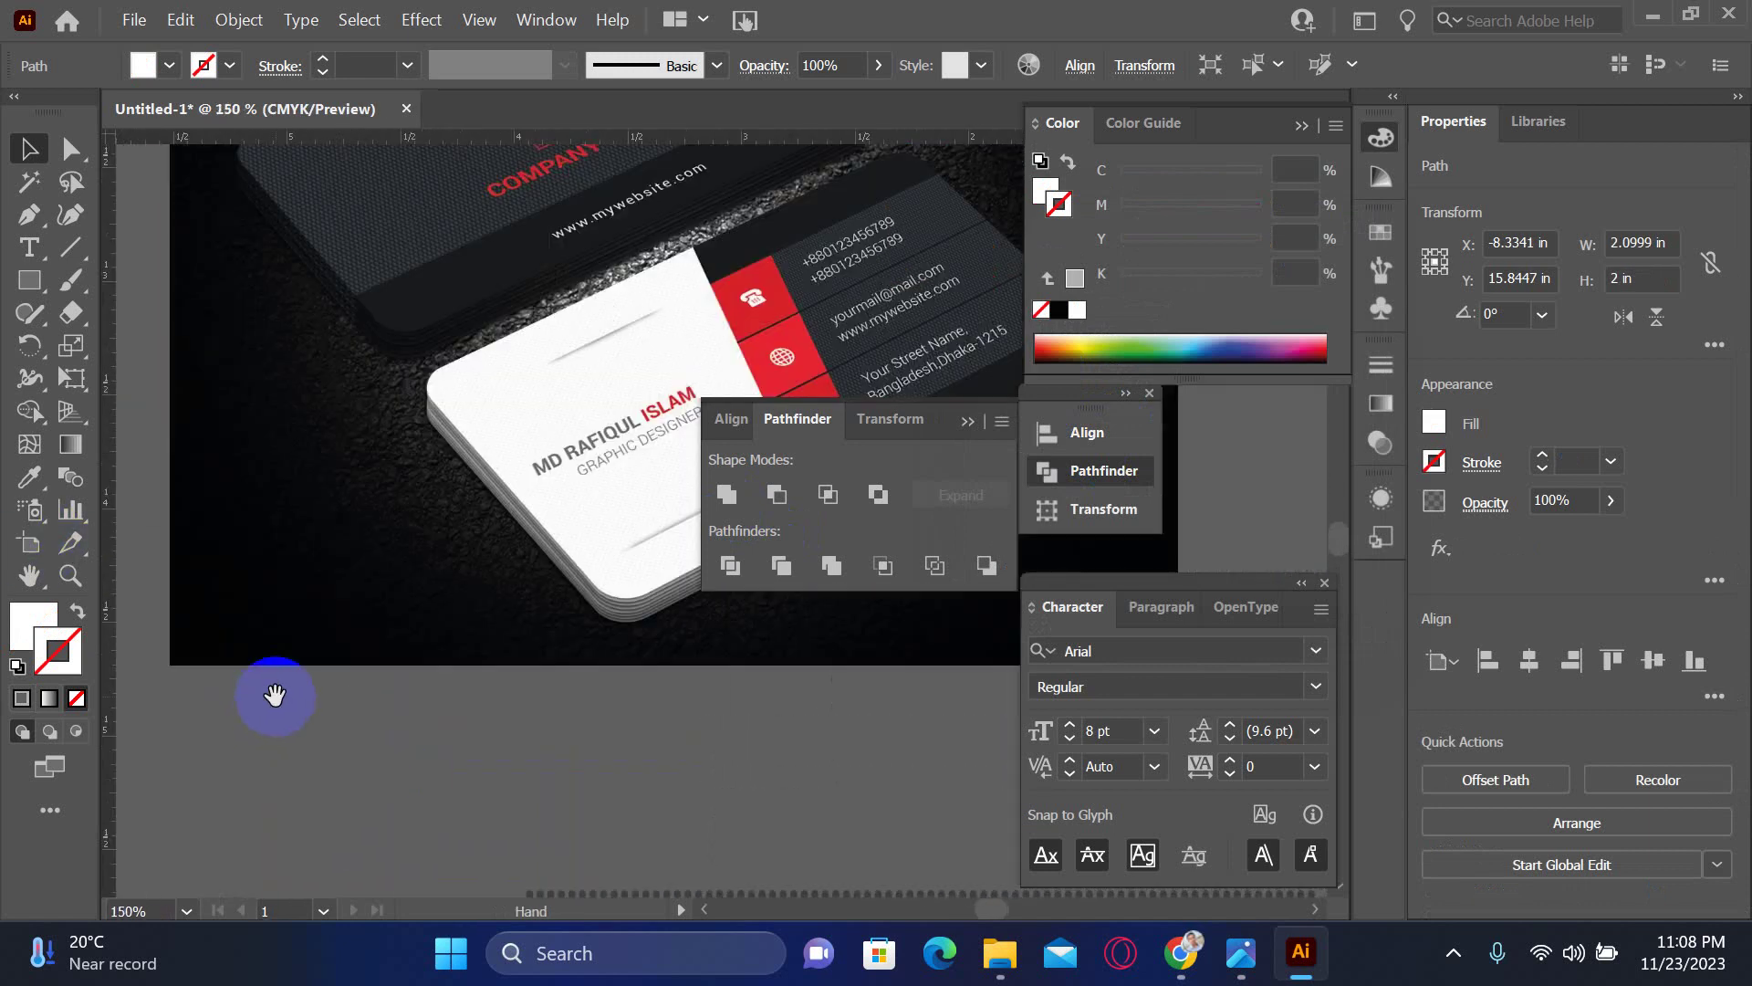
{"action": "scroll", "coordinate": [329, 676], "scroll_direction": "left", "scroll_amount": 10}
{"action": "scroll", "coordinate": [842, 567], "scroll_direction": "left", "scroll_amount": 6}
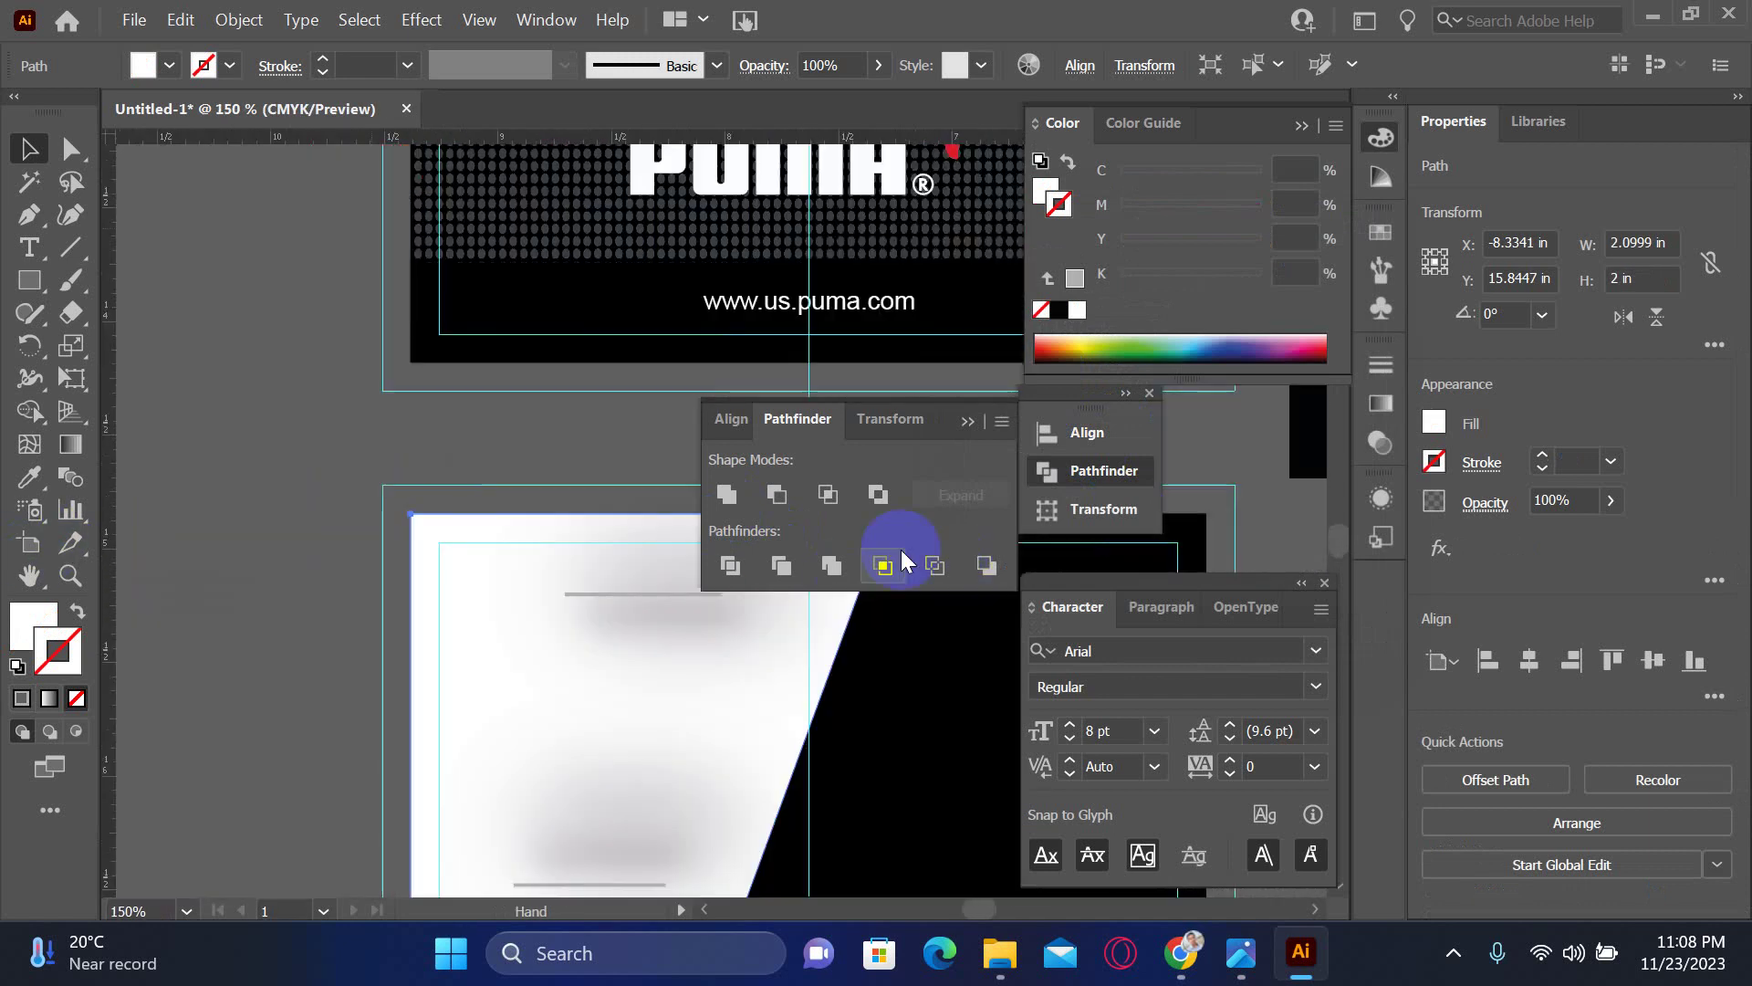
{"action": "left_click", "coordinate": [664, 617]}
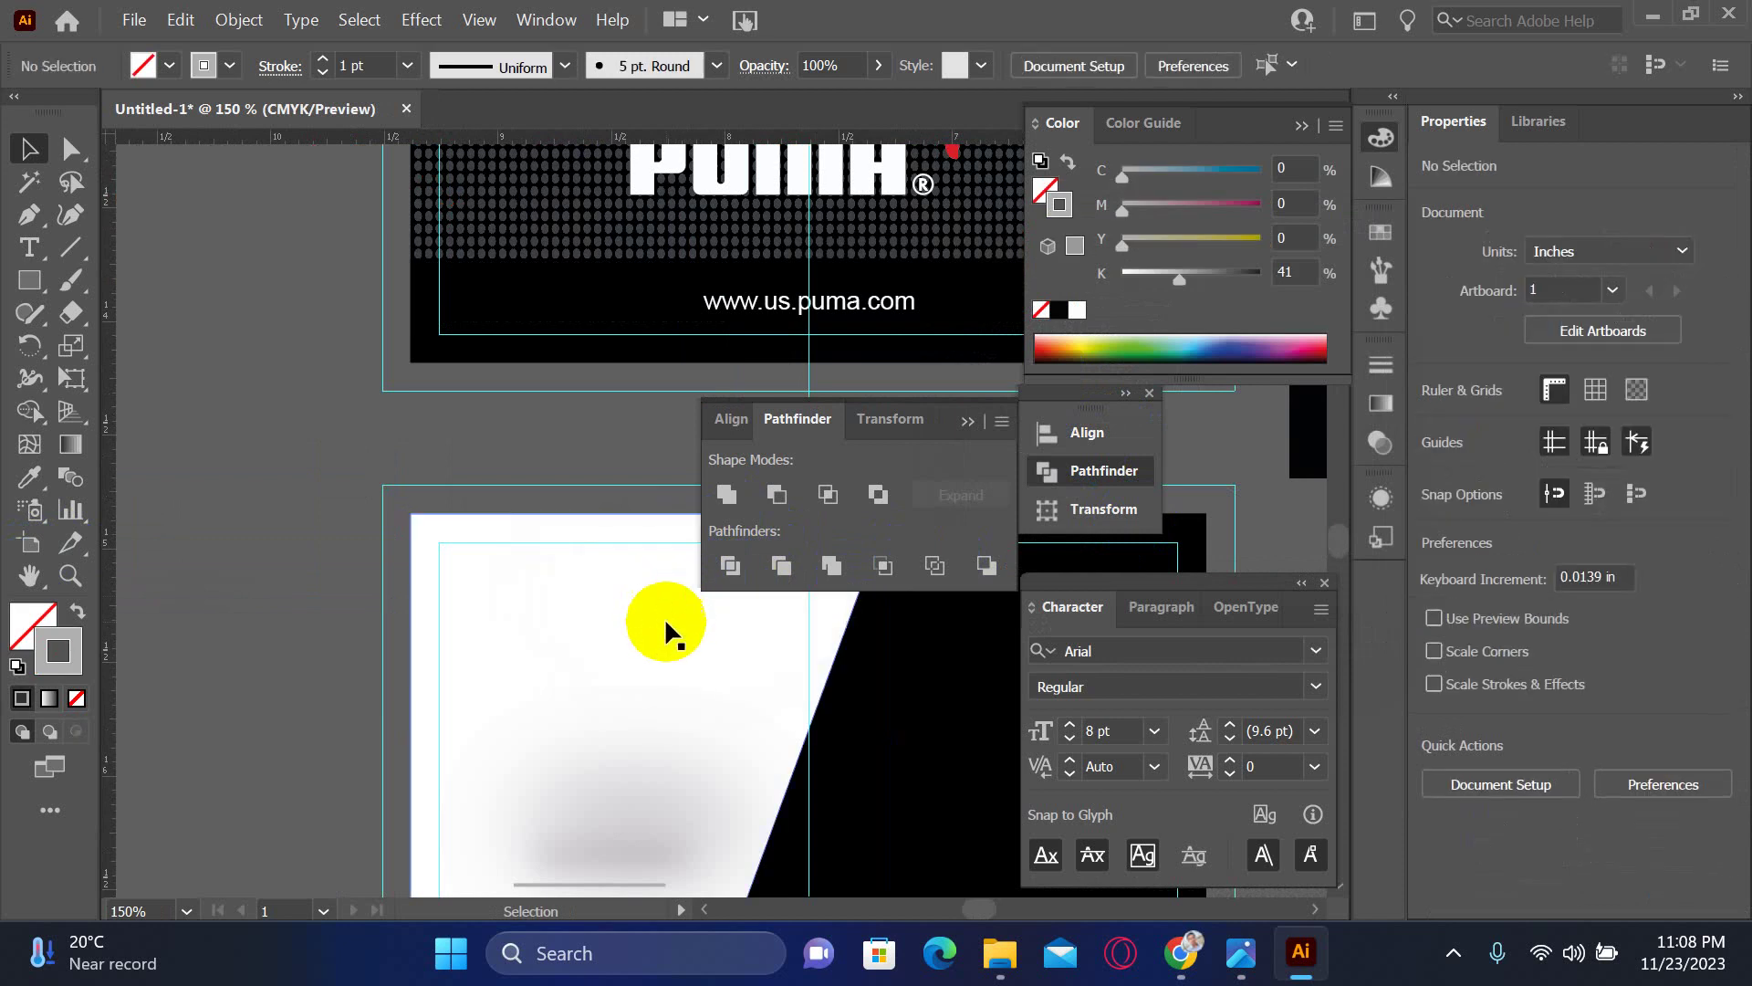
{"action": "scroll", "coordinate": [639, 694], "scroll_direction": "down", "scroll_amount": 4}
{"action": "scroll", "coordinate": [639, 694], "scroll_direction": "right", "scroll_amount": 1}
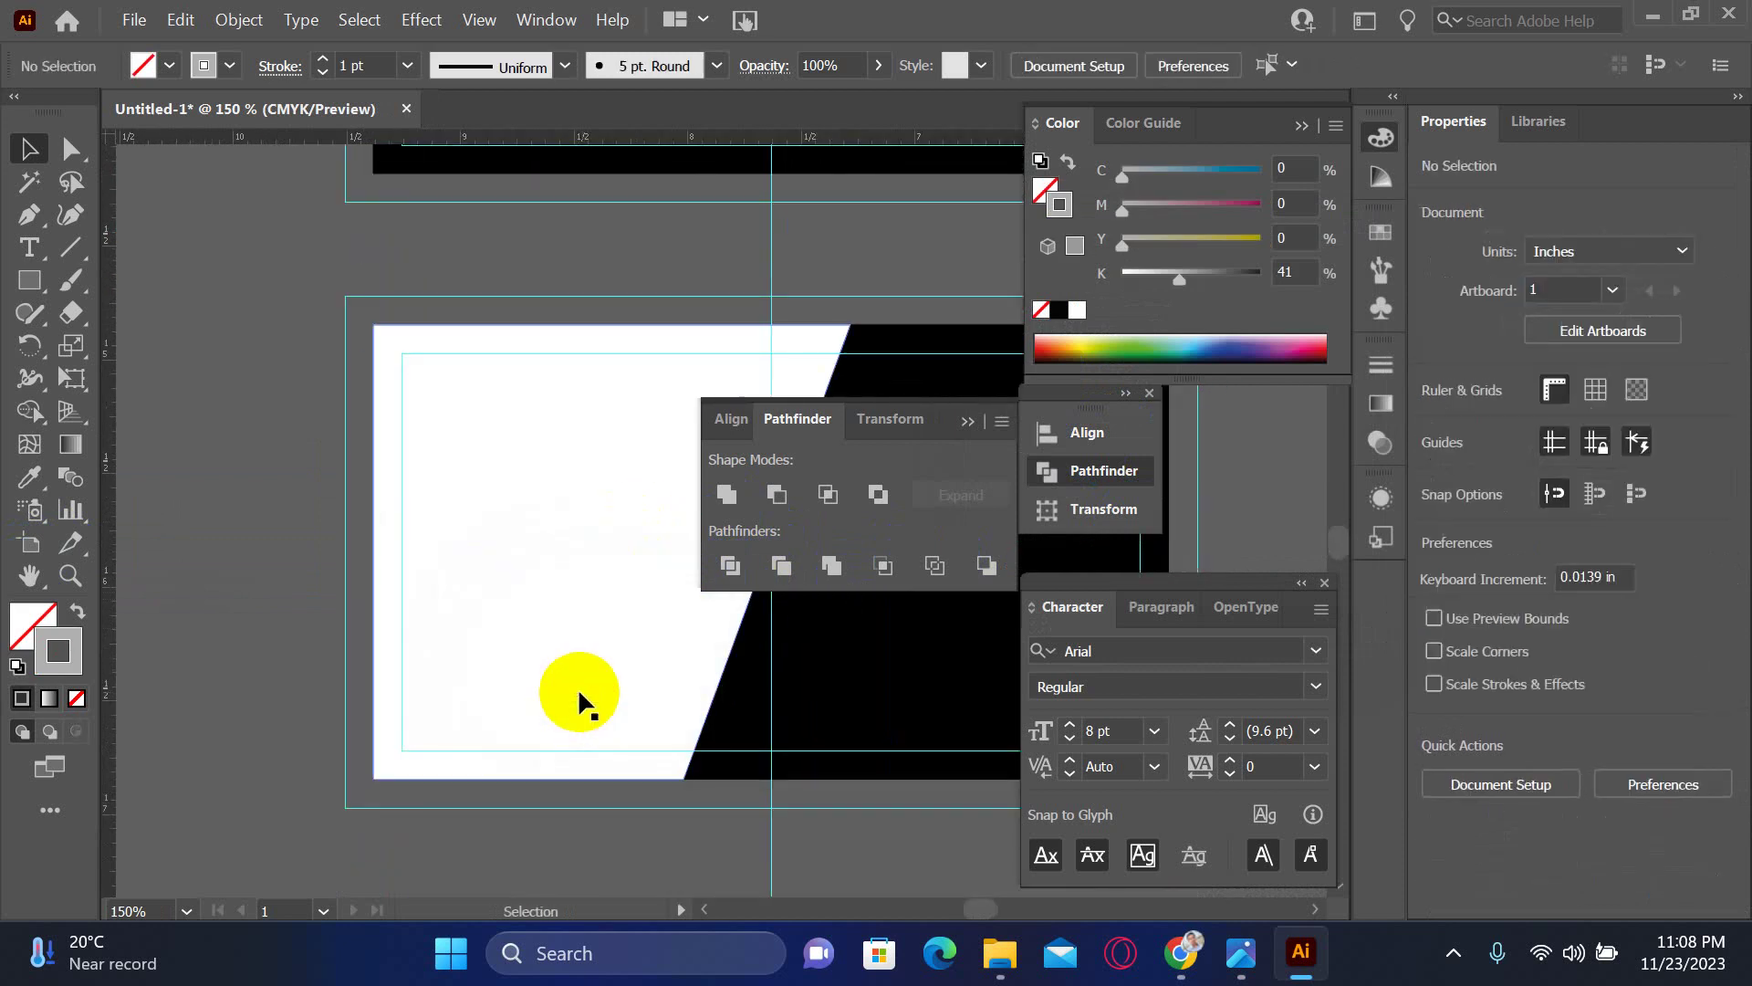
{"action": "left_click_drag", "start_coordinate": [731, 673], "coordinate": [557, 746]}
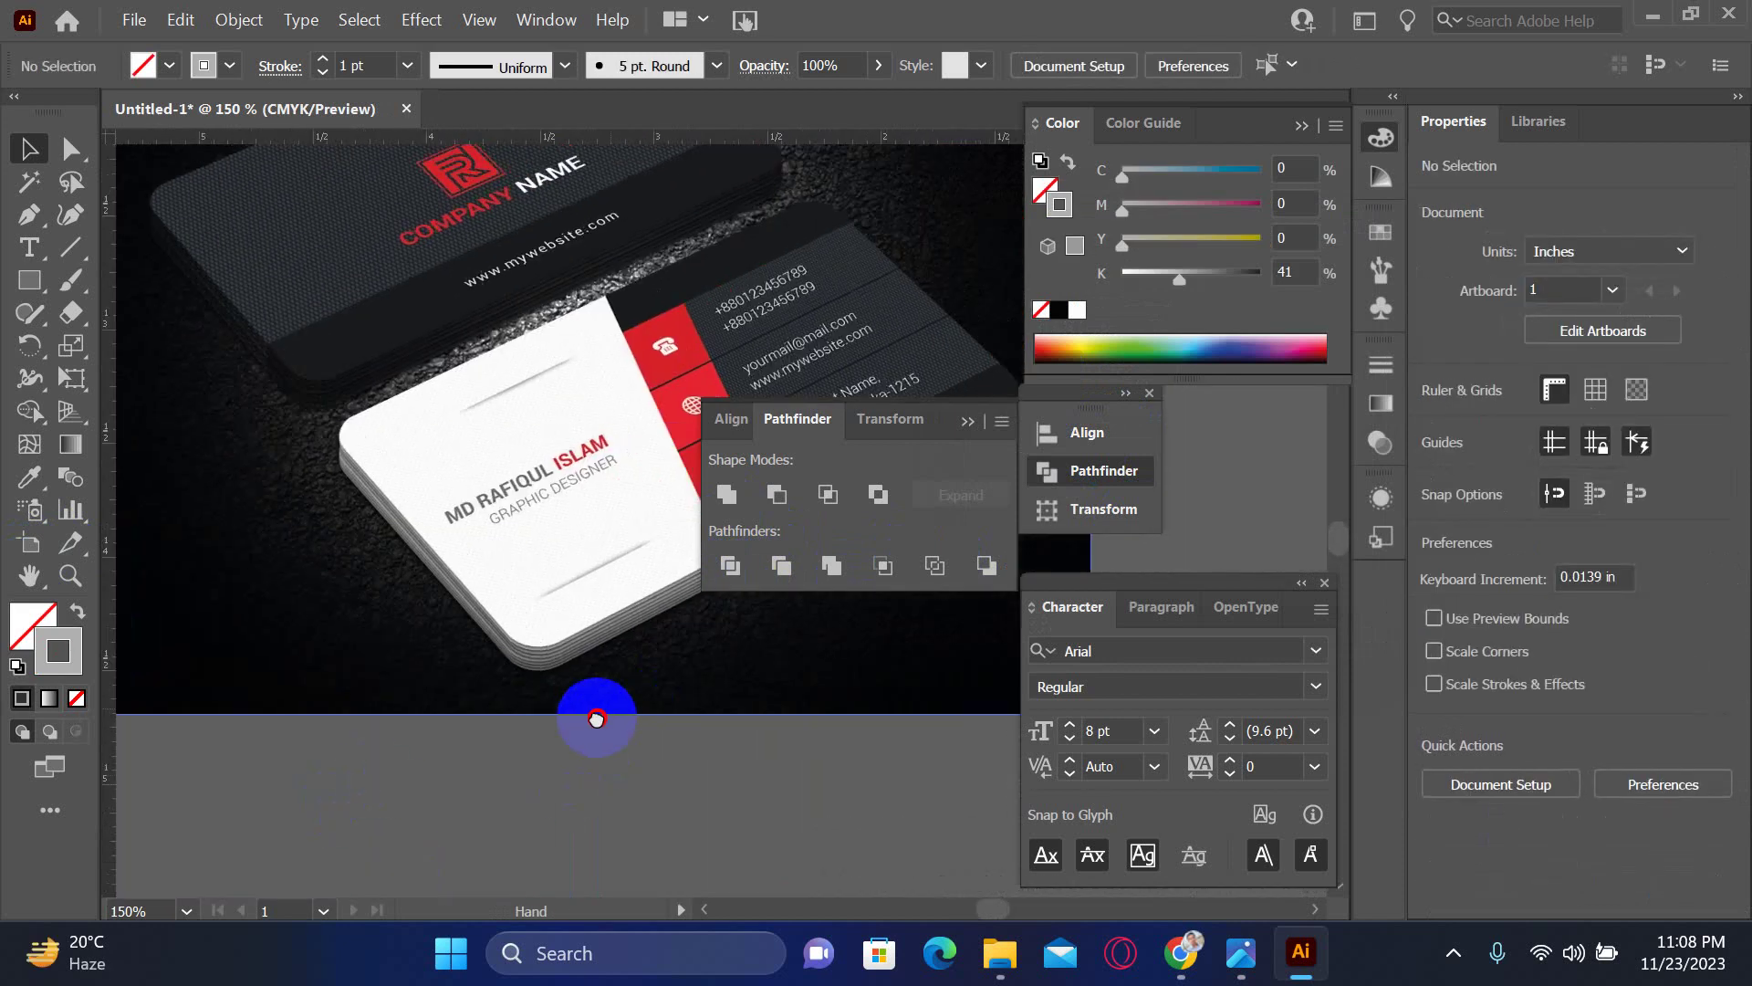
{"action": "left_click_drag", "start_coordinate": [575, 571], "coordinate": [649, 704]}
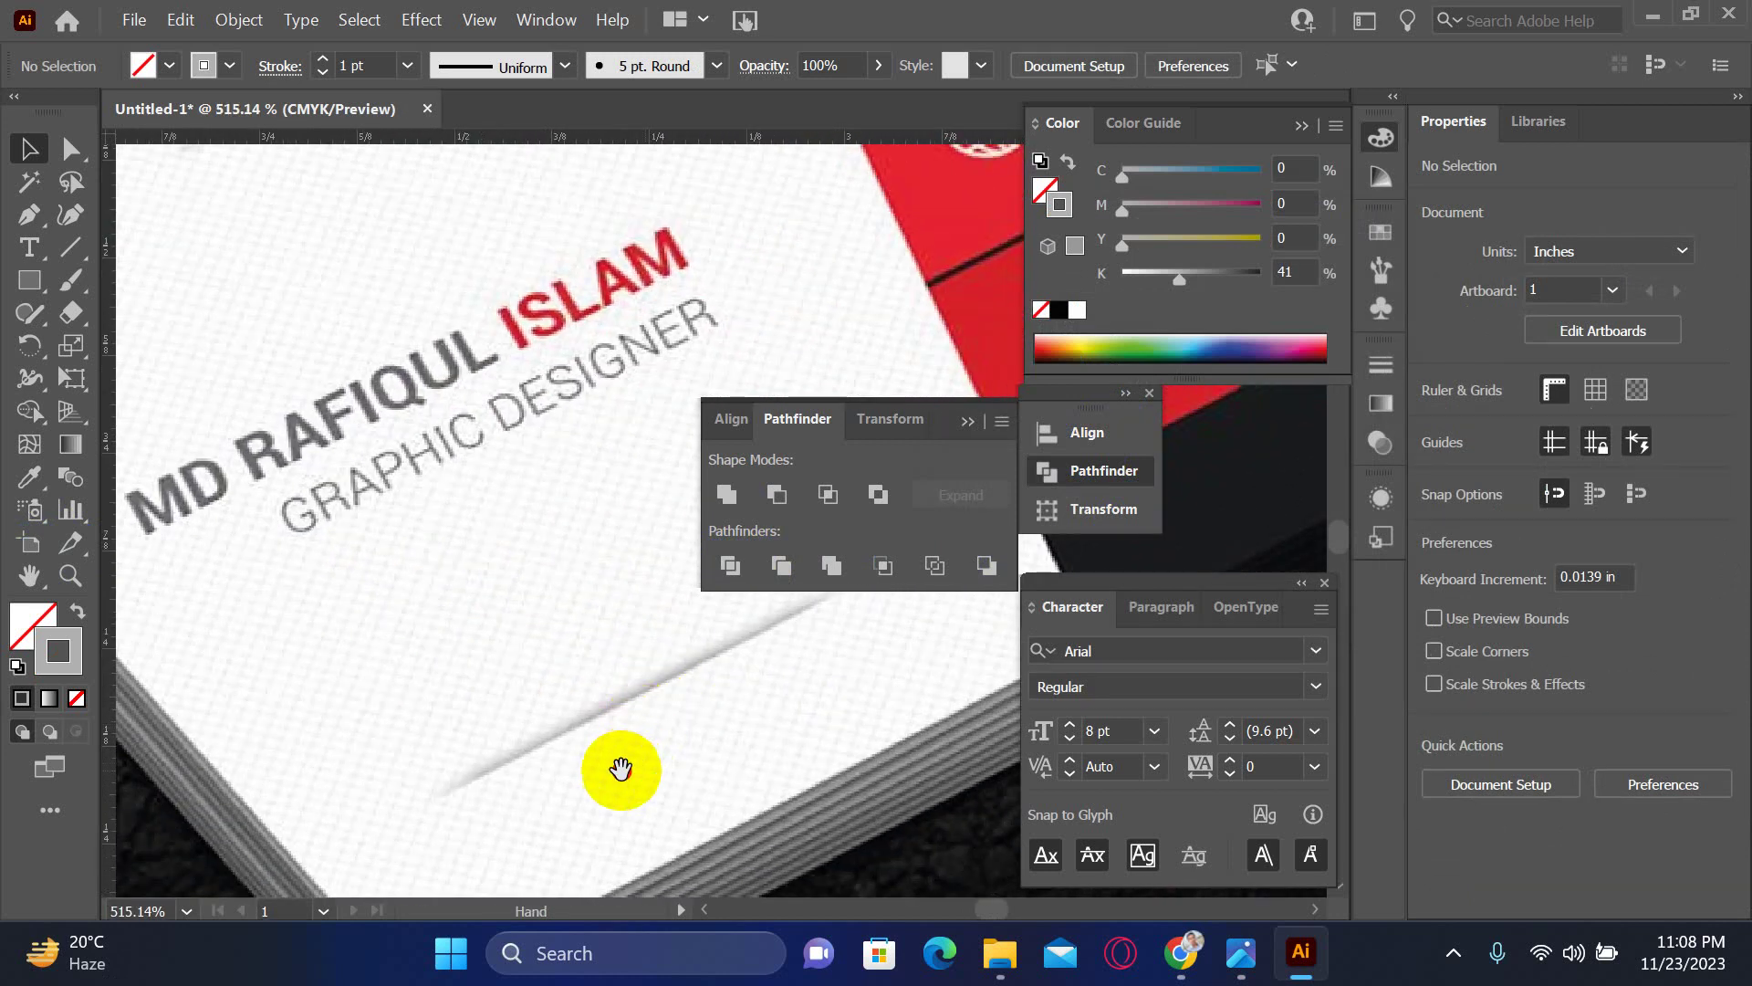
{"action": "left_click_drag", "start_coordinate": [618, 766], "coordinate": [747, 540]}
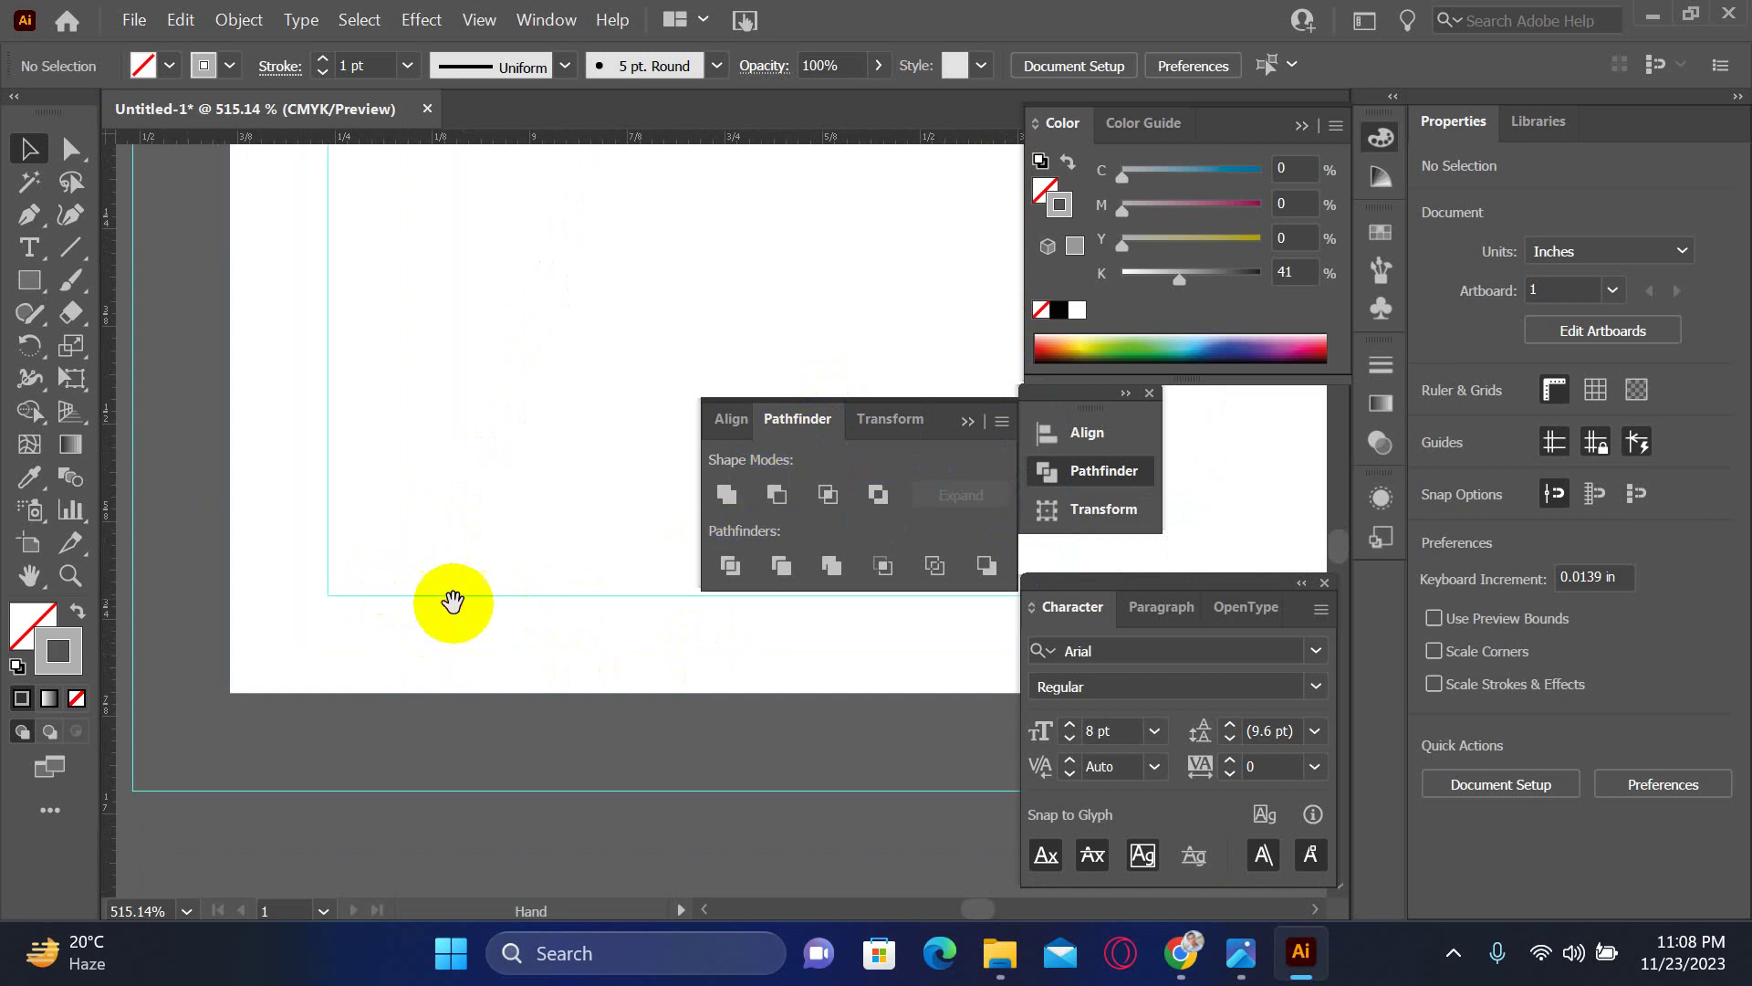
- Draw a straight horizontal line across the card's white area with the Pen tool
{"action": "left_click_drag", "start_coordinate": [454, 599], "coordinate": [308, 671]}
{"action": "left_click", "coordinate": [28, 214]}
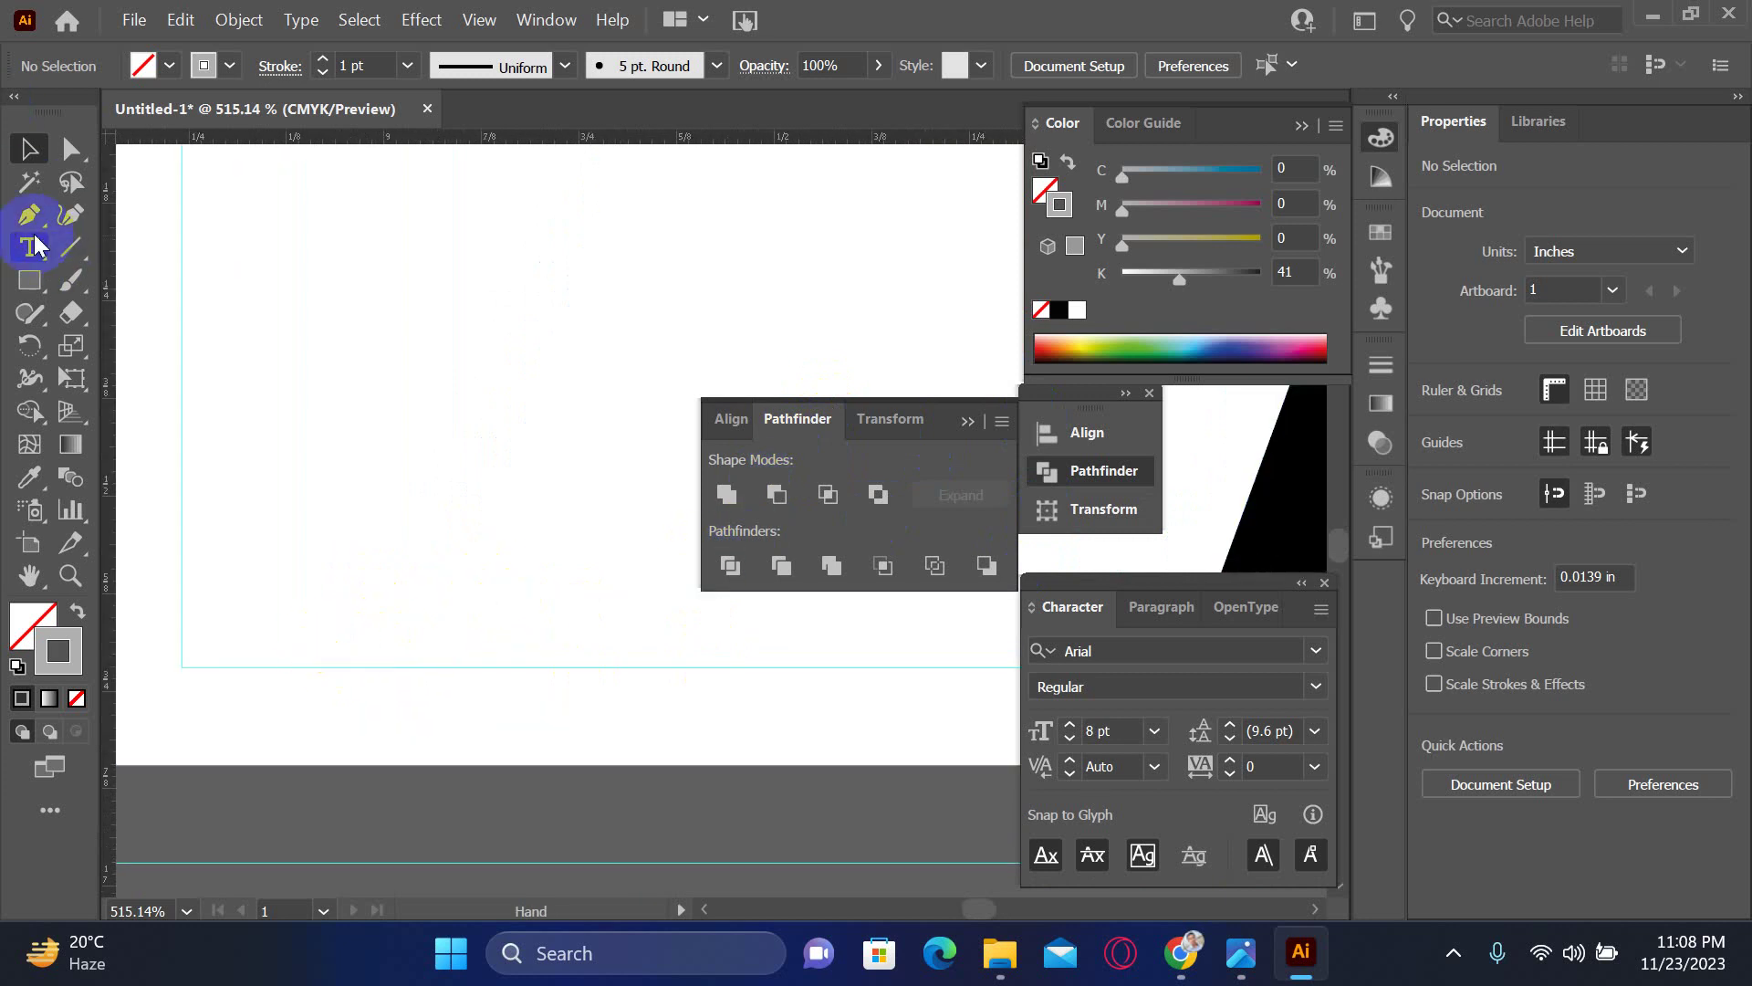
{"action": "left_click", "coordinate": [392, 539]}
{"action": "left_click_drag", "start_coordinate": [617, 627], "coordinate": [352, 599]}
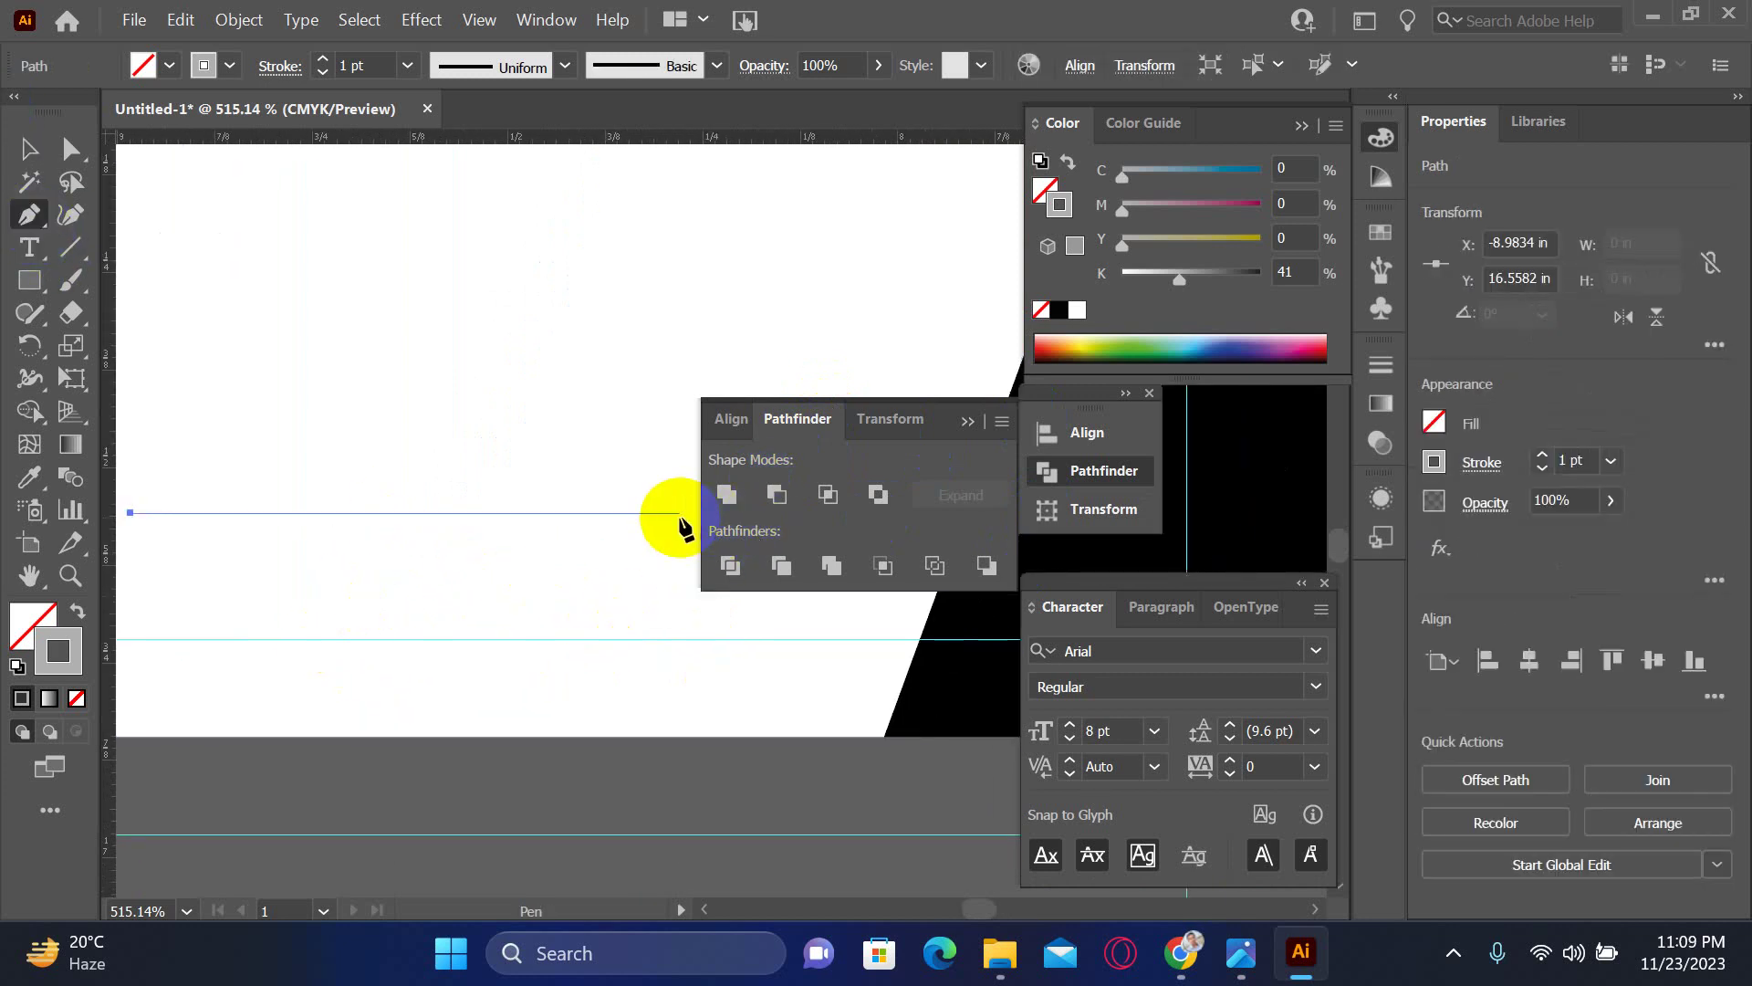
{"action": "left_click", "coordinate": [680, 518]}
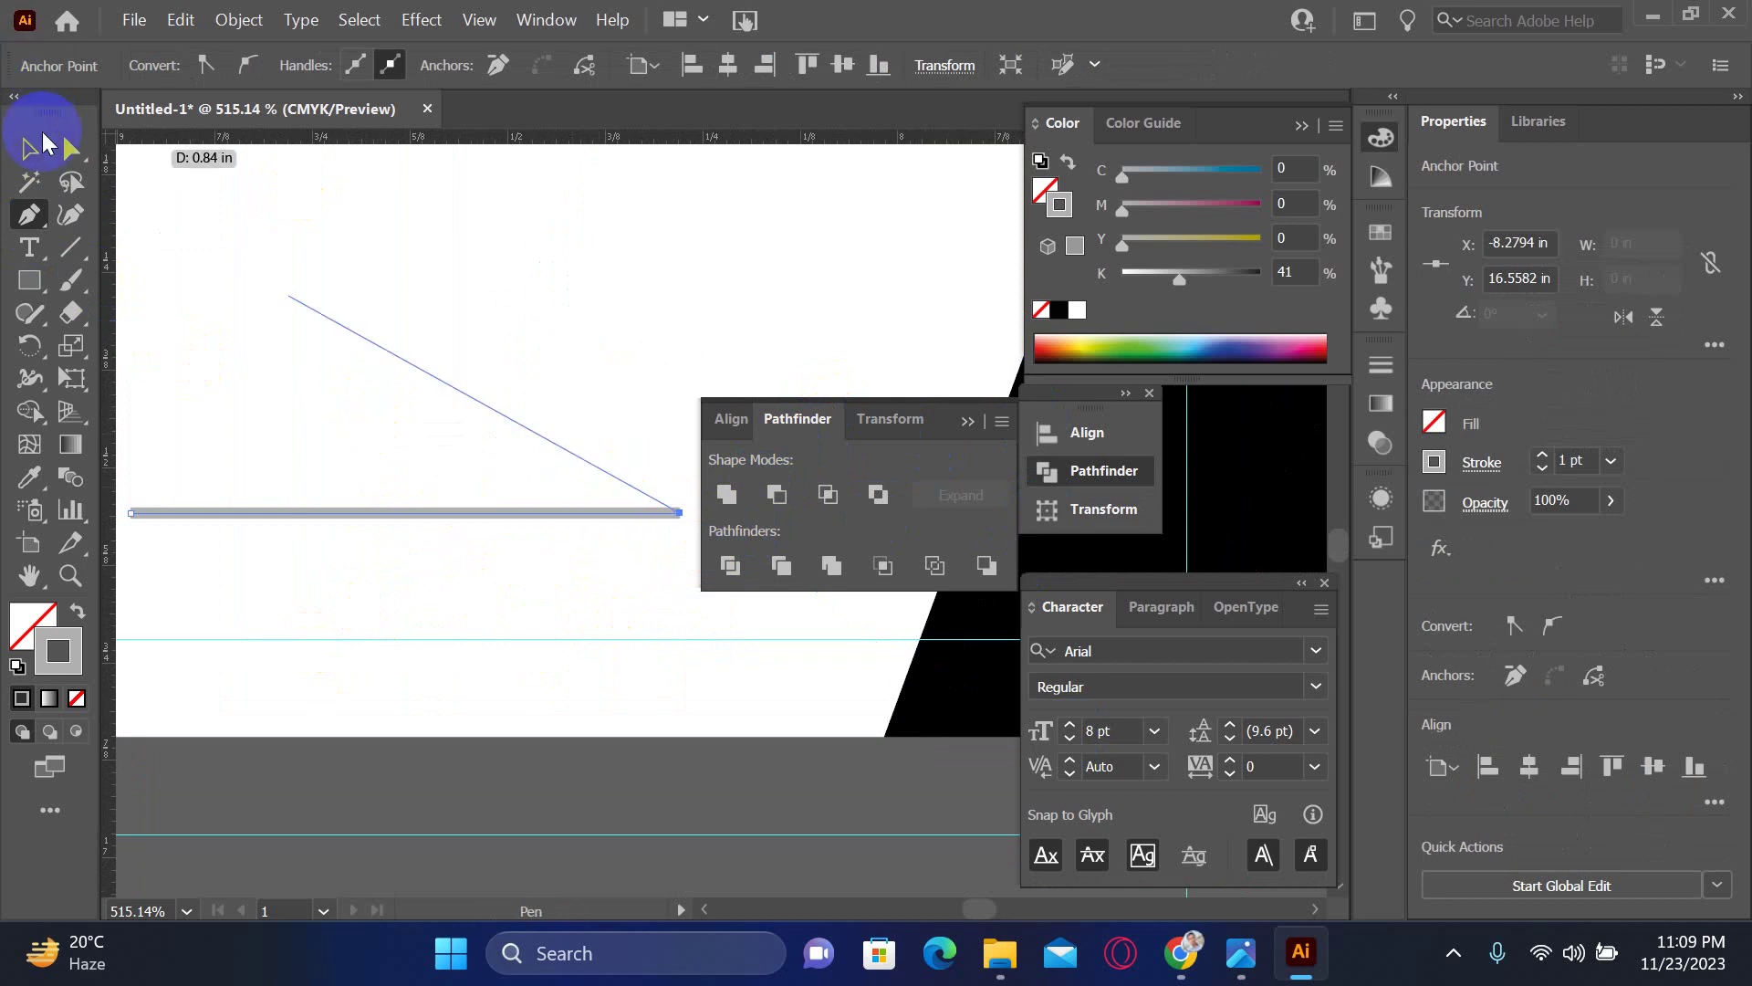
{"action": "left_click", "coordinate": [28, 148]}
- Set the new line's stroke weight to 0.25 pt
{"action": "left_click", "coordinate": [254, 341]}
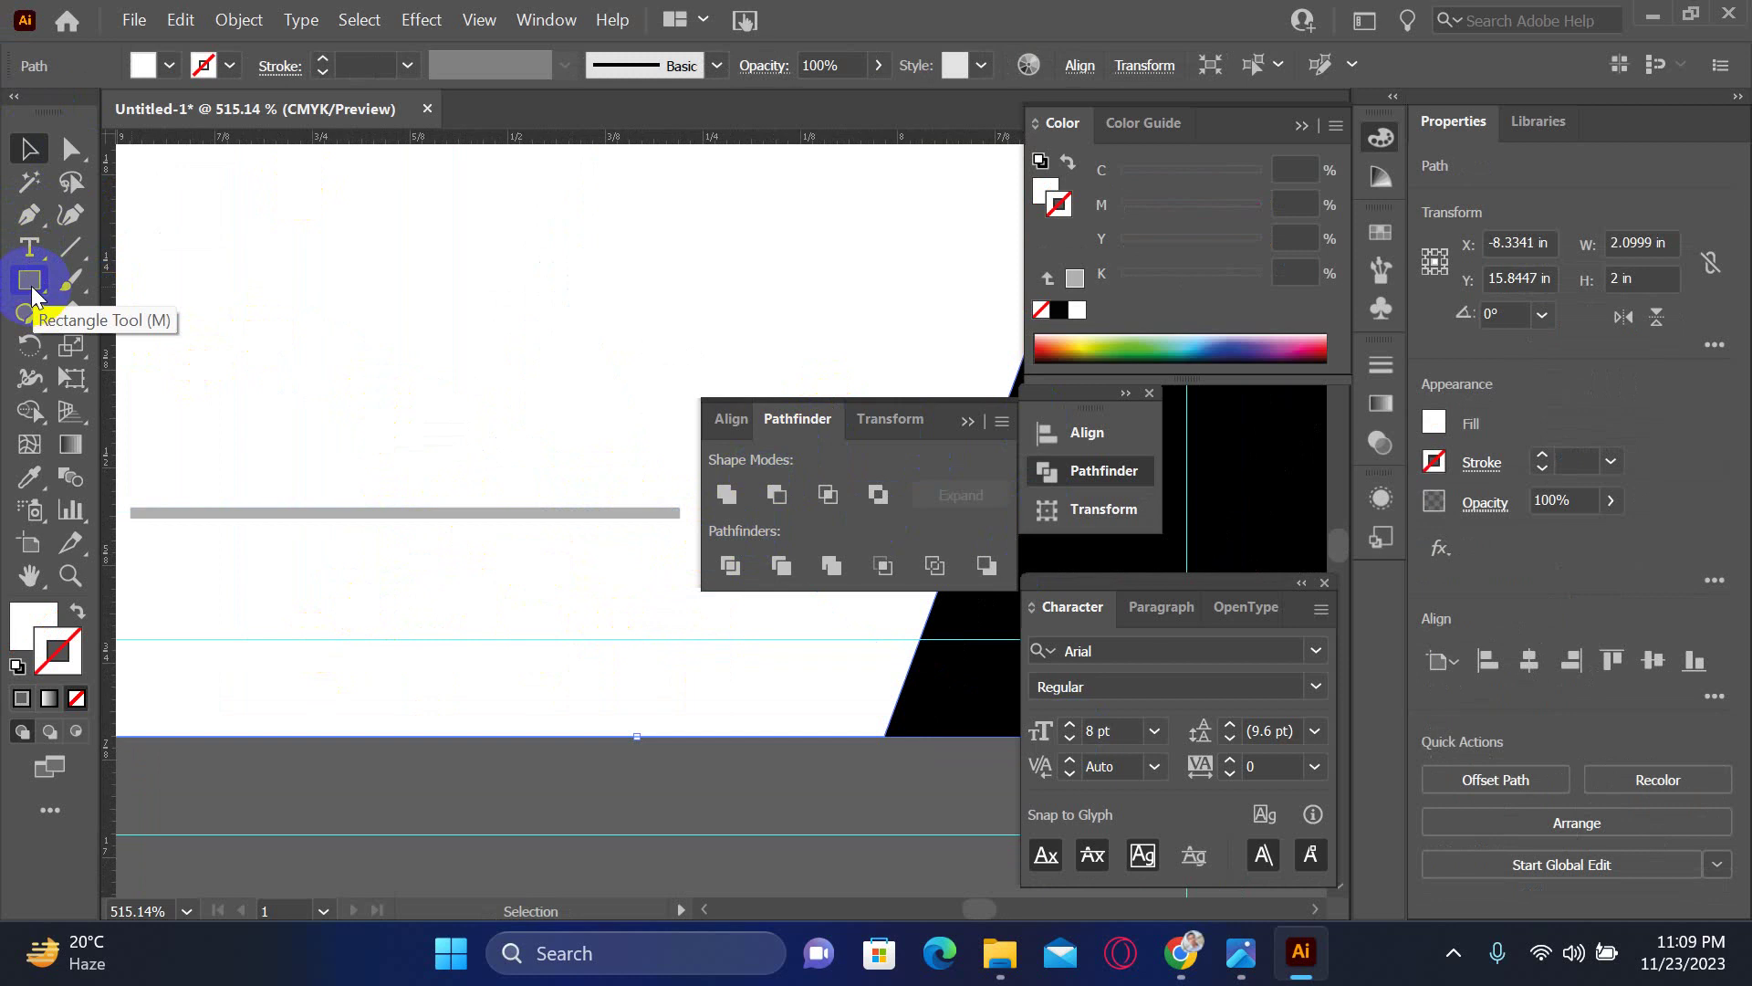
{"action": "left_click", "coordinate": [206, 512]}
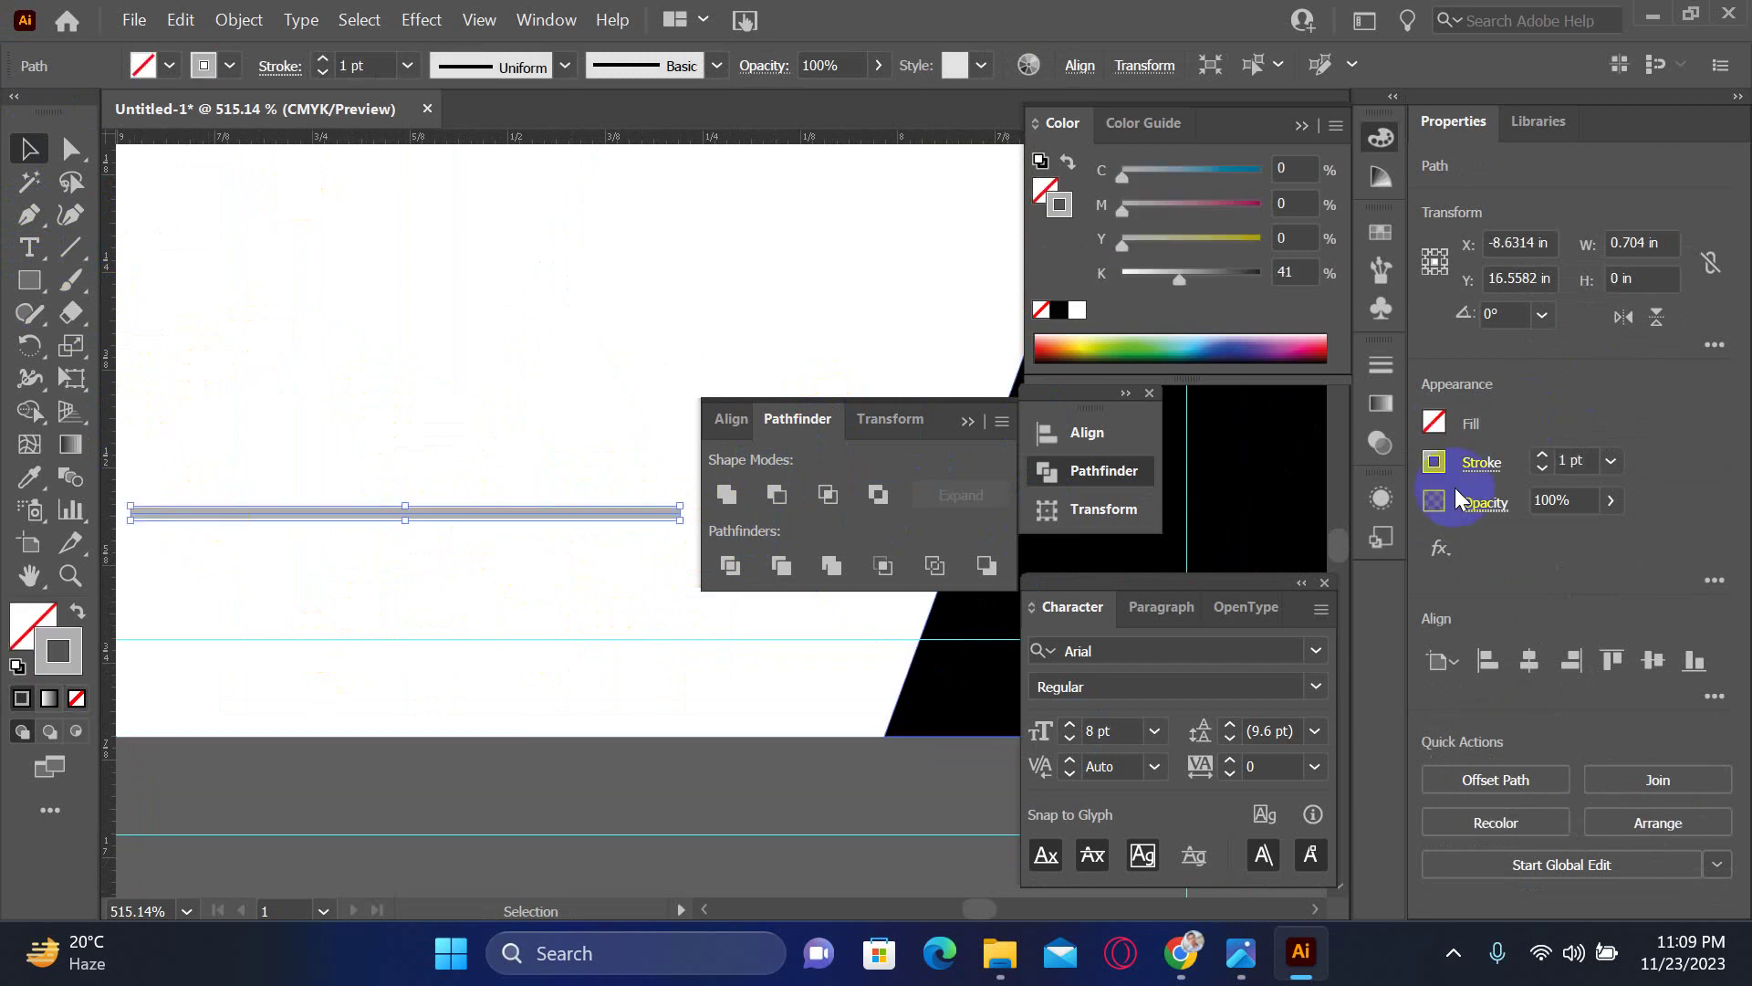
{"action": "left_click", "coordinate": [1582, 457]}
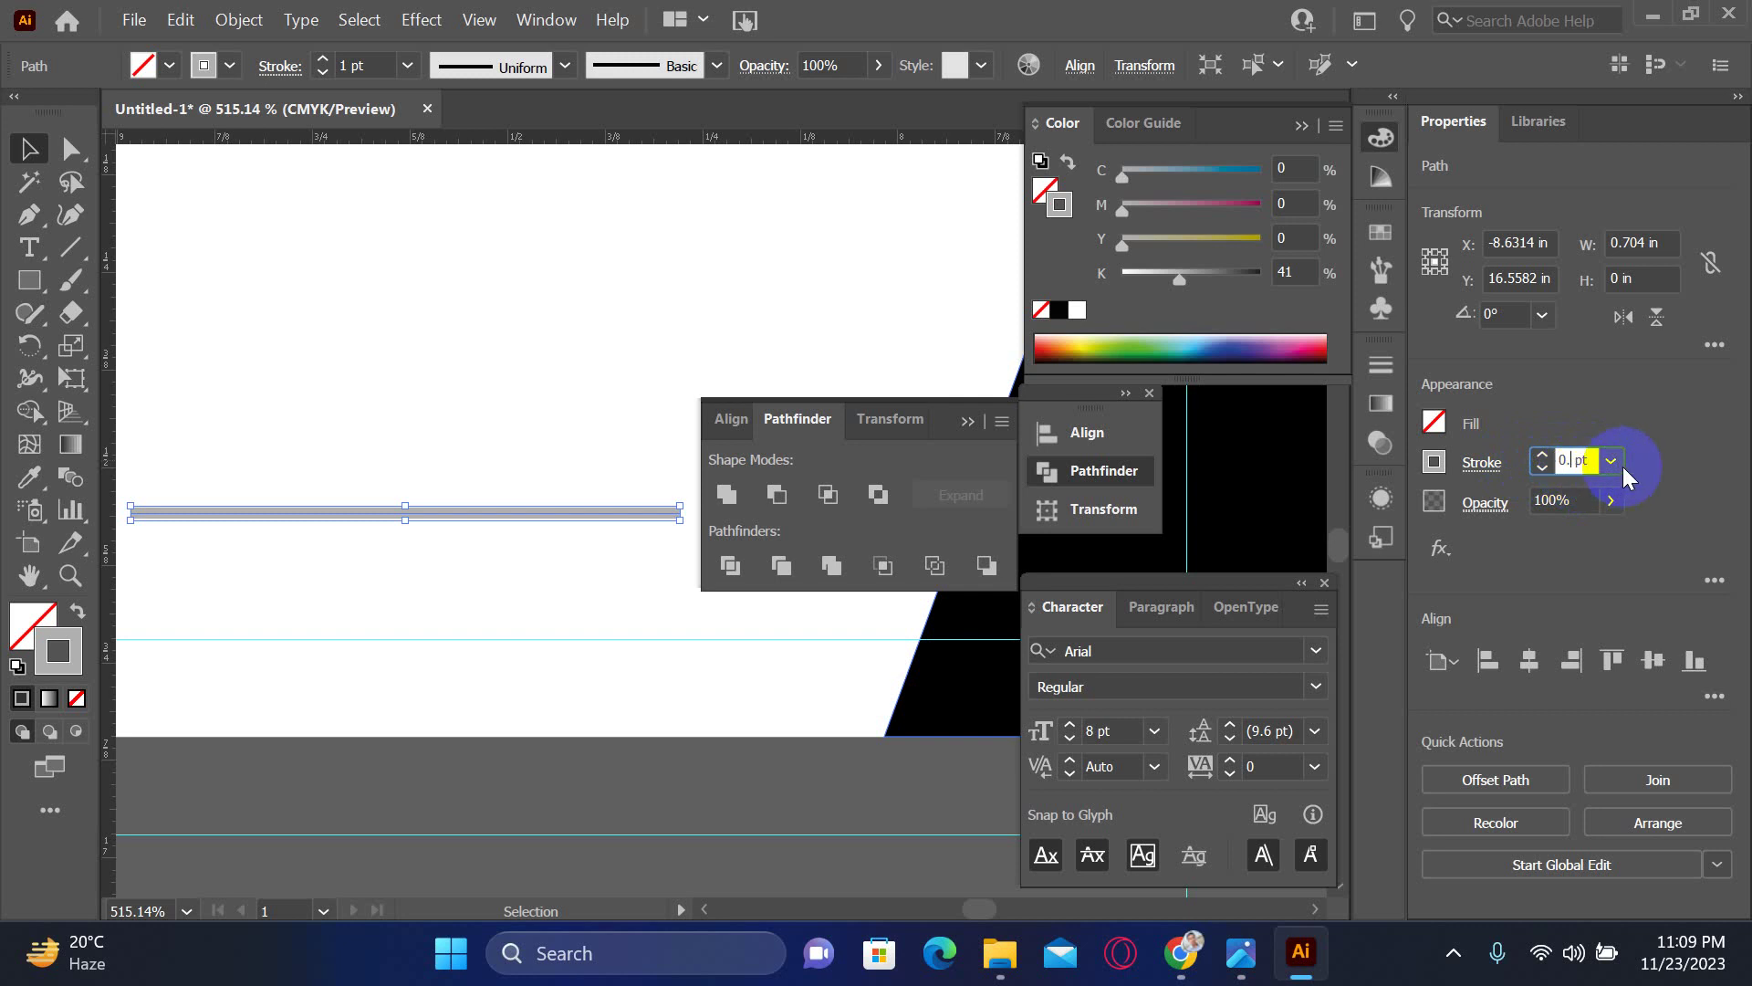
{"action": "type", "text": "0.25"}
{"action": "key", "text": "Return"}
{"action": "left_click", "coordinate": [468, 557]}
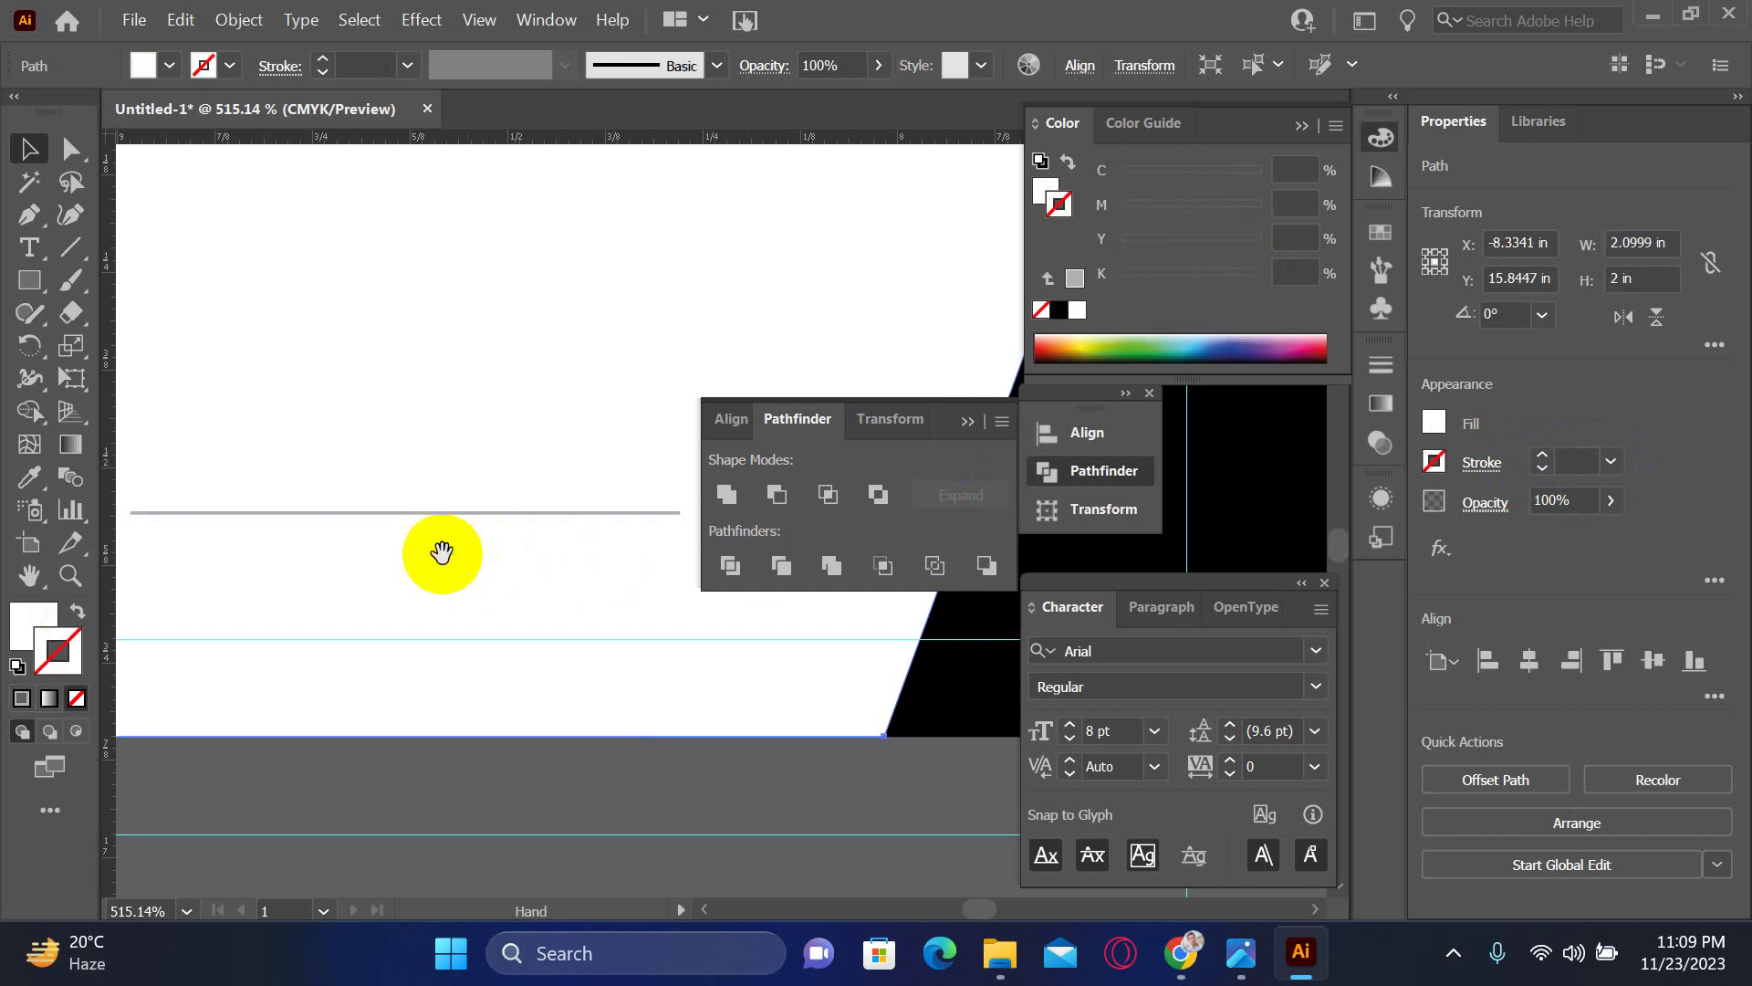
{"action": "left_click_drag", "start_coordinate": [442, 548], "coordinate": [552, 575]}
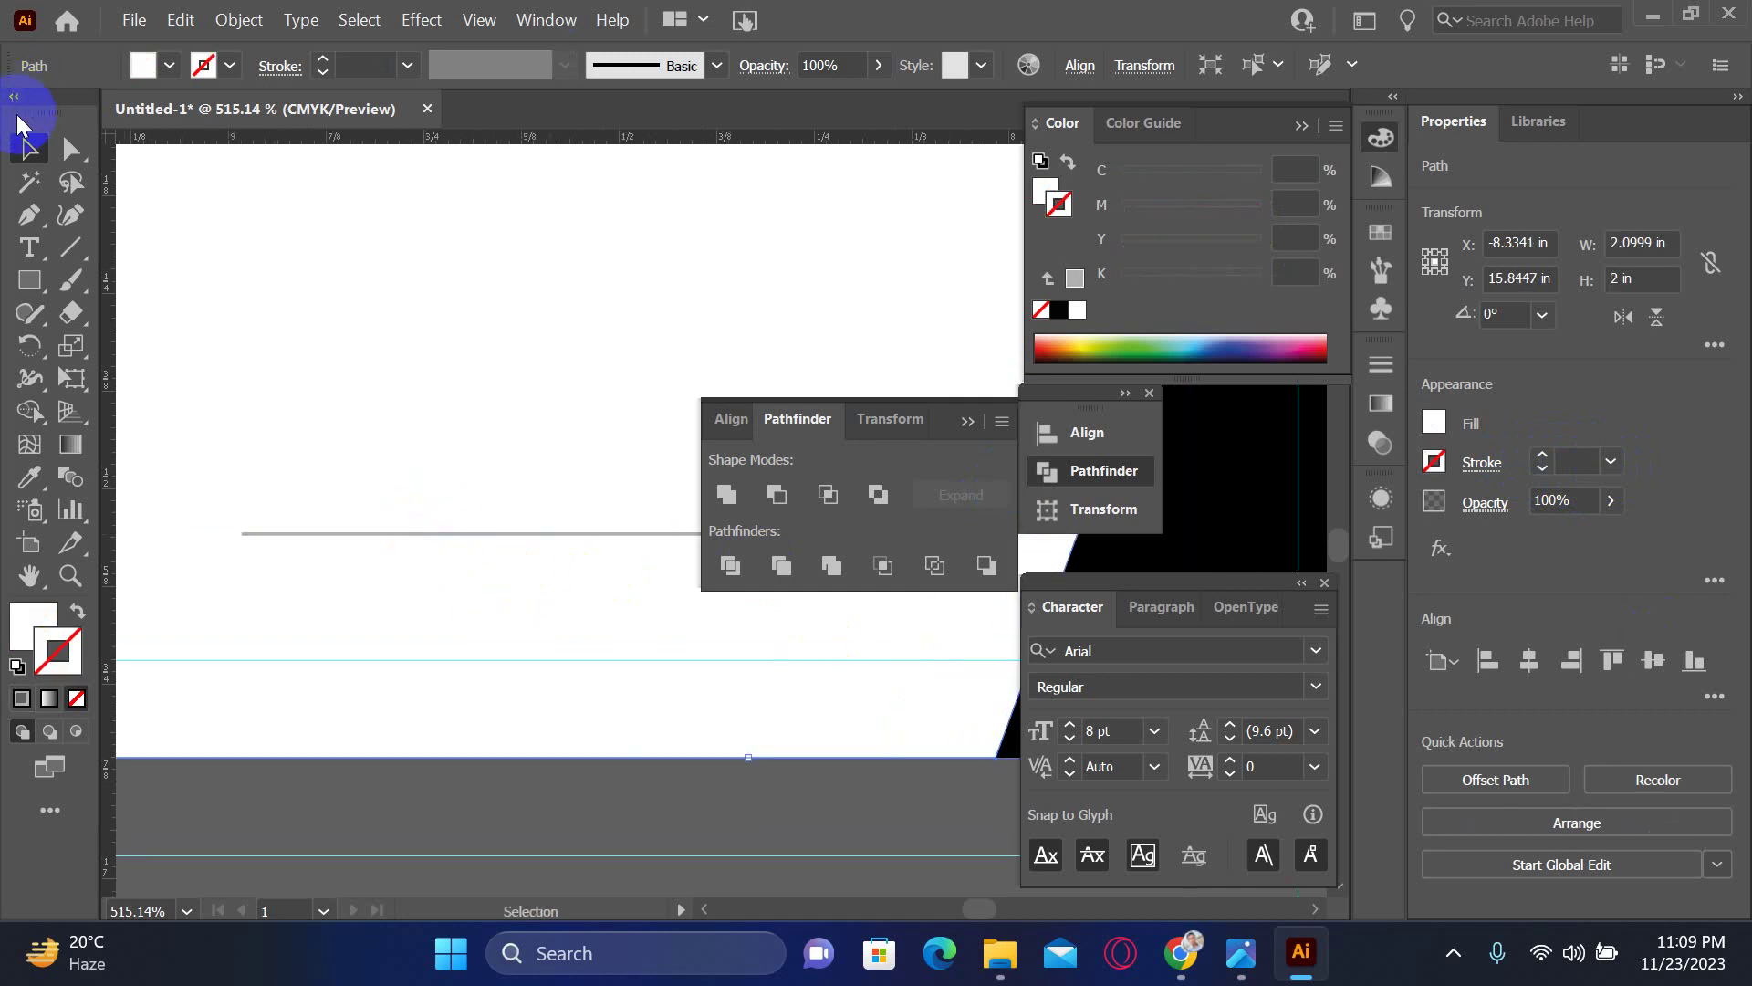
- Zoom in and extend the path to the line's left end
{"action": "left_click", "coordinate": [30, 217]}
{"action": "left_click", "coordinate": [438, 512], "text": "ctrl"}
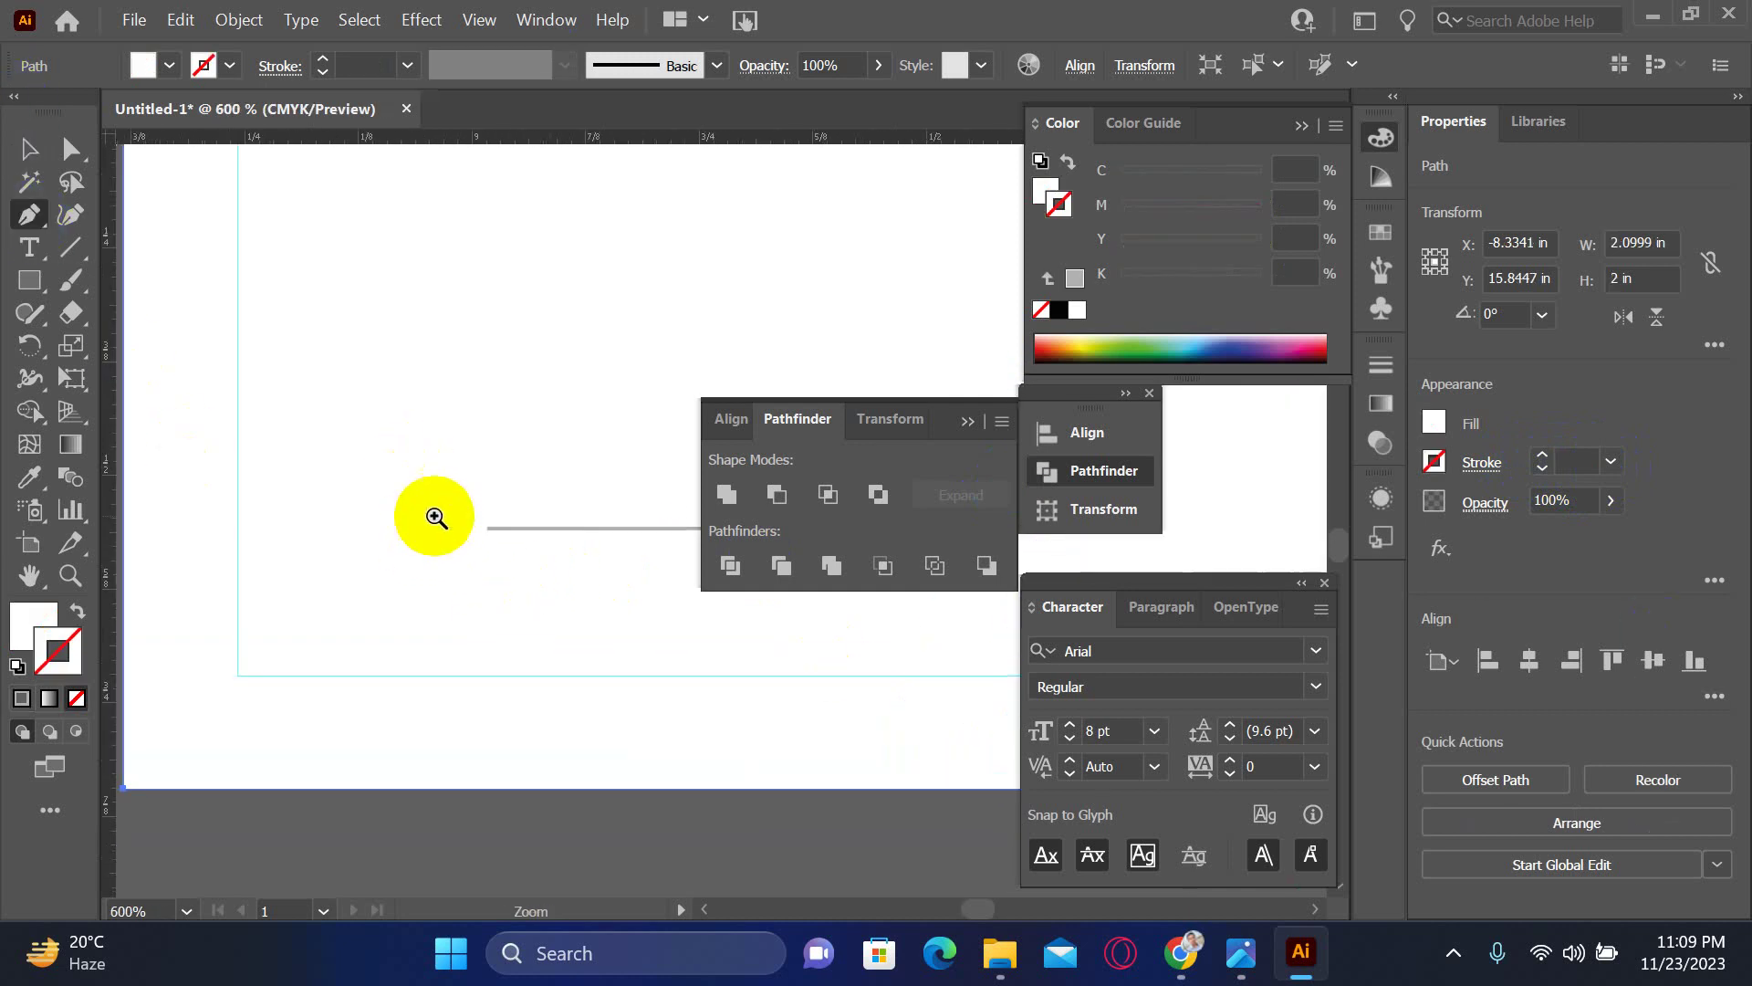
{"action": "left_click", "coordinate": [546, 549], "text": "ctrl"}
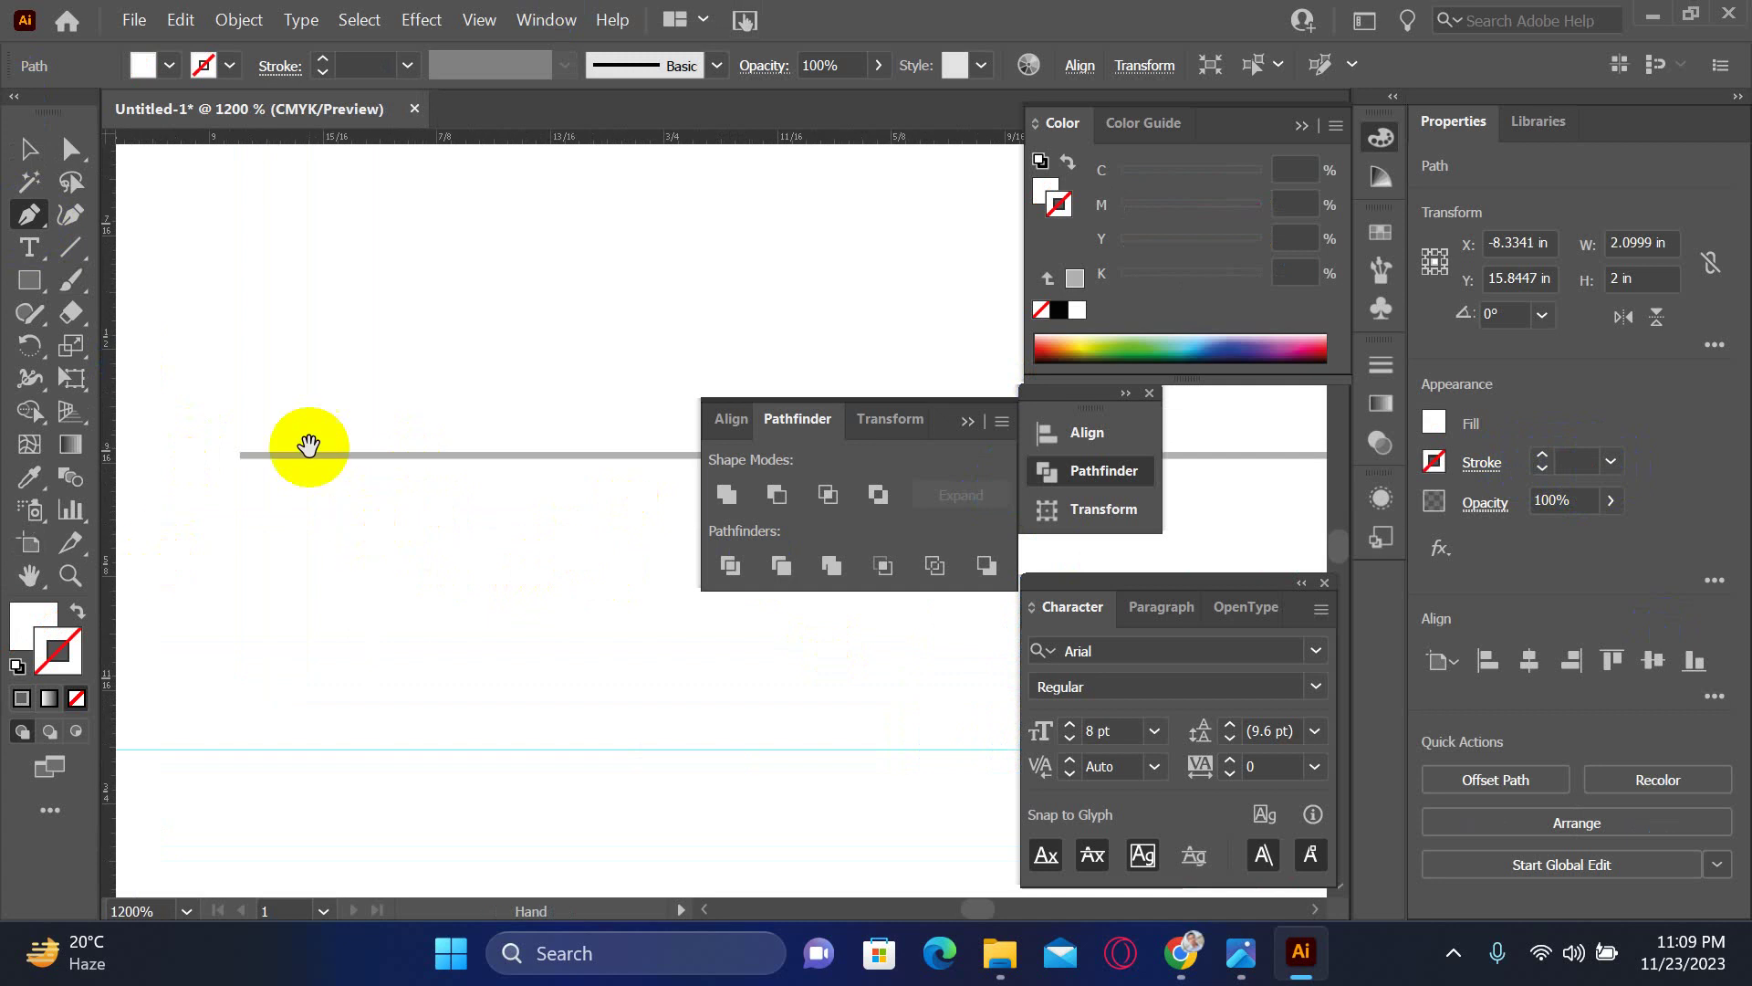
{"action": "left_click", "coordinate": [281, 456]}
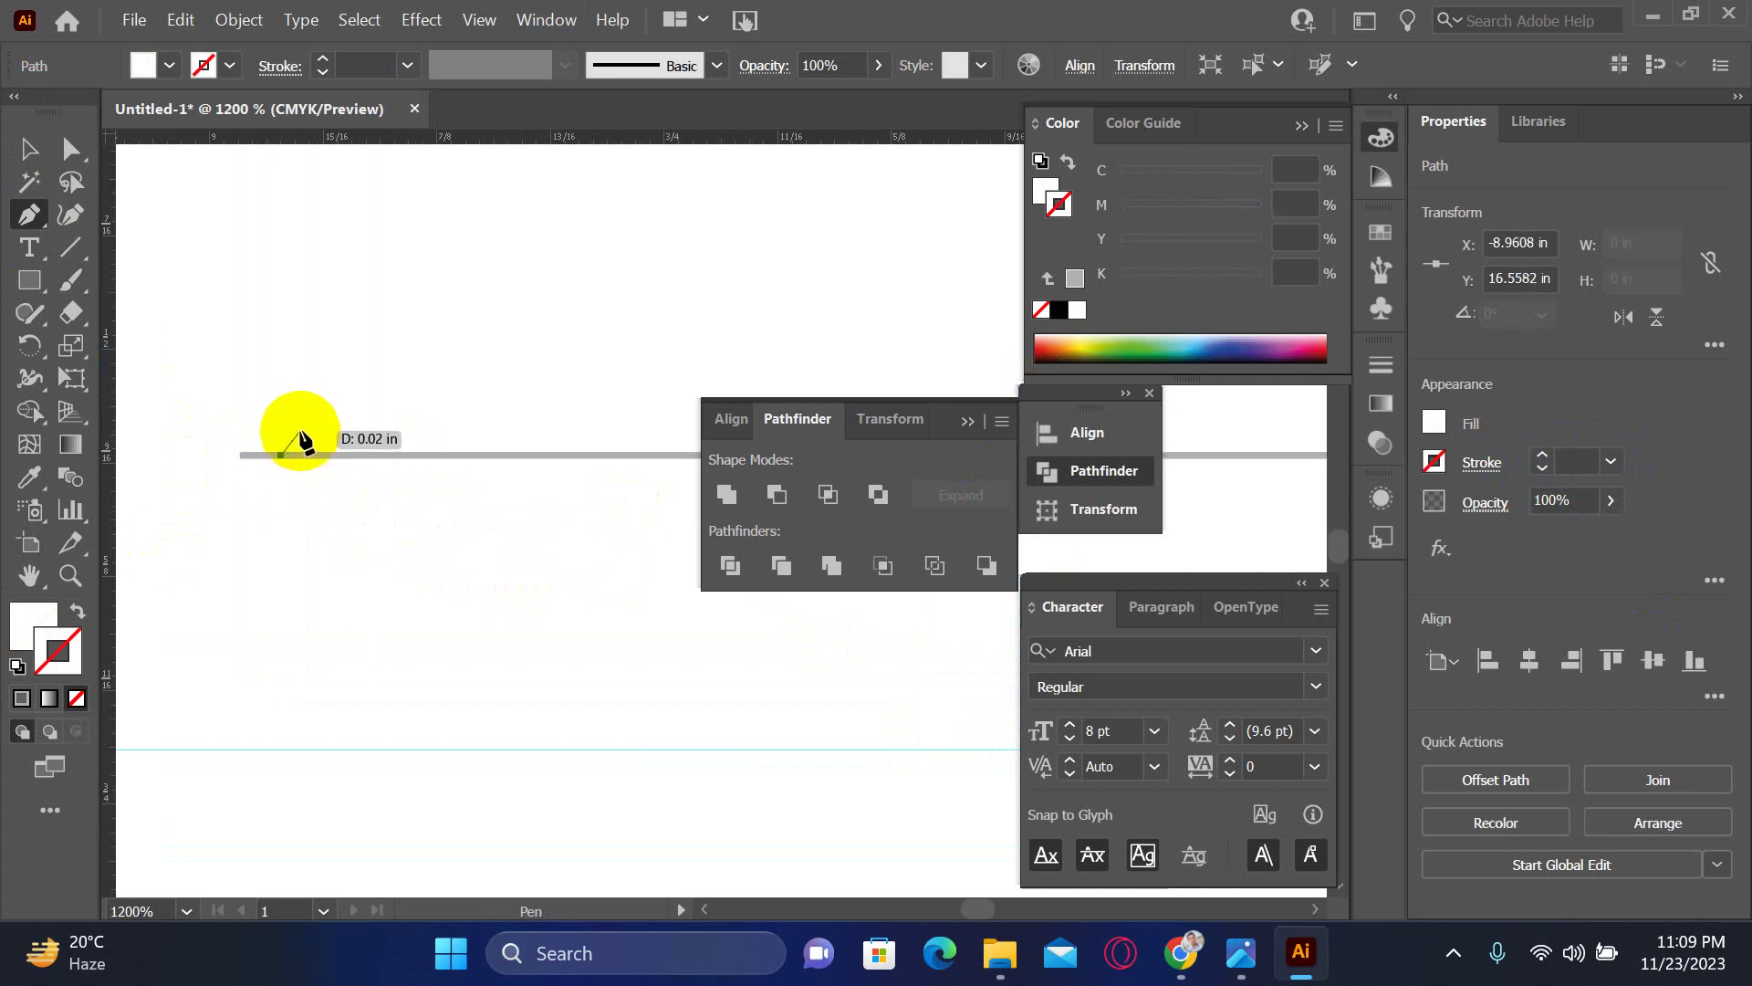
{"action": "left_click", "coordinate": [247, 454]}
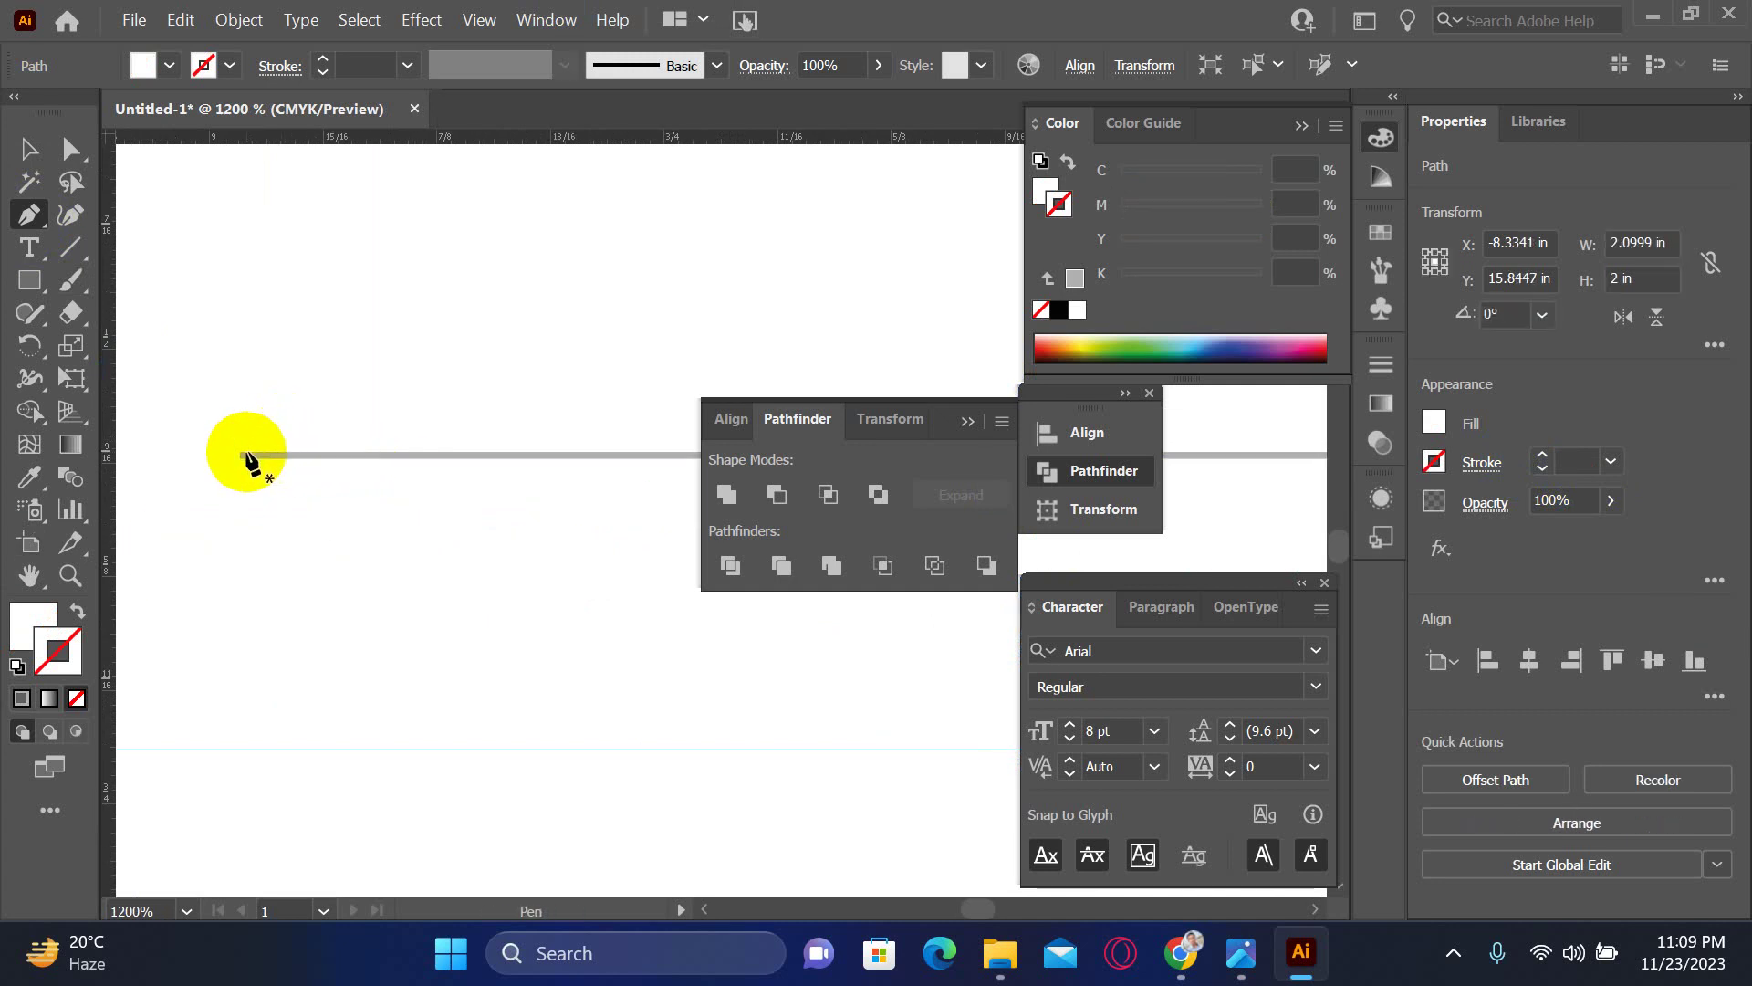
- Draw a closed thin bar with a slanted left end and give it the default gradient fill
{"action": "left_click", "coordinate": [247, 455]}
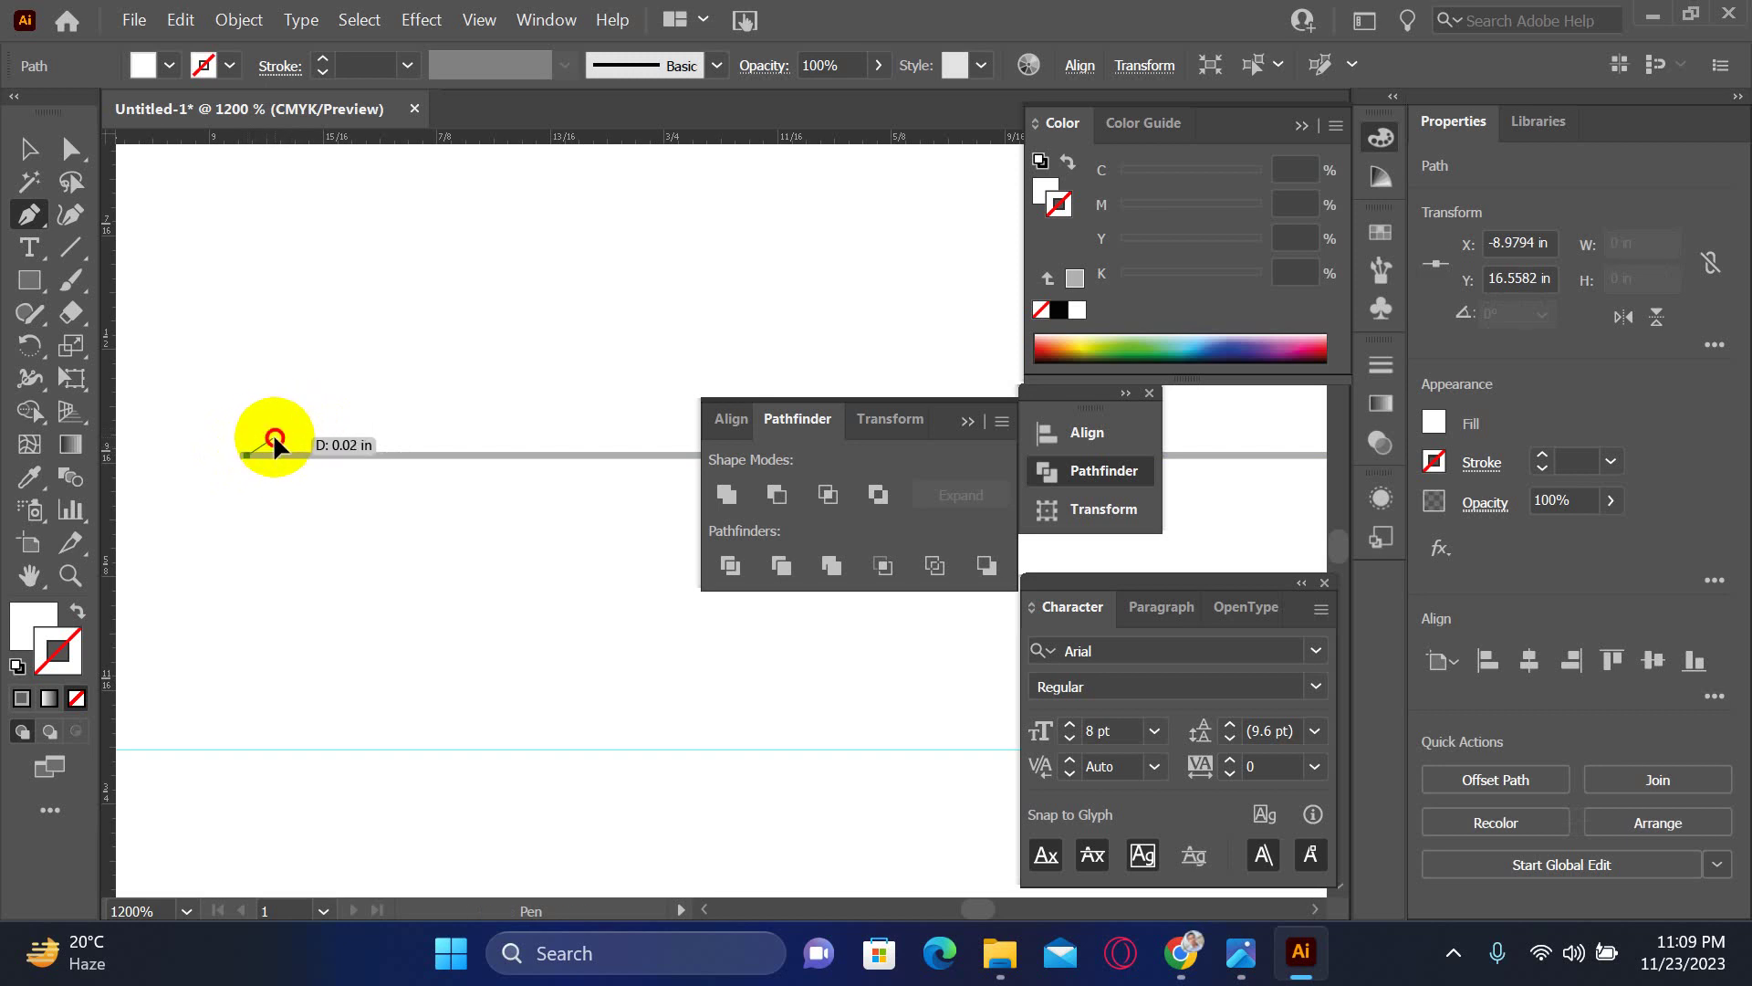
{"action": "left_click", "coordinate": [287, 423]}
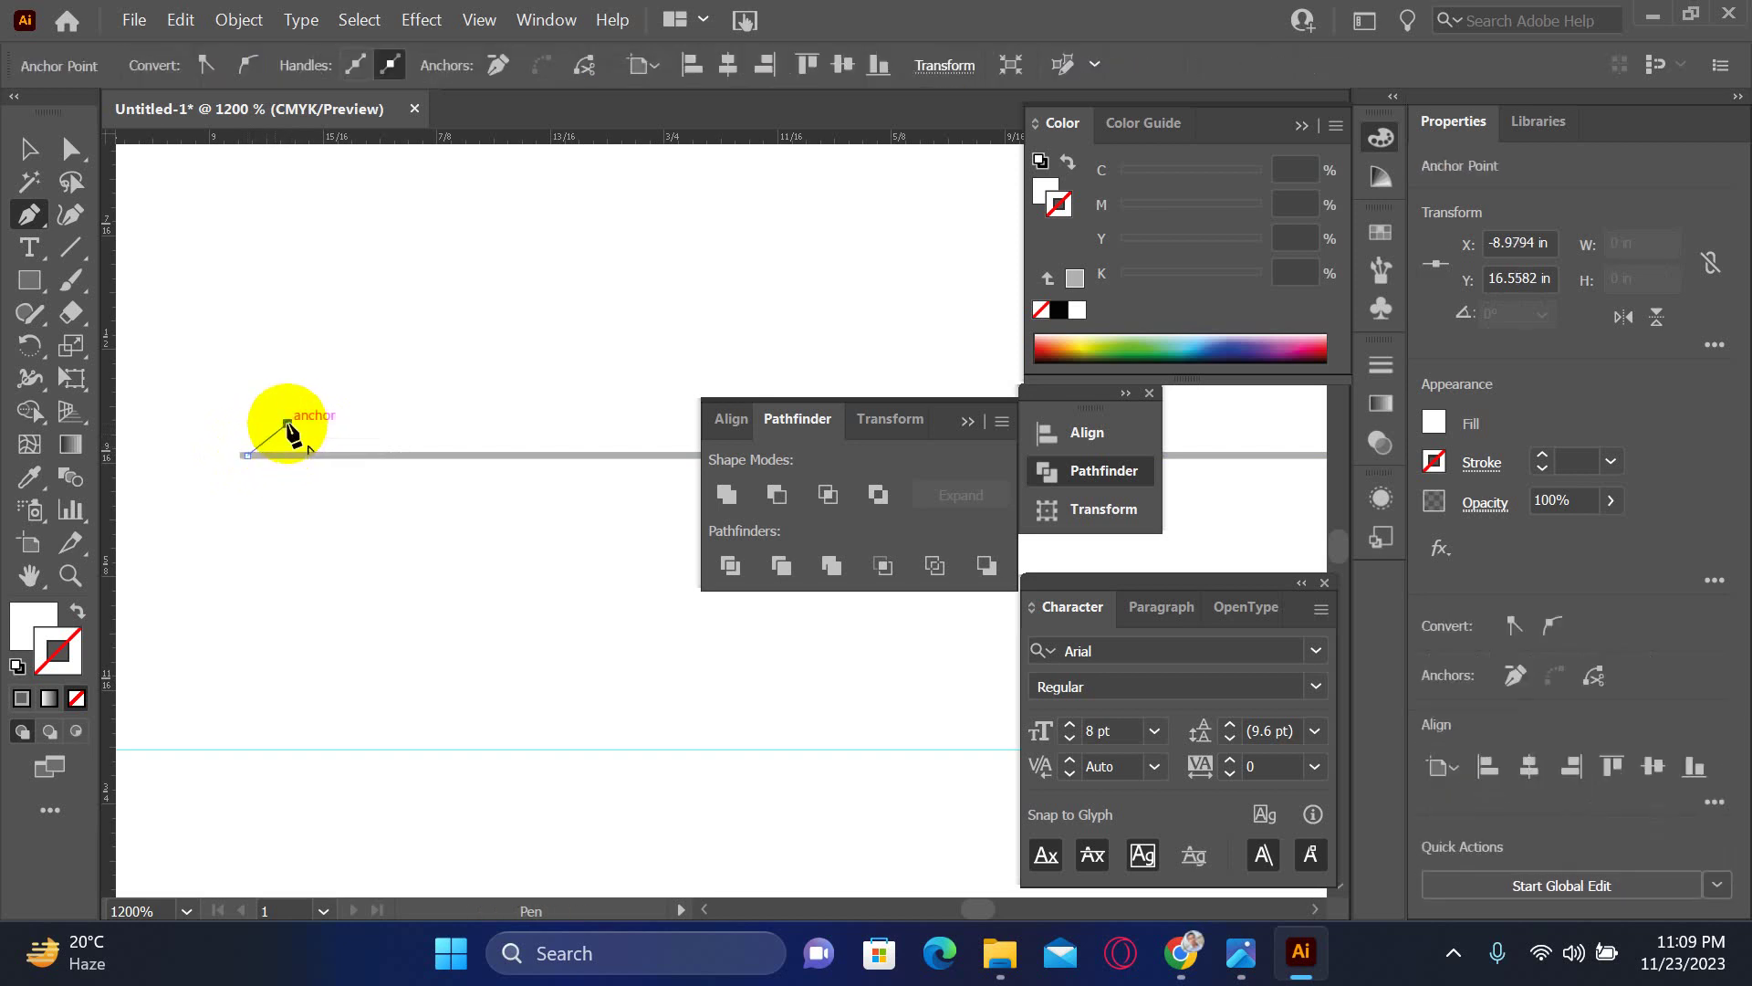
{"action": "scroll", "coordinate": [457, 429], "scroll_direction": "right", "scroll_amount": 10}
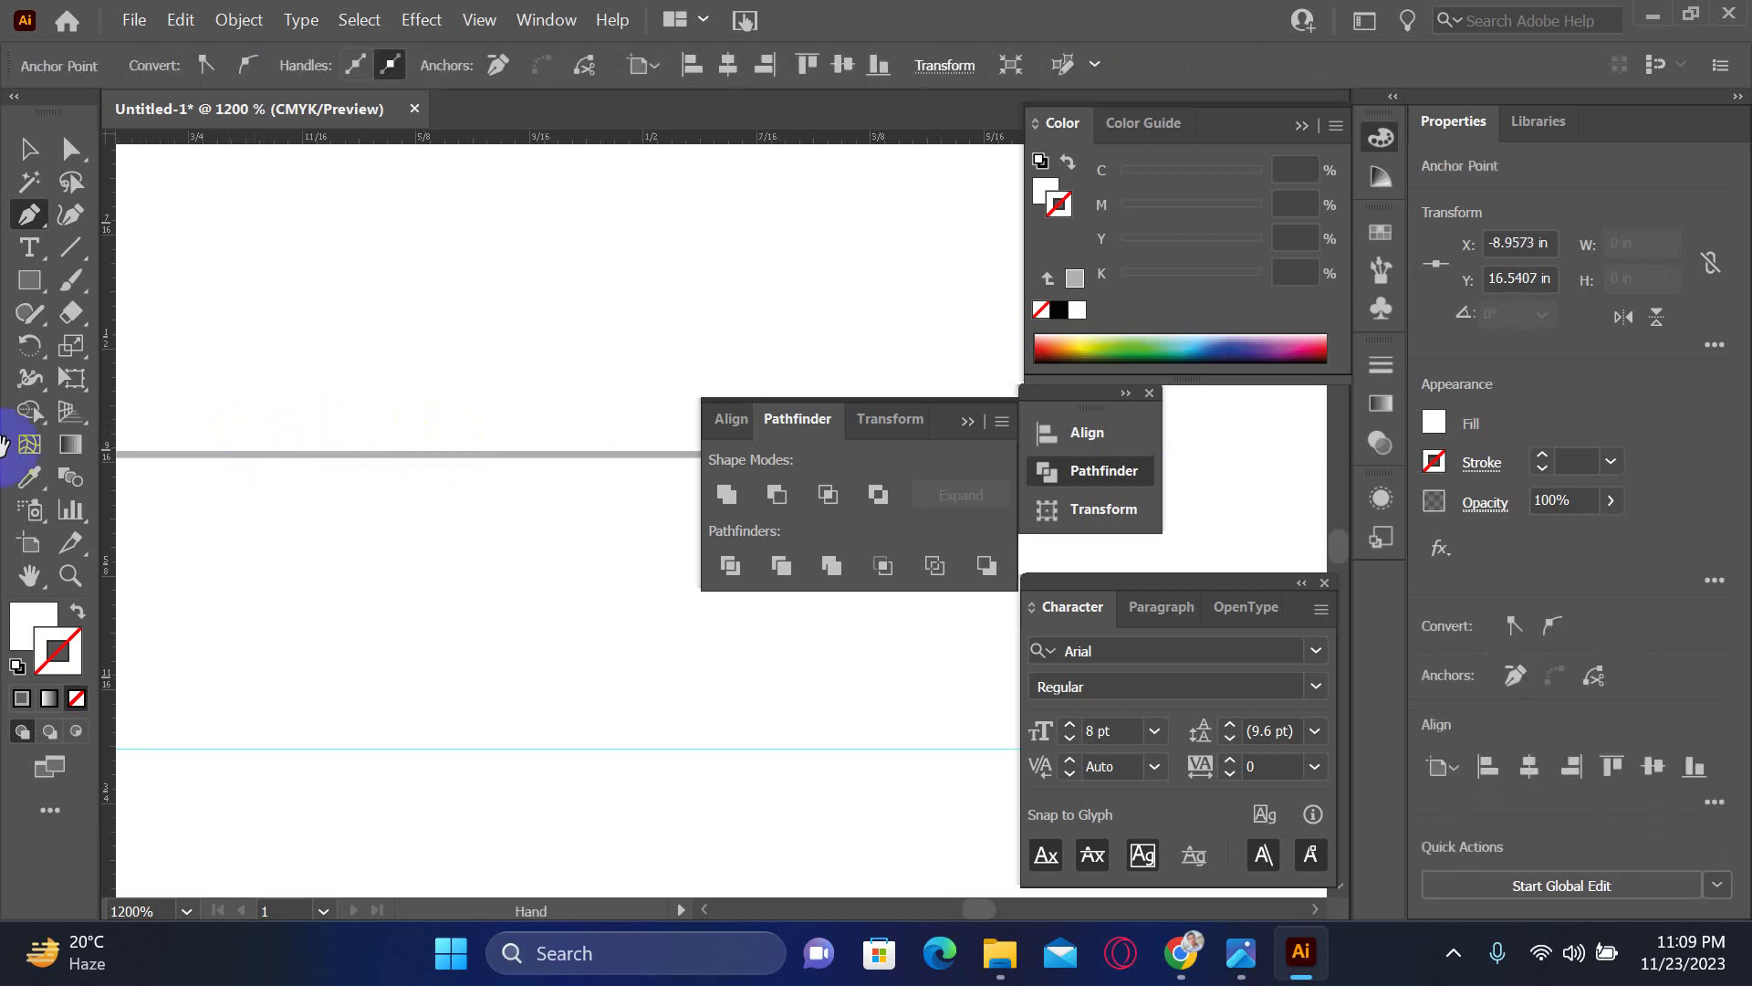
{"action": "left_click", "coordinate": [466, 411]}
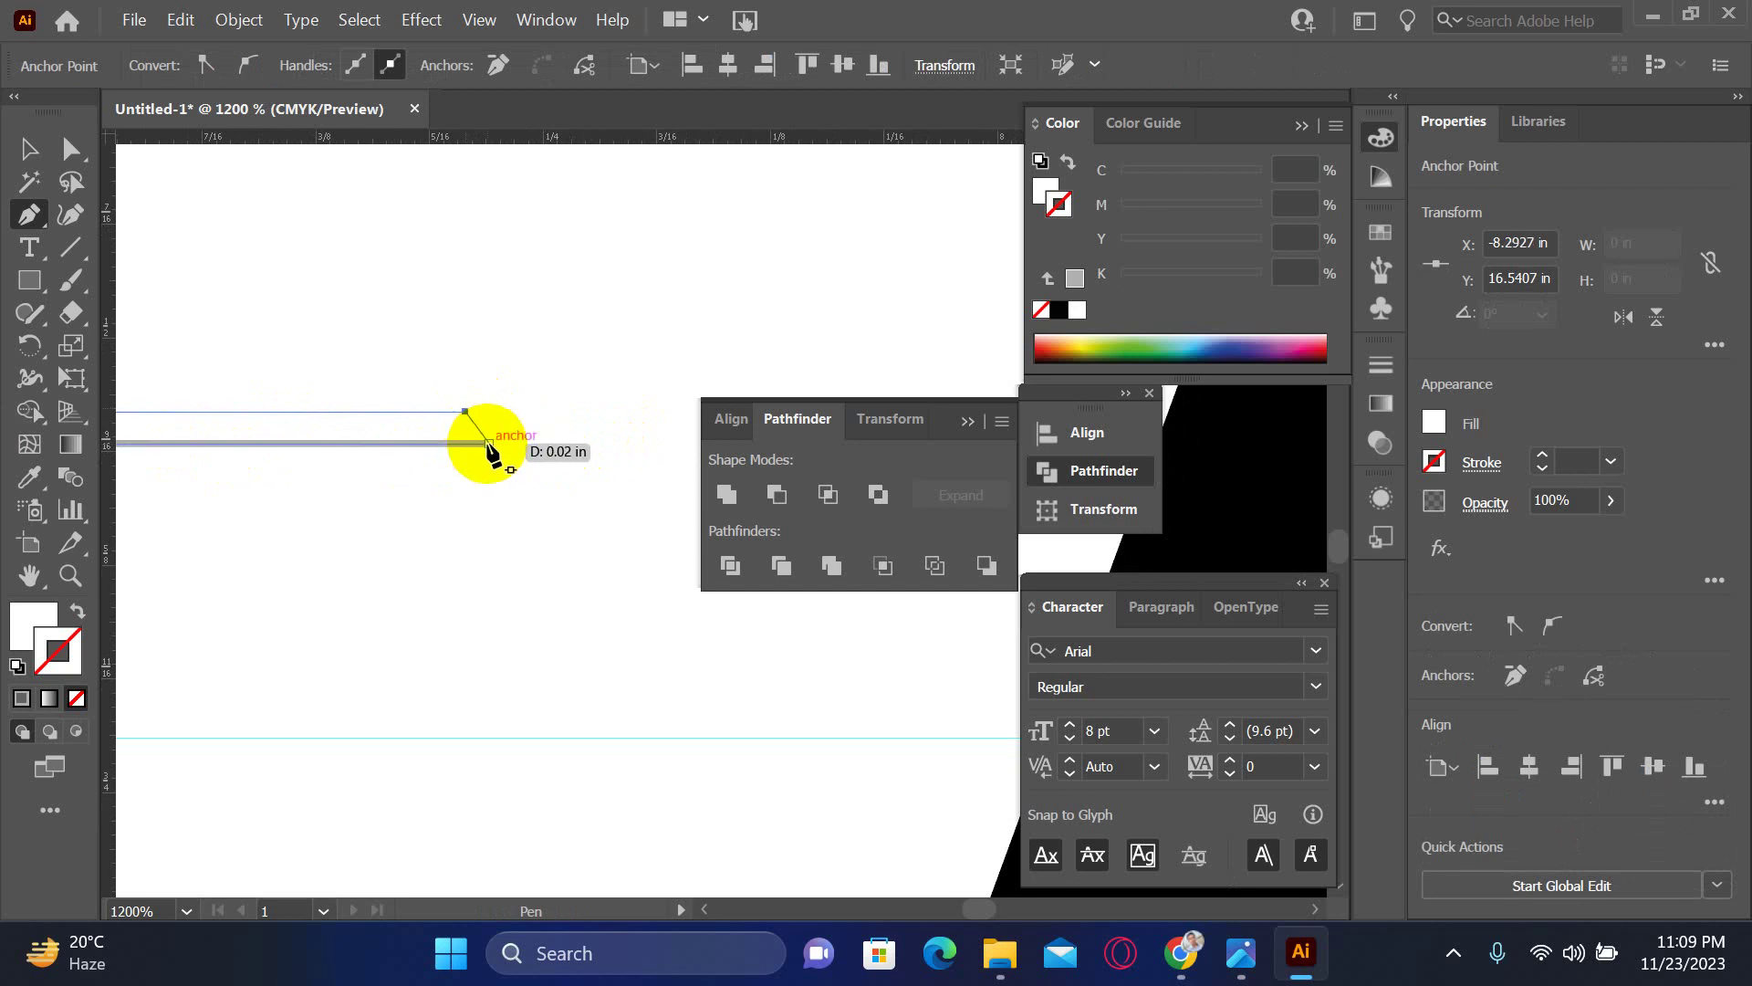
{"action": "left_click", "coordinate": [482, 445]}
{"action": "scroll", "coordinate": [197, 489], "scroll_direction": "left", "scroll_amount": 10}
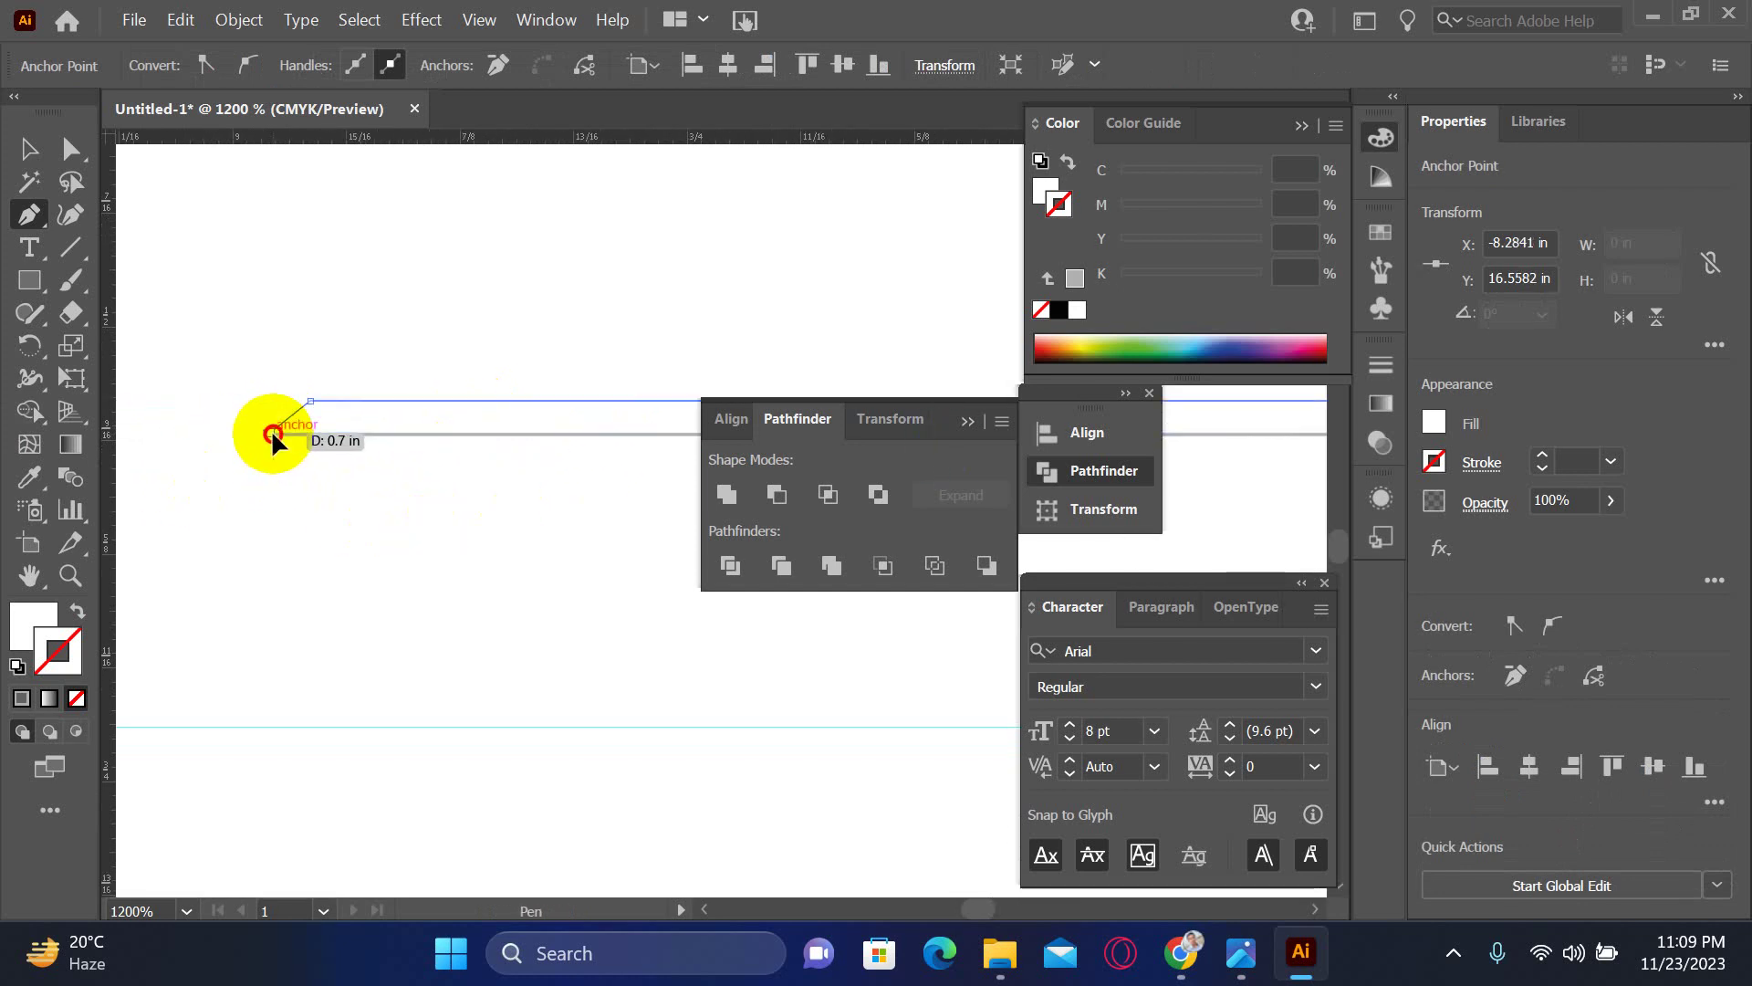
{"action": "left_click", "coordinate": [269, 431]}
{"action": "left_click", "coordinate": [29, 150]}
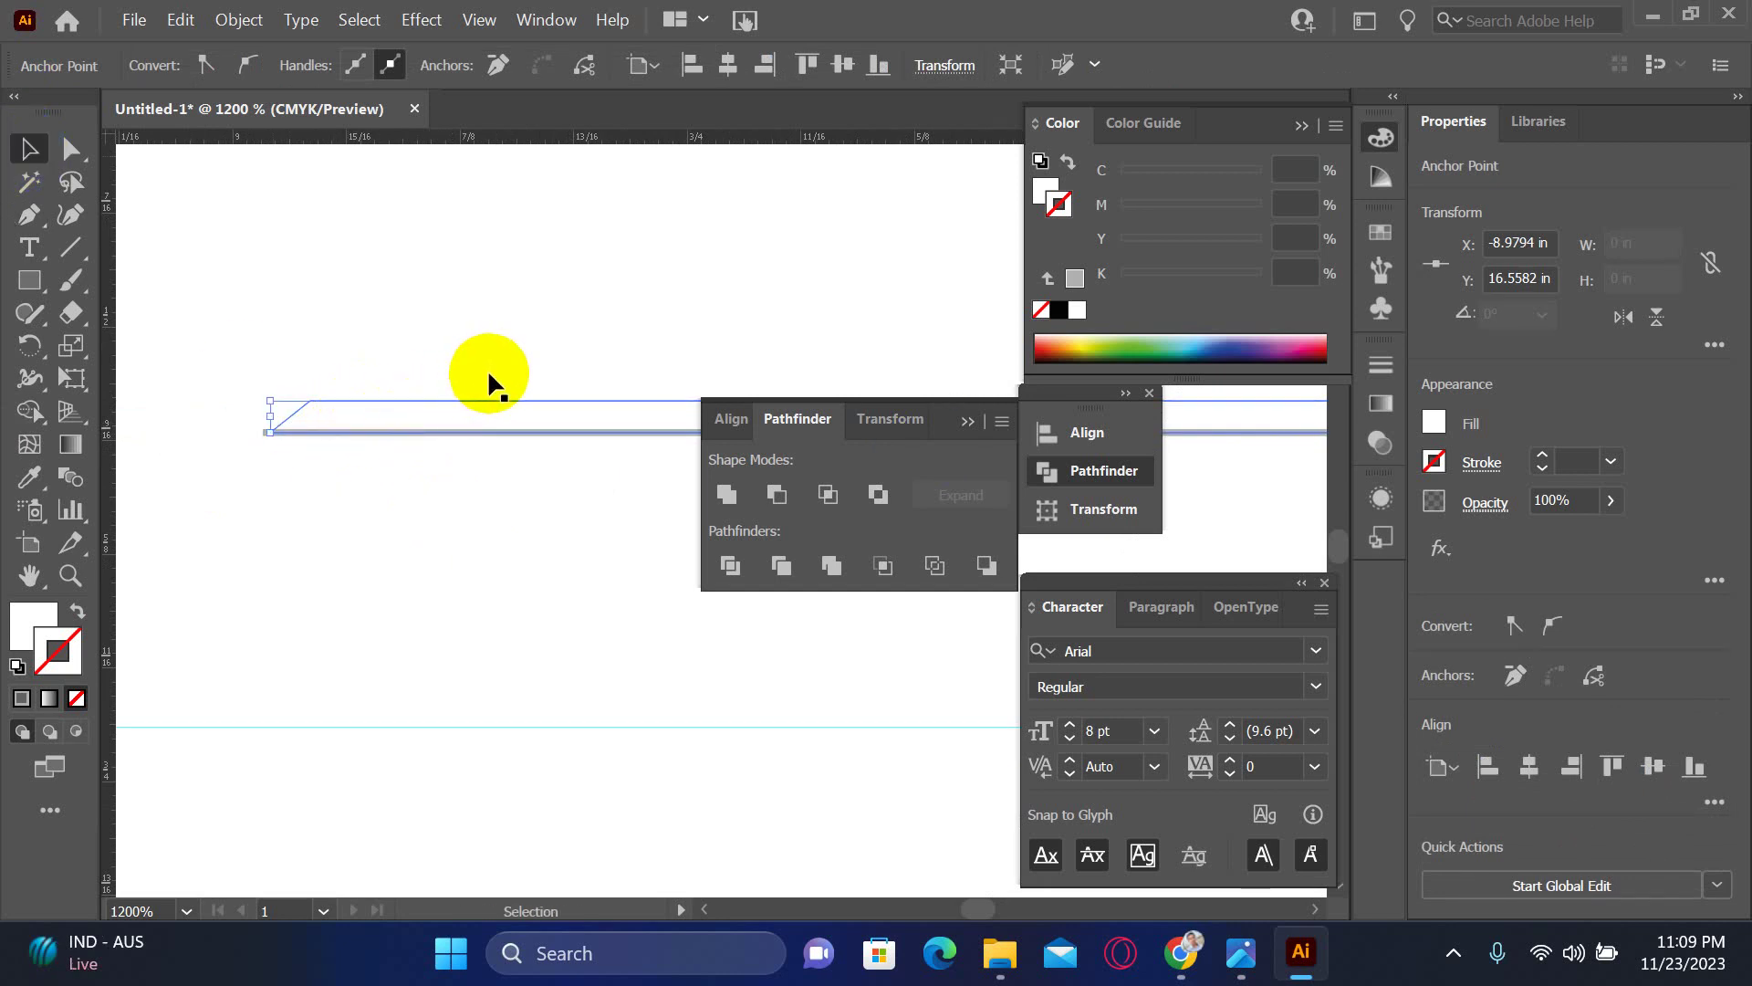
{"action": "key", "text": "period"}
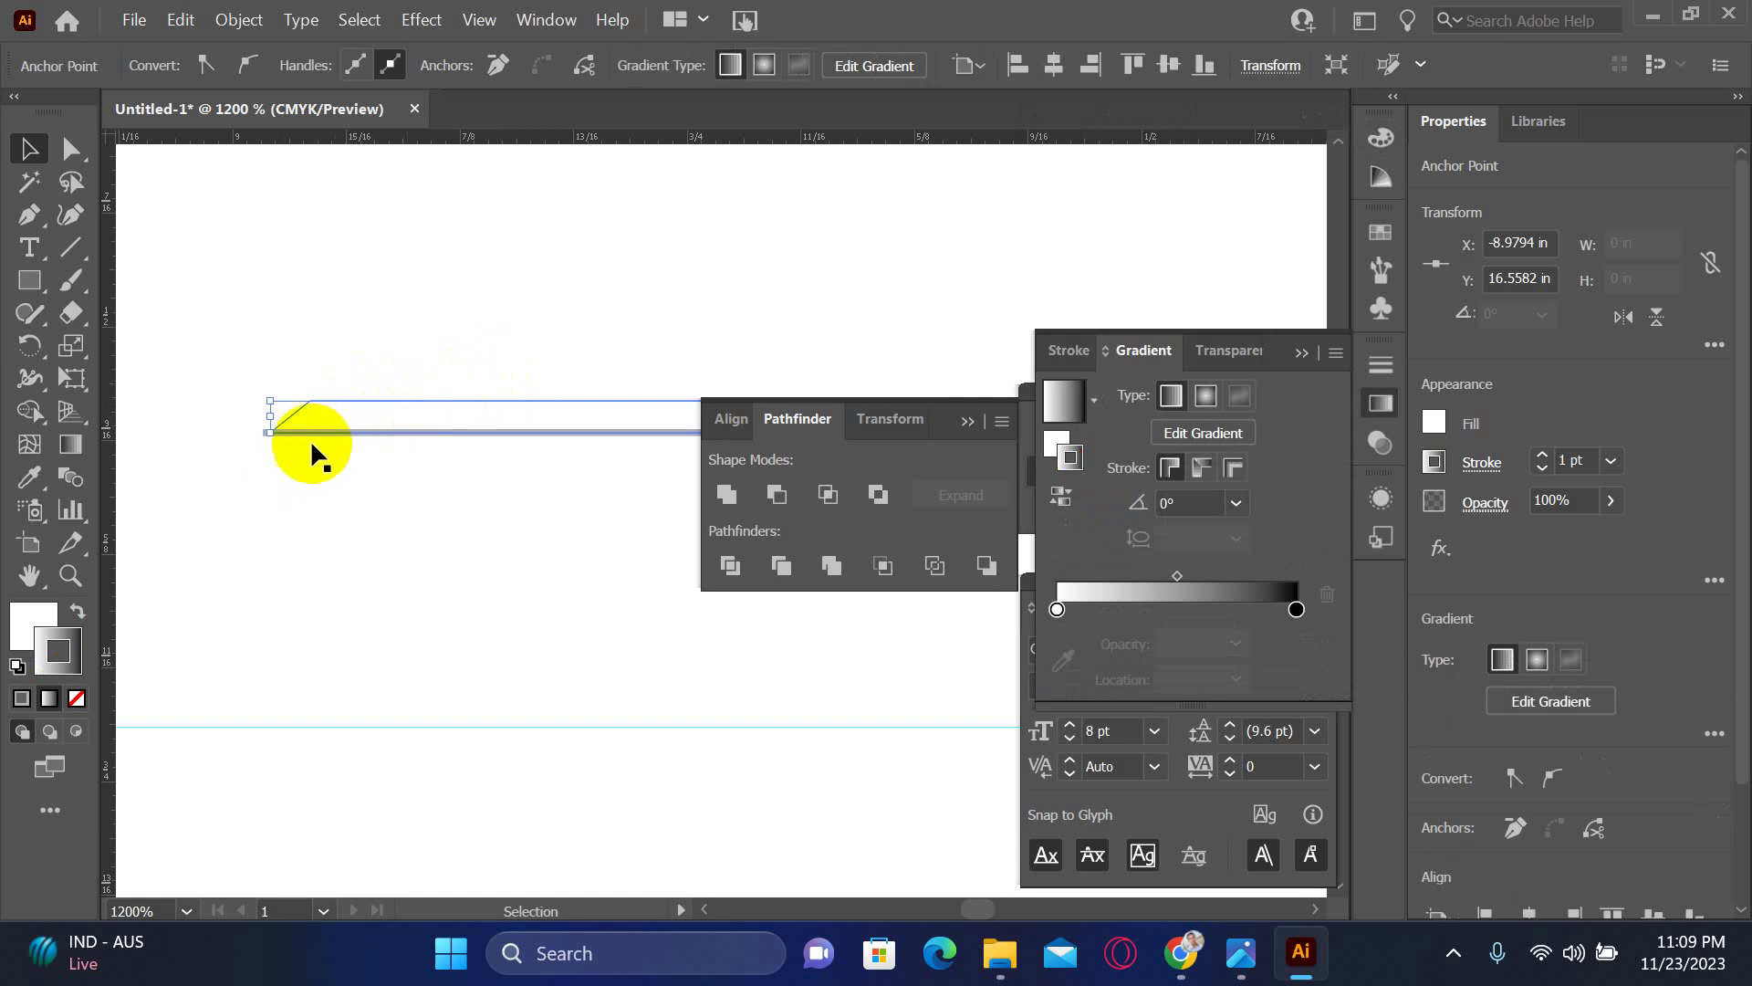
- Remove the bar's stroke, keeping only its gradient fill
{"action": "left_click", "coordinate": [33, 628]}
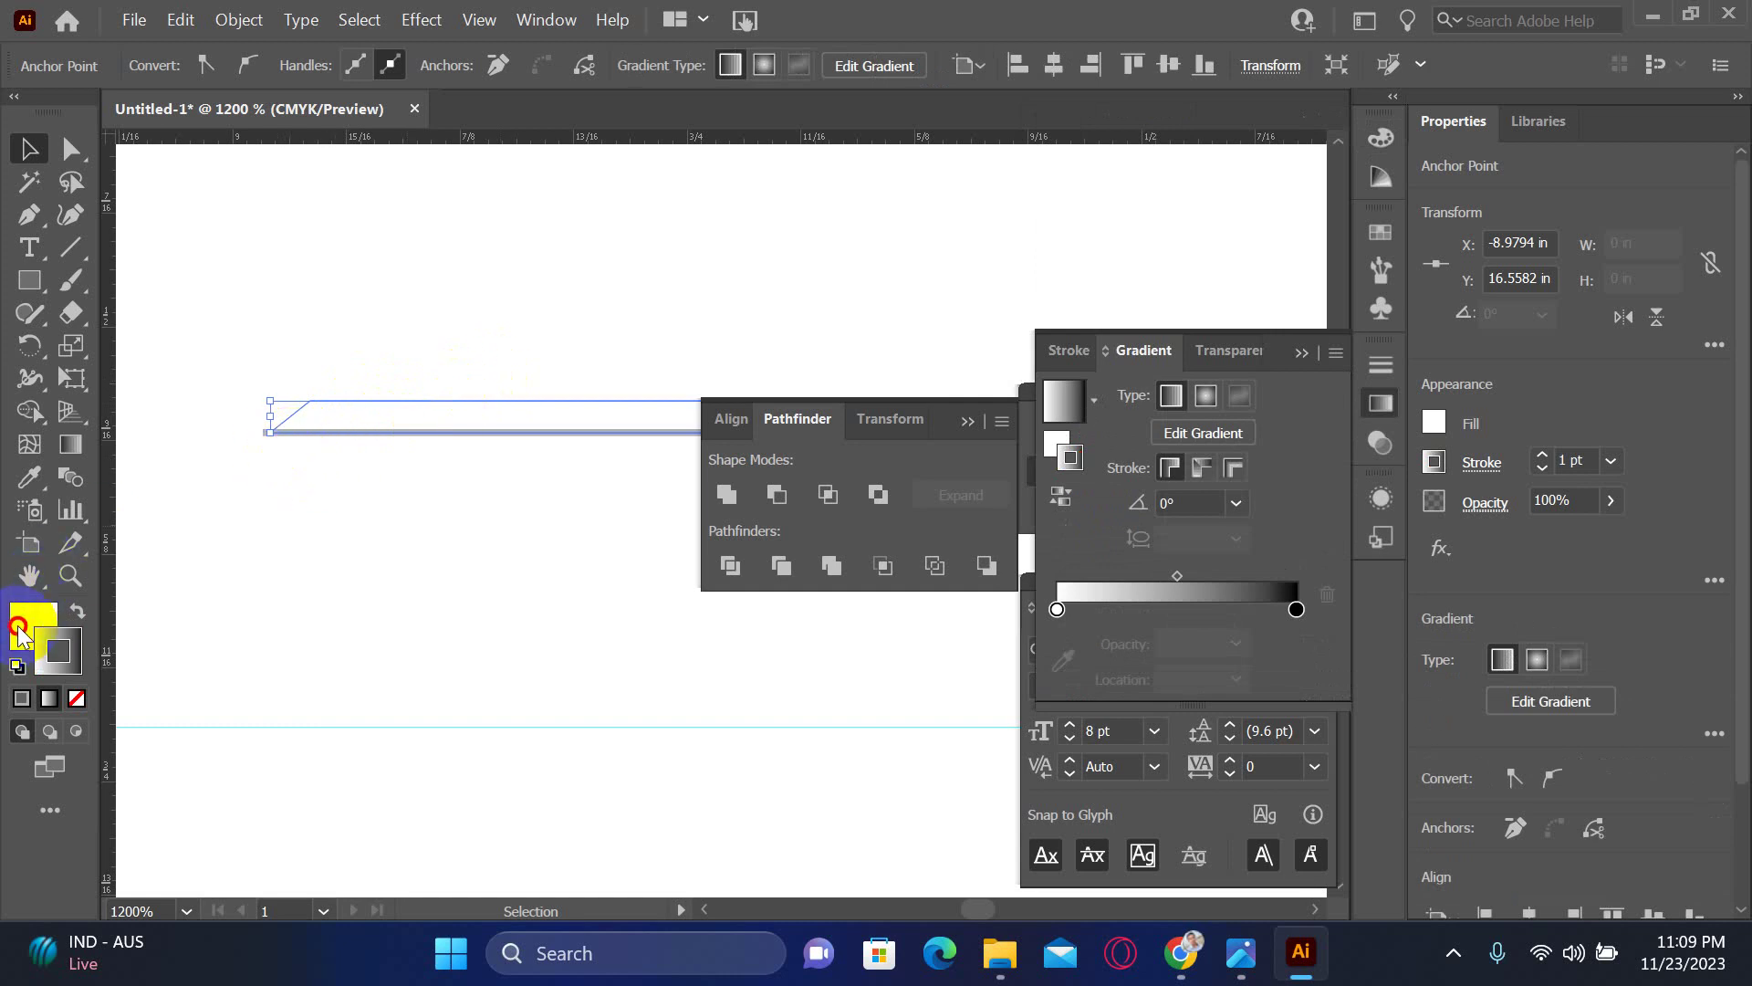
{"action": "left_click", "coordinate": [80, 697]}
{"action": "scroll", "coordinate": [365, 566], "scroll_direction": "left", "scroll_amount": 4}
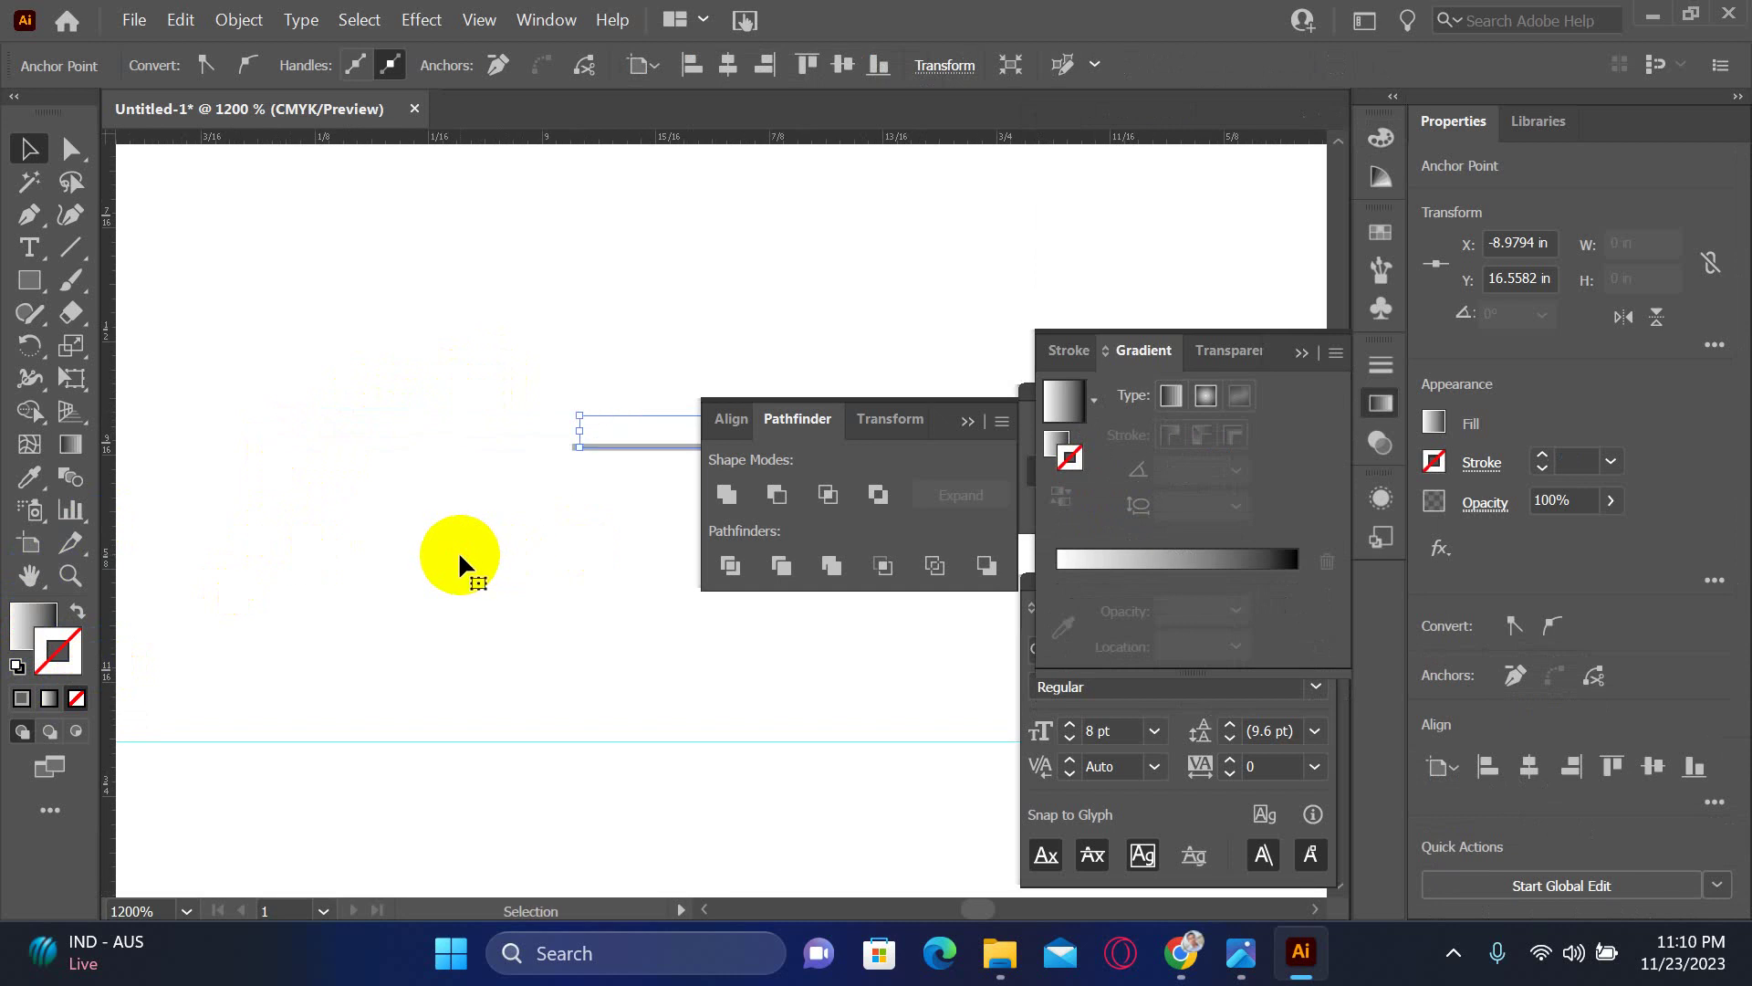
{"action": "left_click", "coordinate": [459, 553]}
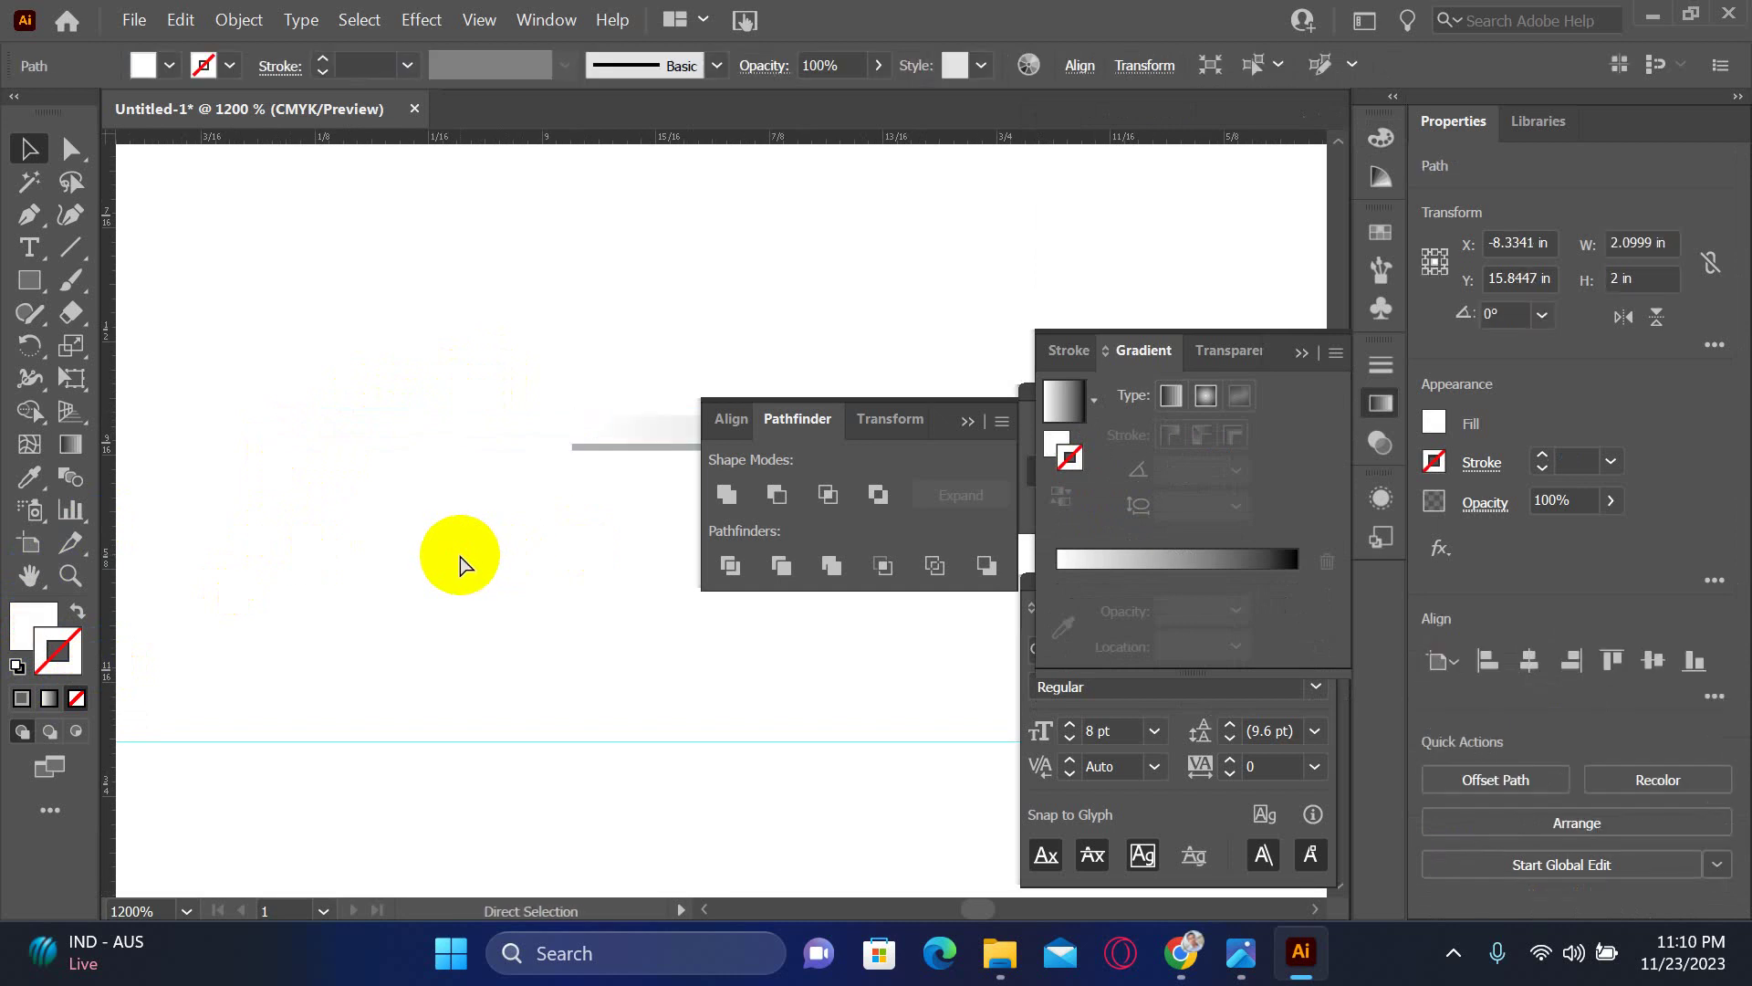
{"action": "key", "text": "ctrl+minus"}
{"action": "left_click_drag", "start_coordinate": [371, 489], "coordinate": [325, 547]}
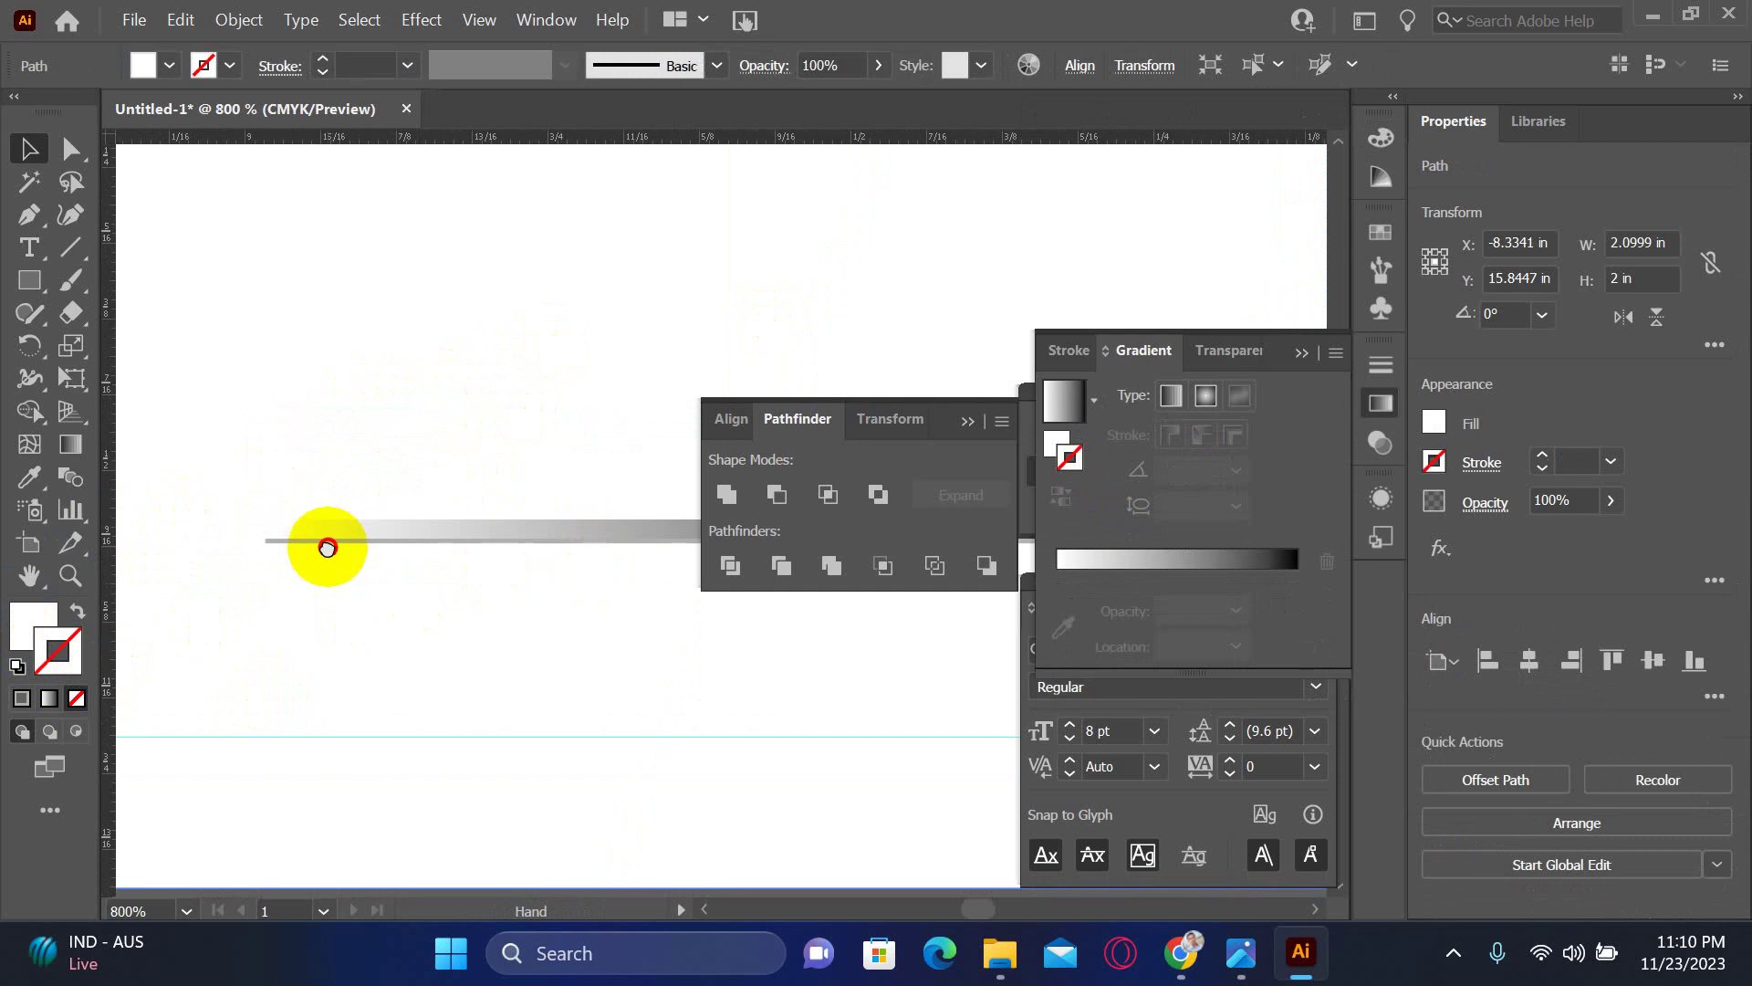
- Select the gradient bar and ready the Gradient tool with the fill active
{"action": "key", "text": "Tab"}
{"action": "left_click", "coordinate": [648, 486]}
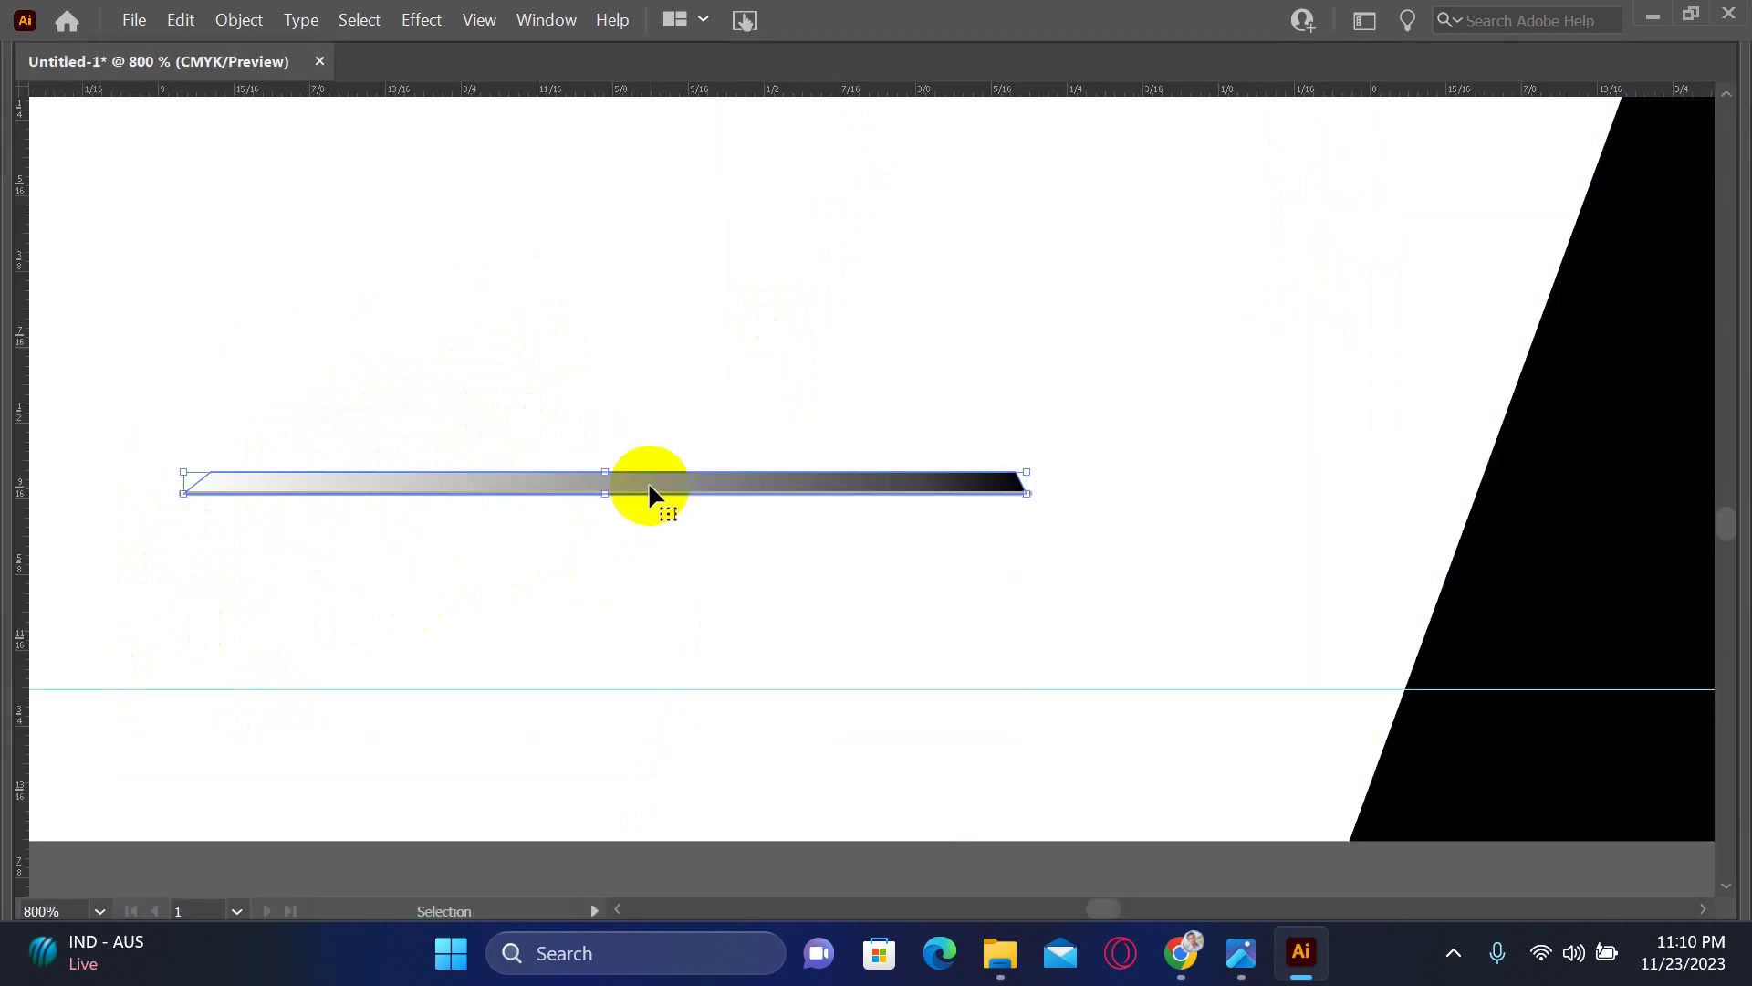
{"action": "key", "text": "Tab"}
{"action": "key", "text": "Tab"}
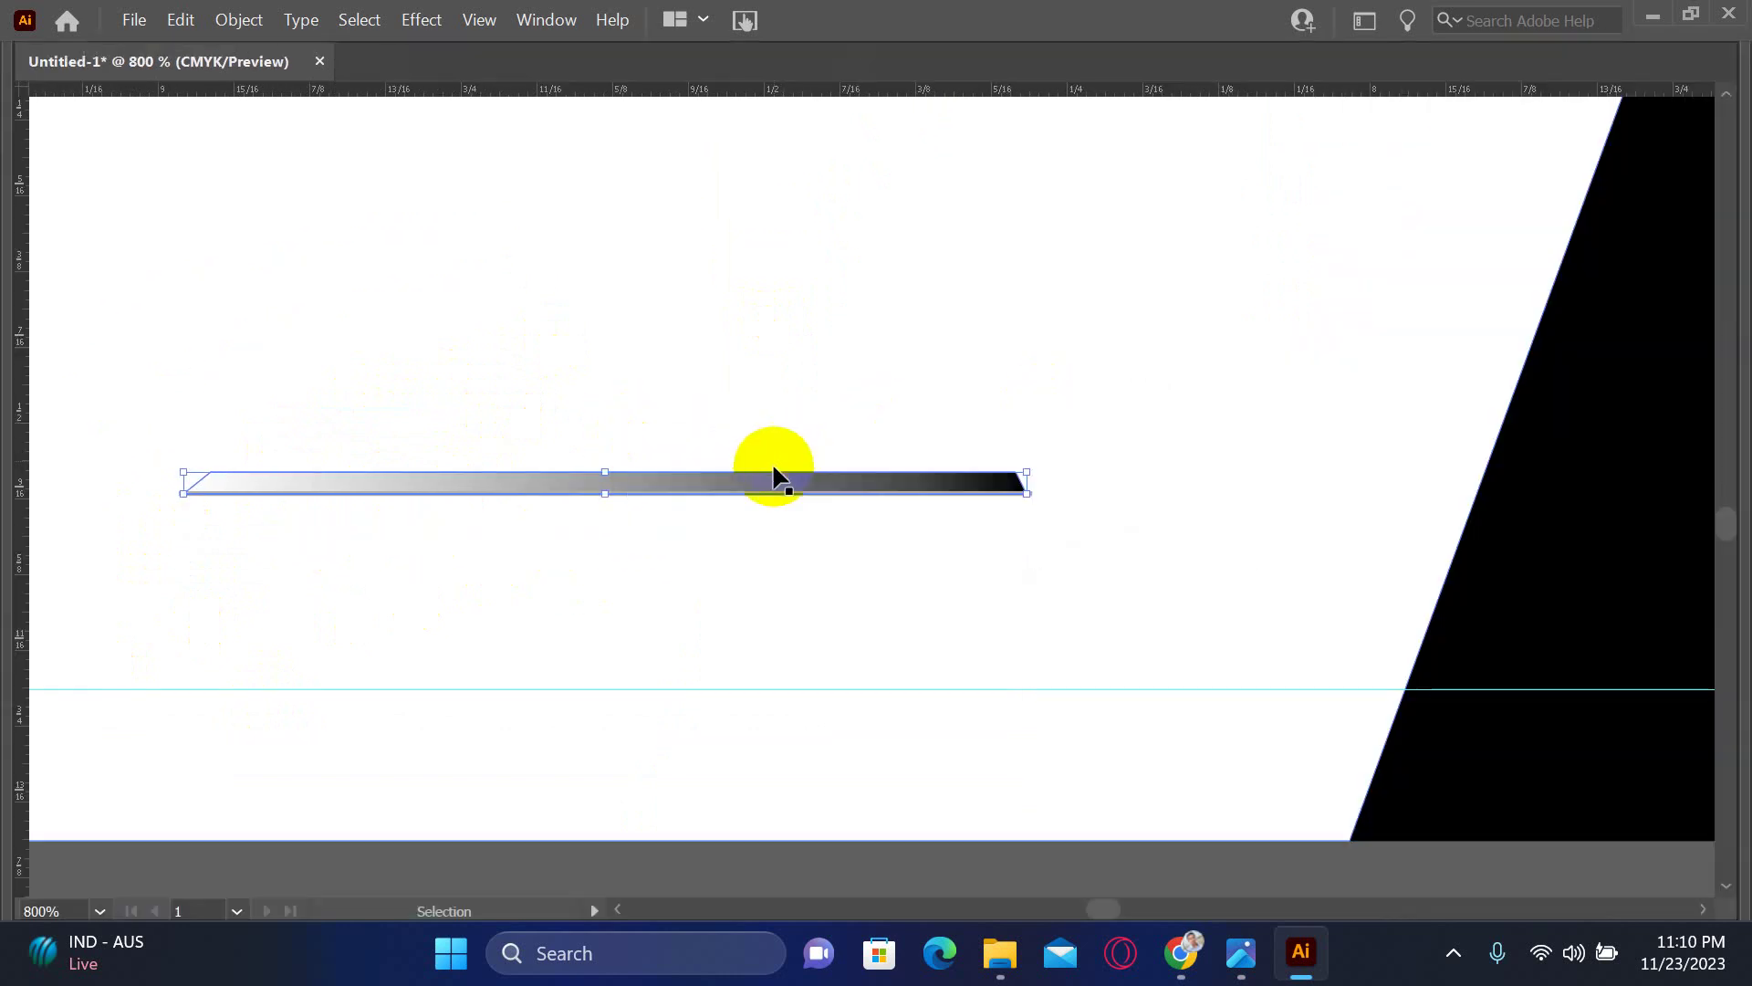
{"action": "key", "text": "Tab"}
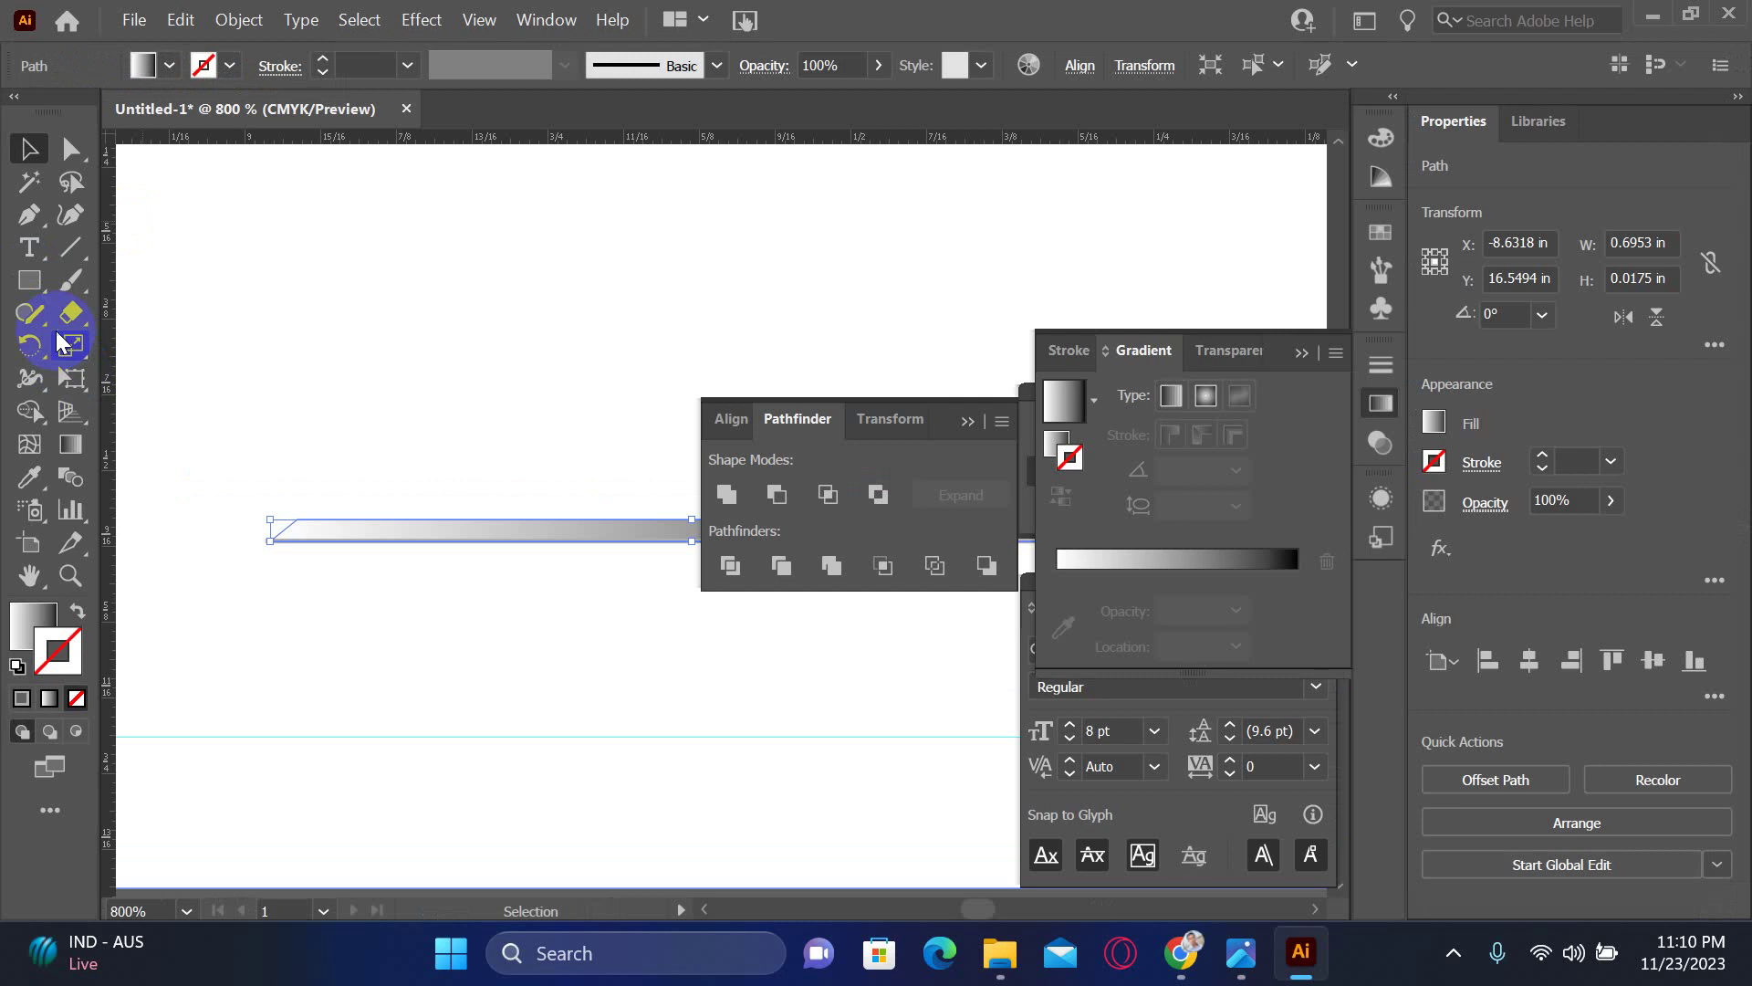
{"action": "left_click", "coordinate": [71, 442]}
{"action": "key", "text": "Tab"}
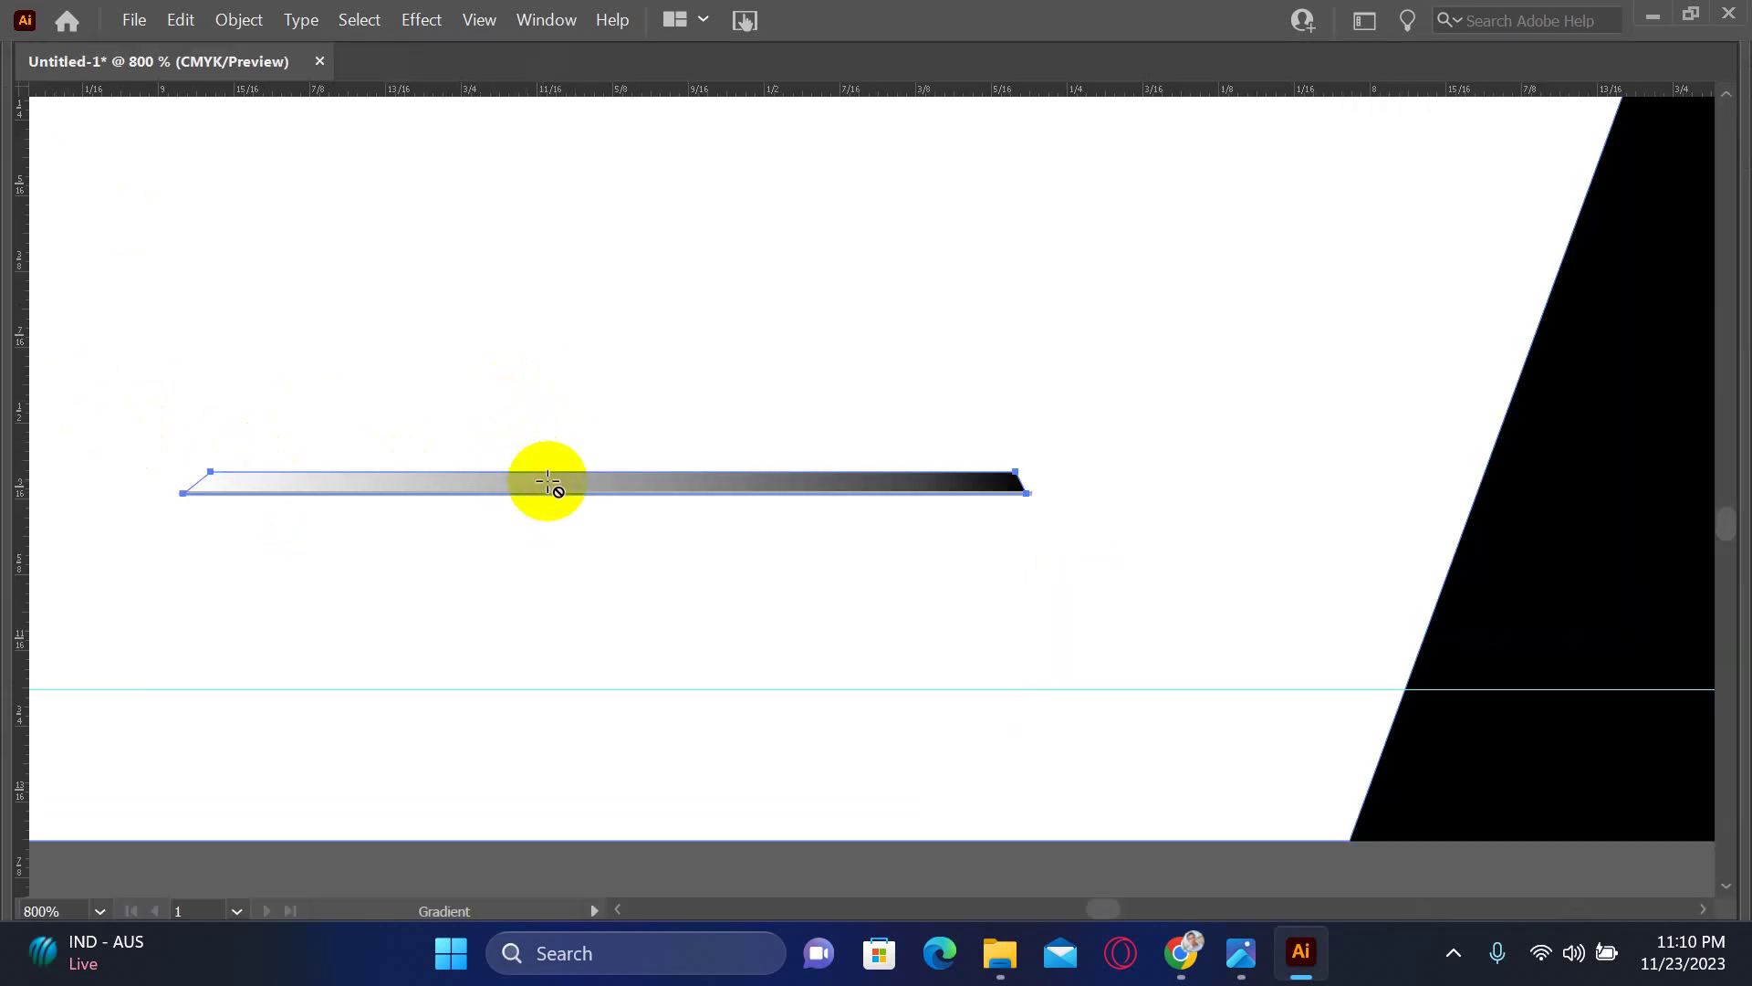
{"action": "key", "text": "Tab"}
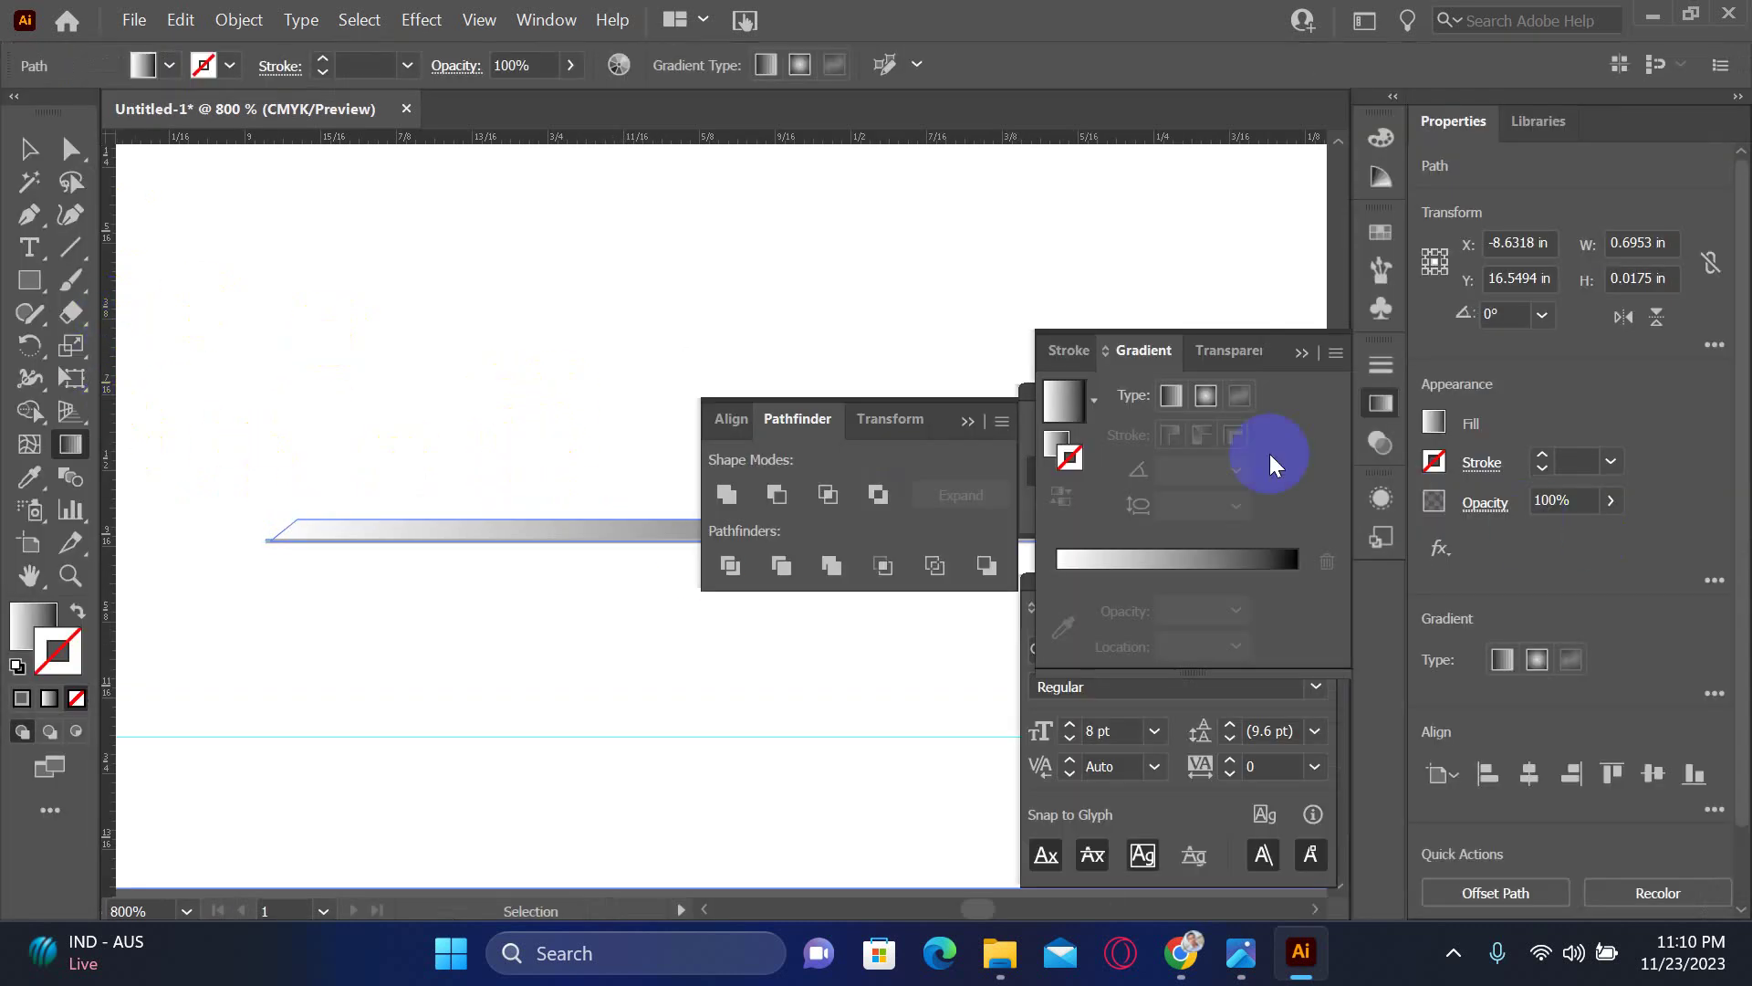
{"action": "left_click", "coordinate": [37, 151]}
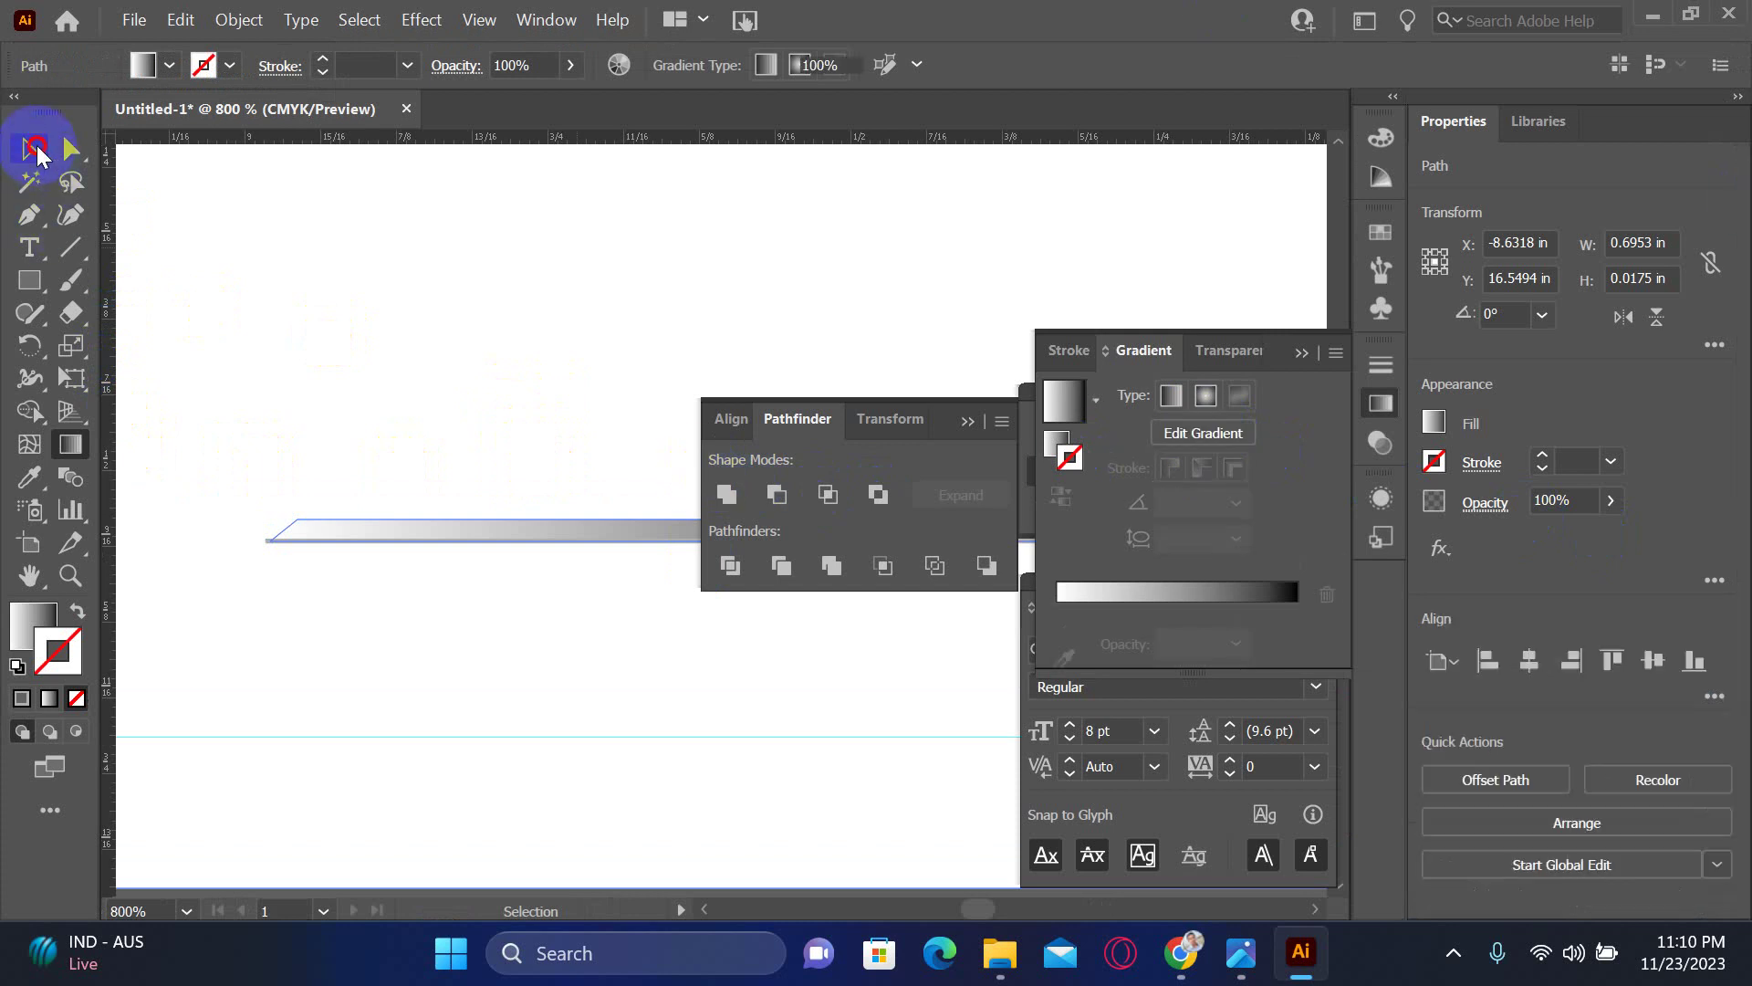
{"action": "left_click", "coordinate": [31, 625]}
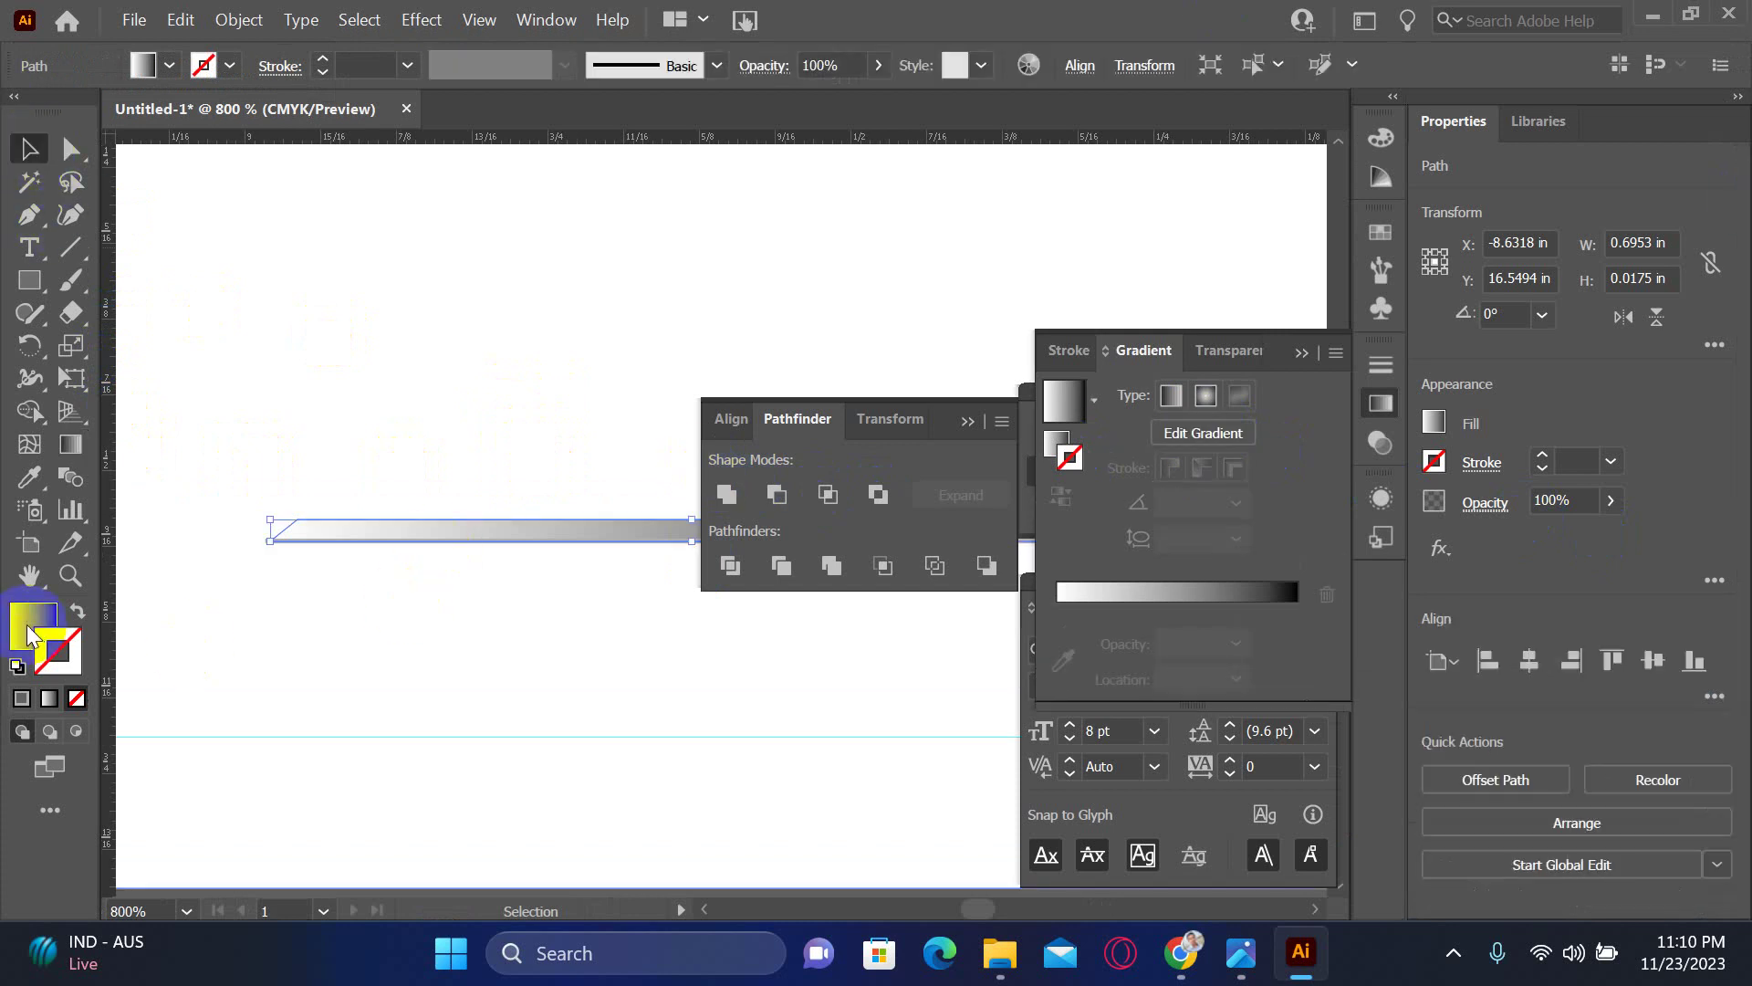
- Redirect the bar's gradient to run vertically top to bottom, leaving it pale grey
{"action": "left_click", "coordinate": [73, 447]}
{"action": "key", "text": "Tab"}
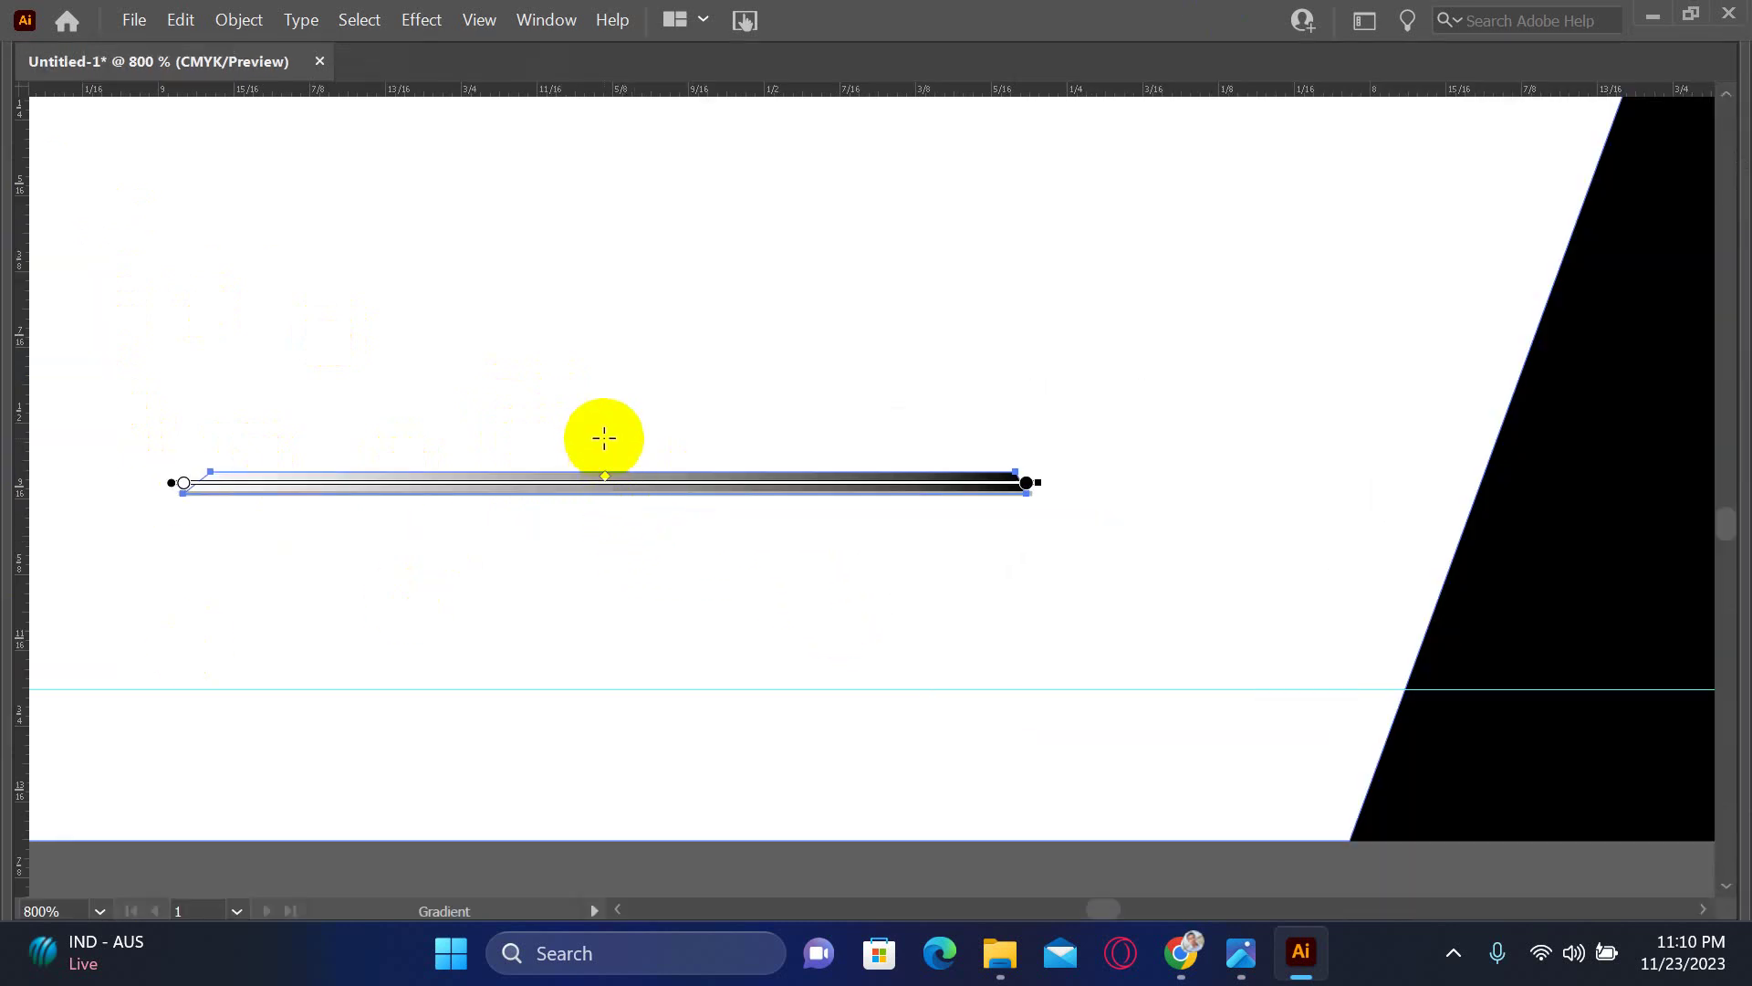
{"action": "left_click_drag", "start_coordinate": [604, 438], "coordinate": [607, 508]}
{"action": "mouse_move", "coordinate": [628, 409]}
{"action": "left_mouse_down"}
{"action": "mouse_move", "coordinate": [626, 564]}
{"action": "mouse_move", "coordinate": [644, 566]}
{"action": "mouse_move", "coordinate": [622, 589]}
{"action": "mouse_move", "coordinate": [626, 625]}
{"action": "left_mouse_up"}
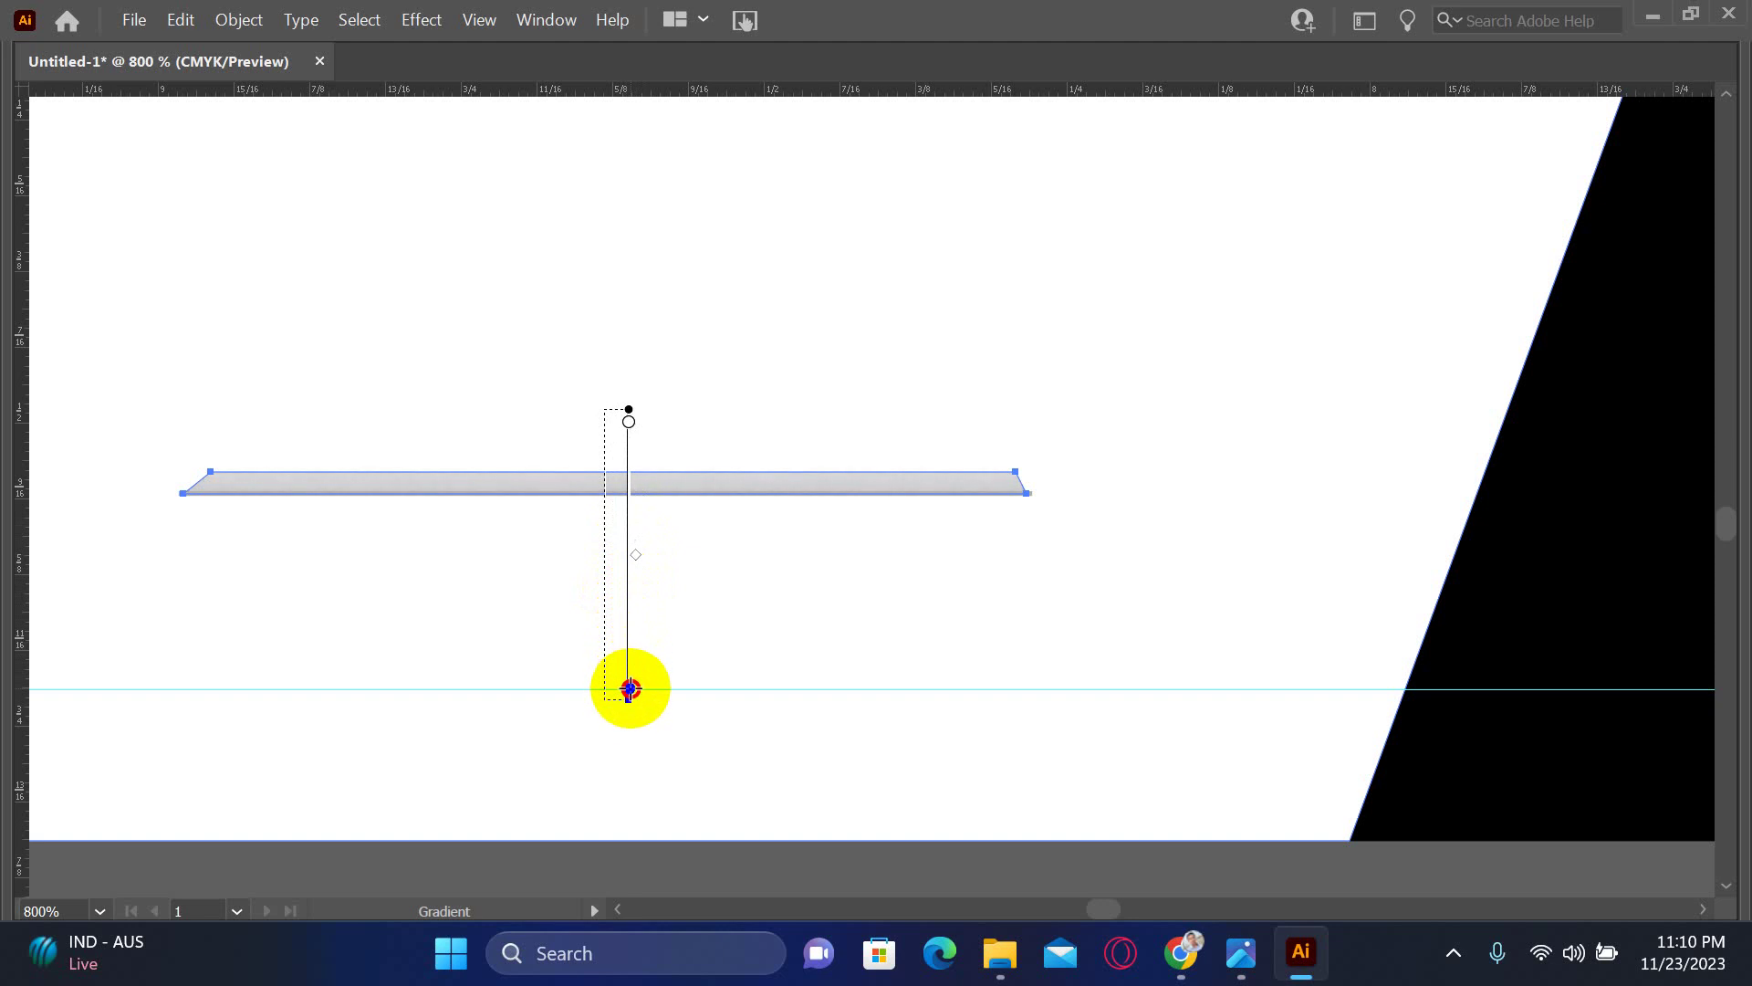
{"action": "mouse_move", "coordinate": [629, 689]}
{"action": "left_mouse_down"}
{"action": "mouse_move", "coordinate": [630, 736]}
{"action": "mouse_move", "coordinate": [605, 737]}
{"action": "left_mouse_up"}
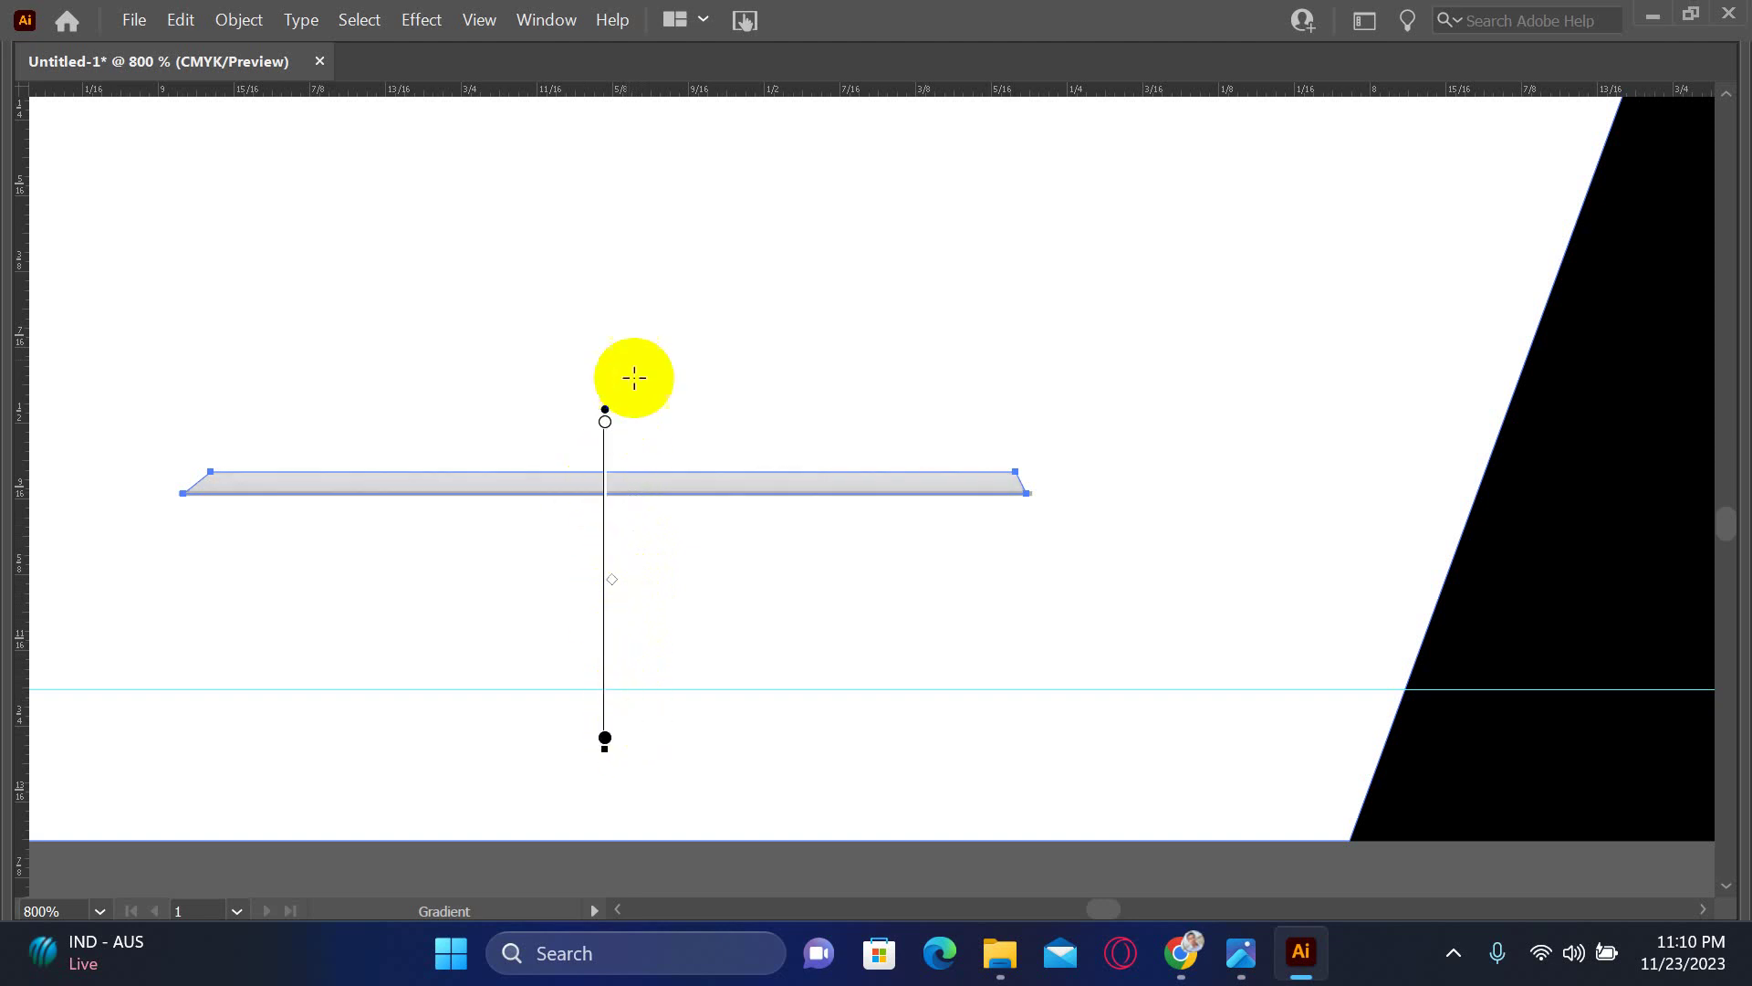
{"action": "key", "text": "Tab"}
{"action": "left_click", "coordinate": [25, 146]}
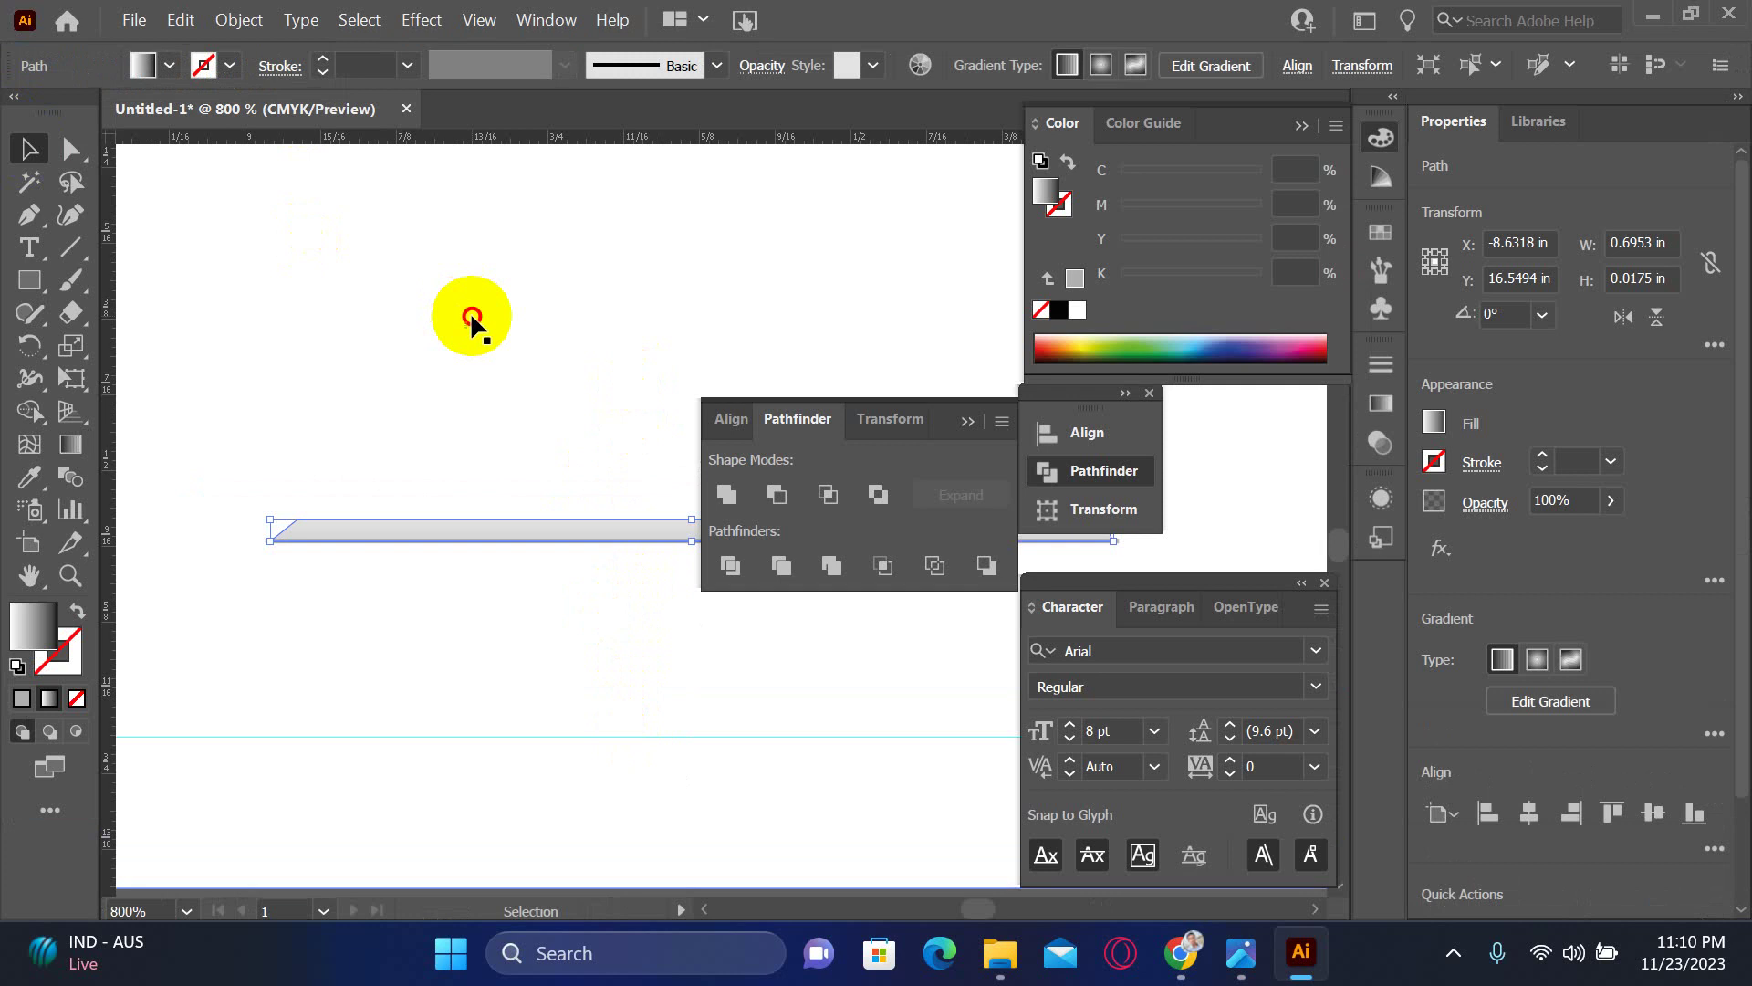
{"action": "left_click", "coordinate": [472, 317]}
{"action": "key", "text": "ctrl+minus"}
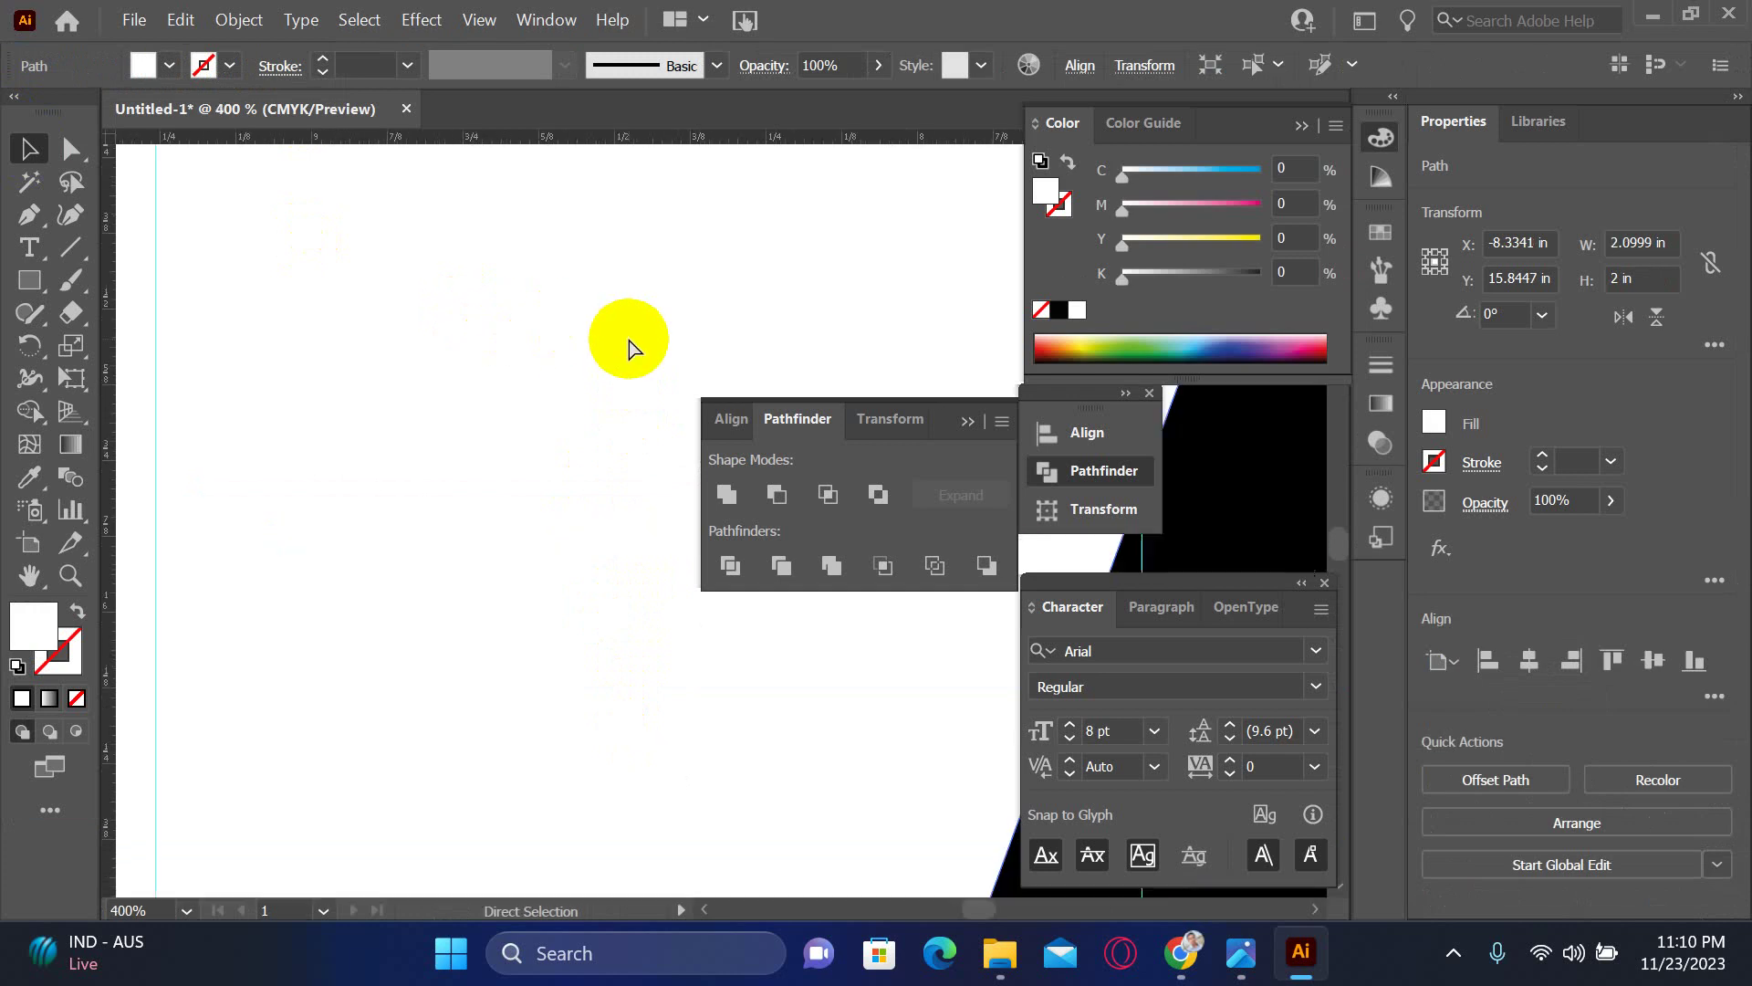
- Adjust the grey bar's gradient color stops
{"action": "key", "text": "ctrl+minus"}
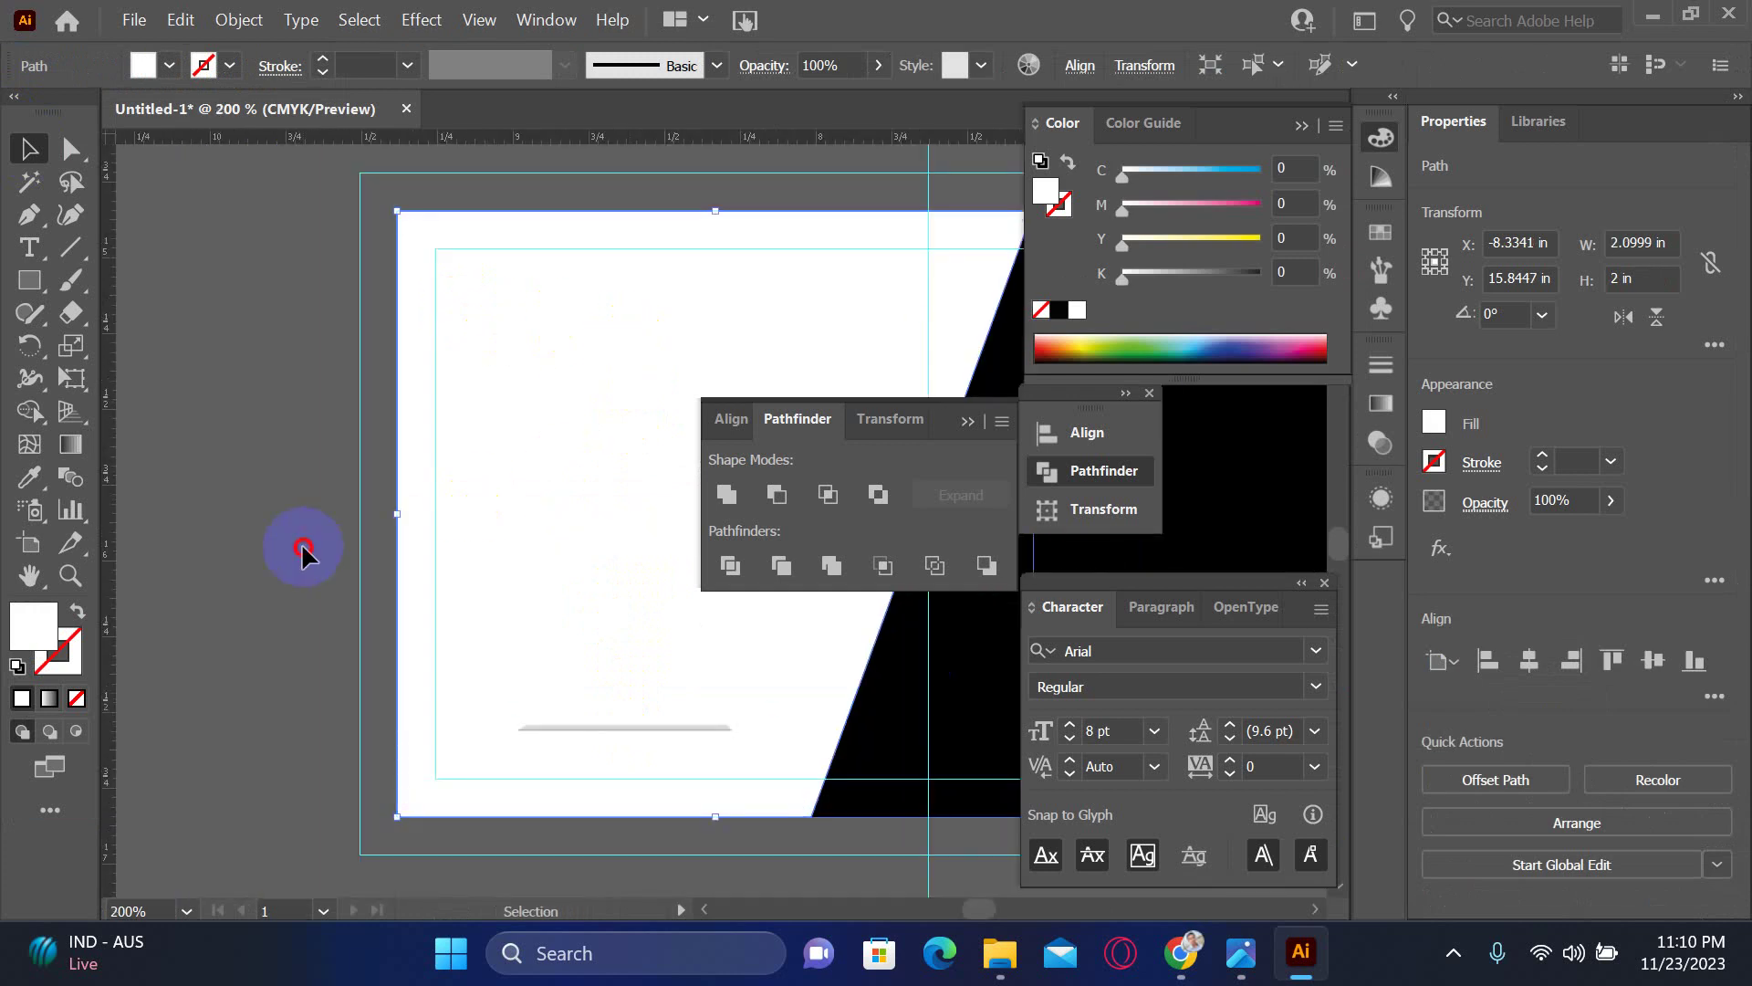
{"action": "left_click", "coordinate": [303, 547]}
{"action": "scroll", "coordinate": [724, 782], "scroll_direction": "up", "scroll_amount": 6}
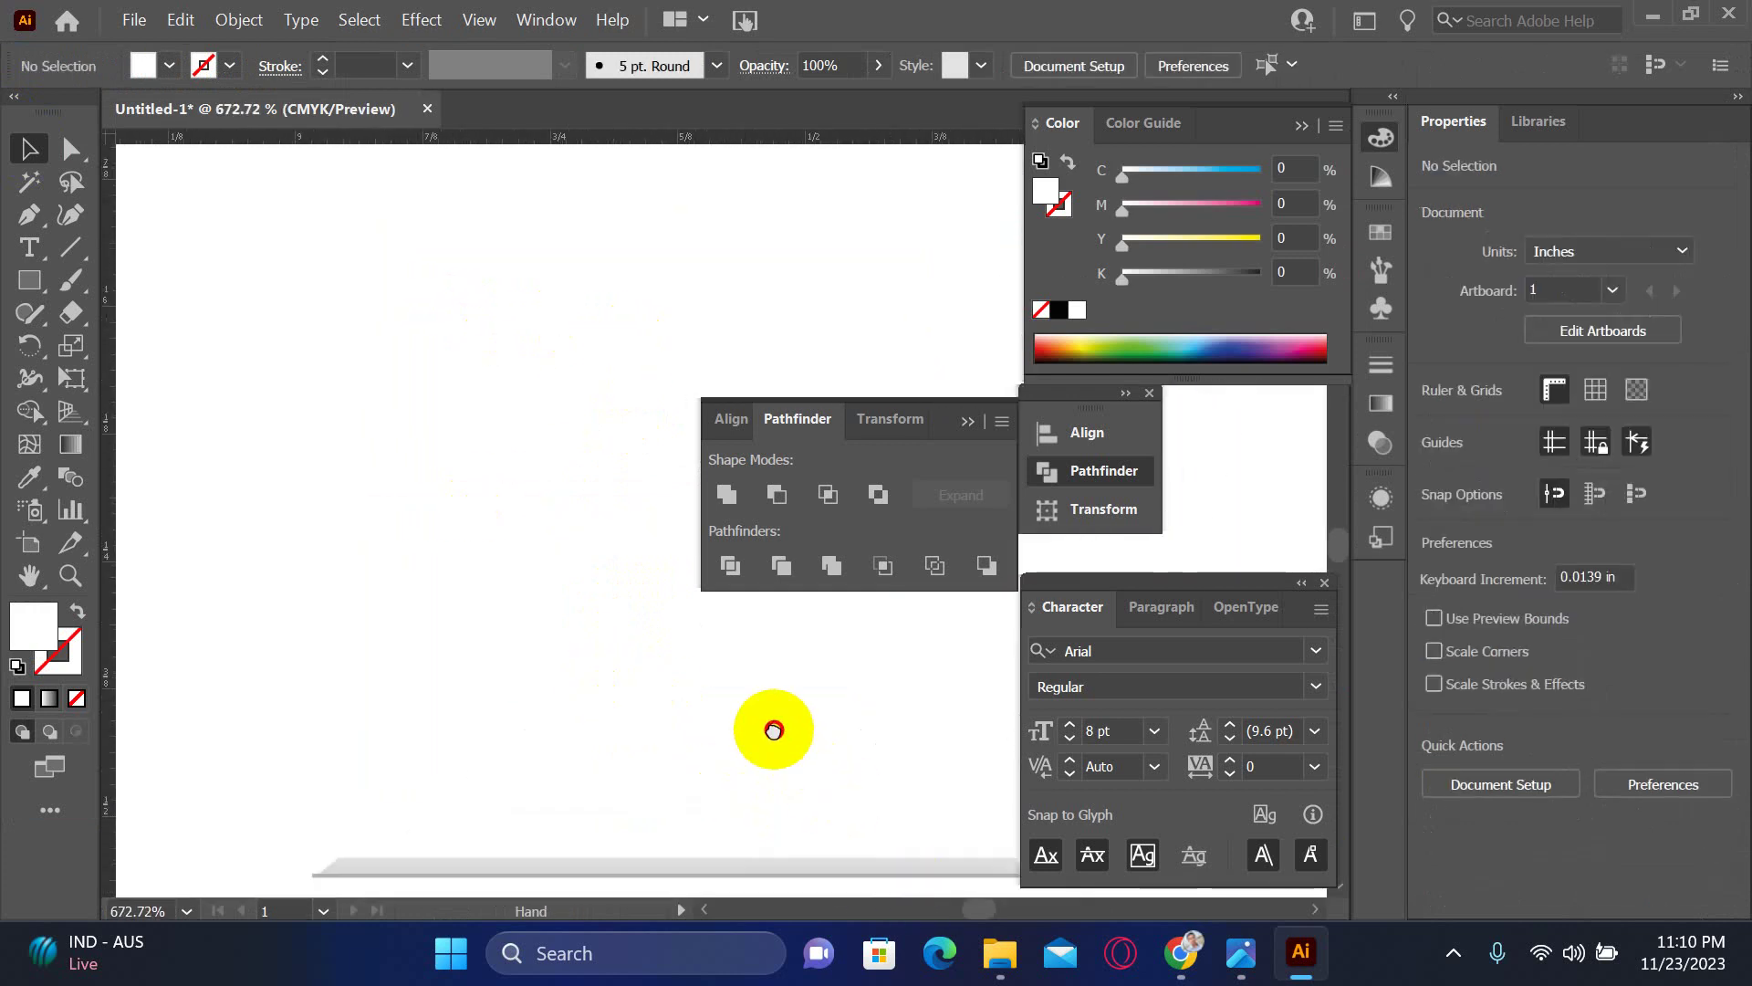
{"action": "left_click_drag", "start_coordinate": [774, 730], "coordinate": [508, 614]}
{"action": "left_click", "coordinate": [521, 628]}
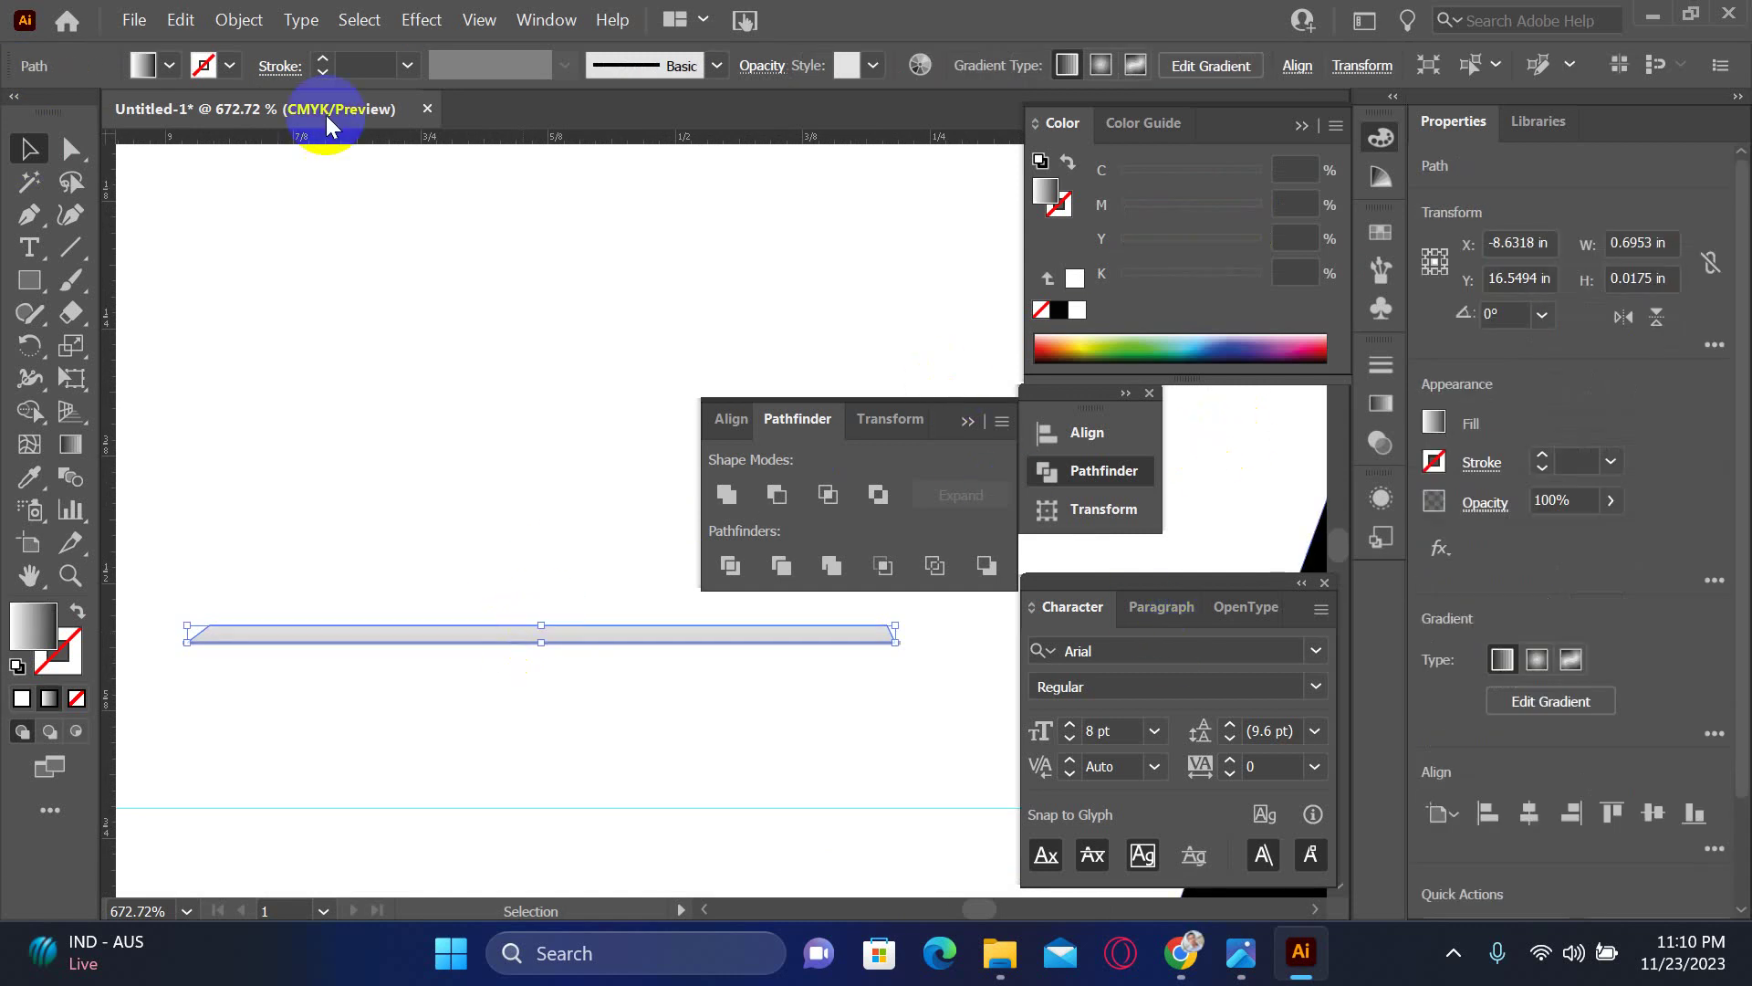
{"action": "left_click", "coordinate": [80, 453]}
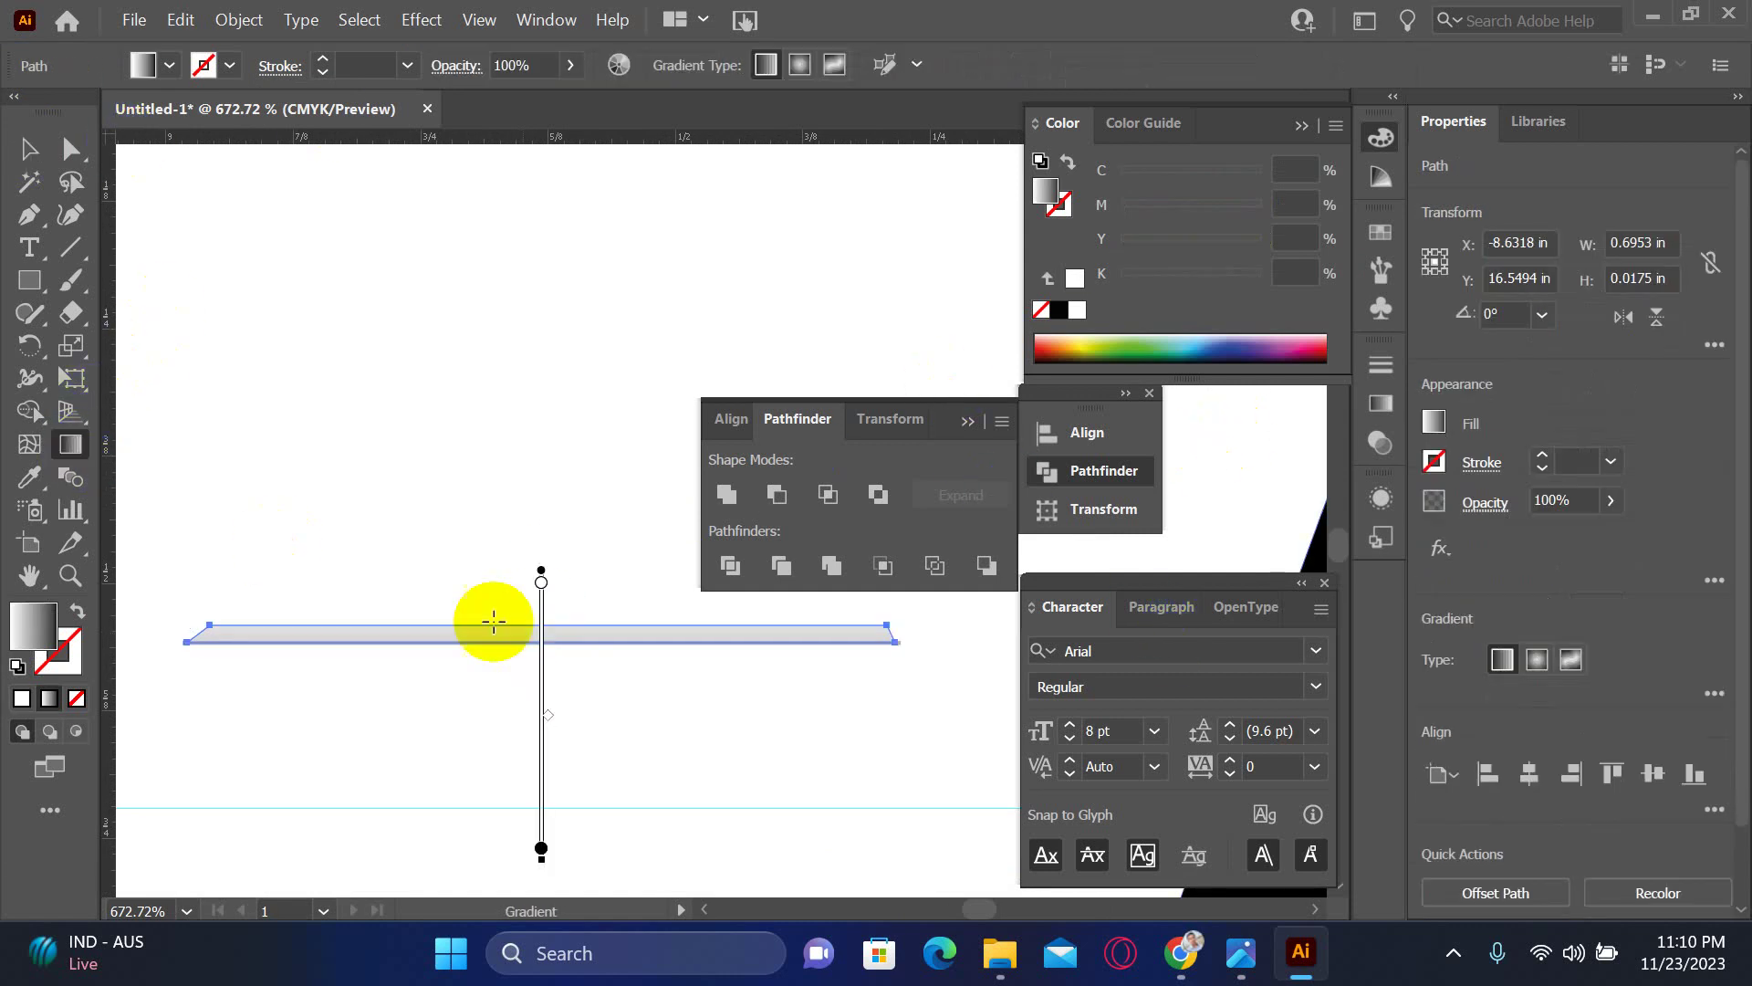
{"action": "left_click", "coordinate": [541, 591]}
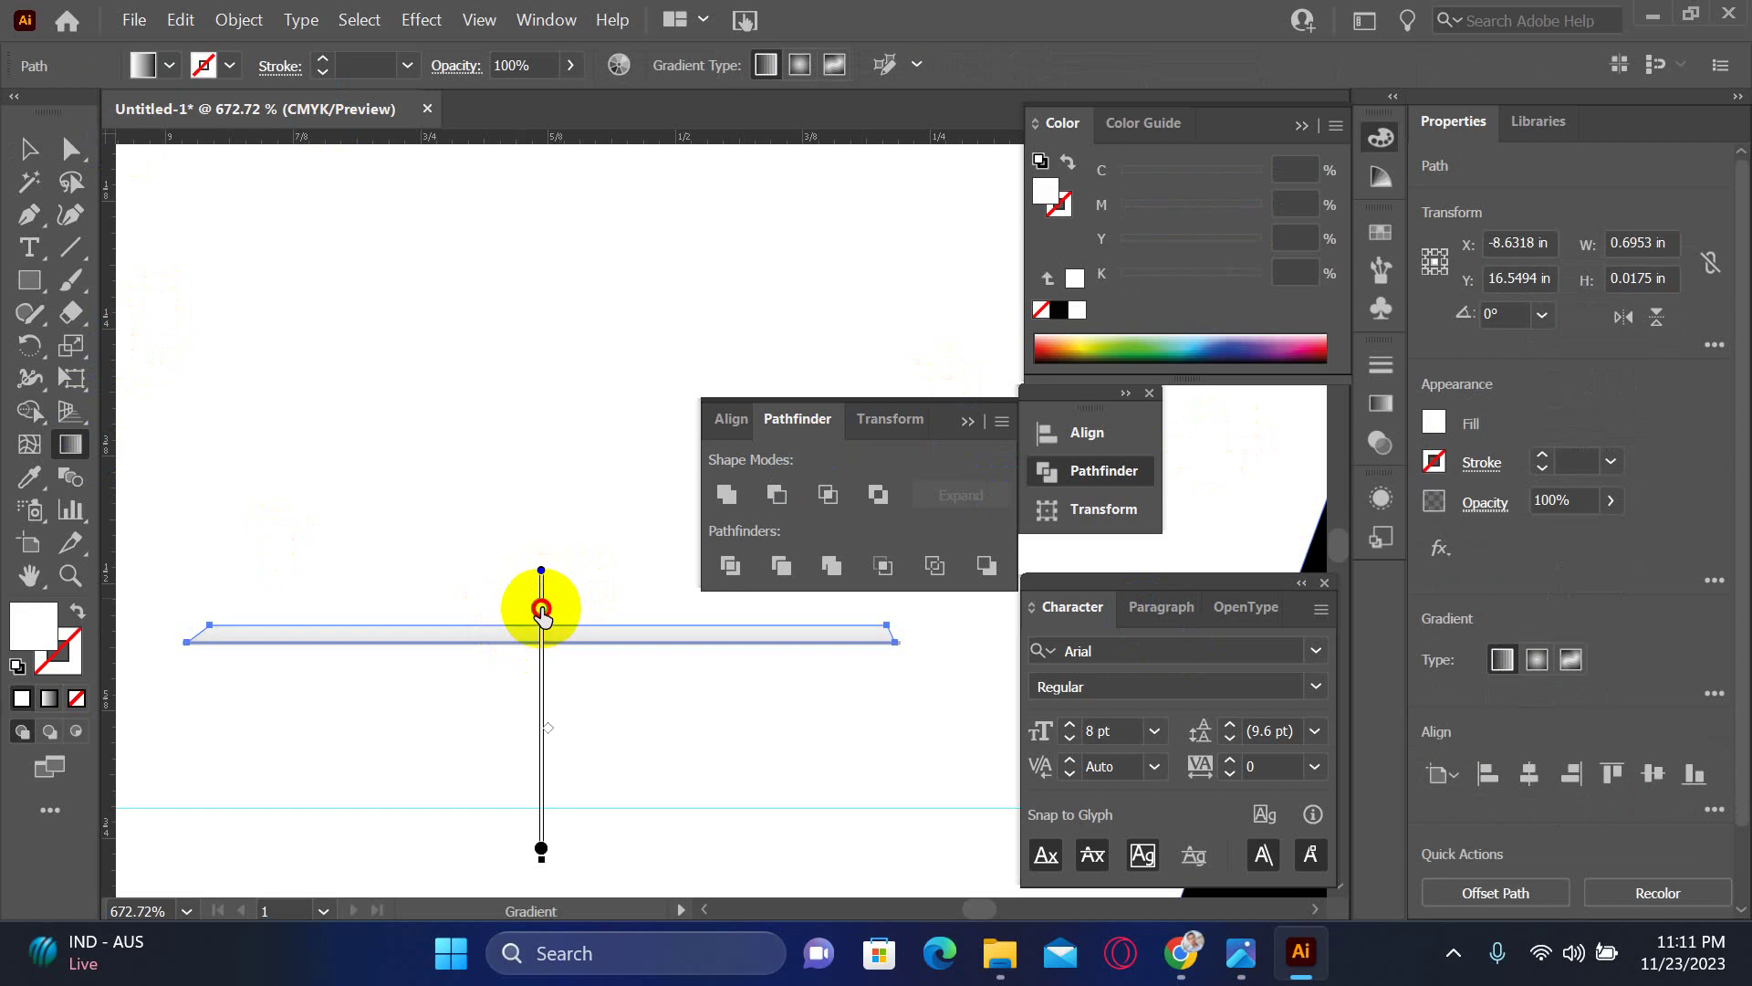
{"action": "left_click", "coordinate": [541, 609]}
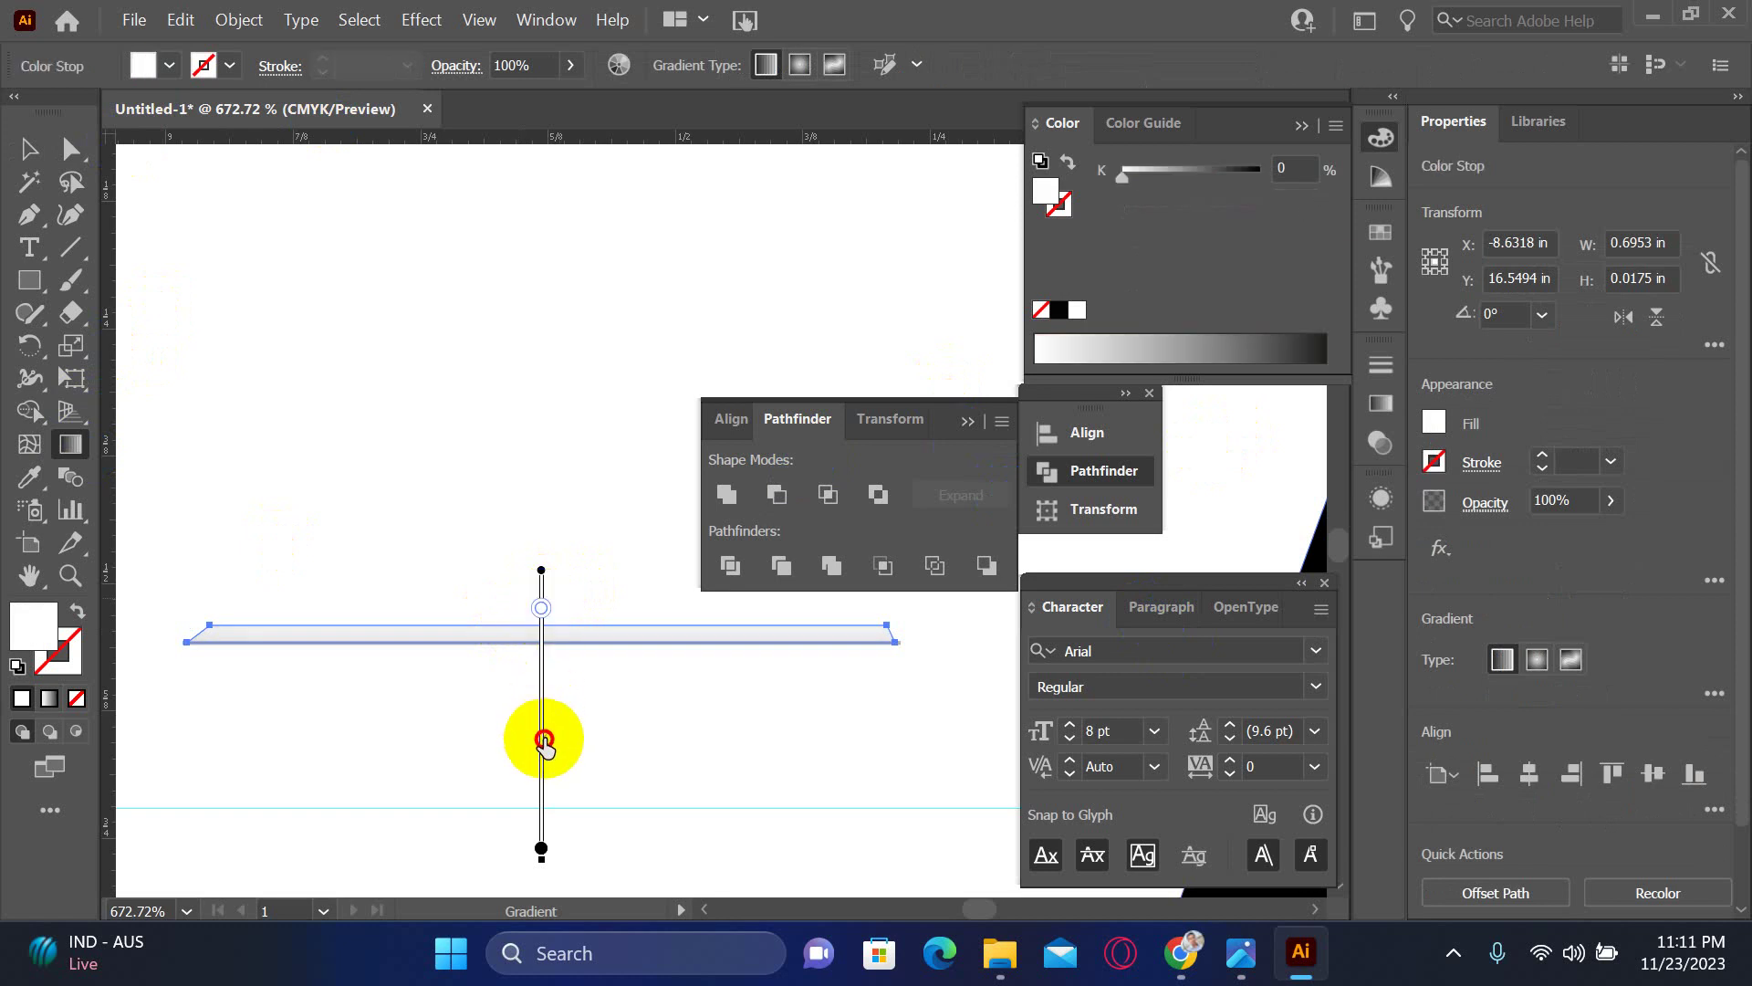
{"action": "left_click", "coordinate": [544, 741]}
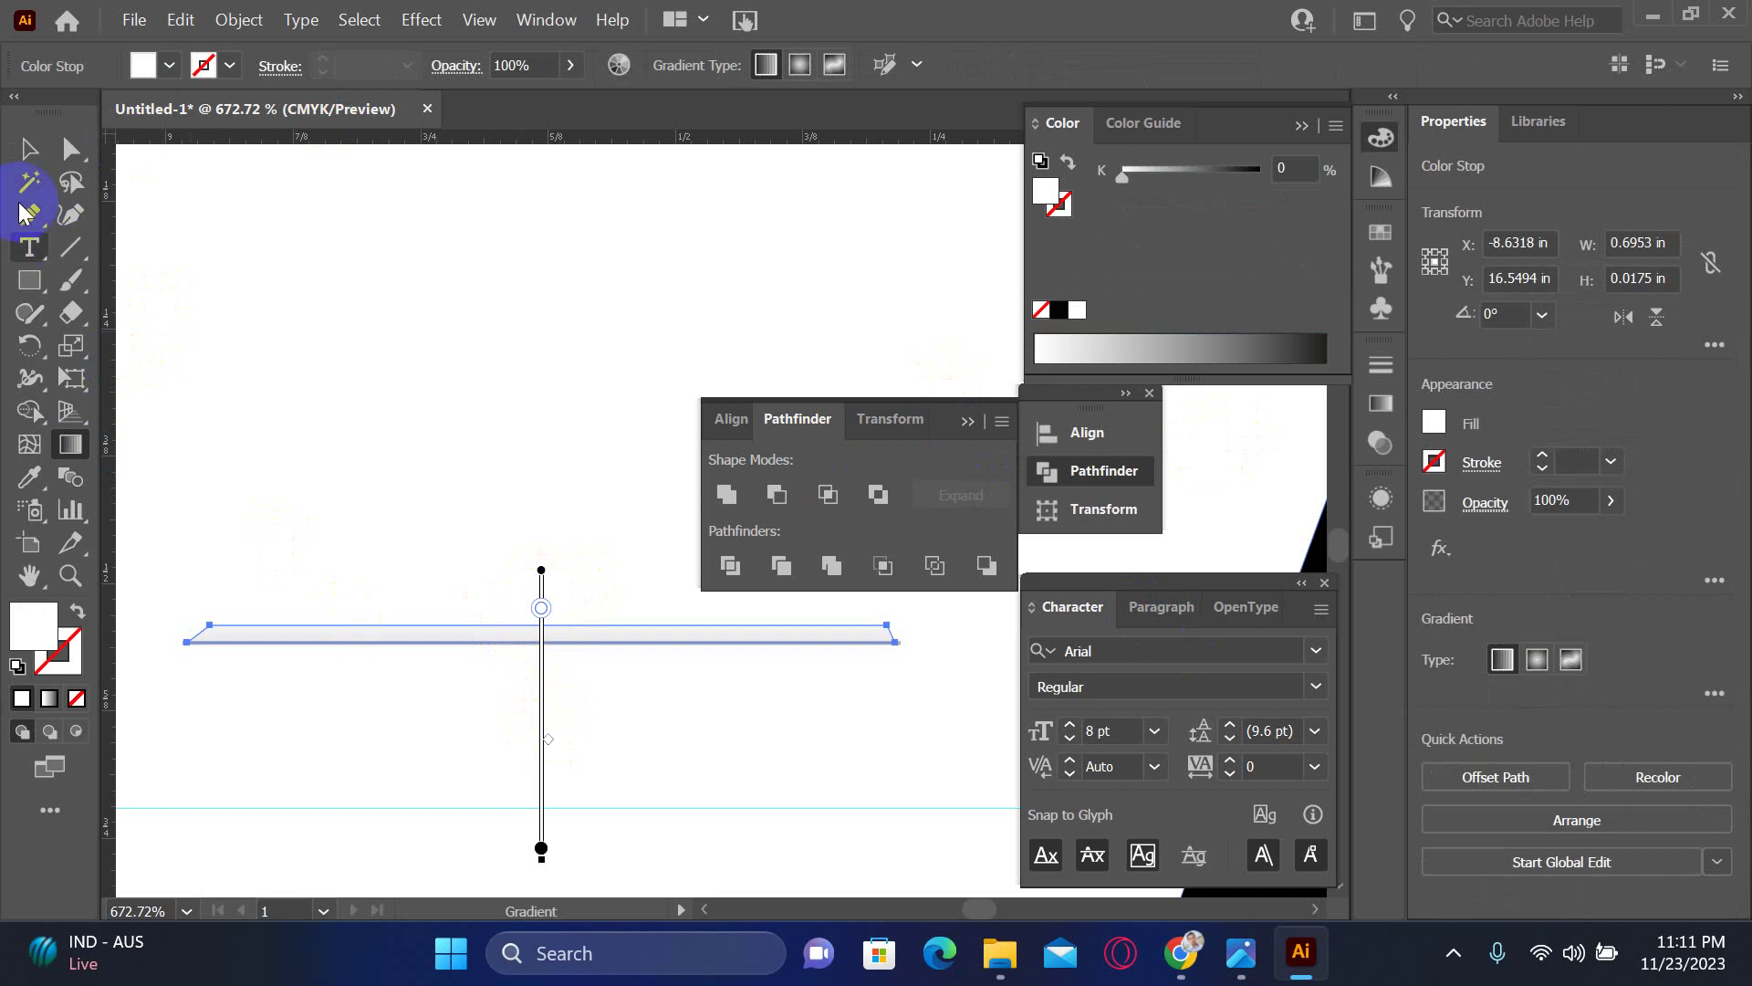
{"action": "left_click", "coordinate": [28, 148]}
{"action": "left_click", "coordinate": [322, 298]}
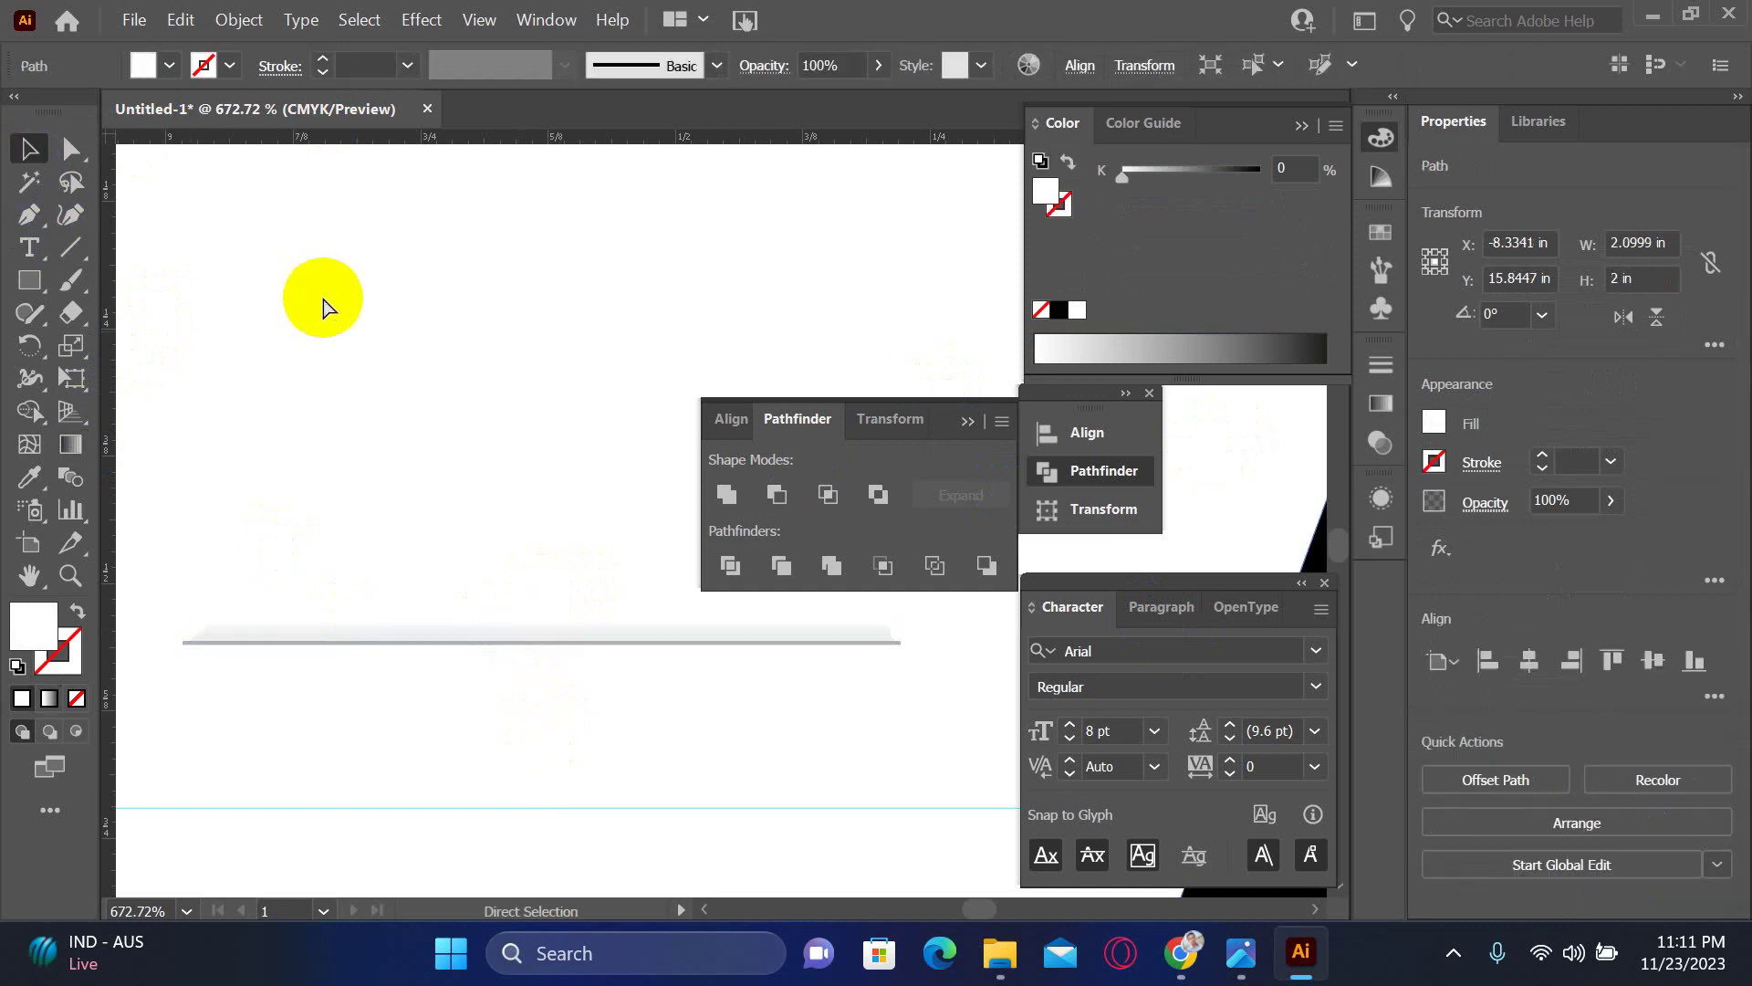
- Set the thin line's stroke to a light 20% K grey
{"action": "key", "text": "ctrl+minus"}
{"action": "key", "text": "ctrl+minus"}
{"action": "key", "text": "ctrl+minus"}
{"action": "key", "text": "ctrl+minus"}
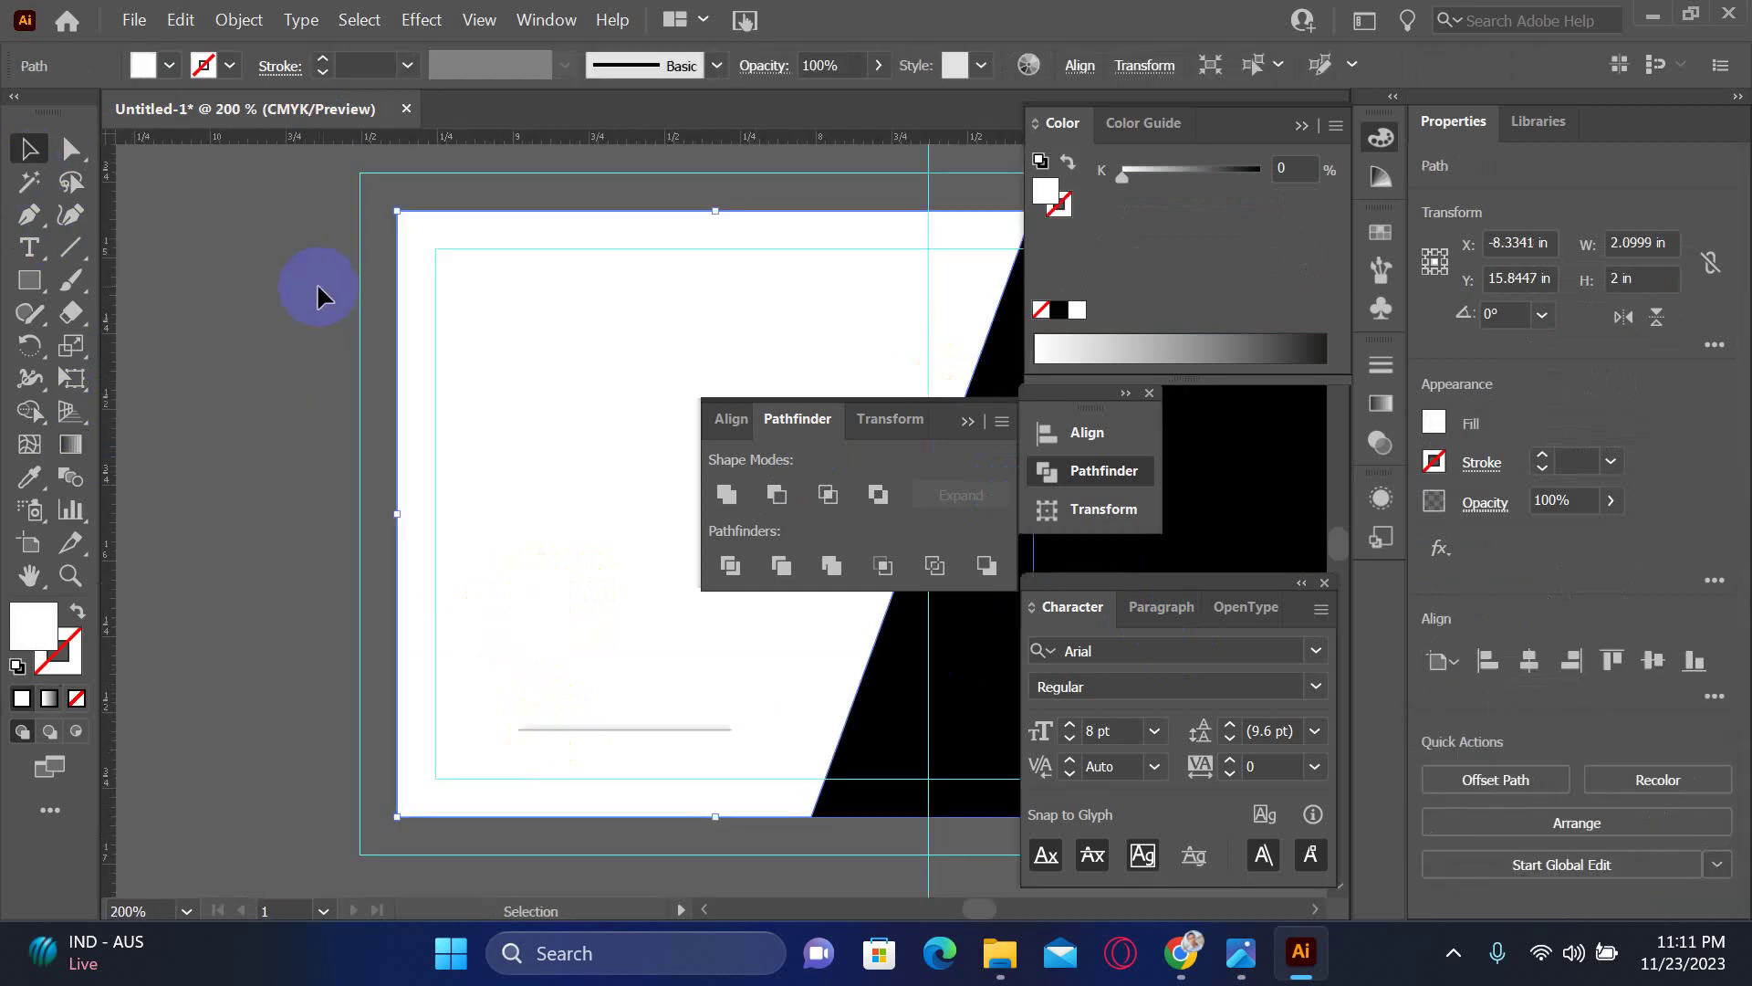
{"action": "left_click", "coordinate": [579, 606]}
{"action": "key", "text": "v"}
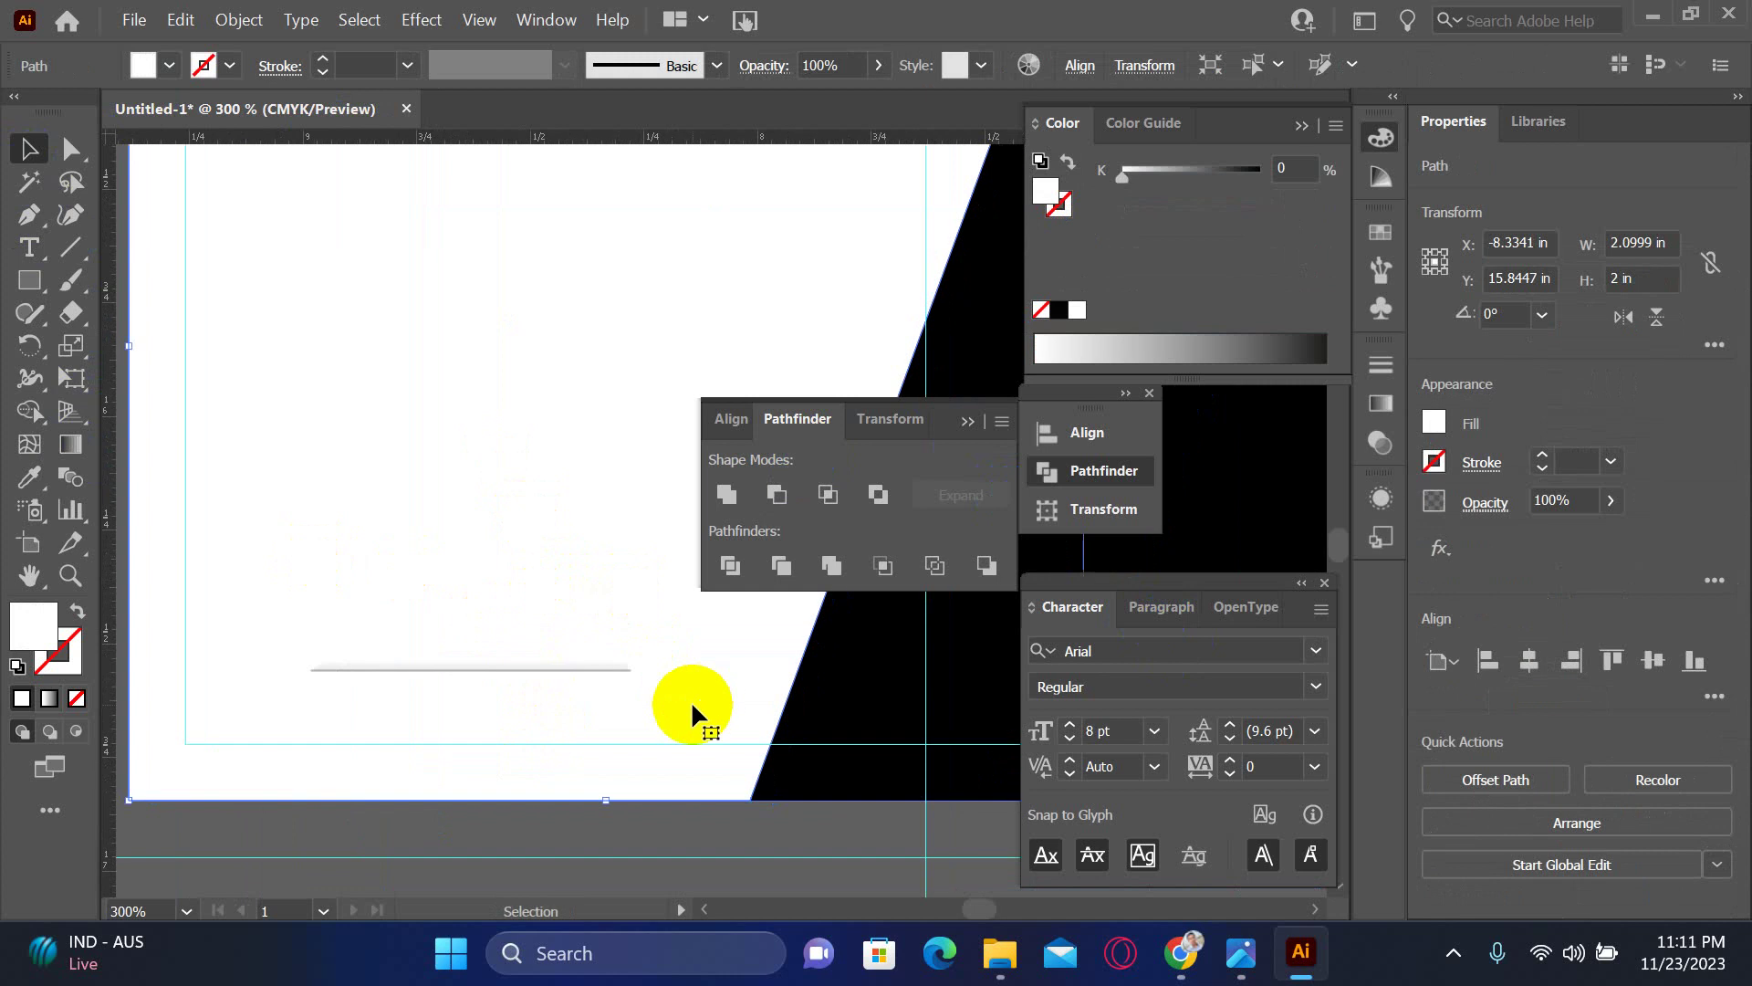
{"action": "left_click", "coordinate": [628, 670]}
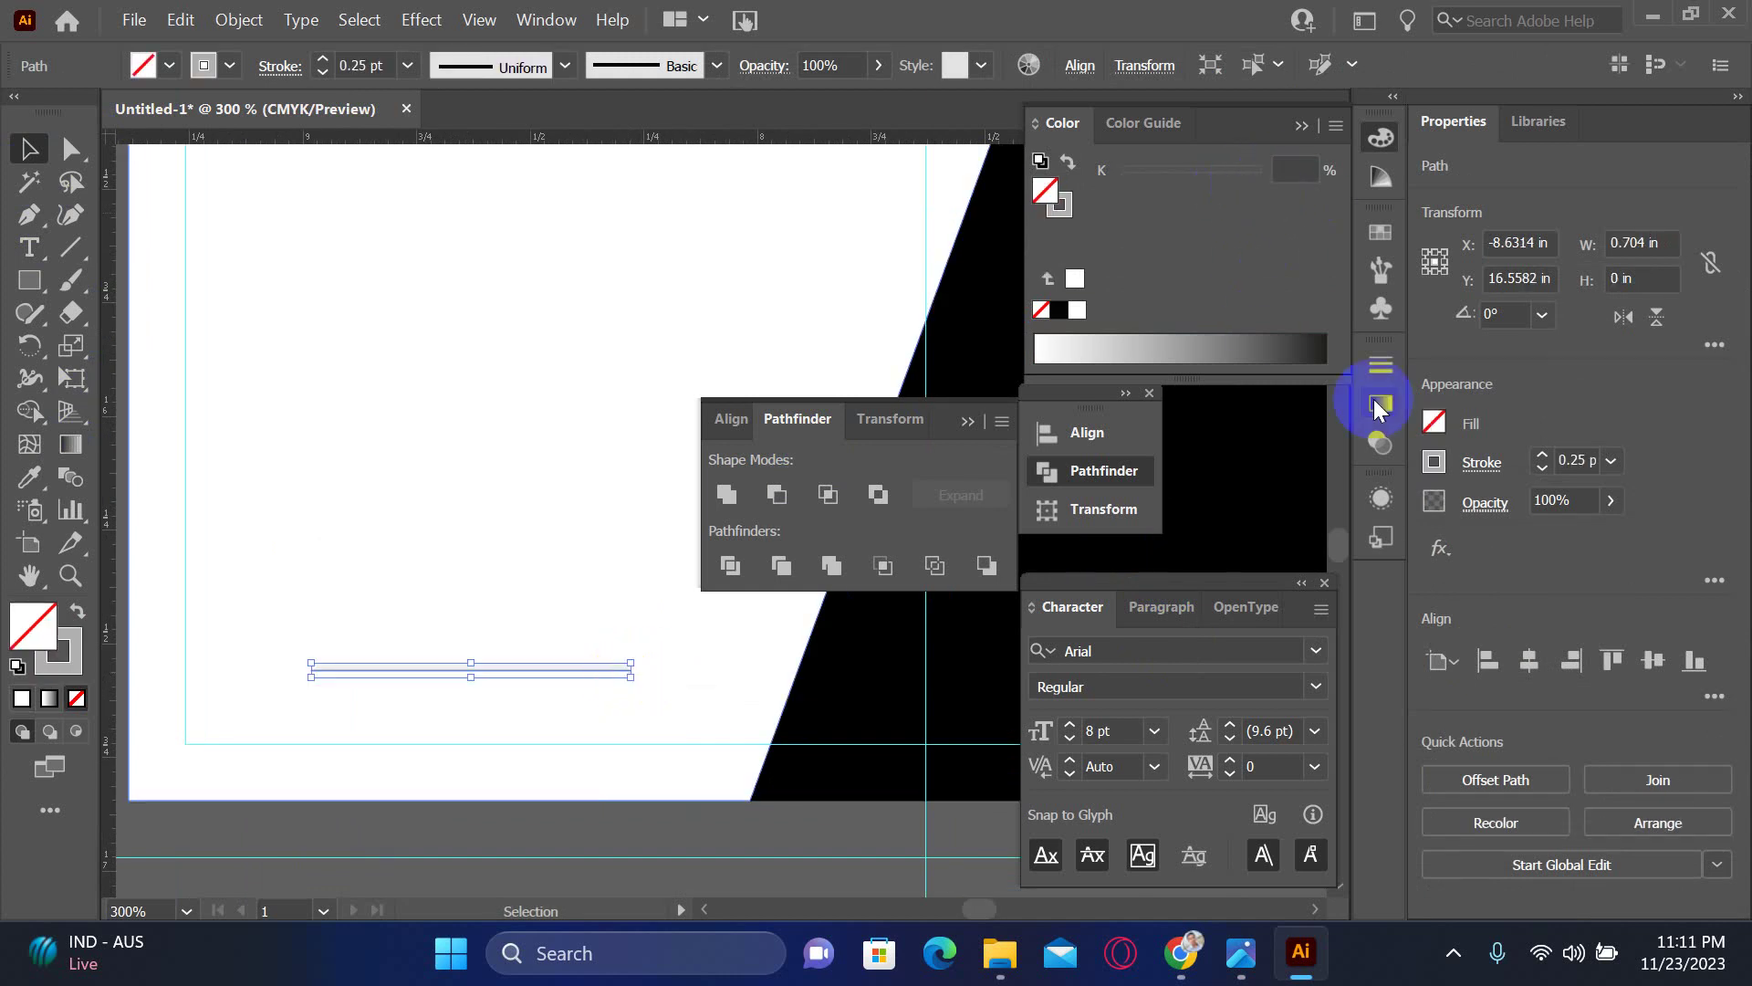
{"action": "left_click", "coordinate": [1066, 206]}
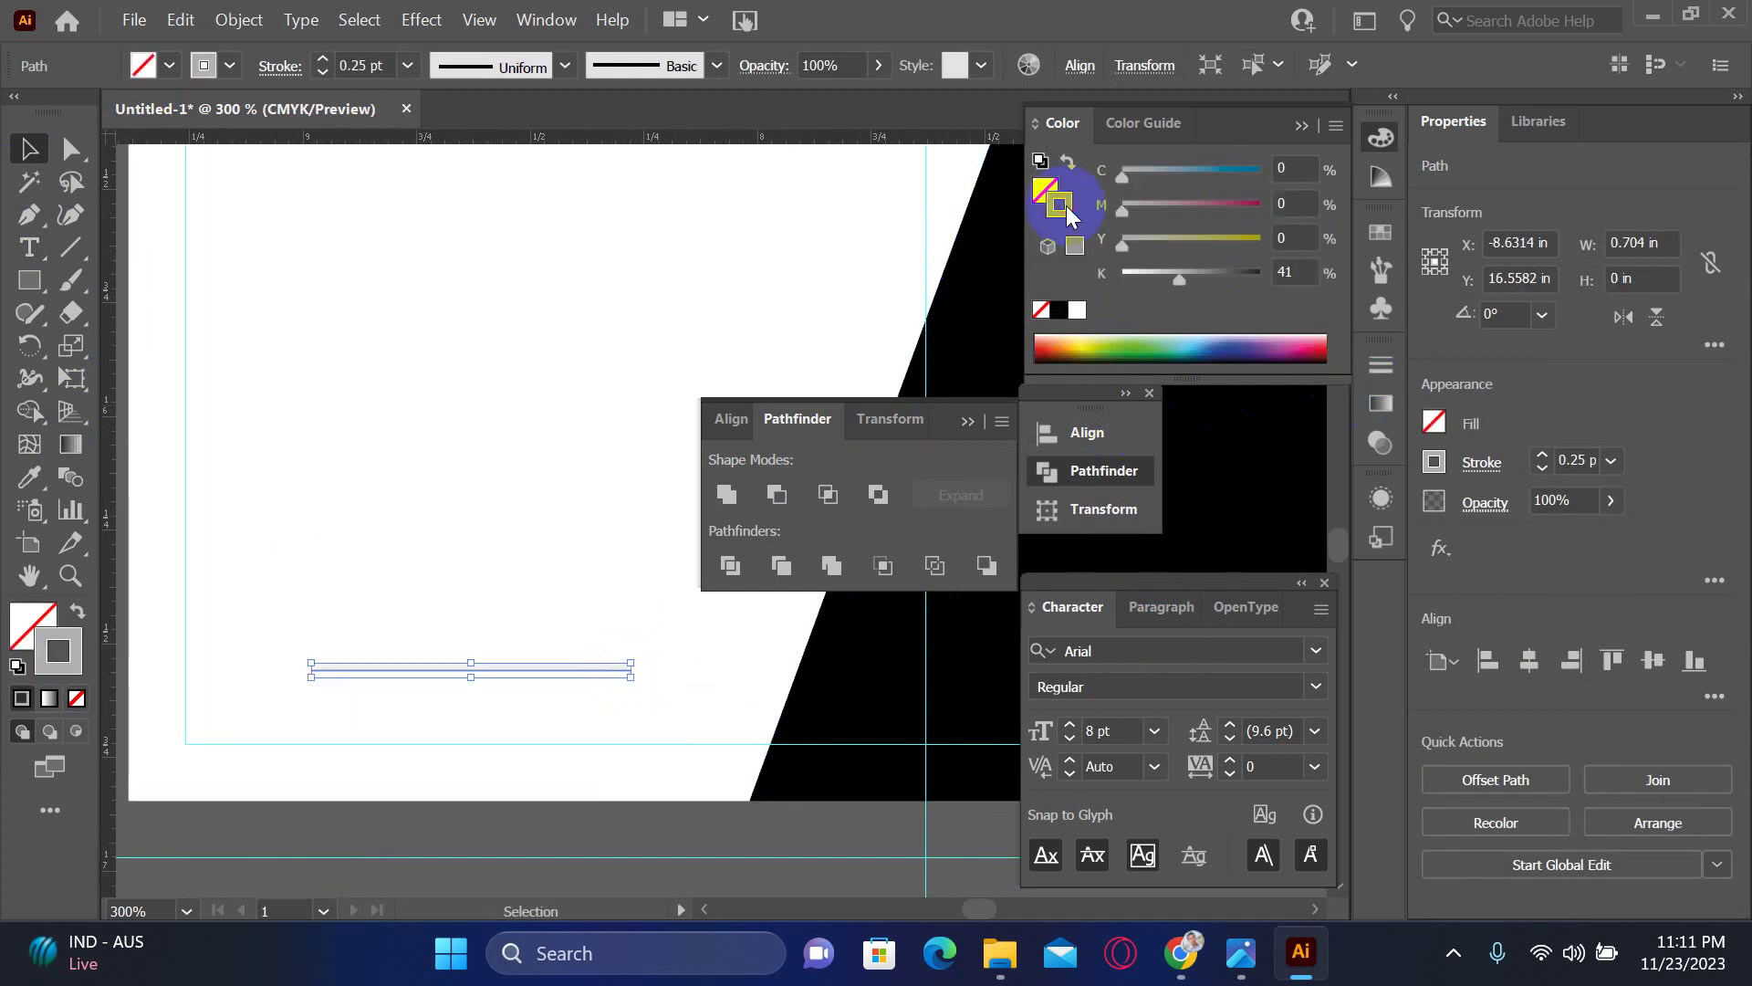
{"action": "left_click", "coordinate": [1152, 274]}
{"action": "left_click_drag", "start_coordinate": [1152, 280], "coordinate": [1132, 280]}
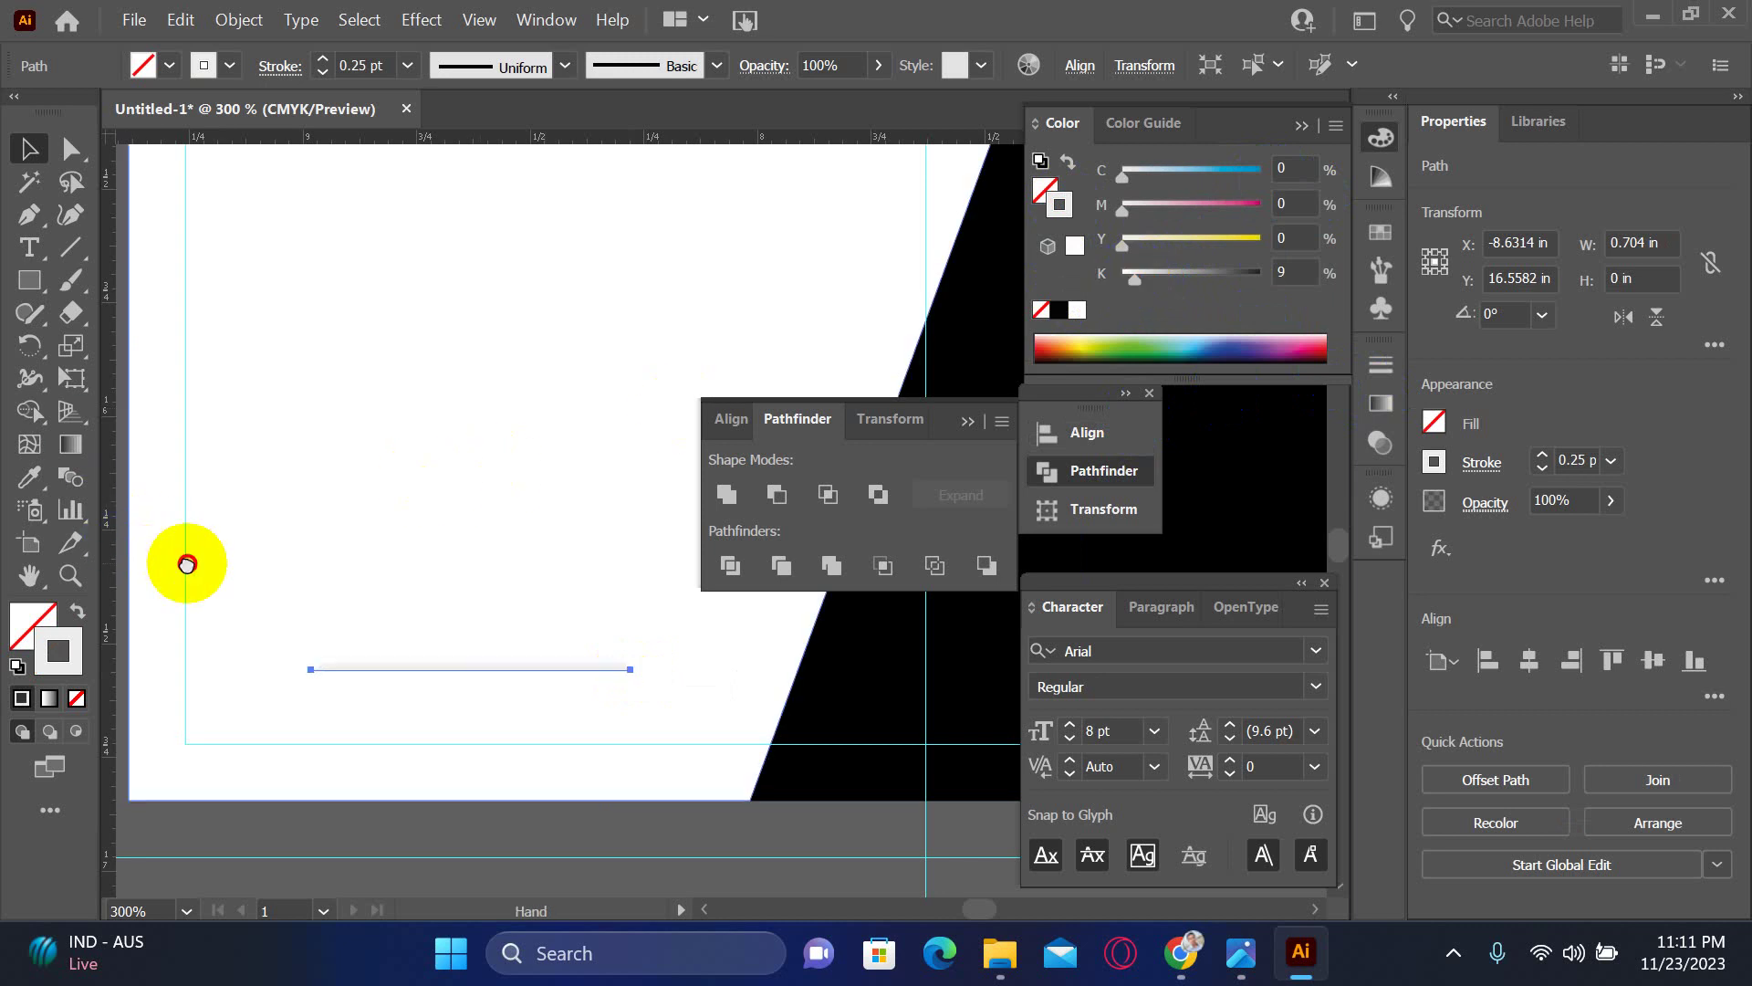
{"action": "left_click_drag", "start_coordinate": [184, 559], "coordinate": [173, 566]}
{"action": "left_click", "coordinate": [153, 561]}
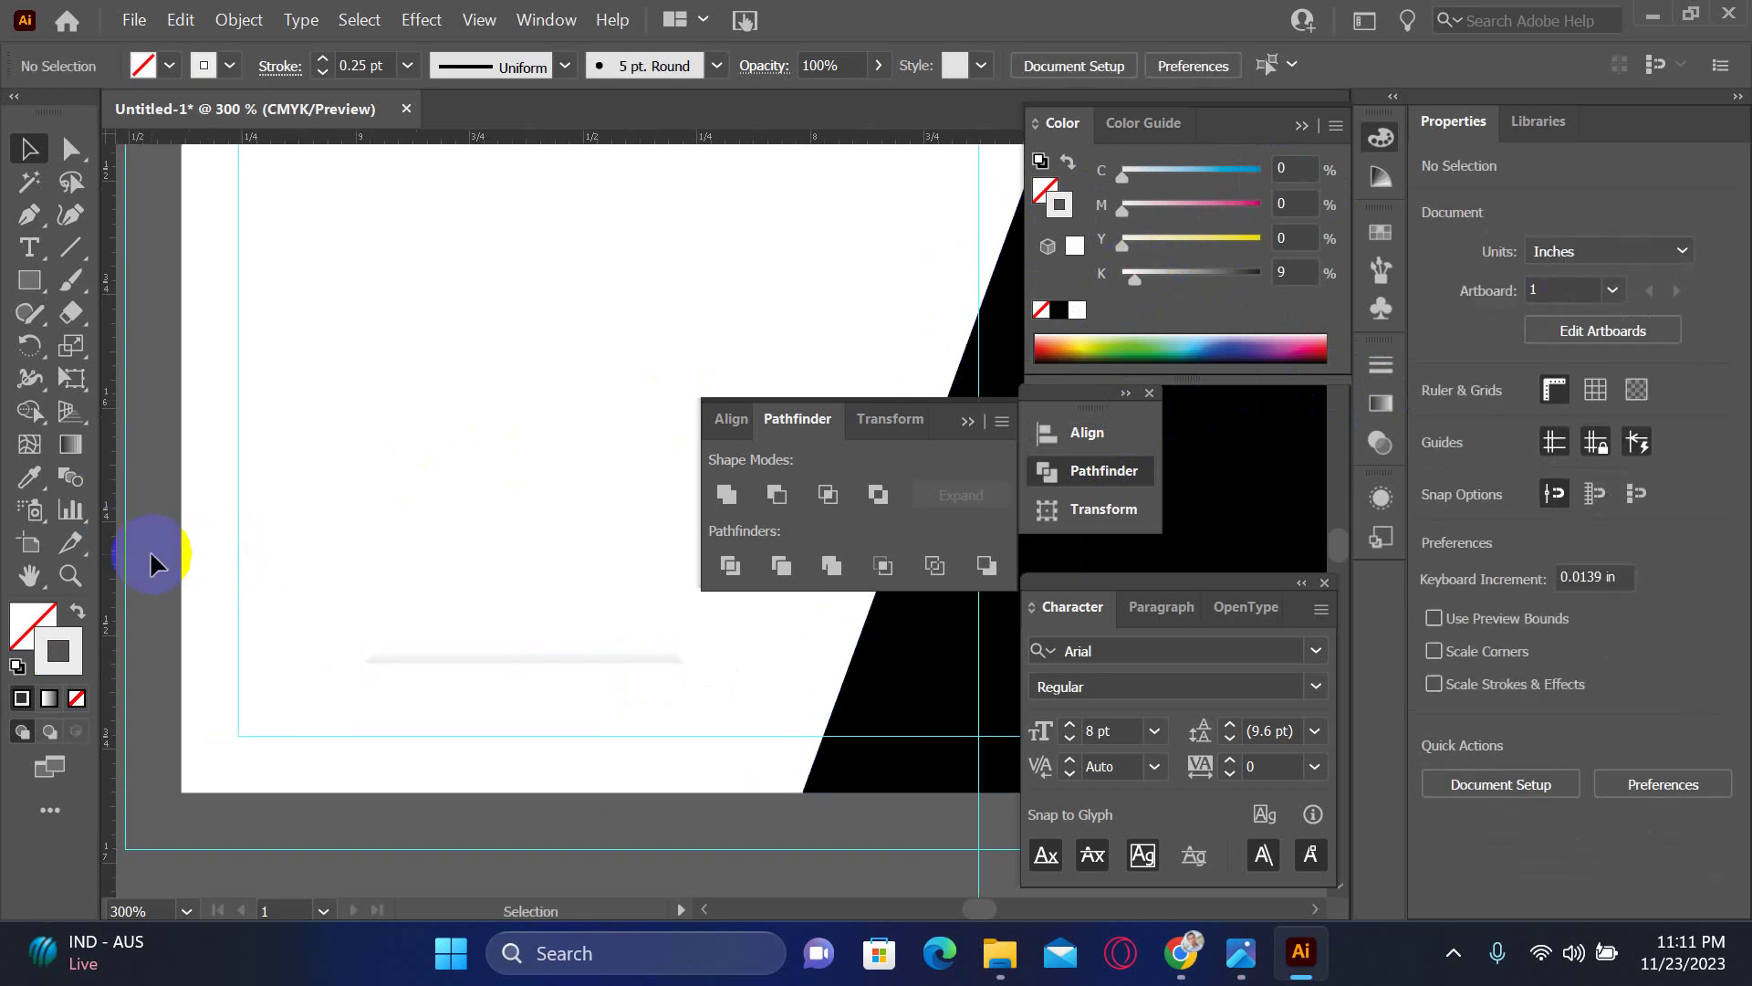
{"action": "left_click", "coordinate": [477, 659]}
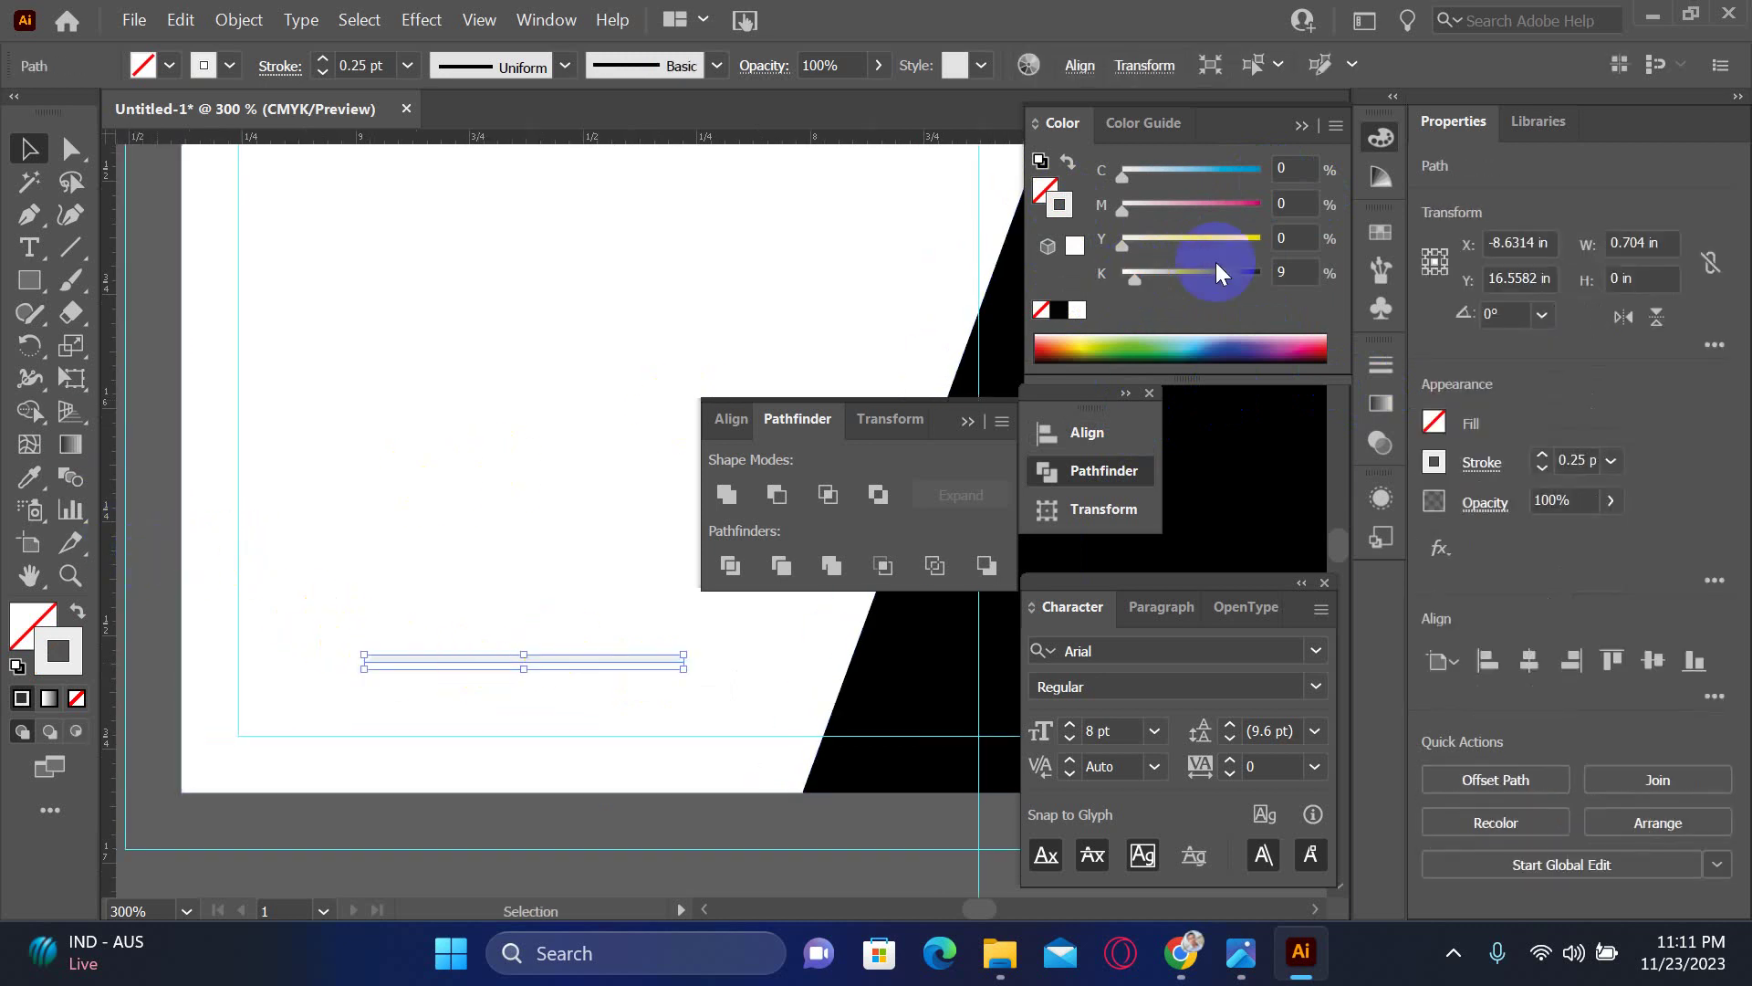
{"action": "left_click", "coordinate": [1150, 274]}
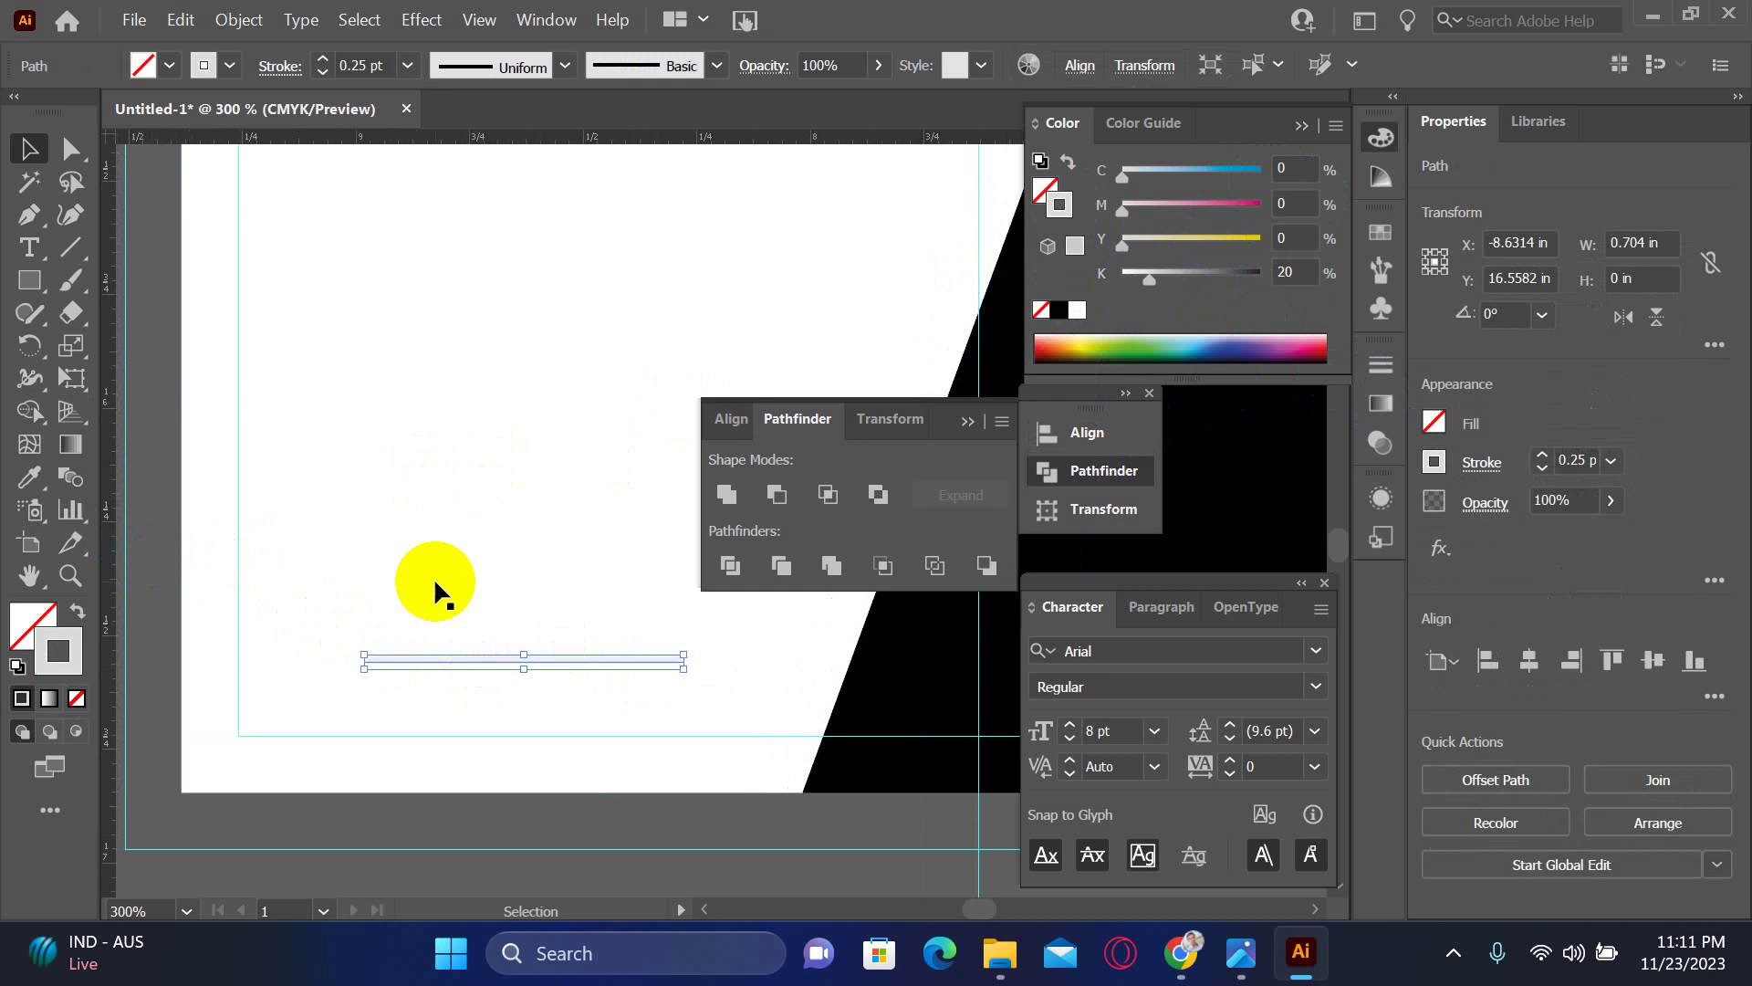
{"action": "left_click", "coordinate": [193, 809]}
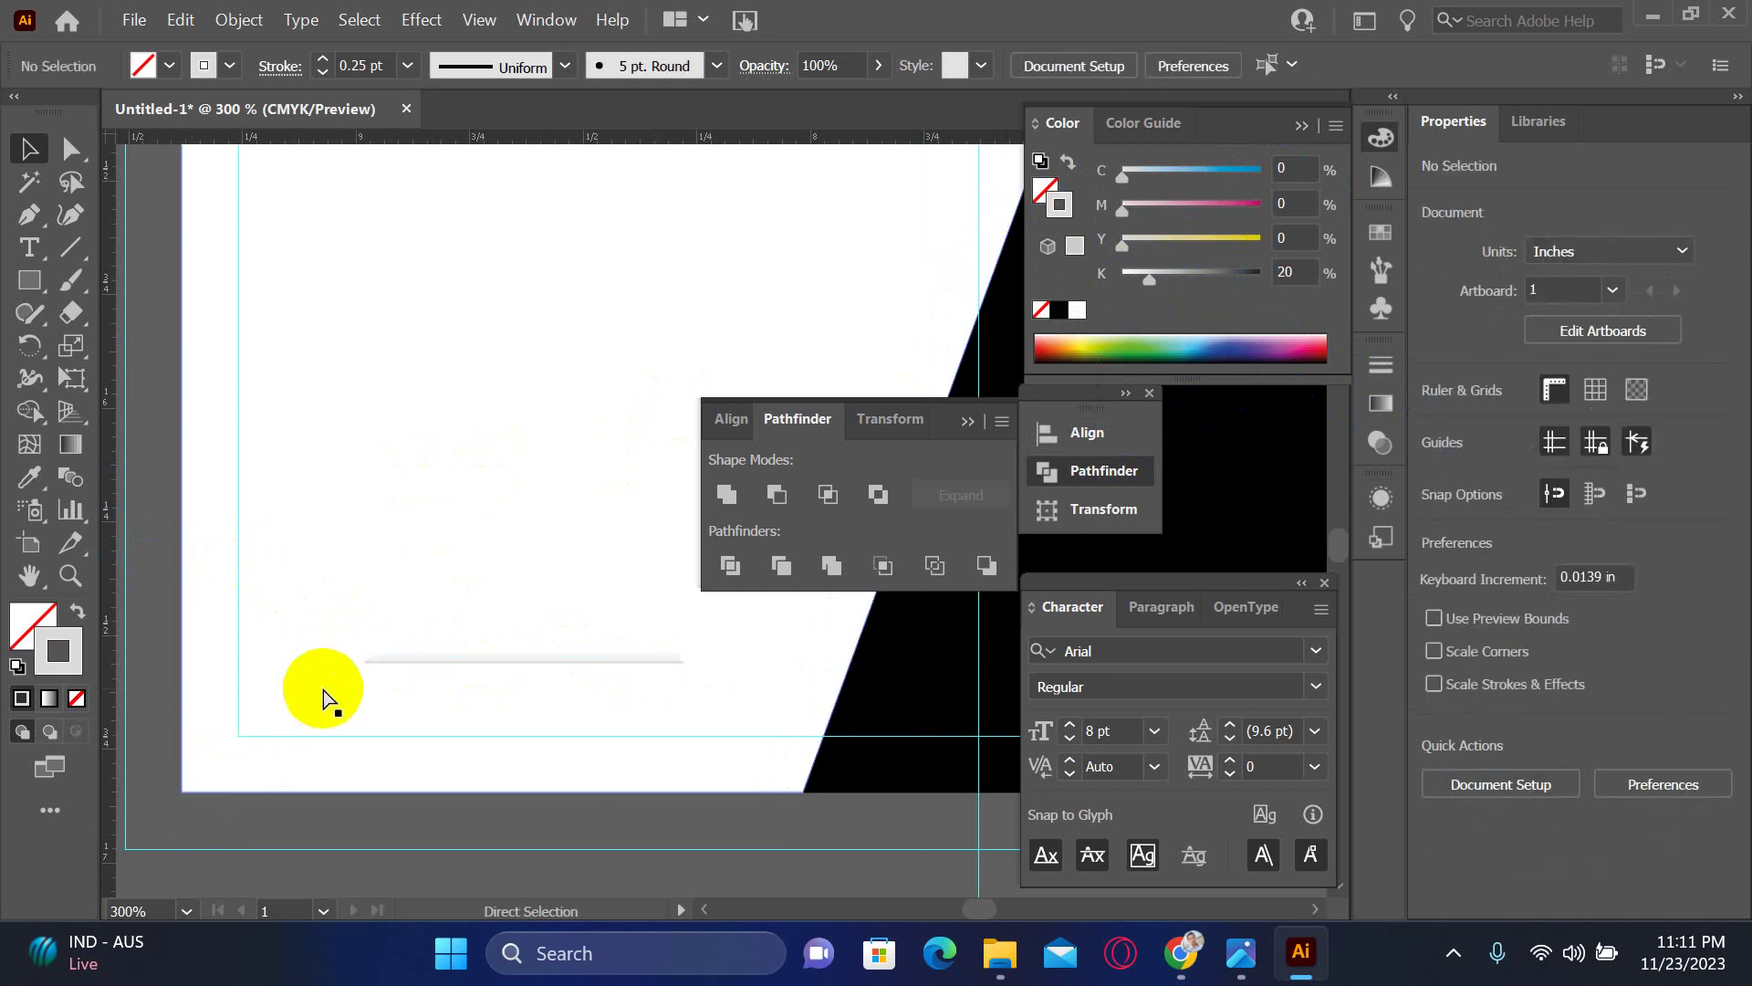
{"action": "scroll", "coordinate": [415, 685], "scroll_direction": "down", "scroll_amount": 1}
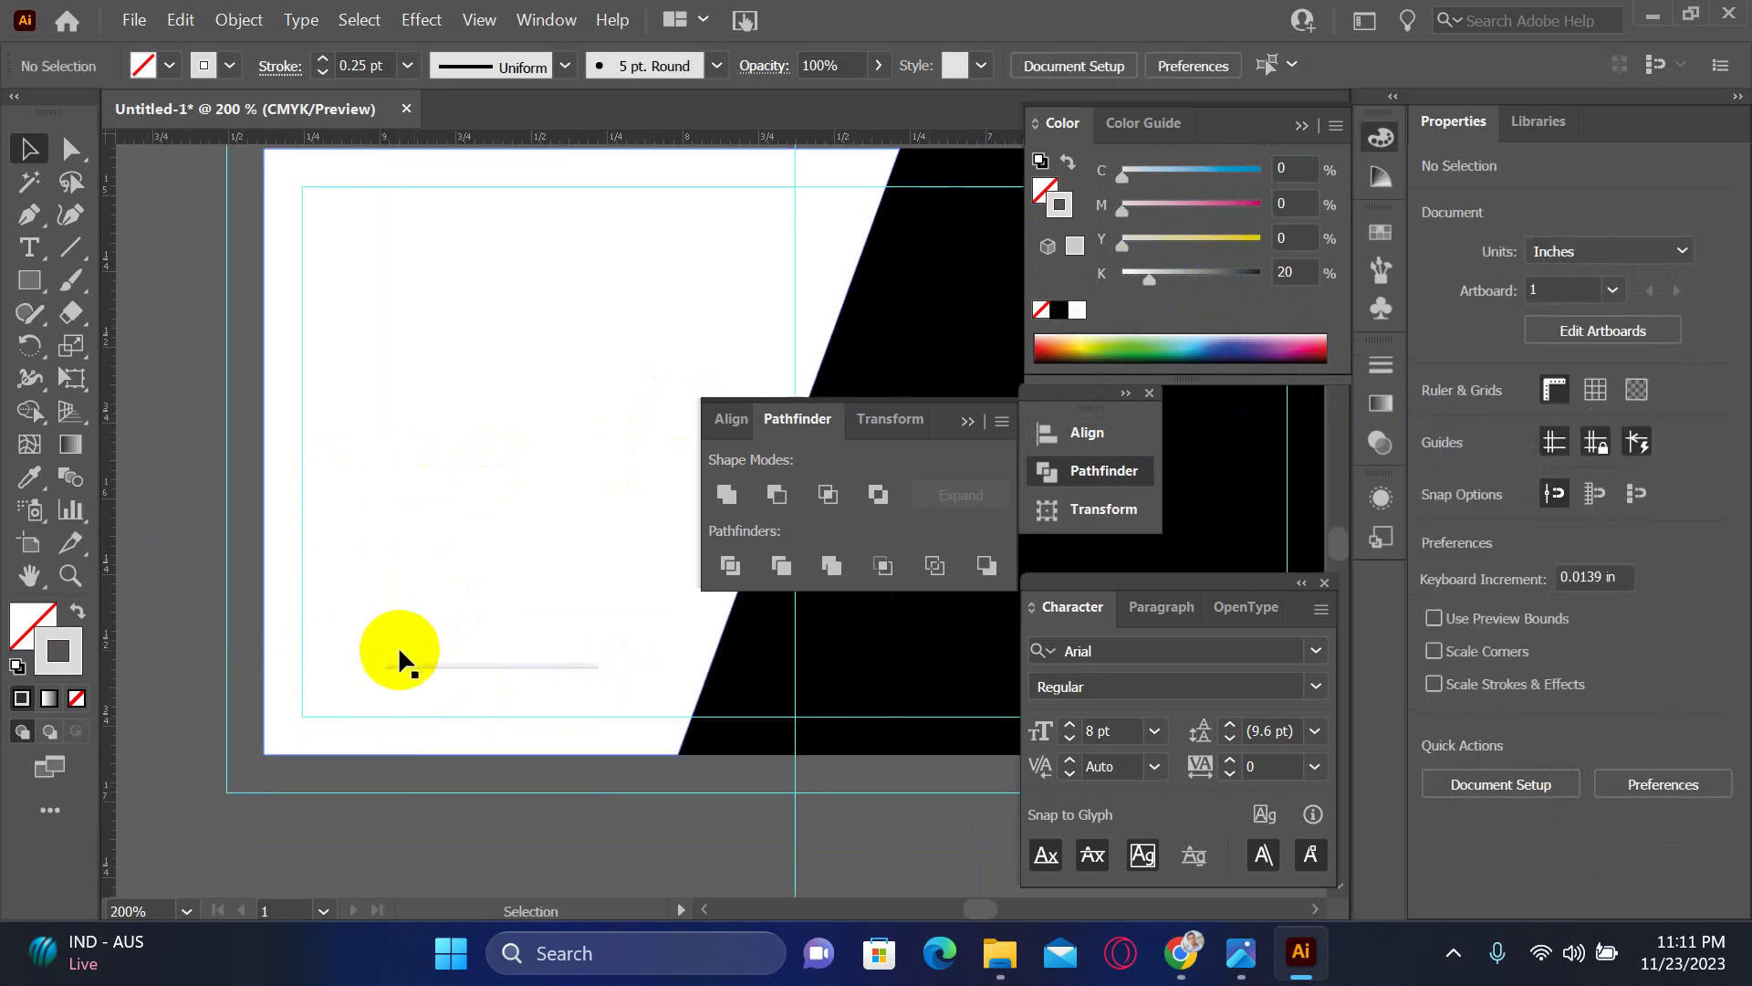
{"action": "left_click", "coordinate": [397, 664]}
- Copy the thin line and gradient strip up near the top left of the card
{"action": "key", "text": "a"}
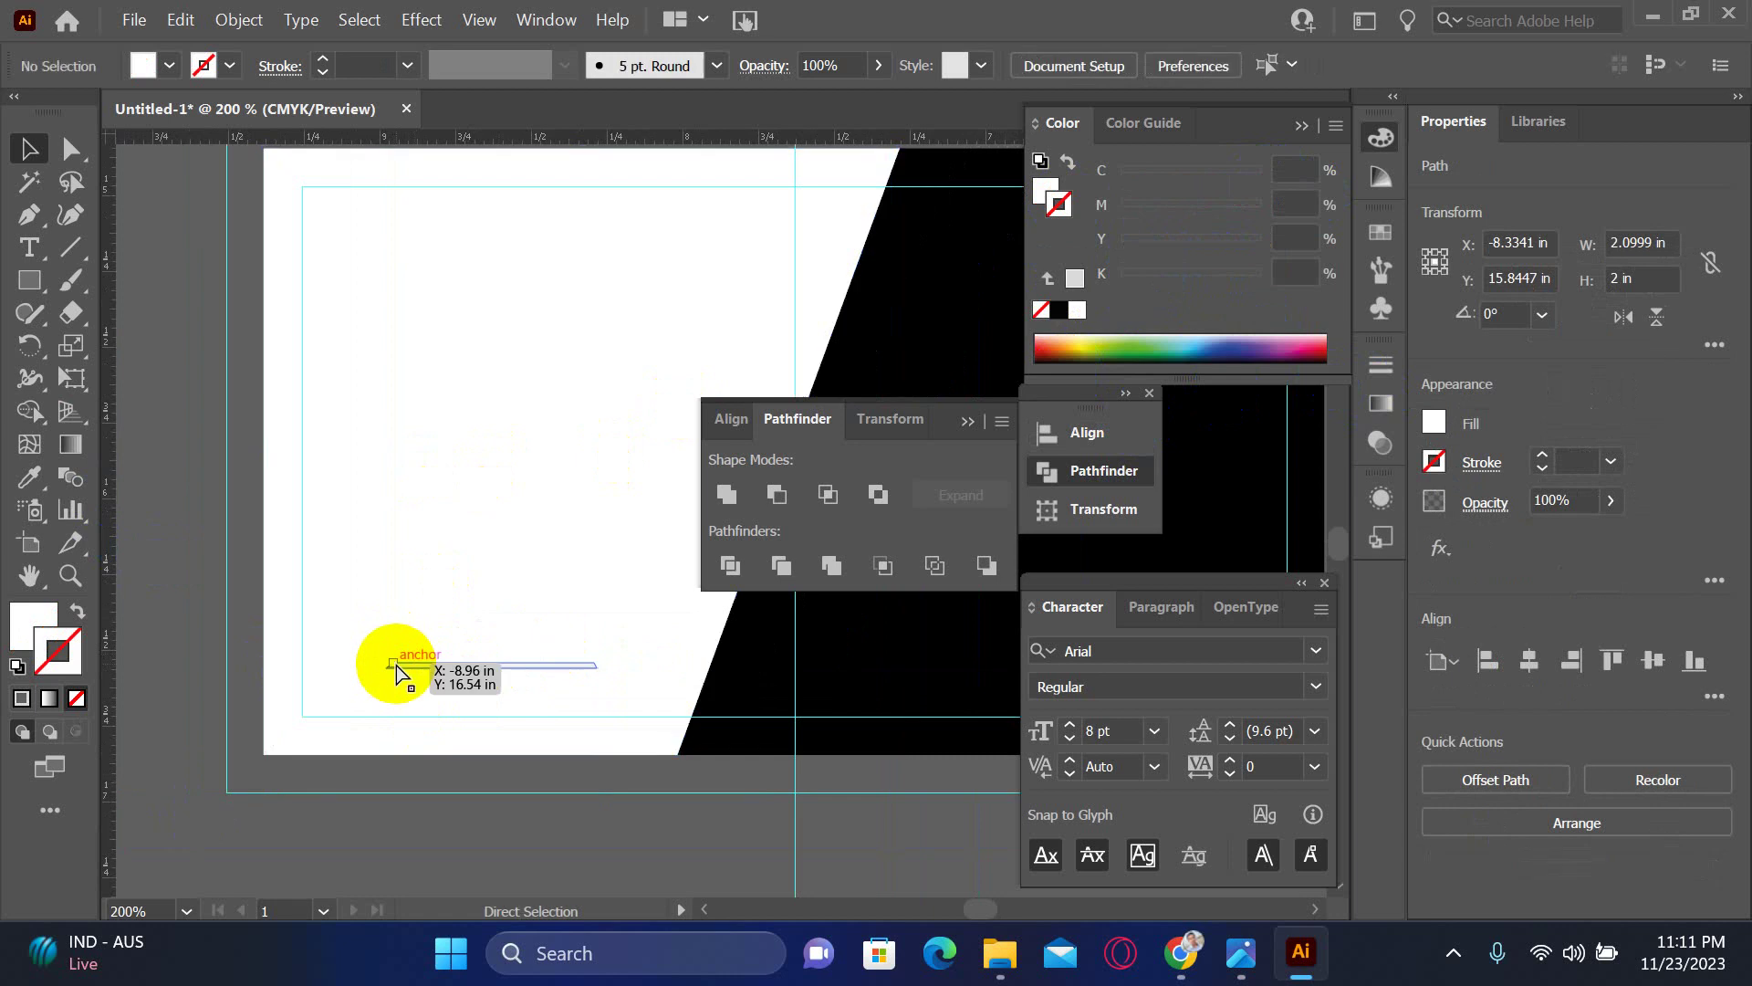
{"action": "left_click", "coordinate": [384, 650]}
{"action": "left_click_drag", "start_coordinate": [478, 691], "coordinate": [392, 290]}
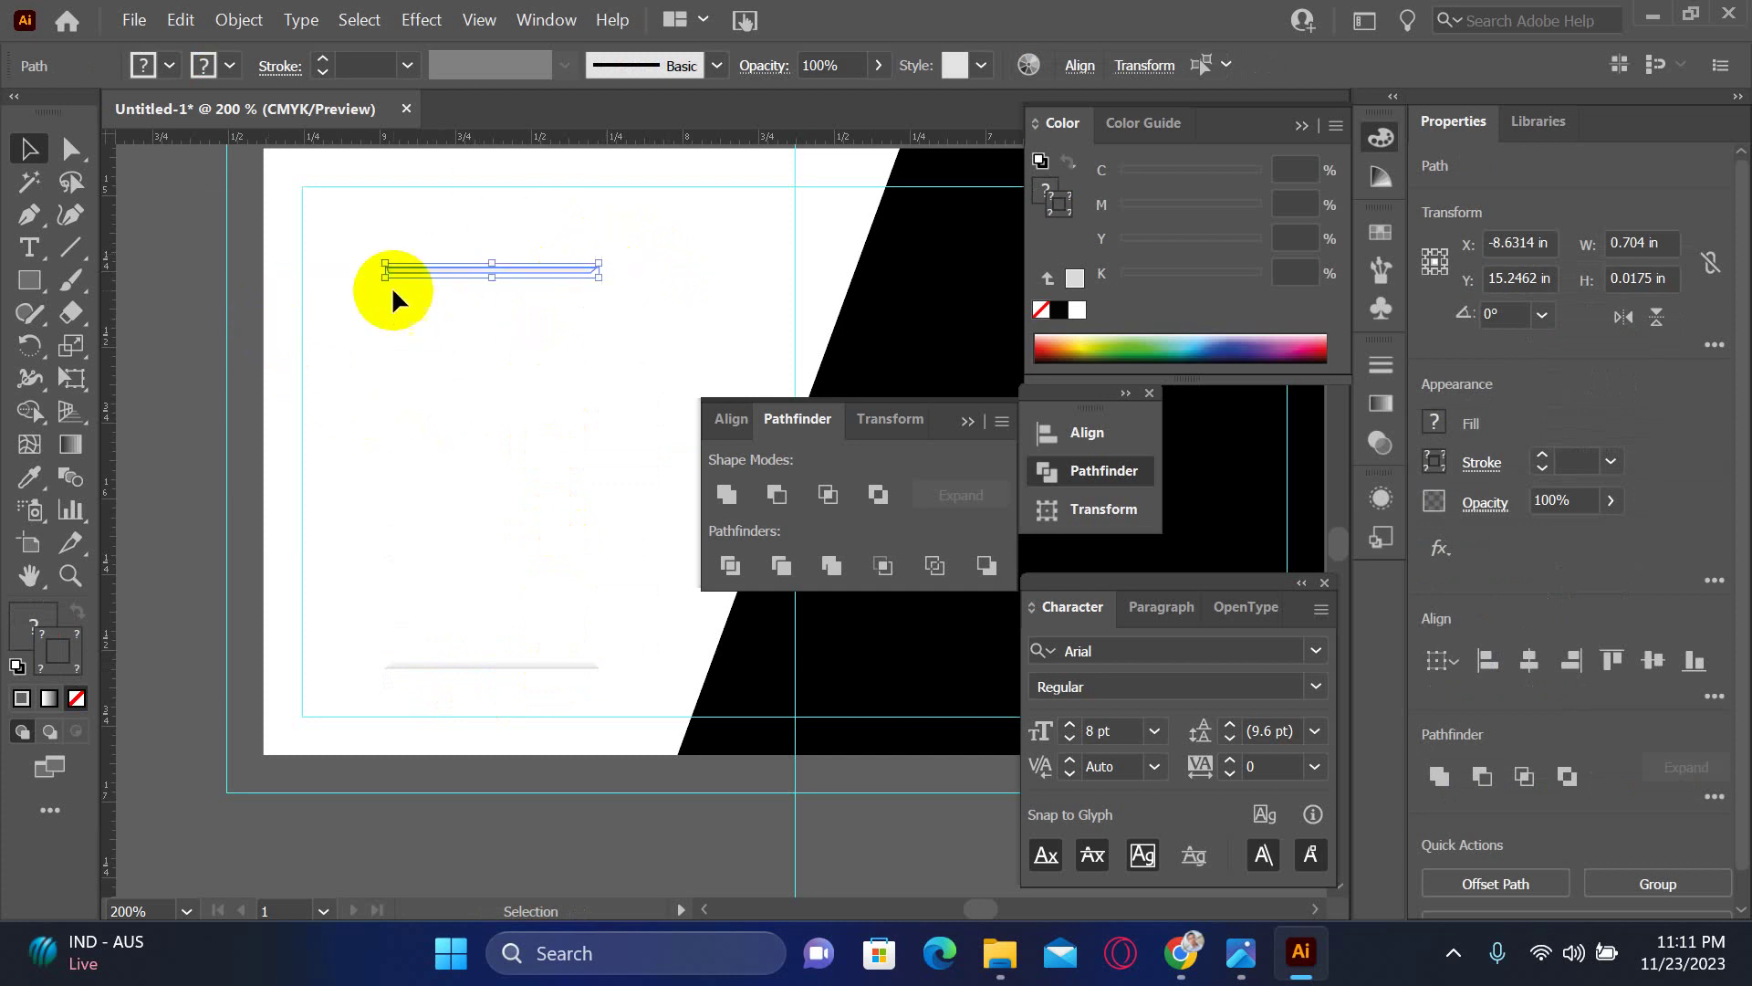
{"action": "left_click_drag", "start_coordinate": [546, 266], "coordinate": [605, 252]}
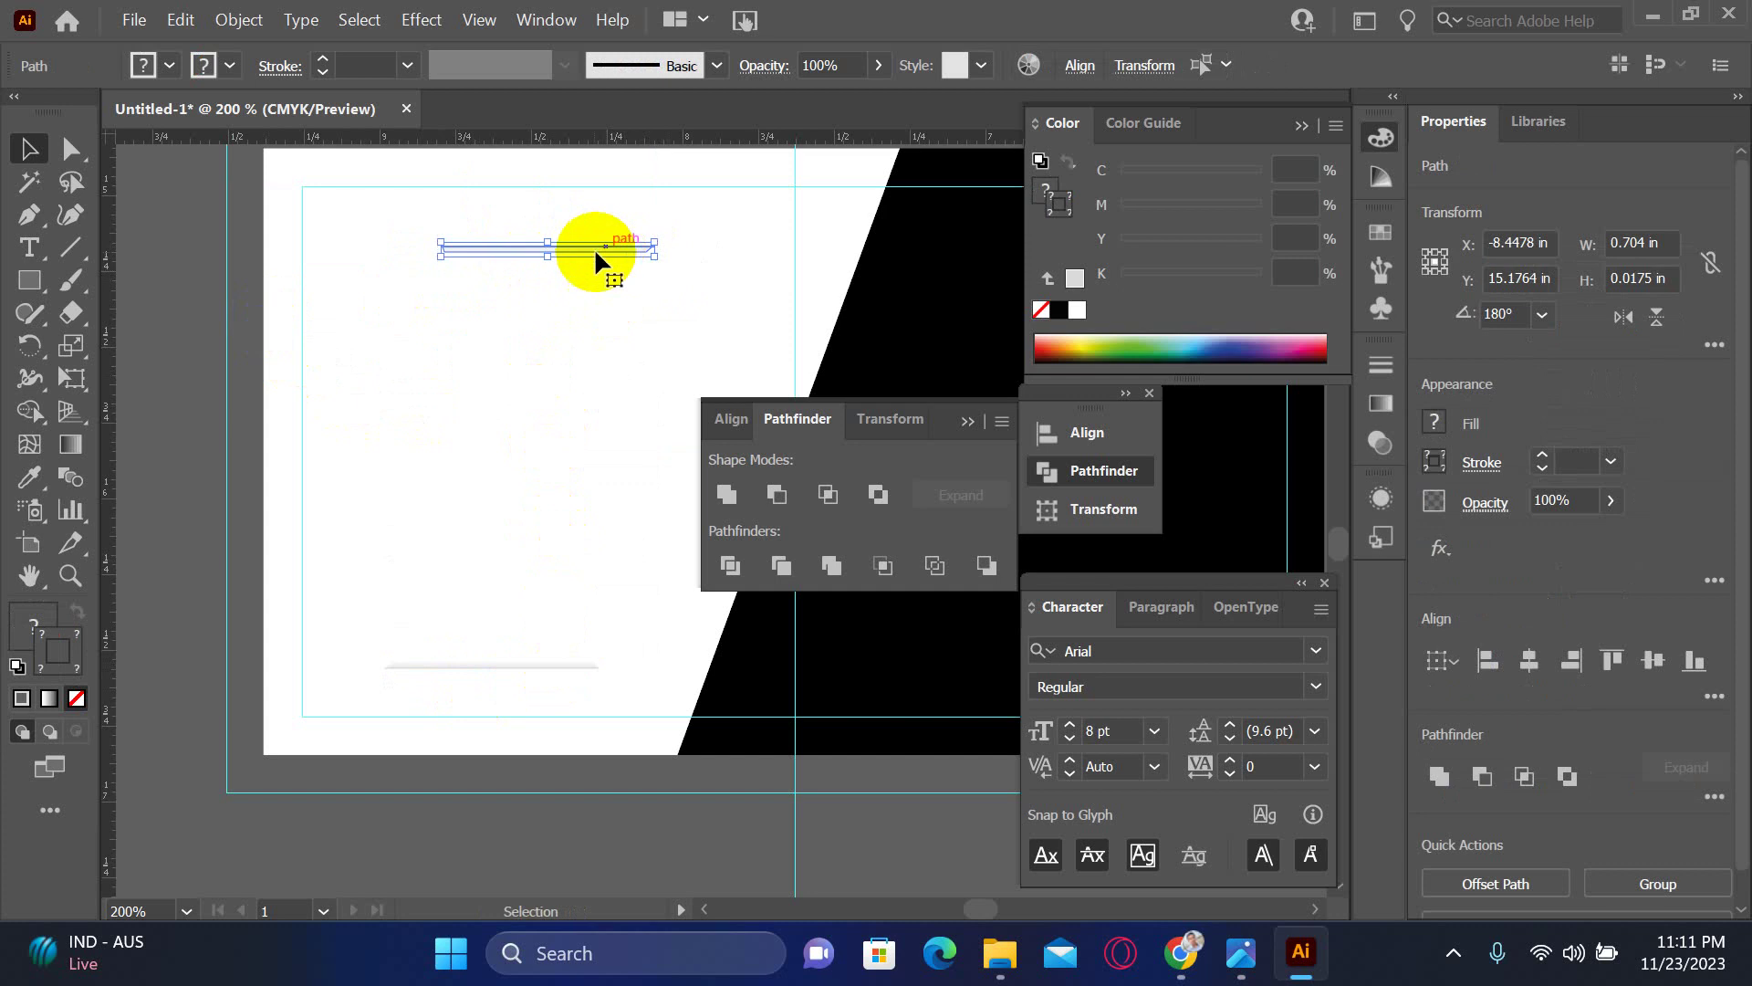
{"action": "left_click", "coordinate": [221, 447]}
{"action": "scroll", "coordinate": [364, 465], "scroll_direction": "right", "scroll_amount": 15}
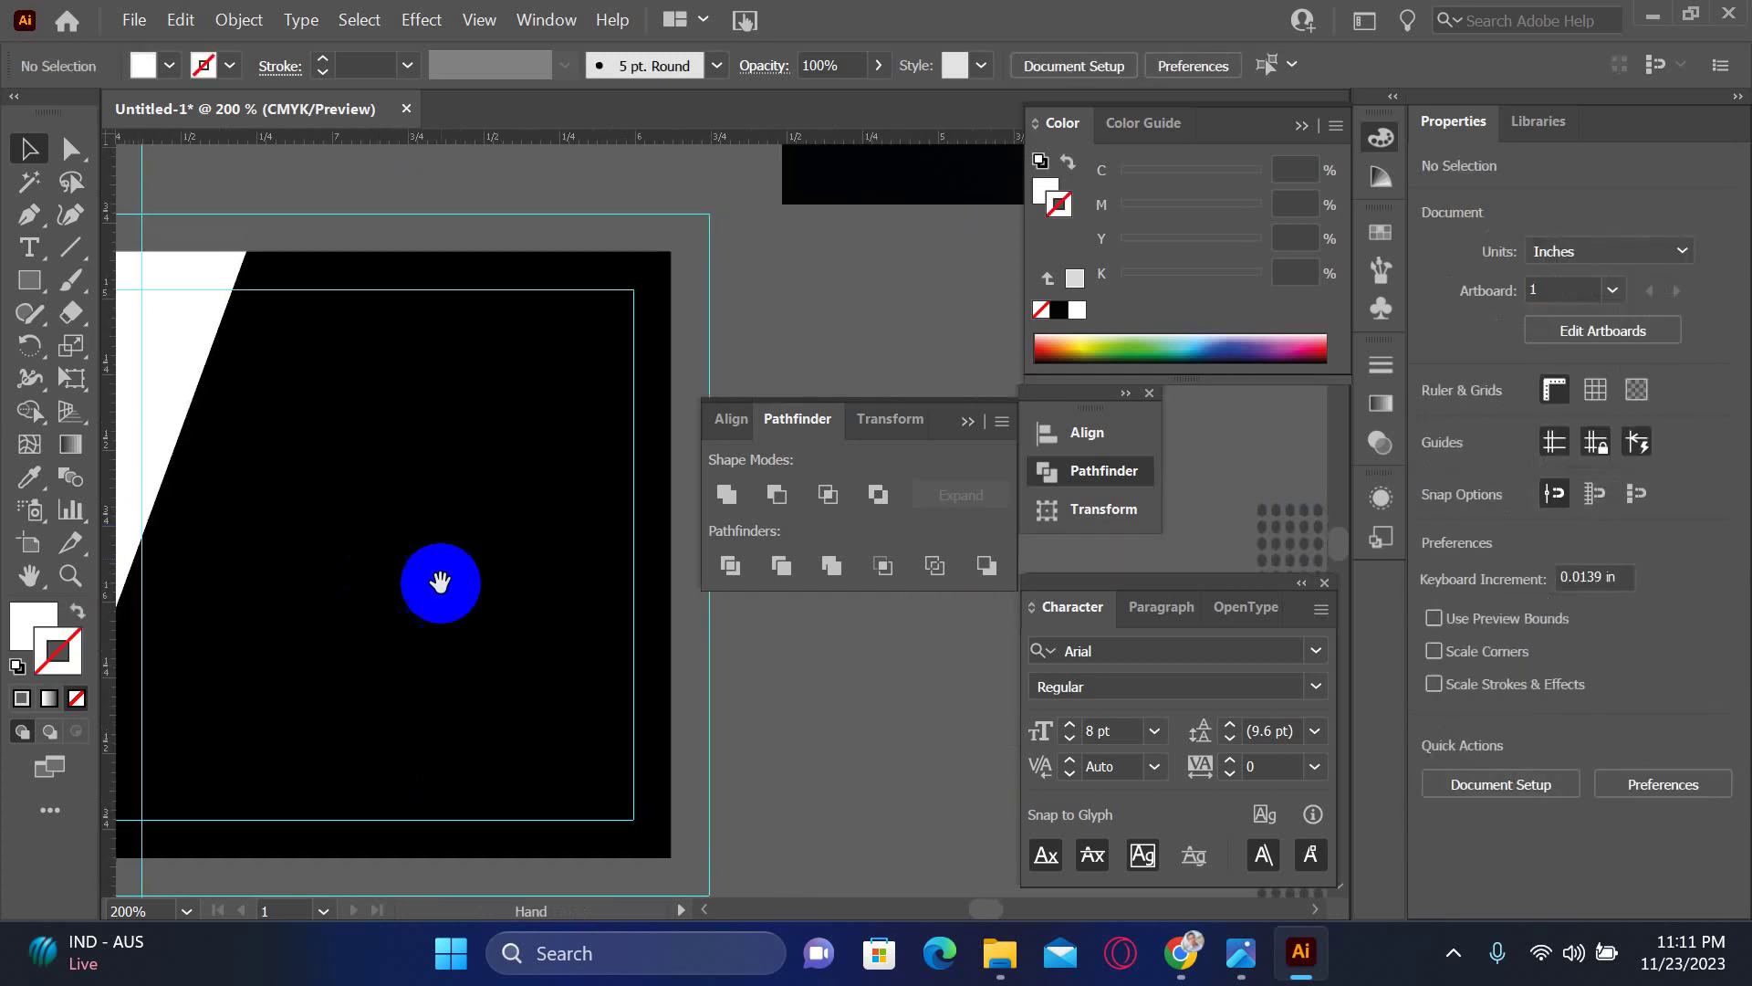
{"action": "scroll", "coordinate": [518, 641], "scroll_direction": "right", "scroll_amount": 10}
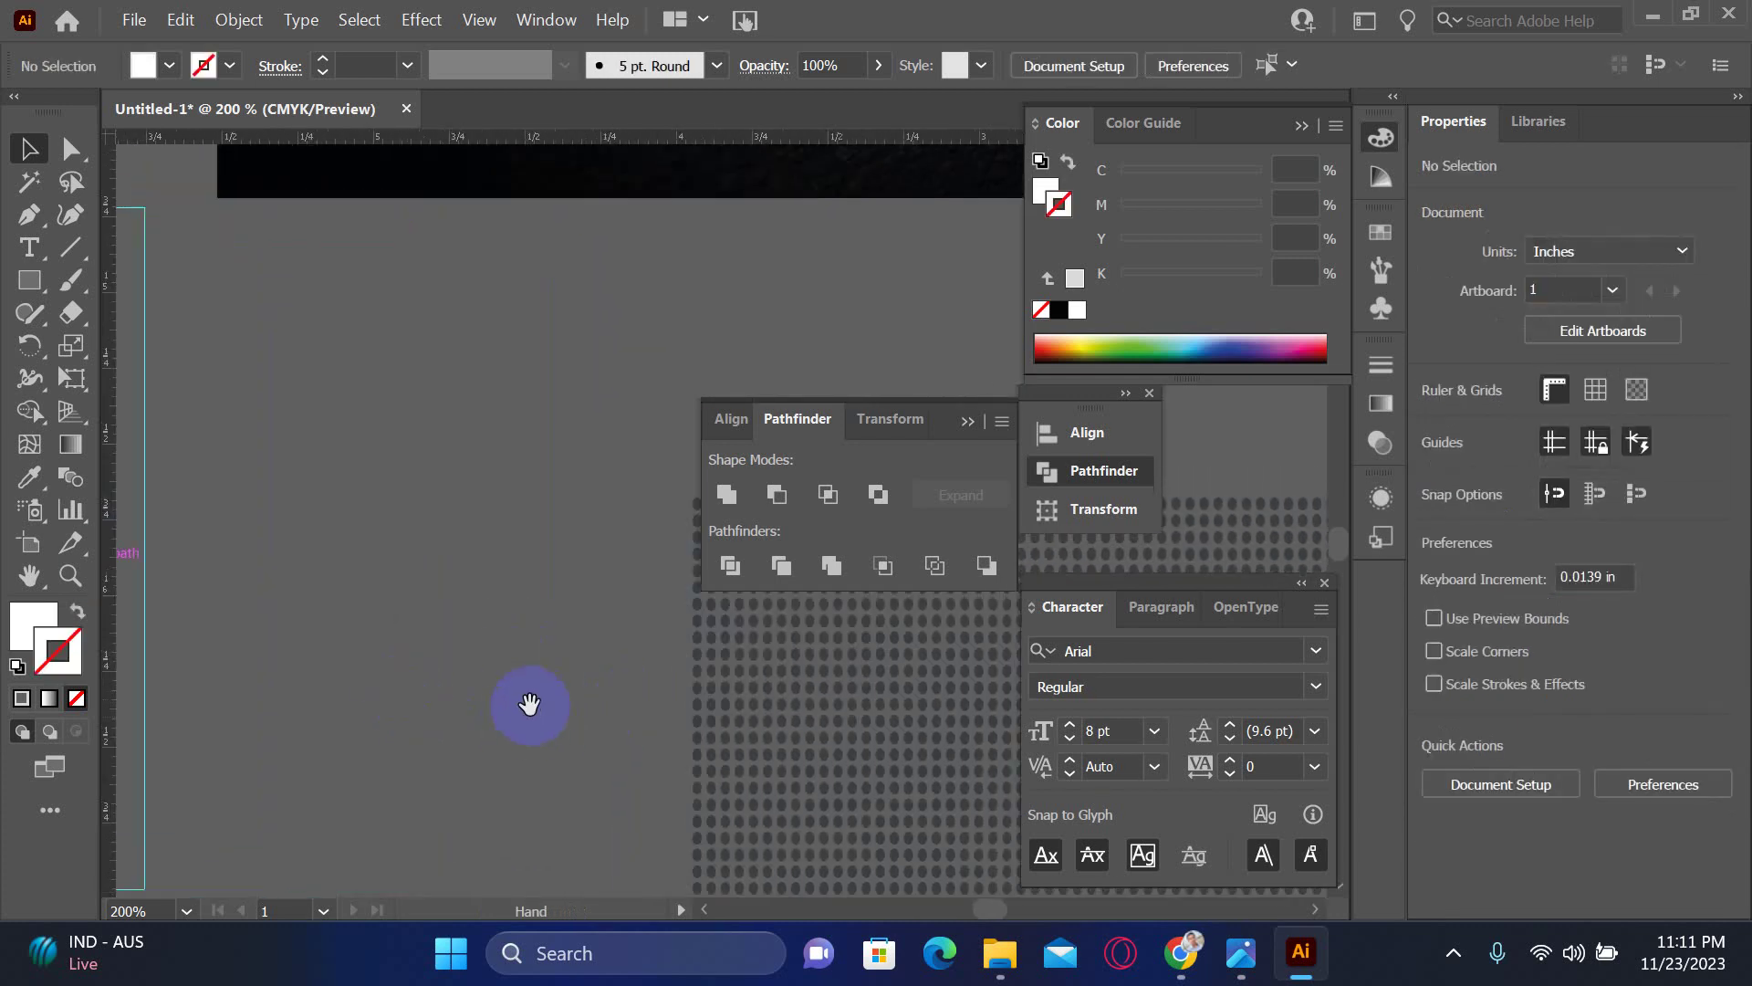
{"action": "scroll", "coordinate": [524, 696], "scroll_direction": "down", "scroll_amount": 3}
{"action": "mouse_move", "coordinate": [501, 380]}
{"action": "left_mouse_down"}
{"action": "mouse_move", "coordinate": [352, 496]}
{"action": "mouse_move", "coordinate": [468, 388]}
{"action": "left_mouse_up"}
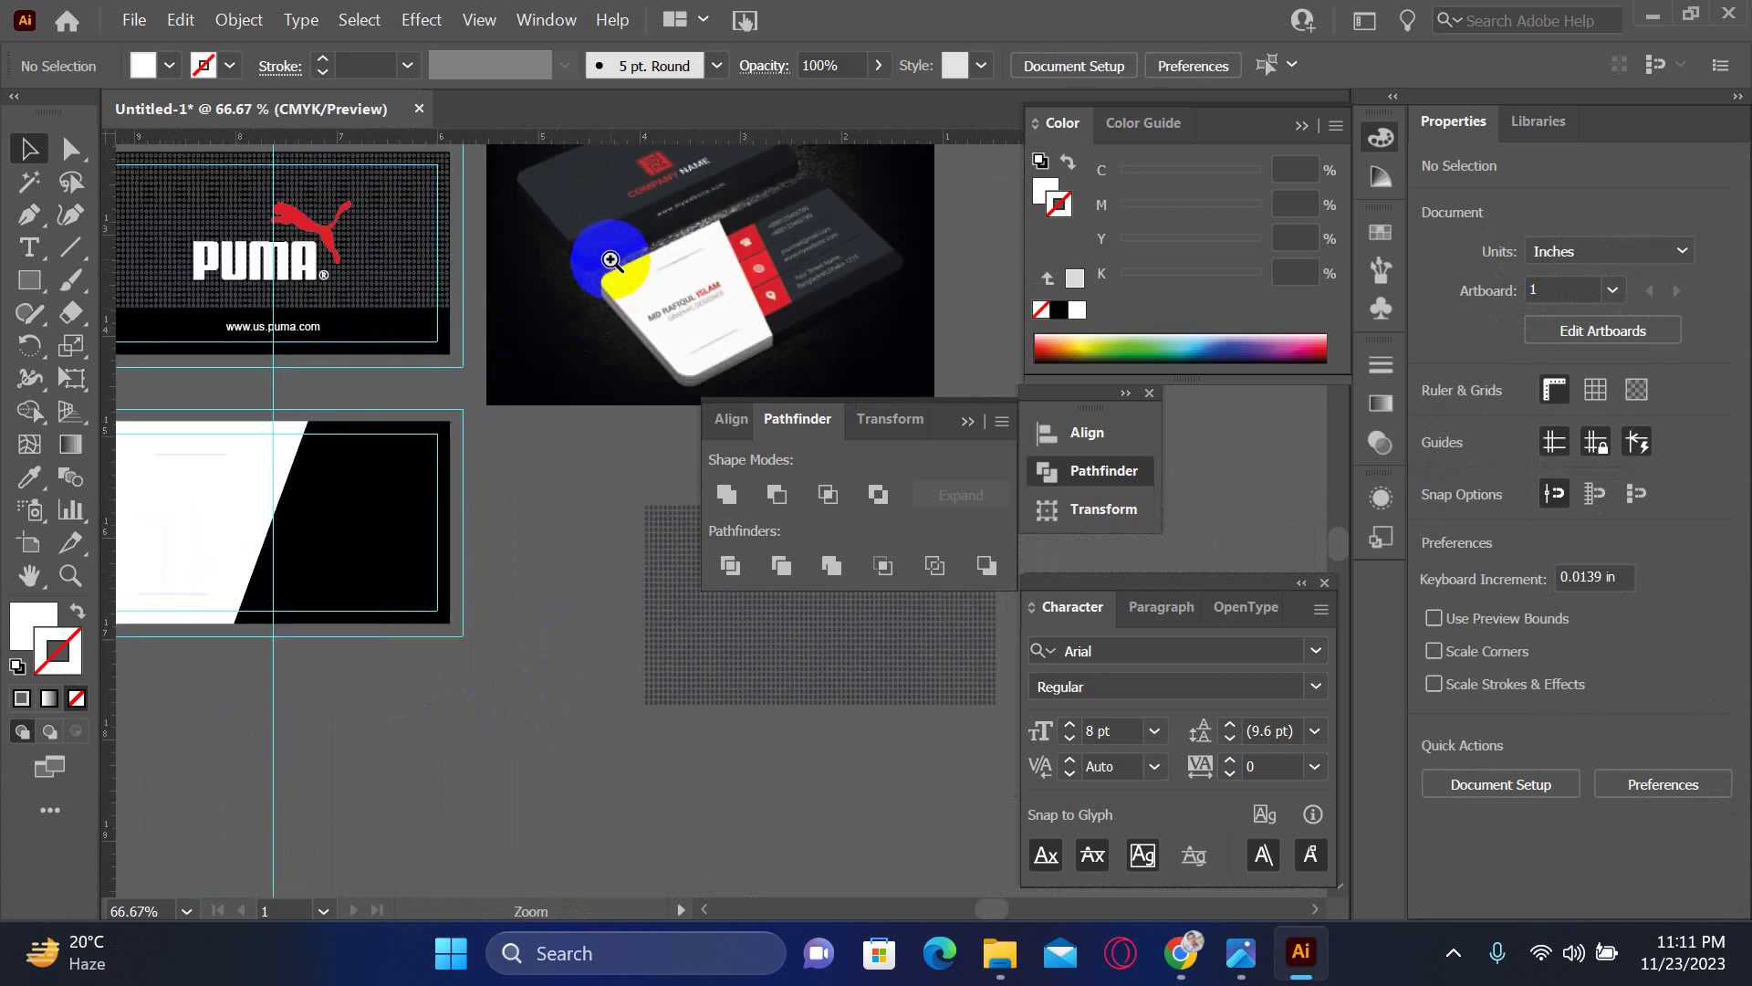
{"action": "left_click", "coordinate": [274, 315]}
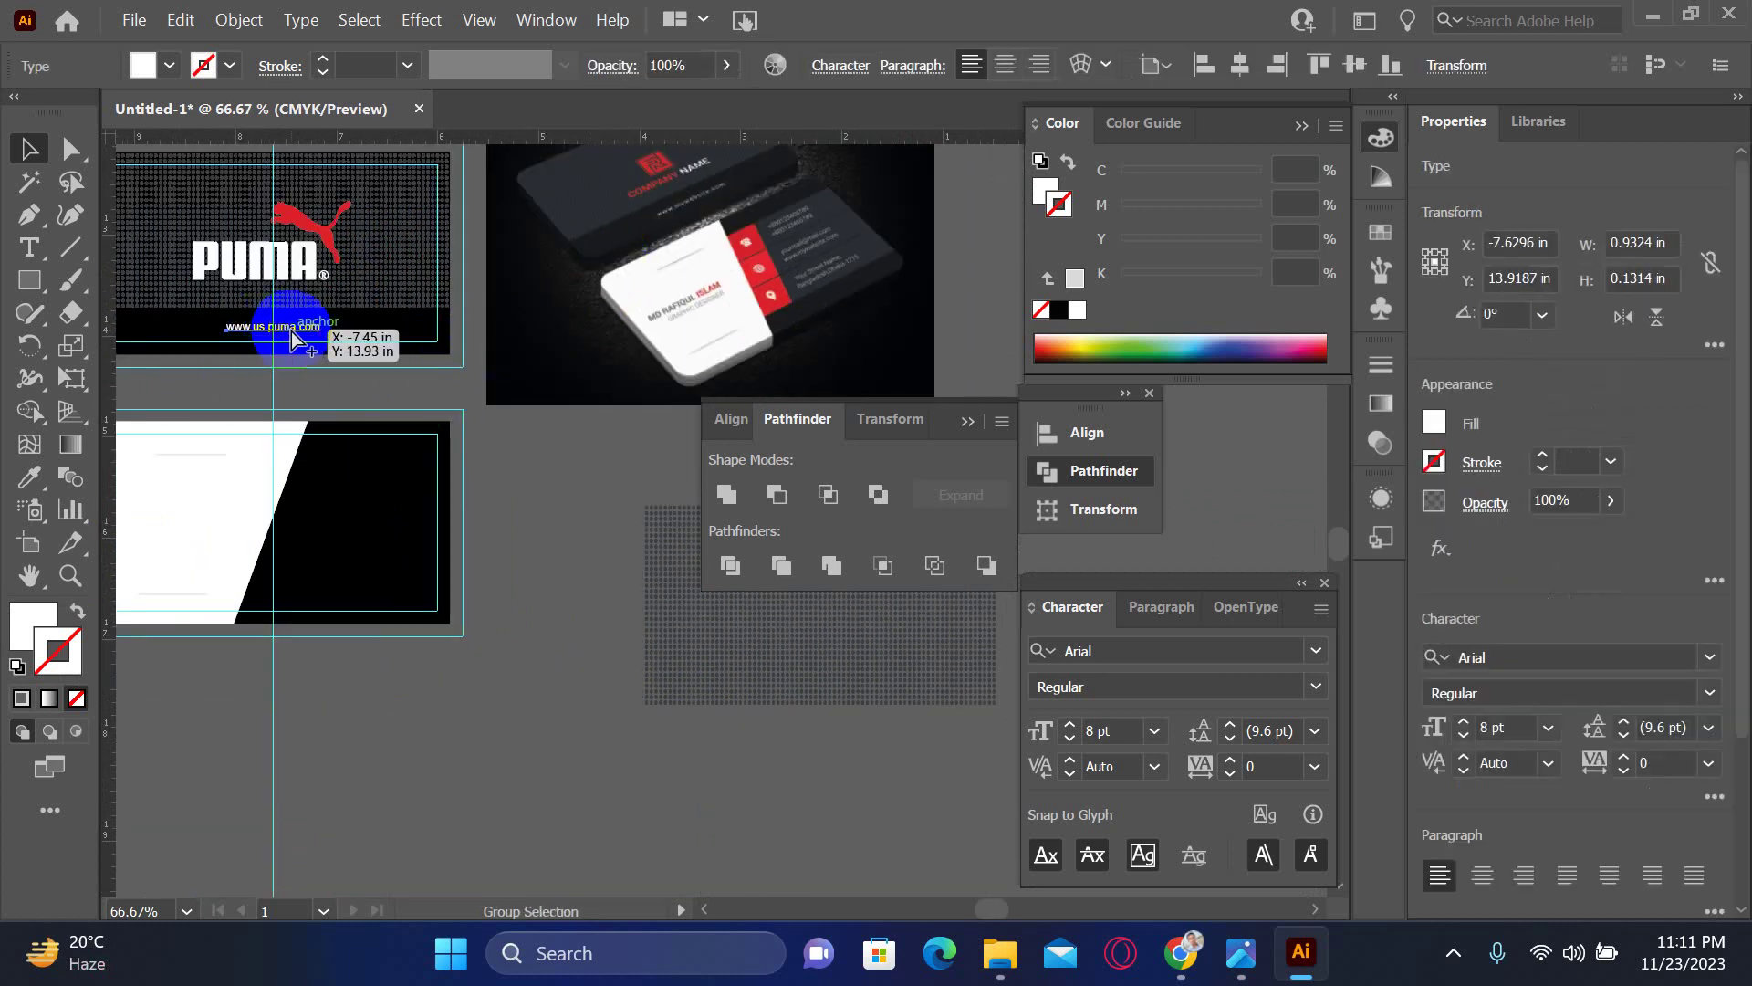
{"action": "left_click_drag", "start_coordinate": [292, 331], "coordinate": [289, 335]}
{"action": "left_click_drag", "start_coordinate": [236, 512], "coordinate": [342, 558]}
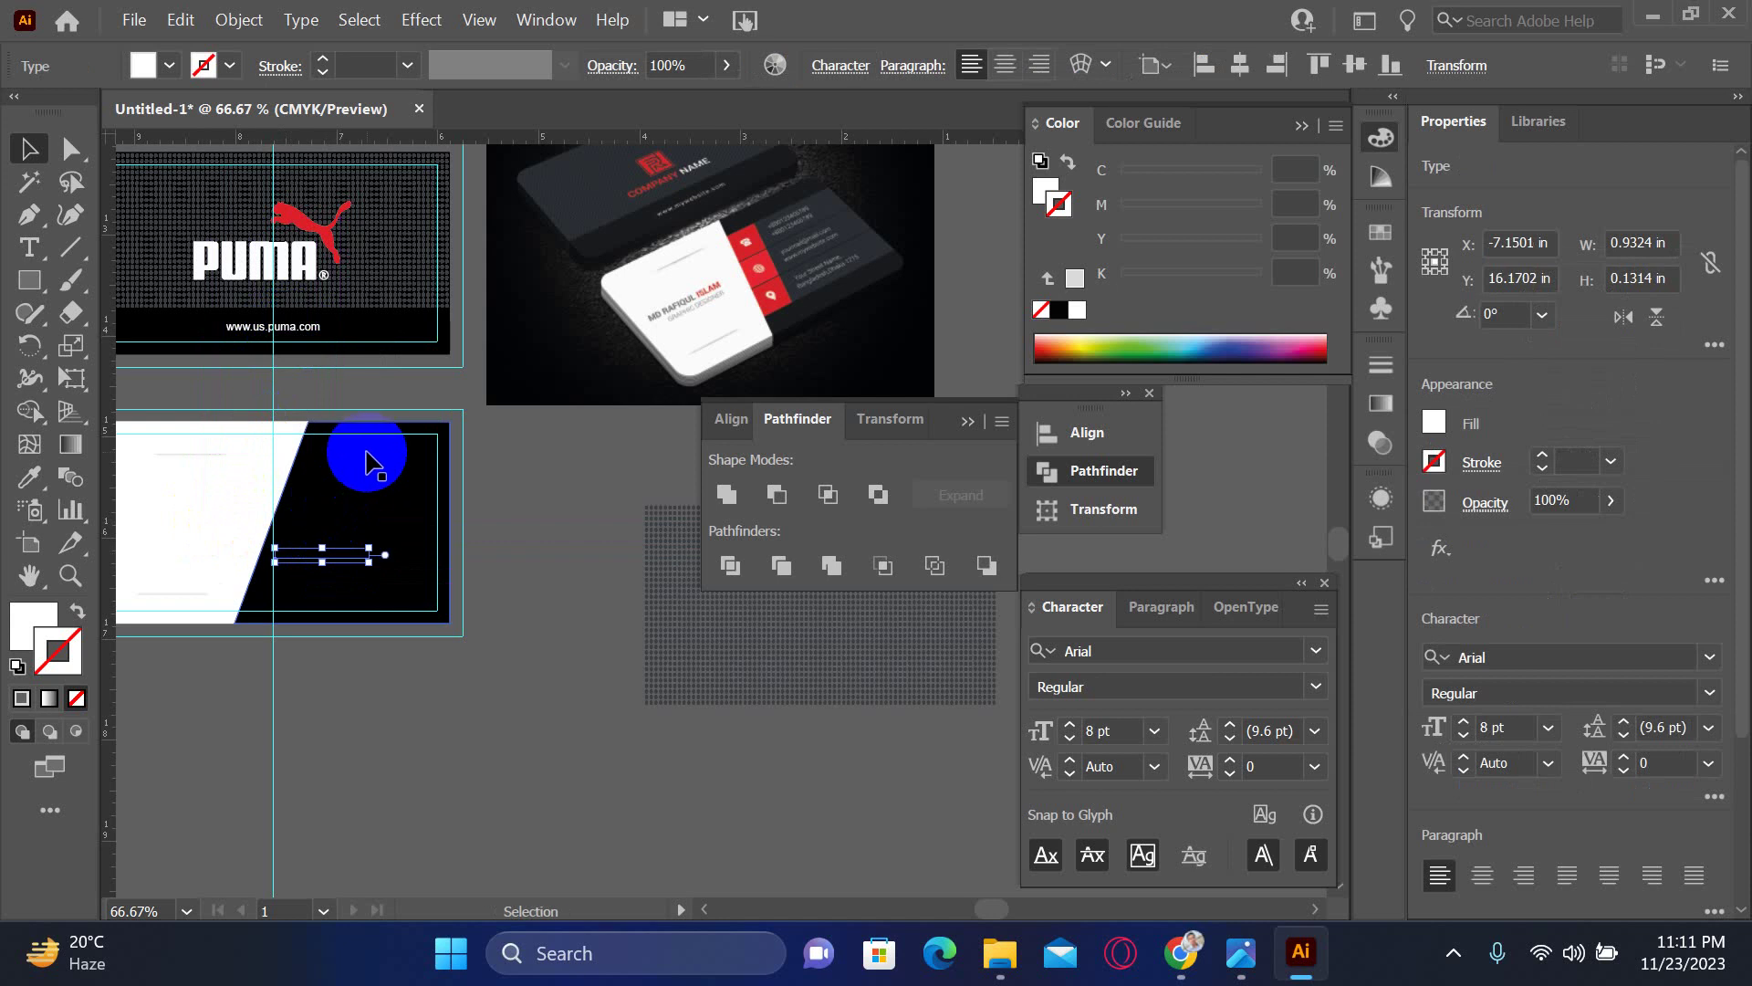
{"action": "left_click", "coordinate": [315, 338]}
{"action": "left_click_drag", "start_coordinate": [303, 327], "coordinate": [401, 566]}
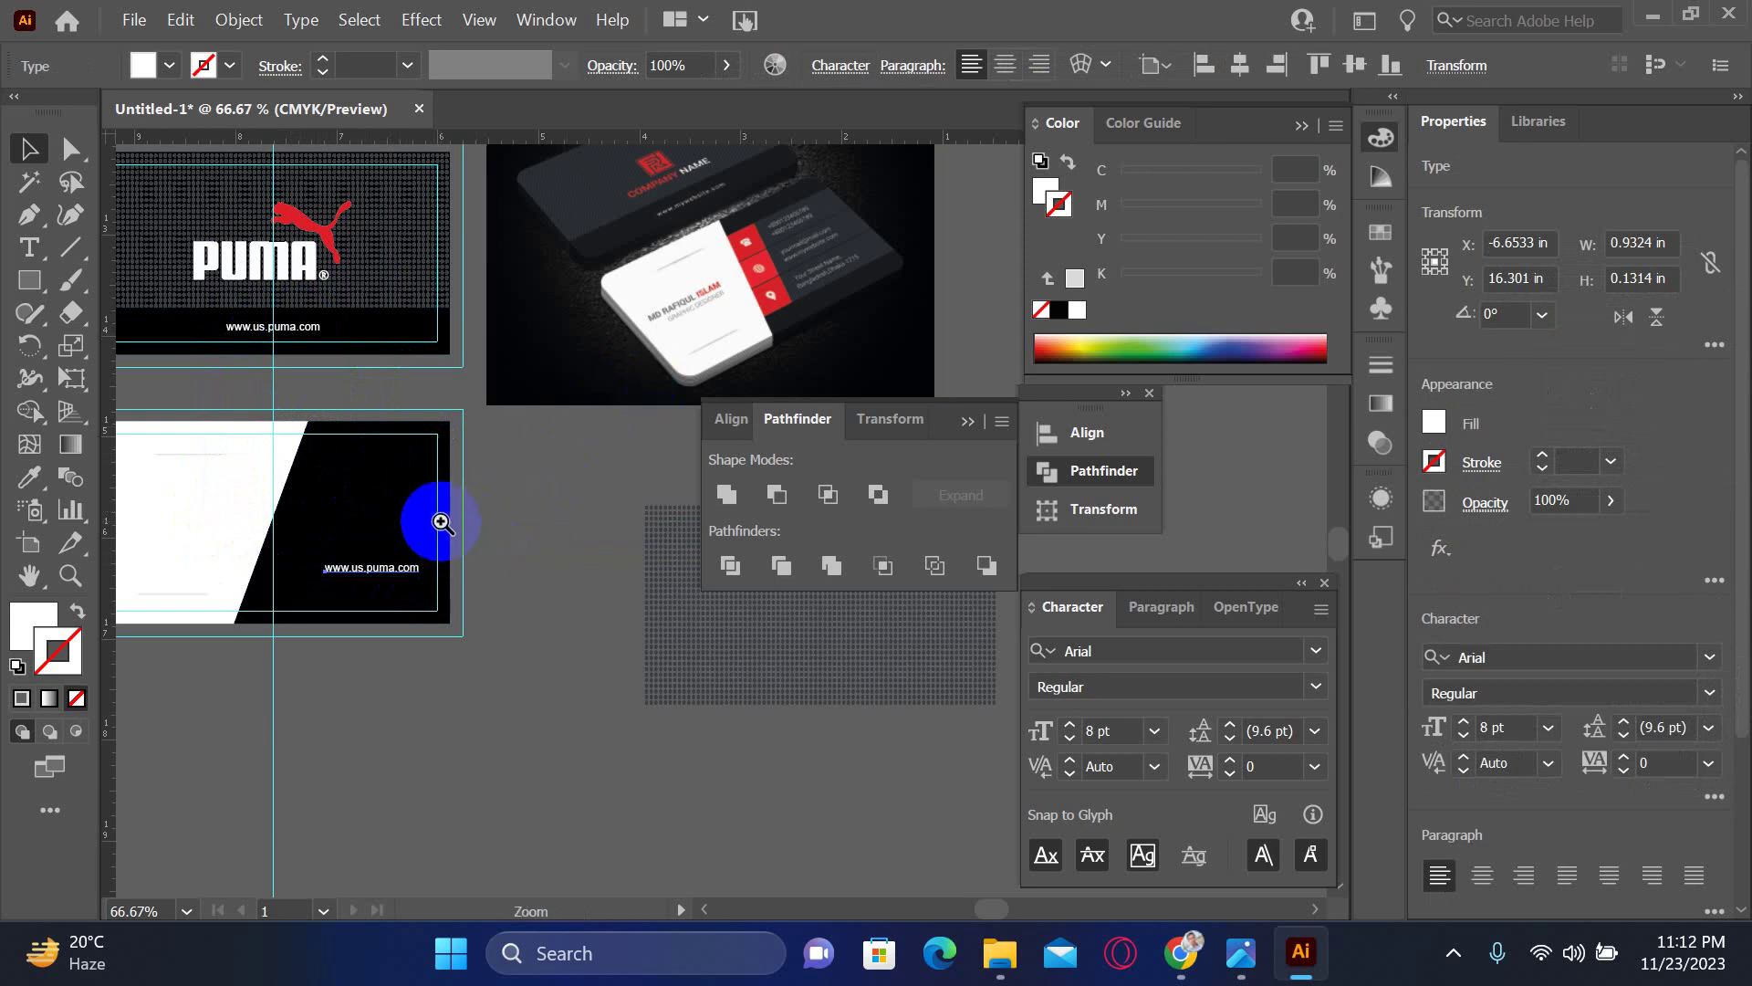
- Delete all characters of the copied web address, leaving an empty text object
{"action": "scroll", "coordinate": [461, 527], "scroll_direction": "up", "scroll_amount": 1}
{"action": "scroll", "coordinate": [624, 575], "scroll_direction": "up", "scroll_amount": 1}
{"action": "scroll", "coordinate": [624, 575], "scroll_direction": "down", "scroll_amount": 5}
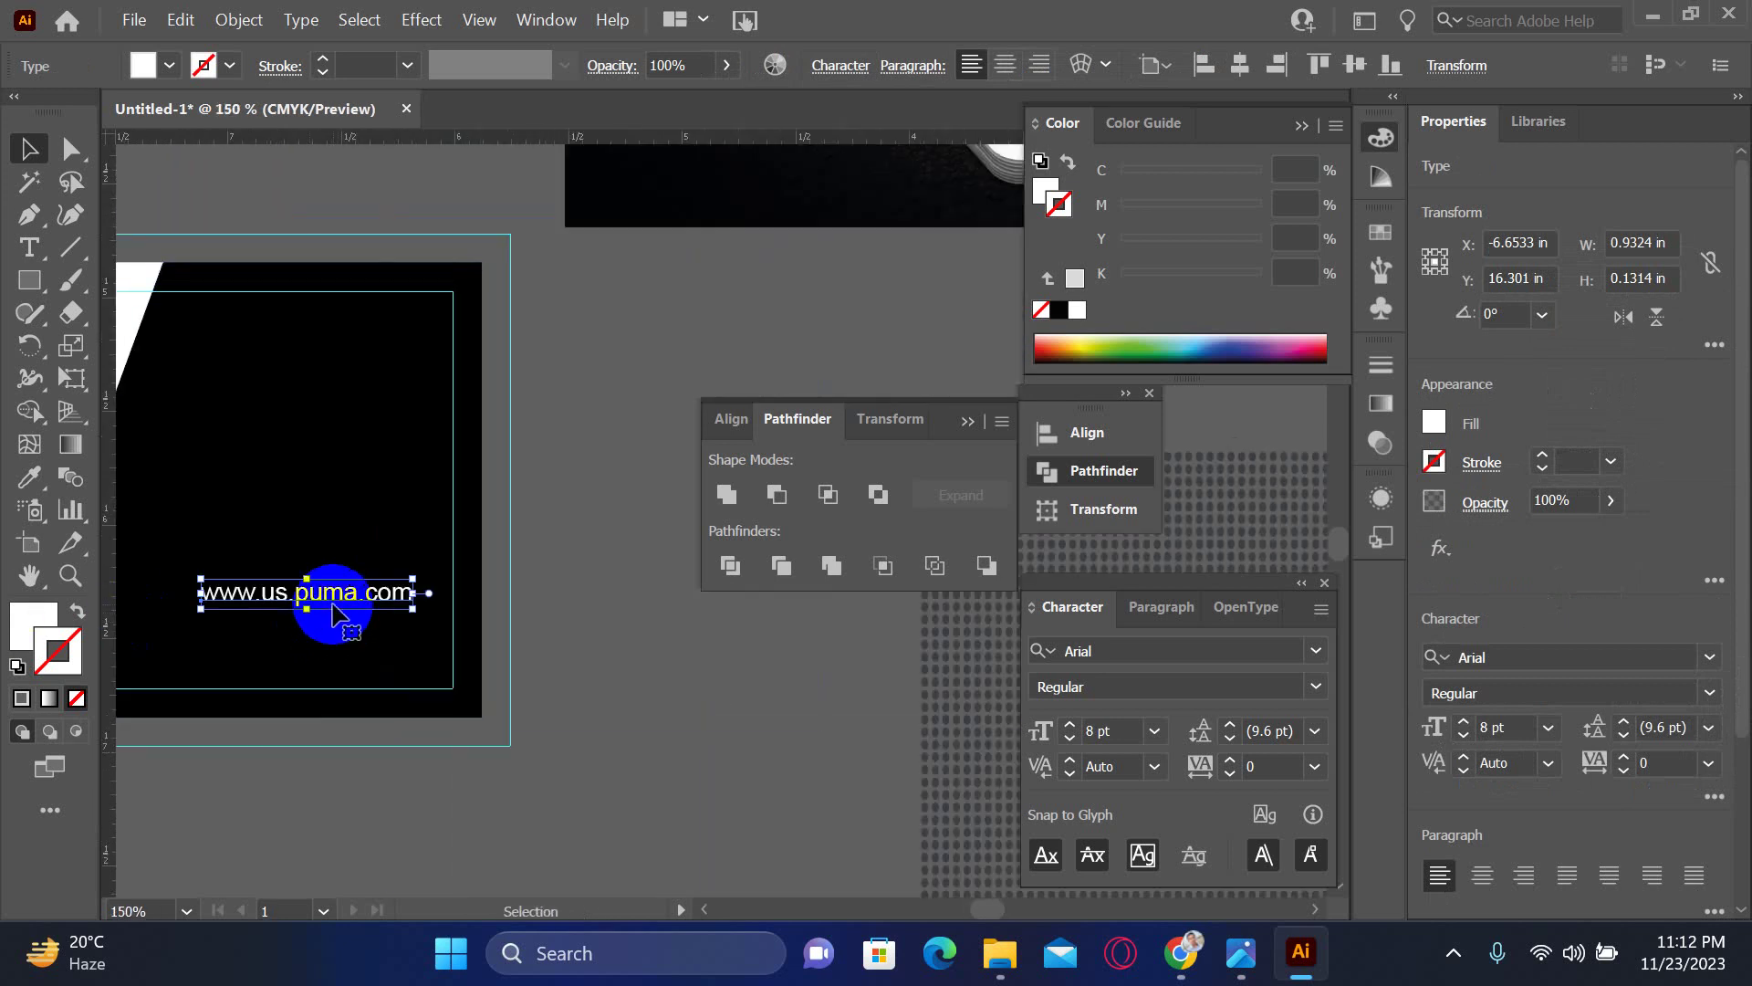
{"action": "scroll", "coordinate": [313, 654], "scroll_direction": "up", "scroll_amount": 3}
{"action": "scroll", "coordinate": [313, 654], "scroll_direction": "right", "scroll_amount": 3}
{"action": "left_click_drag", "start_coordinate": [364, 592], "coordinate": [390, 578]}
{"action": "left_click", "coordinate": [156, 730]}
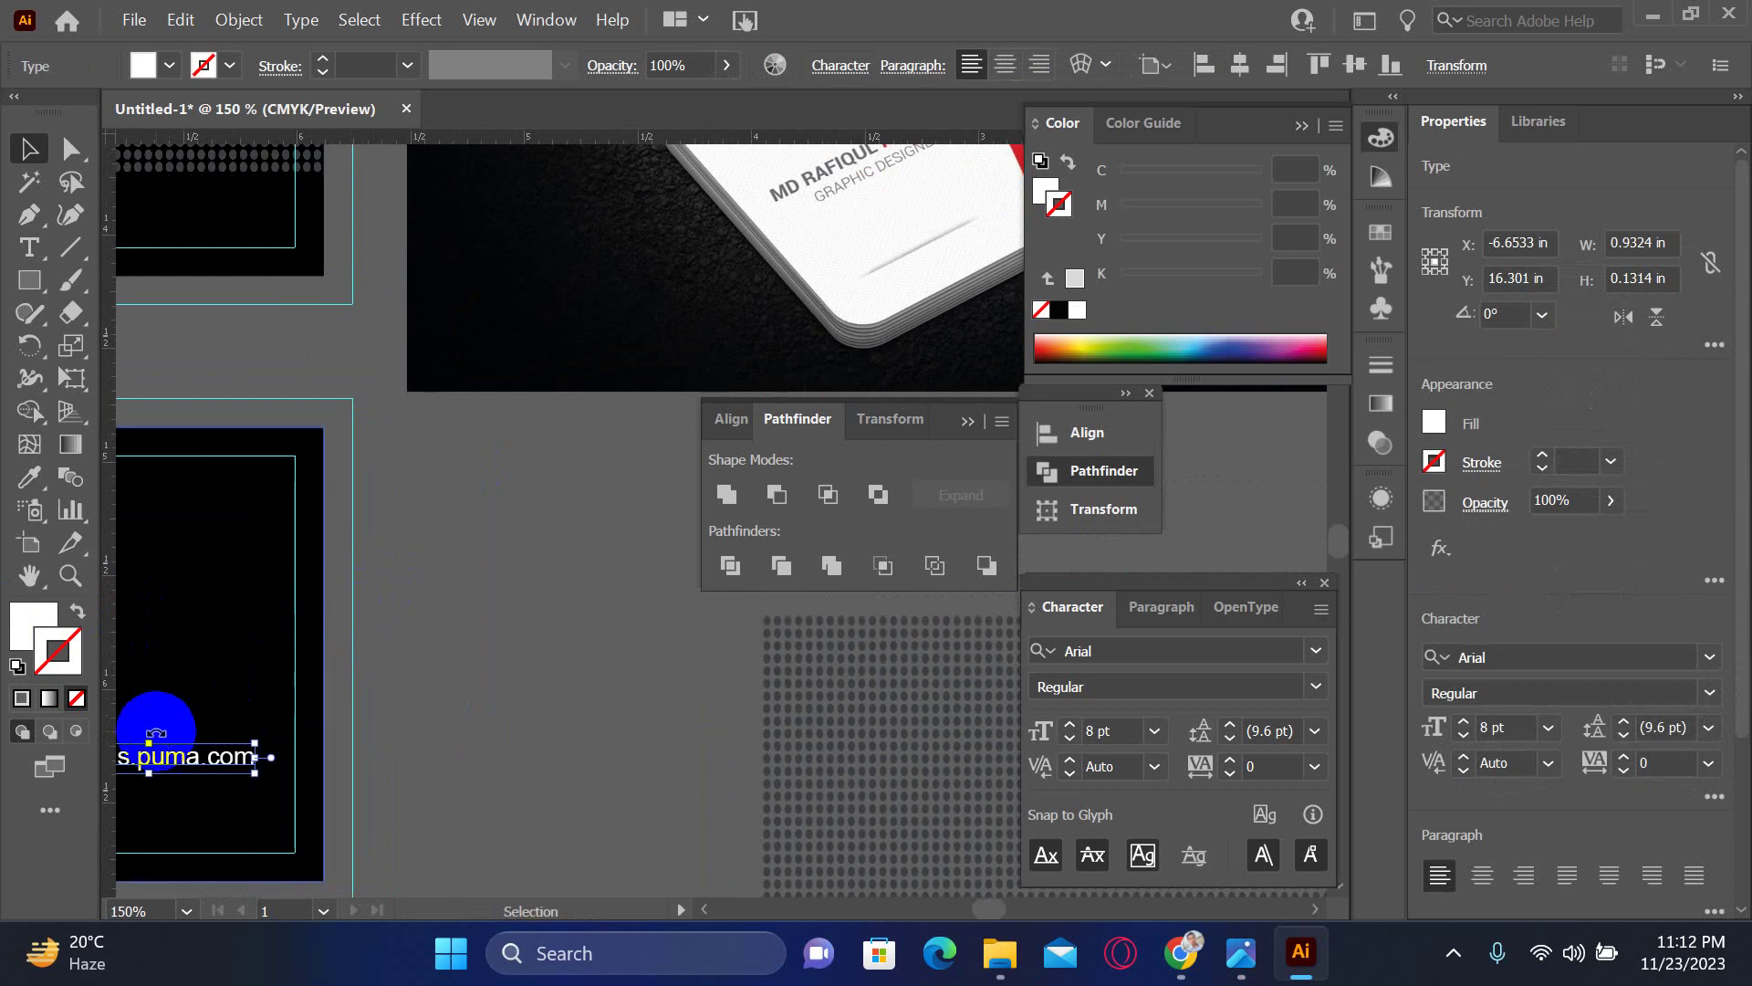
{"action": "double_click", "coordinate": [180, 752]}
{"action": "triple_click", "coordinate": [180, 752]}
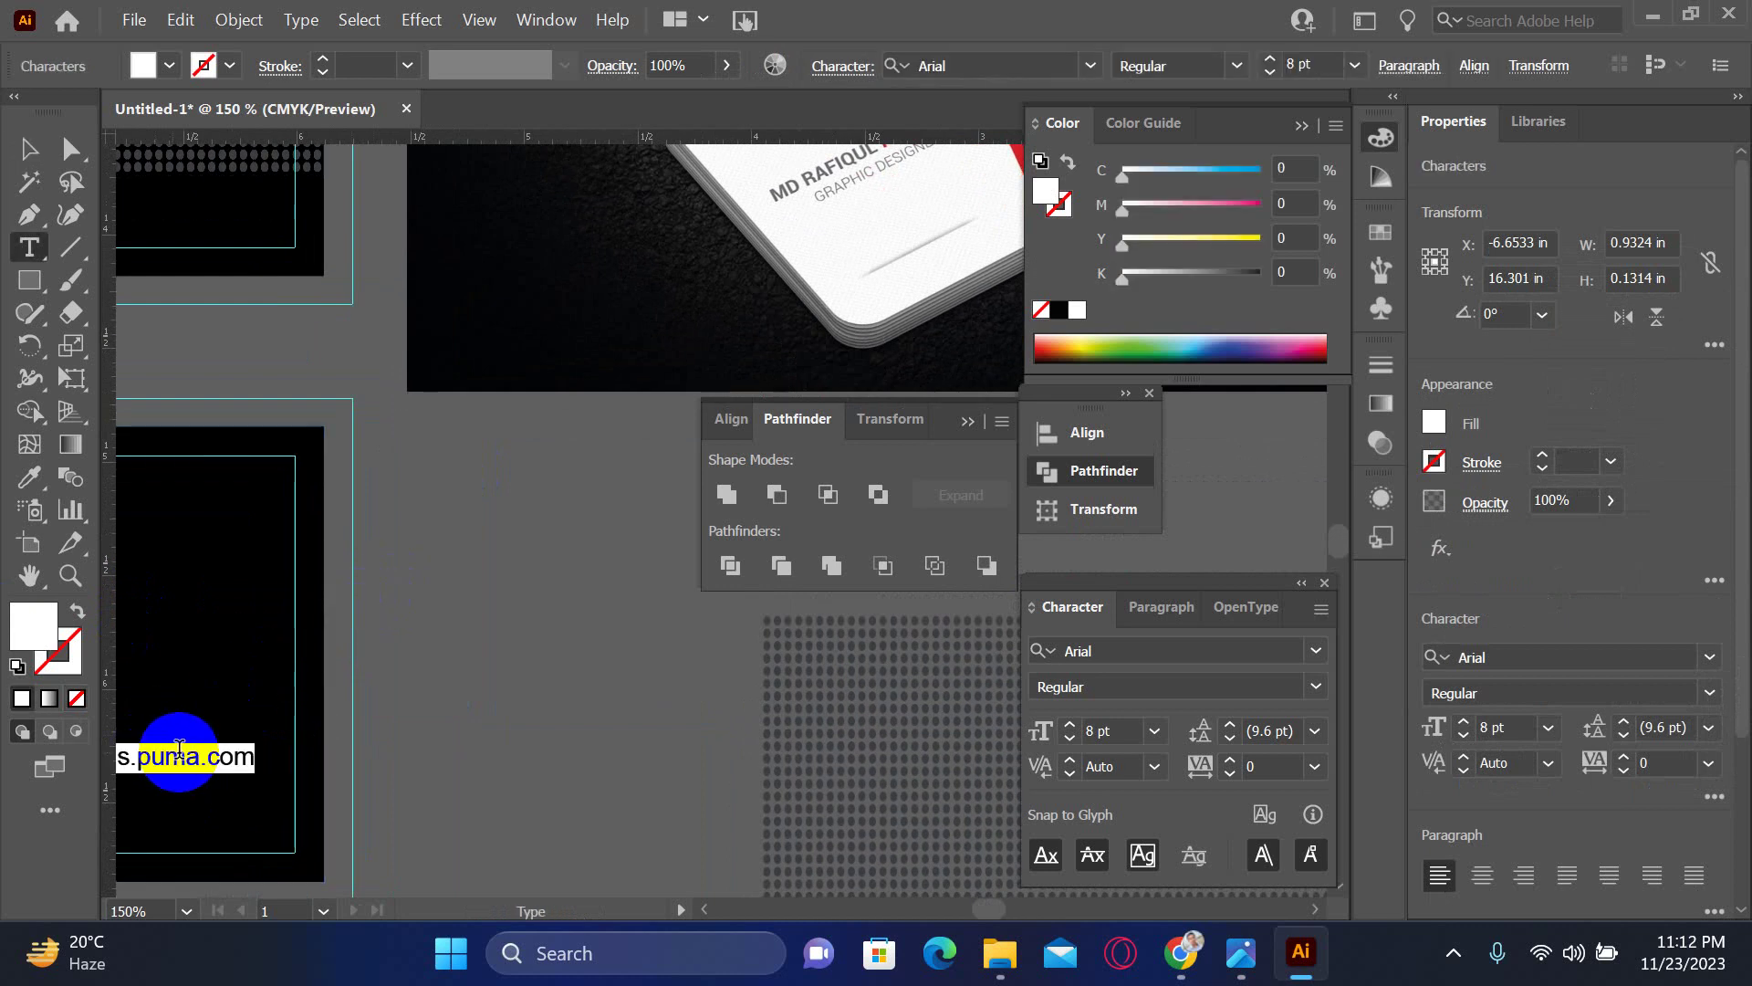
{"action": "key", "text": "BackSpace"}
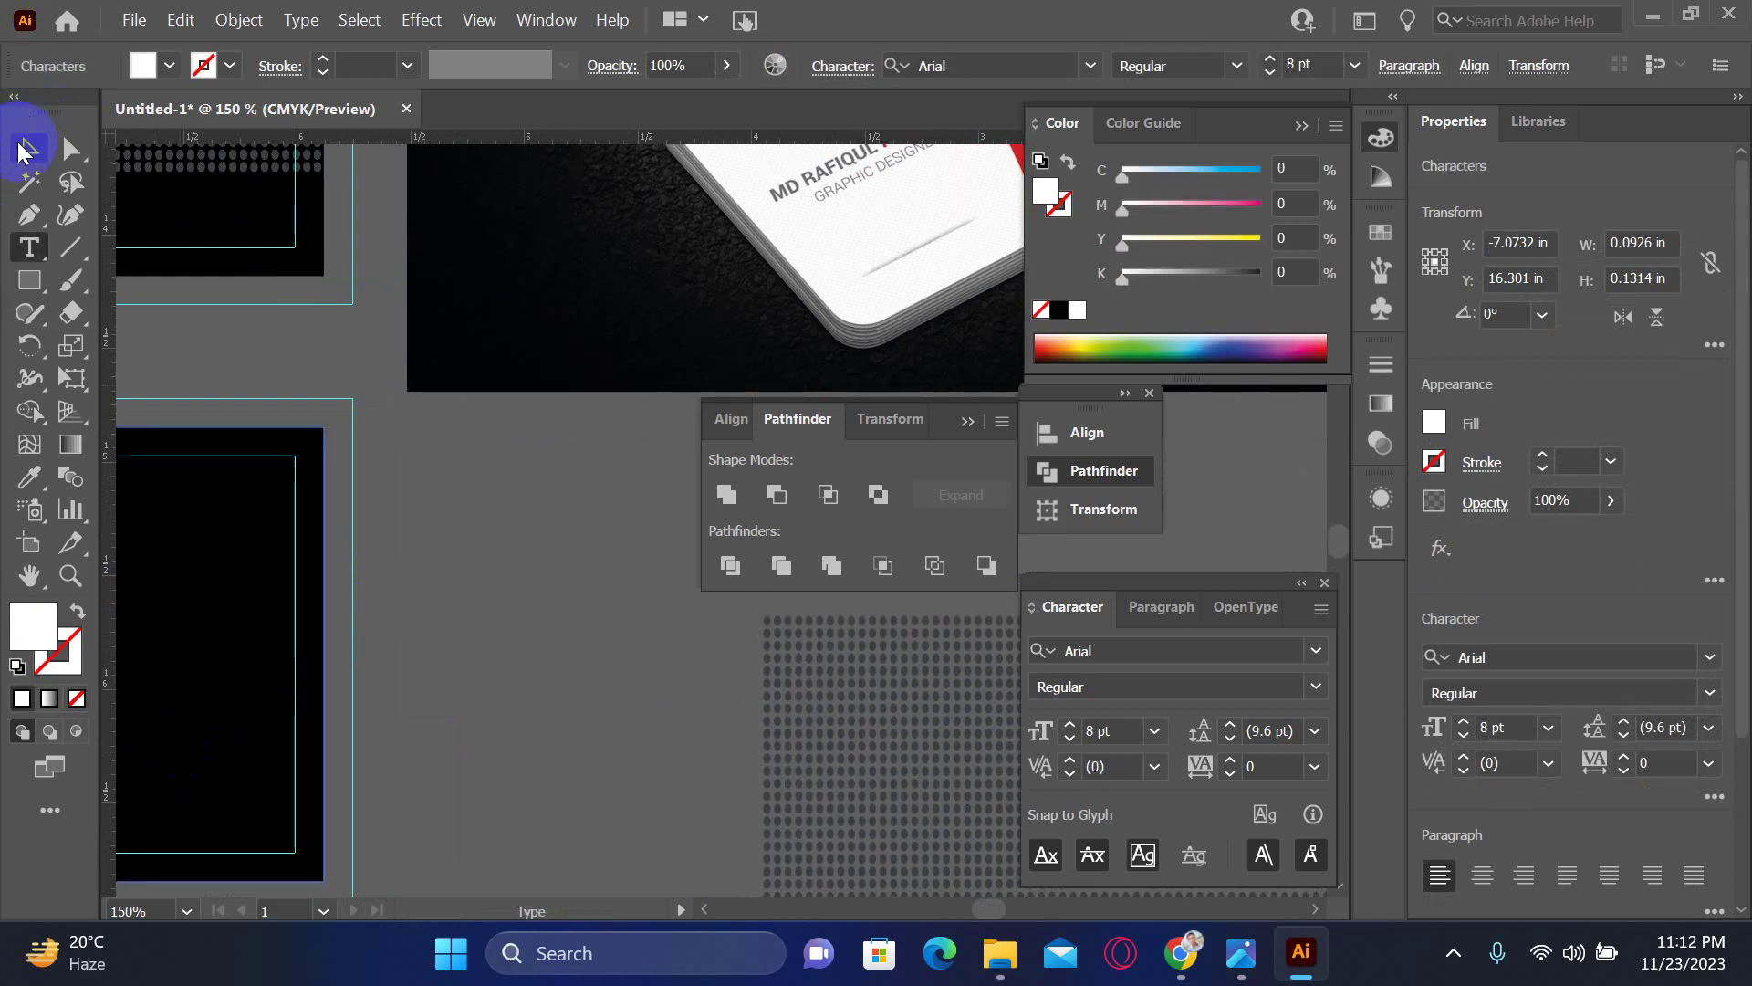
{"action": "left_click", "coordinate": [28, 148]}
- Open the leftover single-letter text on the black-and-white card for editing, then exit it
{"action": "left_click_drag", "start_coordinate": [286, 617], "coordinate": [852, 445]}
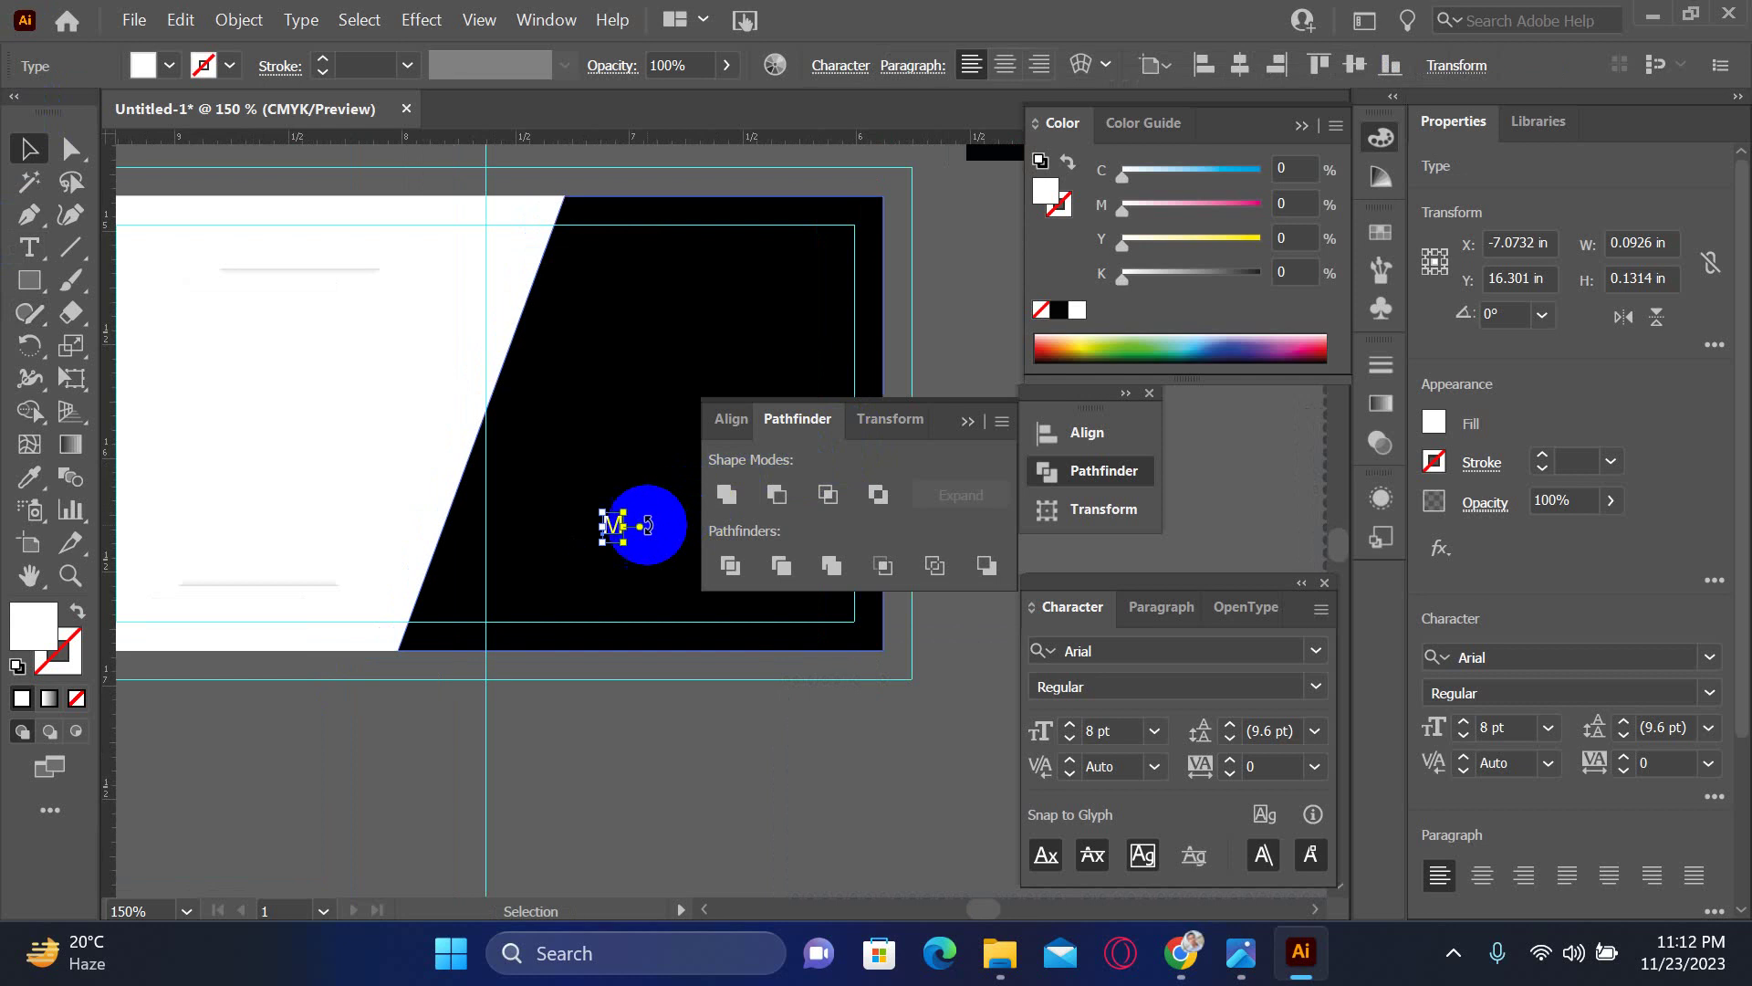
{"action": "left_click", "coordinate": [617, 526]}
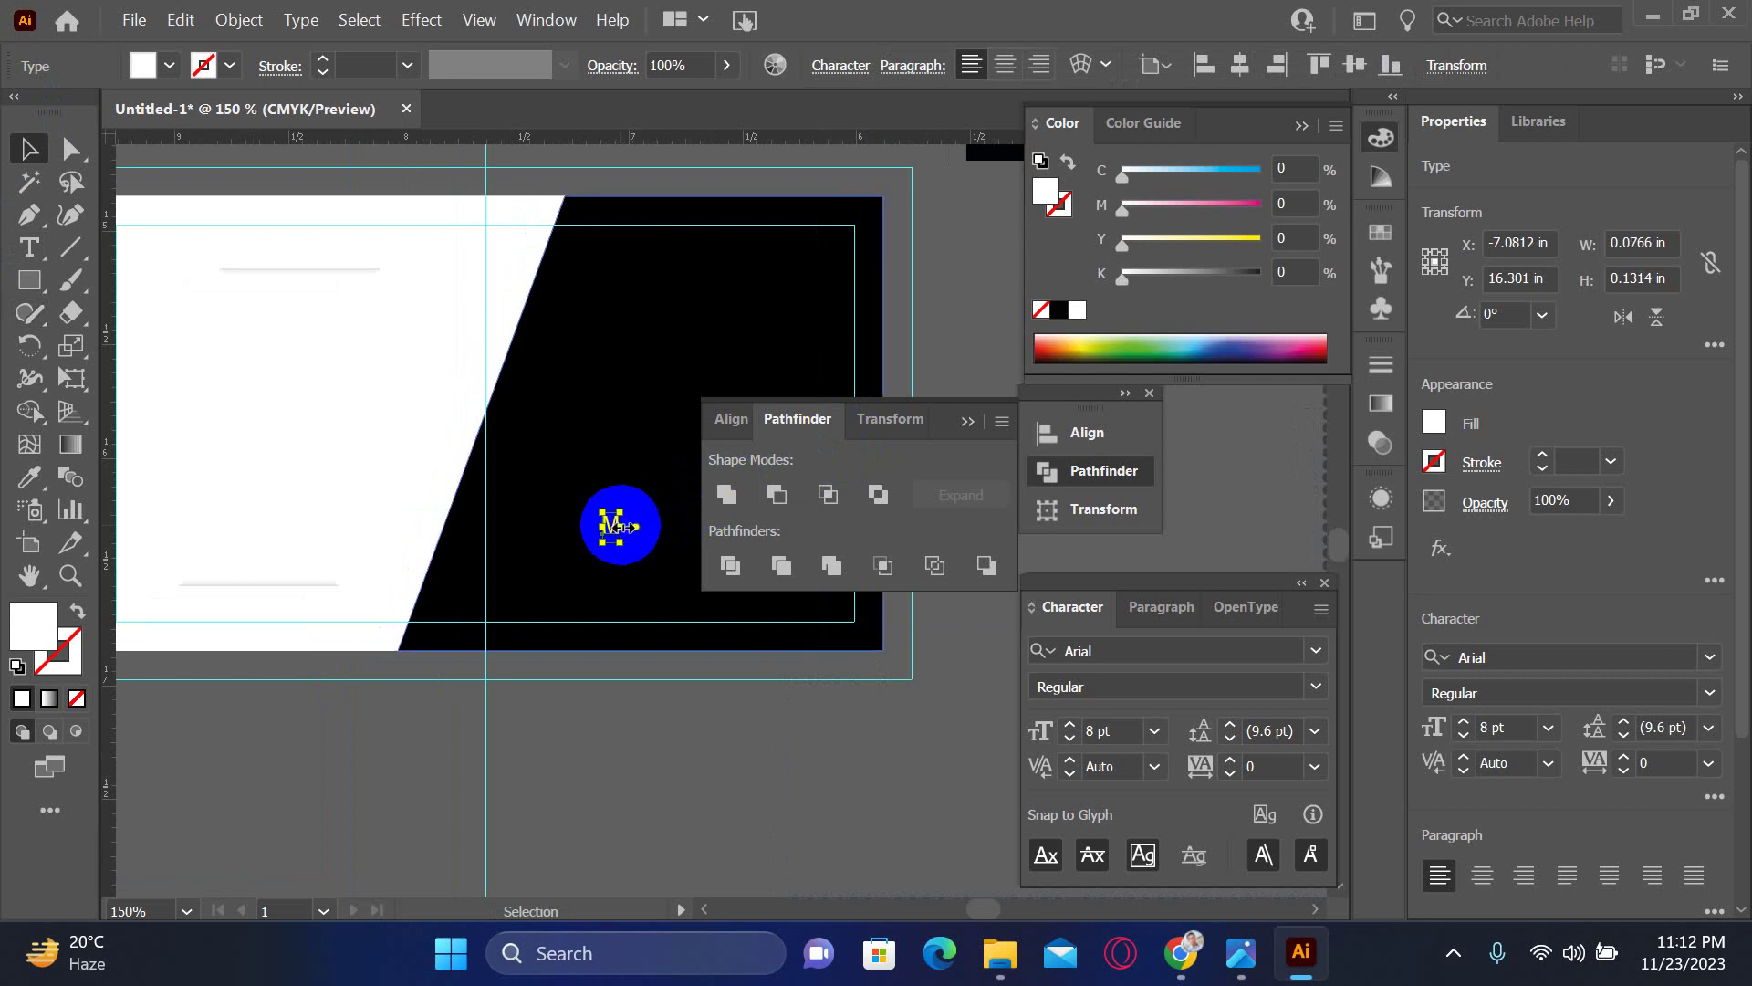
{"action": "double_click", "coordinate": [626, 524]}
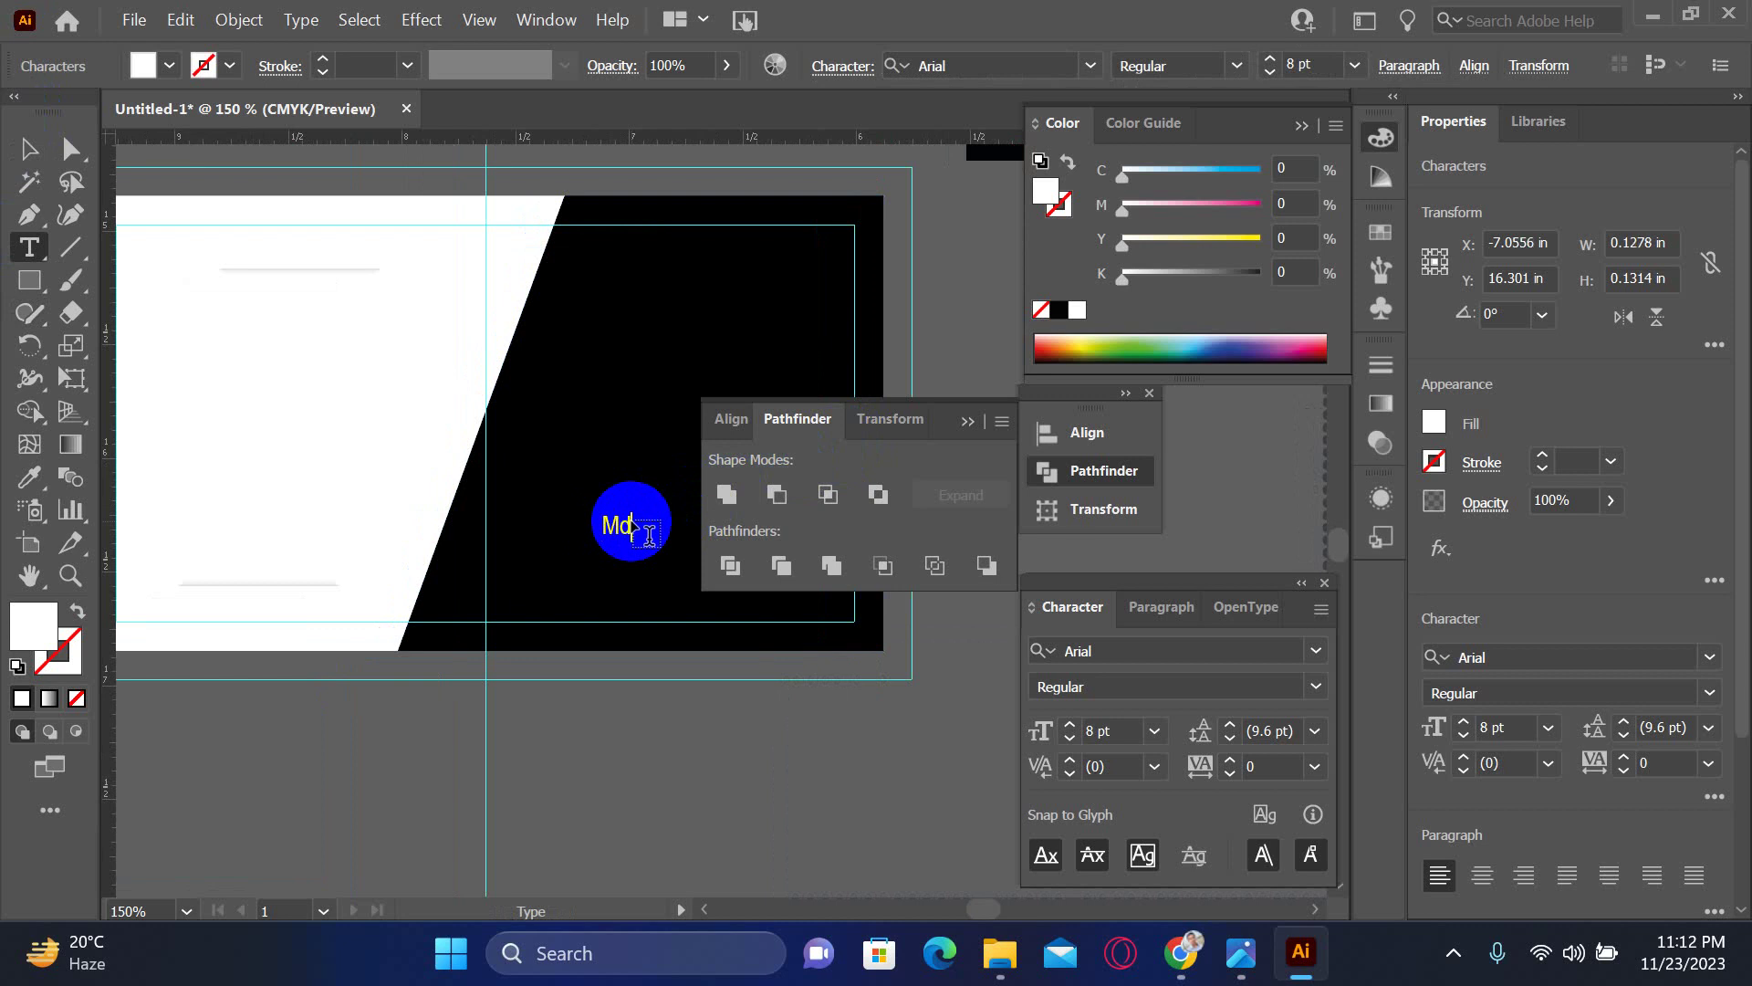
{"action": "key", "text": "Escape"}
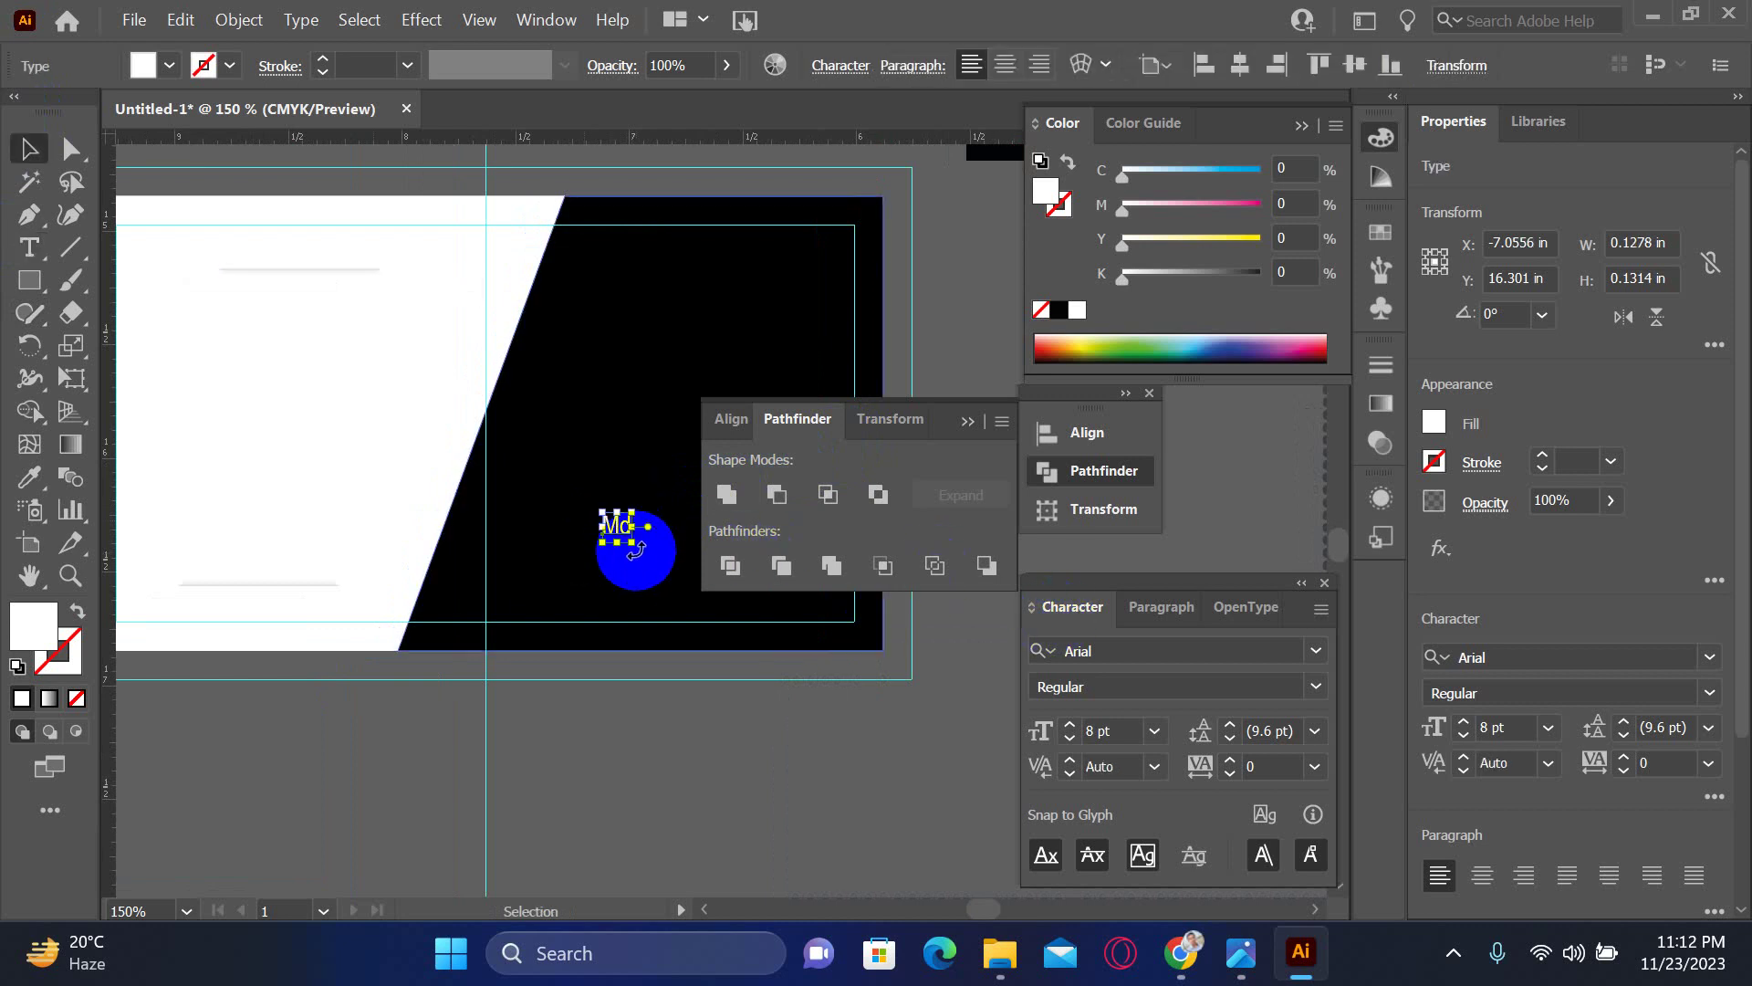
{"action": "left_click", "coordinate": [29, 246]}
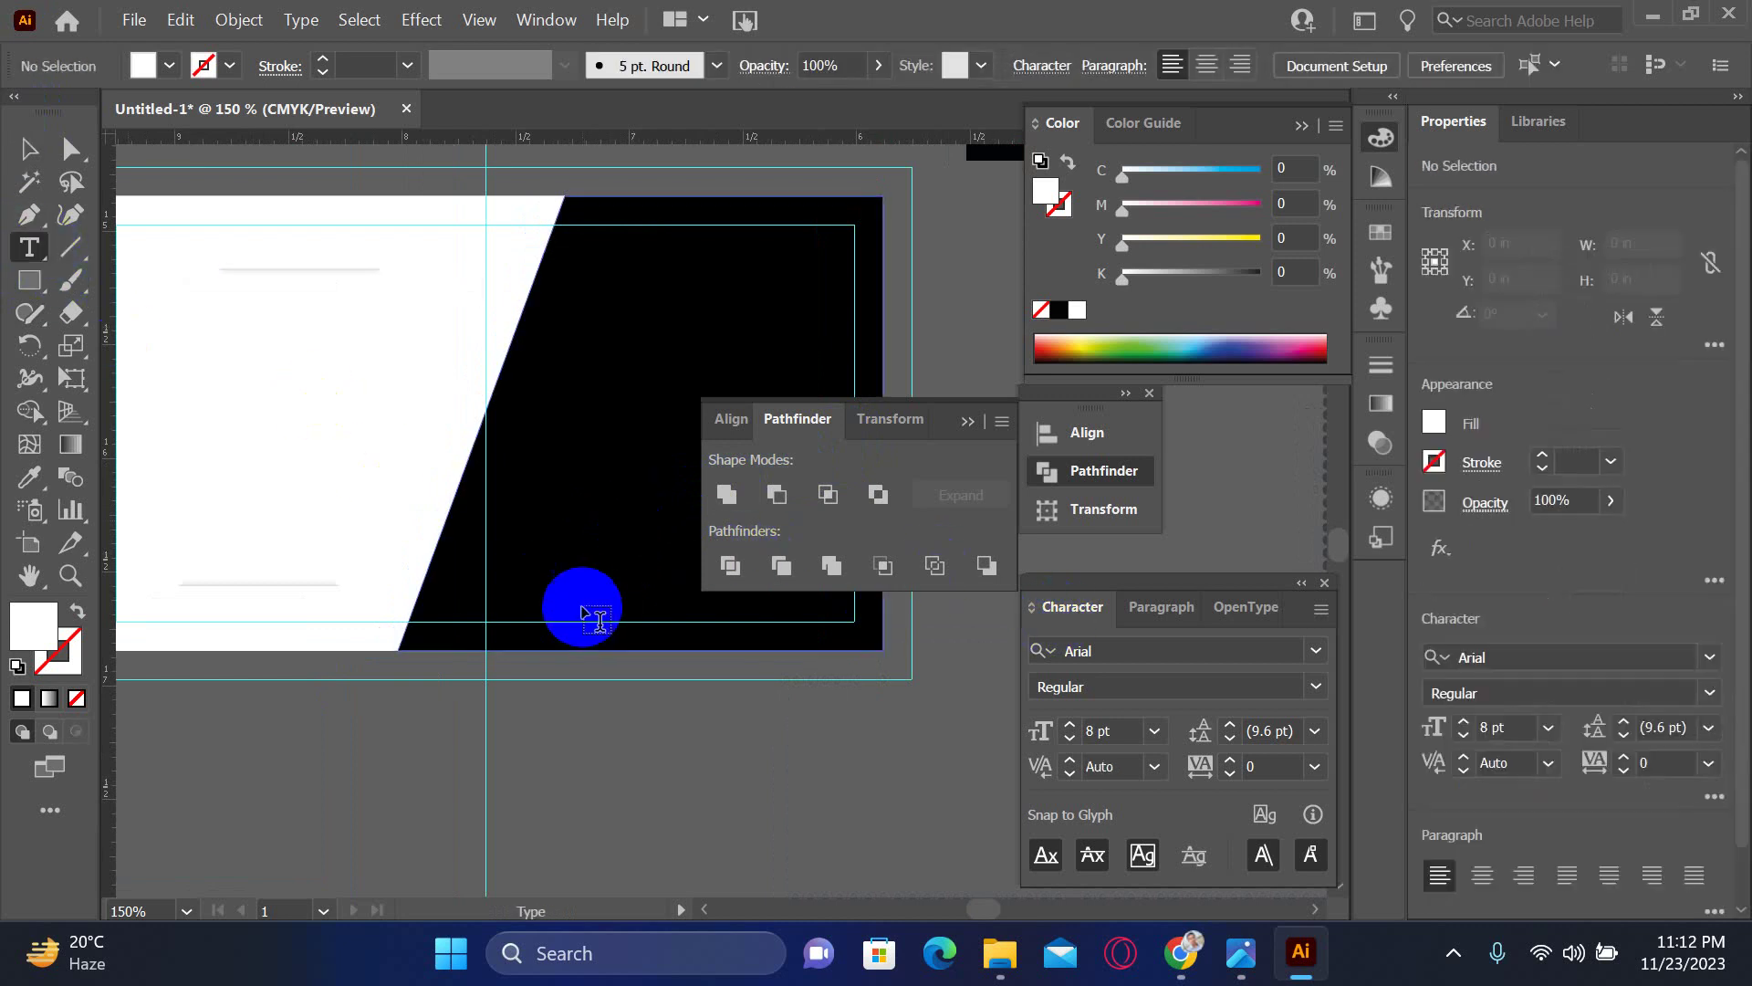
- Type the initials 'MD' as a new text line on the white side
{"action": "left_click", "coordinate": [246, 482]}
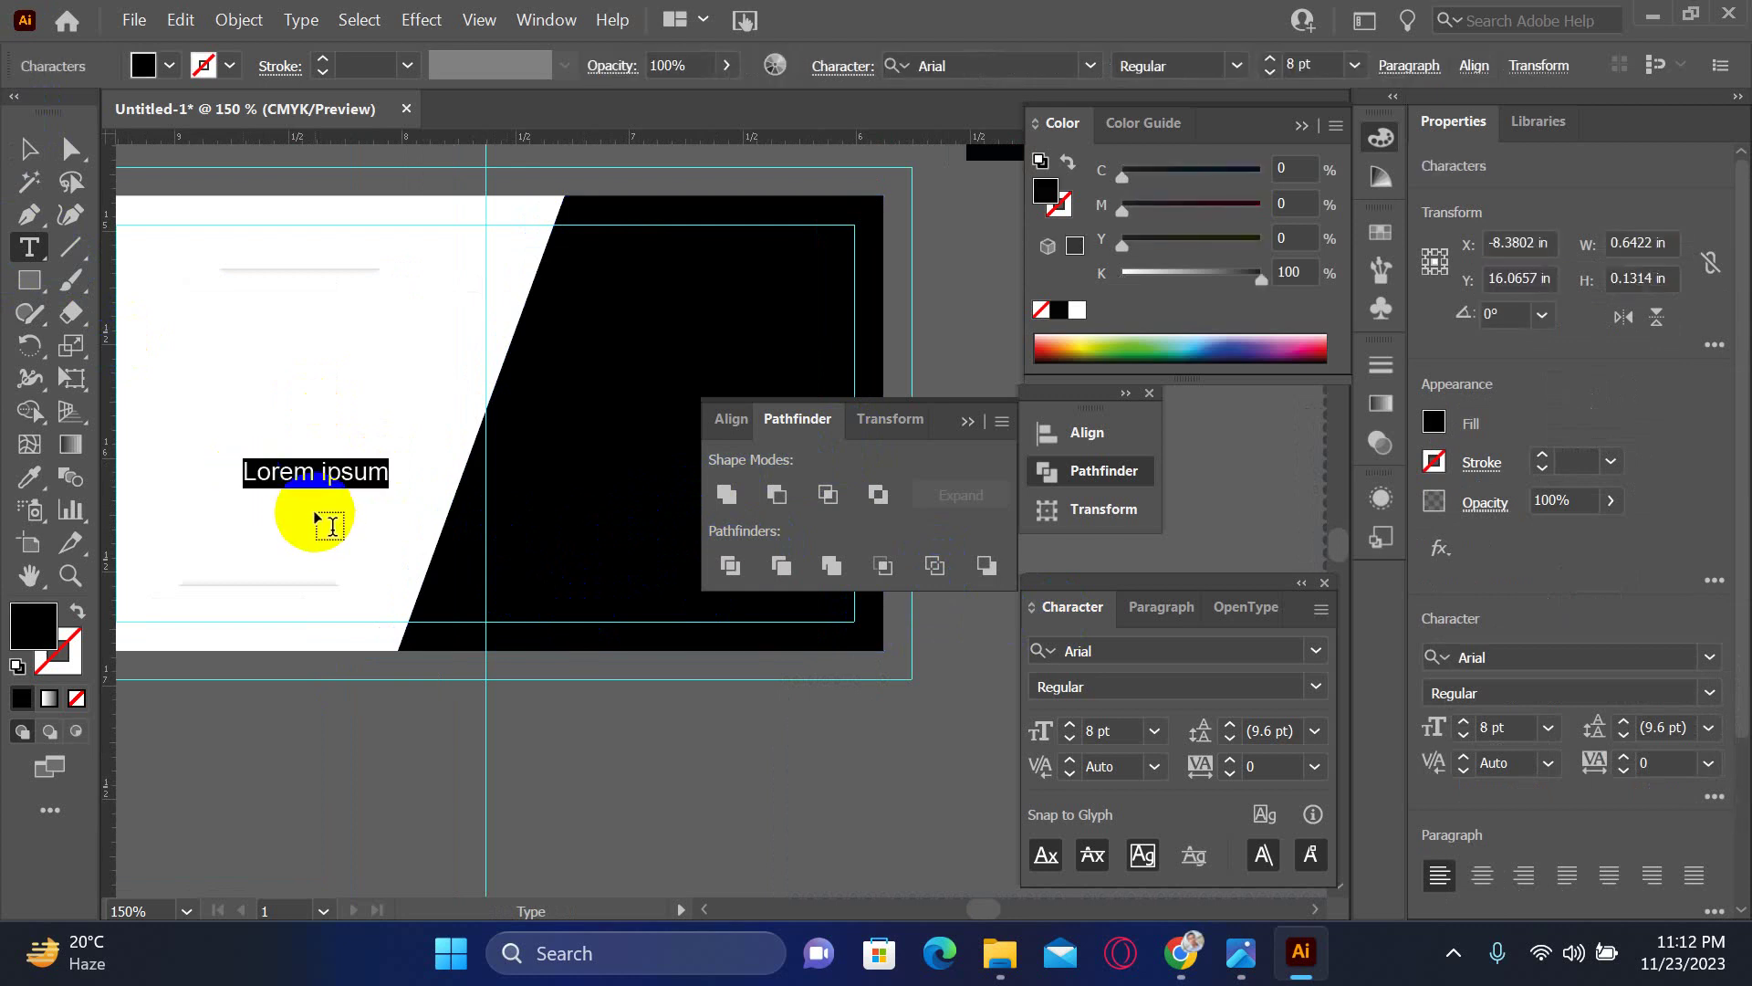
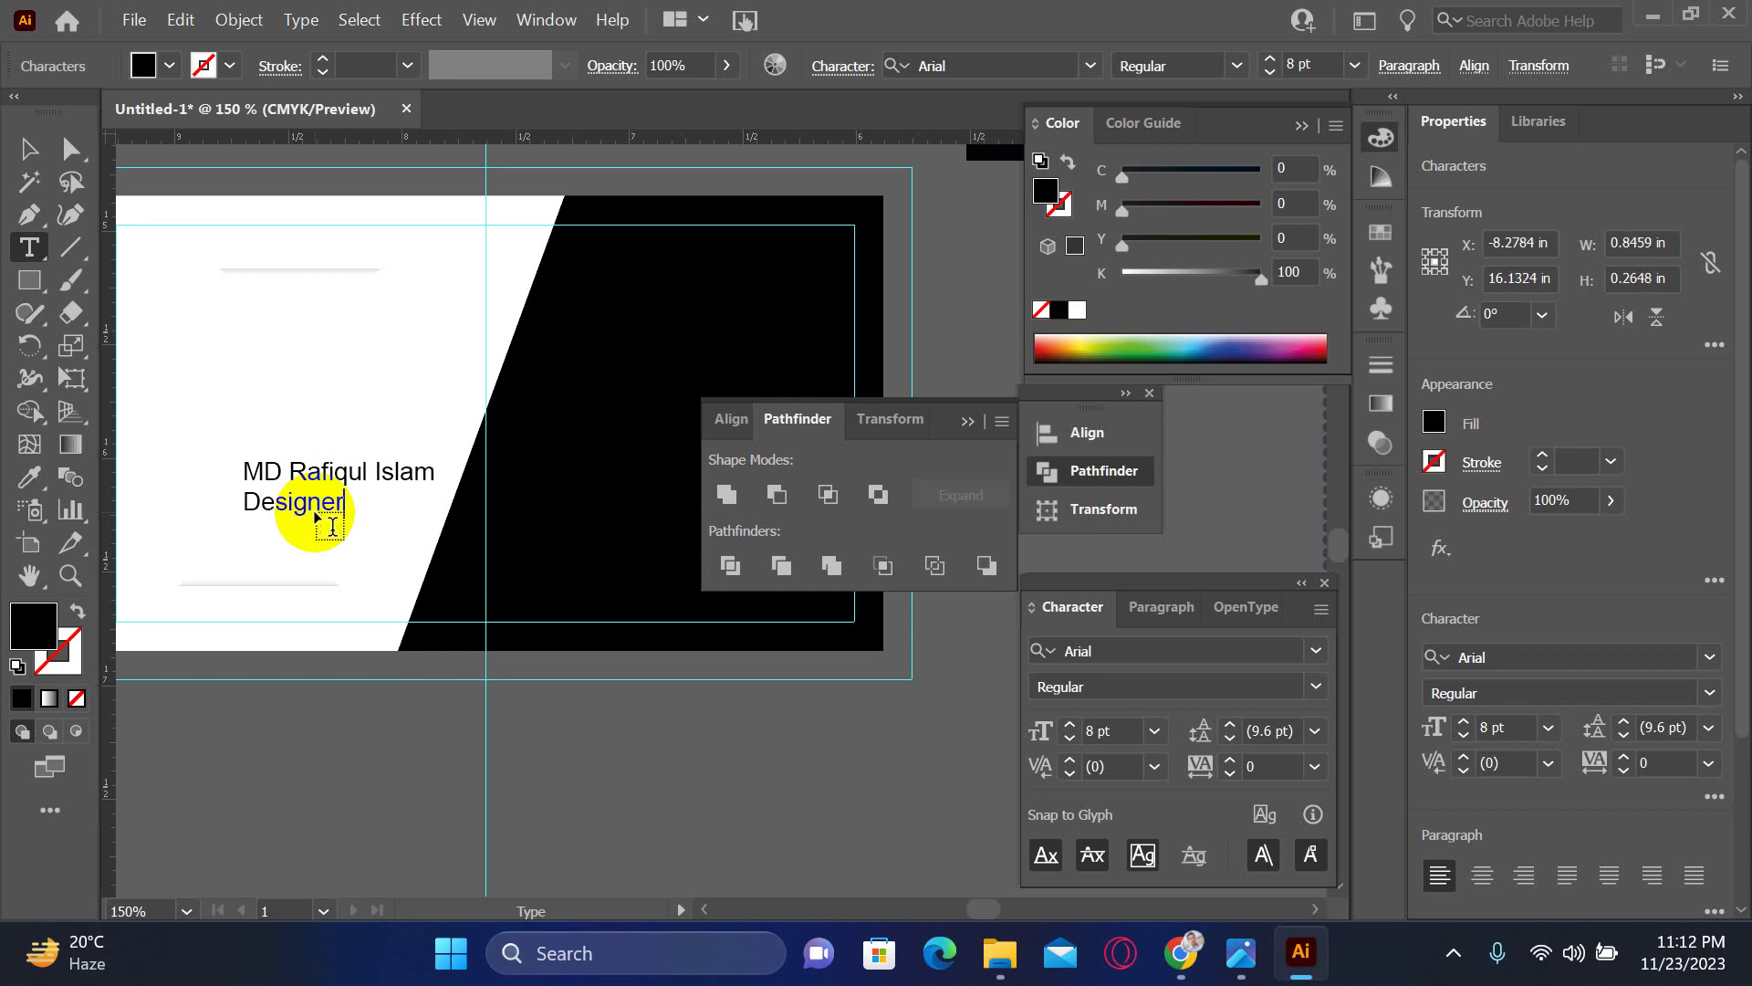
{"action": "key", "text": "Escape"}
{"action": "left_click_drag", "start_coordinate": [520, 528], "coordinate": [392, 580]}
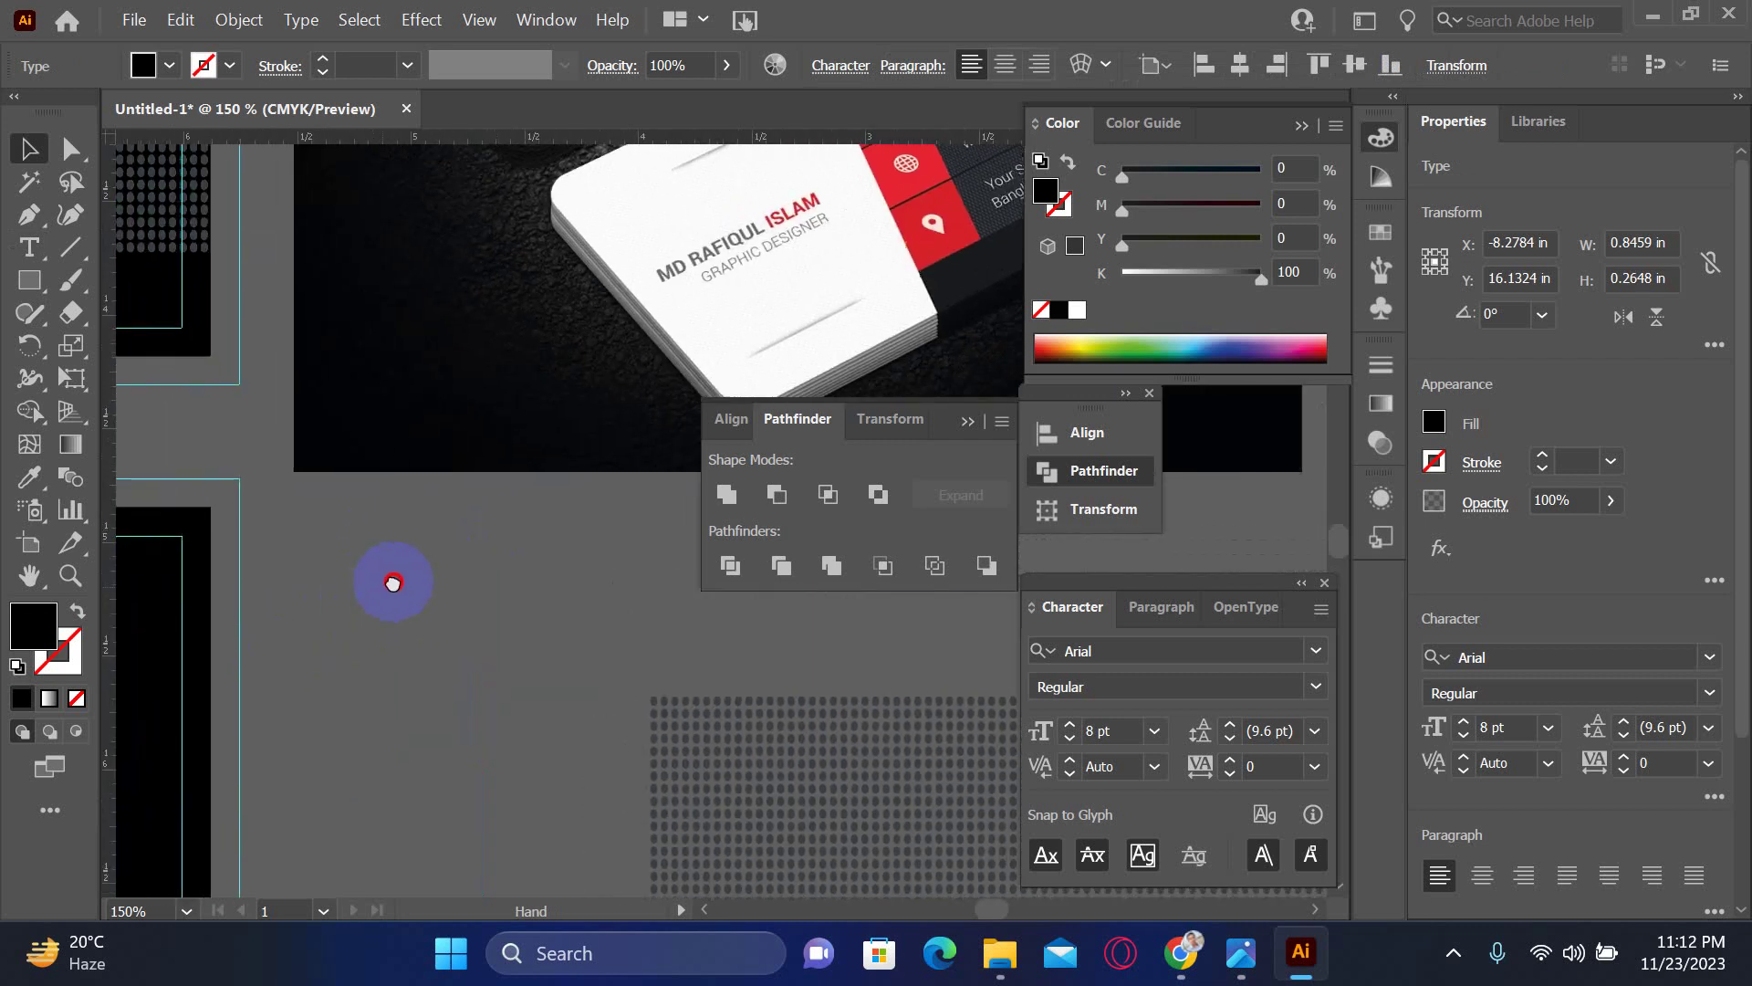
{"action": "left_click_drag", "start_coordinate": [261, 626], "coordinate": [520, 513]}
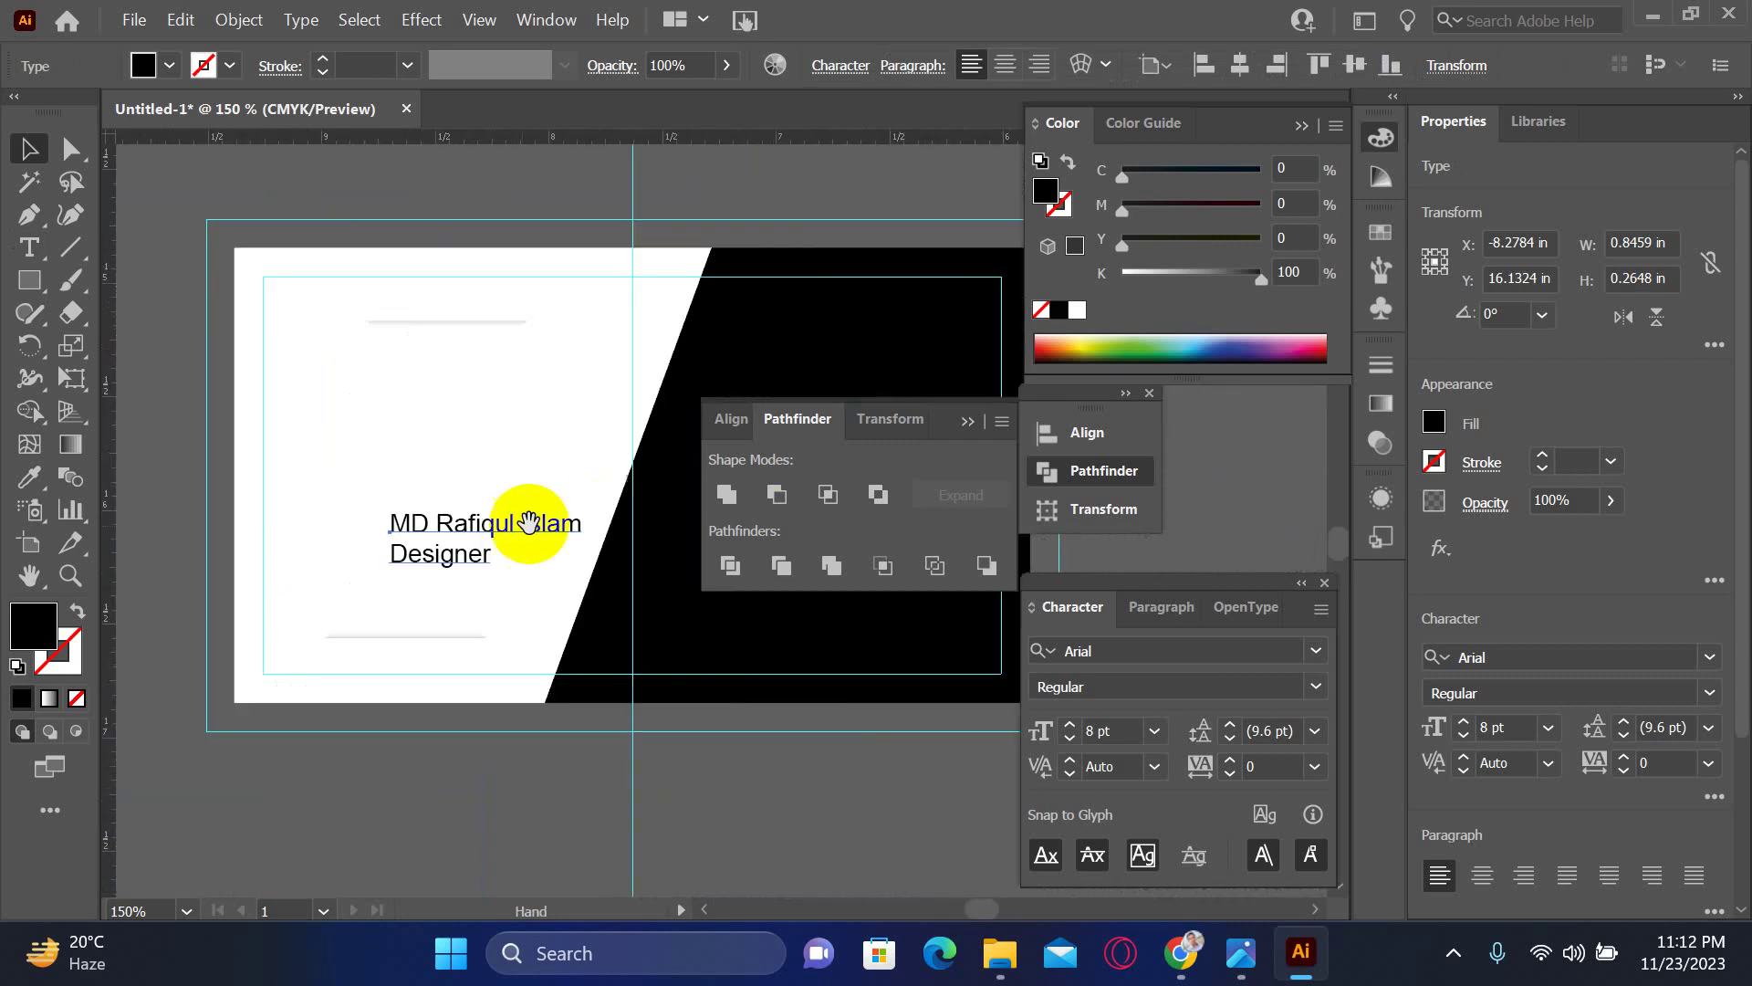
{"action": "left_click", "coordinate": [520, 513]}
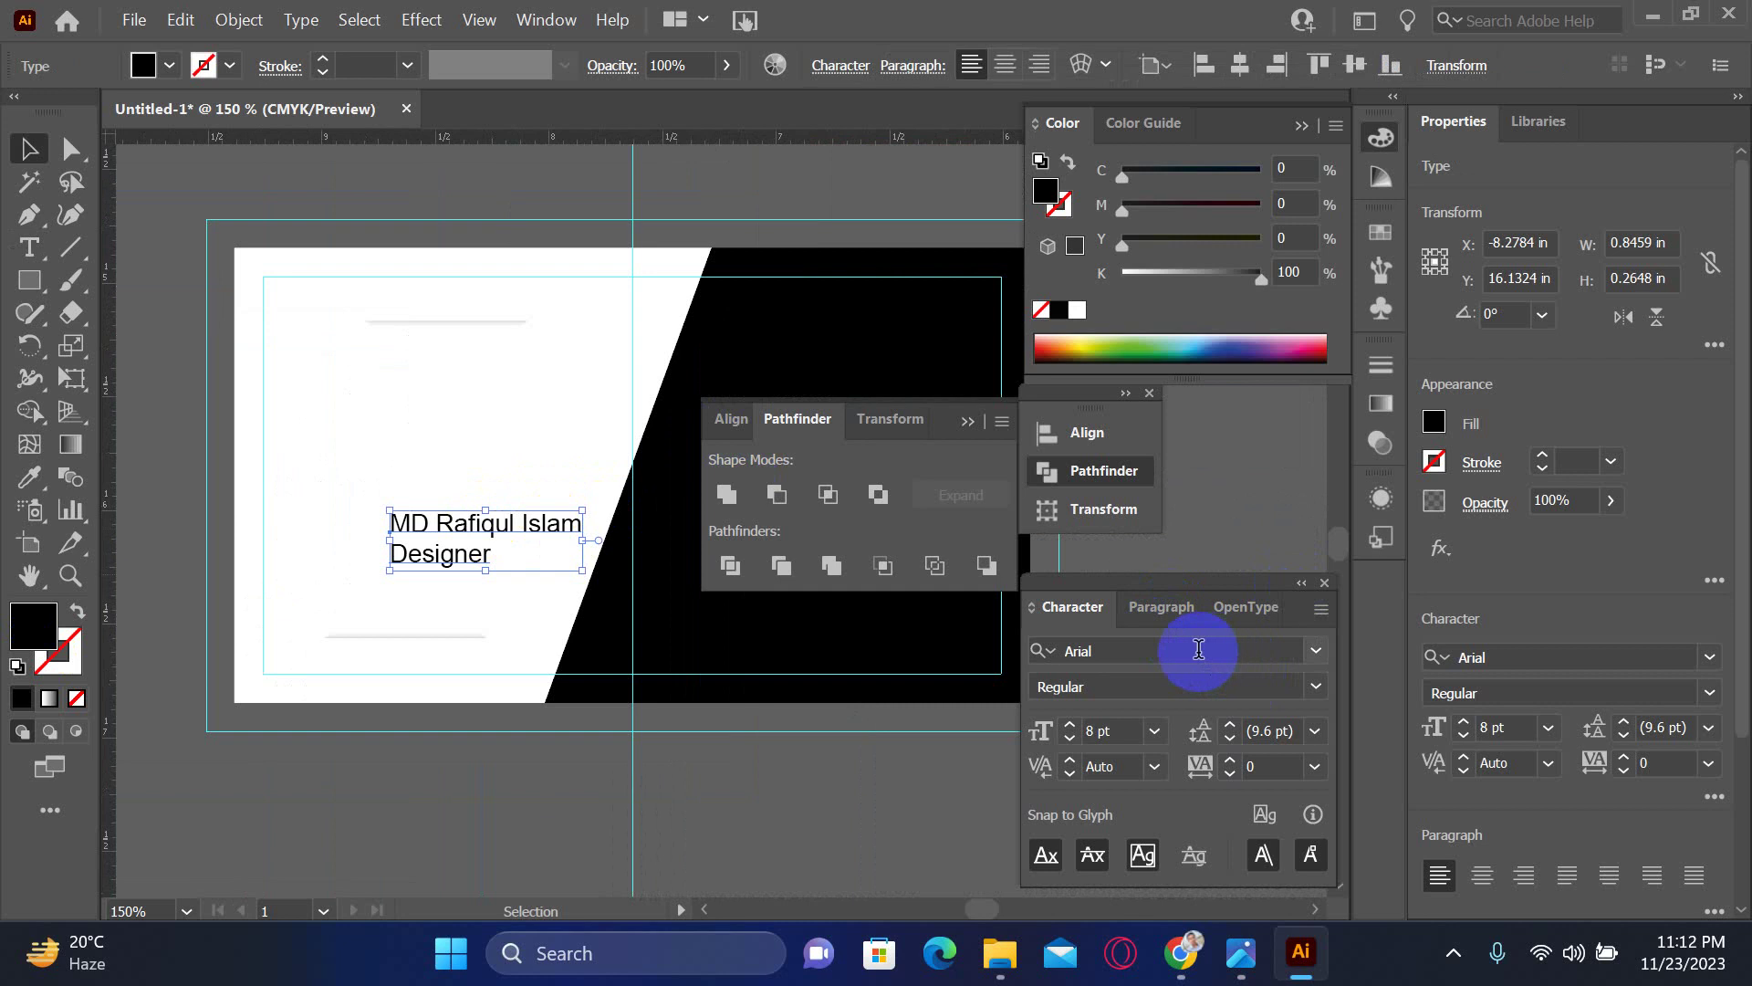
- Retype the rest of the name line in capitals and move the block up and left
{"action": "double_click", "coordinate": [491, 534]}
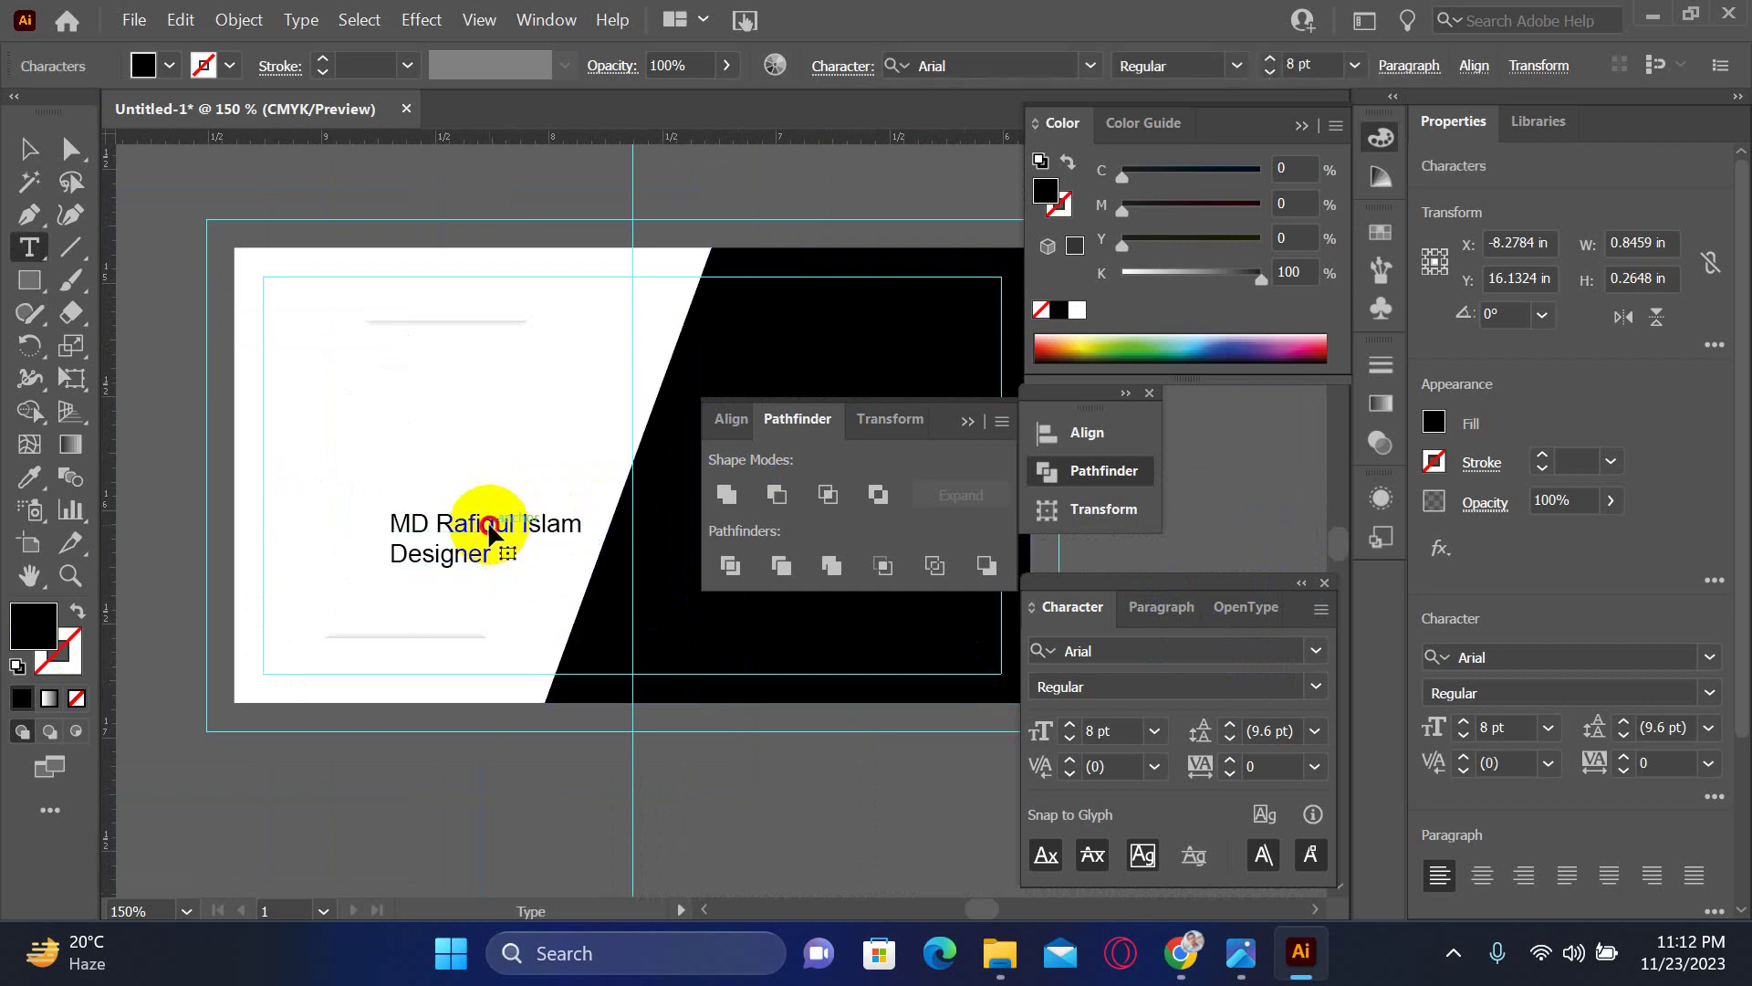
{"action": "triple_click", "coordinate": [489, 525]}
{"action": "left_click_drag", "start_coordinate": [456, 528], "coordinate": [582, 527]}
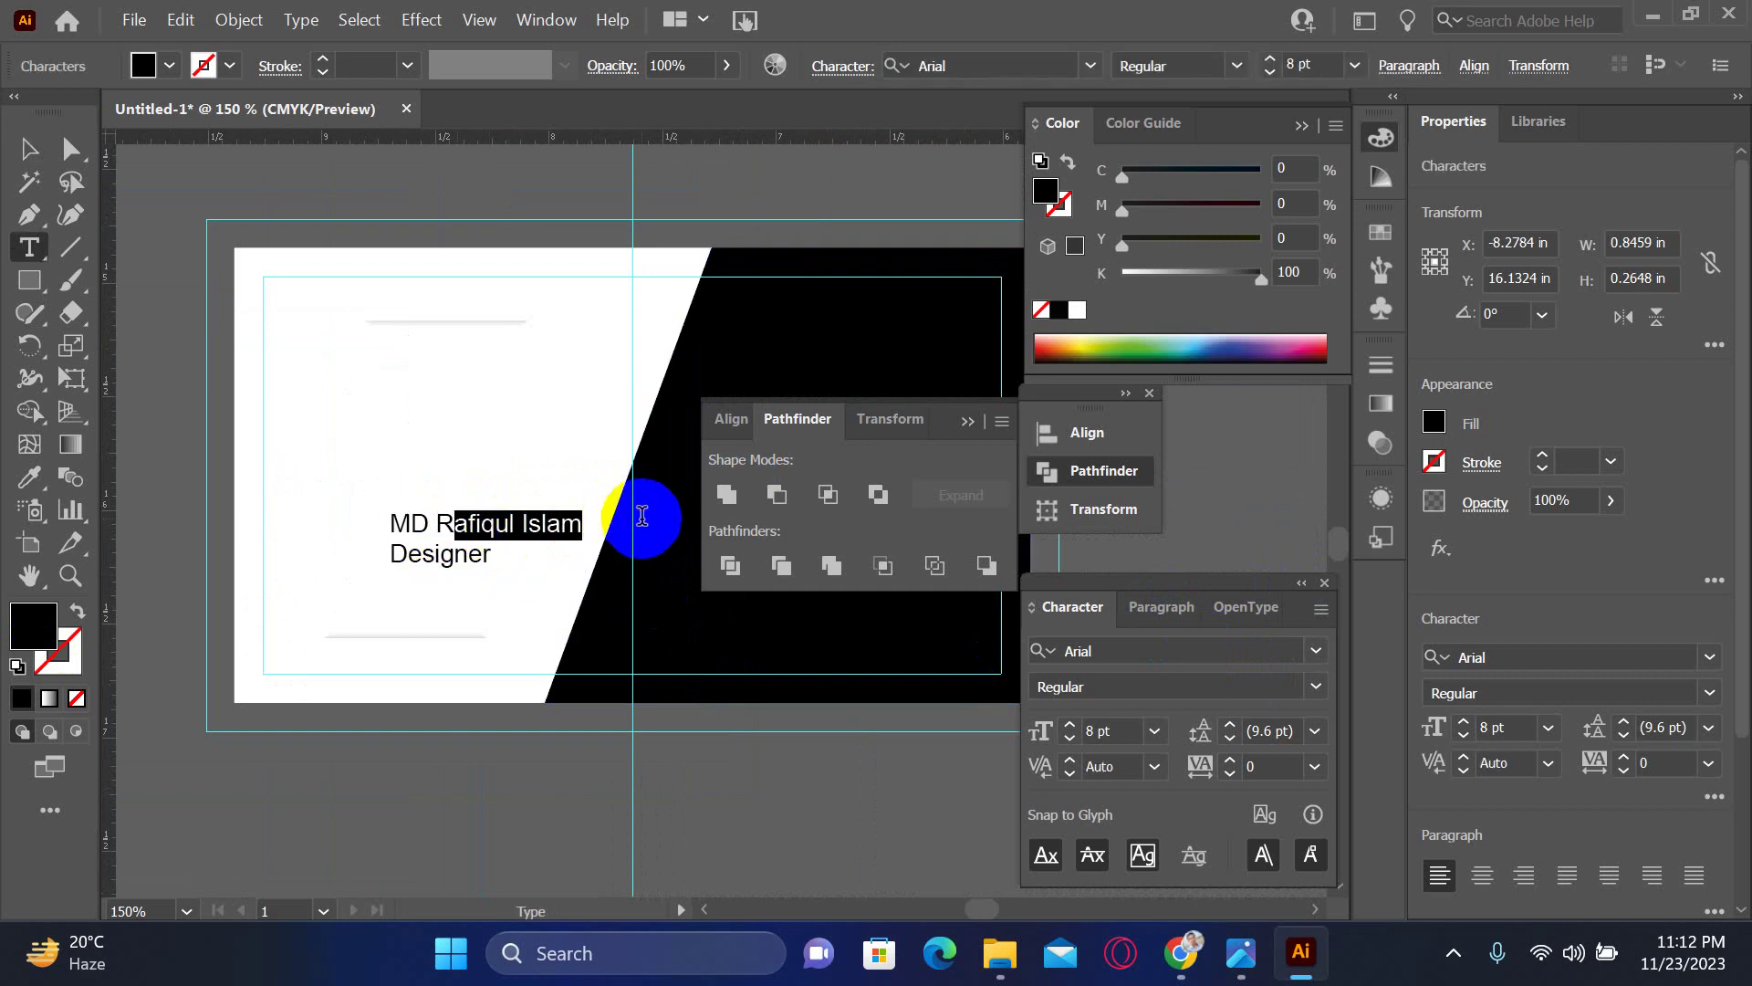
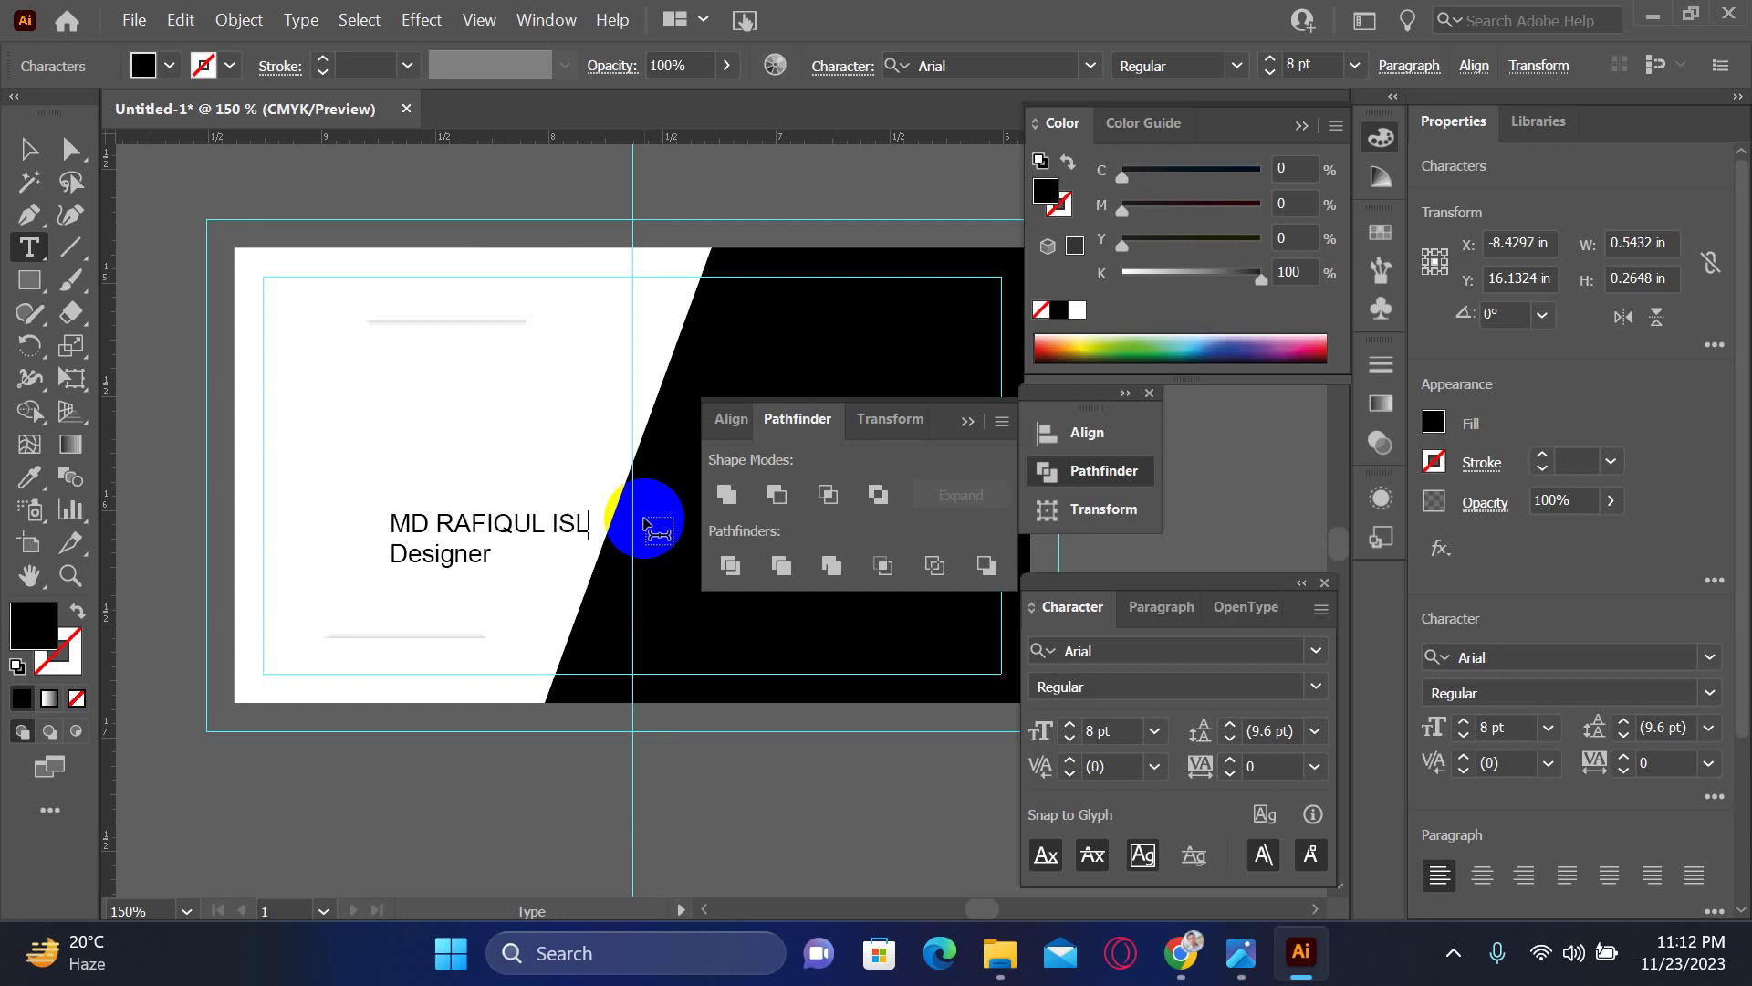
{"action": "key", "text": "Escape"}
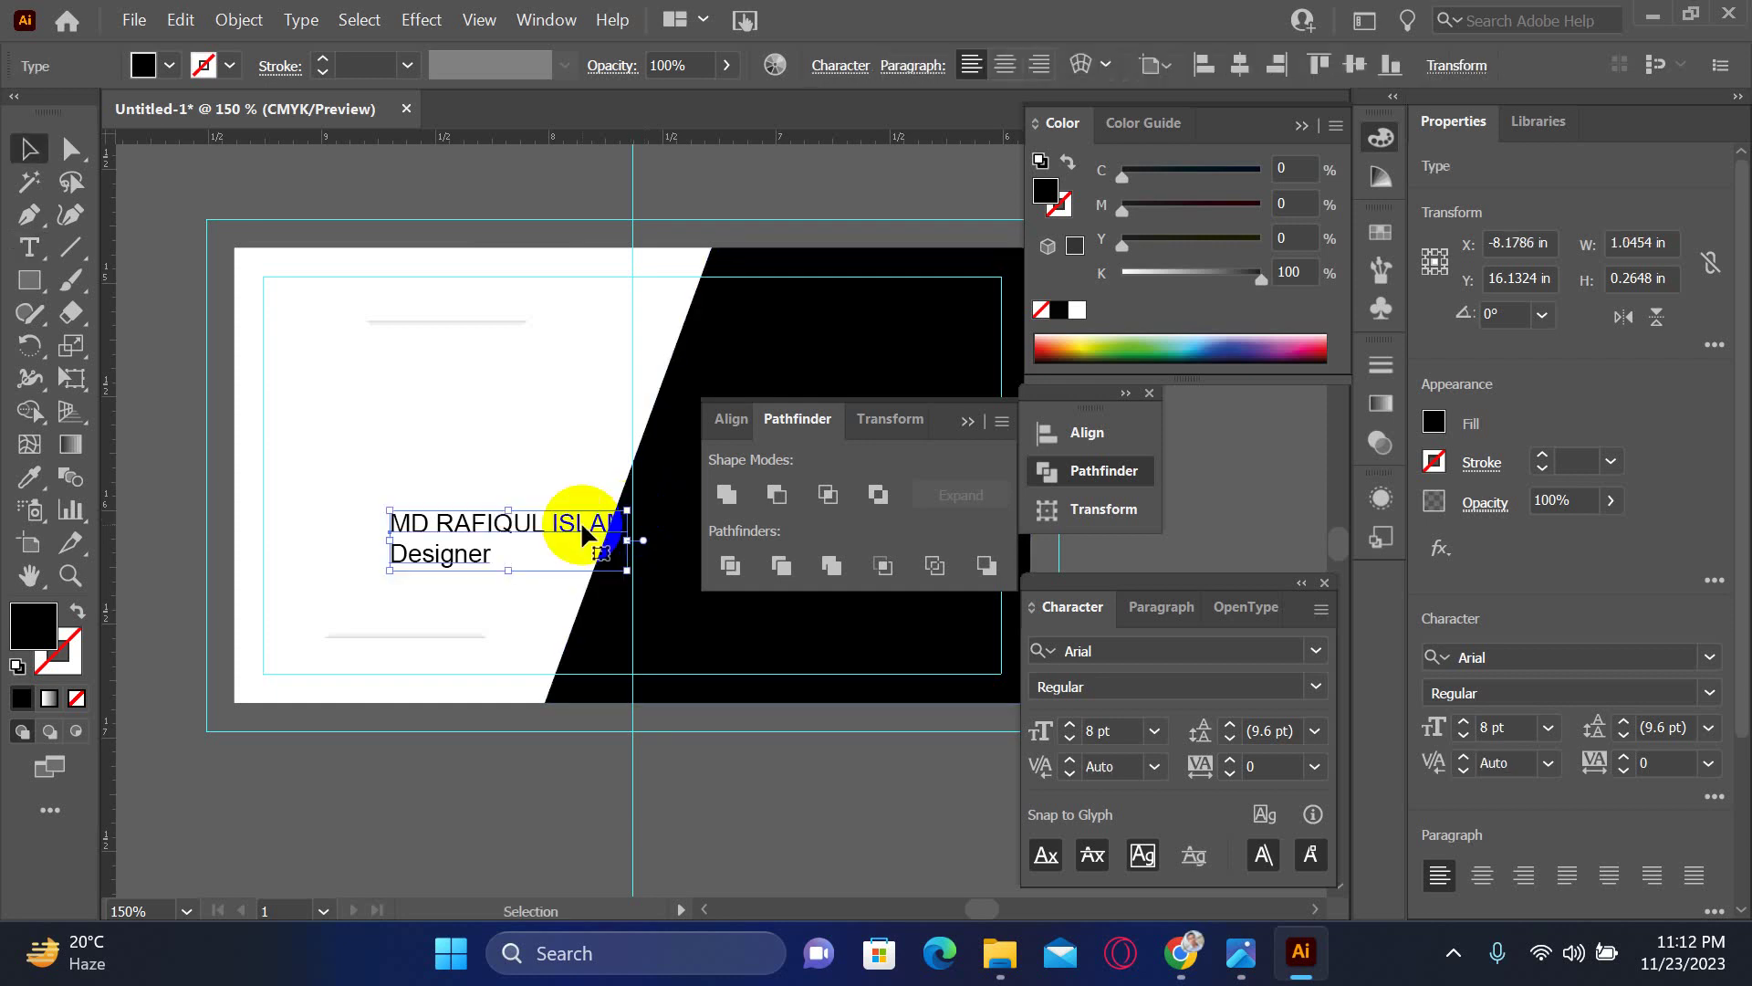
{"action": "left_click_drag", "start_coordinate": [581, 529], "coordinate": [506, 413]}
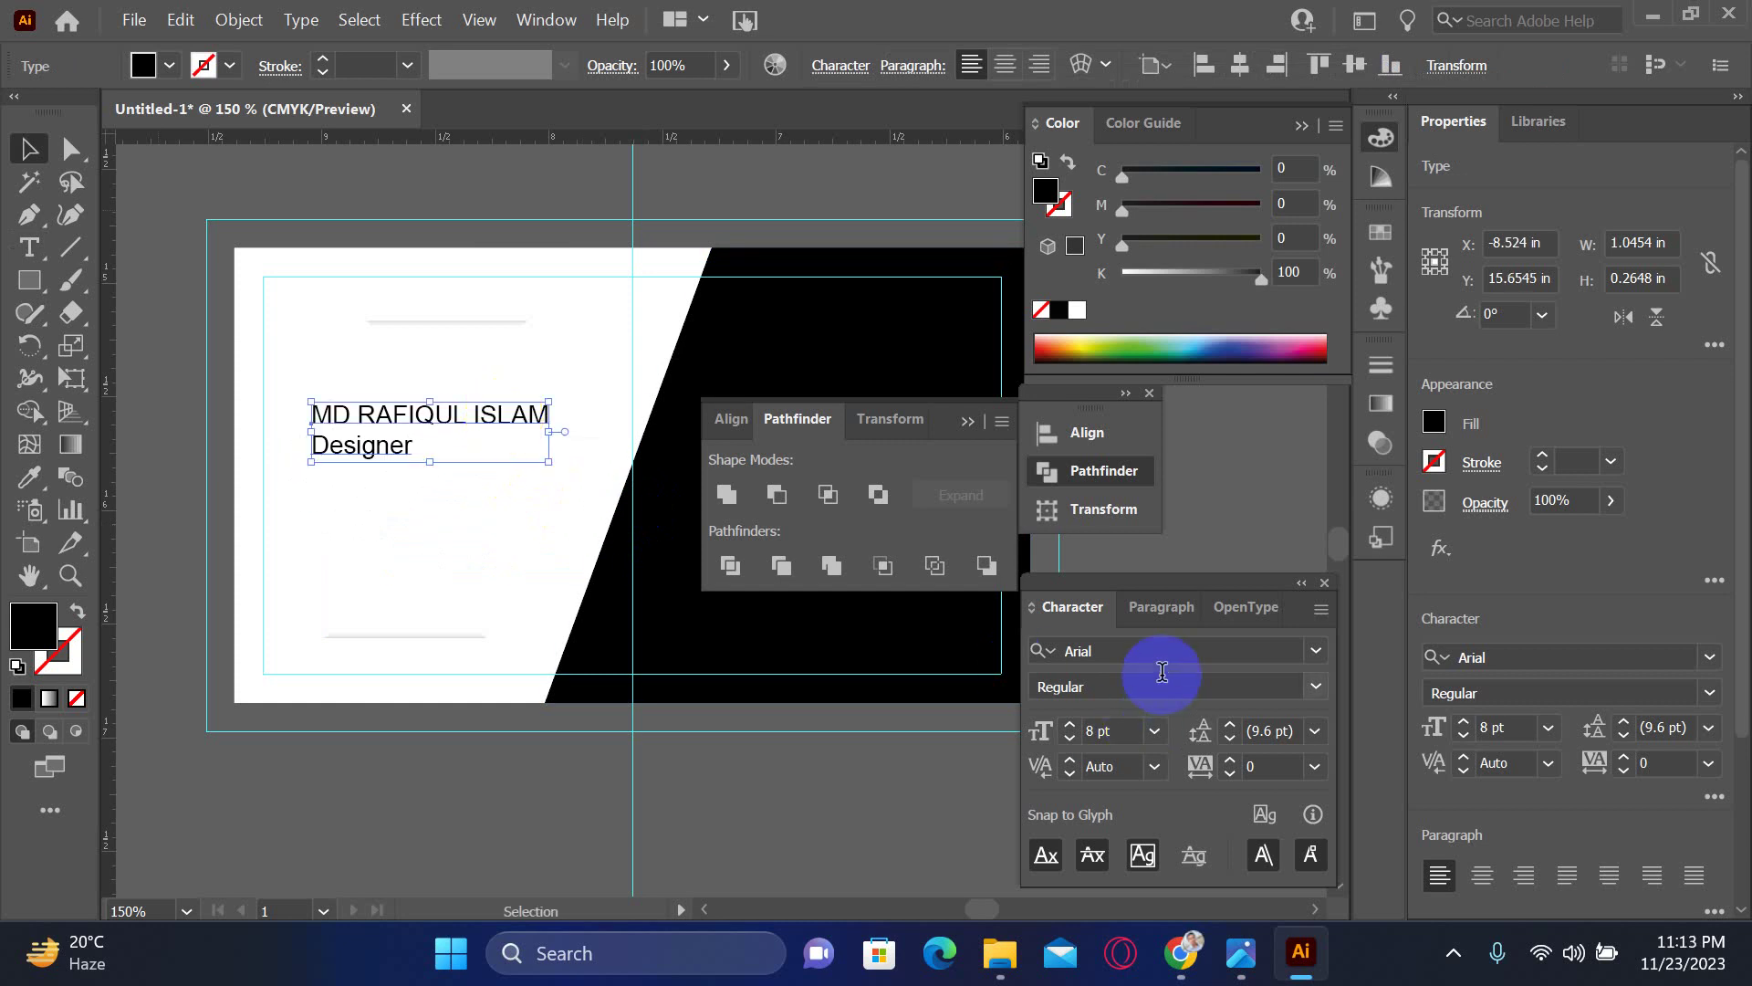
- Apply Bebas Neue Regular to the name block and scale it up slightly
{"action": "left_click", "coordinate": [1107, 652]}
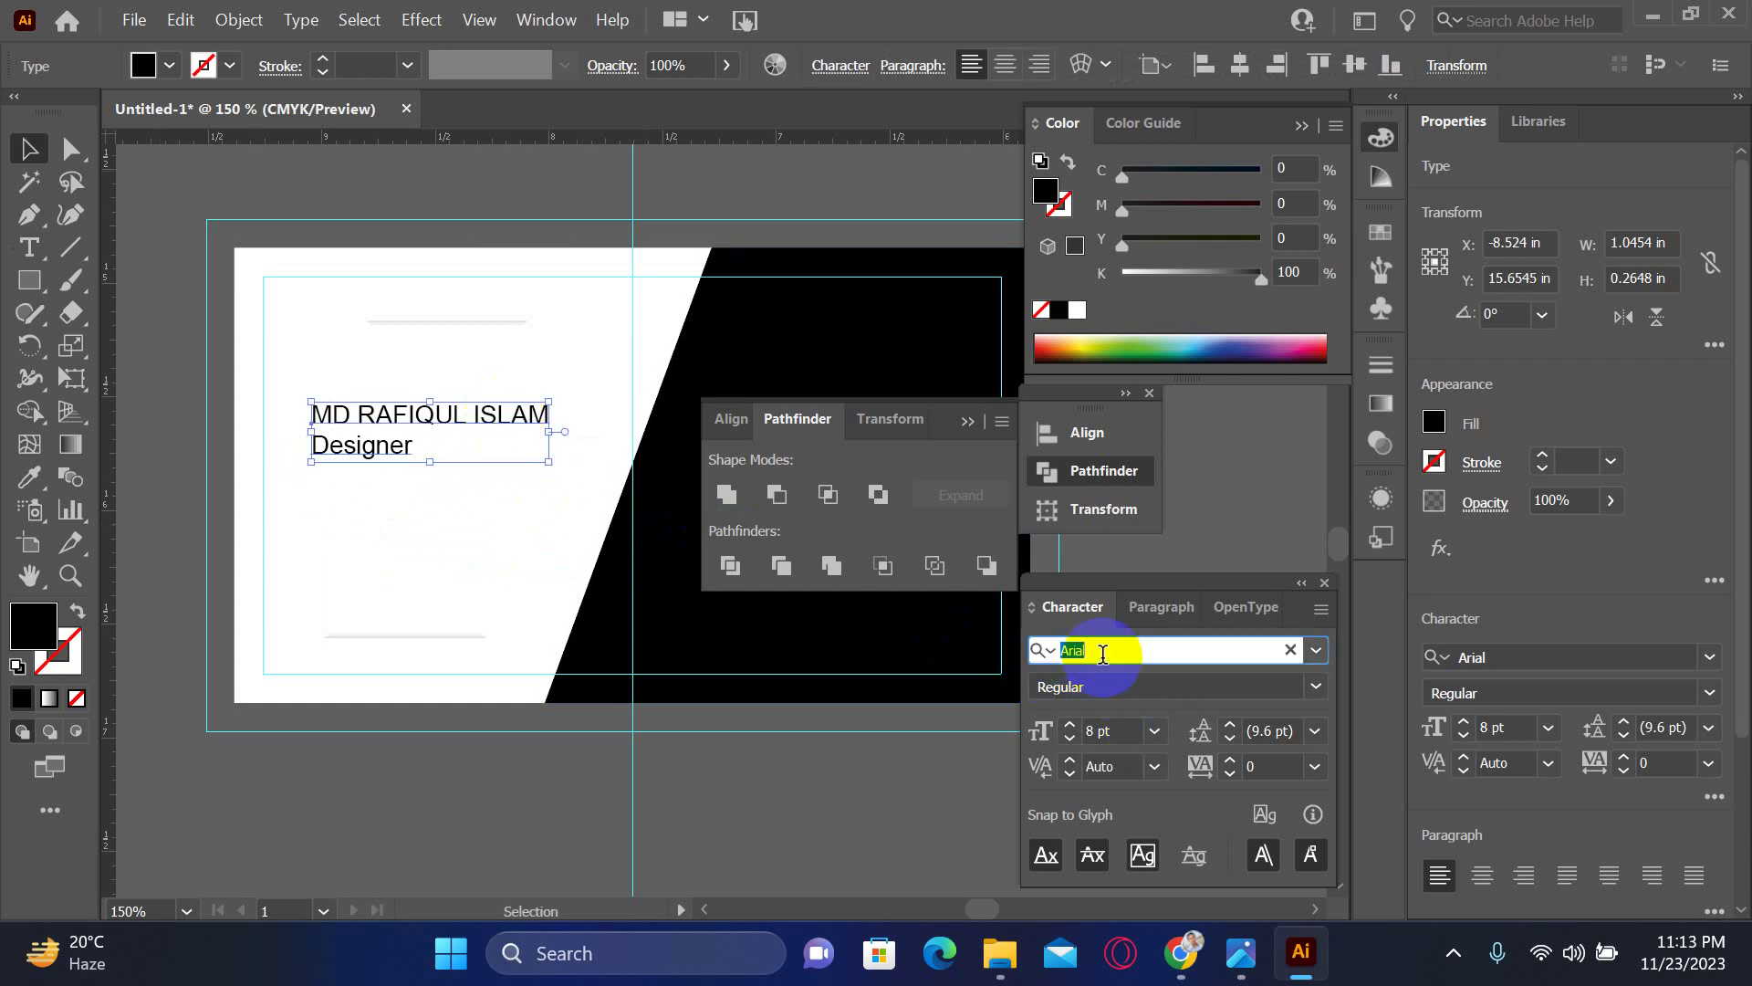
{"action": "type", "text": "beb"}
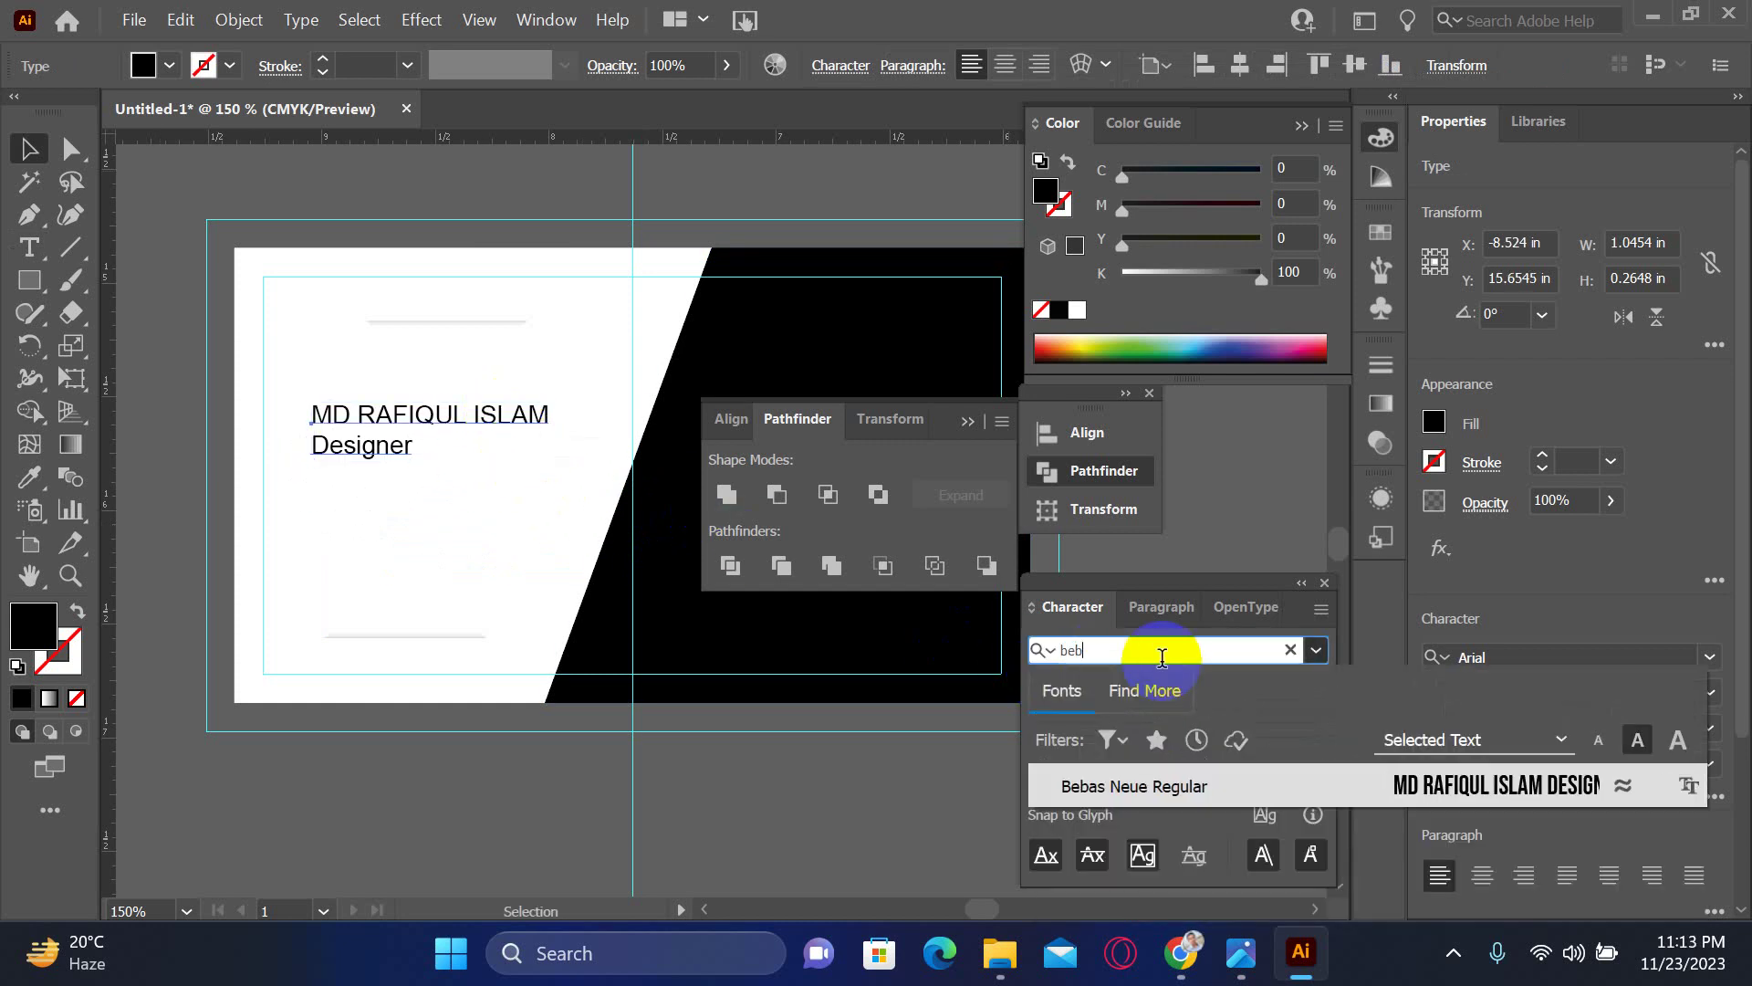
{"action": "left_click", "coordinate": [1342, 792]}
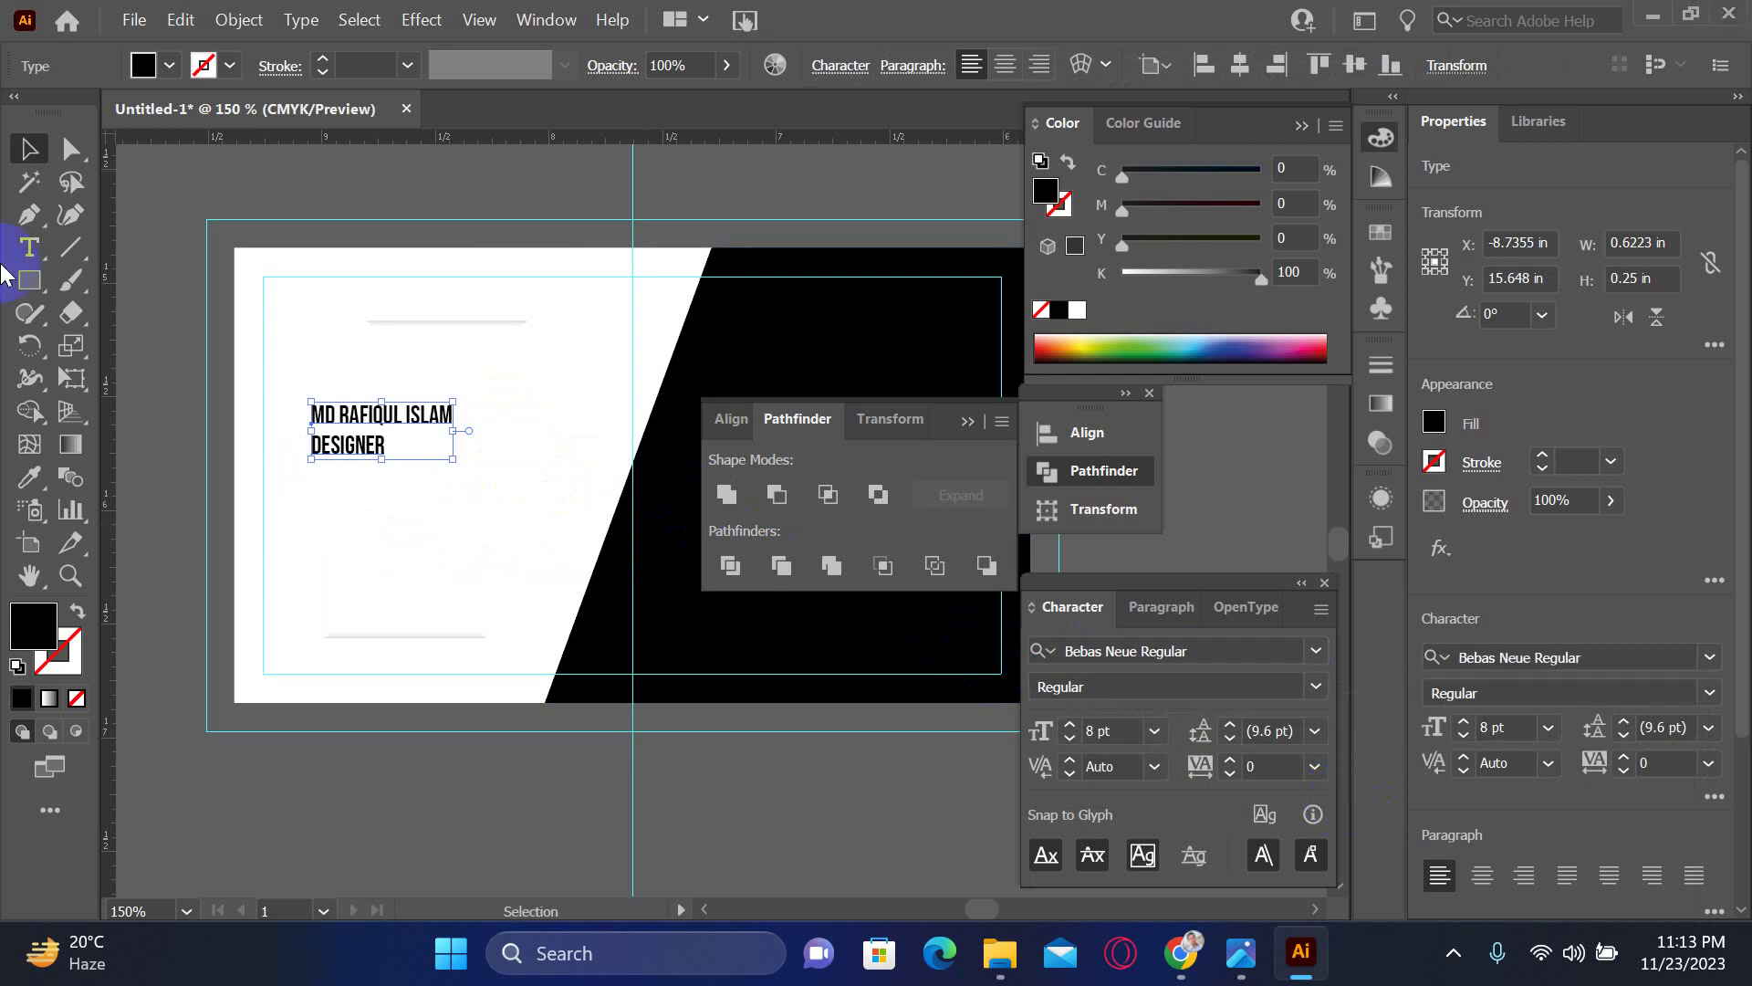
{"action": "mouse_move", "coordinate": [457, 427]}
{"action": "left_mouse_down"}
{"action": "mouse_move", "coordinate": [532, 431]}
{"action": "mouse_move", "coordinate": [491, 430]}
{"action": "left_mouse_up"}
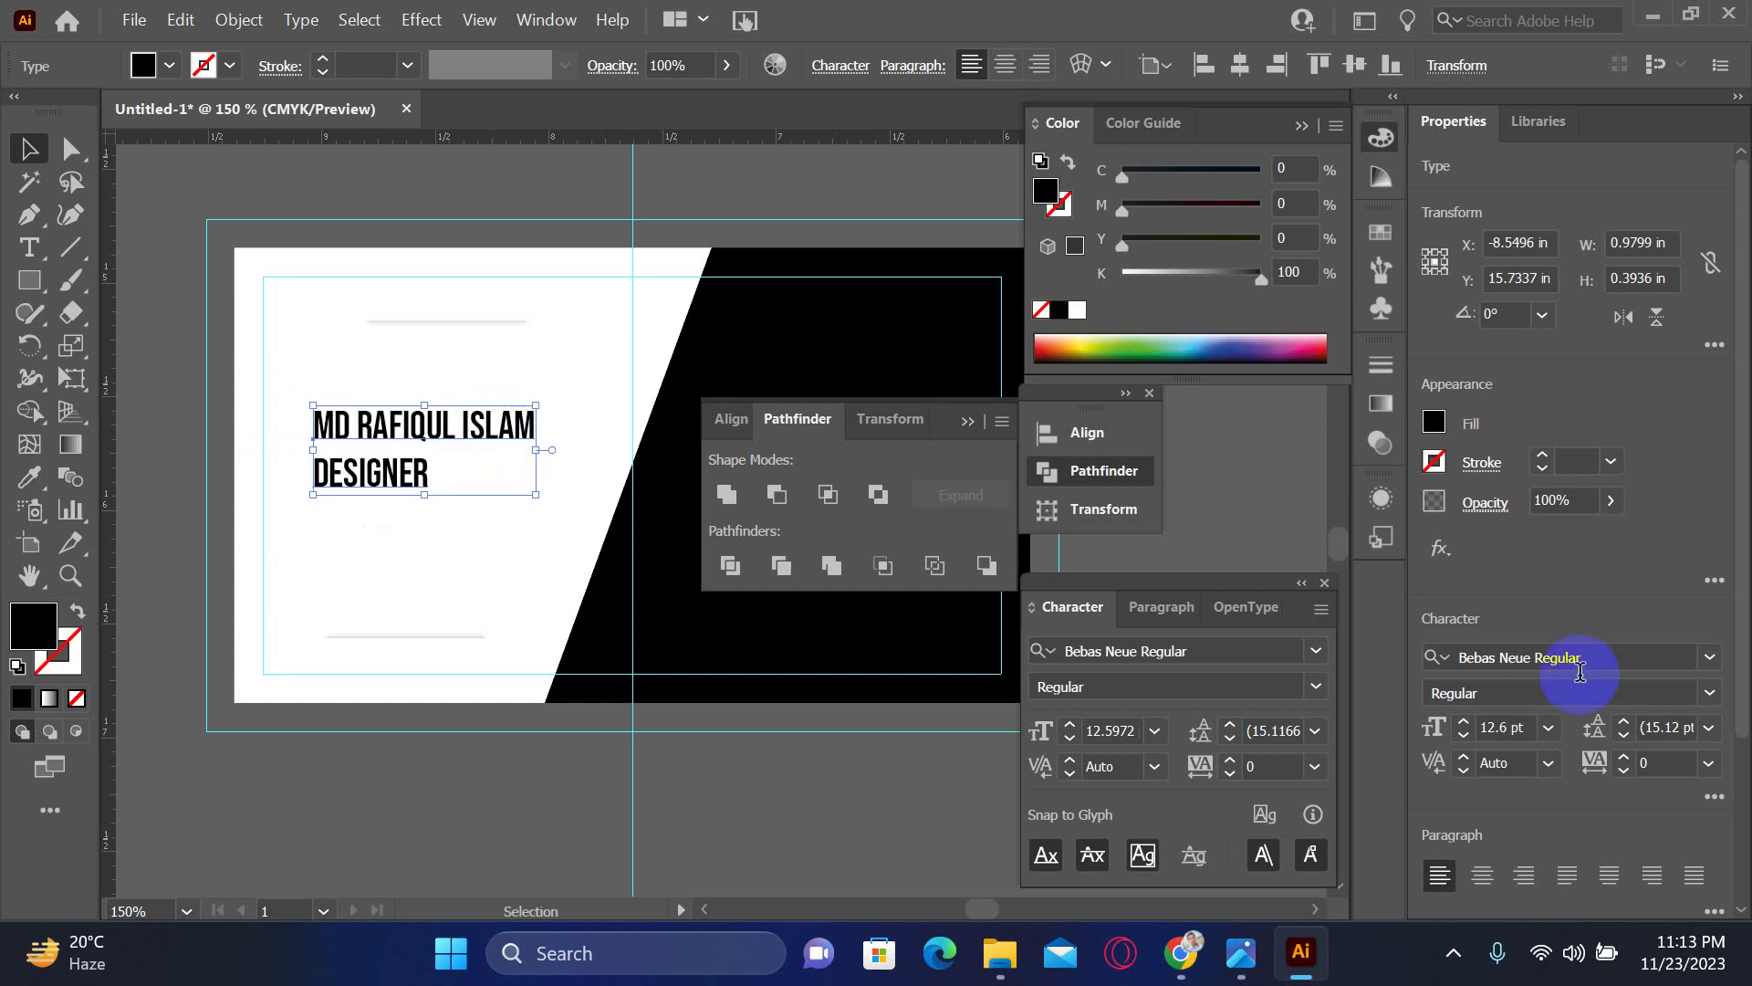
- Change the font to Arial Narrow, then set the style to Bold Italic
{"action": "left_click", "coordinate": [1315, 687]}
{"action": "left_click", "coordinate": [1315, 686]}
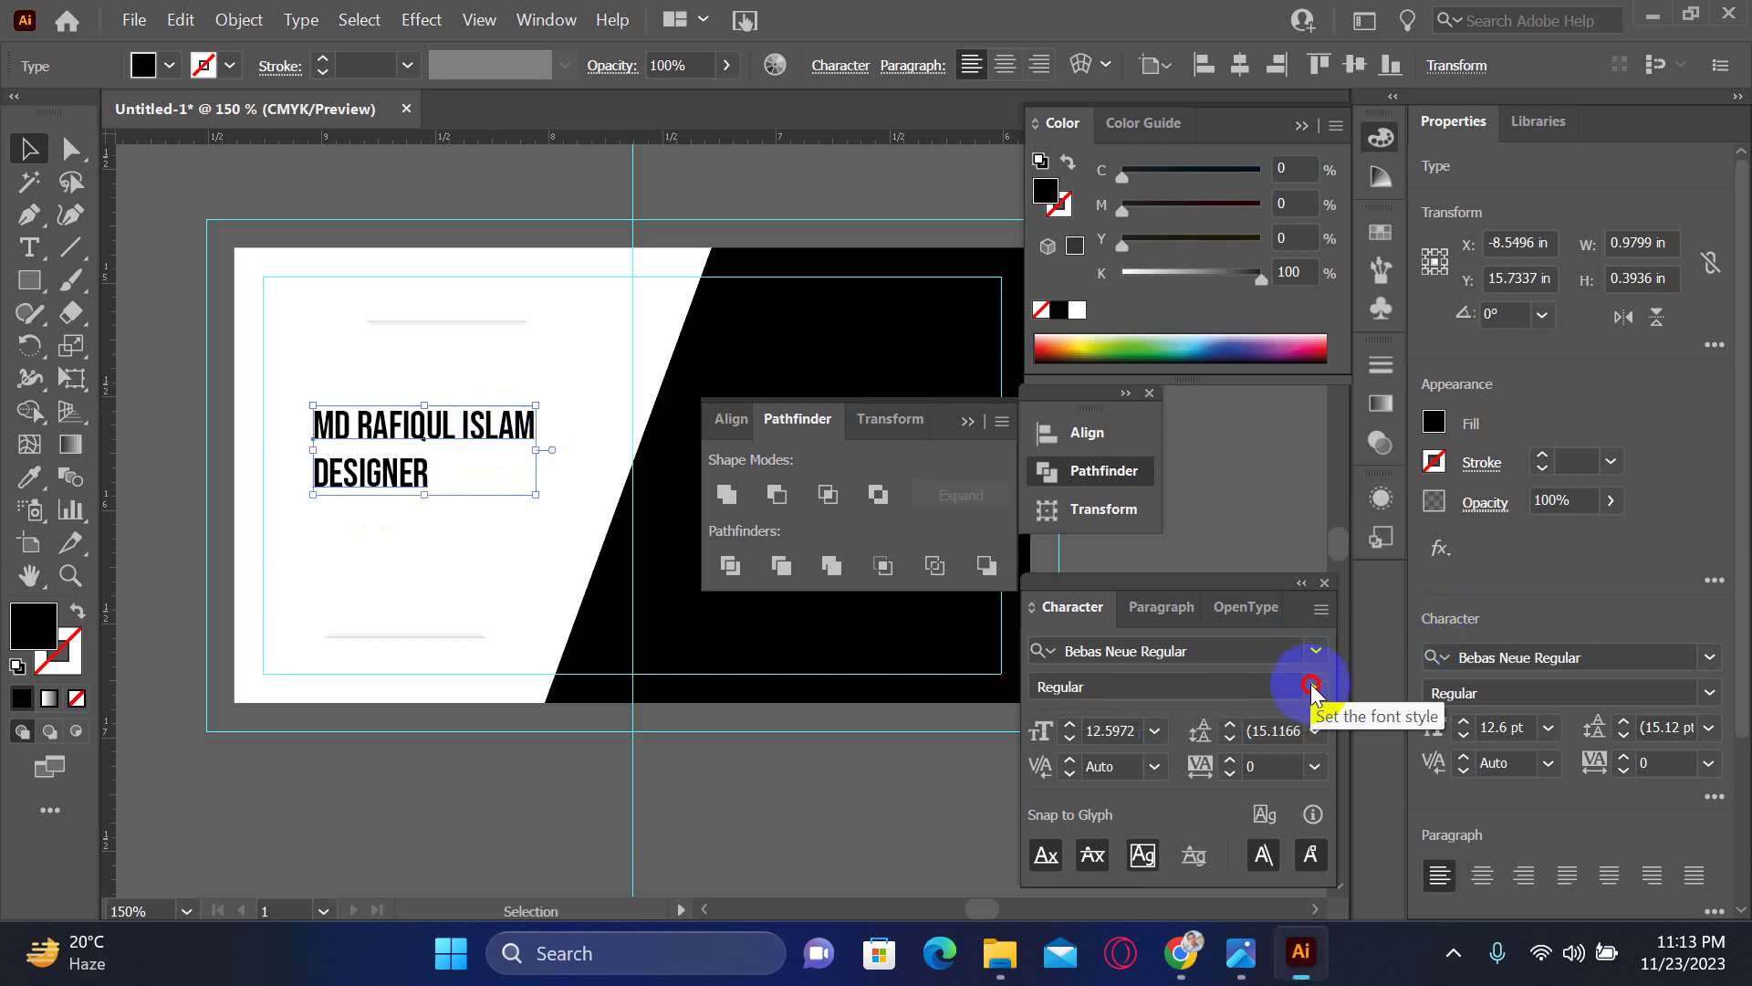
{"action": "left_click", "coordinate": [1187, 651]}
{"action": "type", "text": "arial narrow"}
{"action": "key", "text": "Return"}
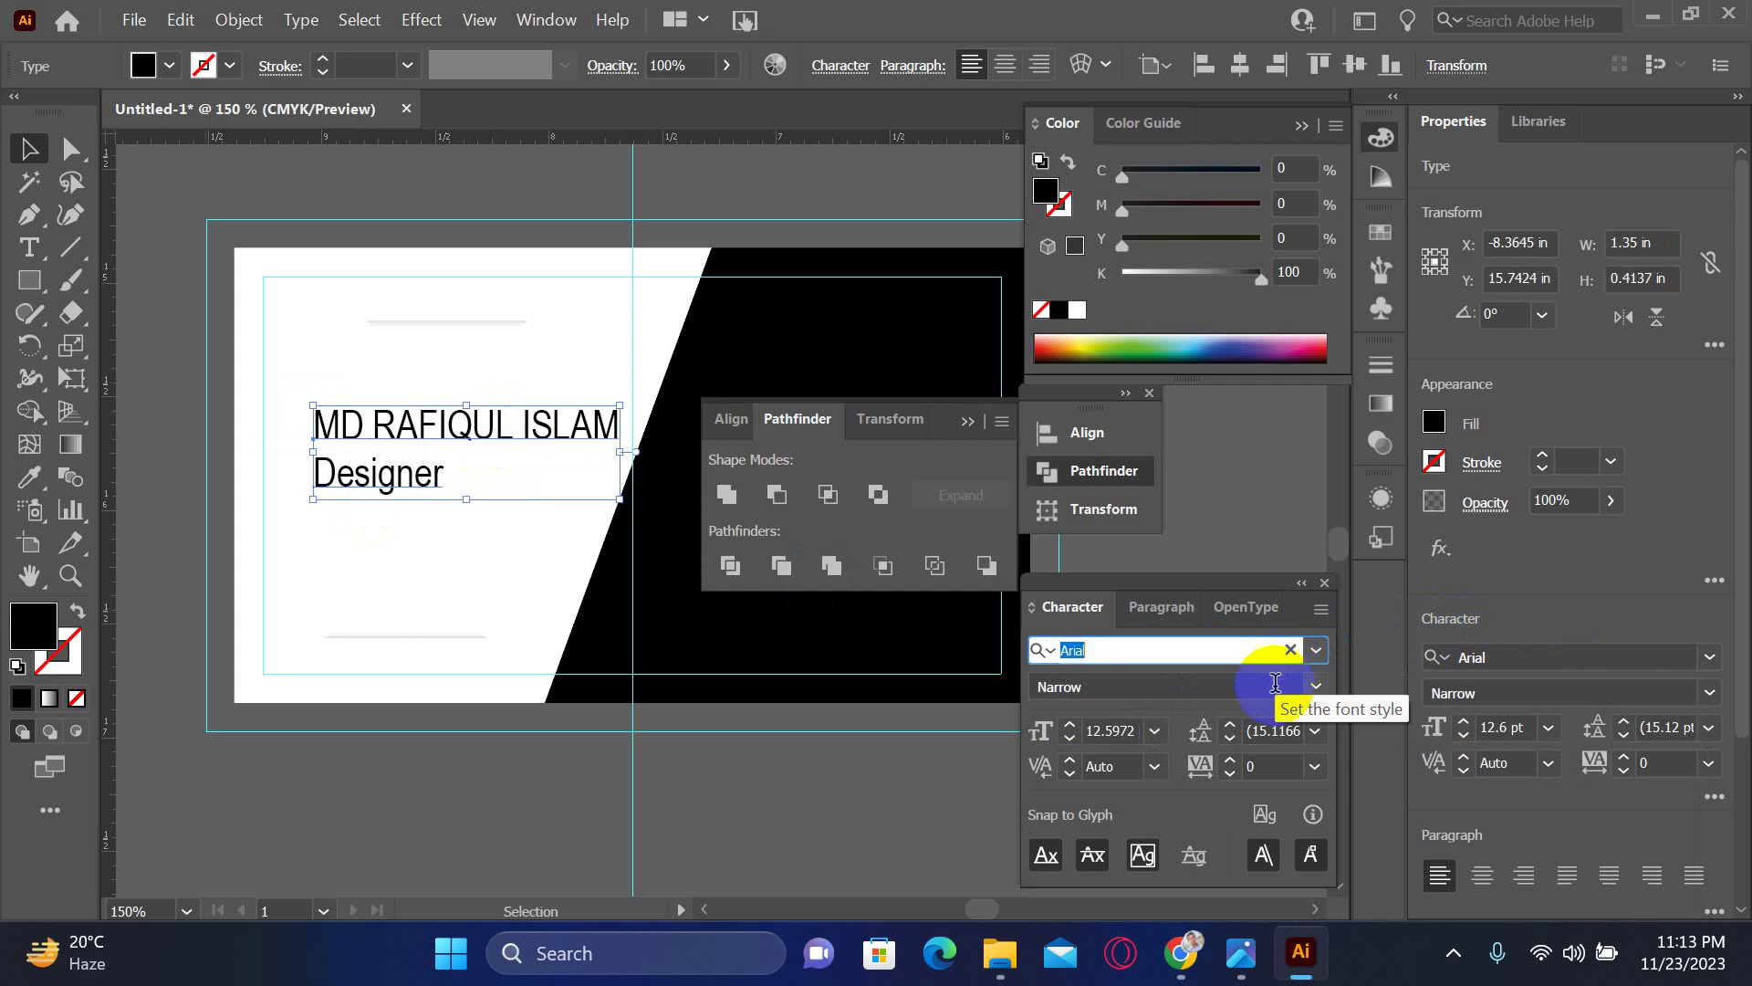
{"action": "left_click", "coordinate": [1315, 687]}
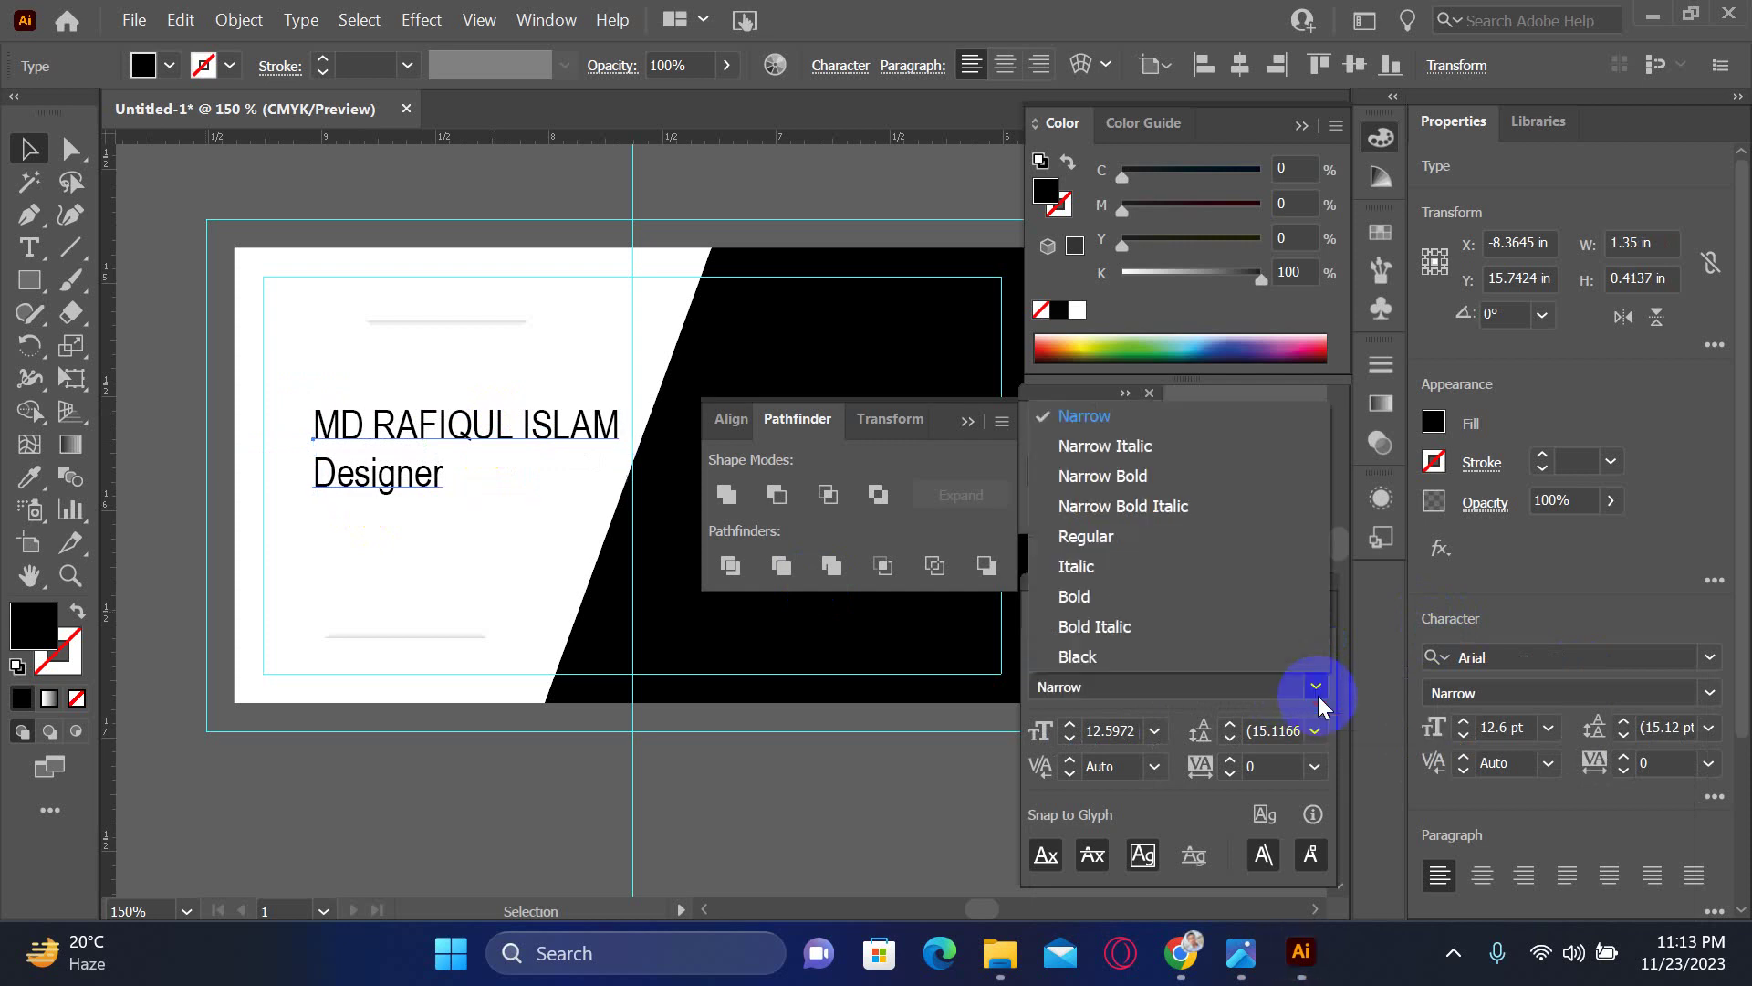
{"action": "left_click", "coordinate": [1165, 626]}
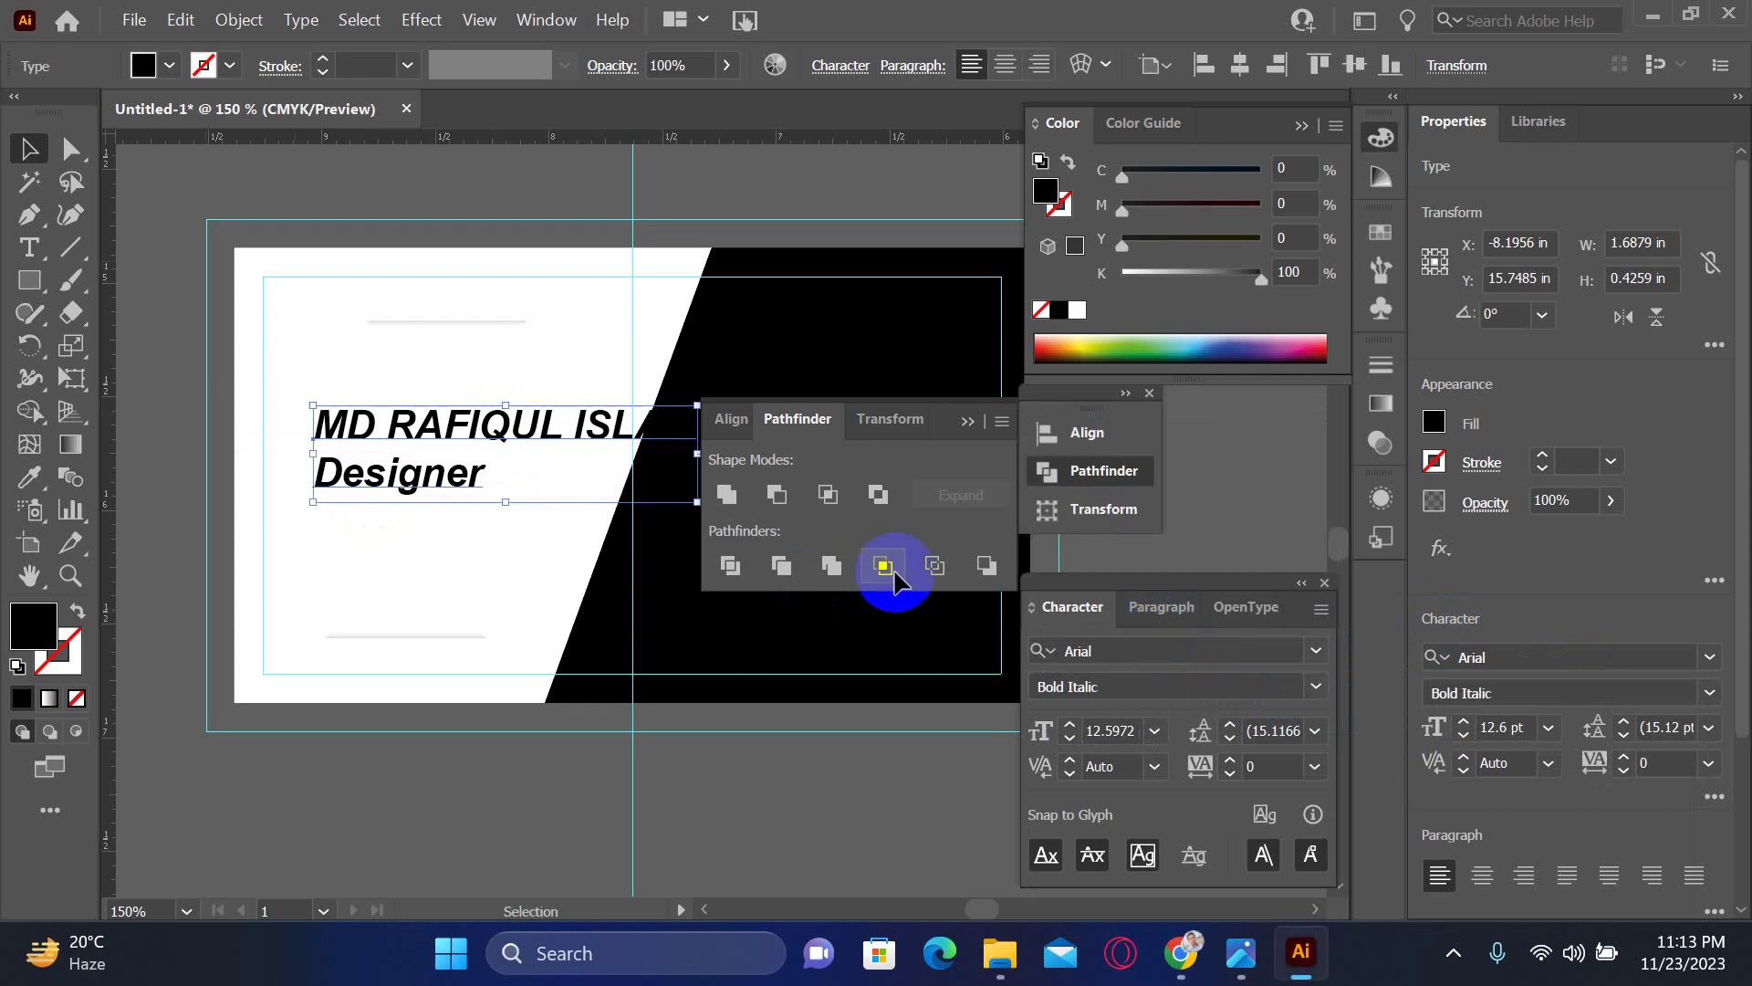
- Right-align both text lines and reposition the block on the white side
{"action": "left_click", "coordinate": [422, 483]}
{"action": "double_click", "coordinate": [422, 484]}
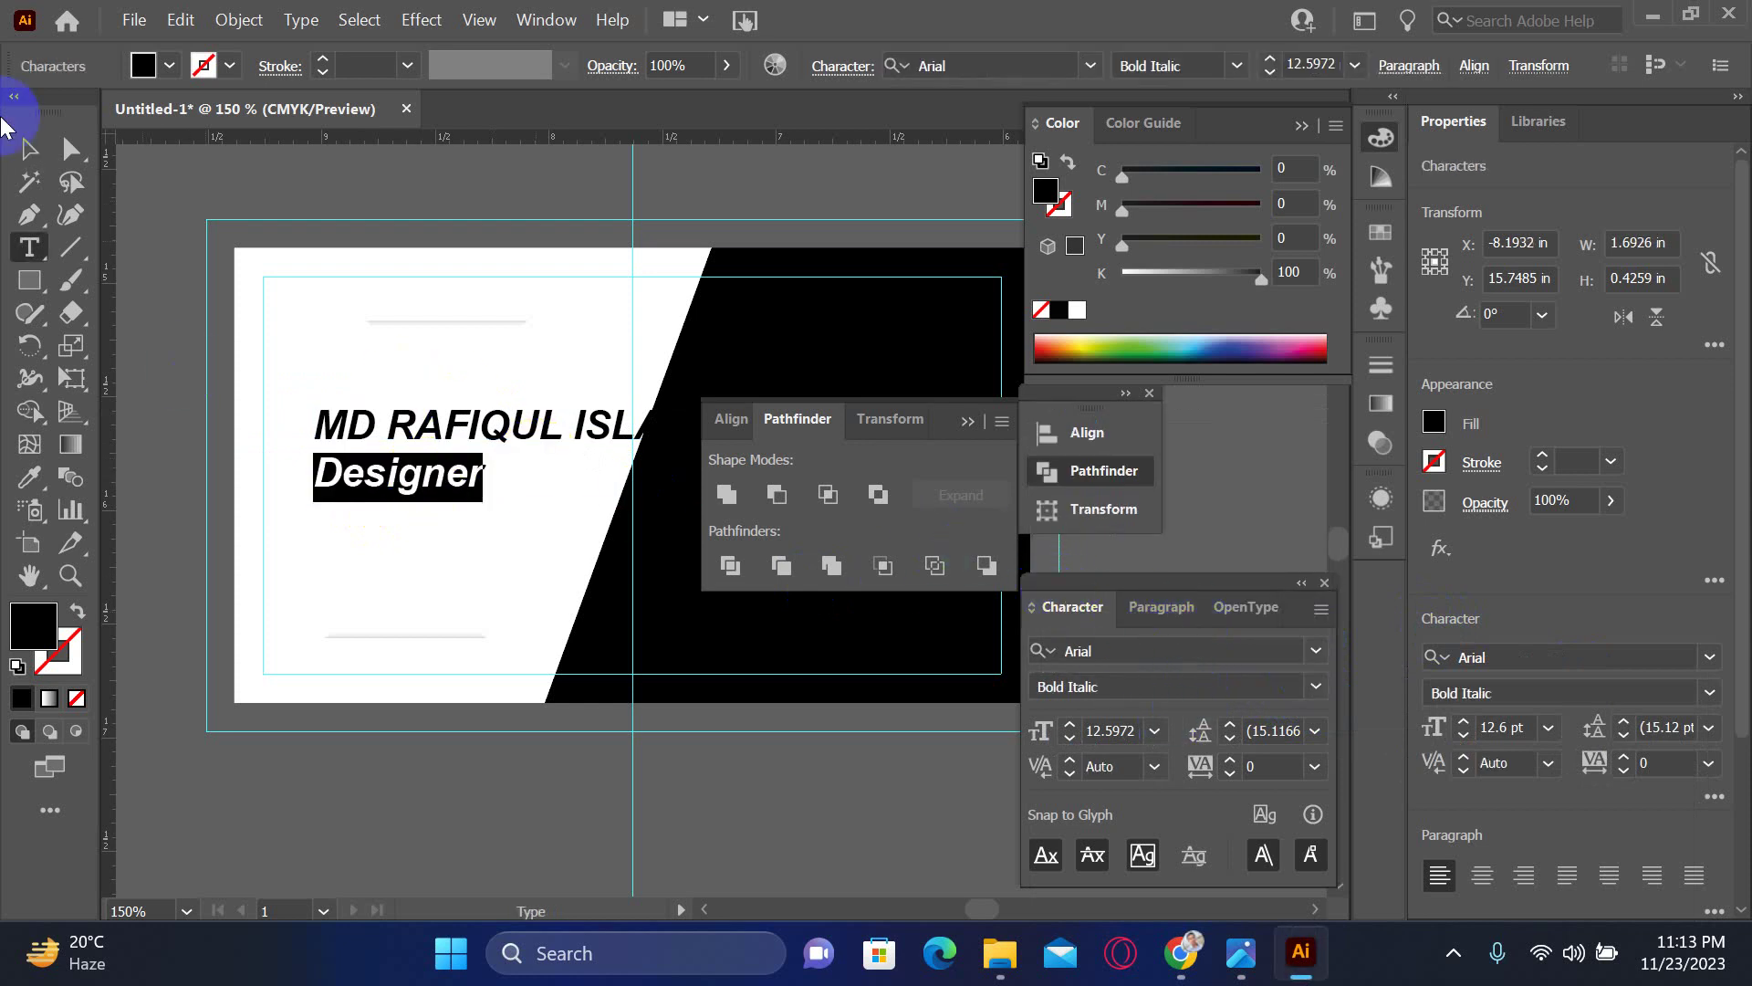
{"action": "left_click", "coordinate": [30, 149]}
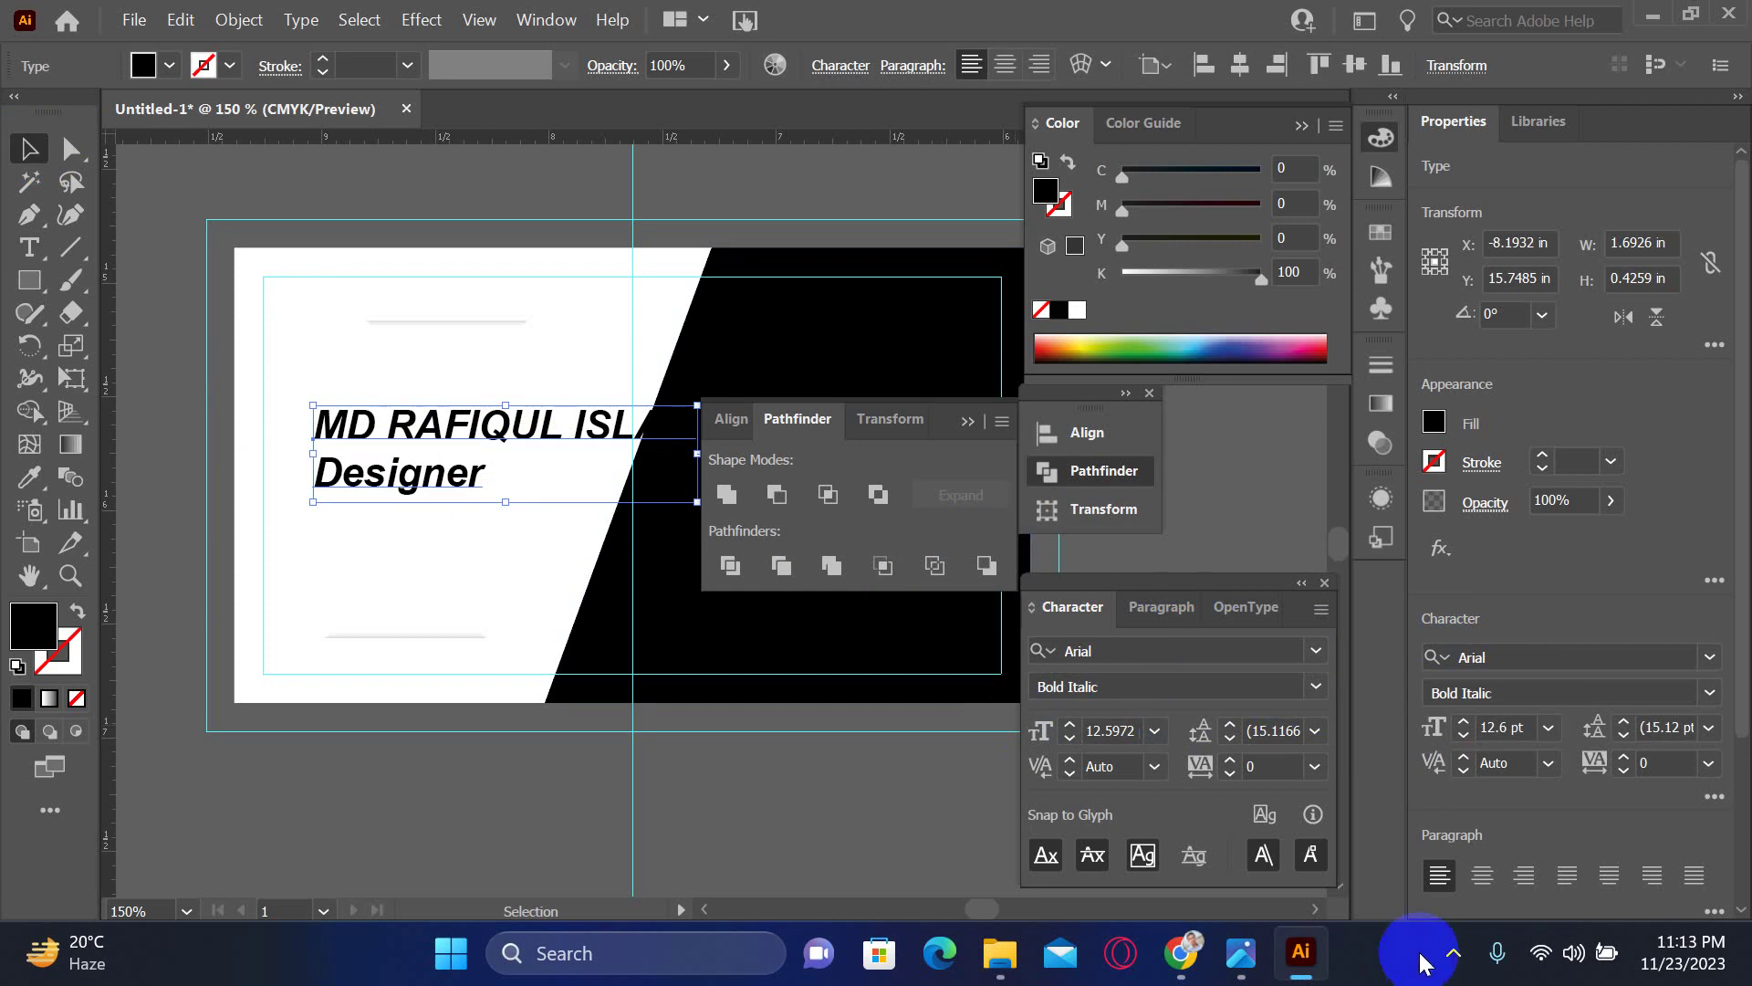
{"action": "left_click", "coordinate": [1159, 606]}
{"action": "left_click", "coordinate": [1135, 654]}
{"action": "left_click_drag", "start_coordinate": [264, 484], "coordinate": [500, 511]}
- Reduce both the Designer line and the name line to 8 pt
{"action": "double_click", "coordinate": [500, 514]}
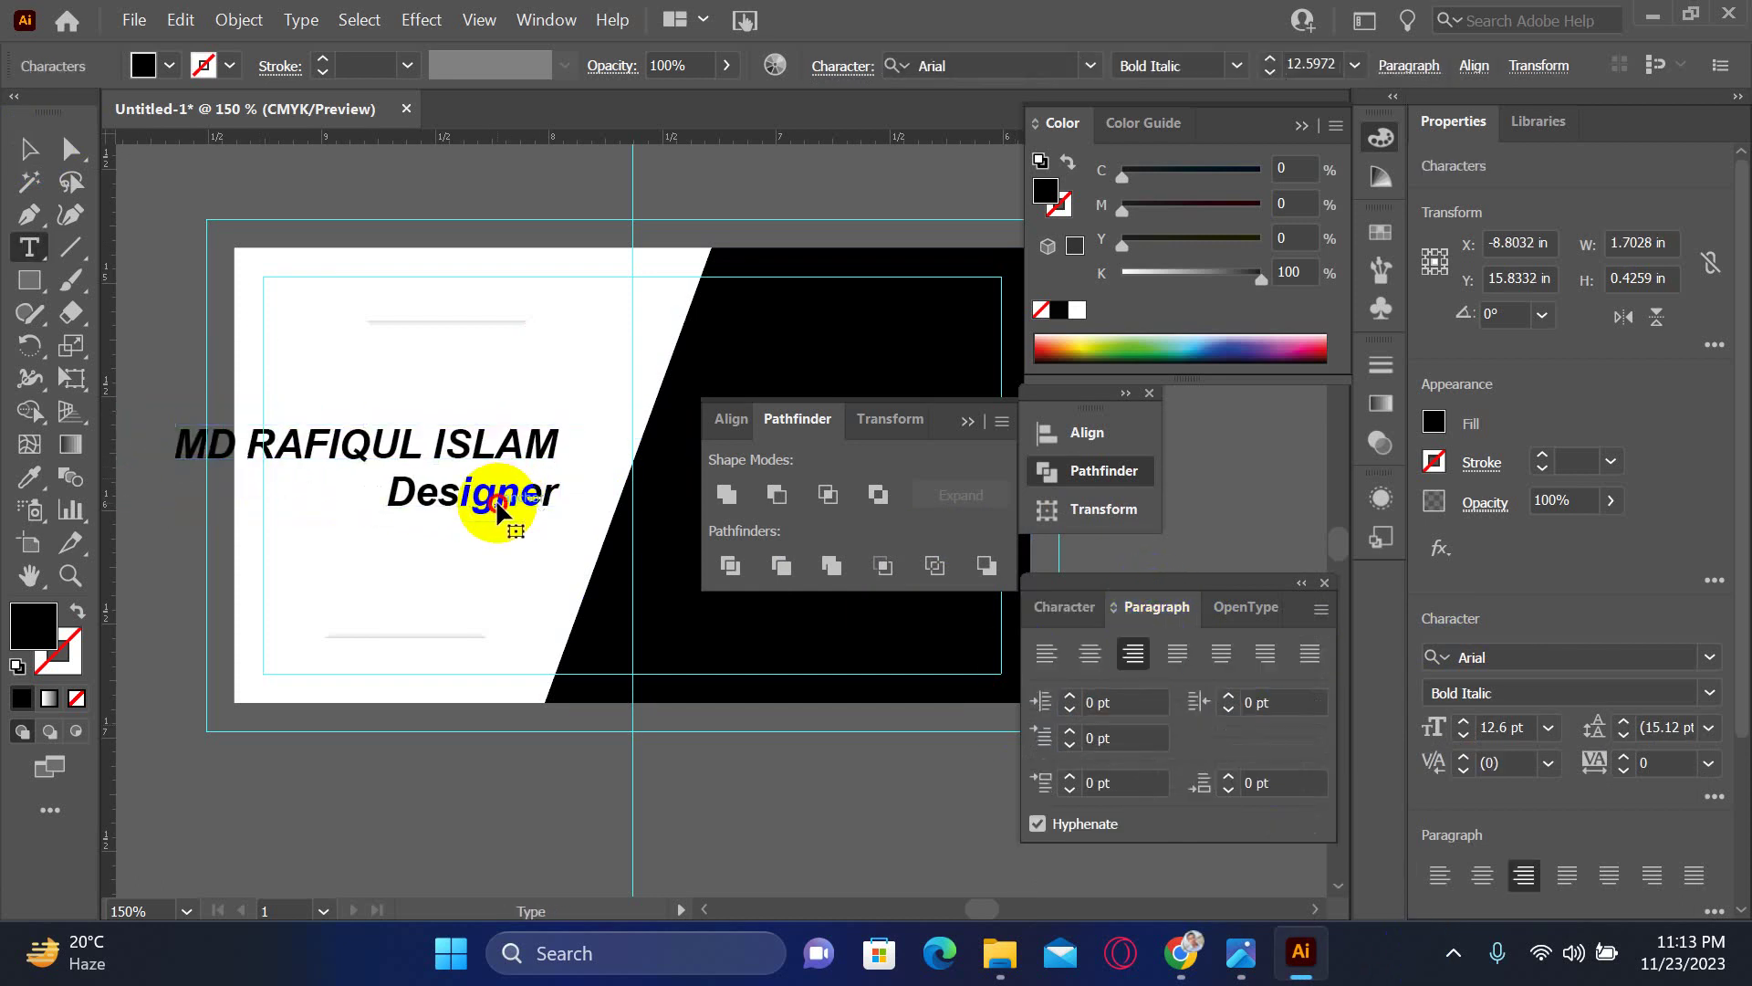
{"action": "double_click", "coordinate": [501, 511]}
{"action": "left_click", "coordinate": [1071, 610]}
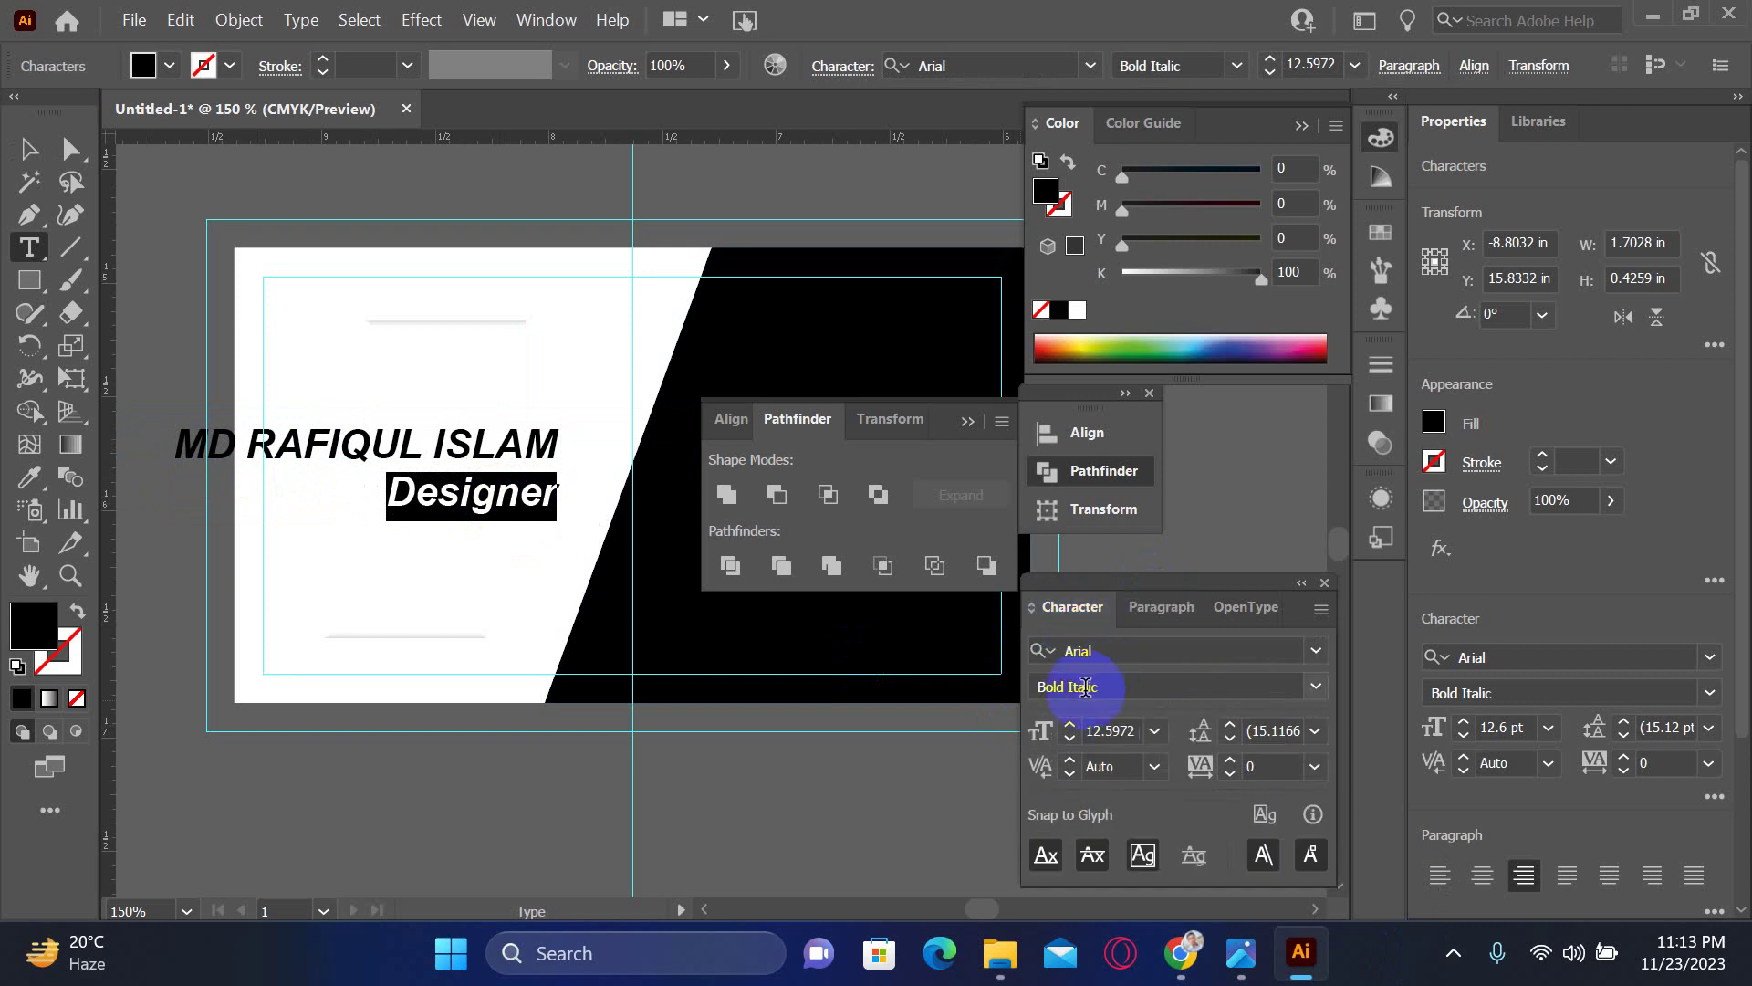
{"action": "left_click", "coordinate": [1071, 725]}
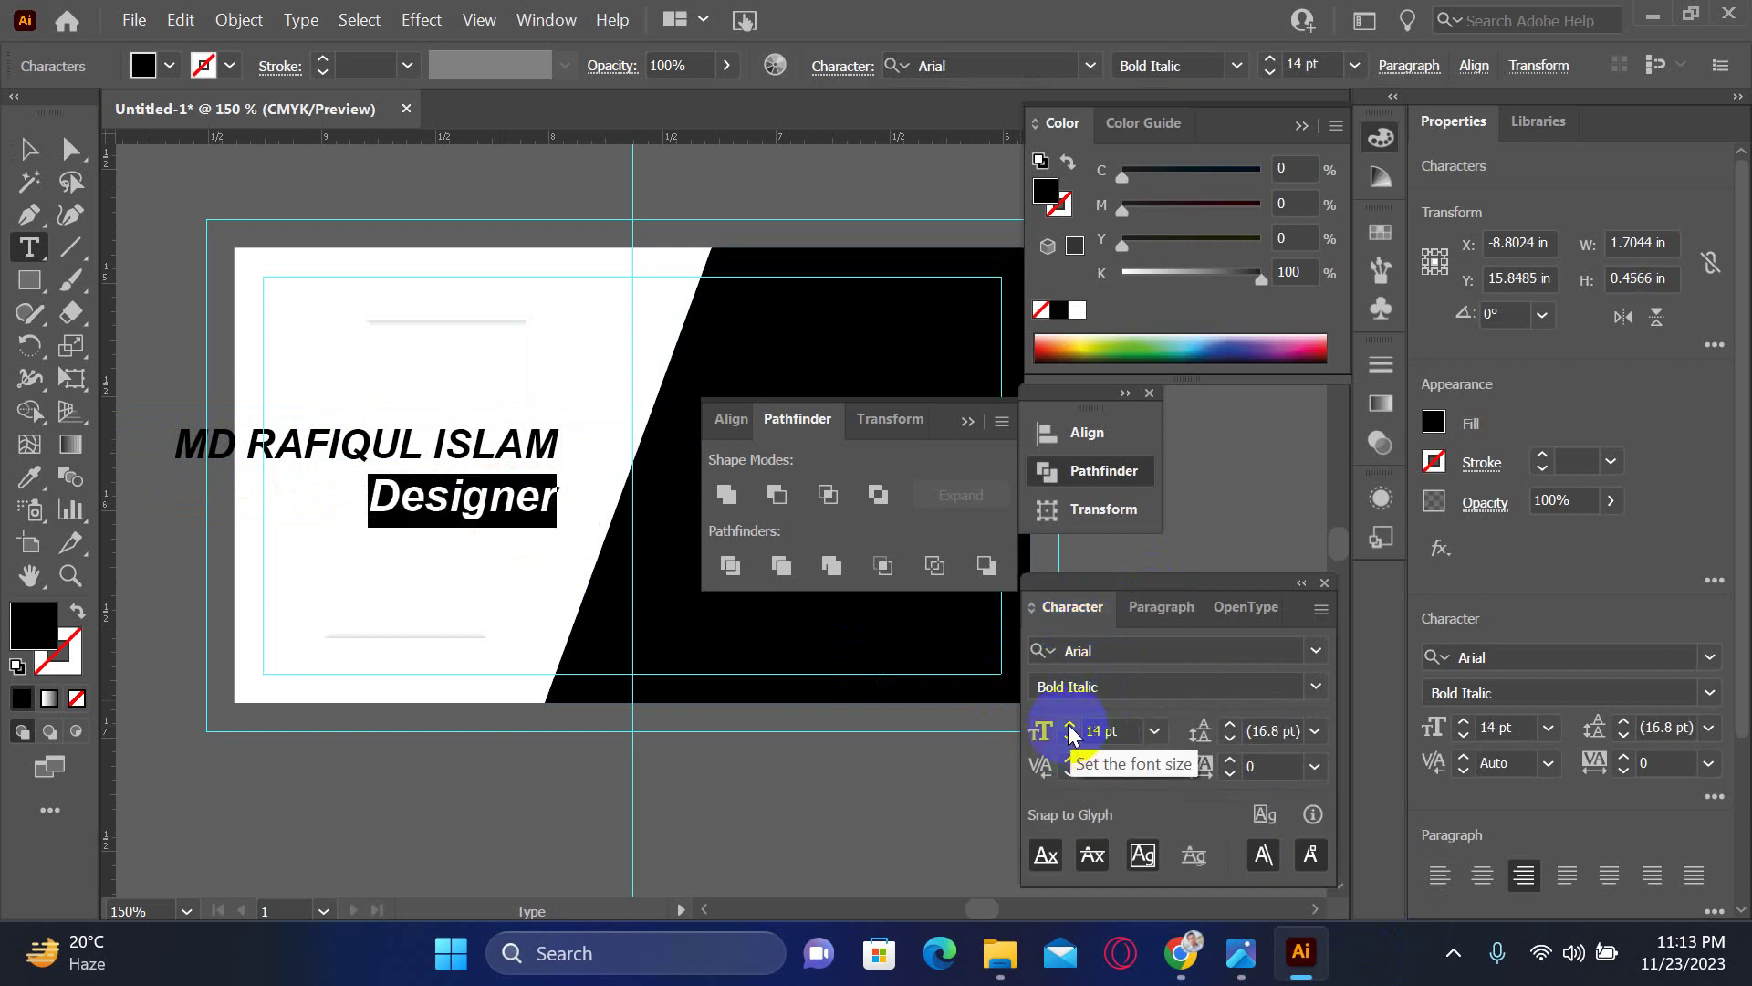
{"action": "left_click", "coordinate": [1070, 738]}
{"action": "left_click", "coordinate": [1070, 739]}
{"action": "left_click", "coordinate": [1071, 739]}
{"action": "left_click", "coordinate": [1071, 739]}
{"action": "left_click", "coordinate": [1071, 740]}
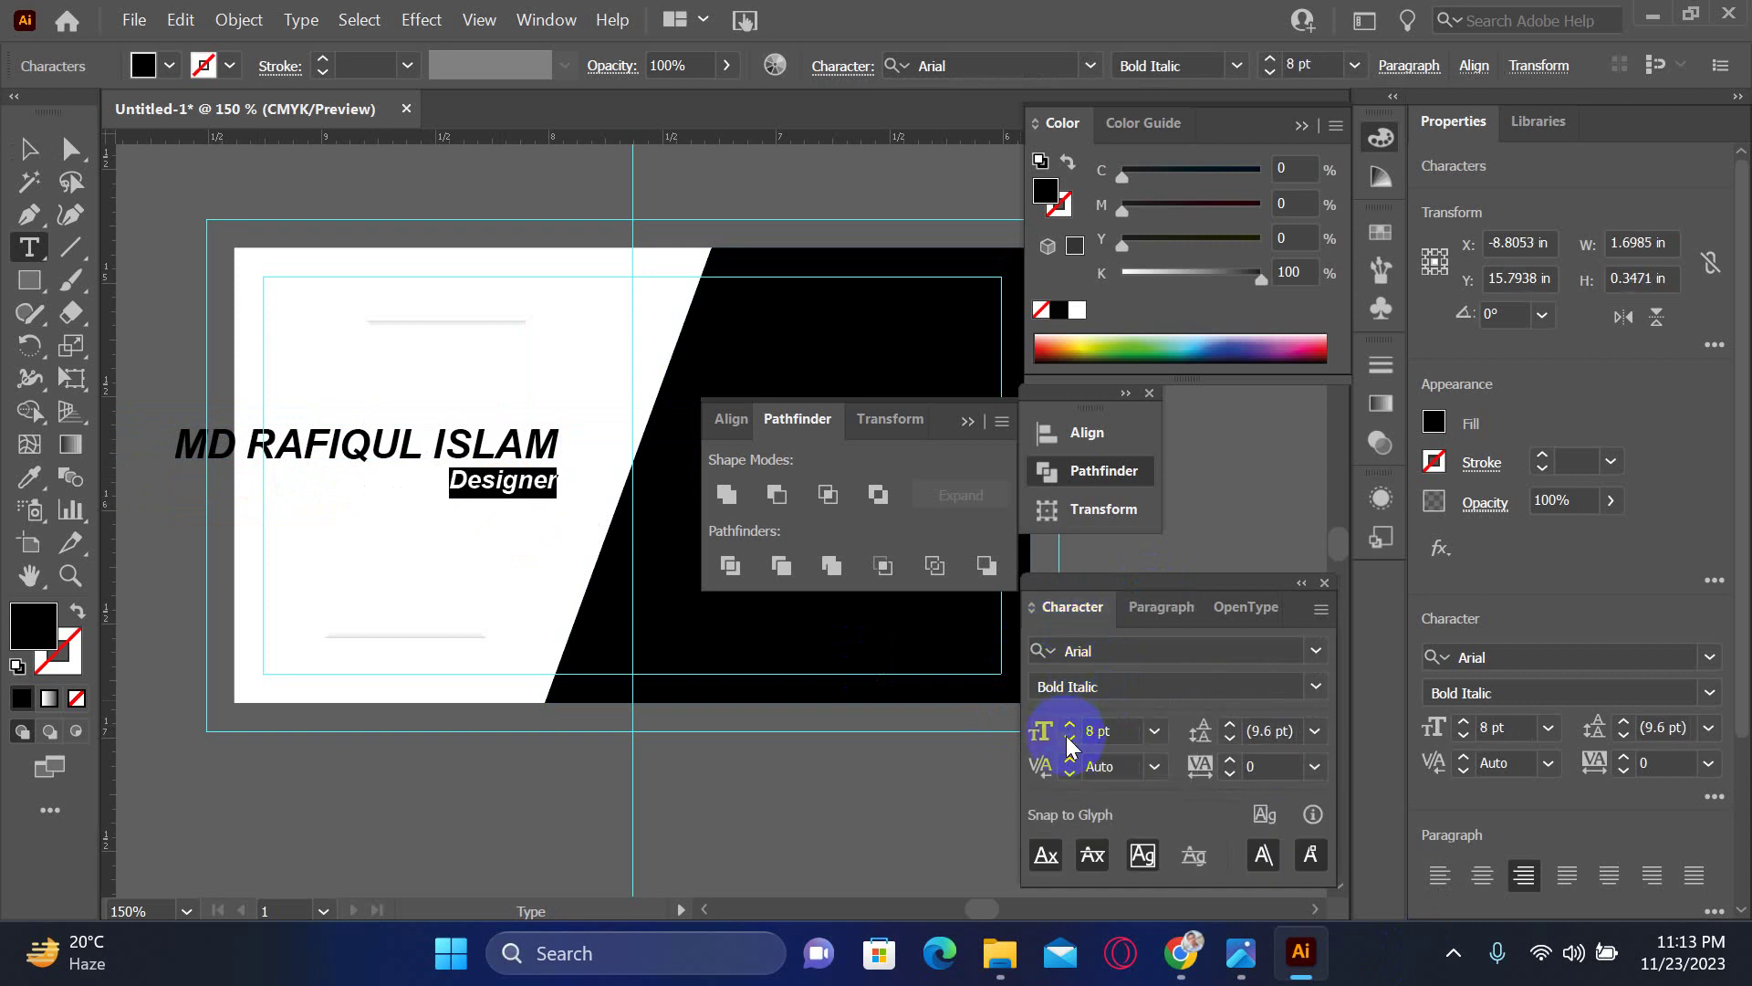
{"action": "triple_click", "coordinate": [518, 448]}
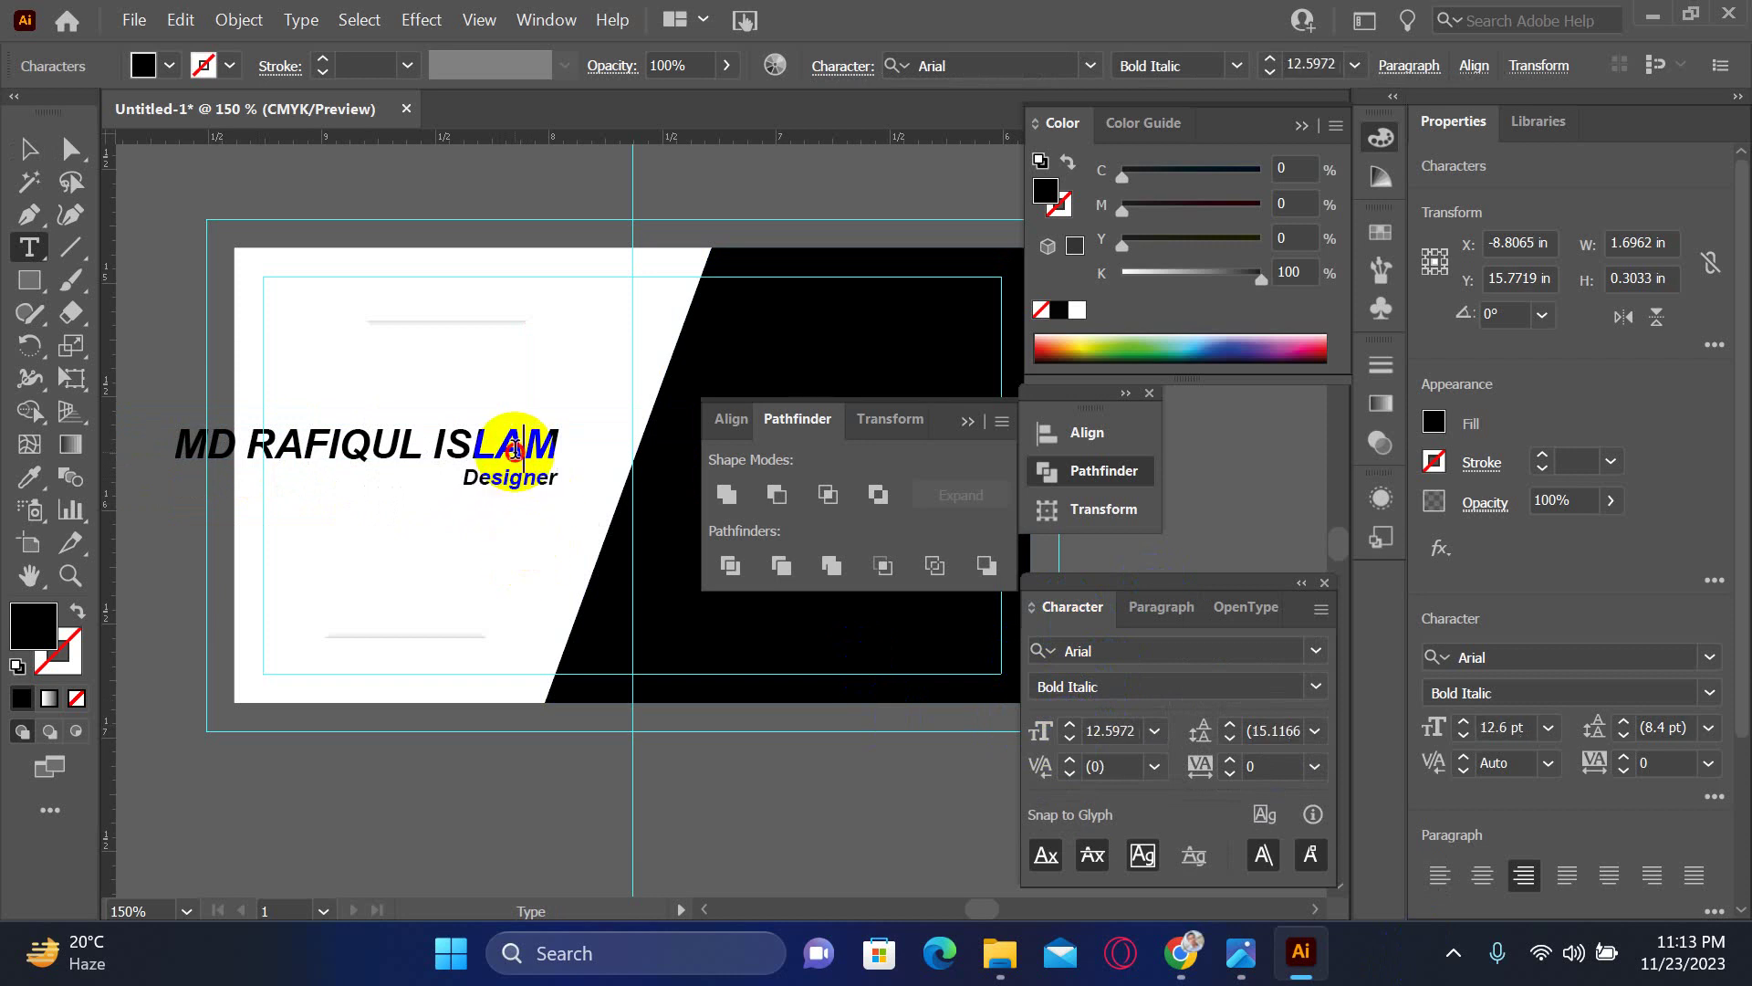
{"action": "left_click", "coordinate": [1068, 740]}
{"action": "left_click", "coordinate": [1069, 741]}
{"action": "left_click", "coordinate": [1069, 741]}
{"action": "left_click", "coordinate": [1069, 741]}
{"action": "left_click", "coordinate": [1069, 740]}
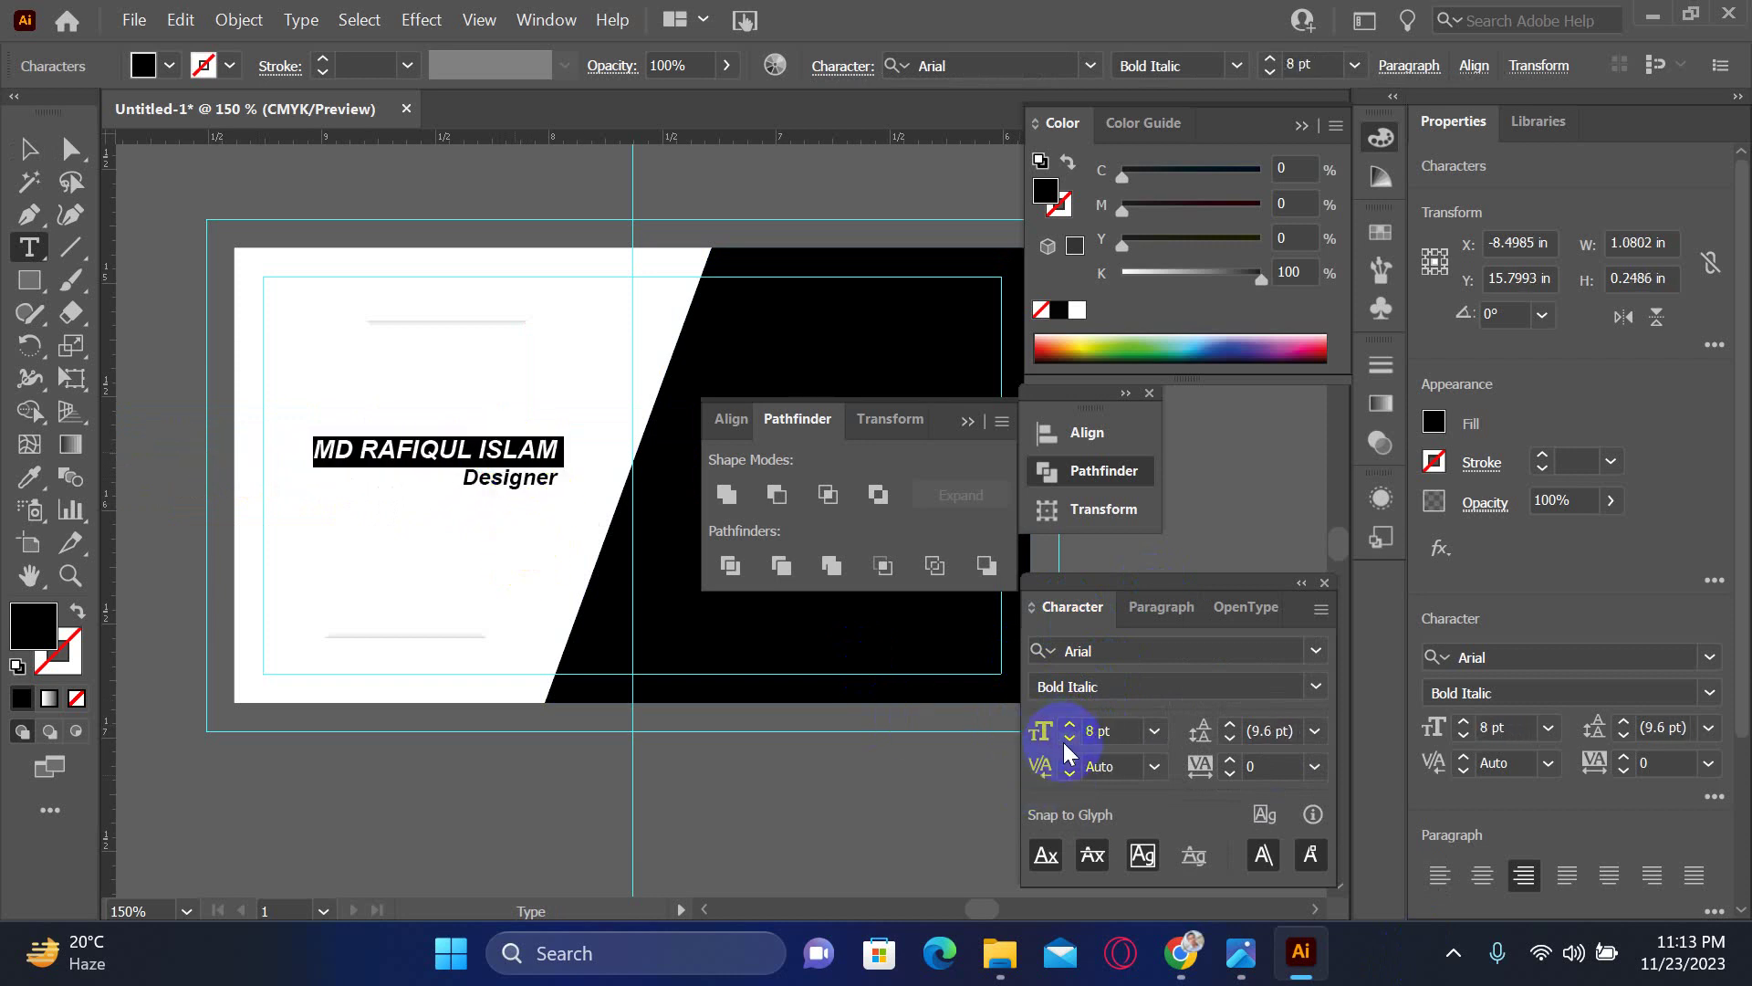
- Nudge the text block into place and enlarge it to about 1.2 in wide
{"action": "left_click", "coordinate": [58, 160]}
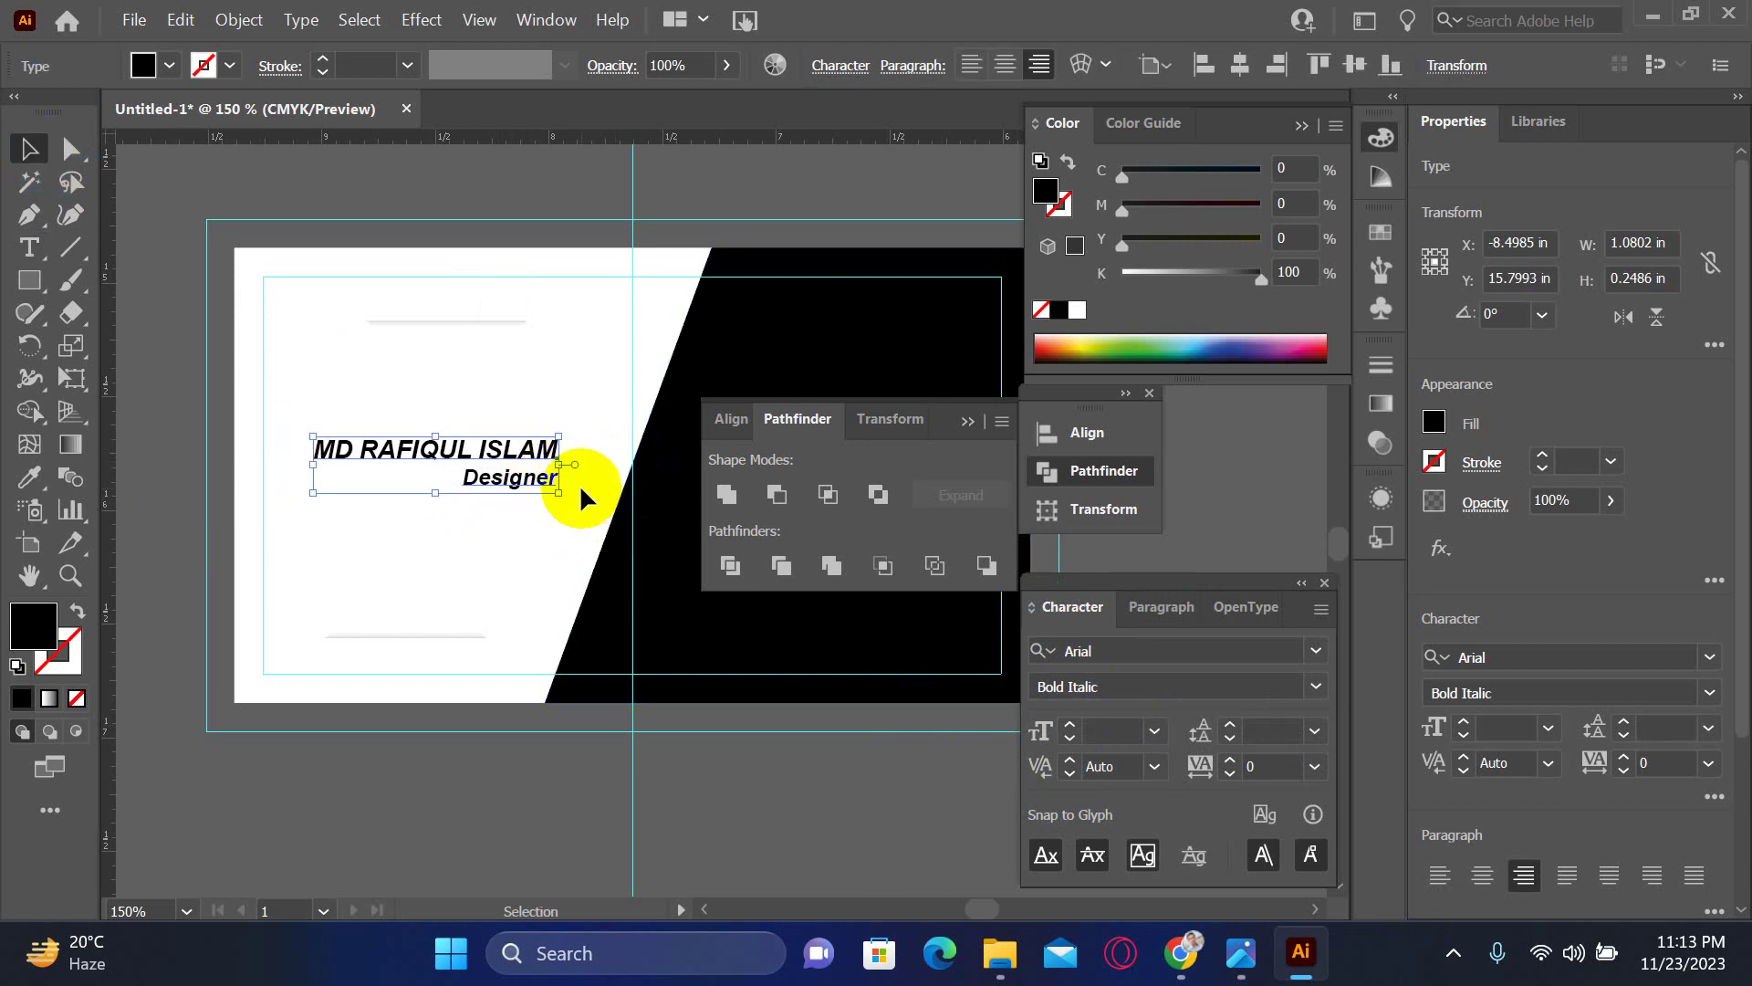
{"action": "key", "text": "Right"}
{"action": "key", "text": "Right"}
{"action": "key", "text": "Up"}
{"action": "key", "text": "Up"}
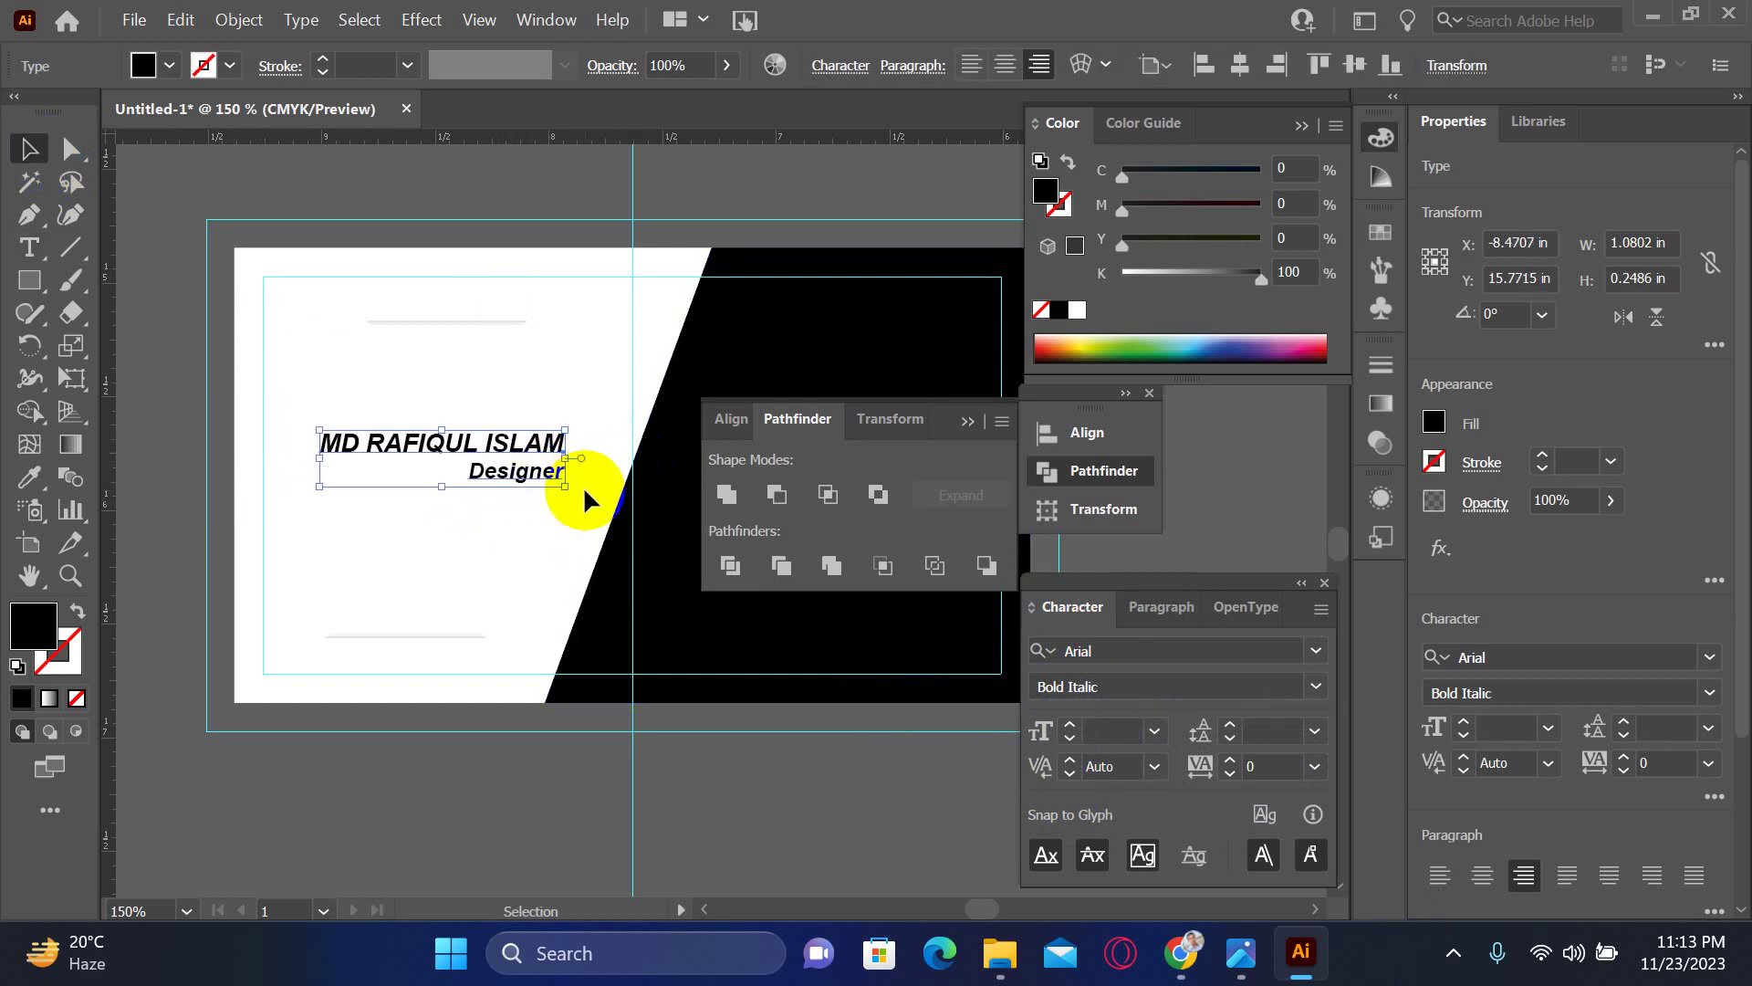
{"action": "key", "text": "Down"}
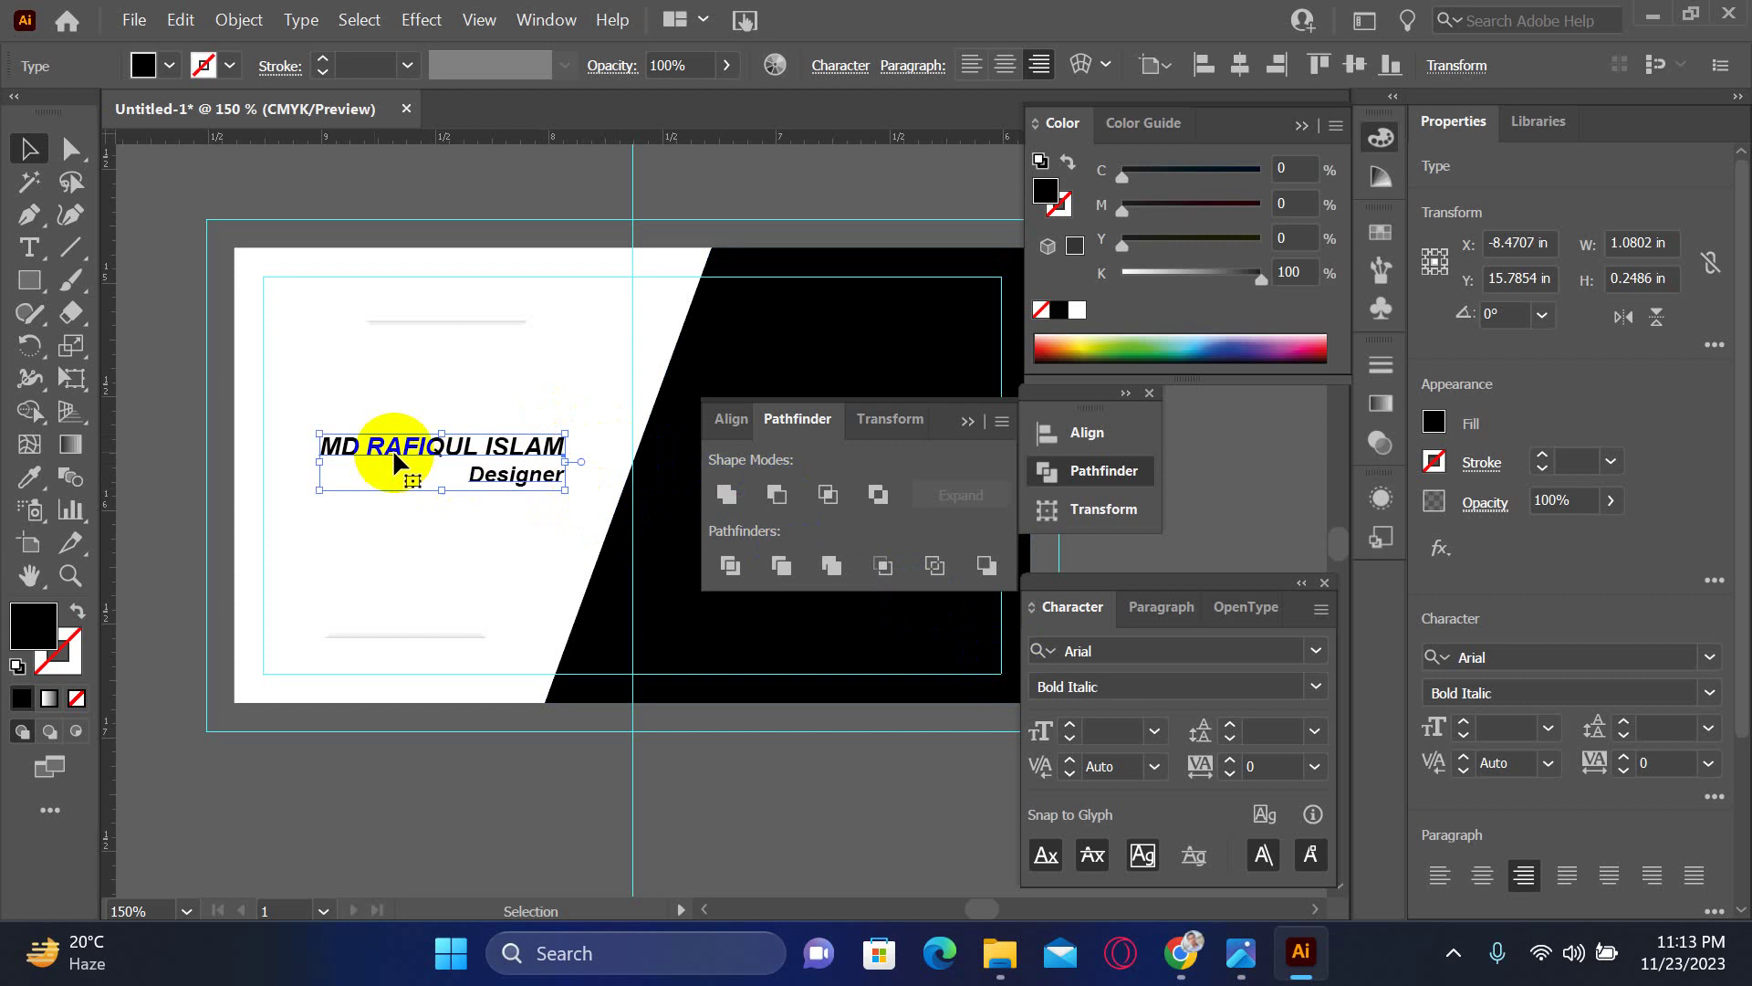
{"action": "left_click_drag", "start_coordinate": [316, 433], "coordinate": [292, 427]}
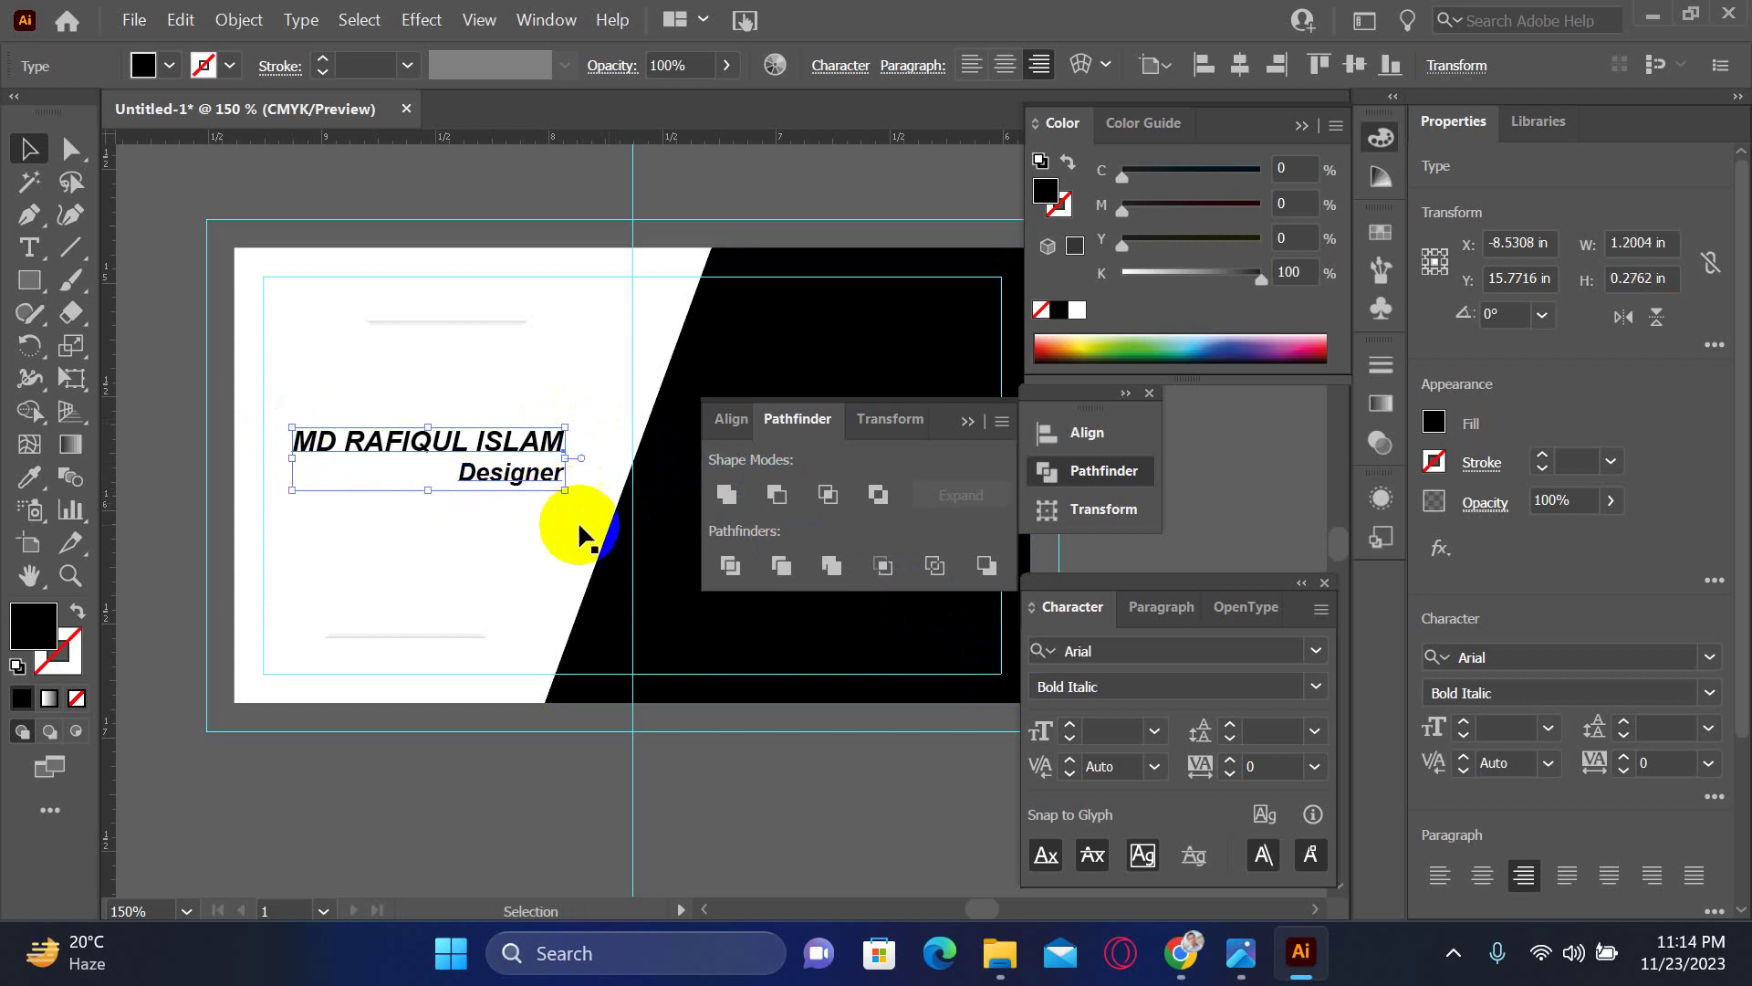
{"action": "left_click_drag", "start_coordinate": [626, 509], "coordinate": [380, 591]}
{"action": "left_click_drag", "start_coordinate": [238, 477], "coordinate": [342, 489]}
- Color the first two words of the name 50% black grey
{"action": "double_click", "coordinate": [294, 490]}
{"action": "double_click", "coordinate": [246, 481]}
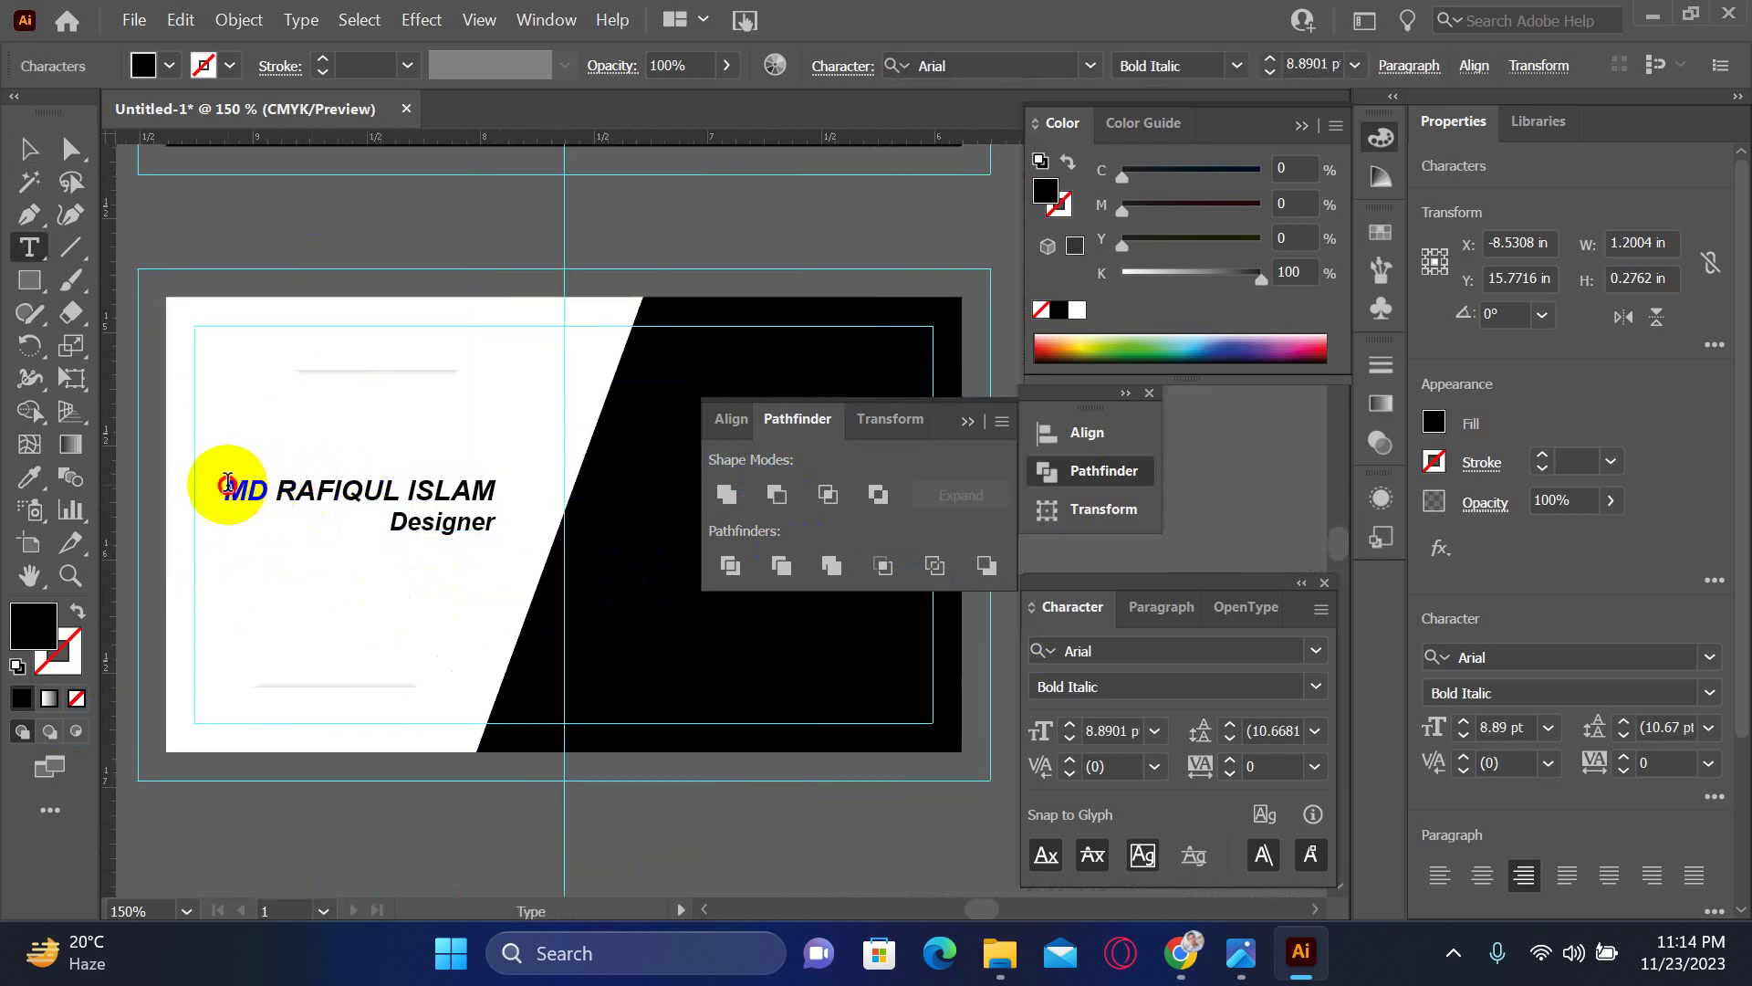
{"action": "left_click_drag", "start_coordinate": [228, 483], "coordinate": [399, 498]}
{"action": "left_click", "coordinate": [1197, 271]}
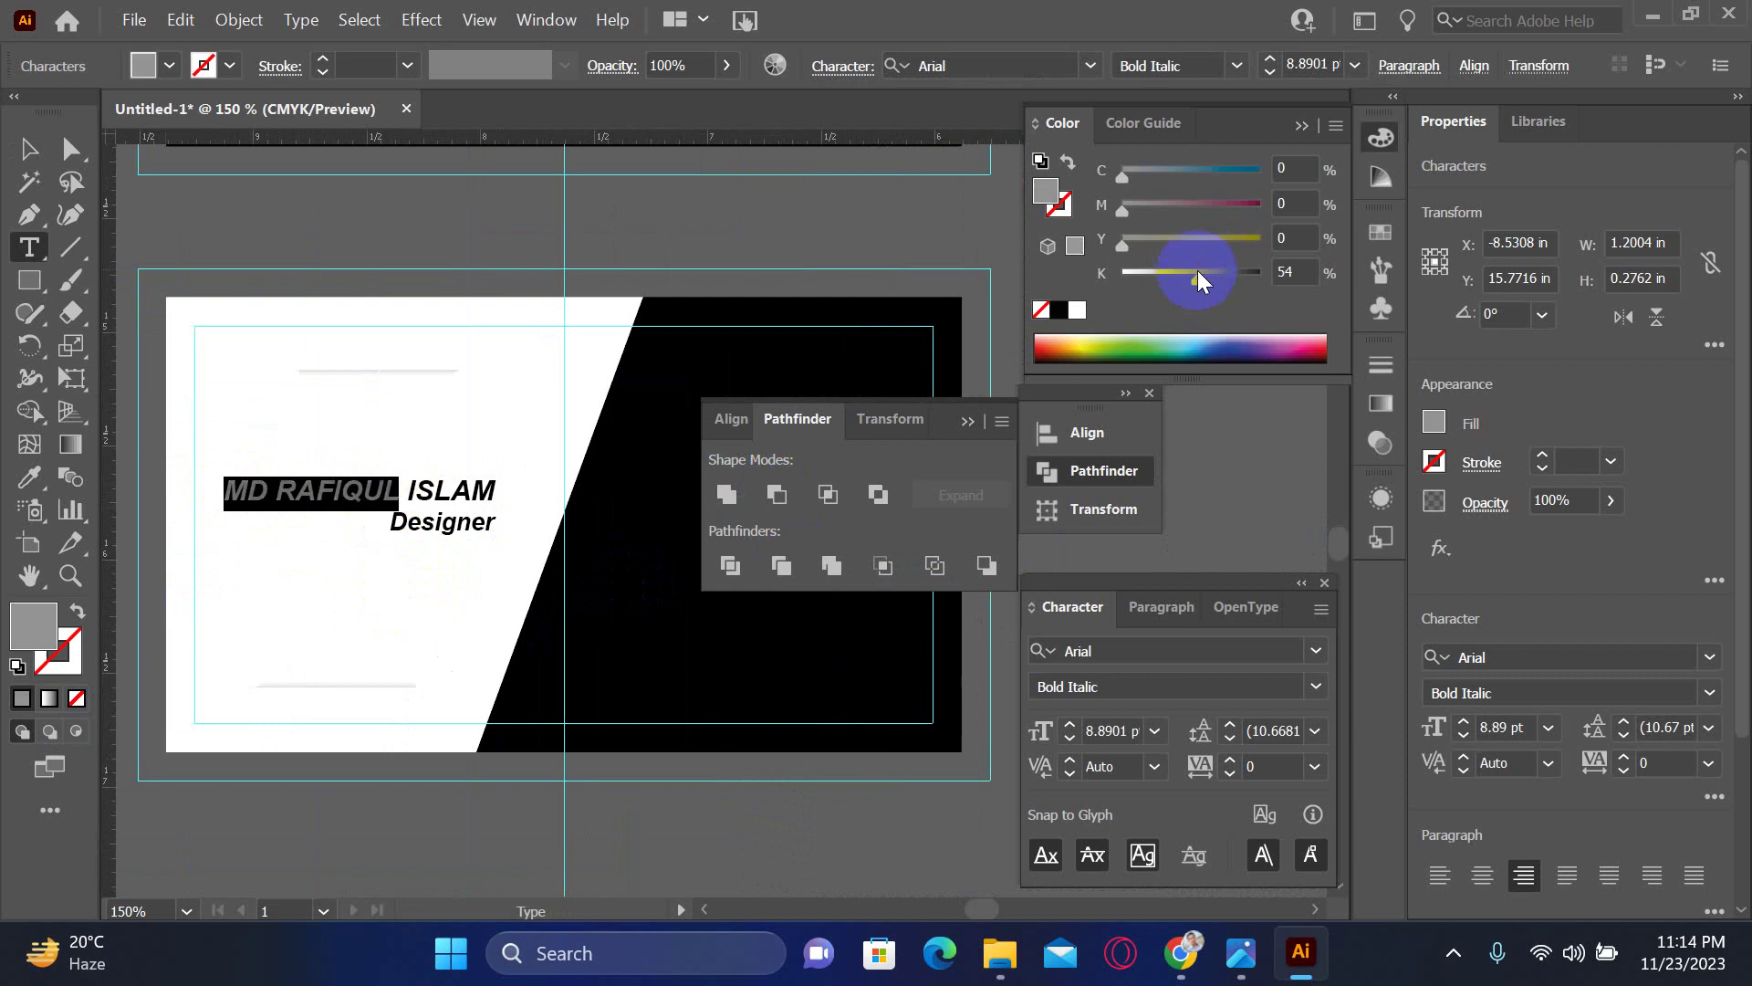
{"action": "double_click", "coordinate": [1289, 272]}
{"action": "type", "text": "50"}
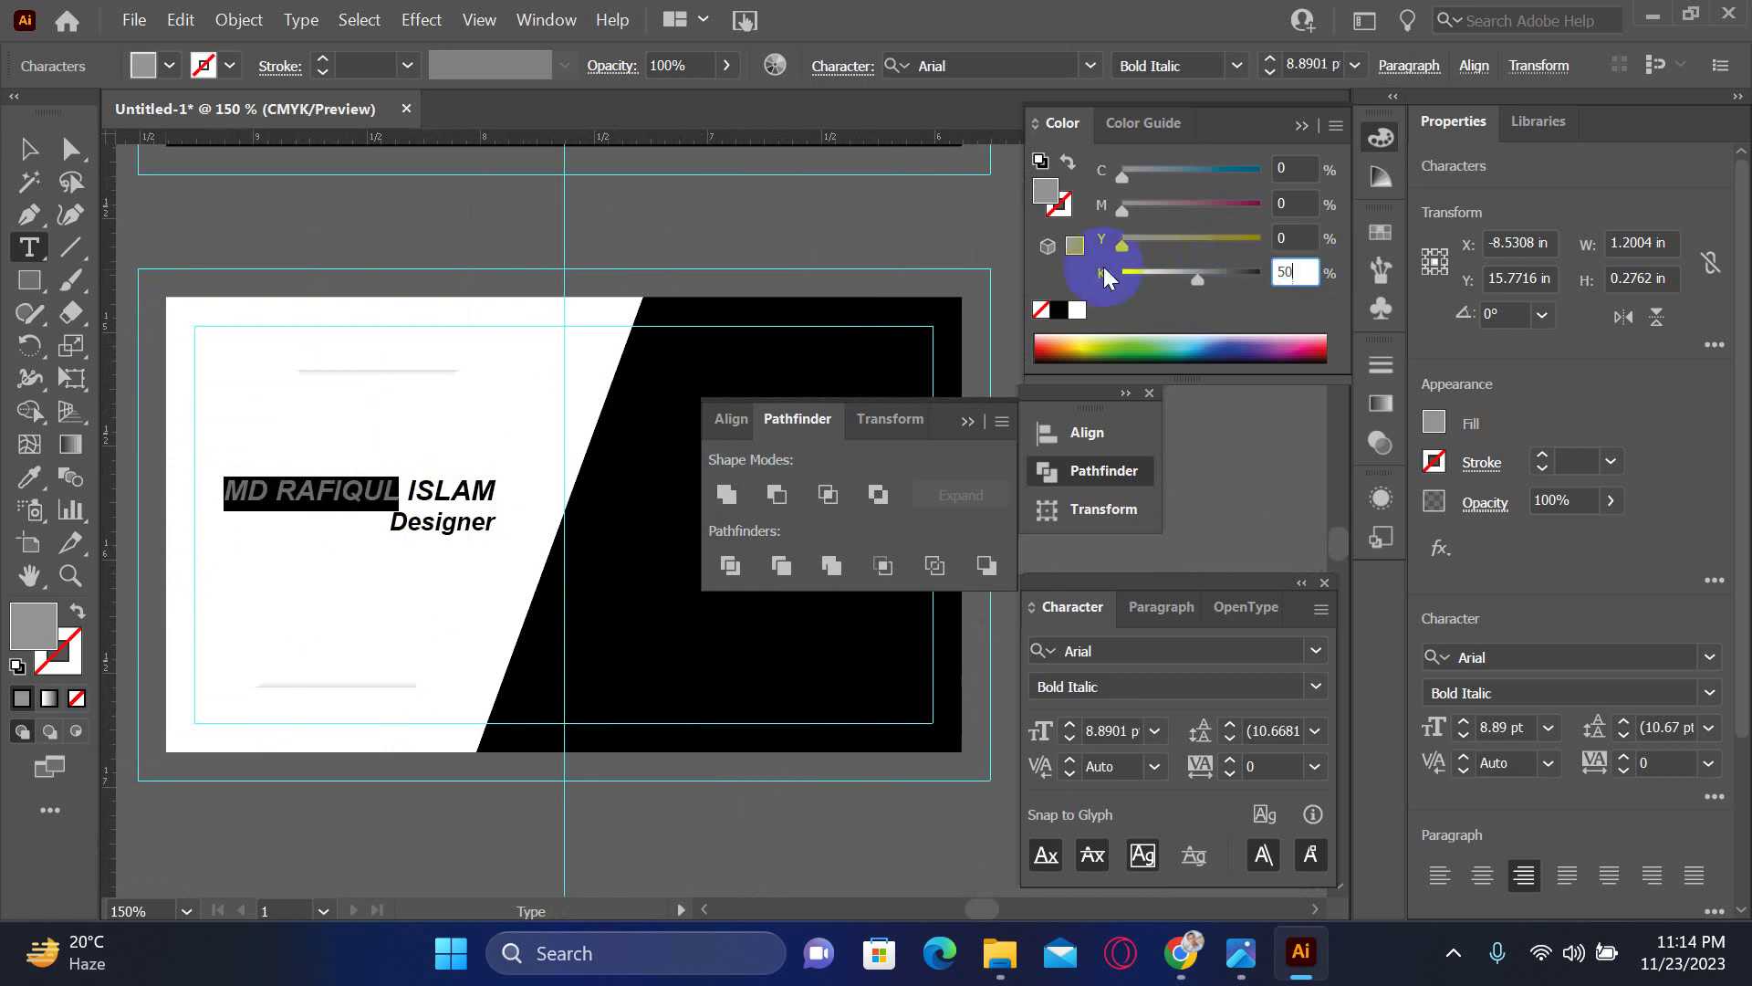
{"action": "key", "text": "Return"}
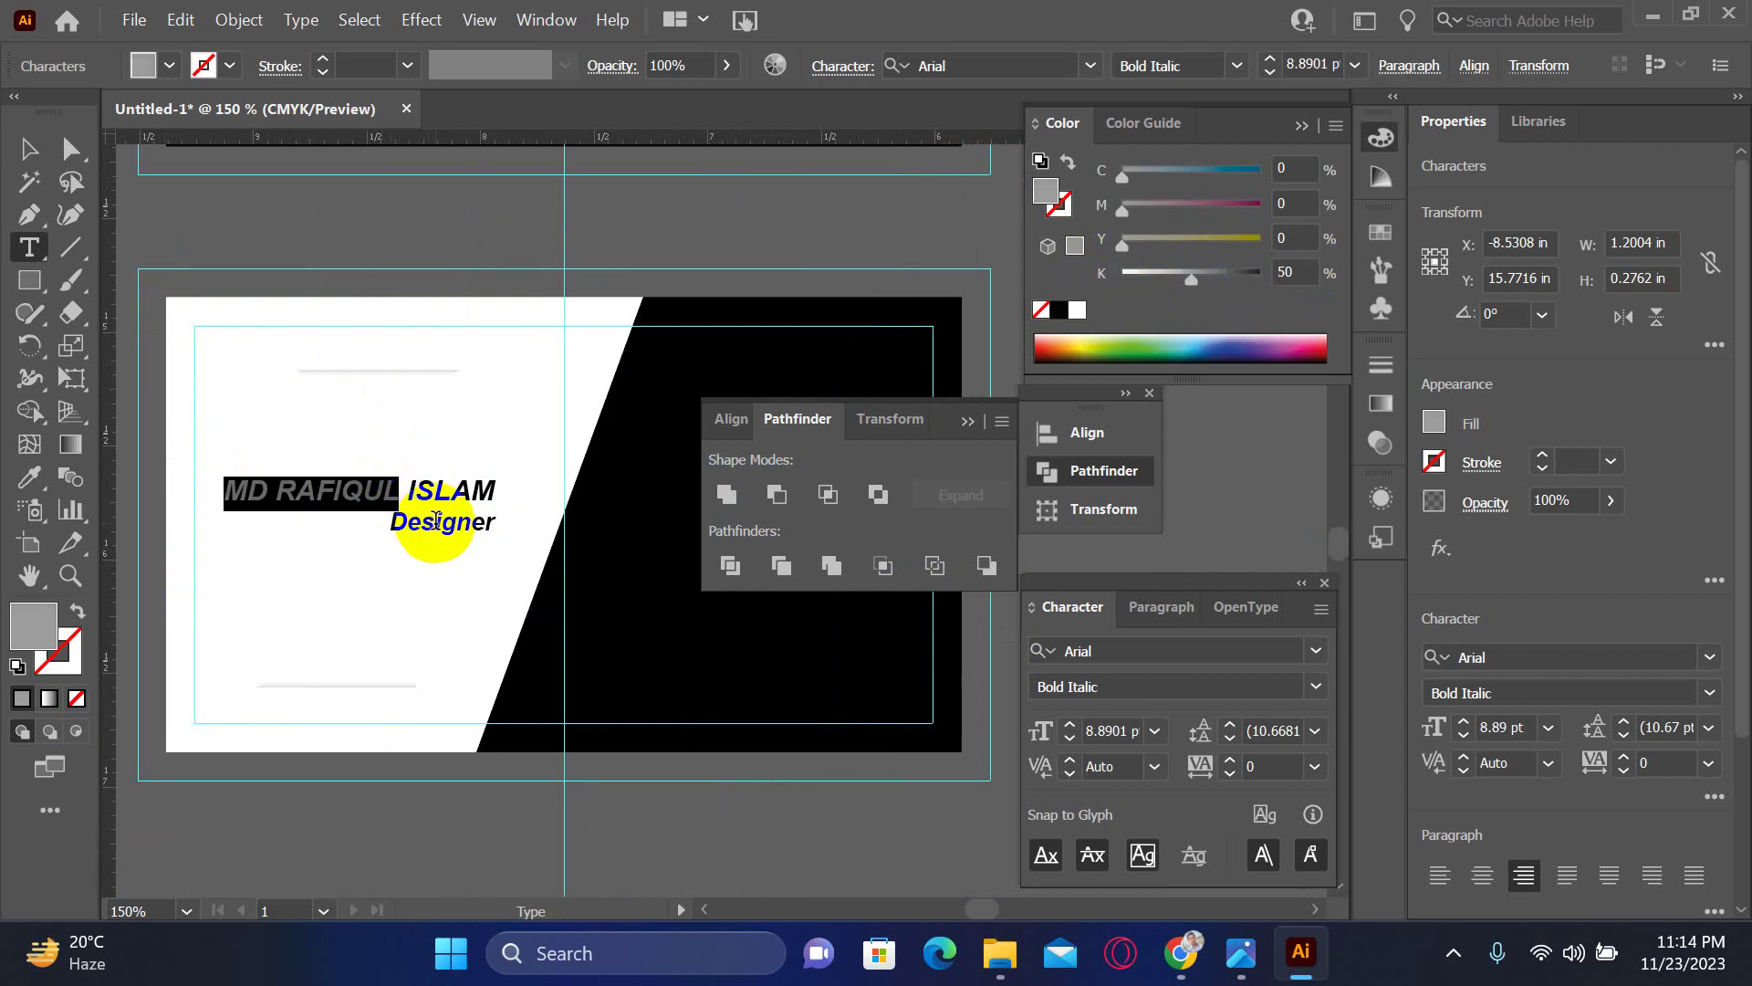
- Make 'Designer' 50% grey and set its font style to Italic
{"action": "double_click", "coordinate": [435, 522]}
{"action": "left_click", "coordinate": [1258, 276]}
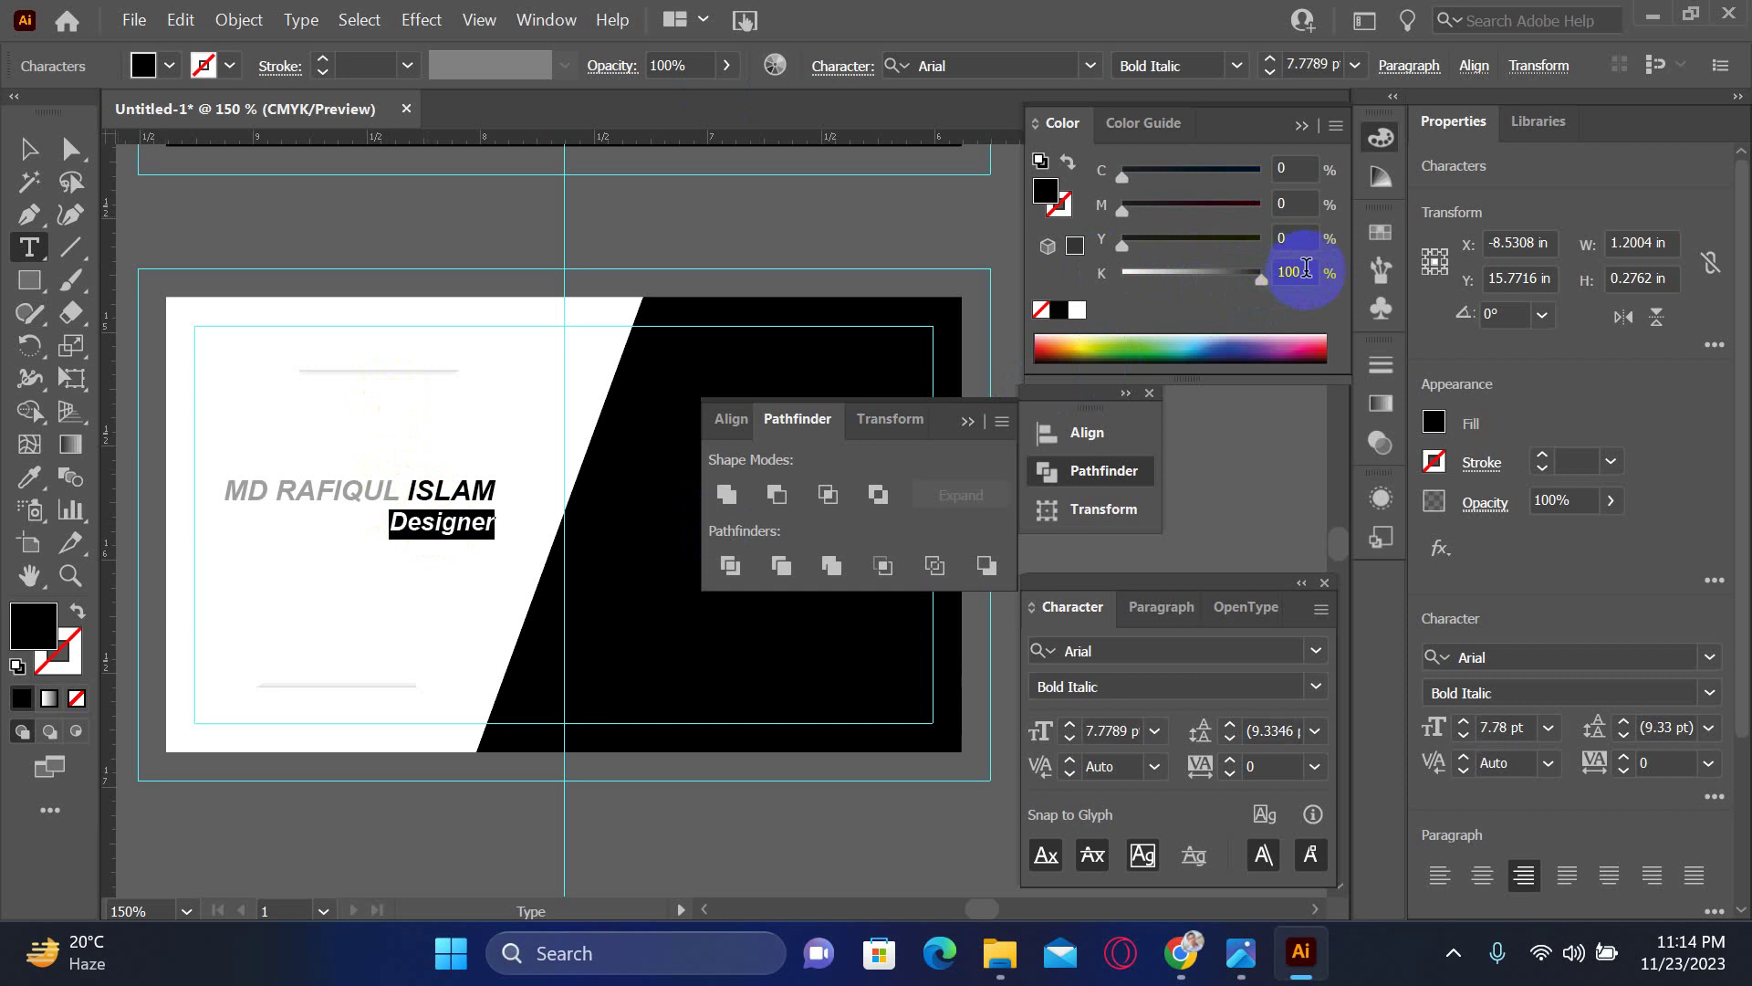
{"action": "type", "text": "50"}
{"action": "key", "text": "Return"}
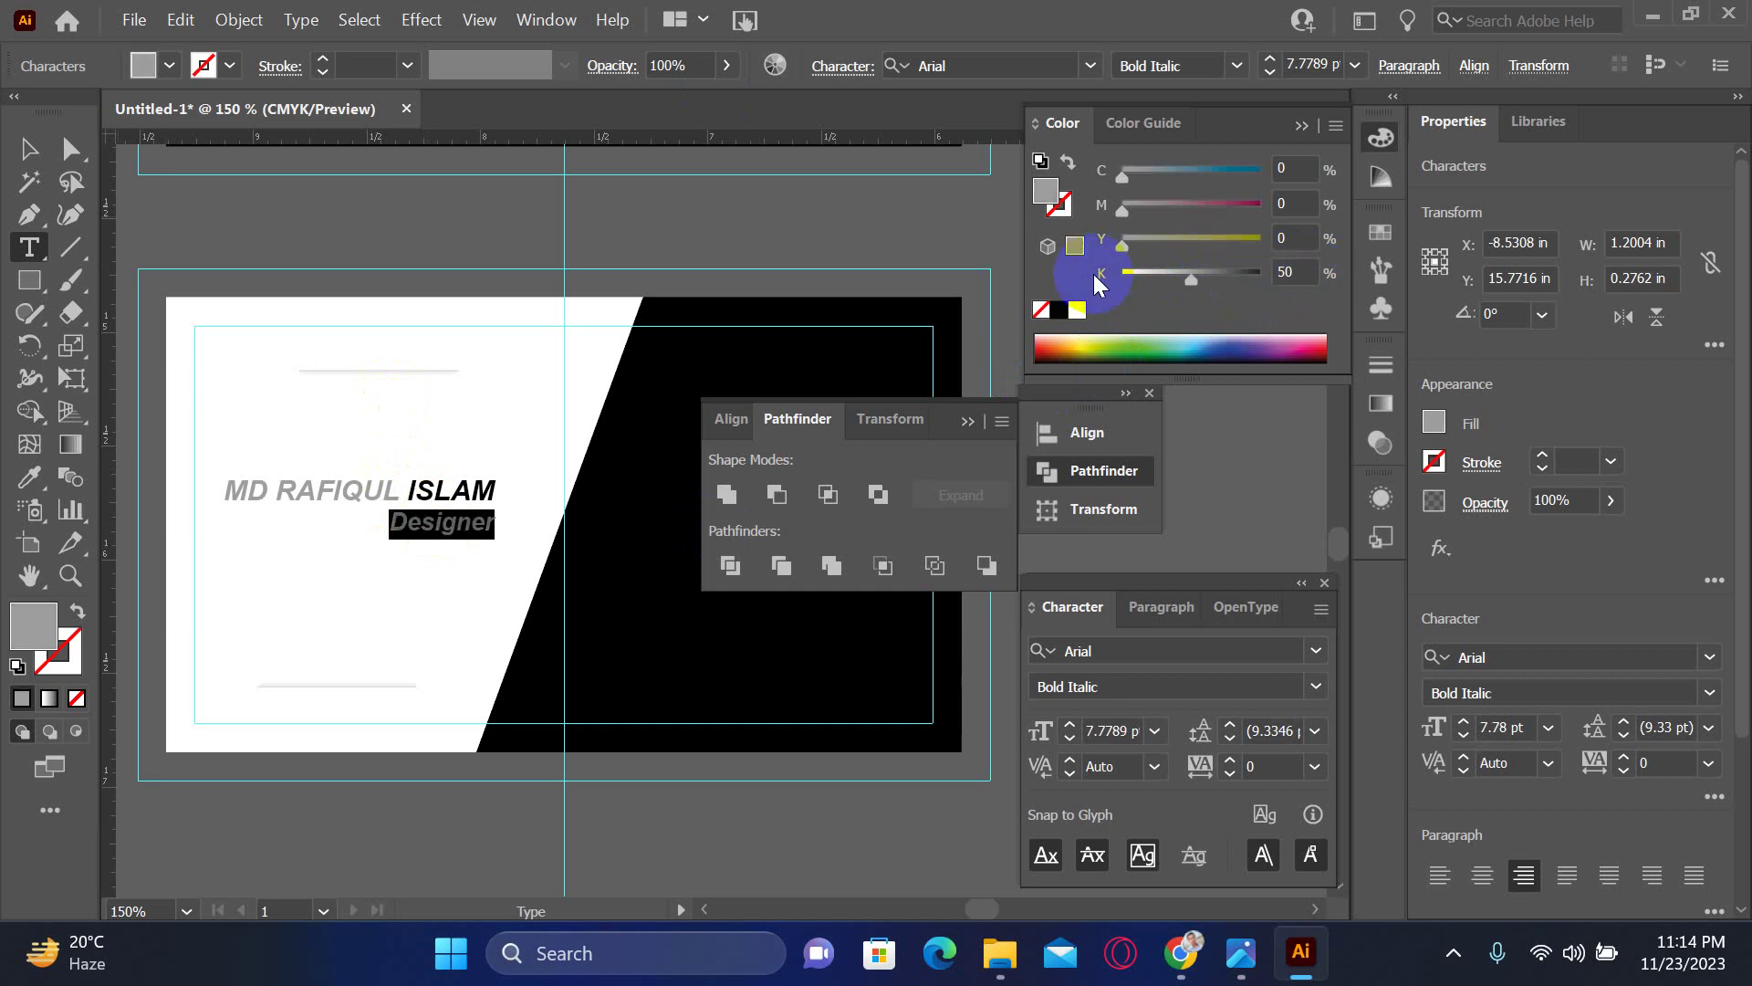
{"action": "left_click", "coordinate": [1325, 686]}
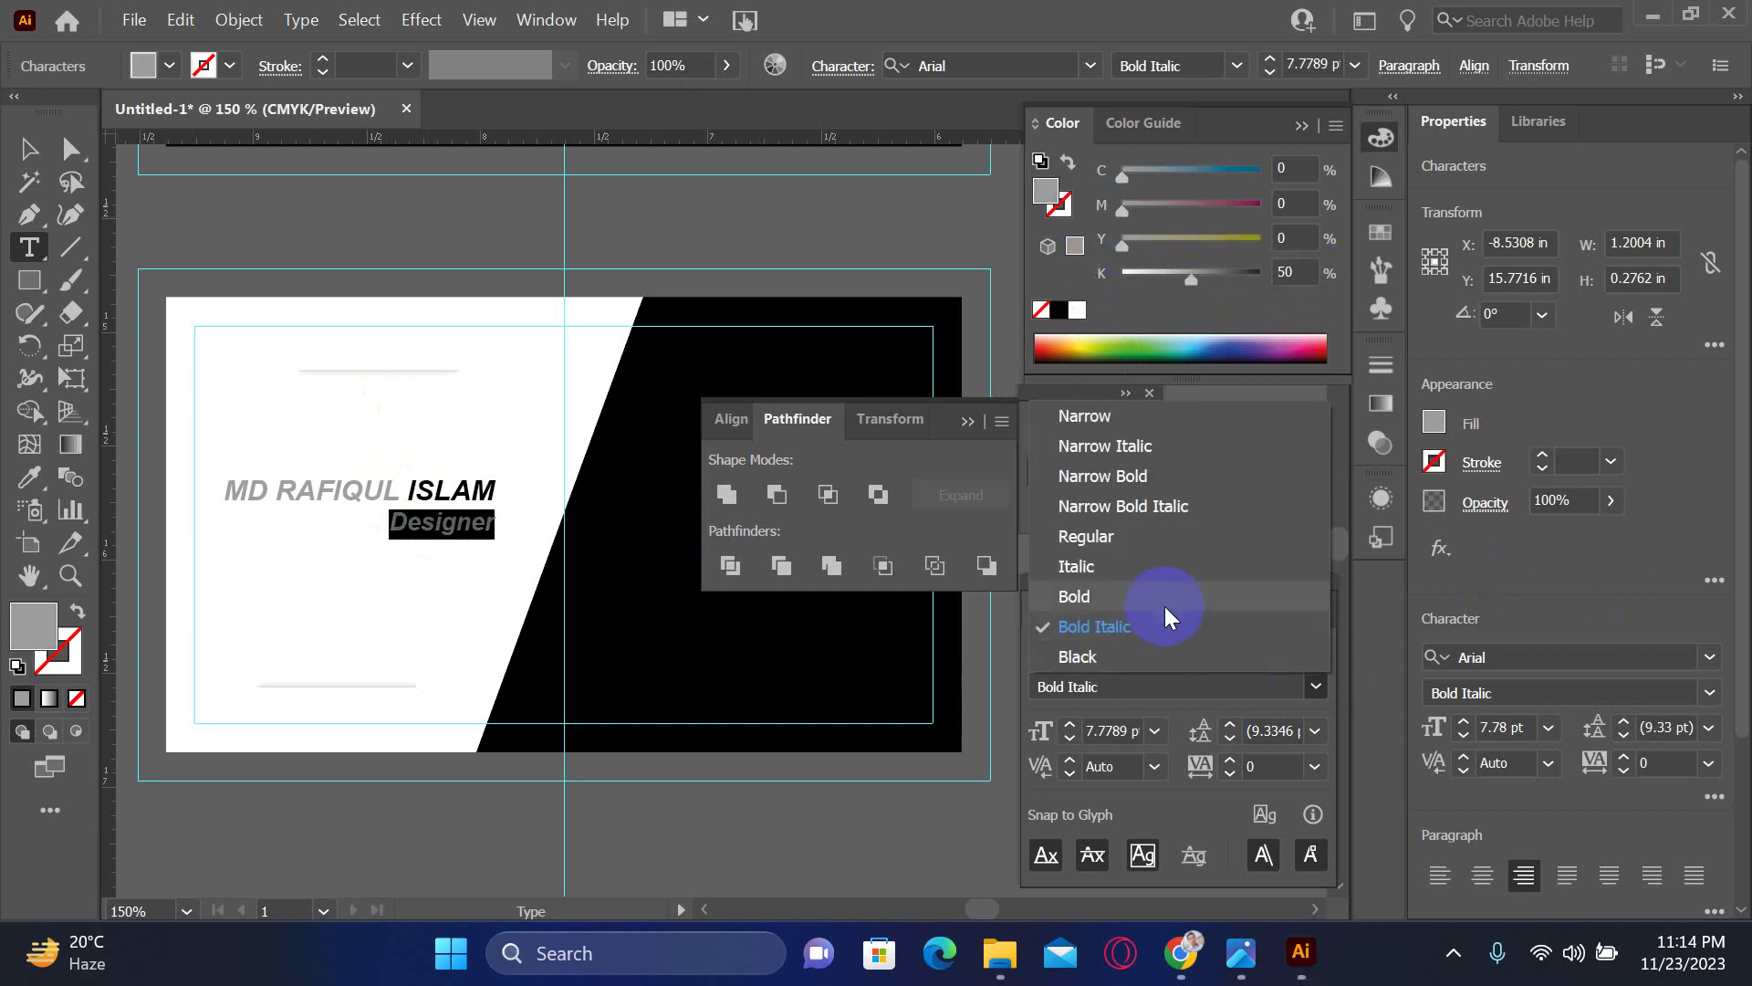
{"action": "left_click", "coordinate": [1148, 572]}
- Color the name's last word red with C0 M100 Y100 K0
{"action": "double_click", "coordinate": [451, 490]}
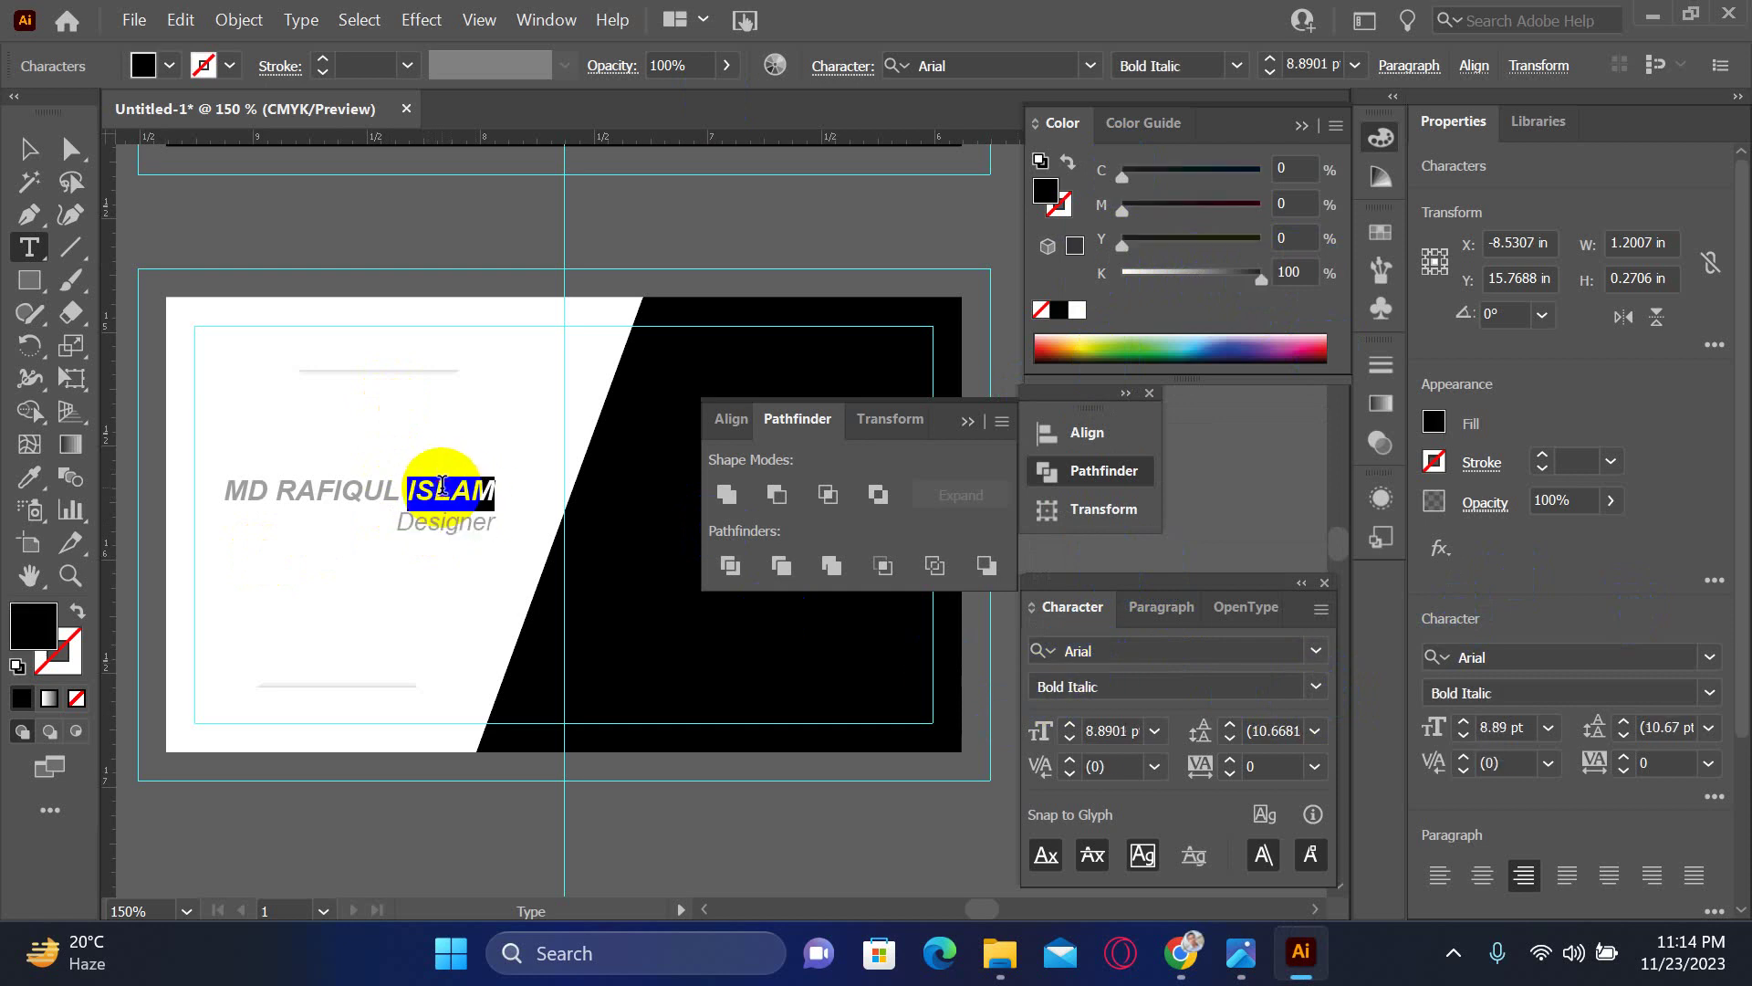
{"action": "left_click", "coordinate": [1085, 274]}
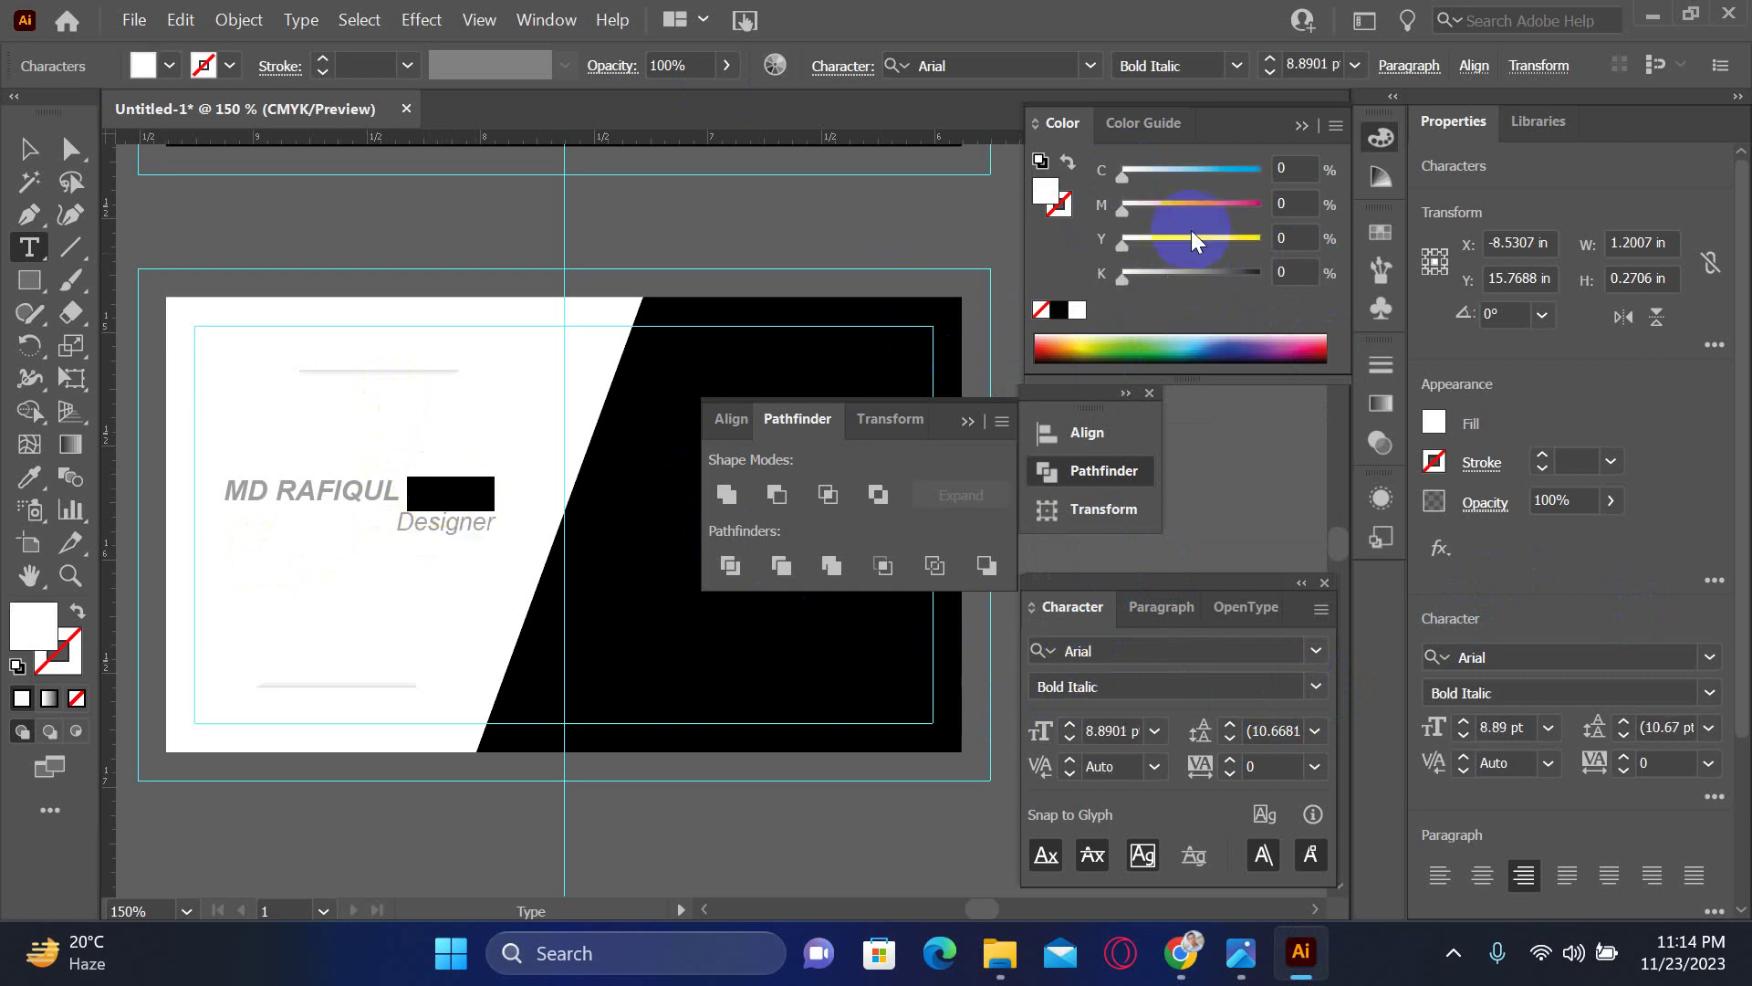
{"action": "left_click", "coordinate": [1312, 203]}
{"action": "left_click", "coordinate": [1229, 239]}
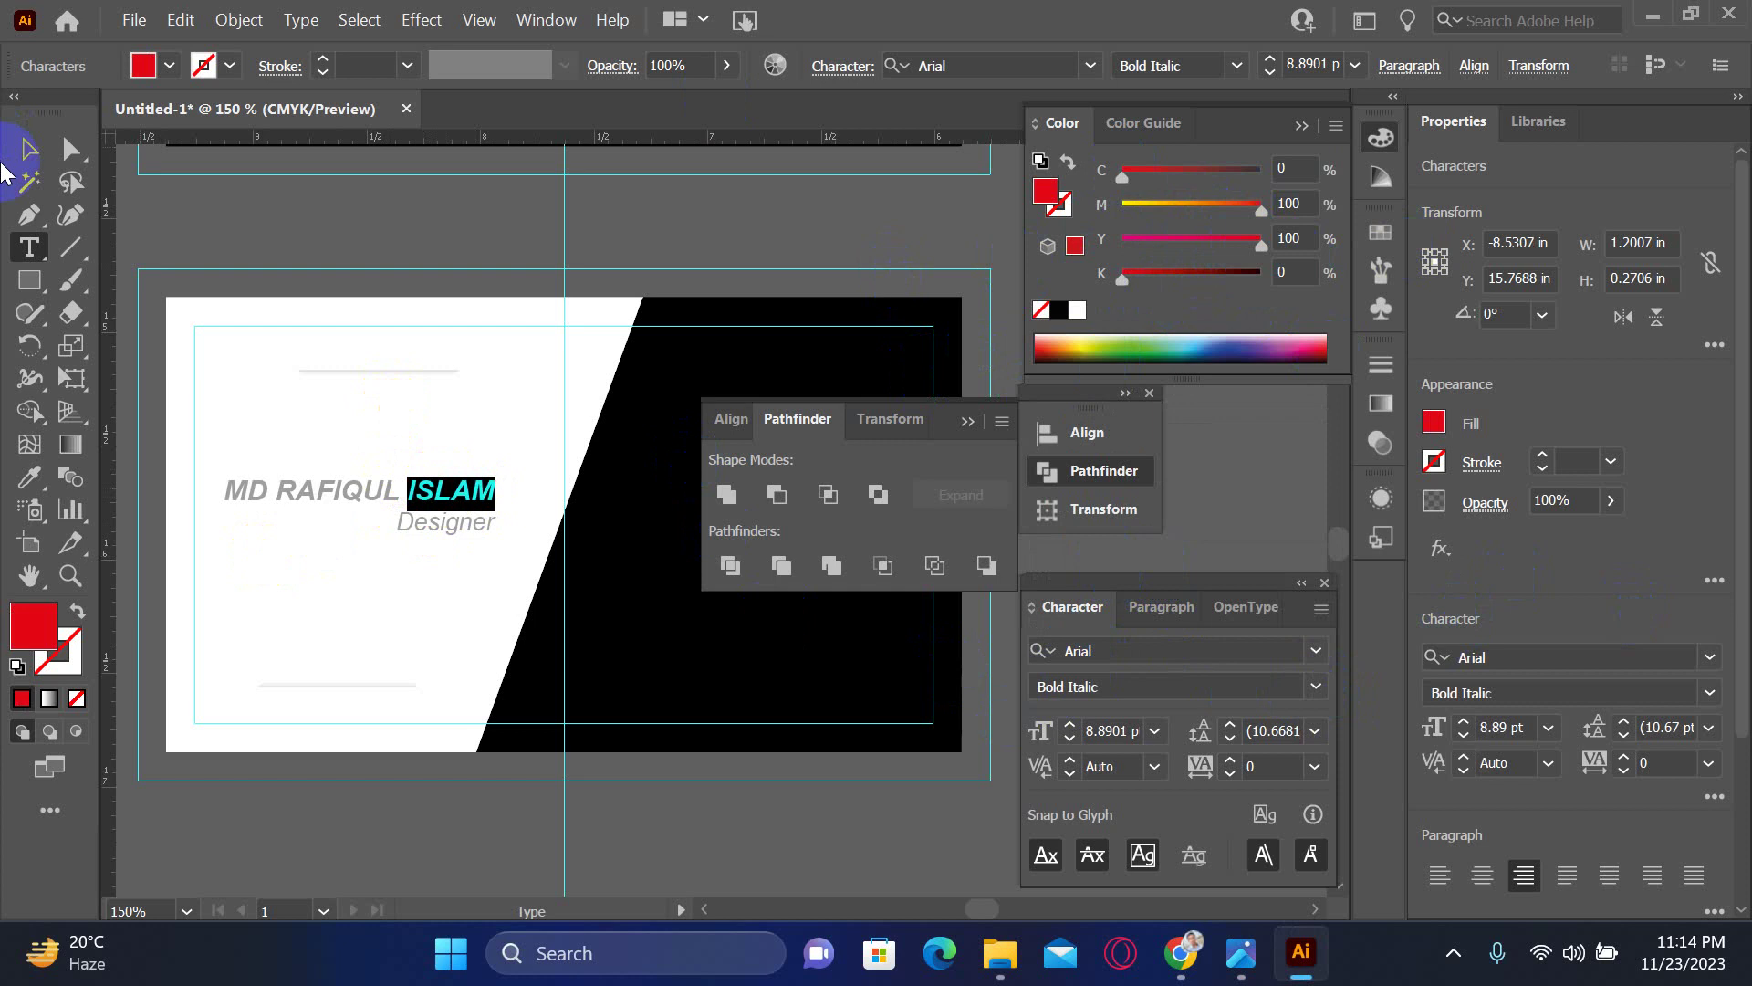
{"action": "left_click", "coordinate": [27, 151]}
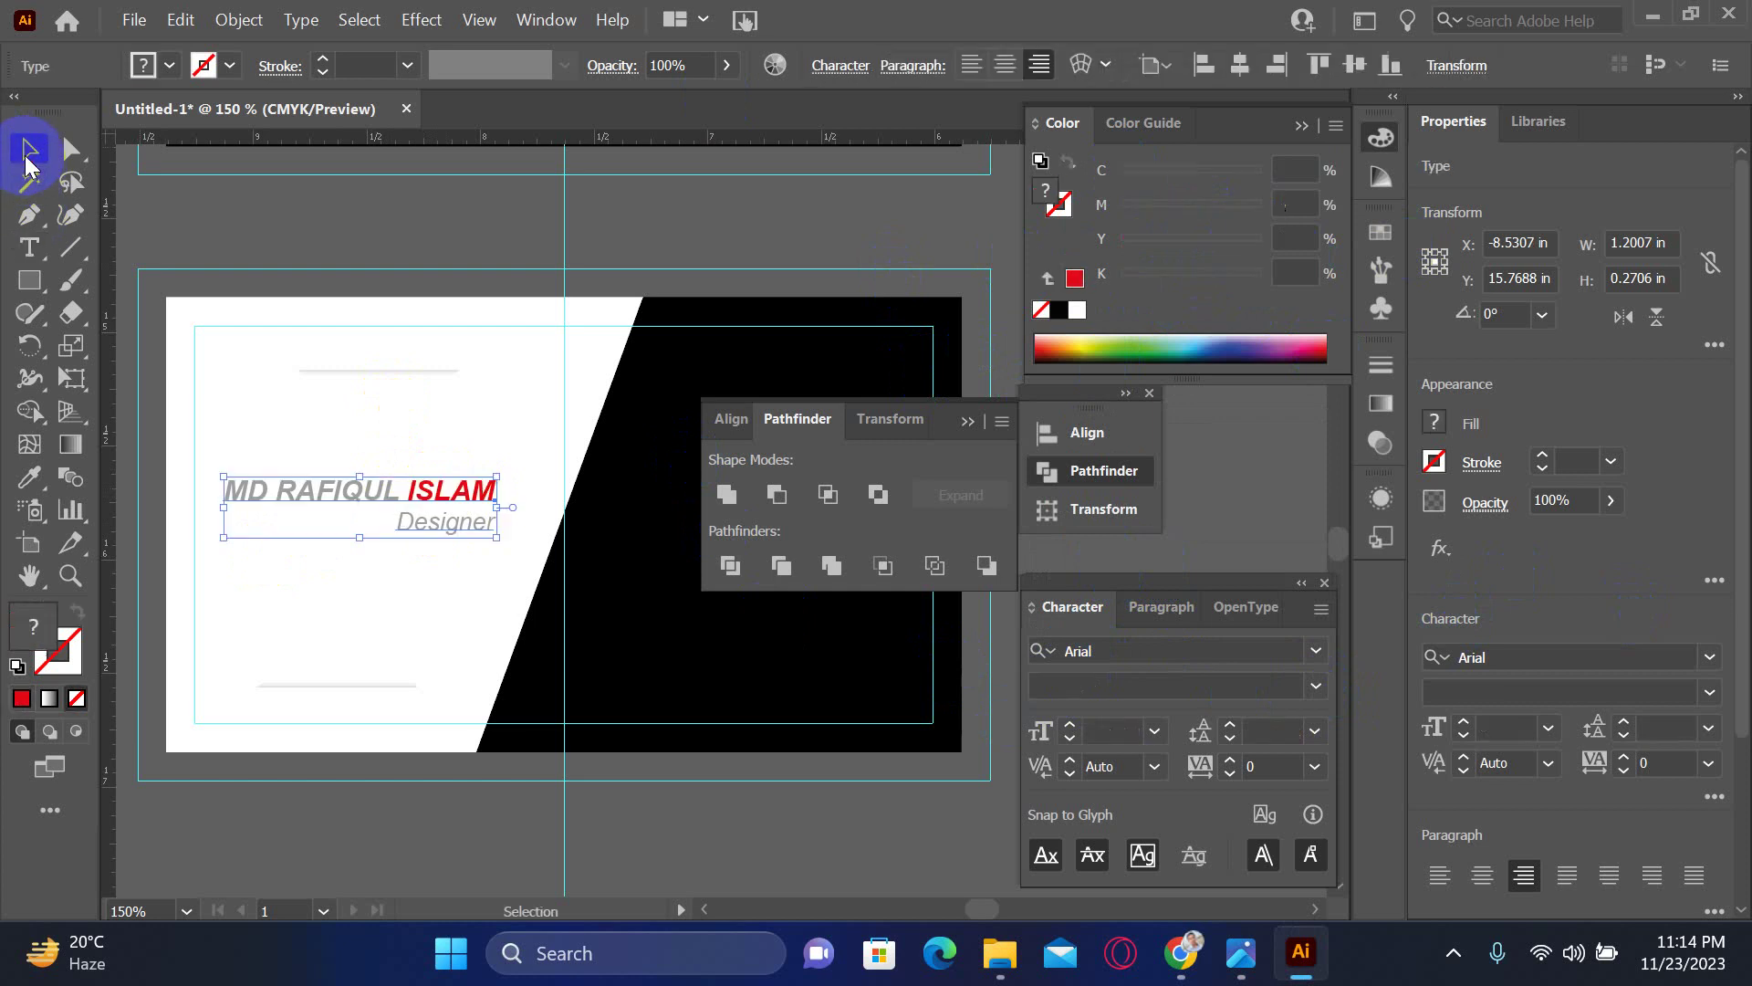
- Nudge the name block slightly lower on the card
{"action": "left_click", "coordinate": [368, 250]}
{"action": "left_click_drag", "start_coordinate": [464, 490], "coordinate": [466, 509]}
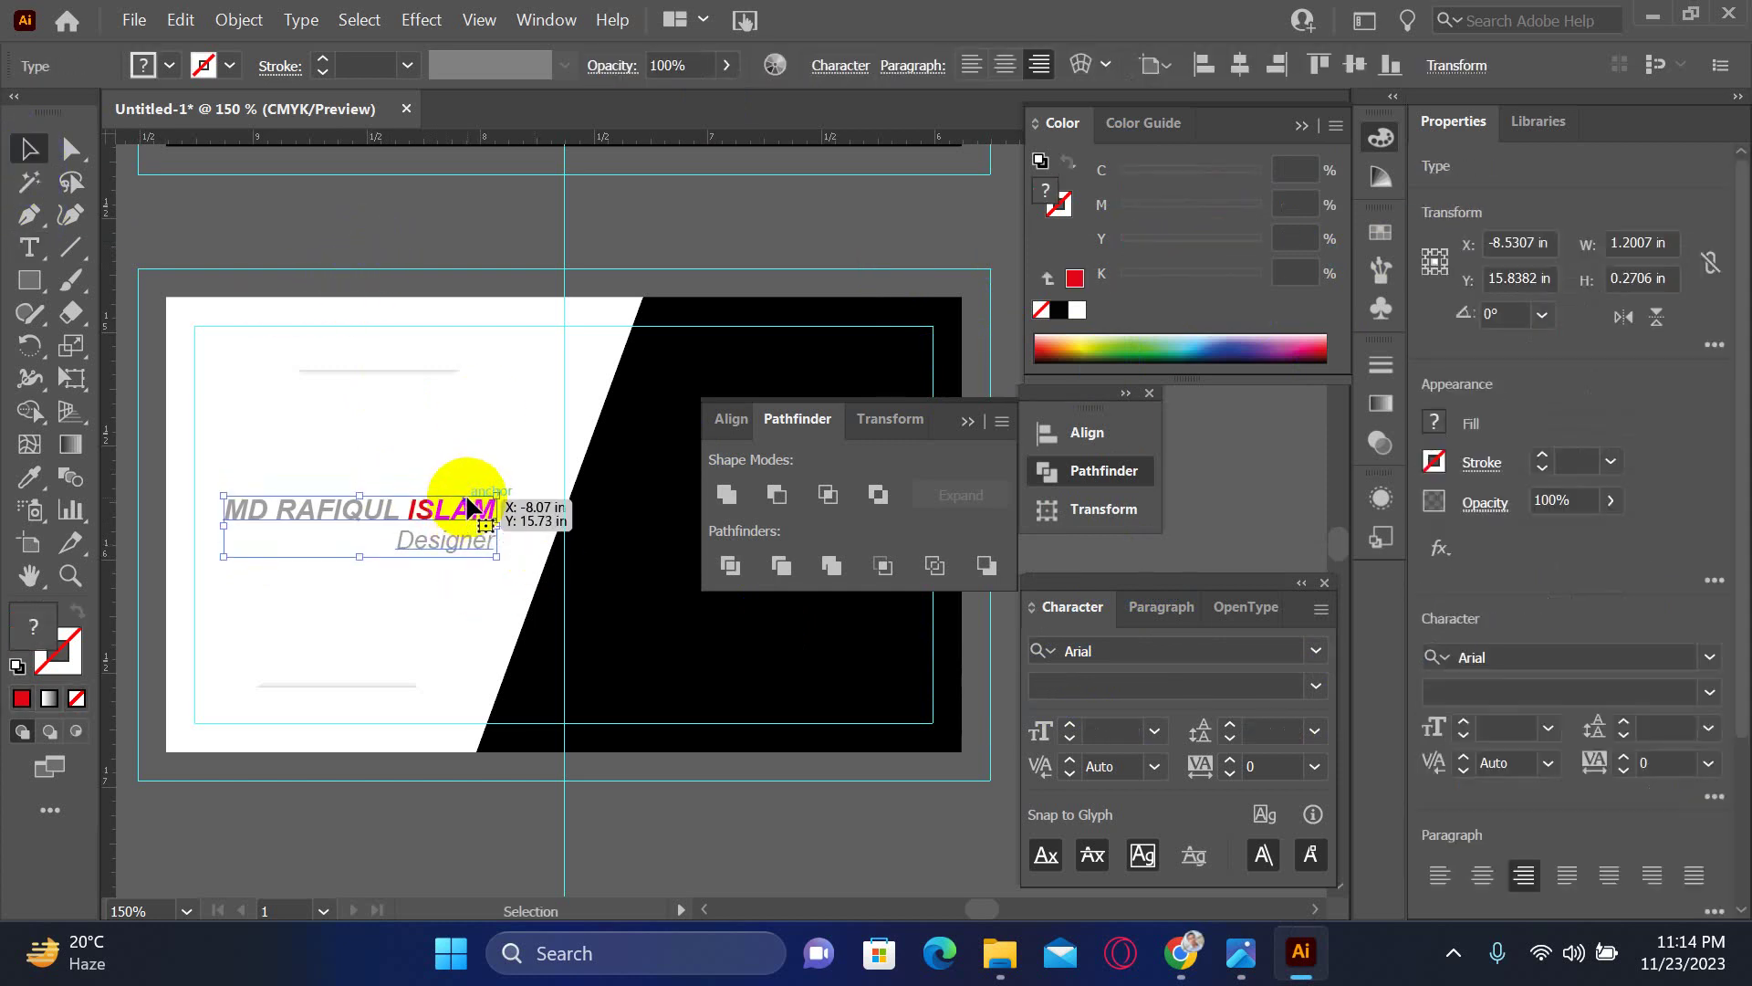
{"action": "left_click", "coordinate": [501, 421]}
{"action": "left_click_drag", "start_coordinate": [700, 630], "coordinate": [597, 550]}
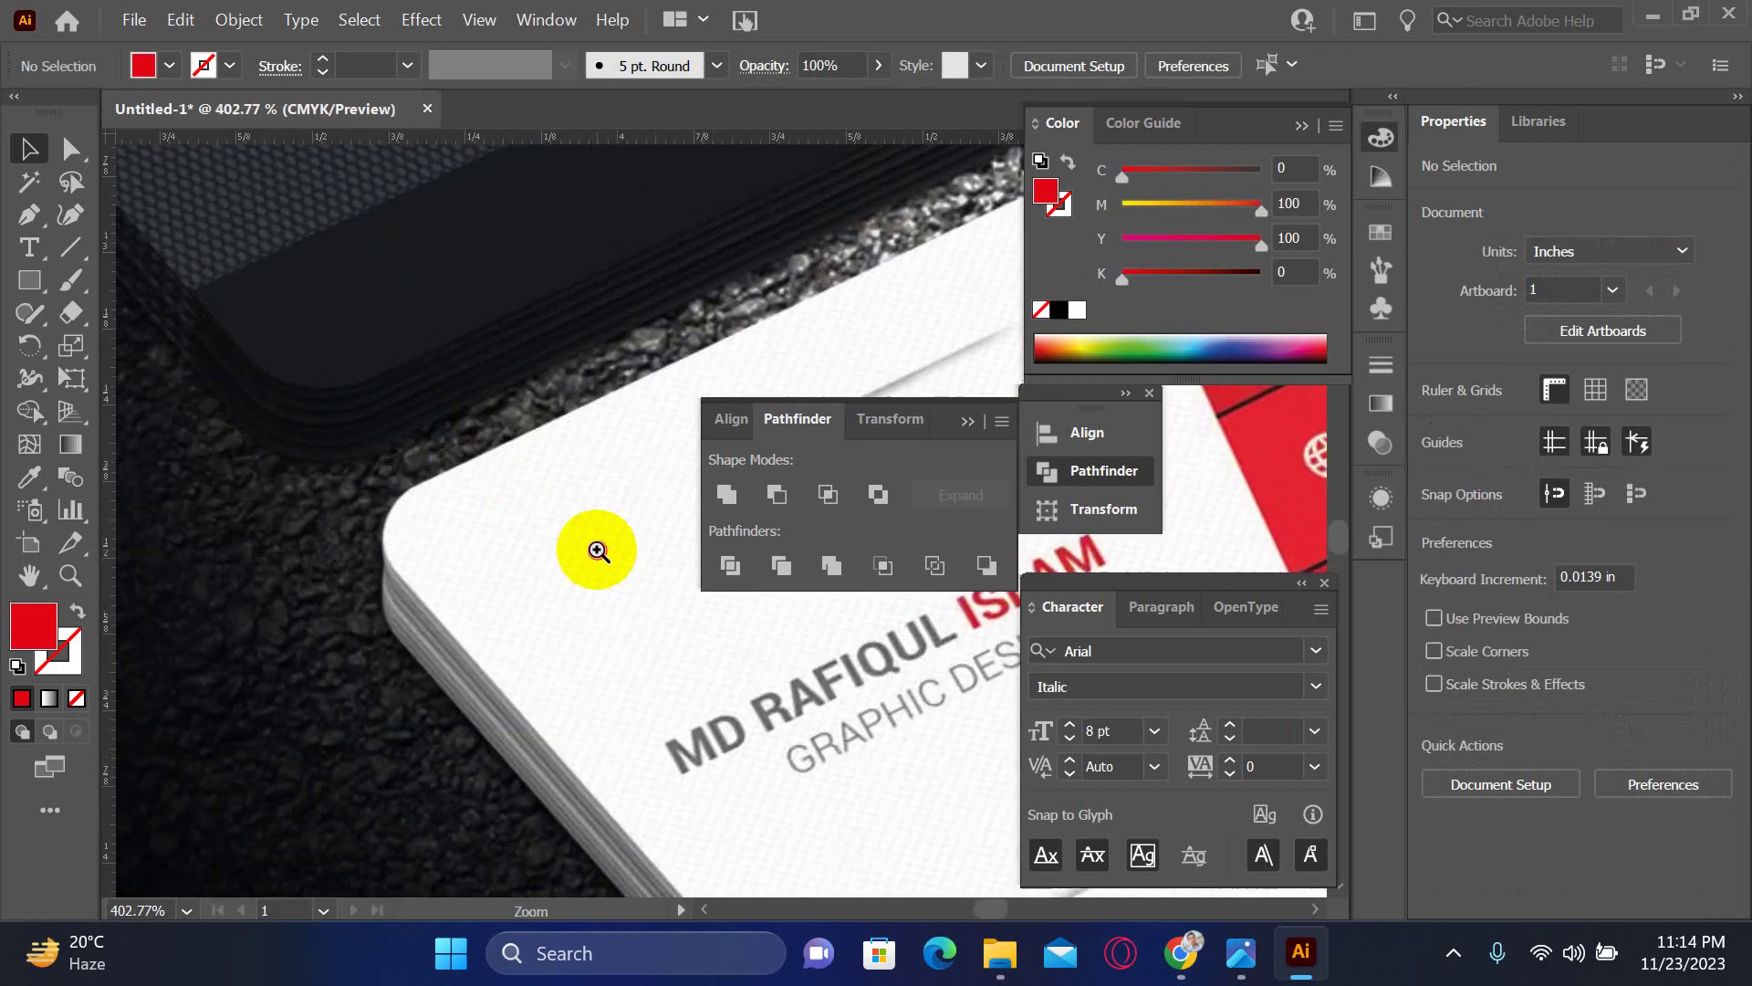
{"action": "left_click", "coordinate": [598, 550]}
{"action": "left_click", "coordinate": [430, 524]}
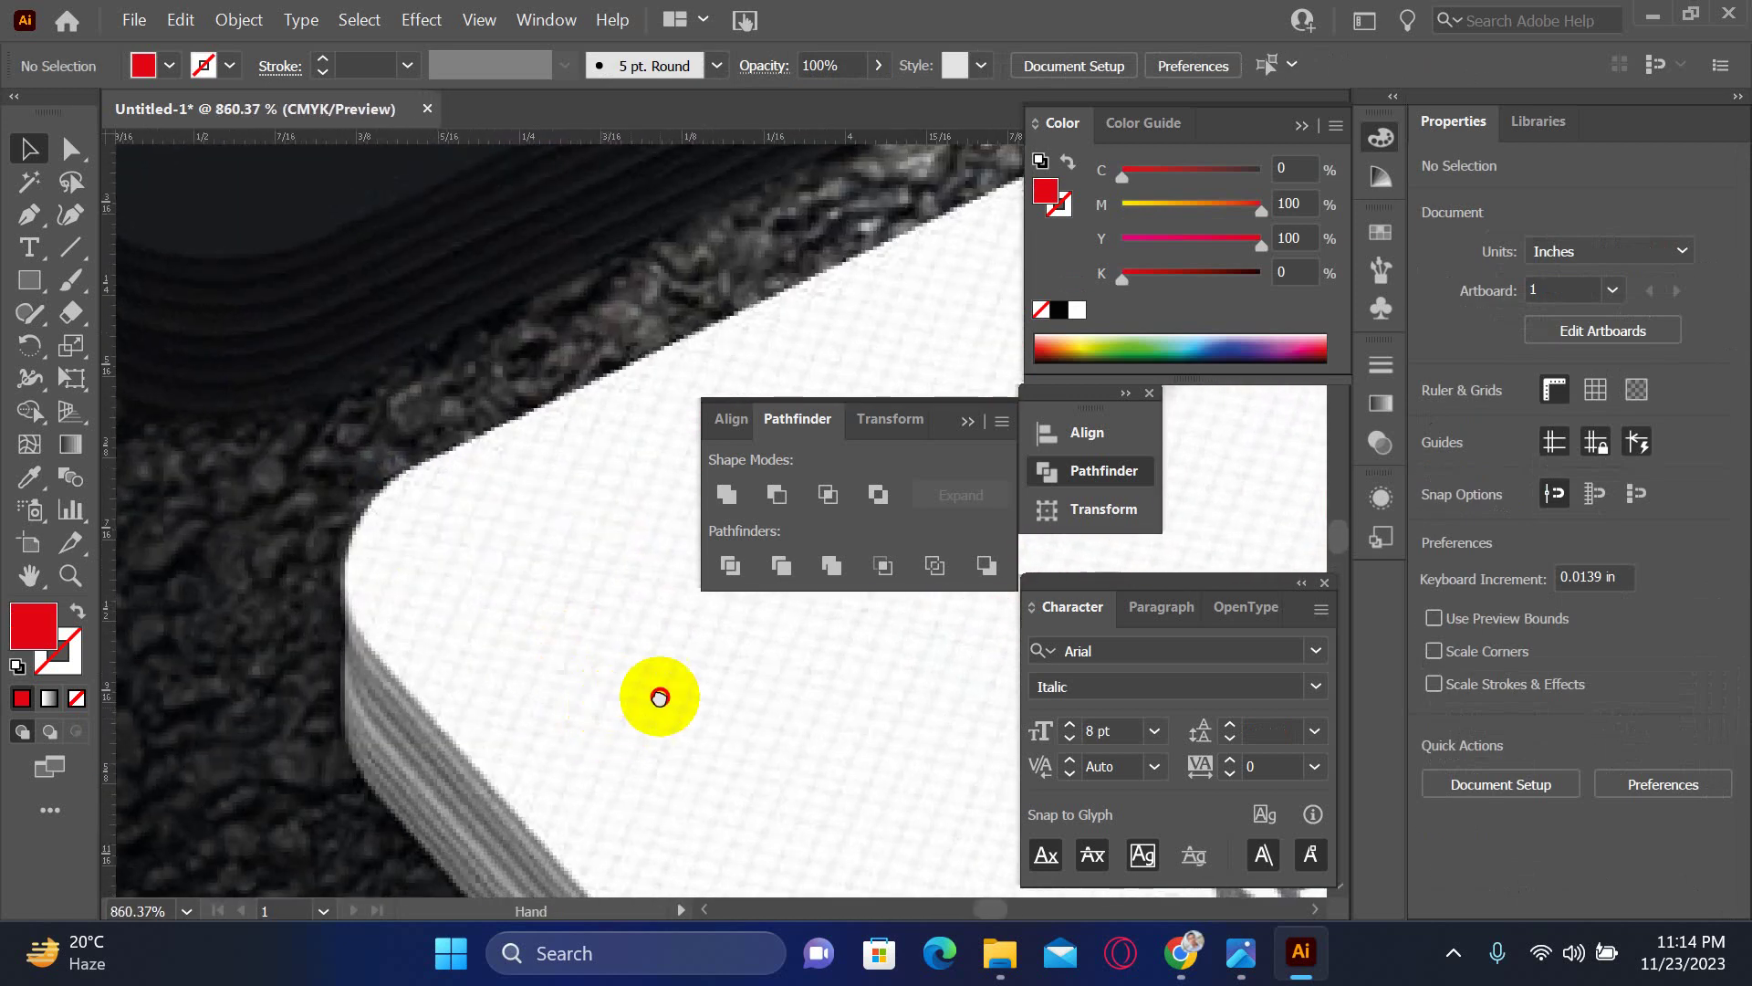
{"action": "left_click_drag", "start_coordinate": [659, 698], "coordinate": [383, 626]}
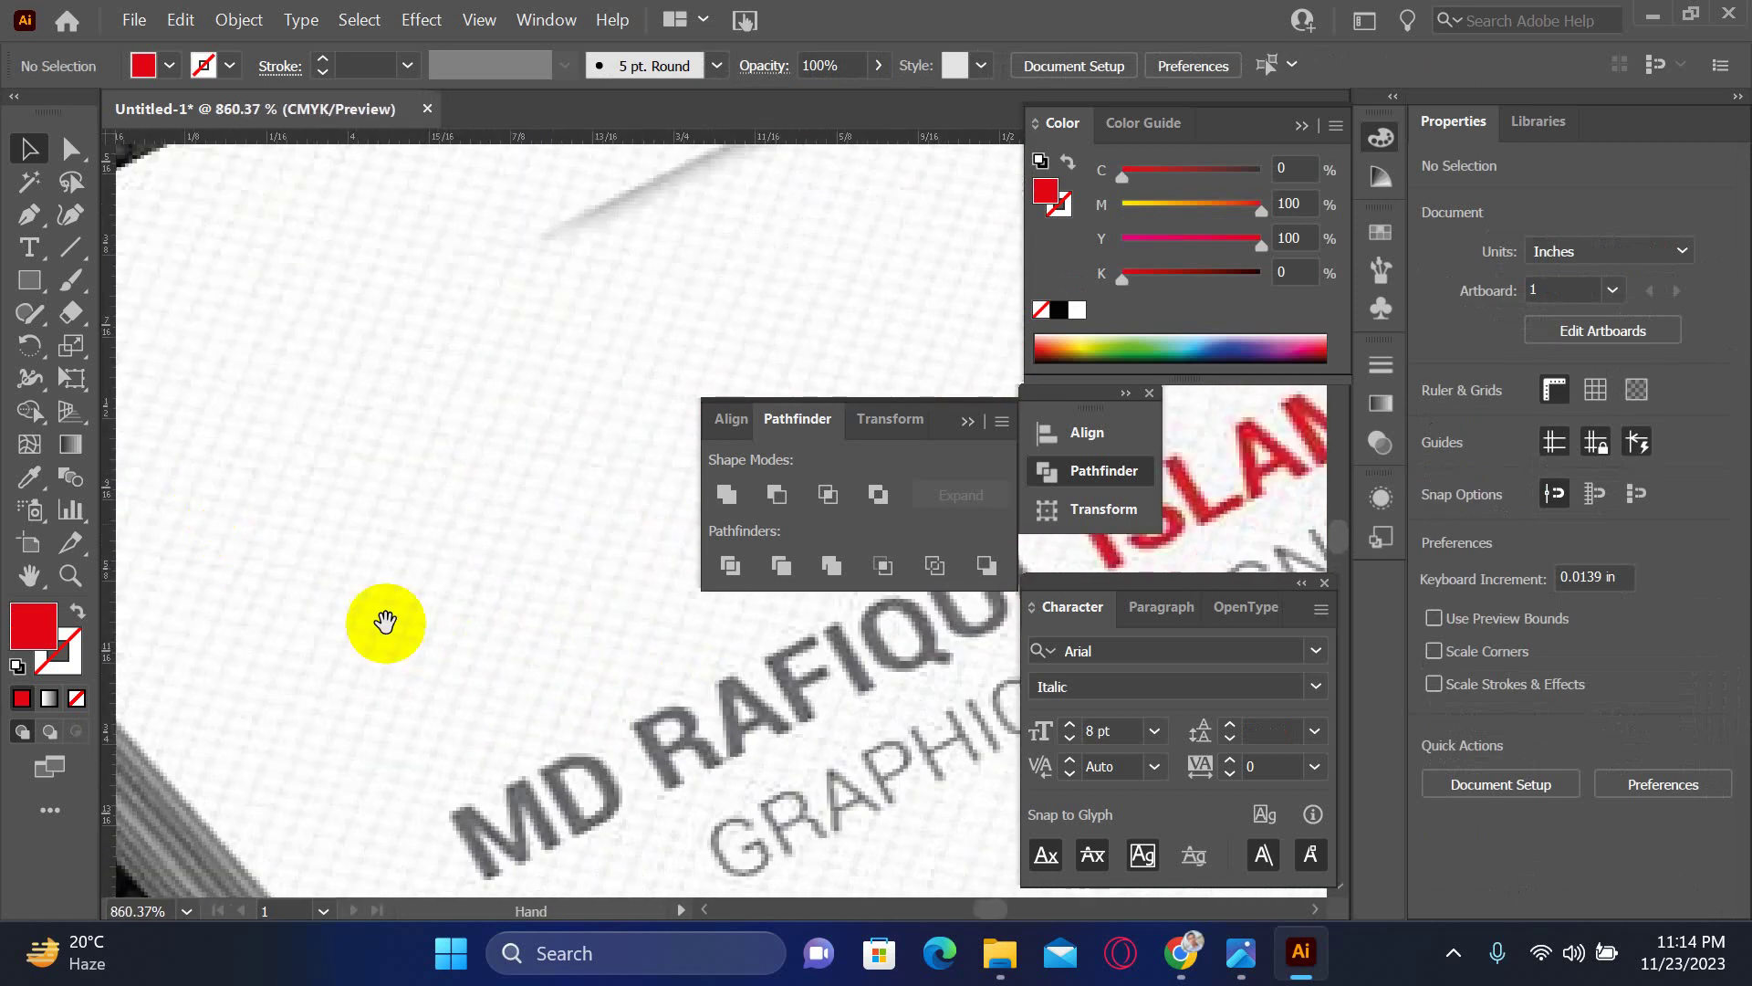
{"action": "left_click", "coordinate": [501, 709], "text": "alt"}
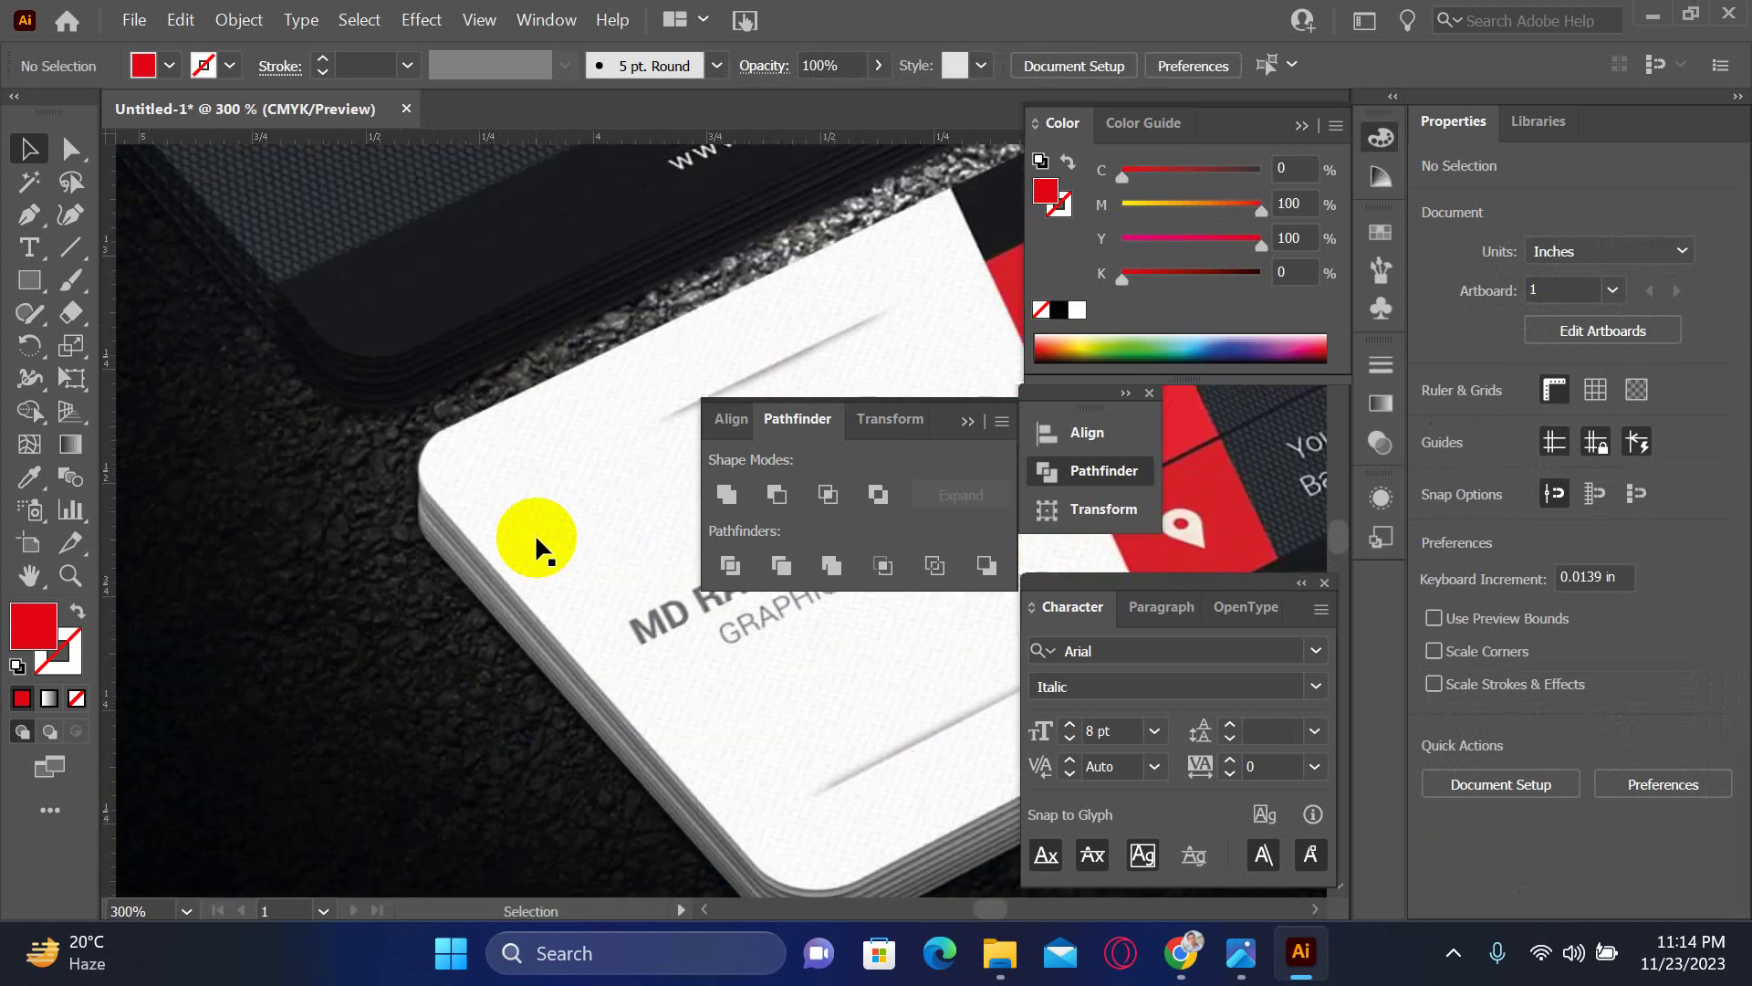
{"action": "left_click_drag", "start_coordinate": [568, 764], "coordinate": [411, 685]}
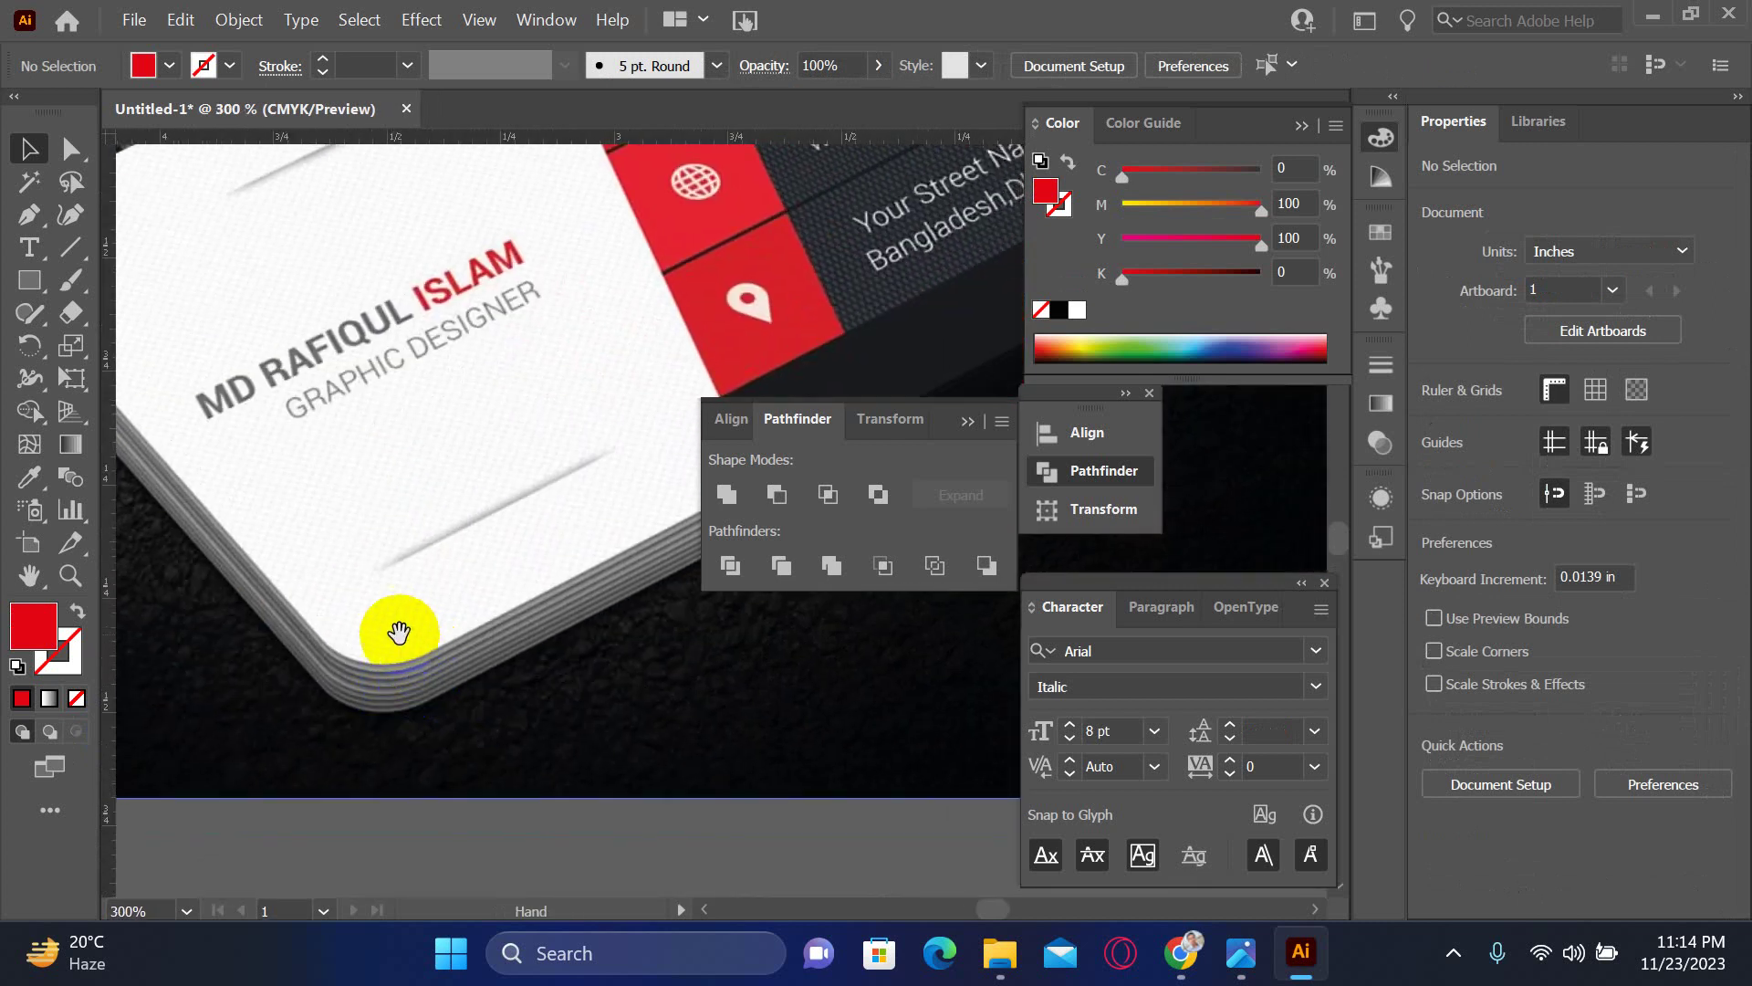
{"action": "mouse_move", "coordinate": [388, 621]}
{"action": "left_mouse_down"}
{"action": "mouse_move", "coordinate": [481, 673]}
{"action": "mouse_move", "coordinate": [489, 712]}
{"action": "mouse_move", "coordinate": [633, 521]}
{"action": "mouse_move", "coordinate": [697, 614]}
{"action": "mouse_move", "coordinate": [638, 552]}
{"action": "mouse_move", "coordinate": [728, 508]}
{"action": "mouse_move", "coordinate": [901, 337]}
{"action": "left_mouse_up"}
{"action": "key", "text": "ctrl+minus"}
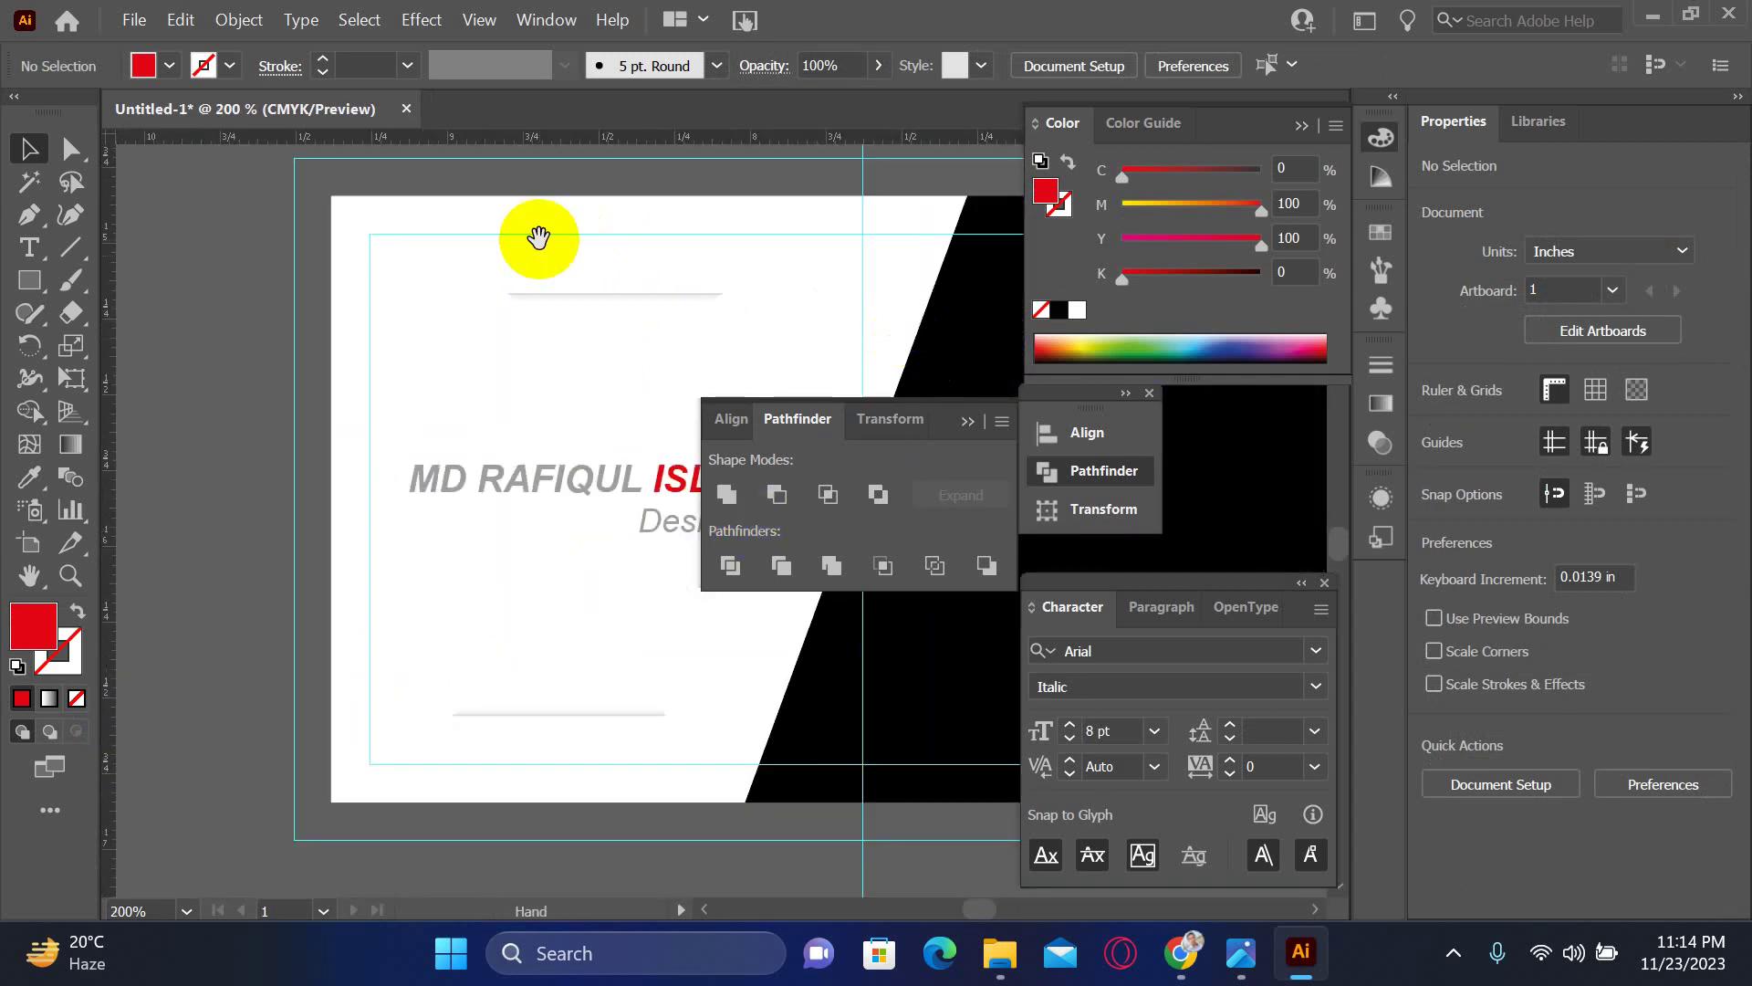
{"action": "left_click_drag", "start_coordinate": [572, 323], "coordinate": [454, 305]}
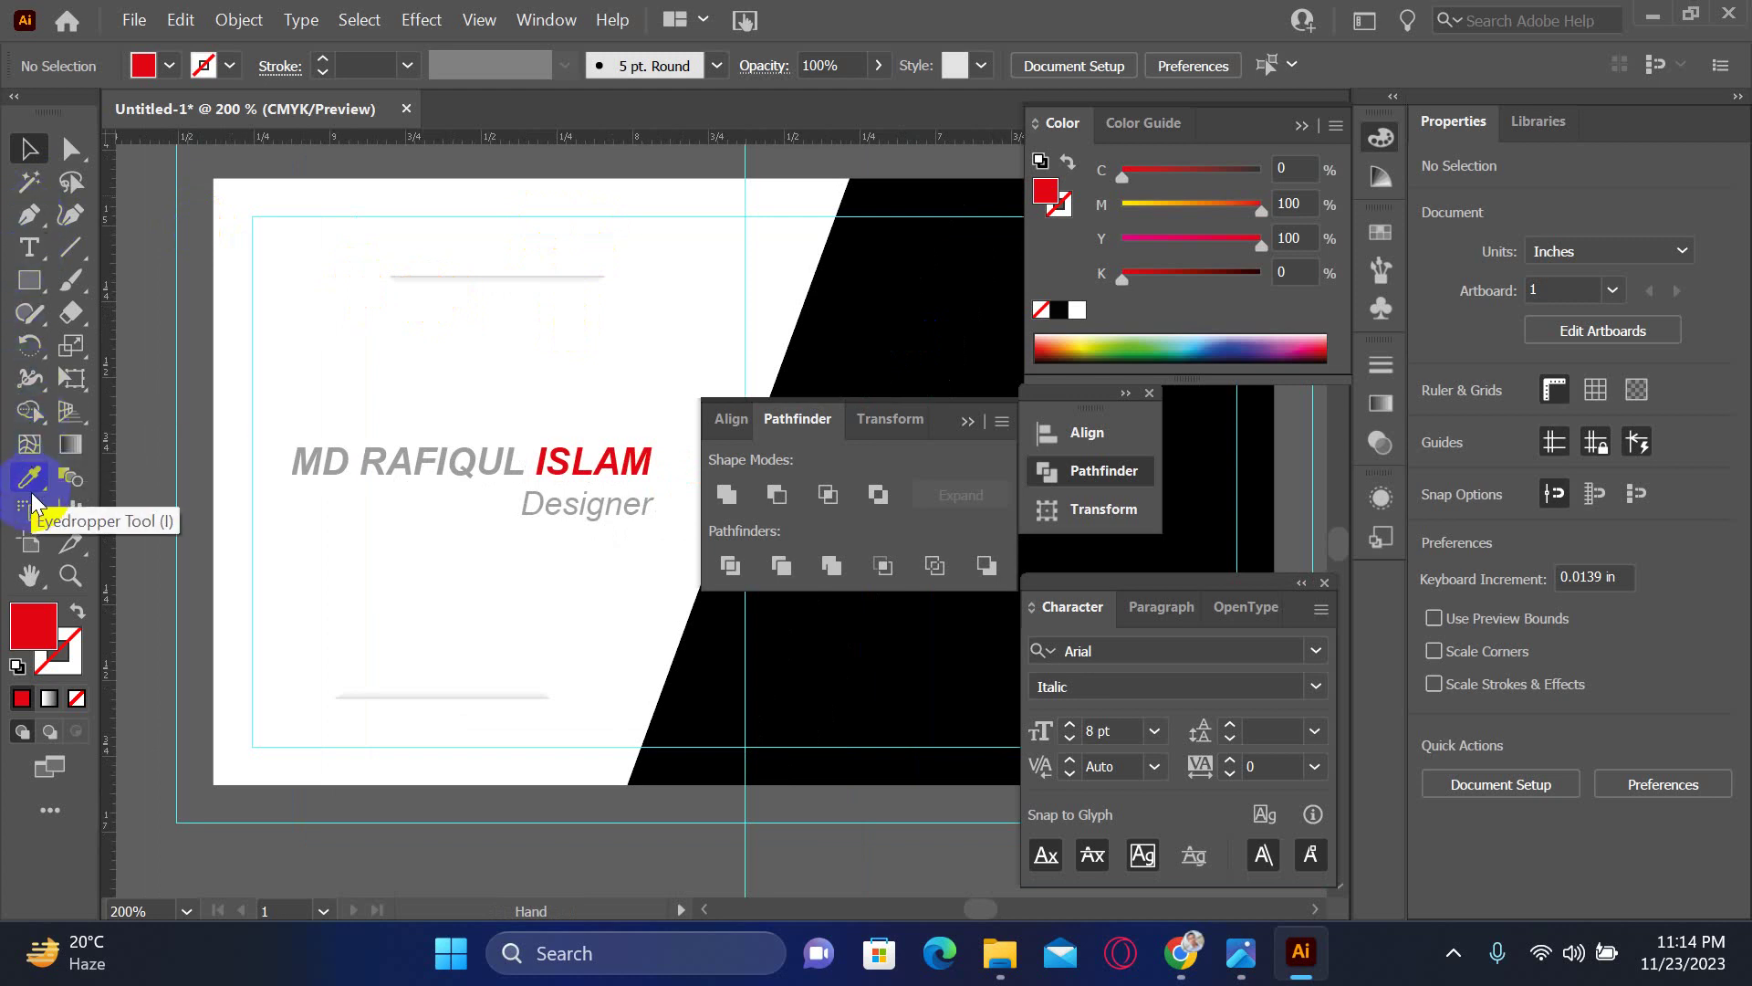
{"action": "left_click", "coordinate": [28, 216]}
{"action": "left_click", "coordinate": [210, 182]}
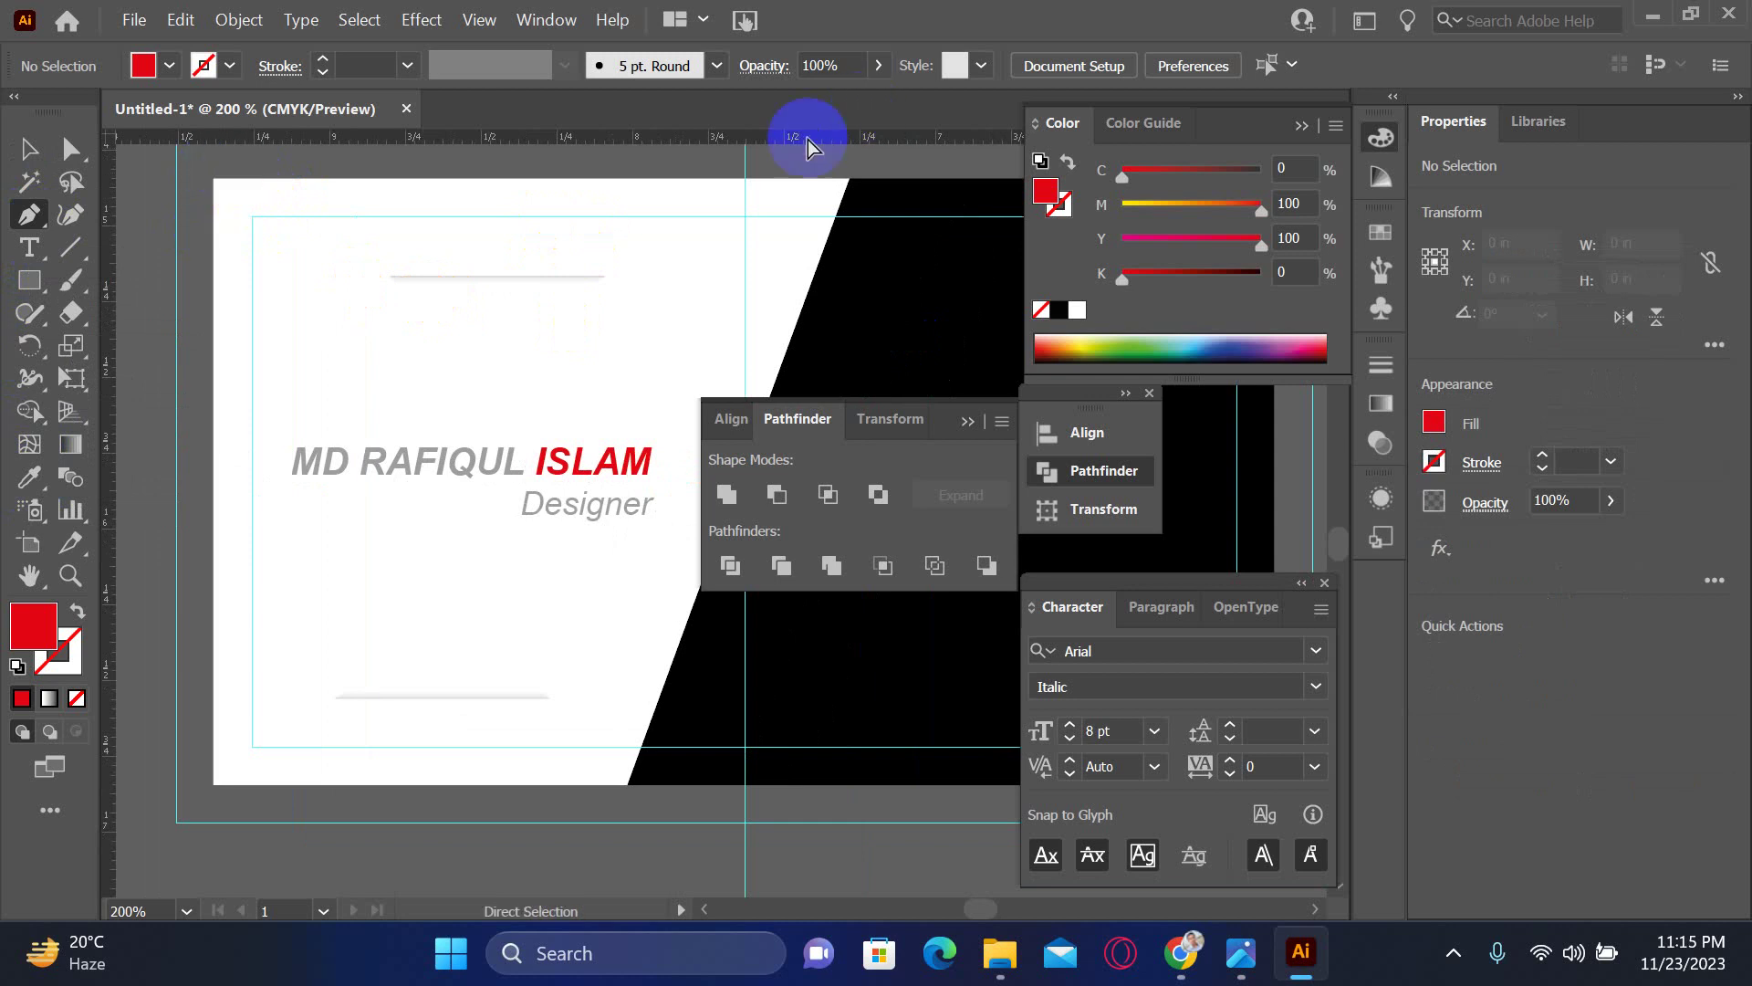
{"action": "left_click", "coordinate": [802, 170]}
{"action": "left_click", "coordinate": [220, 188]}
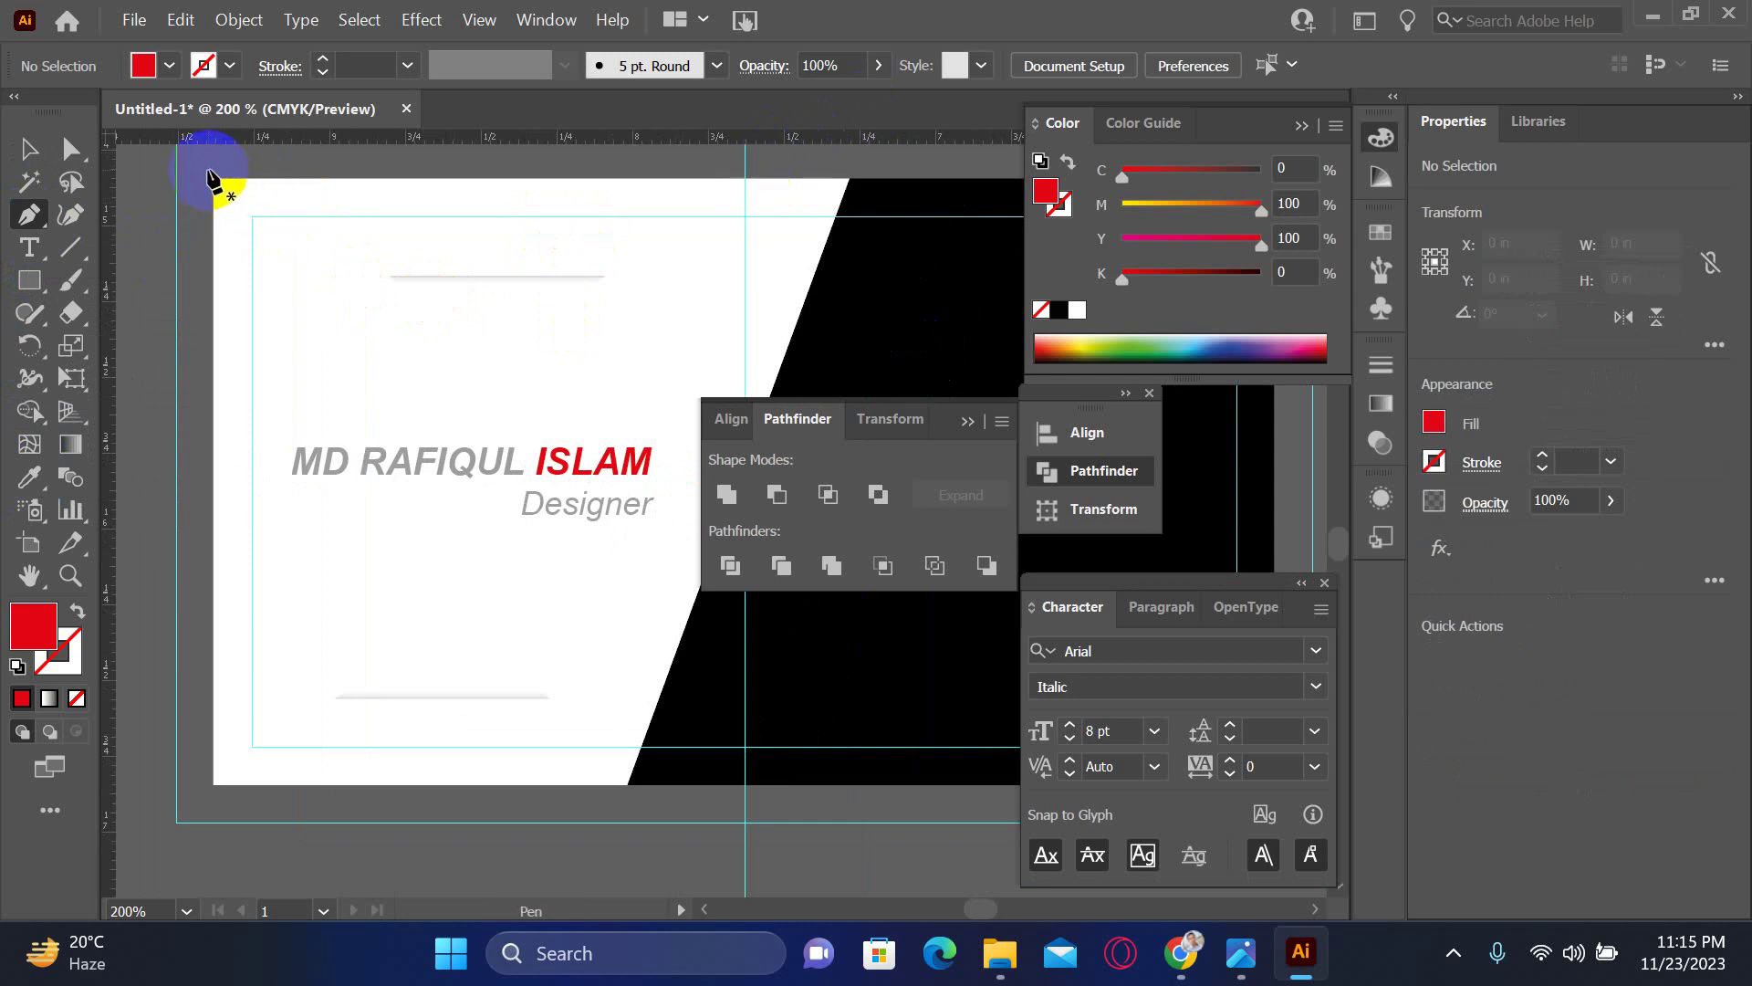
{"action": "left_click_drag", "start_coordinate": [247, 697], "coordinate": [188, 489]}
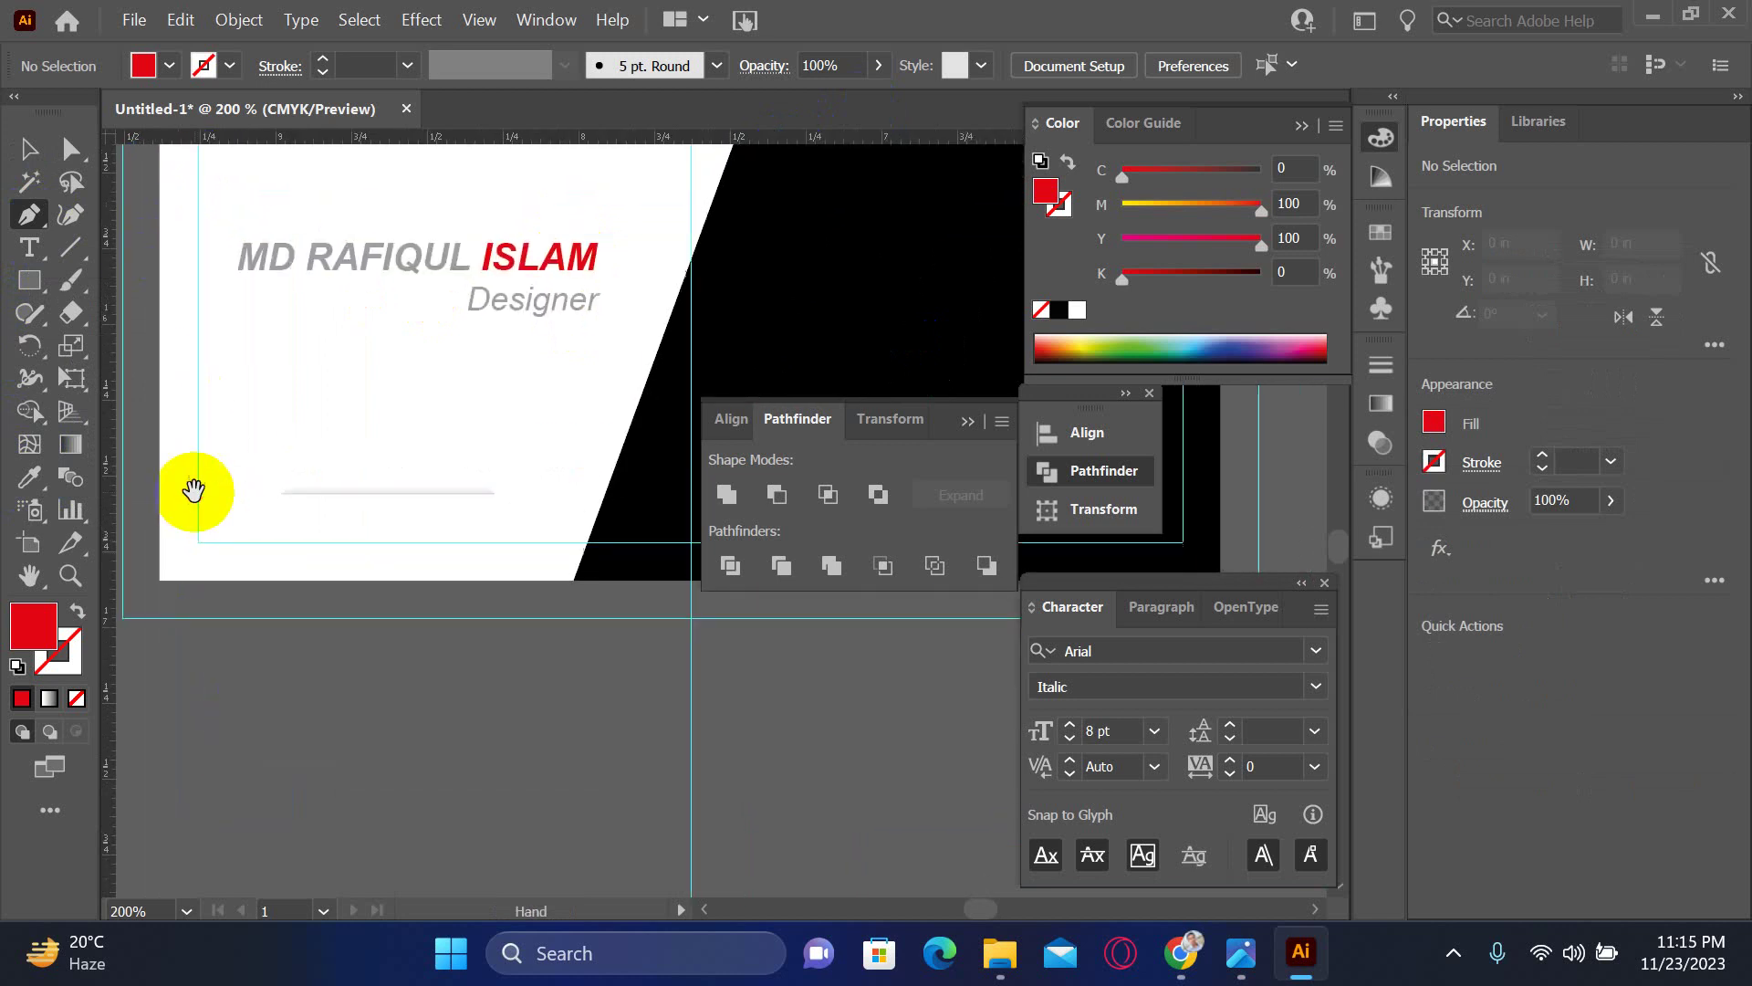
{"action": "left_click_drag", "start_coordinate": [265, 559], "coordinate": [449, 504]}
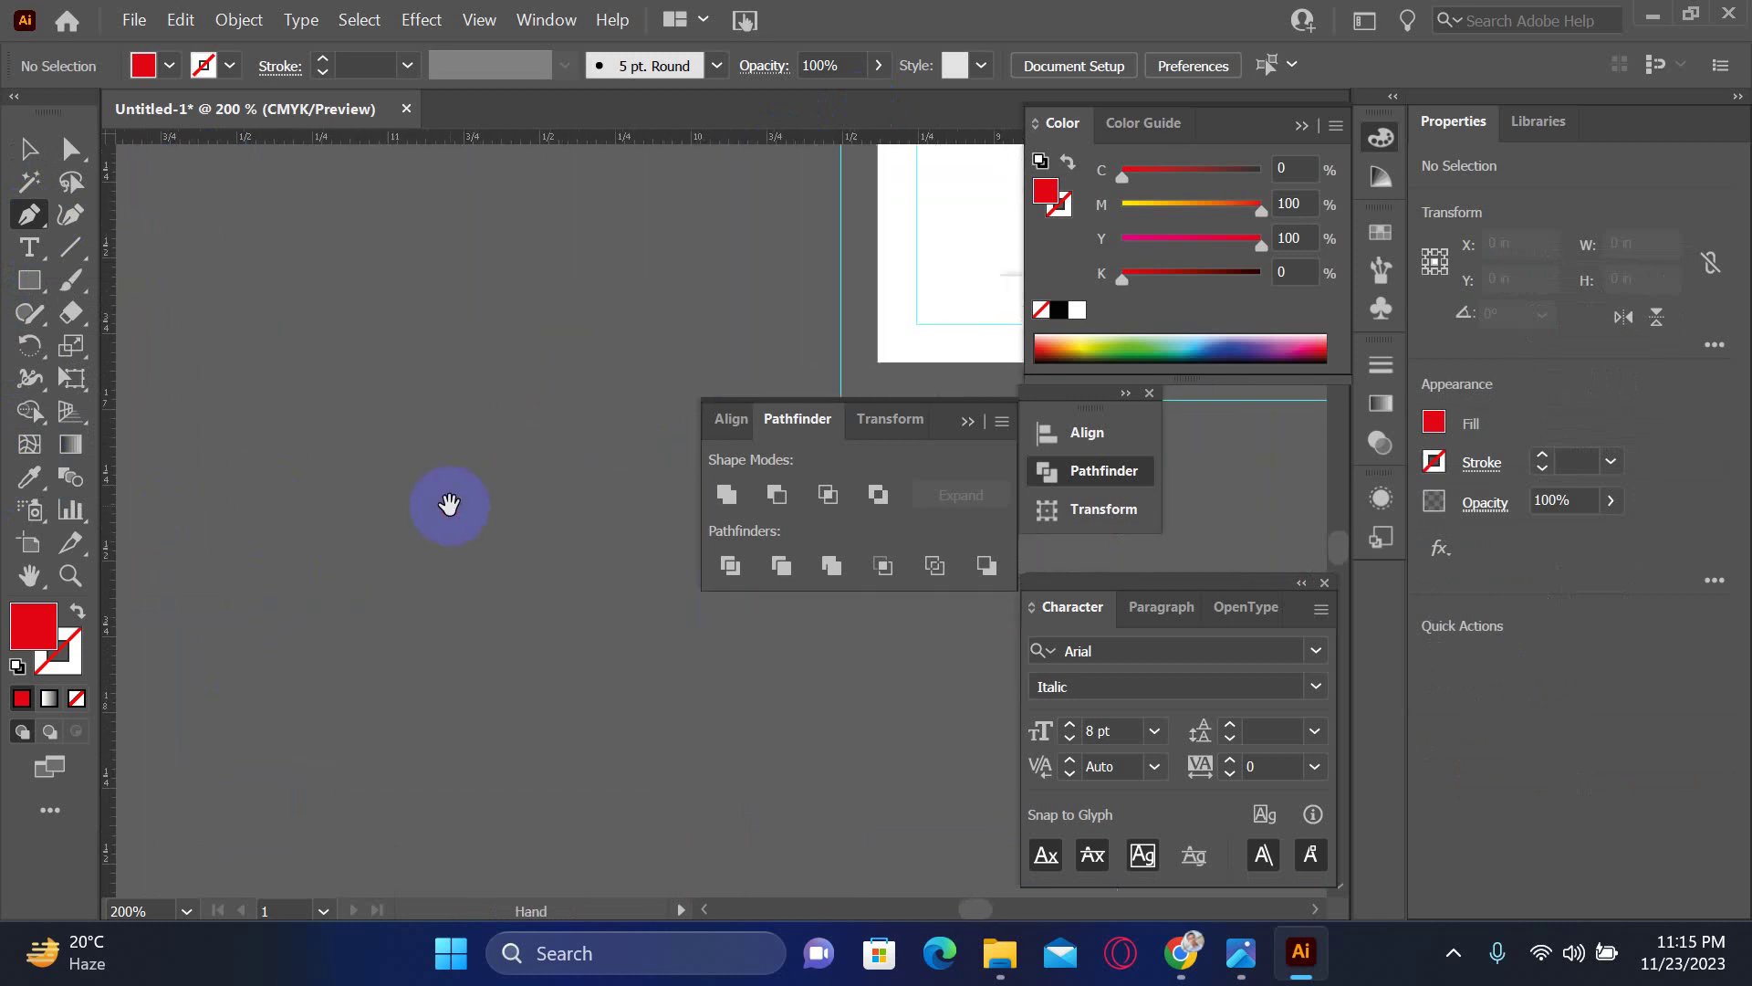
{"action": "key", "text": "ctrl+minus"}
{"action": "key", "text": "ctrl+minus"}
{"action": "key", "text": "ctrl+minus"}
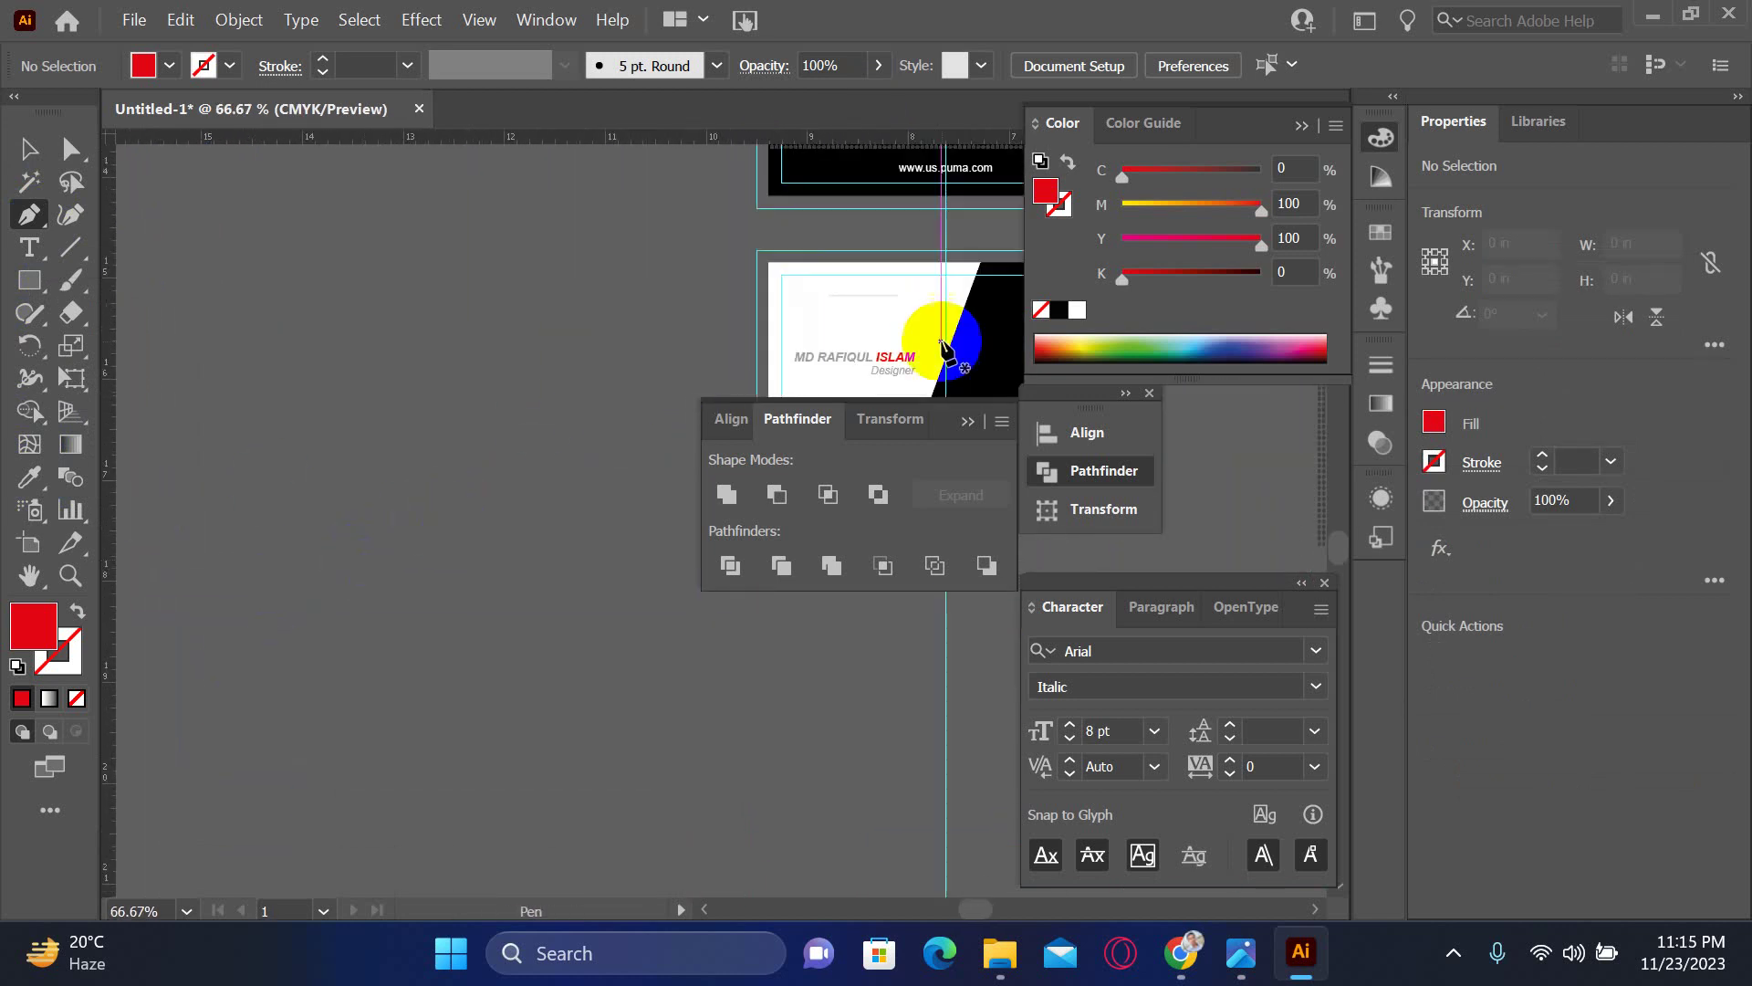
- Place a copy of the white card background shape on the pasteboard
{"action": "left_click", "coordinate": [28, 159]}
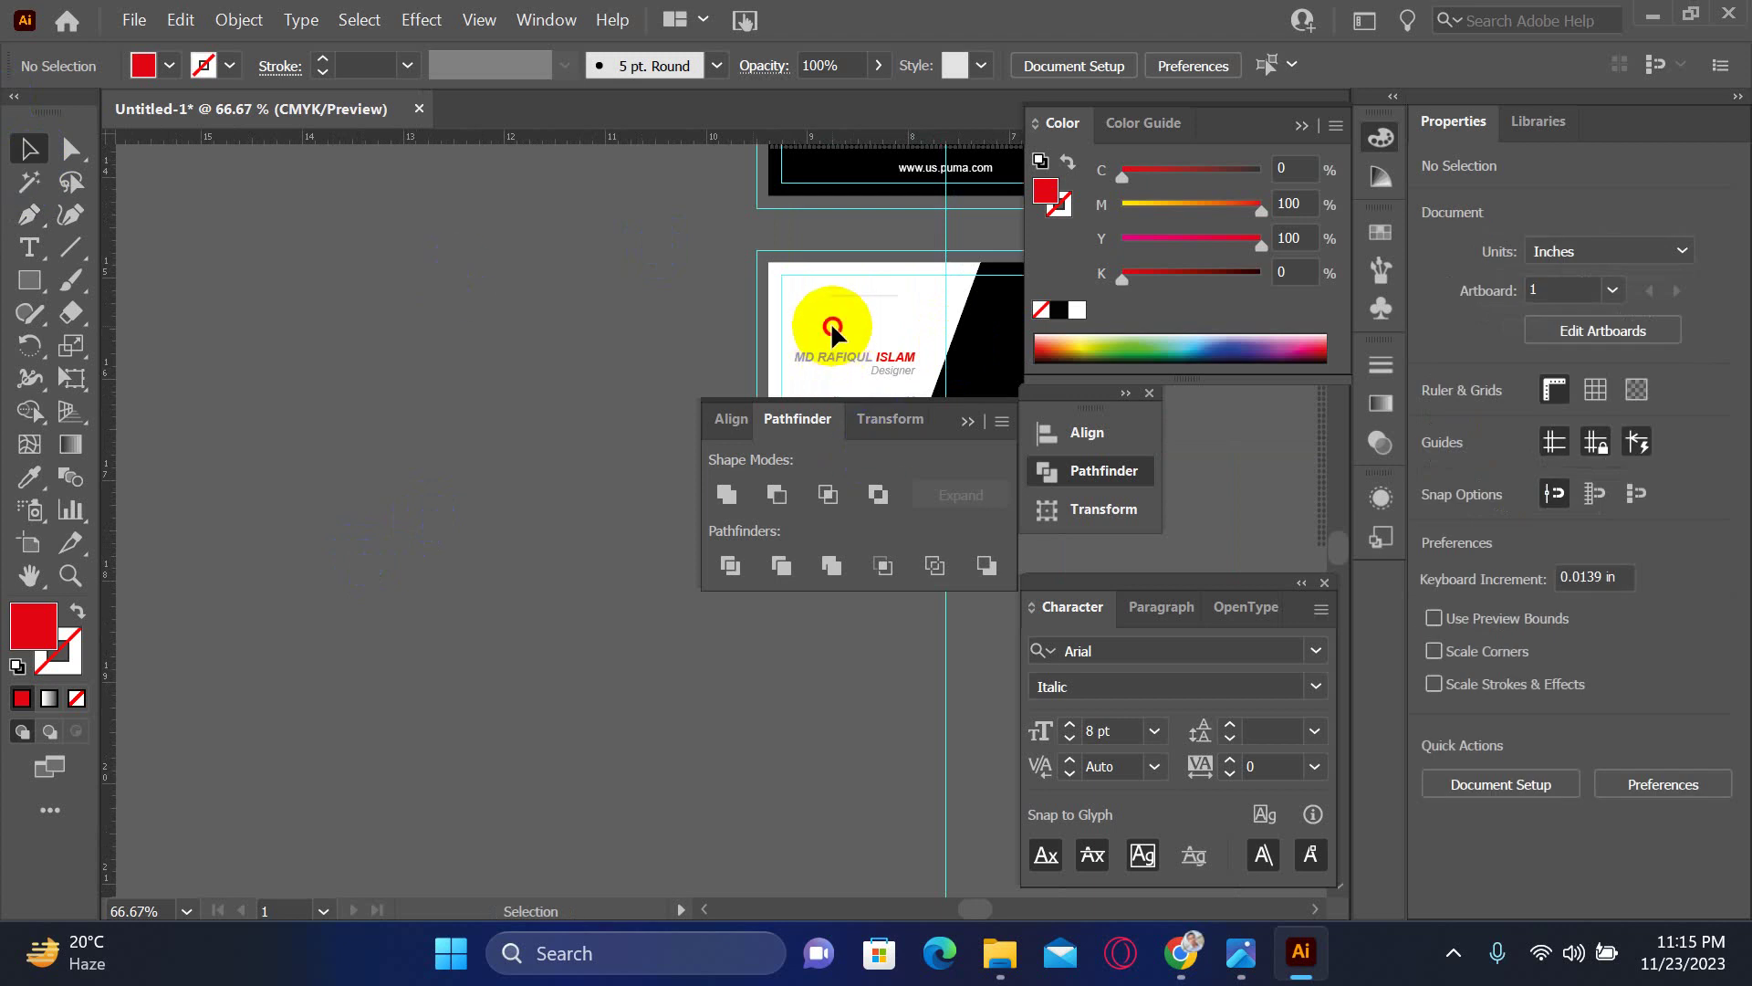
{"action": "left_click", "coordinate": [832, 352]}
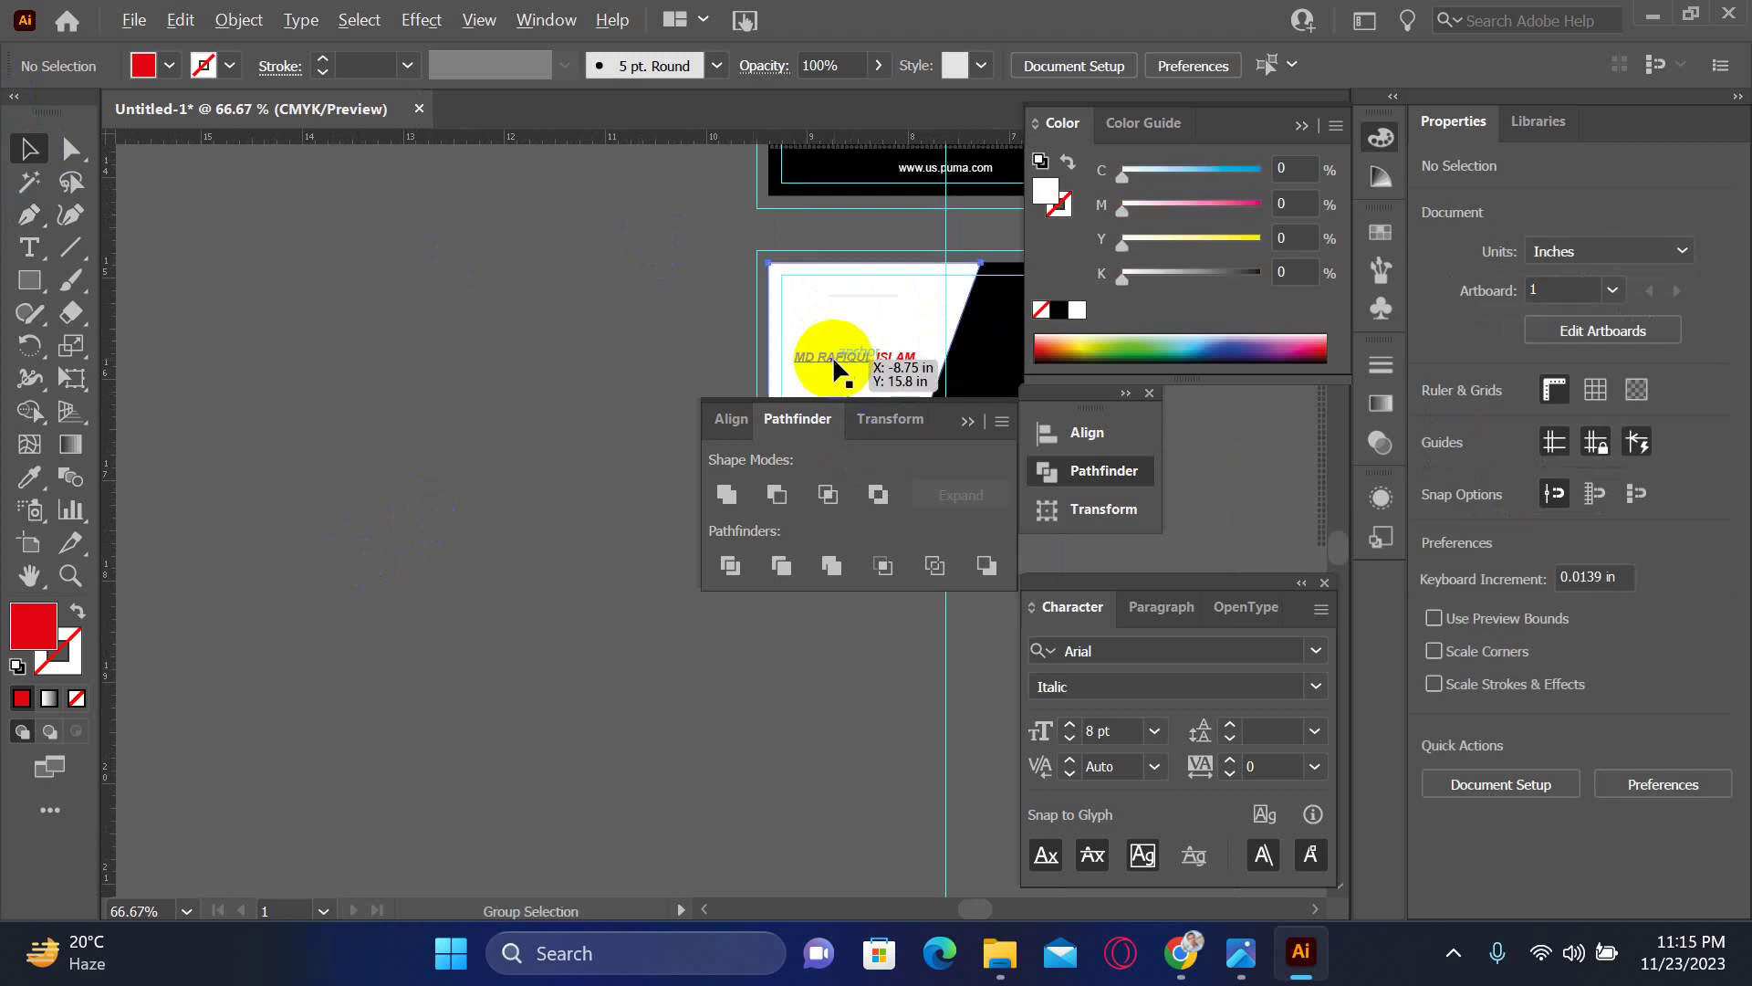
{"action": "left_click", "coordinate": [644, 315]}
{"action": "left_click", "coordinate": [805, 315]}
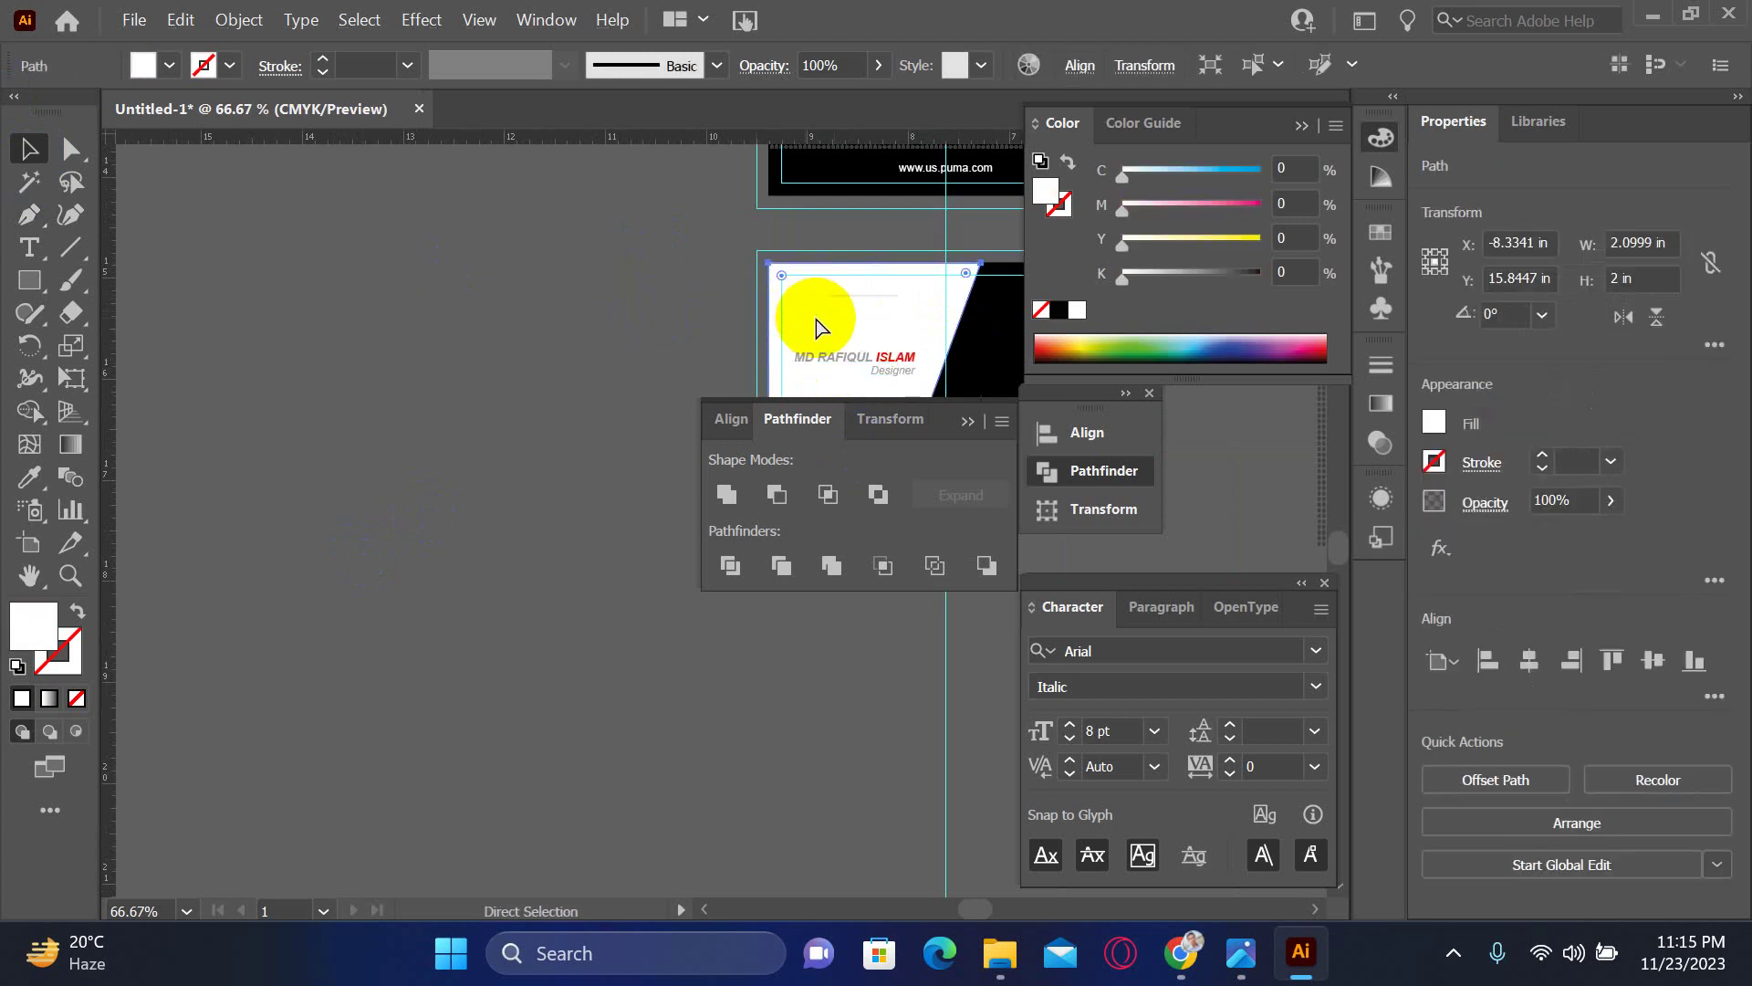
{"action": "left_click_drag", "start_coordinate": [815, 322], "coordinate": [371, 342]}
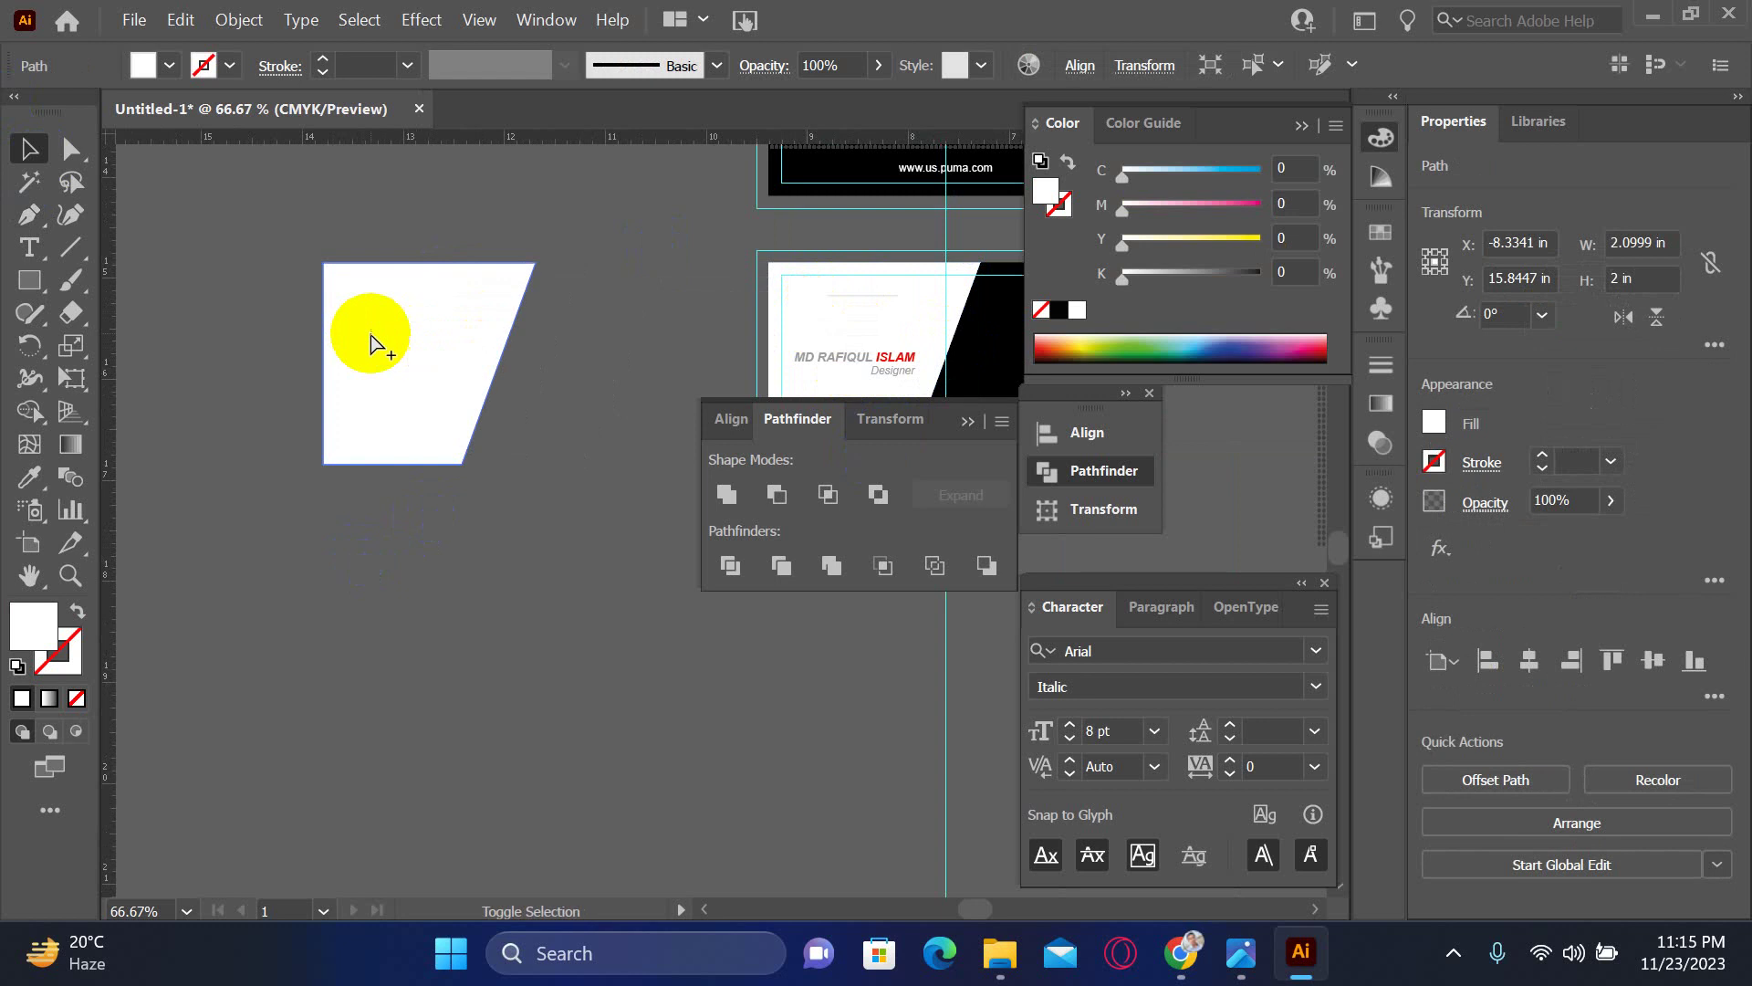
{"action": "left_click", "coordinate": [570, 547]}
{"action": "left_click", "coordinate": [560, 459], "text": "ctrl"}
{"action": "left_click", "coordinate": [559, 458], "text": "ctrl"}
{"action": "left_click_drag", "start_coordinate": [393, 610], "coordinate": [176, 609]}
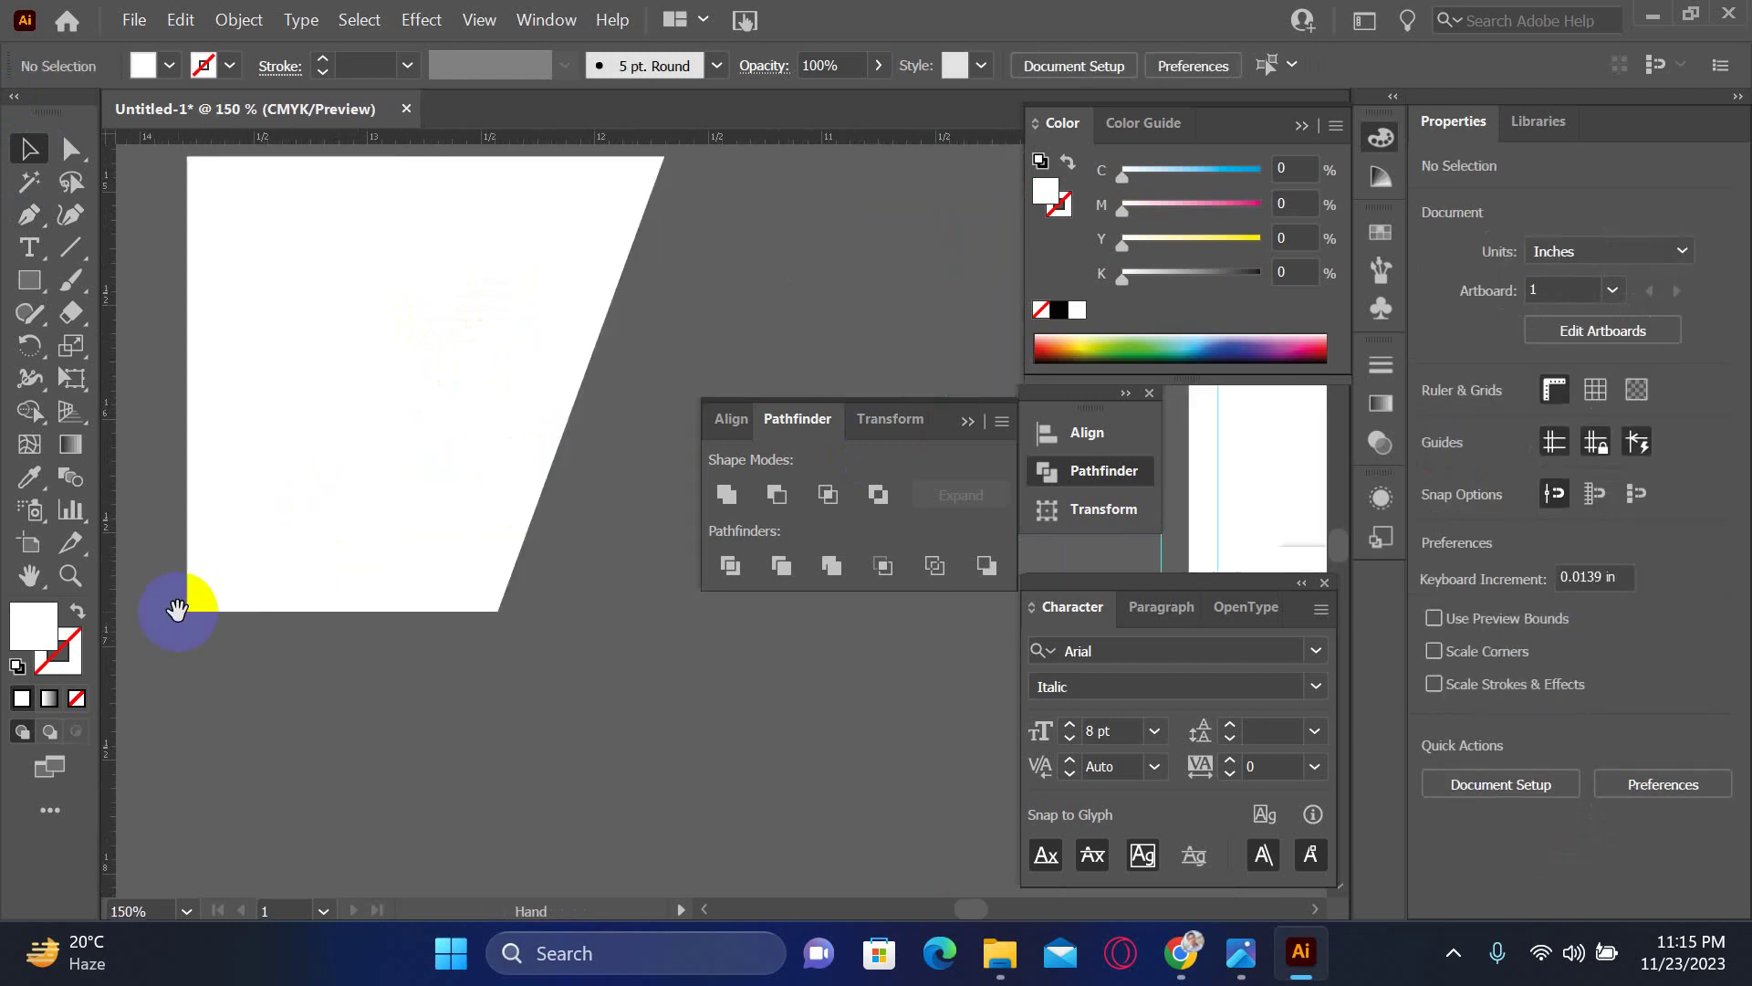
- Draw a diagonal line at the copied shape's lower-left corner
{"action": "left_click", "coordinate": [55, 261]}
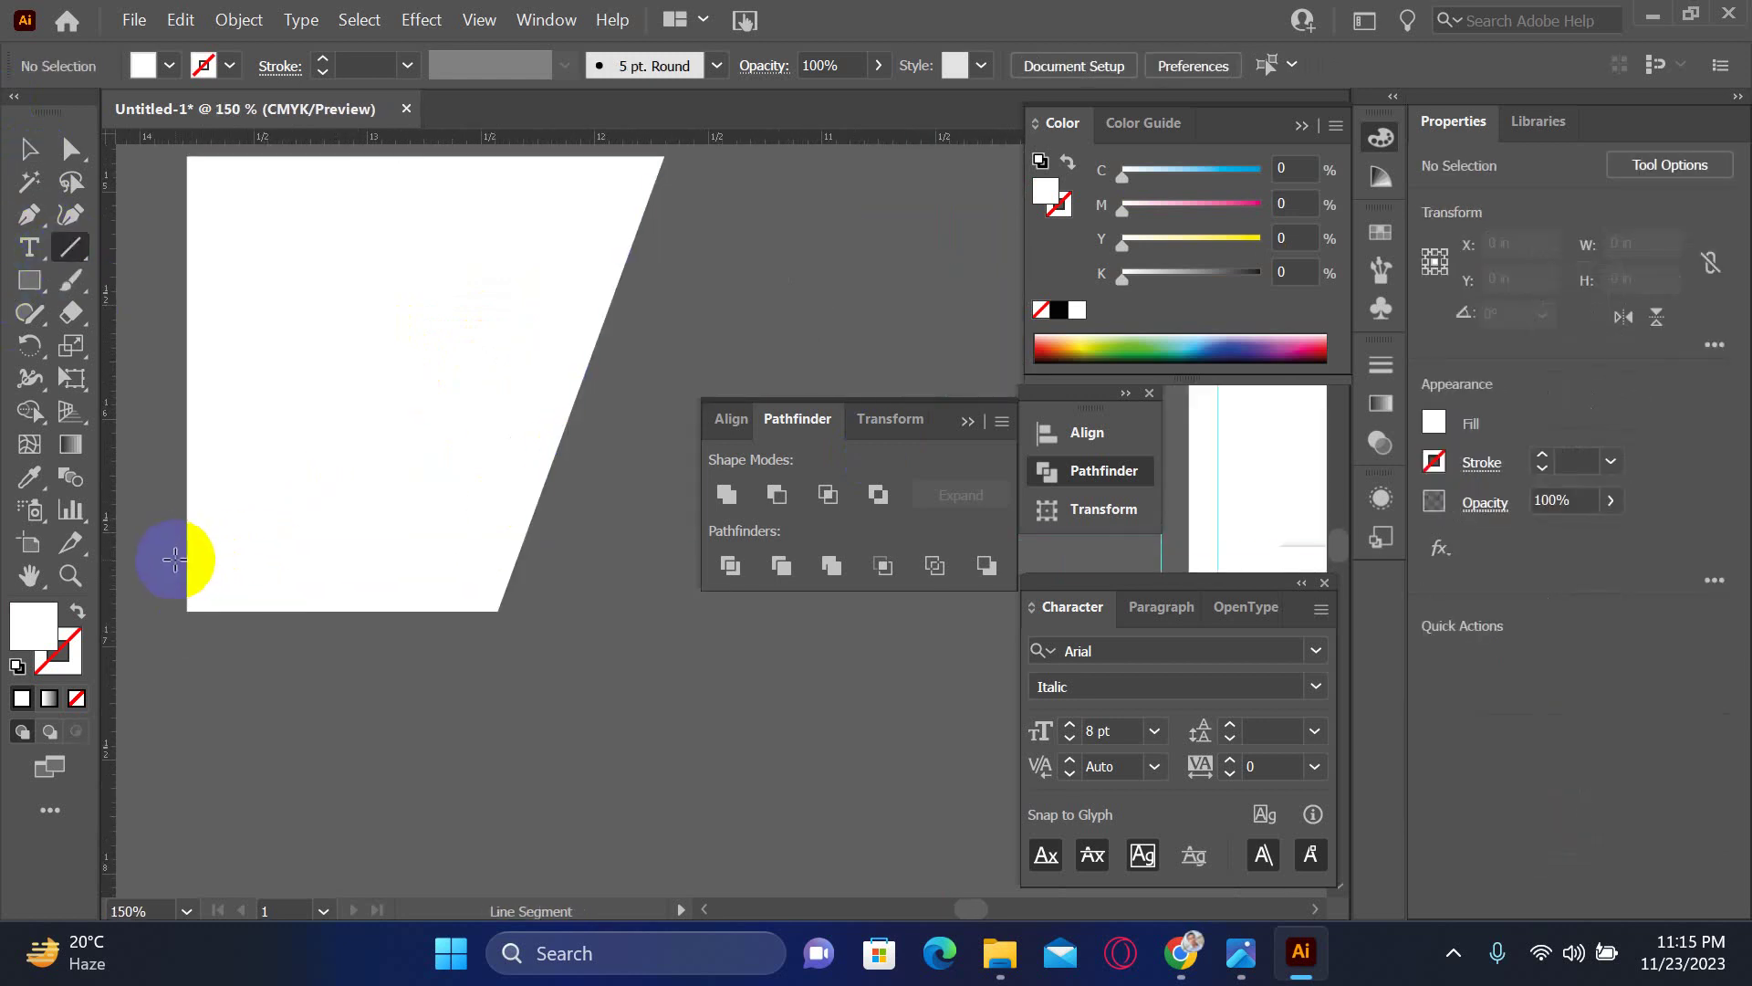
{"action": "mouse_move", "coordinate": [167, 565]}
{"action": "left_mouse_down"}
{"action": "mouse_move", "coordinate": [484, 892]}
{"action": "mouse_move", "coordinate": [501, 611]}
{"action": "mouse_move", "coordinate": [540, 539]}
{"action": "left_mouse_up"}
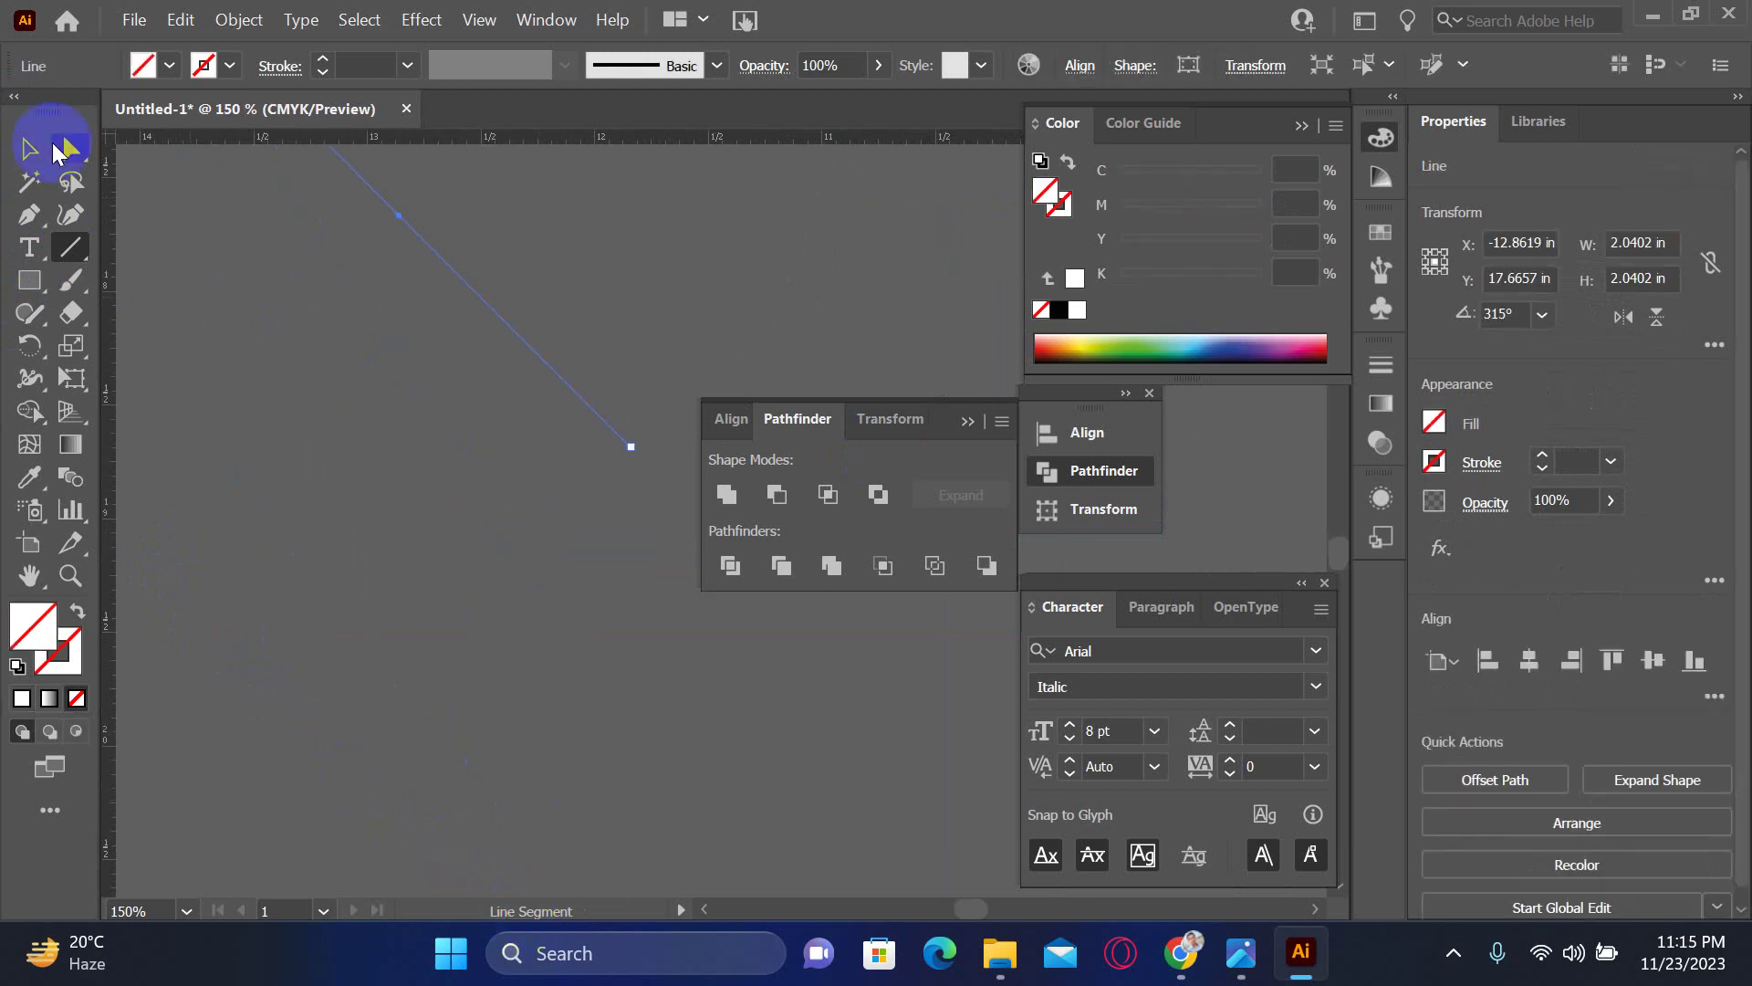
{"action": "left_click", "coordinate": [29, 148]}
{"action": "left_click_drag", "start_coordinate": [509, 401], "coordinate": [504, 648]}
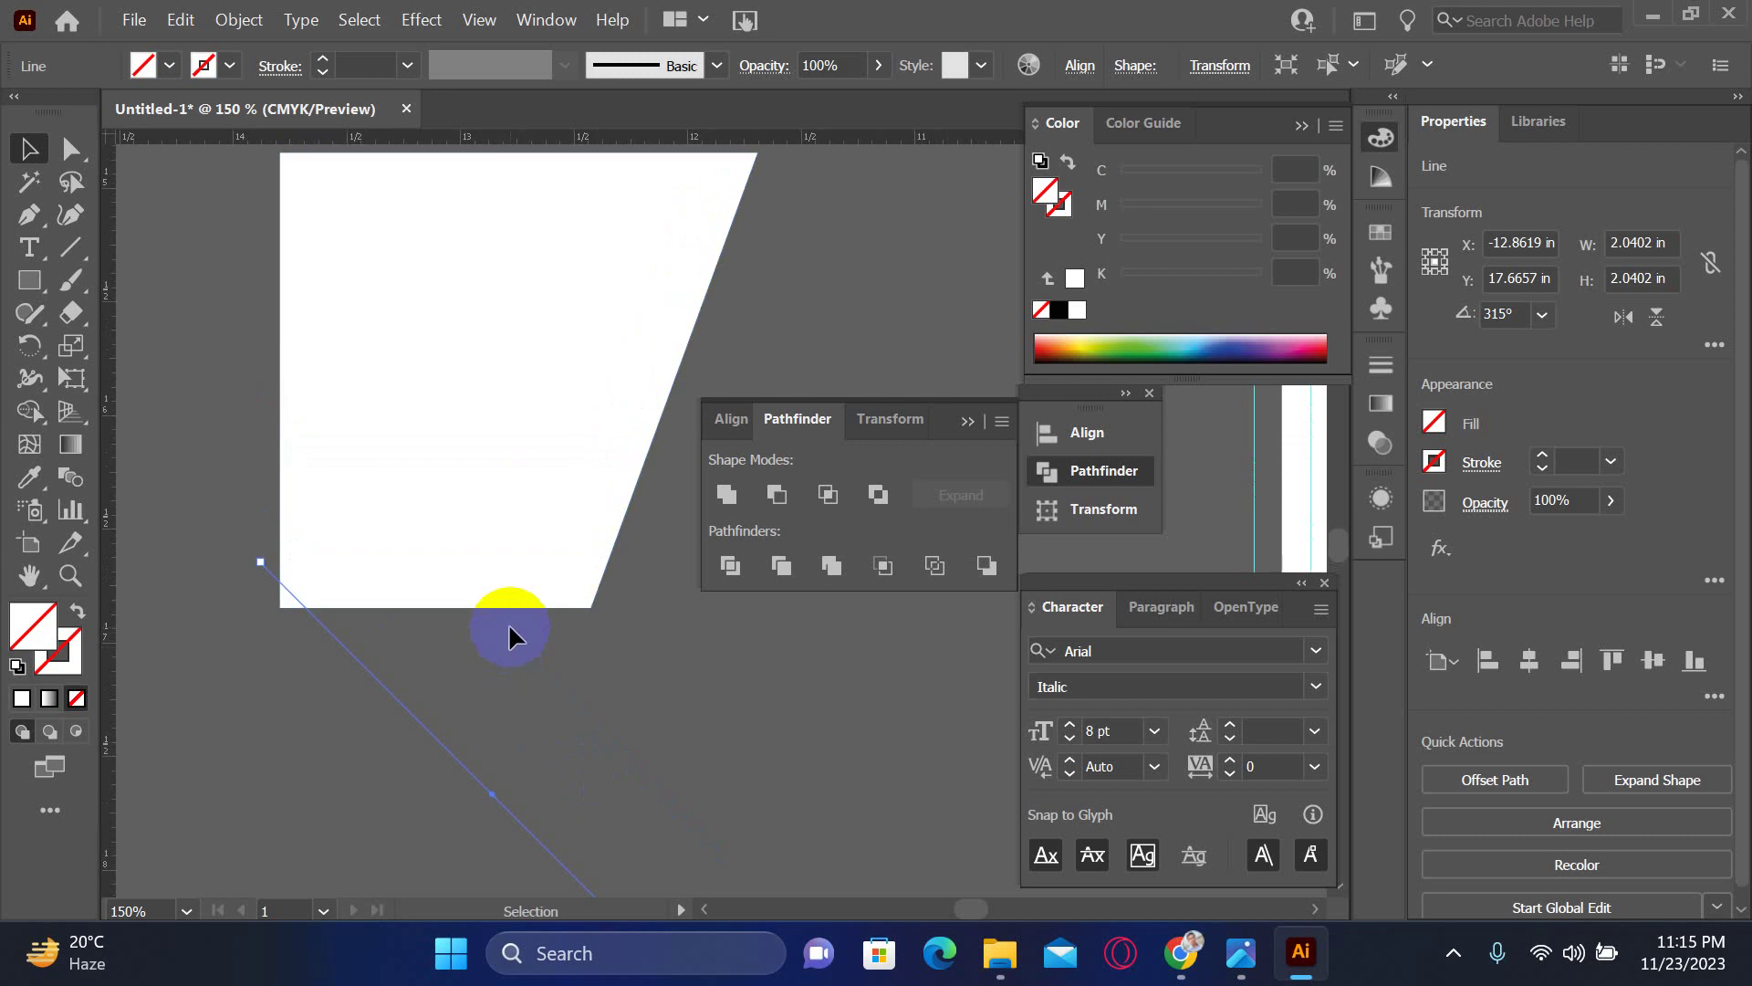
{"action": "left_click", "coordinate": [418, 710]}
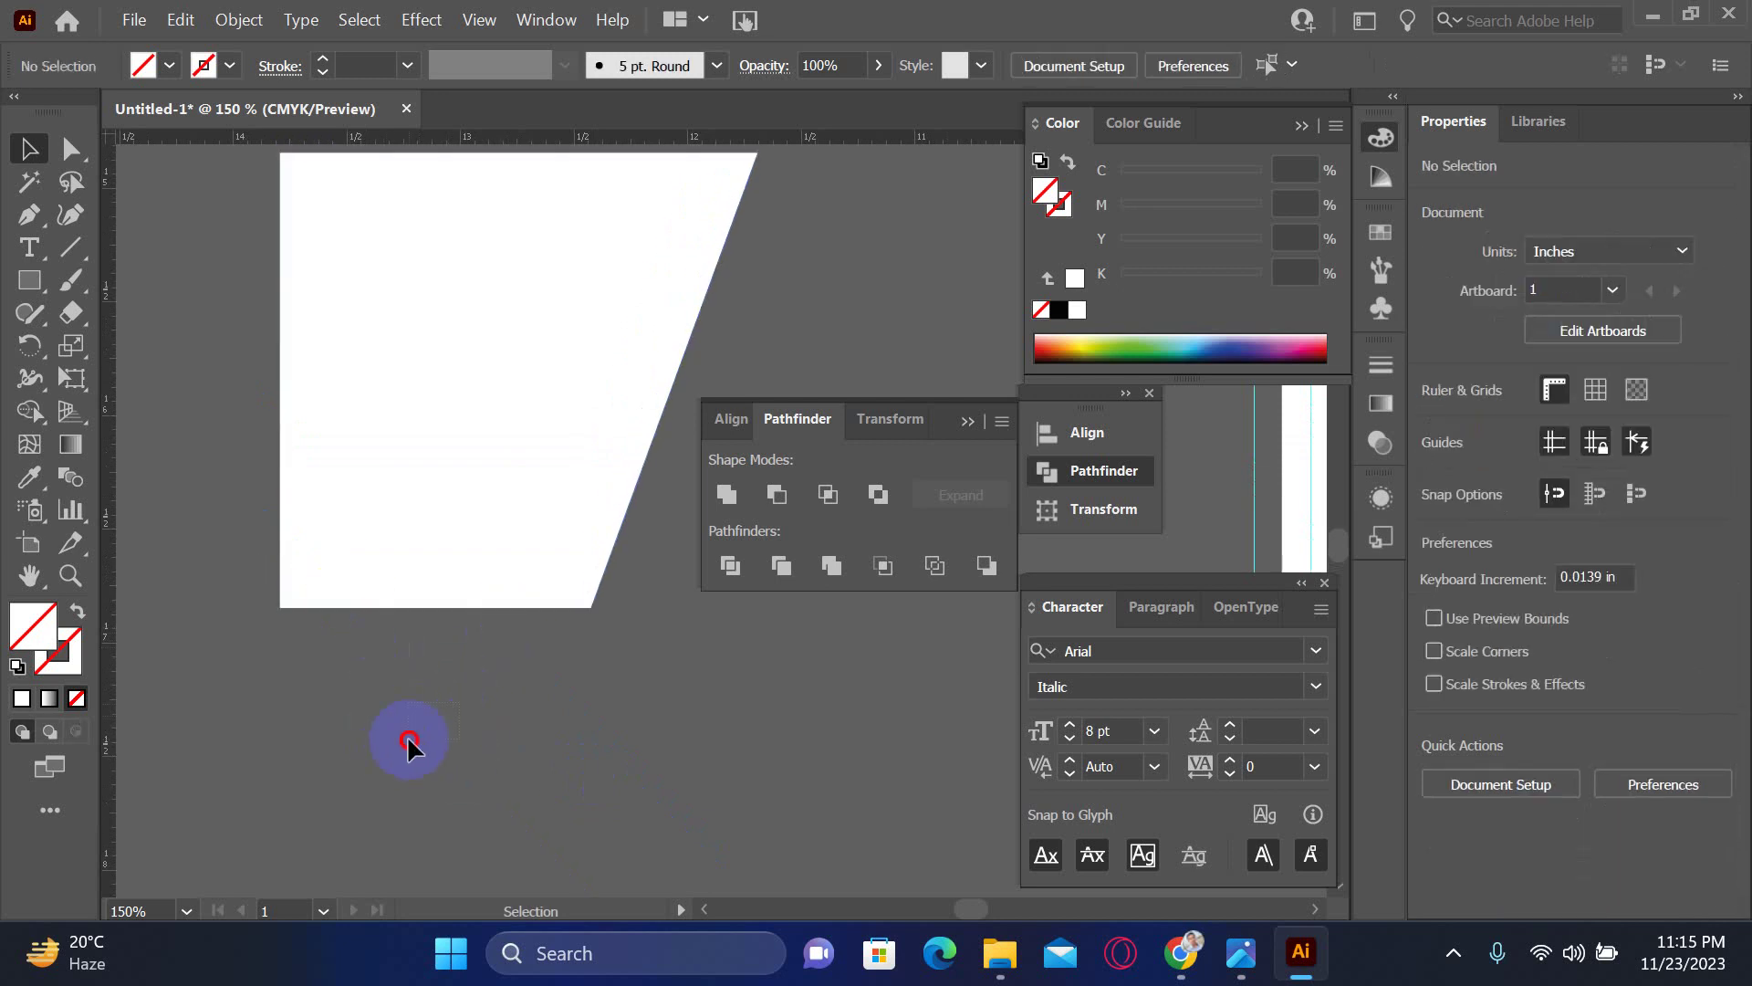
{"action": "left_click", "coordinate": [424, 725]}
{"action": "left_click_drag", "start_coordinate": [425, 727], "coordinate": [313, 712]}
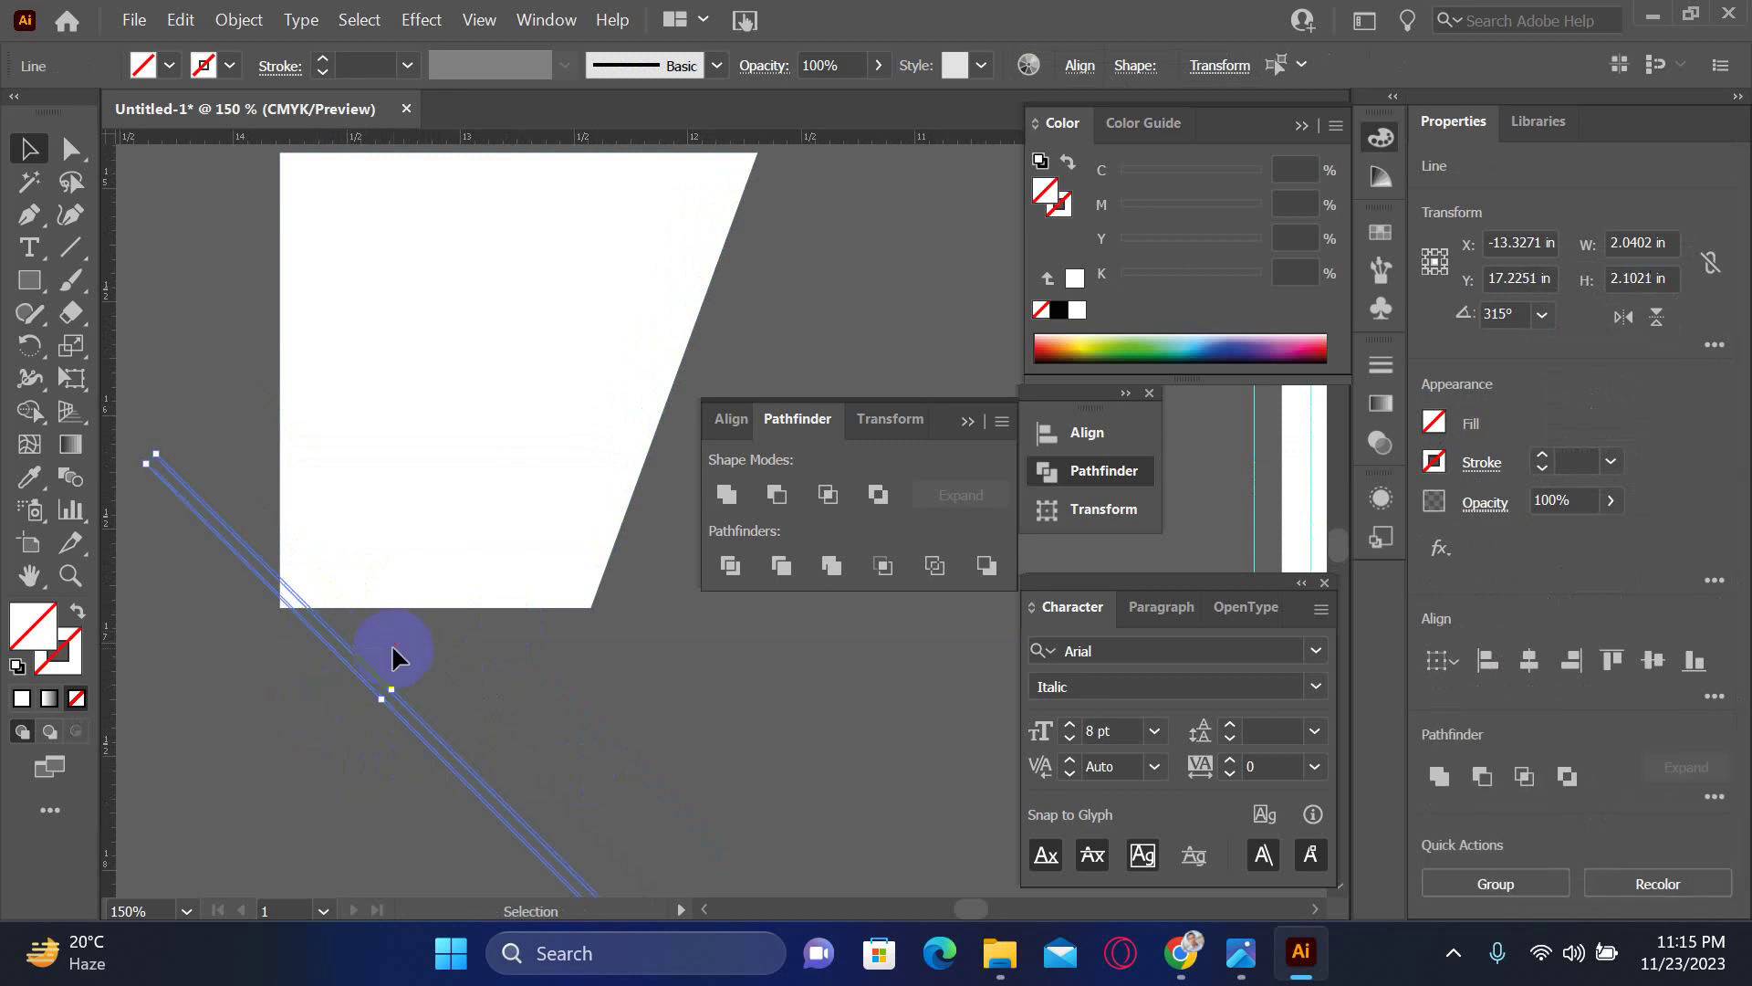
- In Outline view, delete the extra duplicate line and reposition the remaining one
{"action": "left_click_drag", "start_coordinate": [298, 586], "coordinate": [522, 769]}
{"action": "left_click", "coordinate": [526, 790]}
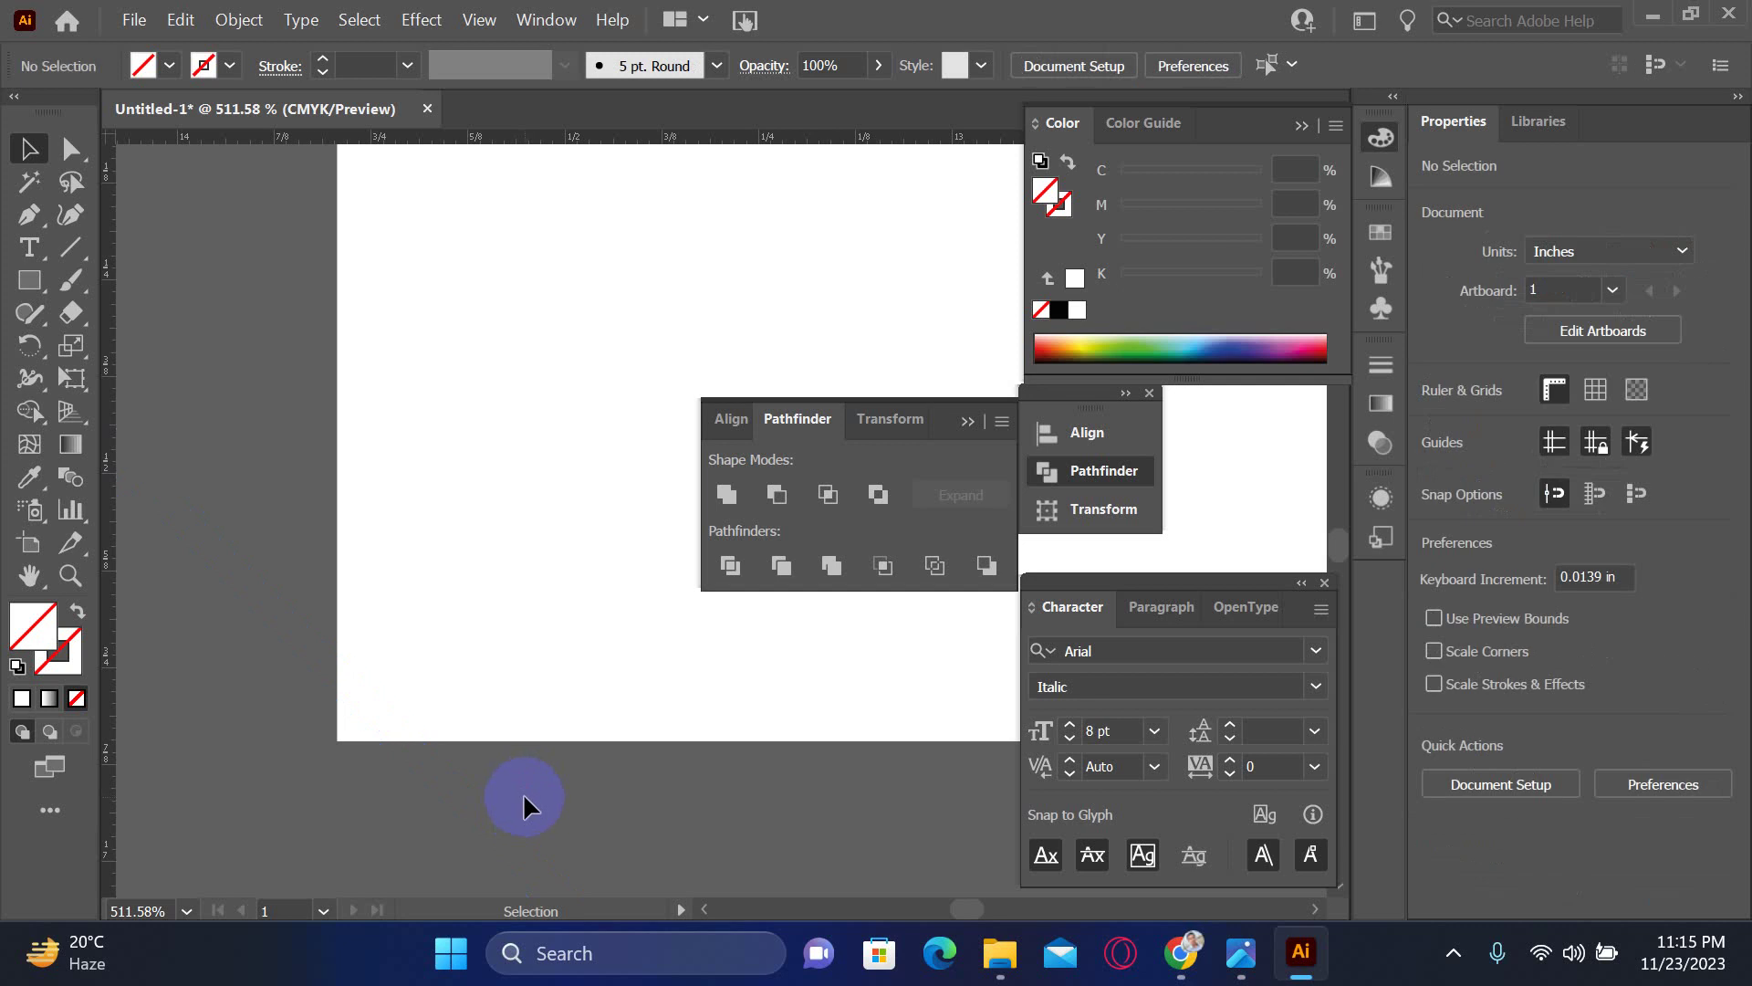
{"action": "key", "text": "ctrl+y"}
{"action": "left_click", "coordinate": [475, 798]}
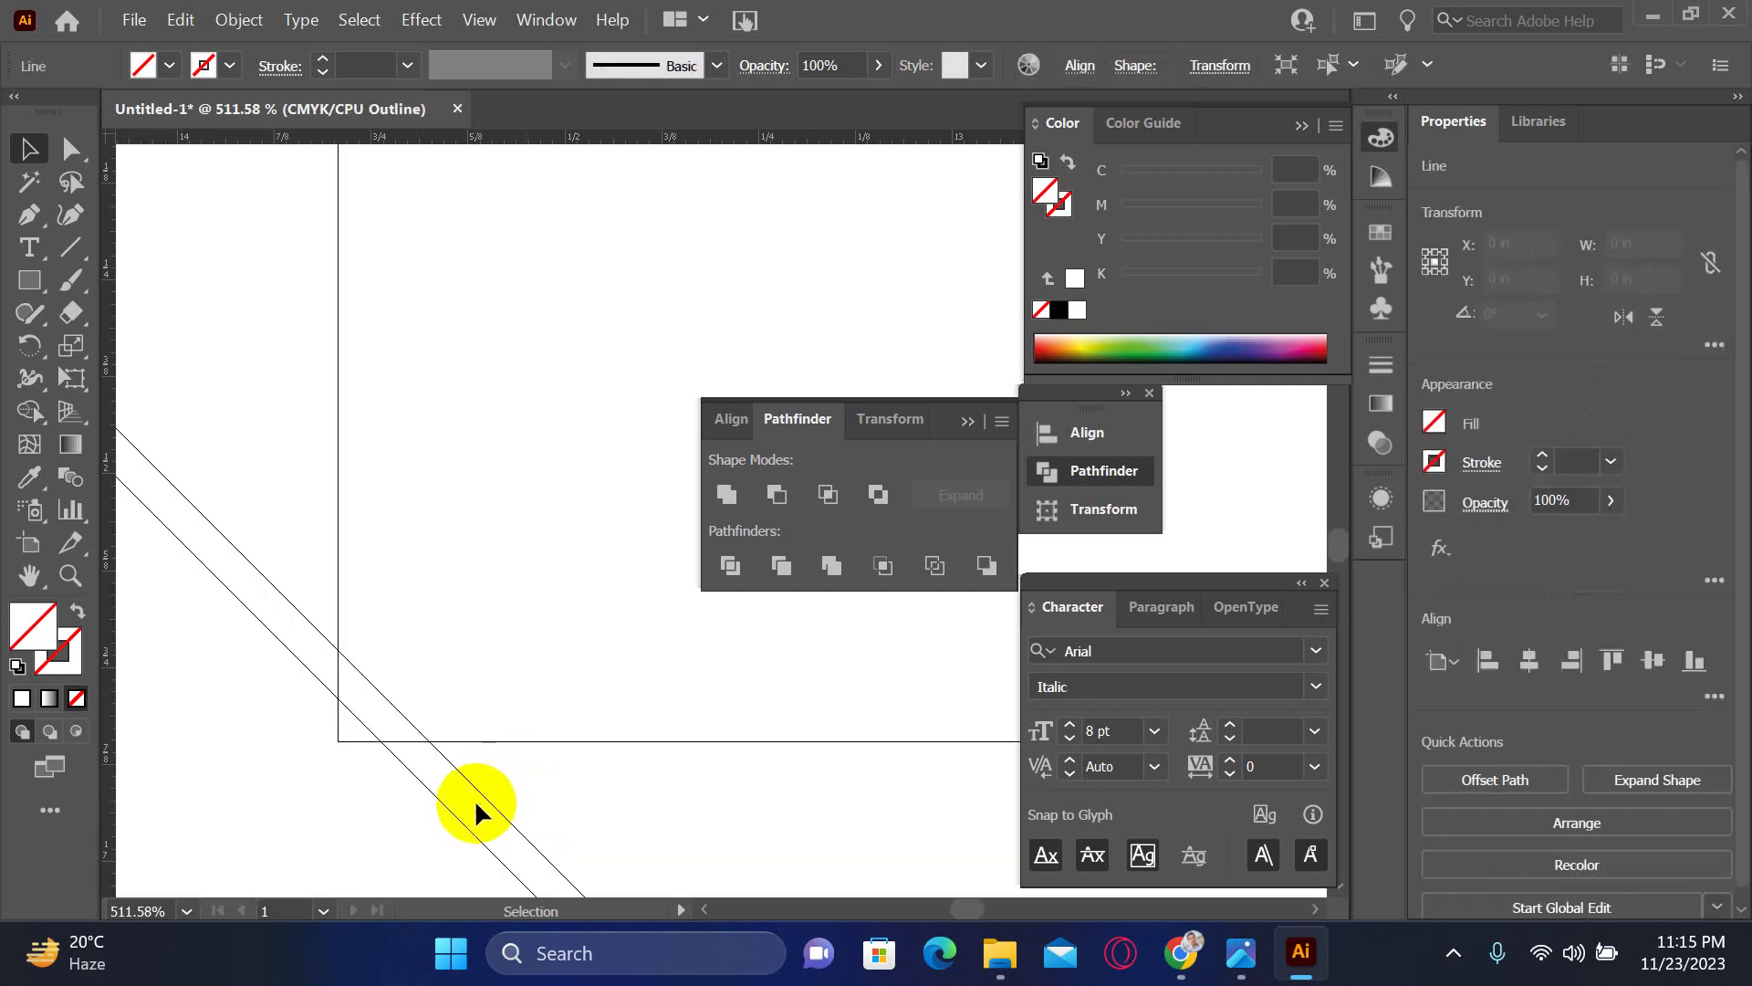
{"action": "key", "text": "Delete"}
{"action": "left_click", "coordinate": [413, 789]}
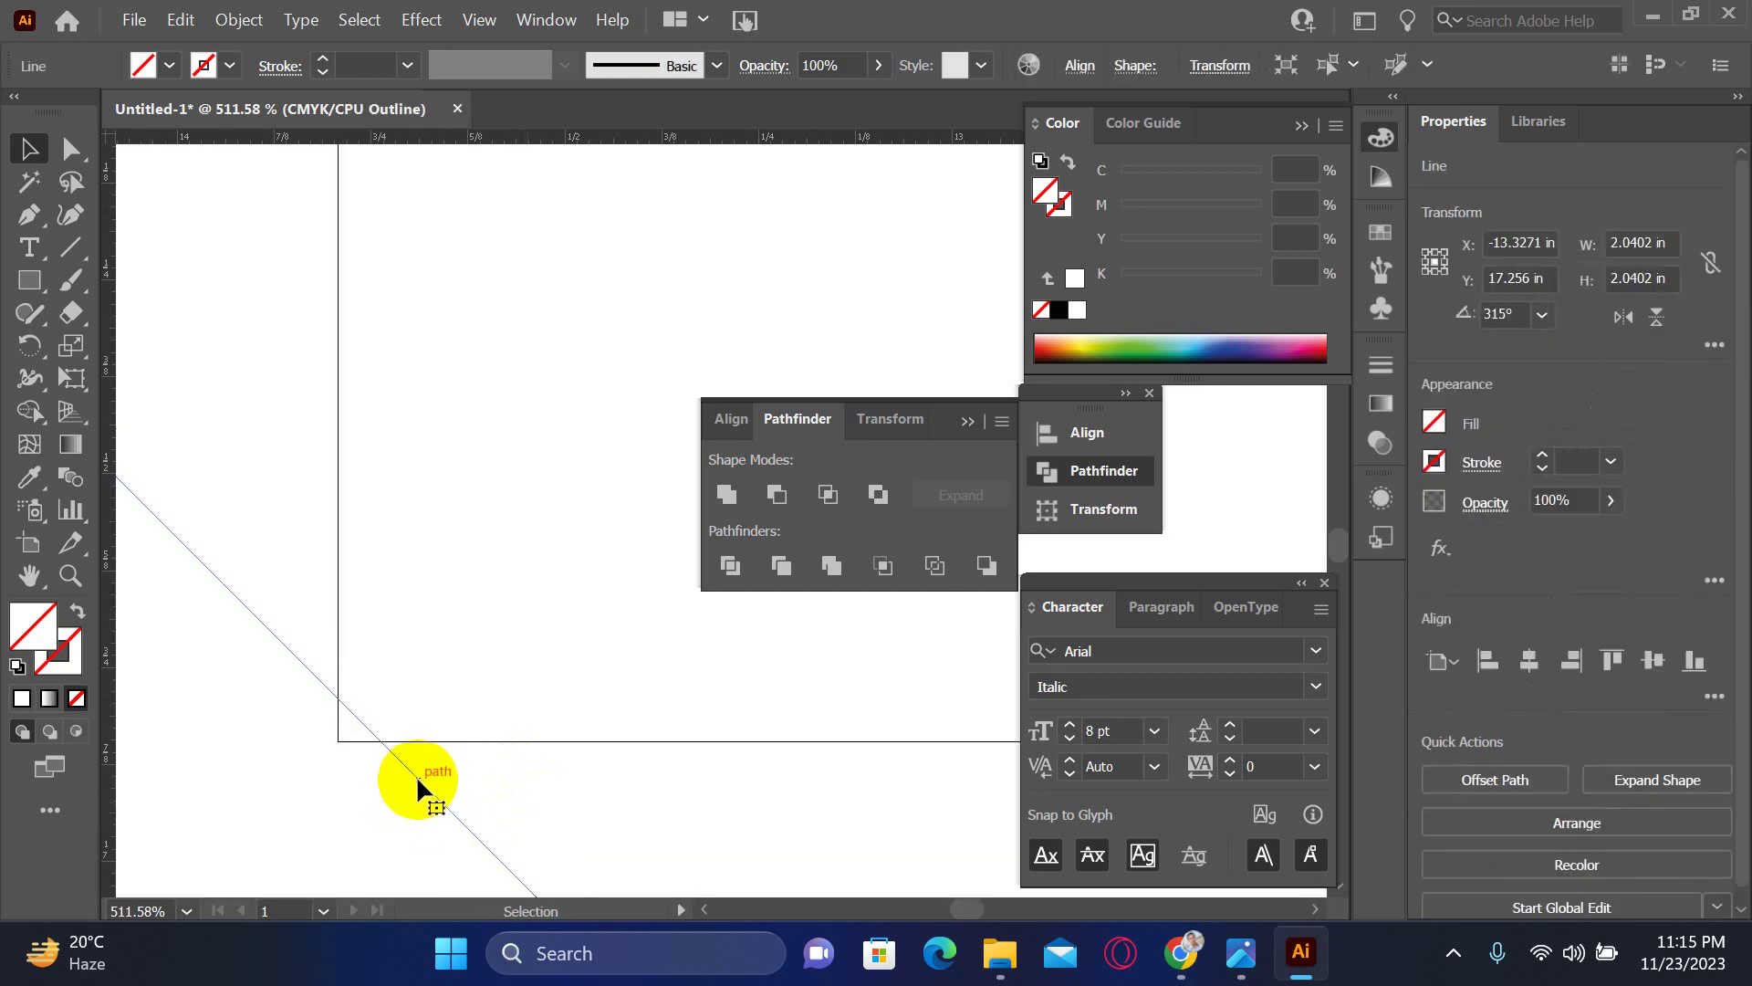
{"action": "left_click_drag", "start_coordinate": [419, 773], "coordinate": [417, 783]}
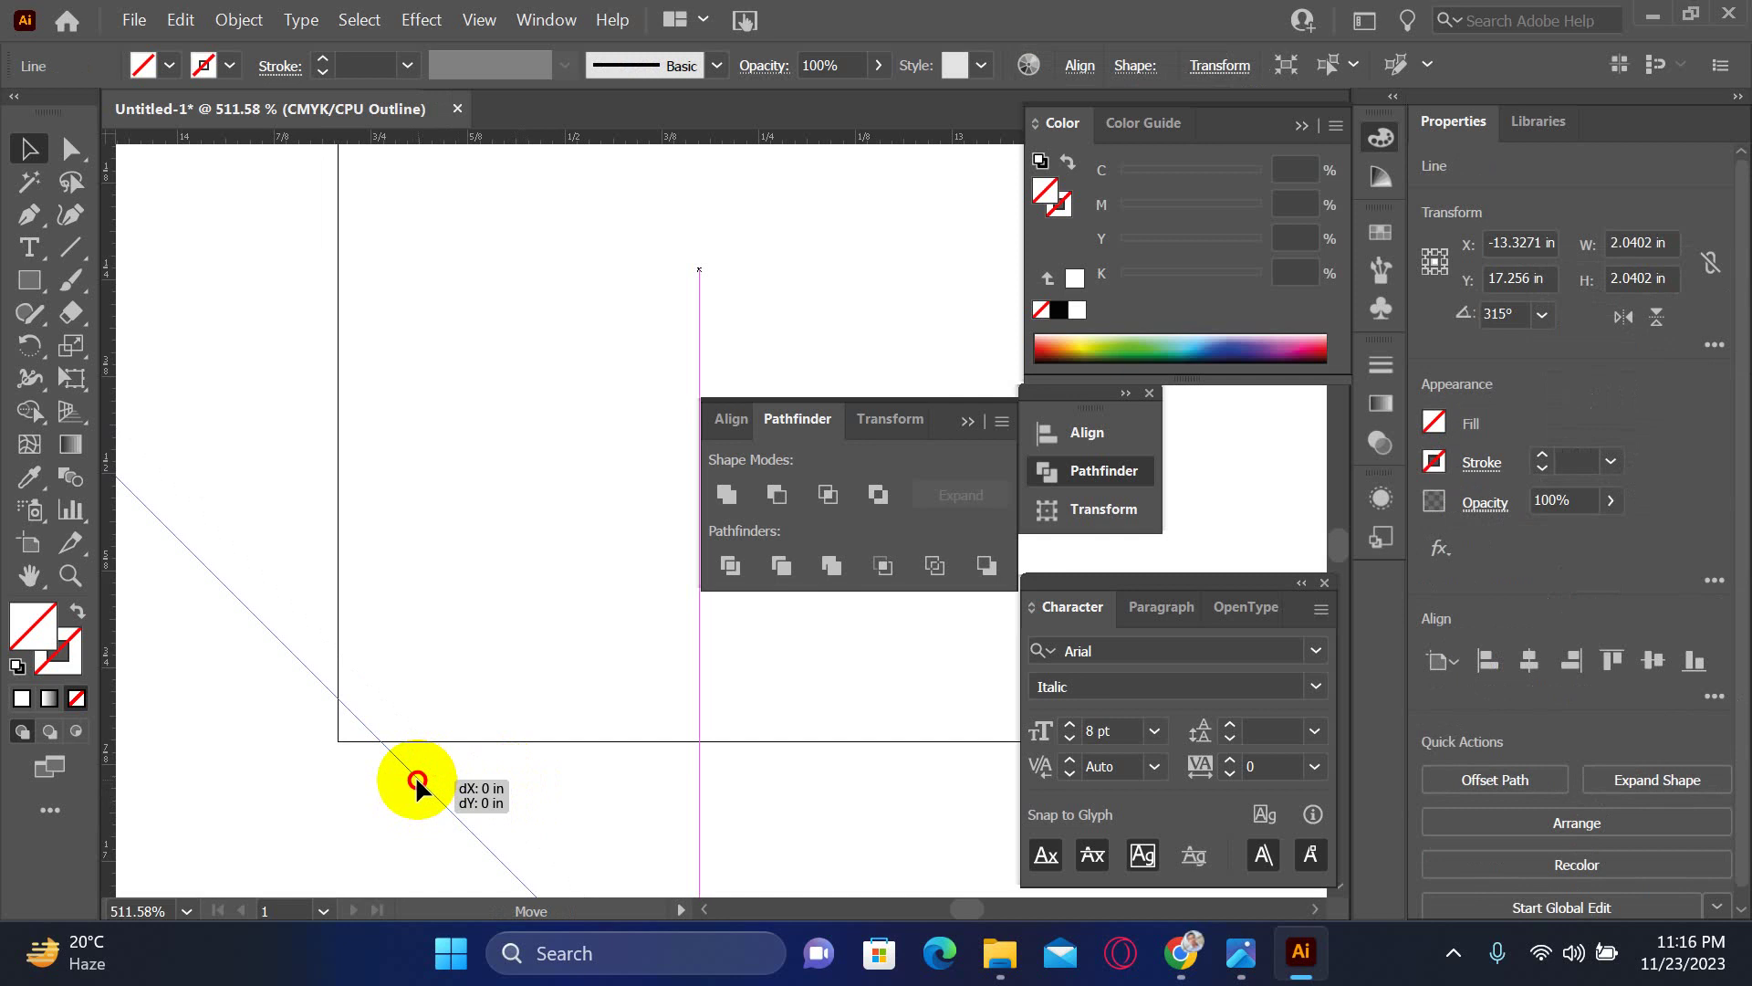
- Duplicate the line just beside itself and repeat with Ctrl+D to stack parallel copies
{"action": "left_click_drag", "start_coordinate": [417, 783], "coordinate": [419, 773]}
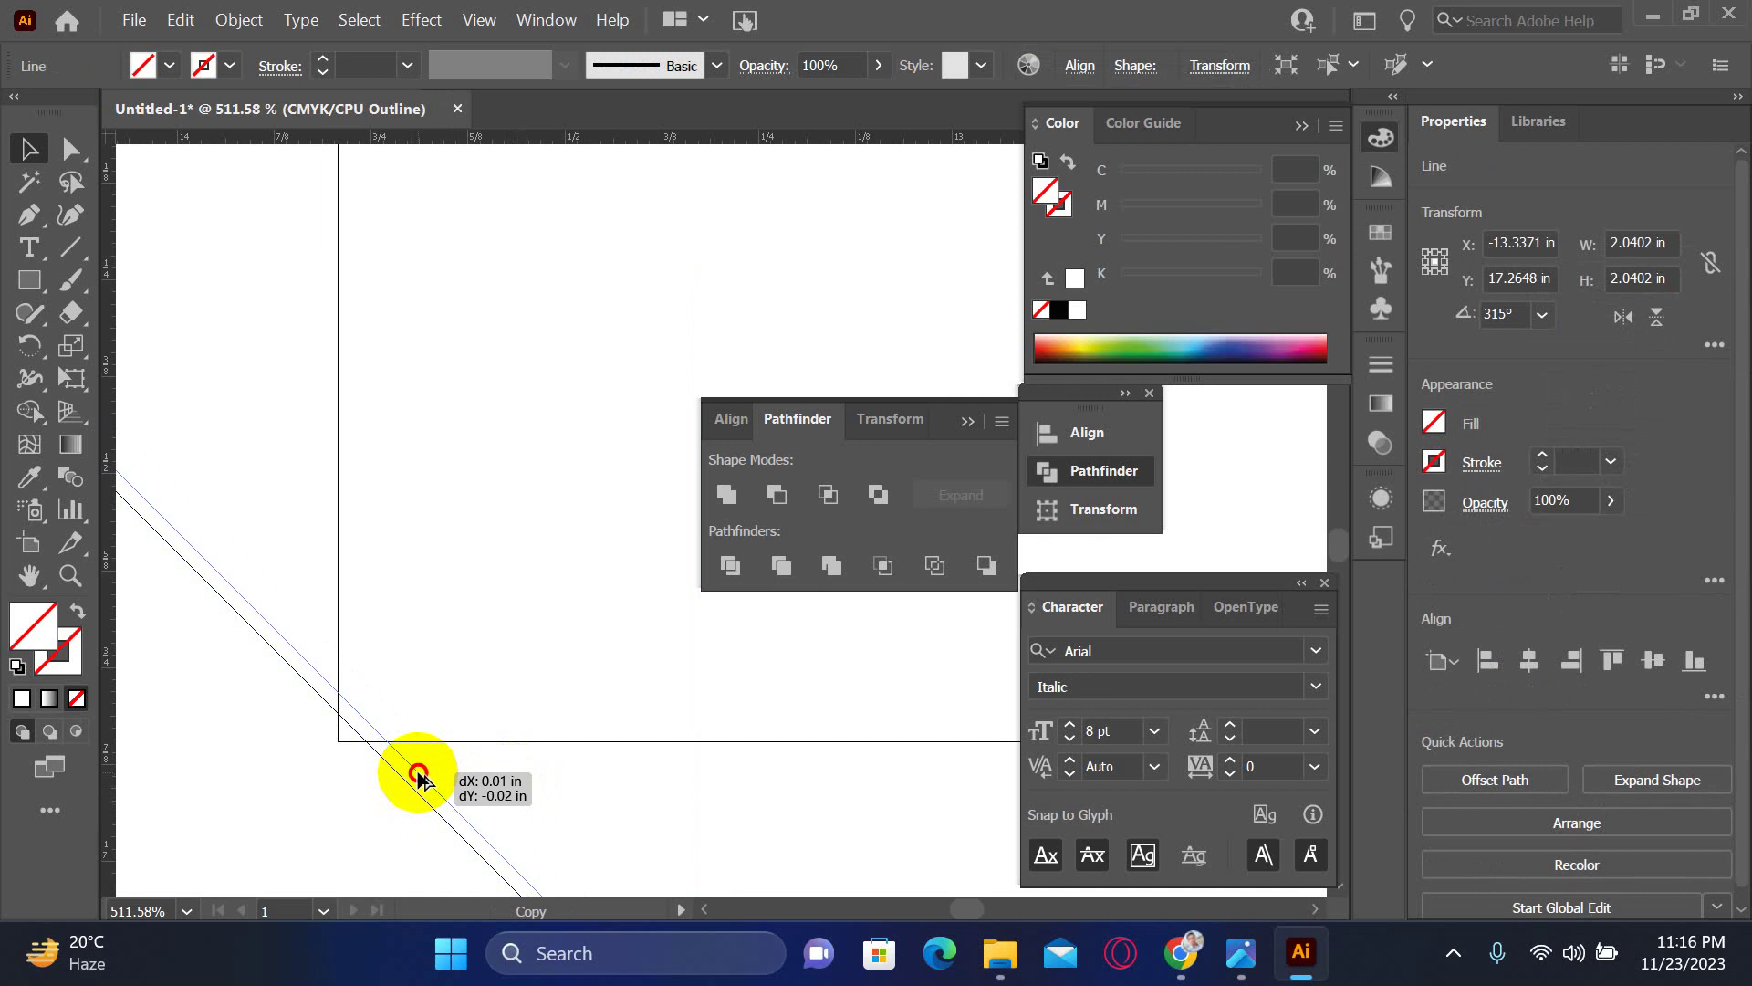
{"action": "left_click_drag", "start_coordinate": [417, 772], "coordinate": [410, 772]}
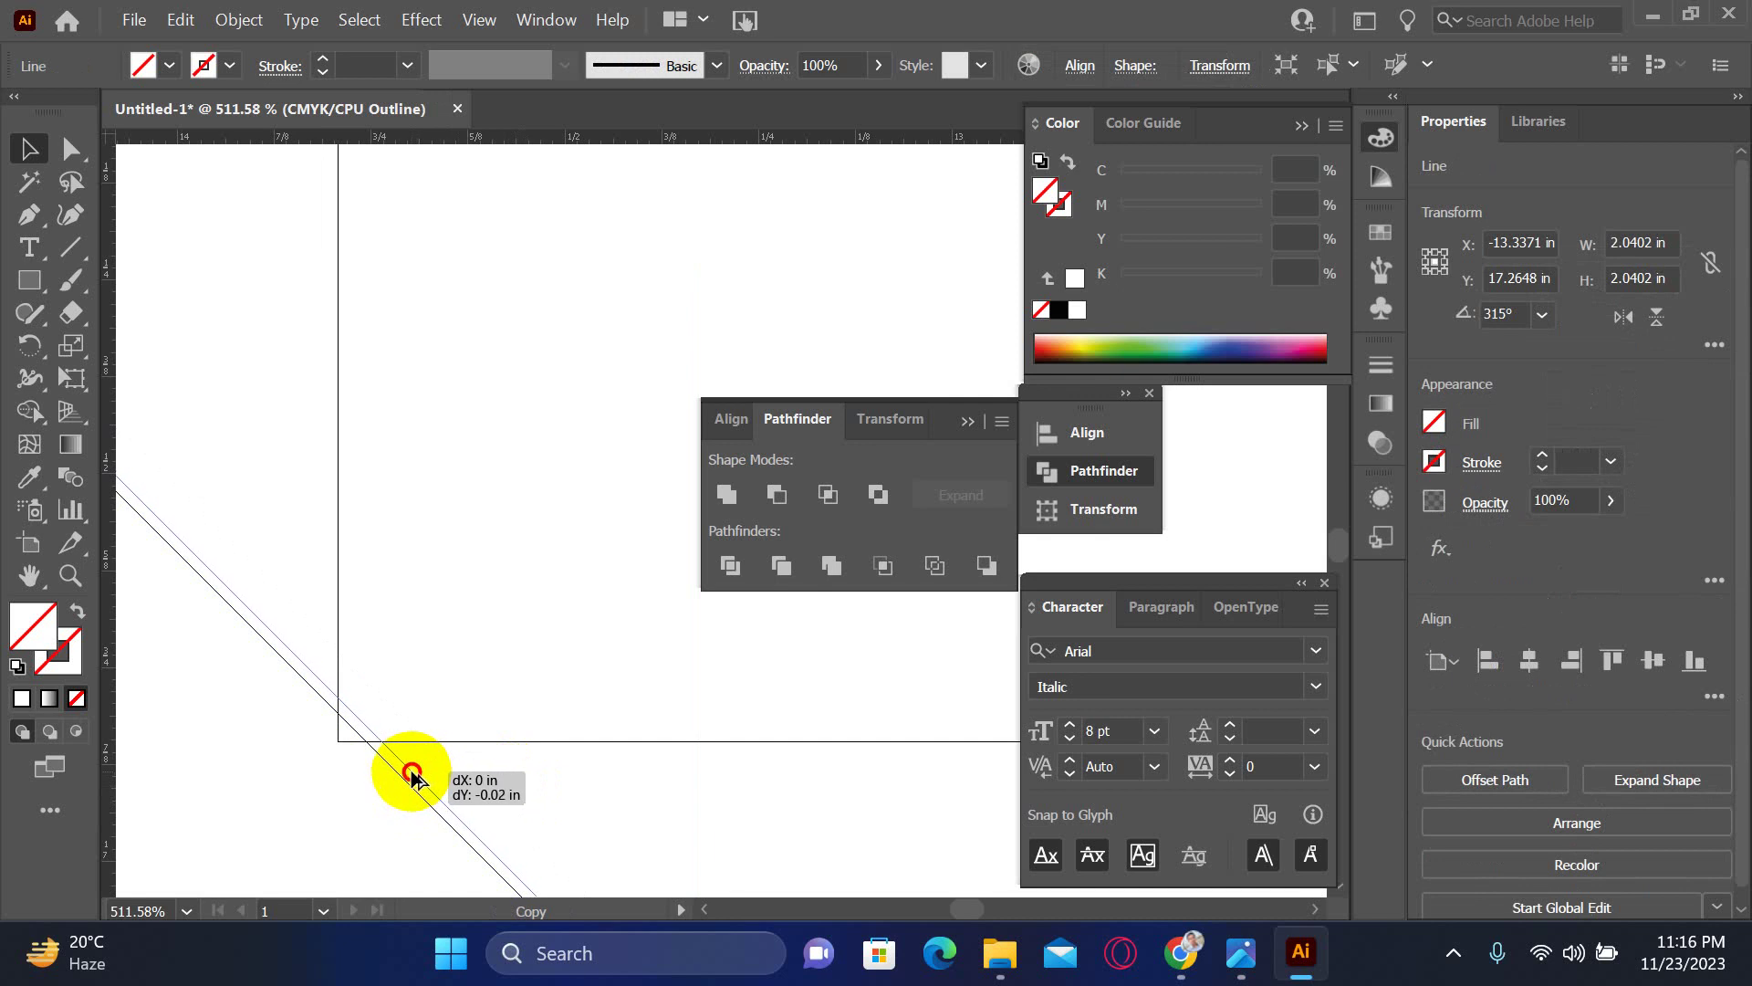
{"action": "key", "text": "ctrl+d"}
{"action": "key", "text": "ctrl+d"}
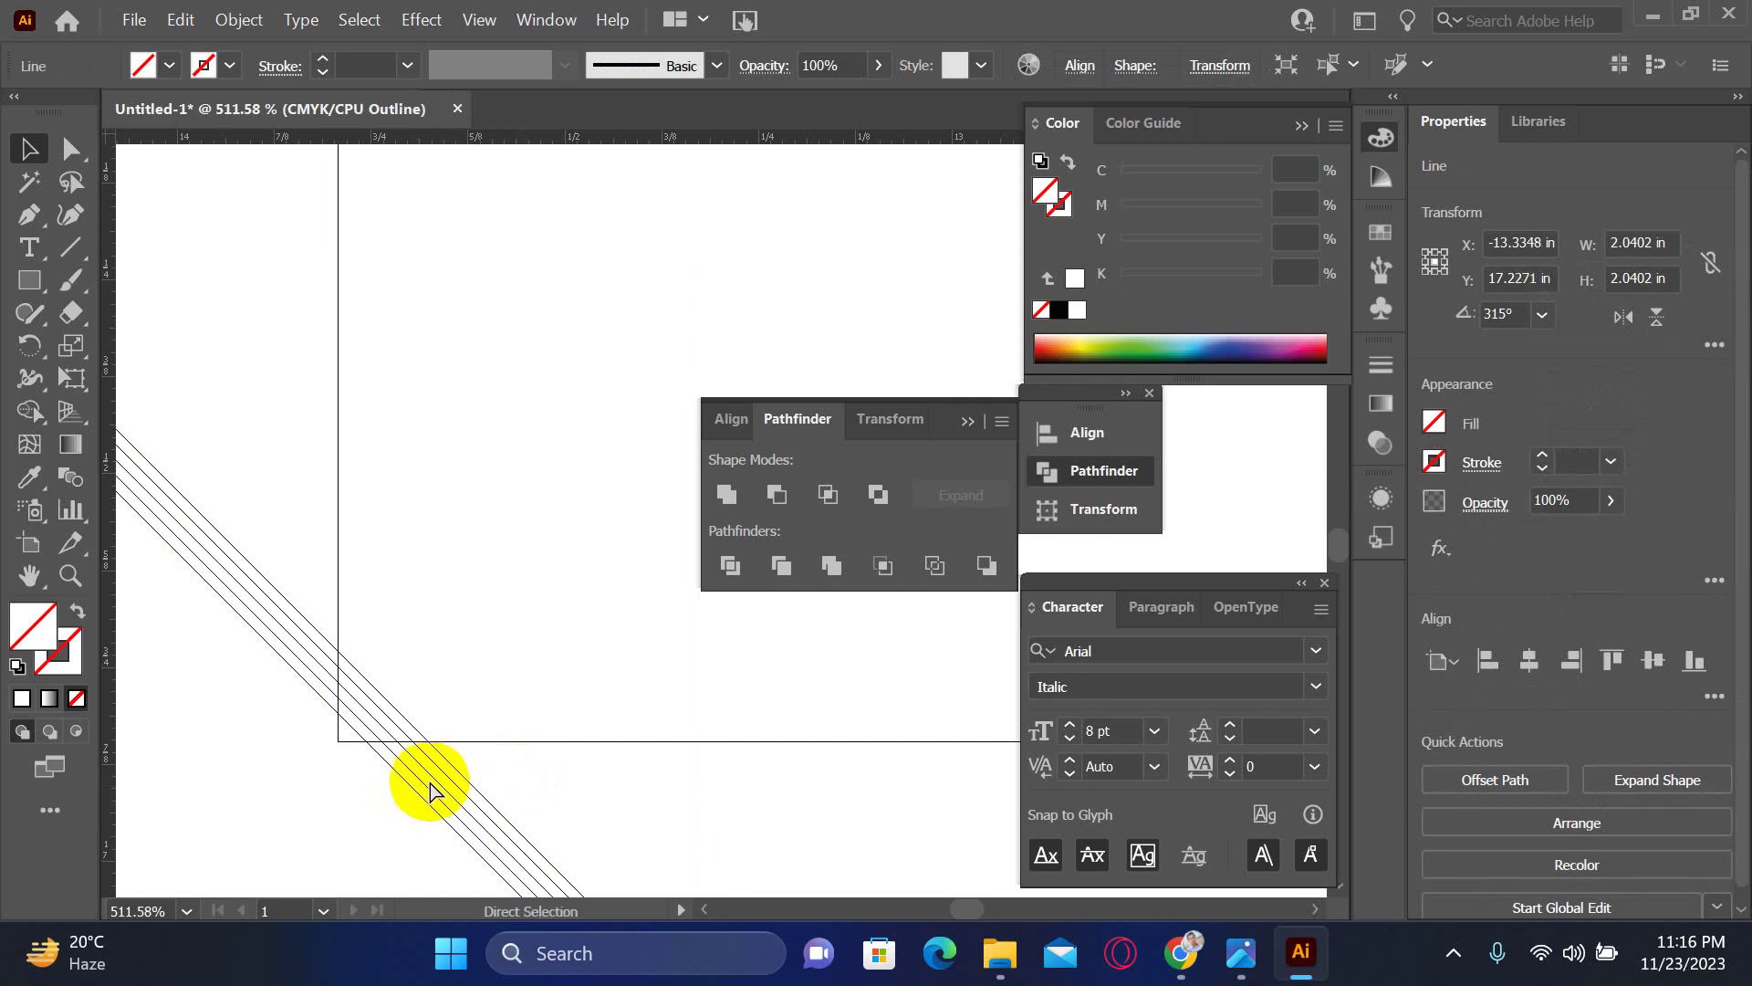
{"action": "key", "text": "ctrl+d"}
{"action": "key", "text": "ctrl+d"}
{"action": "key", "text": "ctrl+d"}
{"action": "key", "text": "ctrl+d"}
{"action": "key", "text": "ctrl+d"}
{"action": "key", "text": "ctrl+d"}
{"action": "key", "text": "ctrl+d"}
{"action": "key", "text": "ctrl+d"}
{"action": "key", "text": "ctrl+d"}
{"action": "key", "text": "ctrl+d"}
{"action": "key", "text": "ctrl+d"}
{"action": "key", "text": "ctrl+d"}
{"action": "key", "text": "ctrl+d"}
{"action": "key", "text": "ctrl+d"}
{"action": "key", "text": "ctrl+d"}
{"action": "key", "text": "ctrl+d"}
{"action": "key", "text": "ctrl+d"}
{"action": "key", "text": "ctrl+d"}
{"action": "key", "text": "ctrl+d"}
{"action": "key", "text": "ctrl+d"}
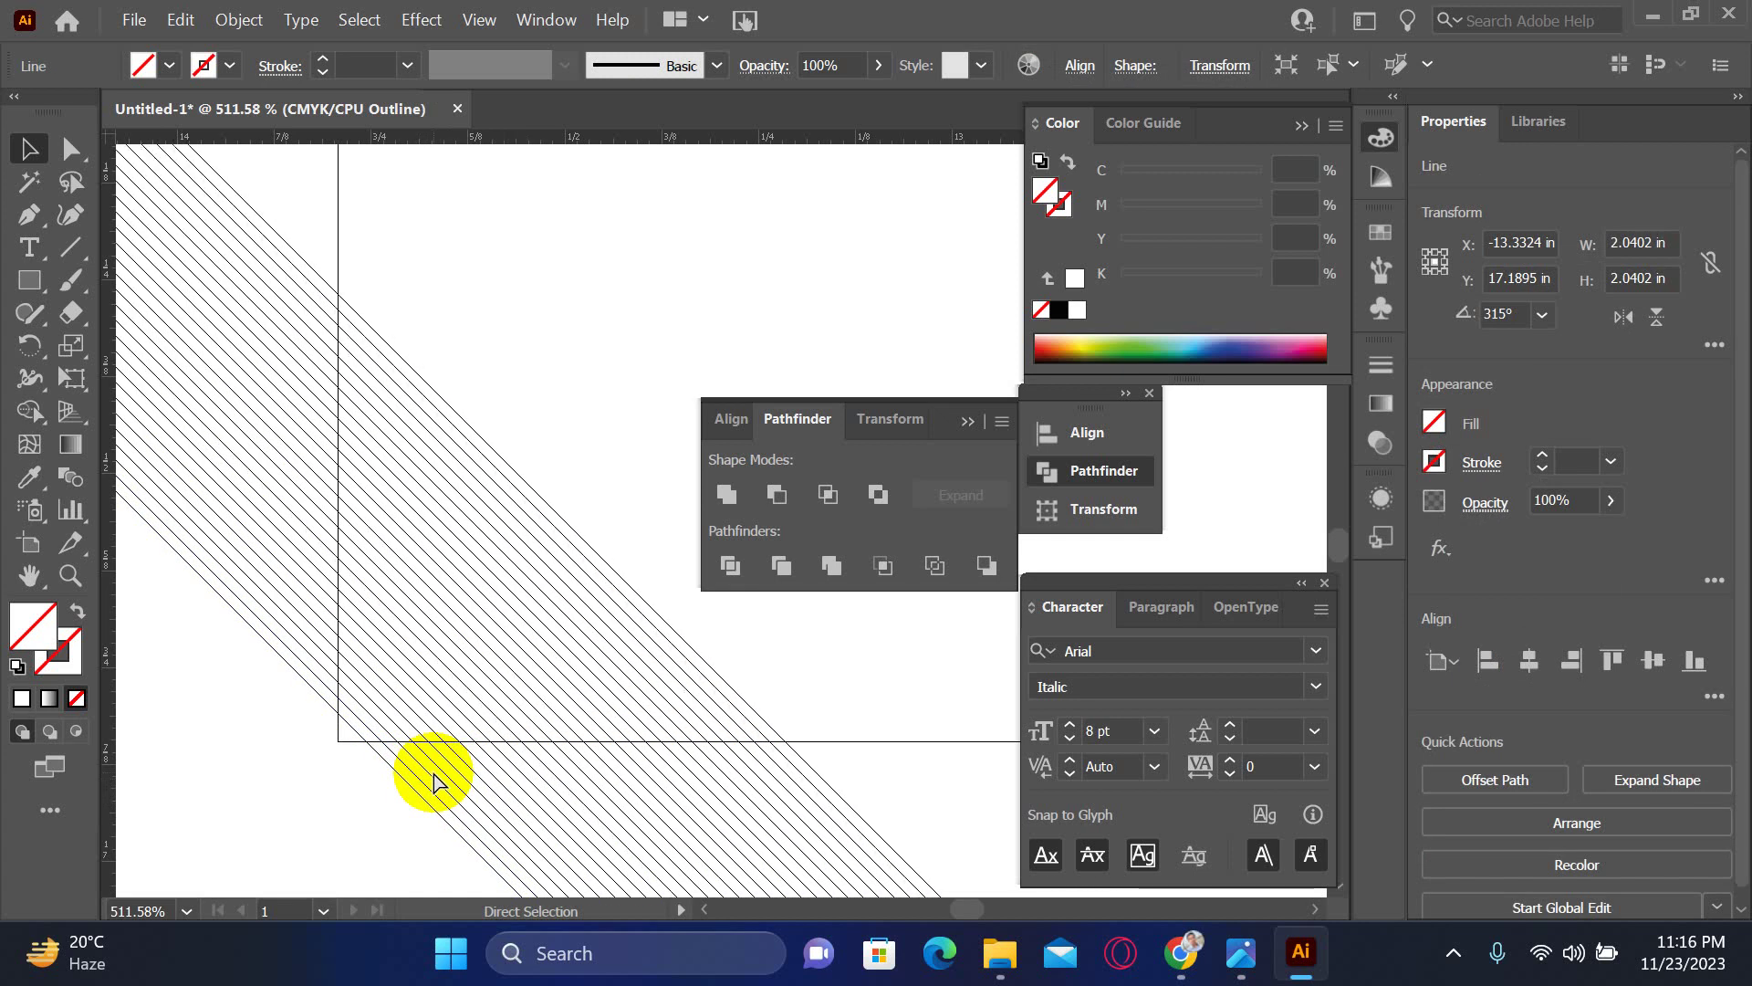
{"action": "key", "text": "ctrl+d"}
{"action": "key", "text": "ctrl+minus"}
{"action": "key", "text": "ctrl+minus"}
{"action": "key", "text": "ctrl+minus"}
{"action": "key", "text": "ctrl+minus"}
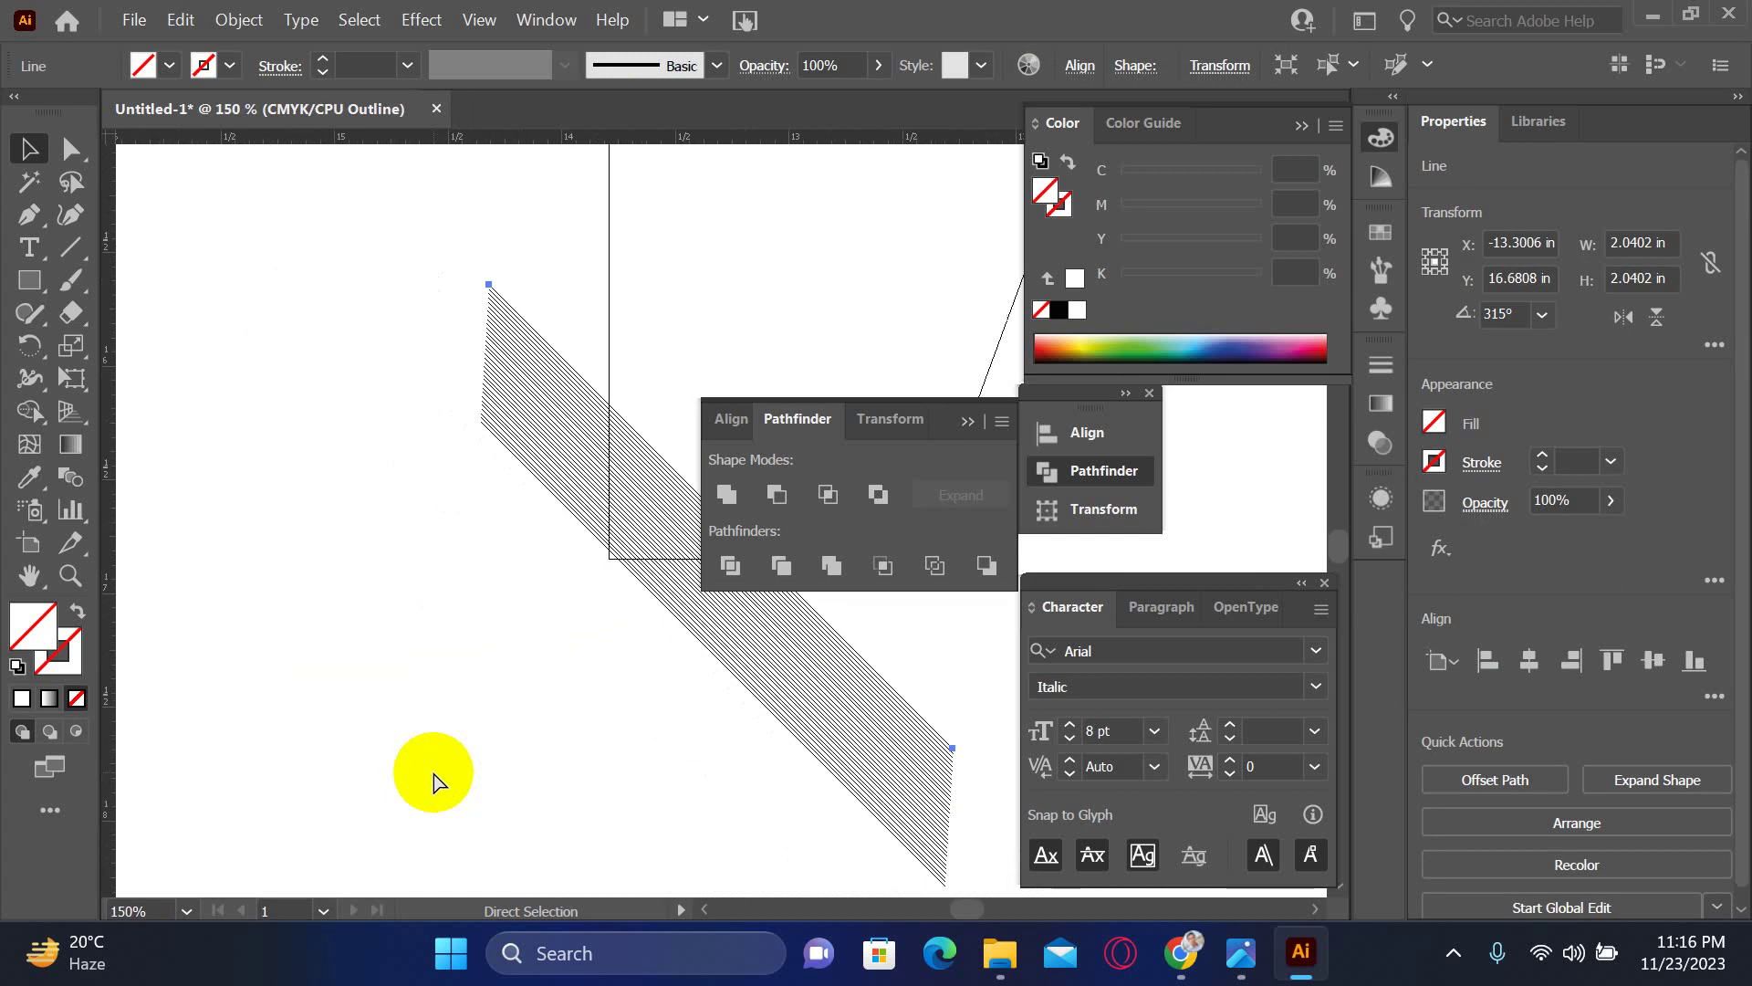
{"action": "key", "text": "ctrl+d"}
{"action": "key", "text": "ctrl+d"}
{"action": "key", "text": "ctrl+d"}
{"action": "key", "text": "ctrl+d"}
{"action": "key", "text": "ctrl+d"}
{"action": "key", "text": "ctrl+d"}
{"action": "key", "text": "ctrl+d"}
{"action": "key", "text": "ctrl+d"}
{"action": "key", "text": "ctrl+d"}
{"action": "key", "text": "ctrl+d"}
{"action": "key", "text": "ctrl+d"}
{"action": "key", "text": "ctrl+d"}
{"action": "key", "text": "ctrl+d"}
{"action": "key", "text": "ctrl+d"}
{"action": "key", "text": "ctrl+d"}
{"action": "key", "text": "ctrl+d"}
{"action": "key", "text": "ctrl+d"}
{"action": "key", "text": "ctrl+d"}
{"action": "key", "text": "ctrl+d"}
{"action": "key", "text": "ctrl+d"}
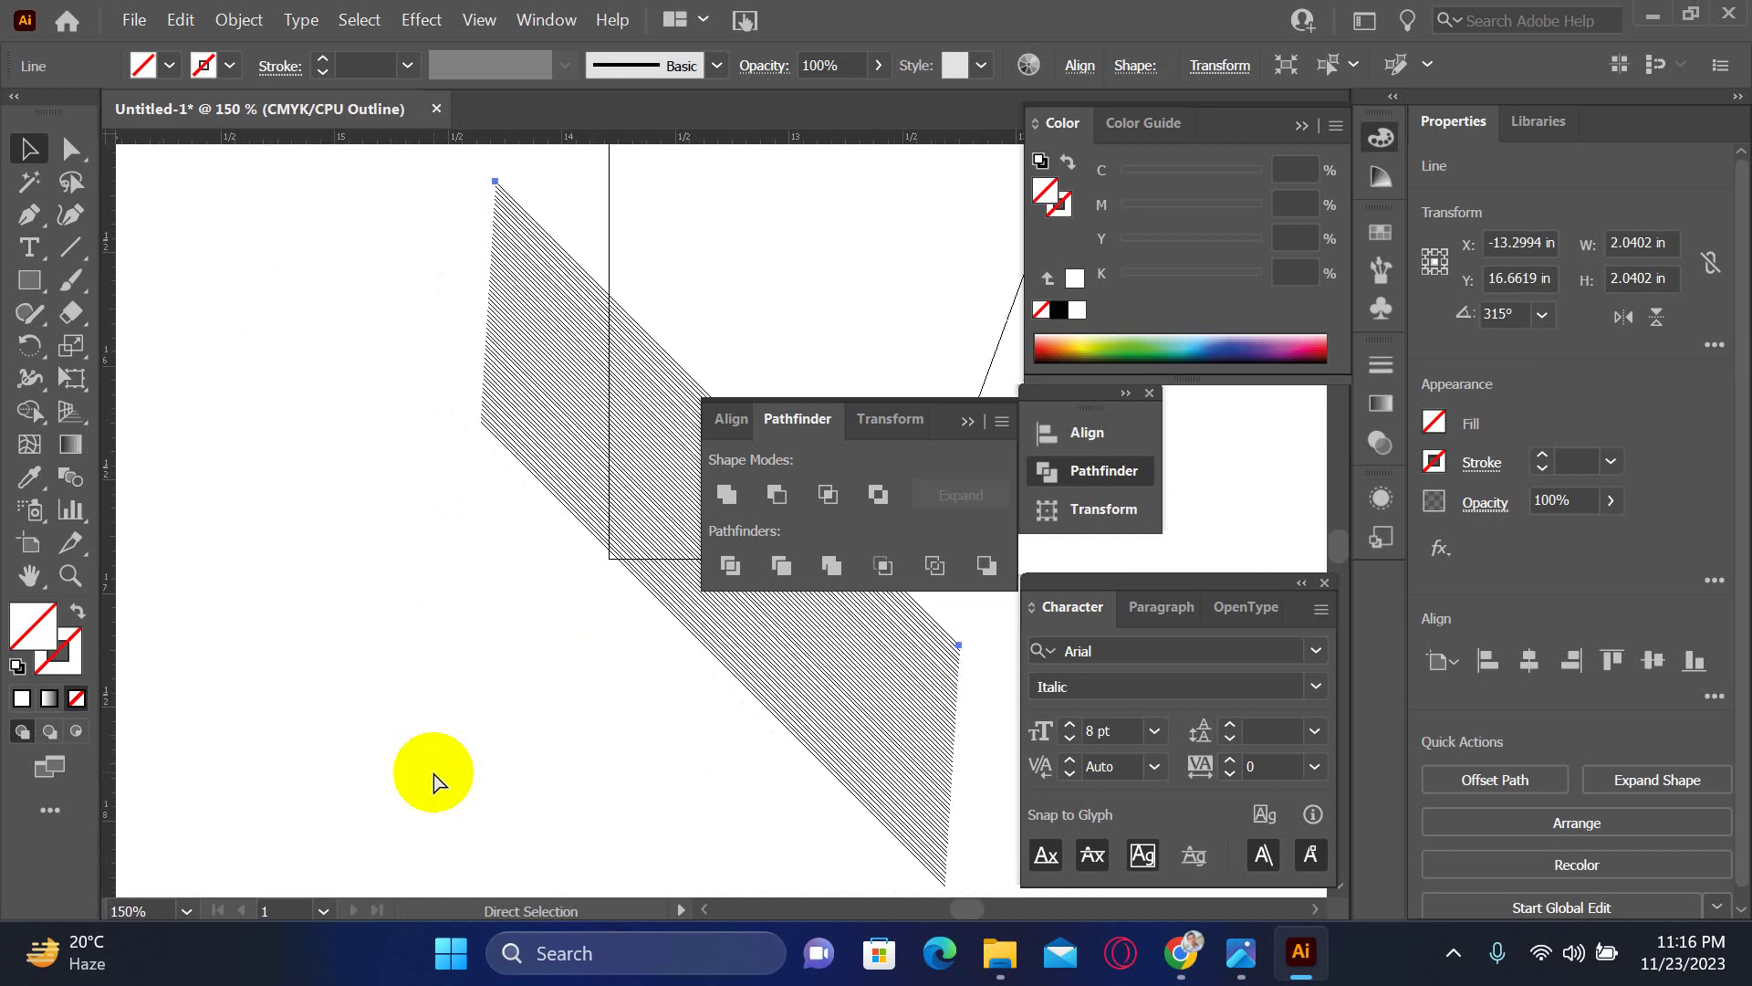
{"action": "key", "text": "ctrl+d"}
{"action": "key", "text": "ctrl+d"}
{"action": "key", "text": "ctrl+d"}
{"action": "key", "text": "ctrl+d"}
{"action": "key", "text": "ctrl+d"}
{"action": "key", "text": "ctrl+d"}
{"action": "key", "text": "ctrl+d"}
{"action": "key", "text": "ctrl+d"}
{"action": "key", "text": "ctrl+d"}
{"action": "key", "text": "ctrl+d"}
{"action": "key", "text": "ctrl+d"}
{"action": "key", "text": "ctrl+d"}
{"action": "key", "text": "ctrl+d"}
{"action": "key", "text": "ctrl+d"}
{"action": "key", "text": "ctrl+d"}
{"action": "key", "text": "ctrl+d"}
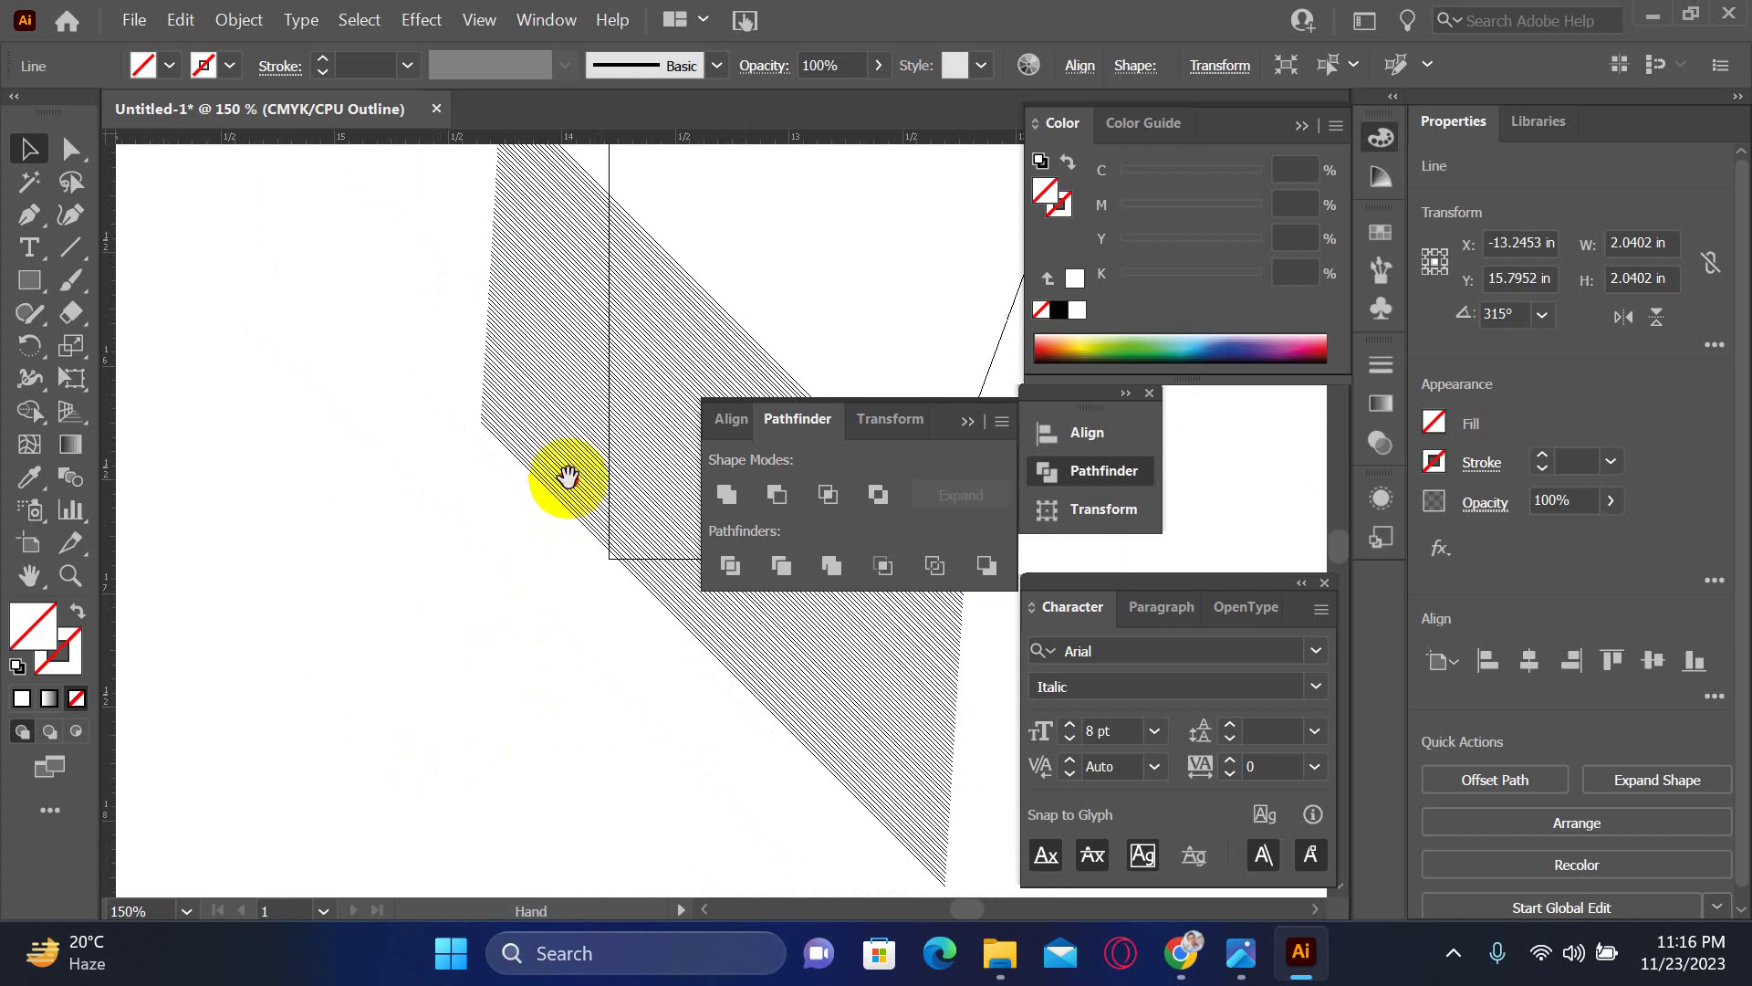
- Extend the hatch with more Transform Again copies until the slanted panel is covered
{"action": "left_click_drag", "start_coordinate": [567, 477], "coordinate": [332, 655]}
{"action": "key", "text": "ctrl+d"}
{"action": "key", "text": "ctrl+d"}
{"action": "key", "text": "ctrl+d"}
{"action": "key", "text": "ctrl+d"}
{"action": "key", "text": "ctrl+d"}
{"action": "key", "text": "ctrl+d"}
{"action": "key", "text": "ctrl+d"}
{"action": "key", "text": "ctrl+d"}
{"action": "key", "text": "ctrl+d"}
{"action": "key", "text": "ctrl+d"}
{"action": "key", "text": "ctrl+d"}
{"action": "key", "text": "ctrl+d"}
{"action": "key", "text": "ctrl+d"}
{"action": "key", "text": "ctrl+d"}
{"action": "key", "text": "ctrl+d"}
{"action": "key", "text": "ctrl+d"}
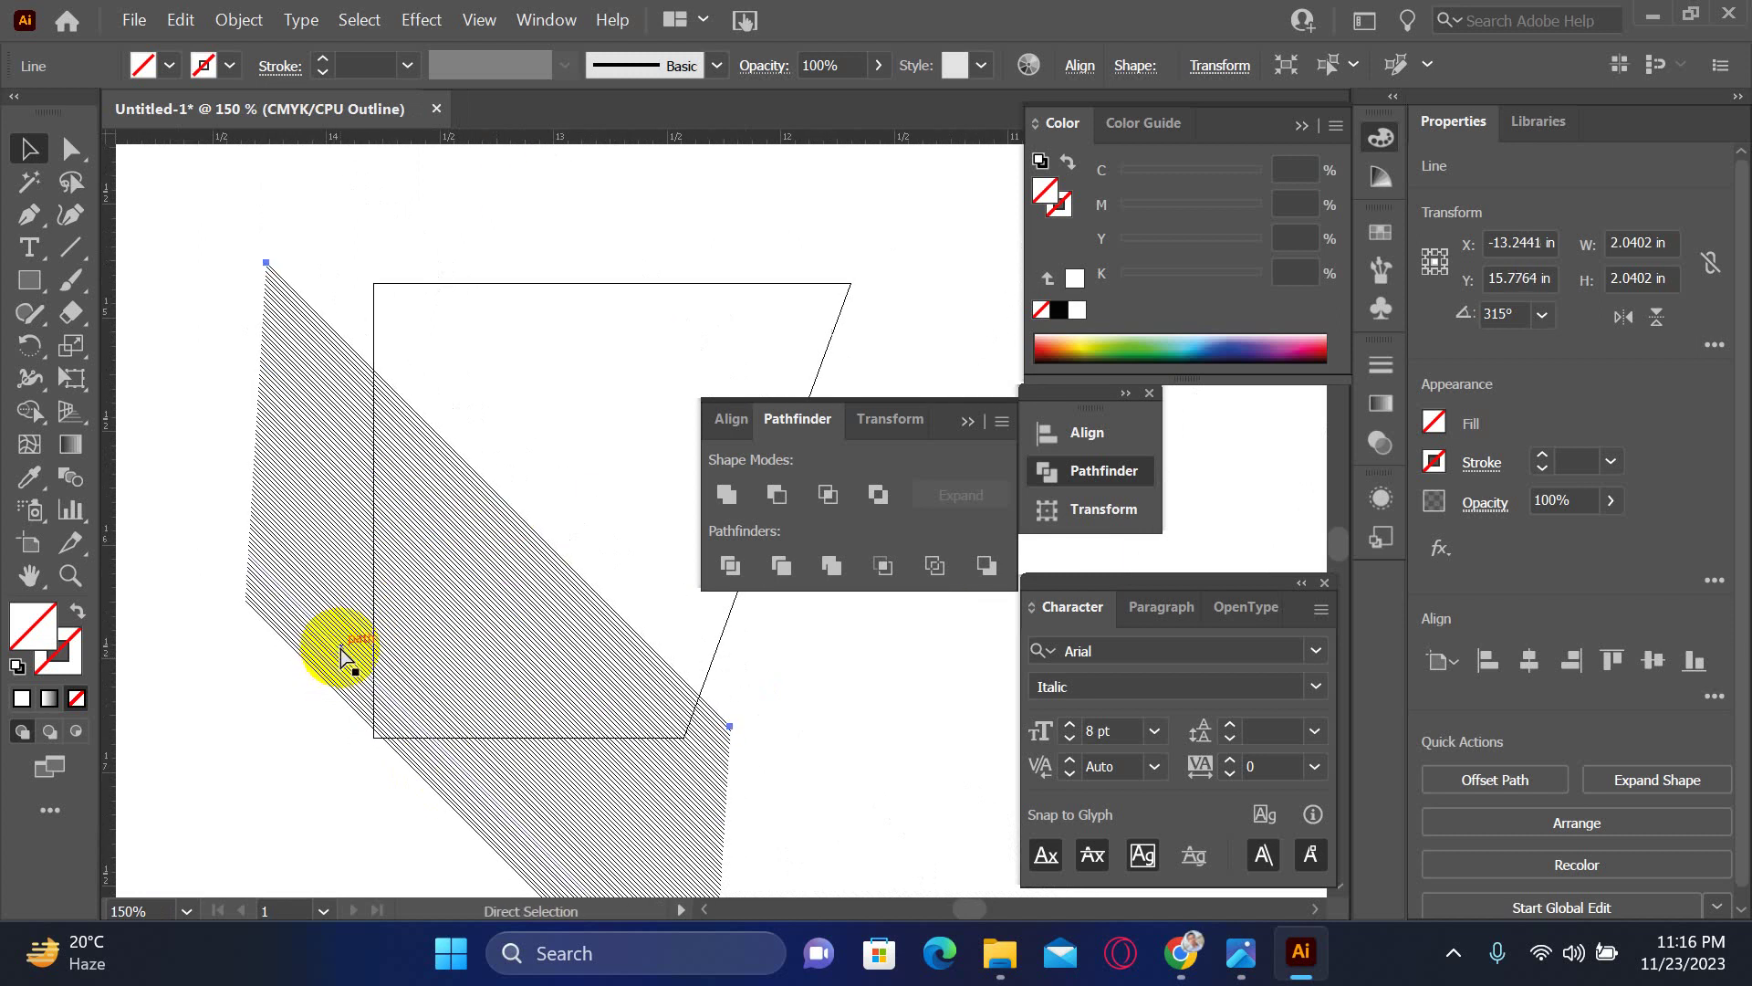
{"action": "key", "text": "ctrl+d"}
{"action": "key", "text": "ctrl+d"}
{"action": "key", "text": "ctrl+d"}
{"action": "key", "text": "ctrl+d"}
{"action": "key", "text": "ctrl+d"}
{"action": "key", "text": "ctrl+d"}
{"action": "key", "text": "ctrl+d"}
{"action": "key", "text": "ctrl+d"}
{"action": "key", "text": "ctrl+d"}
{"action": "key", "text": "ctrl+d"}
{"action": "key", "text": "ctrl+d"}
{"action": "key", "text": "ctrl+d"}
{"action": "key", "text": "ctrl+d"}
{"action": "key", "text": "ctrl+d"}
{"action": "key", "text": "ctrl+d"}
{"action": "key", "text": "ctrl+d"}
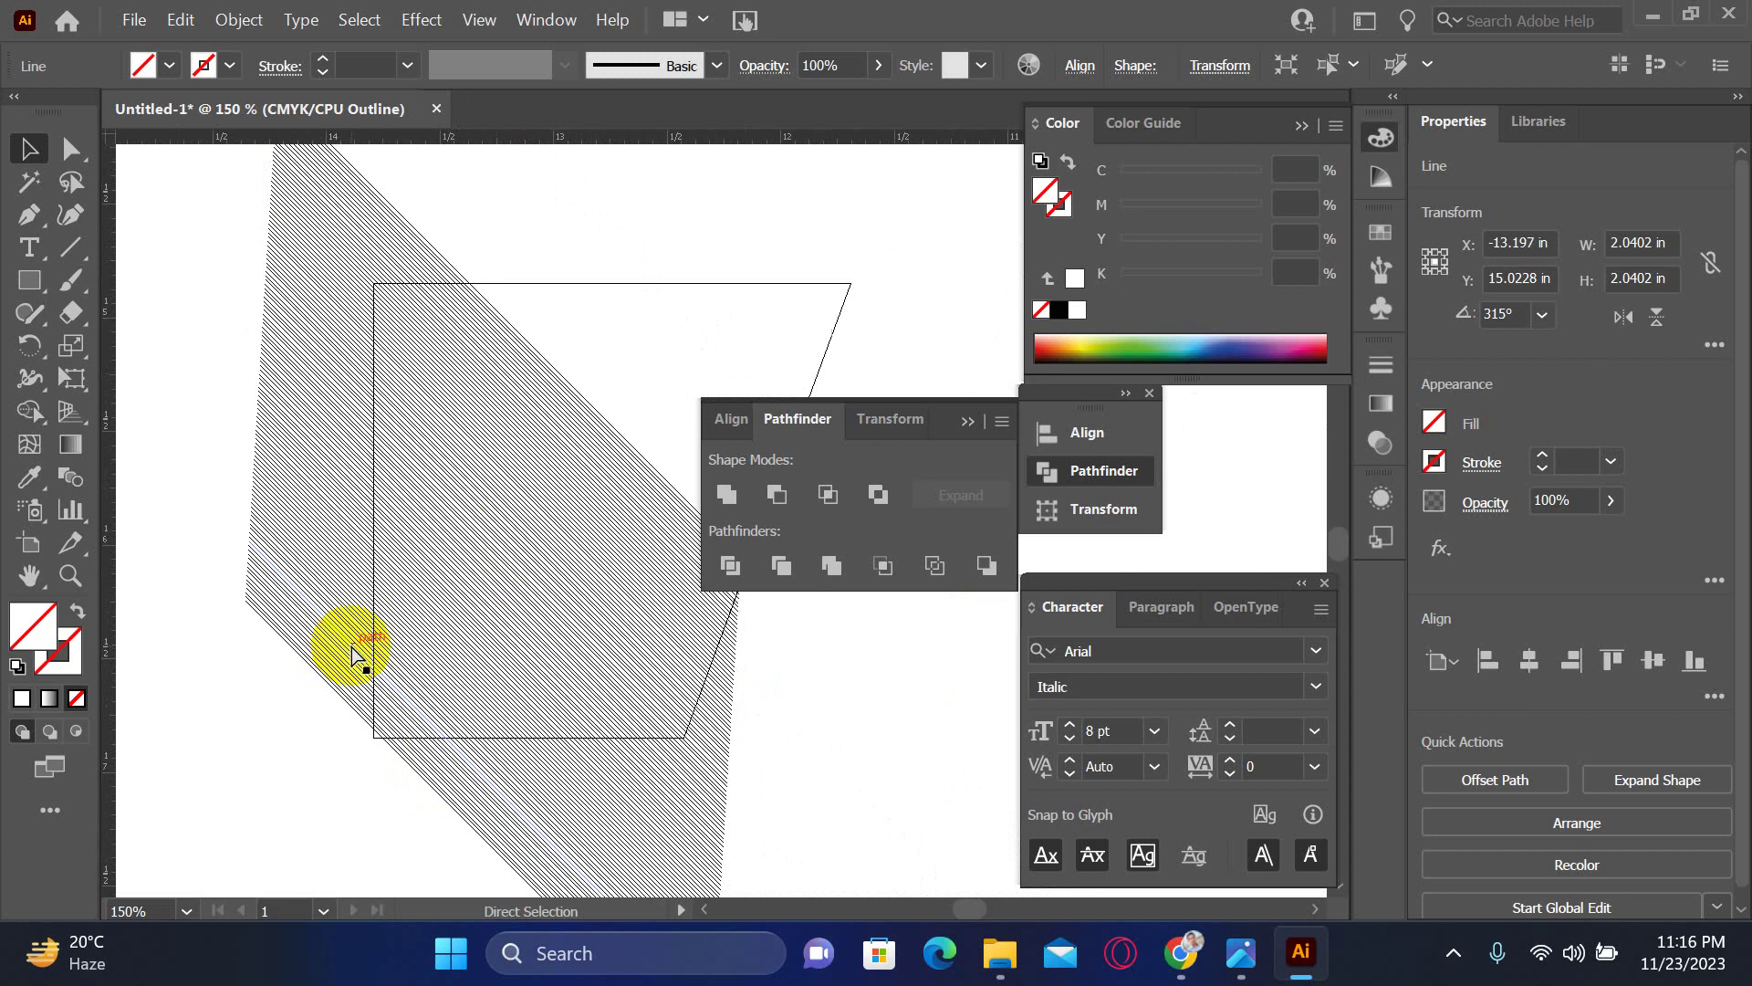
{"action": "key", "text": "ctrl+d"}
{"action": "key", "text": "ctrl+d"}
{"action": "key", "text": "ctrl+d"}
{"action": "key", "text": "ctrl+d"}
{"action": "key", "text": "ctrl+d"}
{"action": "key", "text": "ctrl+d"}
{"action": "key", "text": "ctrl+d"}
{"action": "key", "text": "ctrl+d"}
{"action": "key", "text": "ctrl+d"}
{"action": "key", "text": "ctrl+d"}
{"action": "key", "text": "ctrl+d"}
{"action": "key", "text": "ctrl+d"}
{"action": "key", "text": "ctrl+d"}
{"action": "key", "text": "ctrl+d"}
{"action": "key", "text": "ctrl+d"}
{"action": "key", "text": "ctrl+d"}
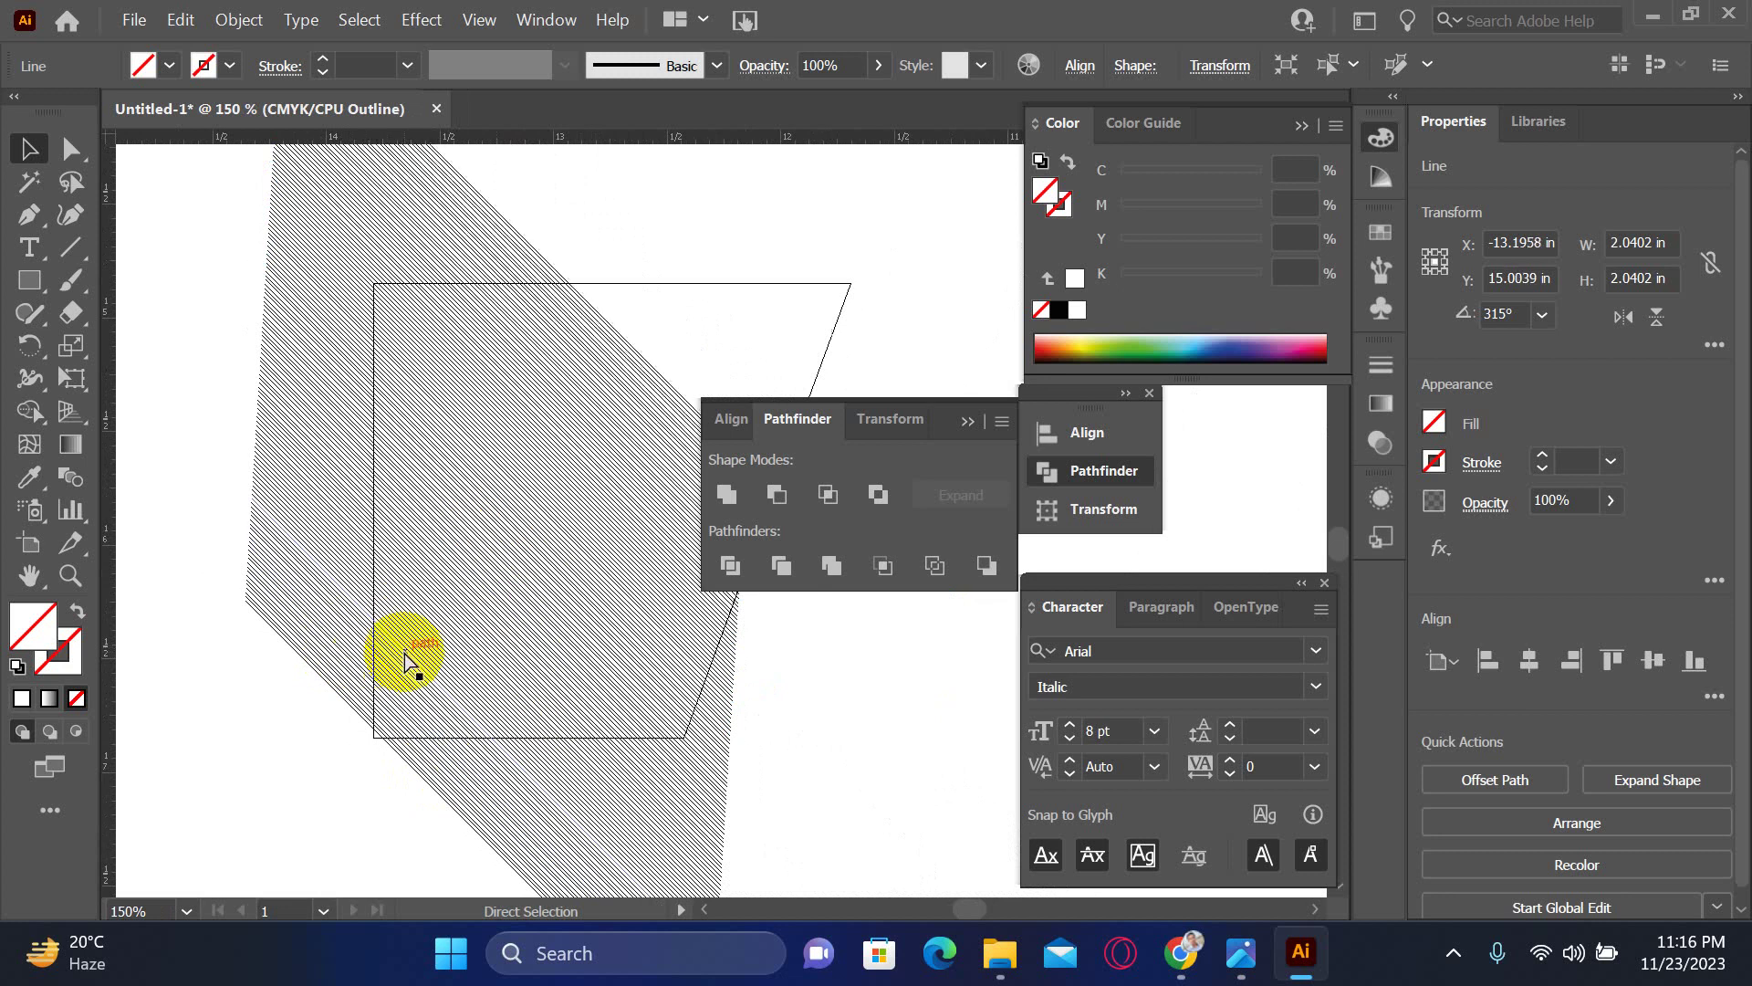
{"action": "key", "text": "ctrl+d"}
{"action": "key", "text": "ctrl+d"}
{"action": "key", "text": "ctrl+d"}
{"action": "key", "text": "ctrl+d"}
{"action": "key", "text": "ctrl+d"}
{"action": "key", "text": "ctrl+d"}
{"action": "key", "text": "ctrl+d"}
{"action": "key", "text": "ctrl+d"}
{"action": "key", "text": "ctrl+d"}
{"action": "key", "text": "ctrl+d"}
{"action": "key", "text": "ctrl+d"}
{"action": "key", "text": "ctrl+d"}
{"action": "key", "text": "ctrl+d"}
{"action": "key", "text": "ctrl+d"}
{"action": "key", "text": "ctrl+d"}
{"action": "key", "text": "ctrl+d"}
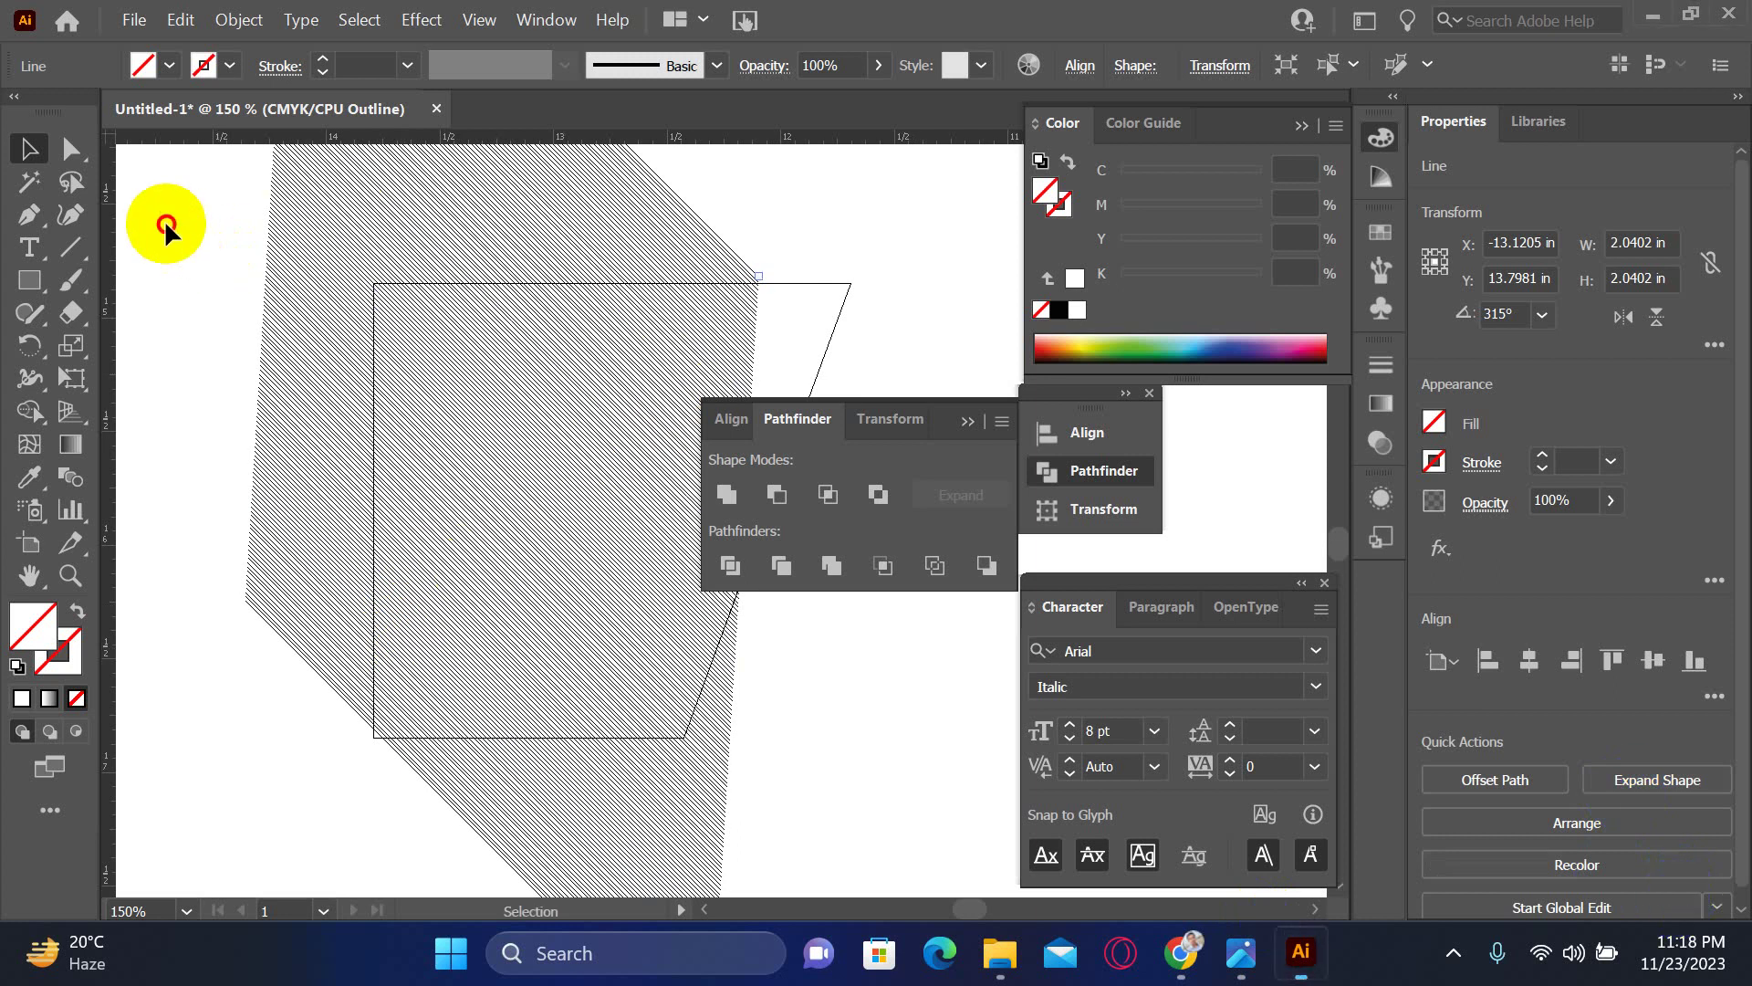
- Select only the hatched band and move it right and down over the trapezoid
{"action": "left_click", "coordinate": [133, 216]}
{"action": "key", "text": "Tab"}
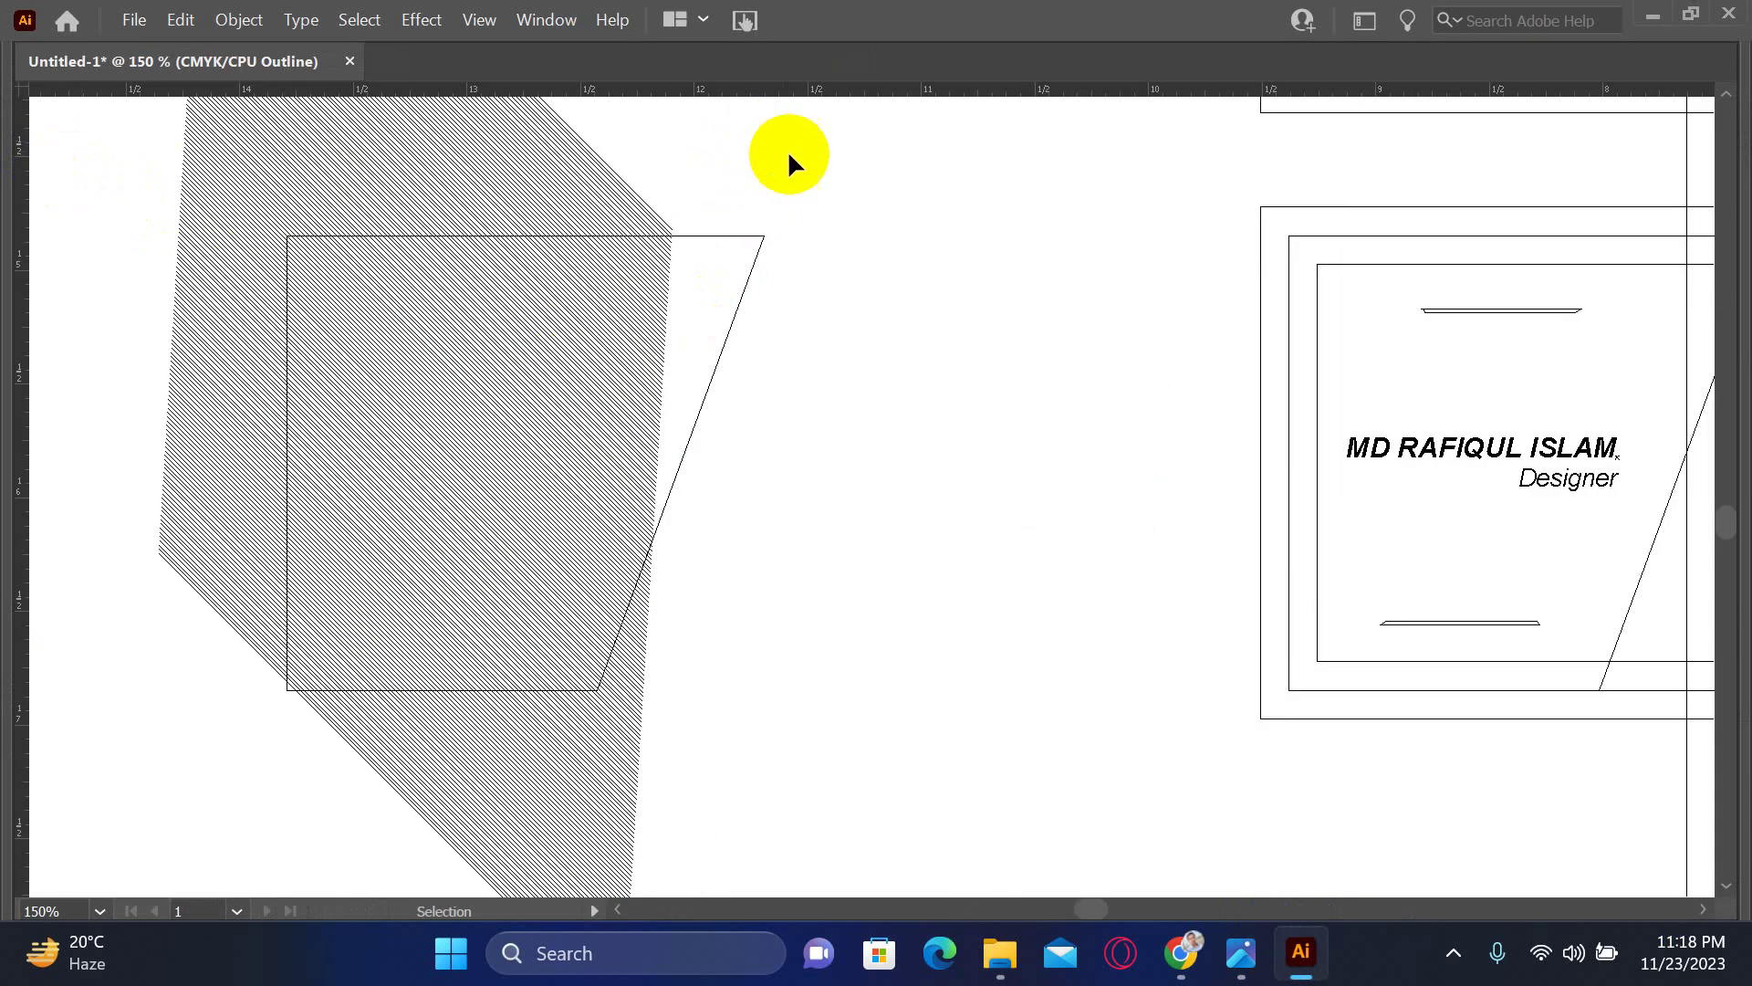
{"action": "left_click_drag", "start_coordinate": [813, 153], "coordinate": [468, 706]}
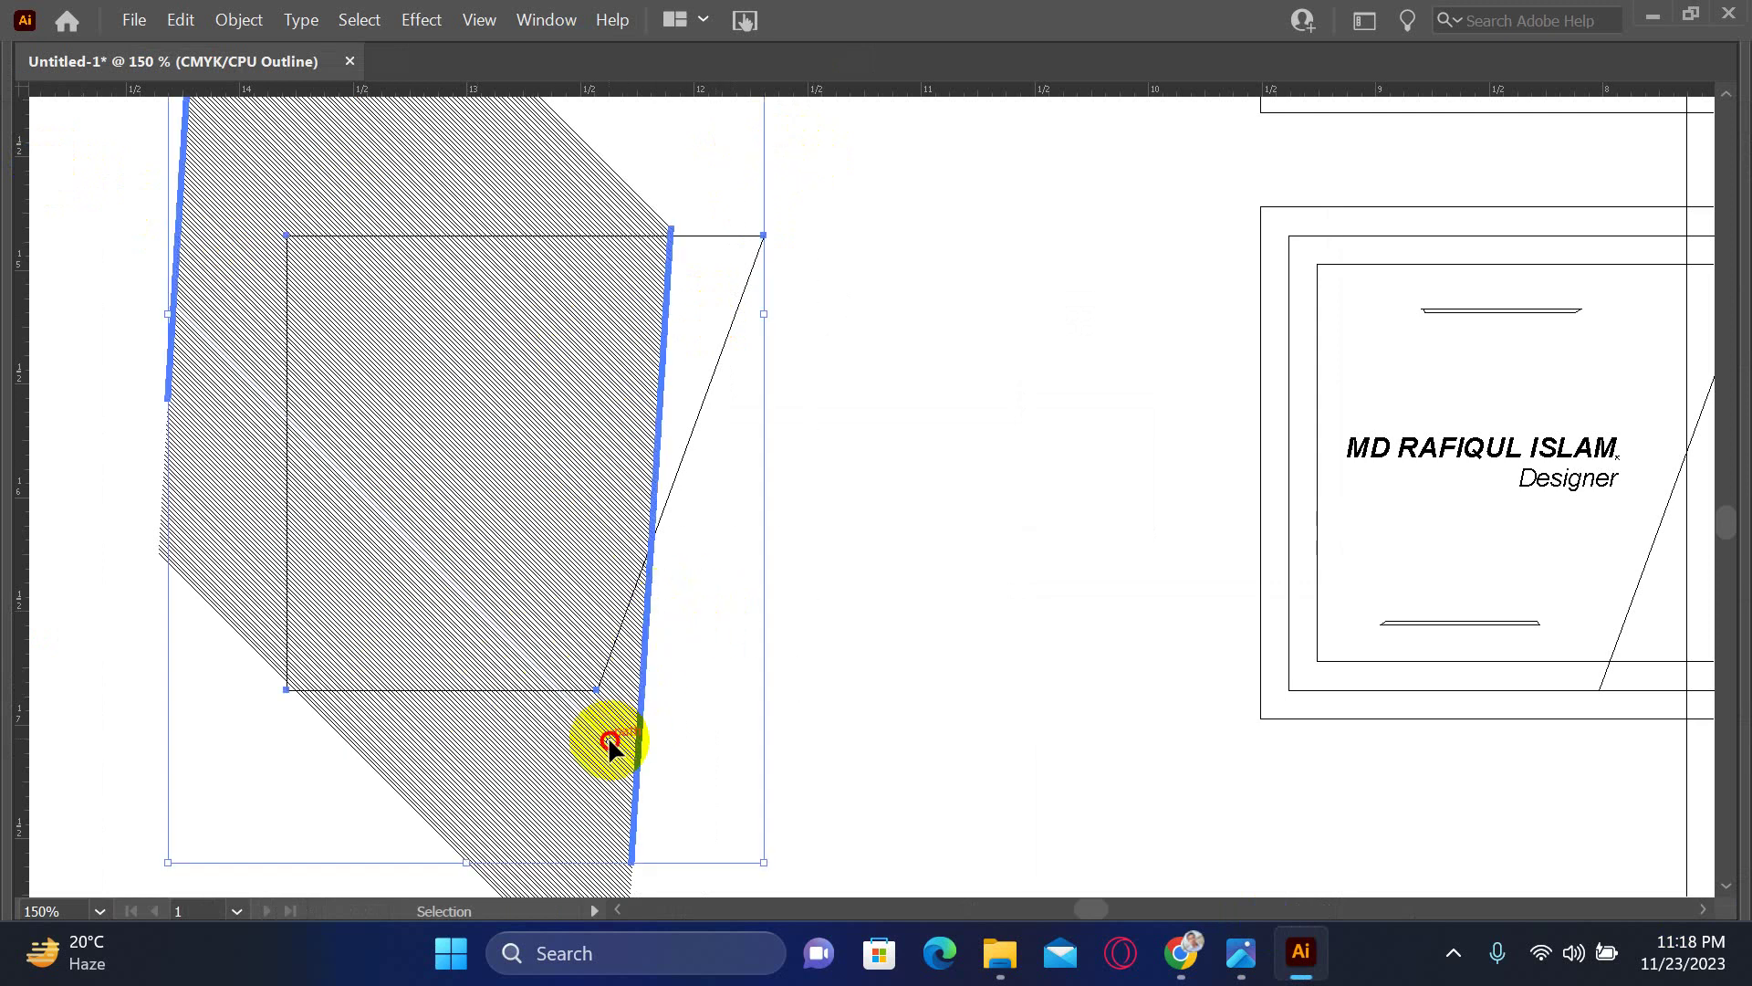
{"action": "left_click_drag", "start_coordinate": [610, 744], "coordinate": [673, 782]}
{"action": "key", "text": "ctrl+z"}
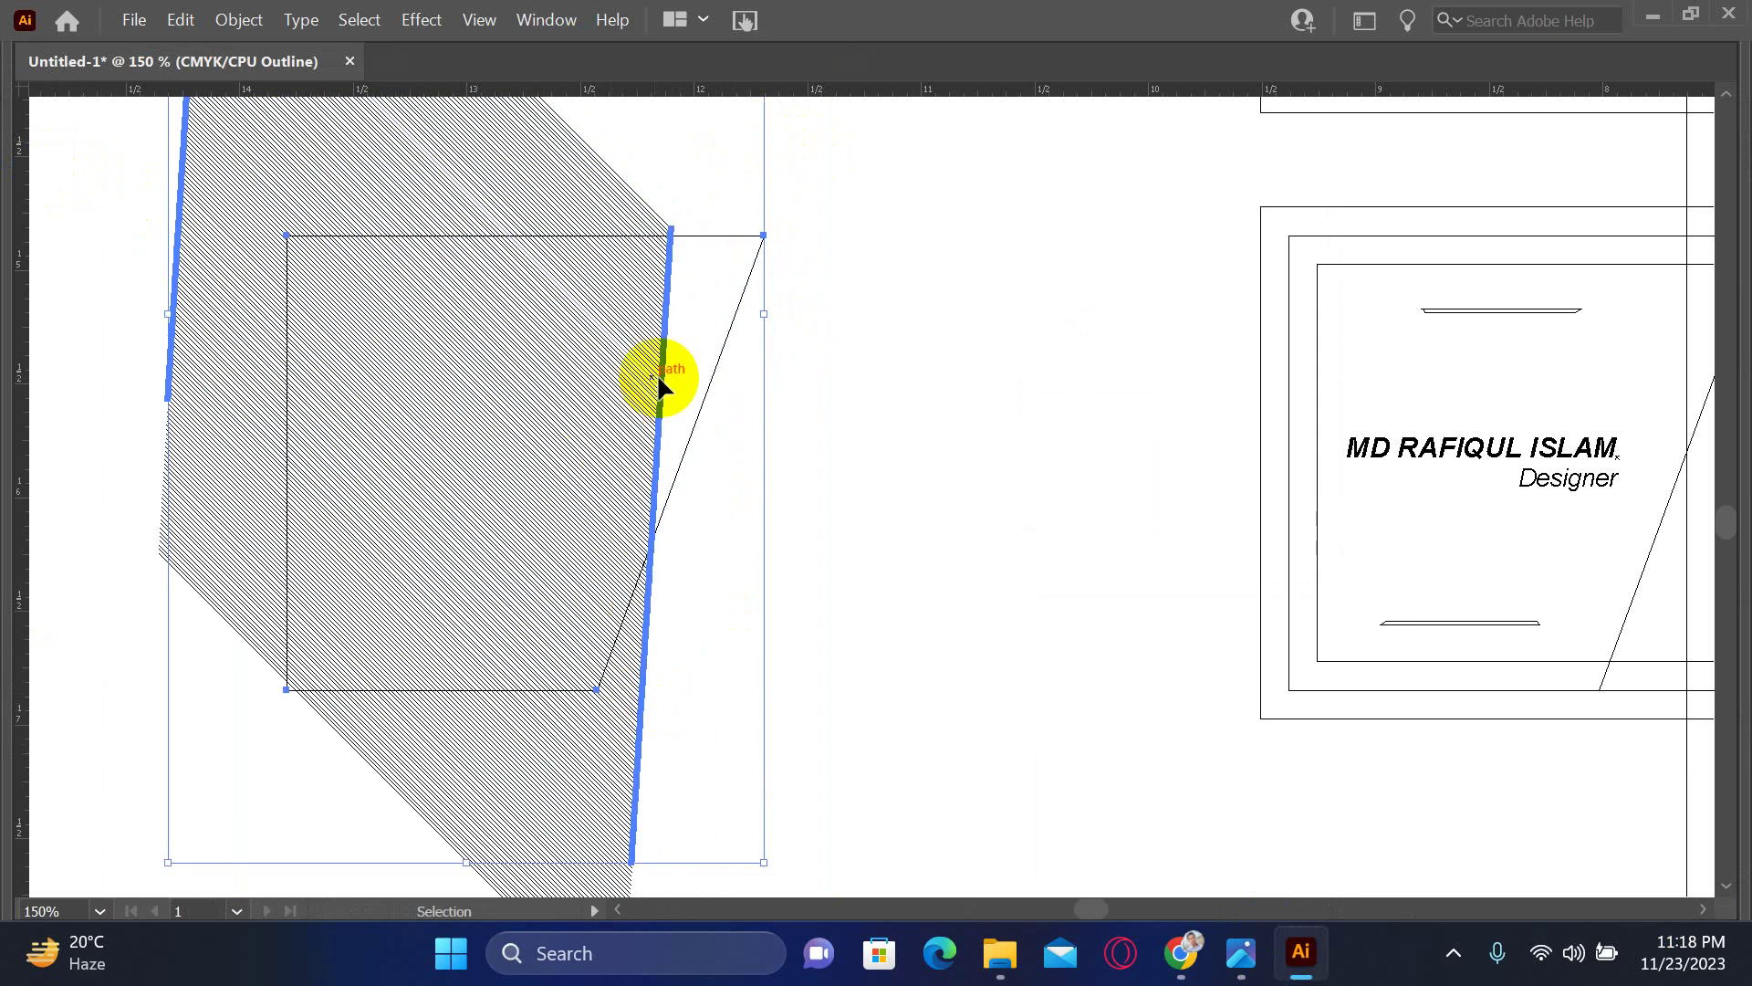
{"action": "left_click", "coordinate": [858, 354]}
{"action": "key", "text": "a"}
{"action": "key", "text": "ctrl+1"}
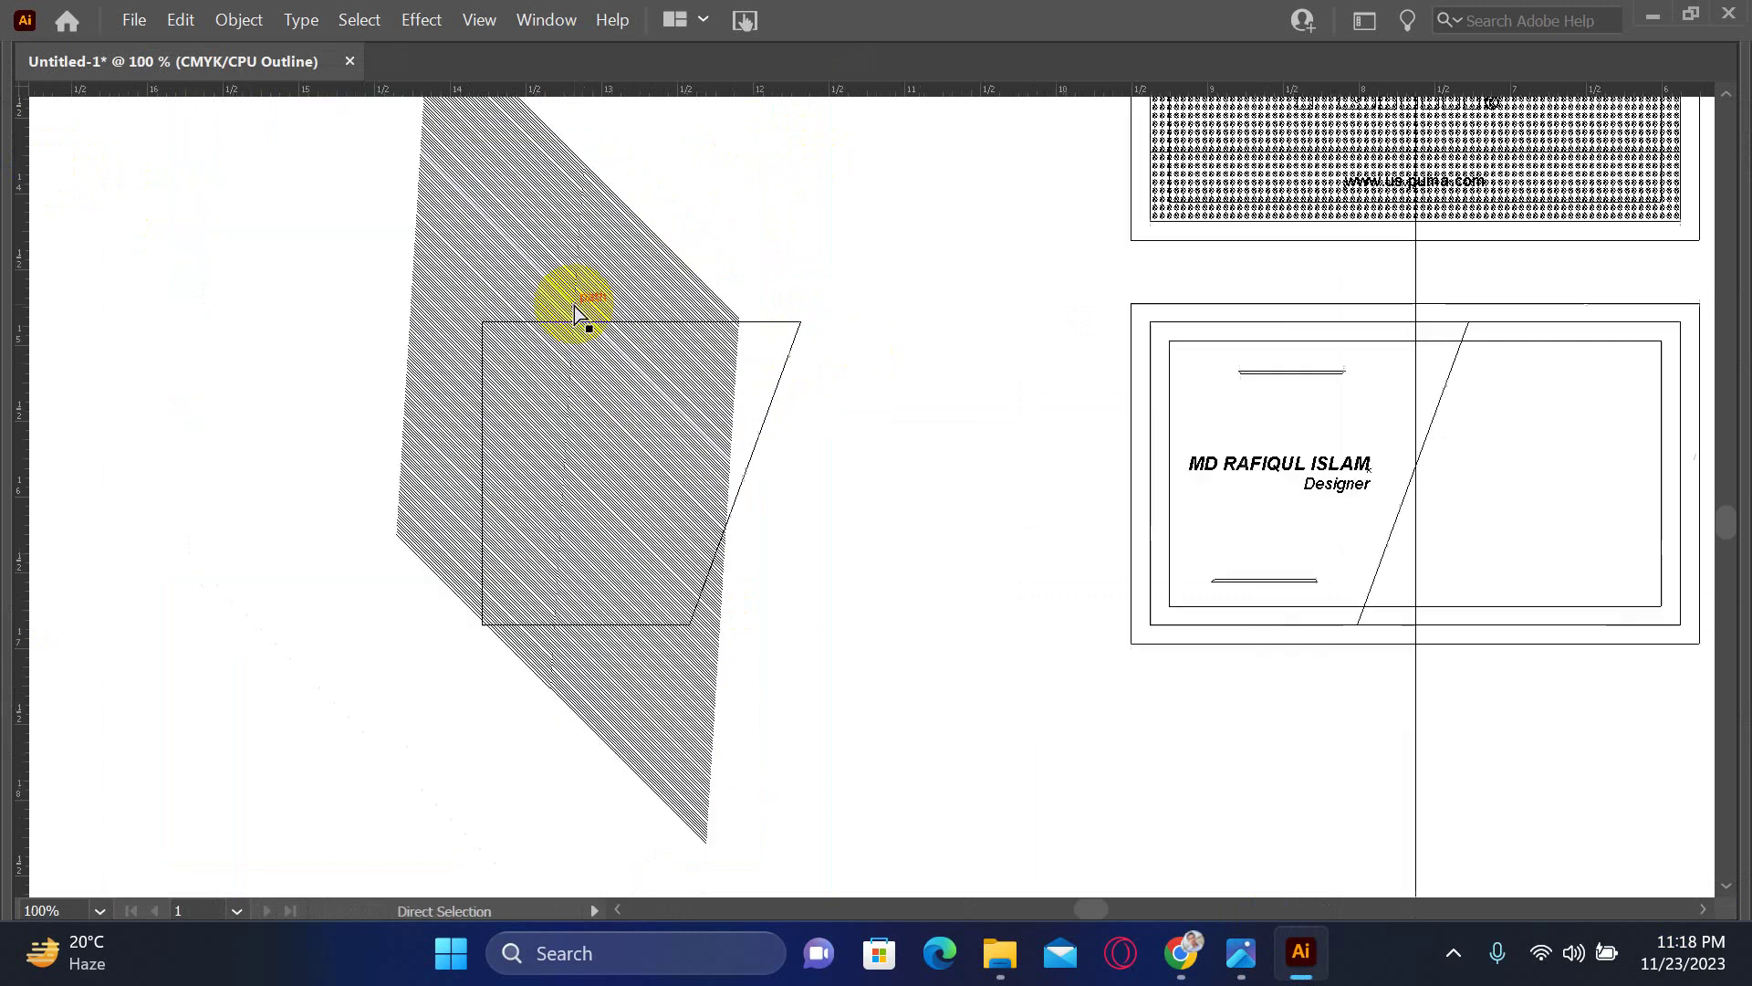
{"action": "key", "text": "ctrl+minus"}
{"action": "key", "text": "v"}
{"action": "mouse_move", "coordinate": [469, 144]}
{"action": "left_mouse_down"}
{"action": "mouse_move", "coordinate": [785, 720]}
{"action": "mouse_move", "coordinate": [828, 840]}
{"action": "left_mouse_up"}
{"action": "left_click", "coordinate": [815, 411], "text": "shift"}
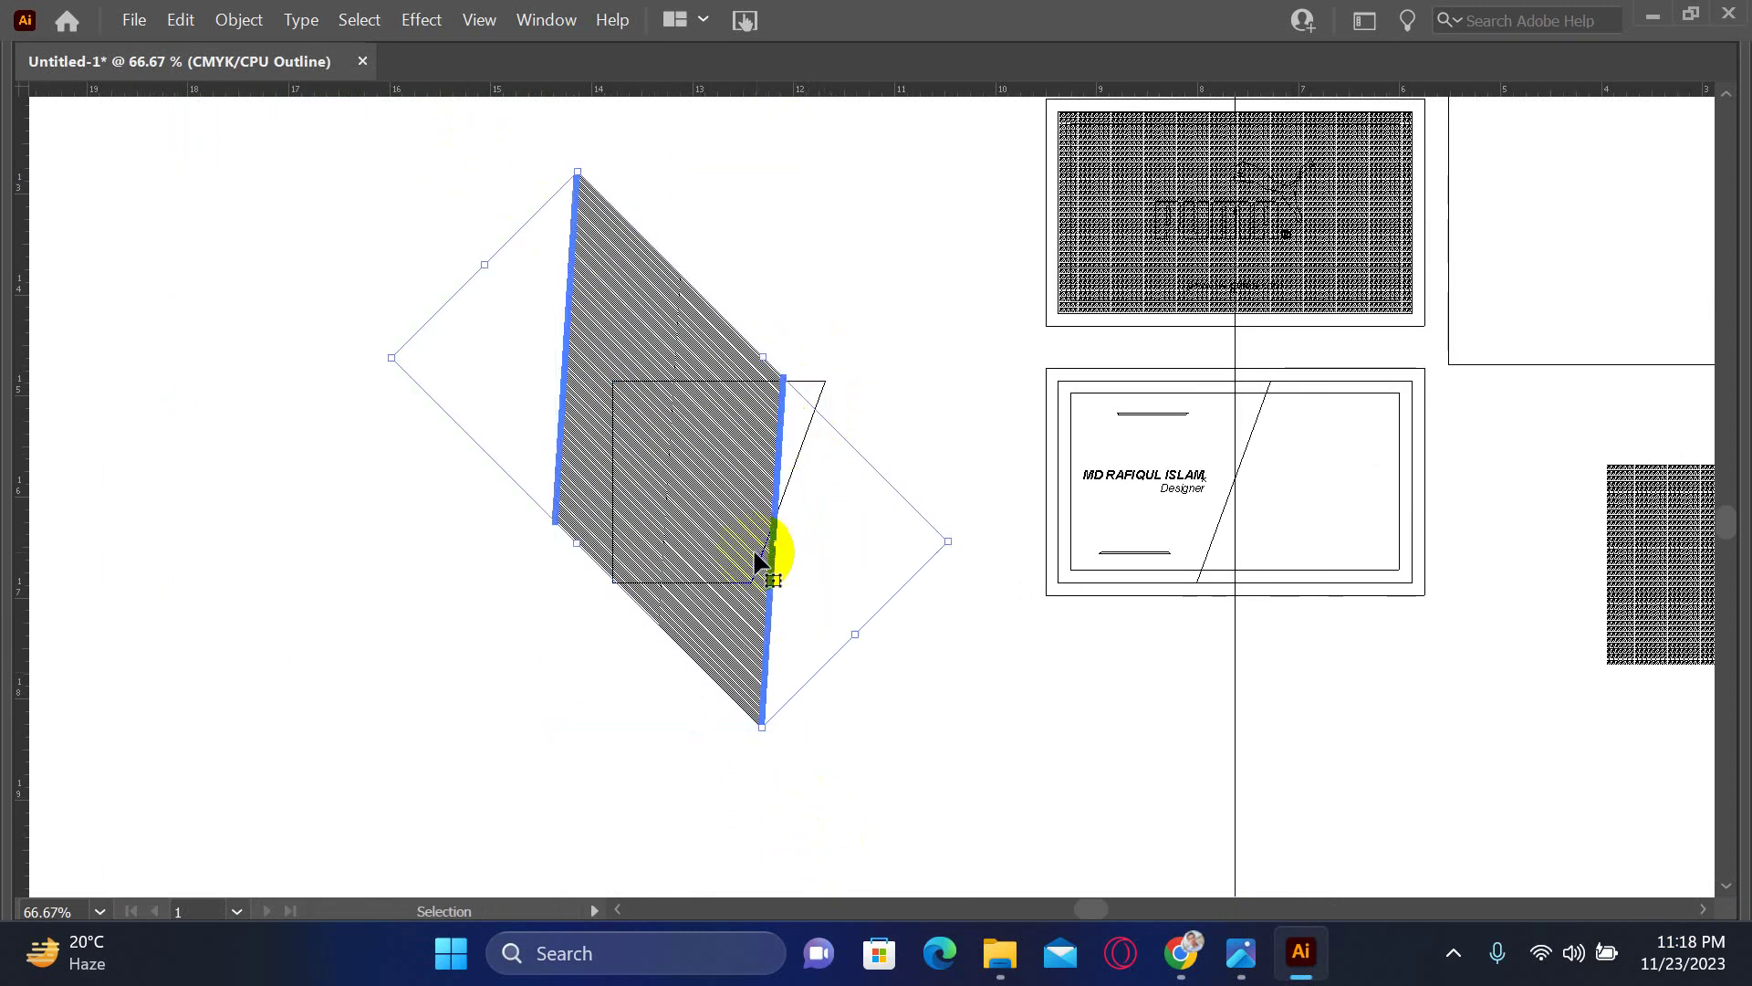
{"action": "left_click_drag", "start_coordinate": [741, 653], "coordinate": [803, 685]}
- Stretch the hatched band down and left so it covers the trapezoid
{"action": "key", "text": "z"}
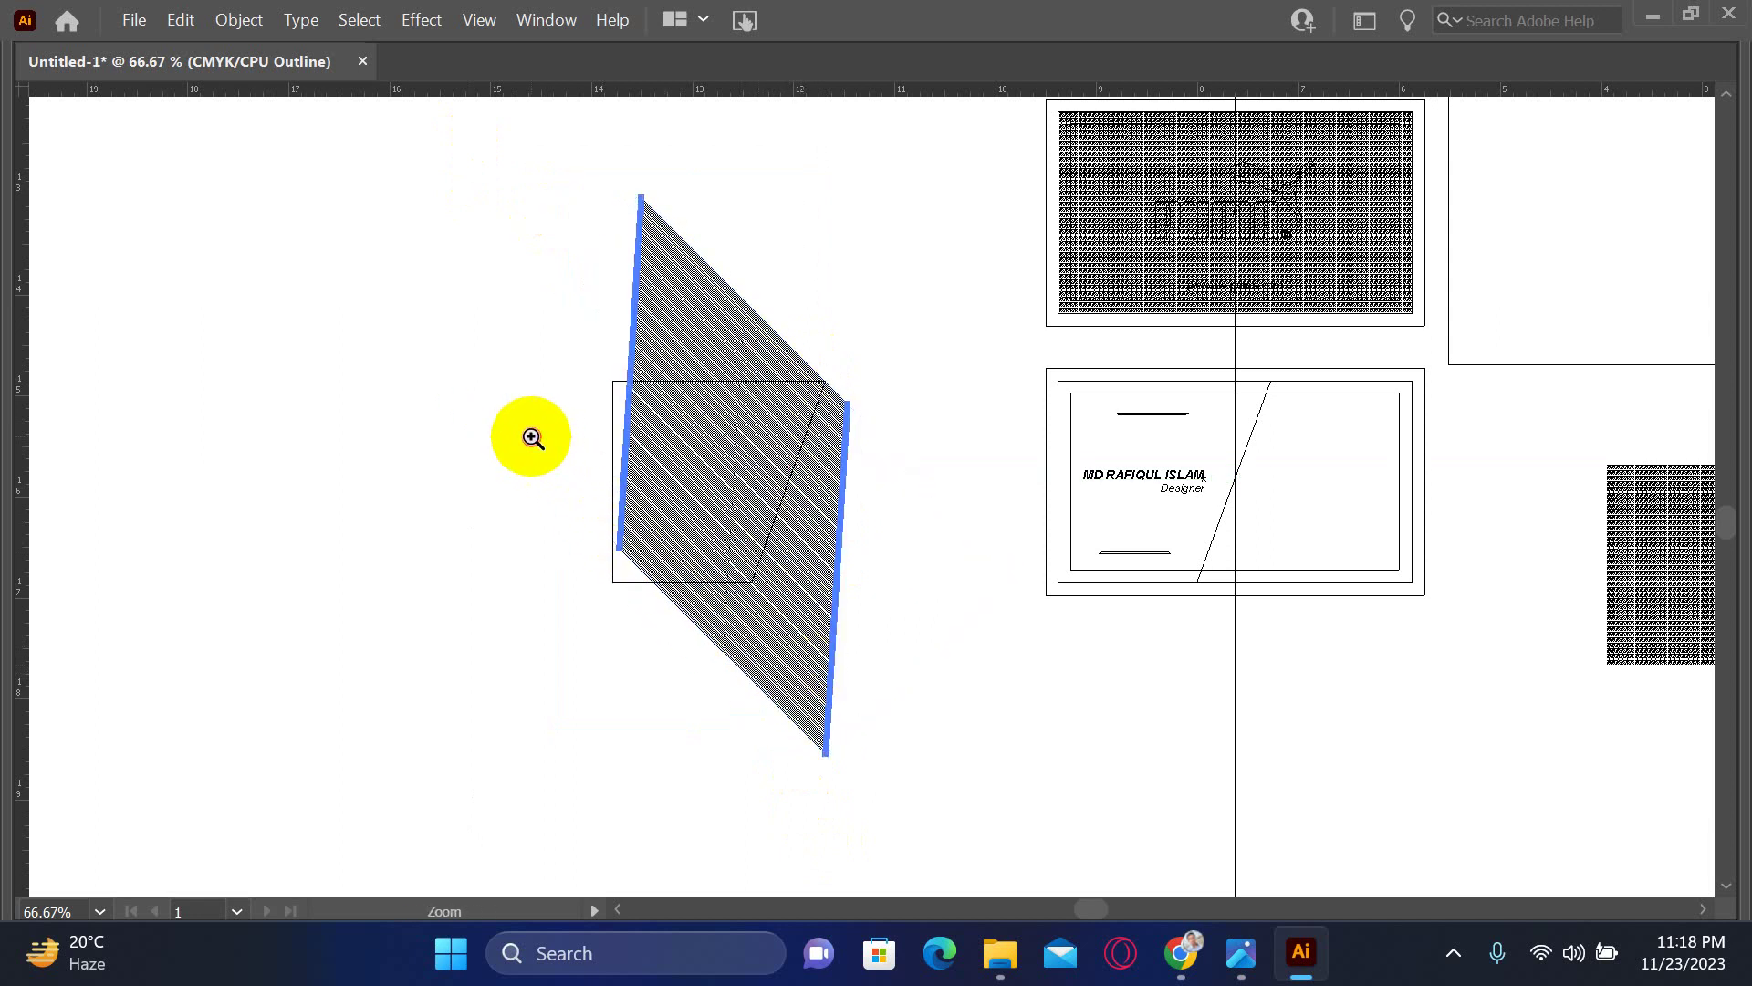
{"action": "left_click_drag", "start_coordinate": [531, 437], "coordinate": [840, 723]}
{"action": "key", "text": "v"}
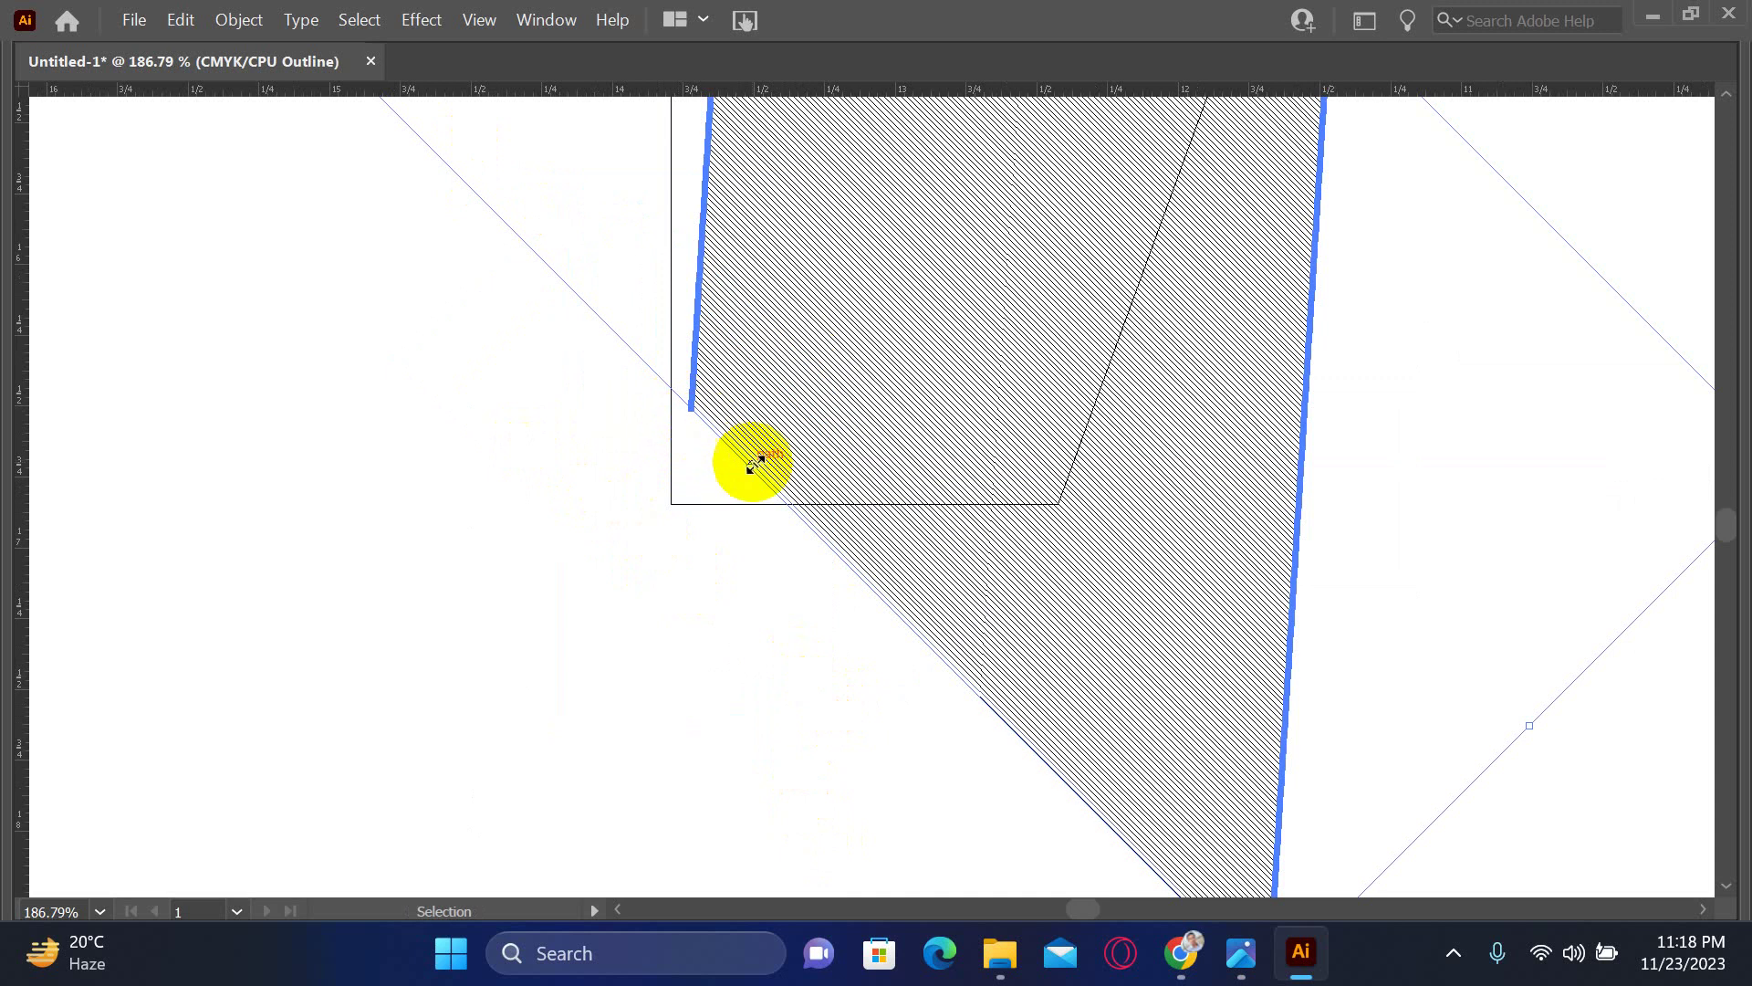
{"action": "left_click_drag", "start_coordinate": [757, 467], "coordinate": [688, 545]}
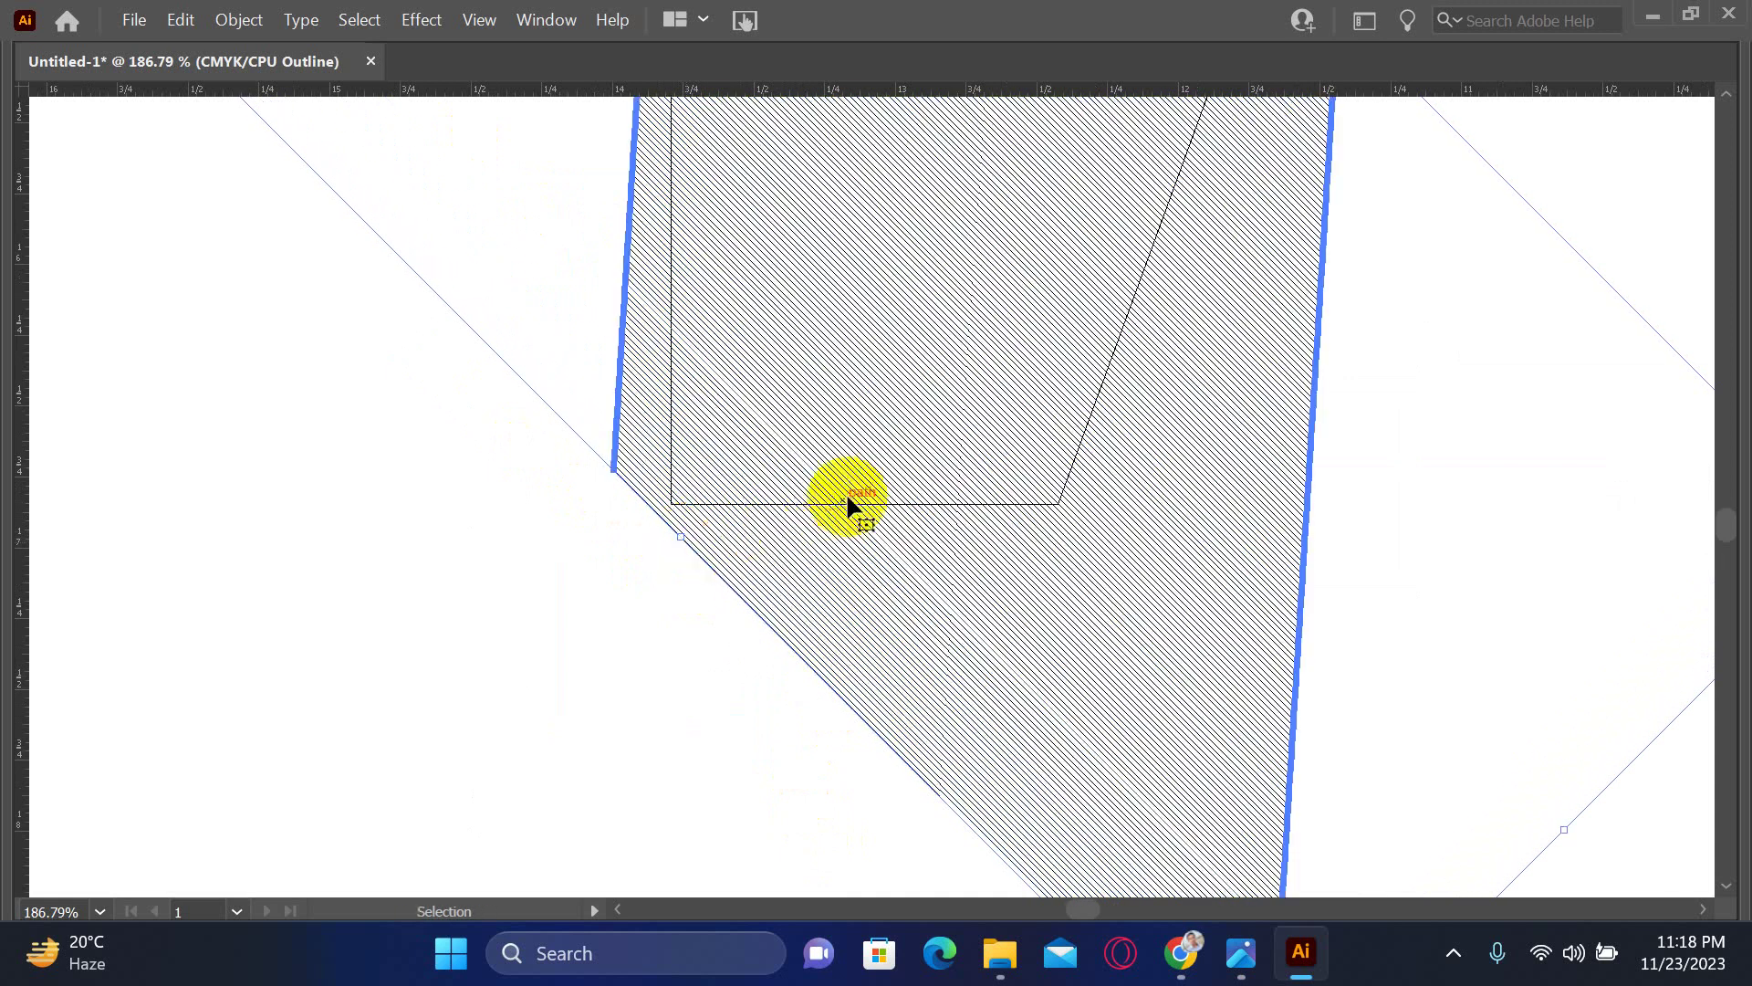
{"action": "scroll", "coordinate": [697, 677], "scroll_direction": "up", "scroll_amount": 5}
{"action": "scroll", "coordinate": [697, 677], "scroll_direction": "right", "scroll_amount": 5}
{"action": "left_click", "coordinate": [1172, 511]}
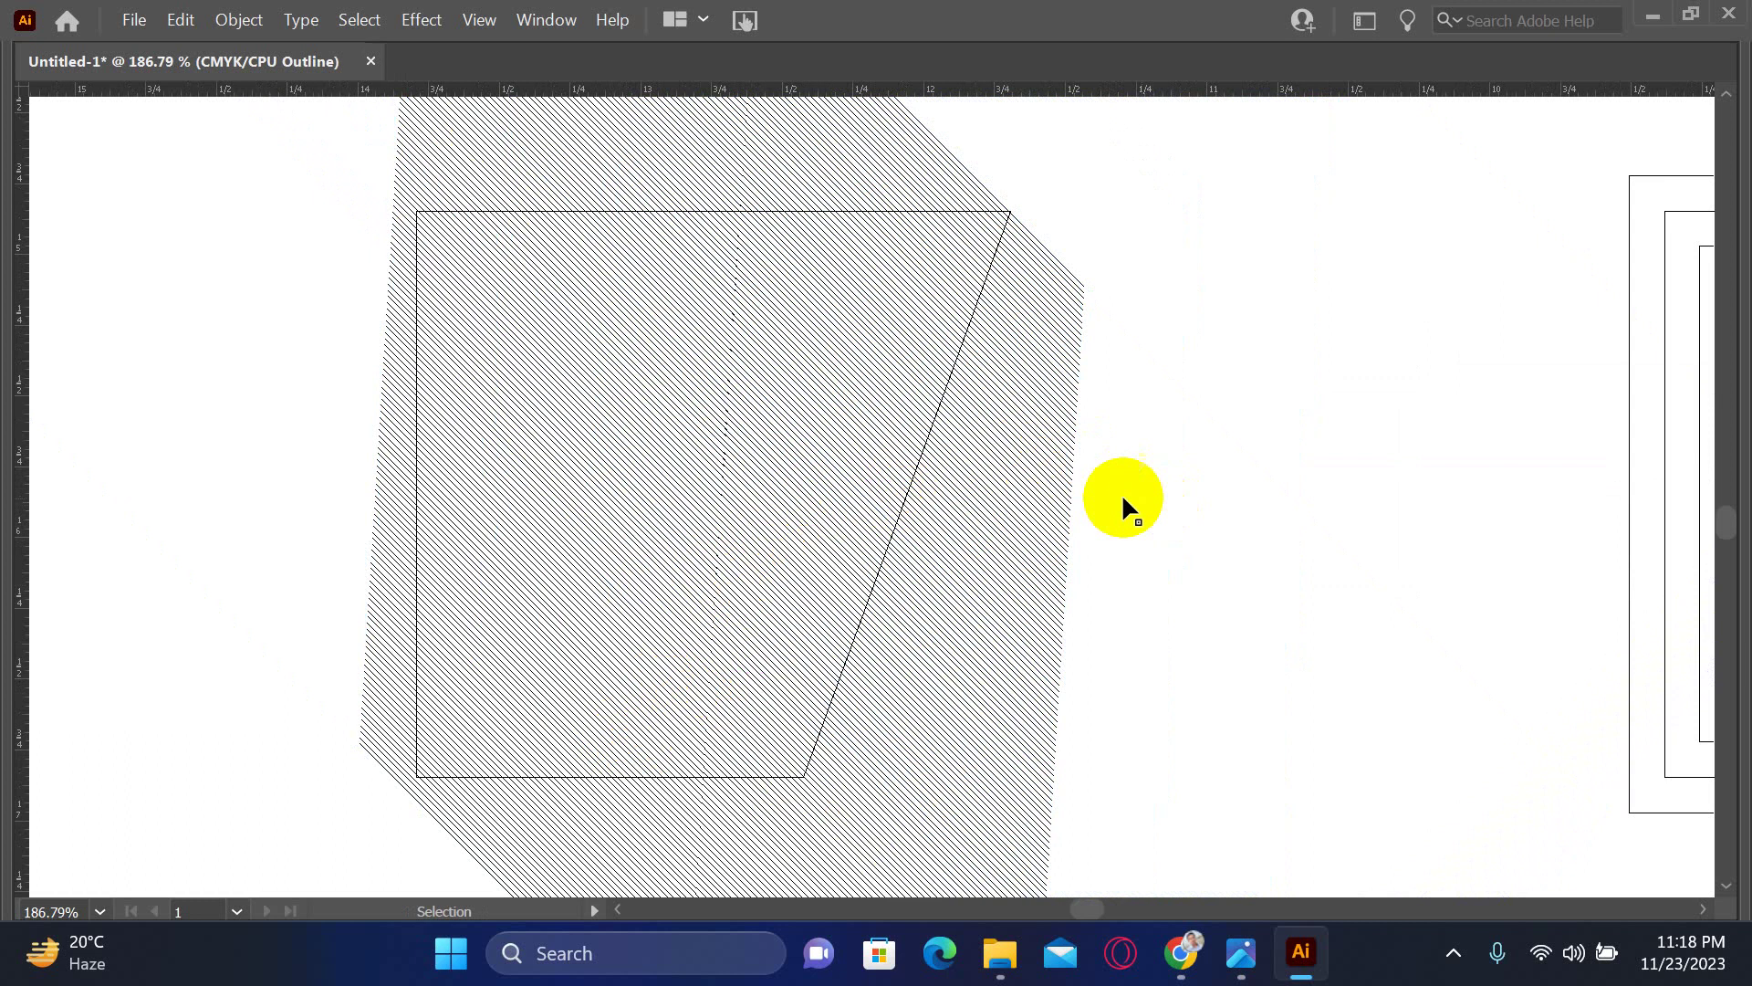
{"action": "key", "text": "ctrl+minus"}
{"action": "key", "text": "ctrl+minus"}
{"action": "key", "text": "ctrl+minus"}
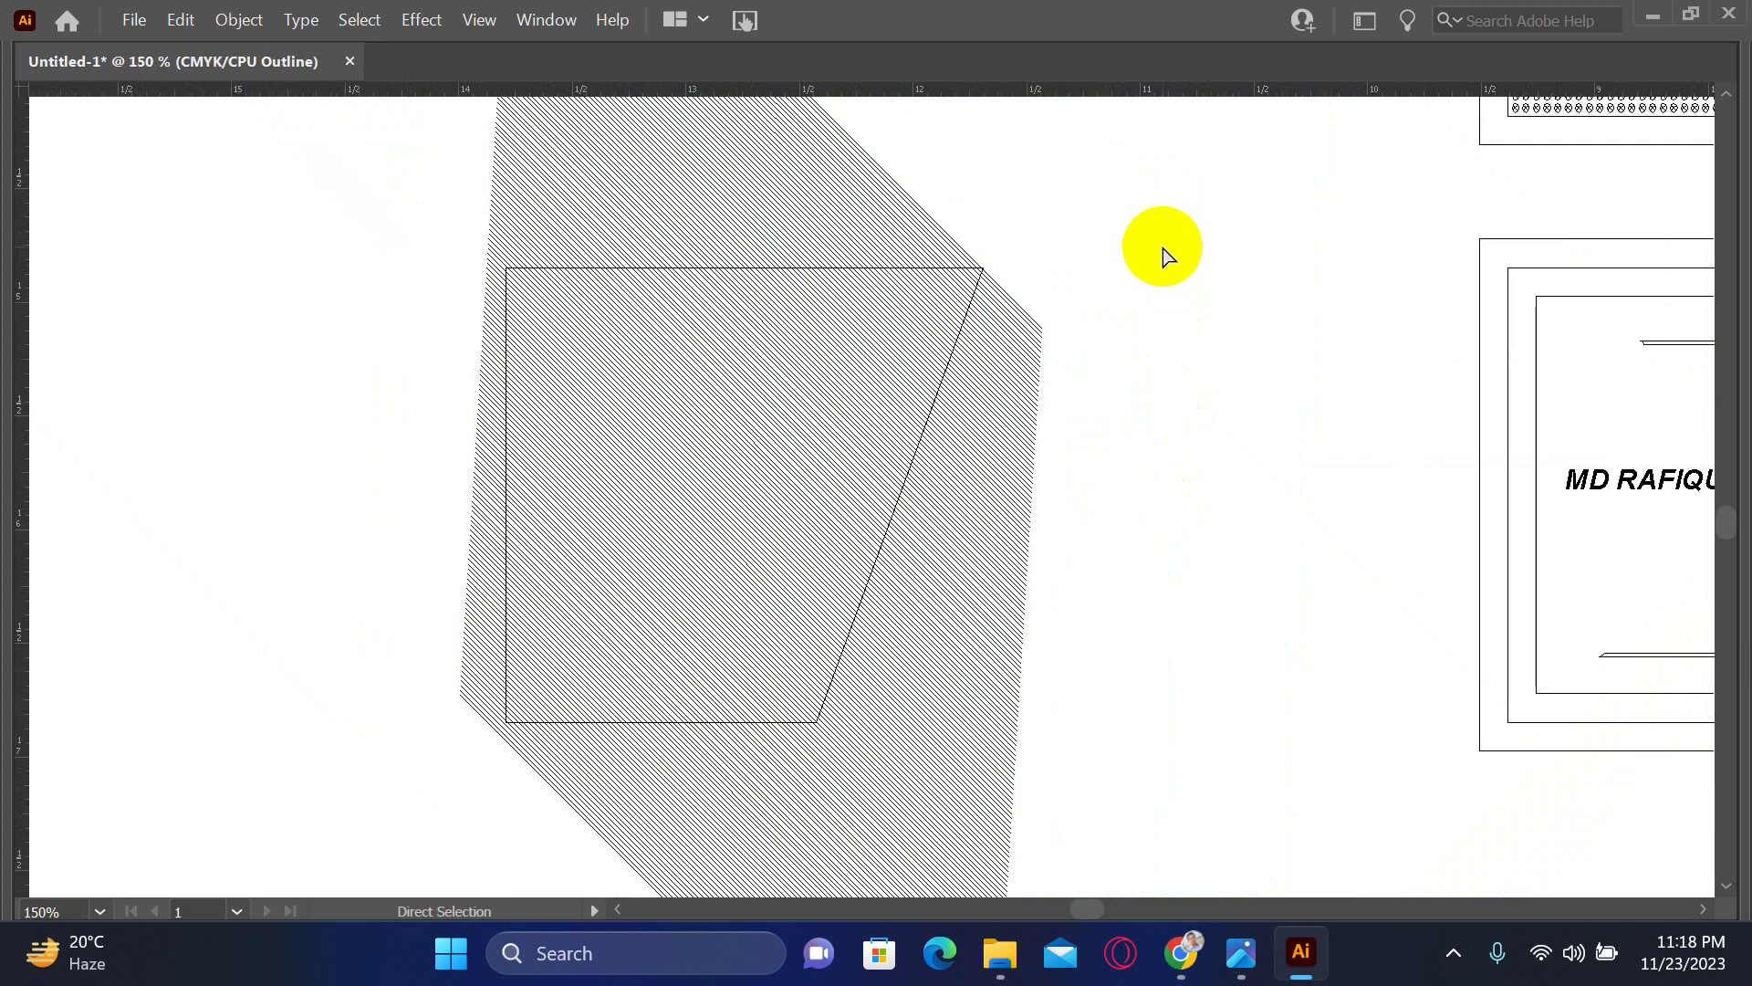
{"action": "mouse_move", "coordinate": [999, 395]}
{"action": "left_mouse_down"}
{"action": "mouse_move", "coordinate": [900, 557]}
{"action": "mouse_move", "coordinate": [940, 900]}
{"action": "mouse_move", "coordinate": [916, 703]}
{"action": "left_mouse_up"}
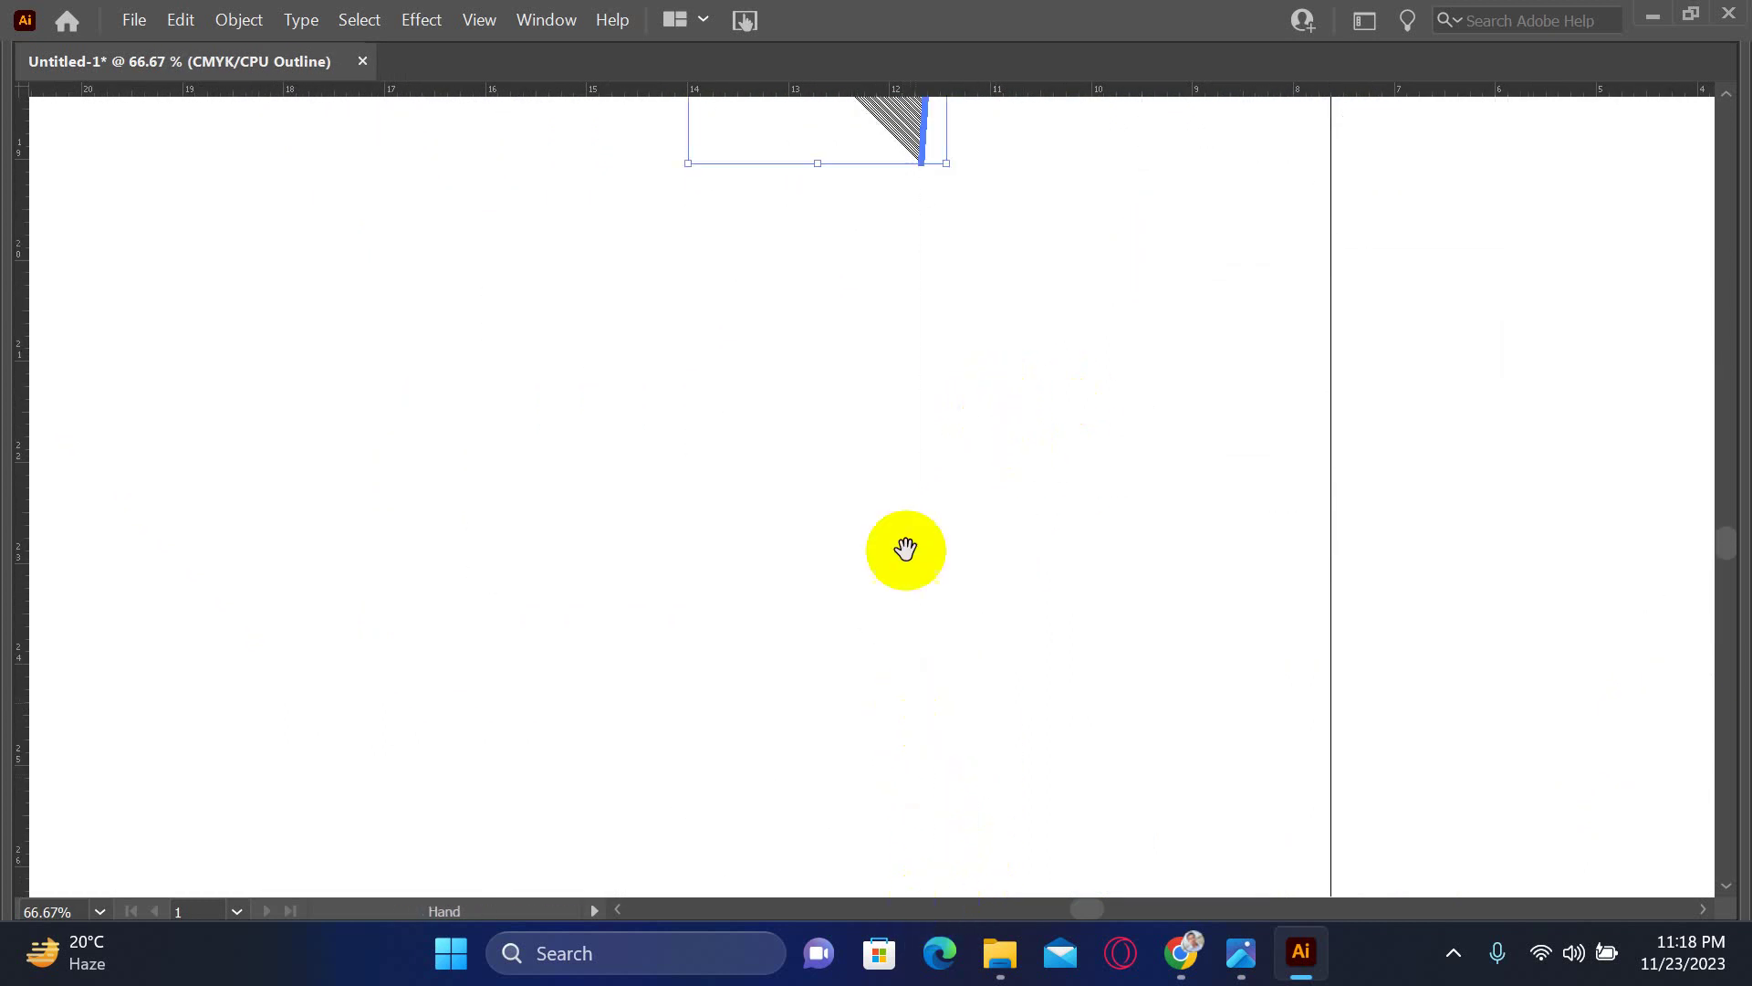
{"action": "scroll", "coordinate": [904, 548], "scroll_direction": "up", "scroll_amount": 10}
{"action": "scroll", "coordinate": [904, 548], "scroll_direction": "right", "scroll_amount": 2}
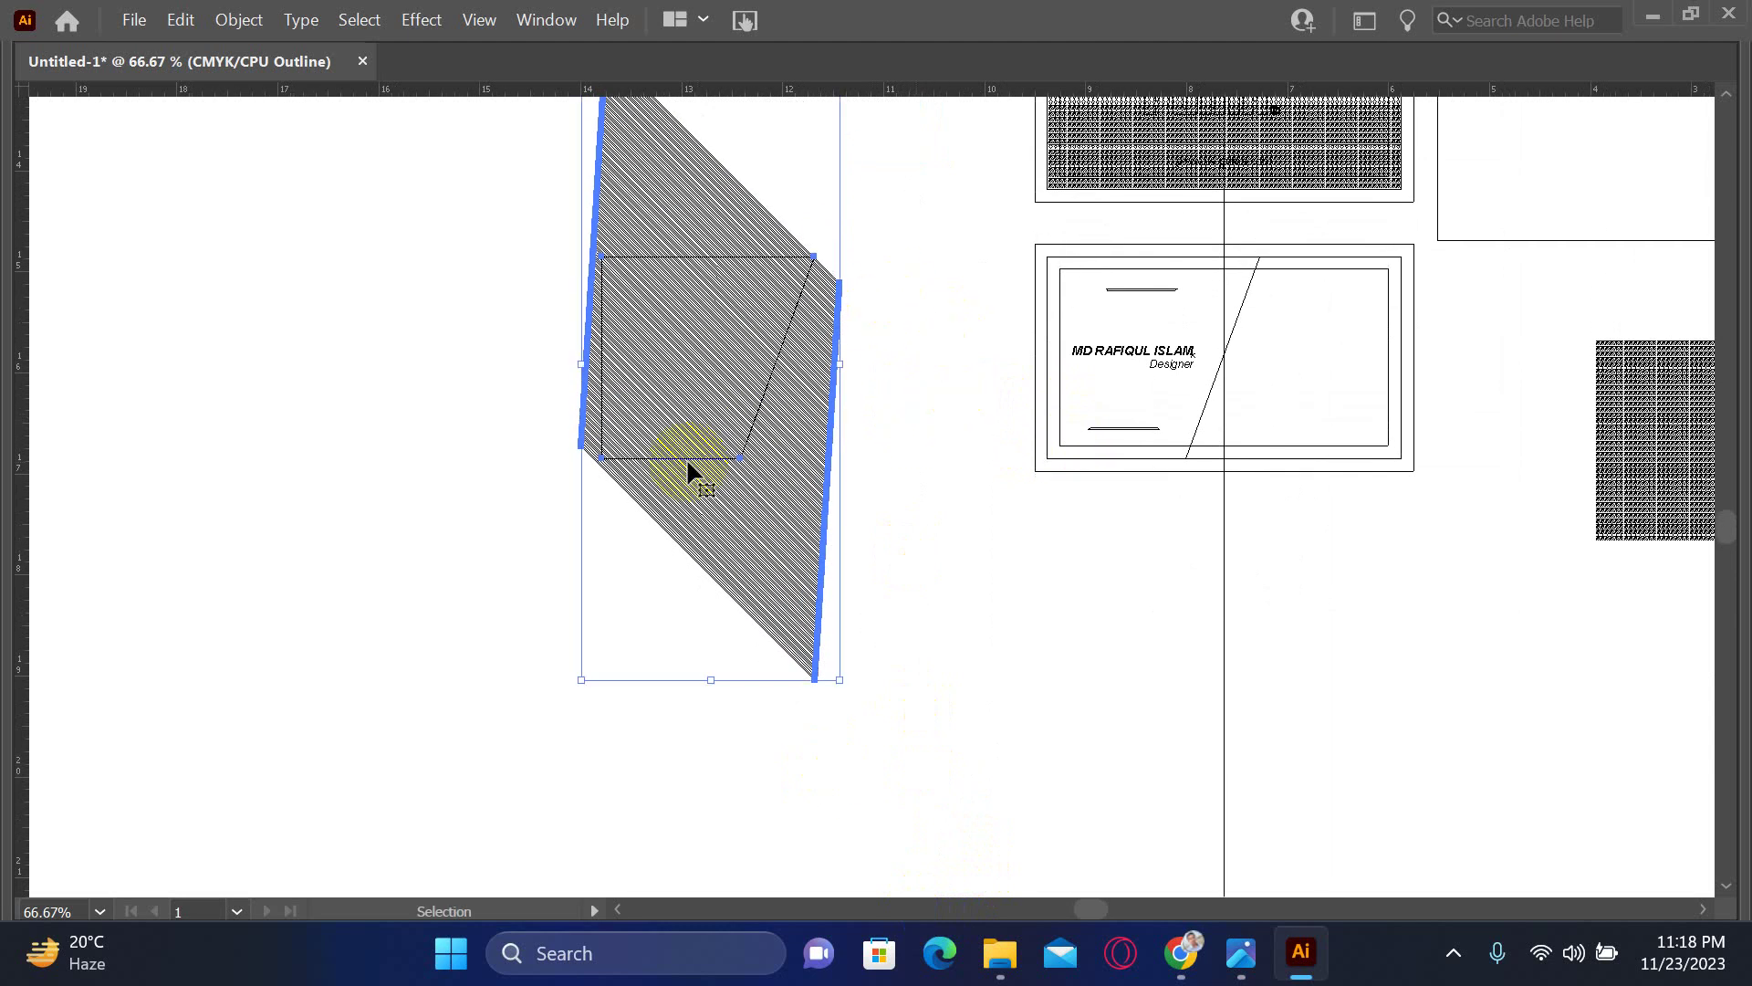
{"action": "left_click", "coordinate": [708, 128]}
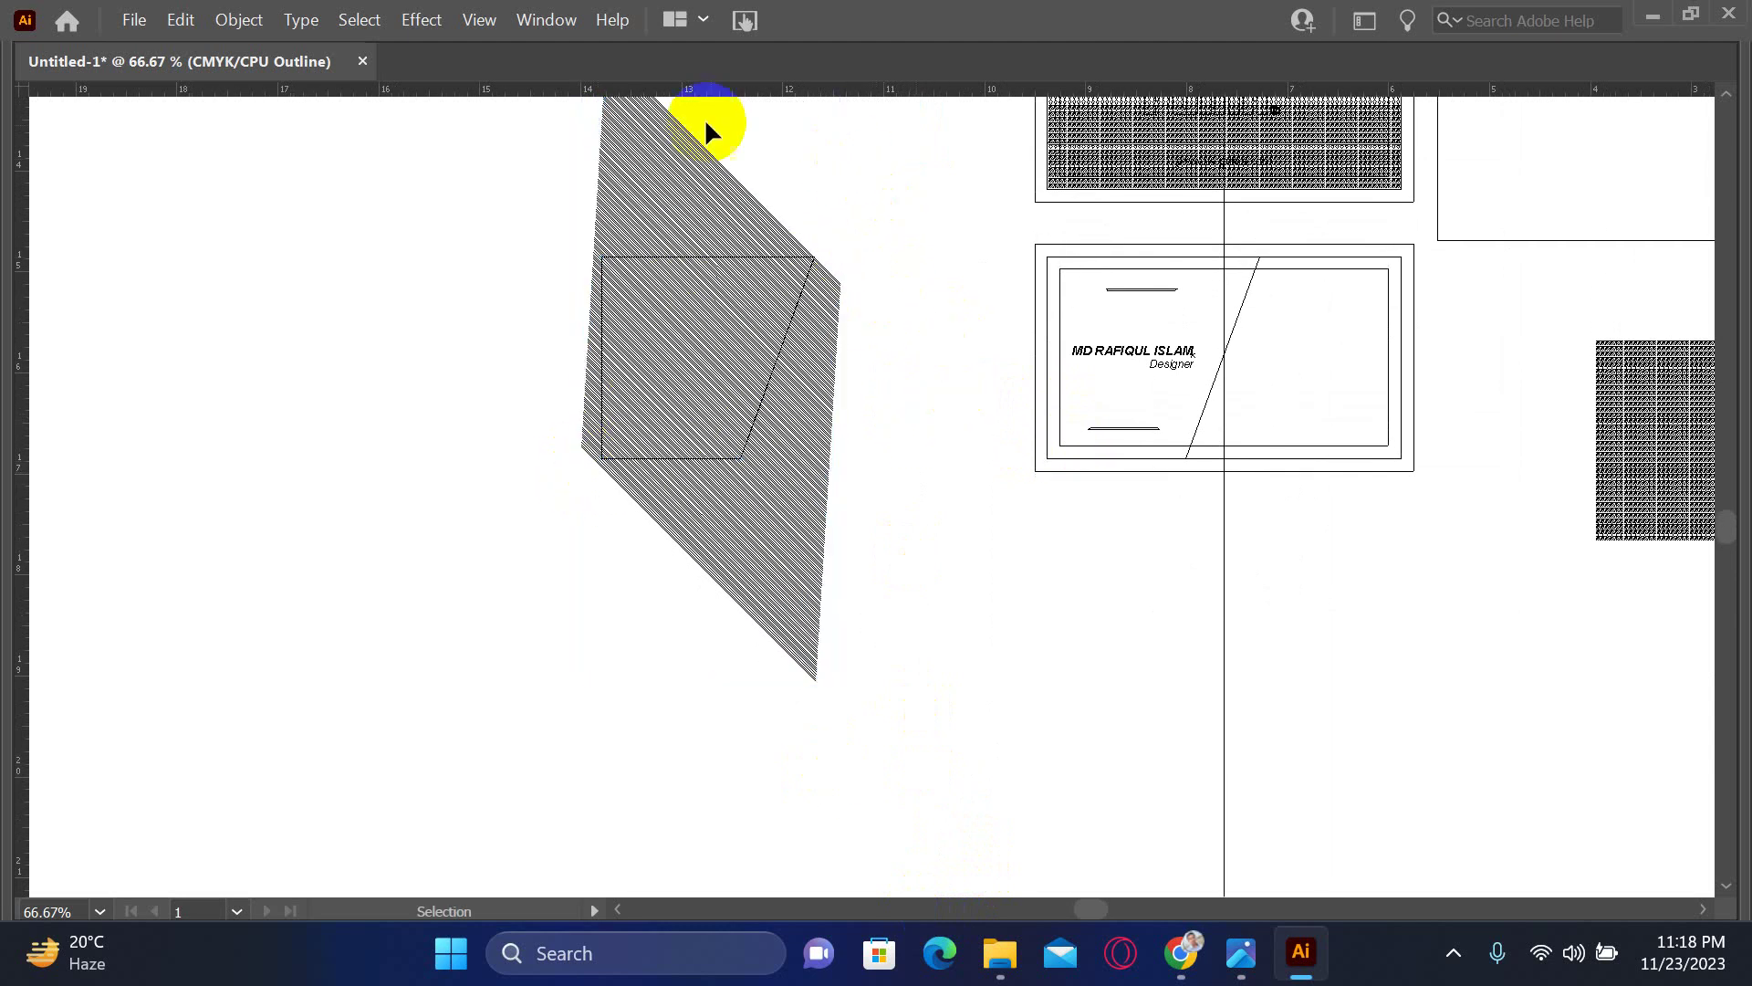
{"action": "scroll", "coordinate": [620, 220], "scroll_direction": "up", "scroll_amount": 4}
{"action": "scroll", "coordinate": [621, 219], "scroll_direction": "right", "scroll_amount": 1}
{"action": "mouse_move", "coordinate": [573, 308]}
{"action": "left_mouse_down"}
{"action": "mouse_move", "coordinate": [541, 283]}
{"action": "mouse_move", "coordinate": [852, 845]}
{"action": "mouse_move", "coordinate": [861, 724]}
{"action": "left_mouse_up"}
- Alt-drag a copy of the hatched band to the left of the original
{"action": "key", "text": "ctrl+space"}
{"action": "mouse_move", "coordinate": [755, 259]}
{"action": "left_mouse_down"}
{"action": "mouse_move", "coordinate": [819, 326]}
{"action": "mouse_move", "coordinate": [797, 360]}
{"action": "mouse_move", "coordinate": [825, 395]}
{"action": "left_mouse_up"}
{"action": "key", "text": "a"}
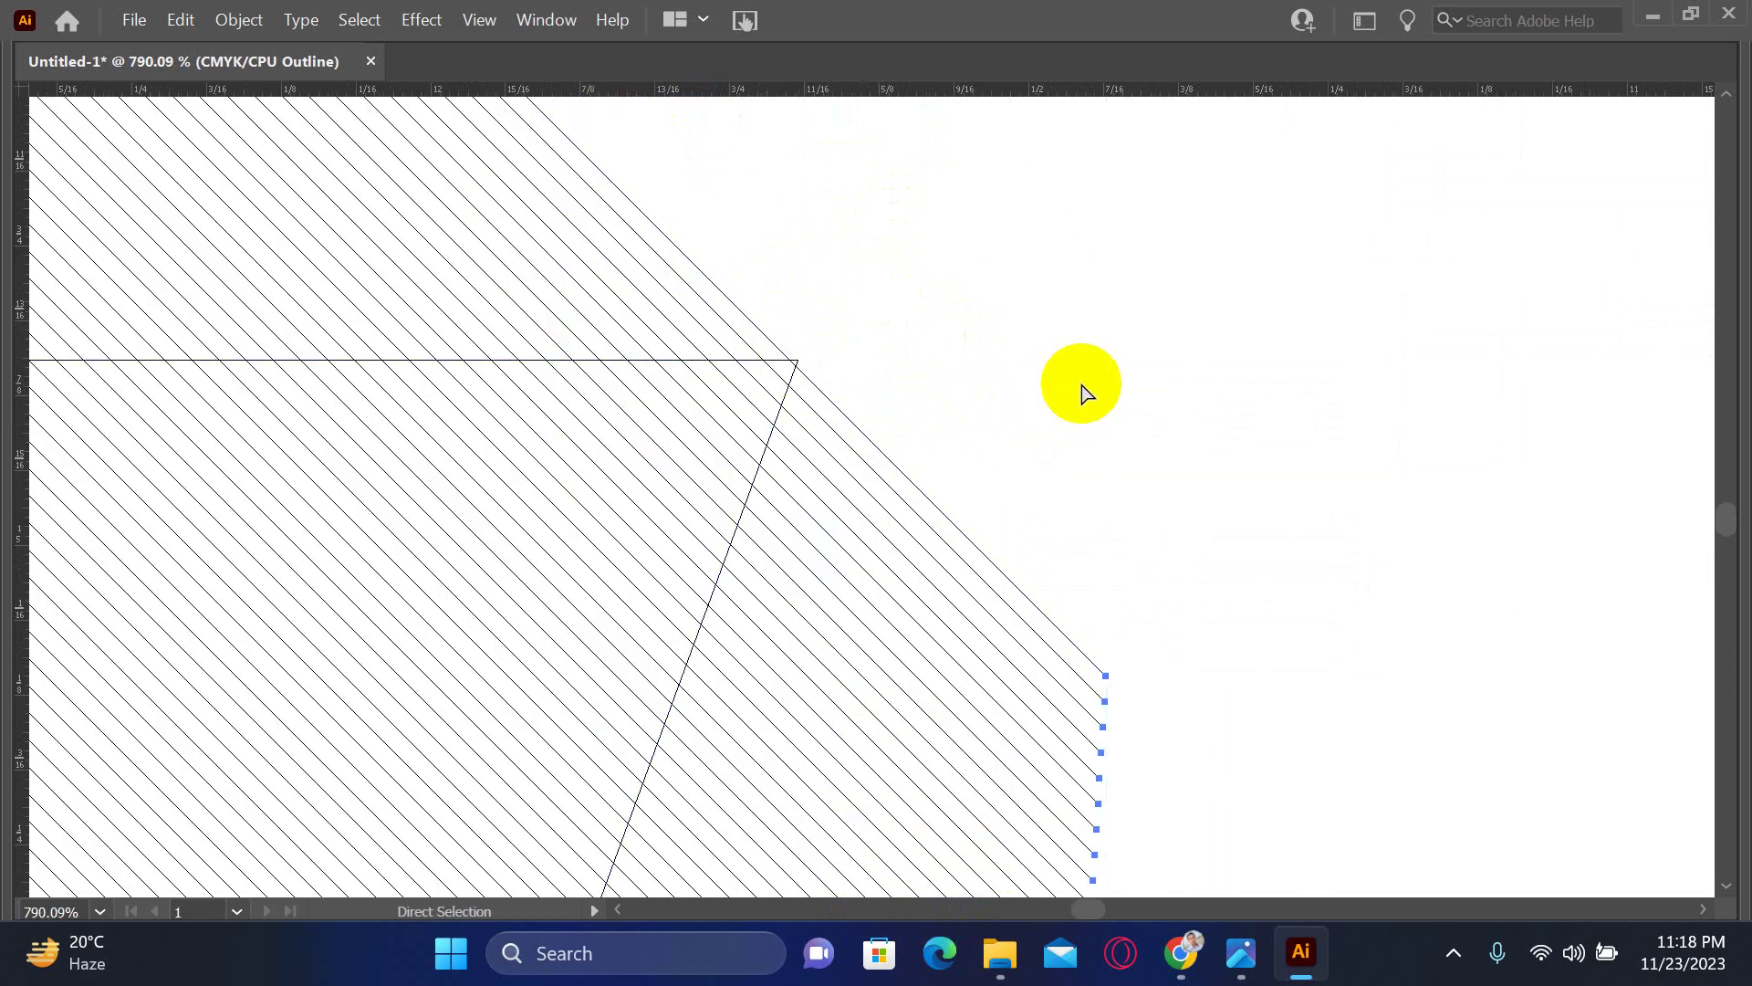
{"action": "key", "text": "ctrl+1"}
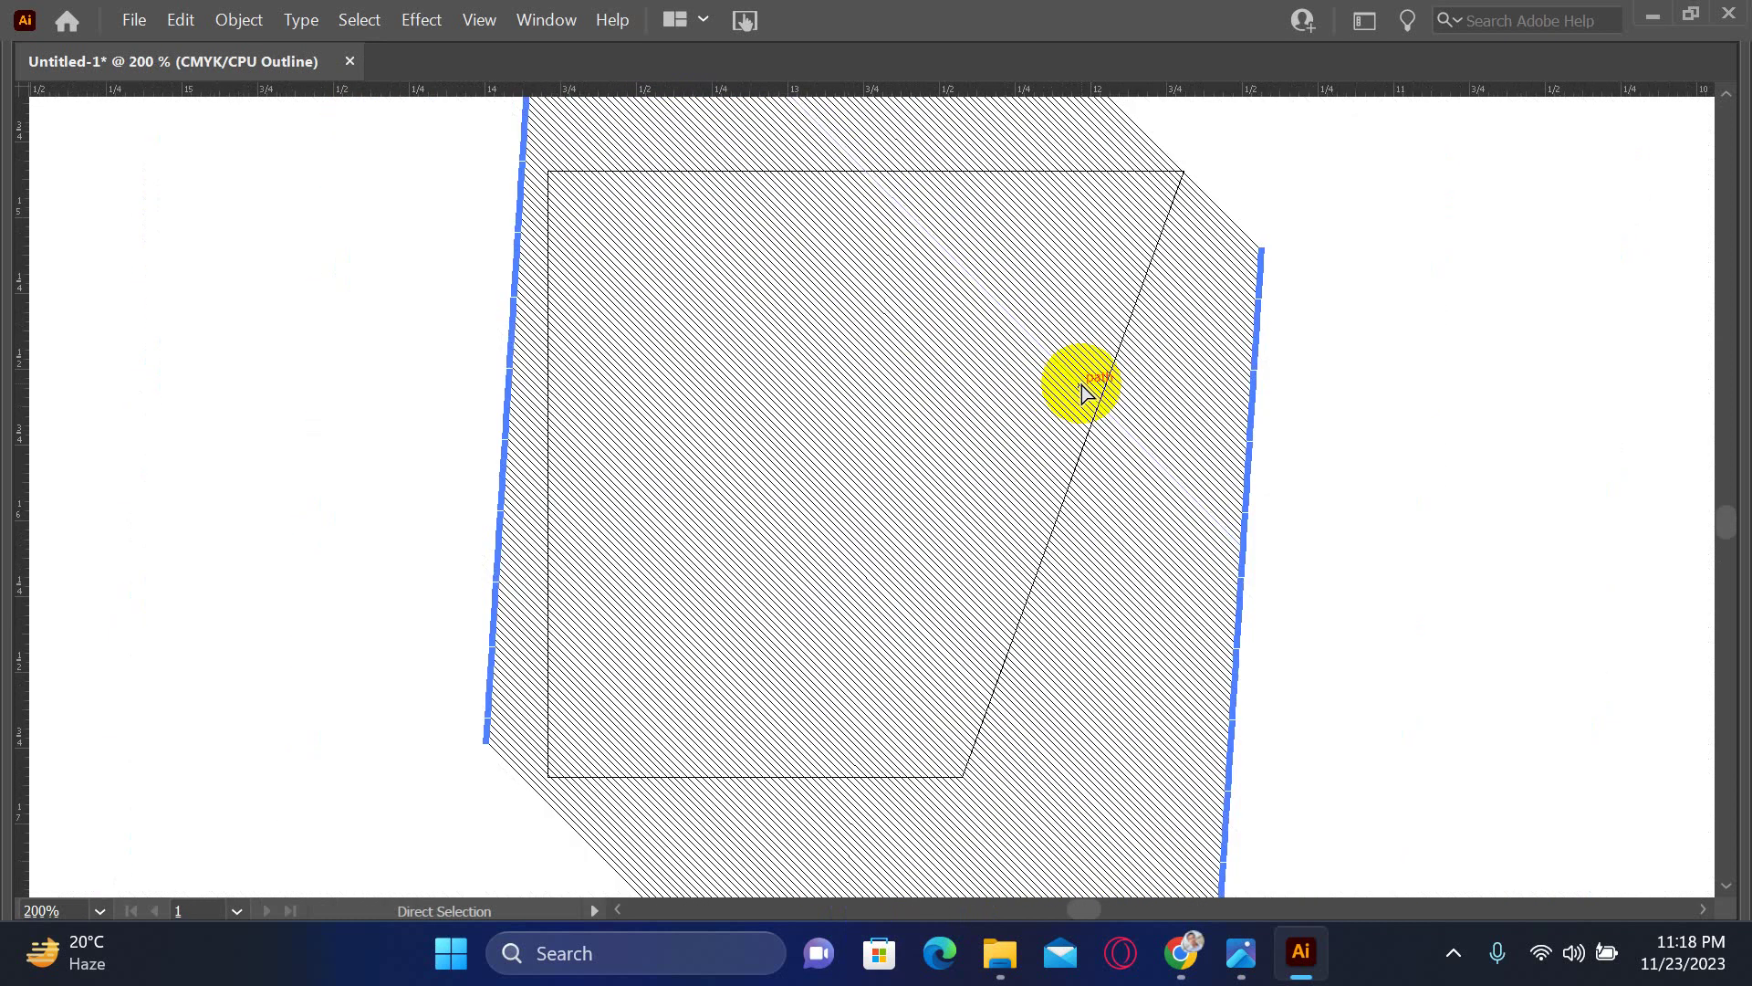
{"action": "key", "text": "v"}
{"action": "mouse_move", "coordinate": [1025, 474]}
{"action": "left_mouse_down"}
{"action": "mouse_move", "coordinate": [986, 496]}
{"action": "mouse_move", "coordinate": [657, 527]}
{"action": "mouse_move", "coordinate": [715, 438]}
{"action": "left_mouse_up"}
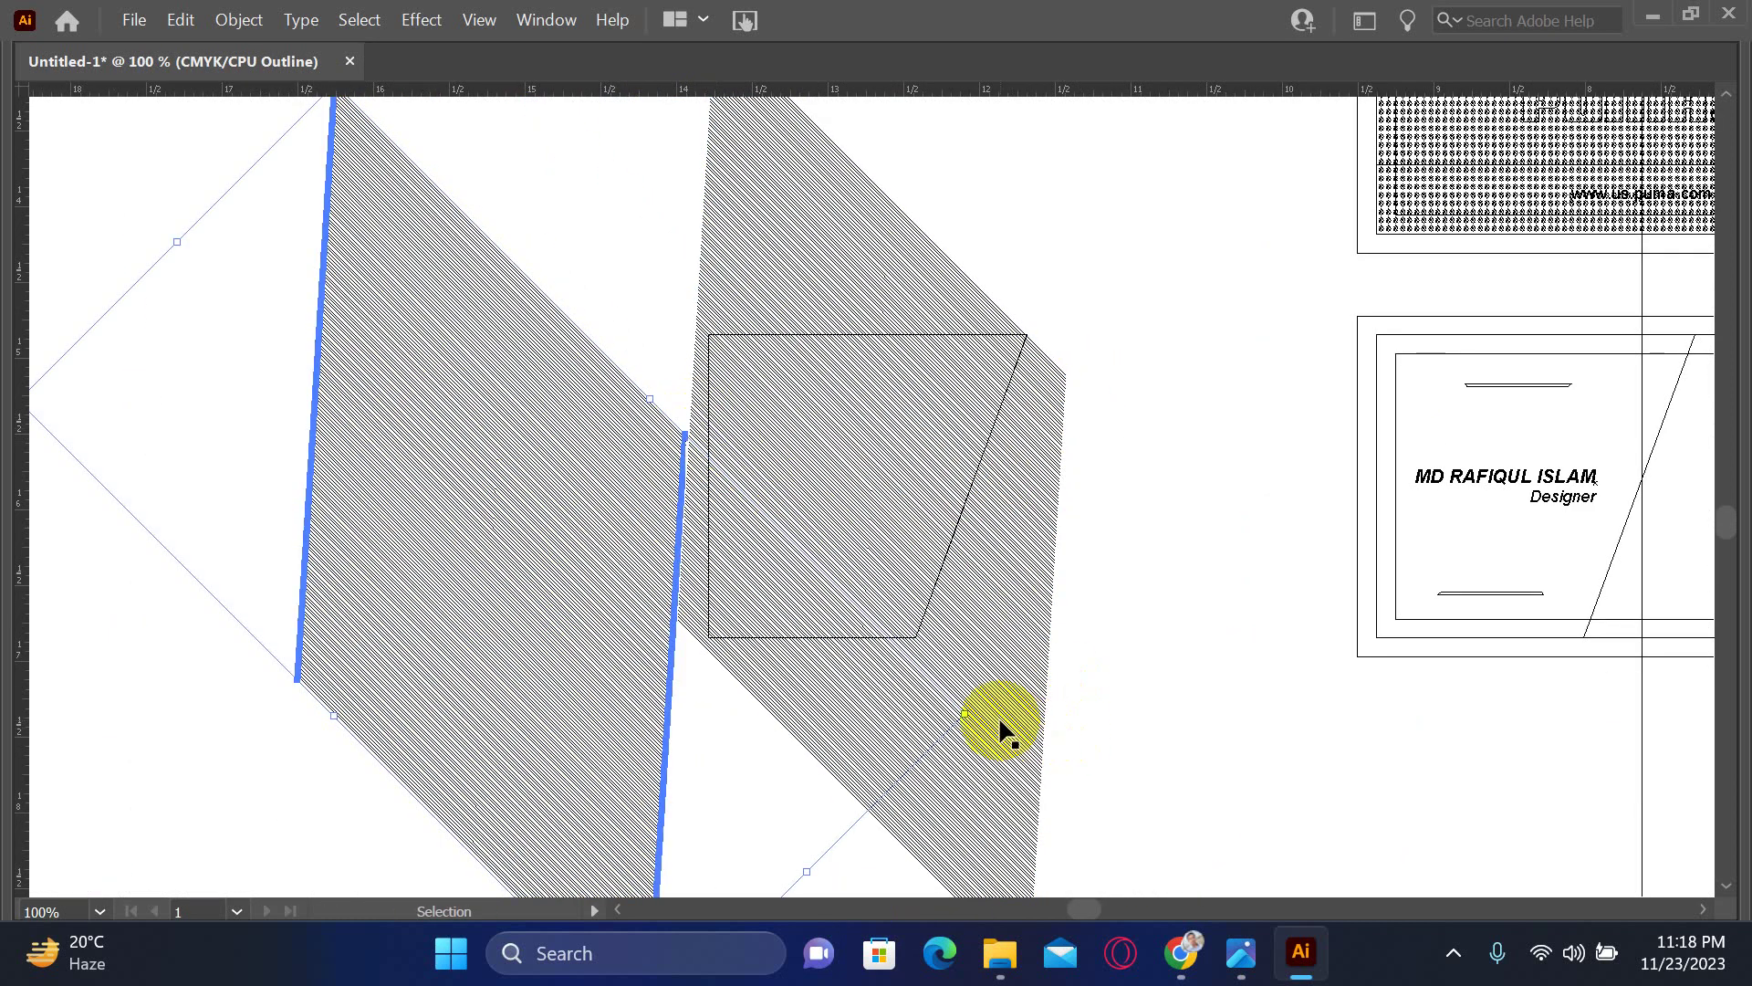
- Rotate the copied hatch band and move it up and right over the trapezoid
{"action": "left_click_drag", "start_coordinate": [972, 714], "coordinate": [336, 720]}
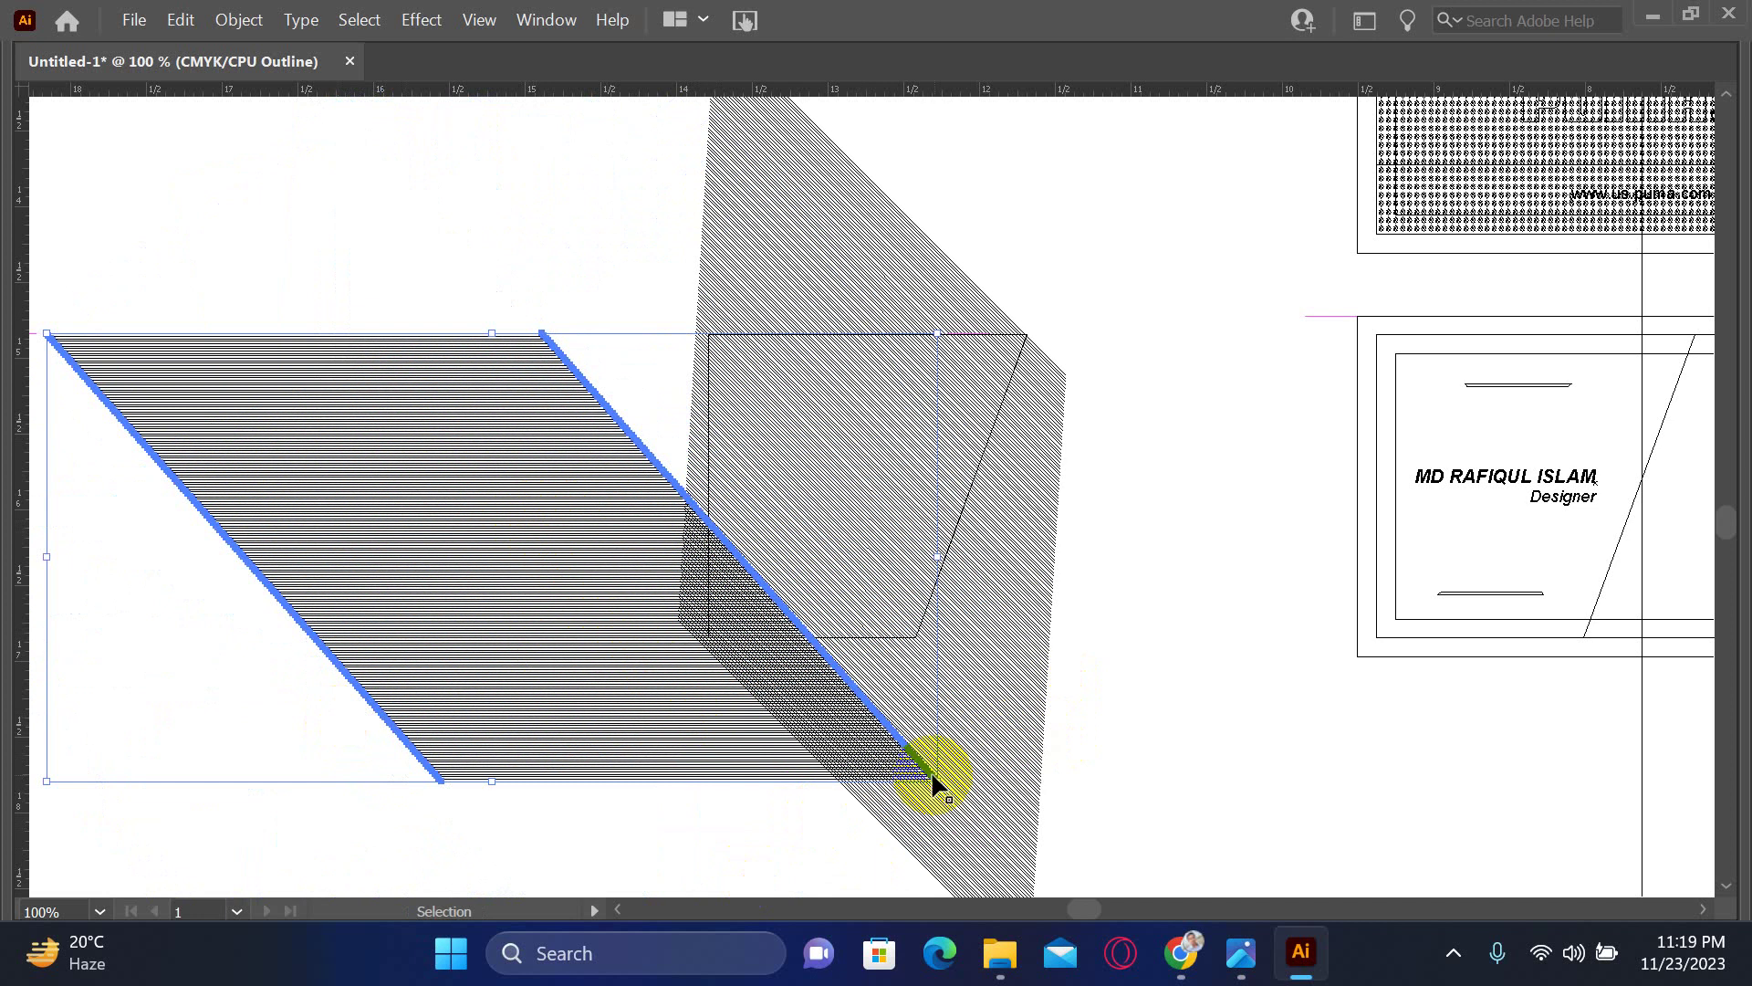
{"action": "left_click_drag", "start_coordinate": [931, 774], "coordinate": [1194, 631]}
{"action": "key", "text": "z"}
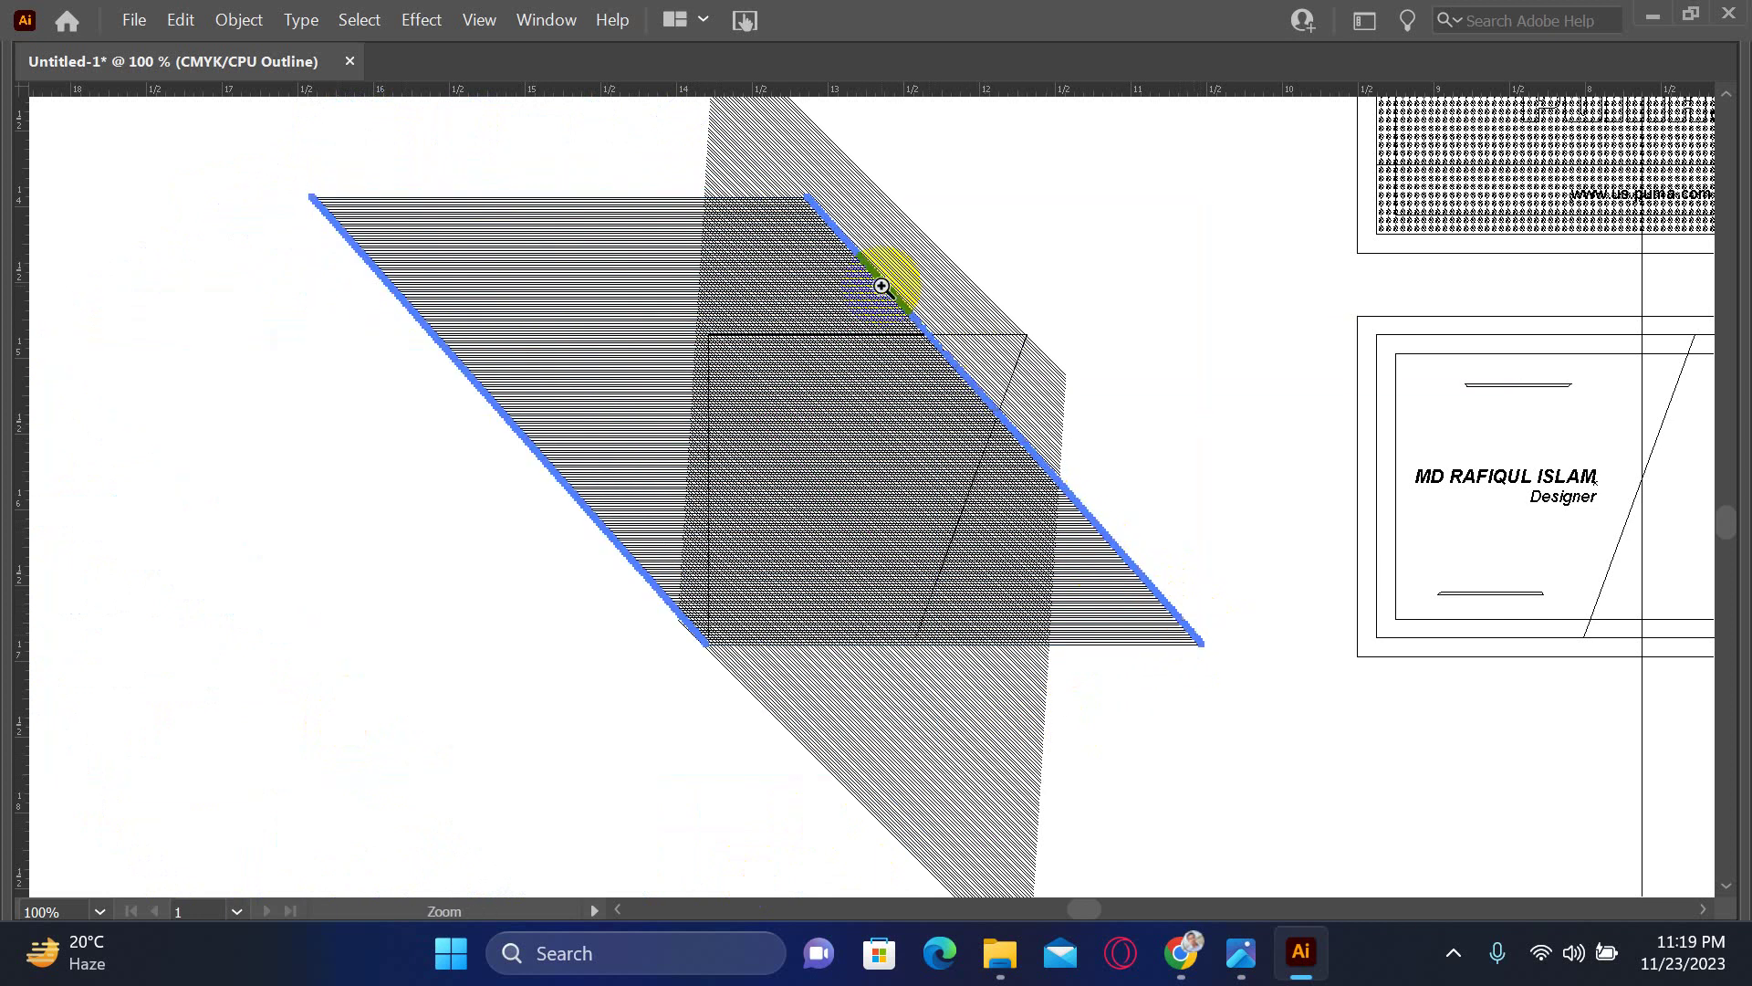
{"action": "left_click_drag", "start_coordinate": [882, 286], "coordinate": [1272, 743]}
{"action": "key", "text": "a"}
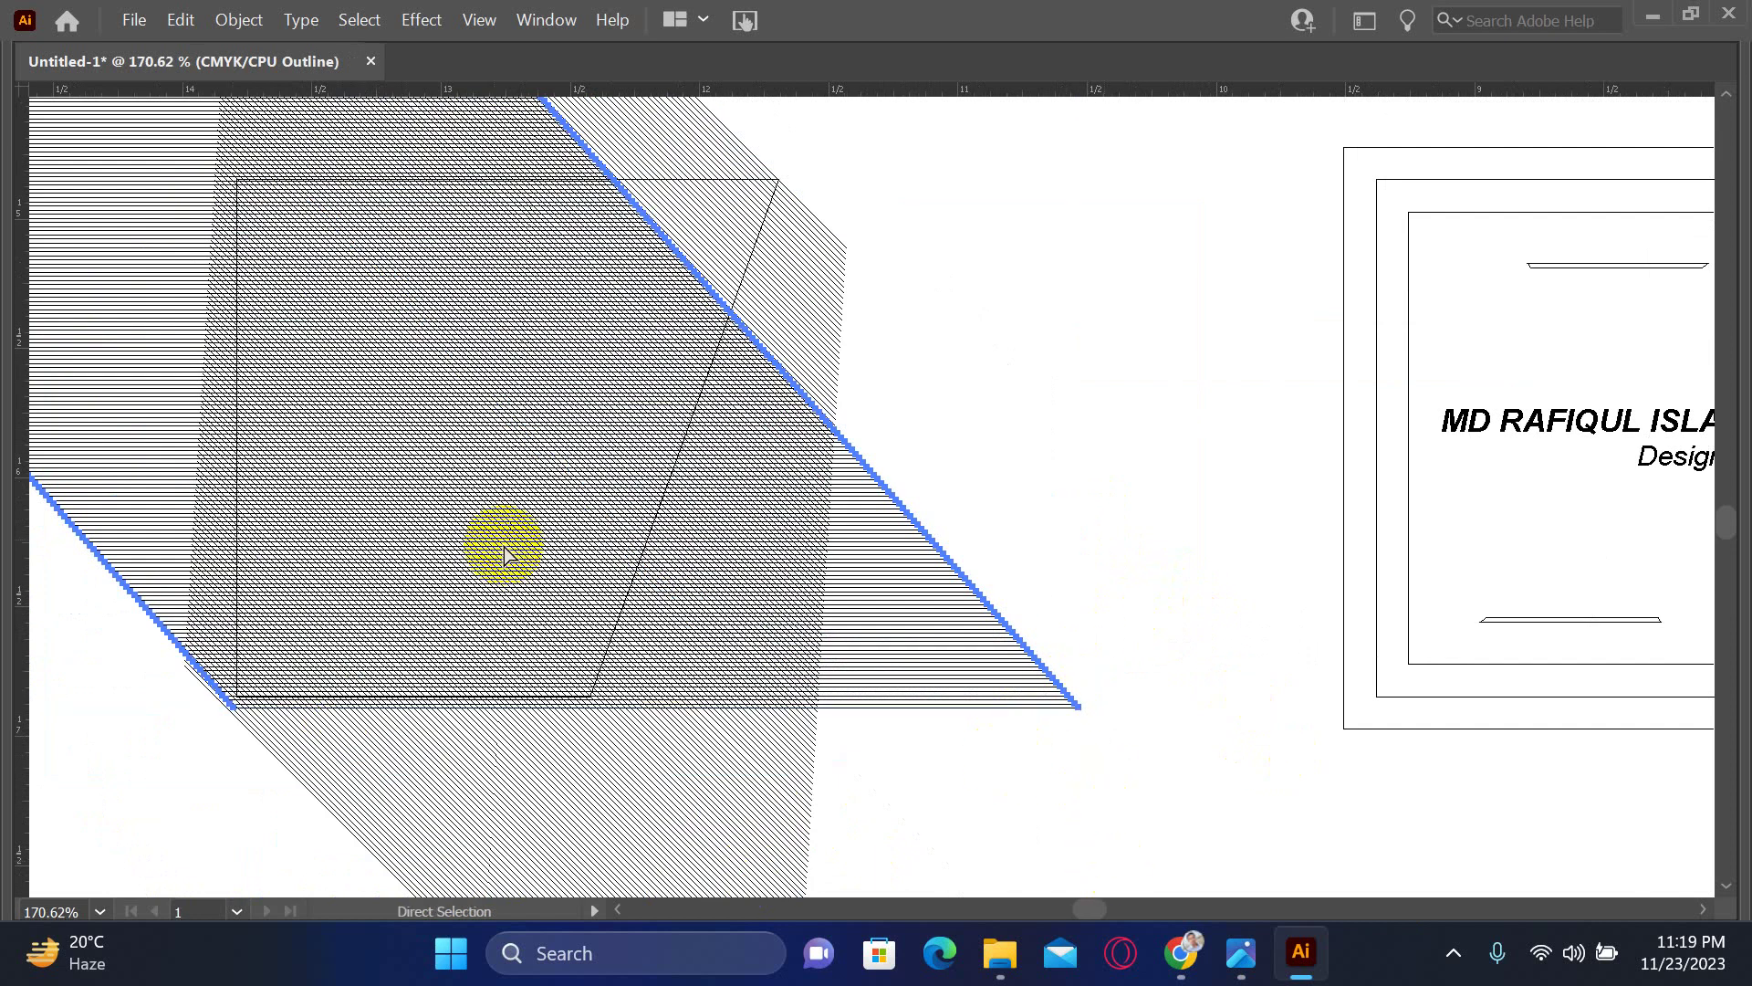
{"action": "key", "text": "z"}
{"action": "left_click_drag", "start_coordinate": [353, 468], "coordinate": [805, 788]}
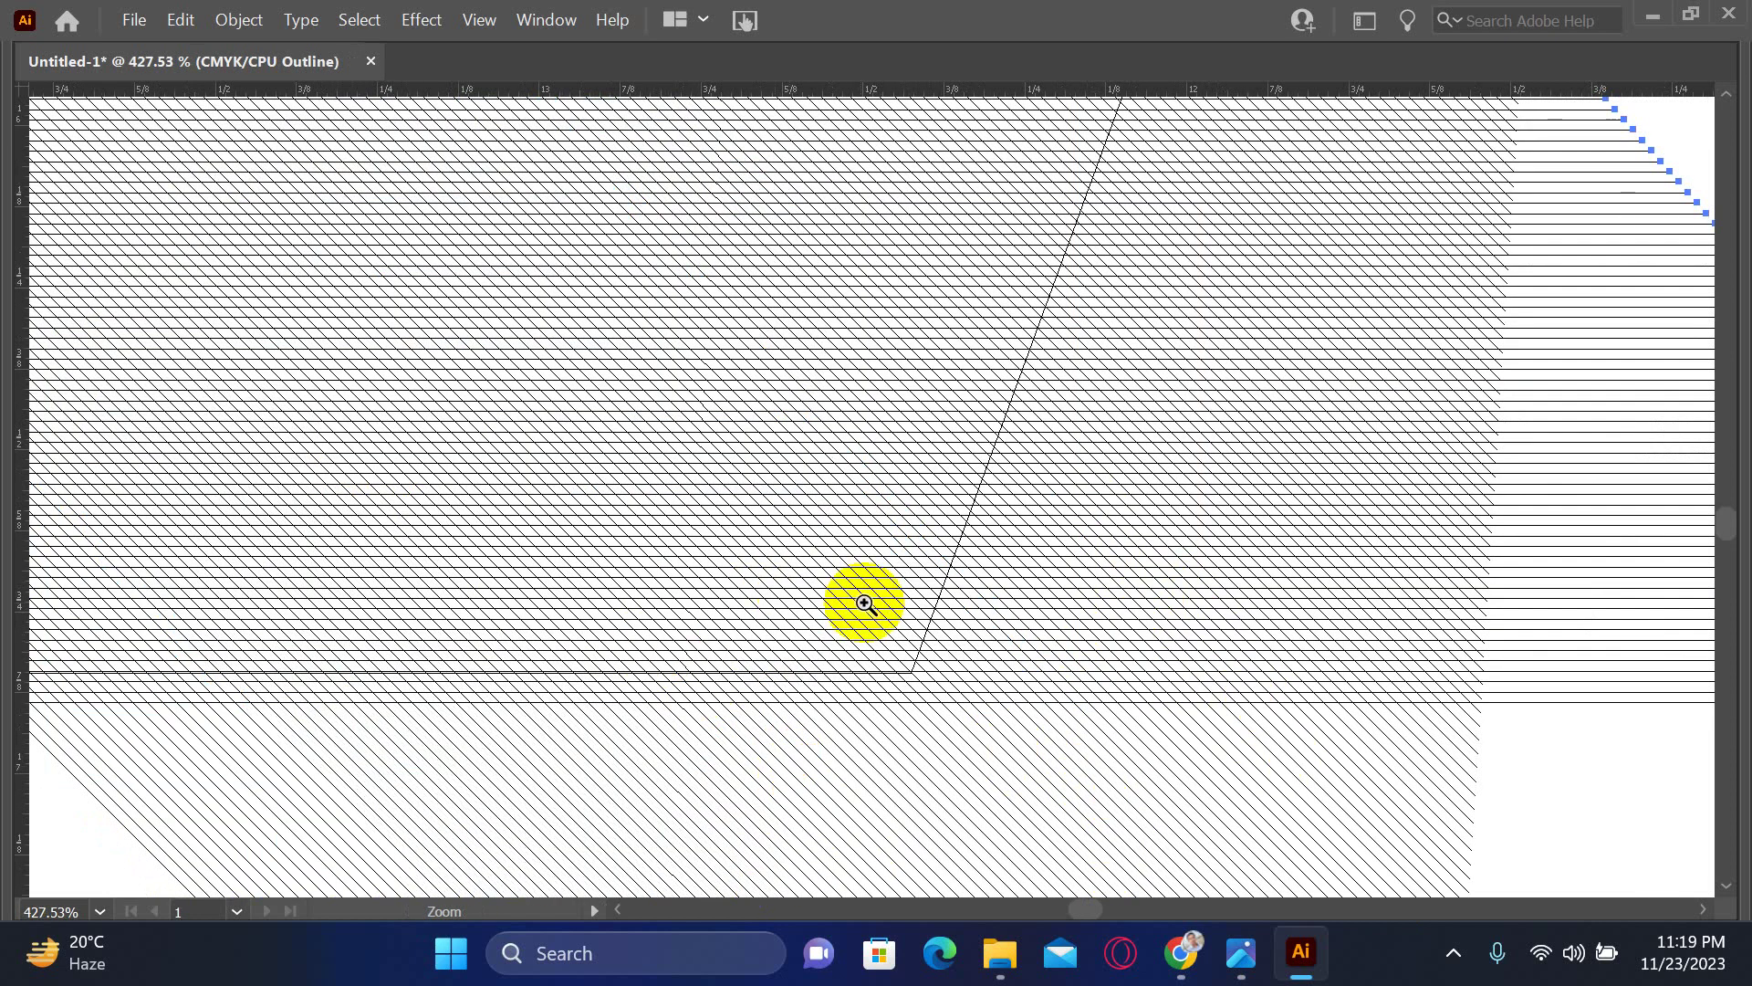
{"action": "key", "text": "space"}
{"action": "left_click_drag", "start_coordinate": [759, 622], "coordinate": [1363, 521]}
{"action": "left_click_drag", "start_coordinate": [855, 572], "coordinate": [914, 622]}
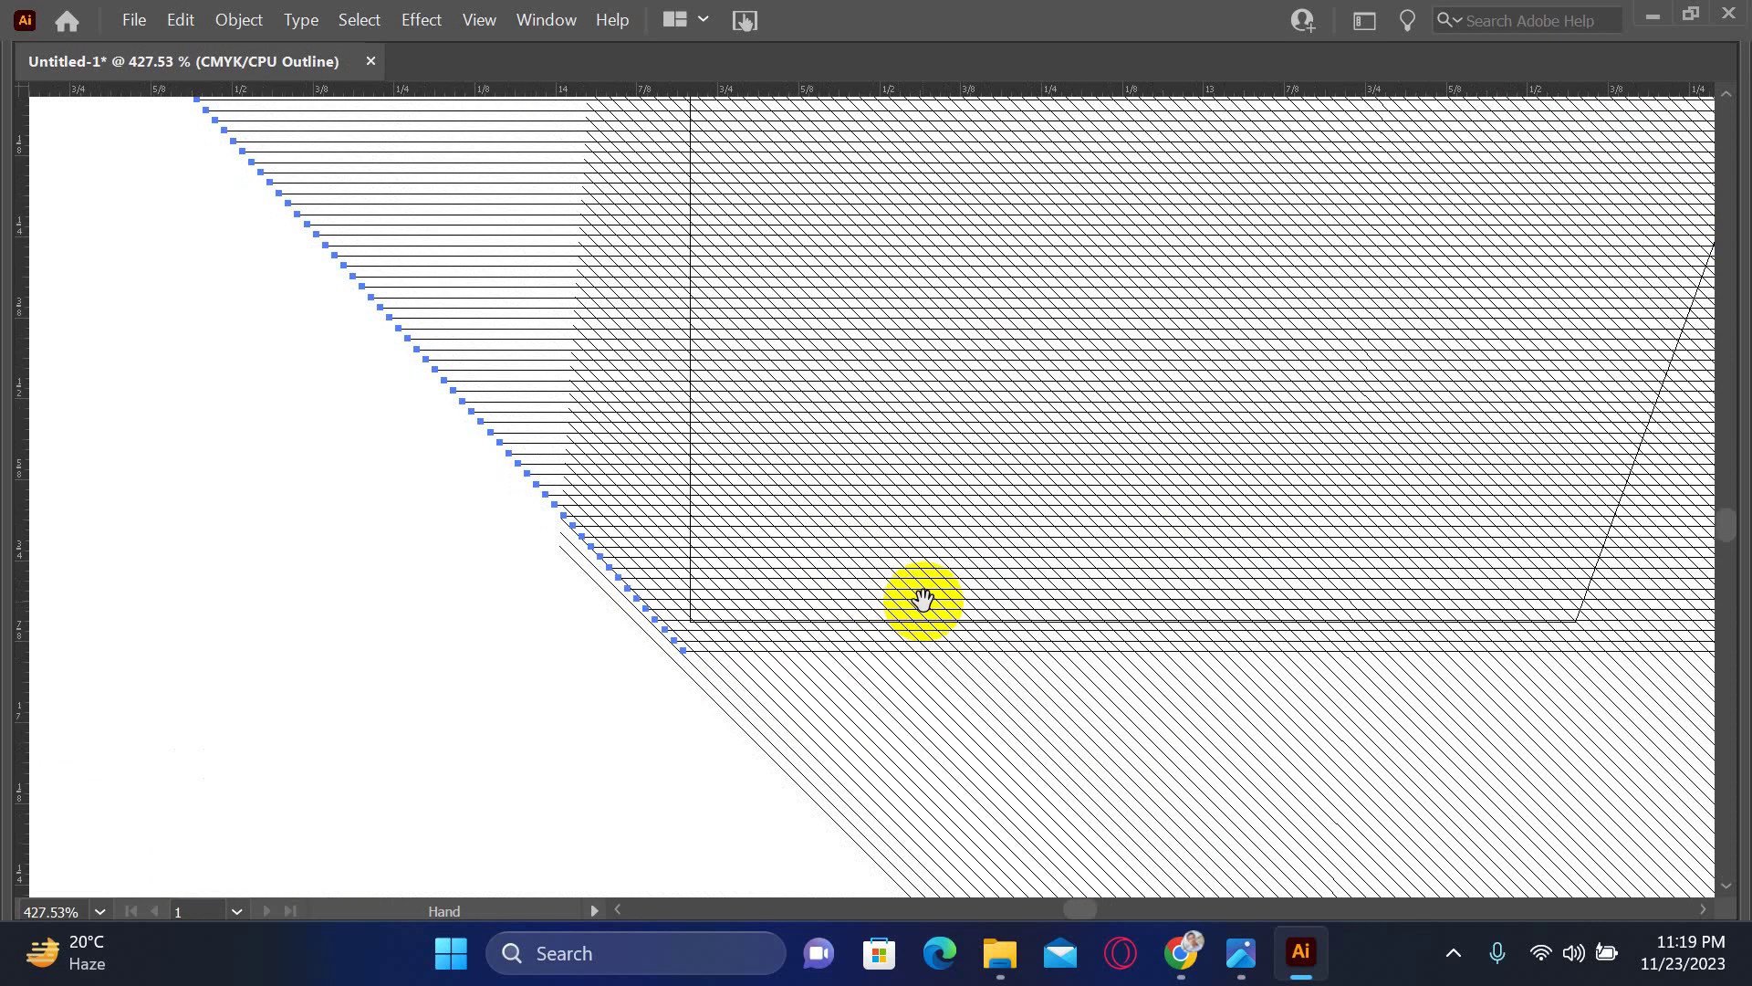
- Nudge the hatch path two steps right and rotate it 45°, from 180° to 135°
{"action": "key", "text": "Right"}
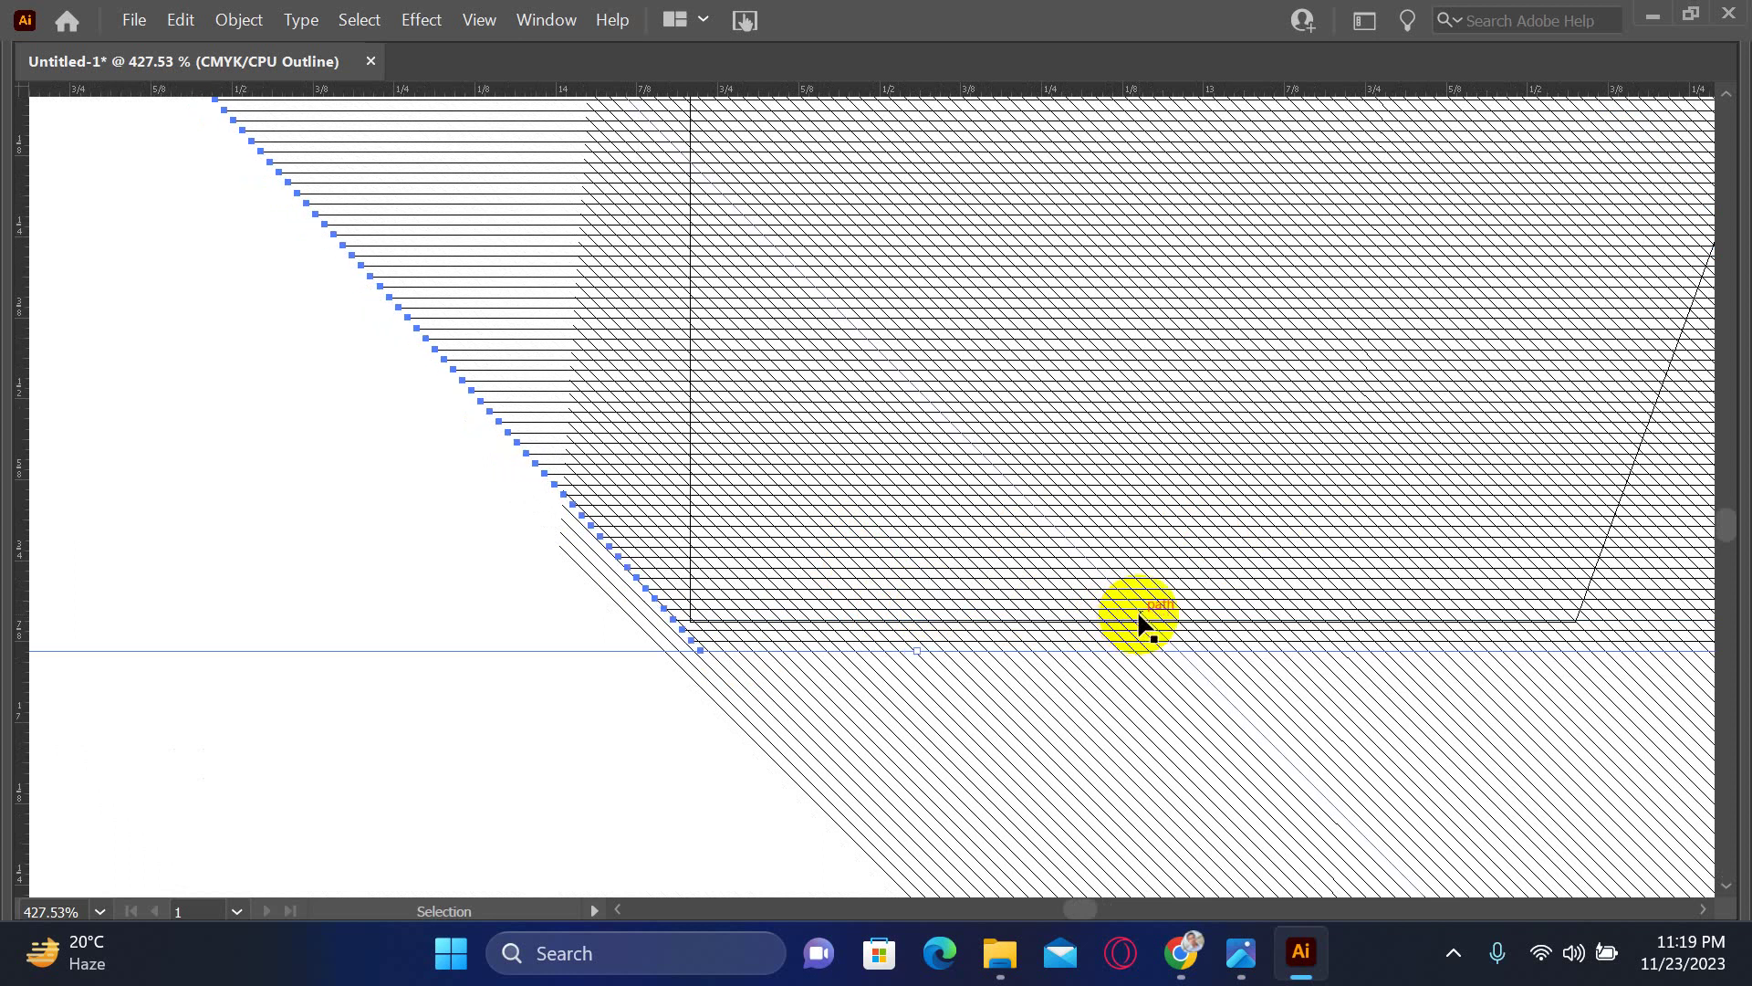
{"action": "key", "text": "Right"}
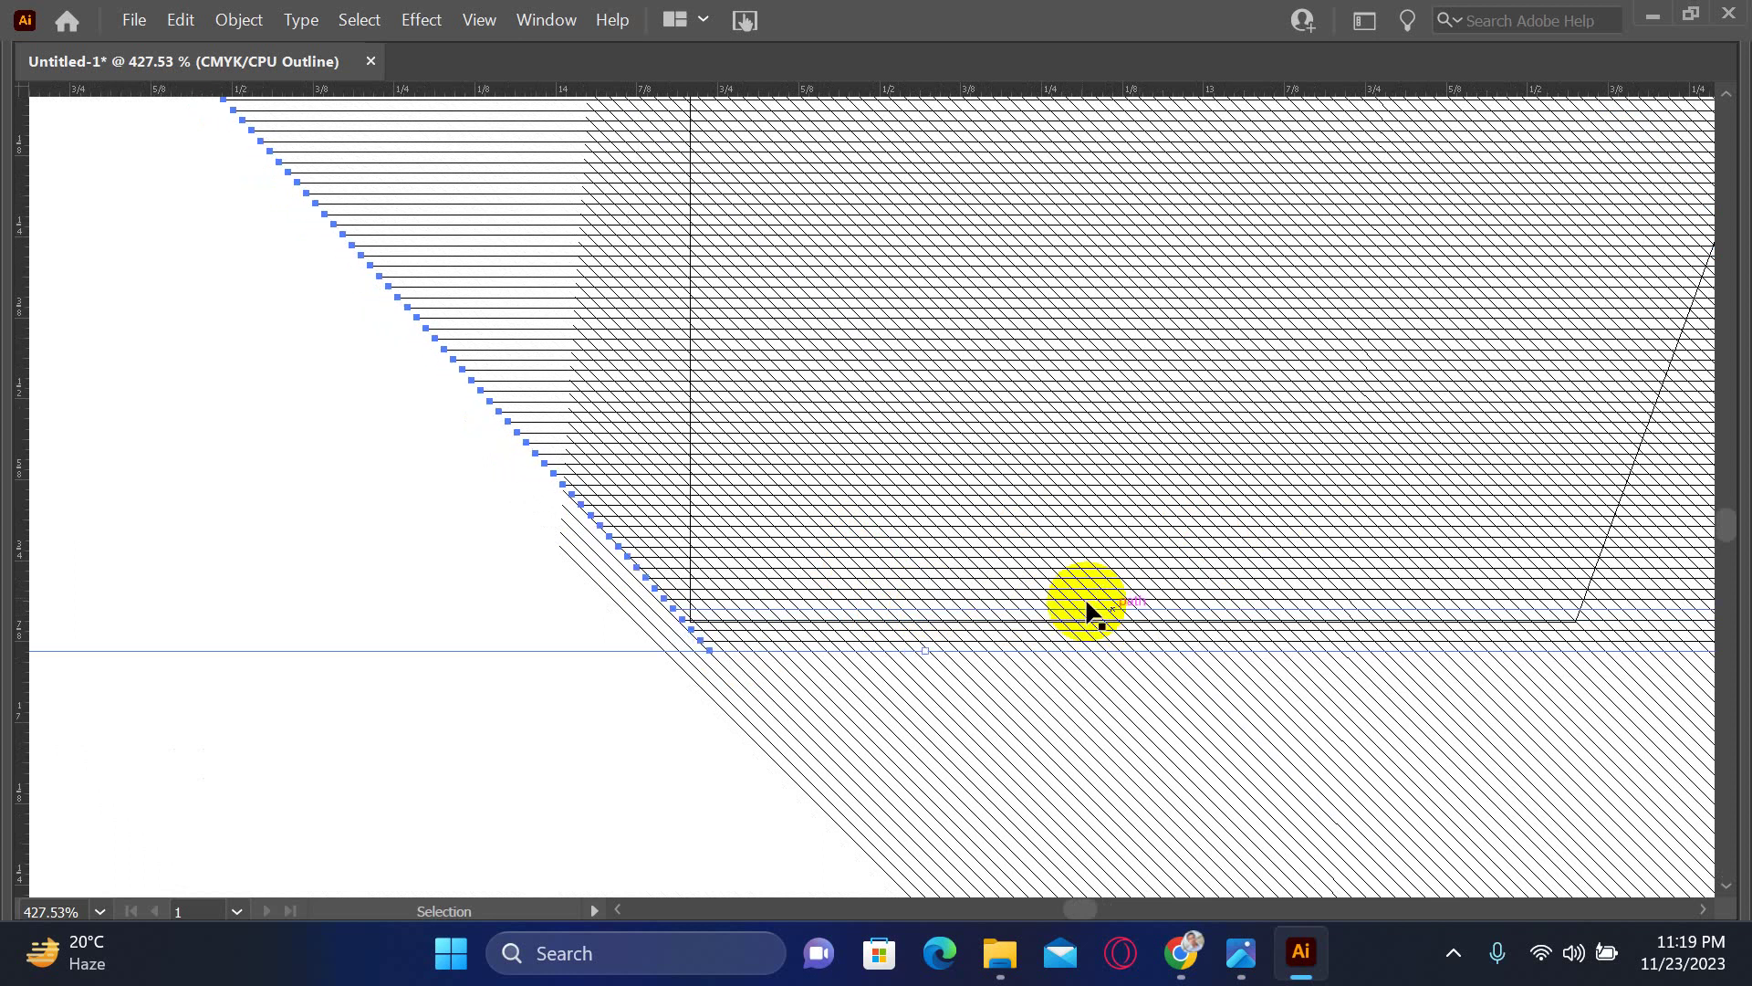
{"action": "left_click_drag", "start_coordinate": [955, 304], "coordinate": [791, 646]}
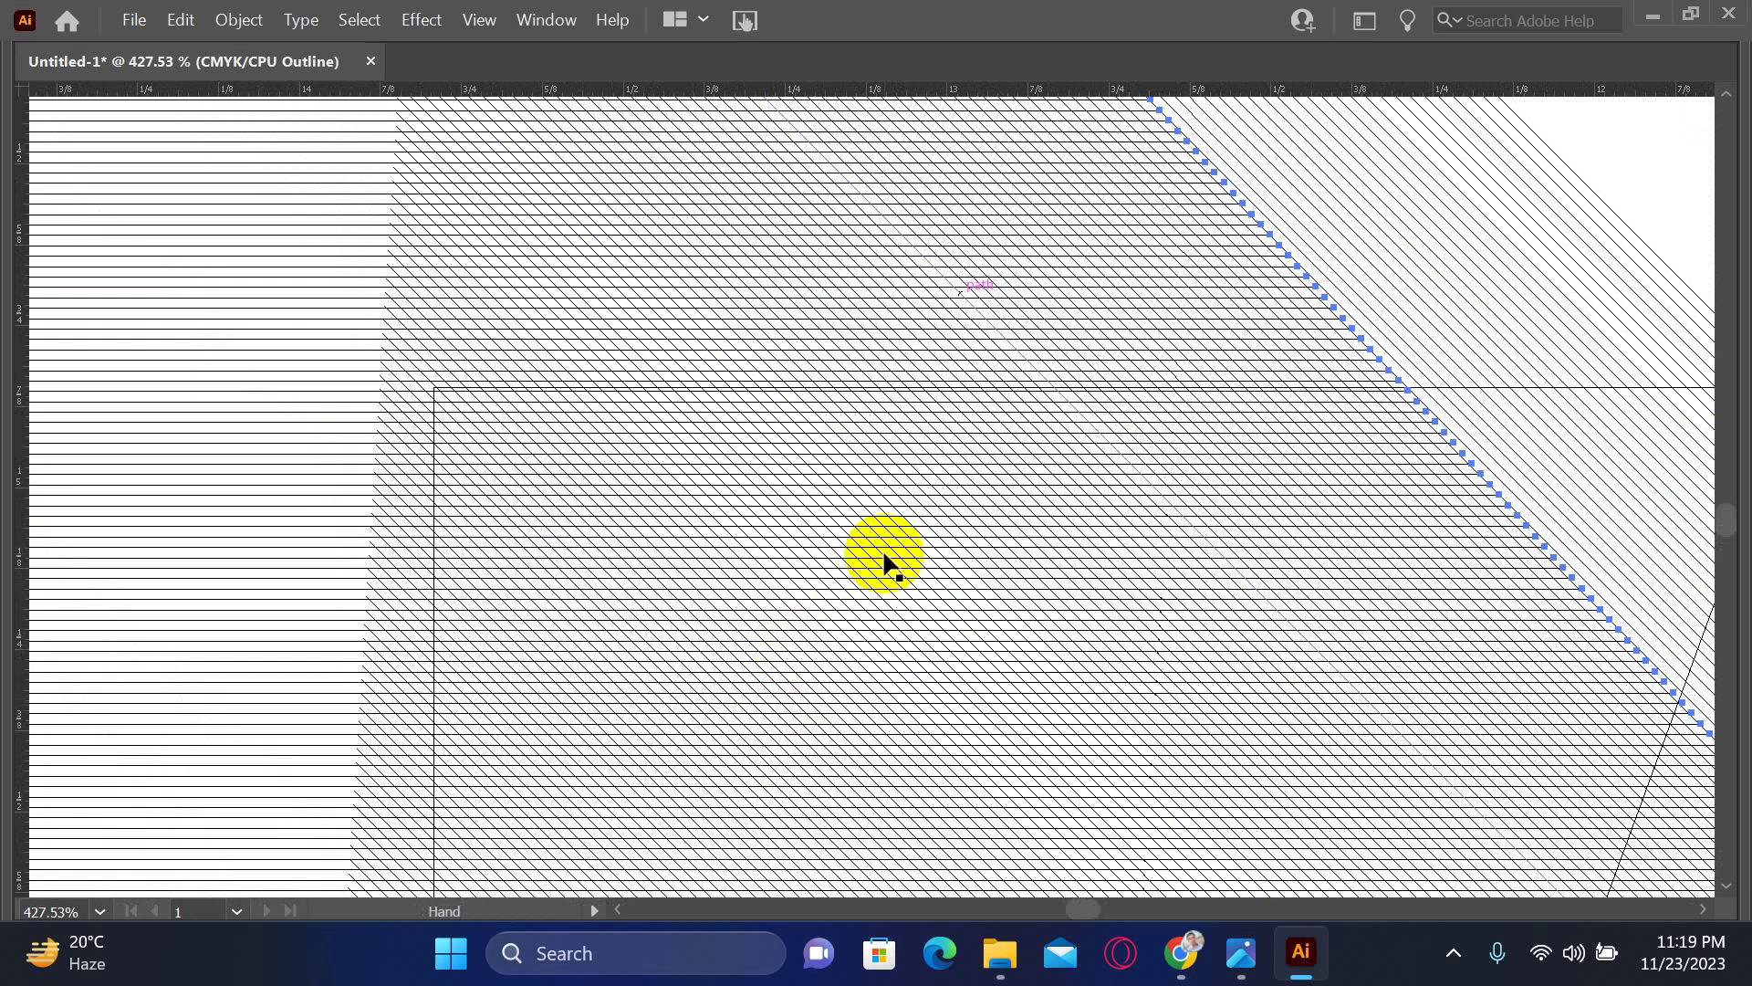
{"action": "key", "text": "ctrl+minus"}
{"action": "key", "text": "ctrl+minus"}
{"action": "key", "text": "ctrl+minus"}
{"action": "key", "text": "ctrl+minus"}
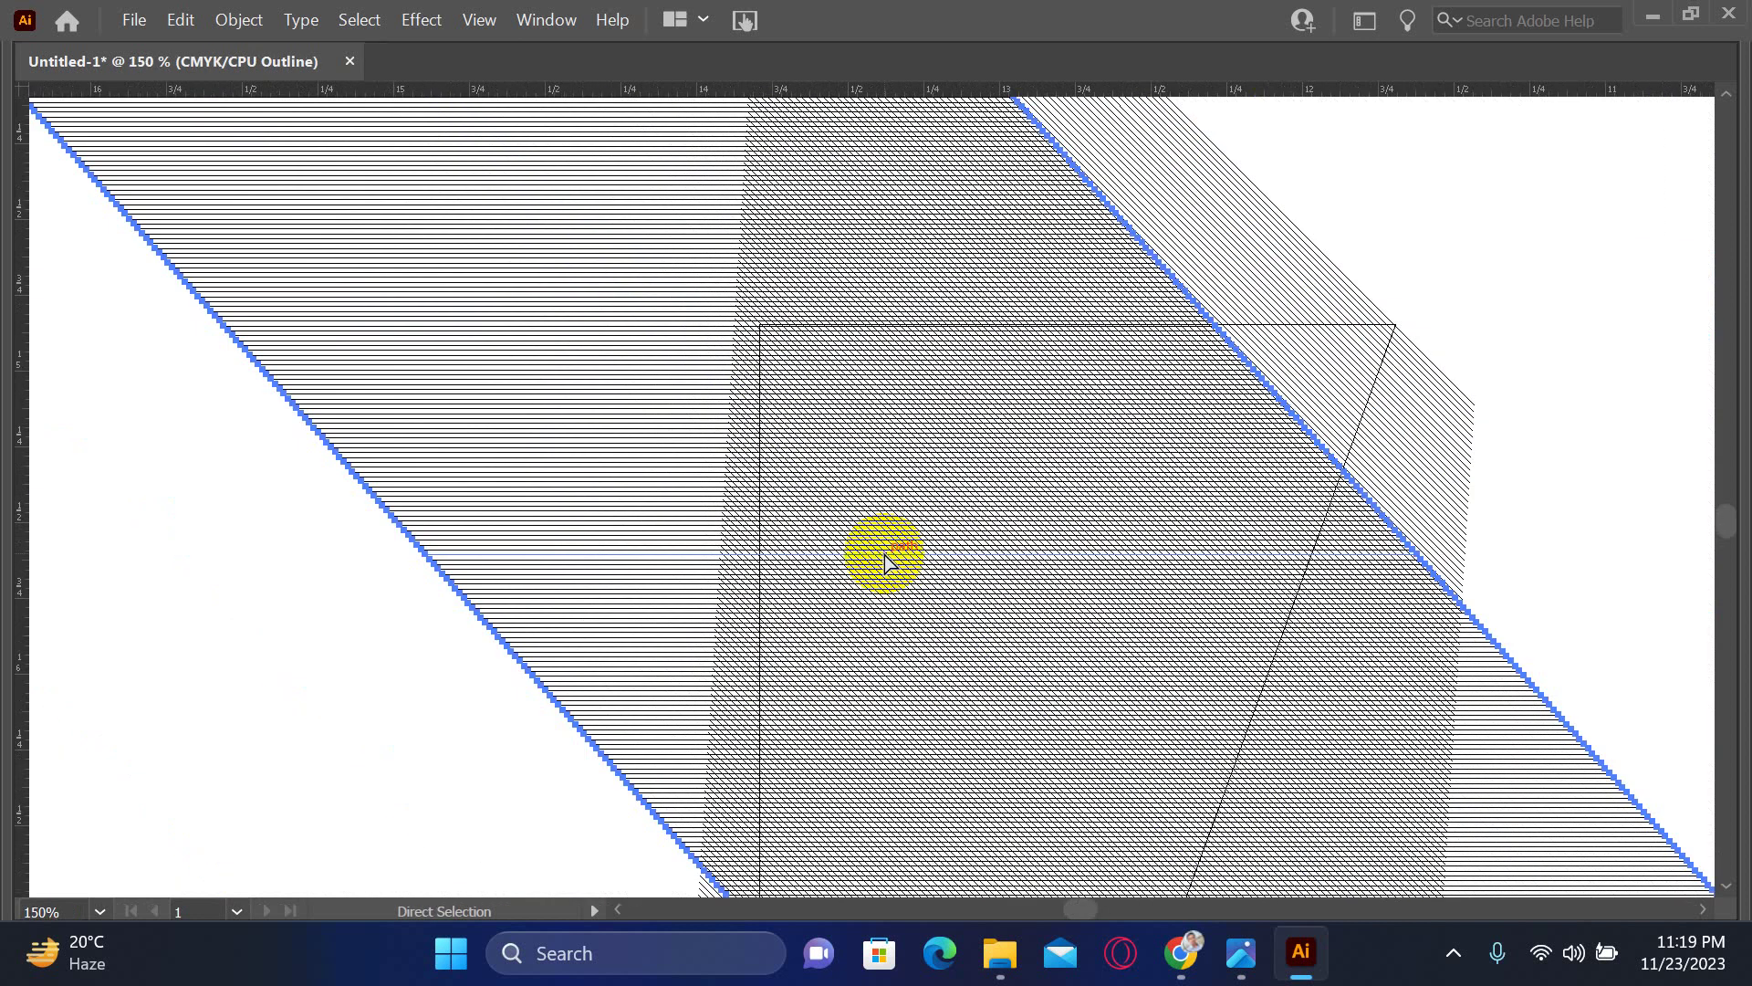
{"action": "key", "text": "v"}
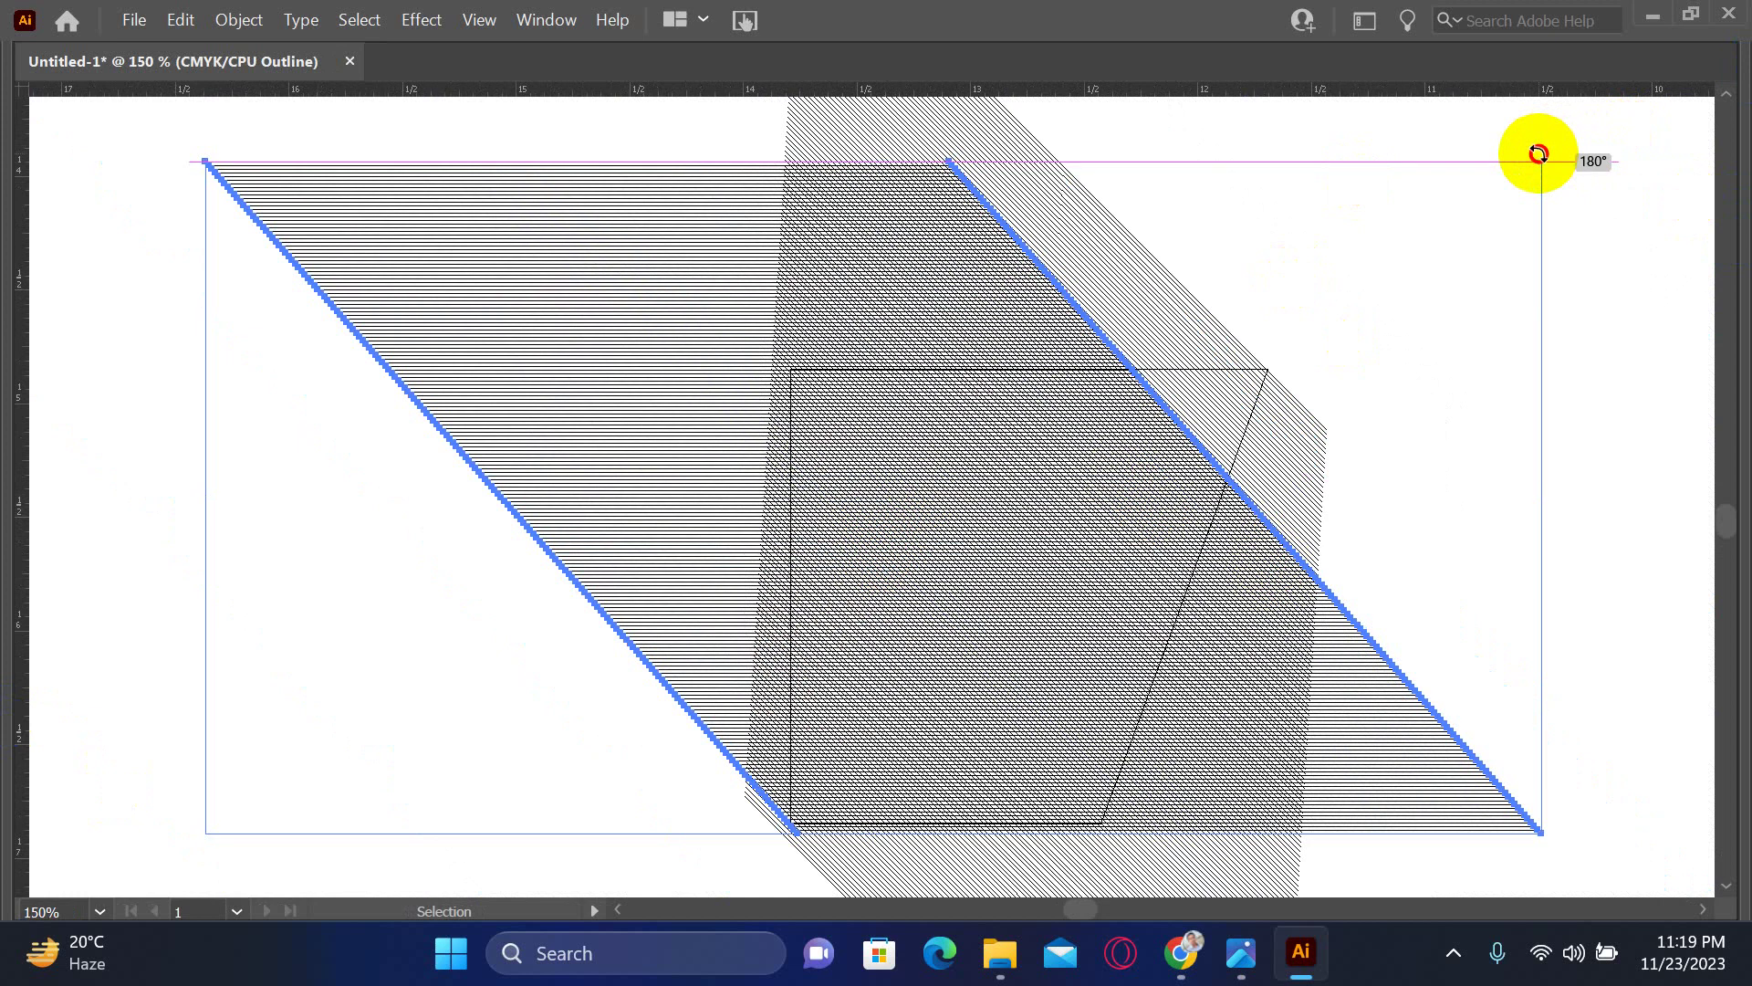
{"action": "mouse_move", "coordinate": [1539, 153]}
{"action": "left_mouse_down"}
{"action": "mouse_move", "coordinate": [1631, 329]}
{"action": "mouse_move", "coordinate": [1654, 512]}
{"action": "mouse_move", "coordinate": [1623, 614]}
{"action": "left_mouse_up"}
{"action": "left_click_drag", "start_coordinate": [1342, 575], "coordinate": [1224, 258]}
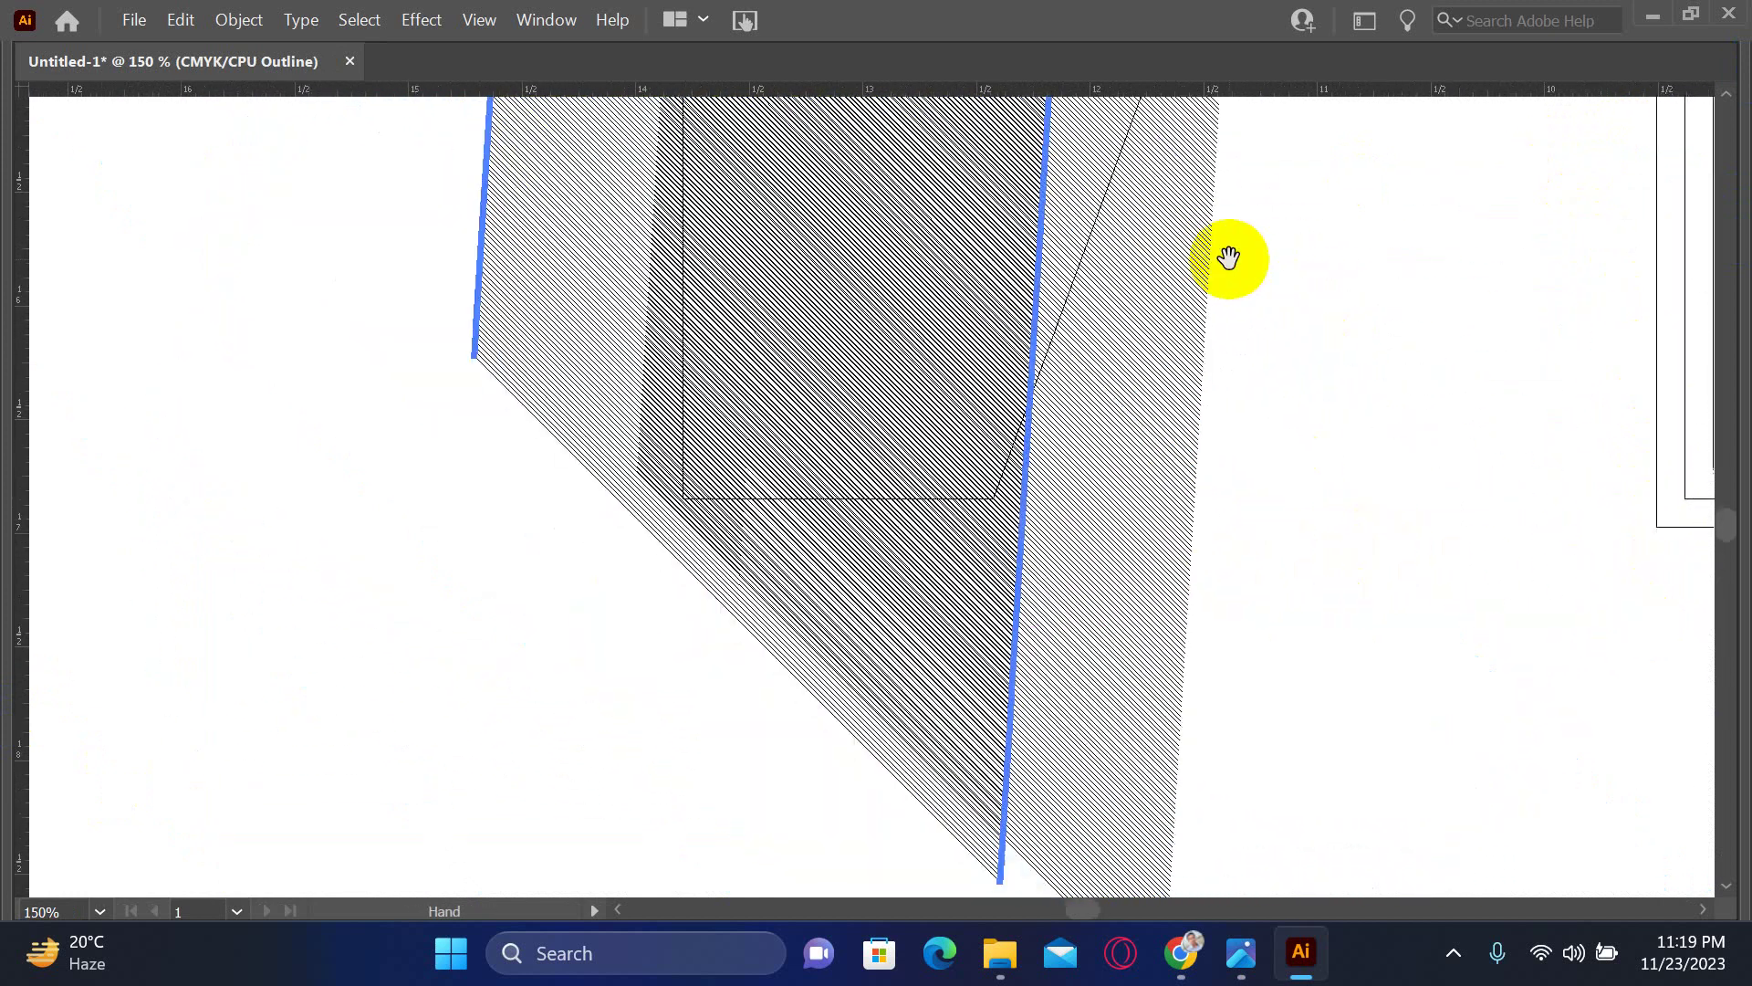
{"action": "key", "text": "a"}
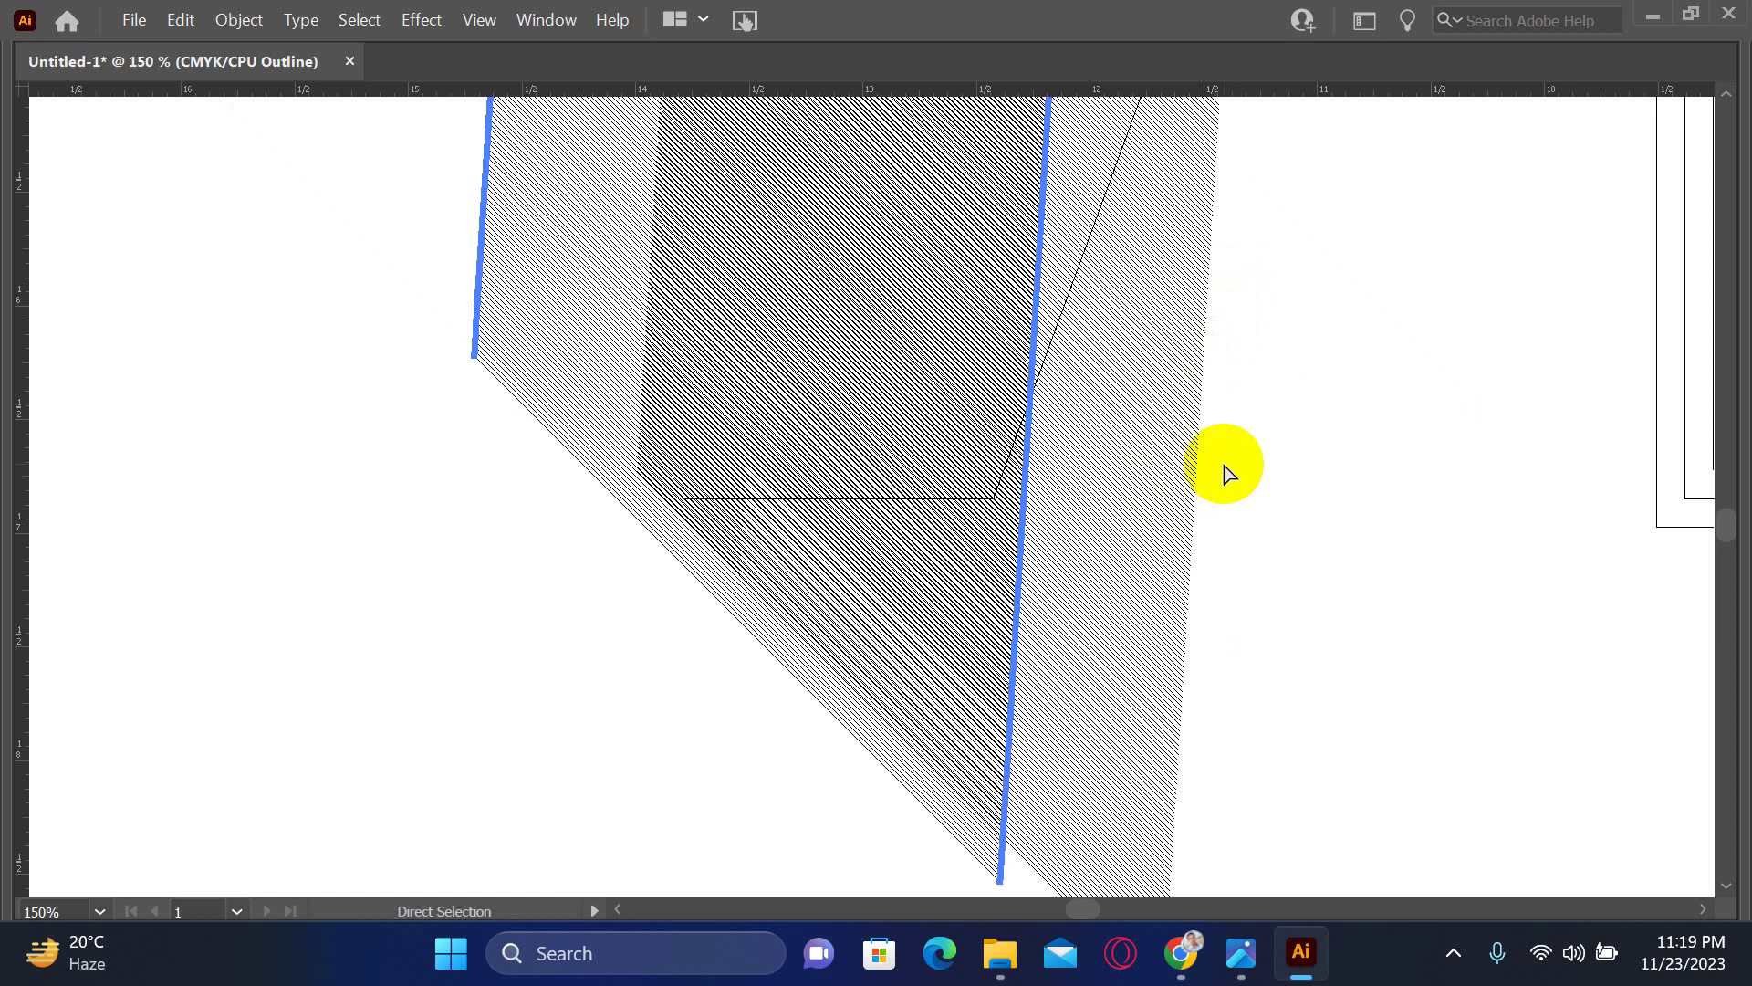
{"action": "key", "text": "ctrl+minus"}
{"action": "key", "text": "ctrl+minus"}
{"action": "left_click", "coordinate": [1158, 478], "text": "ctrl"}
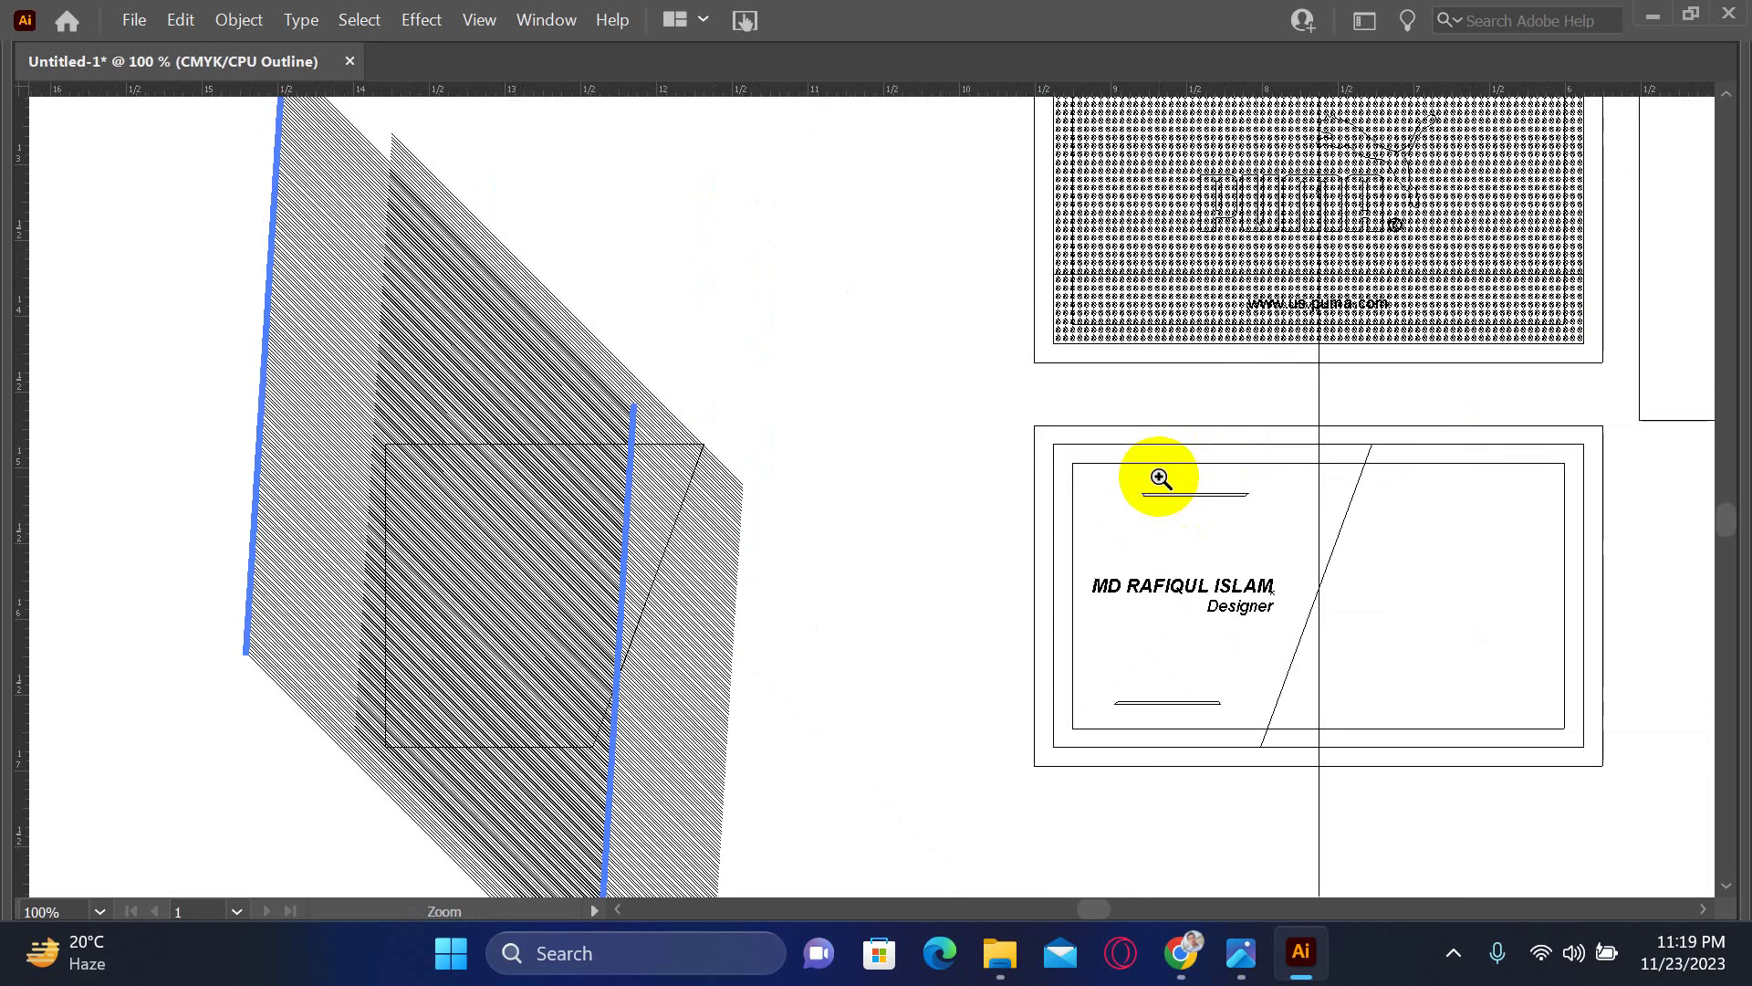
- Rotate the hatched group to 90° so its lines run vertical, and move it up-right
{"action": "left_click_drag", "start_coordinate": [264, 144], "coordinate": [375, 259]}
{"action": "key", "text": "v"}
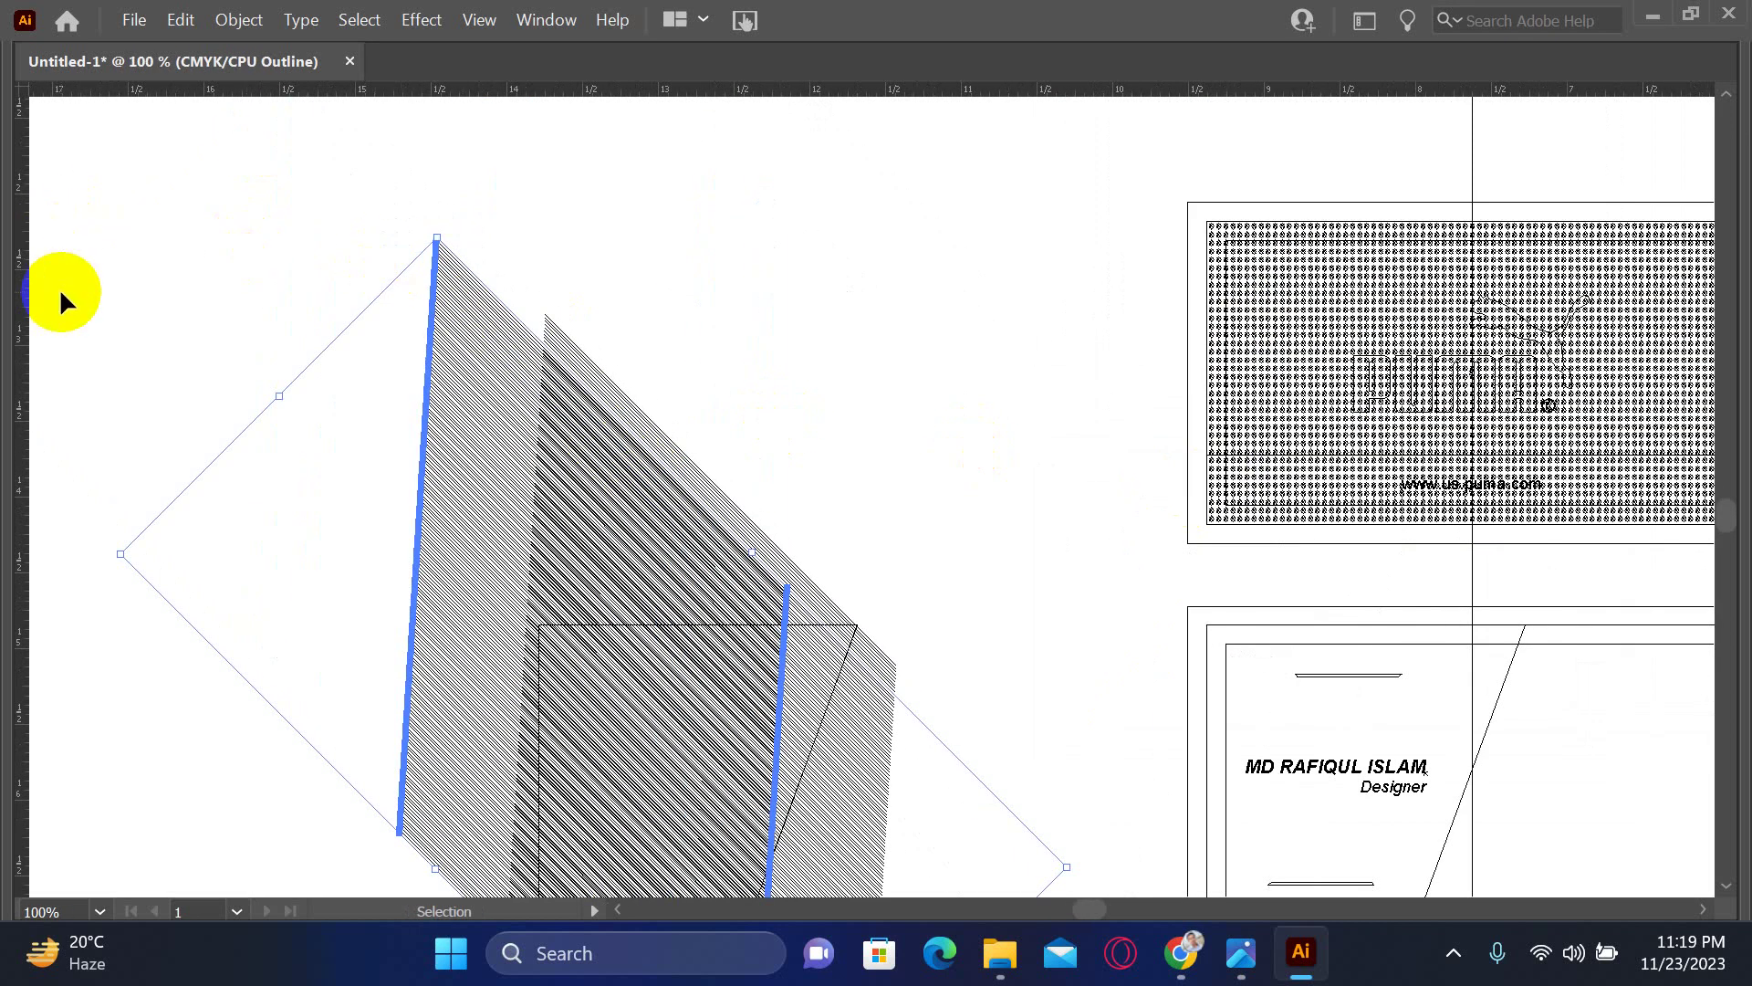
{"action": "key", "text": "Tab"}
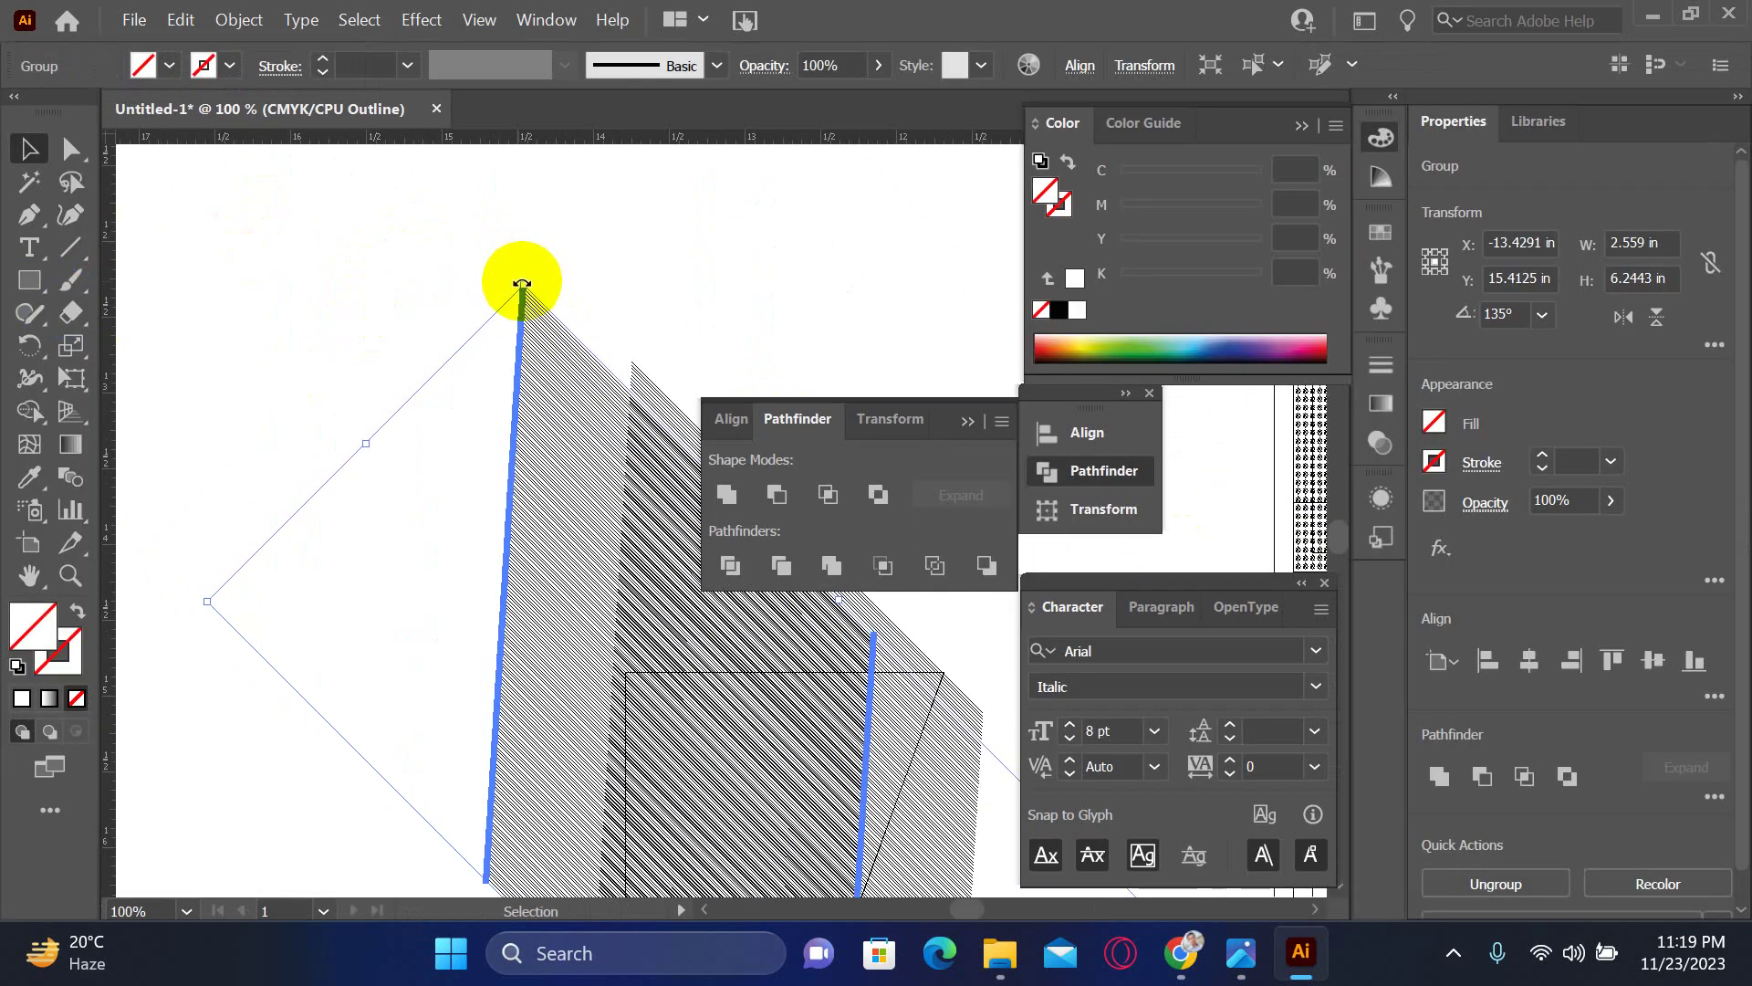
{"action": "left_click_drag", "start_coordinate": [513, 275], "coordinate": [868, 356]}
{"action": "left_click_drag", "start_coordinate": [657, 391], "coordinate": [365, 92]}
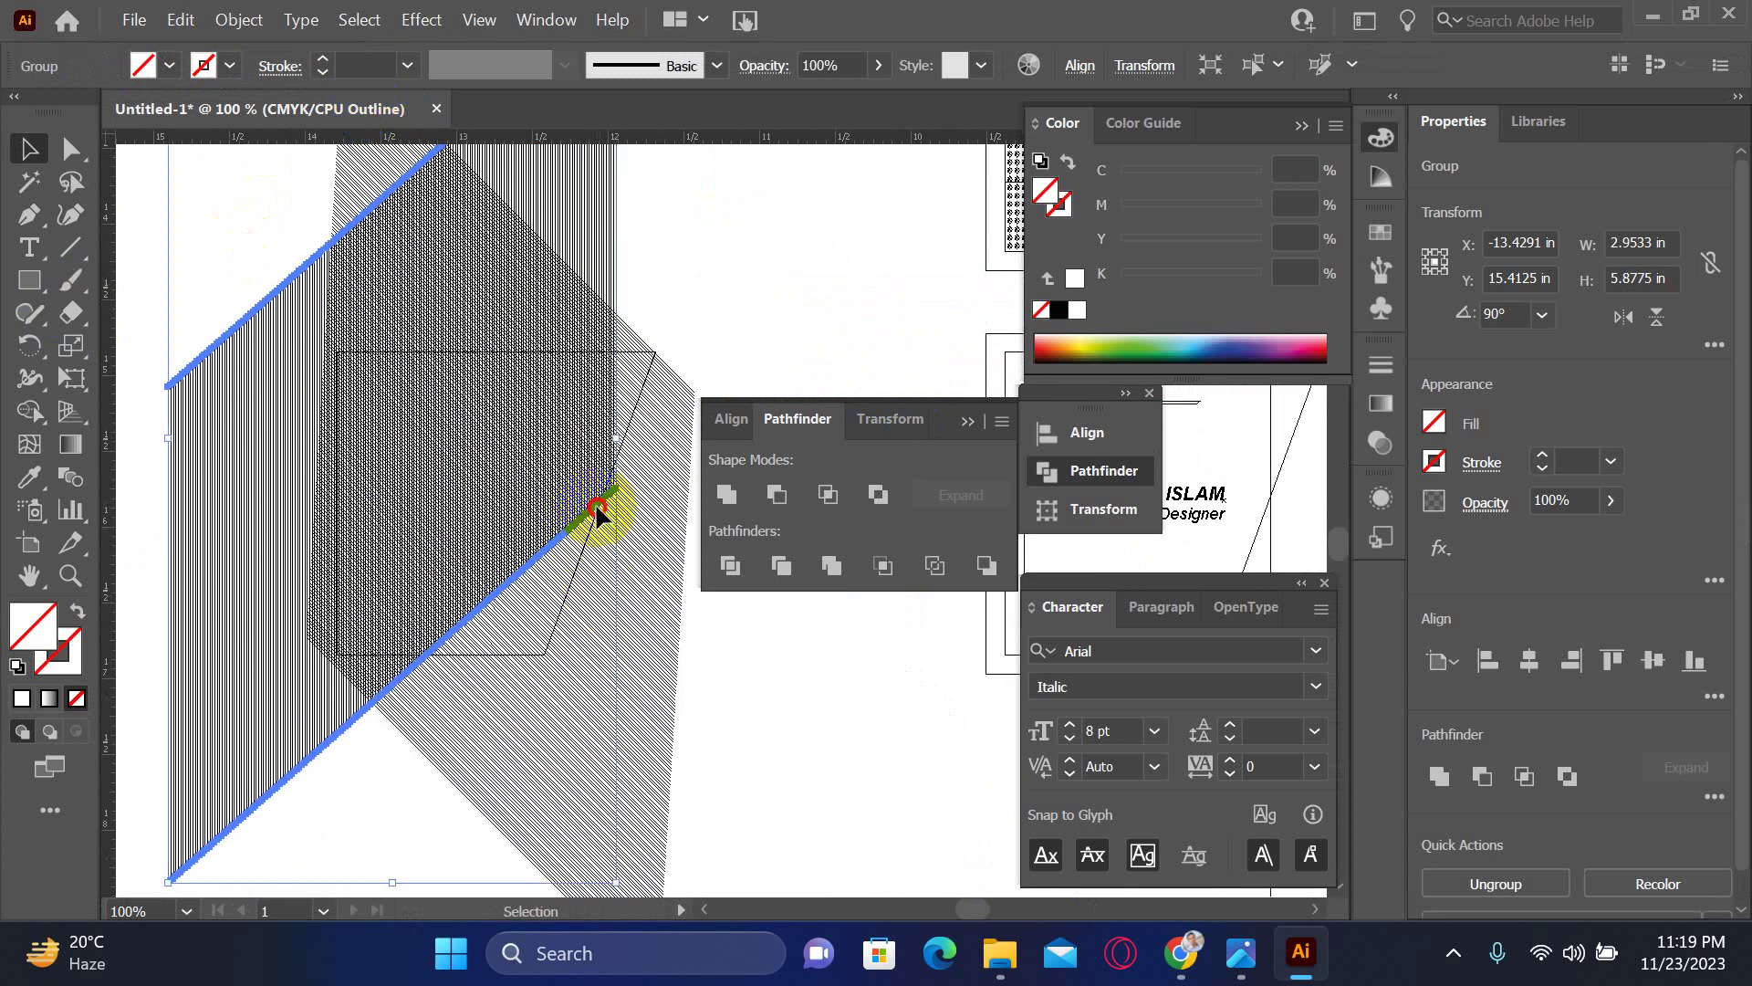
{"action": "left_click_drag", "start_coordinate": [598, 513], "coordinate": [667, 549]}
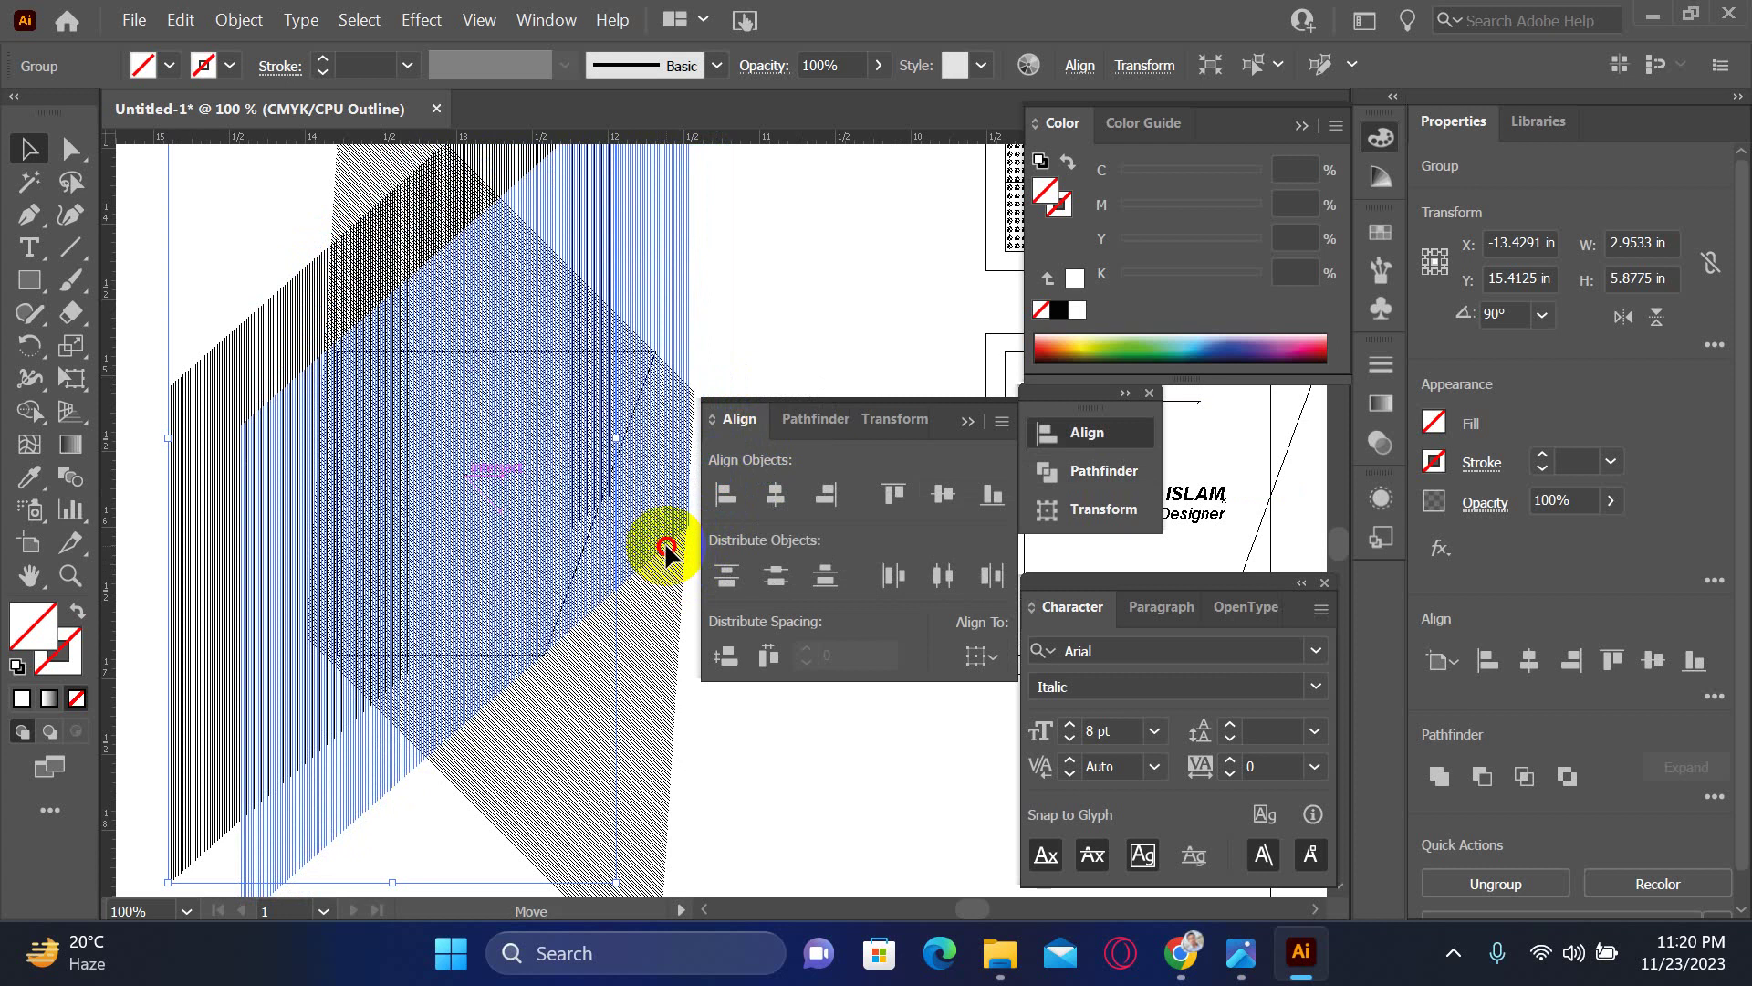
- Nudge the vertical hatch group slightly down-right so its edge aligns with the diagonal bands
{"action": "scroll", "coordinate": [646, 322], "scroll_direction": "up", "scroll_amount": 10}
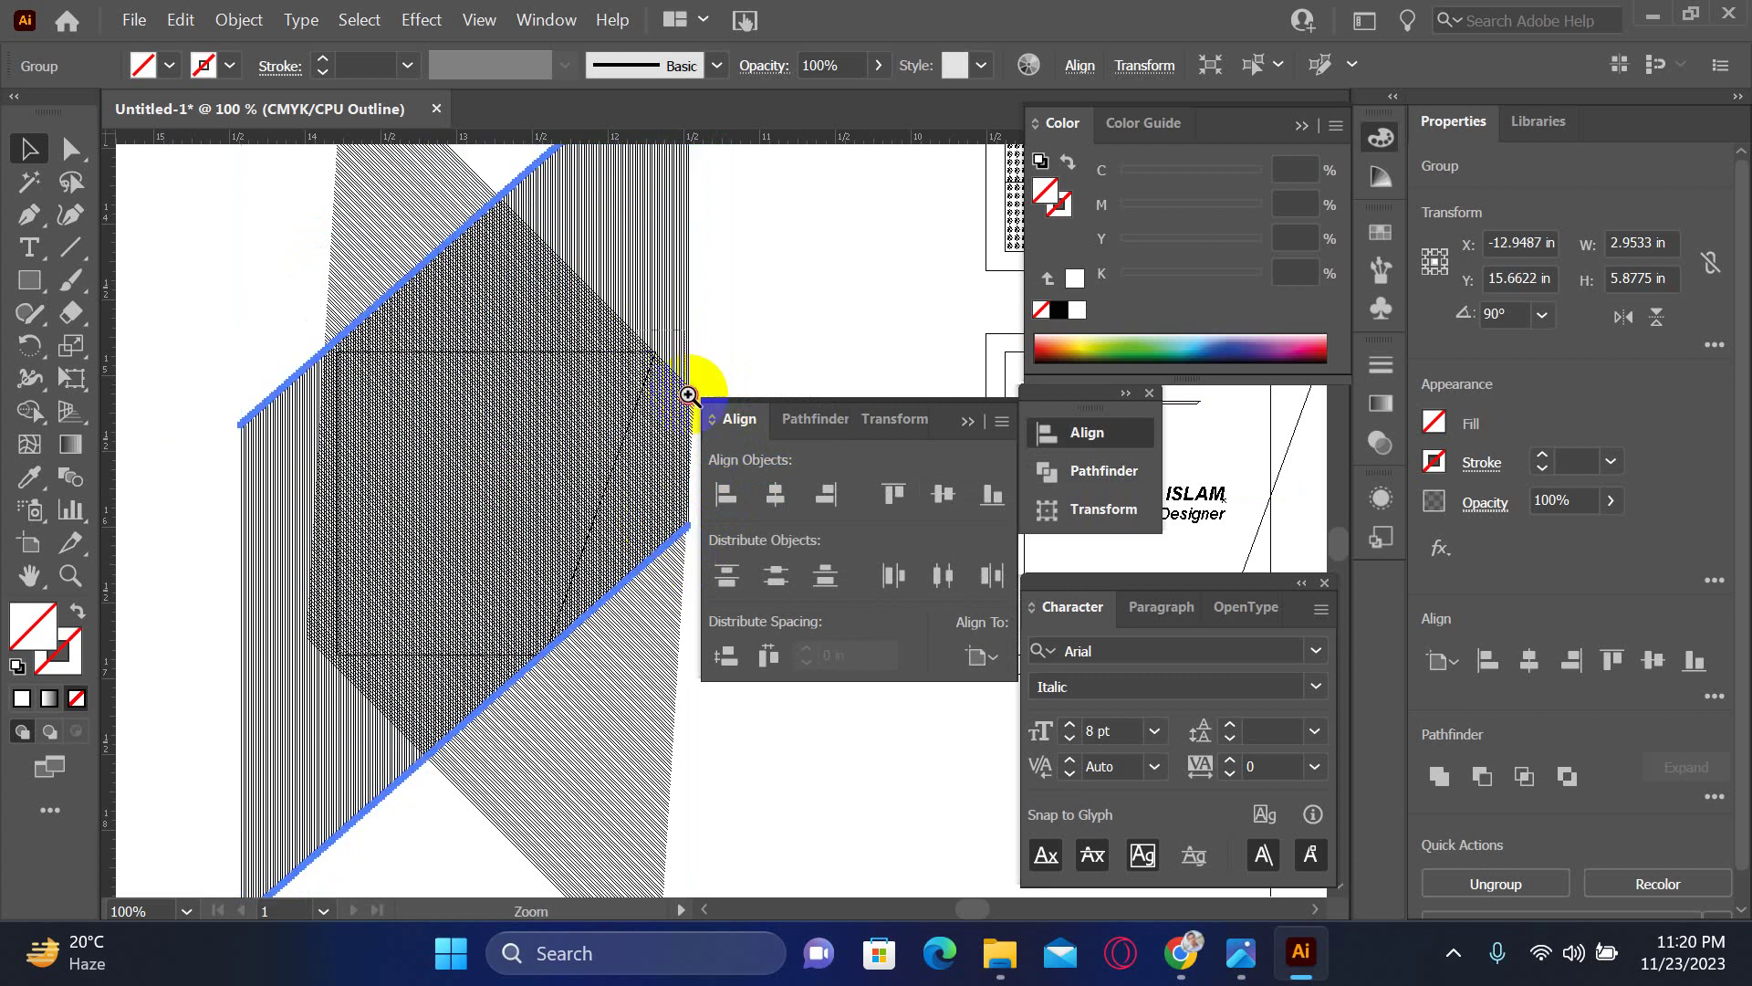
{"action": "mouse_move", "coordinate": [462, 658]}
{"action": "left_mouse_down"}
{"action": "mouse_move", "coordinate": [535, 402]}
{"action": "mouse_move", "coordinate": [551, 535]}
{"action": "mouse_move", "coordinate": [445, 631]}
{"action": "mouse_move", "coordinate": [462, 399]}
{"action": "left_mouse_up"}
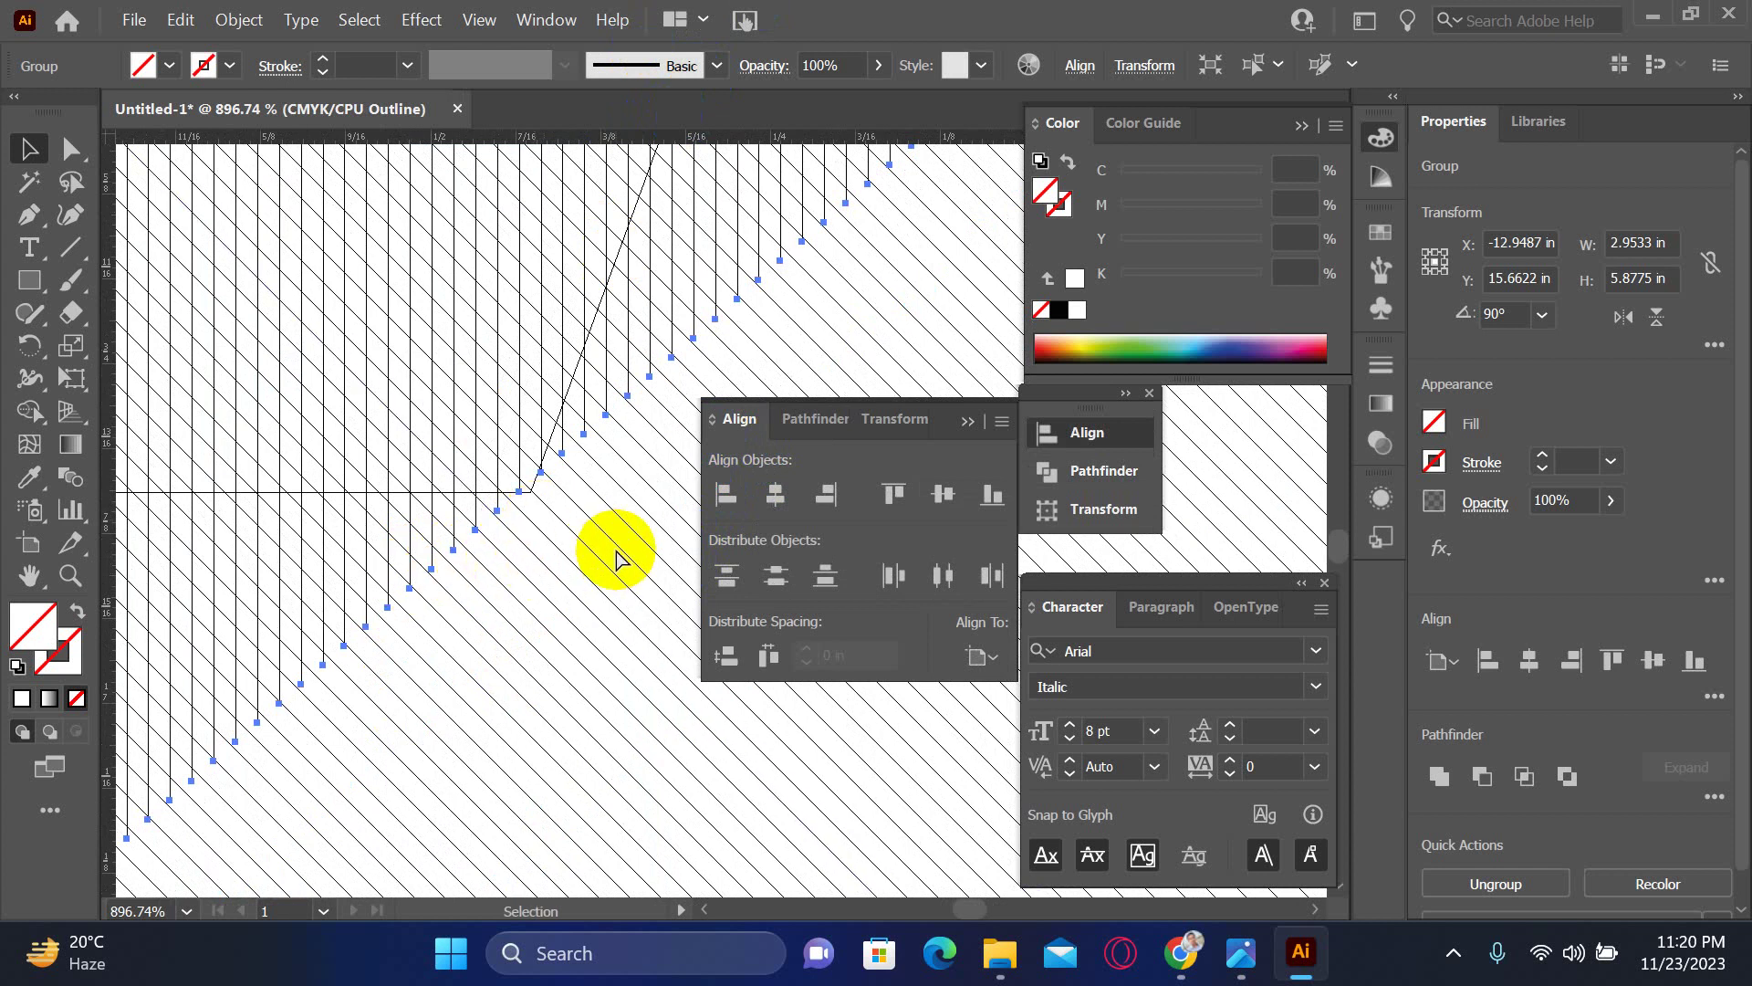
{"action": "key", "text": "ctrl+minus"}
{"action": "key", "text": "ctrl+minus"}
{"action": "key", "text": "ctrl+minus"}
{"action": "key", "text": "ctrl+minus"}
{"action": "key", "text": "ctrl+minus"}
{"action": "key", "text": "ctrl+minus"}
{"action": "key", "text": "ctrl+minus"}
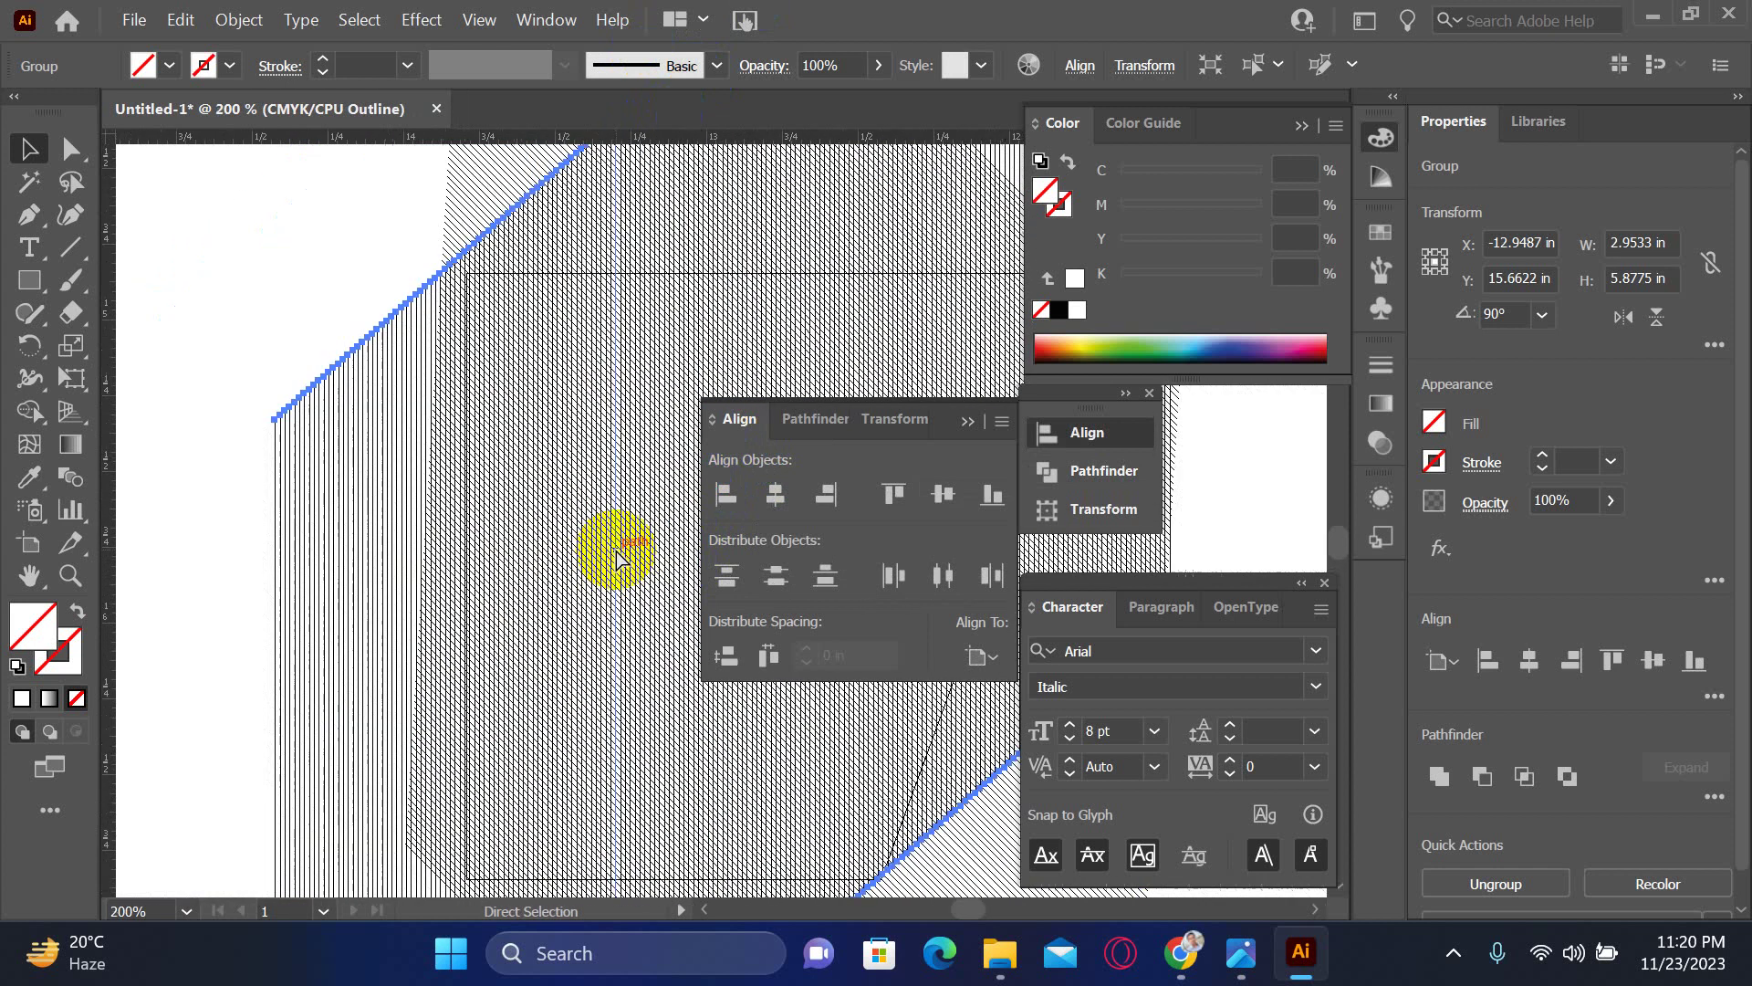
{"action": "left_click_drag", "start_coordinate": [641, 514], "coordinate": [650, 511]}
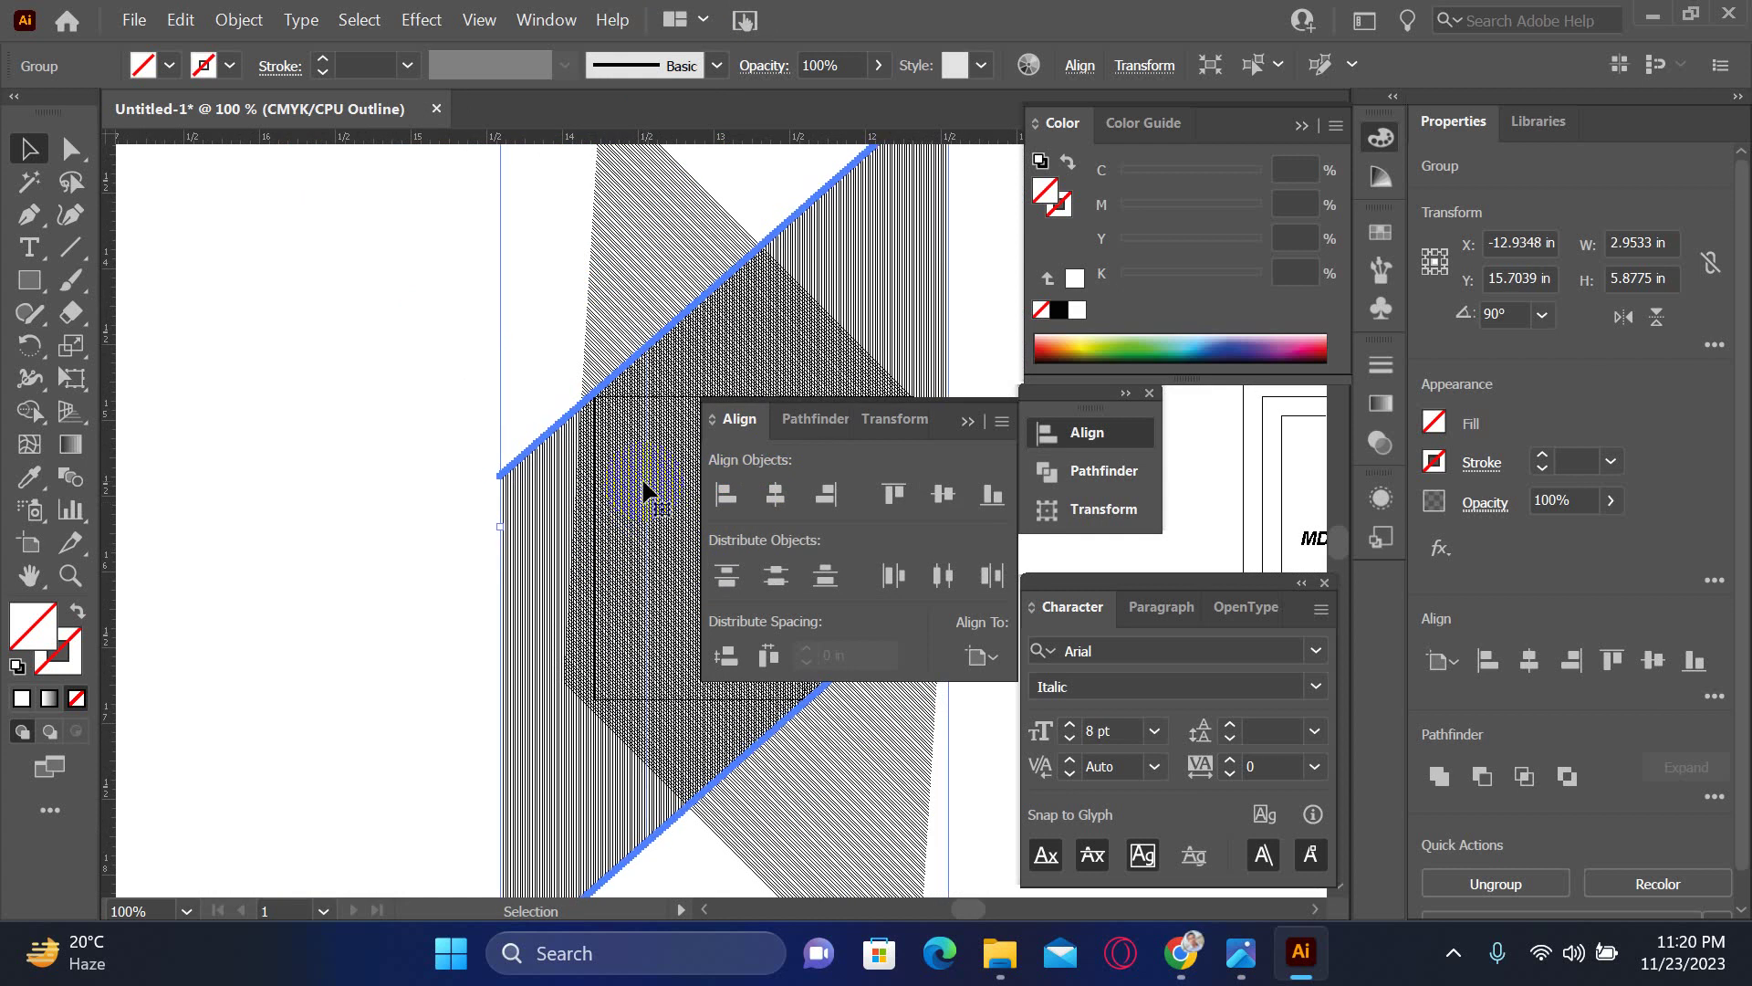
{"action": "mouse_move", "coordinate": [602, 447]}
{"action": "left_mouse_down"}
{"action": "mouse_move", "coordinate": [626, 429]}
{"action": "mouse_move", "coordinate": [654, 441]}
{"action": "mouse_move", "coordinate": [436, 381]}
{"action": "mouse_move", "coordinate": [462, 380]}
{"action": "left_mouse_up"}
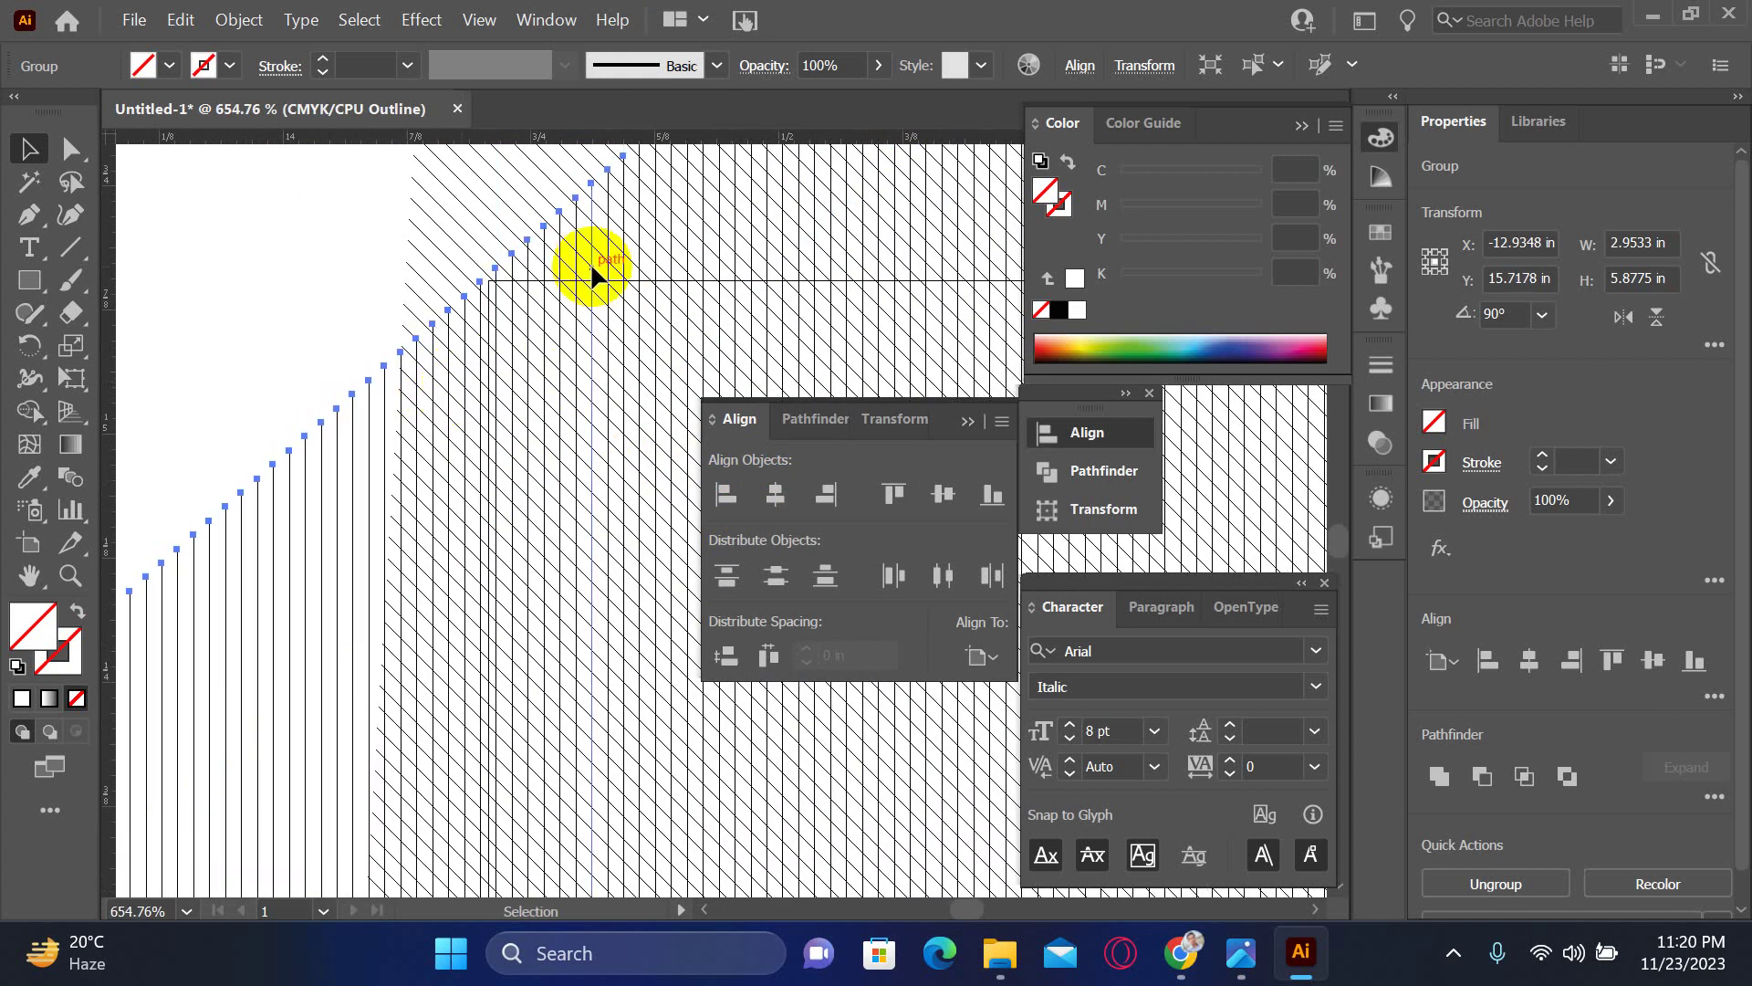
{"action": "left_click_drag", "start_coordinate": [587, 266], "coordinate": [47, 202]}
{"action": "mouse_move", "coordinate": [688, 246]}
{"action": "left_mouse_down"}
{"action": "mouse_move", "coordinate": [379, 274]}
{"action": "mouse_move", "coordinate": [422, 364]}
{"action": "mouse_move", "coordinate": [669, 62]}
{"action": "mouse_move", "coordinate": [450, 638]}
{"action": "mouse_move", "coordinate": [340, 547]}
{"action": "mouse_move", "coordinate": [486, 532]}
{"action": "left_mouse_up"}
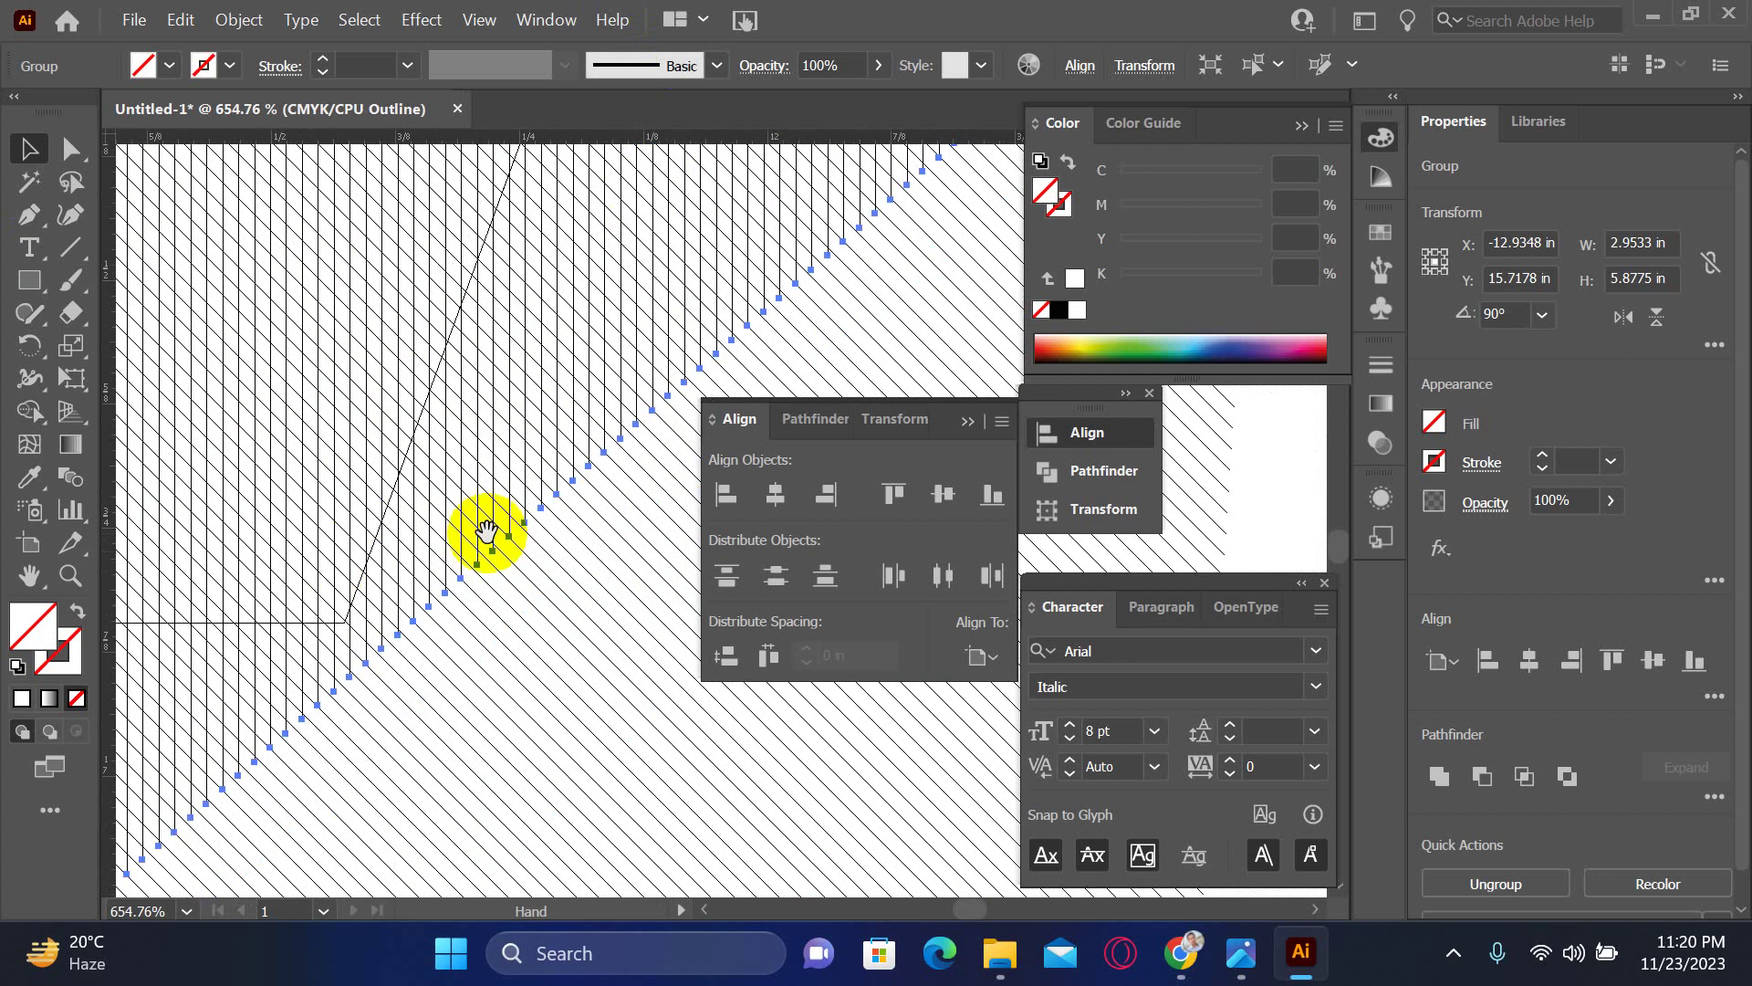
{"action": "key", "text": "ctrl+1"}
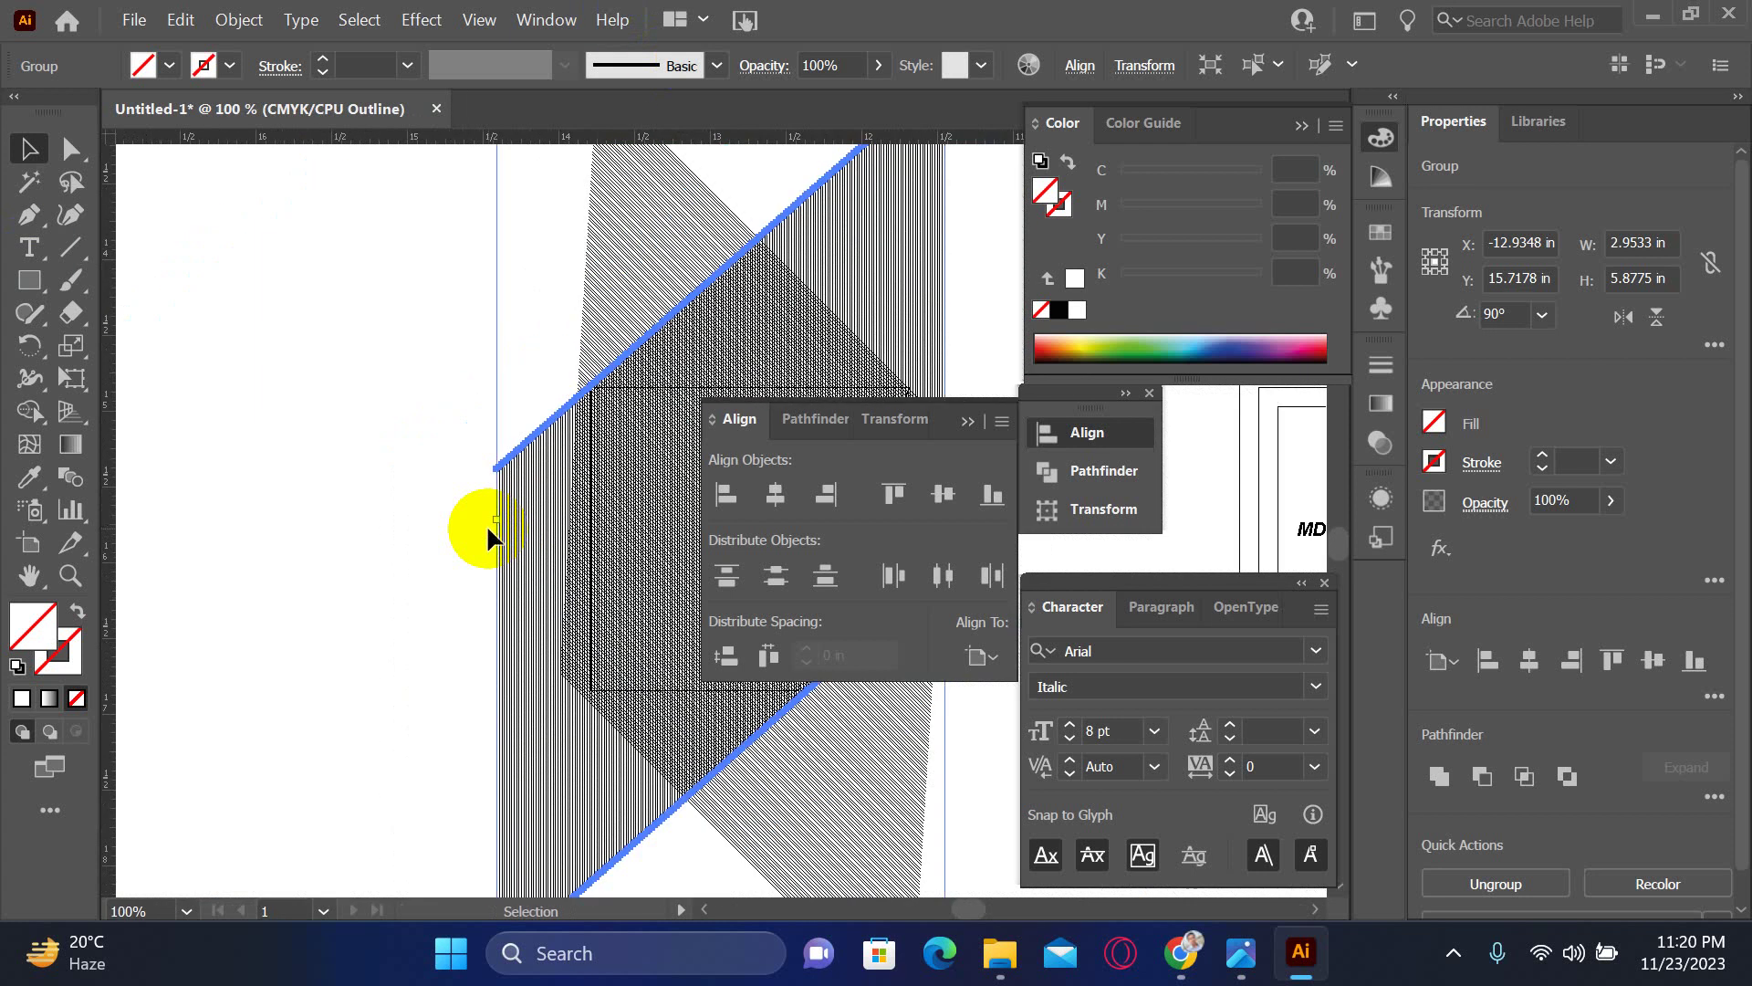
{"action": "left_click", "coordinate": [427, 374]}
{"action": "mouse_move", "coordinate": [509, 371]}
{"action": "left_mouse_down"}
{"action": "mouse_move", "coordinate": [258, 282]}
{"action": "mouse_move", "coordinate": [747, 772]}
{"action": "left_mouse_up"}
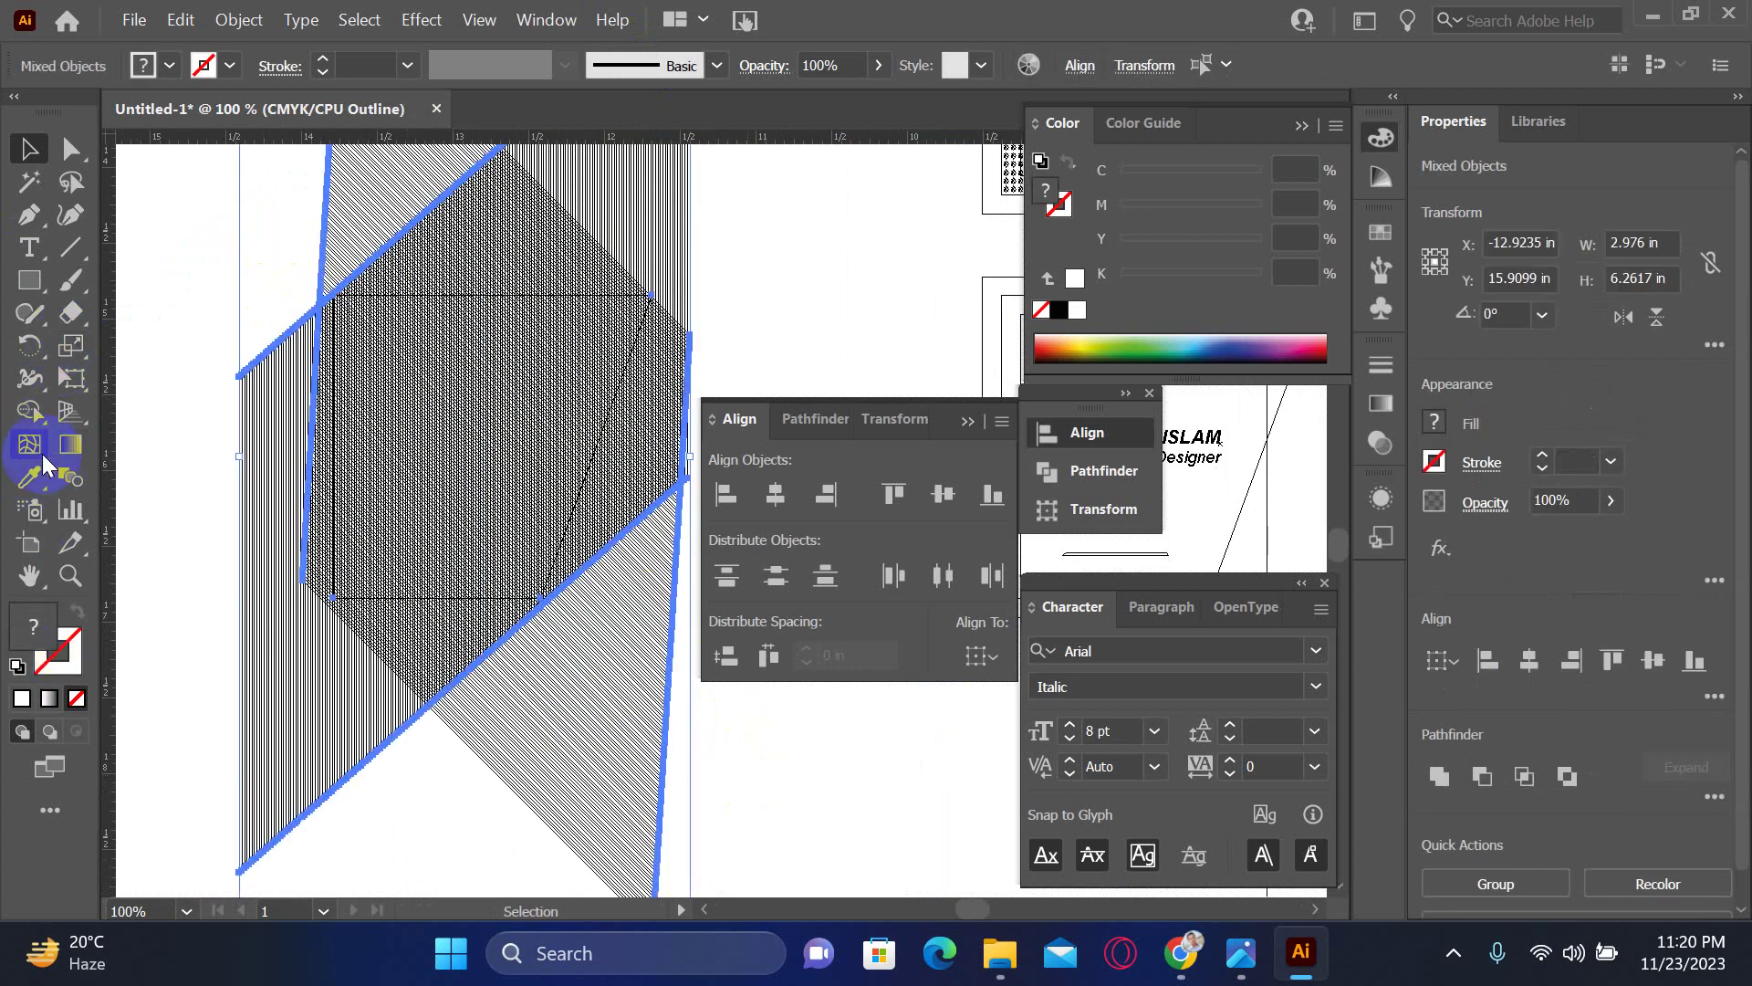
- Merge the overlapping central regions and top intersection into one shape with the Shape Builder
{"action": "left_click", "coordinate": [34, 416]}
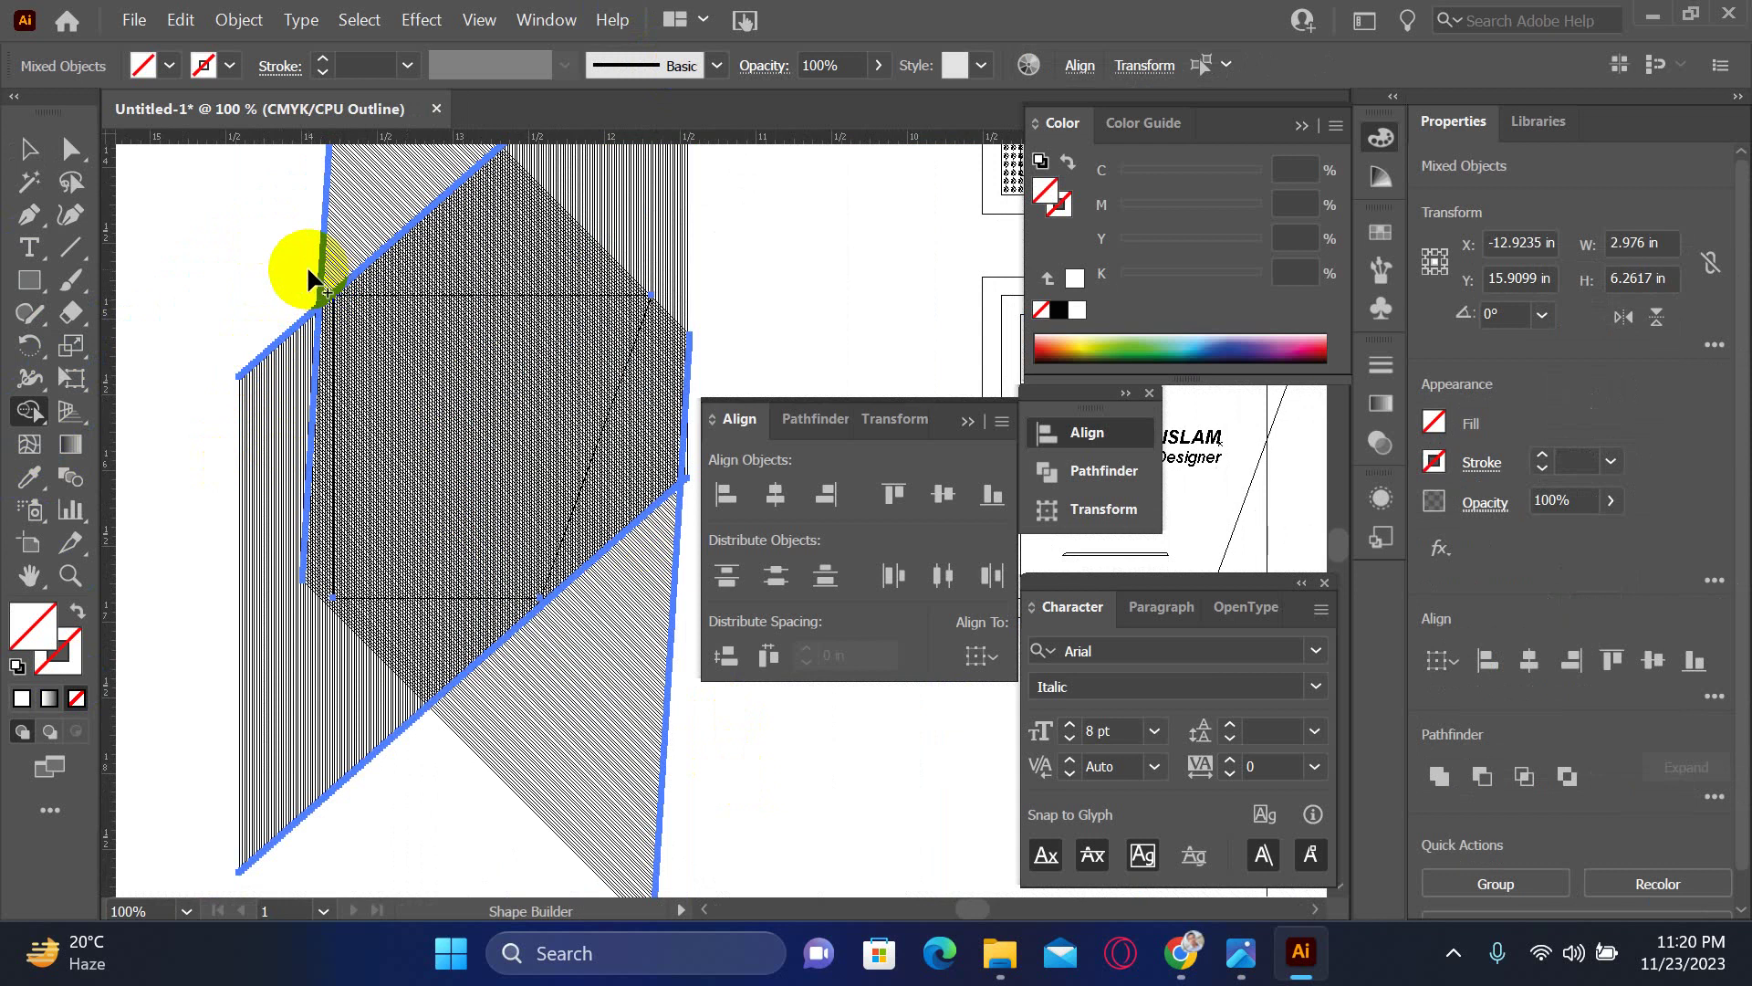
{"action": "mouse_move", "coordinate": [311, 250]}
{"action": "left_mouse_down"}
{"action": "mouse_move", "coordinate": [330, 375]}
{"action": "mouse_move", "coordinate": [317, 633]}
{"action": "mouse_move", "coordinate": [334, 794]}
{"action": "mouse_move", "coordinate": [407, 721]}
{"action": "left_mouse_up"}
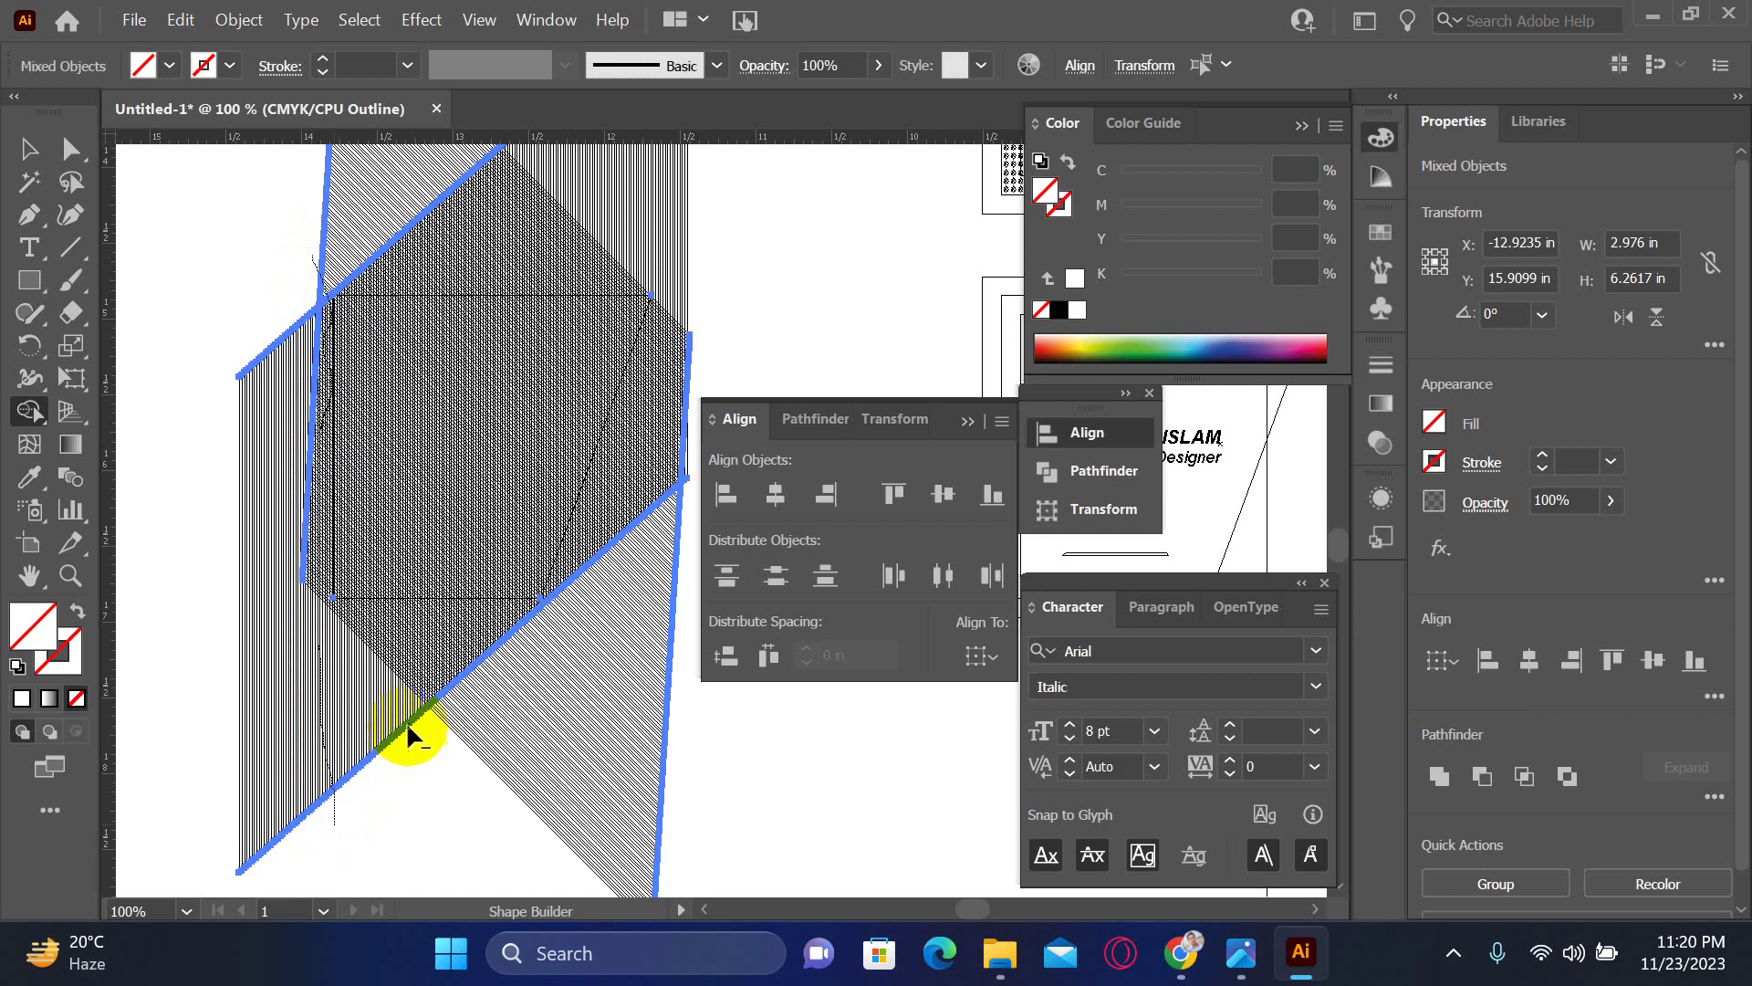
{"action": "left_click", "coordinate": [363, 259]}
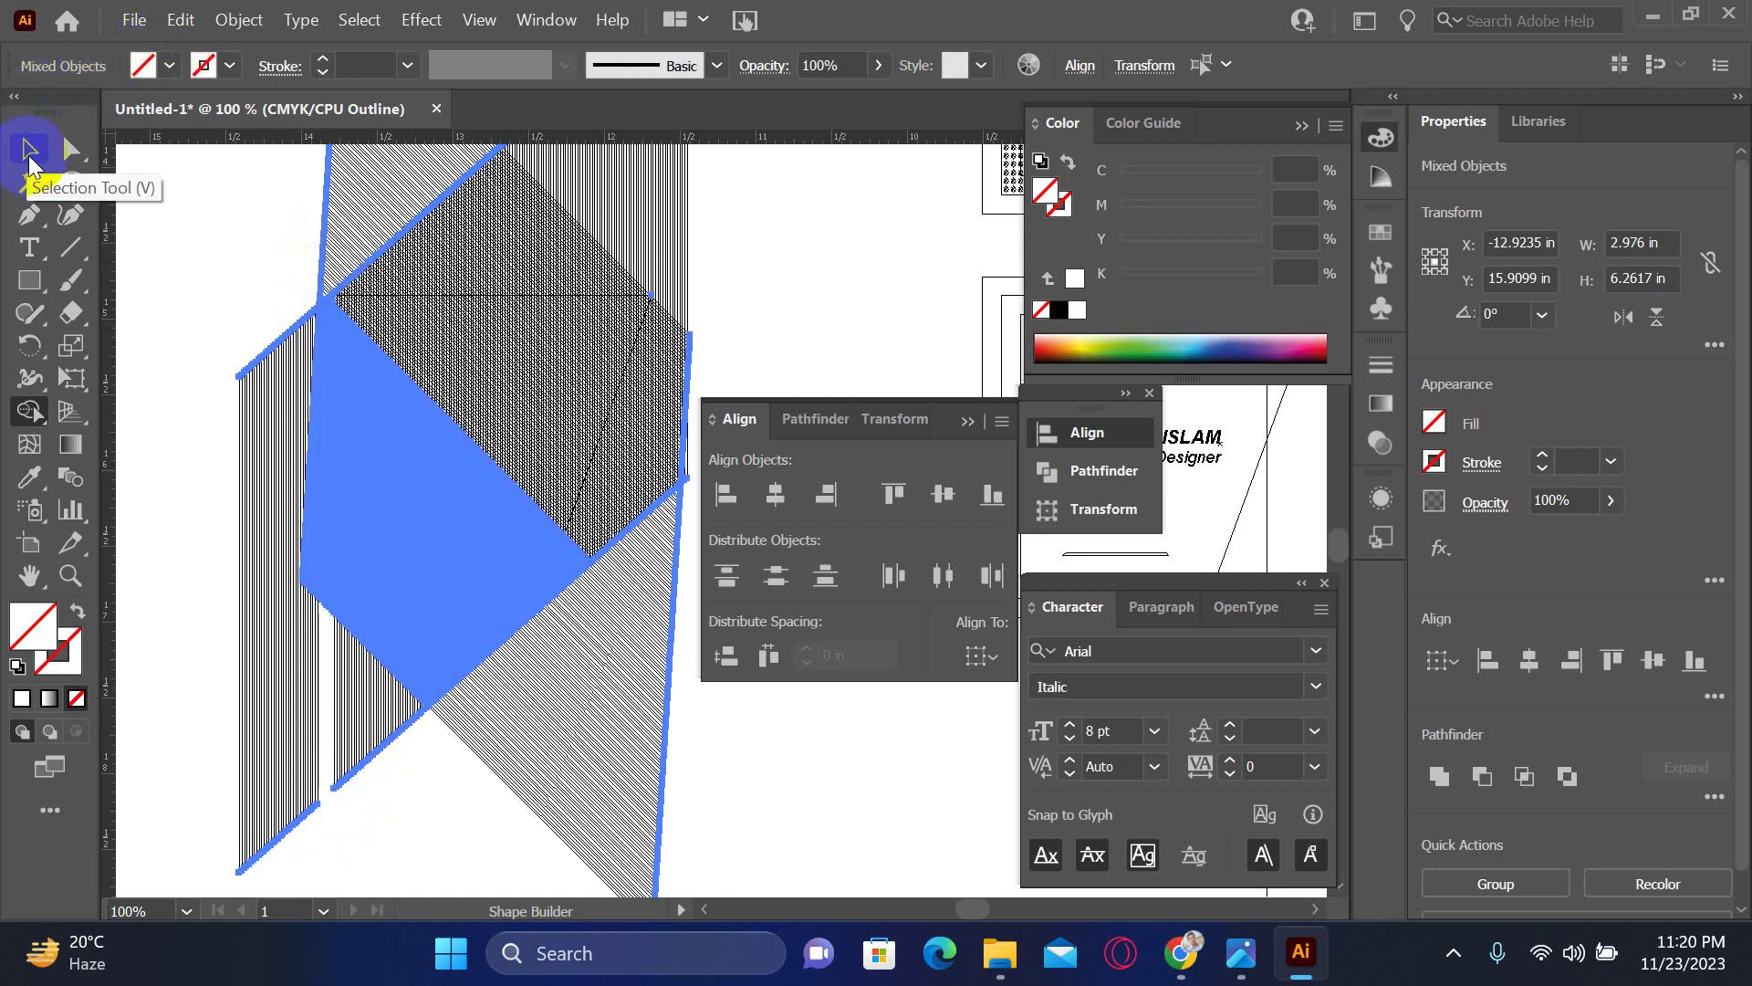
- Reselect the hatched objects, then the hatched group, to inspect the merged result
{"action": "left_click", "coordinate": [28, 150]}
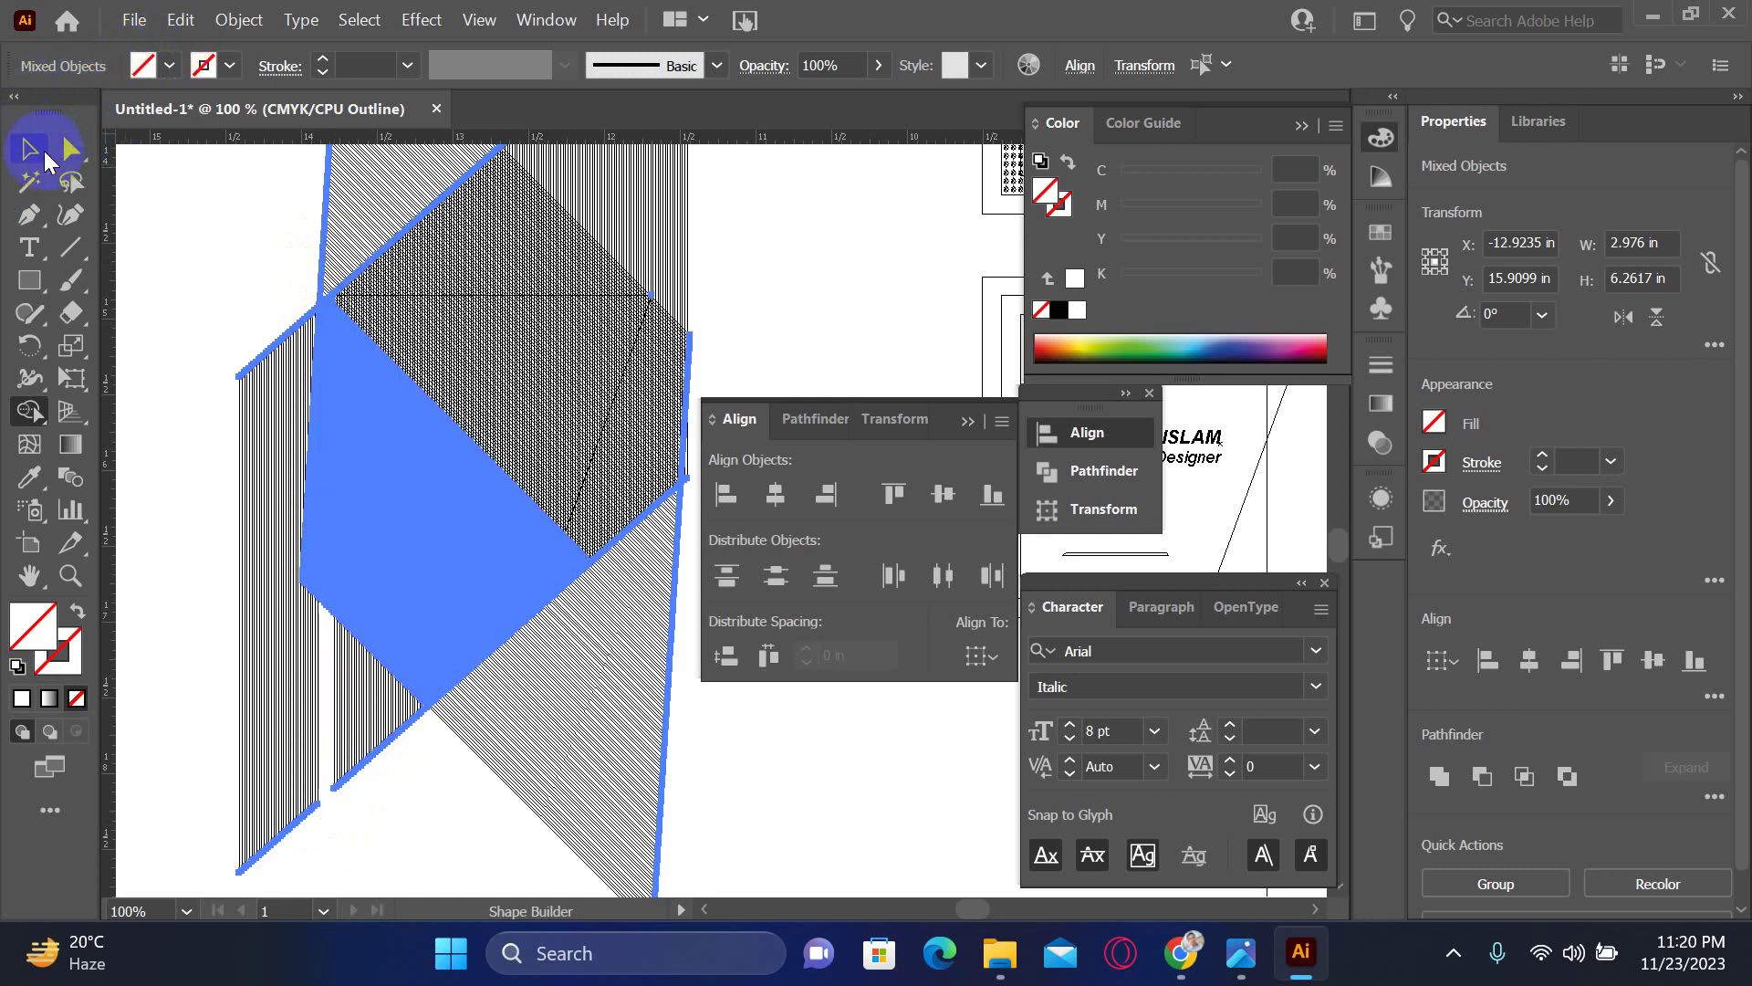
{"action": "left_click", "coordinate": [263, 262]}
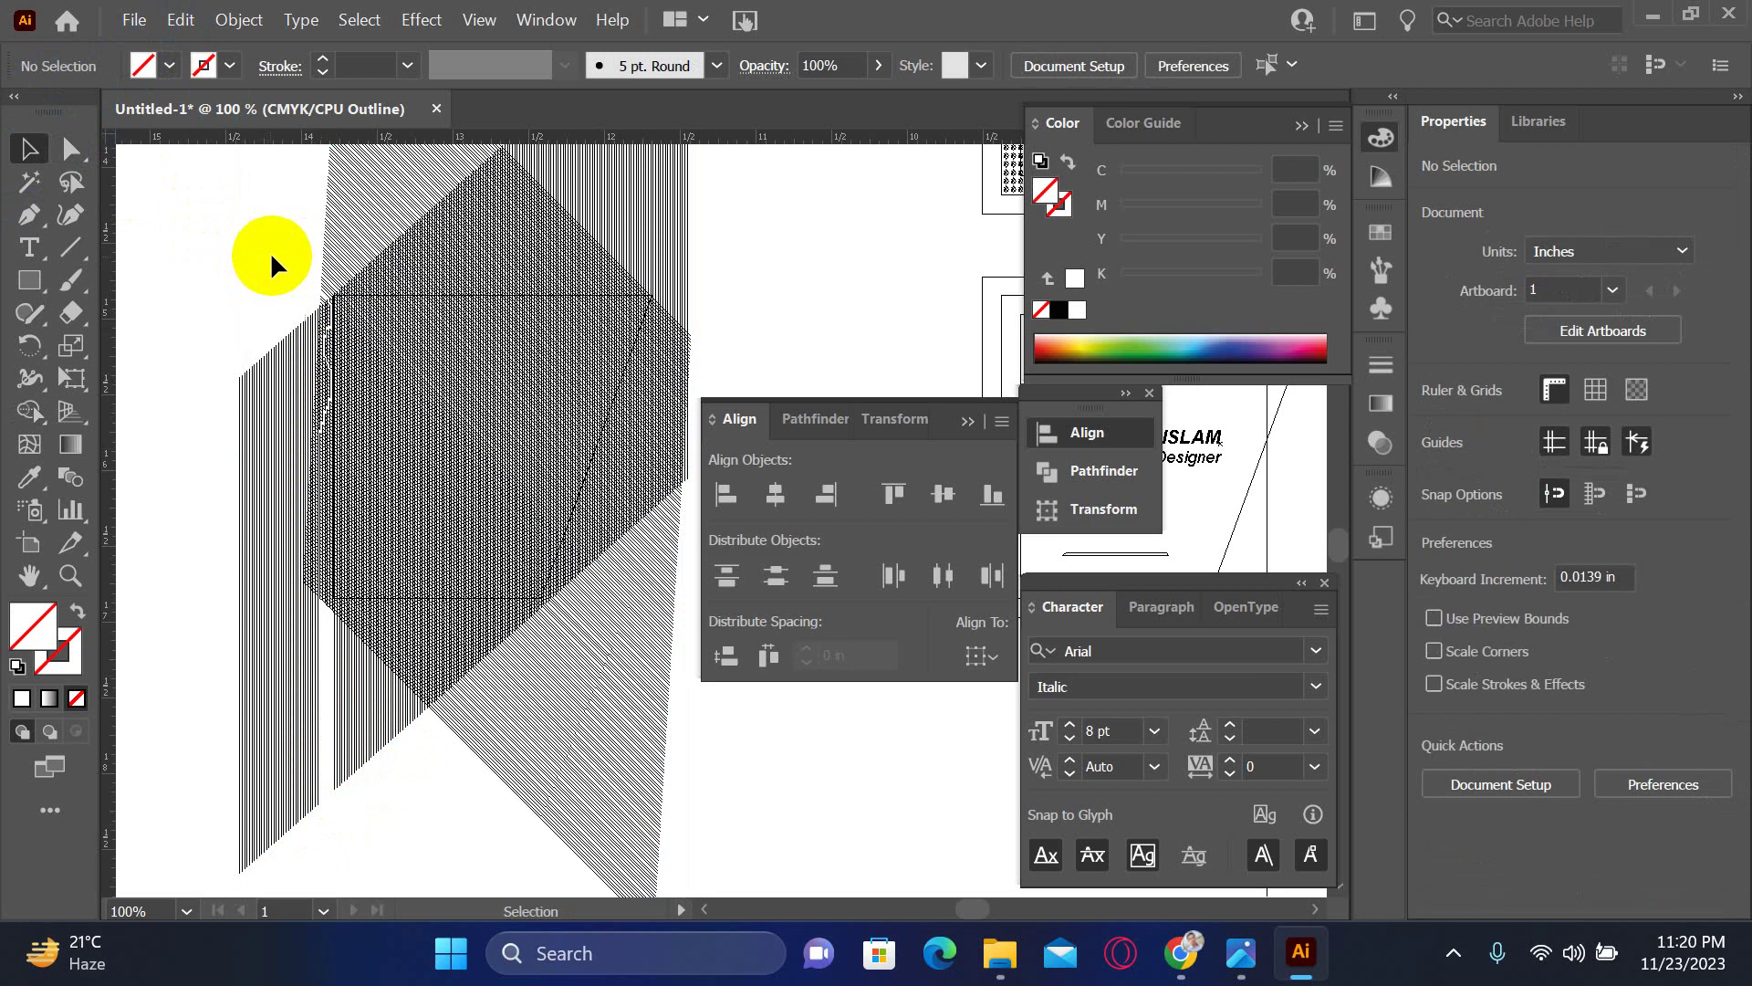
{"action": "key", "text": "alt"}
{"action": "mouse_move", "coordinate": [267, 239]}
{"action": "left_mouse_down"}
{"action": "mouse_move", "coordinate": [438, 614]}
{"action": "mouse_move", "coordinate": [704, 626]}
{"action": "left_mouse_up"}
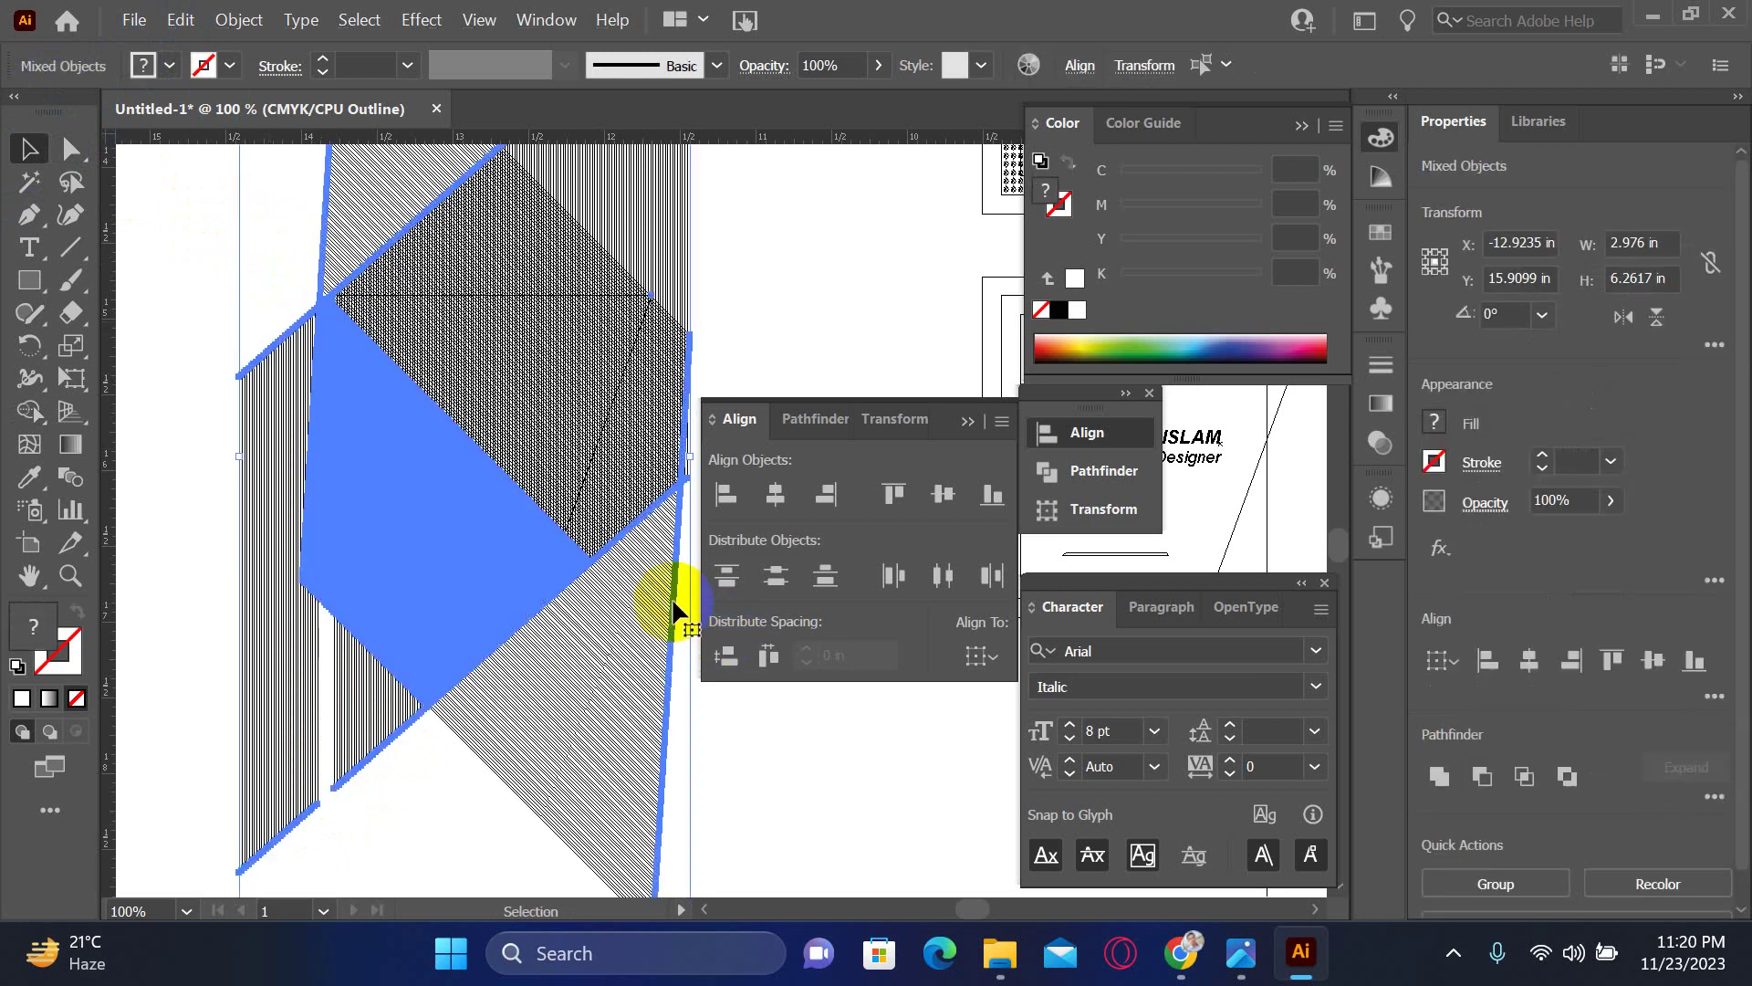
{"action": "left_click", "coordinate": [750, 705]}
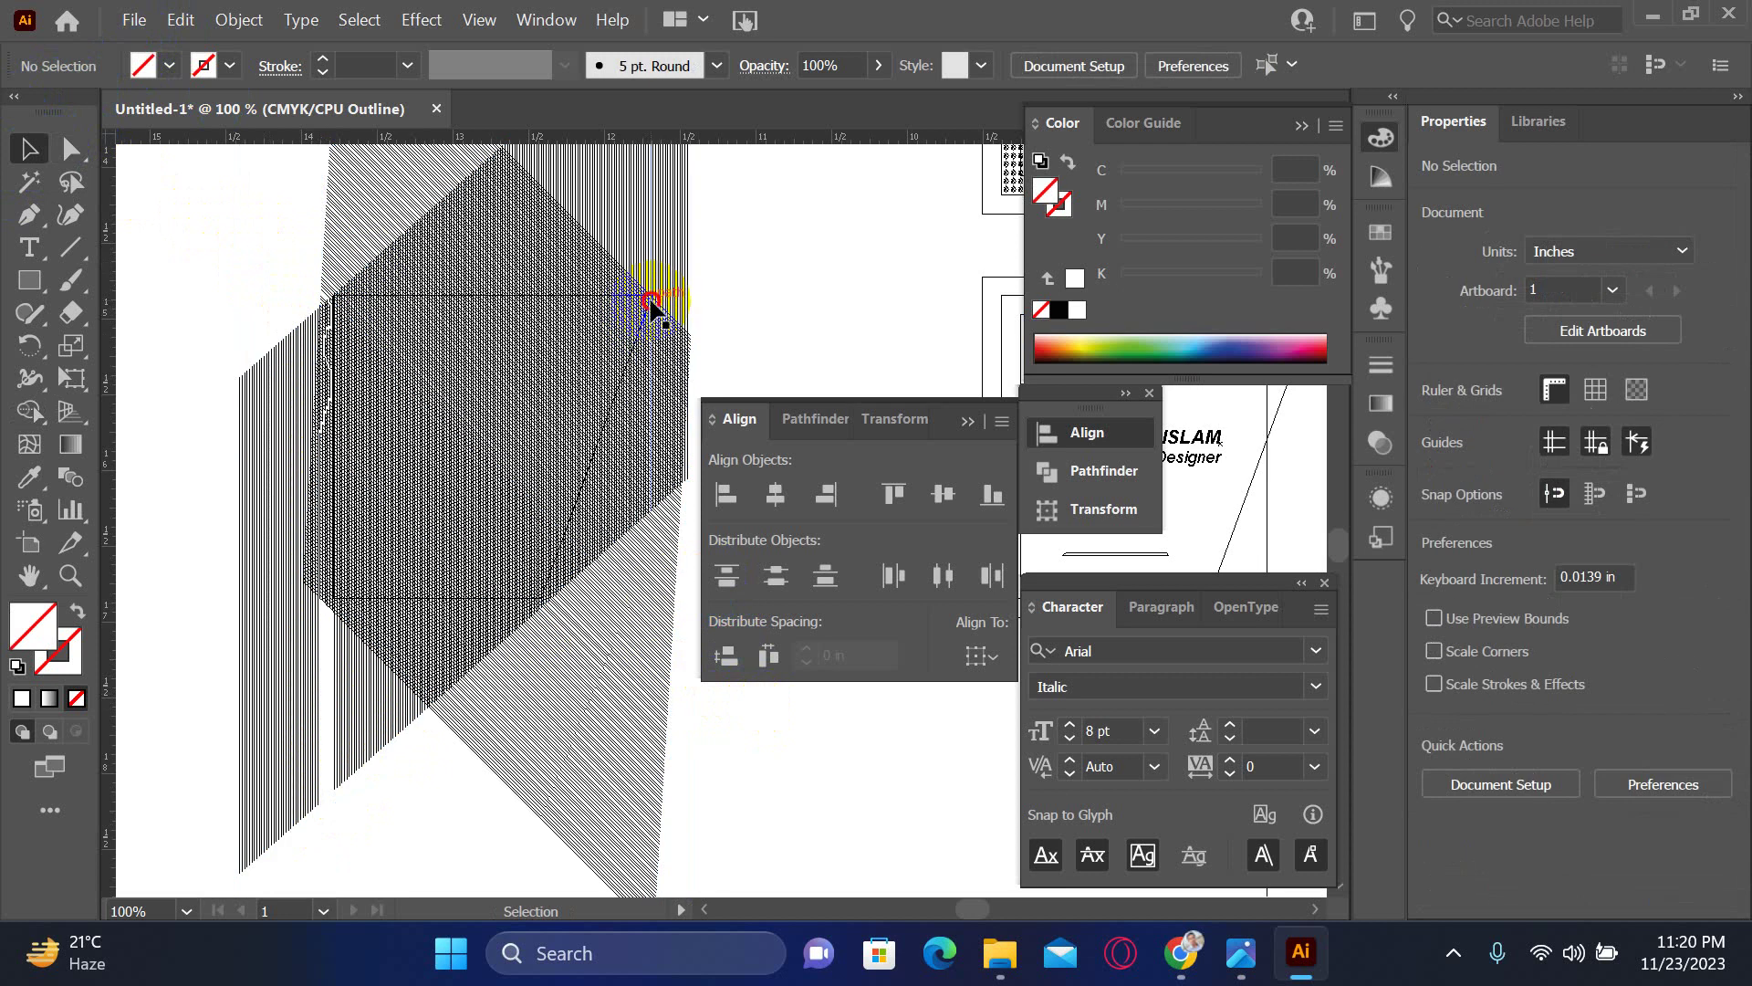
{"action": "left_click", "coordinate": [651, 302]}
{"action": "scroll", "coordinate": [651, 301], "scroll_direction": "up", "scroll_amount": 10}
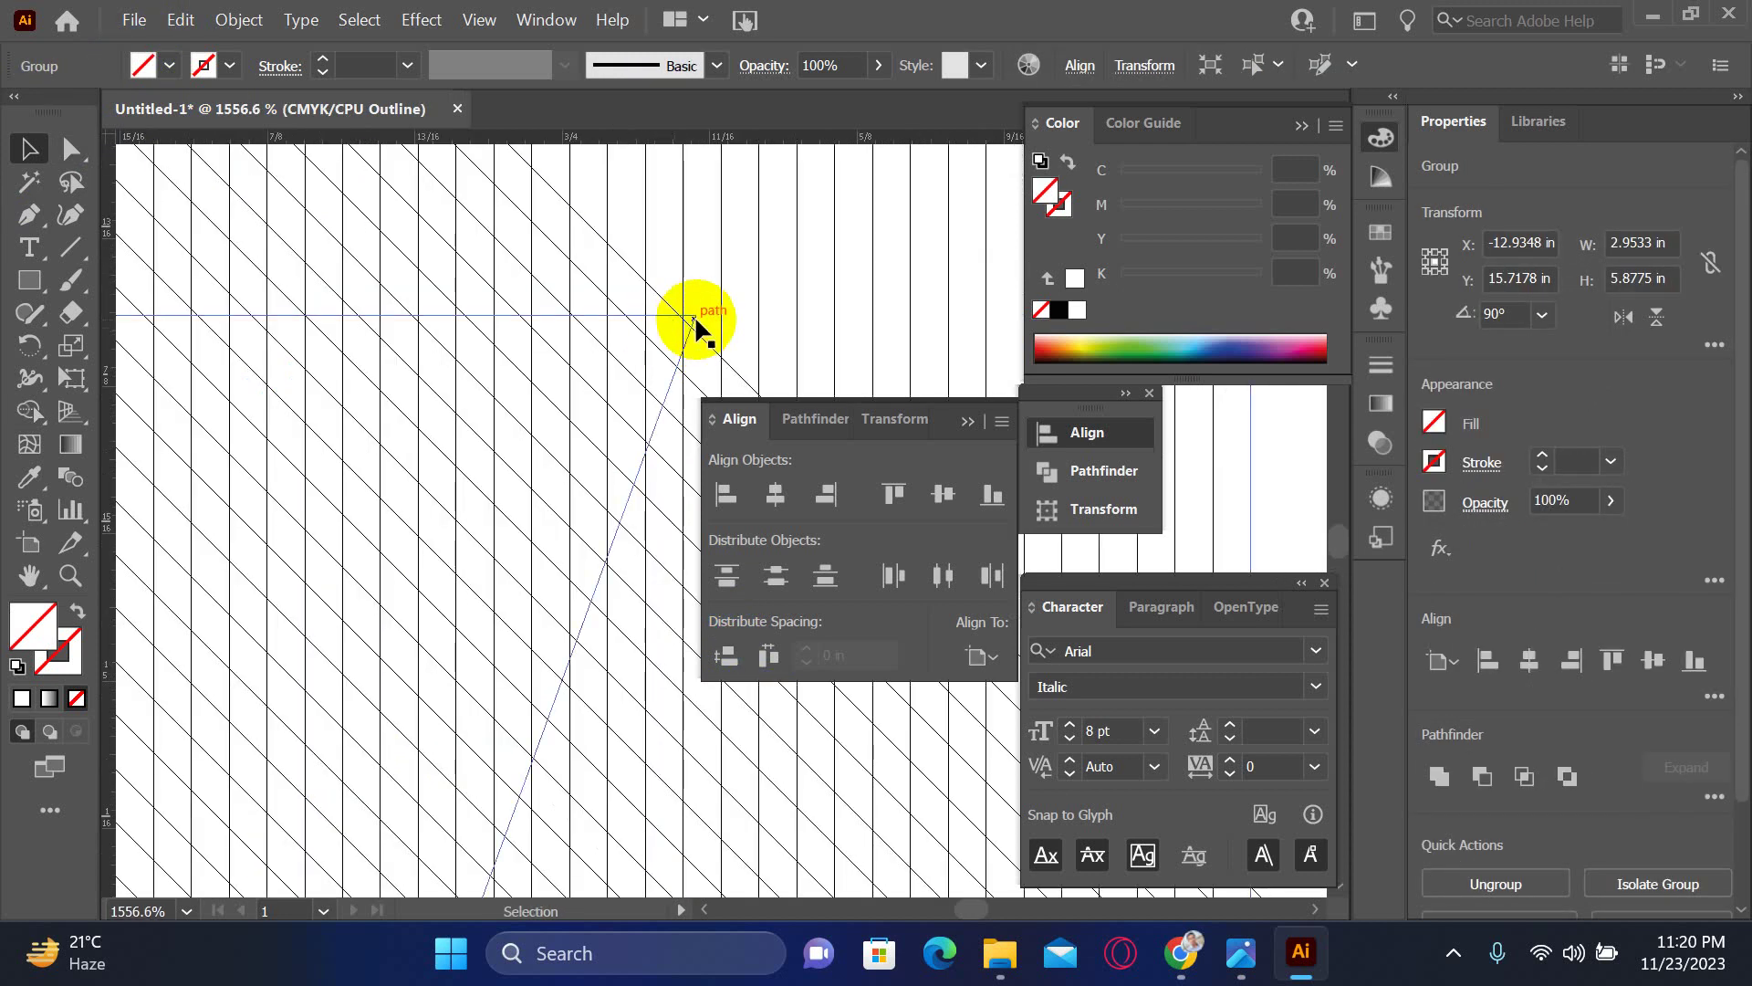
- Give the white-filled trapezoid path a black 1 pt stroke, leaving its corner points unchanged
{"action": "left_click", "coordinate": [694, 314]}
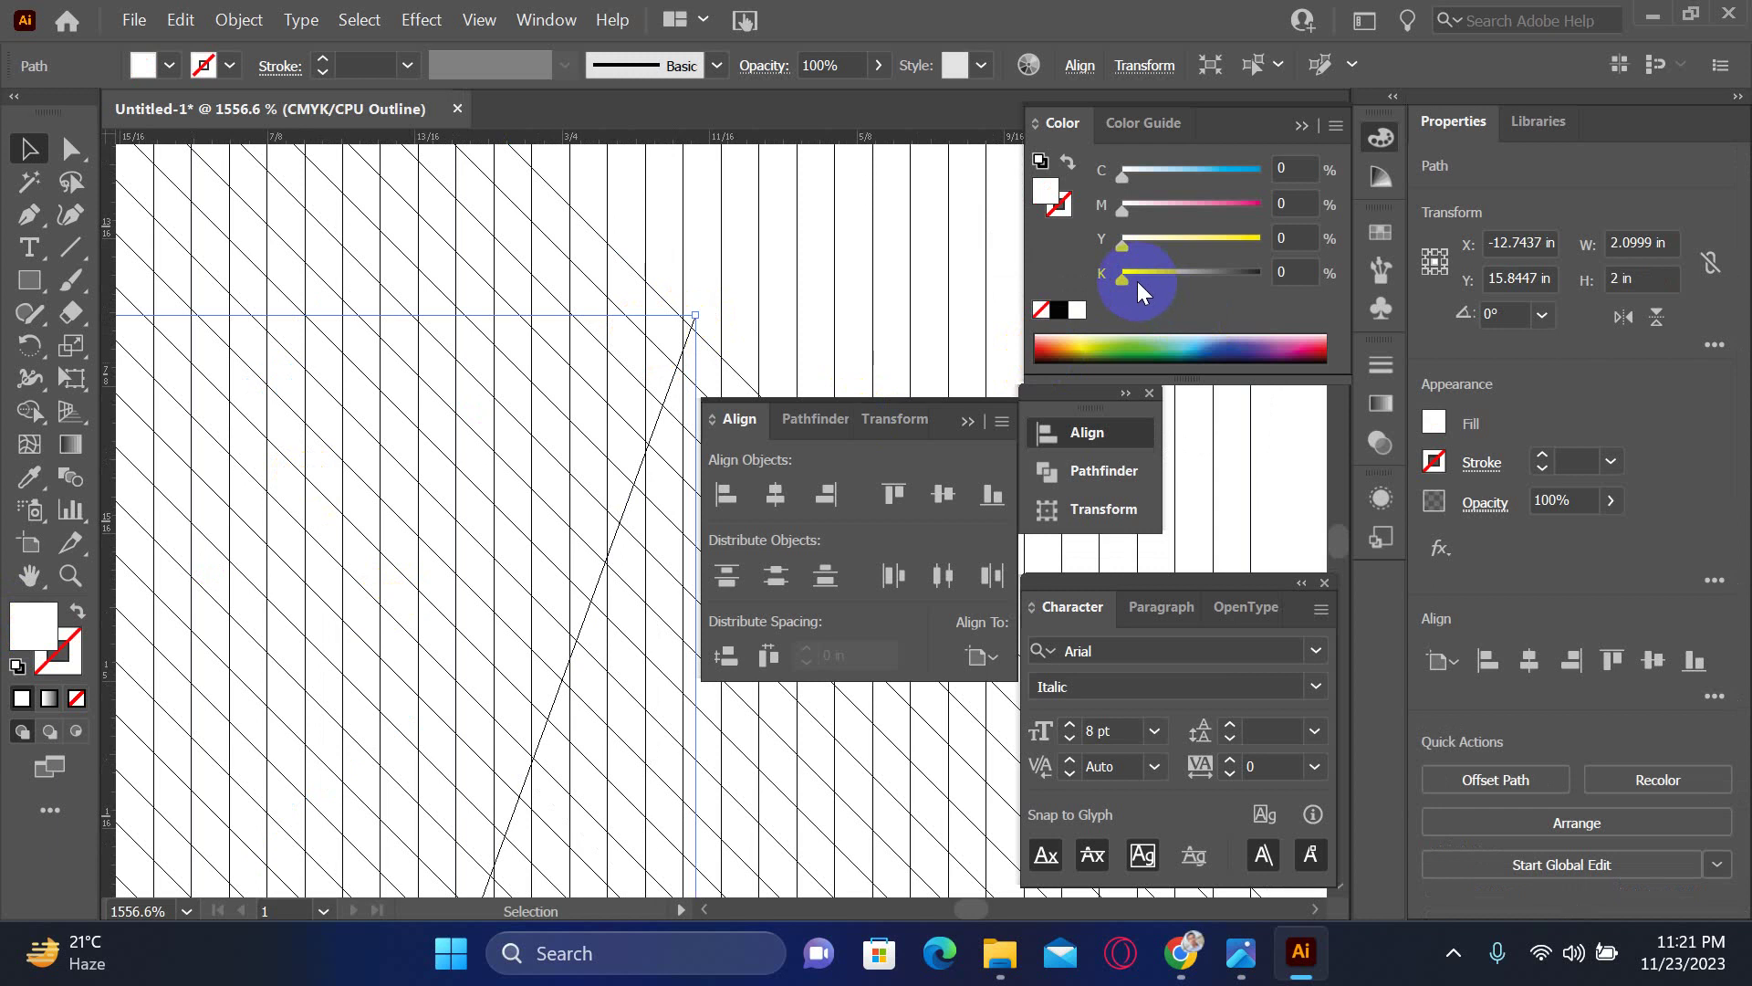
{"action": "left_click_drag", "start_coordinate": [1138, 281], "coordinate": [1274, 287]}
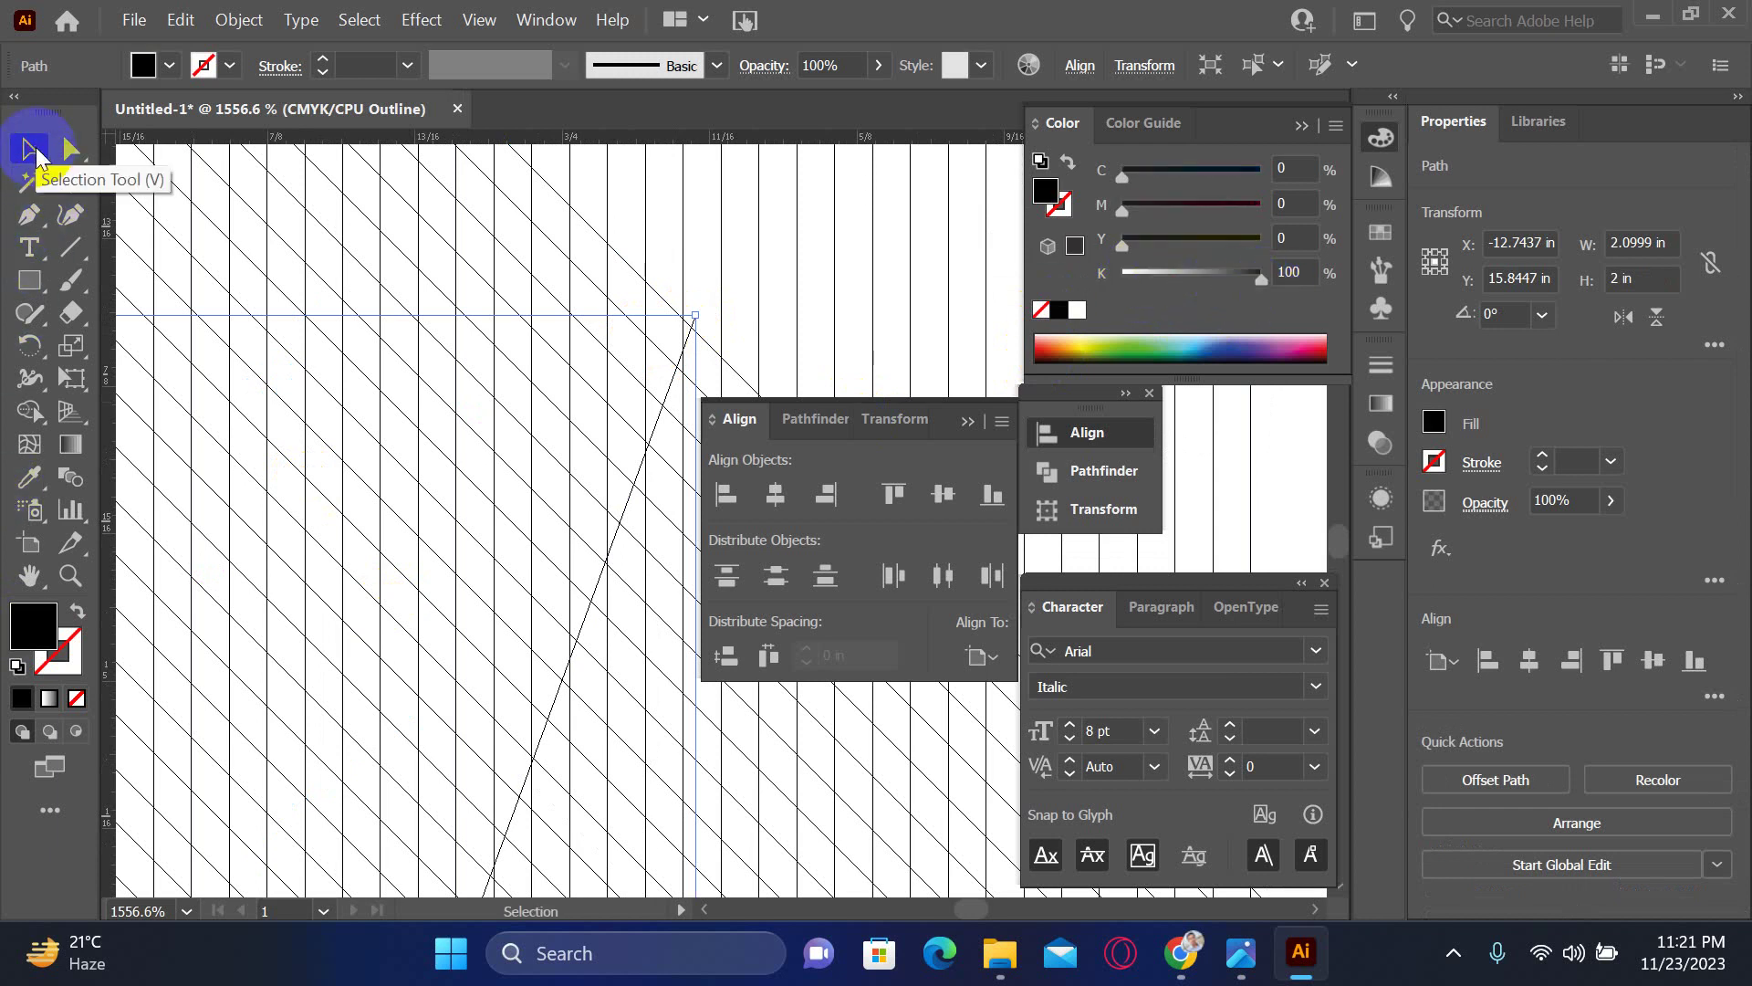
{"action": "key", "text": "ctrl+minus"}
{"action": "key", "text": "ctrl+minus"}
{"action": "key", "text": "ctrl+minus"}
{"action": "key", "text": "ctrl+minus"}
{"action": "key", "text": "ctrl+minus"}
{"action": "key", "text": "ctrl+minus"}
{"action": "key", "text": "ctrl+minus"}
{"action": "key", "text": "ctrl+minus"}
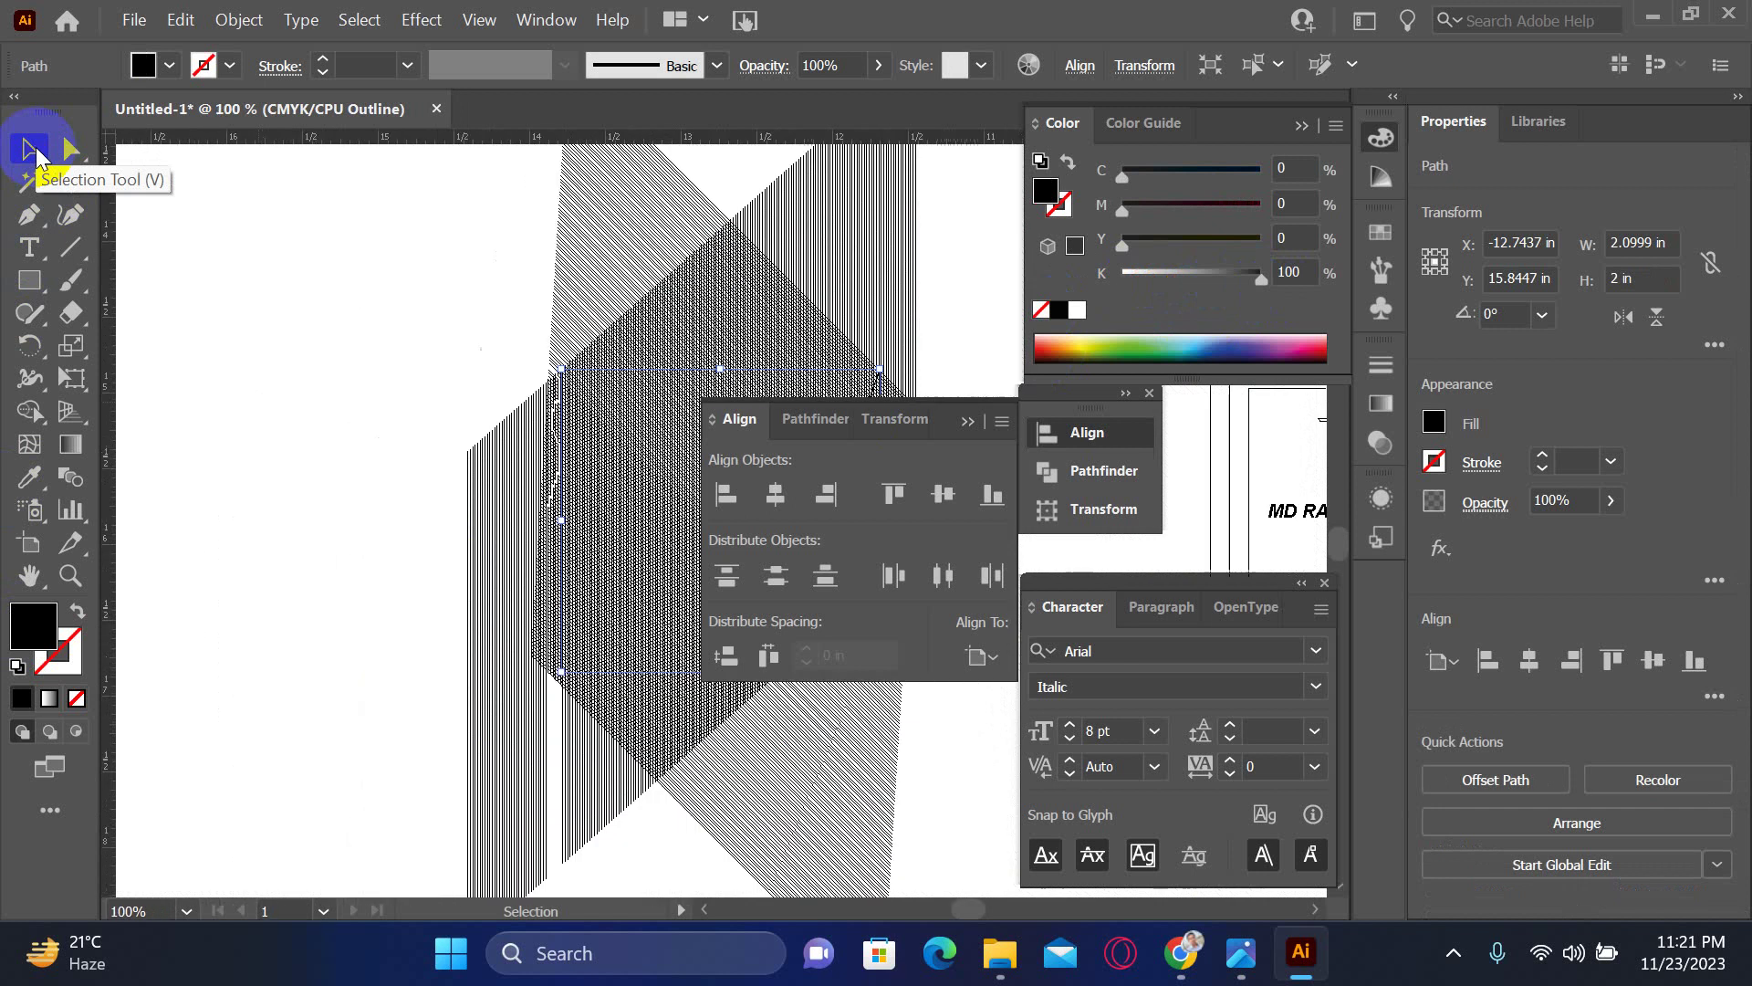
{"action": "left_click", "coordinate": [58, 651]}
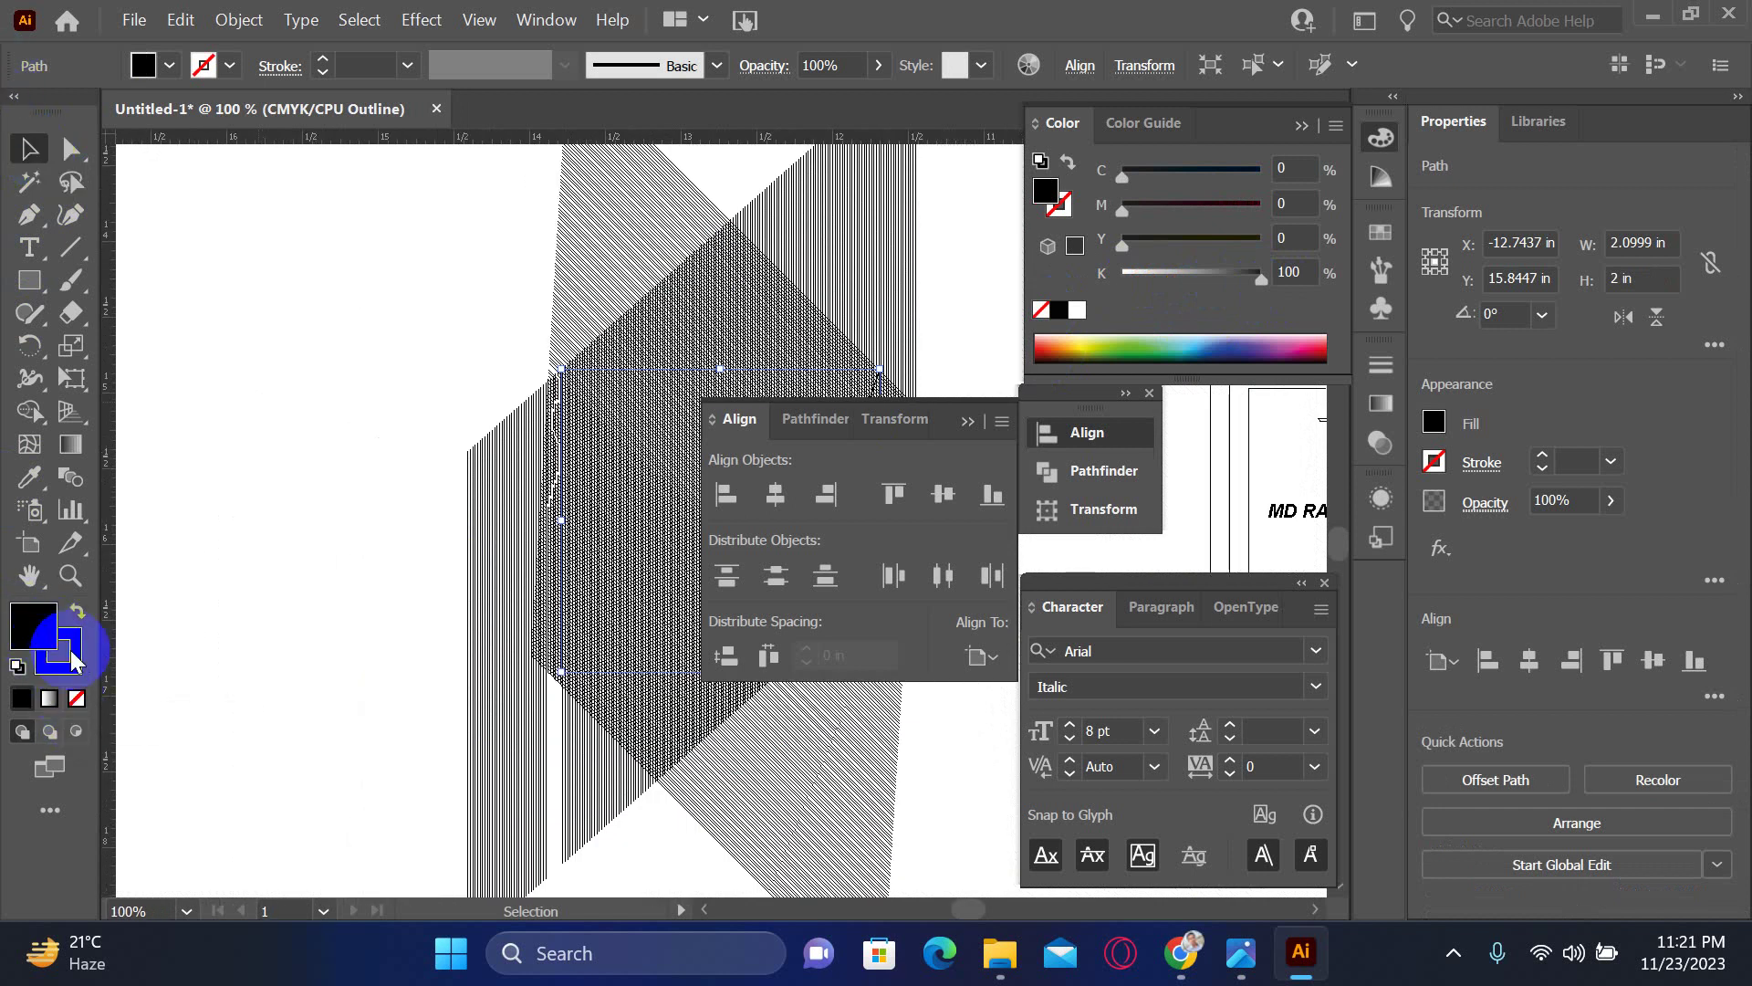
{"action": "key", "text": "comma"}
{"action": "left_click_drag", "start_coordinate": [559, 363], "coordinate": [561, 368]}
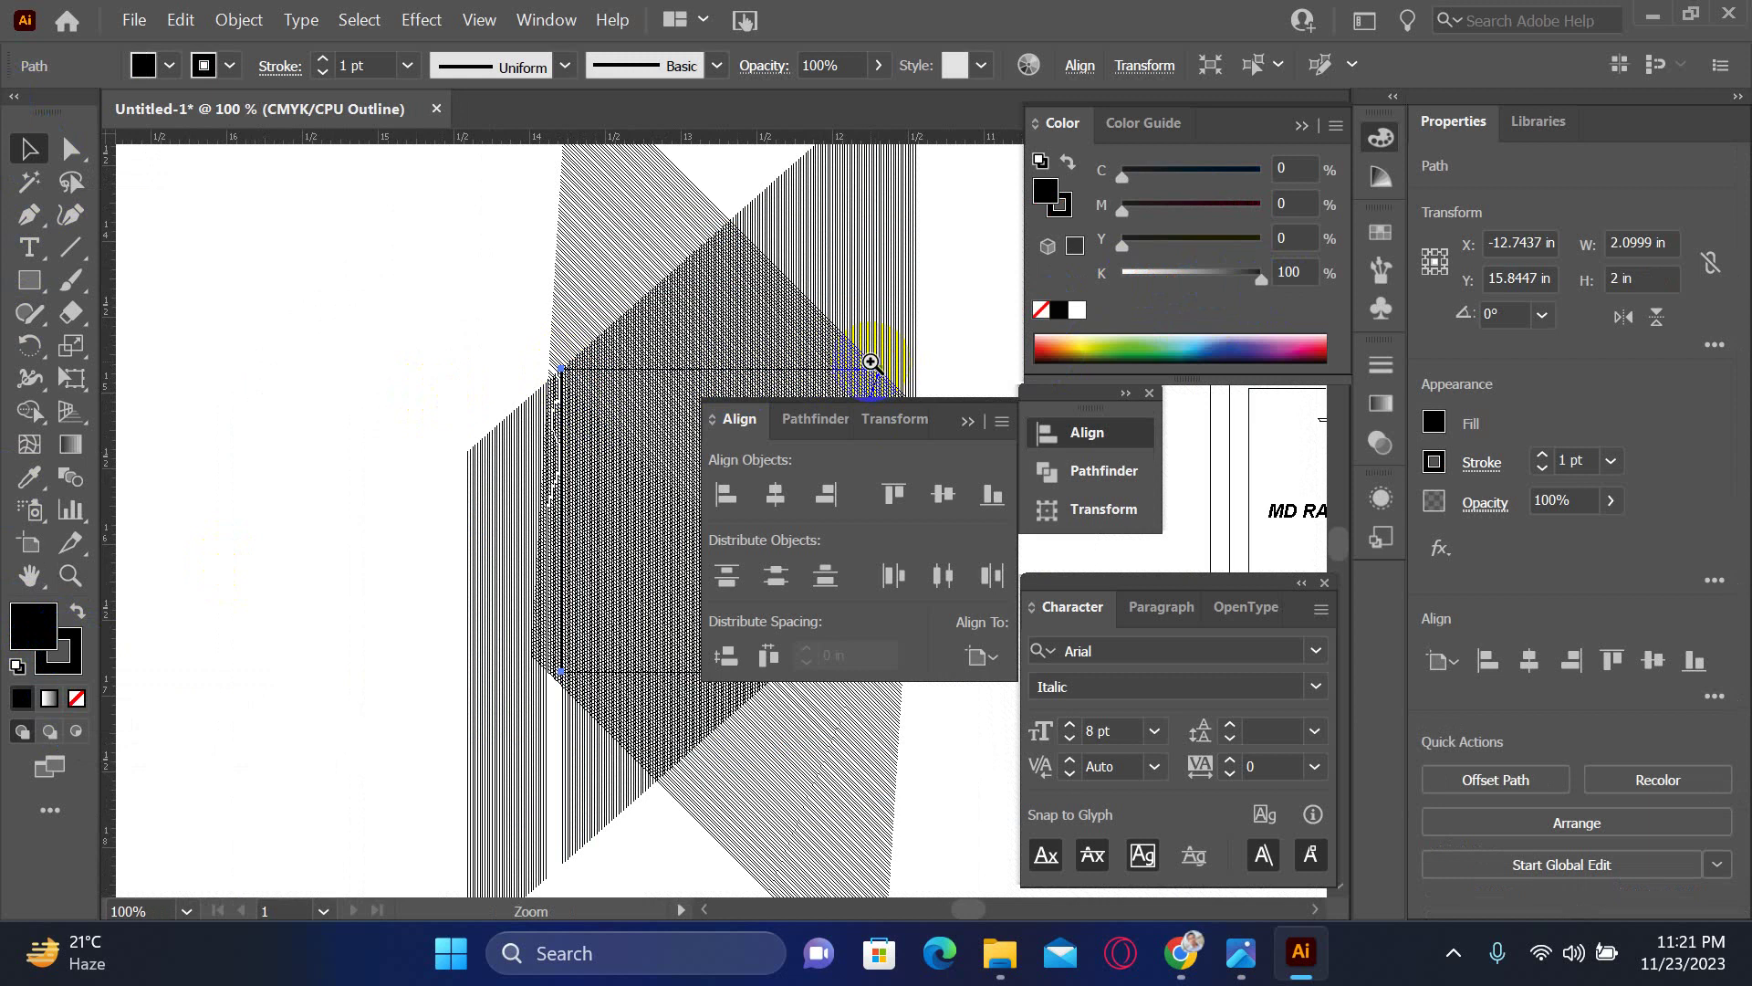
{"action": "scroll", "coordinate": [903, 369], "scroll_direction": "up", "scroll_amount": 10}
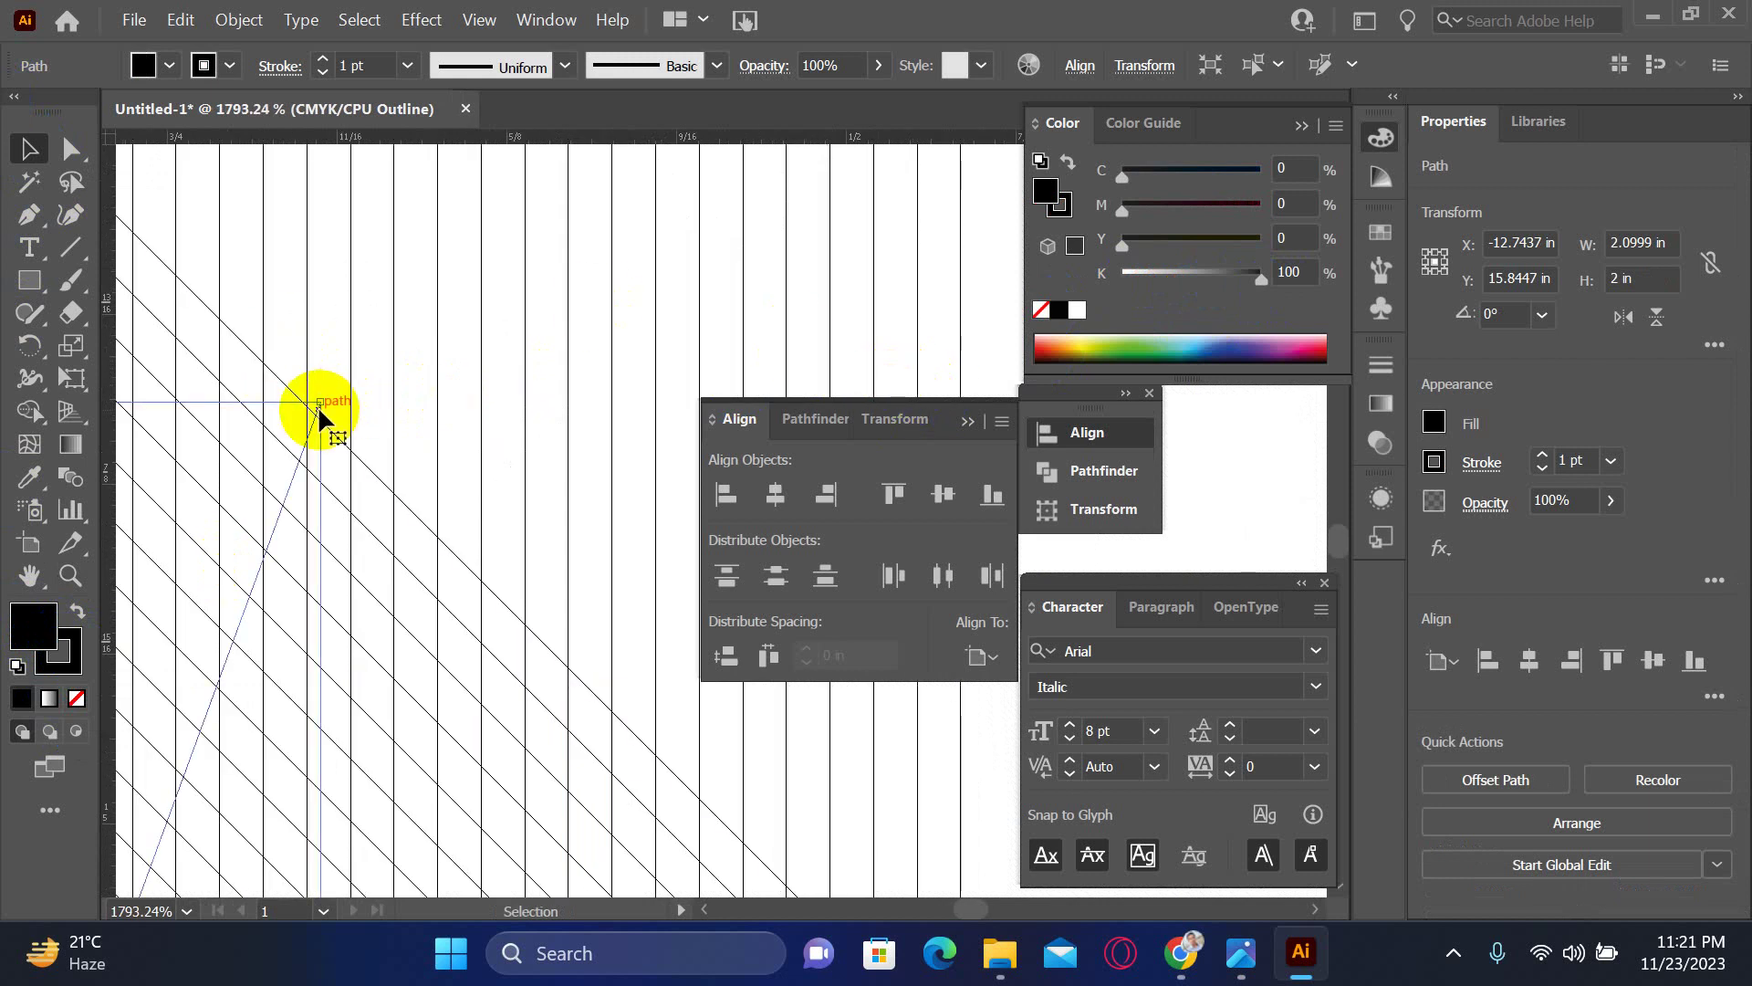
{"action": "left_click_drag", "start_coordinate": [320, 407], "coordinate": [598, 394]}
{"action": "key", "text": "ctrl+z"}
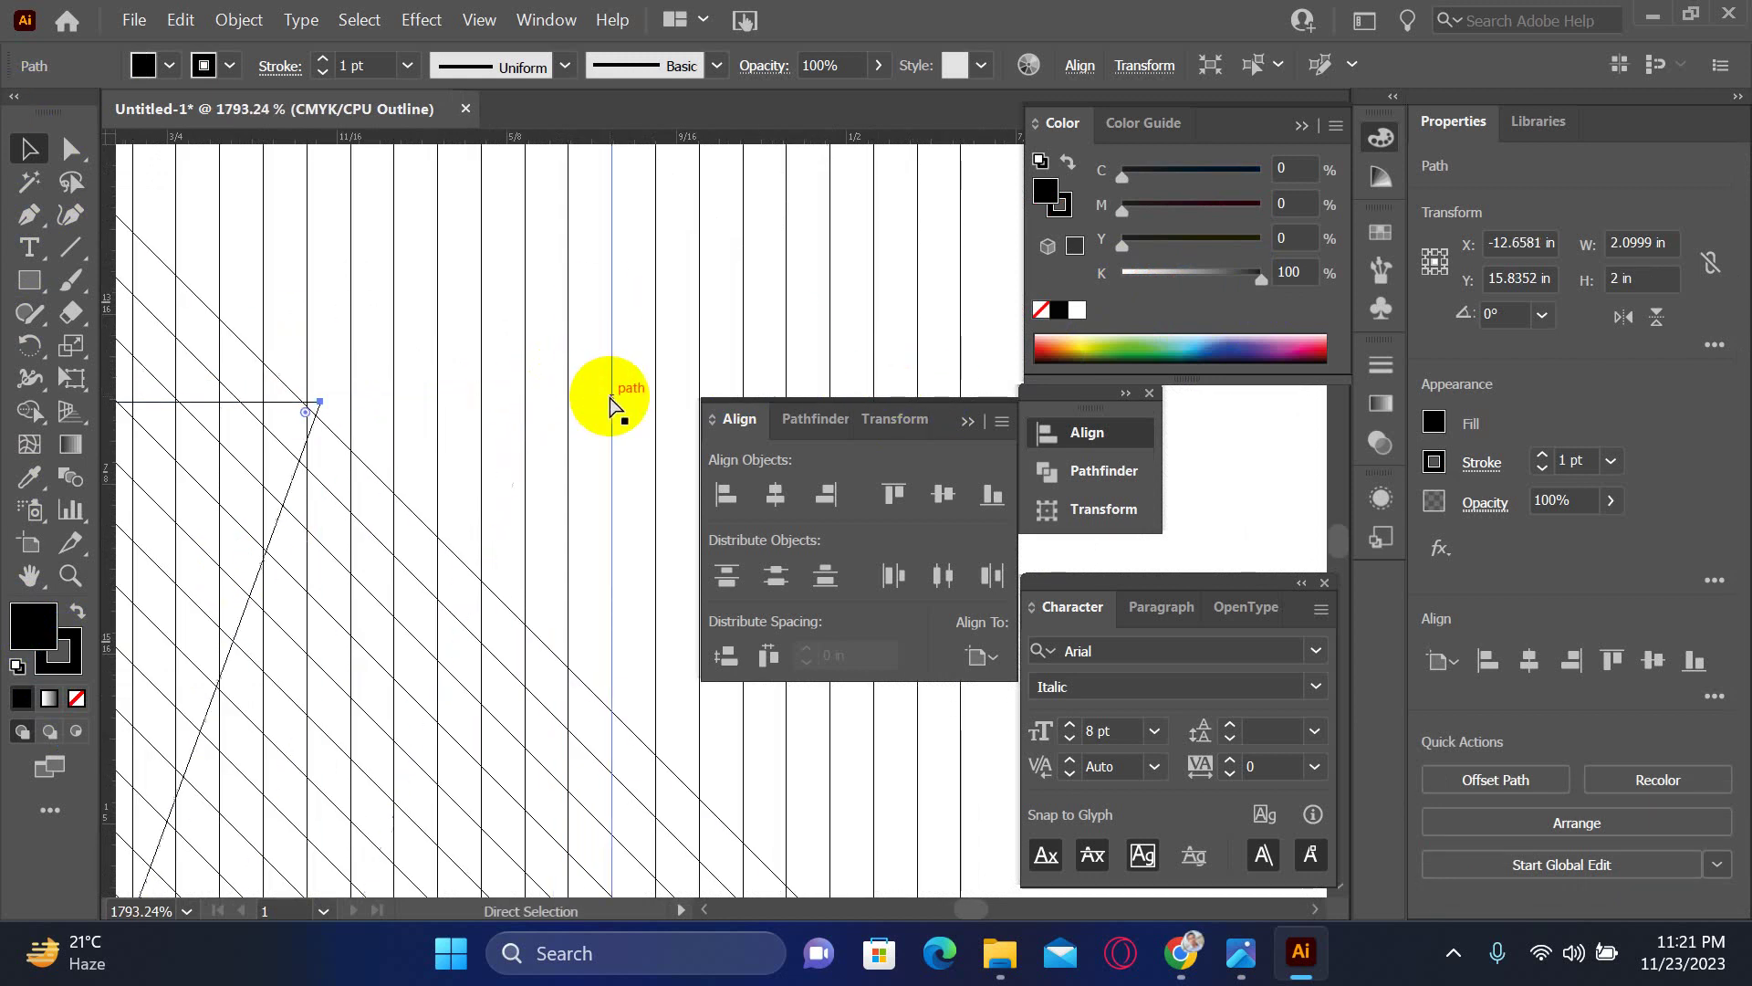
{"action": "scroll", "coordinate": [610, 401], "scroll_direction": "down", "scroll_amount": 10}
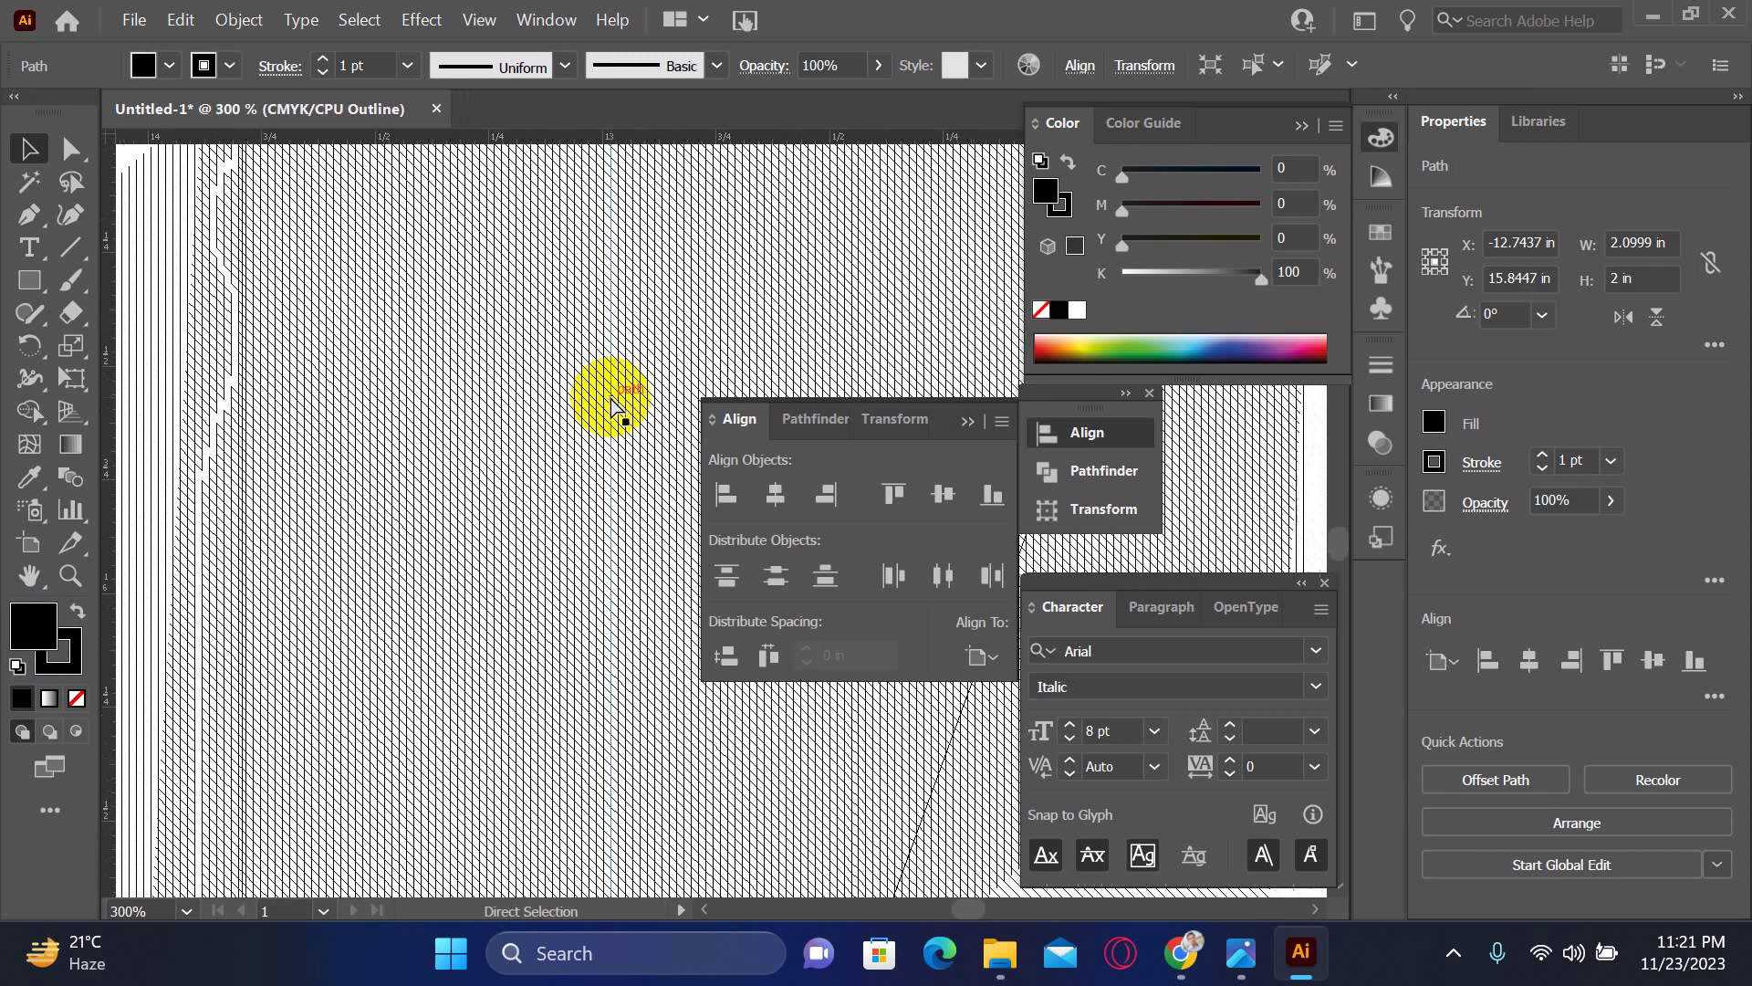
{"action": "left_click_drag", "start_coordinate": [609, 394], "coordinate": [313, 411]}
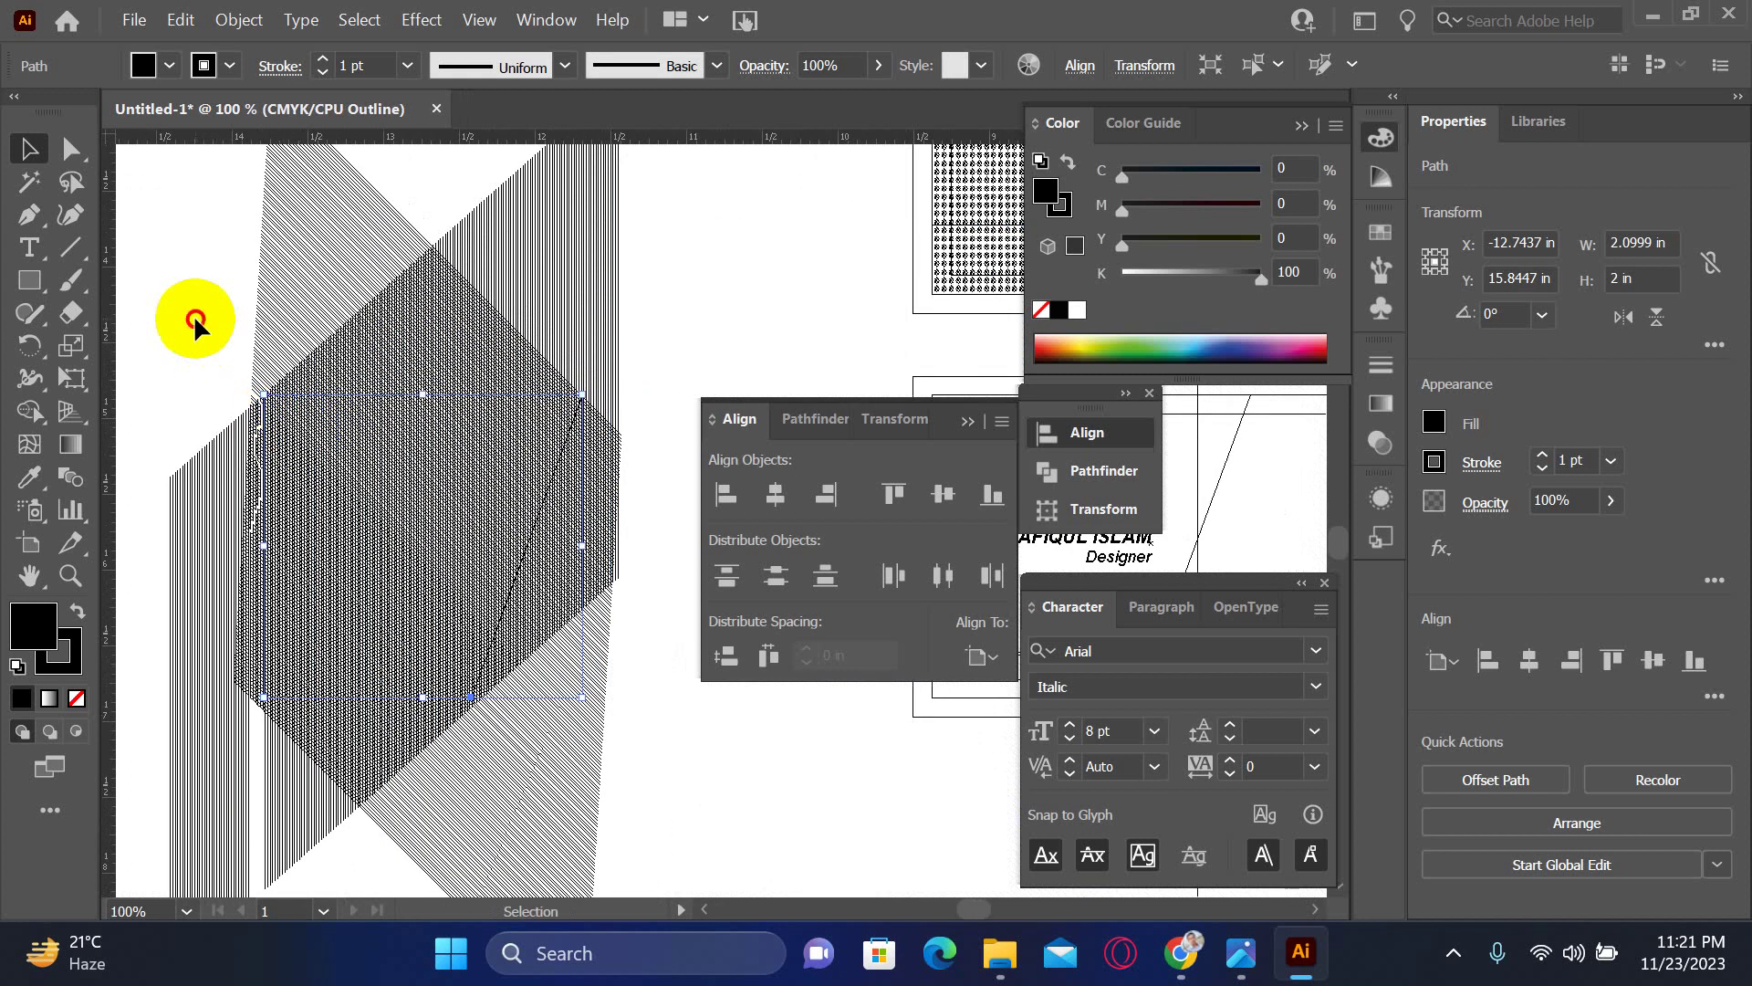
- Ungroup the hatched artwork
{"action": "left_click_drag", "start_coordinate": [192, 316], "coordinate": [632, 793]}
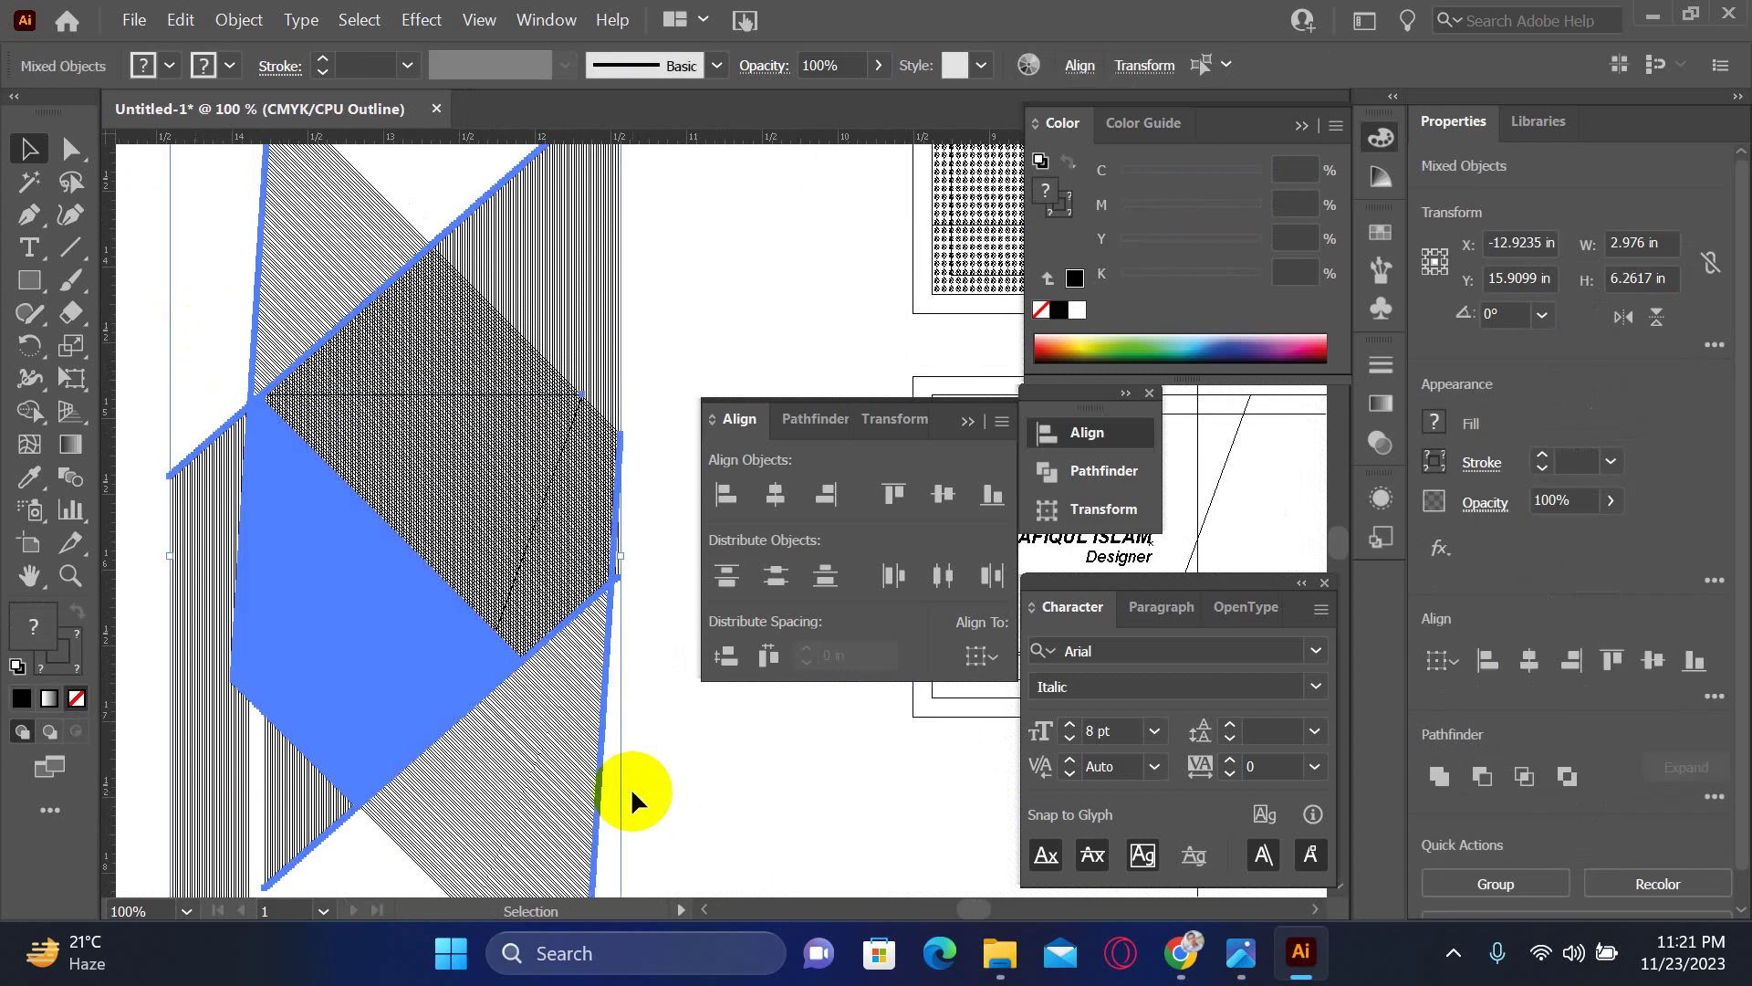
{"action": "scroll", "coordinate": [243, 527], "scroll_direction": "down", "scroll_amount": 3}
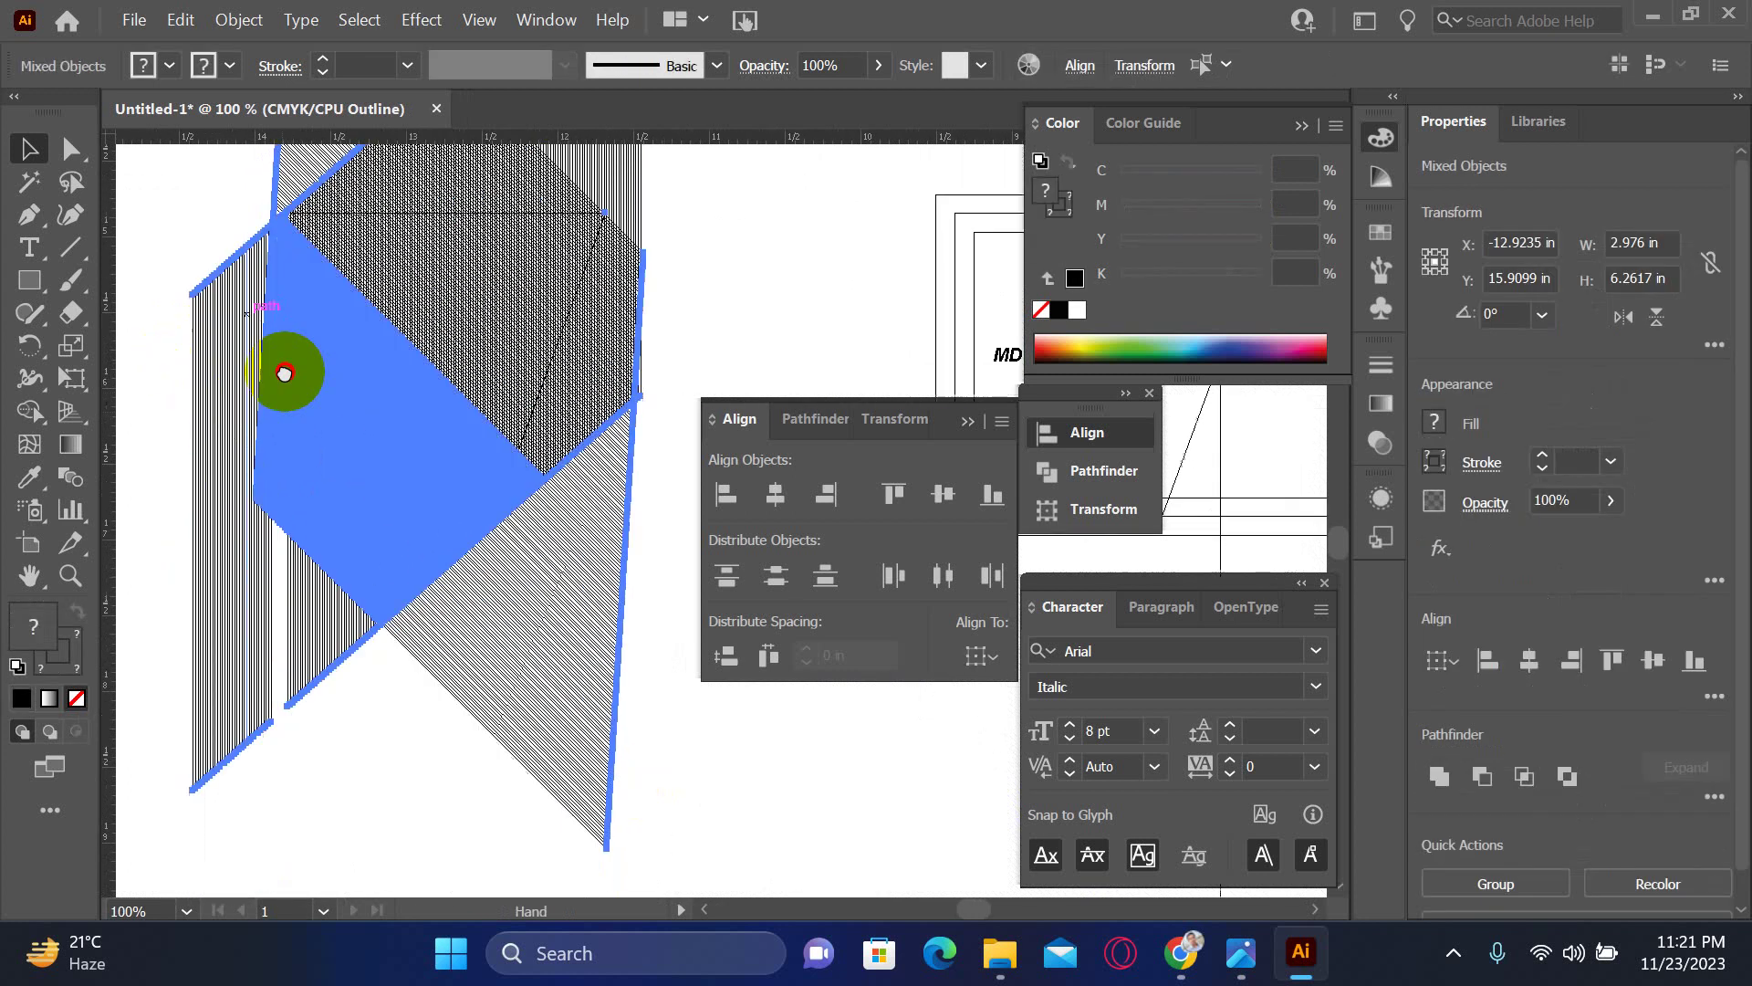
{"action": "left_click", "coordinate": [337, 699]}
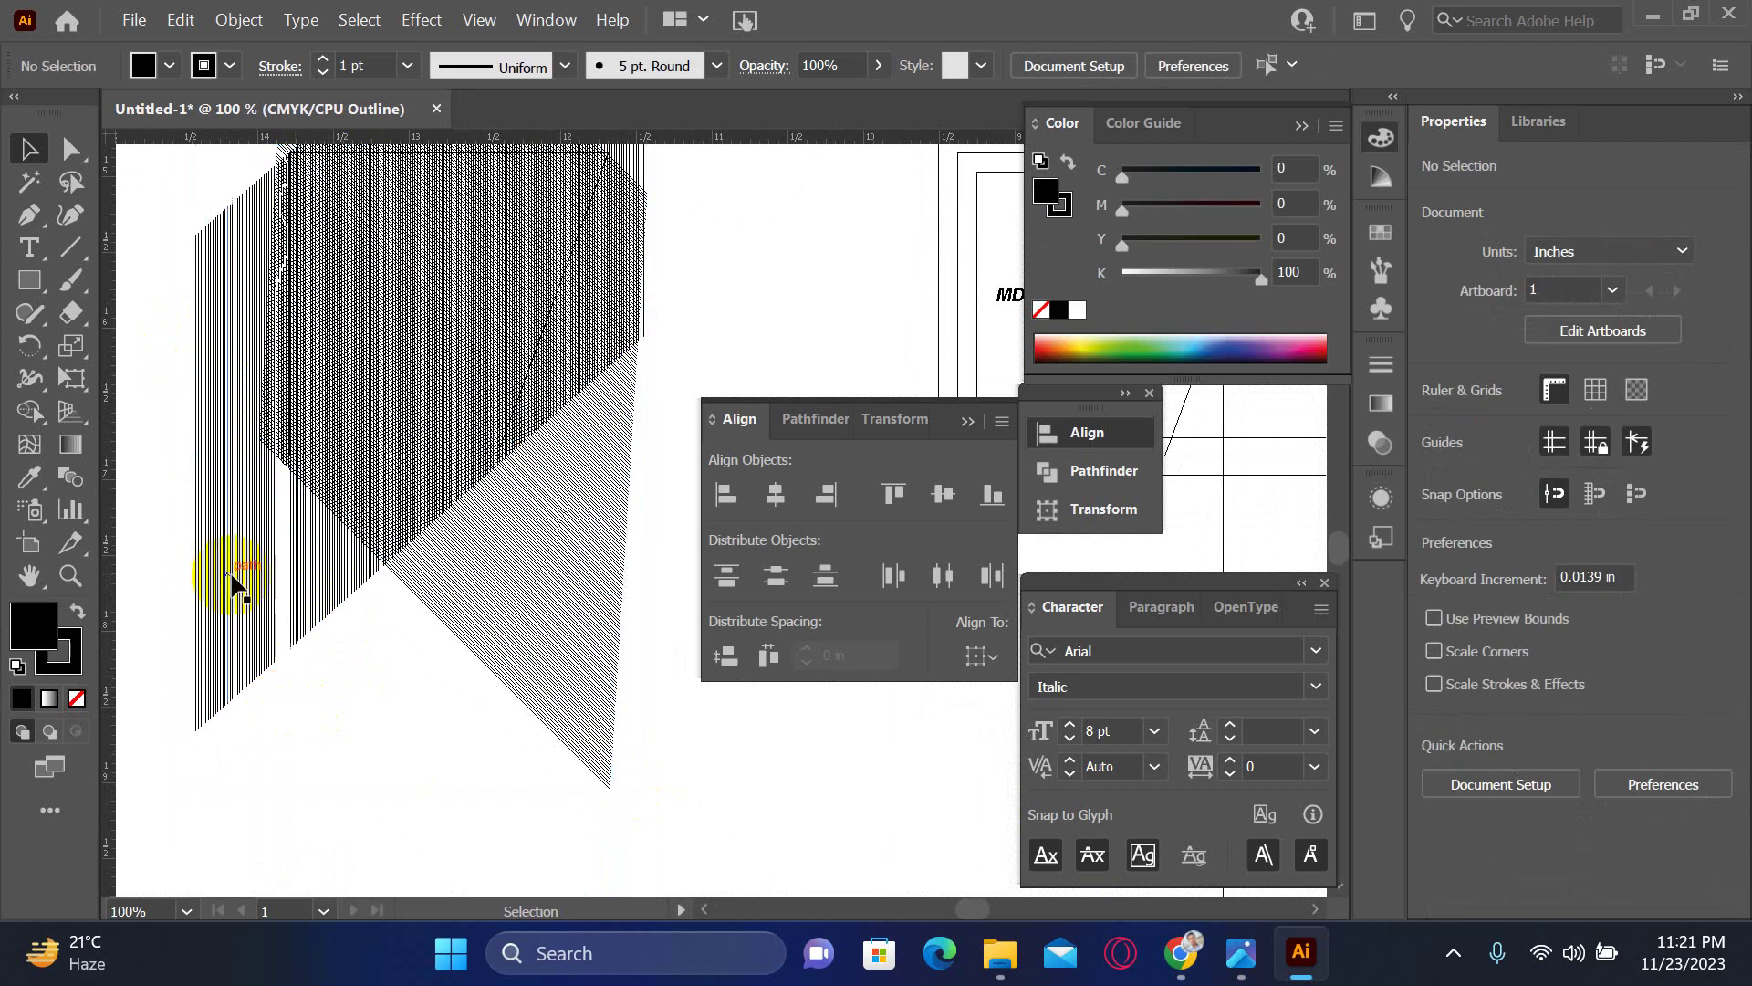
{"action": "left_click", "coordinate": [283, 602]}
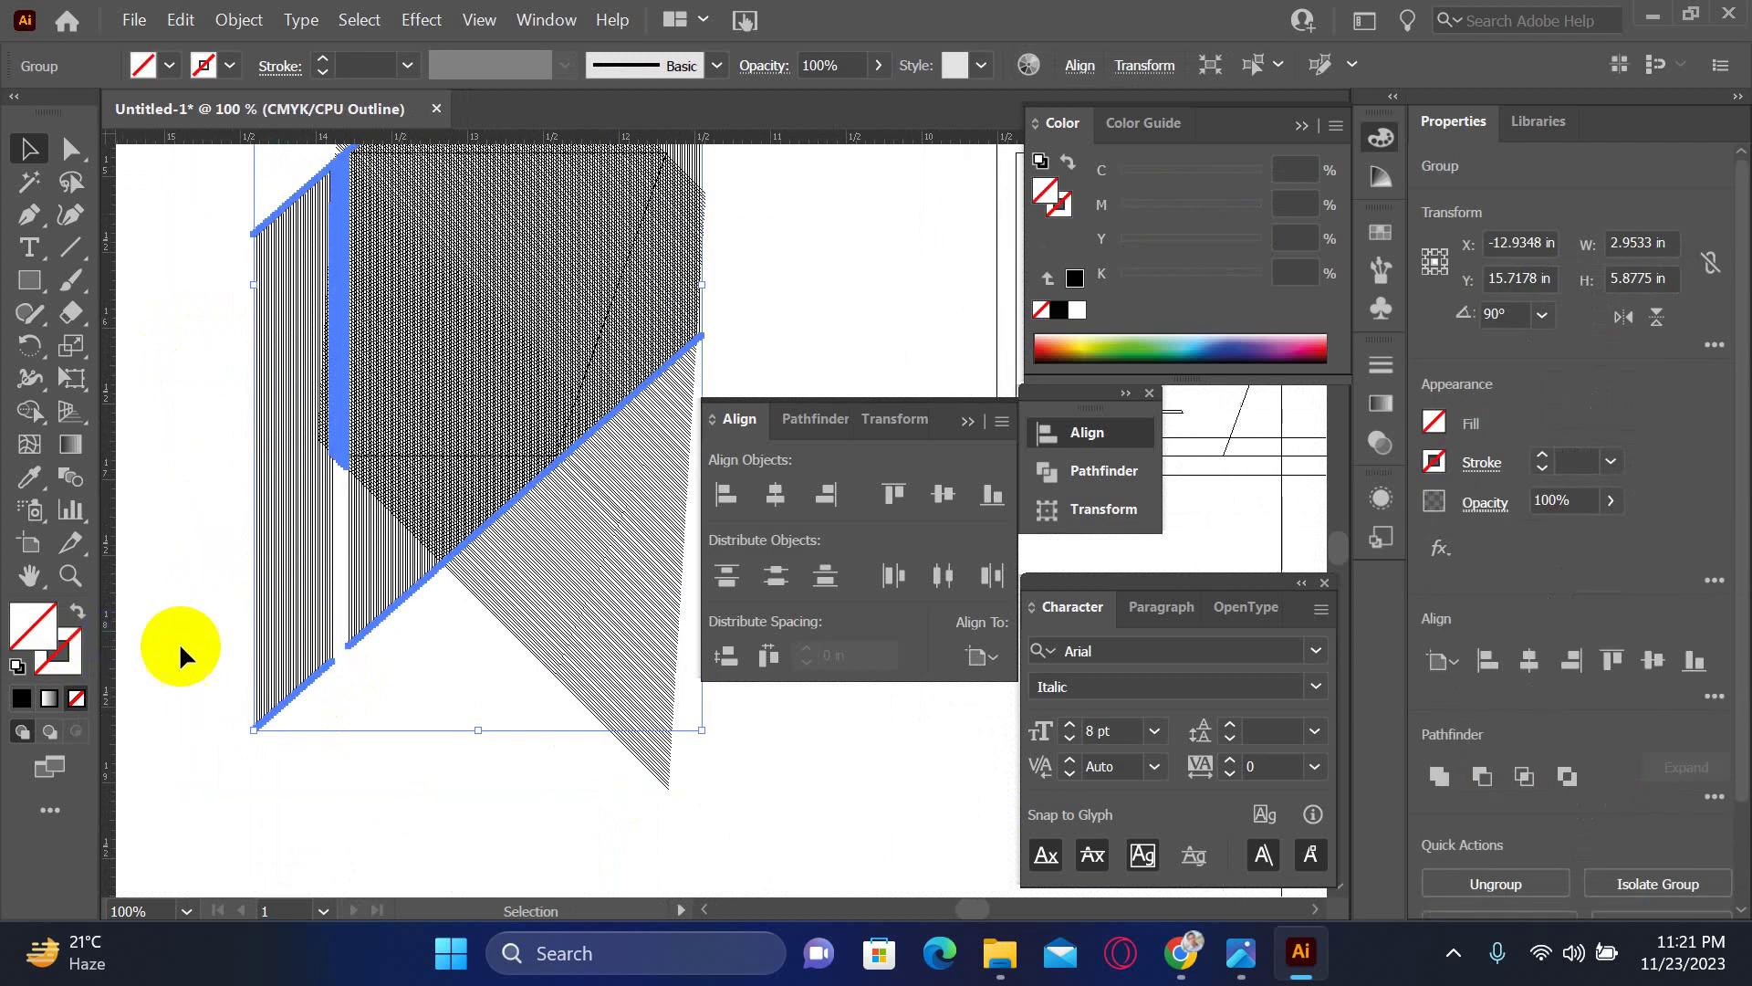
{"action": "right_click", "coordinate": [350, 588]}
{"action": "left_click", "coordinate": [464, 323]}
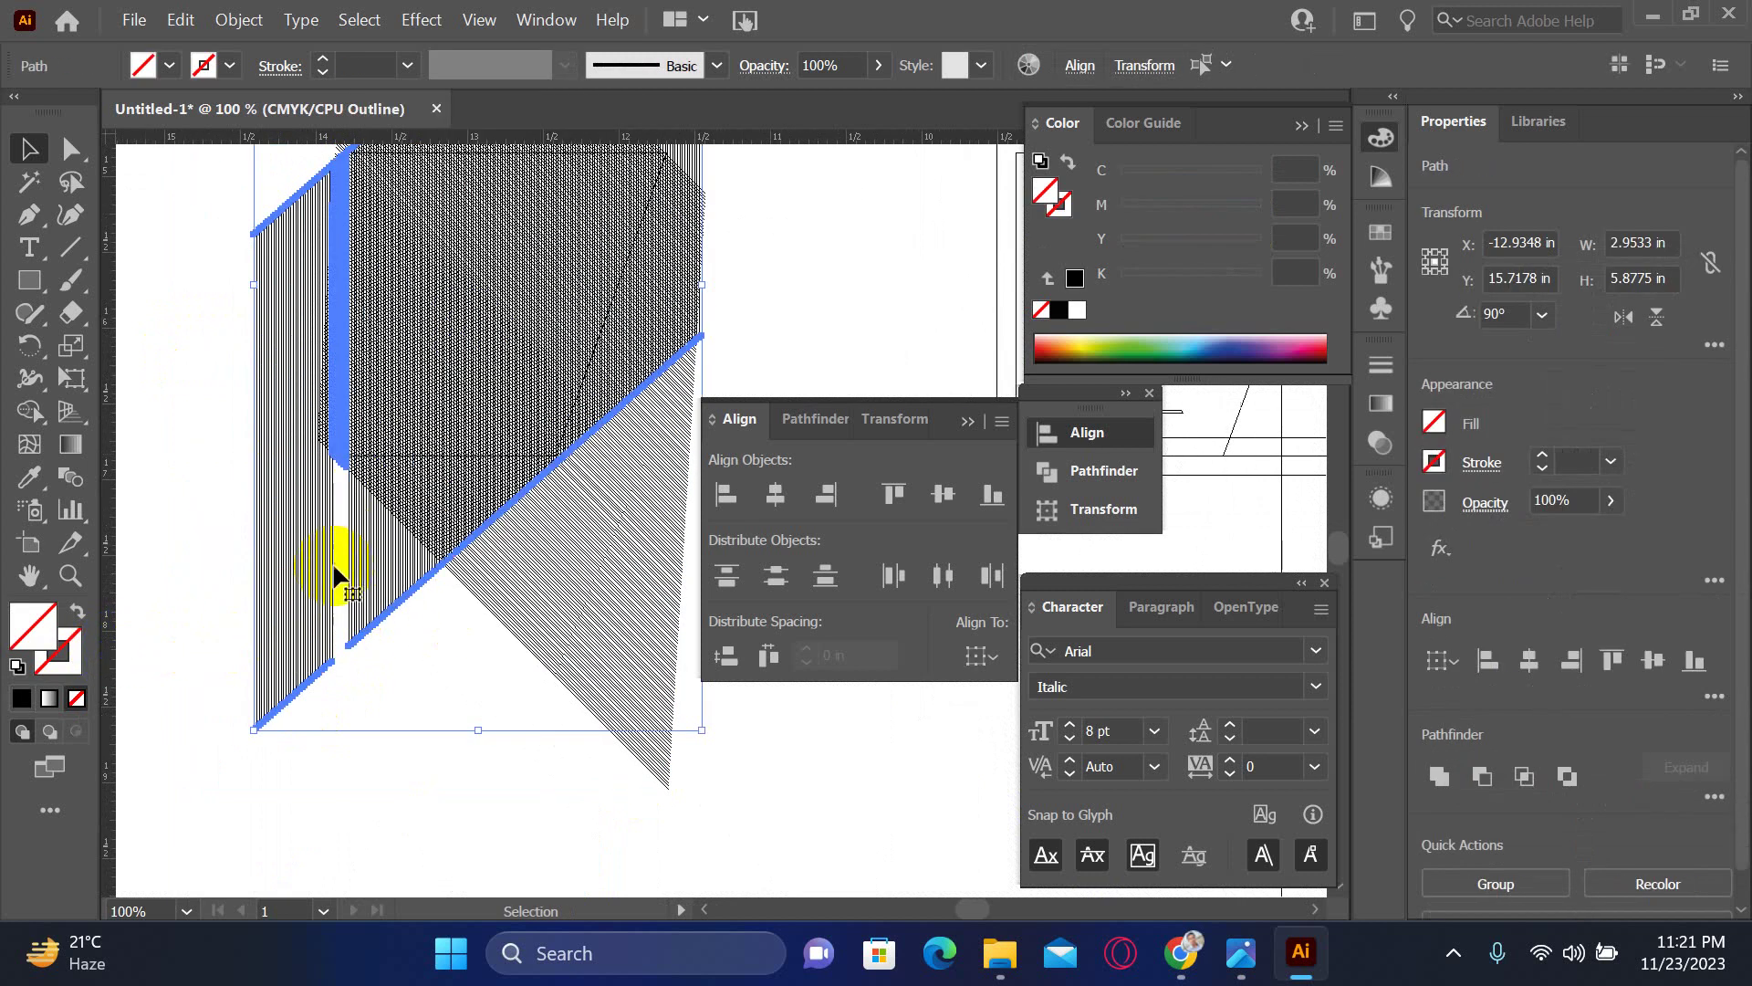
- Delete the narrow strip of vertical hatch lines along the left side
{"action": "left_click", "coordinate": [173, 506]}
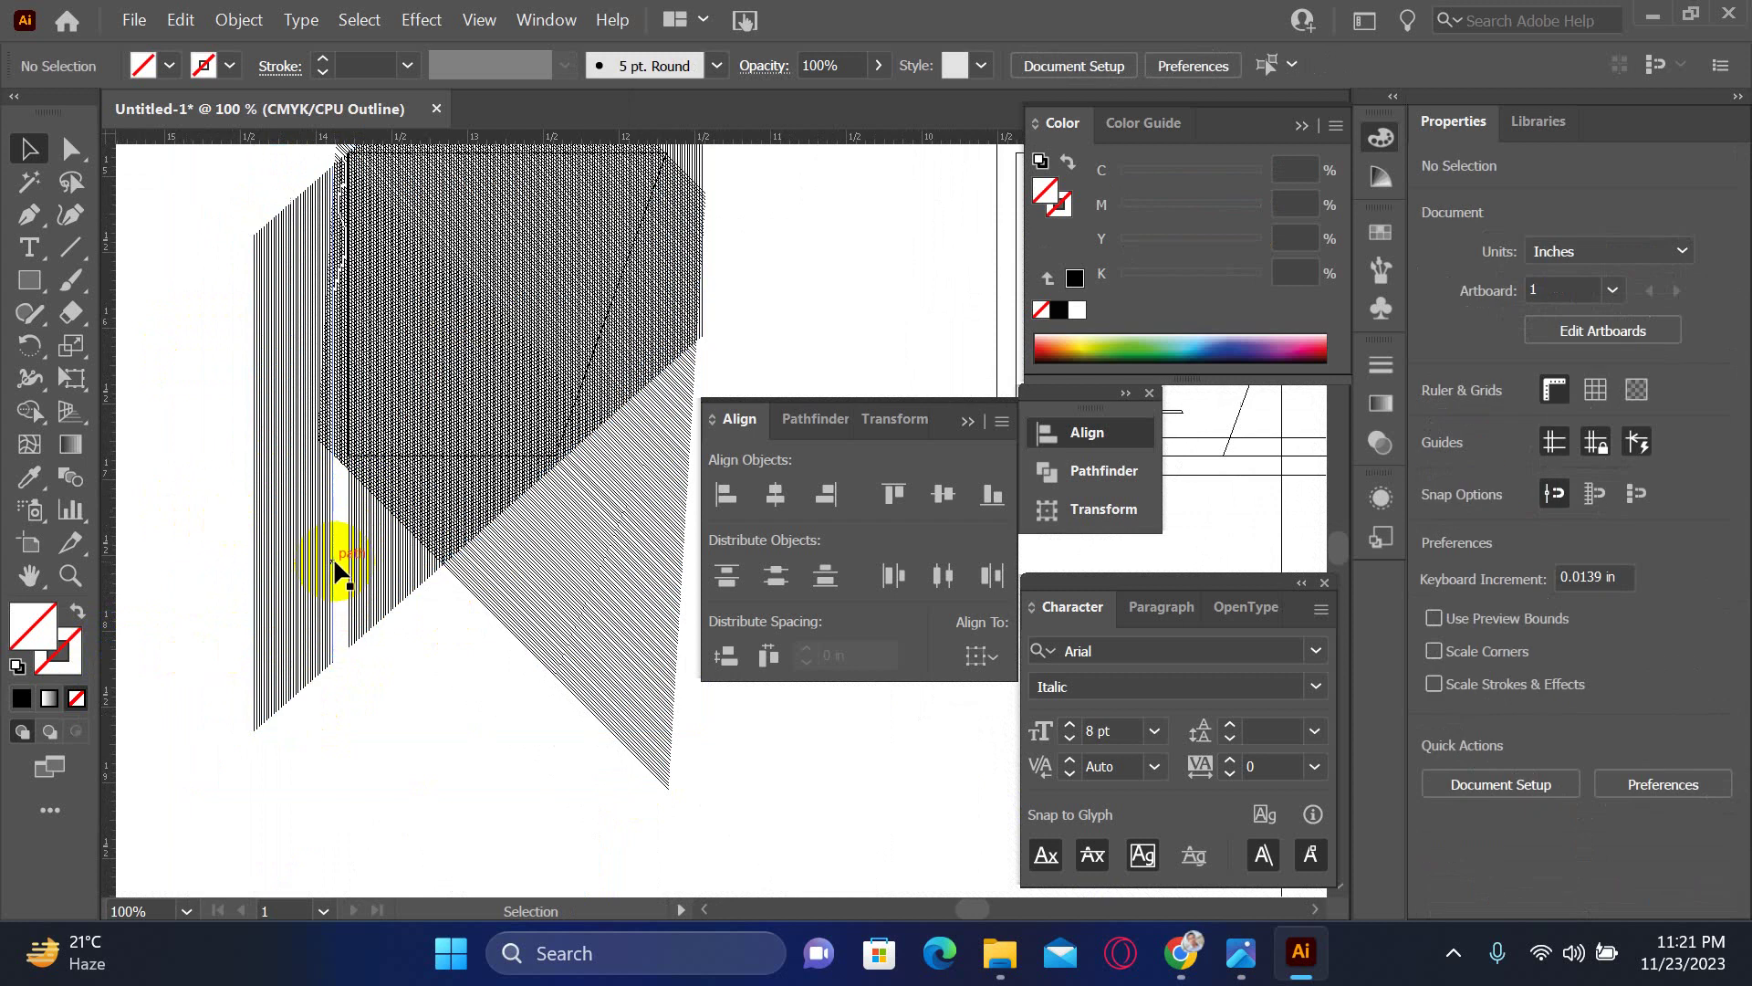
{"action": "mouse_move", "coordinate": [332, 567]}
{"action": "left_mouse_down"}
{"action": "mouse_move", "coordinate": [204, 606]}
{"action": "mouse_move", "coordinate": [183, 593]}
{"action": "left_mouse_up"}
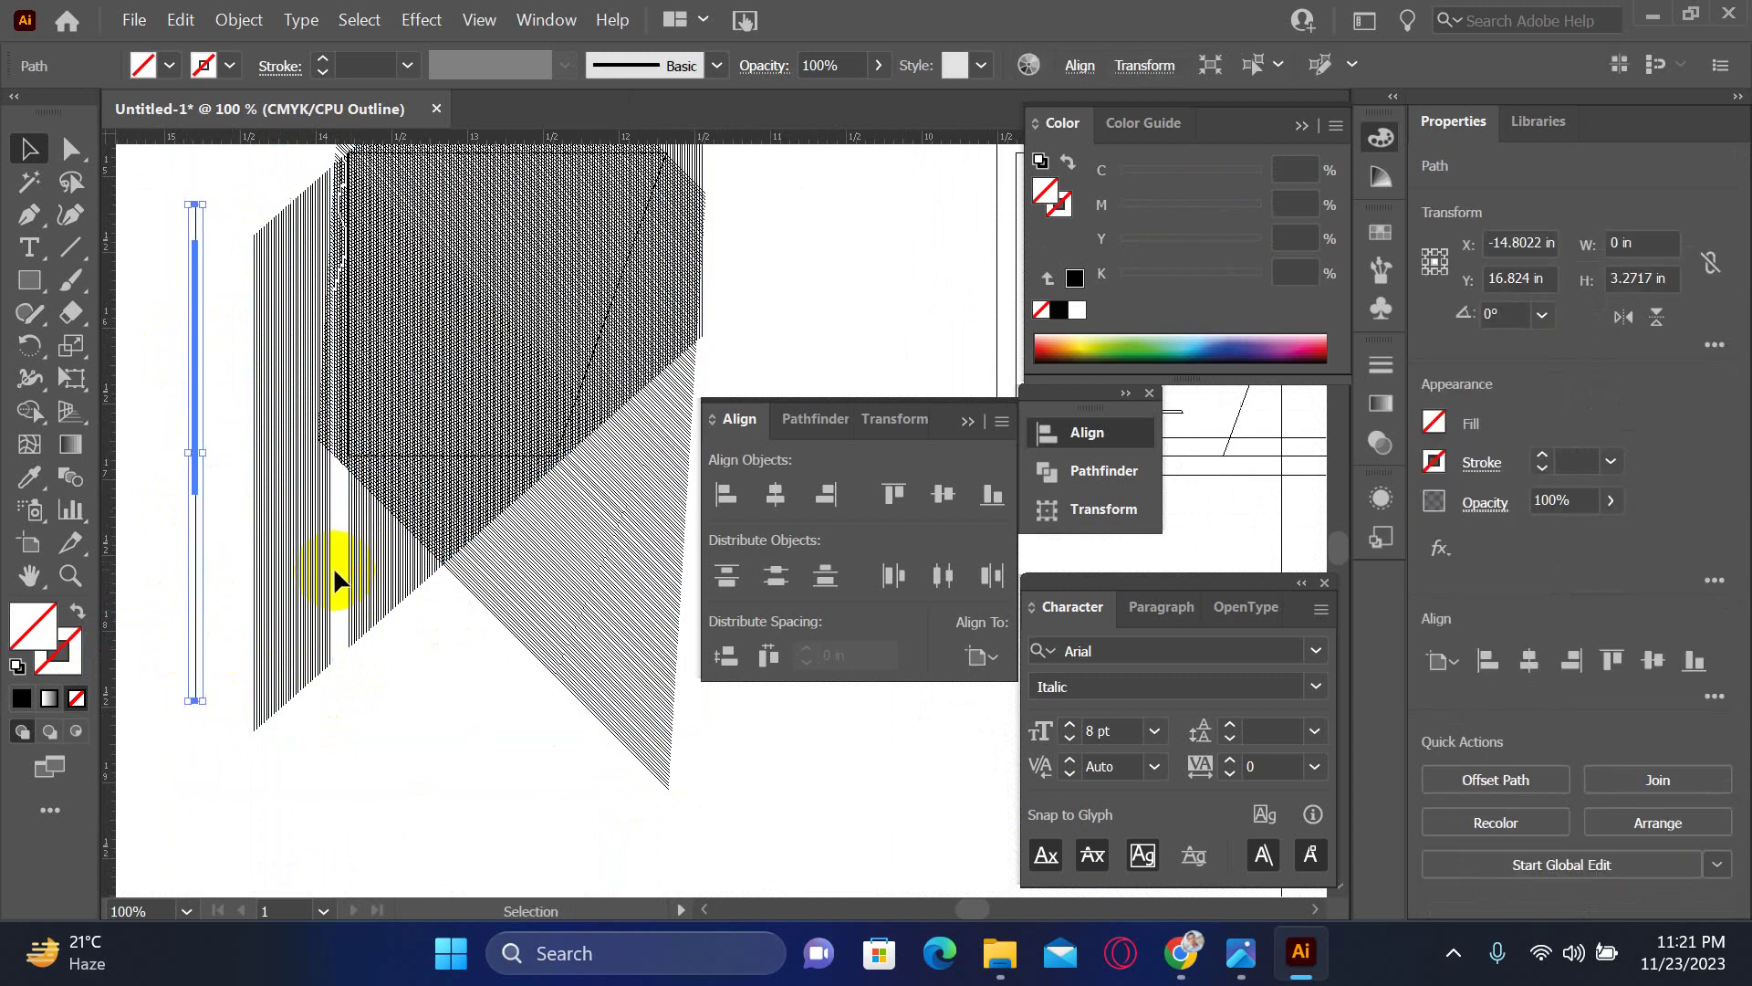
{"action": "left_click_drag", "start_coordinate": [335, 575], "coordinate": [171, 639]}
{"action": "key", "text": "Delete"}
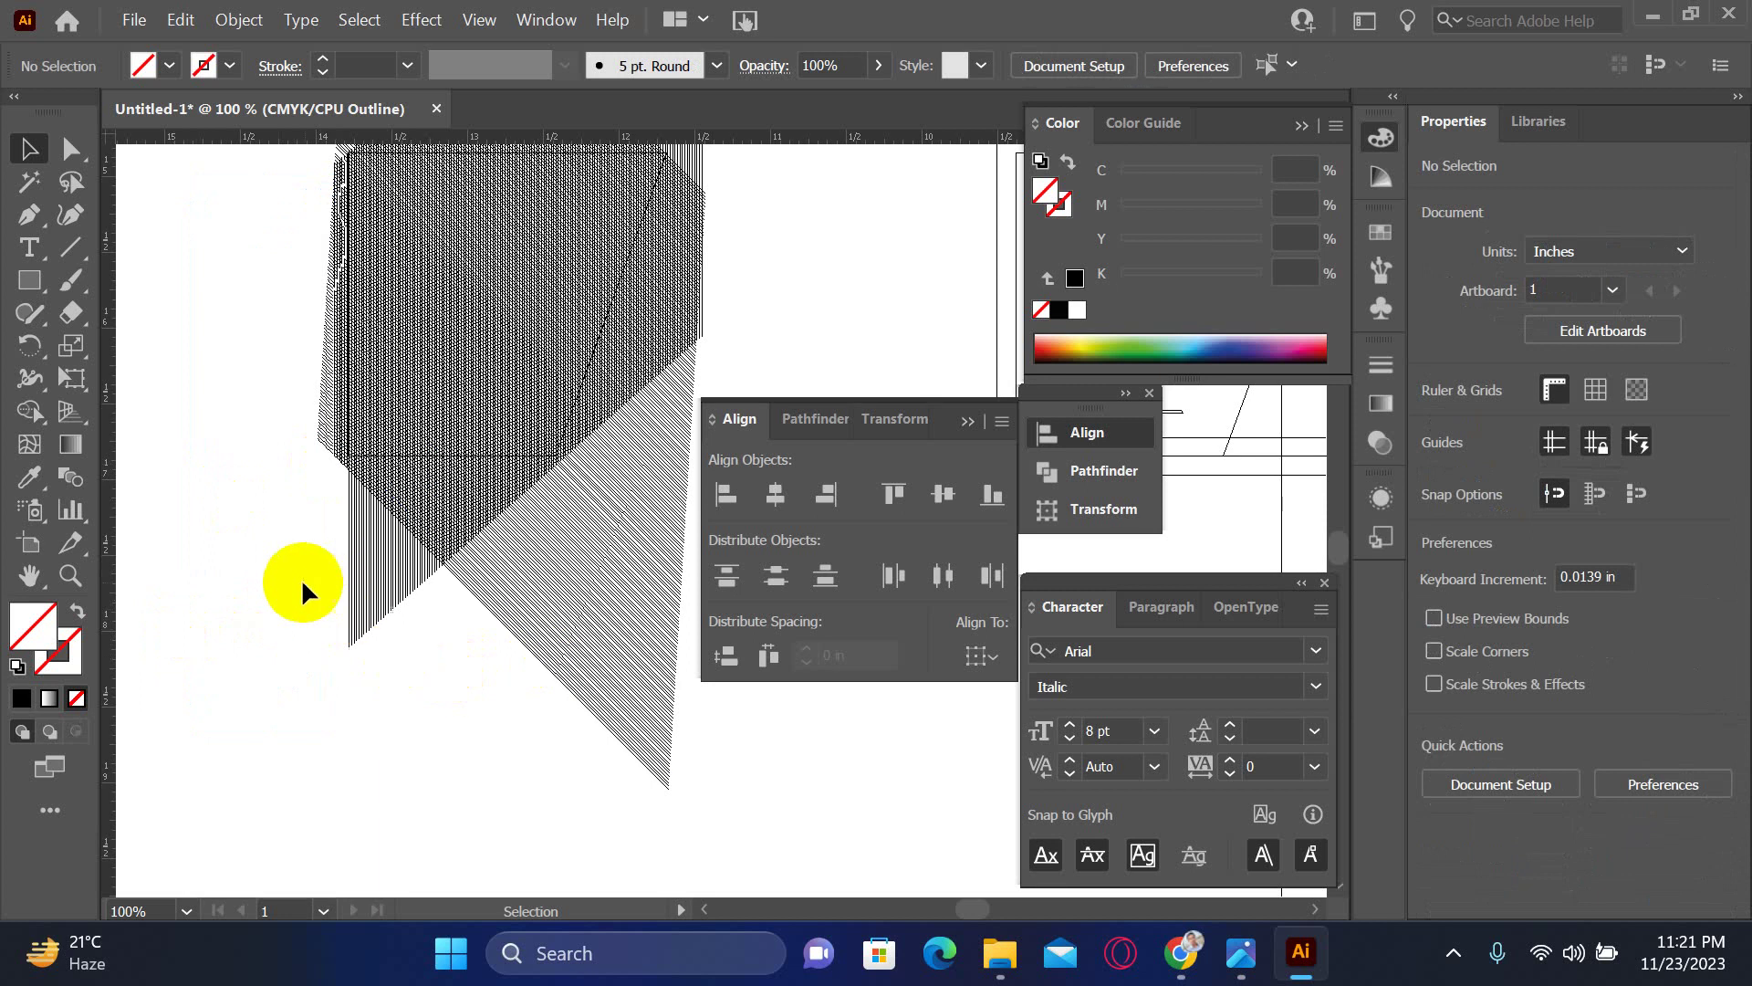
{"action": "left_click_drag", "start_coordinate": [488, 387], "coordinate": [253, 508]}
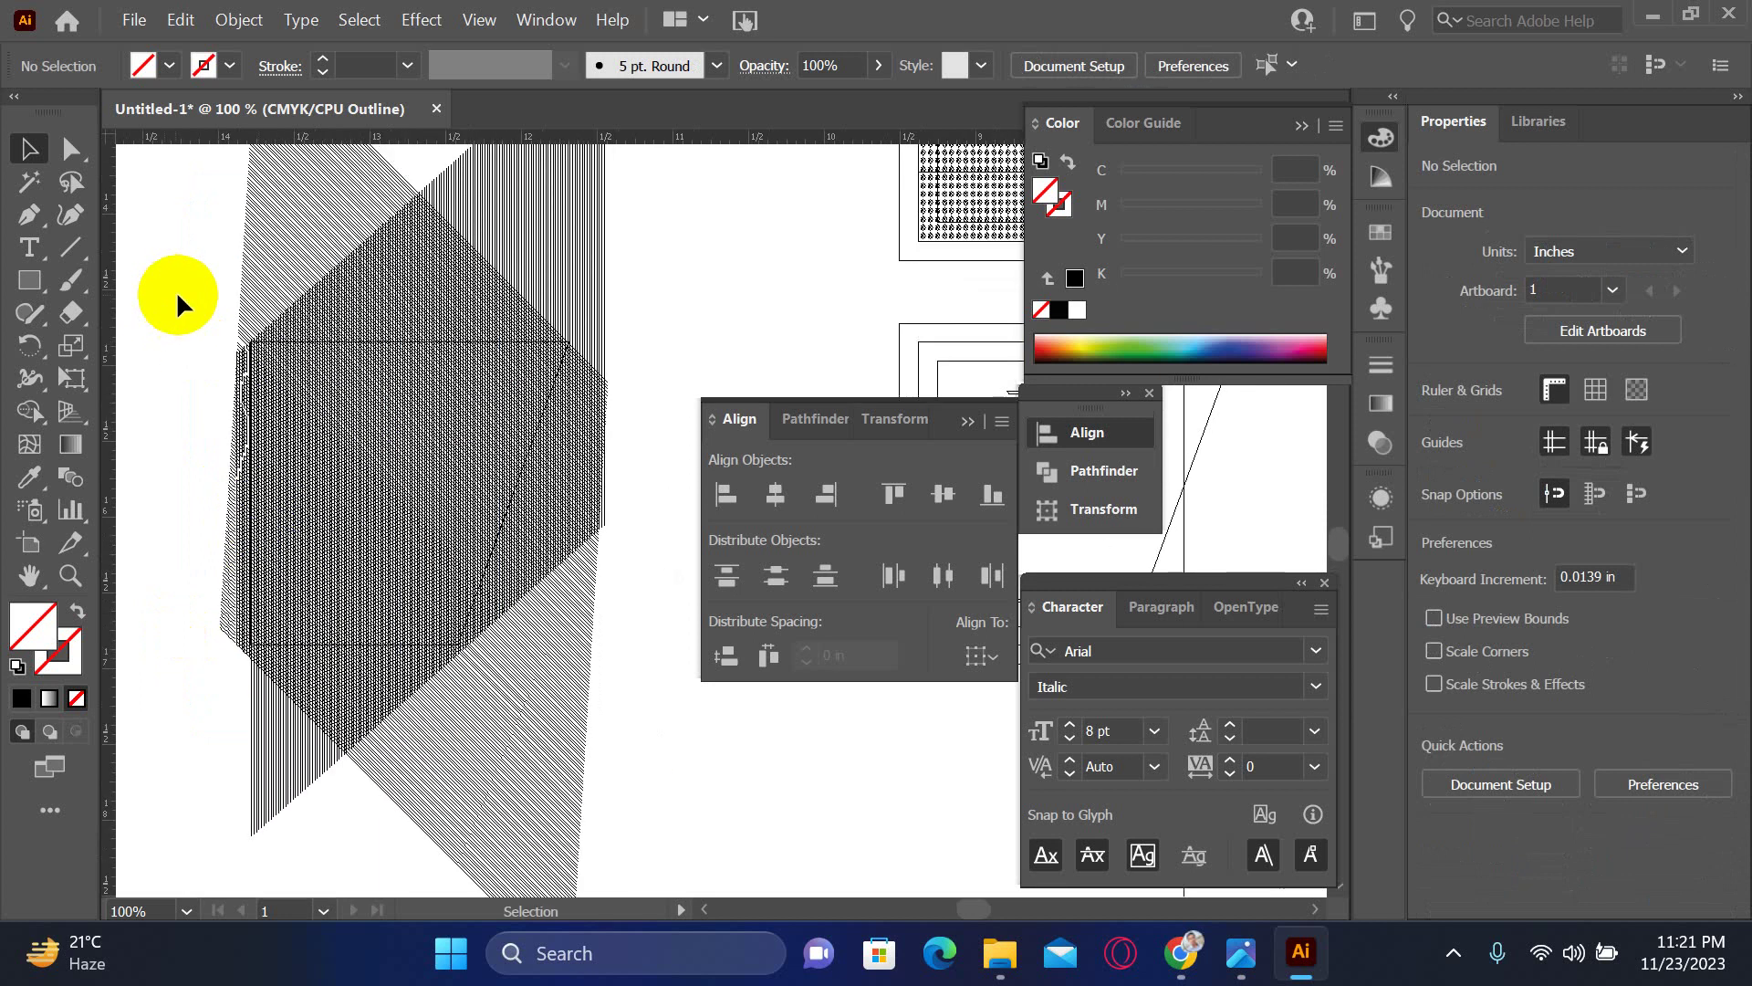
- Erase the hatch pieces beyond the slanted upper-left edge using the Shape Builder
{"action": "scroll", "coordinate": [259, 301], "scroll_direction": "up", "scroll_amount": 3}
{"action": "scroll", "coordinate": [384, 452], "scroll_direction": "down", "scroll_amount": 3}
{"action": "left_click", "coordinate": [145, 338]}
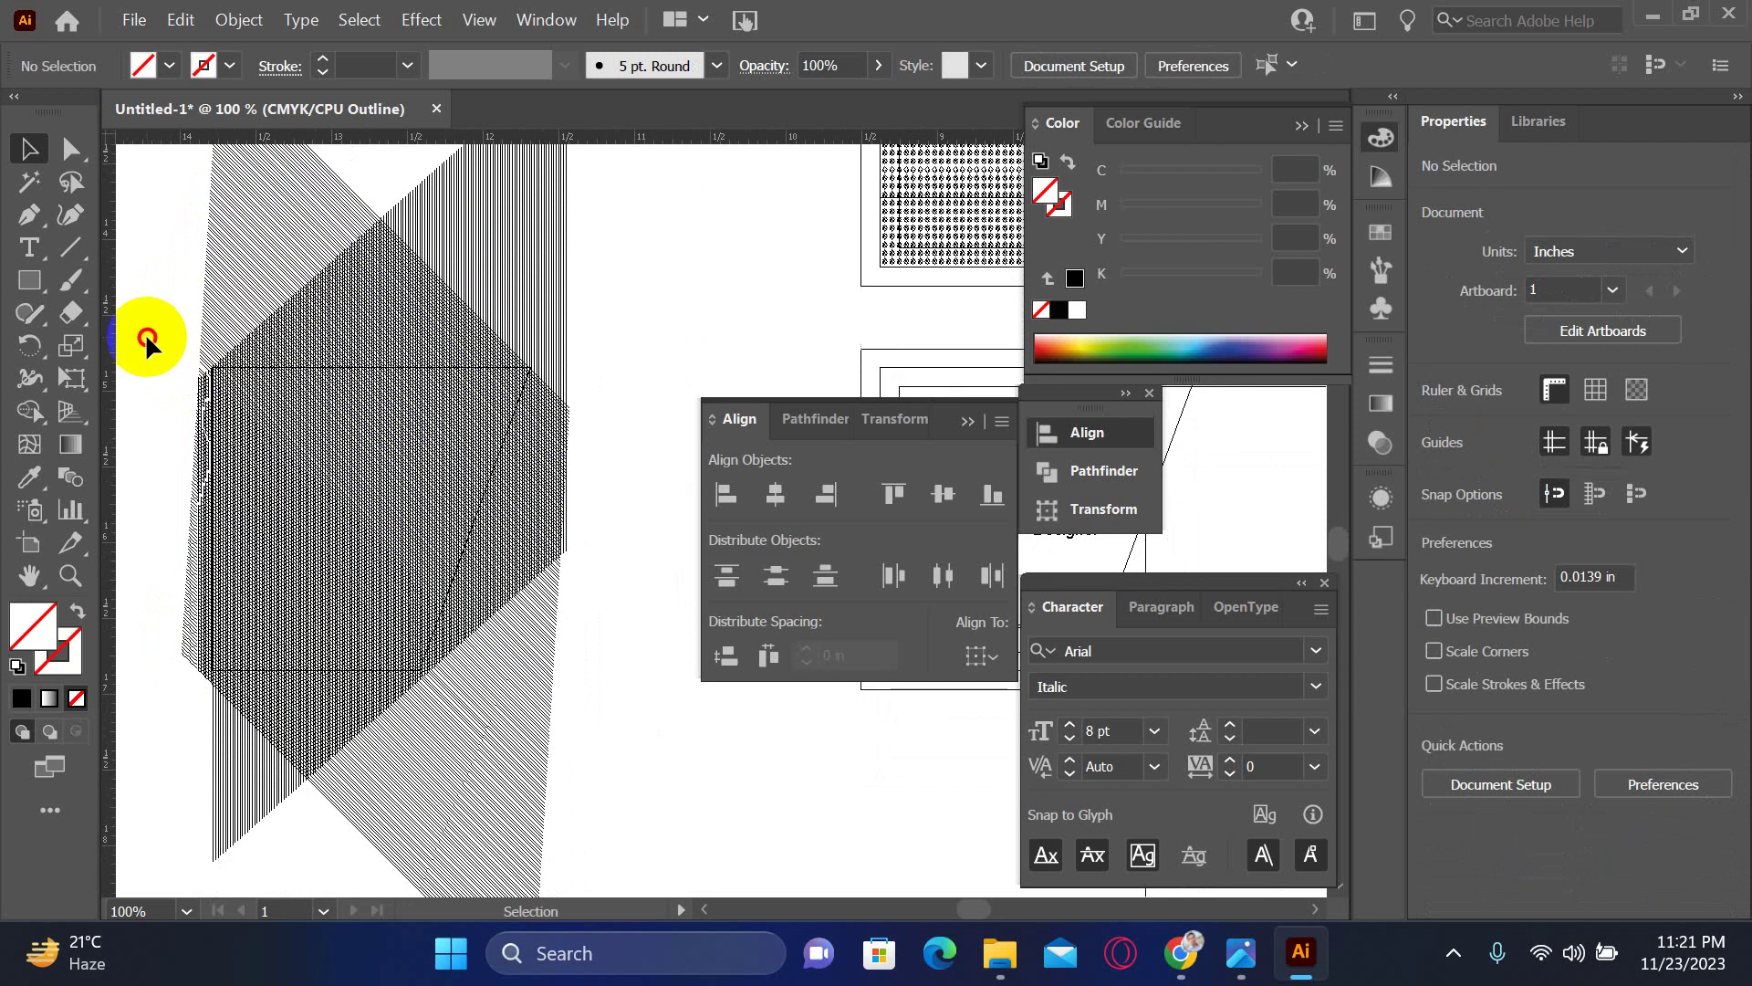
{"action": "left_click_drag", "start_coordinate": [581, 771], "coordinate": [594, 755]}
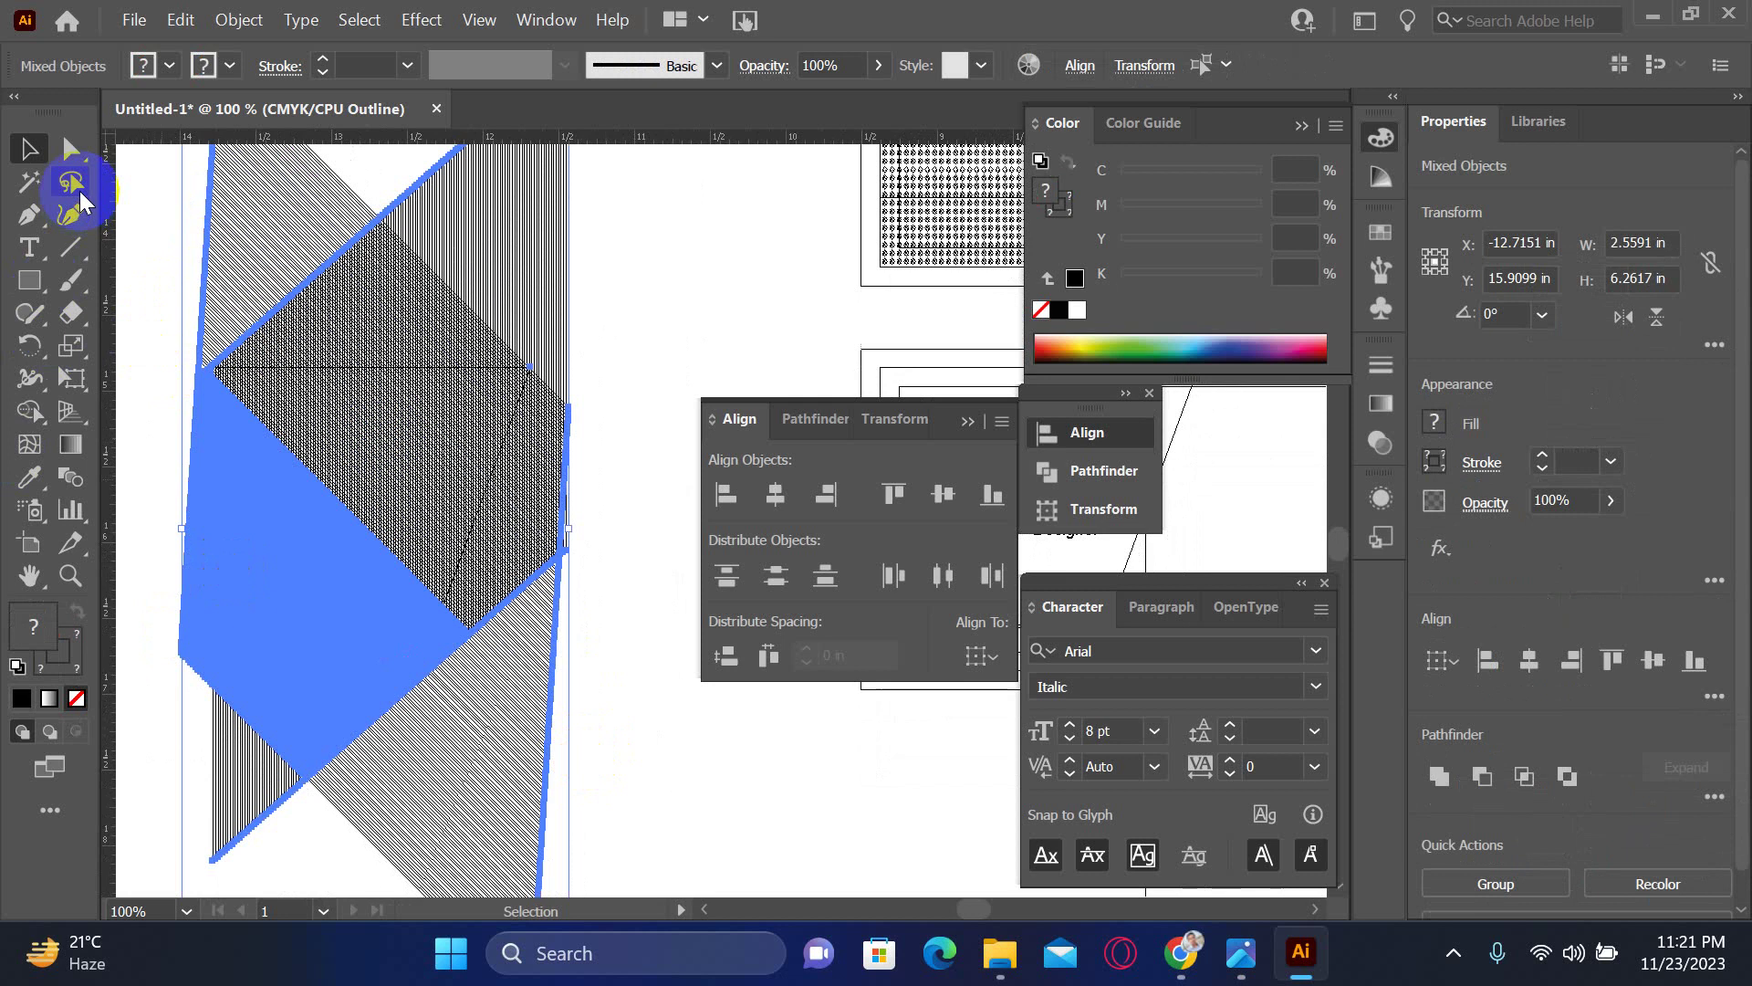
{"action": "left_click", "coordinate": [31, 417]}
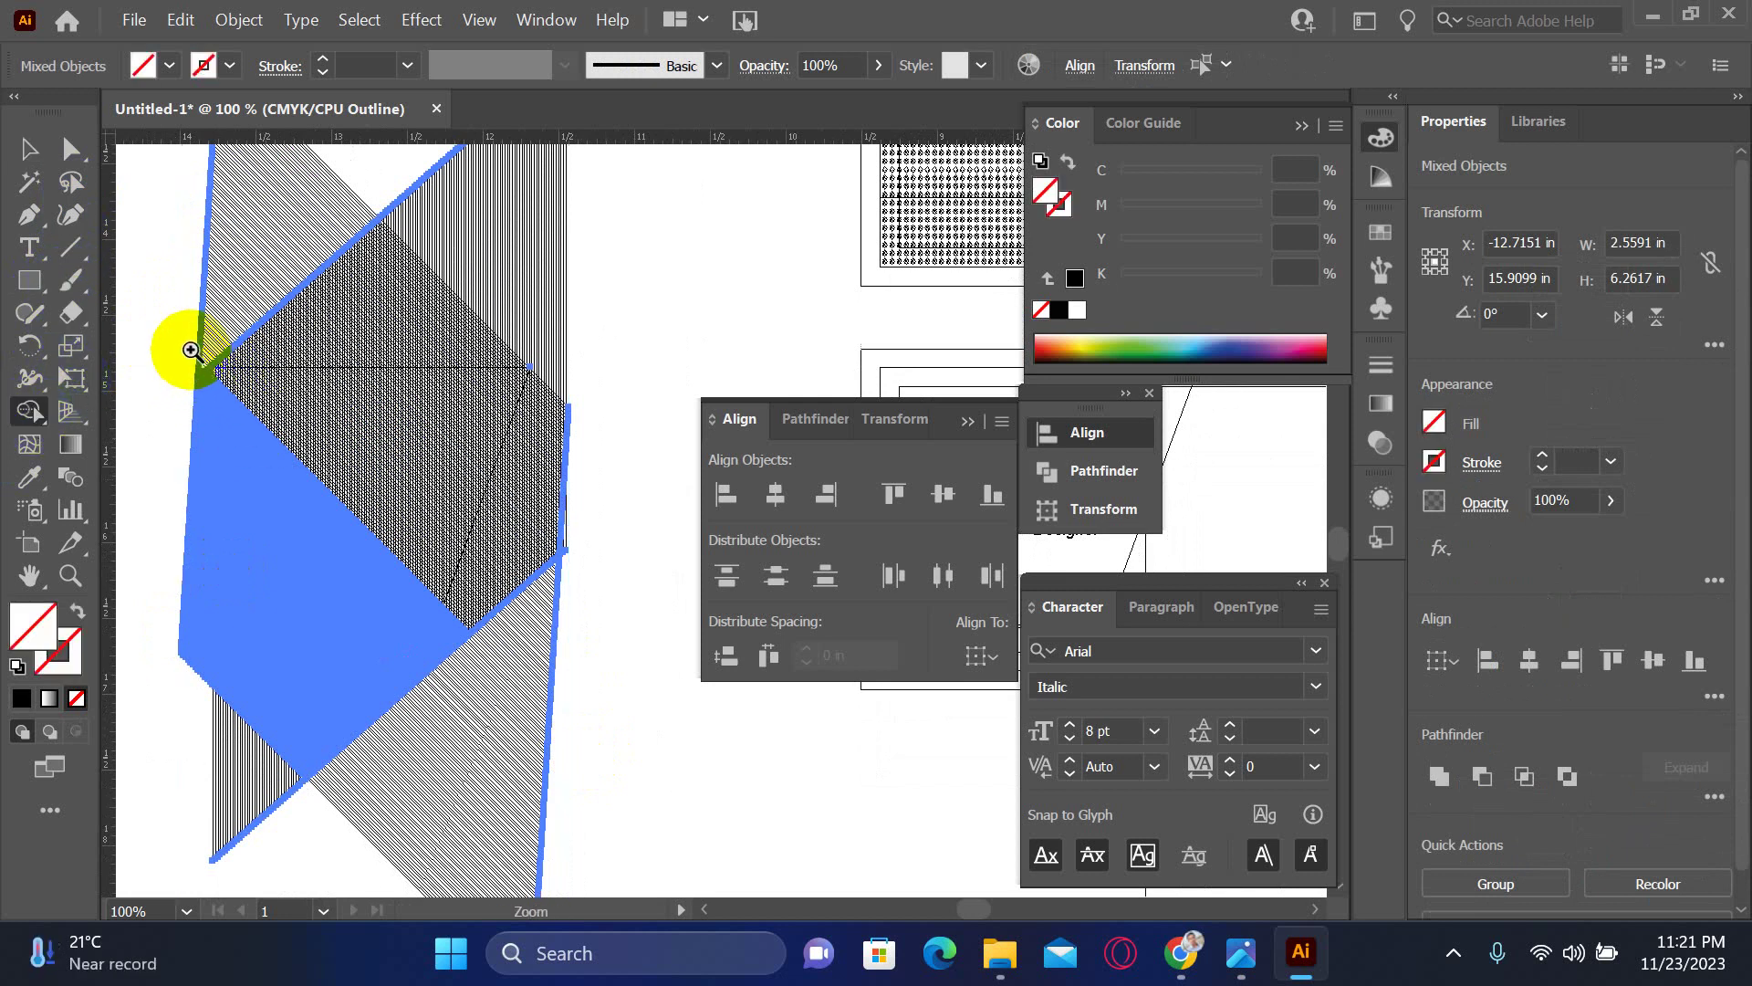
{"action": "left_click_drag", "start_coordinate": [192, 350], "coordinate": [332, 489]}
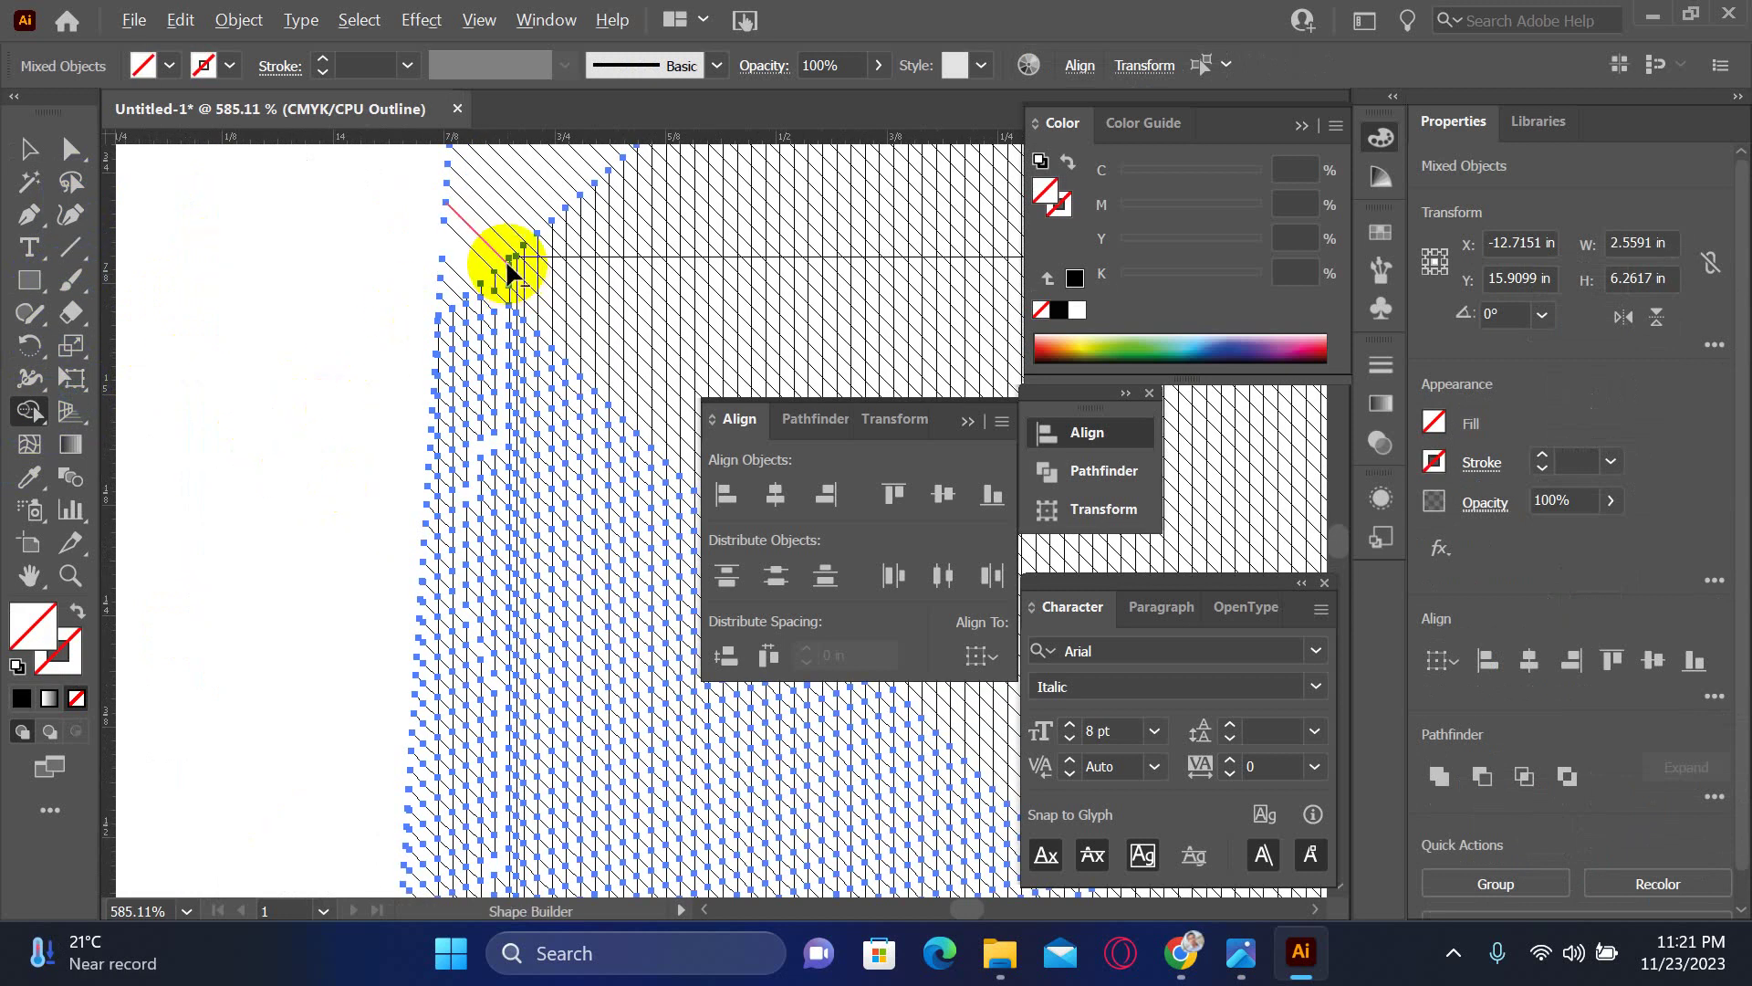
{"action": "mouse_move", "coordinate": [449, 165]}
{"action": "left_mouse_down"}
{"action": "mouse_move", "coordinate": [515, 231]}
{"action": "mouse_move", "coordinate": [379, 294]}
{"action": "left_mouse_up"}
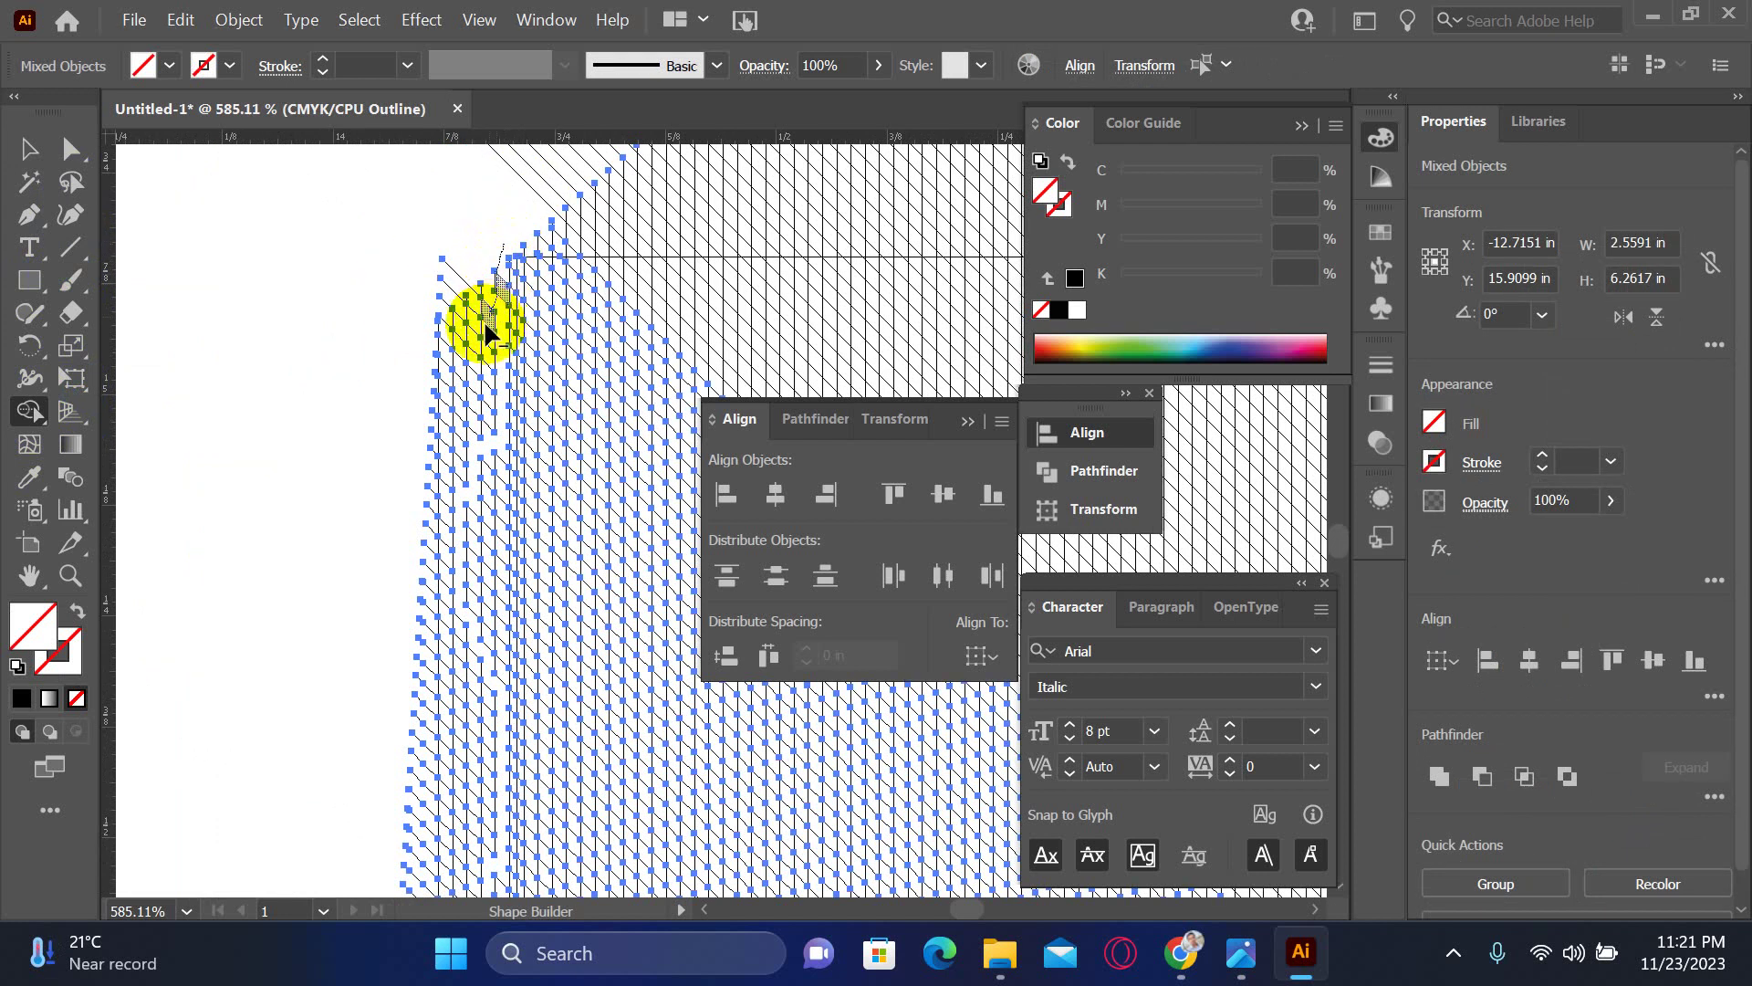
{"action": "left_click", "coordinate": [473, 413], "text": "alt"}
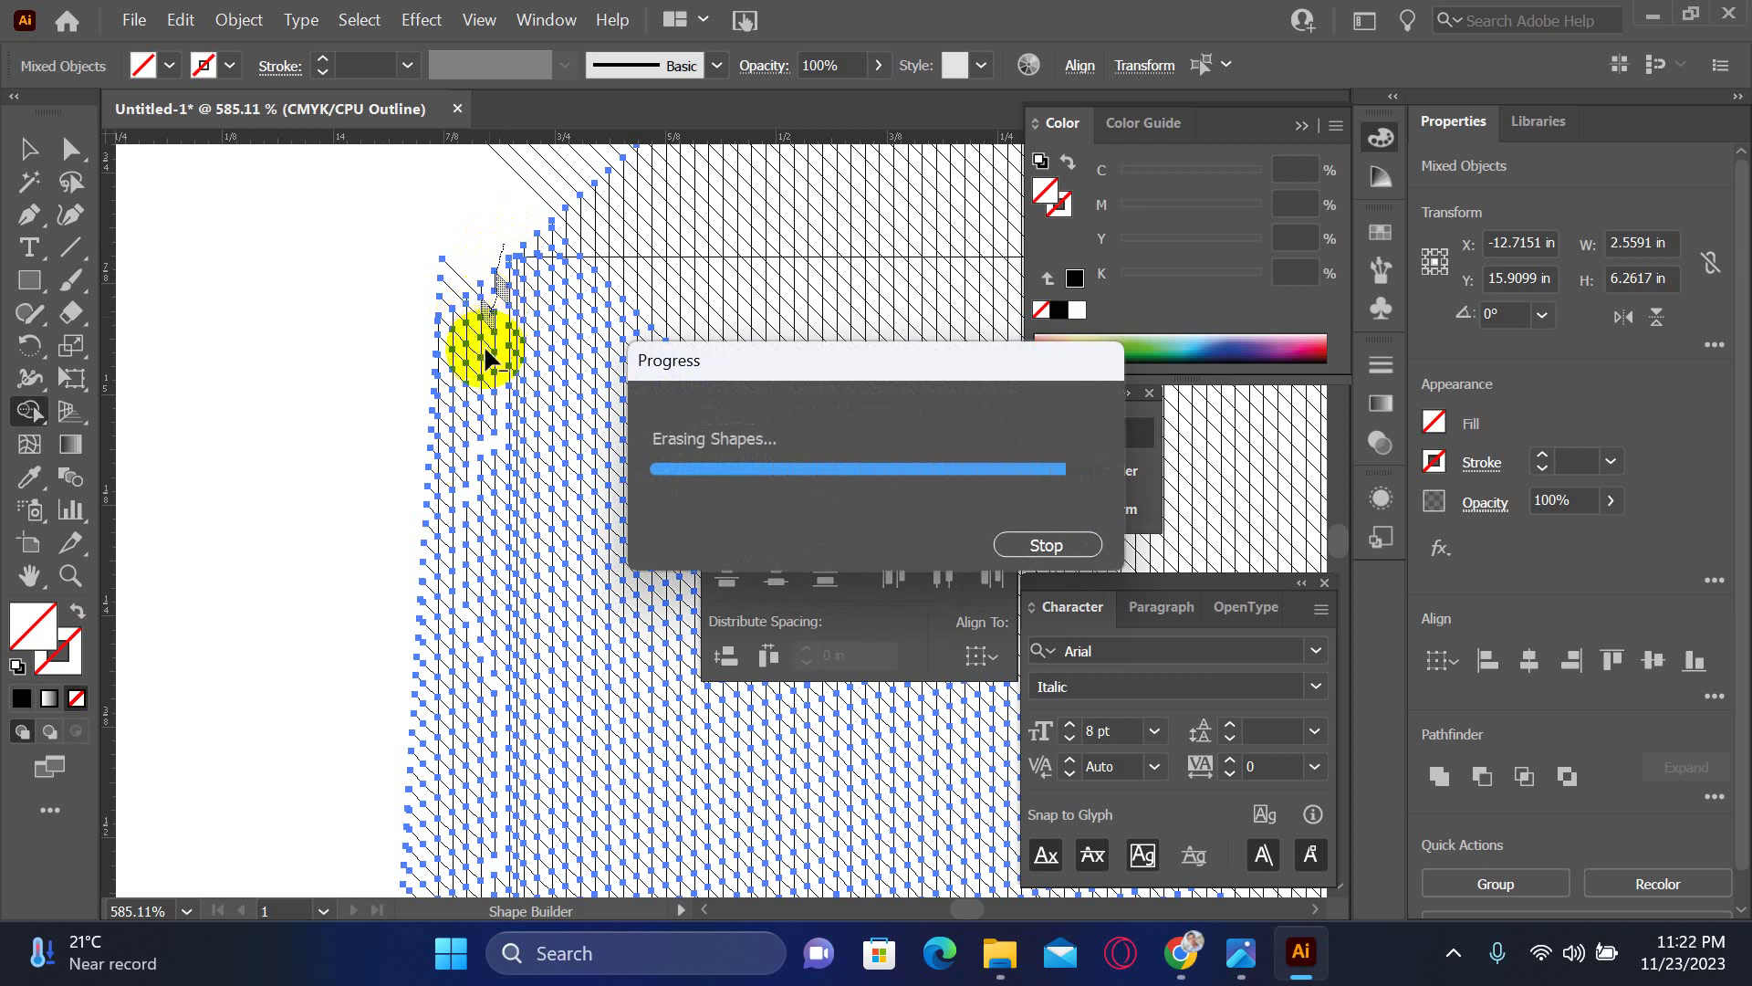
{"action": "mouse_move", "coordinate": [484, 216]}
{"action": "left_mouse_down"}
{"action": "mouse_move", "coordinate": [484, 383]}
{"action": "mouse_move", "coordinate": [450, 614]}
{"action": "left_mouse_up"}
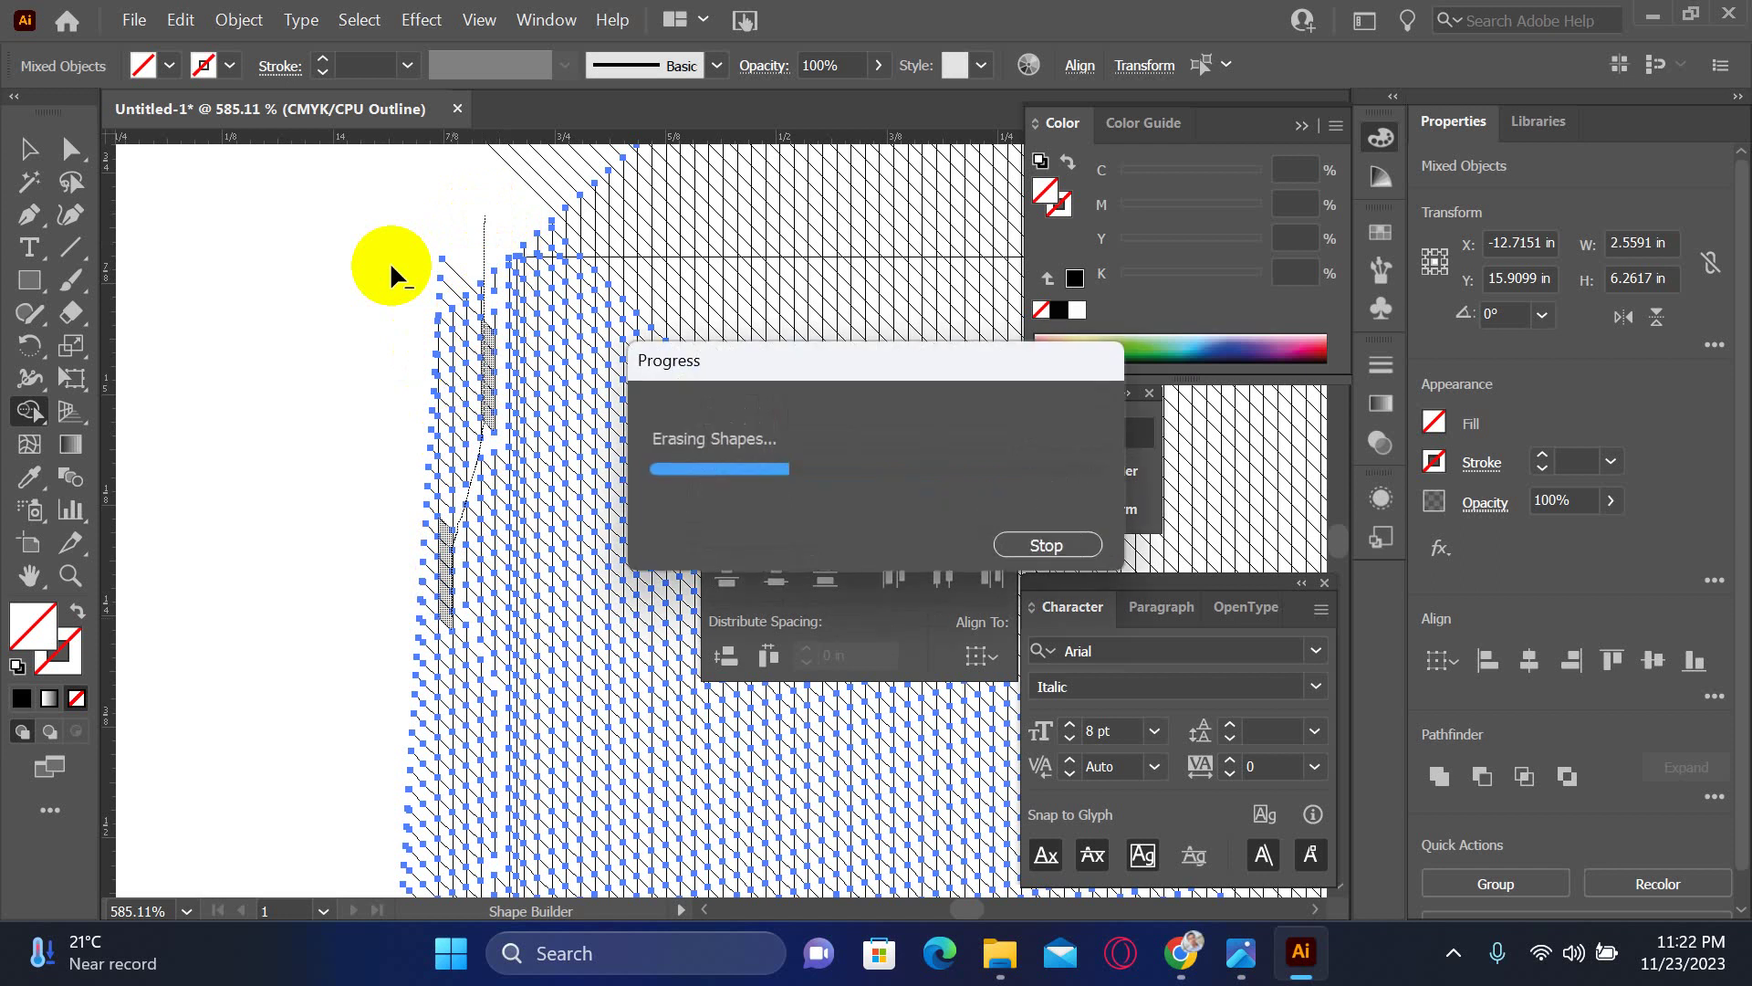
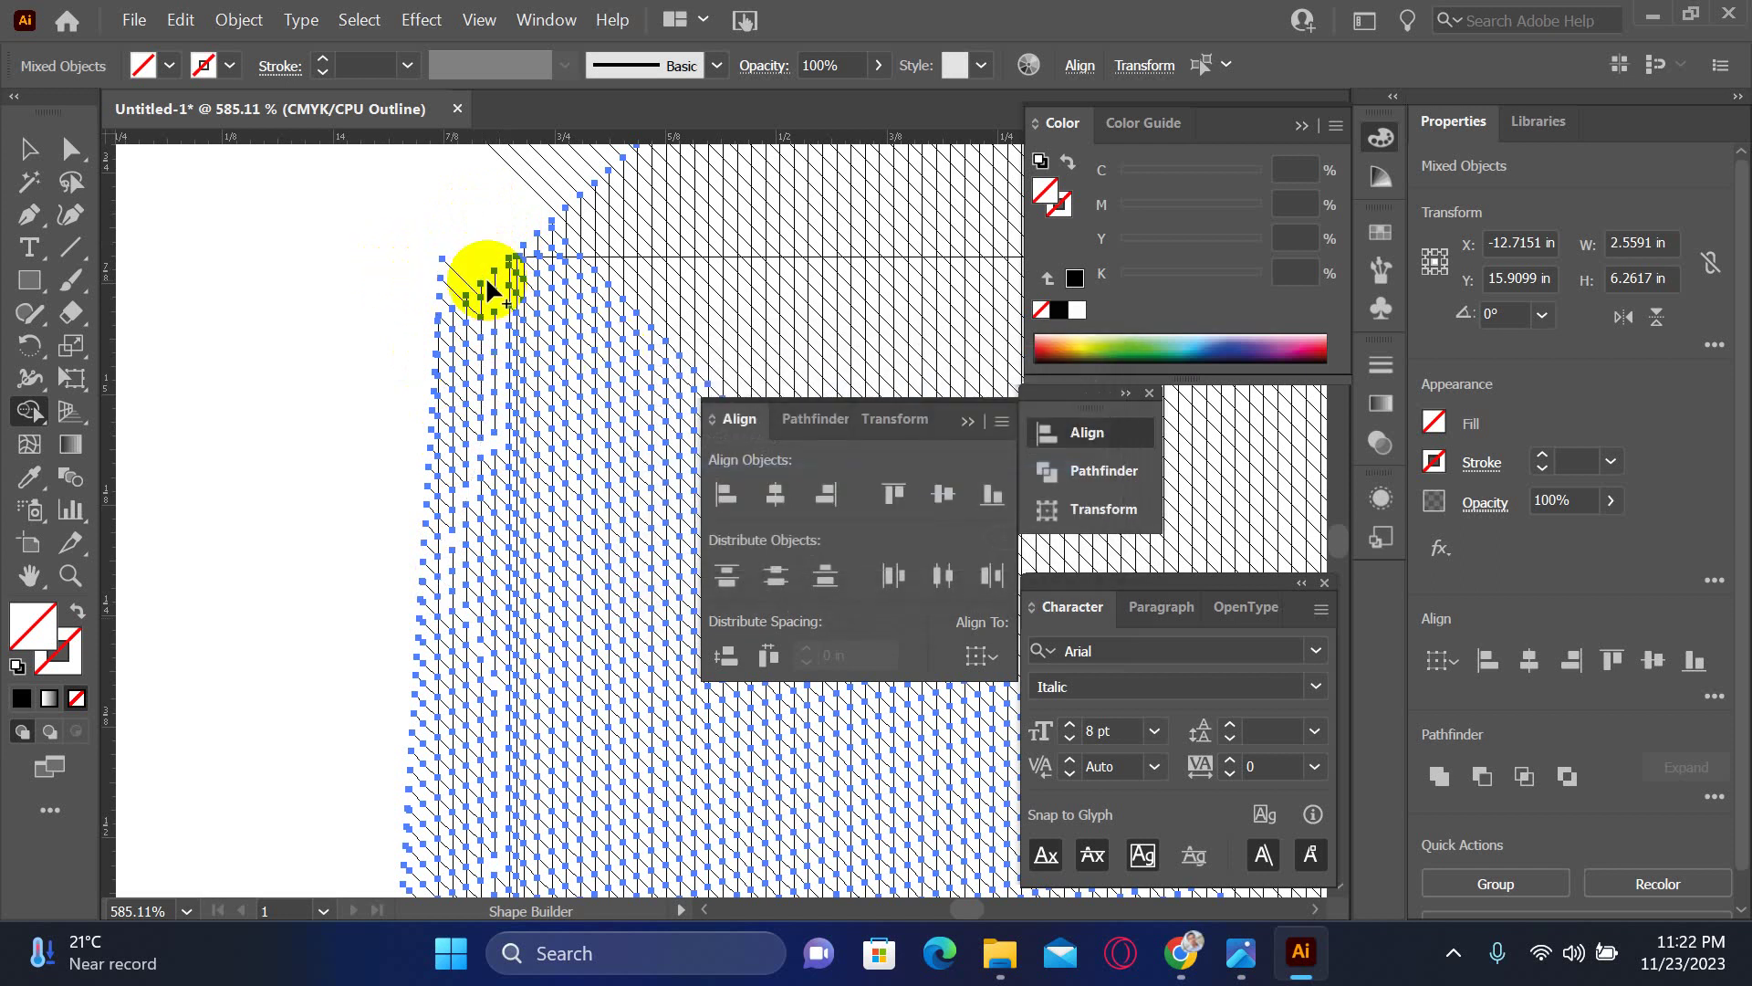
- Direct-select the stray hatch line-end anchors along the hatched box's left edge with marquee drags
{"action": "left_click", "coordinate": [71, 147]}
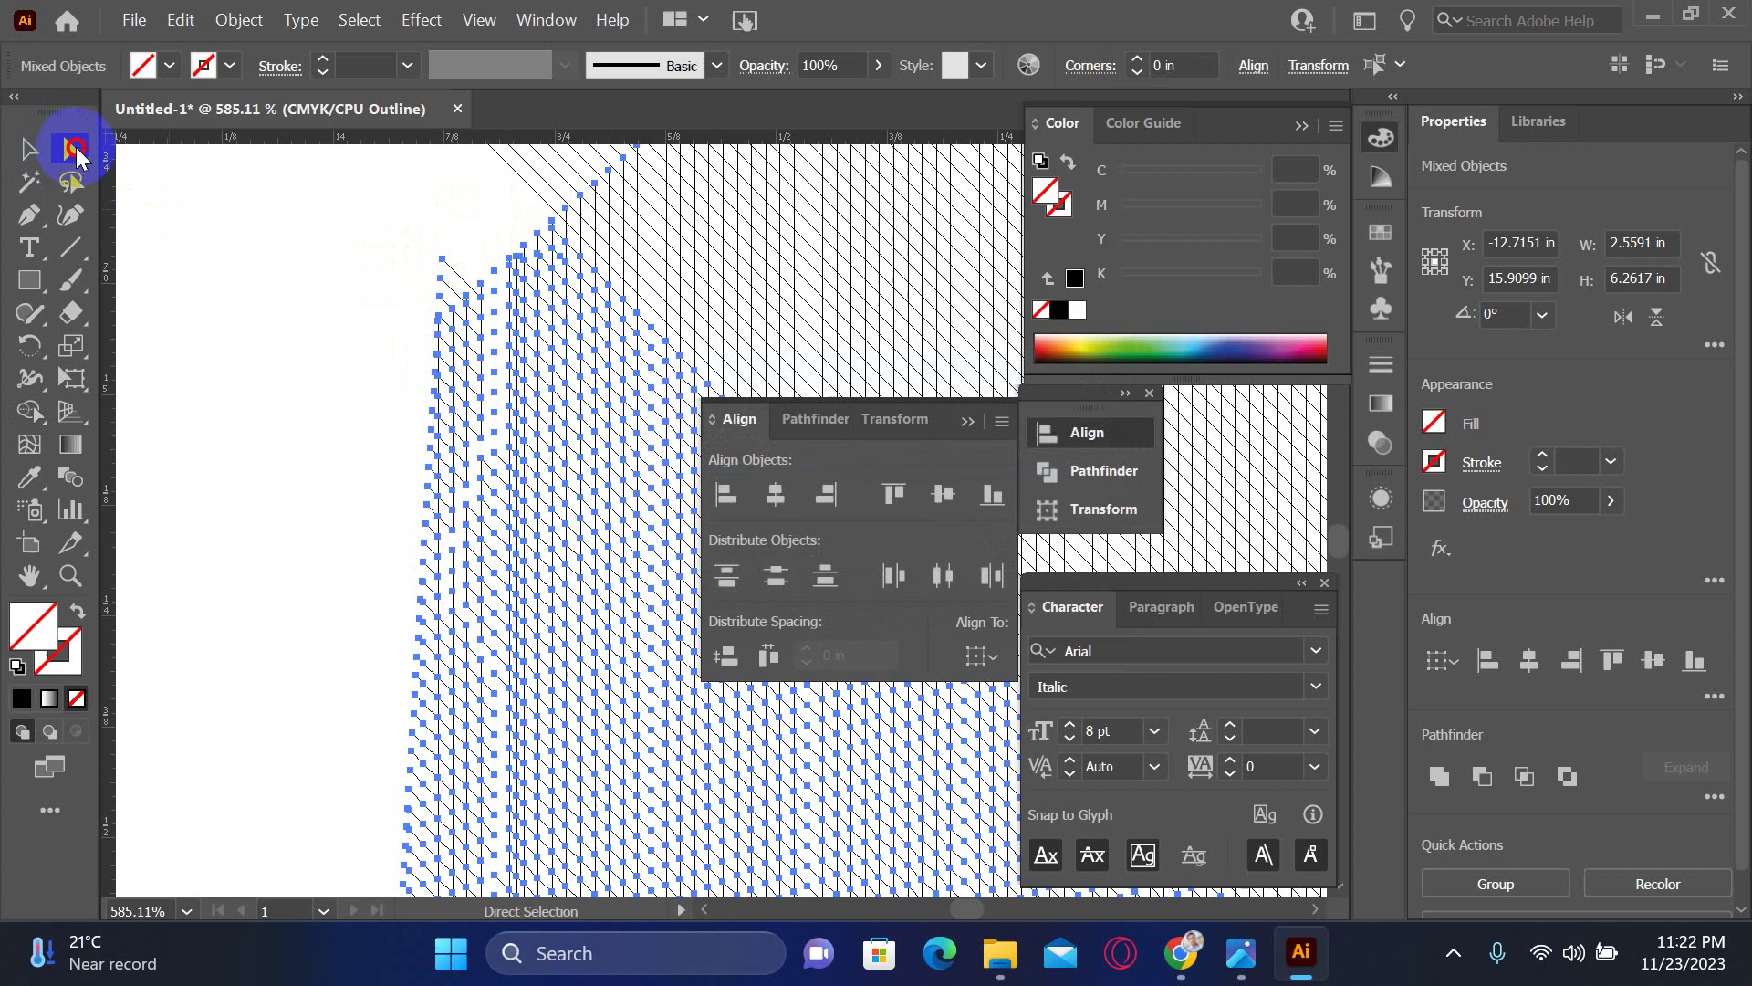
{"action": "left_click", "coordinate": [388, 206]}
{"action": "left_click_drag", "start_coordinate": [372, 221], "coordinate": [496, 450]}
{"action": "left_click_drag", "start_coordinate": [390, 379], "coordinate": [483, 614]}
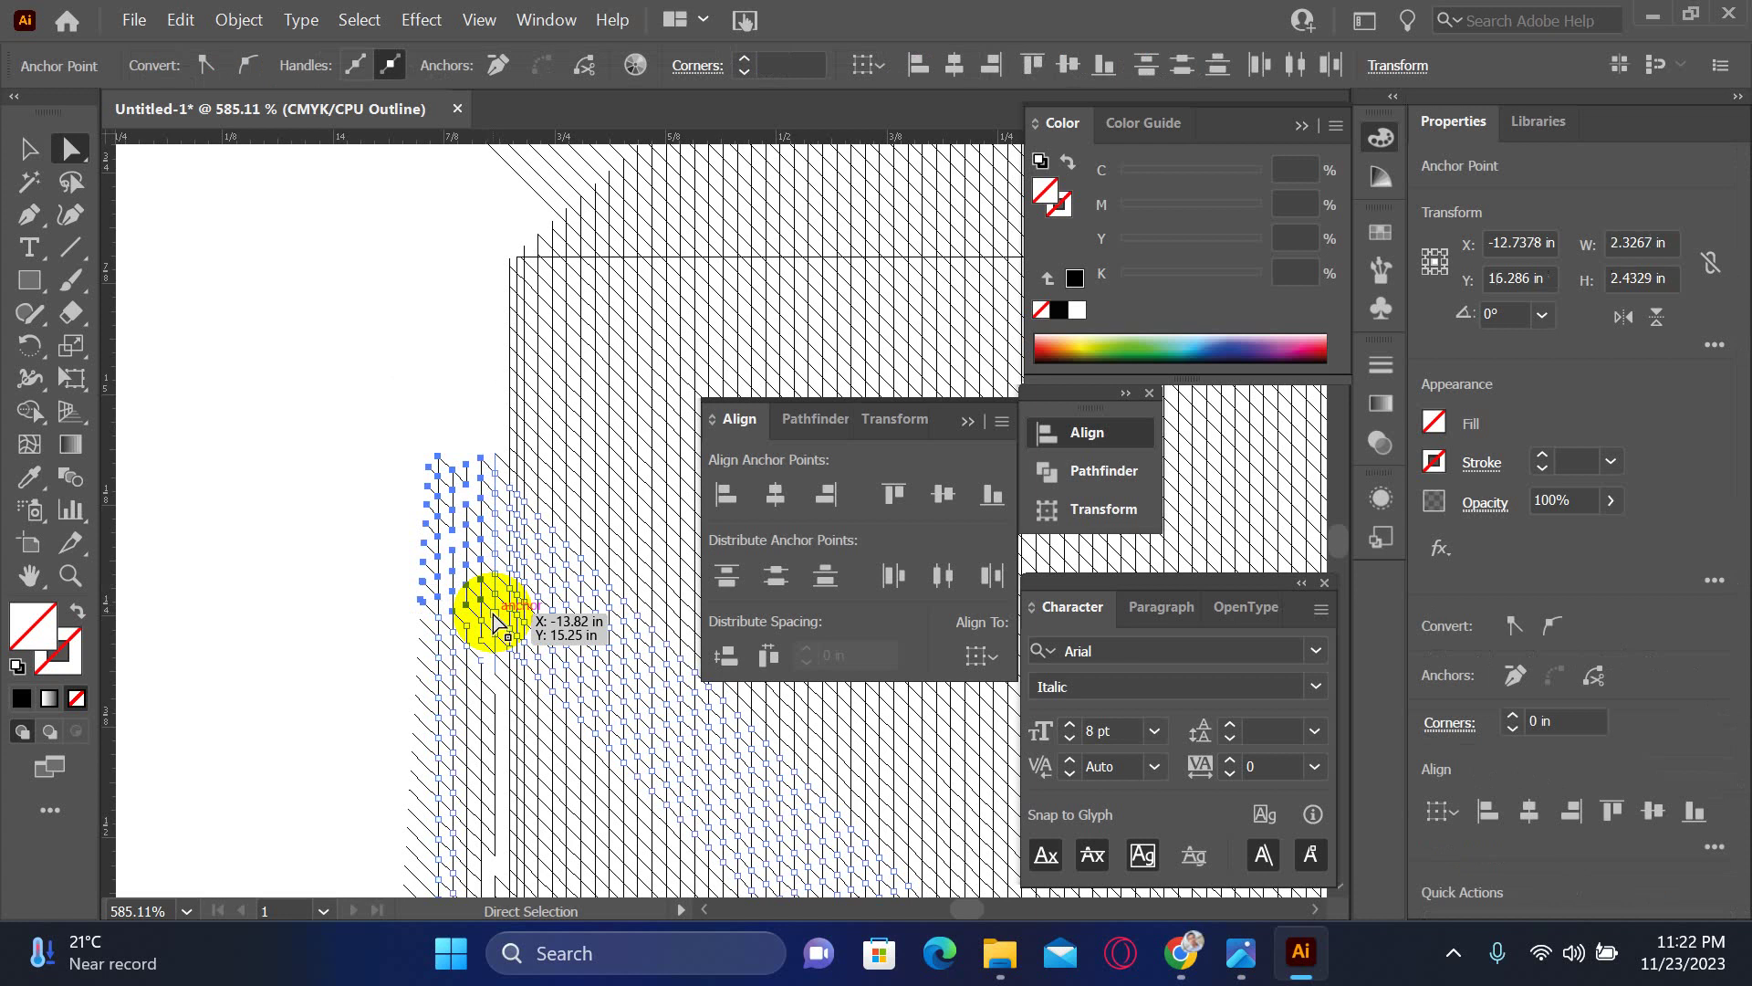
{"action": "left_click_drag", "start_coordinate": [474, 228], "coordinate": [508, 390]}
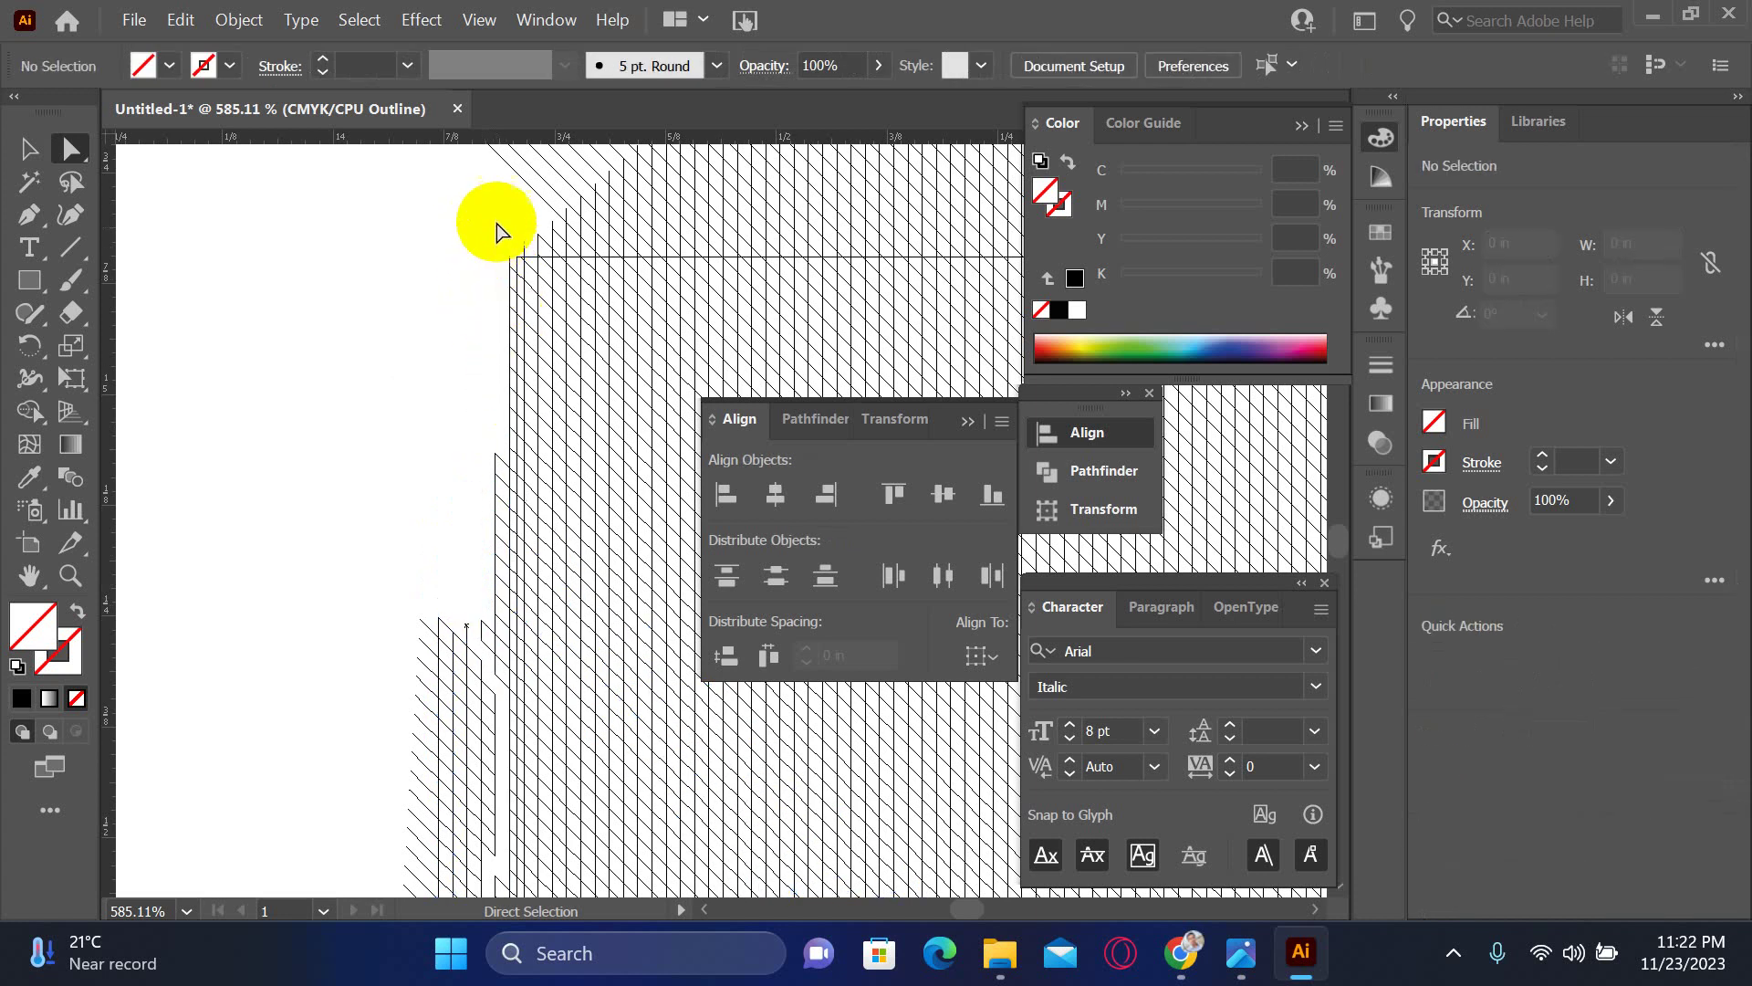
{"action": "left_click_drag", "start_coordinate": [497, 231], "coordinate": [509, 333]}
{"action": "left_click", "coordinate": [426, 322]}
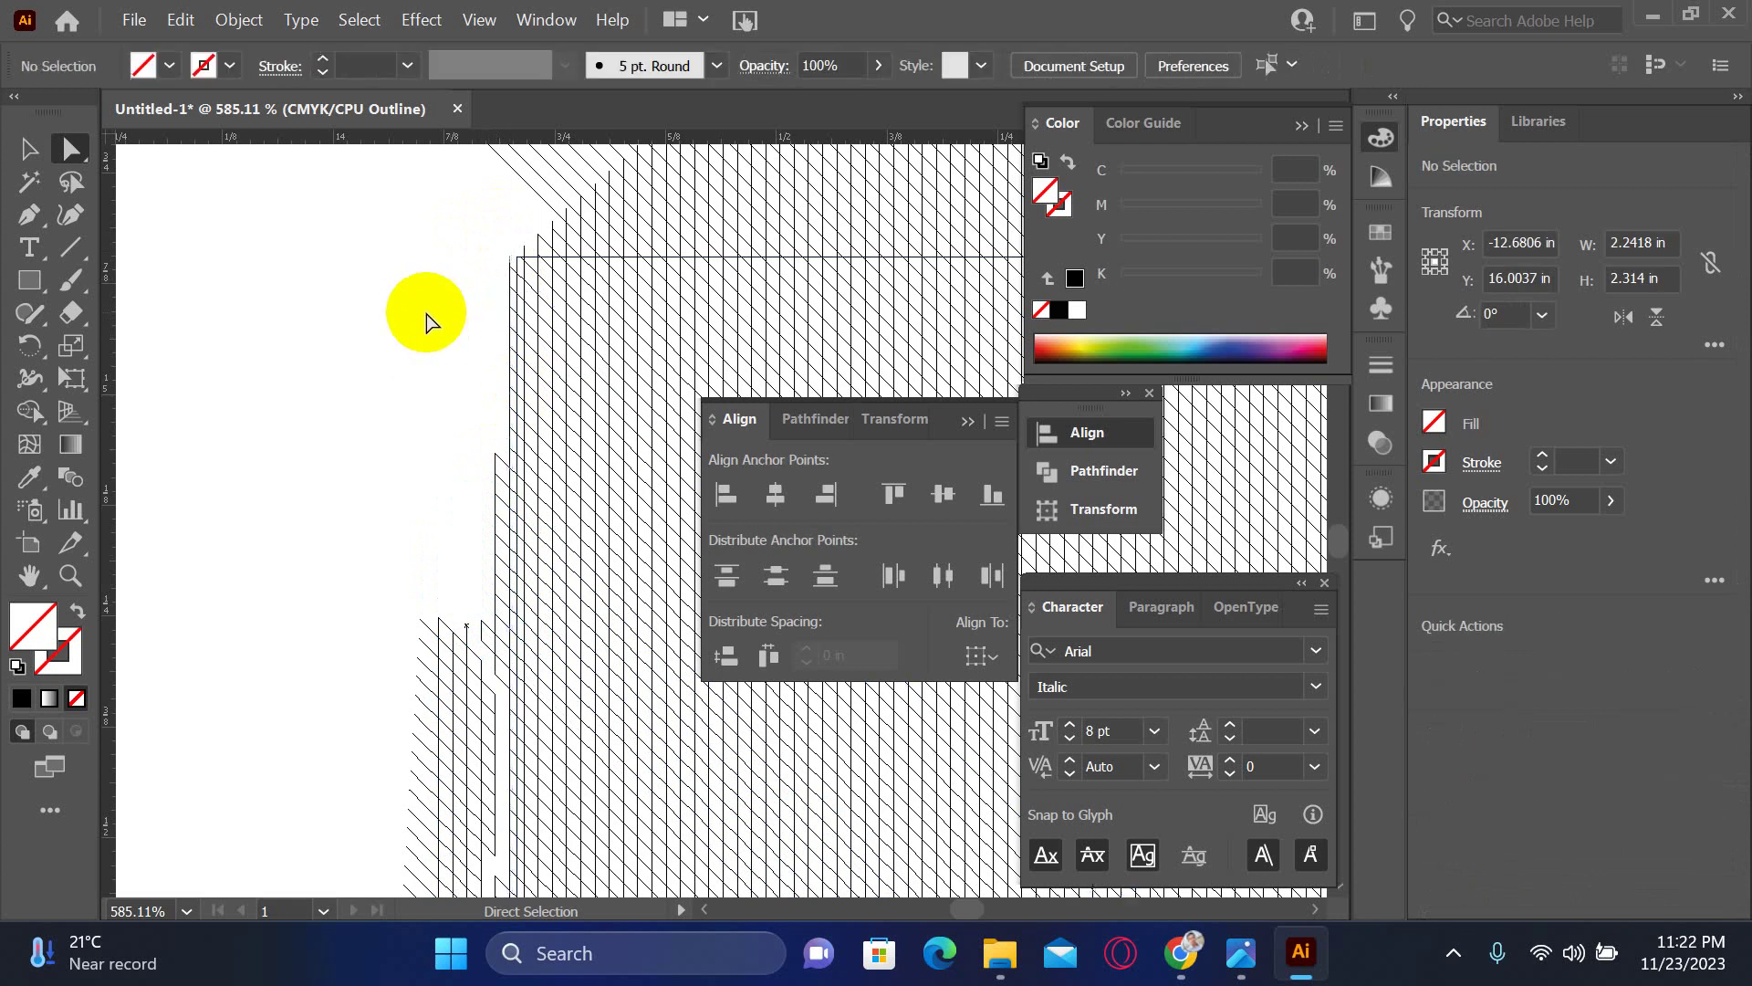
{"action": "mouse_move", "coordinate": [437, 236]}
{"action": "left_mouse_down"}
{"action": "mouse_move", "coordinate": [517, 414]}
{"action": "mouse_move", "coordinate": [513, 433]}
{"action": "mouse_move", "coordinate": [403, 234]}
{"action": "mouse_move", "coordinate": [449, 471]}
{"action": "mouse_move", "coordinate": [462, 684]}
{"action": "left_mouse_up"}
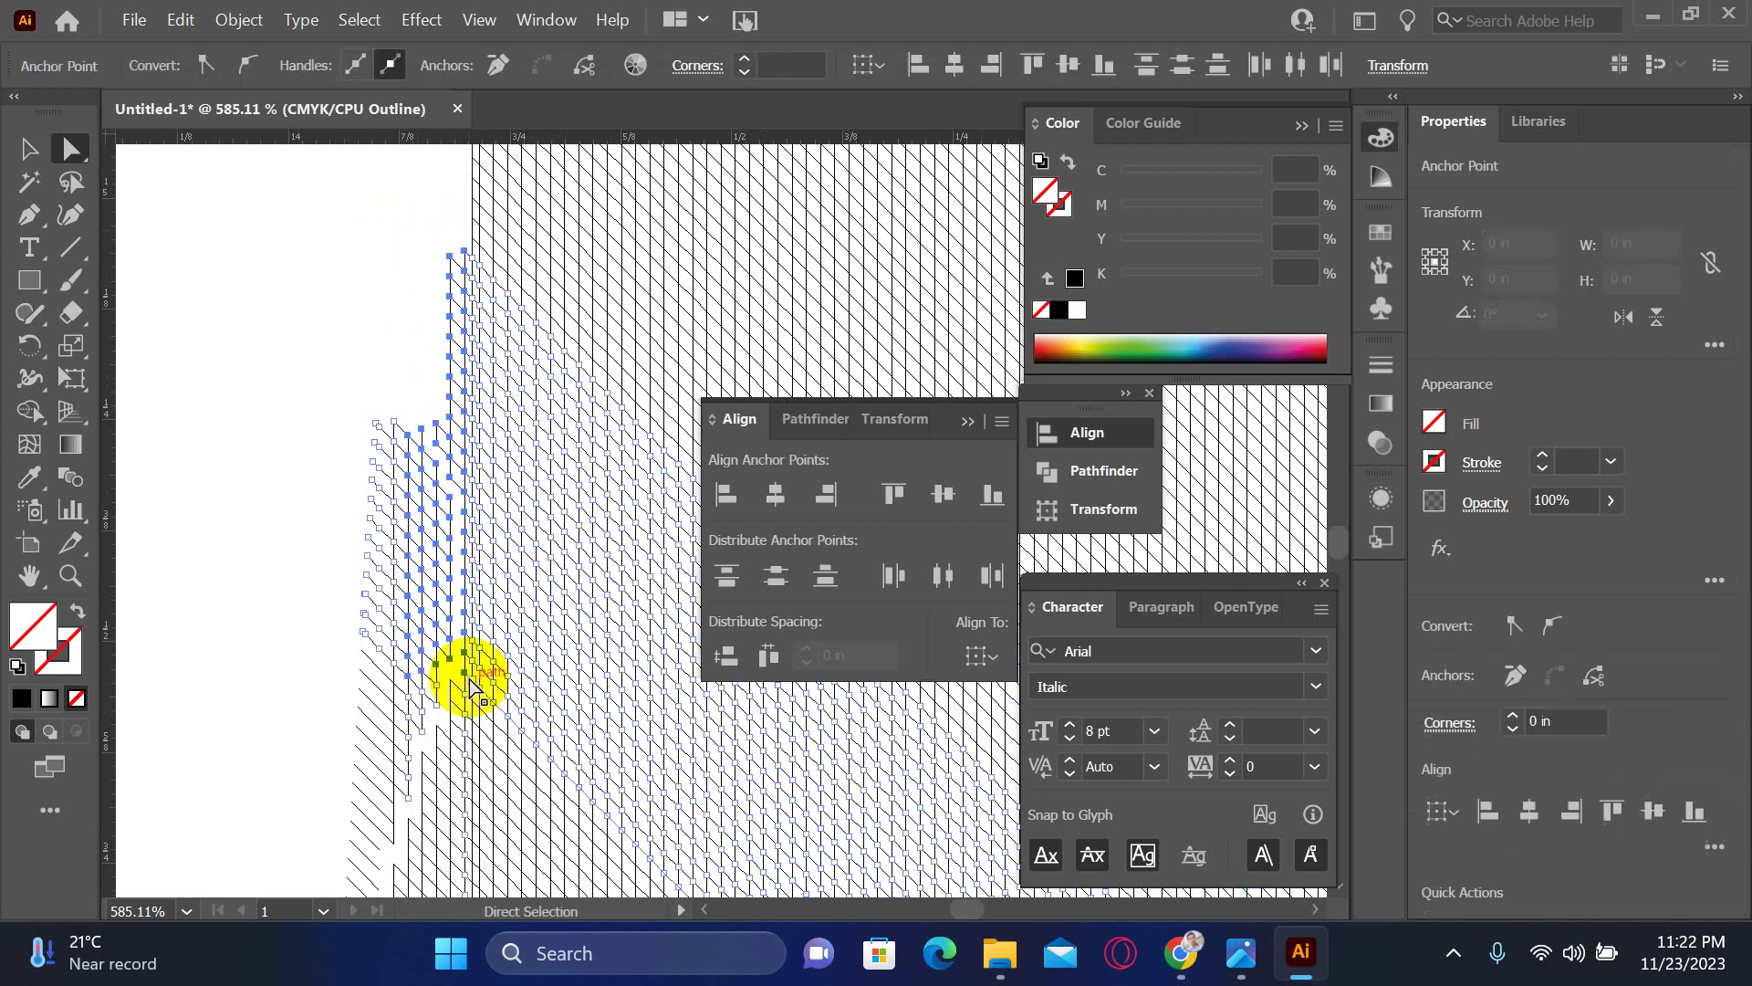
{"action": "left_click", "coordinate": [459, 657], "text": "shift"}
- Select and delete the stray hatch anchors in the left strip, then undo that deletion
{"action": "left_click_drag", "start_coordinate": [435, 626], "coordinate": [407, 293]}
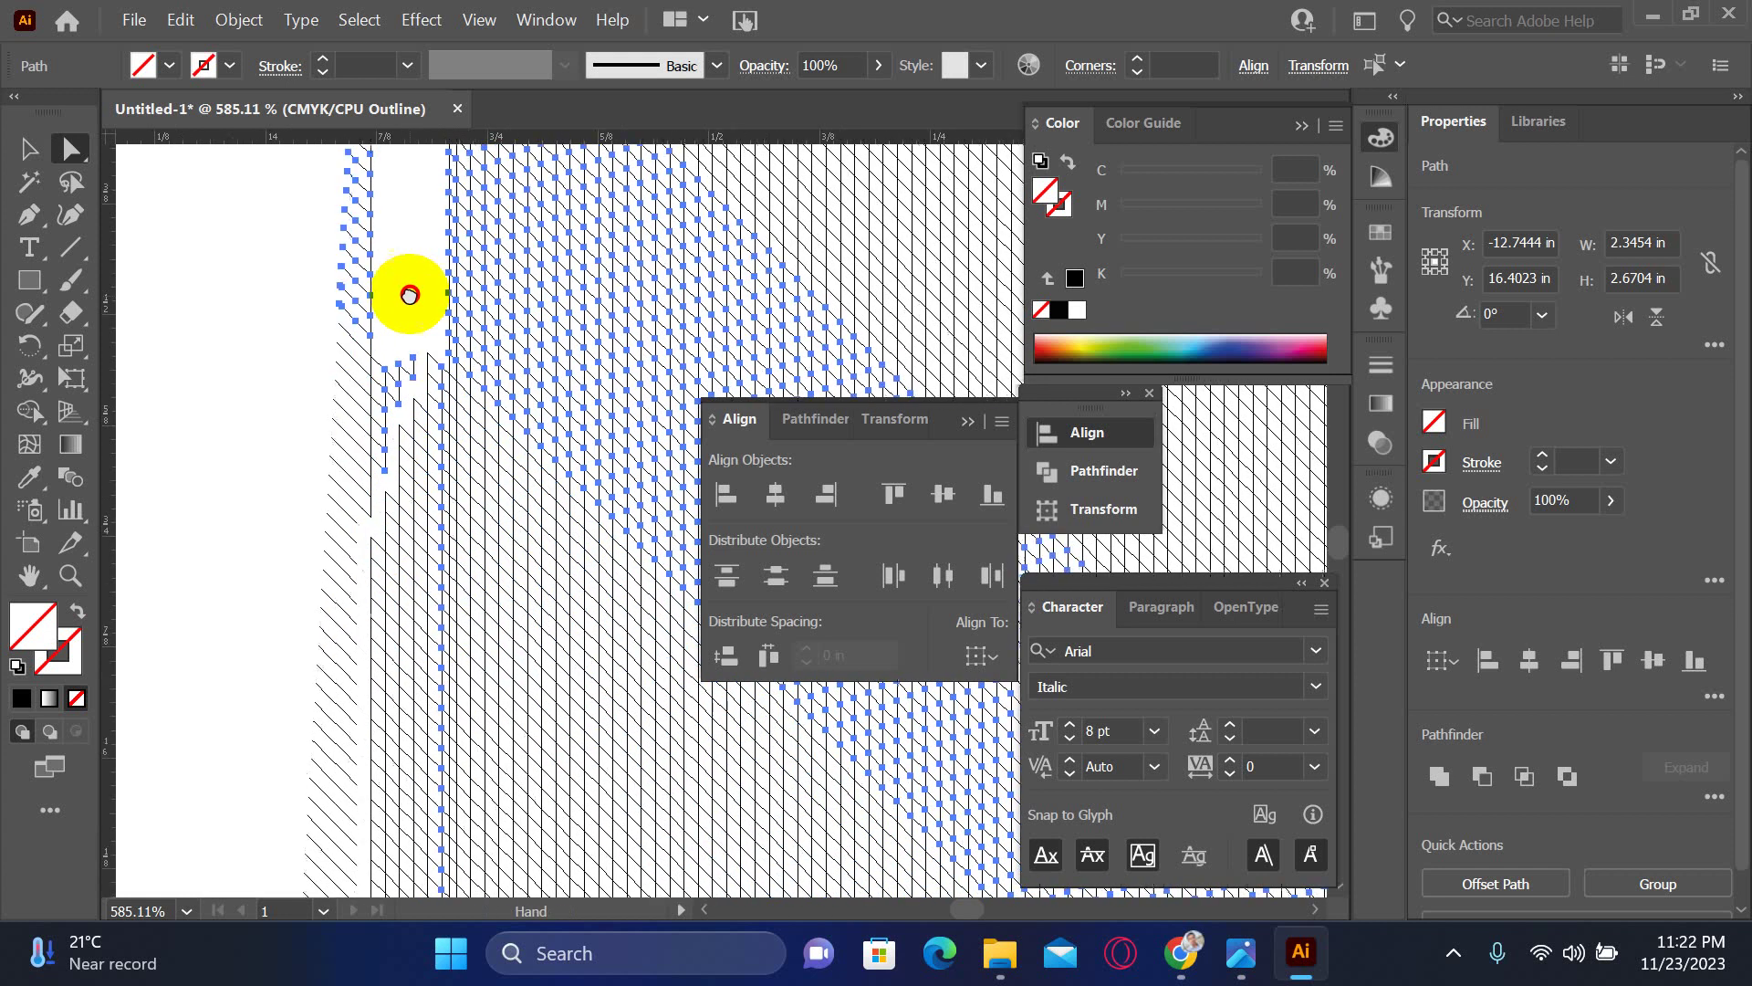
{"action": "mouse_move", "coordinate": [433, 728]}
{"action": "left_mouse_down"}
{"action": "mouse_move", "coordinate": [442, 772]}
{"action": "mouse_move", "coordinate": [430, 751]}
{"action": "left_mouse_up"}
{"action": "key", "text": "Delete"}
{"action": "left_click", "coordinate": [423, 311]}
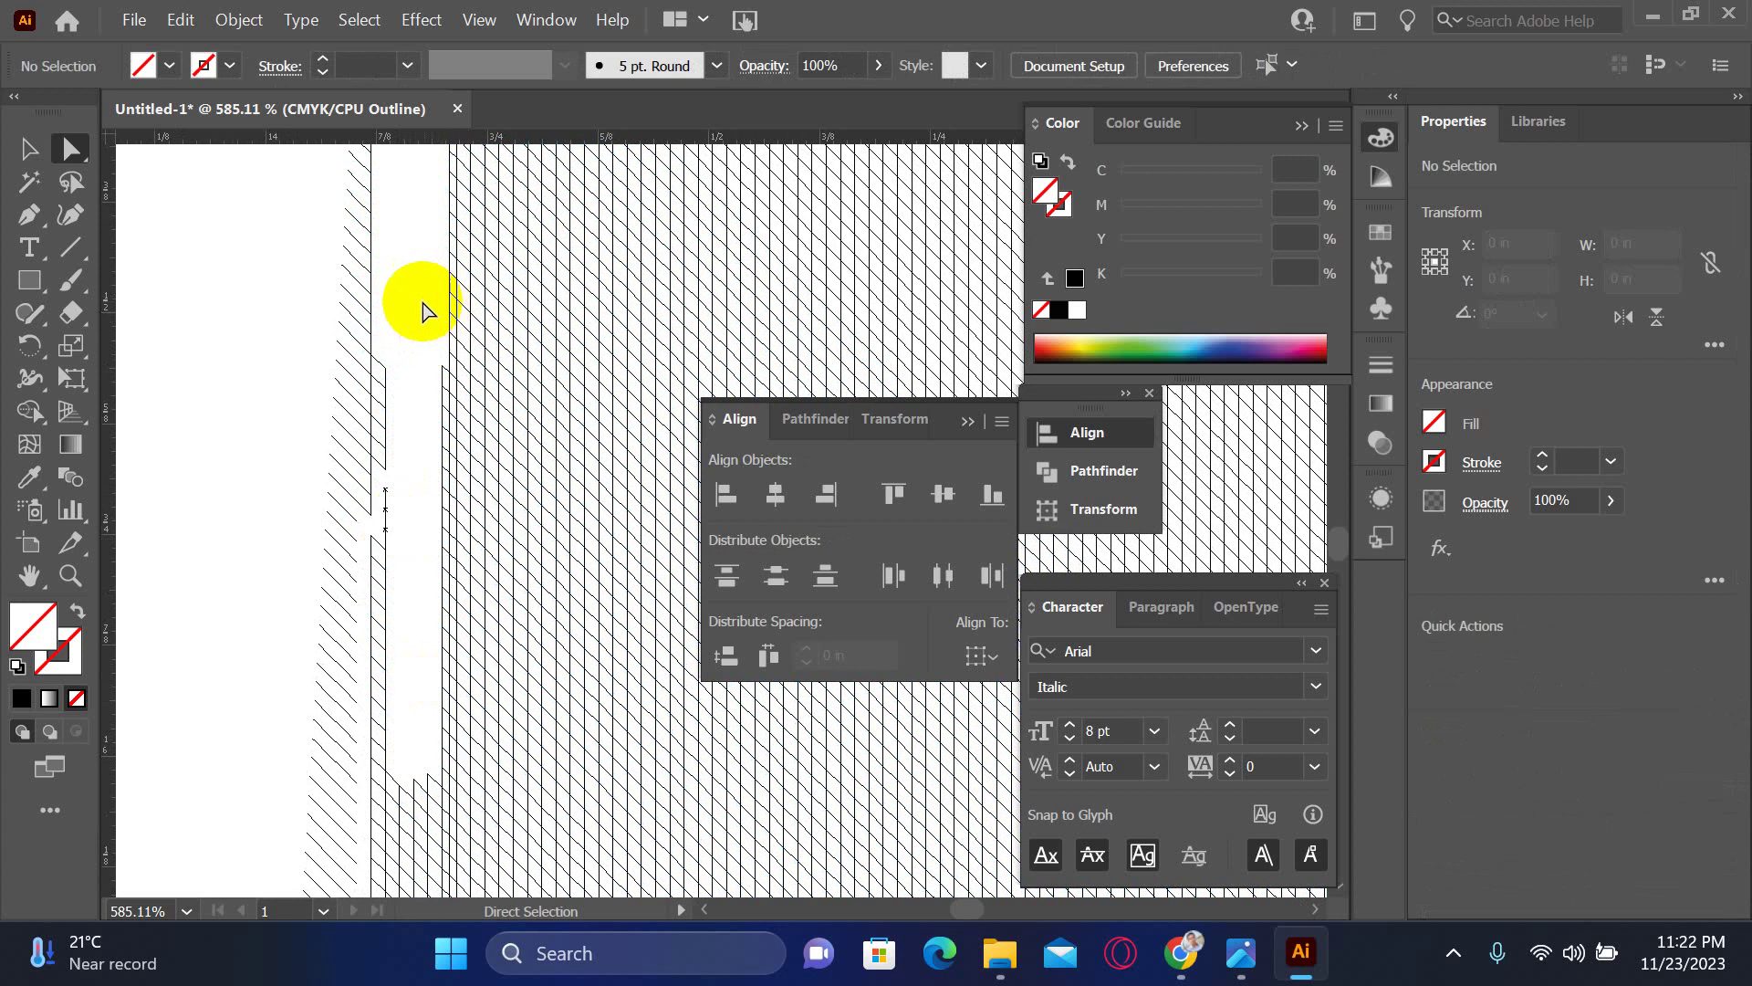
{"action": "left_click_drag", "start_coordinate": [416, 306], "coordinate": [445, 803]}
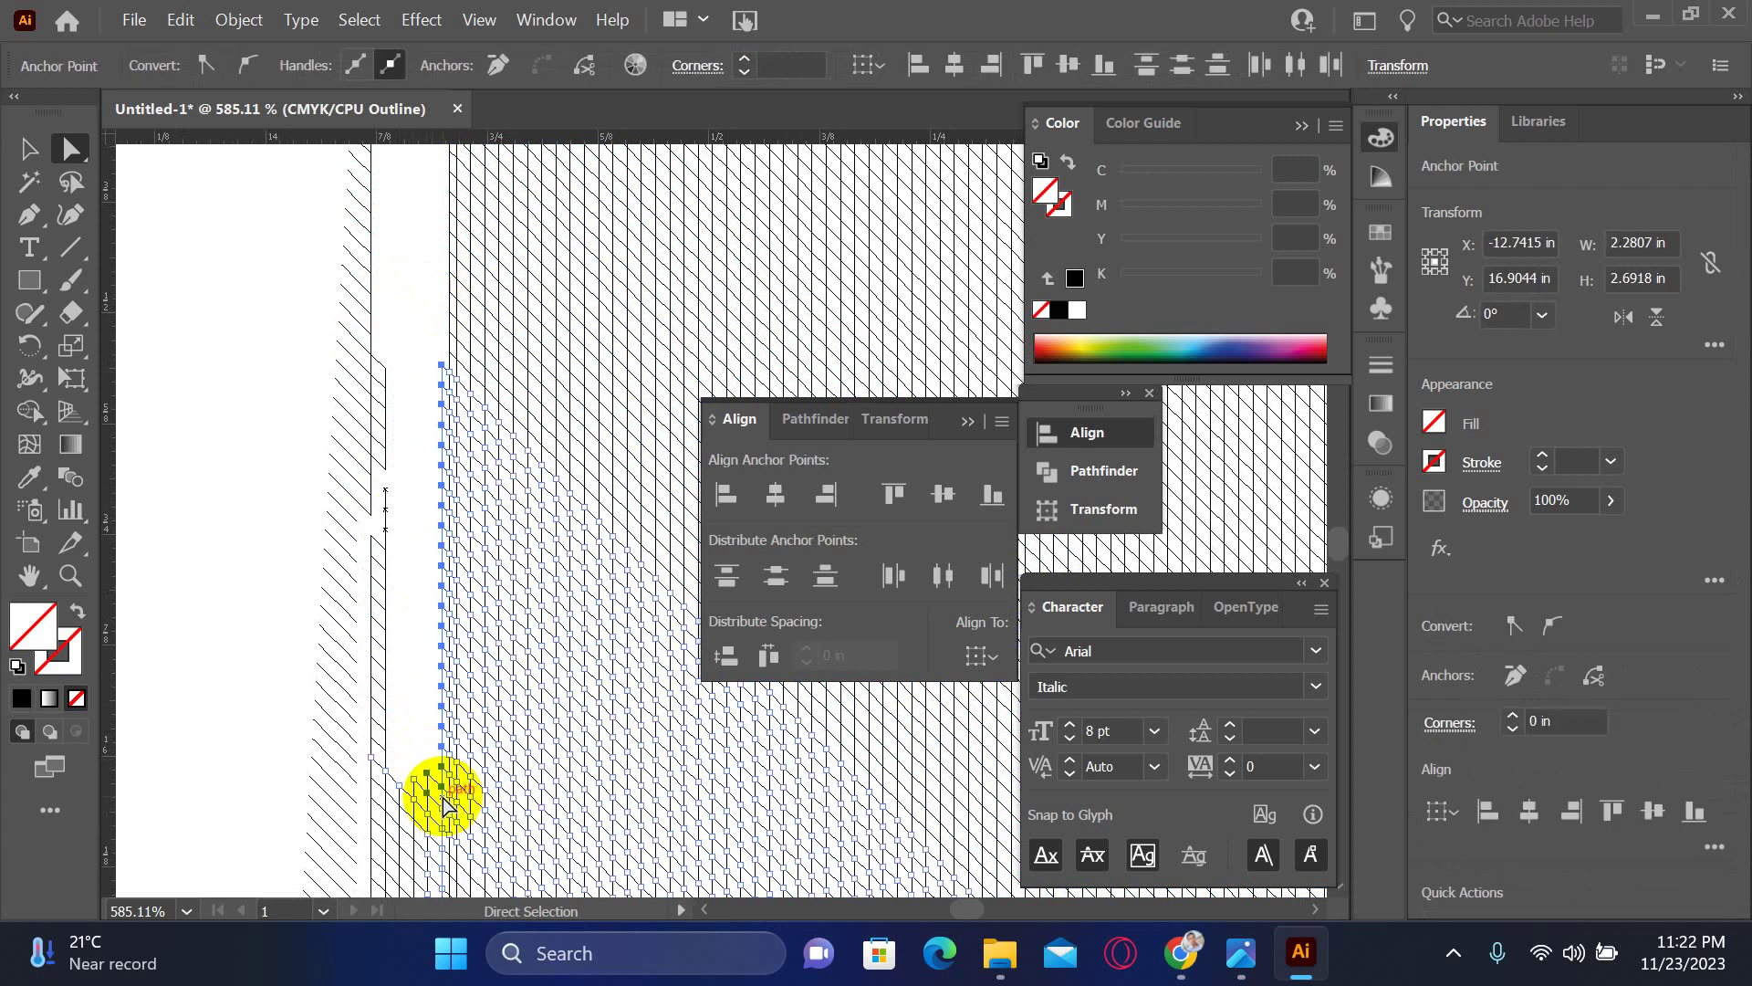
{"action": "left_click", "coordinate": [412, 639]}
{"action": "left_click_drag", "start_coordinate": [413, 668], "coordinate": [466, 676]}
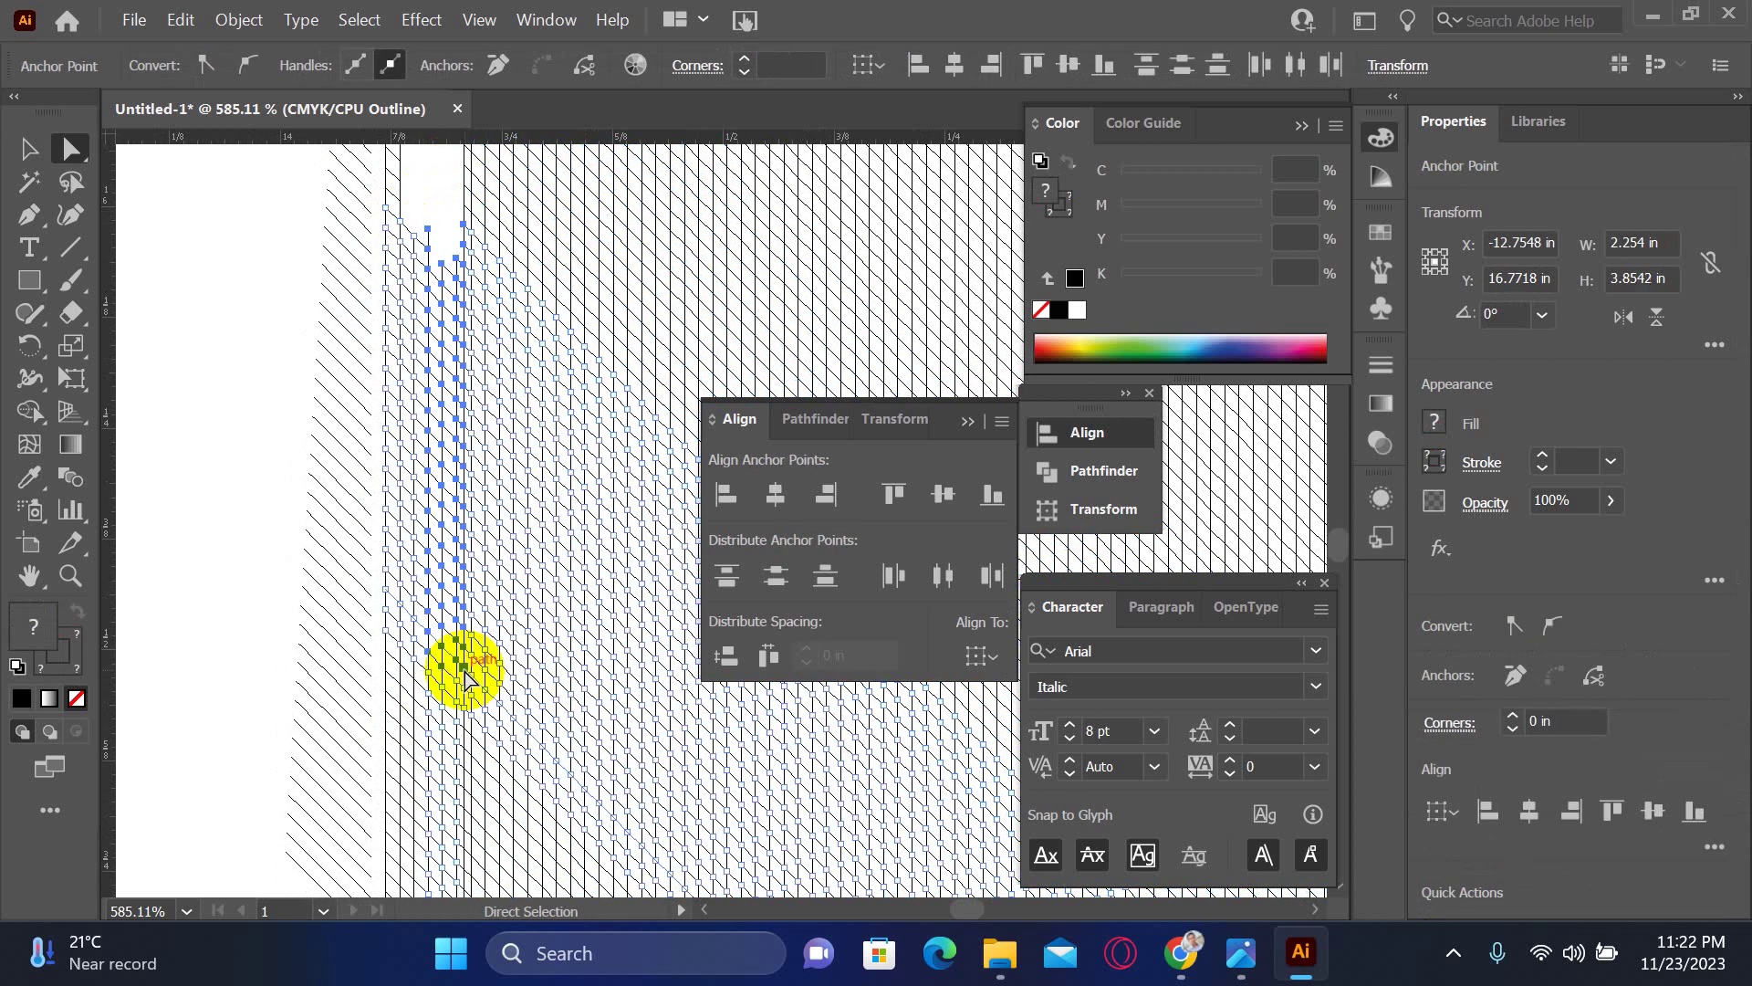
{"action": "key", "text": "Delete"}
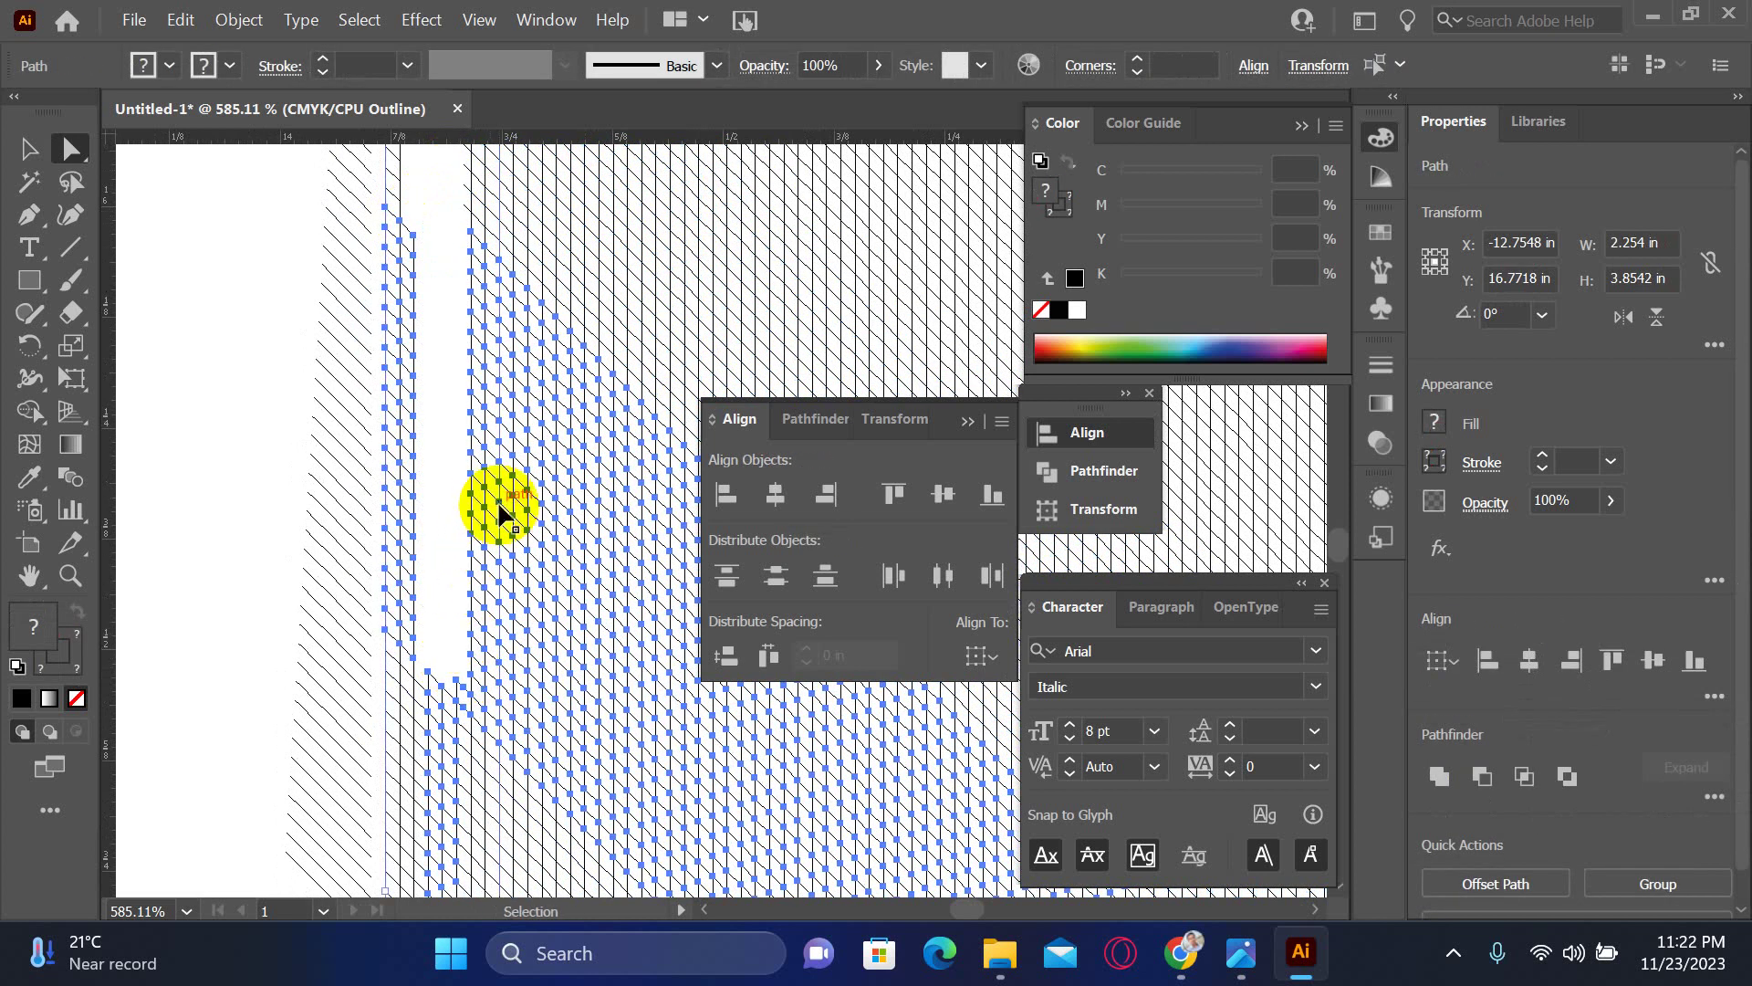
{"action": "key", "text": "ctrl+z"}
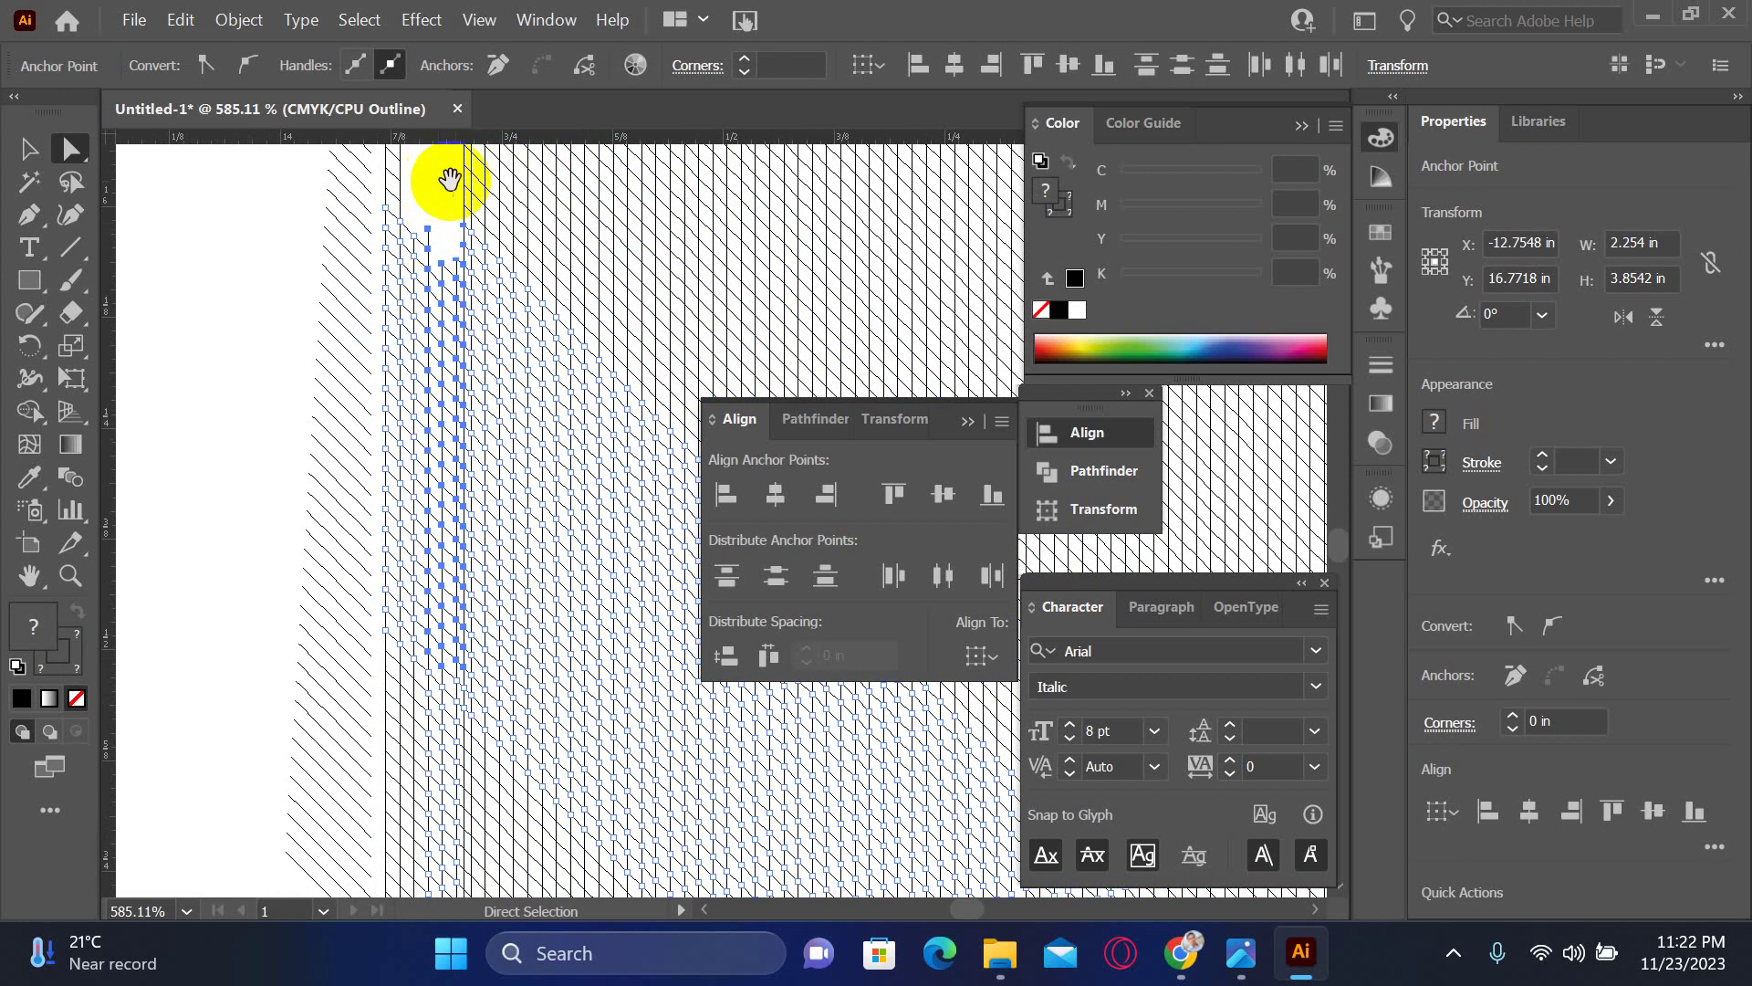
- Reselect the strip's anchors down to the hatched column's bottom and delete them
{"action": "left_click_drag", "start_coordinate": [450, 179], "coordinate": [537, 362]}
{"action": "left_click_drag", "start_coordinate": [508, 626], "coordinate": [450, 352]}
{"action": "left_click", "coordinate": [429, 227]}
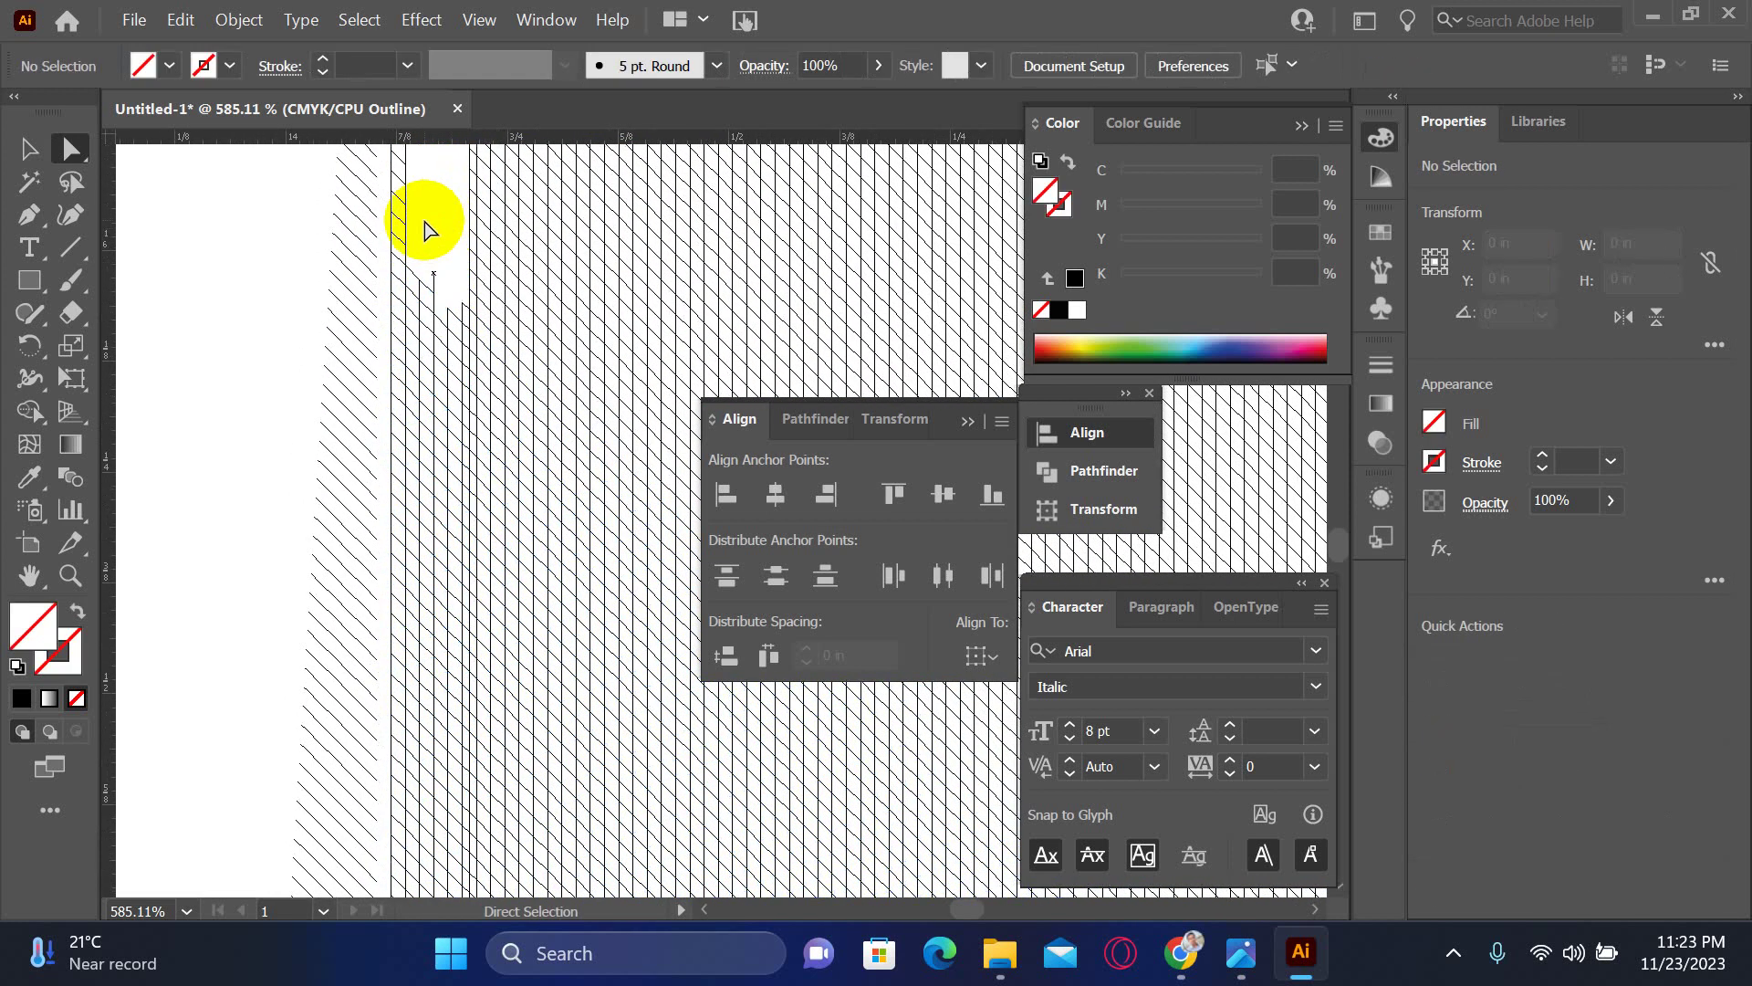
{"action": "mouse_move", "coordinate": [426, 221]}
{"action": "left_mouse_down"}
{"action": "mouse_move", "coordinate": [462, 431]}
{"action": "mouse_move", "coordinate": [461, 598]}
{"action": "left_mouse_up"}
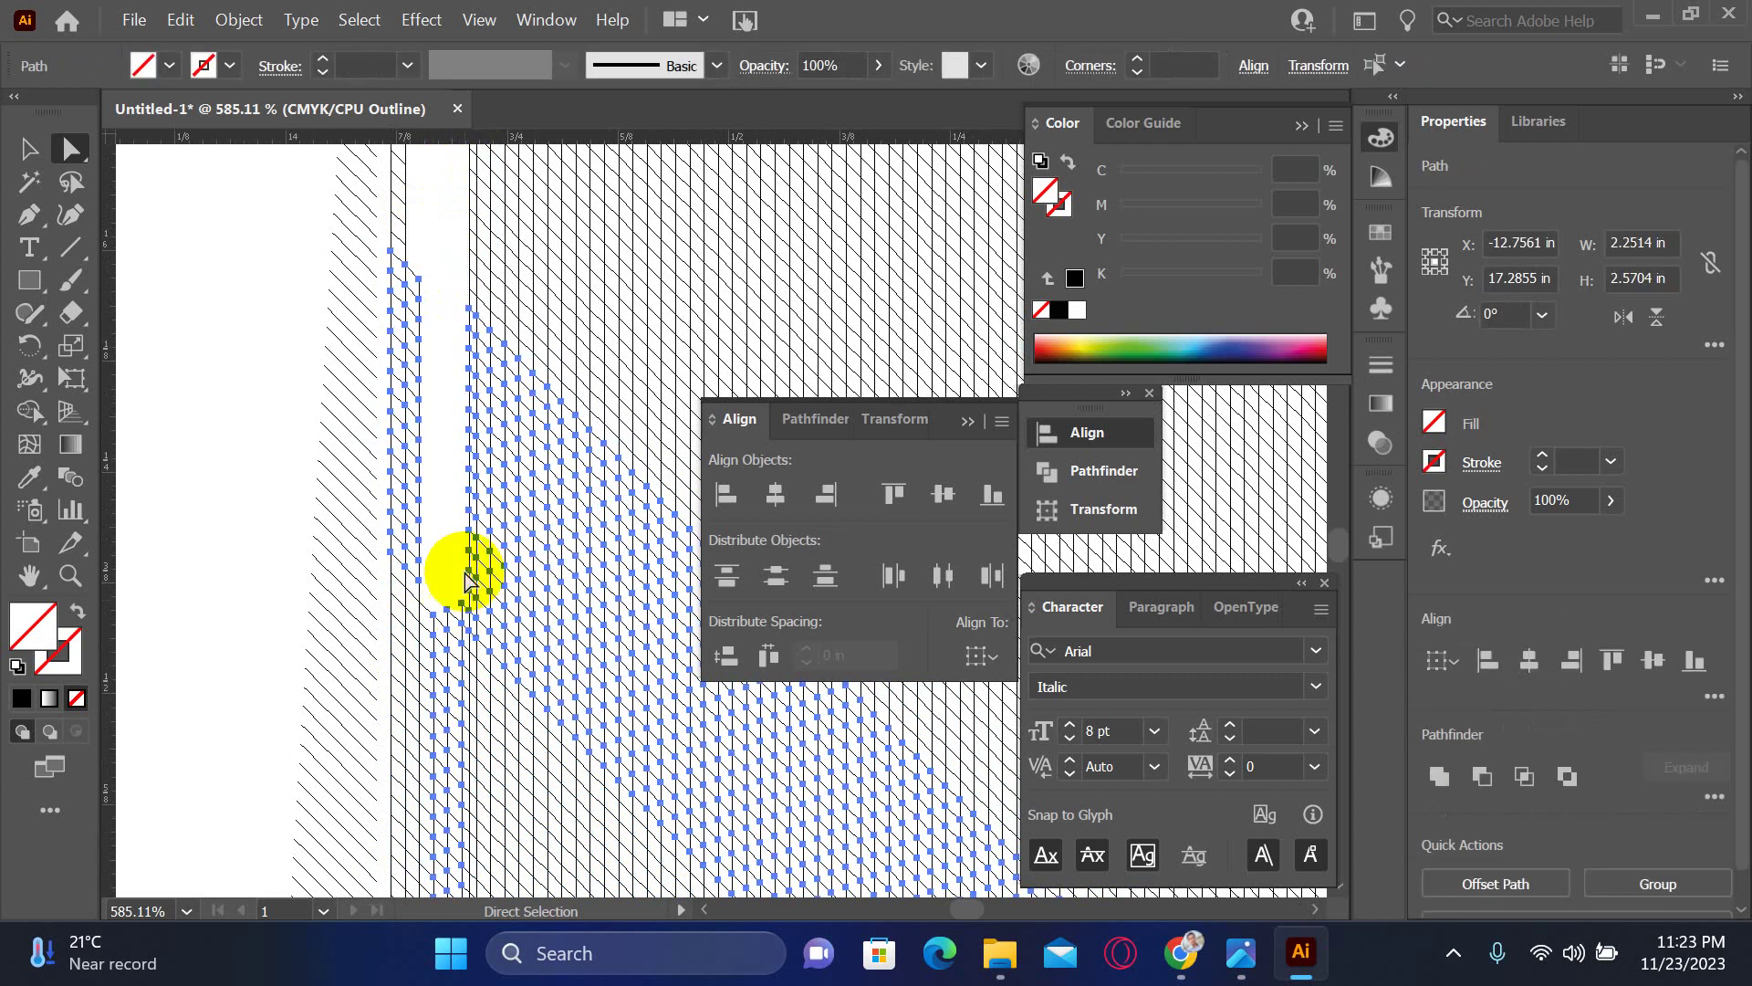
{"action": "left_click_drag", "start_coordinate": [489, 657], "coordinate": [477, 371]}
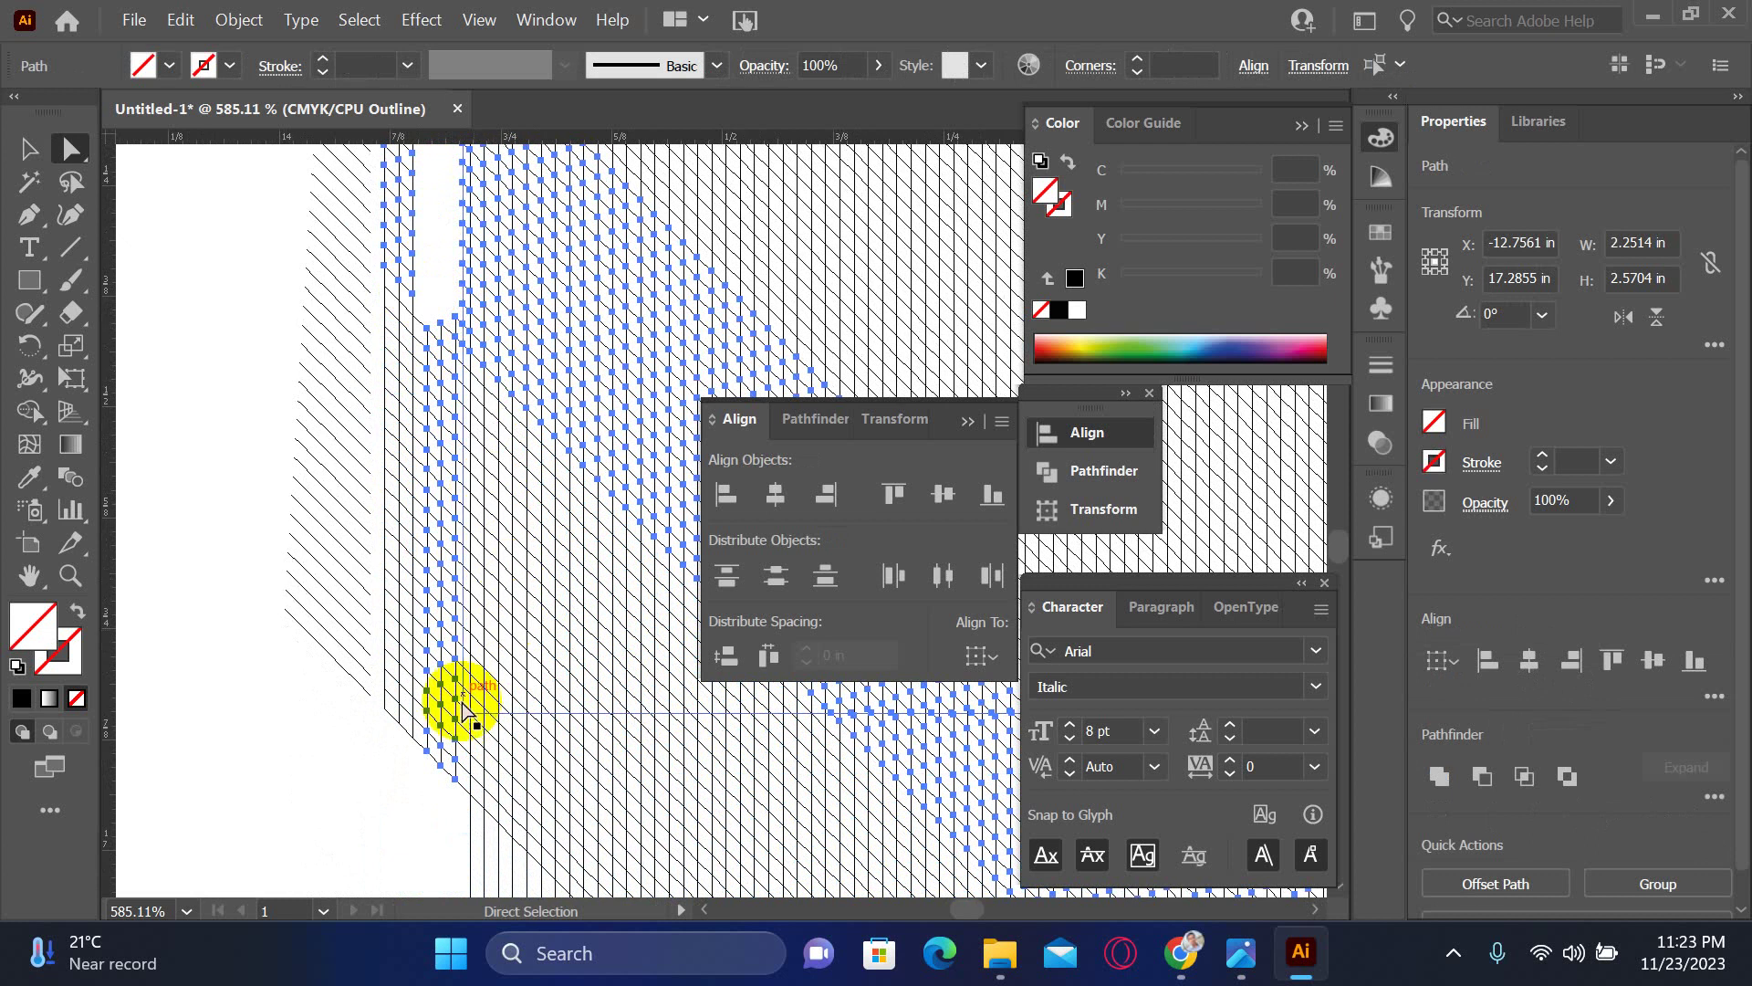
{"action": "mouse_move", "coordinate": [400, 807]}
{"action": "left_mouse_down"}
{"action": "mouse_move", "coordinate": [460, 695]}
{"action": "mouse_move", "coordinate": [461, 508]}
{"action": "left_mouse_up"}
{"action": "key", "text": "Delete"}
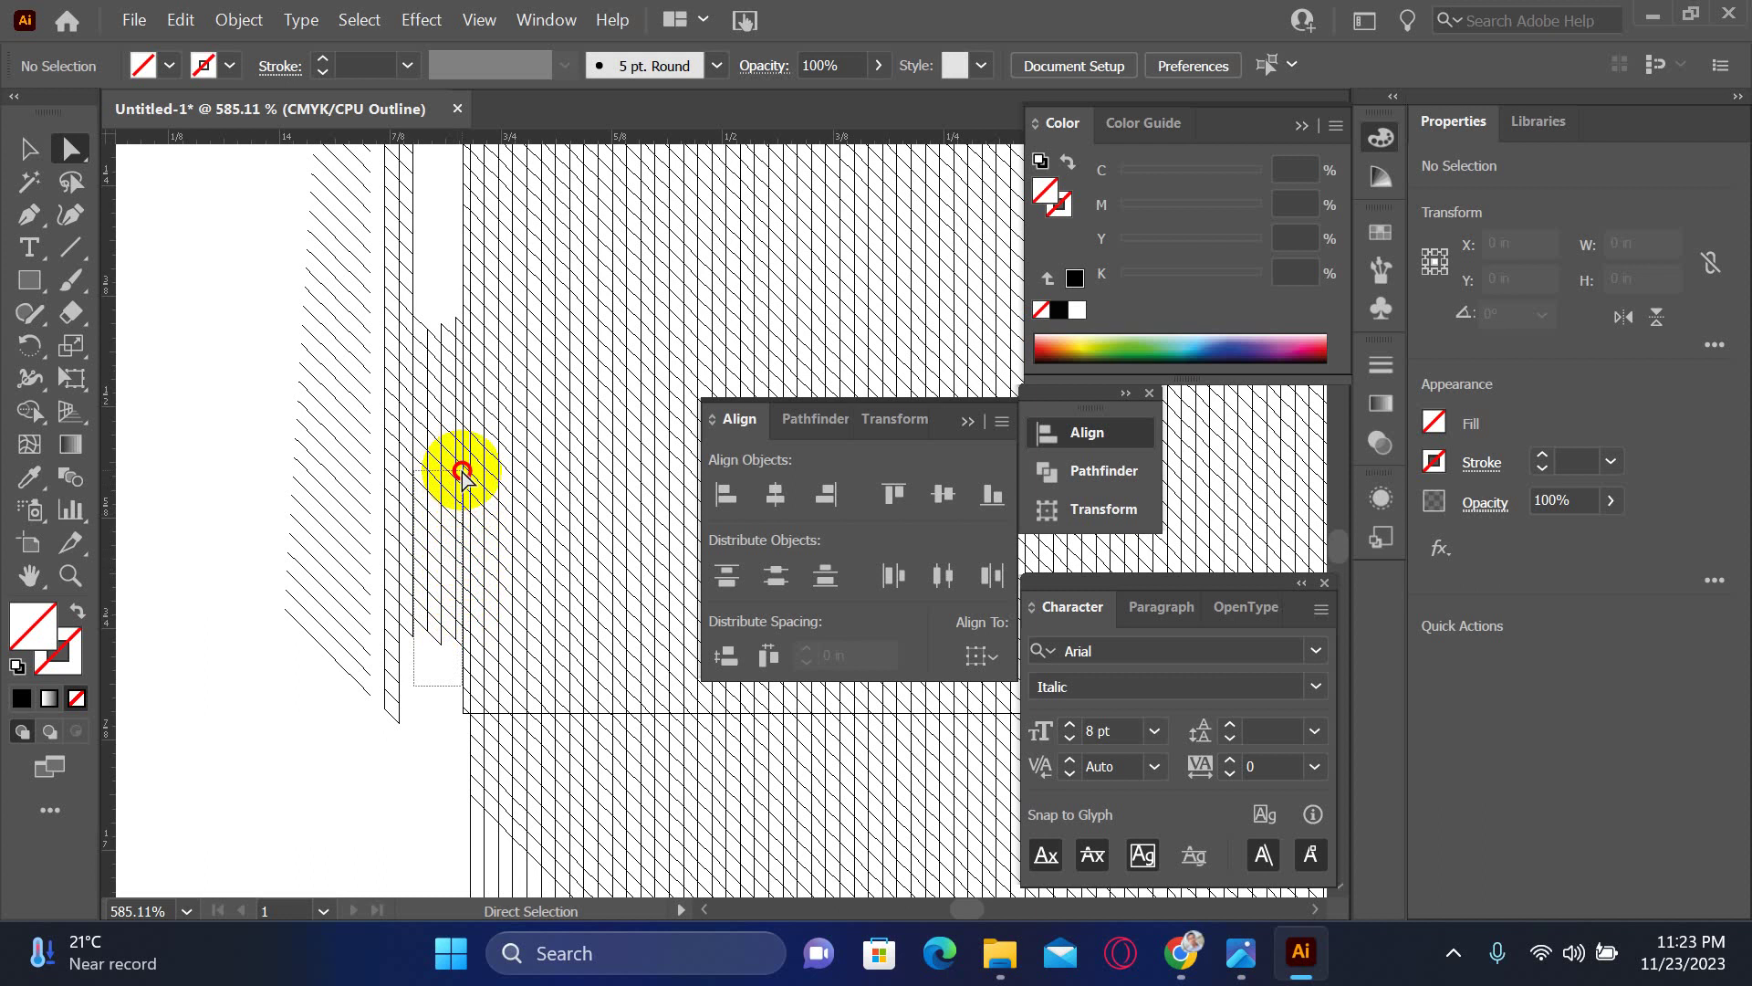
- Delete the small leftover hatched path in the strip and zoom out
{"action": "left_click_drag", "start_coordinate": [462, 472], "coordinate": [462, 472]}
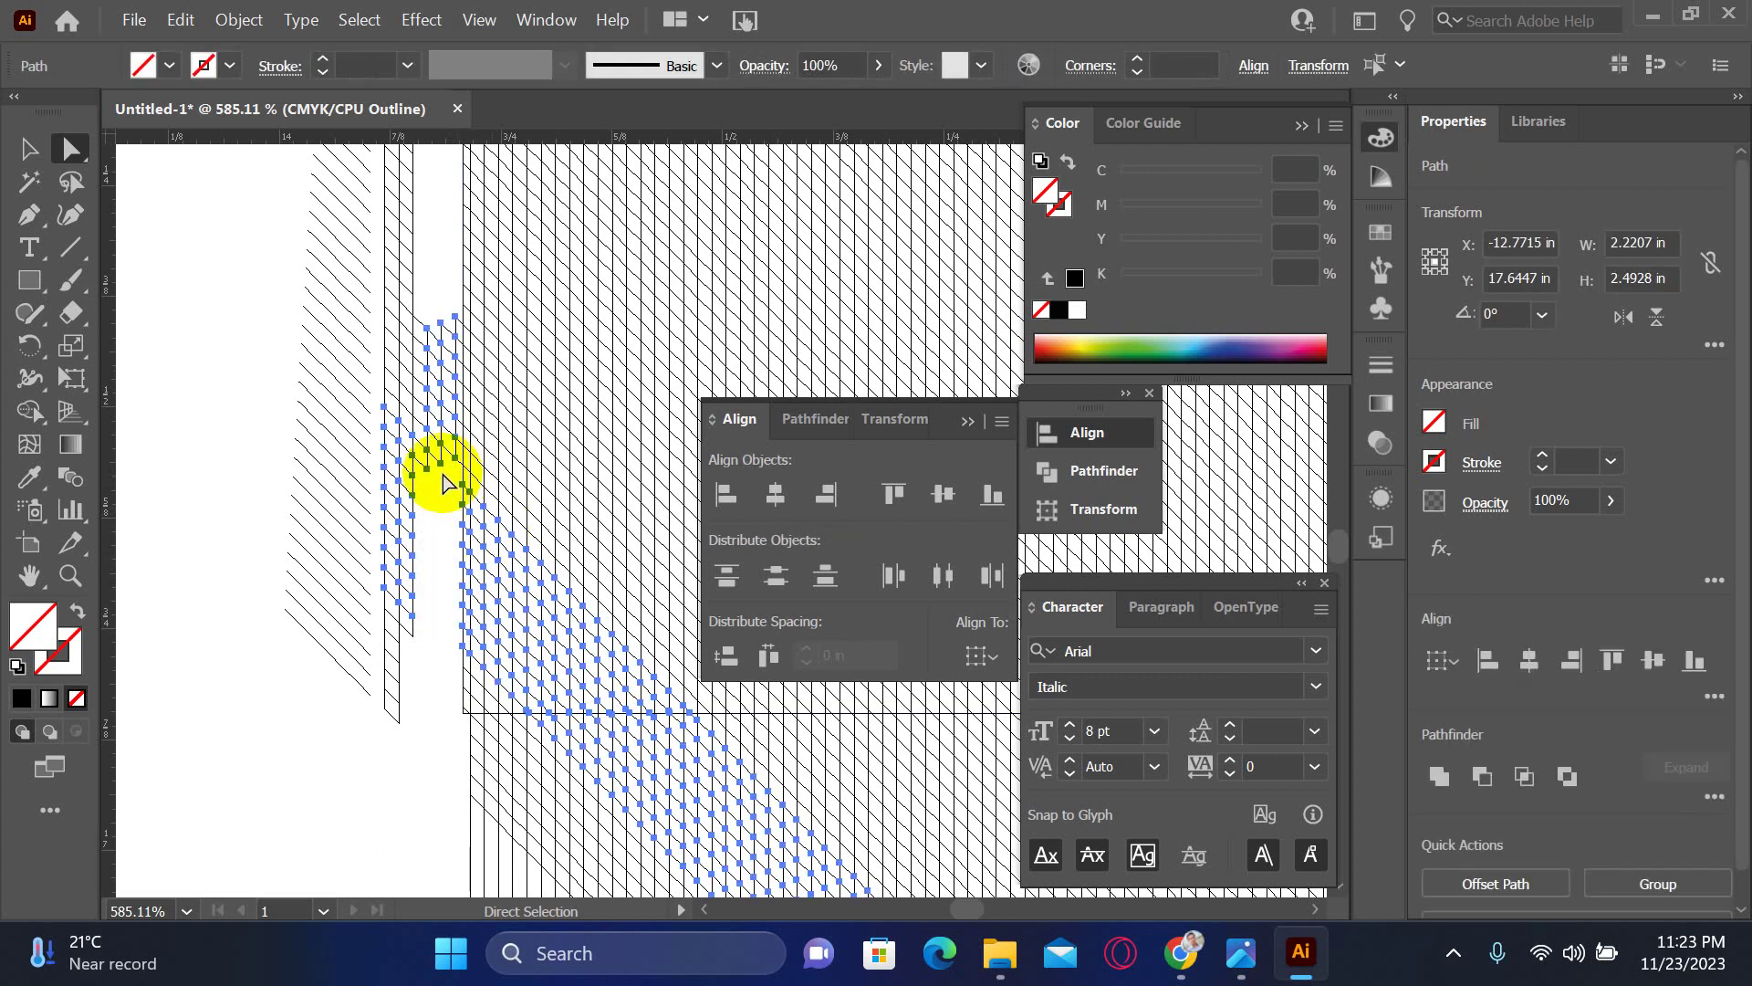
{"action": "left_click", "coordinate": [416, 495]}
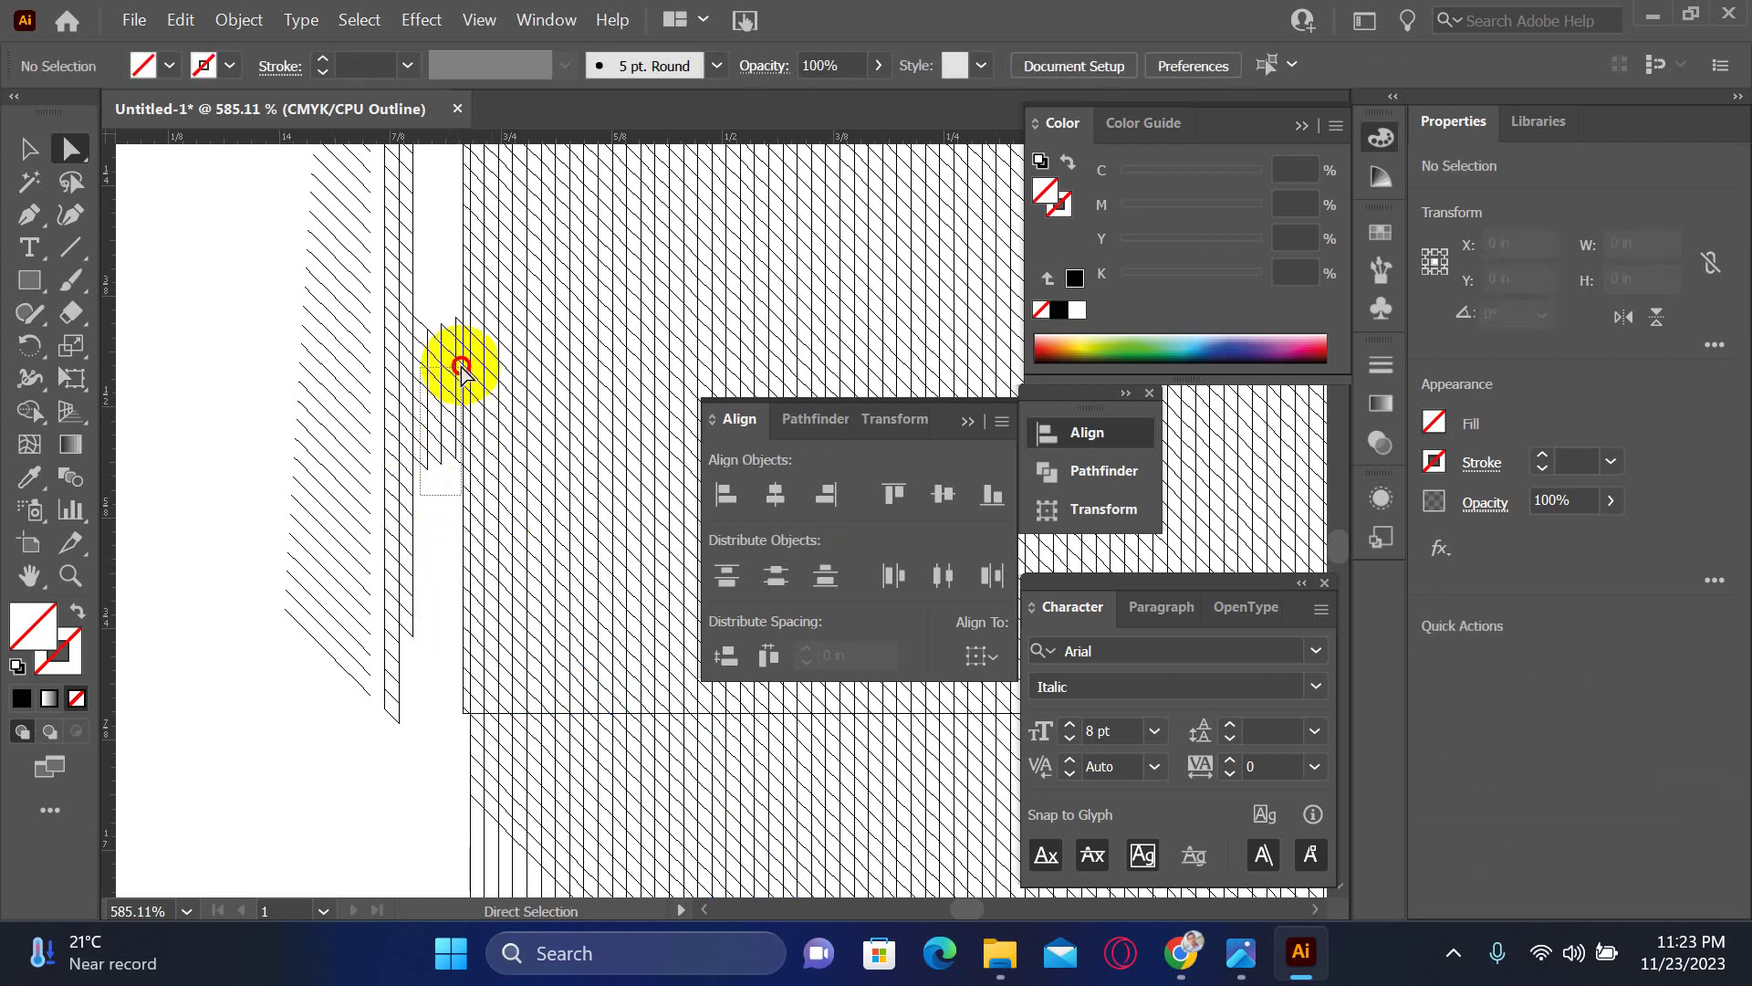
{"action": "left_click", "coordinate": [457, 305]}
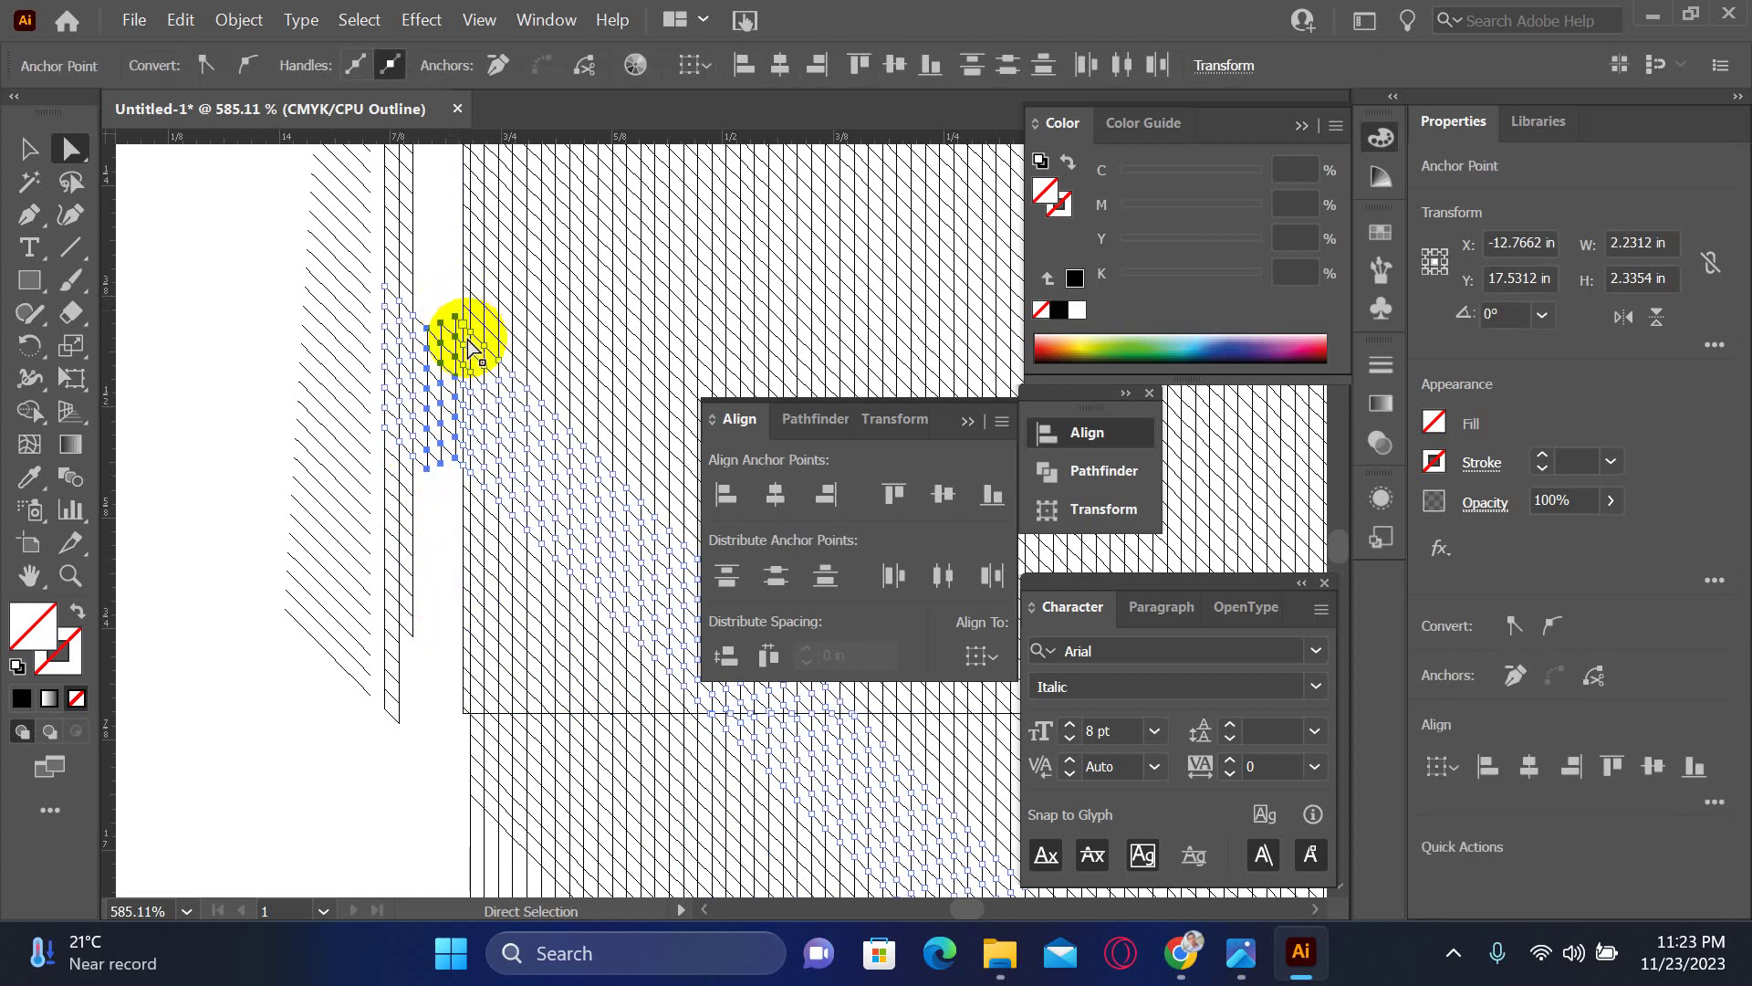
{"action": "key", "text": "Delete"}
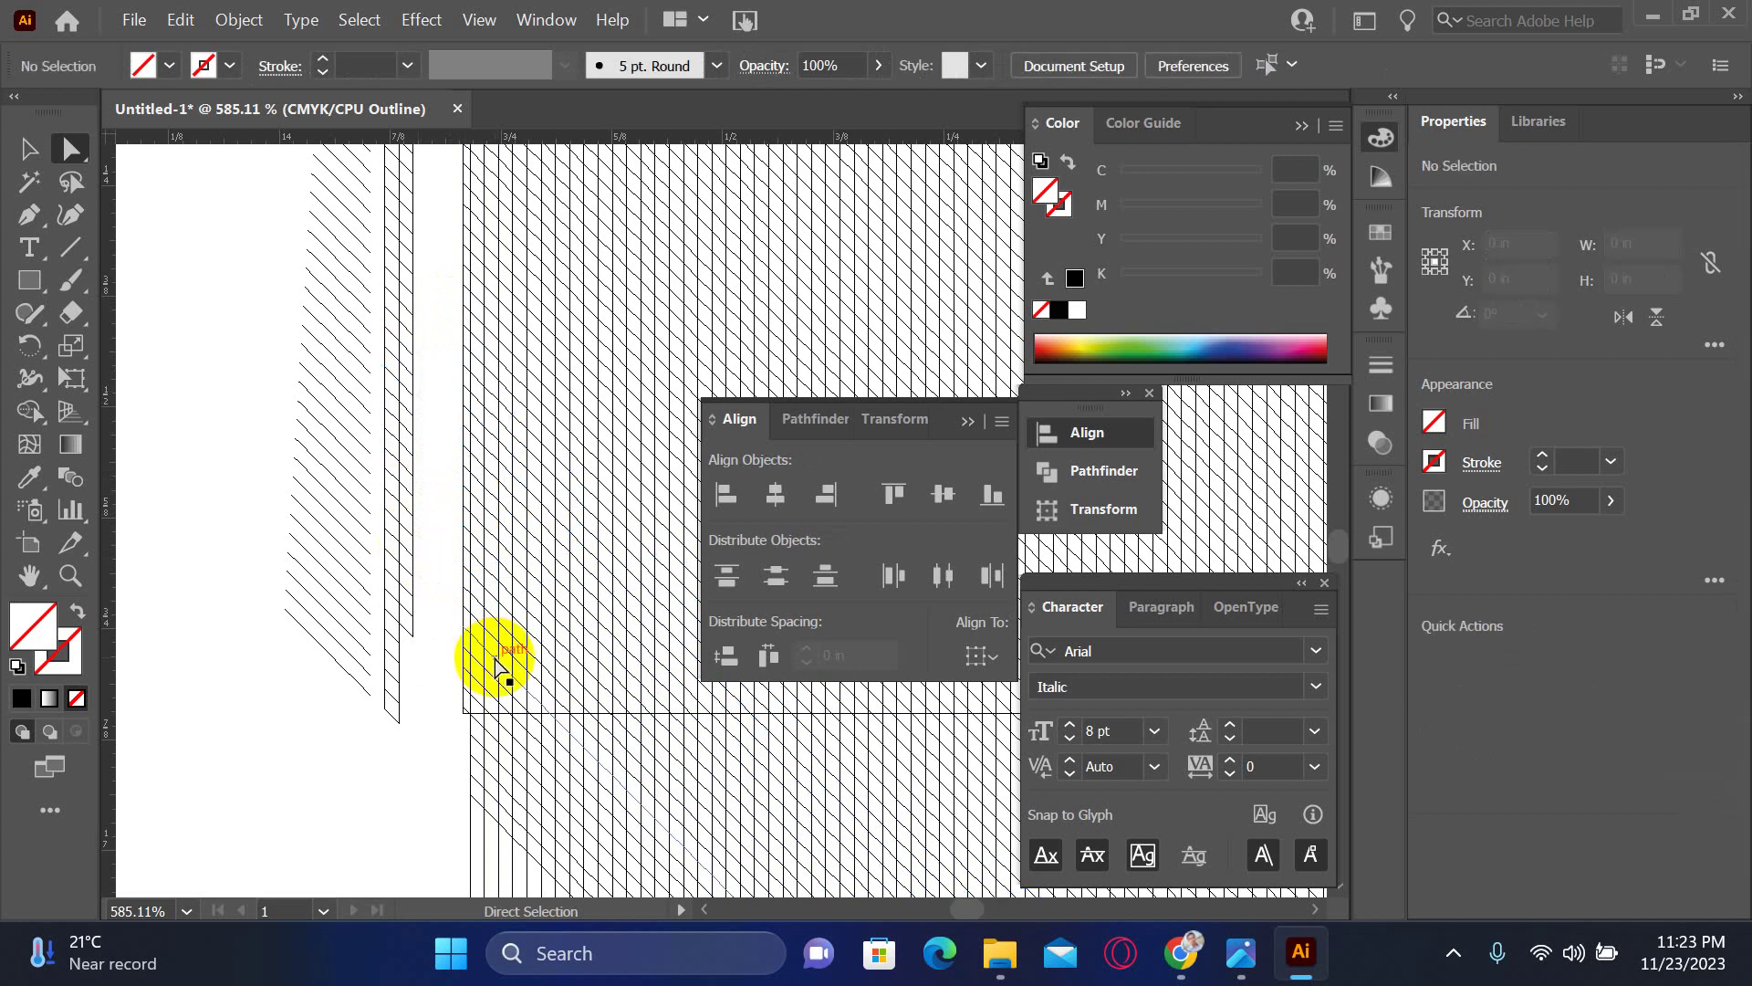
{"action": "key", "text": "ctrl+minus"}
{"action": "key", "text": "ctrl+minus"}
{"action": "key", "text": "ctrl+minus"}
{"action": "key", "text": "ctrl+minus"}
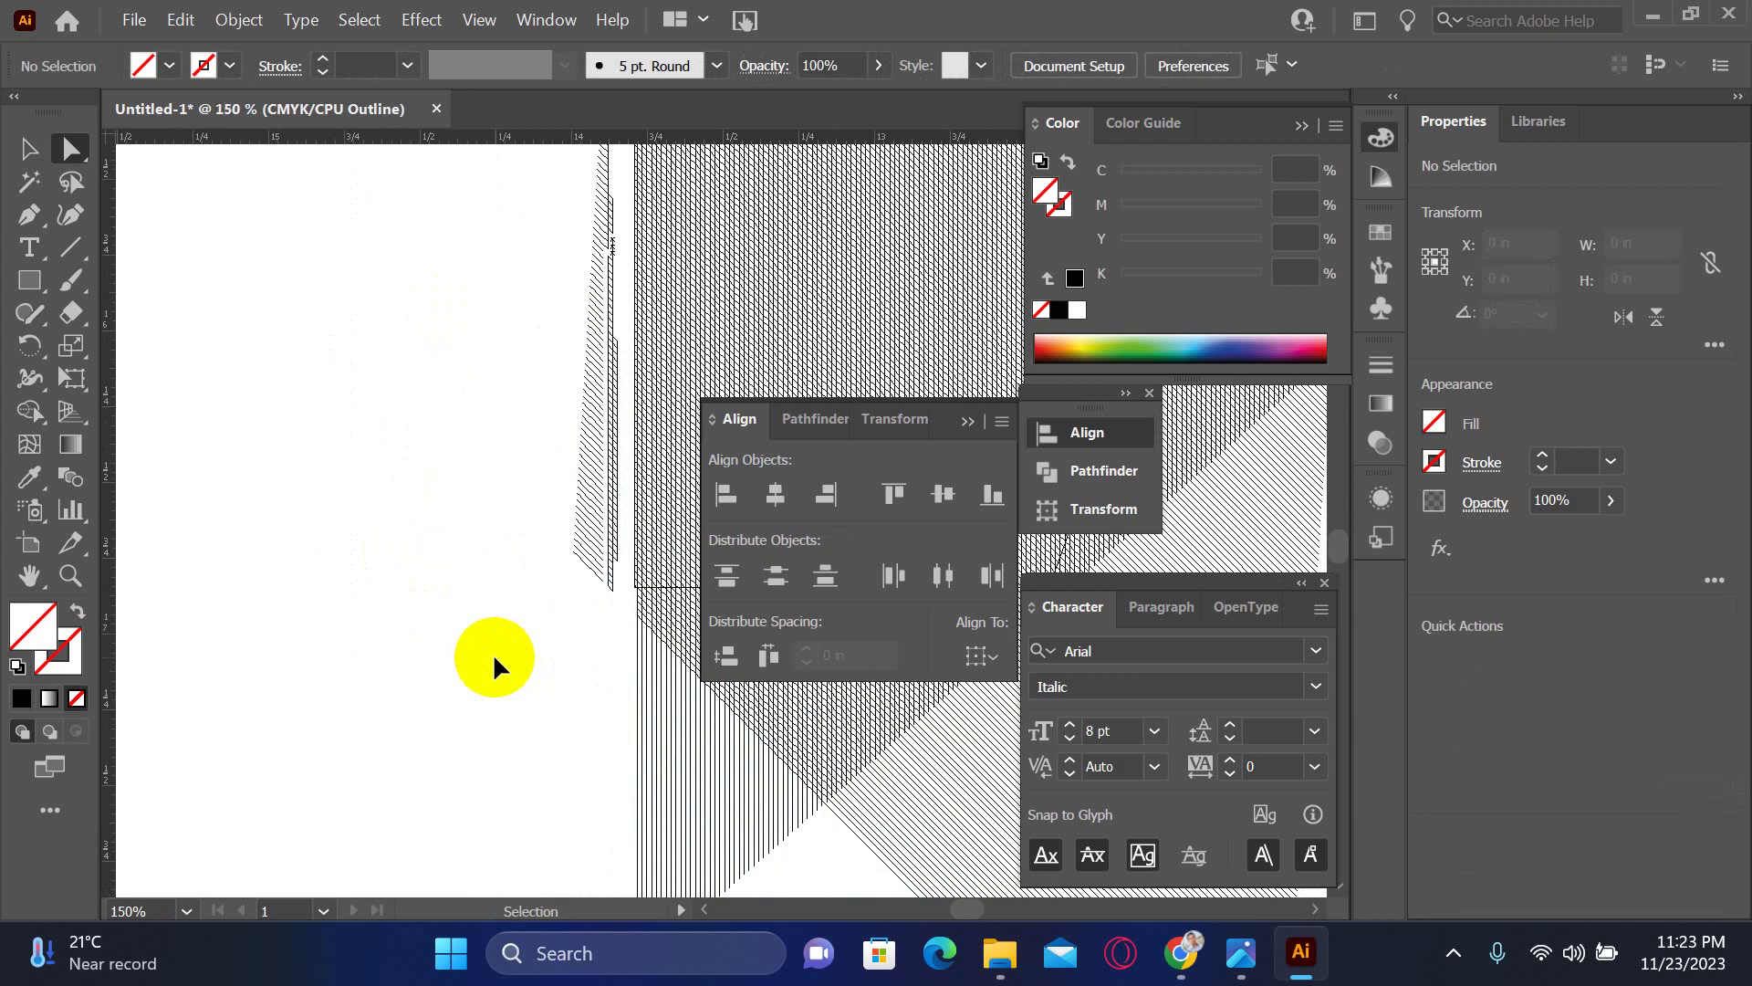
- Delete the thin hatched sliver left of the box
{"action": "mouse_move", "coordinate": [563, 183]}
{"action": "left_mouse_down"}
{"action": "mouse_move", "coordinate": [626, 606]}
{"action": "mouse_move", "coordinate": [650, 657]}
{"action": "left_mouse_up"}
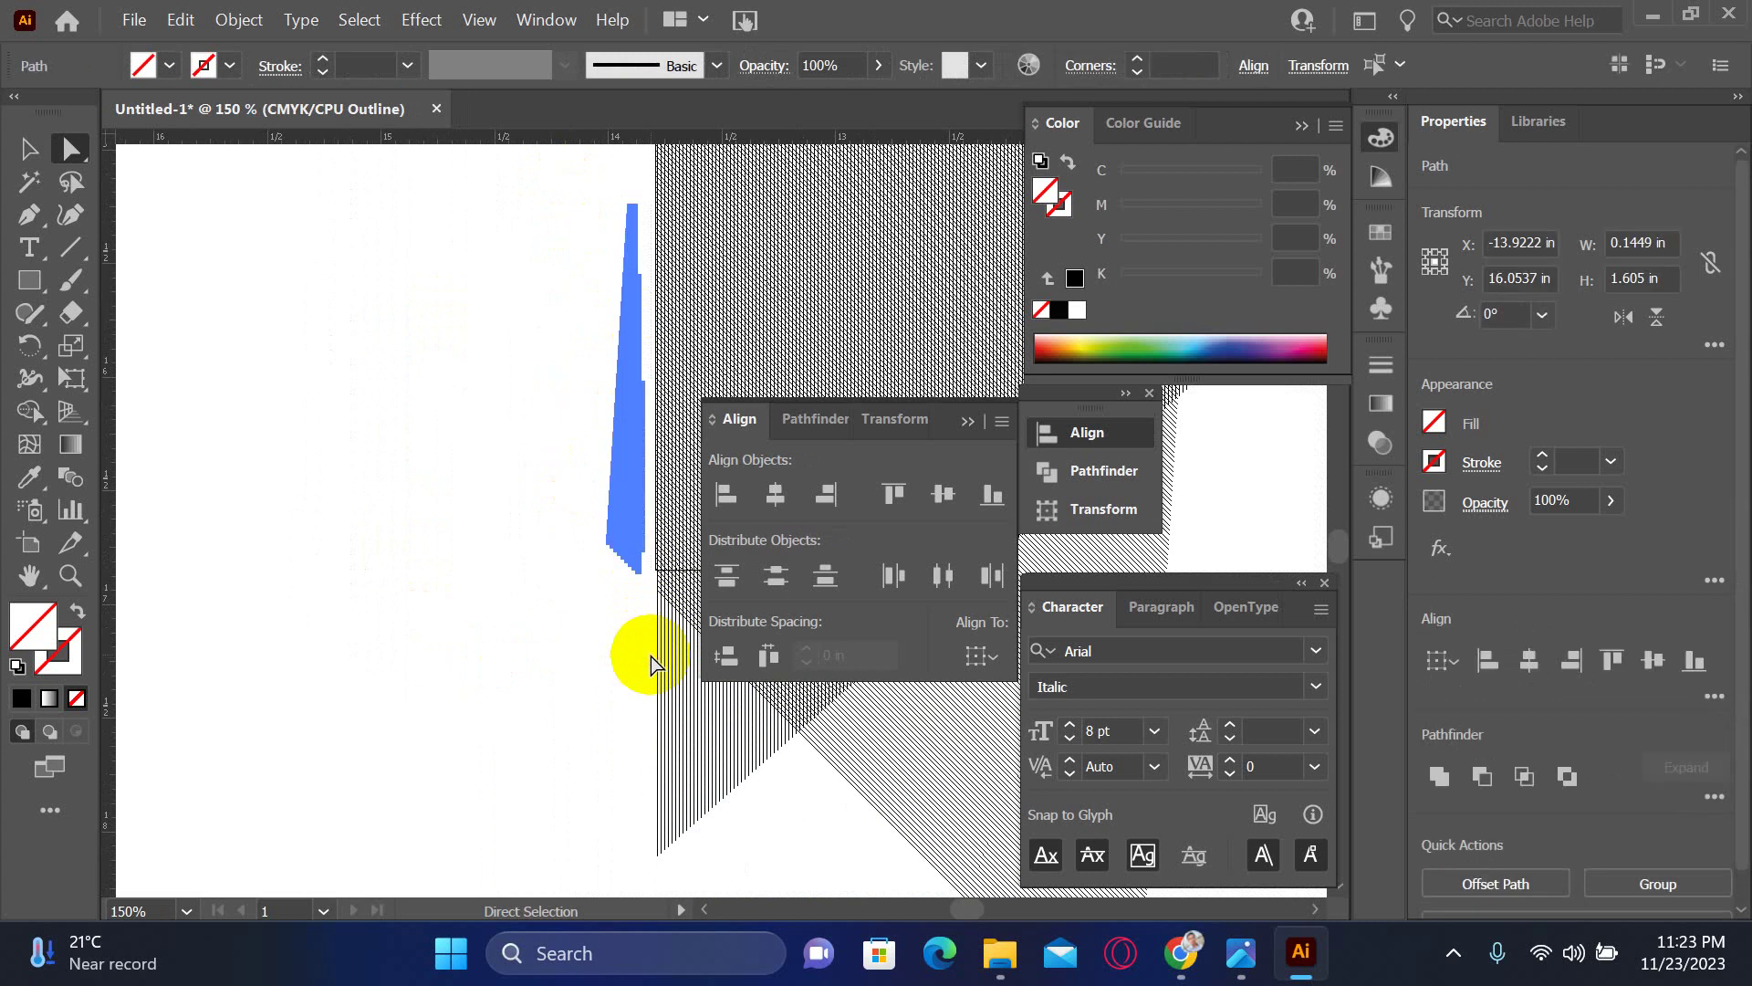
{"action": "key", "text": "Delete"}
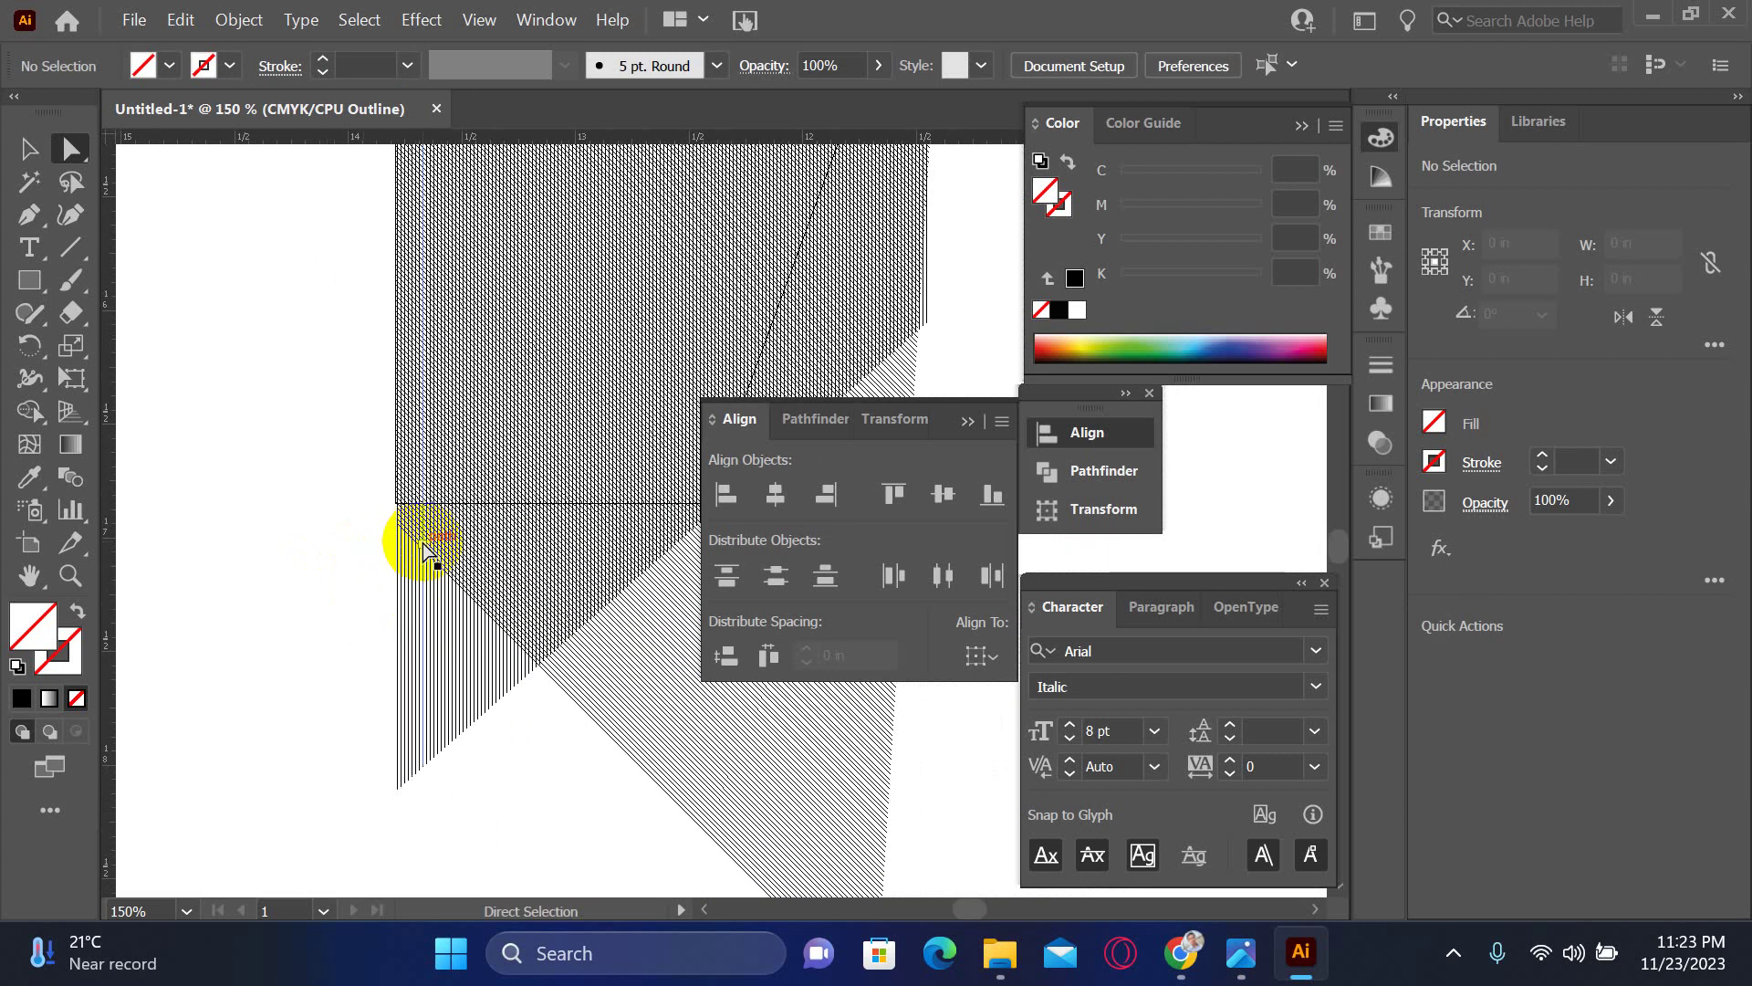
{"action": "left_click", "coordinate": [499, 578], "text": "ctrl"}
{"action": "left_click", "coordinate": [499, 577], "text": "ctrl"}
{"action": "left_click_drag", "start_coordinate": [529, 578], "coordinate": [128, 548]}
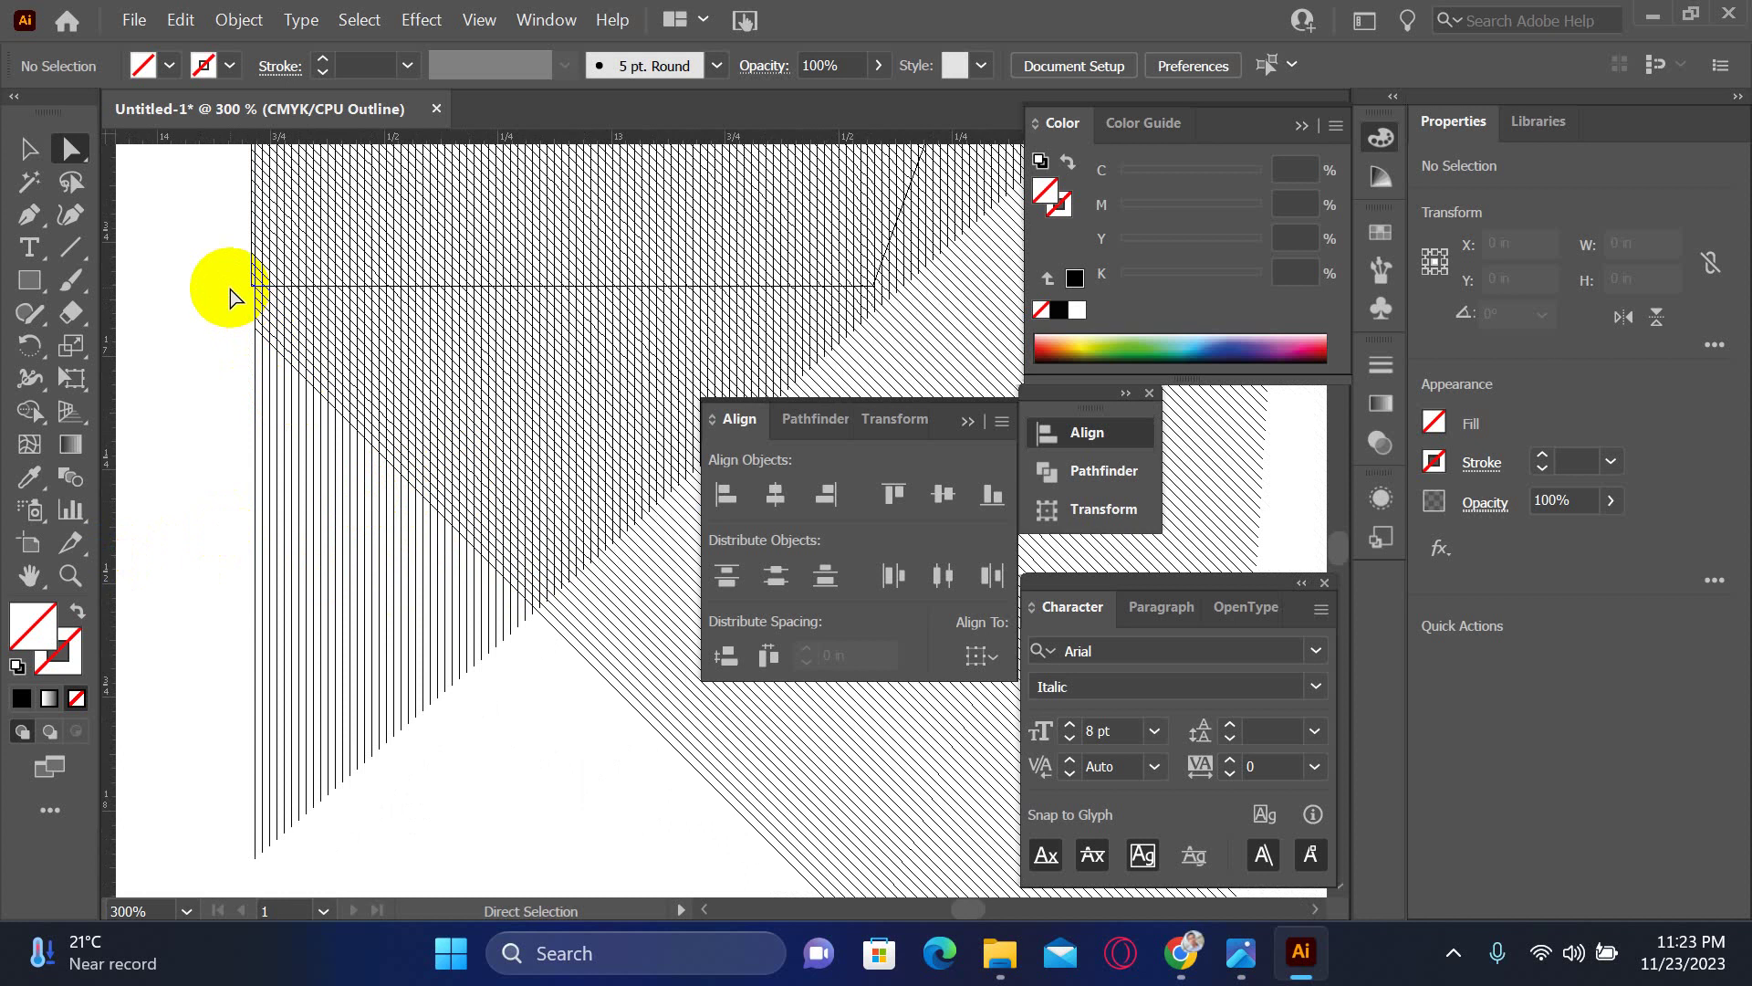
- Select and remove the stray diagonal hatch lines below the box
{"action": "mouse_move", "coordinate": [230, 288]}
{"action": "left_mouse_down"}
{"action": "mouse_move", "coordinate": [929, 862]}
{"action": "mouse_move", "coordinate": [1082, 880]}
{"action": "mouse_move", "coordinate": [1110, 750]}
{"action": "left_mouse_up"}
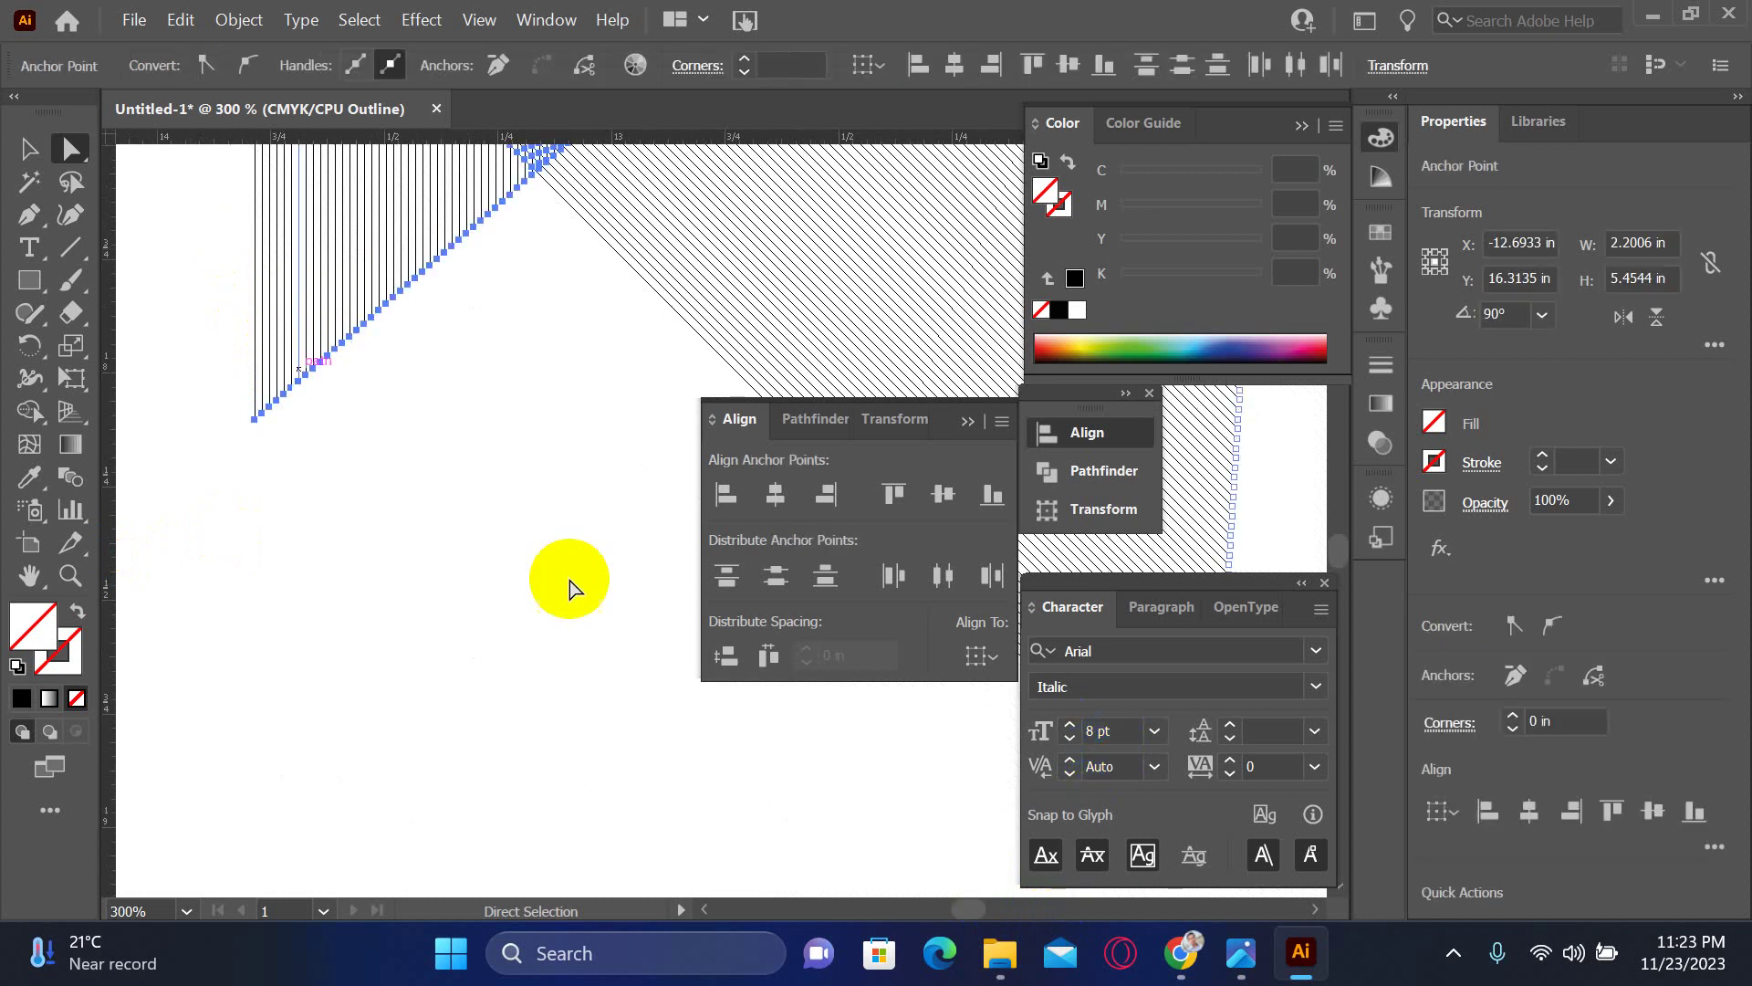
{"action": "key", "text": "ctrl+shift+e"}
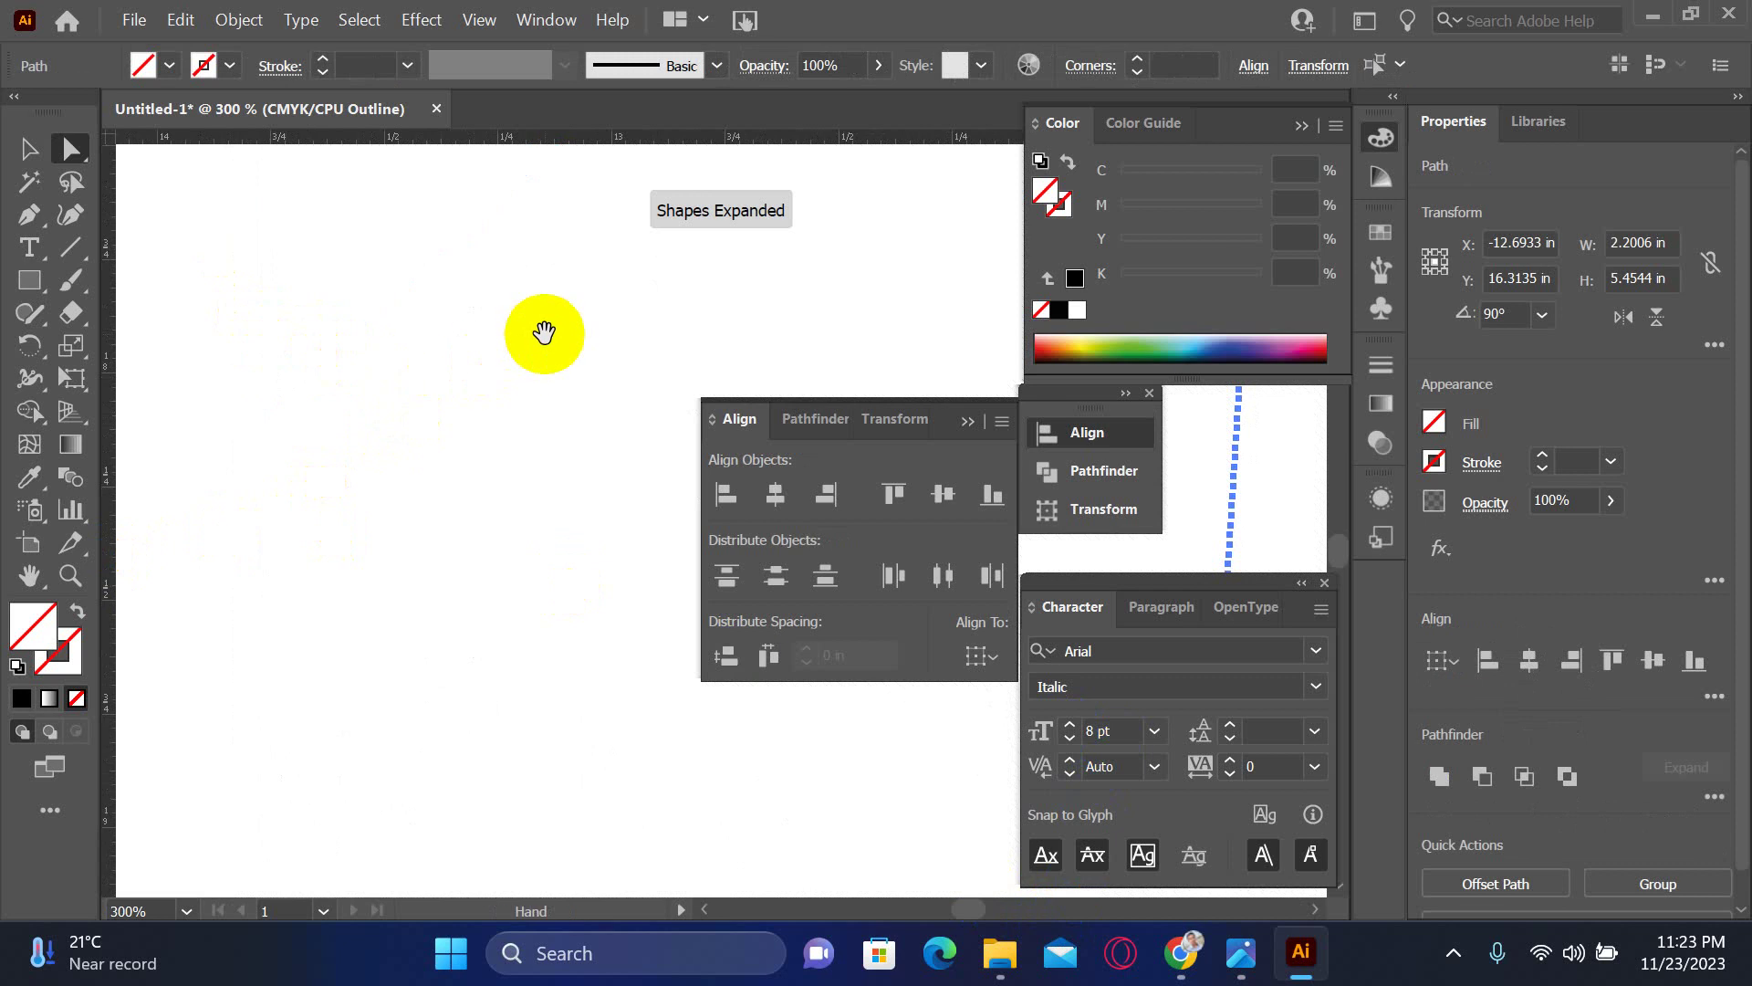
{"action": "left_click_drag", "start_coordinate": [547, 333], "coordinate": [355, 671]}
{"action": "key", "text": "ctrl+shift+a"}
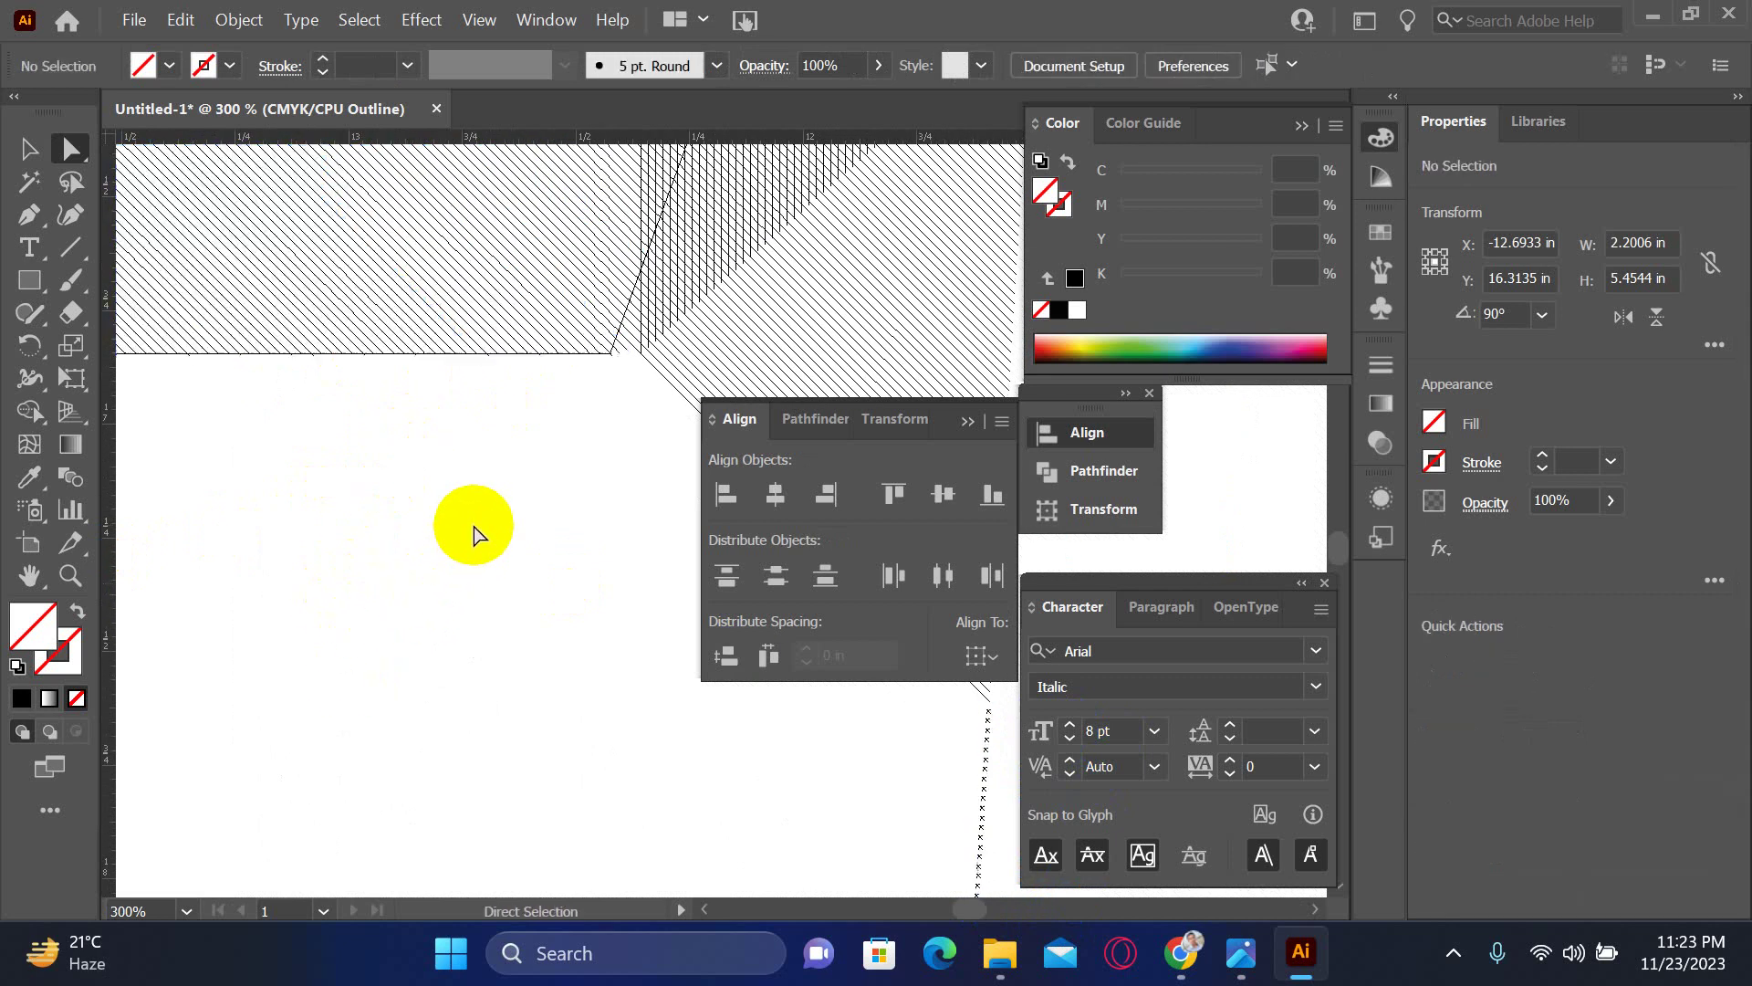
{"action": "left_click_drag", "start_coordinate": [527, 440], "coordinate": [643, 609]}
{"action": "left_click_drag", "start_coordinate": [518, 594], "coordinate": [618, 548]}
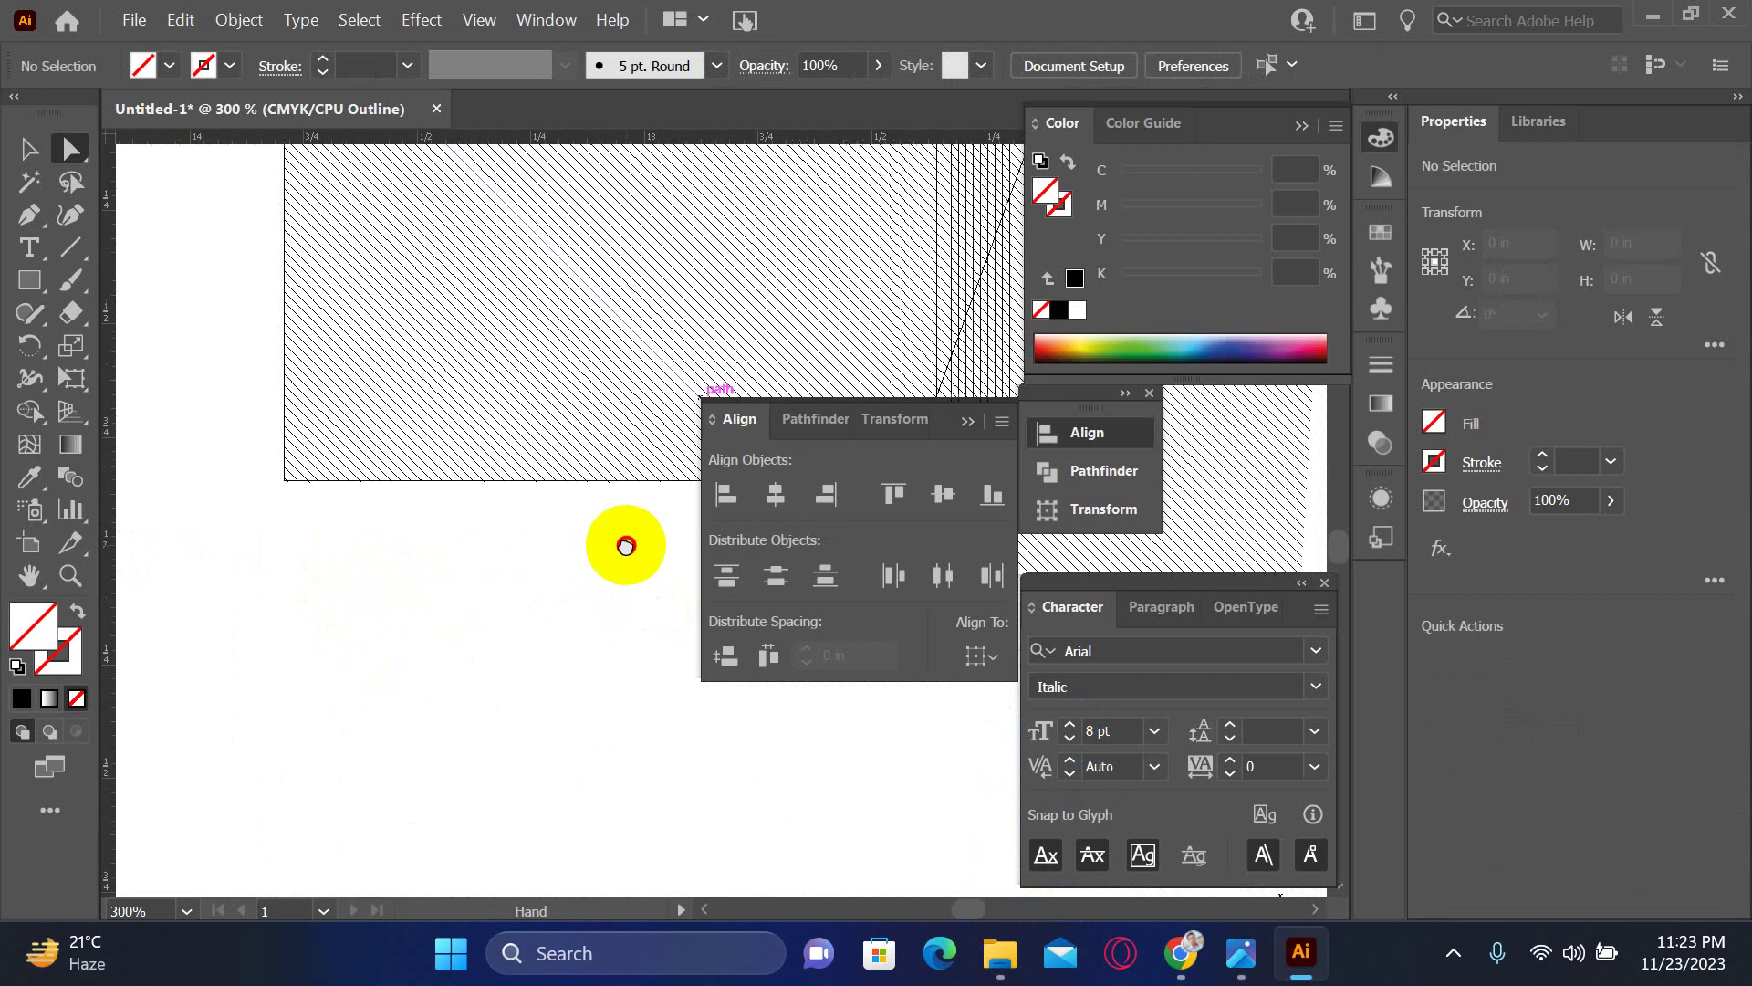
{"action": "scroll", "coordinate": [411, 502], "scroll_direction": "left", "scroll_amount": 8}
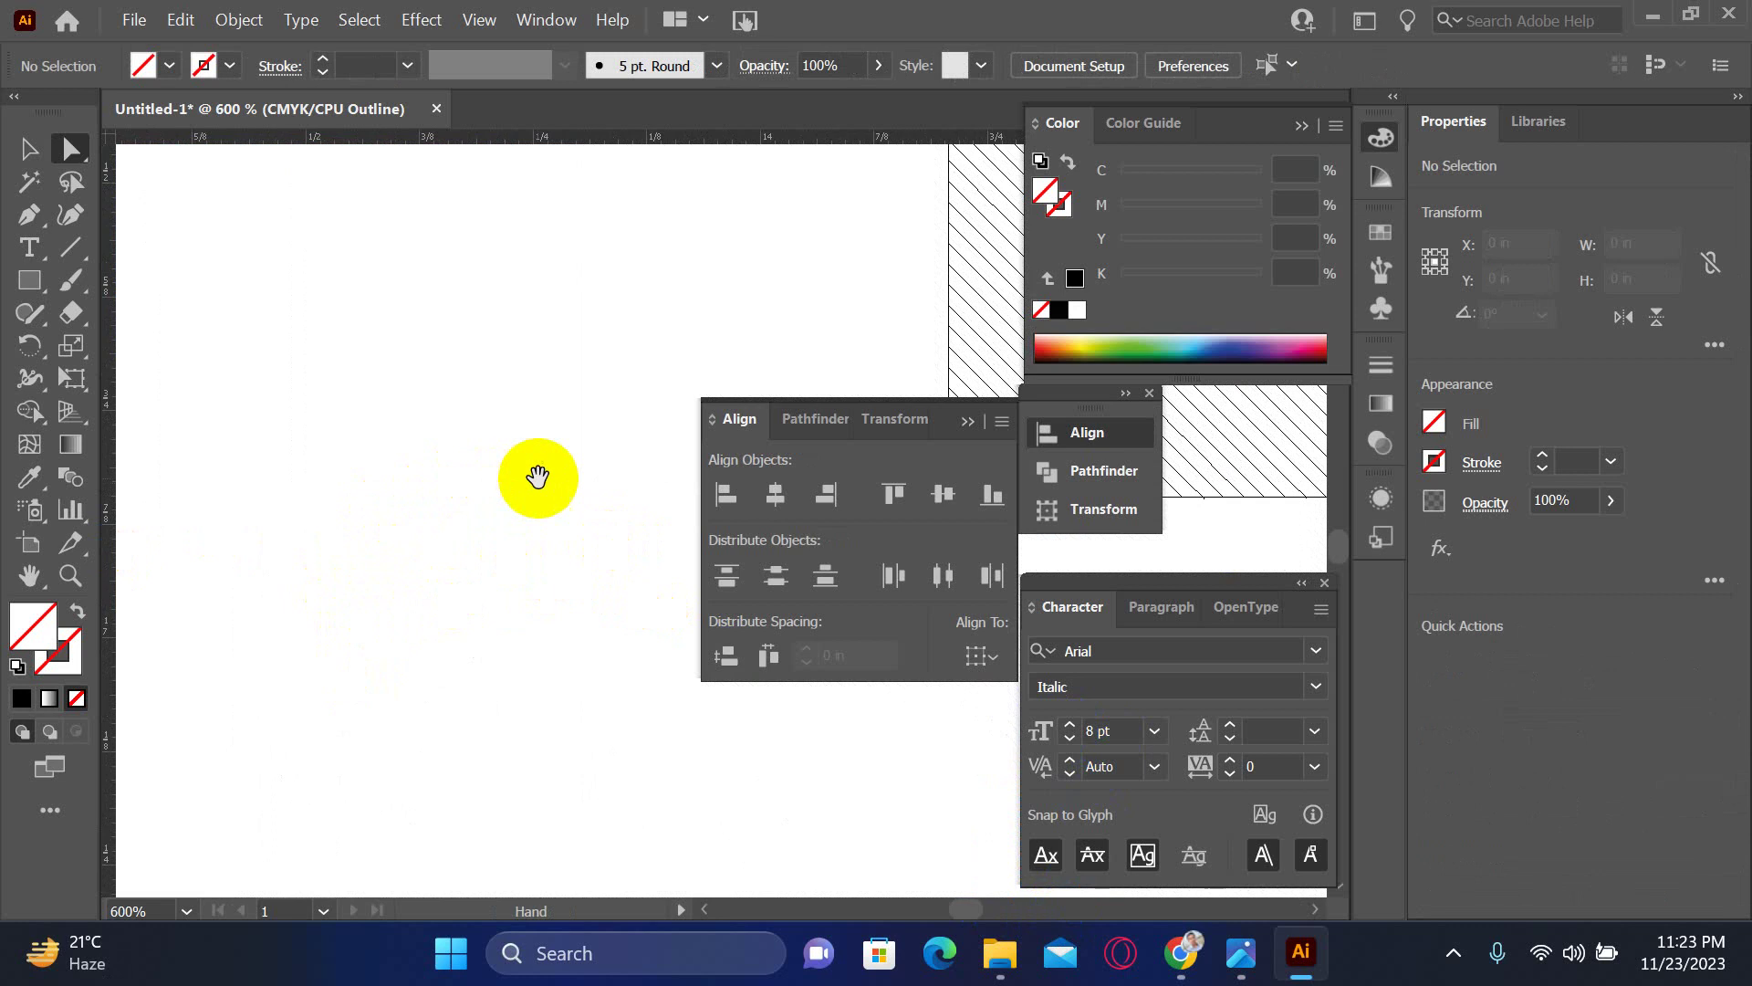
- Zoom into the box's lower-left corner and select the tiny stray segment there
{"action": "left_click", "coordinate": [265, 477]}
{"action": "left_click_drag", "start_coordinate": [521, 519], "coordinate": [642, 602]}
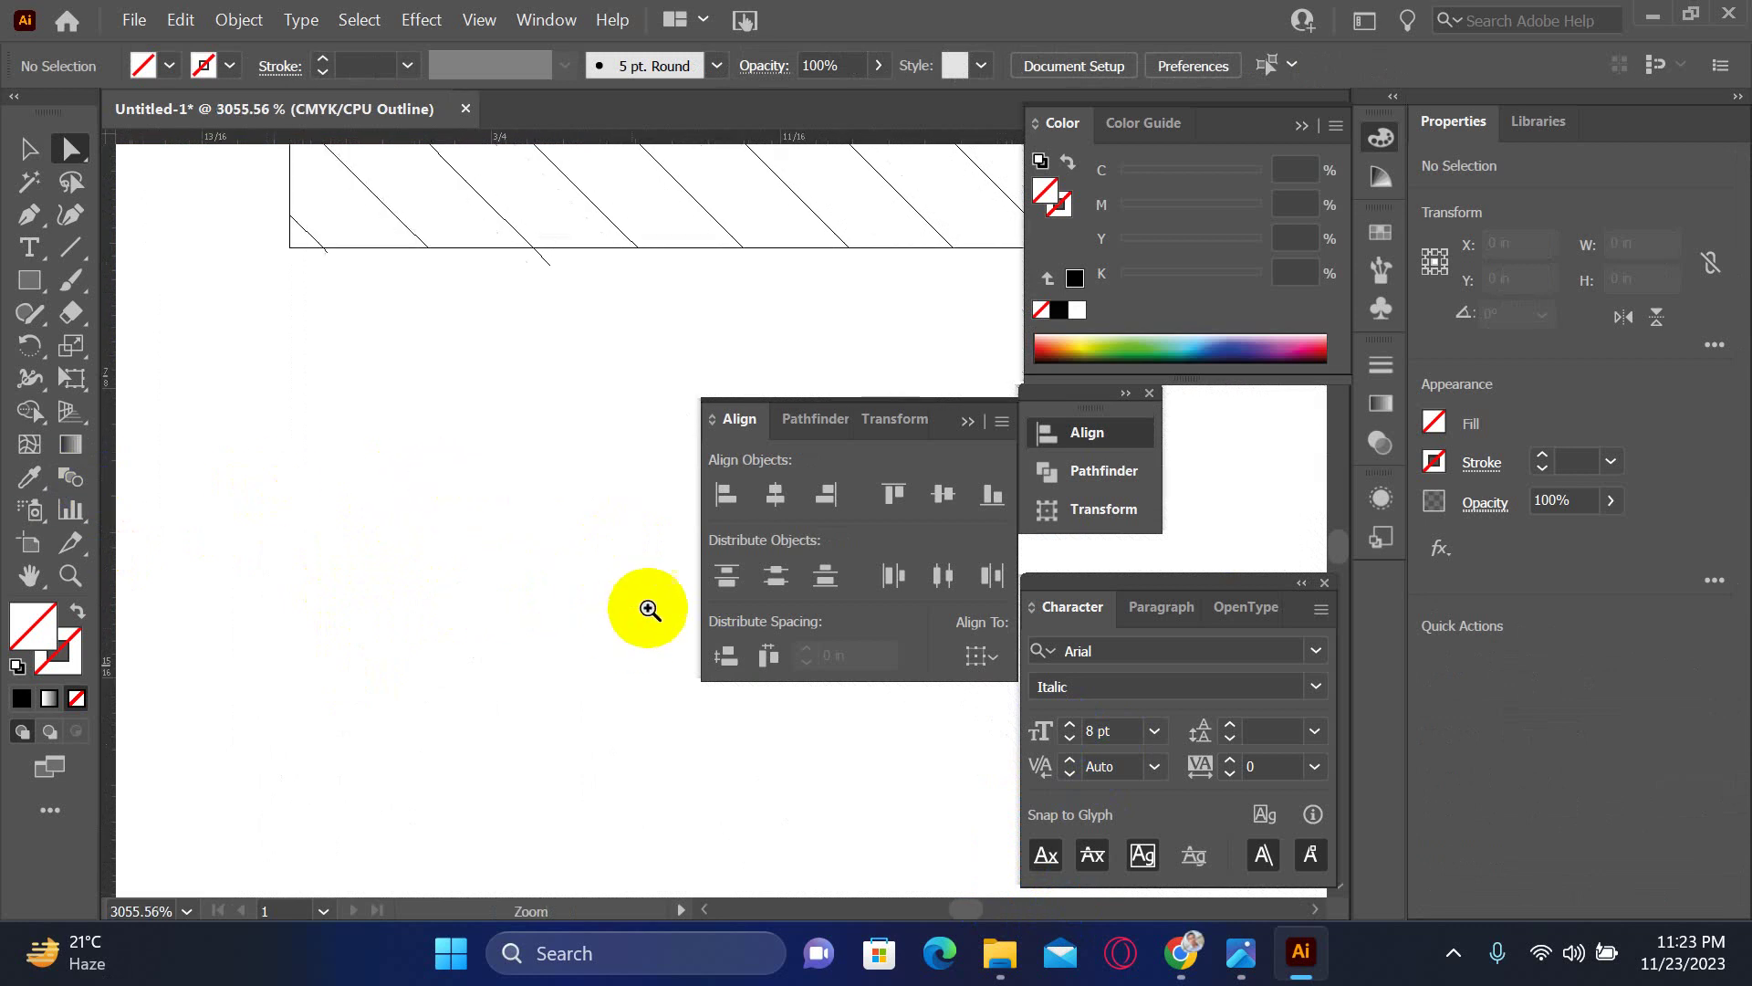
{"action": "left_click_drag", "start_coordinate": [310, 446], "coordinate": [480, 505]}
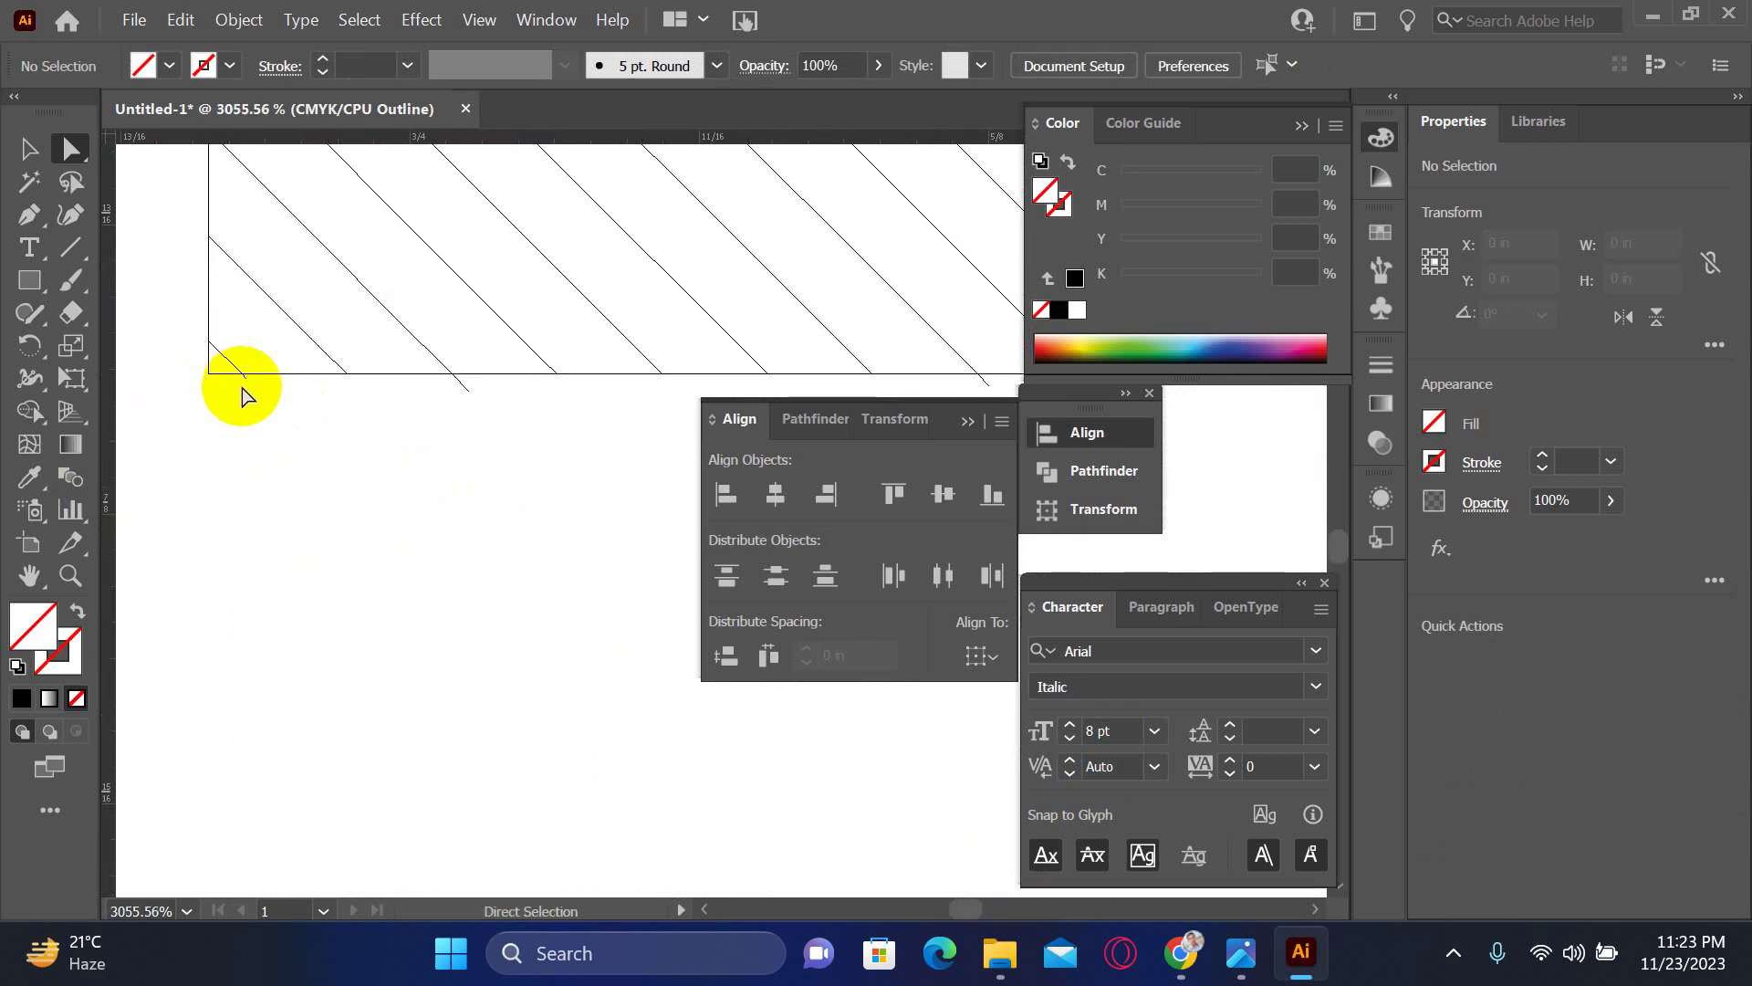
{"action": "left_click", "coordinate": [247, 379]}
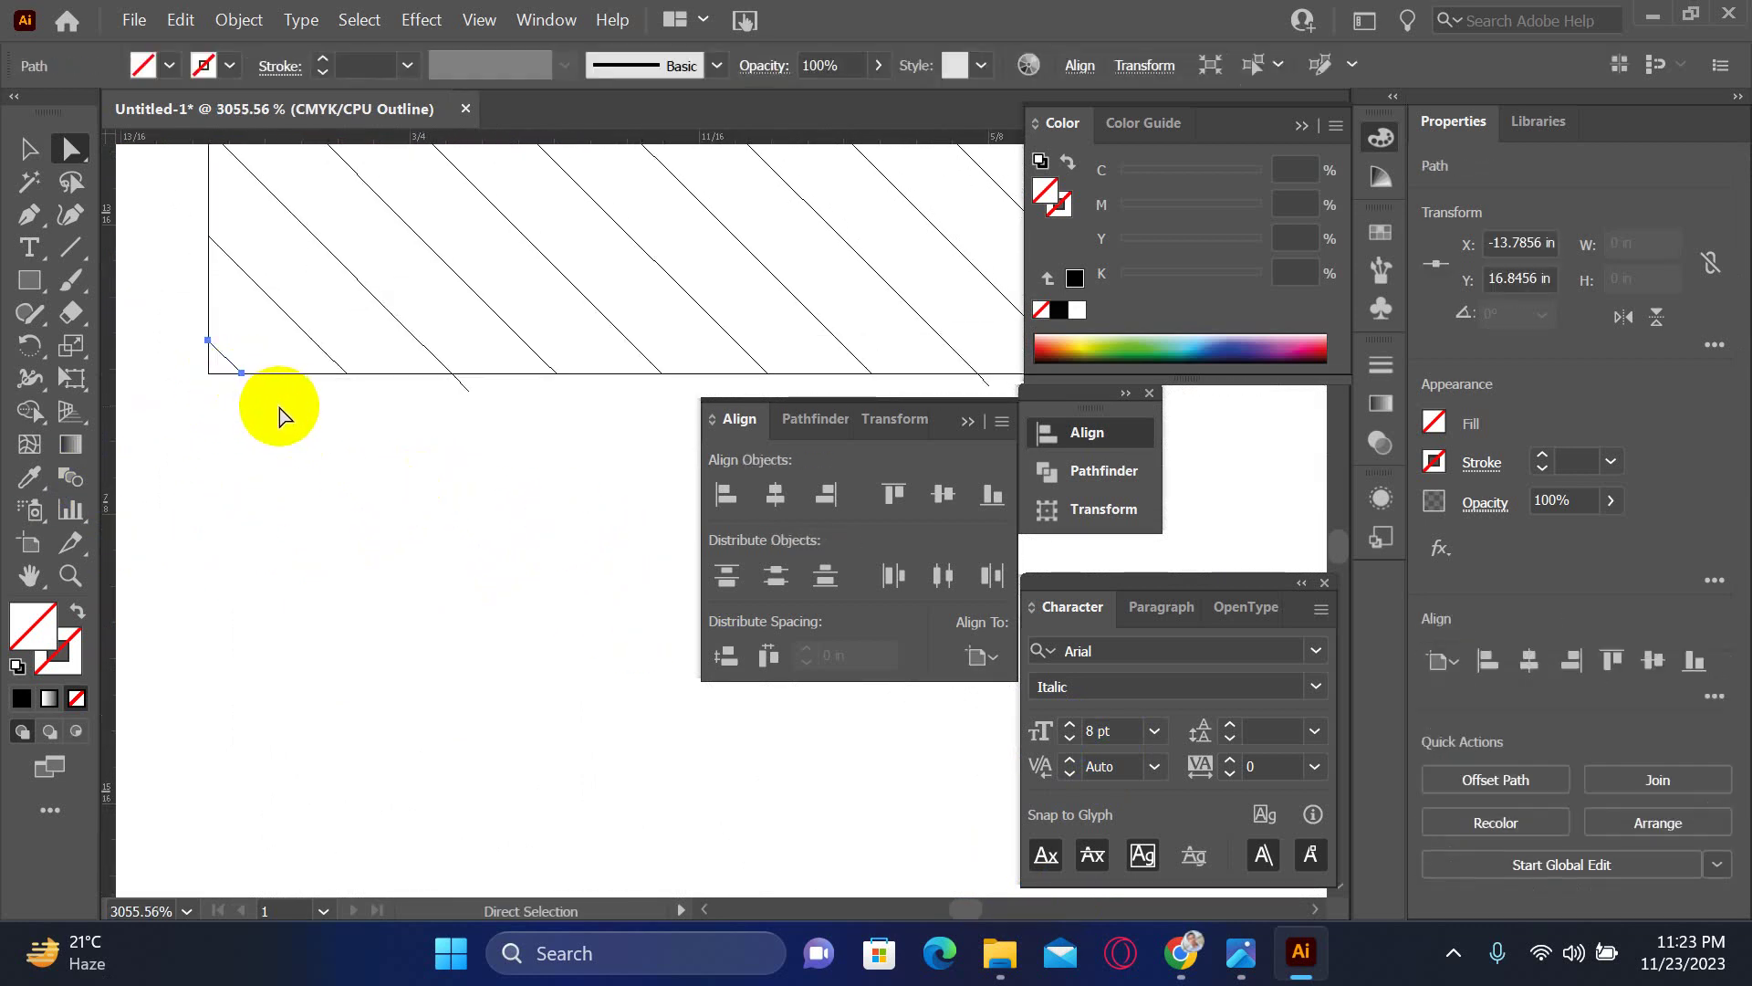
{"action": "left_click", "coordinate": [461, 383]}
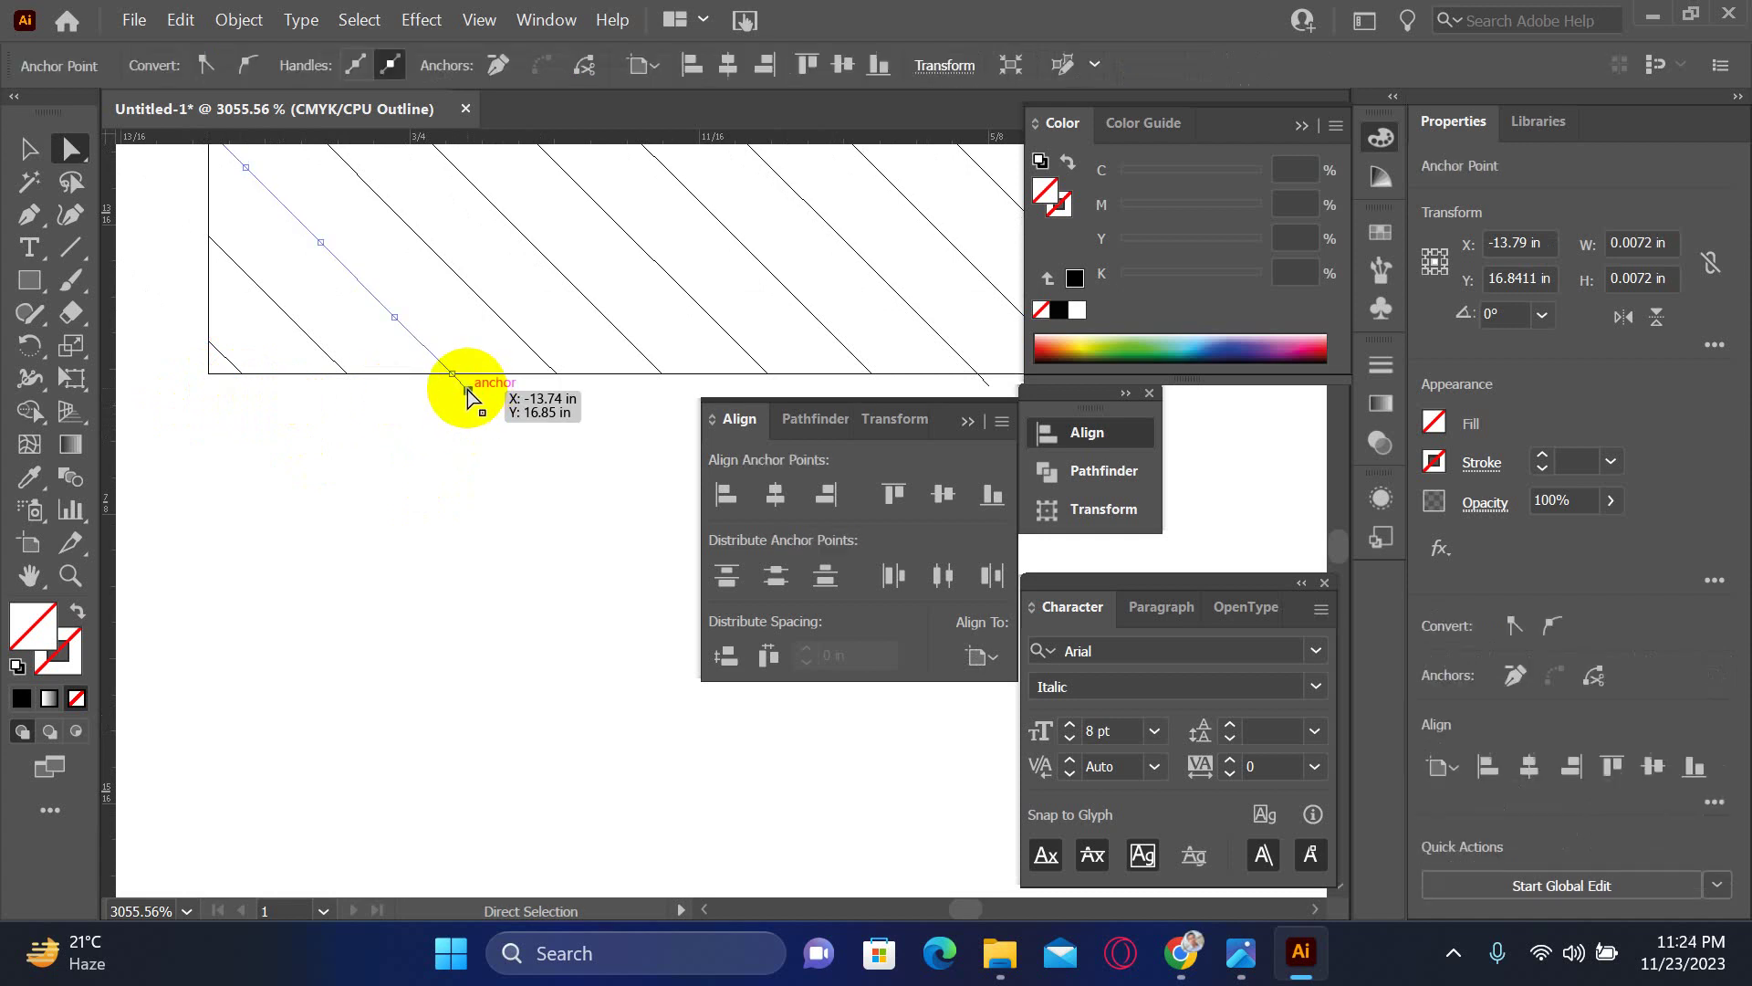
{"action": "scroll", "coordinate": [502, 438], "scroll_direction": "right", "scroll_amount": 5}
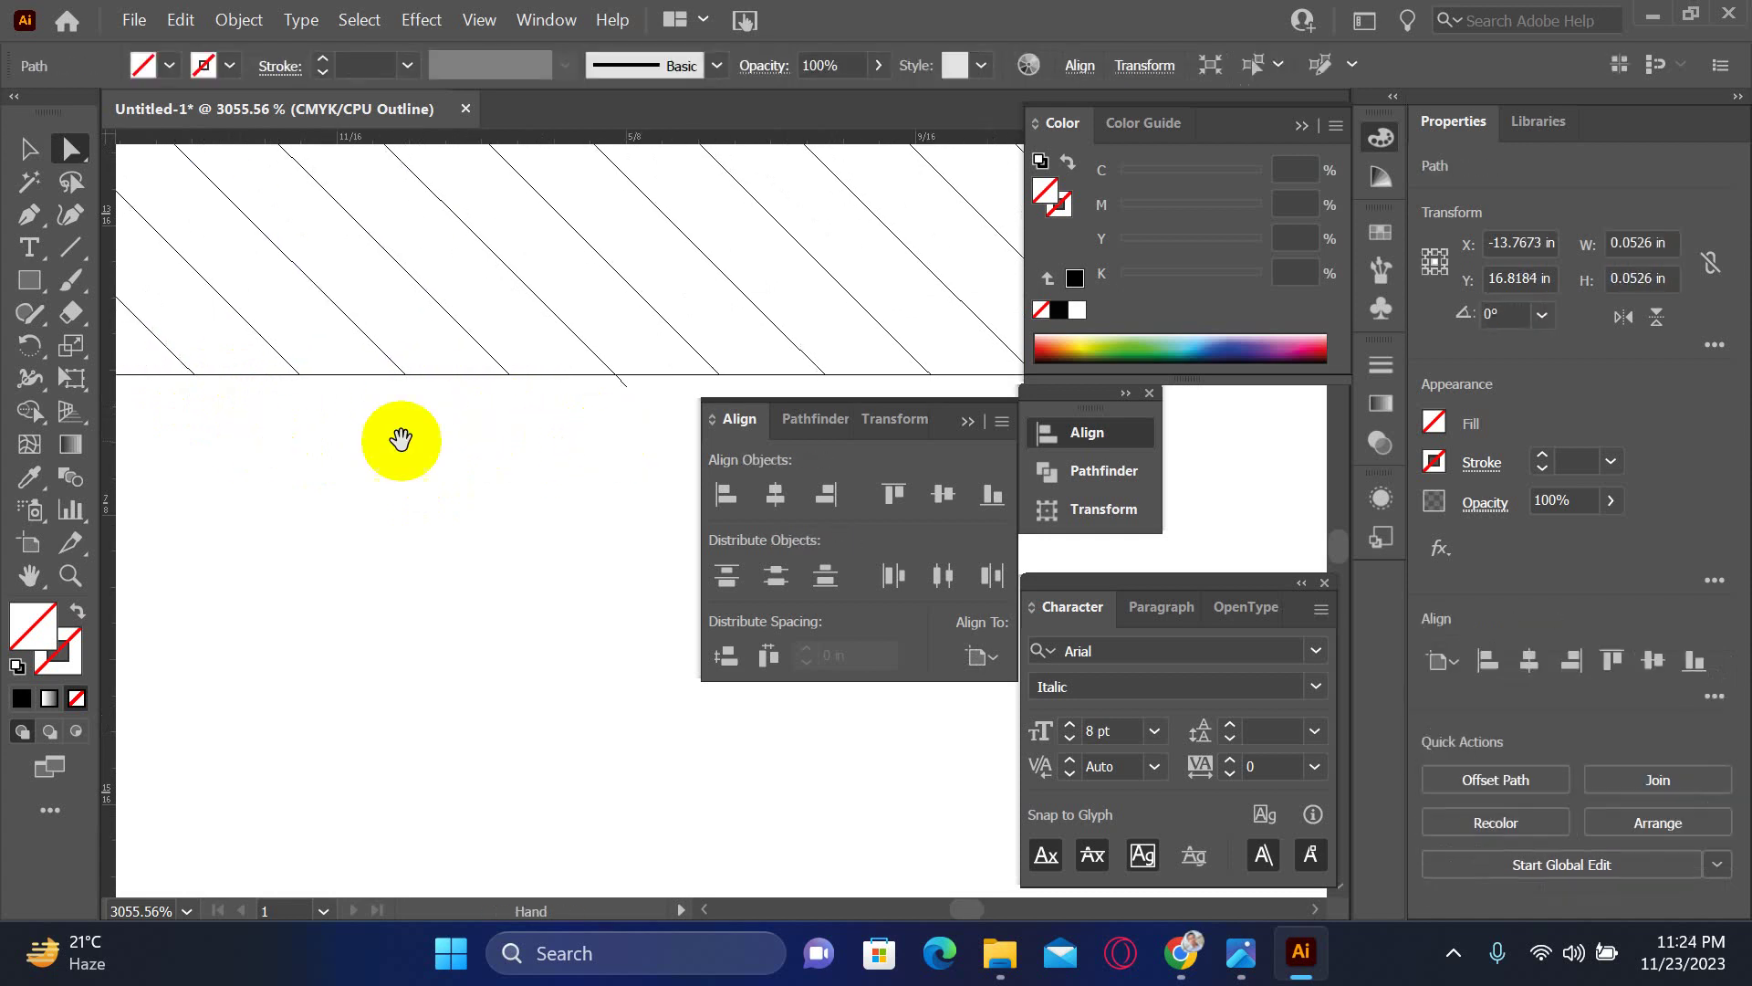
{"action": "left_click", "coordinate": [307, 385]}
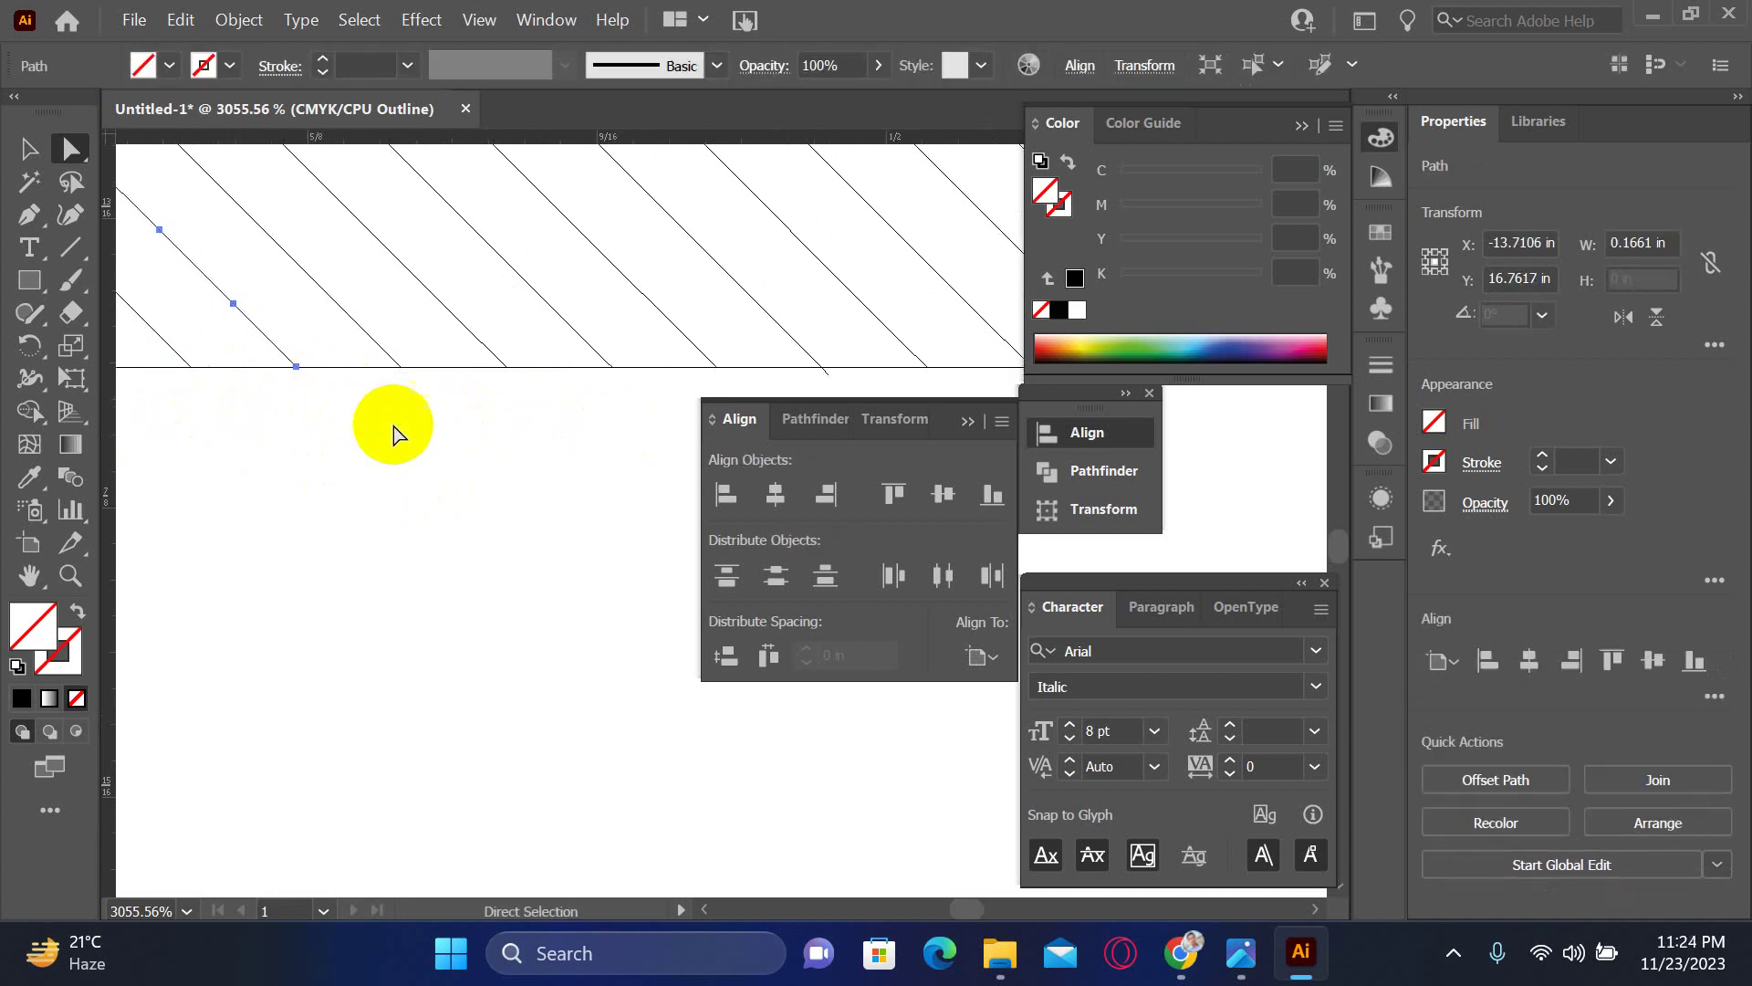
- Inspect successive hatch lines while panning along the pattern's bottom edge
{"action": "left_click_drag", "start_coordinate": [540, 477], "coordinate": [276, 477]}
{"action": "left_click_drag", "start_coordinate": [482, 477], "coordinate": [345, 459]}
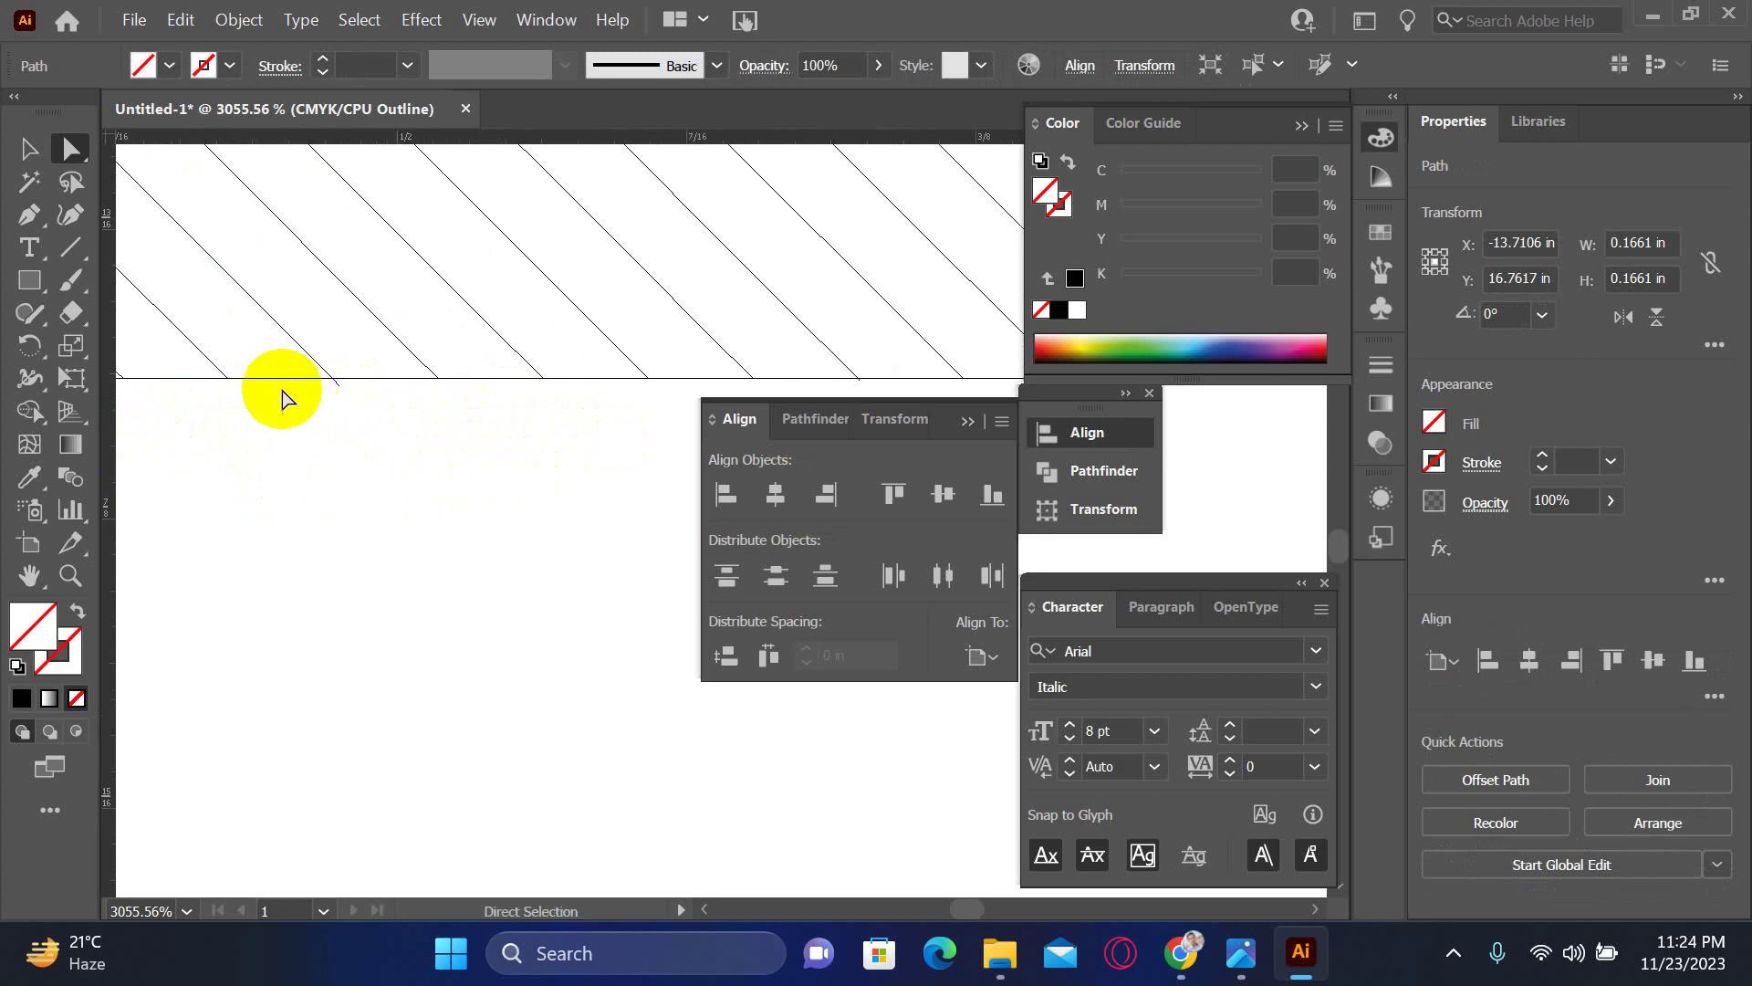
{"action": "left_click", "coordinate": [340, 394]}
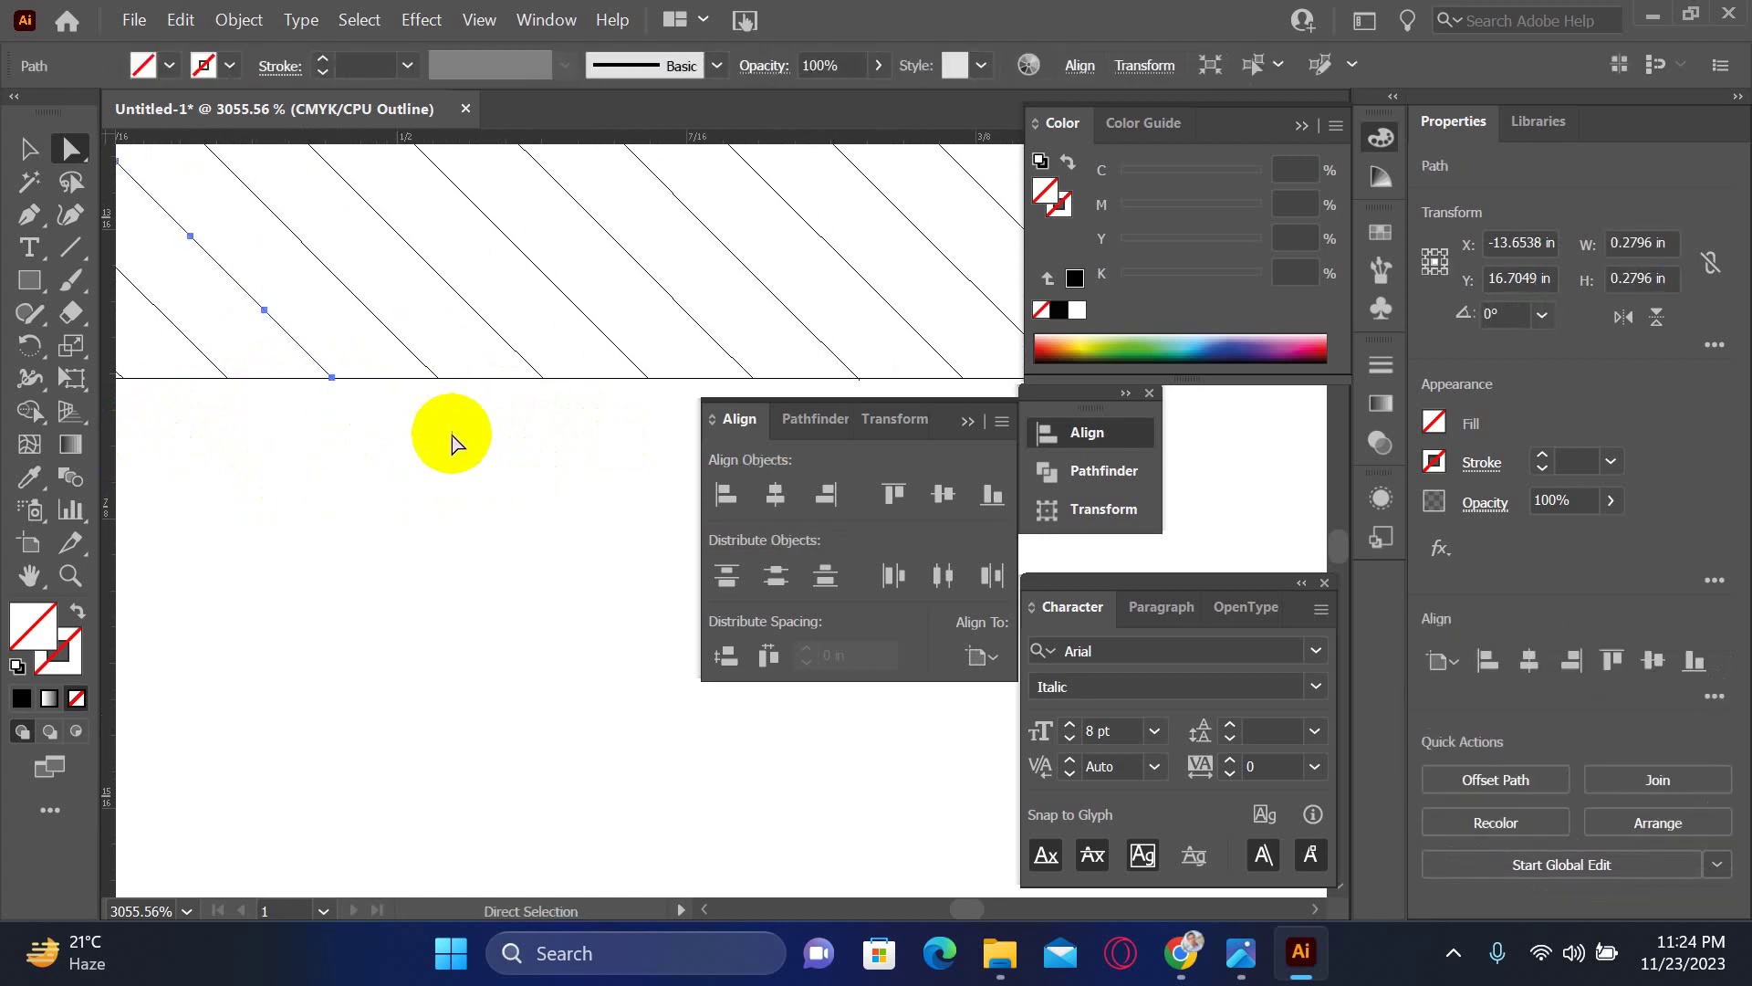
{"action": "left_click_drag", "start_coordinate": [512, 470], "coordinate": [271, 471]}
{"action": "left_click_drag", "start_coordinate": [443, 471], "coordinate": [266, 408]}
{"action": "left_click", "coordinate": [285, 394]}
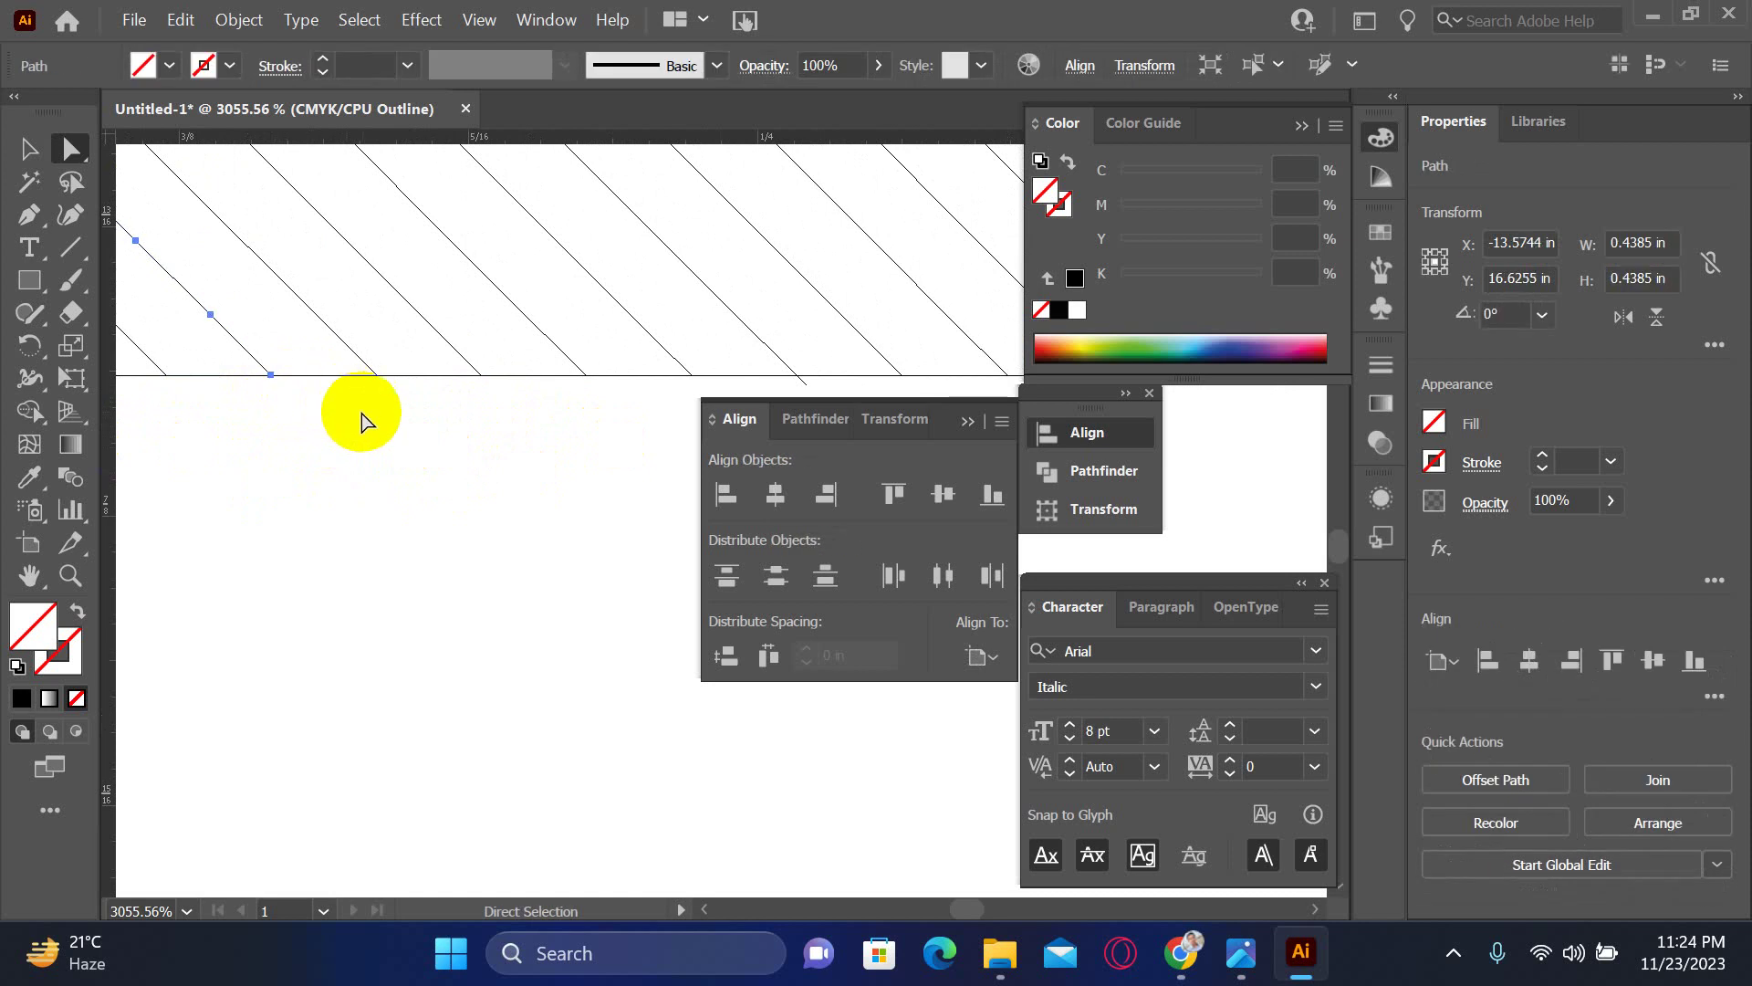
{"action": "left_click_drag", "start_coordinate": [465, 520], "coordinate": [333, 496]}
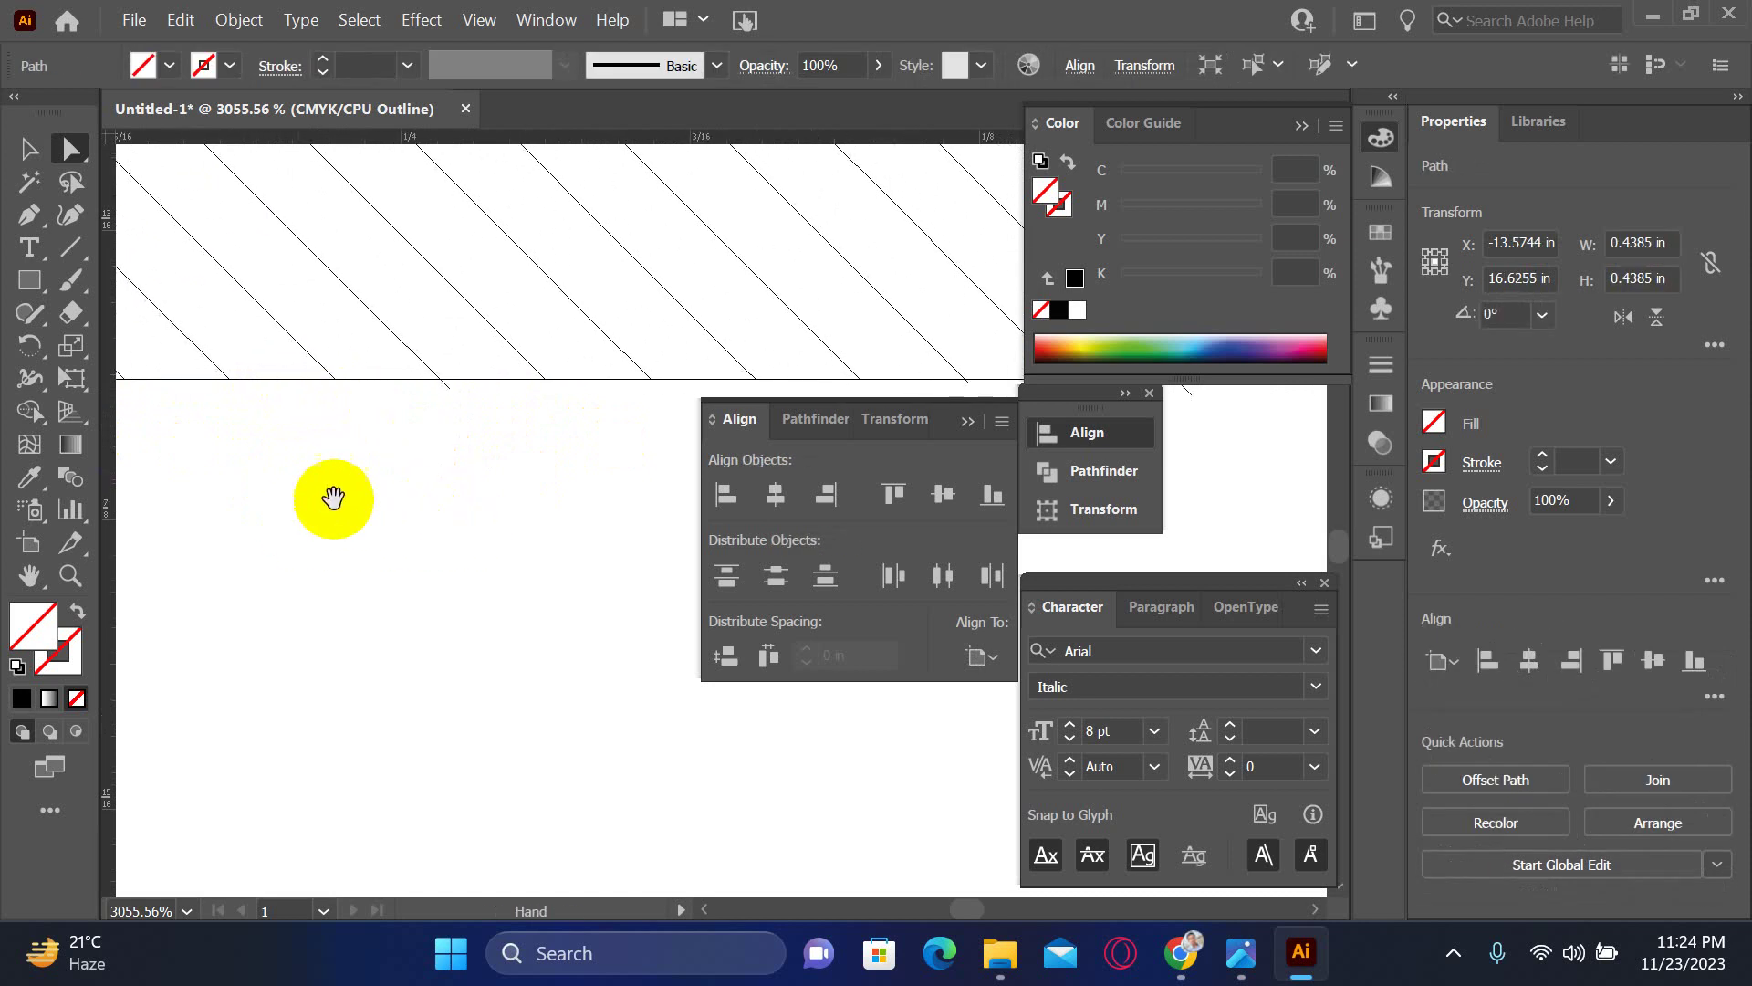
{"action": "left_click", "coordinate": [448, 395]}
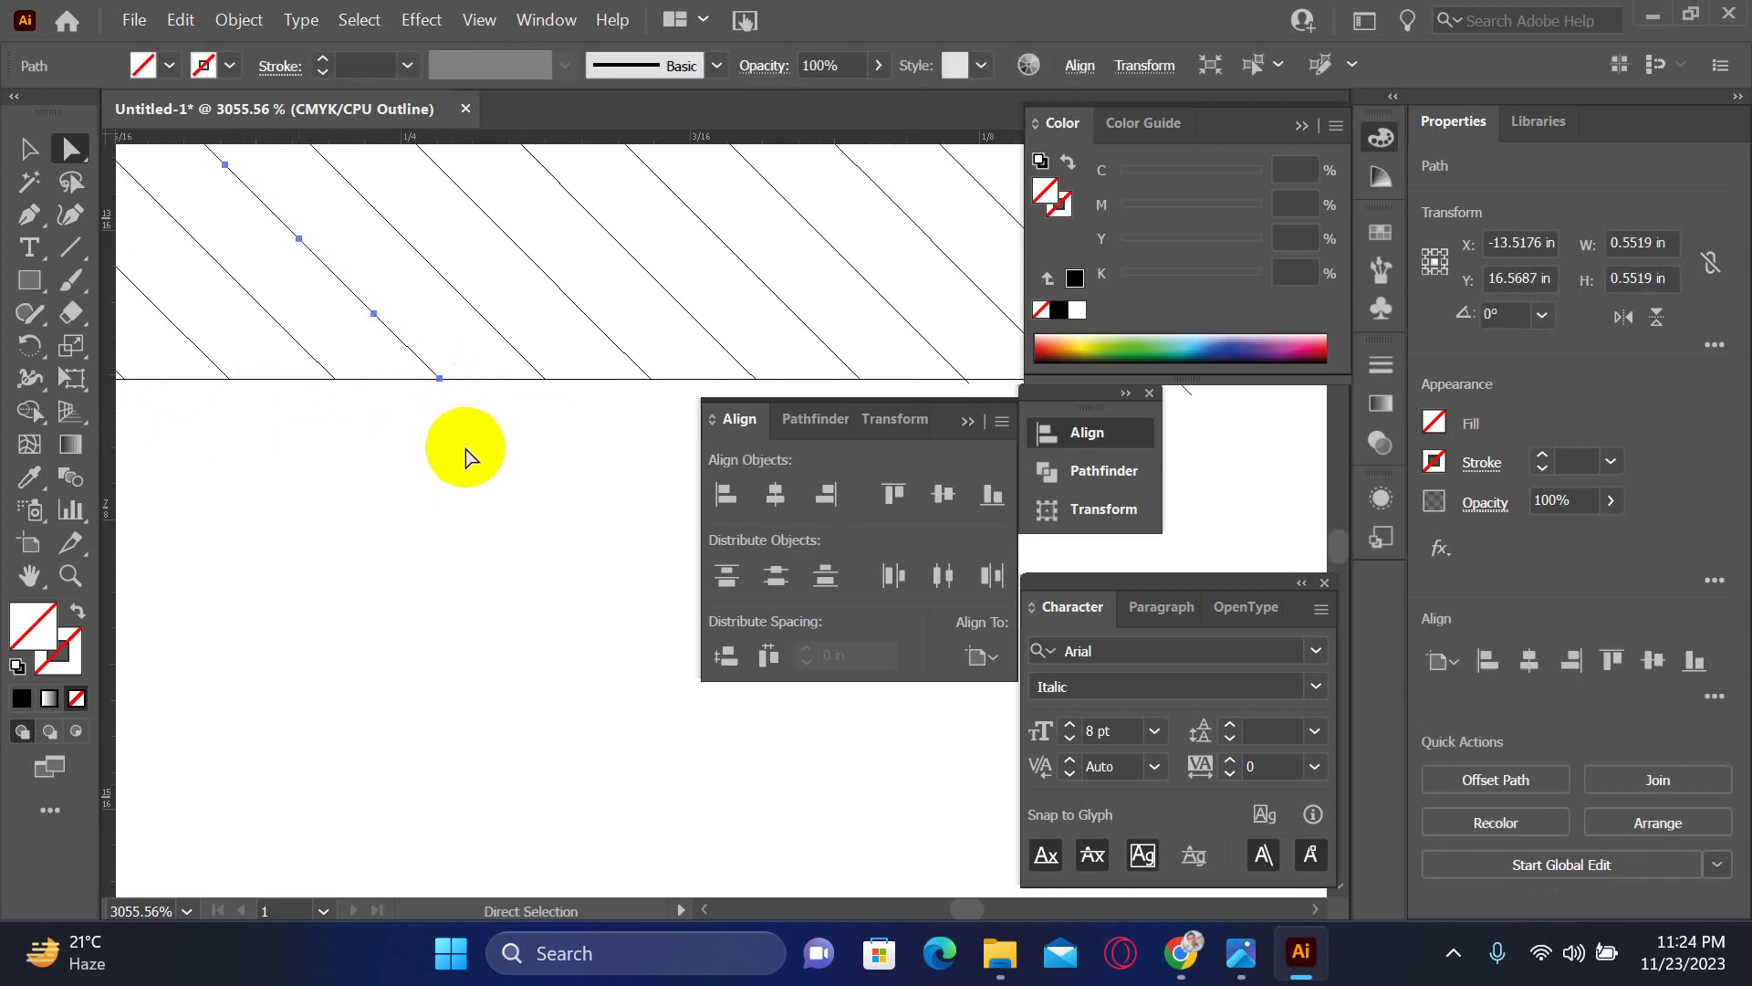
{"action": "left_click_drag", "start_coordinate": [469, 457], "coordinate": [274, 477]}
{"action": "left_click_drag", "start_coordinate": [531, 487], "coordinate": [383, 469]}
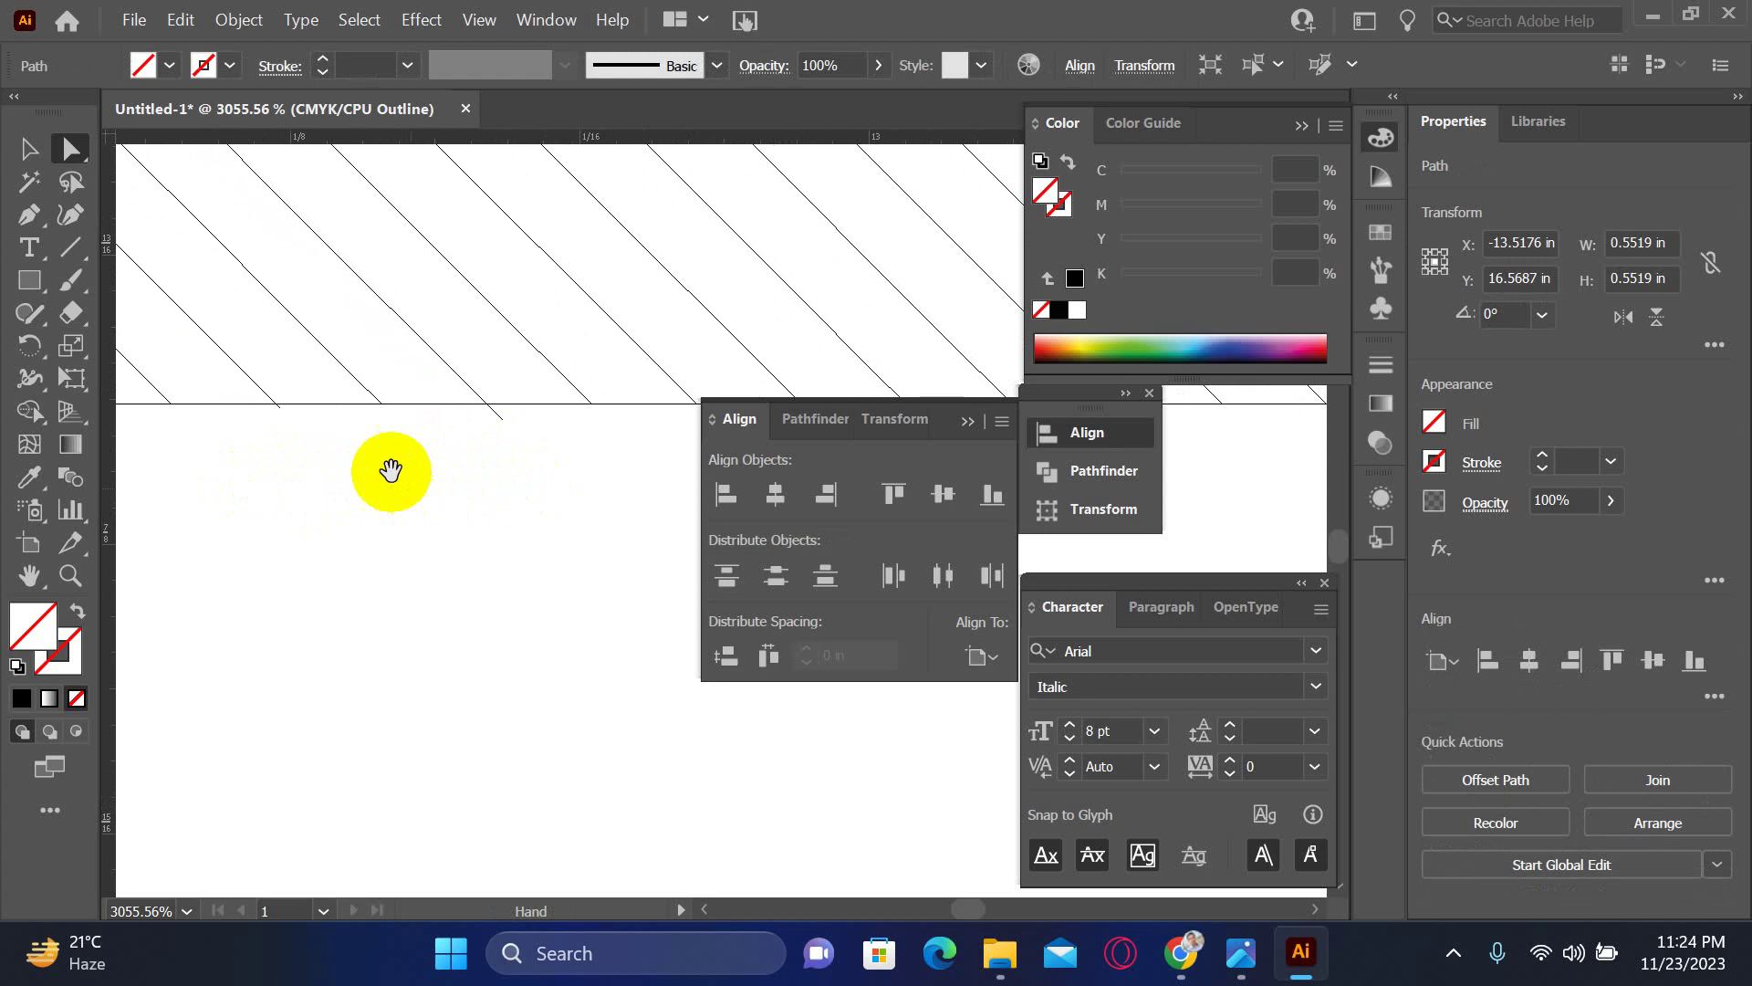
- Check the diagonal hatch lines further along the edge one by one
{"action": "left_click", "coordinate": [284, 412]}
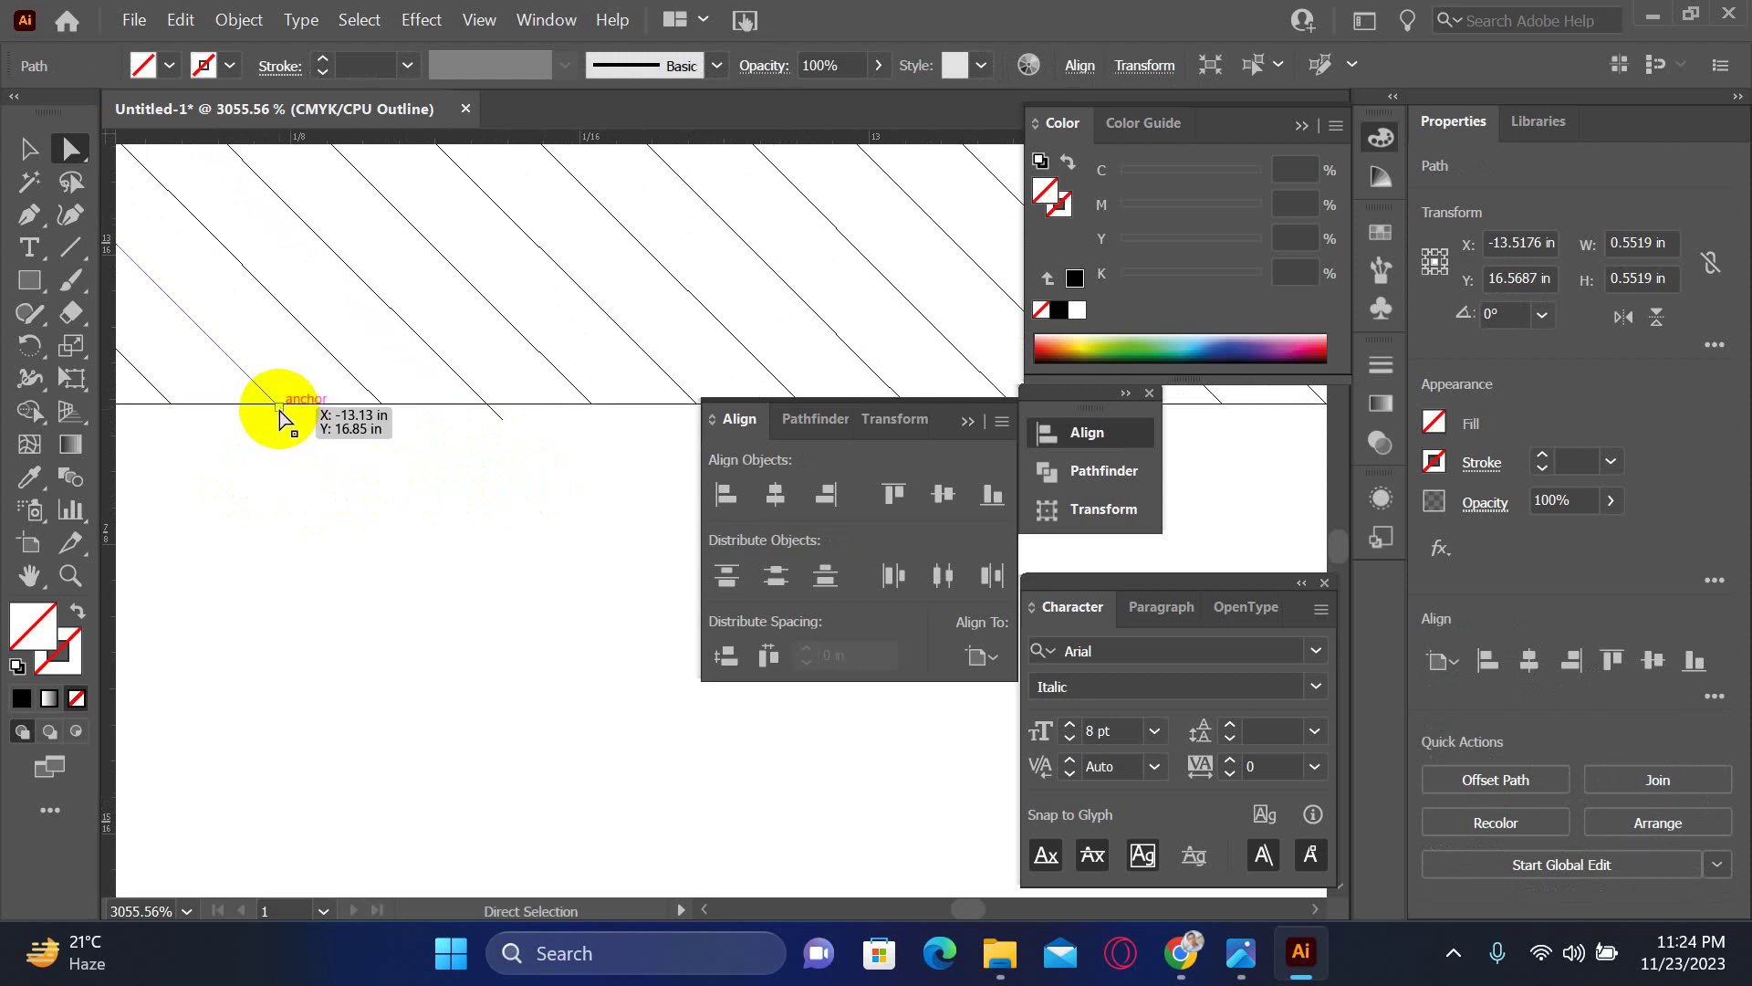
{"action": "left_click", "coordinate": [501, 418], "text": "shift"}
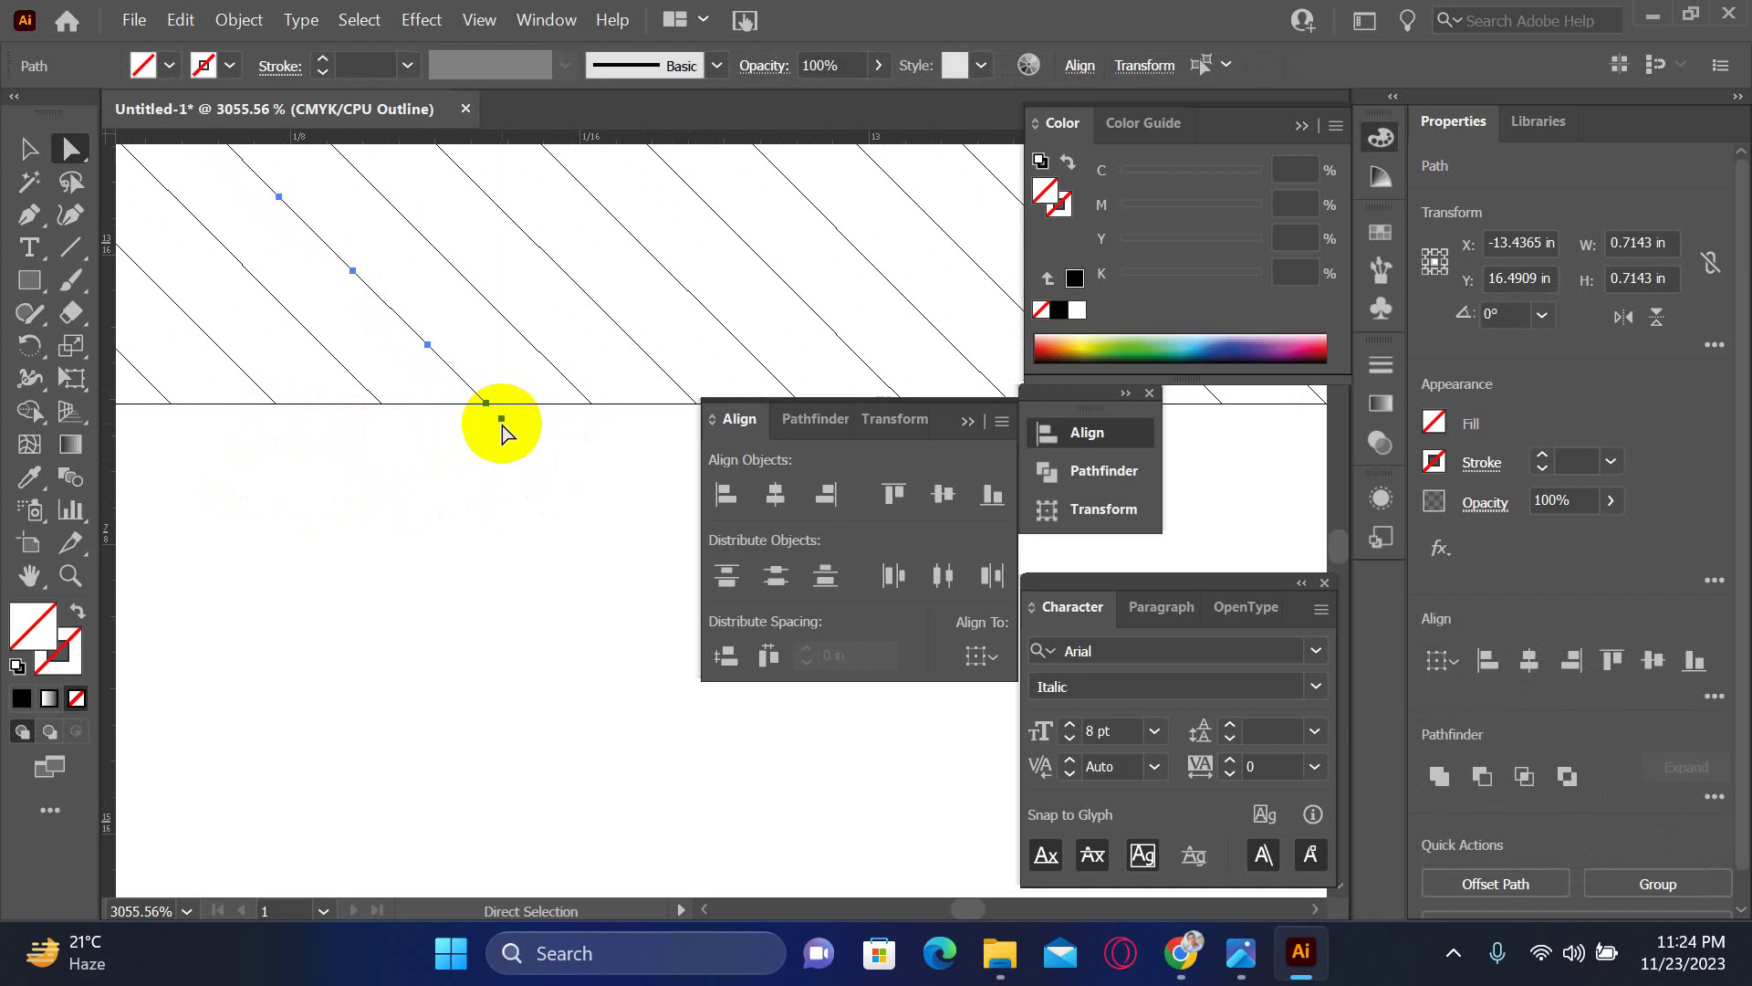
{"action": "left_click", "coordinate": [506, 429]}
{"action": "left_click", "coordinate": [504, 426]}
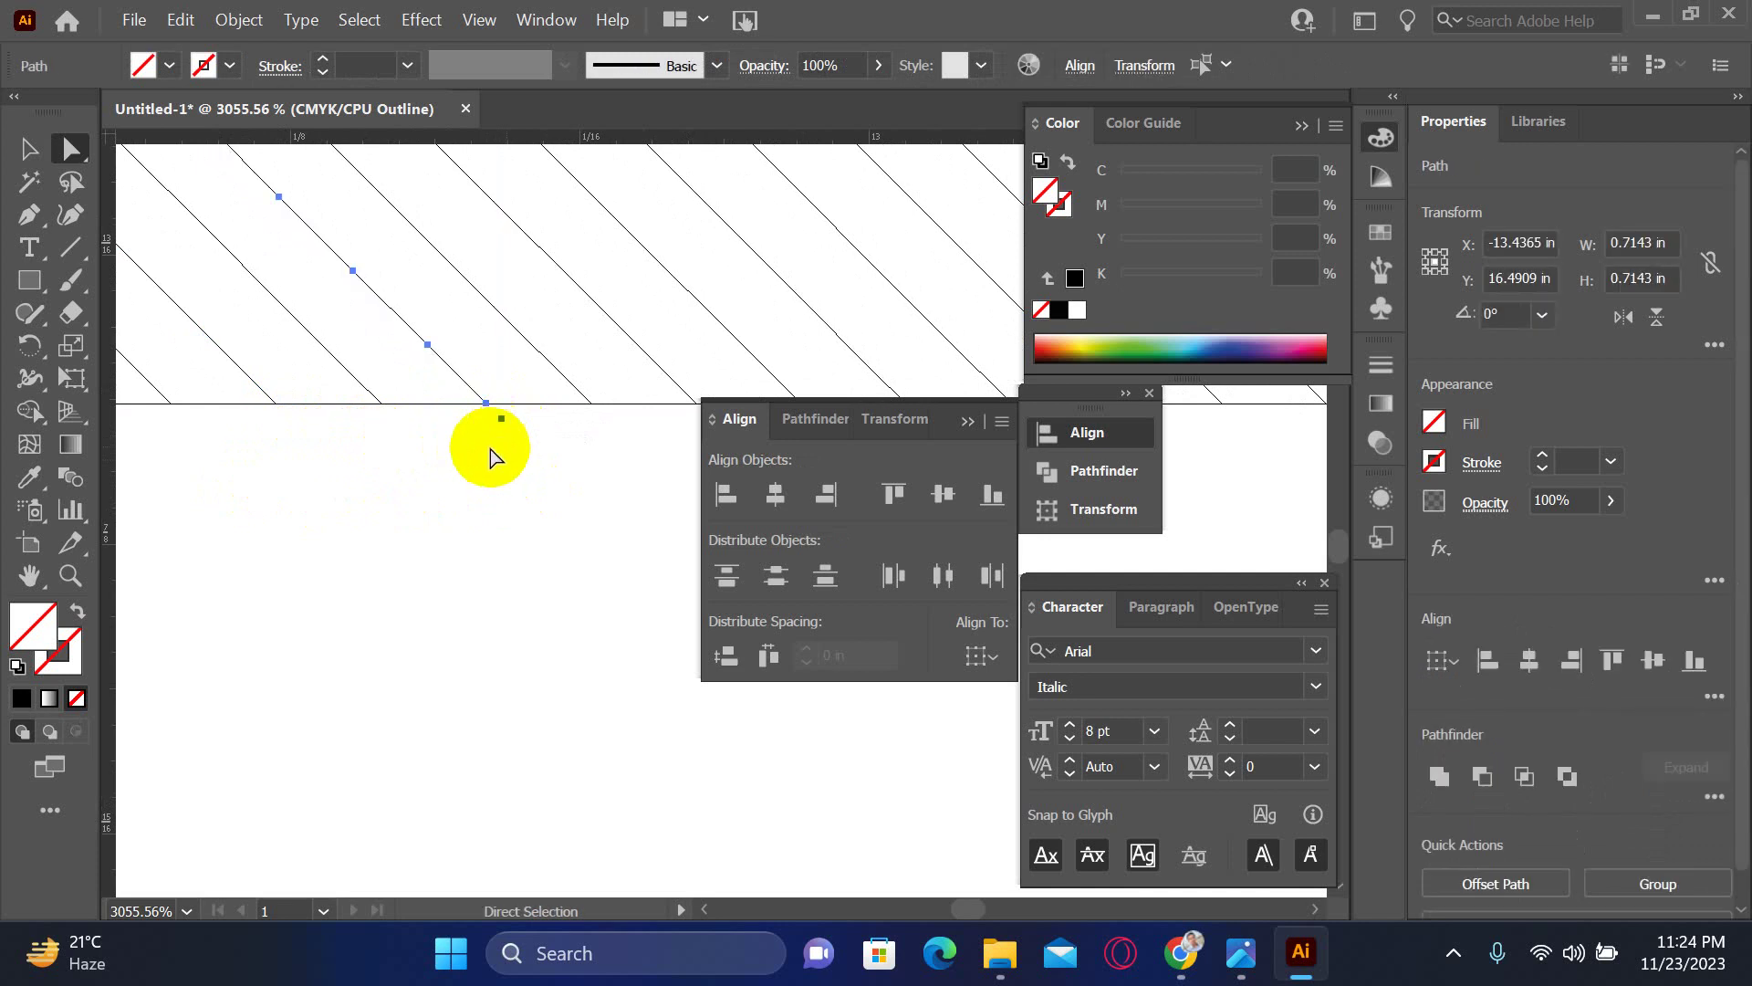
{"action": "left_click", "coordinate": [490, 438]}
{"action": "left_click", "coordinate": [512, 419]}
{"action": "left_click", "coordinate": [525, 461]}
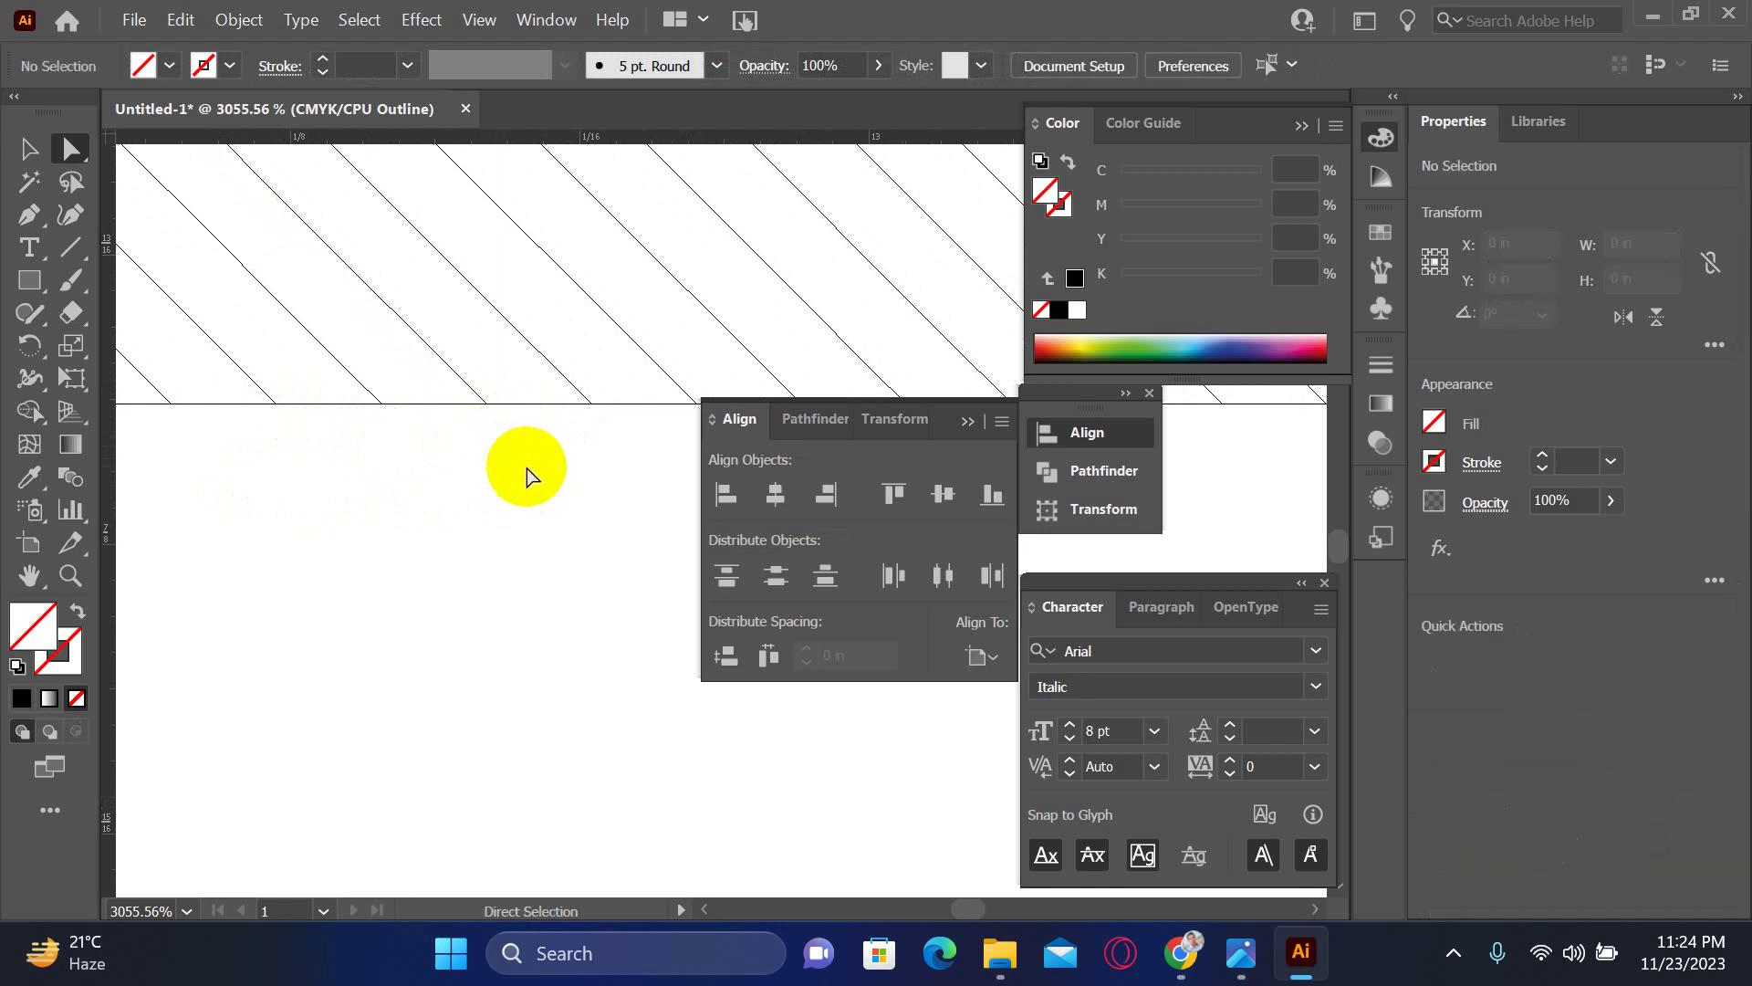
{"action": "left_click_drag", "start_coordinate": [528, 474], "coordinate": [247, 451]}
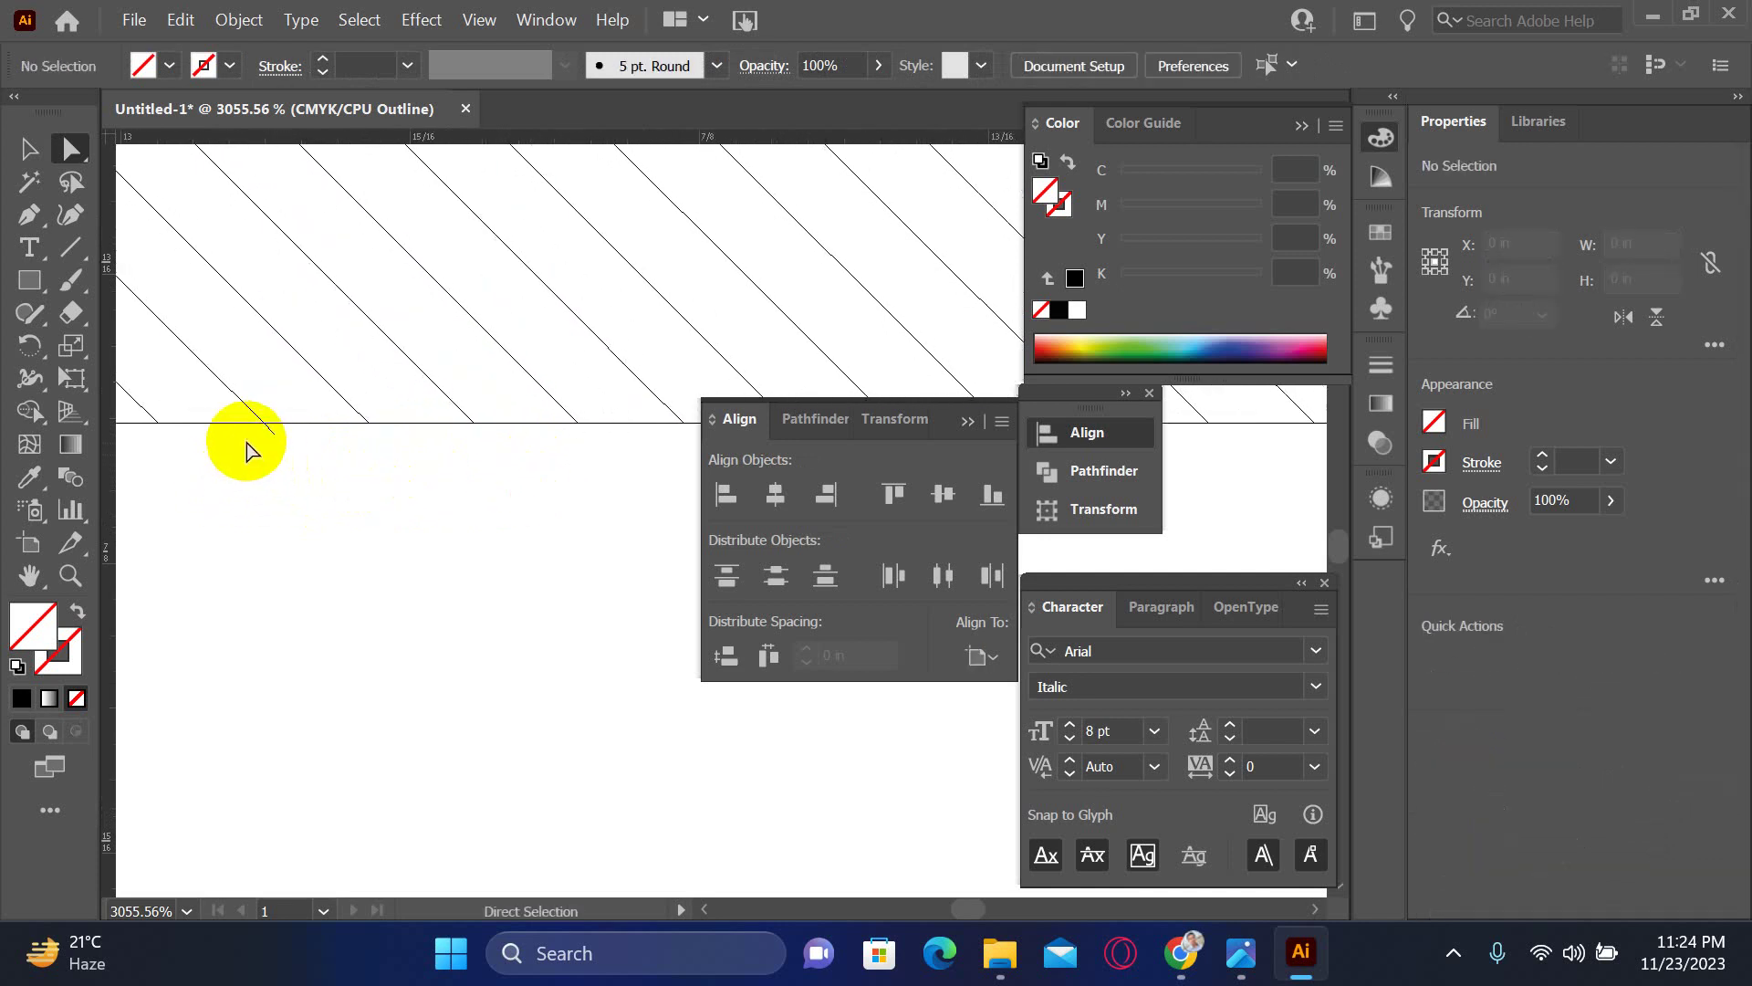
{"action": "left_click", "coordinate": [342, 461]}
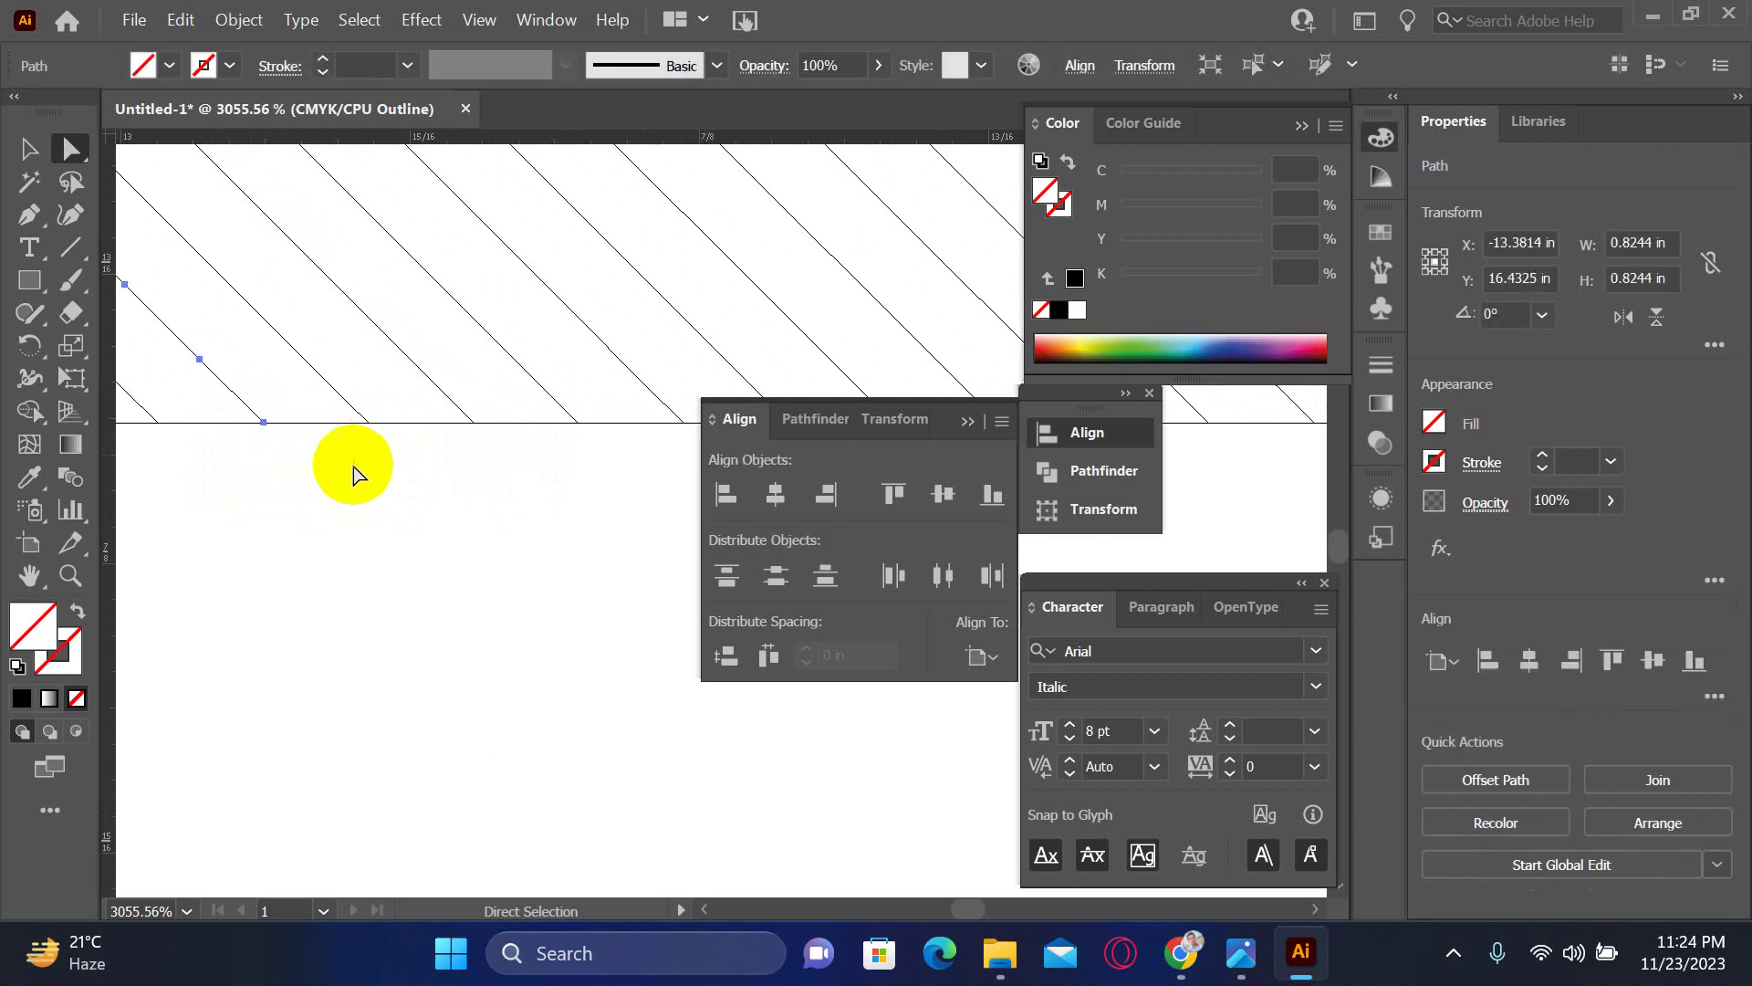
{"action": "left_click_drag", "start_coordinate": [455, 507], "coordinate": [173, 501]}
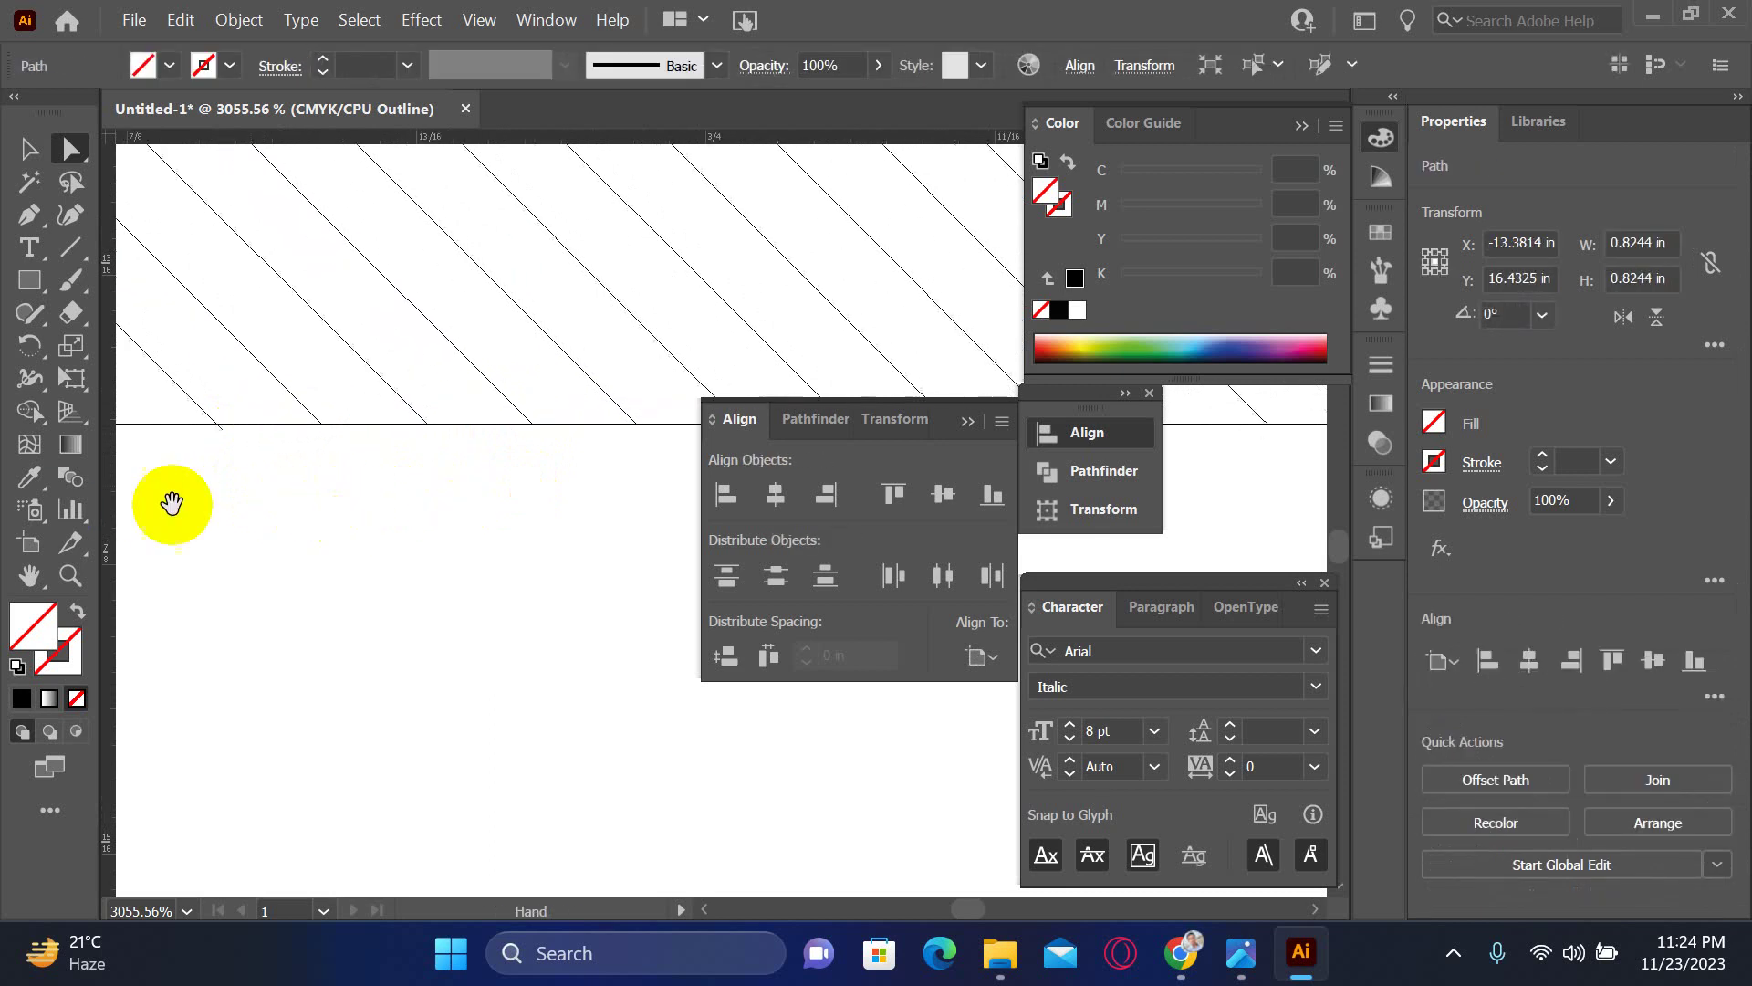
{"action": "left_click", "coordinate": [209, 429]}
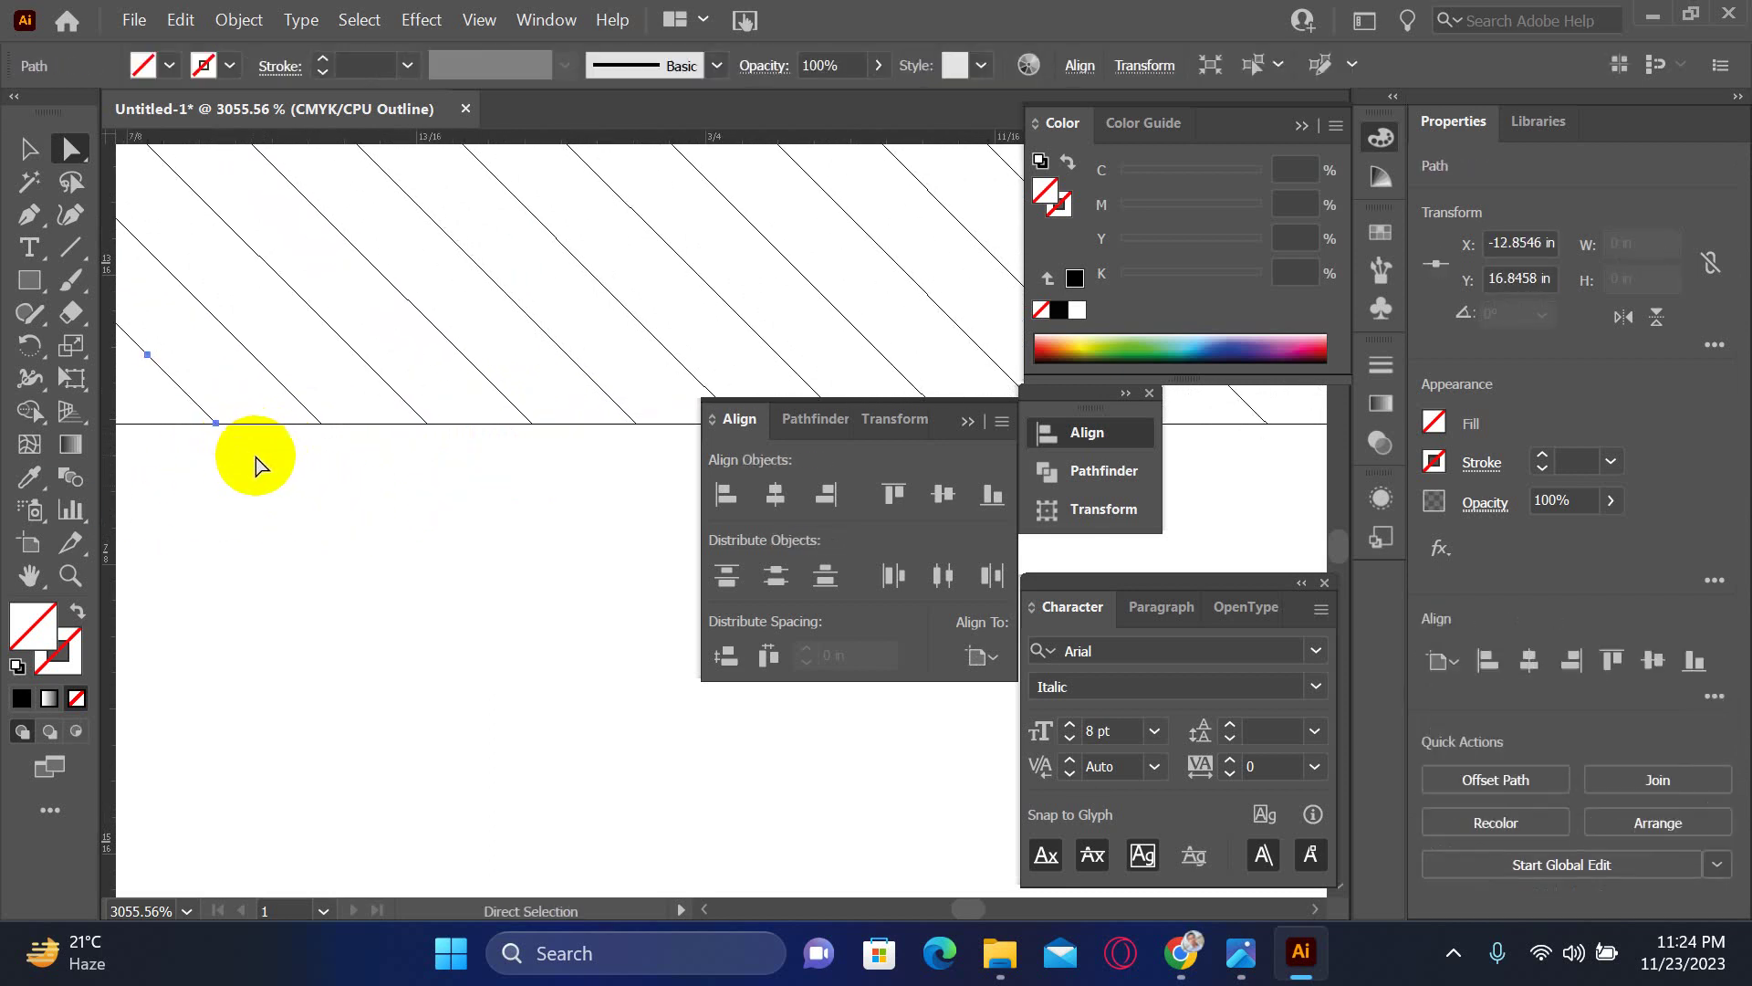
- Select the diagonal line's end points and nearby anchors along the slanted edge
{"action": "scroll", "coordinate": [308, 508], "scroll_direction": "right", "scroll_amount": 5}
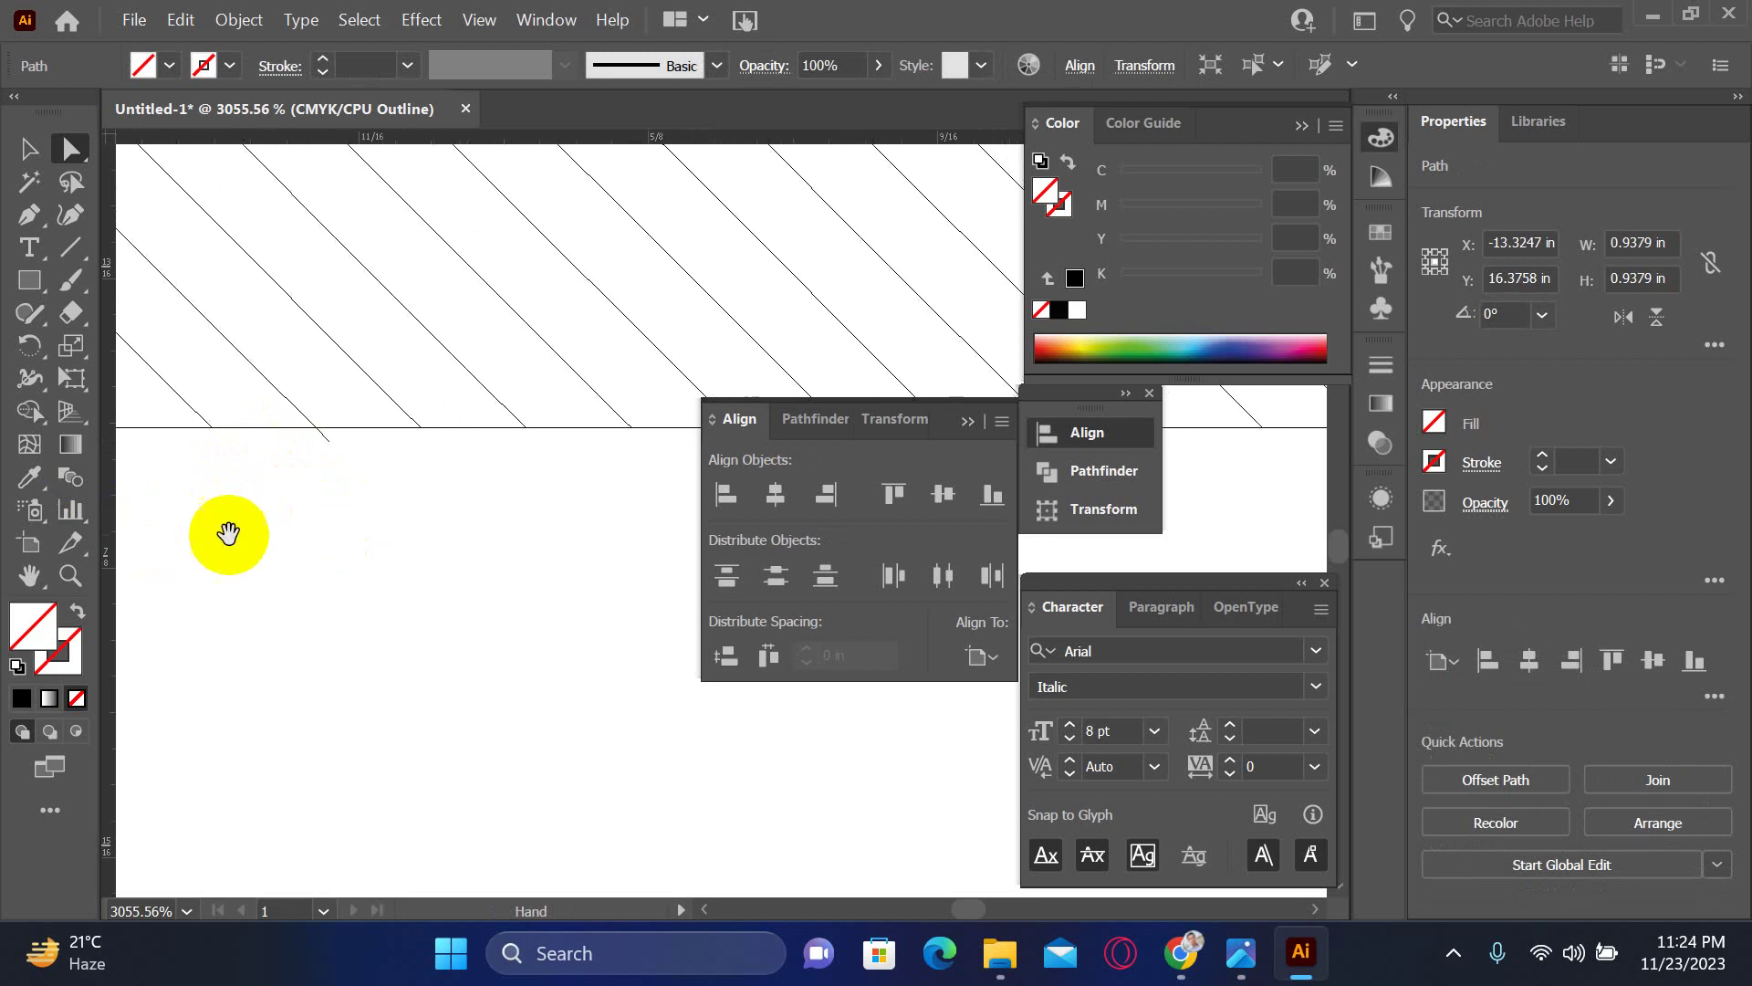
{"action": "left_click_drag", "start_coordinate": [306, 436], "coordinate": [370, 475]}
{"action": "left_click", "coordinate": [372, 476]}
{"action": "scroll", "coordinate": [422, 496], "scroll_direction": "right", "scroll_amount": 5}
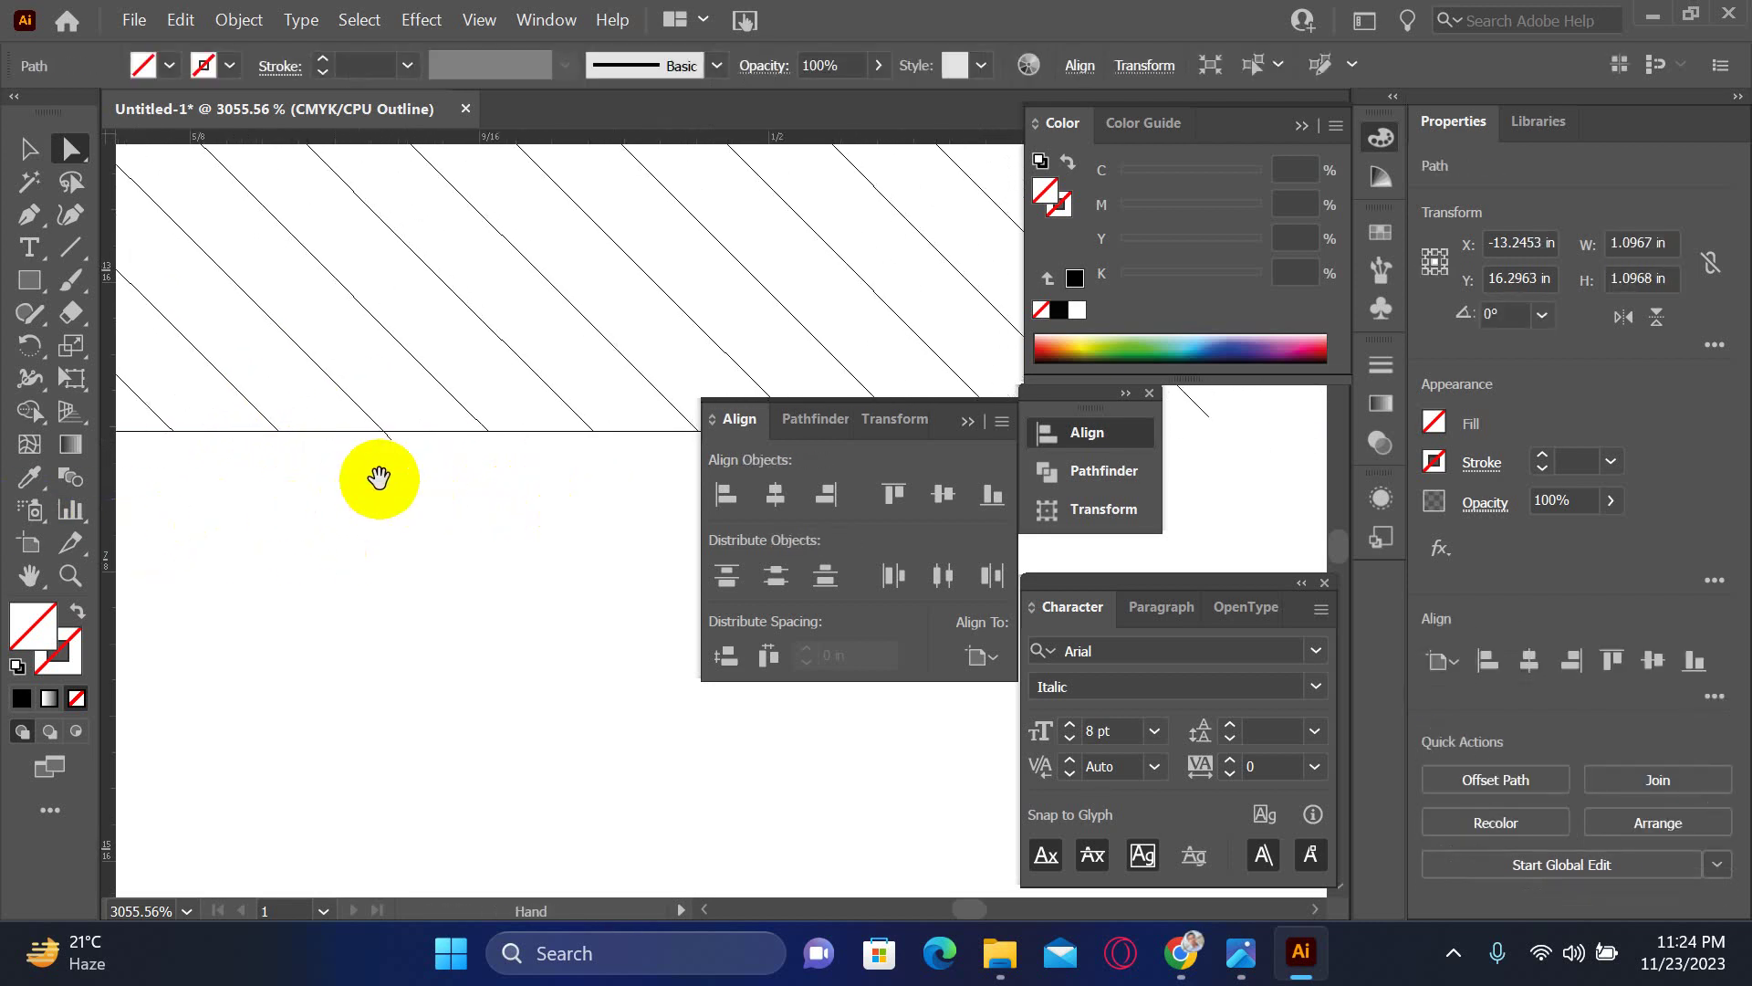
{"action": "left_click", "coordinate": [444, 464]}
{"action": "left_click_drag", "start_coordinate": [407, 442], "coordinate": [365, 450]}
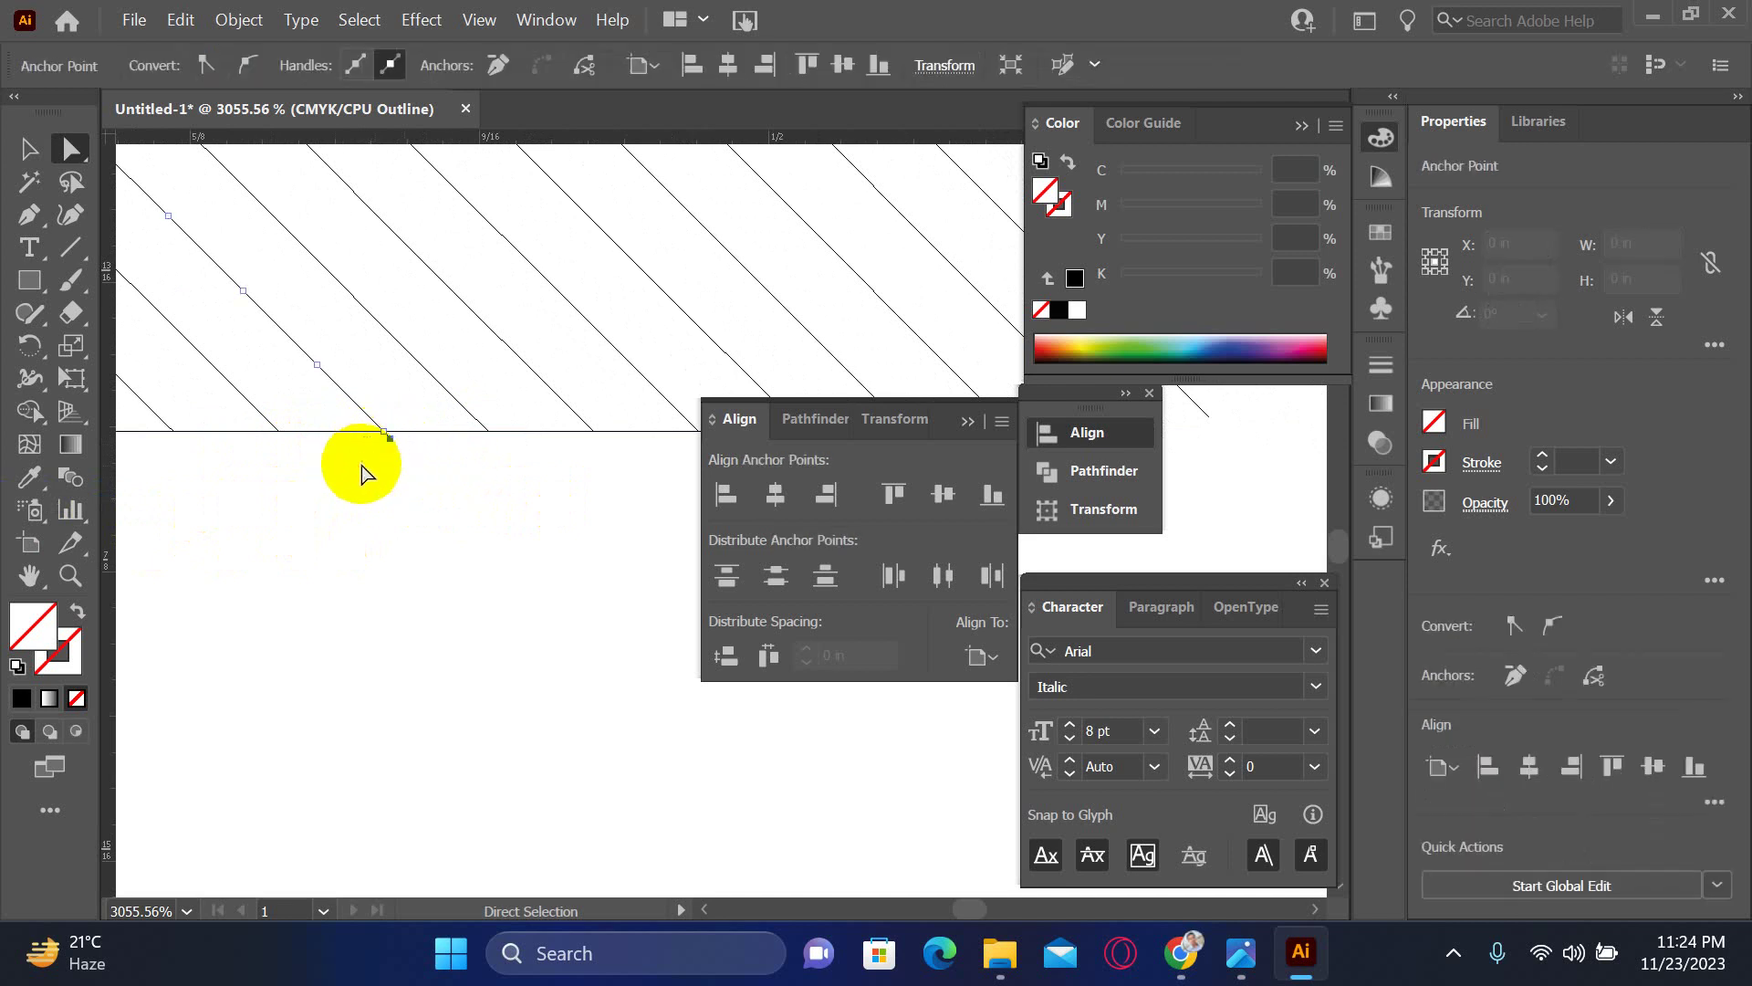
{"action": "left_click", "coordinate": [458, 484]}
{"action": "scroll", "coordinate": [458, 484], "scroll_direction": "right", "scroll_amount": 10}
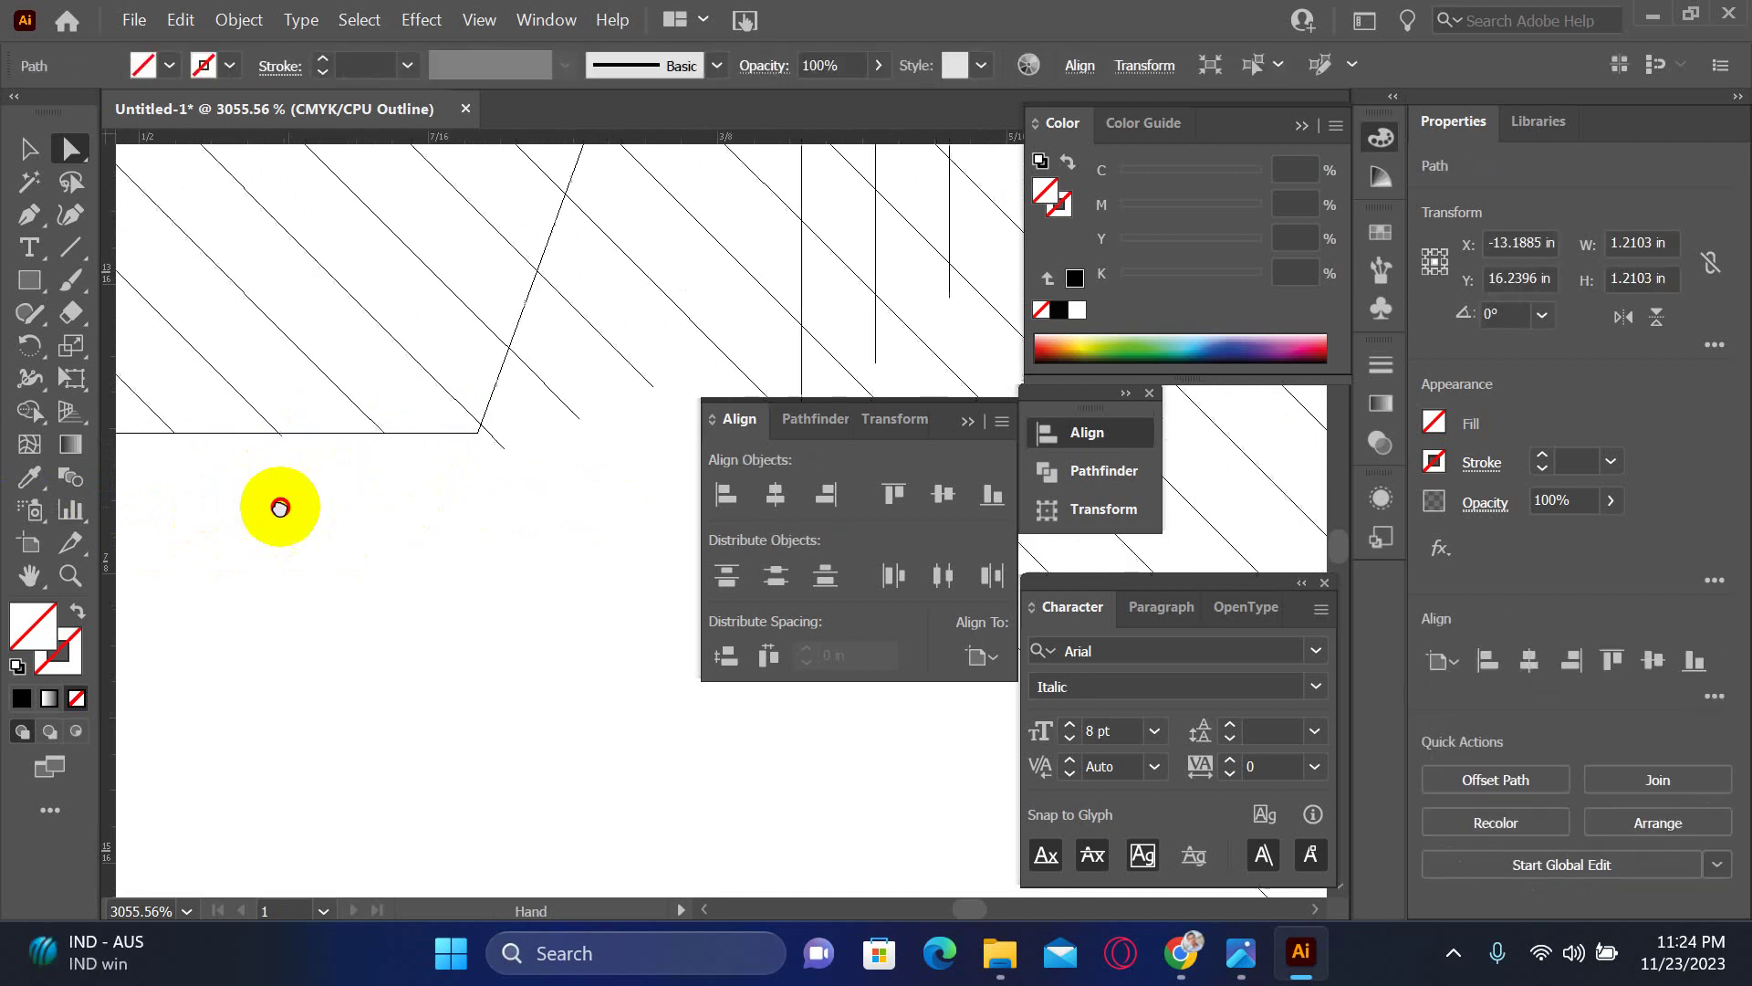
{"action": "left_click_drag", "start_coordinate": [287, 484], "coordinate": [464, 371]}
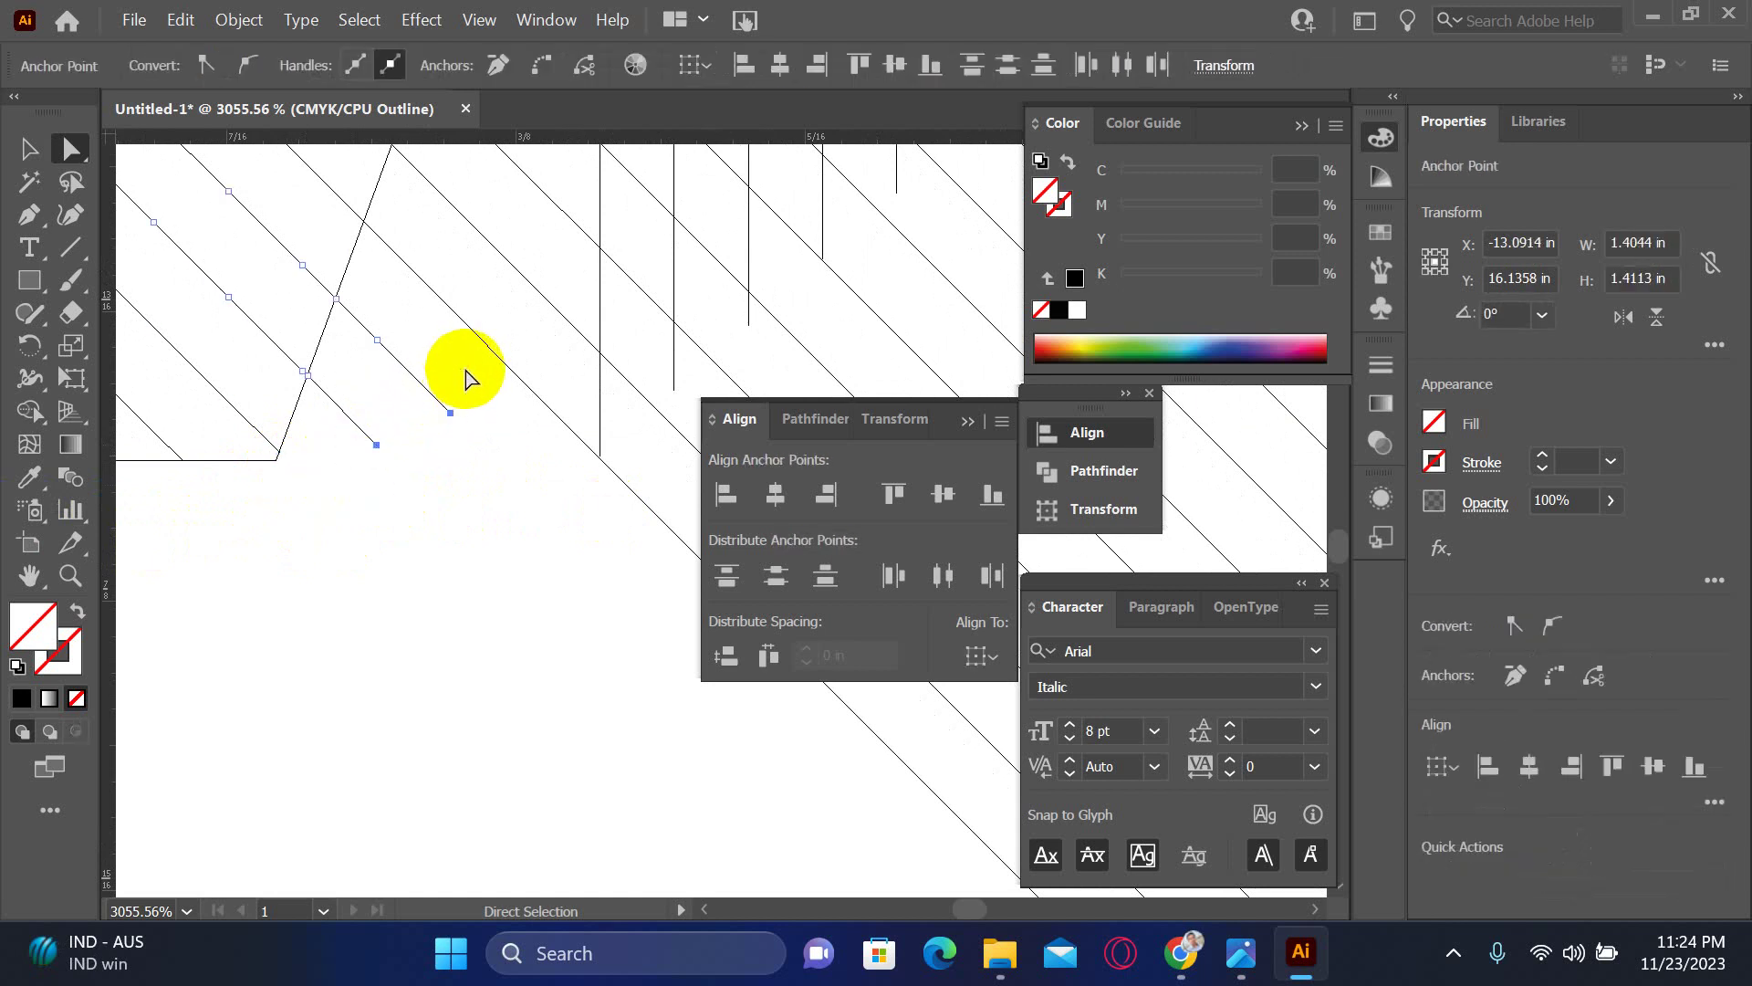
{"action": "left_click_drag", "start_coordinate": [352, 387], "coordinate": [411, 313]}
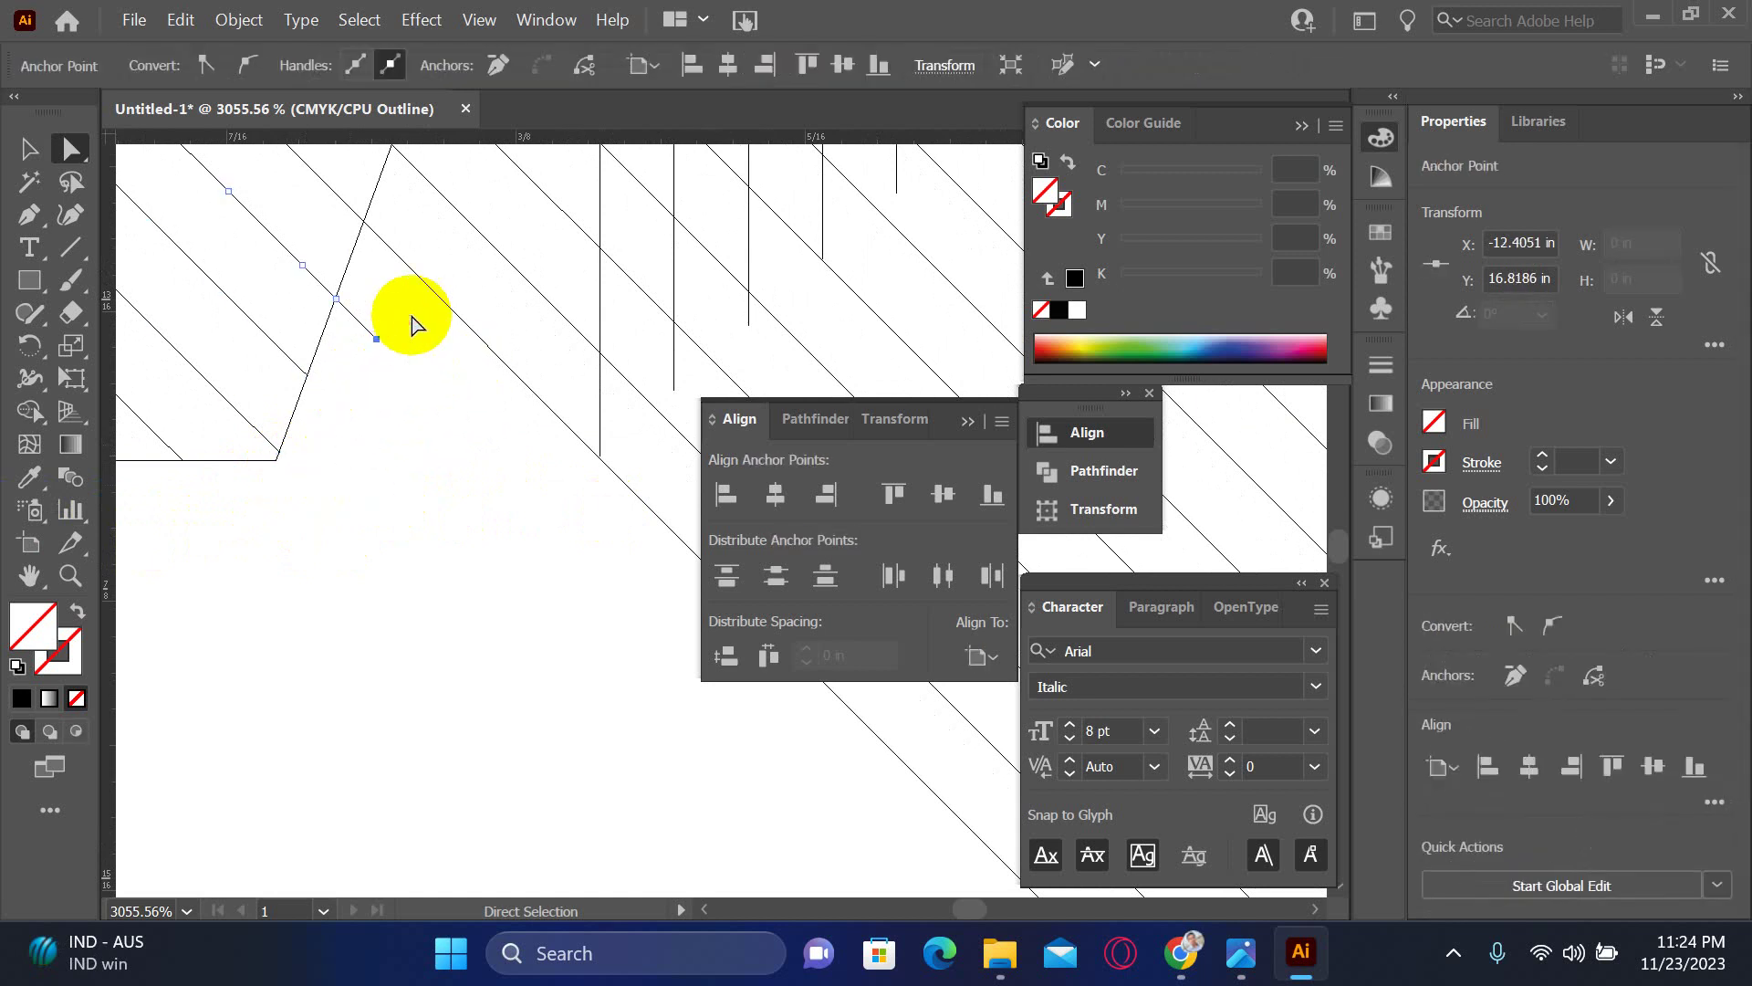
{"action": "scroll", "coordinate": [420, 383], "scroll_direction": "up", "scroll_amount": 3}
{"action": "scroll", "coordinate": [420, 383], "scroll_direction": "right", "scroll_amount": 1}
- Delete the stray segment beside the slanted edge, undoing the long diagonal's deletion
{"action": "left_click", "coordinate": [409, 388]}
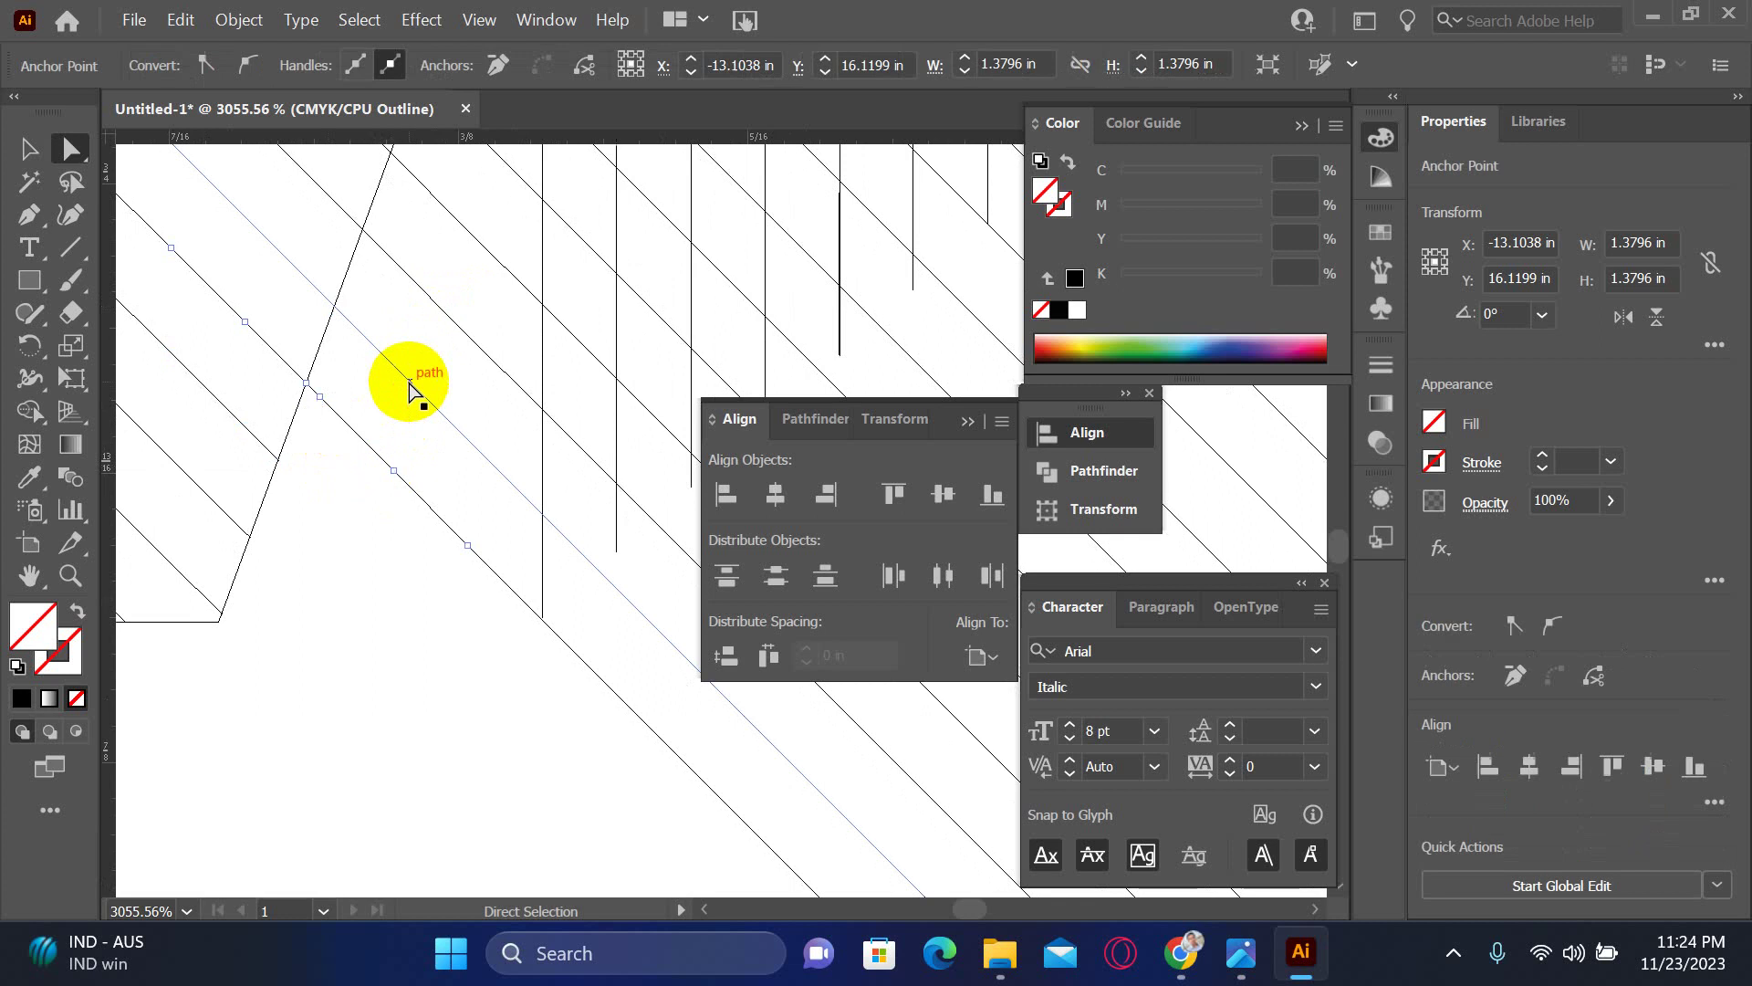
{"action": "key", "text": "Delete"}
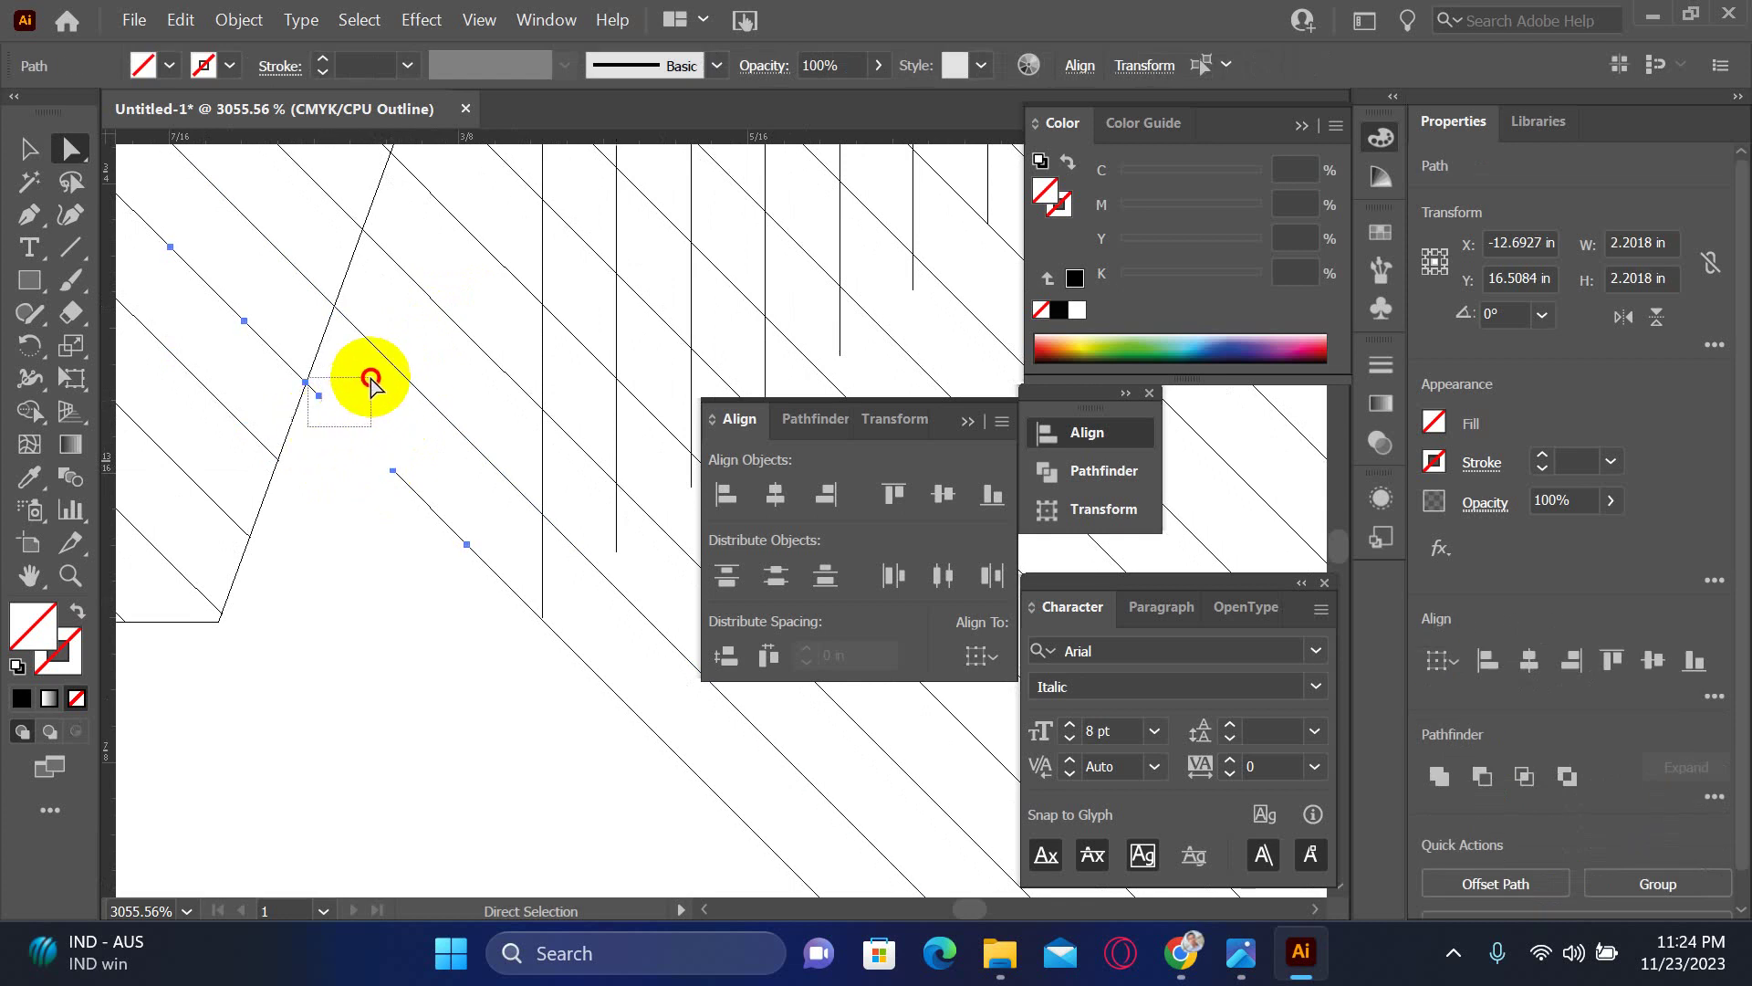
{"action": "key", "text": "Delete"}
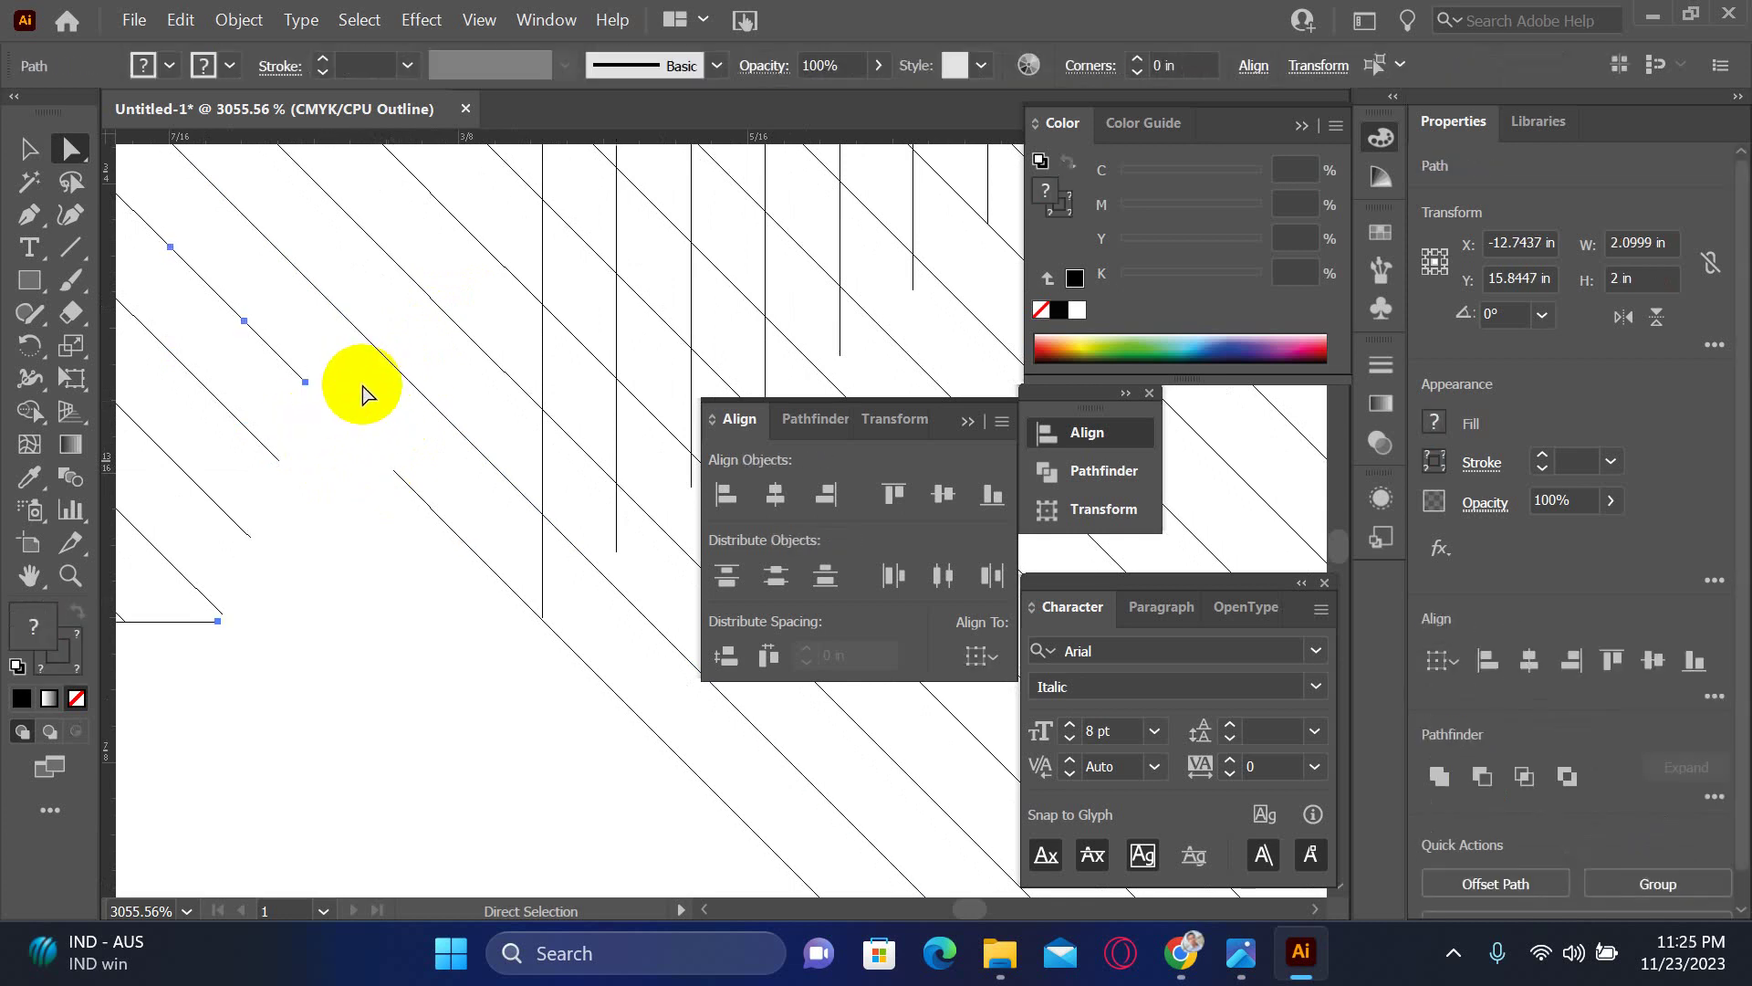
{"action": "key", "text": "ctrl+z"}
{"action": "left_click", "coordinate": [332, 403]}
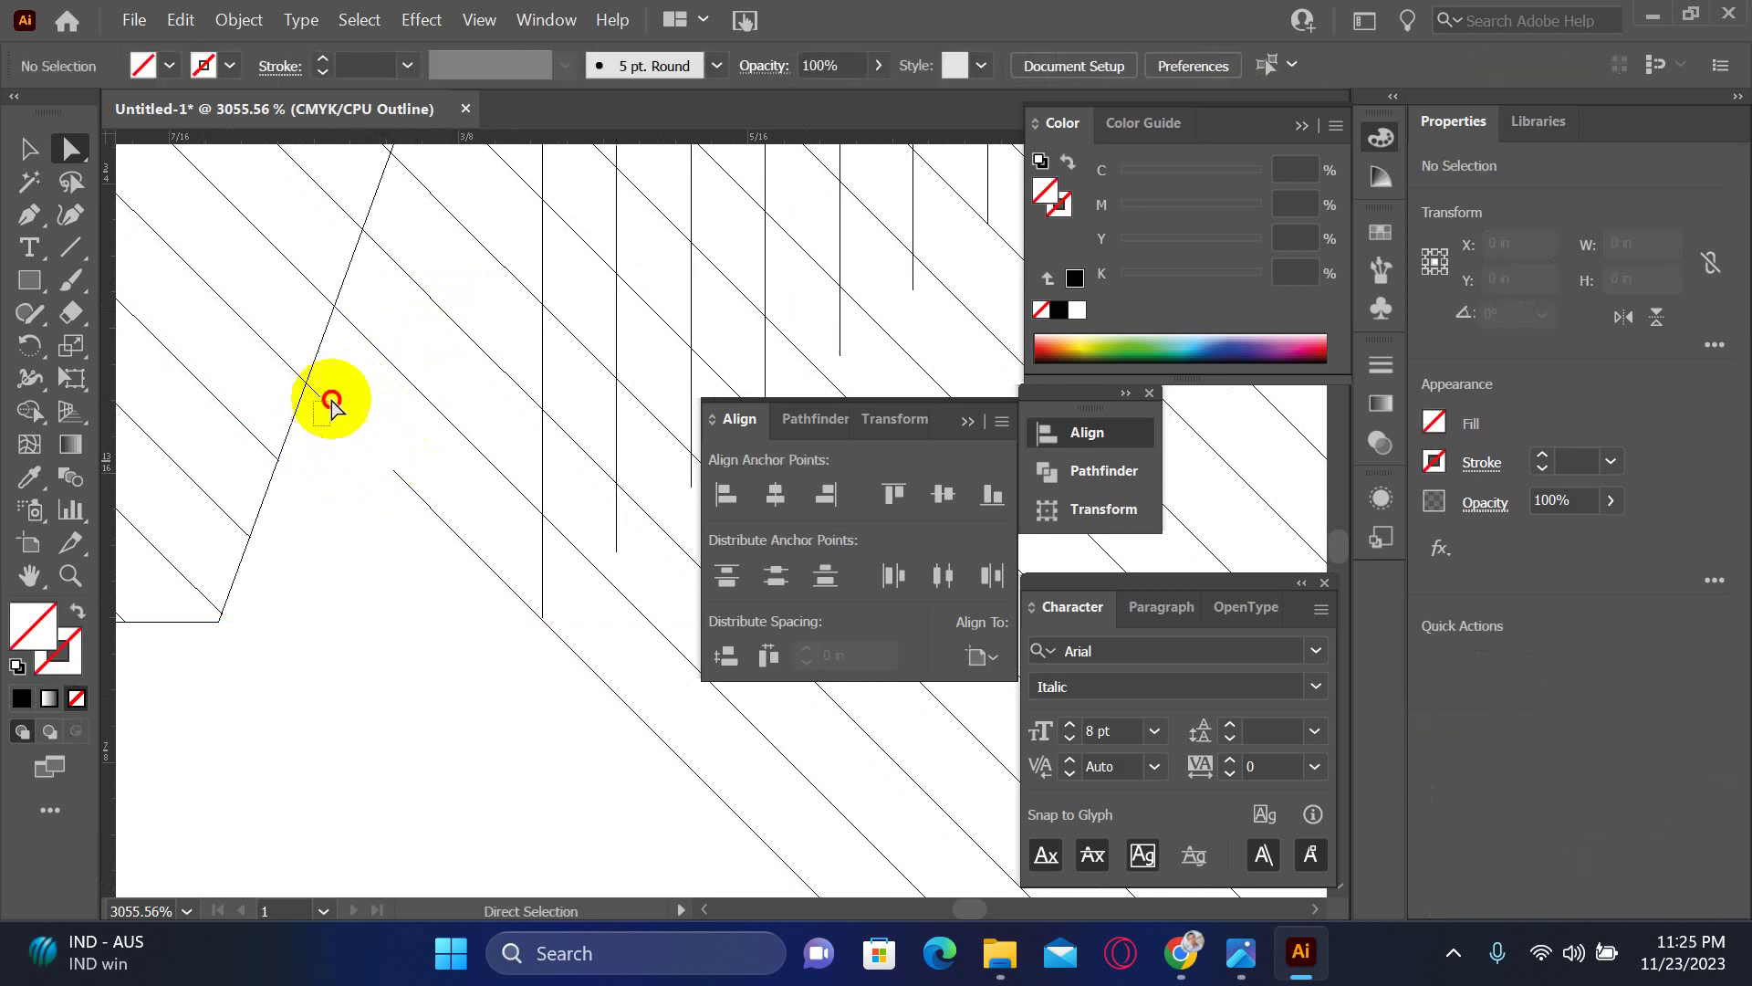
{"action": "left_click", "coordinate": [355, 383]}
{"action": "left_click_drag", "start_coordinate": [357, 399], "coordinate": [468, 452]}
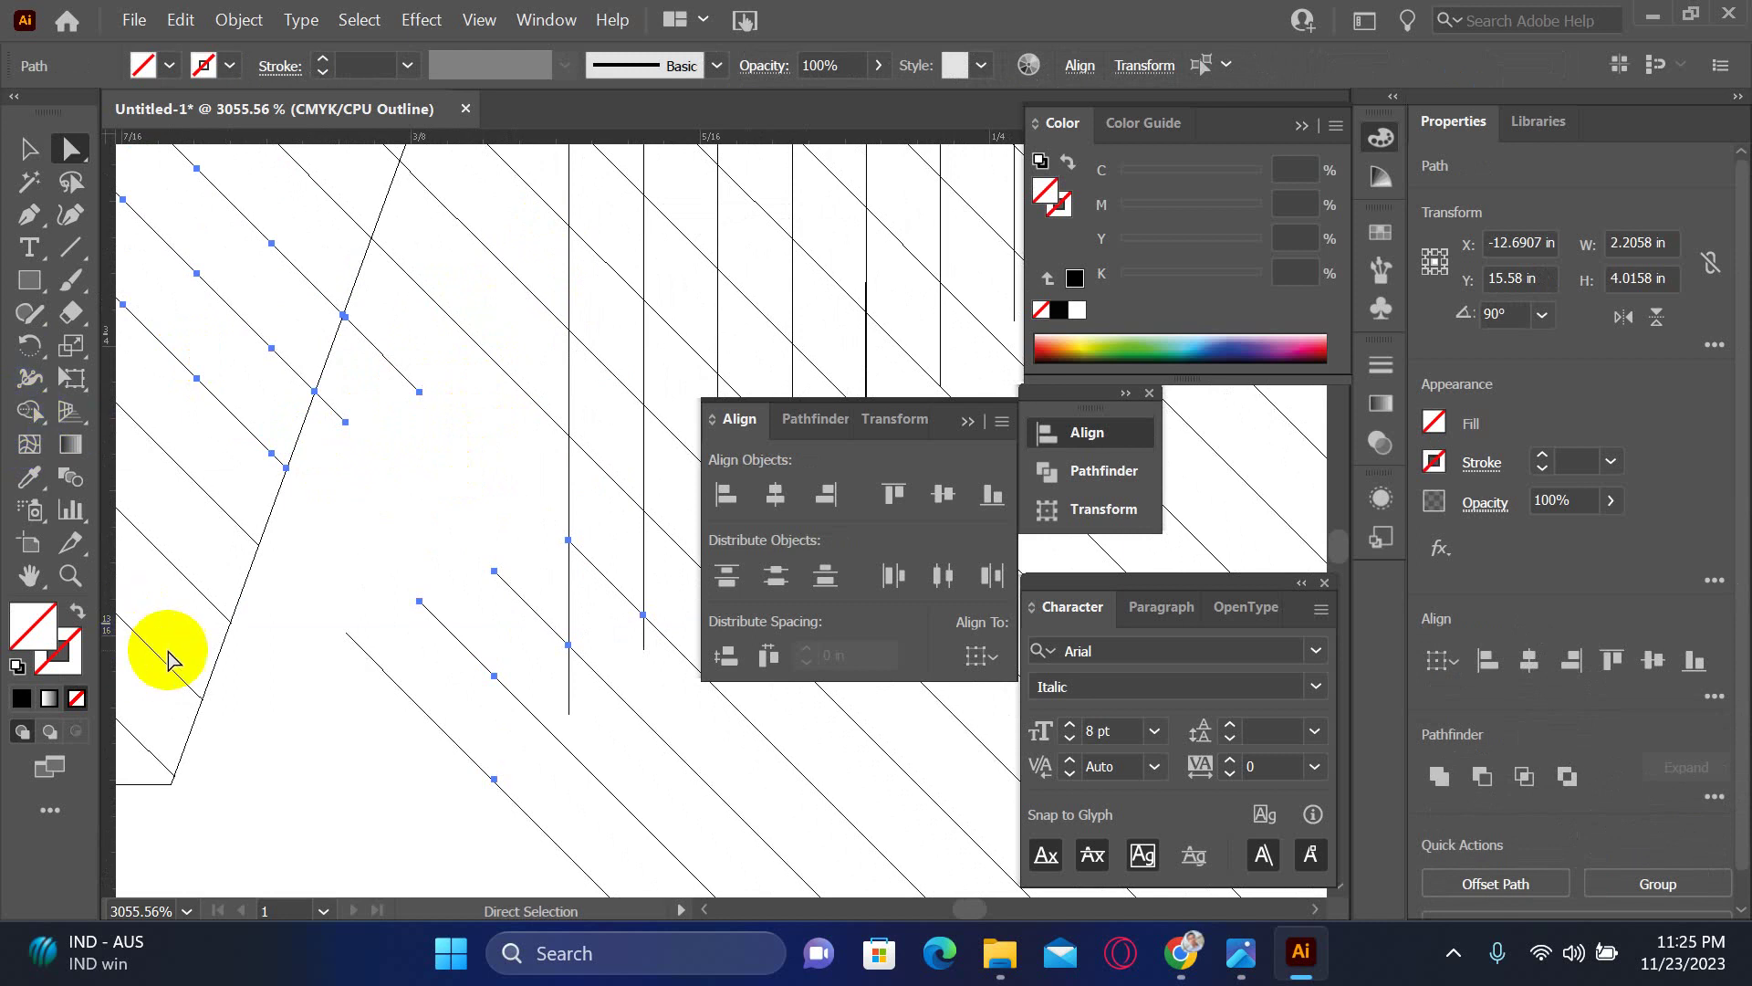
{"action": "left_click", "coordinate": [292, 696]}
{"action": "key", "text": "ctrl+minus"}
{"action": "key", "text": "ctrl+minus"}
{"action": "key", "text": "ctrl+minus"}
{"action": "key", "text": "ctrl+minus"}
{"action": "key", "text": "ctrl+minus"}
{"action": "key", "text": "ctrl+minus"}
{"action": "key", "text": "ctrl+minus"}
{"action": "key", "text": "ctrl+minus"}
{"action": "key", "text": "ctrl+minus"}
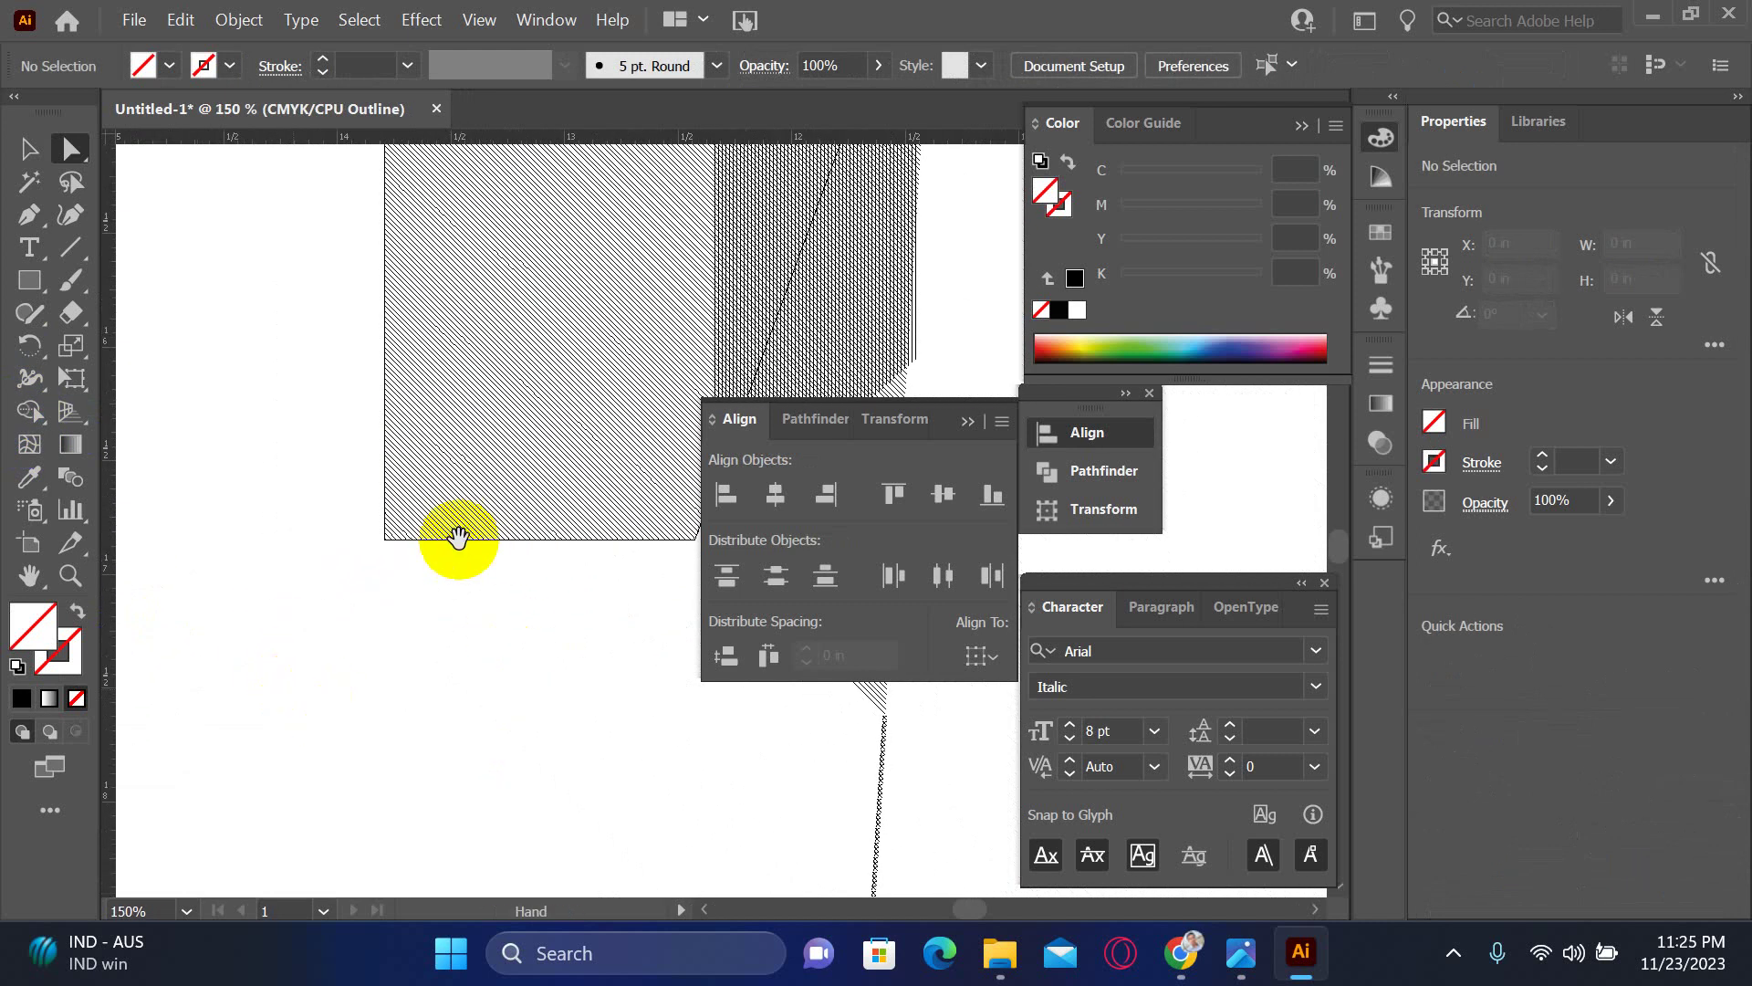
{"action": "left_click_drag", "start_coordinate": [476, 422], "coordinate": [332, 423]}
{"action": "key", "text": "ctrl+minus"}
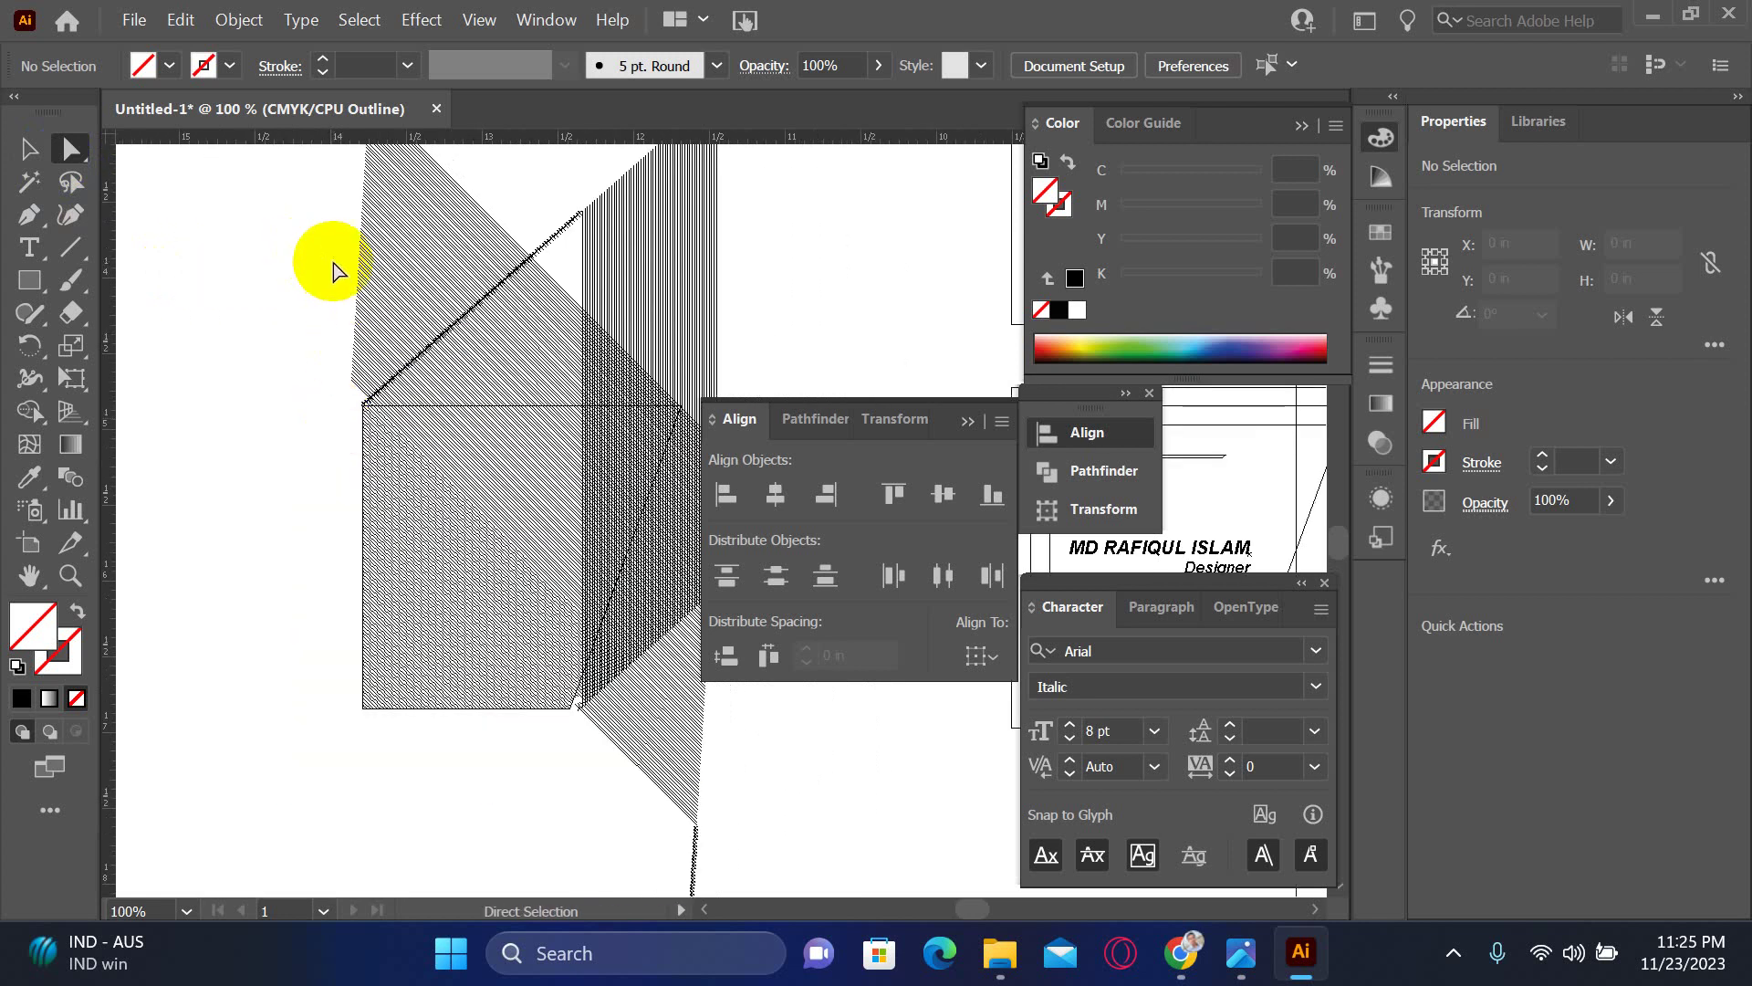
{"action": "scroll", "coordinate": [266, 391], "scroll_direction": "right", "scroll_amount": 2}
{"action": "scroll", "coordinate": [182, 274], "scroll_direction": "up", "scroll_amount": 3}
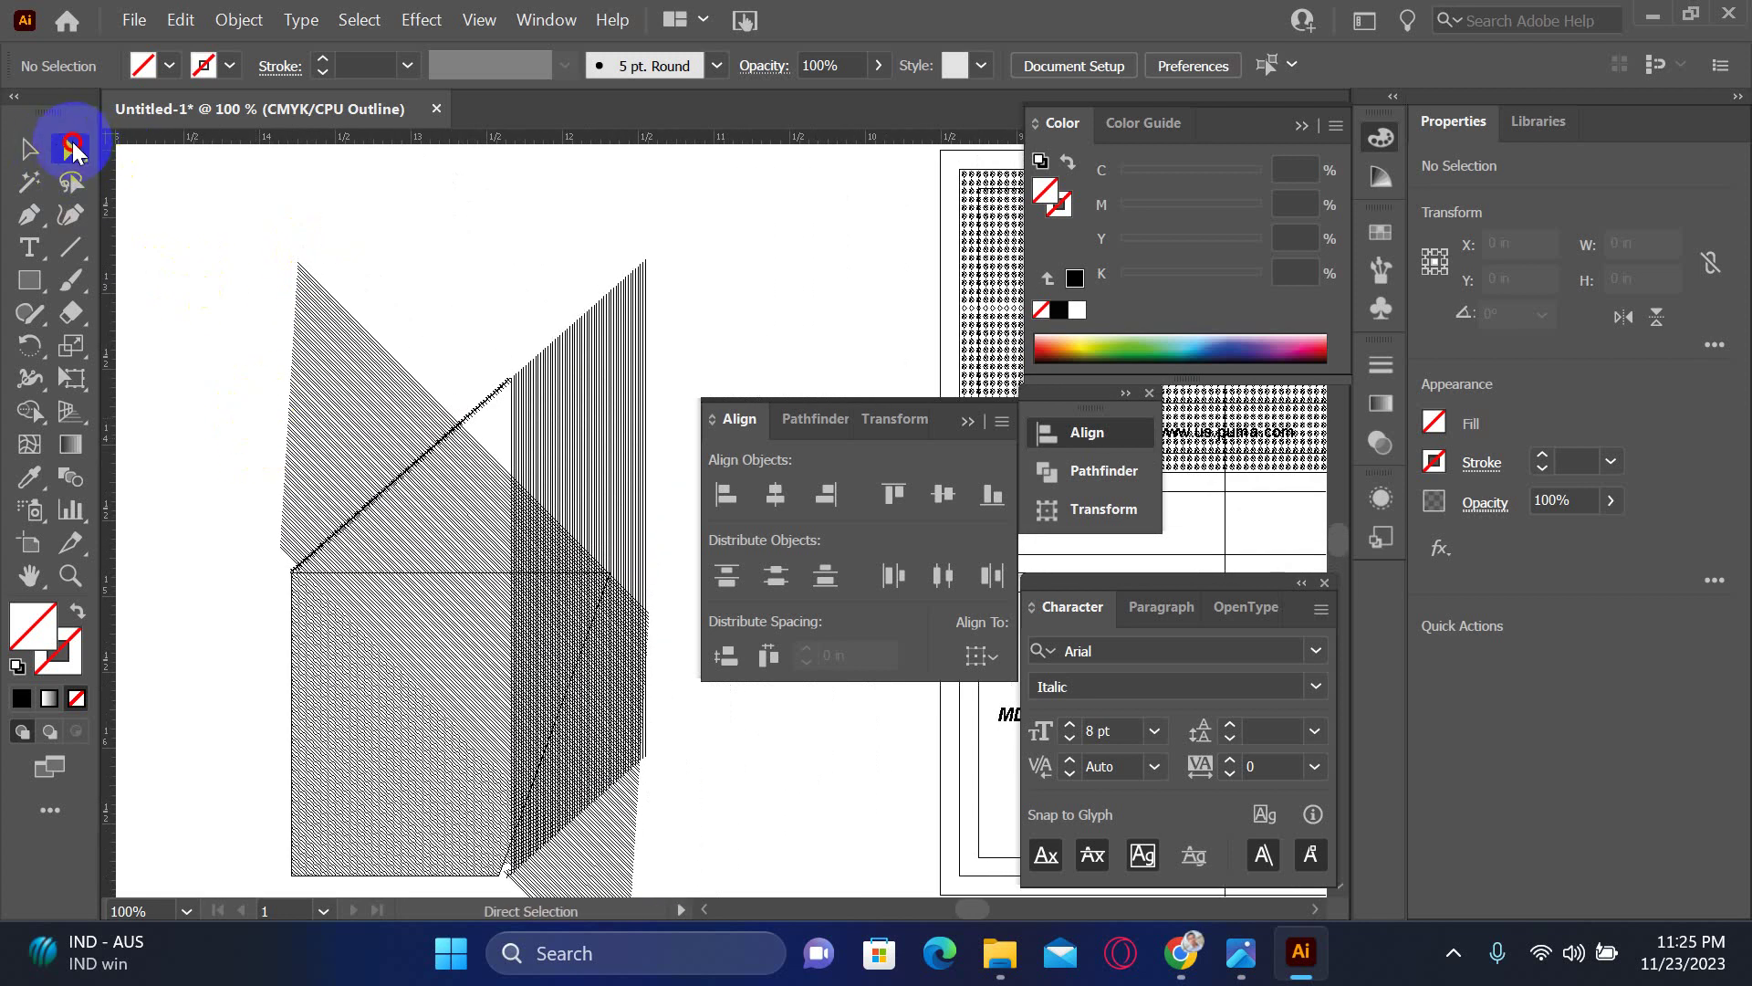
{"action": "left_click_drag", "start_coordinate": [255, 219], "coordinate": [694, 555]}
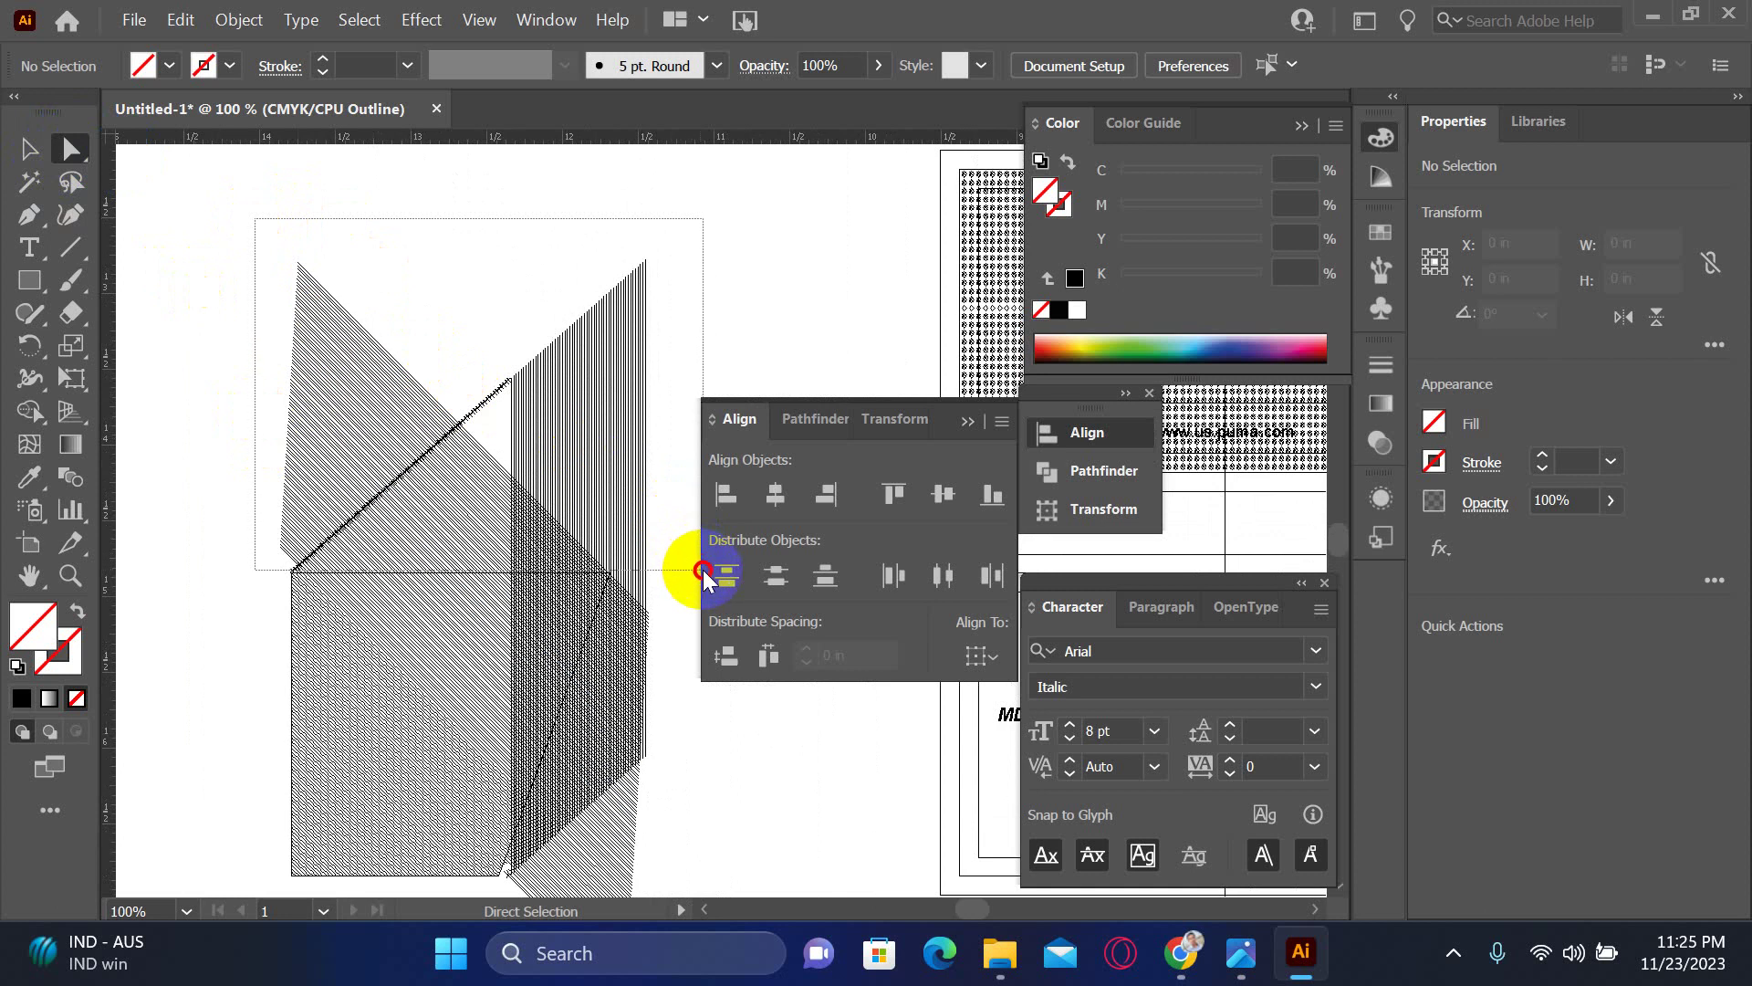
{"action": "left_click_drag", "start_coordinate": [704, 572], "coordinate": [706, 573]}
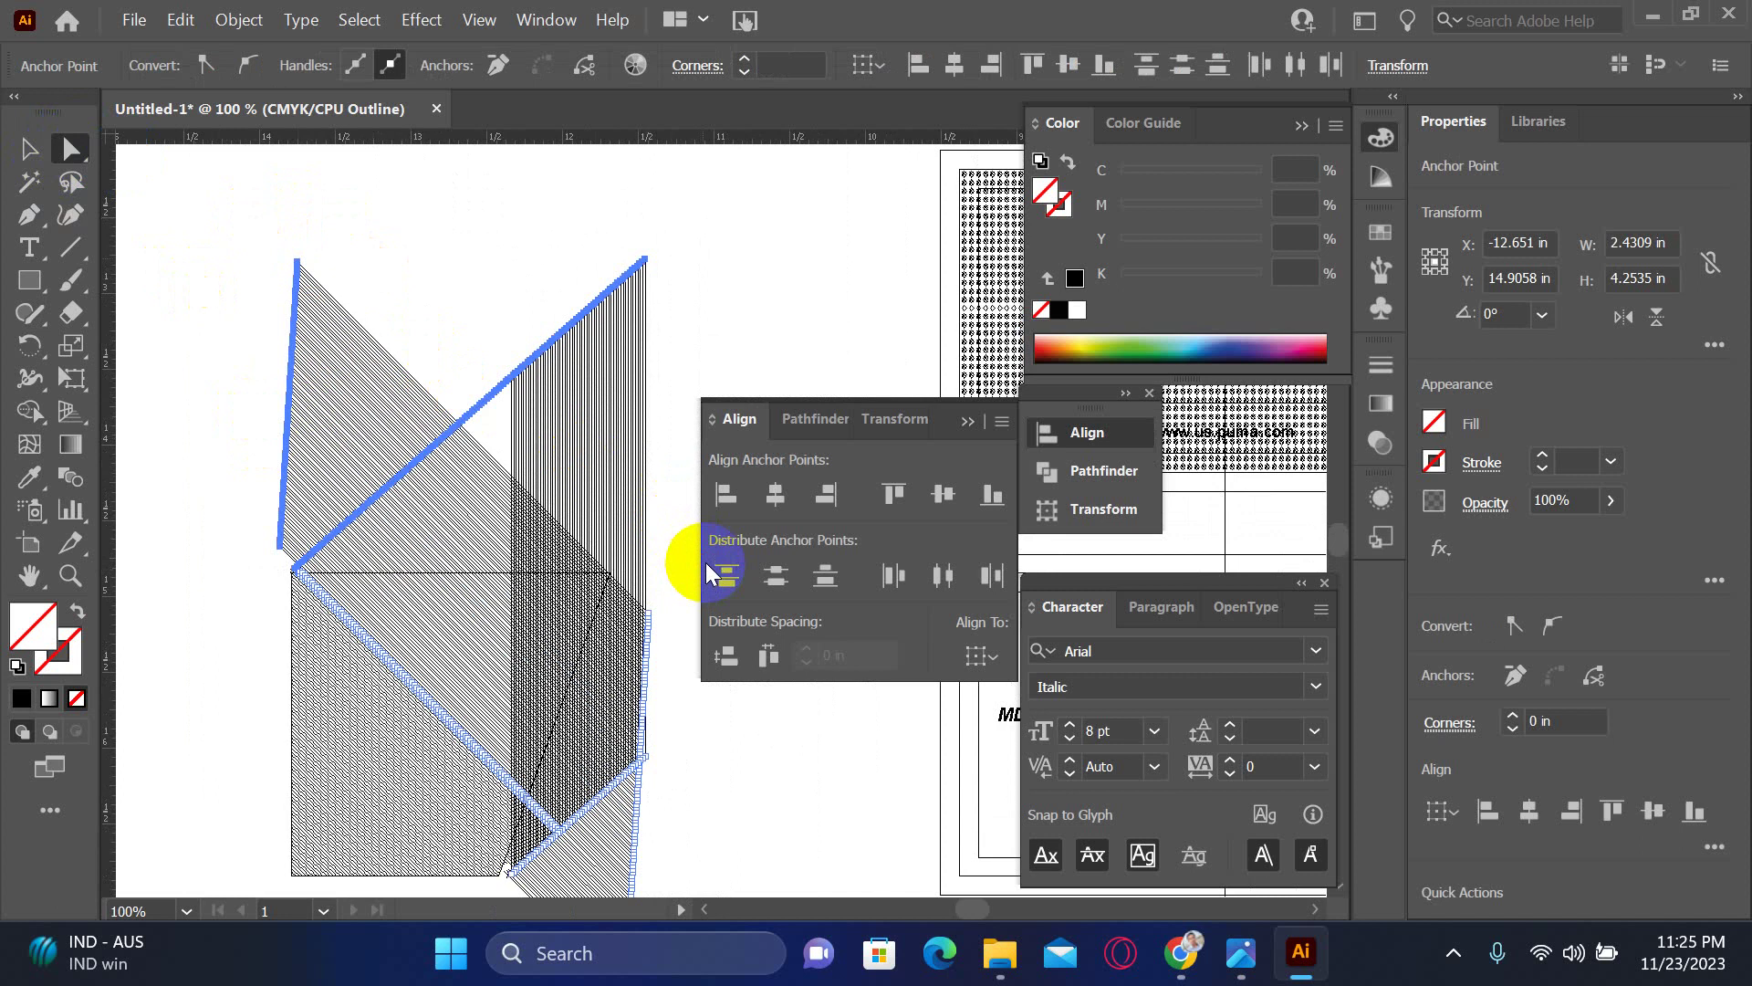
{"action": "key", "text": "Delete"}
{"action": "left_click", "coordinate": [710, 570]}
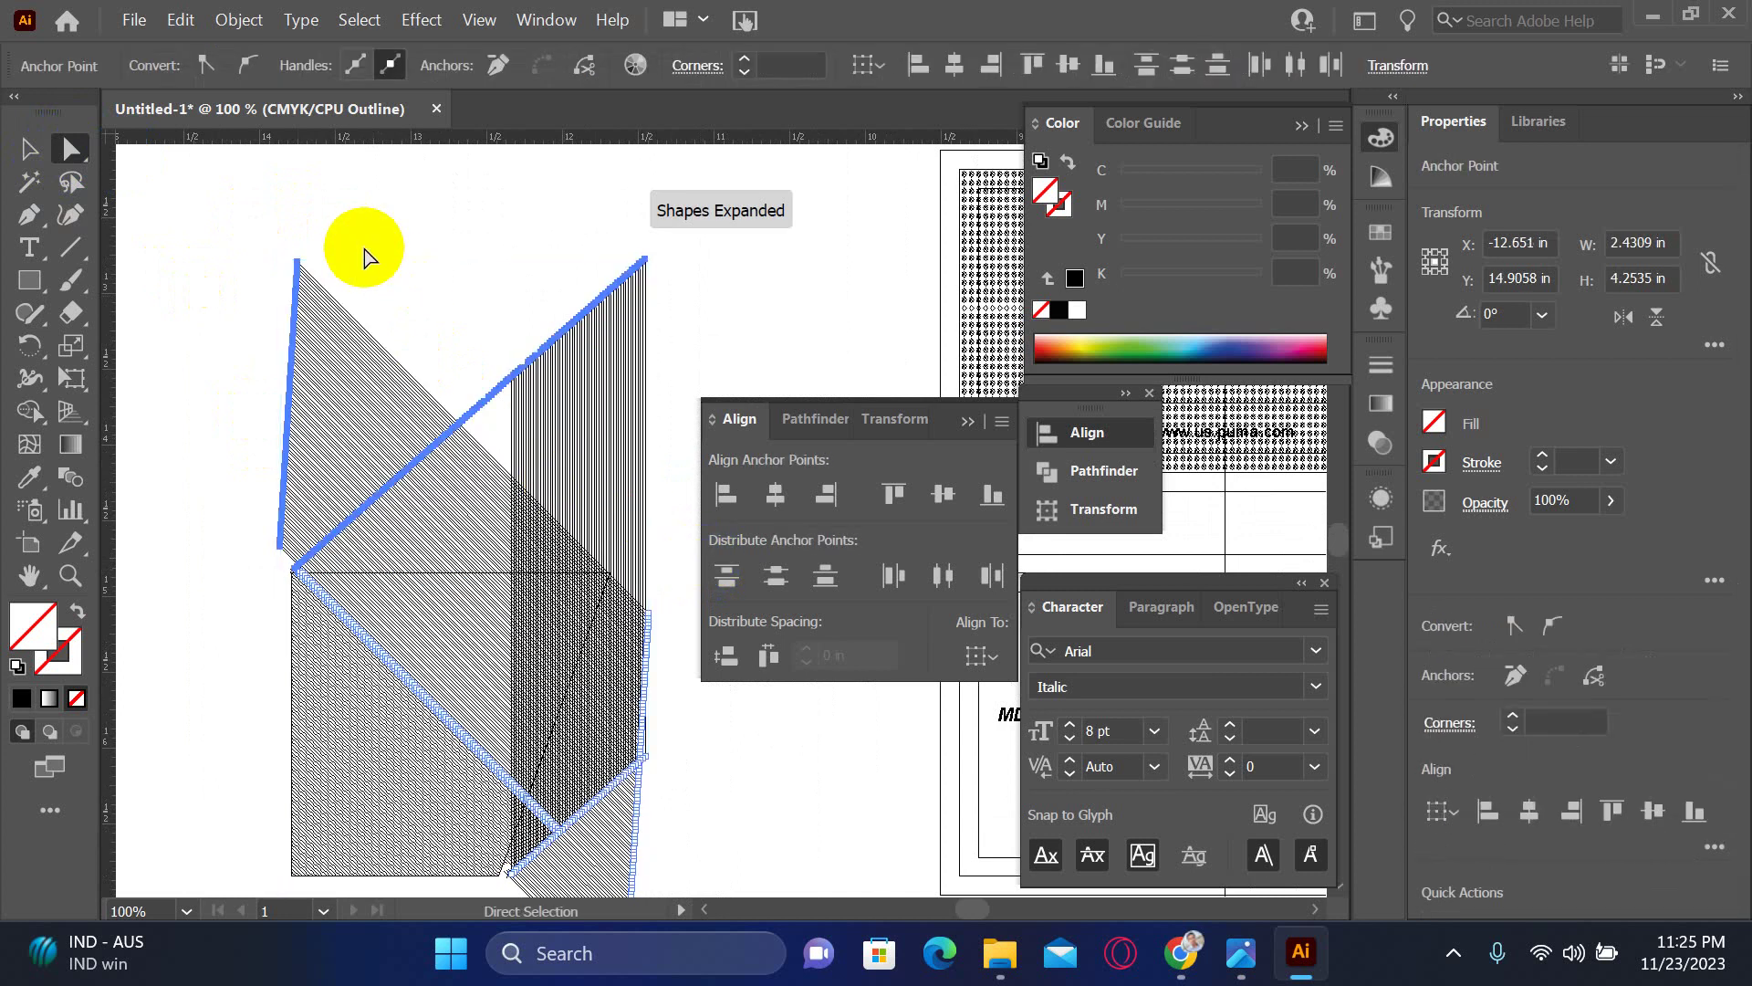
{"action": "left_click", "coordinate": [286, 203]}
{"action": "left_click_drag", "start_coordinate": [221, 182], "coordinate": [772, 553]}
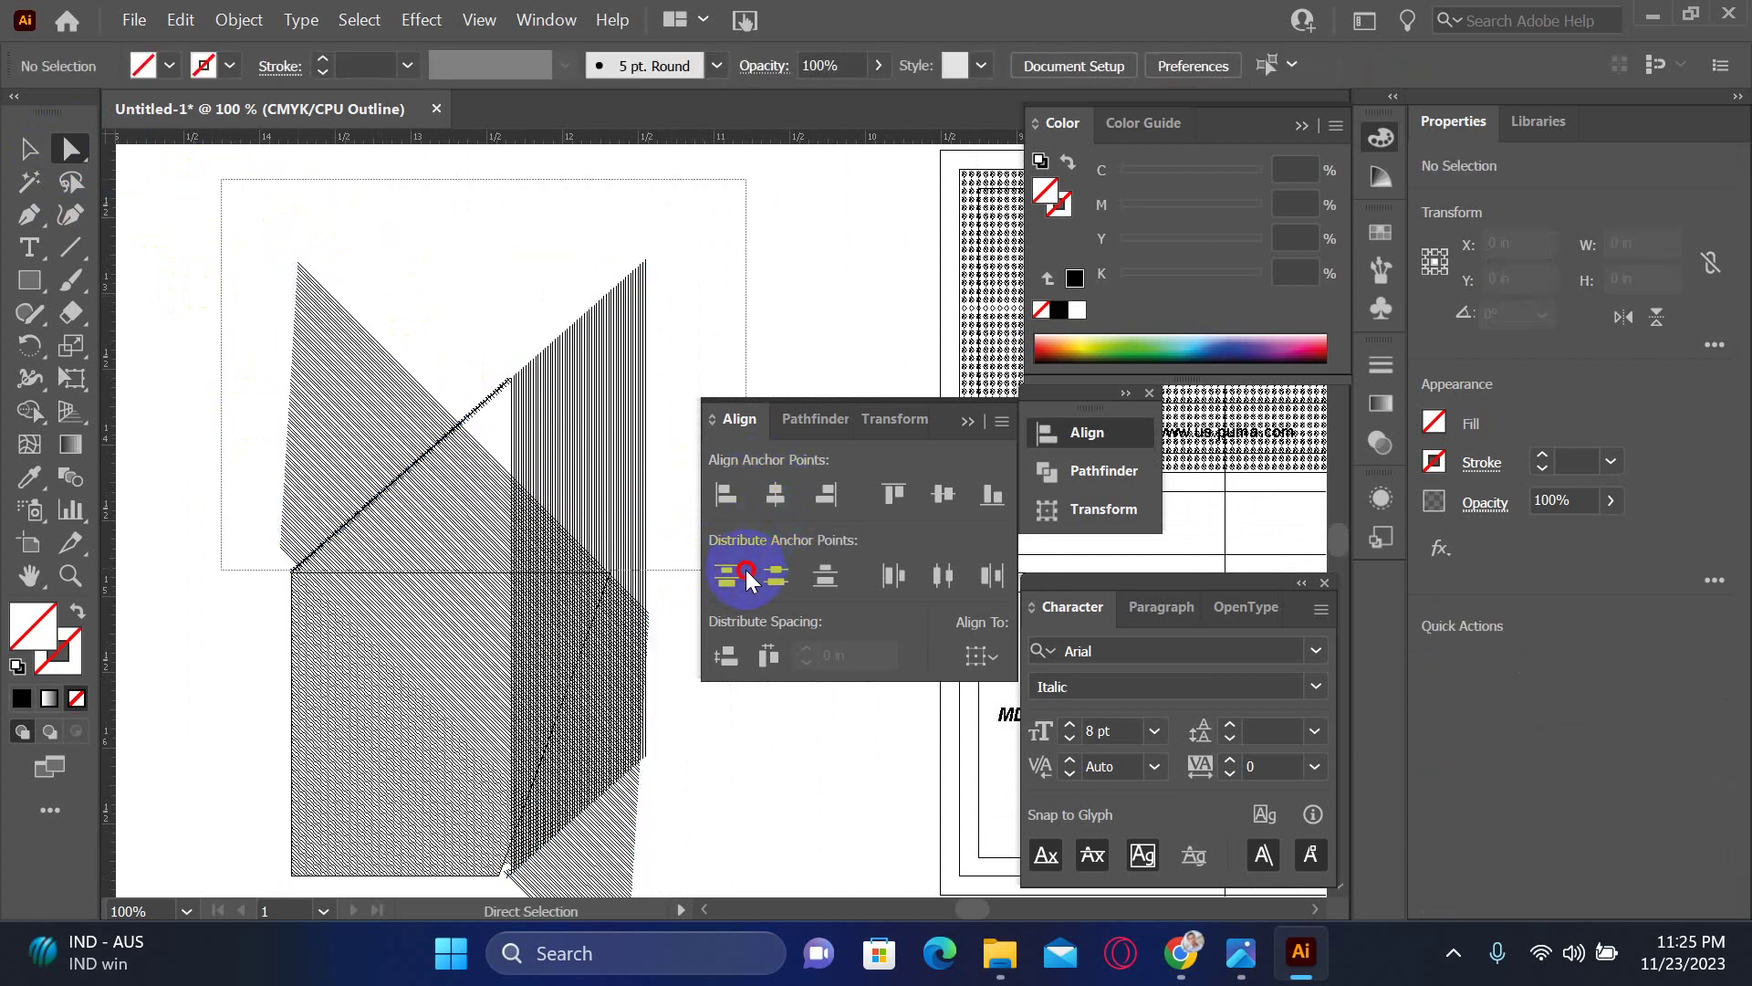
{"action": "left_click_drag", "start_coordinate": [746, 575], "coordinate": [747, 570]}
{"action": "key", "text": "Delete"}
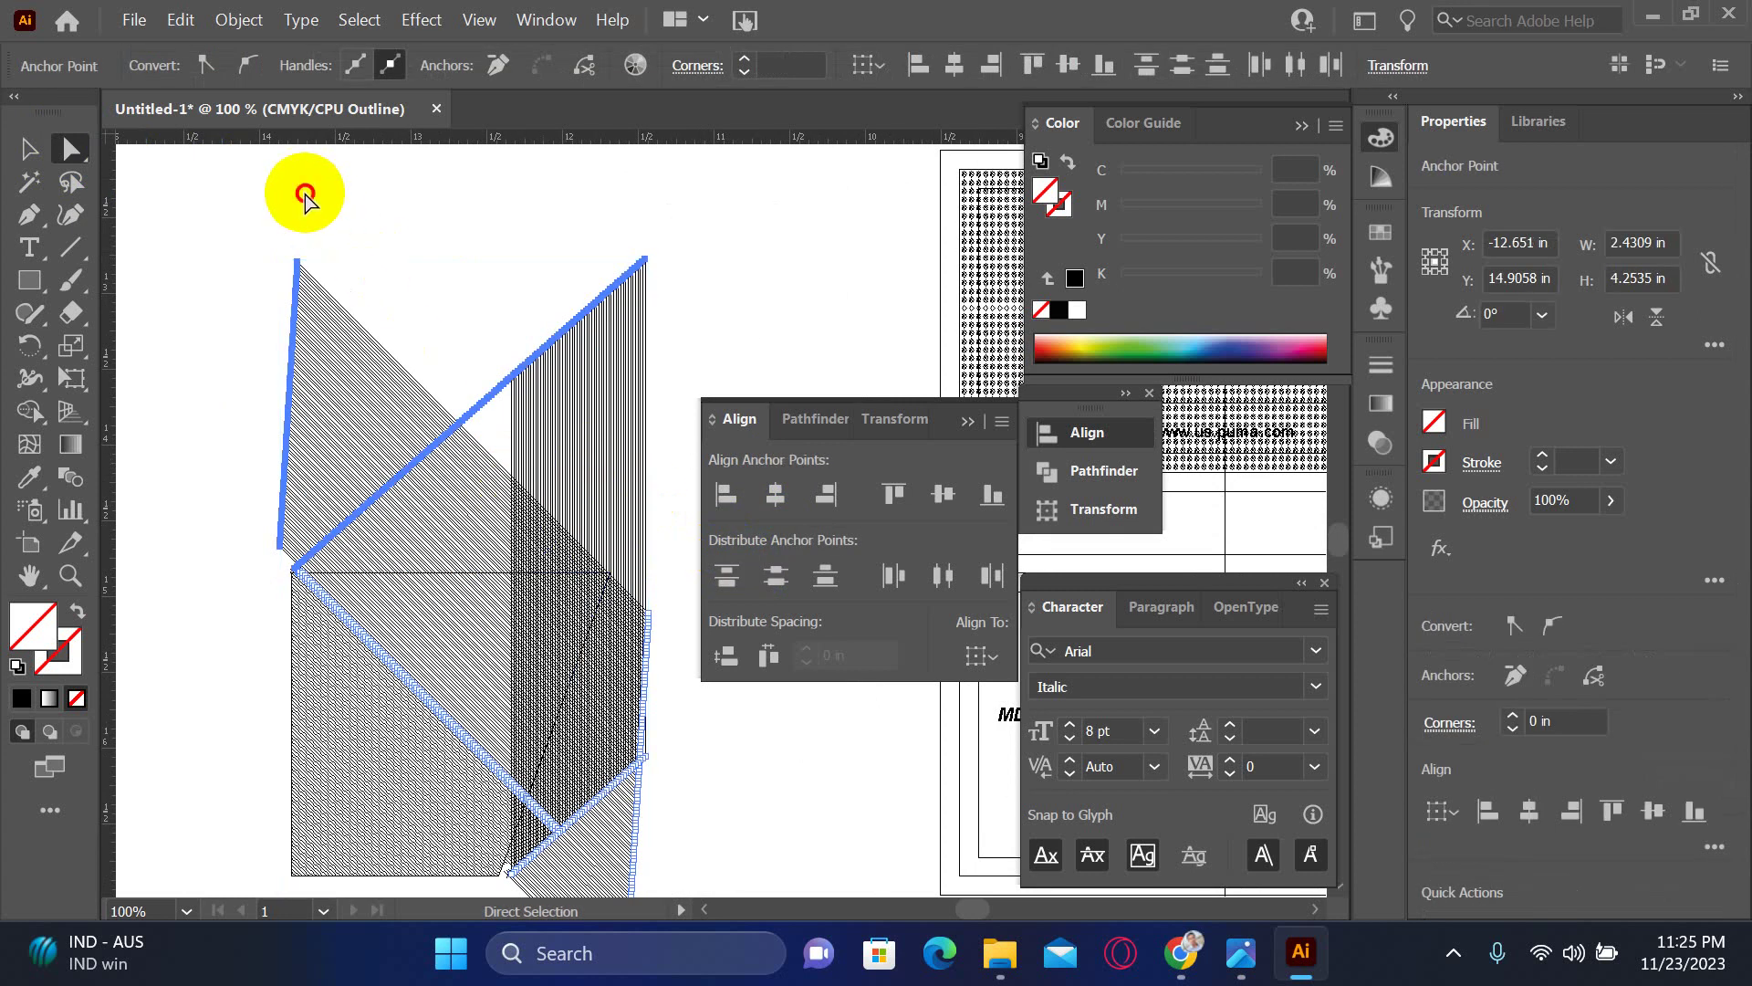
{"action": "left_click", "coordinate": [301, 188]}
{"action": "left_click_drag", "start_coordinate": [548, 792], "coordinate": [469, 595]}
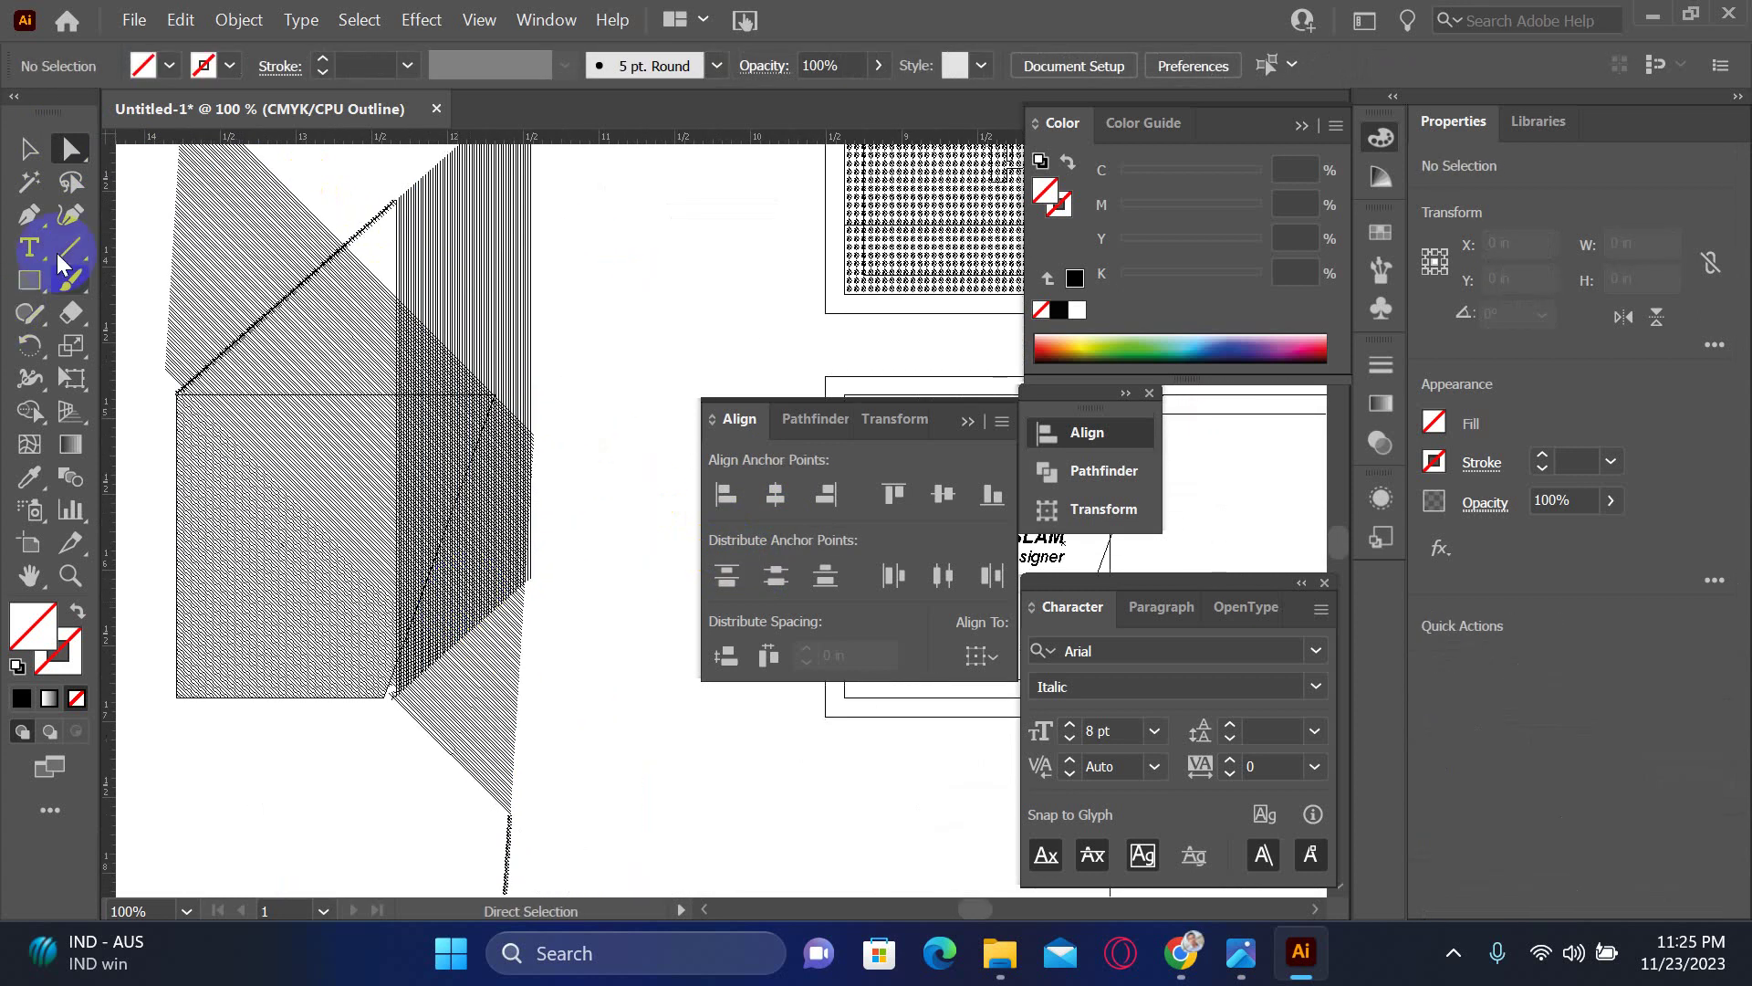
{"action": "left_click_drag", "start_coordinate": [199, 227], "coordinate": [258, 286]}
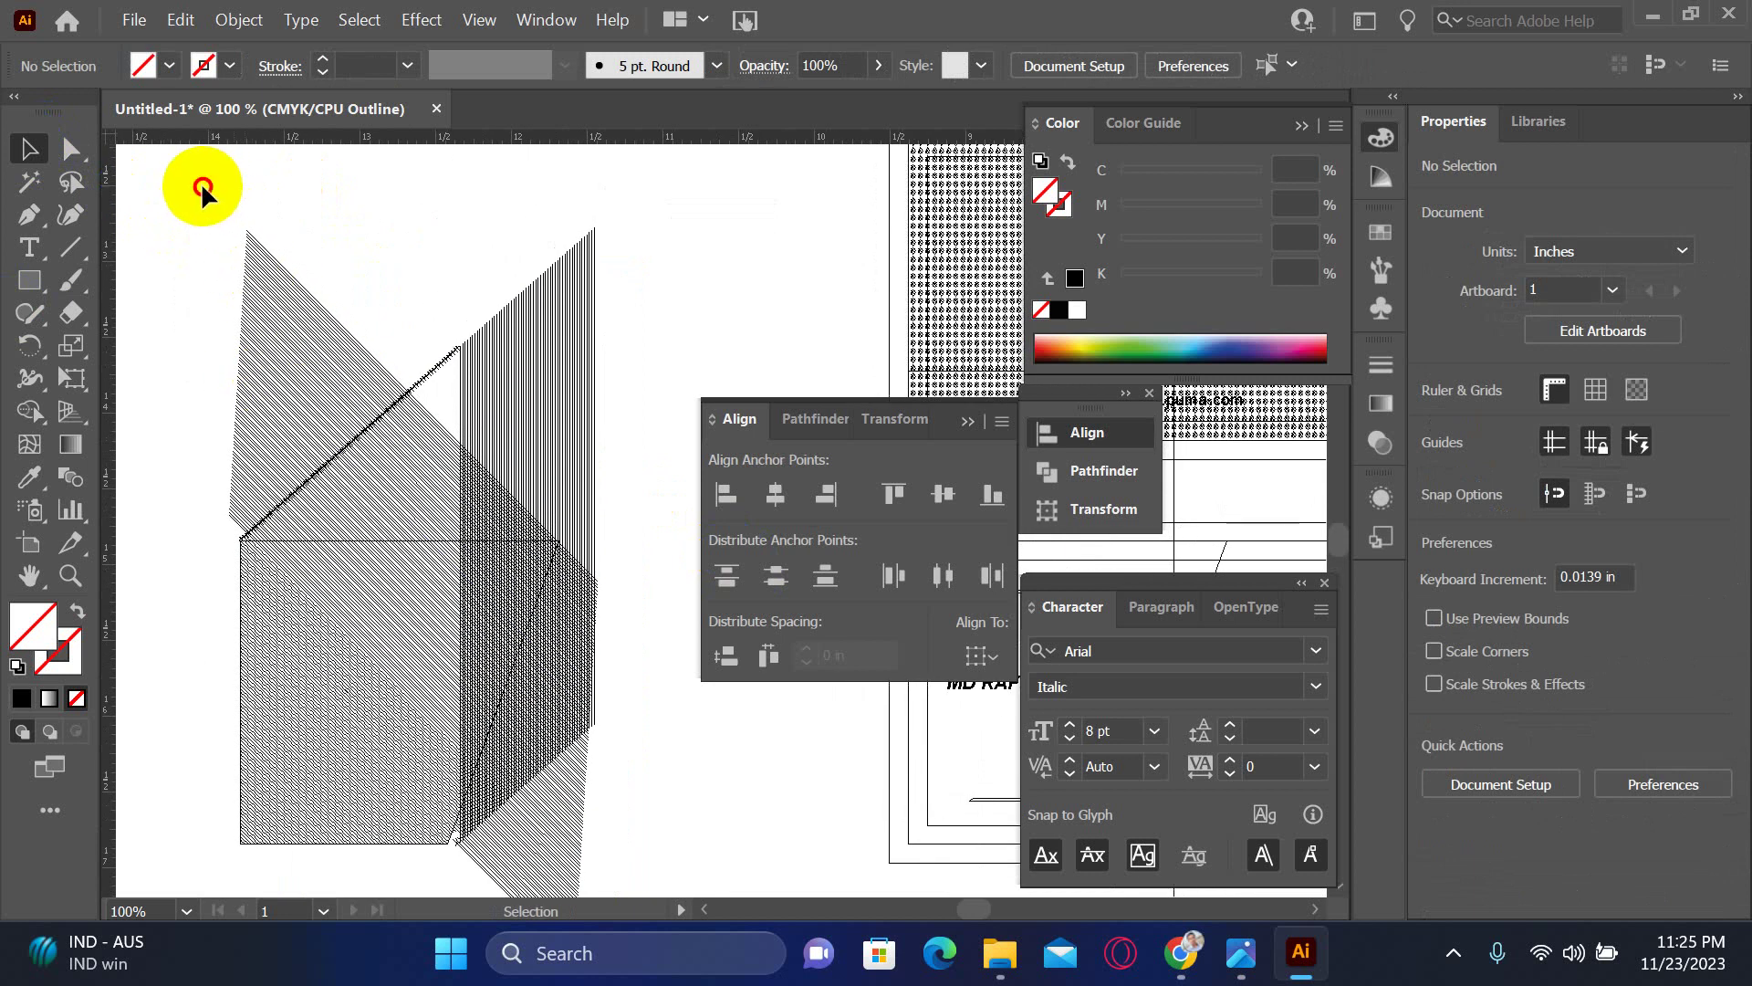
{"action": "left_click_drag", "start_coordinate": [201, 182], "coordinate": [699, 774]}
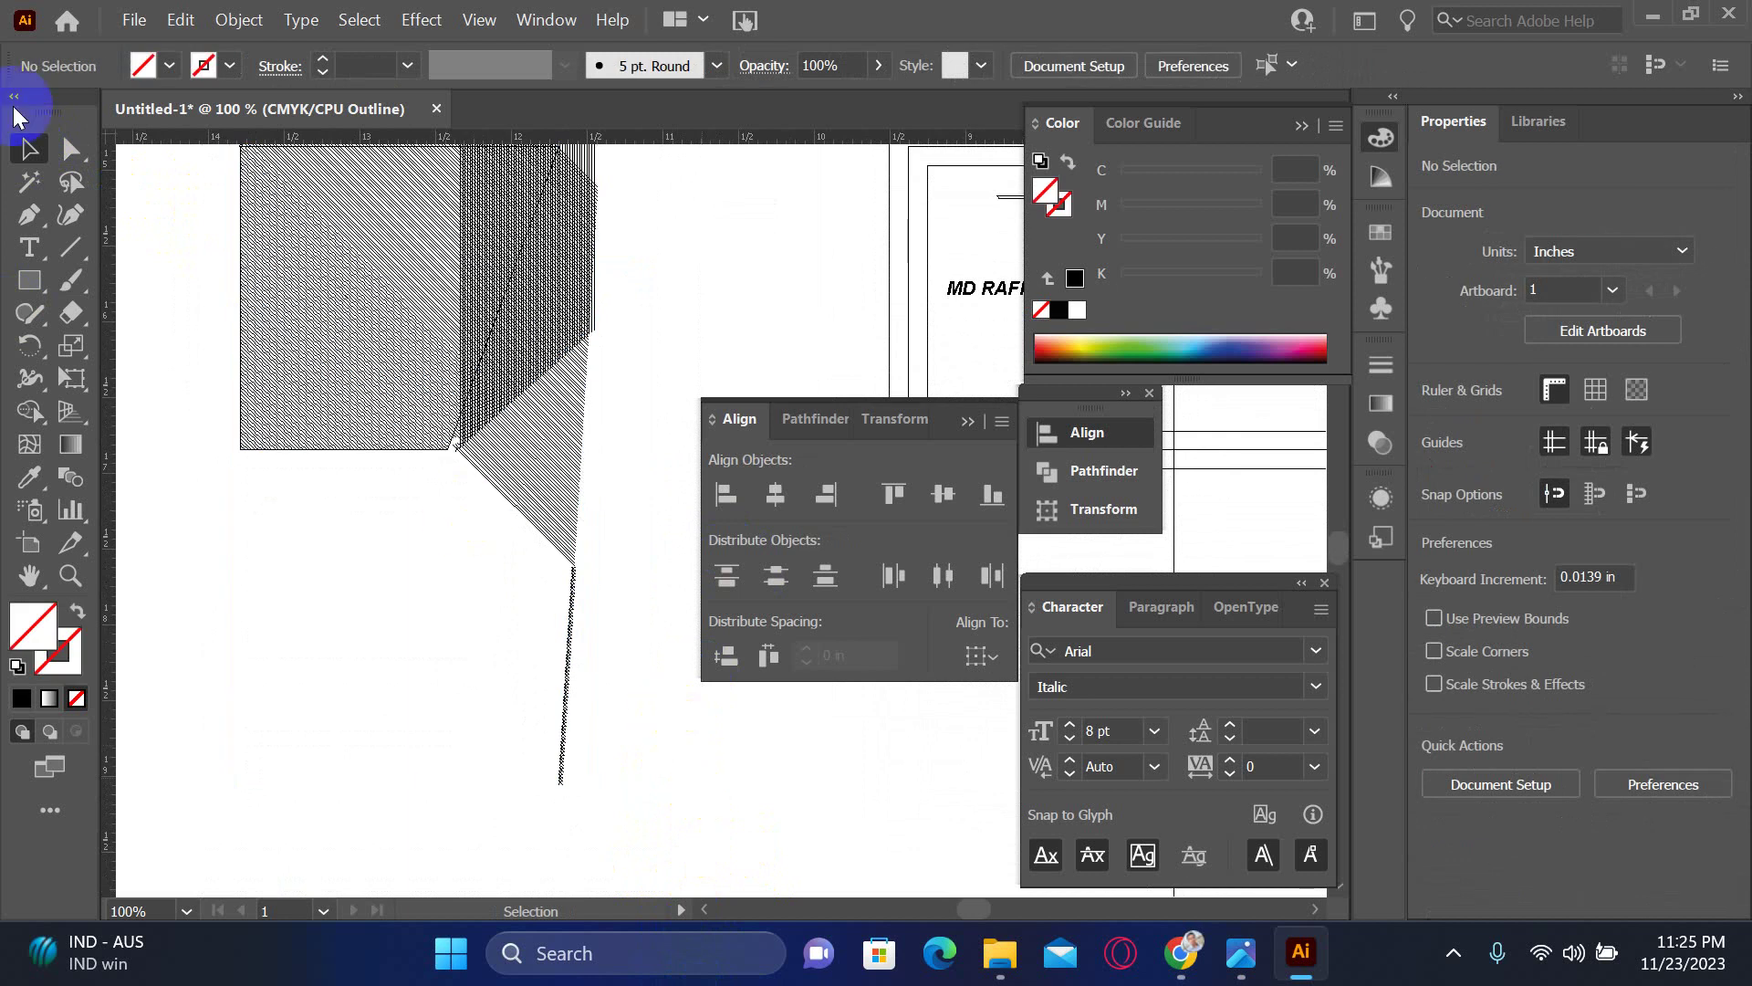
{"action": "left_click", "coordinate": [71, 149]}
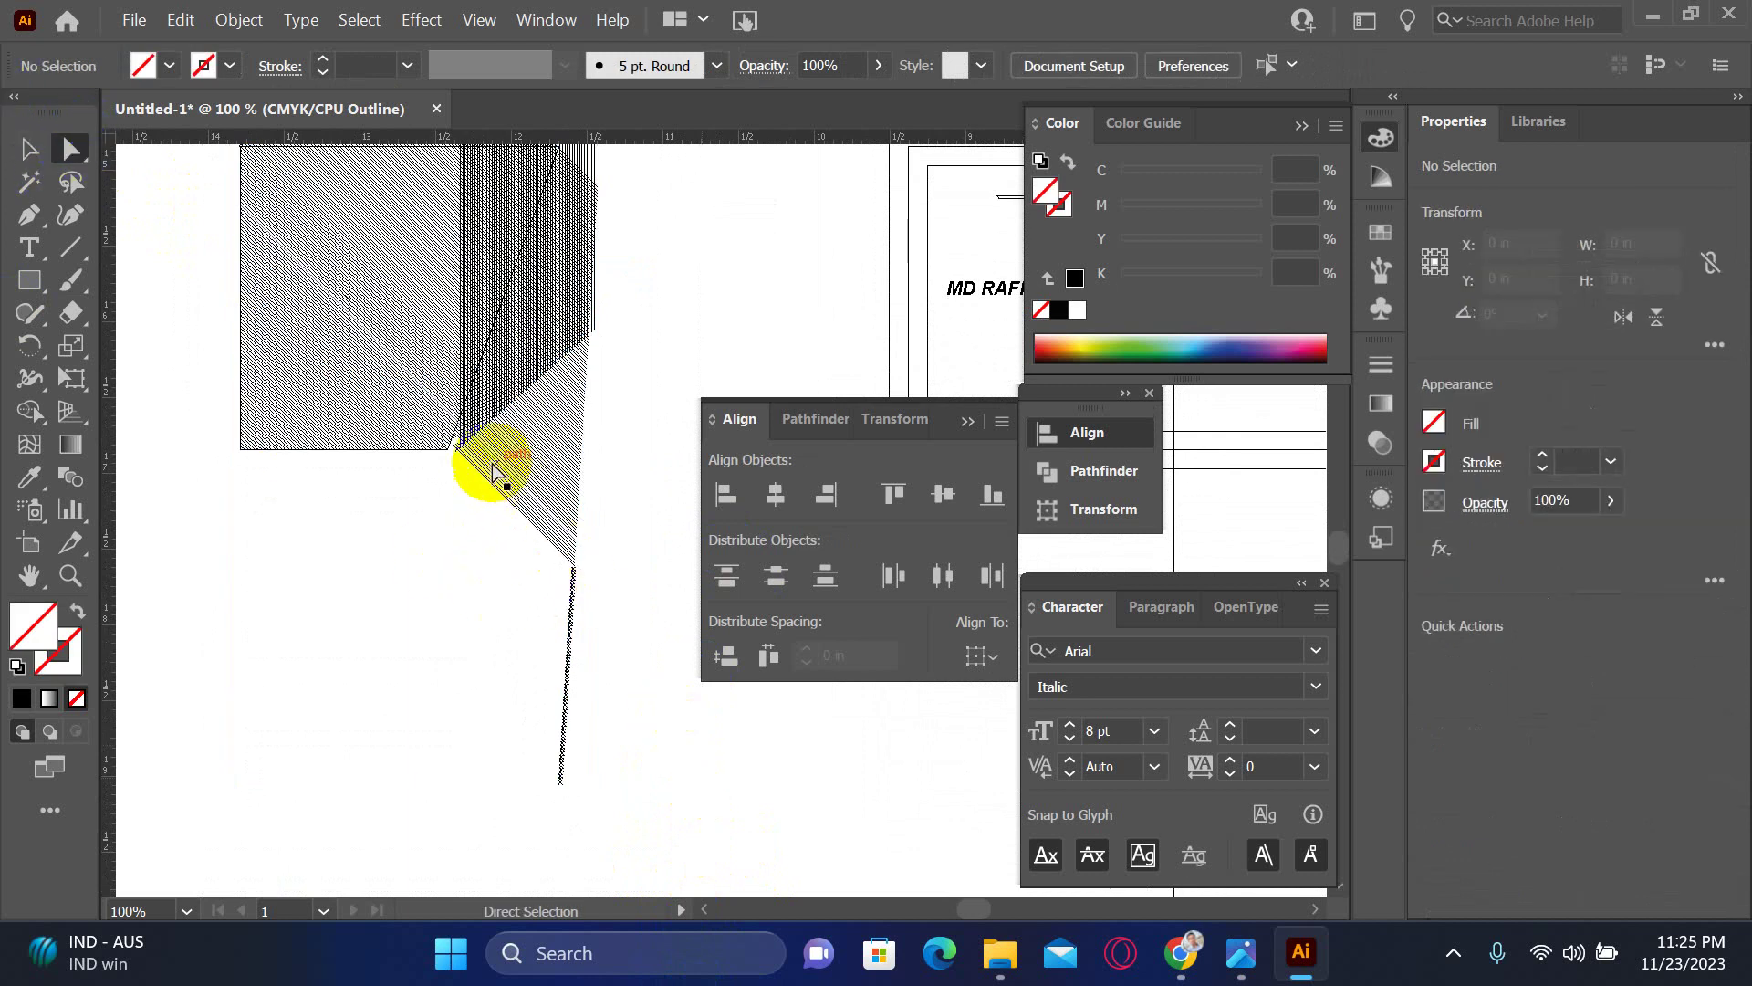
{"action": "left_click_drag", "start_coordinate": [457, 547], "coordinate": [676, 809]}
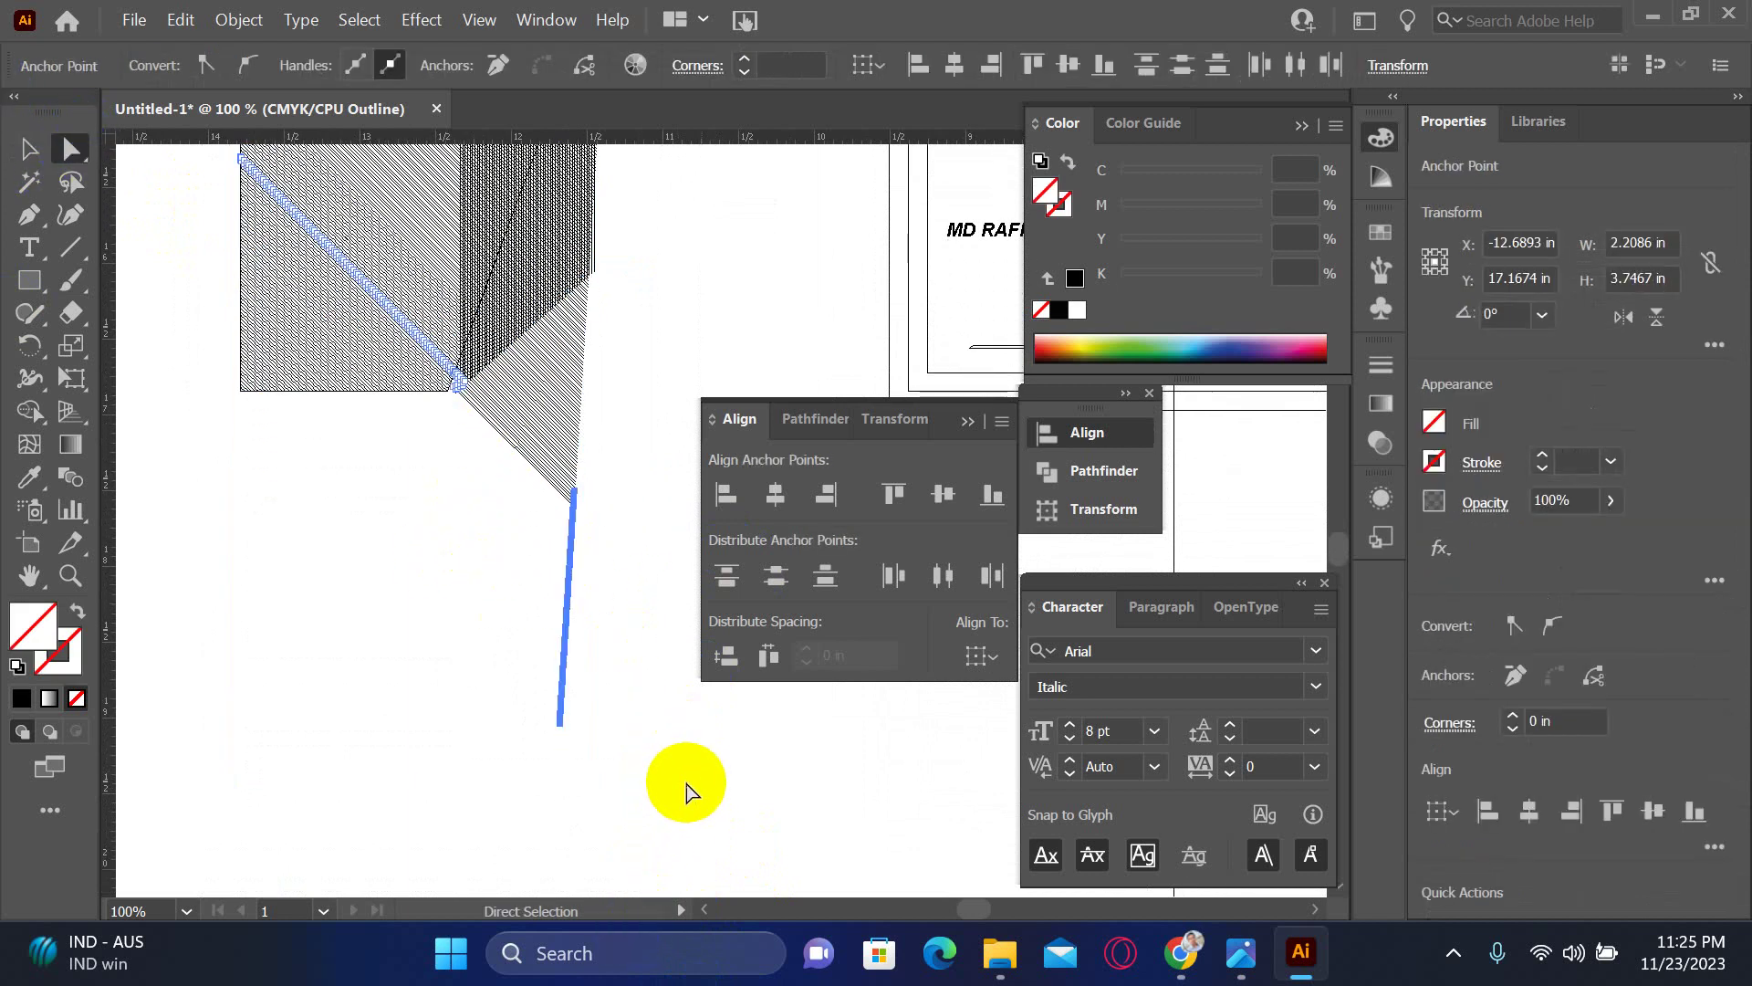
{"action": "left_click", "coordinate": [672, 536]}
{"action": "left_click_drag", "start_coordinate": [673, 532], "coordinate": [533, 594]}
{"action": "left_click_drag", "start_coordinate": [556, 429], "coordinate": [430, 688]}
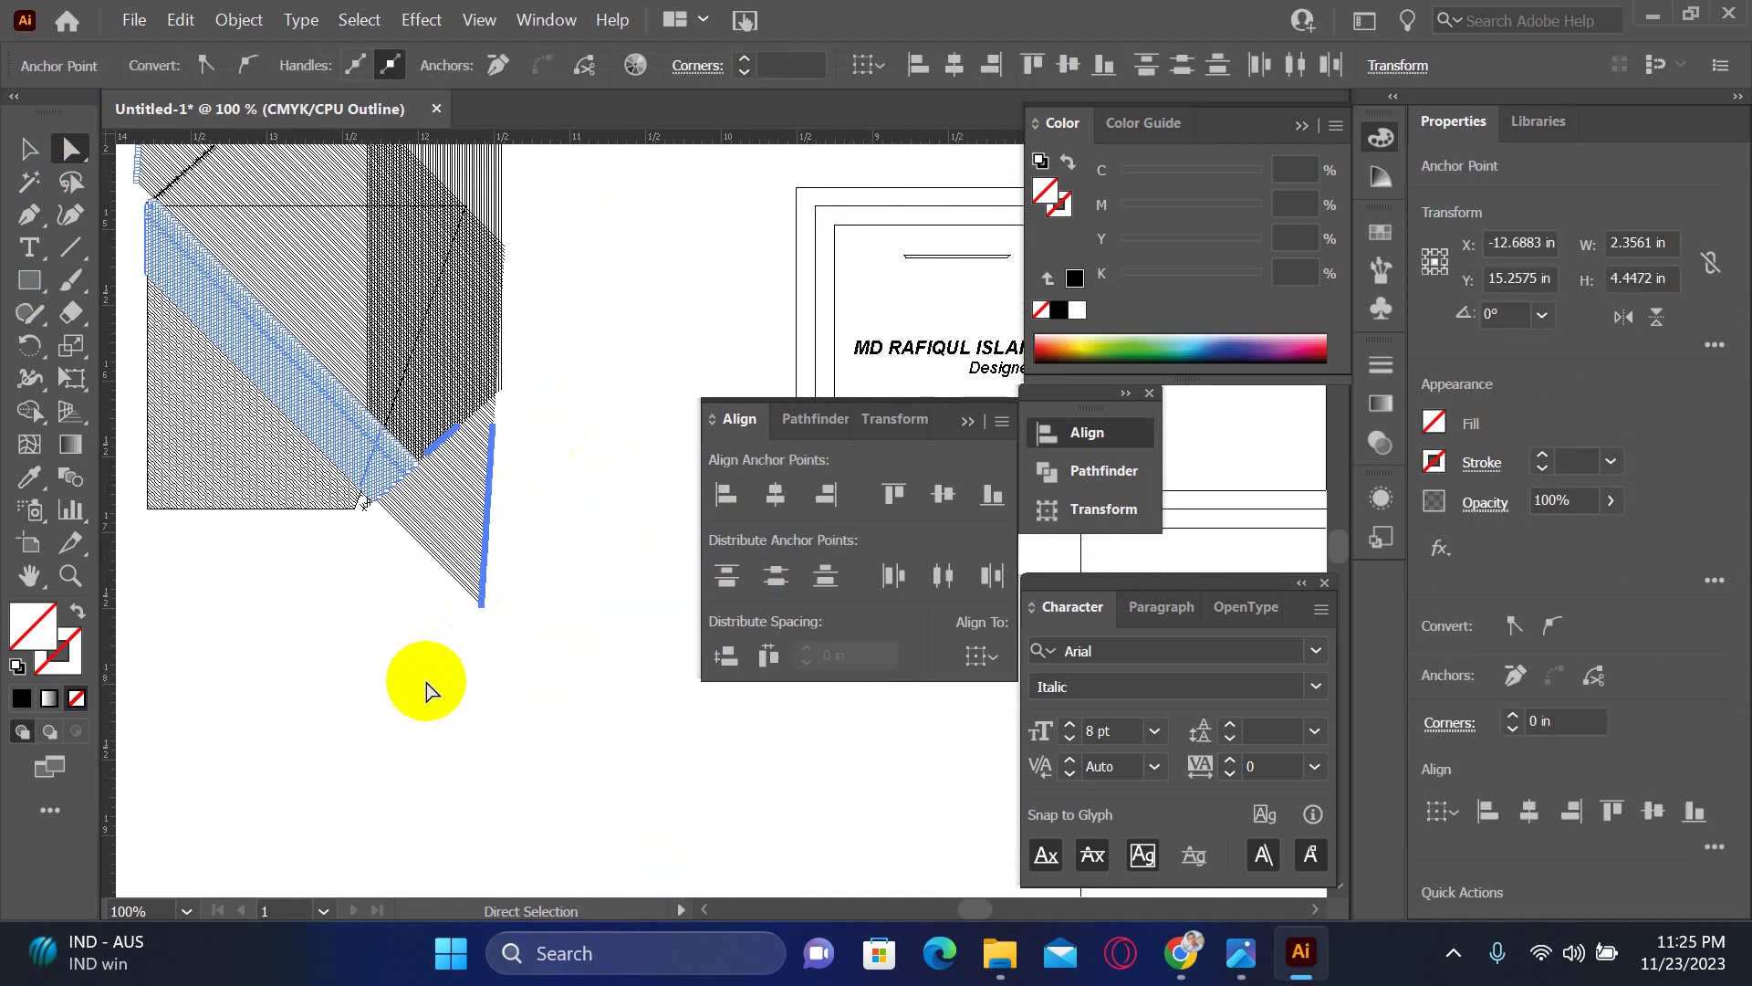
{"action": "key", "text": "ctrl+shift+alt+e"}
{"action": "key", "text": "ctrl+z"}
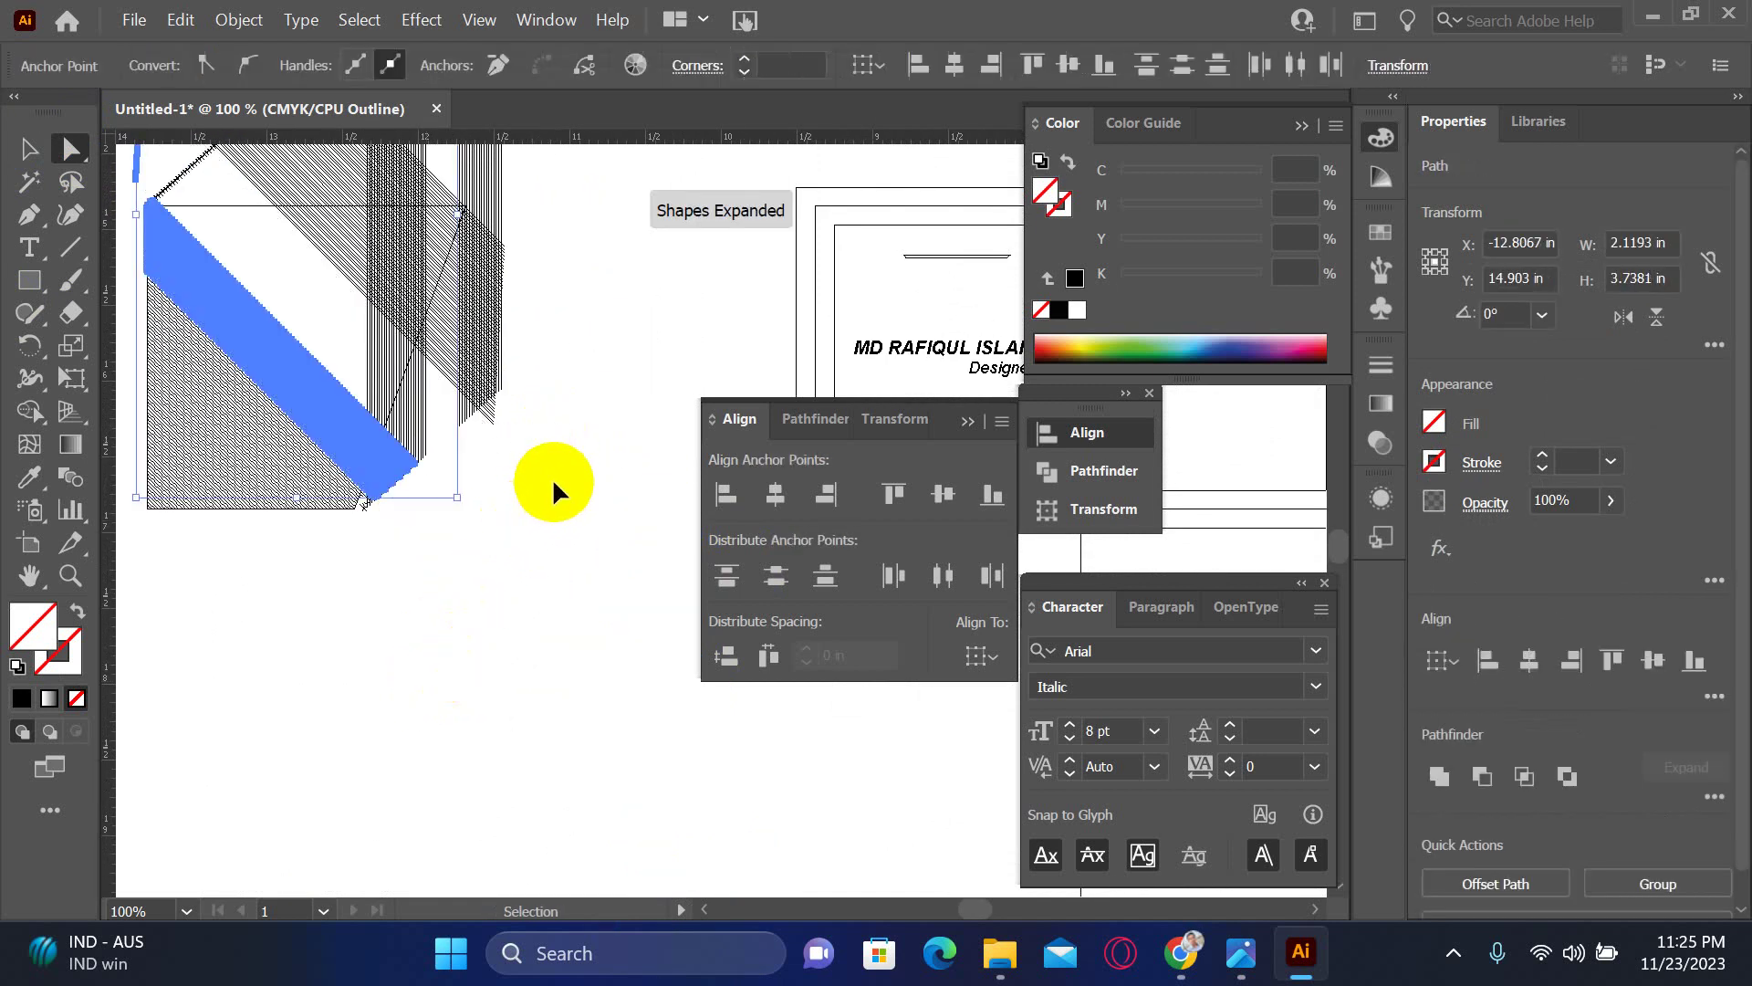
{"action": "left_click", "coordinate": [469, 724]}
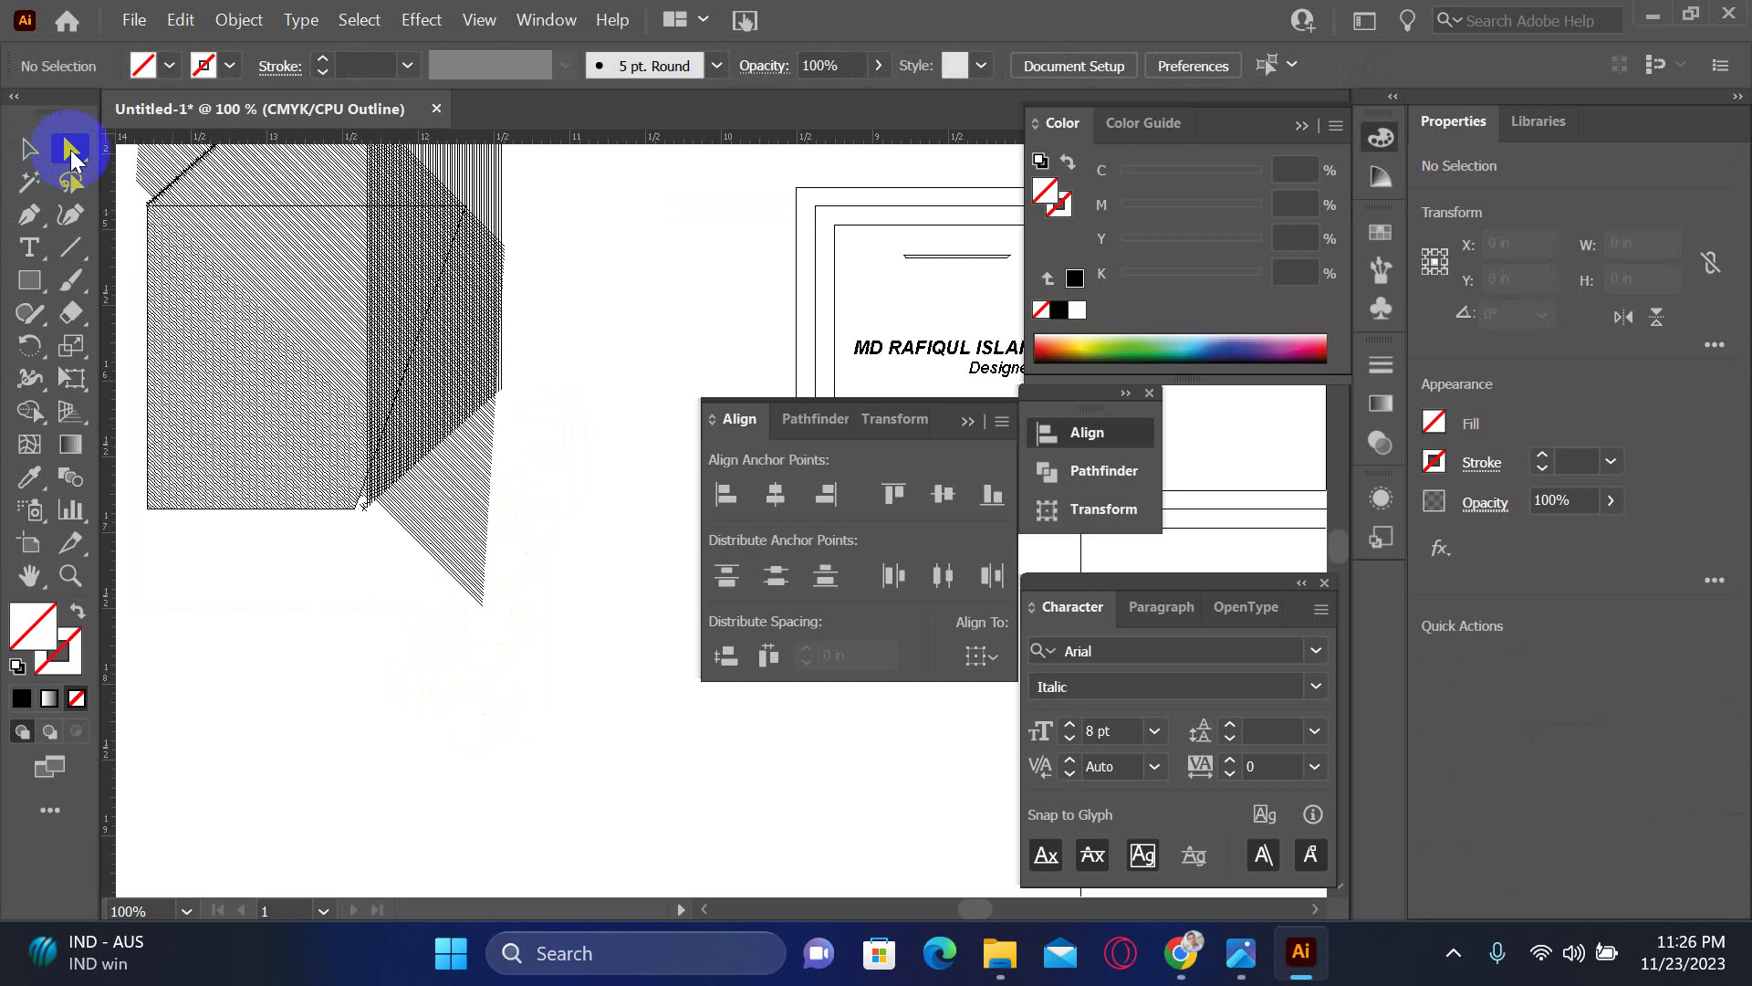
{"action": "left_click", "coordinate": [32, 150]}
{"action": "scroll", "coordinate": [403, 516], "scroll_direction": "down", "scroll_amount": 3}
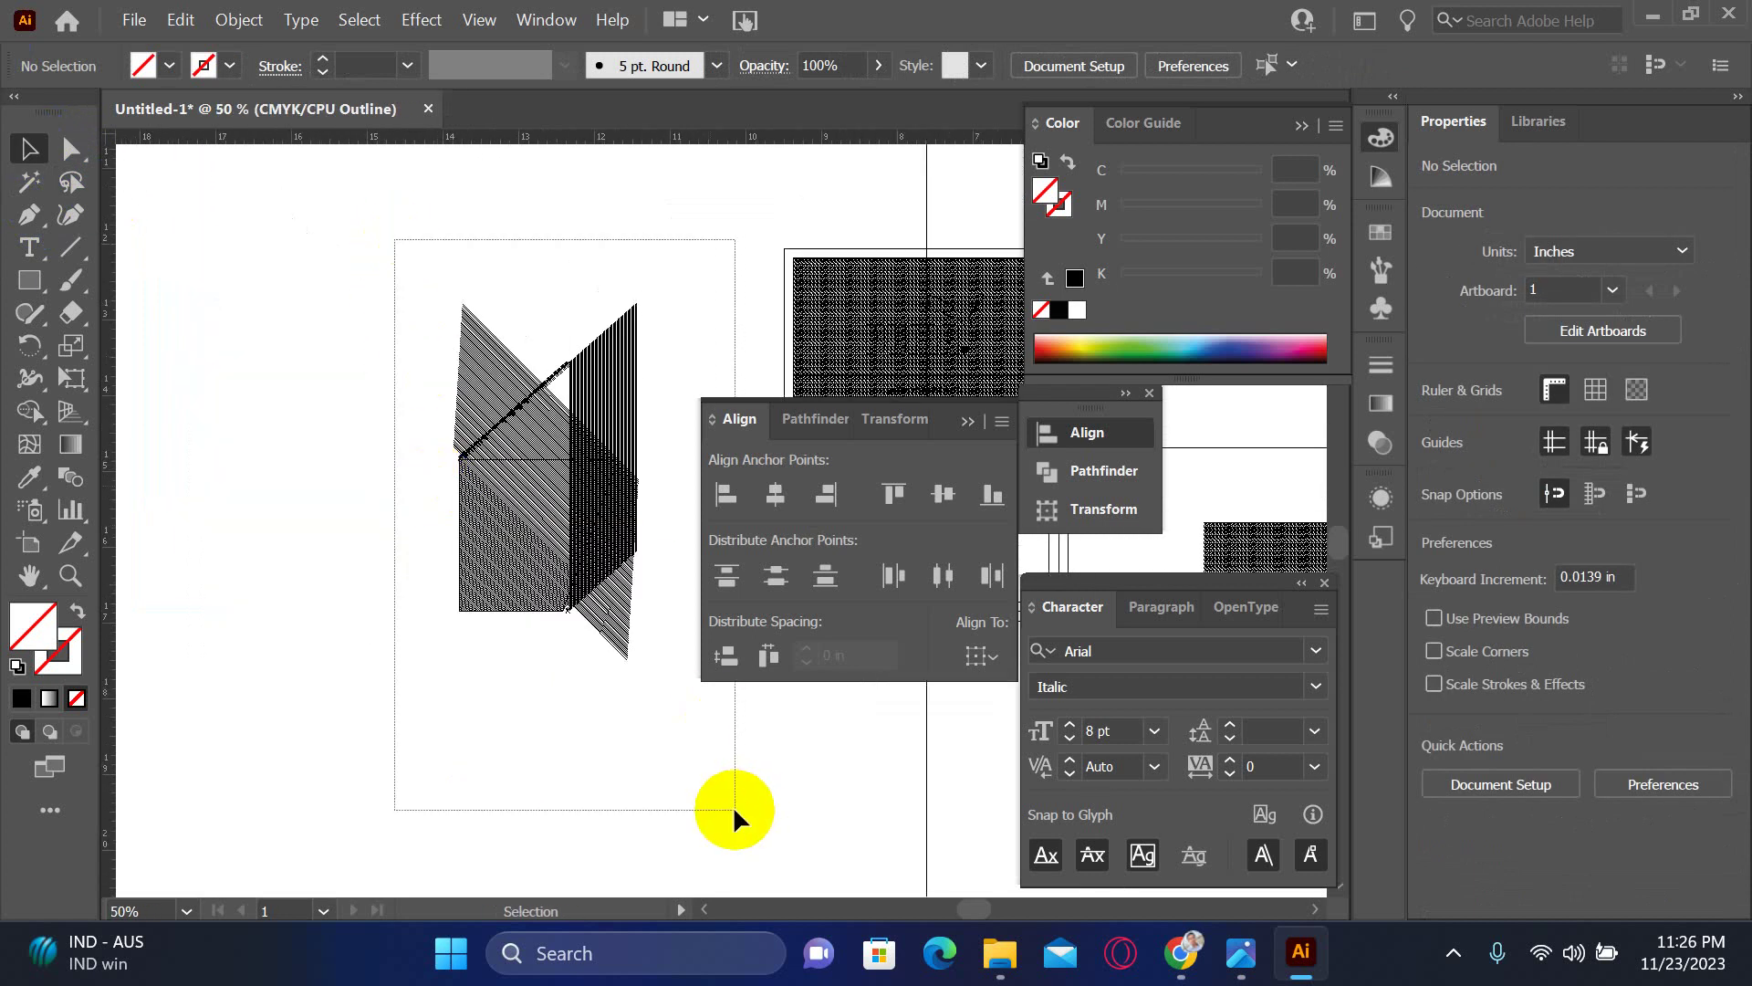
- Select all the hatched box artwork, switch to Shape Builder and zoom onto the seam
{"action": "left_click_drag", "start_coordinate": [732, 805], "coordinate": [145, 508]}
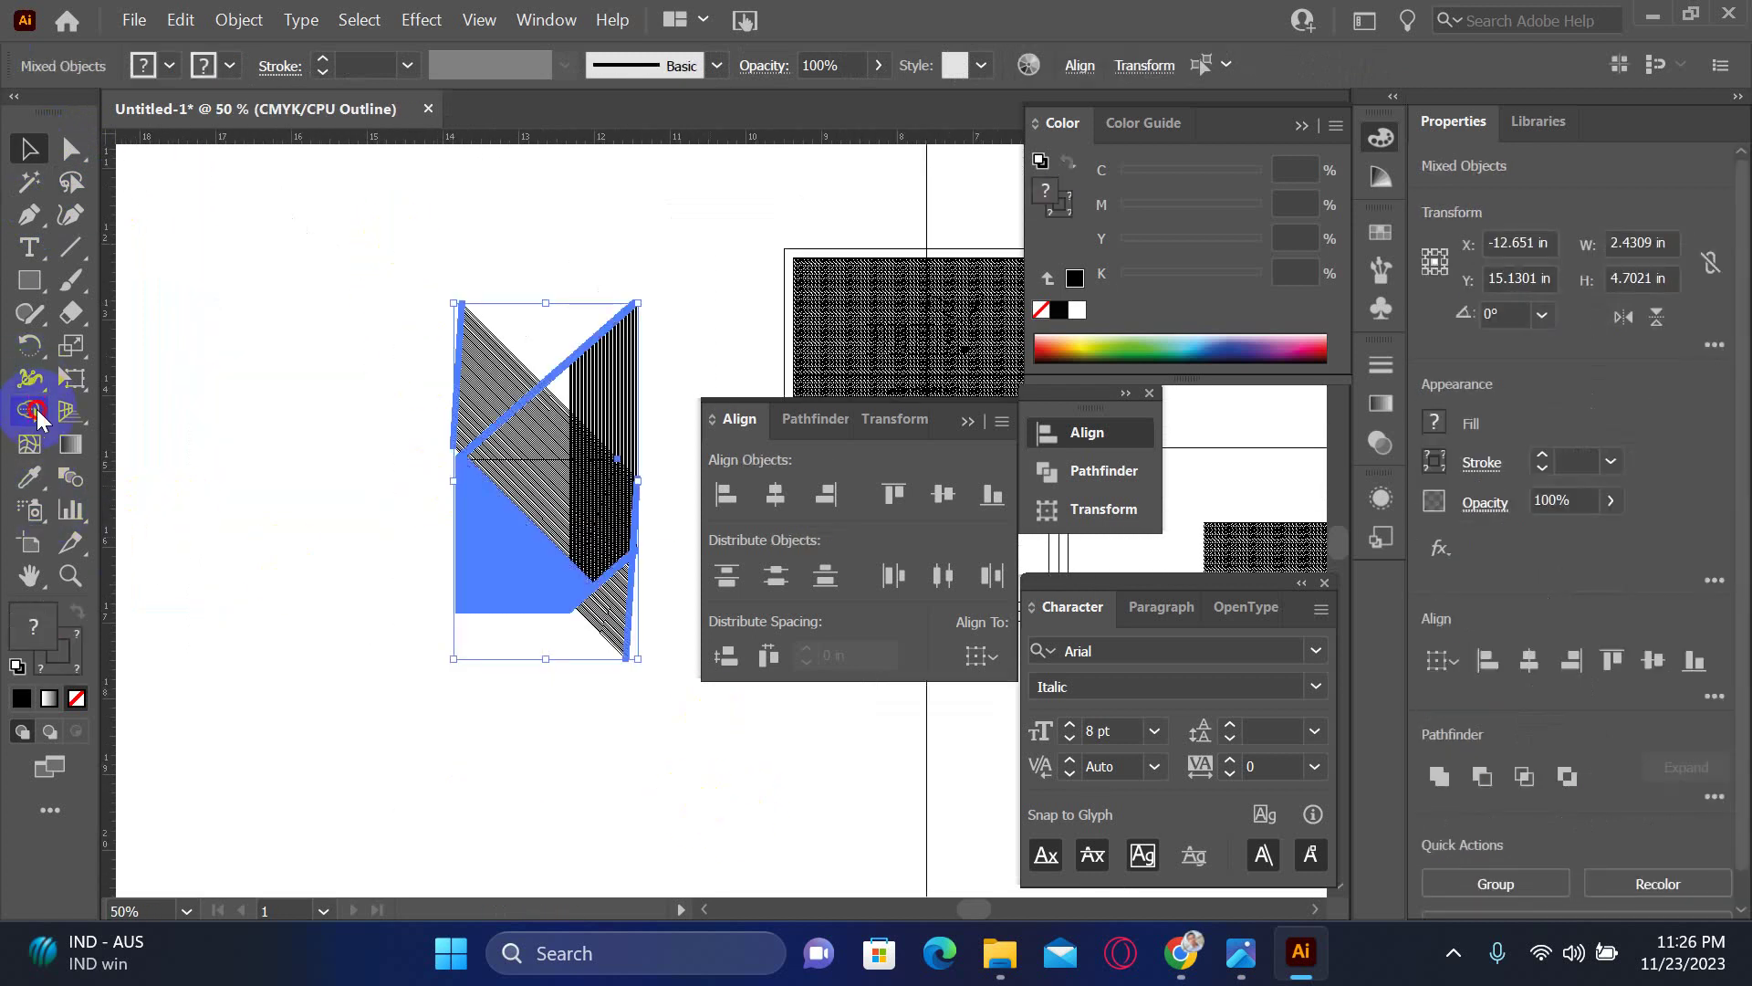
{"action": "left_click", "coordinate": [36, 409]}
{"action": "left_click_drag", "start_coordinate": [763, 690], "coordinate": [764, 690]}
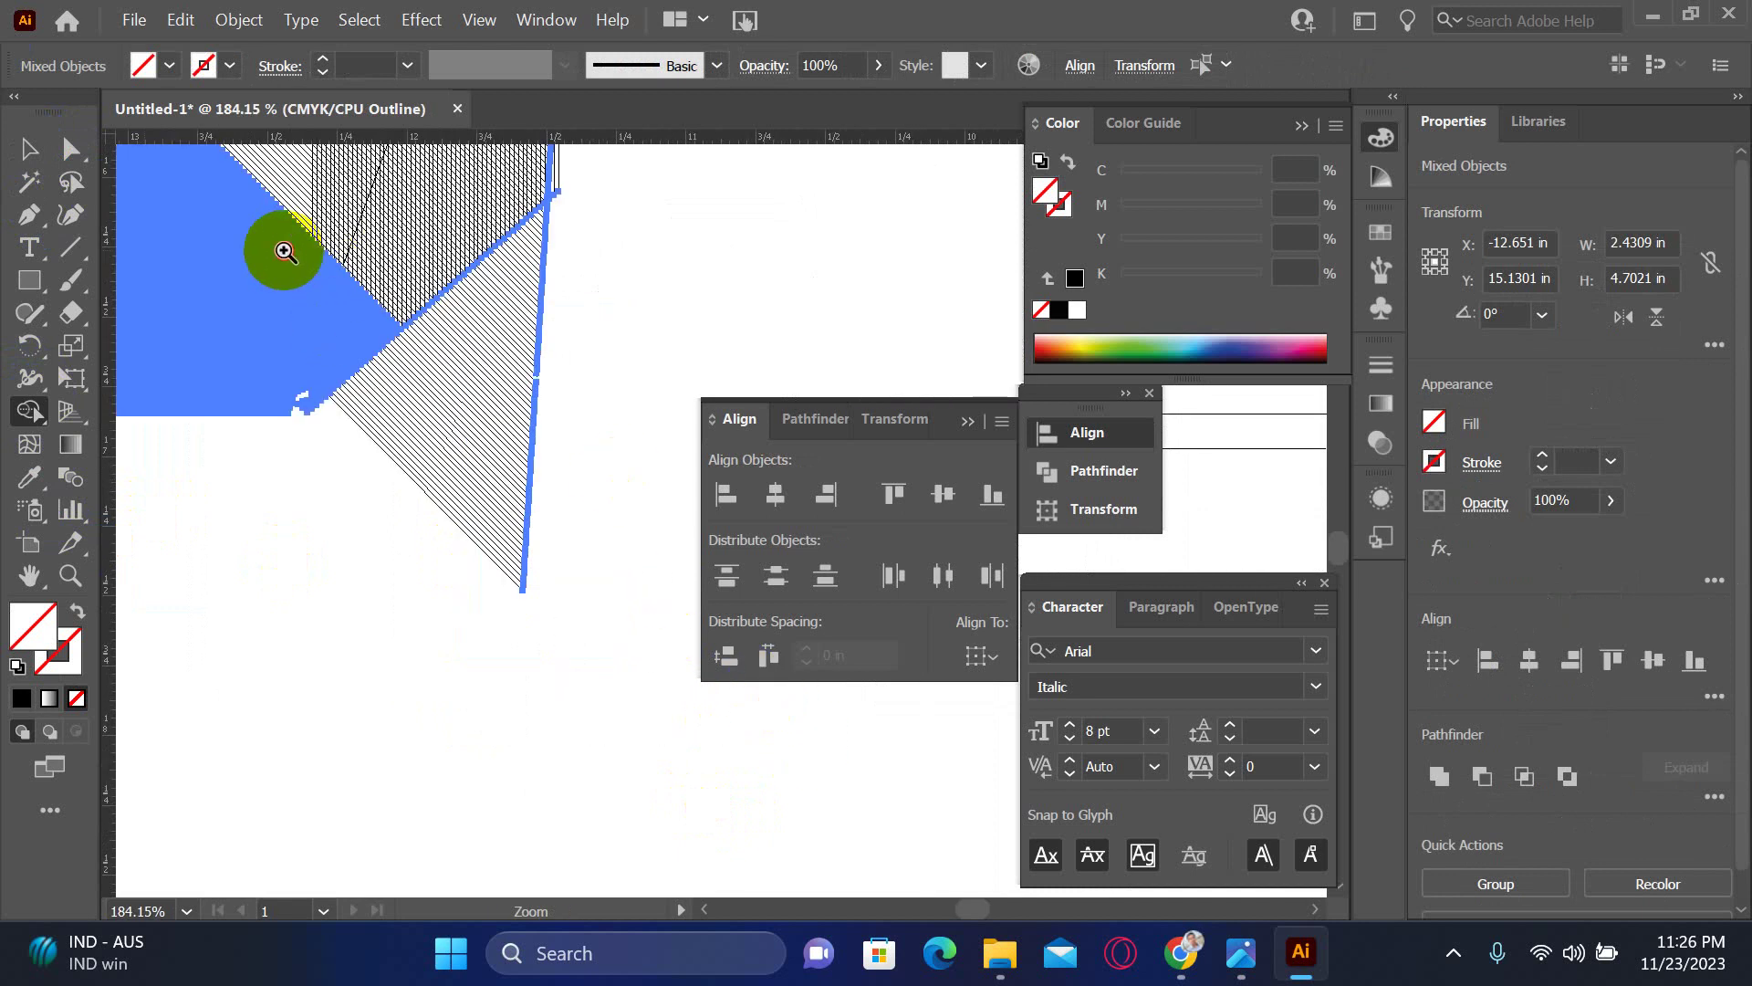
{"action": "left_click_drag", "start_coordinate": [282, 250], "coordinate": [478, 438]}
{"action": "left_click_drag", "start_coordinate": [405, 362], "coordinate": [657, 673]}
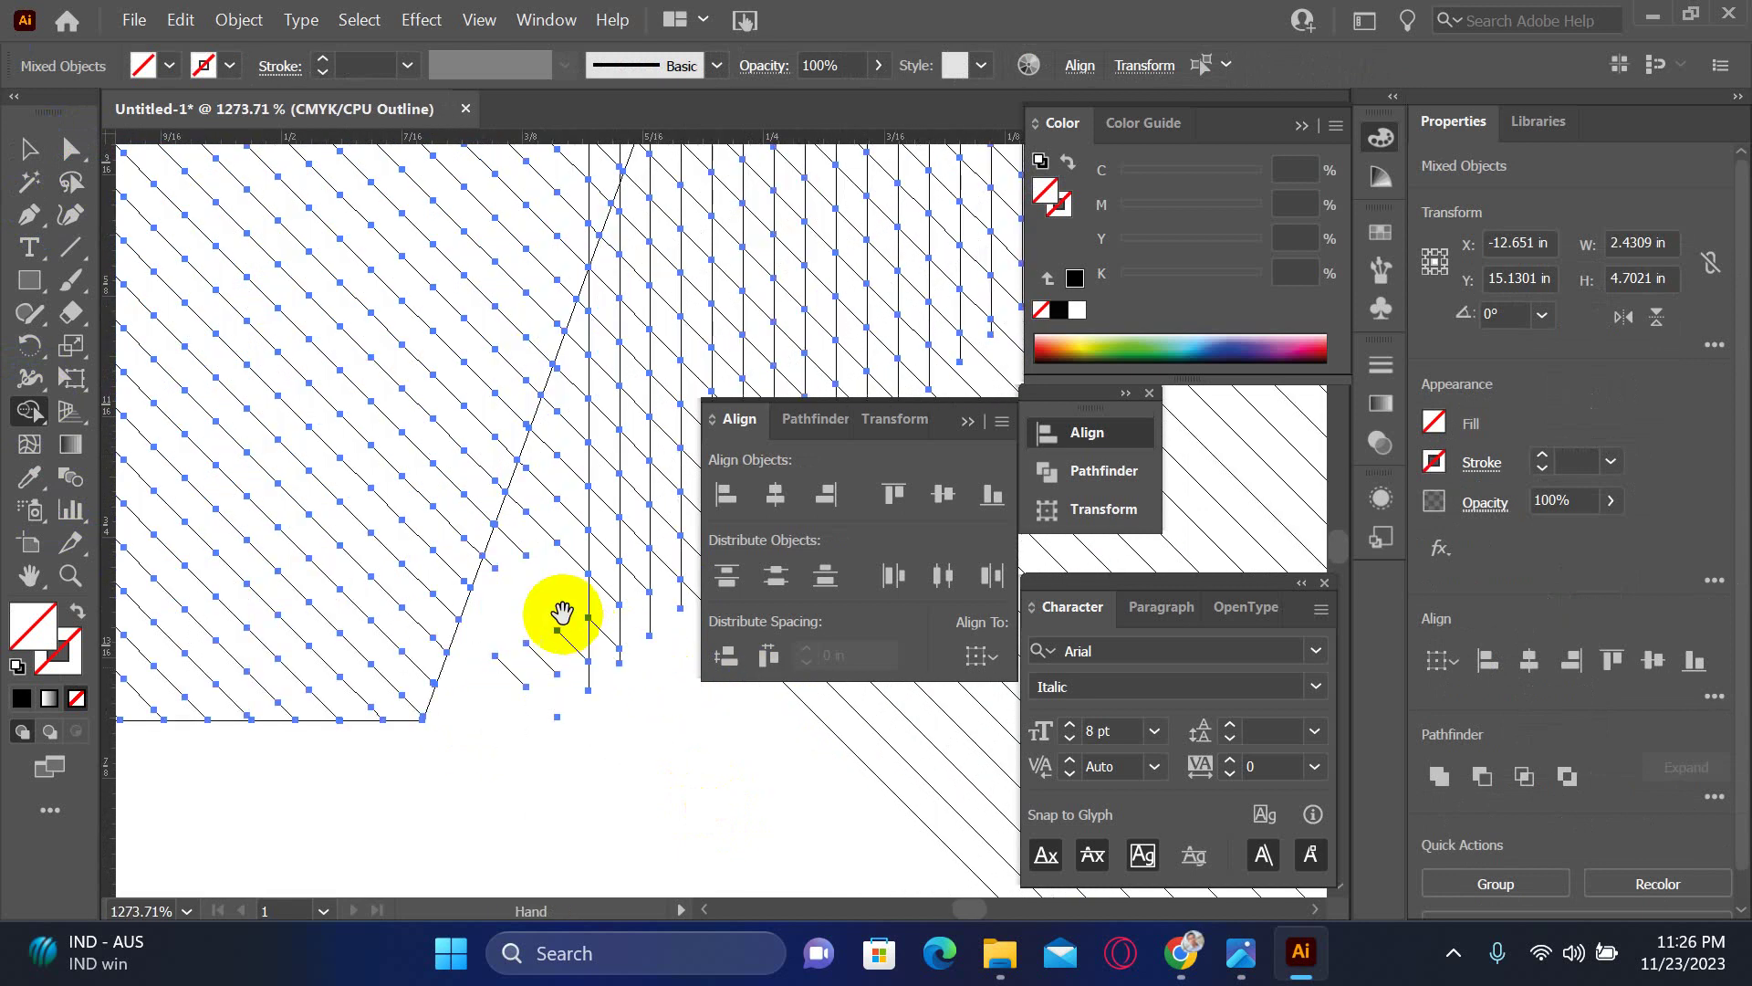
{"action": "left_click_drag", "start_coordinate": [567, 615], "coordinate": [395, 657]}
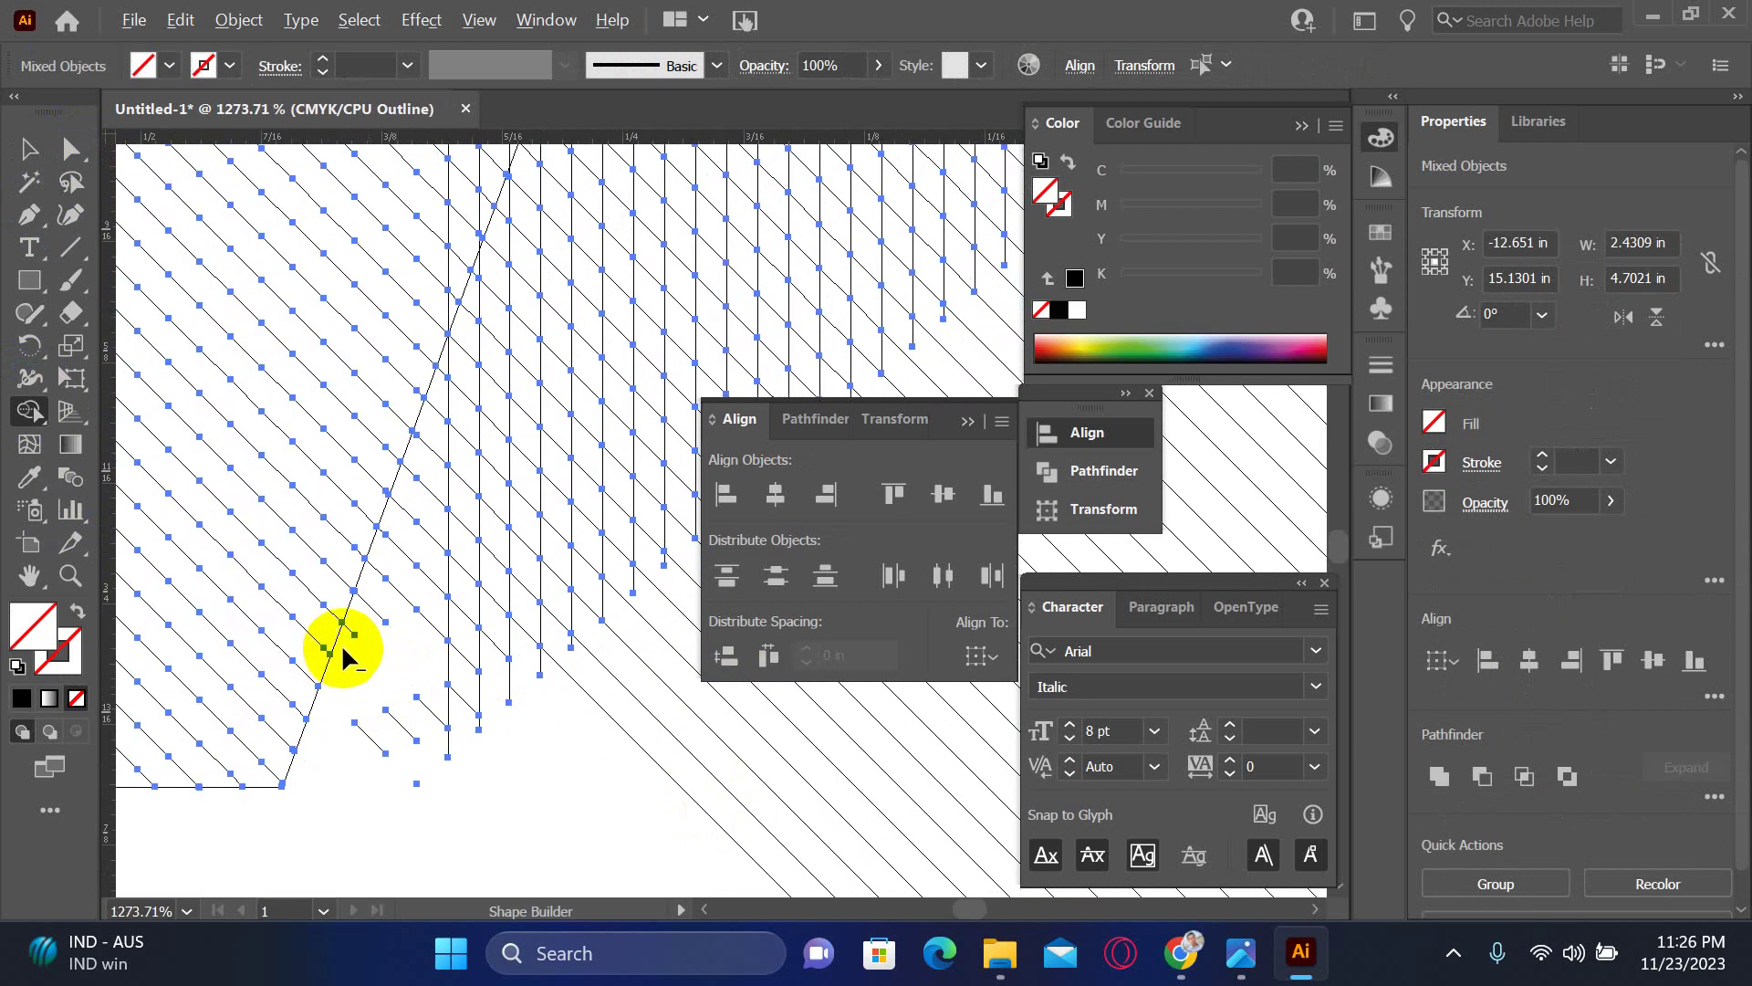
- Alt-drag across the long slivers along the upper diagonal seam to delete them
{"action": "left_click_drag", "start_coordinate": [380, 584], "coordinate": [375, 574]}
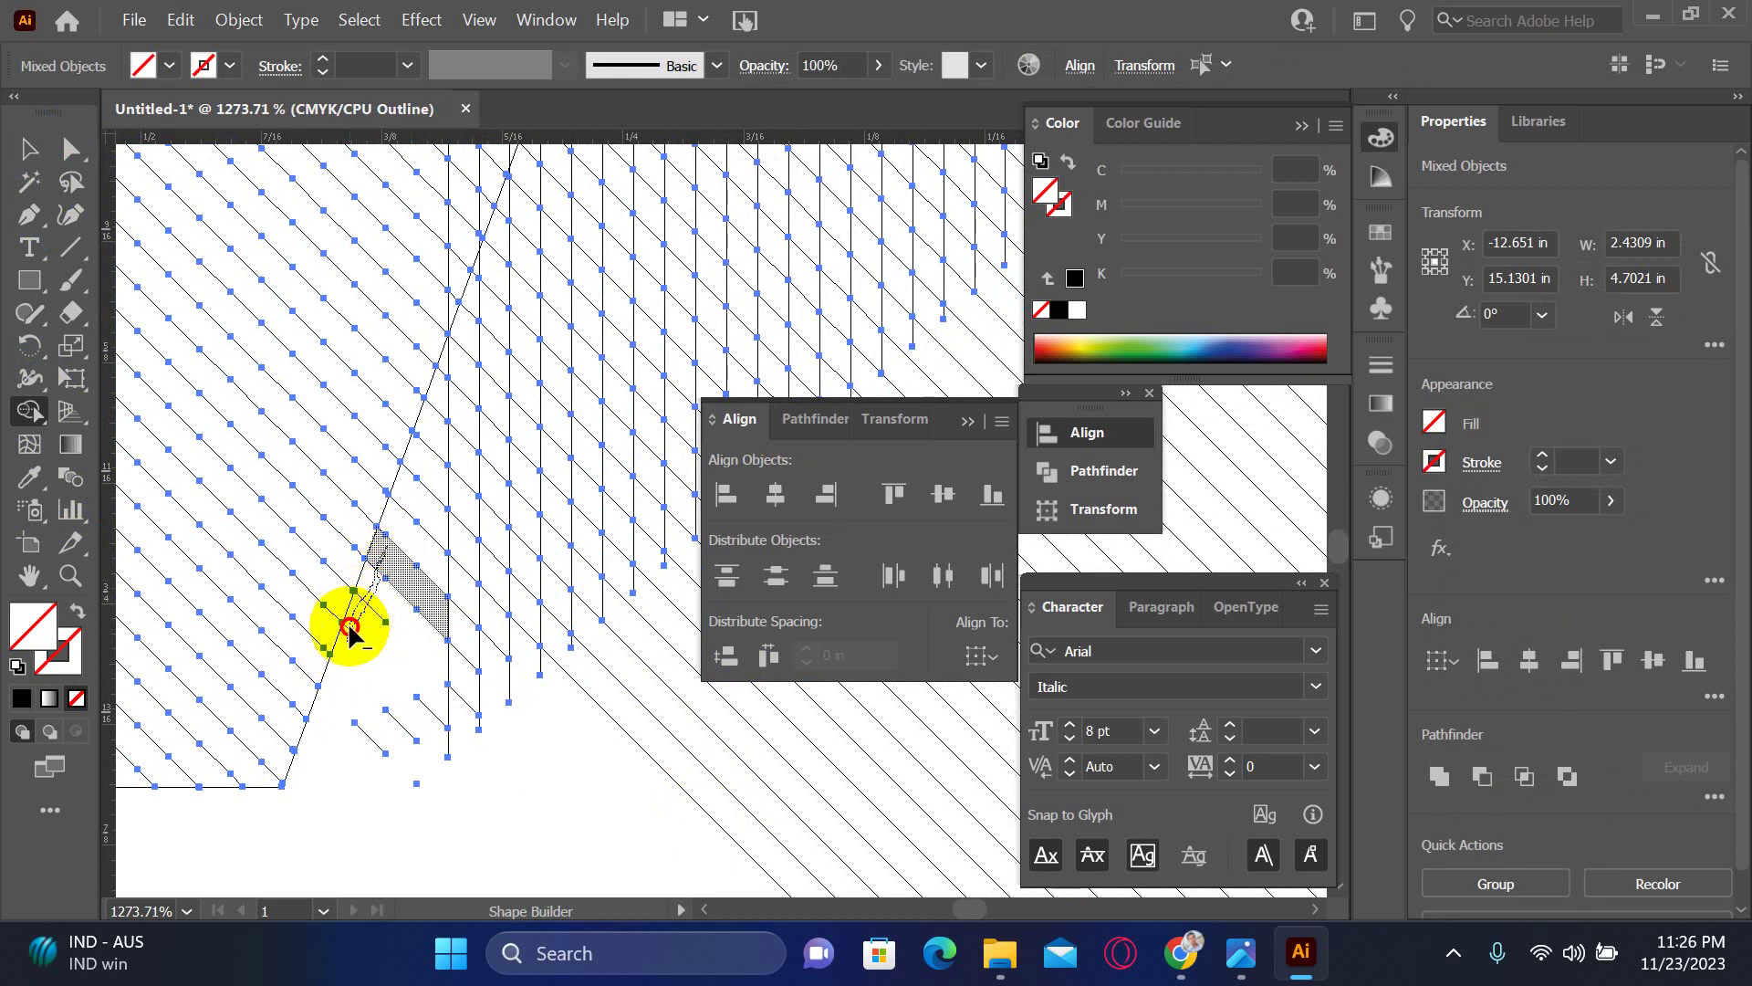
{"action": "left_click_drag", "start_coordinate": [347, 637], "coordinate": [392, 542]}
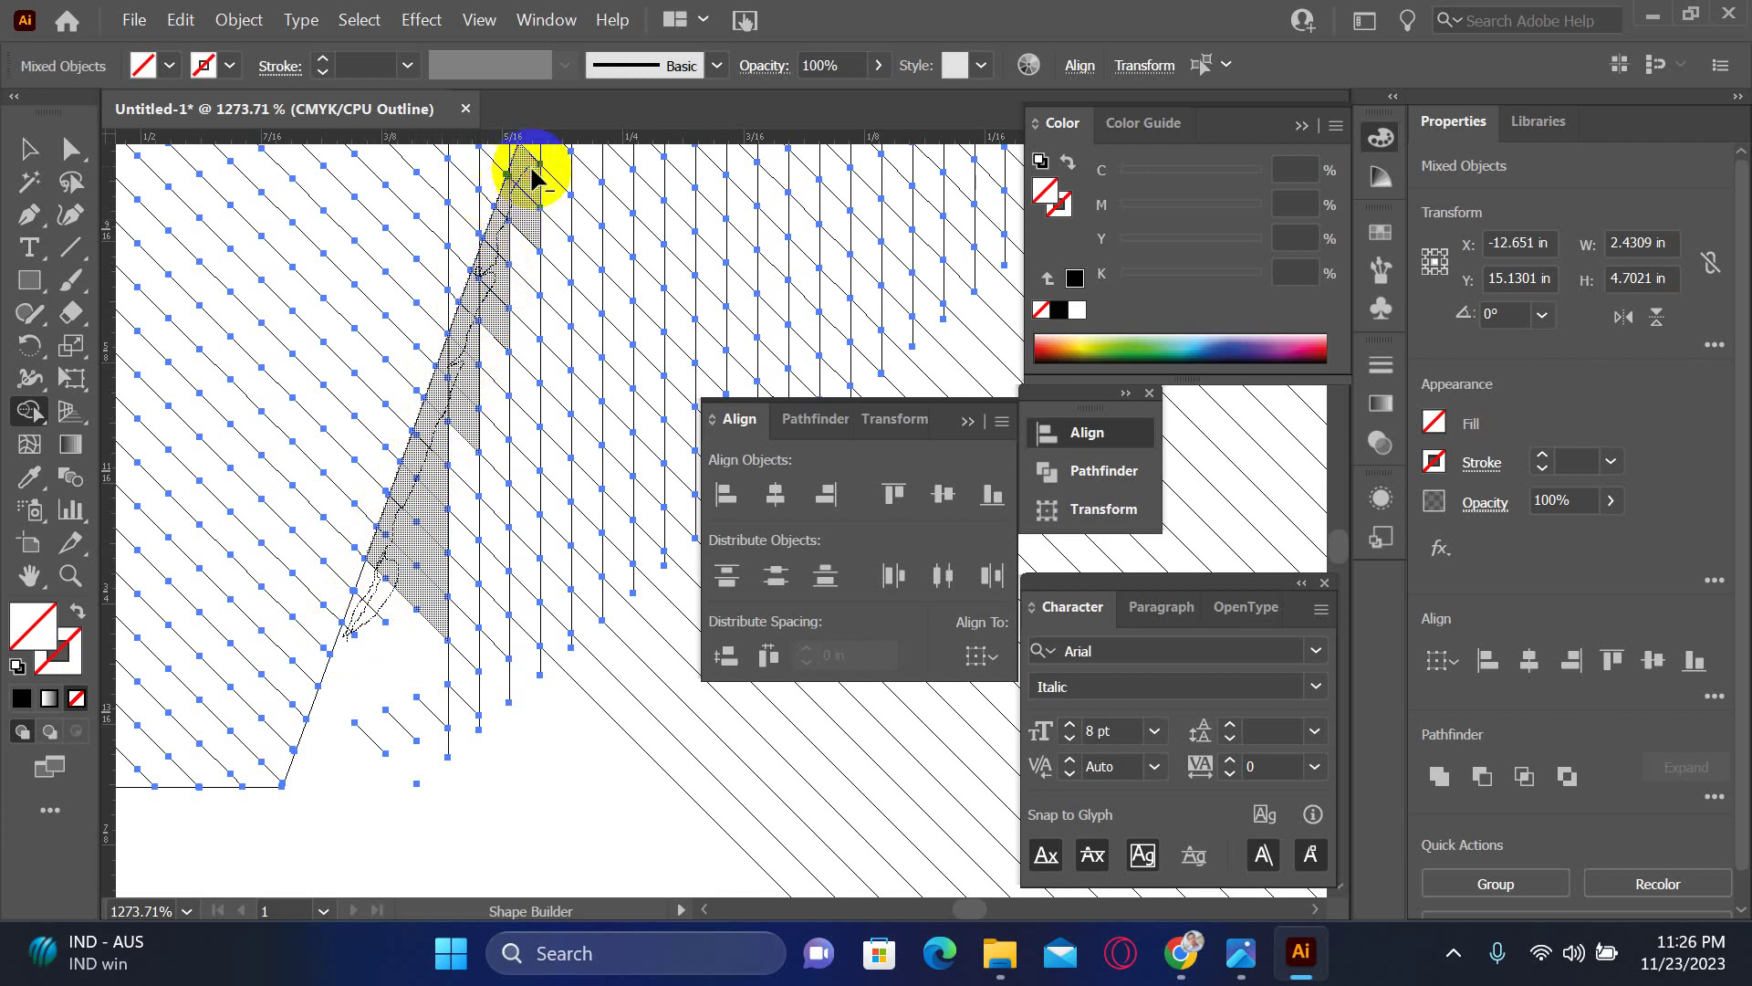
{"action": "left_click_drag", "start_coordinate": [522, 294], "coordinate": [520, 286]}
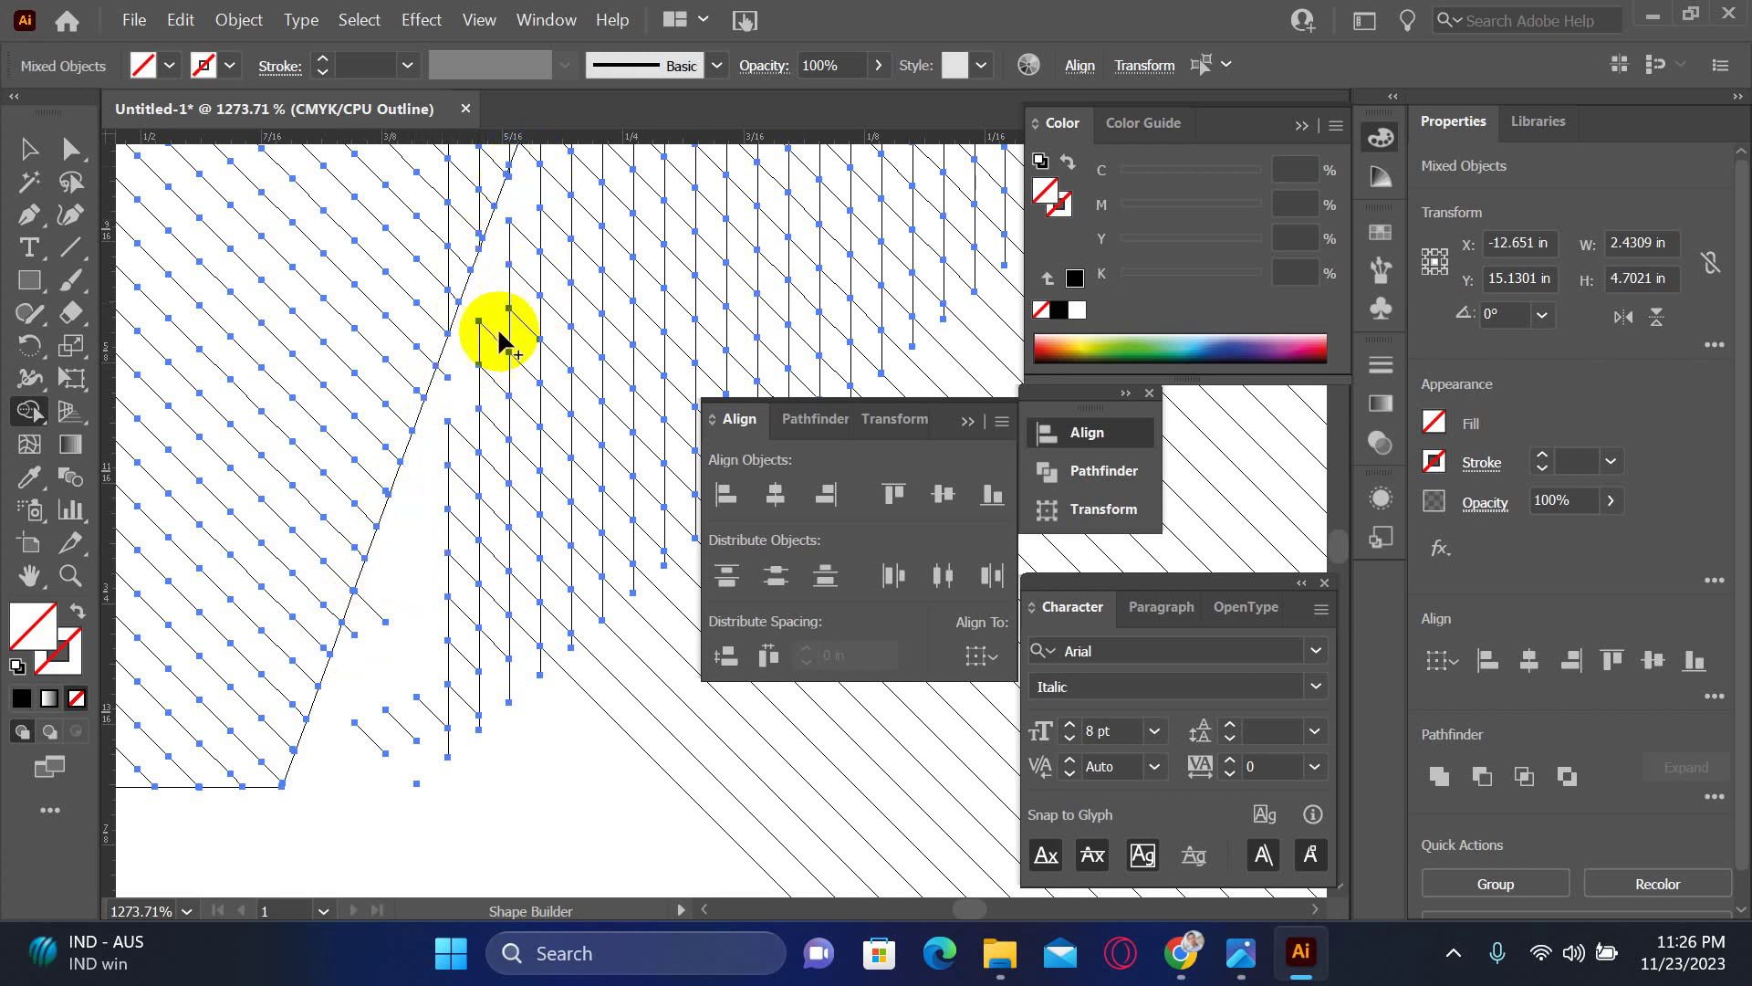
{"action": "left_click_drag", "start_coordinate": [583, 230], "coordinate": [391, 587]}
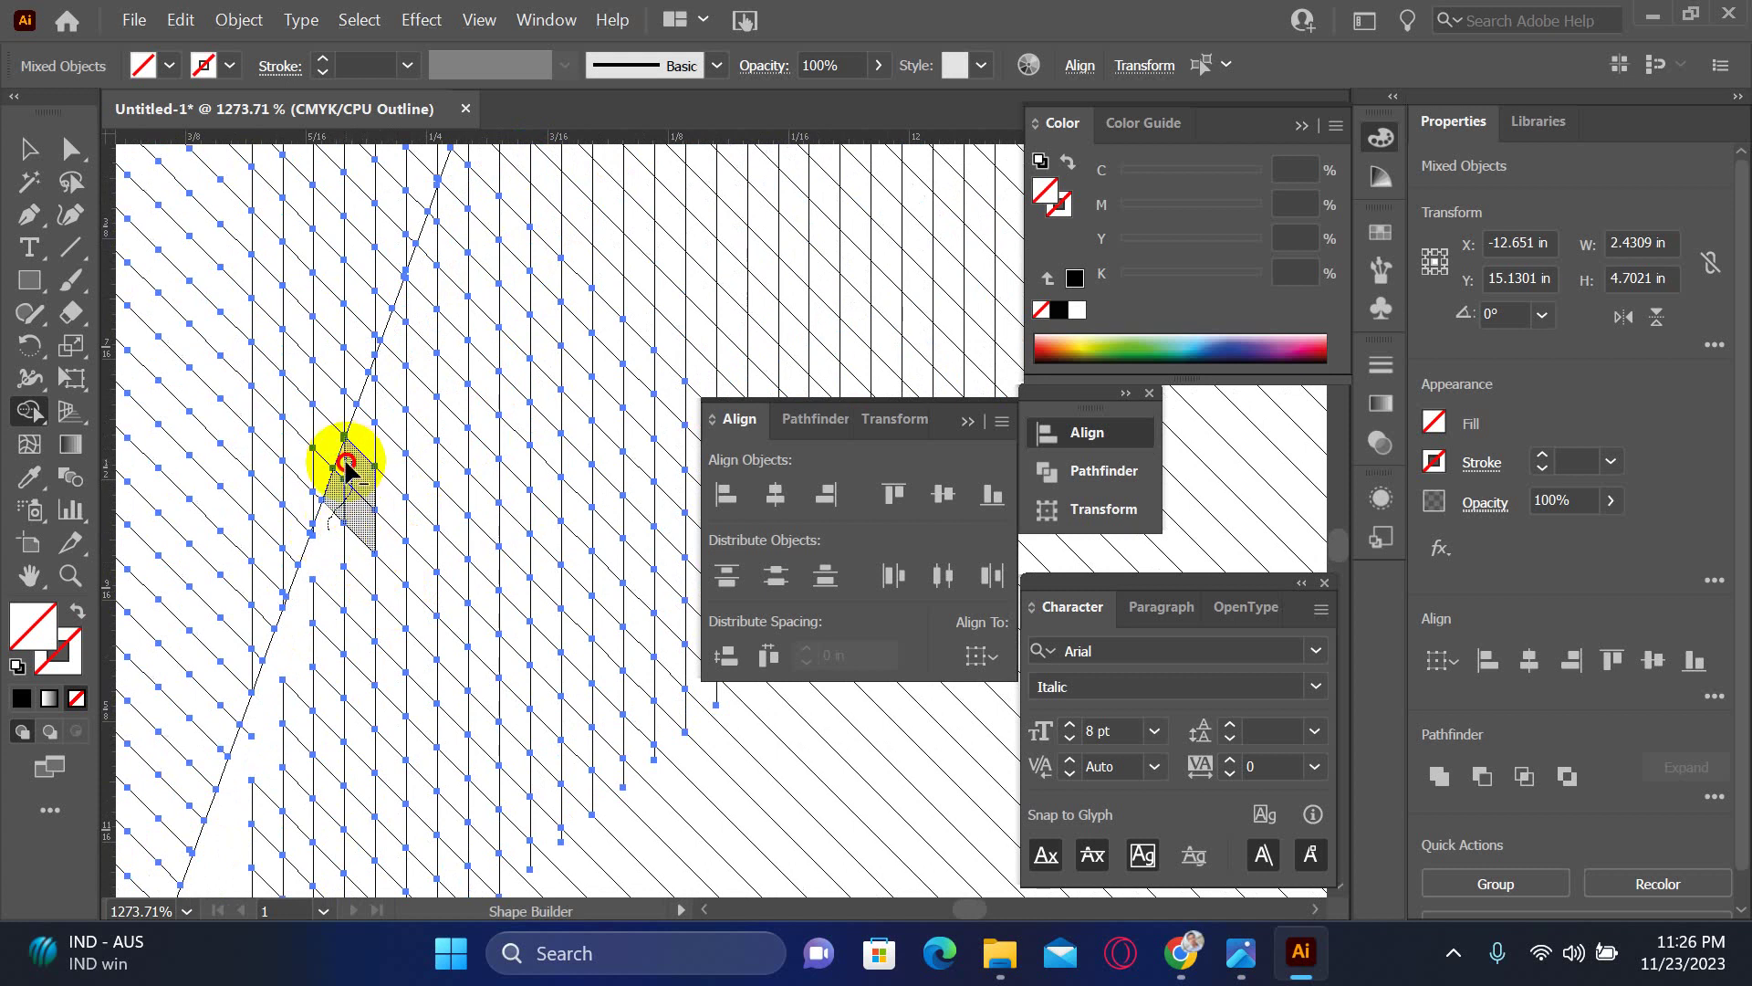
{"action": "left_click_drag", "start_coordinate": [337, 470], "coordinate": [388, 399]}
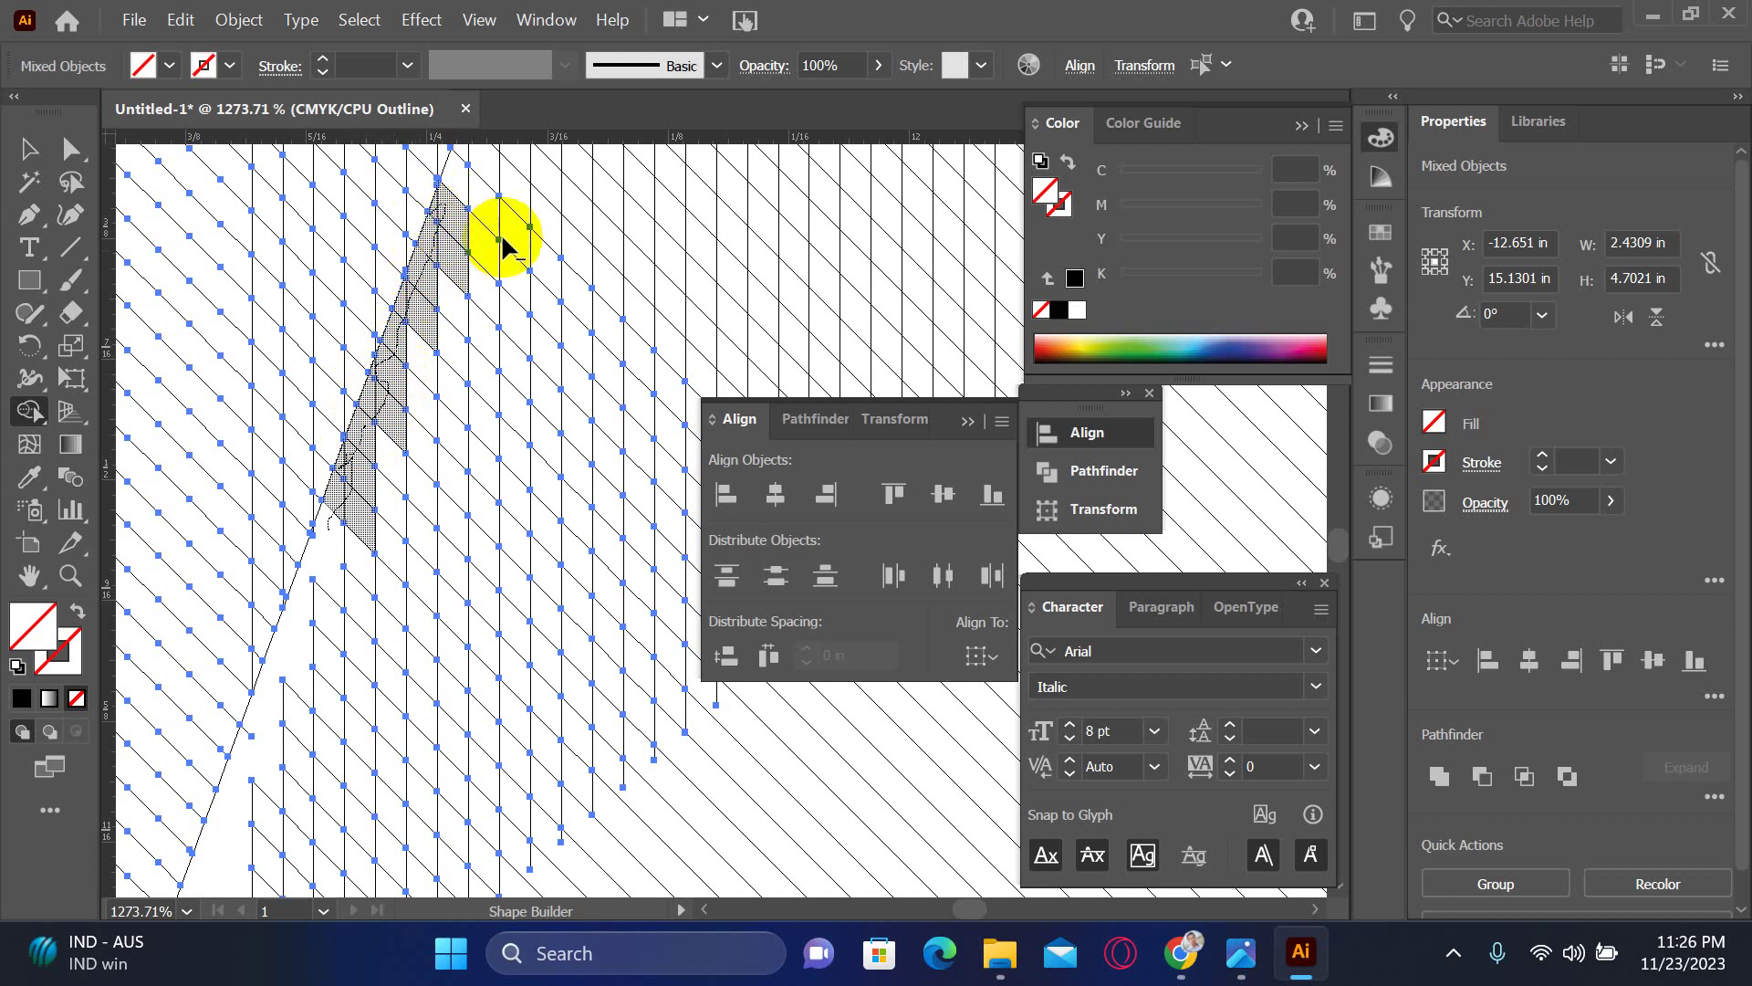
{"action": "mouse_move", "coordinate": [503, 242]}
{"action": "left_mouse_down"}
{"action": "mouse_move", "coordinate": [540, 234]}
{"action": "mouse_move", "coordinate": [537, 212]}
{"action": "mouse_move", "coordinate": [404, 573]}
{"action": "mouse_move", "coordinate": [353, 679]}
{"action": "mouse_move", "coordinate": [334, 680]}
{"action": "mouse_move", "coordinate": [271, 644]}
{"action": "mouse_move", "coordinate": [407, 285]}
{"action": "left_mouse_up"}
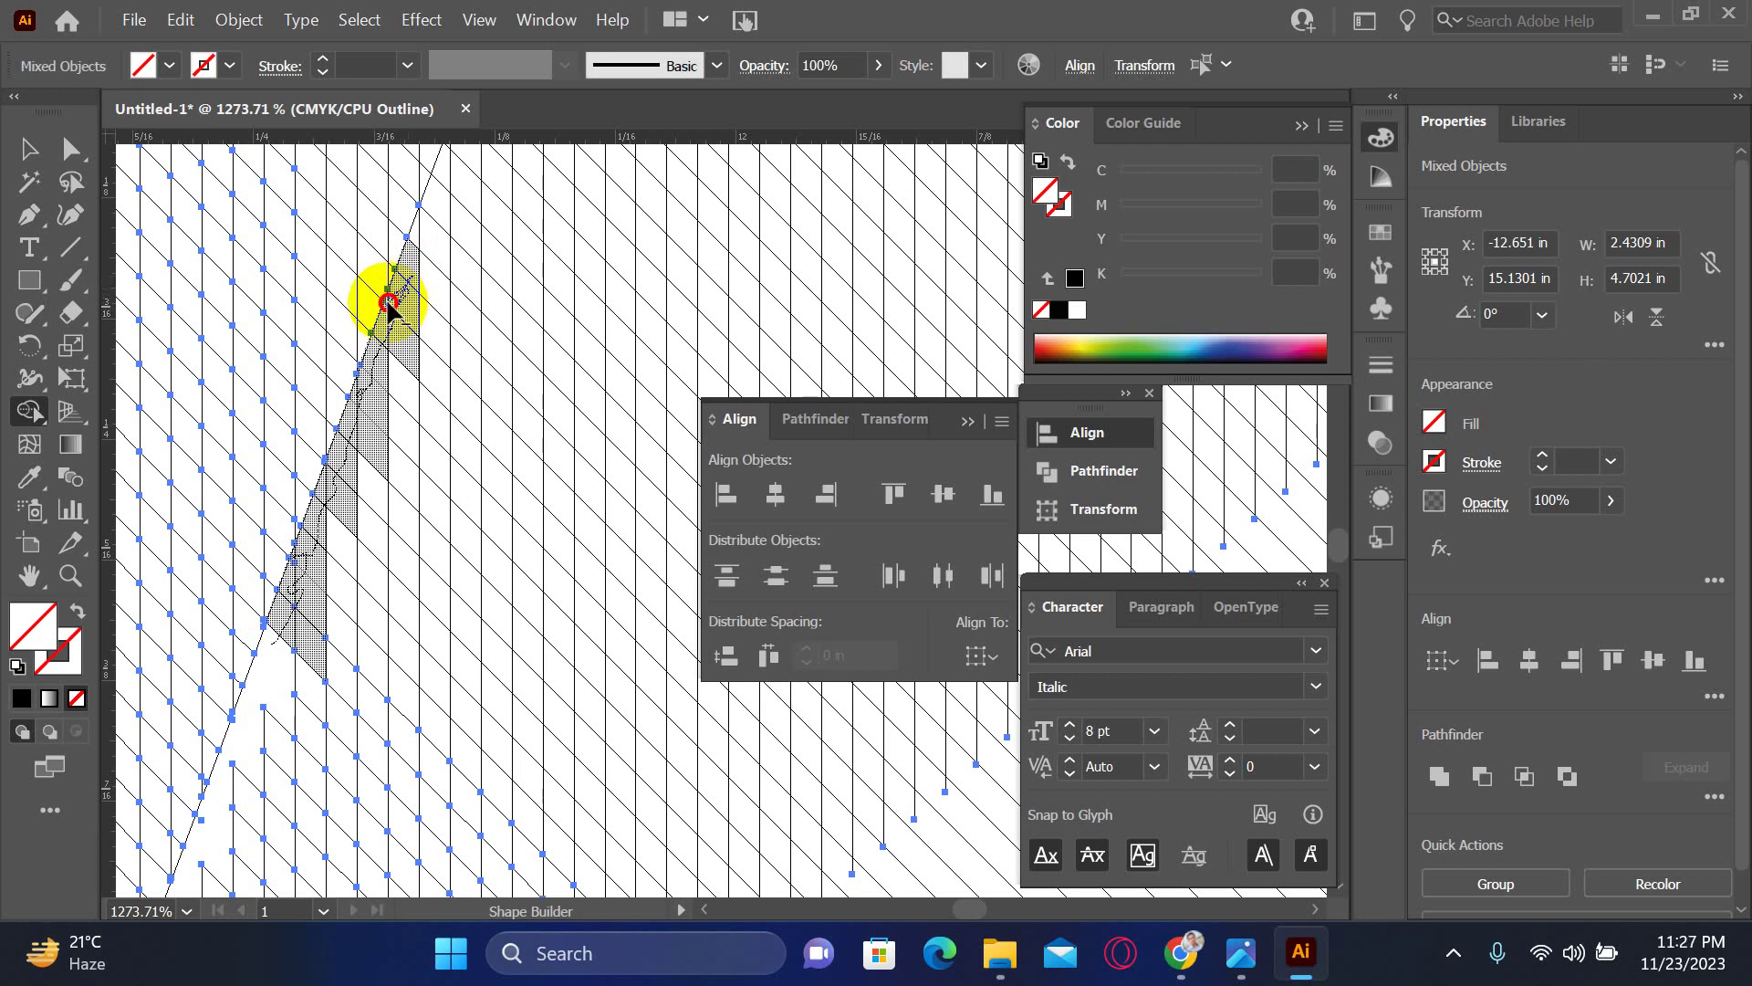
{"action": "mouse_move", "coordinate": [402, 302]}
{"action": "left_mouse_down"}
{"action": "mouse_move", "coordinate": [439, 198]}
{"action": "mouse_move", "coordinate": [465, 291]}
{"action": "left_mouse_up"}
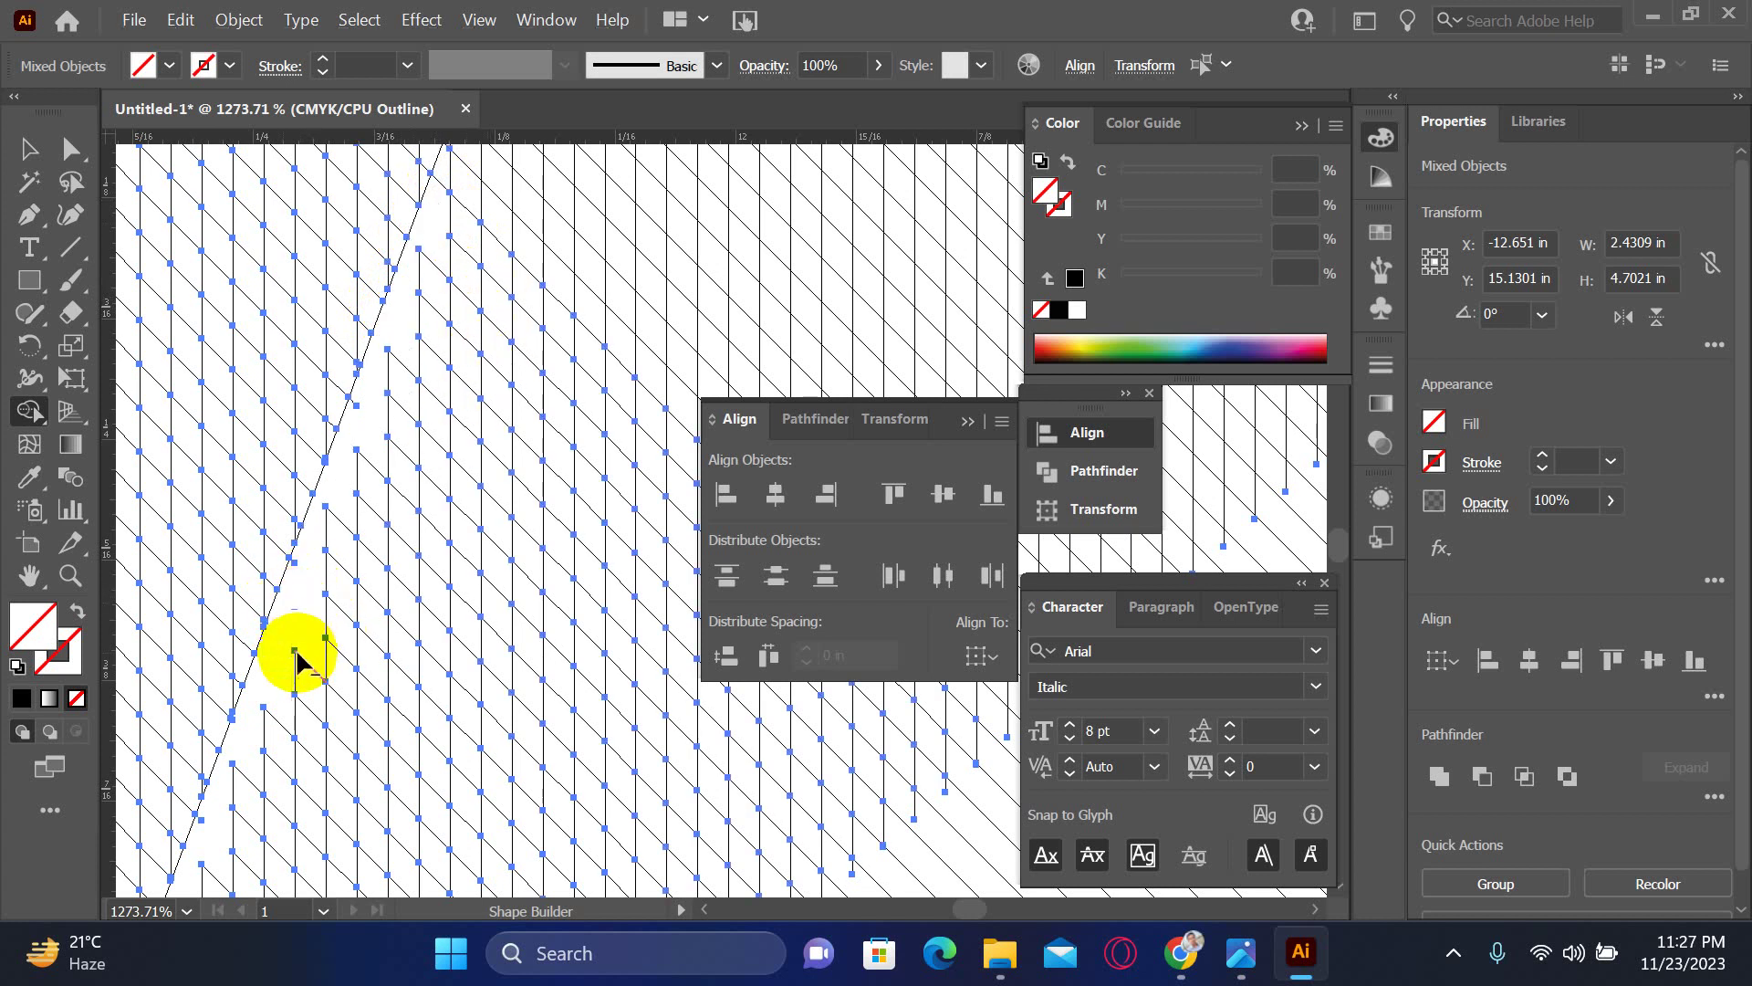
- Zoom closer on the lower seam and trace away the short slivers there
{"action": "left_click_drag", "start_coordinate": [293, 724], "coordinate": [430, 529]}
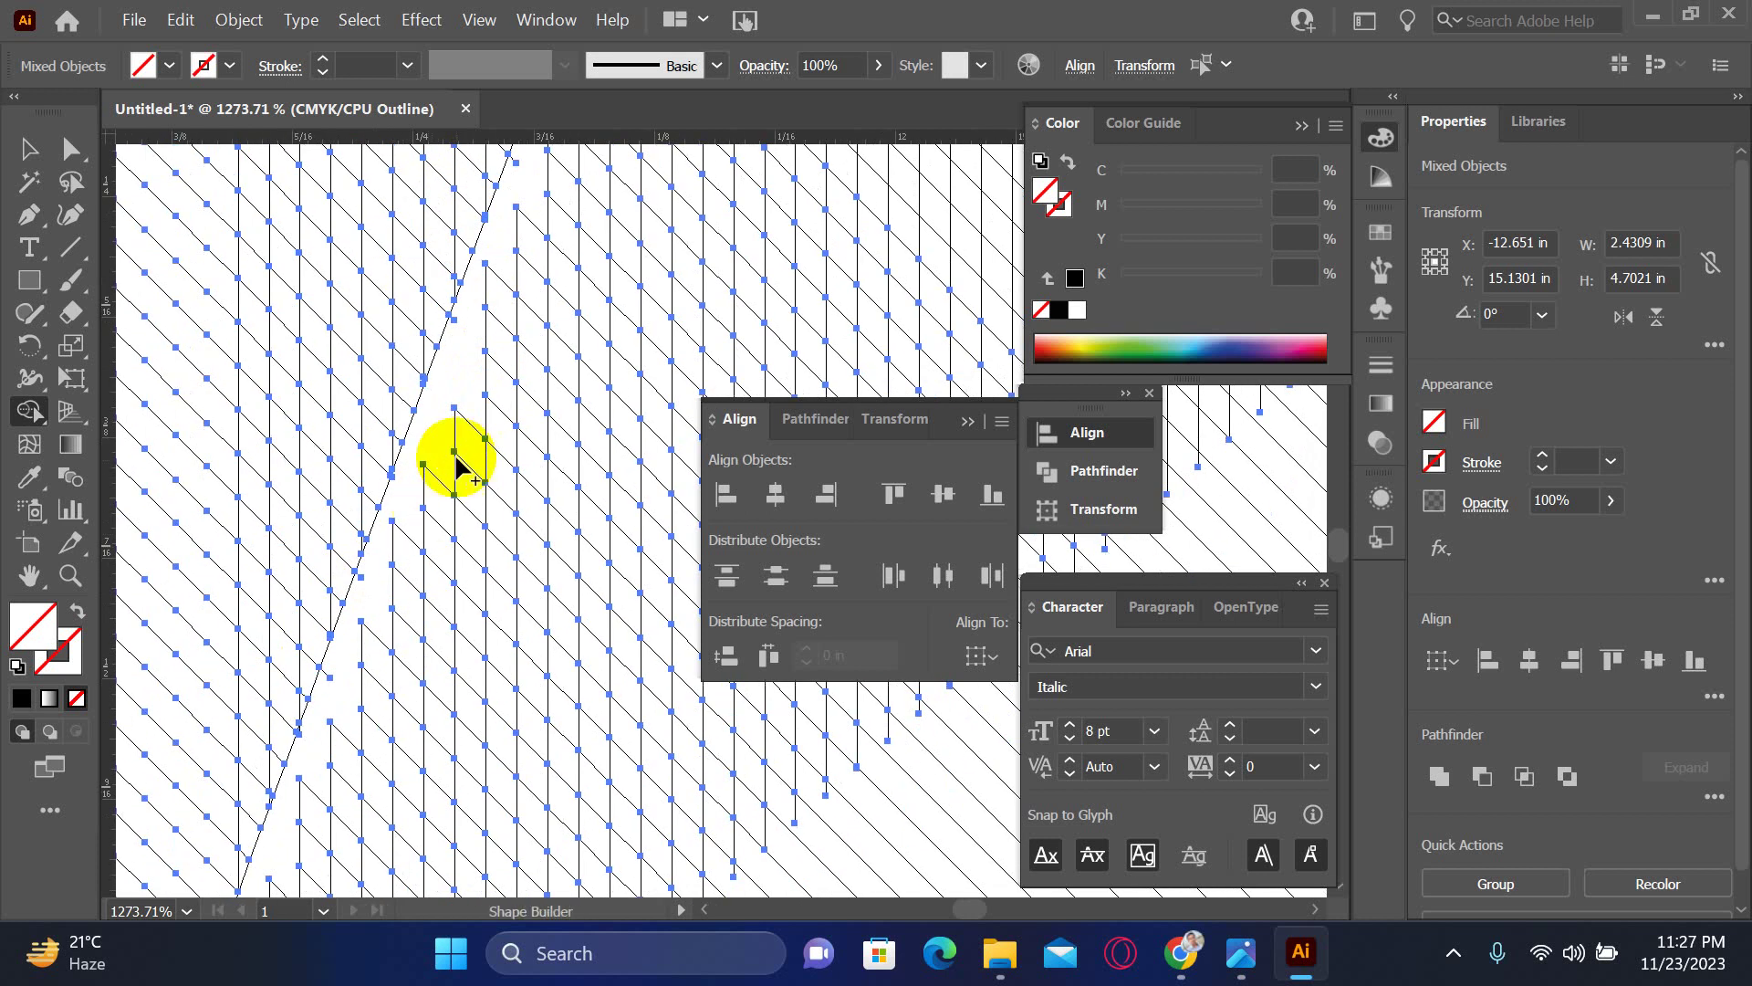
{"action": "left_click", "coordinate": [453, 322]}
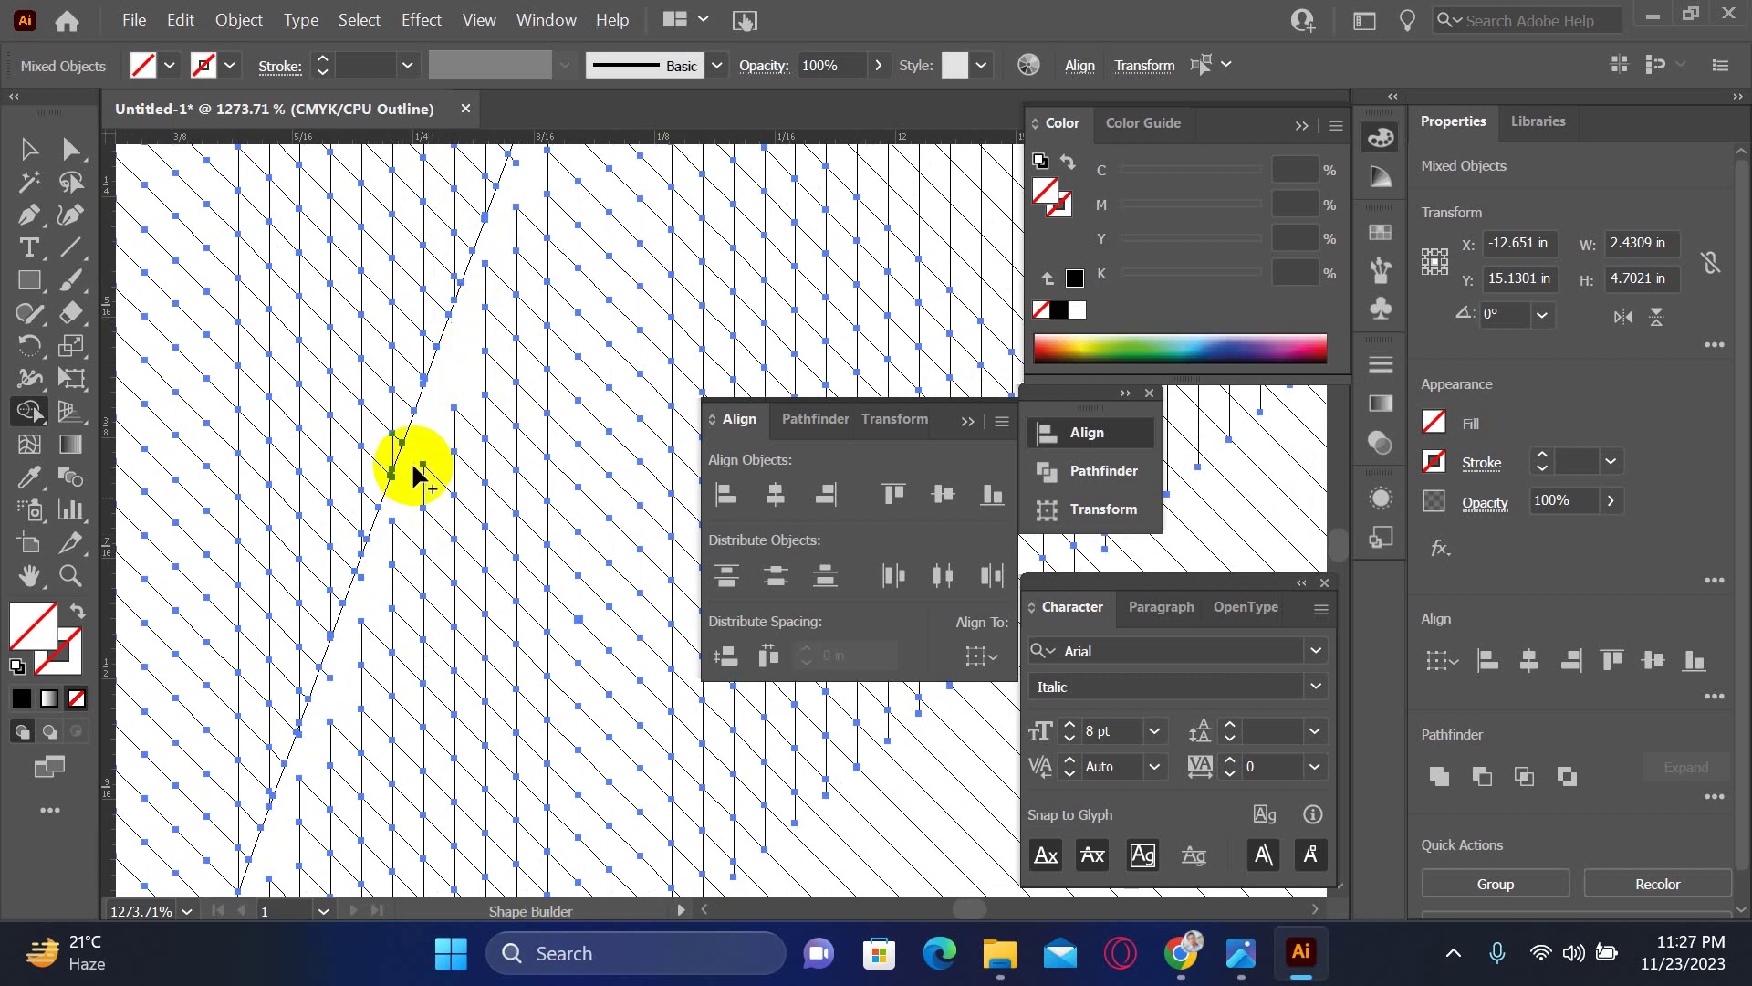
{"action": "key", "text": "ctrl+space"}
{"action": "left_click", "coordinate": [419, 501]}
{"action": "scroll", "coordinate": [517, 520], "scroll_direction": "right", "scroll_amount": 5}
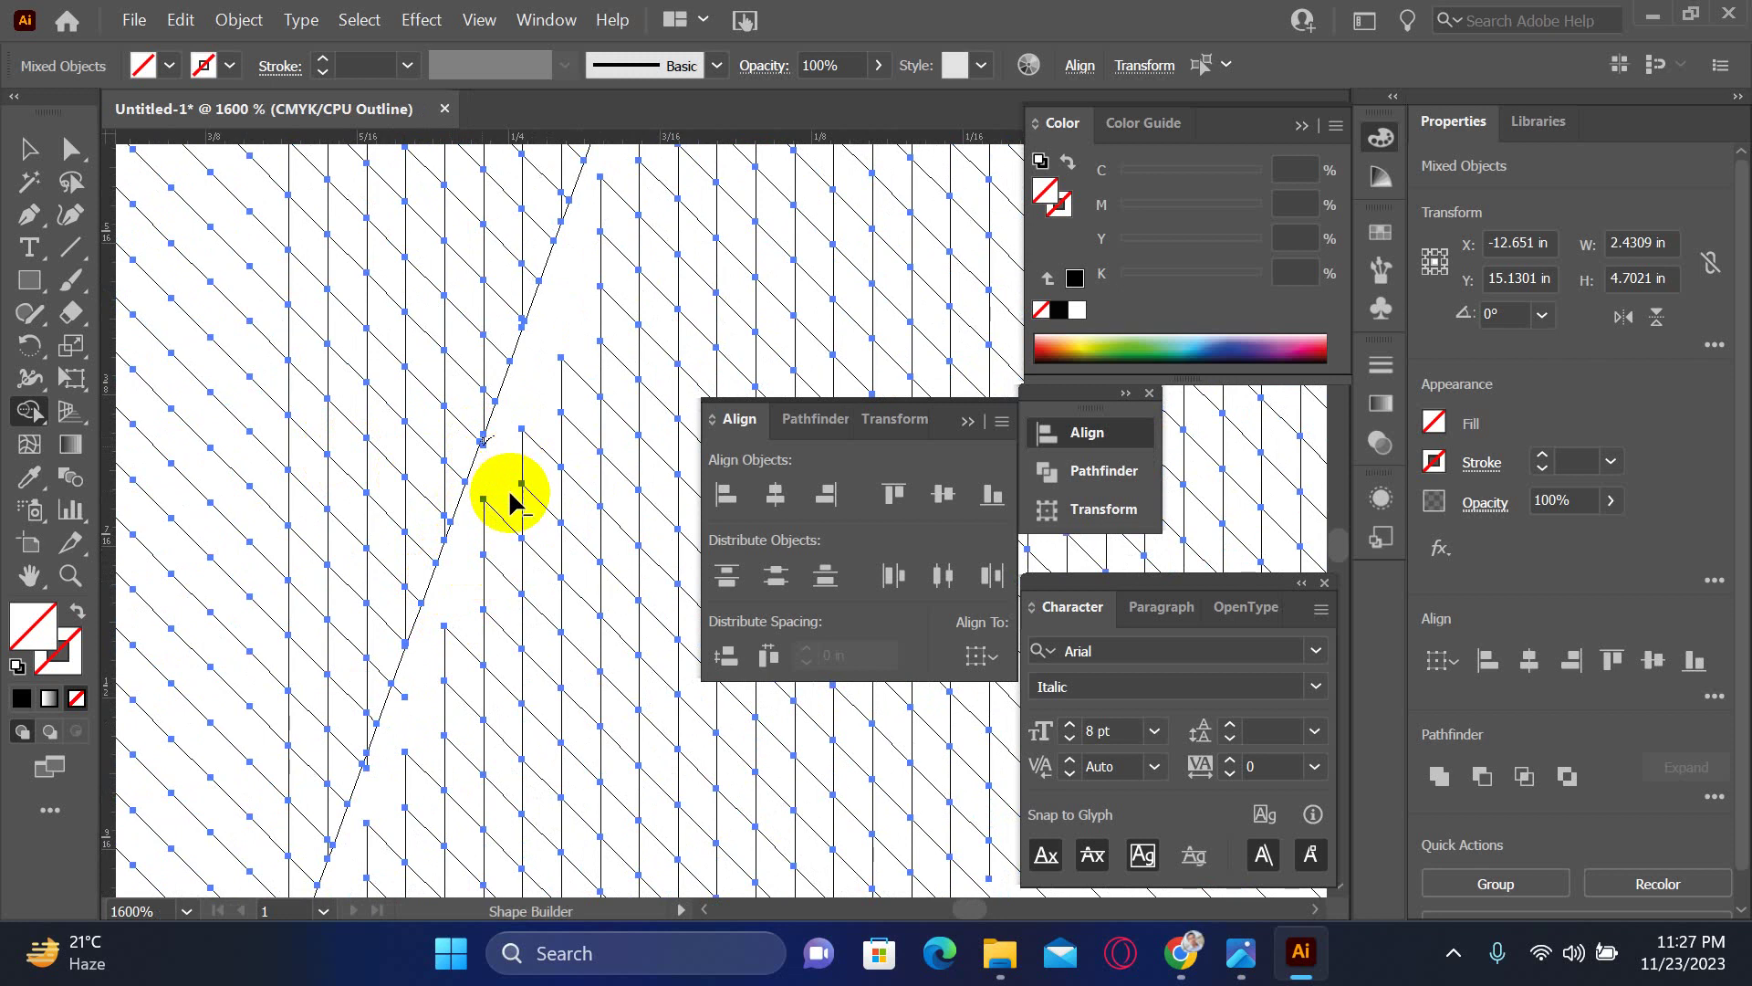
{"action": "scroll", "coordinate": [484, 547], "scroll_direction": "down", "scroll_amount": 2}
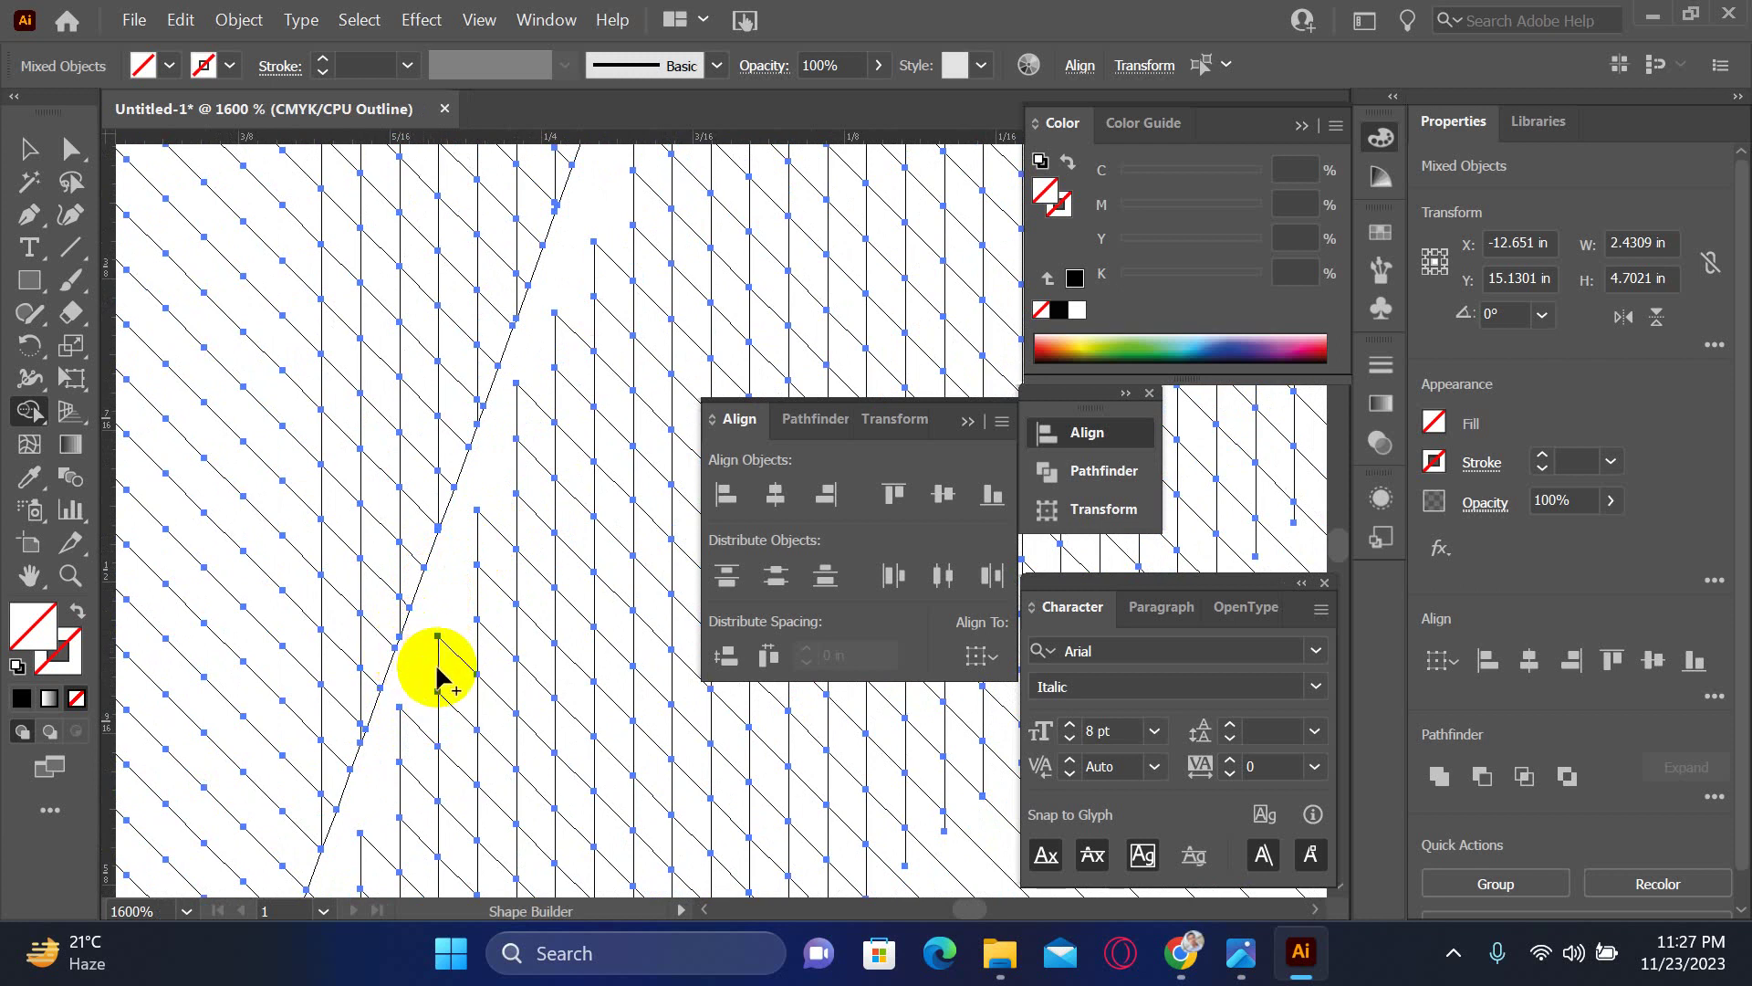
{"action": "left_click_drag", "start_coordinate": [382, 842], "coordinate": [449, 486]}
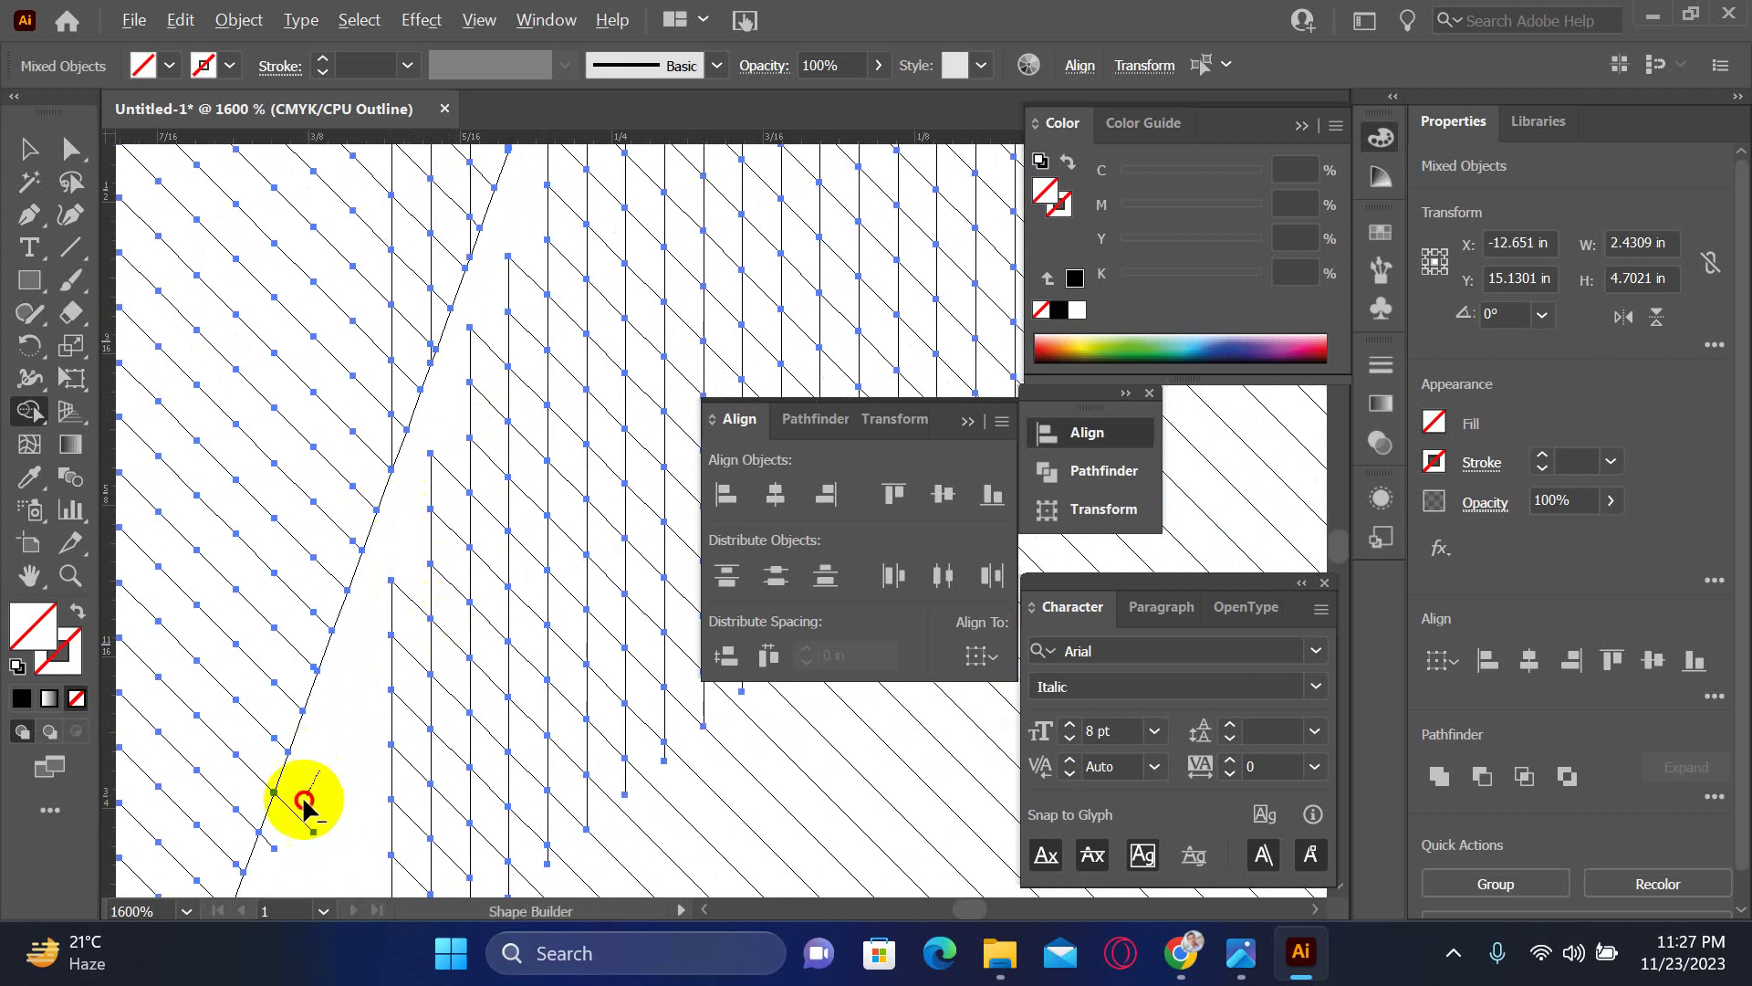
{"action": "mouse_move", "coordinate": [319, 771]}
{"action": "left_mouse_down"}
{"action": "mouse_move", "coordinate": [286, 844]}
{"action": "mouse_move", "coordinate": [406, 575]}
{"action": "mouse_move", "coordinate": [383, 598]}
{"action": "left_mouse_up"}
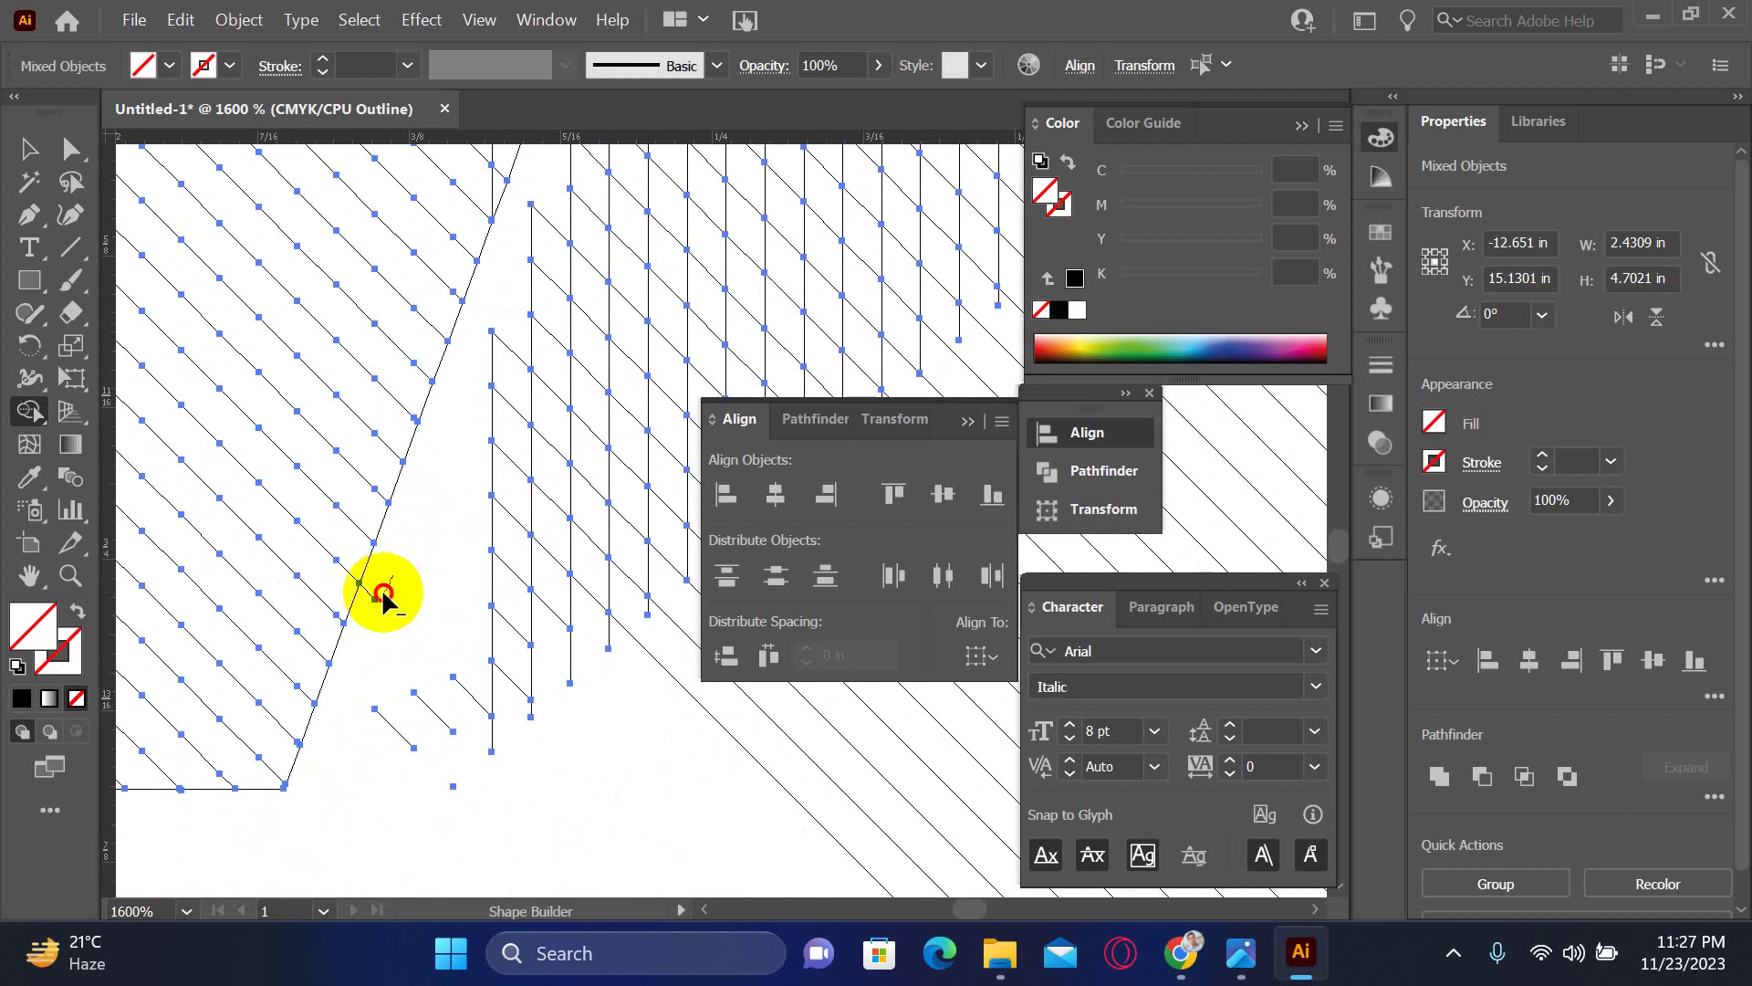
{"action": "left_click_drag", "start_coordinate": [493, 501], "coordinate": [450, 474]}
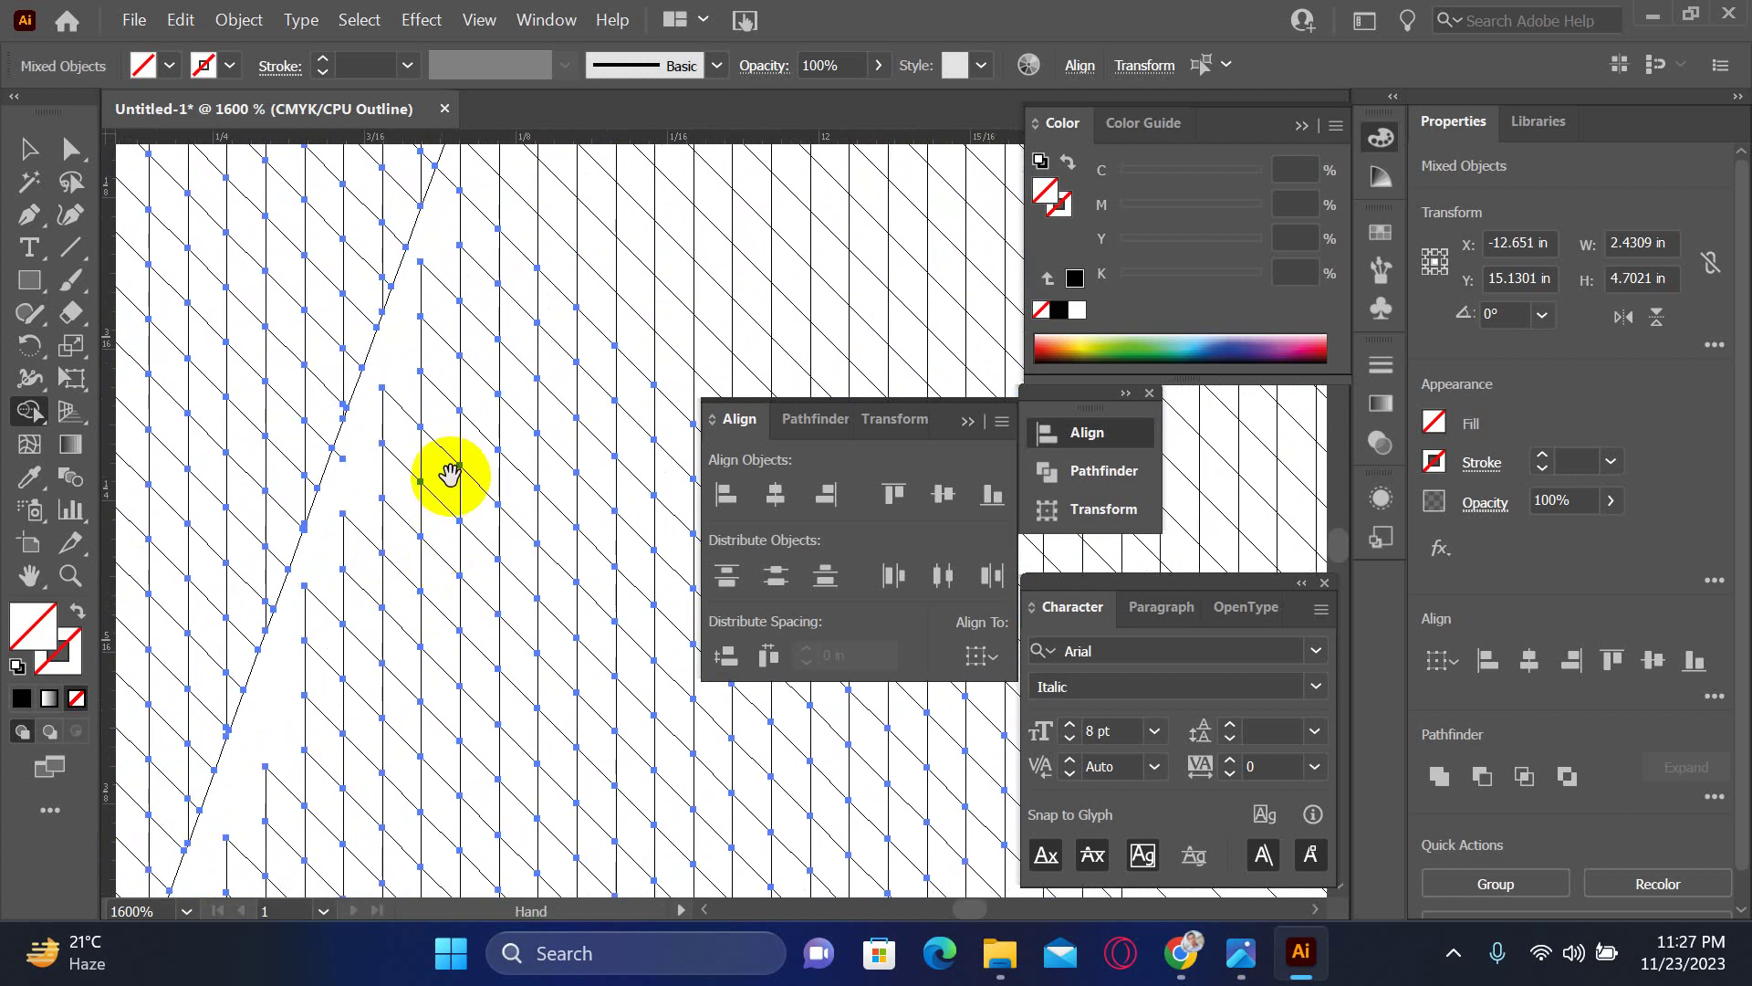
- Remove the small hatched triangle piece and the short segment below the anchor
{"action": "left_click", "coordinate": [368, 514]}
{"action": "left_click", "coordinate": [547, 528]}
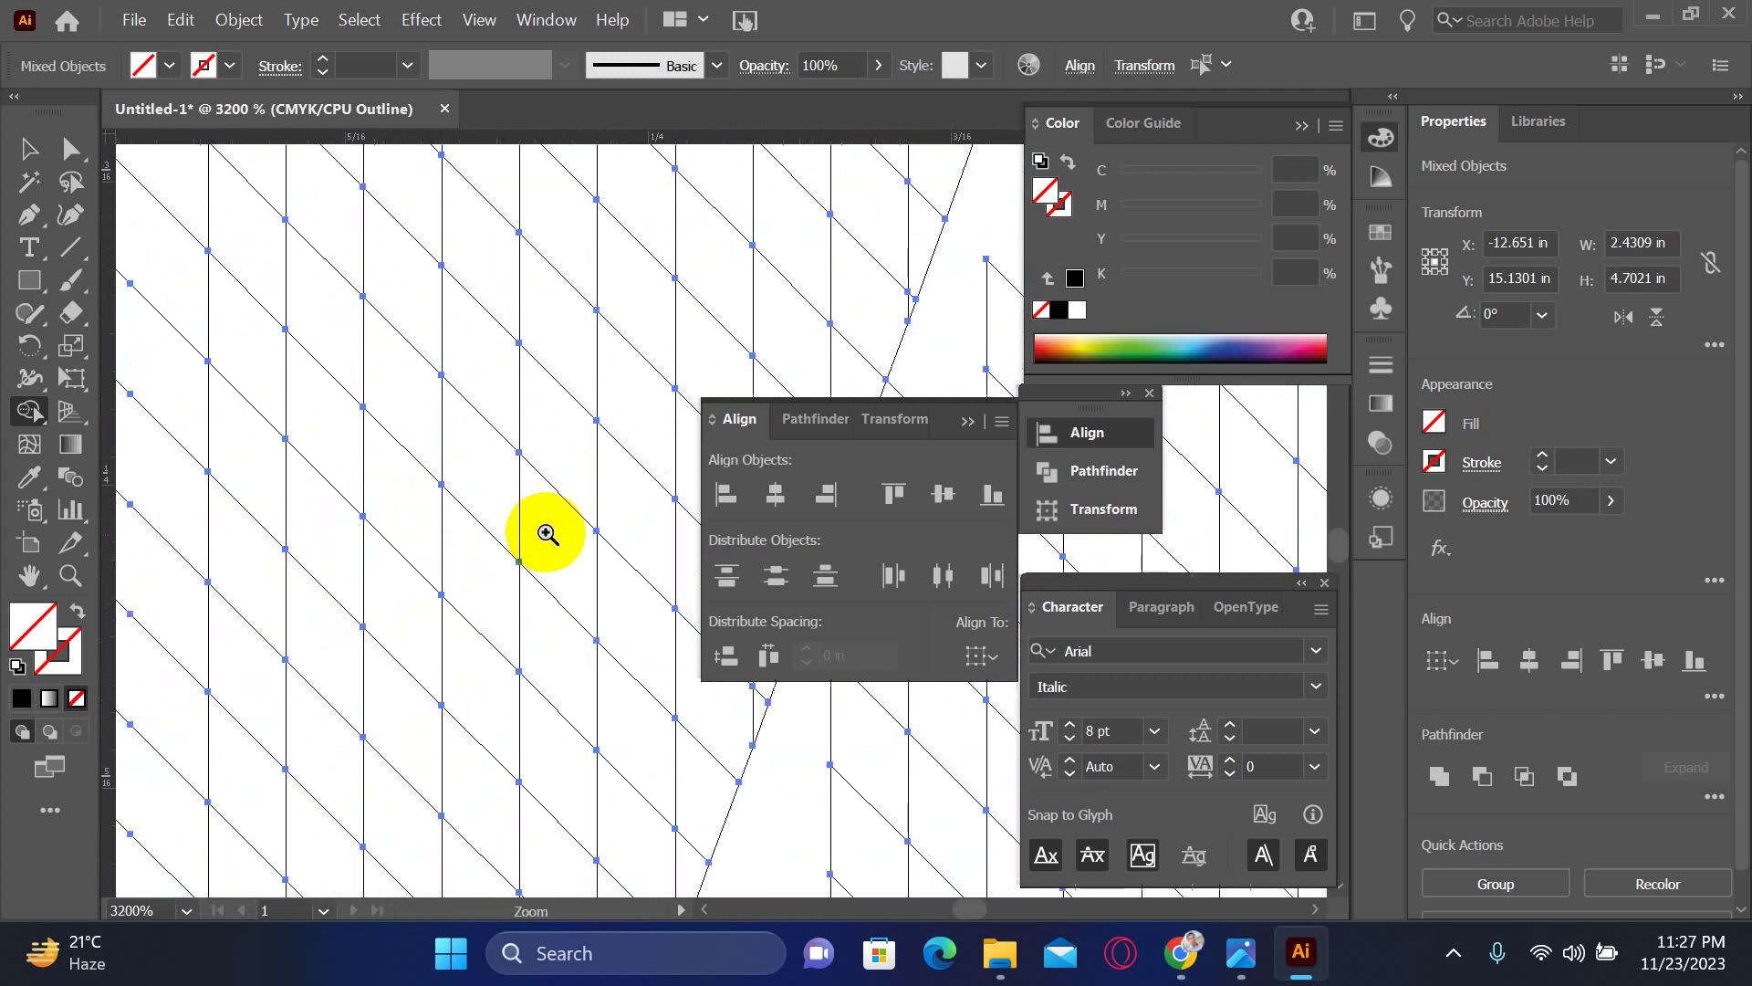
{"action": "left_click_drag", "start_coordinate": [548, 529], "coordinate": [474, 660]}
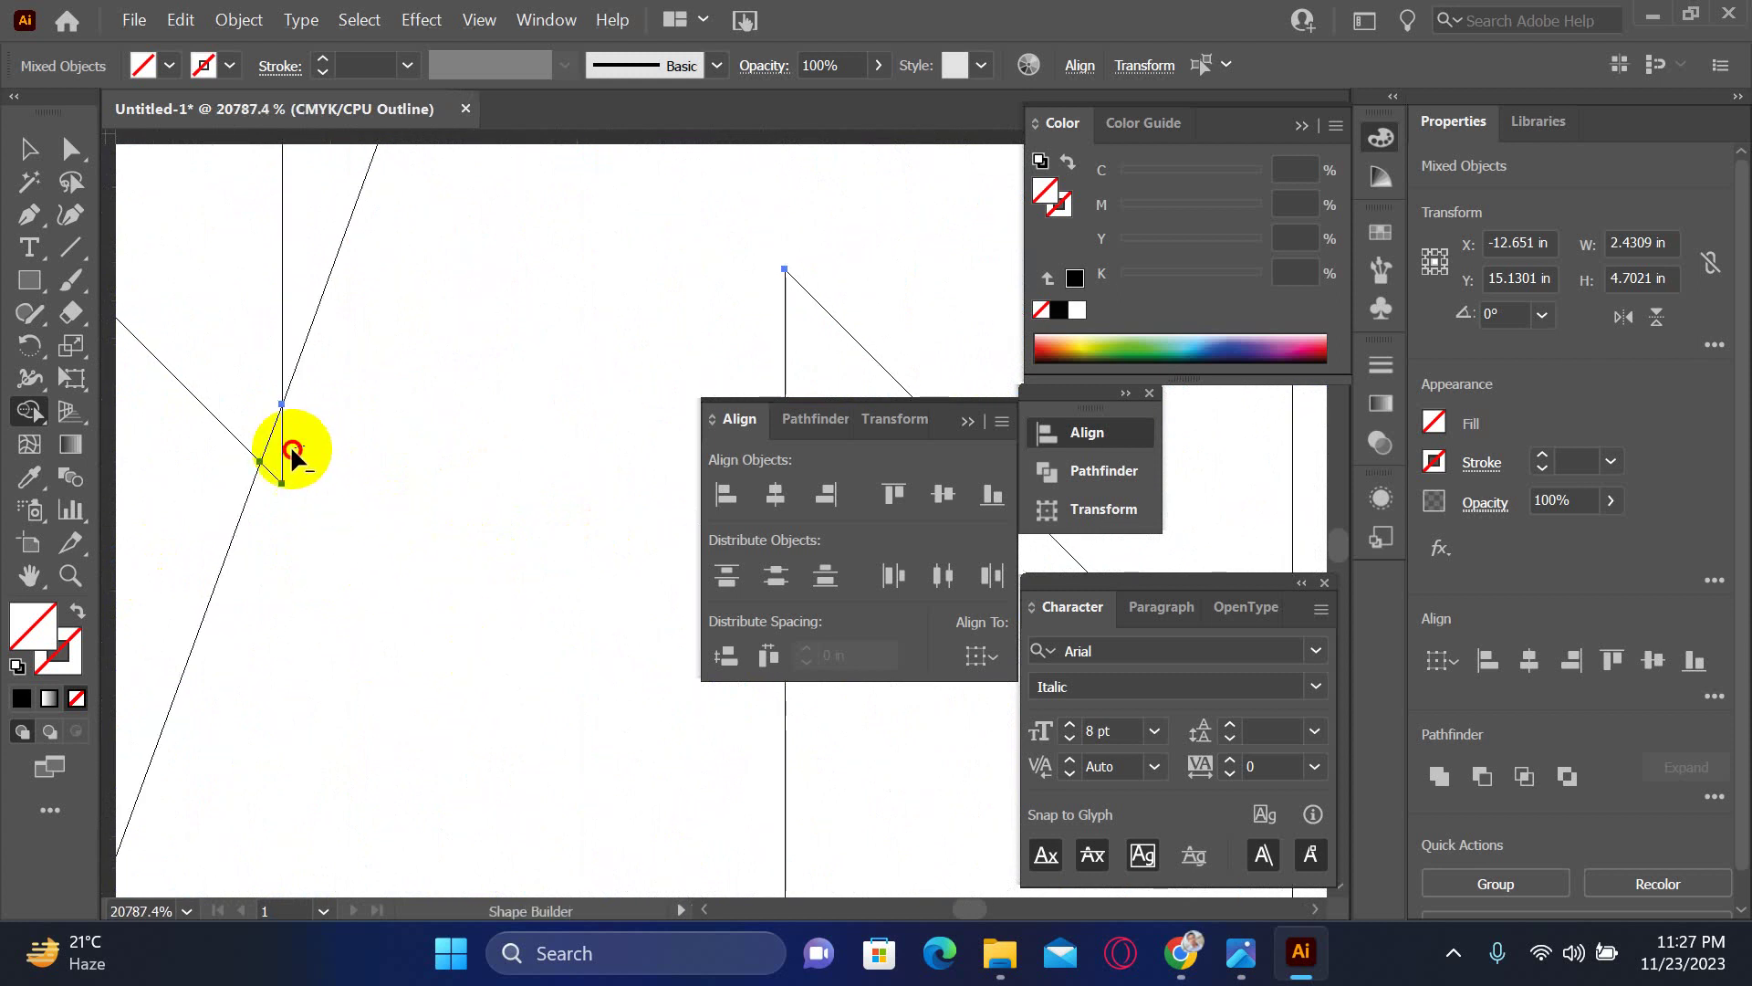
{"action": "left_click_drag", "start_coordinate": [421, 398], "coordinate": [431, 376]}
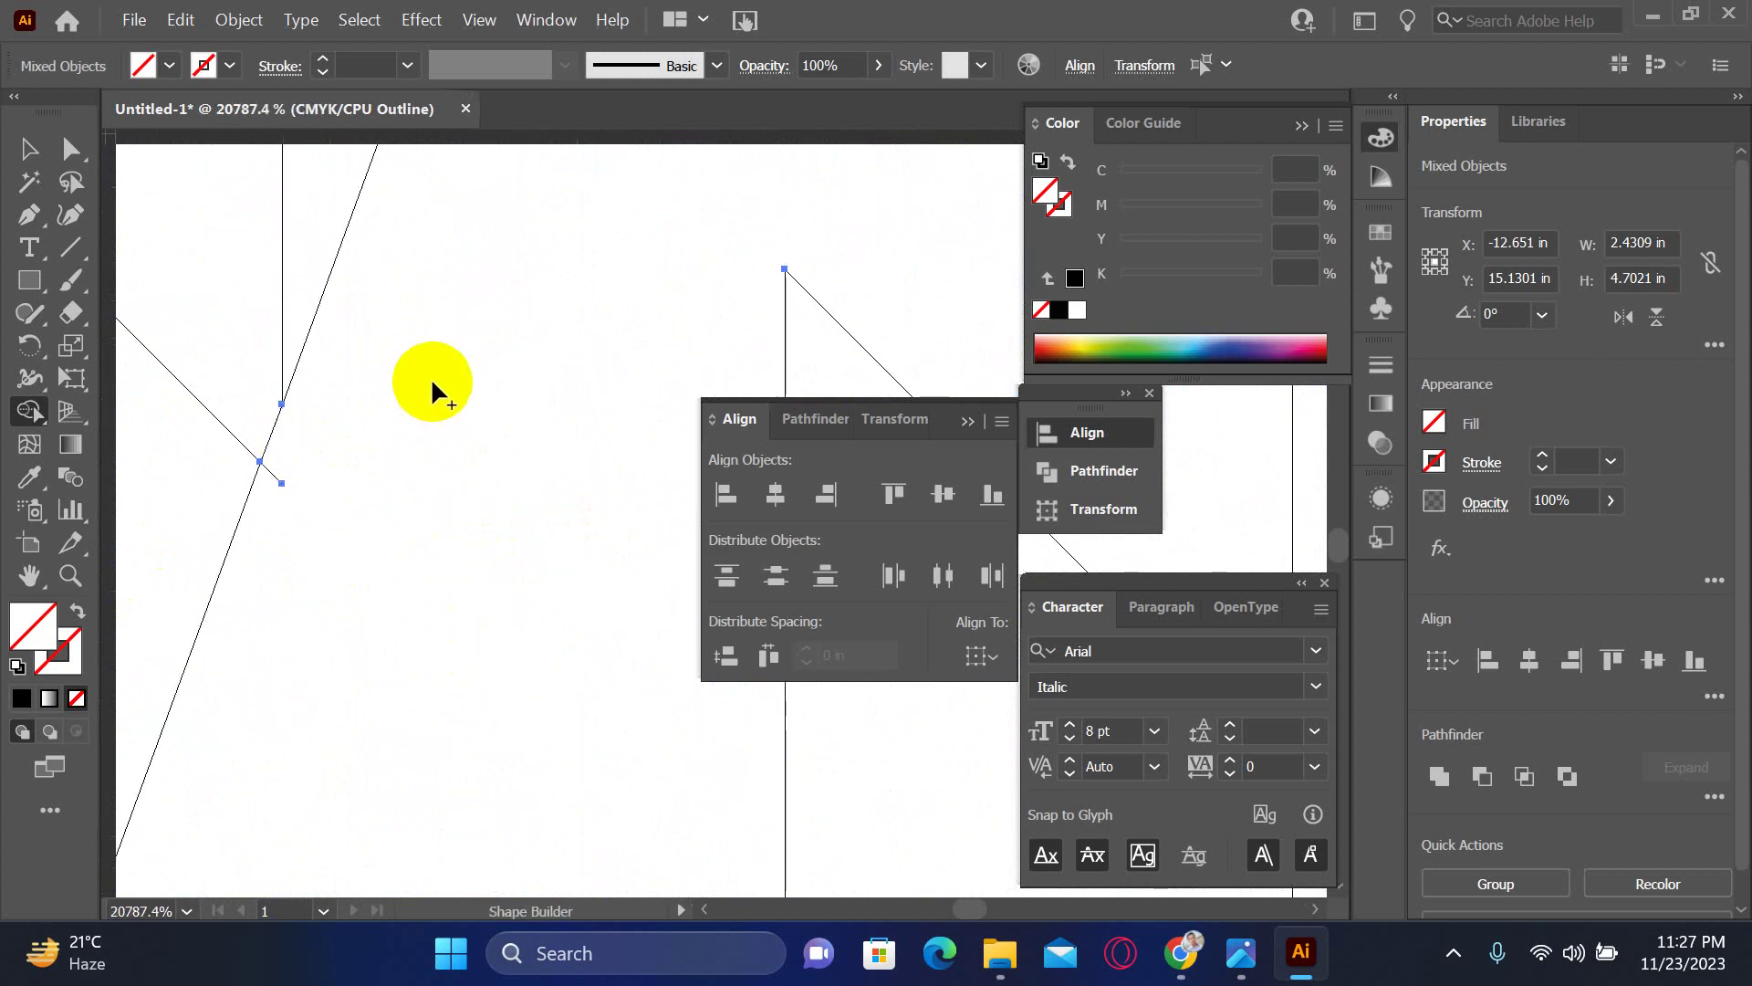
{"action": "left_click", "coordinate": [276, 474], "text": "alt"}
- Pan and zoom in closer on the hatching's diagonal edge
{"action": "left_click_drag", "start_coordinate": [301, 601], "coordinate": [451, 399]}
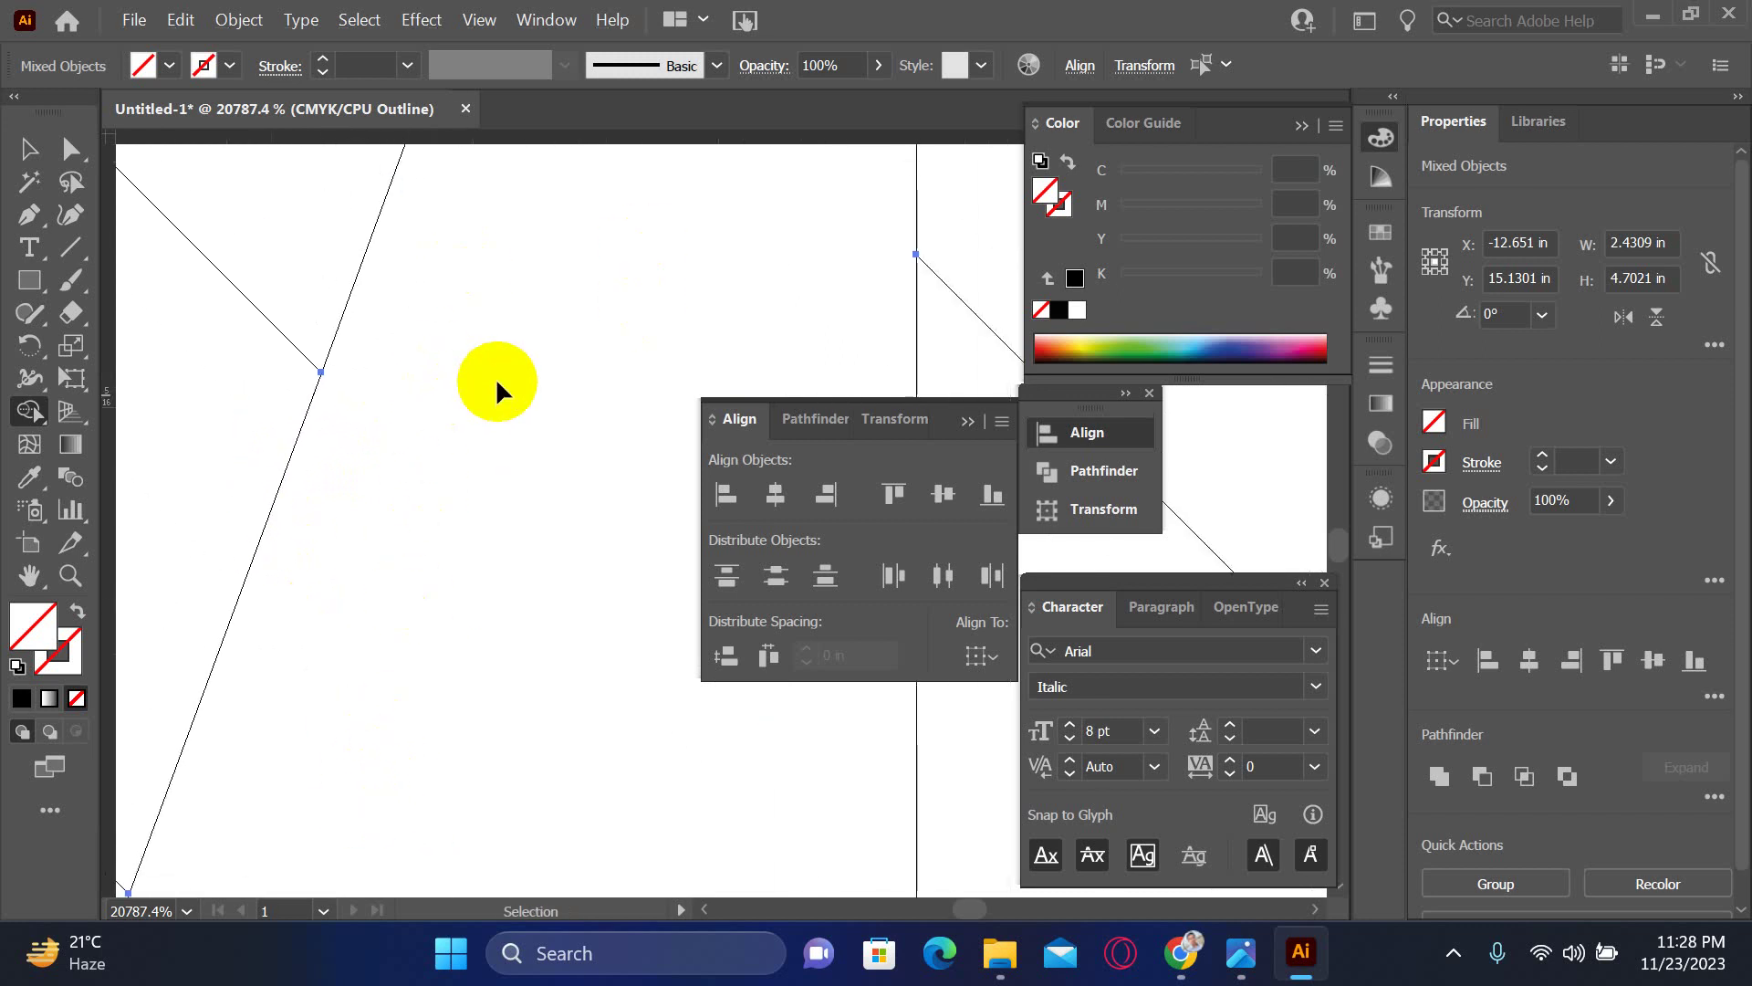
{"action": "scroll", "coordinate": [495, 376], "scroll_direction": "down", "scroll_amount": 8}
{"action": "scroll", "coordinate": [496, 376], "scroll_direction": "down", "scroll_amount": 5}
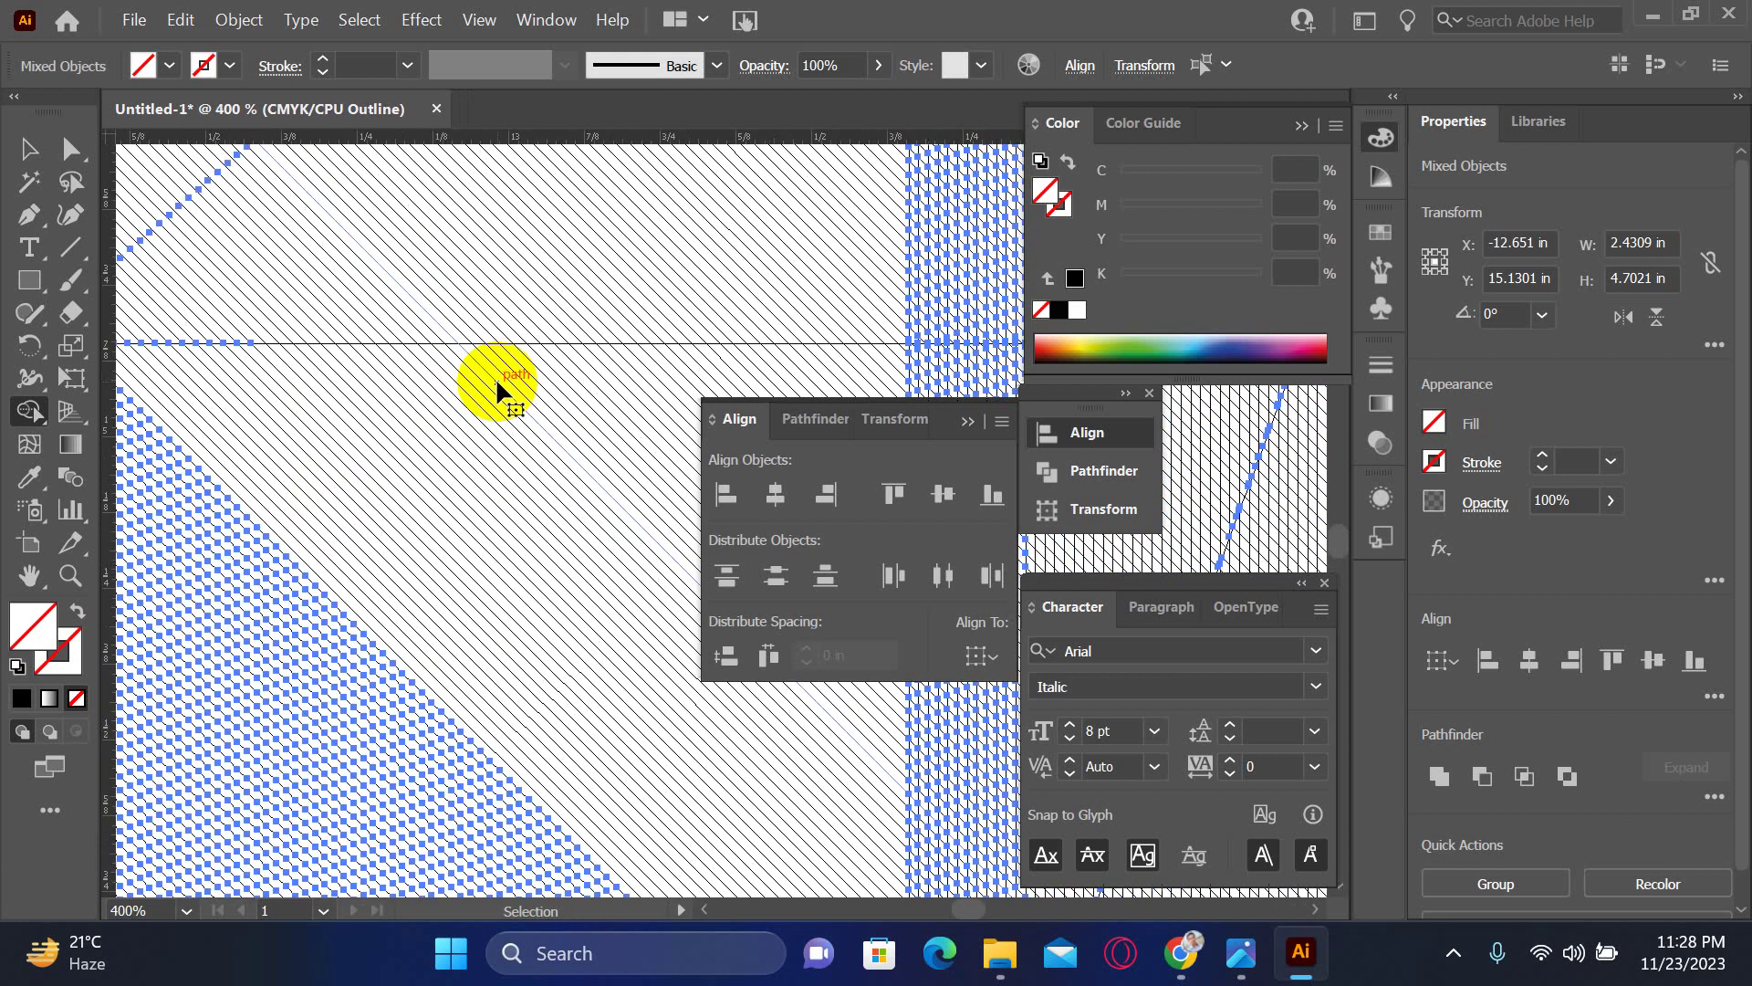
{"action": "left_click_drag", "start_coordinate": [495, 376], "coordinate": [422, 402]}
{"action": "key", "text": "ctrl+space"}
{"action": "left_click_drag", "start_coordinate": [389, 317], "coordinate": [575, 441]}
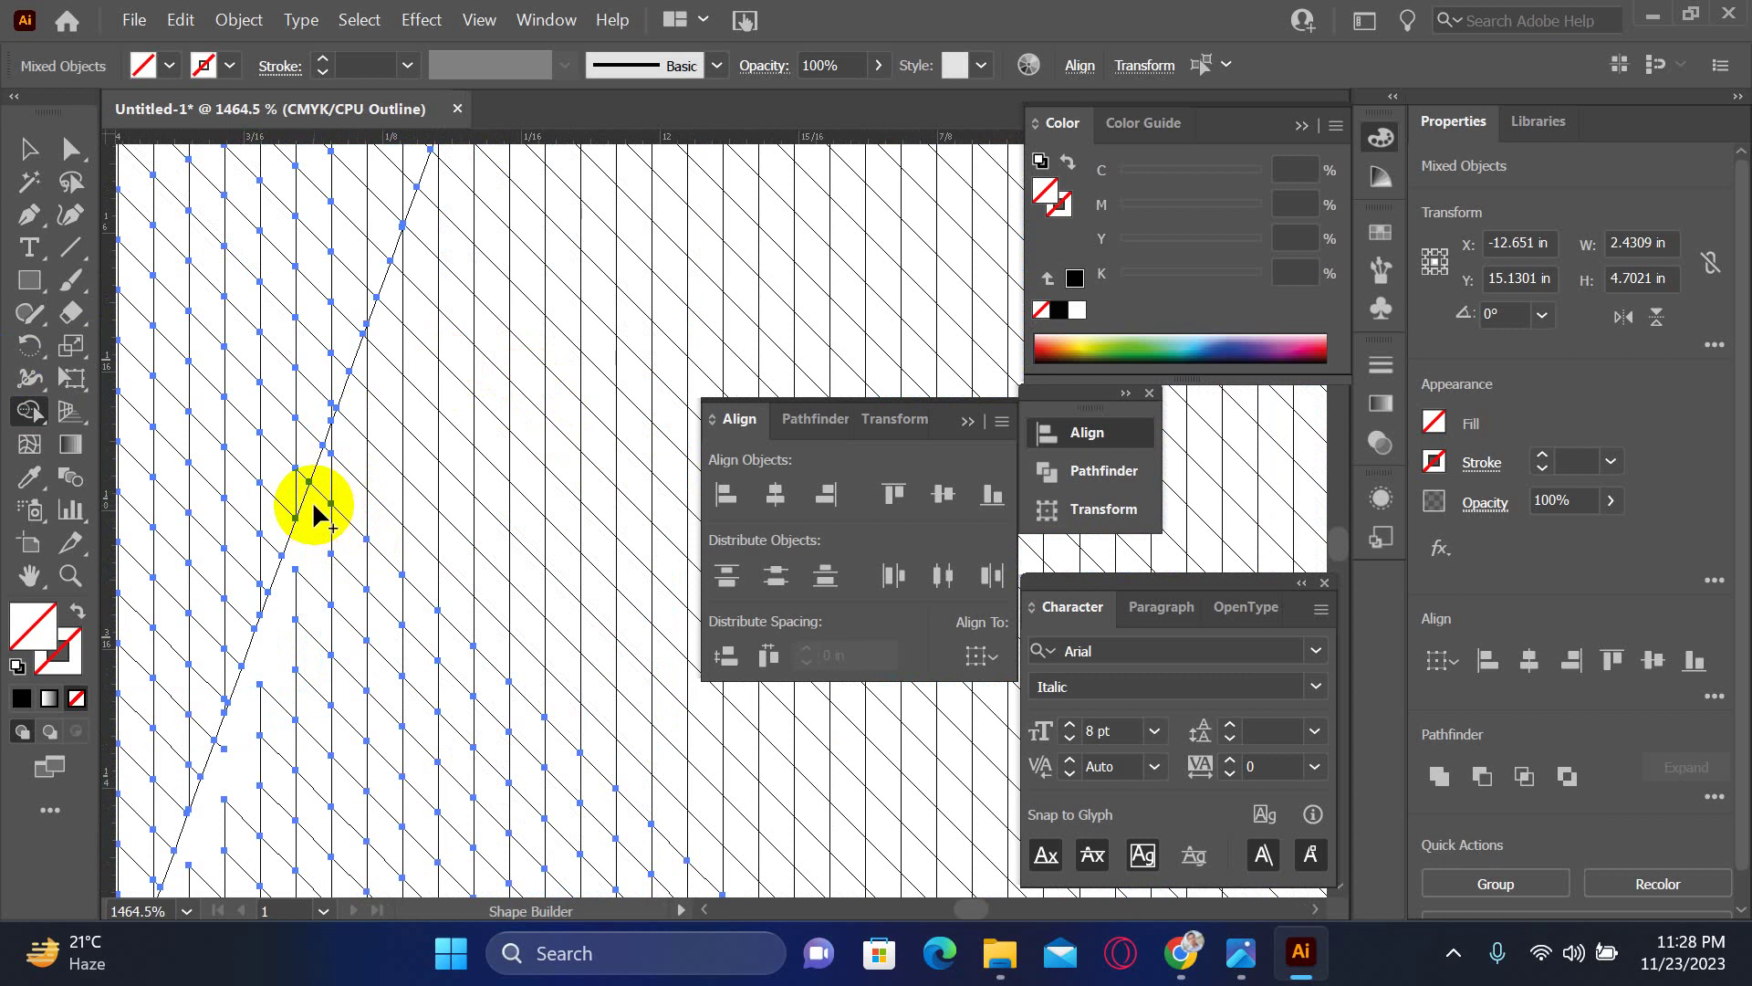
{"action": "key", "text": "ctrl+space"}
{"action": "left_click", "coordinate": [379, 474]}
{"action": "left_click_drag", "start_coordinate": [520, 453], "coordinate": [313, 508]}
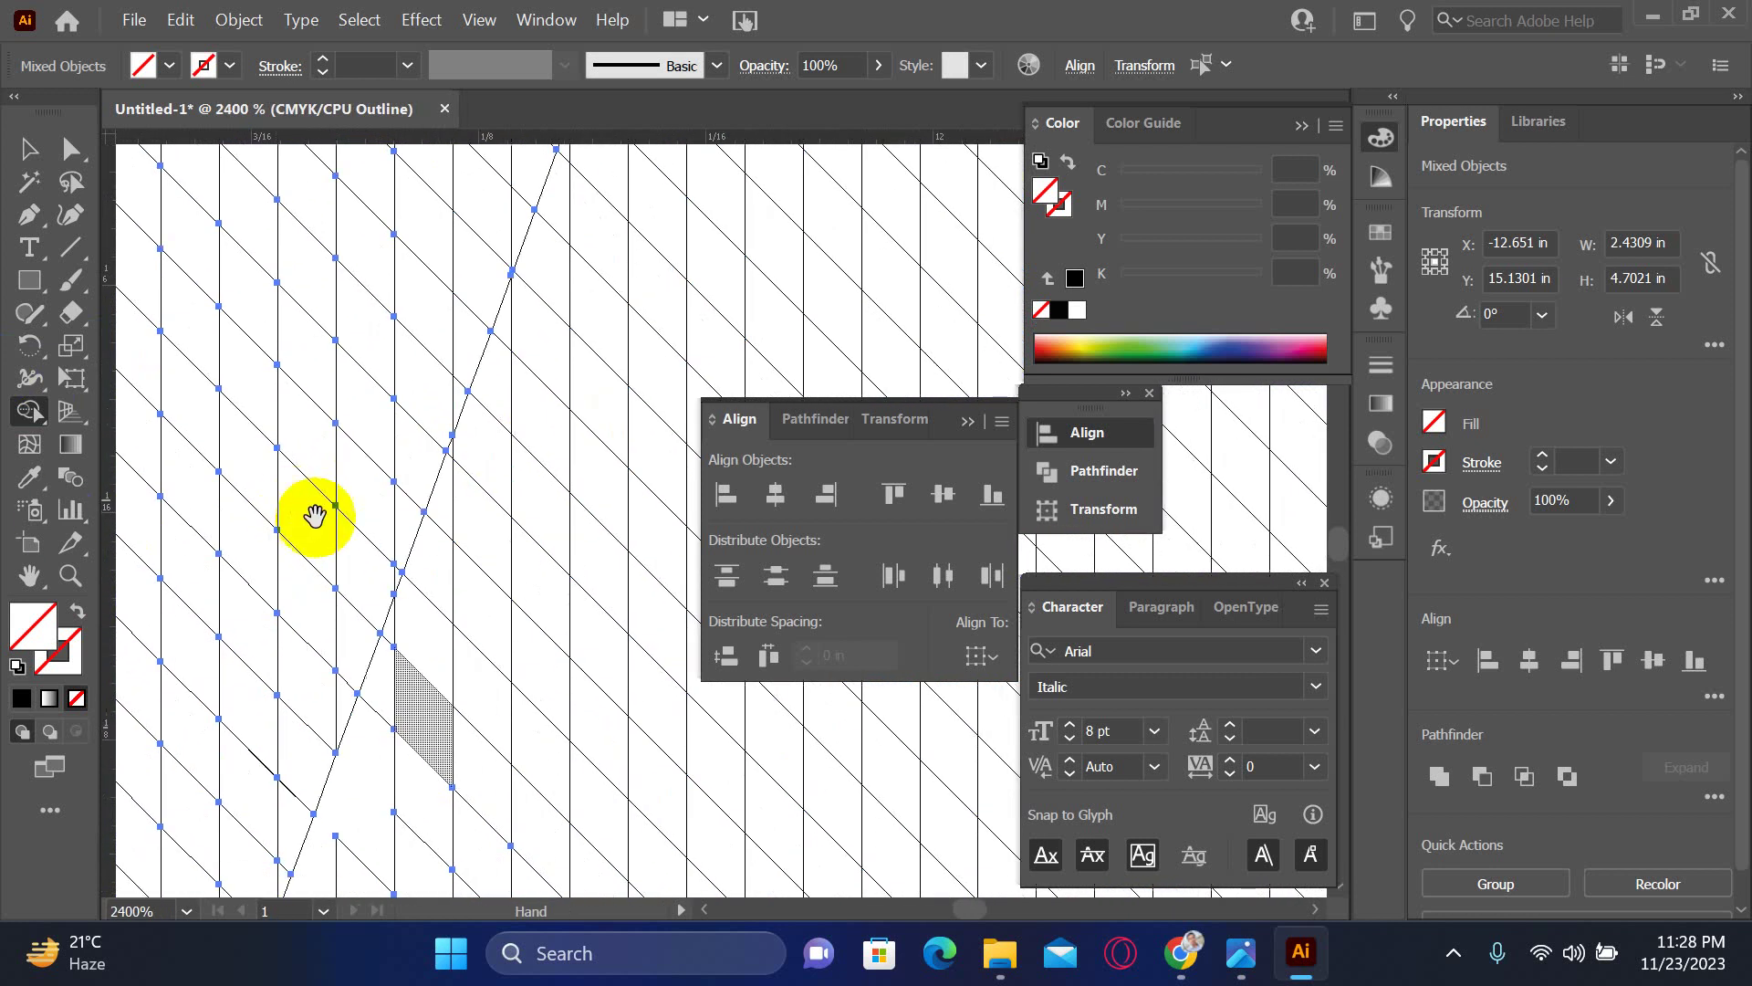
- Sweep across the edge regions with Shape Builder to merge them
{"action": "mouse_move", "coordinate": [356, 735]}
{"action": "left_mouse_down"}
{"action": "mouse_move", "coordinate": [444, 541]}
{"action": "mouse_move", "coordinate": [449, 452]}
{"action": "mouse_move", "coordinate": [491, 404]}
{"action": "mouse_move", "coordinate": [573, 153]}
{"action": "mouse_move", "coordinate": [626, 212]}
{"action": "mouse_move", "coordinate": [347, 612]}
{"action": "left_mouse_up"}
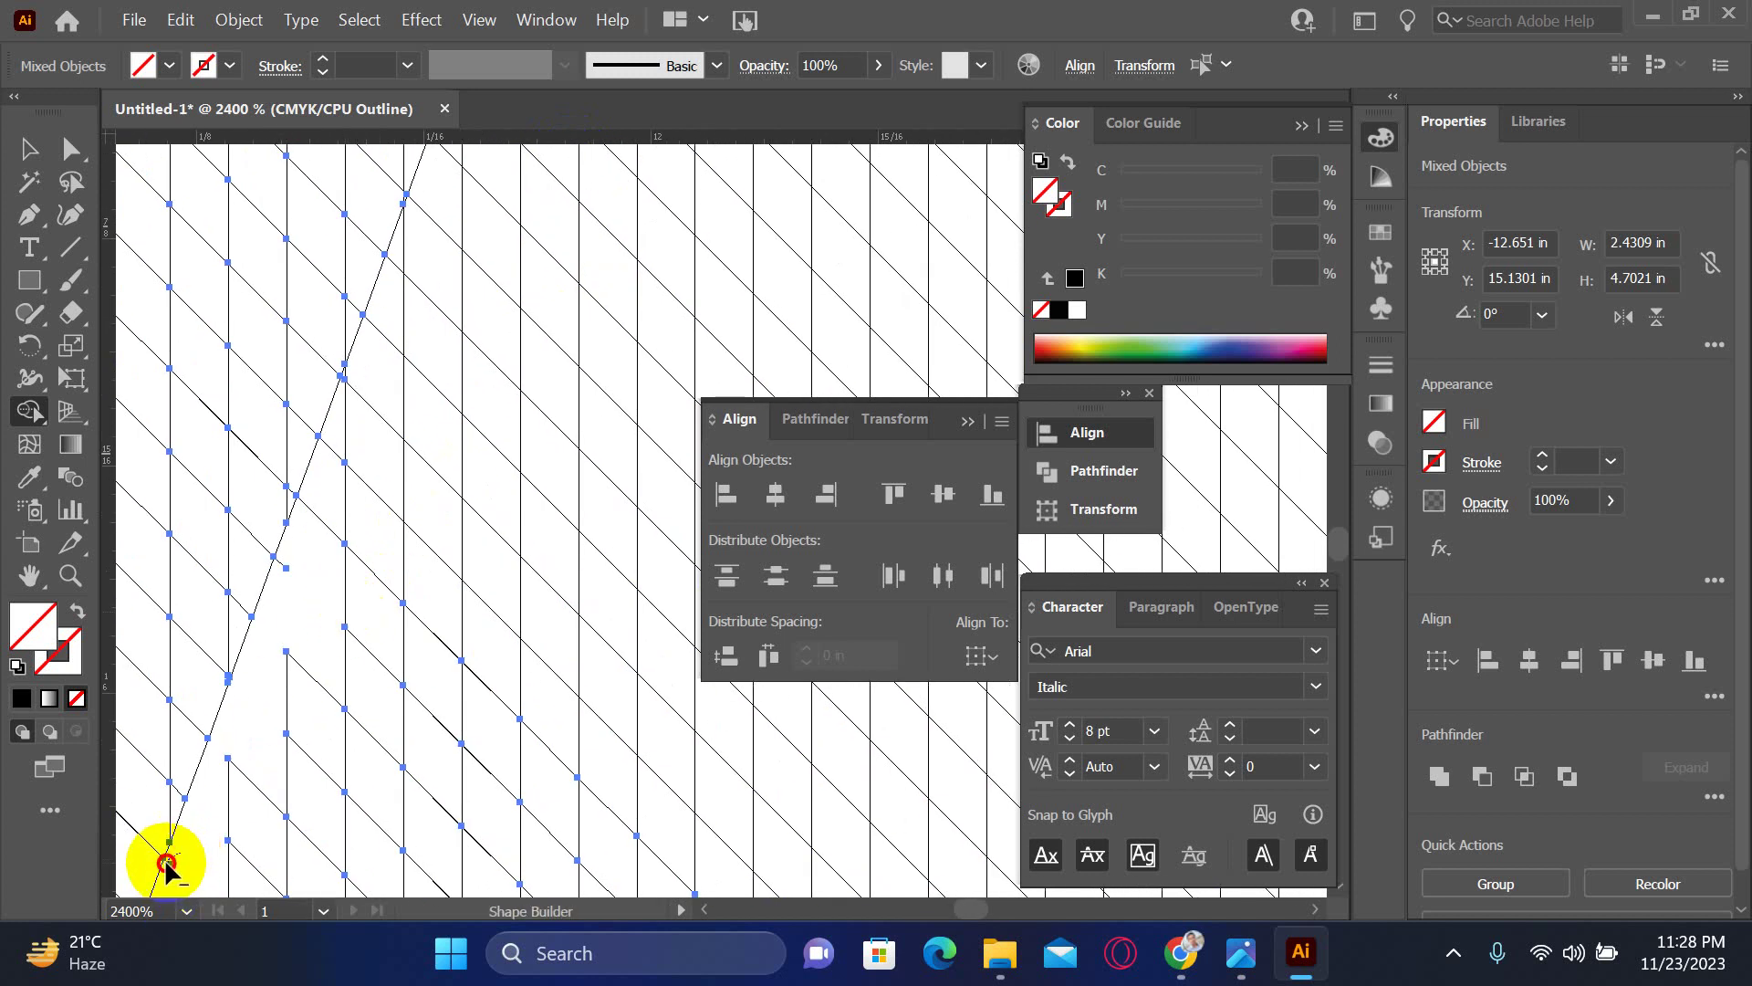
{"action": "mouse_move", "coordinate": [183, 888]}
{"action": "left_mouse_down"}
{"action": "mouse_move", "coordinate": [445, 549]}
{"action": "mouse_move", "coordinate": [332, 704]}
{"action": "mouse_move", "coordinate": [301, 673]}
{"action": "mouse_move", "coordinate": [344, 548]}
{"action": "mouse_move", "coordinate": [293, 606]}
{"action": "mouse_move", "coordinate": [289, 520]}
{"action": "mouse_move", "coordinate": [329, 424]}
{"action": "left_mouse_up"}
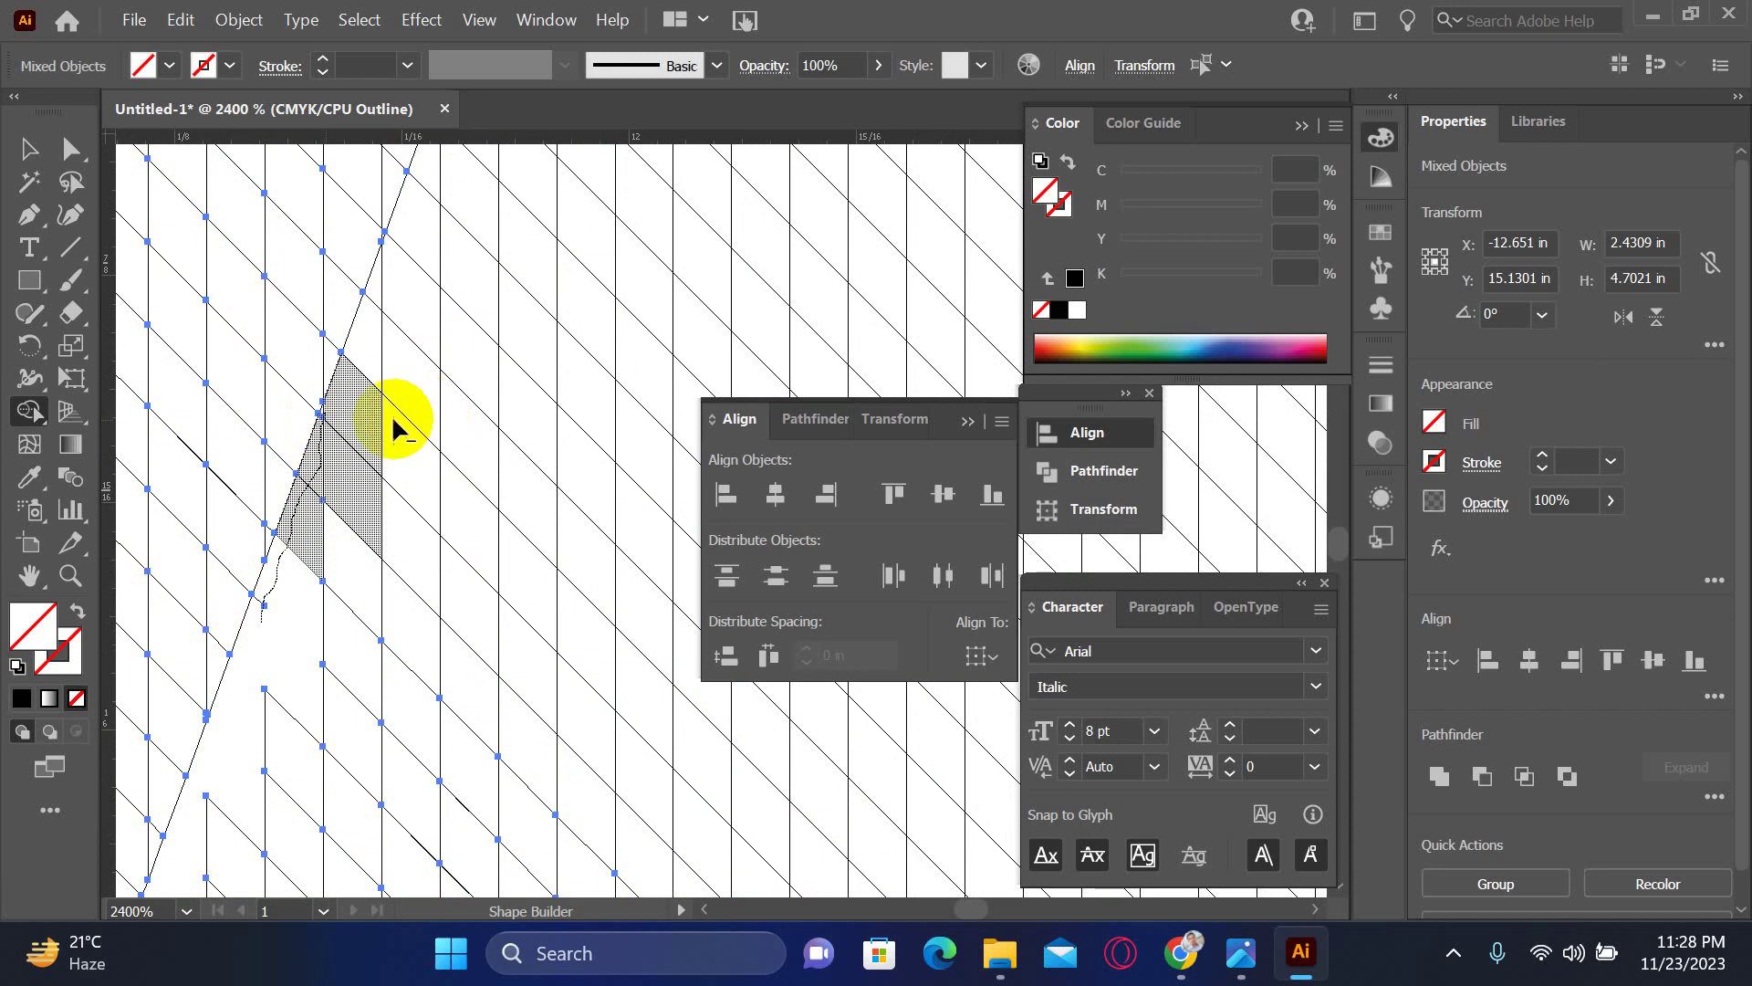
{"action": "left_click", "coordinate": [258, 607]}
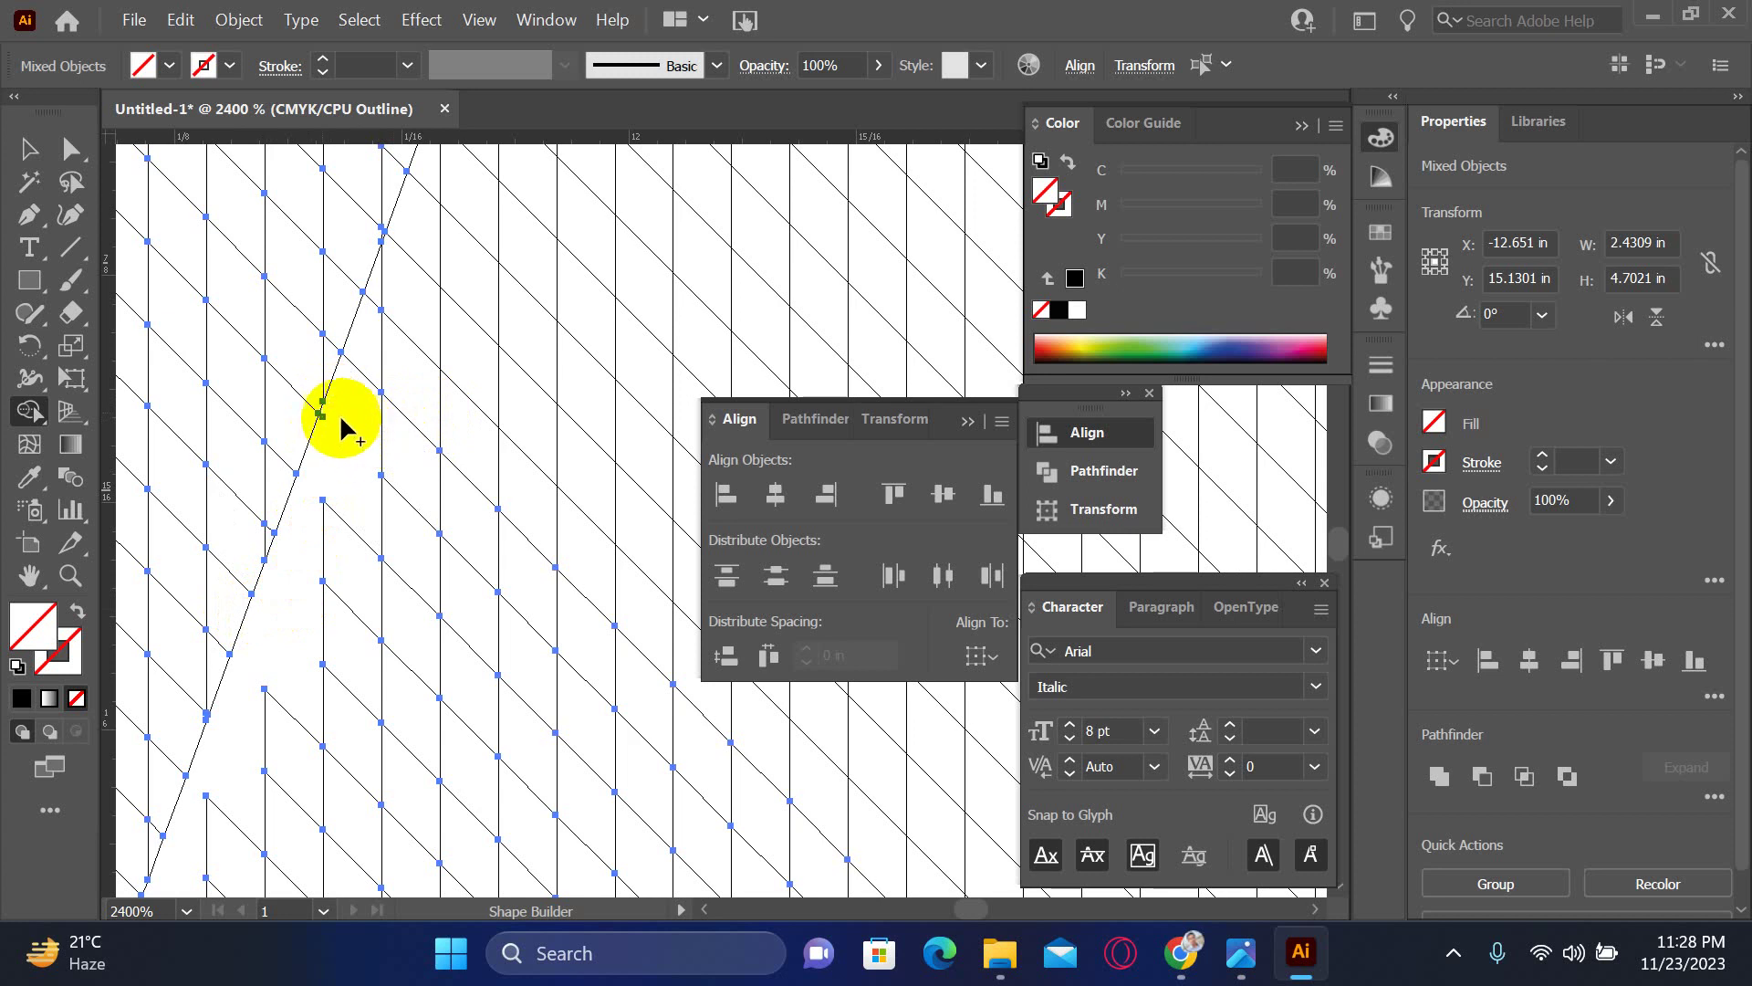
{"action": "left_click_drag", "start_coordinate": [344, 423], "coordinate": [440, 511]}
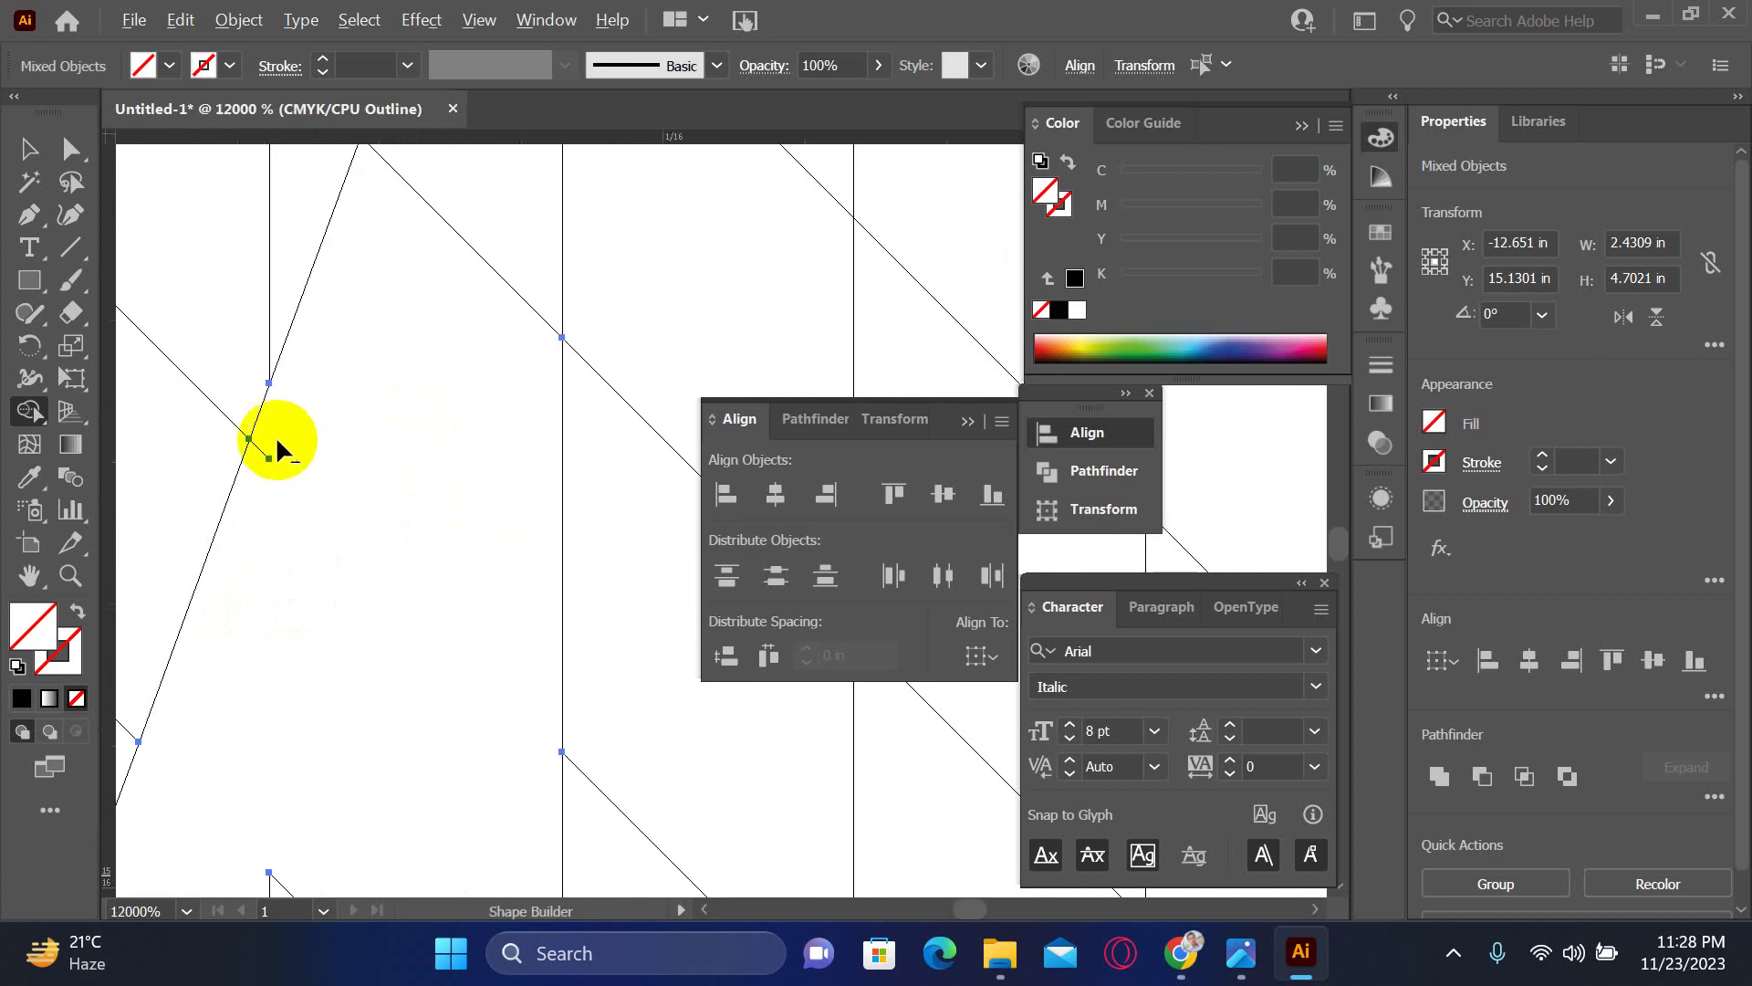
- Merge the hatch pieces along the first stretch of the diagonal edge with Shape Builder sweeps
{"action": "left_click_drag", "start_coordinate": [422, 344], "coordinate": [521, 433]}
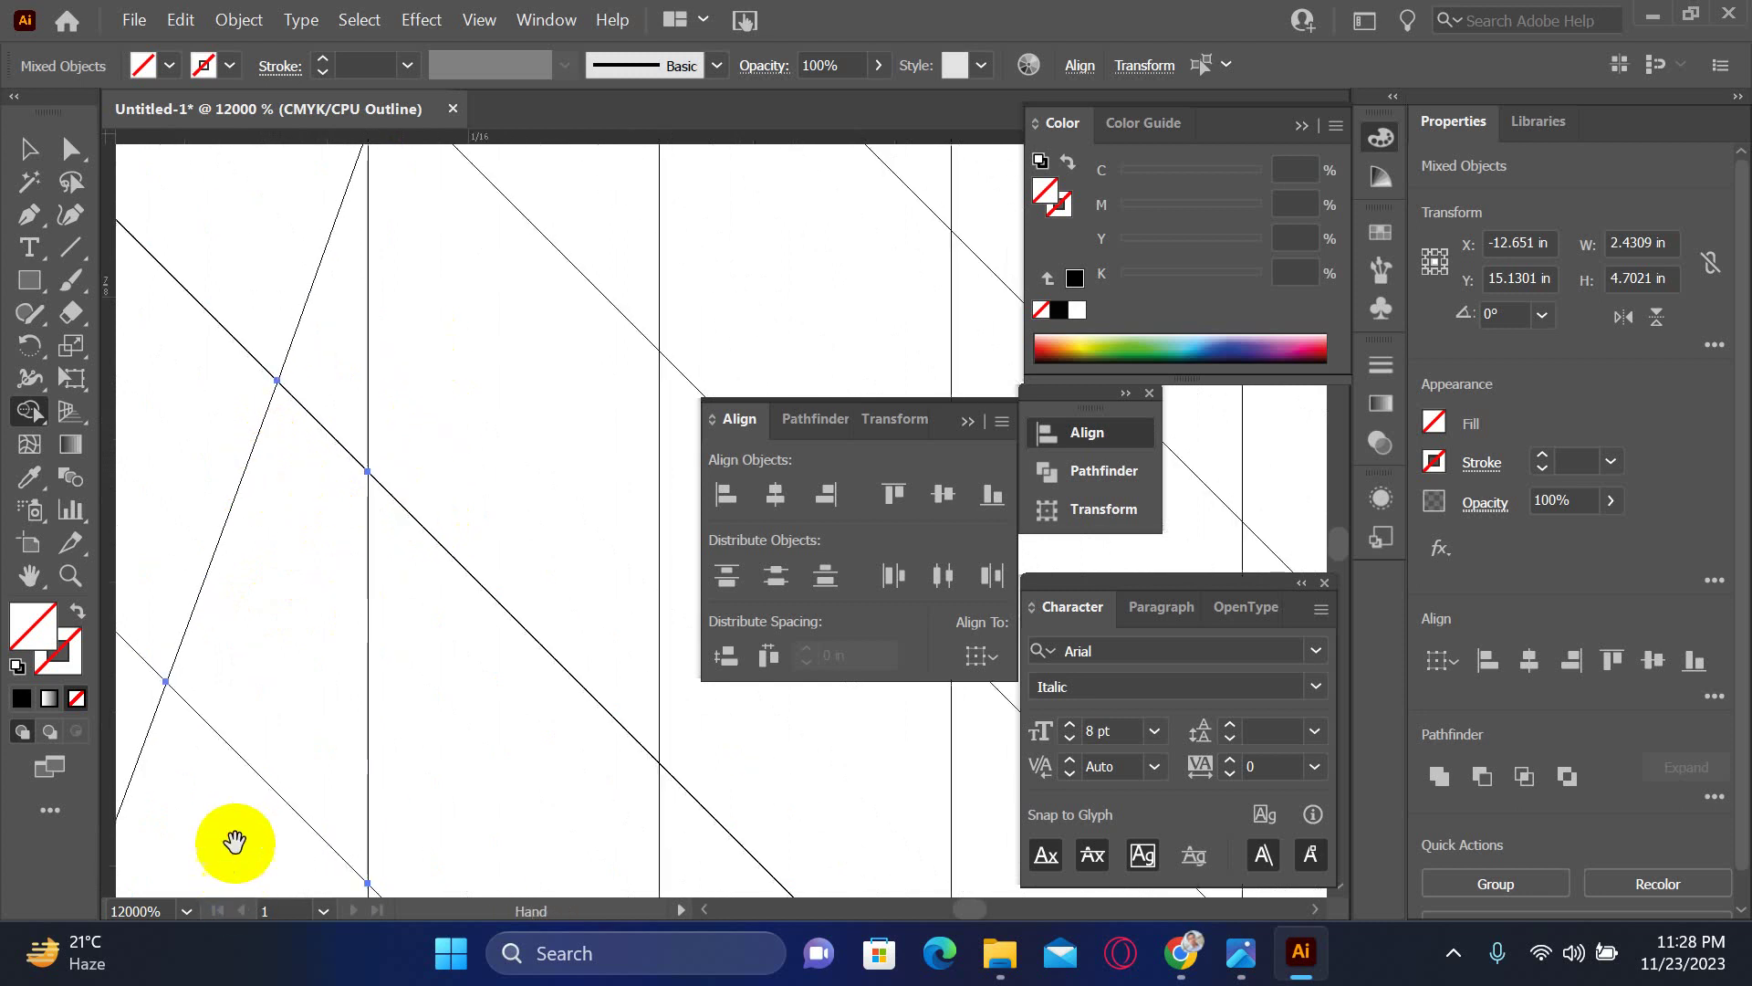
{"action": "mouse_move", "coordinate": [219, 826]}
{"action": "left_mouse_down"}
{"action": "mouse_move", "coordinate": [322, 420]}
{"action": "mouse_move", "coordinate": [446, 228]}
{"action": "mouse_move", "coordinate": [493, 309]}
{"action": "left_mouse_up"}
{"action": "scroll", "coordinate": [477, 328], "scroll_direction": "down", "scroll_amount": 1}
{"action": "scroll", "coordinate": [242, 715], "scroll_direction": "left", "scroll_amount": 1}
{"action": "mouse_move", "coordinate": [205, 701]}
{"action": "left_mouse_down"}
{"action": "mouse_move", "coordinate": [419, 225]}
{"action": "mouse_move", "coordinate": [438, 215]}
{"action": "mouse_move", "coordinate": [408, 324]}
{"action": "mouse_move", "coordinate": [469, 283]}
{"action": "left_mouse_up"}
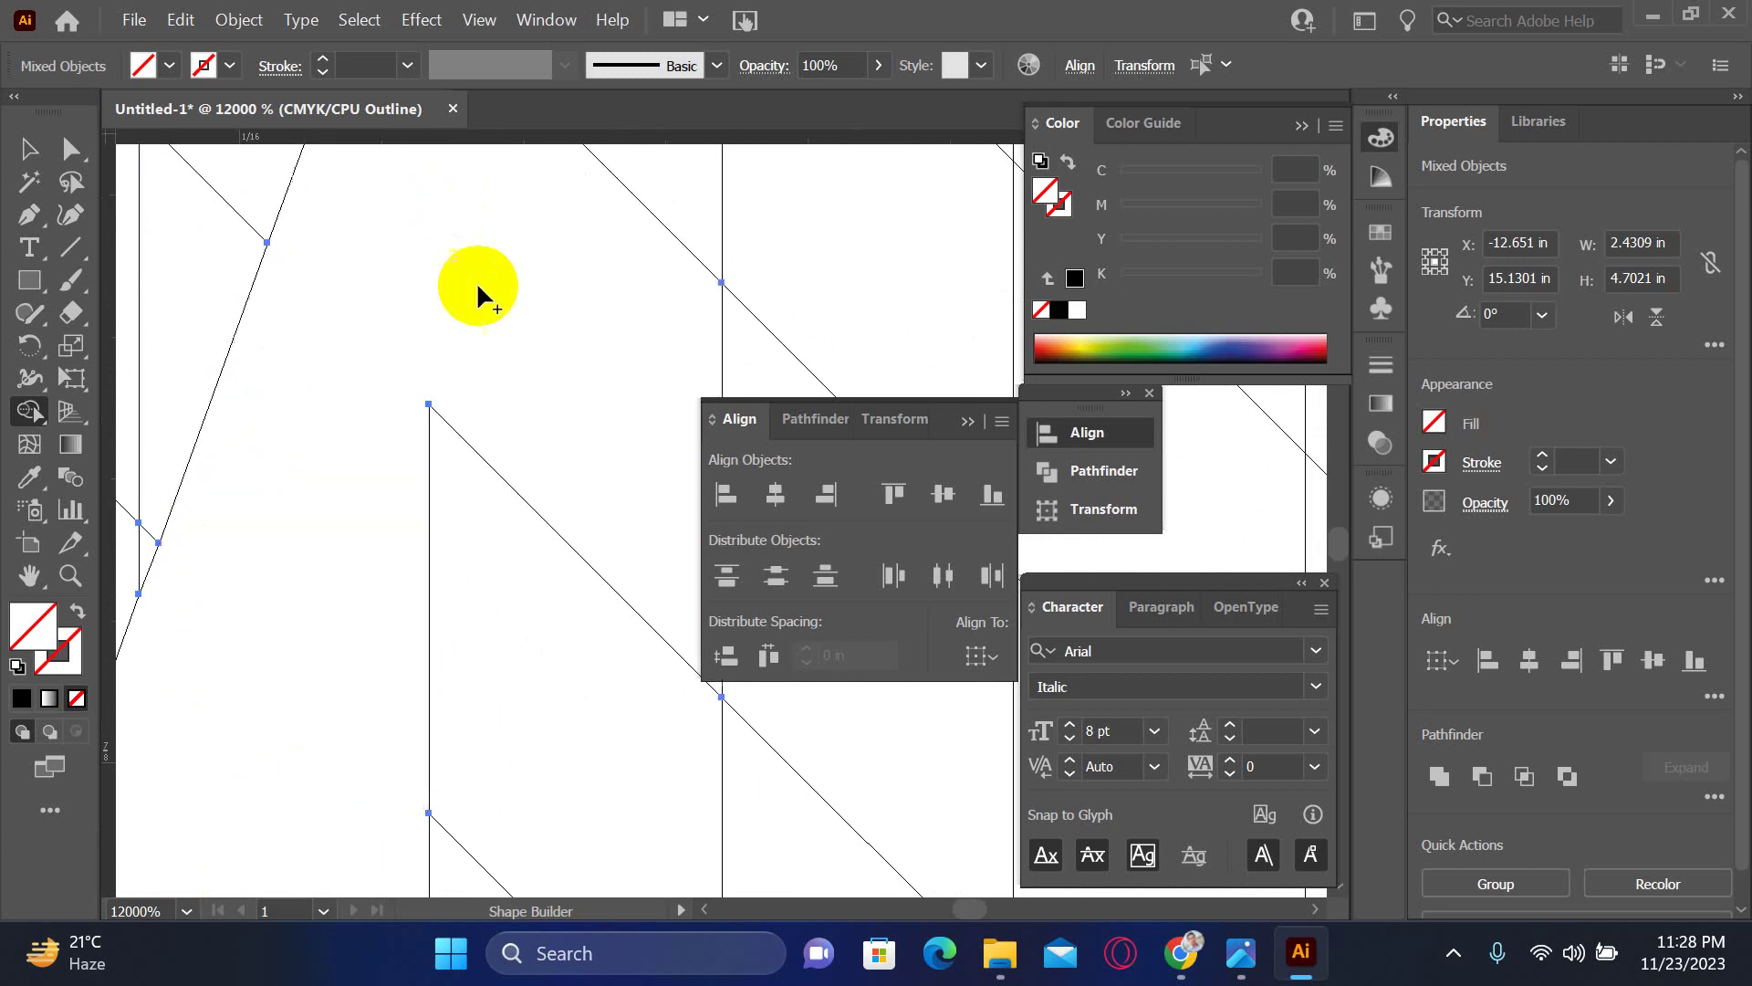
{"action": "scroll", "coordinate": [192, 822], "scroll_direction": "up", "scroll_amount": 1}
{"action": "scroll", "coordinate": [238, 675], "scroll_direction": "up", "scroll_amount": 2}
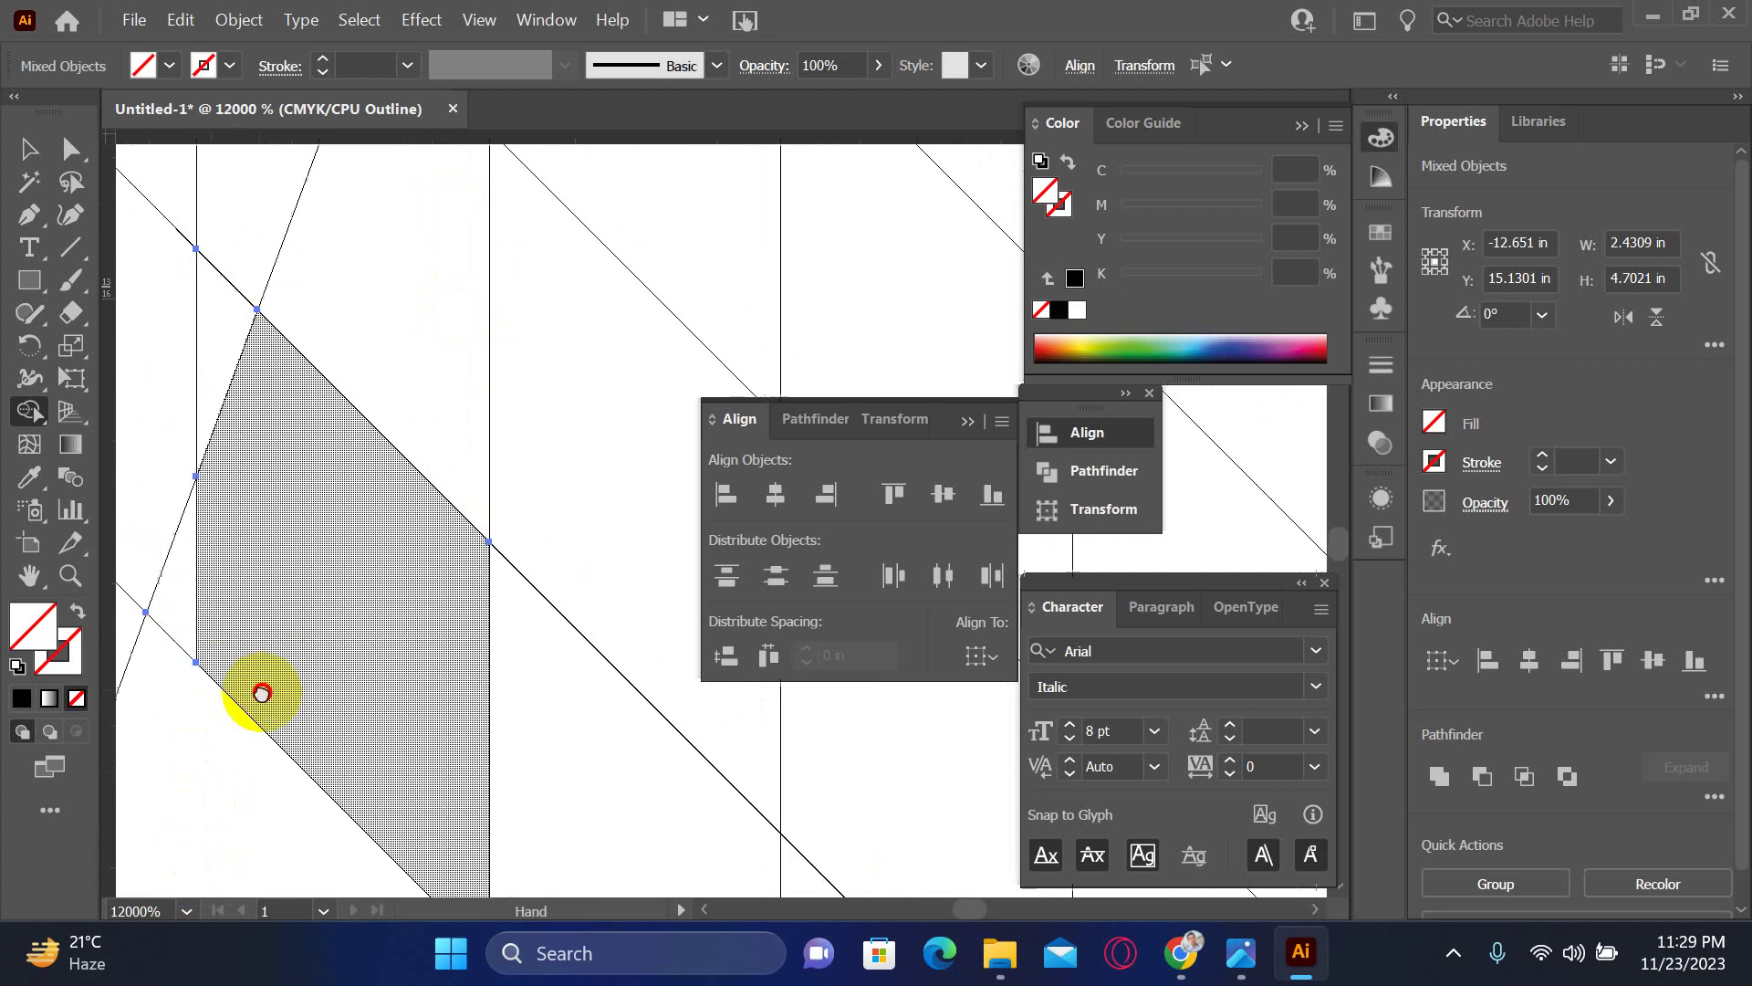
{"action": "scroll", "coordinate": [227, 765], "scroll_direction": "left", "scroll_amount": 2}
{"action": "mouse_move", "coordinate": [226, 765]}
{"action": "left_mouse_down"}
{"action": "mouse_move", "coordinate": [471, 345]}
{"action": "mouse_move", "coordinate": [505, 347]}
{"action": "left_mouse_up"}
- Merge the remaining pieces further along the diagonal seam, clearing two more slivers
{"action": "key", "text": "space"}
{"action": "mouse_move", "coordinate": [199, 495]}
{"action": "left_mouse_down"}
{"action": "mouse_move", "coordinate": [288, 718]}
{"action": "mouse_move", "coordinate": [234, 872]}
{"action": "left_mouse_up"}
{"action": "mouse_move", "coordinate": [211, 723]}
{"action": "left_mouse_down"}
{"action": "mouse_move", "coordinate": [293, 438]}
{"action": "mouse_move", "coordinate": [288, 294]}
{"action": "mouse_move", "coordinate": [403, 223]}
{"action": "mouse_move", "coordinate": [467, 259]}
{"action": "mouse_move", "coordinate": [360, 441]}
{"action": "left_mouse_up"}
{"action": "left_click_drag", "start_coordinate": [228, 528], "coordinate": [302, 506]}
{"action": "mouse_move", "coordinate": [372, 391]}
{"action": "left_mouse_down"}
{"action": "mouse_move", "coordinate": [234, 687]}
{"action": "mouse_move", "coordinate": [252, 584]}
{"action": "mouse_move", "coordinate": [342, 374]}
{"action": "mouse_move", "coordinate": [324, 279]}
{"action": "mouse_move", "coordinate": [297, 272]}
{"action": "mouse_move", "coordinate": [436, 272]}
{"action": "mouse_move", "coordinate": [394, 299]}
{"action": "mouse_move", "coordinate": [375, 526]}
{"action": "mouse_move", "coordinate": [239, 607]}
{"action": "left_mouse_up"}
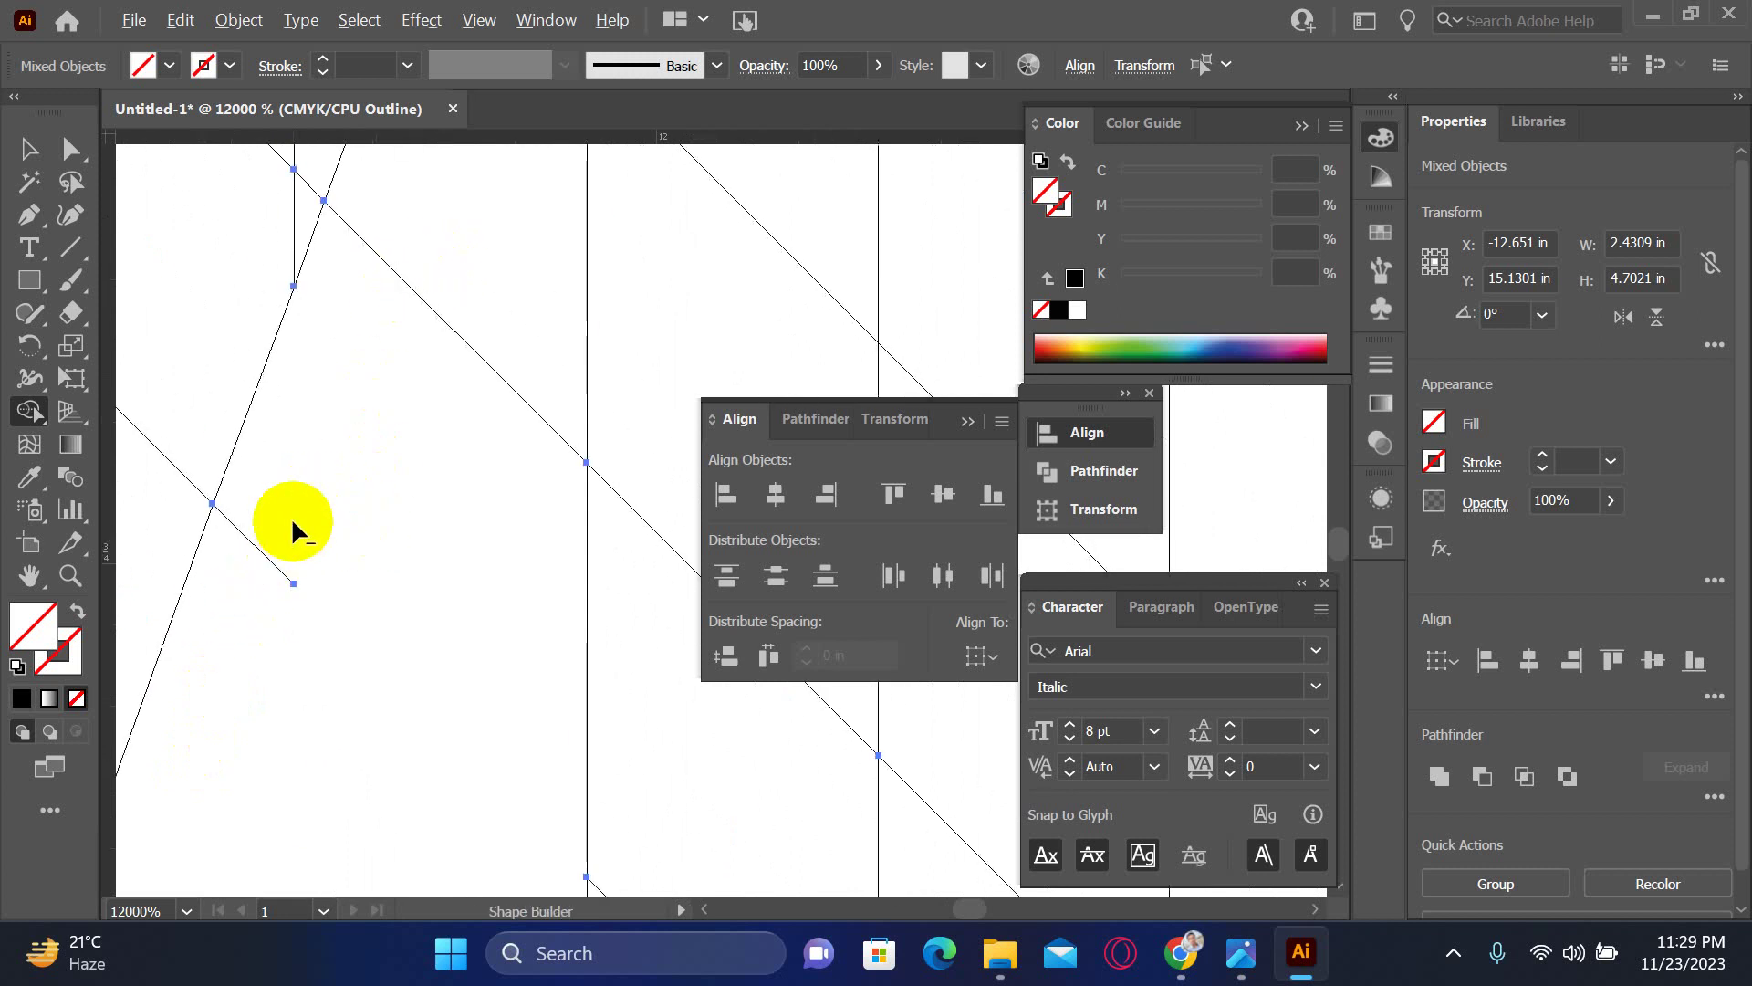
{"action": "left_click_drag", "start_coordinate": [411, 429], "coordinate": [217, 917]}
{"action": "mouse_move", "coordinate": [197, 824]}
{"action": "left_mouse_down"}
{"action": "mouse_move", "coordinate": [430, 282]}
{"action": "mouse_move", "coordinate": [464, 272]}
{"action": "left_mouse_up"}
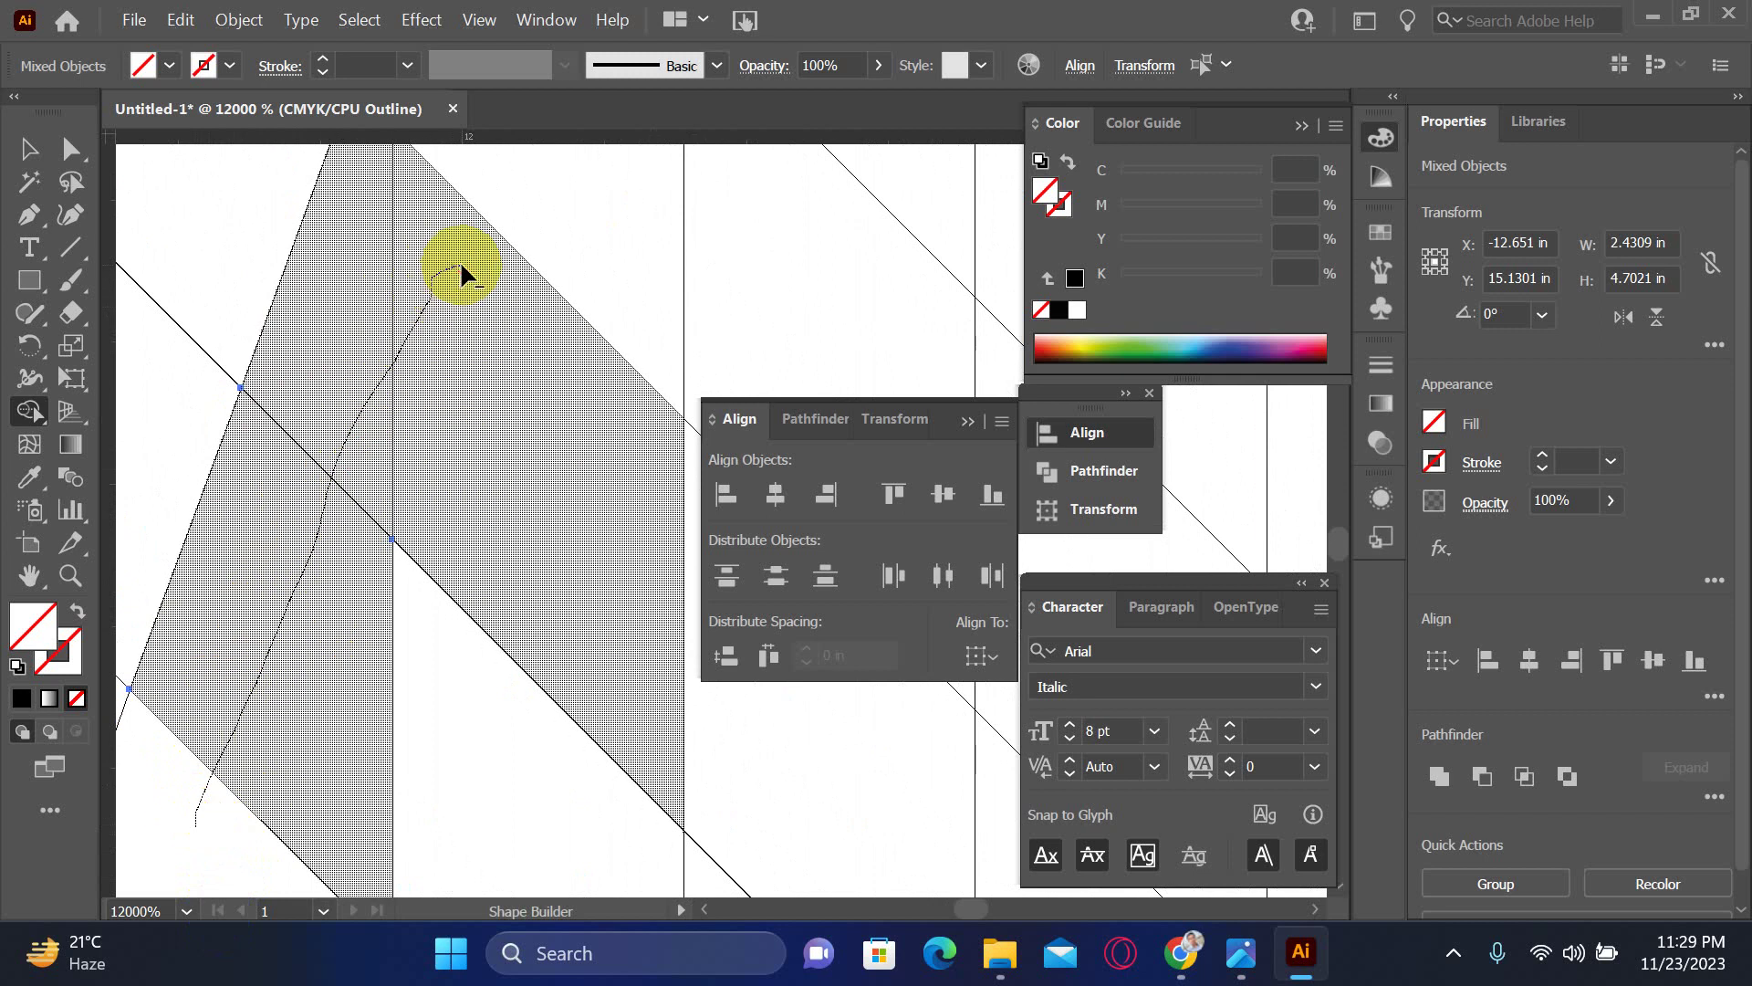
{"action": "left_click_drag", "start_coordinate": [488, 490], "coordinate": [487, 488]}
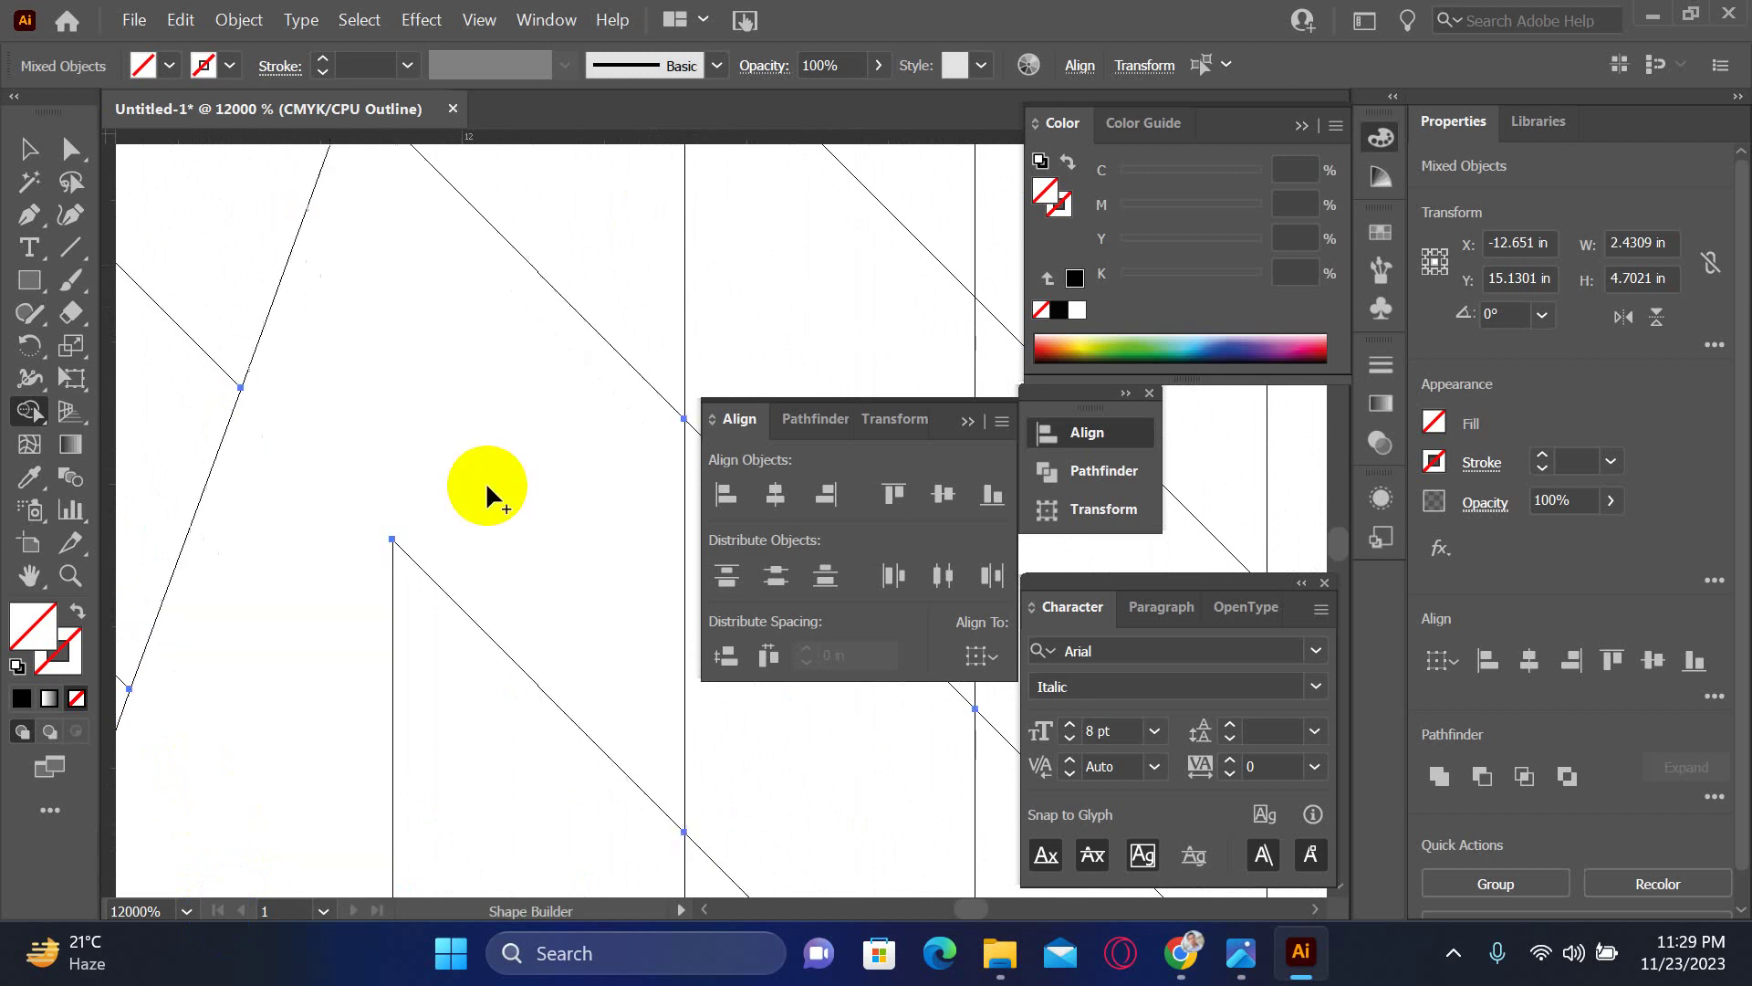
{"action": "scroll", "coordinate": [486, 480], "scroll_direction": "down", "scroll_amount": 8}
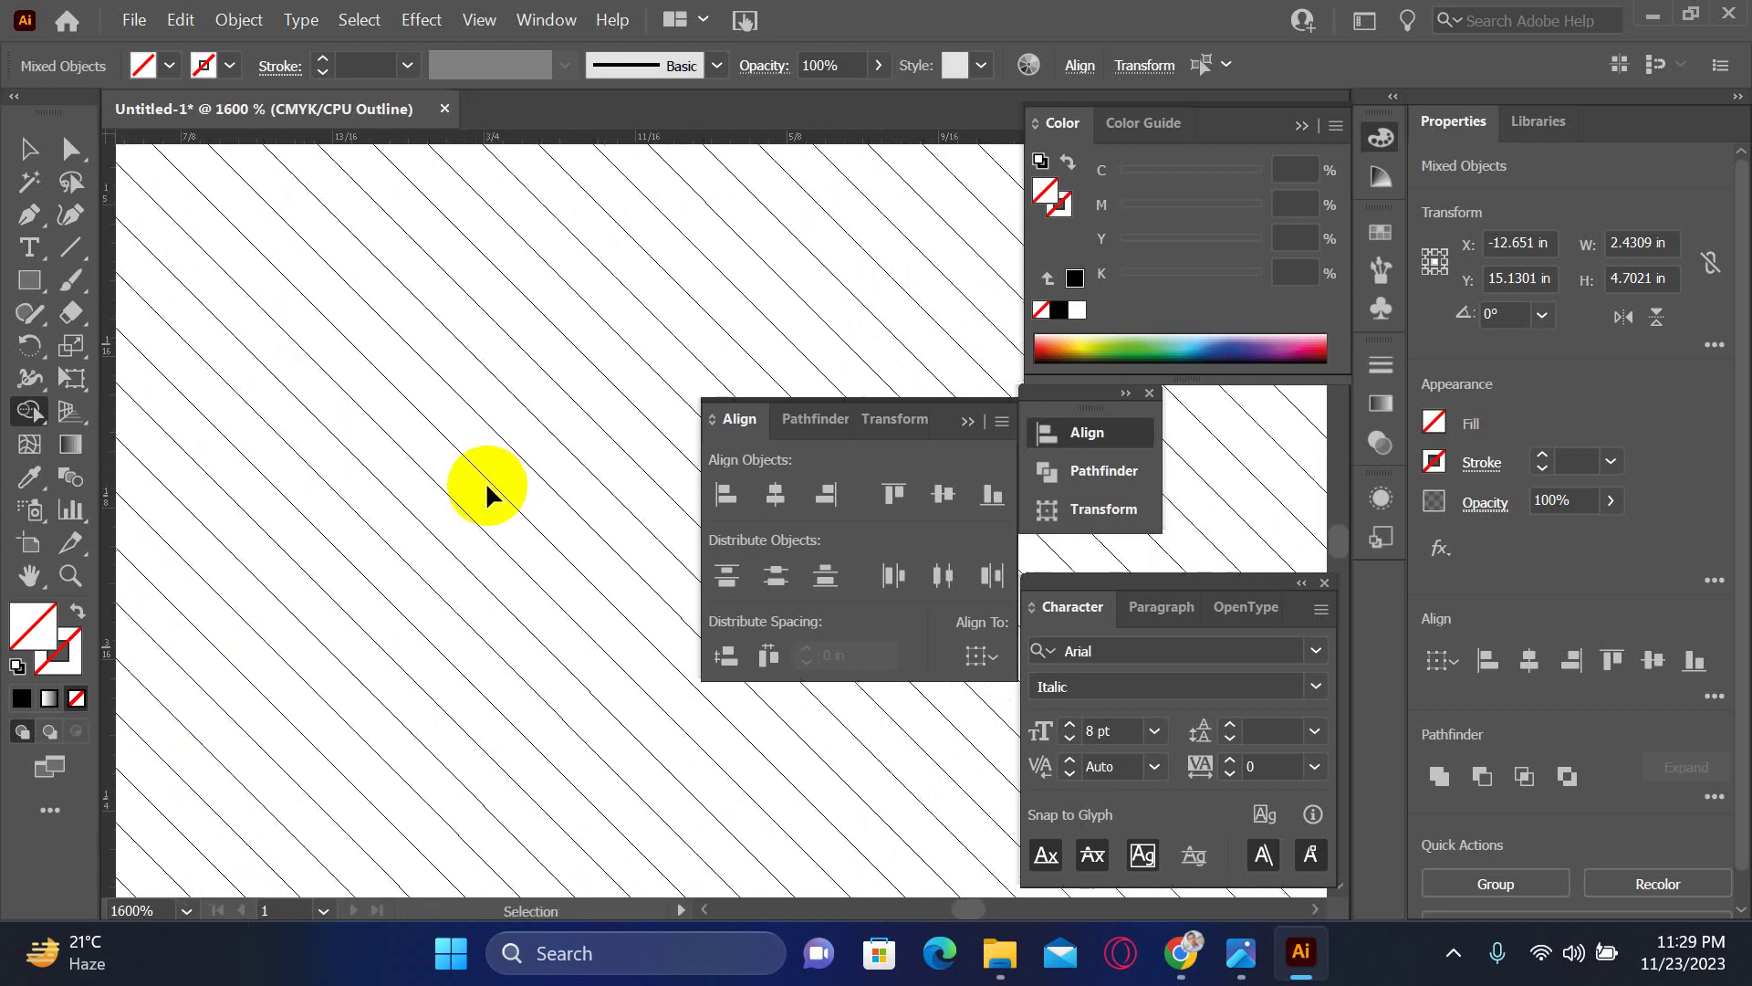
- Delete the first stray hatch segments below the diagonal edge using Direct Selection
{"action": "scroll", "coordinate": [487, 488], "scroll_direction": "down", "scroll_amount": 3}
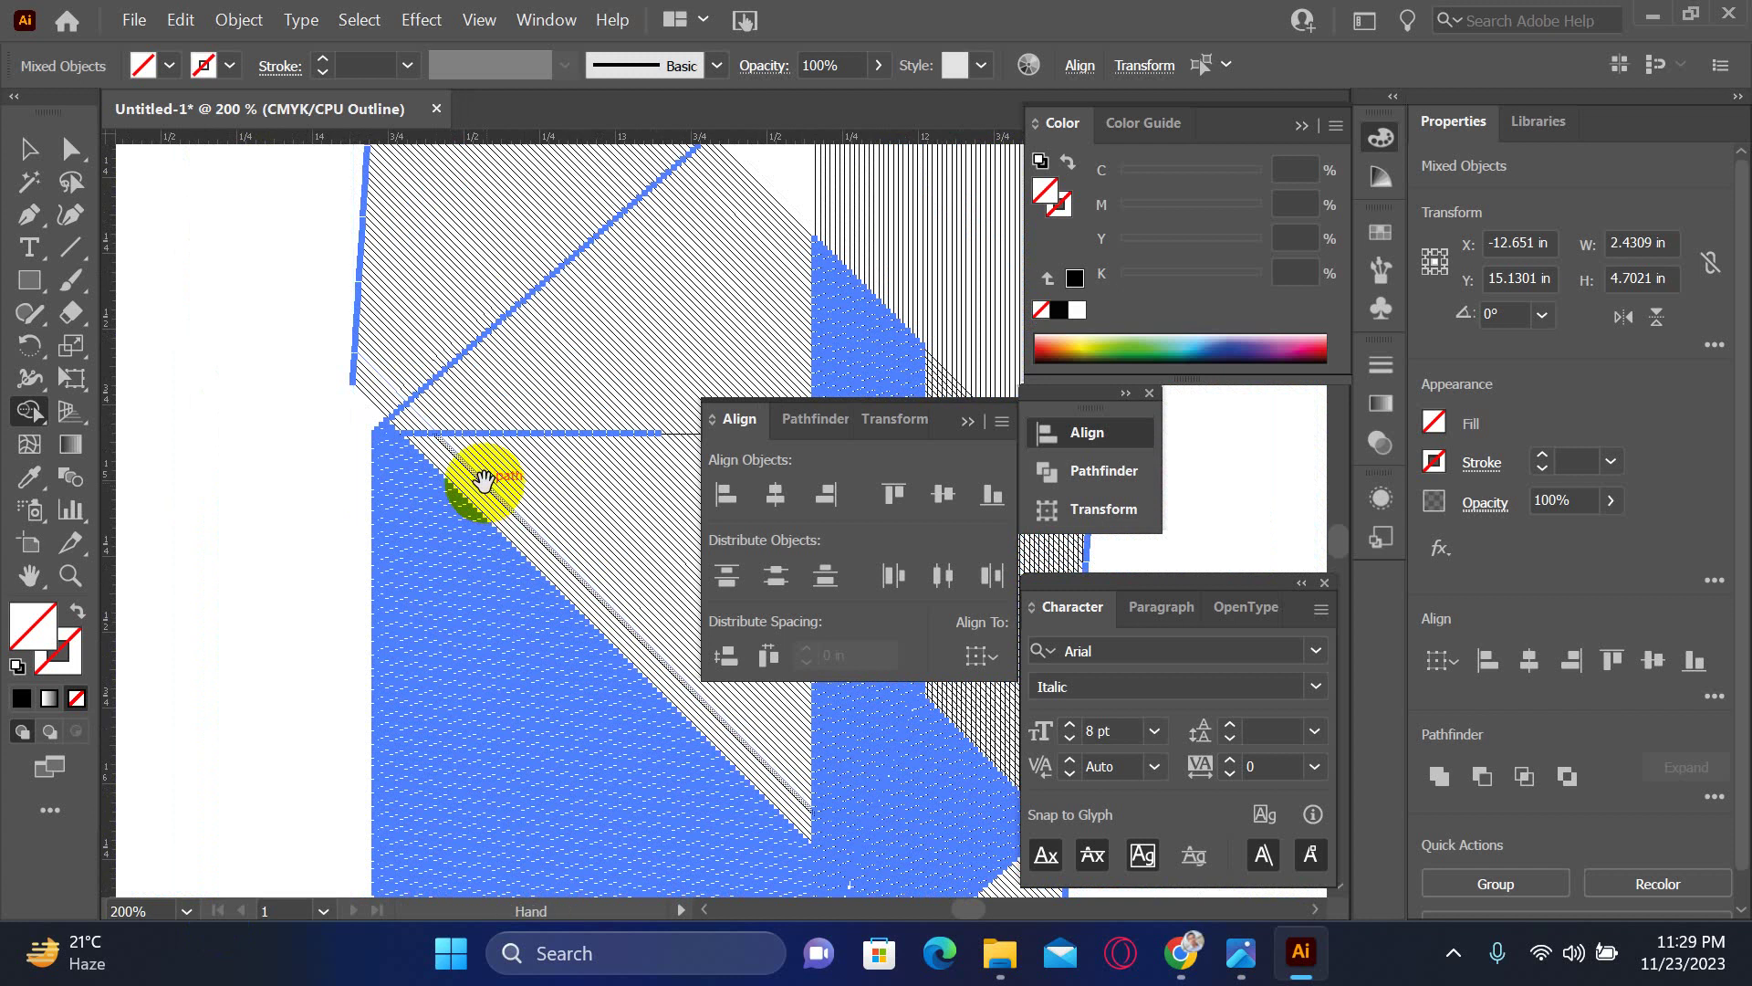
{"action": "mouse_move", "coordinate": [484, 481]}
{"action": "left_mouse_down"}
{"action": "mouse_move", "coordinate": [313, 477]}
{"action": "mouse_move", "coordinate": [637, 731]}
{"action": "mouse_move", "coordinate": [345, 642]}
{"action": "left_mouse_up"}
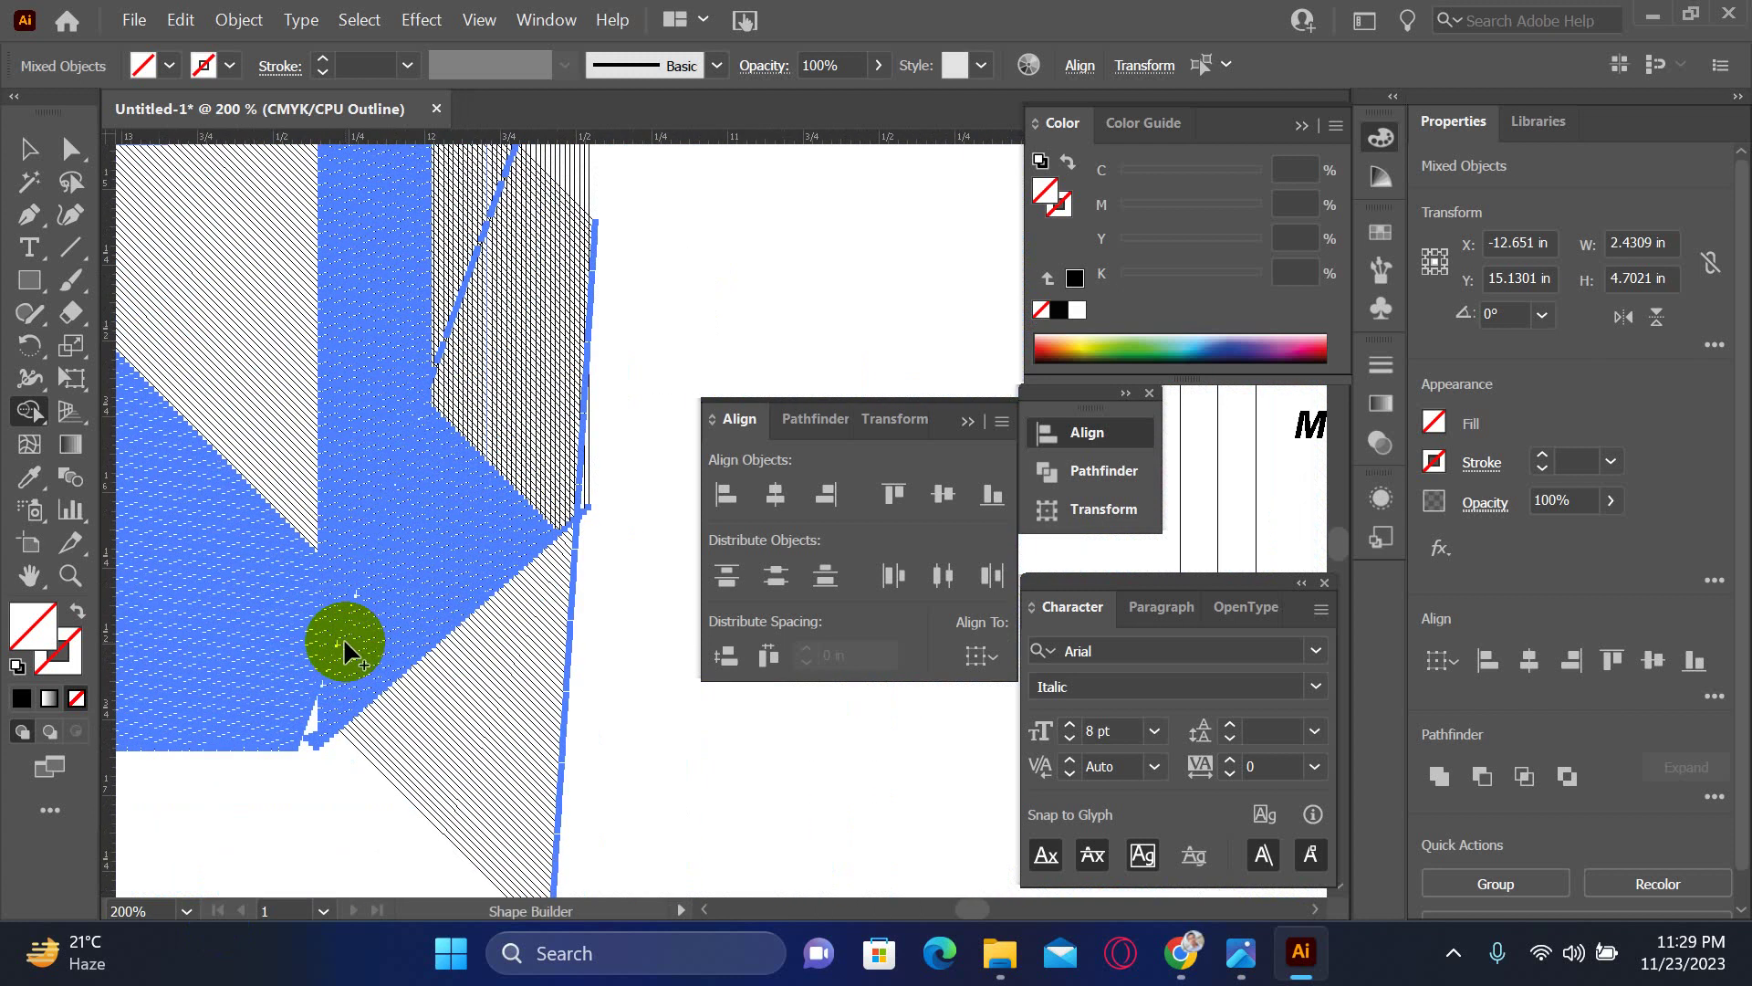
{"action": "left_click", "coordinate": [69, 147]}
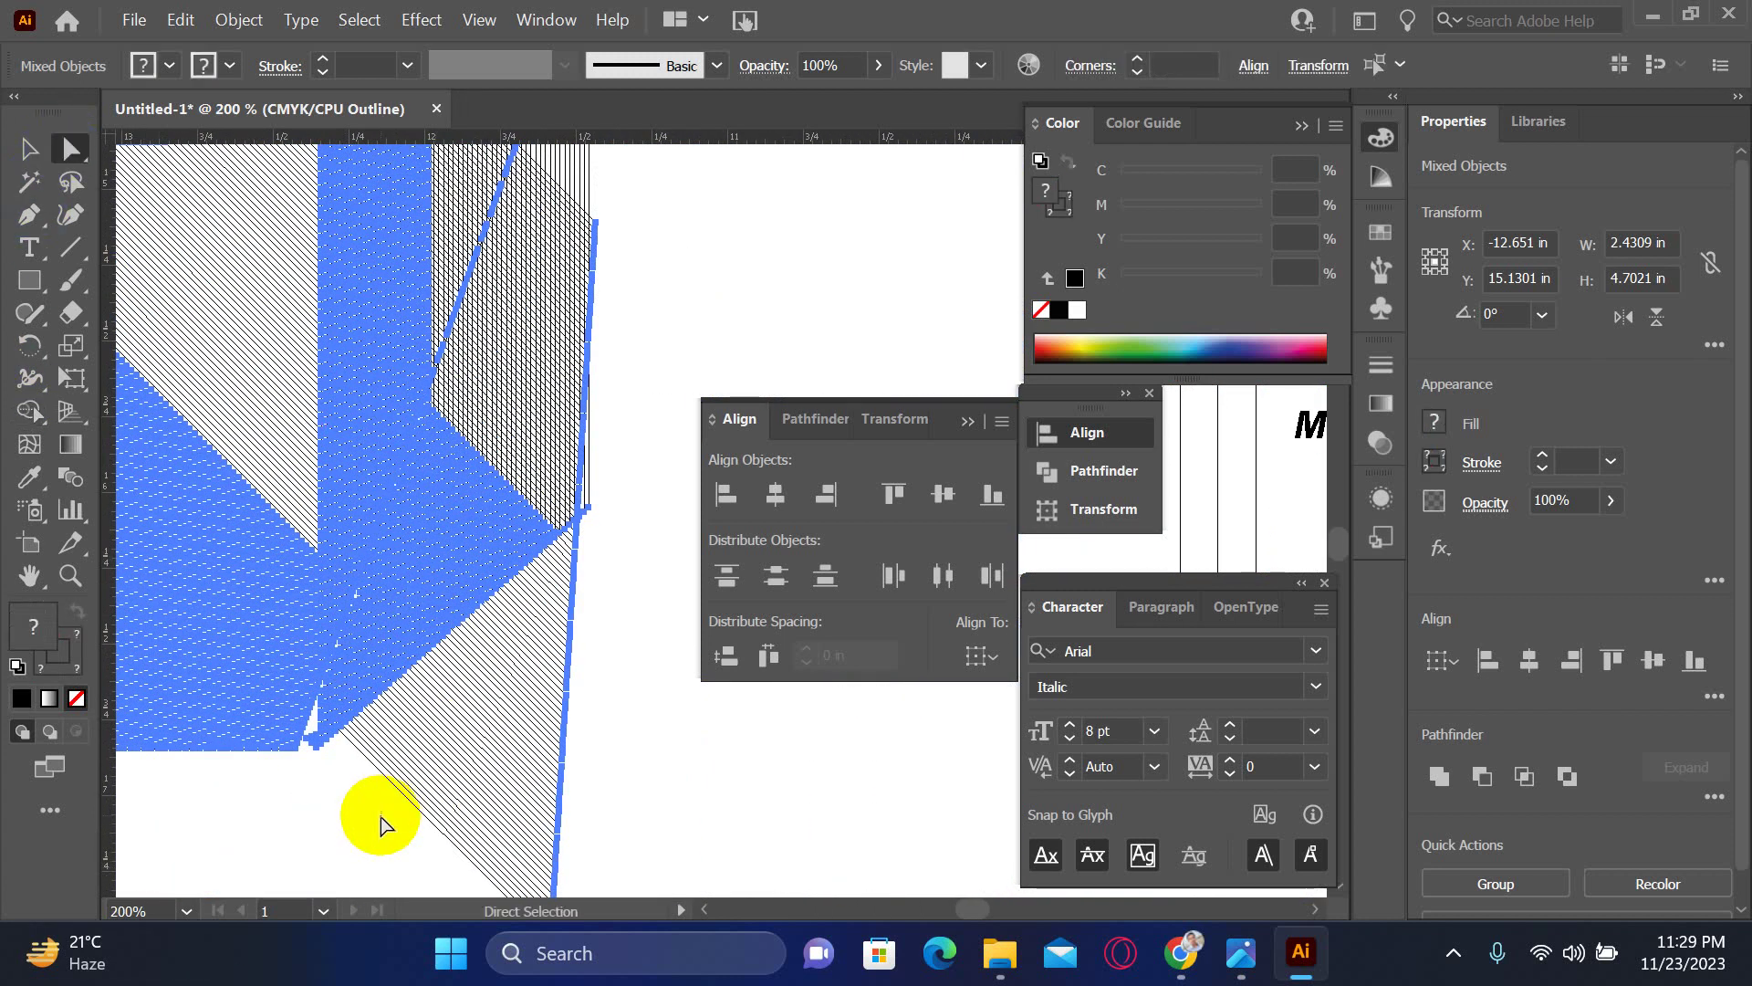
{"action": "left_click", "coordinate": [353, 813]}
{"action": "left_click_drag", "start_coordinate": [335, 826], "coordinate": [672, 675]}
{"action": "key", "text": "Delete"}
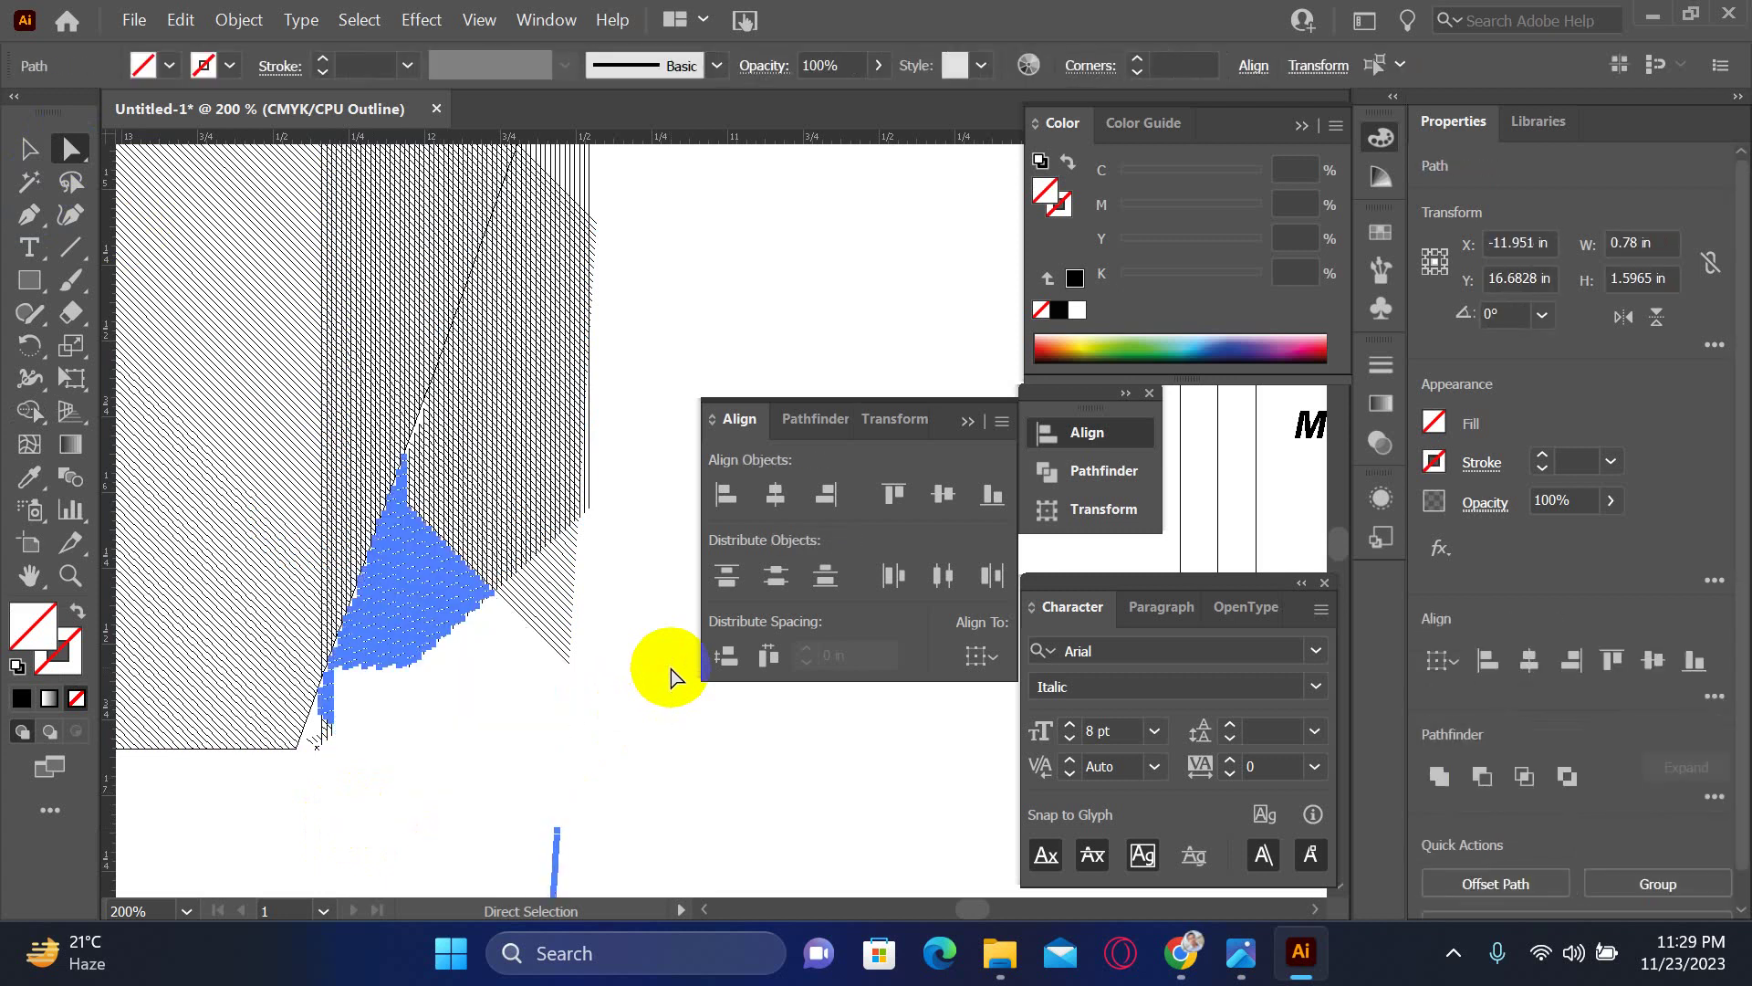
{"action": "key", "text": "Delete"}
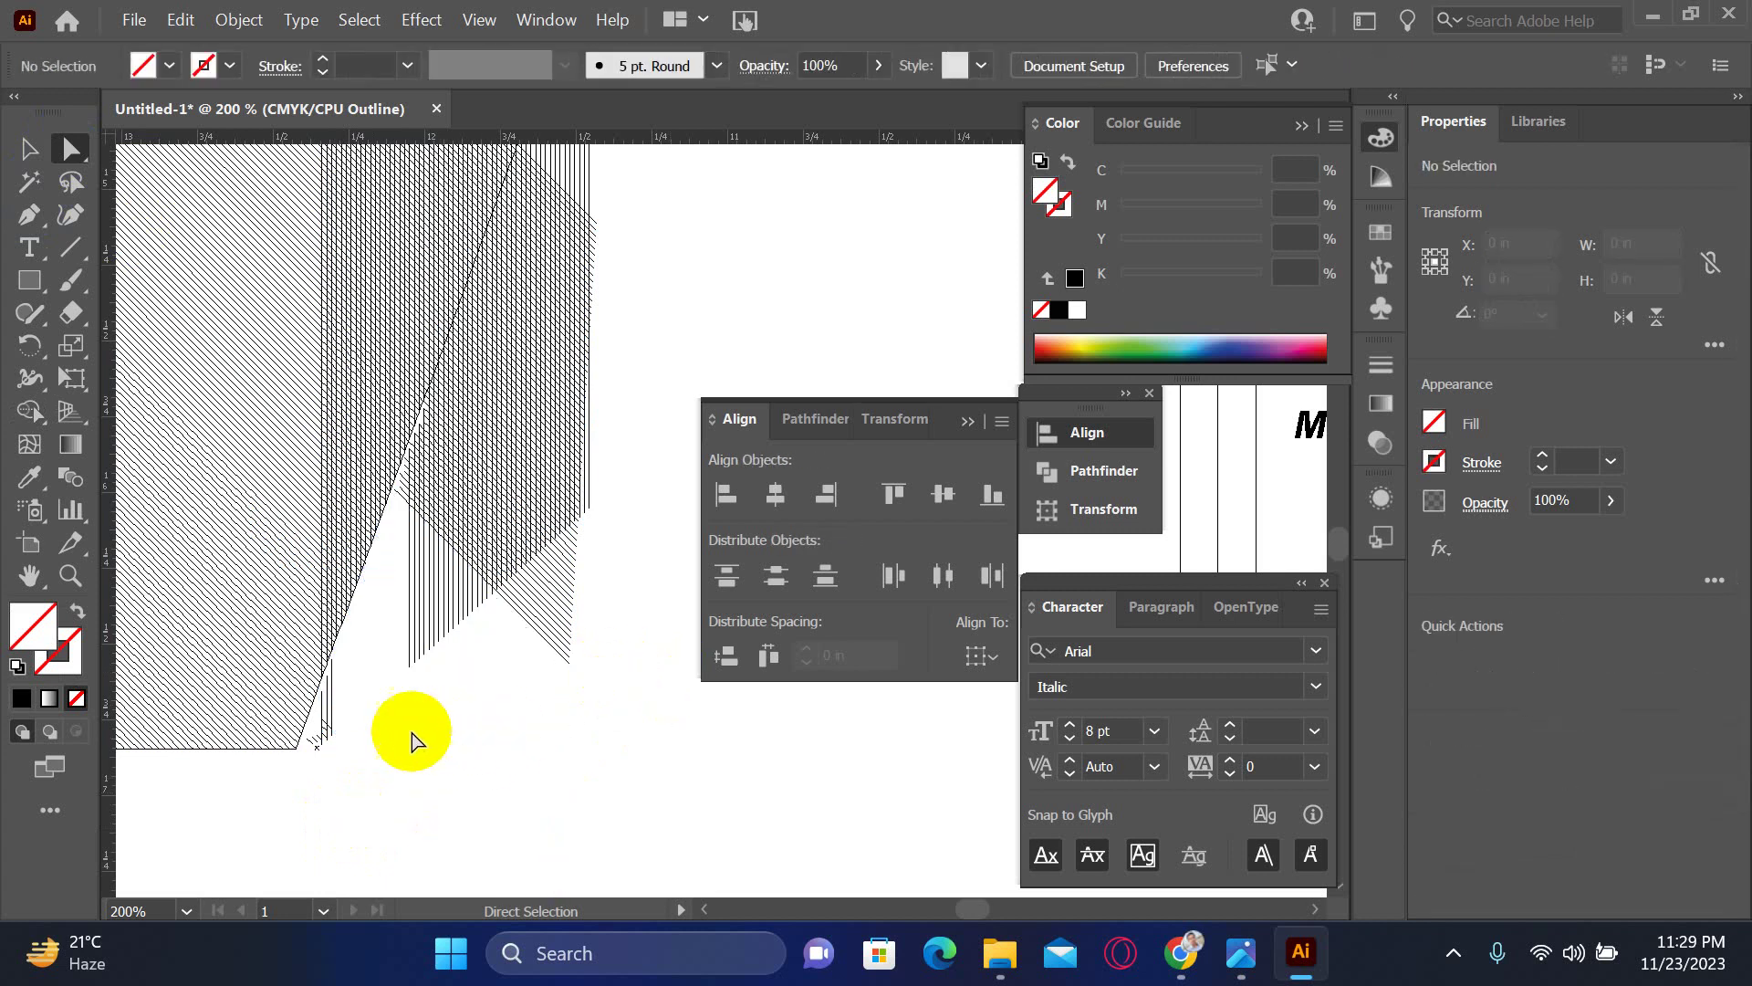
- Remove the short leftover segments at the bottom edge, undoing one wrong deletion
{"action": "mouse_move", "coordinate": [400, 729]}
{"action": "left_mouse_down"}
{"action": "mouse_move", "coordinate": [528, 650]}
{"action": "mouse_move", "coordinate": [626, 554]}
{"action": "left_mouse_up"}
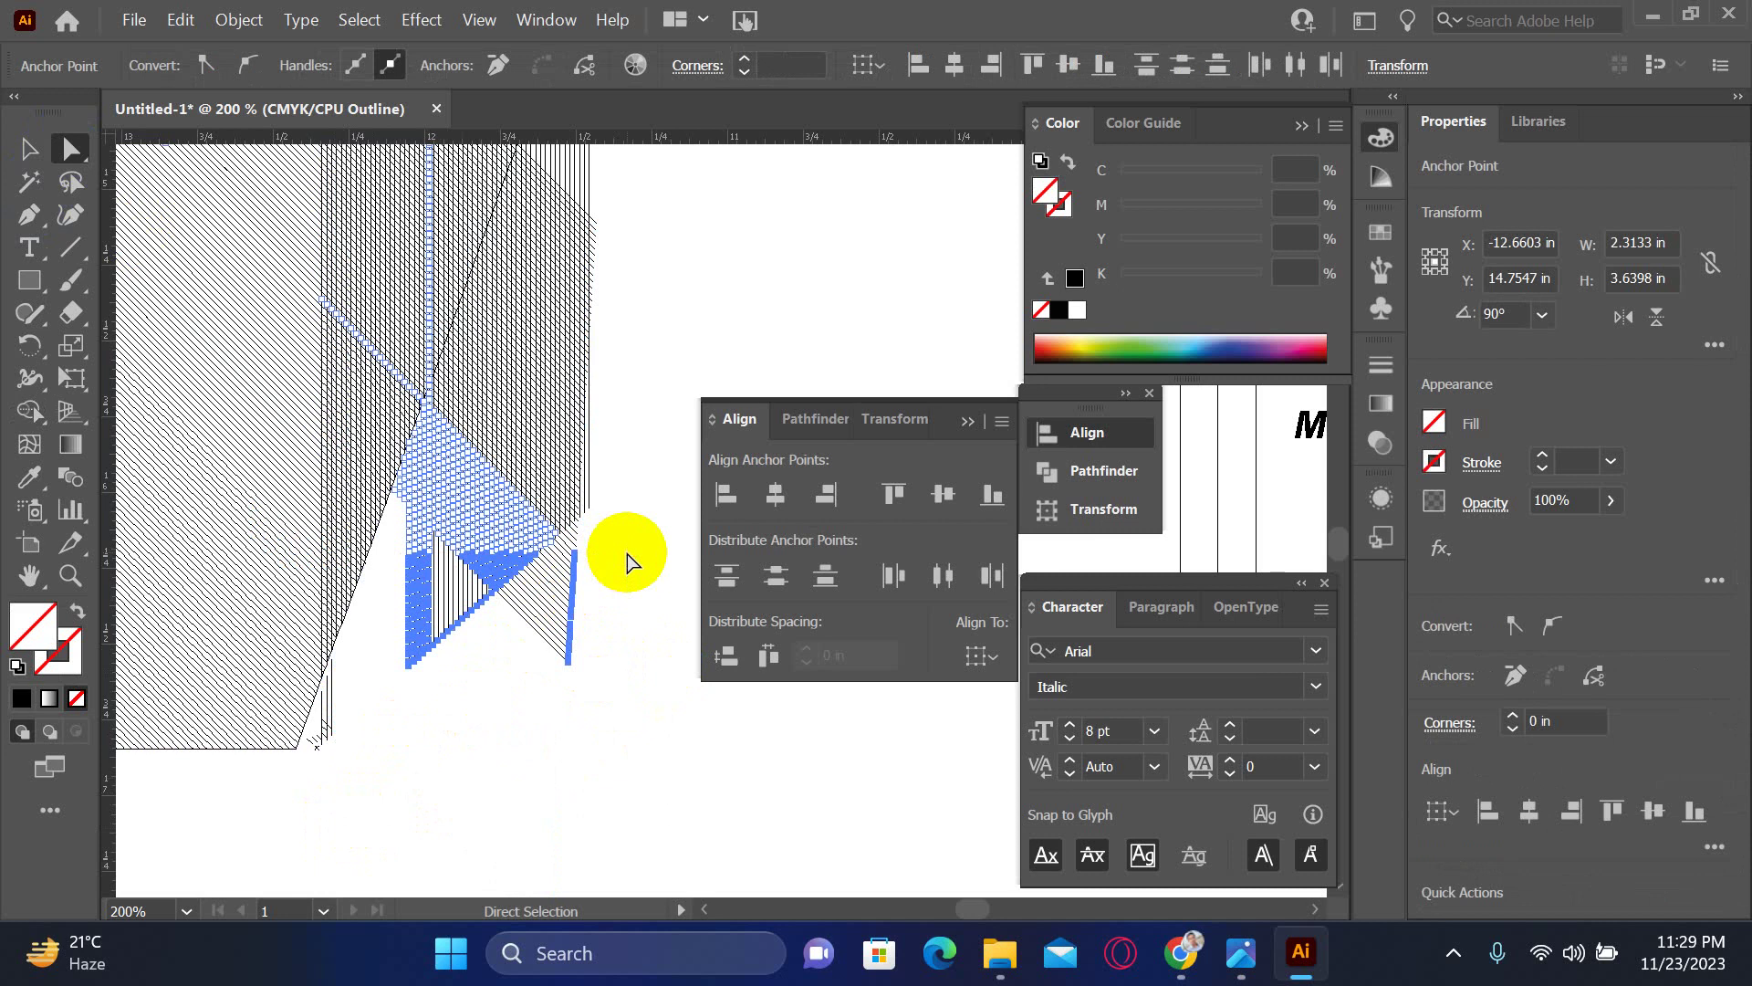
{"action": "key", "text": "Delete"}
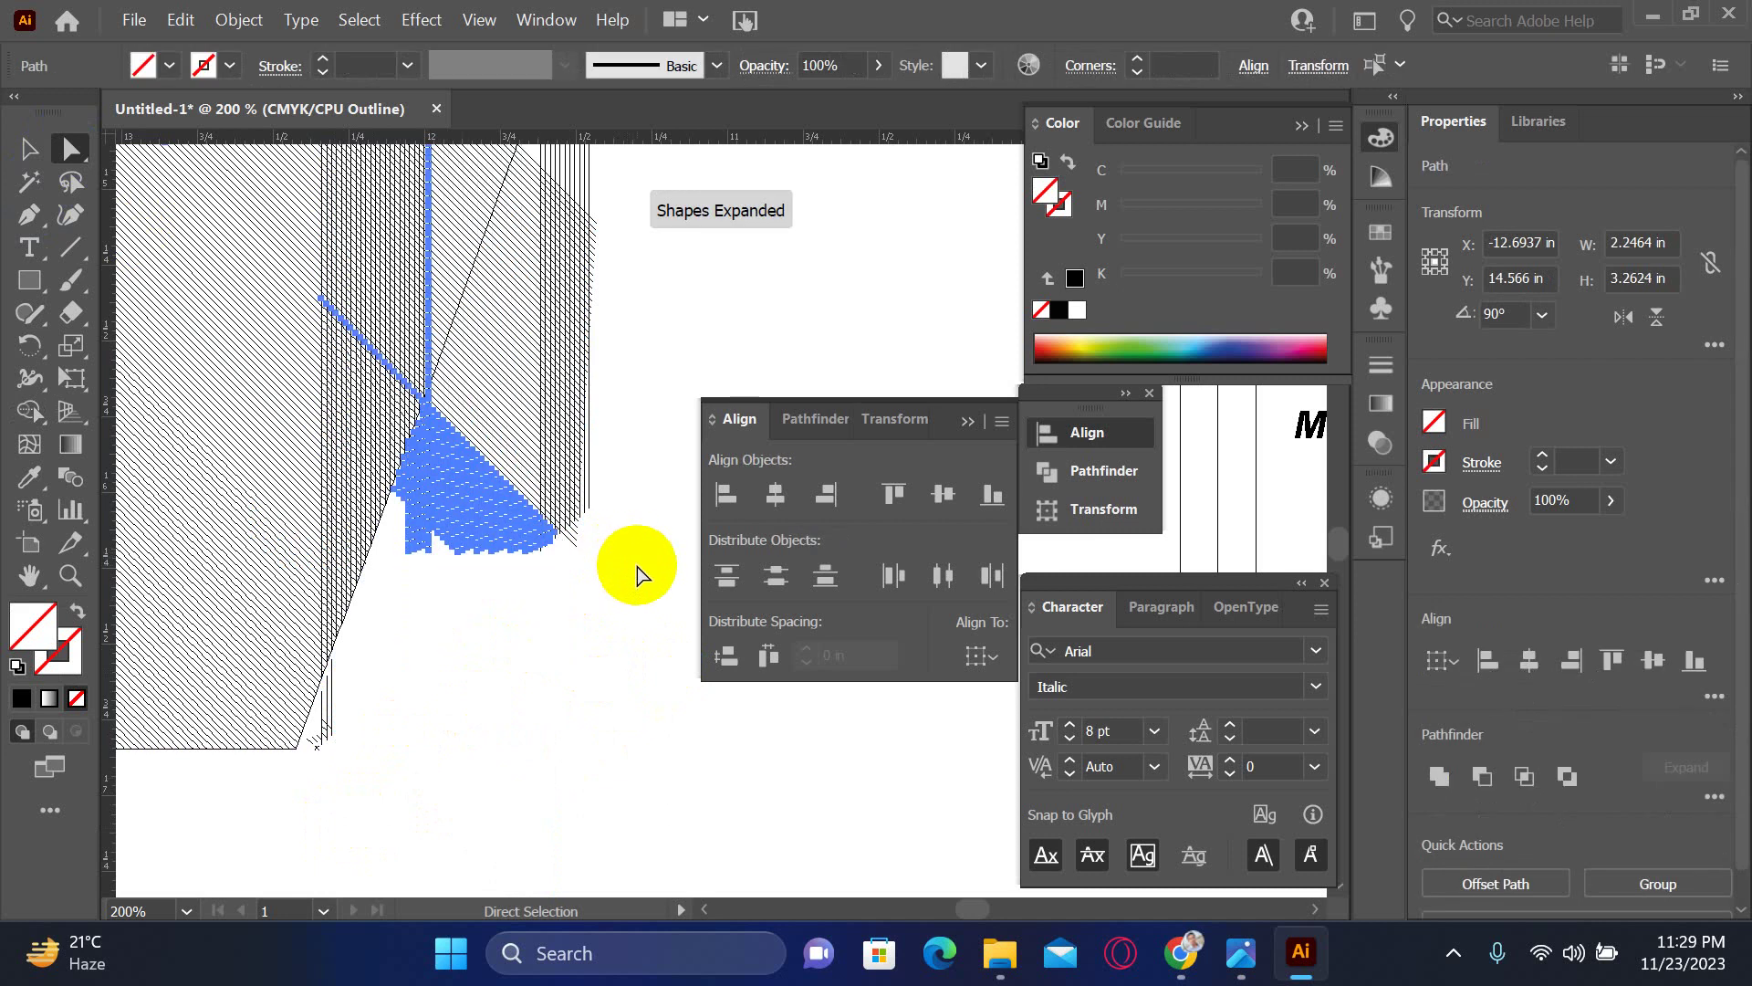
{"action": "key", "text": "ctrl+z"}
{"action": "left_click", "coordinate": [493, 726]}
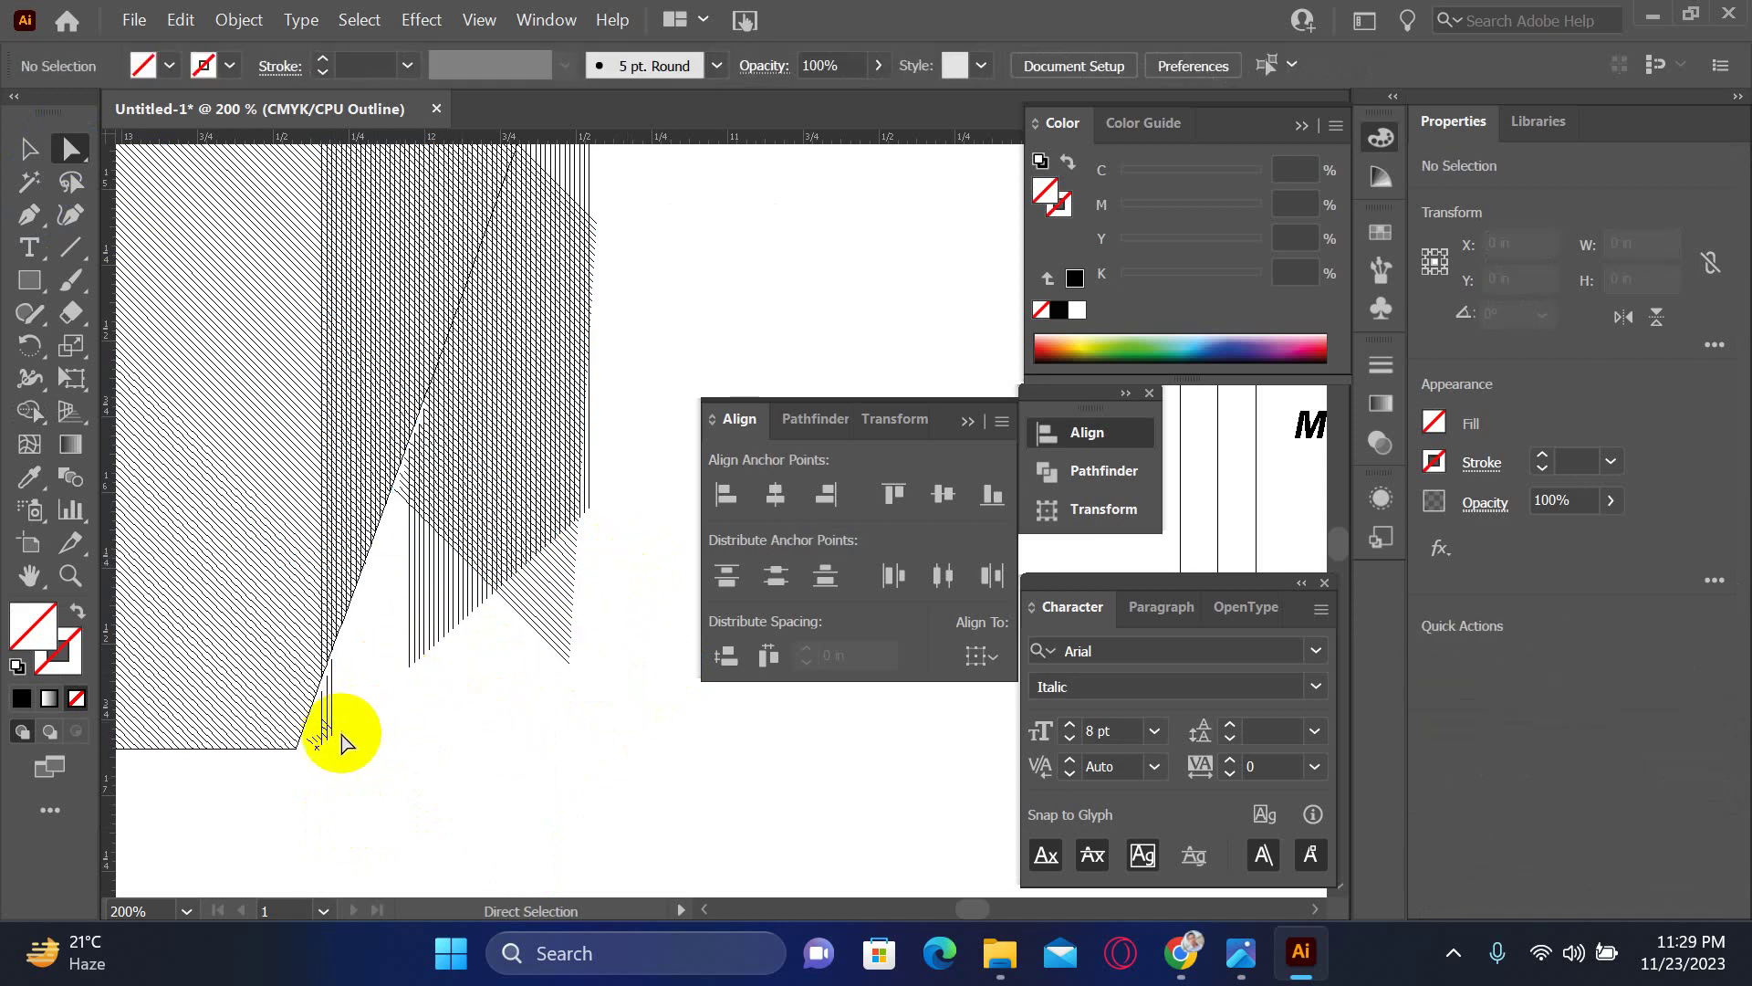
{"action": "left_click_drag", "start_coordinate": [353, 697], "coordinate": [320, 764]}
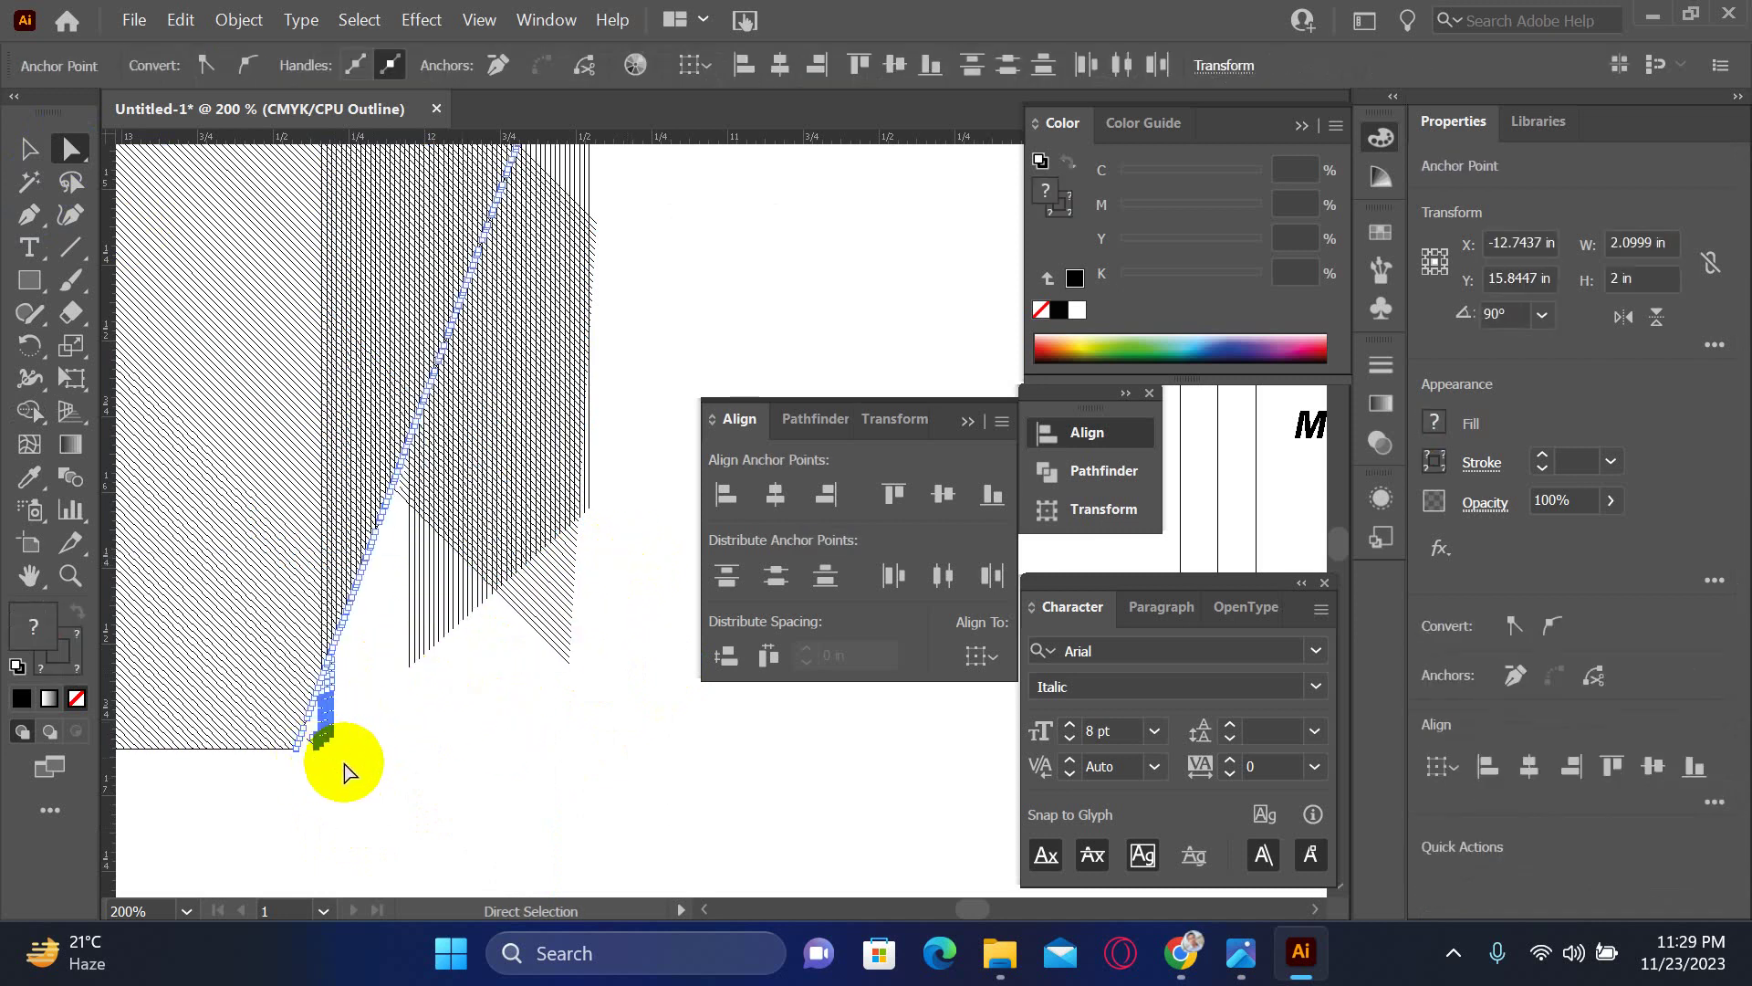
{"action": "left_click_drag", "start_coordinate": [370, 691], "coordinate": [310, 783]}
{"action": "key", "text": "Delete"}
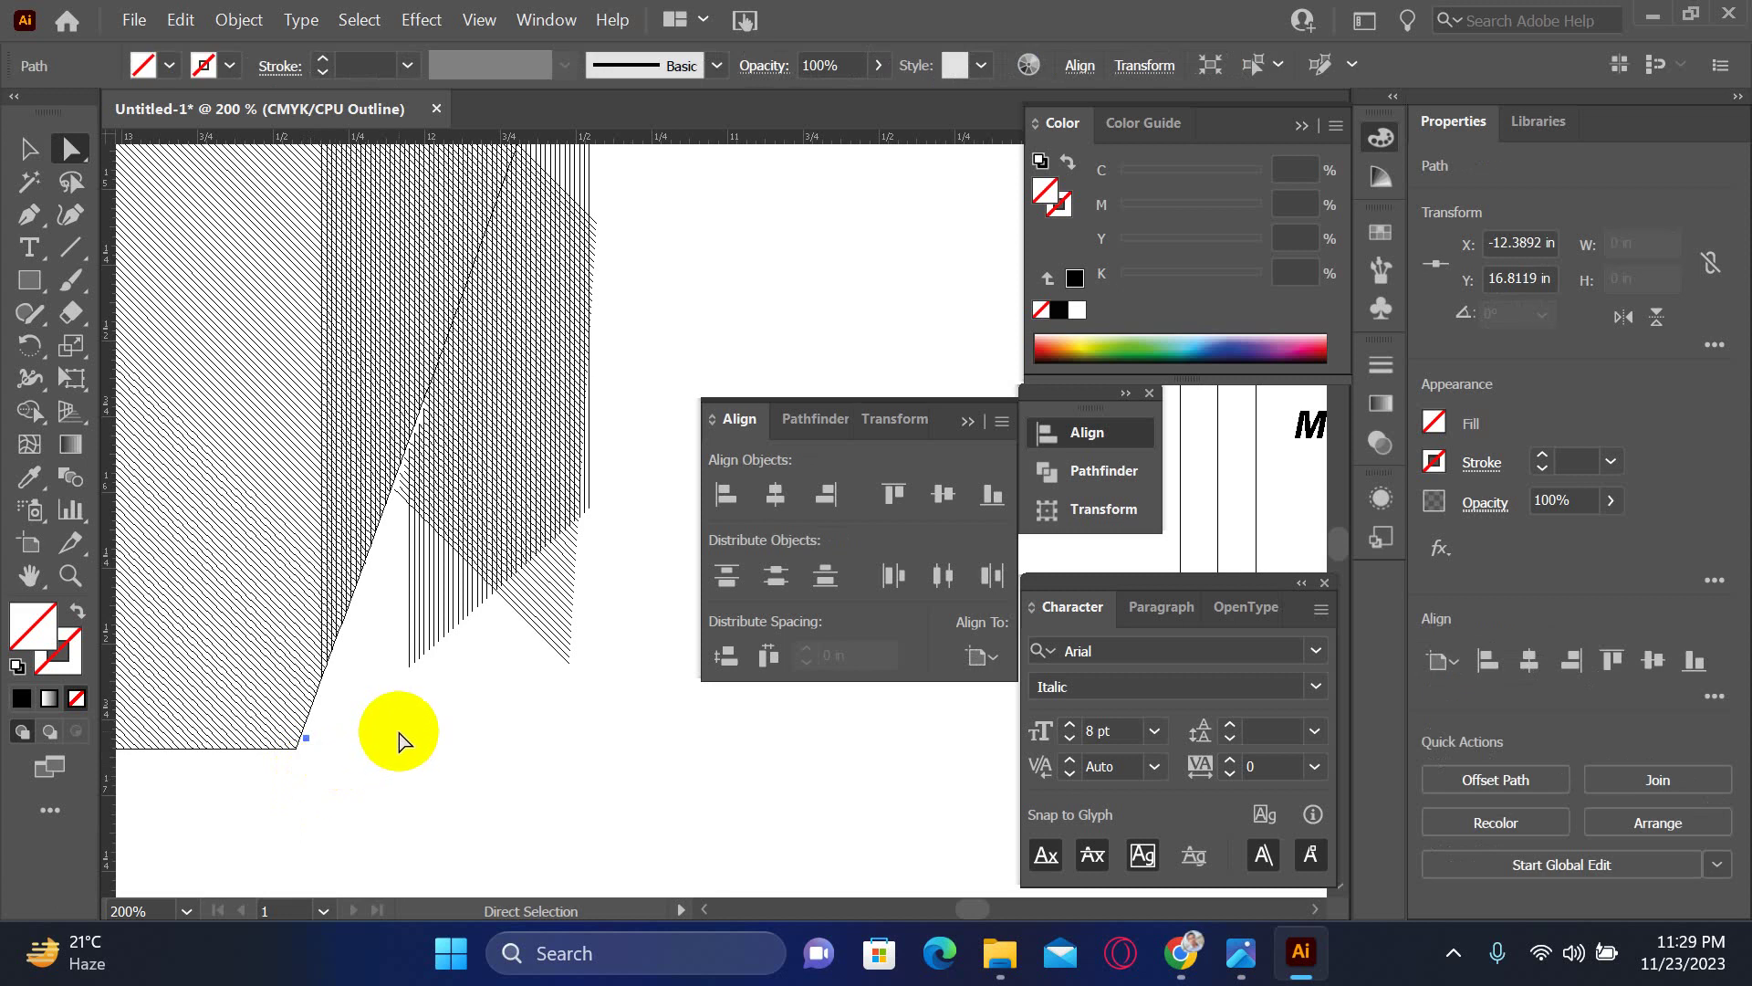
{"action": "left_click", "coordinate": [399, 740]}
- Zoom around the hatched box's lower-left corner, then select all the artwork
{"action": "left_click_drag", "start_coordinate": [375, 672], "coordinate": [538, 792]}
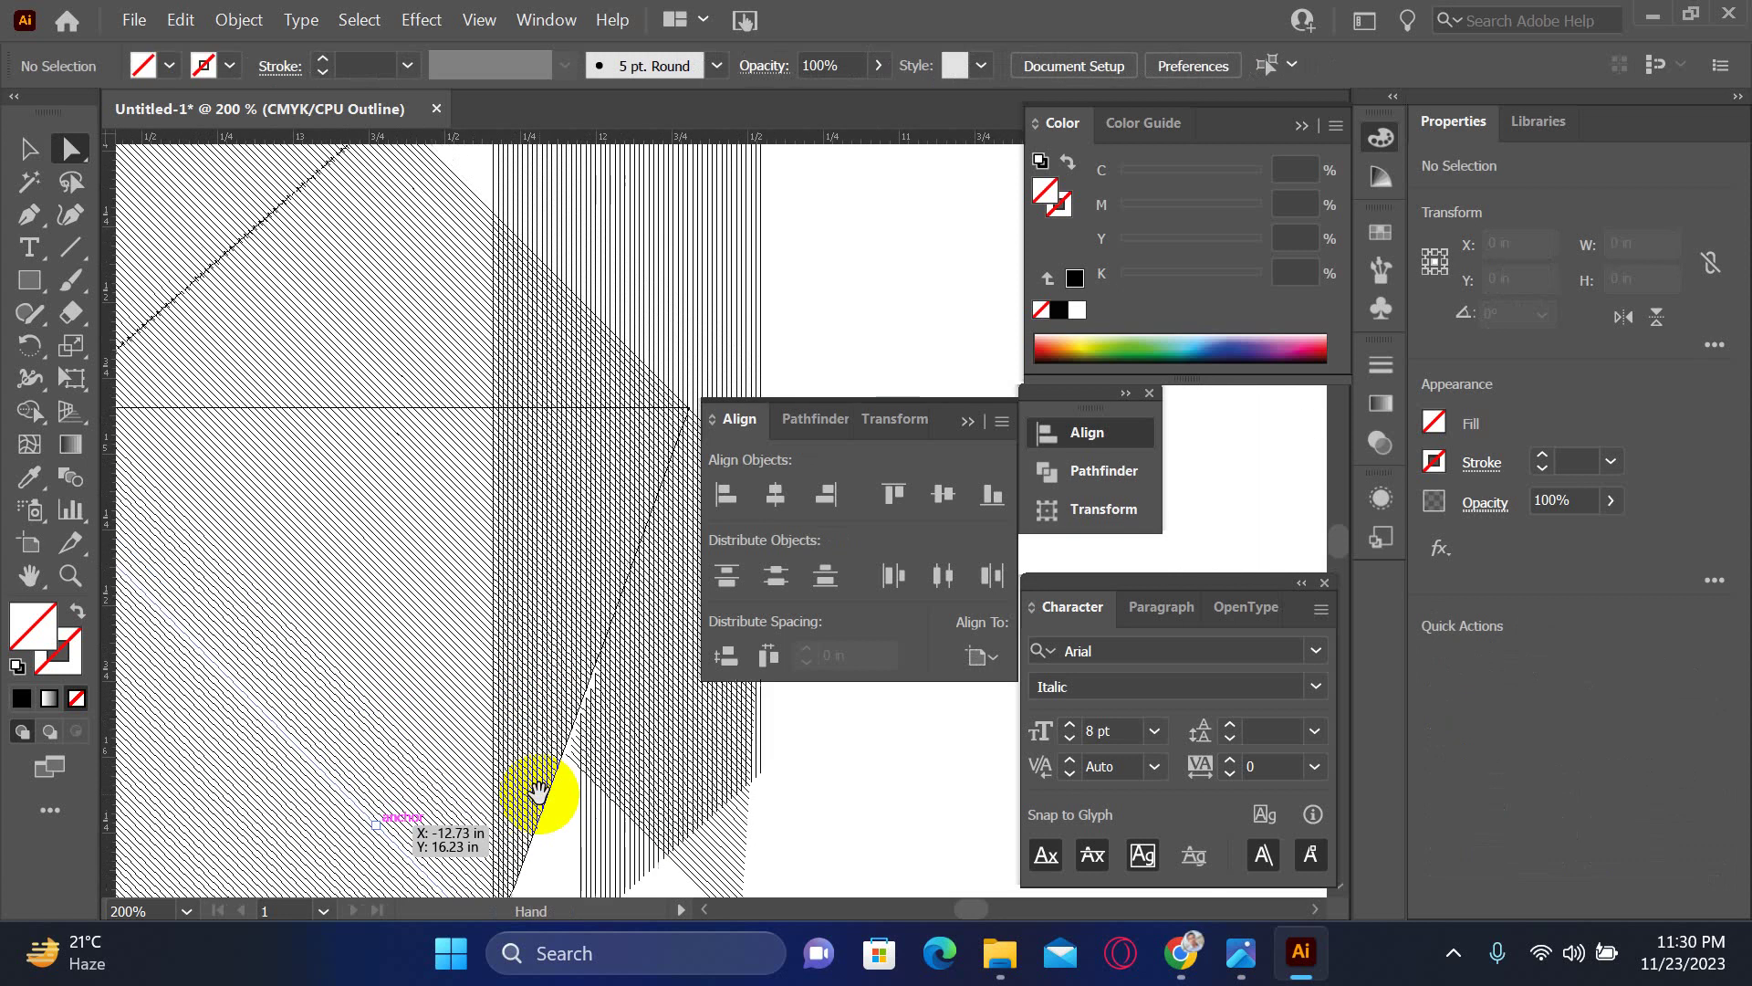
{"action": "left_click", "coordinate": [566, 756]}
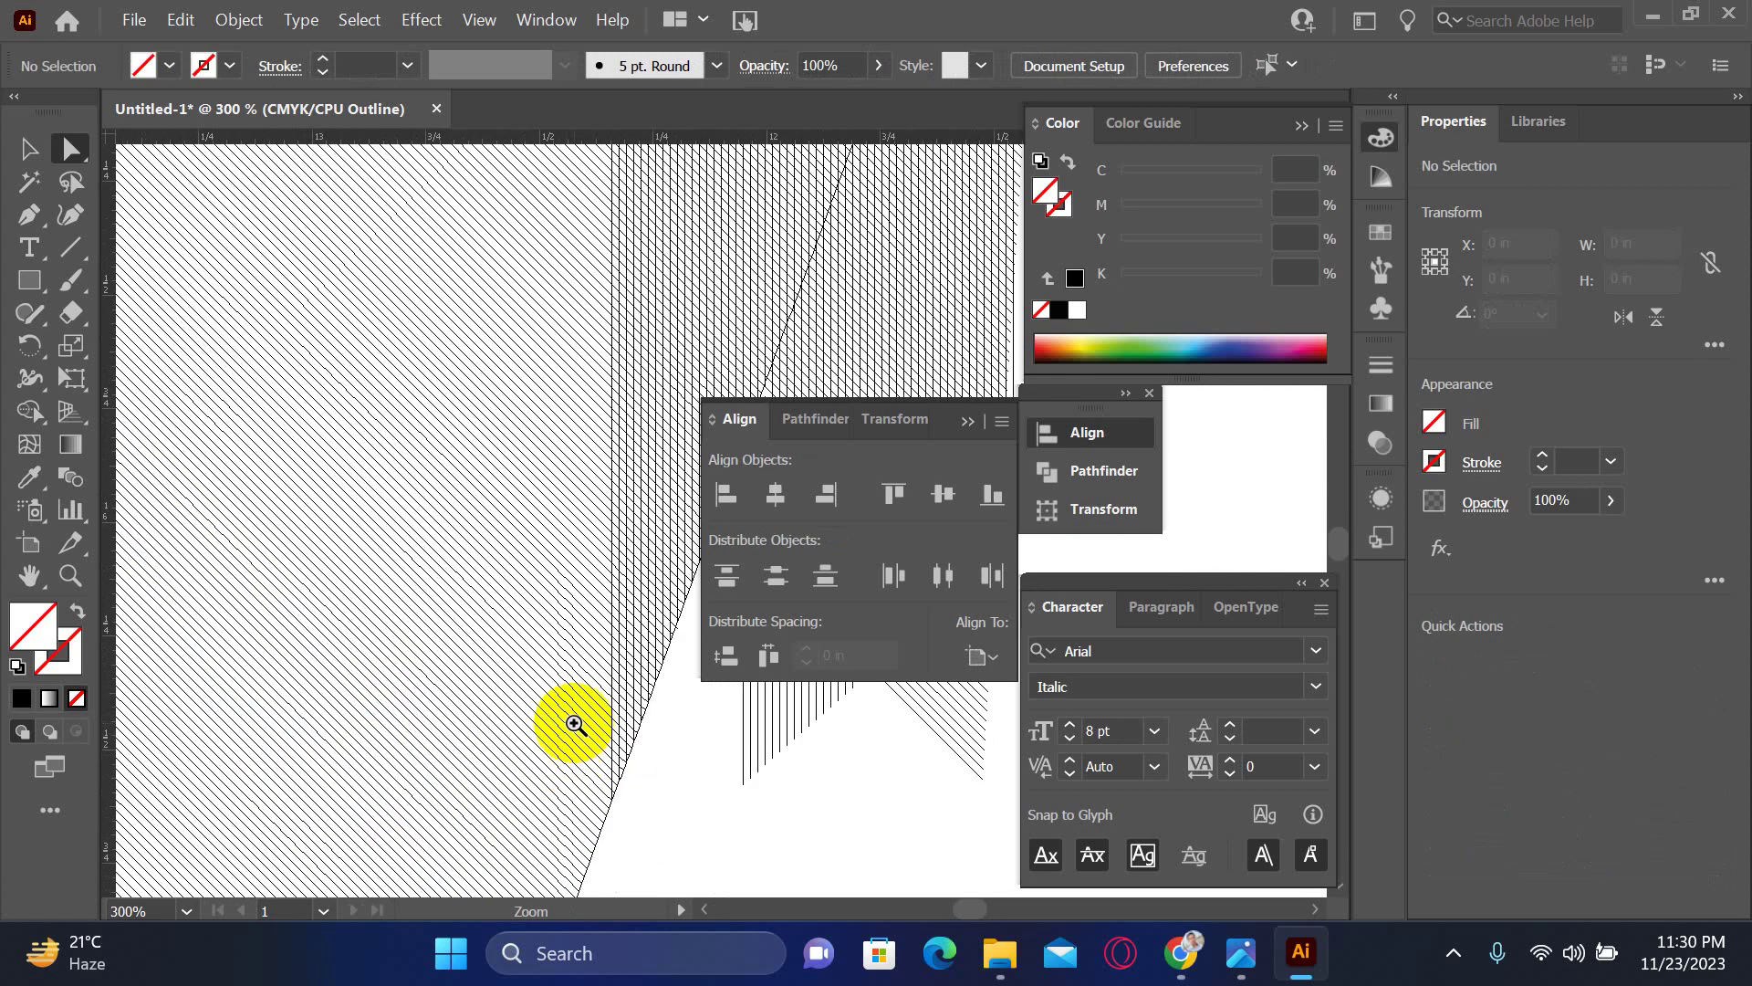
{"action": "left_click", "coordinate": [598, 736], "text": "alt"}
{"action": "left_click", "coordinate": [598, 736], "text": "alt"}
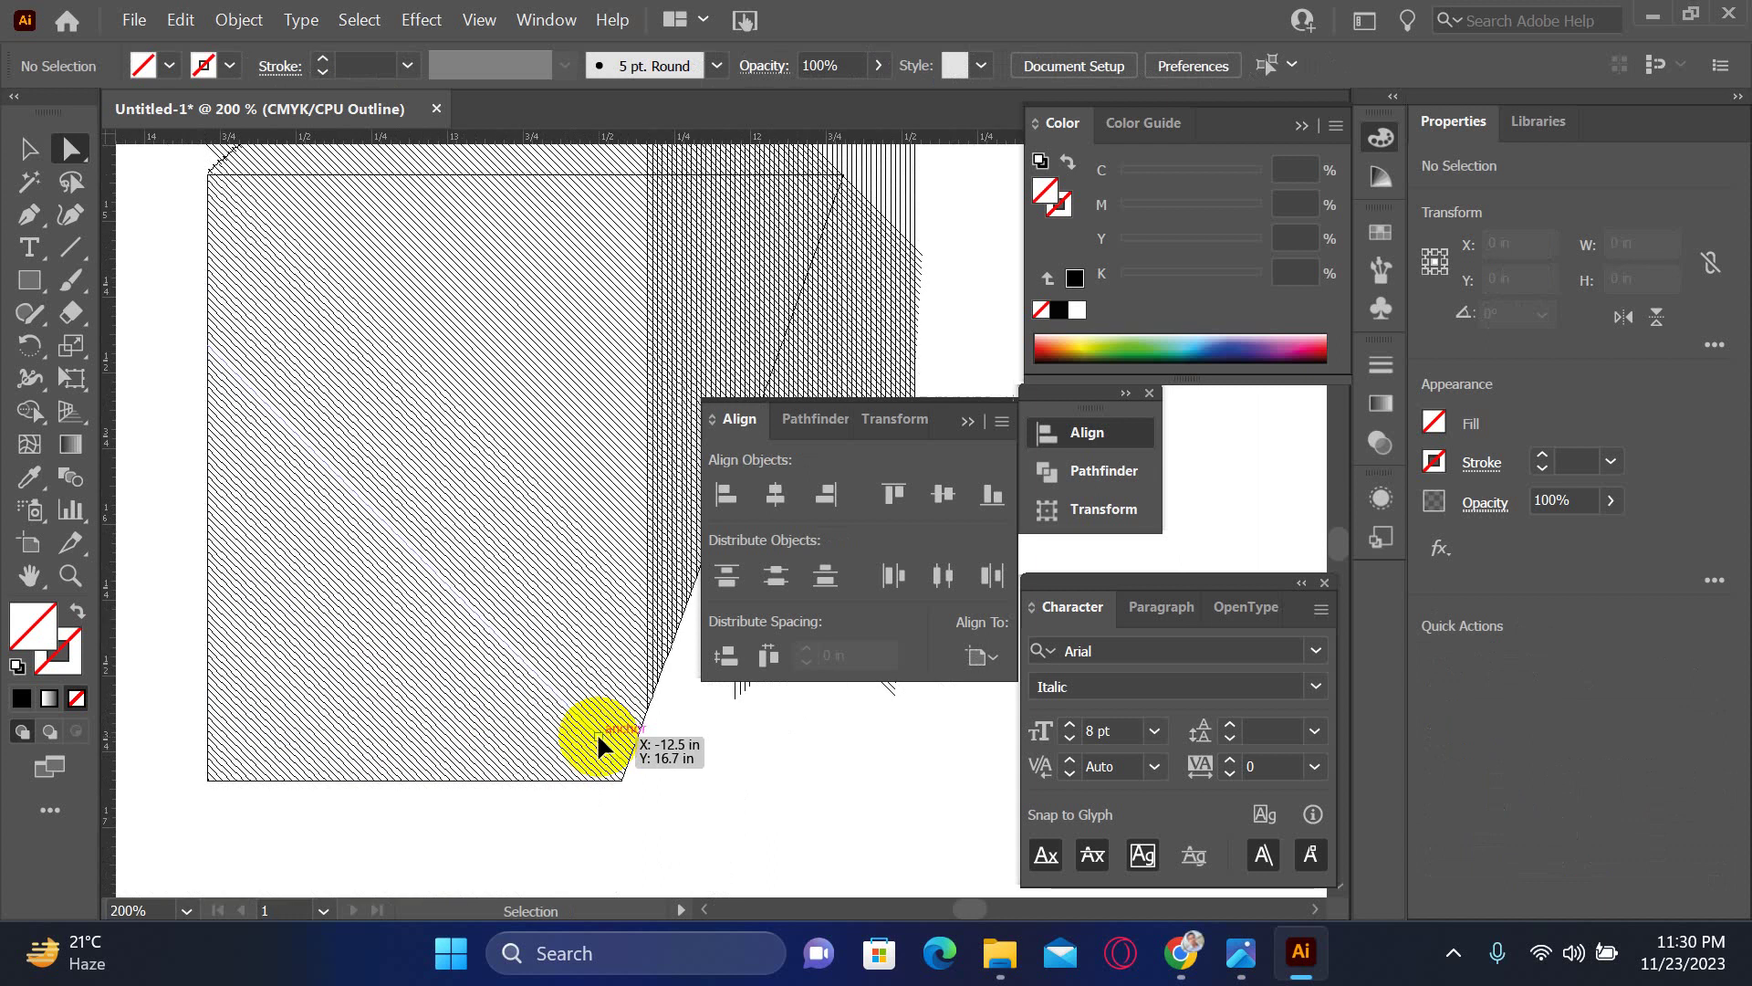
{"action": "left_click", "coordinate": [598, 736], "text": "alt"}
{"action": "left_click", "coordinate": [571, 724]}
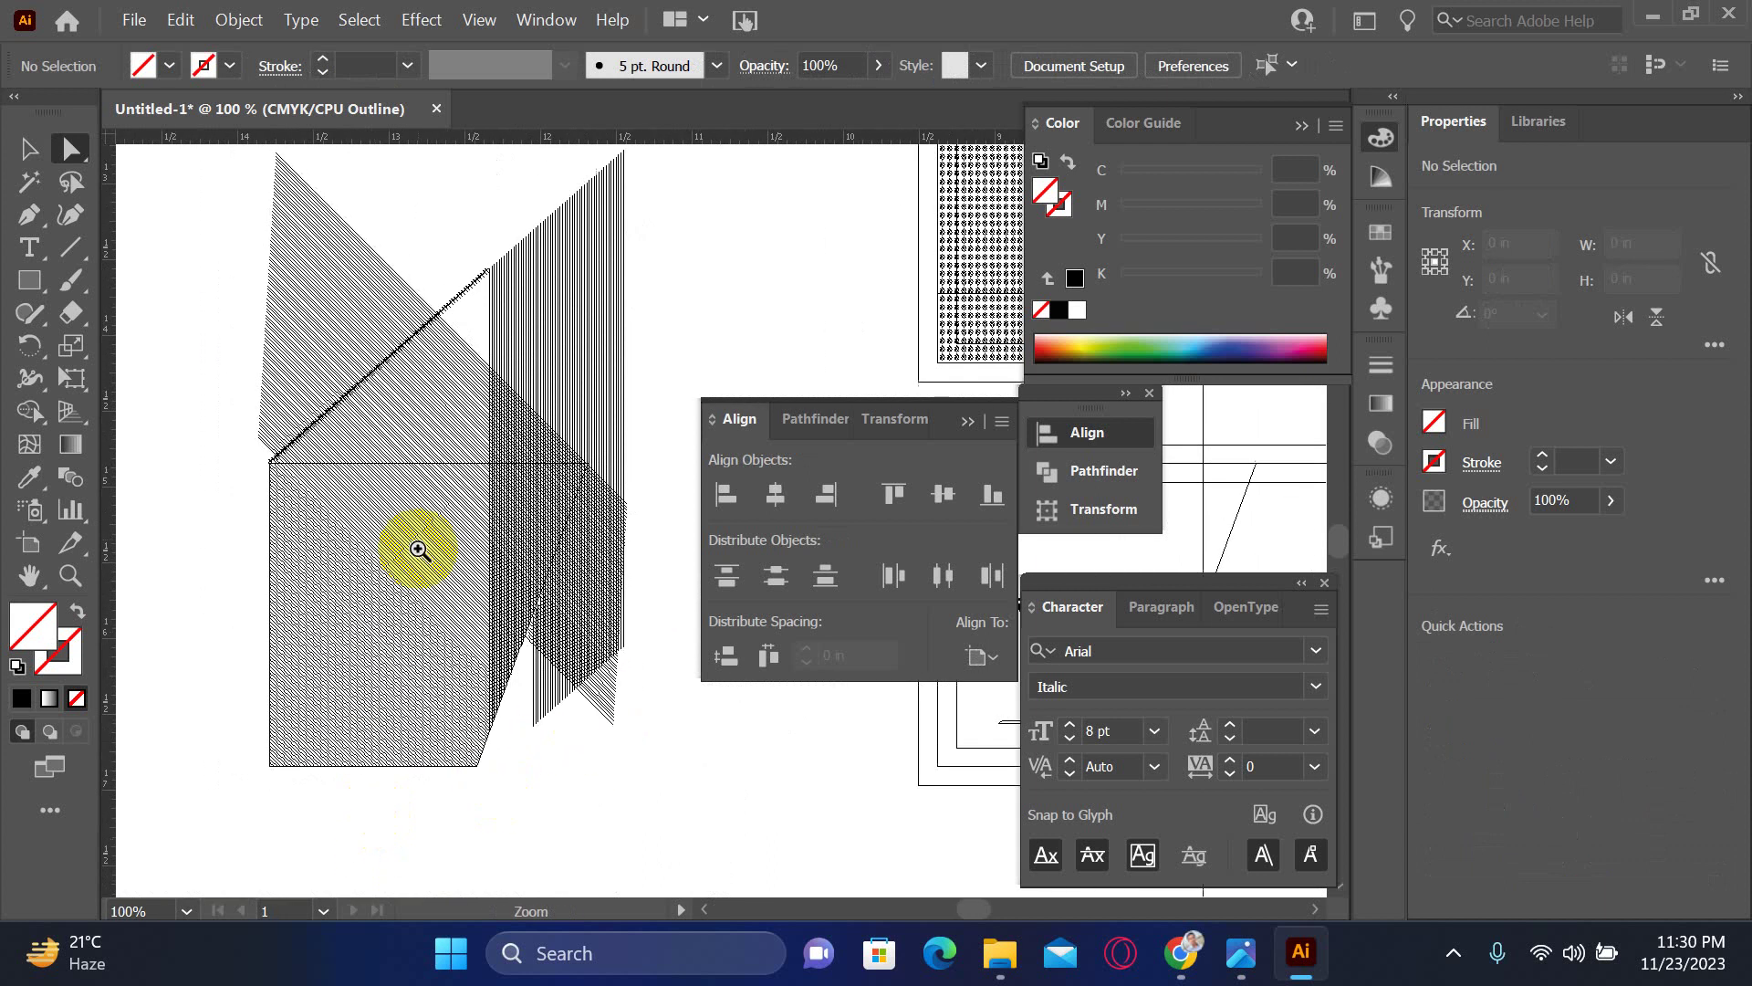
{"action": "left_click_drag", "start_coordinate": [419, 548], "coordinate": [620, 726]}
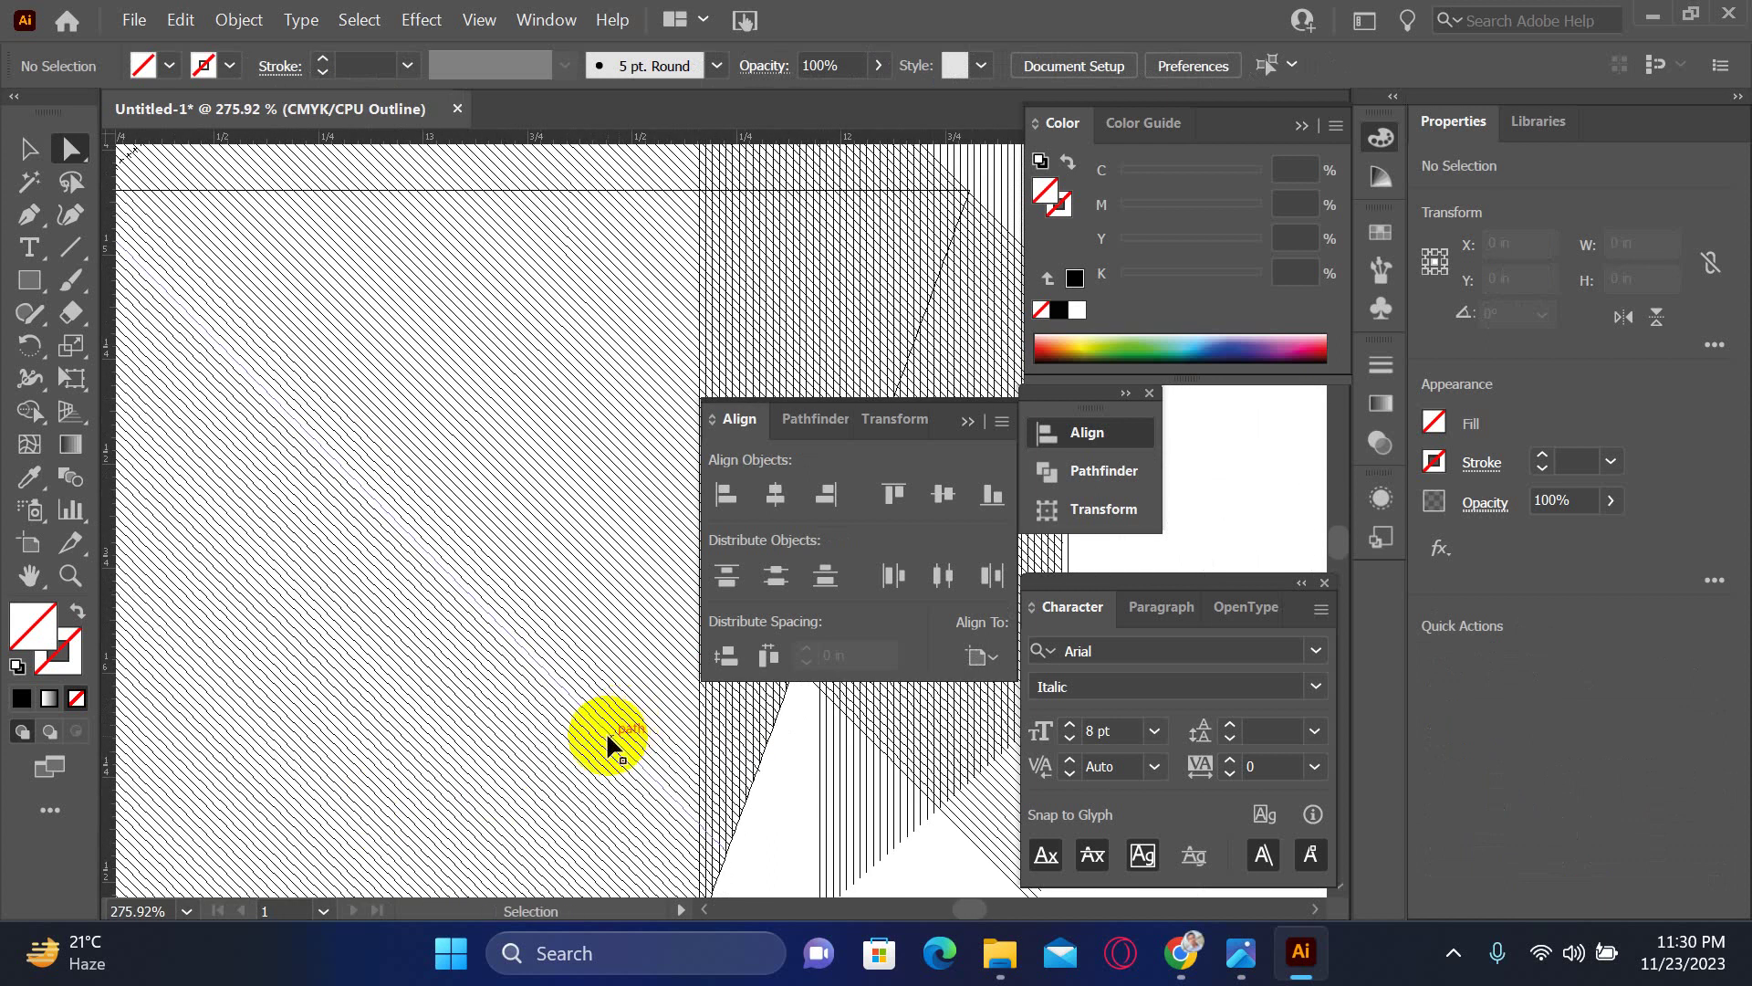
{"action": "left_click", "coordinate": [606, 733], "text": "alt"}
{"action": "left_click", "coordinate": [606, 733], "text": "alt"}
{"action": "left_click", "coordinate": [606, 733], "text": "alt"}
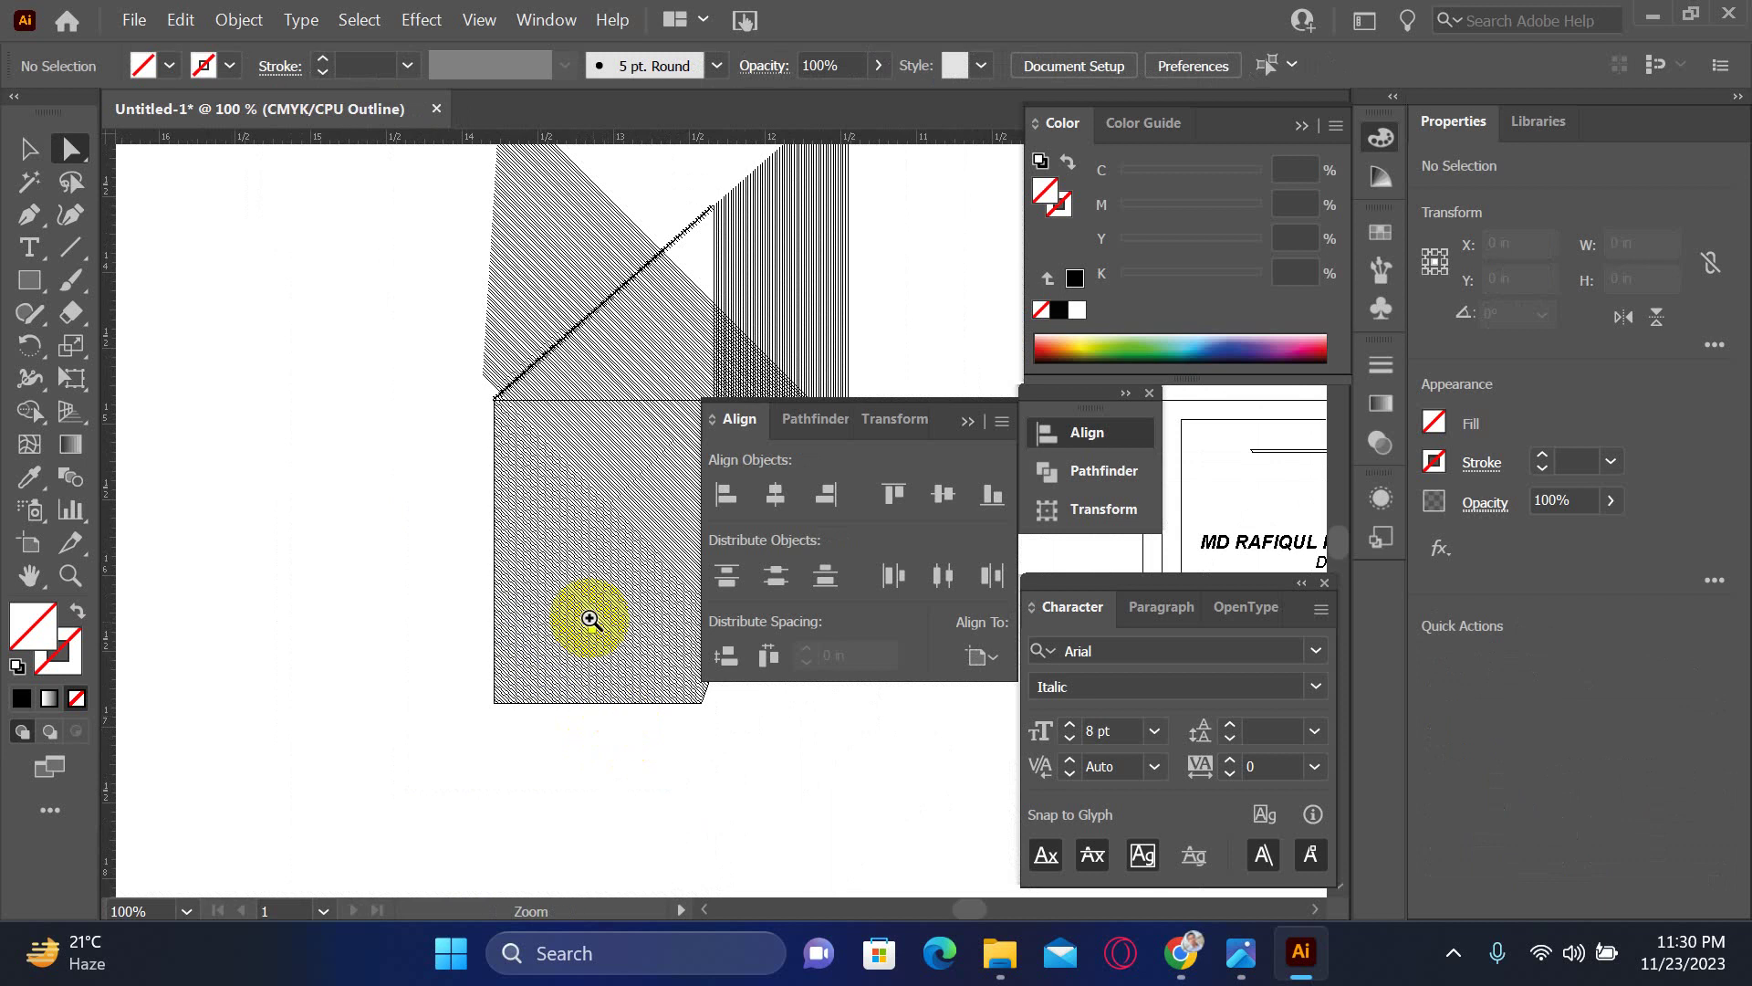
{"action": "mouse_move", "coordinate": [481, 546]}
{"action": "left_mouse_down"}
{"action": "mouse_move", "coordinate": [634, 715]}
{"action": "mouse_move", "coordinate": [578, 751]}
{"action": "mouse_move", "coordinate": [536, 743]}
{"action": "mouse_move", "coordinate": [395, 802]}
{"action": "mouse_move", "coordinate": [431, 770]}
{"action": "mouse_move", "coordinate": [160, 840]}
{"action": "left_mouse_up"}
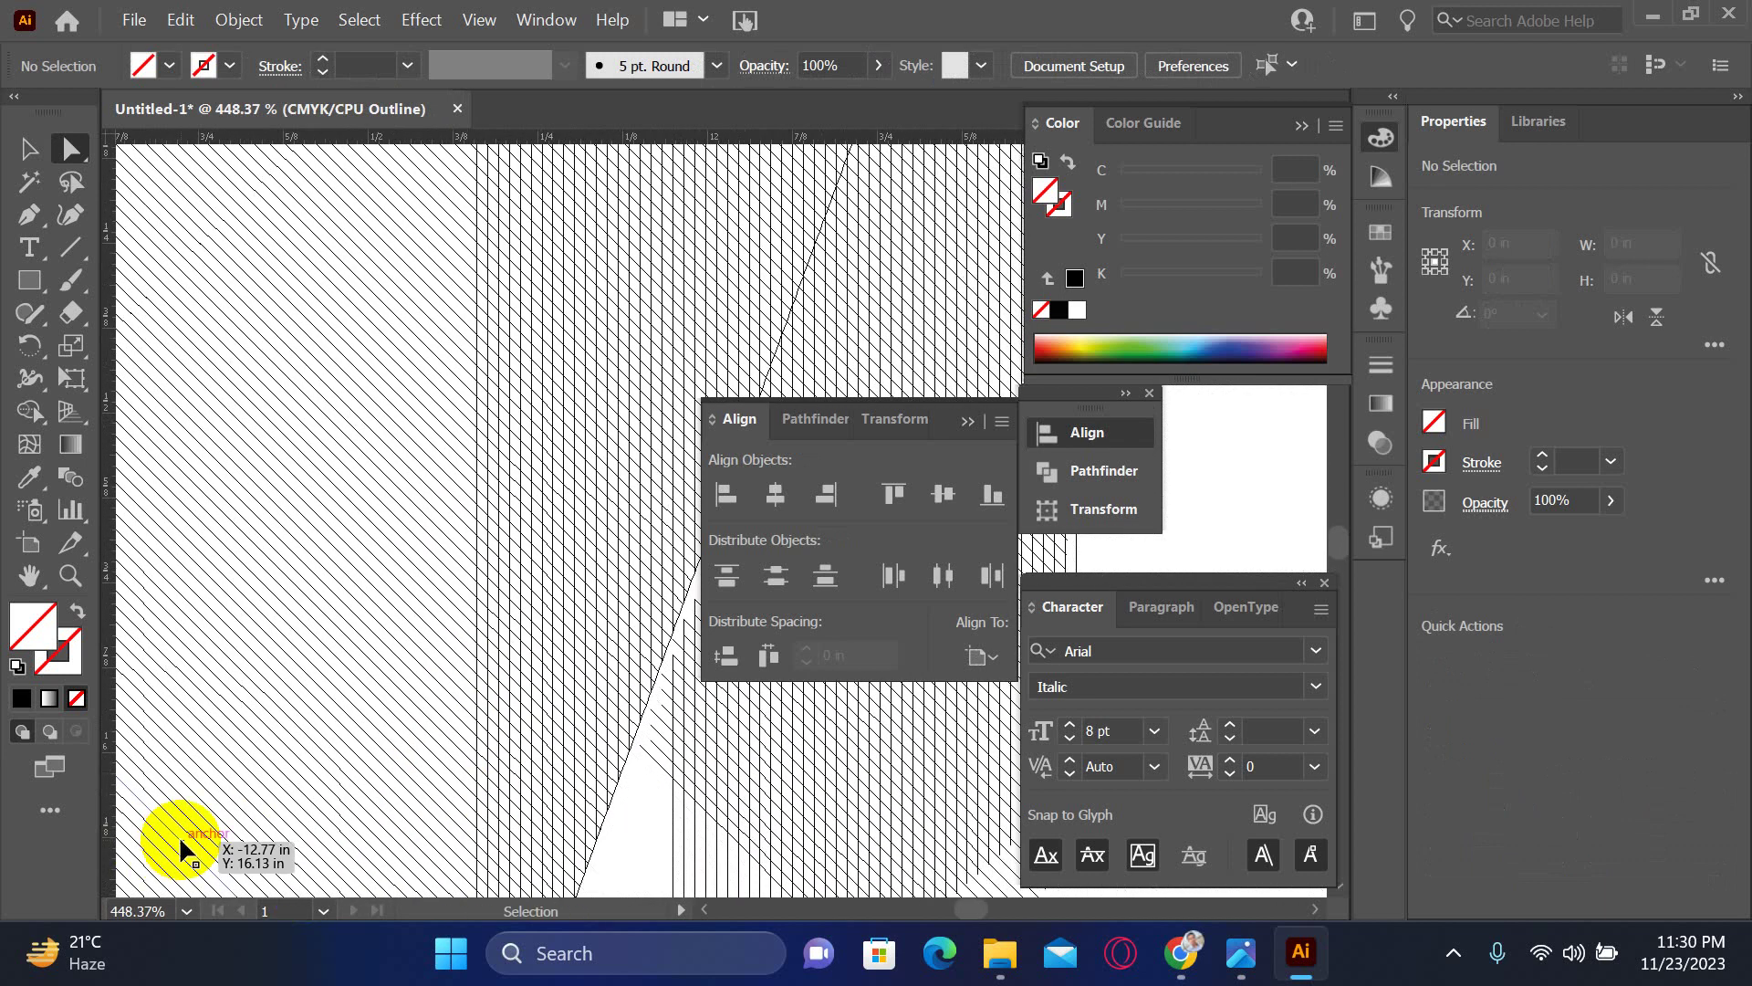
{"action": "key", "text": "ctrl+minus"}
{"action": "key", "text": "ctrl+minus"}
{"action": "key", "text": "ctrl+minus"}
{"action": "key", "text": "ctrl+minus"}
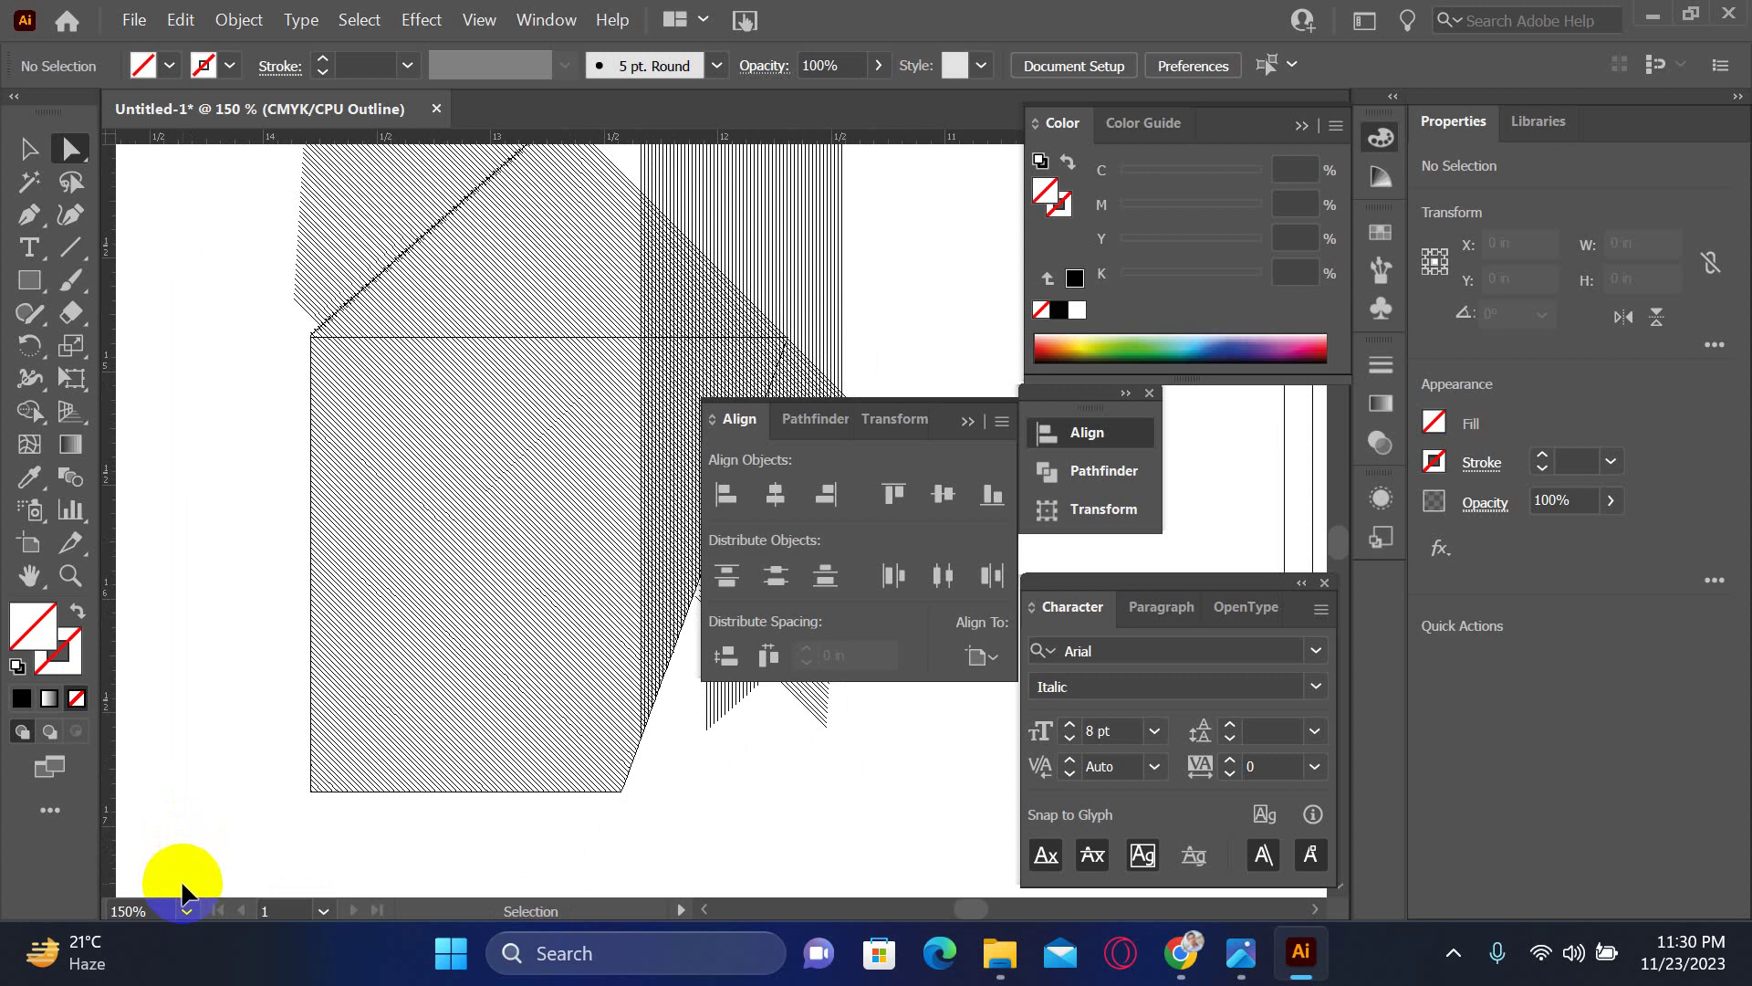
{"action": "key", "text": "ctrl+a"}
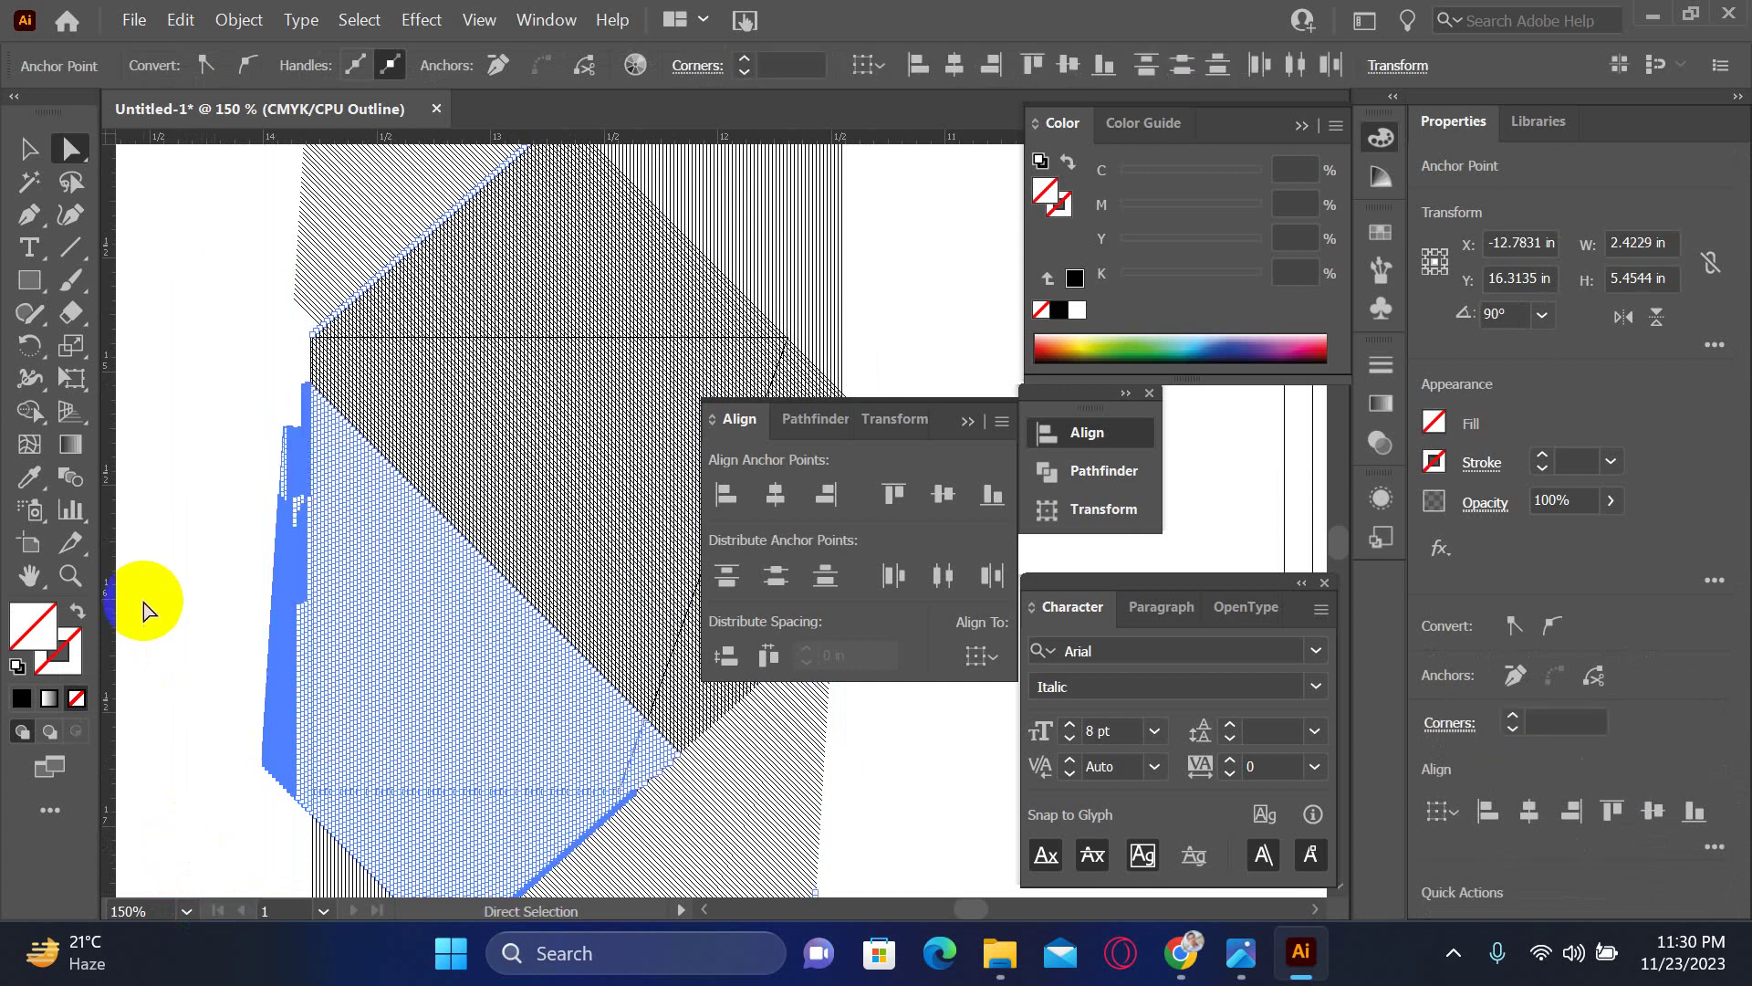
- Delete the stray hatch lines poking out past the box's left edge
{"action": "left_click", "coordinate": [187, 571]}
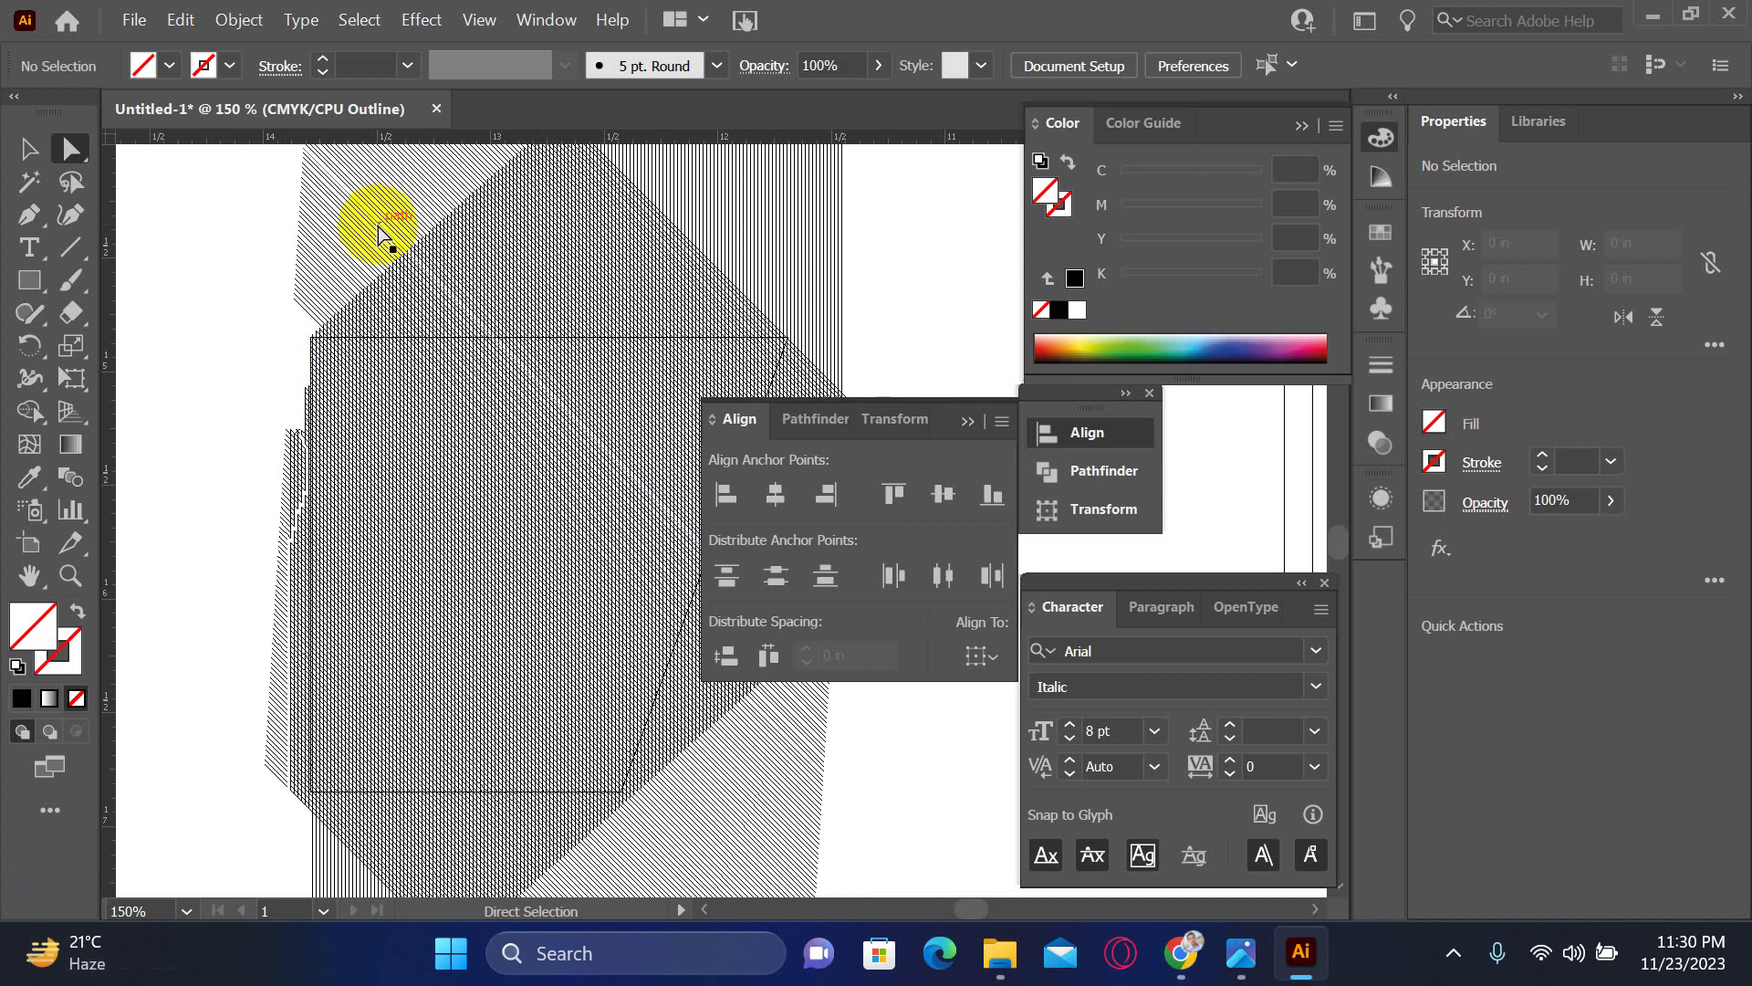
{"action": "key", "text": "ctrl+space"}
{"action": "left_click", "coordinate": [469, 548]}
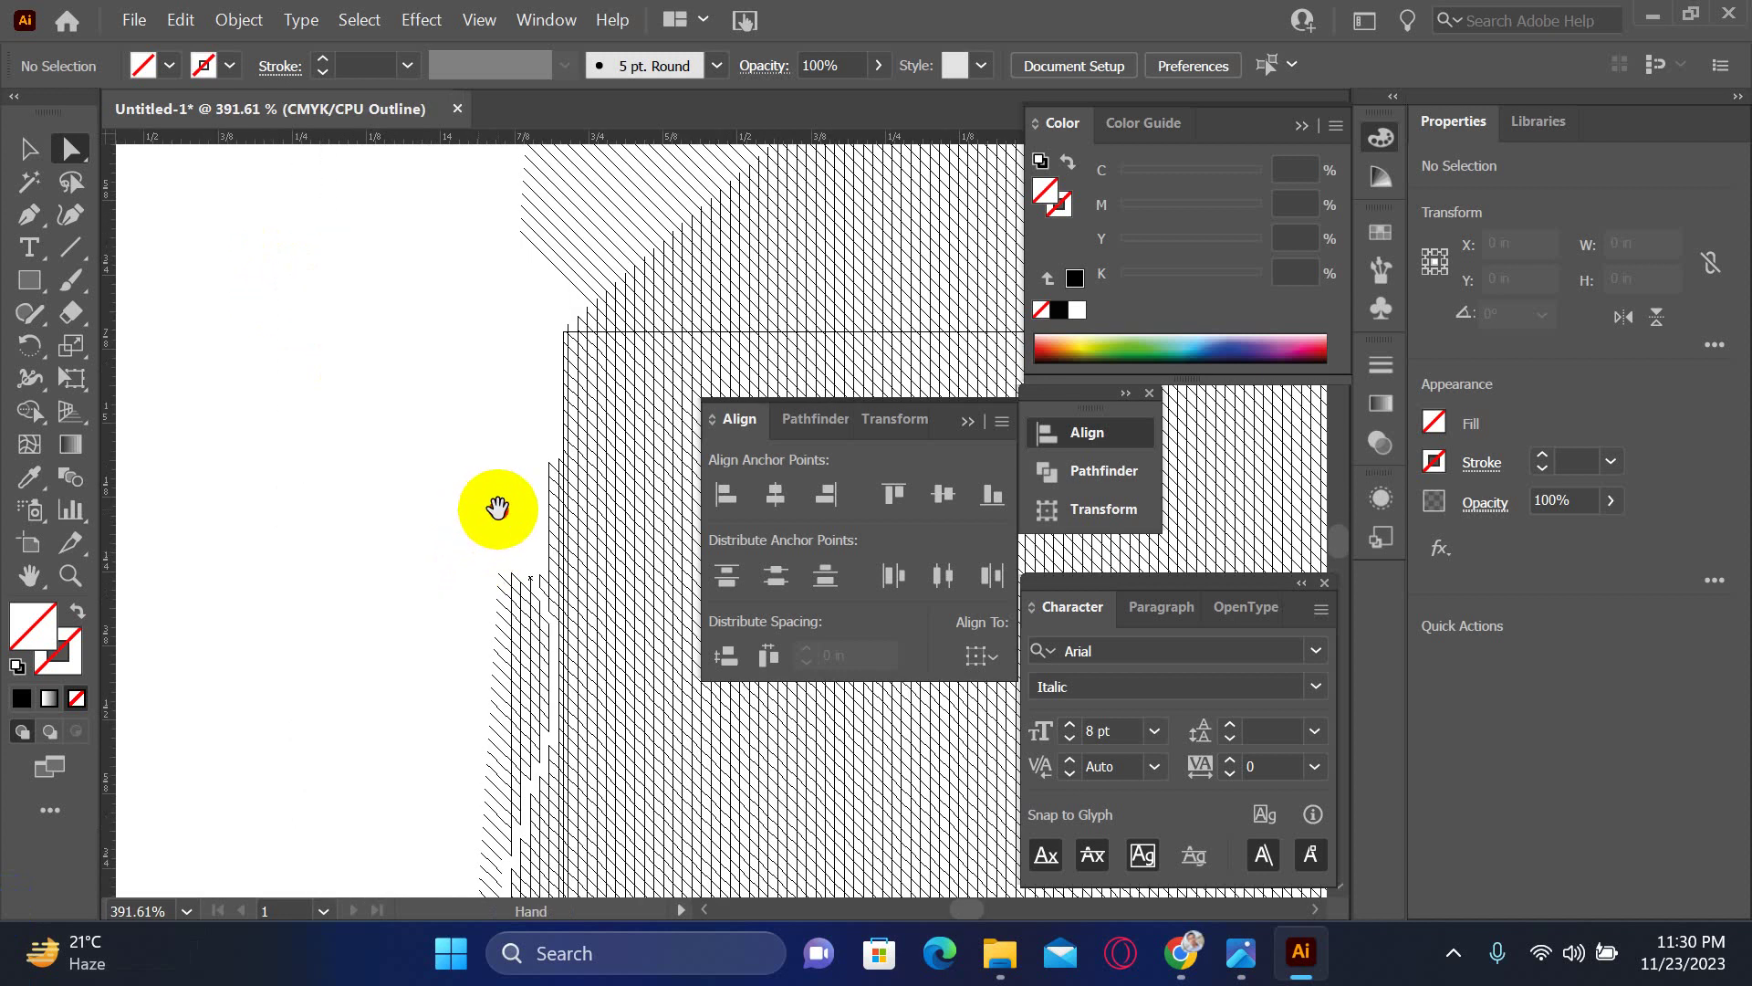
{"action": "left_click_drag", "start_coordinate": [496, 509], "coordinate": [301, 356]}
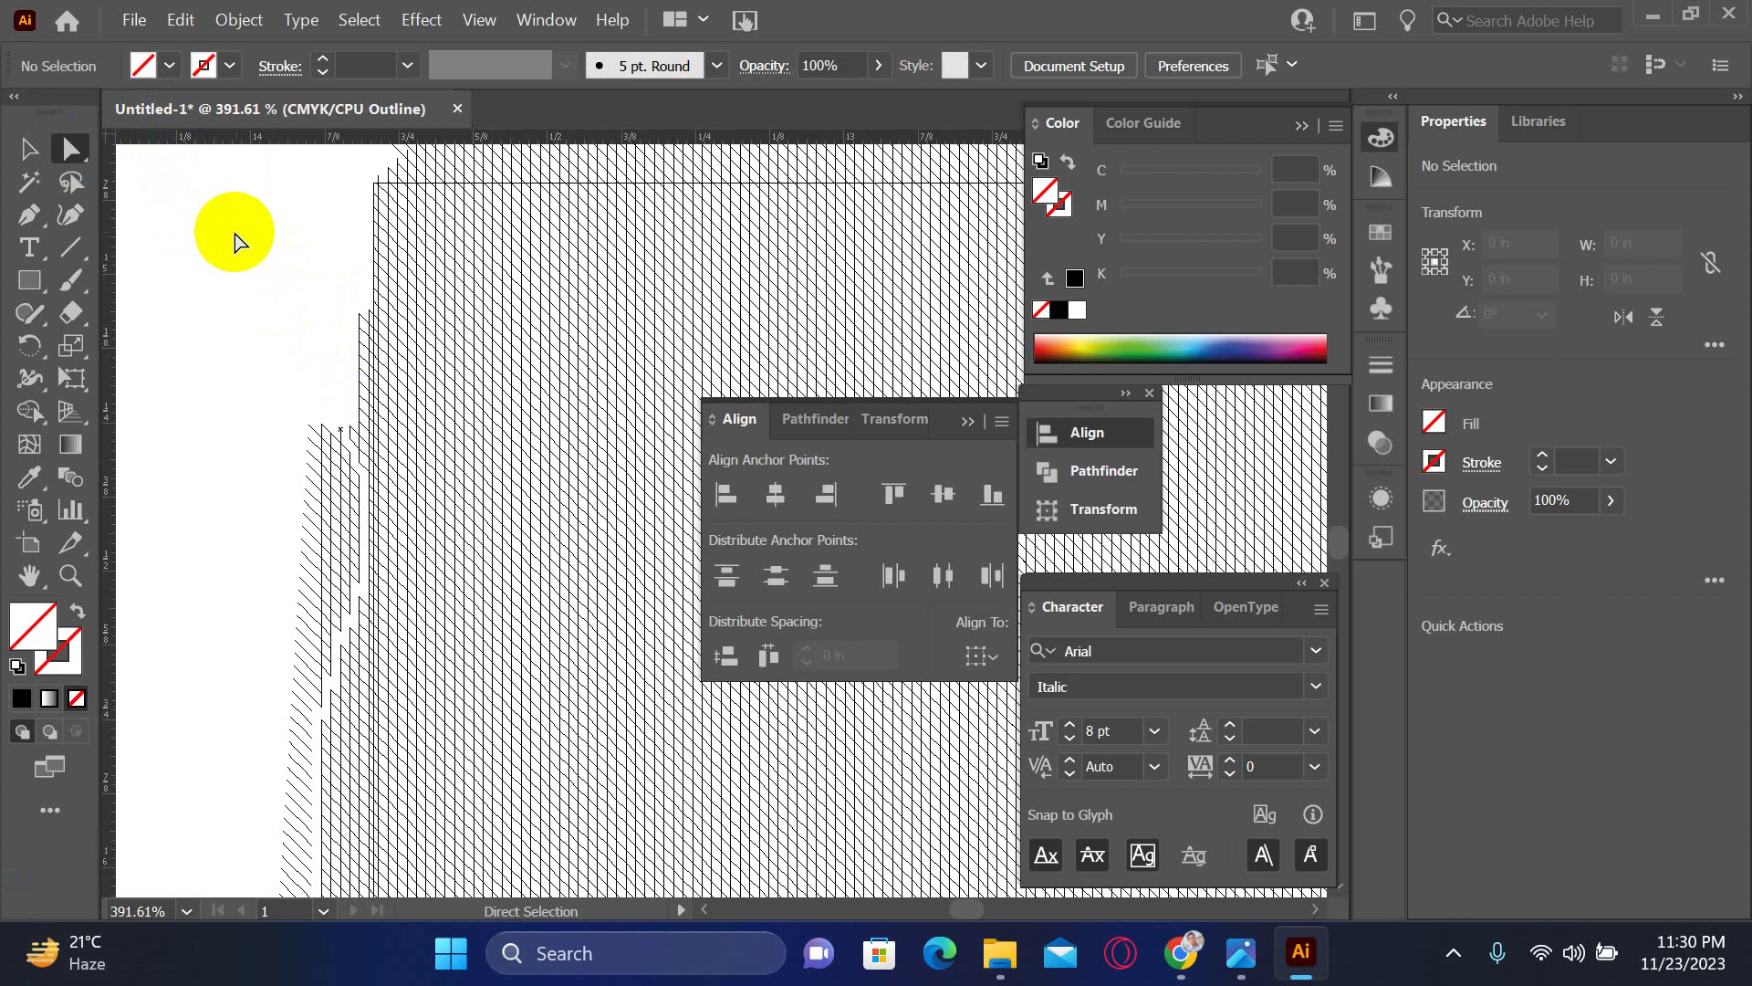
{"action": "left_click", "coordinate": [42, 212]}
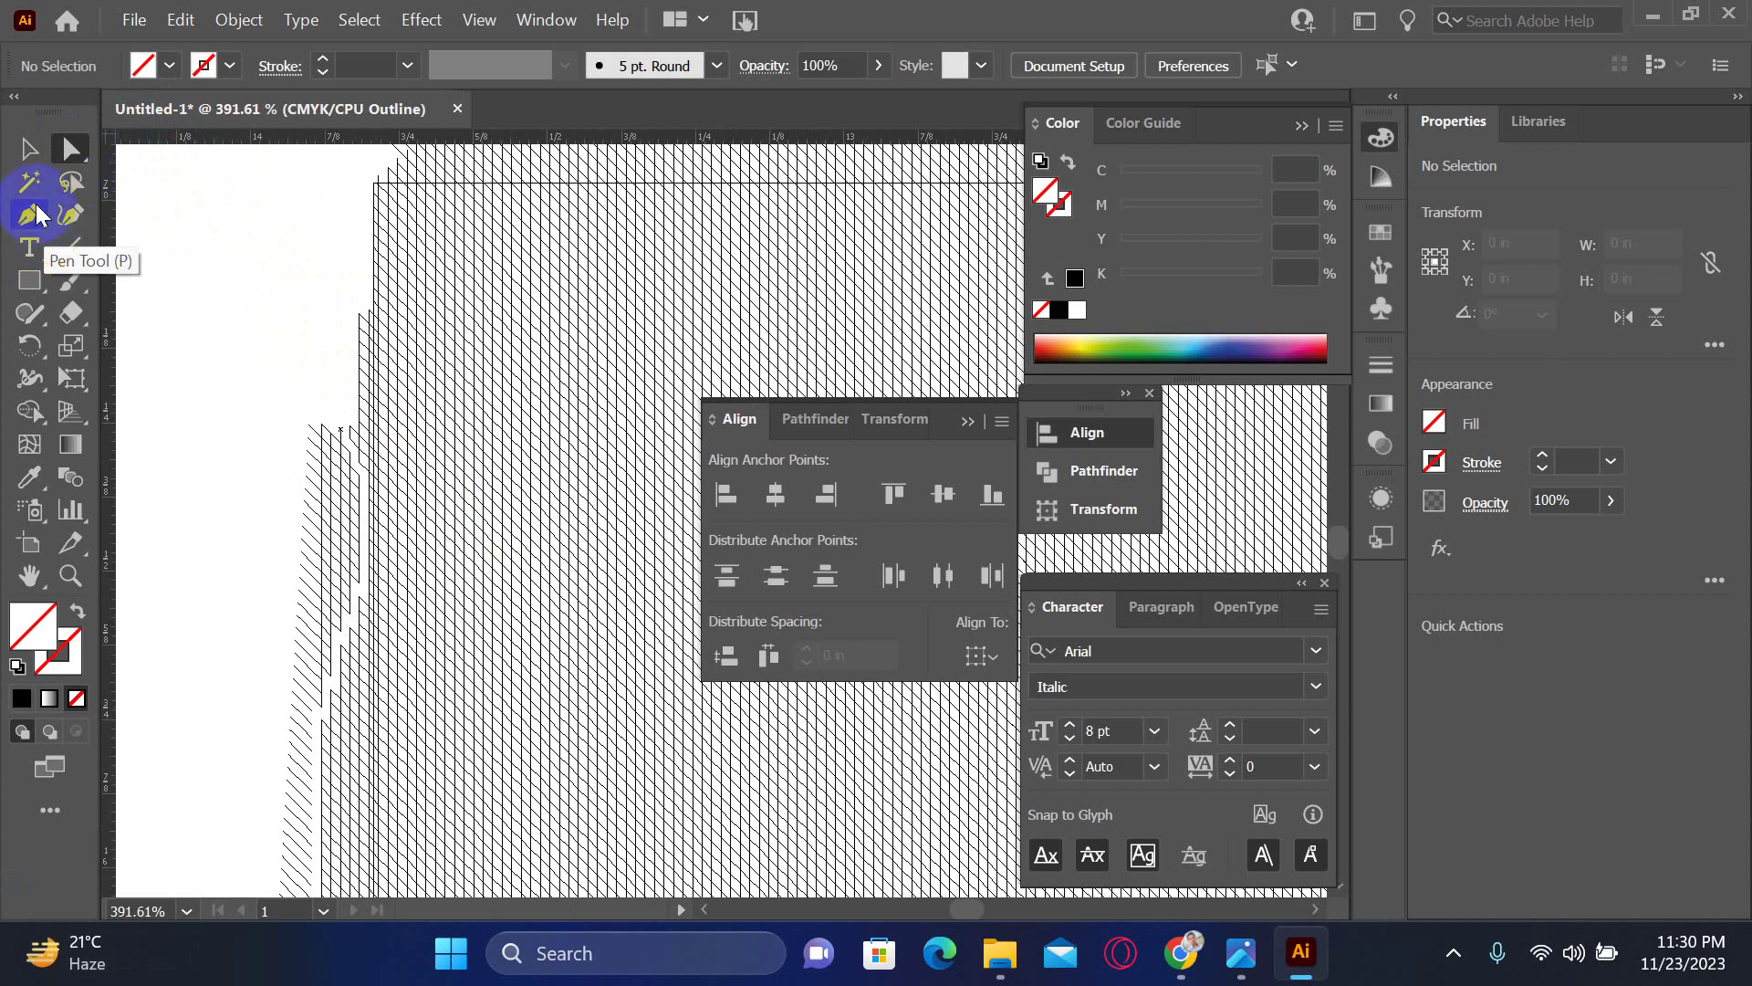
{"action": "left_click_drag", "start_coordinate": [204, 168], "coordinate": [368, 847]}
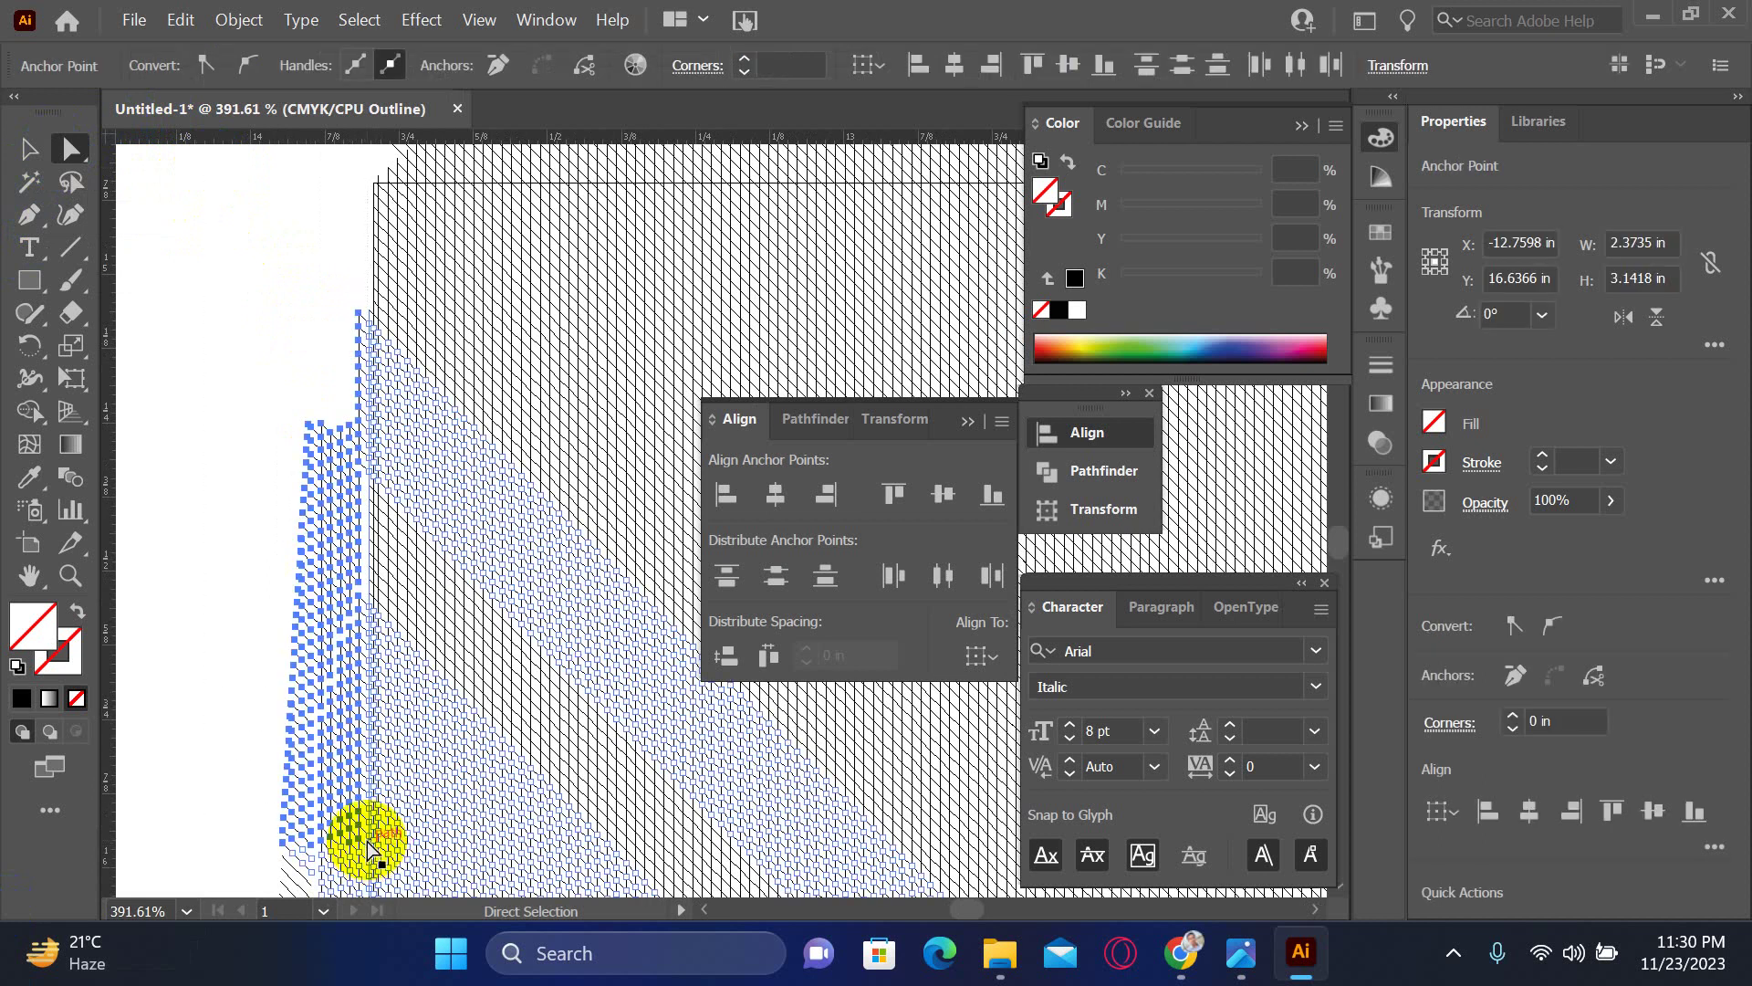
{"action": "key", "text": "Delete"}
{"action": "left_click", "coordinate": [345, 624]}
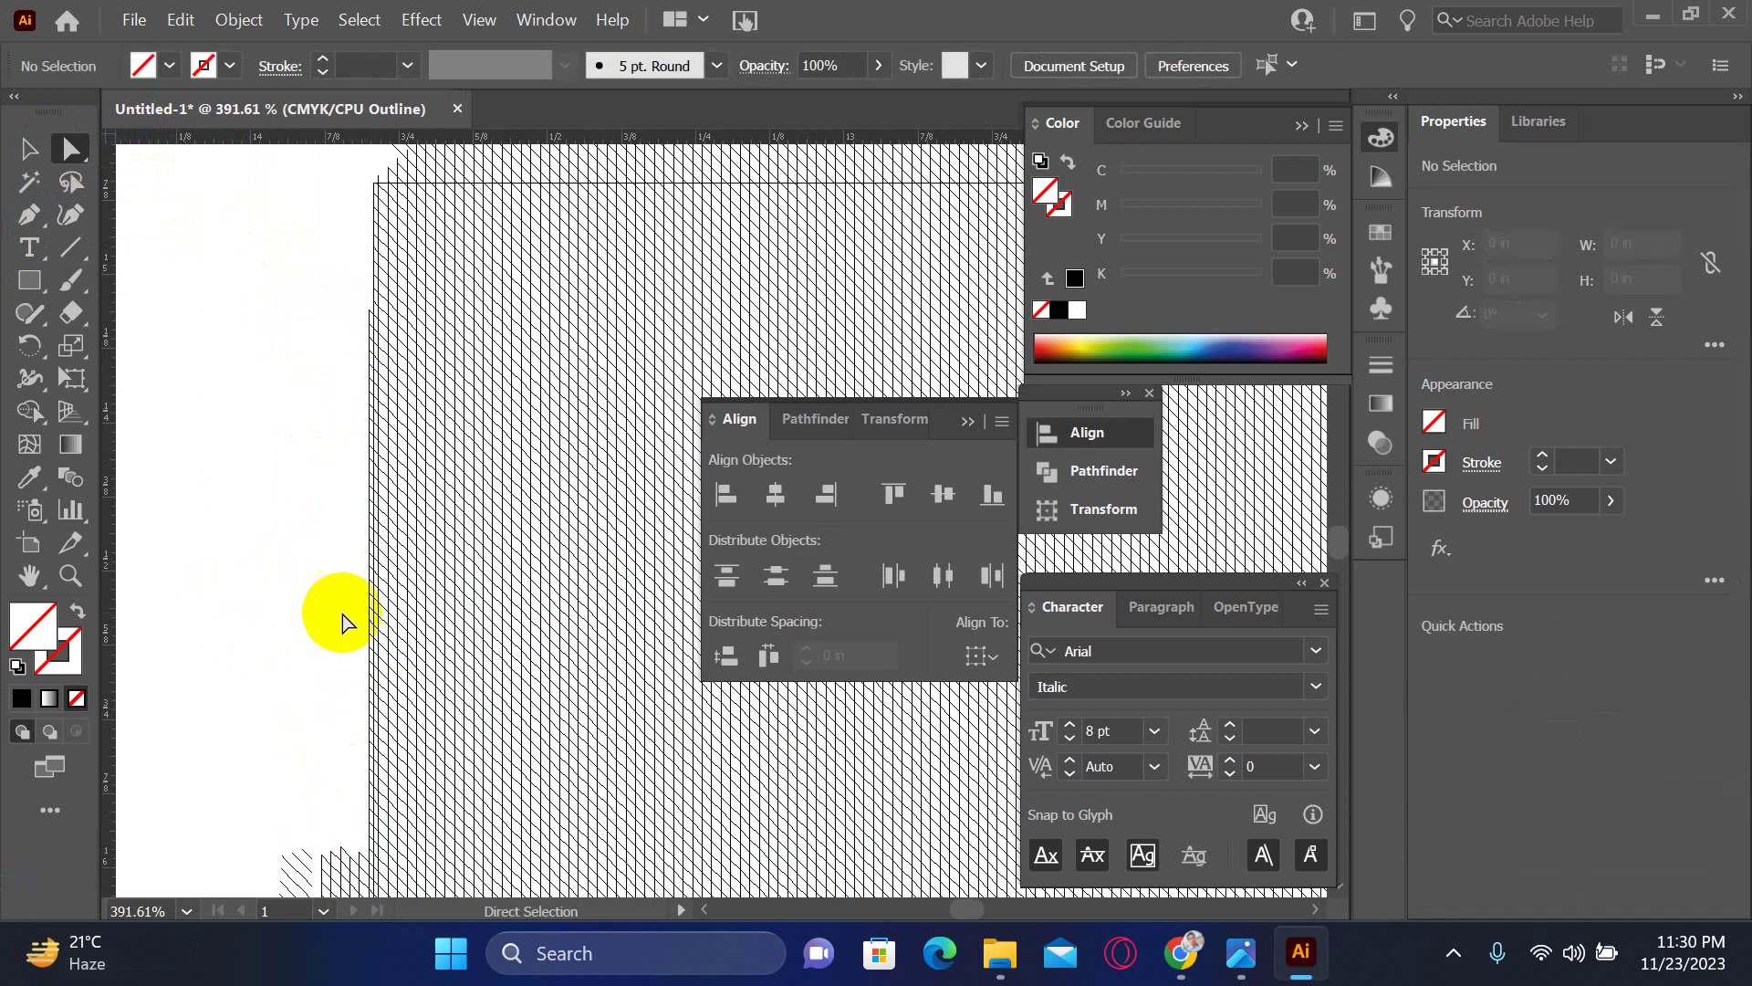
- Marquee-select the remaining stray hatch anchor points along the upper-left edge
{"action": "scroll", "coordinate": [336, 196], "scroll_direction": "right", "scroll_amount": 1}
{"action": "scroll", "coordinate": [311, 237], "scroll_direction": "down", "scroll_amount": 5}
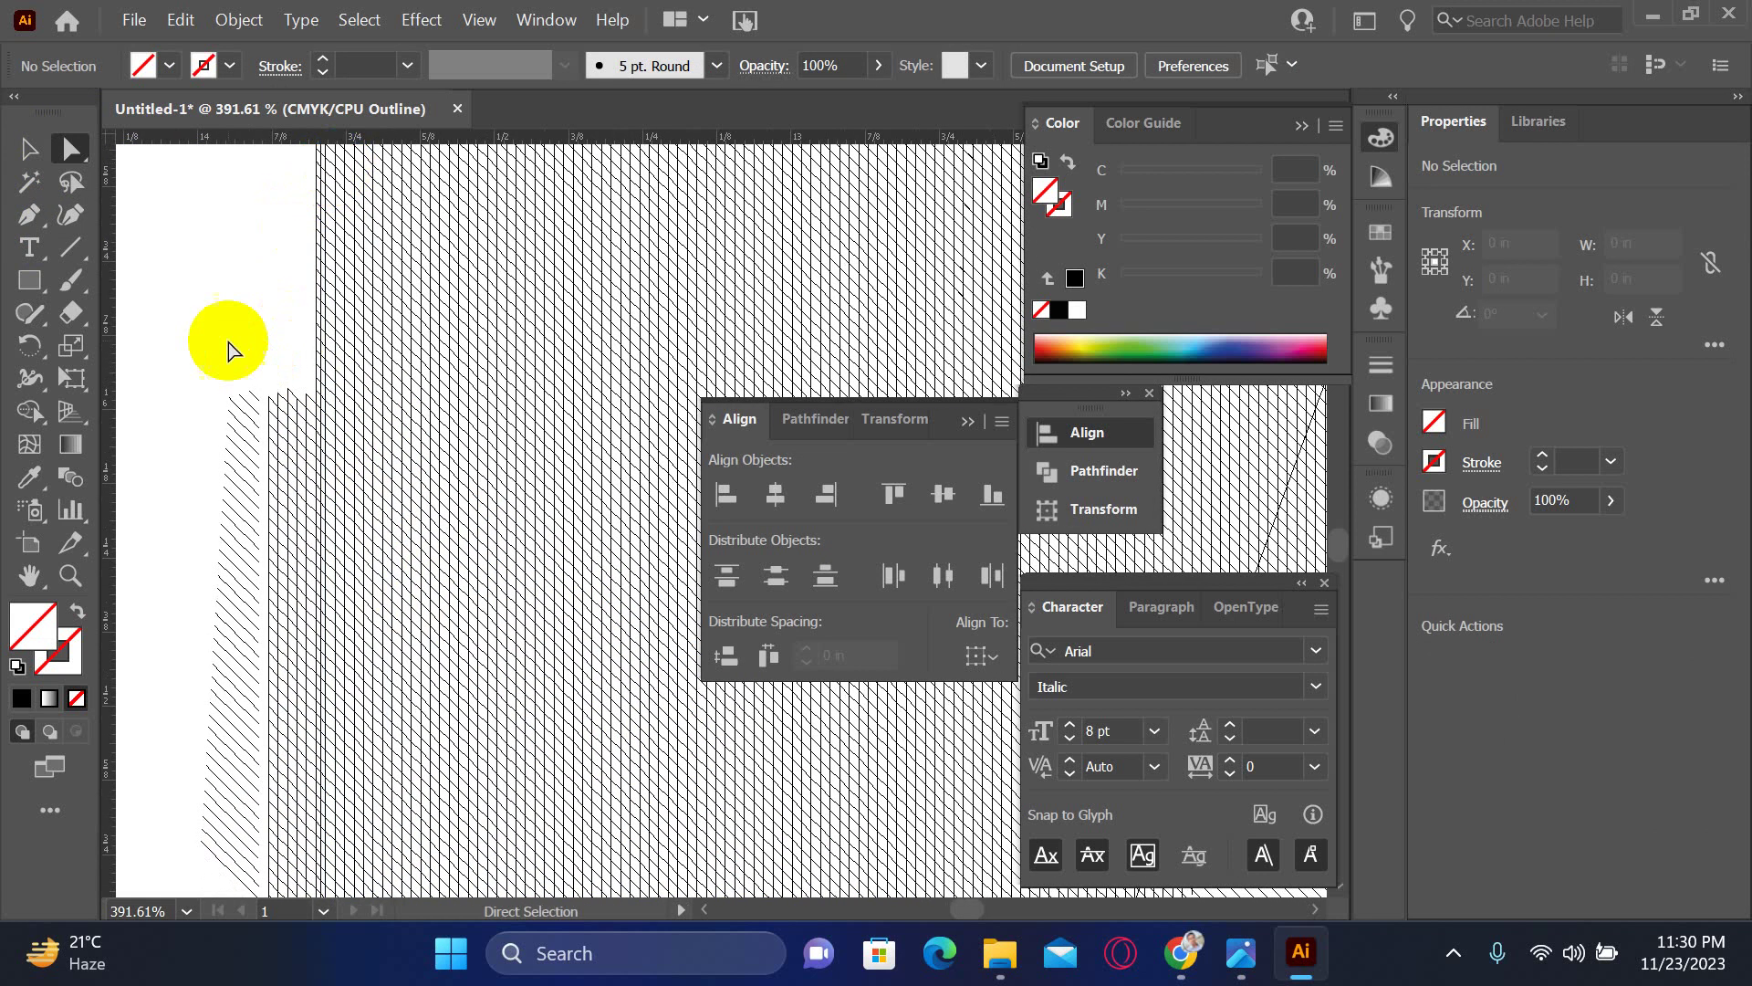
{"action": "mouse_move", "coordinate": [164, 303]}
{"action": "left_mouse_down"}
{"action": "mouse_move", "coordinate": [307, 893]}
{"action": "mouse_move", "coordinate": [325, 567]}
{"action": "mouse_move", "coordinate": [290, 763]}
{"action": "mouse_move", "coordinate": [263, 75]}
{"action": "left_mouse_up"}
{"action": "key", "text": "space"}
{"action": "left_click_drag", "start_coordinate": [210, 171], "coordinate": [293, 442]}
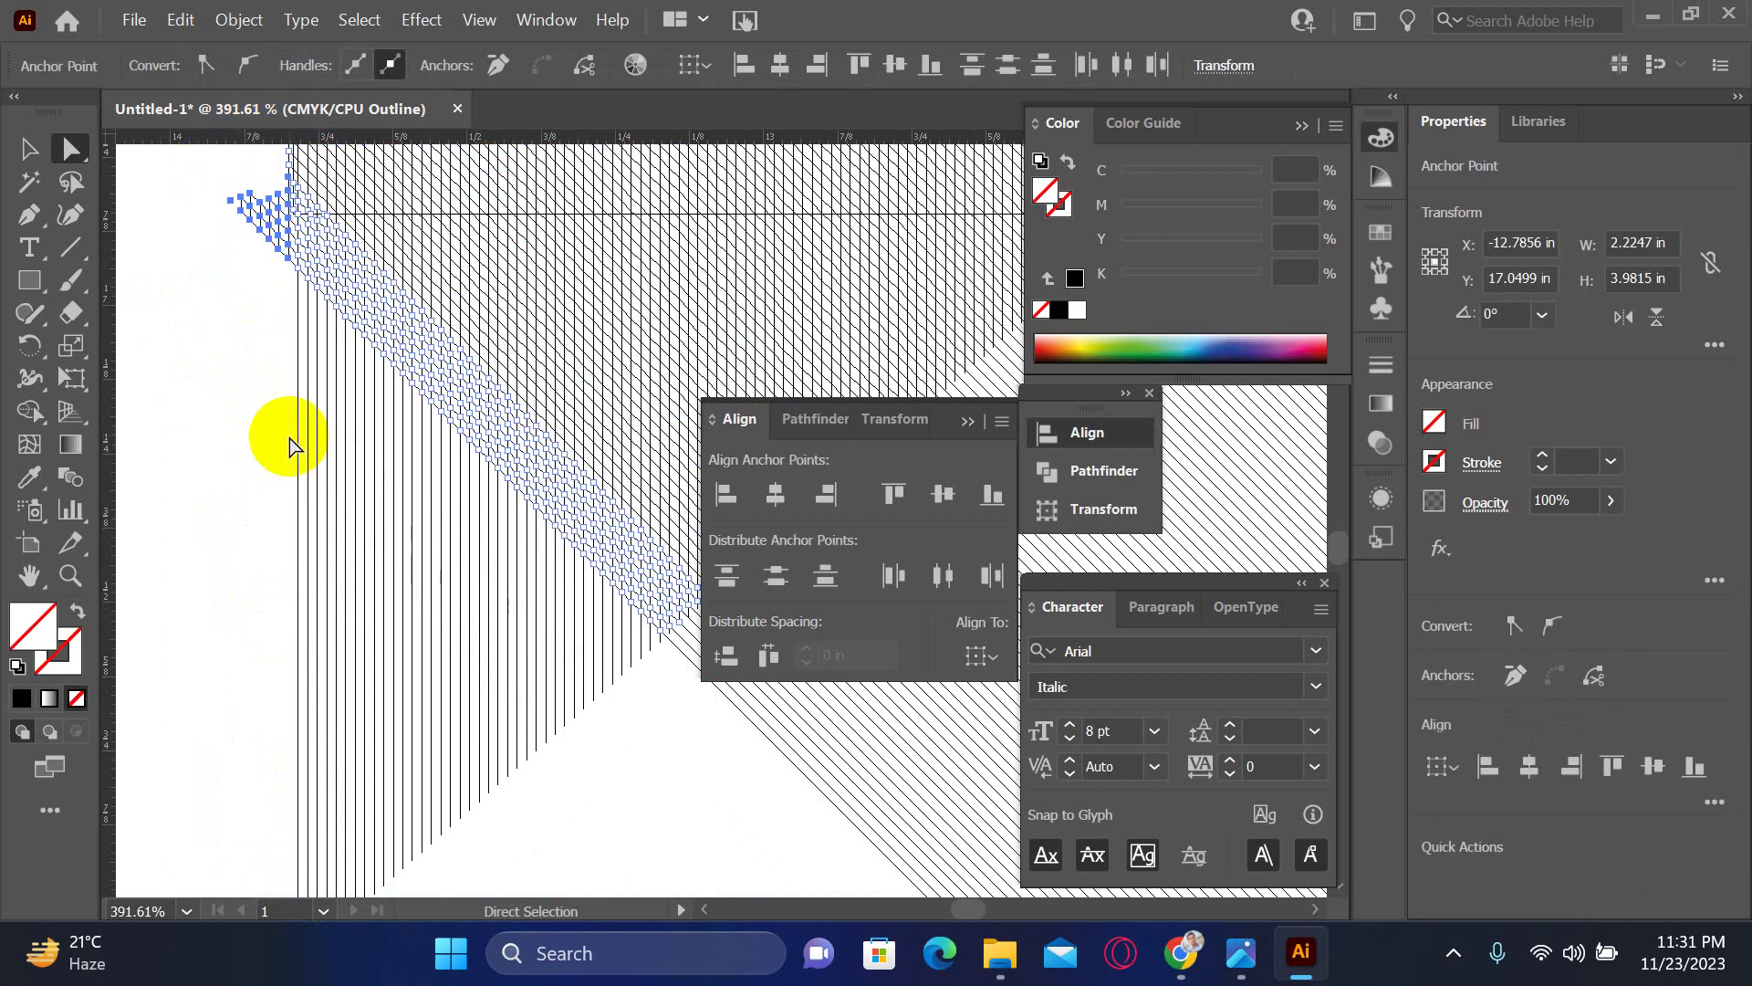
{"action": "left_click", "coordinate": [233, 420]}
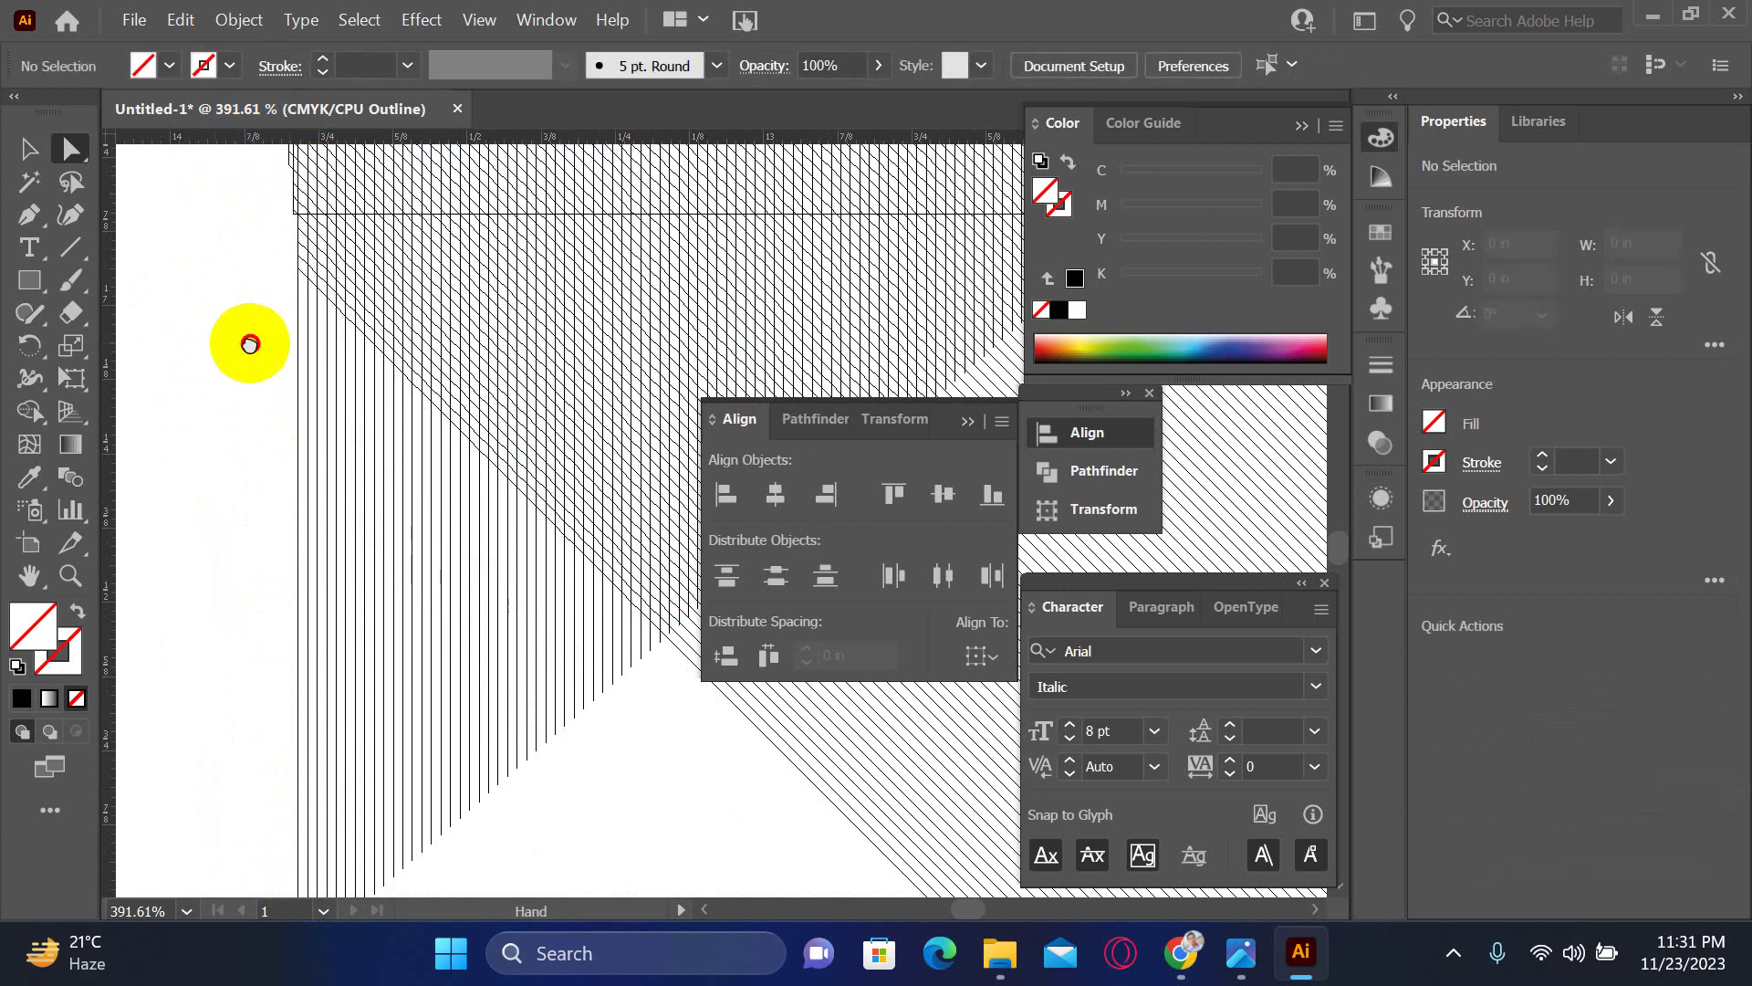
{"action": "key", "text": "space"}
{"action": "left_click_drag", "start_coordinate": [251, 345], "coordinate": [148, 301]}
{"action": "left_click_drag", "start_coordinate": [147, 212], "coordinate": [571, 811]}
{"action": "left_click_drag", "start_coordinate": [564, 551], "coordinate": [520, 810]}
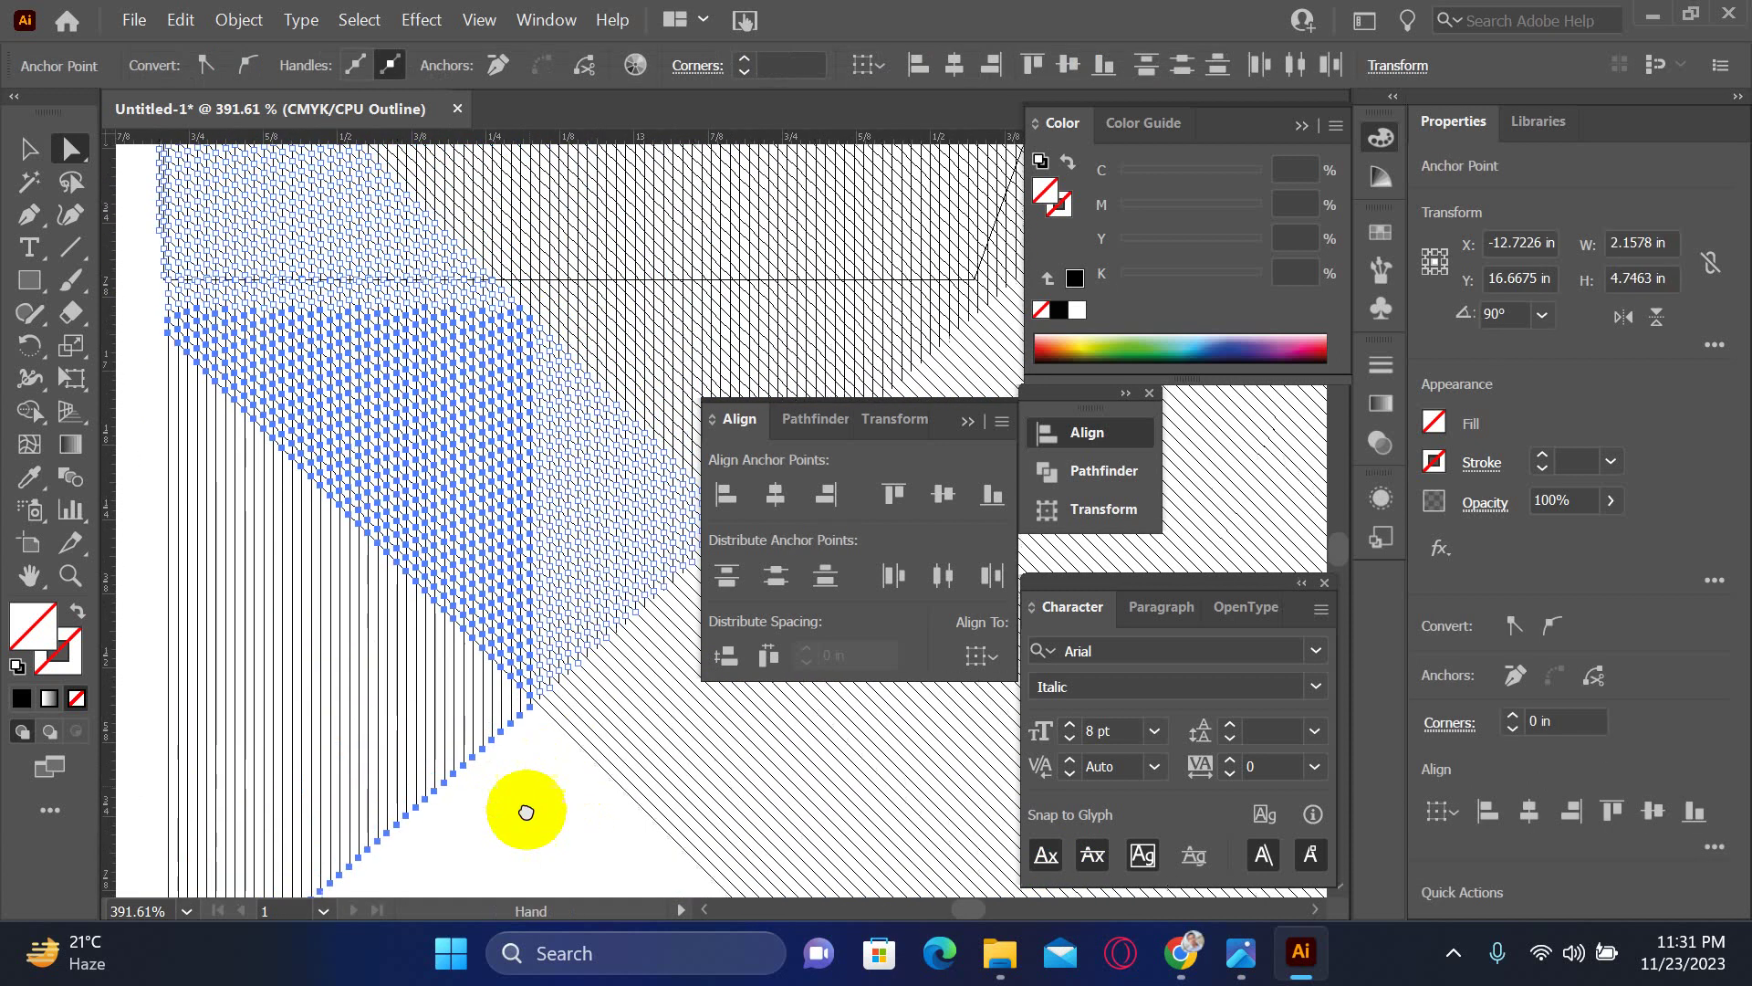
{"action": "key", "text": "Delete"}
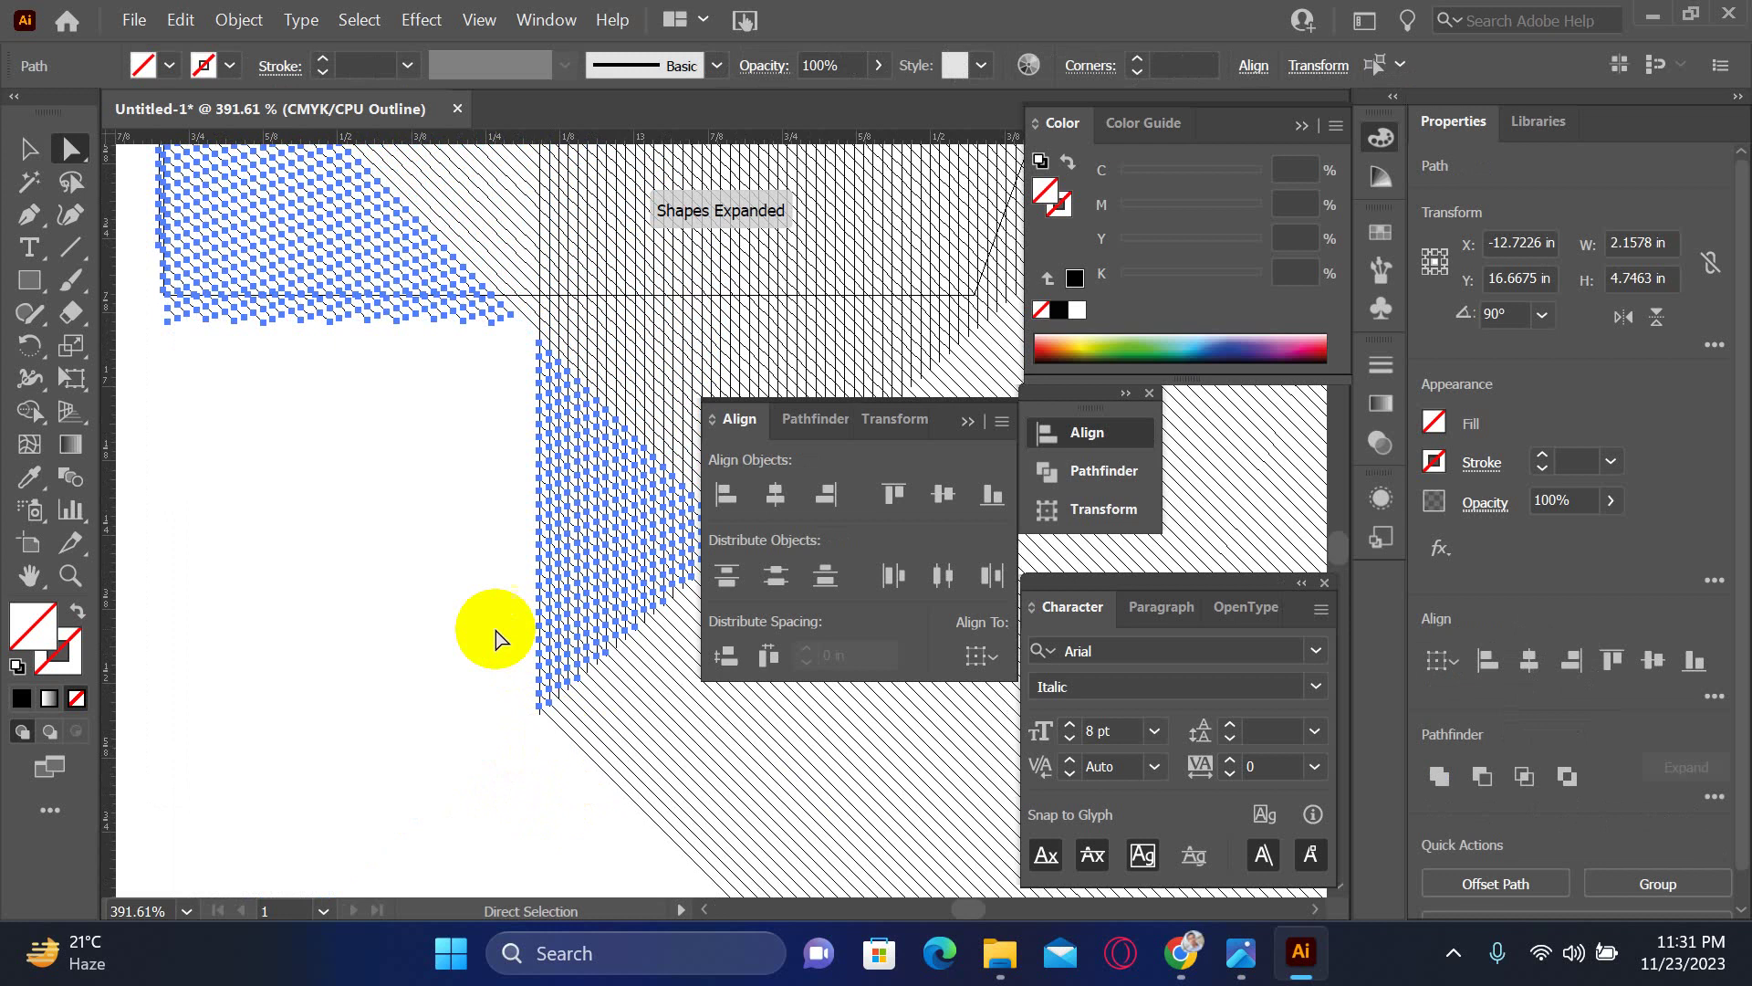
{"action": "key", "text": "ctrl+z"}
{"action": "left_click", "coordinate": [139, 357]}
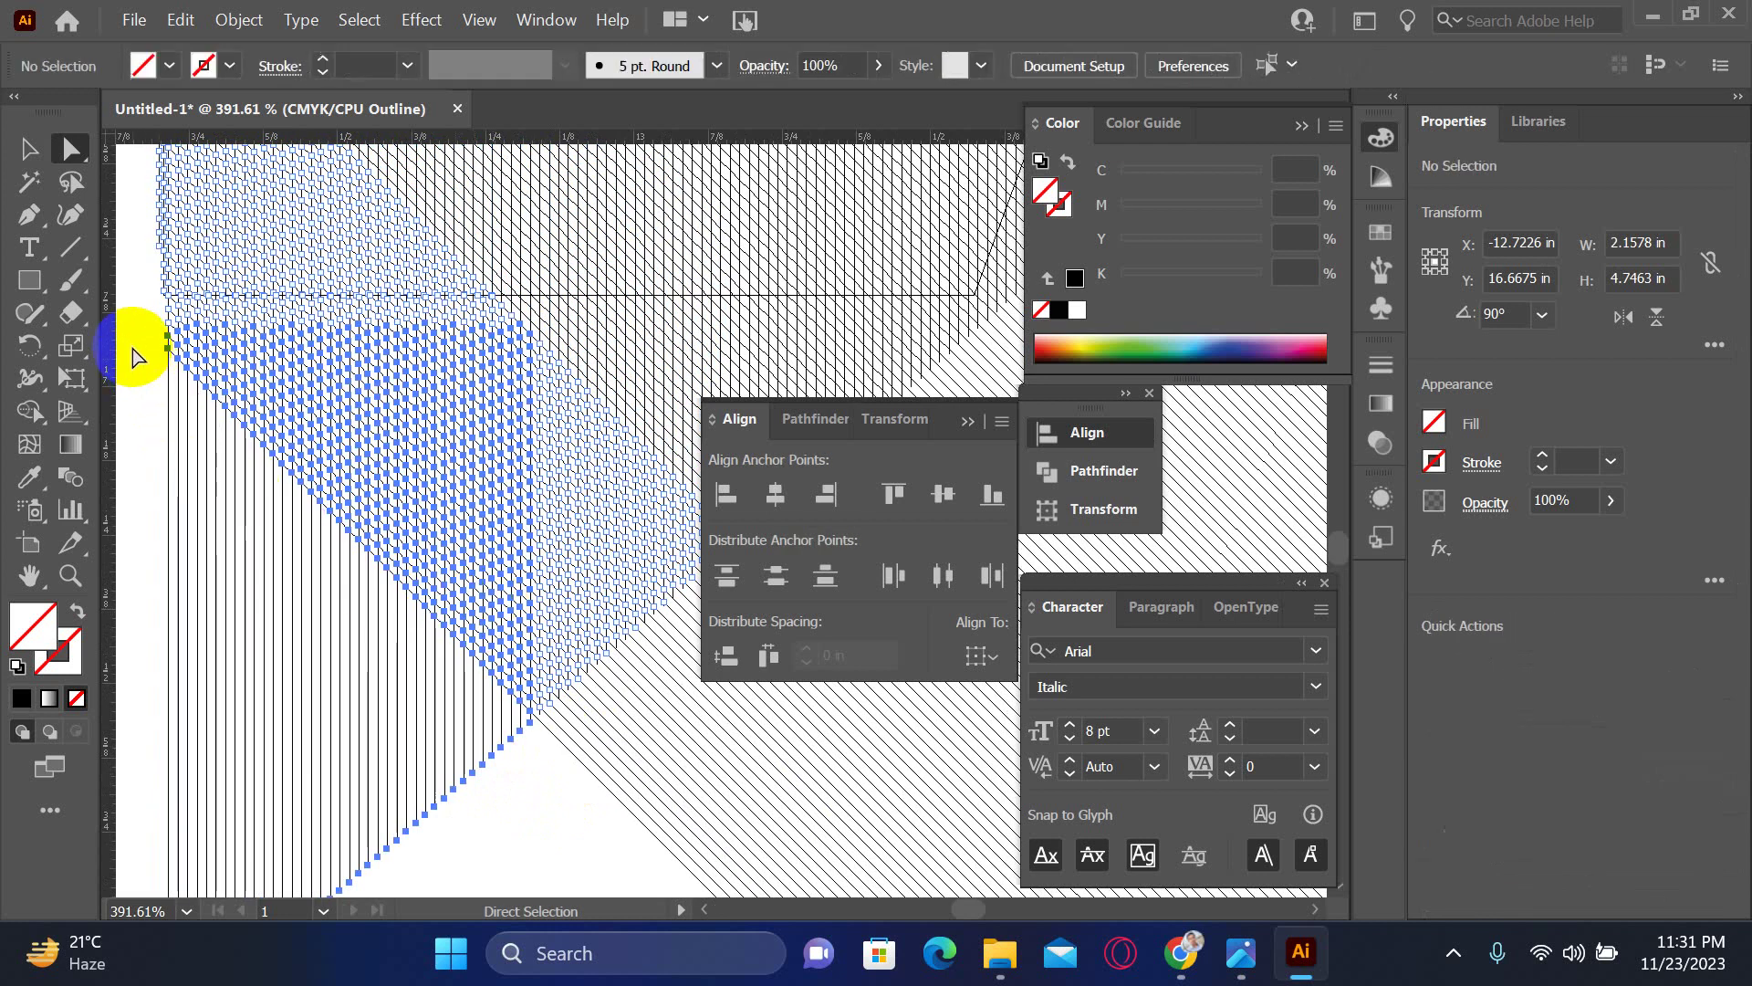
{"action": "mouse_move", "coordinate": [201, 301]}
{"action": "left_mouse_down"}
{"action": "mouse_move", "coordinate": [304, 469]}
{"action": "mouse_move", "coordinate": [302, 493]}
{"action": "mouse_move", "coordinate": [306, 400]}
{"action": "mouse_move", "coordinate": [410, 466]}
{"action": "mouse_move", "coordinate": [411, 450]}
{"action": "left_mouse_up"}
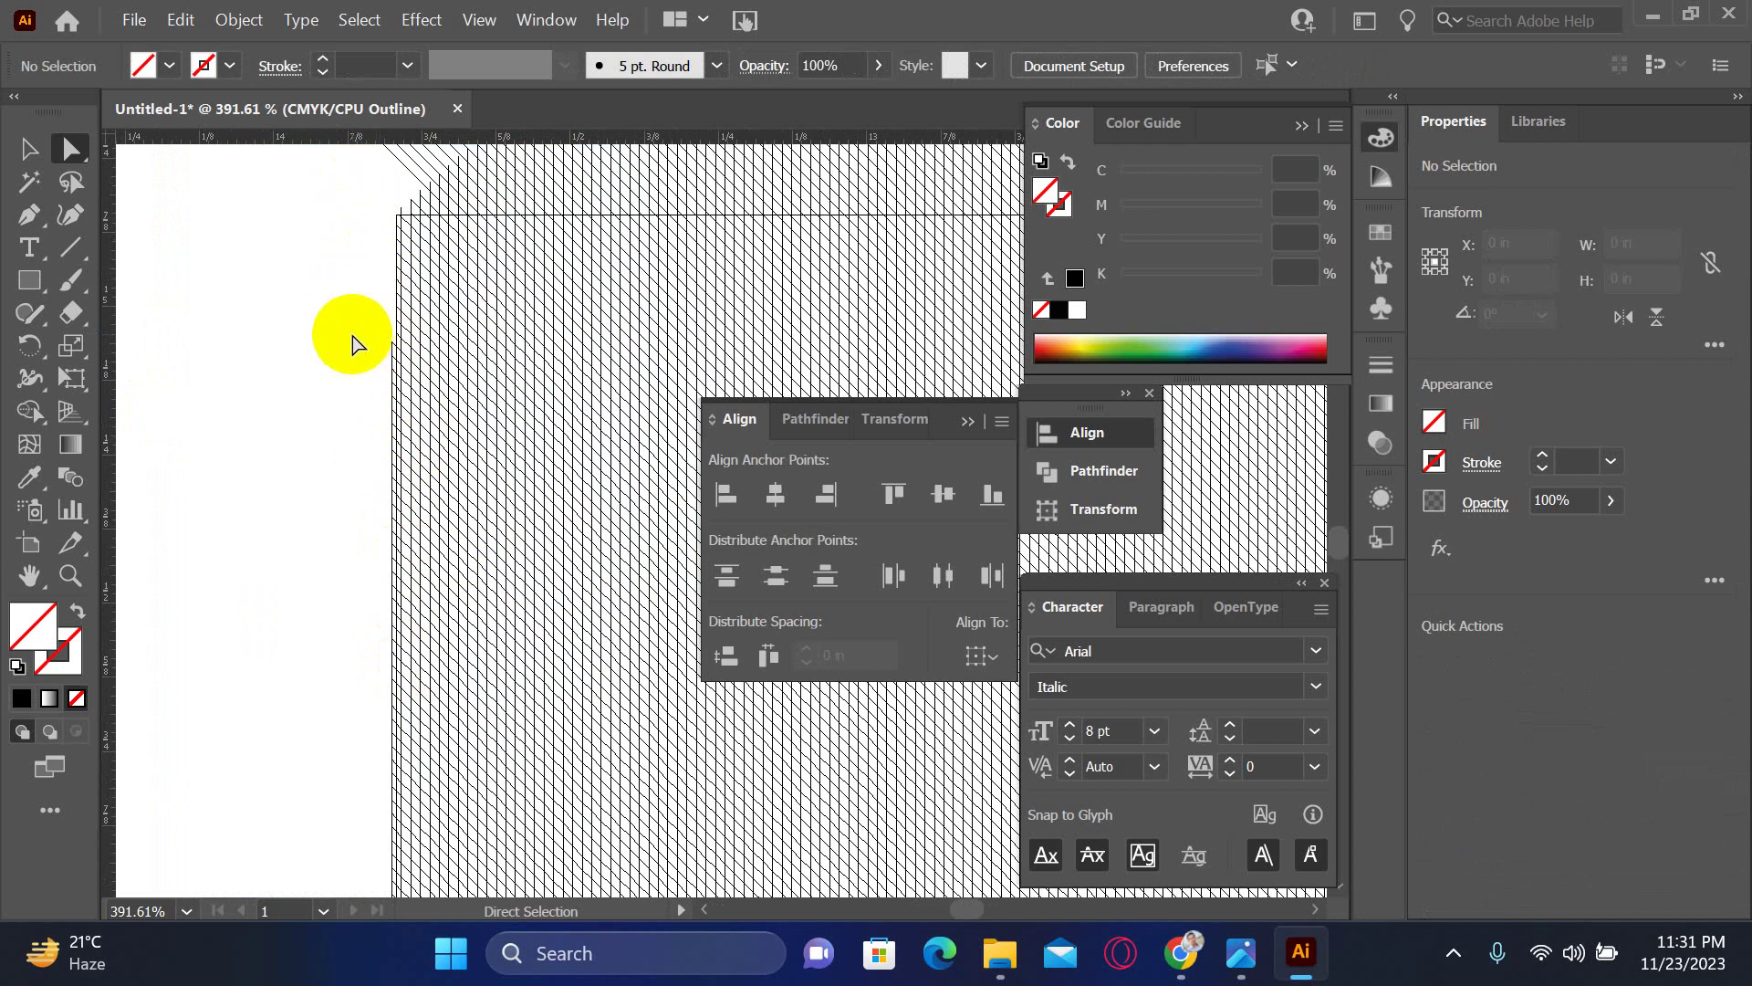
{"action": "mouse_move", "coordinate": [353, 334]}
{"action": "left_mouse_down"}
{"action": "mouse_move", "coordinate": [387, 493]}
{"action": "mouse_move", "coordinate": [394, 720]}
{"action": "left_mouse_up"}
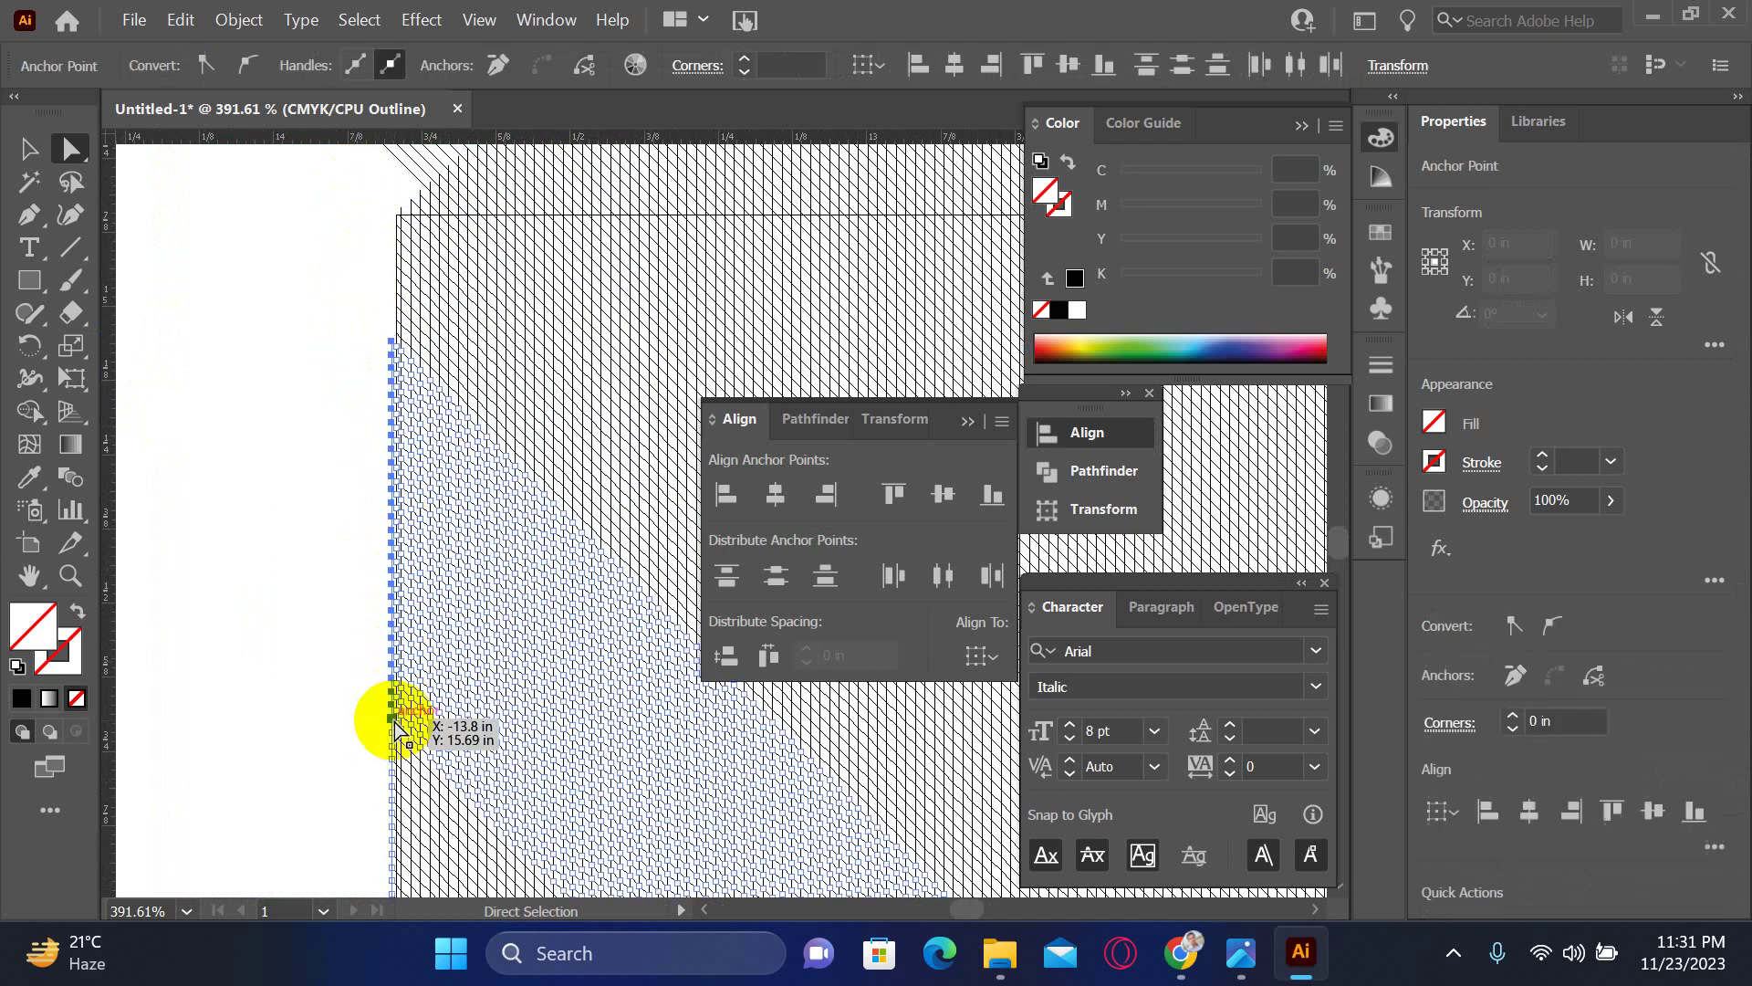
{"action": "left_click", "coordinate": [314, 594]}
{"action": "scroll", "coordinate": [411, 770], "scroll_direction": "down", "scroll_amount": 2}
{"action": "left_click_drag", "start_coordinate": [310, 190], "coordinate": [347, 880]}
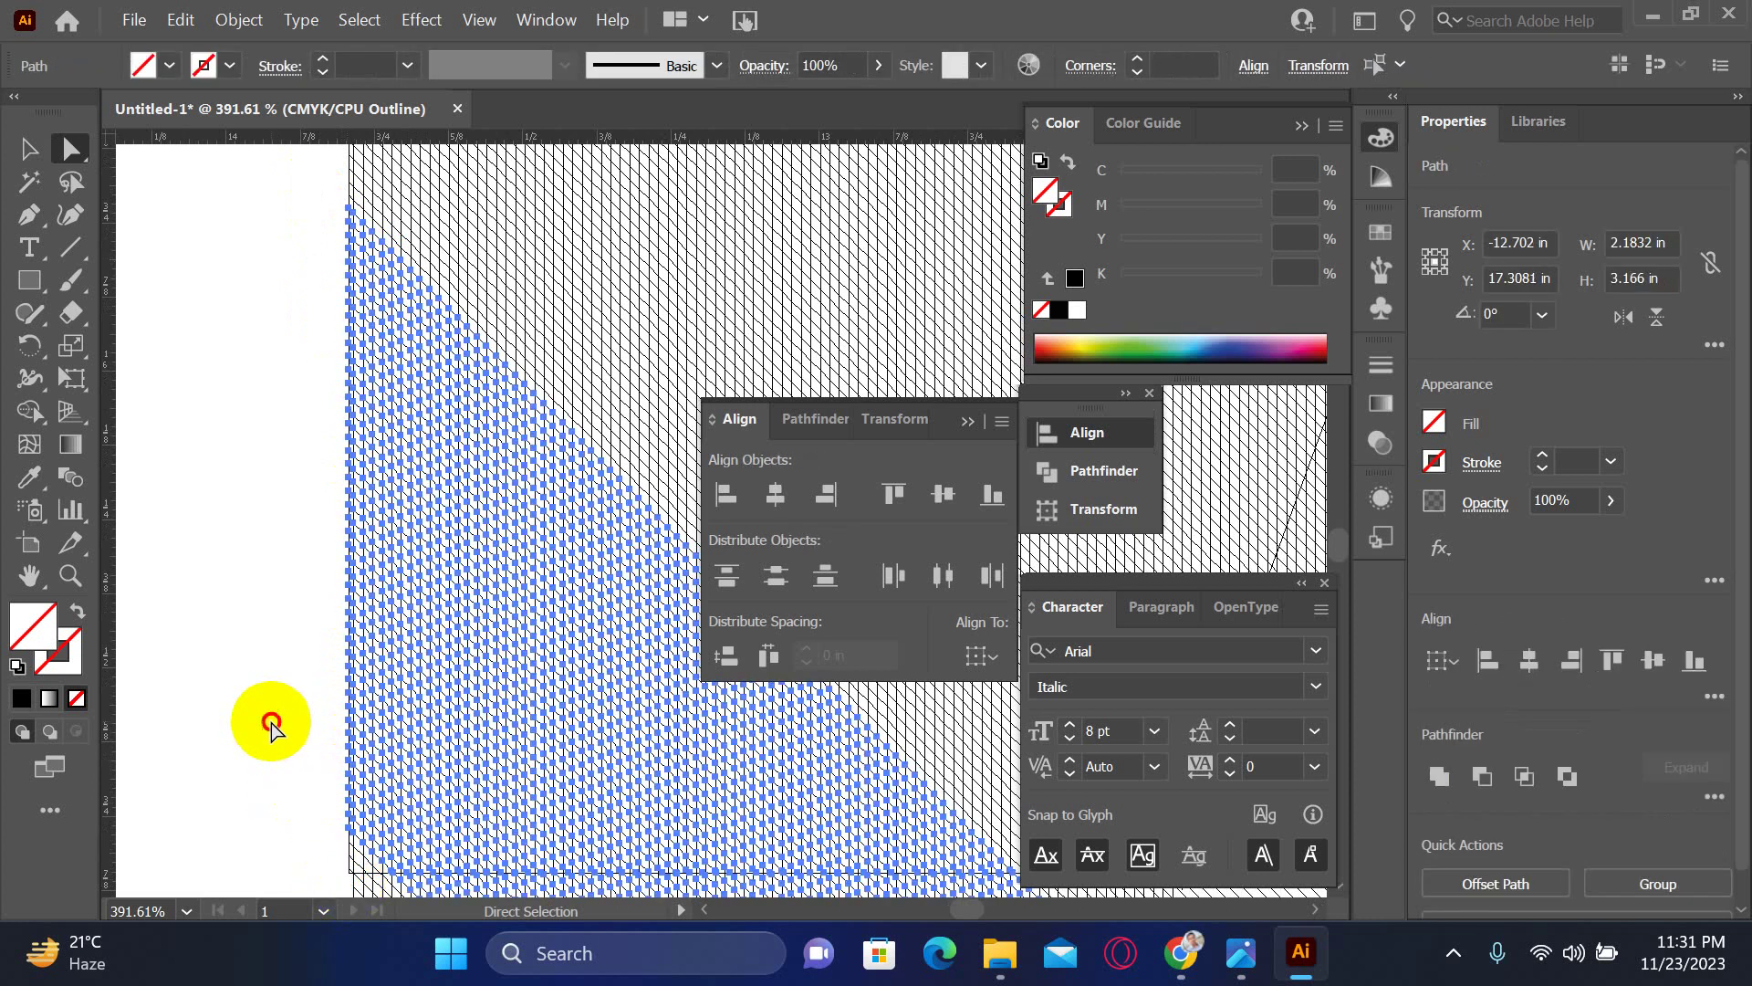
{"action": "left_click", "coordinate": [271, 721]}
{"action": "scroll", "coordinate": [392, 687], "scroll_direction": "right", "scroll_amount": 2}
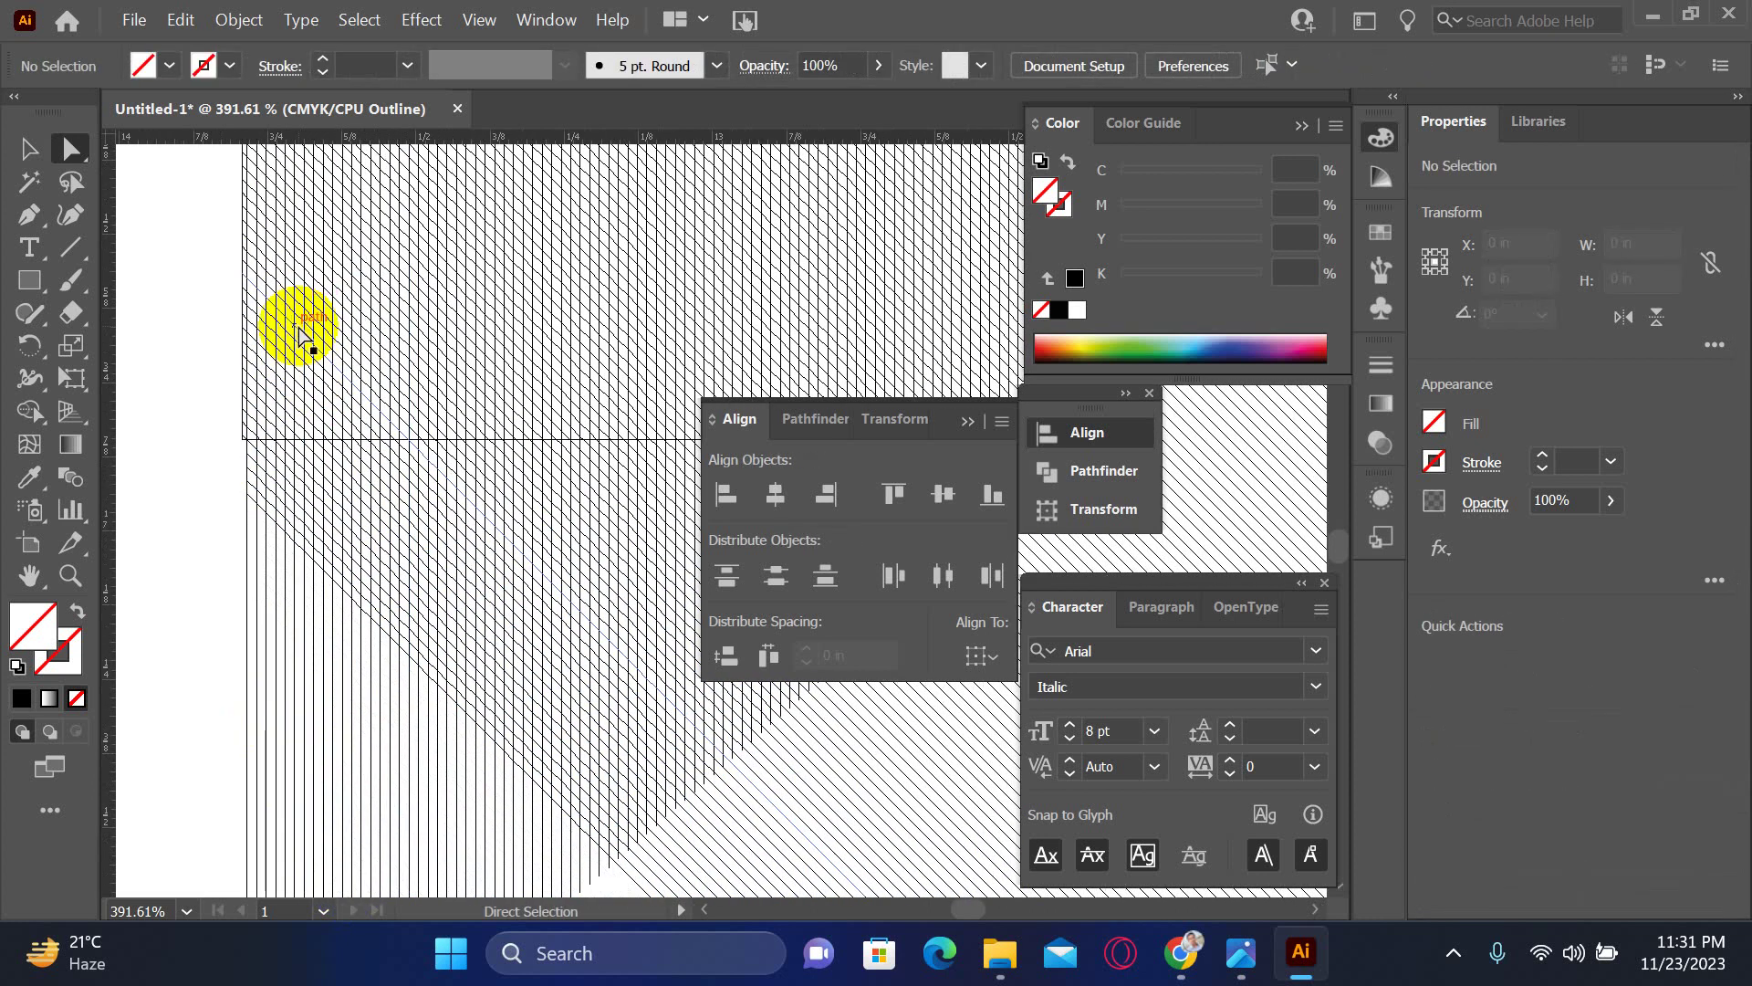
{"action": "scroll", "coordinate": [297, 322], "scroll_direction": "down", "scroll_amount": 3}
{"action": "scroll", "coordinate": [196, 414], "scroll_direction": "up", "scroll_amount": 2}
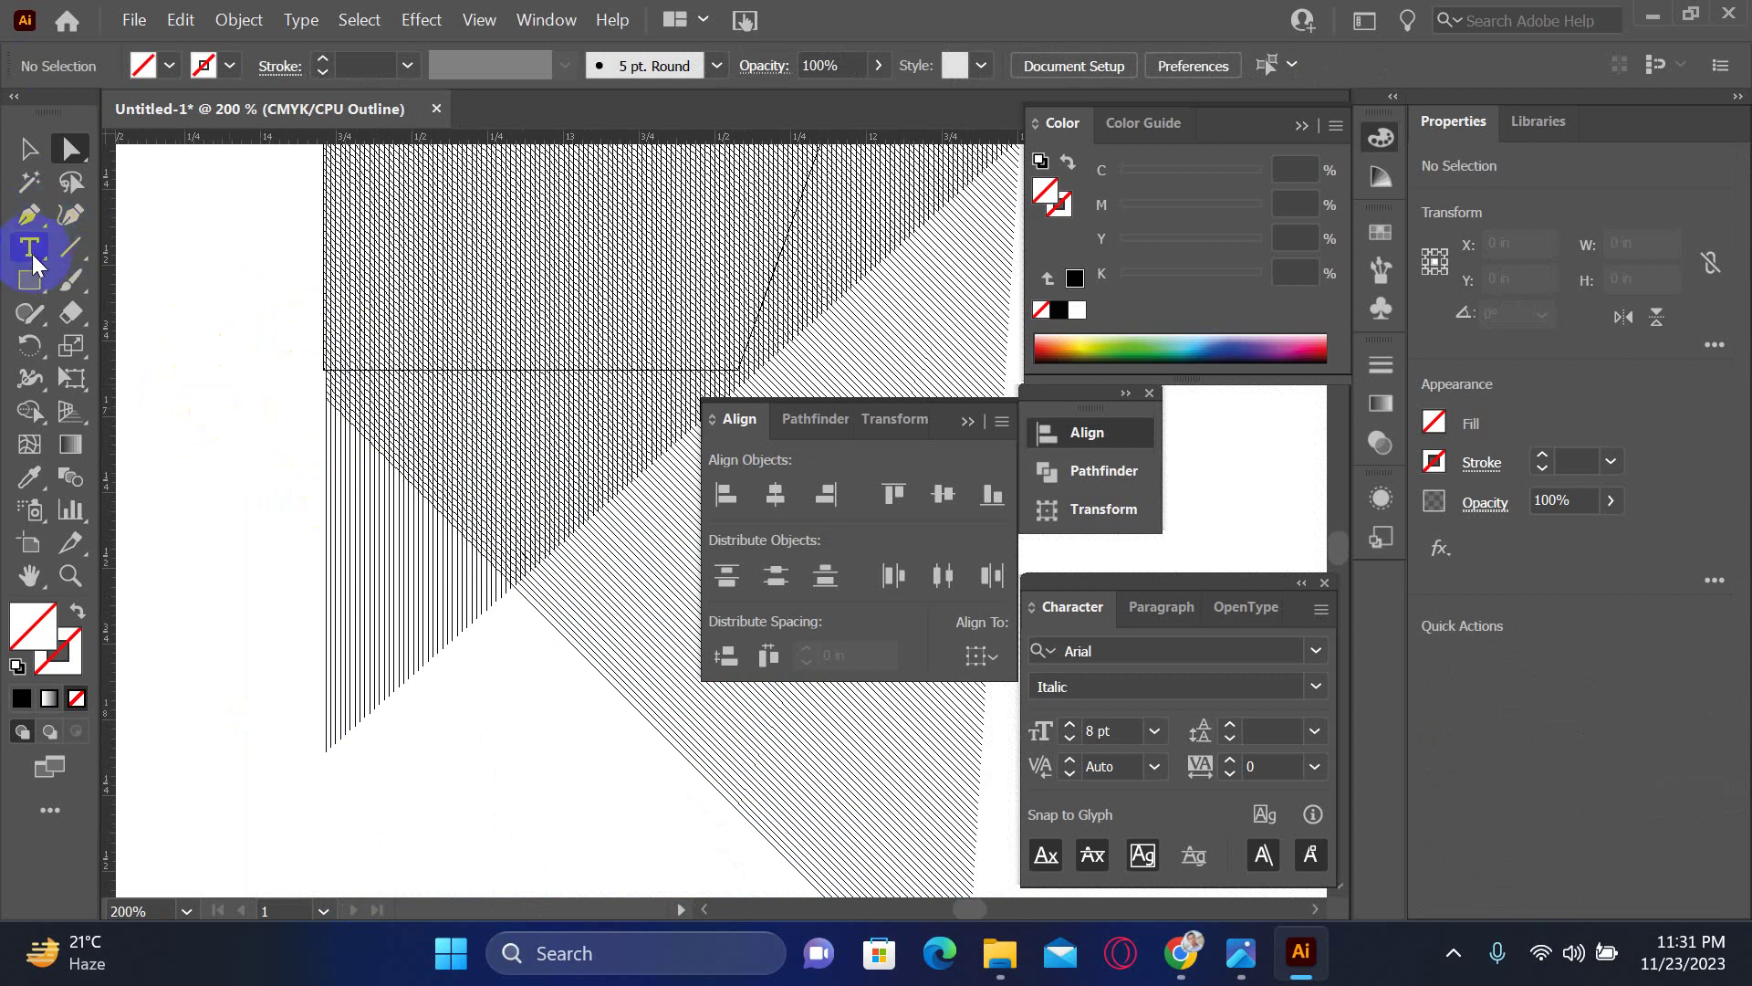
- Select the 2.1 × 2 in box outline and set it apart from the hatched pattern
{"action": "left_click", "coordinate": [29, 279]}
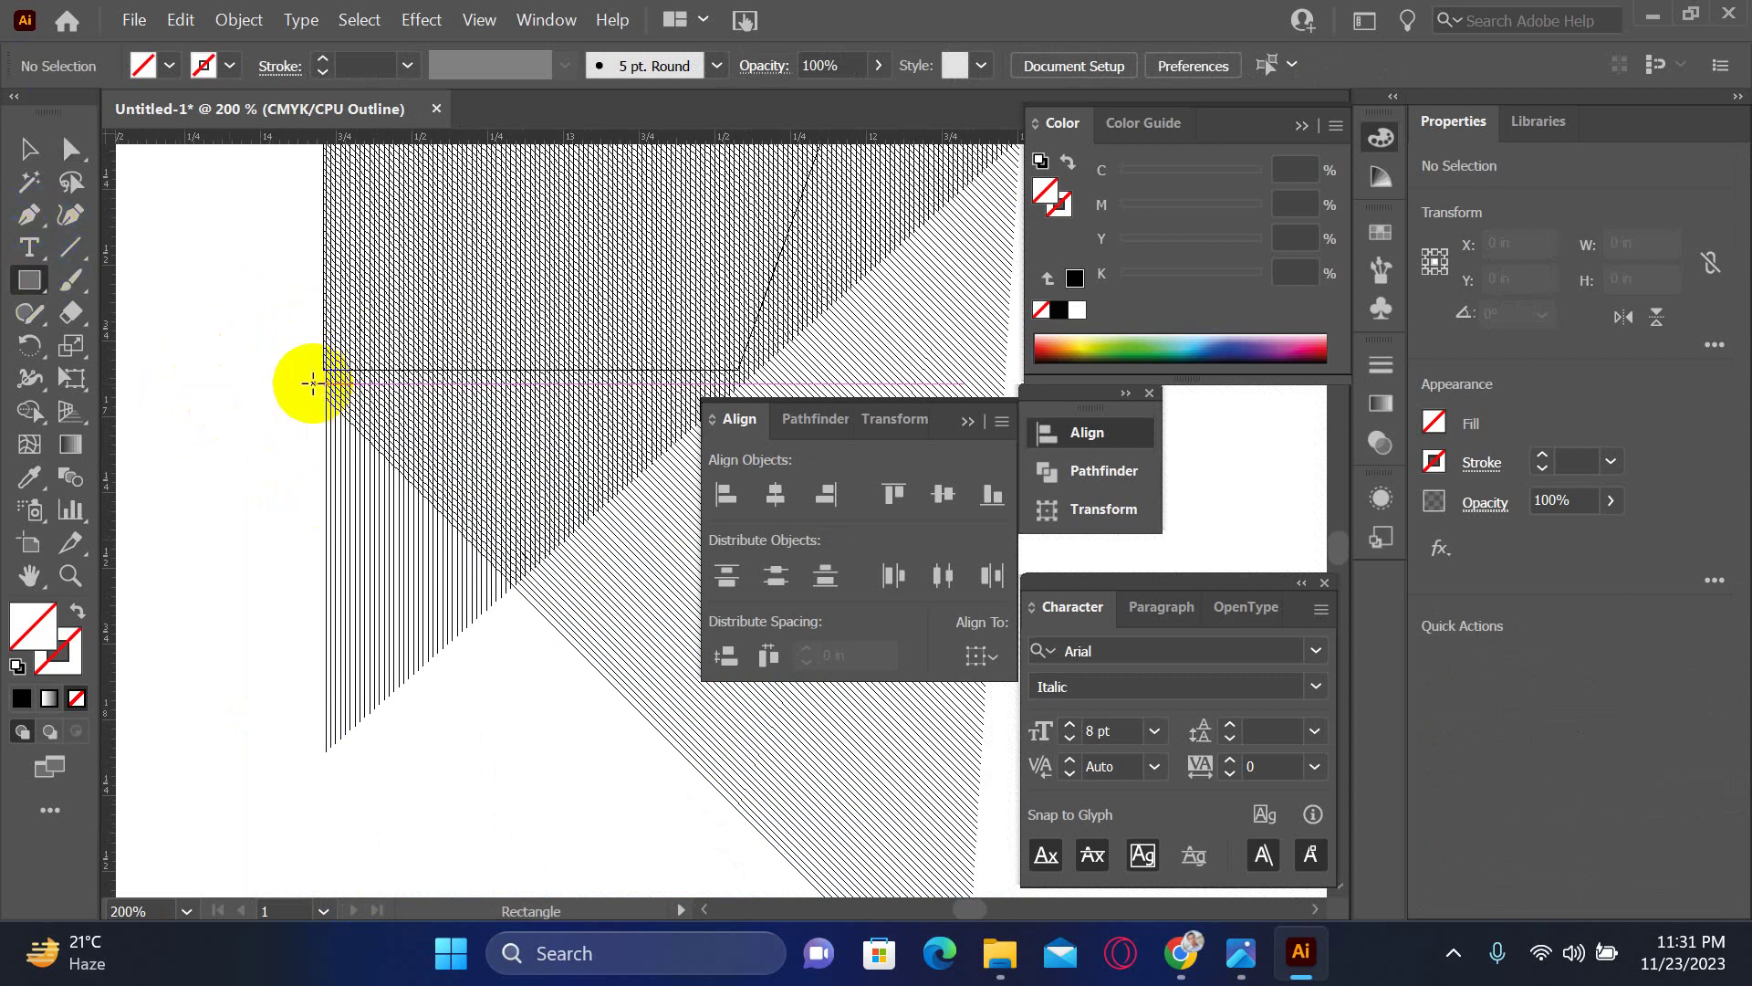
{"action": "left_click", "coordinate": [30, 148]}
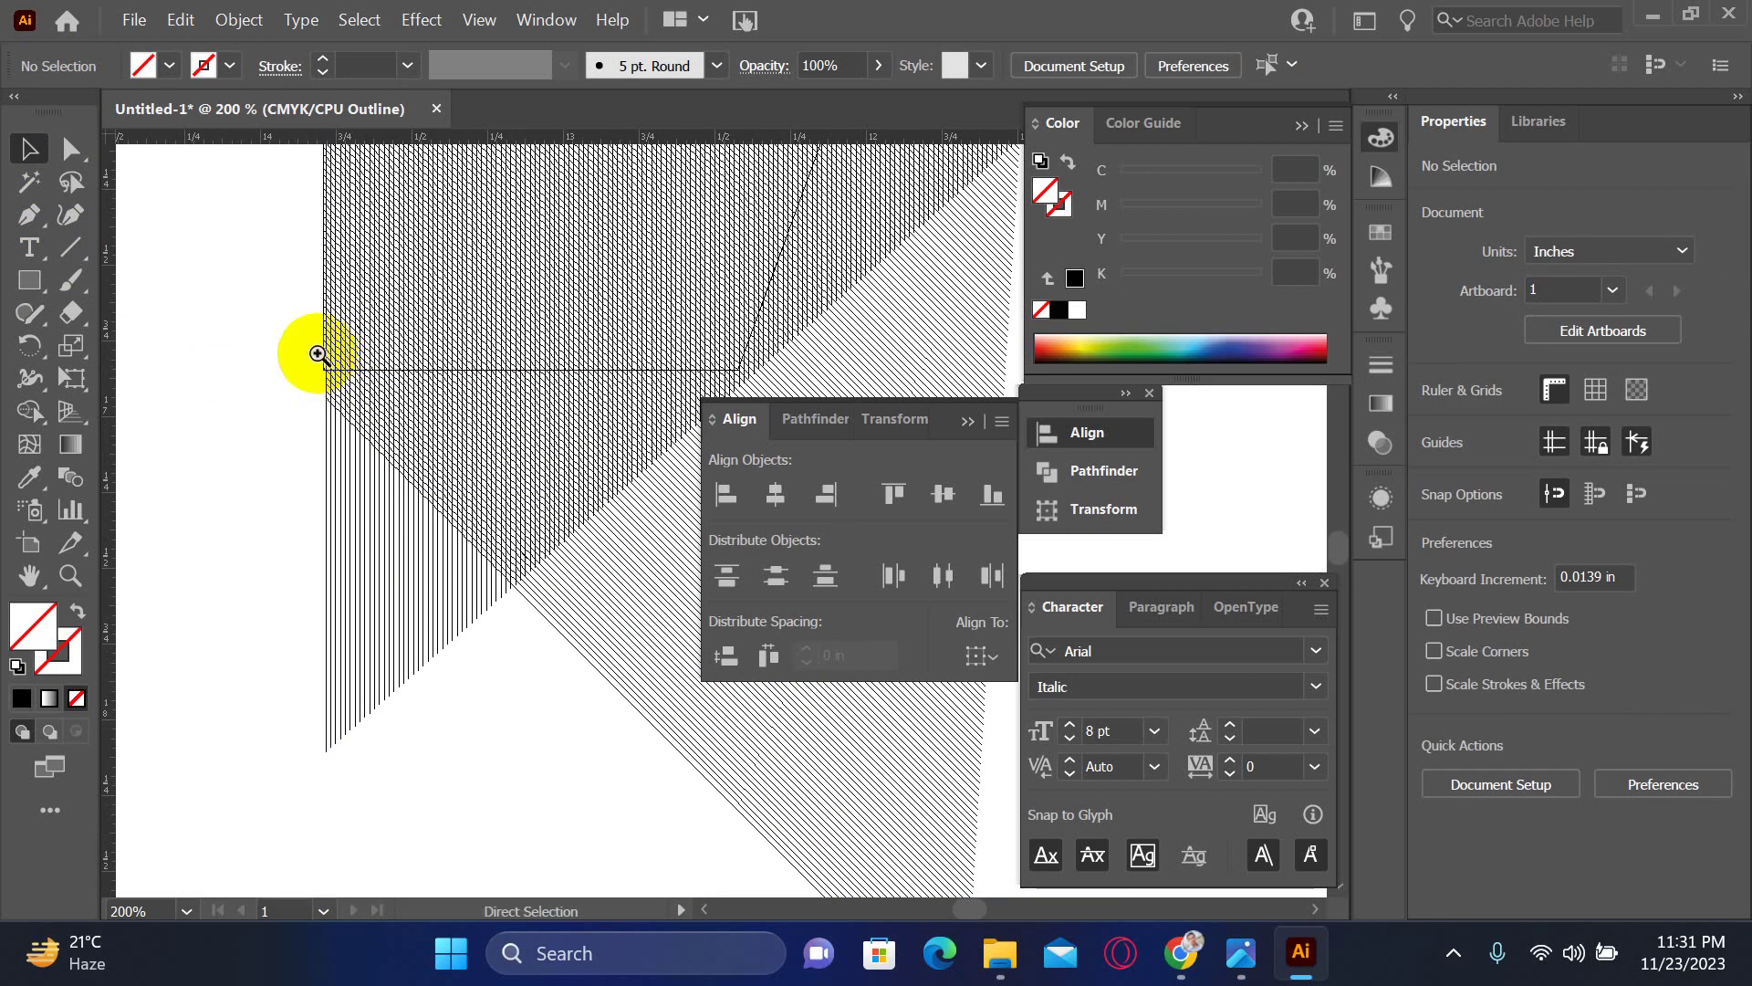
{"action": "scroll", "coordinate": [356, 379], "scroll_direction": "up", "scroll_amount": 10}
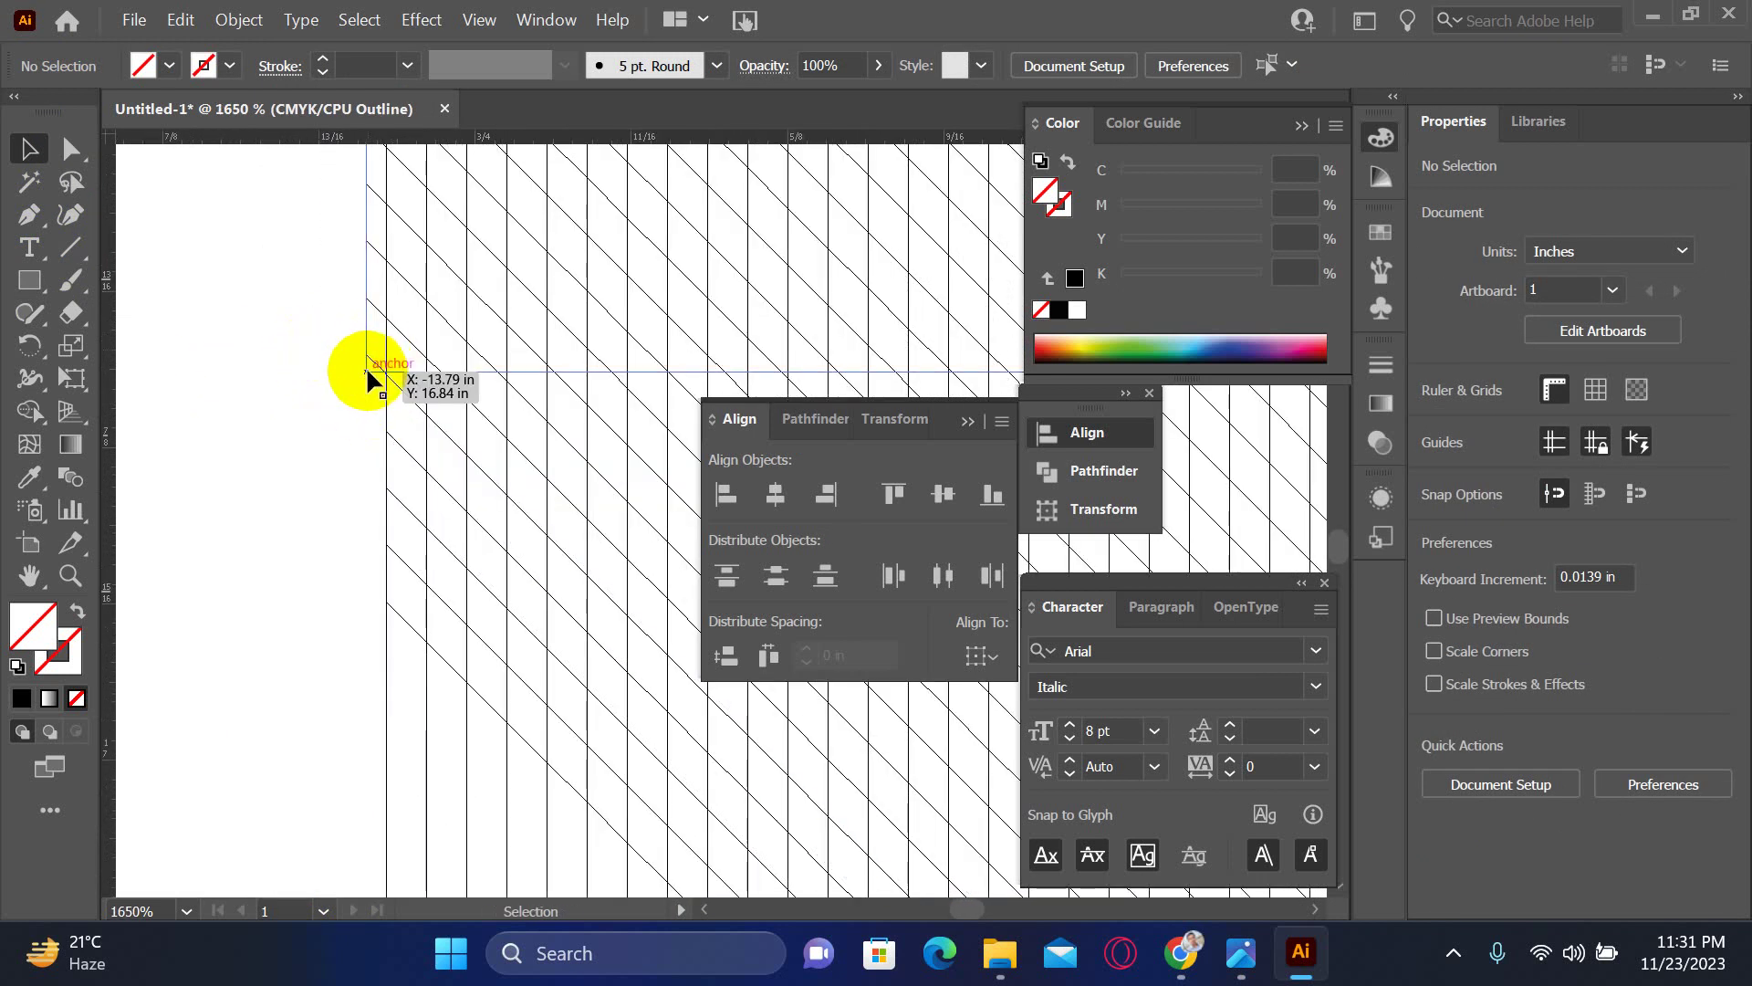
{"action": "left_click", "coordinate": [366, 371]}
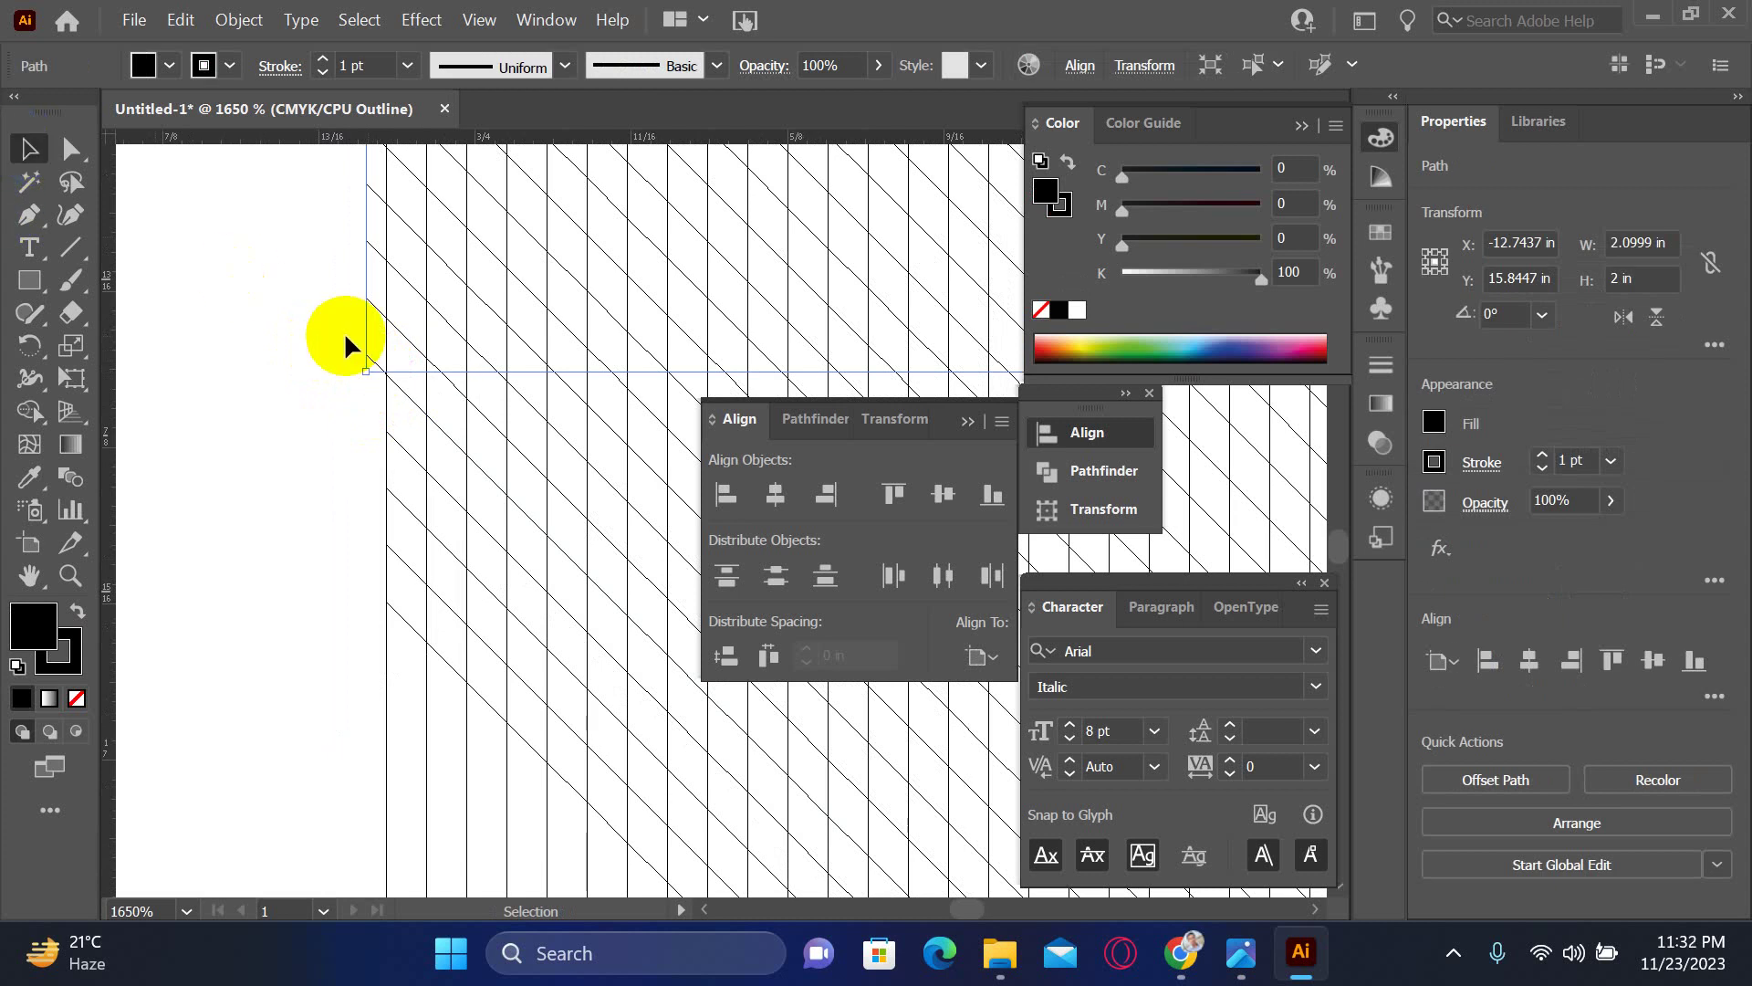
{"action": "scroll", "coordinate": [358, 354], "scroll_direction": "down", "scroll_amount": 12}
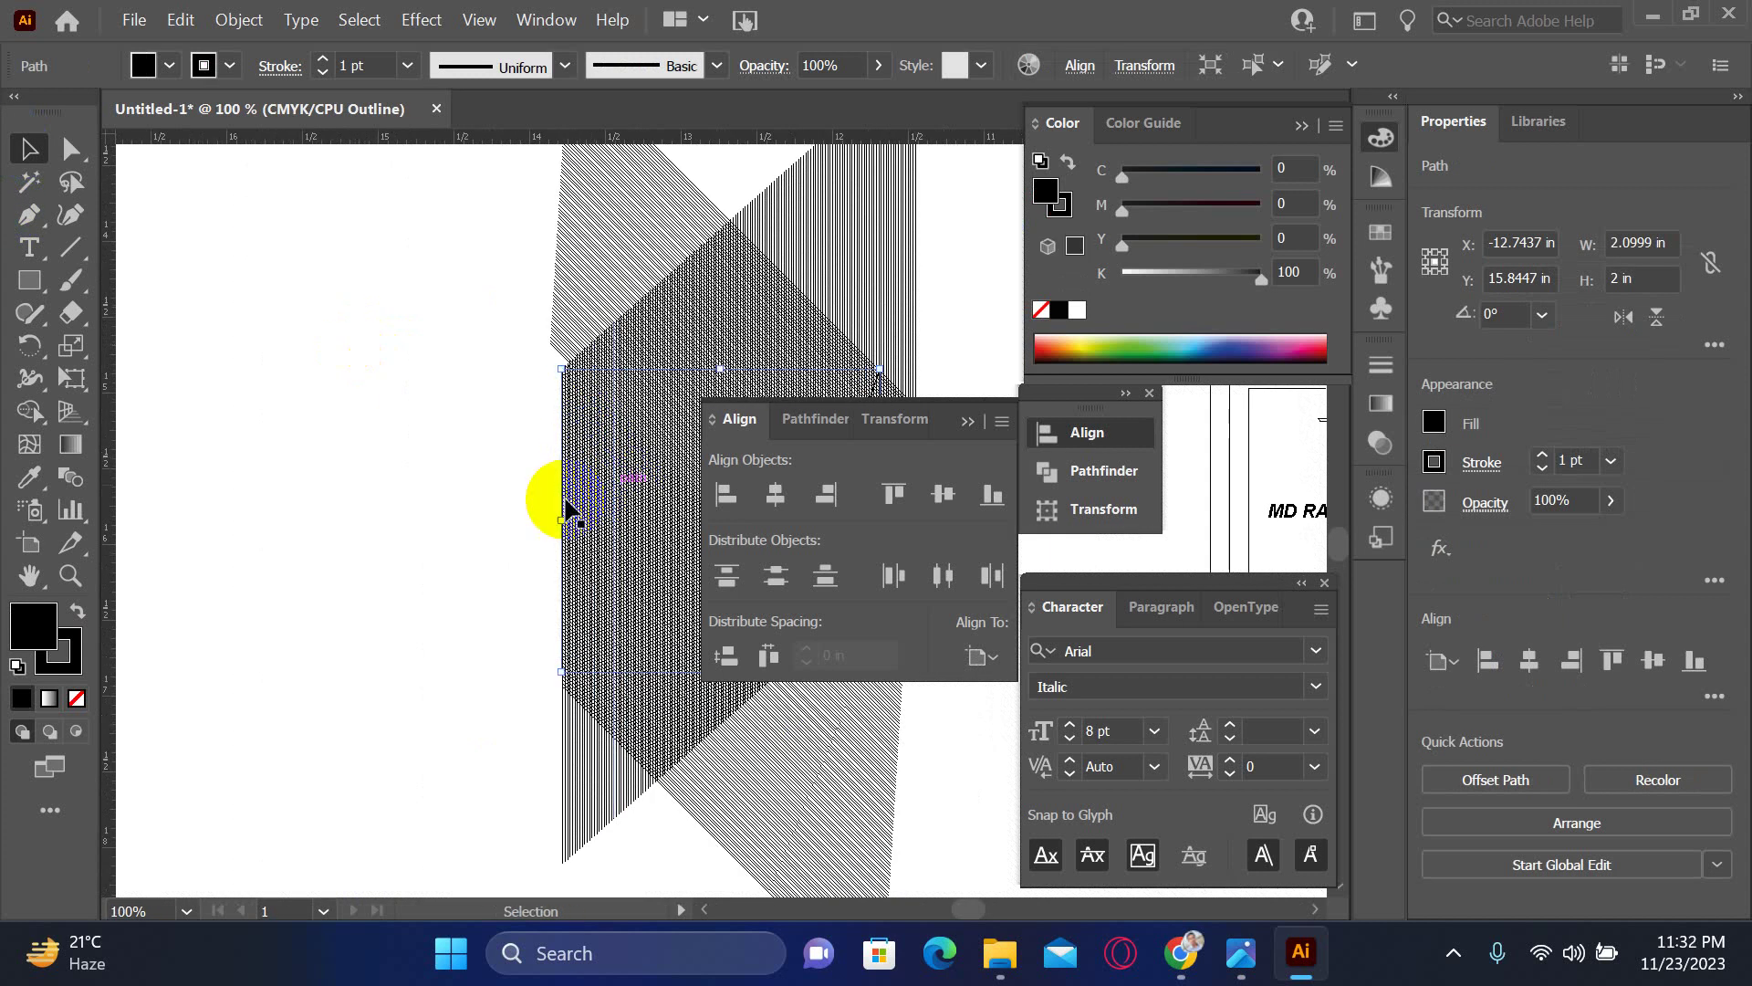
{"action": "left_click", "coordinate": [388, 384]}
{"action": "left_click_drag", "start_coordinate": [258, 423], "coordinate": [636, 457]}
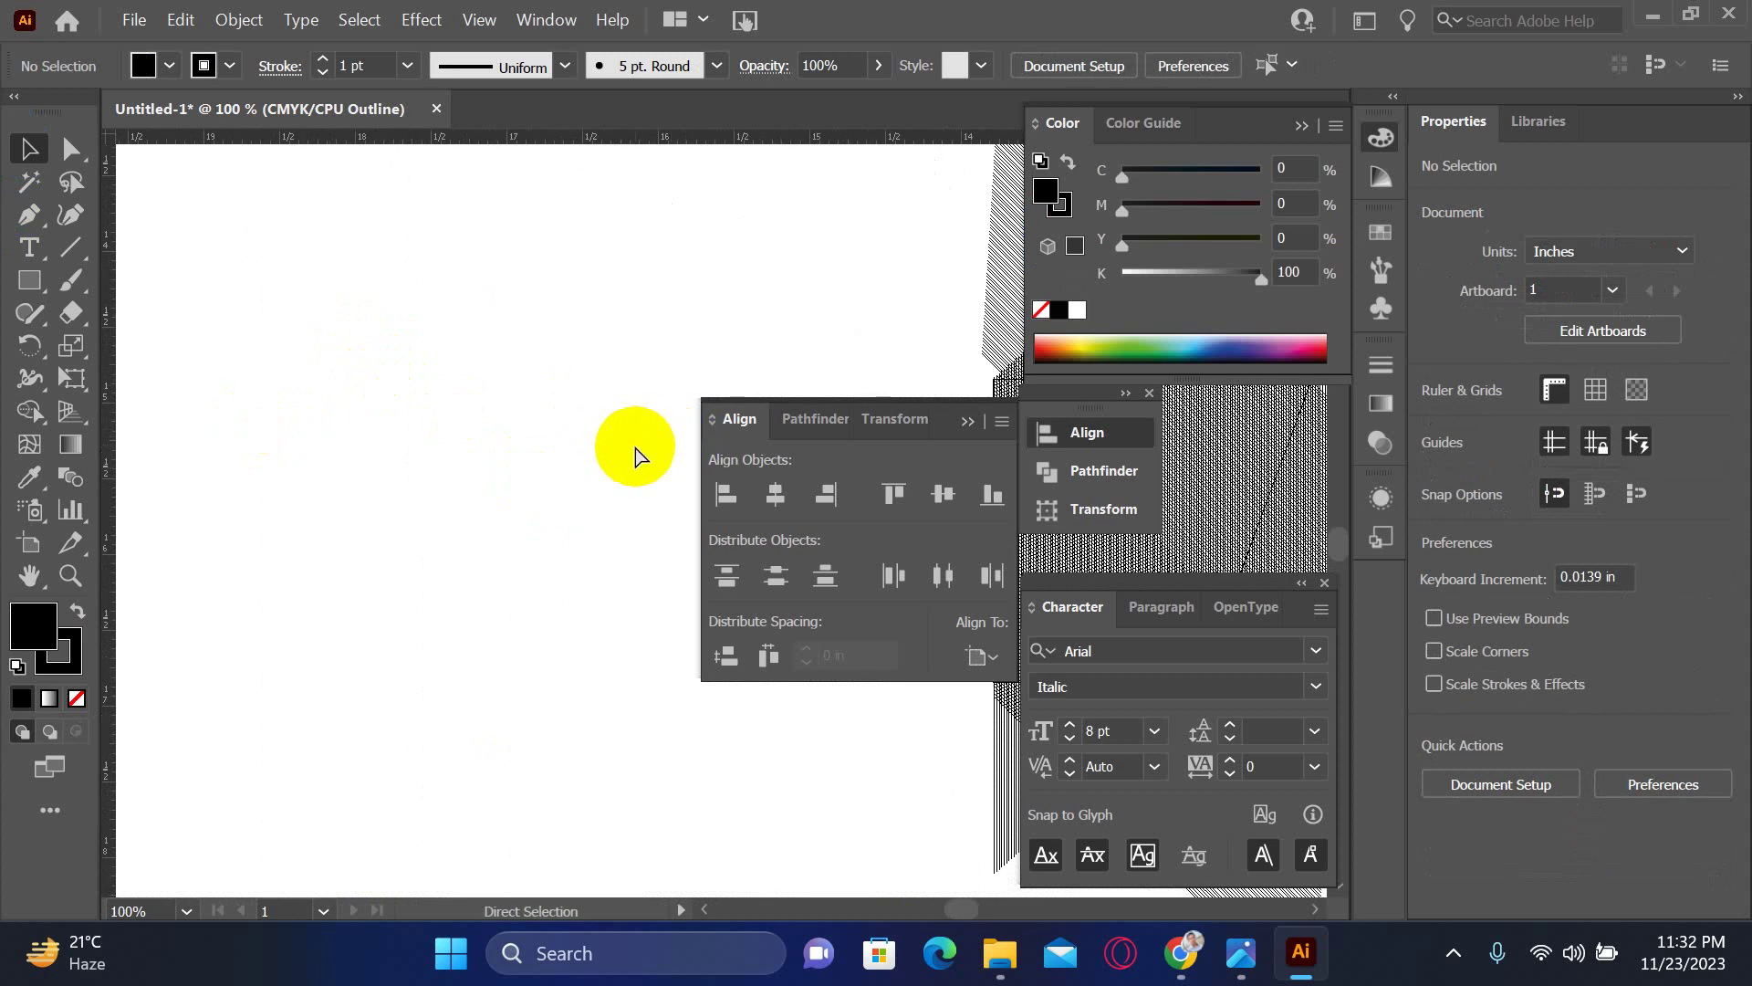
{"action": "left_click", "coordinate": [635, 456]}
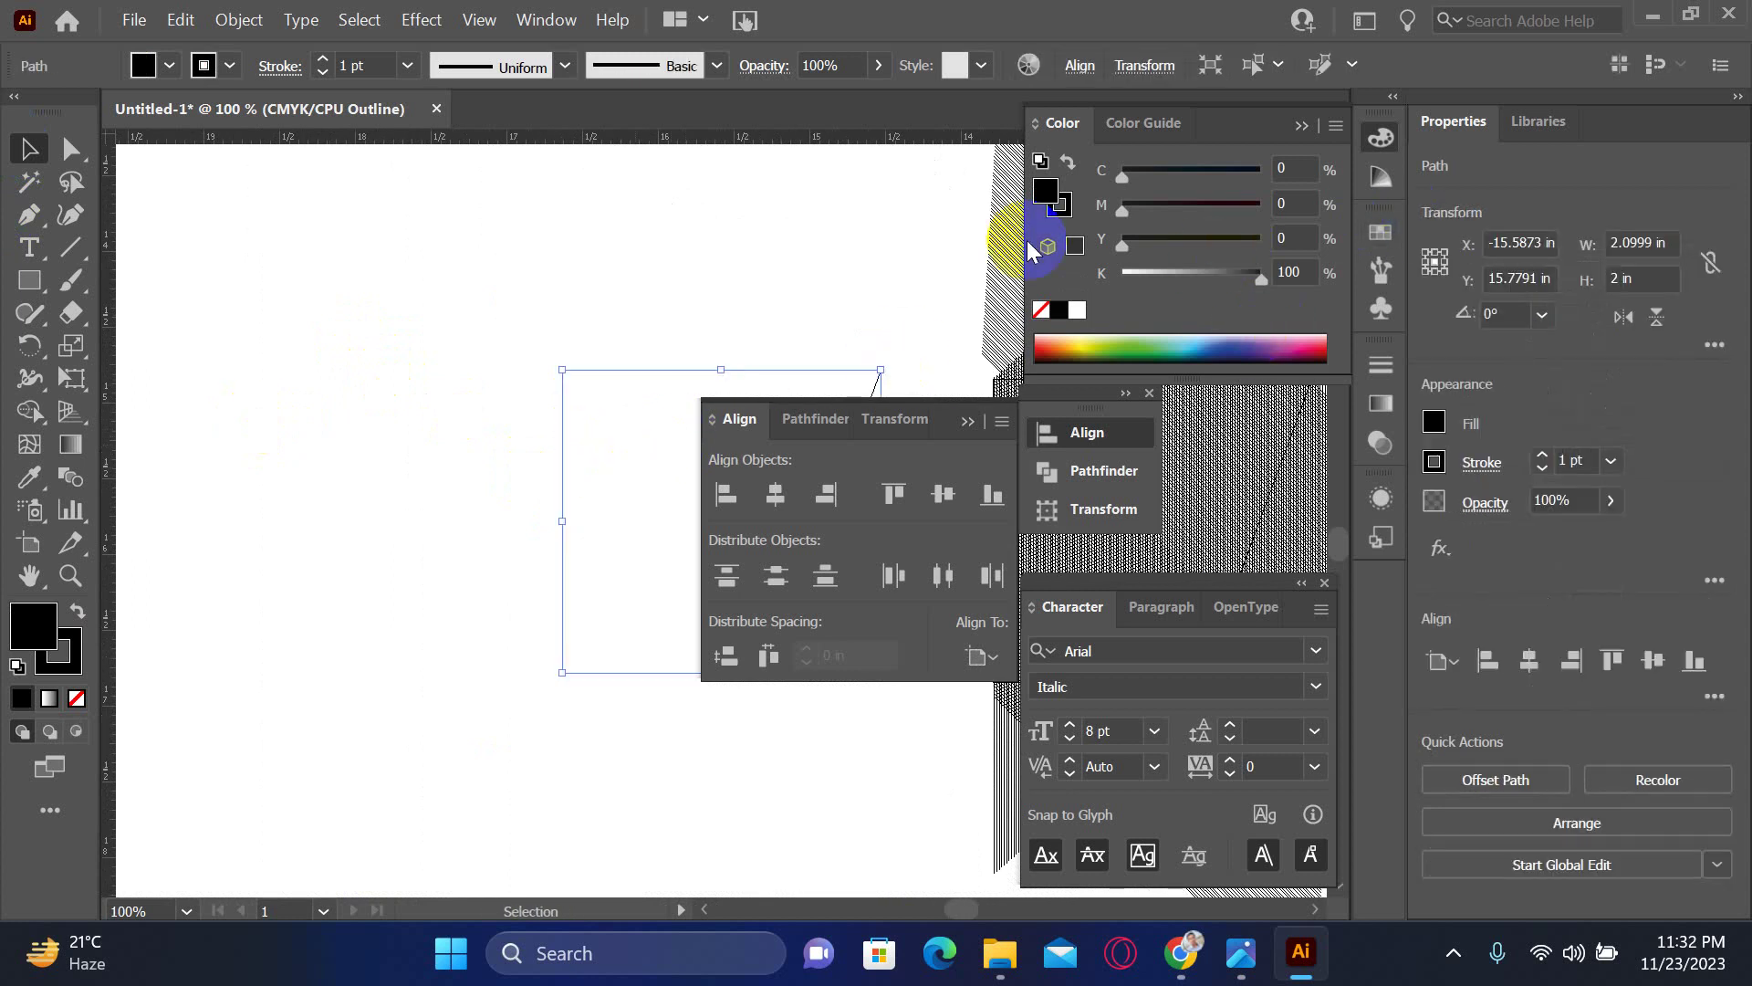
- Expand the box outline's fill and stroke into plain shapes
{"action": "left_click", "coordinate": [240, 19]}
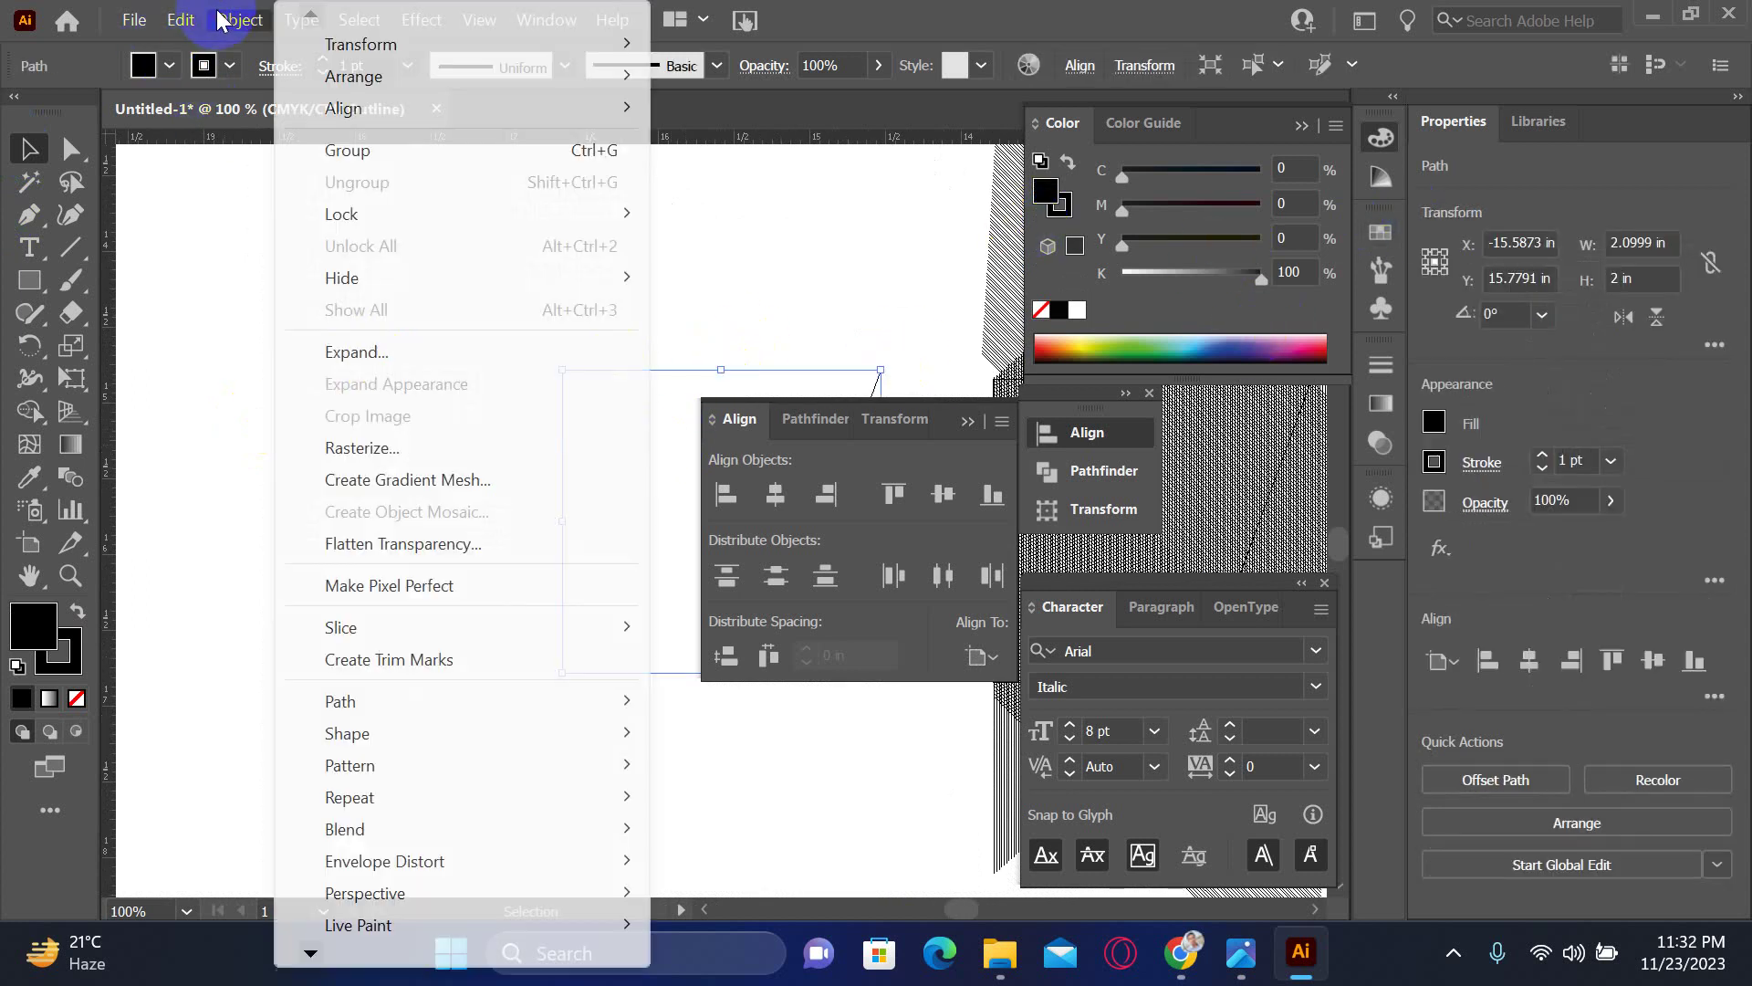
{"action": "left_click", "coordinate": [345, 363]}
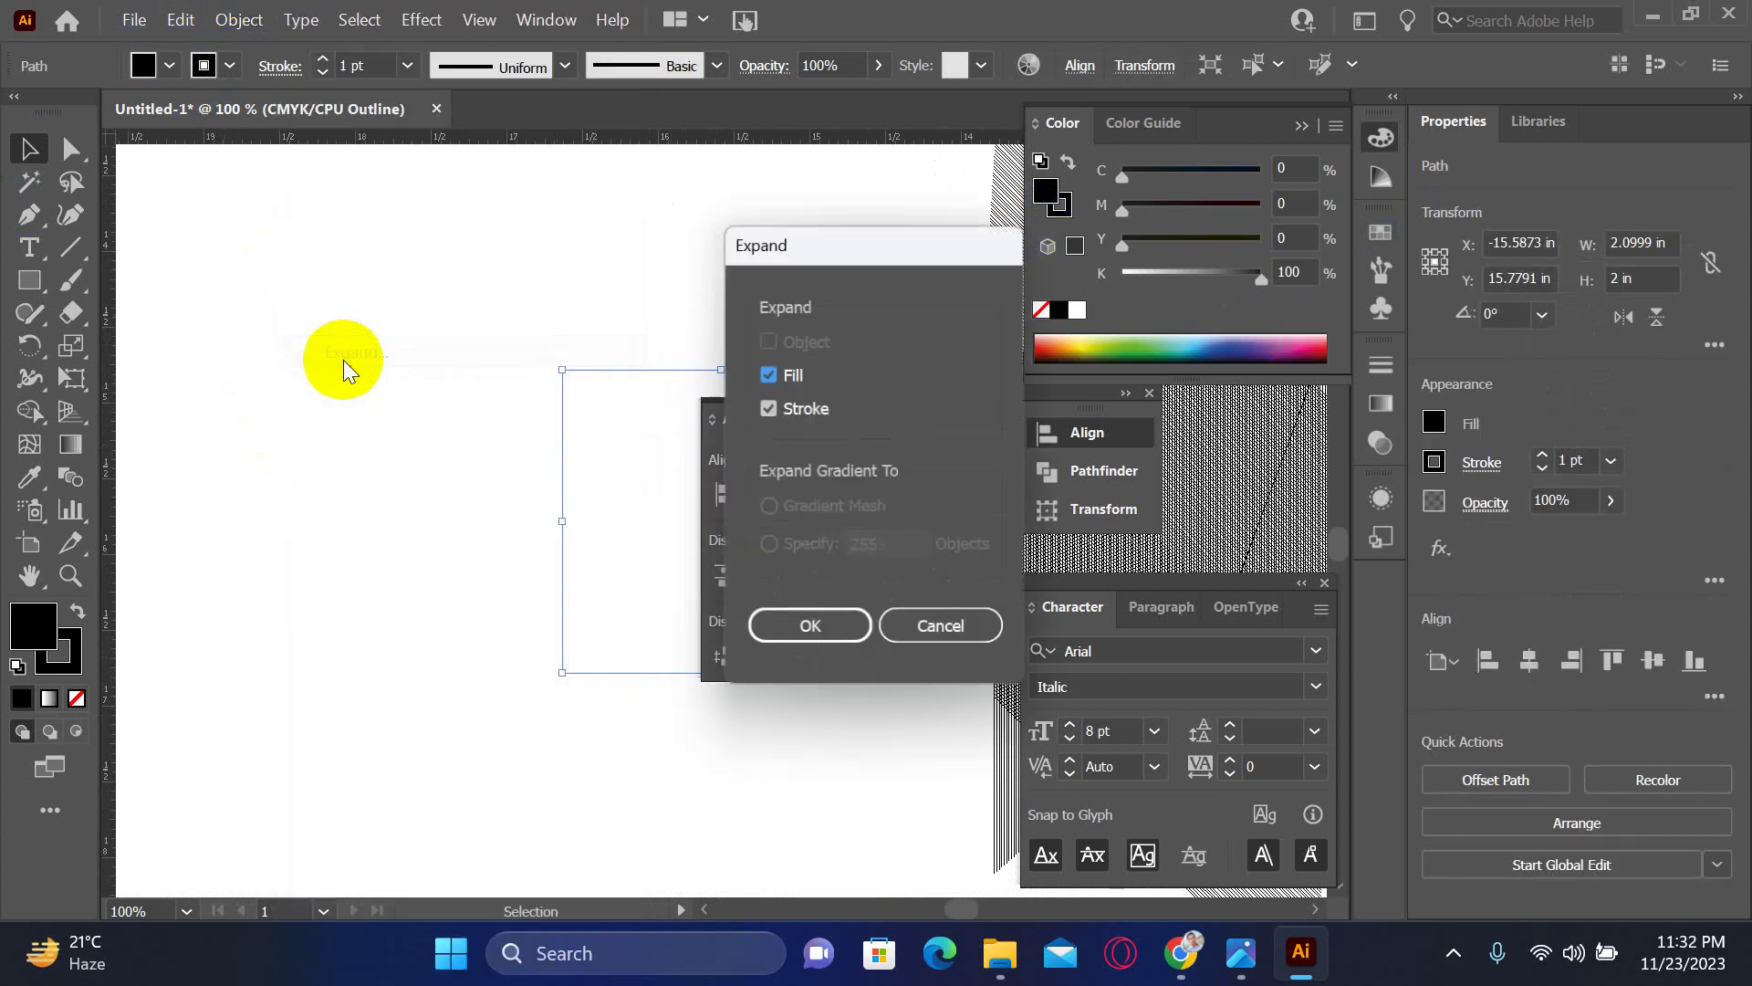
{"action": "left_click", "coordinate": [830, 632]}
{"action": "left_click", "coordinate": [531, 294]}
- Select the expanded 2.1167 × 2.0139 in box group and zoom out to see it whole
{"action": "left_click_drag", "start_coordinate": [531, 294], "coordinate": [645, 452]}
{"action": "scroll", "coordinate": [548, 466], "scroll_direction": "right", "scroll_amount": 5}
{"action": "left_click", "coordinate": [294, 605]}
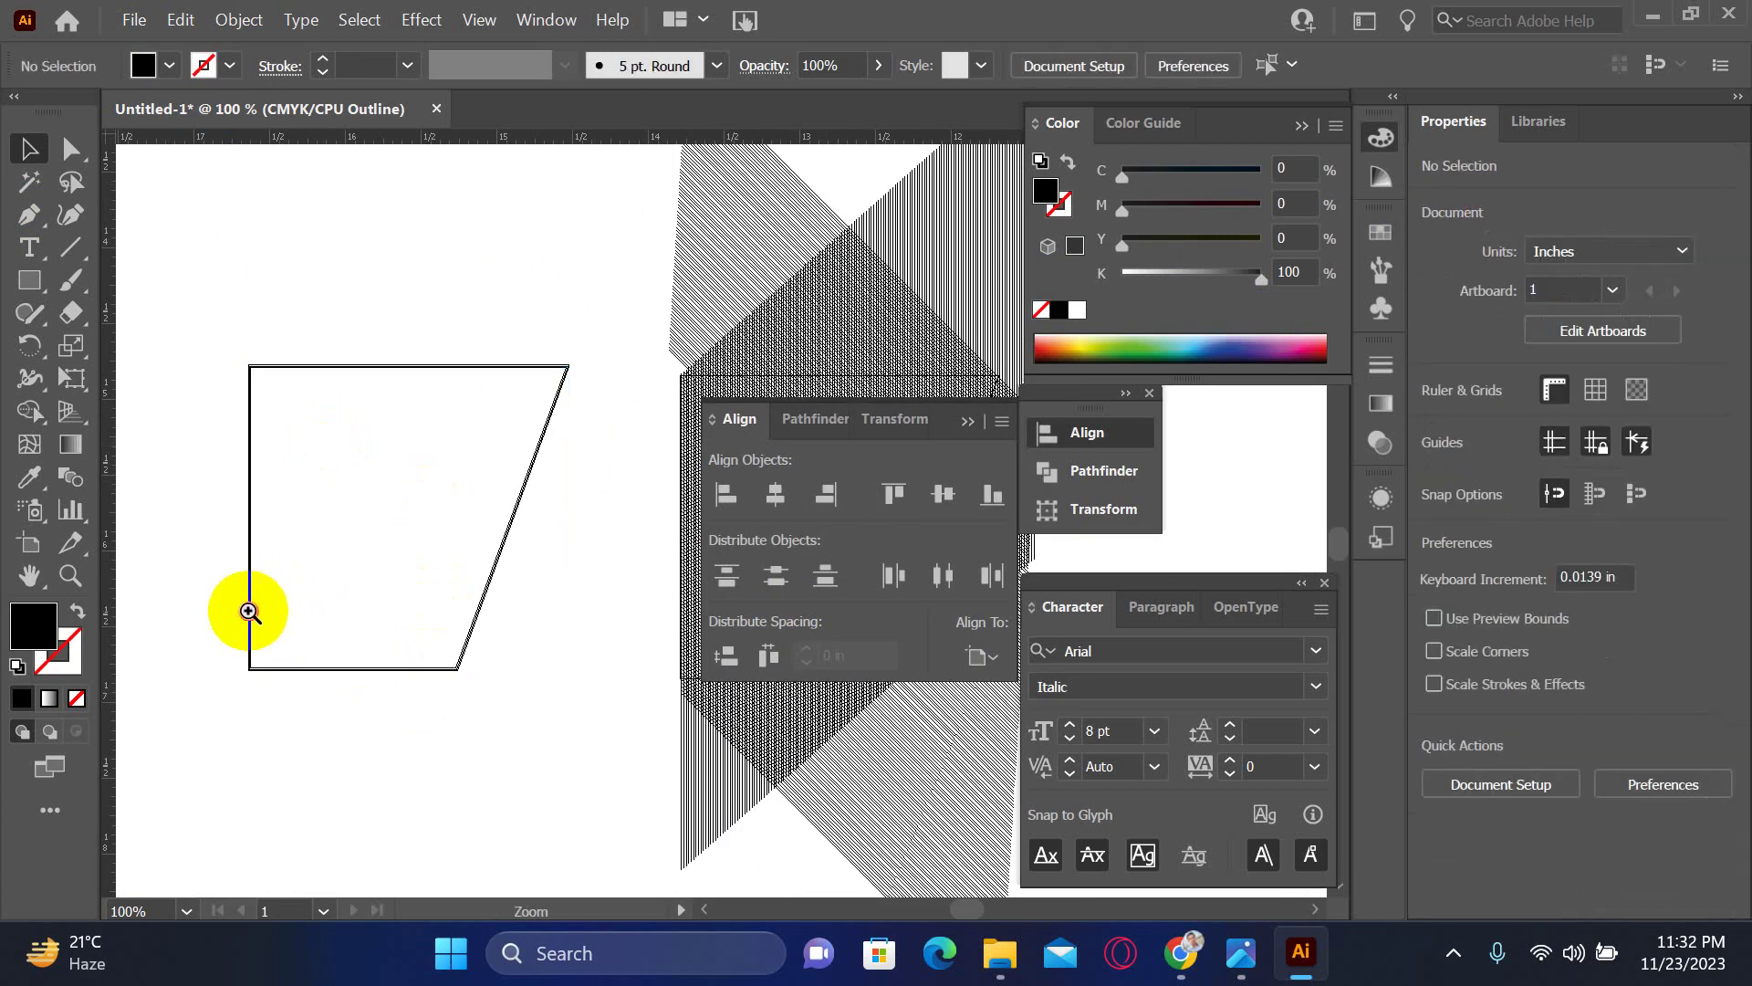
{"action": "scroll", "coordinate": [240, 611], "scroll_direction": "up", "scroll_amount": 5}
{"action": "scroll", "coordinate": [392, 548], "scroll_direction": "up", "scroll_amount": 2}
{"action": "left_click", "coordinate": [390, 491]}
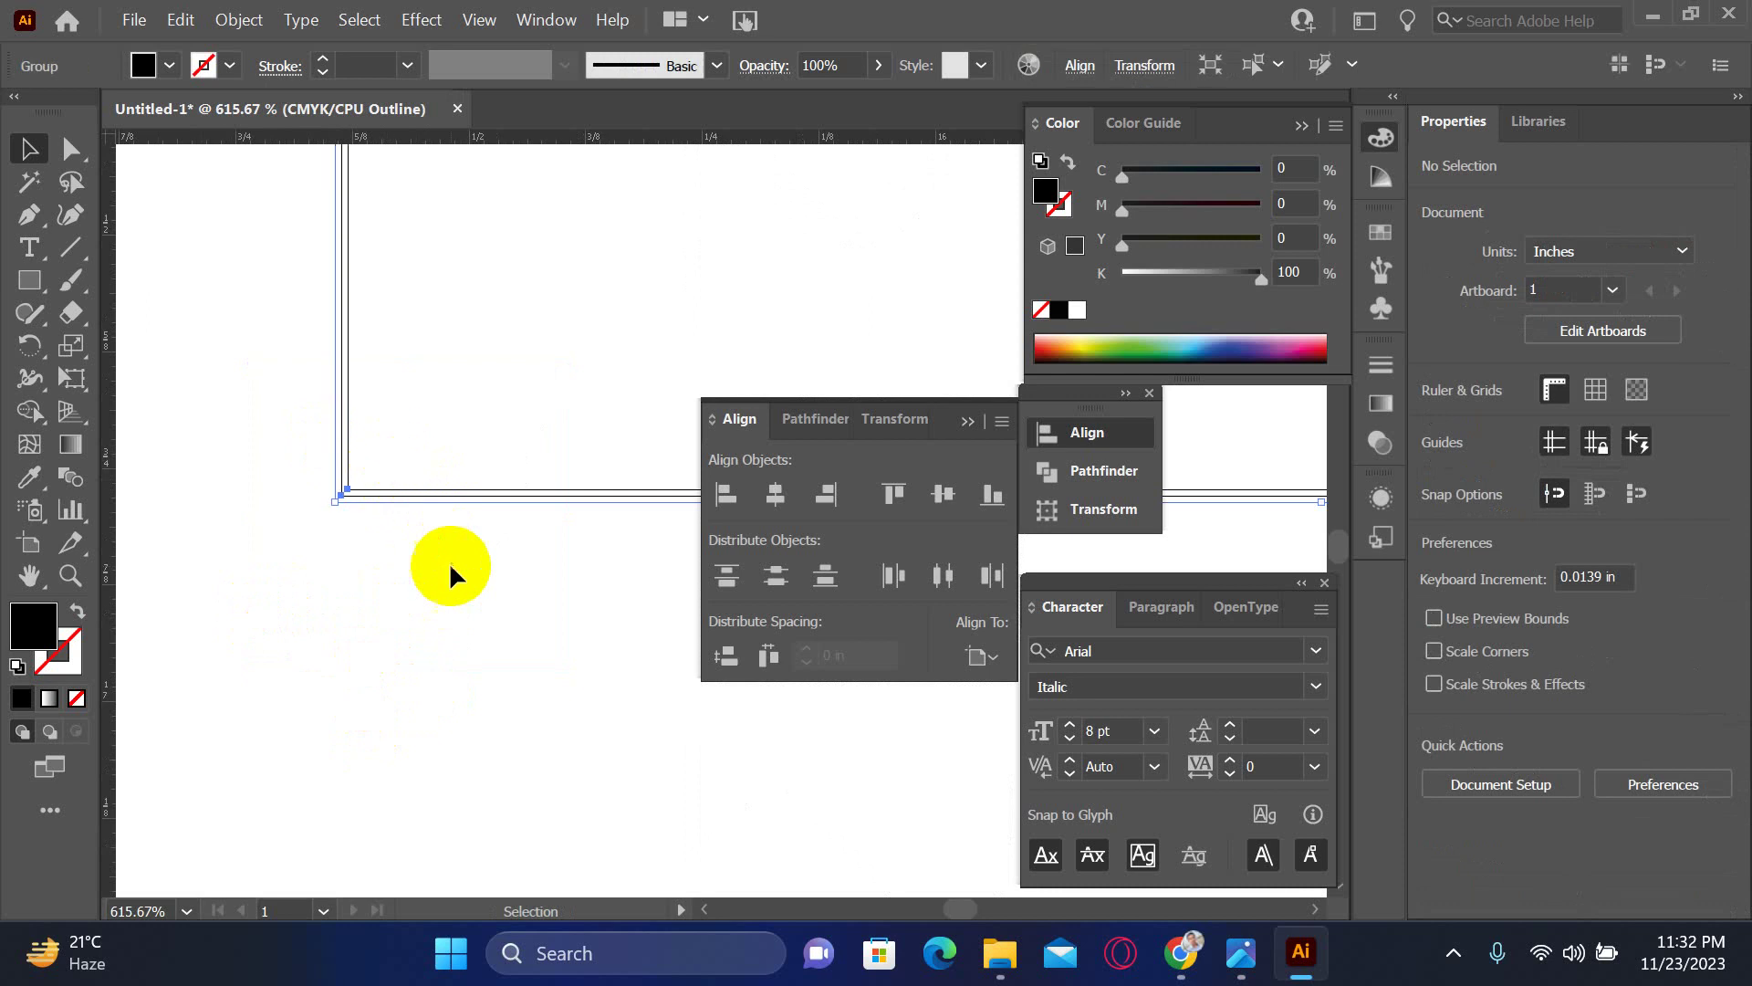
{"action": "key", "text": "ctrl+minus"}
{"action": "key", "text": "ctrl+minus"}
{"action": "key", "text": "ctrl+minus"}
{"action": "key", "text": "ctrl+minus"}
{"action": "key", "text": "ctrl+minus"}
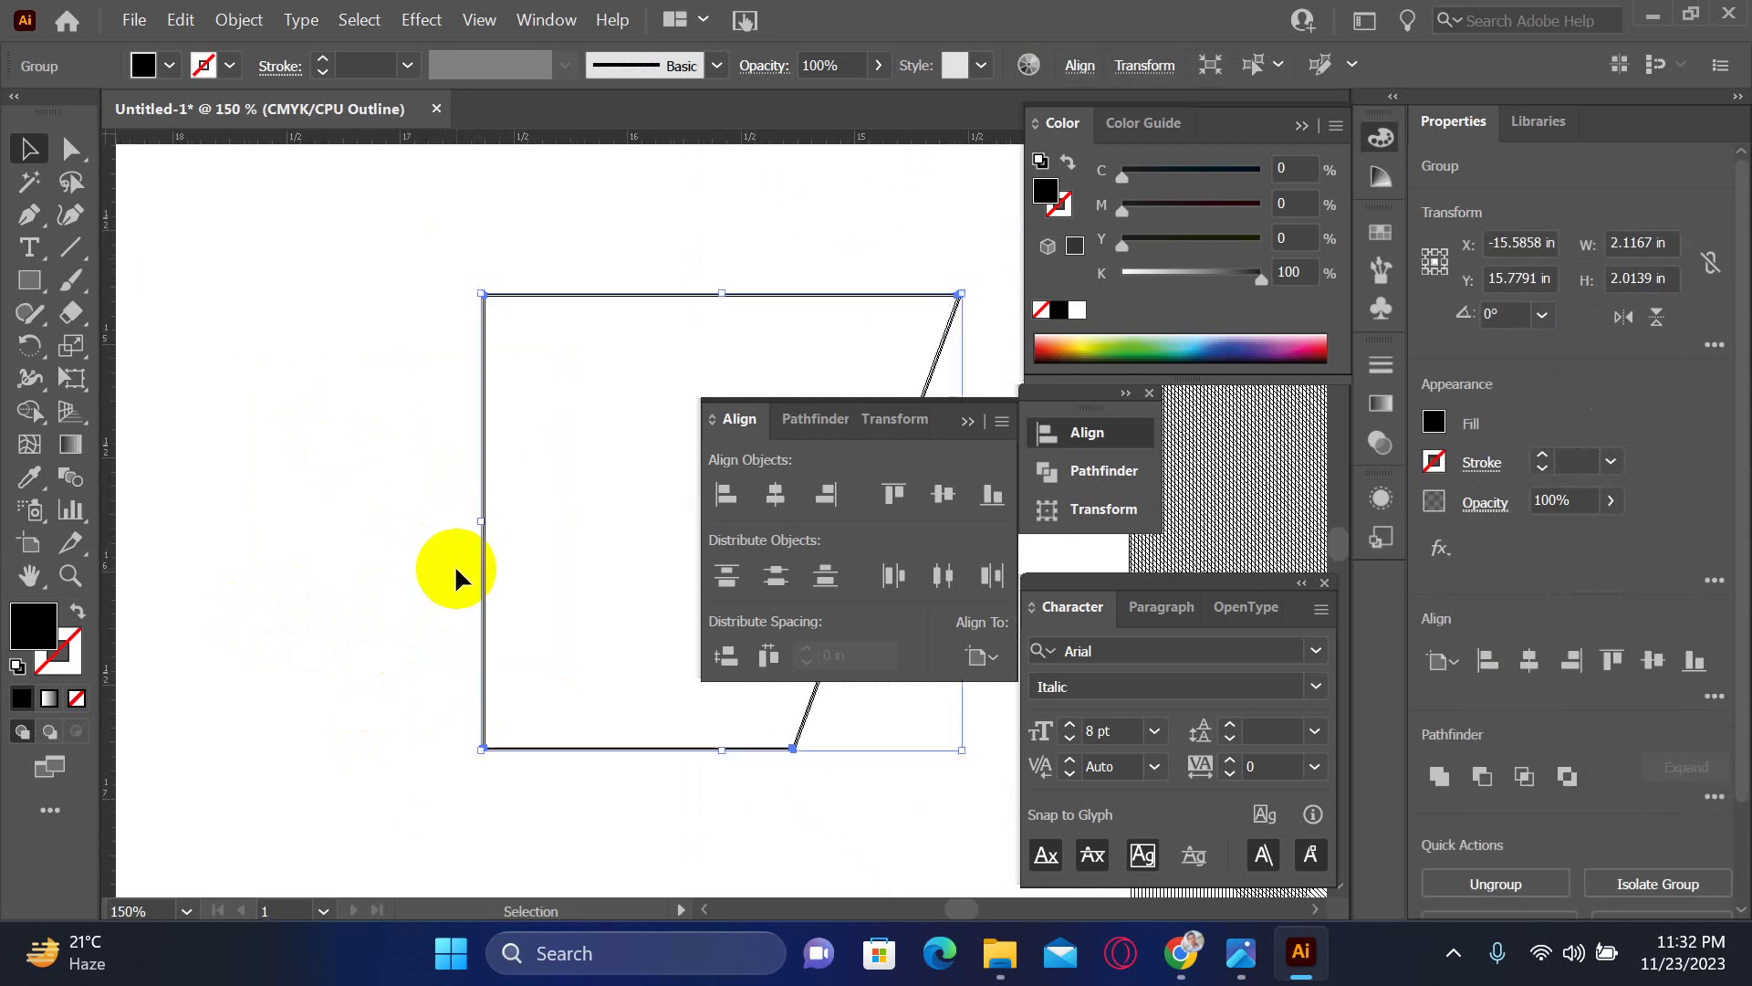
- In Preview, test deleting, moving and unfilling the black box, undoing each change
{"action": "key", "text": "ctrl+y"}
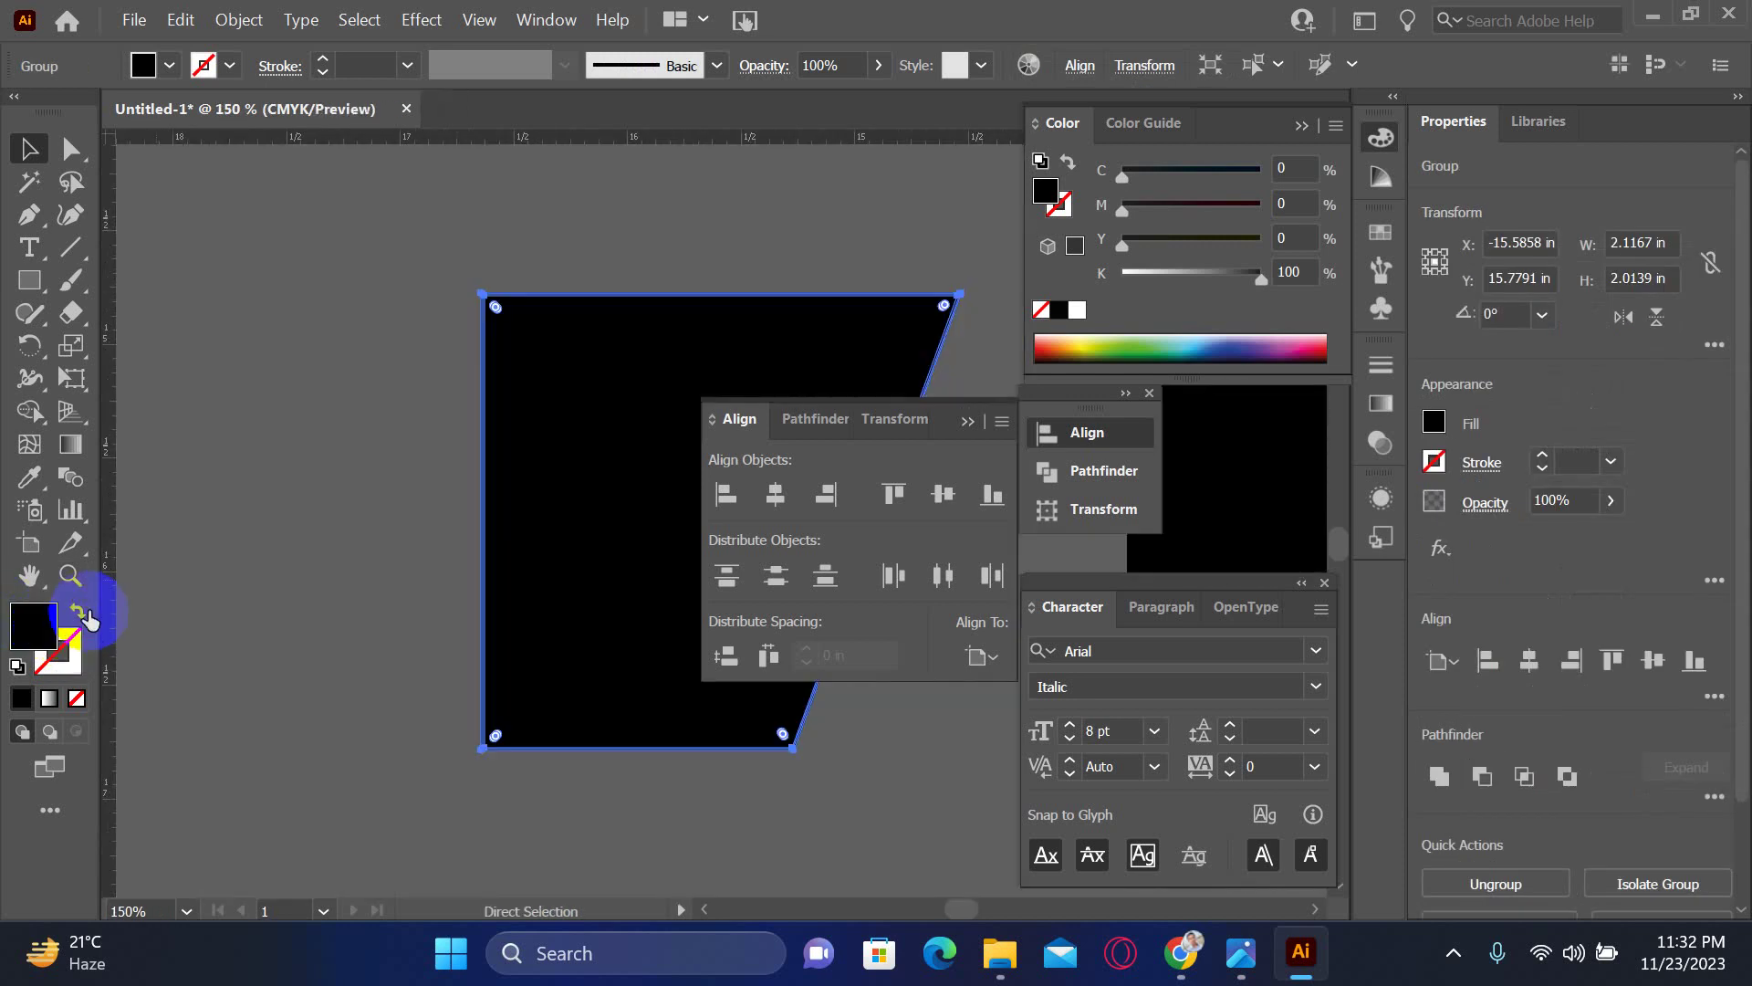
{"action": "left_click", "coordinate": [345, 311]}
{"action": "scroll", "coordinate": [599, 615], "scroll_direction": "right", "scroll_amount": 5}
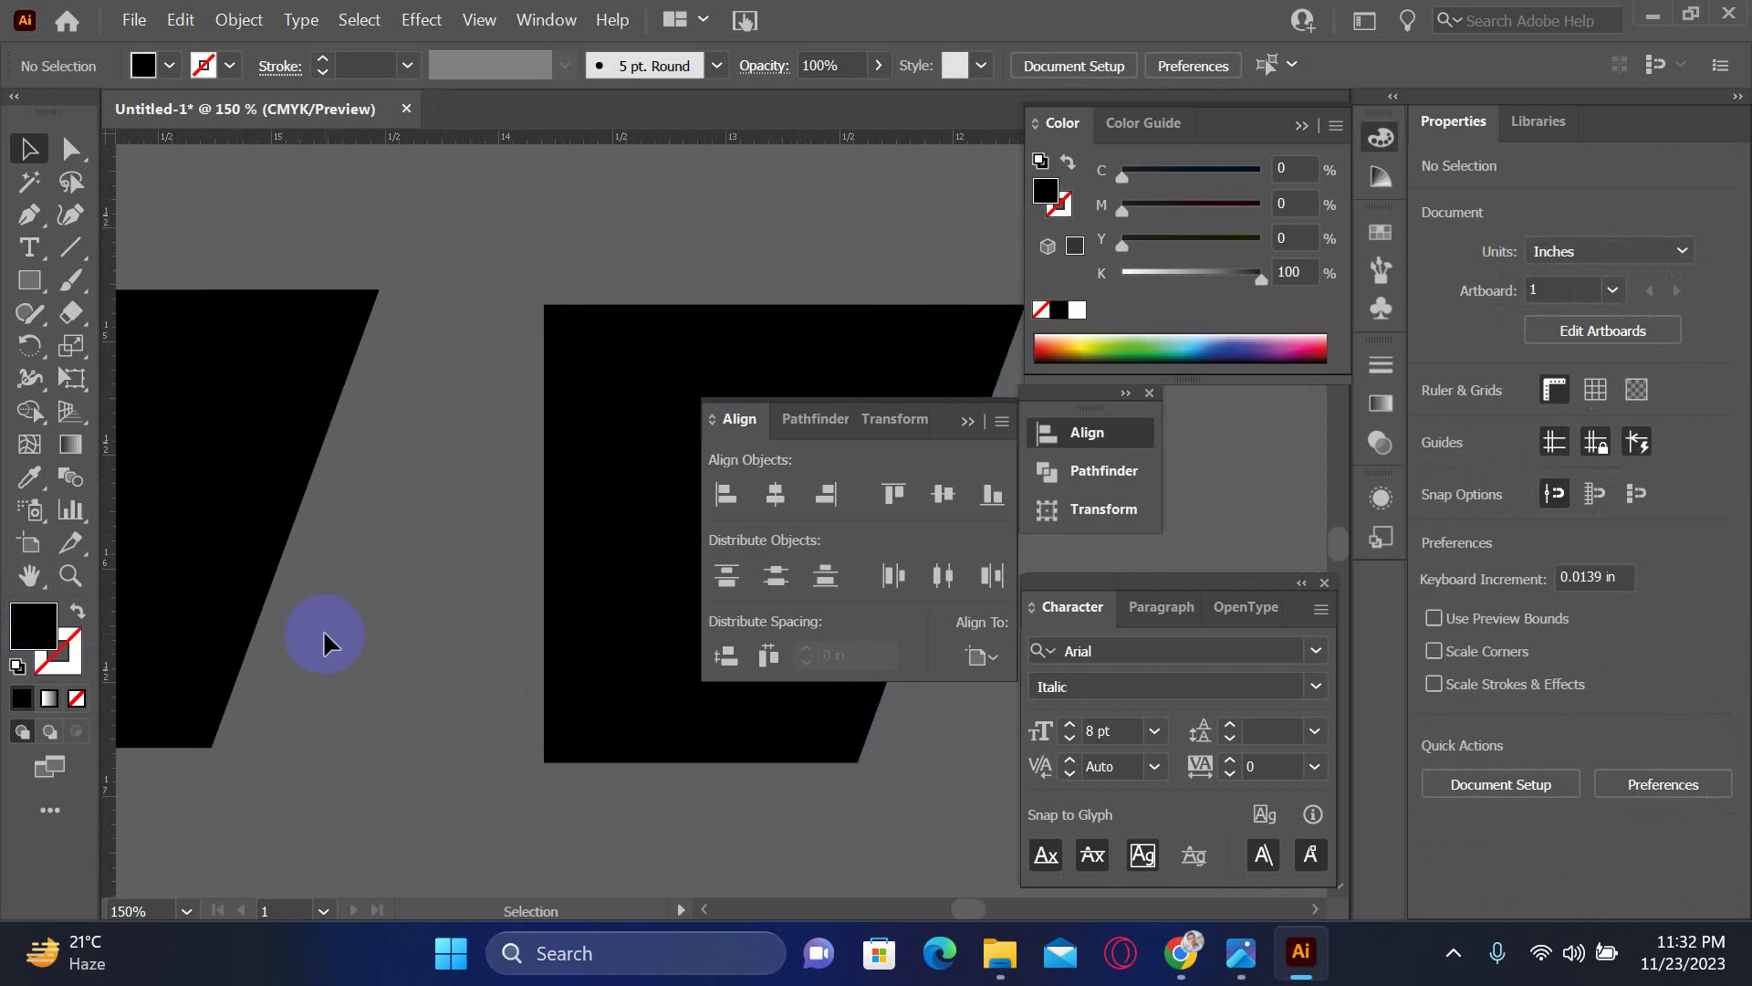
{"action": "left_click_drag", "start_coordinate": [266, 638], "coordinate": [380, 654]}
{"action": "left_click", "coordinate": [385, 658], "text": "ctrl"}
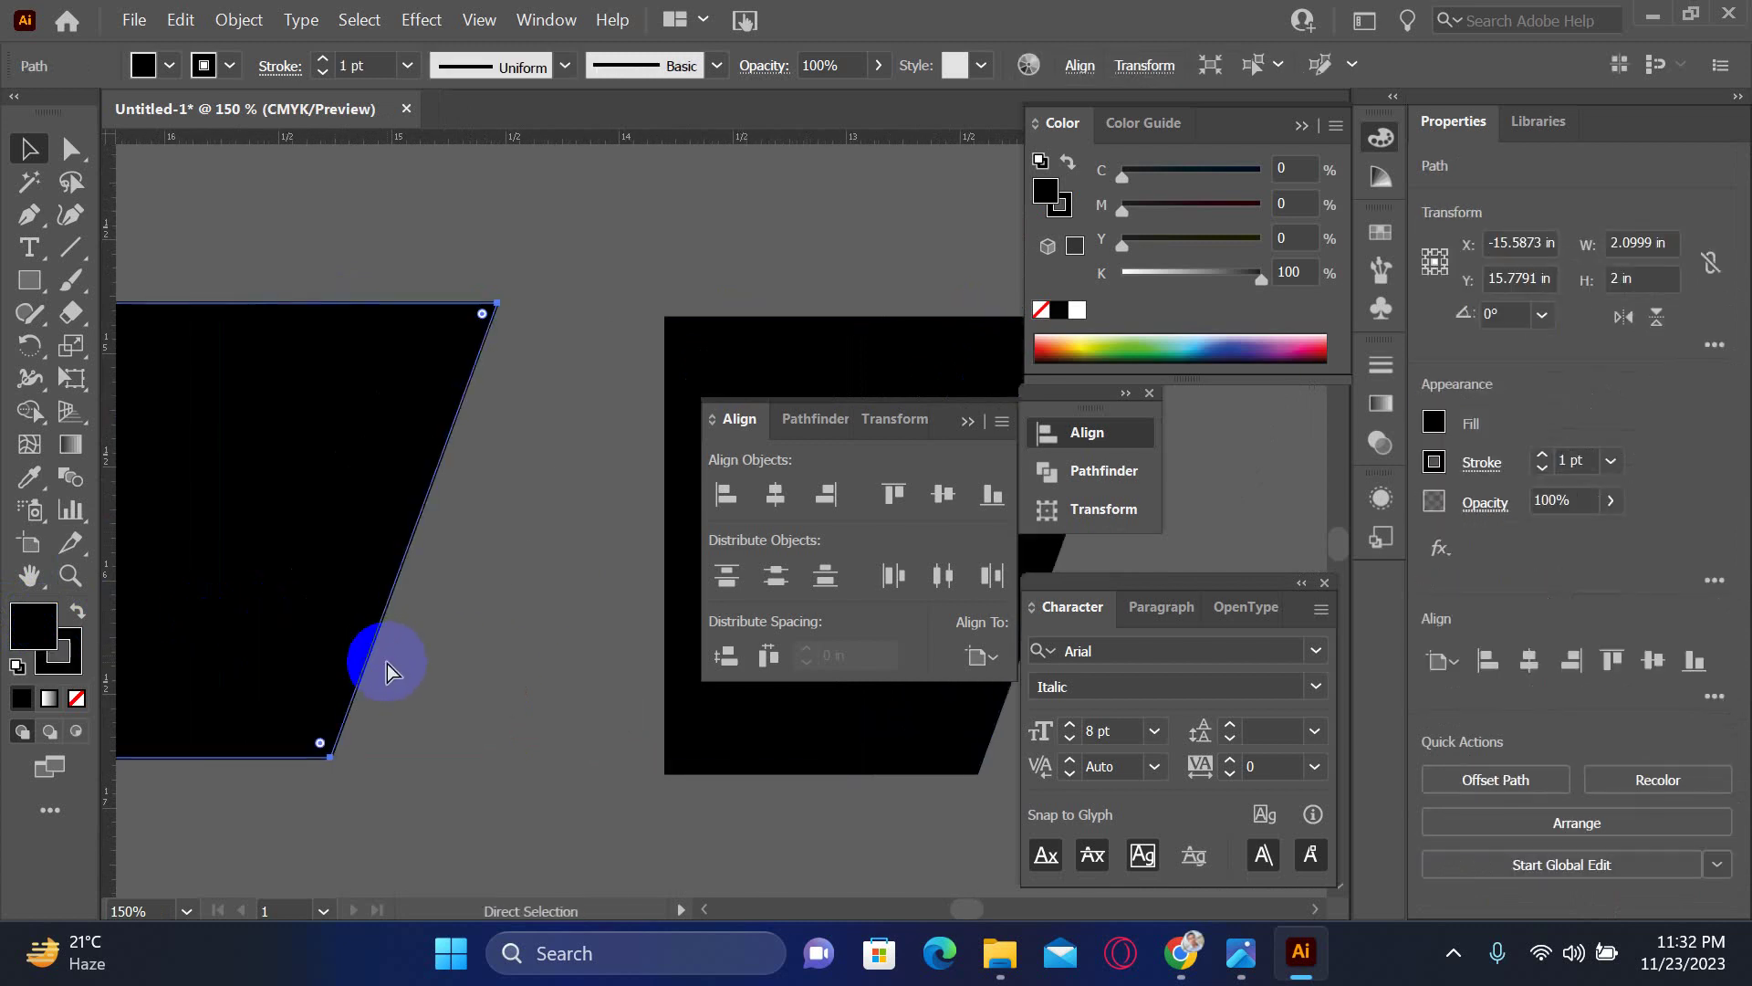
{"action": "key", "text": "Delete"}
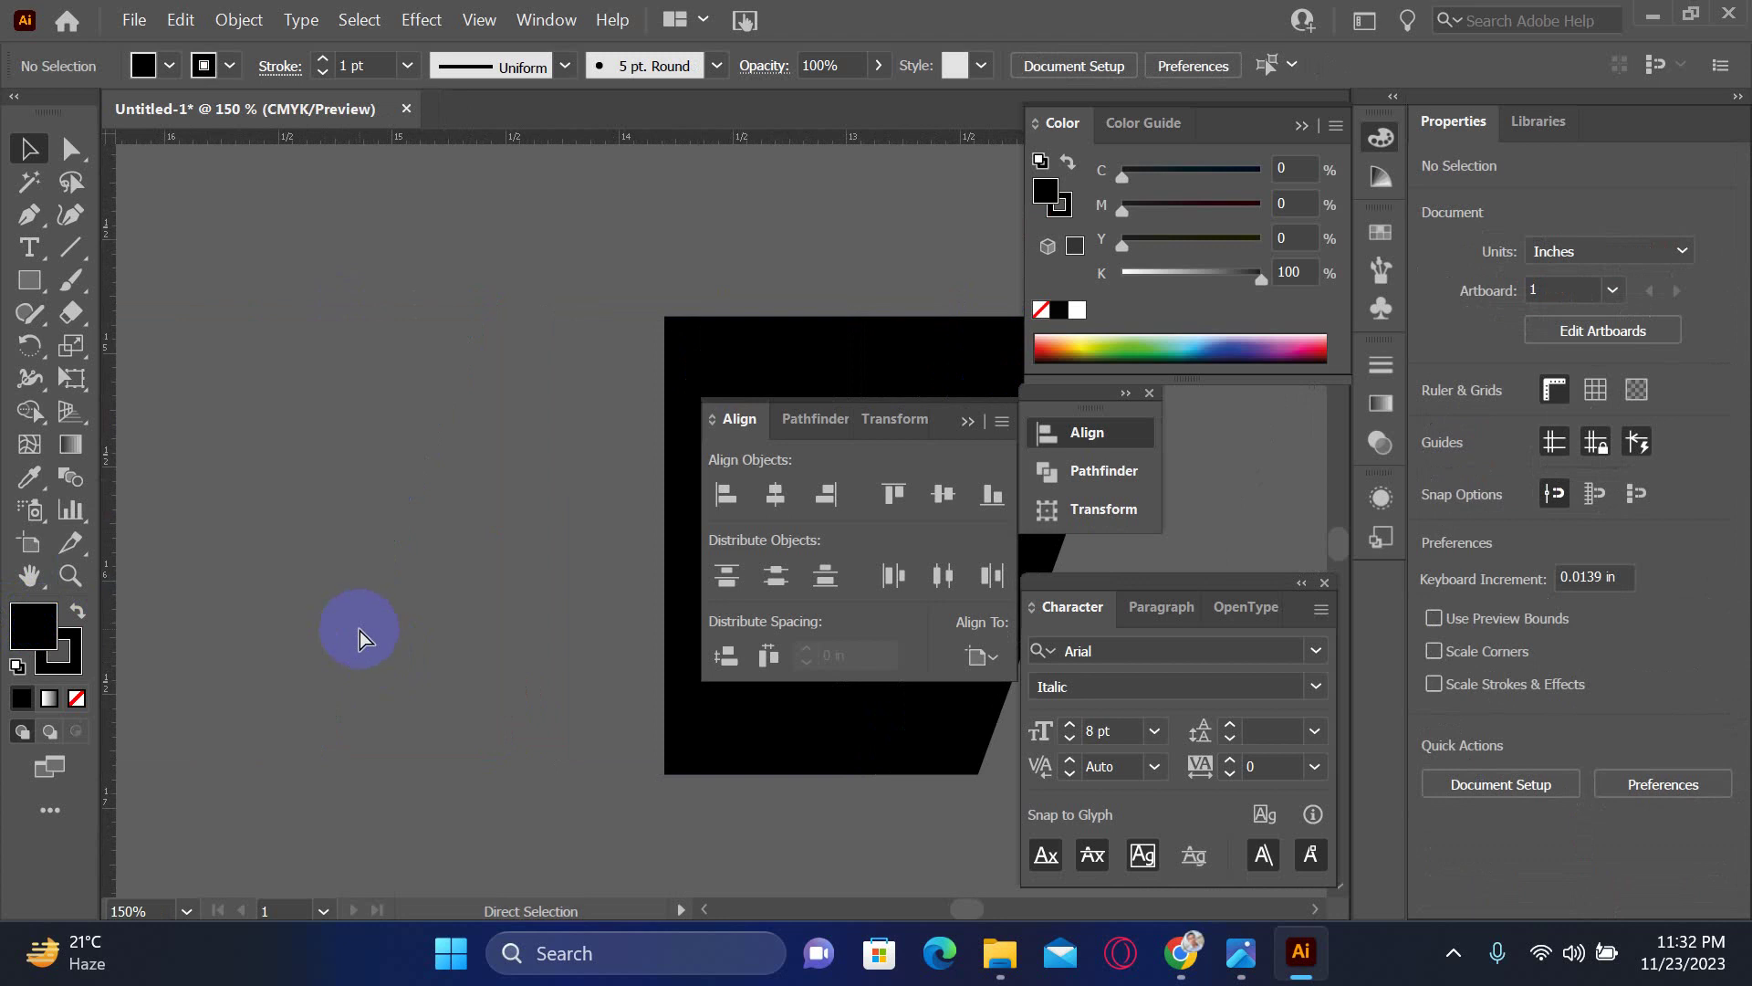
{"action": "key", "text": "ctrl+z"}
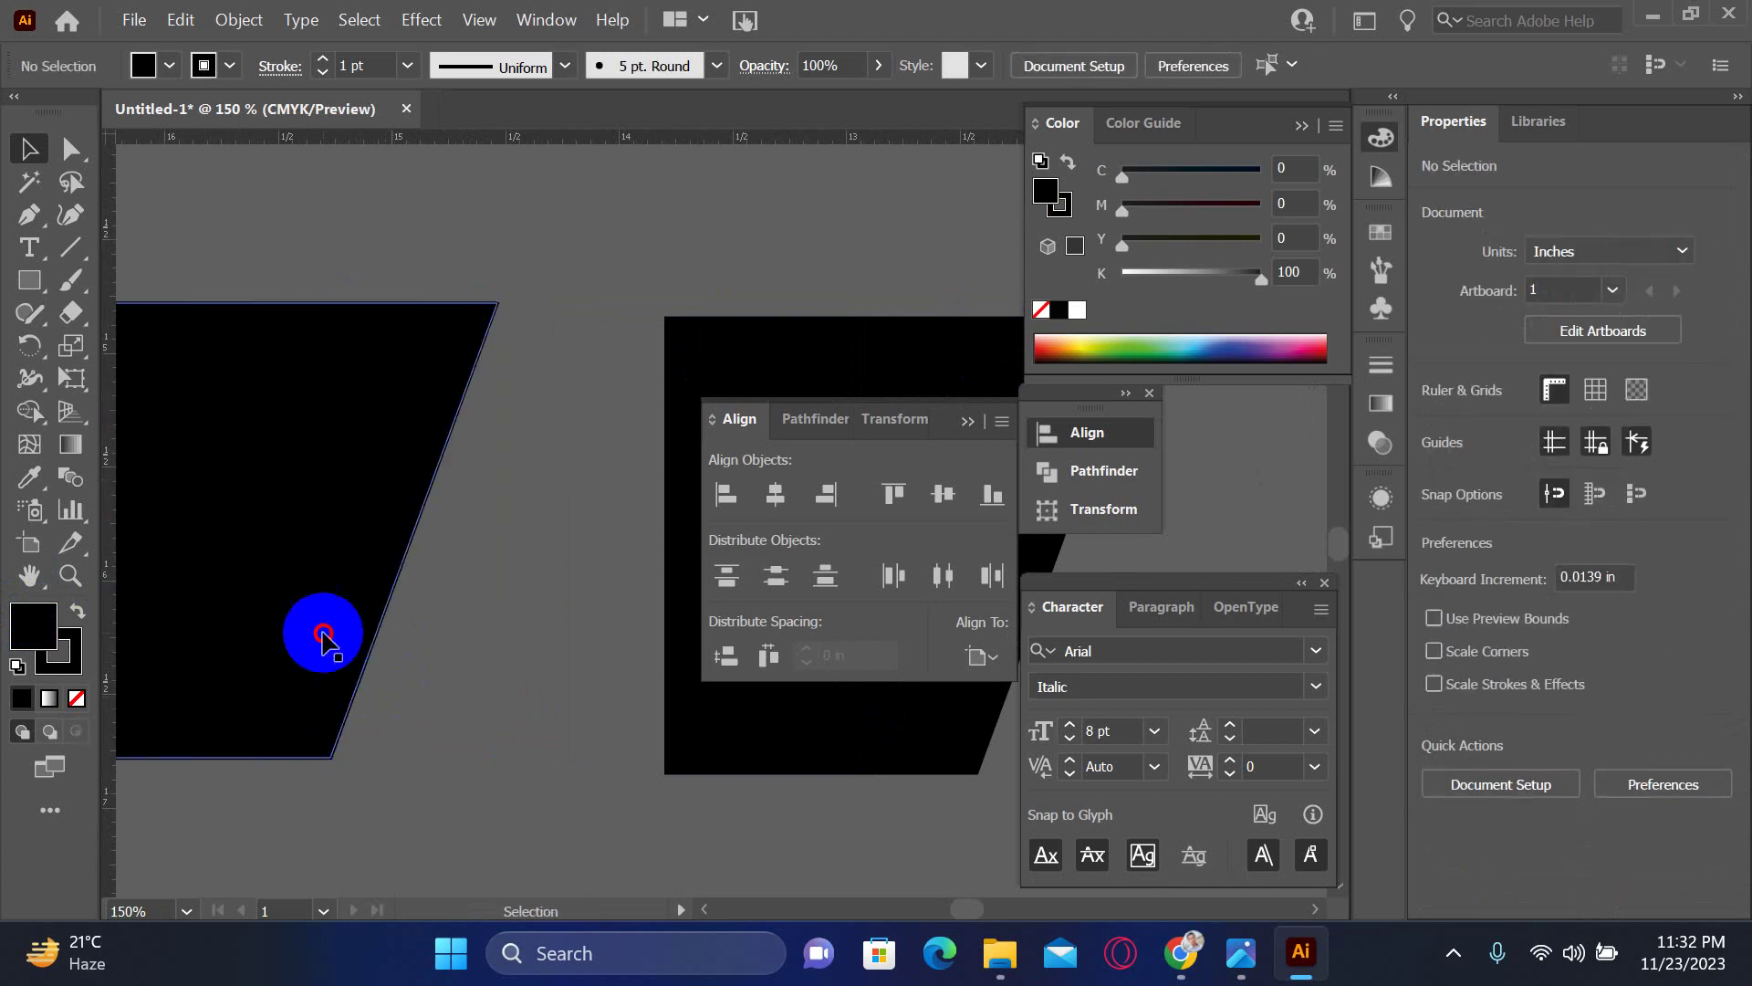
{"action": "left_click", "coordinate": [313, 604]}
{"action": "left_click_drag", "start_coordinate": [313, 604], "coordinate": [440, 681]}
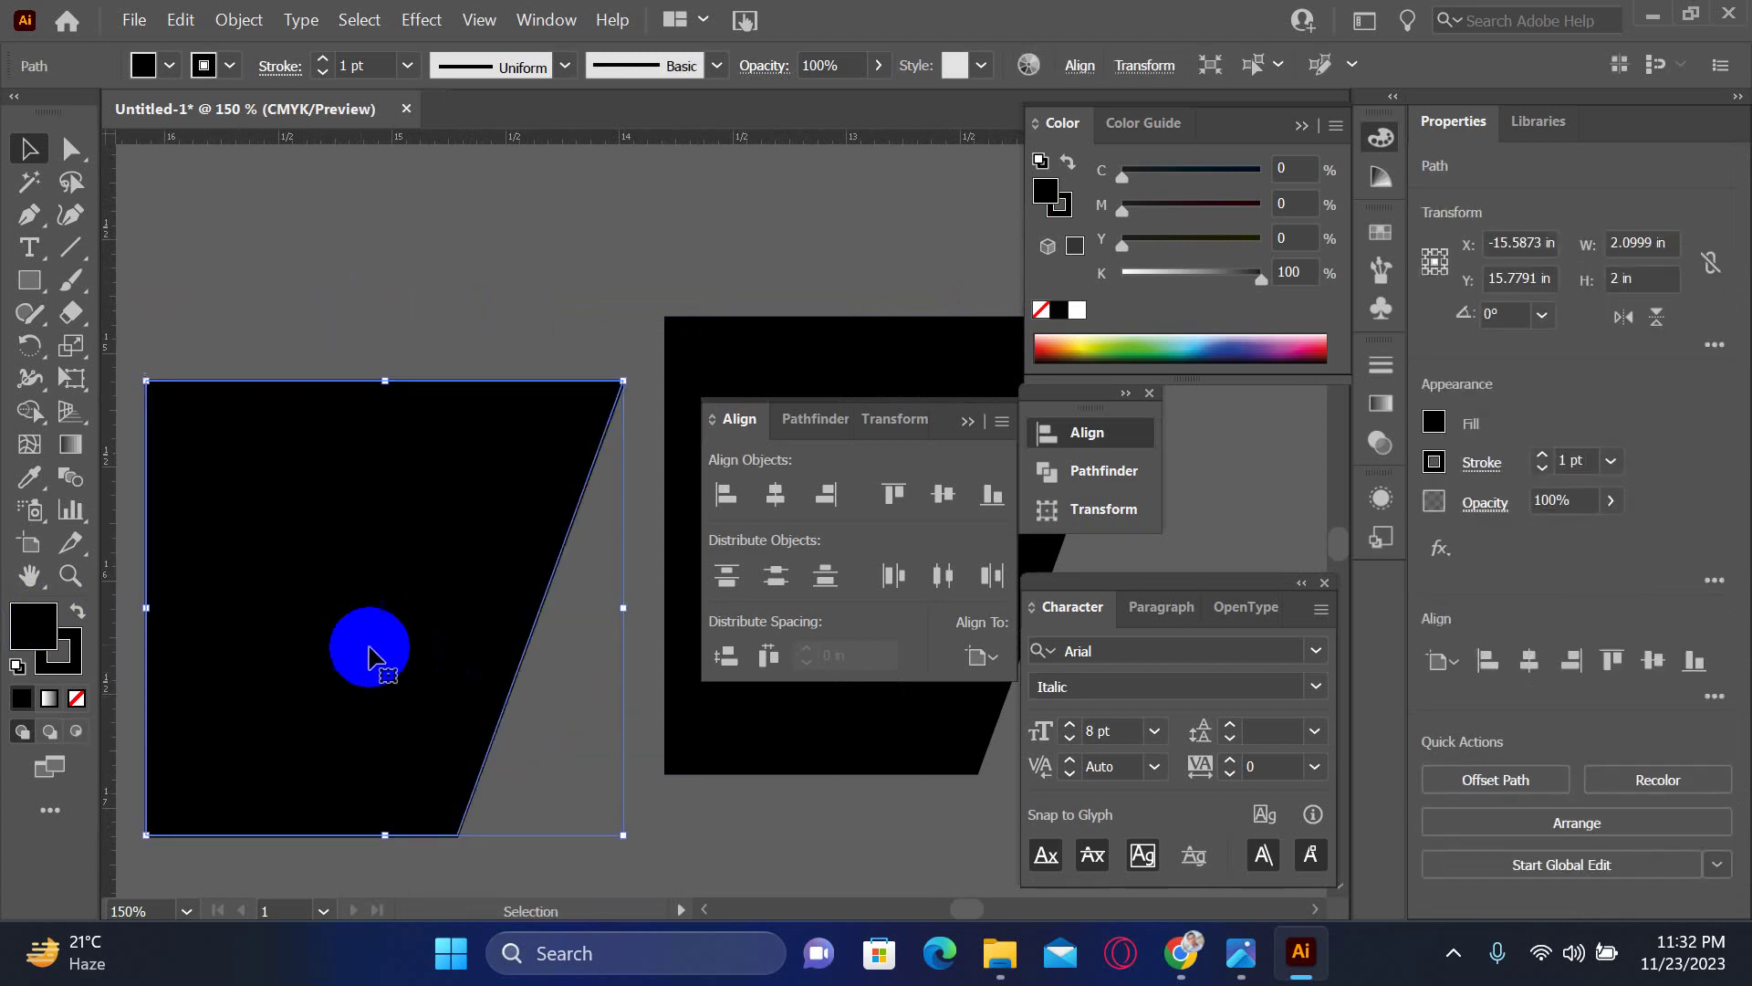
{"action": "left_click", "coordinate": [77, 699]}
{"action": "left_click", "coordinate": [403, 567]}
{"action": "left_click_drag", "start_coordinate": [535, 658], "coordinate": [384, 606]}
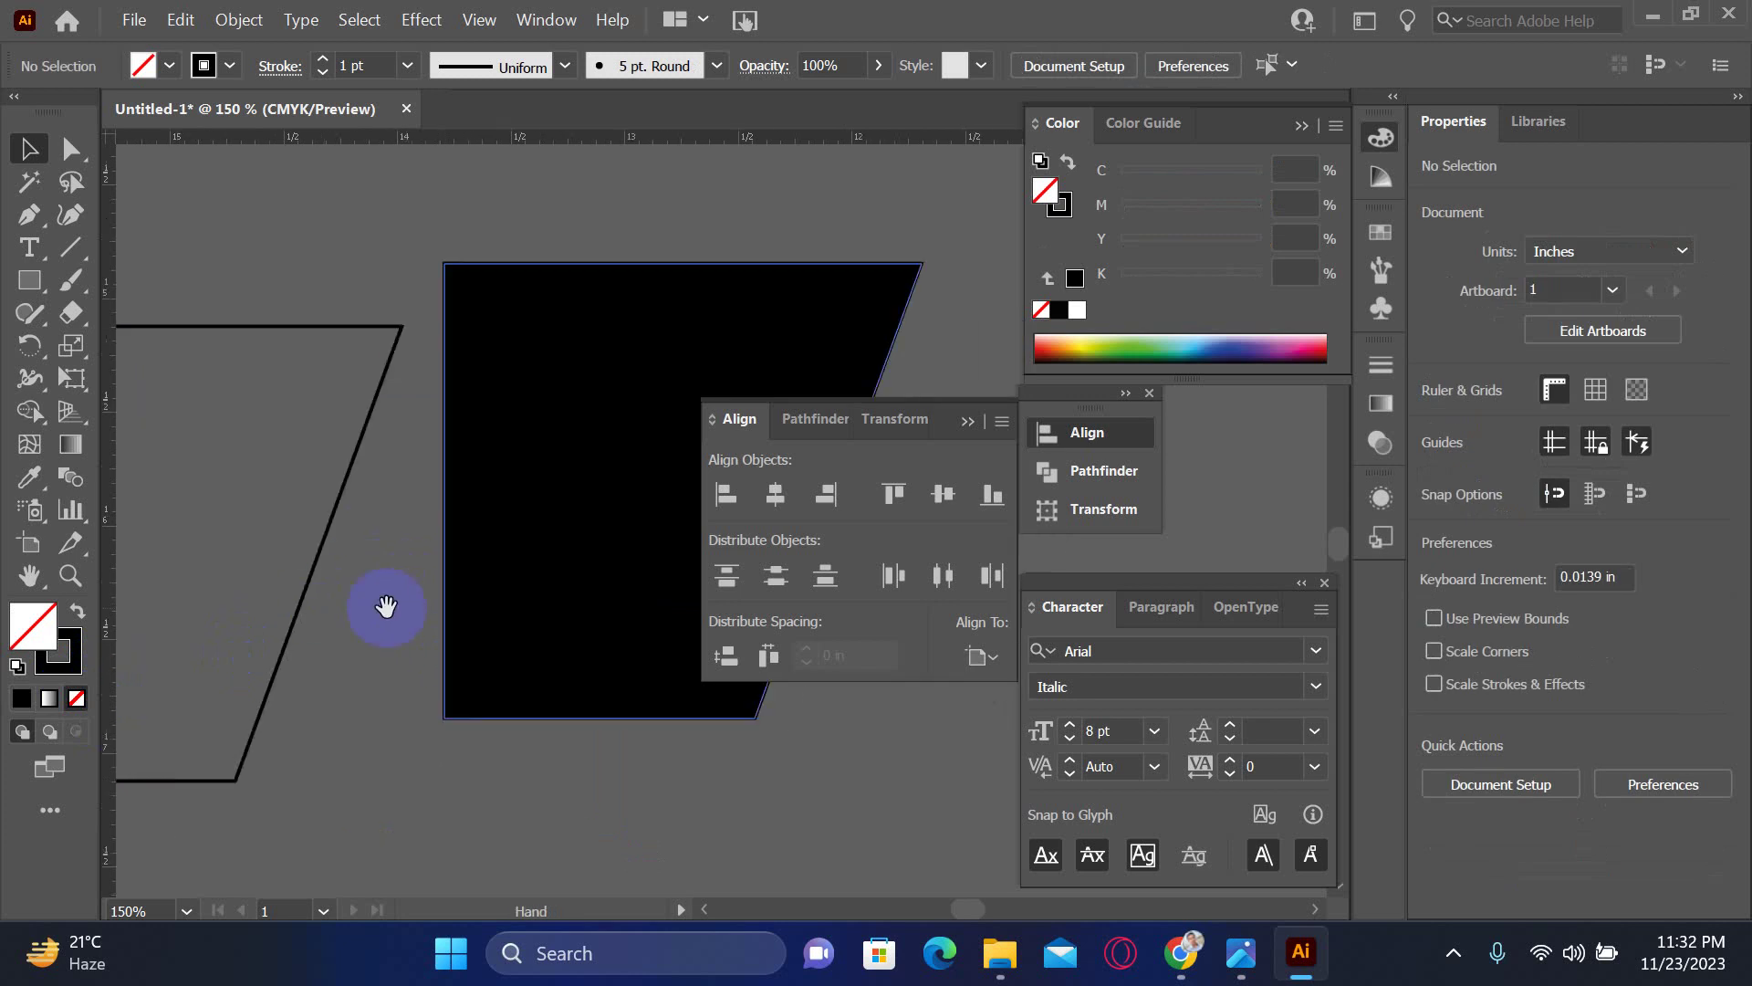
{"action": "key", "text": "ctrl+z"}
{"action": "key", "text": "ctrl+z"}
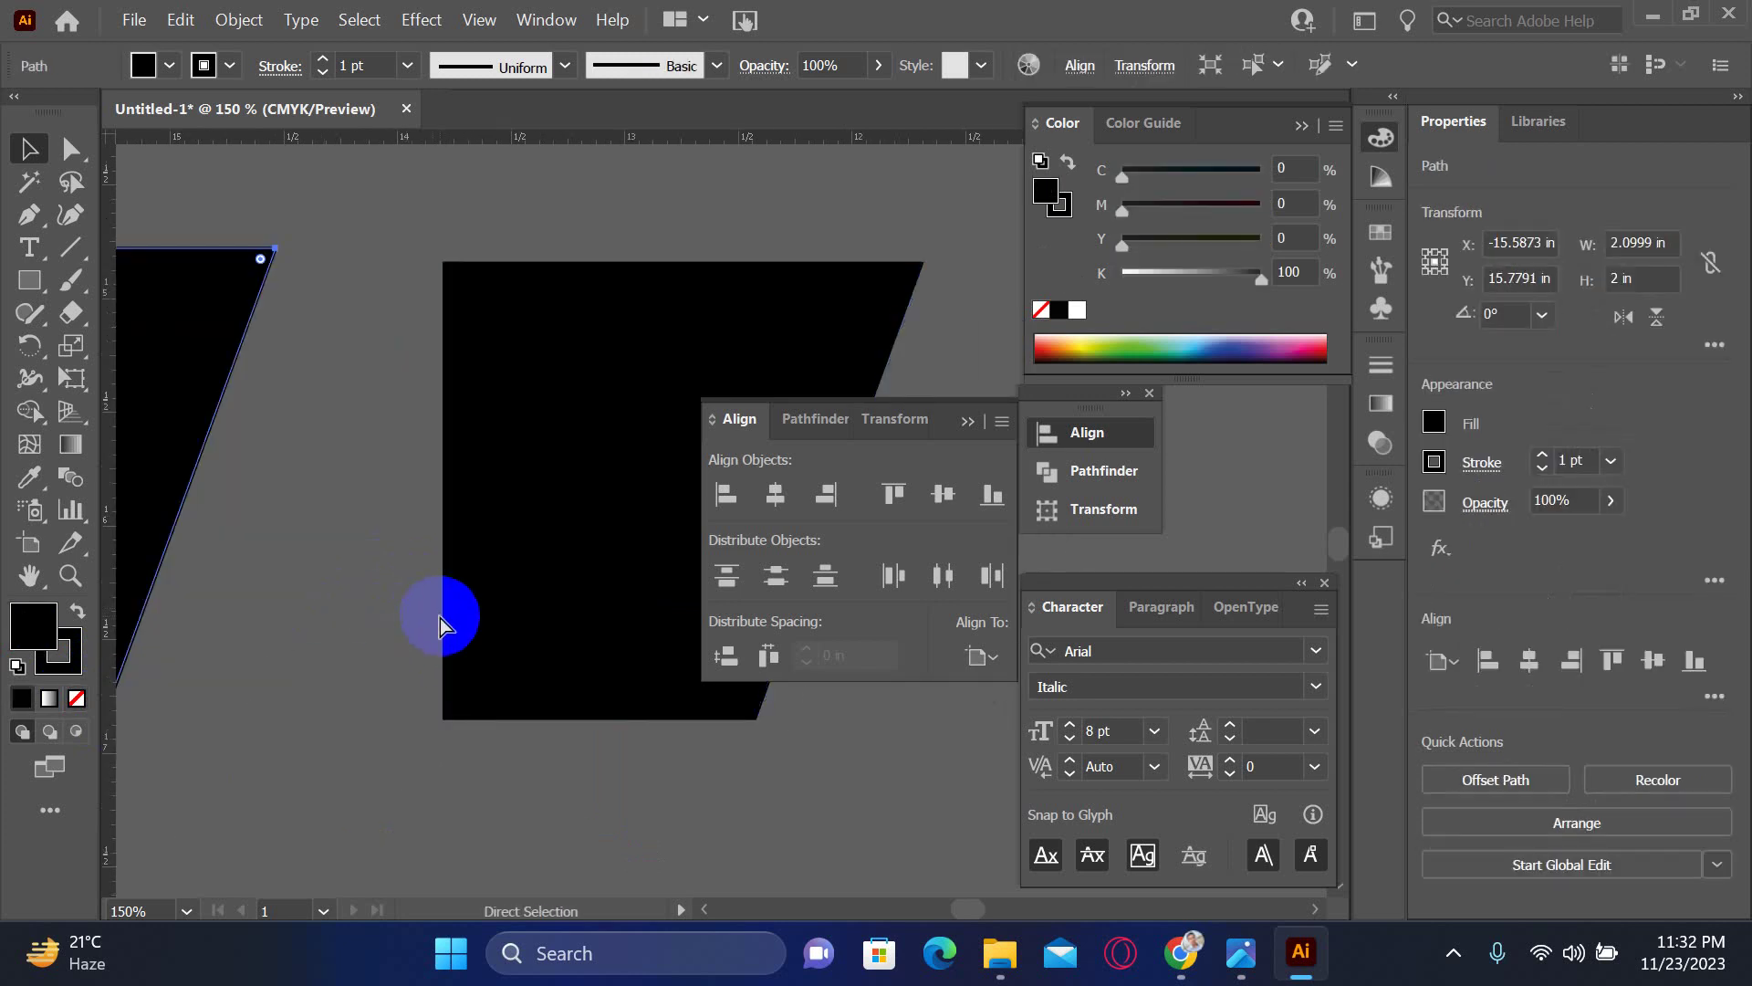
{"action": "key", "text": "ctrl+z"}
- Select the hatch lines with the box in Outline view and make a clipping mask (Ctrl+7)
{"action": "left_click", "coordinate": [446, 623]}
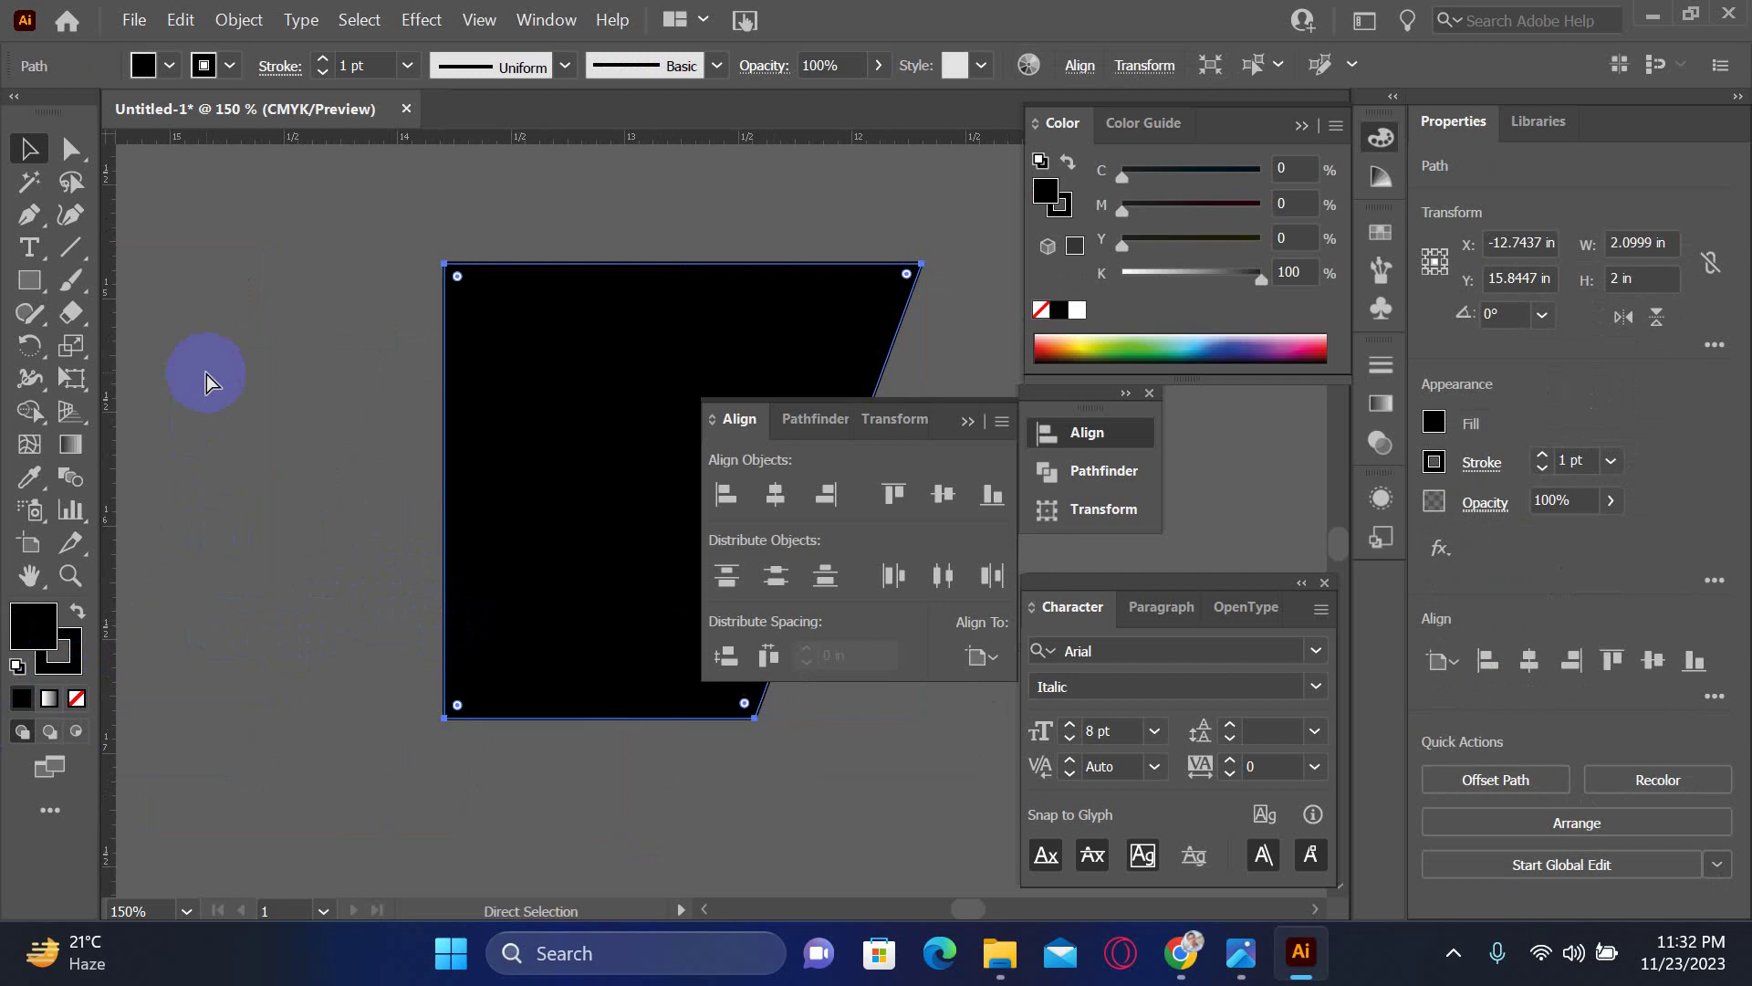
{"action": "key", "text": "ctrl+y"}
{"action": "key", "text": "ctrl+minus"}
{"action": "key", "text": "ctrl+minus"}
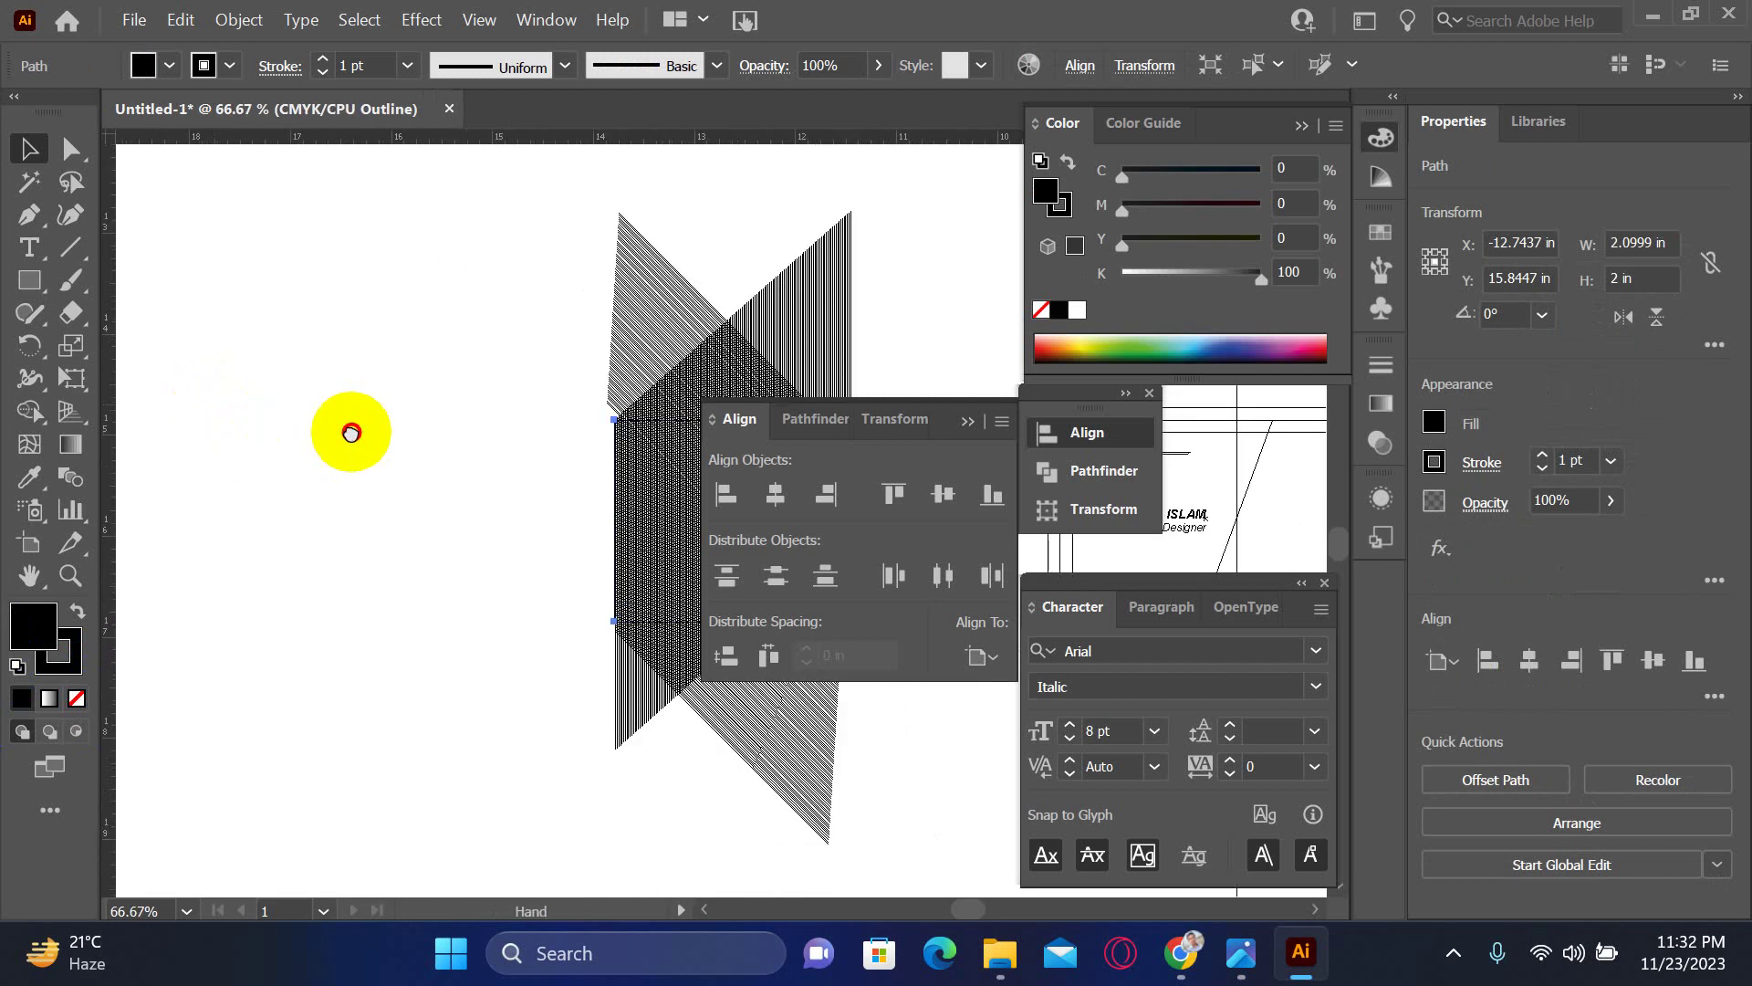
{"action": "scroll", "coordinate": [352, 430], "scroll_direction": "right", "scroll_amount": 3}
{"action": "left_click", "coordinate": [298, 173]}
{"action": "mouse_move", "coordinate": [297, 173]}
{"action": "left_mouse_down"}
{"action": "mouse_move", "coordinate": [684, 594]}
{"action": "mouse_move", "coordinate": [699, 894]}
{"action": "left_mouse_up"}
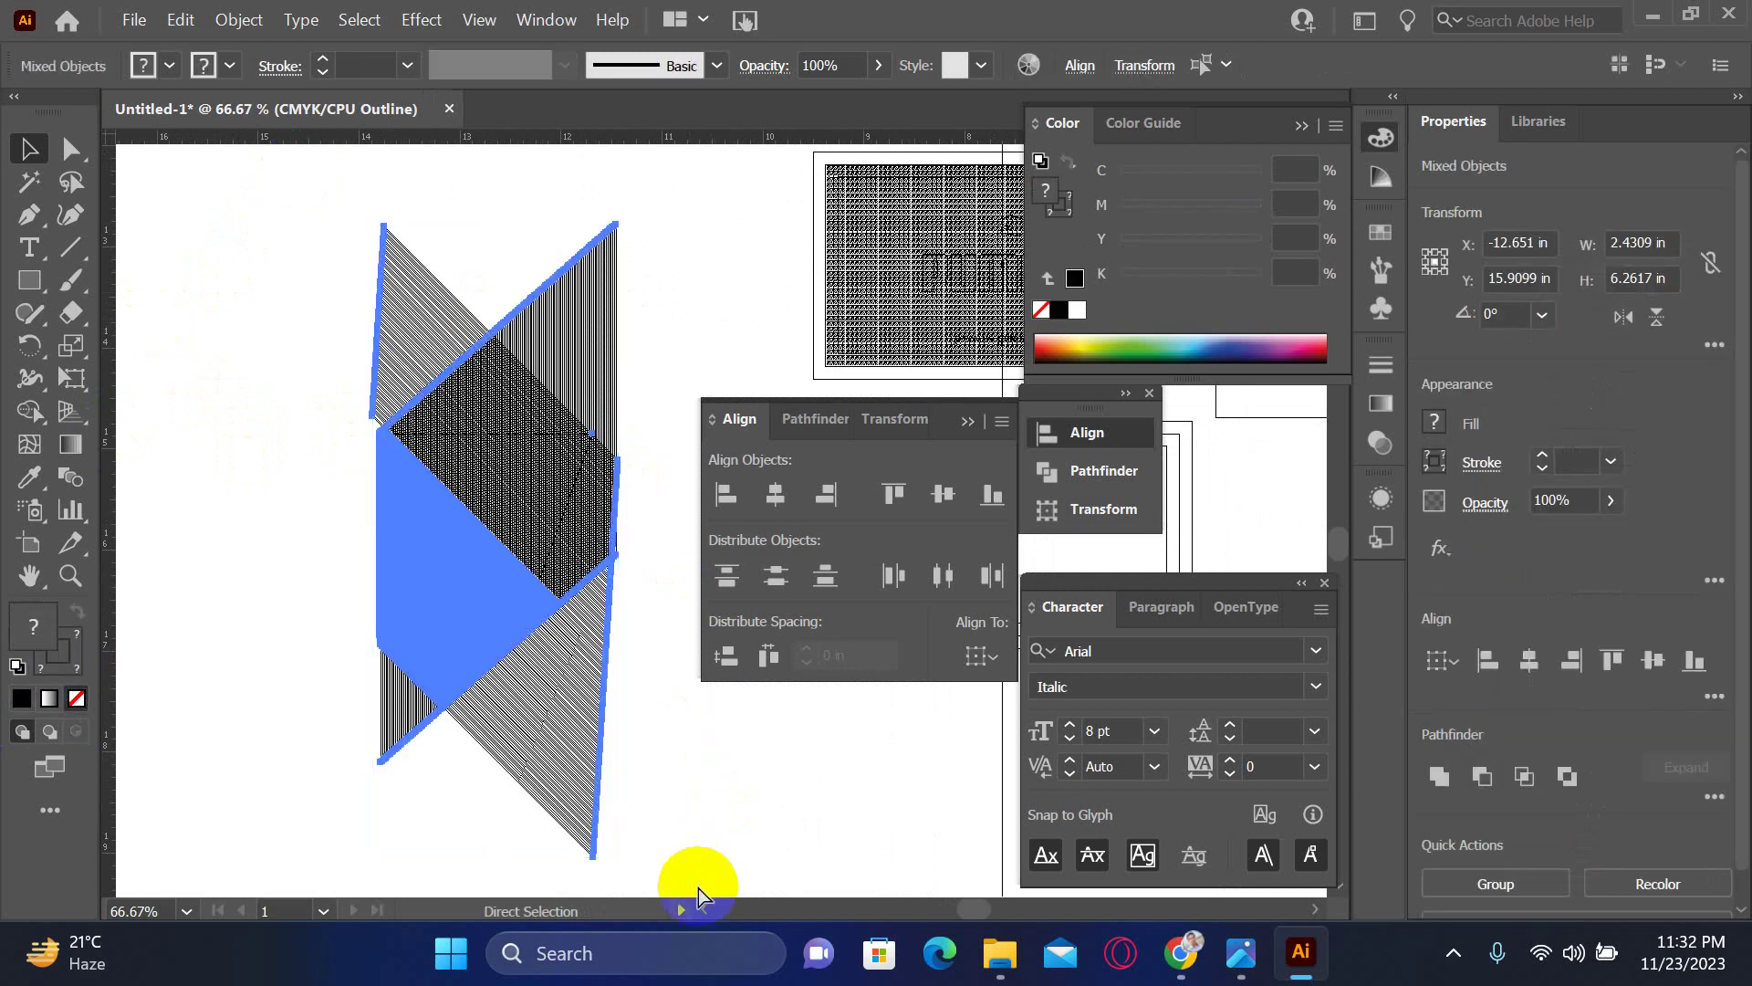
{"action": "key", "text": "ctrl+7"}
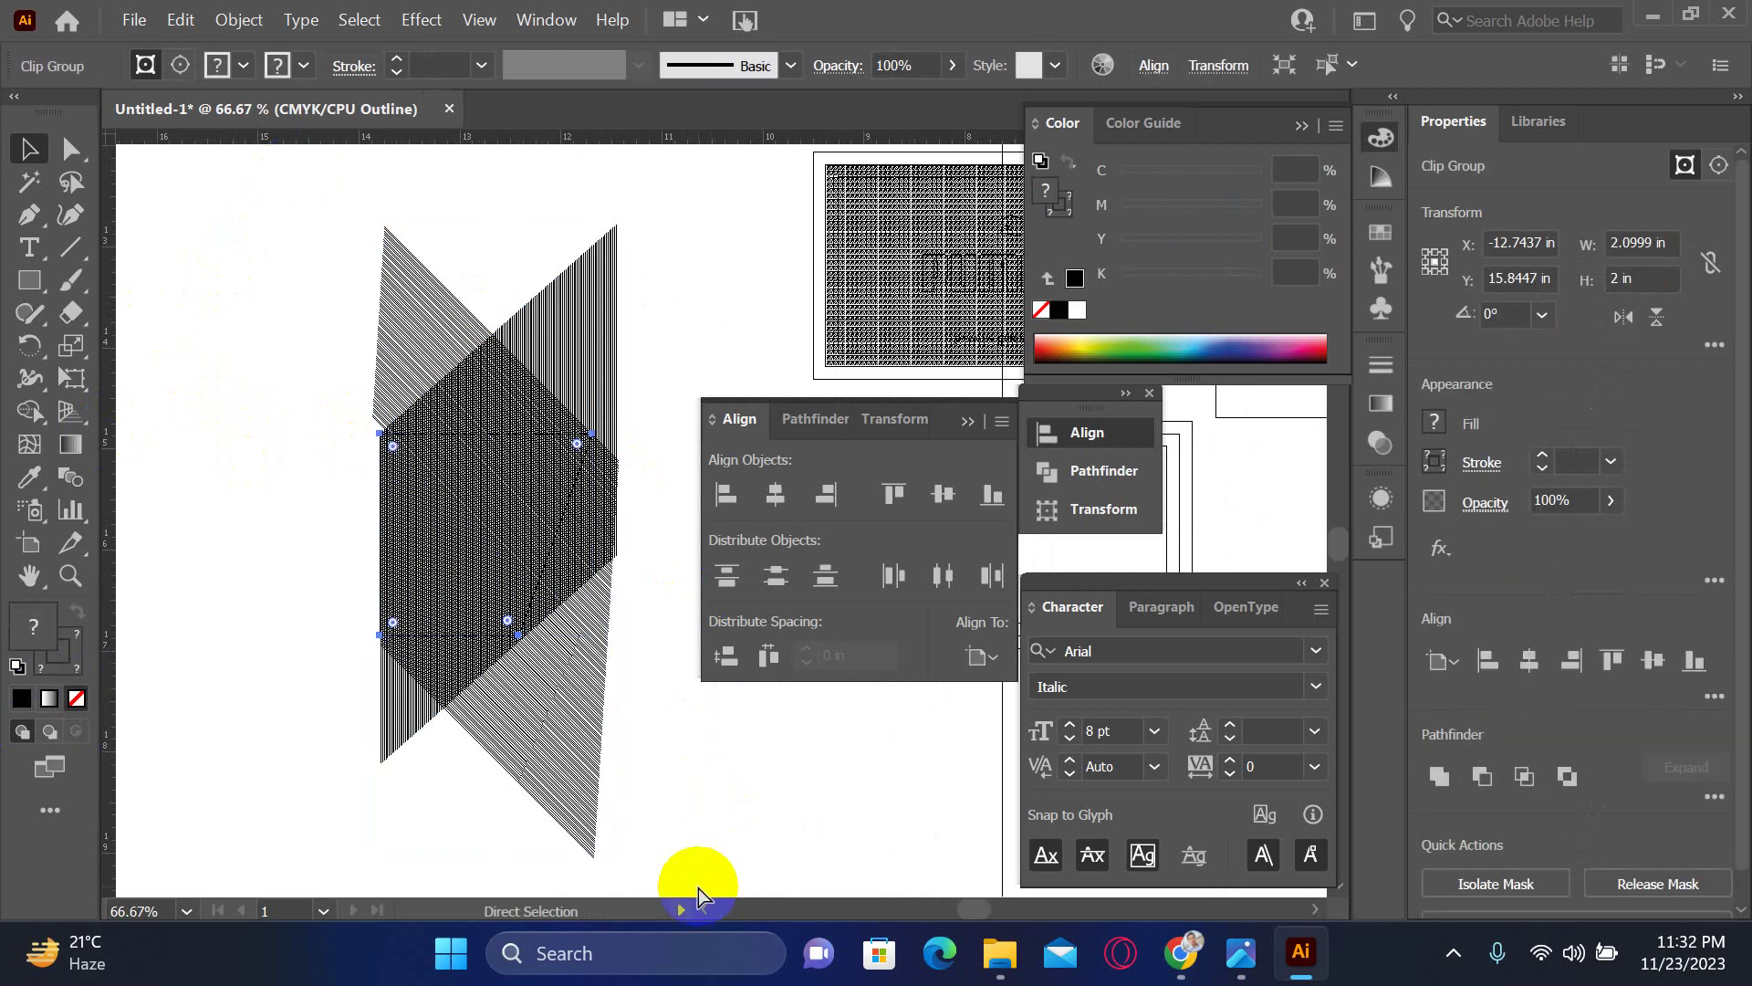
- Preview the clipped result and zoom closely into the box's lower-left corner
{"action": "key", "text": "ctrl+y"}
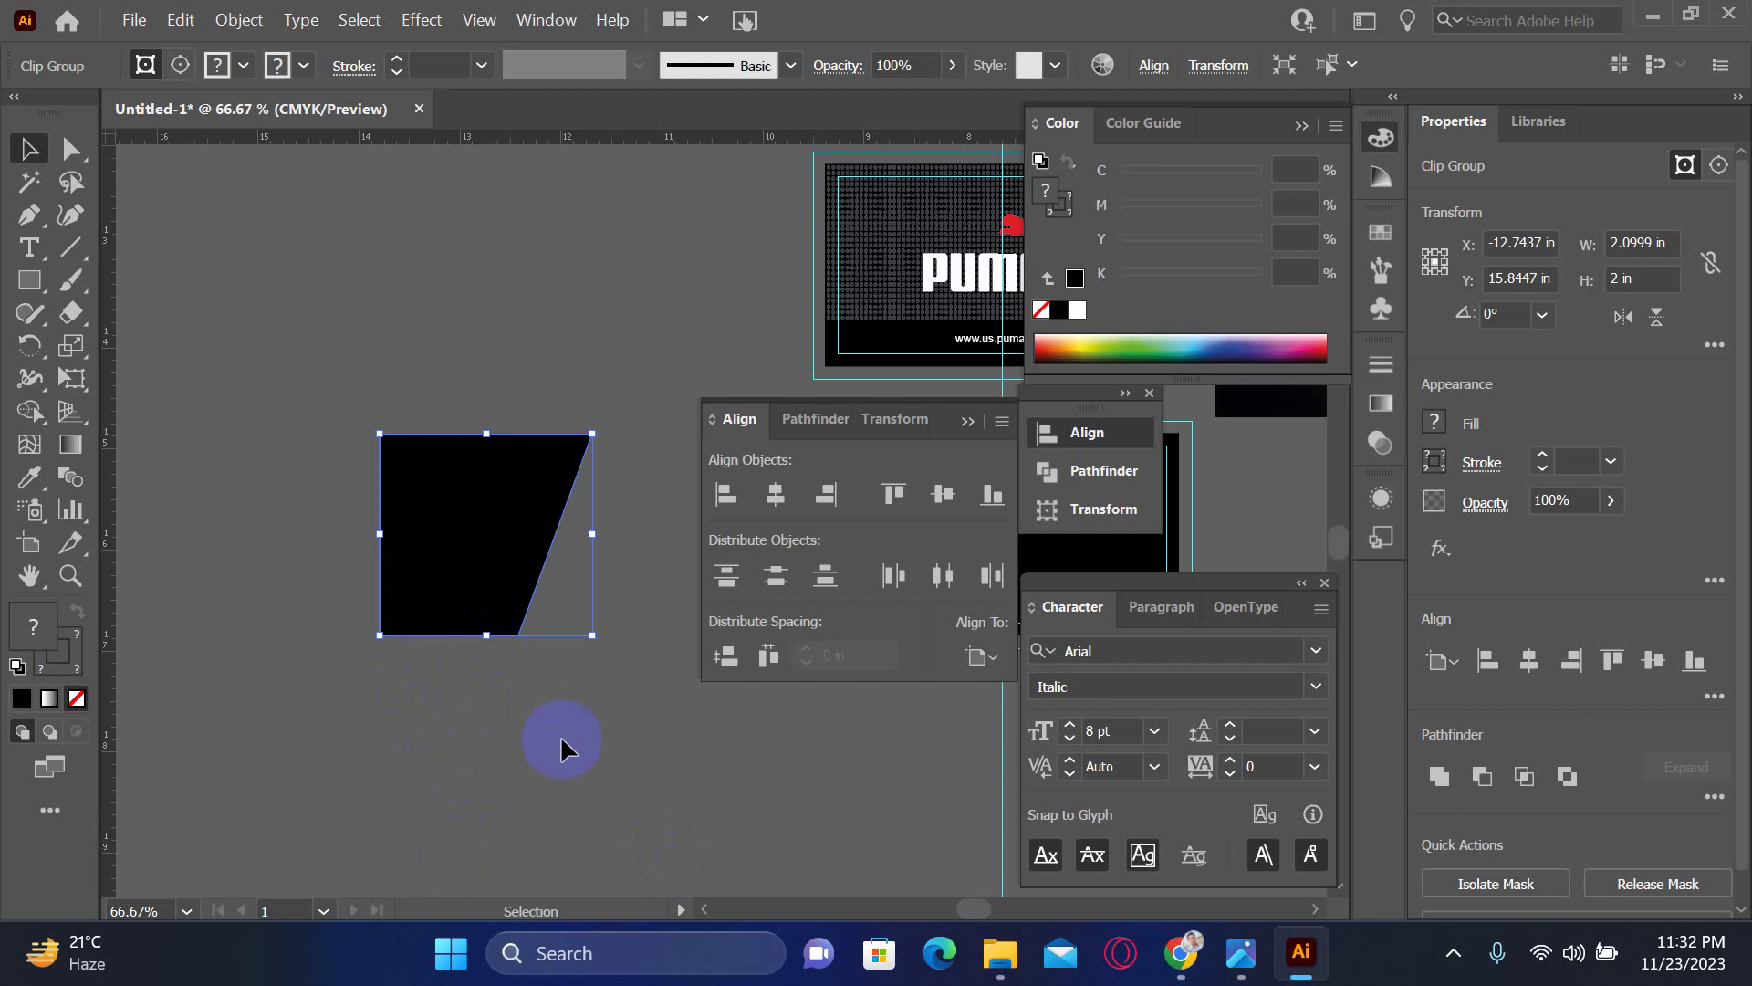
{"action": "left_click", "coordinate": [560, 736]}
{"action": "left_click", "coordinate": [387, 238]}
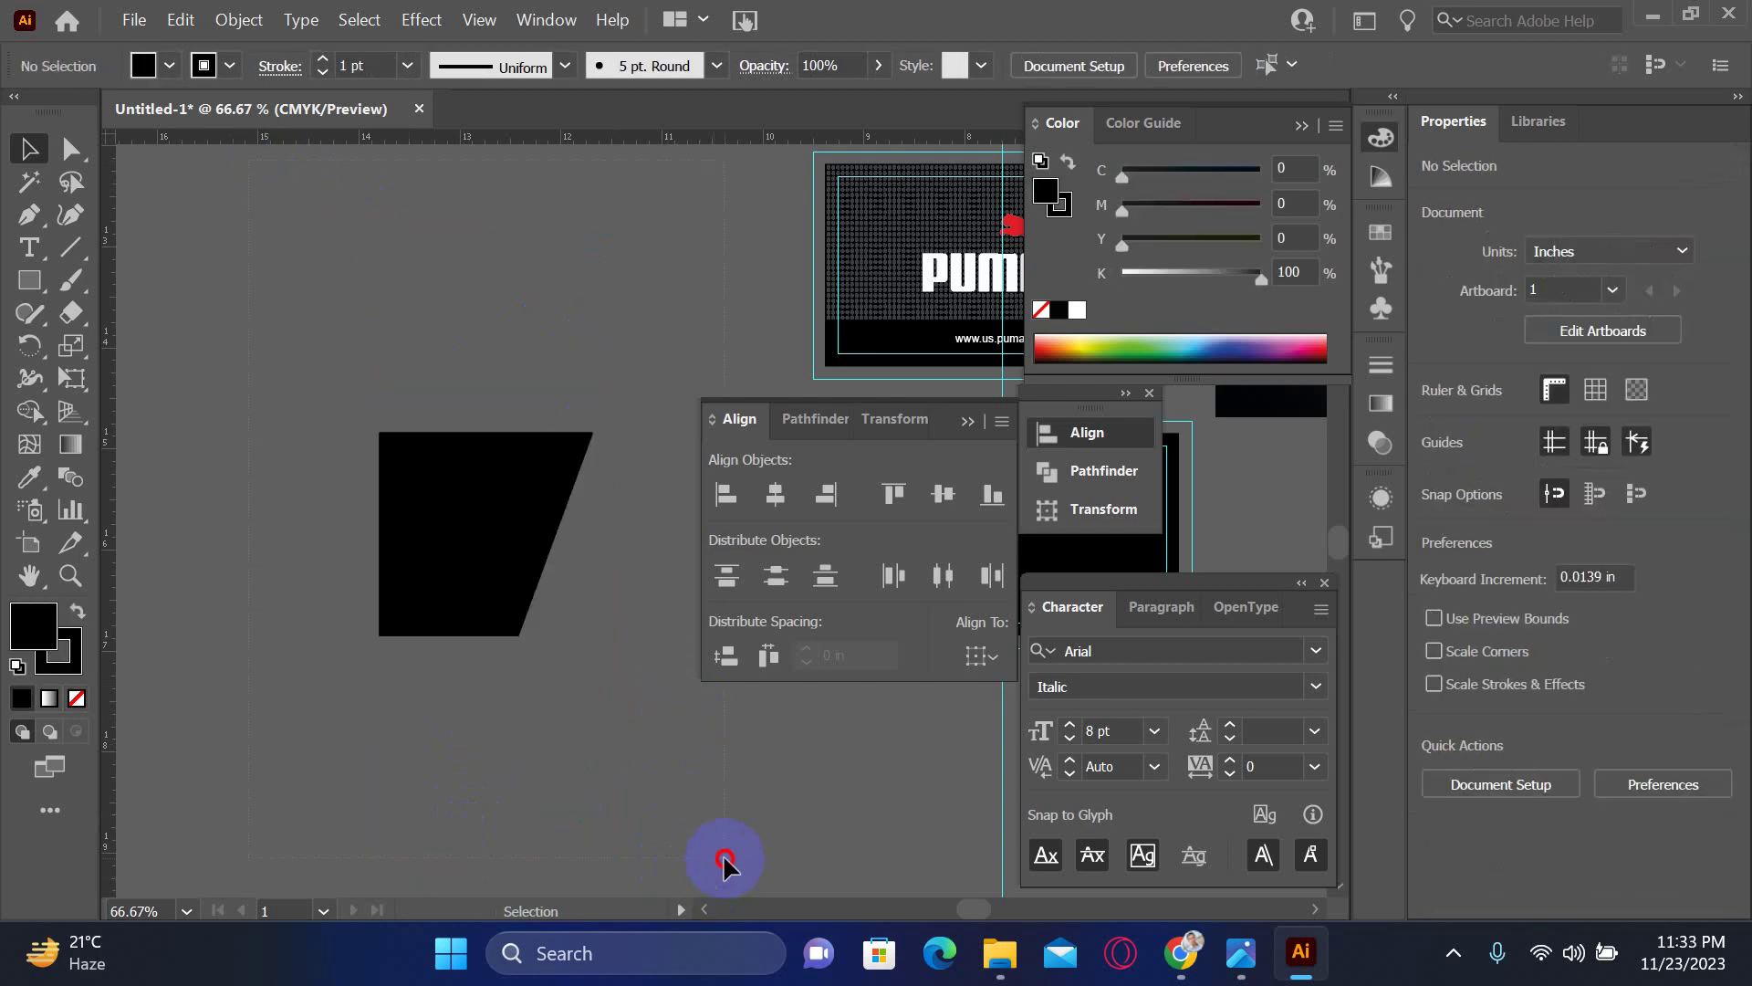
{"action": "key", "text": "ctrl+a"}
{"action": "left_click_drag", "start_coordinate": [595, 665], "coordinate": [421, 760]}
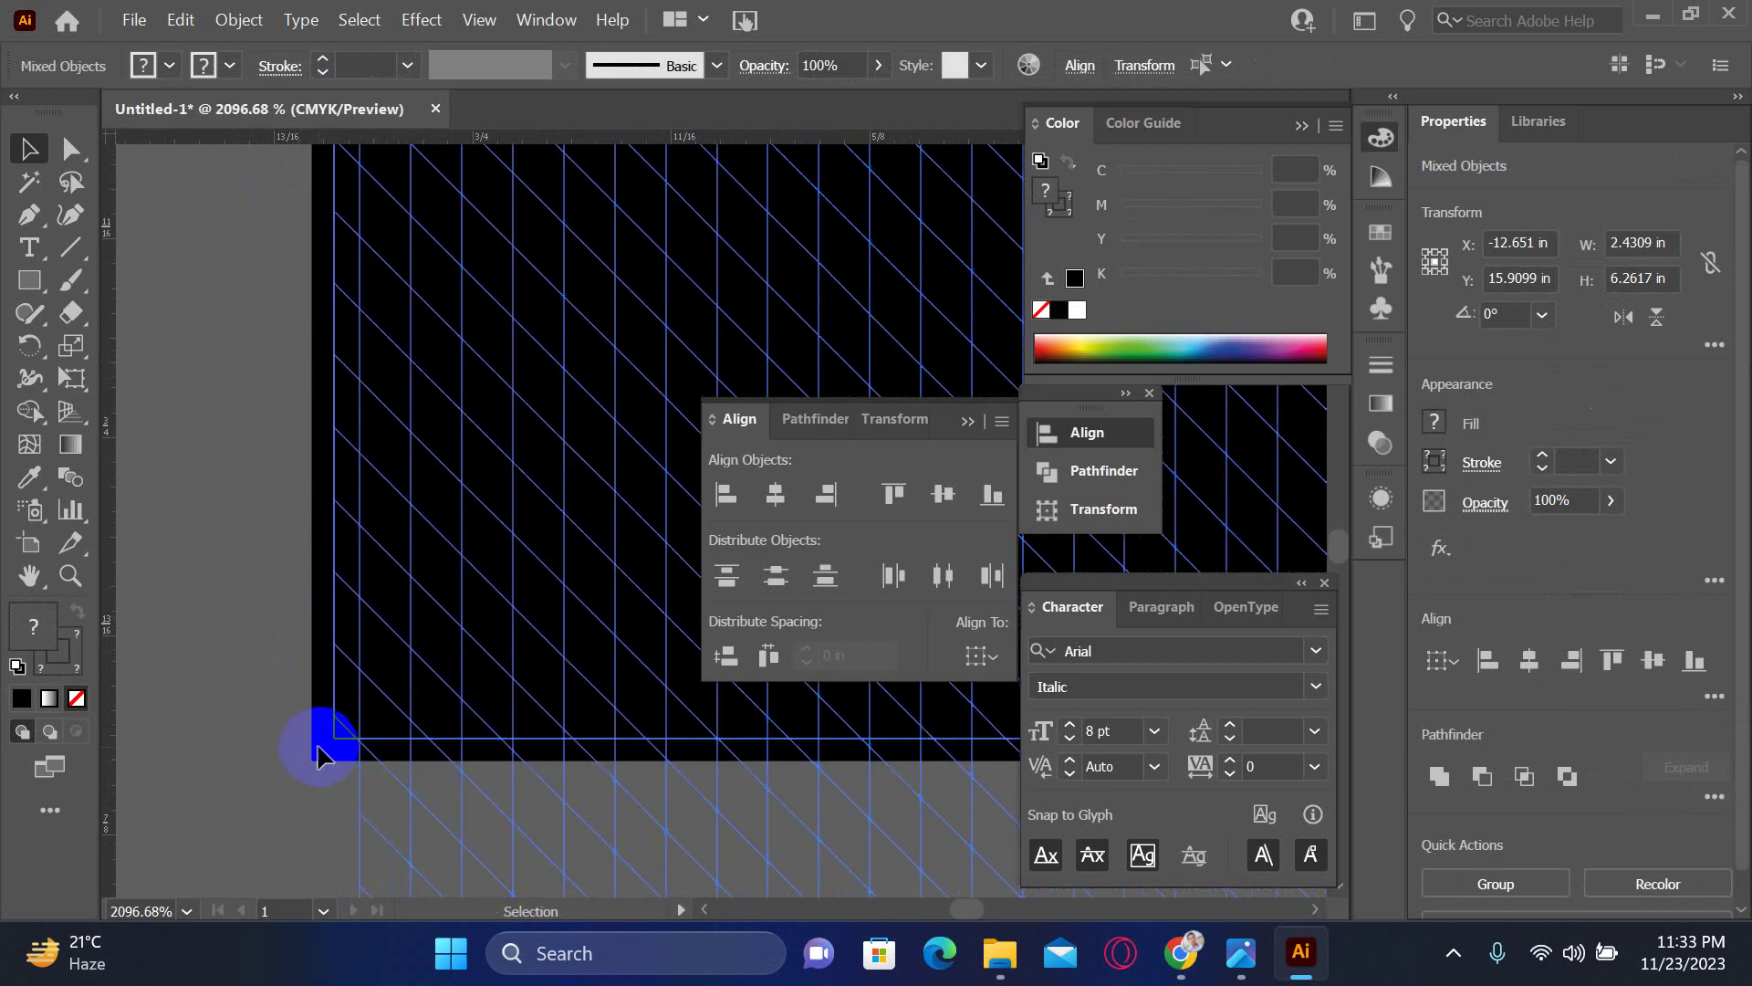
- Delete the stray hatch lines at the lower-left corner and zoom back out
{"action": "left_click", "coordinate": [271, 715]}
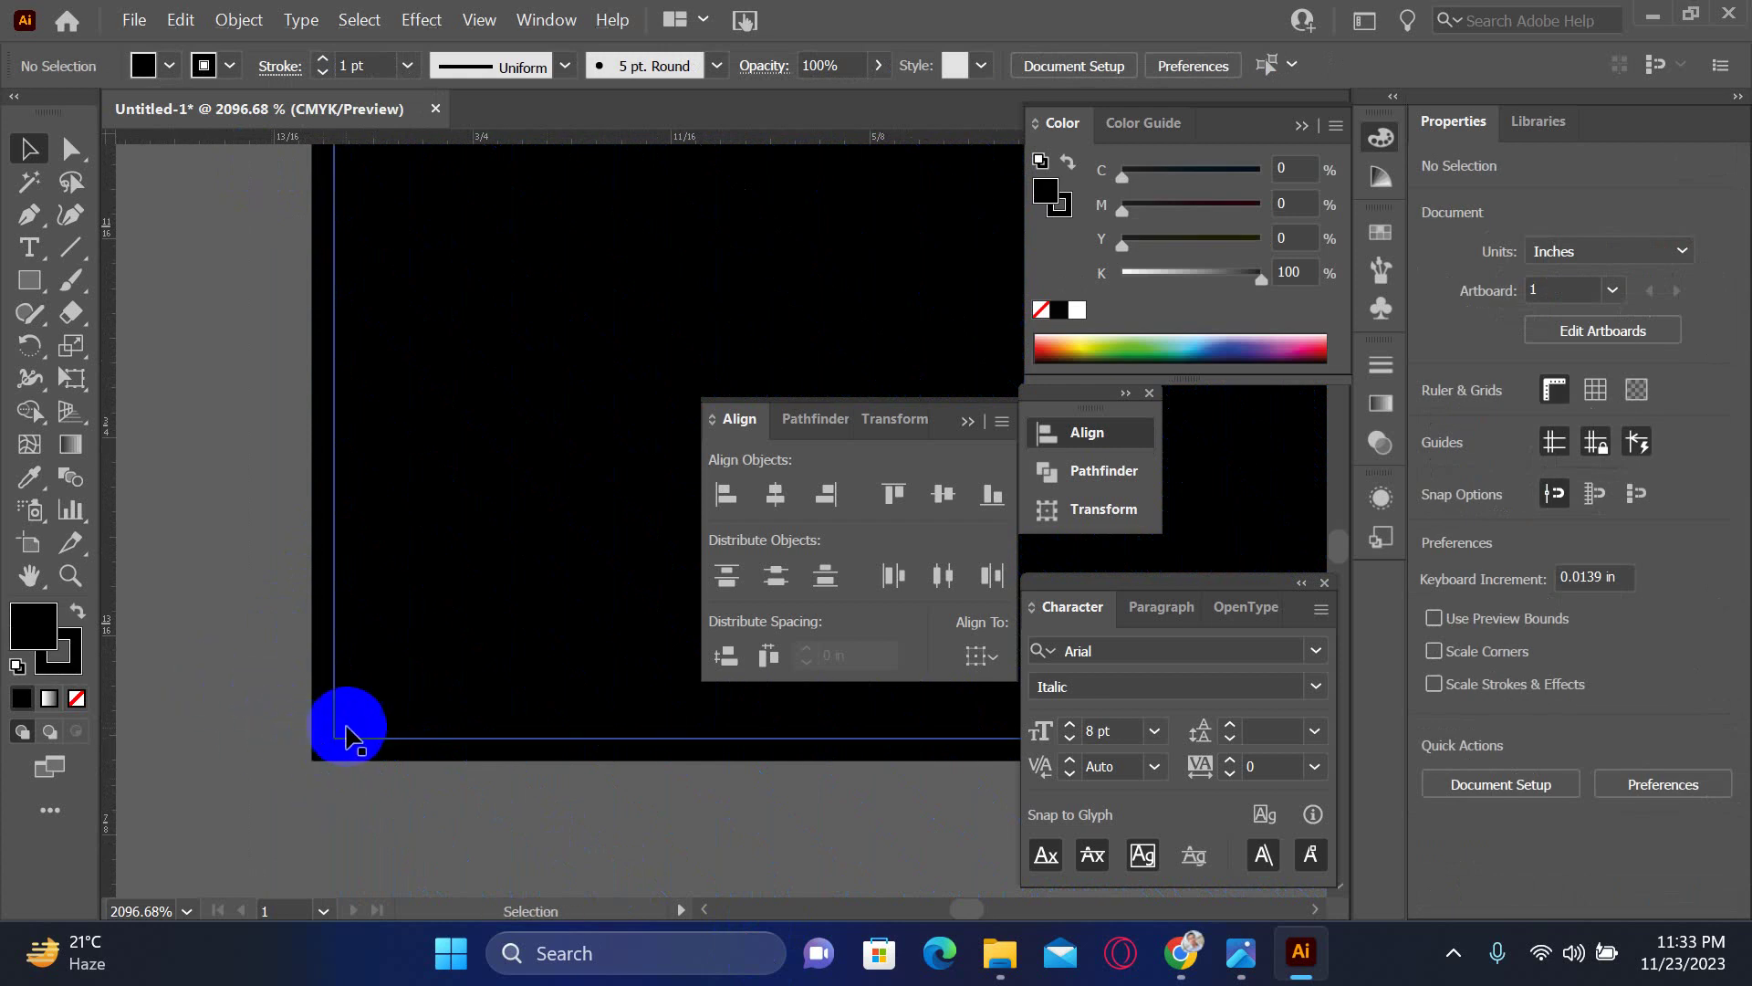
{"action": "left_click", "coordinate": [358, 727]}
{"action": "left_click", "coordinate": [348, 729]}
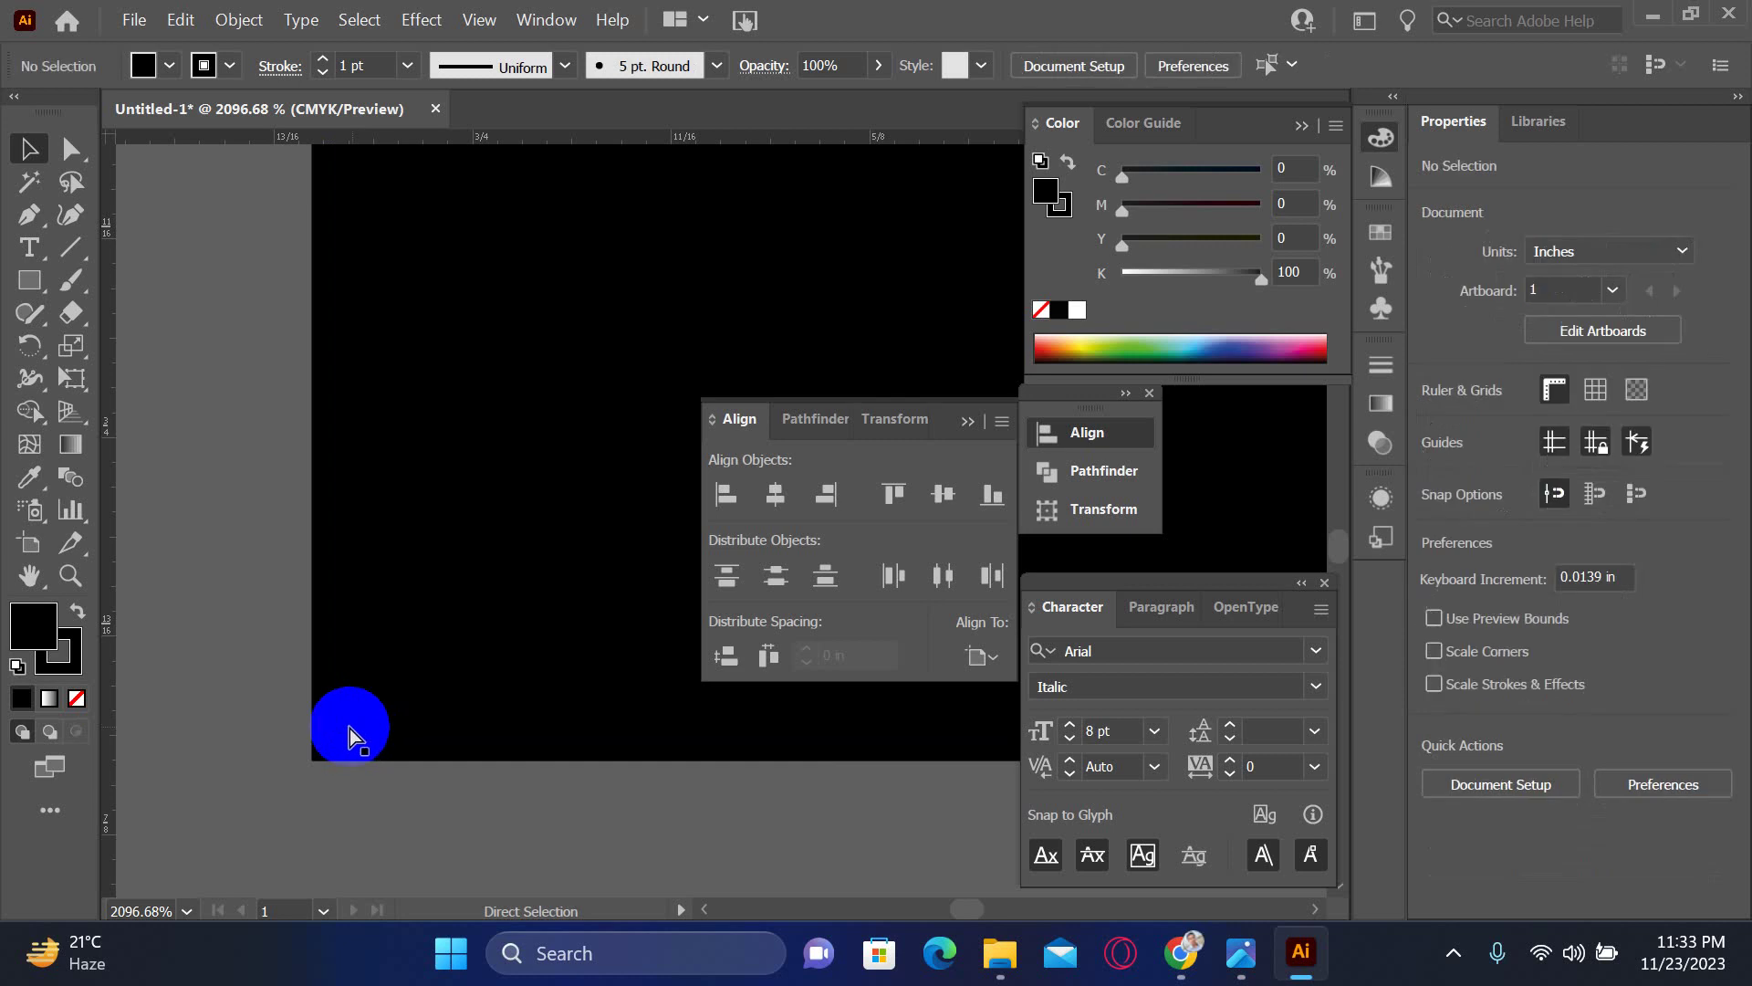
{"action": "key", "text": "v"}
{"action": "left_click_drag", "start_coordinate": [348, 770], "coordinate": [392, 809]}
{"action": "key", "text": "Delete"}
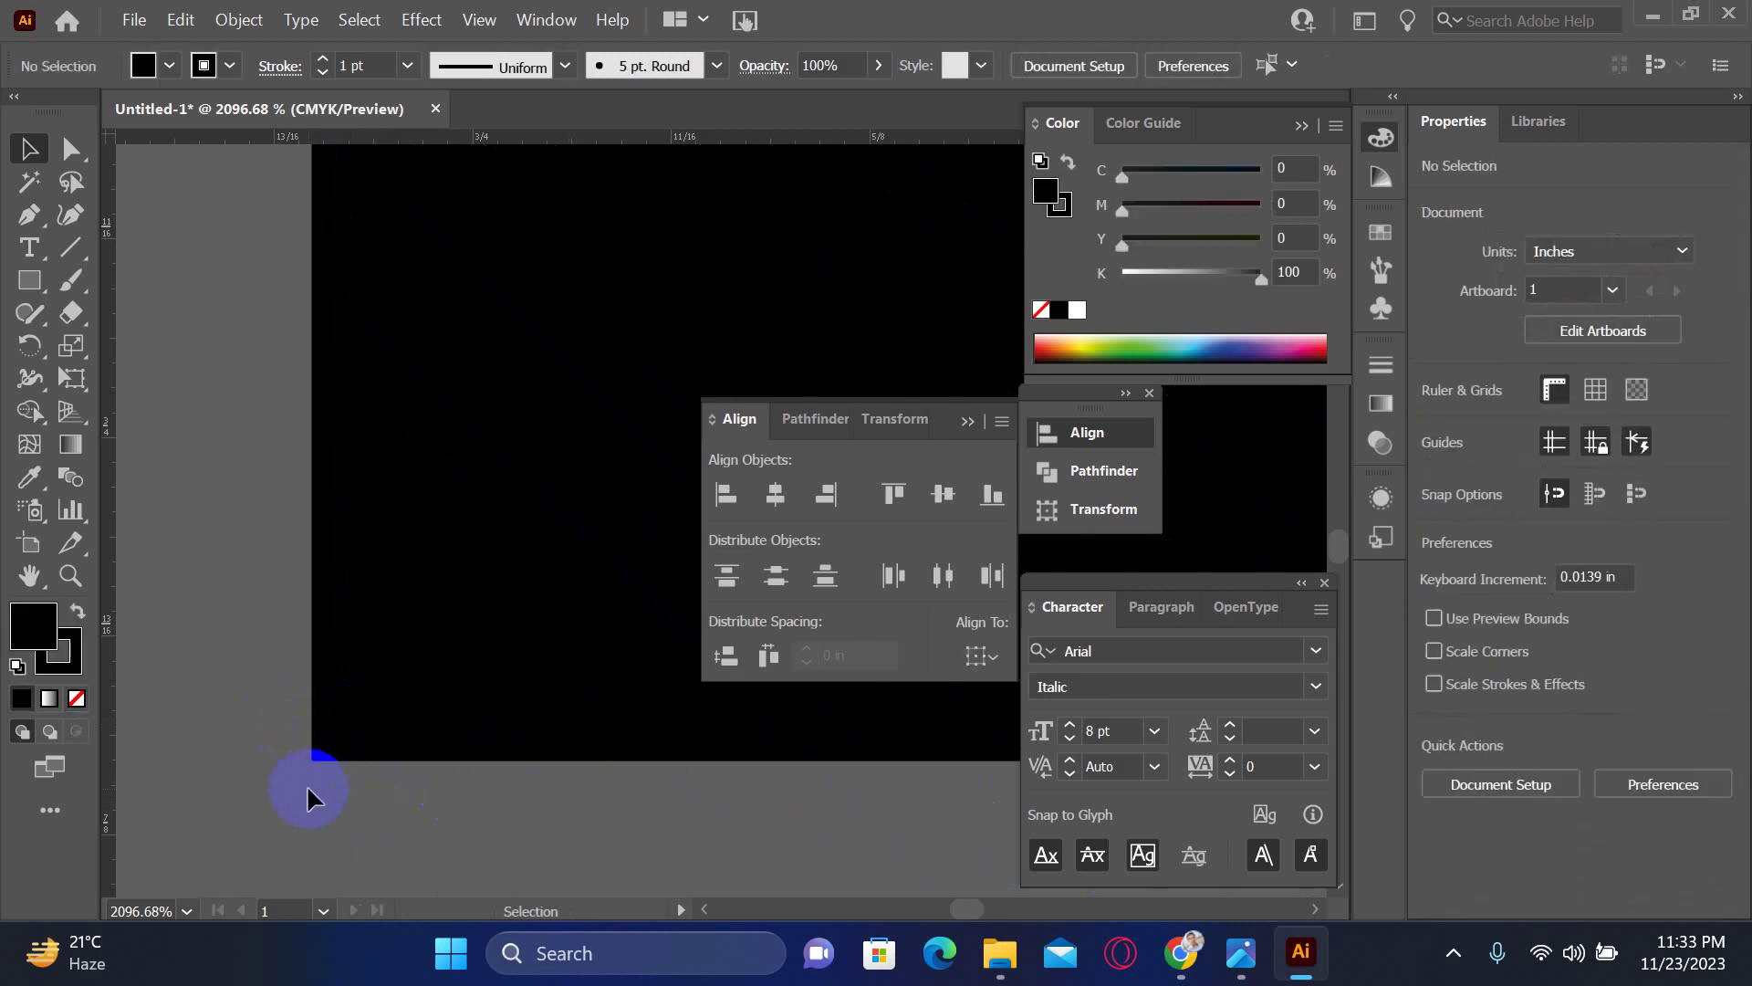
{"action": "left_click", "coordinate": [342, 737]}
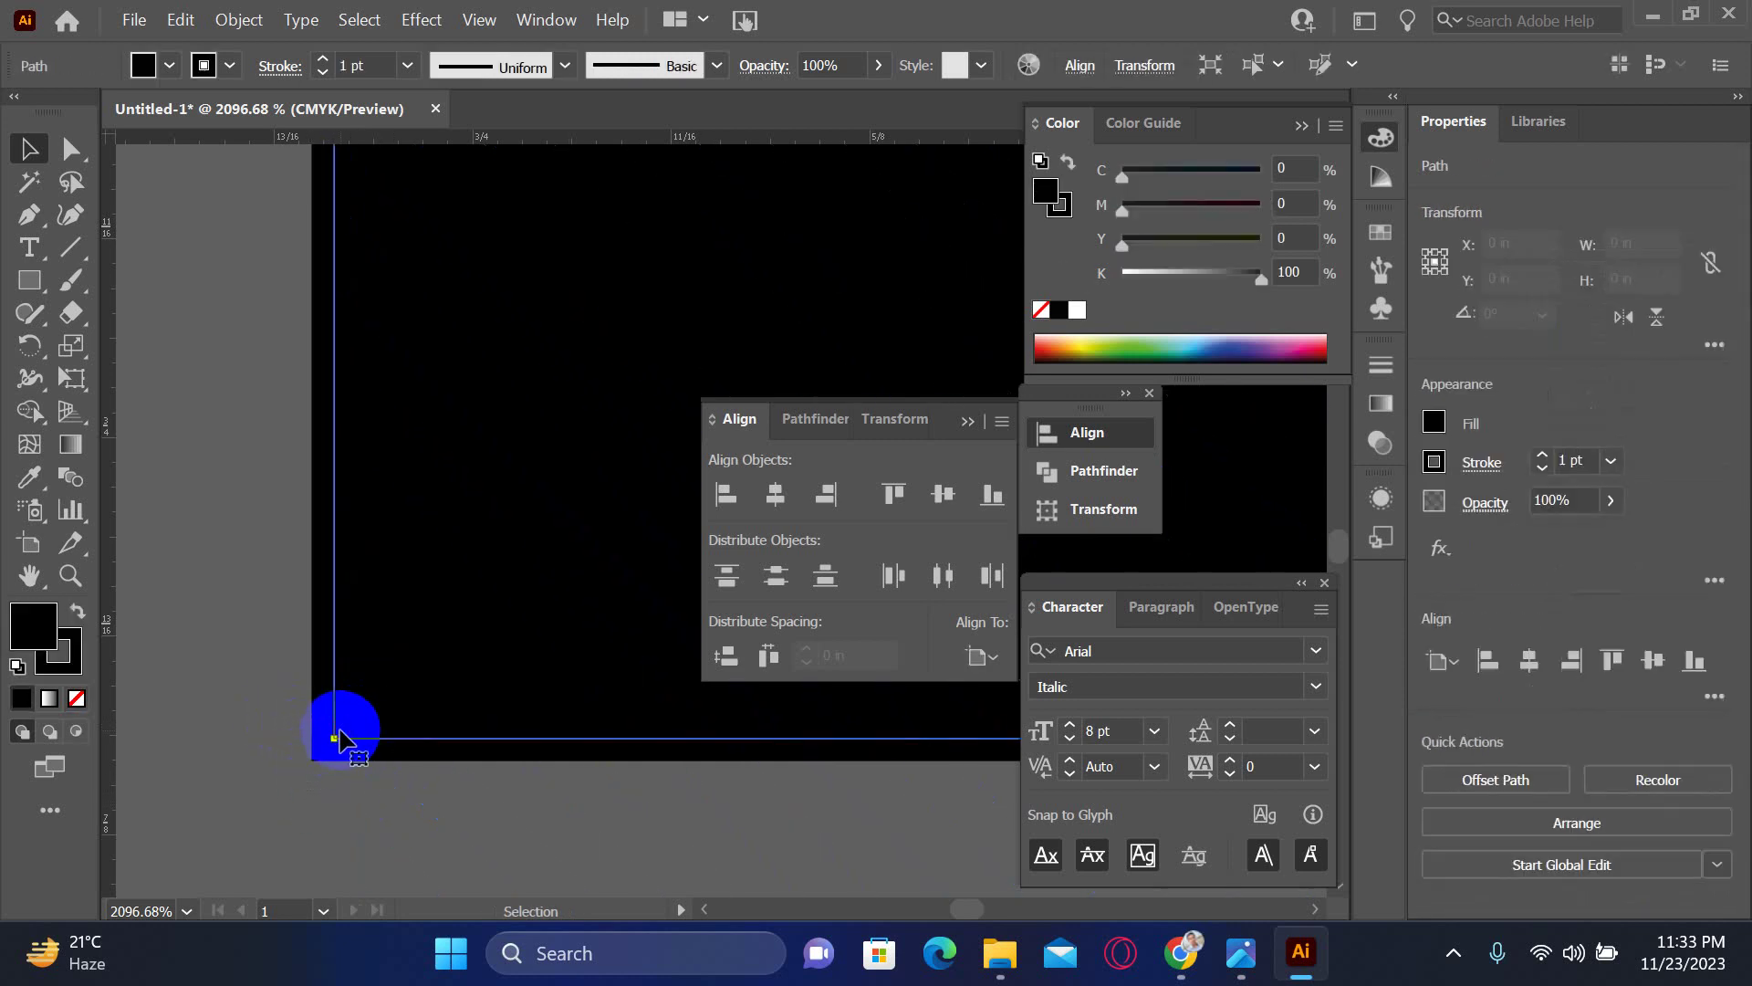
{"action": "key", "text": "ctrl+minus"}
{"action": "key", "text": "ctrl+minus"}
{"action": "key", "text": "ctrl+minus"}
{"action": "key", "text": "ctrl+minus"}
{"action": "key", "text": "ctrl+minus"}
{"action": "key", "text": "ctrl+minus"}
{"action": "key", "text": "ctrl+minus"}
{"action": "key", "text": "ctrl+minus"}
{"action": "key", "text": "ctrl+minus"}
{"action": "key", "text": "ctrl+minus"}
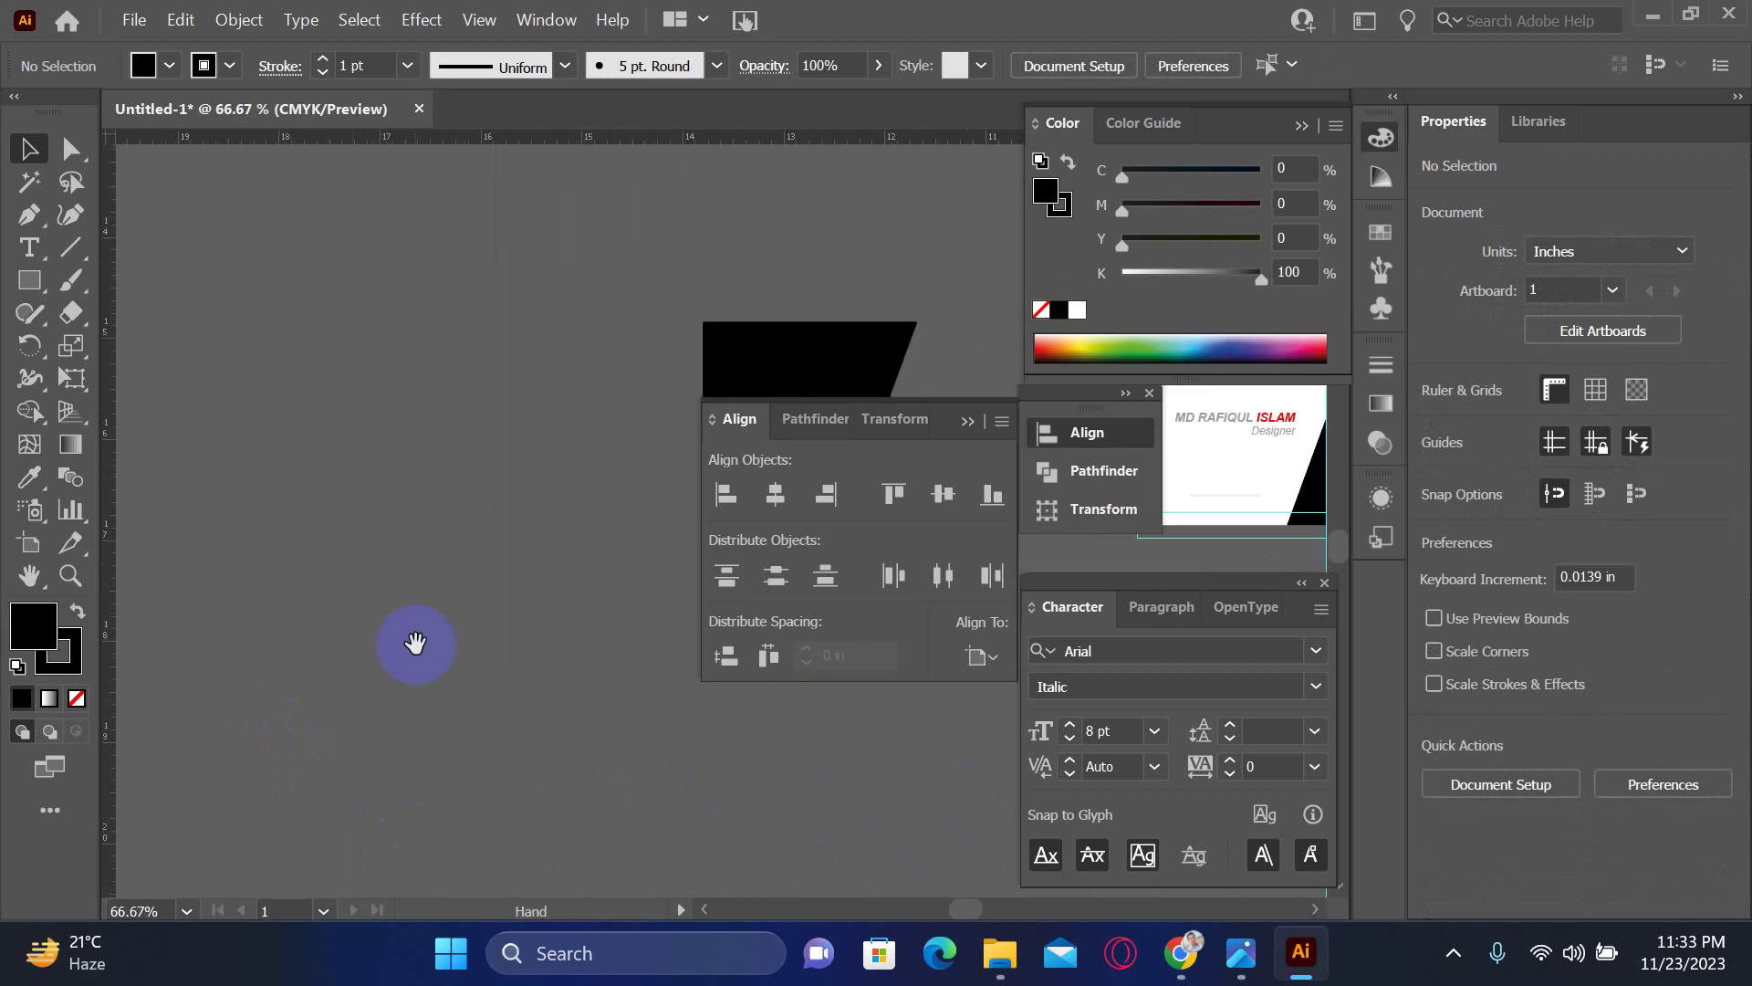
- Select the hatch artwork
{"action": "scroll", "coordinate": [411, 638], "scroll_direction": "right", "scroll_amount": 5}
{"action": "key", "text": "ctrl+v"}
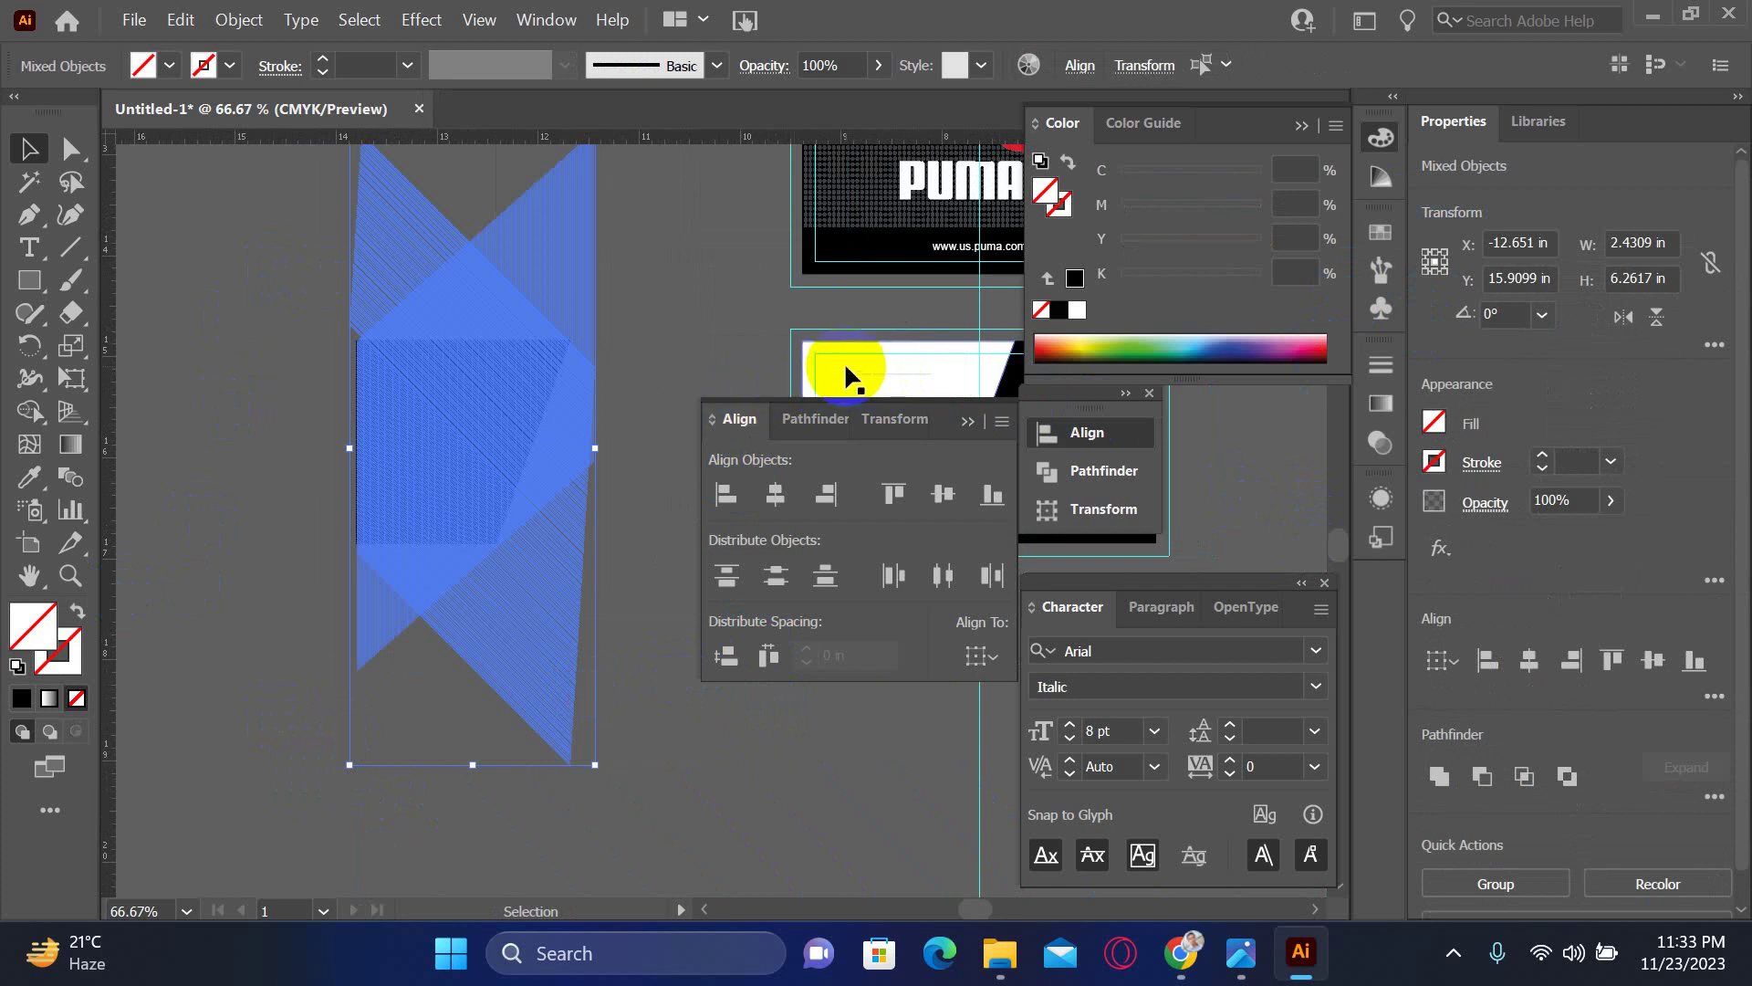
{"action": "left_click", "coordinate": [246, 465]}
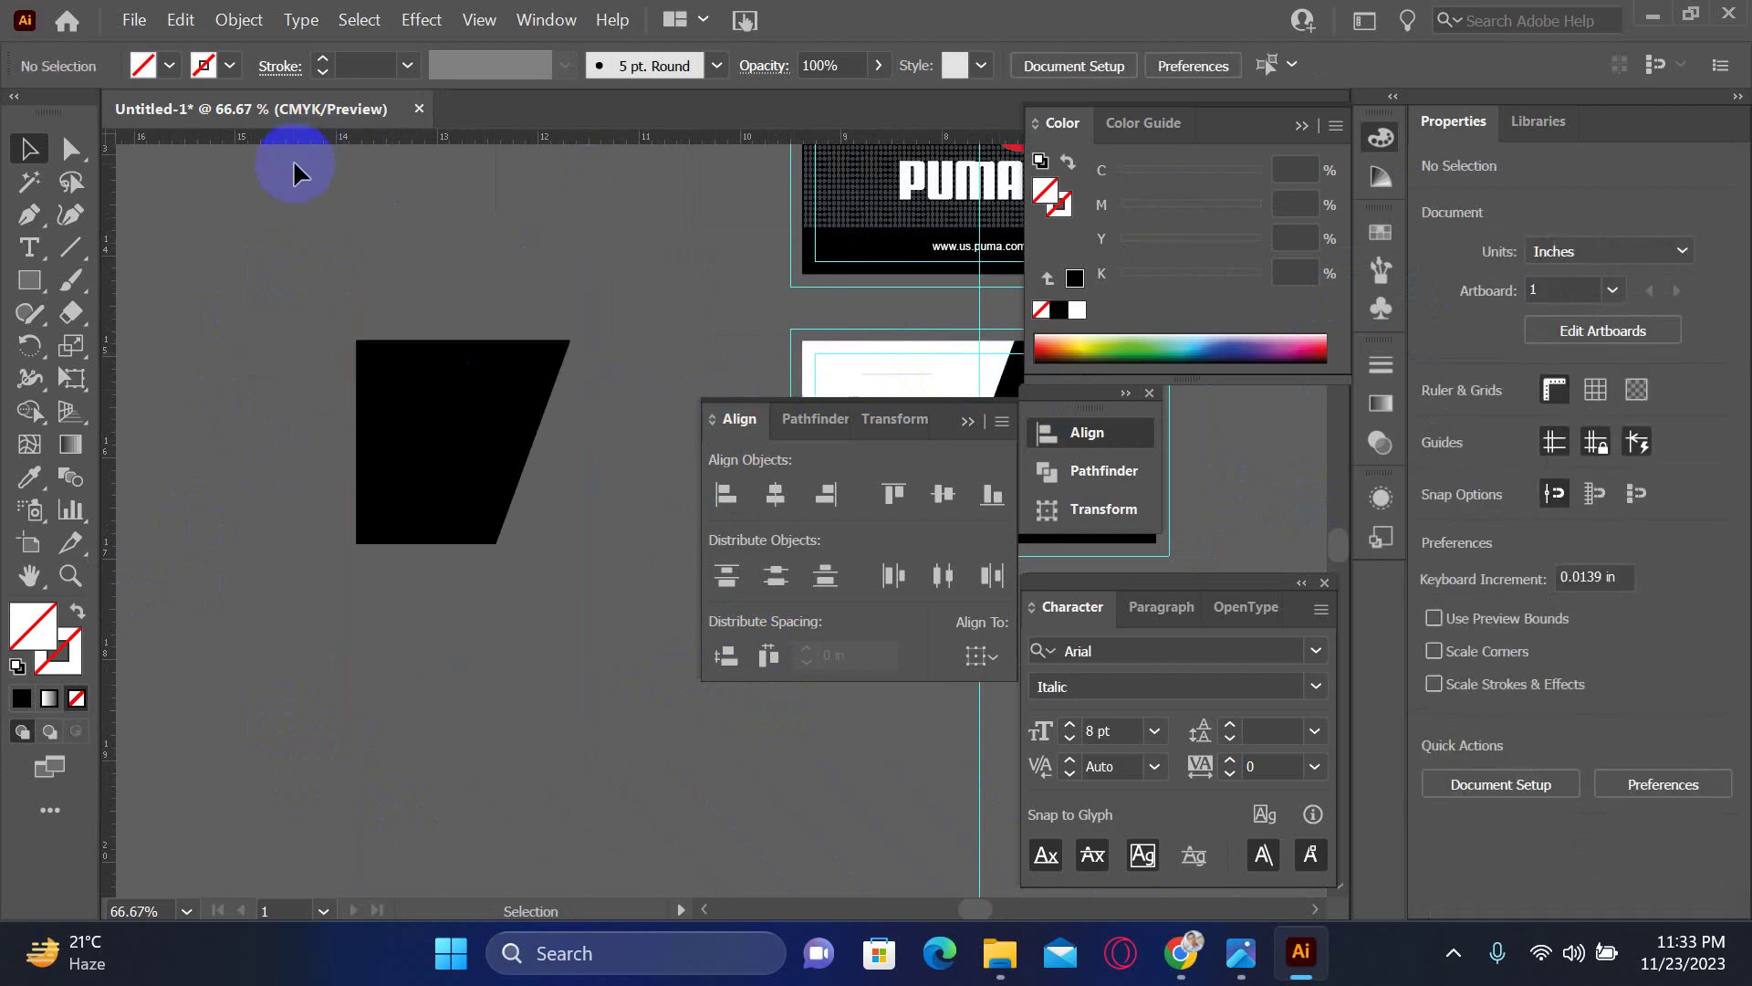
{"action": "key", "text": "ctrl+v"}
- Sample the white card's colour with the Eyedropper, apply it as the hatch stroke, set fill to None
{"action": "left_click", "coordinate": [17, 488]}
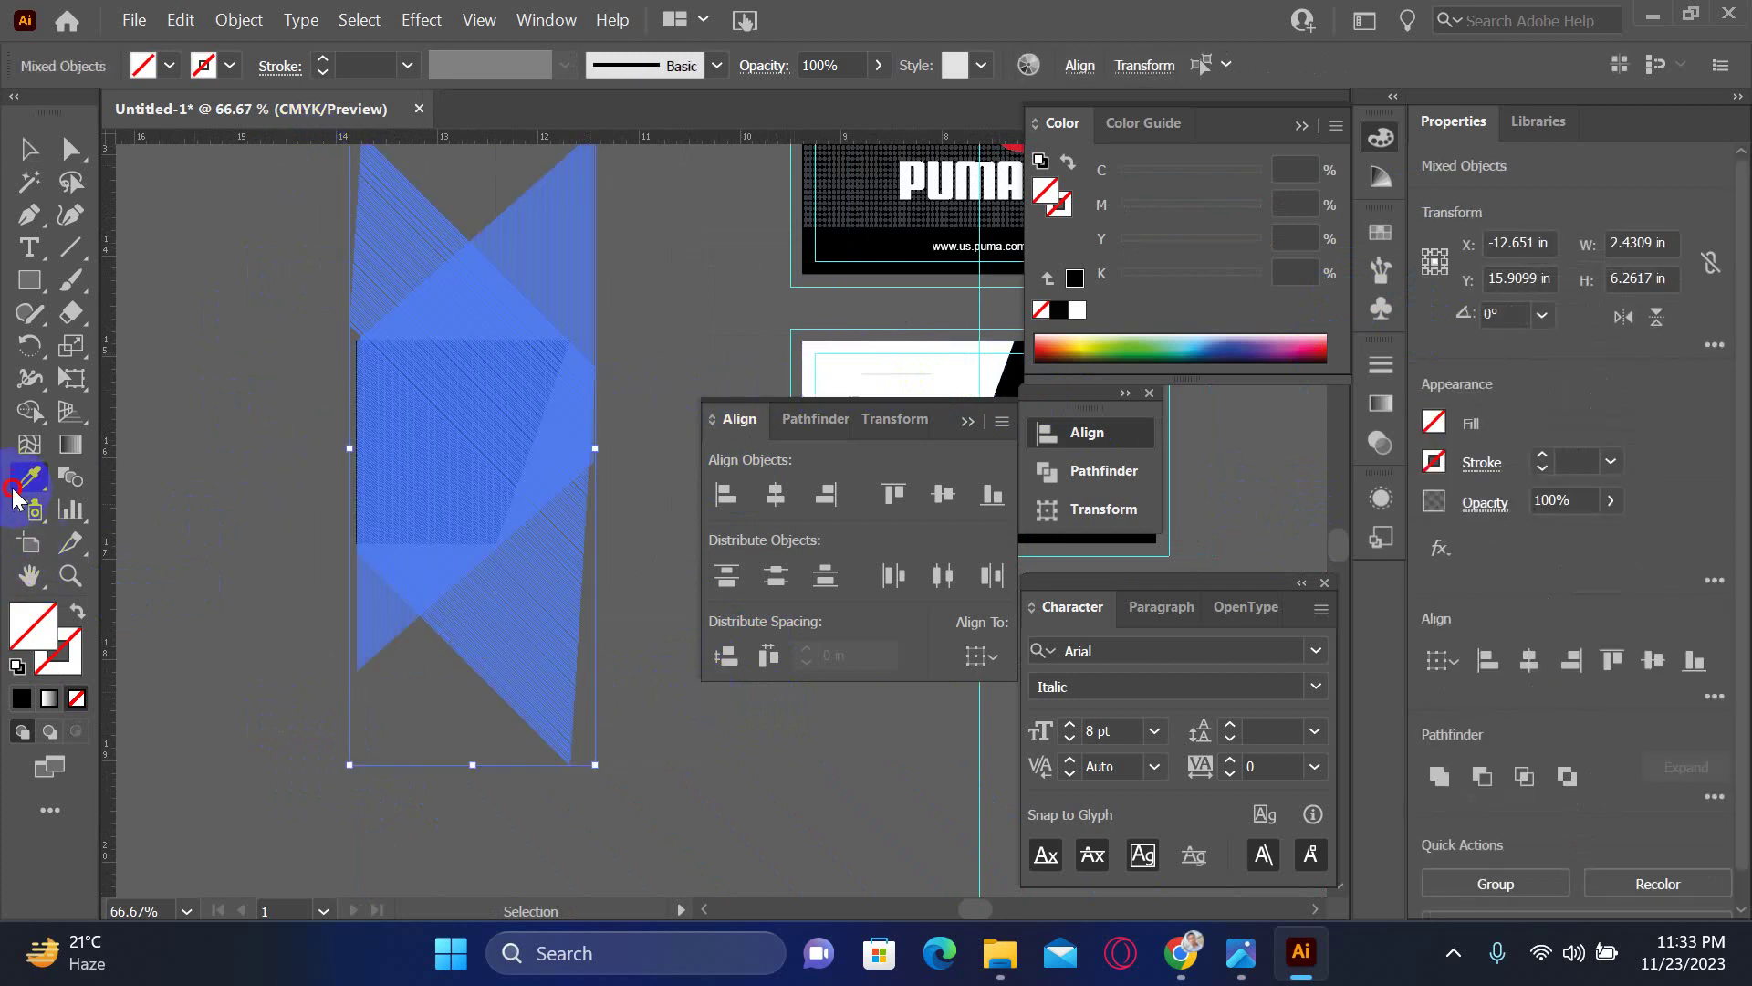
{"action": "key", "text": "ctrl+space"}
{"action": "mouse_move", "coordinate": [833, 360]}
{"action": "left_mouse_down"}
{"action": "mouse_move", "coordinate": [802, 353]}
{"action": "mouse_move", "coordinate": [1275, 728]}
{"action": "mouse_move", "coordinate": [1396, 938]}
{"action": "mouse_move", "coordinate": [821, 755]}
{"action": "mouse_move", "coordinate": [884, 813]}
{"action": "mouse_move", "coordinate": [885, 799]}
{"action": "mouse_move", "coordinate": [638, 732]}
{"action": "mouse_move", "coordinate": [659, 744]}
{"action": "mouse_move", "coordinate": [665, 716]}
{"action": "mouse_move", "coordinate": [703, 696]}
{"action": "mouse_move", "coordinate": [365, 837]}
{"action": "left_mouse_up"}
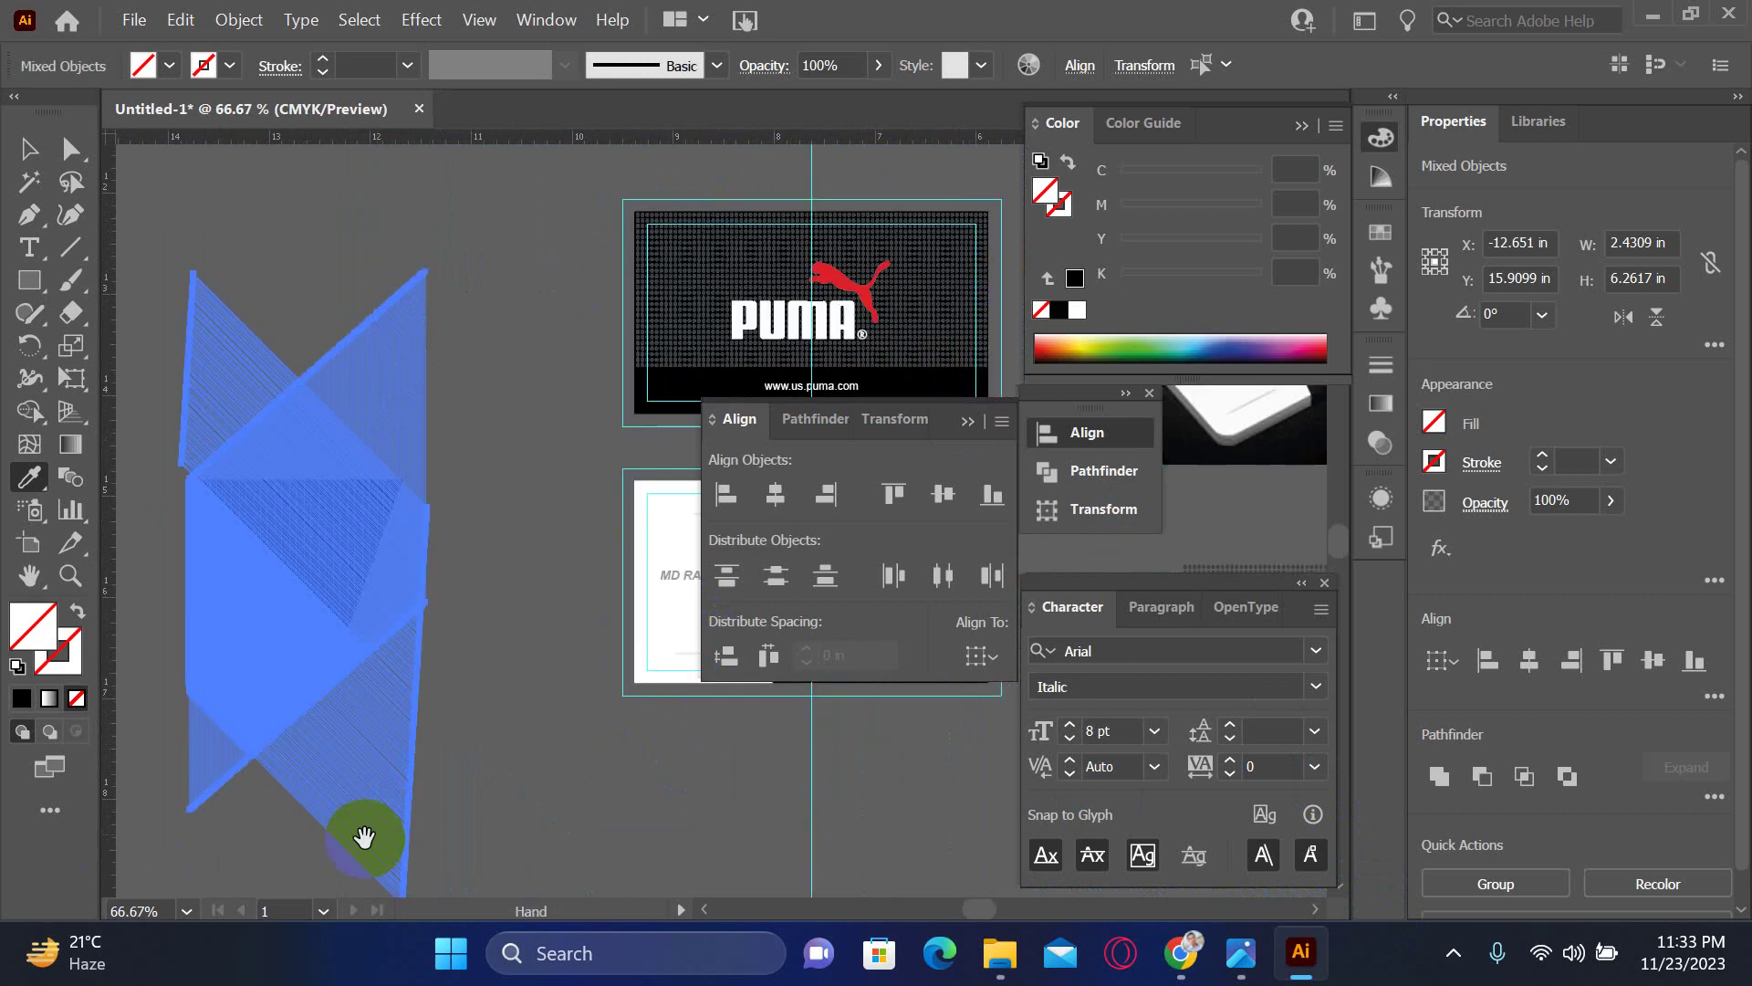
{"action": "scroll", "coordinate": [364, 836], "scroll_direction": "right", "scroll_amount": 10}
{"action": "scroll", "coordinate": [528, 731], "scroll_direction": "up", "scroll_amount": 2}
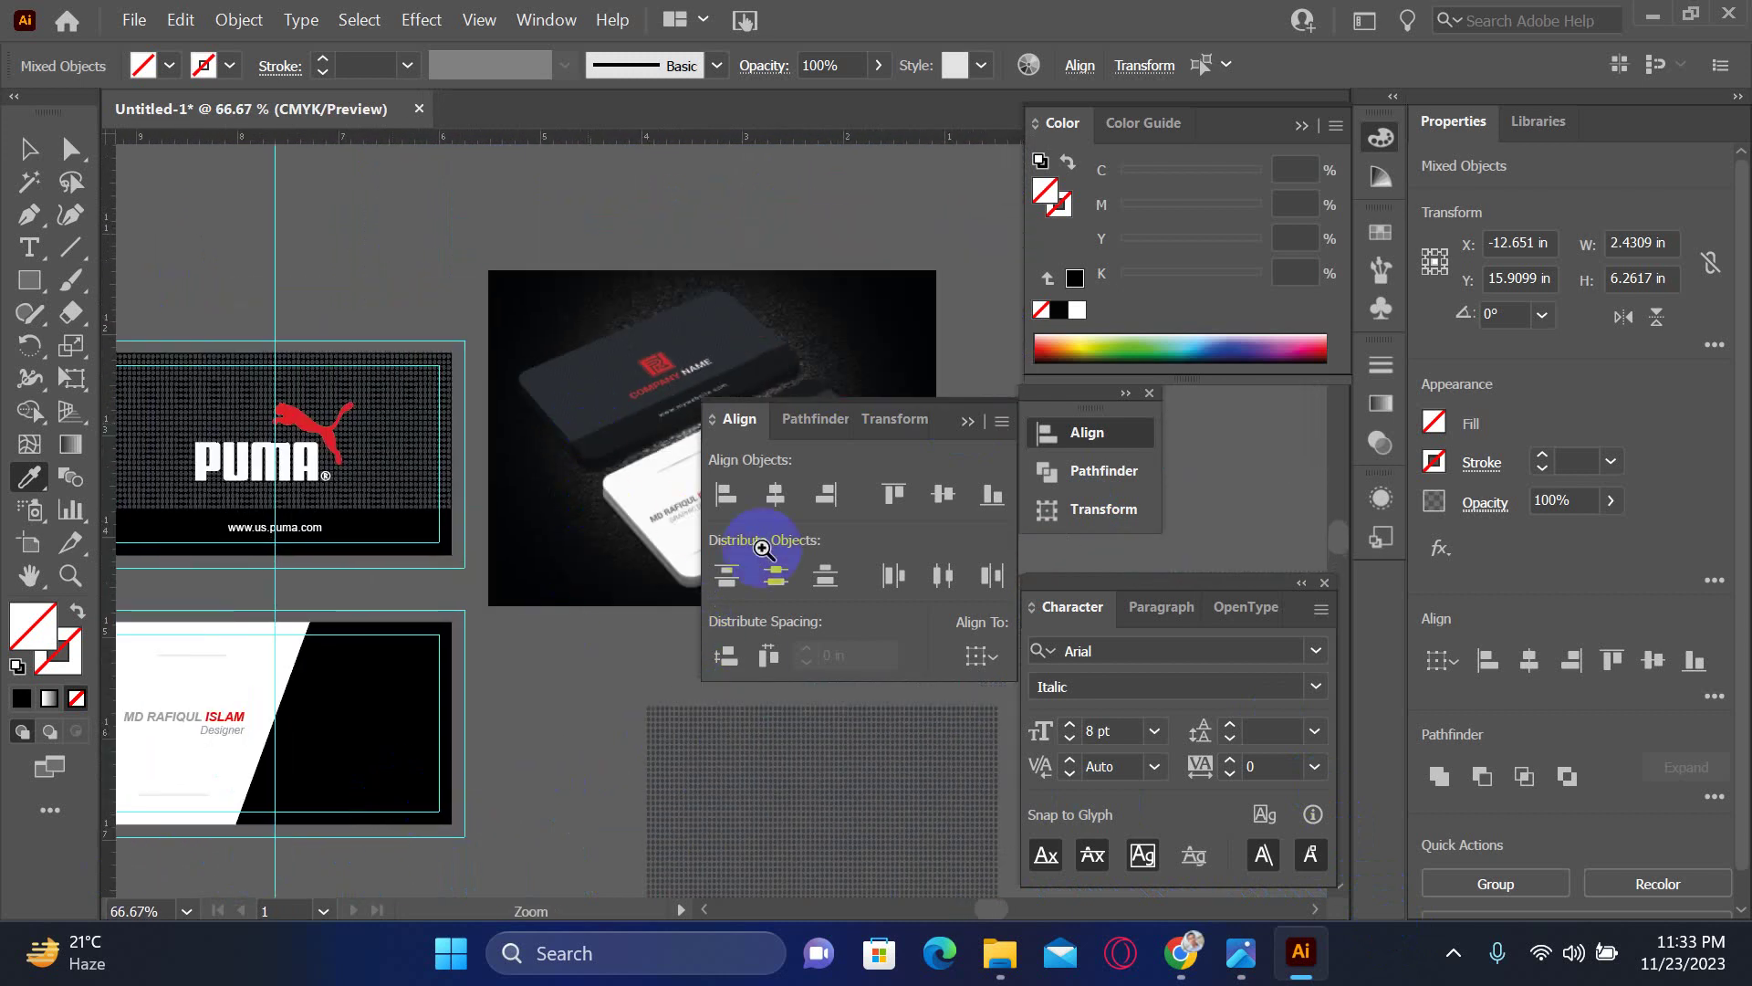
{"action": "left_click_drag", "start_coordinate": [763, 548], "coordinate": [1036, 880]}
{"action": "left_click_drag", "start_coordinate": [840, 821], "coordinate": [577, 794]}
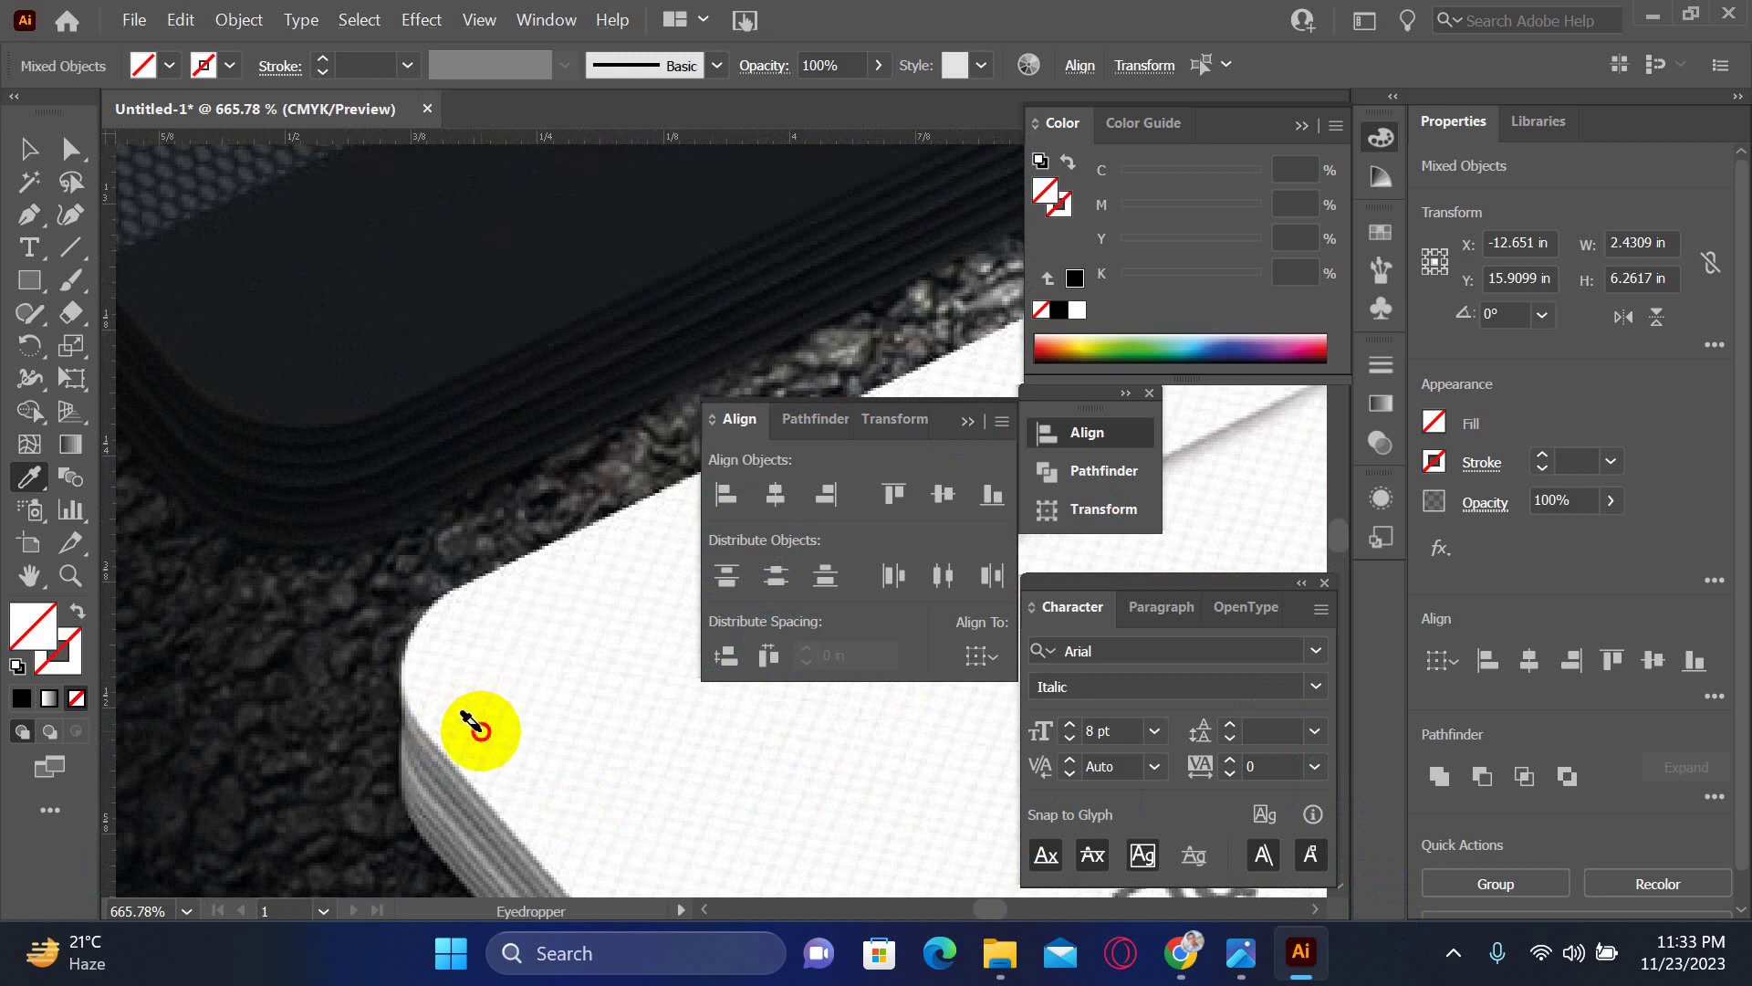
{"action": "left_click", "coordinate": [508, 720]}
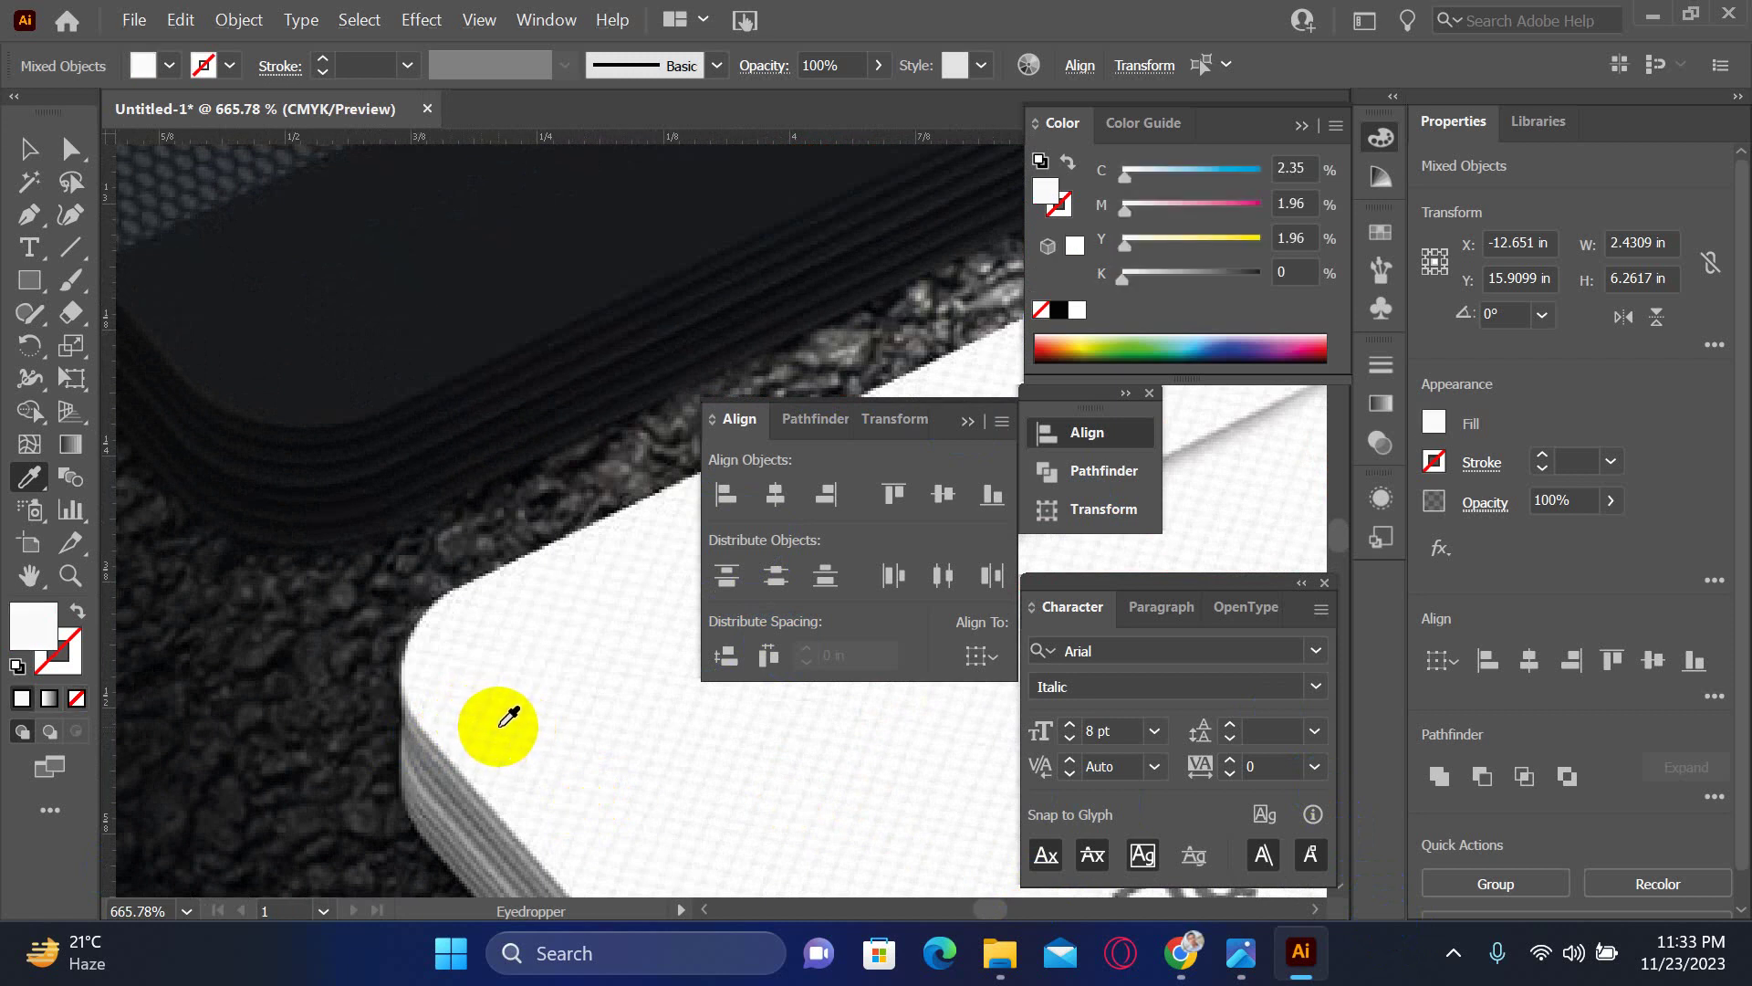
{"action": "left_click", "coordinate": [57, 650]}
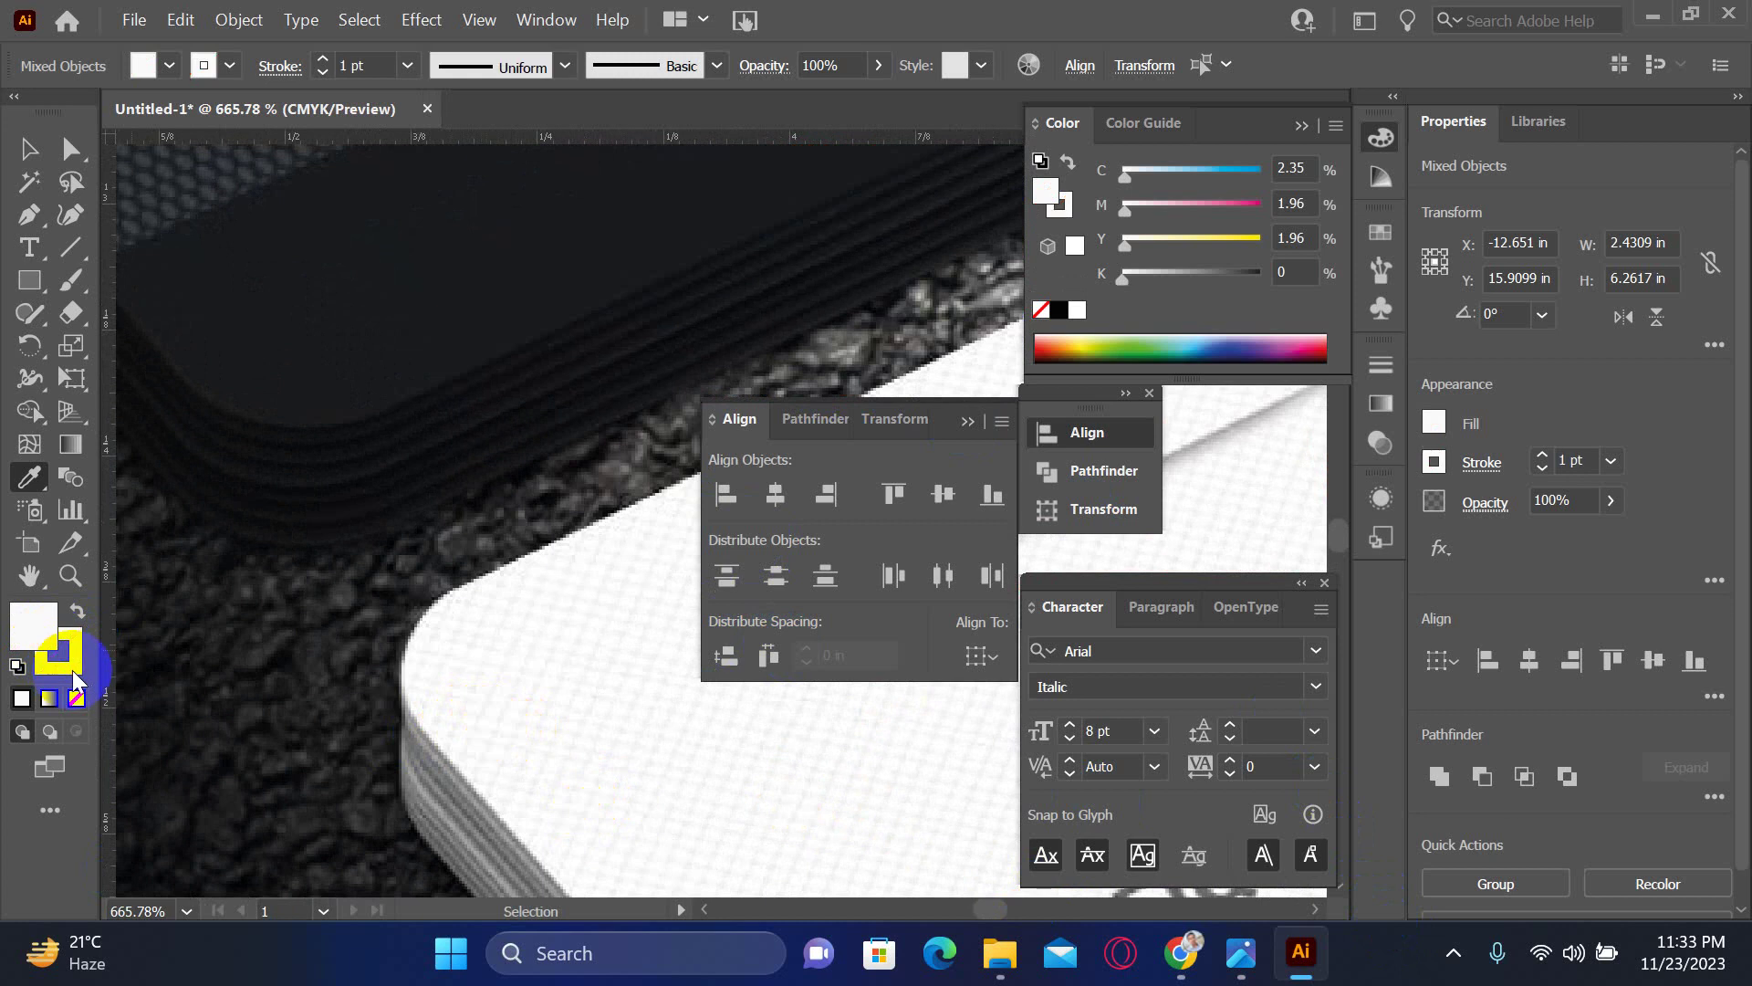
{"action": "left_click", "coordinate": [77, 698]}
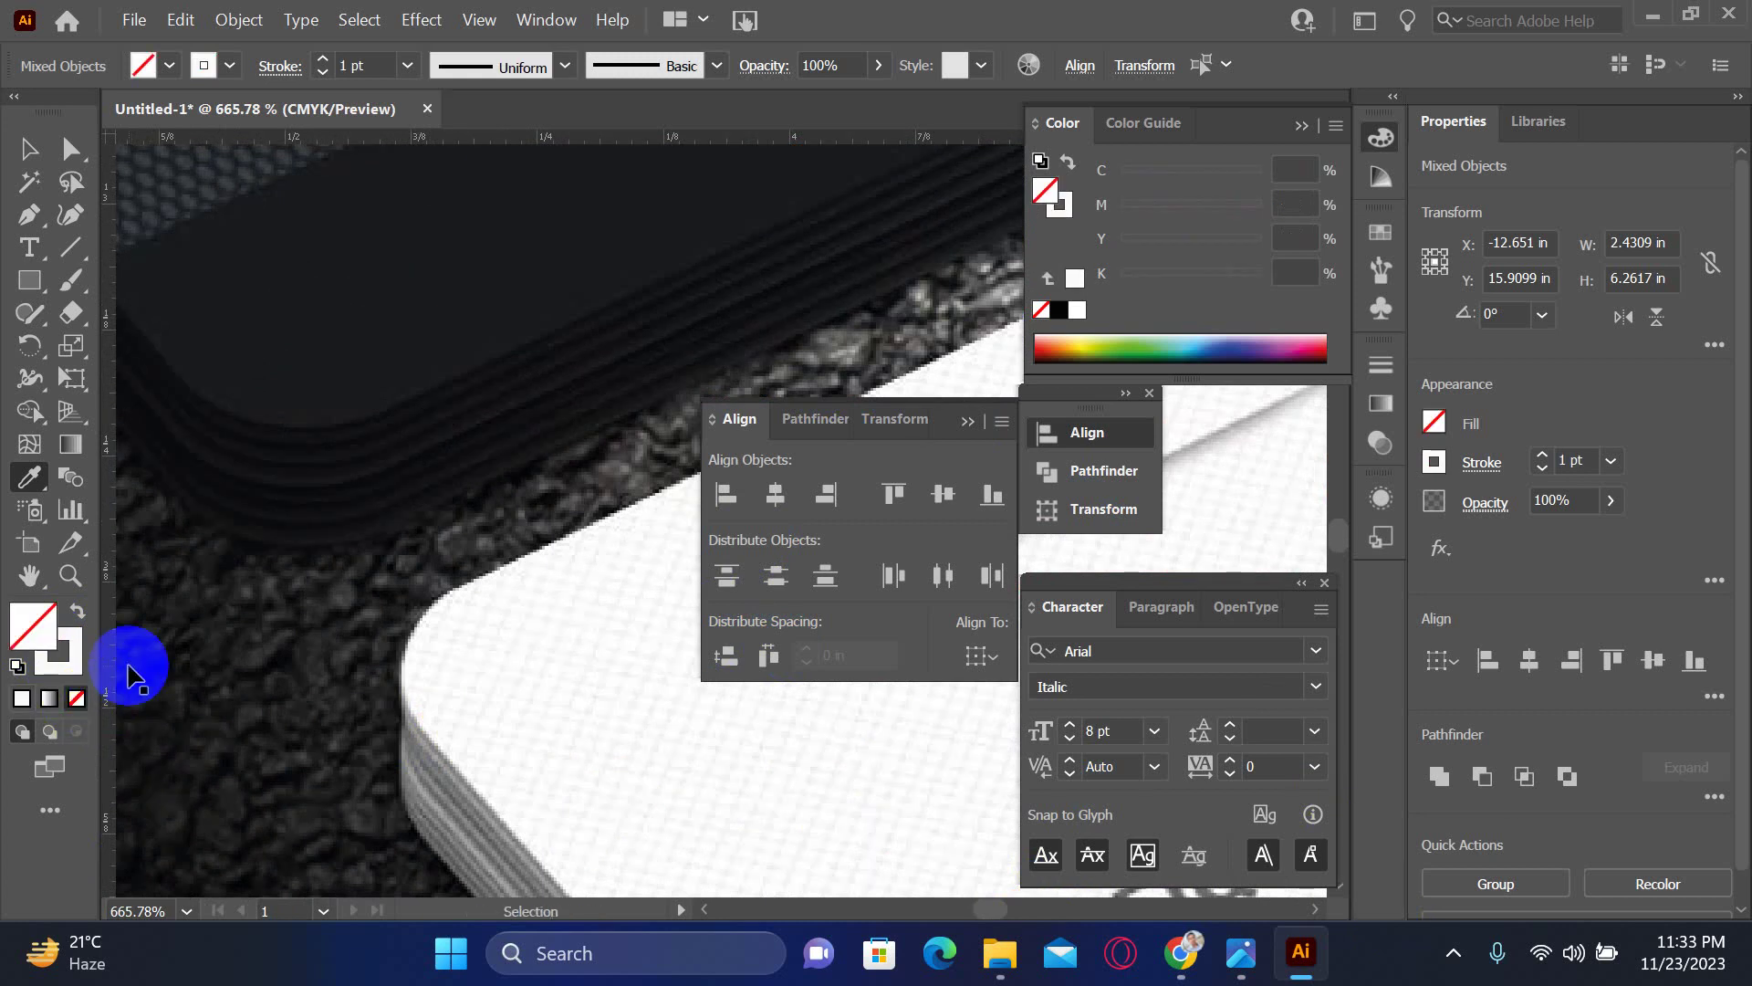
{"action": "scroll", "coordinate": [128, 671], "scroll_direction": "down", "scroll_amount": 1}
{"action": "scroll", "coordinate": [128, 667], "scroll_direction": "up", "scroll_amount": 4}
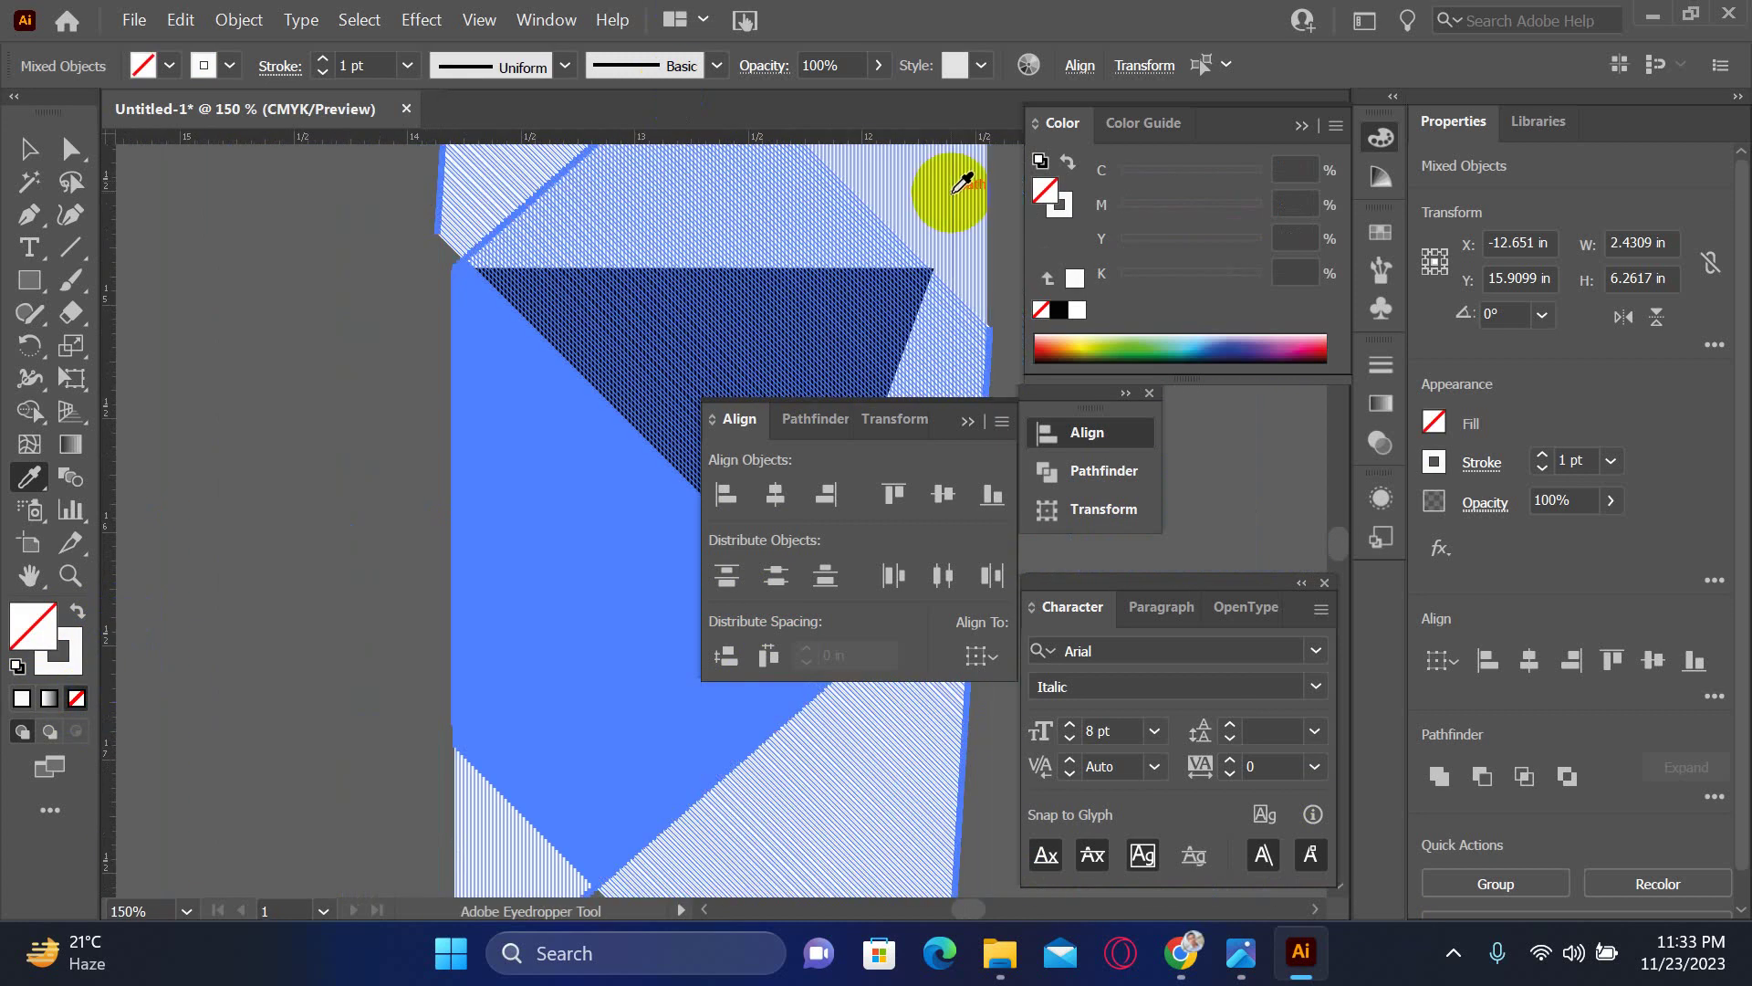
- Set the hatch stroke colour's cyan to 0 and begin adding black in the Color panel
{"action": "left_click", "coordinate": [1069, 210]}
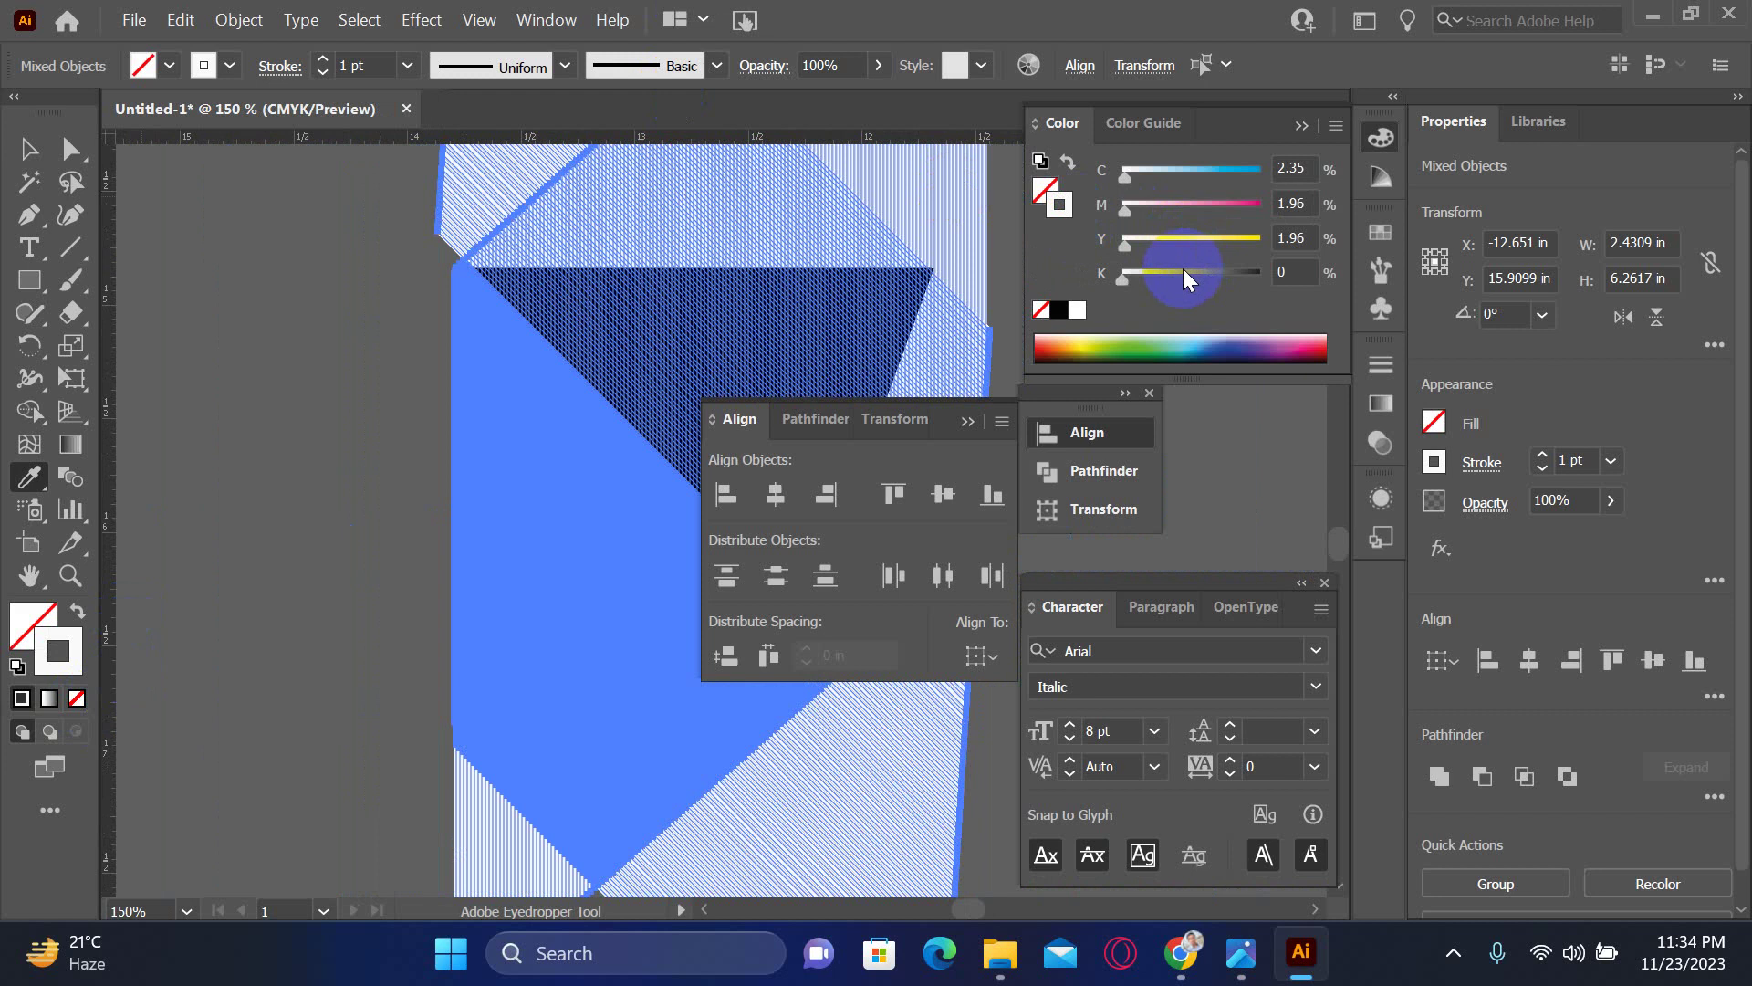
{"action": "left_click_drag", "start_coordinate": [1126, 183], "coordinate": [1129, 203]}
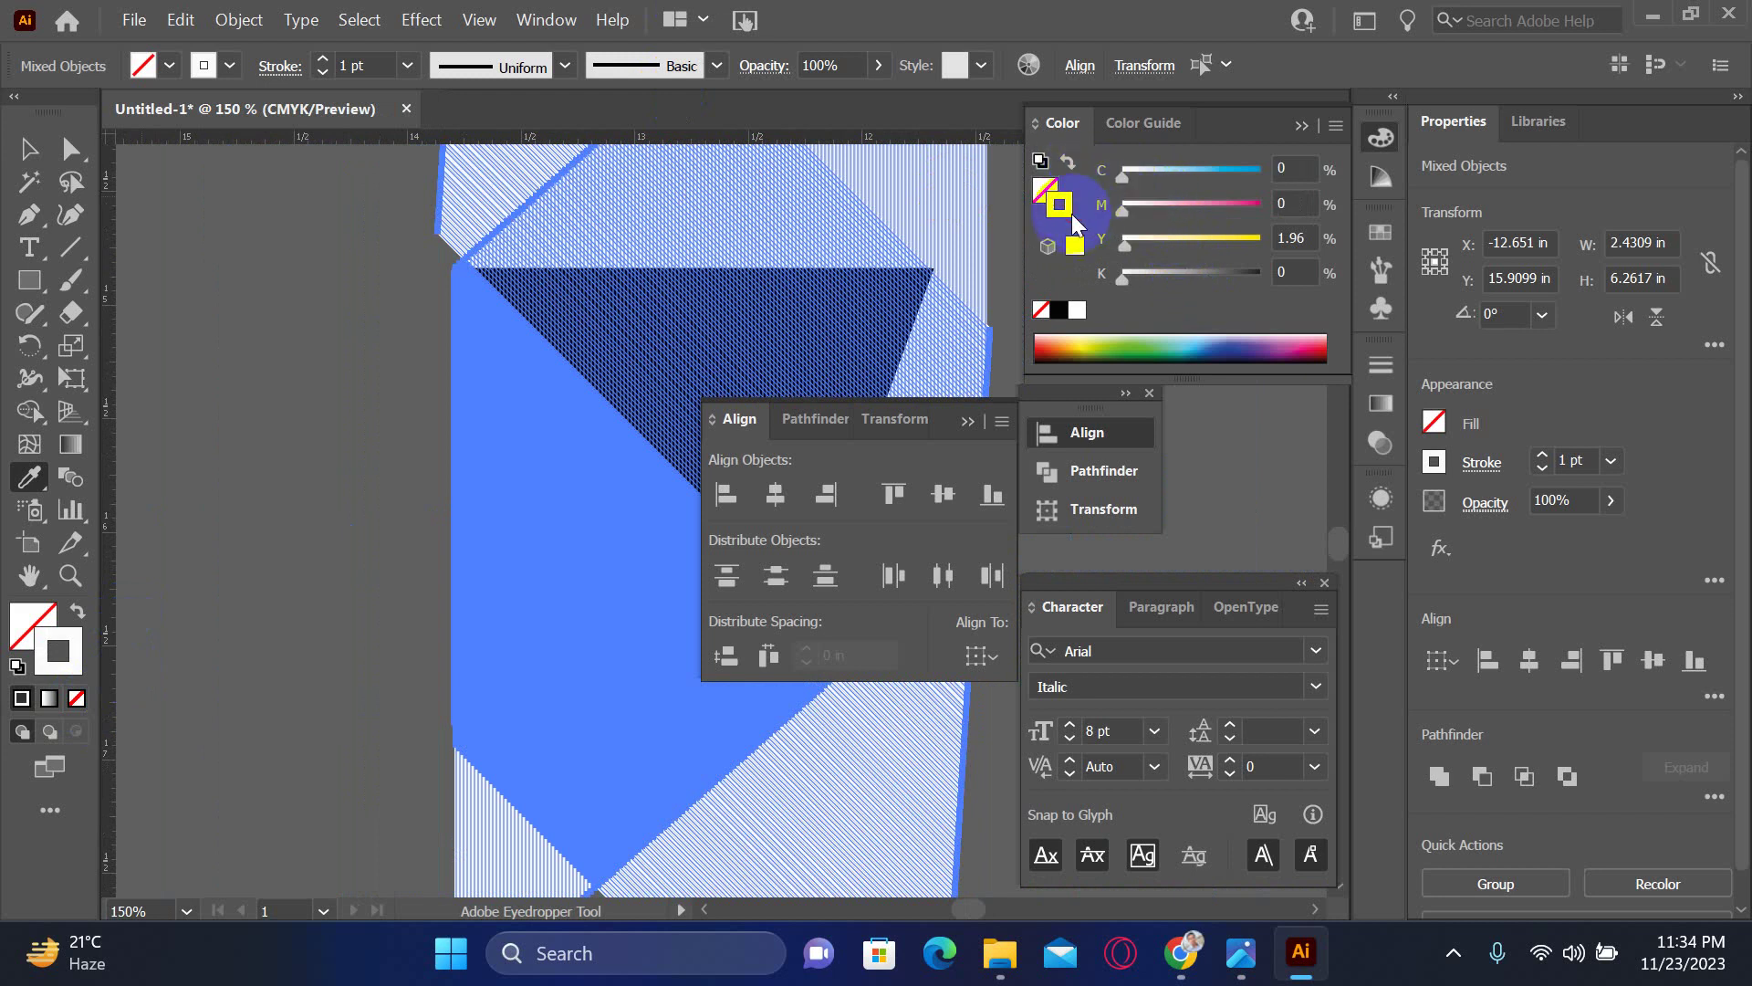
{"action": "left_click_drag", "start_coordinate": [1136, 281], "coordinate": [1140, 277]}
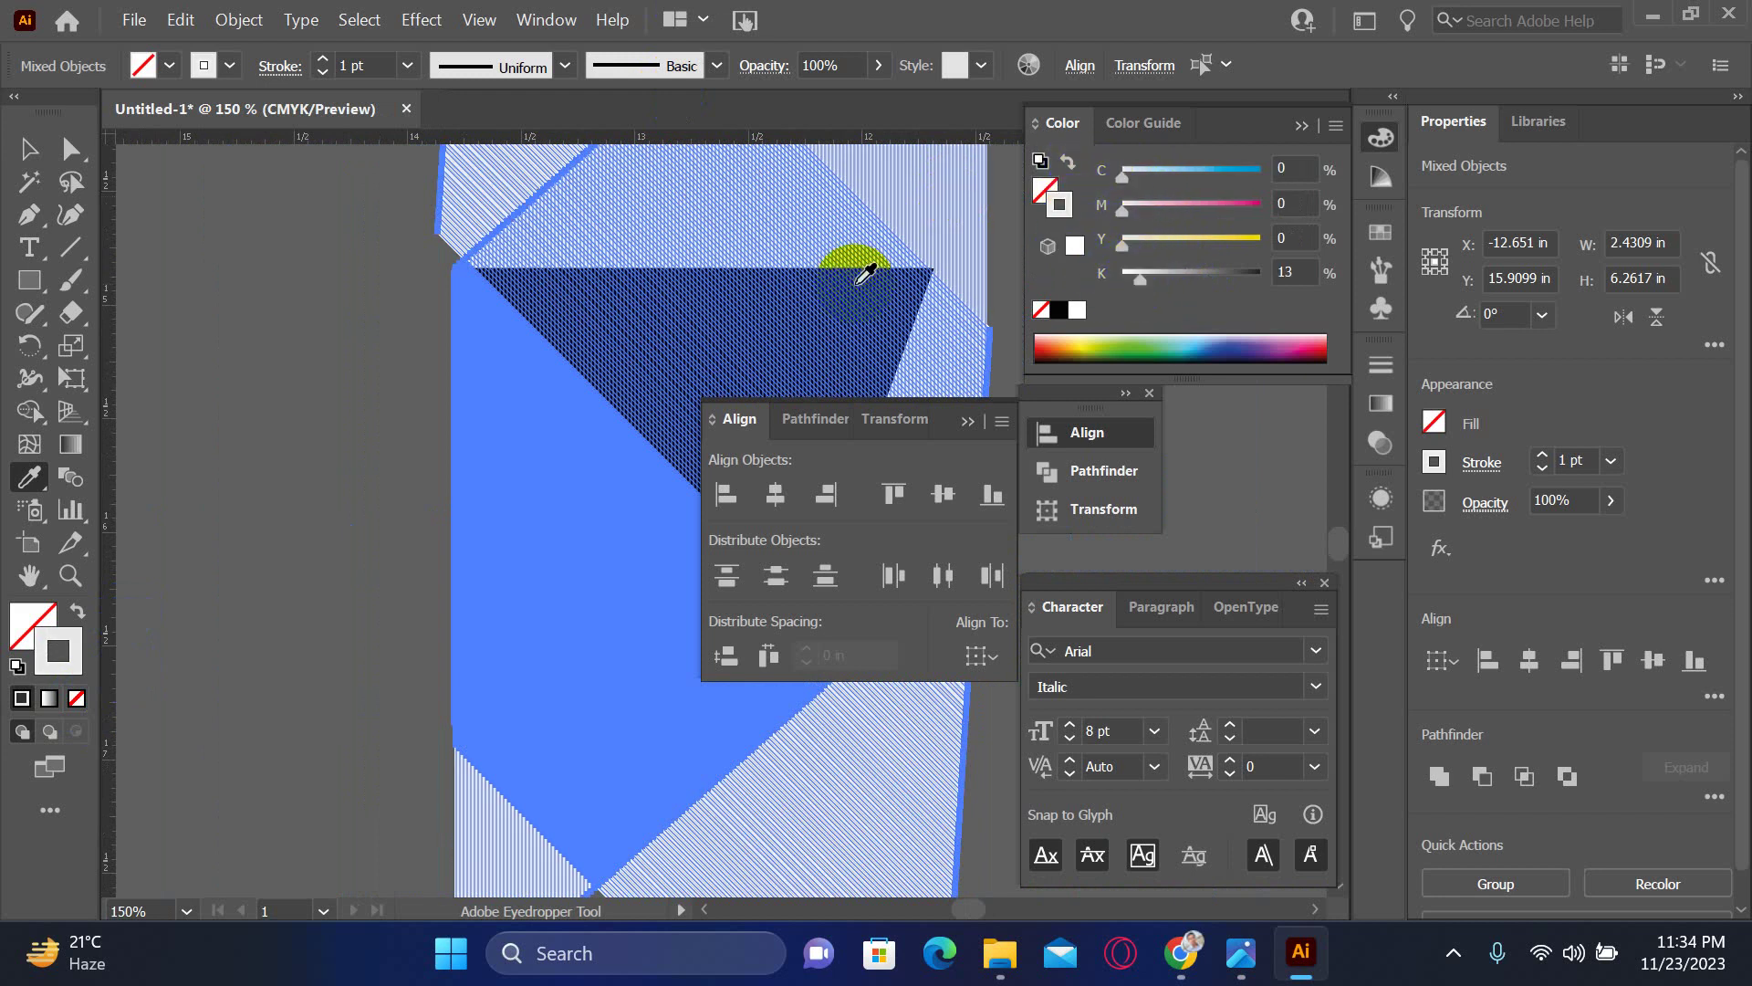
{"action": "left_click", "coordinate": [28, 151]}
{"action": "left_click", "coordinate": [232, 290]}
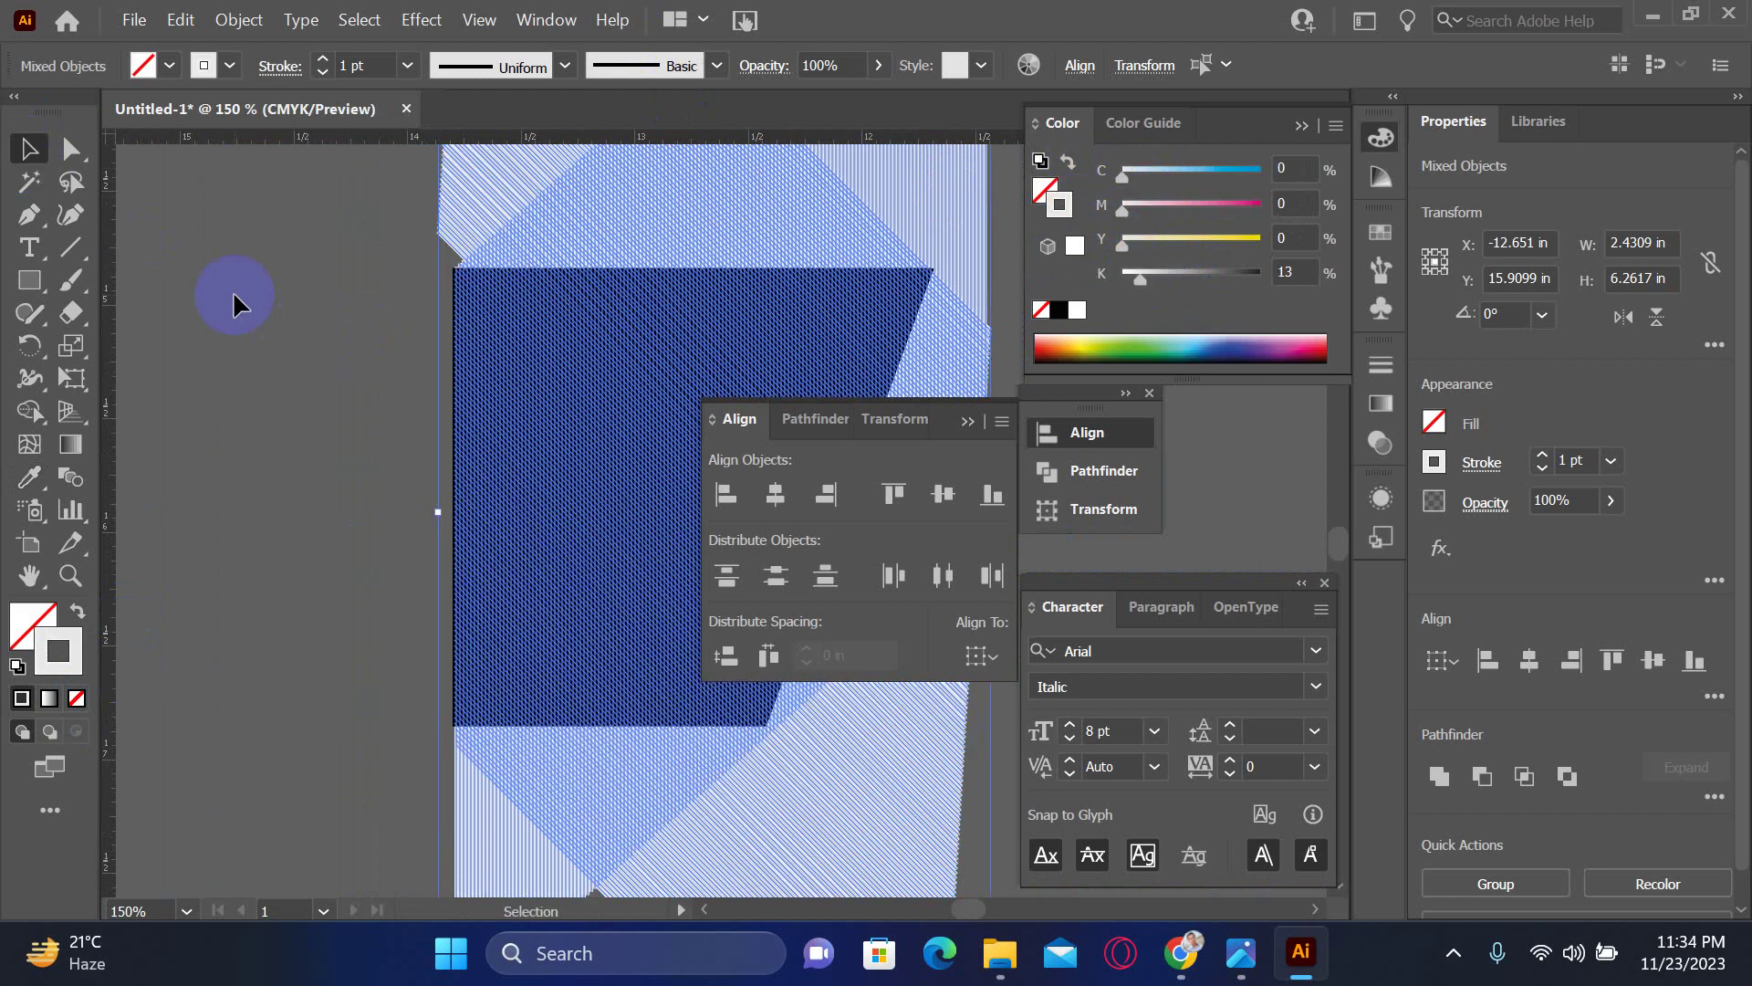
{"action": "left_click", "coordinate": [352, 420]}
- Drag a vertical guide across the artwork and give the hatch lines 15% black
{"action": "left_click_drag", "start_coordinate": [450, 411], "coordinate": [221, 380]}
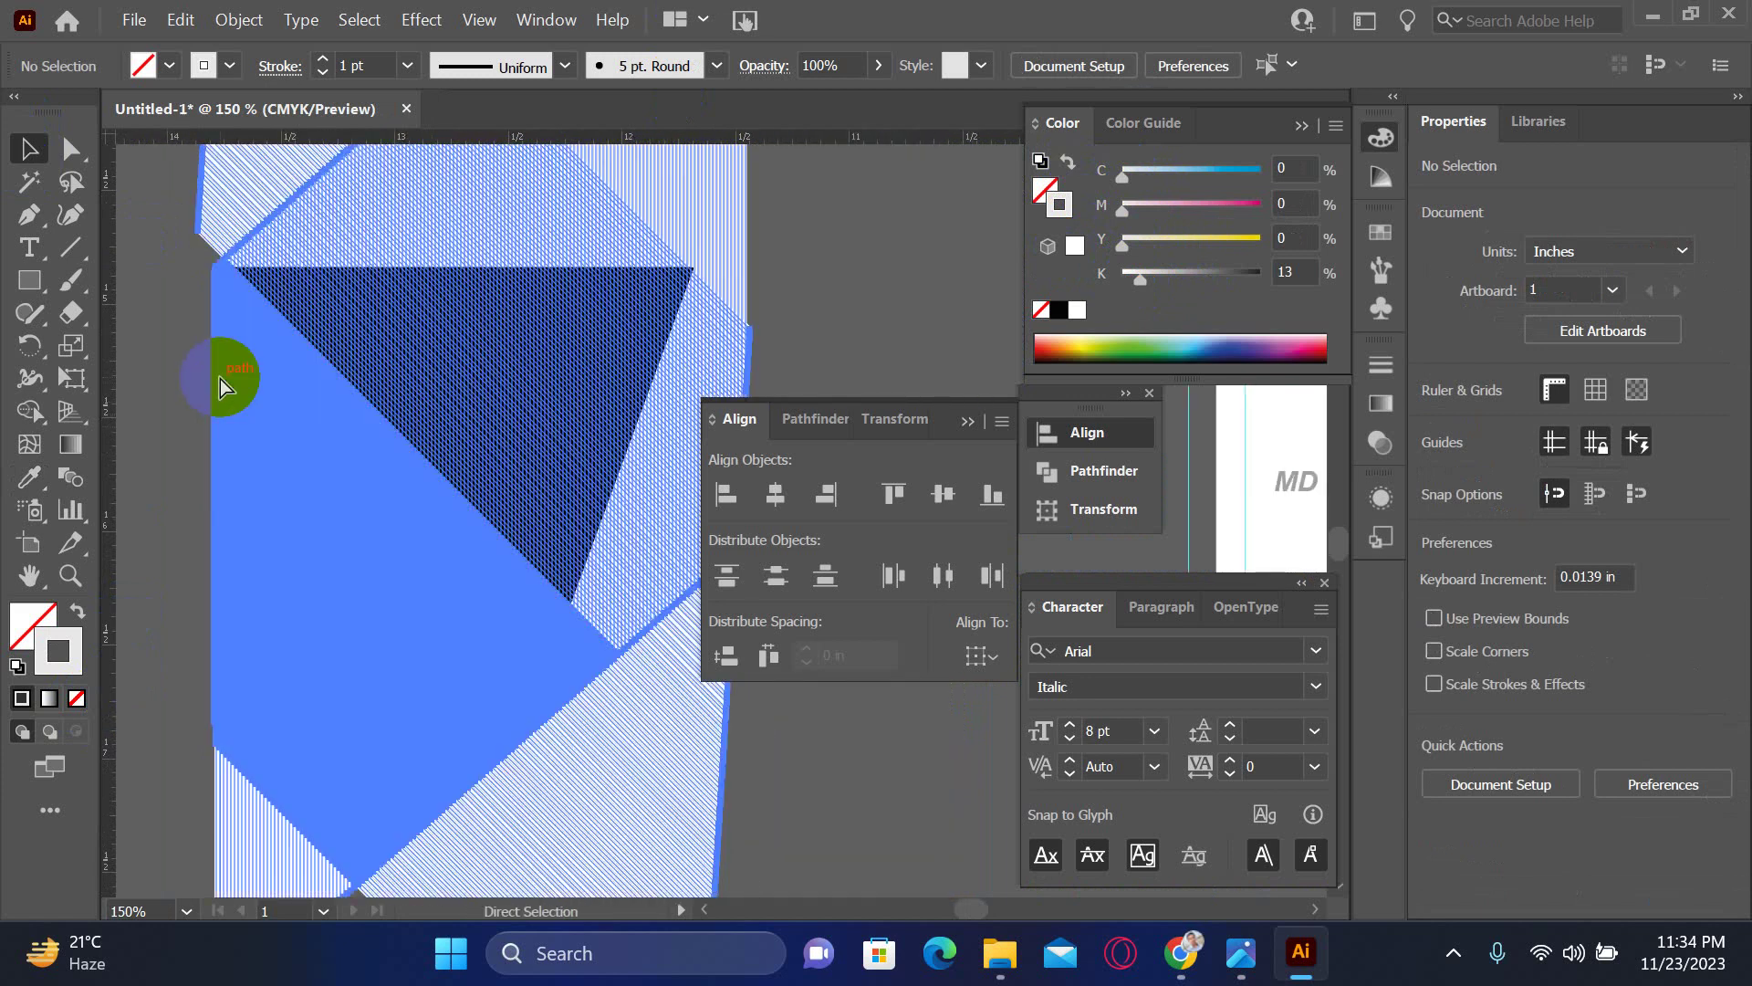
{"action": "left_click", "coordinate": [220, 379]}
{"action": "left_click", "coordinate": [1296, 272]}
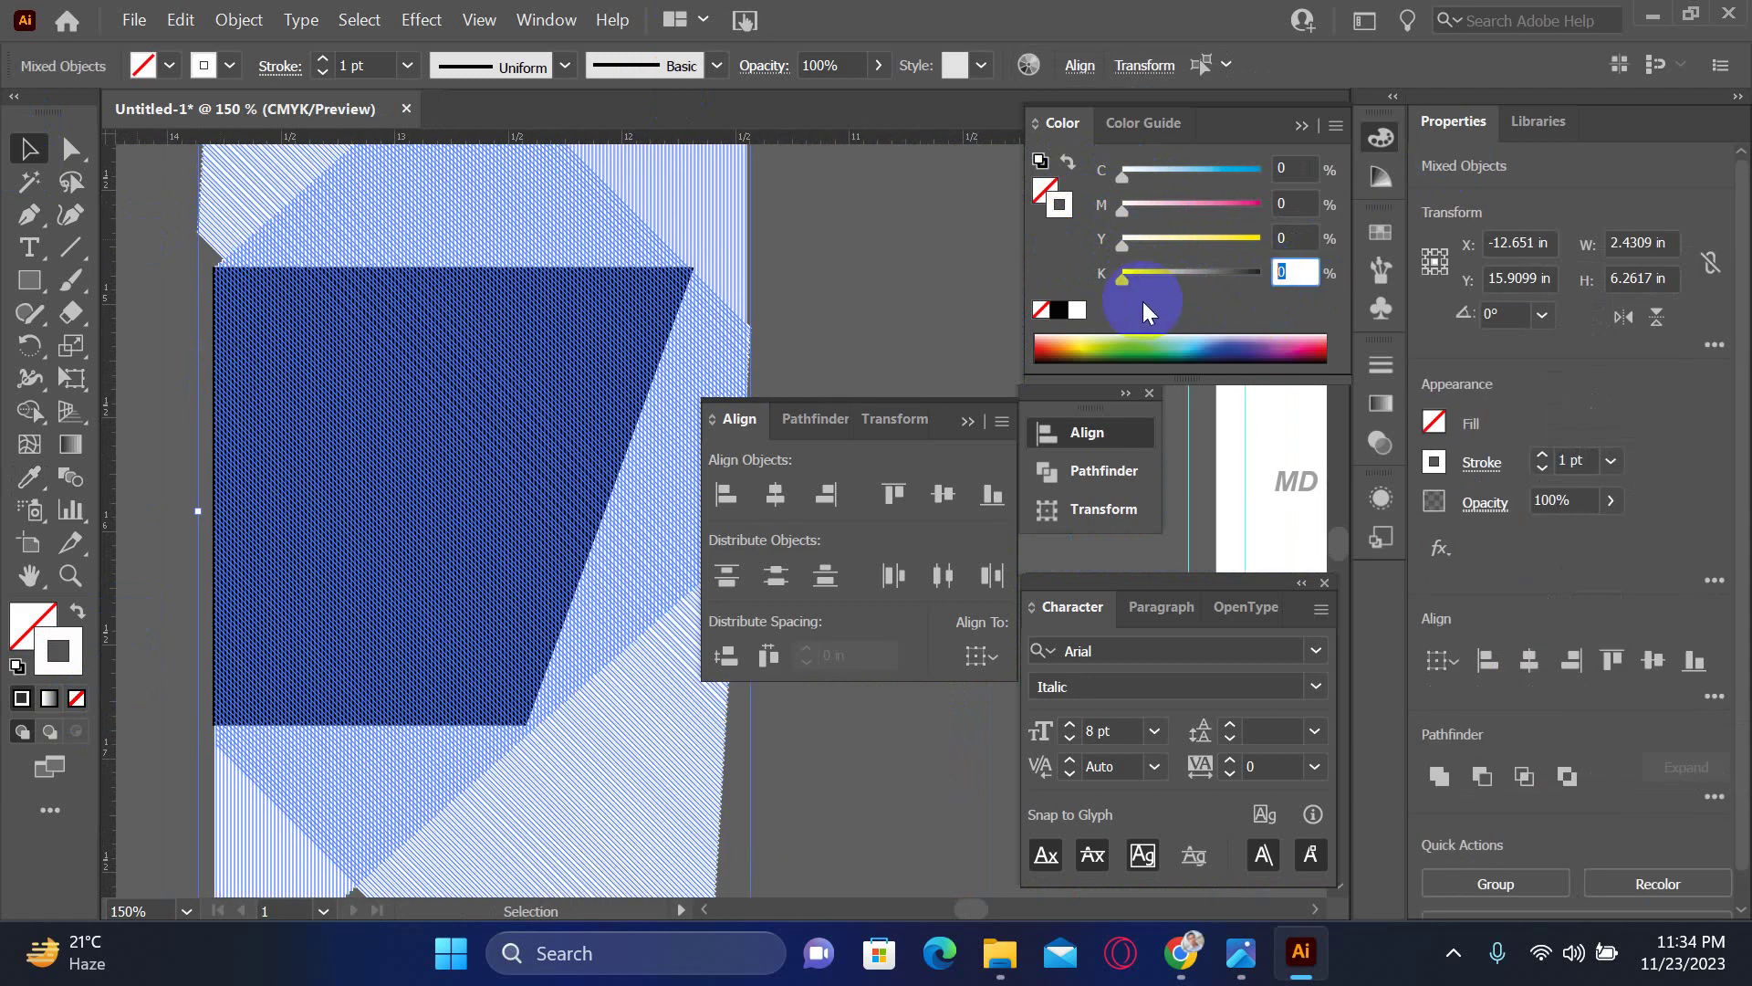
{"action": "type", "text": "15"}
{"action": "key", "text": "Return"}
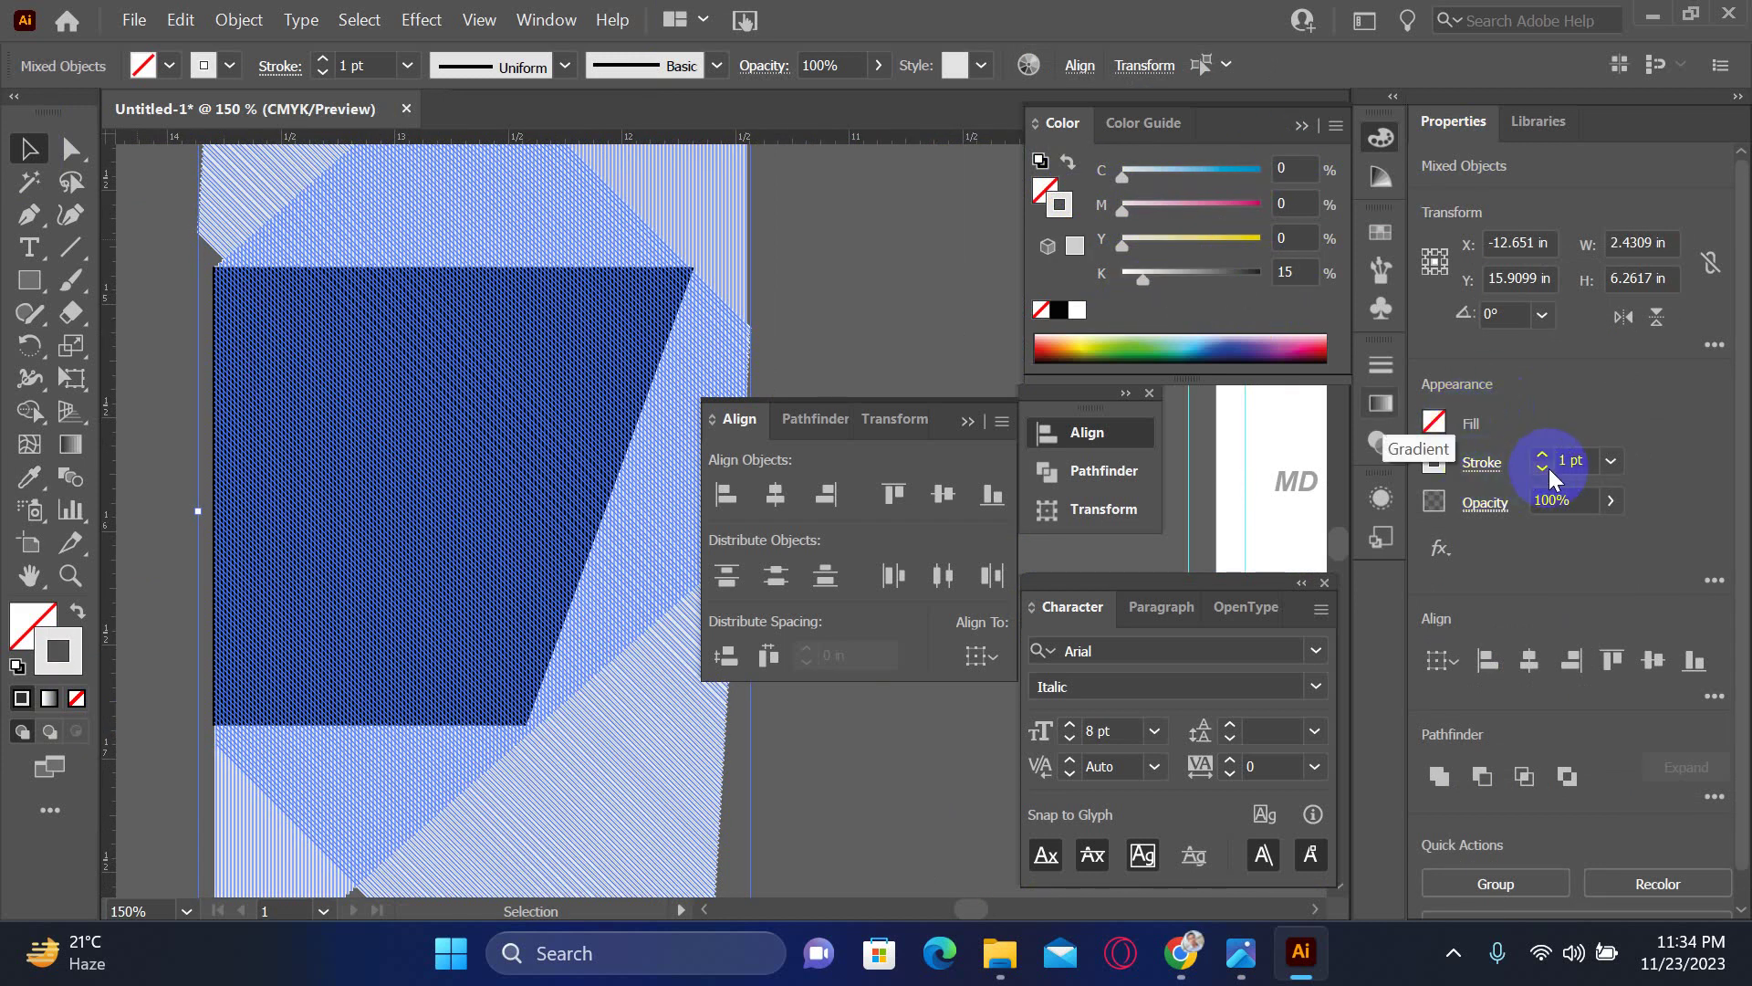
- Thin the hatch strokes to 0.25 pt, then pull a guide and select the black box
{"action": "left_click", "coordinate": [1594, 465]}
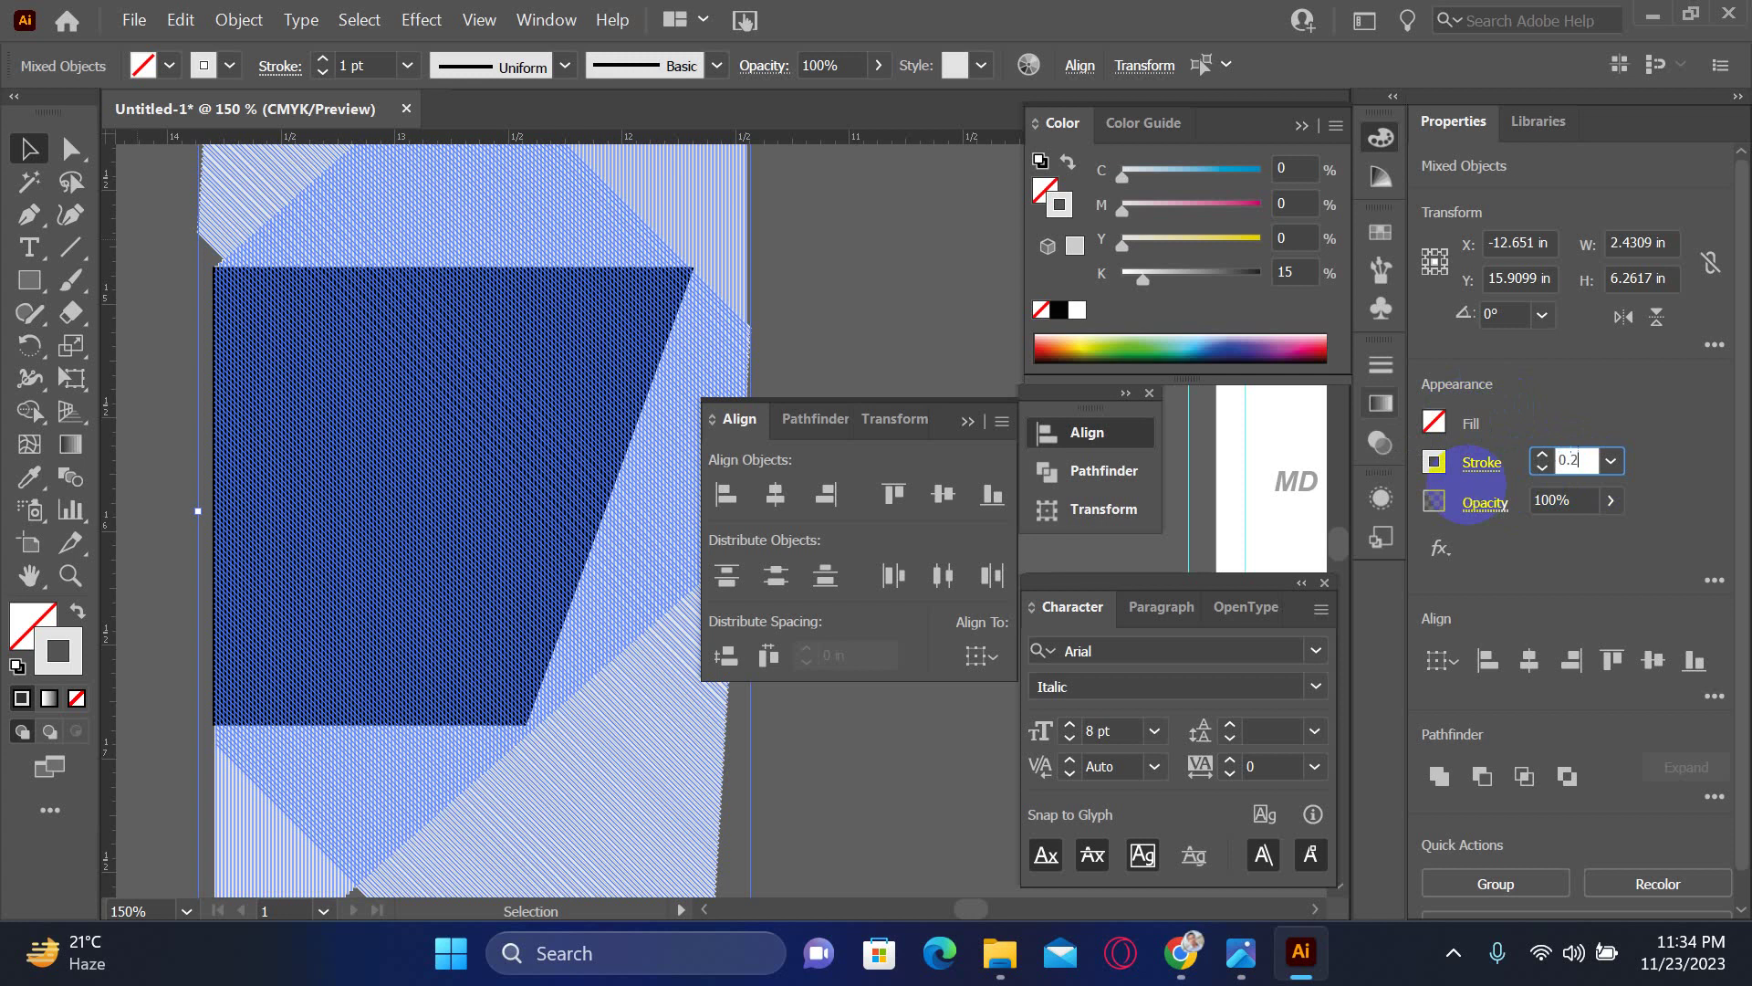
{"action": "key", "text": "Return"}
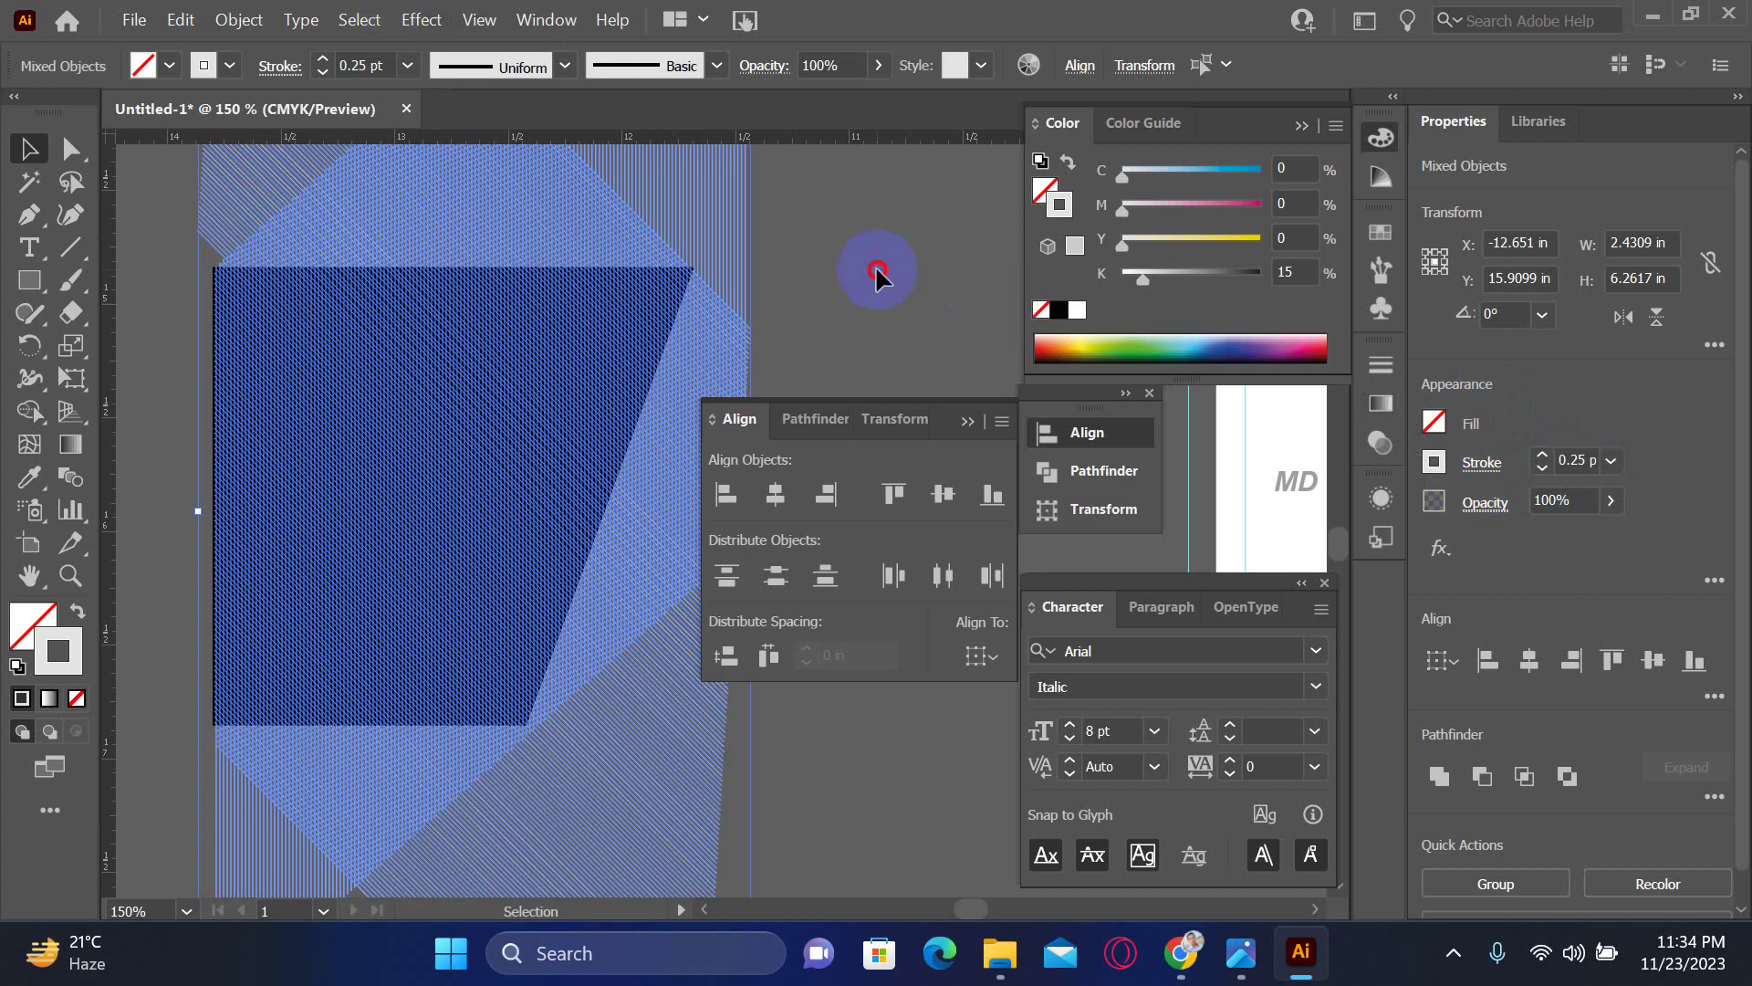
{"action": "left_click", "coordinate": [876, 271]}
{"action": "left_click_drag", "start_coordinate": [469, 135], "coordinate": [251, 730]}
{"action": "left_click", "coordinate": [251, 730]}
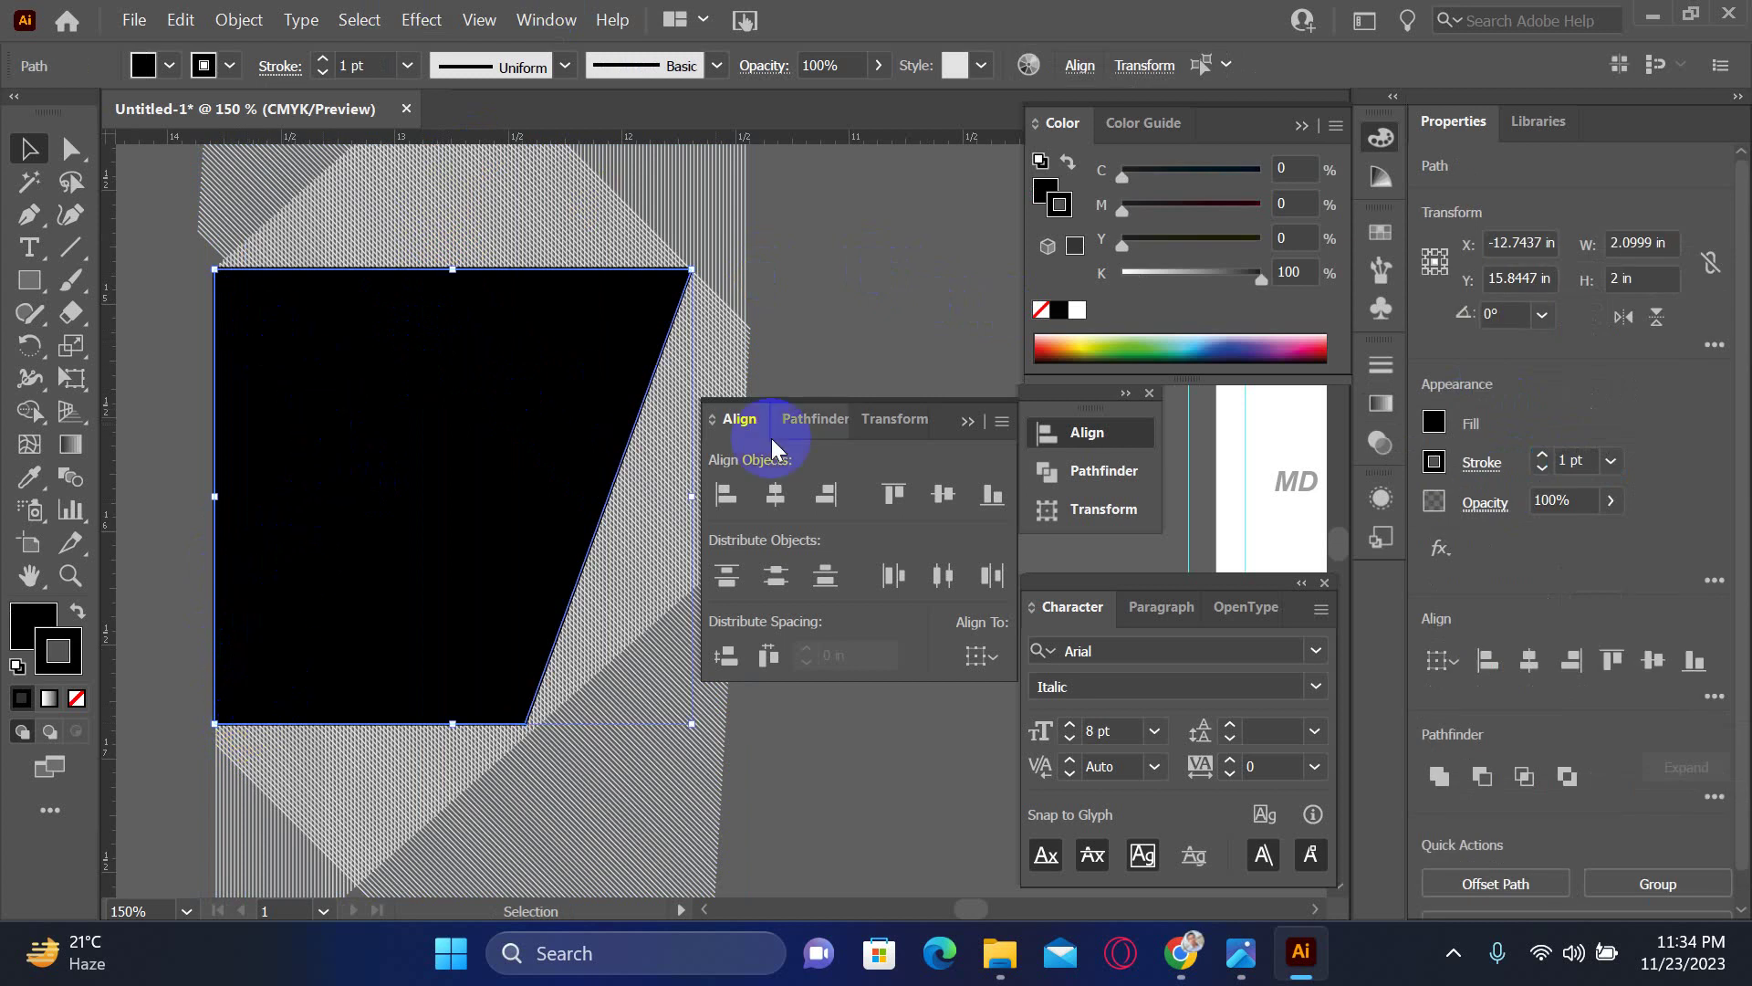
- Zoom out, then select and delete the extra hatched shapes
{"action": "key", "text": "ctrl+minus"}
{"action": "key", "text": "ctrl+minus"}
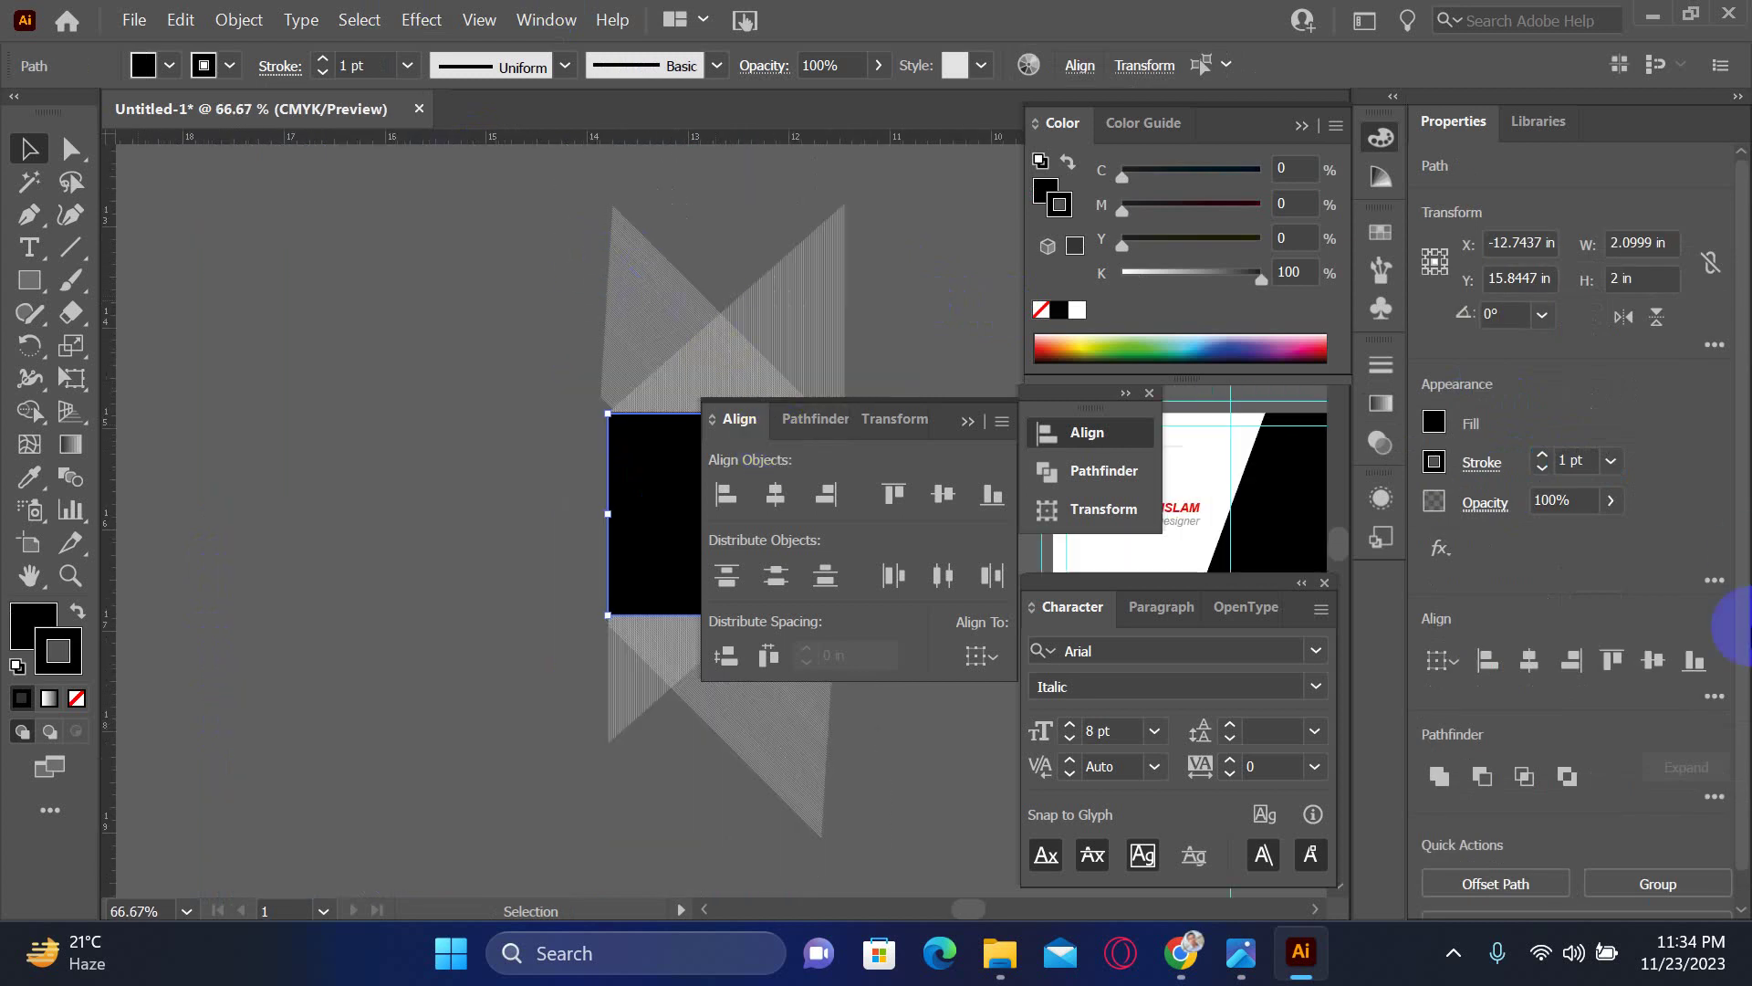
{"action": "left_click_drag", "start_coordinate": [510, 195], "coordinate": [911, 840]}
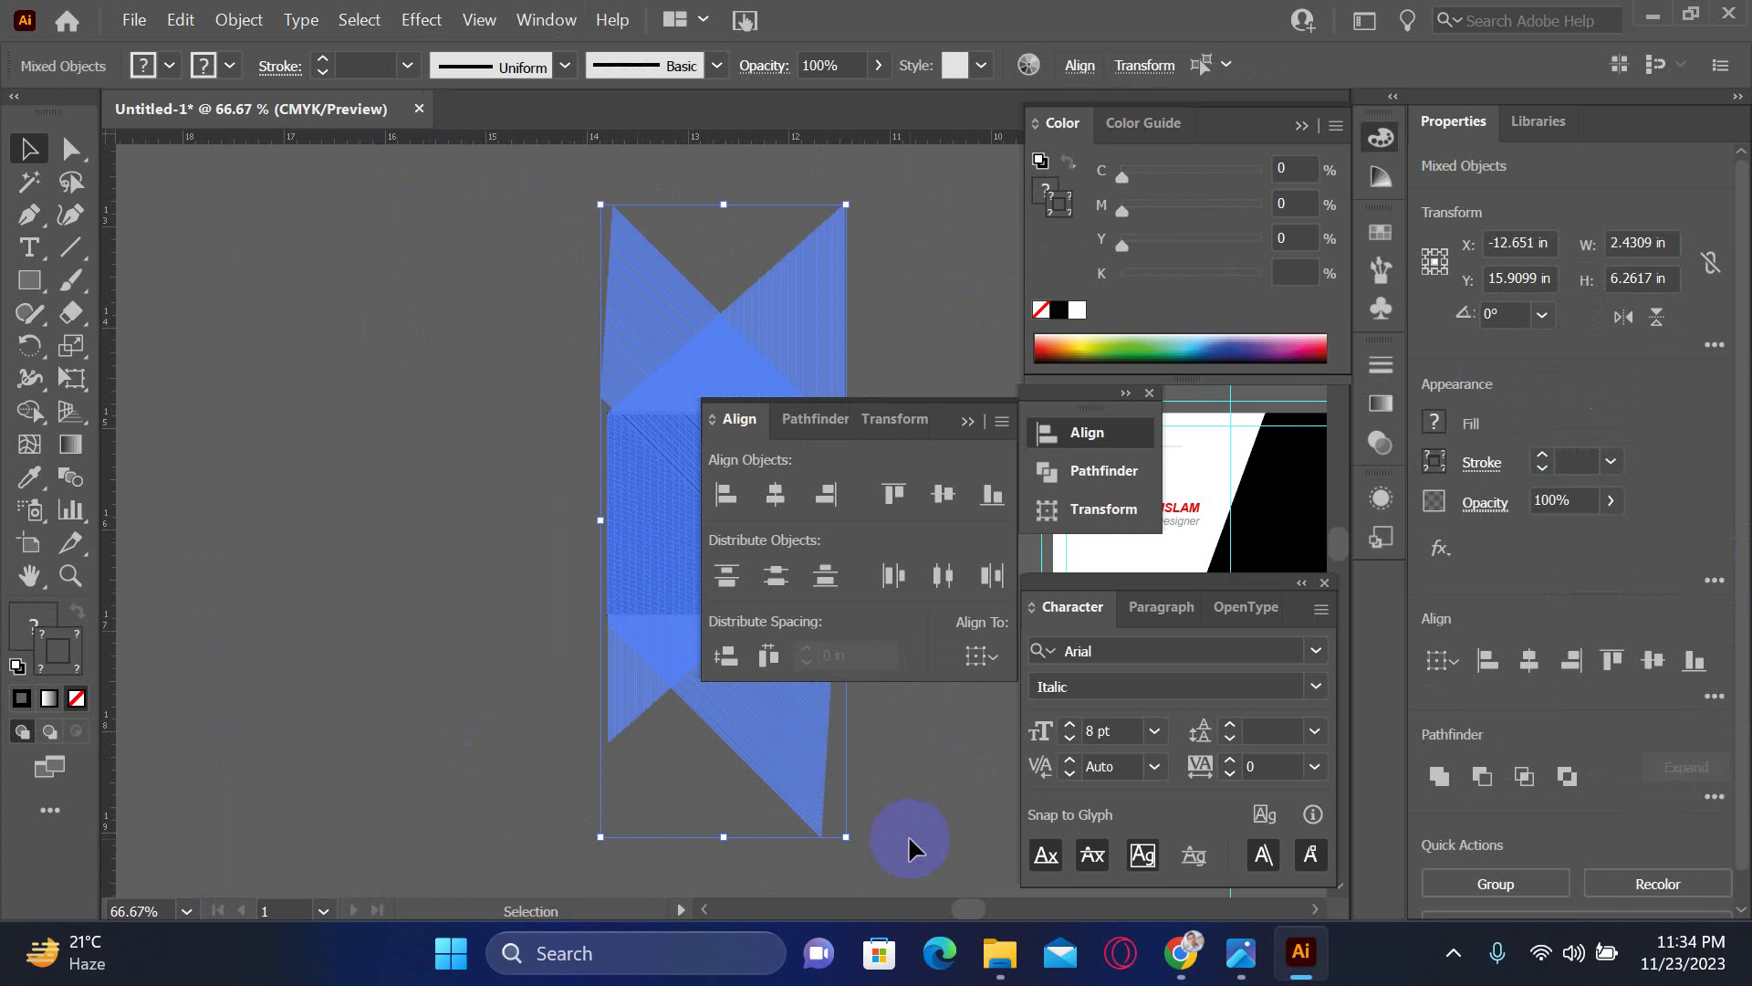
{"action": "key", "text": "Delete"}
{"action": "left_click", "coordinate": [590, 579]}
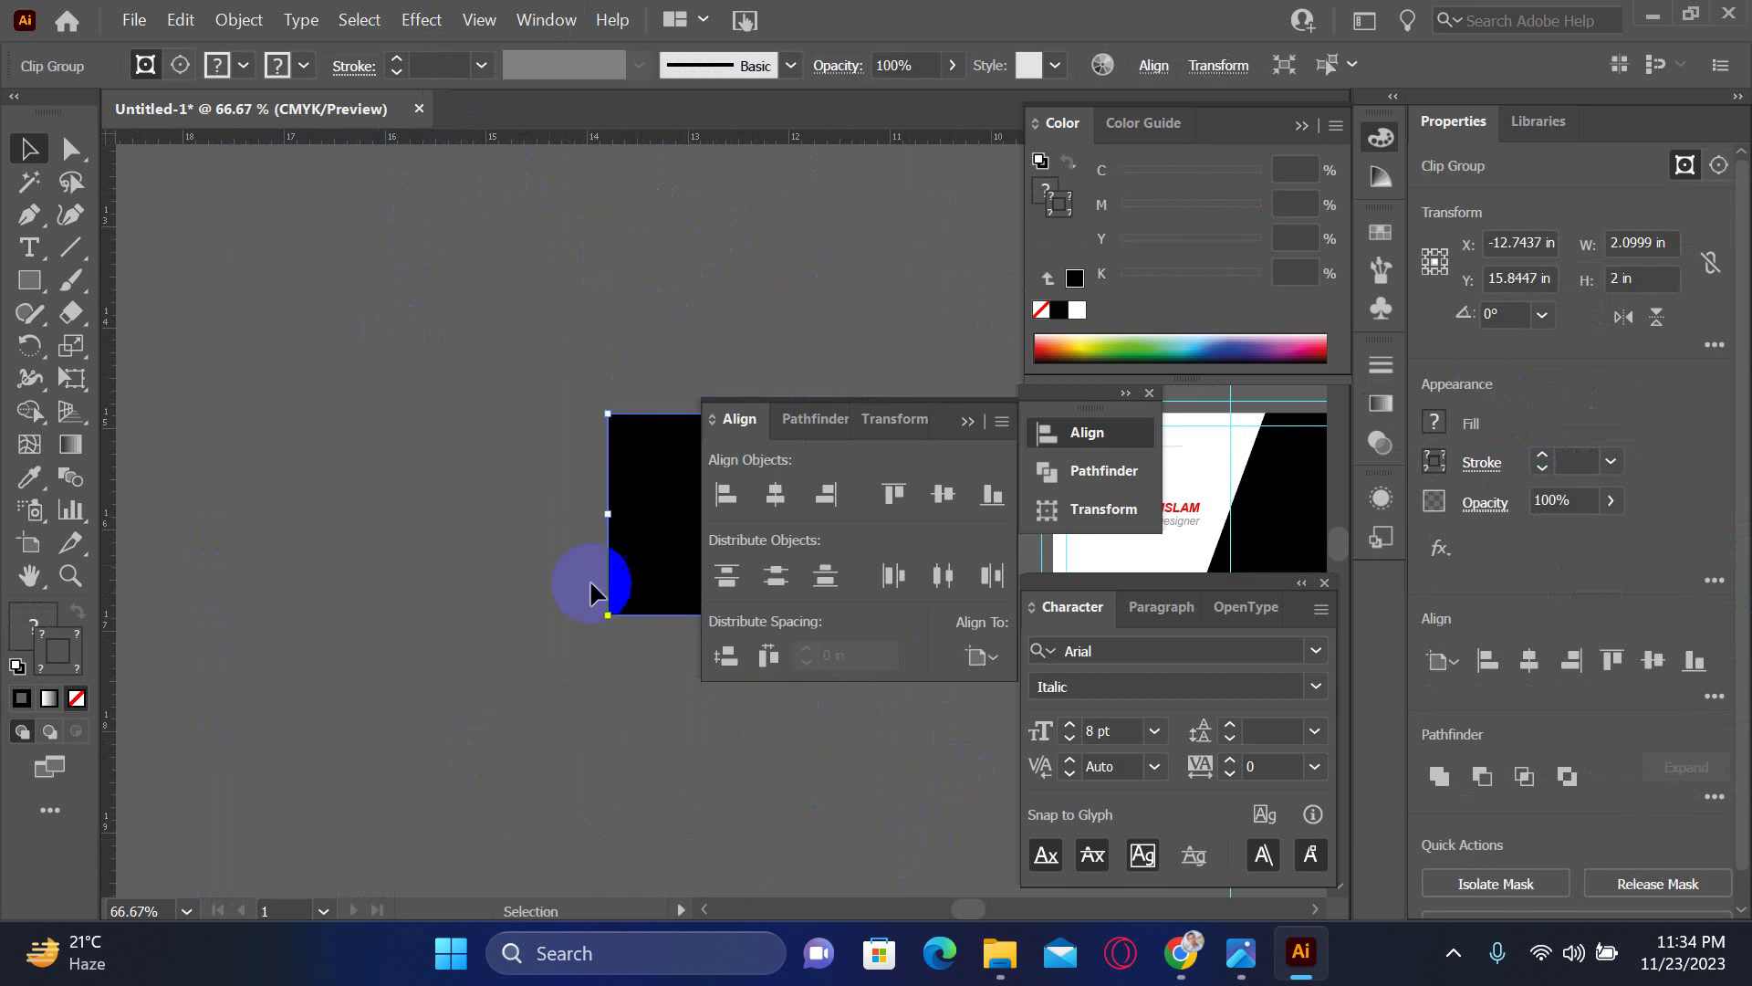
- Try moving the clip group, undo it, and release the clipping mask with Ctrl+Alt+7
{"action": "left_click_drag", "start_coordinate": [644, 538], "coordinate": [416, 608]}
{"action": "key", "text": "ctrl+z"}
{"action": "key", "text": "a"}
{"action": "key", "text": "v"}
{"action": "key", "text": "ctrl+alt+7"}
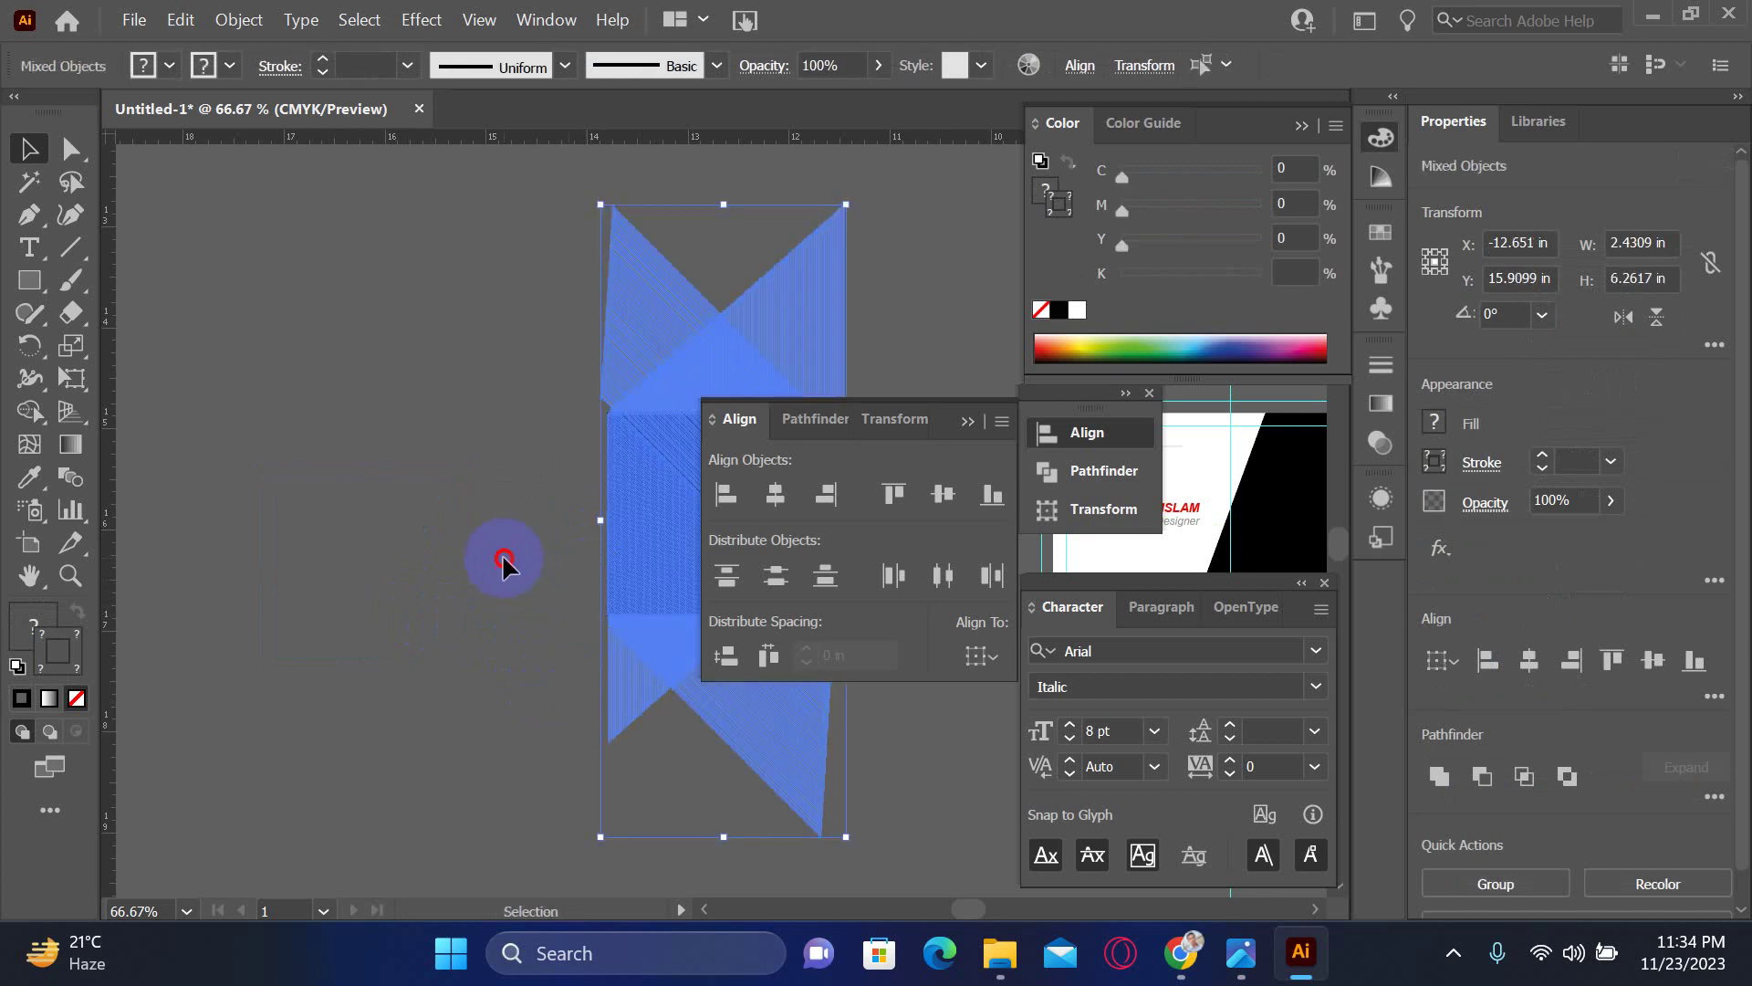
{"action": "left_click", "coordinate": [501, 559]}
- Remove the stroke and fill from the black rectangle
{"action": "left_click", "coordinate": [619, 607]}
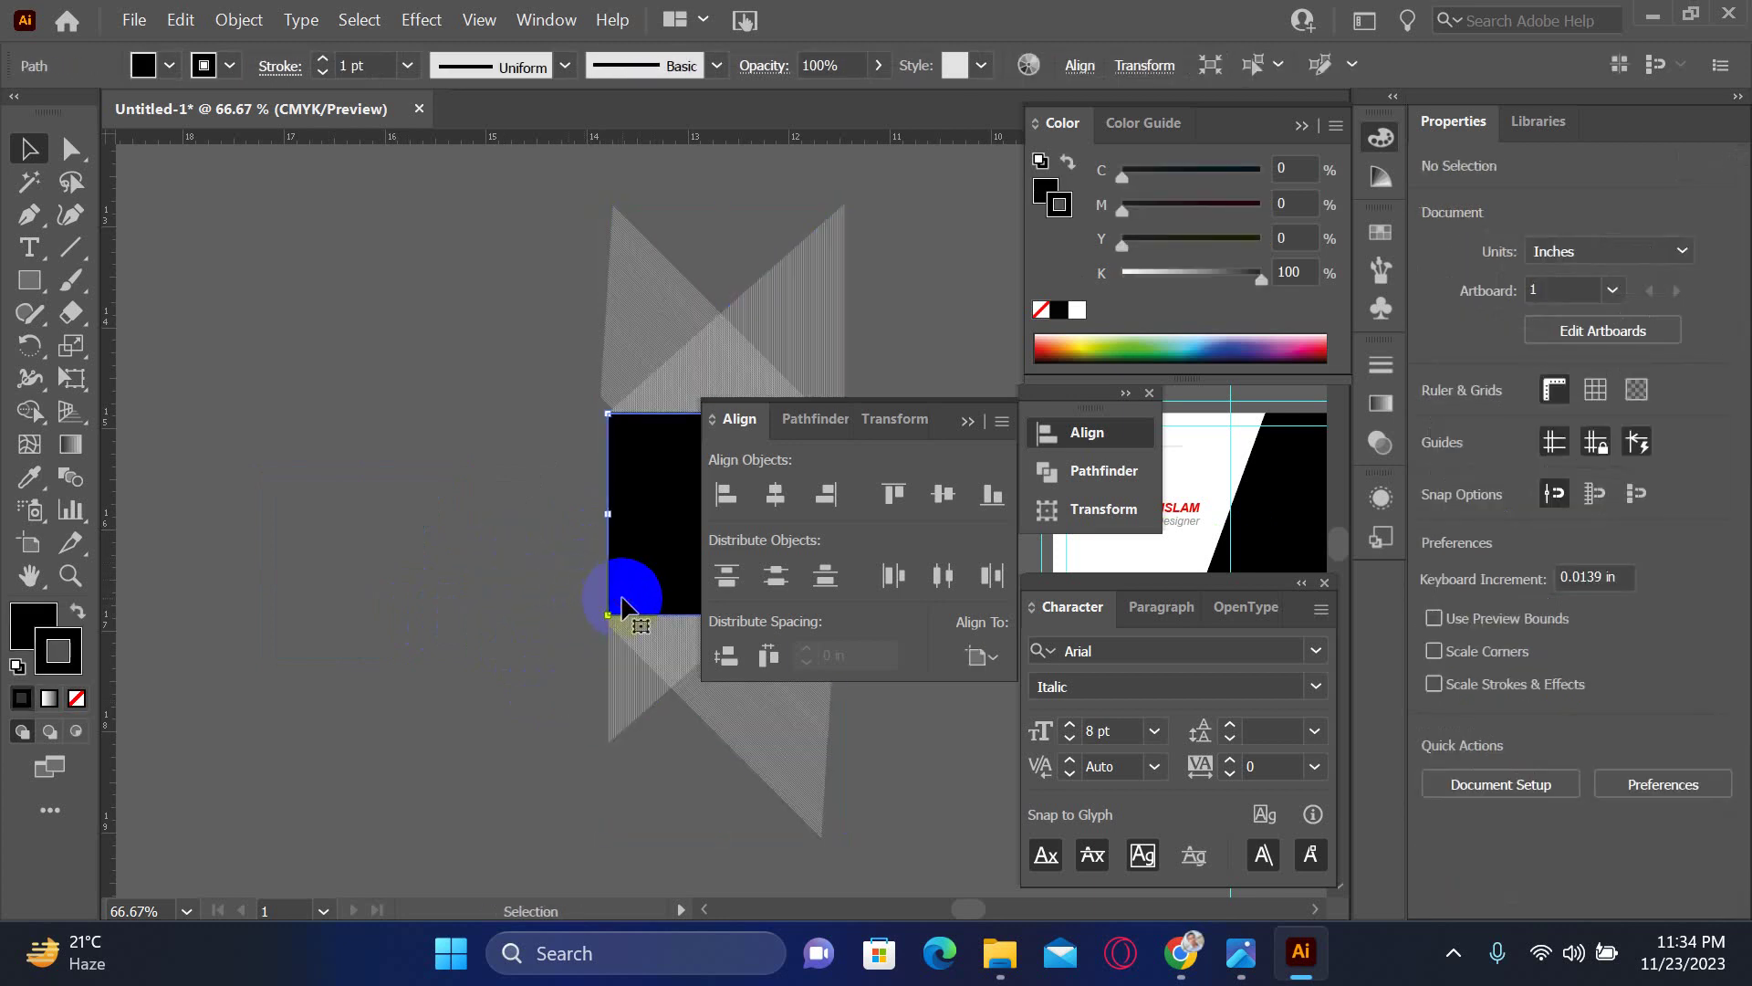
{"action": "left_click", "coordinate": [77, 699]}
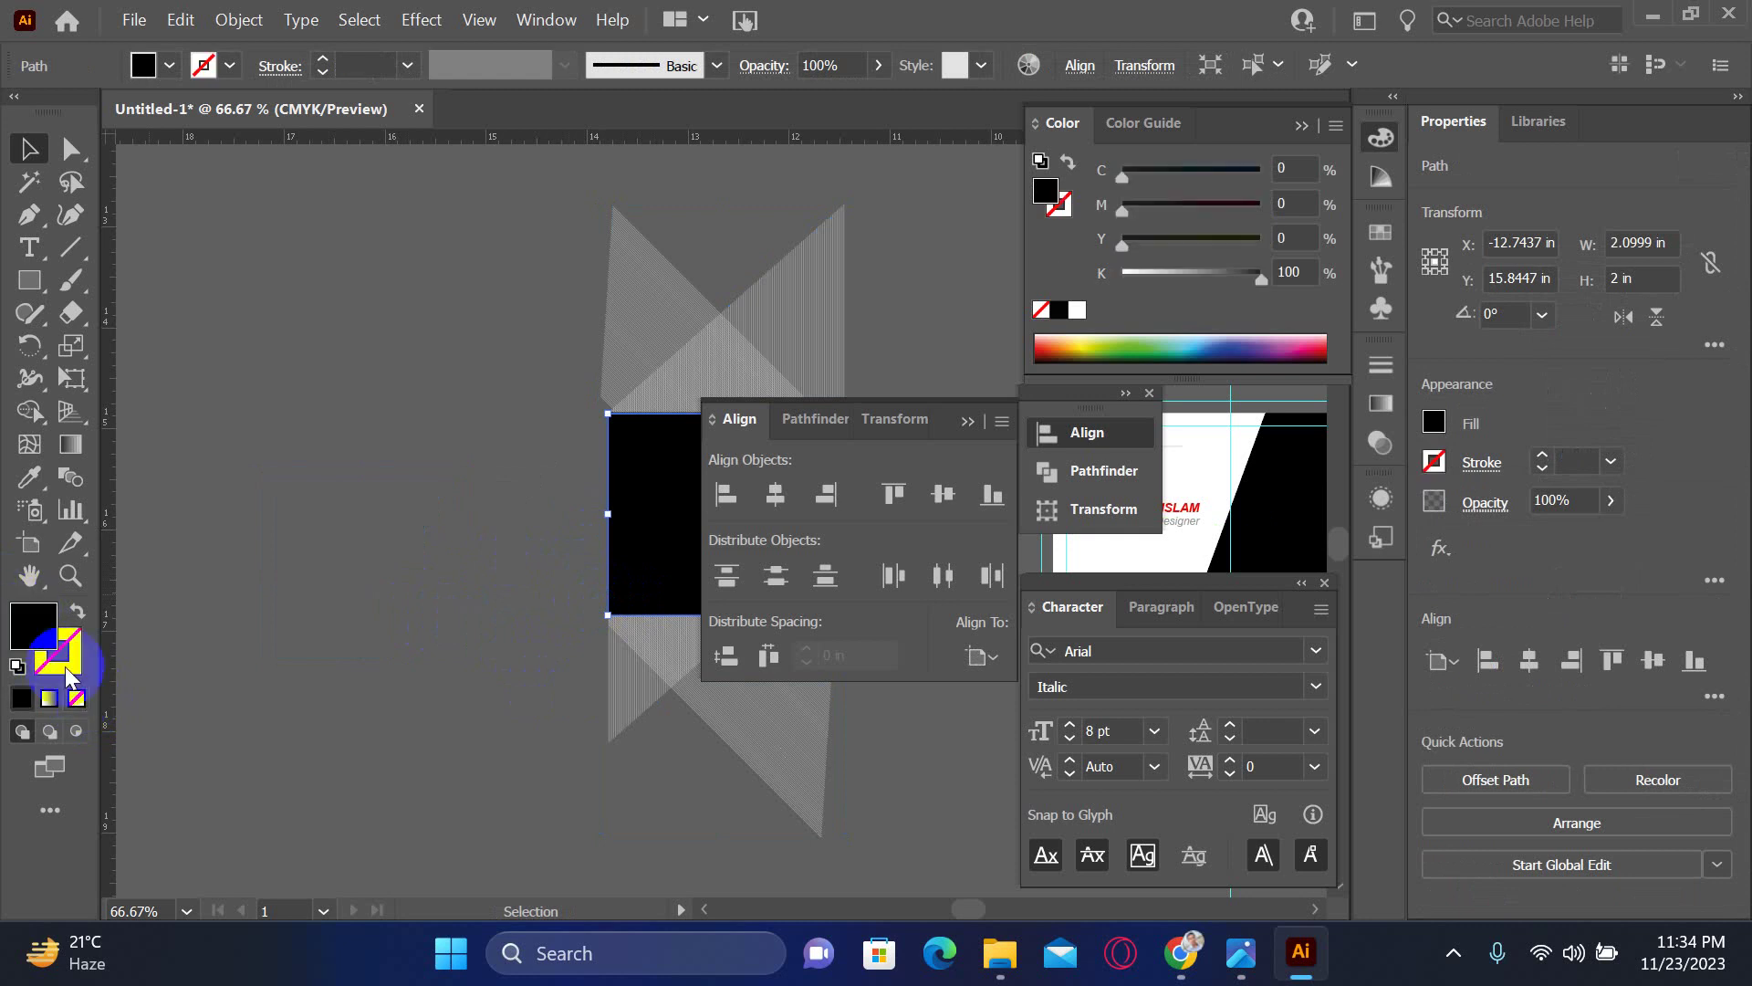
{"action": "left_click", "coordinate": [77, 698]}
{"action": "scroll", "coordinate": [470, 591], "scroll_direction": "right", "scroll_amount": 3}
{"action": "scroll", "coordinate": [471, 590], "scroll_direction": "up", "scroll_amount": 1}
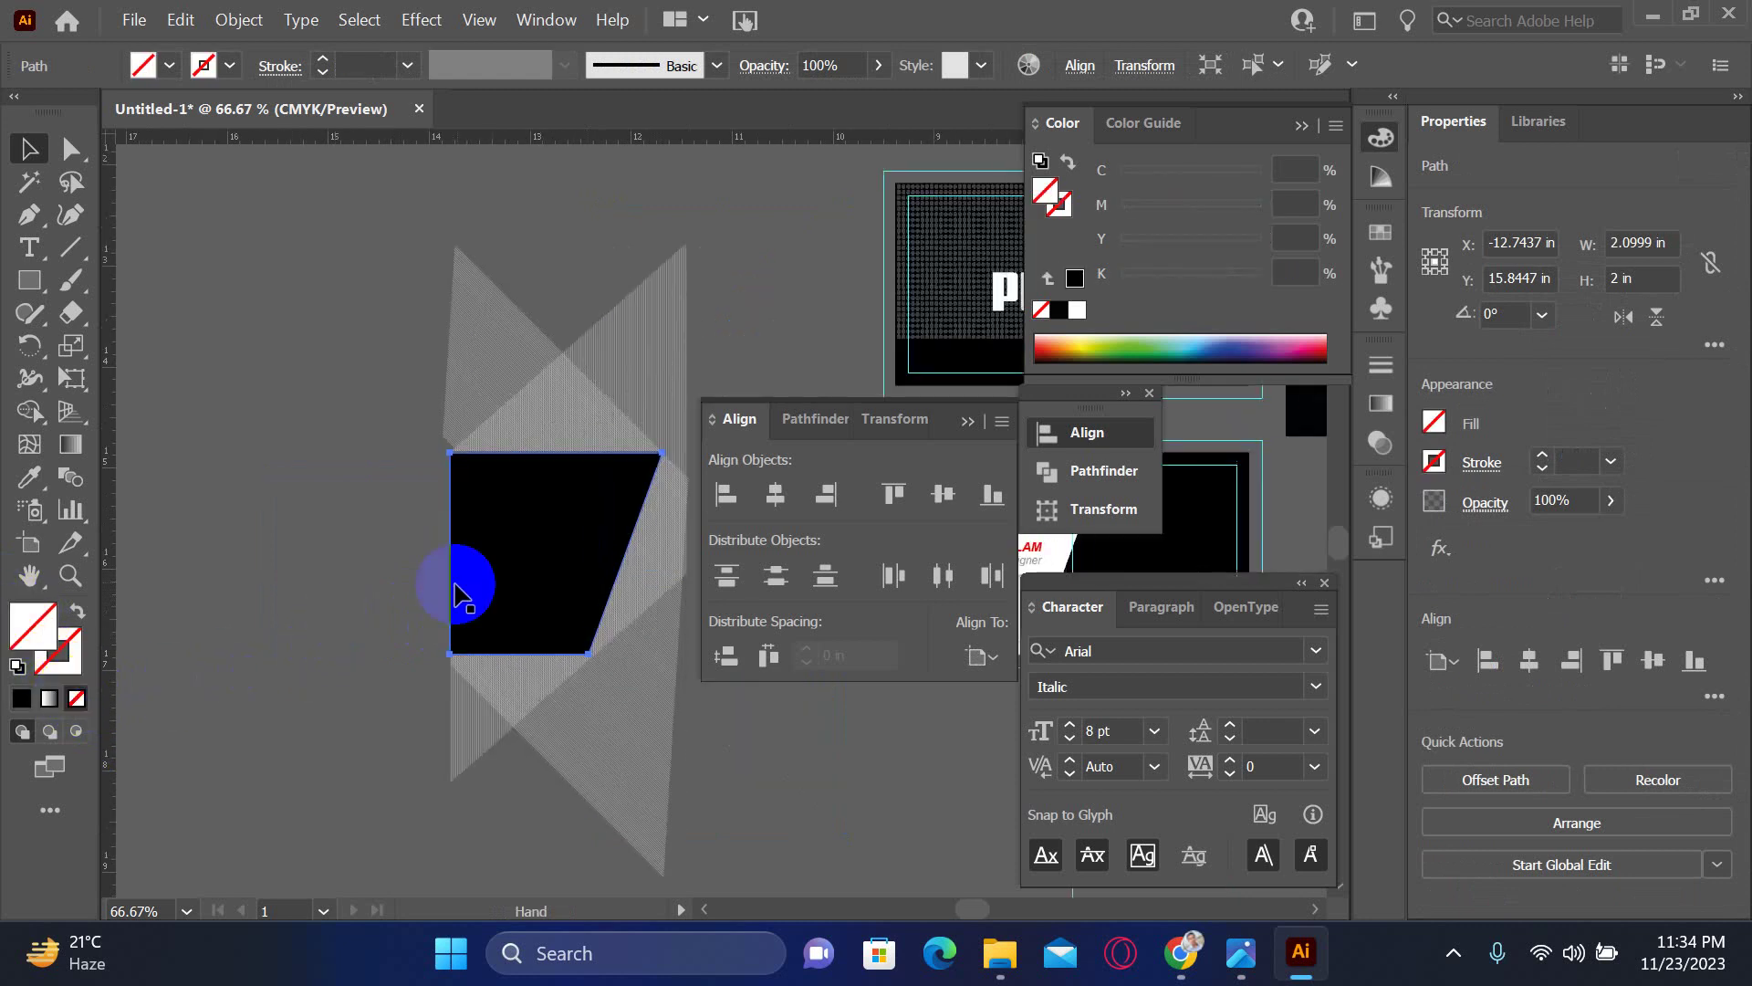
- Try moving the black trapezoid to the left twice, undoing each move
{"action": "left_click_drag", "start_coordinate": [520, 544], "coordinate": [170, 549]}
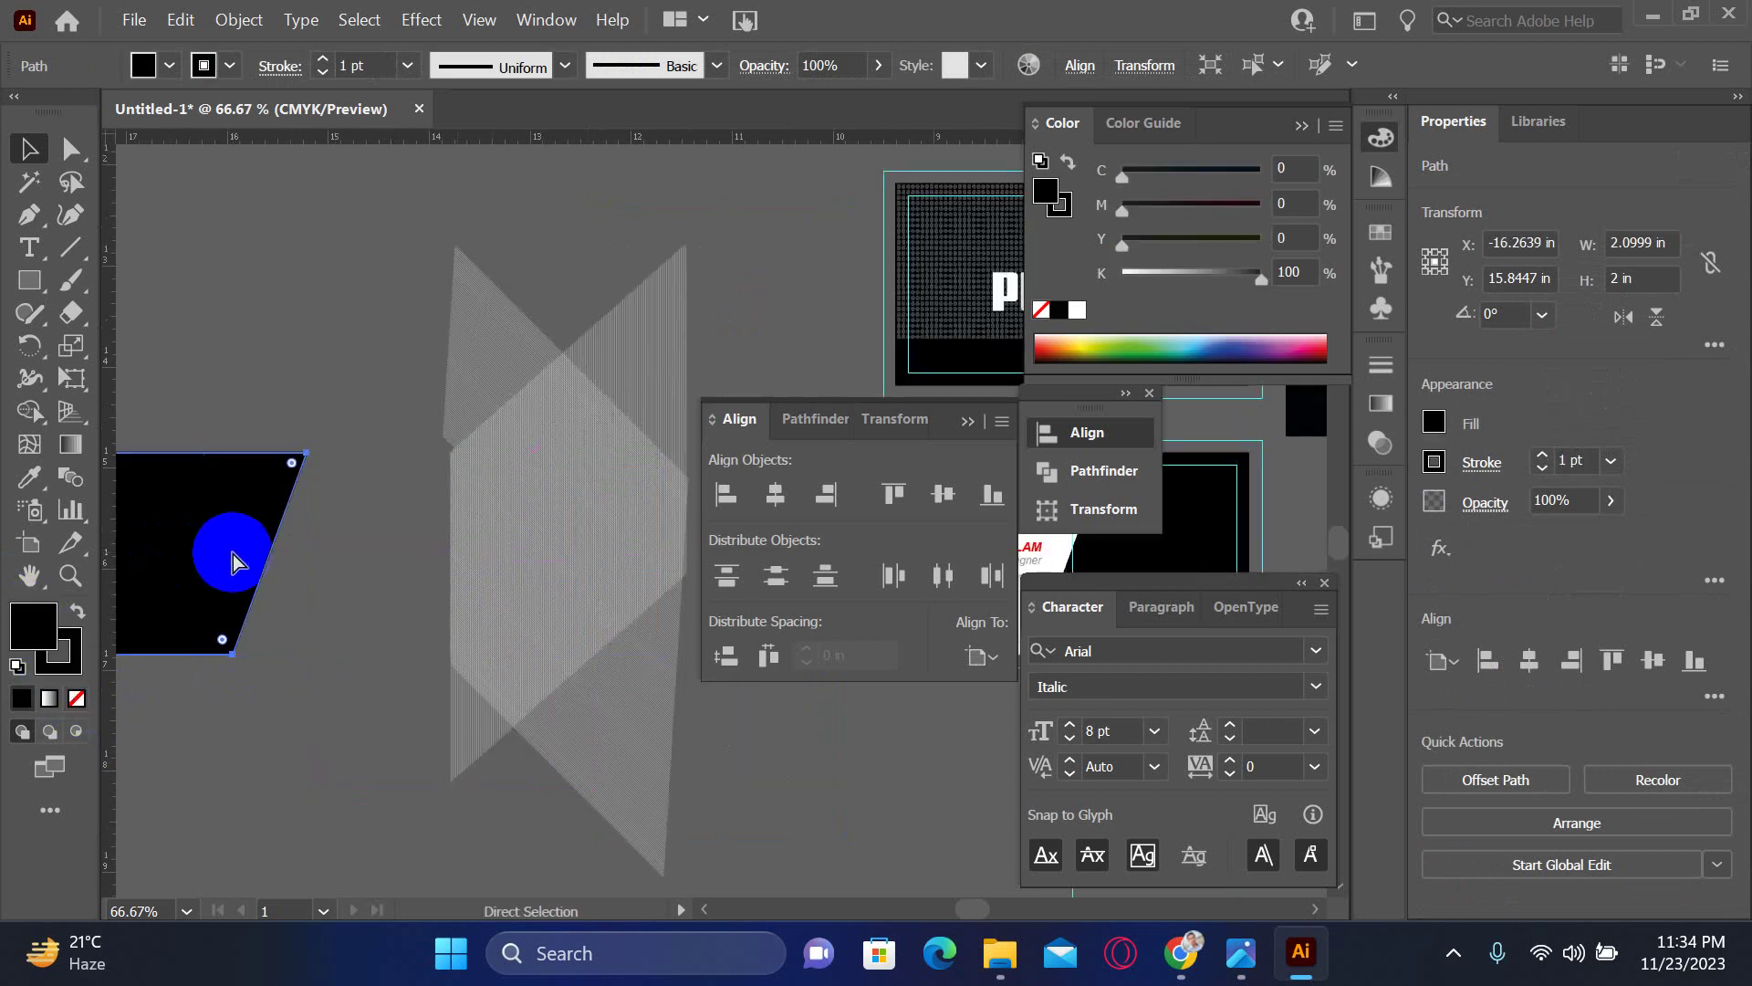
{"action": "key", "text": "ctrl+z"}
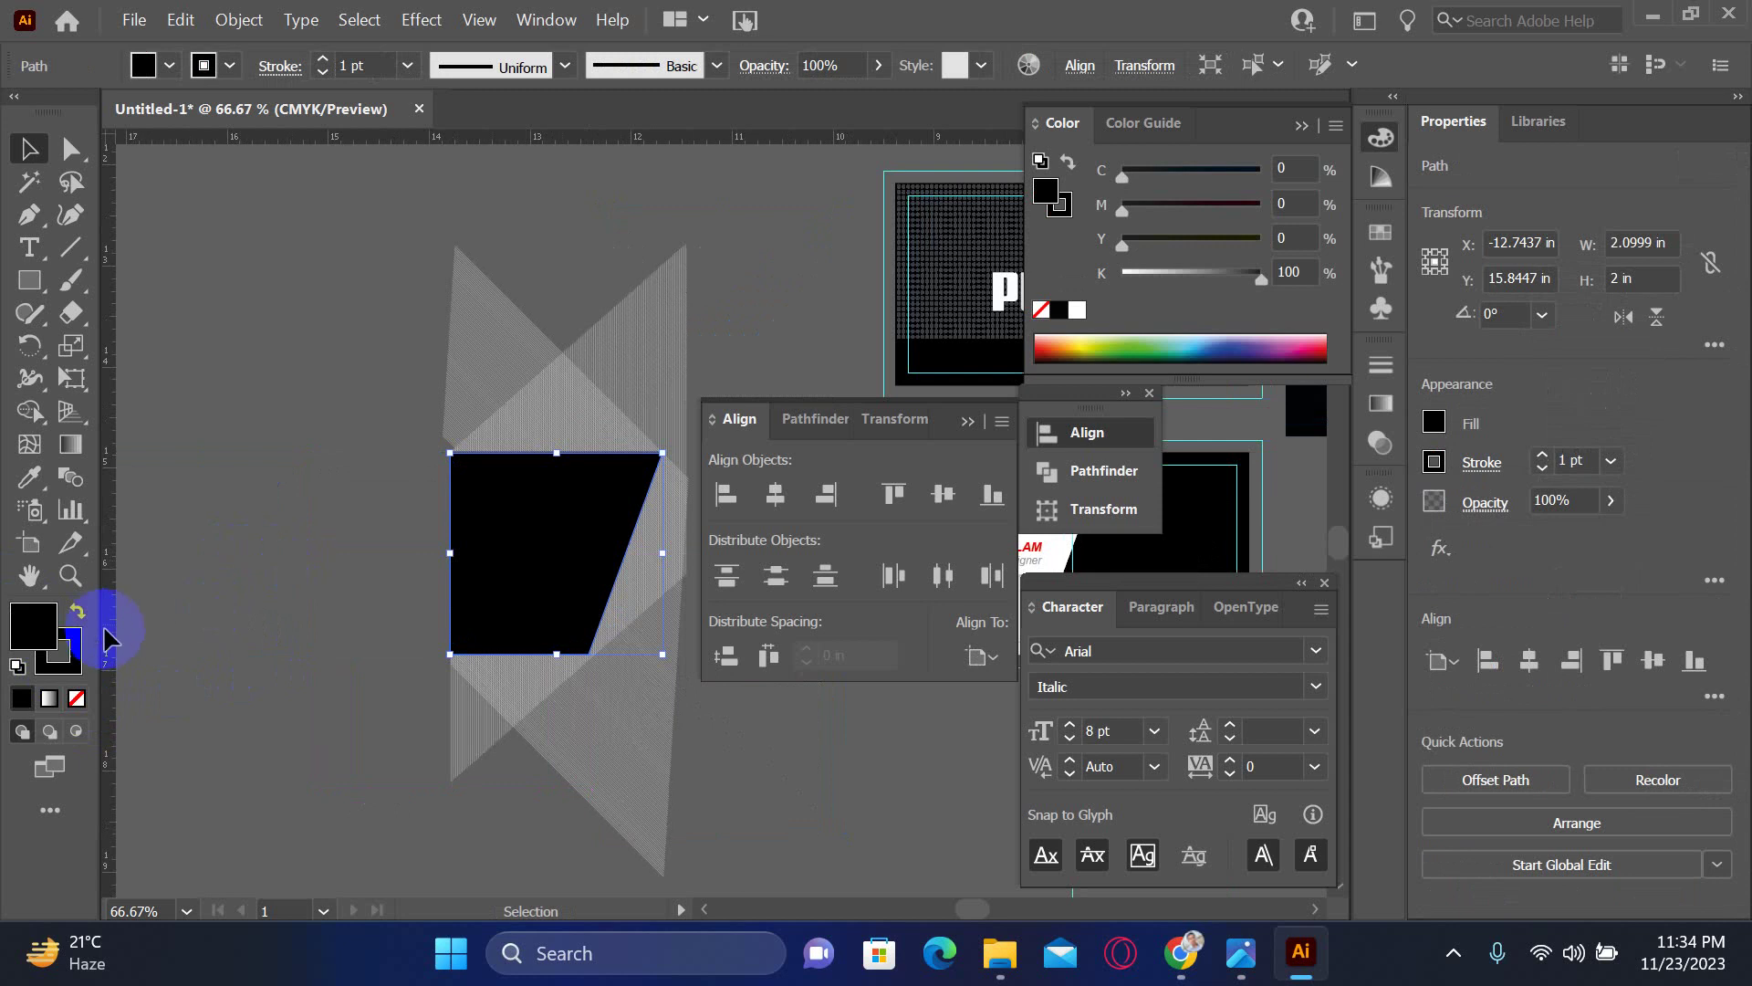
{"action": "left_click_drag", "start_coordinate": [501, 559], "coordinate": [350, 602]}
{"action": "key", "text": "ctrl+z"}
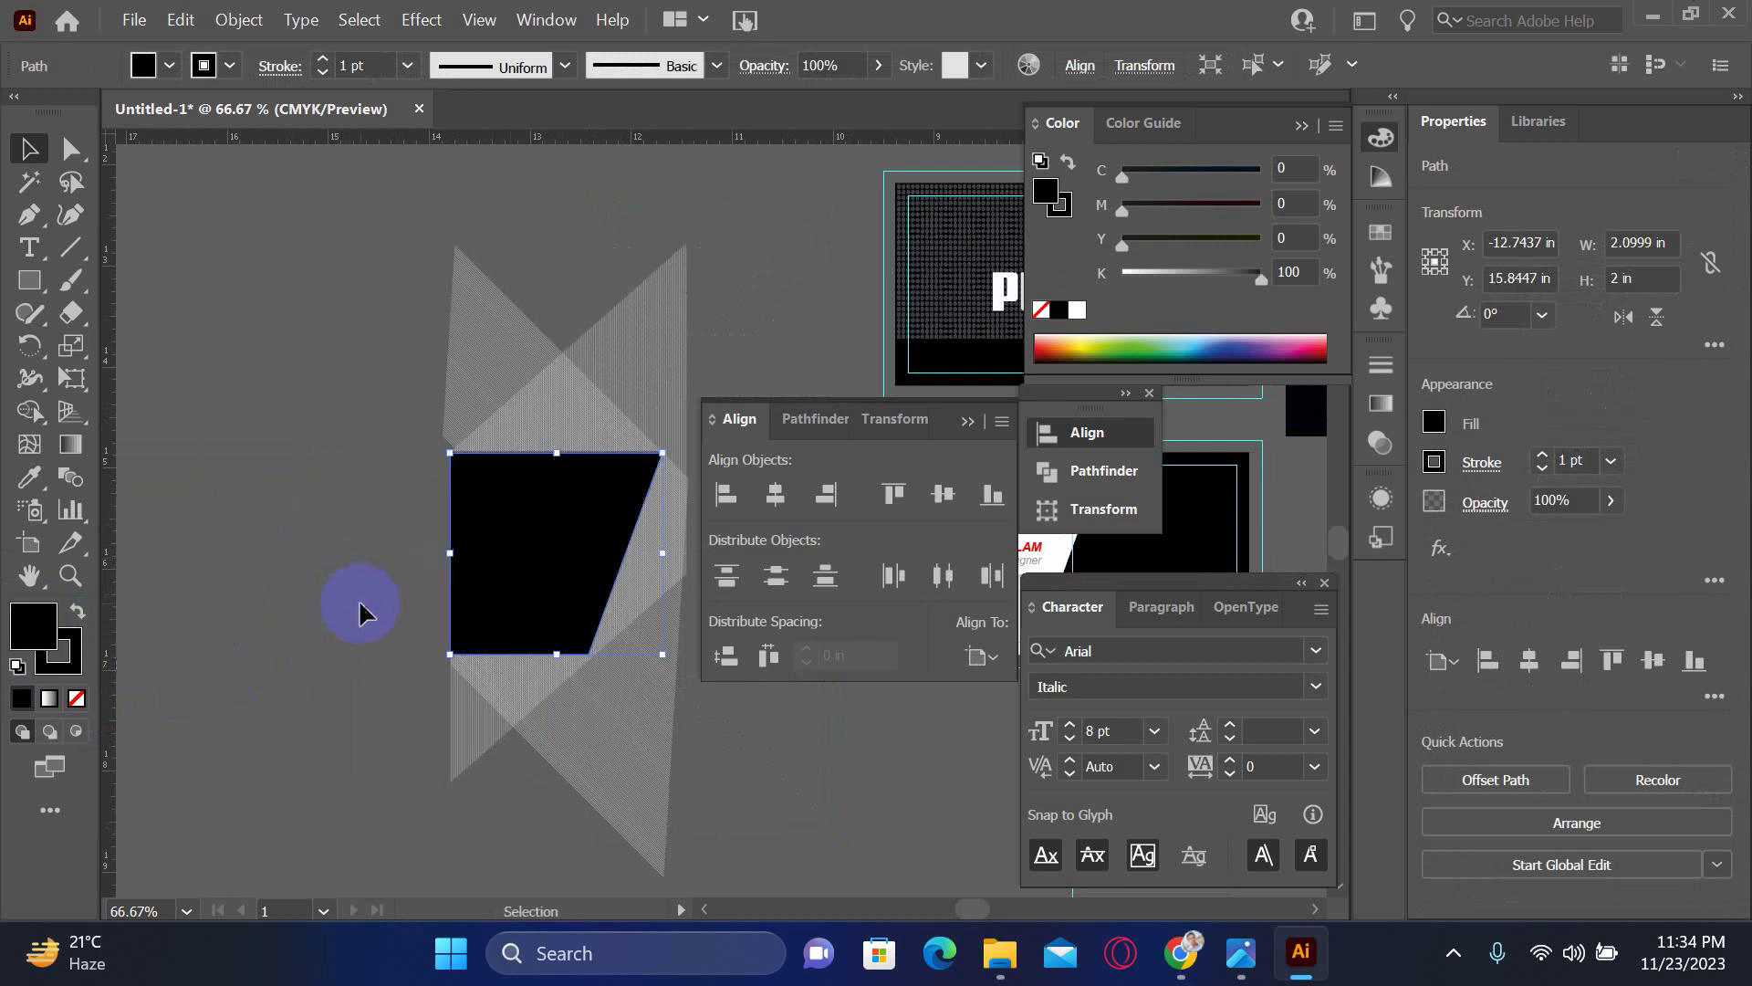
{"action": "left_click", "coordinate": [329, 629]}
- Nudge a trapezoid anchor point slightly, then zoom and pan to inspect the hatch pattern
{"action": "left_click", "coordinate": [493, 577]}
{"action": "key", "text": "ctrl"}
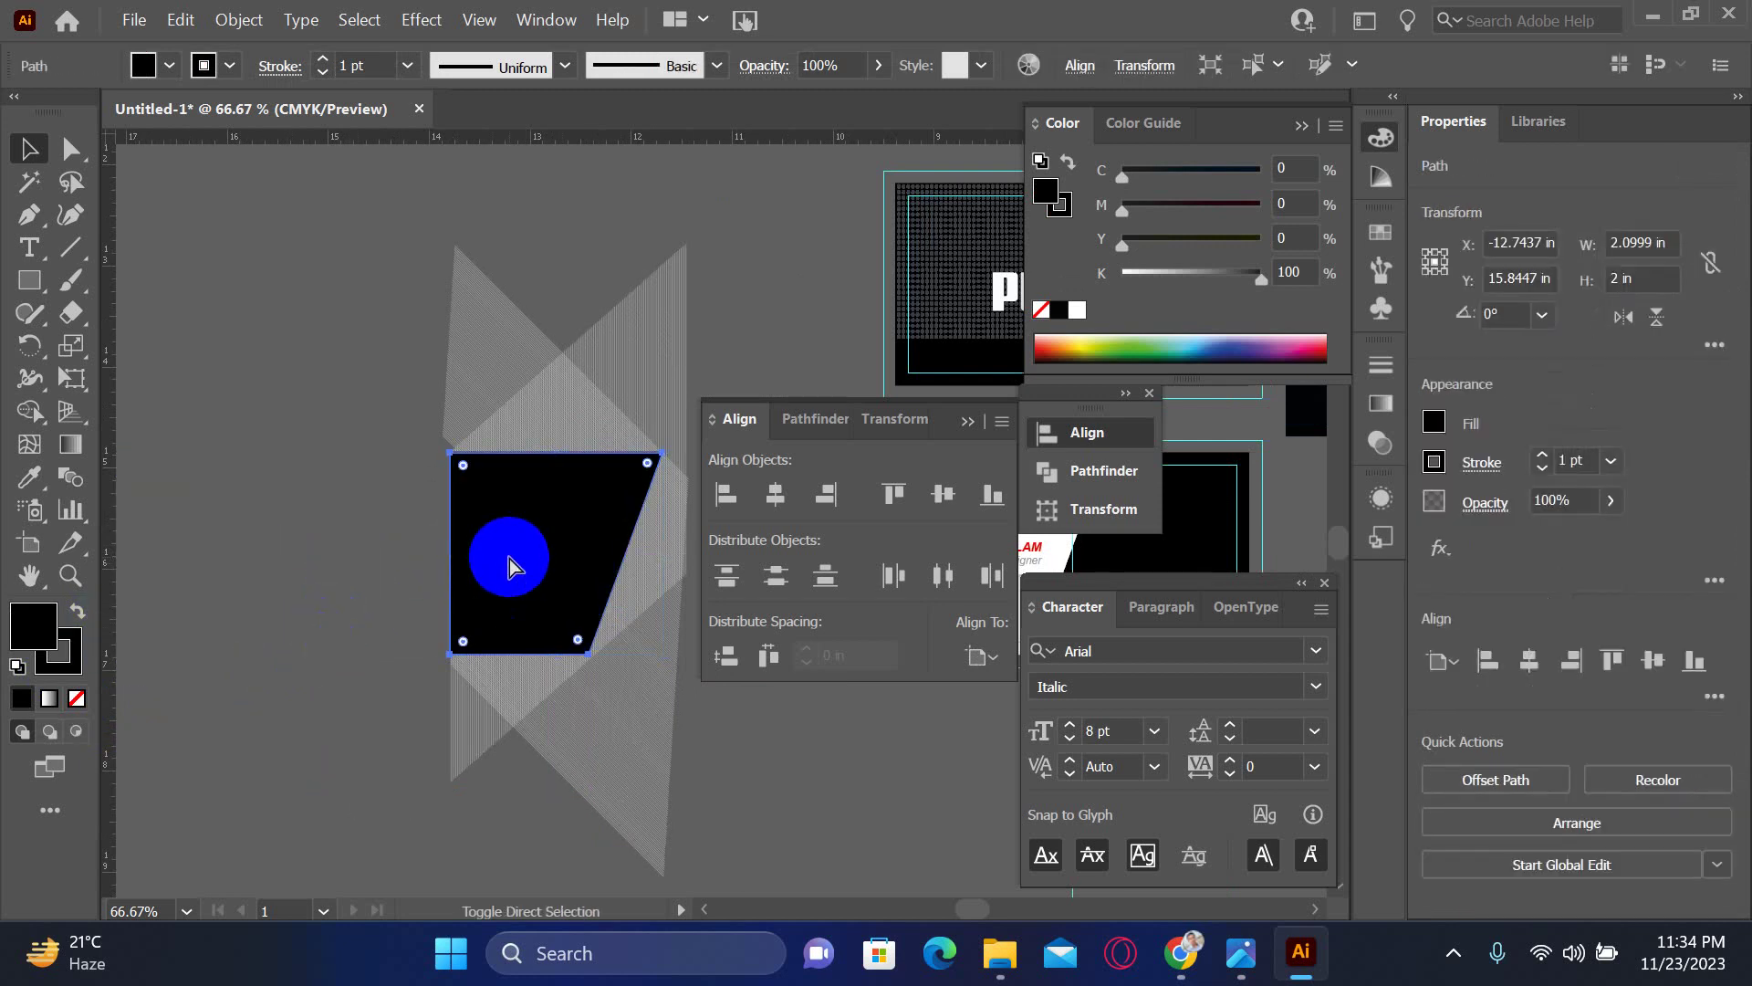
{"action": "left_click_drag", "start_coordinate": [509, 571], "coordinate": [511, 568]}
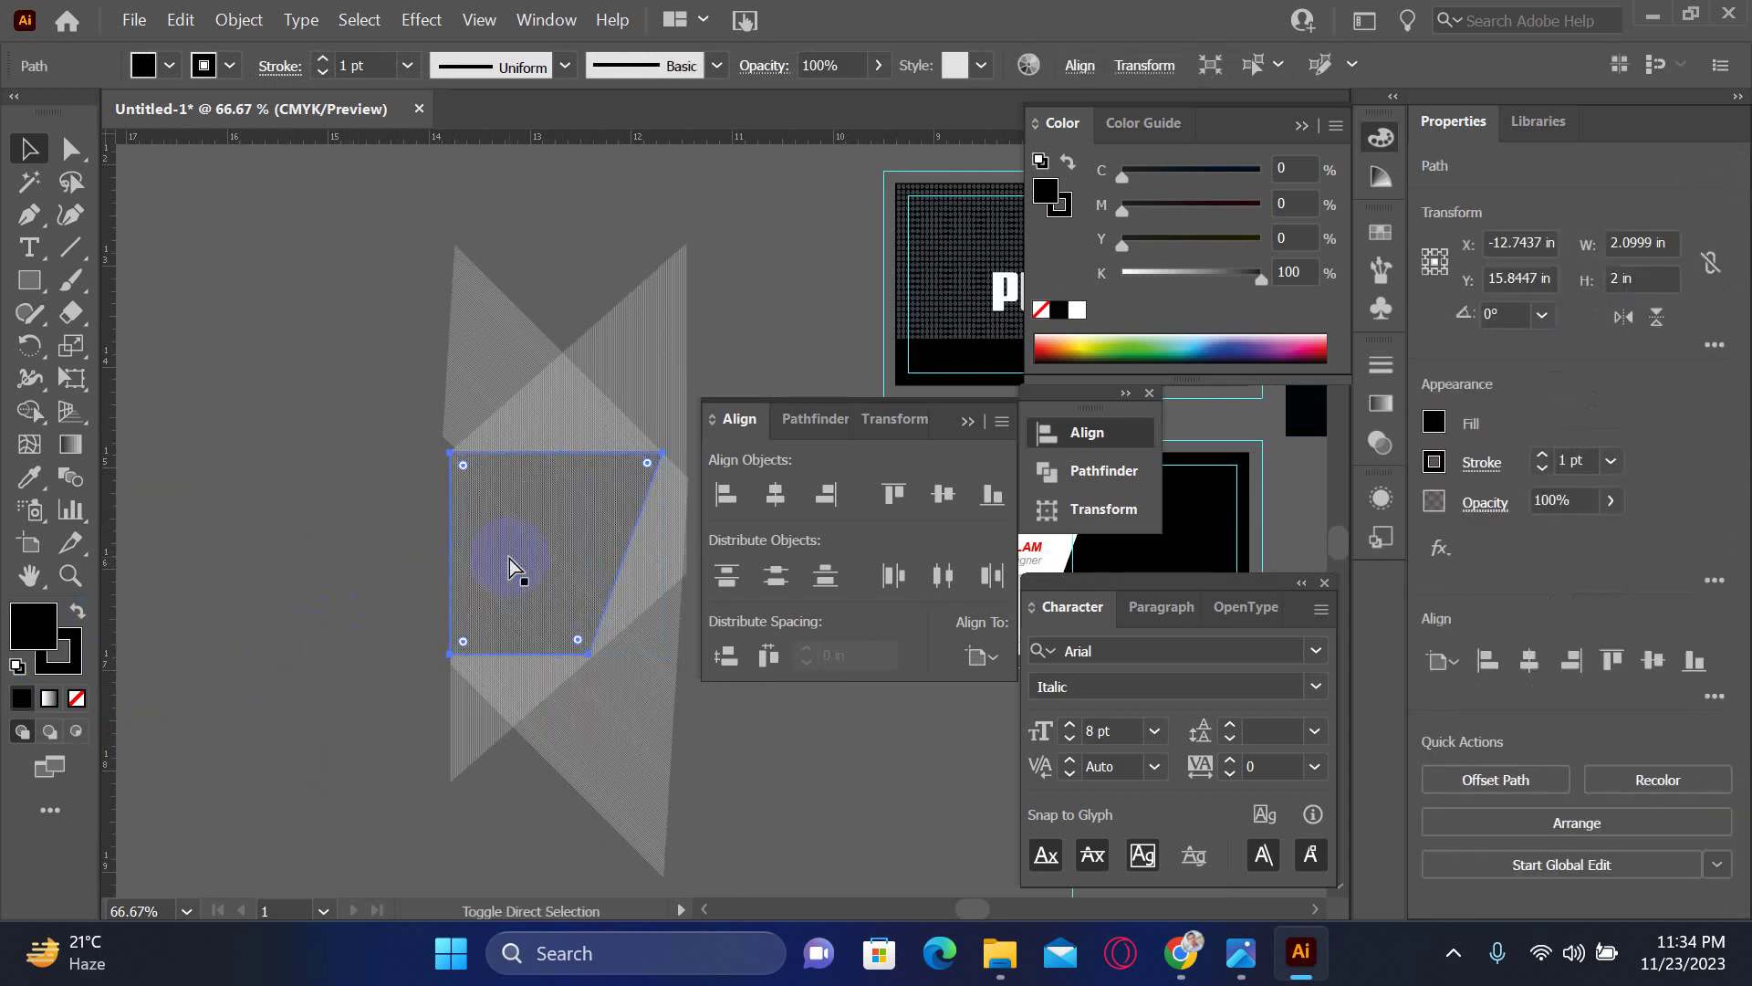
{"action": "left_click", "coordinate": [354, 465]}
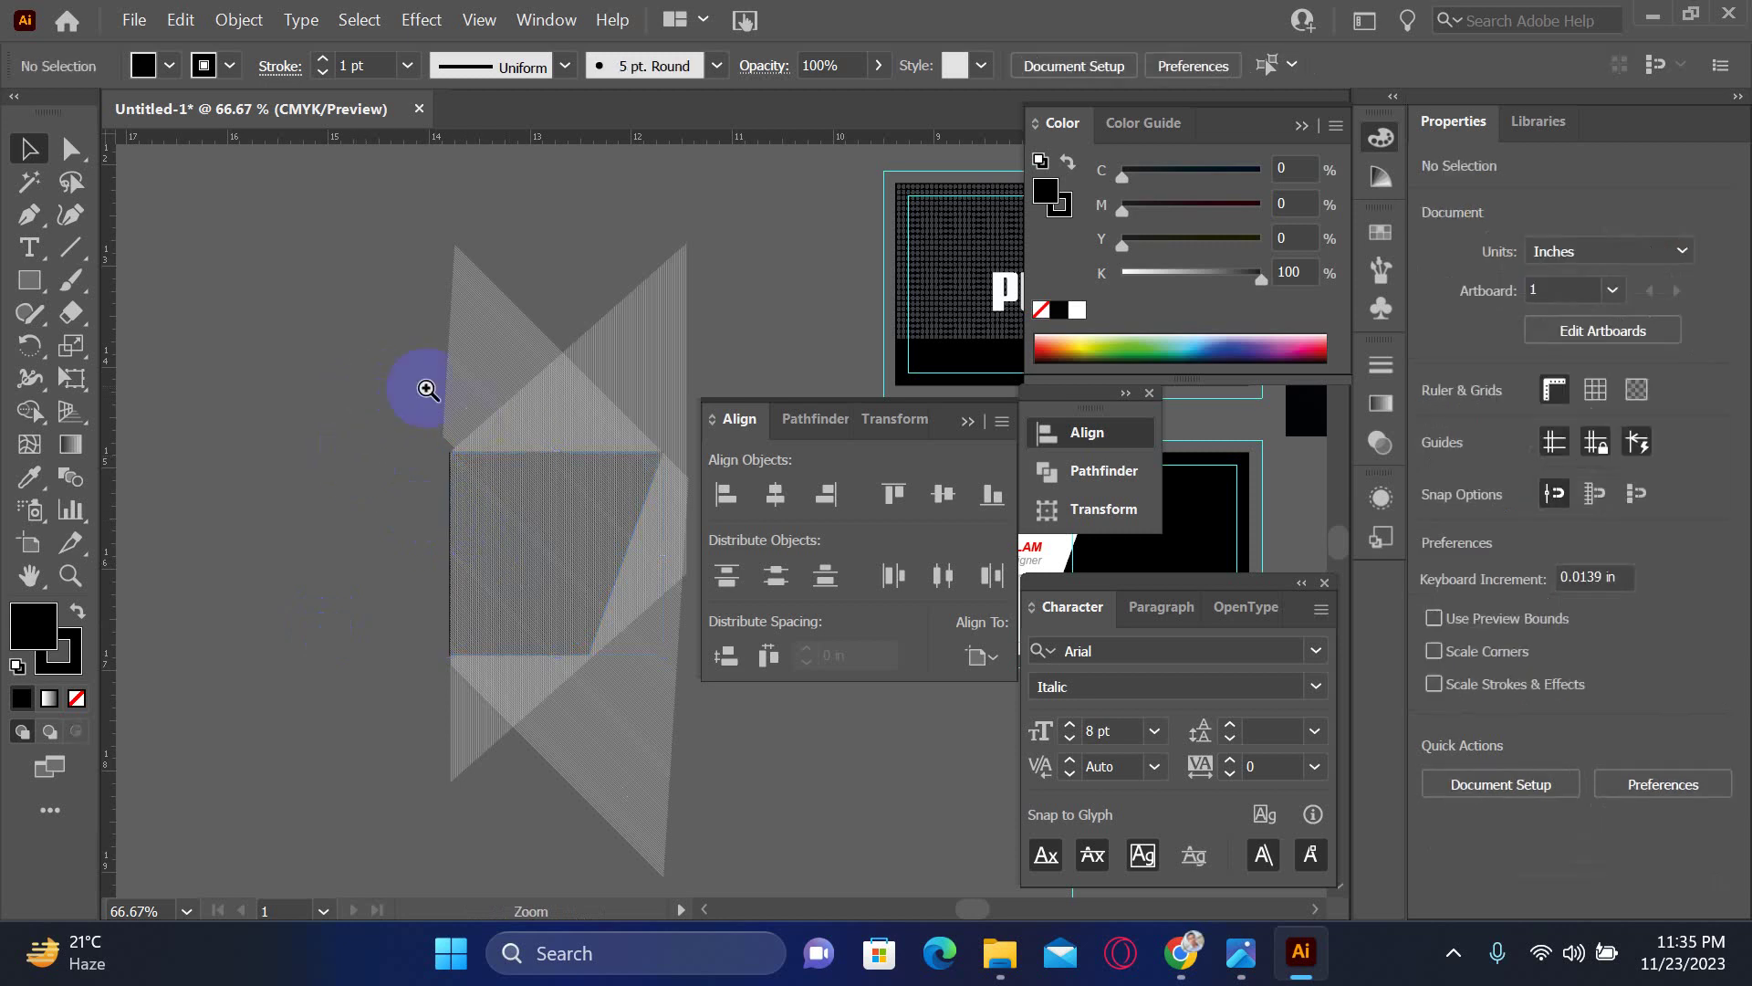
{"action": "left_click_drag", "start_coordinate": [427, 390], "coordinate": [803, 724]}
{"action": "left_click_drag", "start_coordinate": [665, 771], "coordinate": [242, 515]}
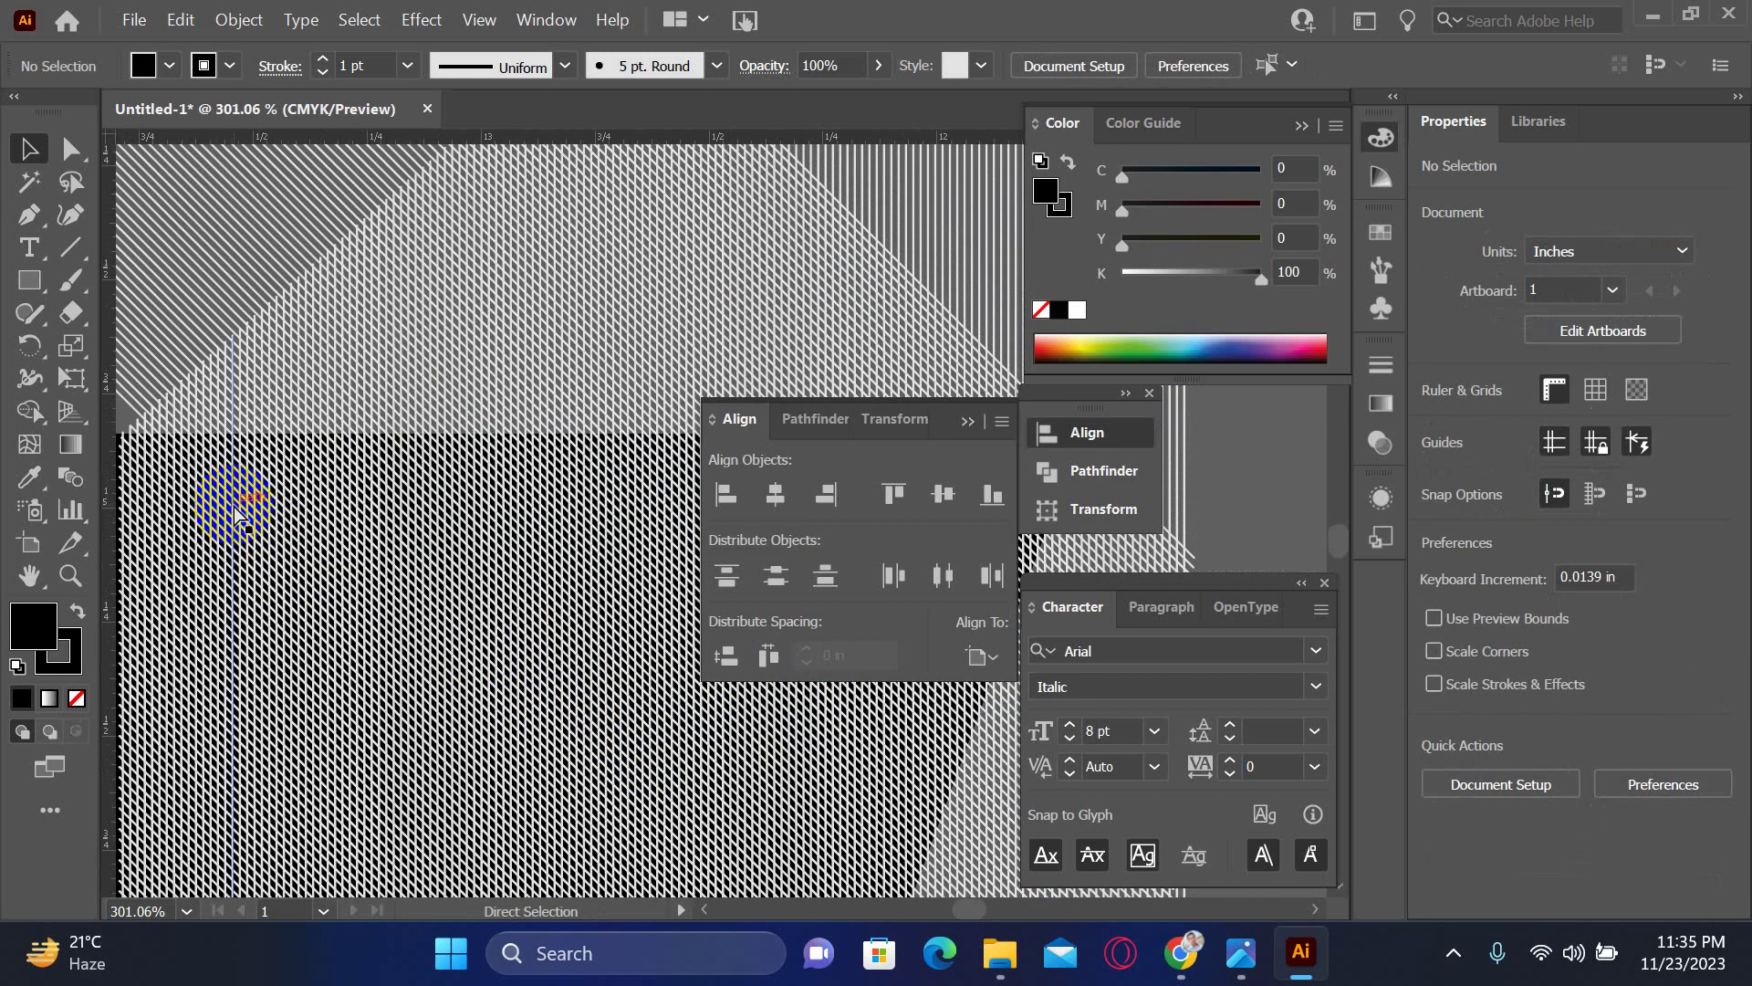
{"action": "key", "text": "ctrl+minus"}
{"action": "key", "text": "ctrl+minus"}
{"action": "key", "text": "ctrl+minus"}
- Select the black quadrilateral and remove its fill and stroke
{"action": "left_click_drag", "start_coordinate": [445, 585], "coordinate": [479, 555]}
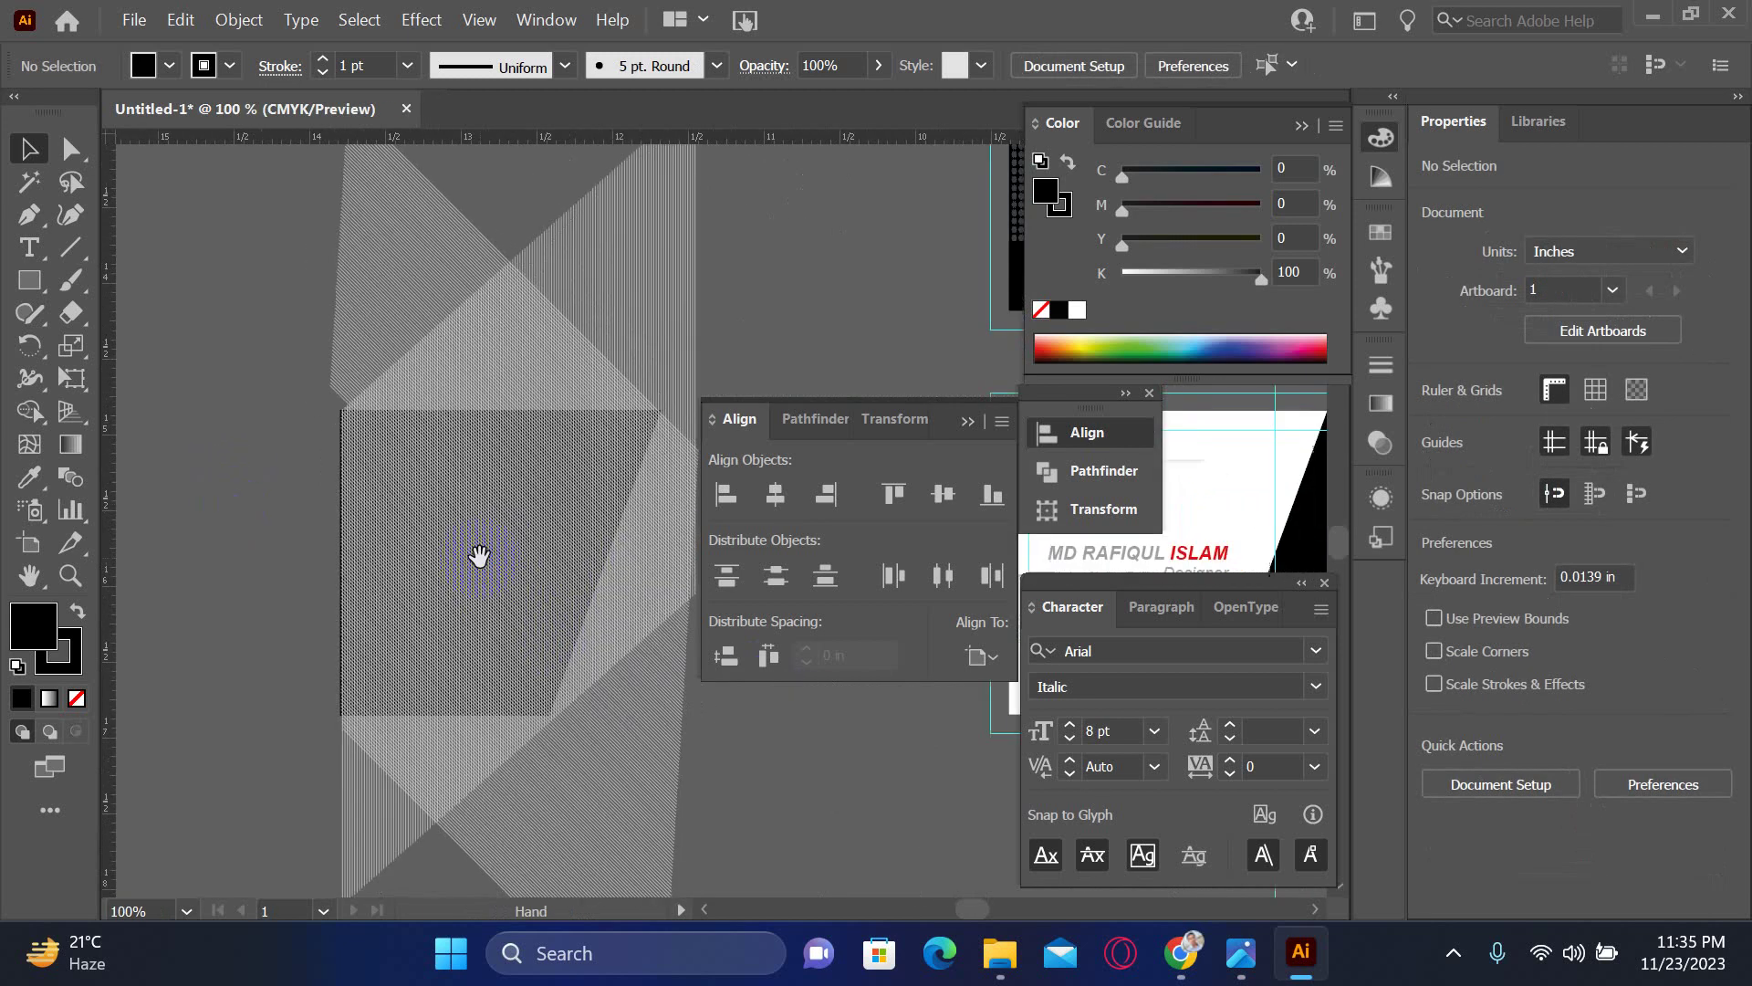
{"action": "left_click", "coordinate": [508, 598]}
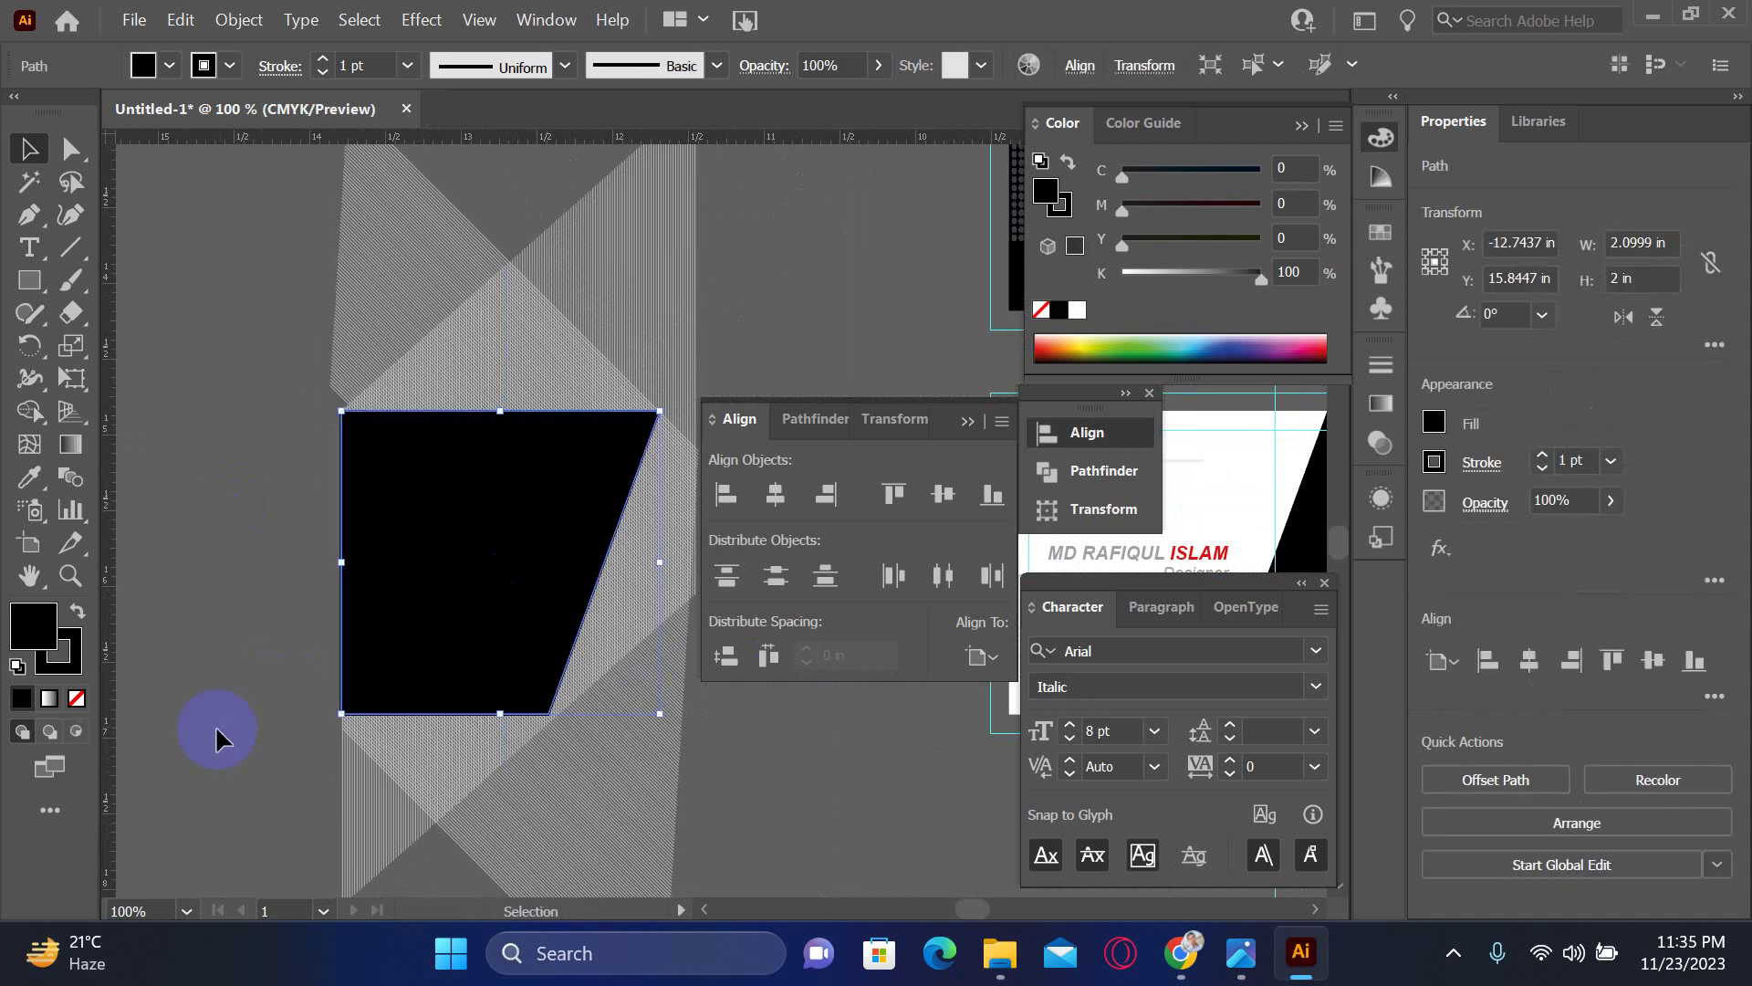
{"action": "left_click", "coordinate": [79, 700]}
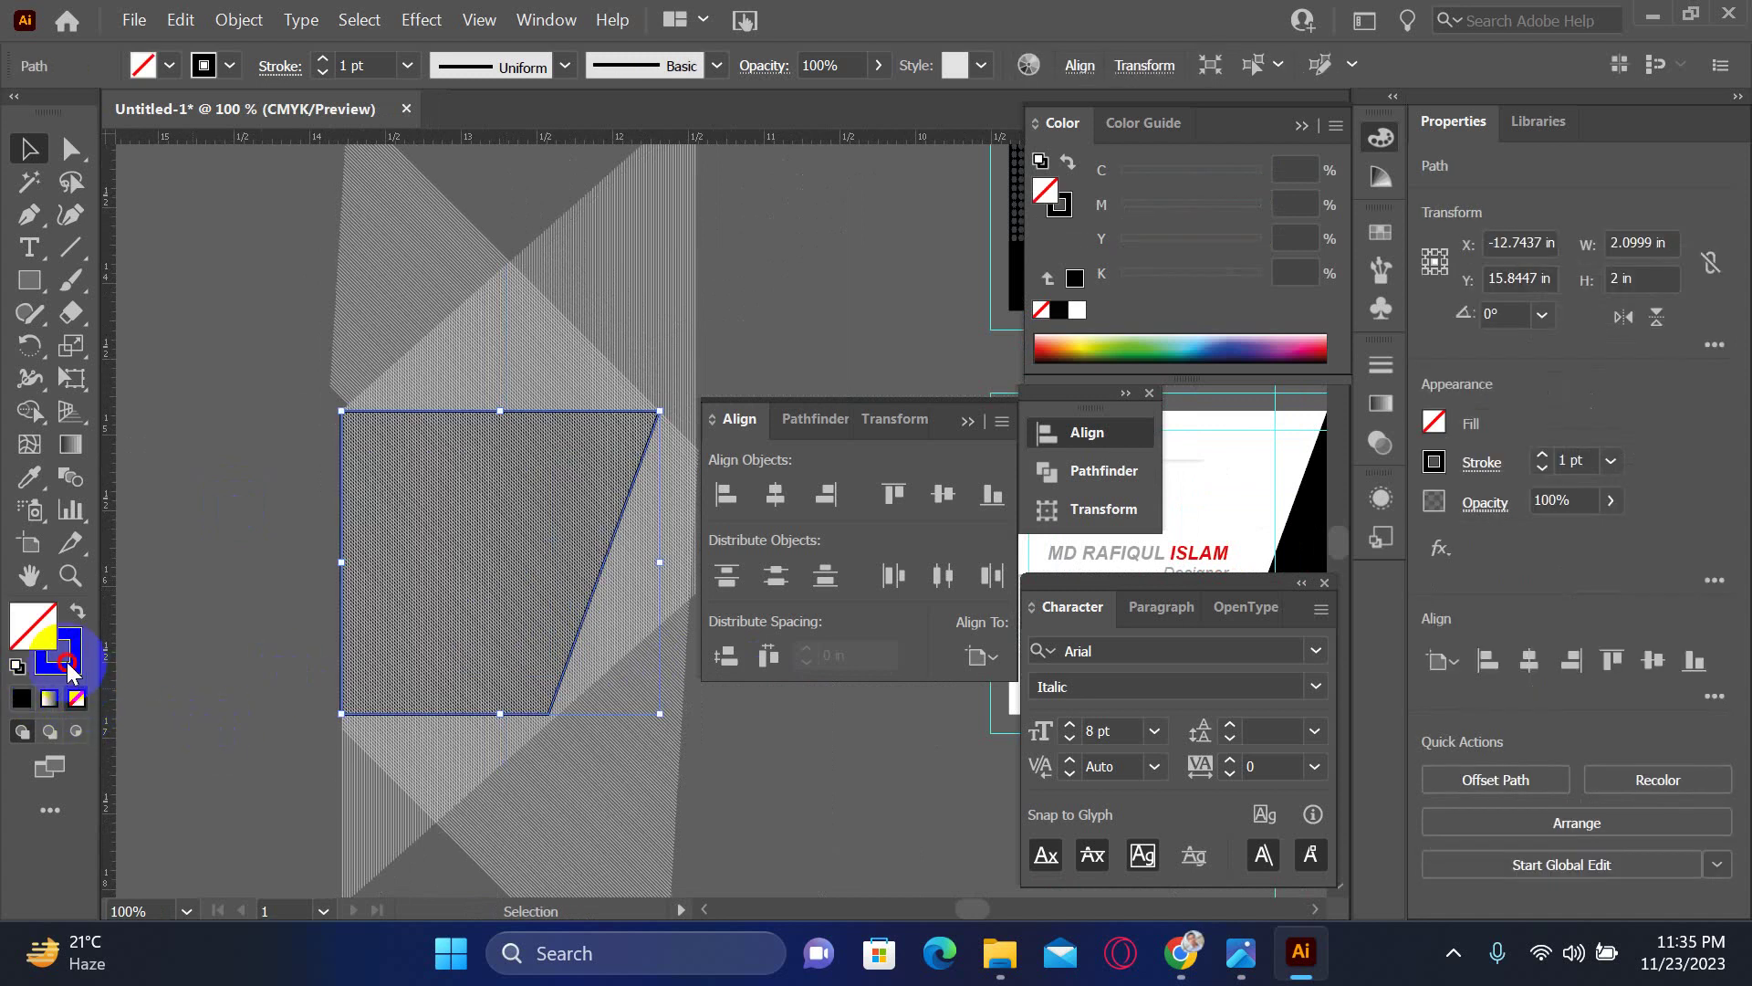
{"action": "left_click", "coordinate": [77, 698]}
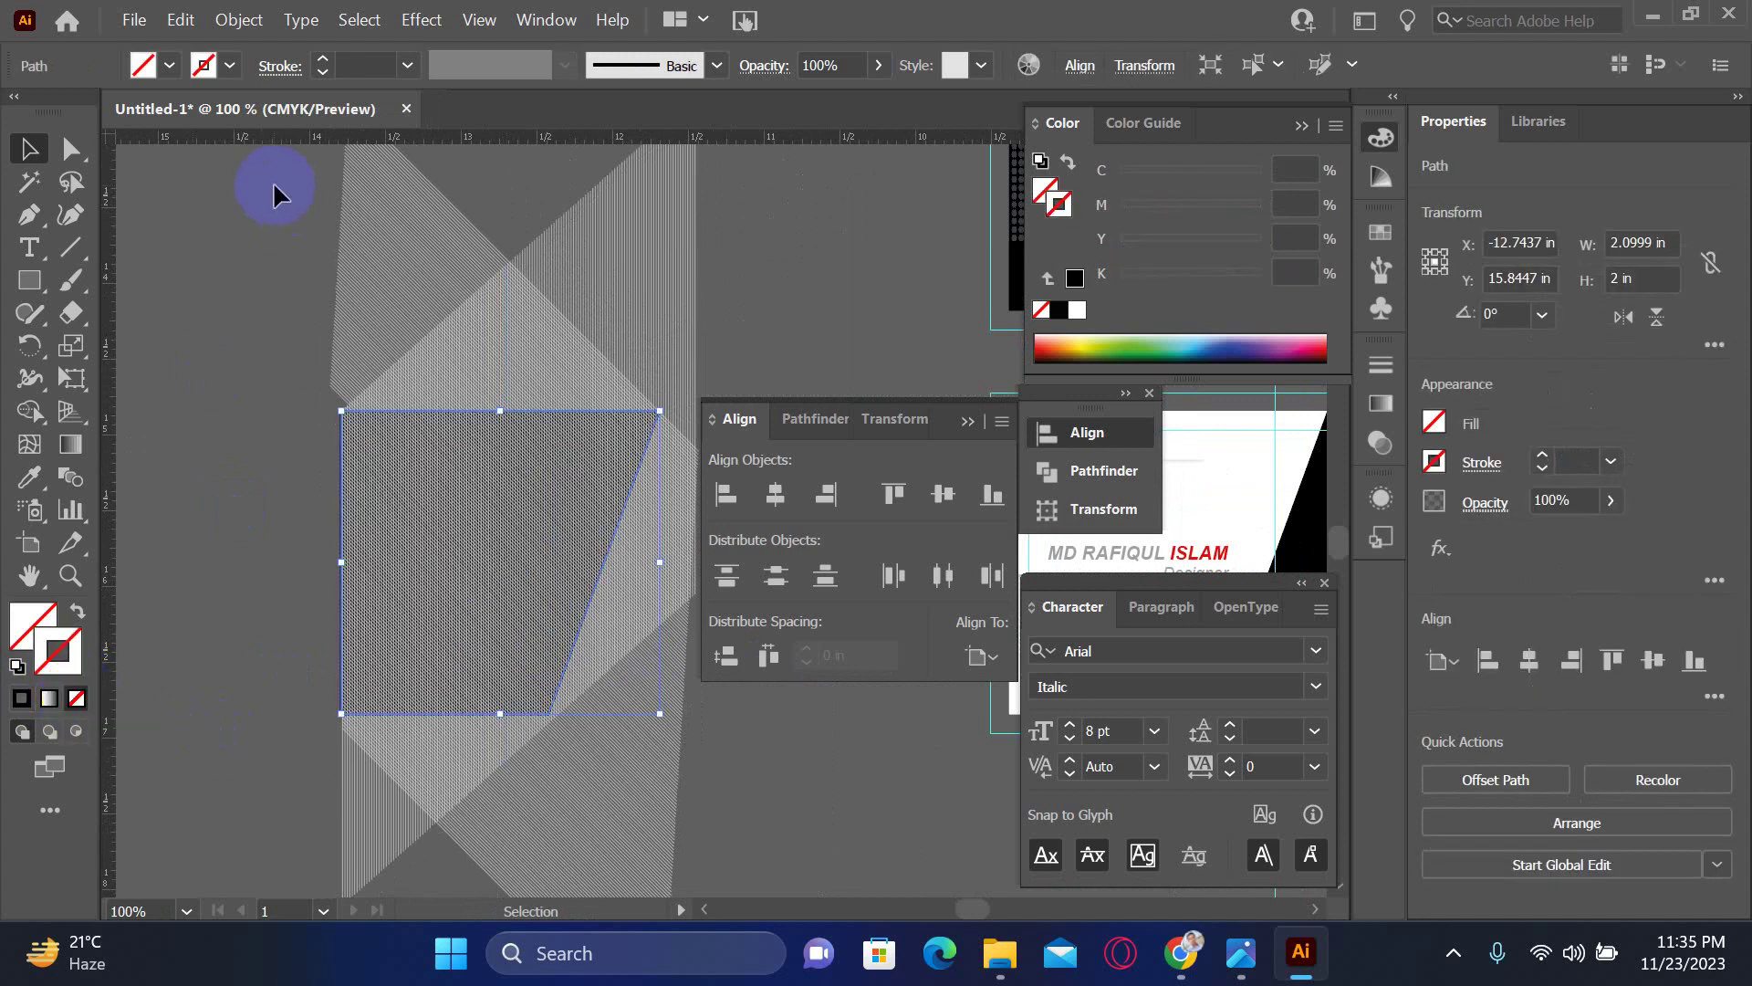
{"action": "key", "text": "a"}
- Zoom out to 50%, select all, and clip the hatch pattern to the box with Ctrl+7
{"action": "key", "text": "ctrl+minus"}
{"action": "key", "text": "ctrl+minus"}
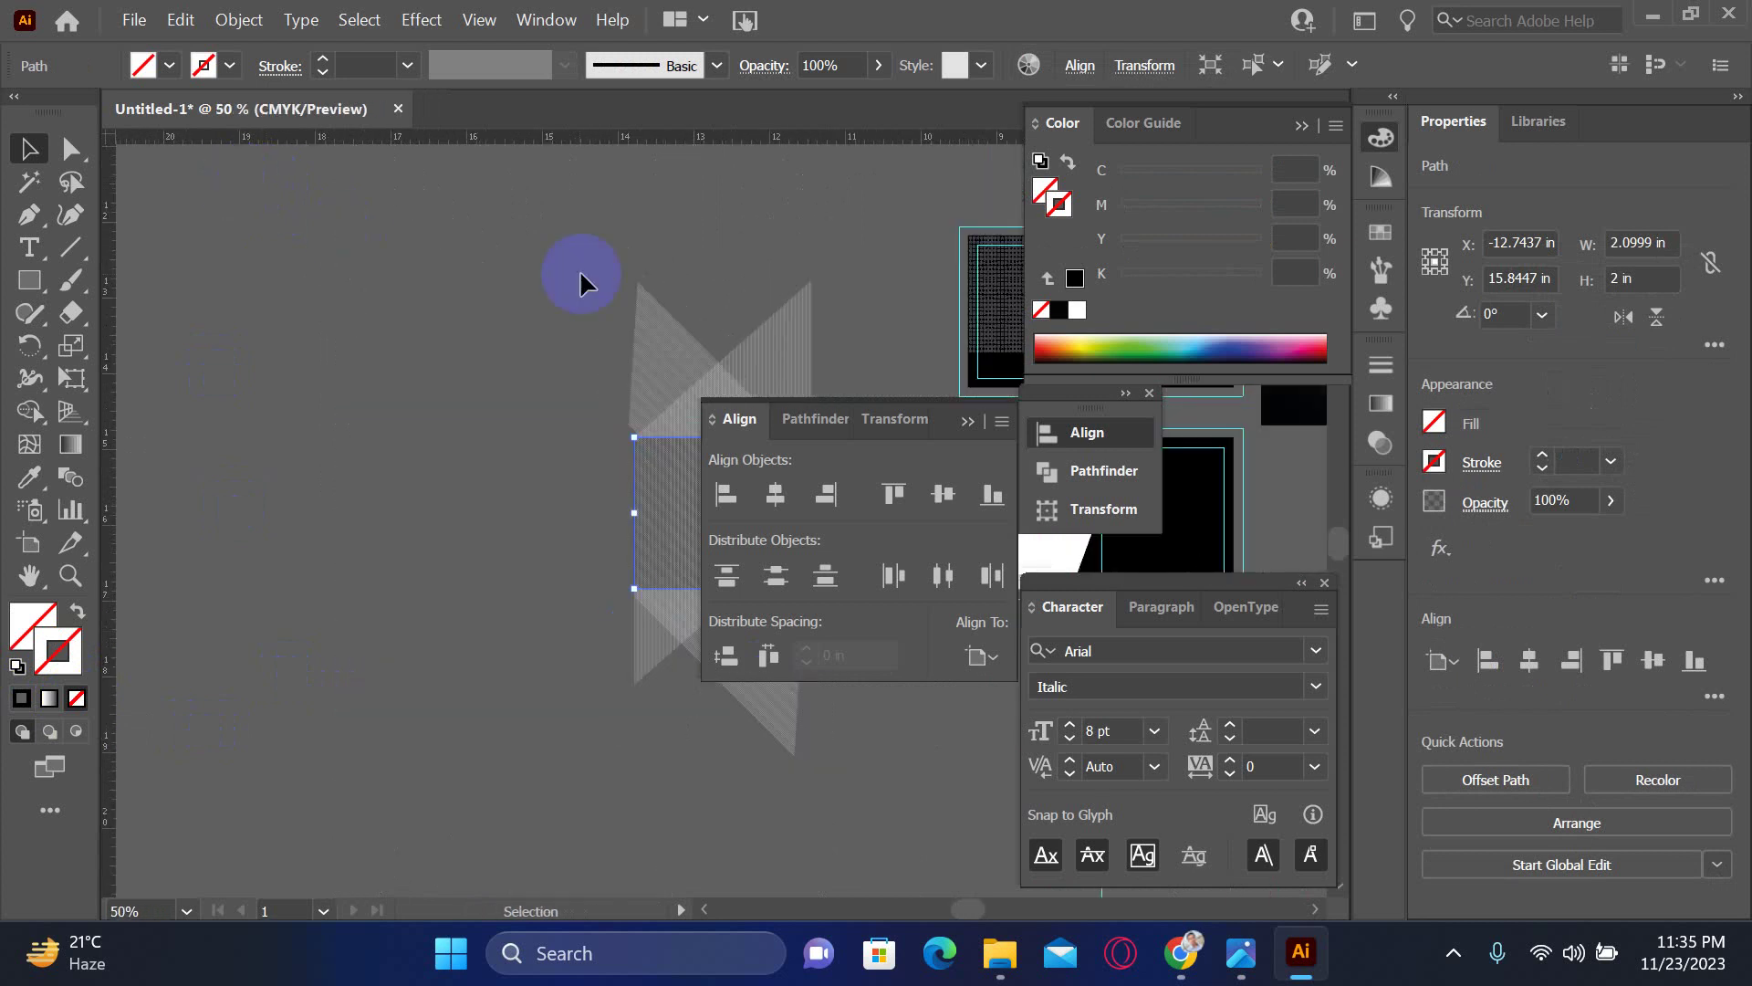
{"action": "key", "text": "ctrl+a"}
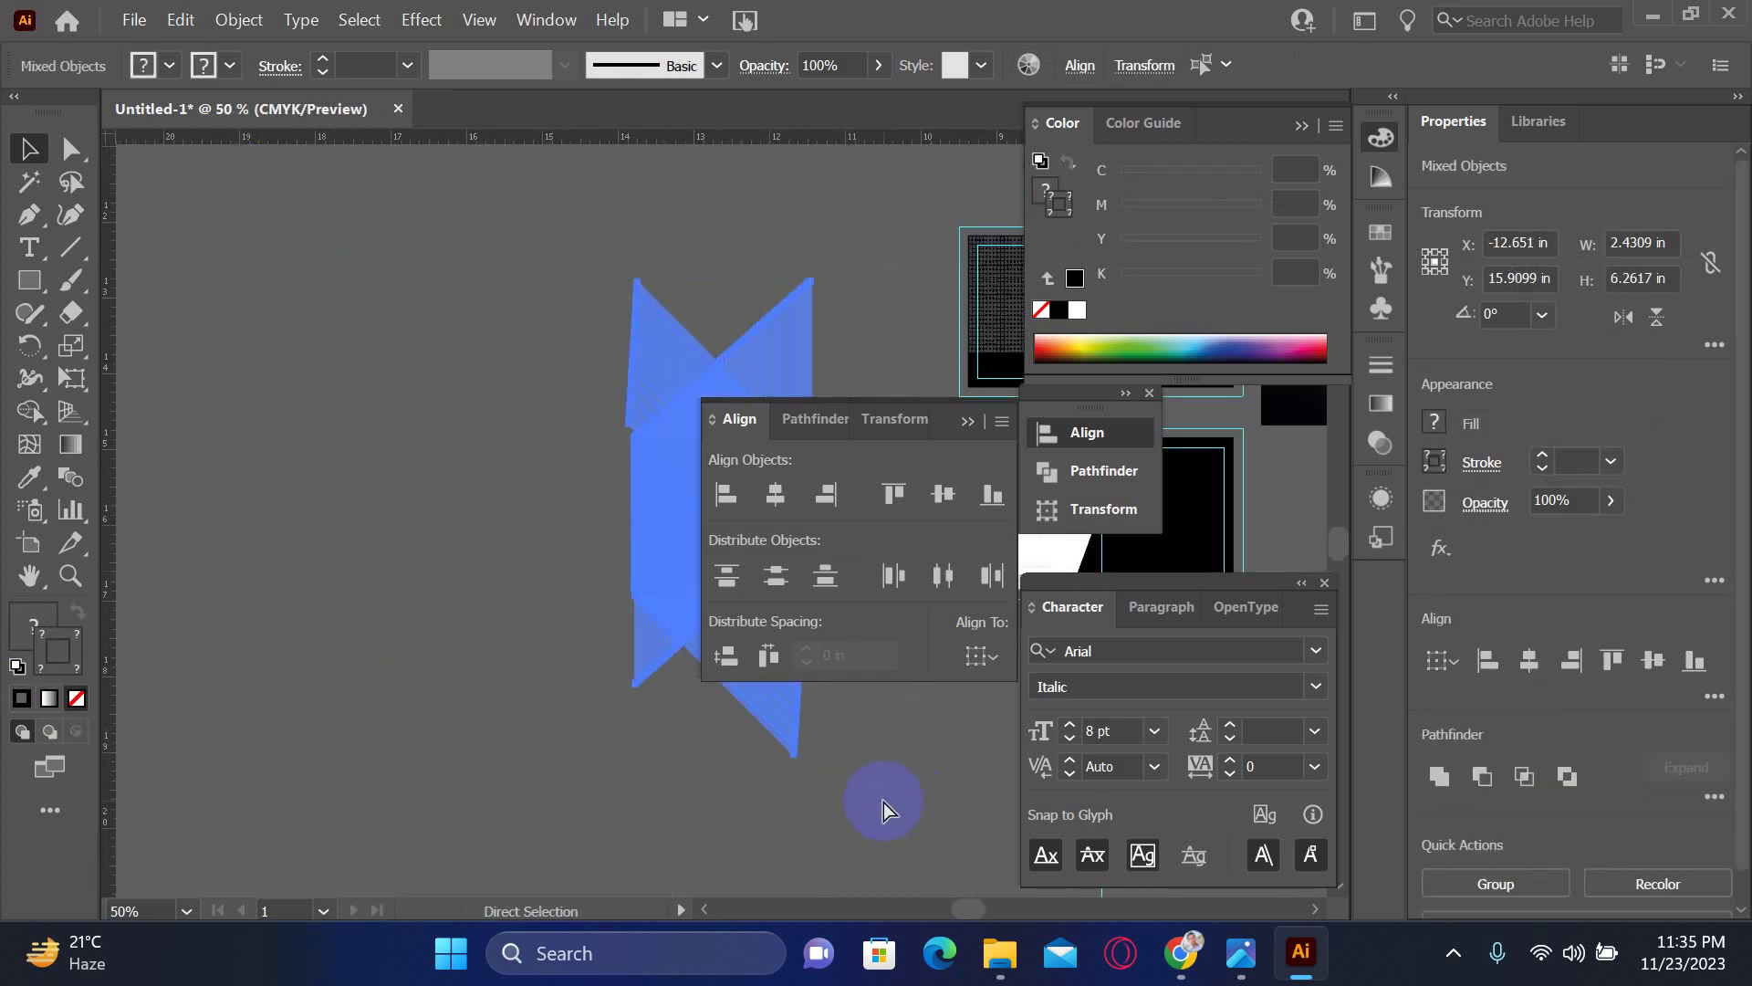
{"action": "key", "text": "ctrl+7"}
{"action": "left_click", "coordinate": [524, 571]}
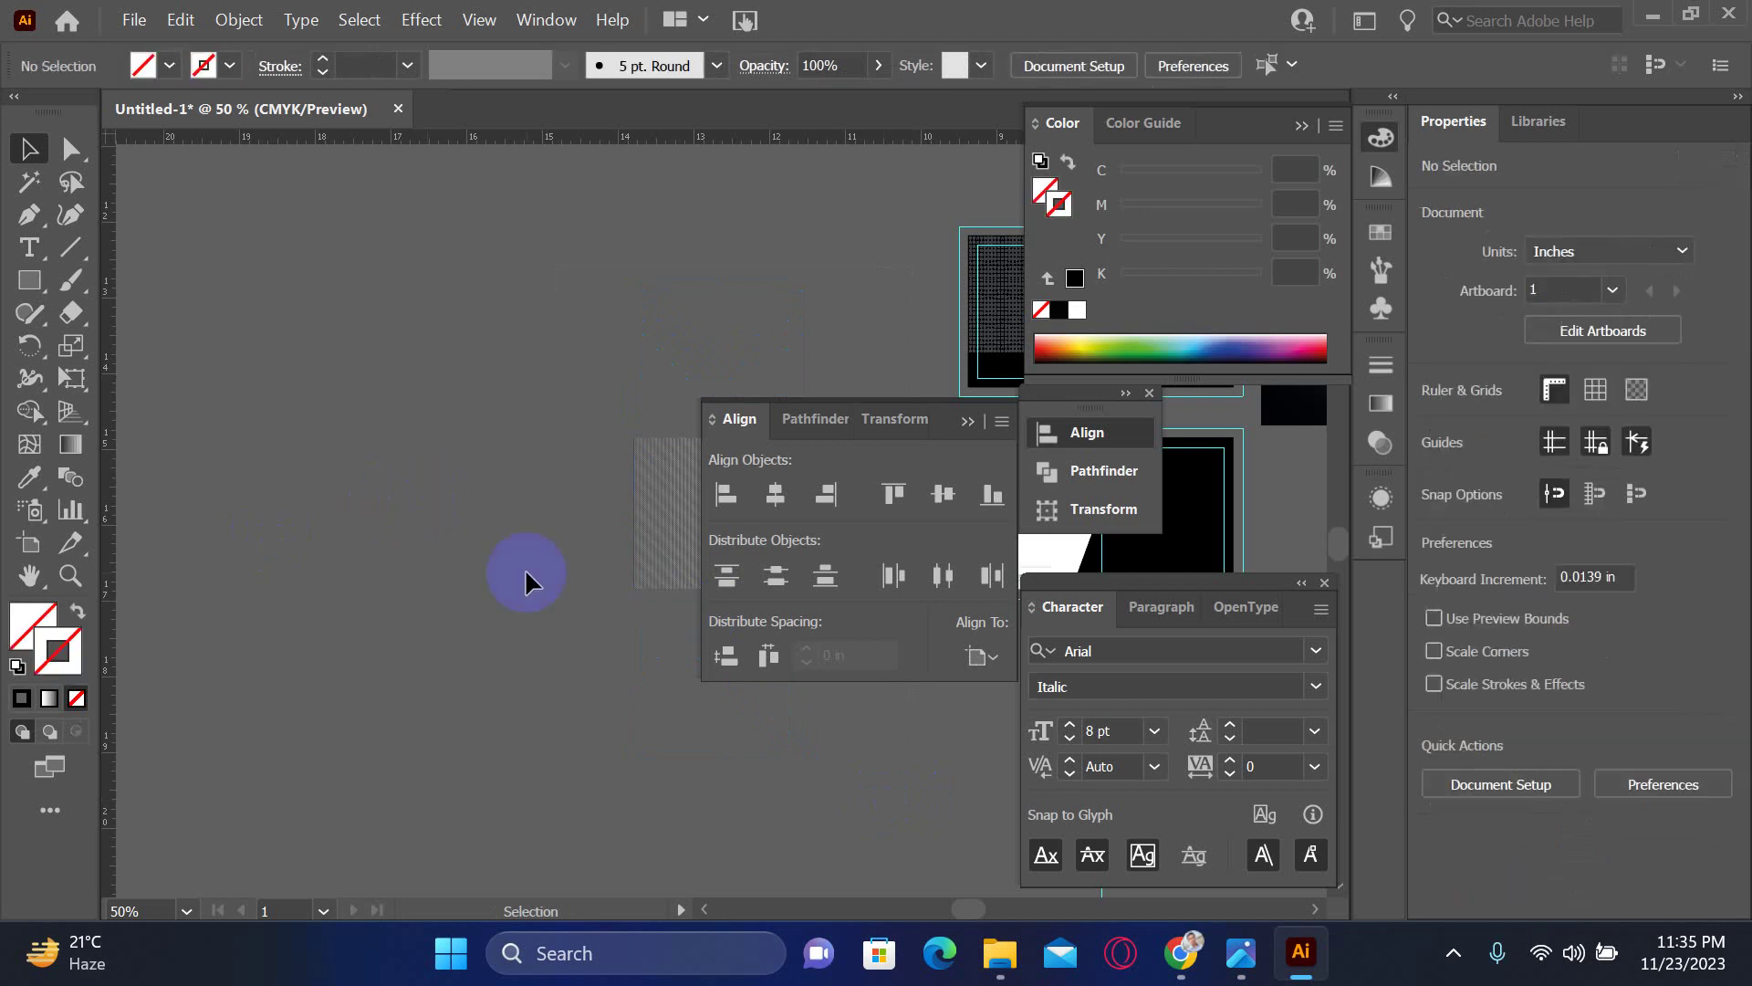
{"action": "left_click_drag", "start_coordinate": [407, 610], "coordinate": [242, 613]}
{"action": "left_click", "coordinate": [550, 553]}
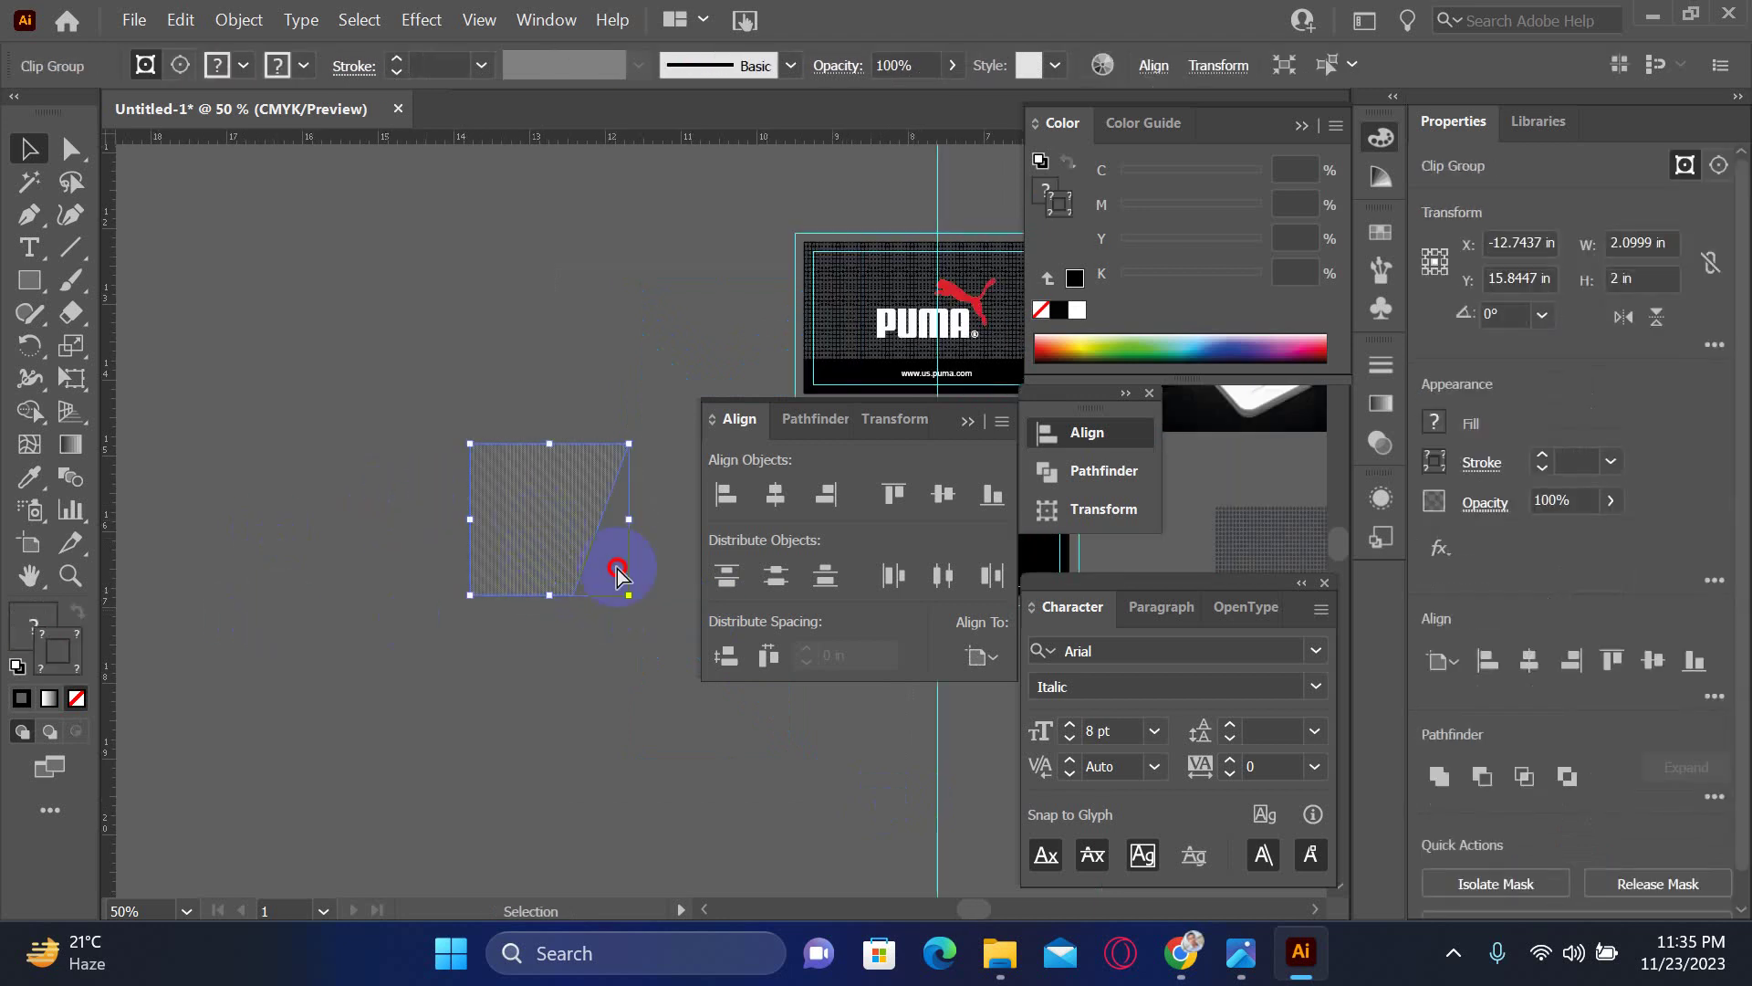
- Place the clipped hatch box on the white card, then undo both the move and the clipping
{"action": "left_click_drag", "start_coordinate": [599, 603], "coordinate": [265, 590]}
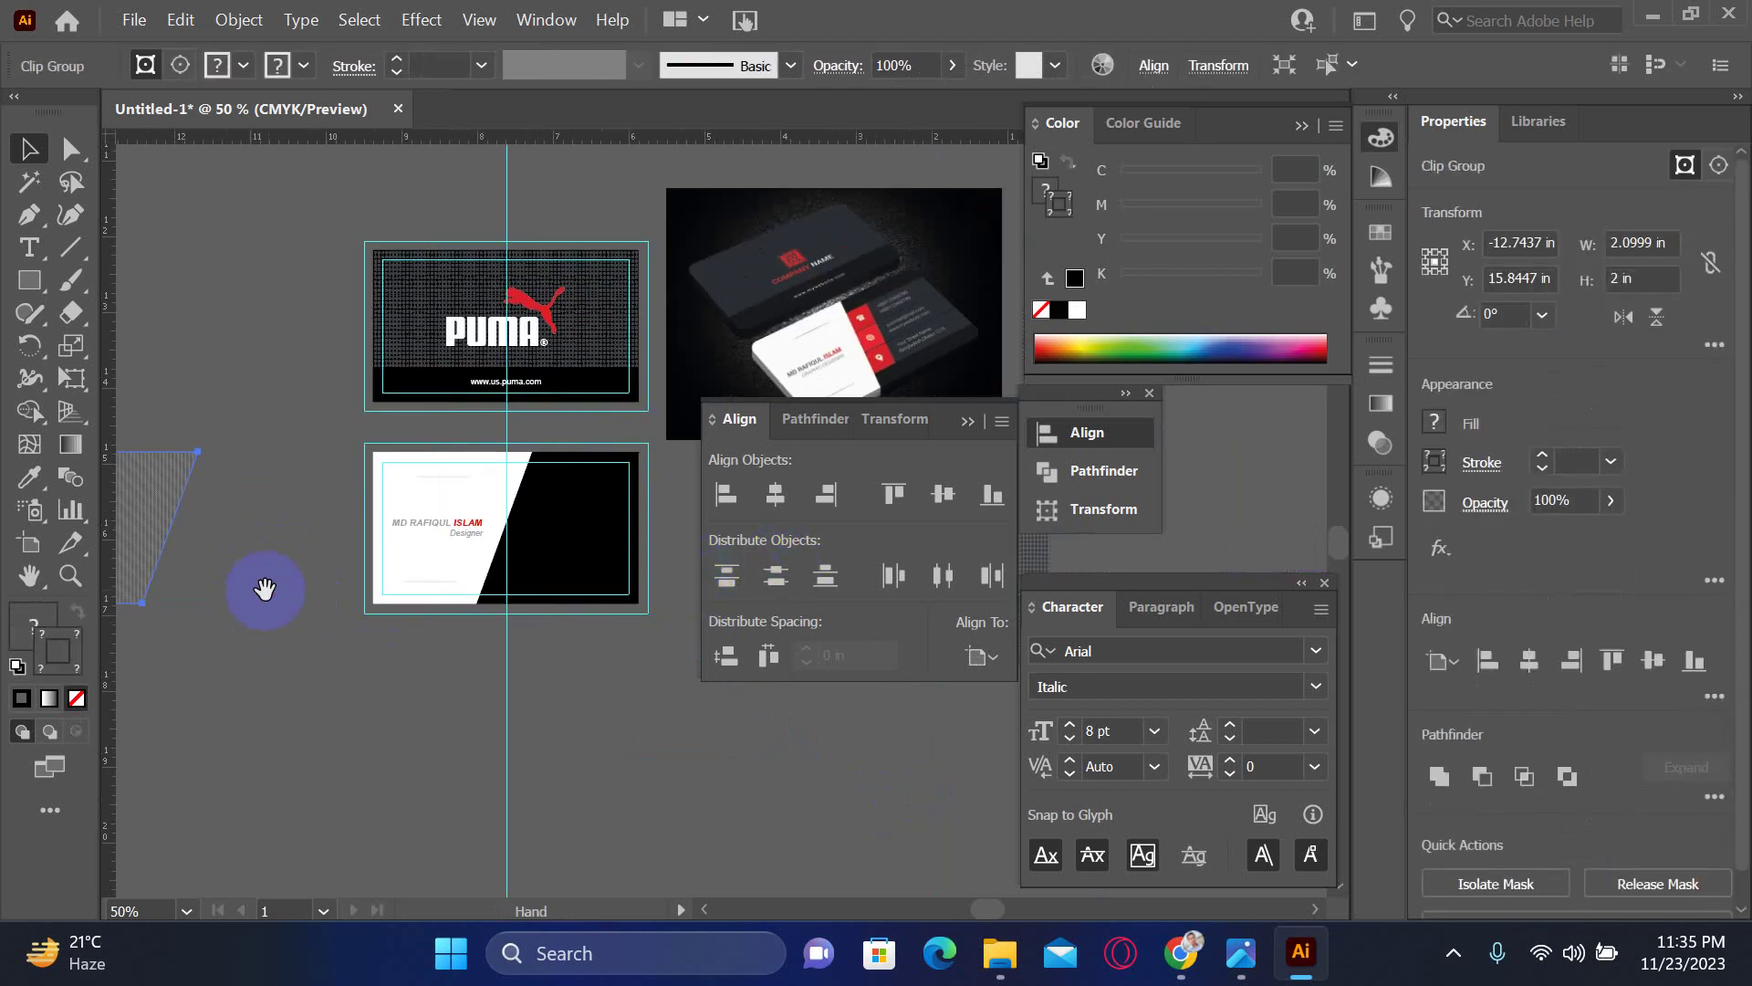
{"action": "left_click_drag", "start_coordinate": [166, 504], "coordinate": [460, 523]}
{"action": "key", "text": "ctrl+z"}
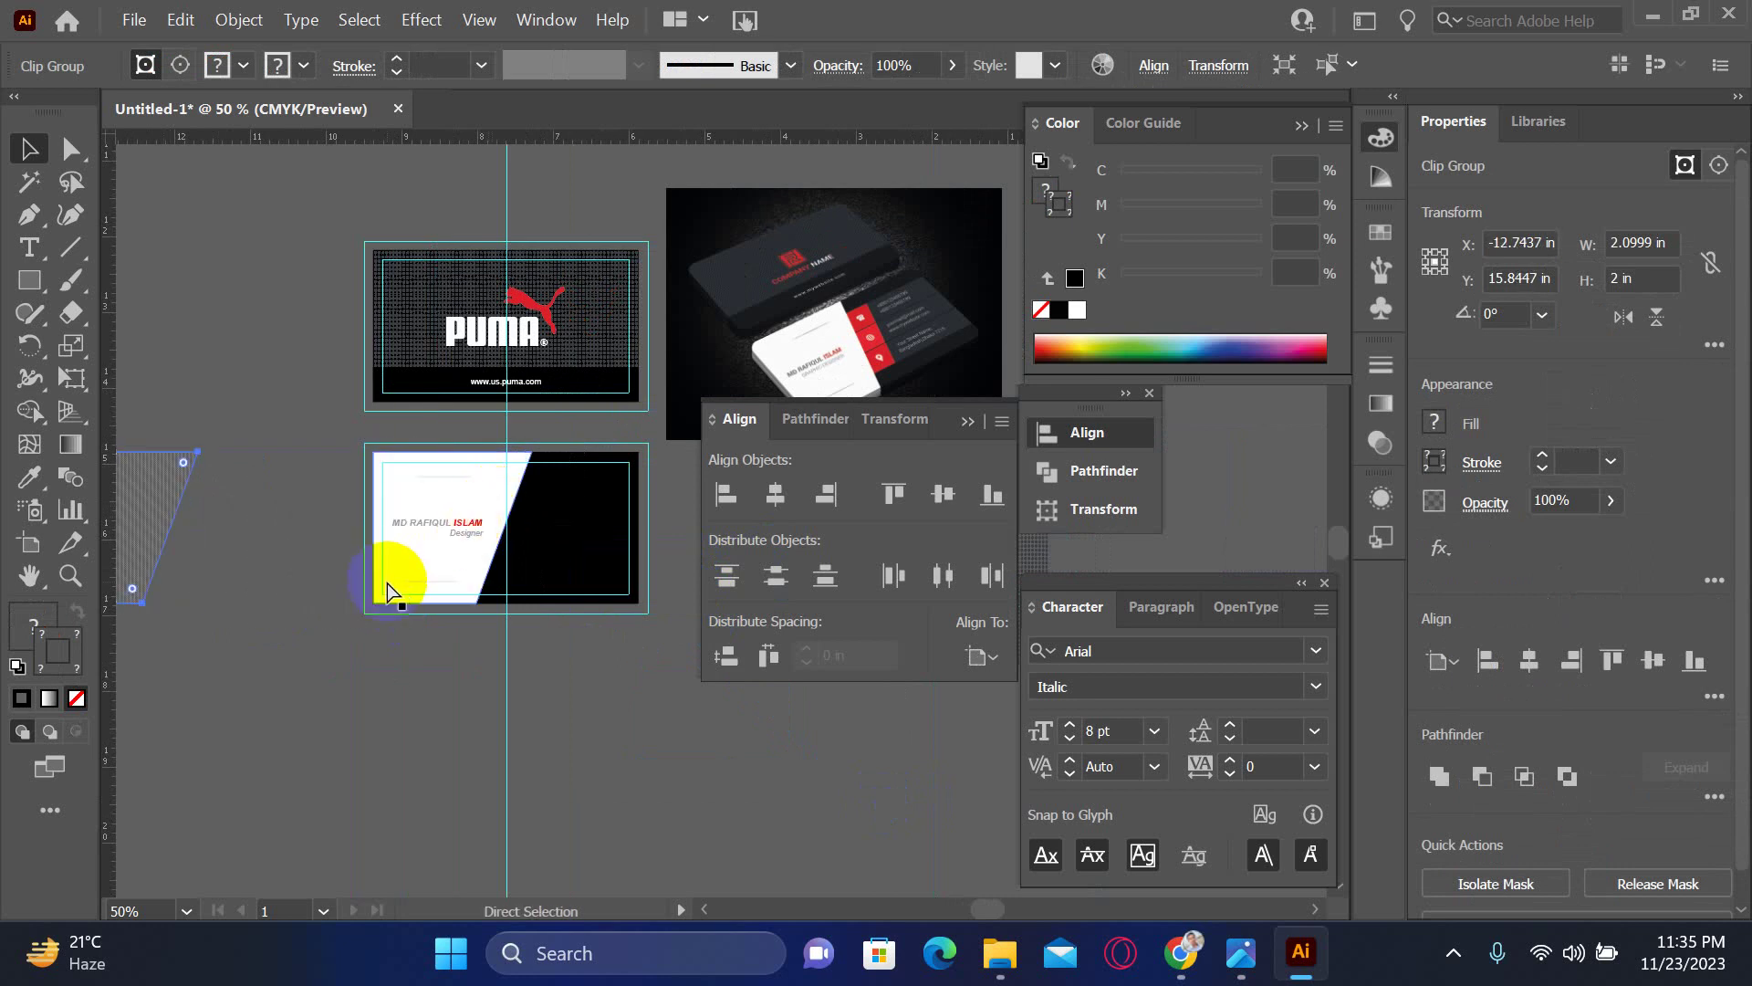
{"action": "key", "text": "ctrl+z"}
{"action": "key", "text": "ctrl+z"}
{"action": "key", "text": "ctrl+z"}
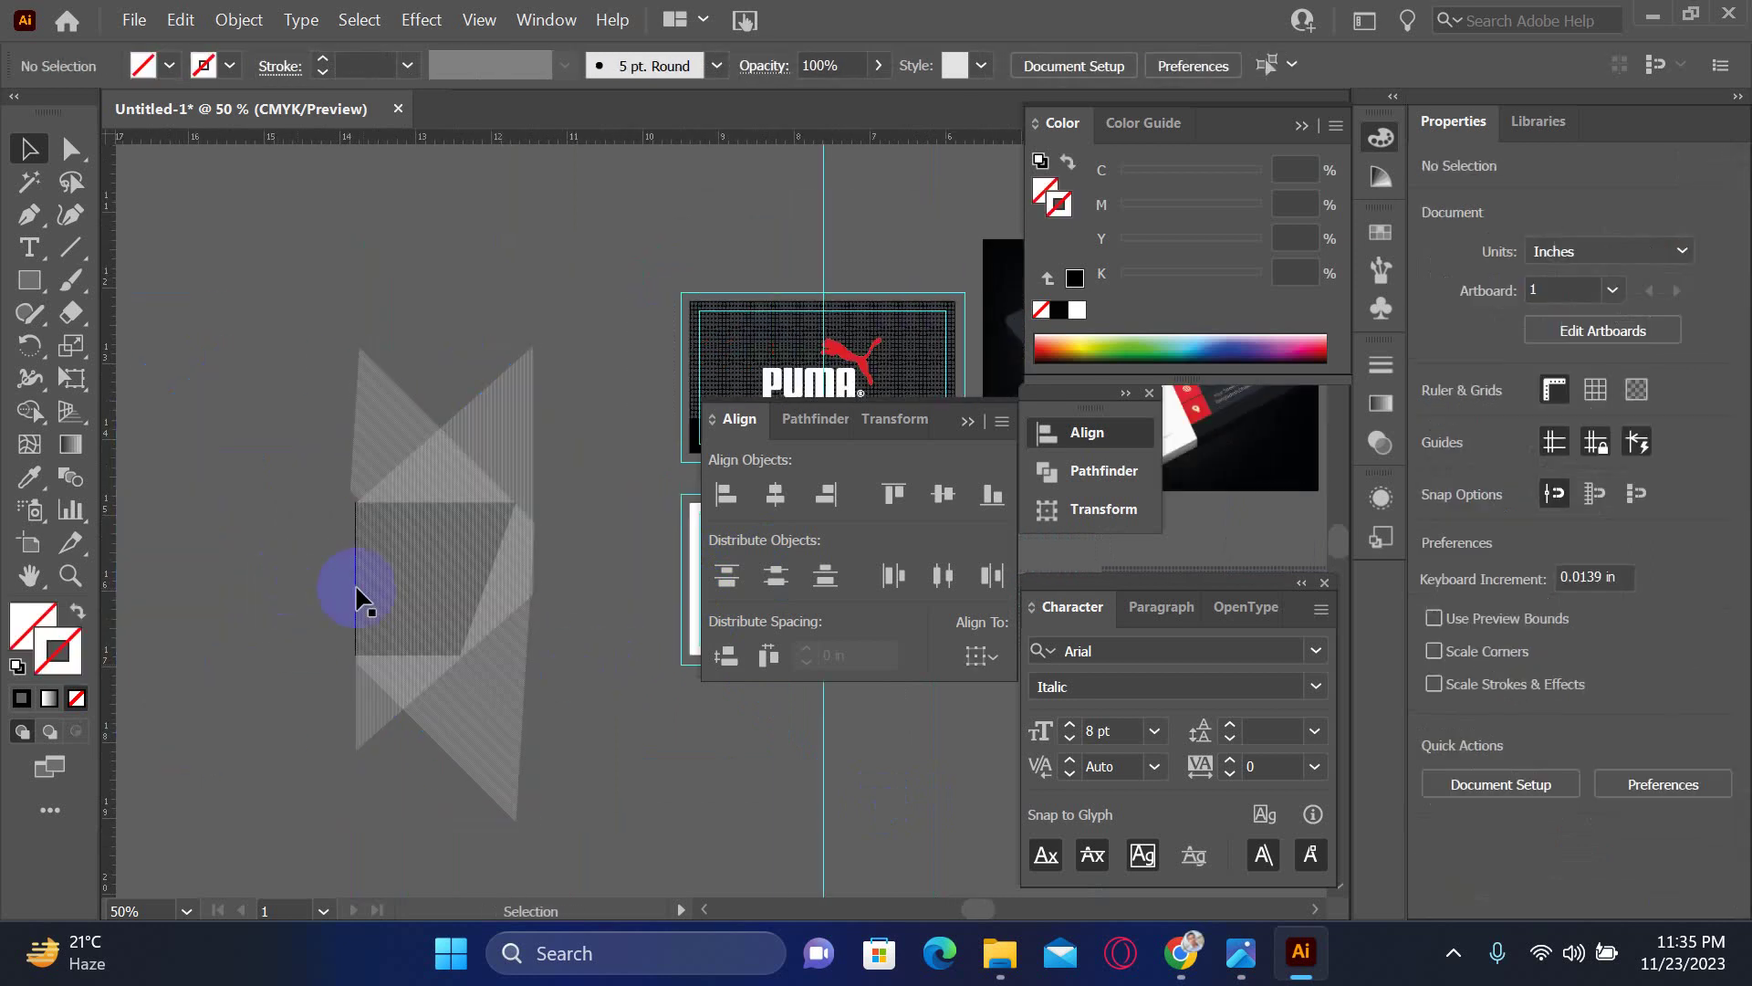
- Zoom in close on the box's corner and select the box path beneath the hatching
{"action": "left_click", "coordinate": [542, 655]}
{"action": "left_click", "coordinate": [423, 551]}
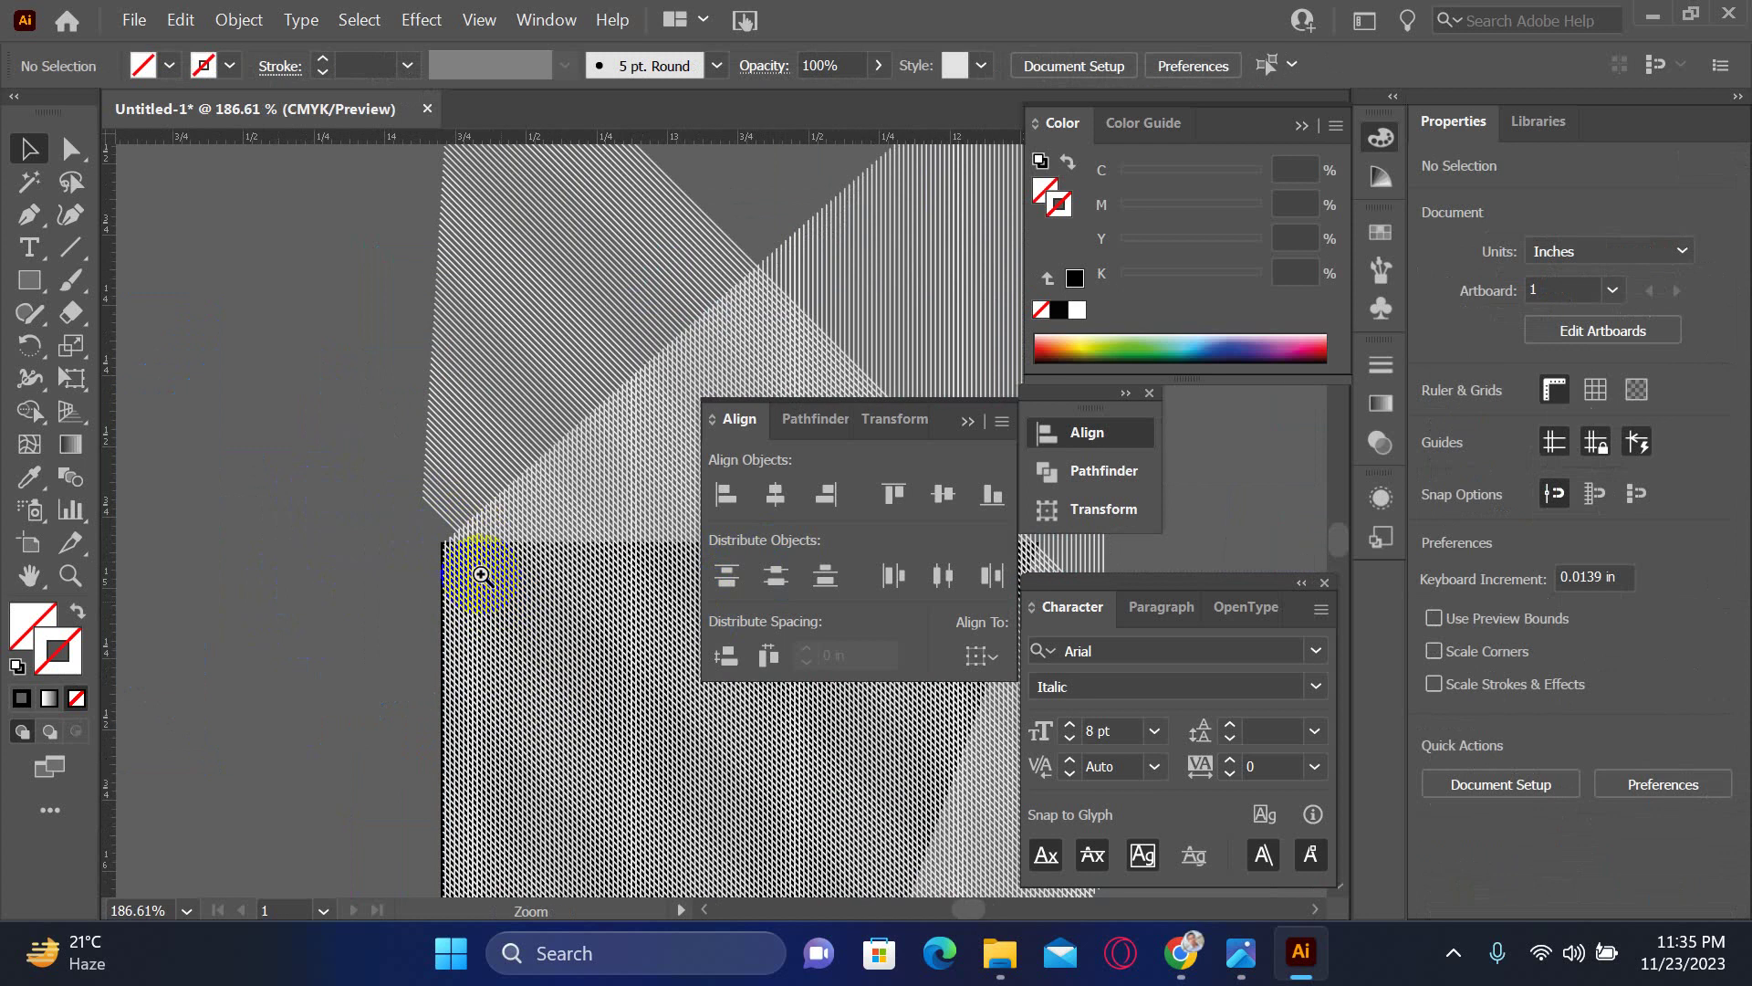
{"action": "left_click", "coordinate": [611, 721]}
{"action": "left_click_drag", "start_coordinate": [612, 722], "coordinate": [684, 861]}
{"action": "left_click", "coordinate": [453, 552]}
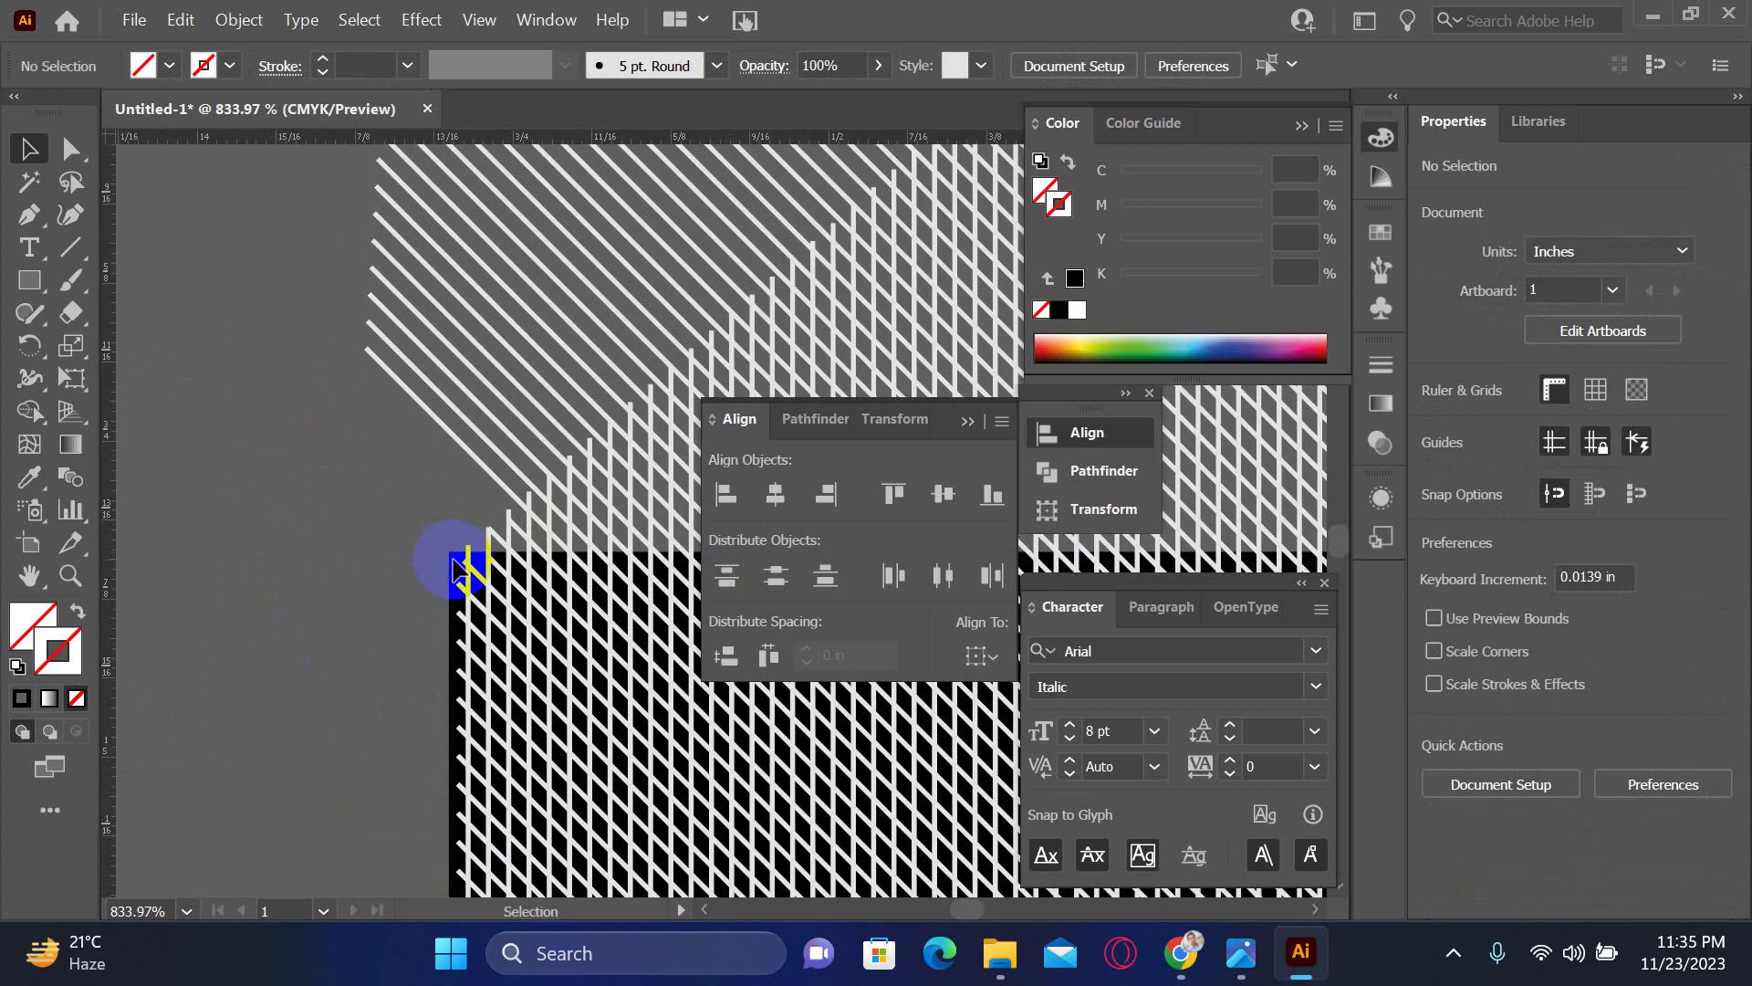
{"action": "left_click", "coordinate": [456, 570]}
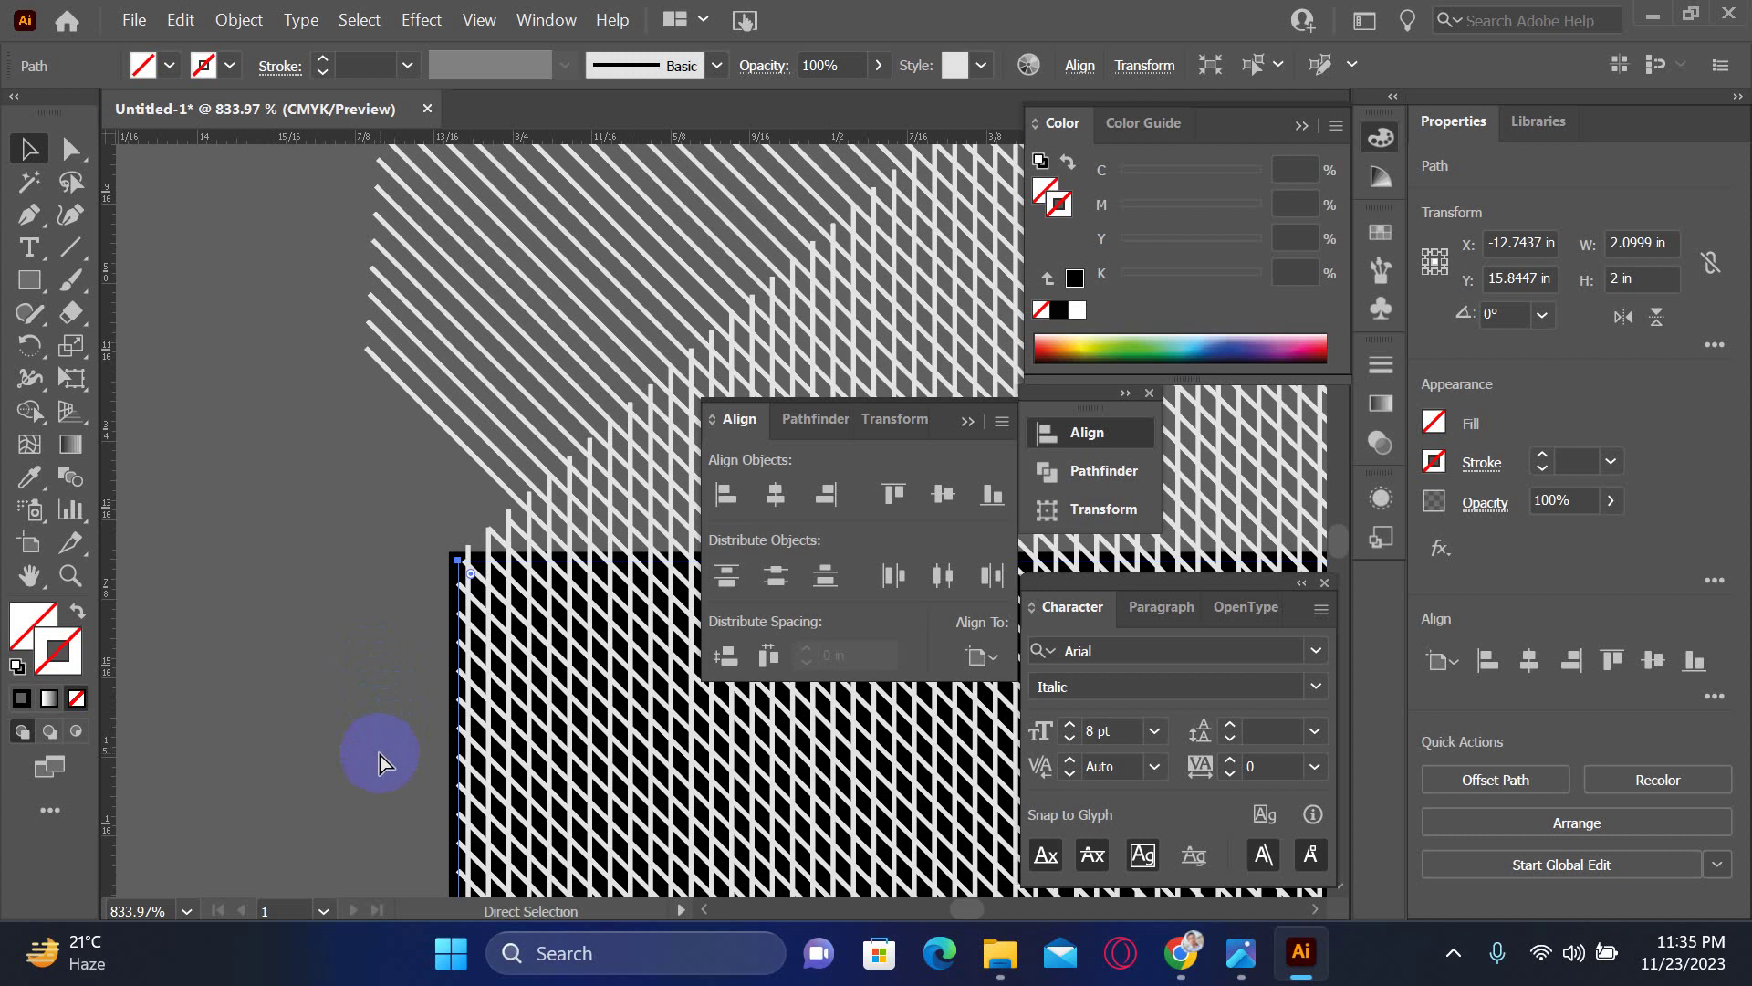
{"action": "left_click", "coordinate": [423, 600]}
{"action": "left_click", "coordinate": [464, 568]}
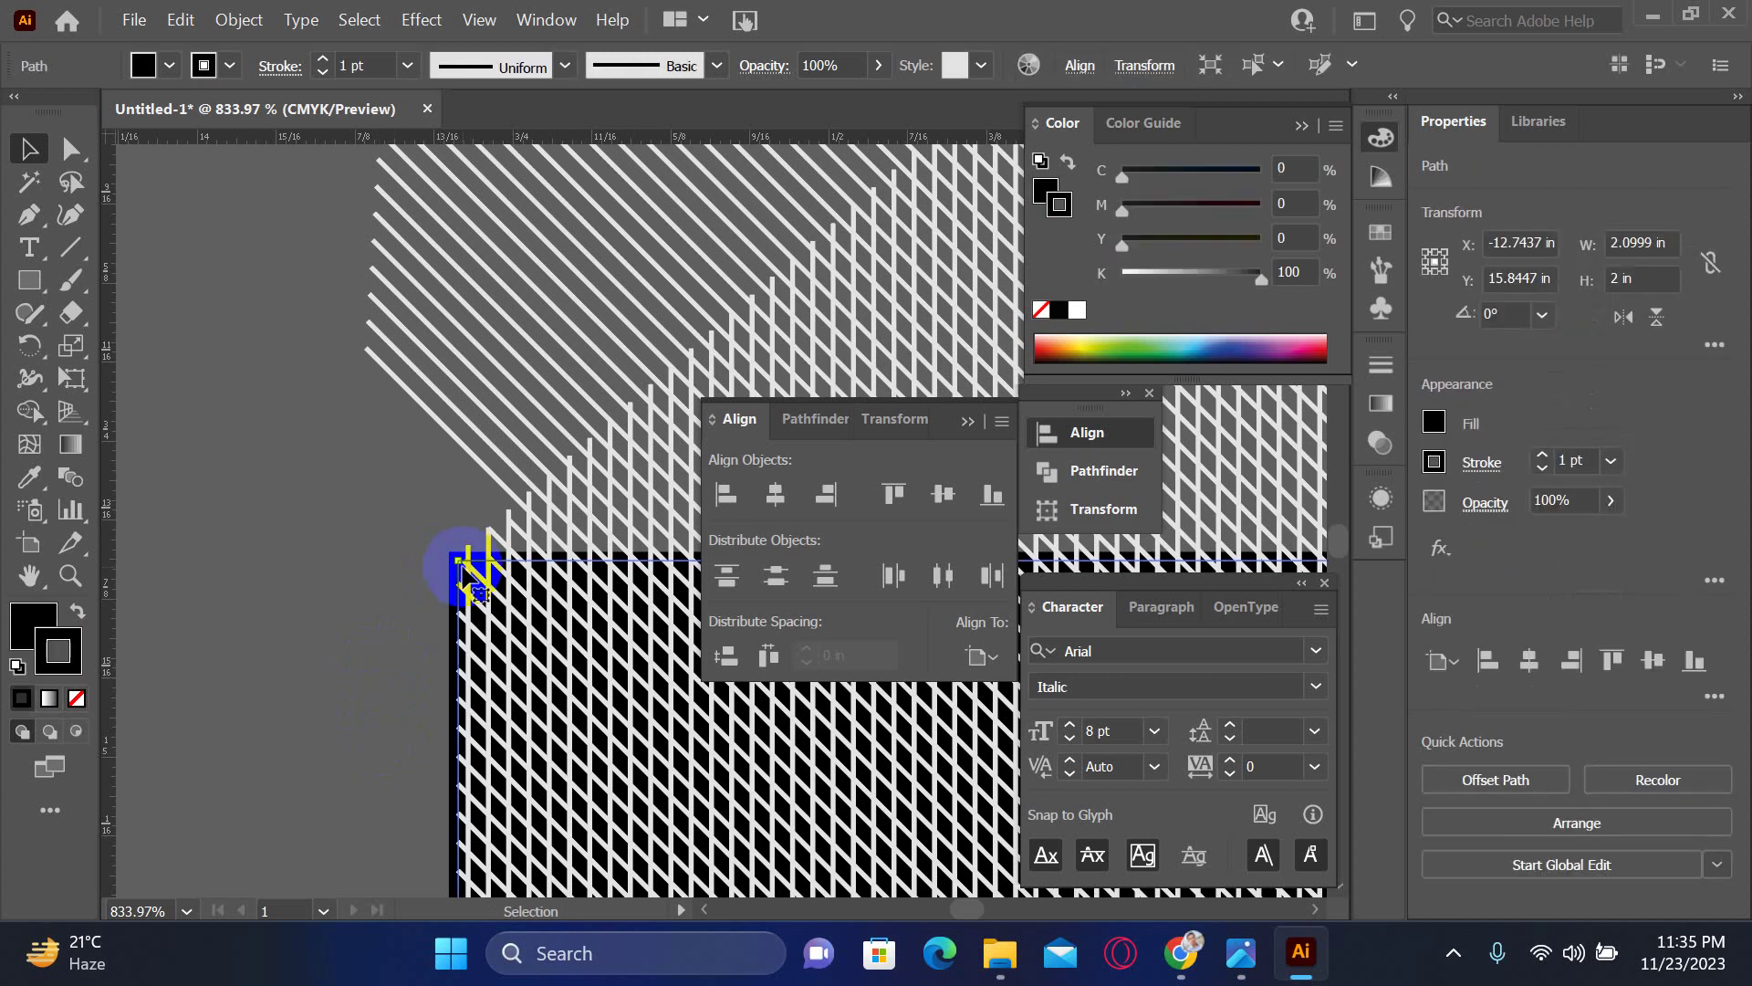
- Set the box's stroke and fill to None, leaving the path selected at 800% view
{"action": "left_click", "coordinate": [22, 700]}
{"action": "left_click", "coordinate": [49, 700]}
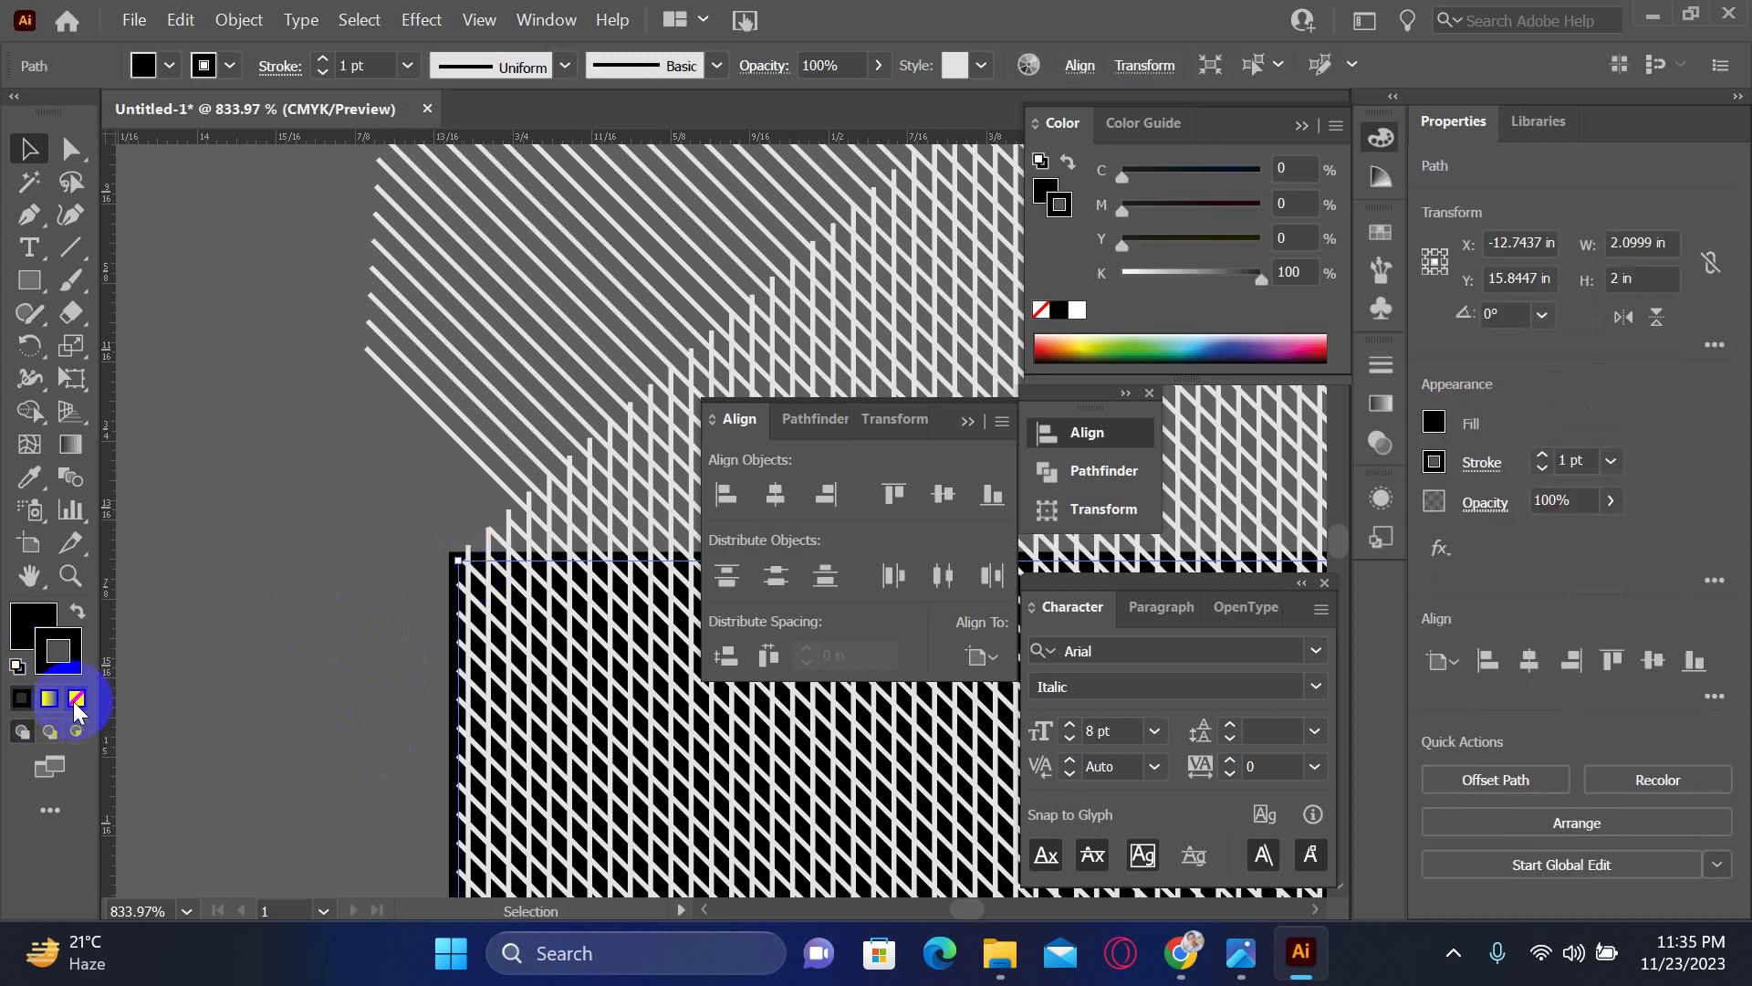
{"action": "left_click", "coordinate": [77, 697]}
{"action": "left_click", "coordinate": [78, 697]}
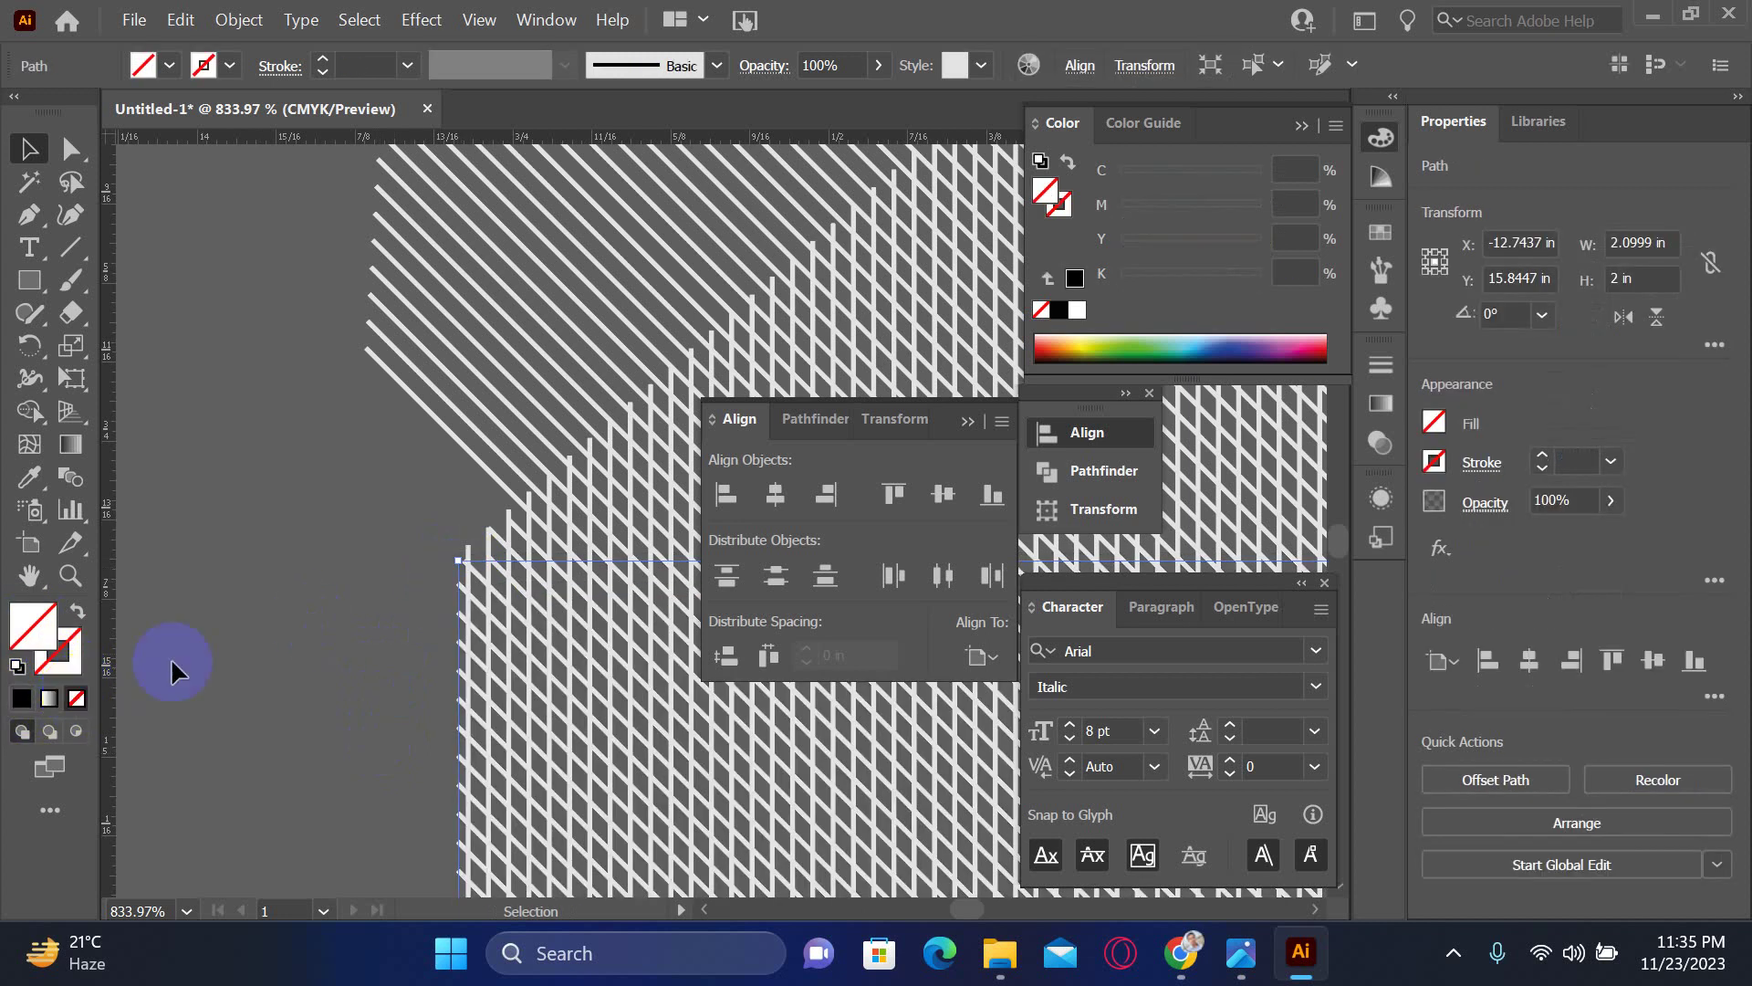
{"action": "left_click", "coordinate": [242, 628]}
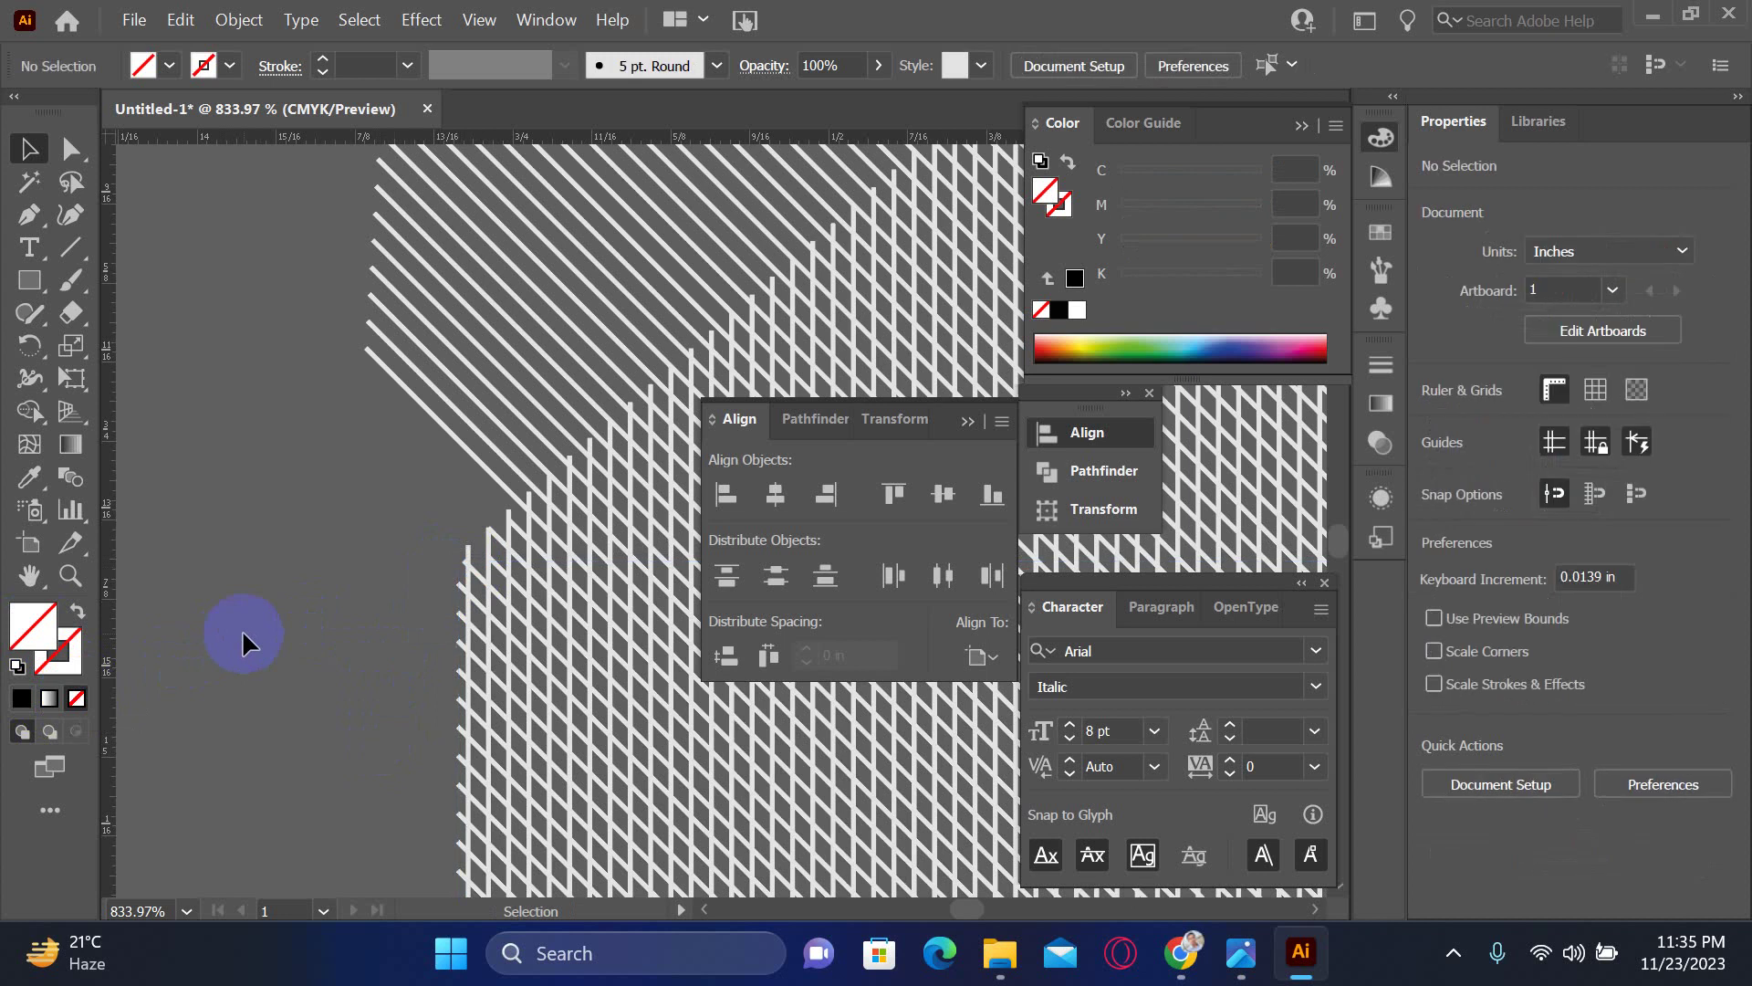
{"action": "key", "text": "ctrl+minus"}
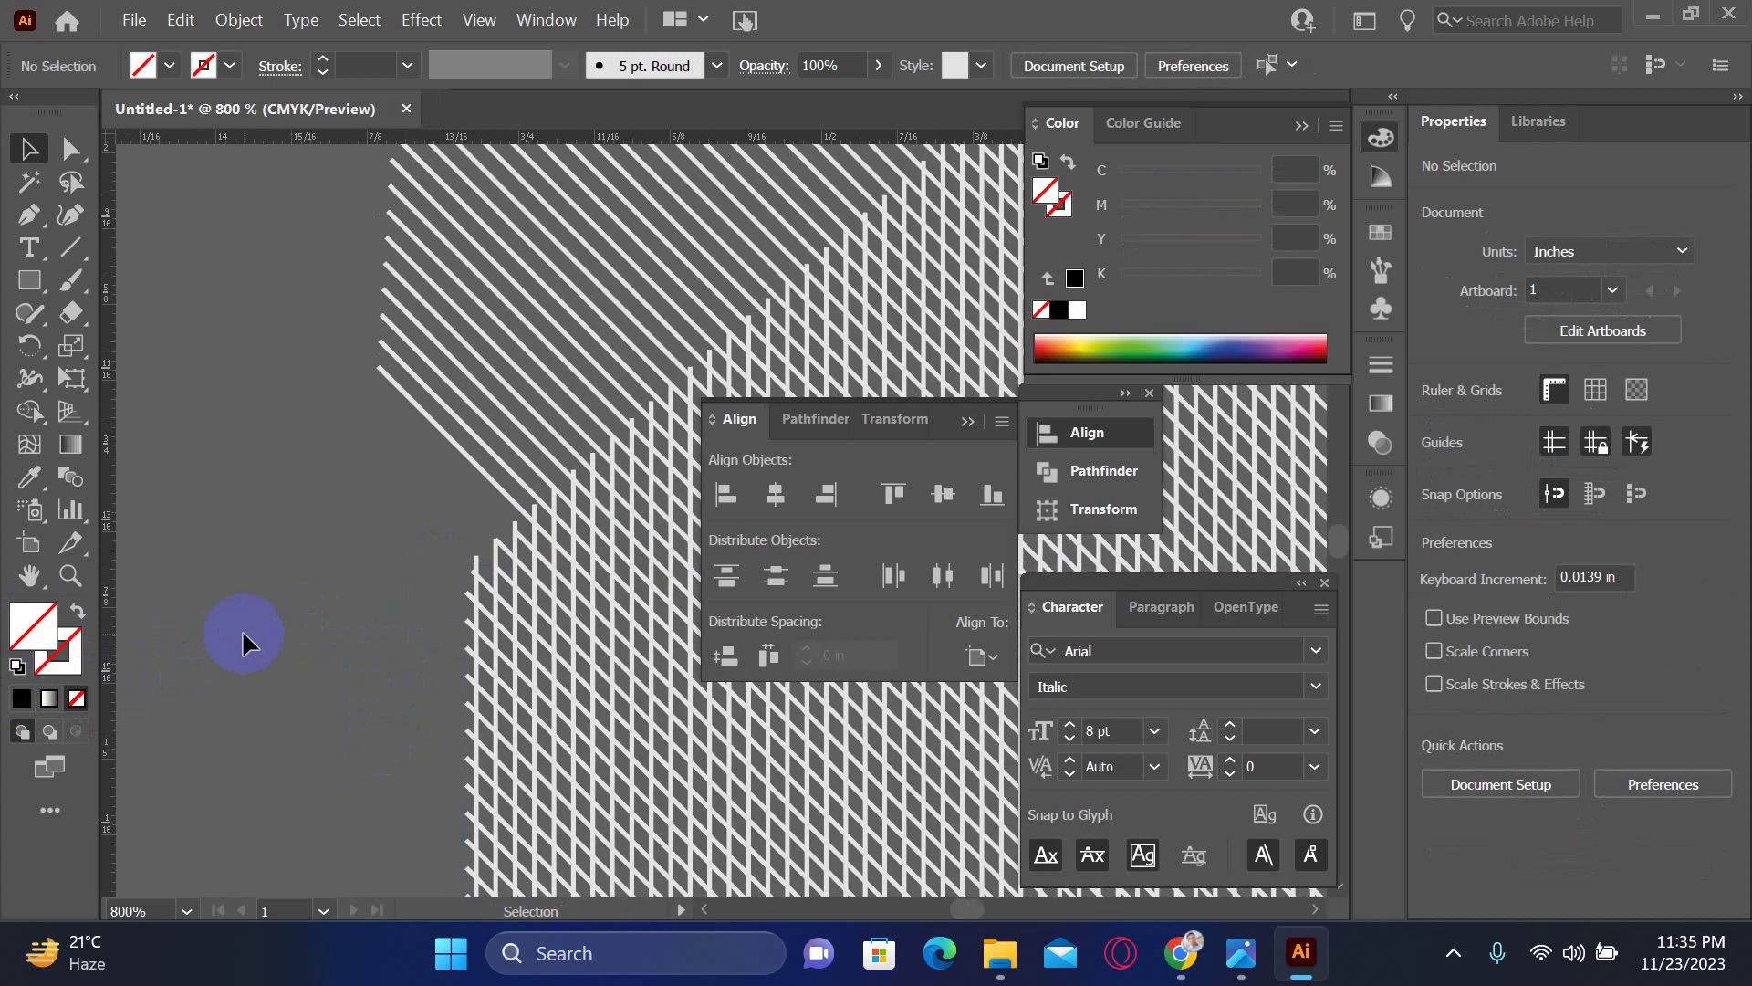
{"action": "left_click", "coordinate": [243, 636], "text": "alt"}
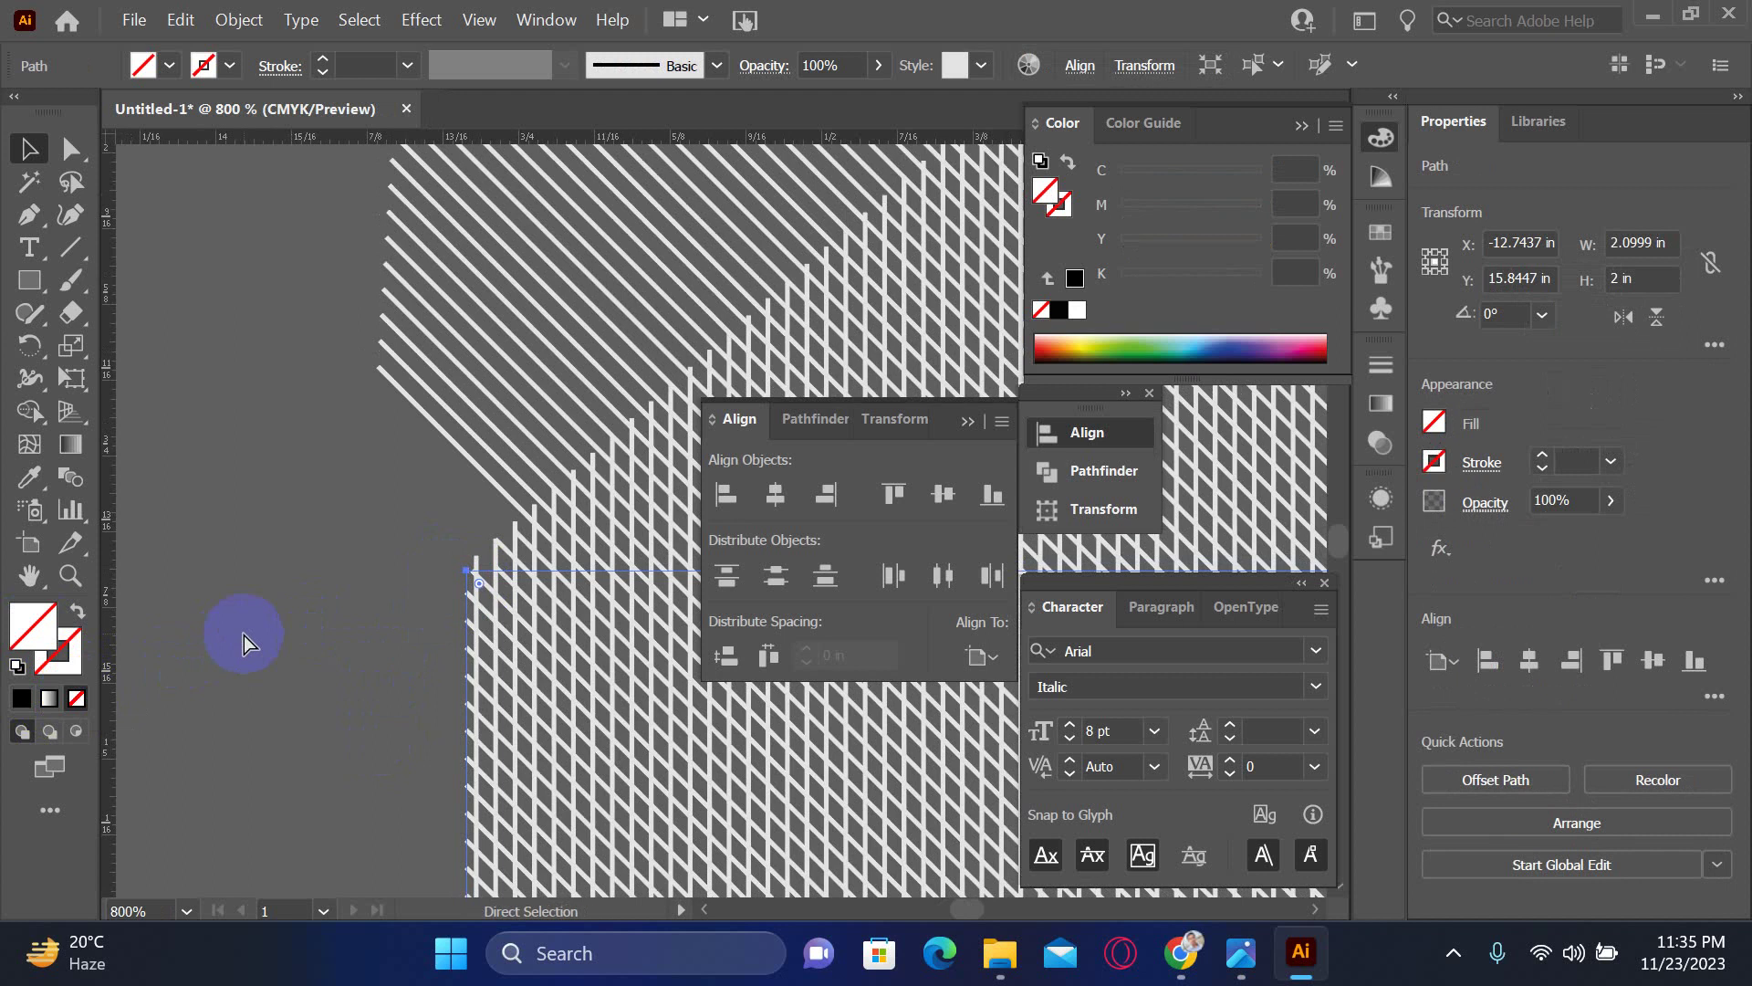
- Zoom out, select all the artwork, and clip the hatch pattern to the box with Ctrl+7
{"action": "key", "text": "ctrl+1"}
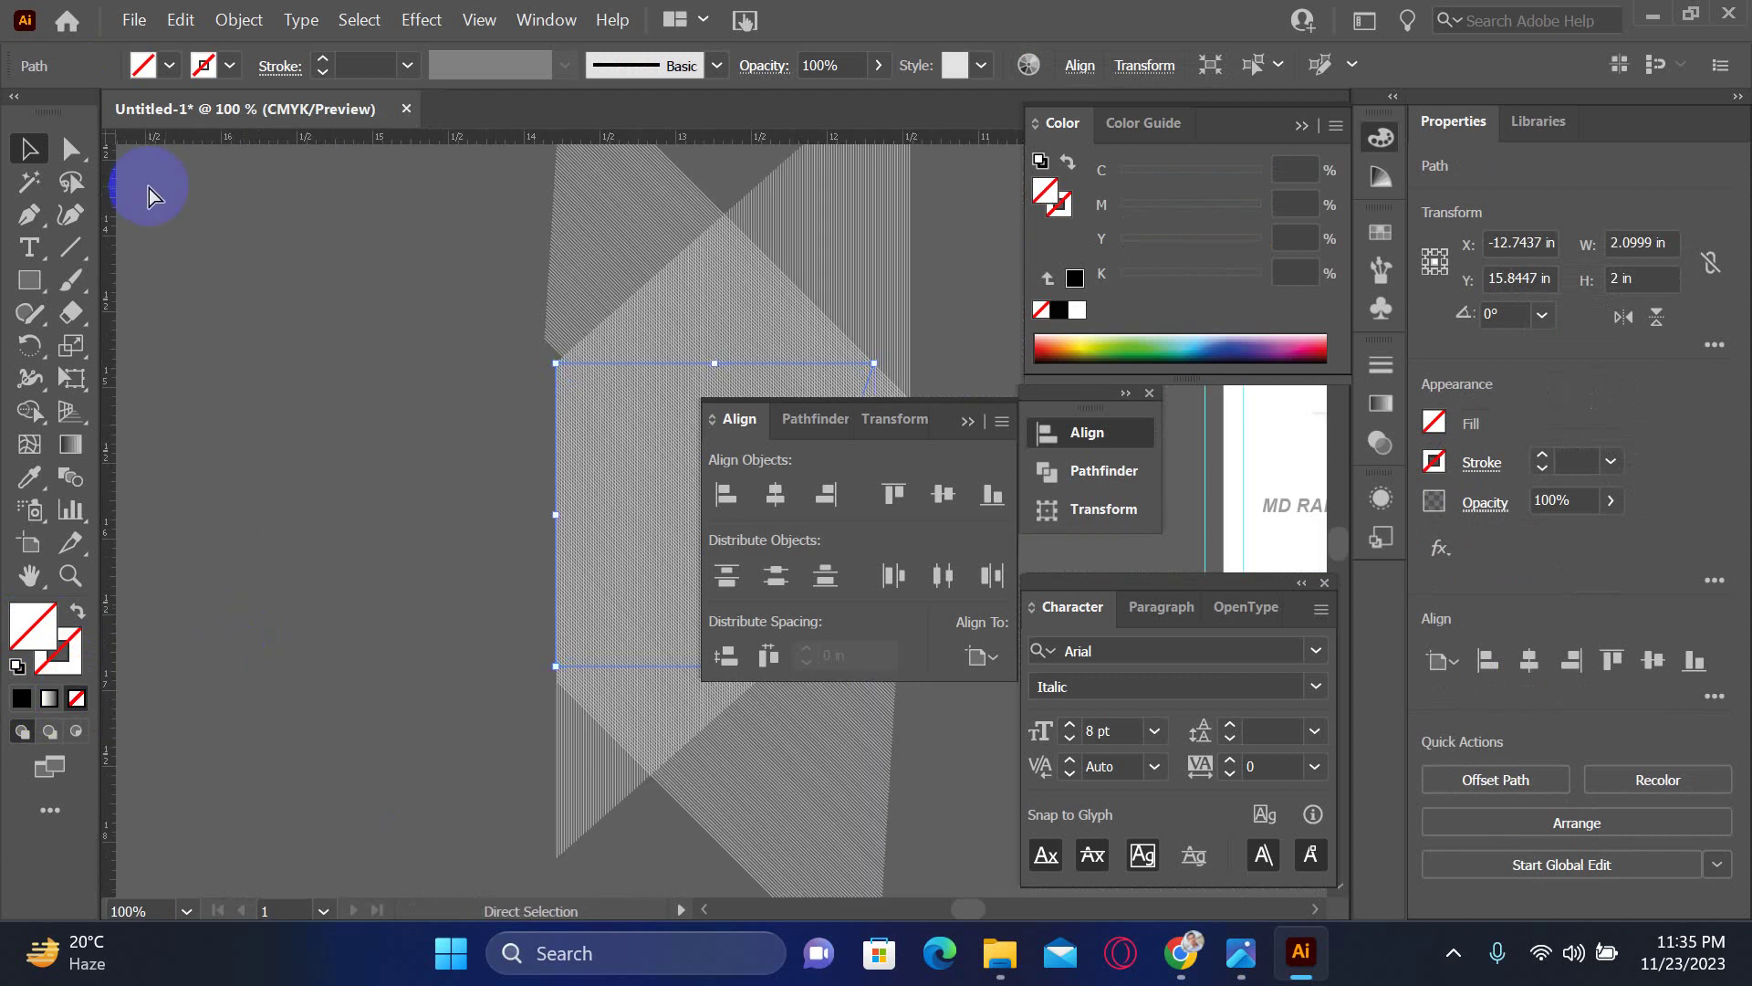
{"action": "key", "text": "ctrl+minus"}
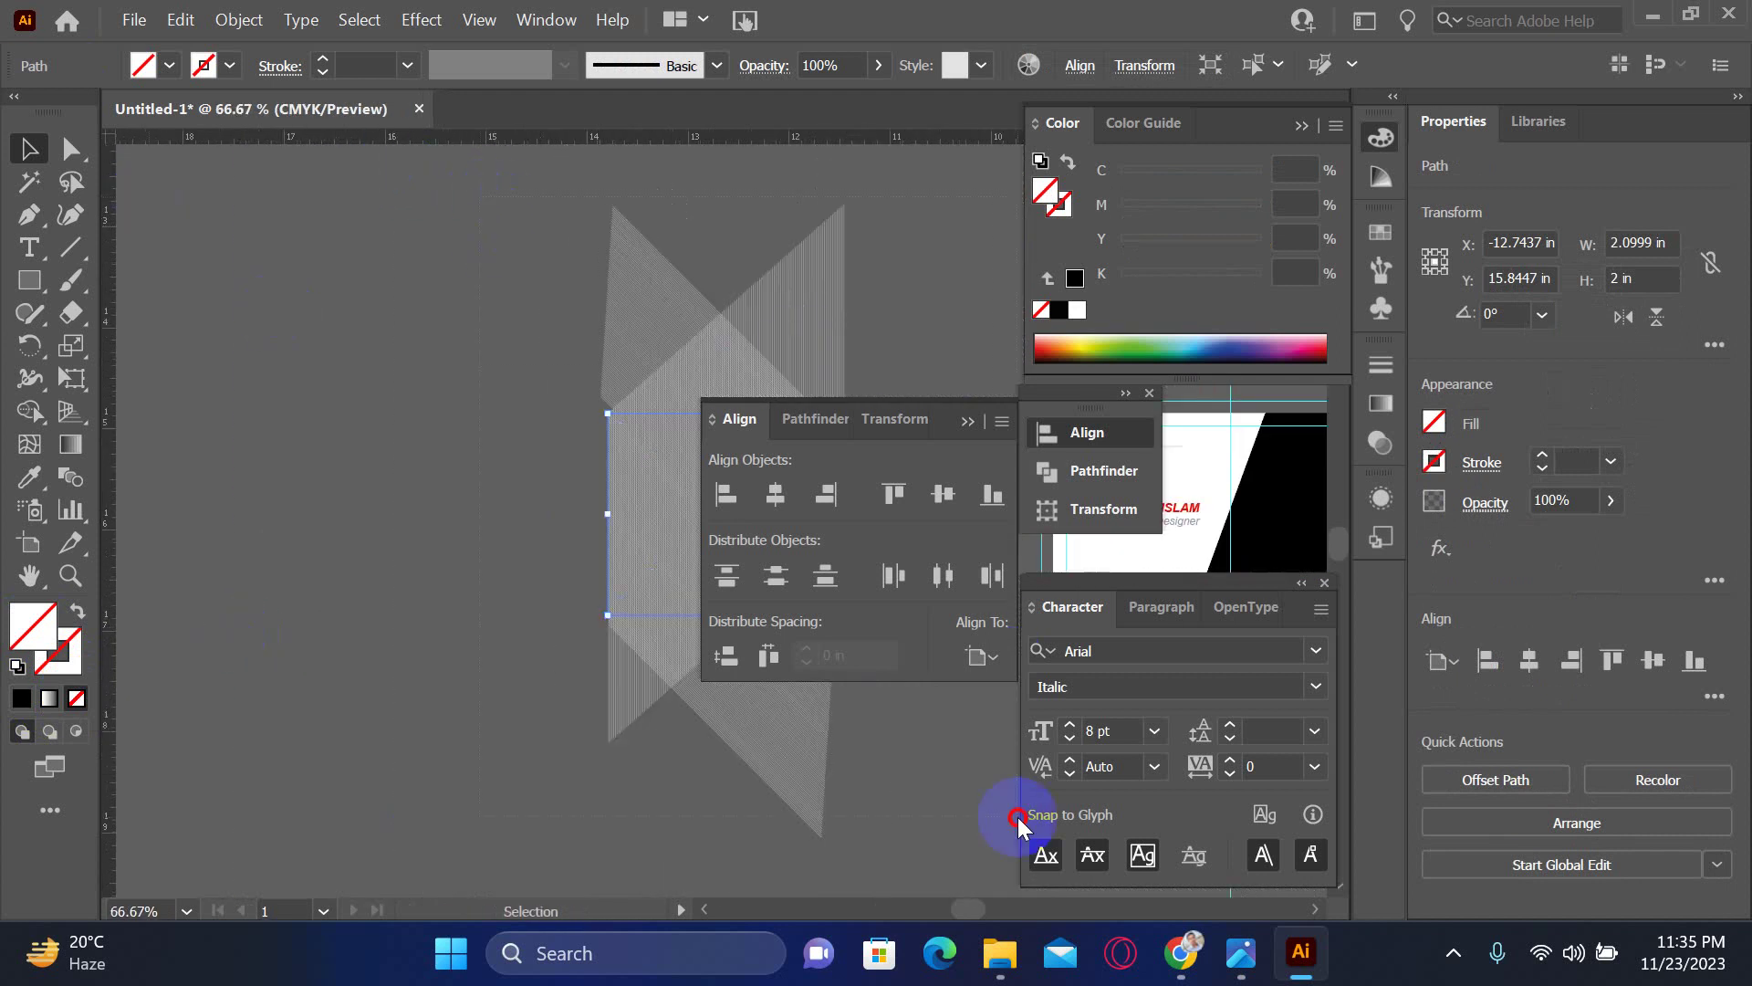
{"action": "key", "text": "ctrl+a"}
{"action": "key", "text": "ctrl+7"}
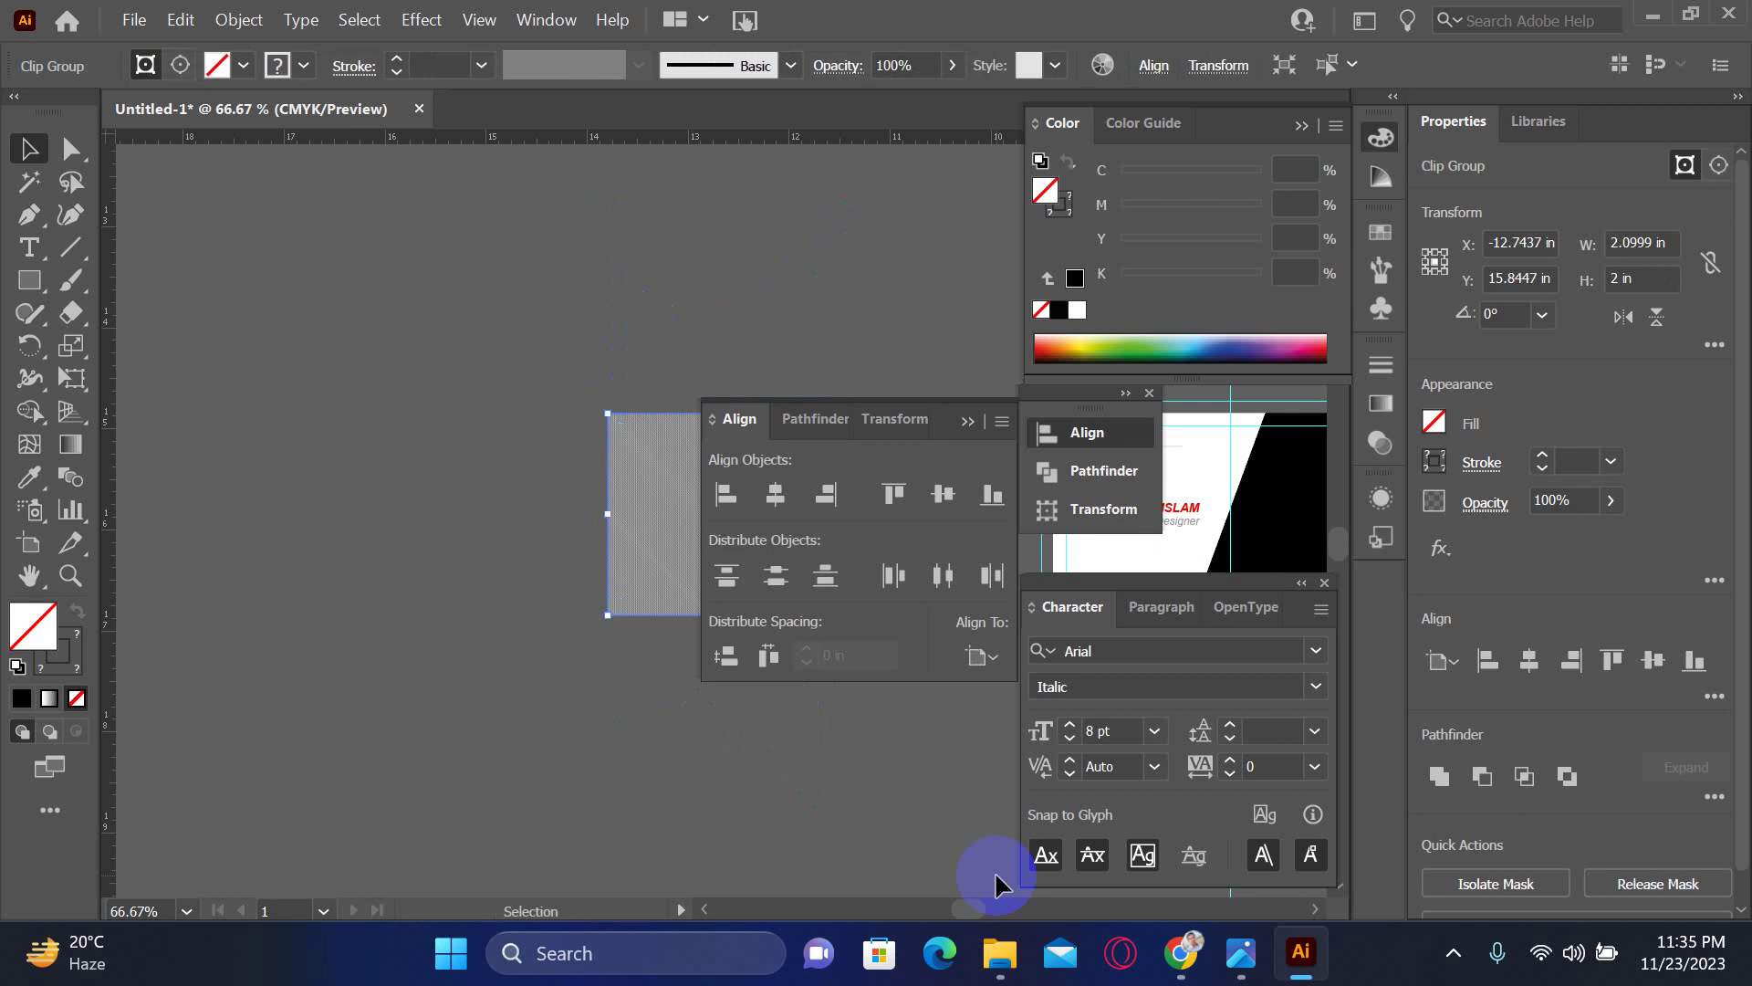
{"action": "left_click", "coordinate": [688, 753]}
{"action": "scroll", "coordinate": [678, 728], "scroll_direction": "right", "scroll_amount": 5}
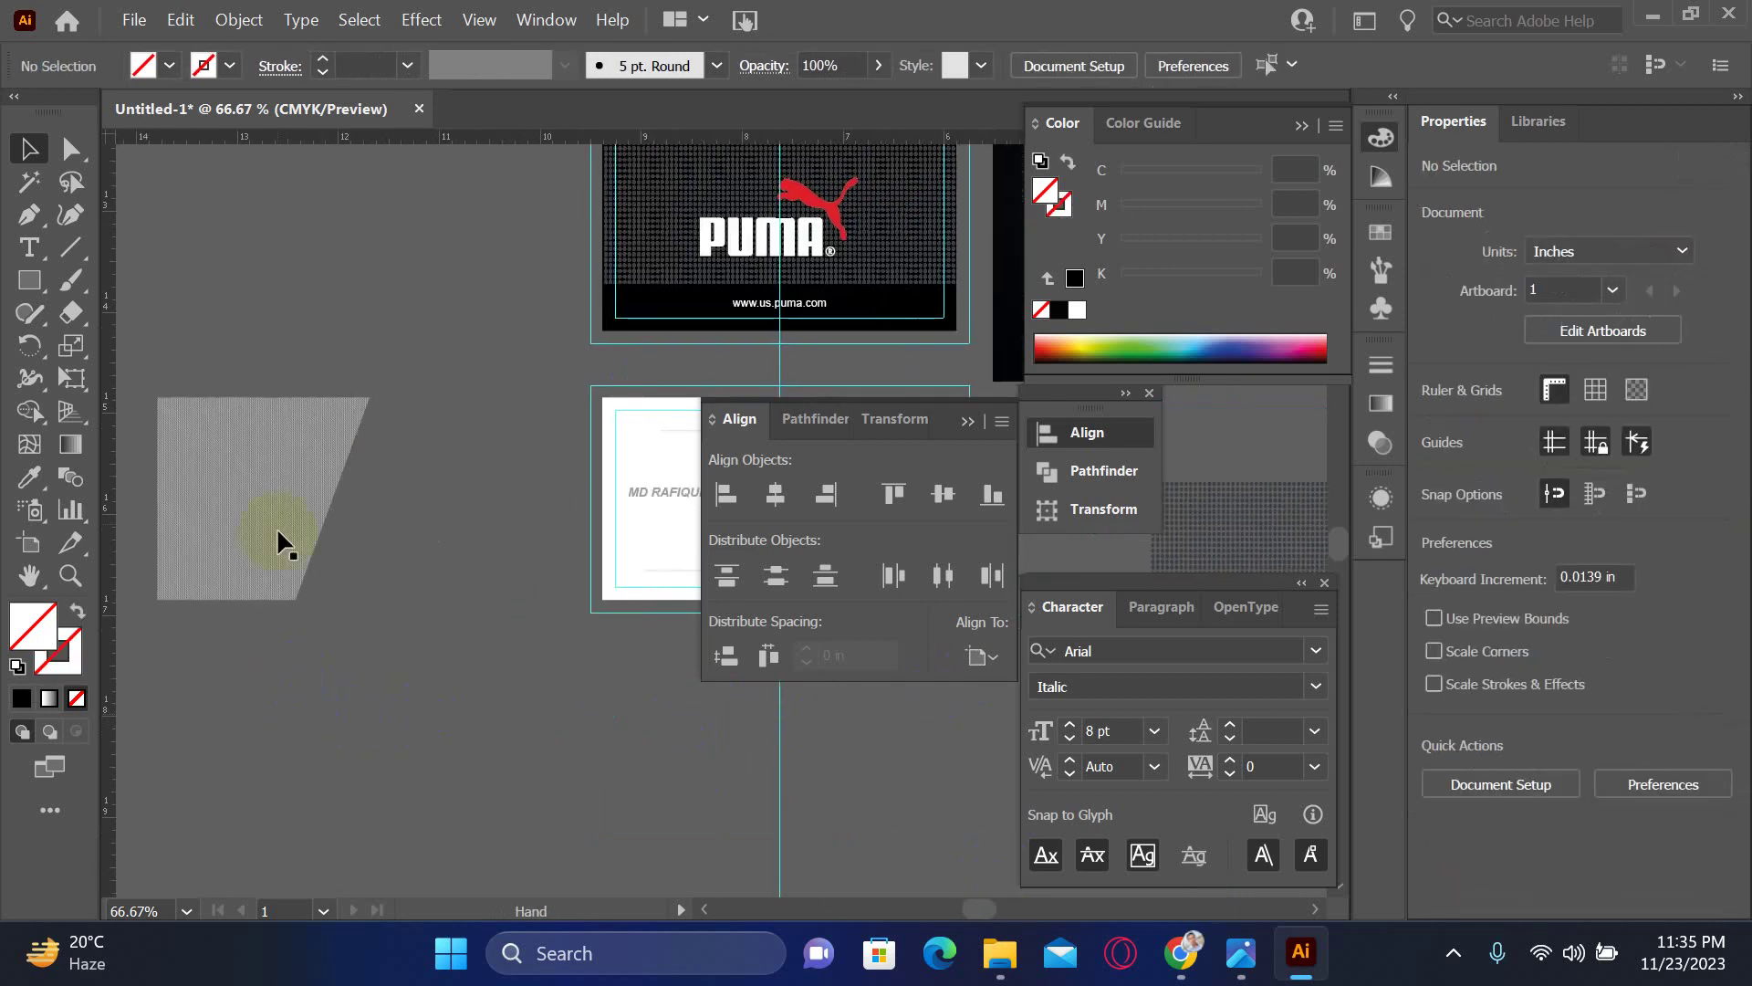
- Drag the clipped hatch group onto the white card and adjust its position
{"action": "left_click", "coordinate": [272, 473]}
{"action": "left_click_drag", "start_coordinate": [267, 464], "coordinate": [677, 474]}
{"action": "scroll", "coordinate": [481, 501], "scroll_direction": "right", "scroll_amount": 3}
{"action": "scroll", "coordinate": [645, 607], "scroll_direction": "up", "scroll_amount": 4}
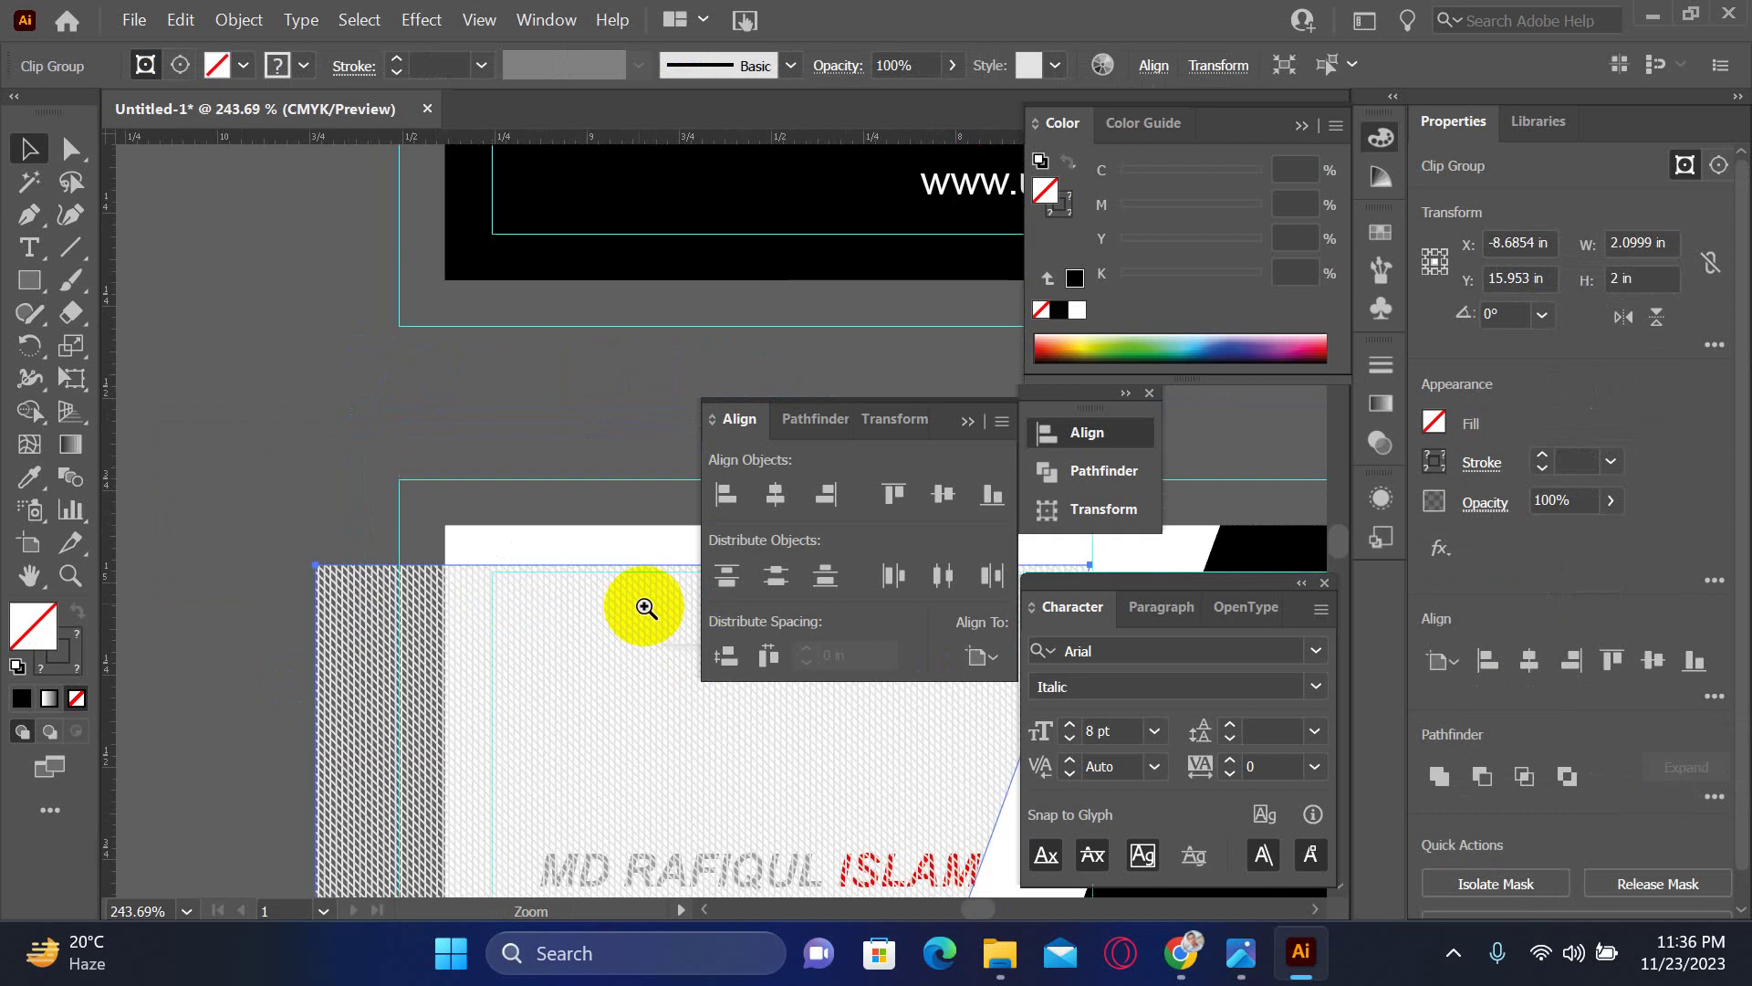
{"action": "left_click_drag", "start_coordinate": [469, 654], "coordinate": [525, 567]}
{"action": "left_click_drag", "start_coordinate": [250, 438], "coordinate": [481, 704]}
{"action": "key", "text": "ctrl+z"}
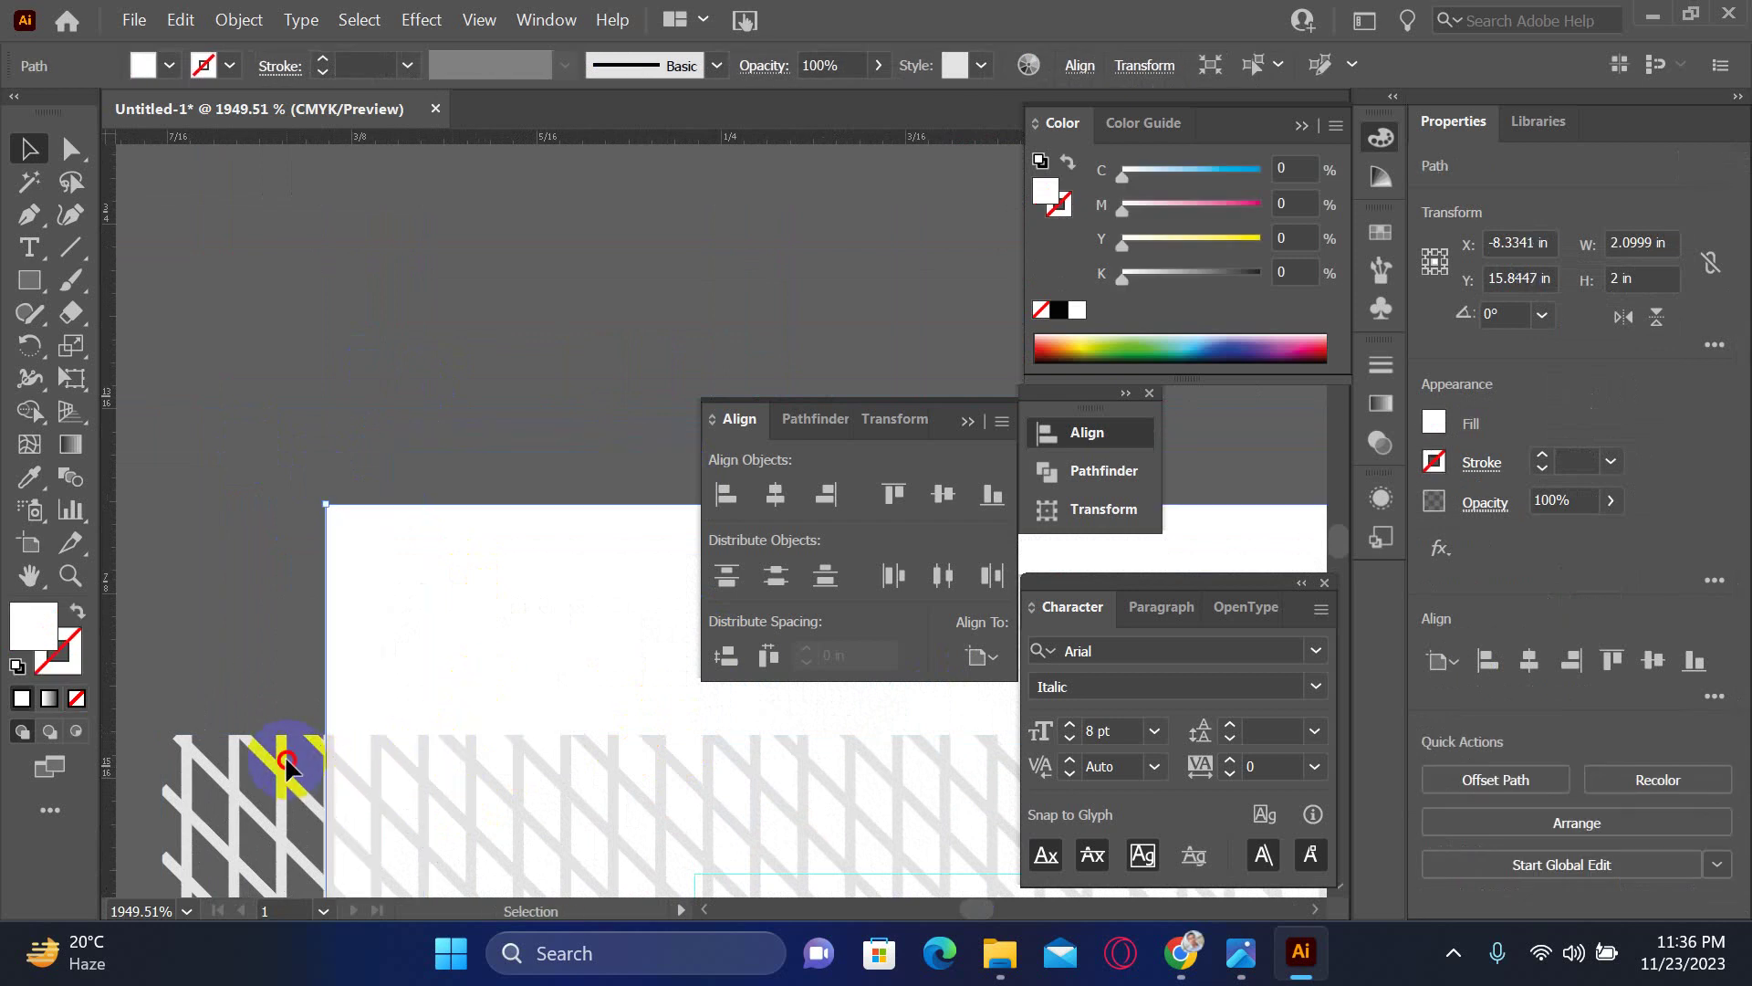
- Select the hatch group with the white card and align their left and top edges
{"action": "left_click", "coordinate": [275, 751]}
{"action": "left_click_drag", "start_coordinate": [276, 757], "coordinate": [502, 720]}
{"action": "left_click", "coordinate": [409, 582], "text": "shift"}
{"action": "left_click", "coordinate": [1132, 598]}
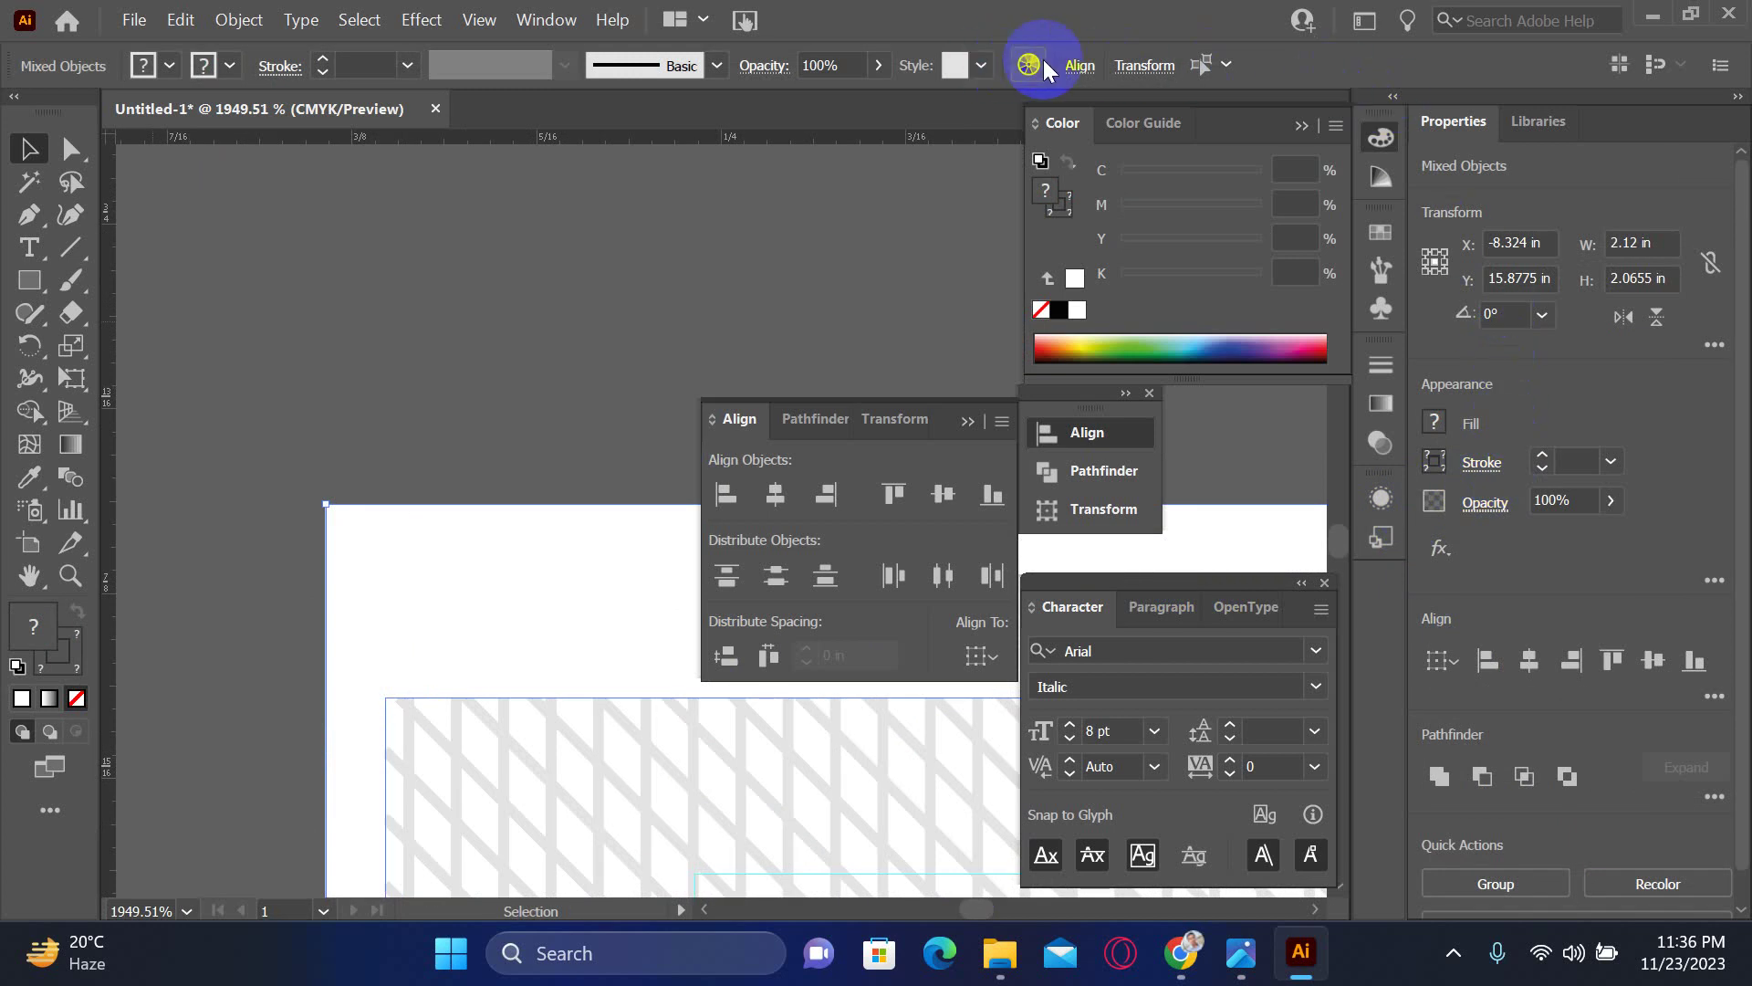
{"action": "left_click", "coordinate": [1079, 66]}
{"action": "left_click", "coordinate": [807, 144]}
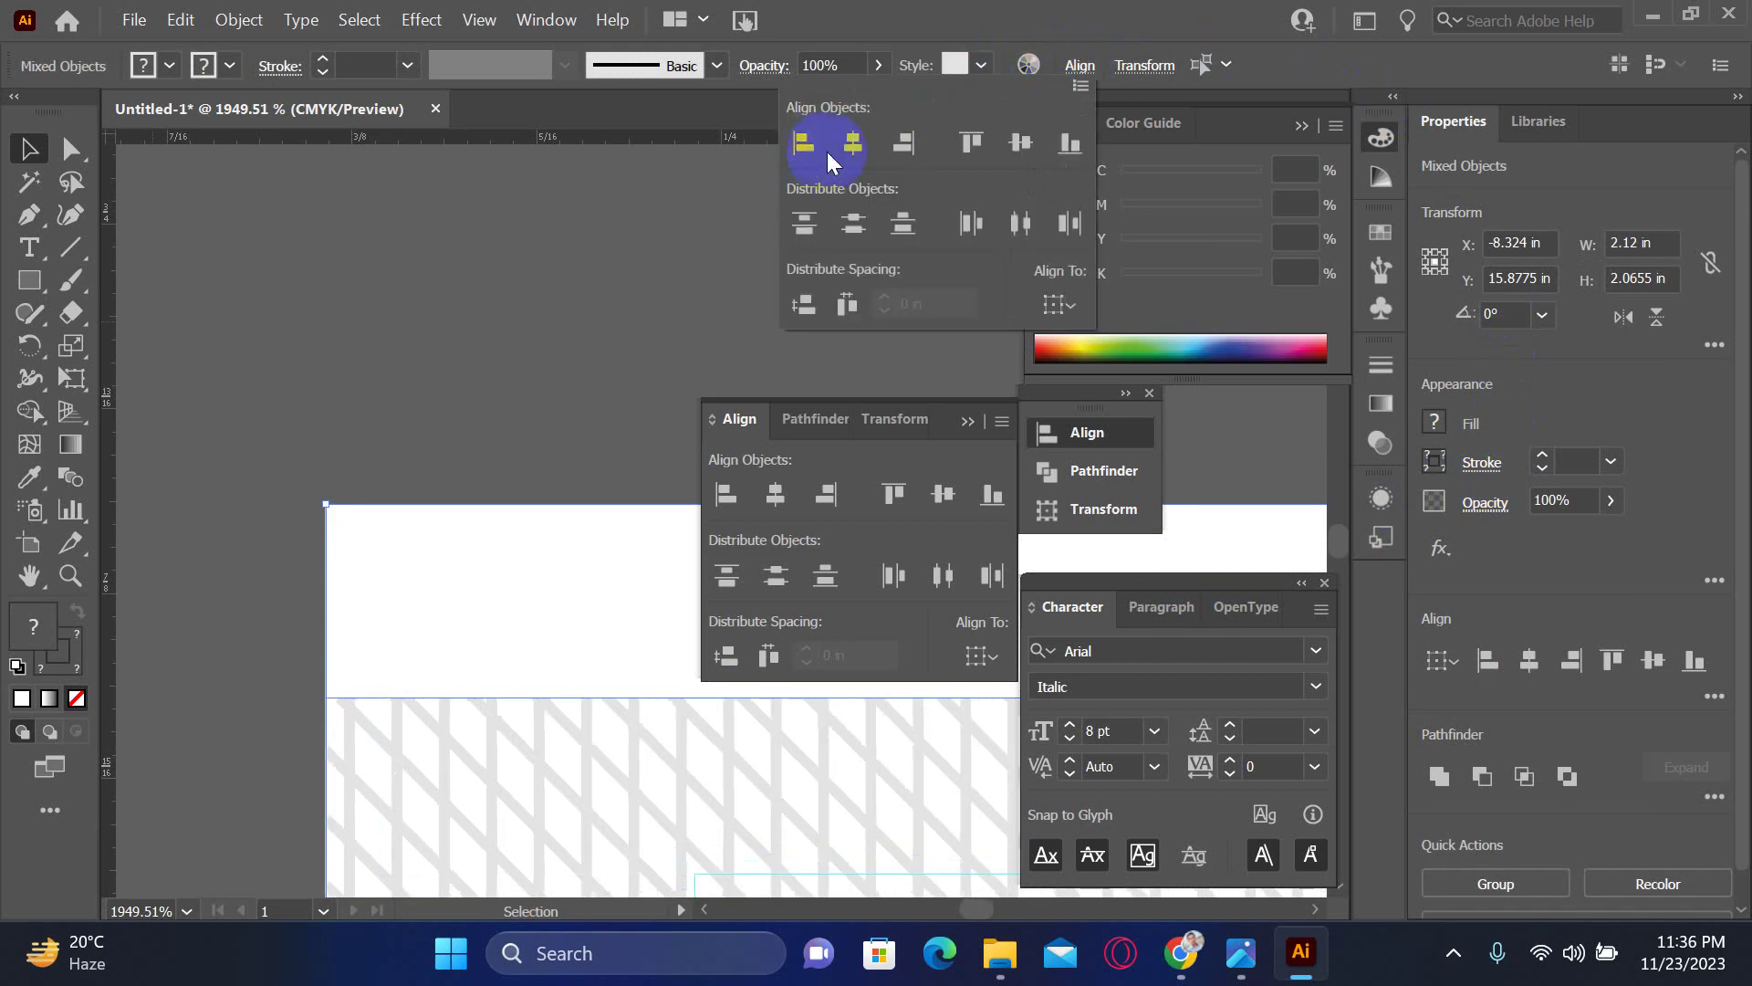
{"action": "left_click", "coordinate": [971, 142]}
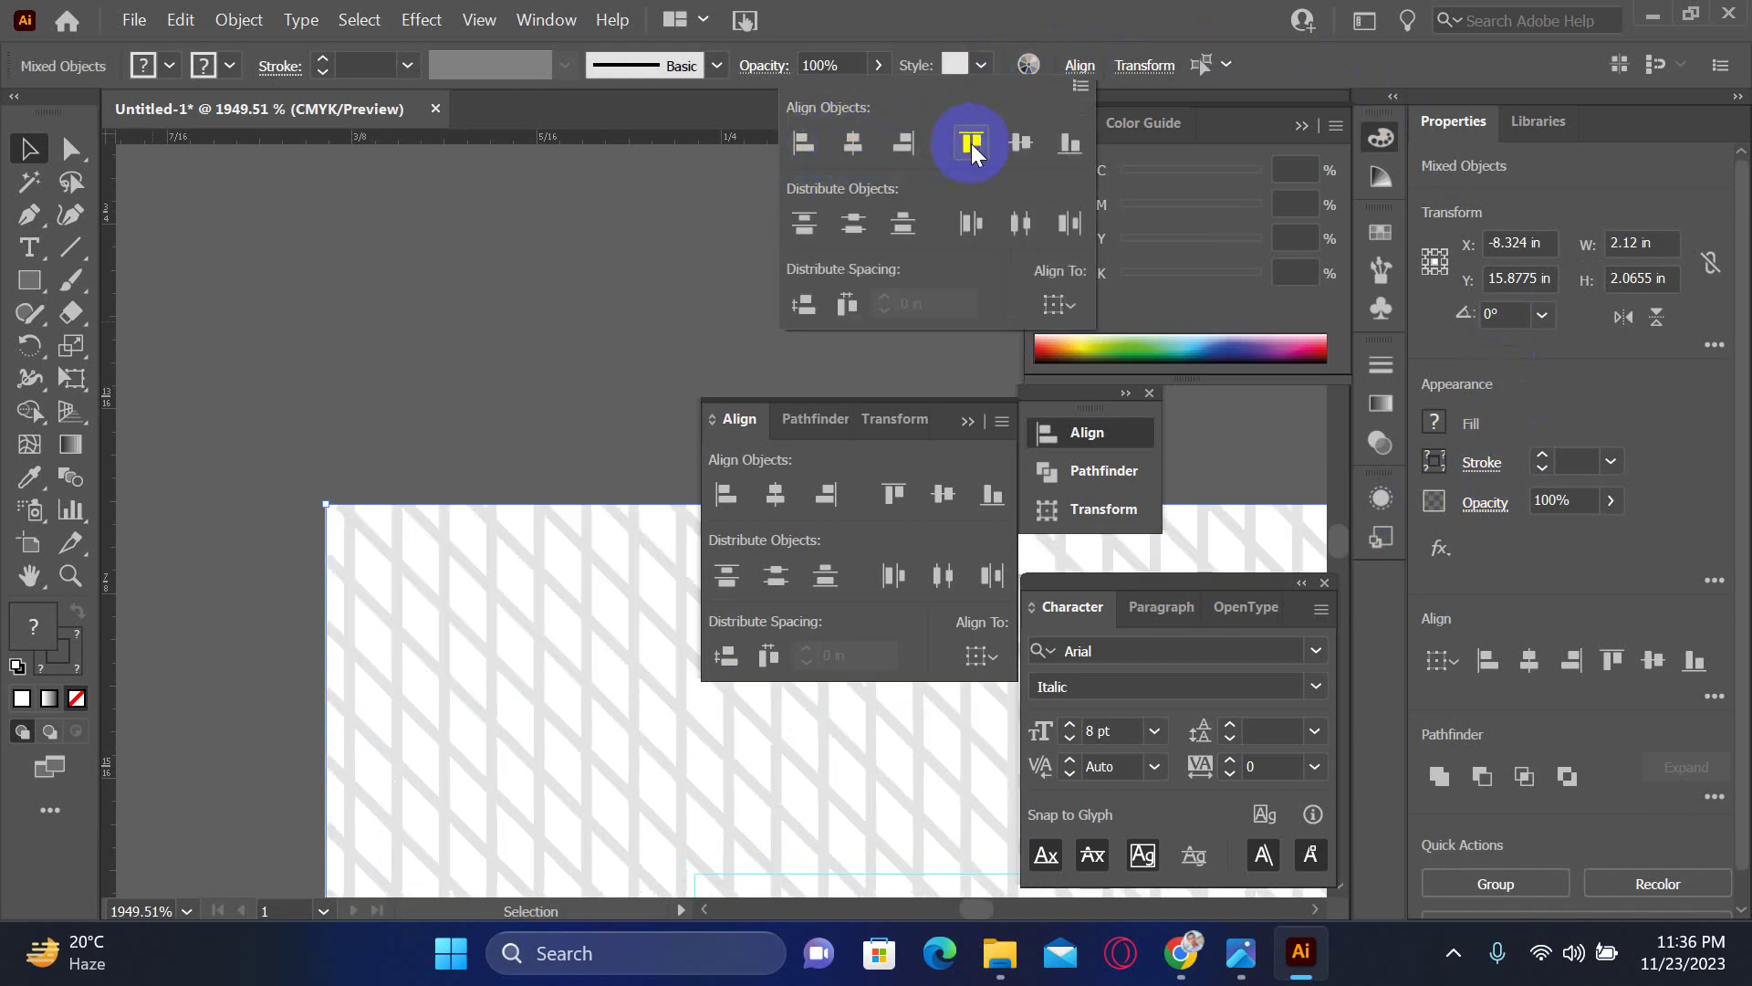
{"action": "key", "text": "ctrl+minus"}
{"action": "key", "text": "ctrl+minus"}
{"action": "key", "text": "ctrl+minus"}
{"action": "key", "text": "ctrl+minus"}
{"action": "key", "text": "ctrl+minus"}
{"action": "key", "text": "ctrl+minus"}
{"action": "key", "text": "ctrl+minus"}
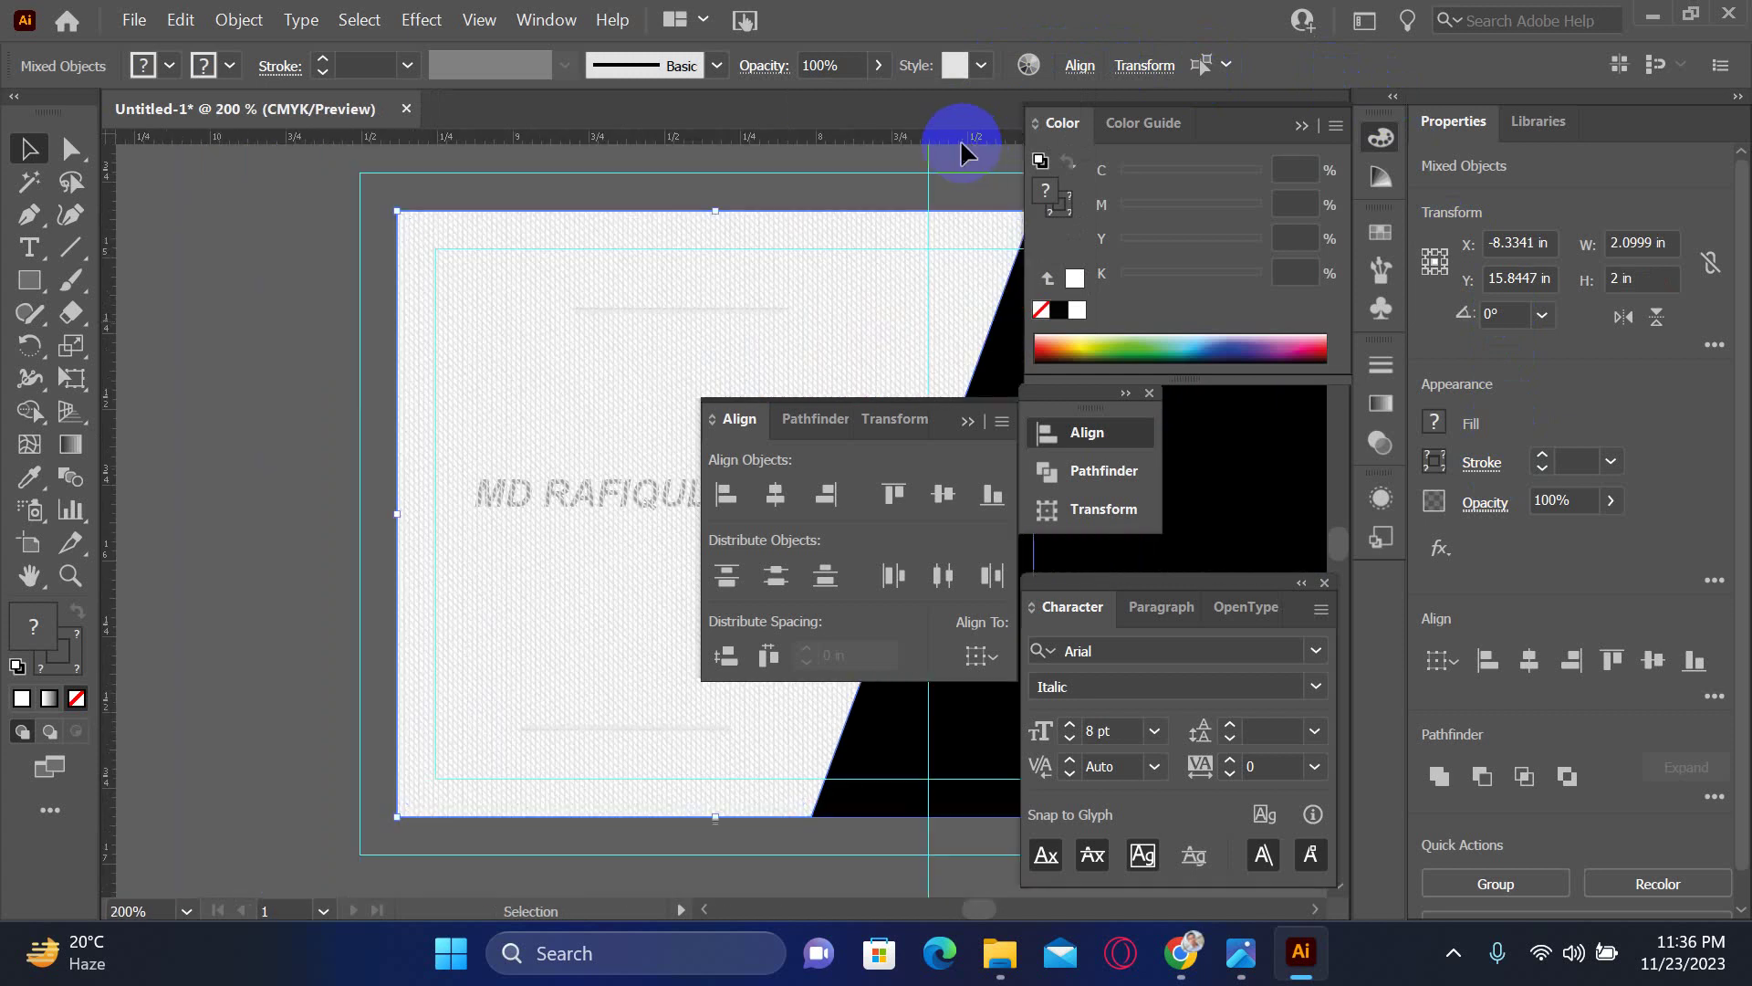
- Try moving the hatch group left and down, then undo the move
{"action": "left_click", "coordinate": [240, 413]}
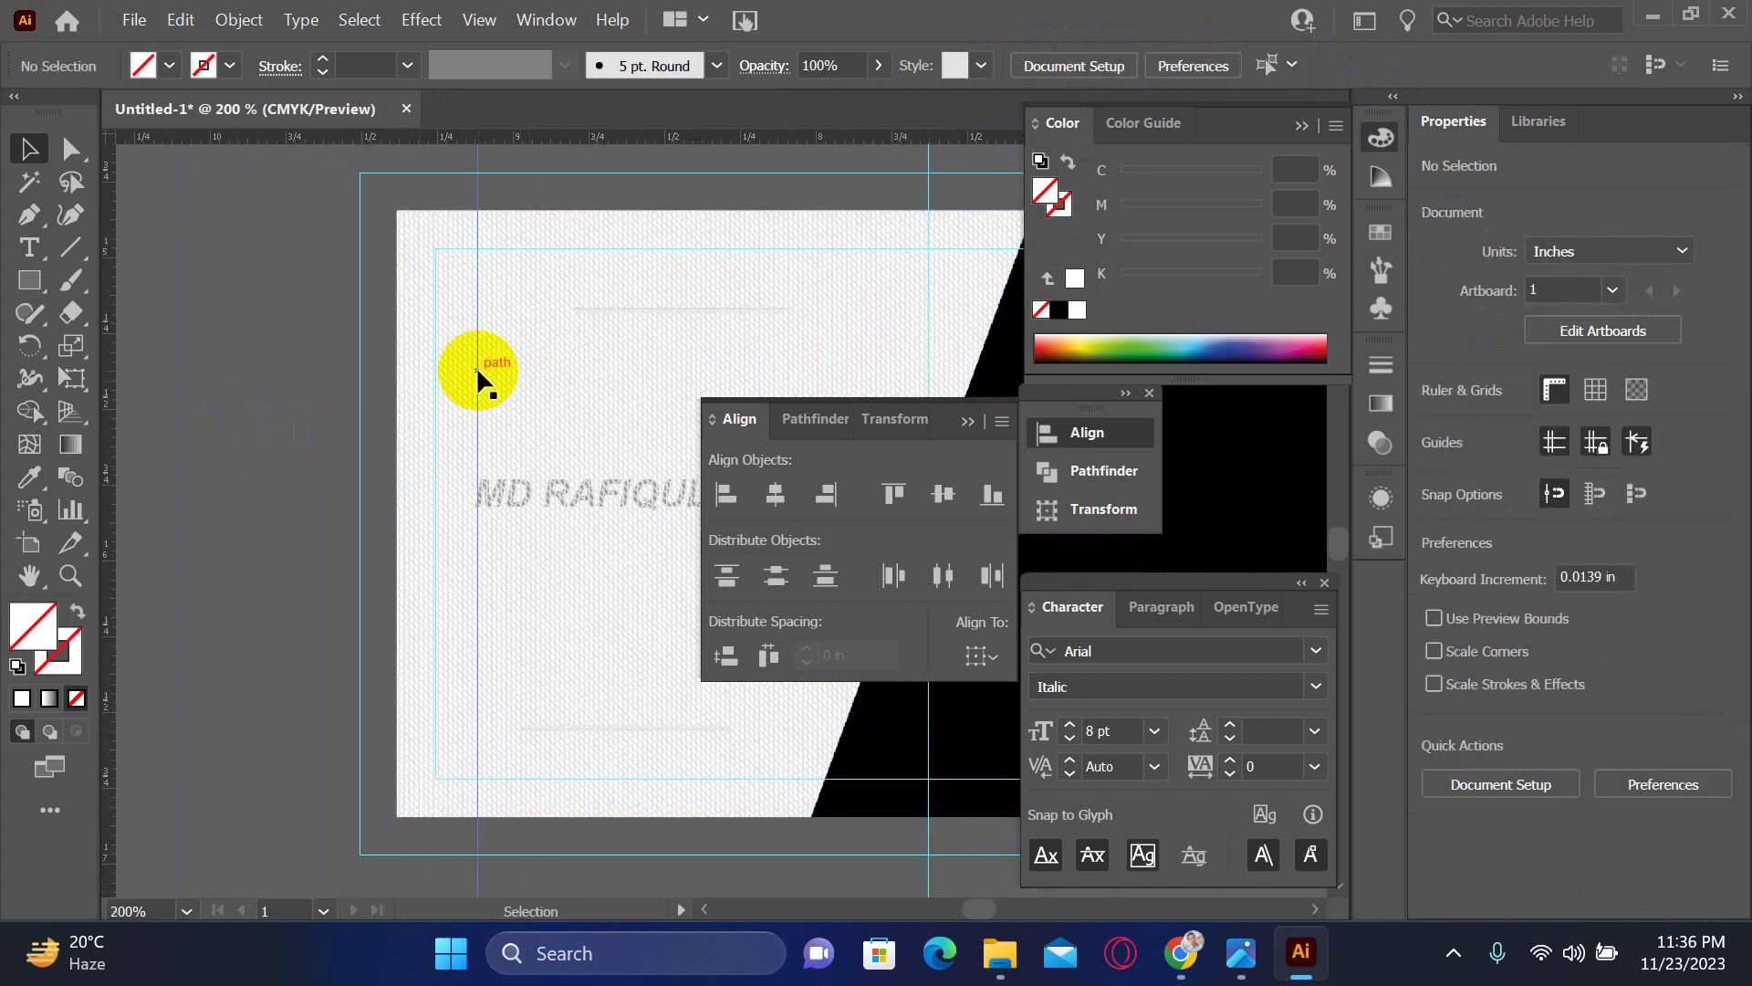
{"action": "left_click", "coordinate": [469, 387]}
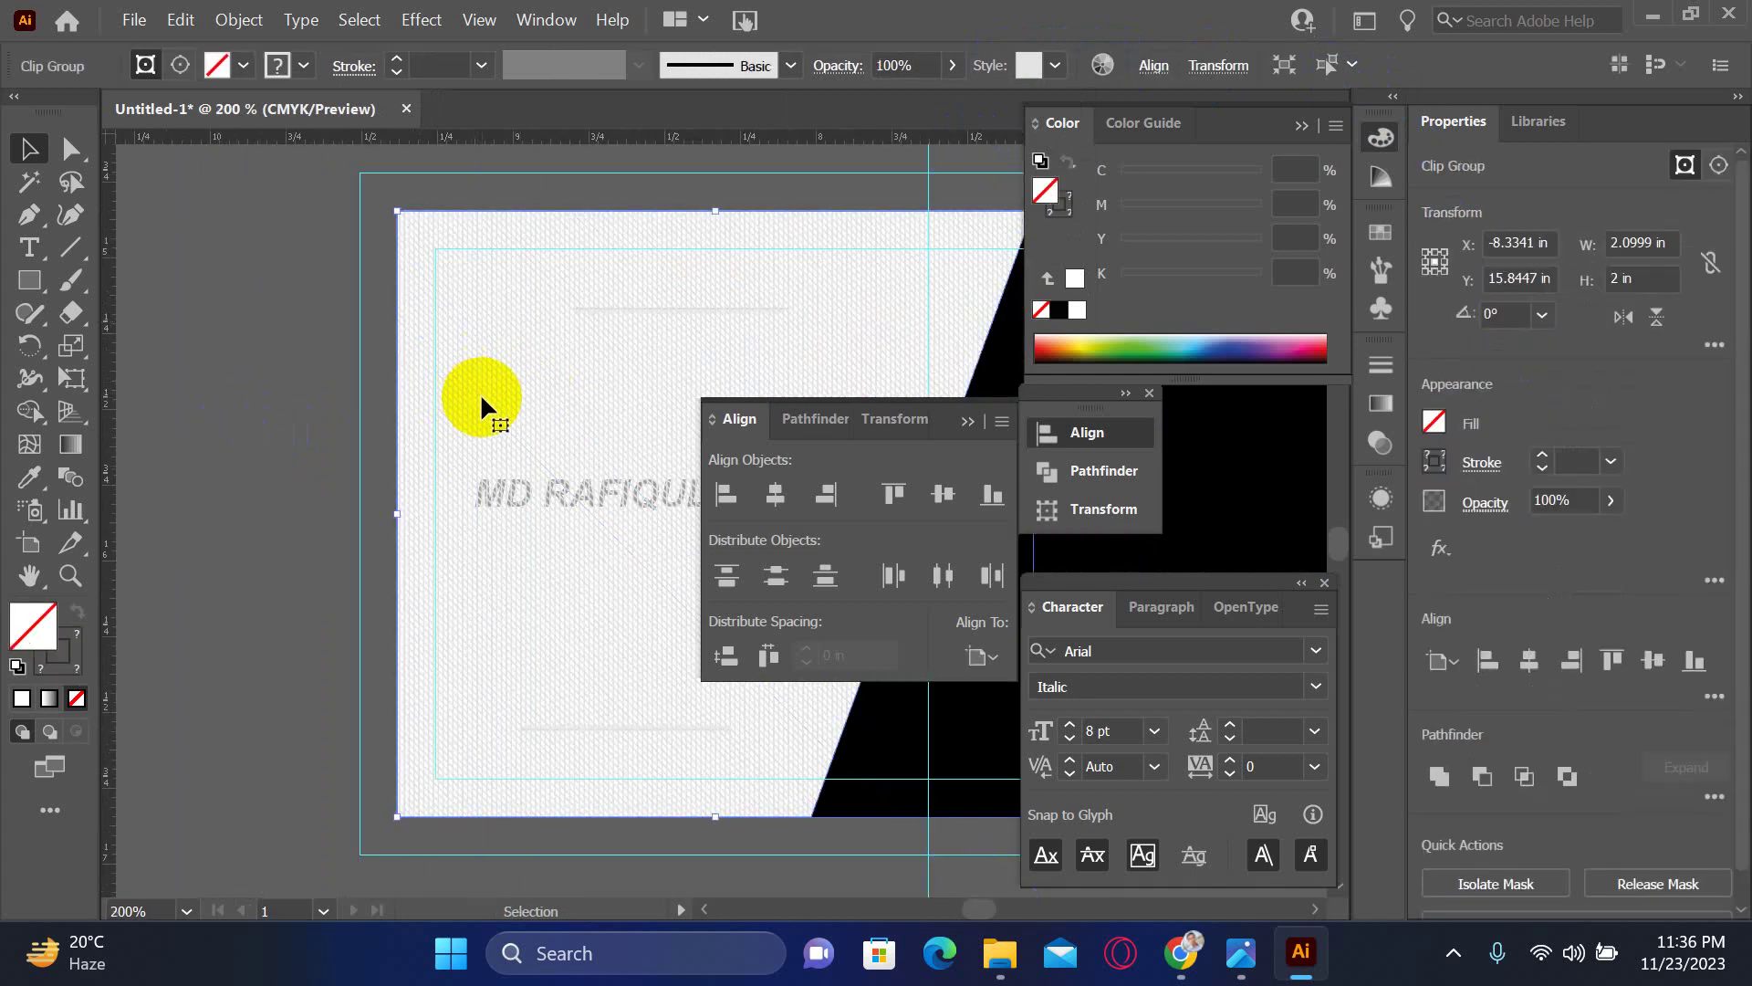
{"action": "left_click_drag", "start_coordinate": [480, 392], "coordinate": [325, 436]}
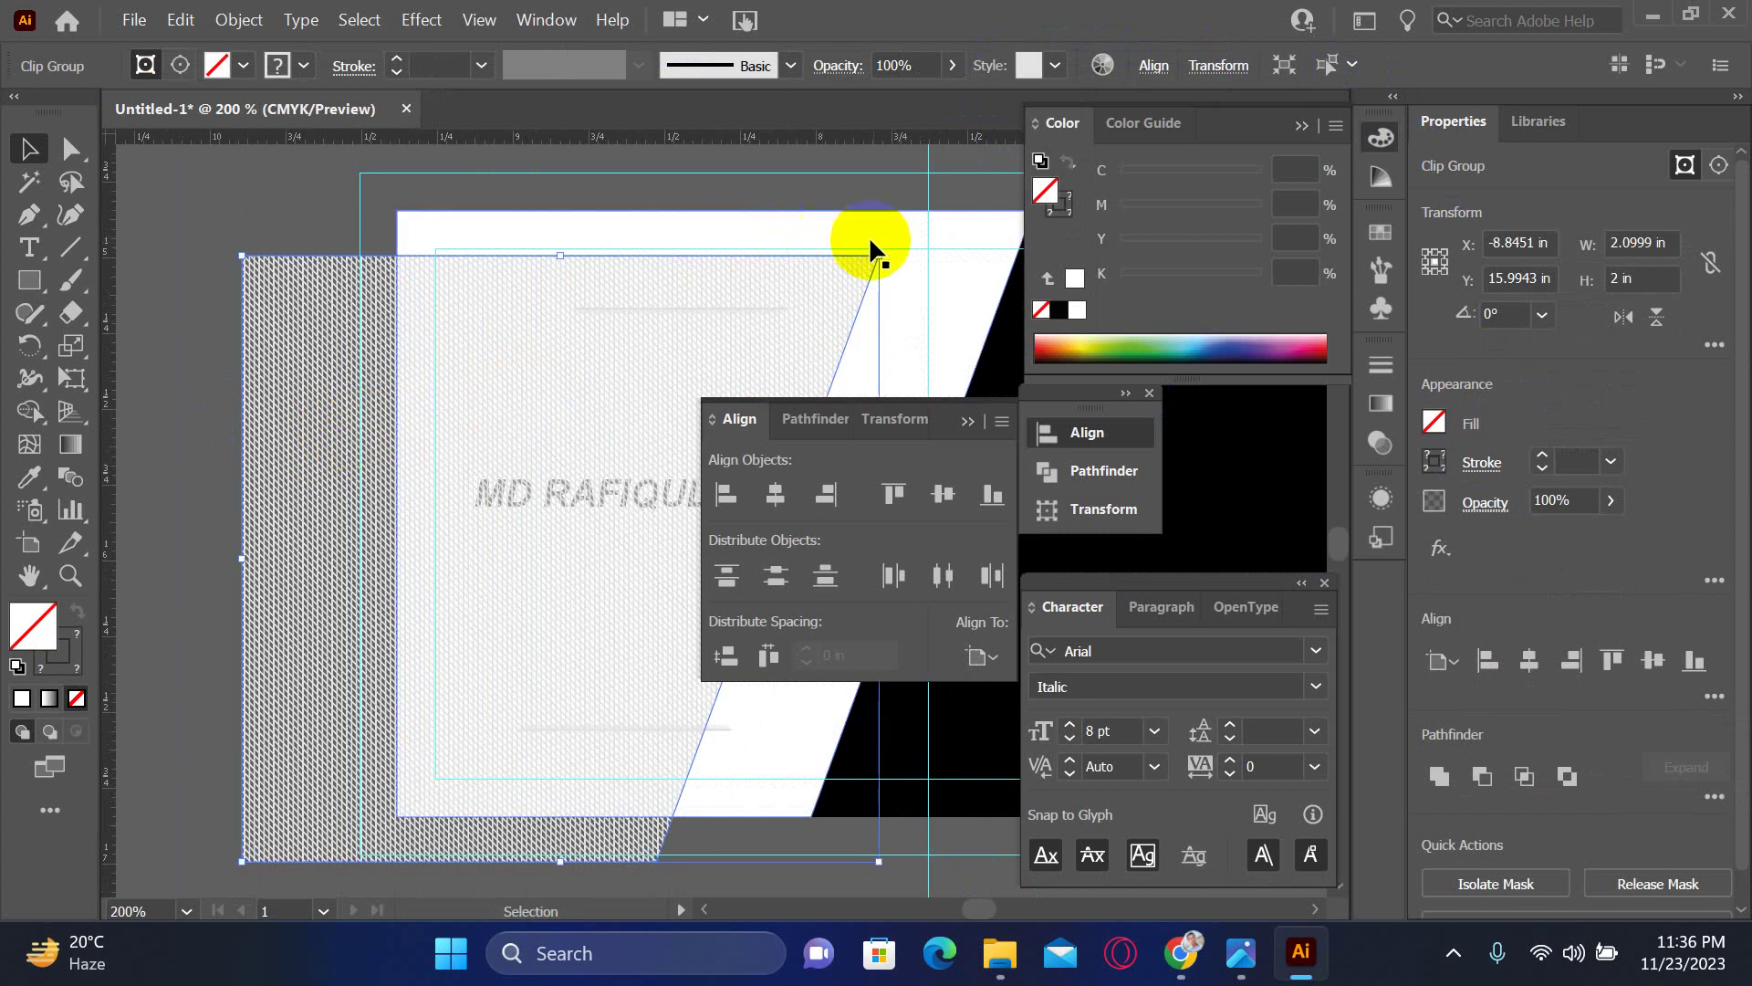
{"action": "key", "text": "ctrl+z"}
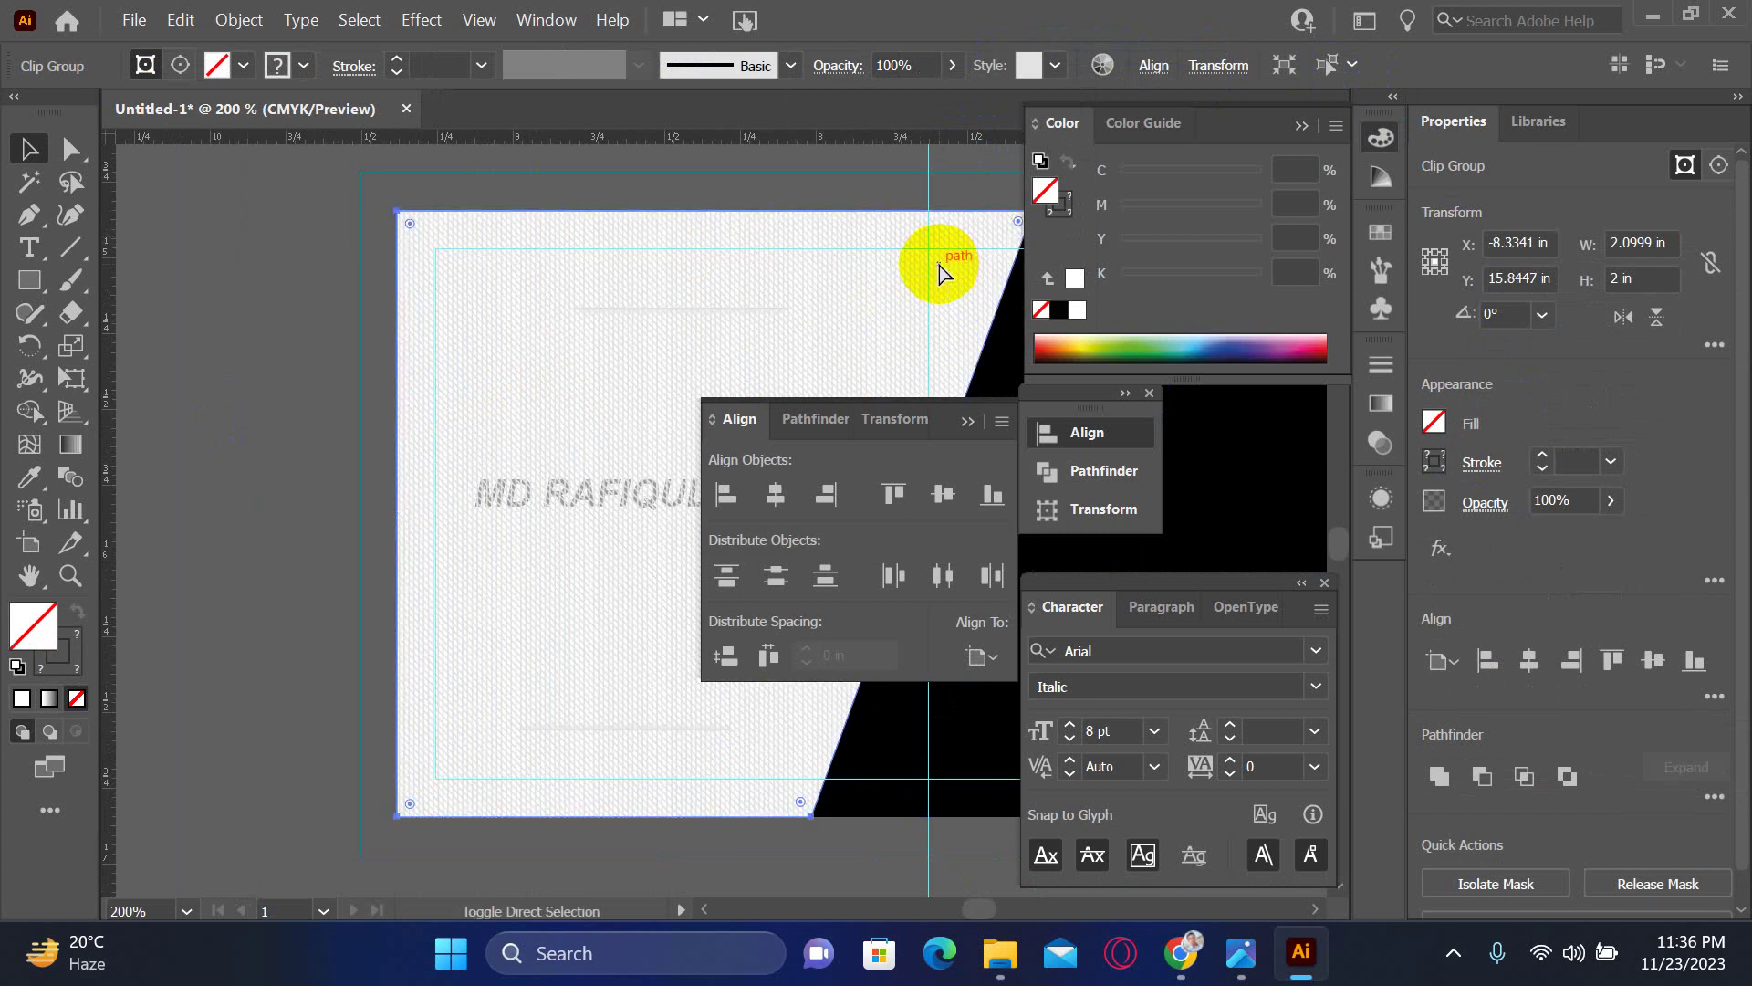
- Check the white card shape, then select the name and Designer title text
{"action": "left_click", "coordinate": [172, 360]}
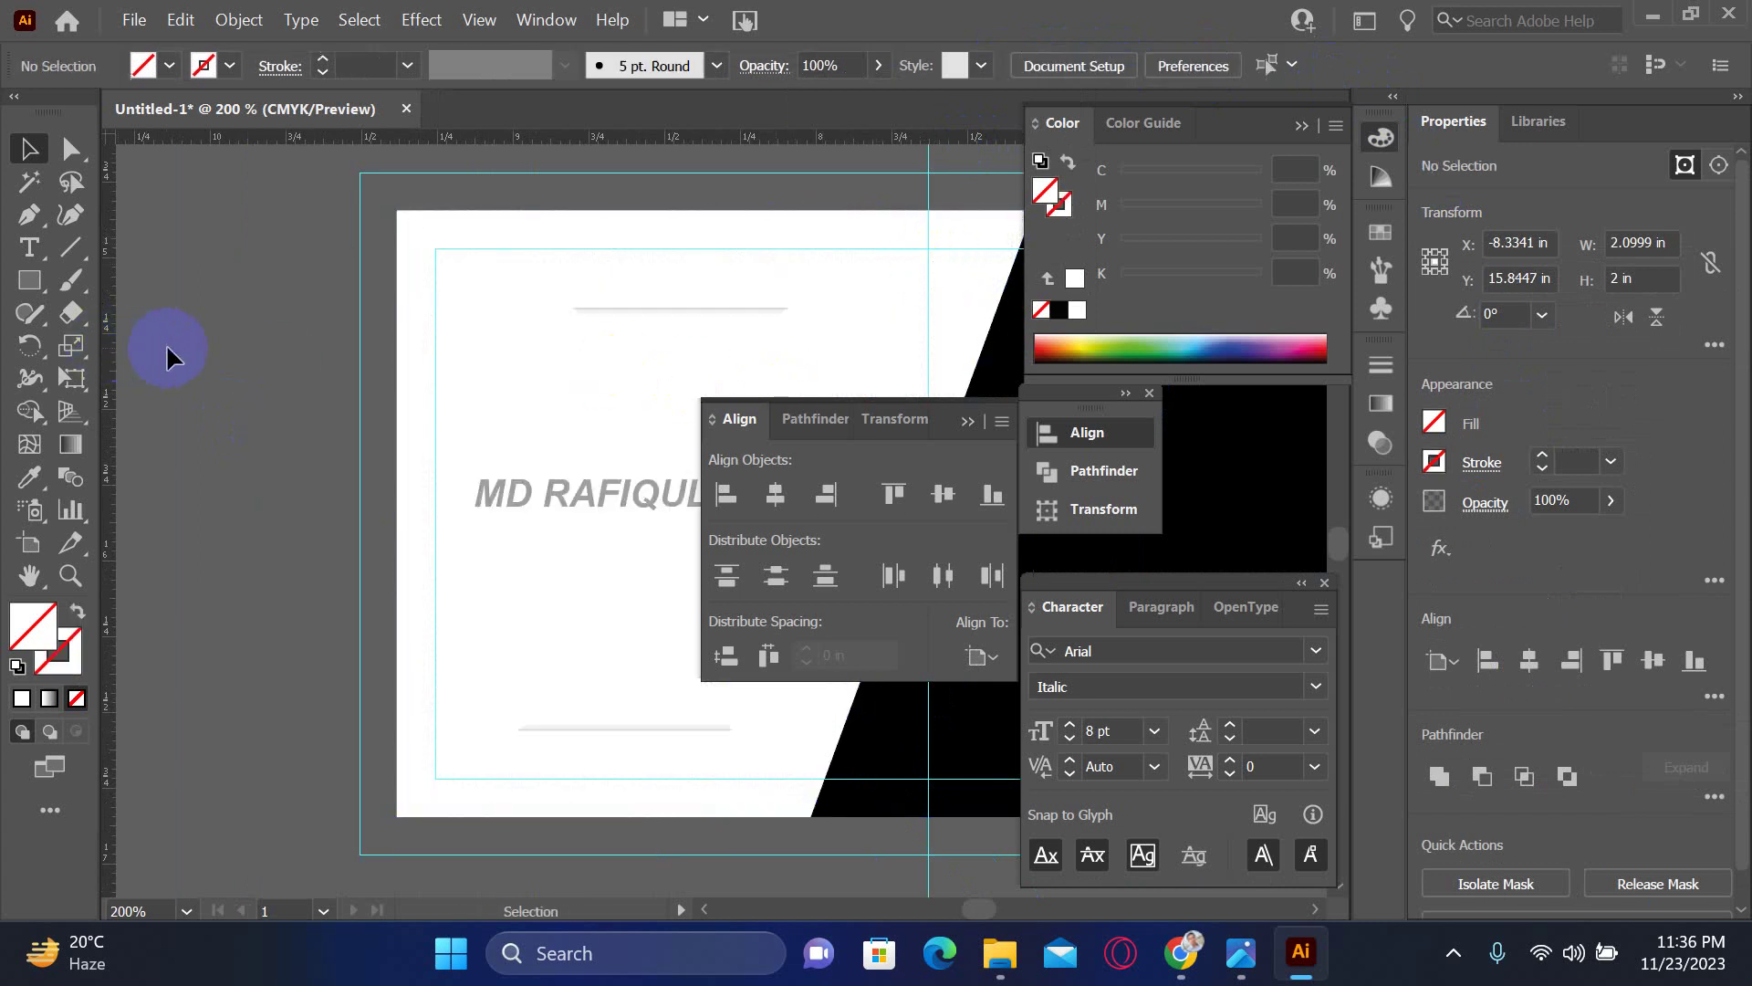
{"action": "left_click", "coordinate": [483, 361]}
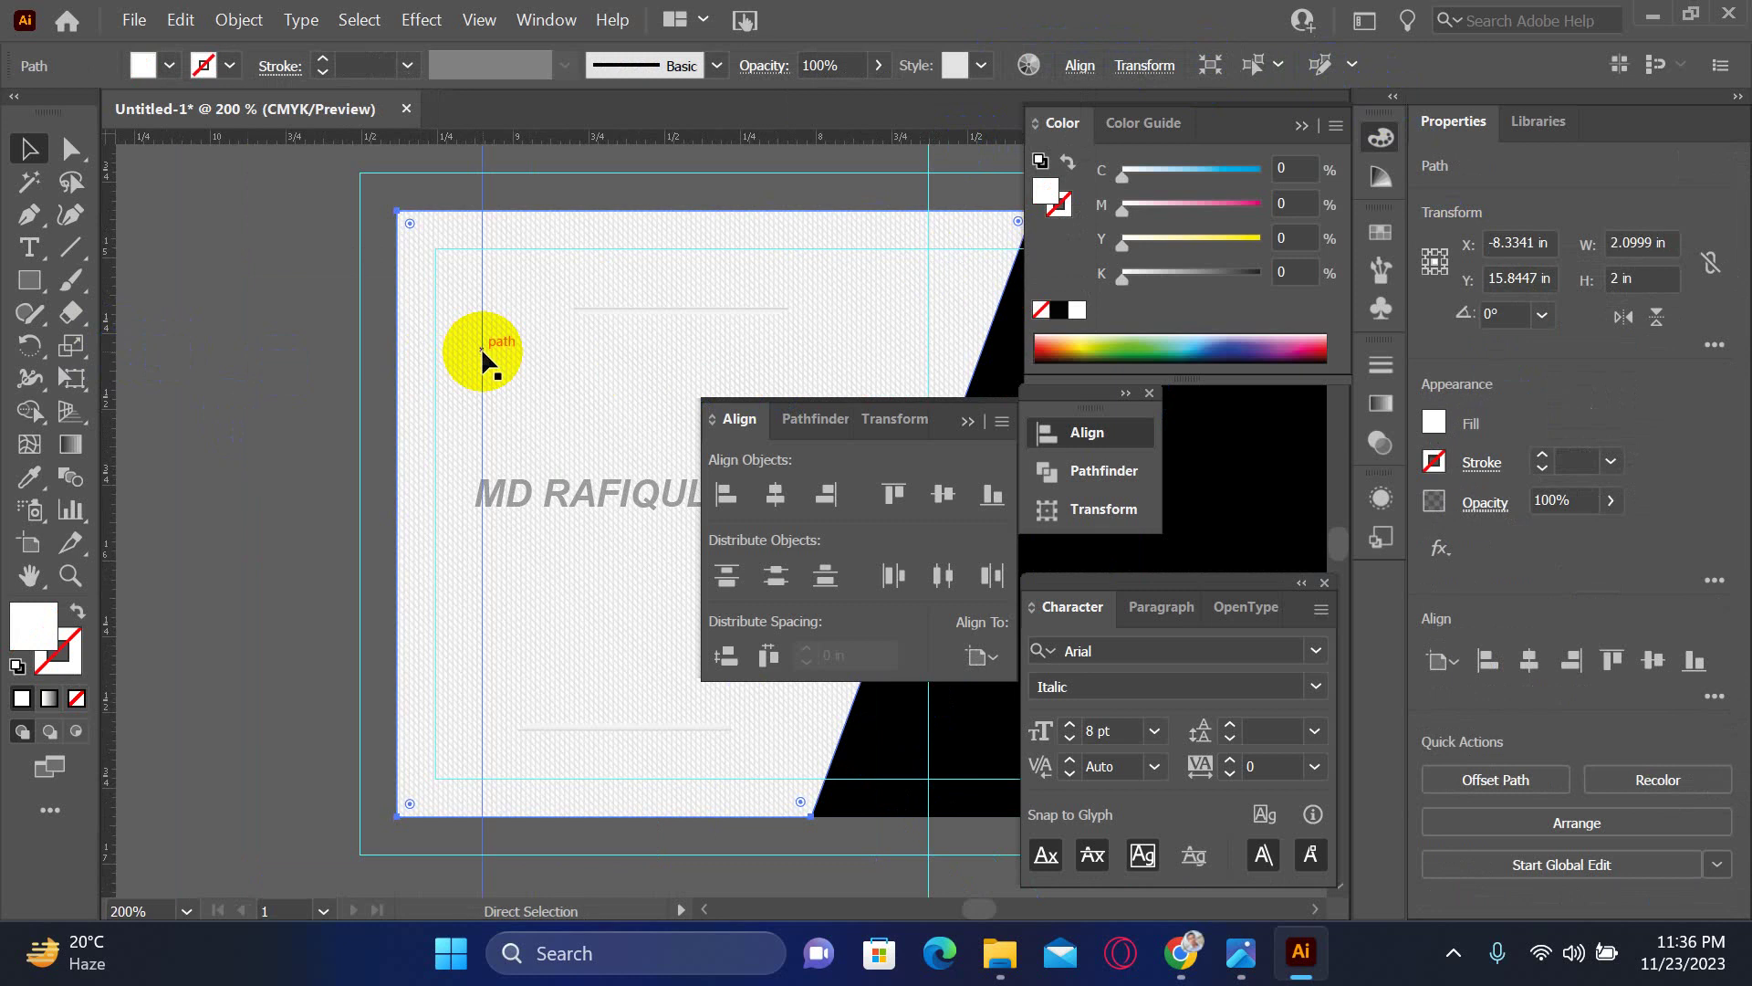
{"action": "left_click", "coordinate": [321, 394]}
{"action": "left_click_drag", "start_coordinate": [460, 454], "coordinate": [281, 477]}
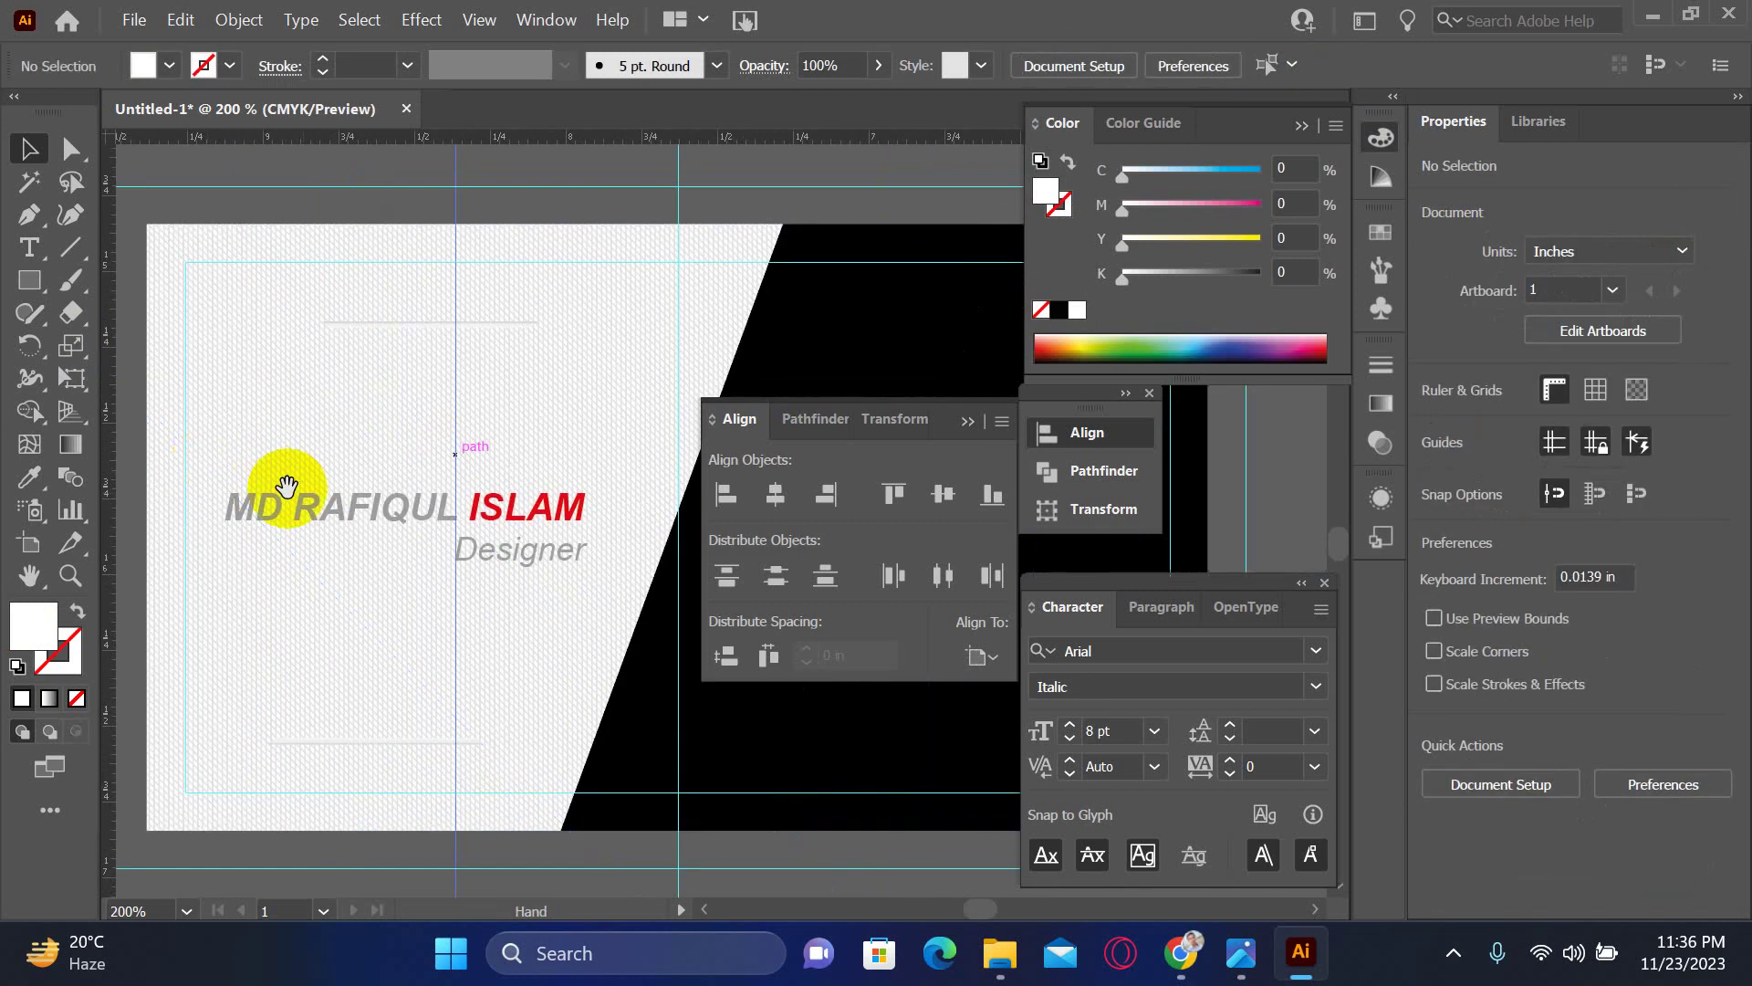
{"action": "left_click", "coordinate": [342, 500]}
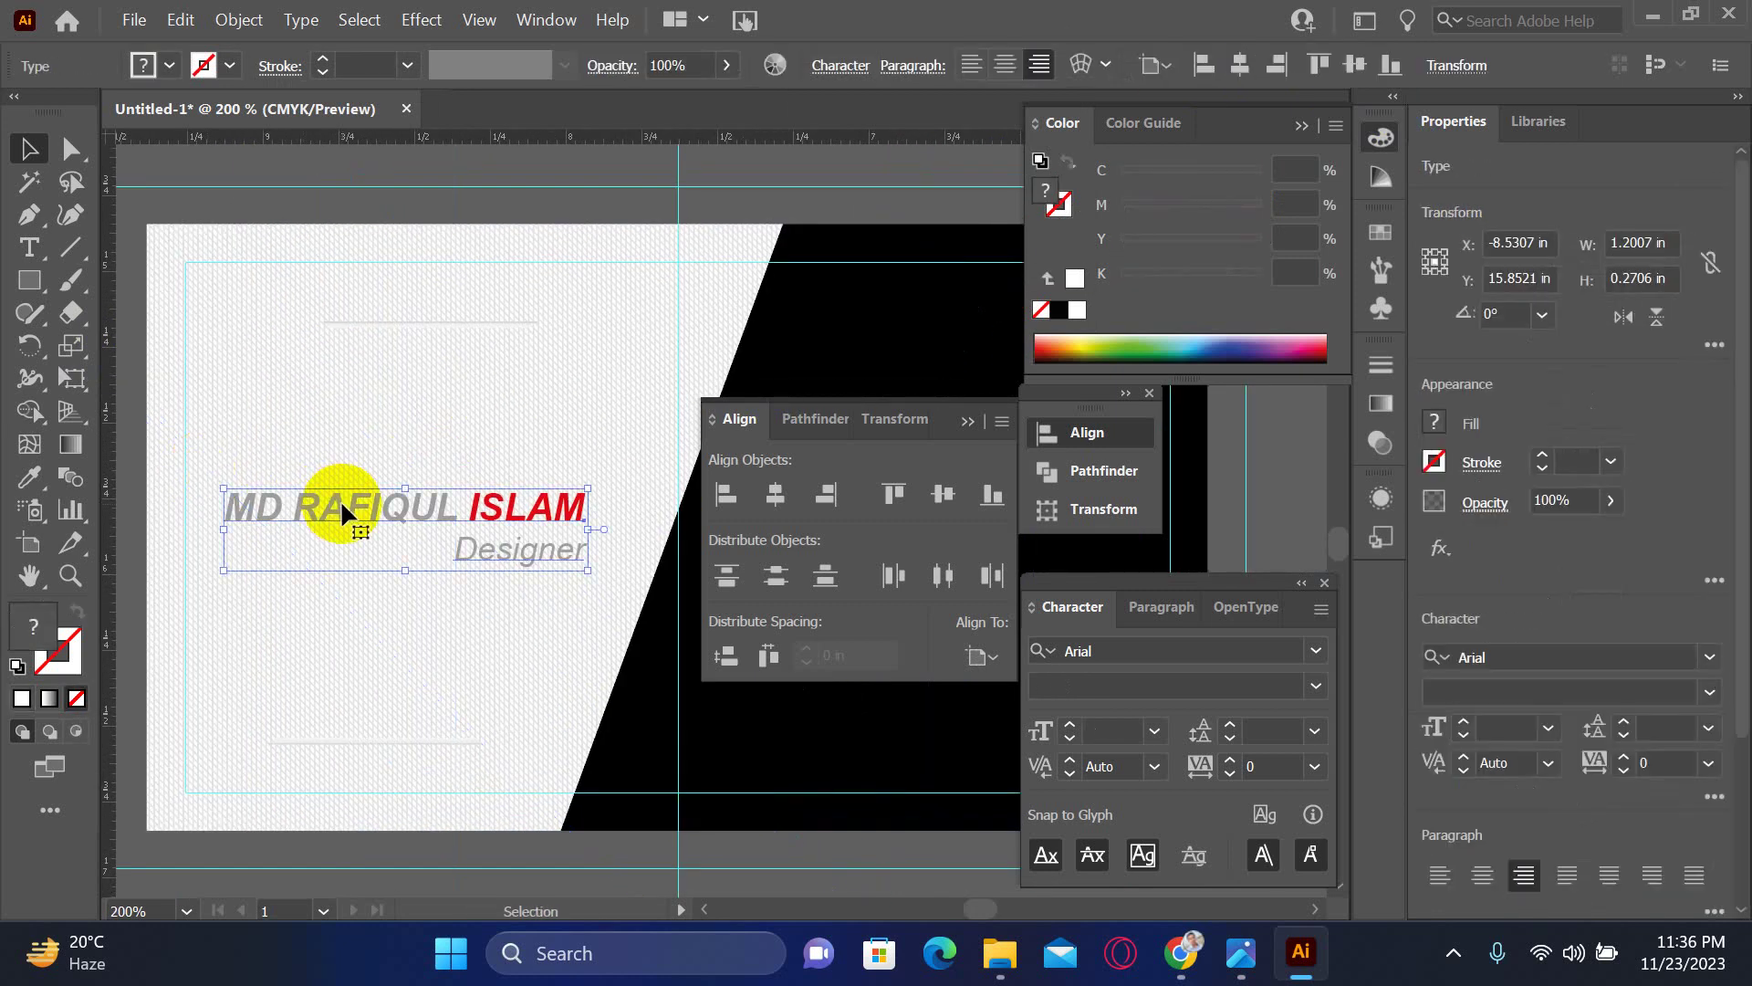
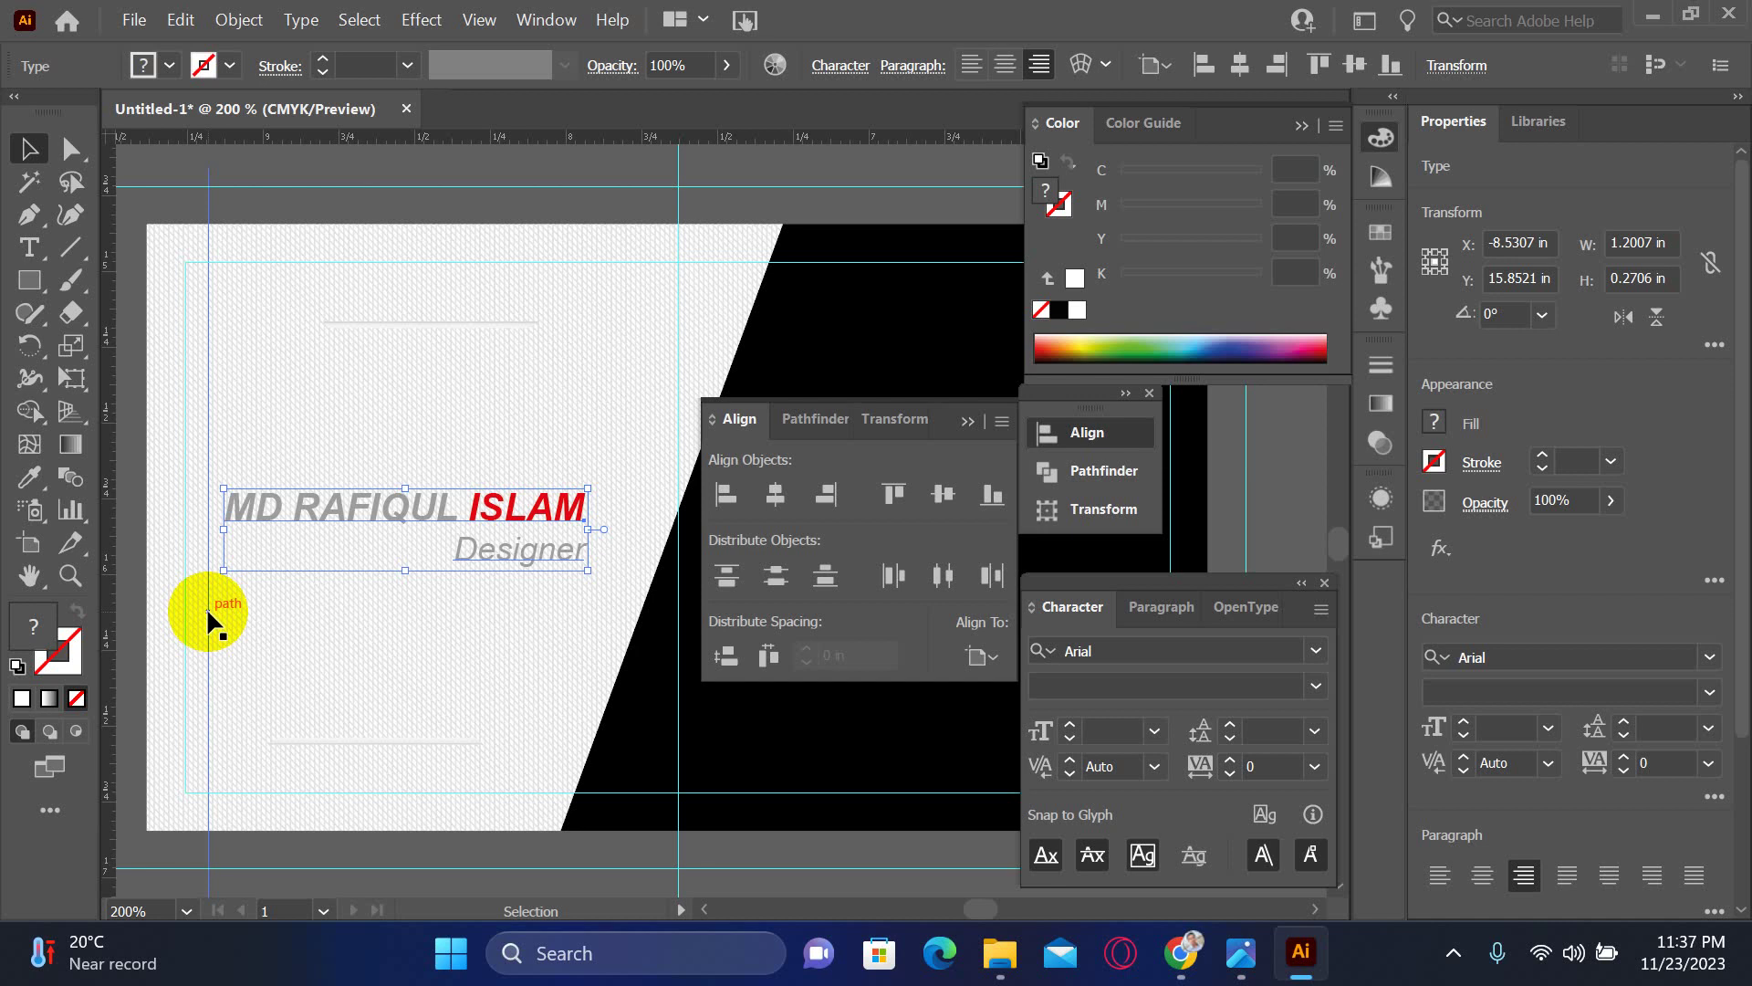
- Lower the patterned panel clip group's opacity to 32% in the Transparency panel
{"action": "left_click", "coordinate": [206, 606]}
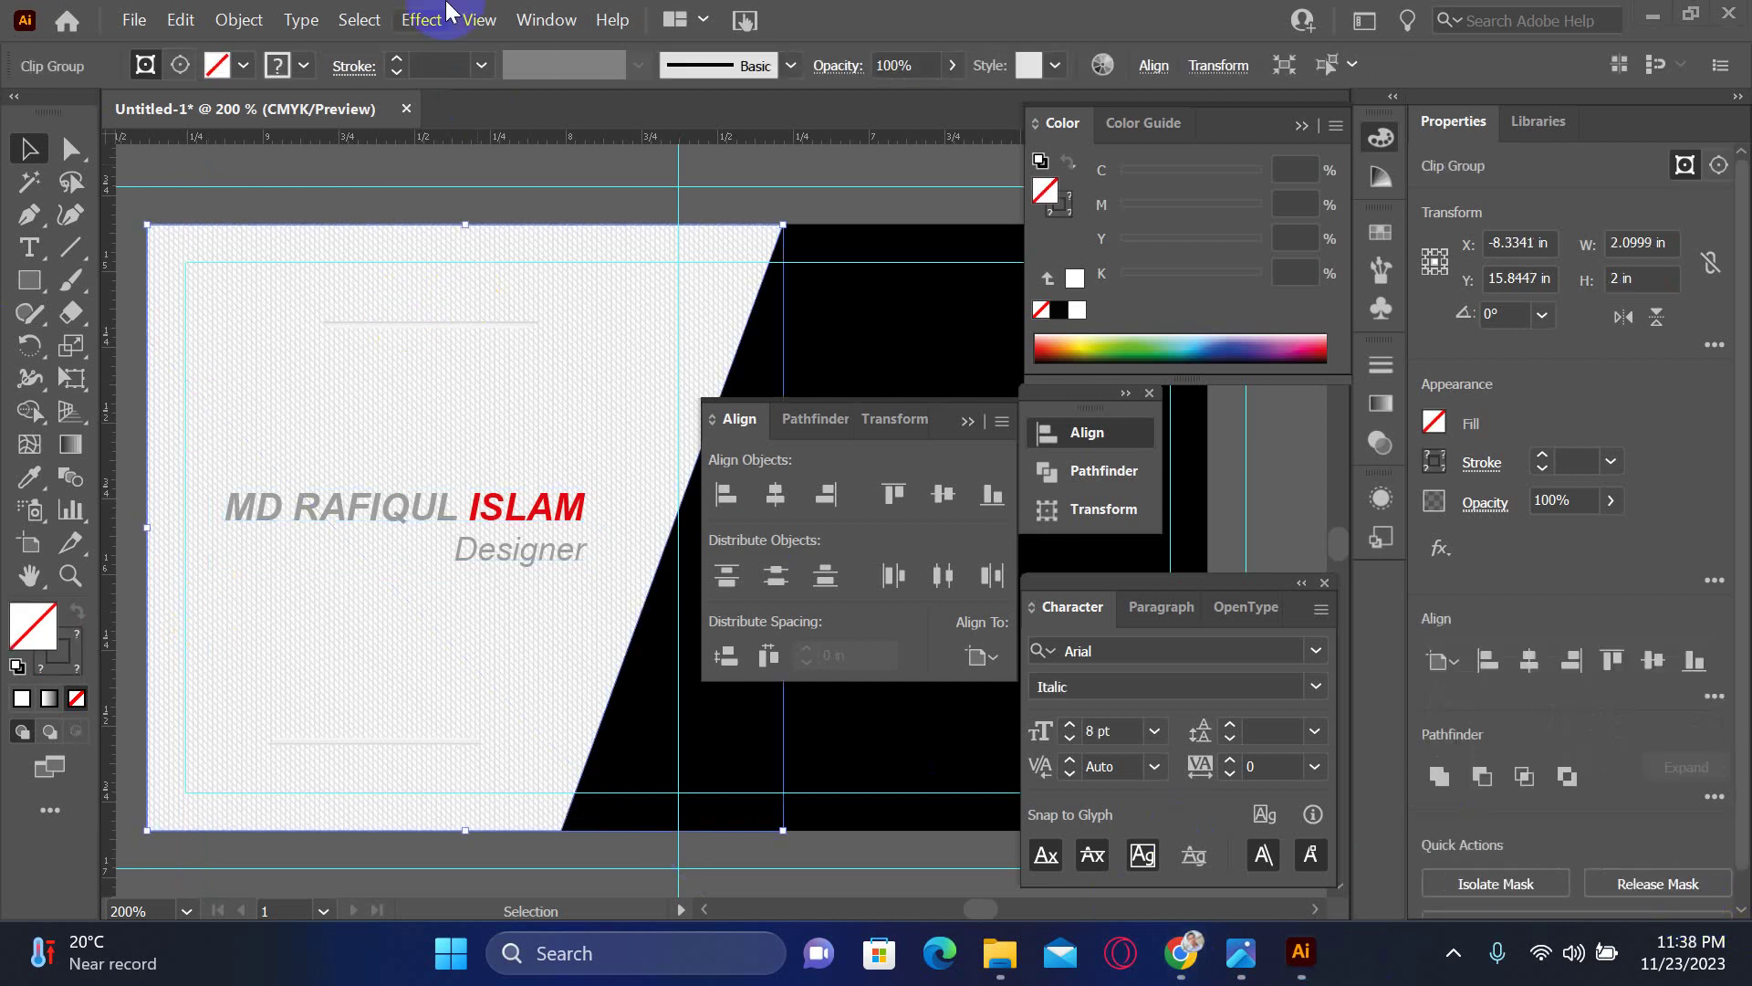
{"action": "left_click", "coordinate": [516, 20]}
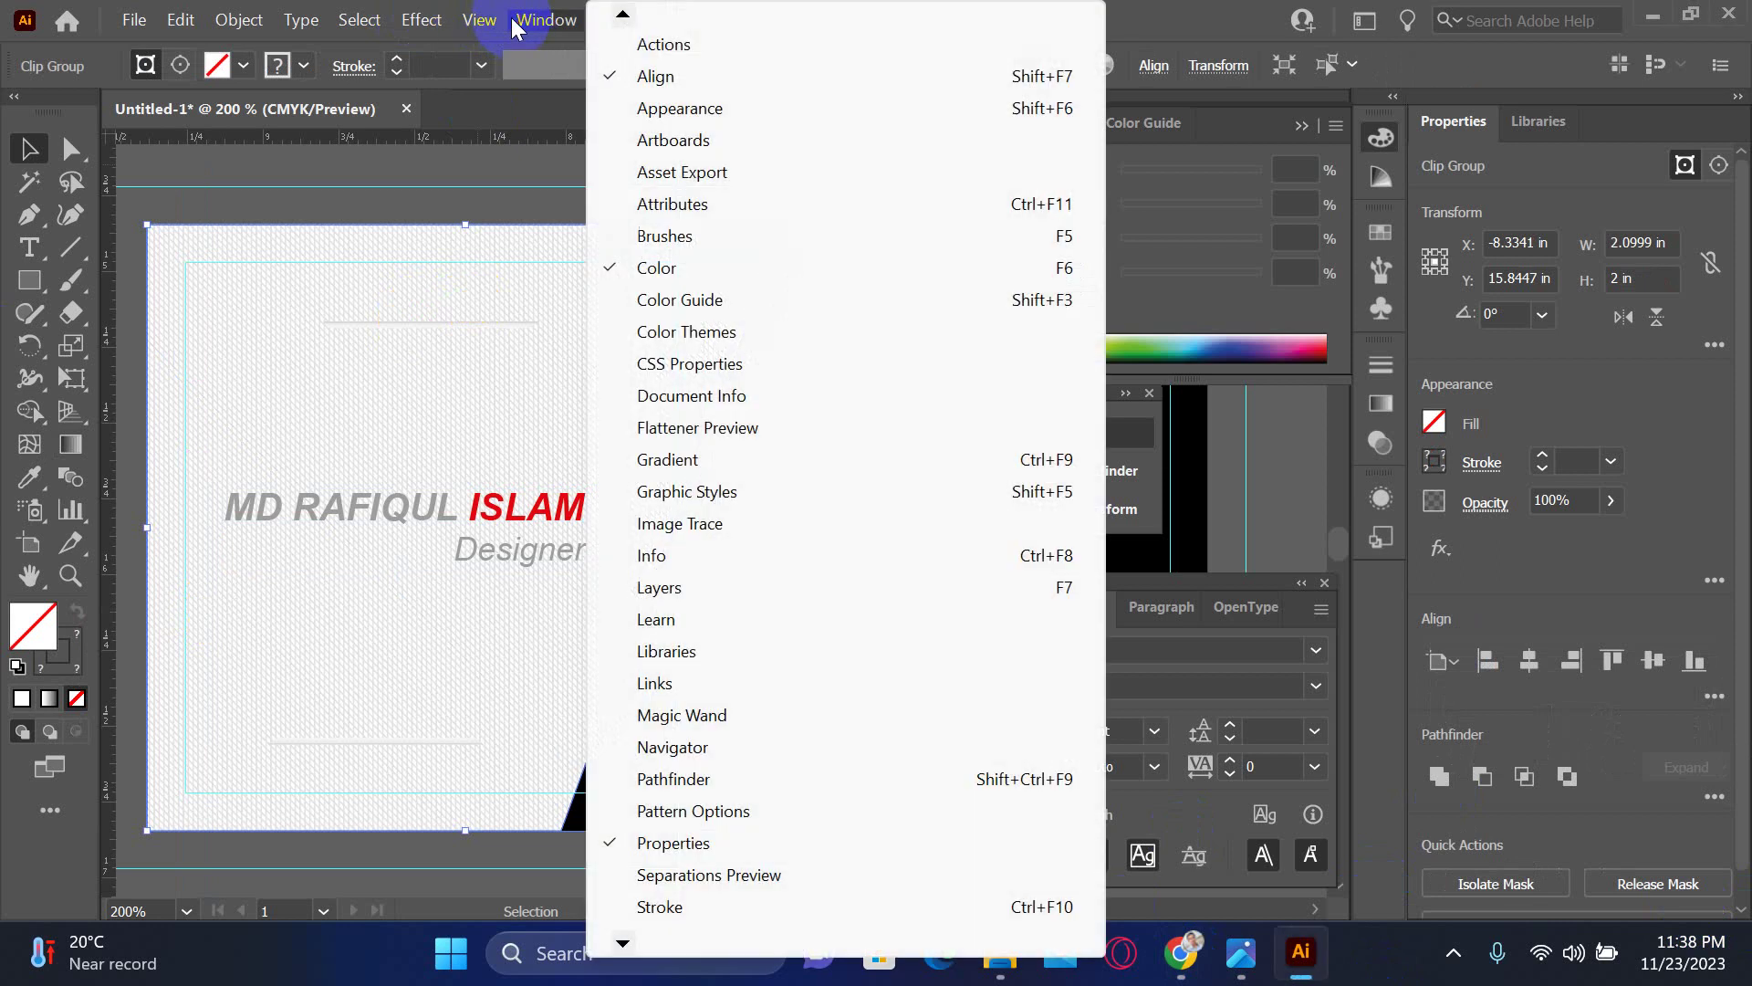
{"action": "mouse_move", "coordinate": [625, 940]}
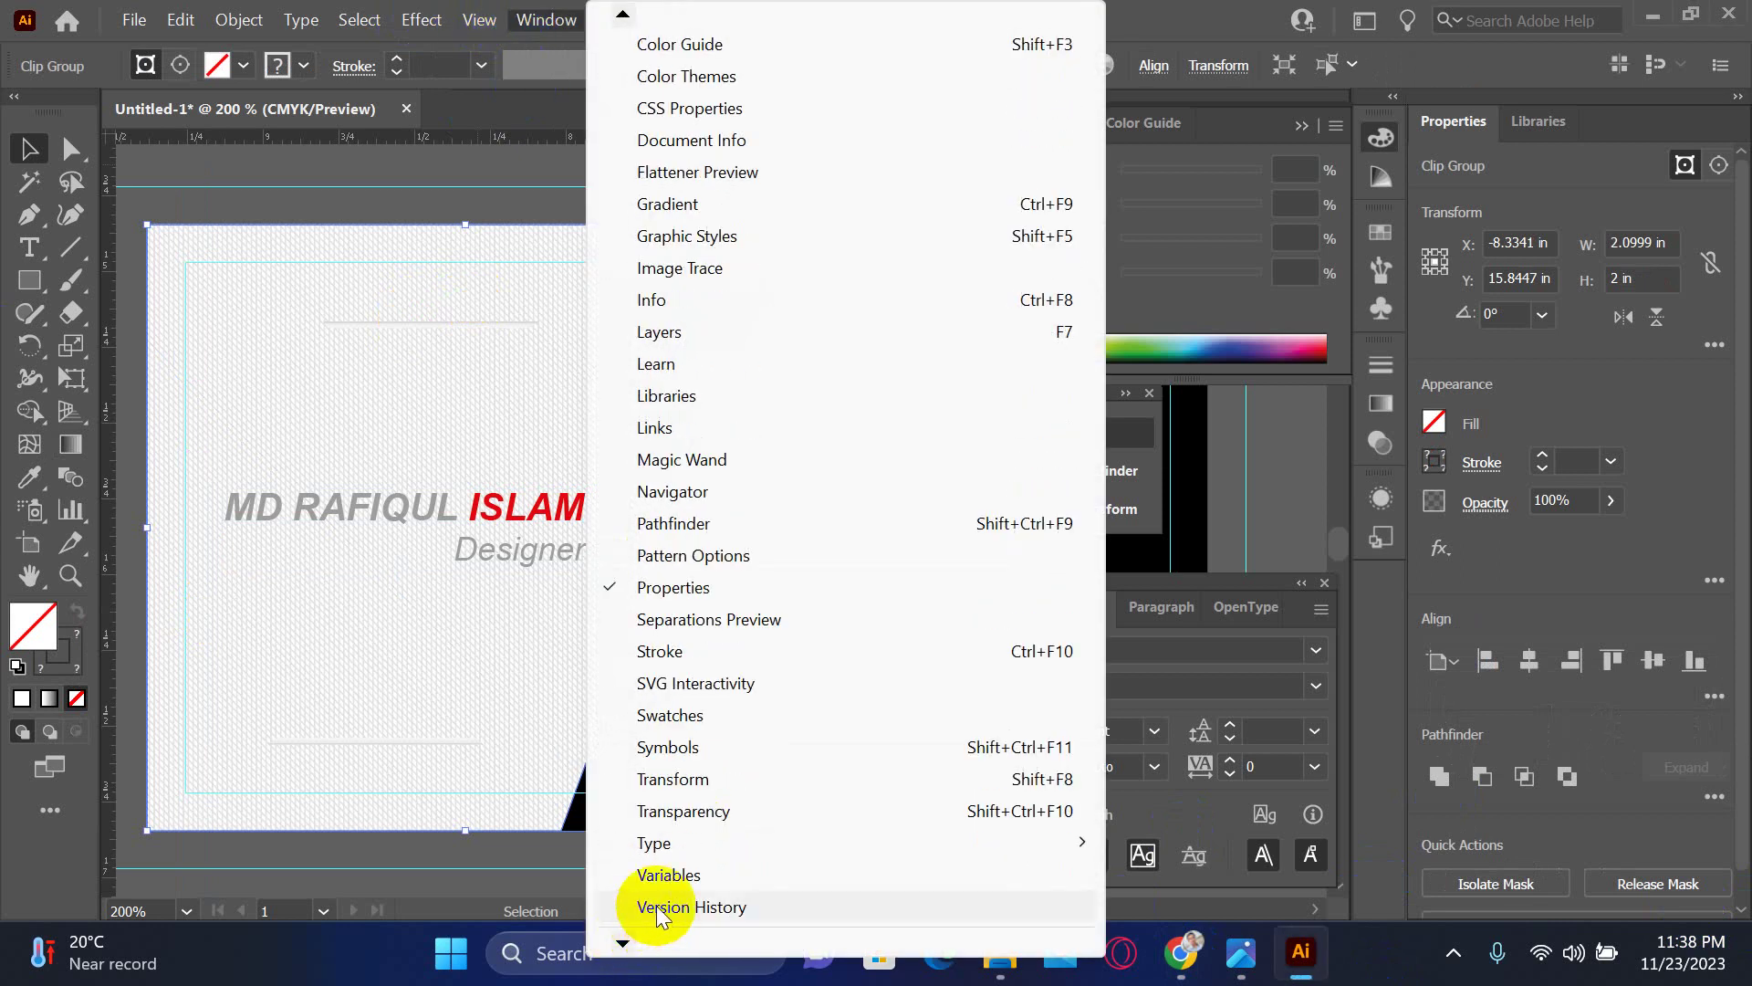
{"action": "left_click", "coordinate": [694, 812]}
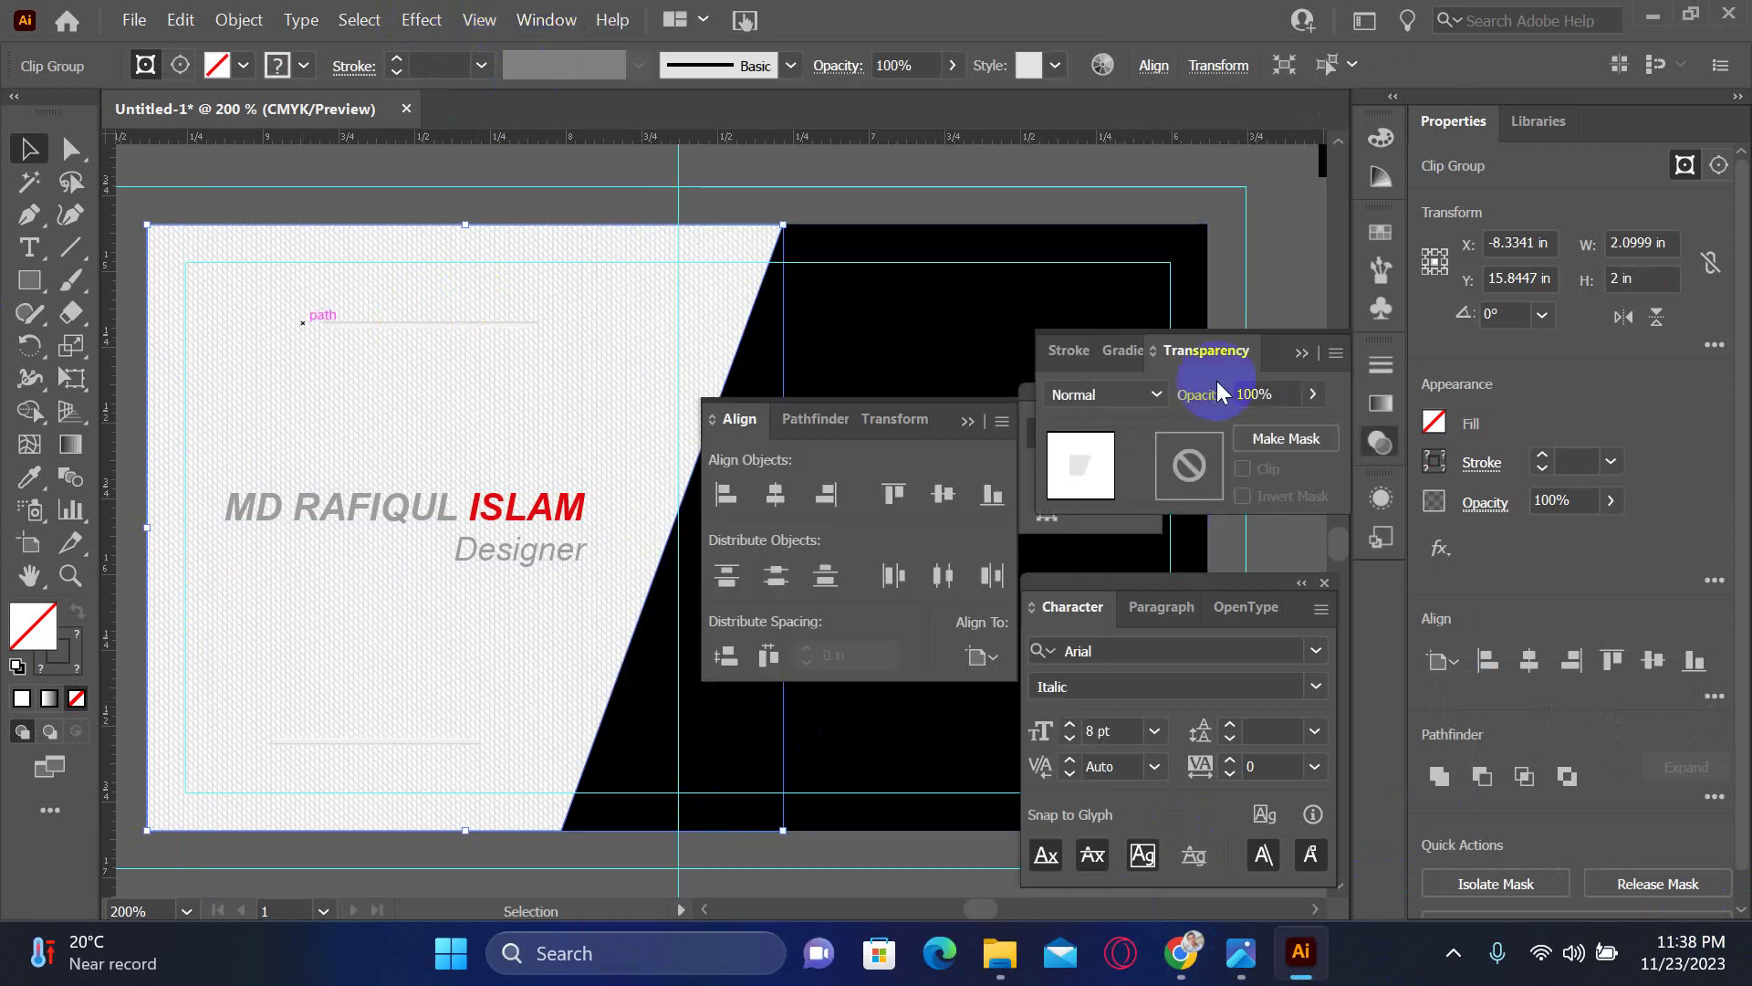
{"action": "left_click_drag", "start_coordinate": [1312, 399], "coordinate": [1271, 425]}
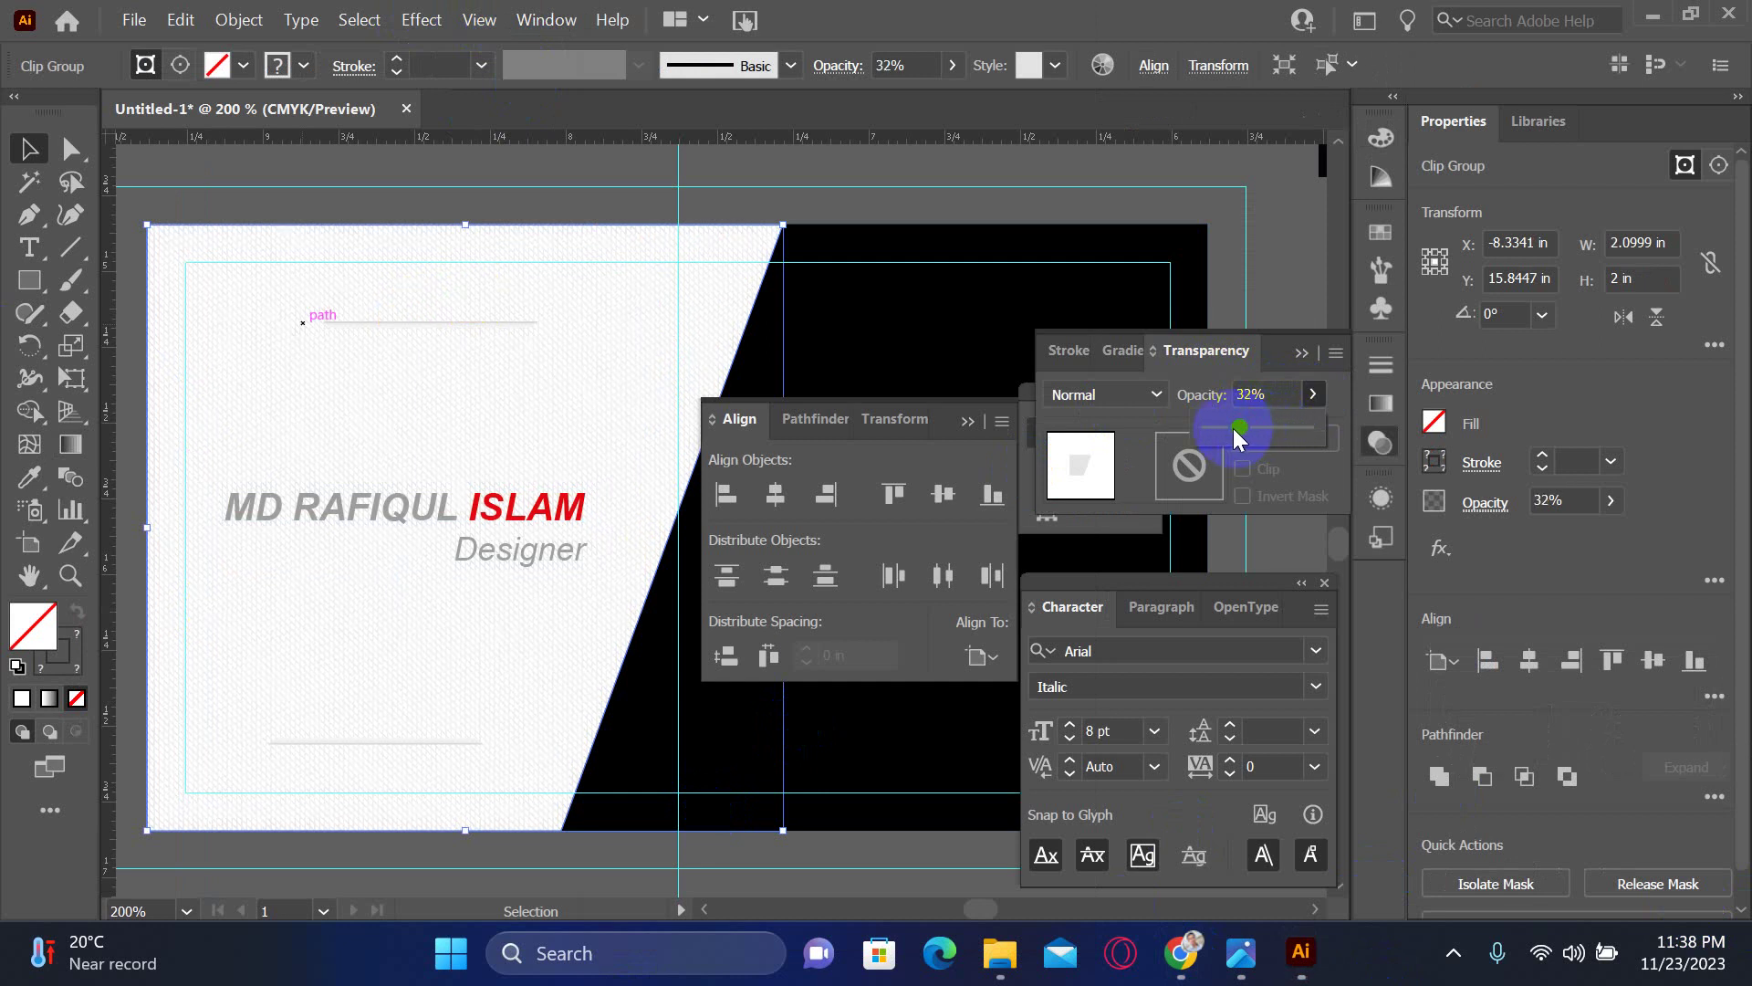
- Trim the thin grey line above the name from its left end to about 0.63 in wide
{"action": "left_click", "coordinate": [794, 155]}
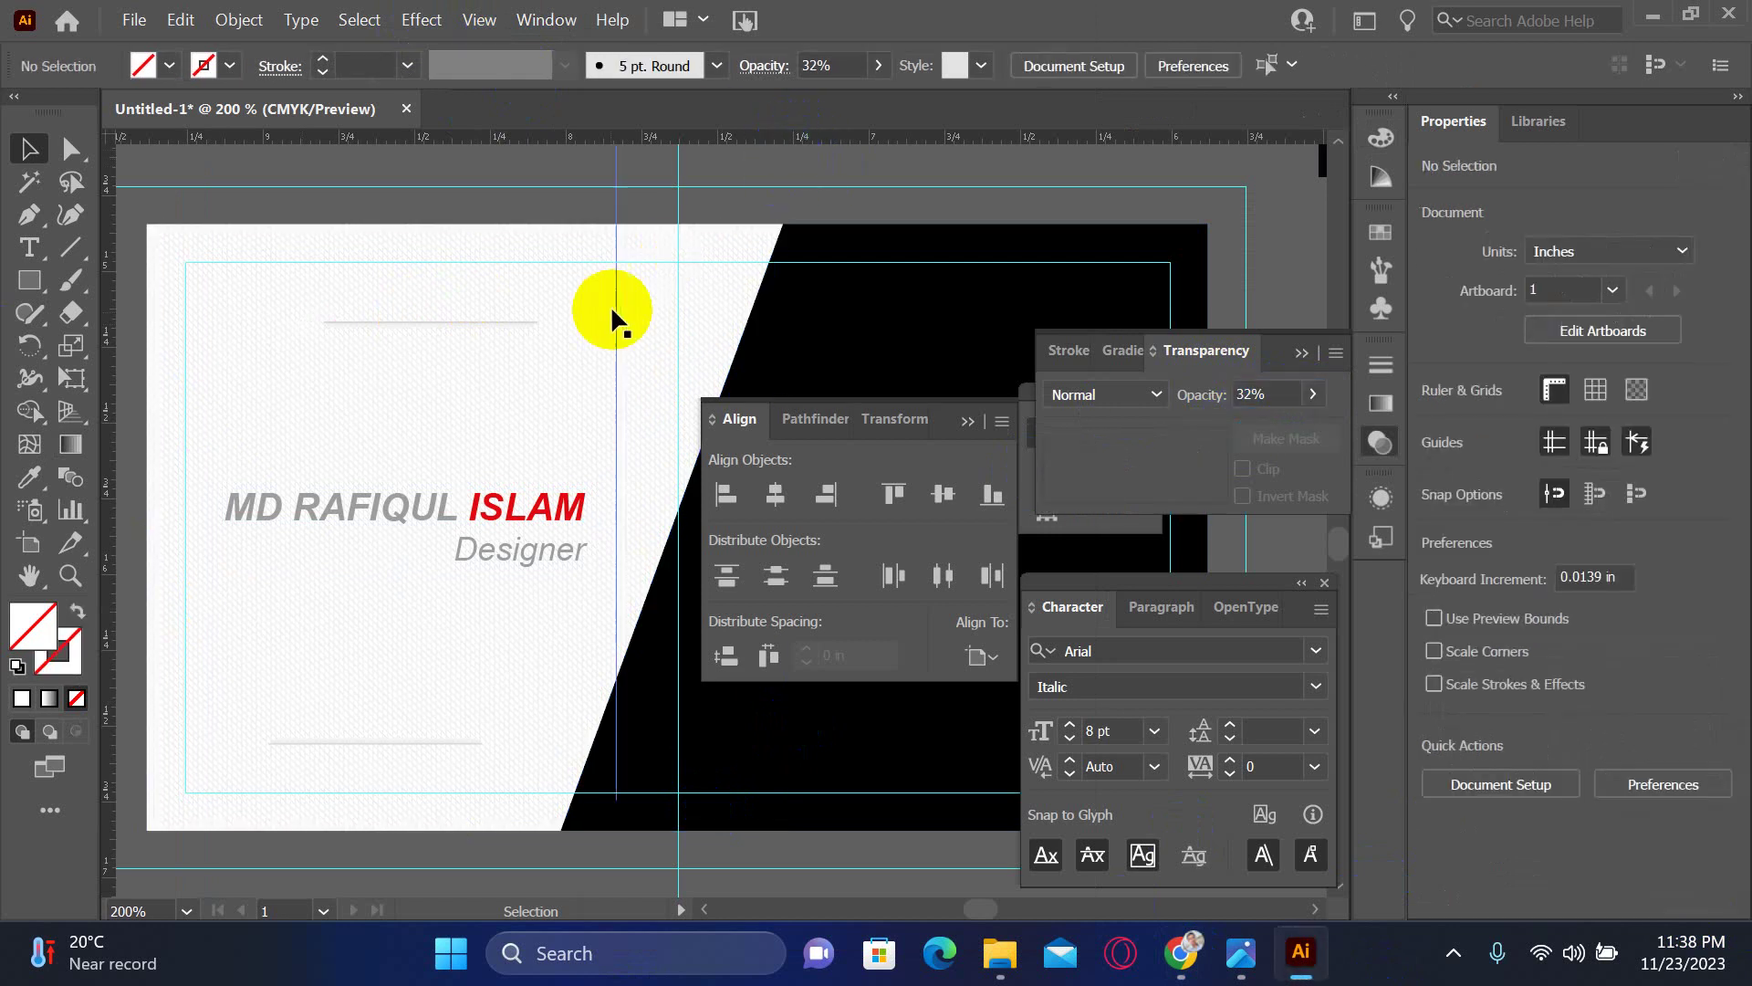
{"action": "key", "text": "z"}
{"action": "left_click", "coordinate": [673, 402]}
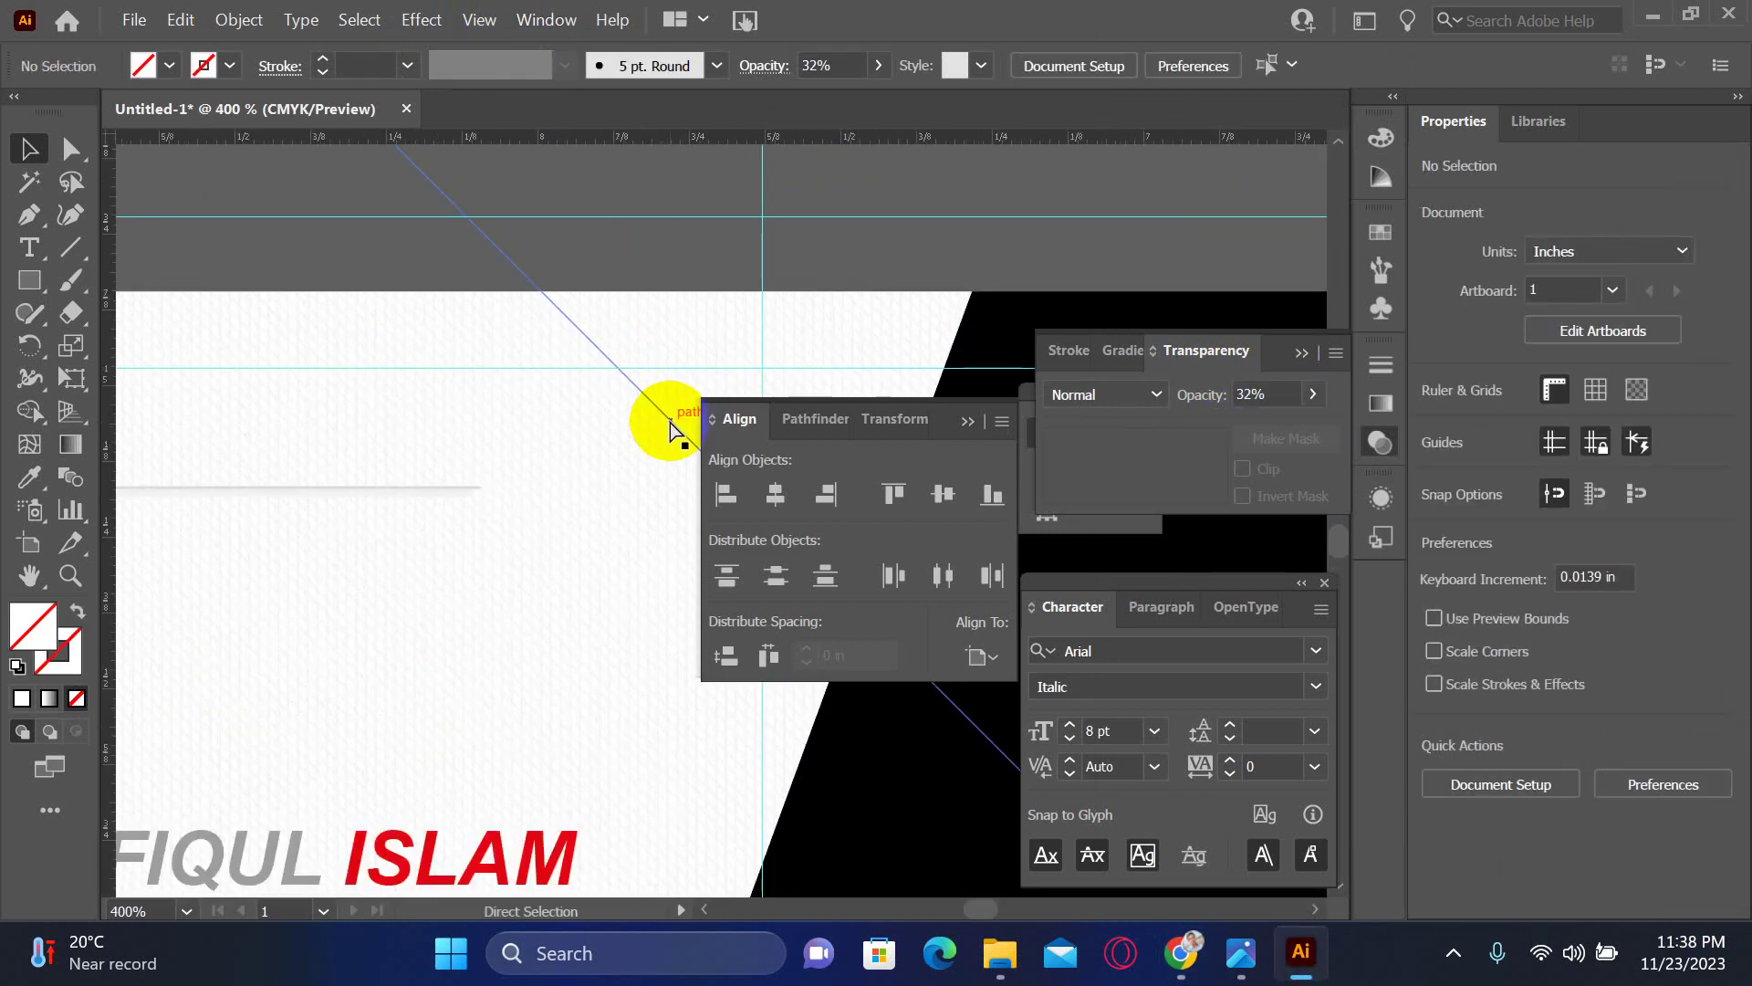
{"action": "key", "text": "ctrl+minus"}
{"action": "left_click_drag", "start_coordinate": [517, 657], "coordinate": [462, 407]}
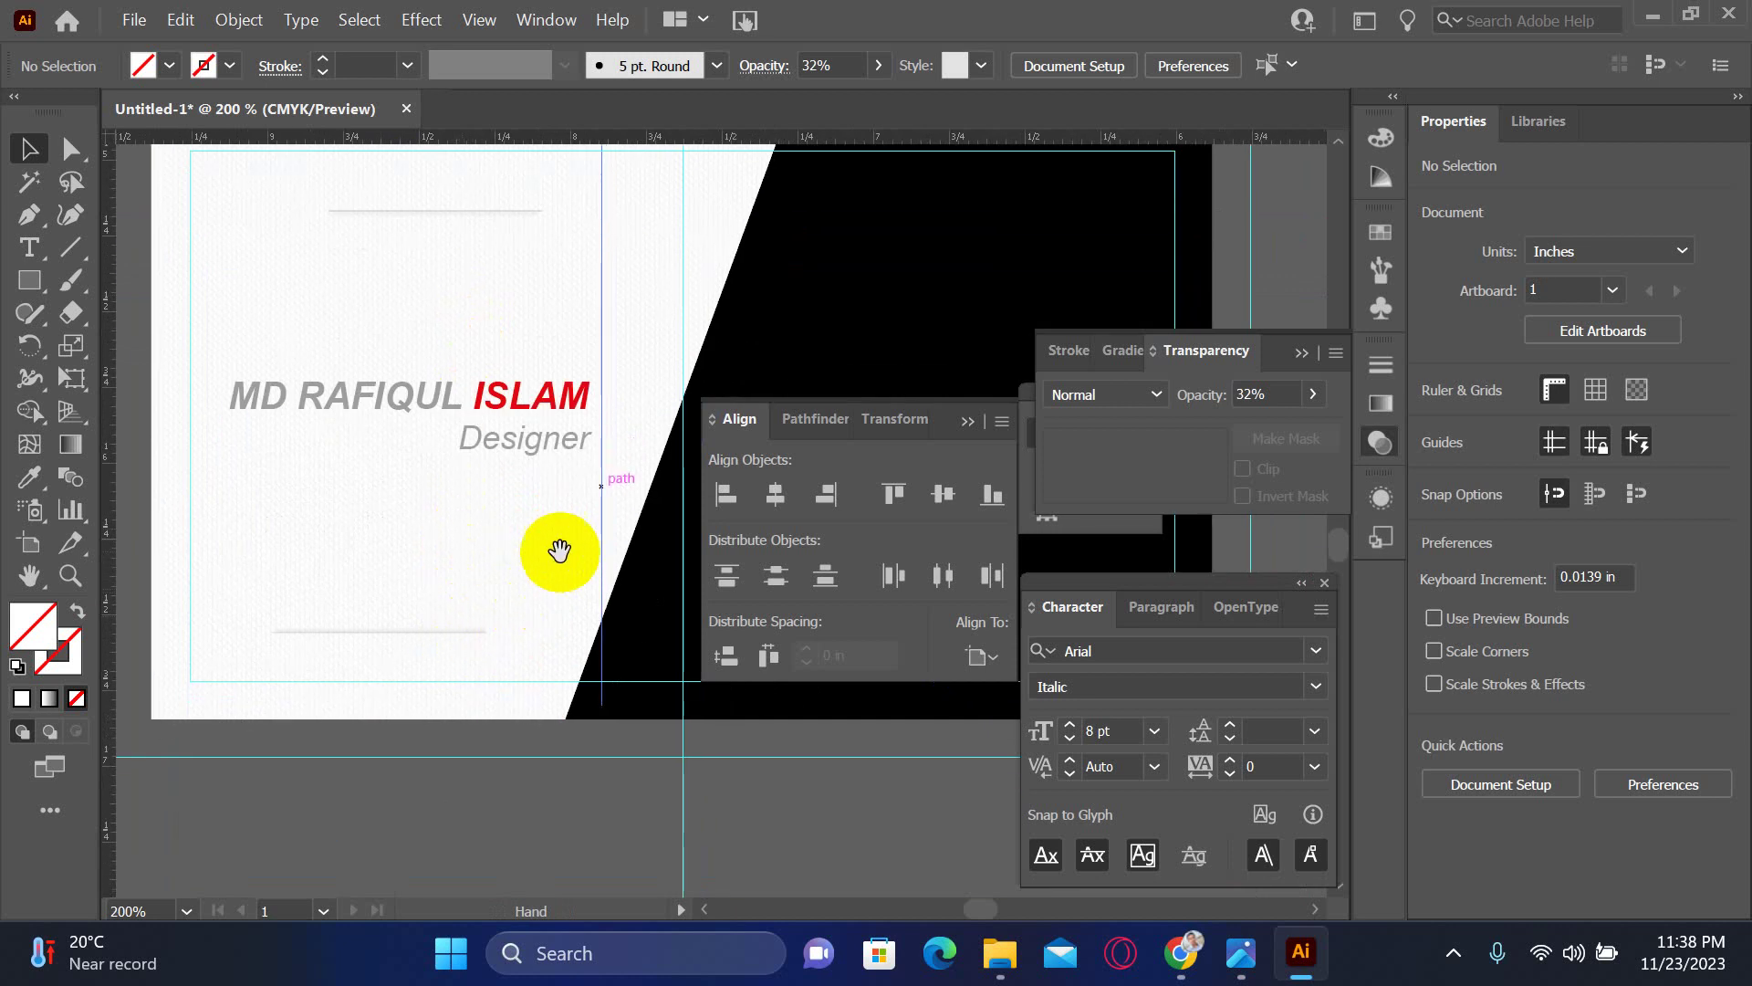
{"action": "left_click_drag", "start_coordinate": [558, 546], "coordinate": [549, 624]}
{"action": "key", "text": "ctrl+minus"}
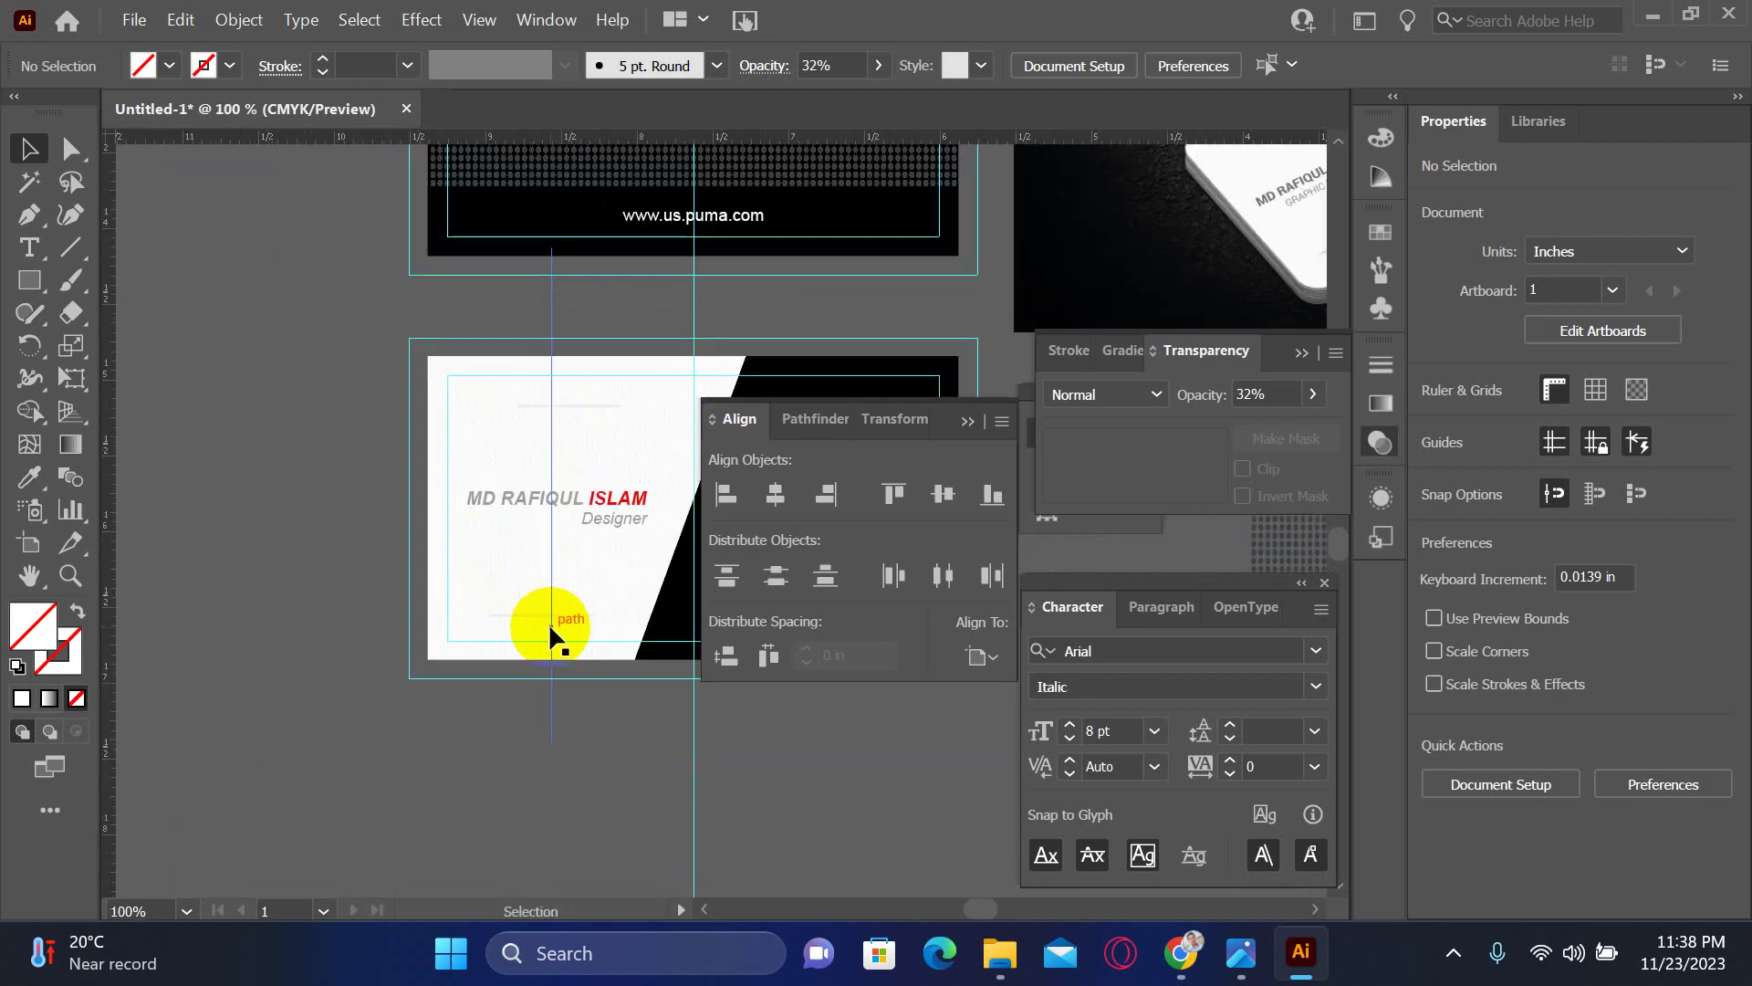
{"action": "left_click", "coordinate": [556, 391]}
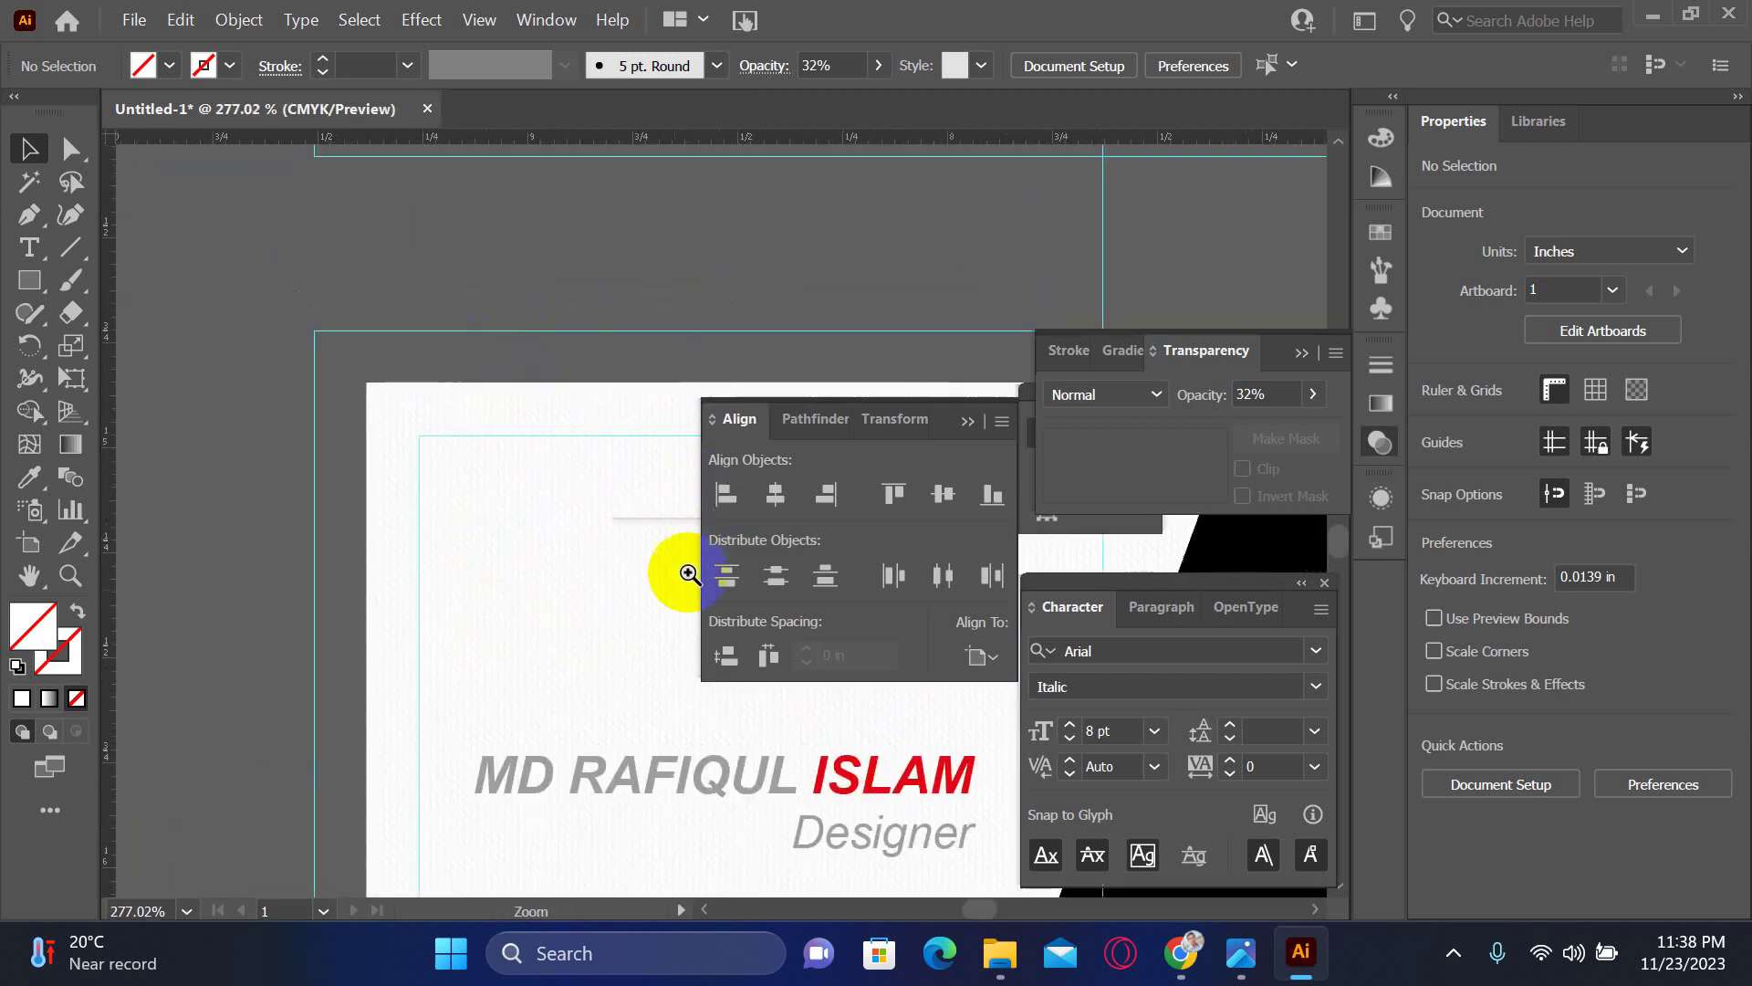
{"action": "left_click", "coordinate": [646, 559]}
{"action": "left_click", "coordinate": [657, 490]}
{"action": "left_click", "coordinate": [658, 491]}
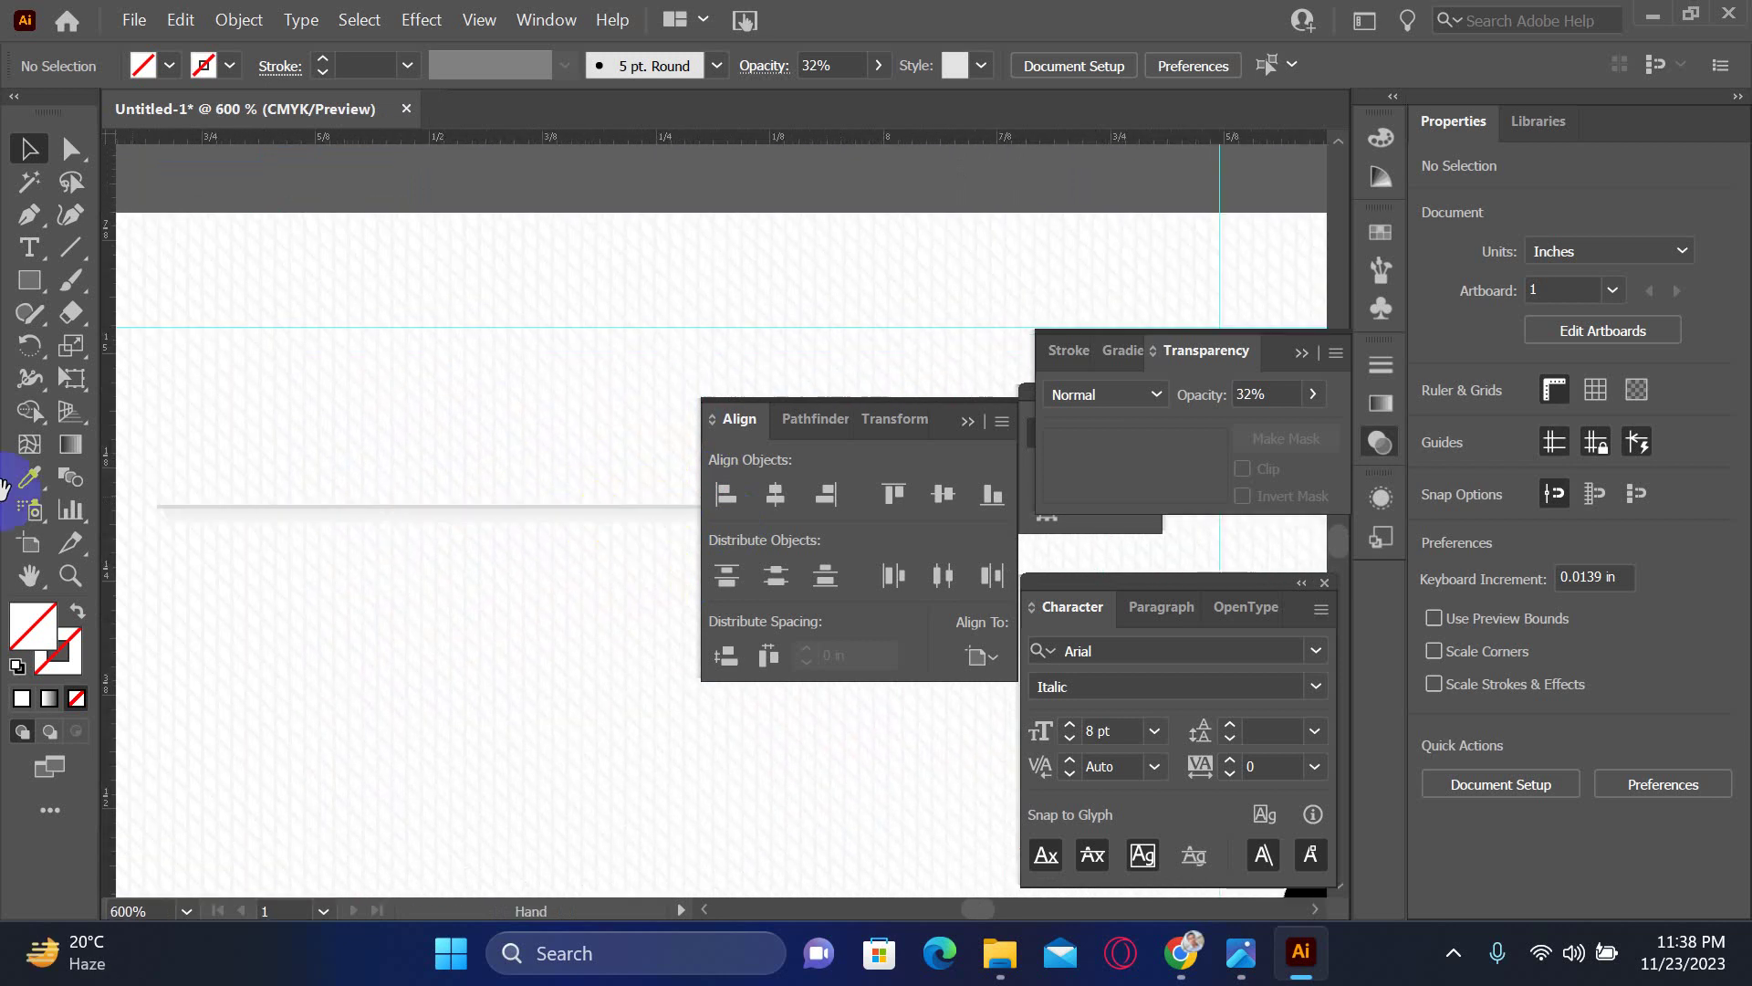
{"action": "left_click", "coordinate": [310, 496]}
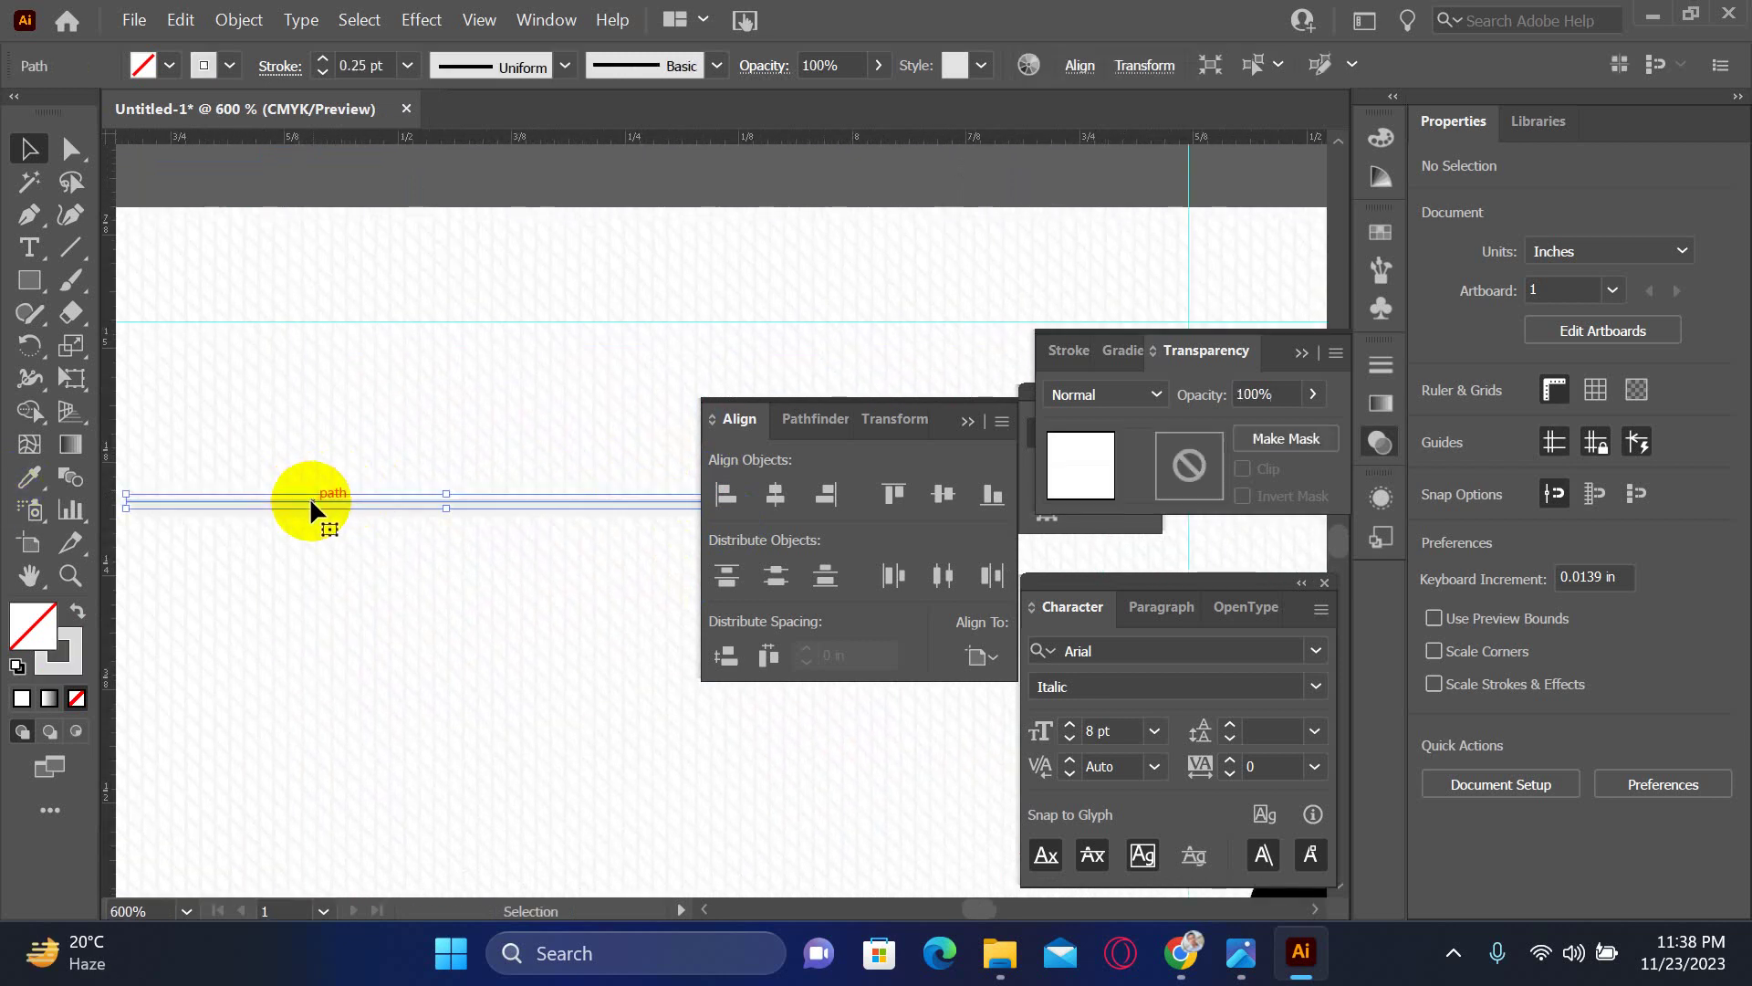
{"action": "left_click_drag", "start_coordinate": [133, 500], "coordinate": [458, 402]}
- Add a vertical guide from the ruler onto the card
{"action": "left_click", "coordinate": [484, 161]}
{"action": "scroll", "coordinate": [457, 403], "scroll_direction": "down", "scroll_amount": 2}
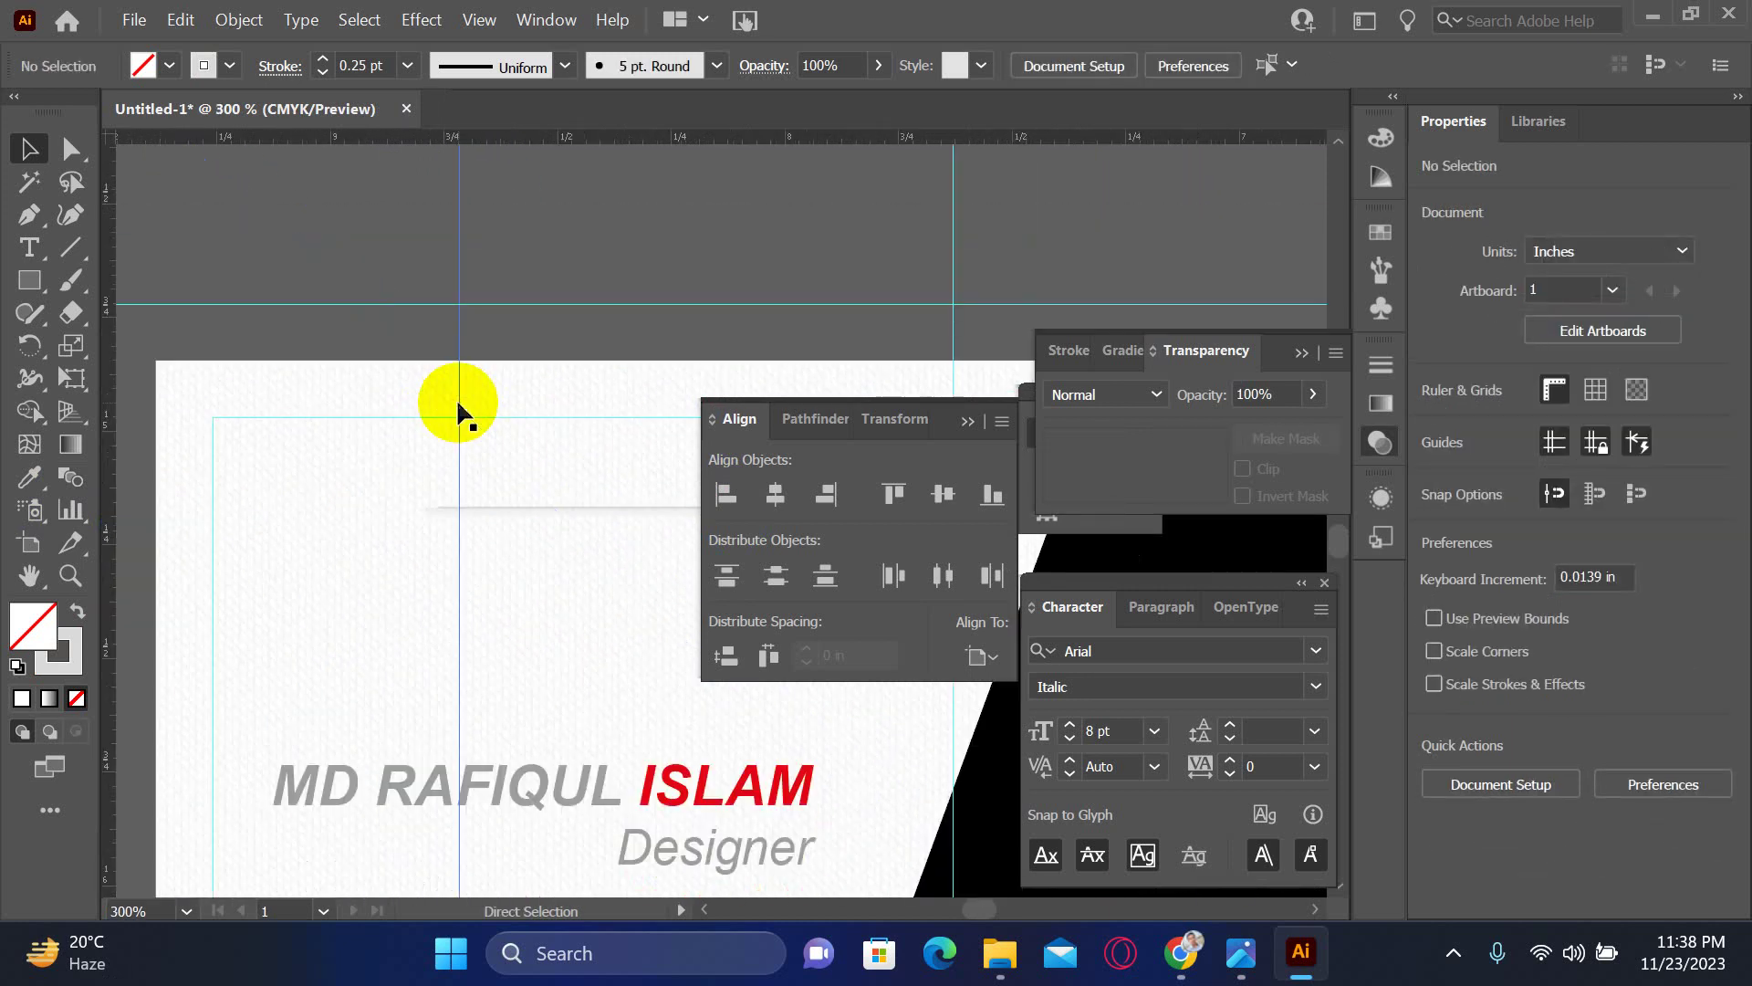
{"action": "left_click_drag", "start_coordinate": [508, 536], "coordinate": [296, 222]}
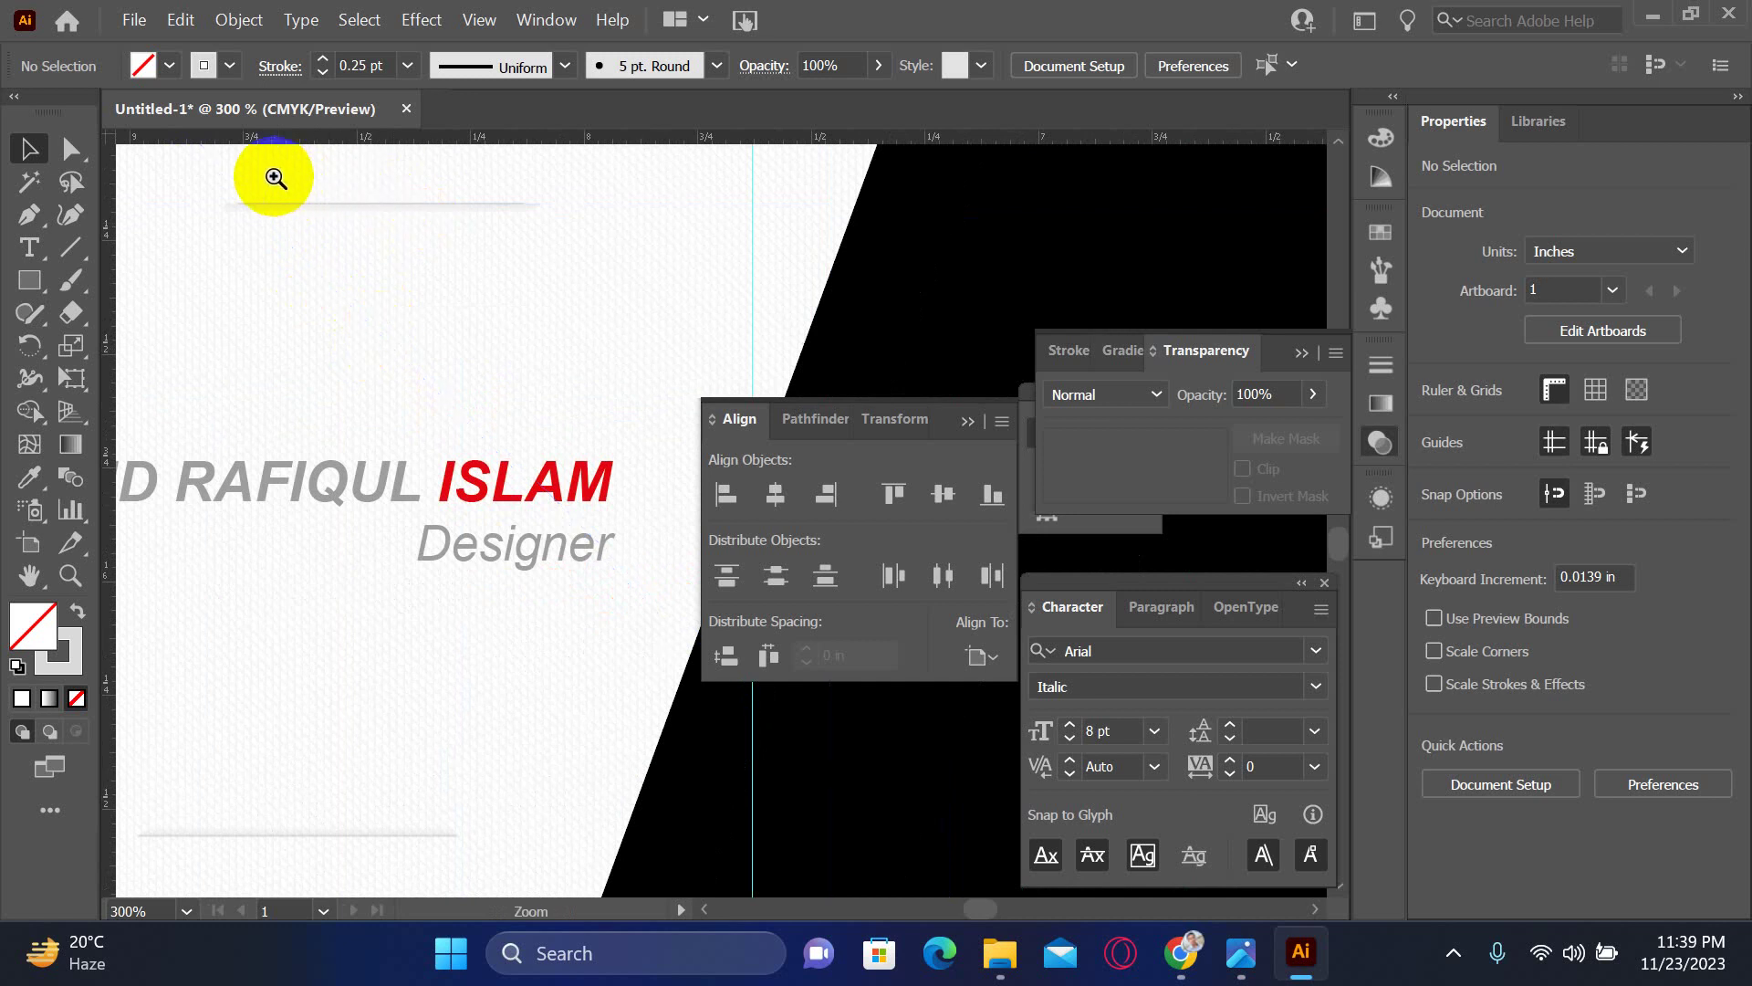
{"action": "left_click", "coordinate": [544, 343], "text": "ctrl"}
- Nudge the top grey line slightly down and set its stroke weight to 0.15 pt
{"action": "left_click", "coordinate": [539, 566], "text": "ctrl"}
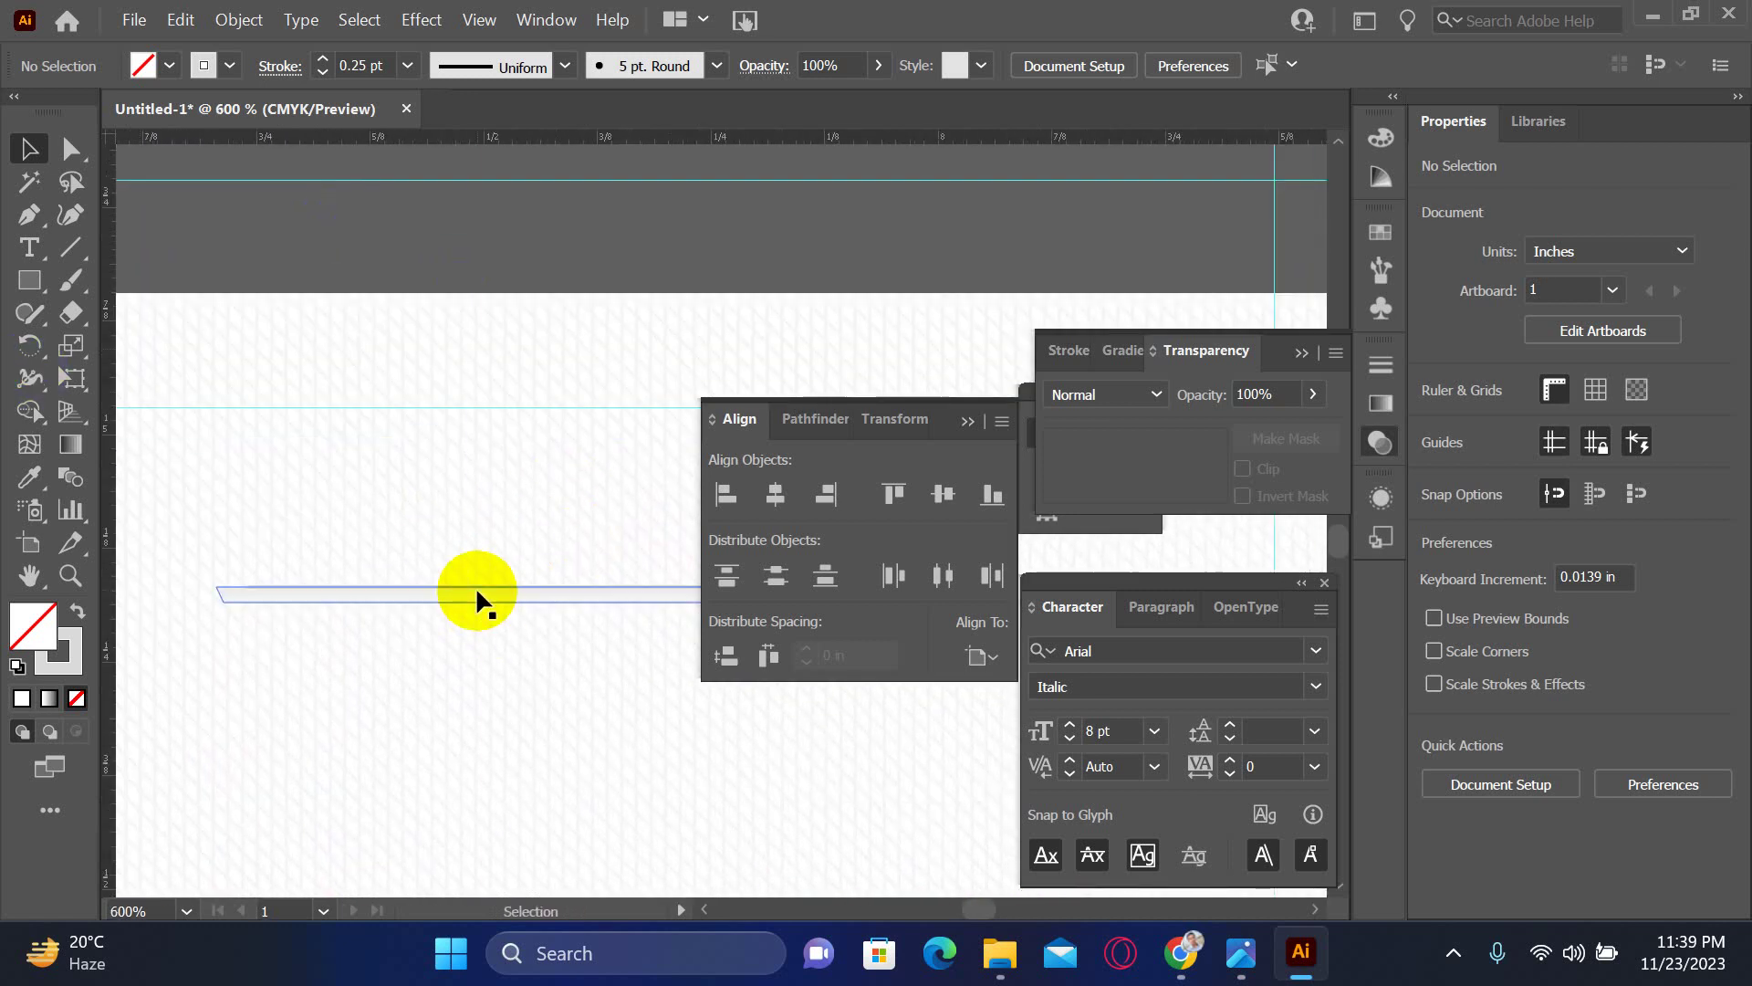
{"action": "left_click", "coordinate": [475, 581]}
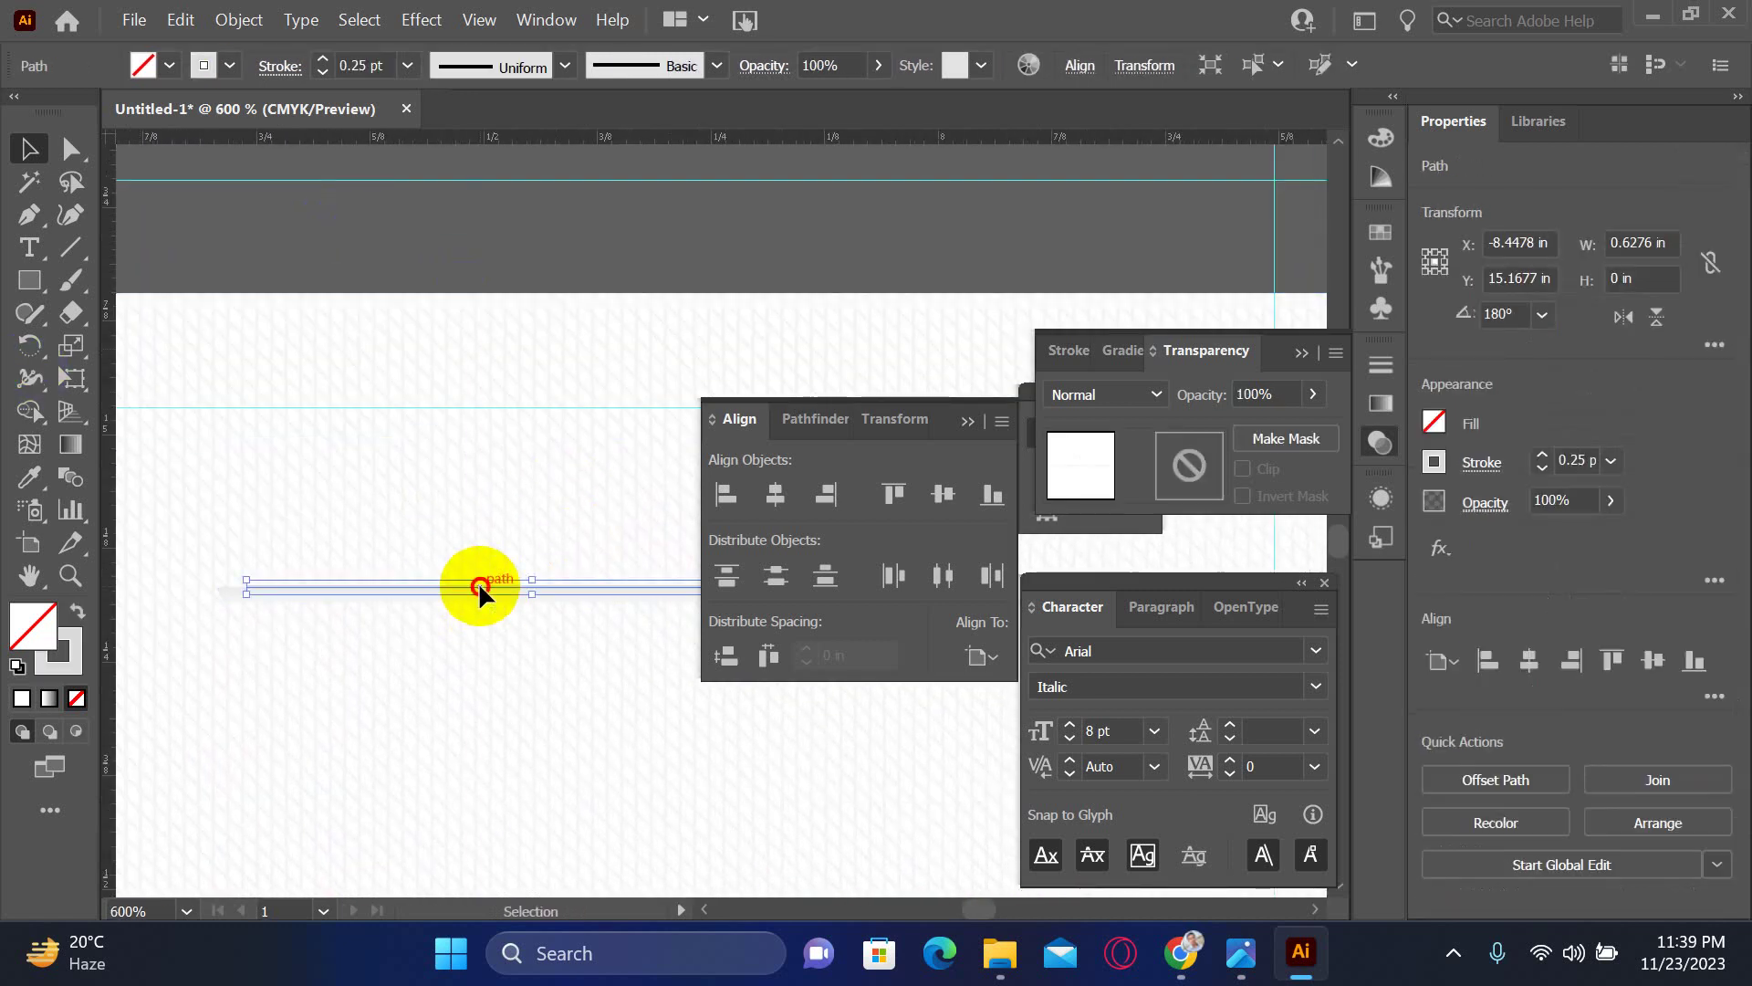
{"action": "left_click_drag", "start_coordinate": [478, 582], "coordinate": [477, 590]}
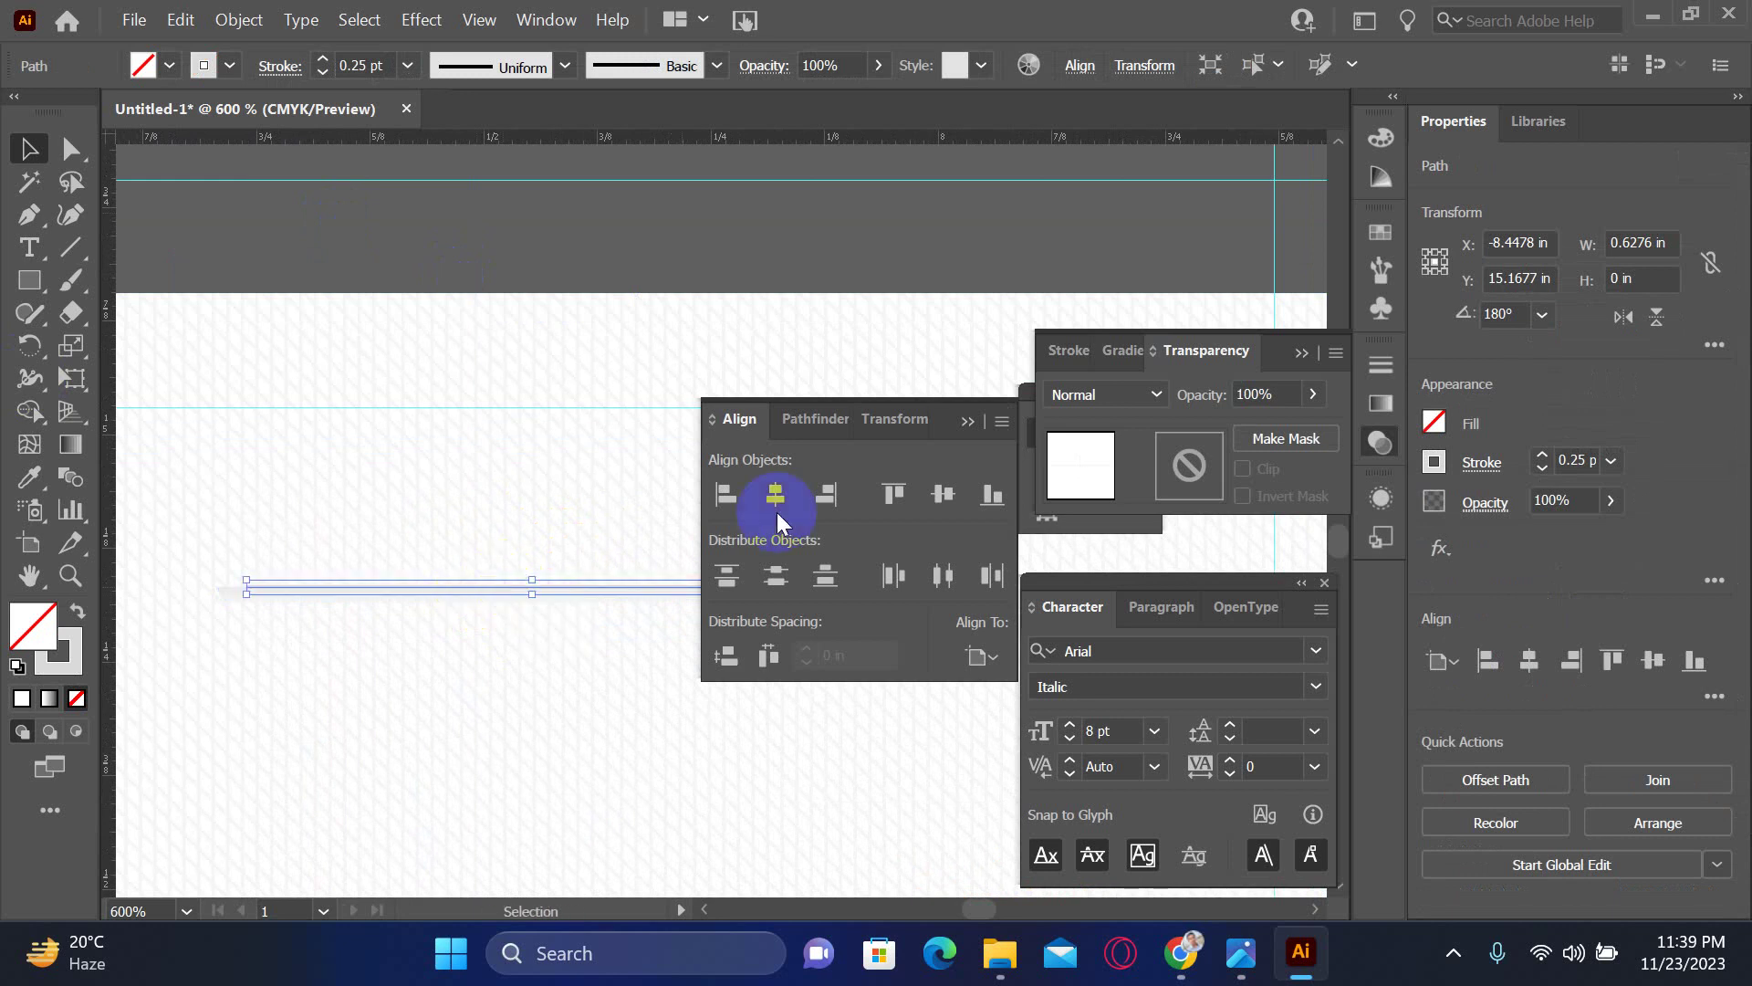
{"action": "left_click", "coordinate": [1586, 464]}
{"action": "key", "text": "BackSpace"}
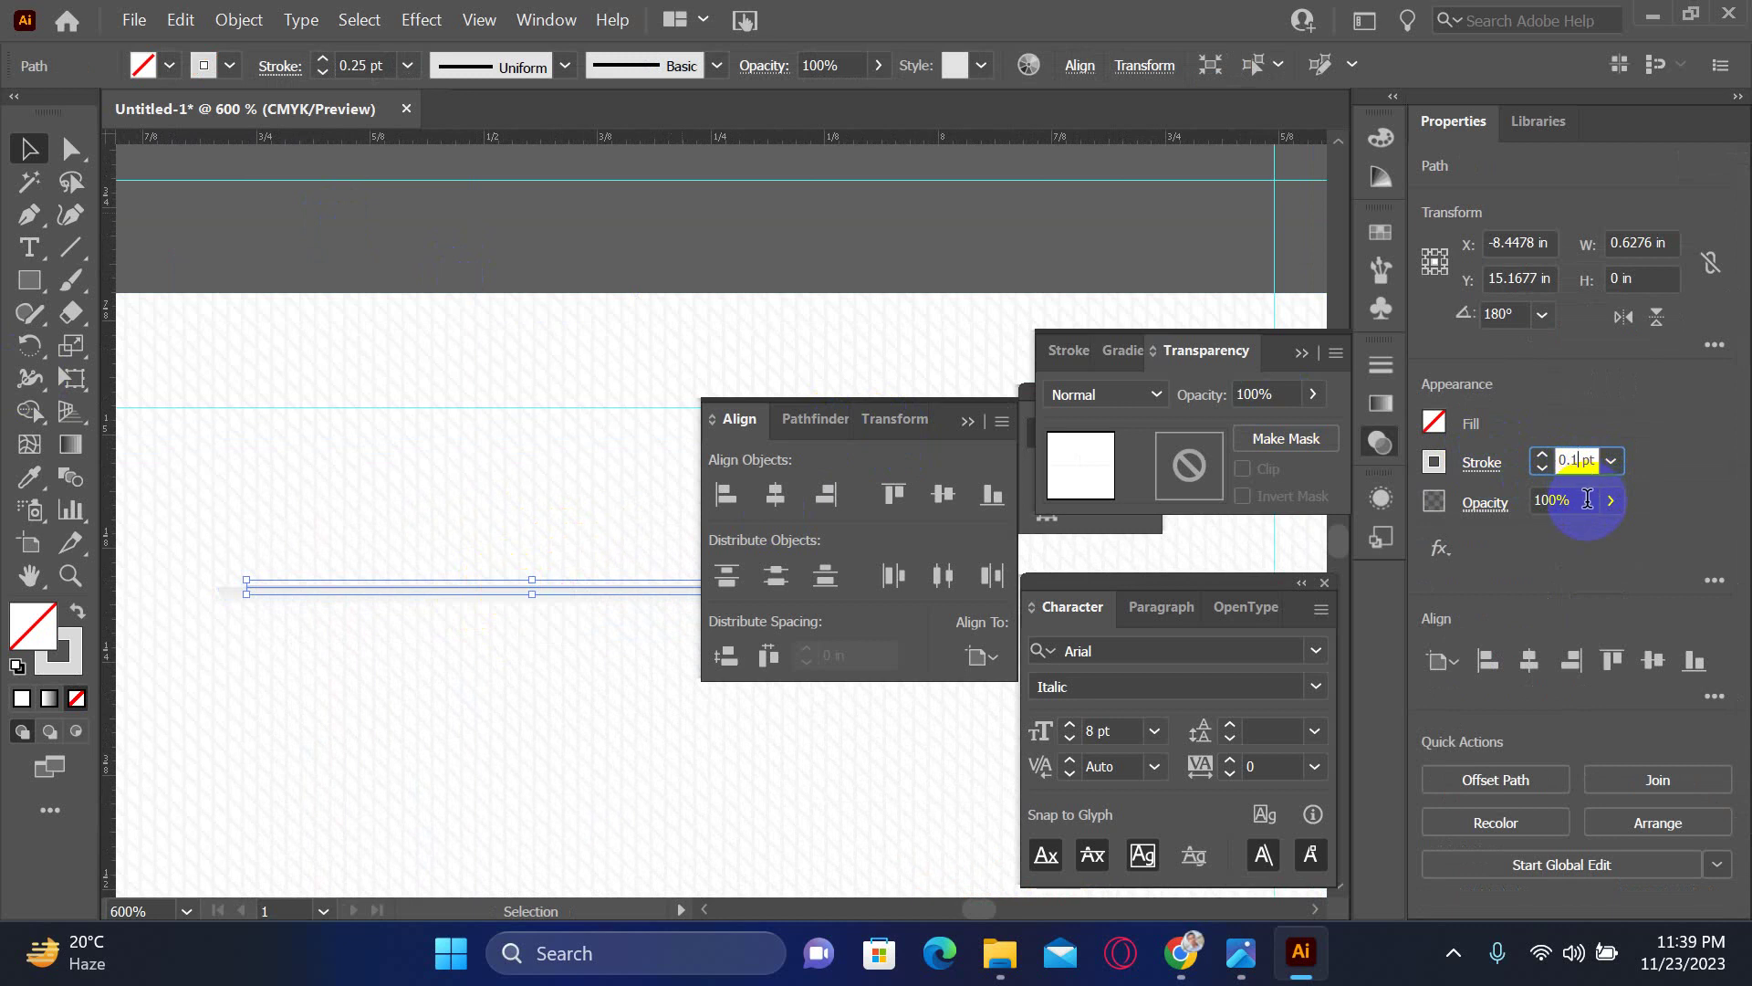
{"action": "left_click", "coordinate": [734, 215]}
- Give the bottom grey line below the title a 0.15 pt stroke weight
{"action": "key", "text": "ctrl+minus"}
{"action": "key", "text": "ctrl+minus"}
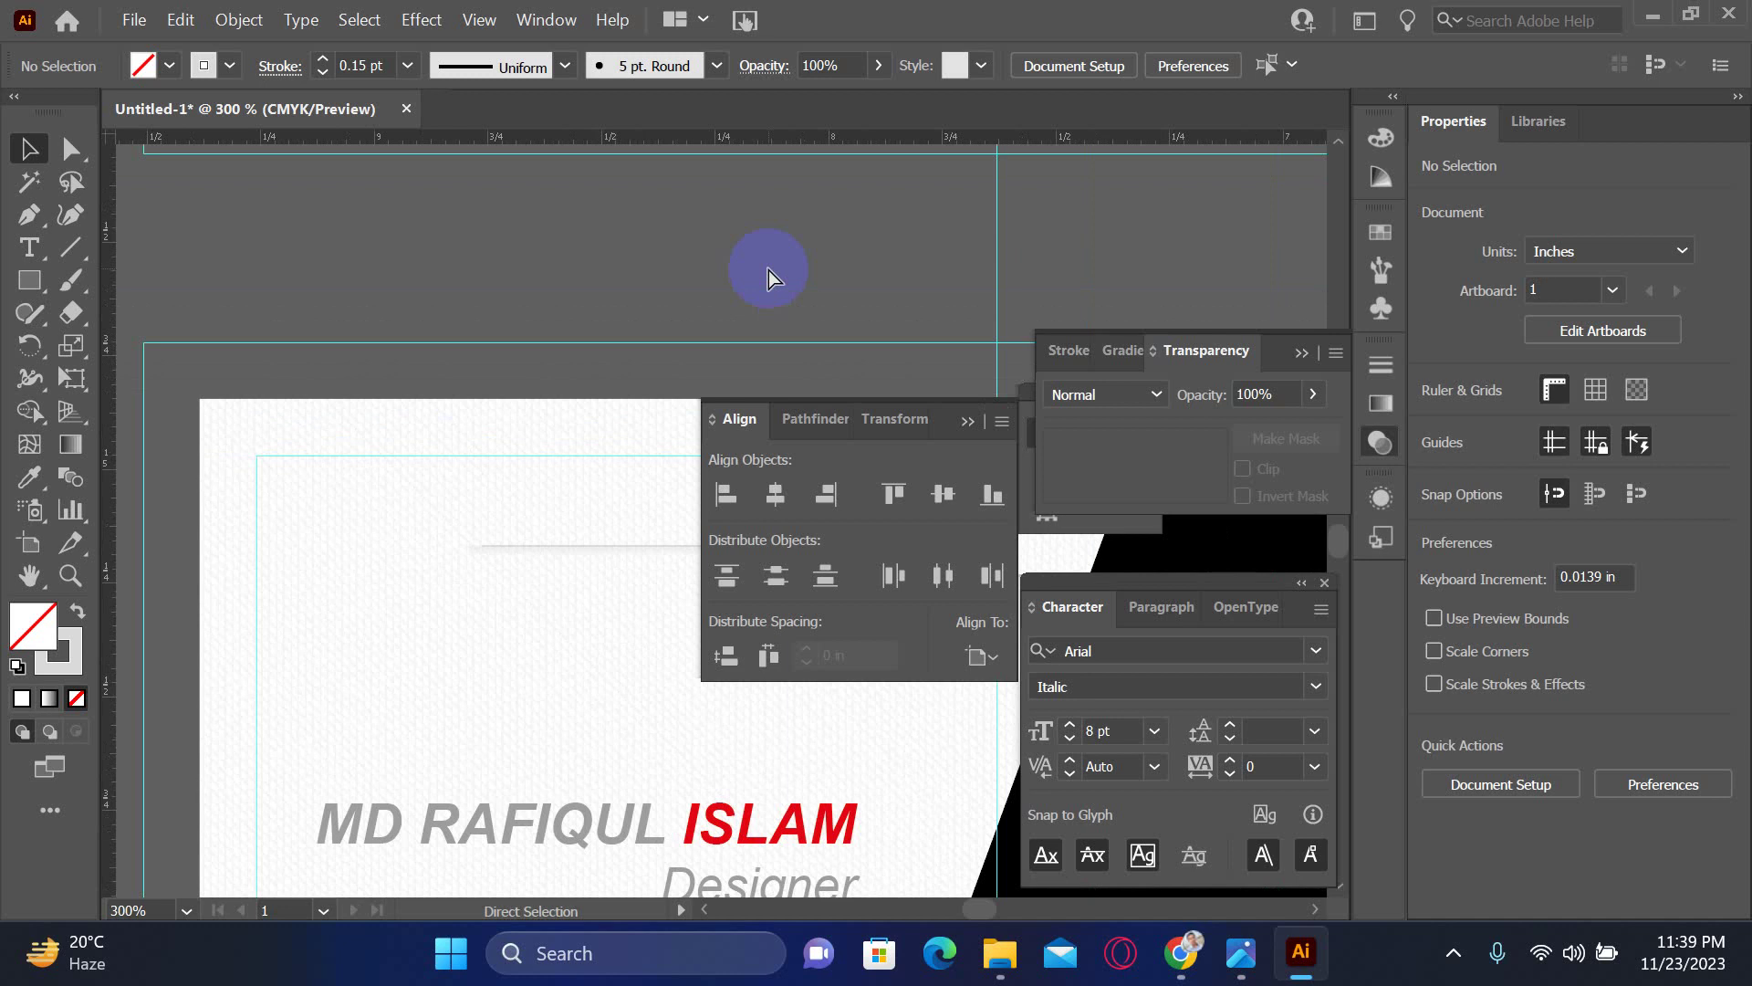
{"action": "left_click_drag", "start_coordinate": [638, 578], "coordinate": [479, 456]}
{"action": "scroll", "coordinate": [502, 548], "scroll_direction": "down", "scroll_amount": 4}
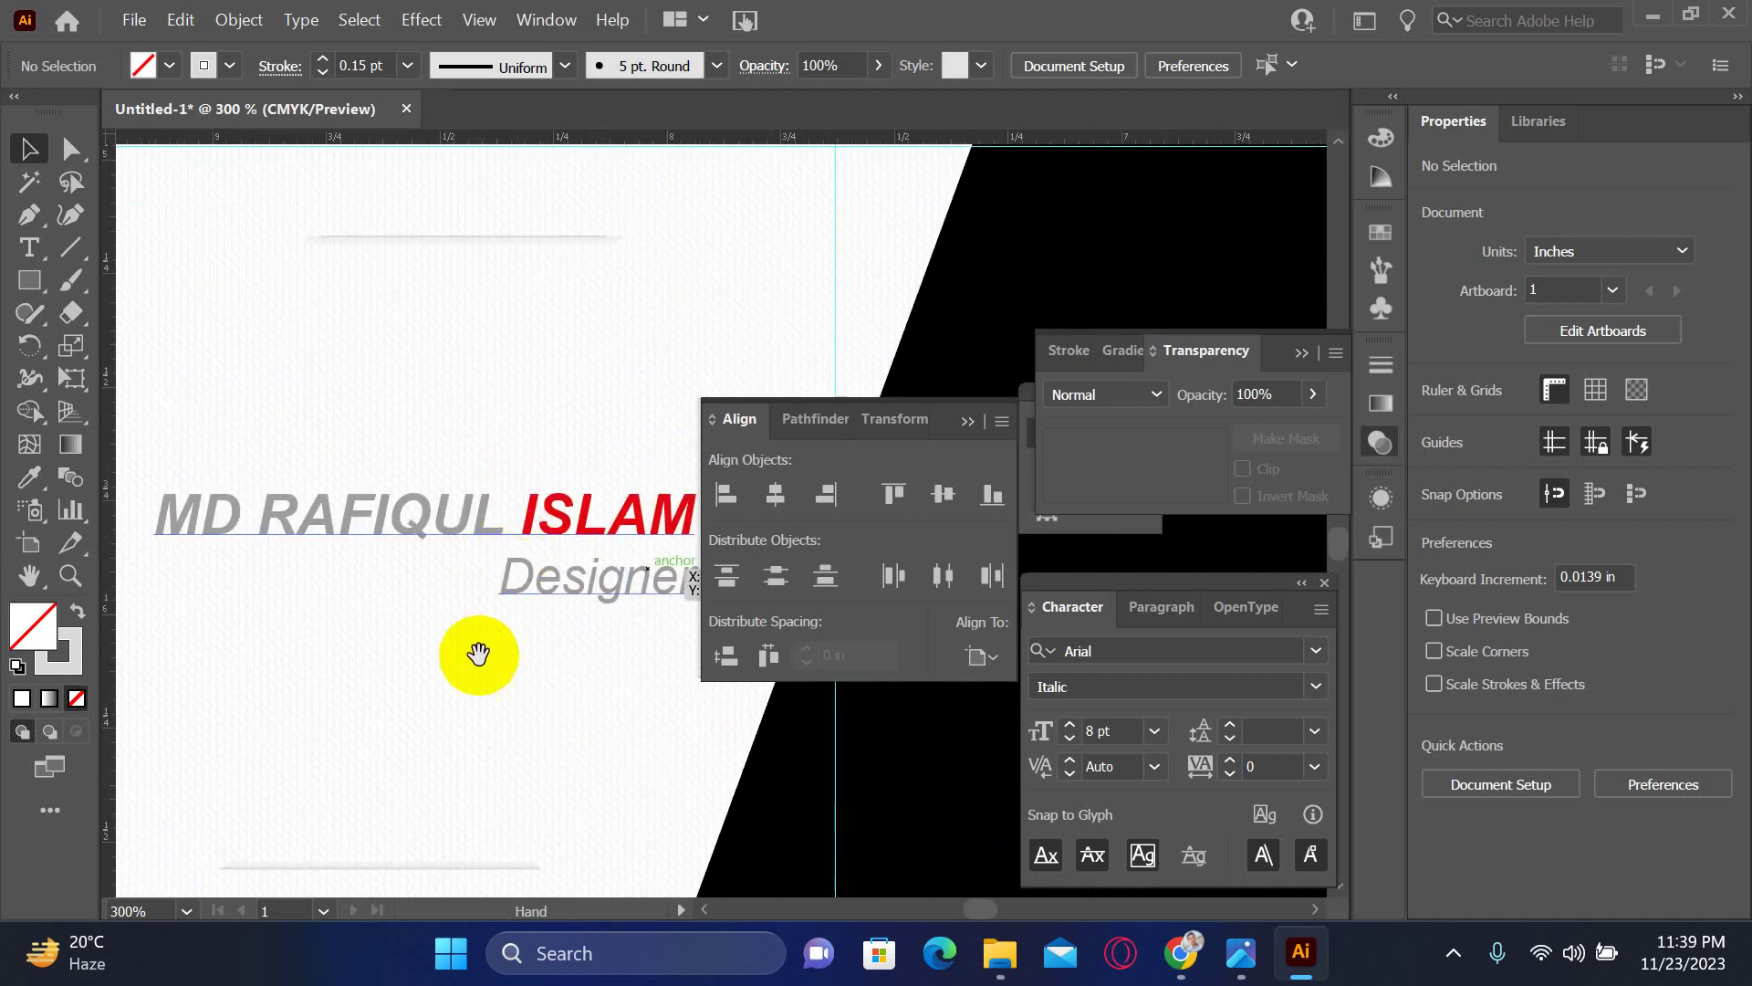
{"action": "left_click_drag", "start_coordinate": [476, 653], "coordinate": [477, 489]}
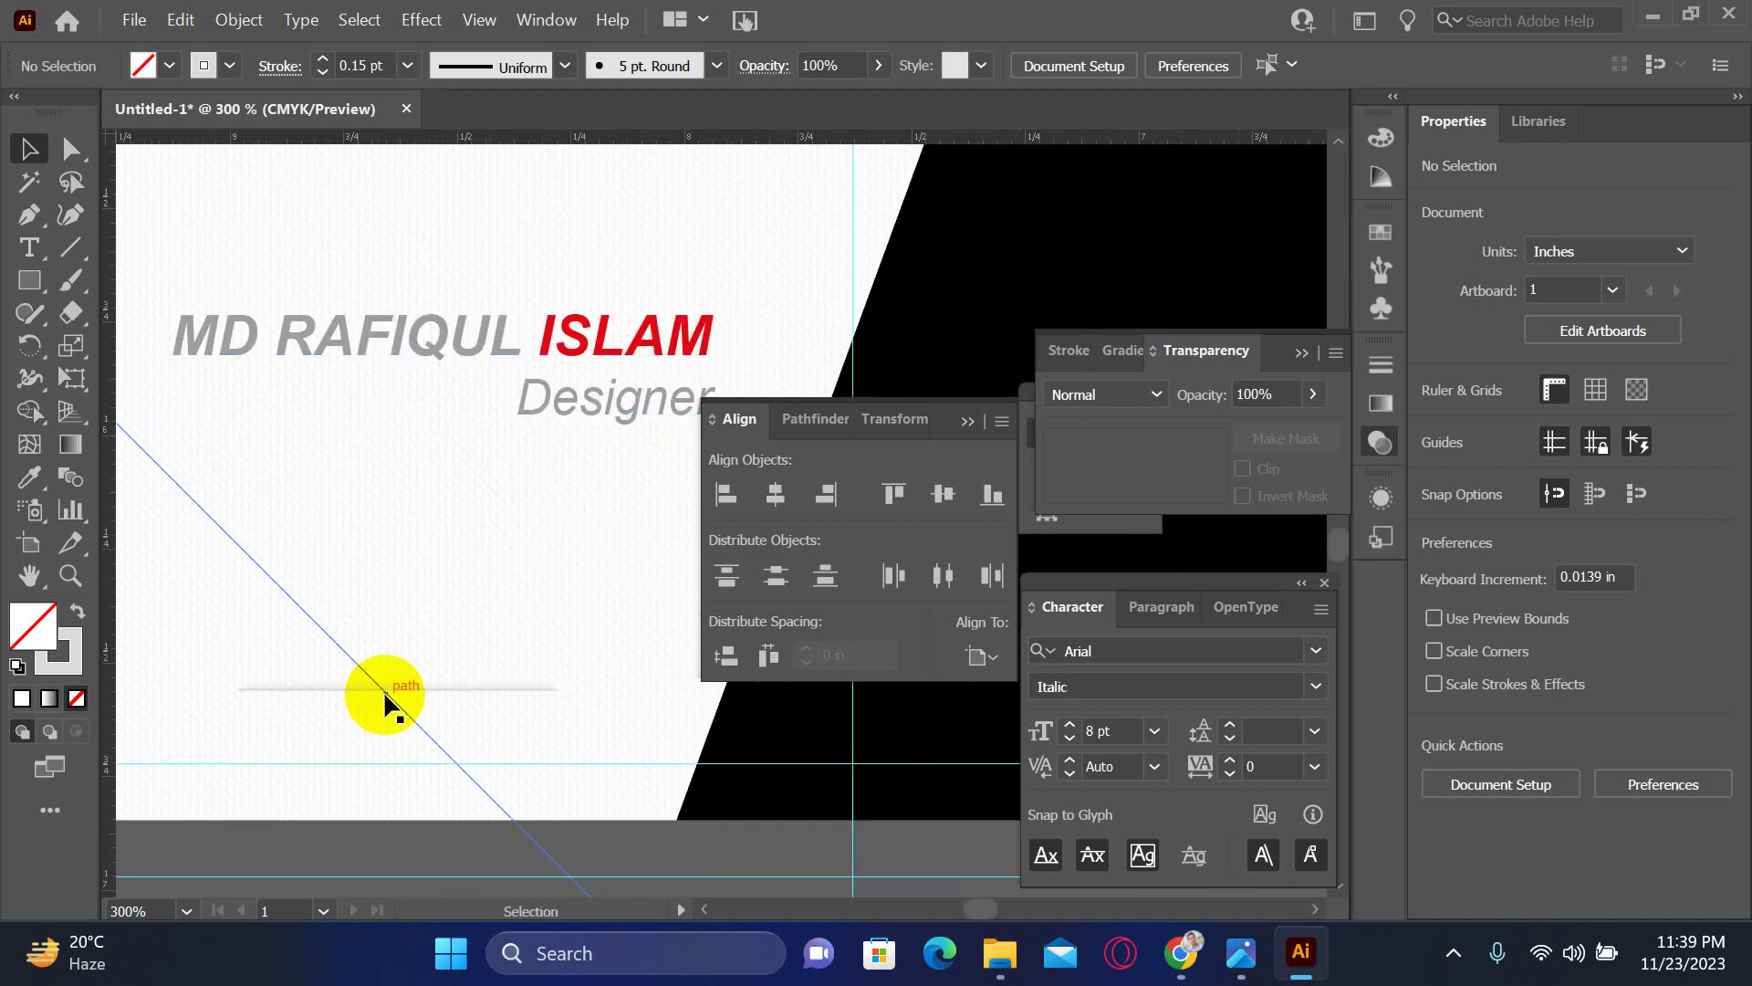
{"action": "left_click", "coordinate": [382, 689]}
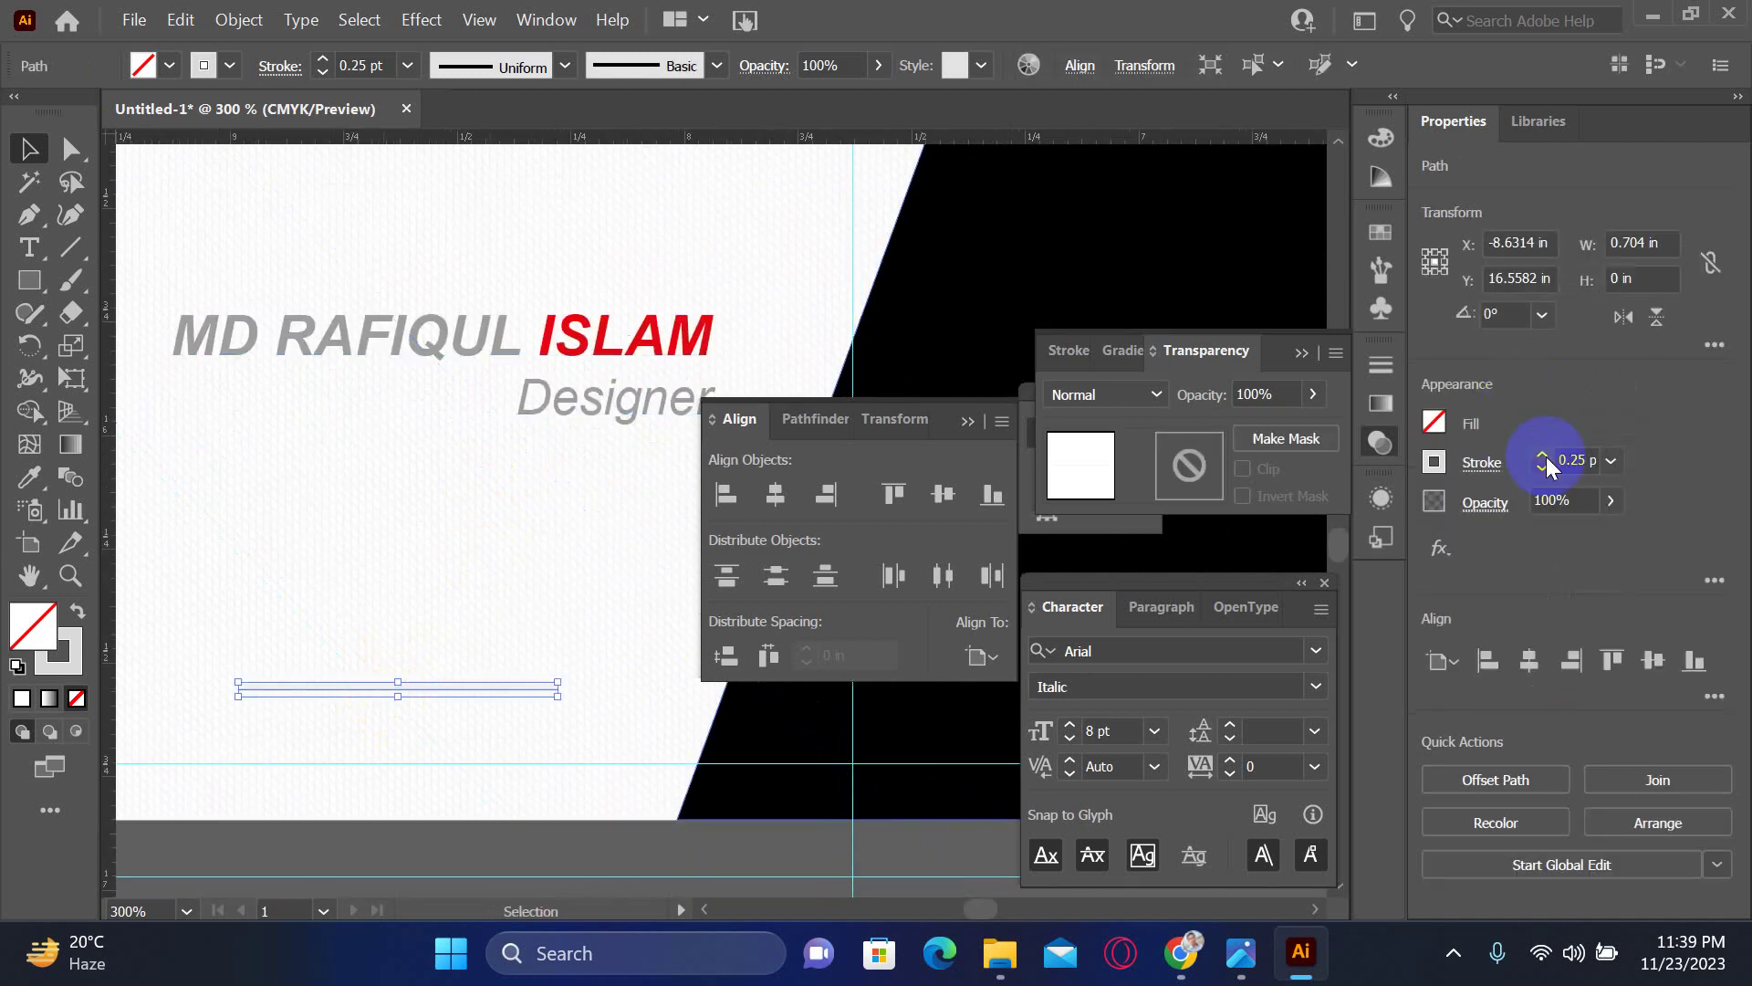
{"action": "left_click", "coordinate": [1579, 461]}
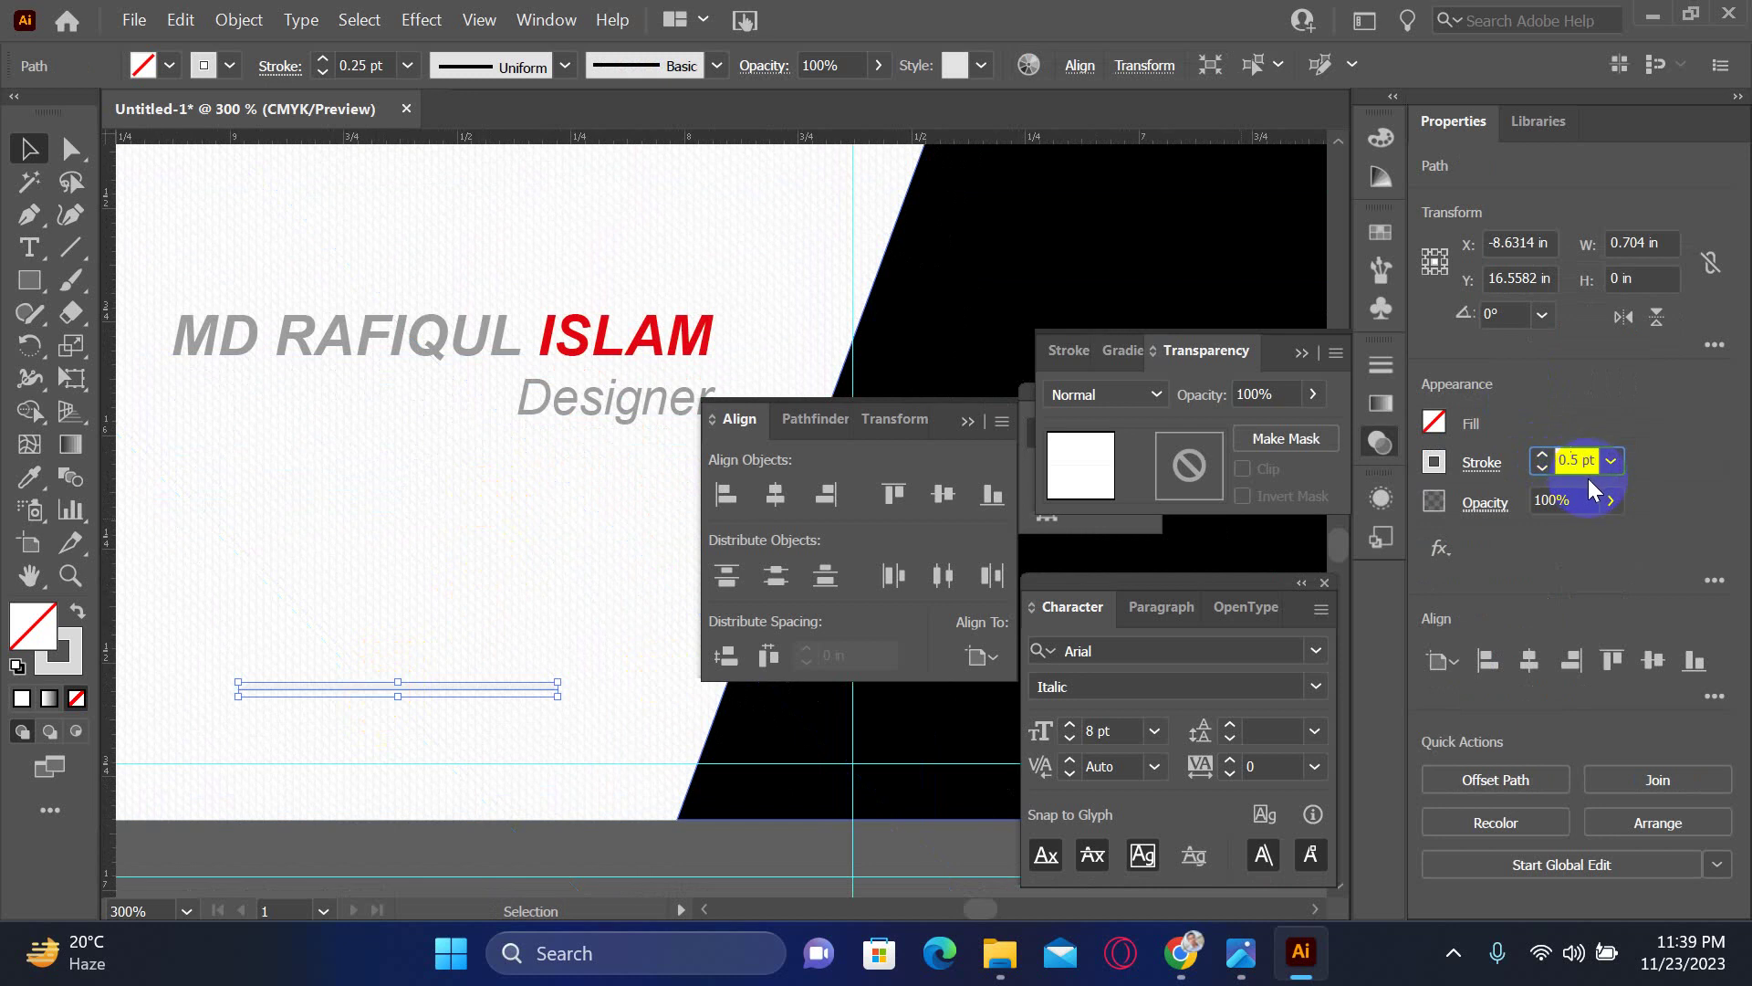
{"action": "type", "text": "1"}
{"action": "key", "text": "Return"}
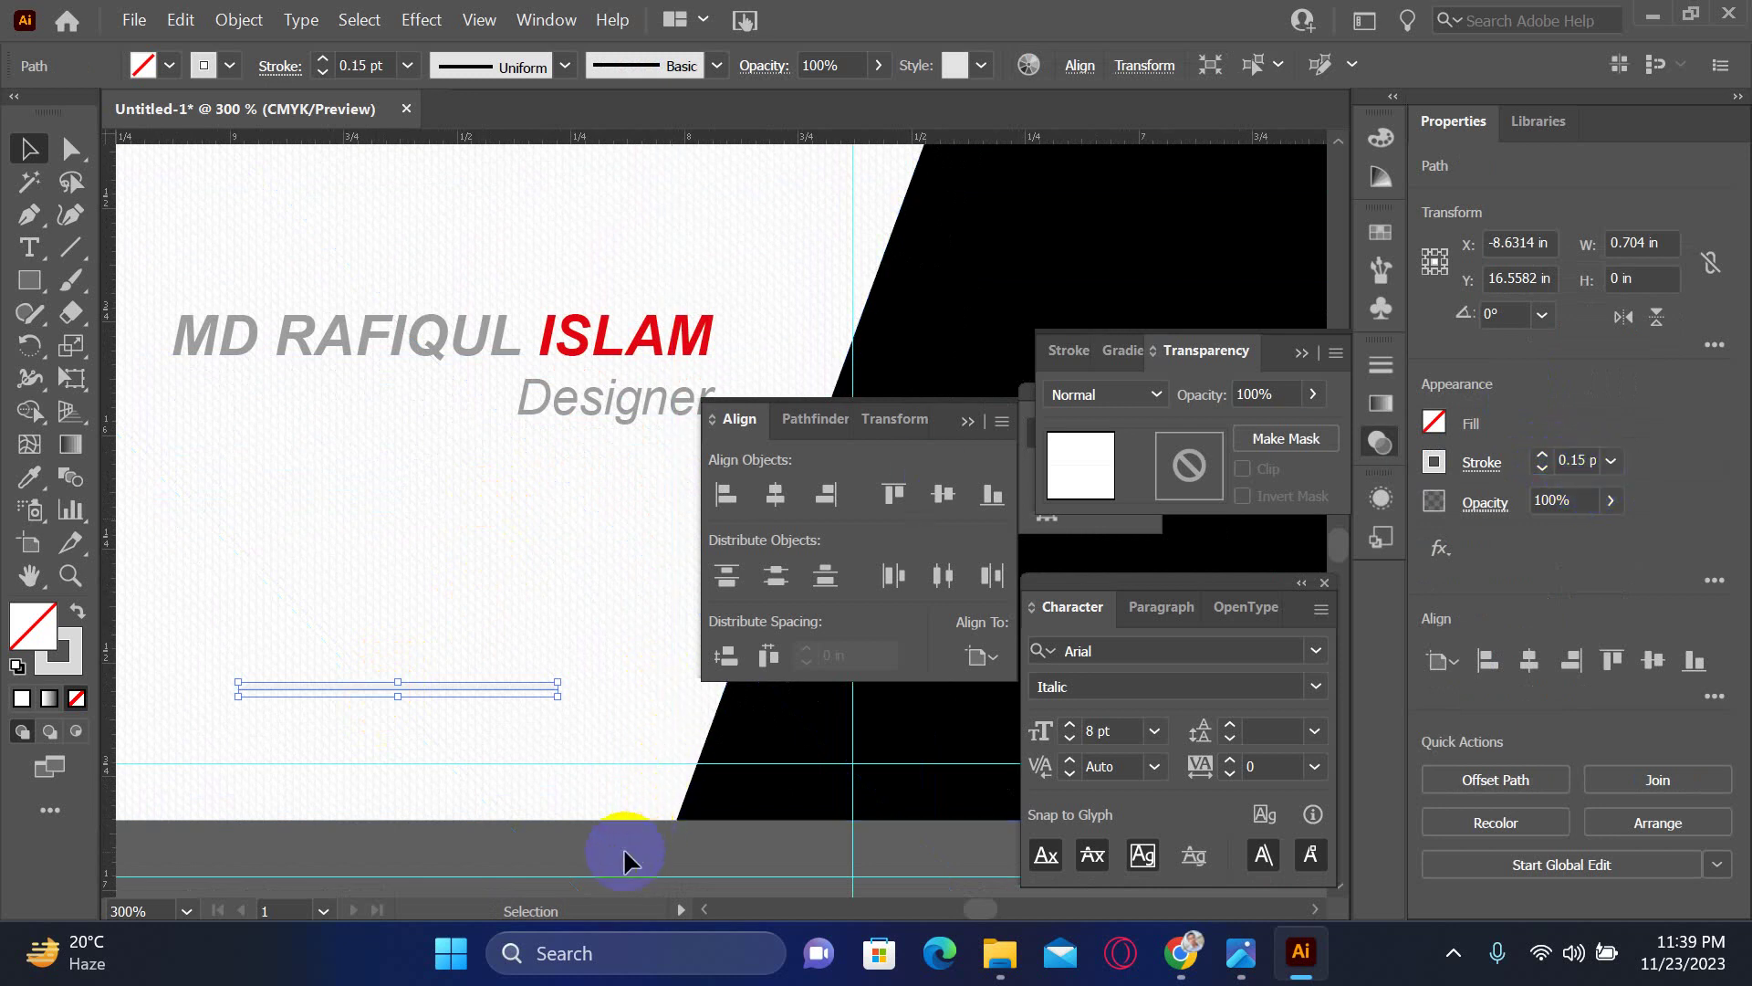
{"action": "left_click", "coordinate": [623, 847]}
{"action": "key", "text": "ctrl+minus"}
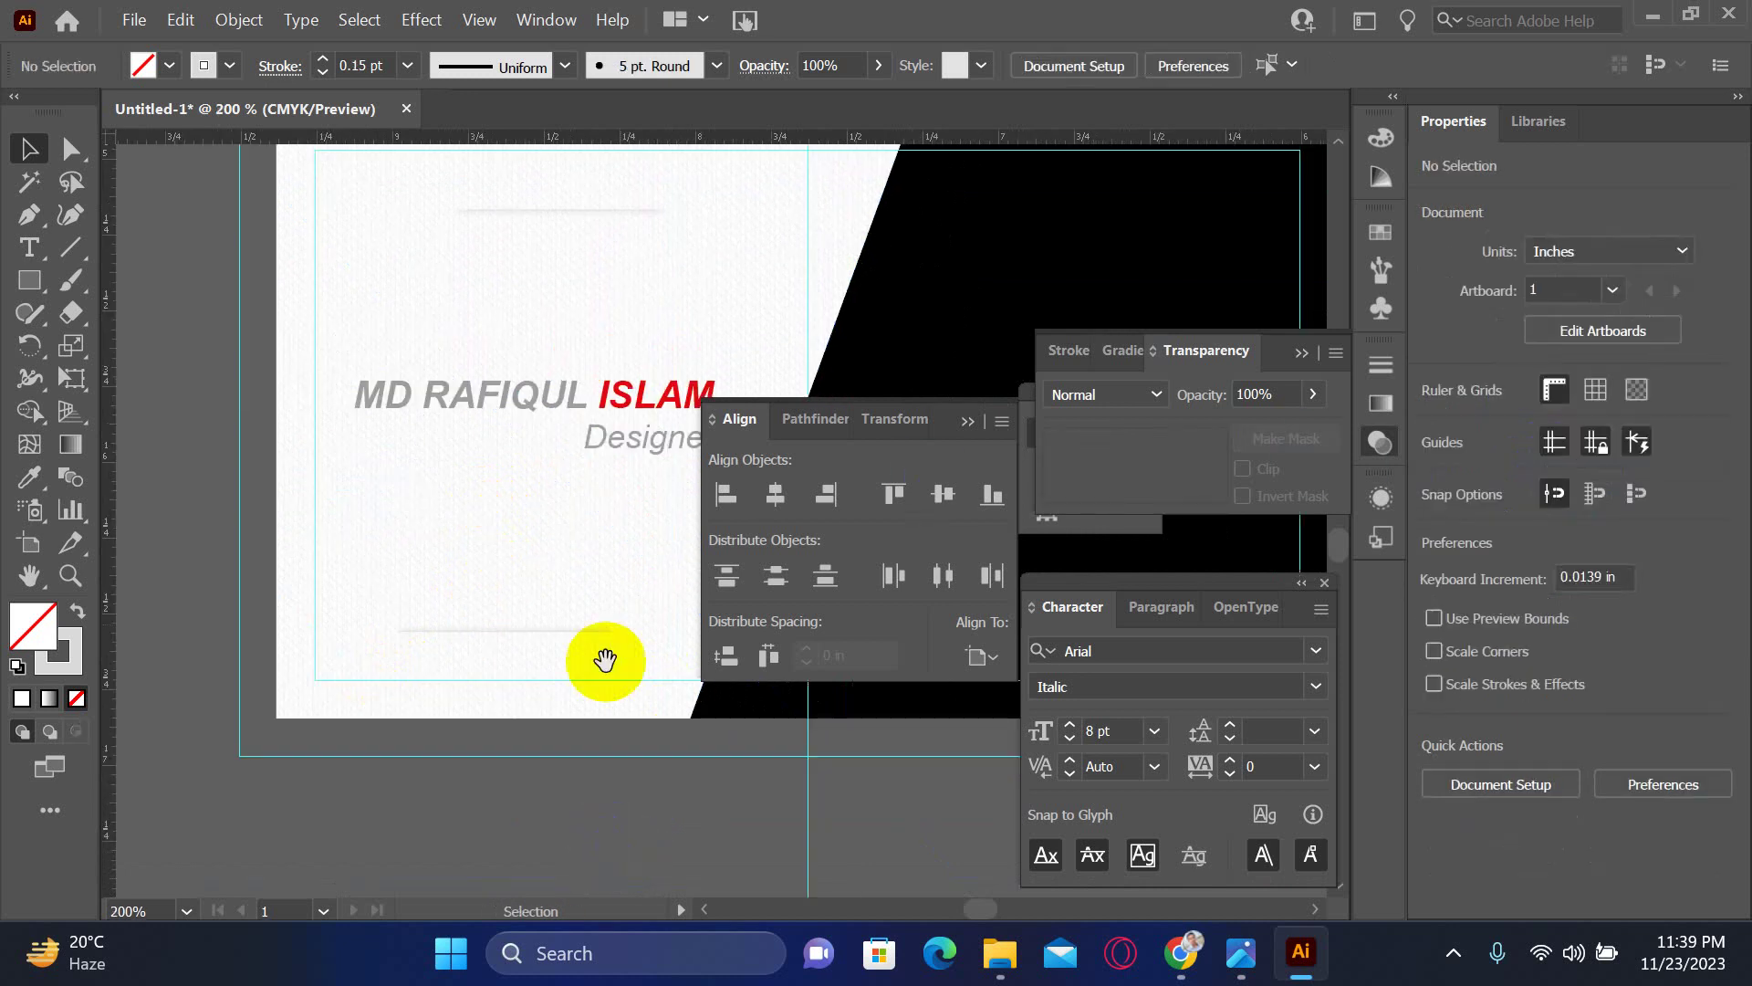
{"action": "left_click_drag", "start_coordinate": [607, 657], "coordinate": [548, 384]}
{"action": "left_click_drag", "start_coordinate": [365, 402], "coordinate": [731, 511]}
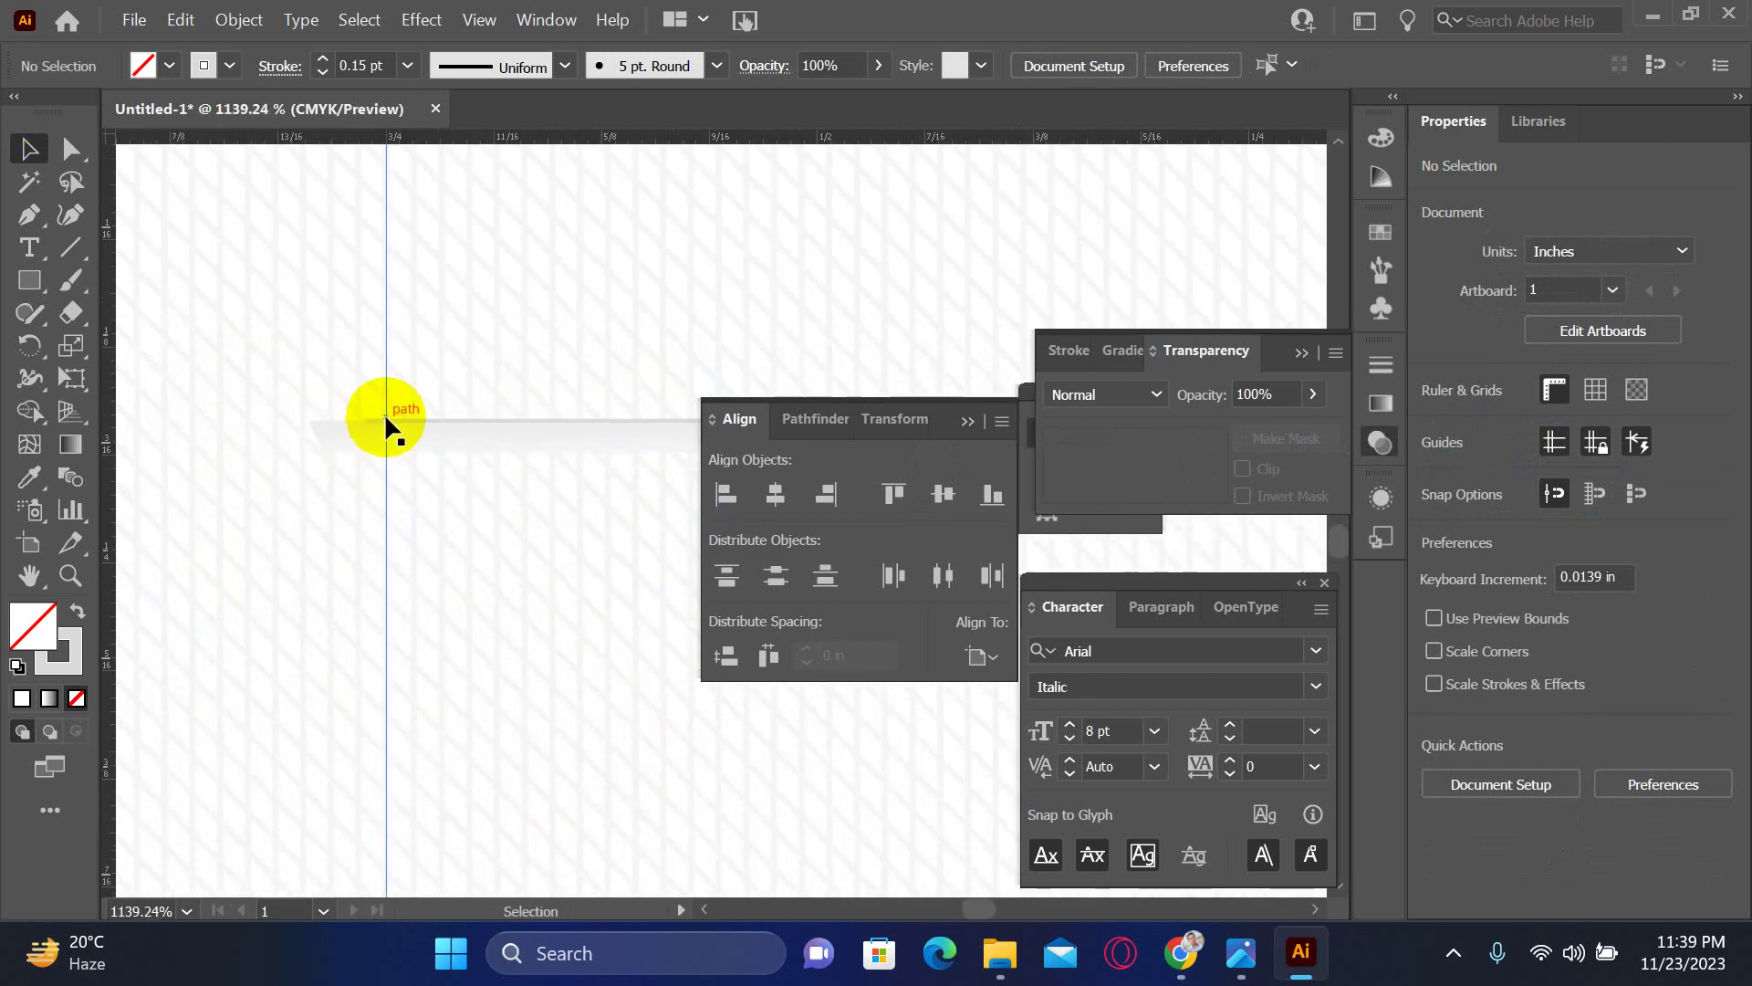
{"action": "left_click", "coordinate": [385, 415]}
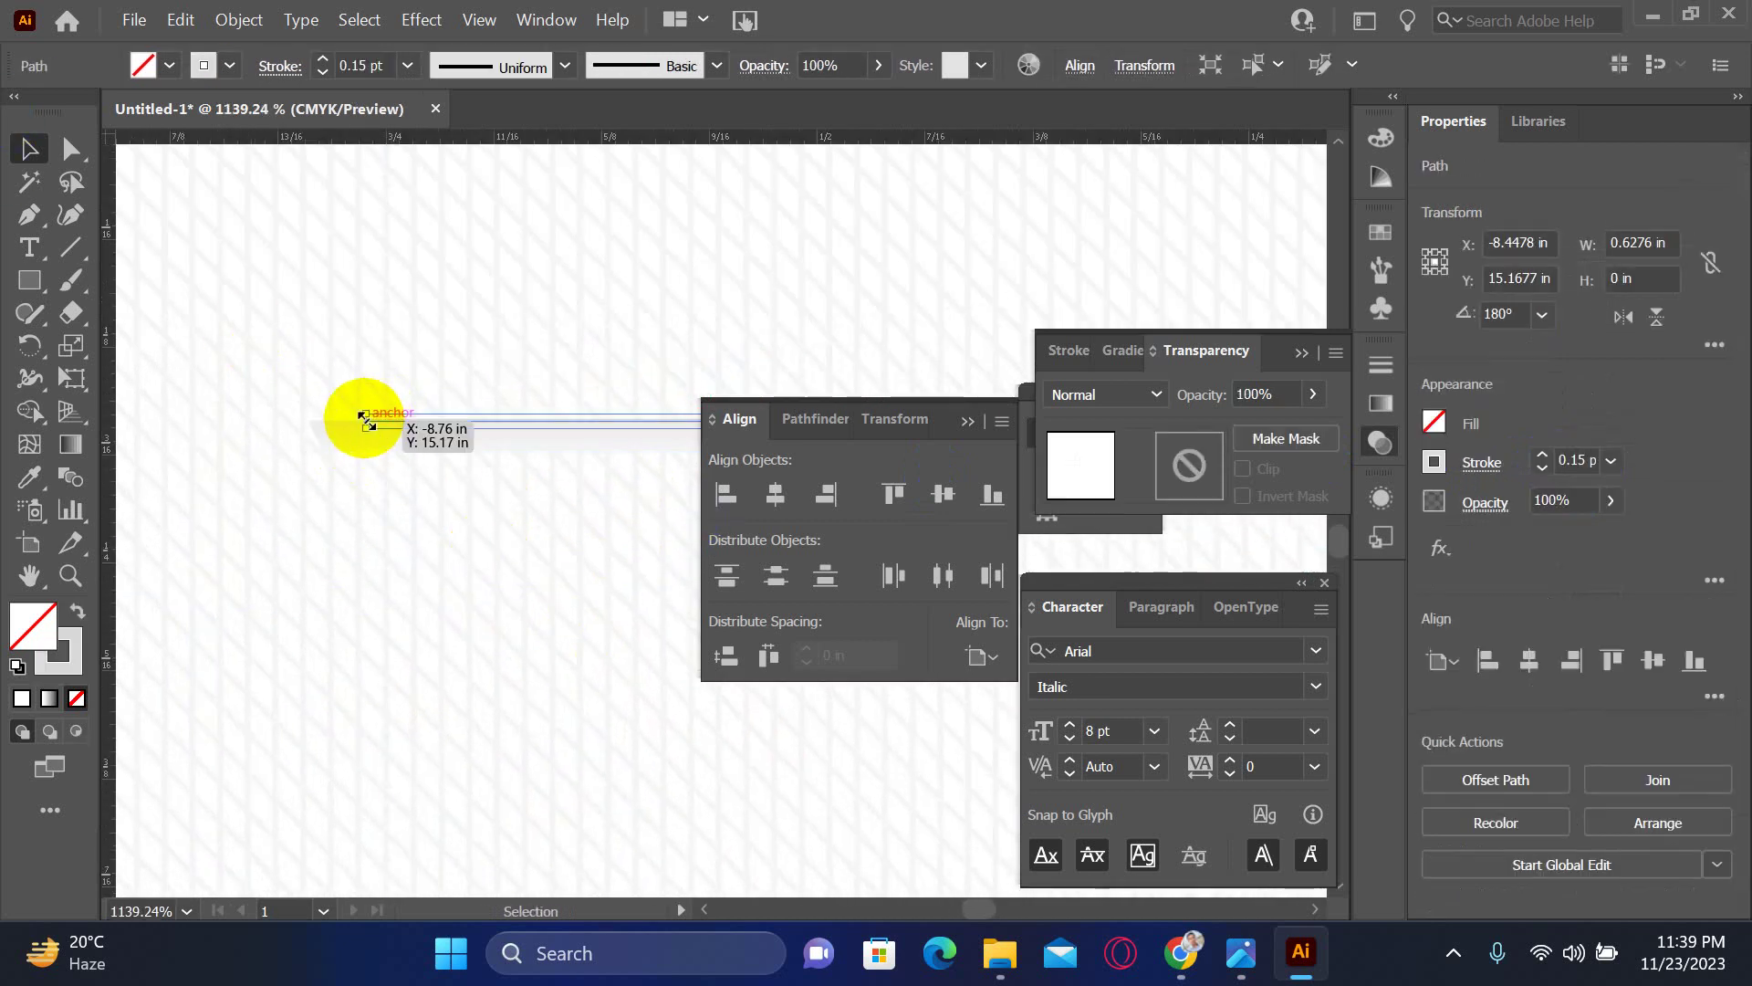
{"action": "left_click_drag", "start_coordinate": [361, 422], "coordinate": [306, 425]}
{"action": "key", "text": "ctrl+minus"}
{"action": "key", "text": "ctrl+minus"}
{"action": "key", "text": "ctrl+minus"}
{"action": "key", "text": "ctrl+minus"}
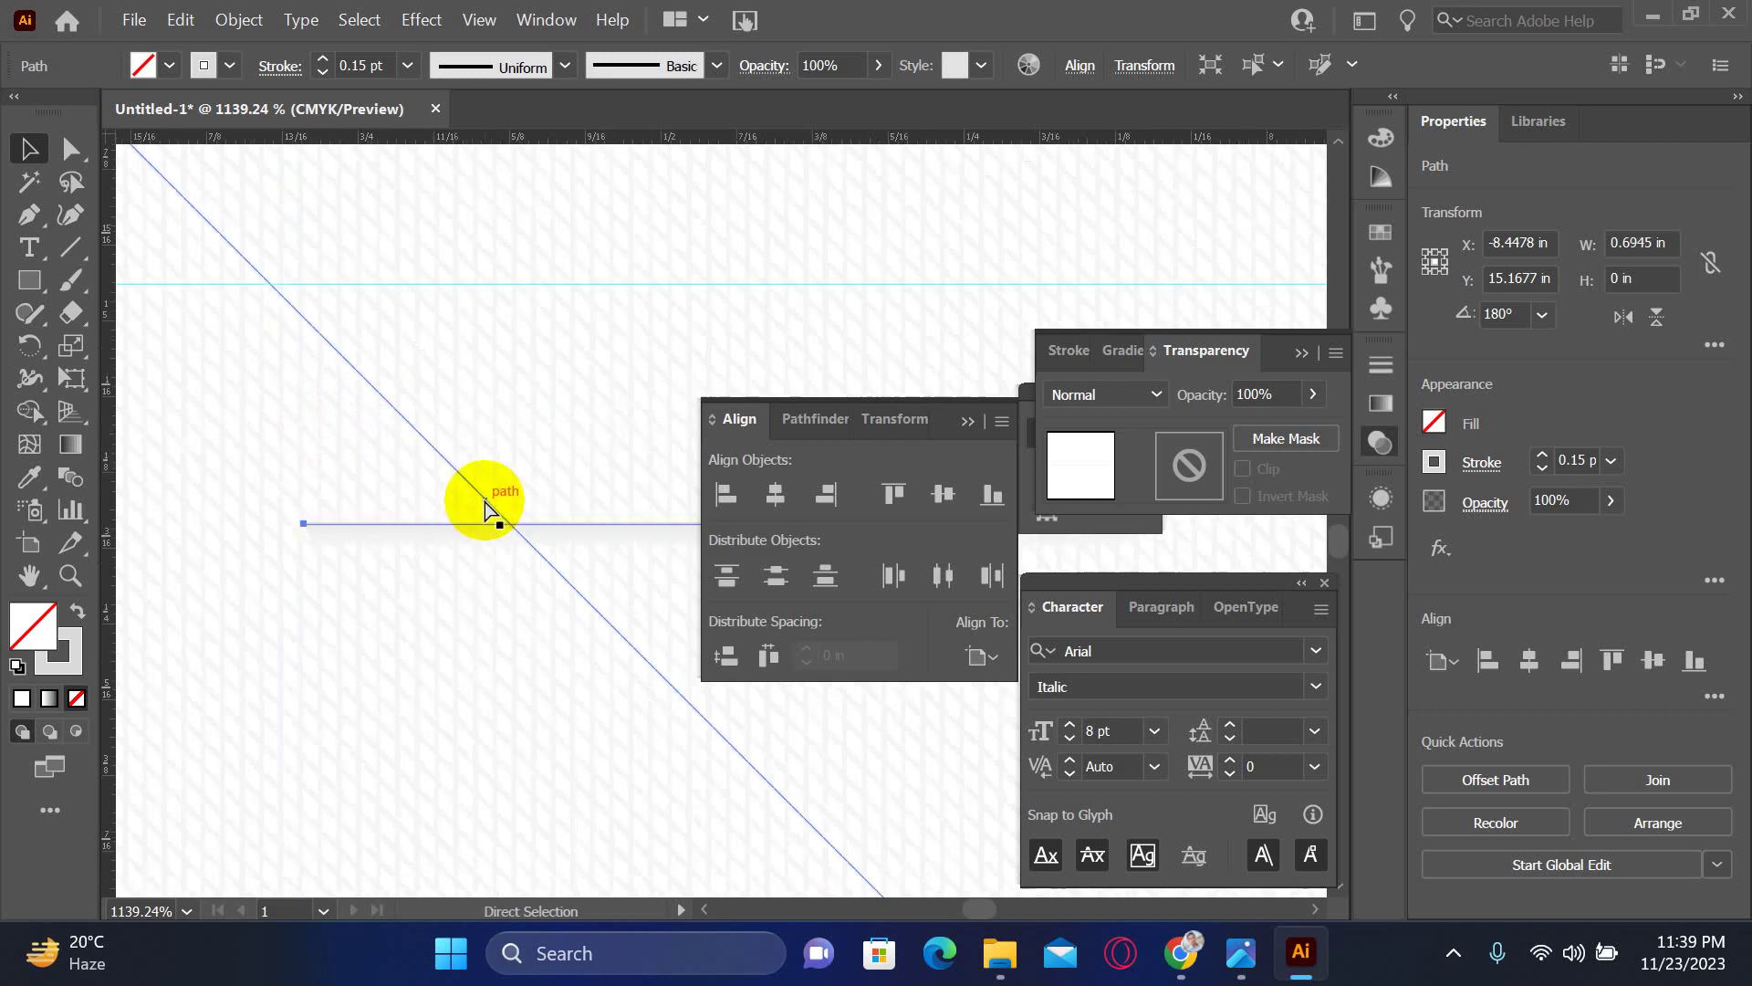
{"action": "left_click", "coordinate": [573, 260]}
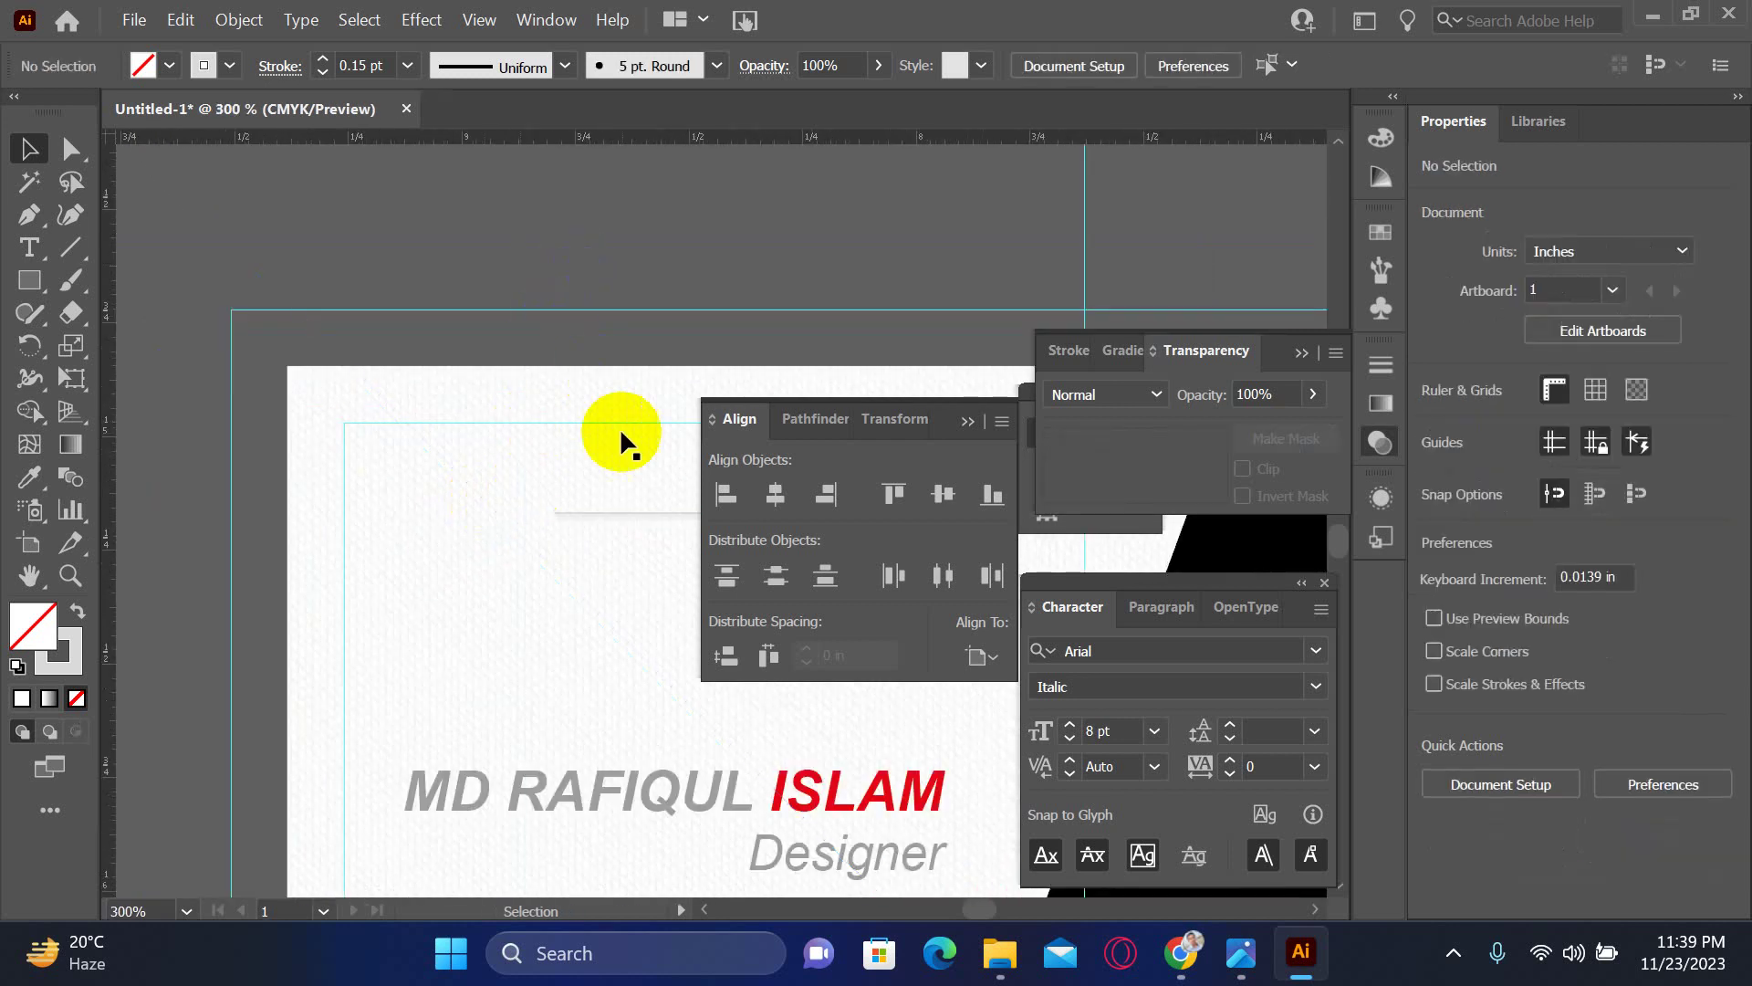
{"action": "left_click_drag", "start_coordinate": [621, 438], "coordinate": [242, 415]}
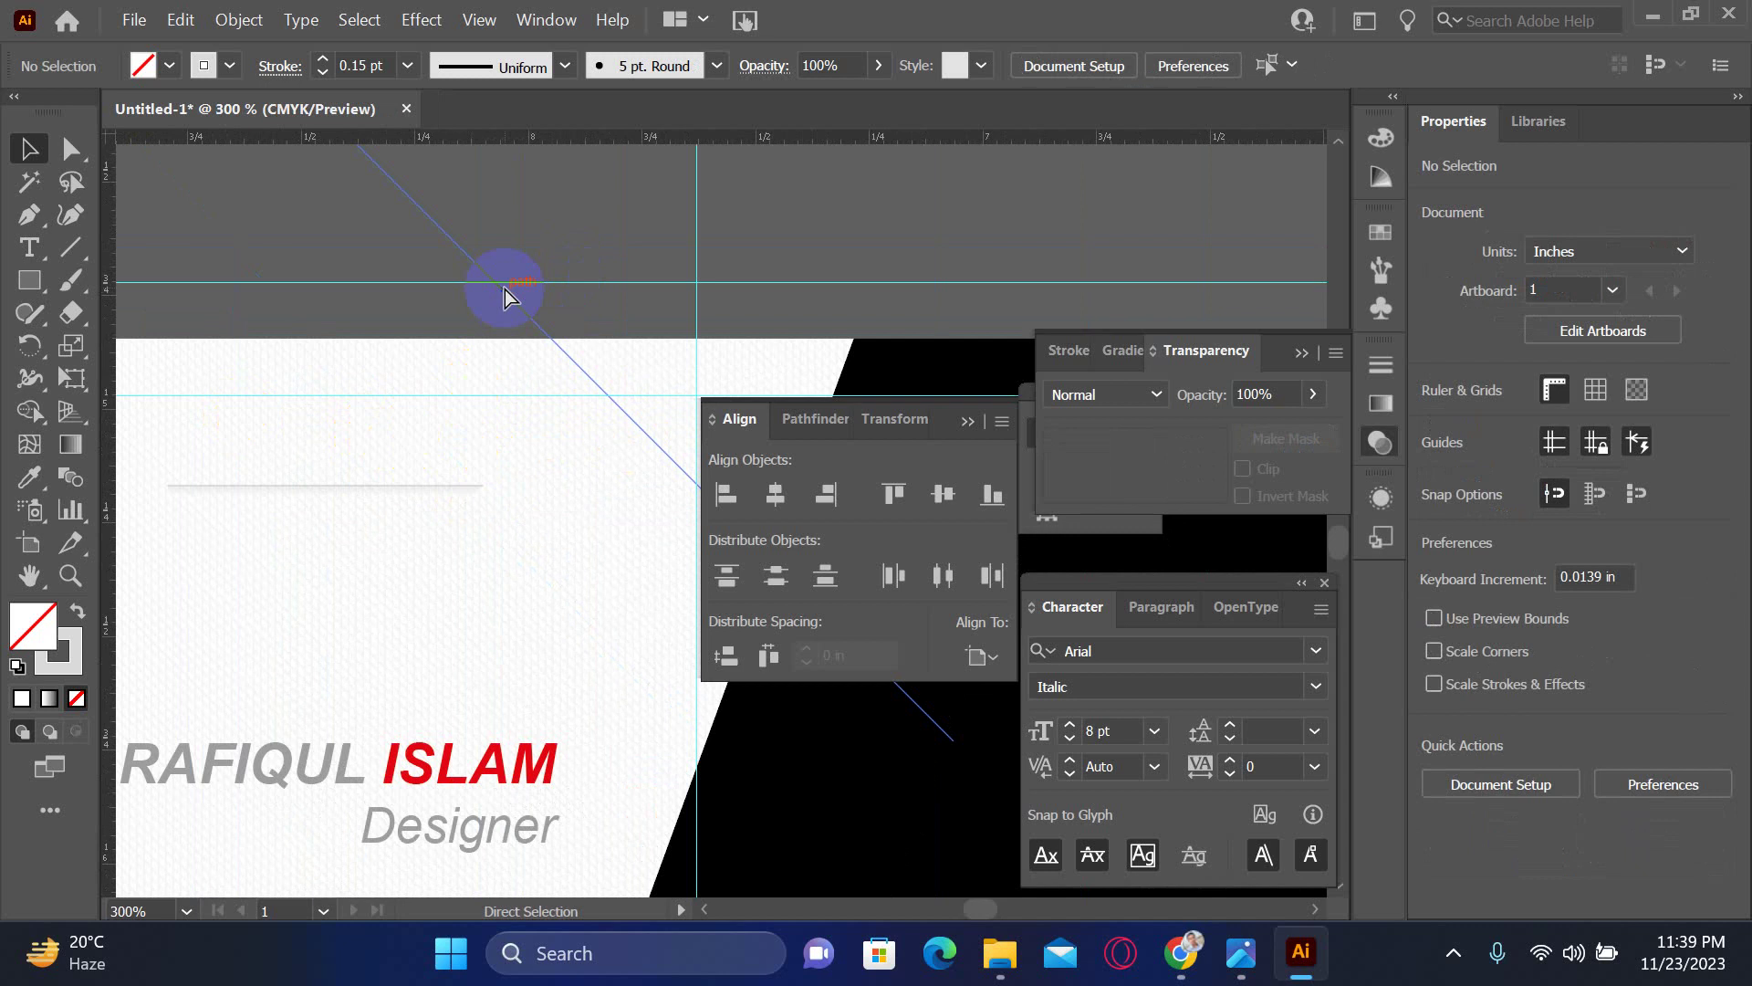
{"action": "key", "text": "ctrl+minus"}
{"action": "key", "text": "ctrl+minus"}
{"action": "left_click_drag", "start_coordinate": [575, 380], "coordinate": [349, 405]}
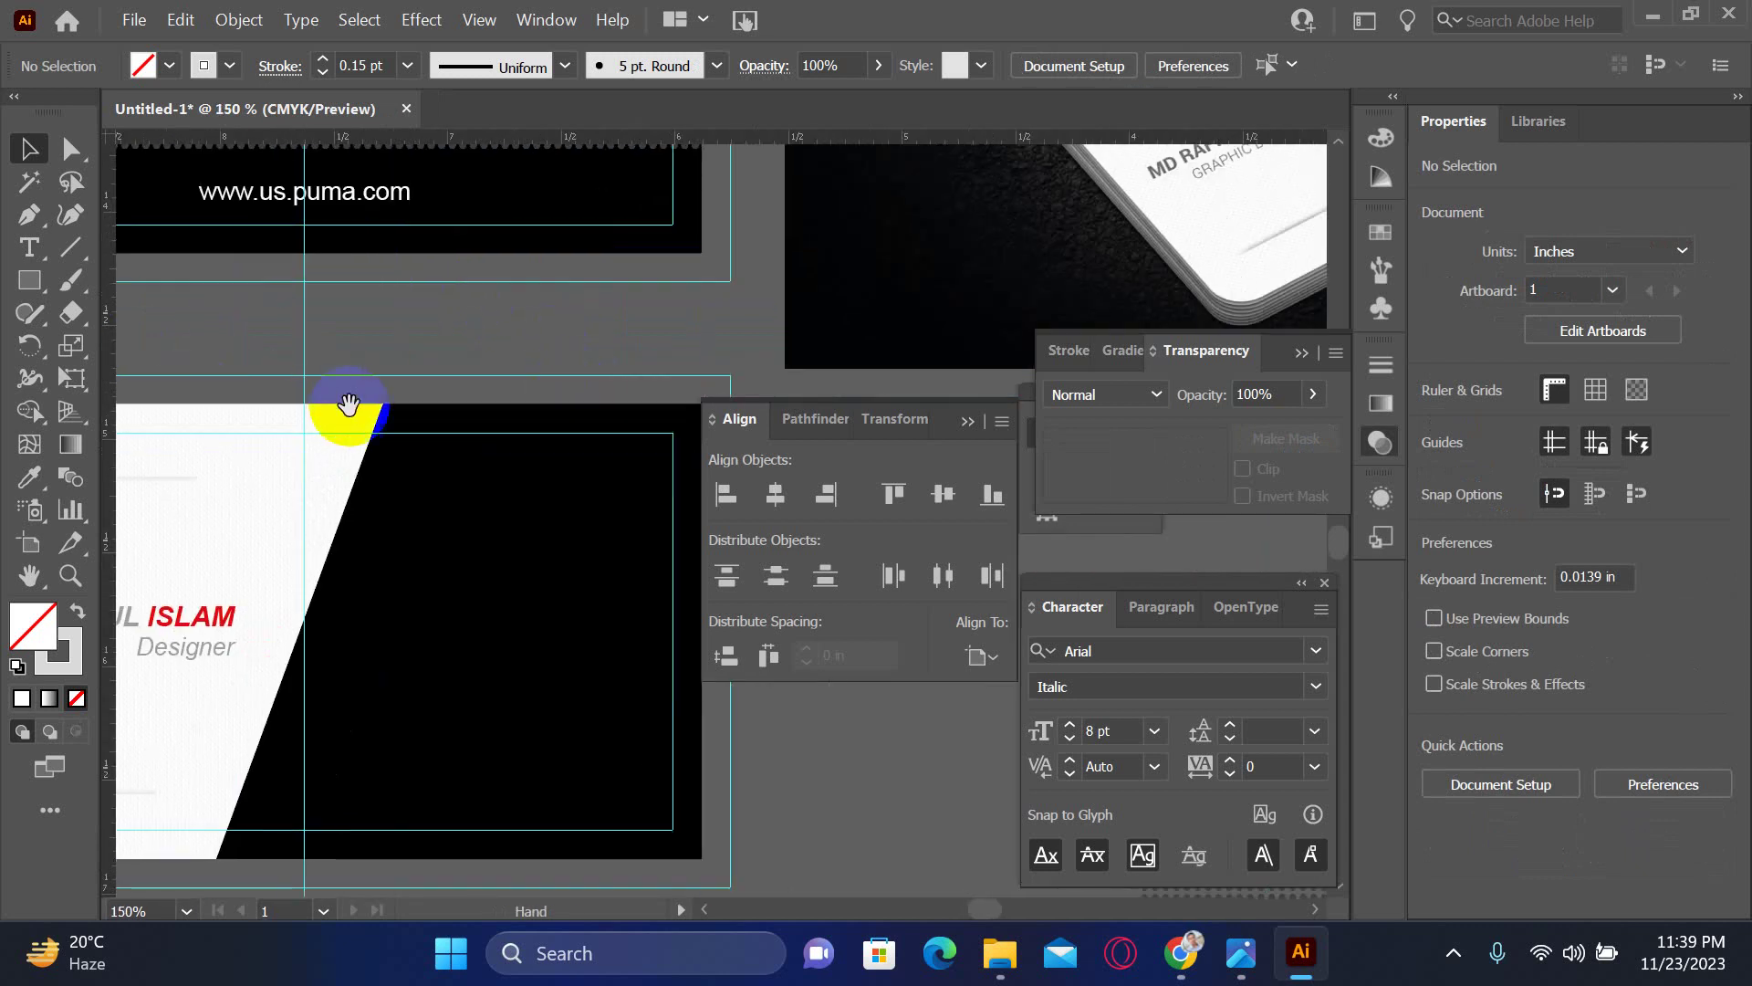
{"action": "scroll", "coordinate": [402, 484], "scroll_direction": "right", "scroll_amount": 5}
{"action": "scroll", "coordinate": [434, 489], "scroll_direction": "up", "scroll_amount": 5}
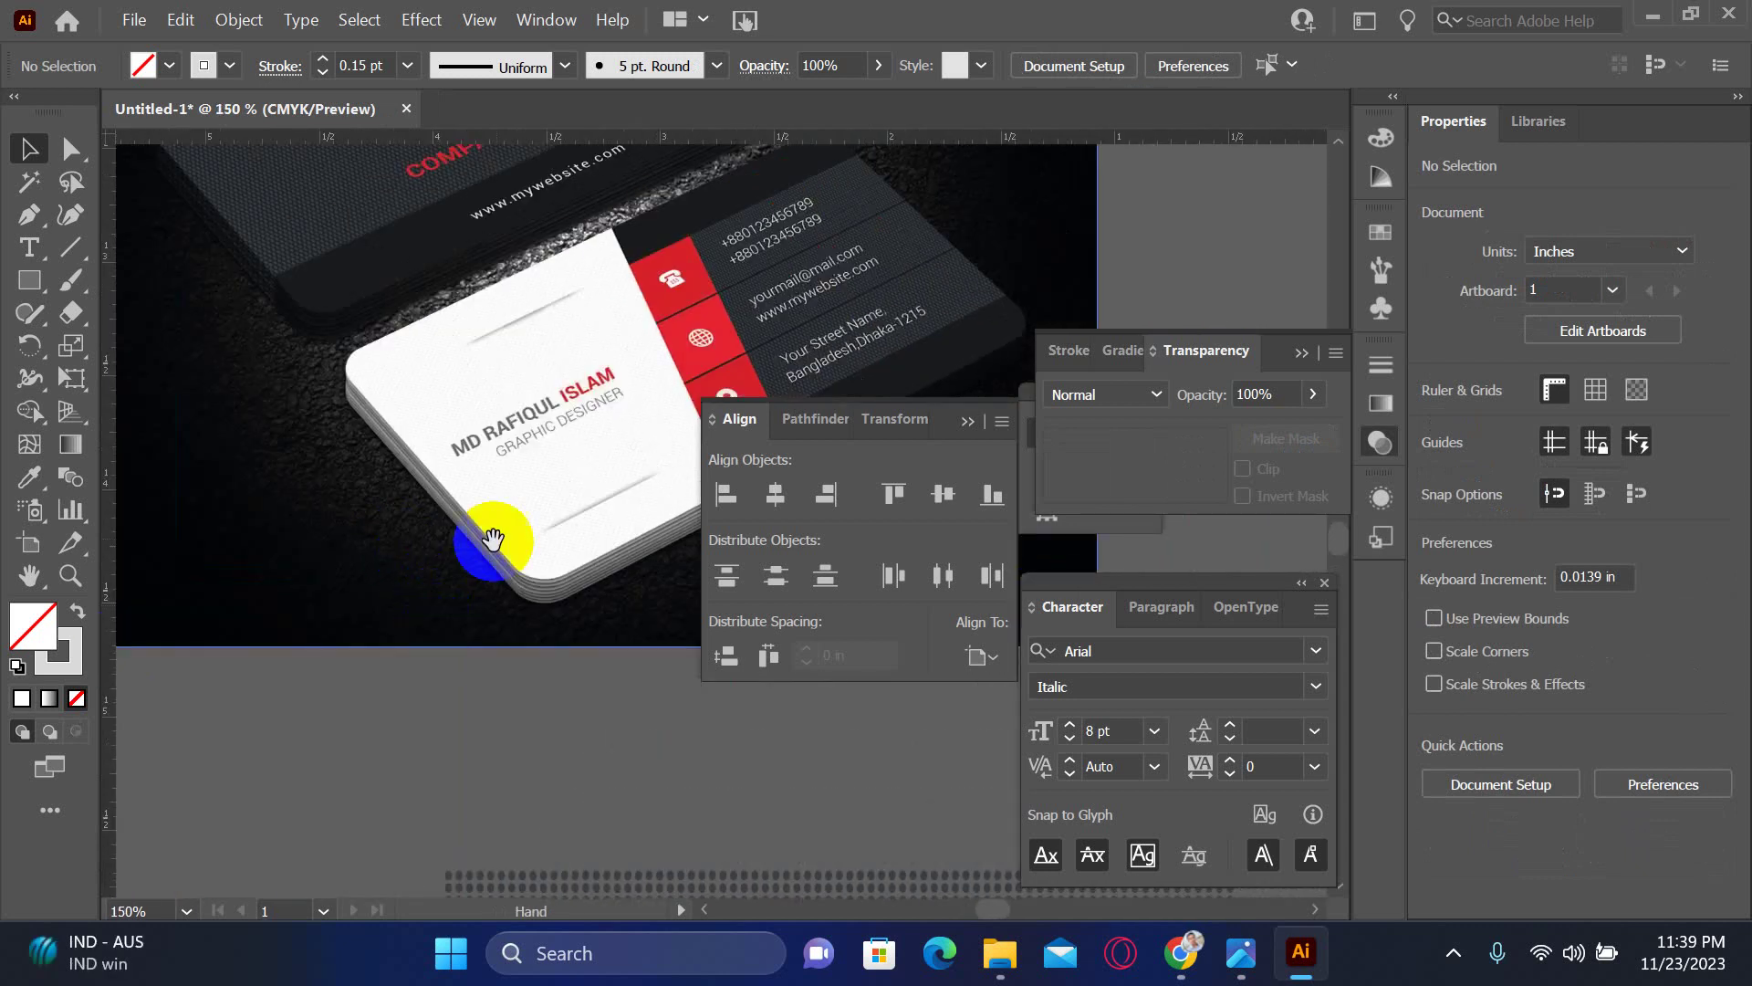
{"action": "scroll", "coordinate": [423, 587], "scroll_direction": "down", "scroll_amount": 6}
{"action": "scroll", "coordinate": [559, 477], "scroll_direction": "left", "scroll_amount": 6}
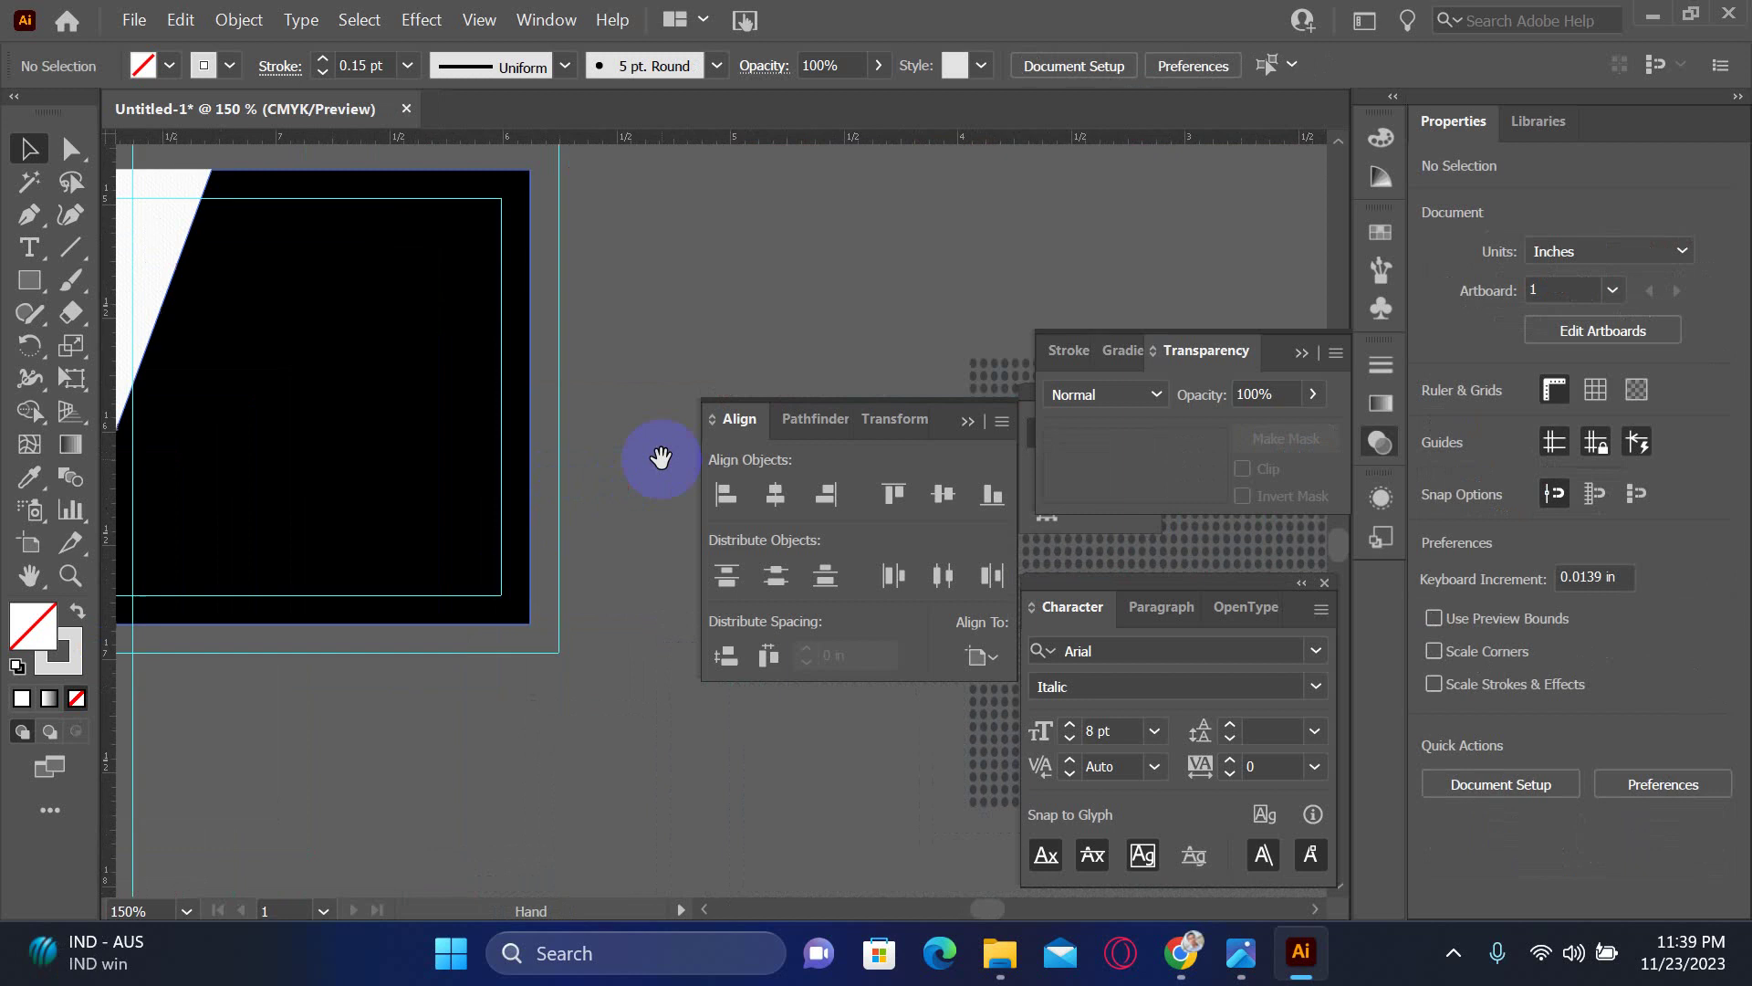
{"action": "scroll", "coordinate": [560, 582], "scroll_direction": "left", "scroll_amount": 3}
{"action": "scroll", "coordinate": [395, 633], "scroll_direction": "right", "scroll_amount": 6}
{"action": "scroll", "coordinate": [395, 634], "scroll_direction": "up", "scroll_amount": 5}
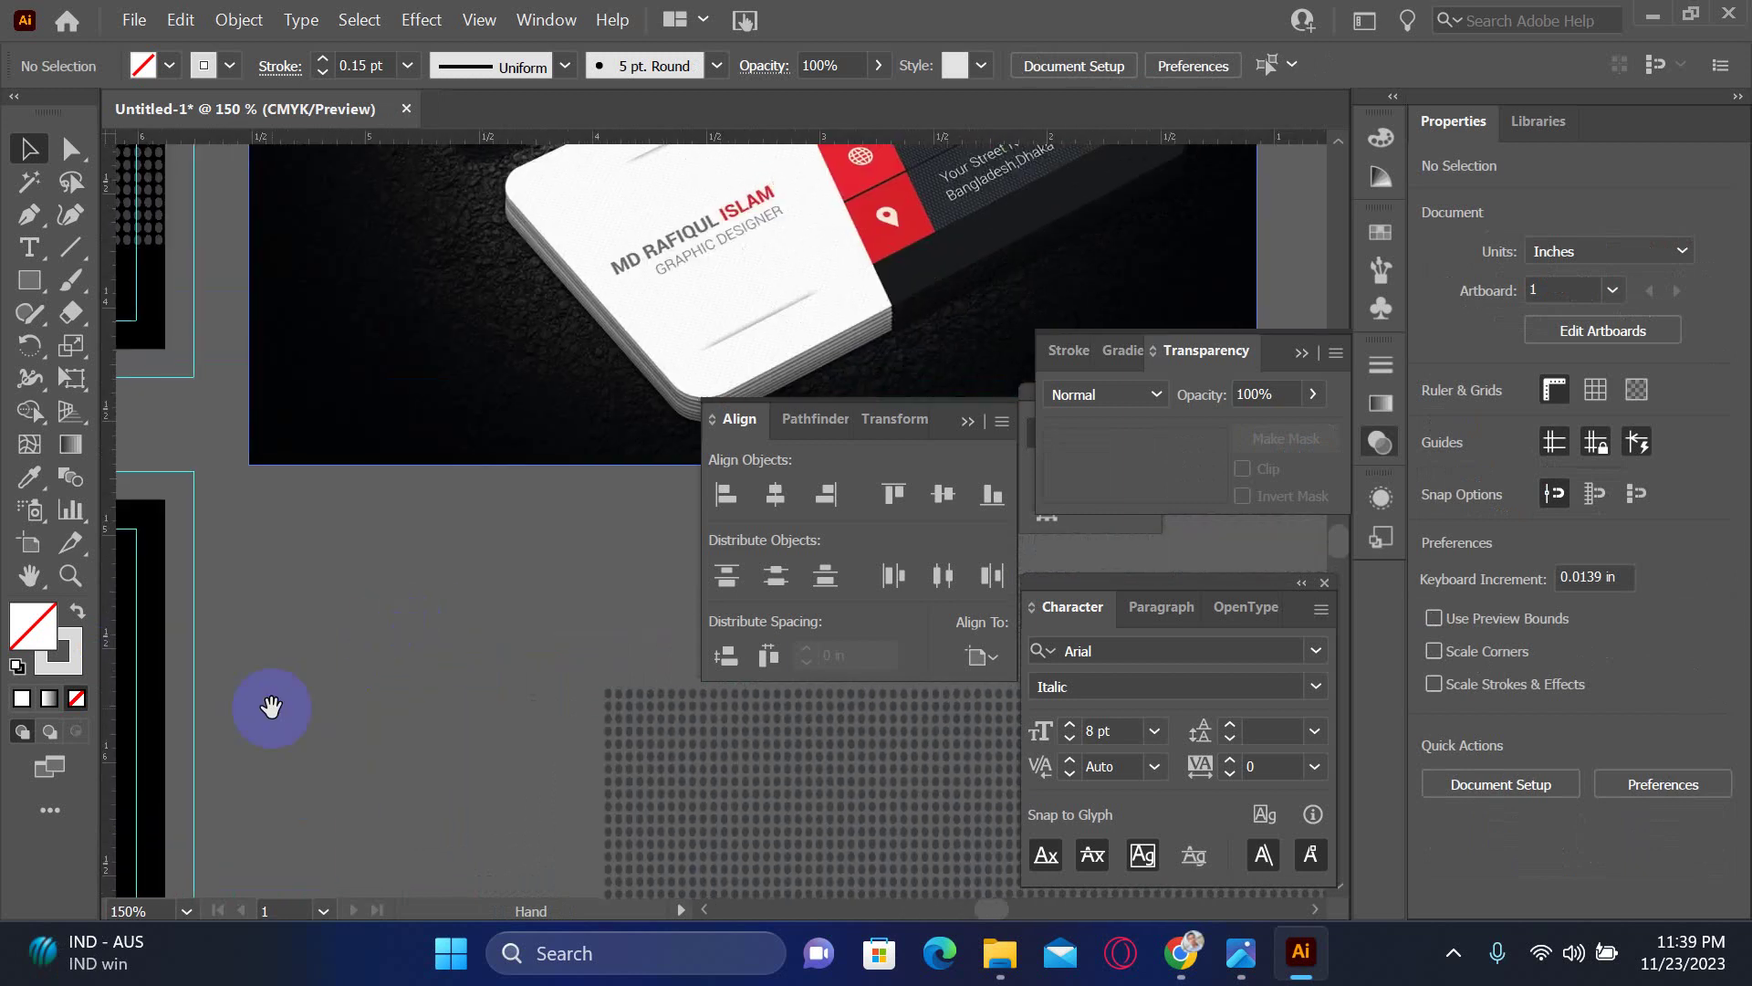
{"action": "scroll", "coordinate": [358, 703], "scroll_direction": "up", "scroll_amount": 4}
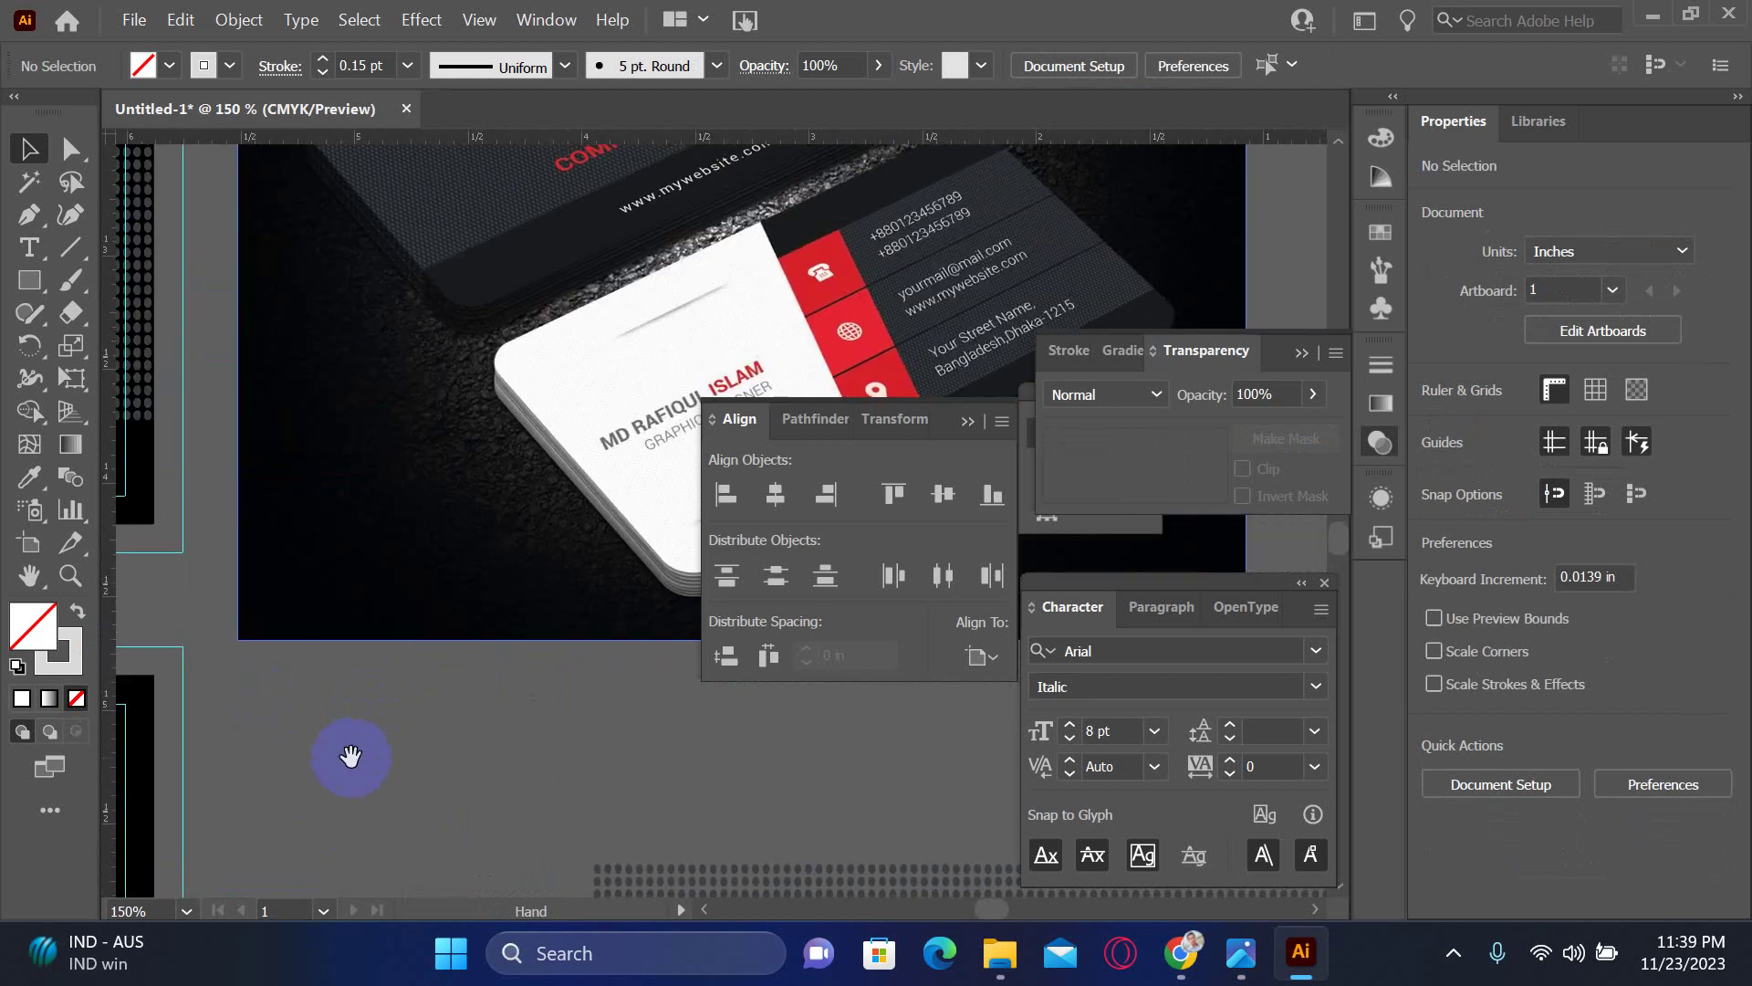
{"action": "scroll", "coordinate": [383, 707], "scroll_direction": "down", "scroll_amount": 10}
{"action": "scroll", "coordinate": [365, 675], "scroll_direction": "left", "scroll_amount": 9}
{"action": "scroll", "coordinate": [392, 657], "scroll_direction": "up", "scroll_amount": 3}
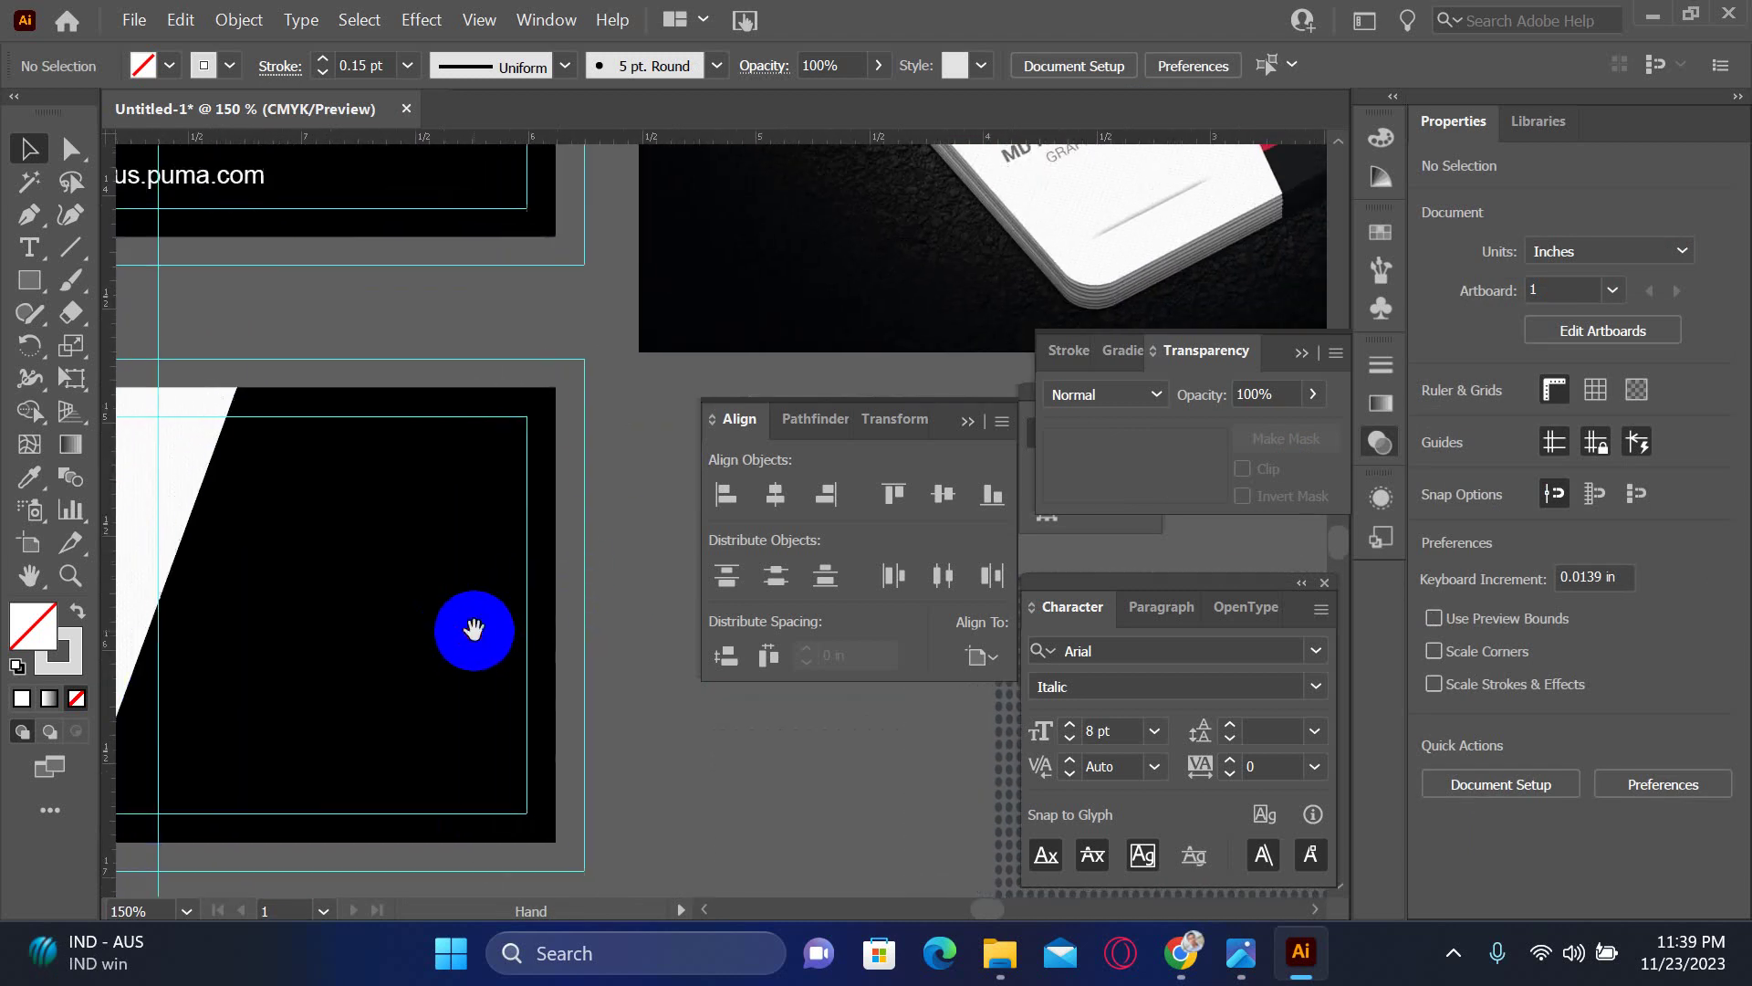
{"action": "key", "text": "Tab"}
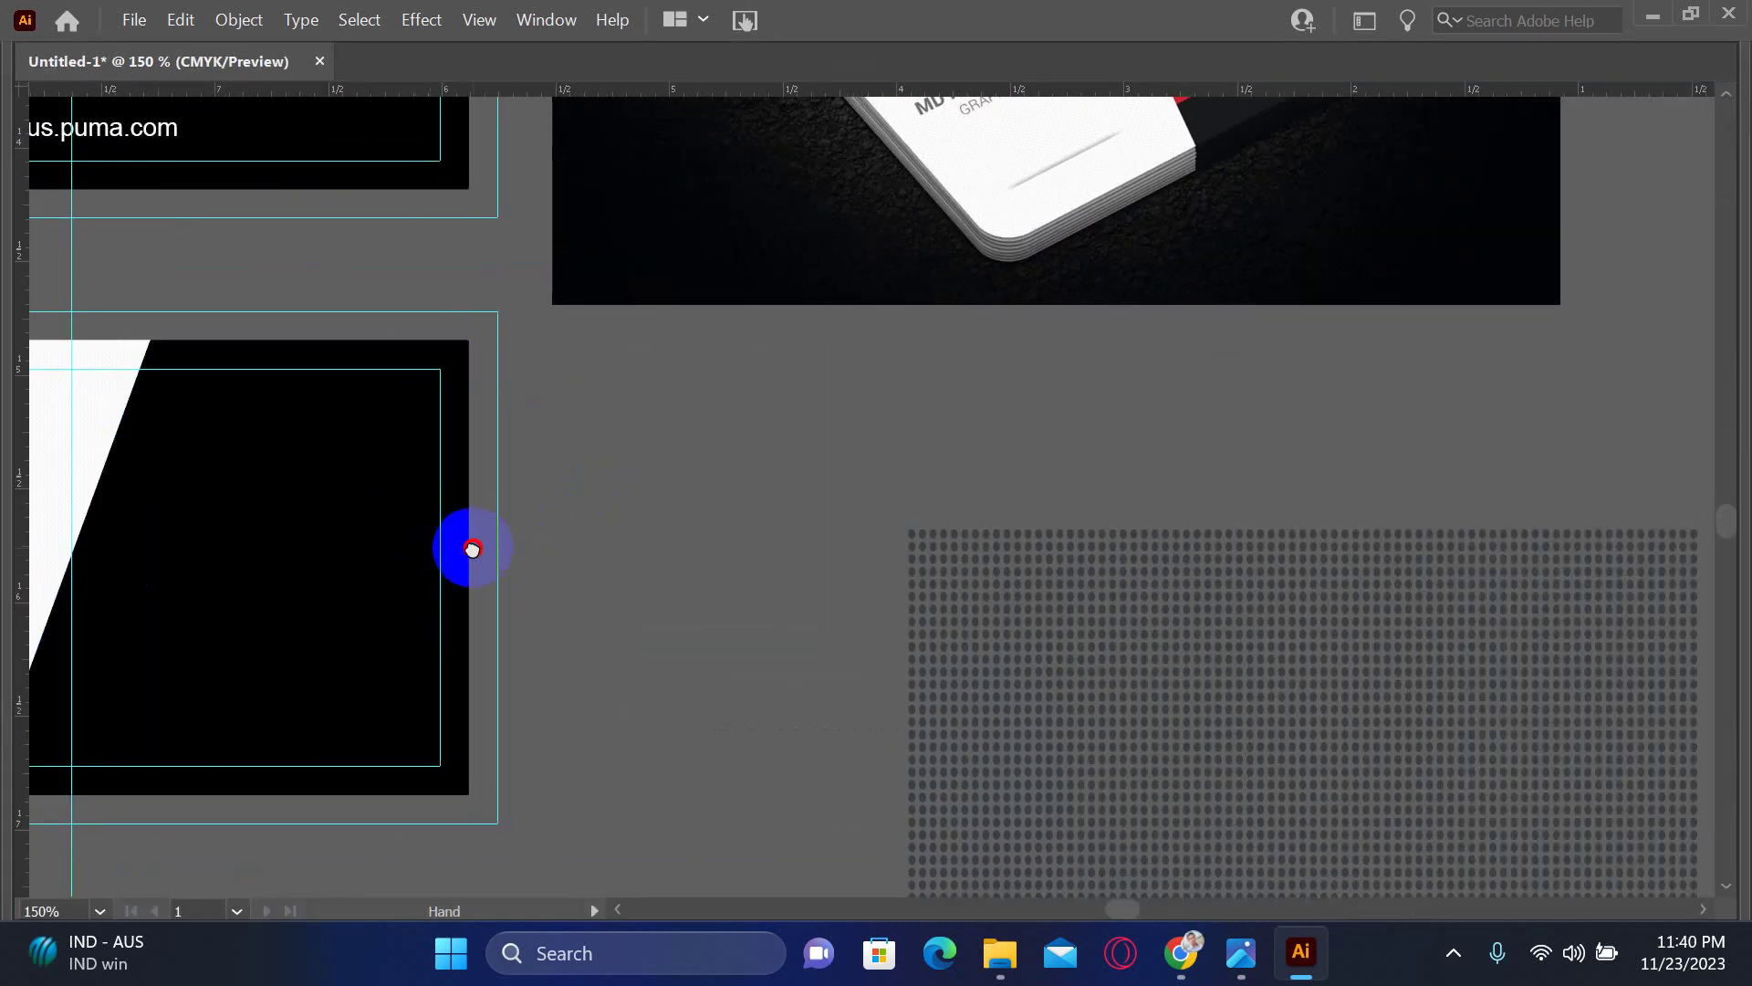
{"action": "scroll", "coordinate": [472, 549], "scroll_direction": "left", "scroll_amount": 3}
{"action": "key", "text": "Tab"}
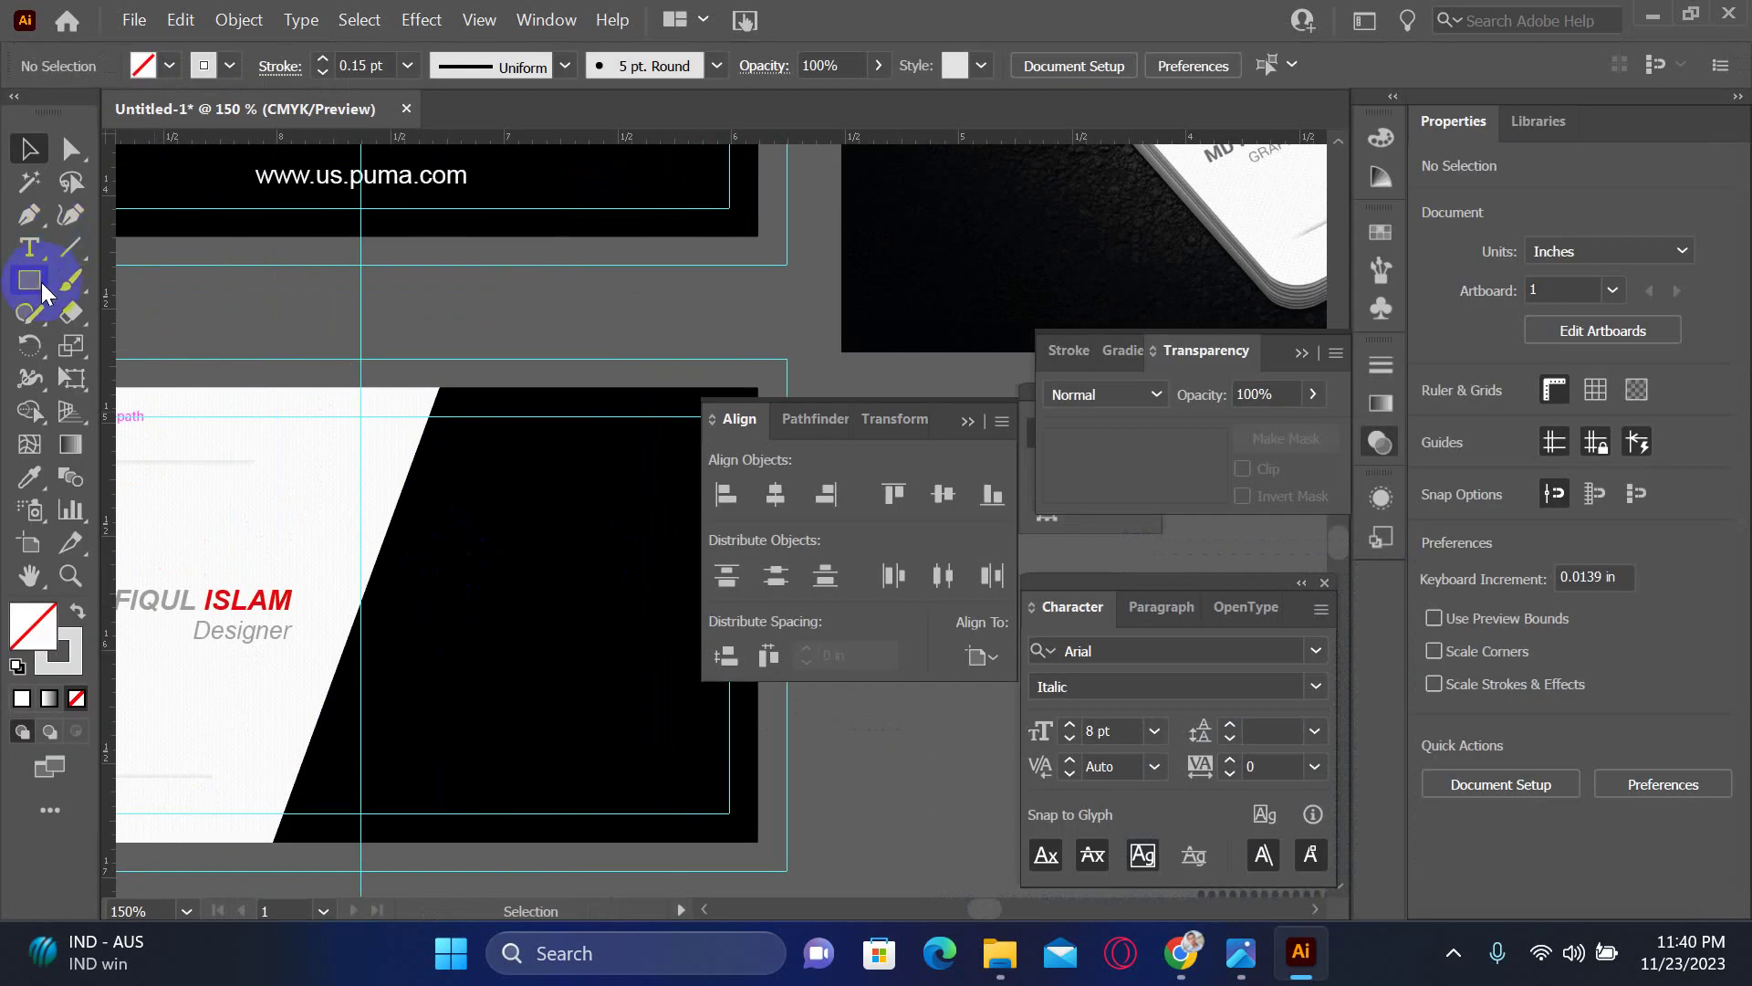
- Draw a white, strokeless bar from the slanted edge across the black panel
{"action": "left_click", "coordinate": [36, 283]}
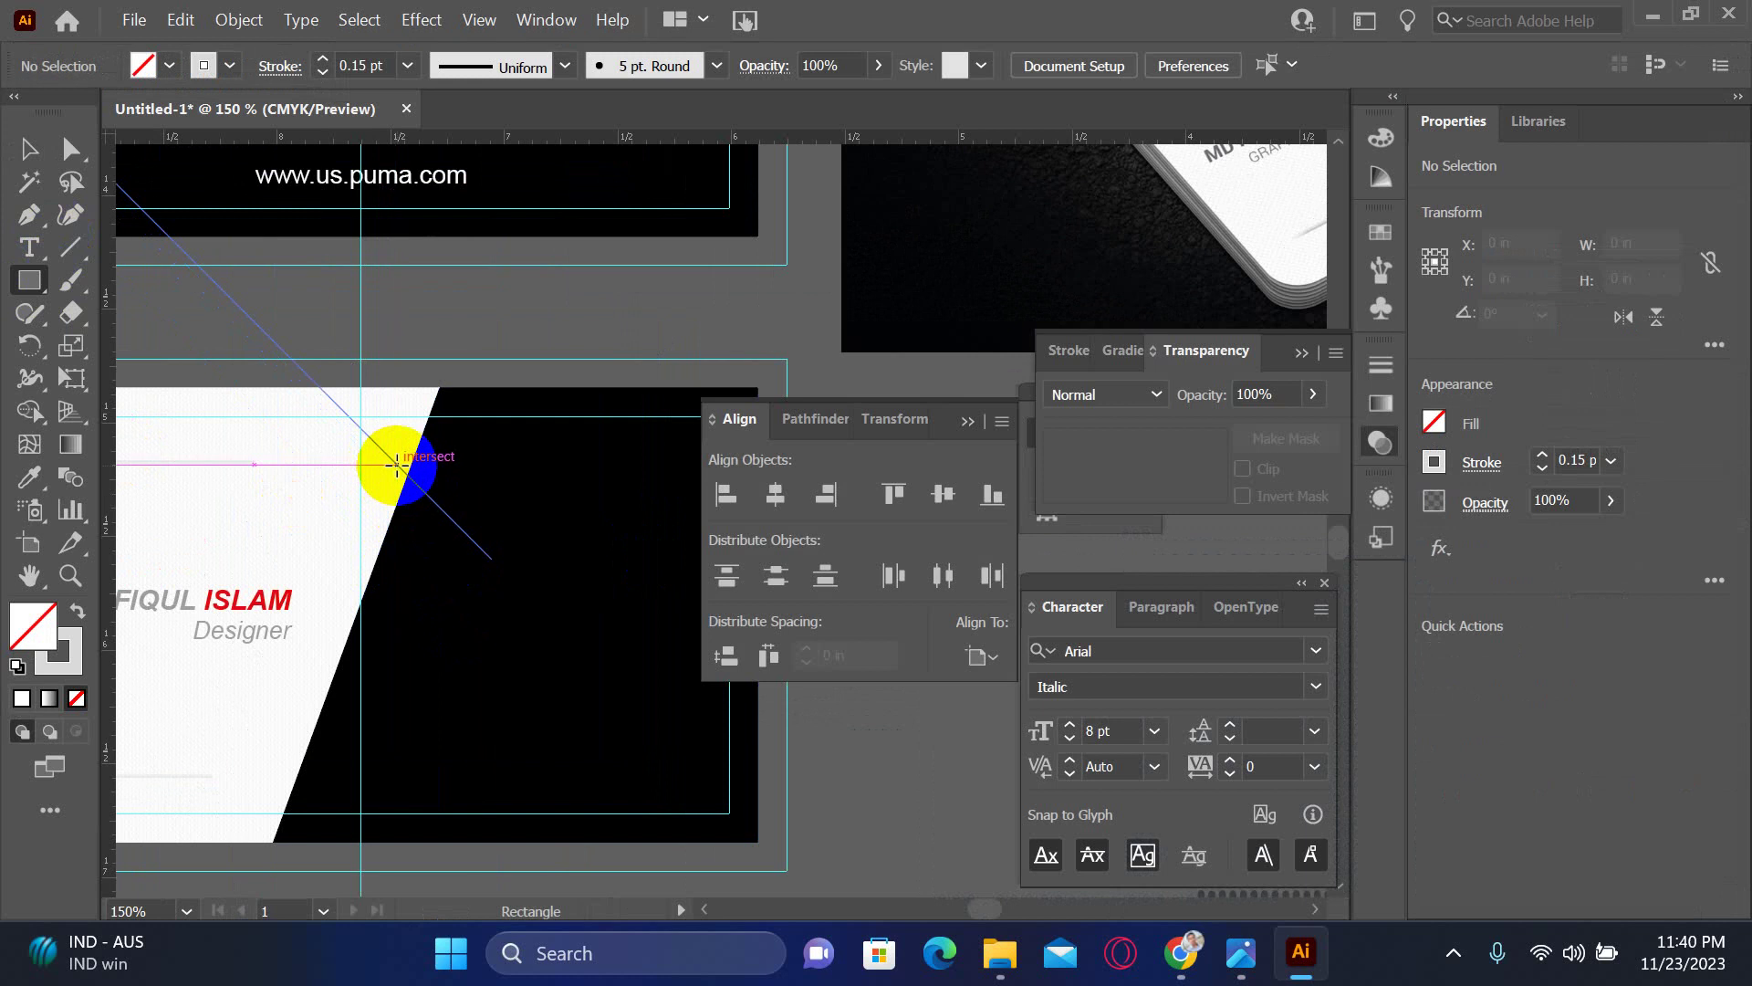
{"action": "left_click_drag", "start_coordinate": [397, 465], "coordinate": [811, 543]}
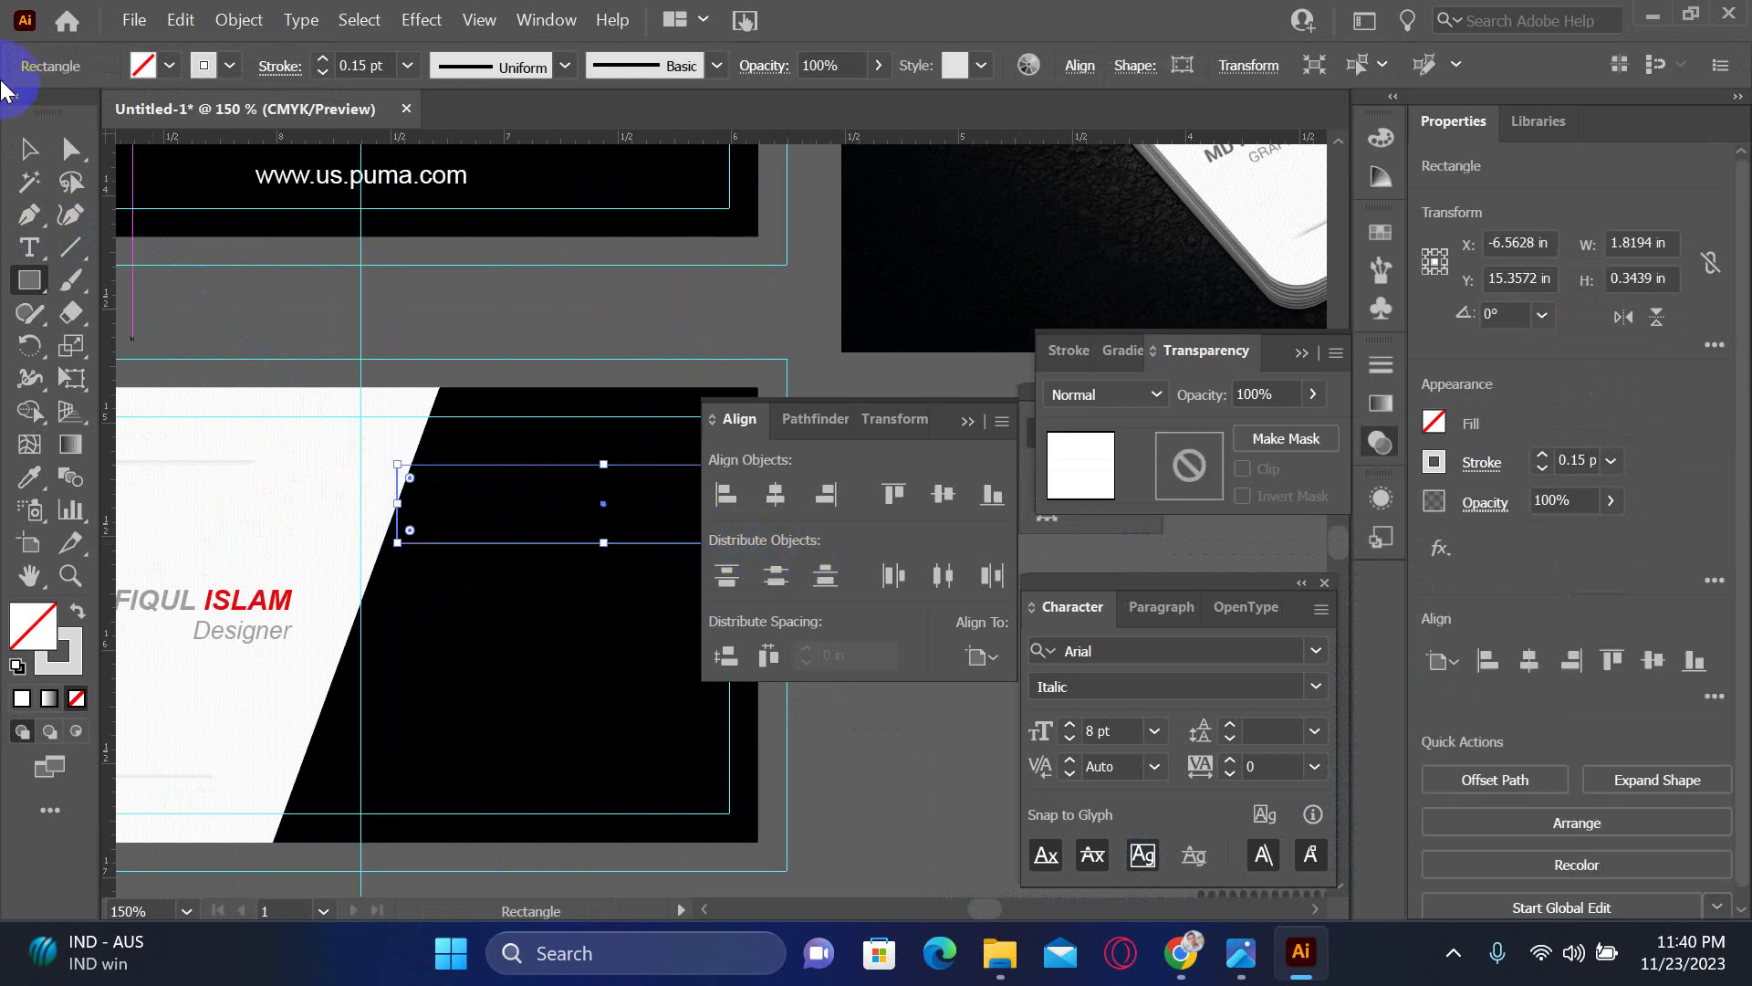
{"action": "left_click", "coordinate": [28, 147]}
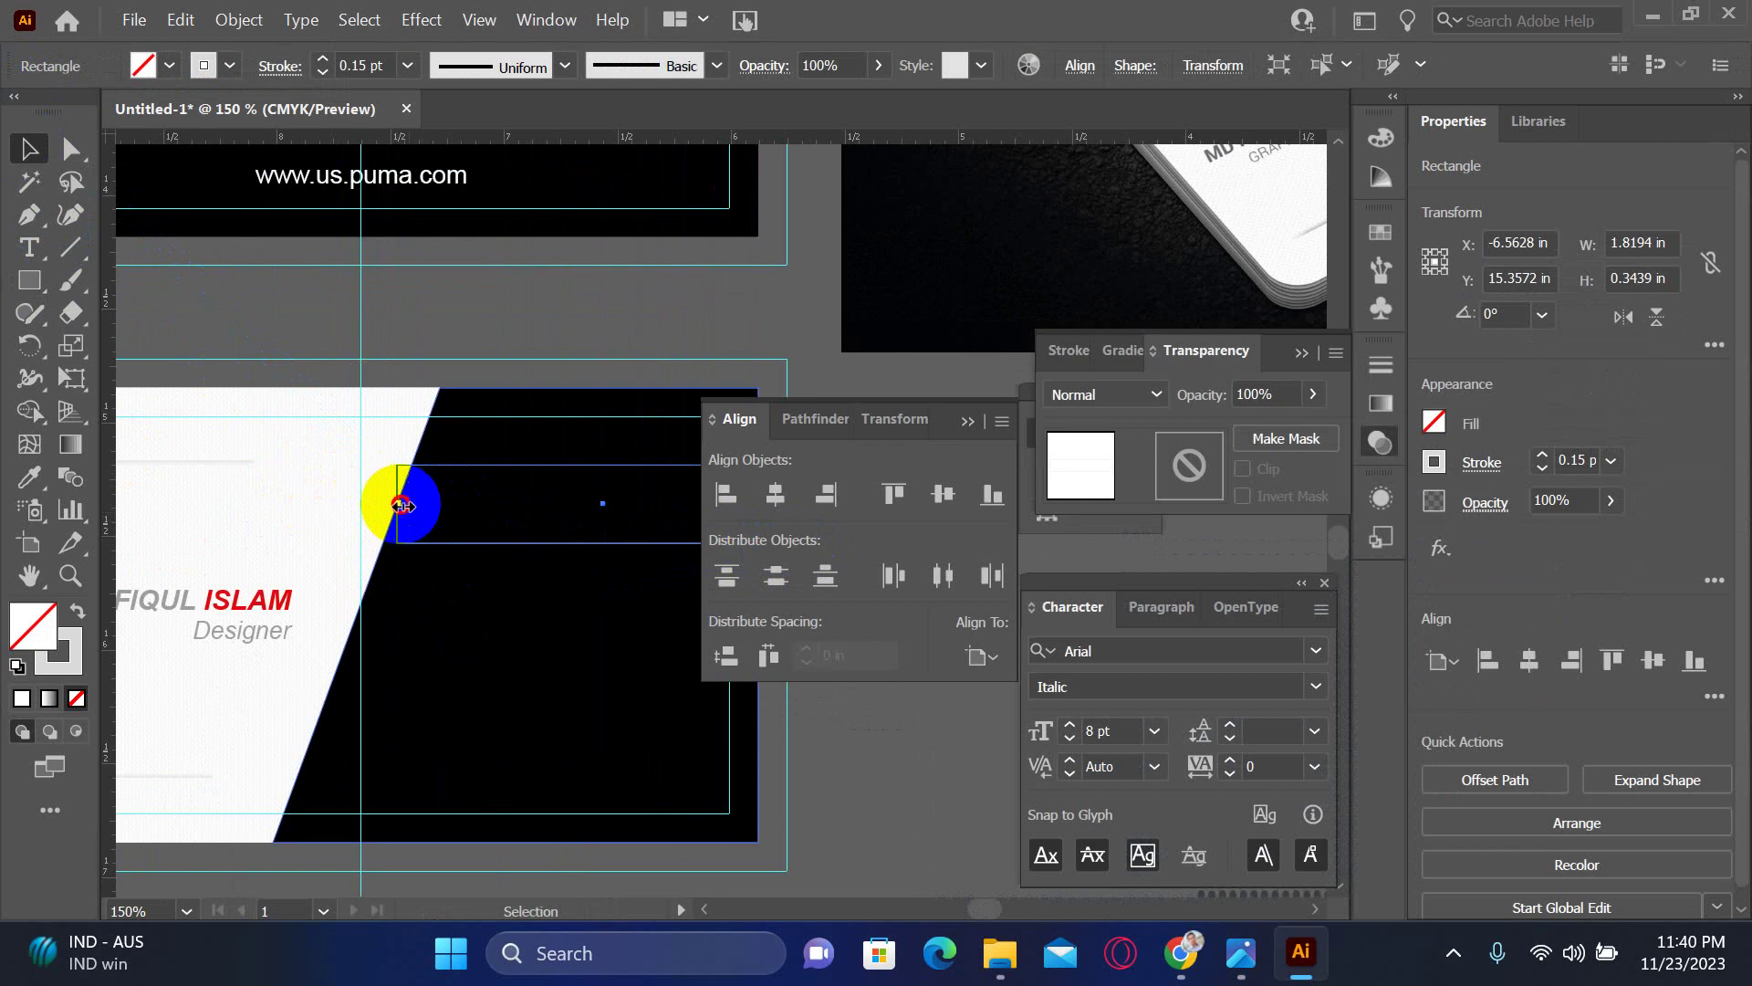
{"action": "left_click_drag", "start_coordinate": [398, 503], "coordinate": [376, 503]}
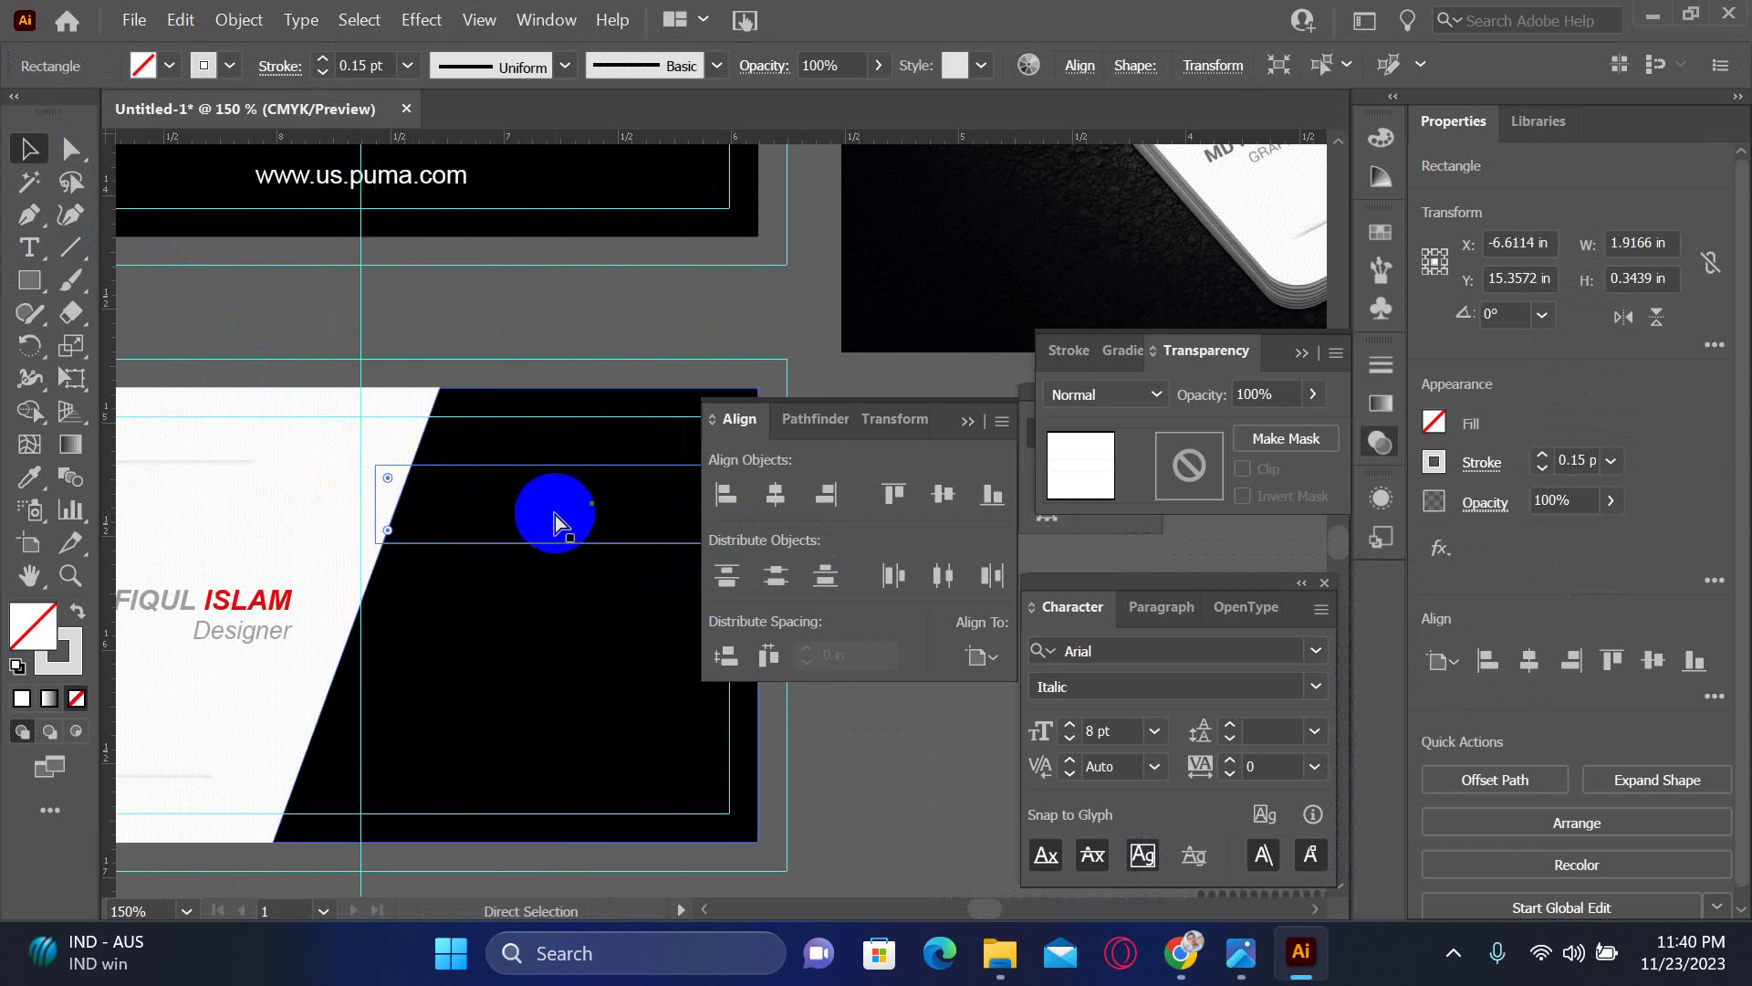
{"action": "mouse_move", "coordinate": [557, 515]}
{"action": "left_mouse_down"}
{"action": "mouse_move", "coordinate": [548, 567]}
{"action": "mouse_move", "coordinate": [568, 521]}
{"action": "left_mouse_up"}
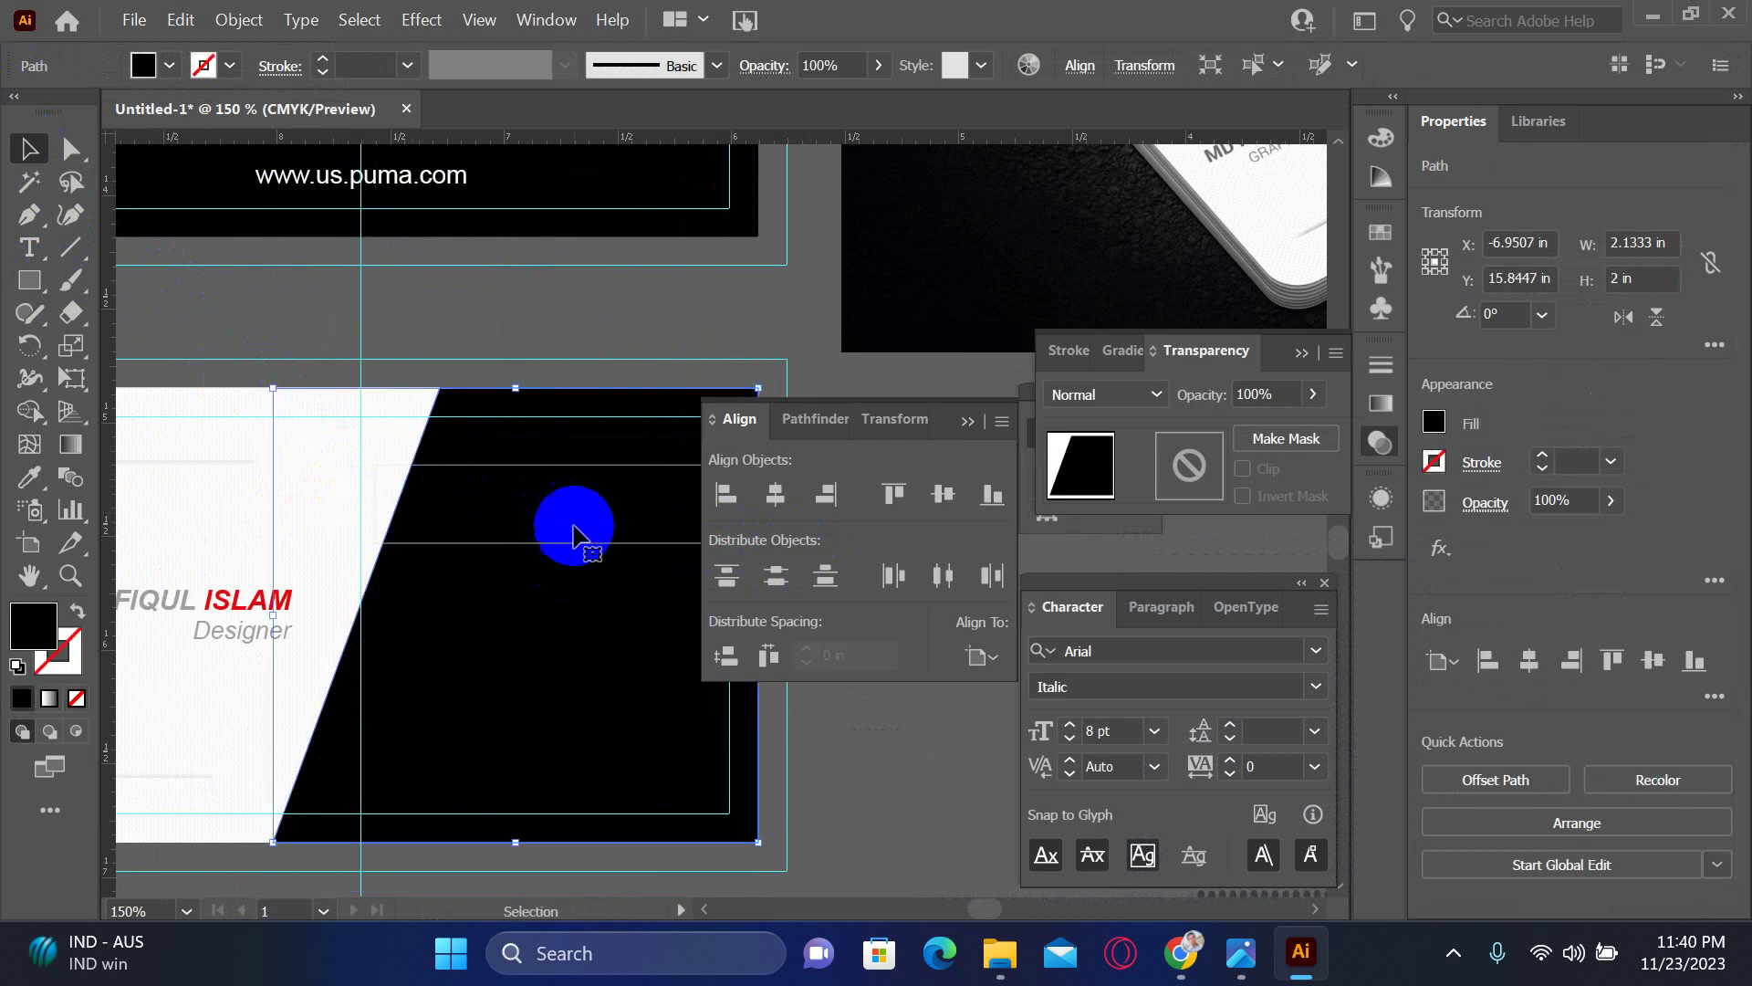
{"action": "left_click", "coordinate": [626, 470]}
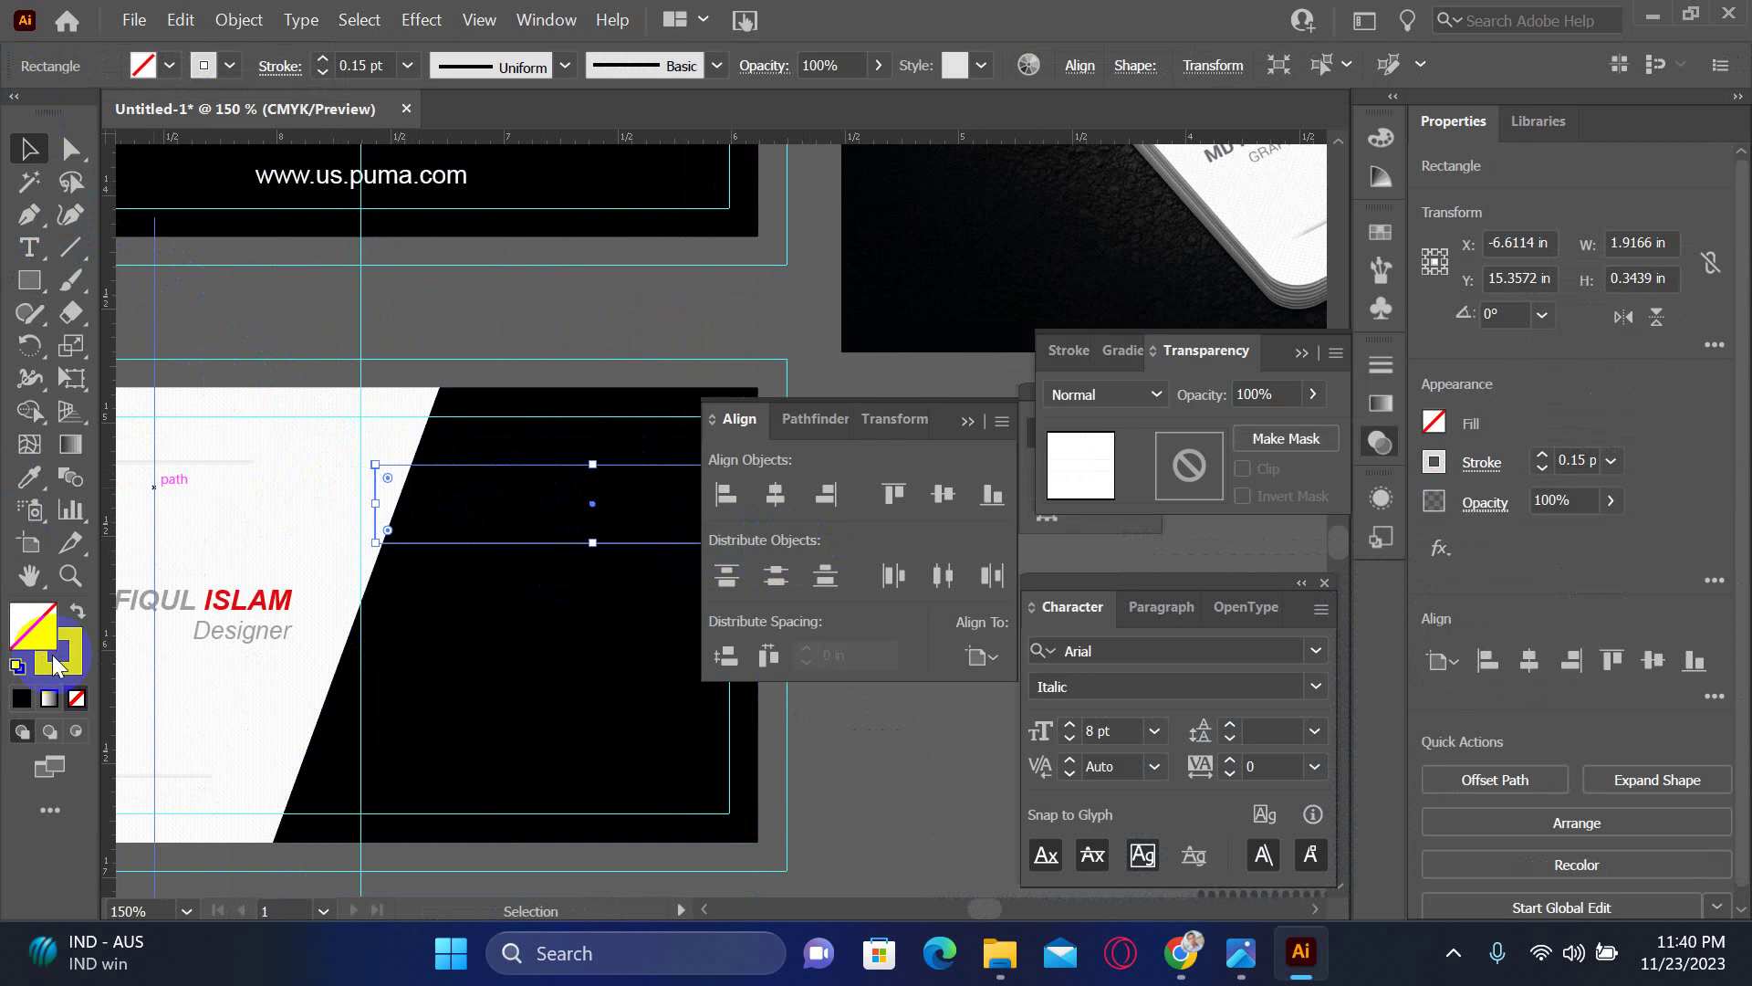
{"action": "left_click", "coordinate": [16, 665]}
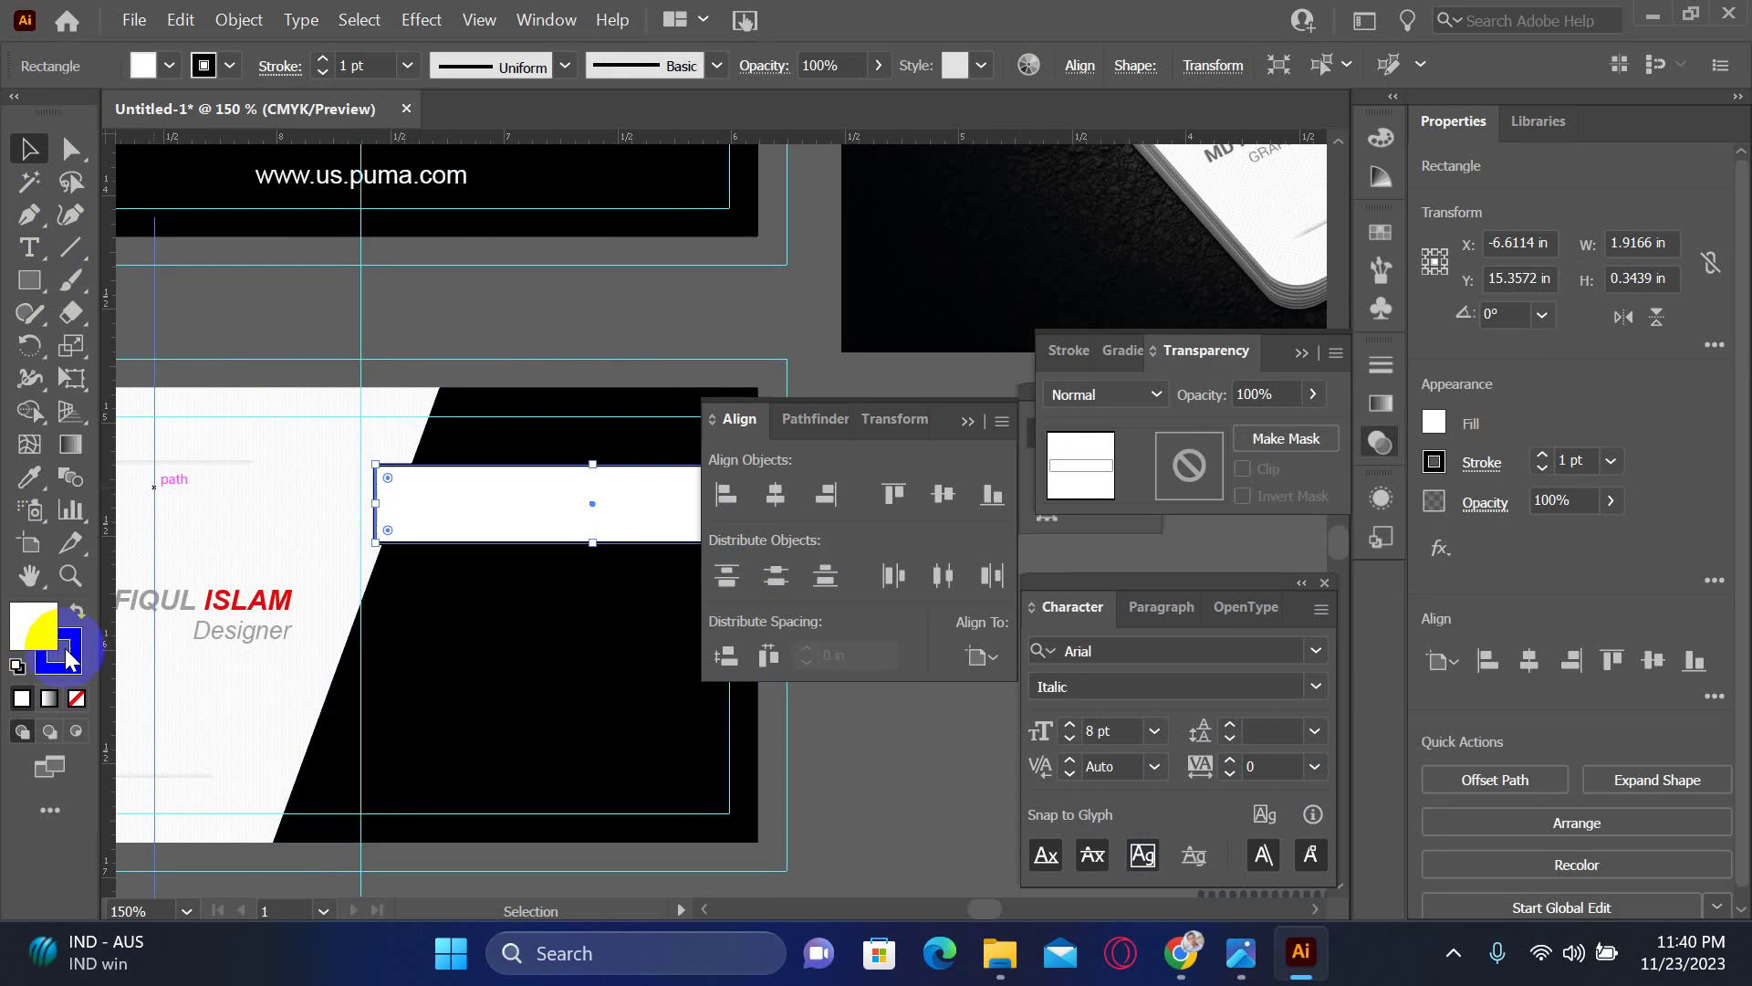
{"action": "left_click", "coordinate": [77, 697]}
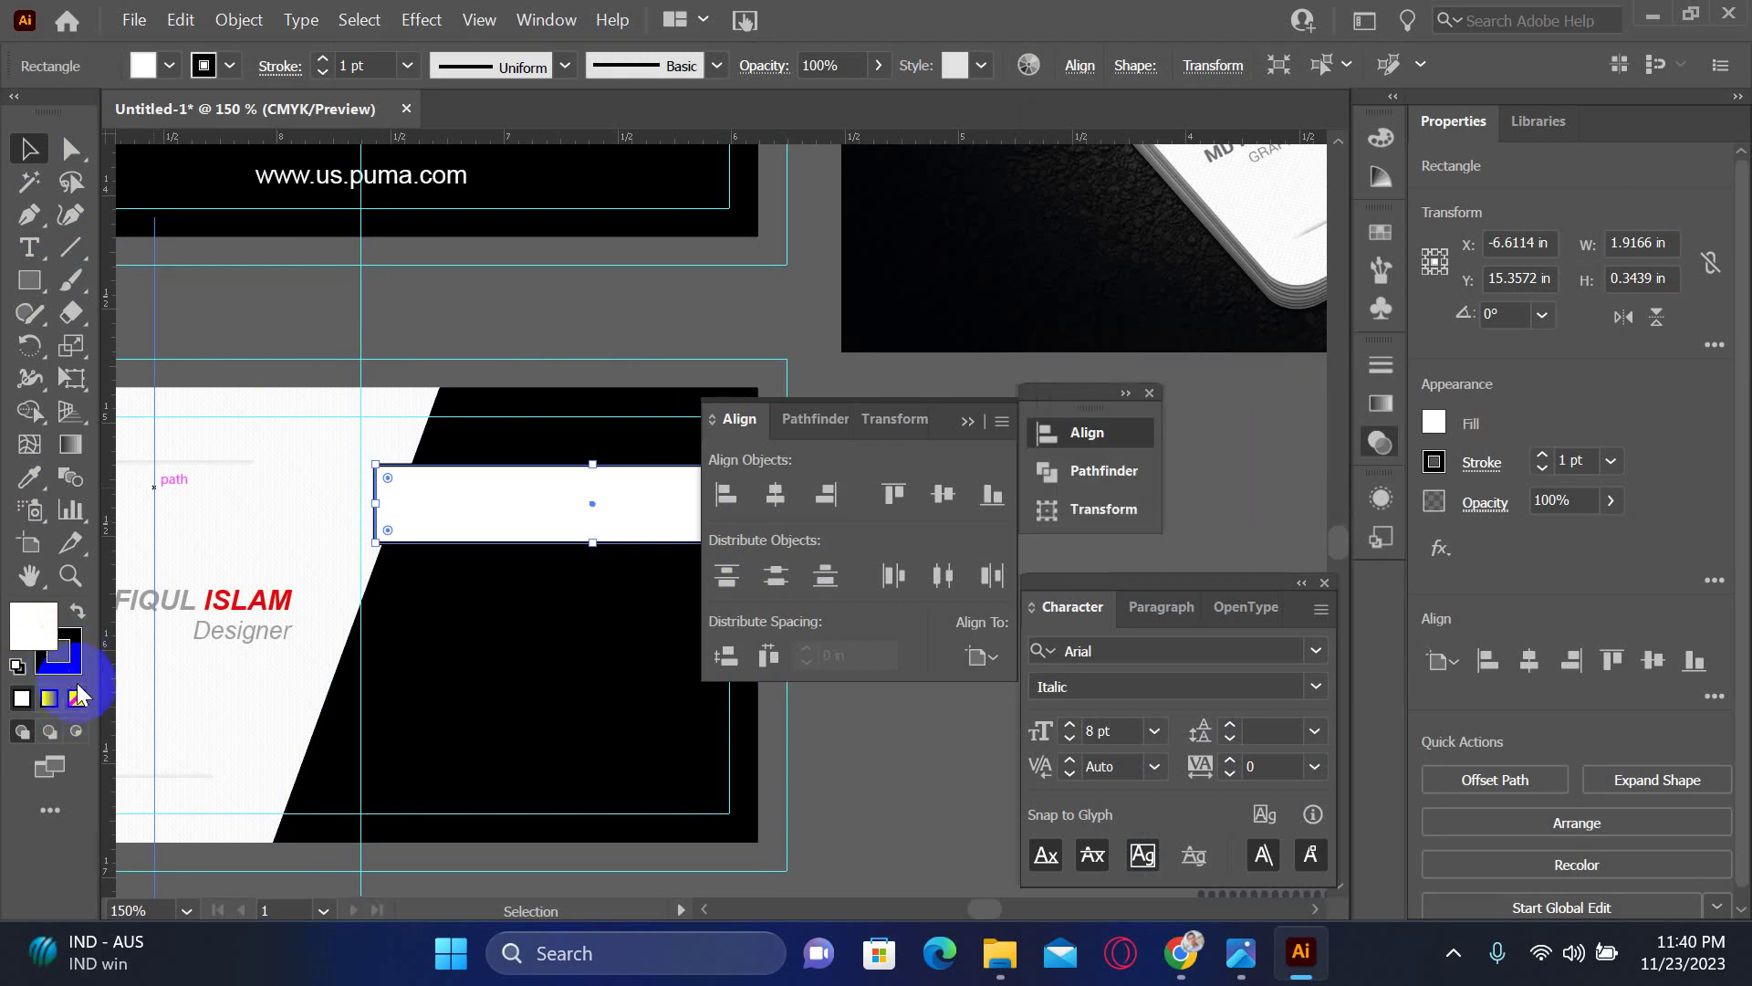
{"action": "left_click", "coordinate": [960, 774]}
{"action": "left_click", "coordinate": [566, 506]}
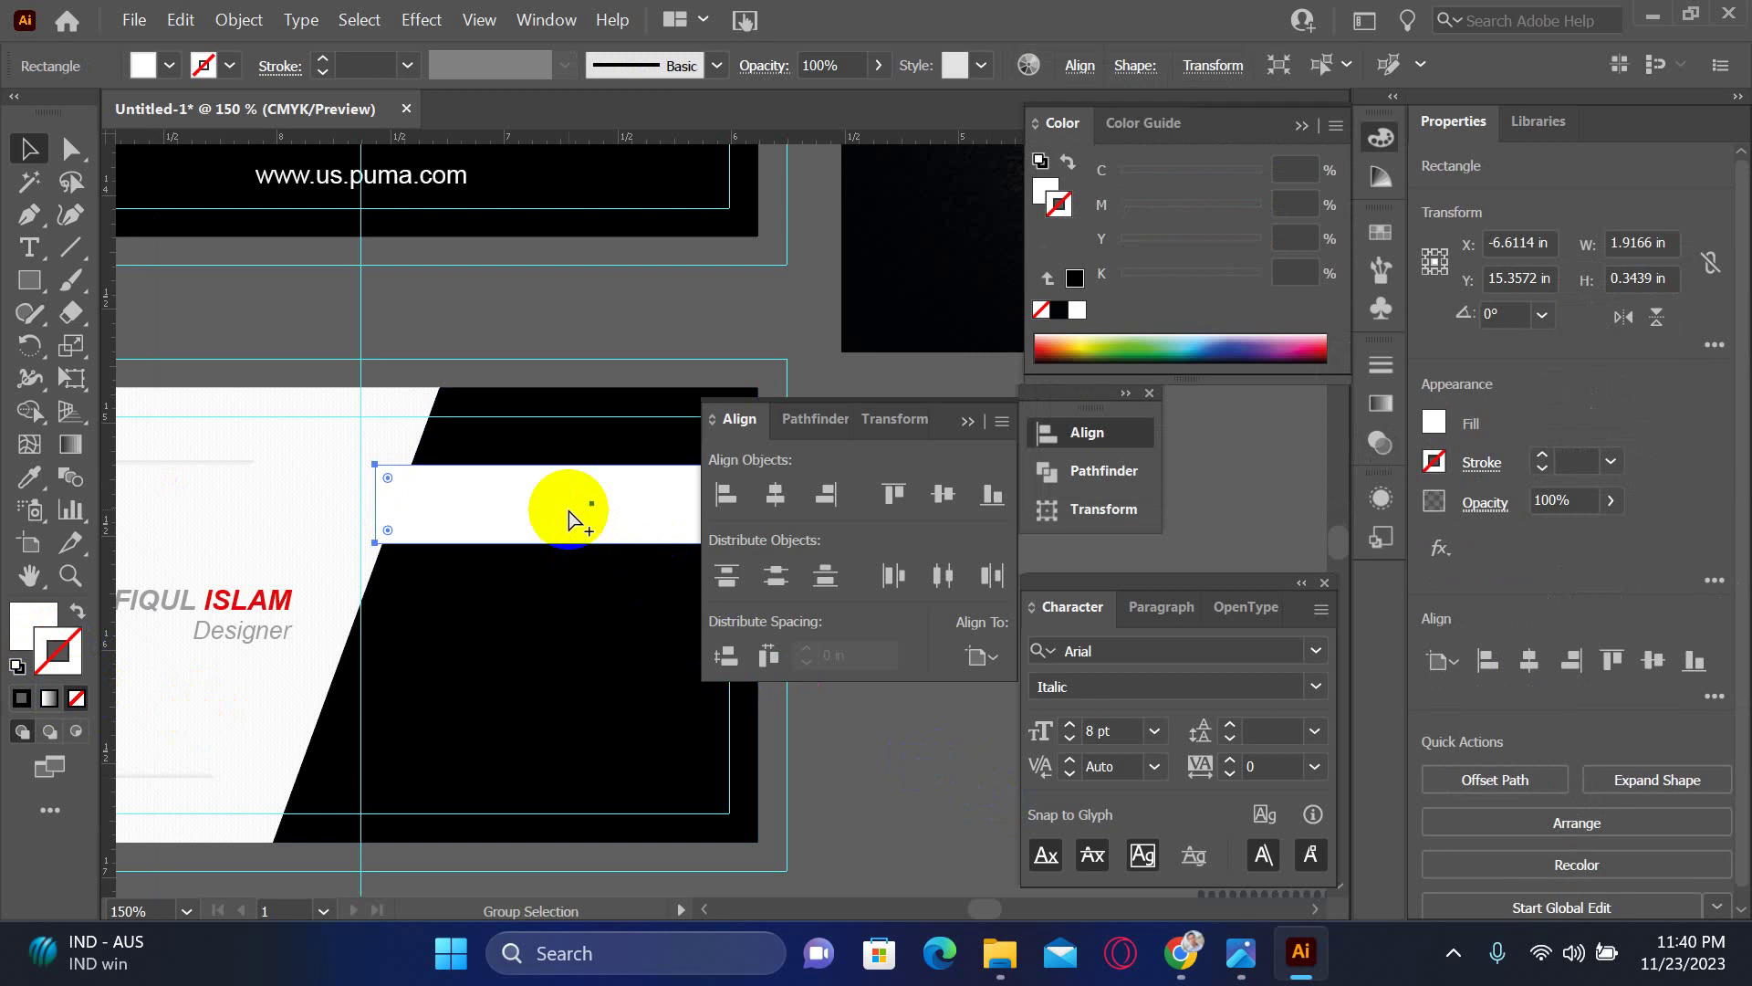
- Duplicate the bar downward, widen the bottom one to about 2.09 in, and stretch the three to about 1.31 in tall
{"action": "left_click_drag", "start_coordinate": [568, 511], "coordinate": [550, 681]}
{"action": "left_click", "coordinate": [891, 790]}
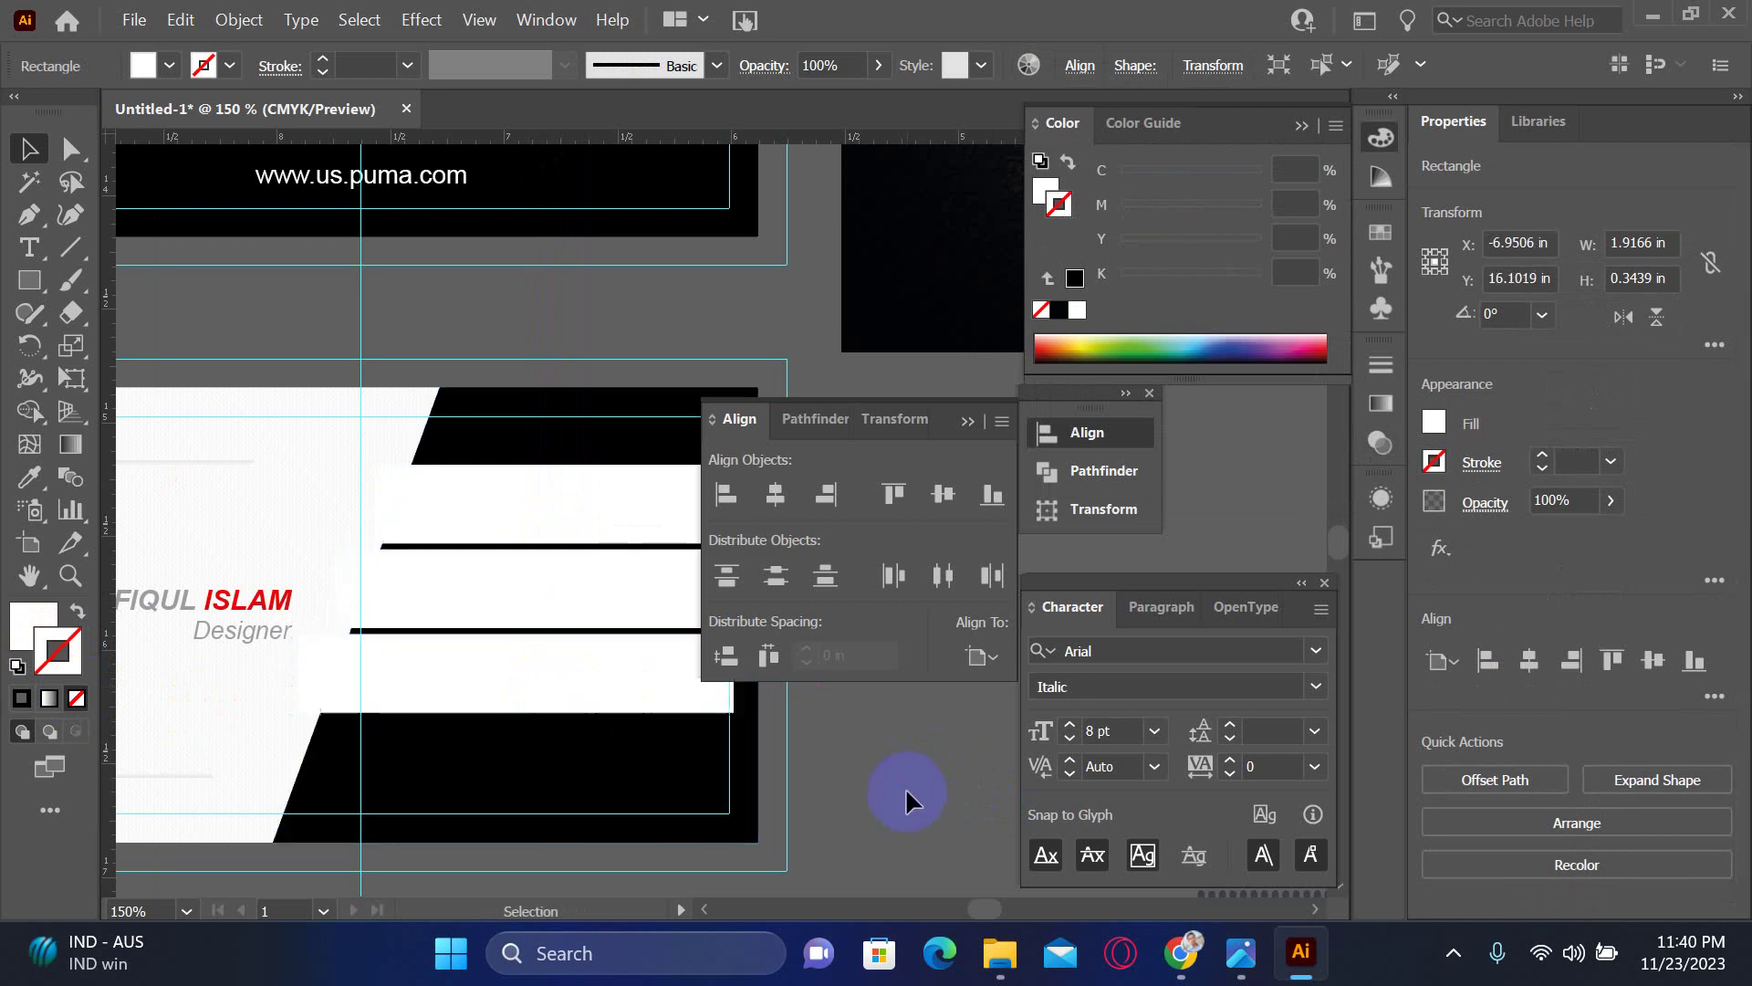
{"action": "left_click_drag", "start_coordinate": [905, 787], "coordinate": [657, 810]}
{"action": "left_click", "coordinate": [462, 744]}
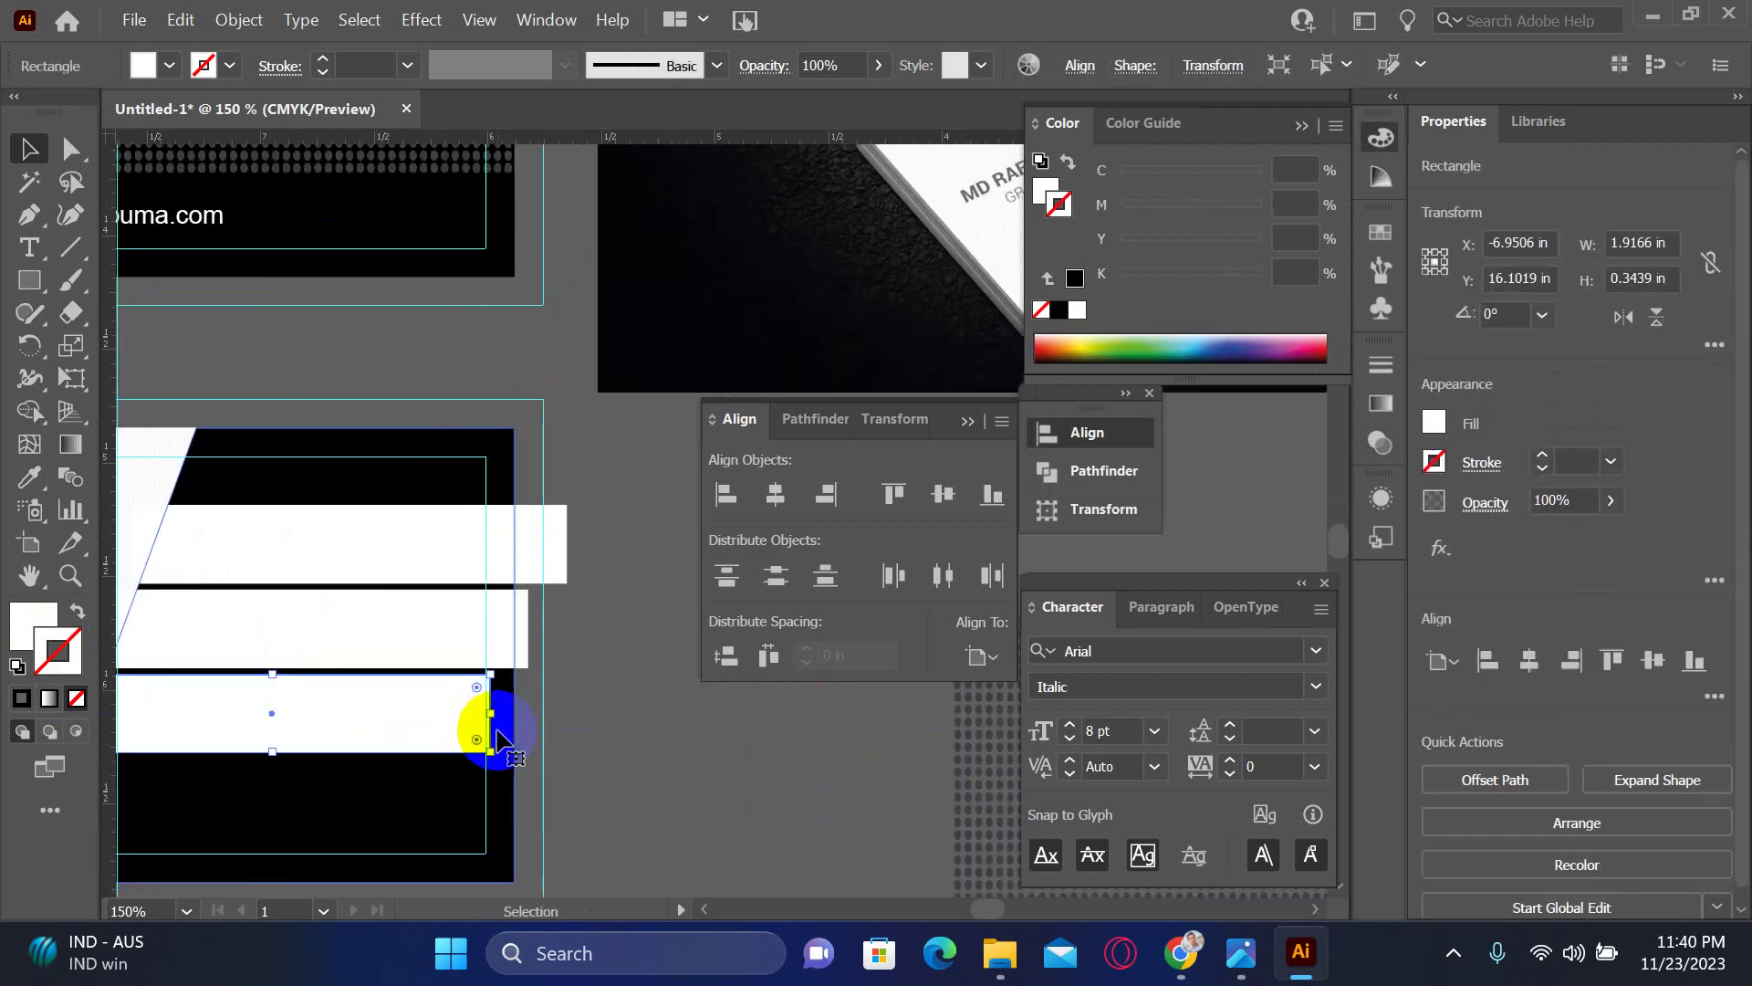
{"action": "left_click_drag", "start_coordinate": [487, 715], "coordinate": [529, 721]}
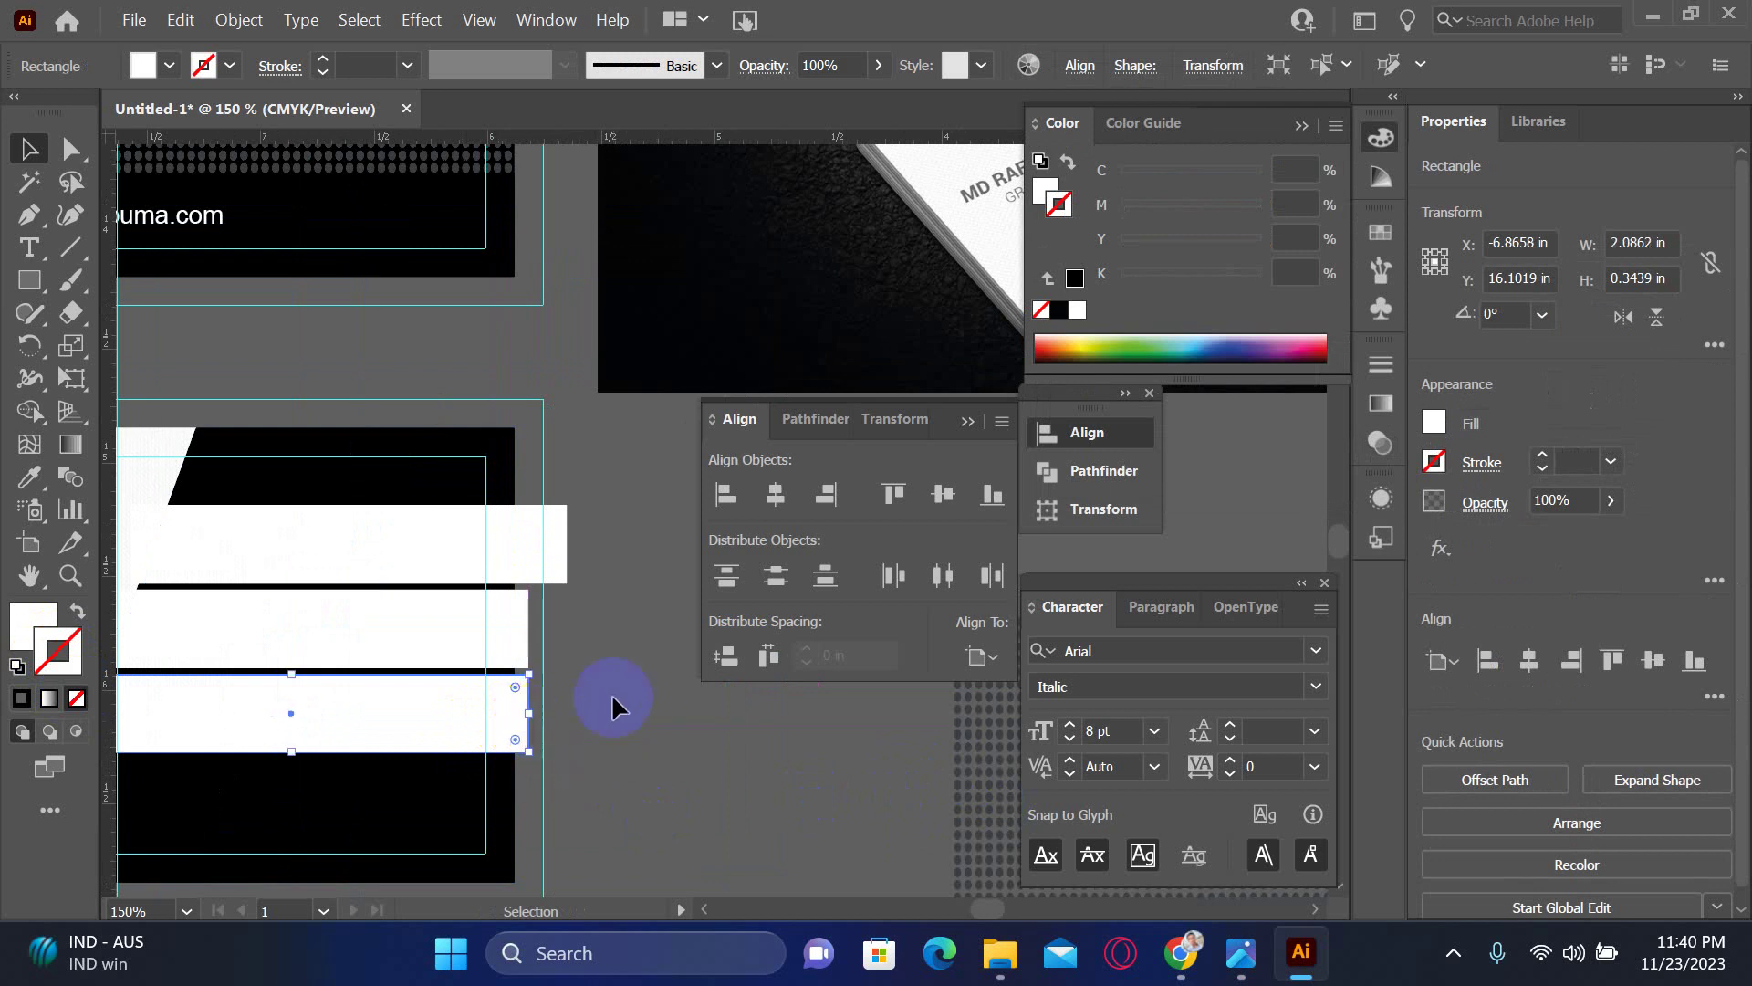
{"action": "left_click", "coordinate": [677, 654]}
{"action": "left_click_drag", "start_coordinate": [676, 653], "coordinate": [778, 502]}
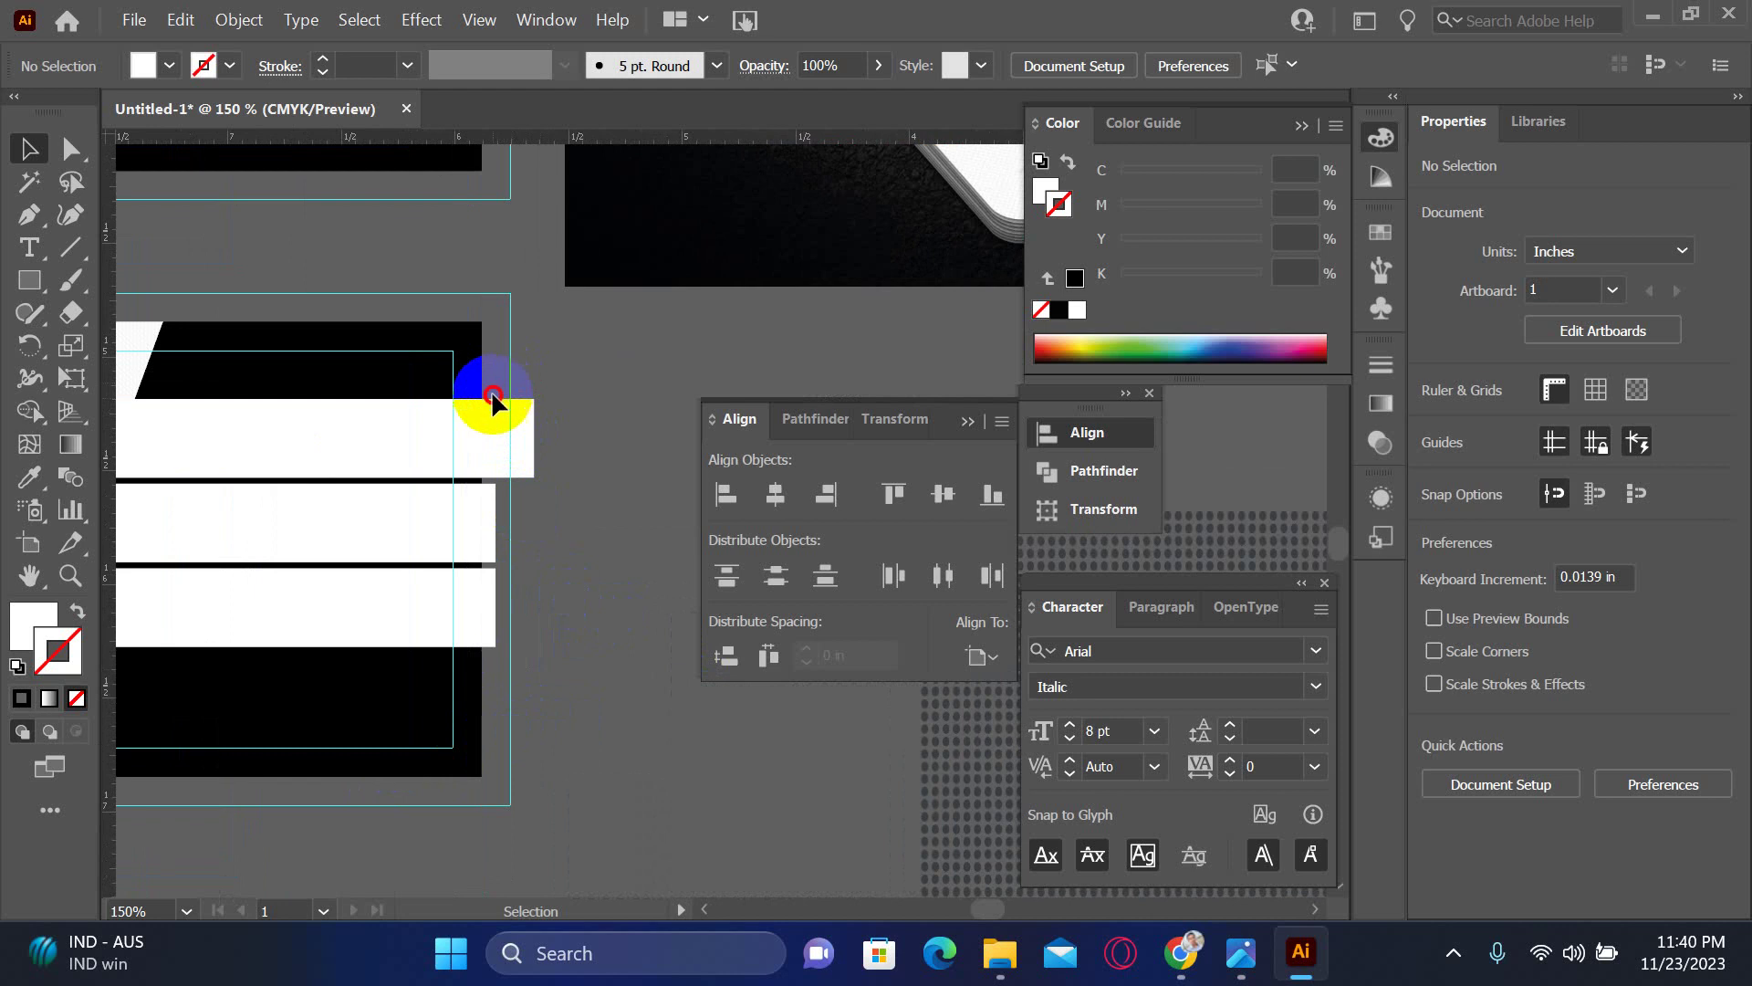
{"action": "left_click_drag", "start_coordinate": [493, 386], "coordinate": [587, 653]}
{"action": "left_click_drag", "start_coordinate": [413, 587], "coordinate": [431, 639]}
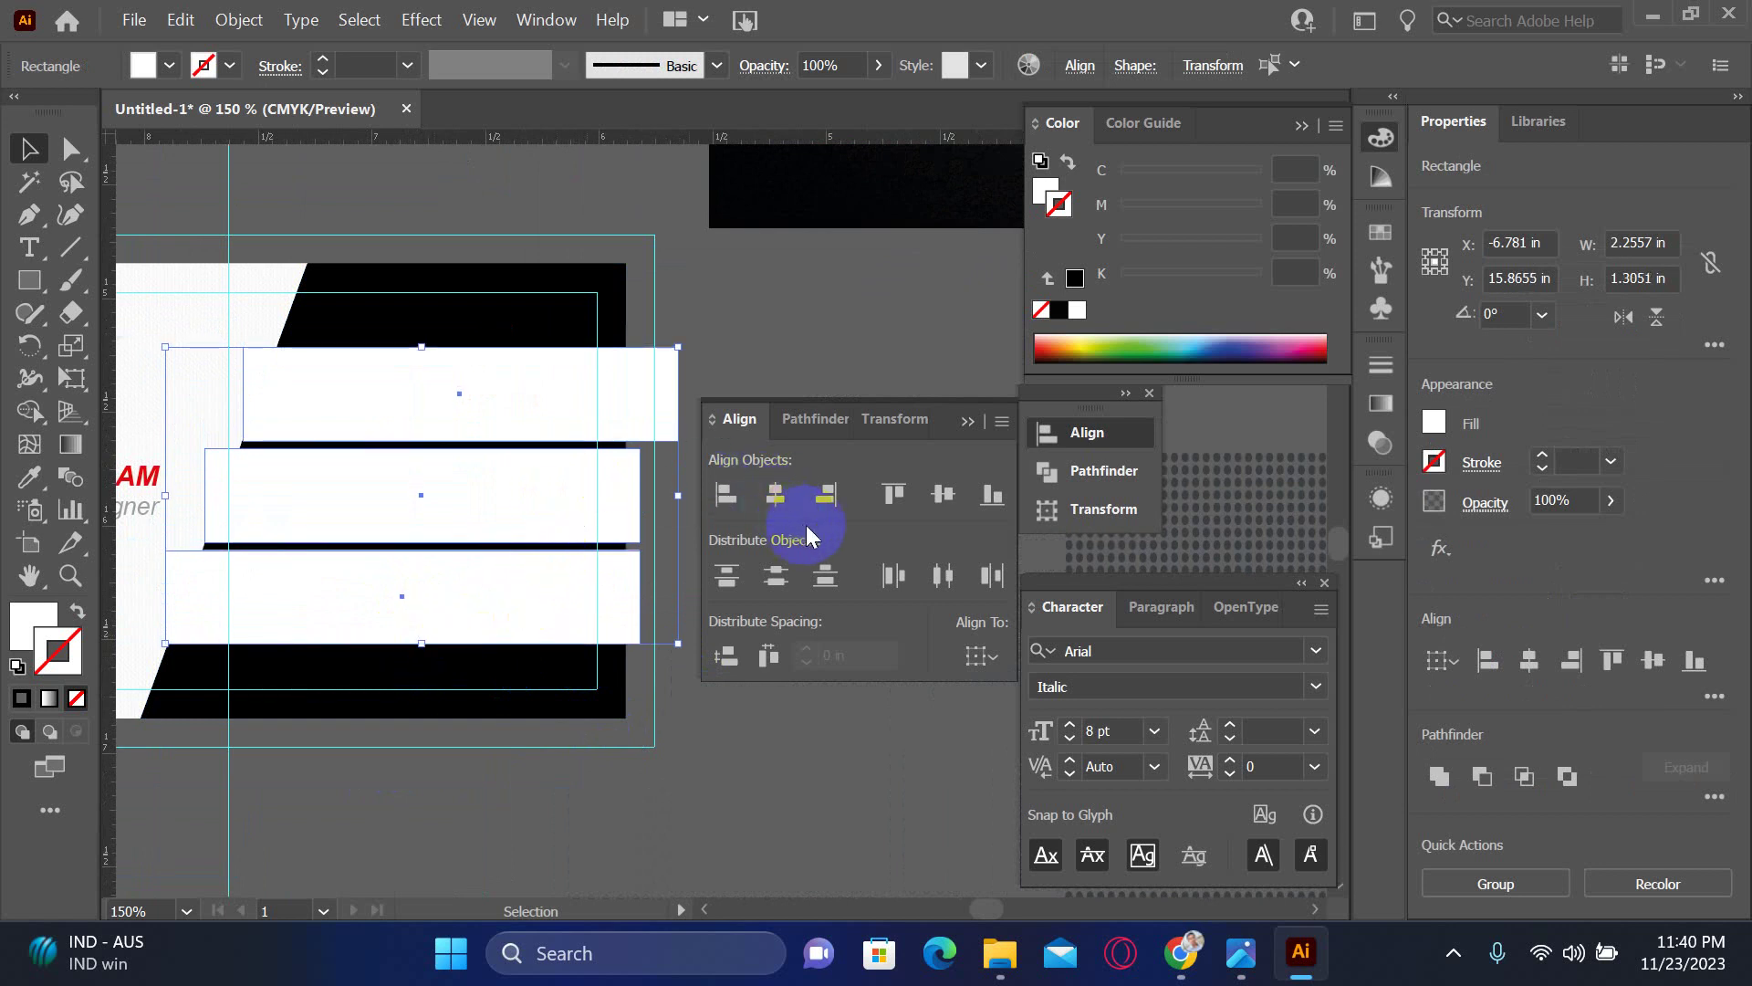
- Select the black background panel together with the three white bars
{"action": "left_click", "coordinate": [807, 745]}
{"action": "left_click", "coordinate": [493, 698]}
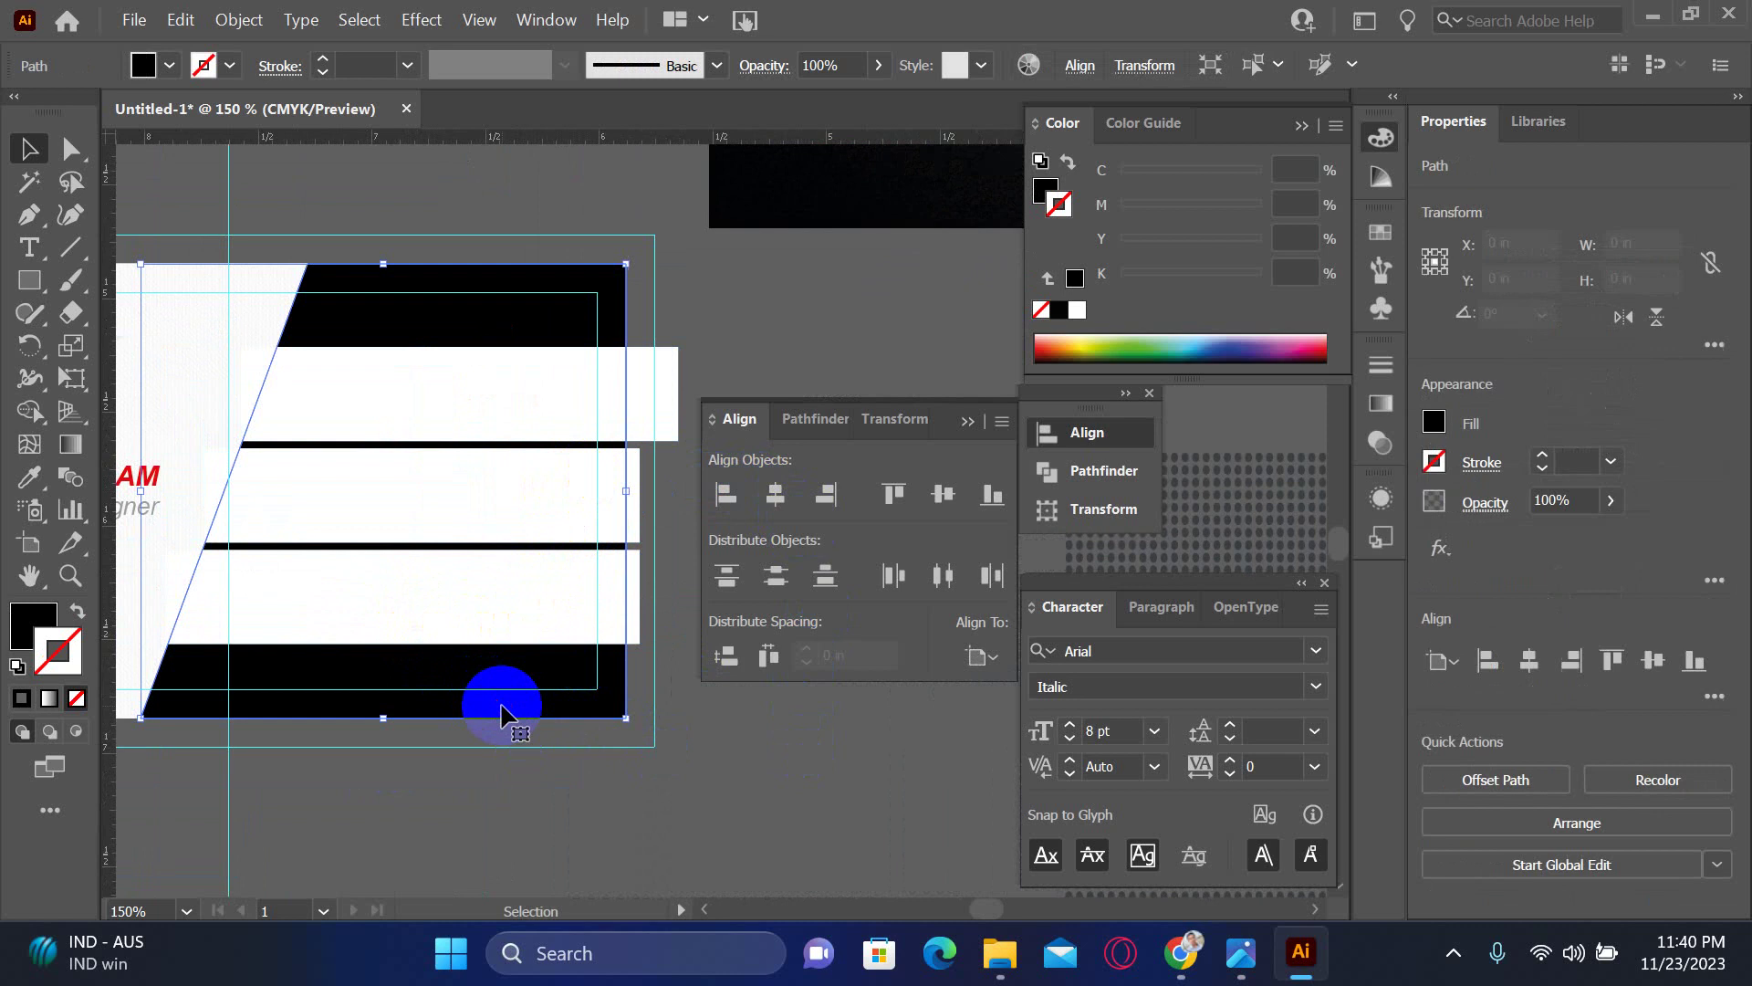
{"action": "left_click", "coordinate": [474, 598], "text": "shift"}
{"action": "left_click", "coordinate": [458, 511], "text": "shift"}
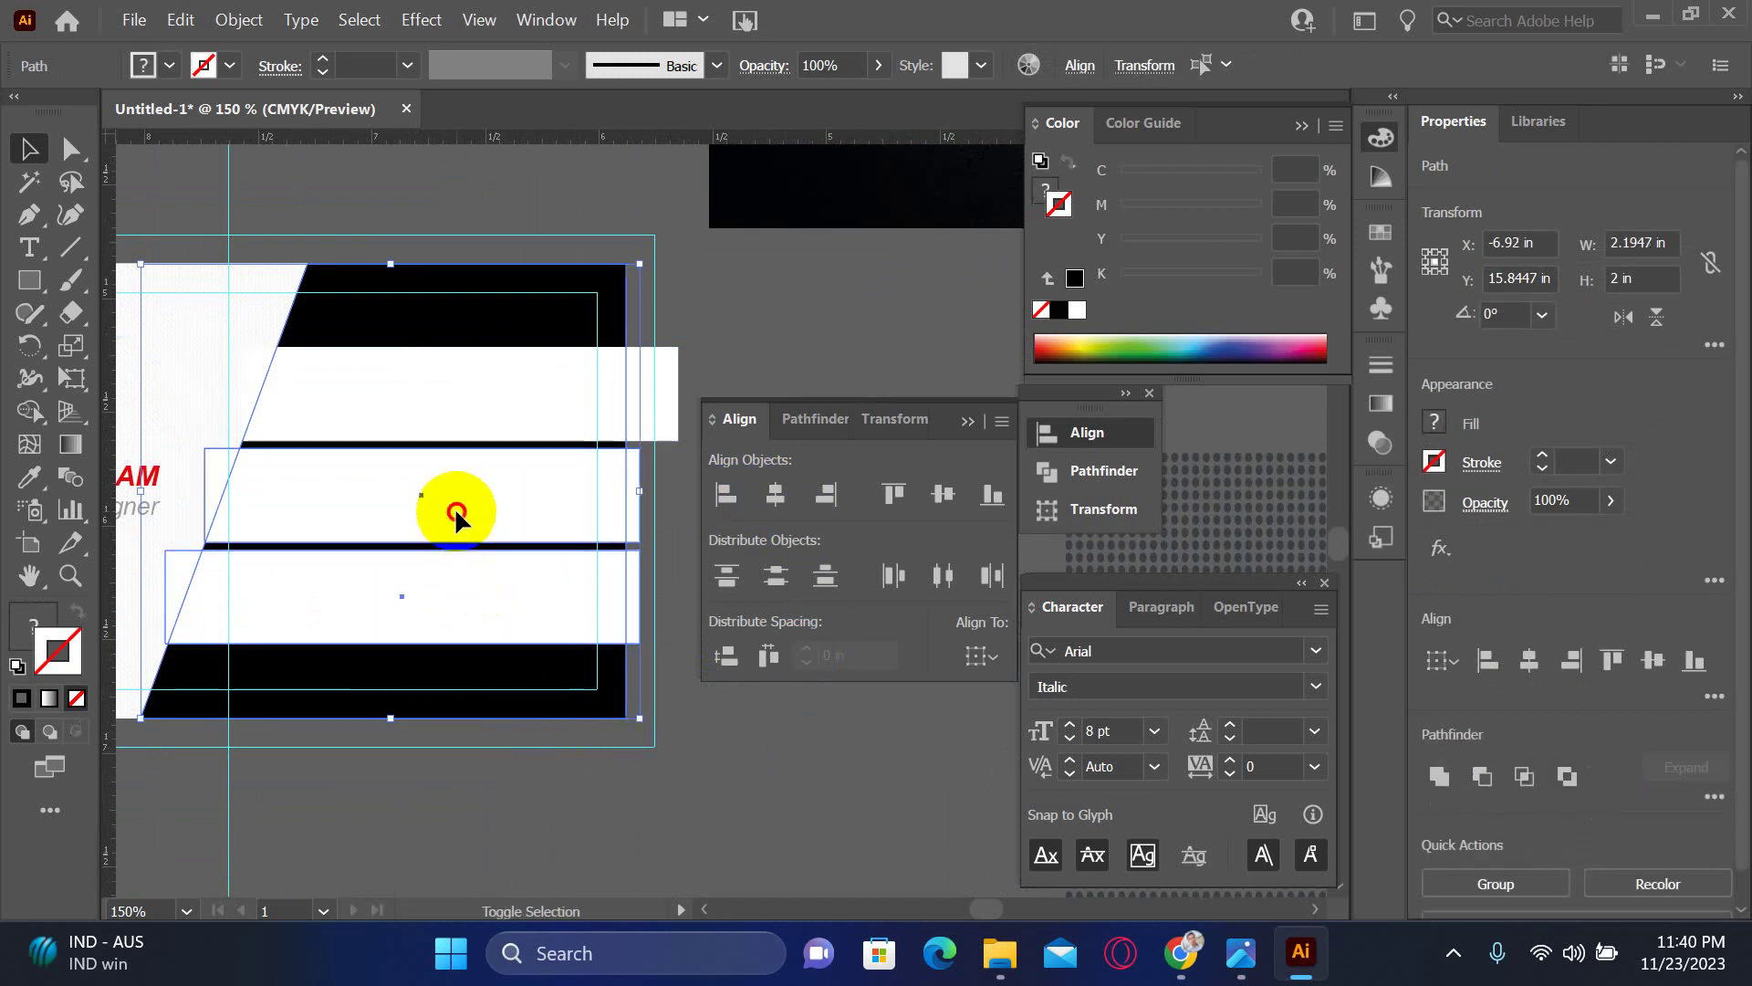
{"action": "left_click", "coordinate": [459, 441], "text": "shift"}
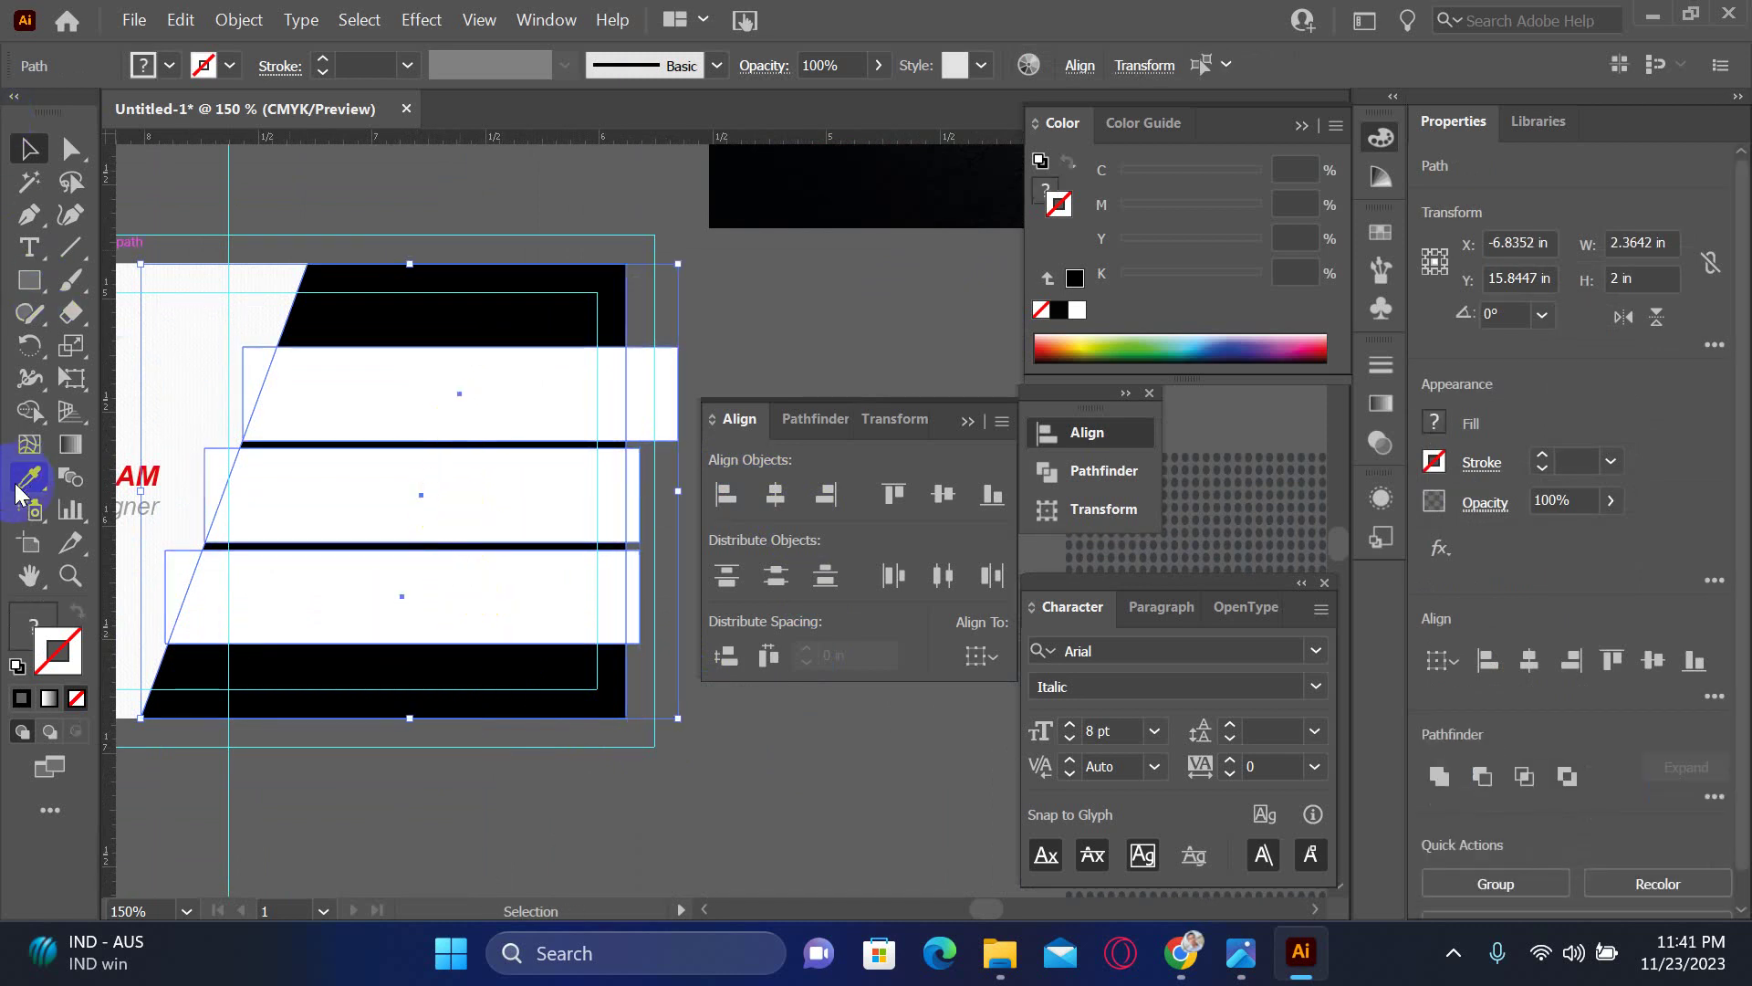
- Delete the bar pieces left of the slanted edge and past the card frame with Shape Builder
{"action": "left_click", "coordinate": [28, 411]}
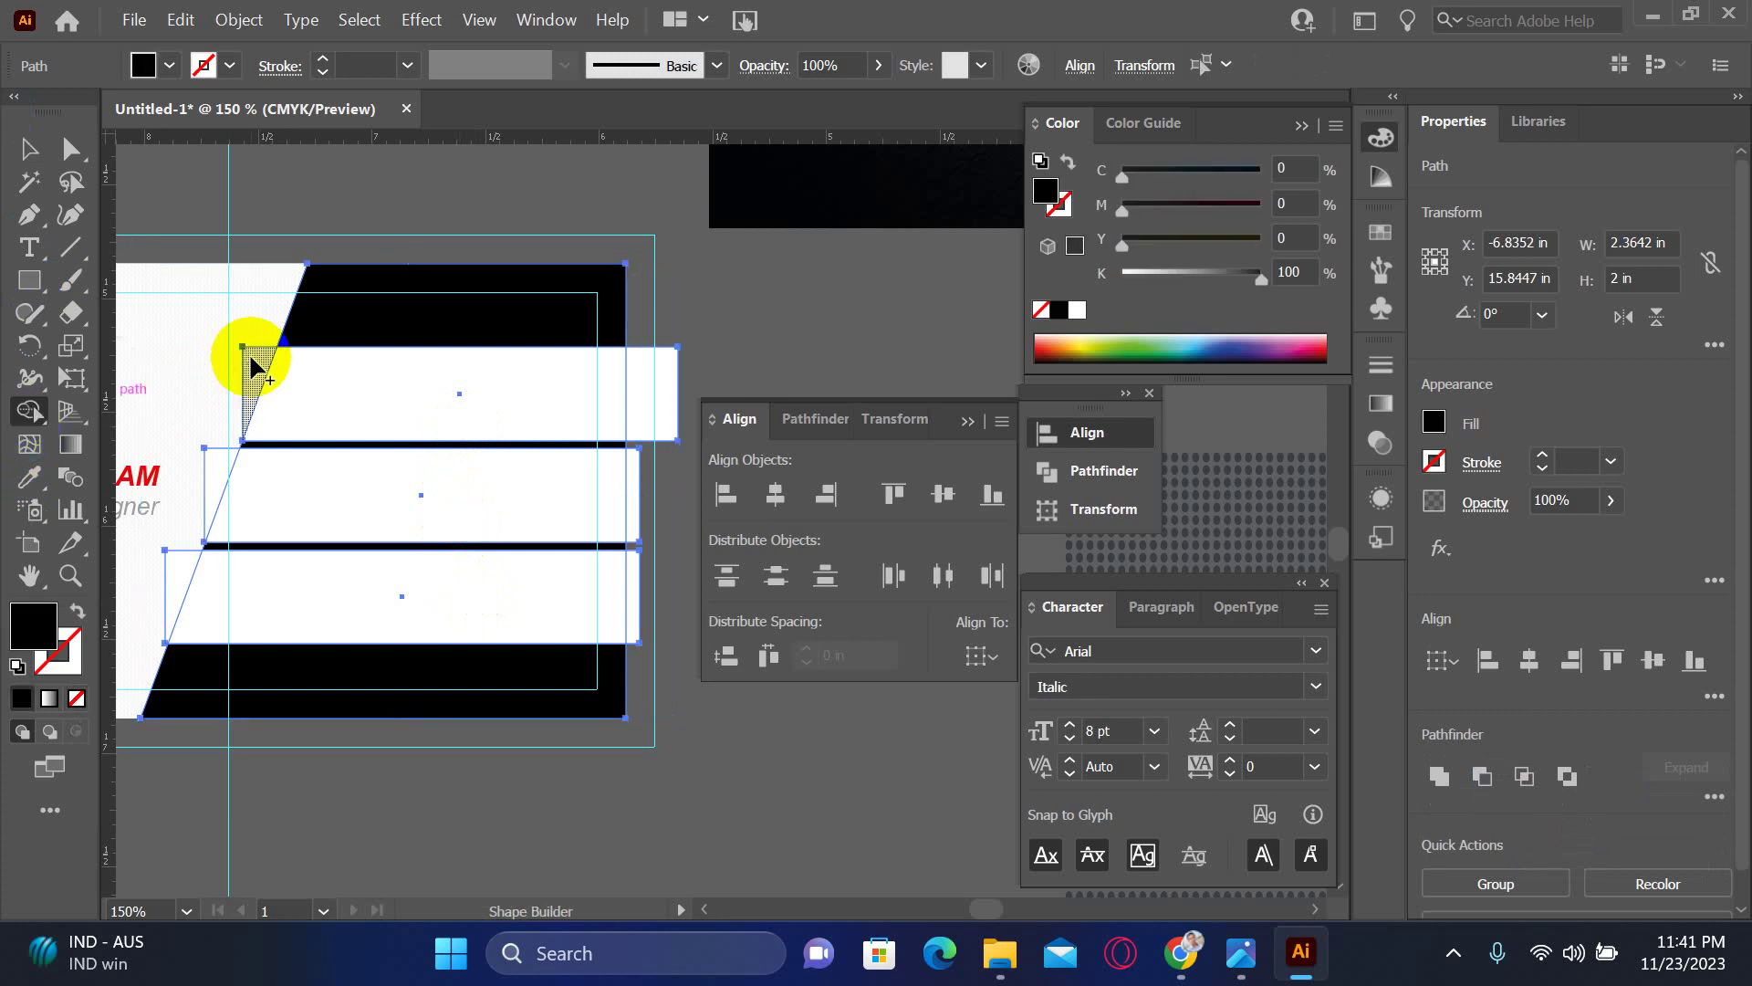
{"action": "left_click", "coordinate": [246, 376], "text": "alt"}
{"action": "left_click", "coordinate": [219, 505], "text": "alt"}
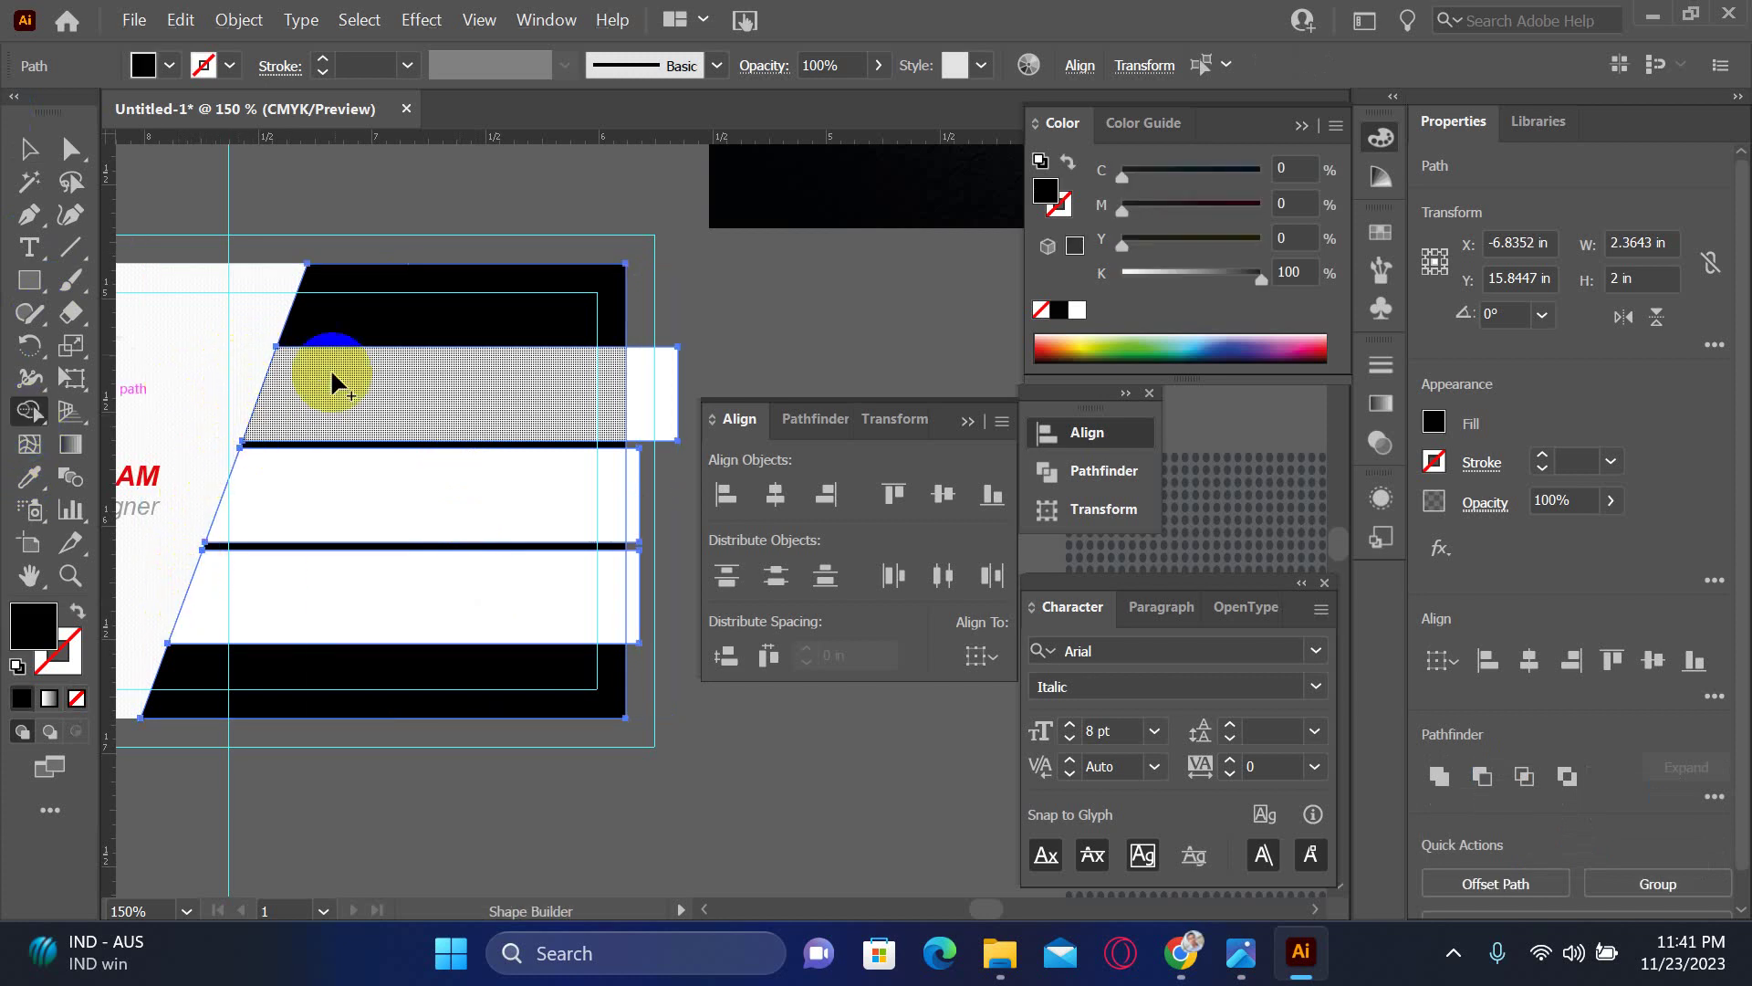
{"action": "left_click", "coordinate": [644, 393], "text": "alt"}
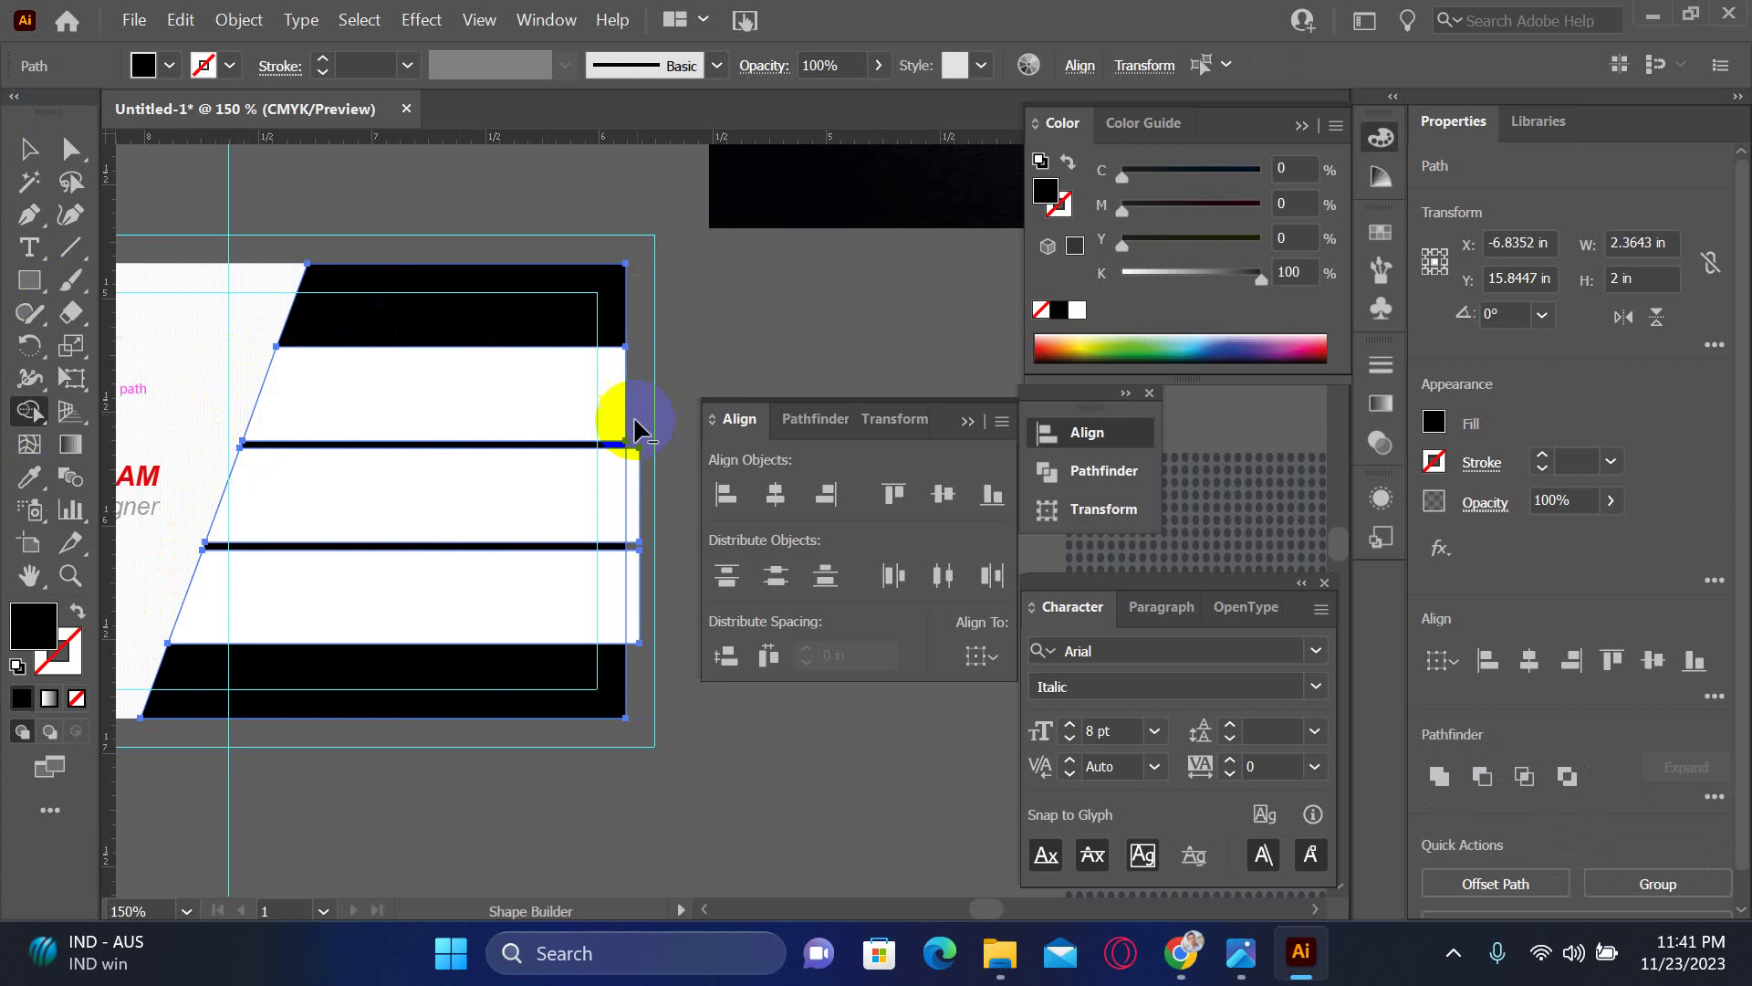
{"action": "left_click", "coordinate": [636, 512], "text": "alt"}
{"action": "left_click", "coordinate": [631, 589], "text": "alt"}
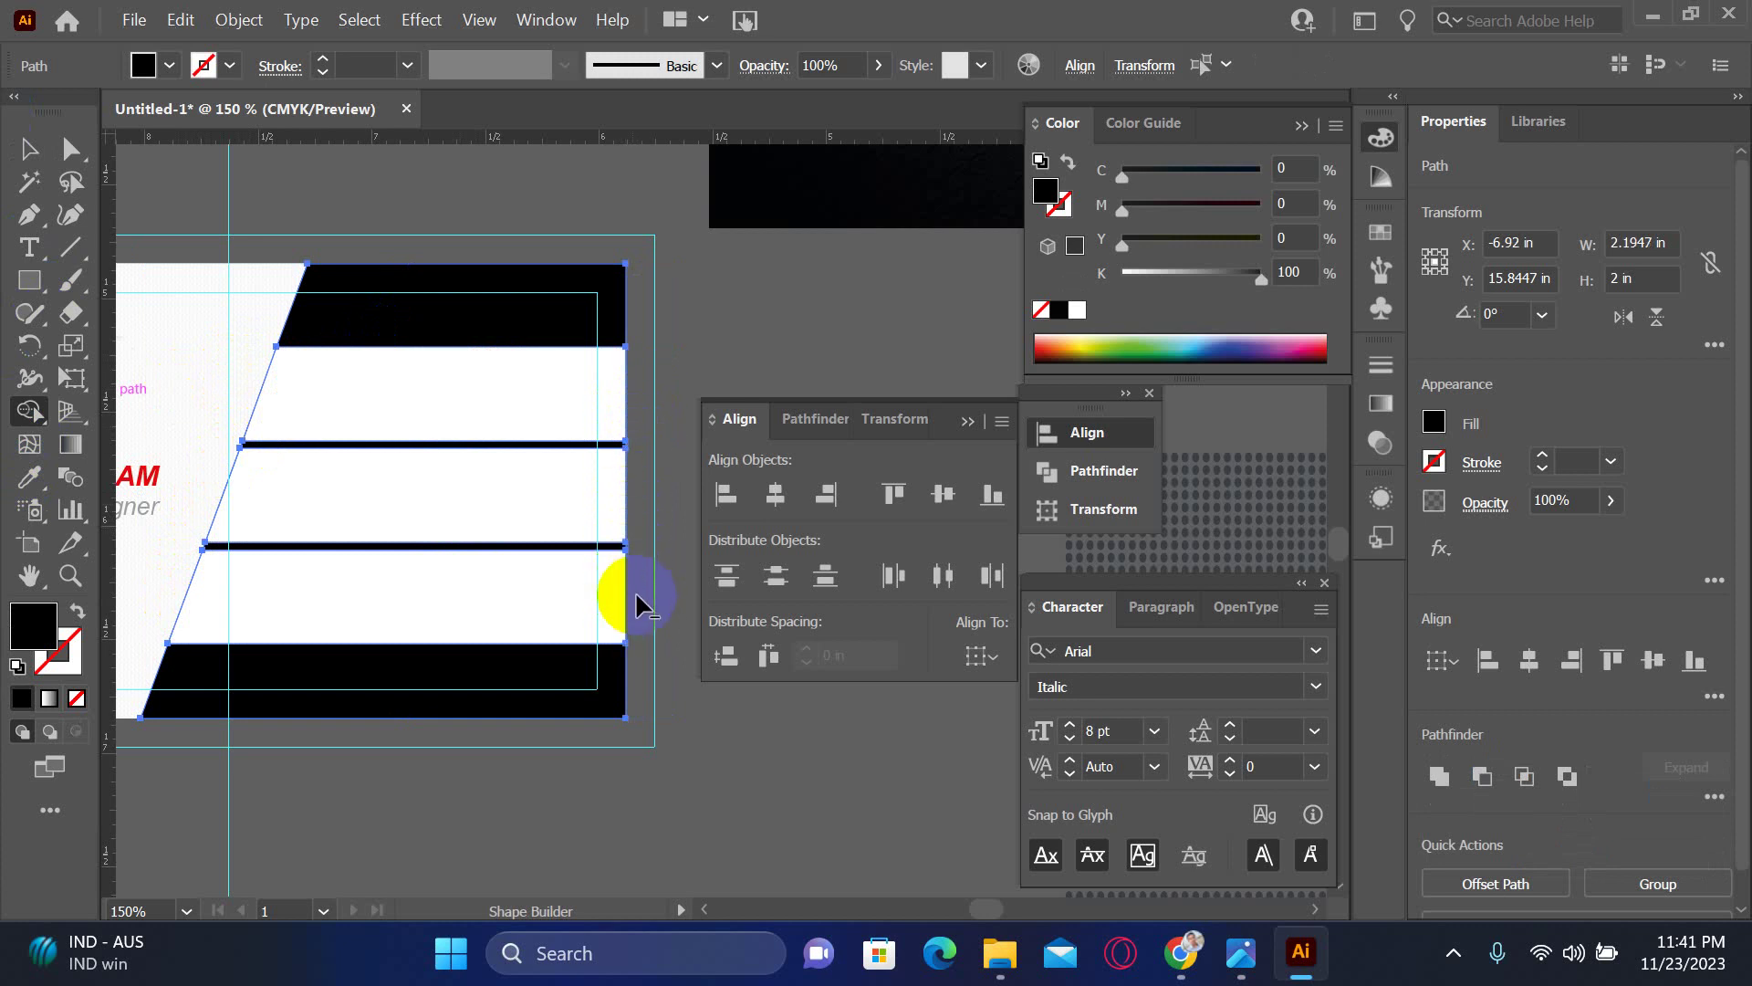
{"action": "left_click", "coordinate": [24, 151]}
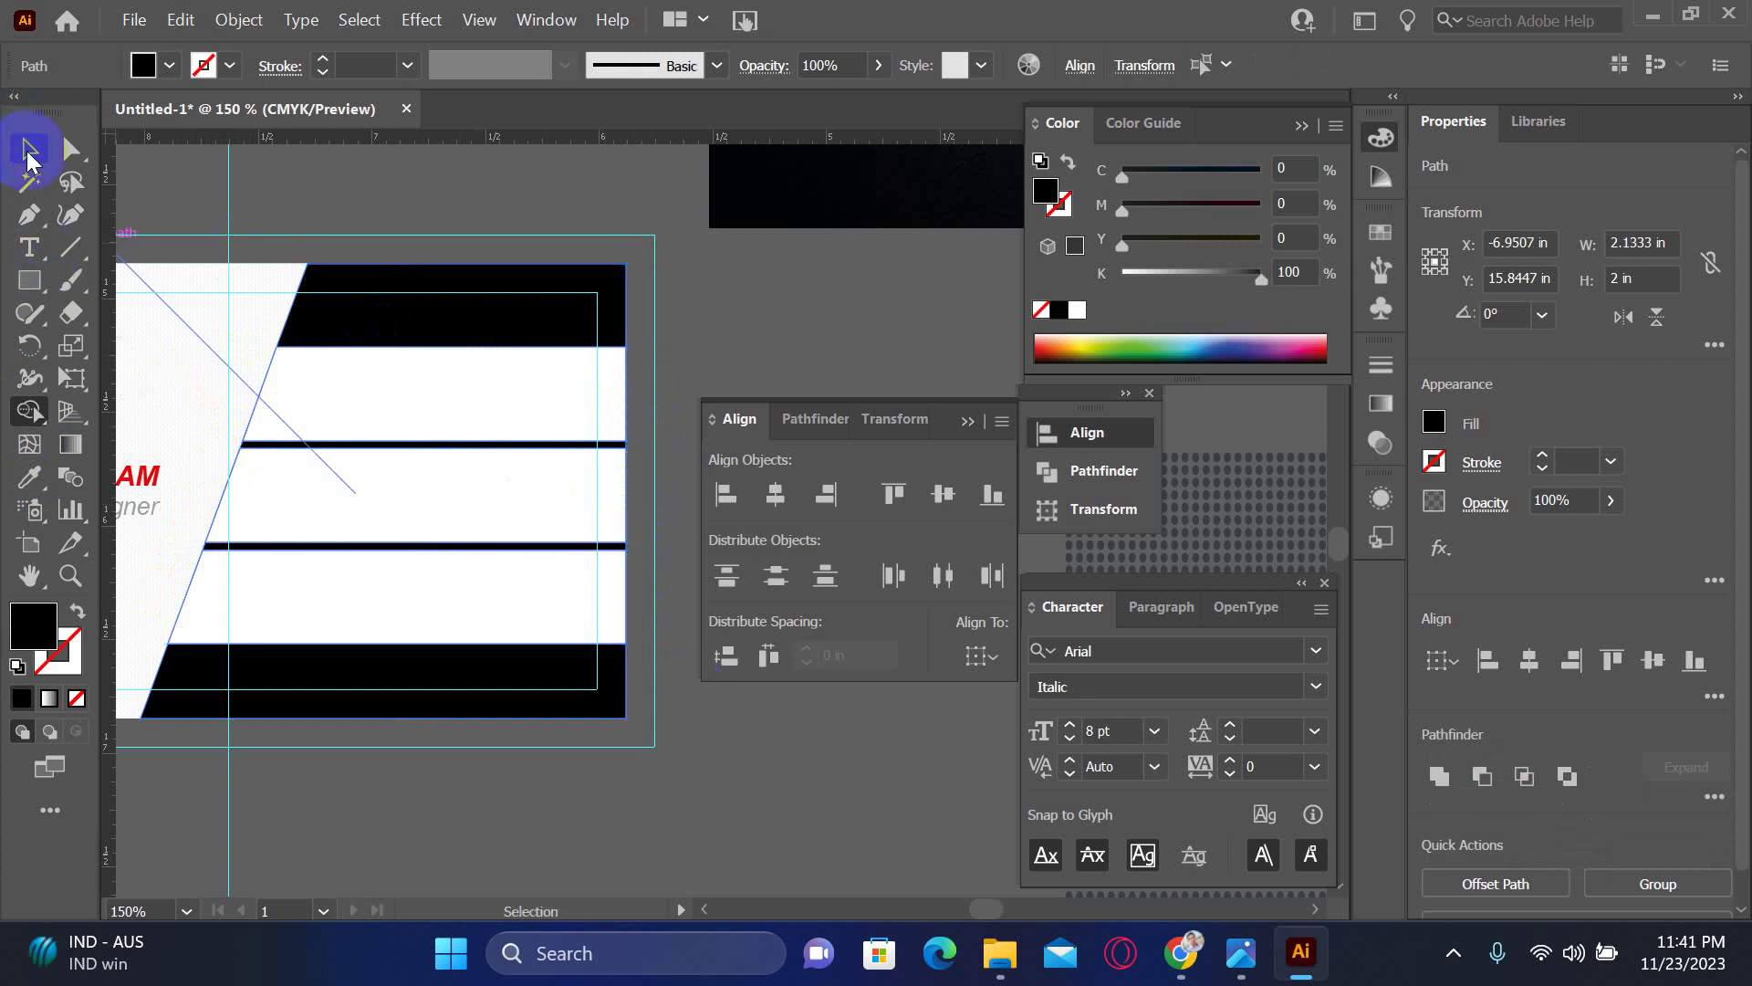
{"action": "left_click_drag", "start_coordinate": [603, 239], "coordinate": [702, 689]}
{"action": "left_click_drag", "start_coordinate": [833, 790], "coordinate": [694, 463]}
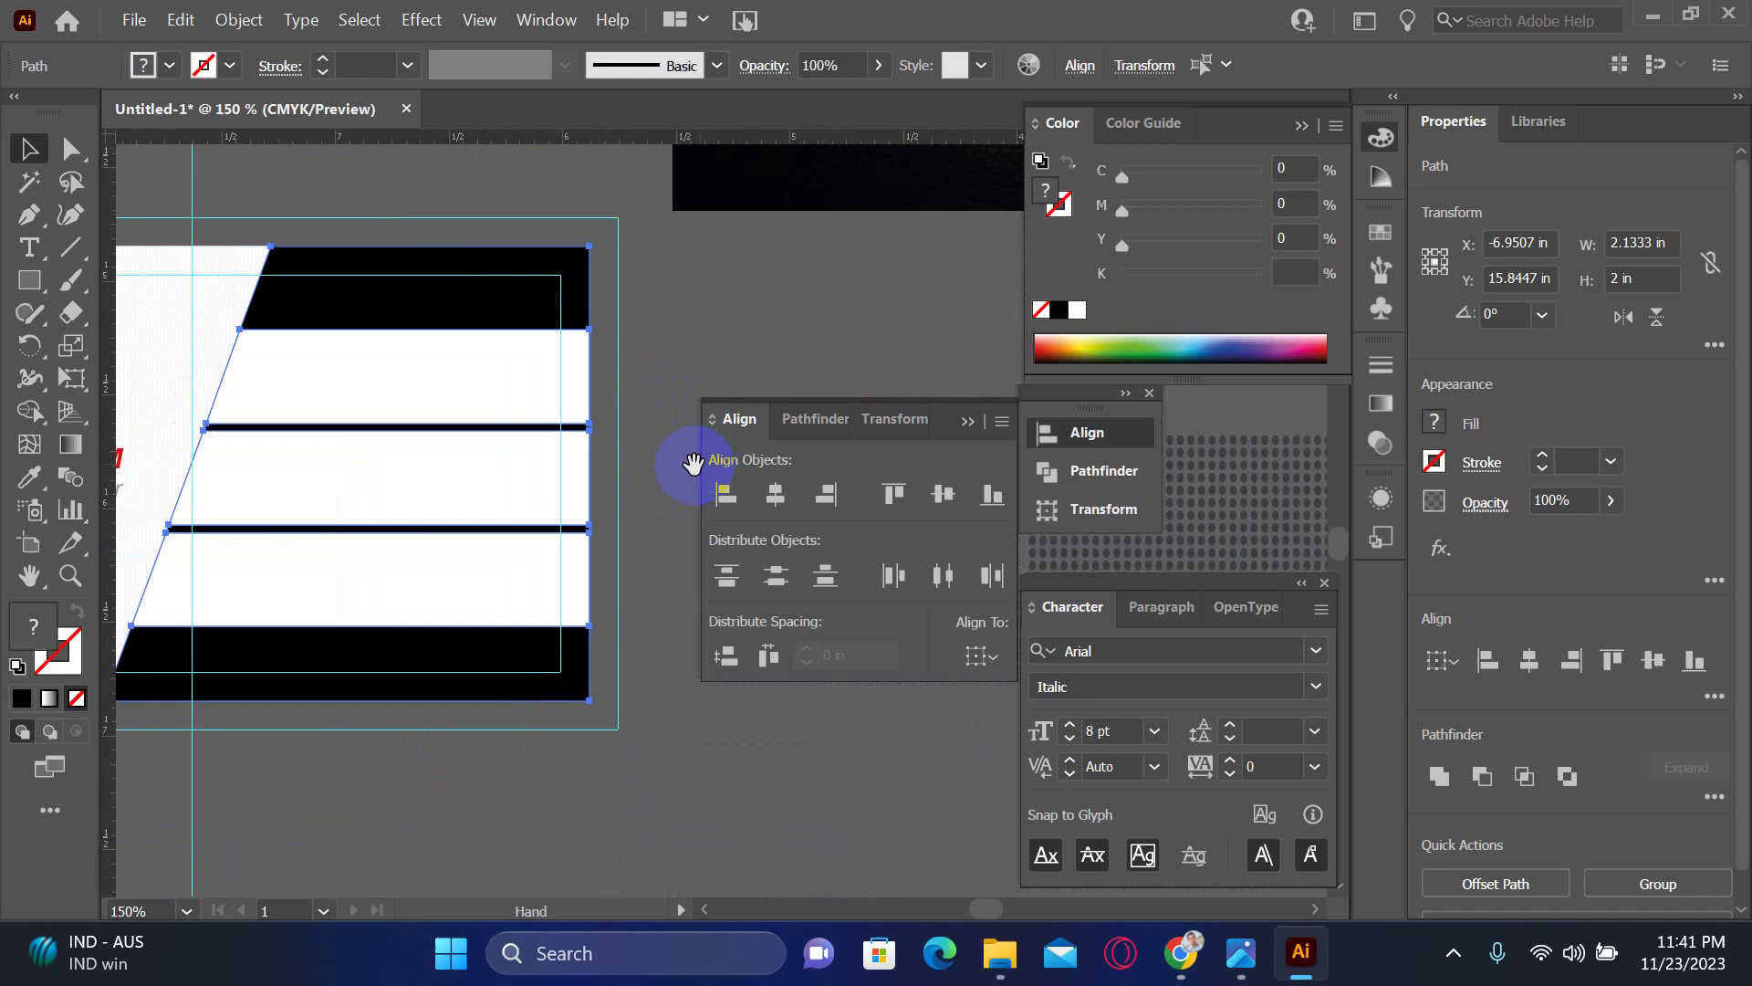
{"action": "left_click", "coordinate": [619, 765]}
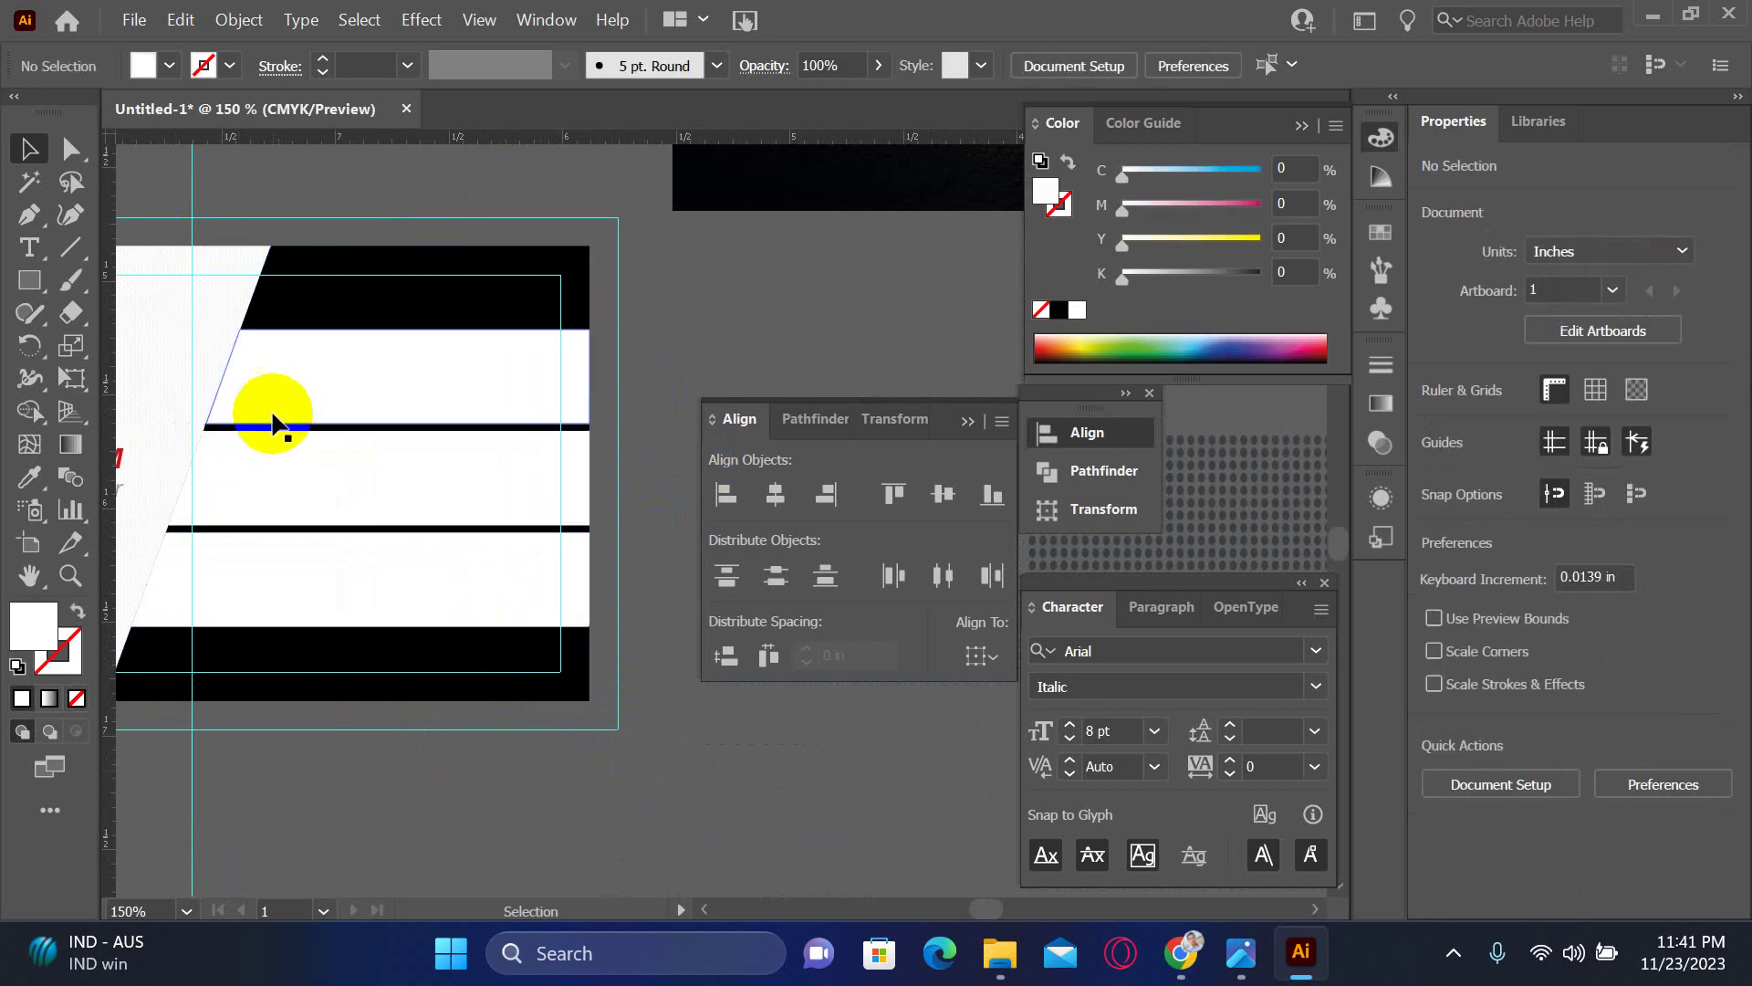
- Draw a slanted line parallel to the diagonal edge and select it with the stripes
{"action": "left_click", "coordinate": [70, 247]}
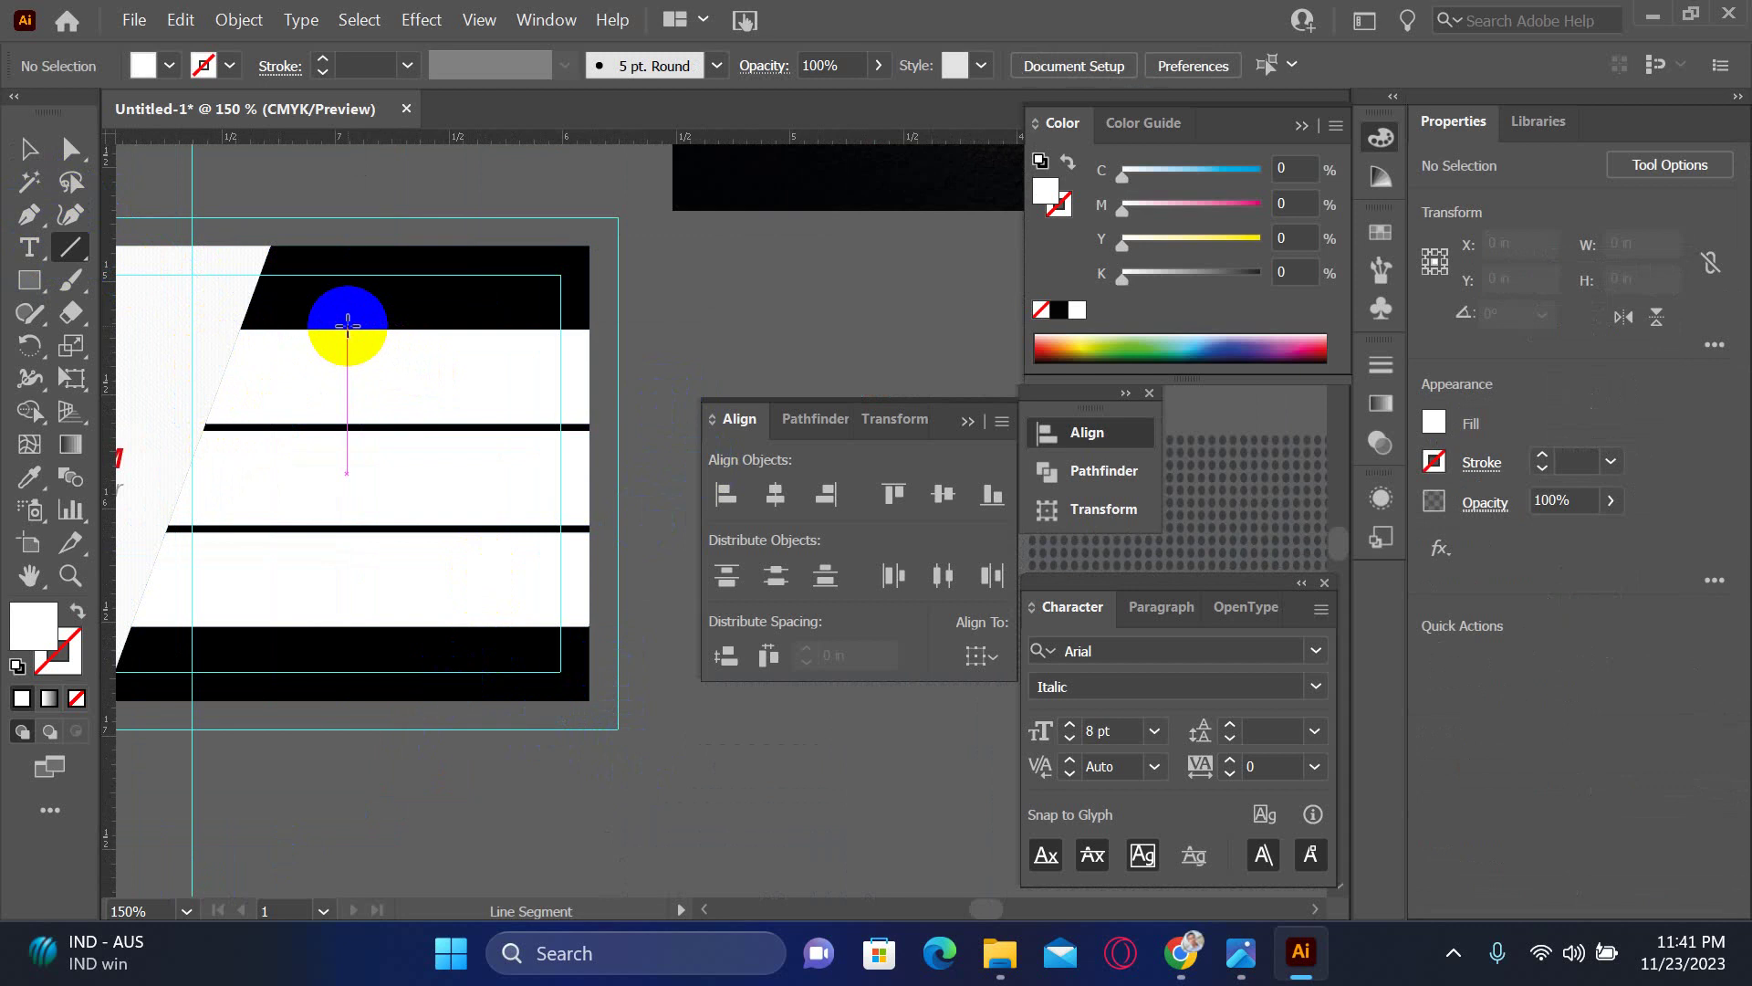
{"action": "left_click_drag", "start_coordinate": [346, 322], "coordinate": [216, 677]}
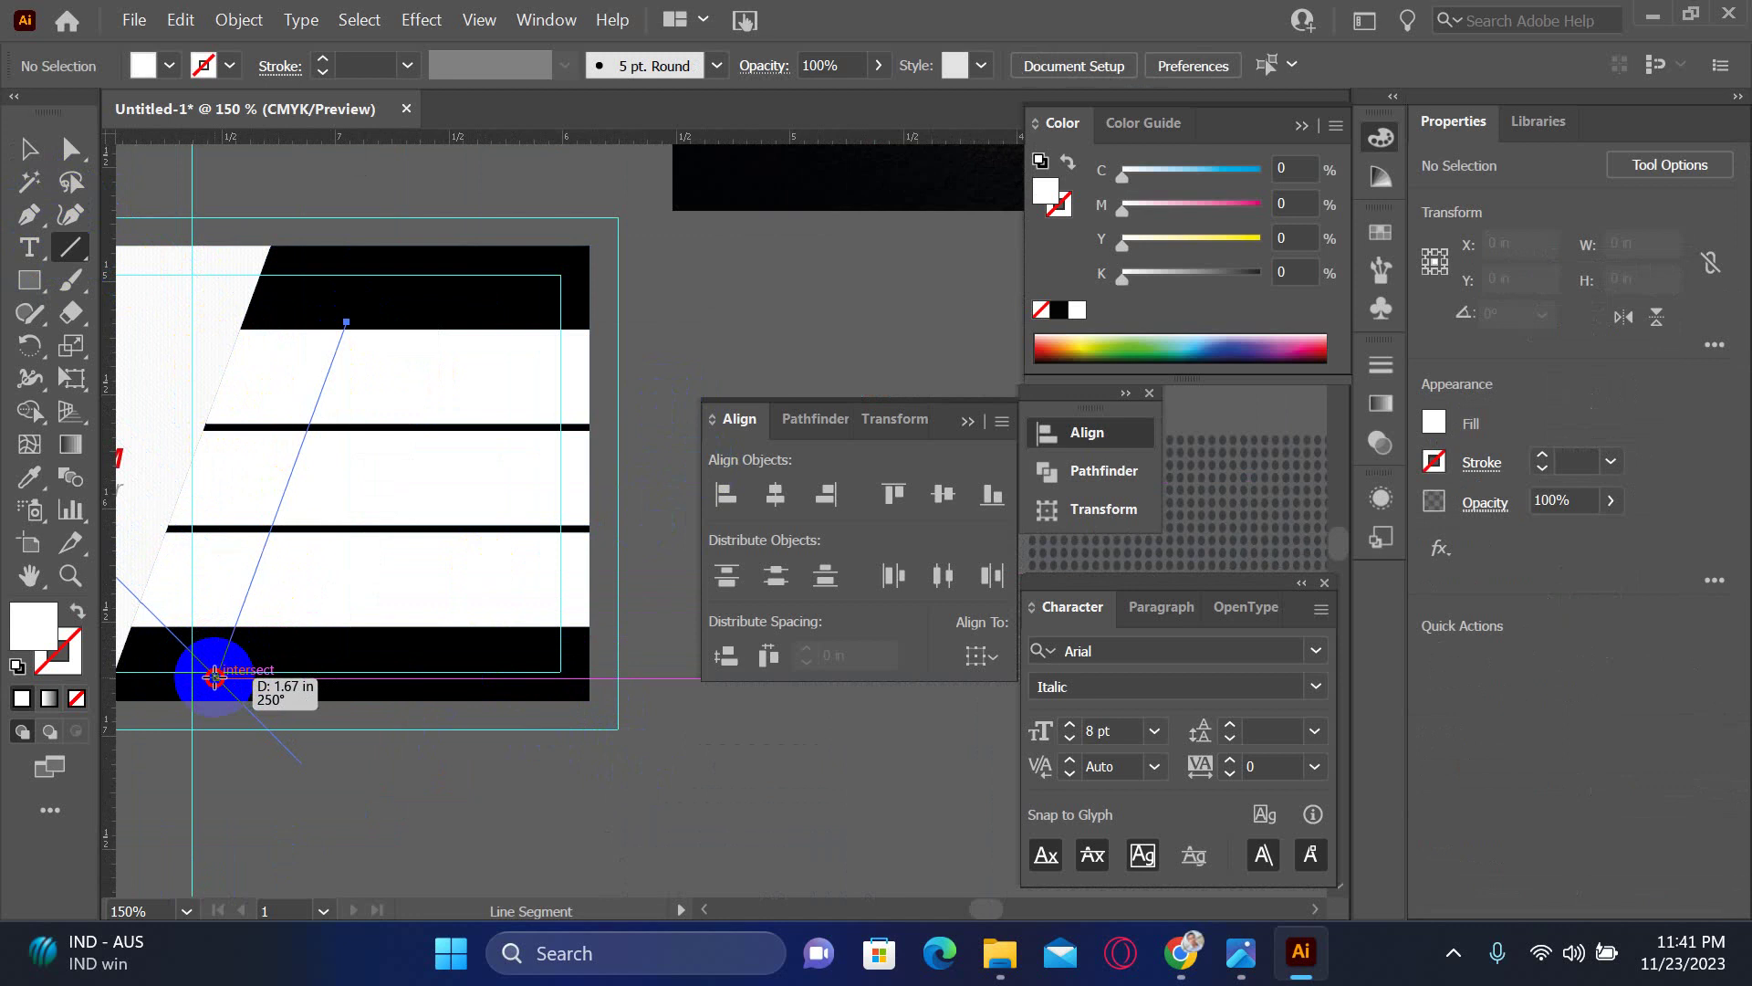
{"action": "left_click_drag", "start_coordinate": [215, 677], "coordinate": [216, 677]}
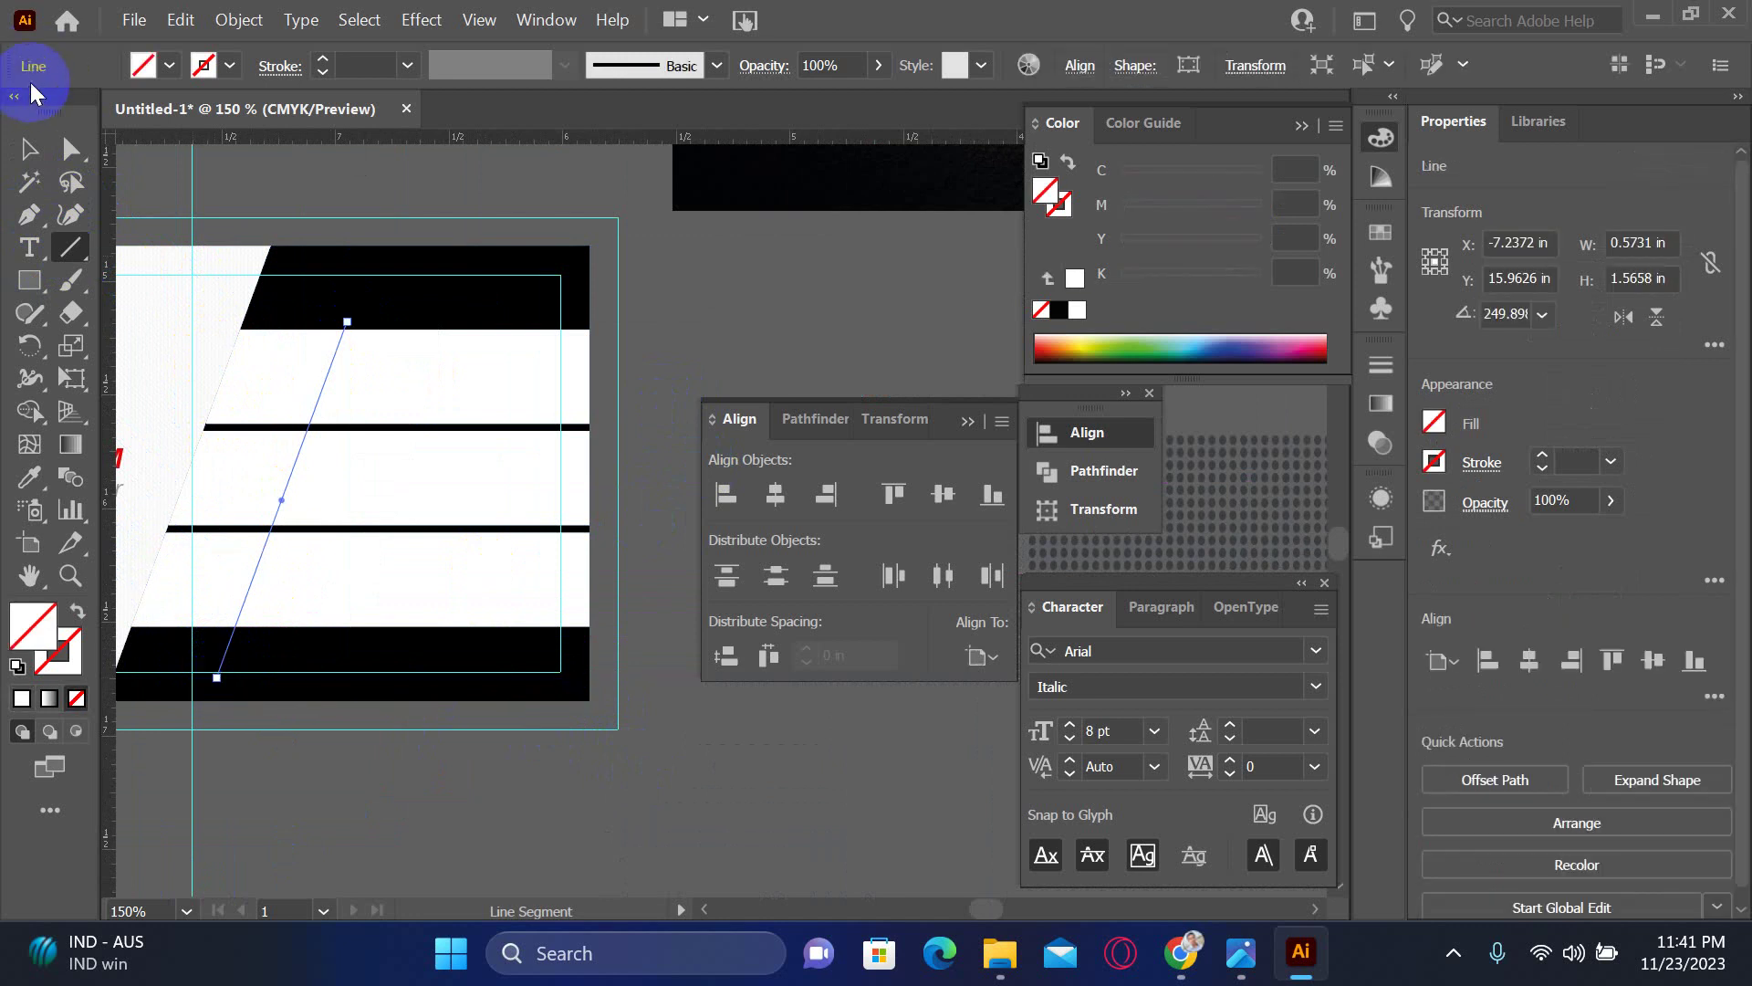
{"action": "left_click", "coordinate": [31, 152]}
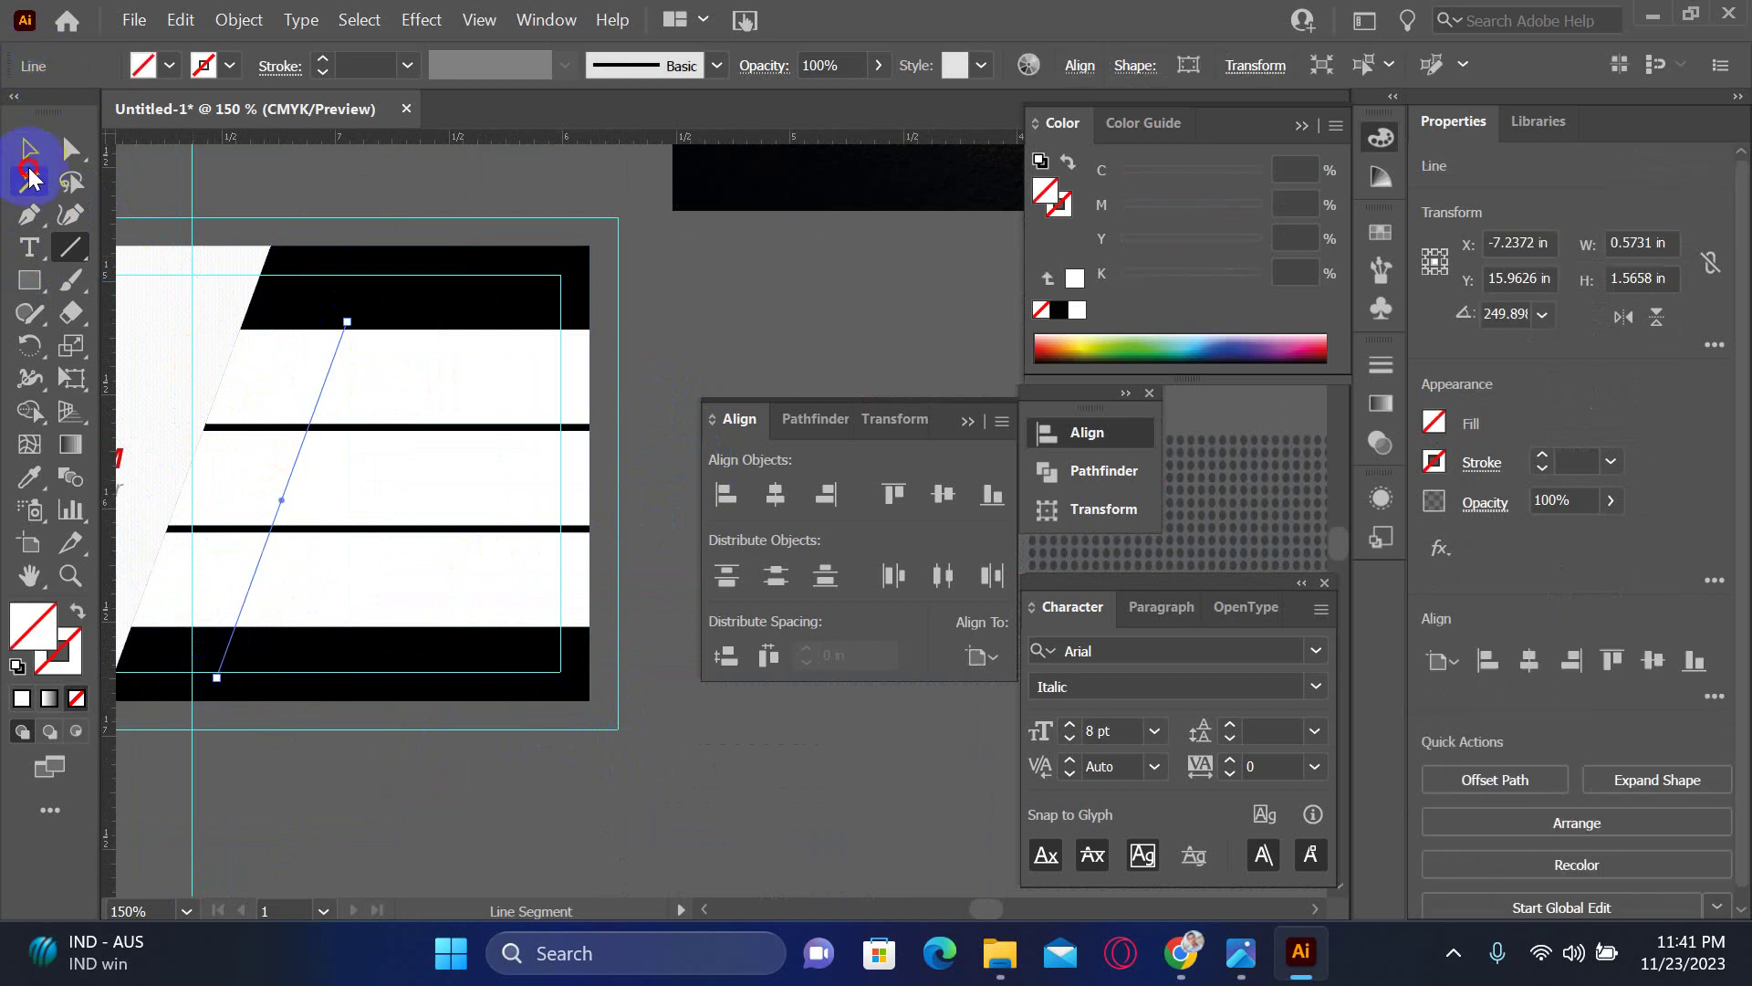
{"action": "left_click", "coordinate": [390, 562], "text": "shift"}
{"action": "left_click", "coordinate": [386, 386], "text": "shift"}
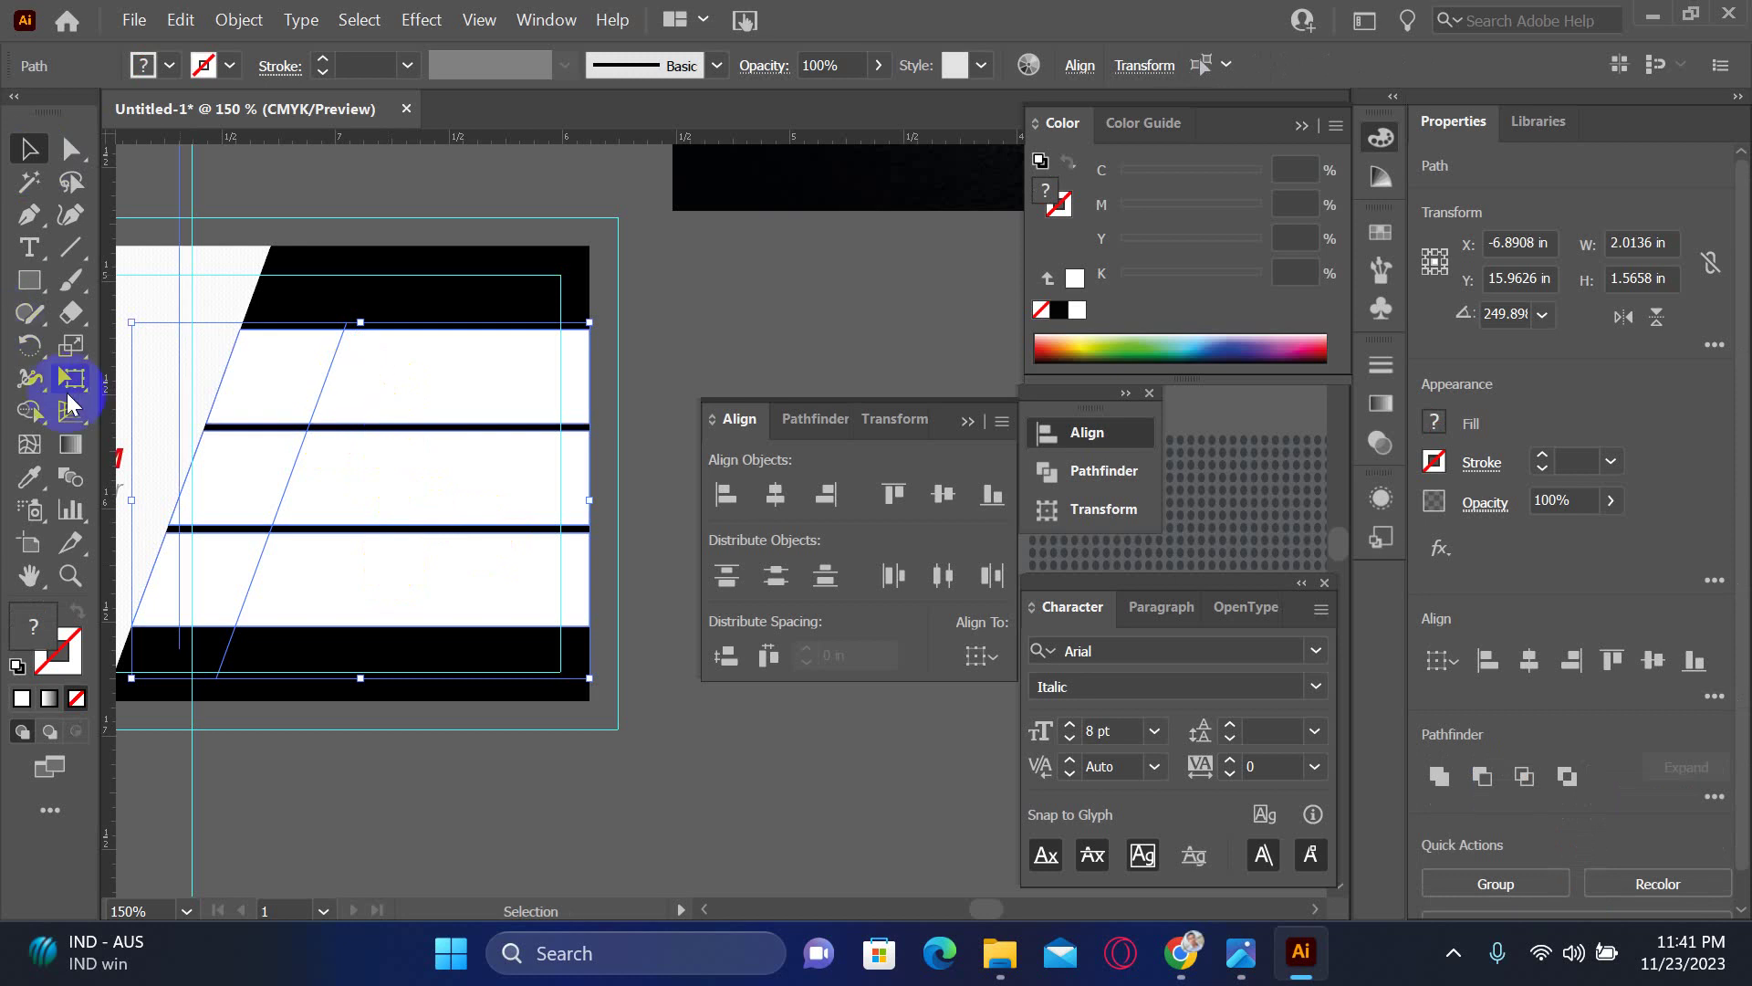
- Merge the band regions with Shape Builder and fill the six left and right bands black
{"action": "left_click", "coordinate": [19, 422]}
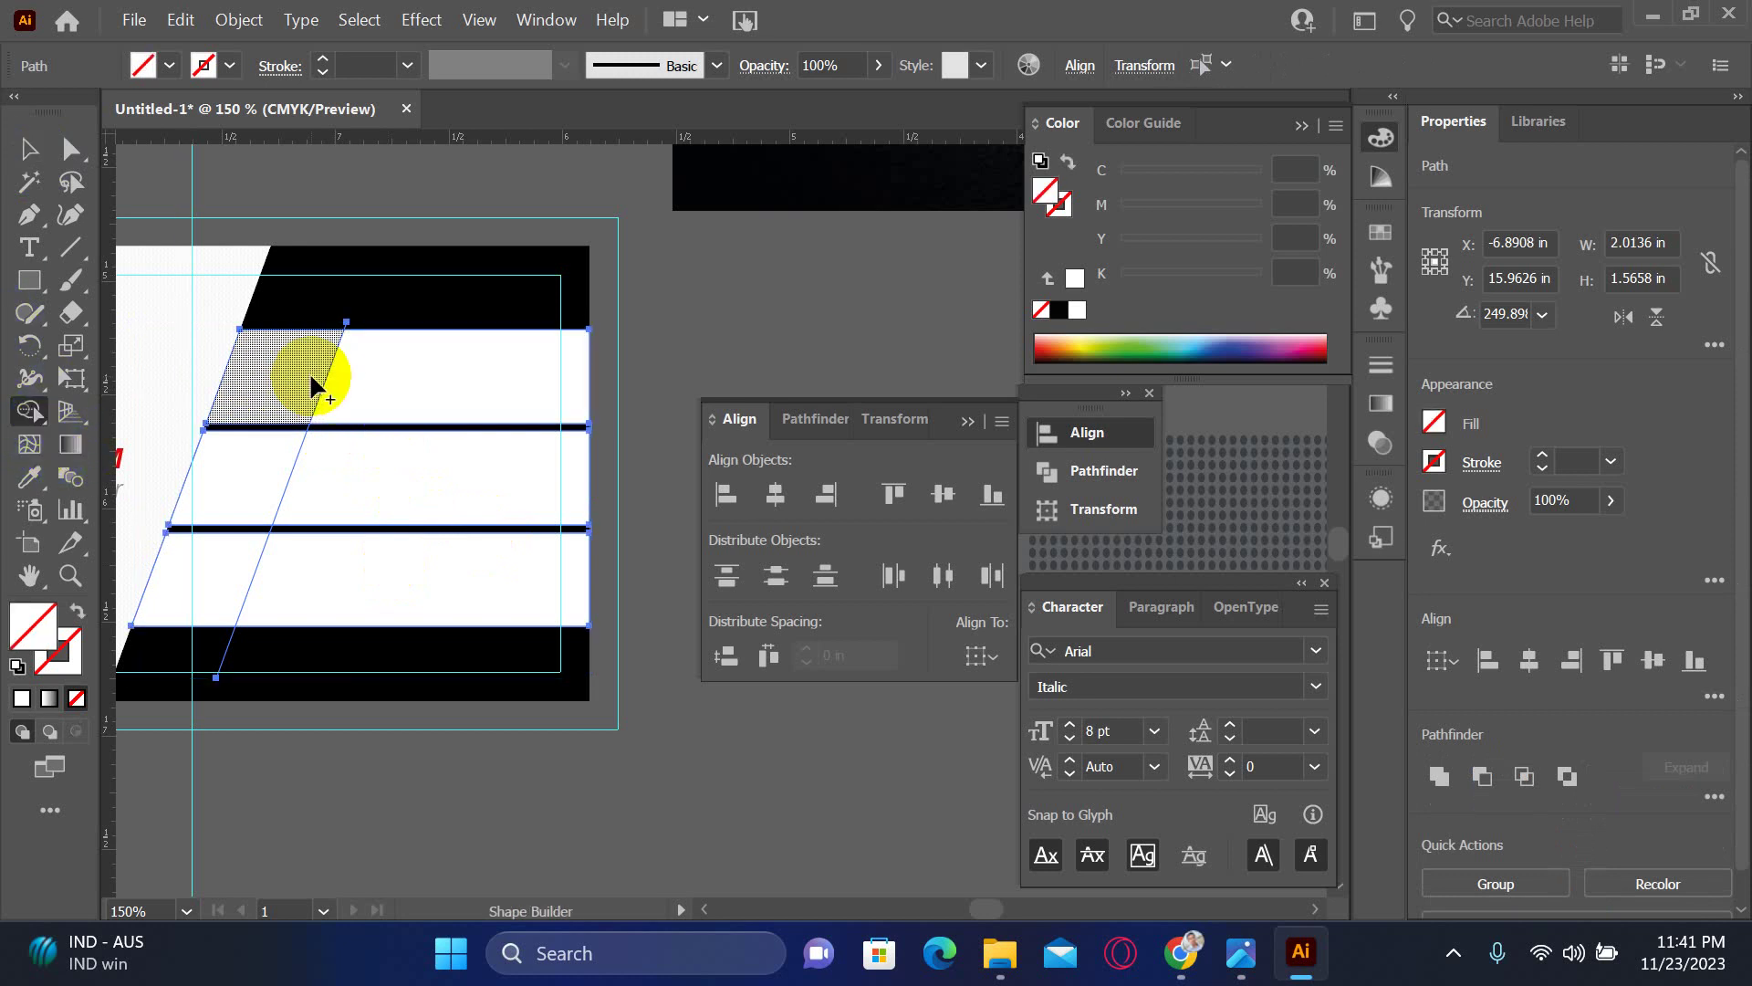
{"action": "mouse_move", "coordinate": [310, 383]}
{"action": "left_mouse_down"}
{"action": "mouse_move", "coordinate": [352, 353]}
{"action": "mouse_move", "coordinate": [346, 328]}
{"action": "left_mouse_up"}
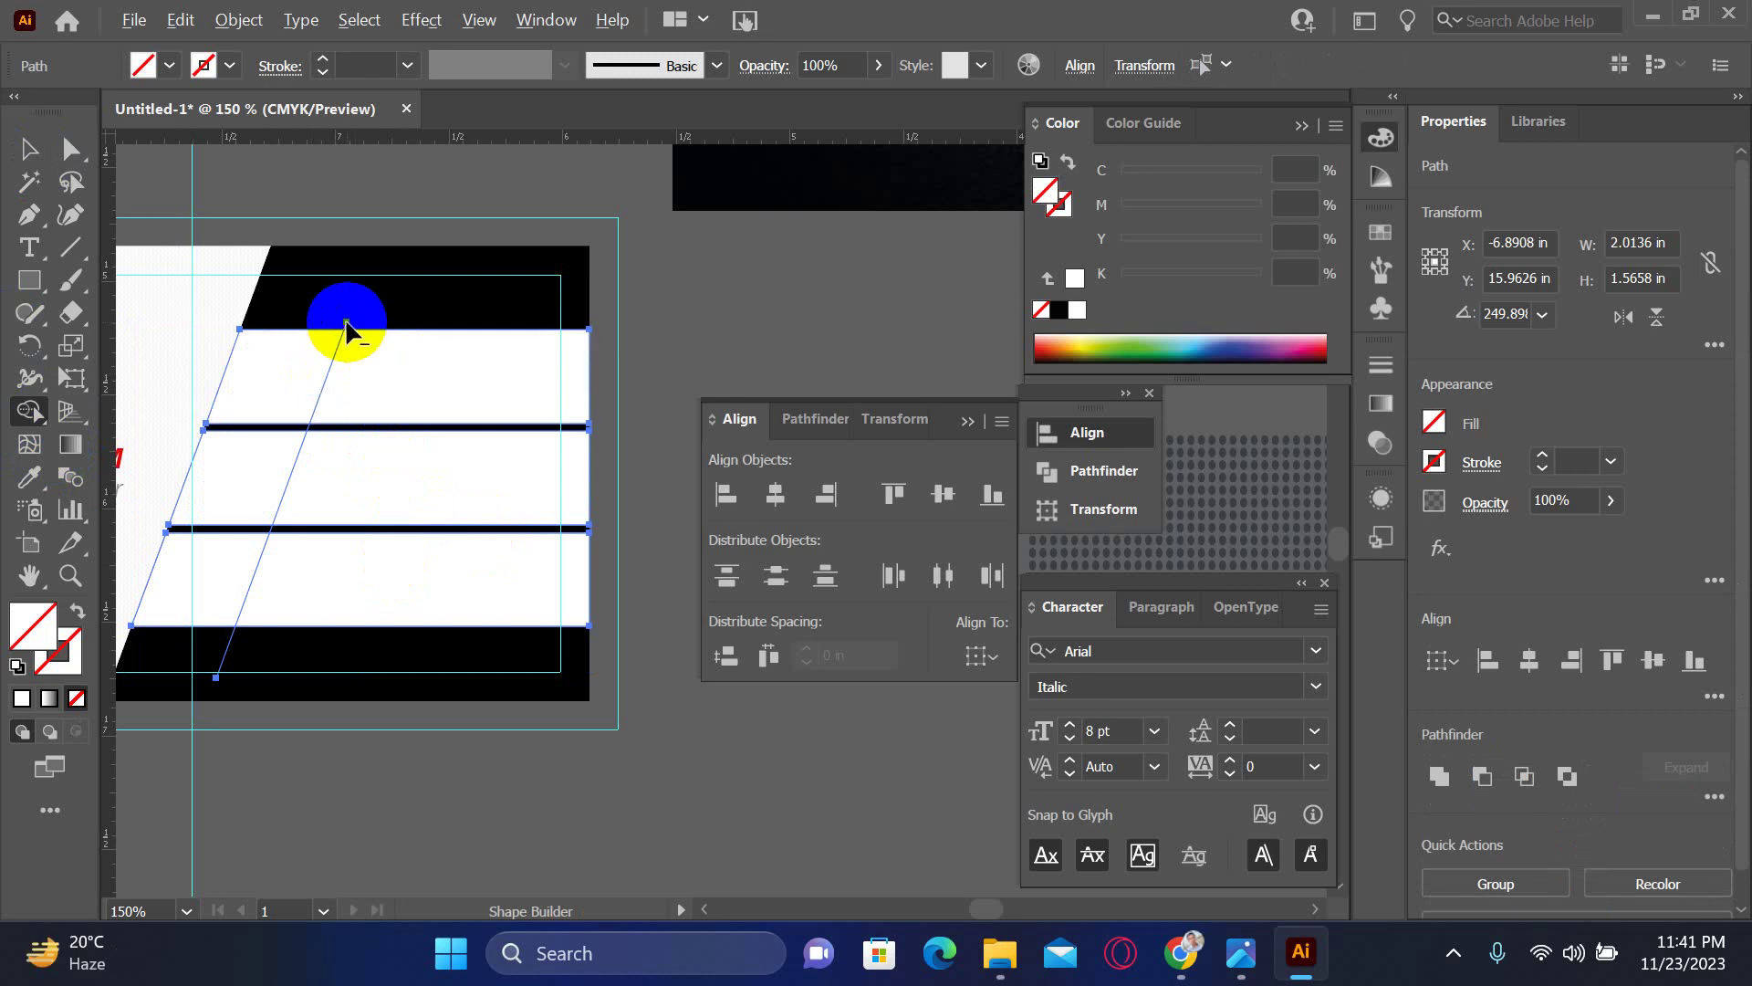
{"action": "left_click", "coordinate": [235, 648]}
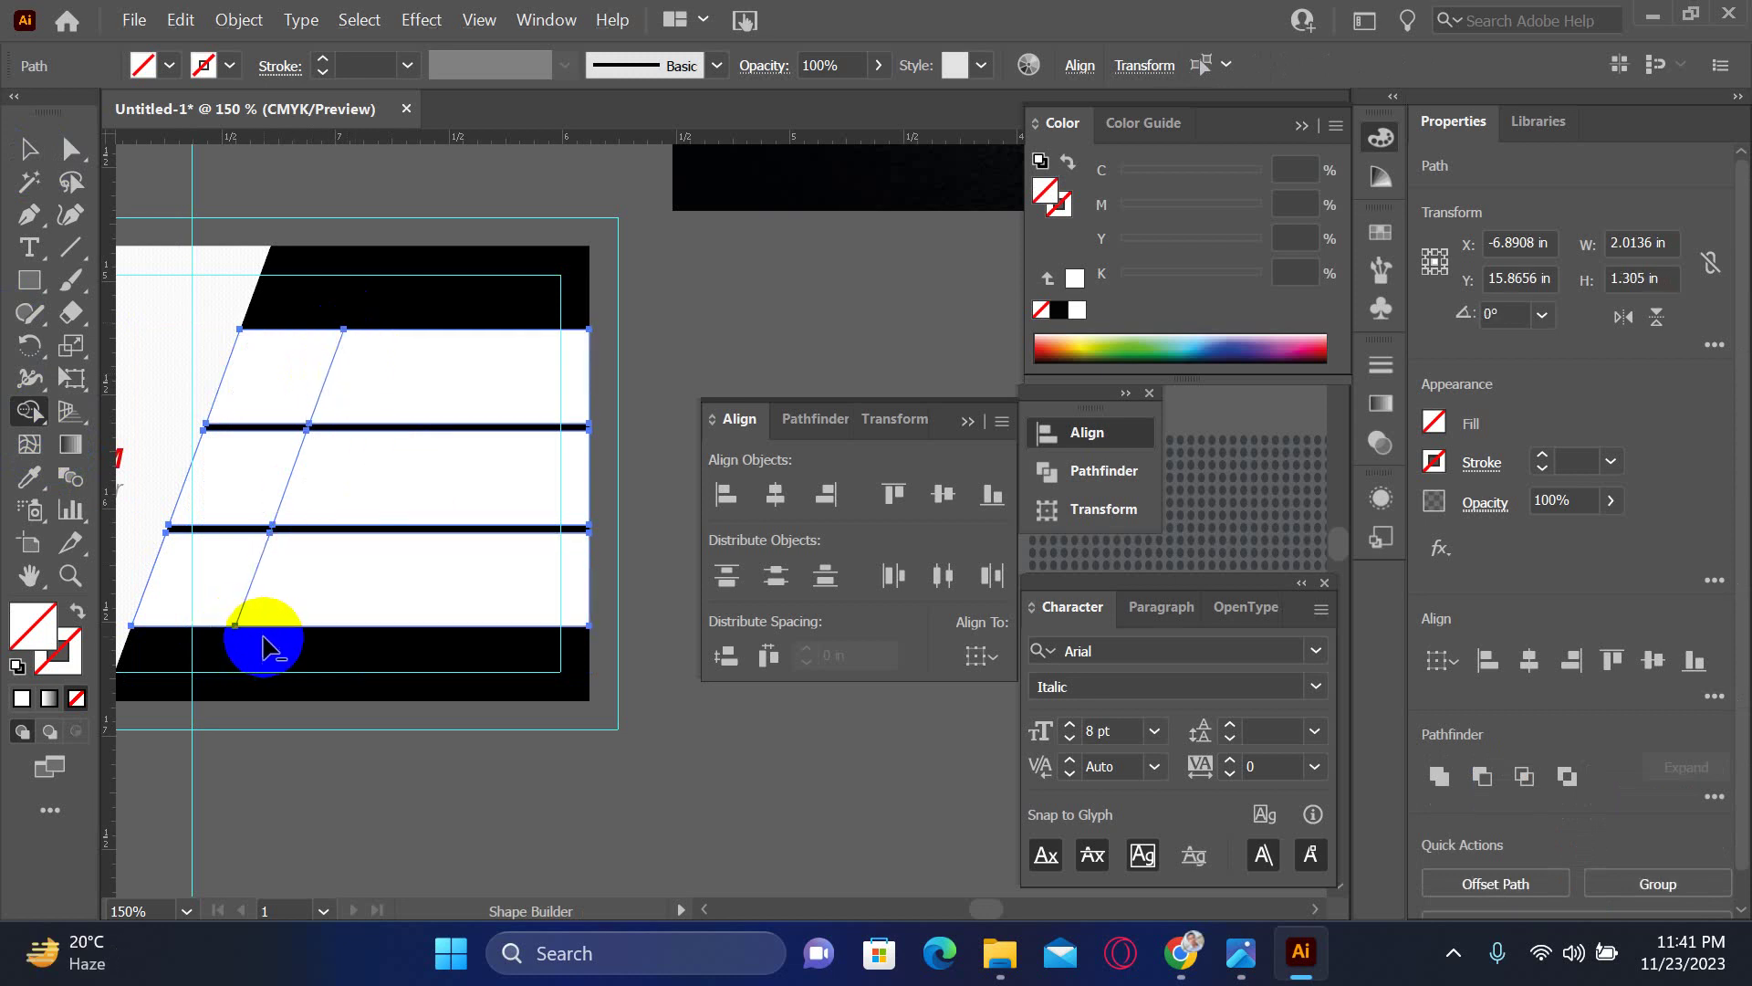
{"action": "left_click", "coordinate": [226, 587]}
{"action": "left_click", "coordinate": [260, 461]}
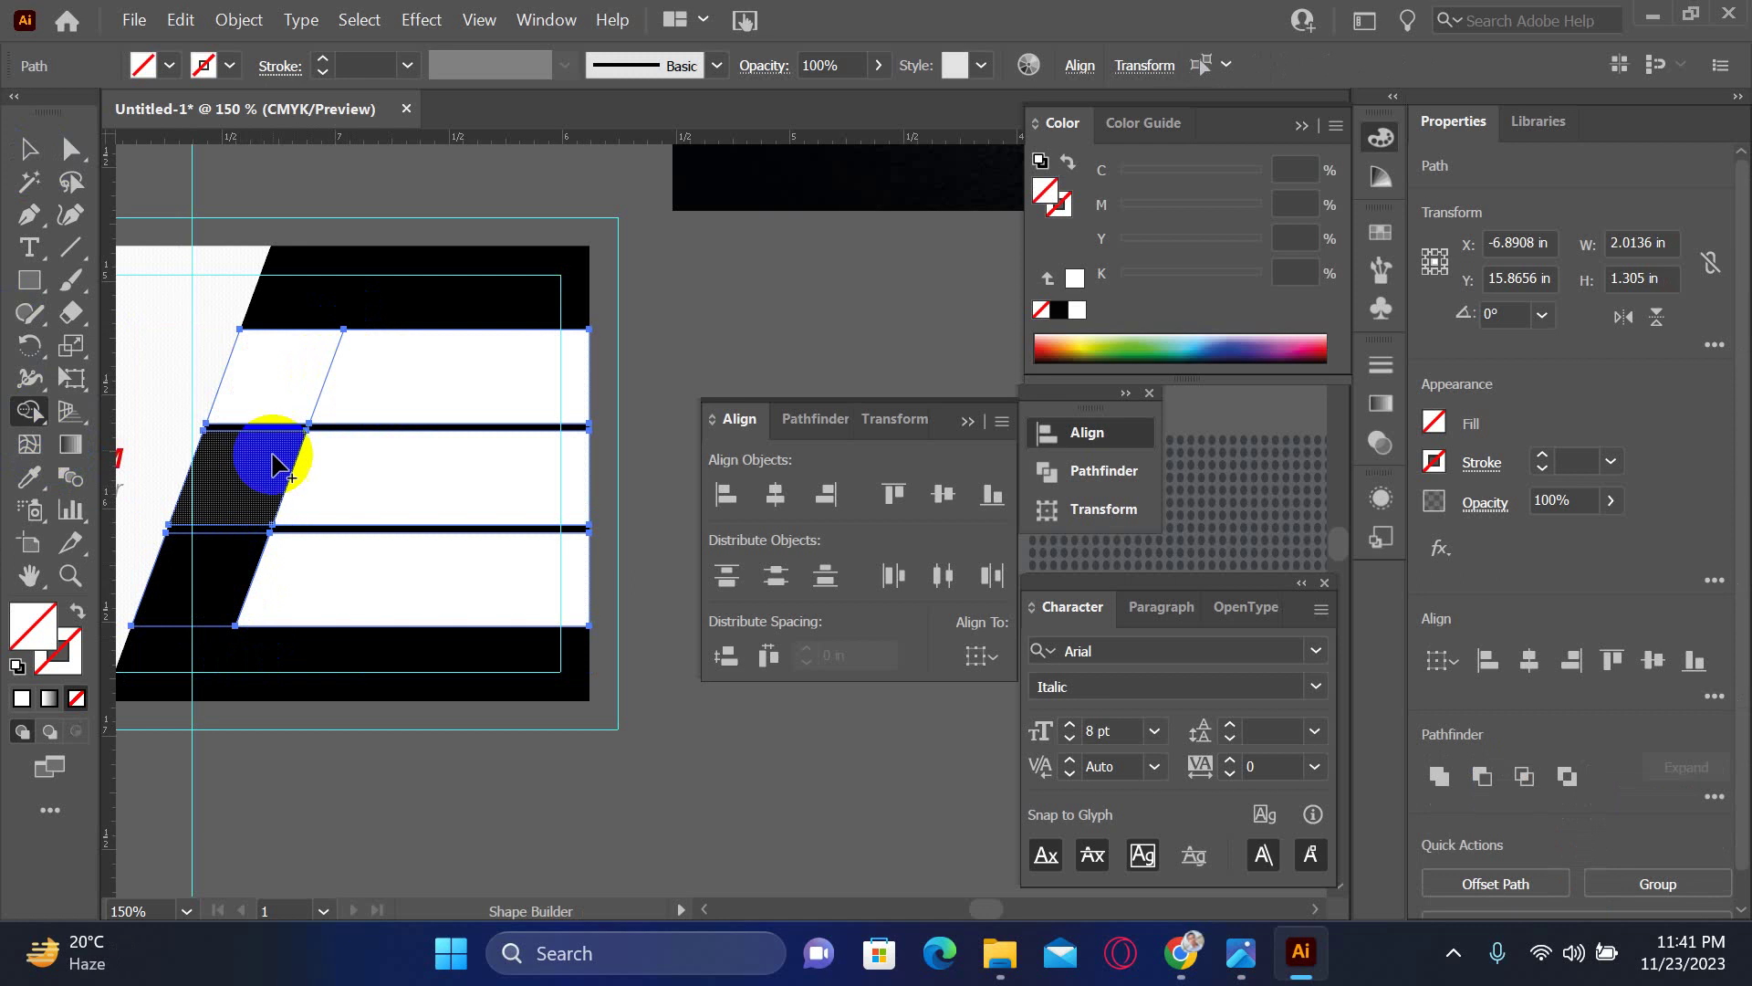
{"action": "left_click", "coordinate": [299, 393]}
{"action": "left_click", "coordinate": [422, 376]}
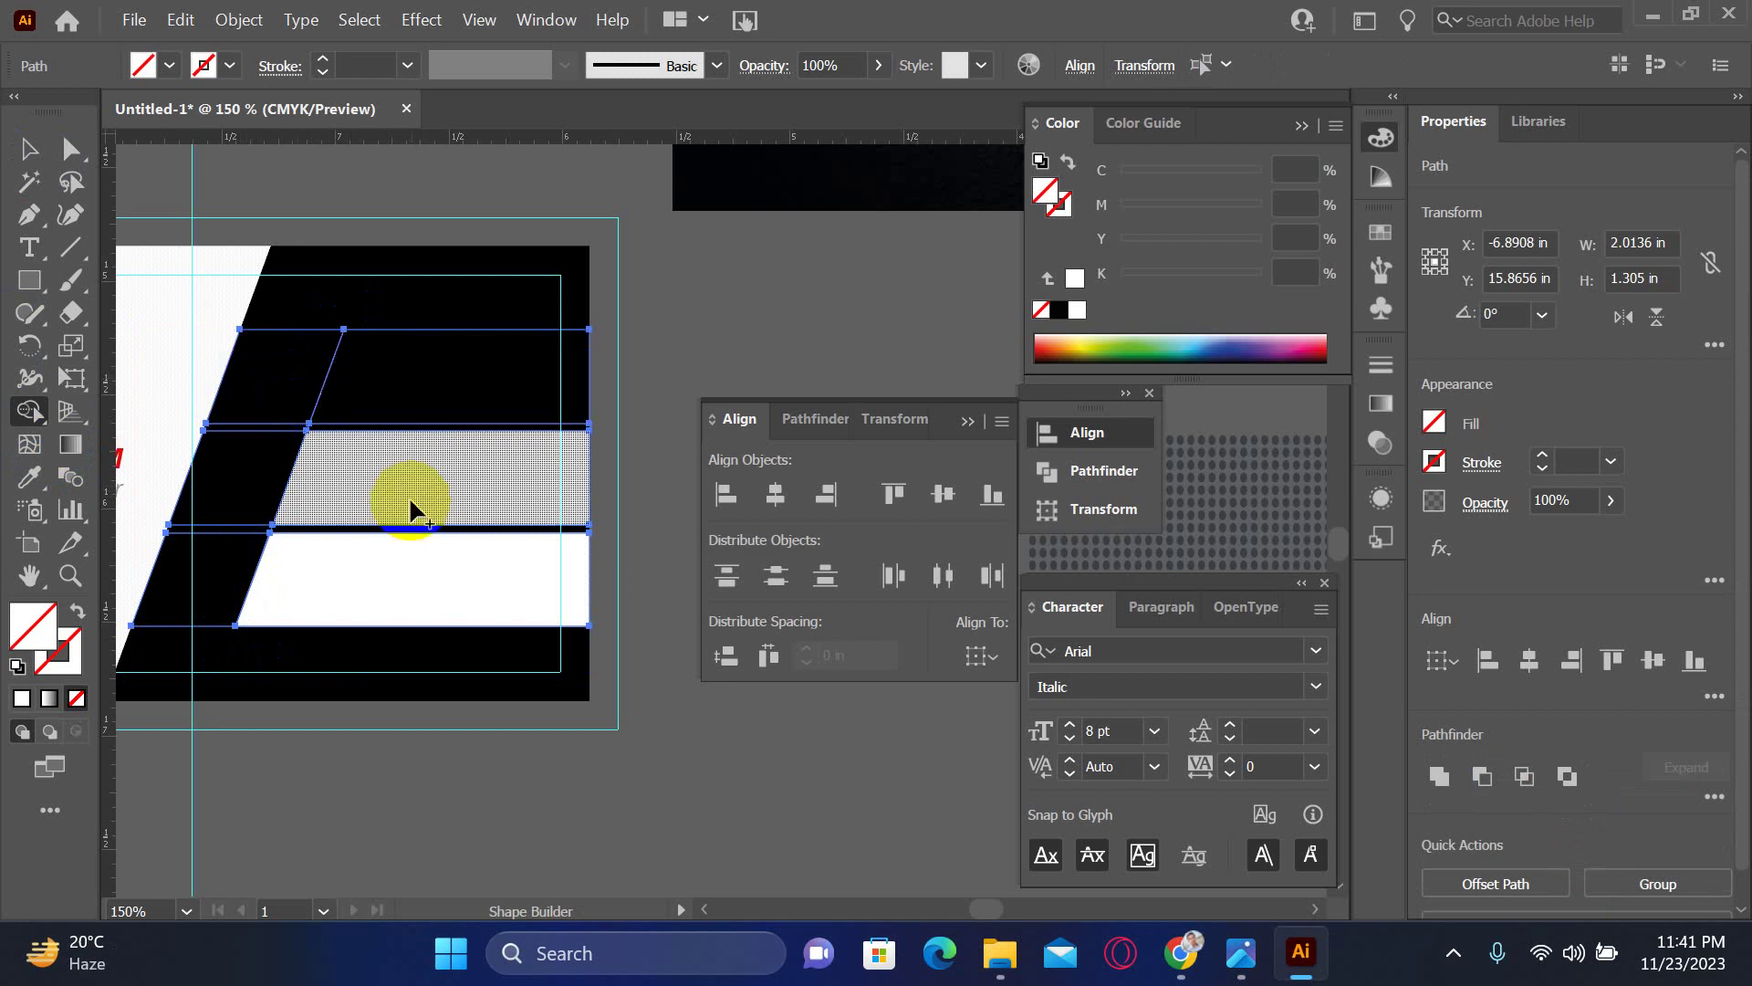
{"action": "left_click", "coordinate": [404, 534]}
{"action": "left_click", "coordinate": [402, 575]}
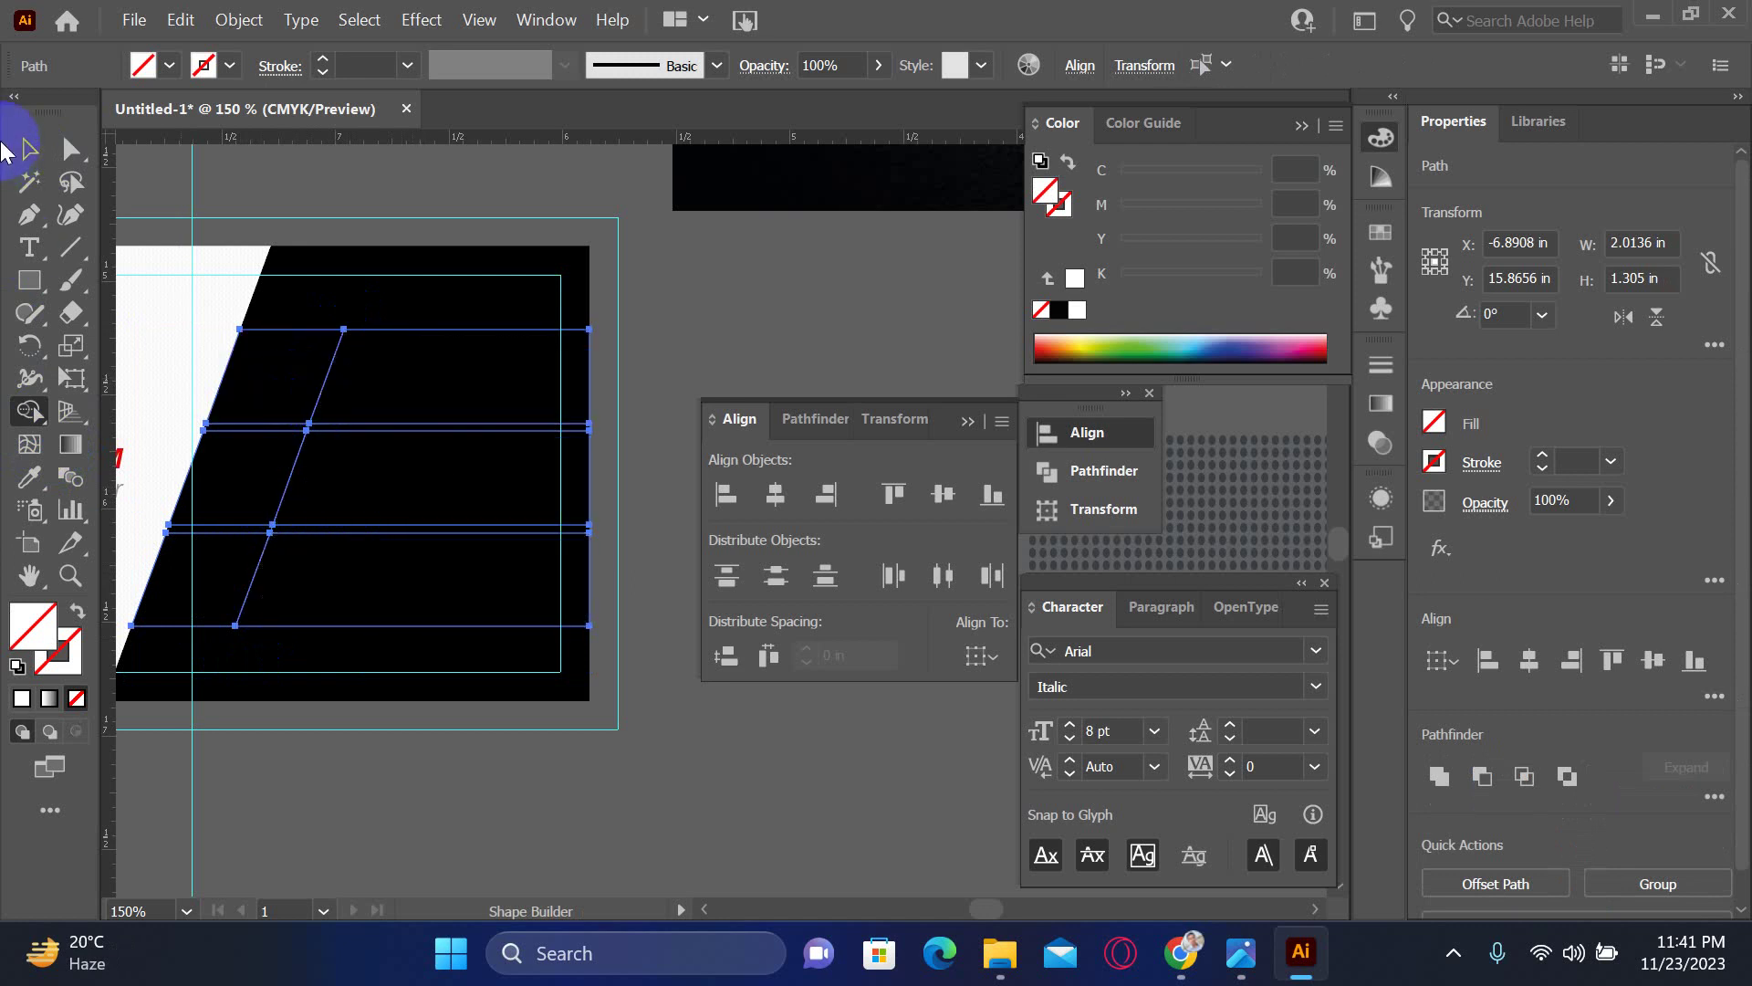
{"action": "left_click", "coordinate": [32, 157]}
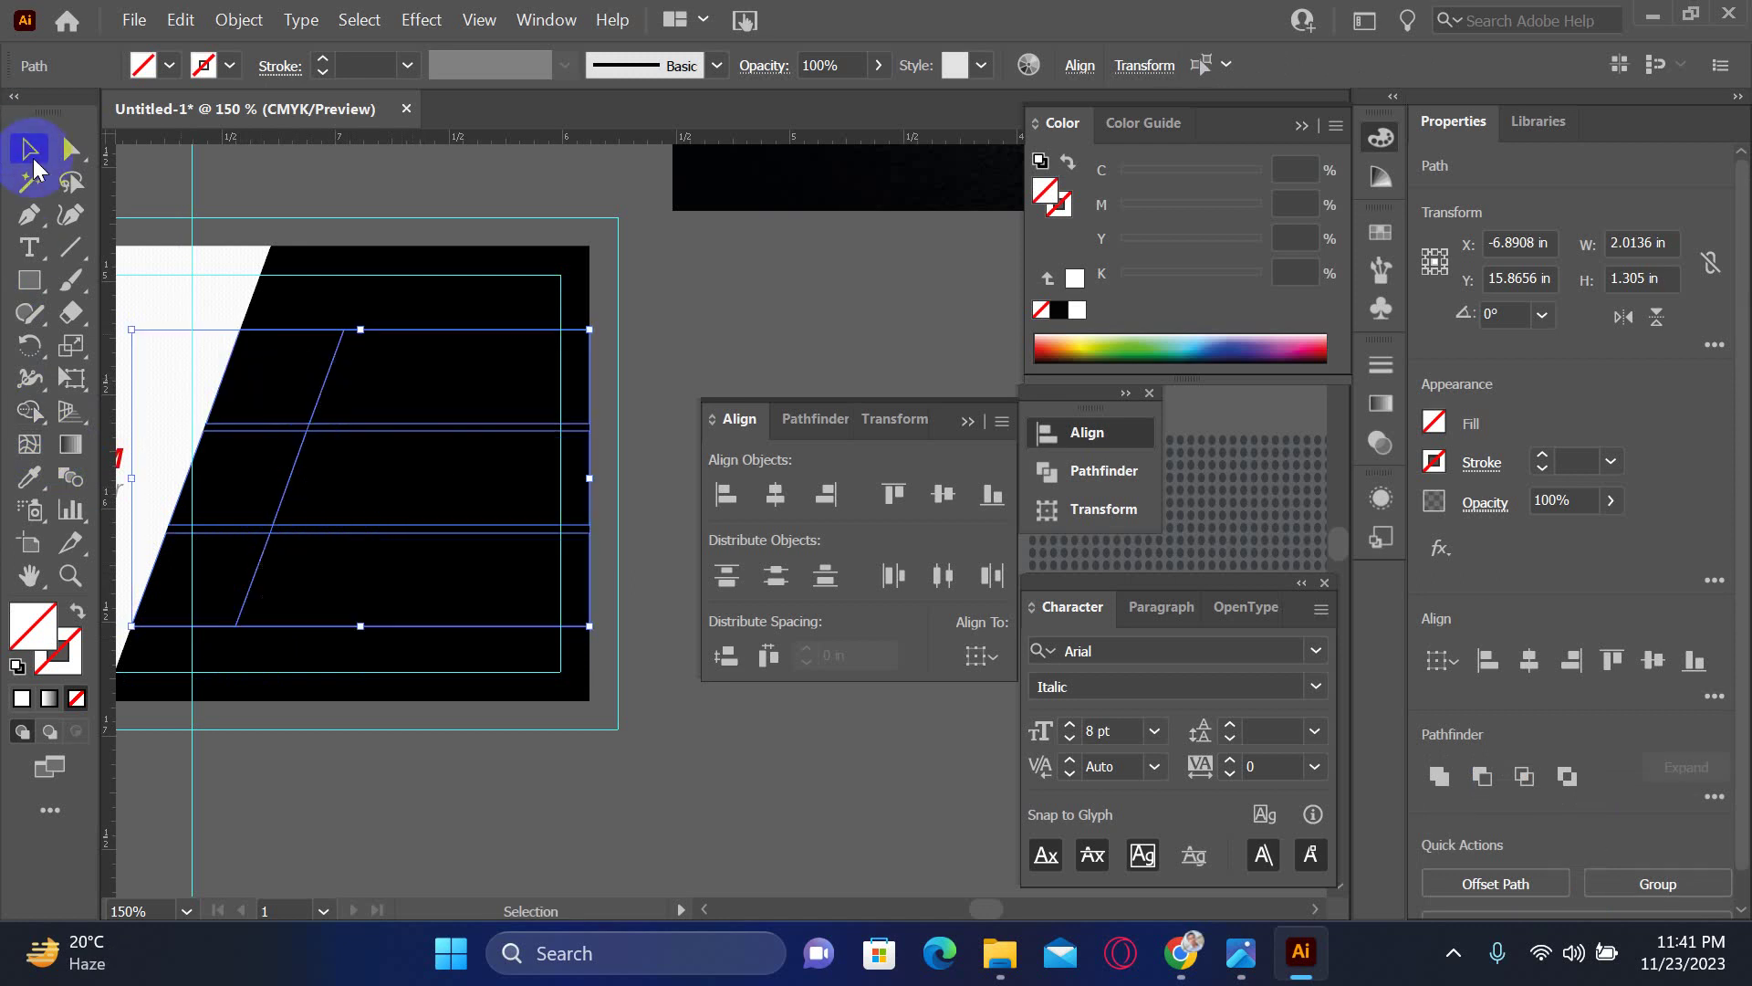
- Switch to Outline view to reveal the hidden slanted paths near the name
{"action": "left_click", "coordinate": [673, 517]}
{"action": "mouse_move", "coordinate": [348, 420]}
{"action": "left_mouse_down"}
{"action": "mouse_move", "coordinate": [419, 418]}
{"action": "mouse_move", "coordinate": [283, 381]}
{"action": "mouse_move", "coordinate": [304, 341]}
{"action": "mouse_move", "coordinate": [571, 368]}
{"action": "left_mouse_up"}
{"action": "left_click_drag", "start_coordinate": [793, 272], "coordinate": [563, 306]}
{"action": "key", "text": "ctrl+y"}
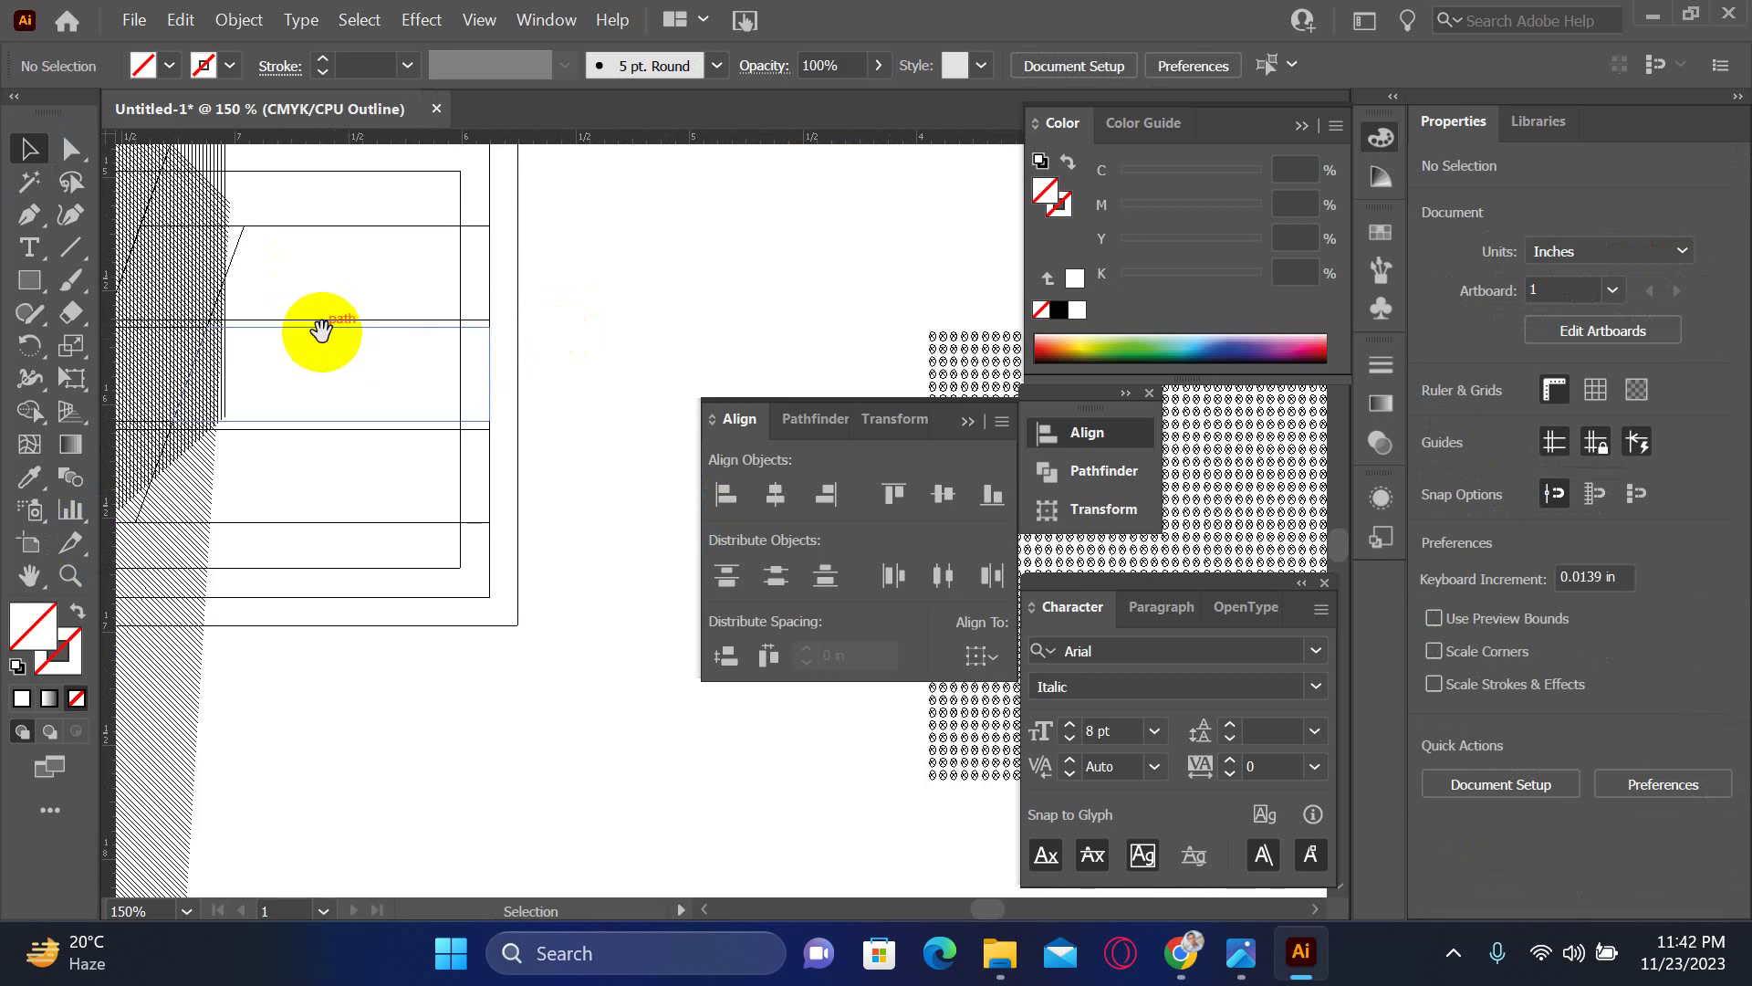
{"action": "left_click_drag", "start_coordinate": [321, 331], "coordinate": [560, 304]}
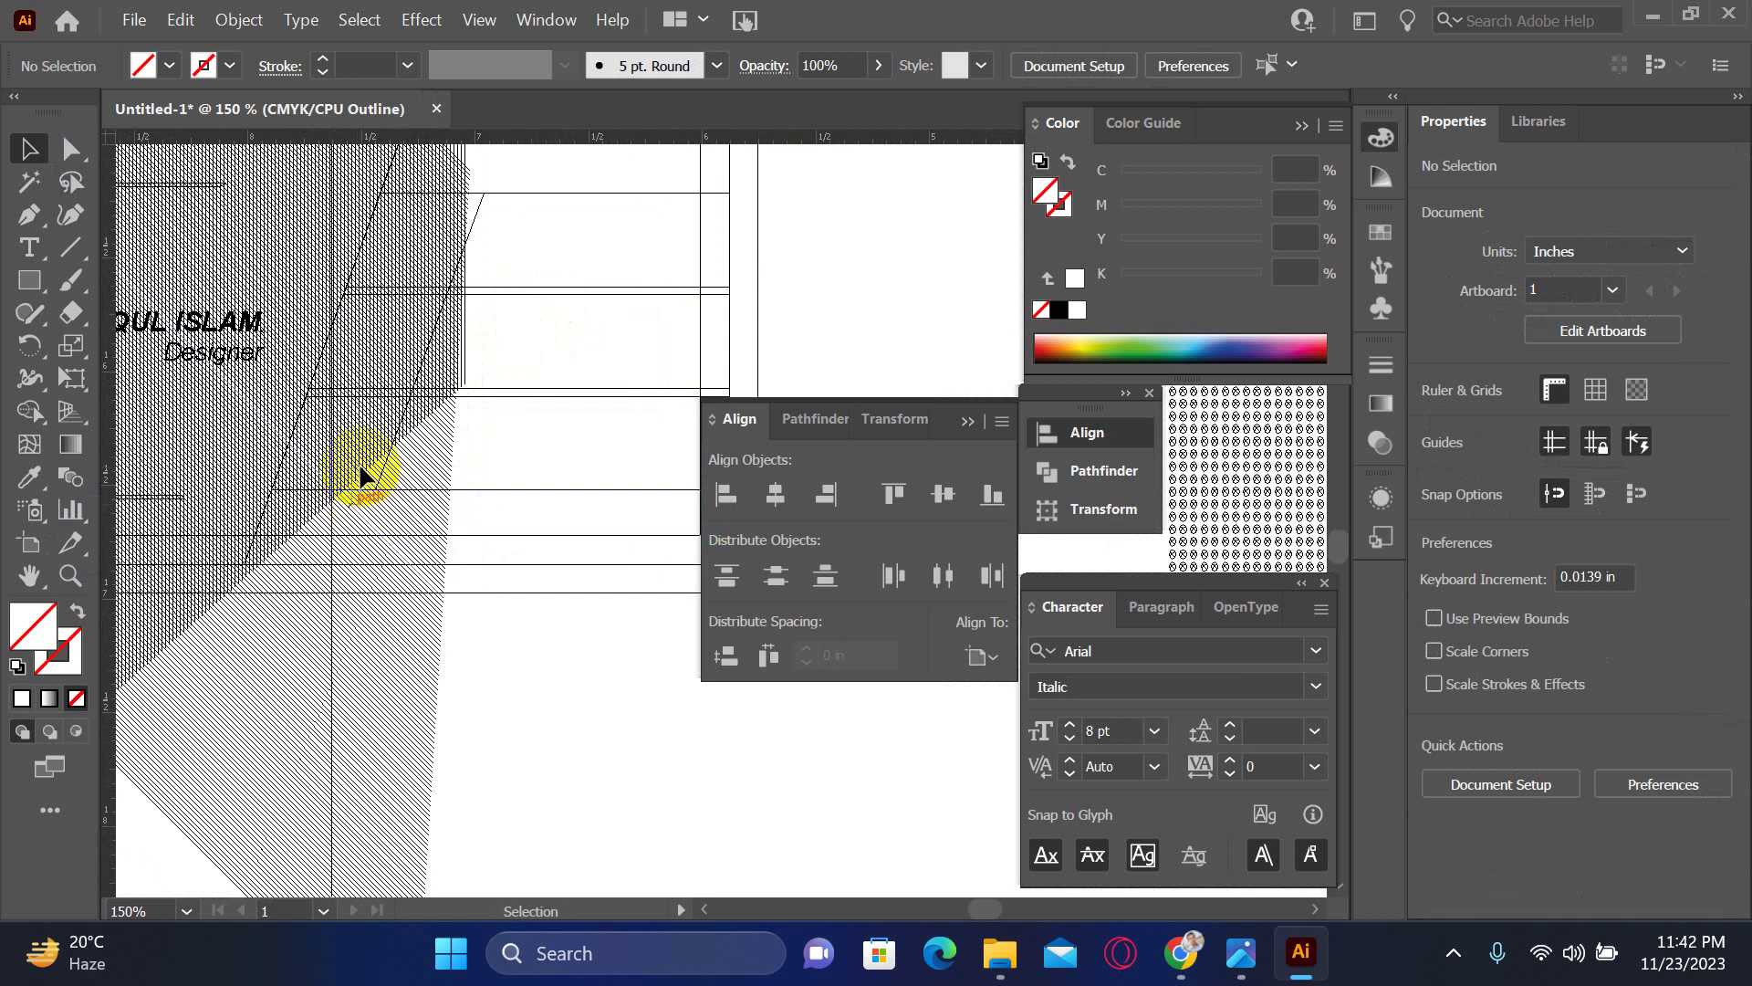
- Select all three slanted block paths, then return to Preview at 150%
{"action": "left_click", "coordinate": [376, 419]}
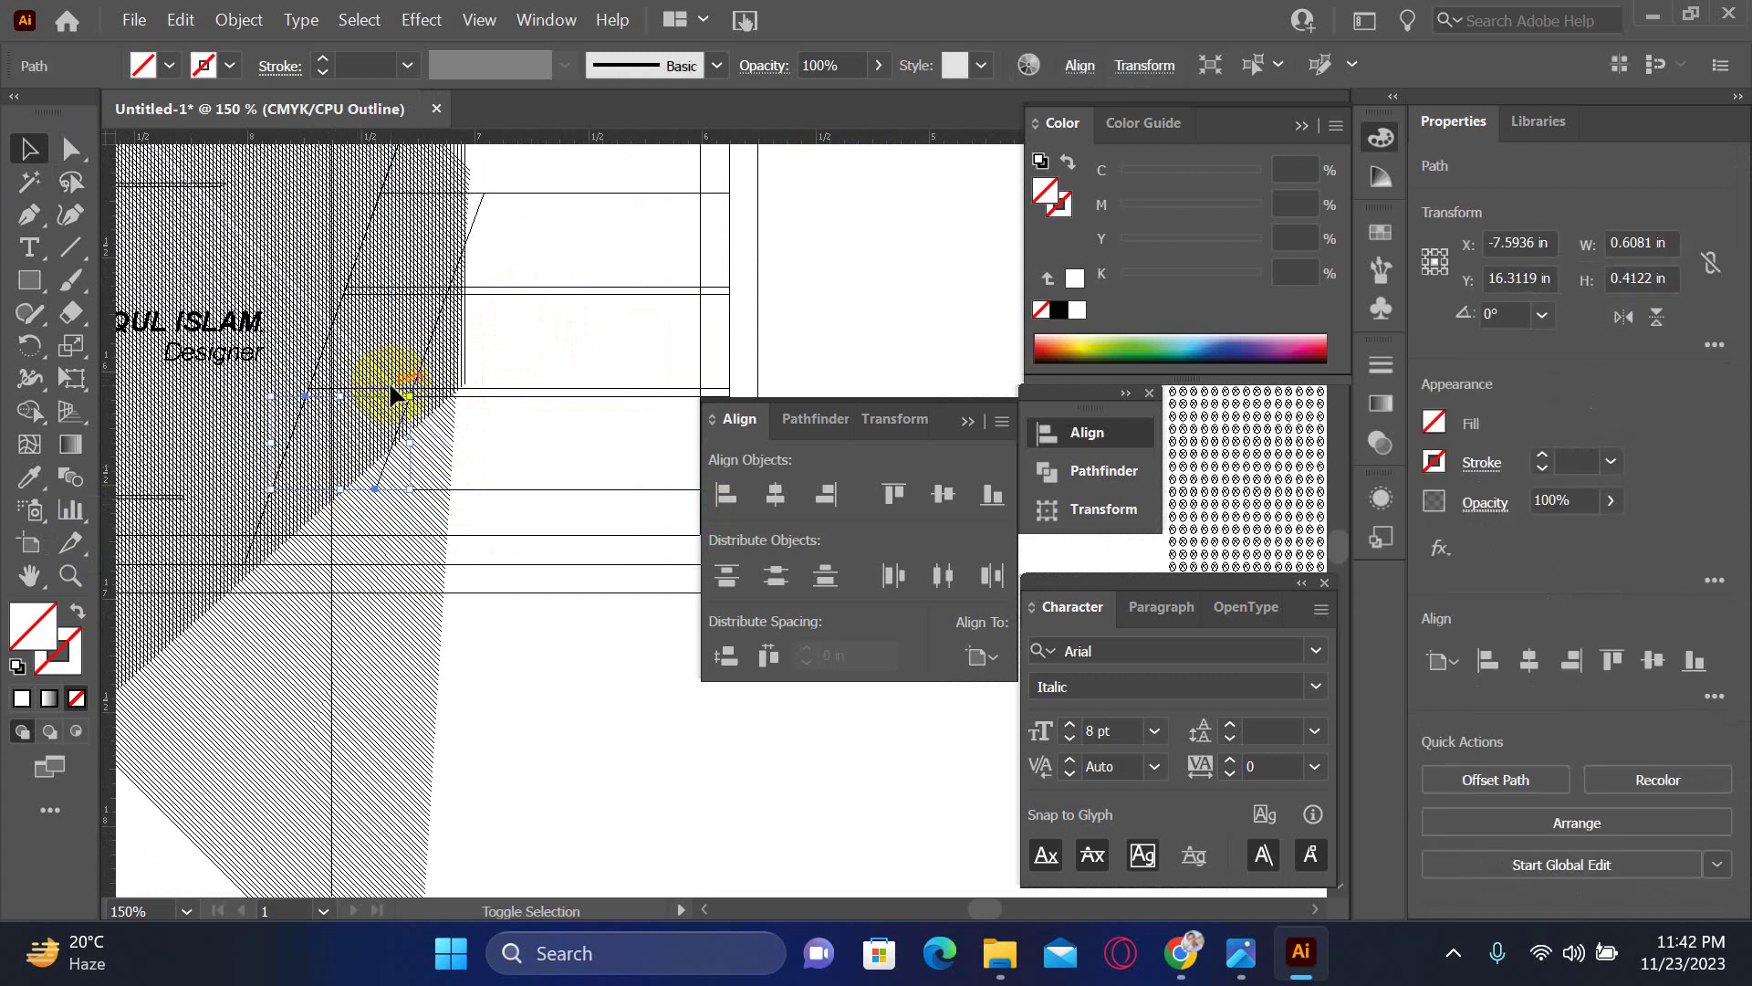
{"action": "key", "text": "ctrl+space"}
{"action": "left_click_drag", "start_coordinate": [457, 265], "coordinate": [584, 393]}
{"action": "left_click", "coordinate": [493, 379], "text": "shift"}
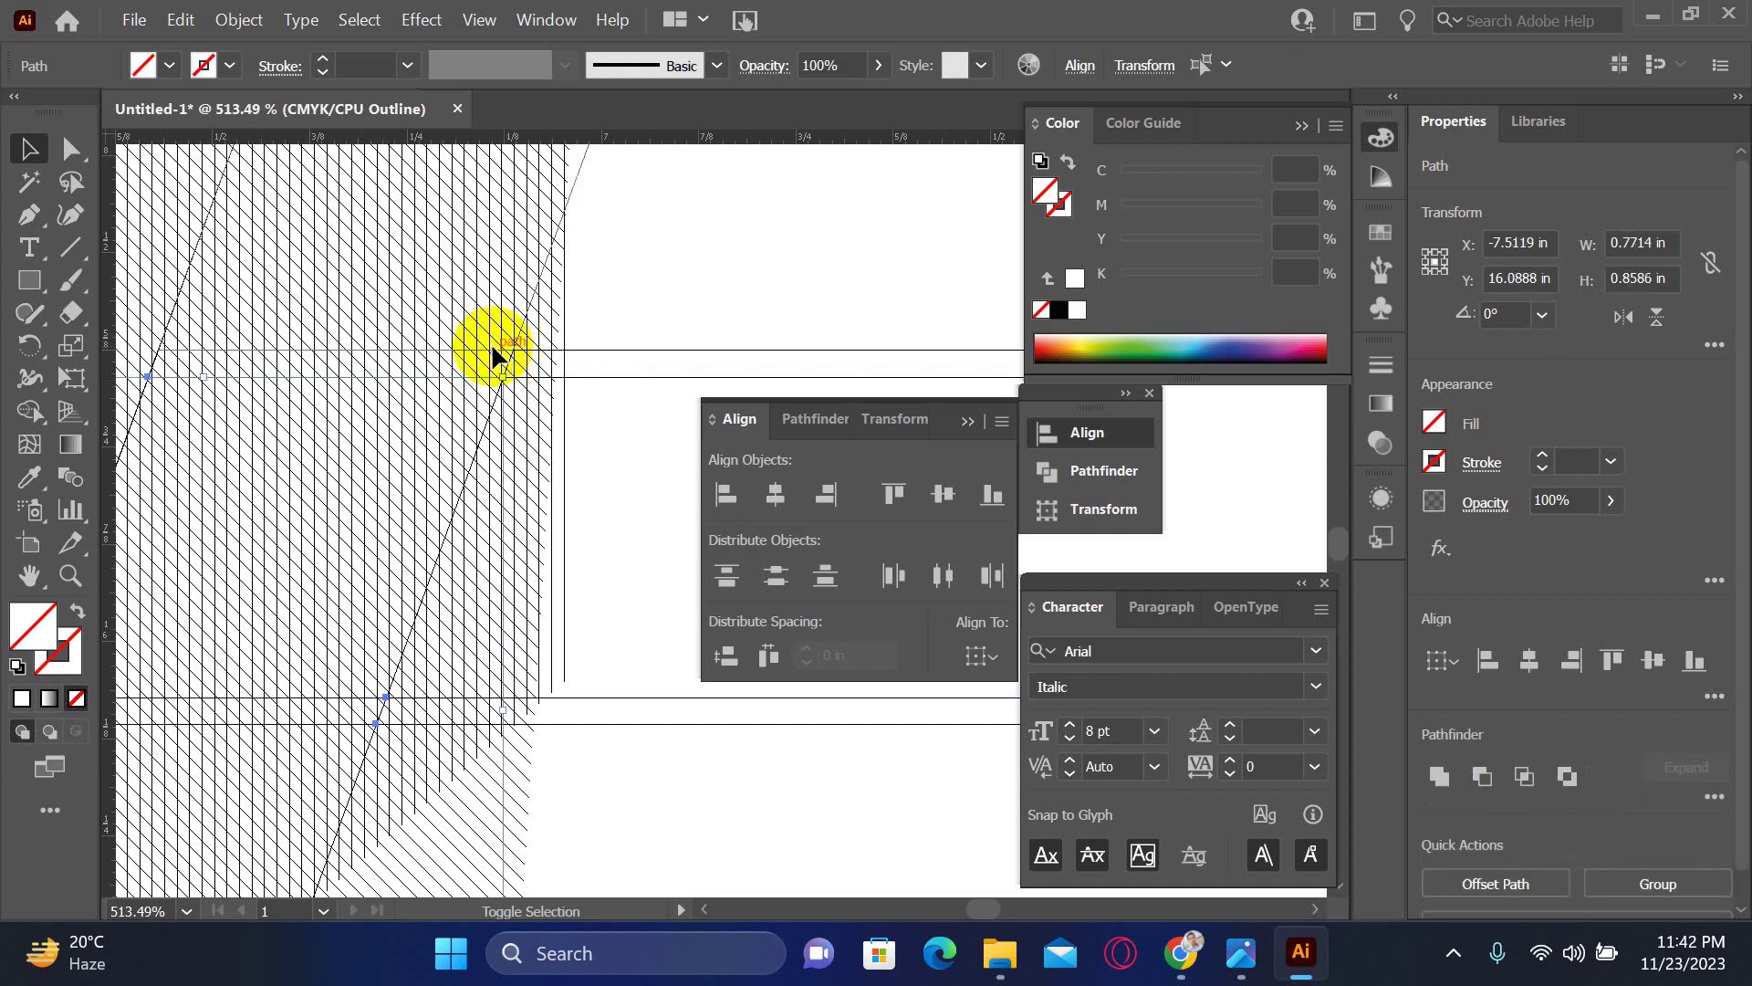
{"action": "left_click", "coordinate": [493, 347], "text": "shift"}
{"action": "key", "text": "ctrl+minus"}
{"action": "key", "text": "ctrl+minus"}
{"action": "key", "text": "ctrl+minus"}
{"action": "key", "text": "ctrl+minus"}
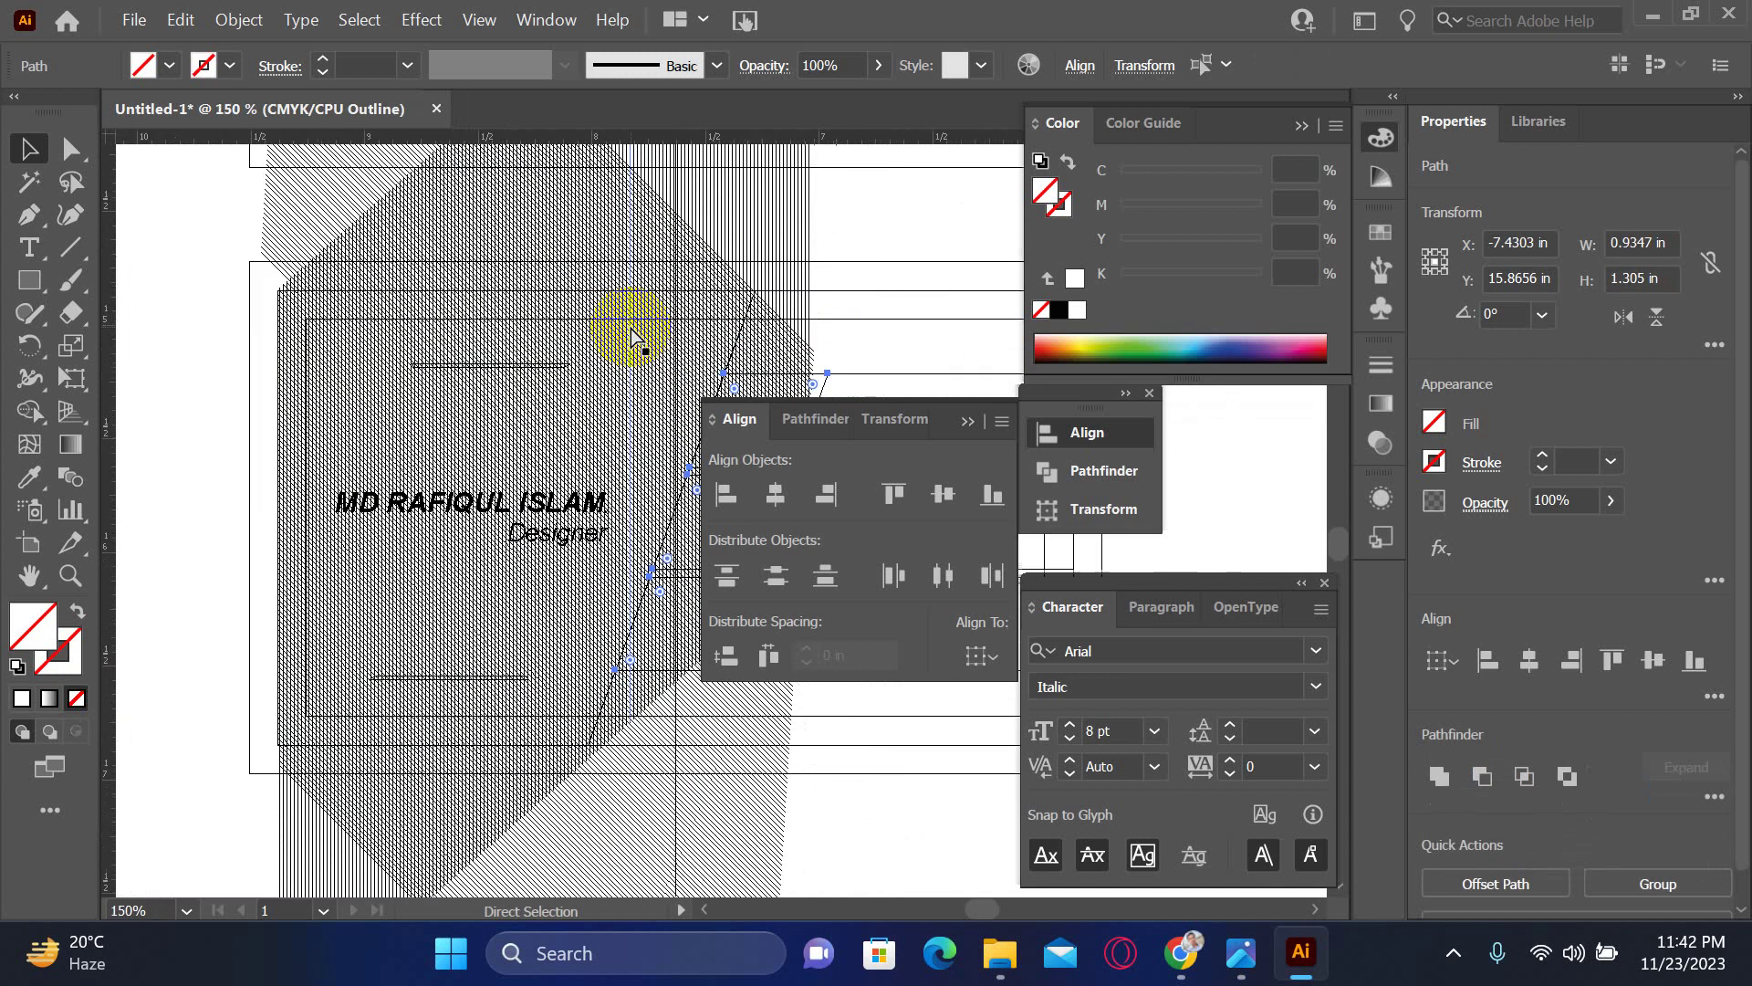
{"action": "key", "text": "ctrl+y"}
{"action": "key", "text": "space"}
{"action": "left_click_drag", "start_coordinate": [704, 305], "coordinate": [66, 411]}
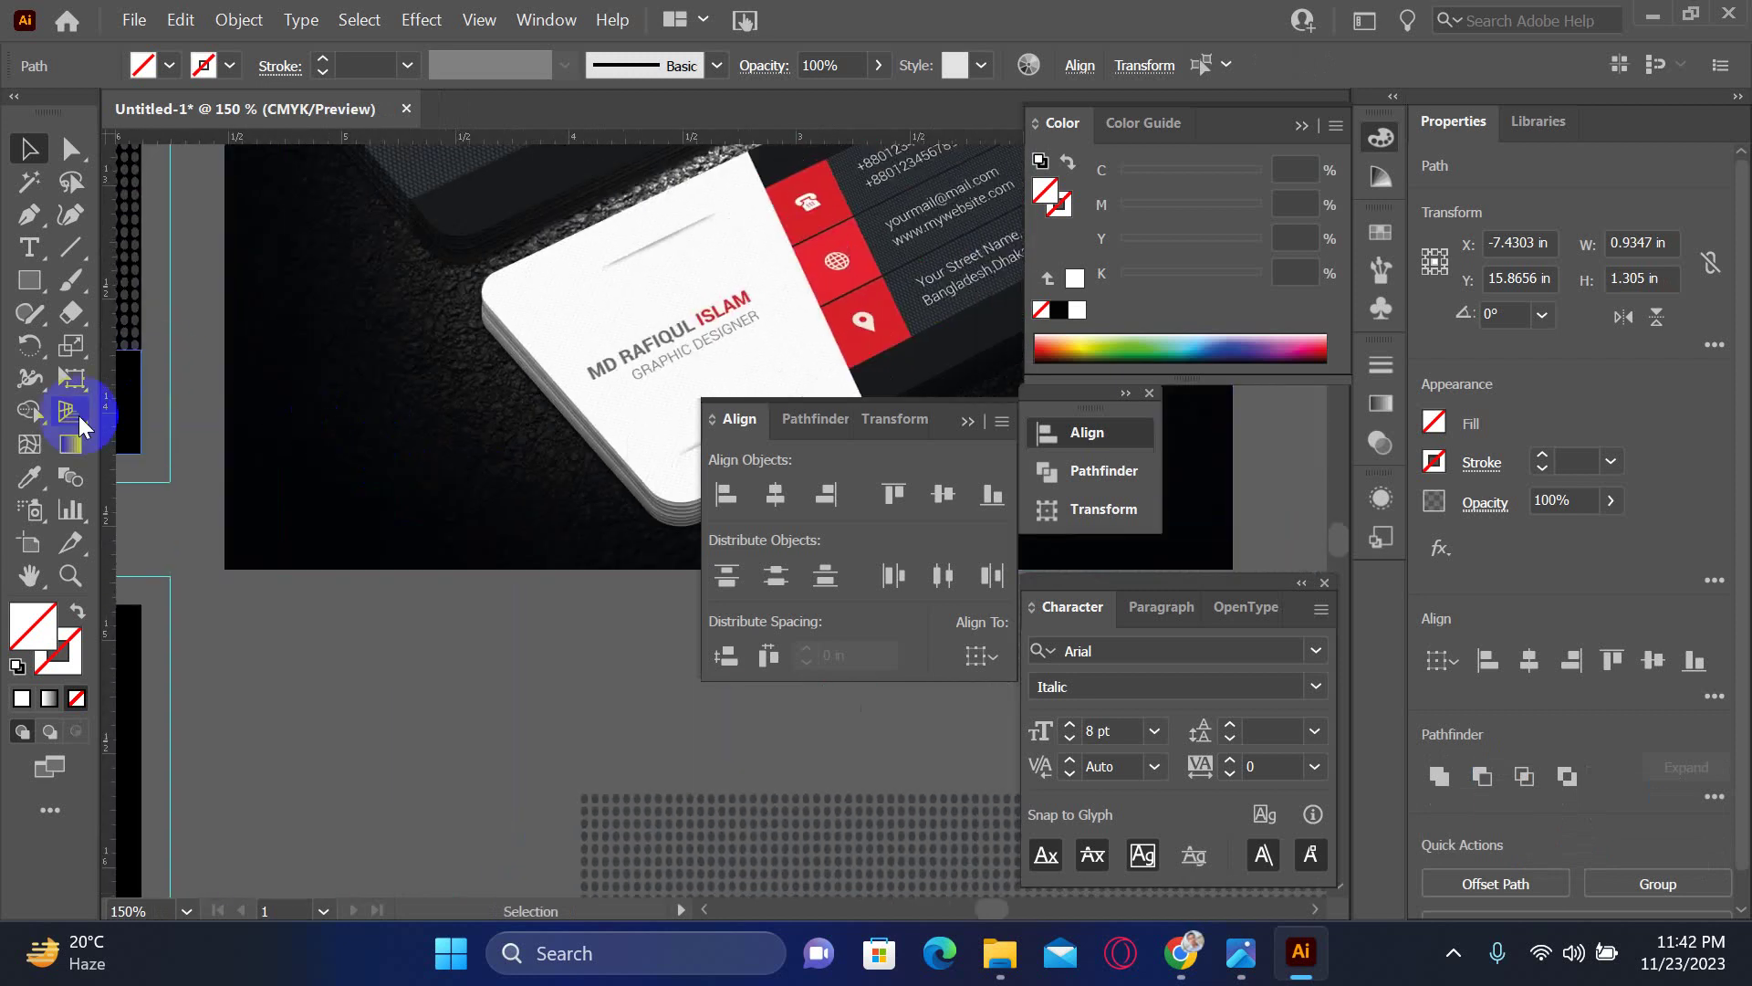
- Fill the three slanted blocks with the mockup photo's red using the Eyedropper
{"action": "left_click", "coordinate": [34, 481]}
{"action": "left_click", "coordinate": [862, 257]}
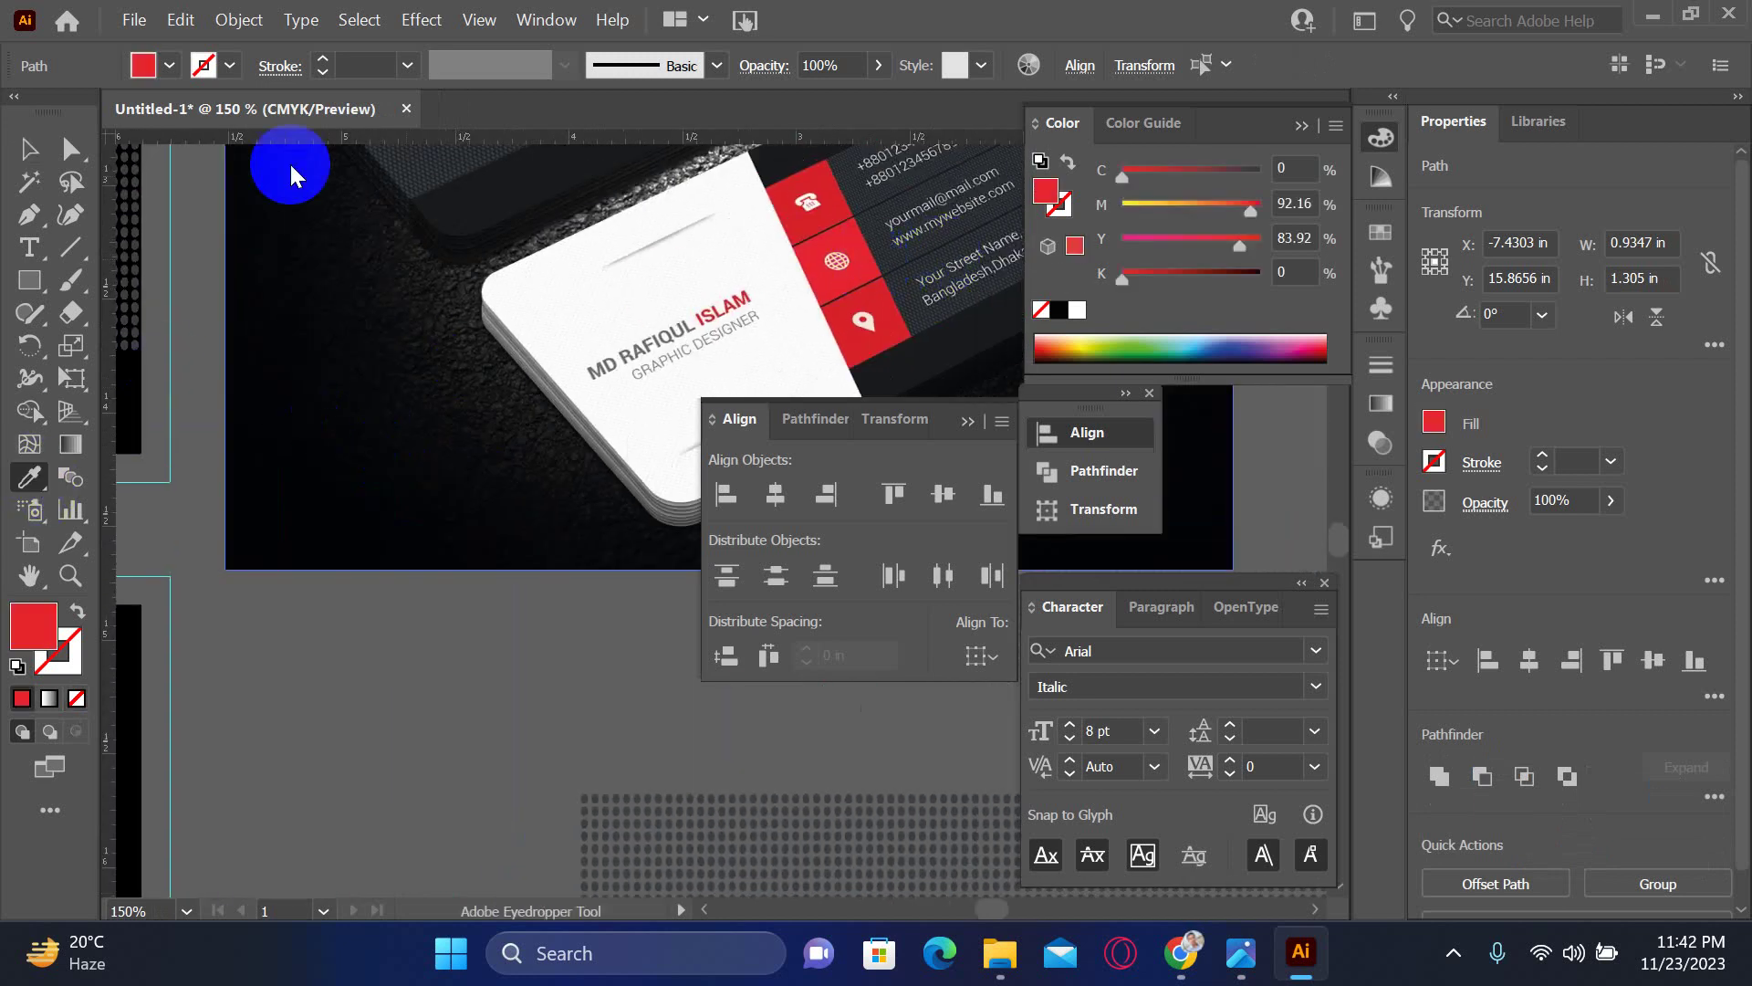
{"action": "left_click", "coordinate": [29, 159]}
{"action": "scroll", "coordinate": [454, 575], "scroll_direction": "left", "scroll_amount": 10}
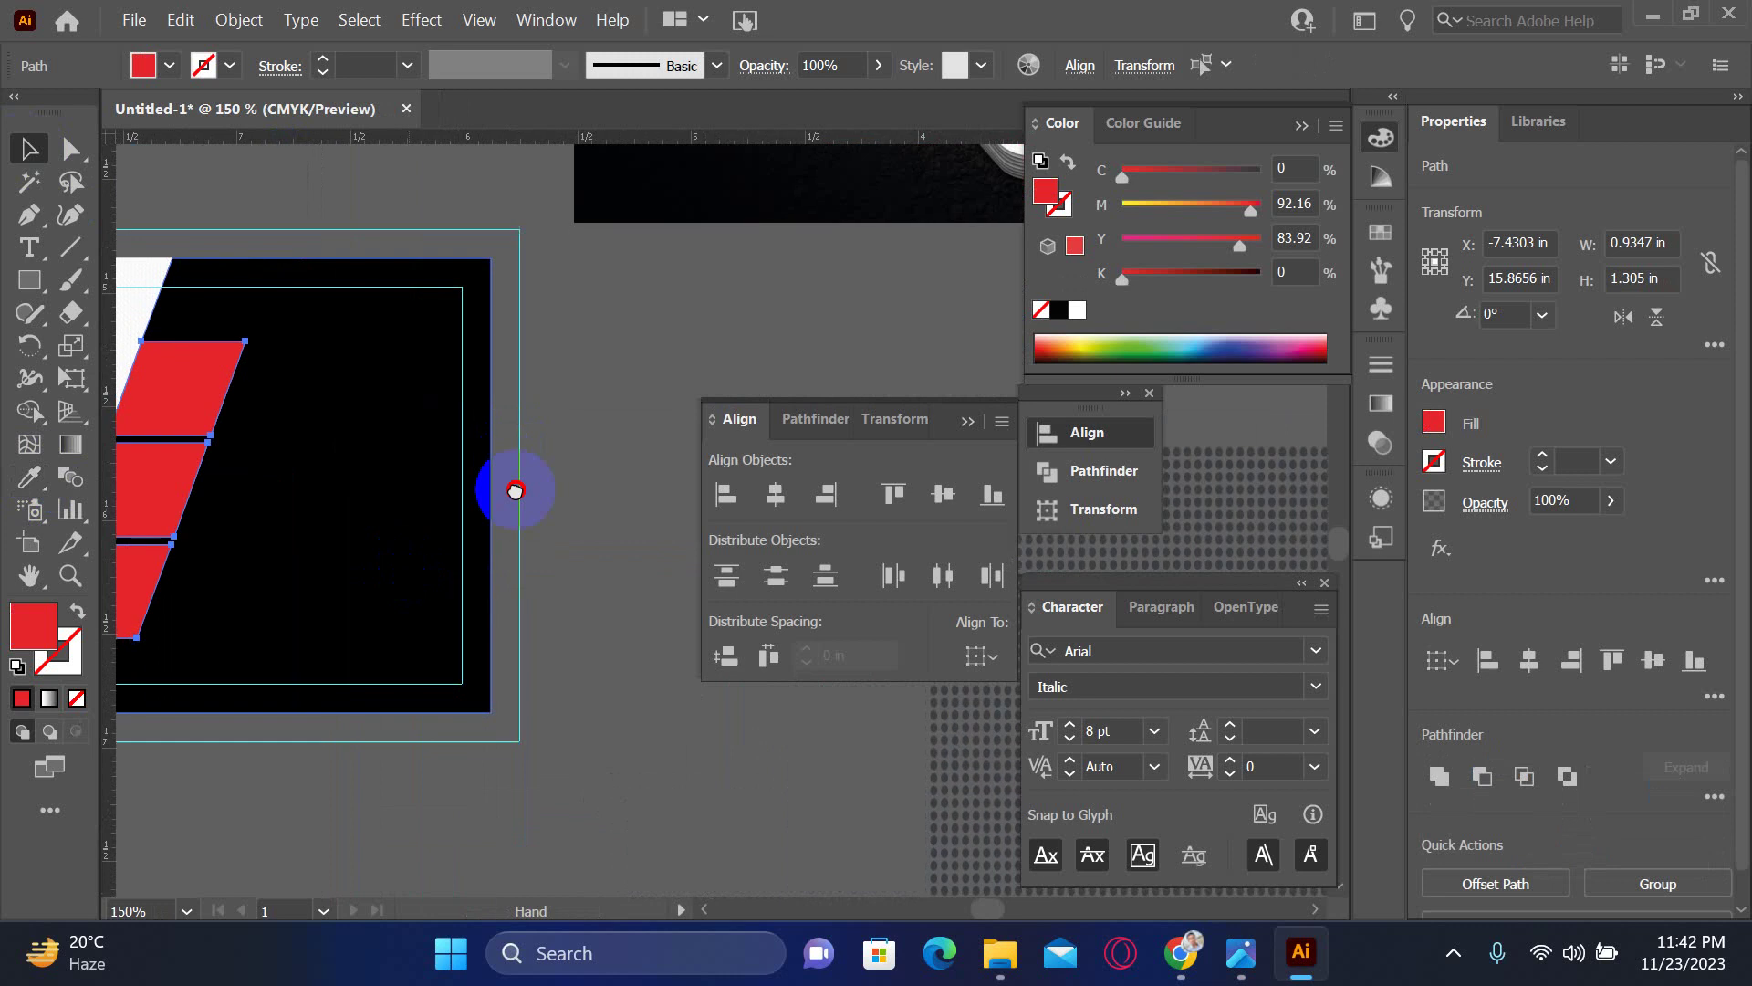
{"action": "scroll", "coordinate": [512, 489], "scroll_direction": "down", "scroll_amount": 2}
{"action": "left_click", "coordinate": [475, 684]}
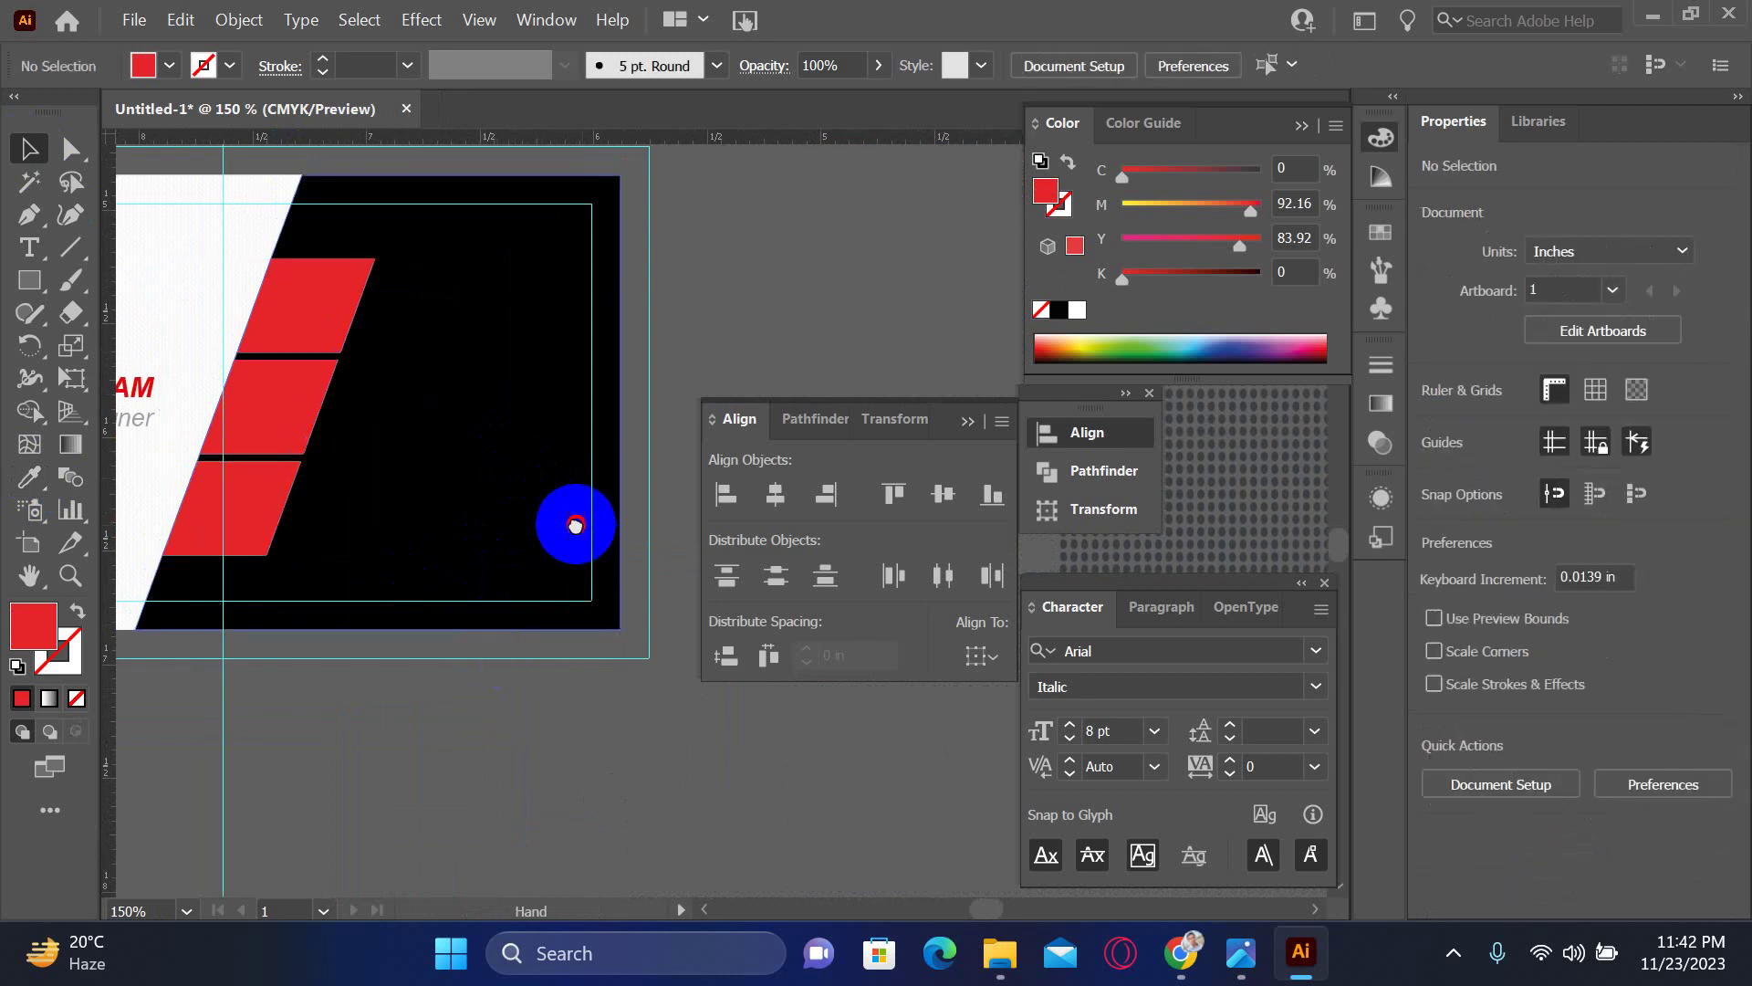
{"action": "left_click_drag", "start_coordinate": [571, 520], "coordinate": [582, 345]}
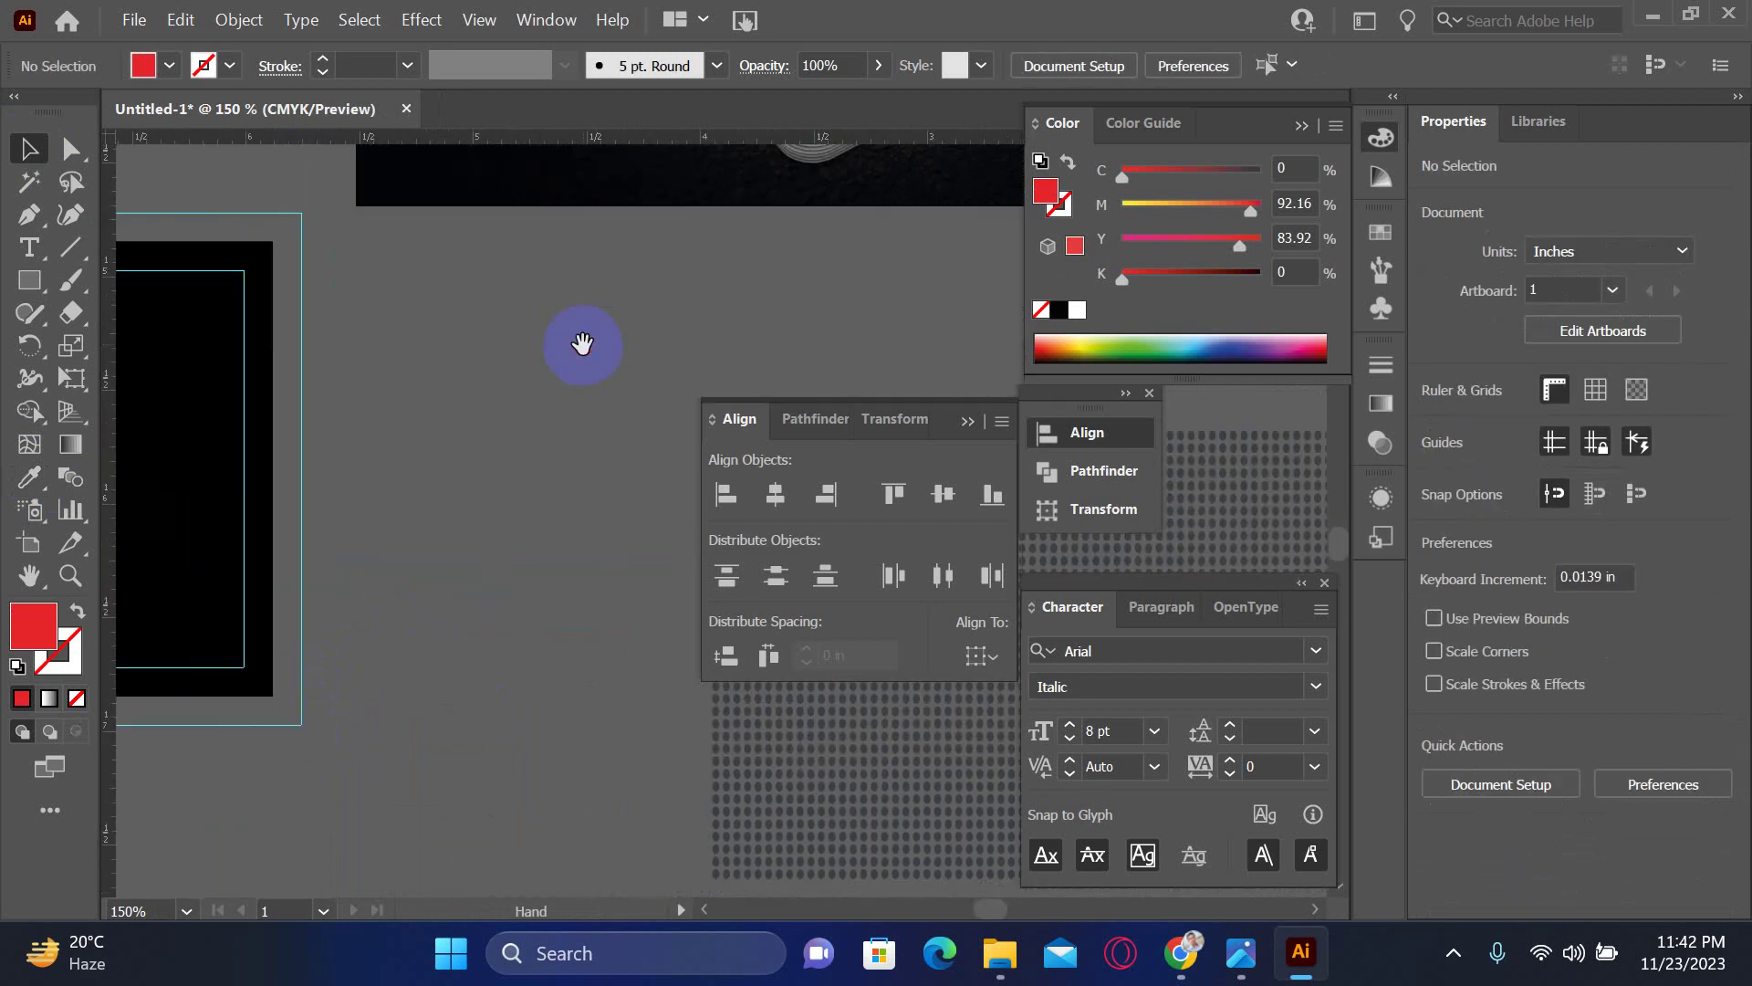
{"action": "left_click_drag", "start_coordinate": [411, 478], "coordinate": [279, 405]}
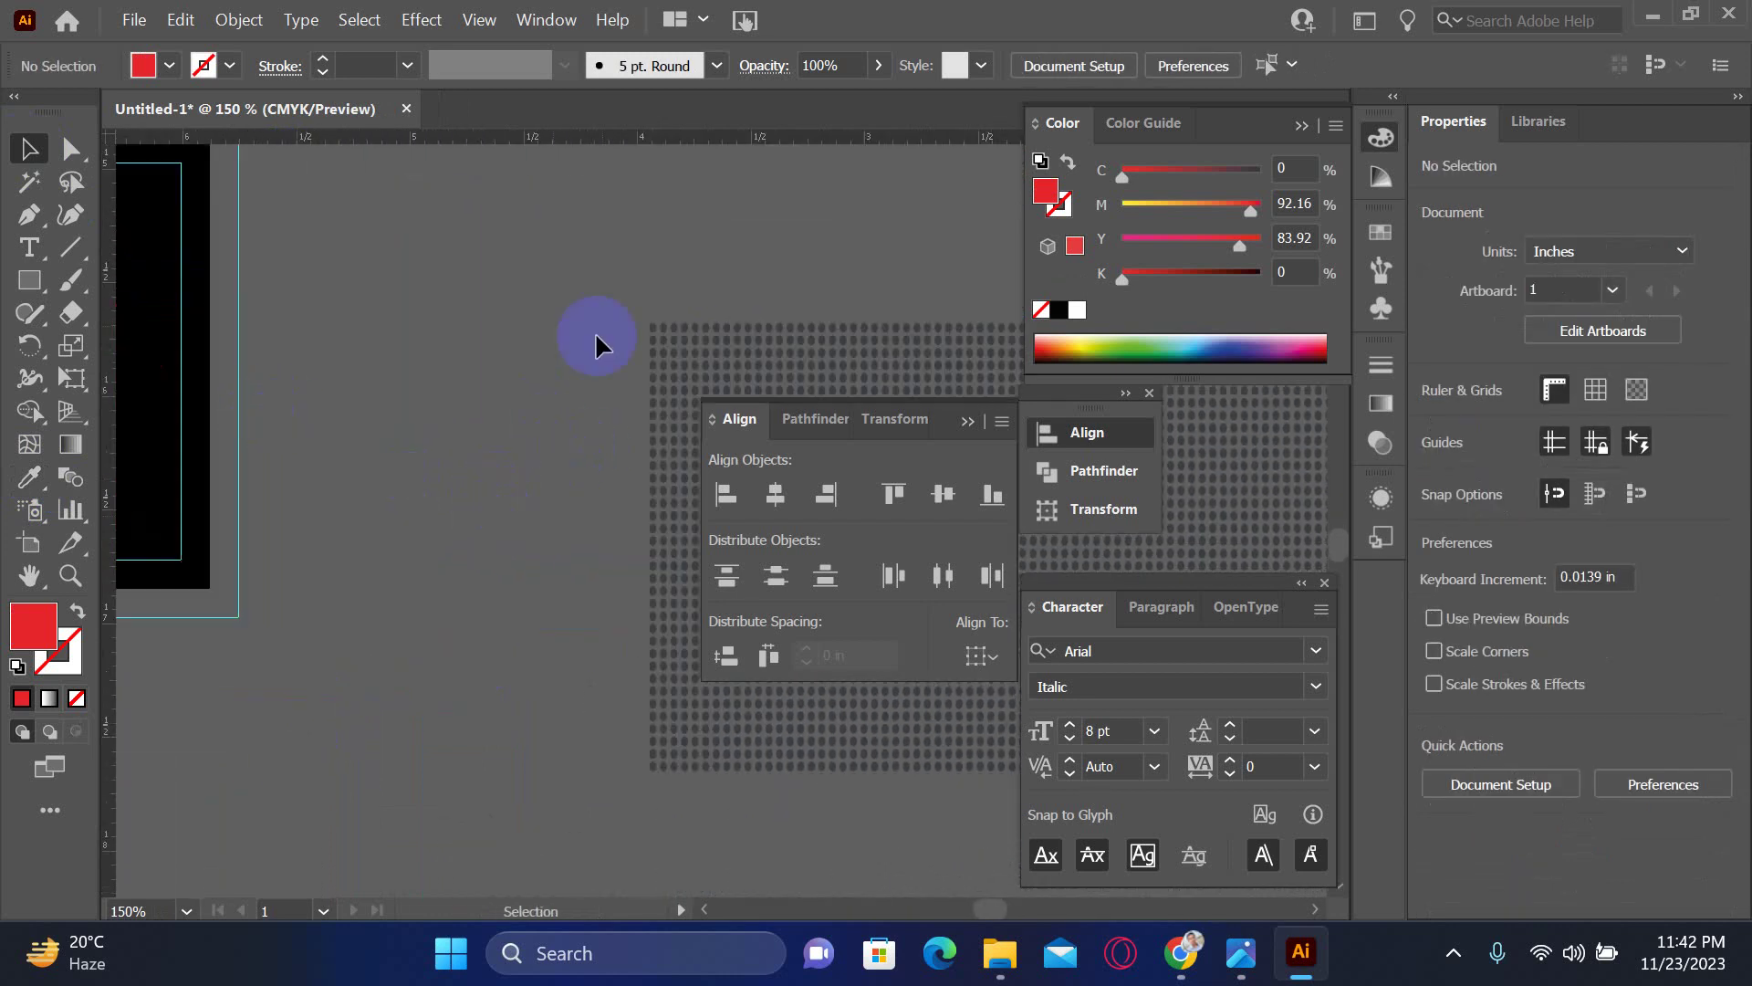
{"action": "key", "text": "ctrl+minus"}
{"action": "key", "text": "ctrl+minus"}
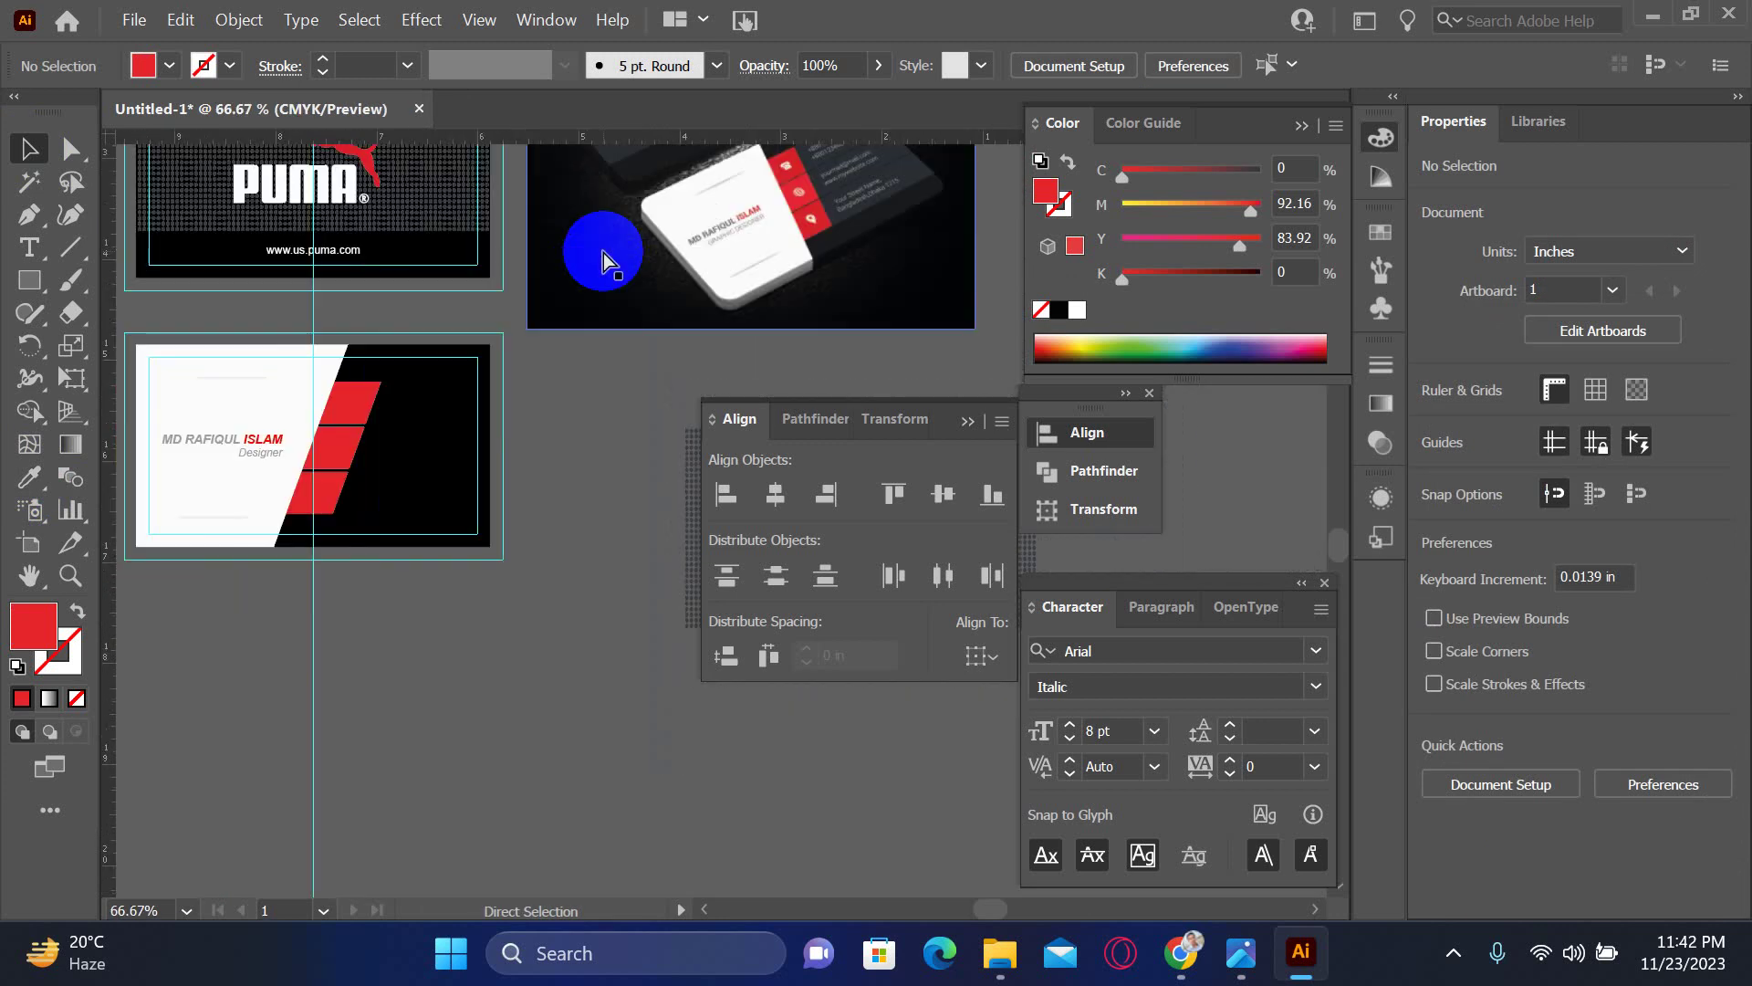
{"action": "left_click_drag", "start_coordinate": [581, 258], "coordinate": [248, 346]}
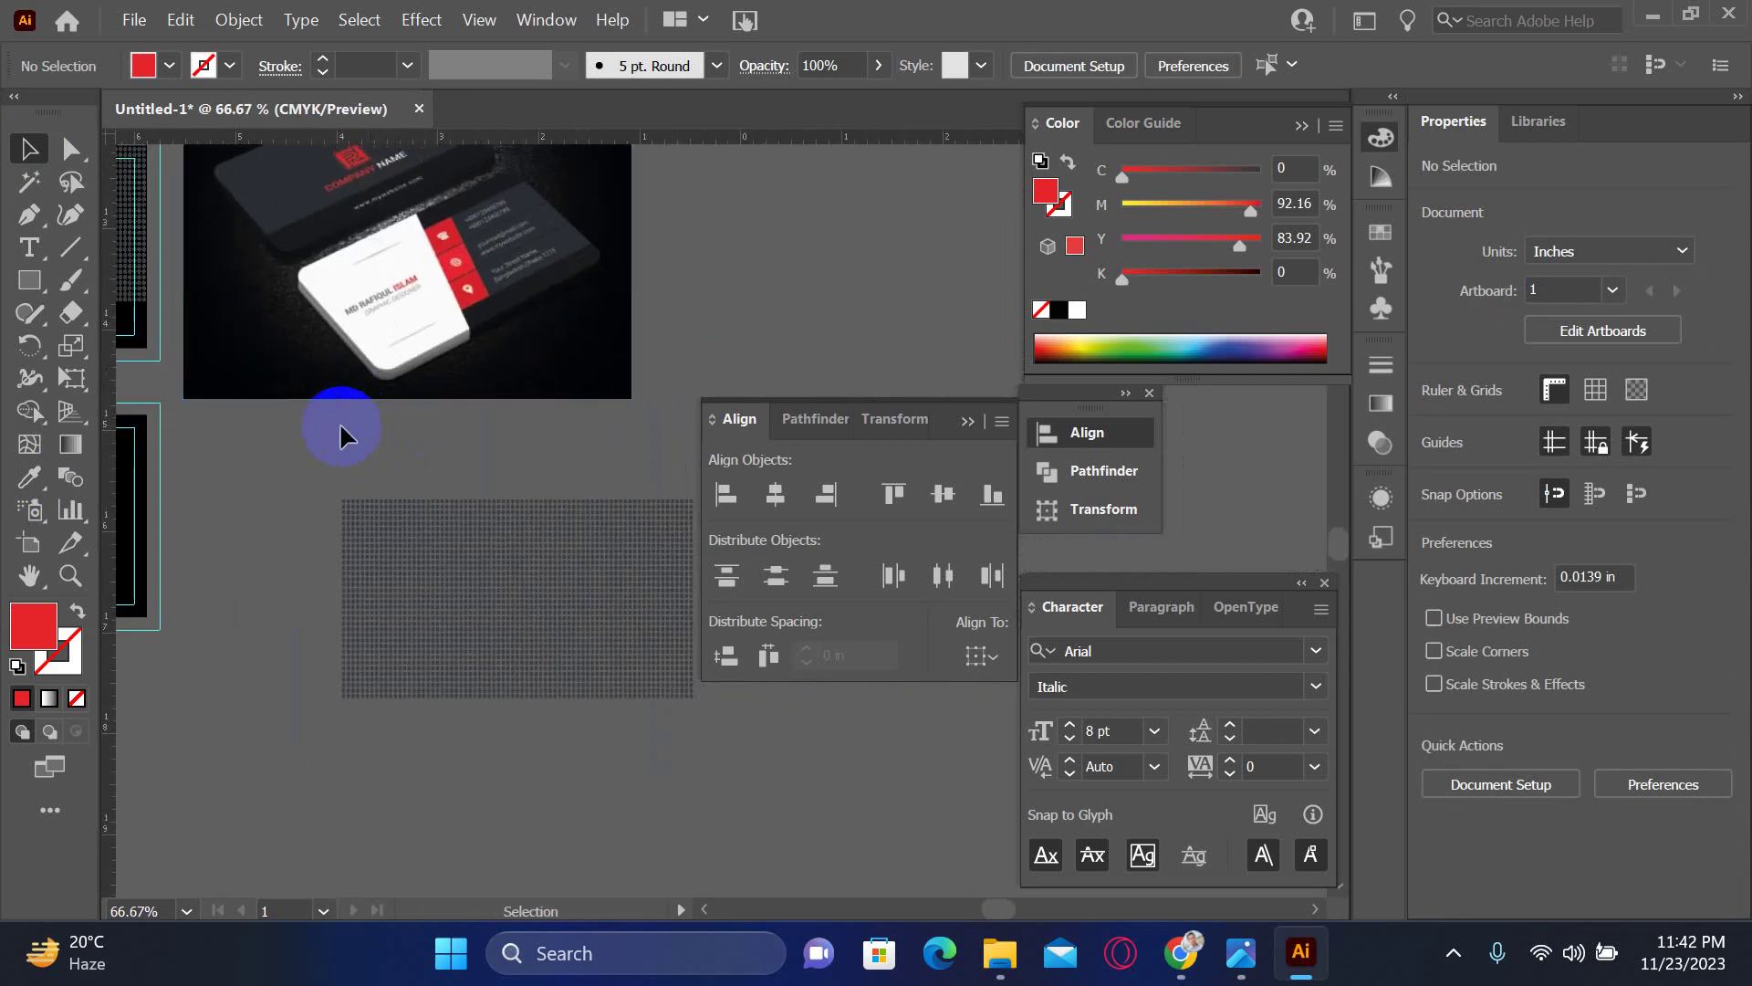
{"action": "left_click", "coordinate": [612, 689]}
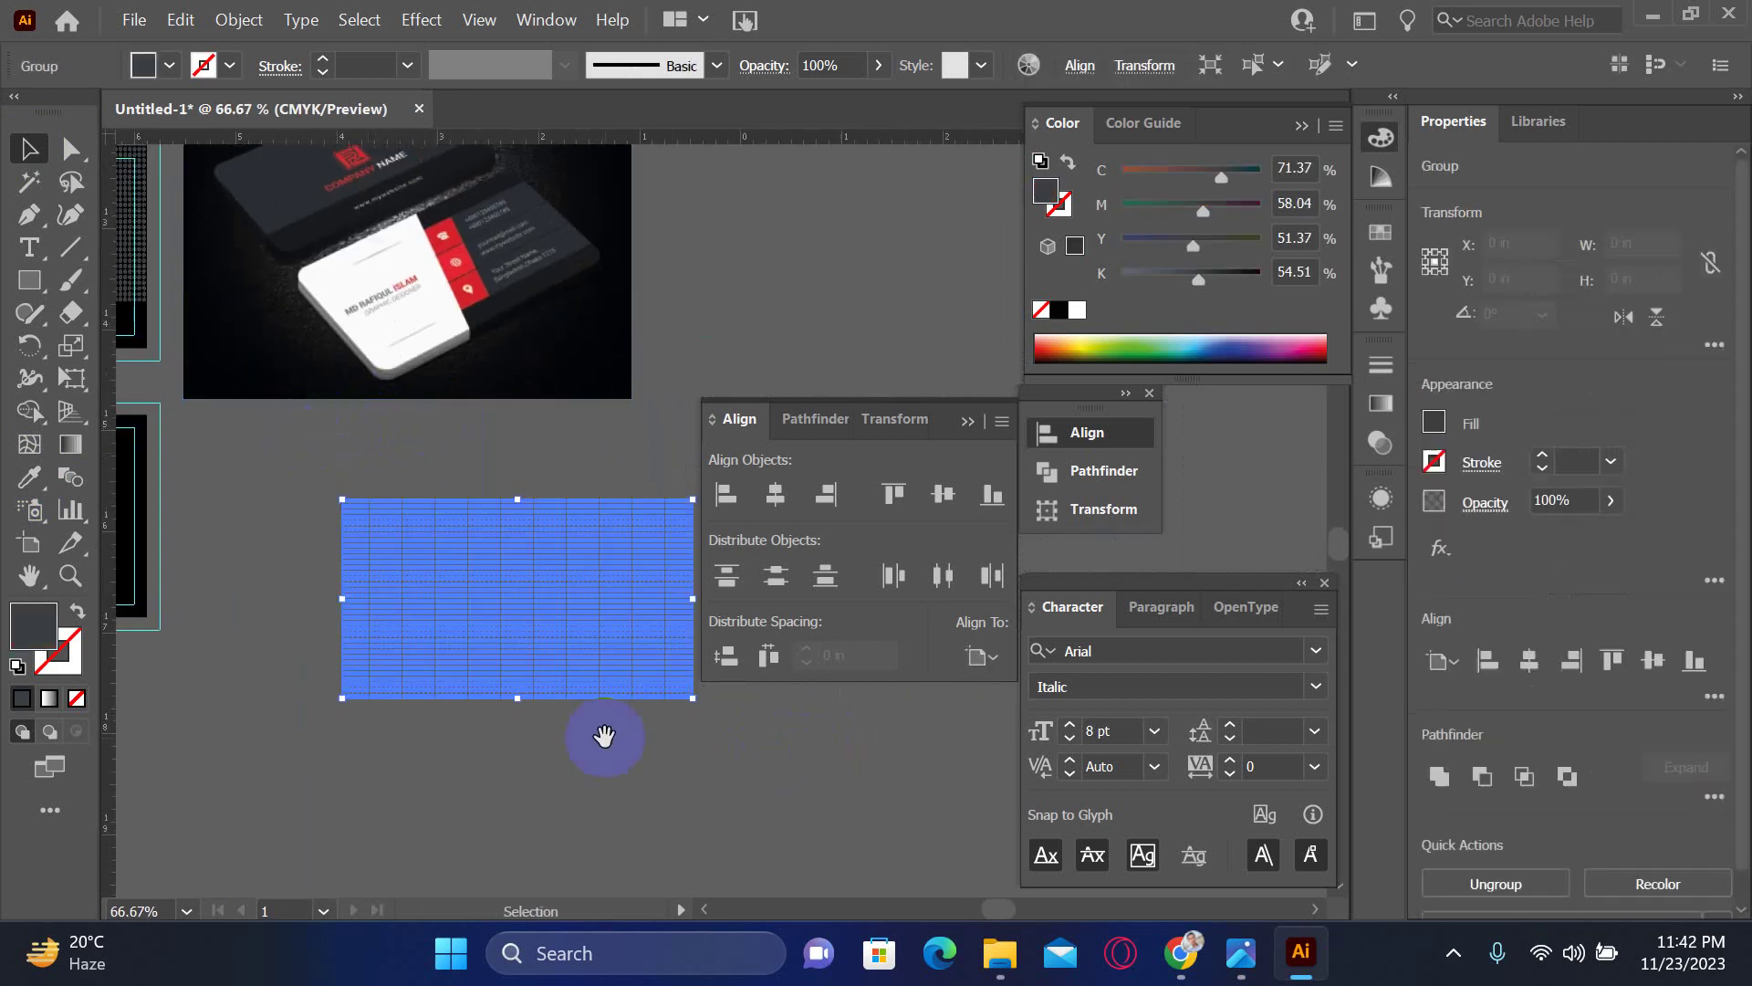
{"action": "left_click_drag", "start_coordinate": [523, 739], "coordinate": [701, 723]}
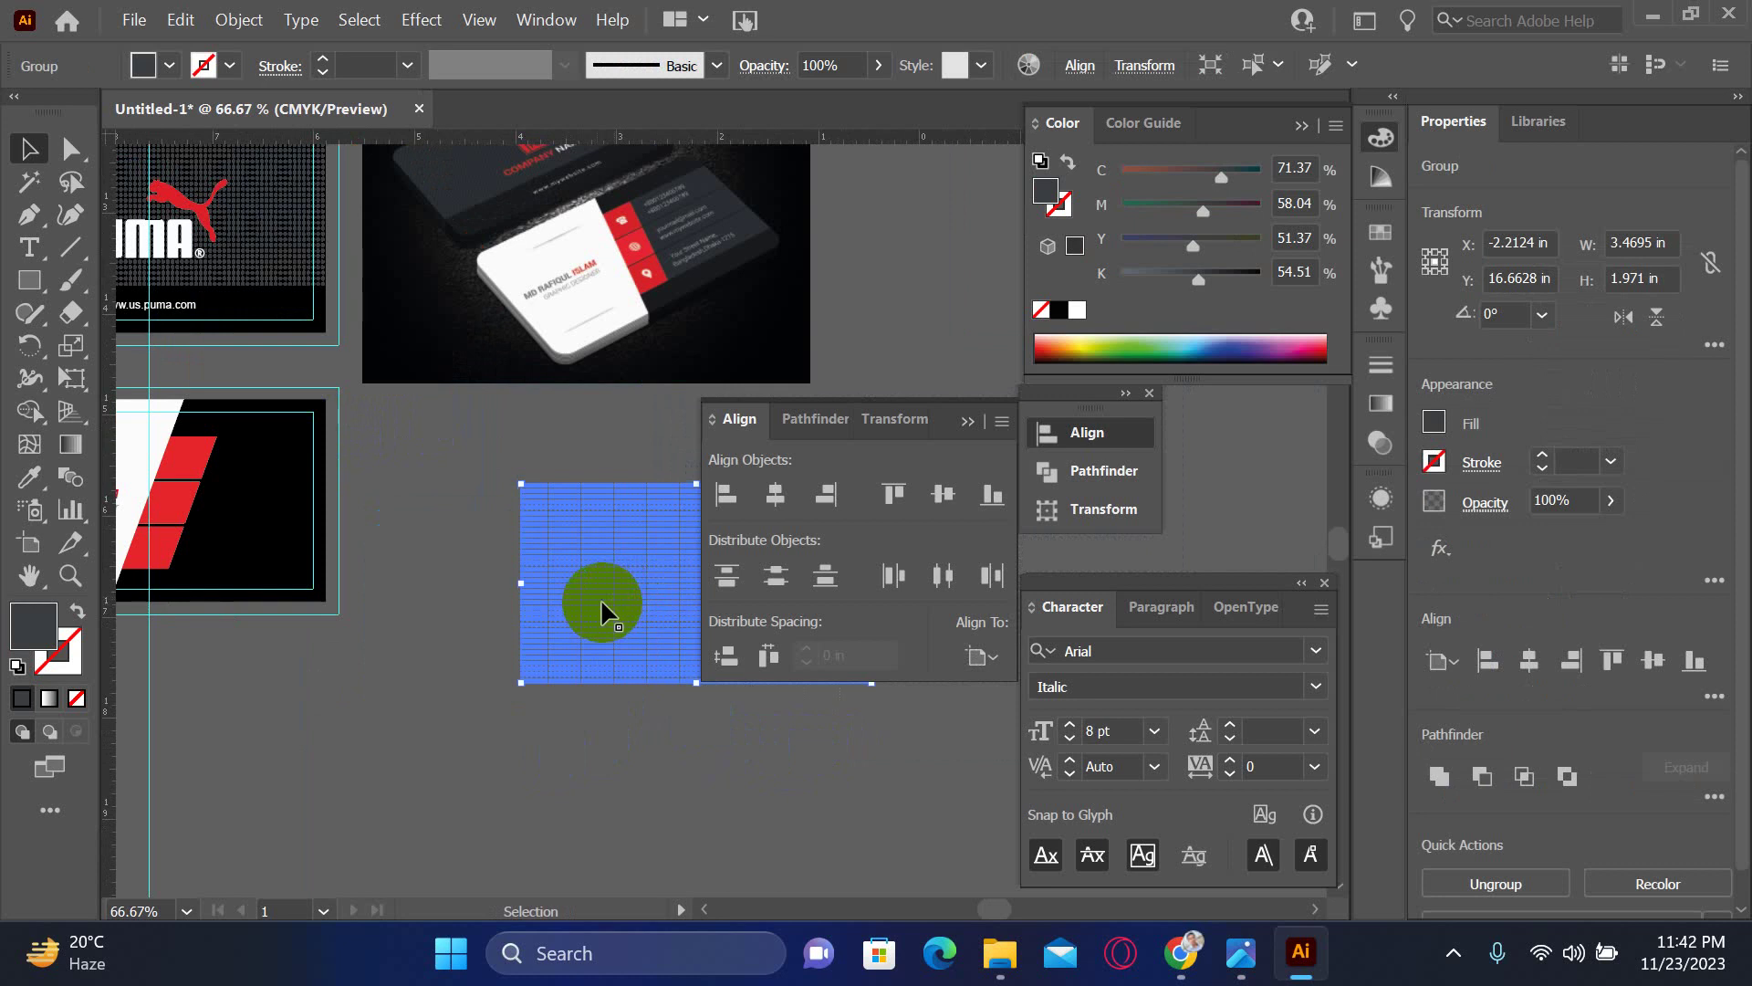
{"action": "left_click", "coordinate": [515, 449]}
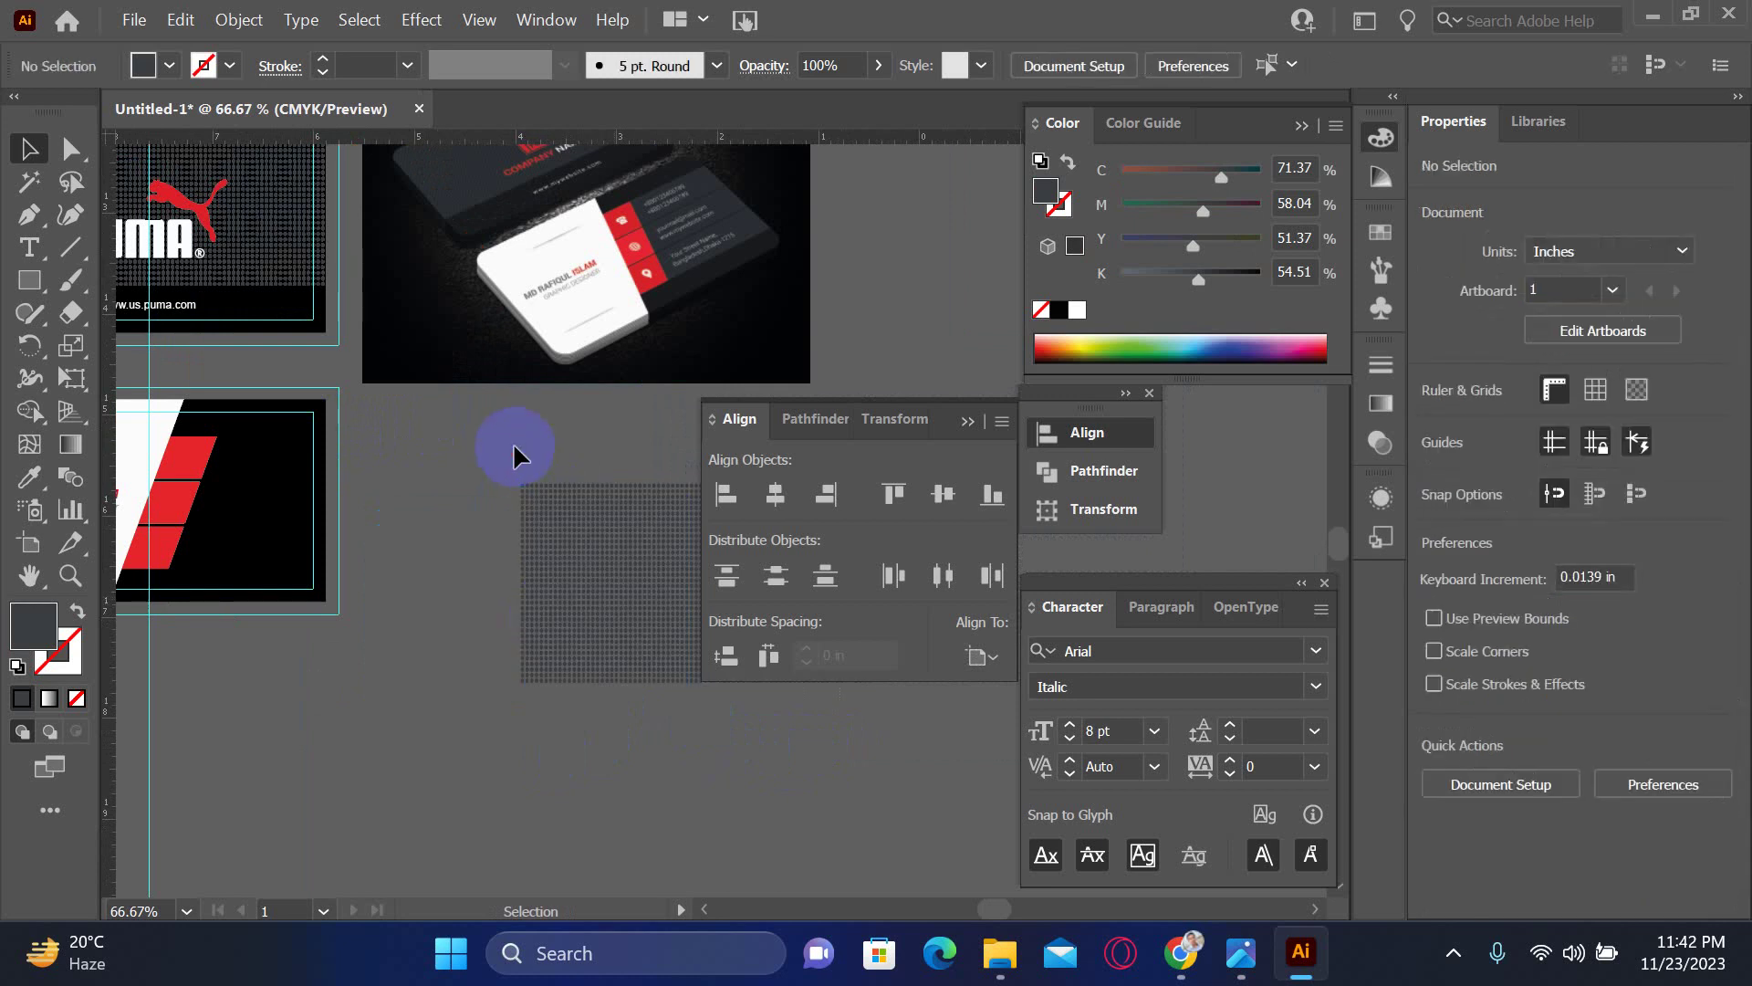
{"action": "left_click_drag", "start_coordinate": [513, 447], "coordinate": [582, 697]}
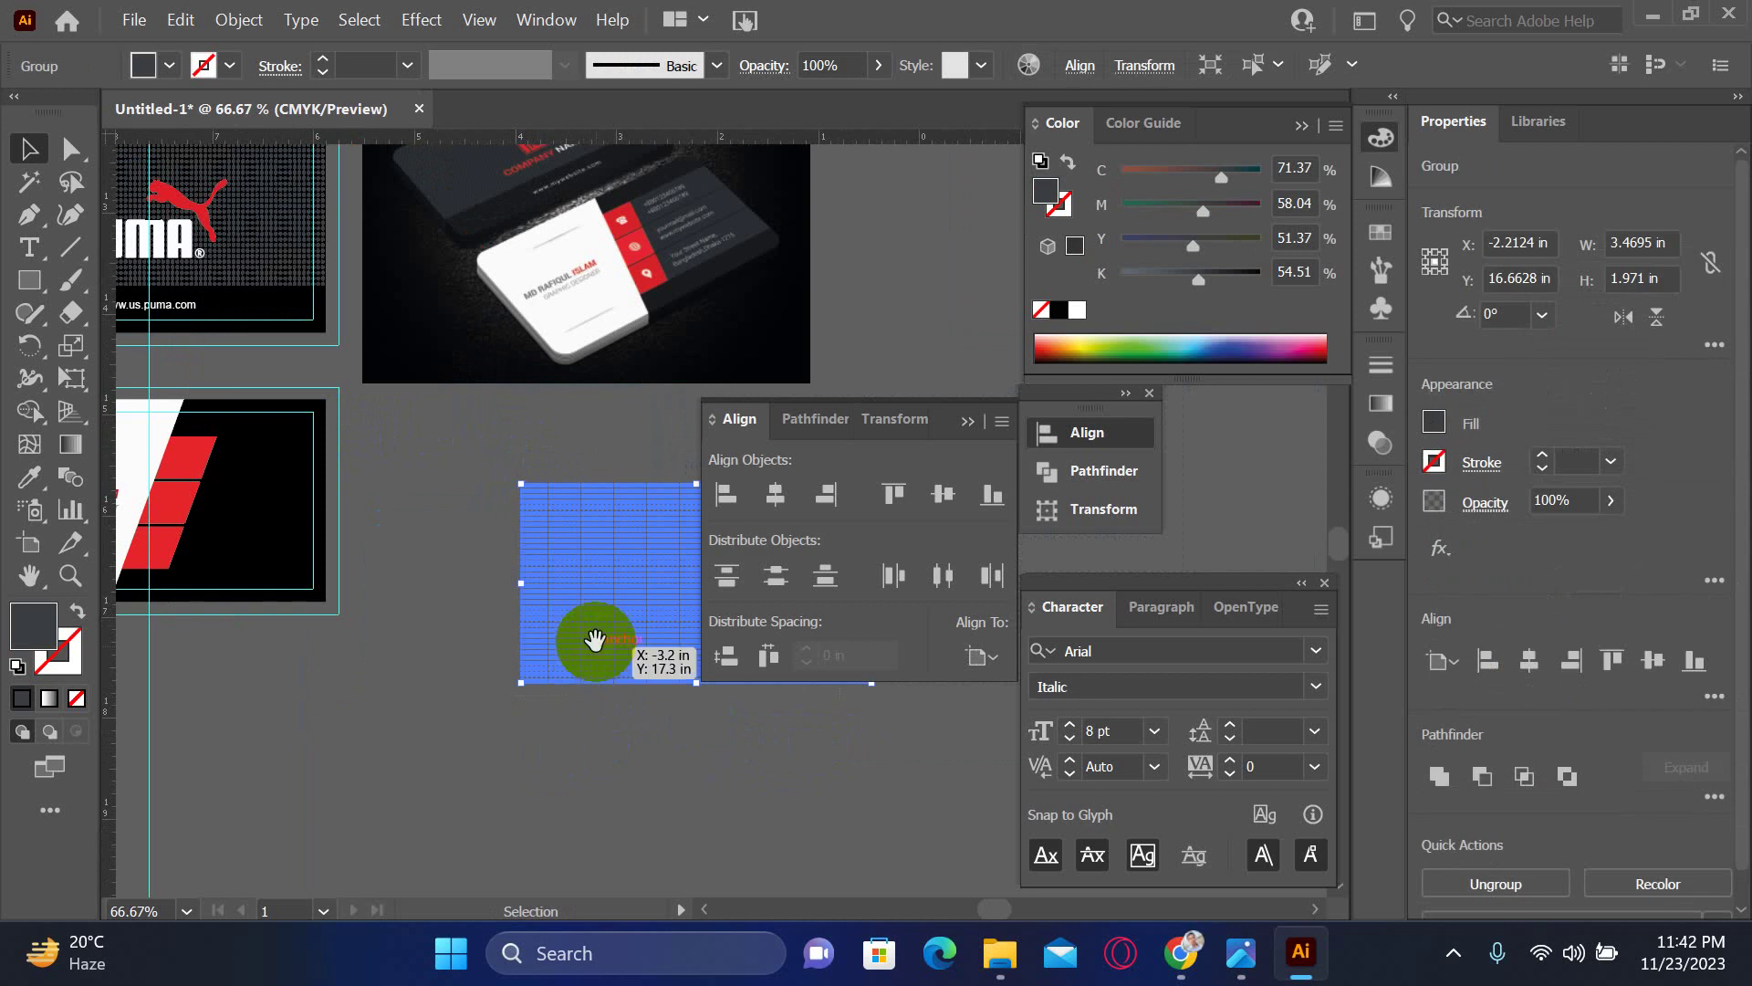
{"action": "left_click_drag", "start_coordinate": [587, 633], "coordinate": [469, 653]}
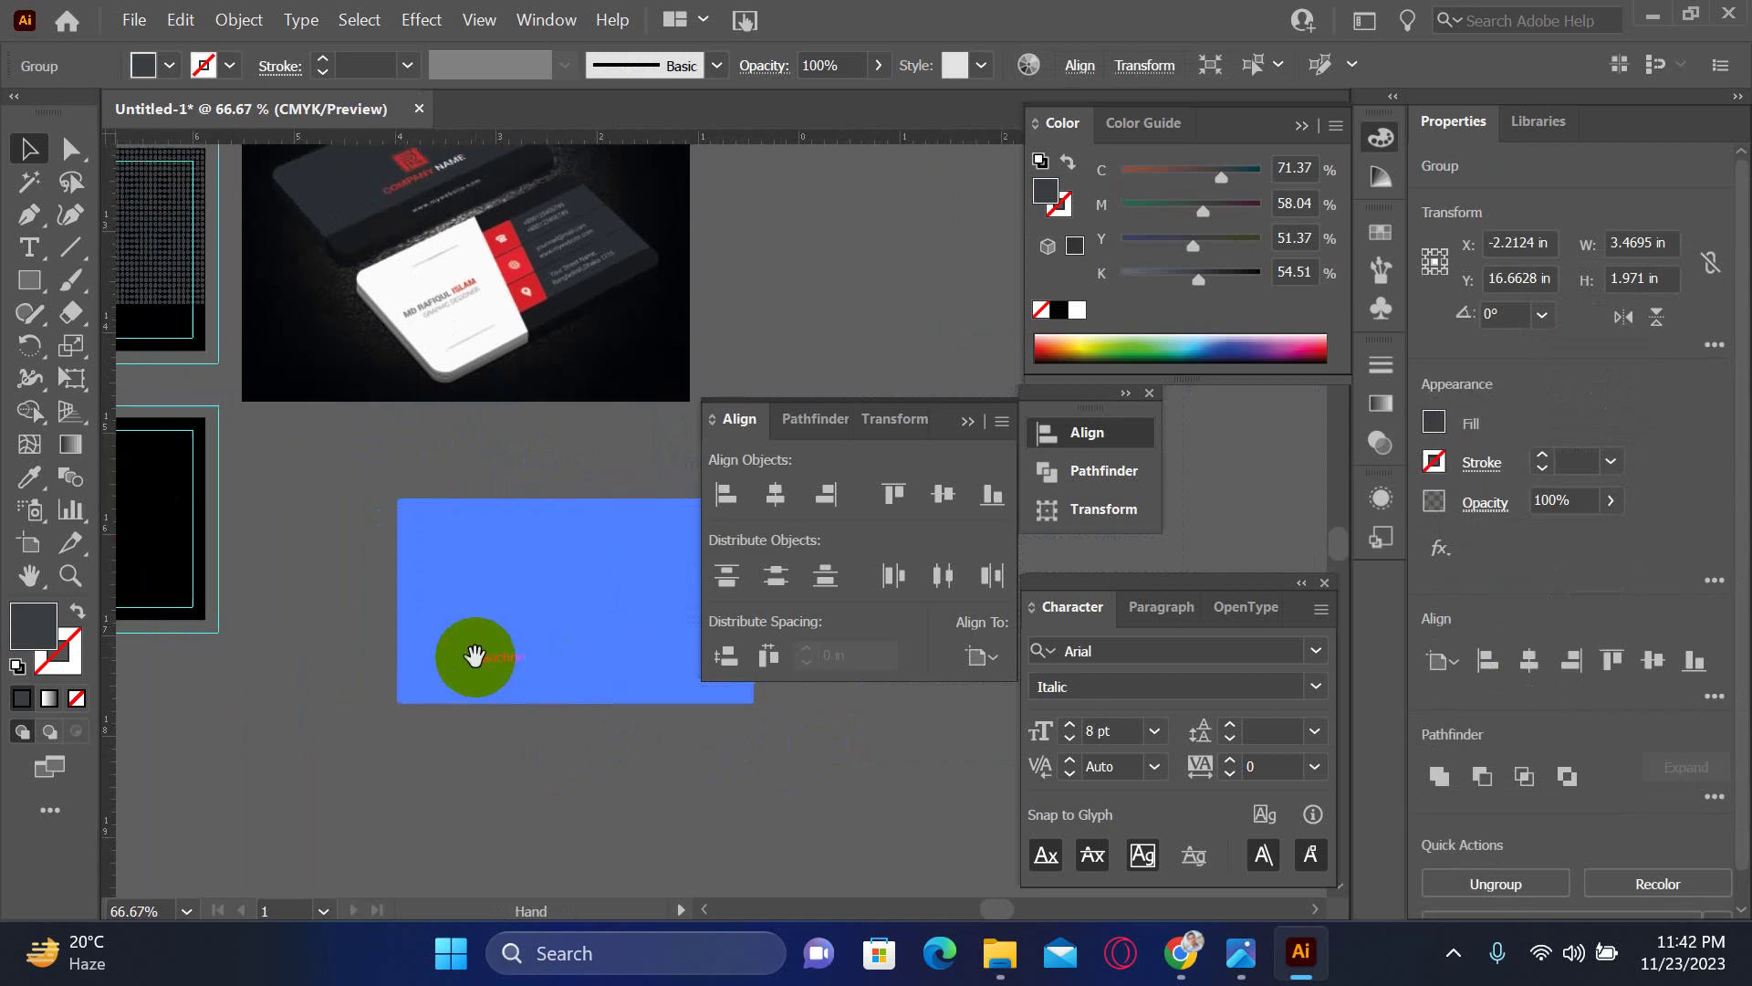
{"action": "left_click", "coordinate": [413, 447]}
{"action": "left_click_drag", "start_coordinate": [408, 458], "coordinate": [418, 536]}
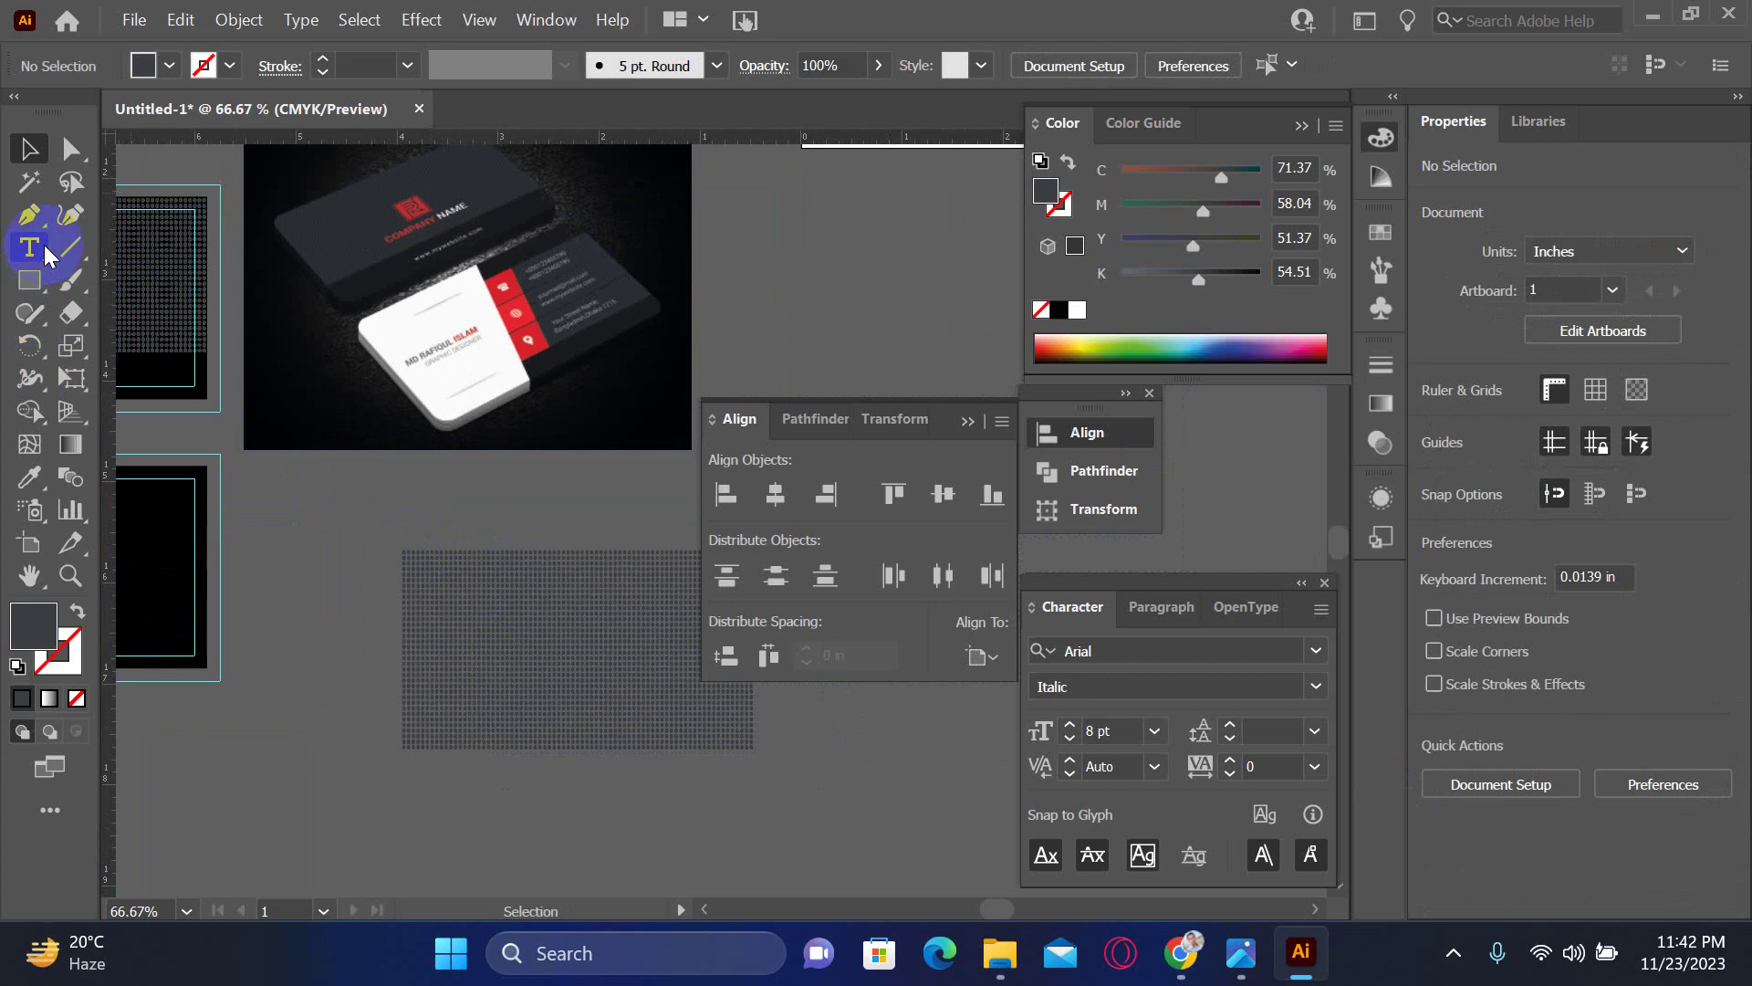
- In Outline view, duplicate the slanted block shape toward the dot pattern
{"action": "key", "text": "ctrl+y"}
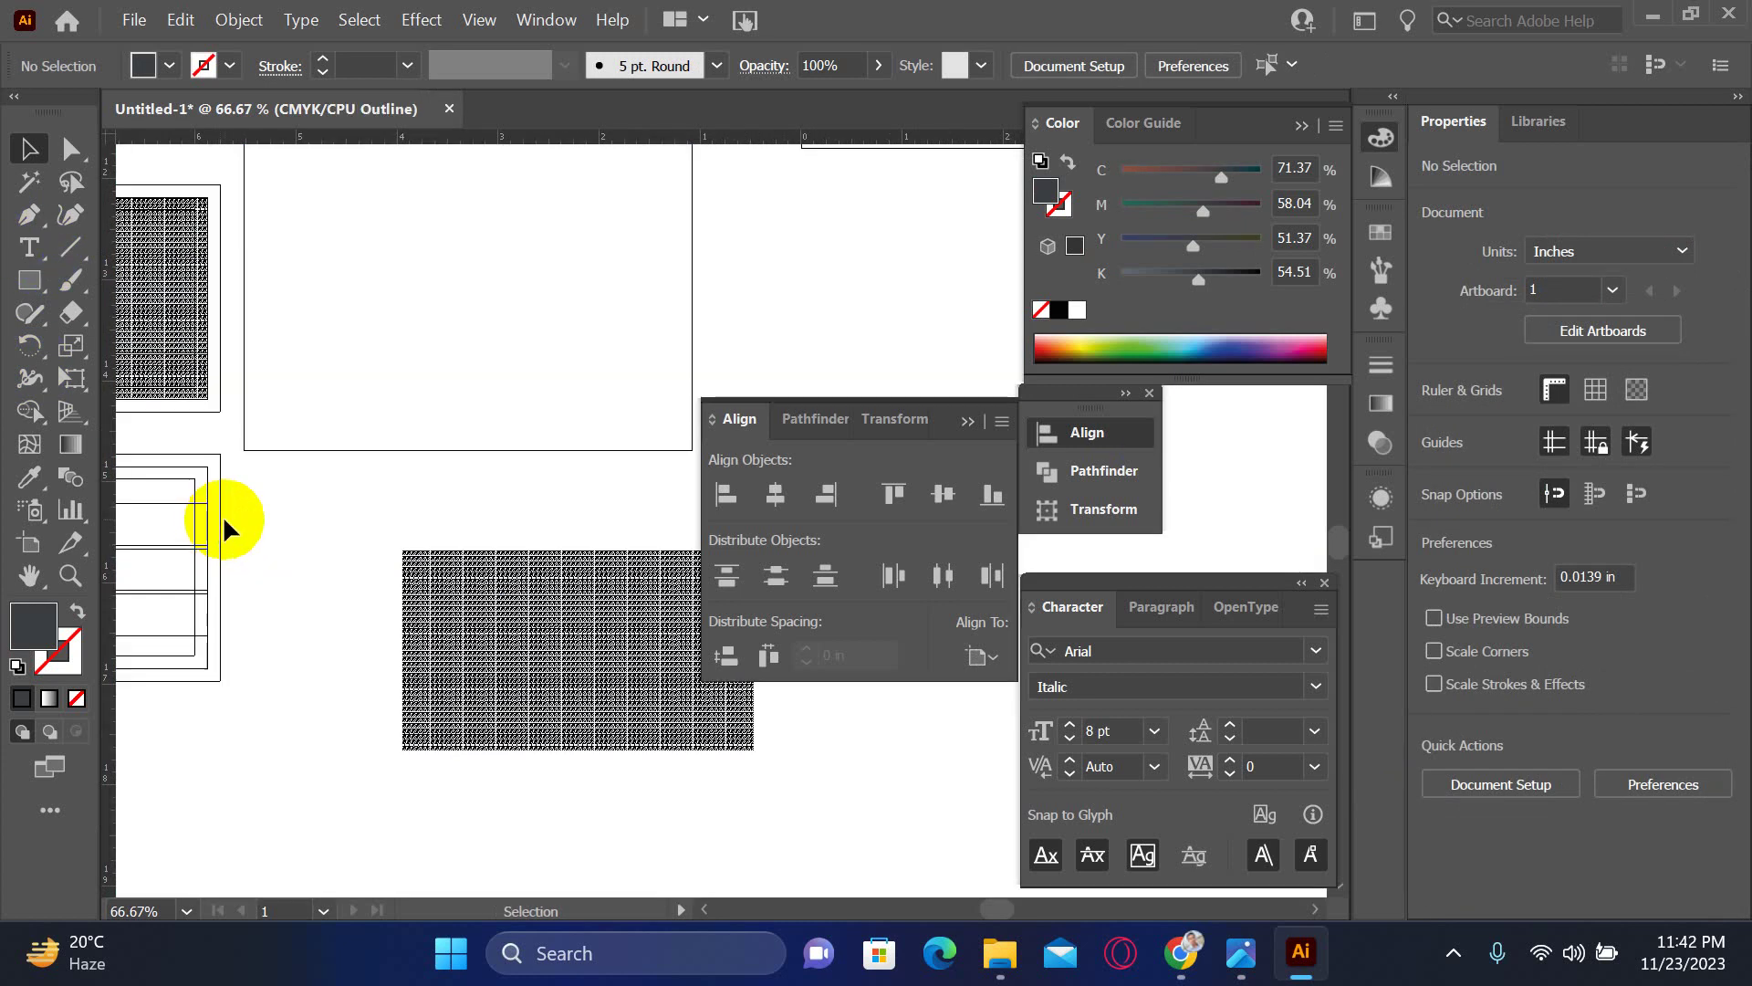
{"action": "left_click_drag", "start_coordinate": [223, 515], "coordinate": [391, 559]}
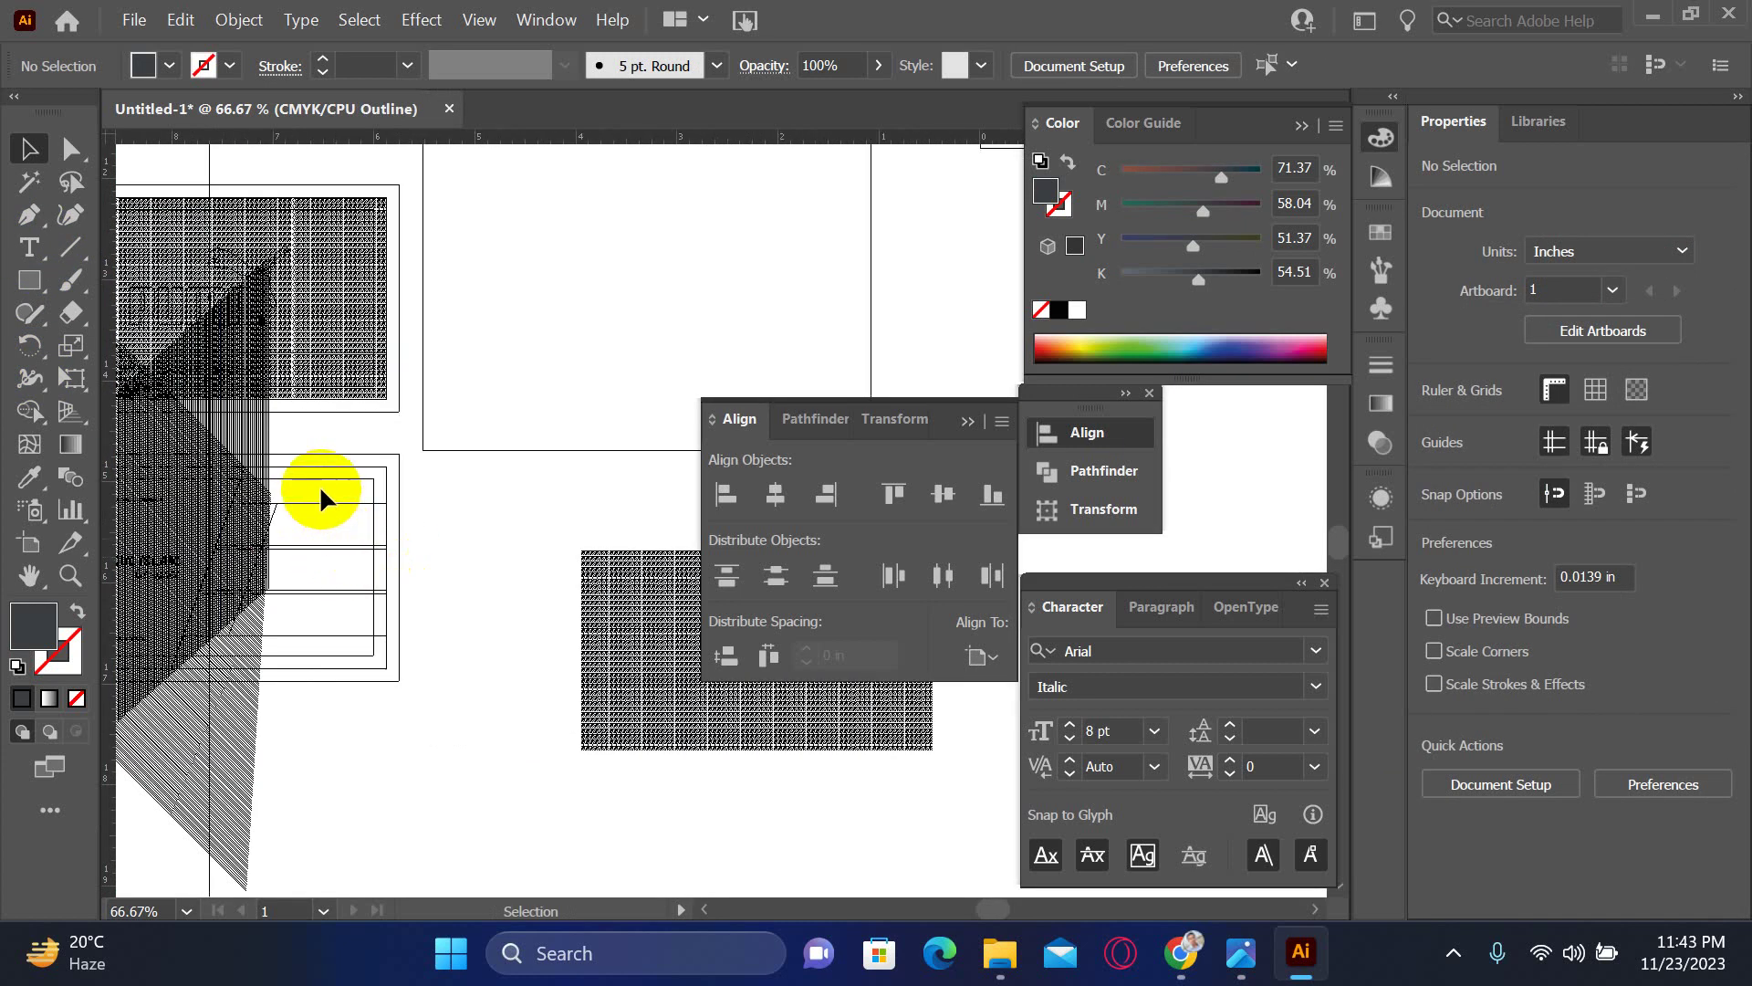
{"action": "left_click", "coordinate": [342, 635]}
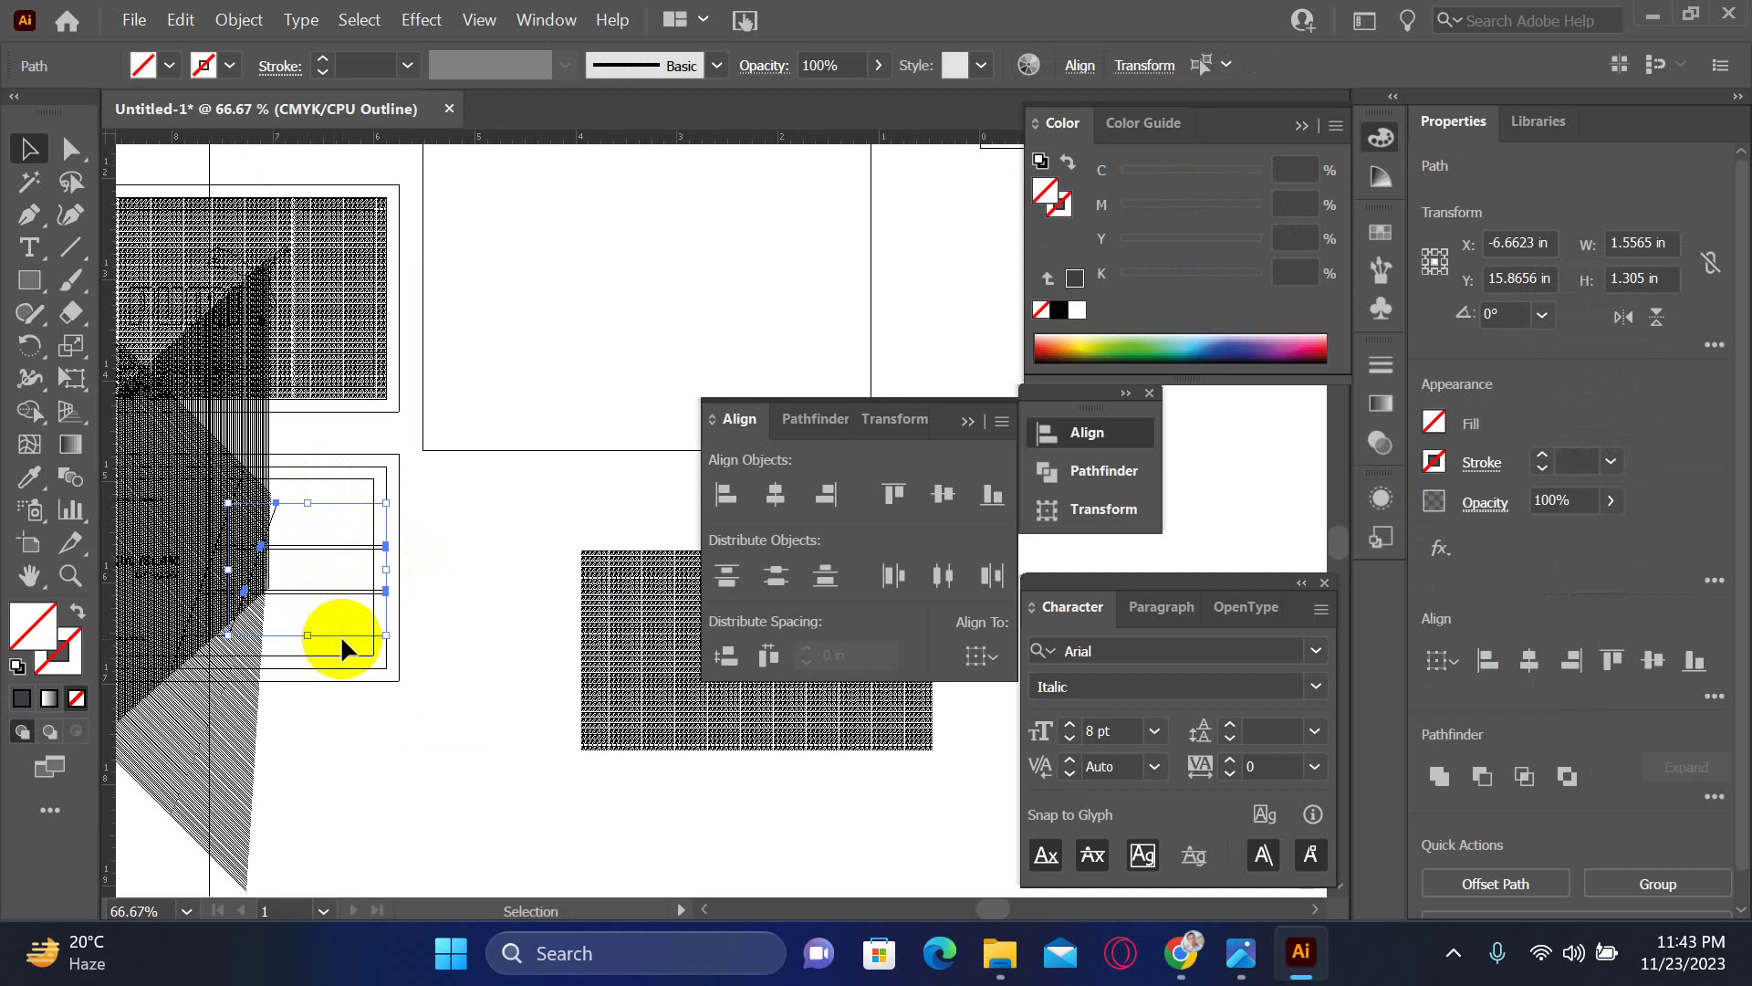
{"action": "left_click_drag", "start_coordinate": [341, 635], "coordinate": [568, 607]}
{"action": "scroll", "coordinate": [490, 567], "scroll_direction": "right", "scroll_amount": 3}
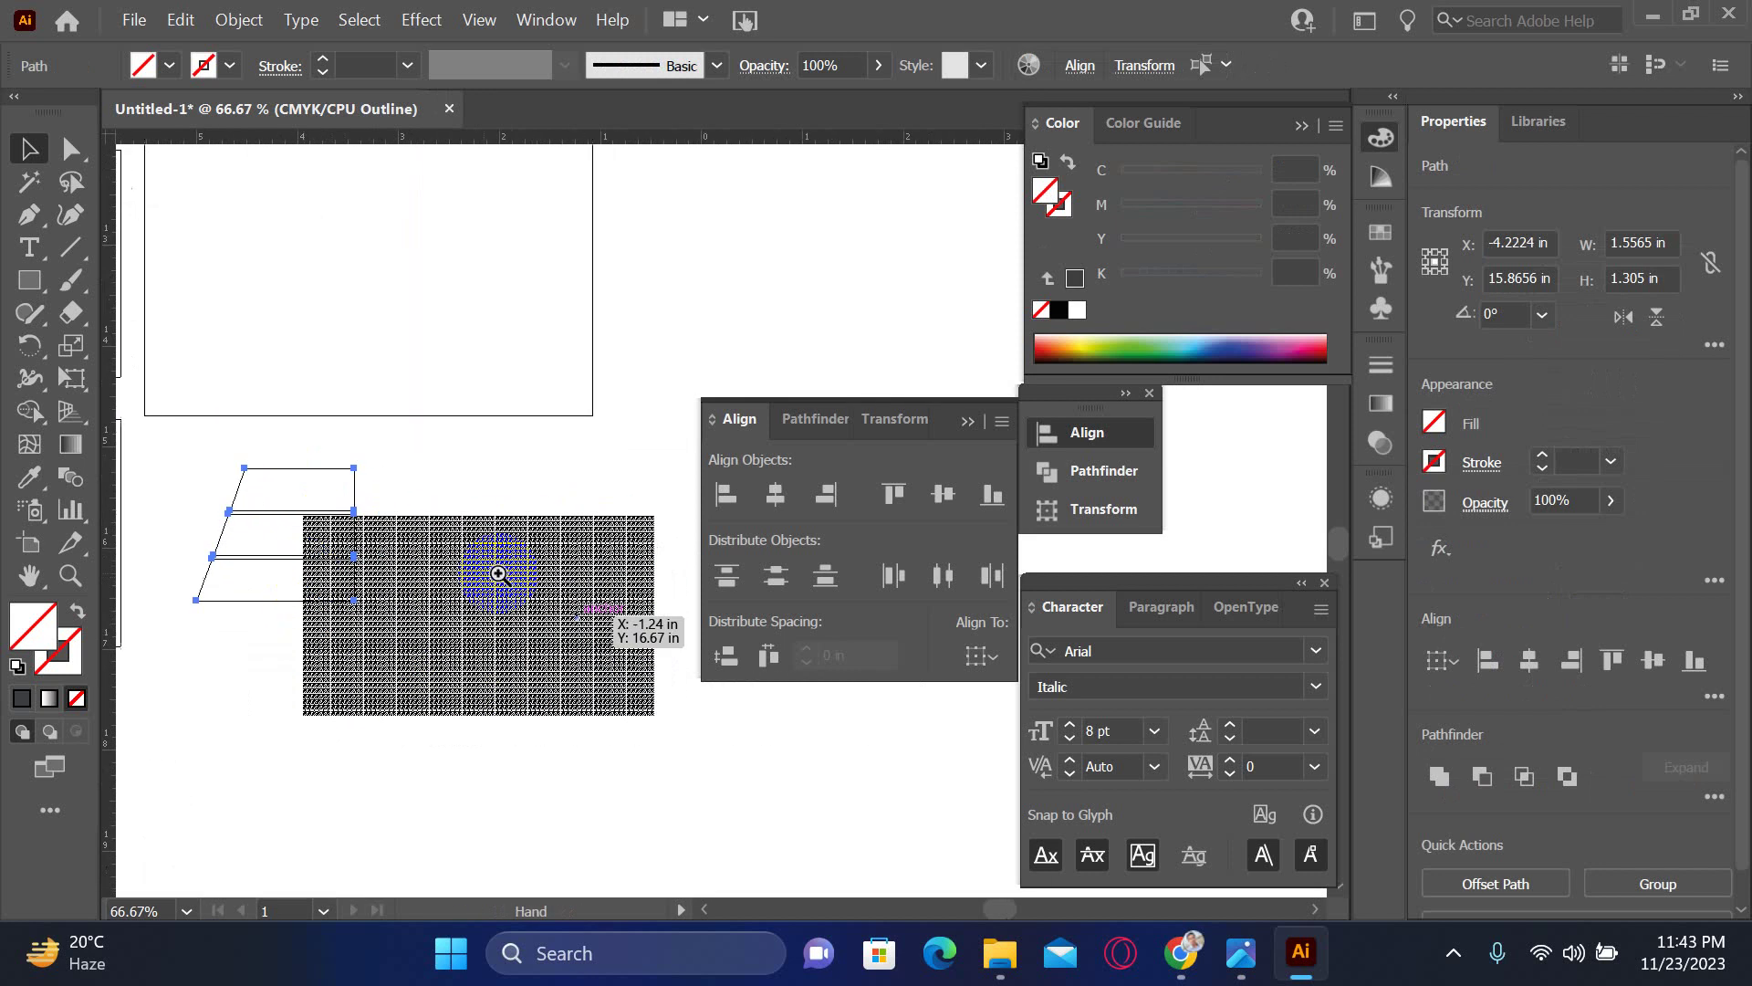
{"action": "key", "text": "ctrl+plus"}
{"action": "left_click_drag", "start_coordinate": [488, 520], "coordinate": [338, 569]}
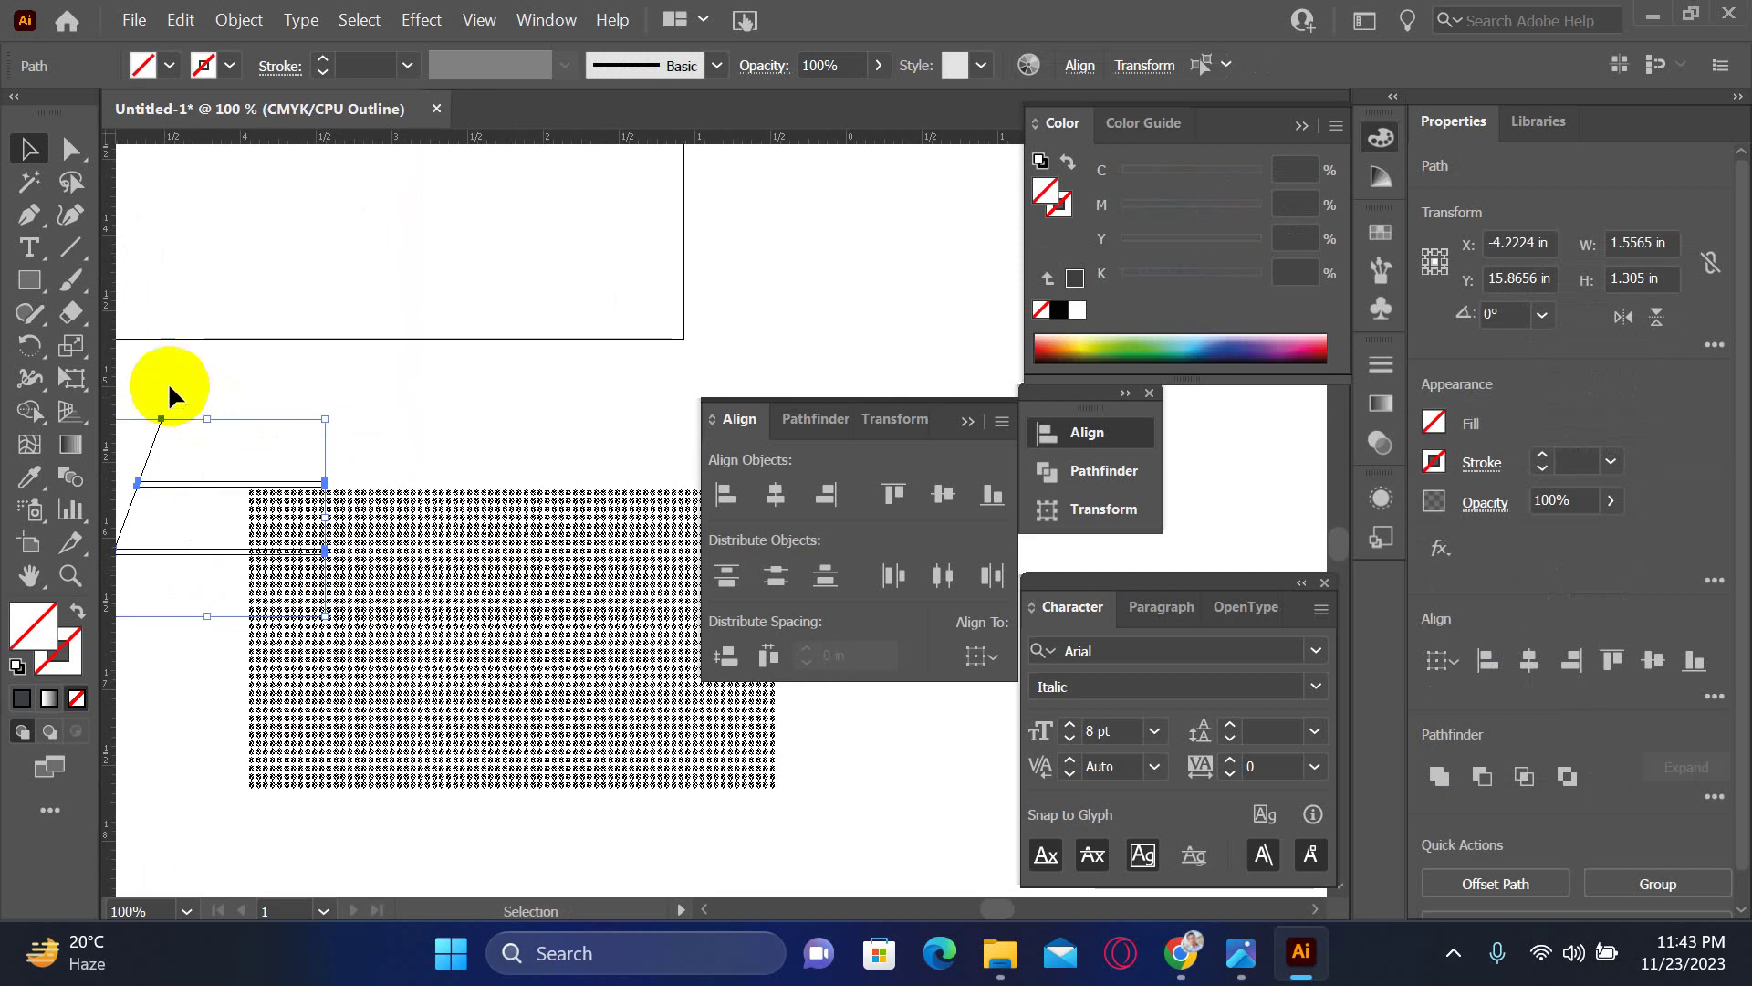
{"action": "left_click_drag", "start_coordinate": [199, 669], "coordinate": [198, 666]}
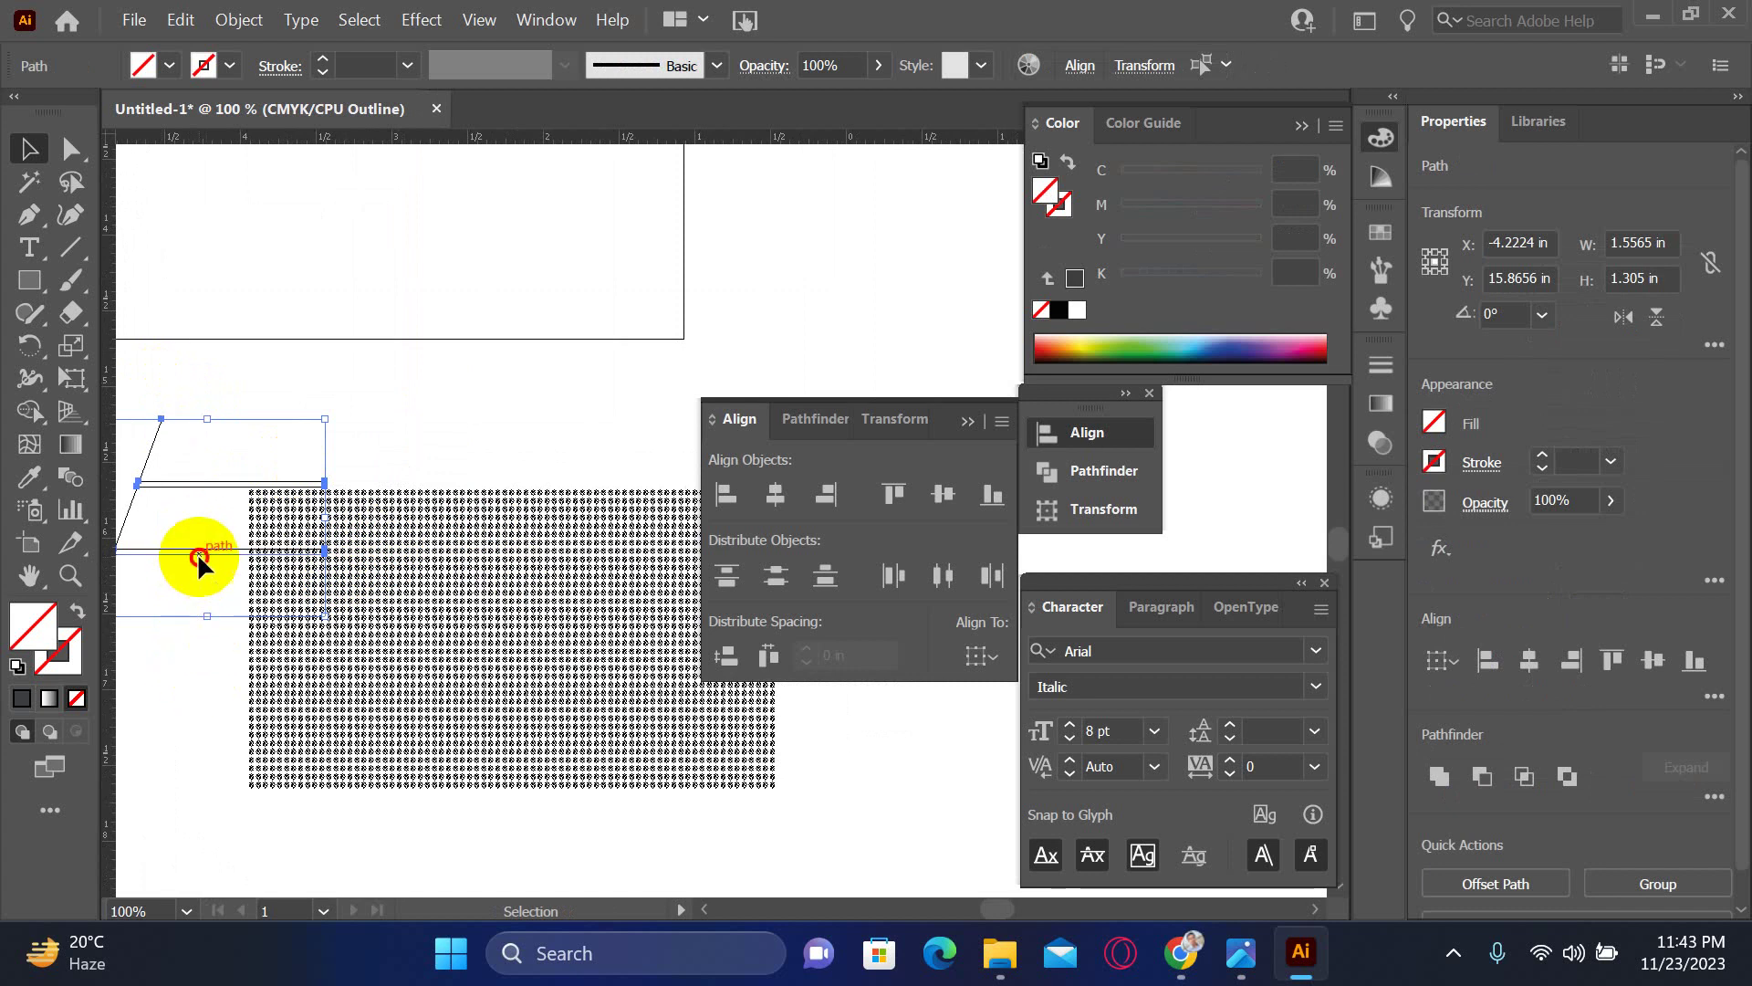
- Position the copied shape over the dot pattern's upper-left area and return to Preview
{"action": "left_click_drag", "start_coordinate": [197, 553], "coordinate": [387, 636]}
{"action": "left_click_drag", "start_coordinate": [337, 457], "coordinate": [575, 684]}
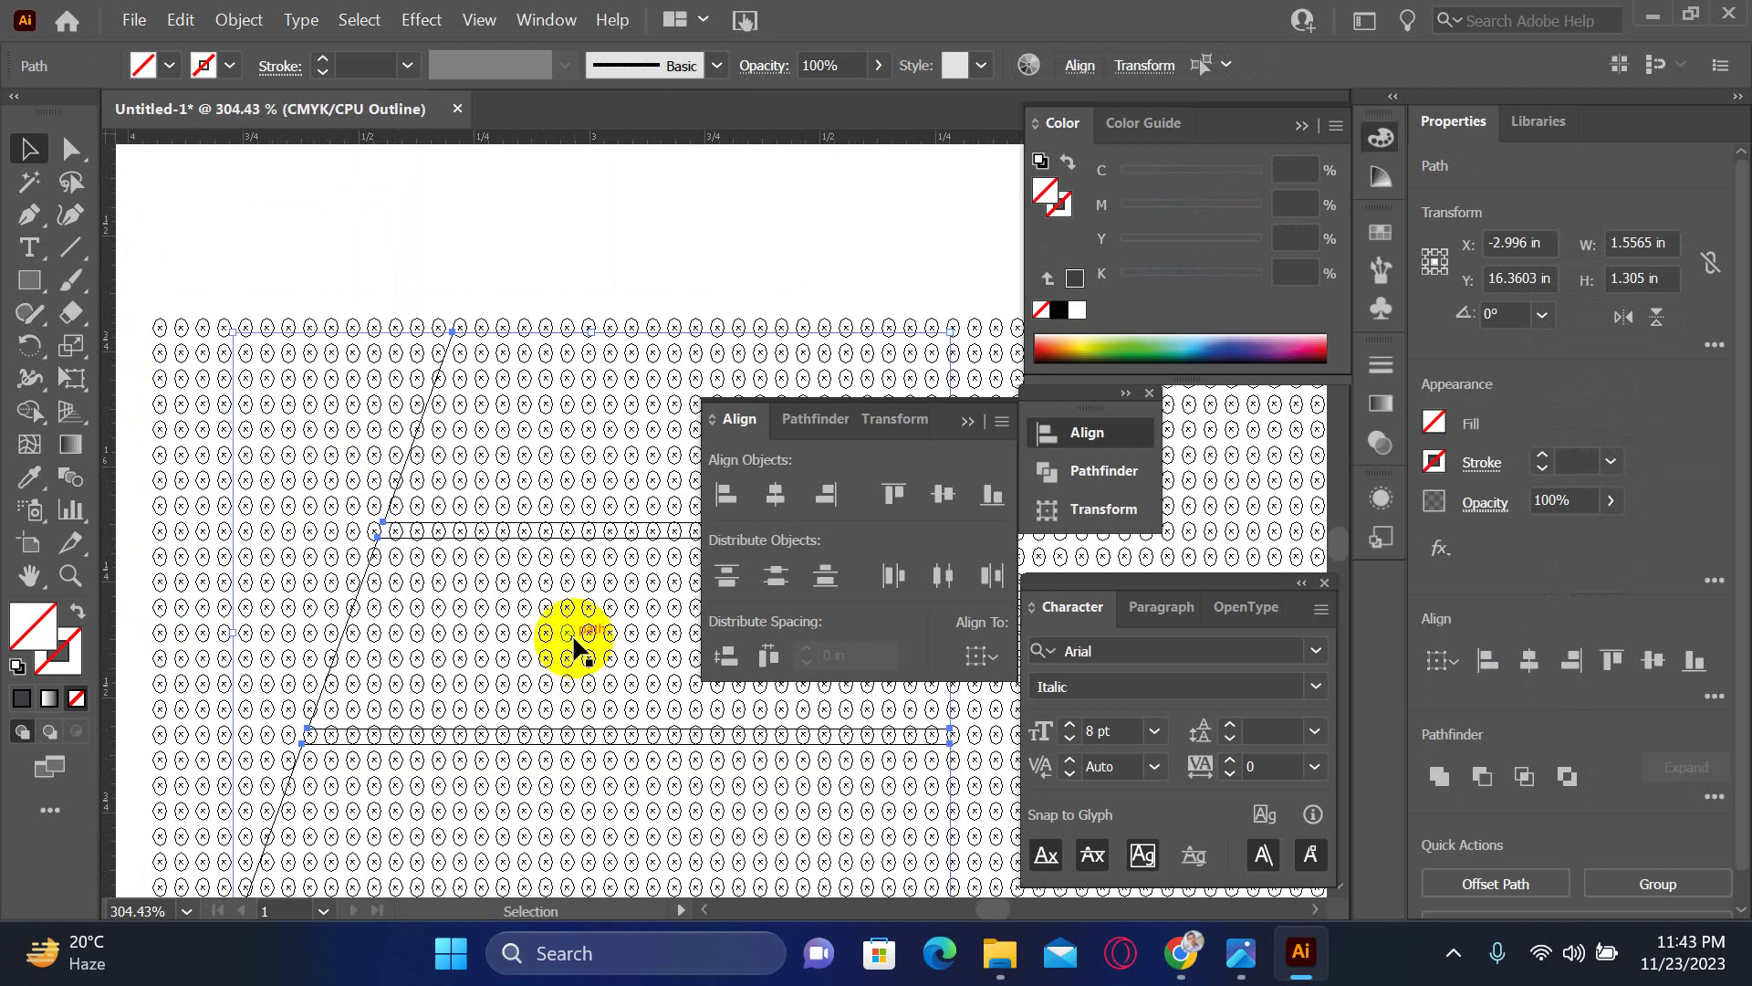
{"action": "key", "text": "Down"}
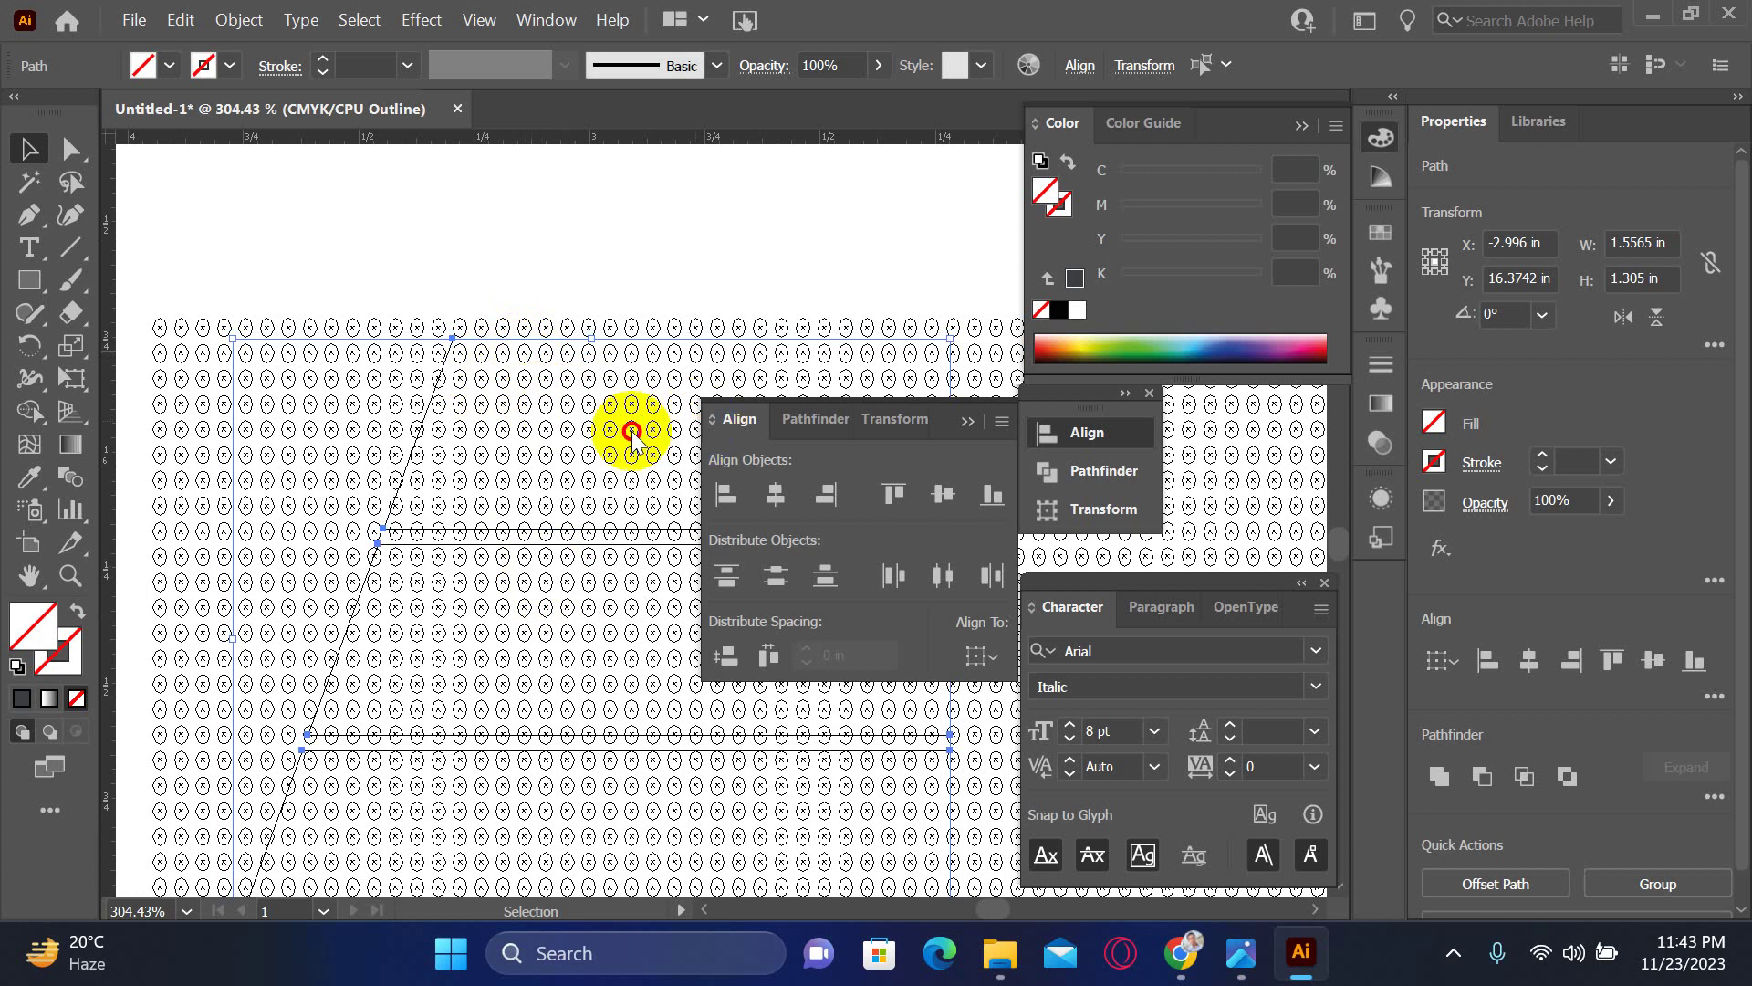
{"action": "left_click_drag", "start_coordinate": [532, 426], "coordinate": [385, 418]}
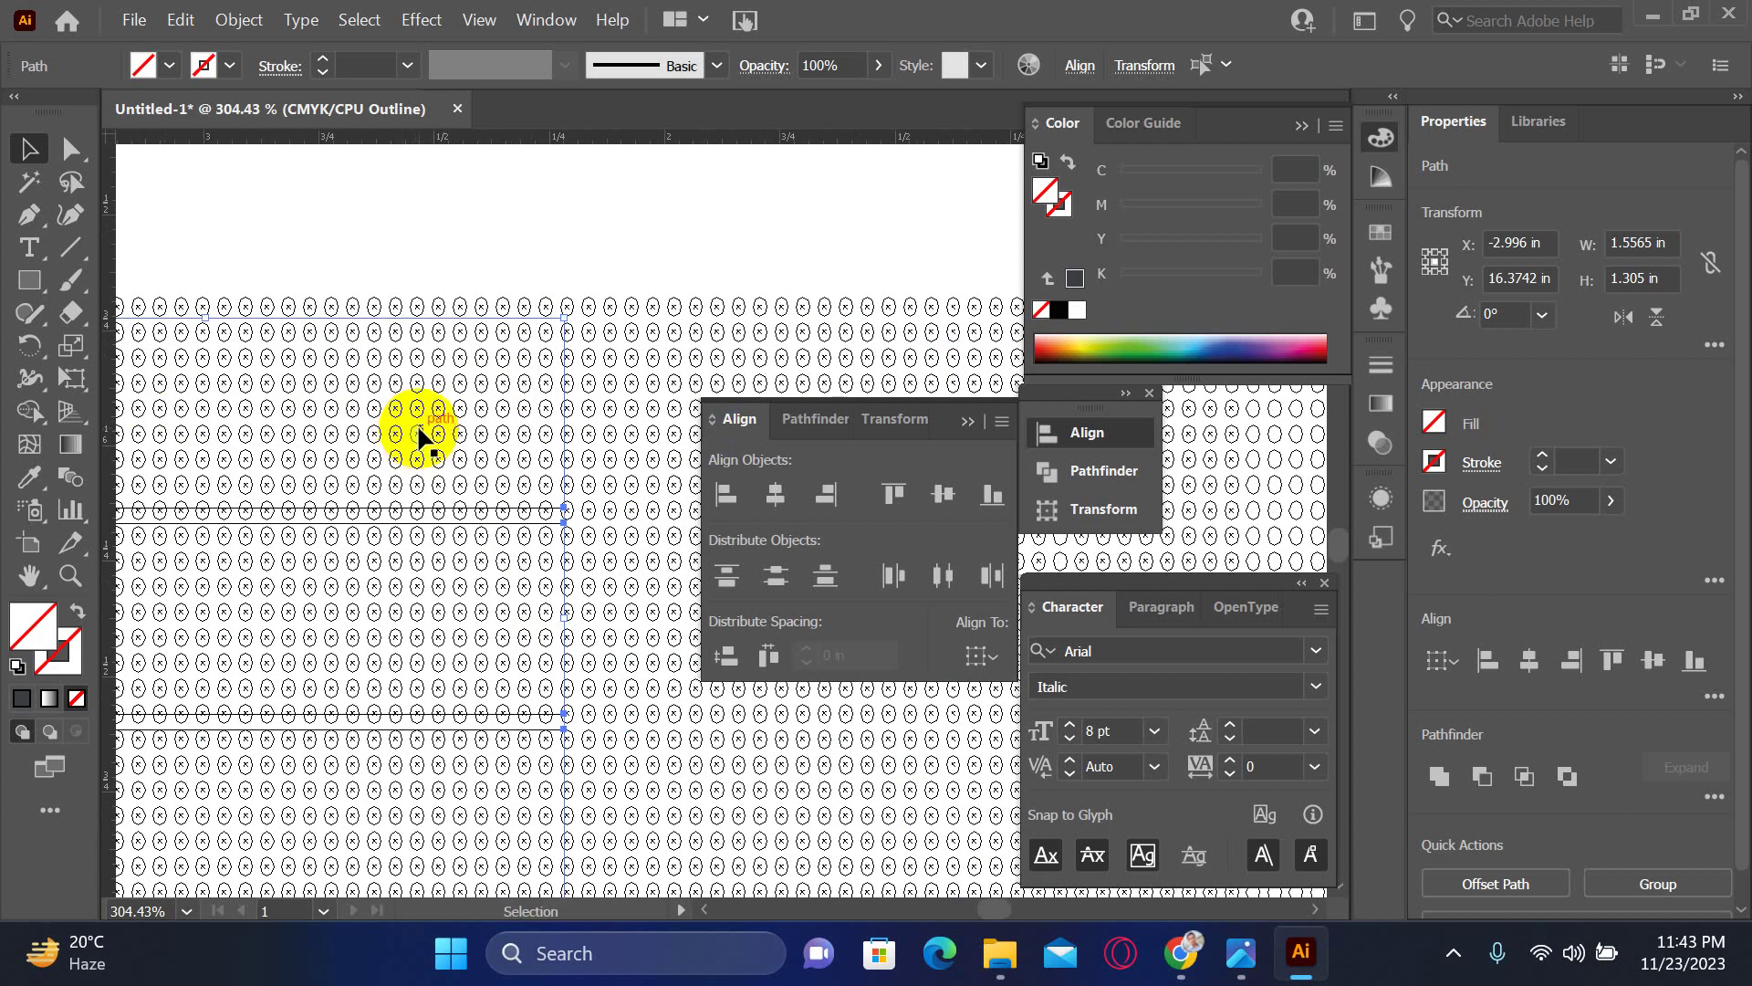
{"action": "key", "text": "Left"}
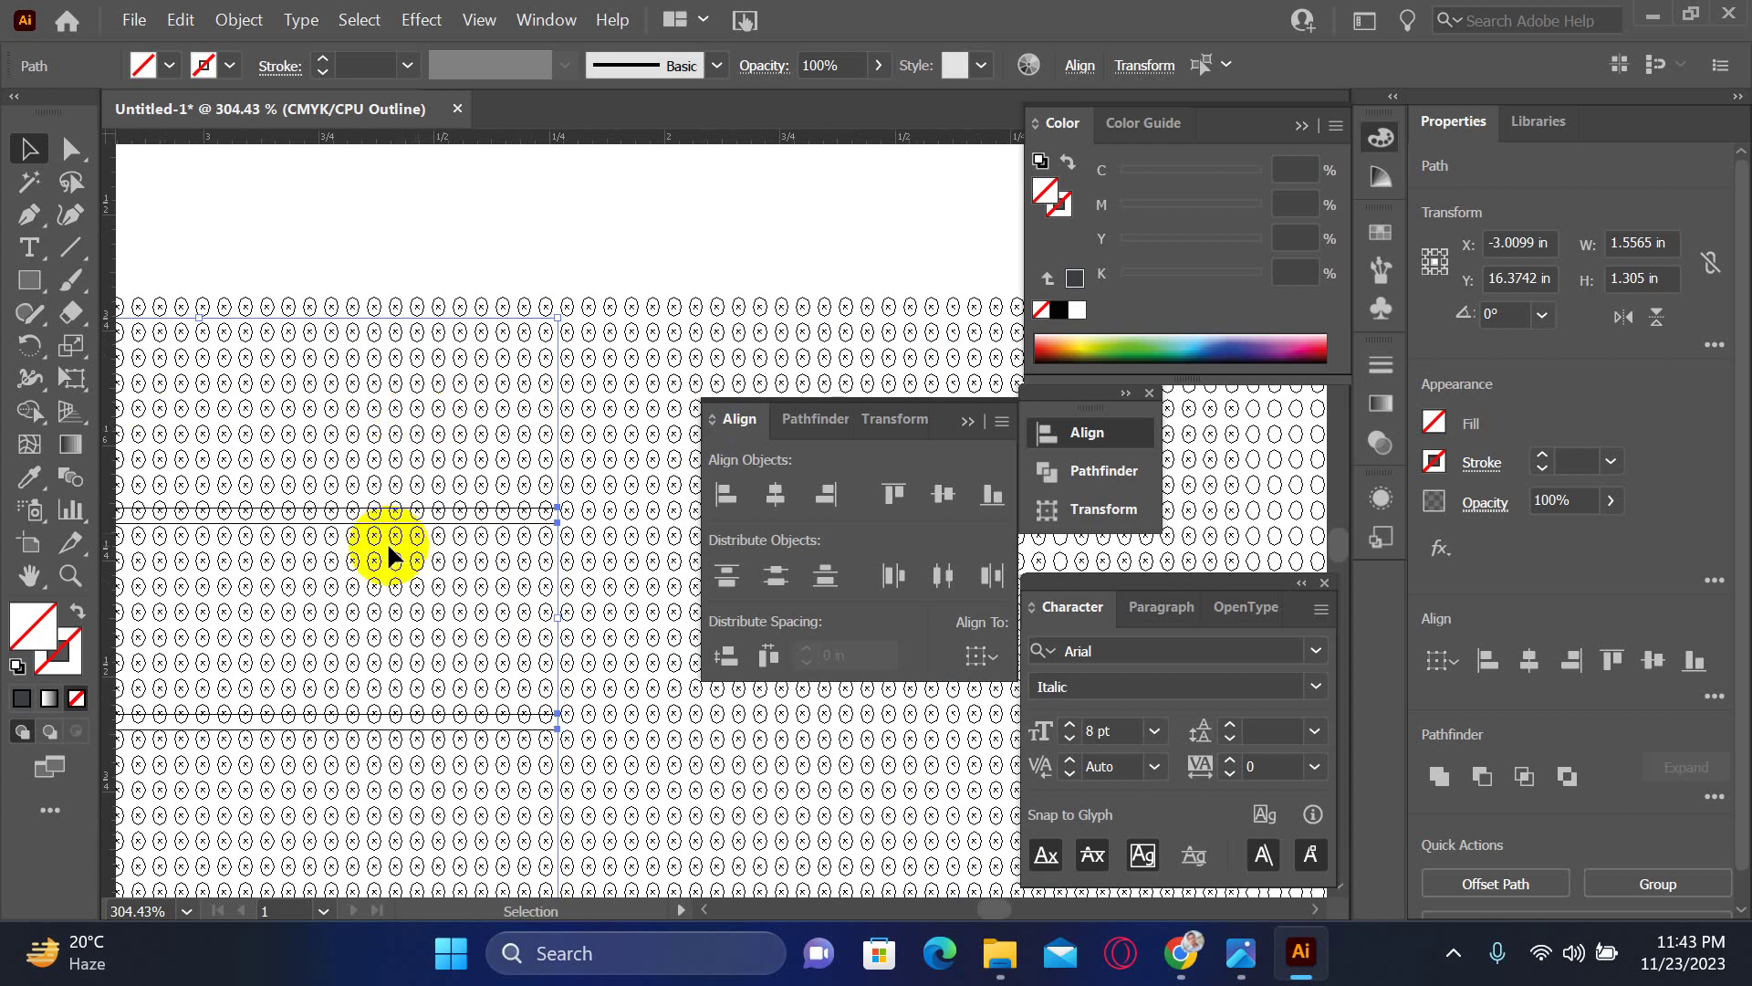
{"action": "left_click_drag", "start_coordinate": [364, 657], "coordinate": [500, 461]}
{"action": "scroll", "coordinate": [500, 461], "scroll_direction": "down", "scroll_amount": 4}
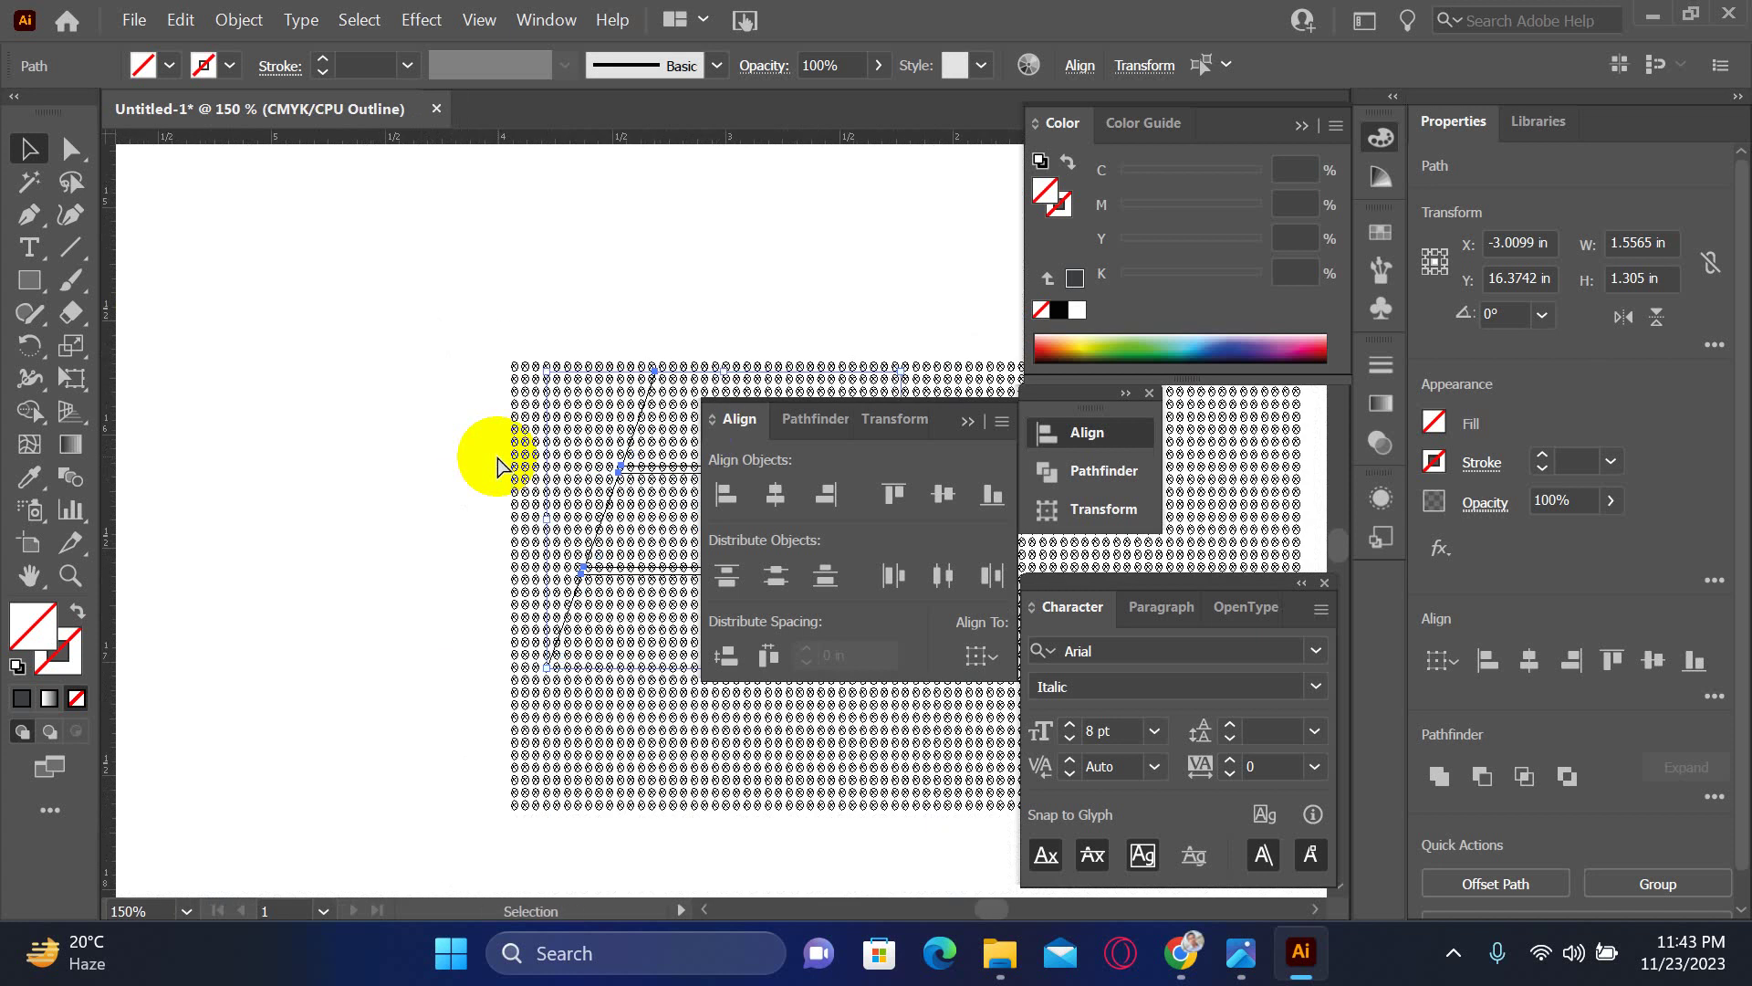
{"action": "key", "text": "ctrl+y"}
{"action": "scroll", "coordinate": [496, 452], "scroll_direction": "right", "scroll_amount": 5}
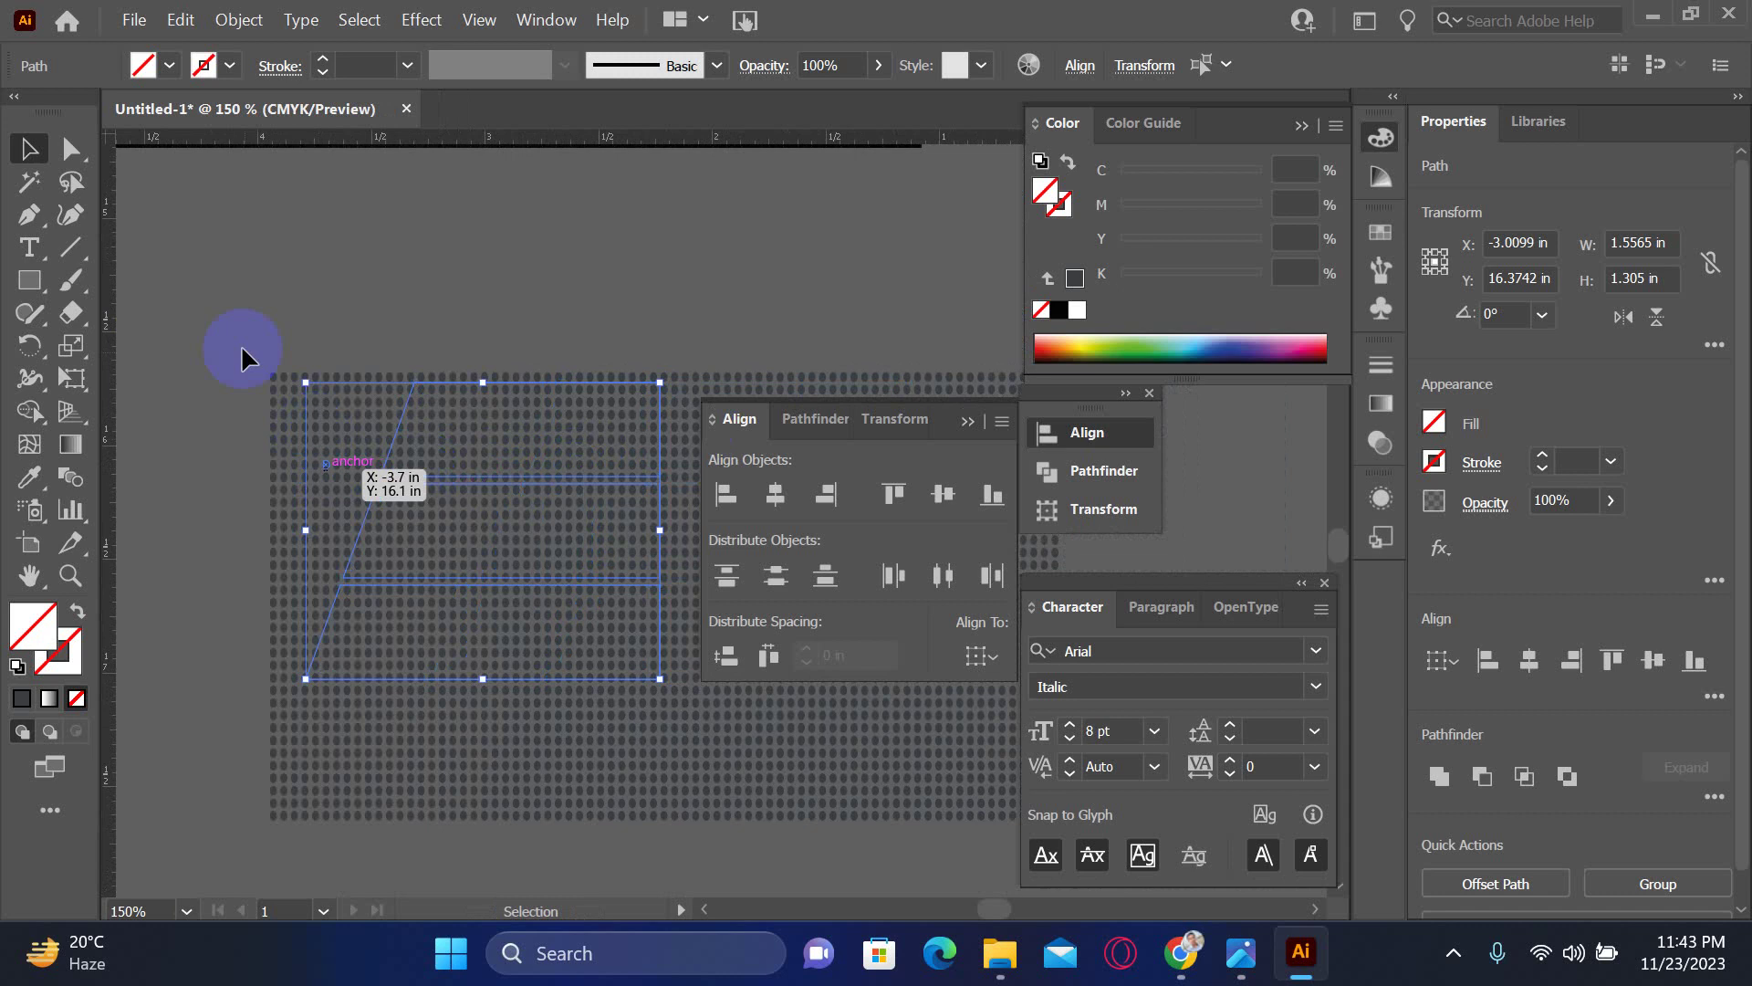
{"action": "scroll", "coordinate": [241, 345], "scroll_direction": "down", "scroll_amount": 4}
- Try a clipping mask, undo it, and group the three slanted bar paths in Outline view
{"action": "key", "text": "ctrl+a"}
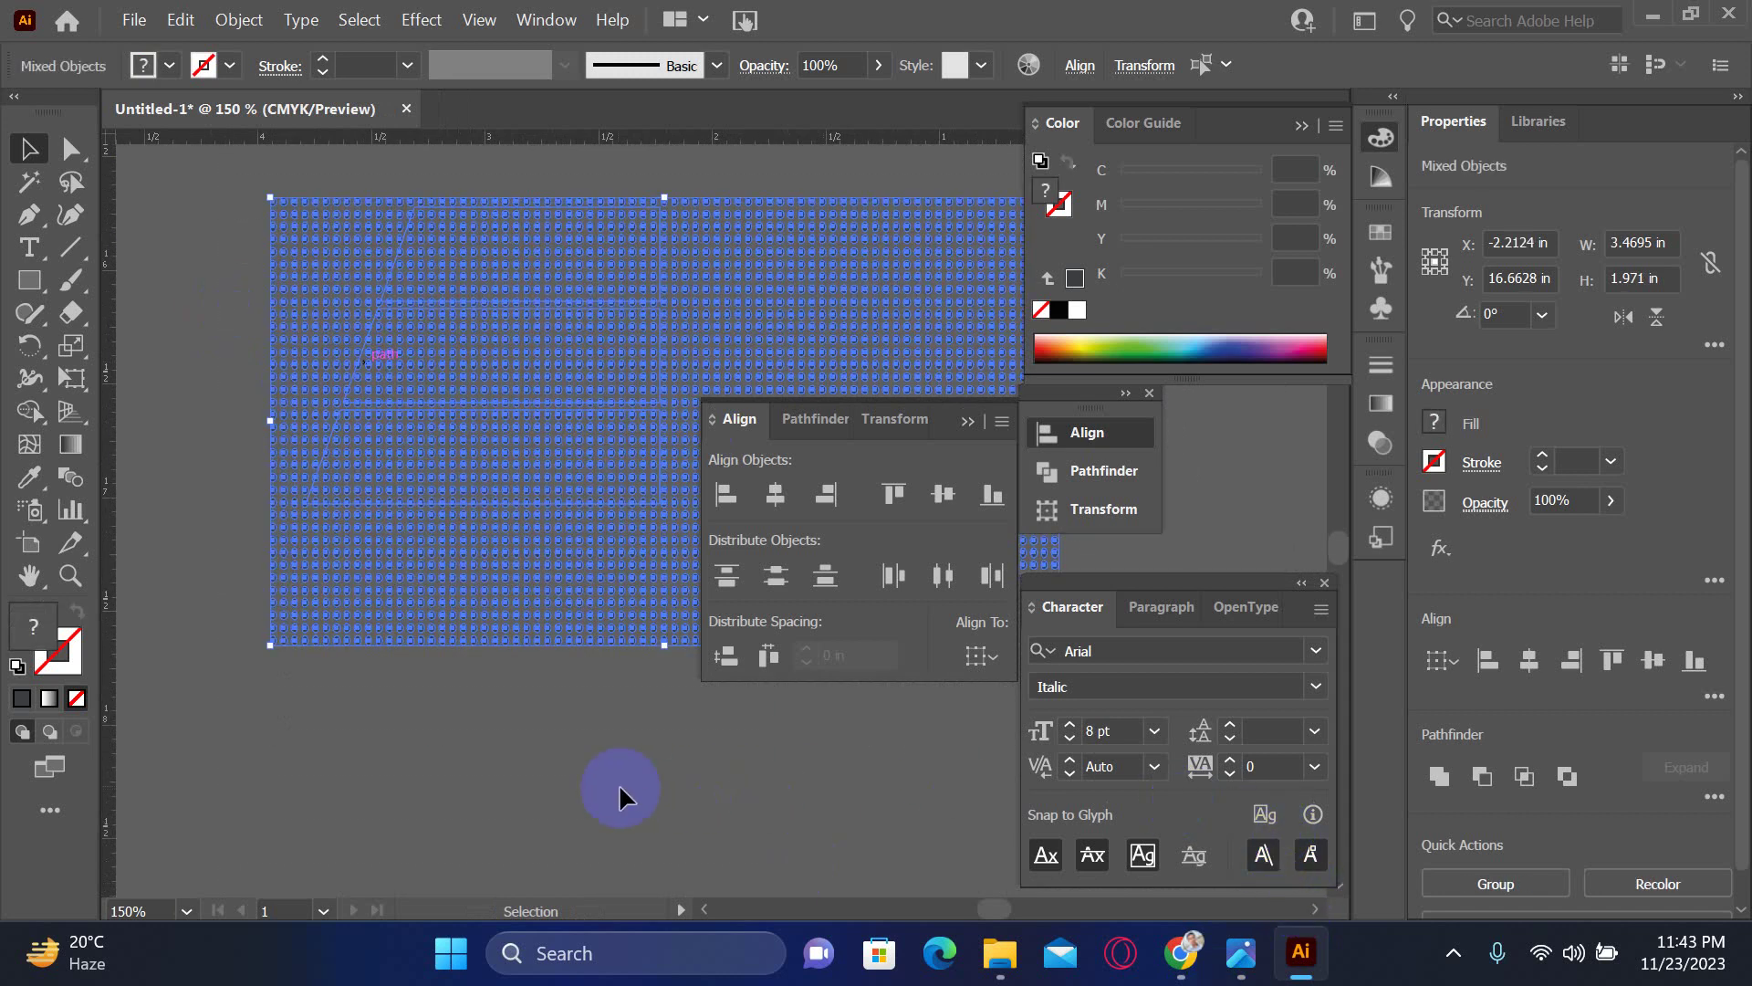
{"action": "key", "text": "ctrl+7"}
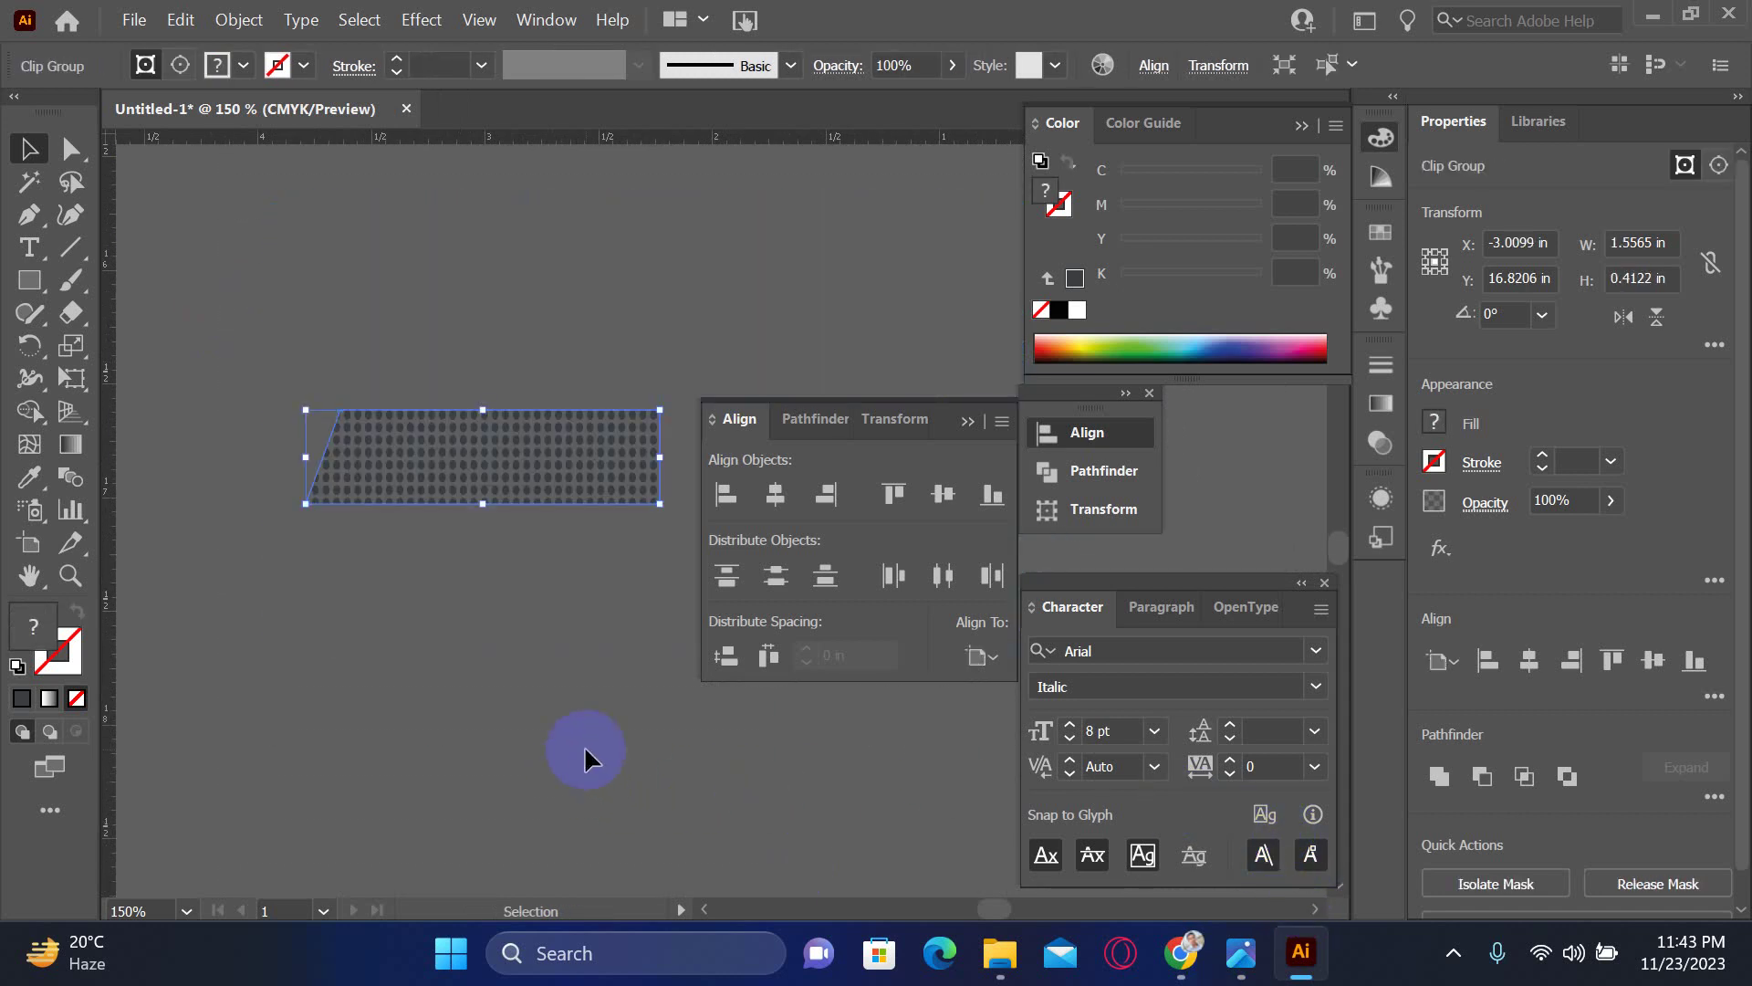
{"action": "key", "text": "ctrl+z"}
{"action": "key", "text": "ctrl+z"}
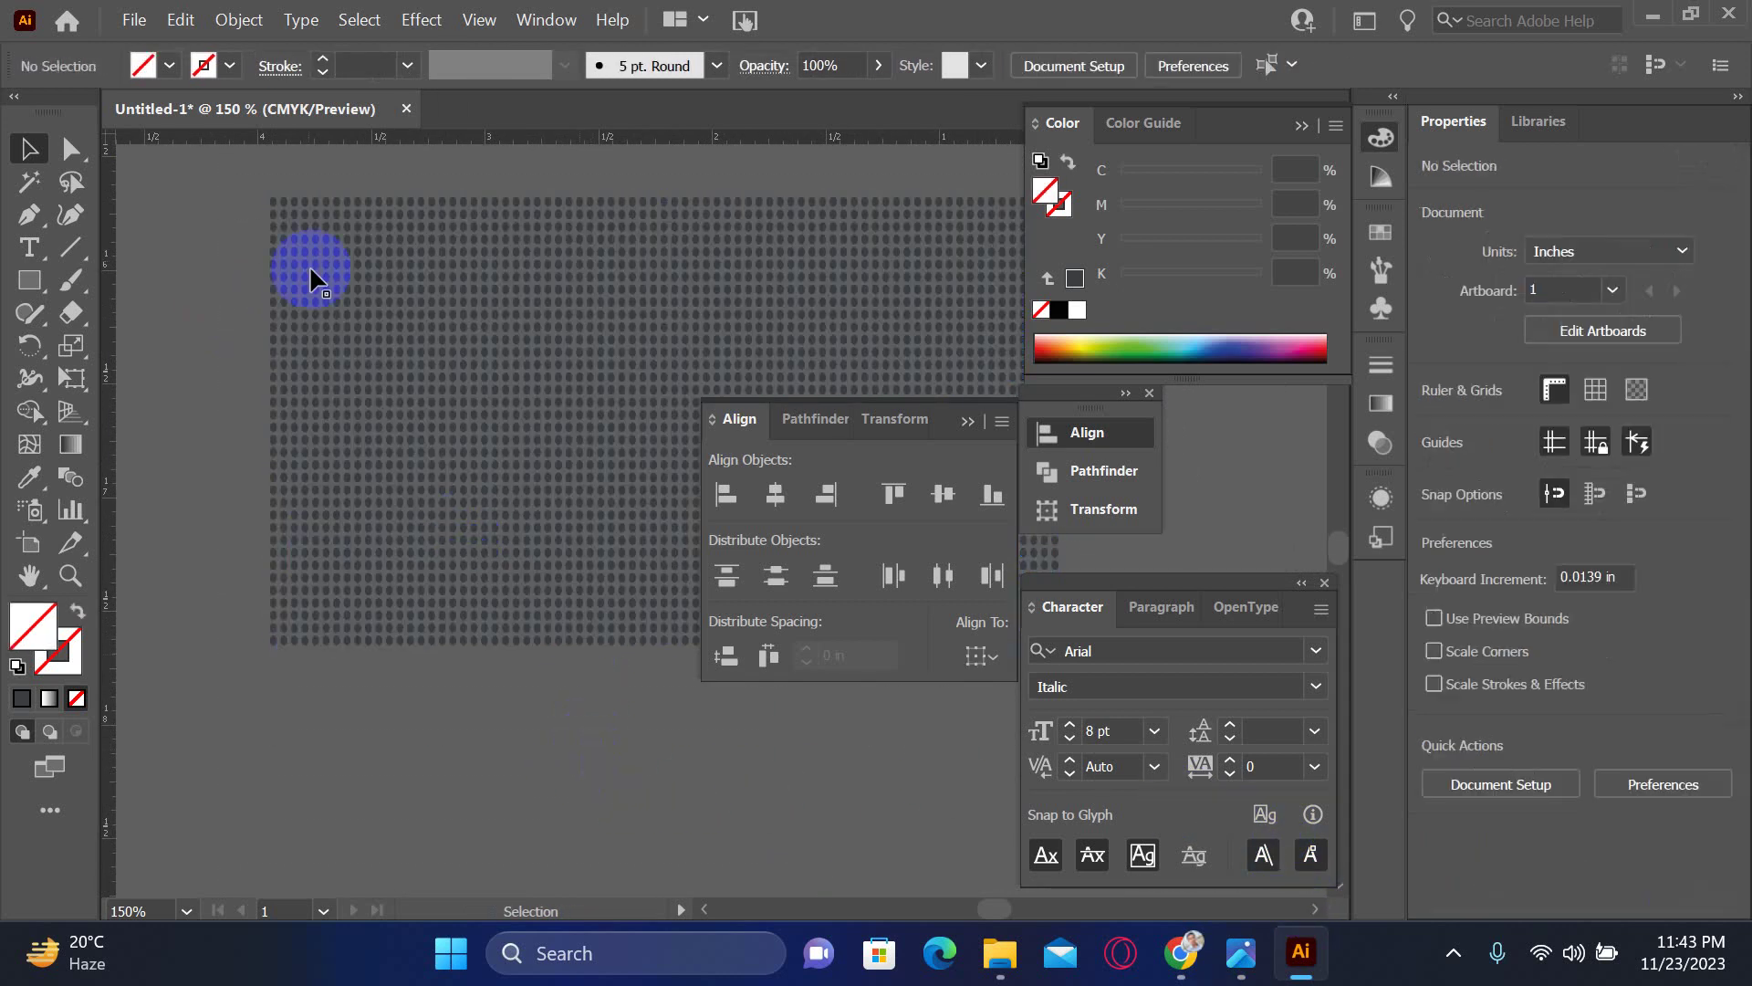
{"action": "key", "text": "ctrl+y"}
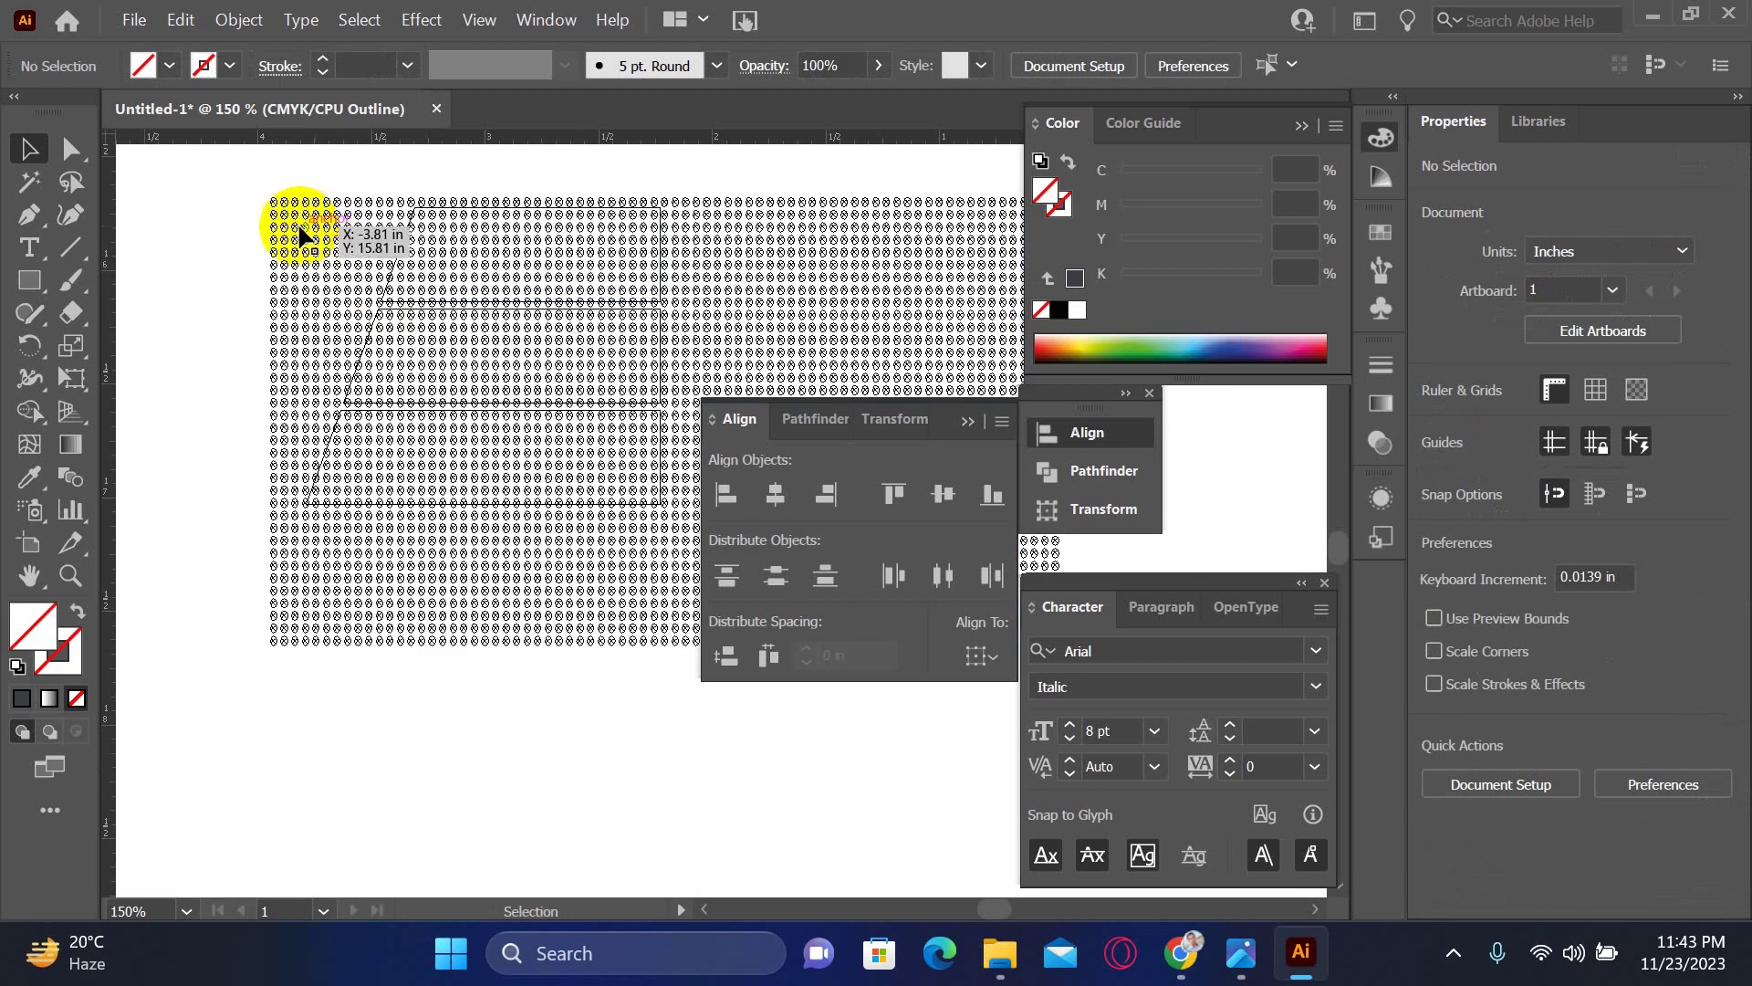
{"action": "left_click_drag", "start_coordinate": [253, 169], "coordinate": [722, 686]}
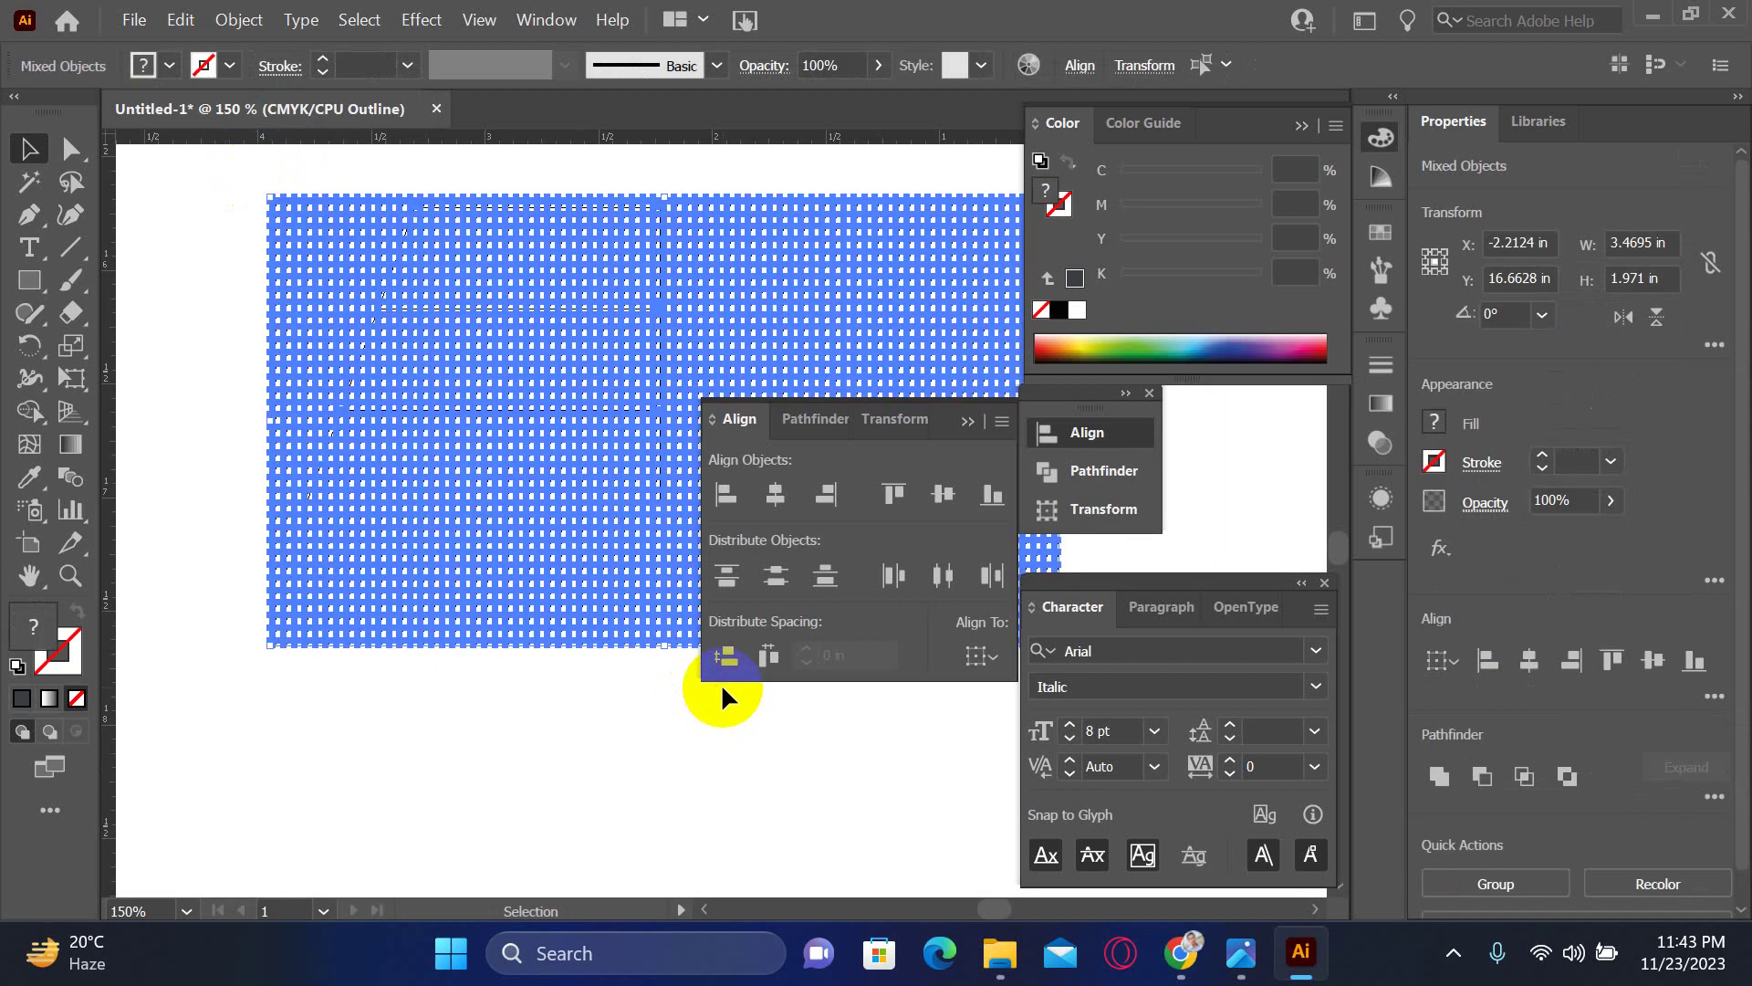
{"action": "left_click", "coordinate": [670, 774]}
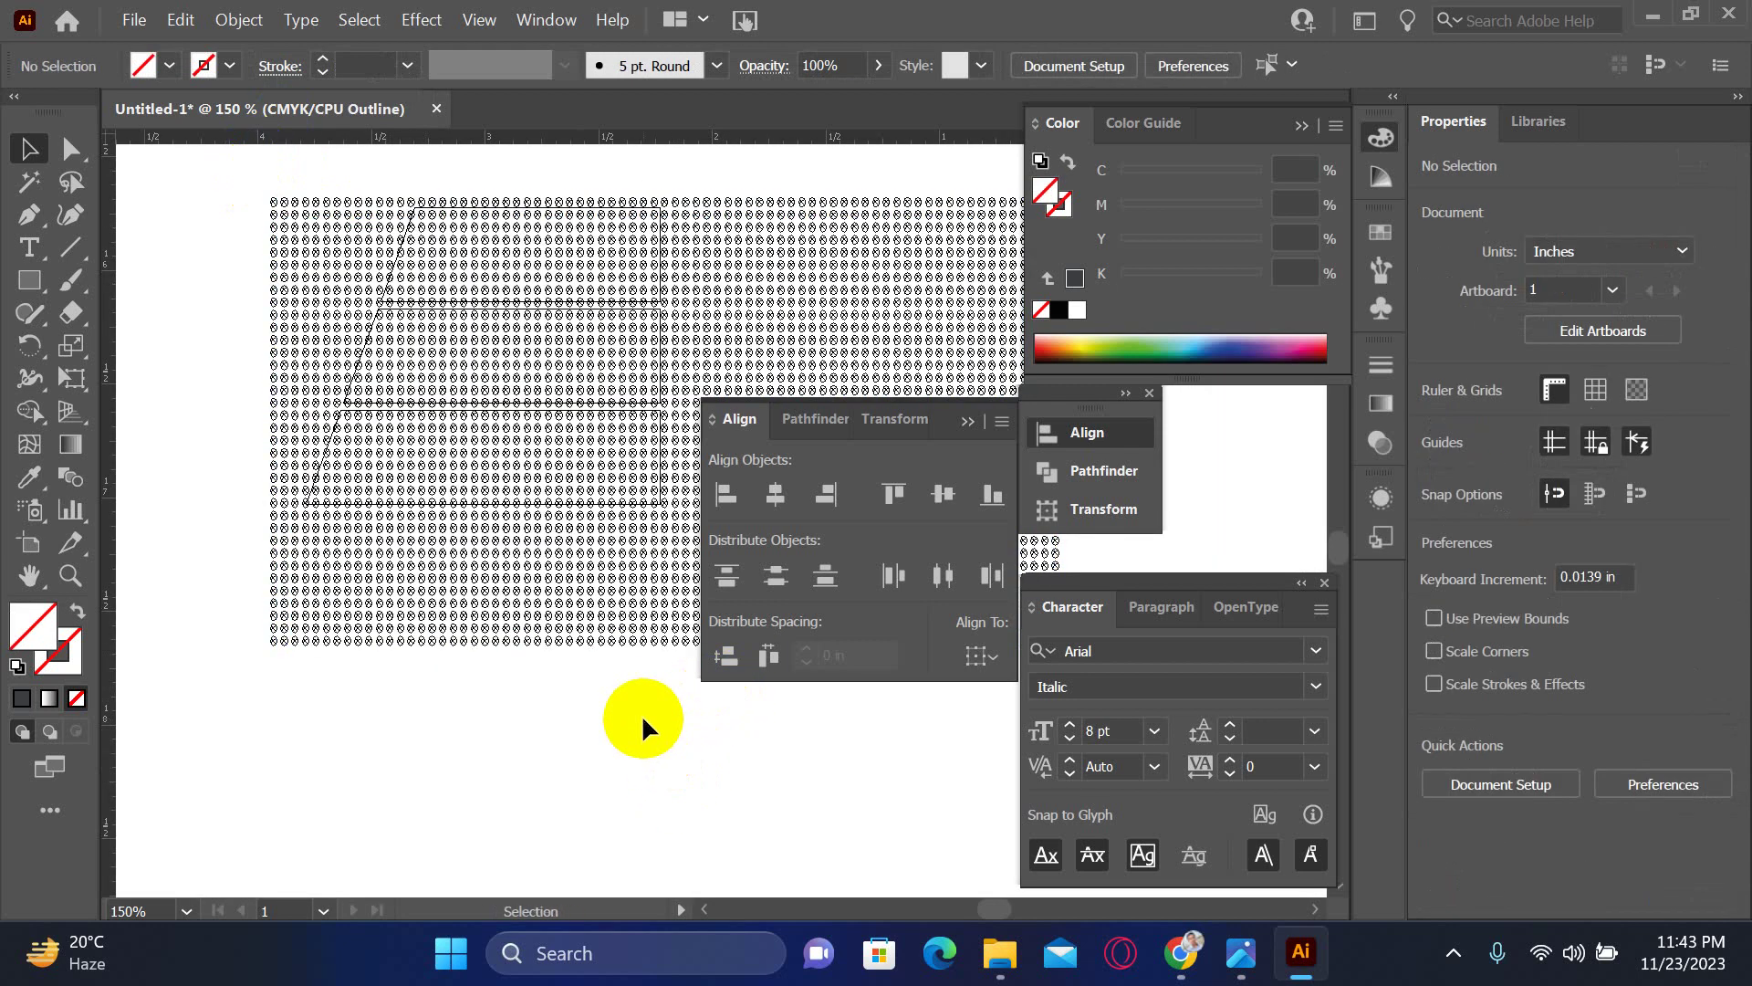
{"action": "left_click", "coordinate": [426, 431]}
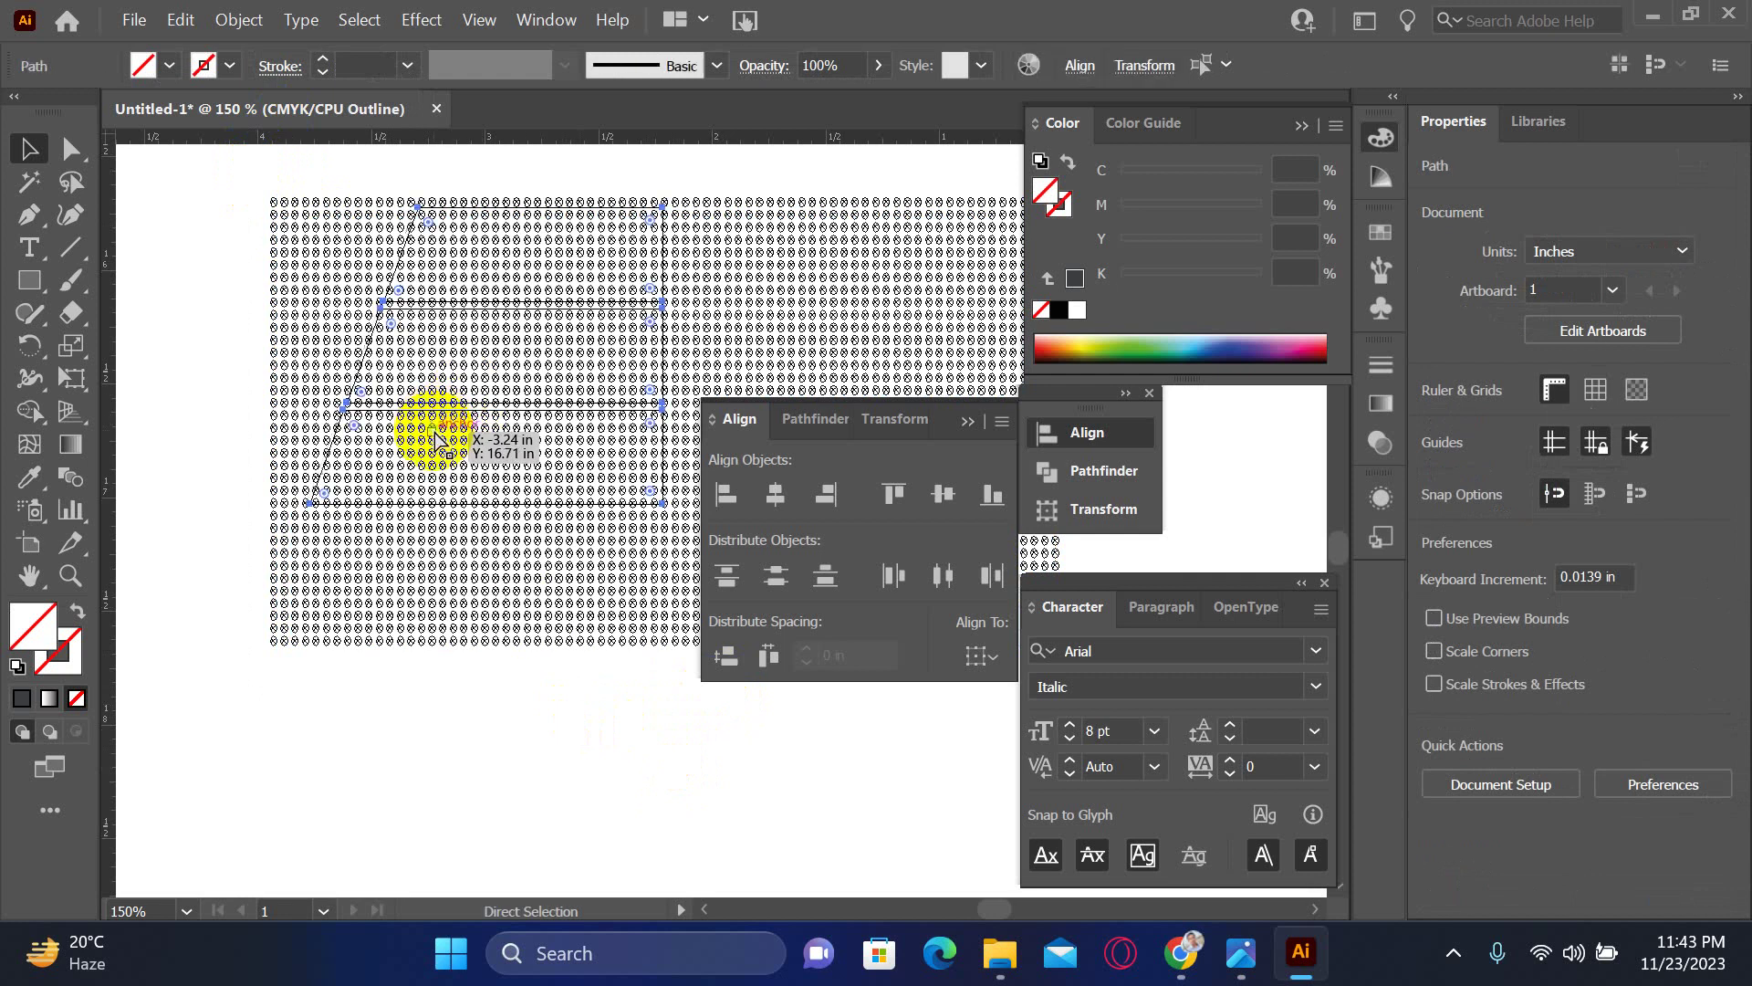
{"action": "key", "text": "ctrl"}
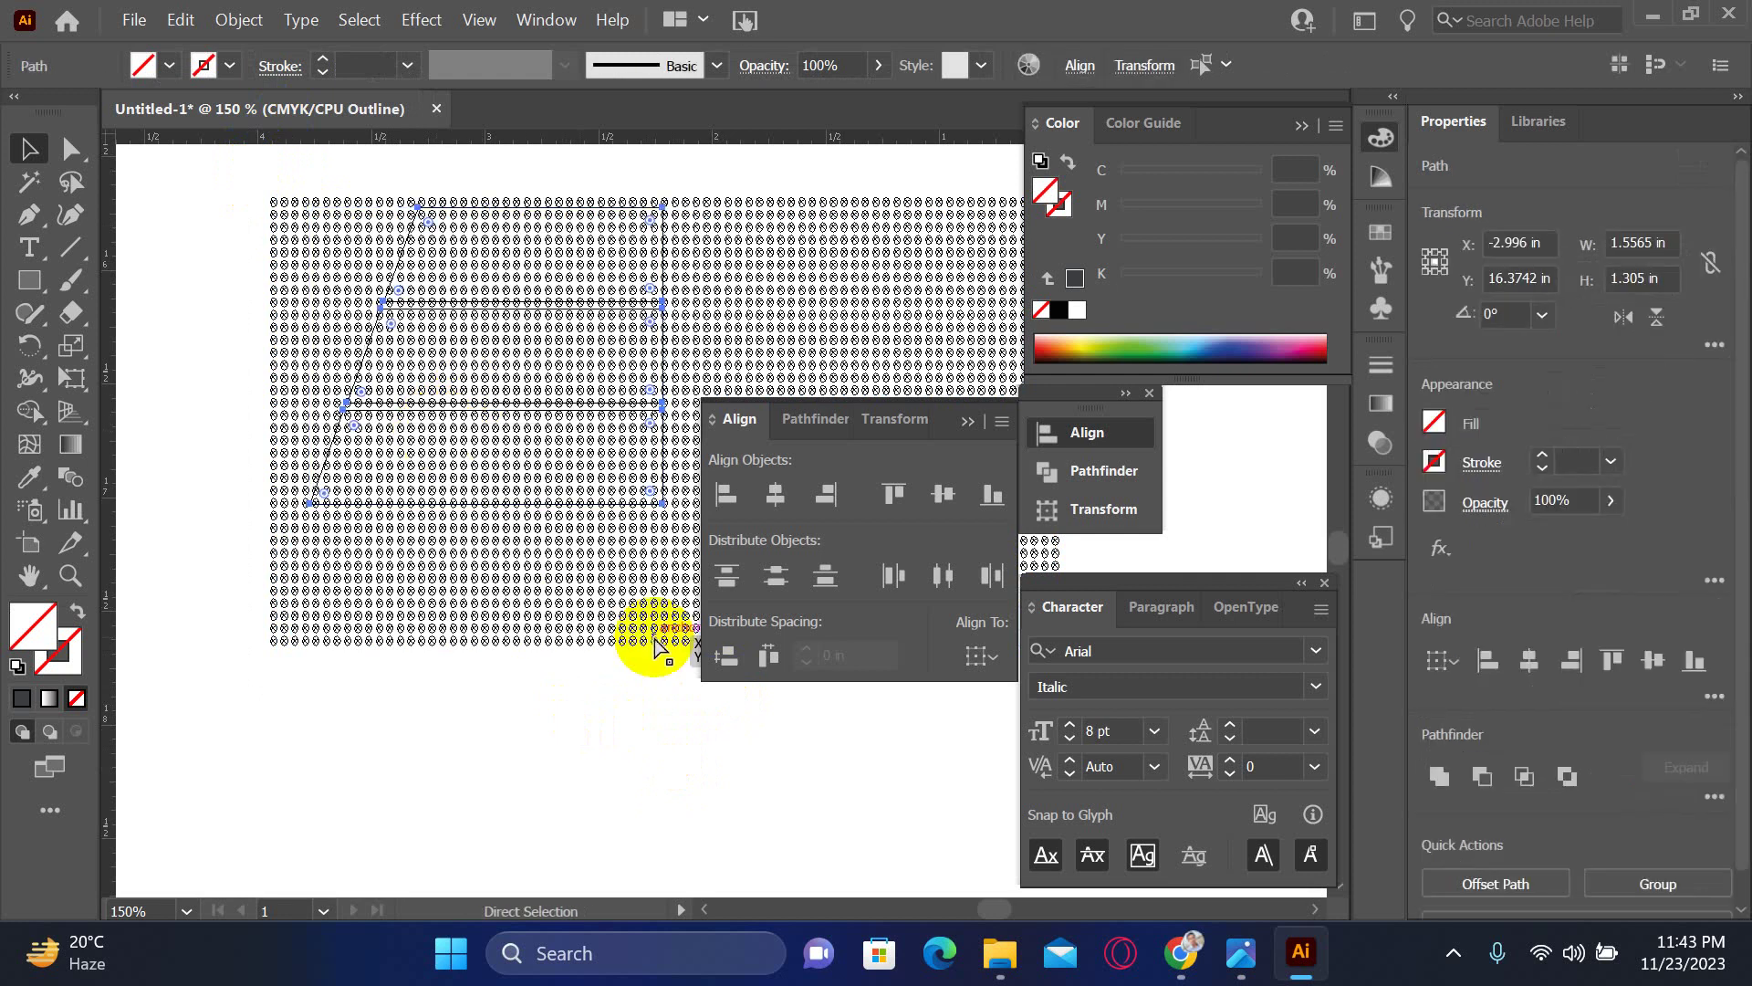
{"action": "key", "text": "ctrl+g"}
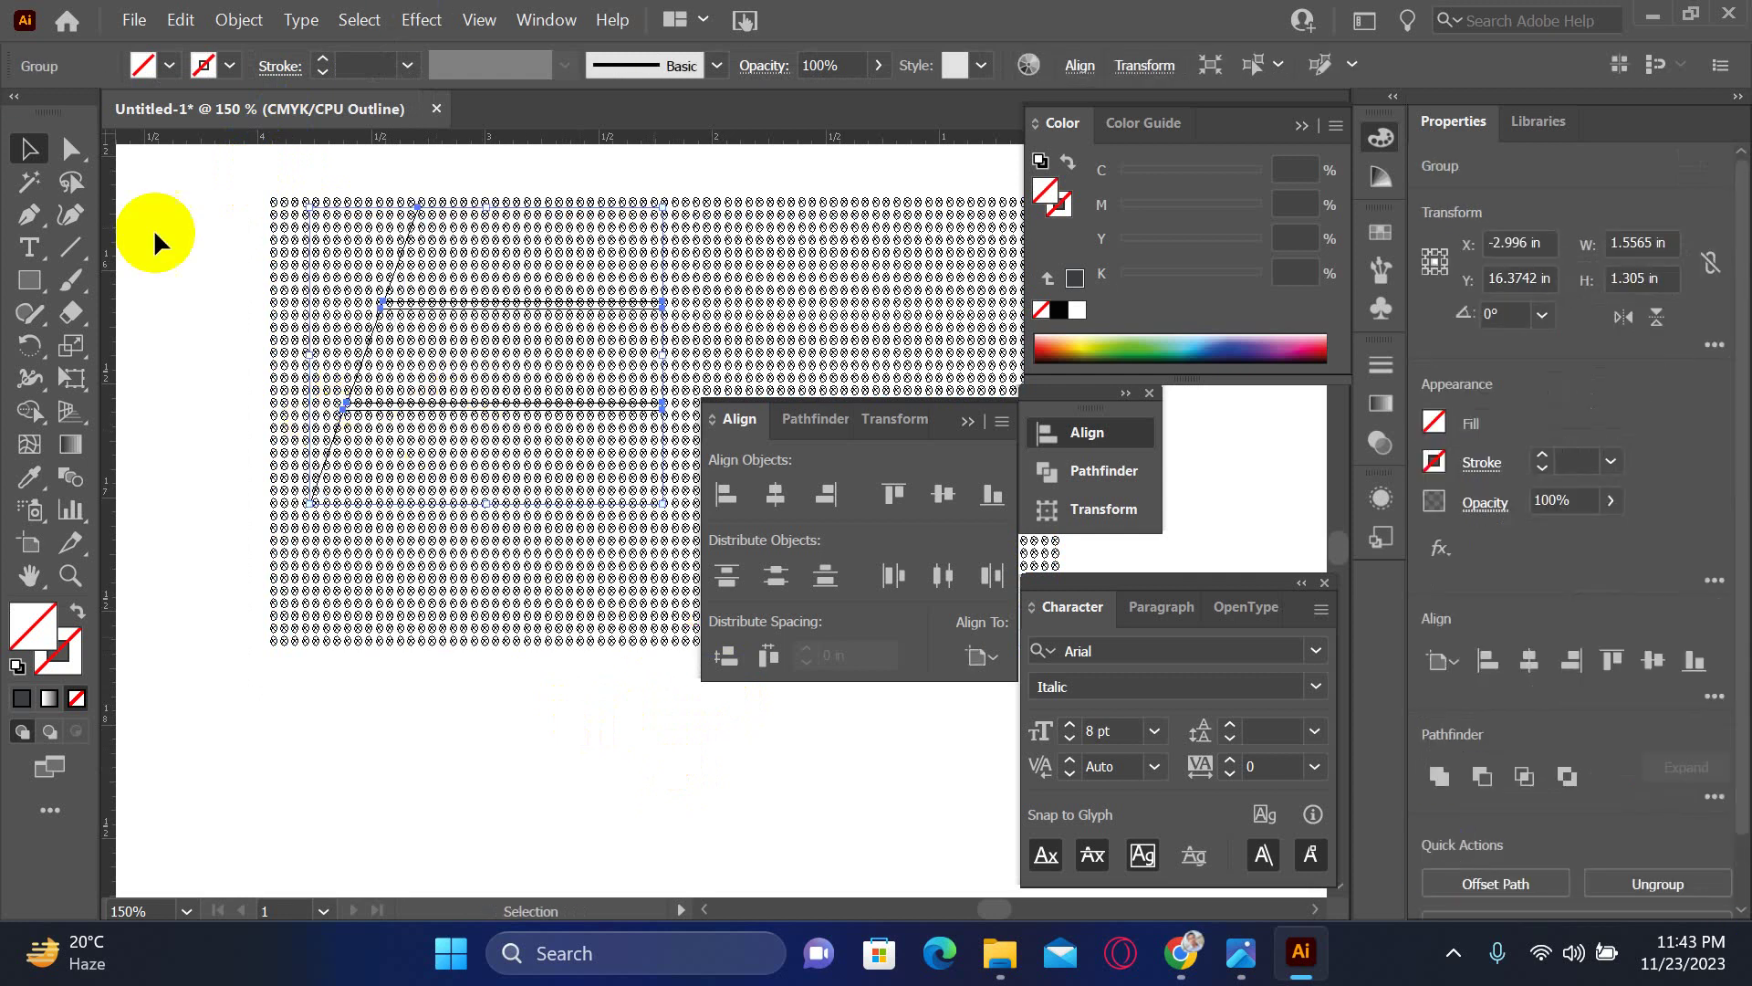
- Clip the dot pattern to the grouped bars with Ctrl+7, return to Preview, and zoom out
{"action": "left_click_drag", "start_coordinate": [257, 179], "coordinate": [916, 801]}
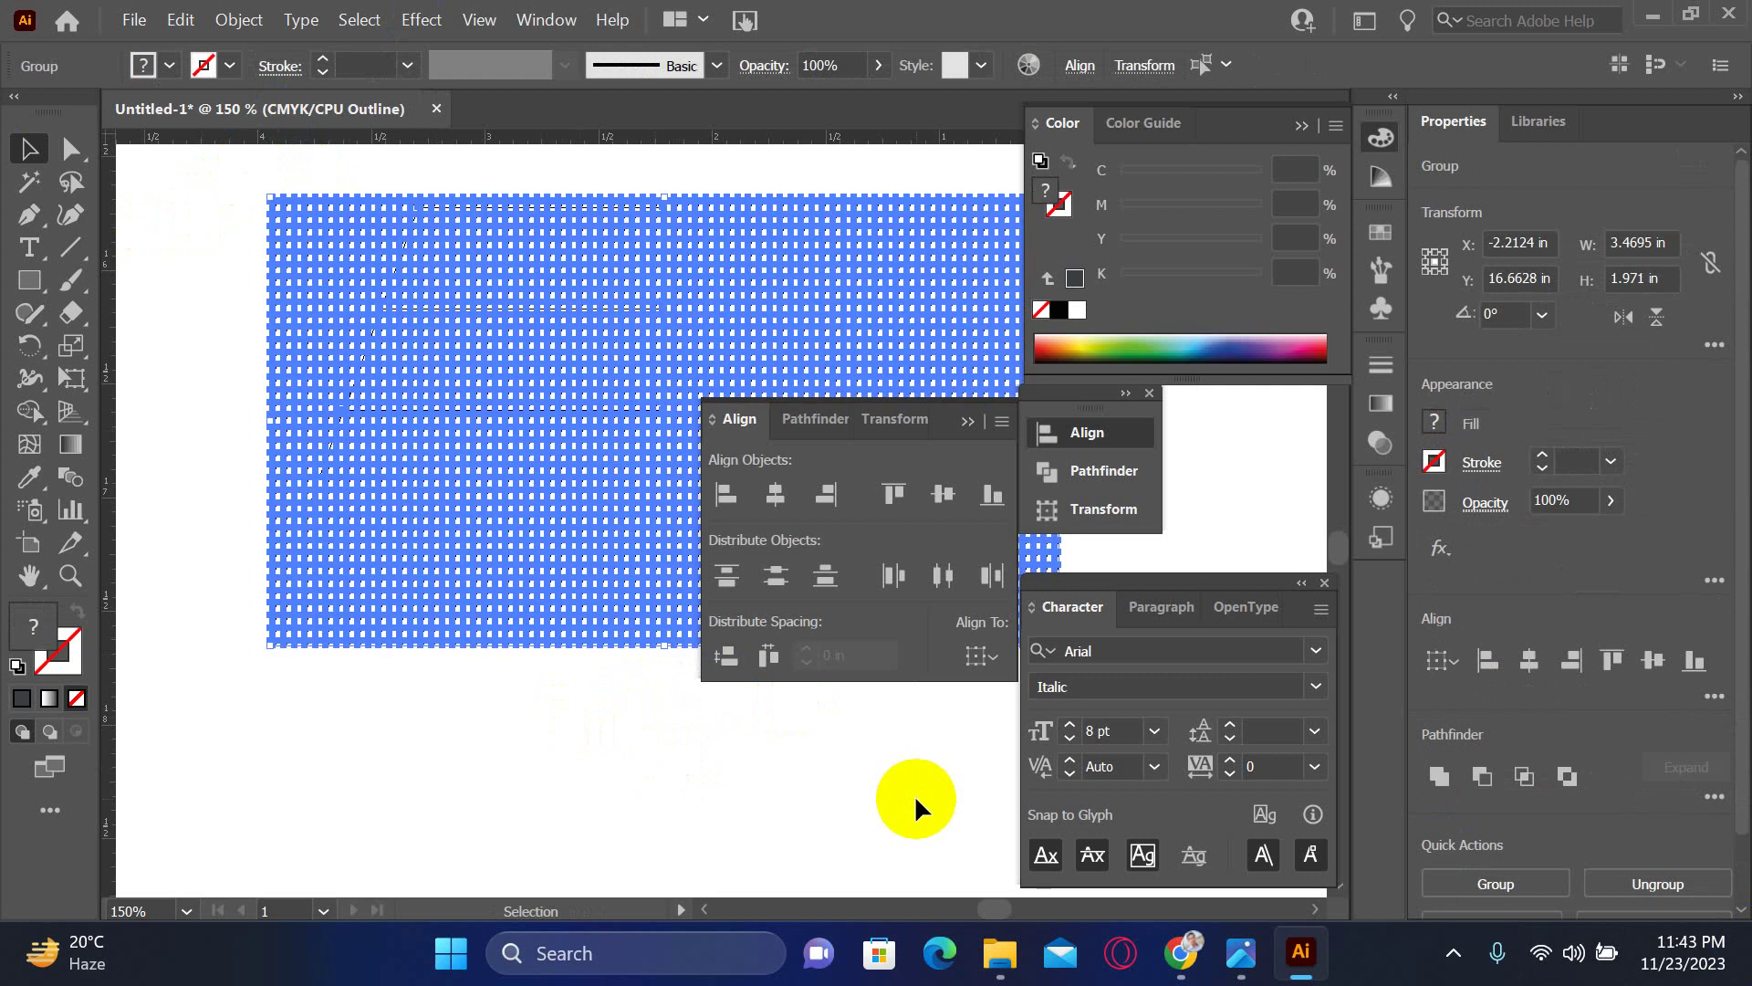
{"action": "key", "text": "ctrl+7"}
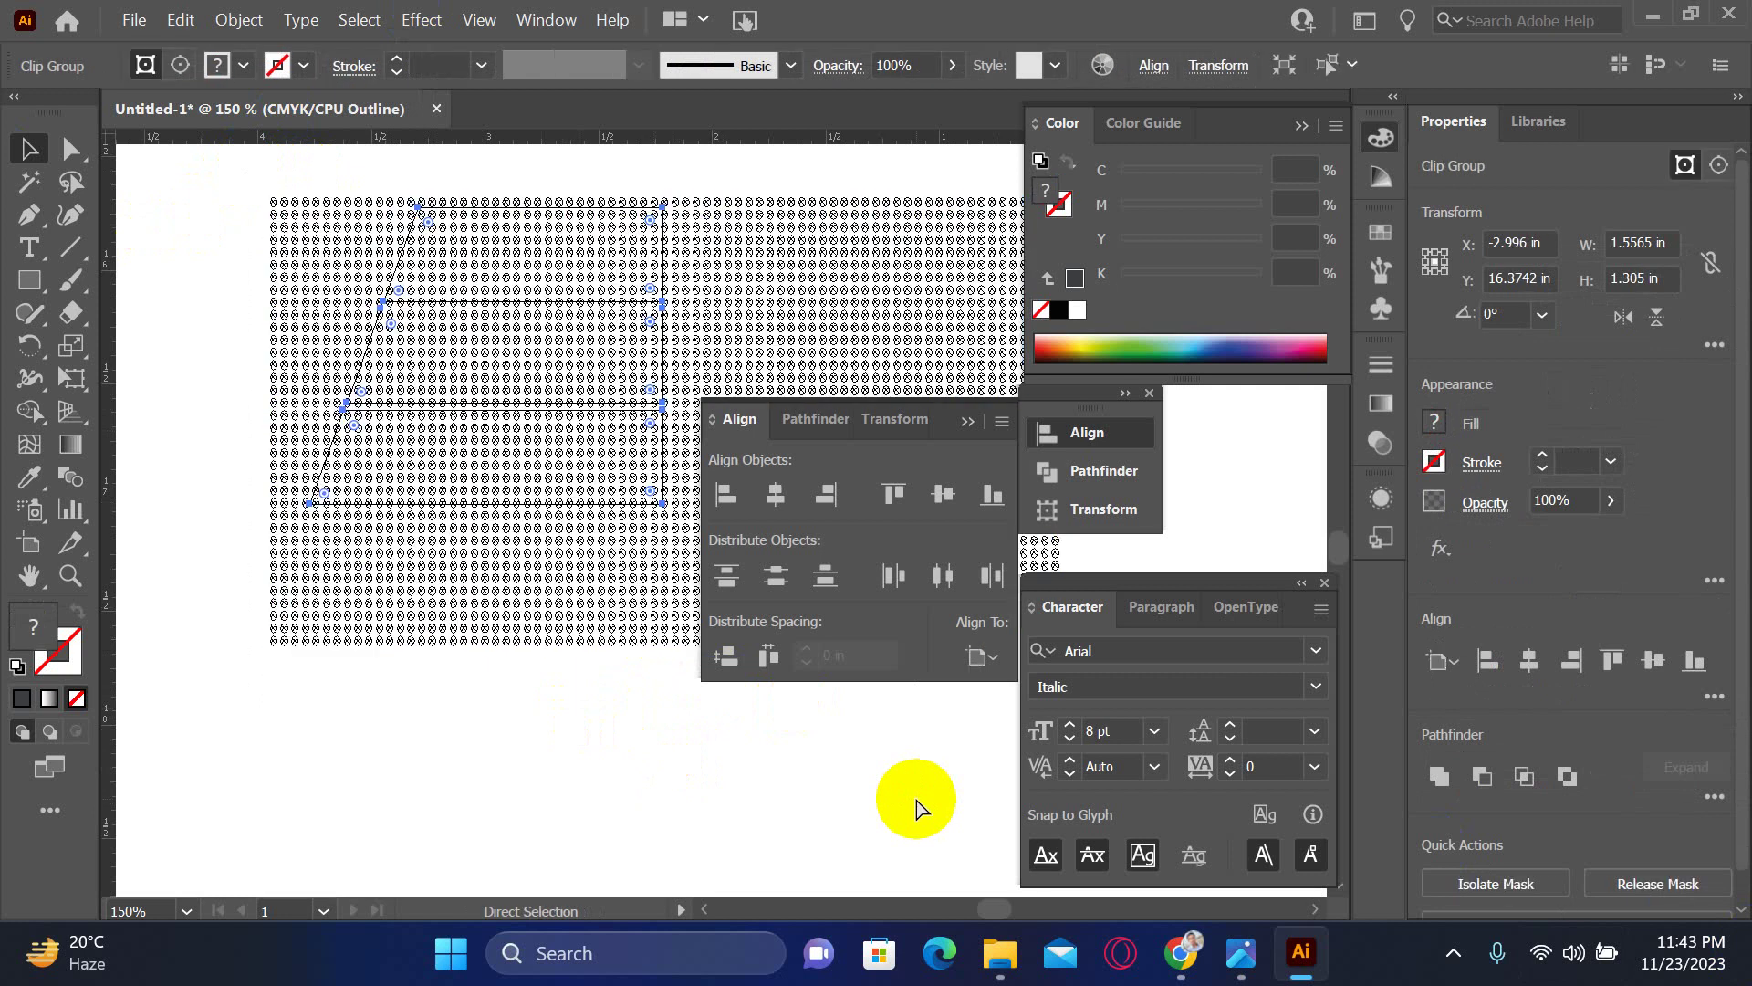
{"action": "key", "text": "ctrl+y"}
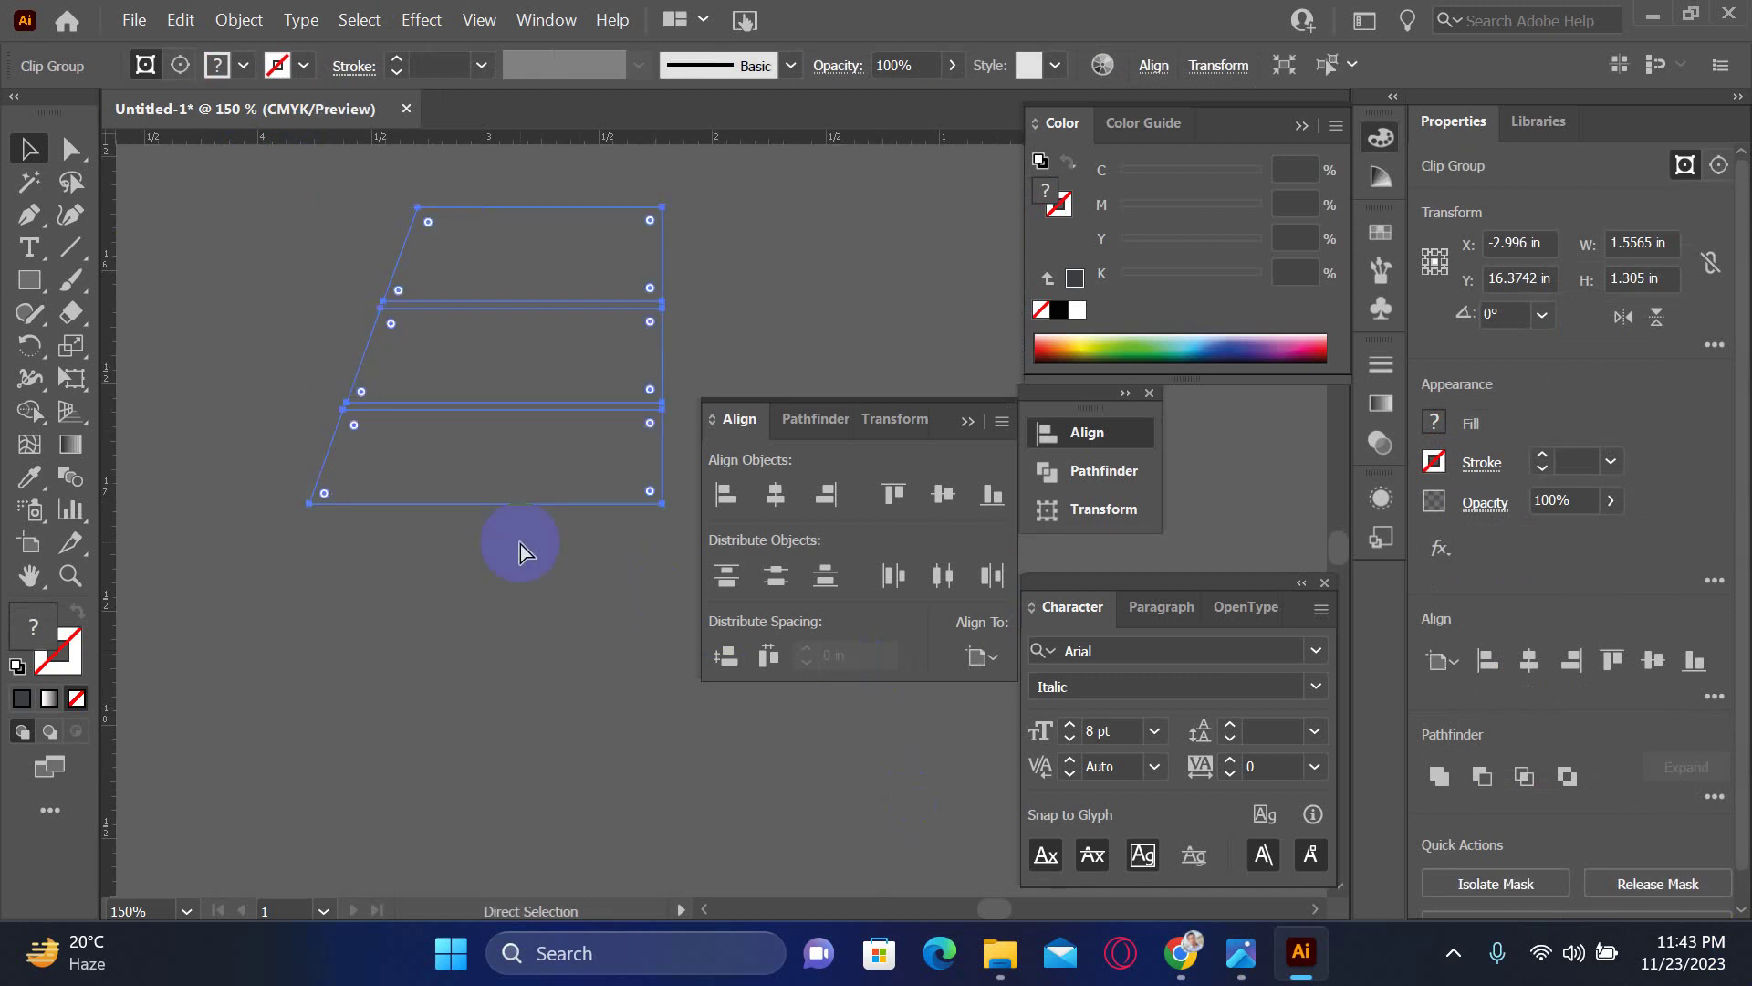
{"action": "key", "text": "ctrl+minus"}
{"action": "key", "text": "ctrl+minus"}
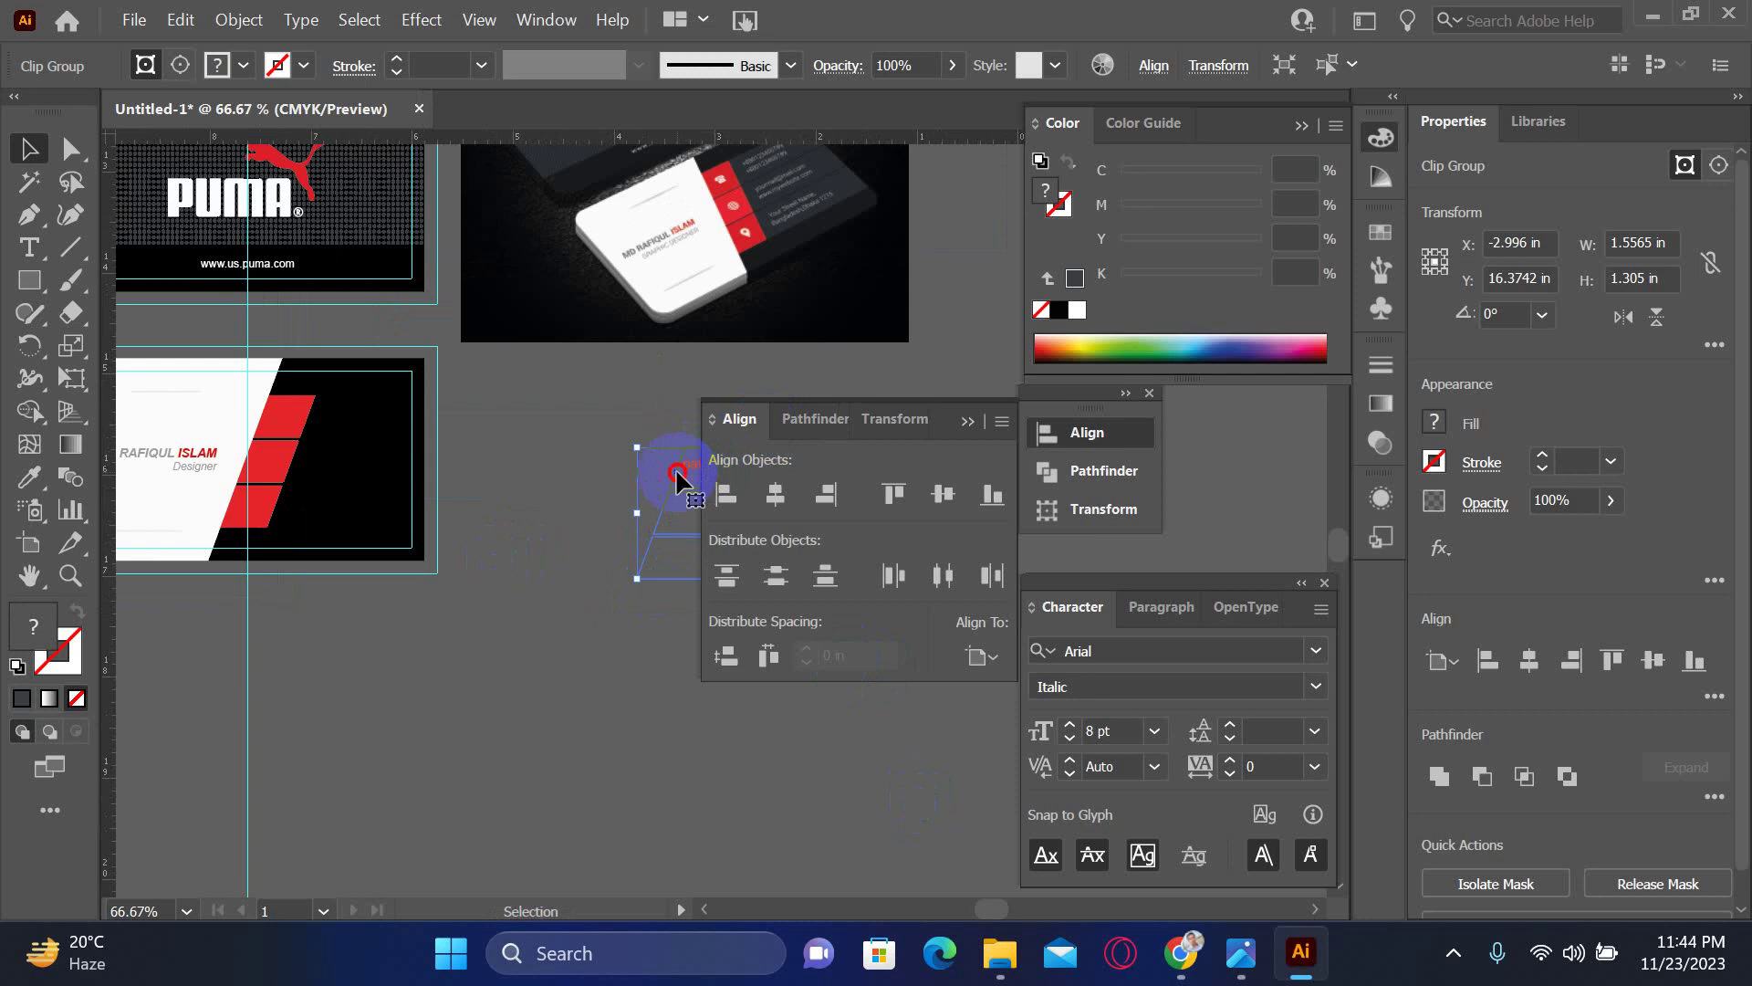
- Top-align a dot bar with its red block and shift the top-row bar against it
{"action": "left_click_drag", "start_coordinate": [680, 473], "coordinate": [470, 582]}
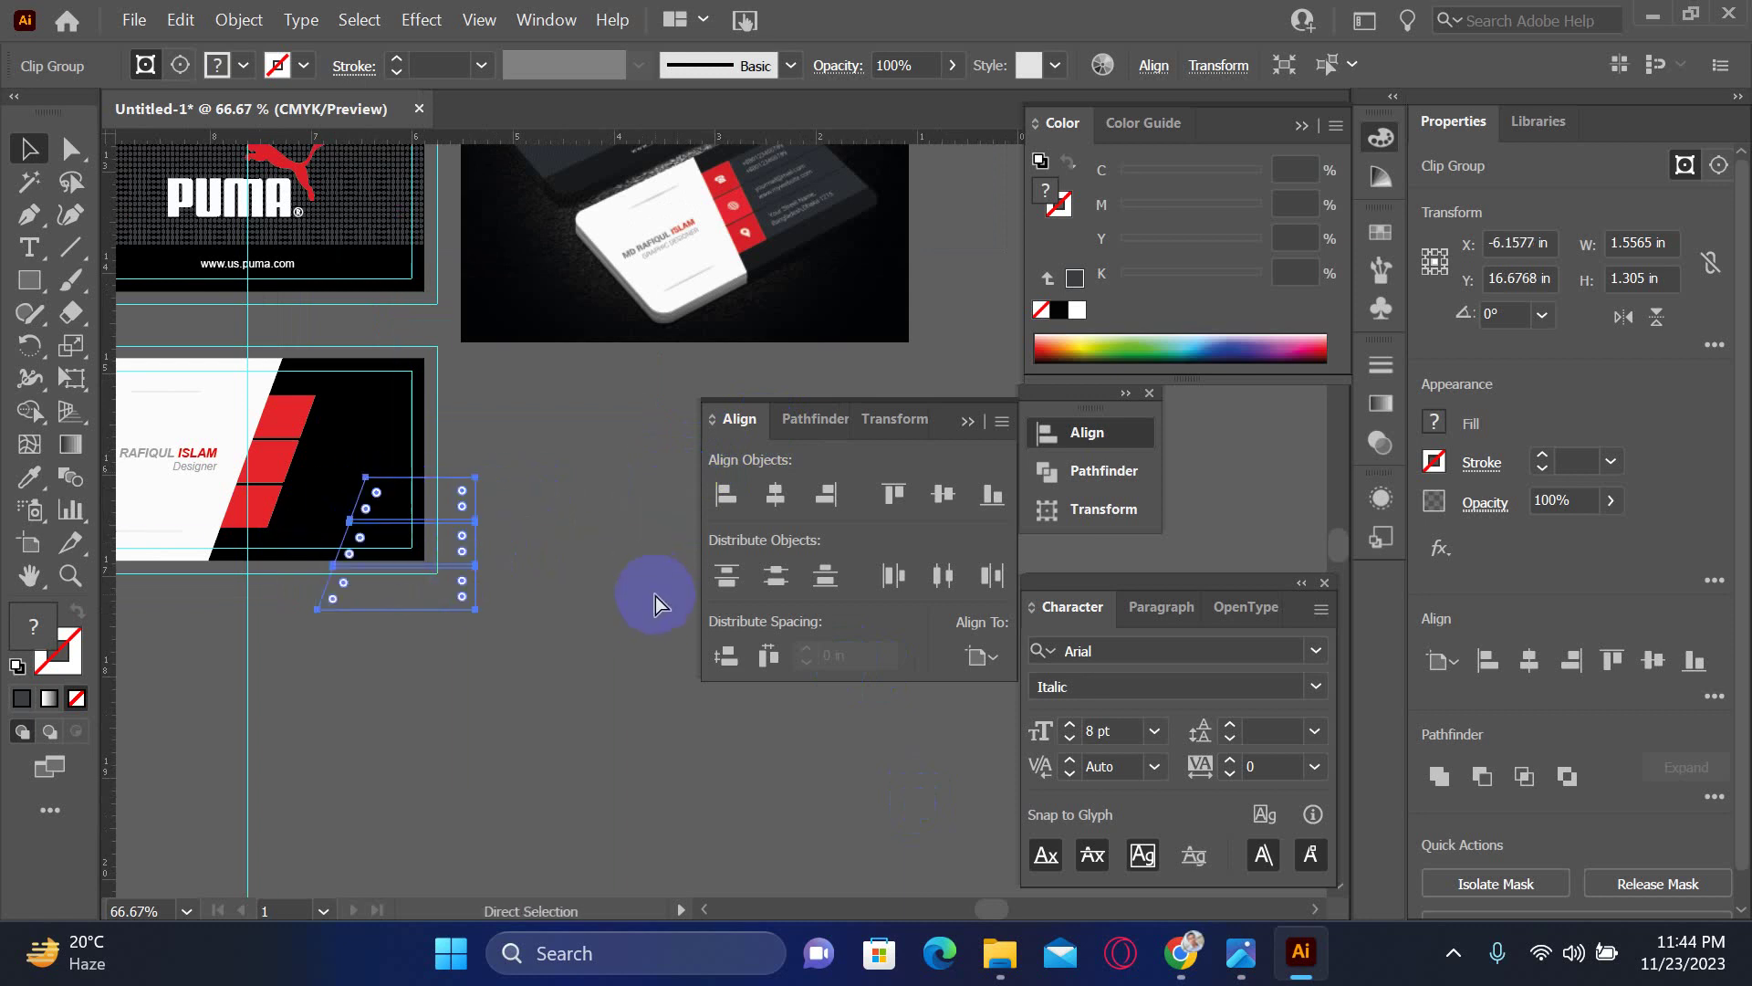
{"action": "key", "text": "ctrl+z"}
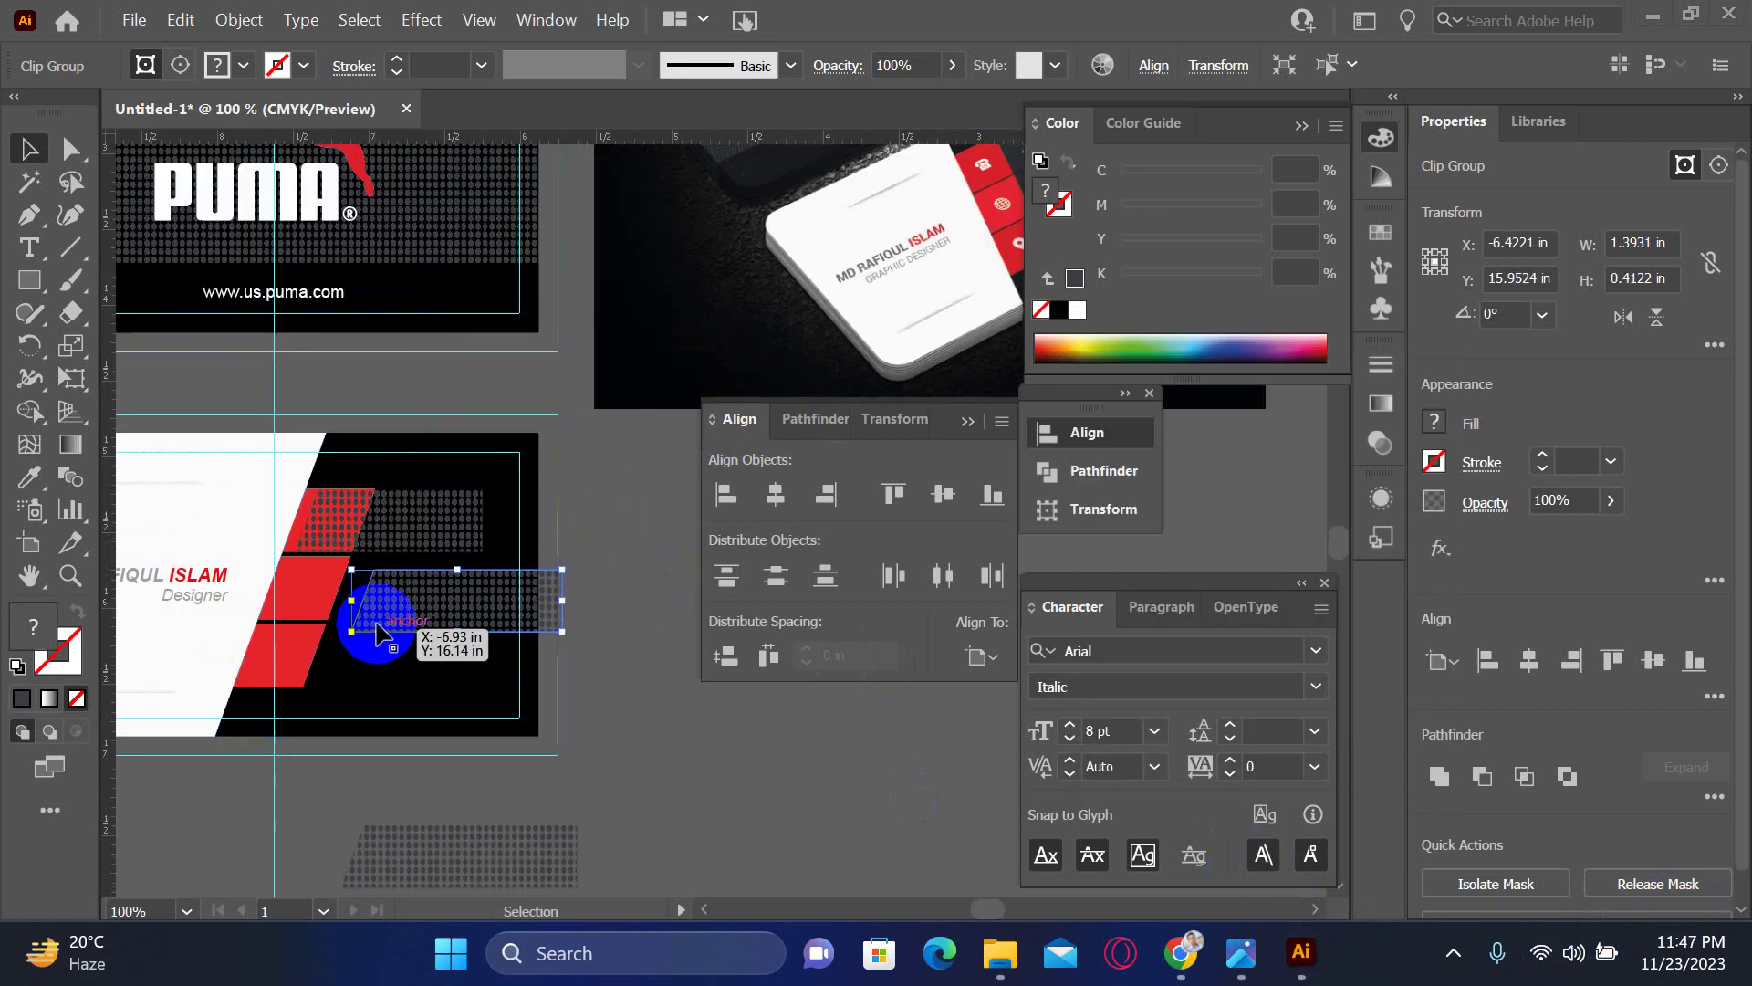
{"action": "left_click_drag", "start_coordinate": [371, 626], "coordinate": [305, 588]}
{"action": "left_click", "coordinate": [305, 588], "text": "shift"}
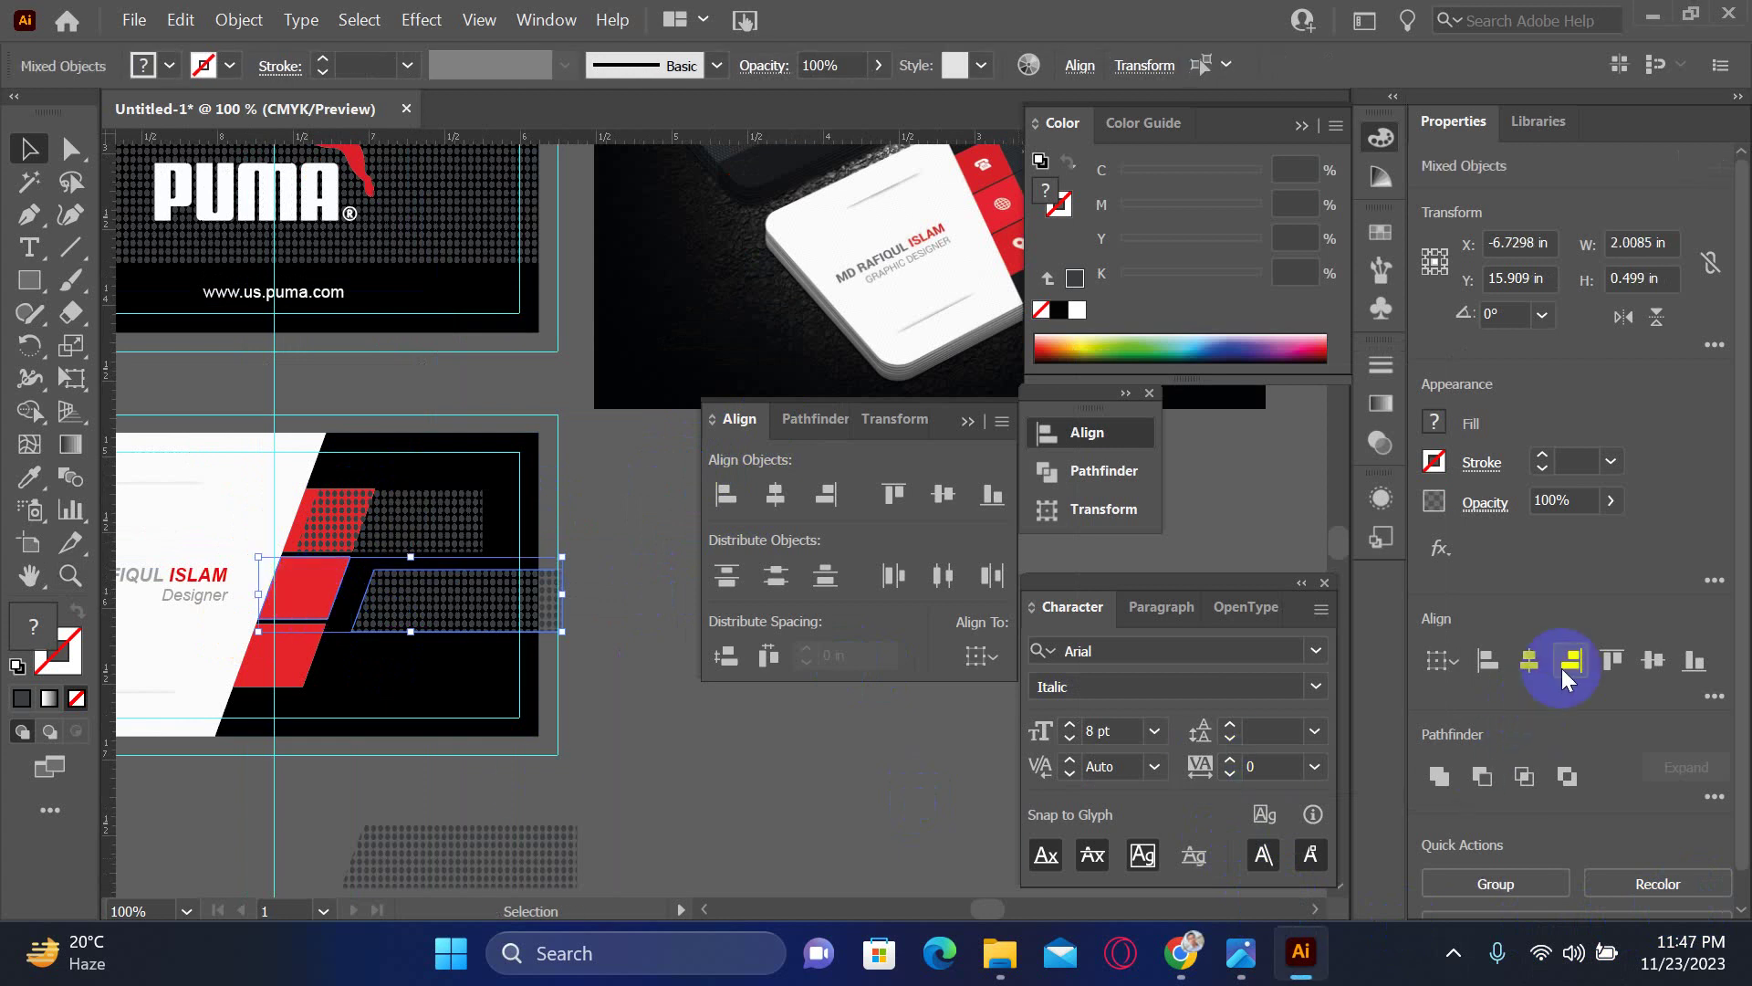
{"action": "left_click", "coordinate": [1612, 659]}
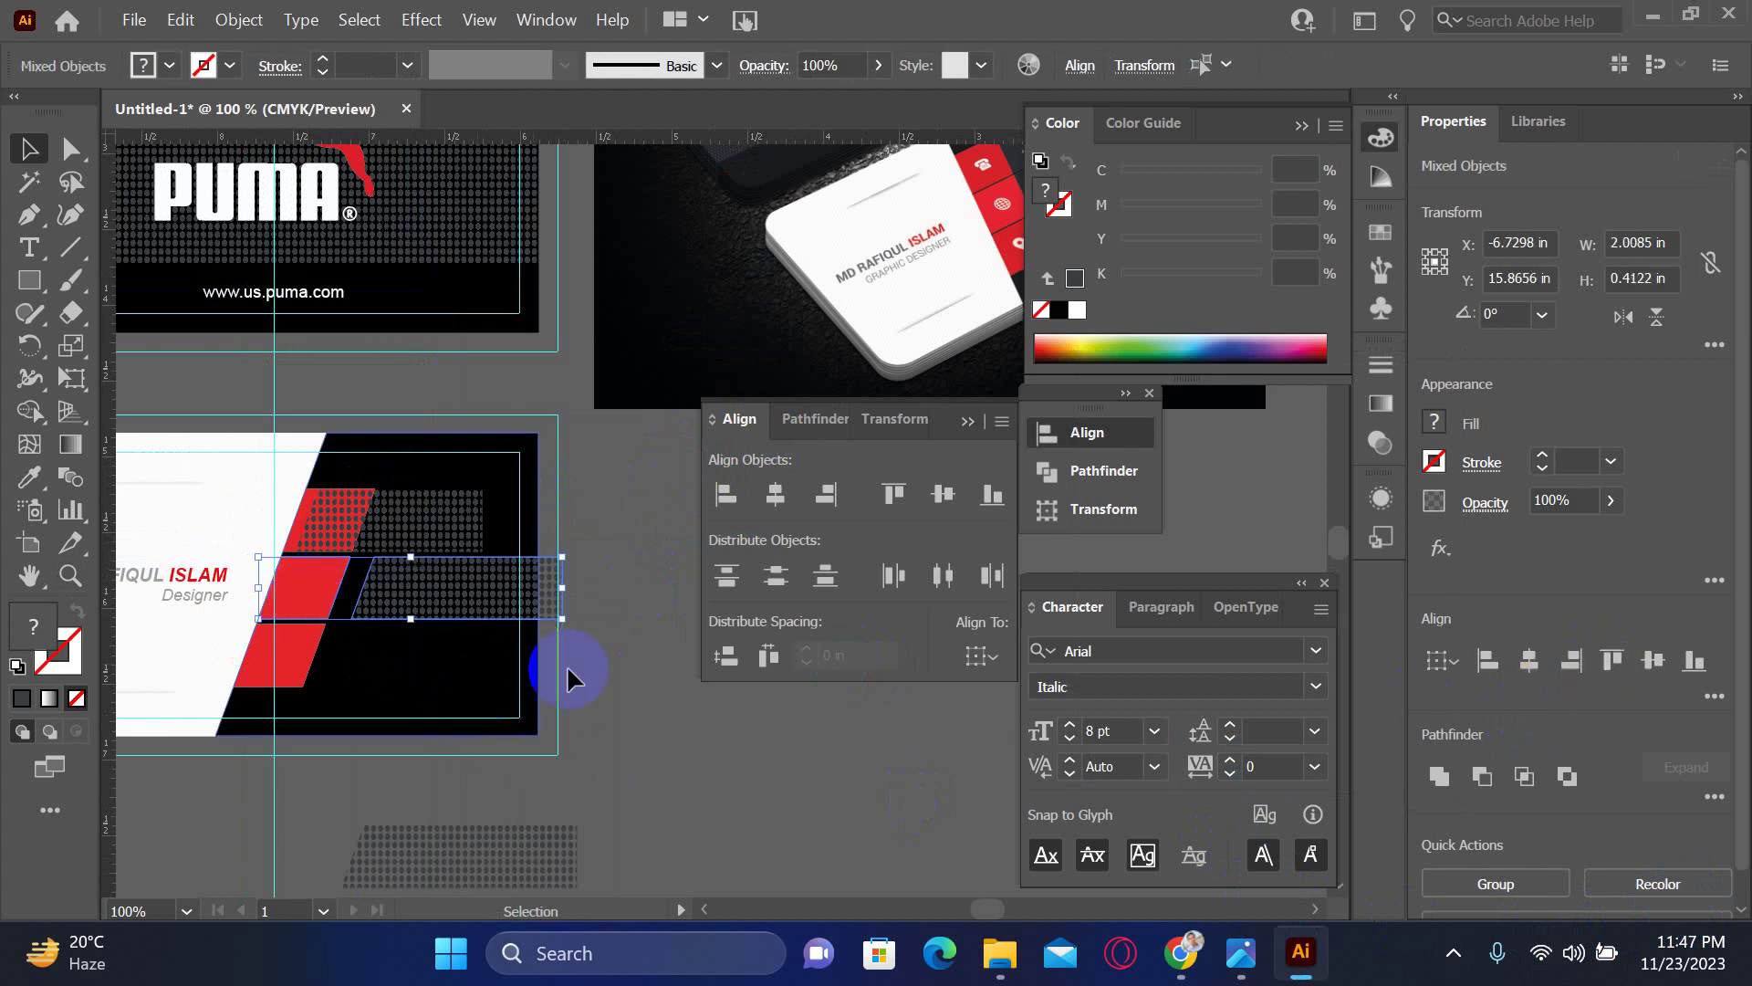
{"action": "left_click", "coordinate": [654, 710]}
{"action": "left_click_drag", "start_coordinate": [473, 599], "coordinate": [474, 612]}
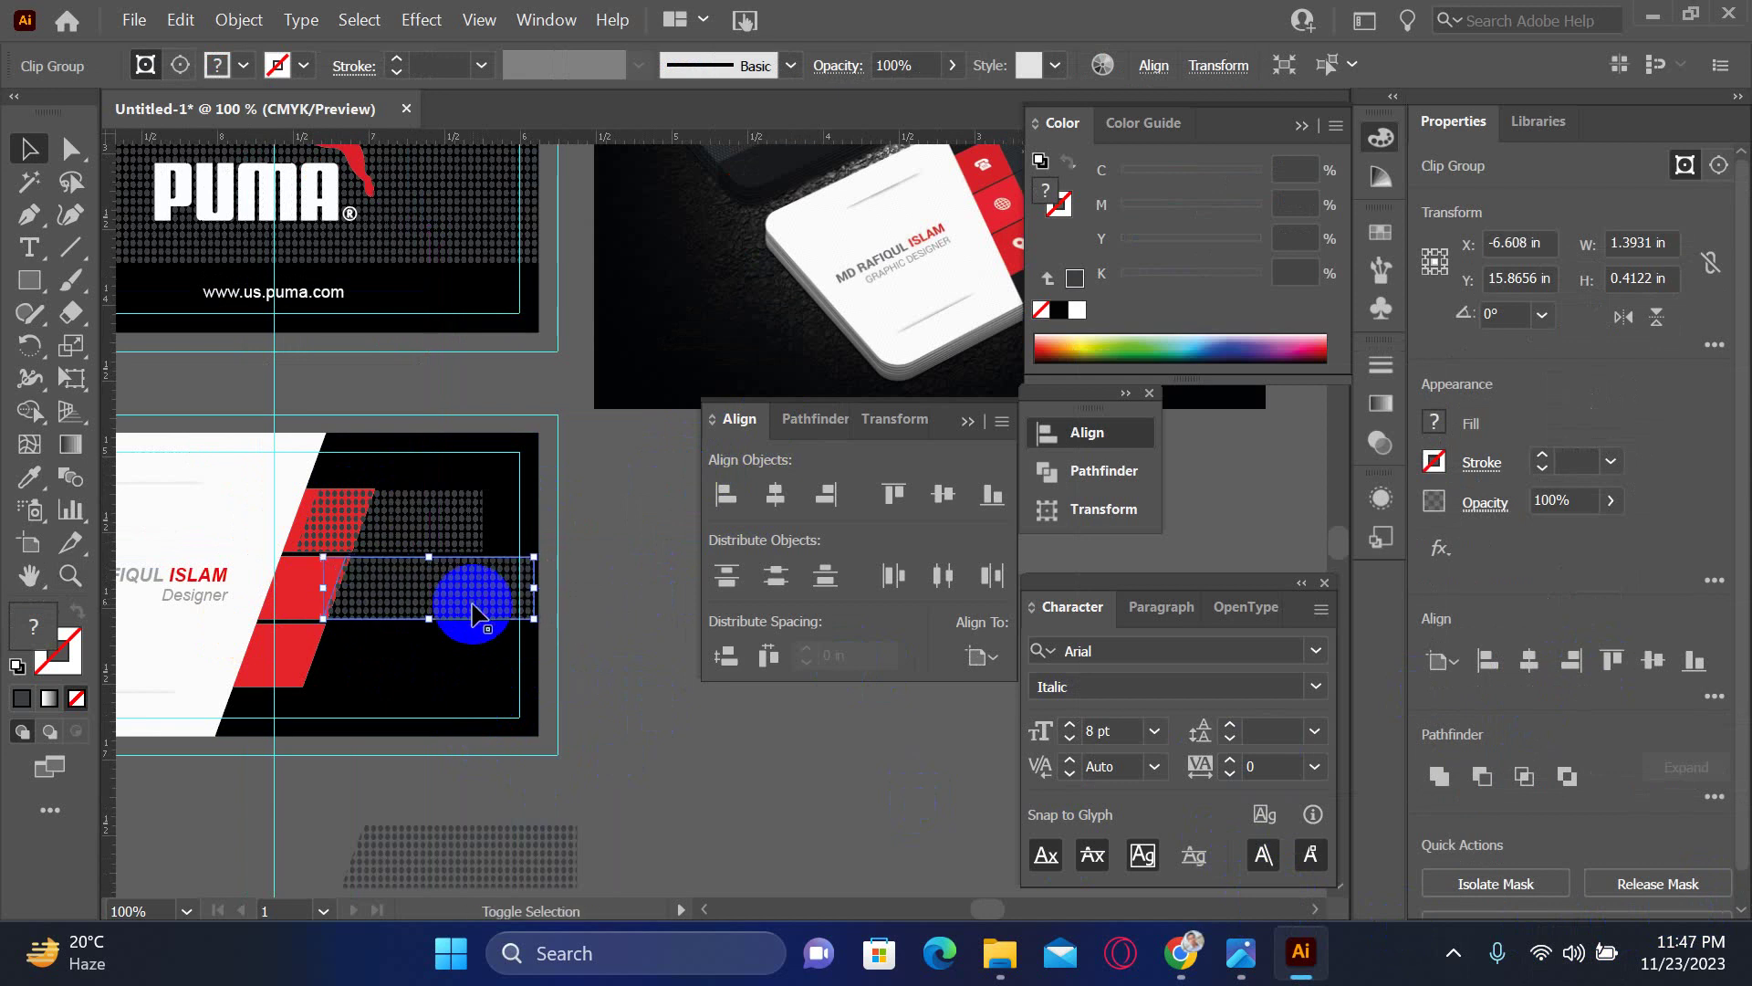
- Move the spare dot bar onto the card's bottom row and nudge it left beside its red block
{"action": "left_click", "coordinate": [499, 825]}
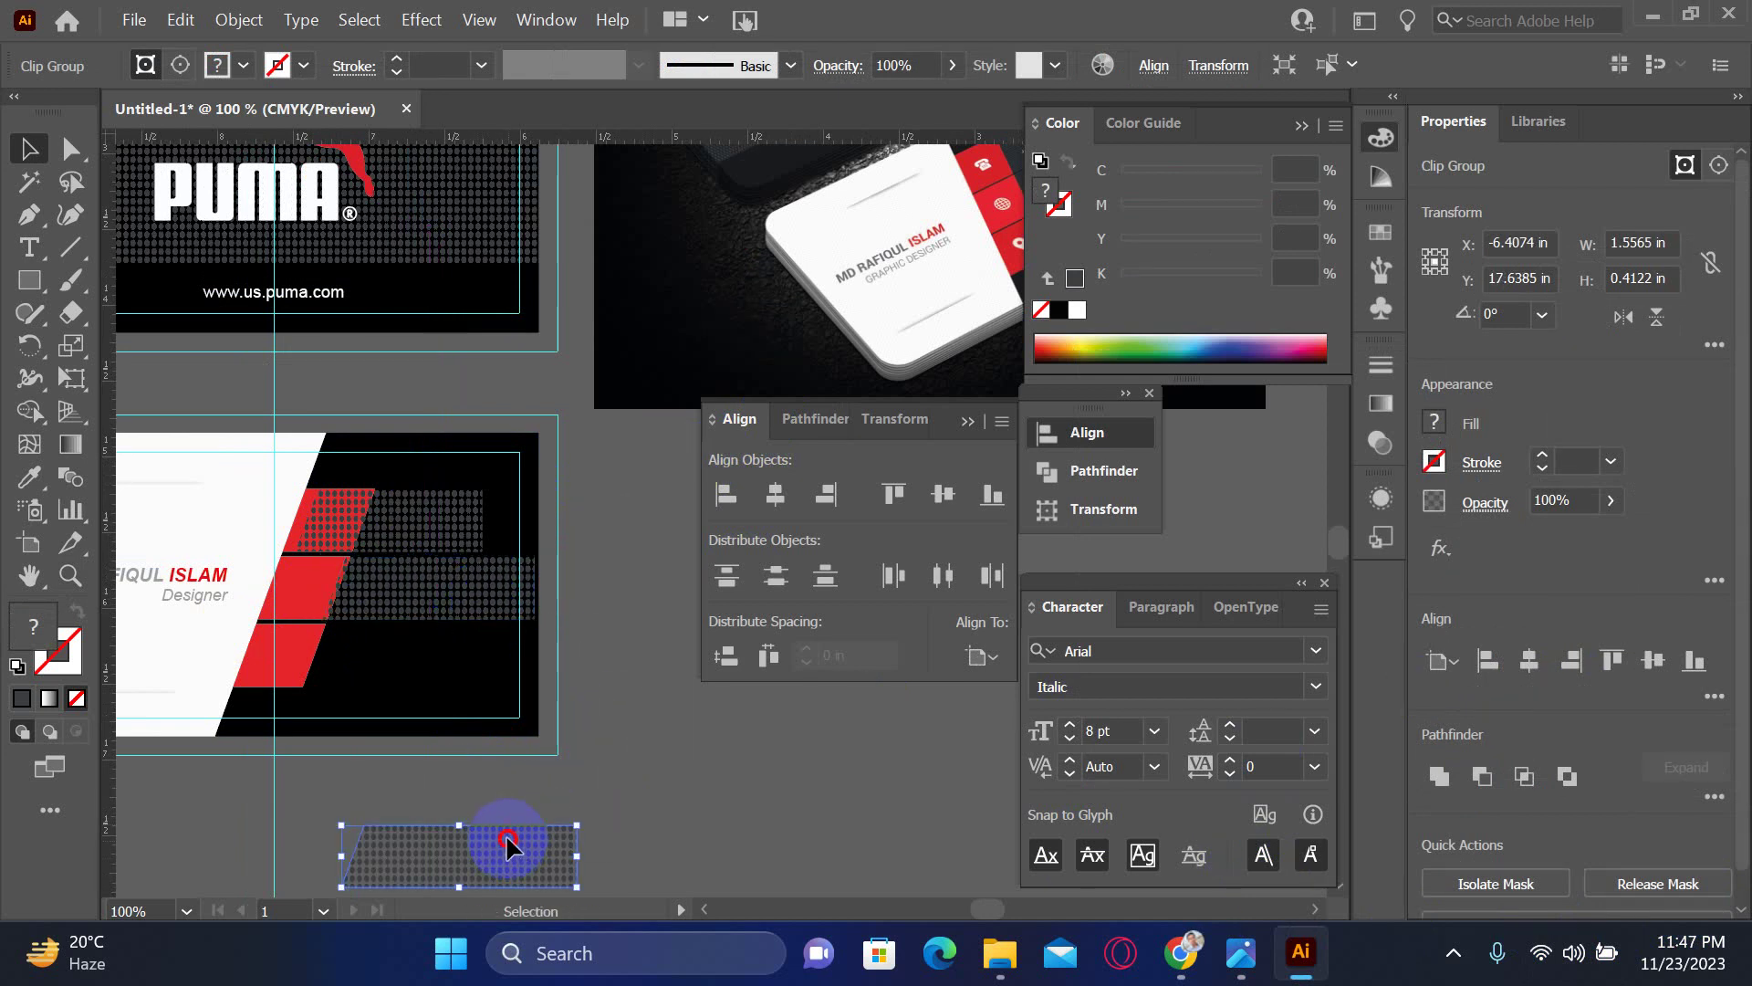
{"action": "left_click_drag", "start_coordinate": [508, 844], "coordinate": [450, 680]}
{"action": "left_click", "coordinate": [278, 645], "text": "shift"}
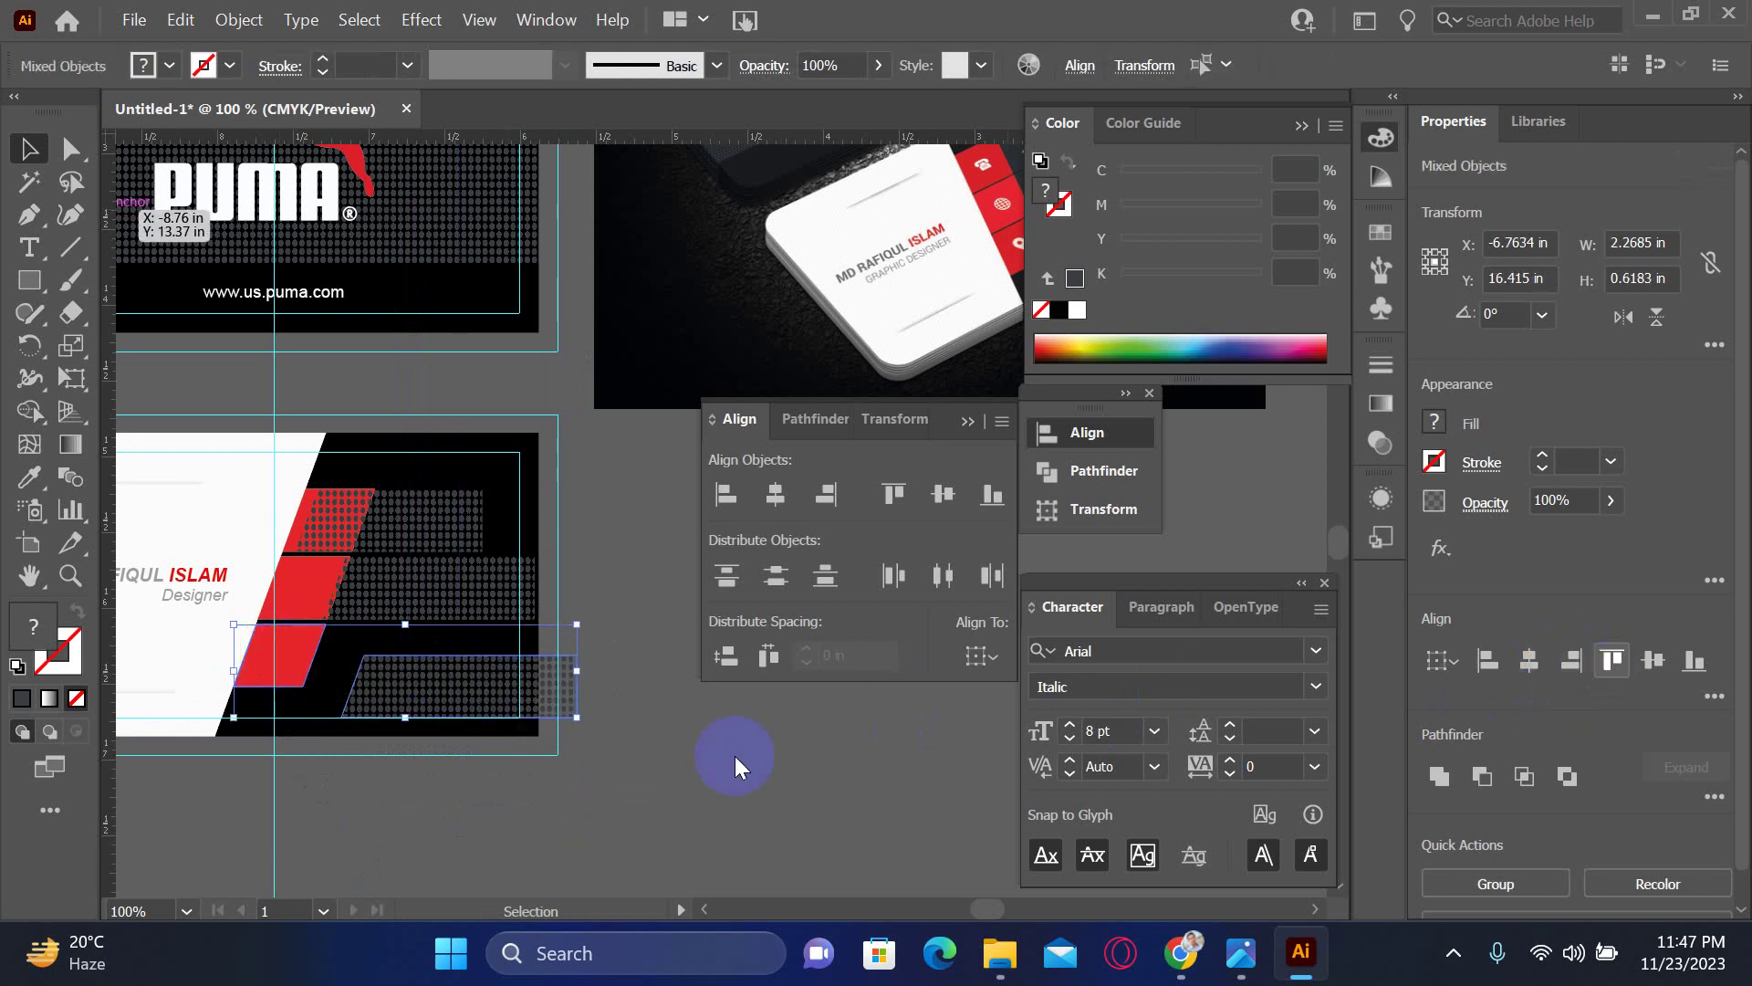
{"action": "left_click", "coordinate": [513, 661]}
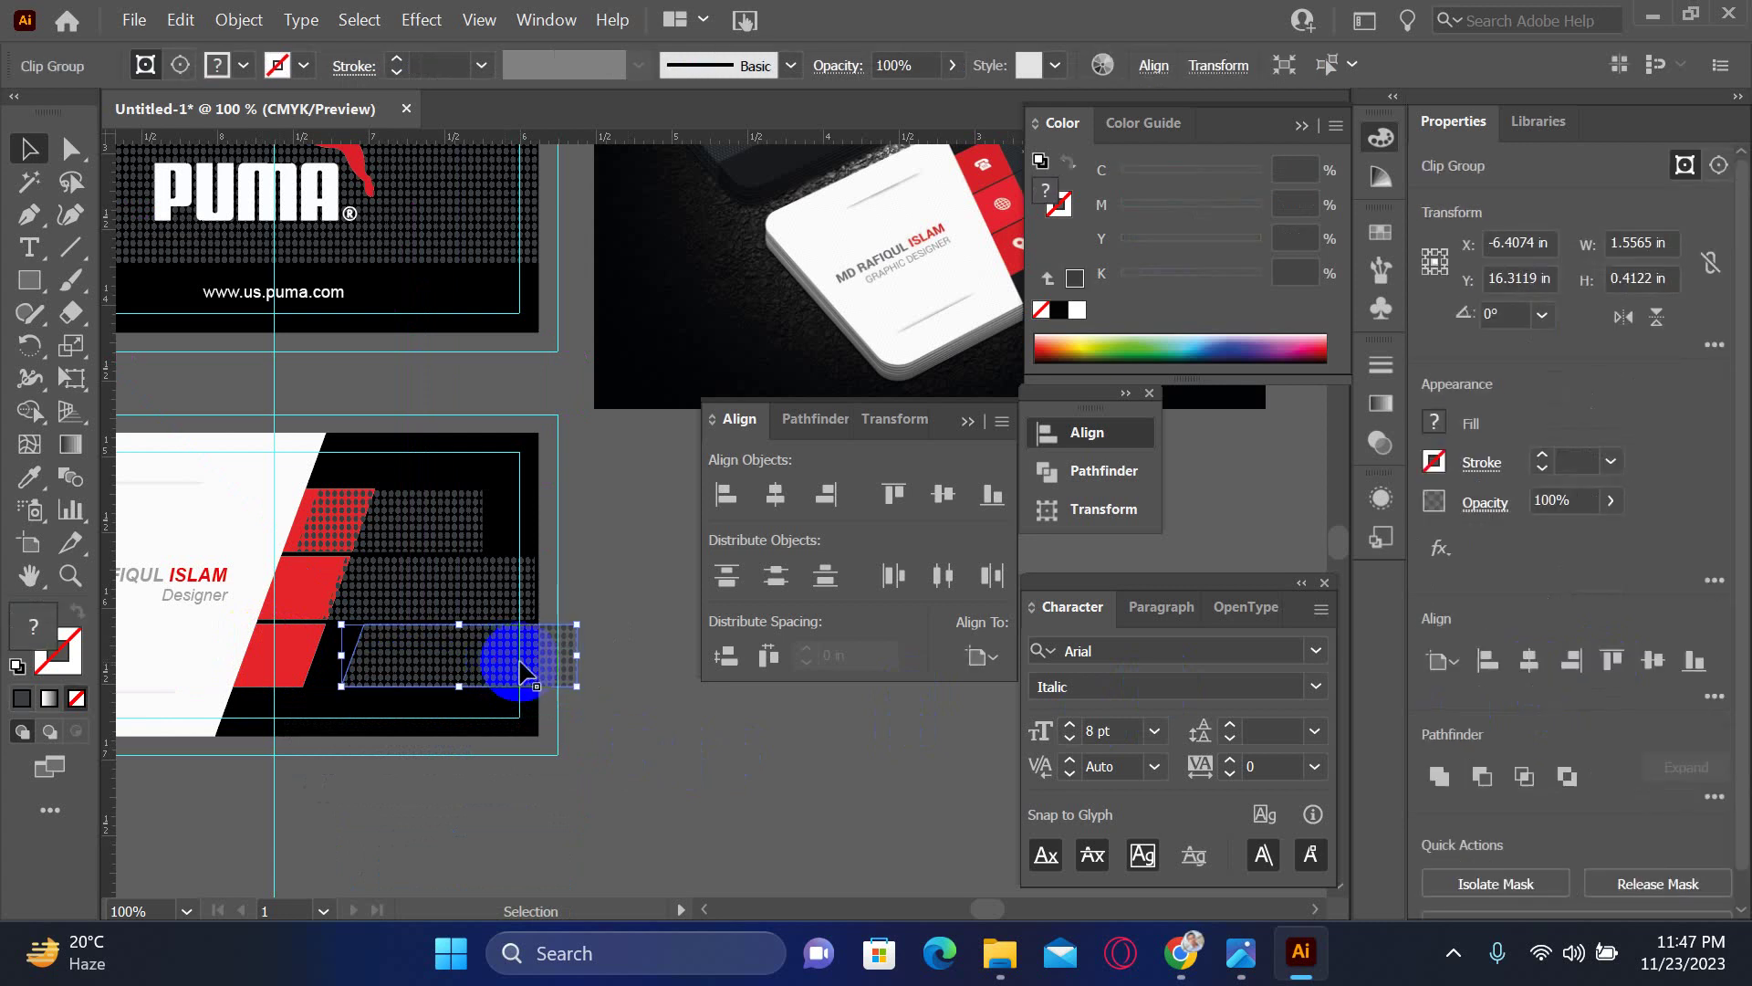
{"action": "mouse_move", "coordinate": [523, 674]}
{"action": "left_mouse_down"}
{"action": "mouse_move", "coordinate": [467, 666]}
{"action": "mouse_move", "coordinate": [483, 626]}
{"action": "mouse_move", "coordinate": [525, 665]}
{"action": "left_mouse_up"}
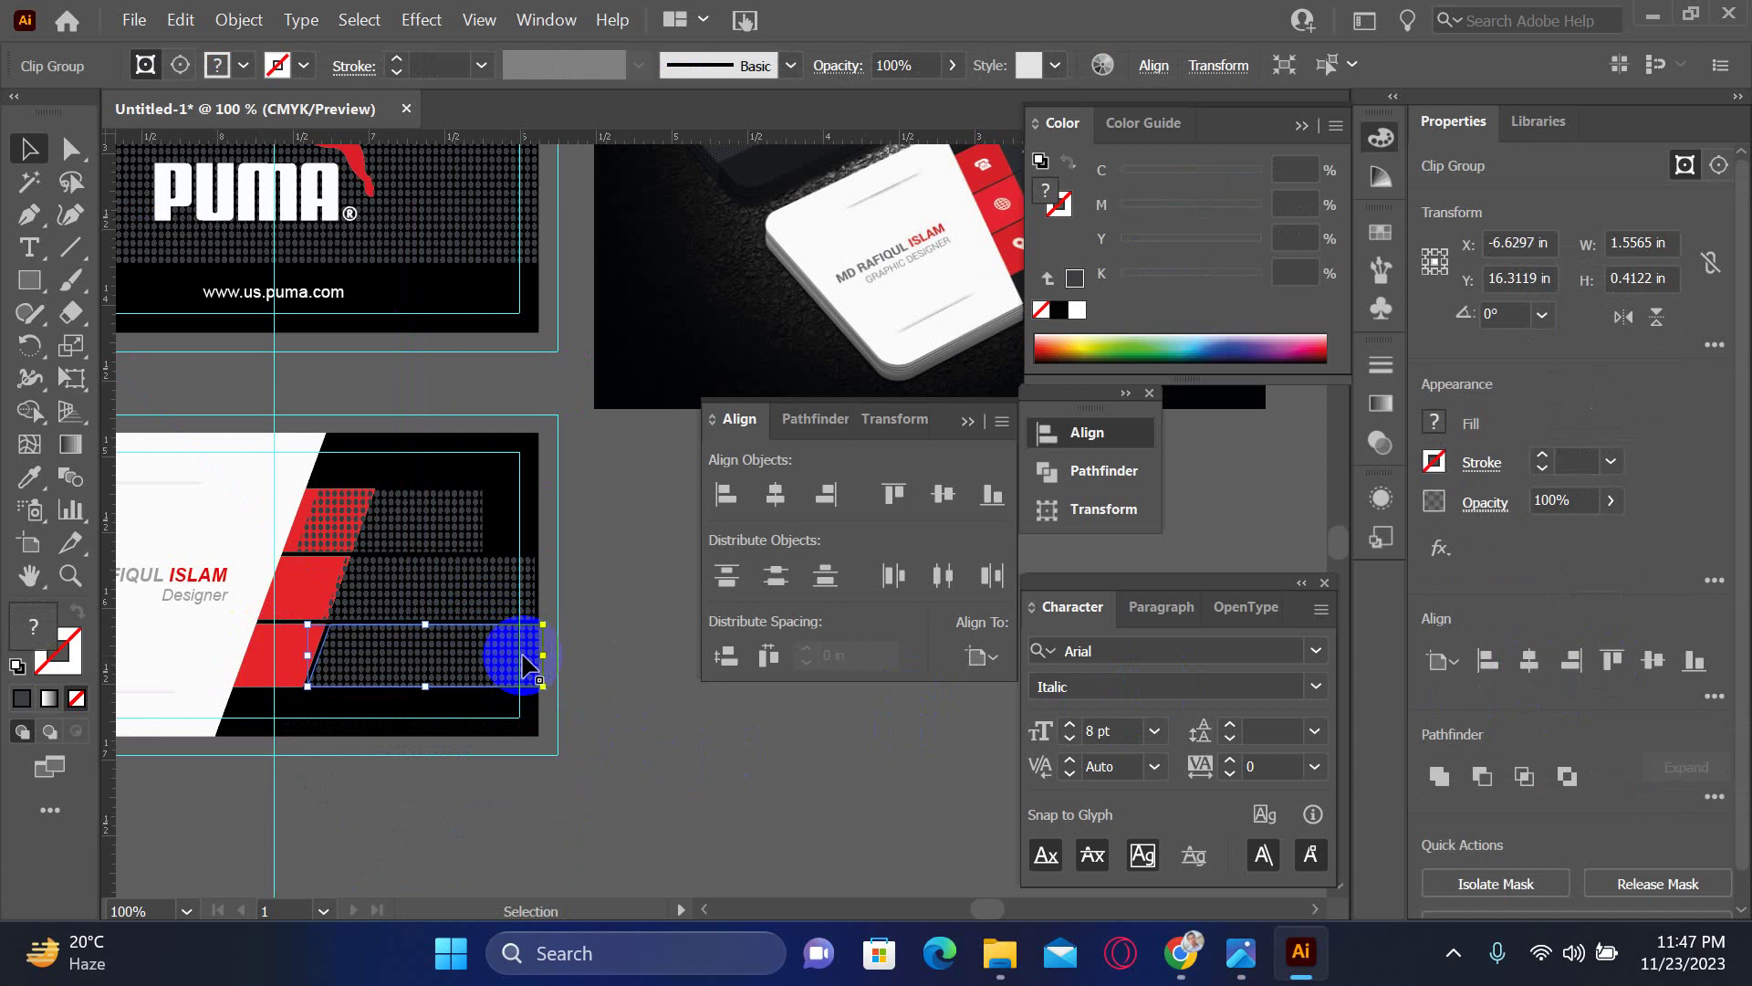
{"action": "key", "text": "Left"}
{"action": "key", "text": "Left"}
{"action": "key", "text": "Left"}
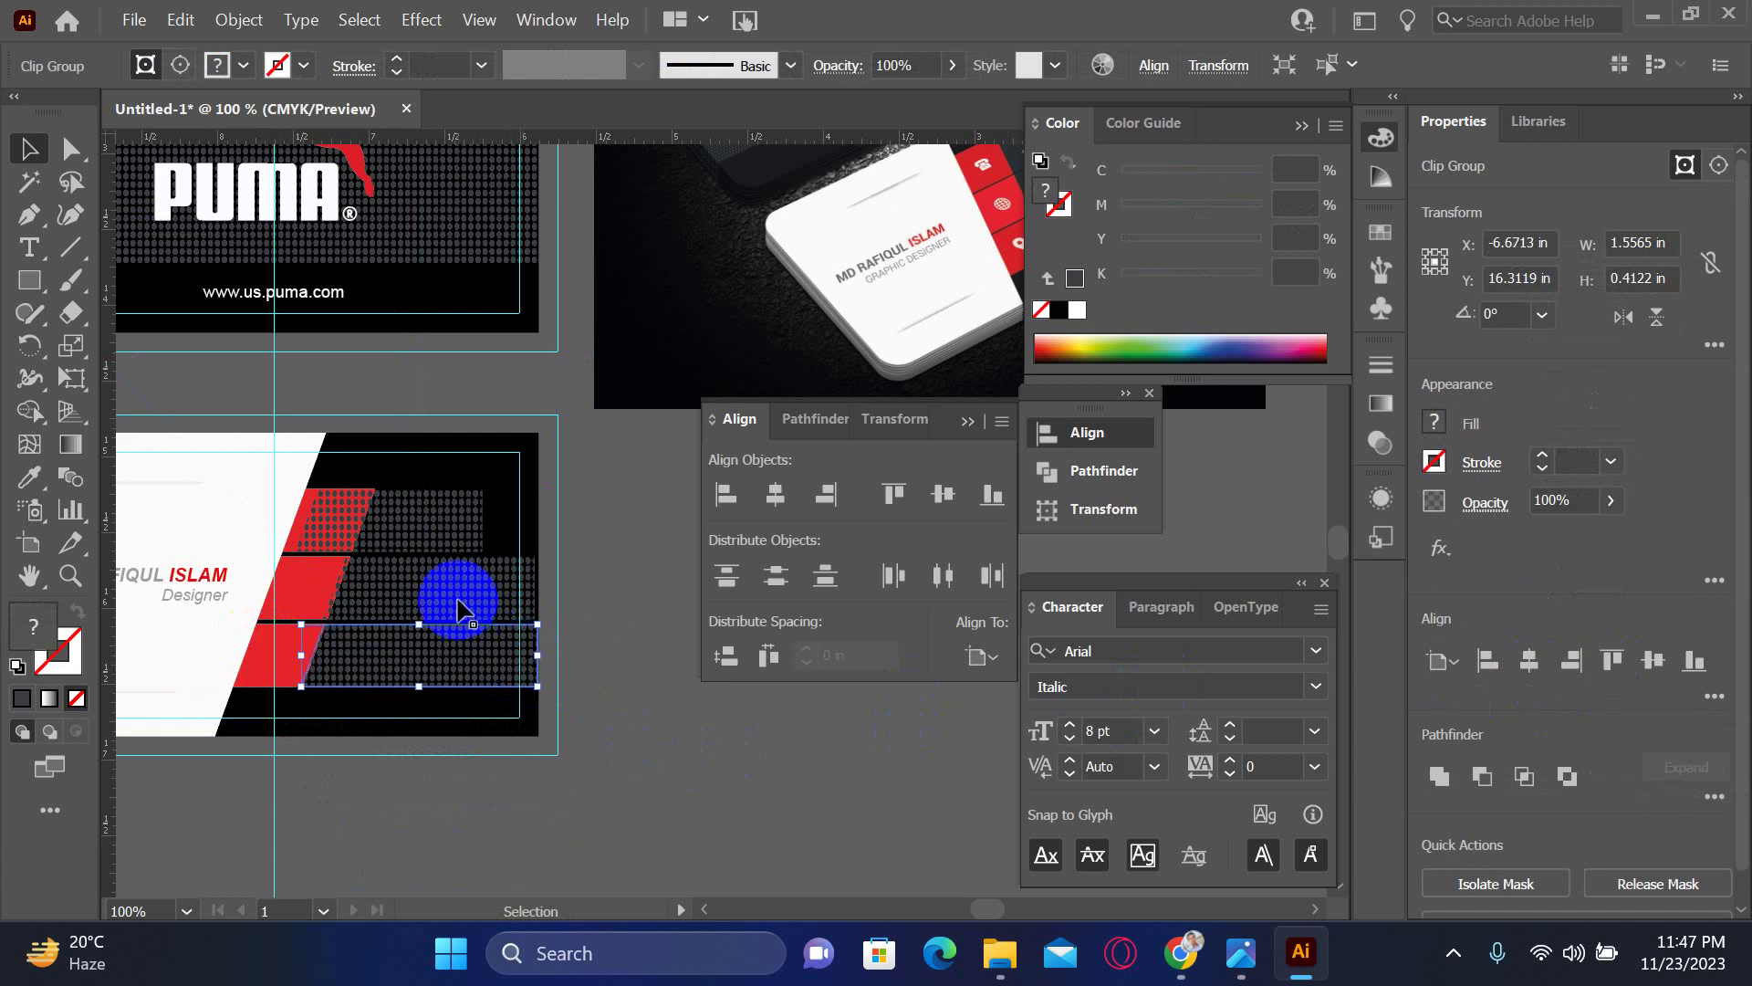
{"action": "key", "text": "Left"}
{"action": "key", "text": "Left"}
{"action": "key", "text": "Left"}
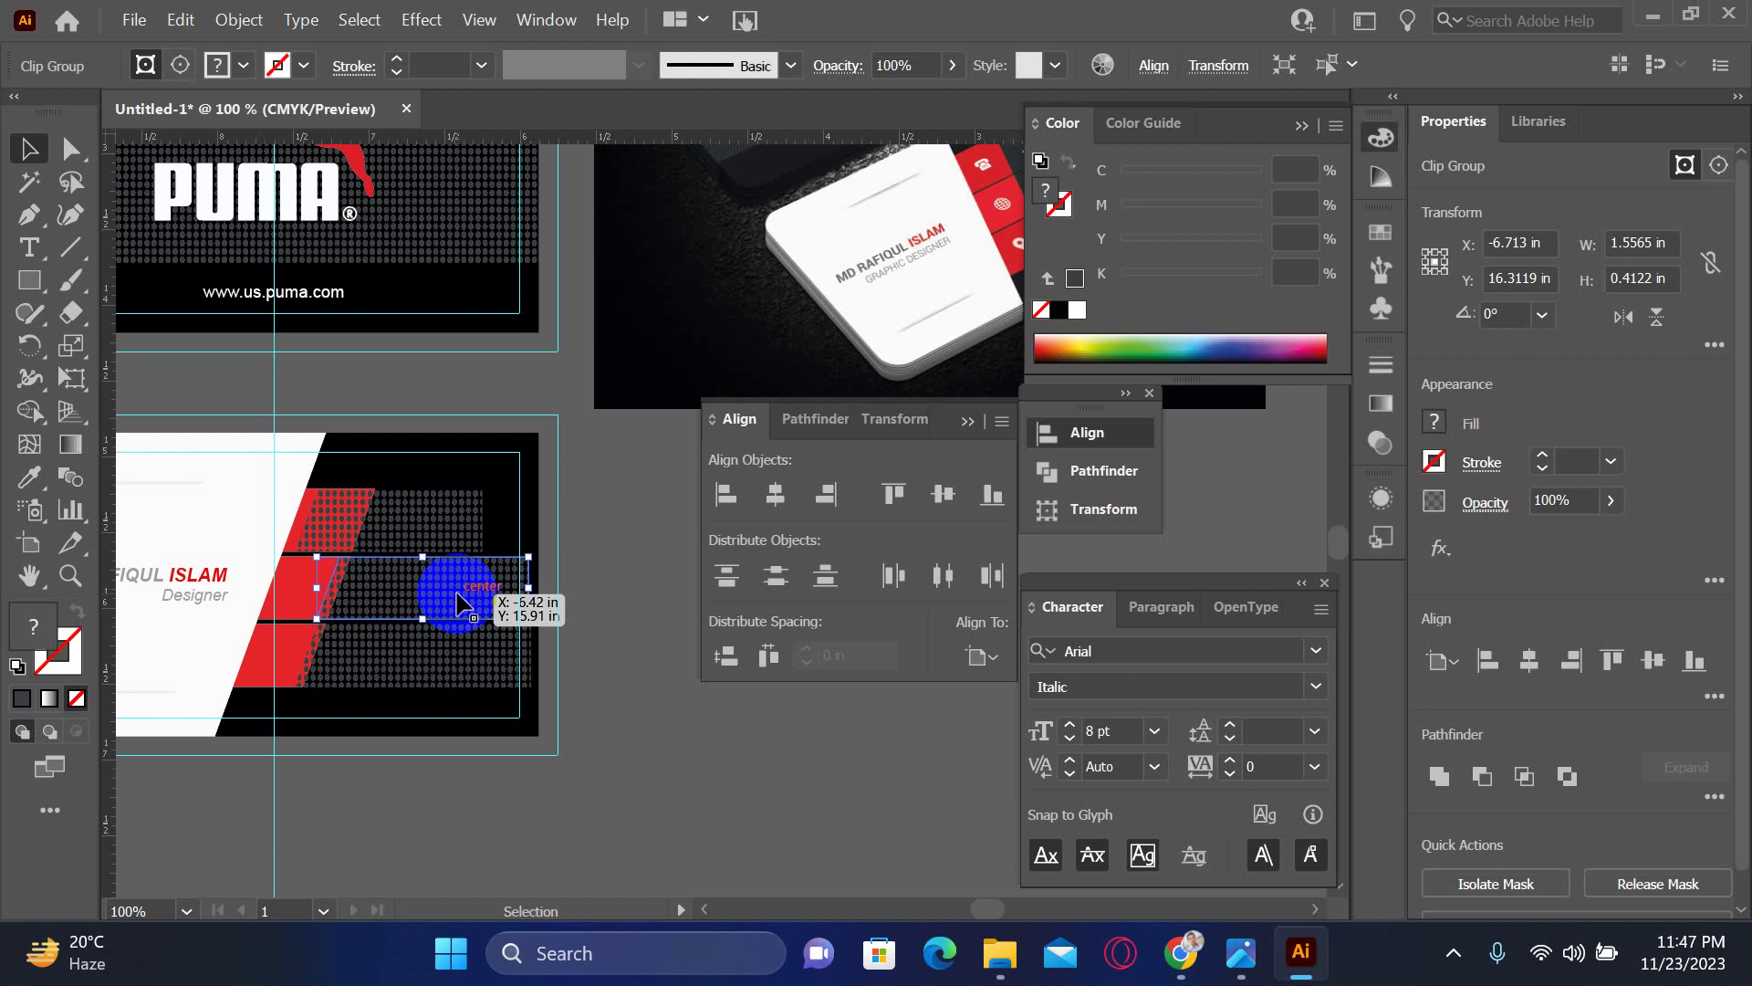
- Reposition a dot bar on the card, deselect, and zoom in on the dotted rows
{"action": "left_click", "coordinate": [657, 594]}
{"action": "left_click", "coordinate": [491, 651]}
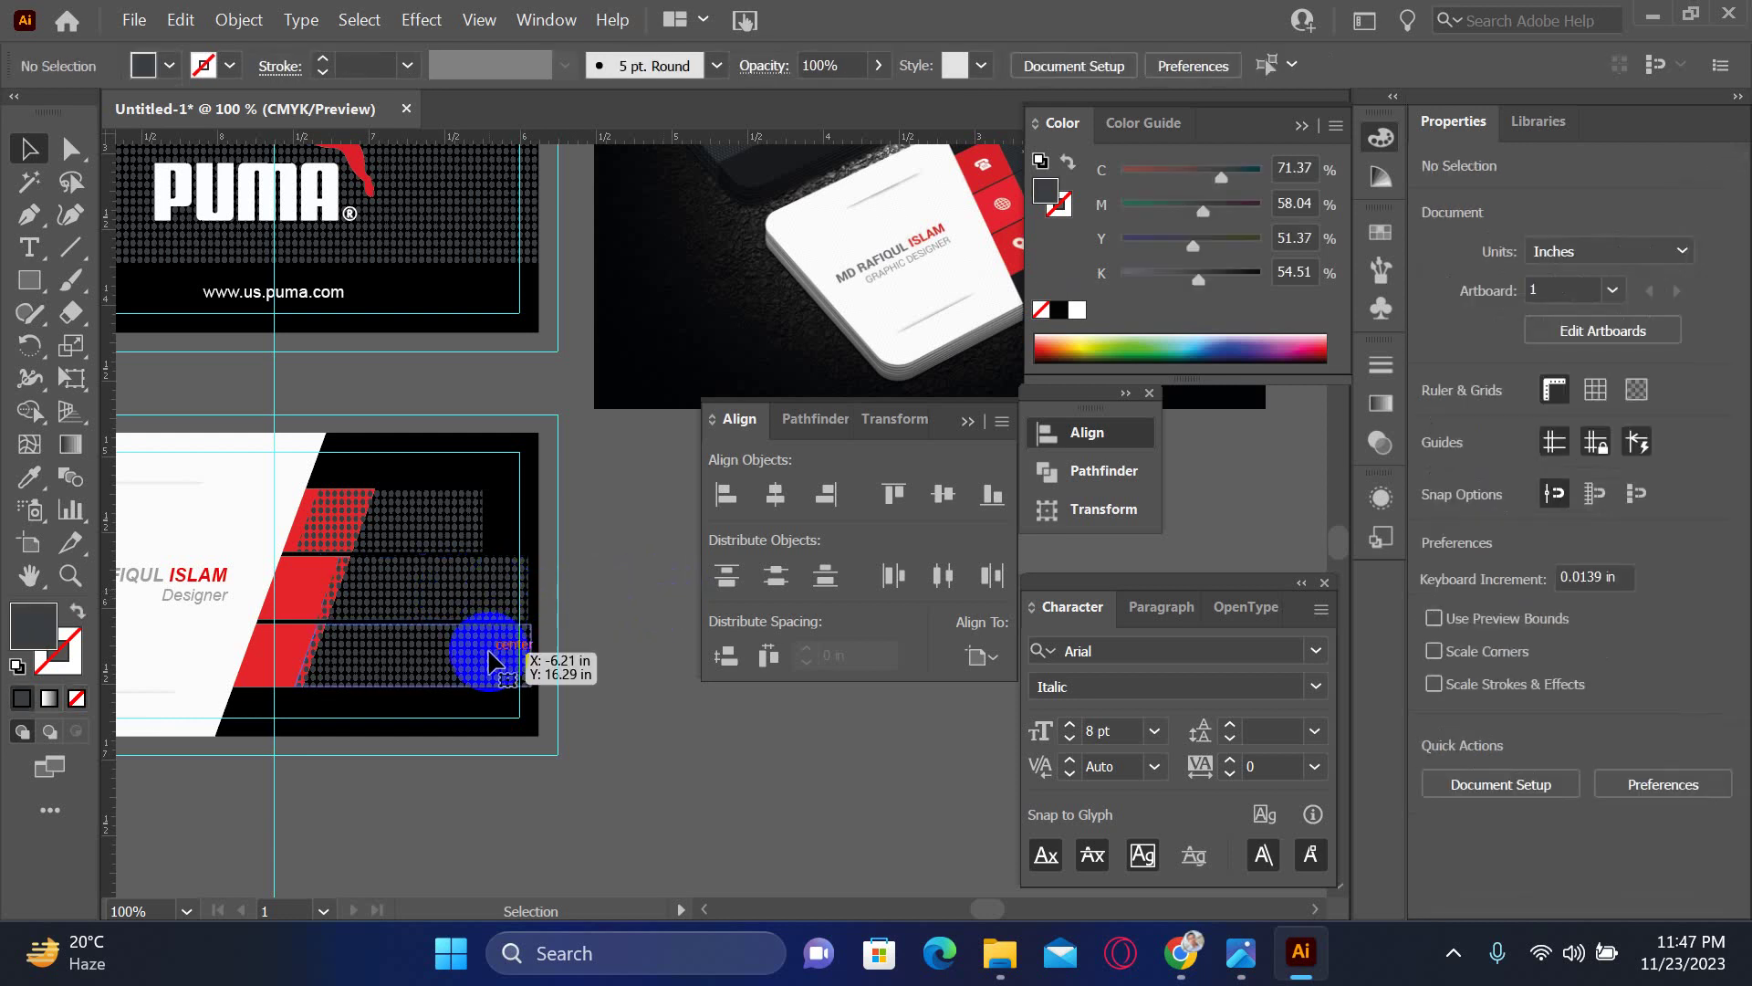
{"action": "left_click_drag", "start_coordinate": [485, 589], "coordinate": [532, 462]}
{"action": "left_click", "coordinate": [530, 468], "text": "shift"}
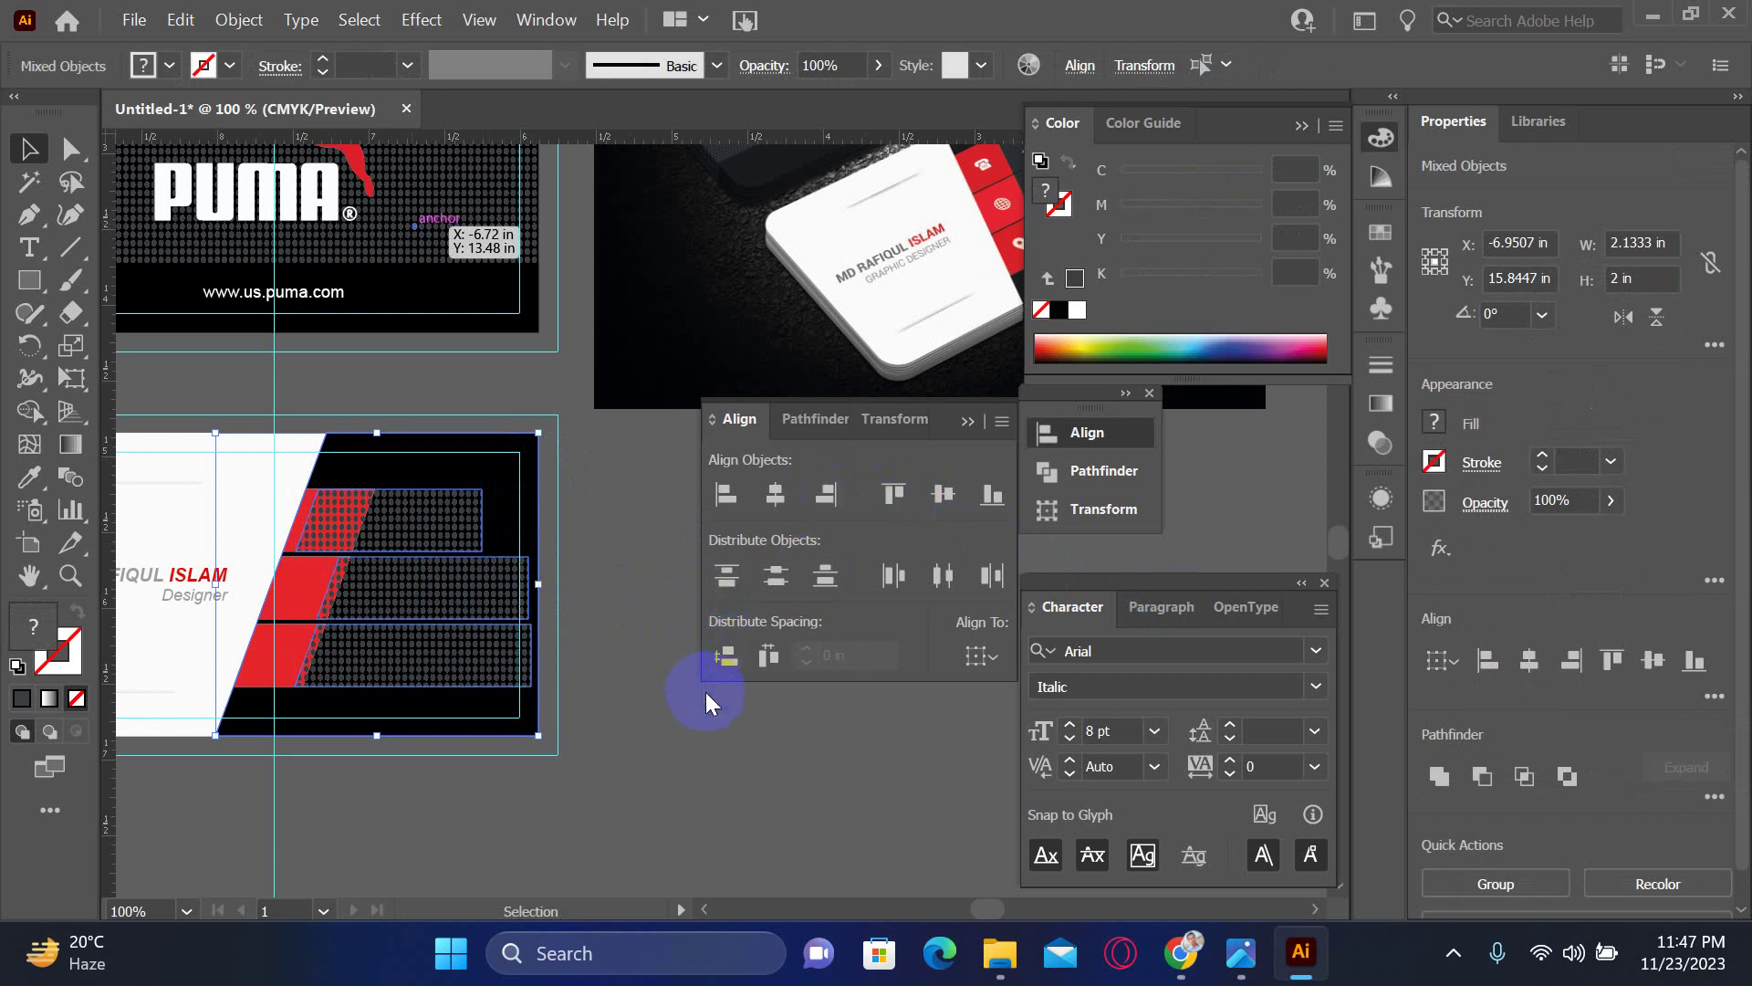
{"action": "left_click", "coordinate": [708, 737]}
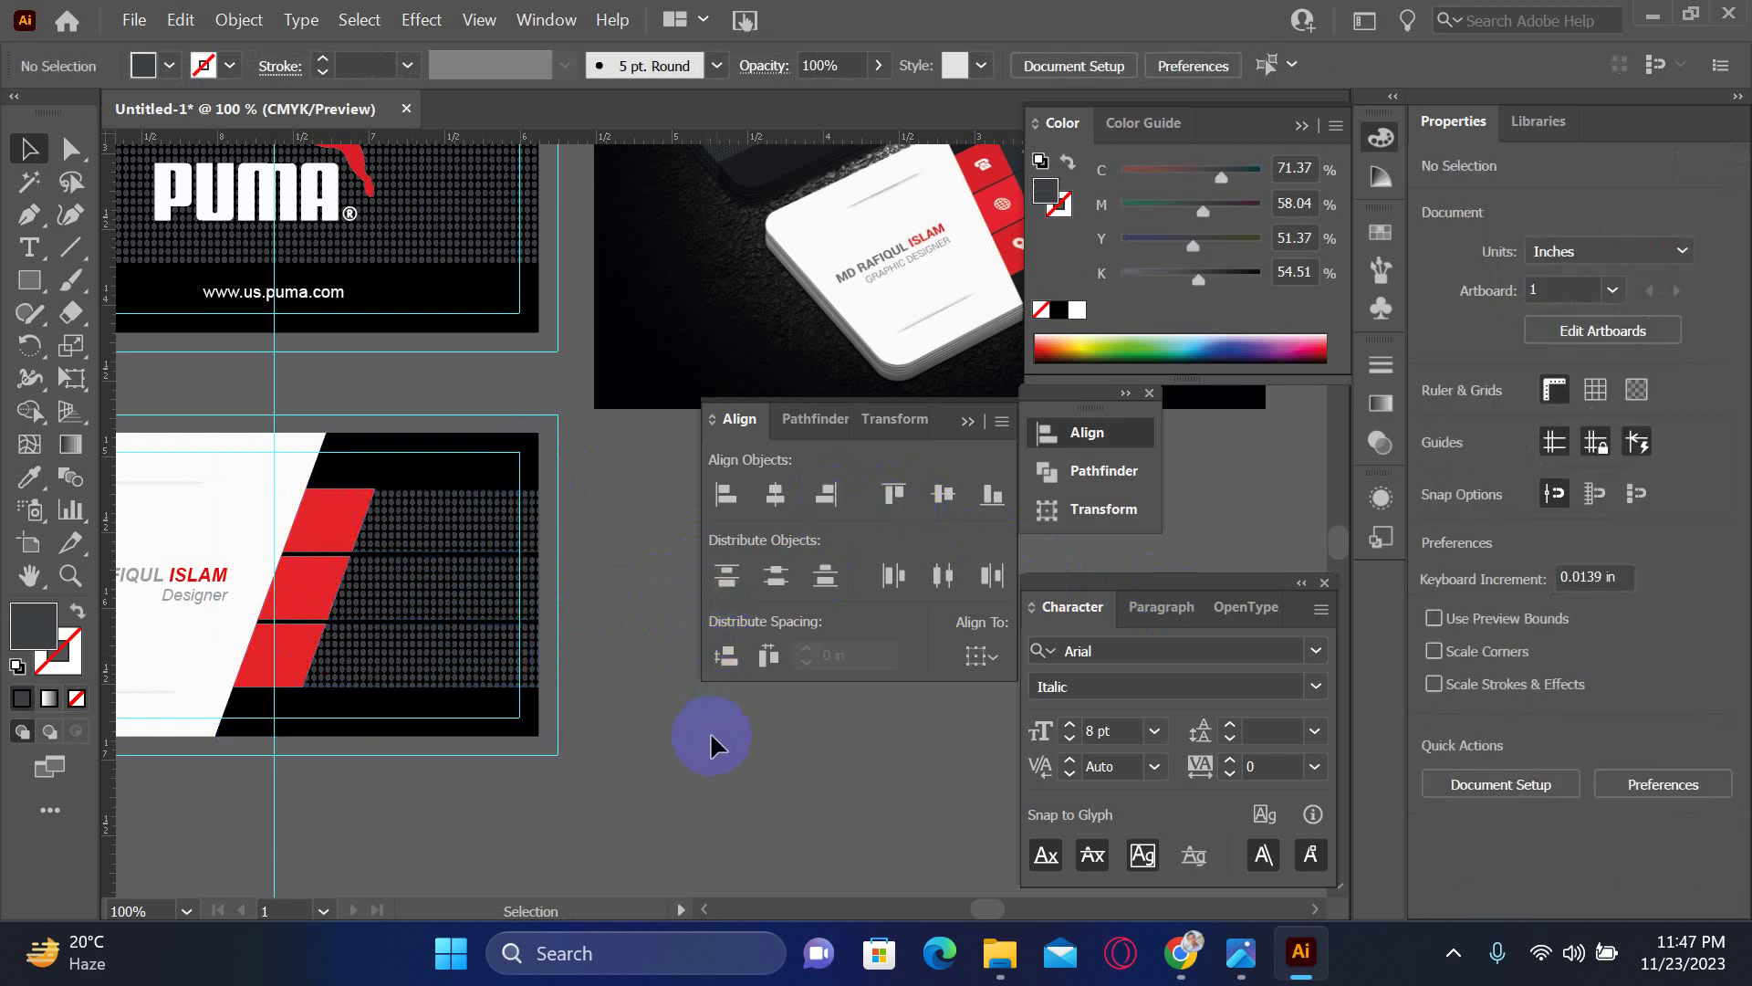
{"action": "key", "text": "z"}
{"action": "left_click", "coordinate": [564, 715]}
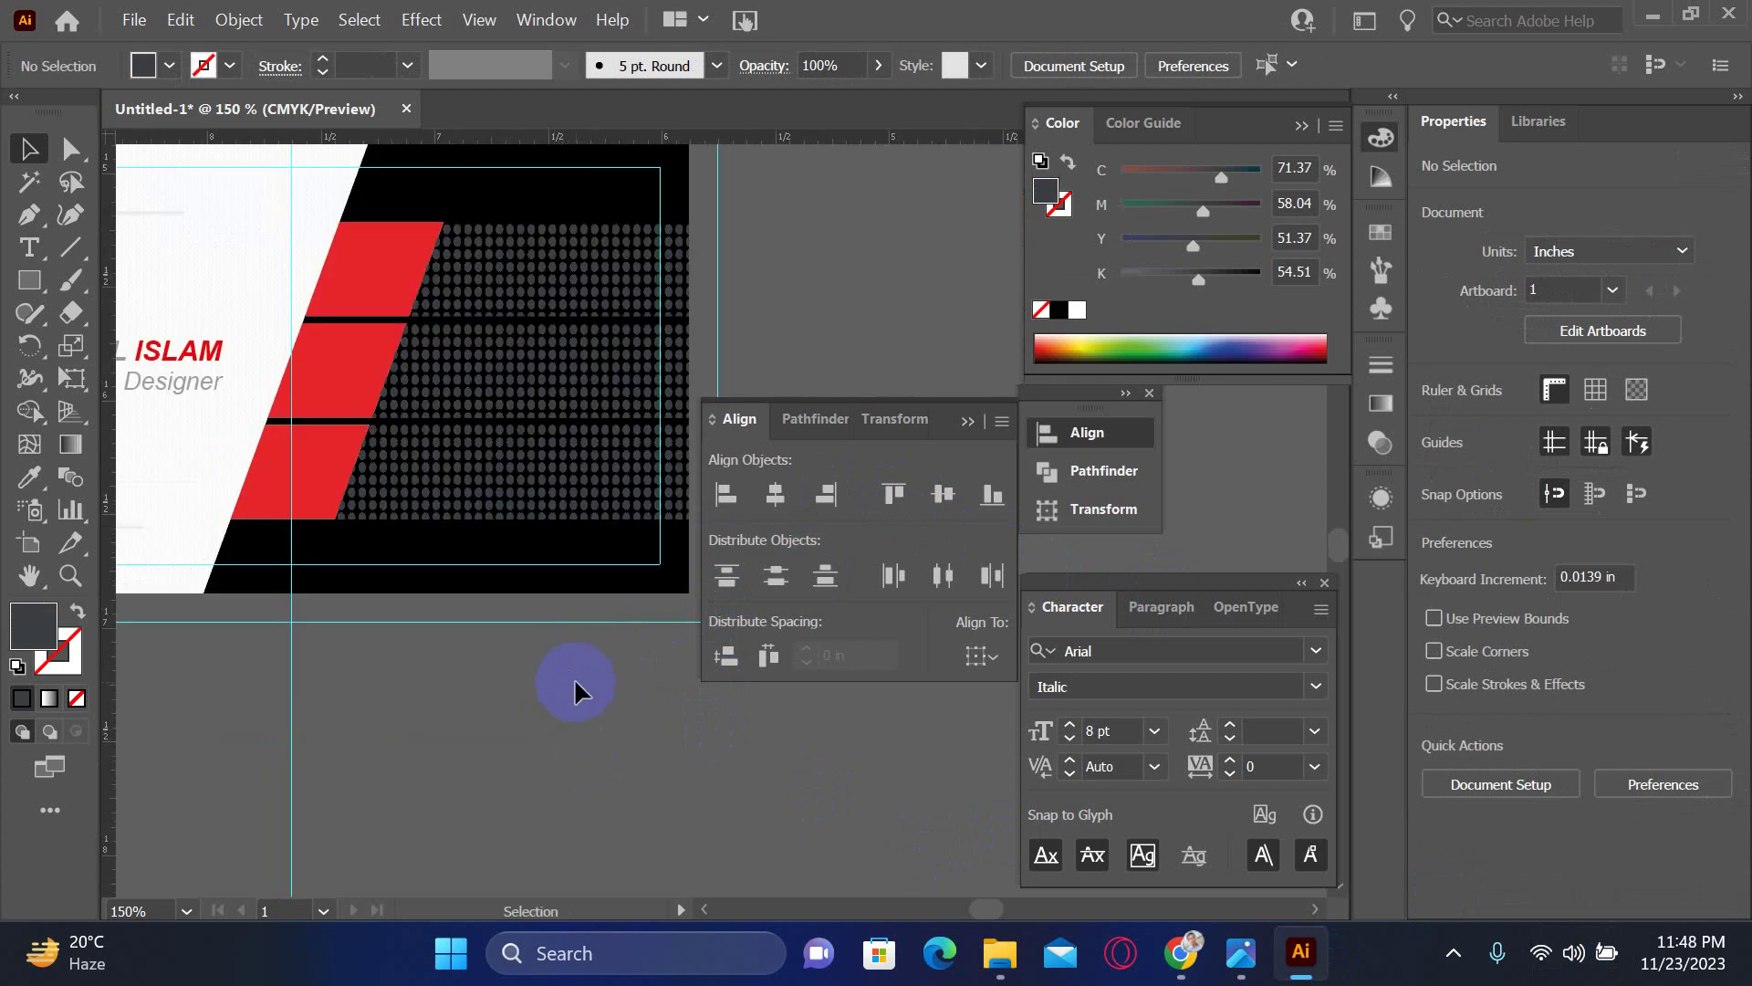
- Zoom in on the mockup photo's contact lines and red icon blocks
{"action": "key", "text": "ctrl+minus"}
{"action": "key", "text": "ctrl+minus"}
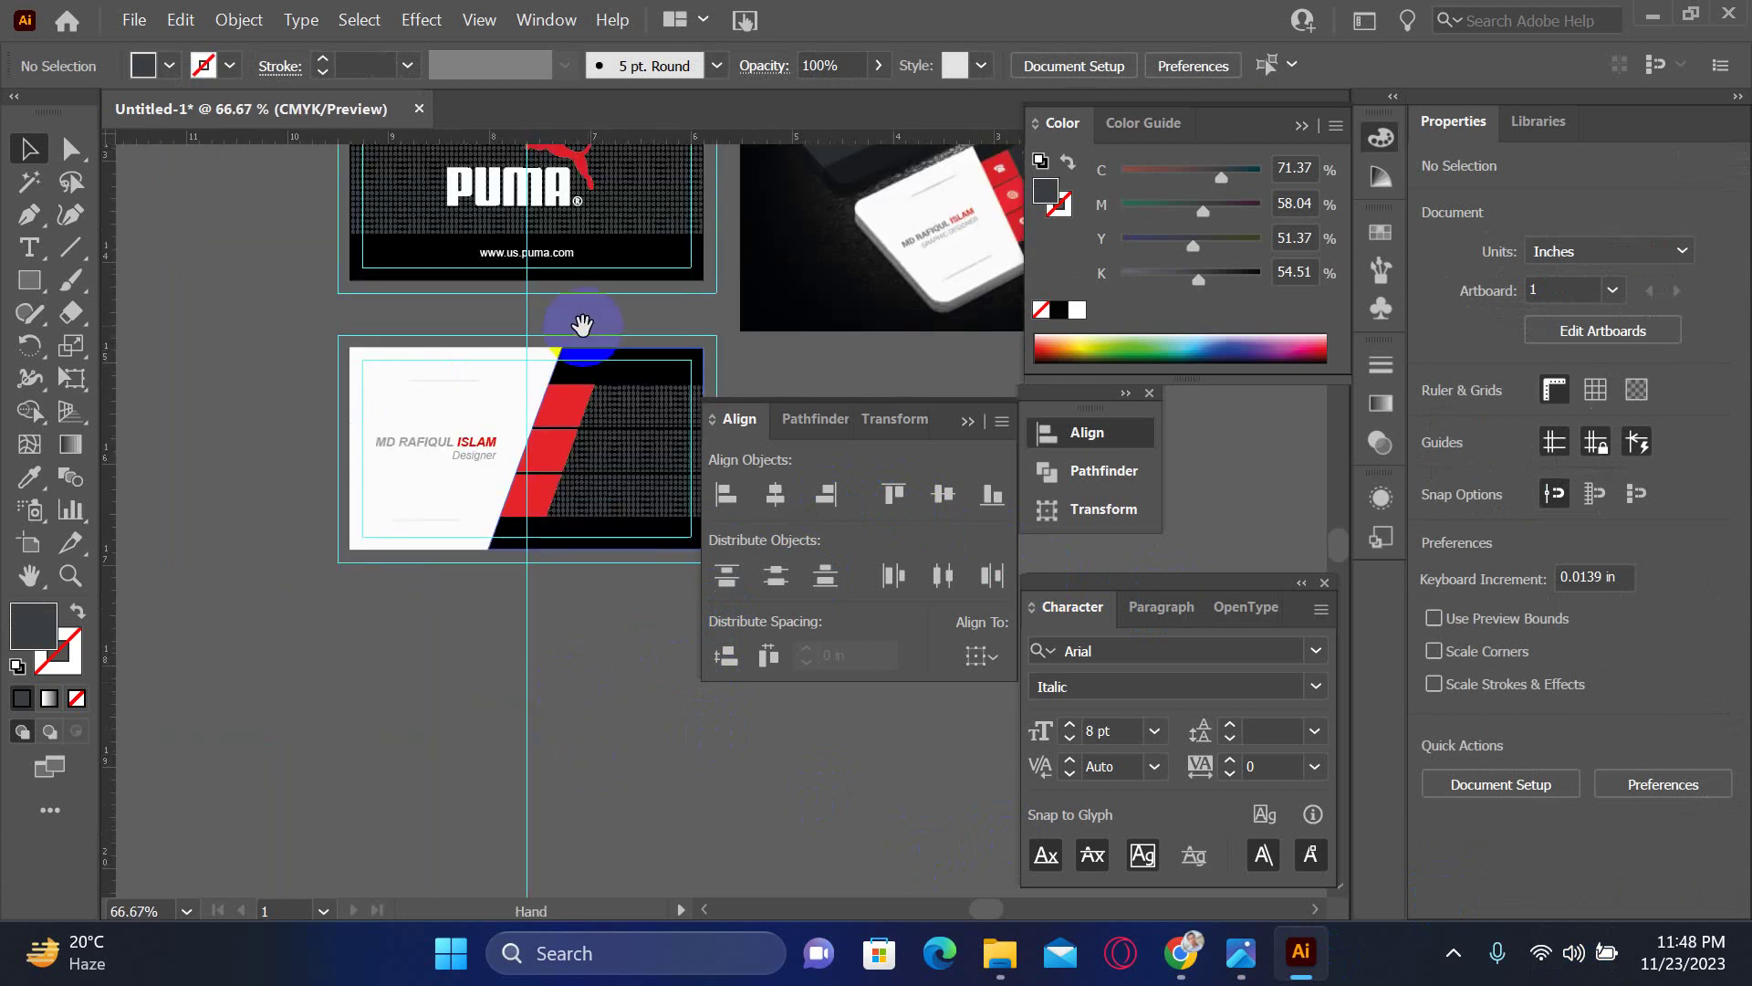
{"action": "left_click_drag", "start_coordinate": [582, 324], "coordinate": [266, 567]}
{"action": "left_click_drag", "start_coordinate": [579, 512], "coordinate": [510, 512]}
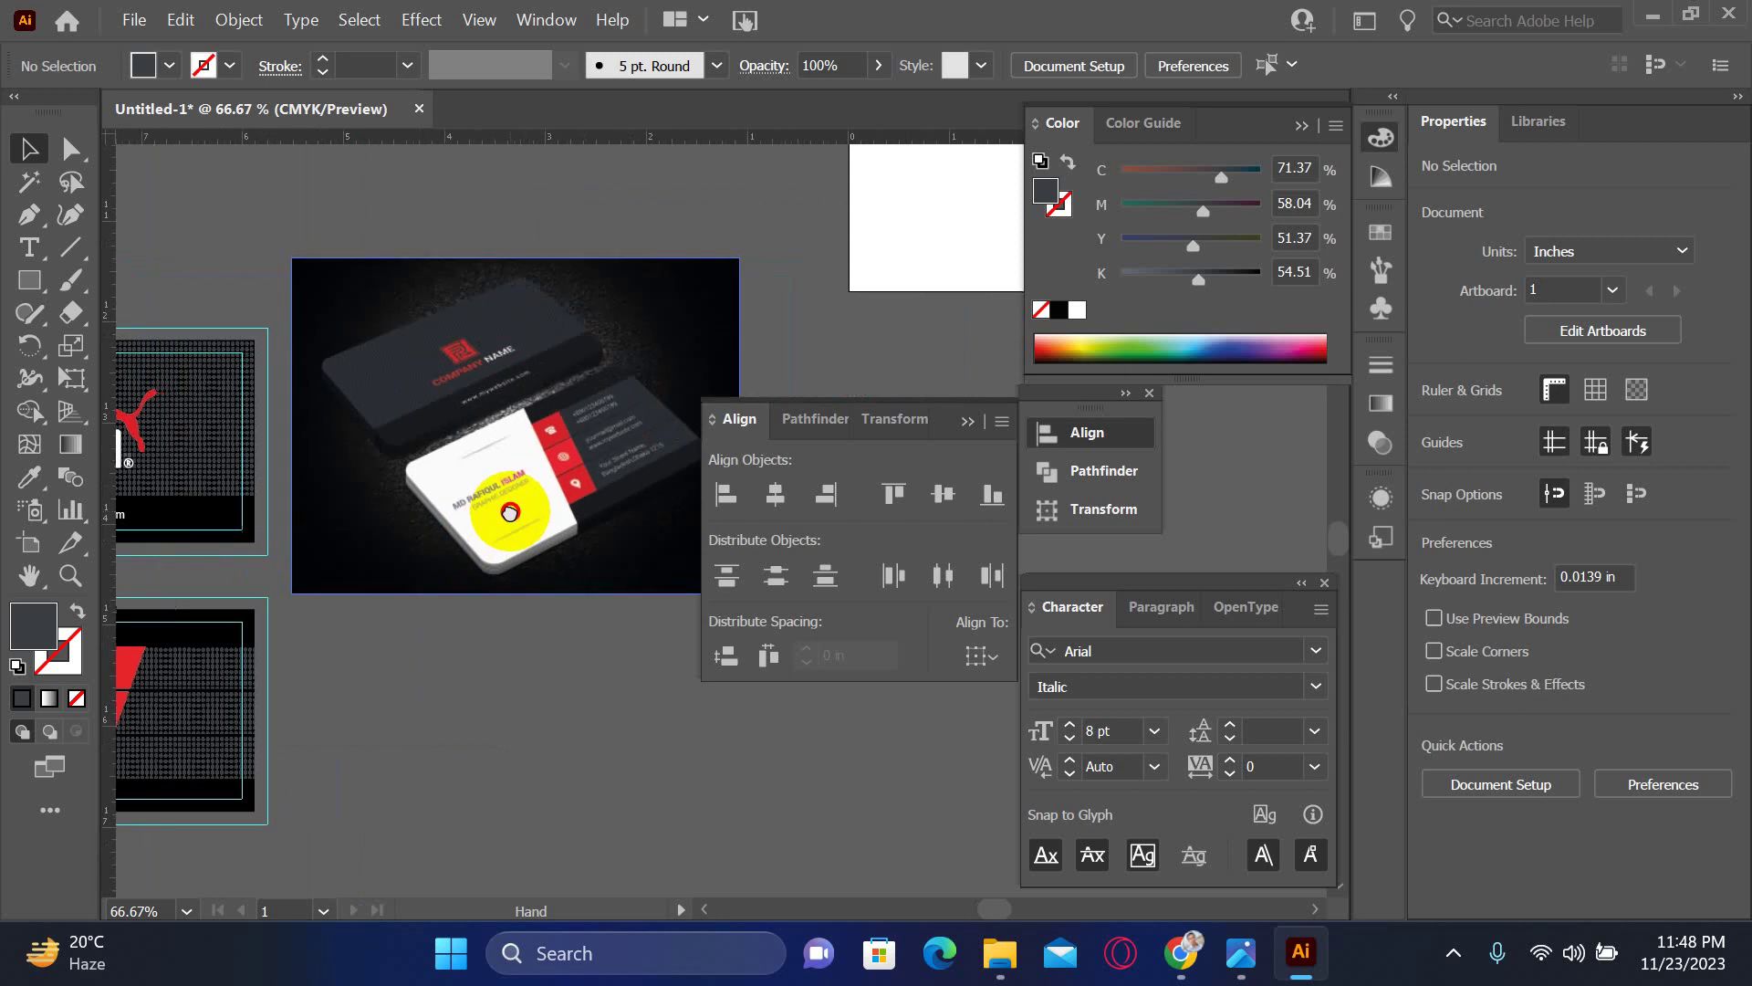
{"action": "left_click", "coordinate": [595, 407]}
{"action": "left_click", "coordinate": [641, 520]}
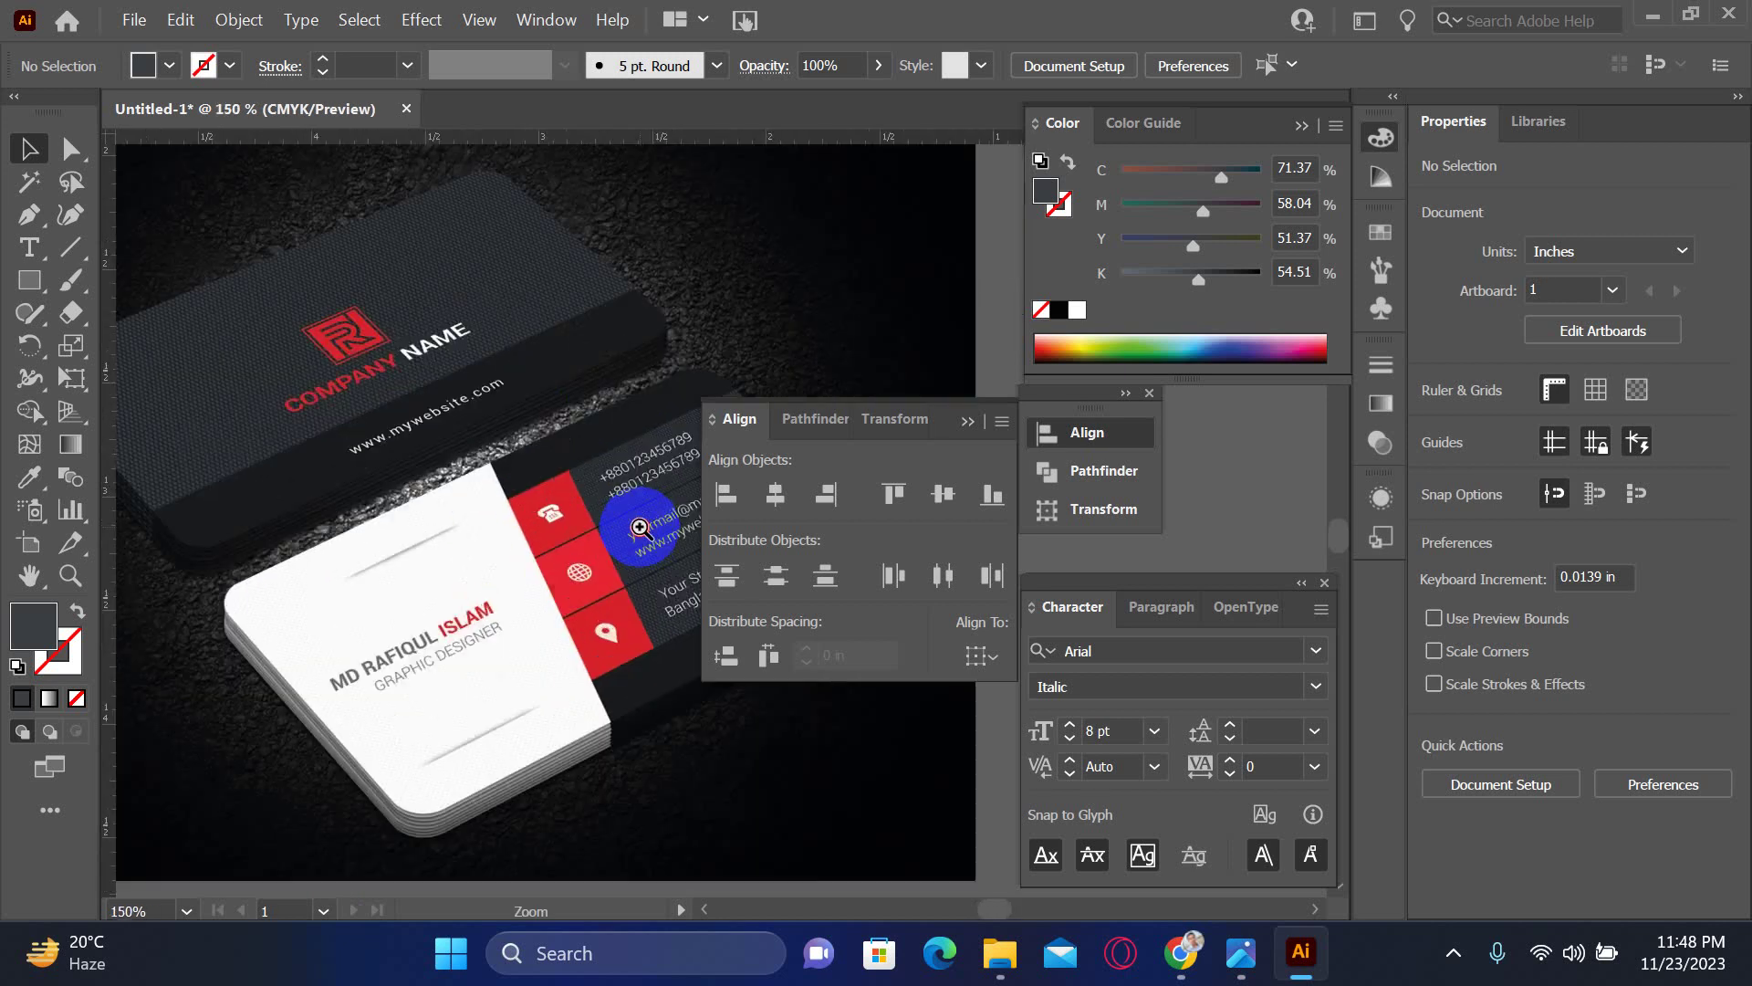
{"action": "left_click", "coordinate": [639, 527]}
{"action": "left_click_drag", "start_coordinate": [645, 509], "coordinate": [392, 560]}
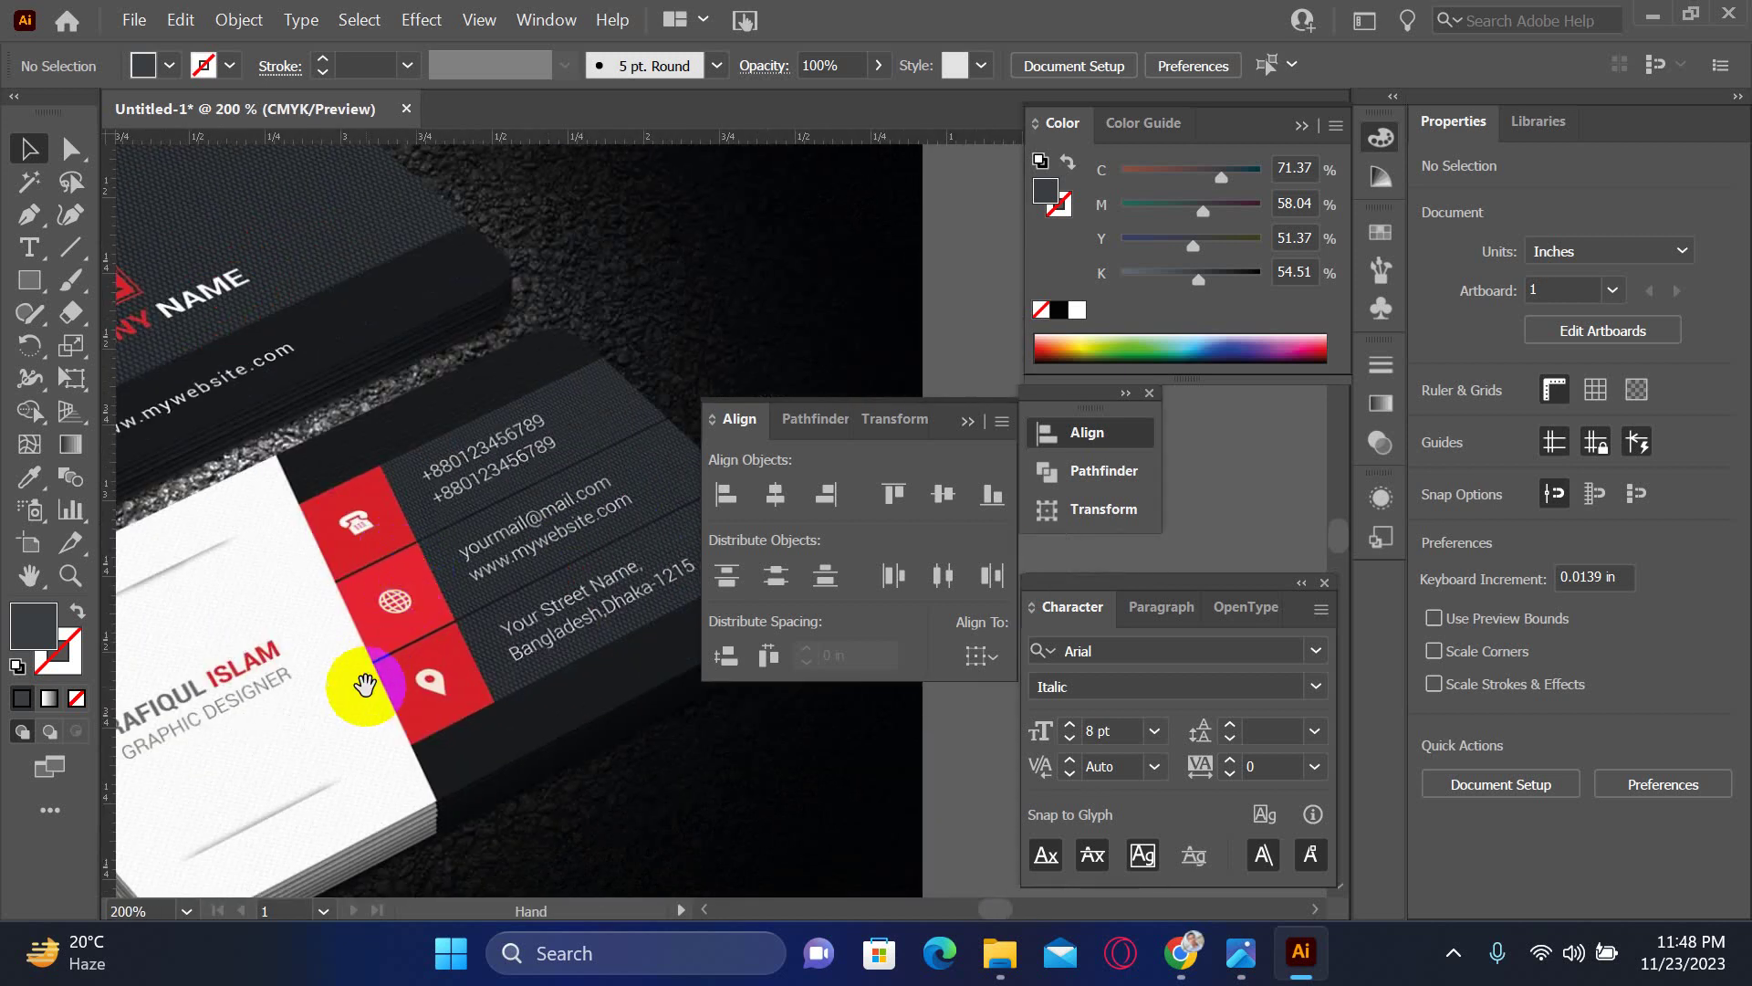
- Review the card's dot pattern against the full mockup, then switch to the browser
{"action": "left_click_drag", "start_coordinate": [355, 716], "coordinate": [411, 578]}
{"action": "scroll", "coordinate": [395, 700], "scroll_direction": "down", "scroll_amount": 10}
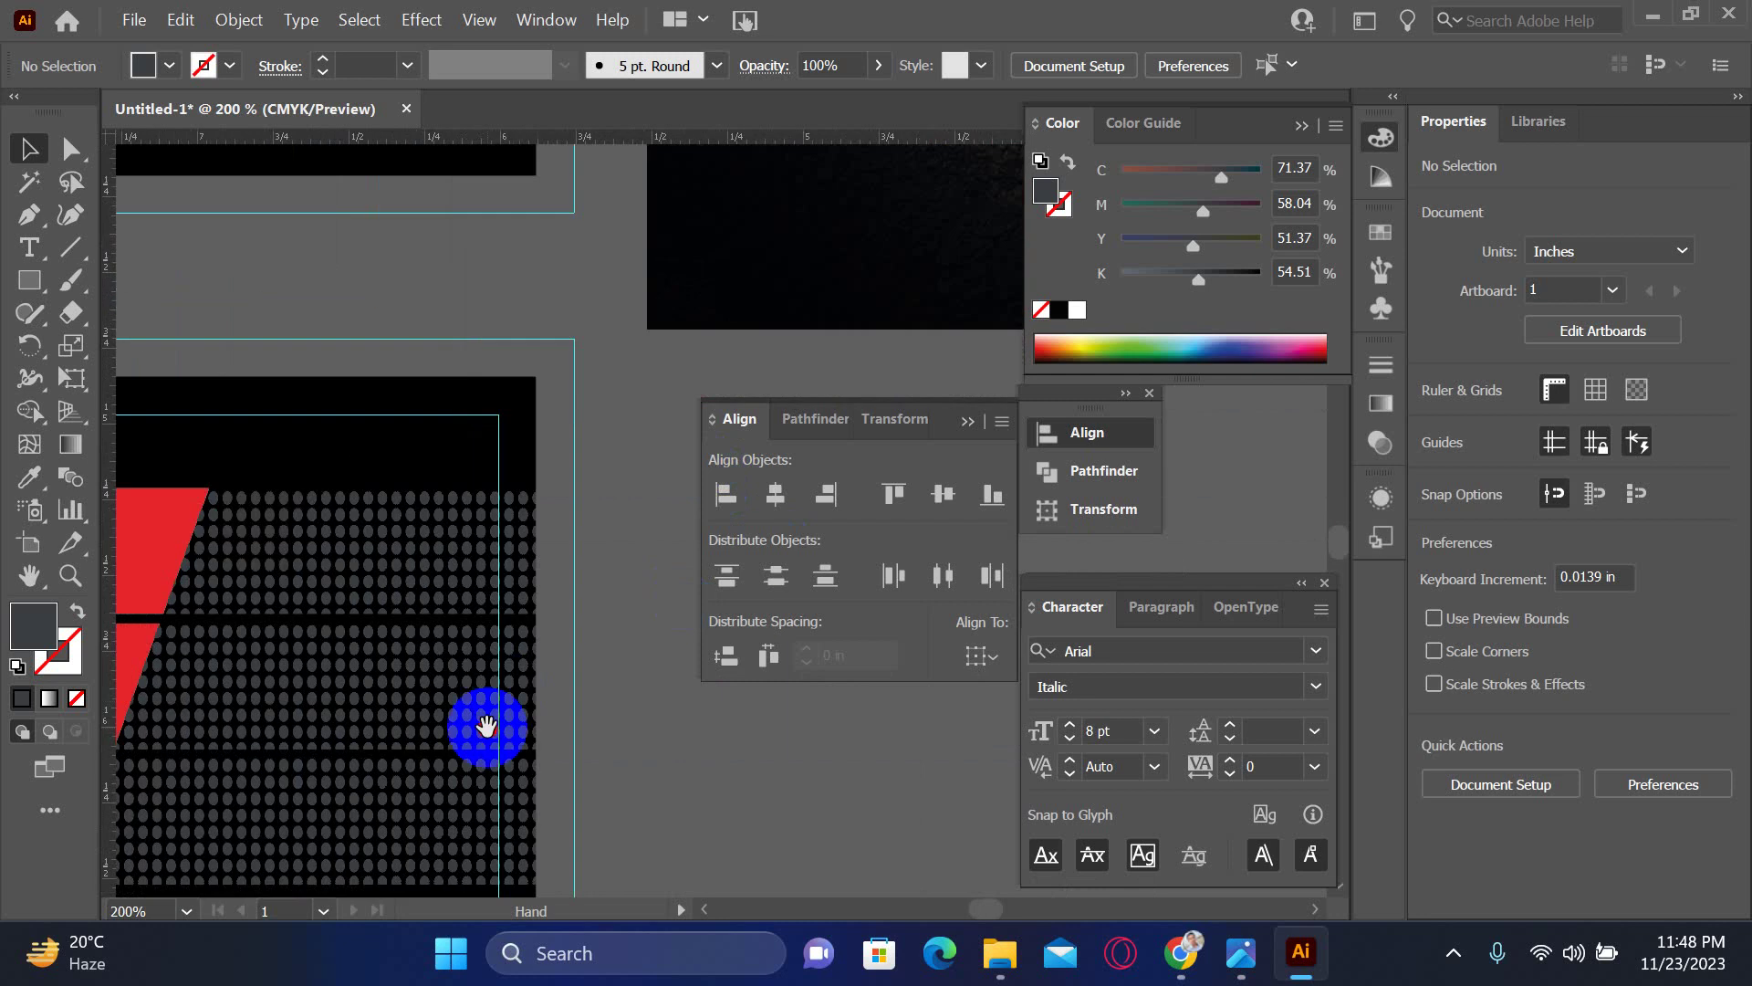
{"action": "key", "text": "ctrl+minus"}
{"action": "key", "text": "ctrl+minus"}
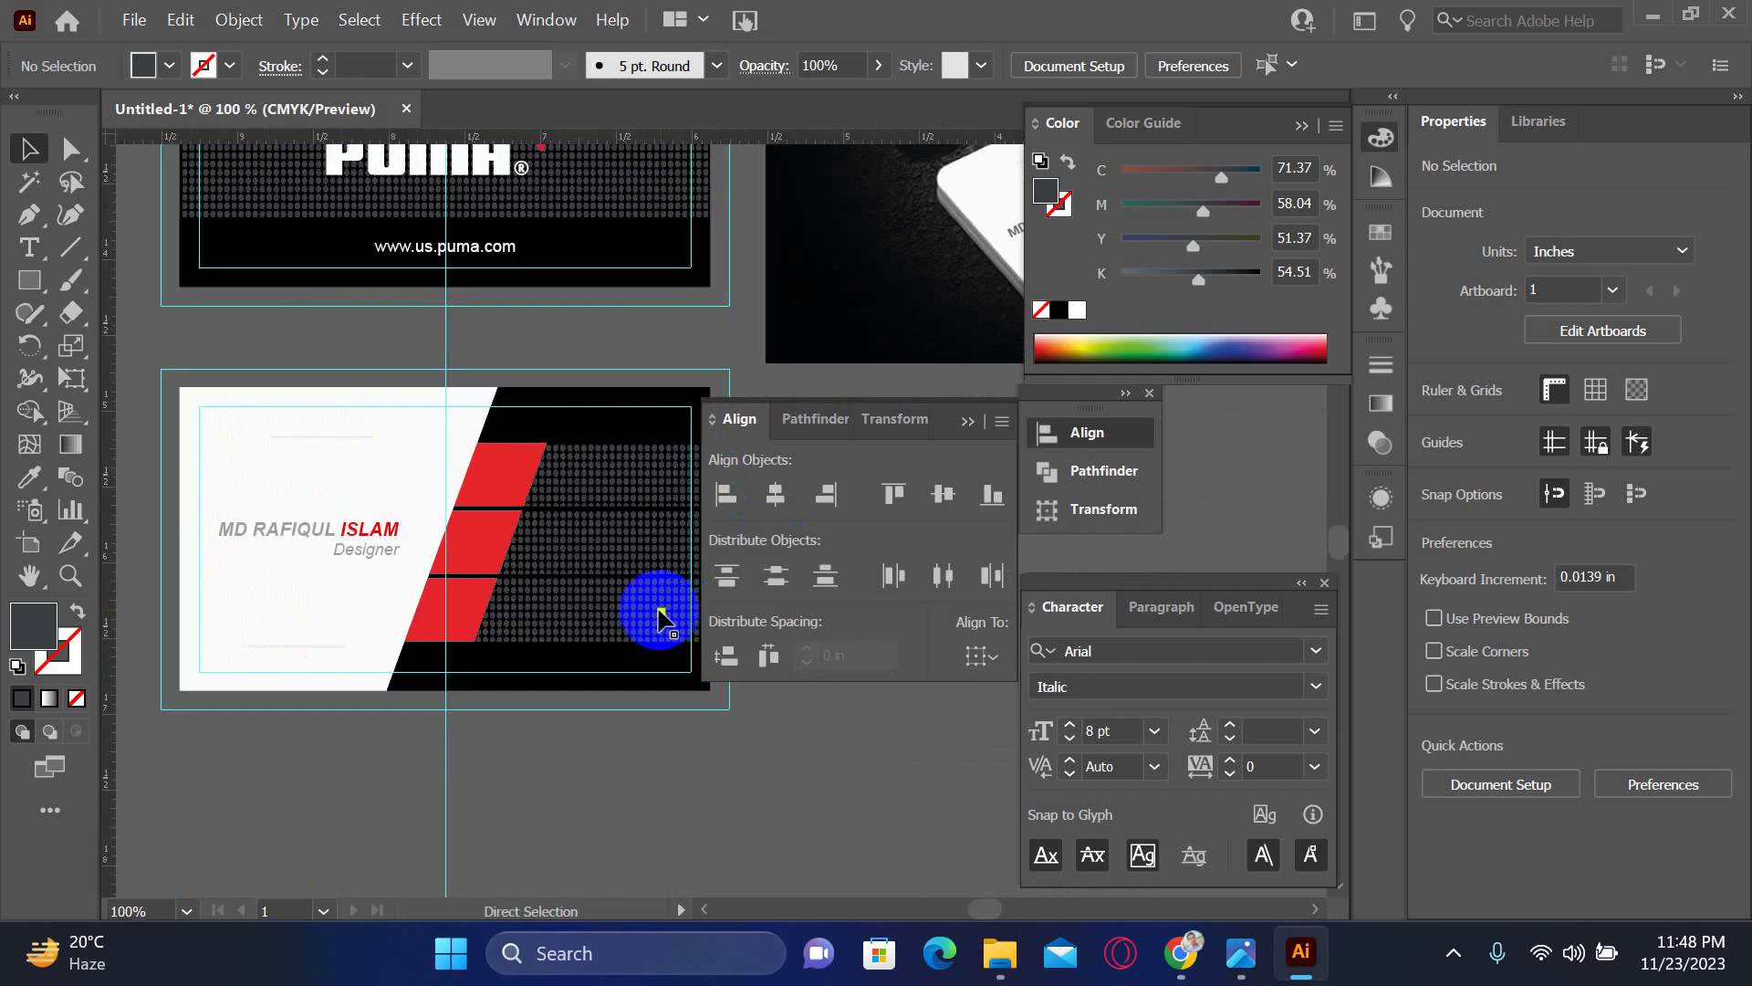
{"action": "left_click_drag", "start_coordinate": [646, 598], "coordinate": [410, 697]}
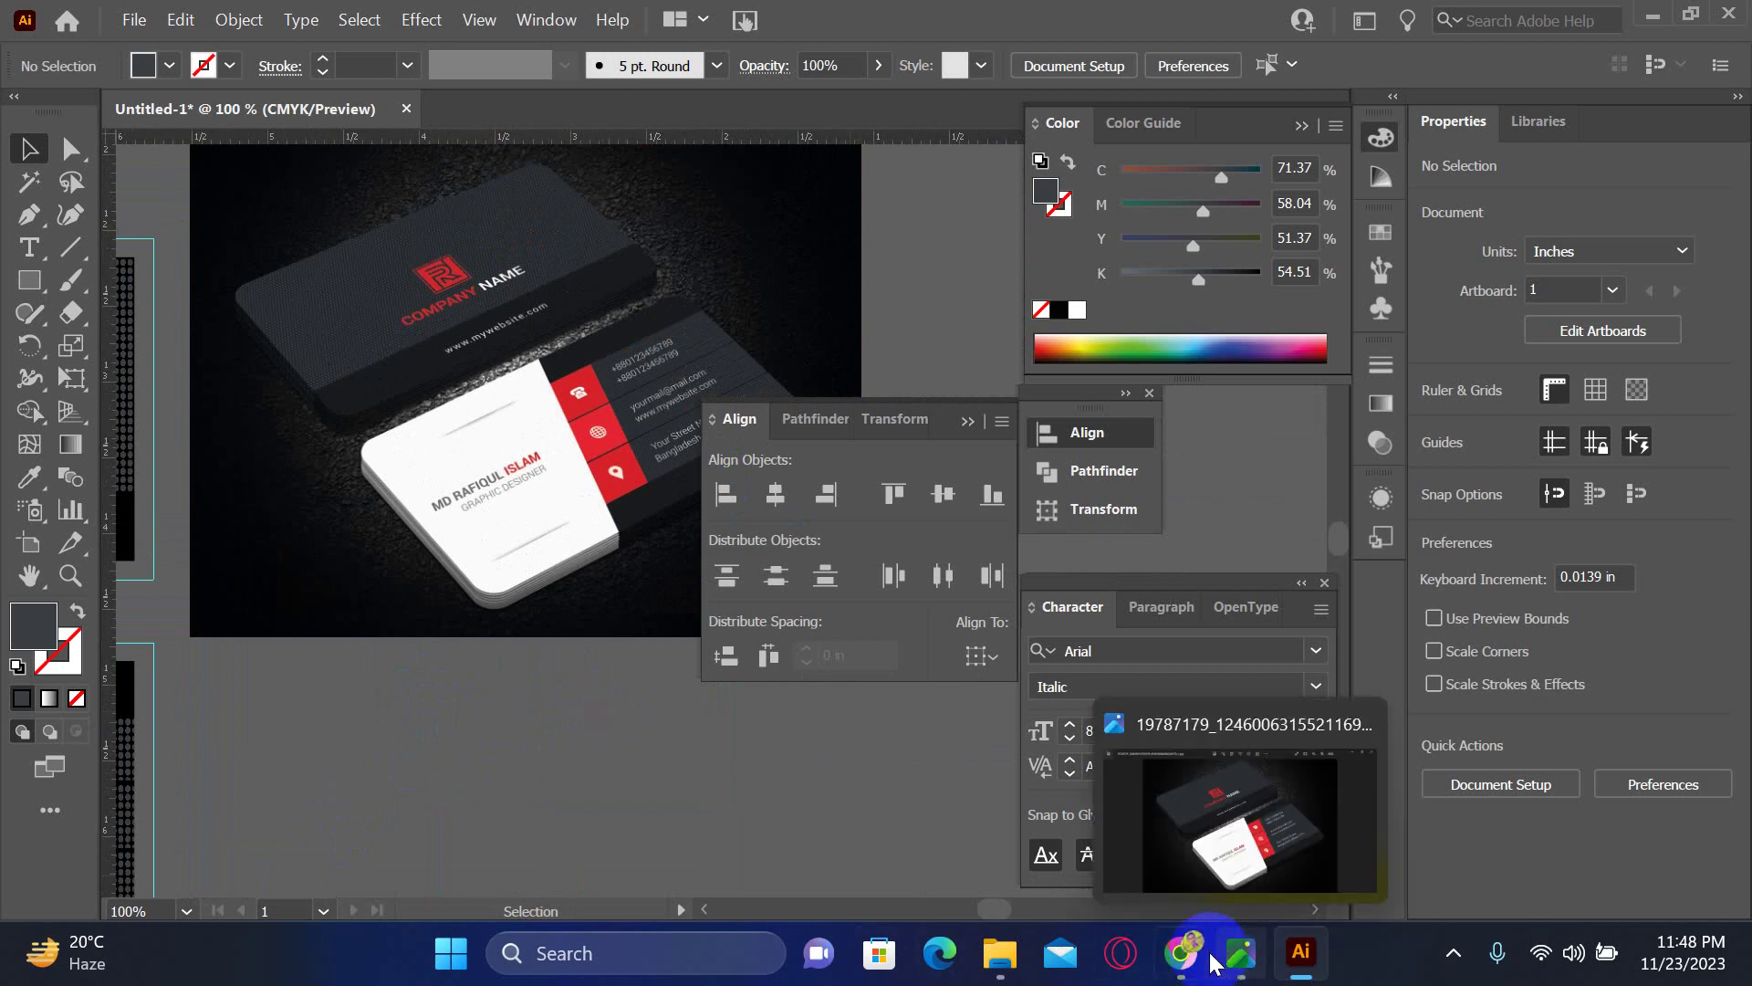
{"action": "left_click", "coordinate": [1180, 953]}
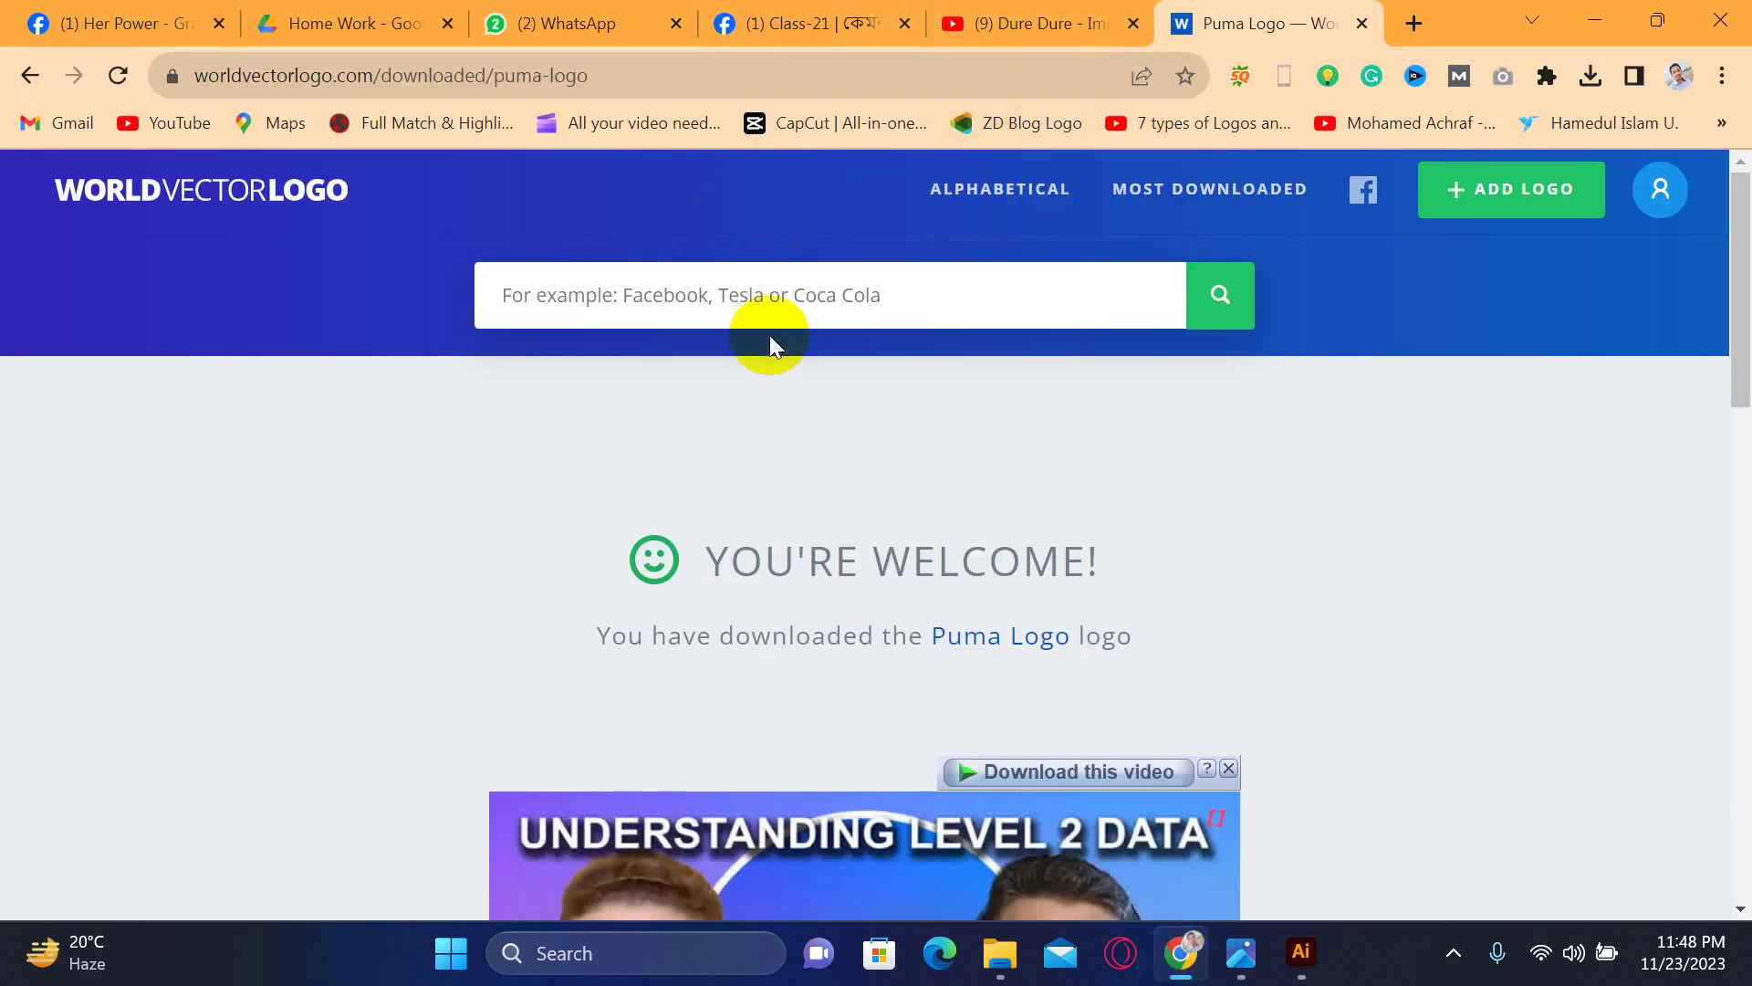
- Search Worldvectorlogo for 'call' logos and scroll the results
{"action": "left_click", "coordinate": [800, 301]}
{"action": "type", "text": "call"}
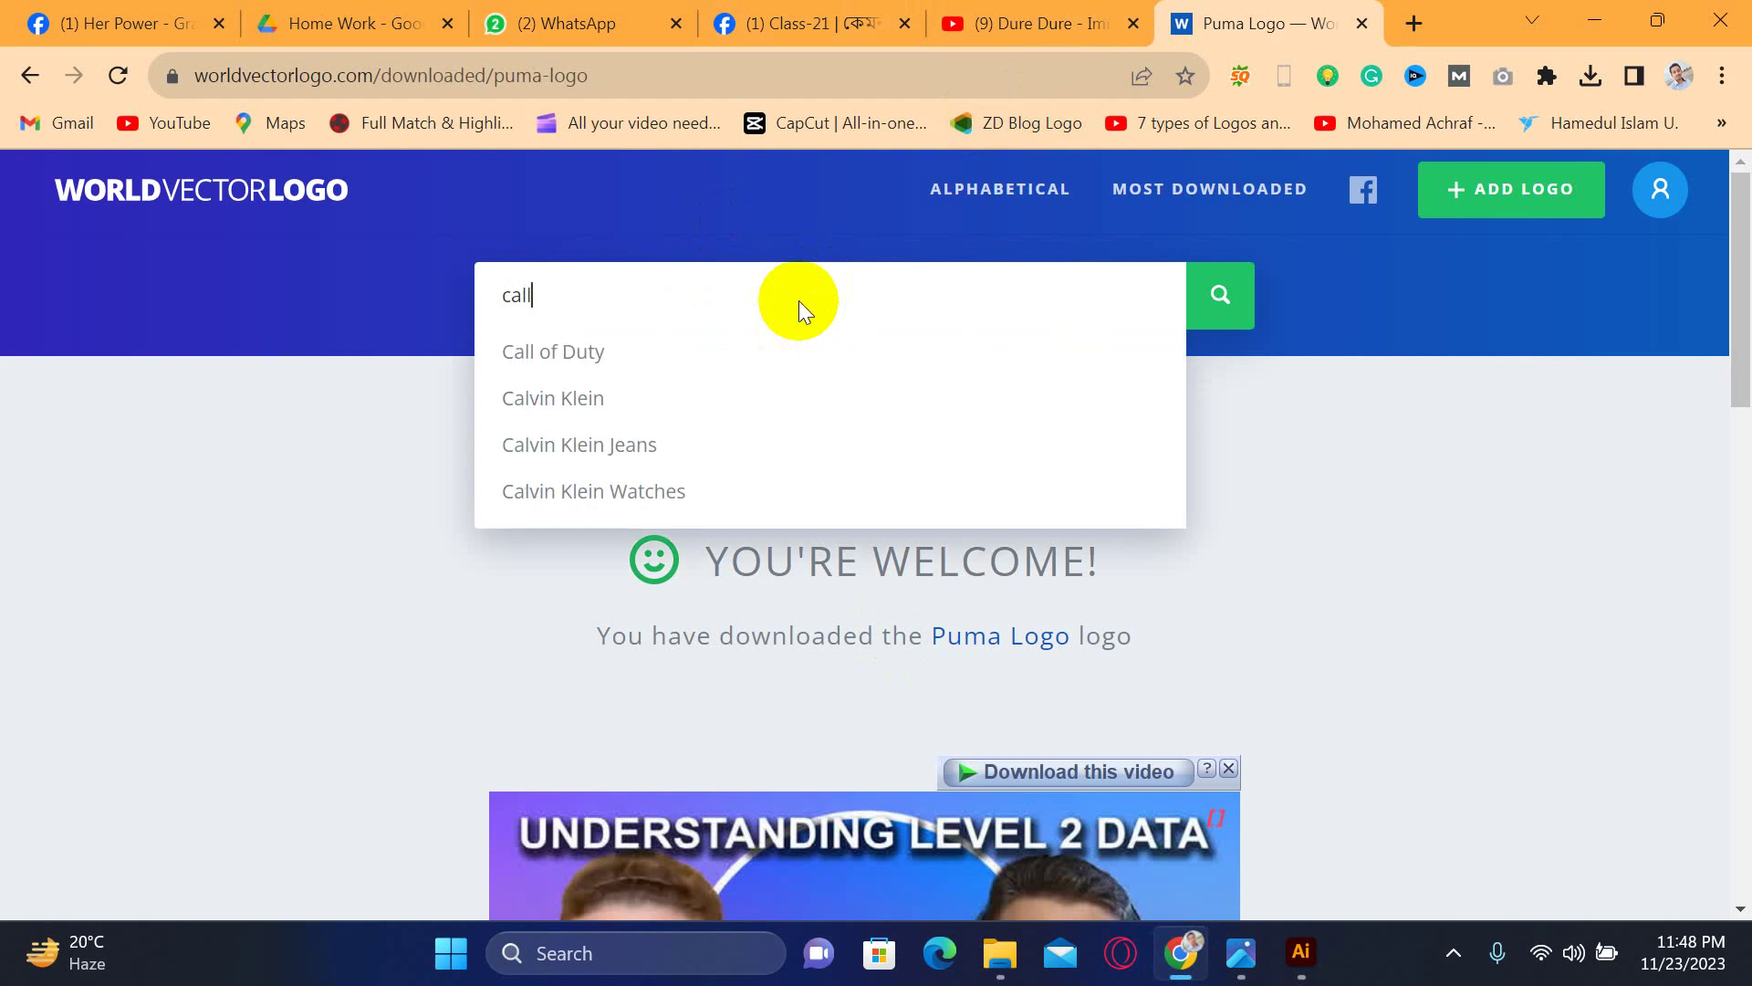
{"action": "key", "text": "Return"}
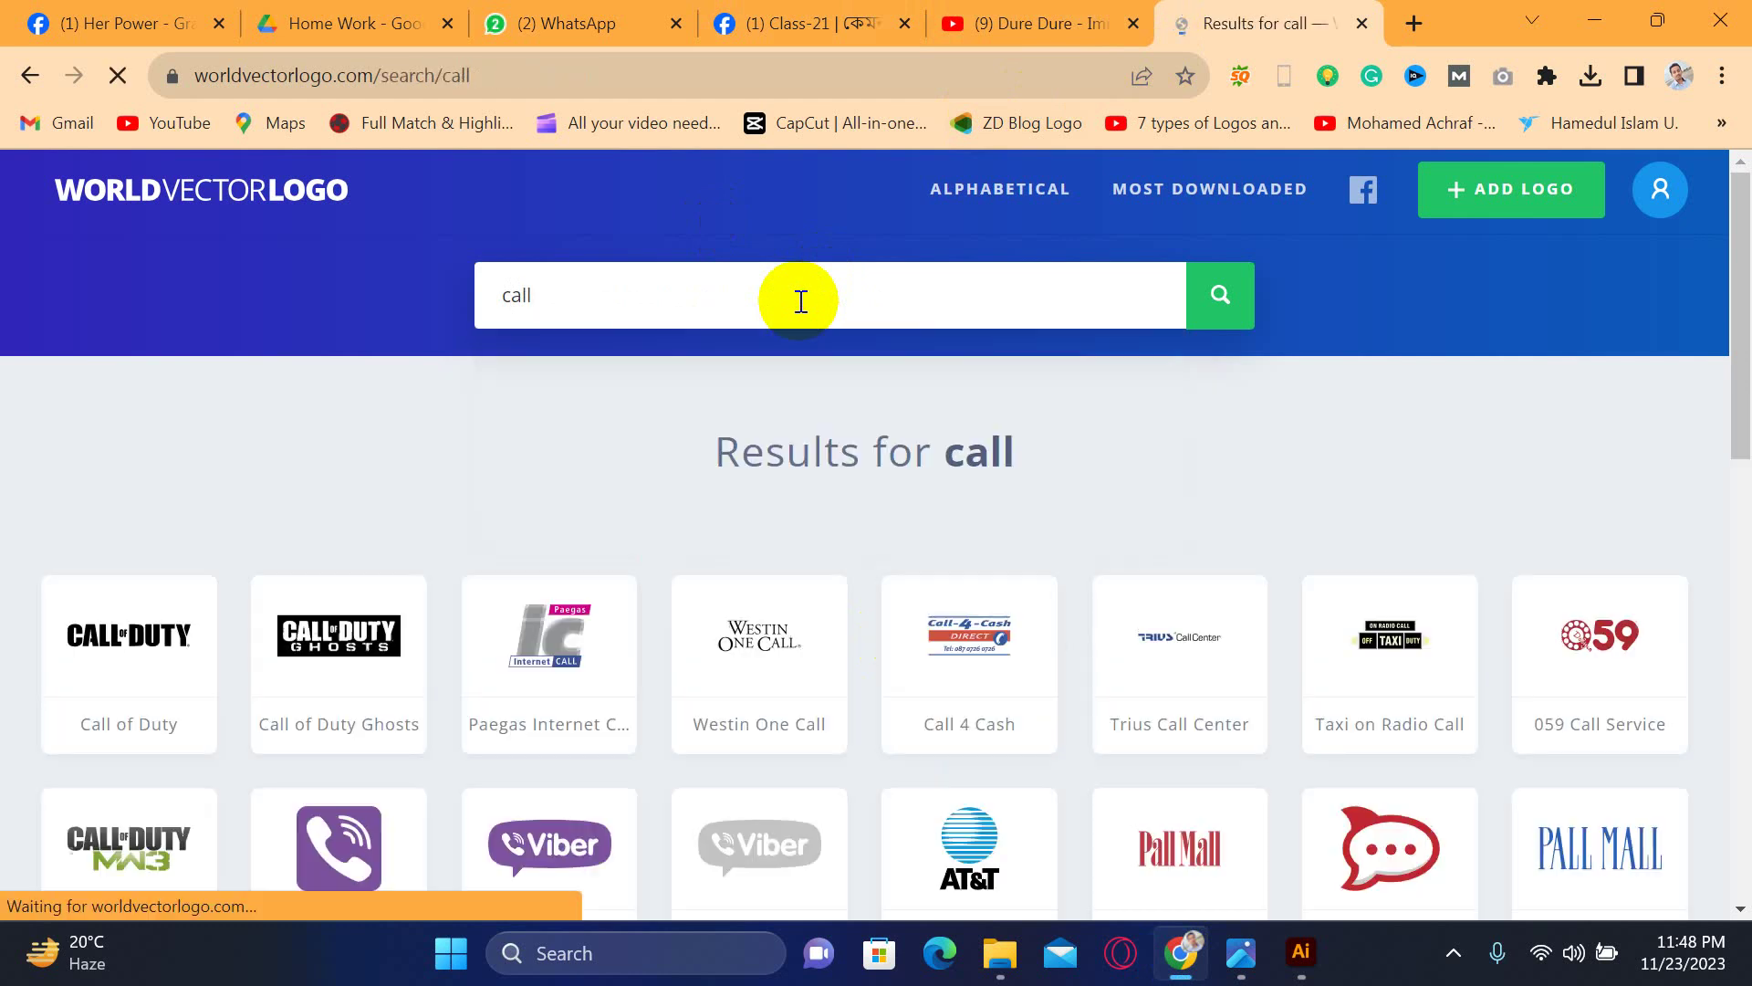
{"action": "scroll", "coordinate": [861, 765], "scroll_direction": "down", "scroll_amount": 3}
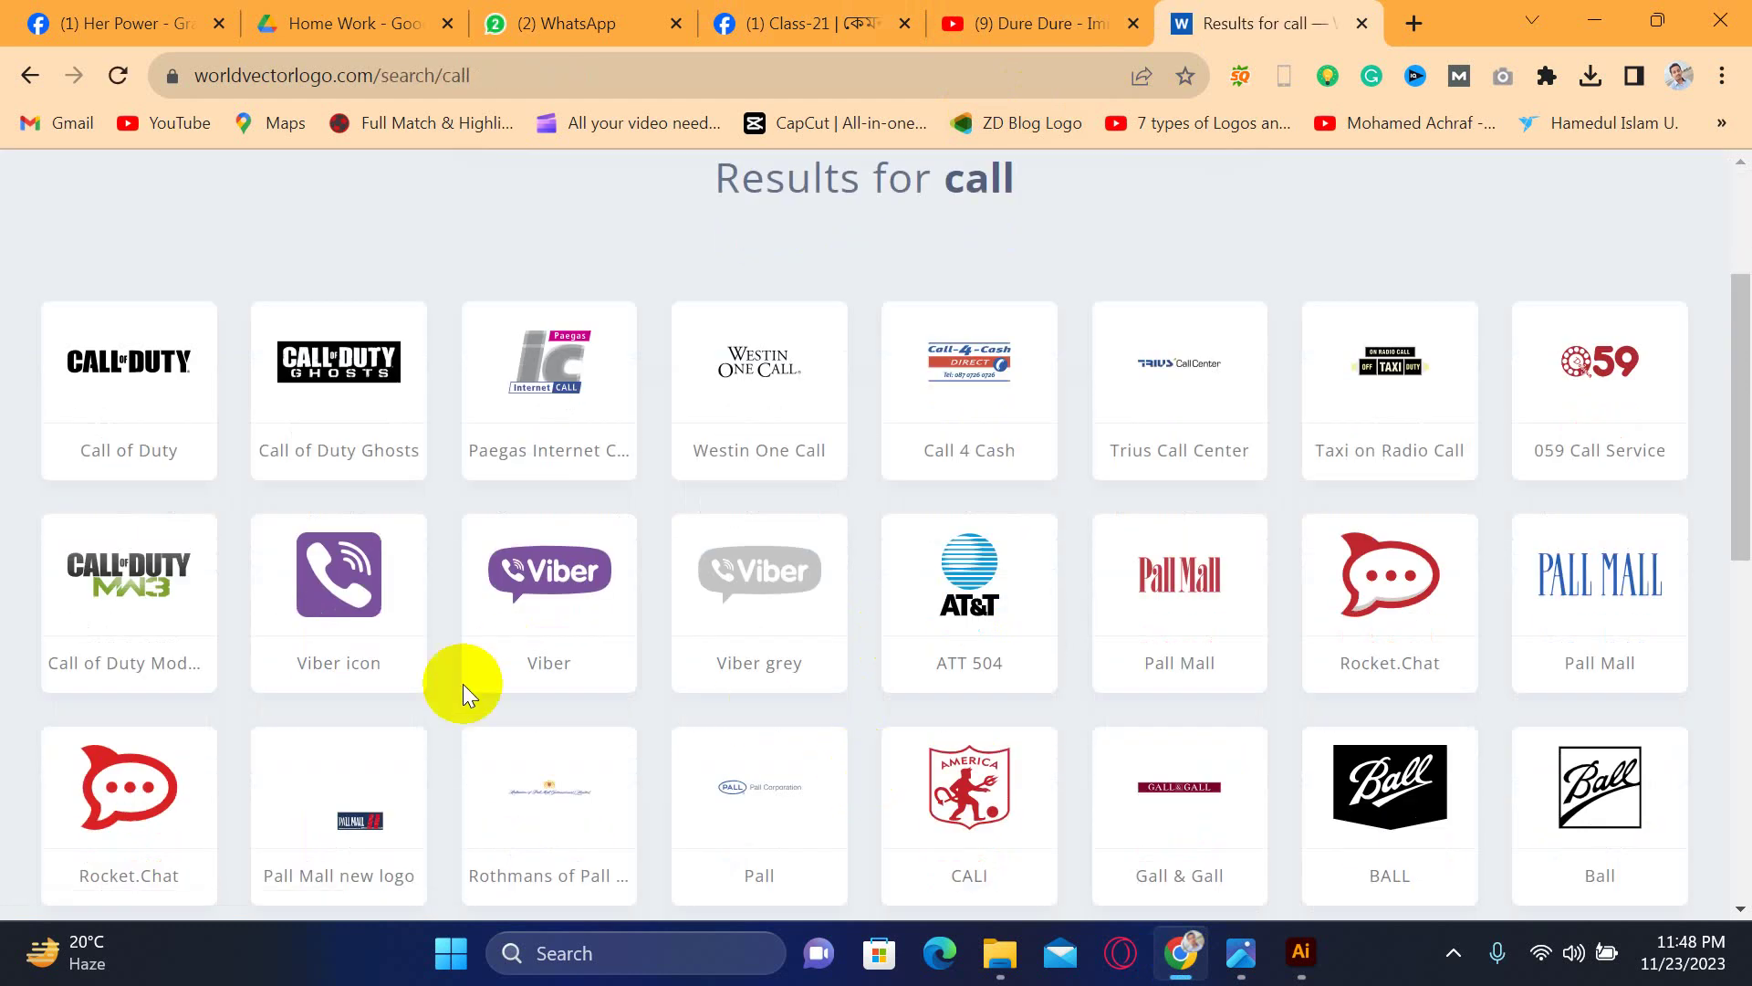
{"action": "scroll", "coordinate": [993, 672], "scroll_direction": "down", "scroll_amount": 10}
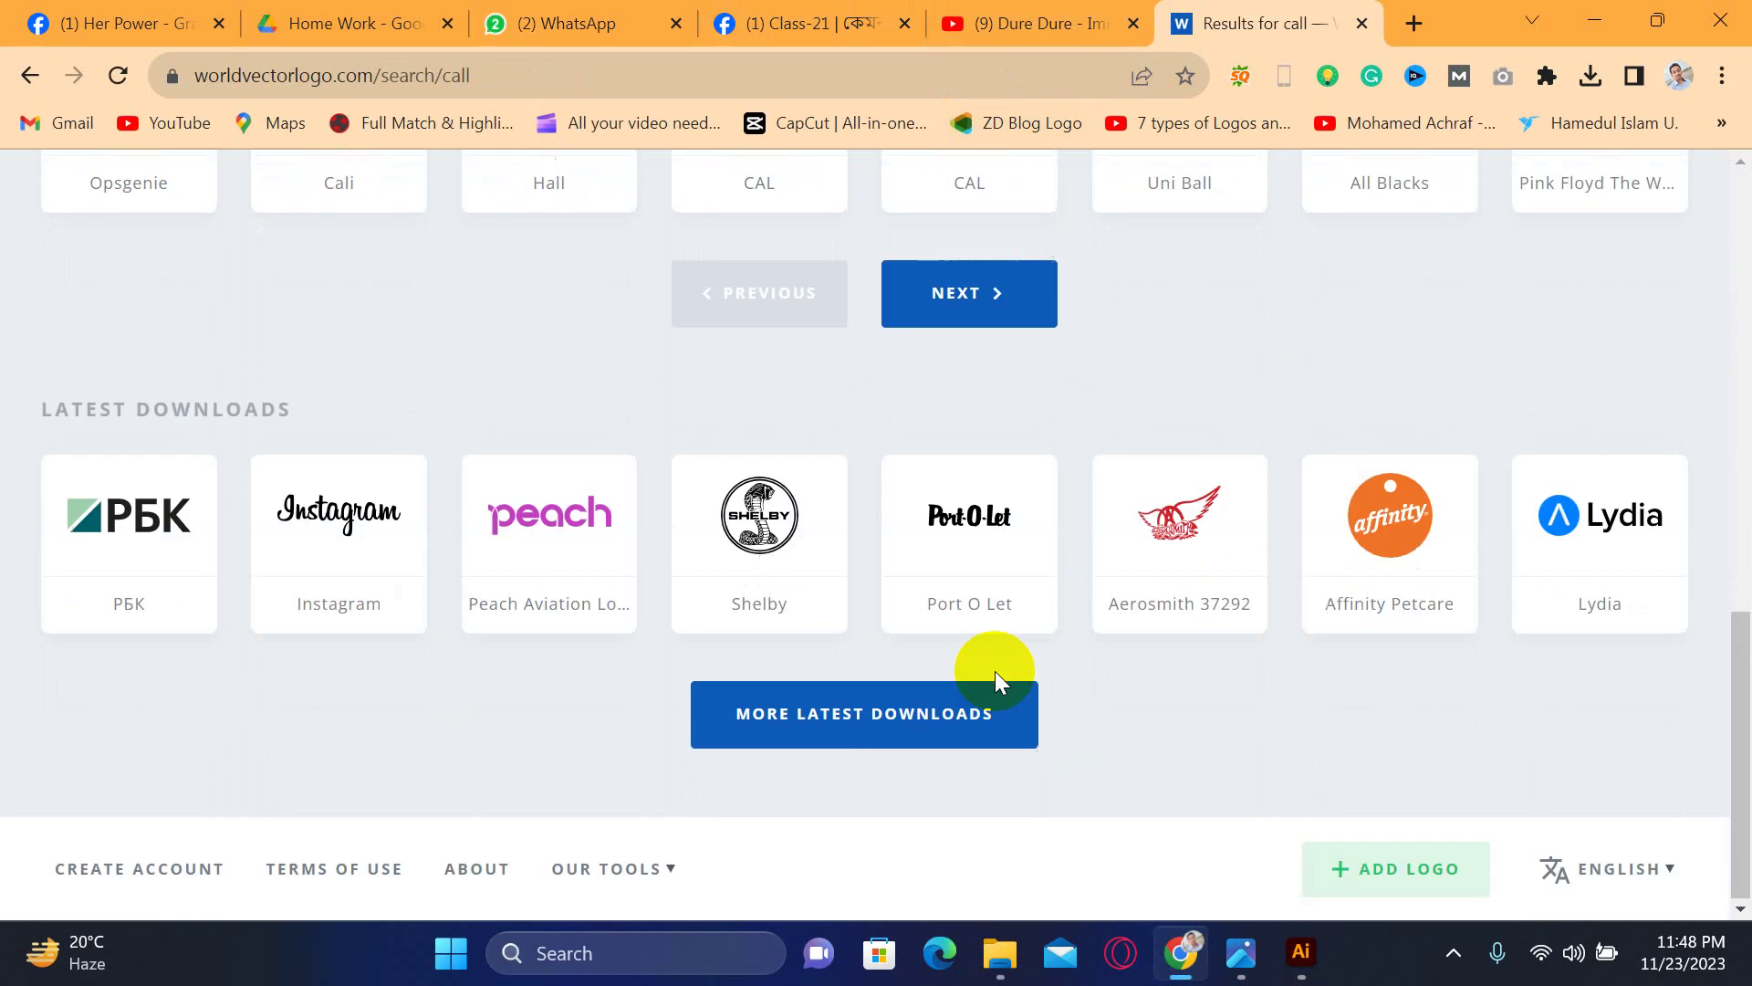
- Go back three pages to the Google 'logo svg' results
{"action": "left_click", "coordinate": [15, 78]}
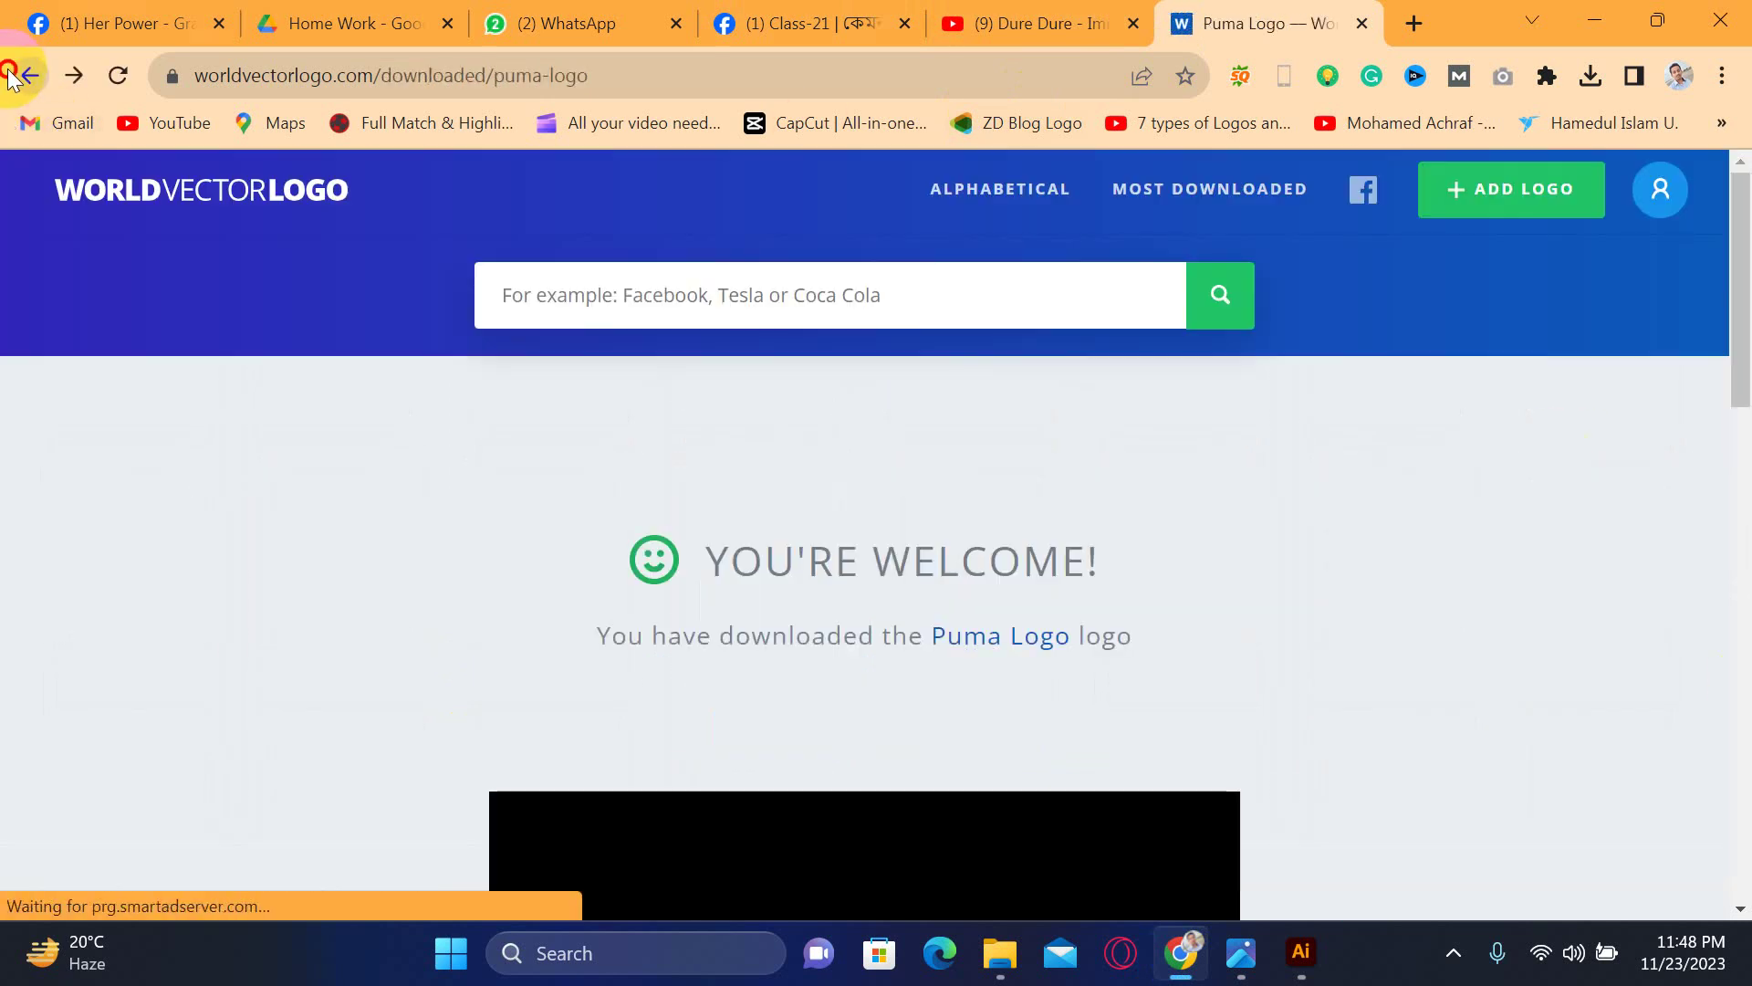
{"action": "left_click", "coordinate": [17, 78]}
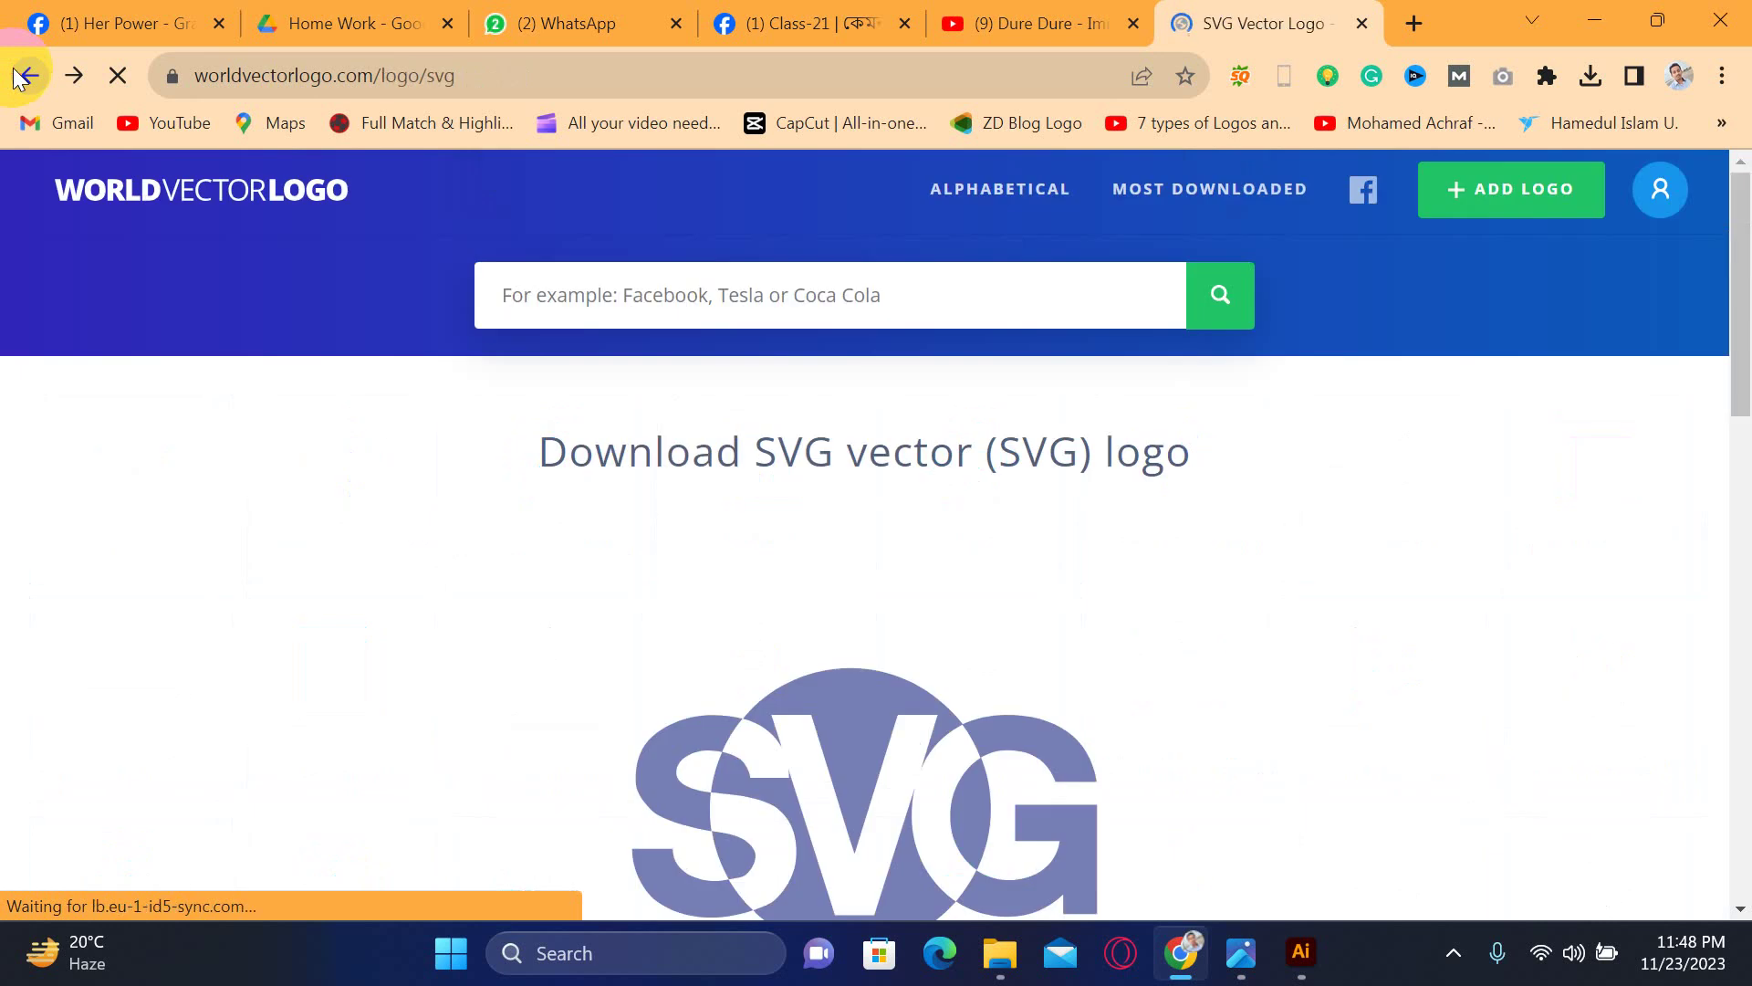
{"action": "left_click", "coordinate": [18, 76]}
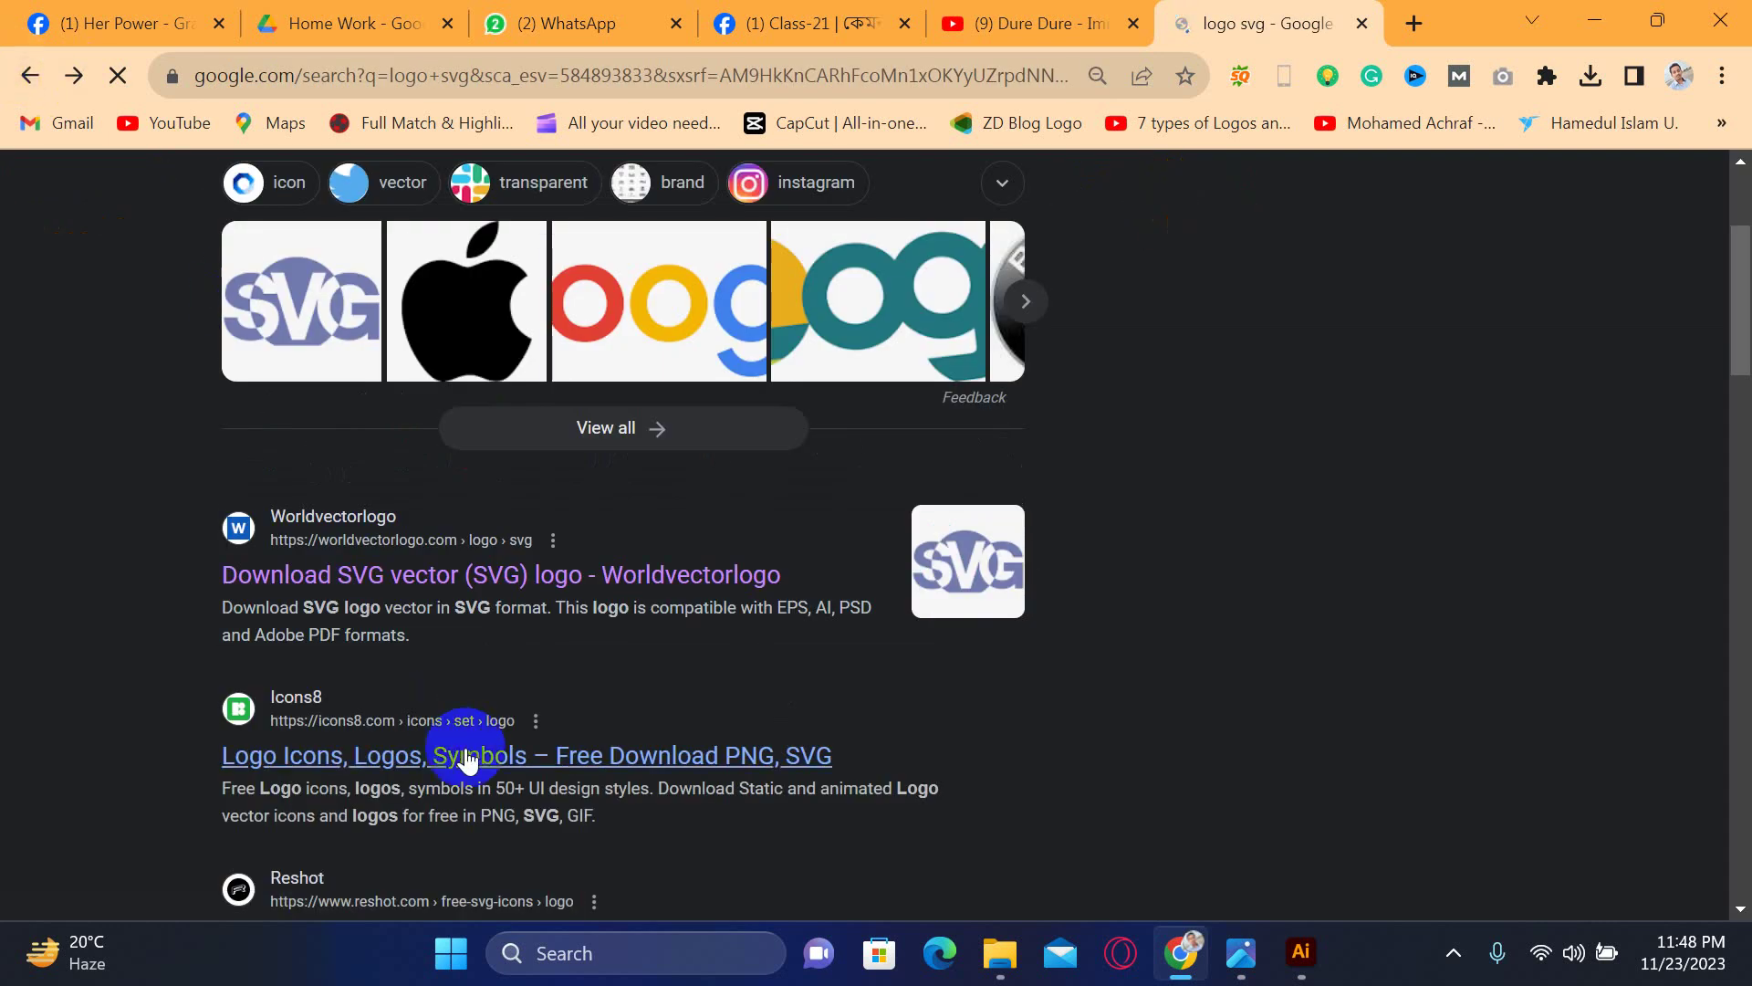
- Scroll the 'logo svg' results, then replace the query with the 'icon svg' suggestion and search
{"action": "scroll", "coordinate": [464, 745], "scroll_direction": "down", "scroll_amount": 3}
{"action": "scroll", "coordinate": [466, 750], "scroll_direction": "down", "scroll_amount": 12}
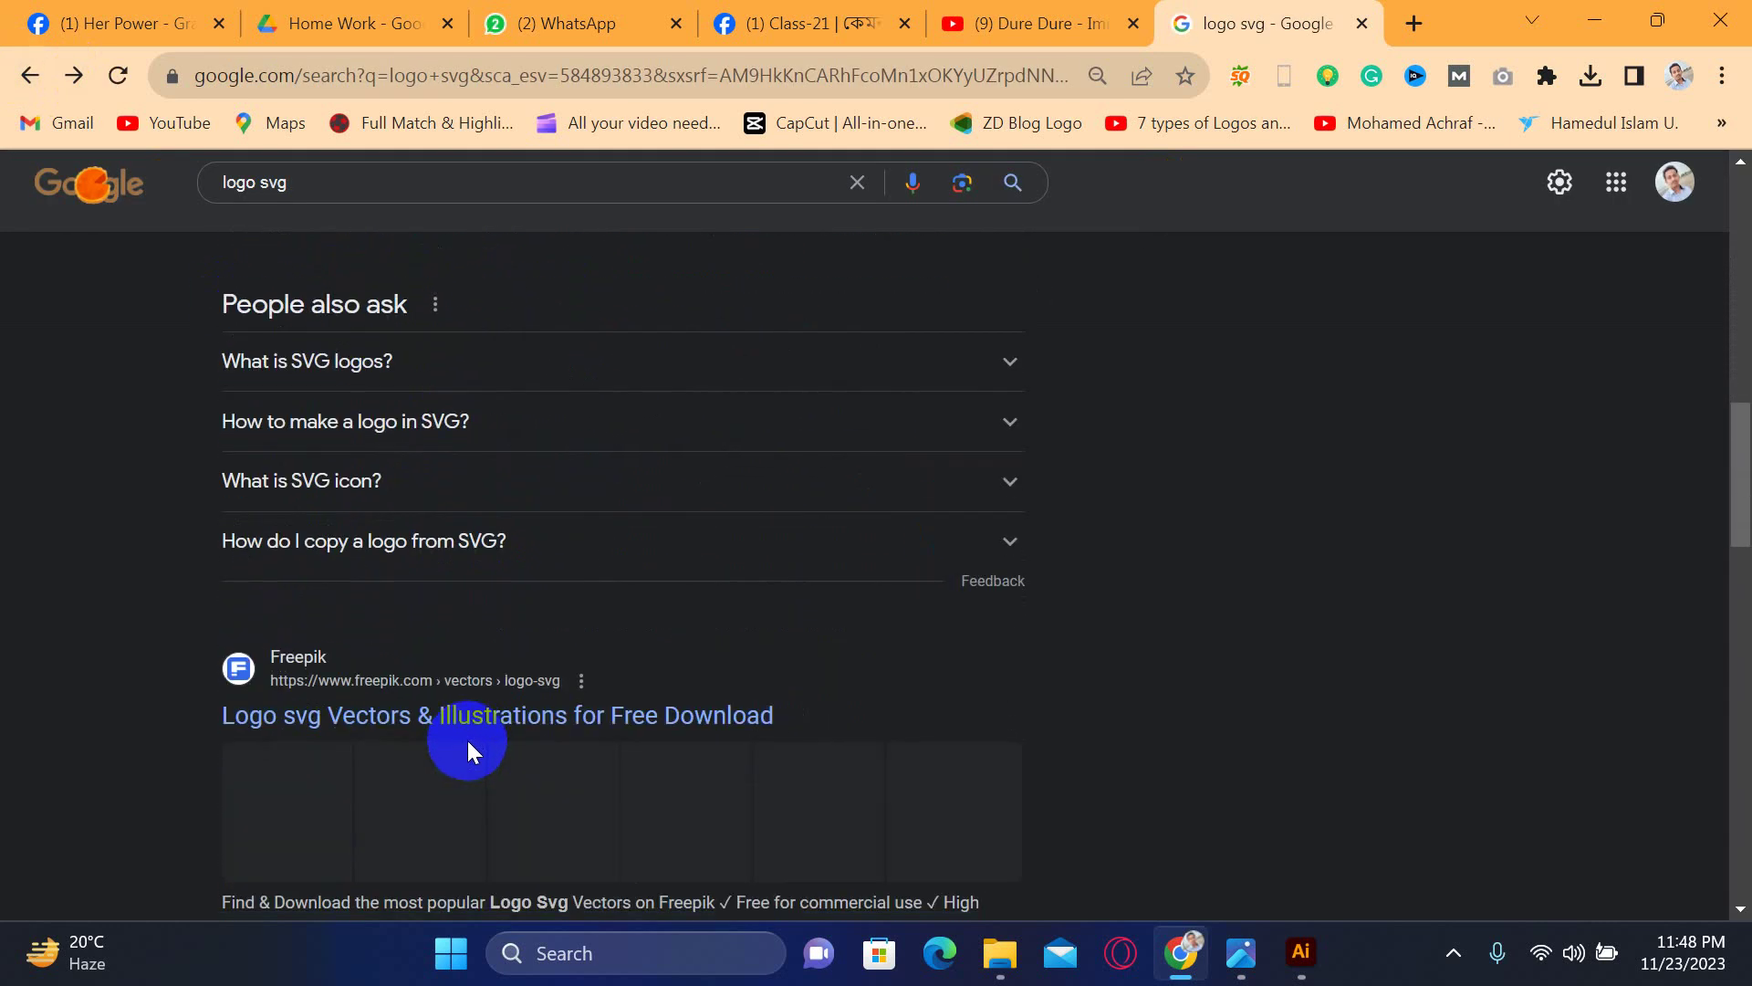
{"action": "scroll", "coordinate": [469, 746], "scroll_direction": "down", "scroll_amount": 3}
{"action": "scroll", "coordinate": [469, 748], "scroll_direction": "down", "scroll_amount": 5}
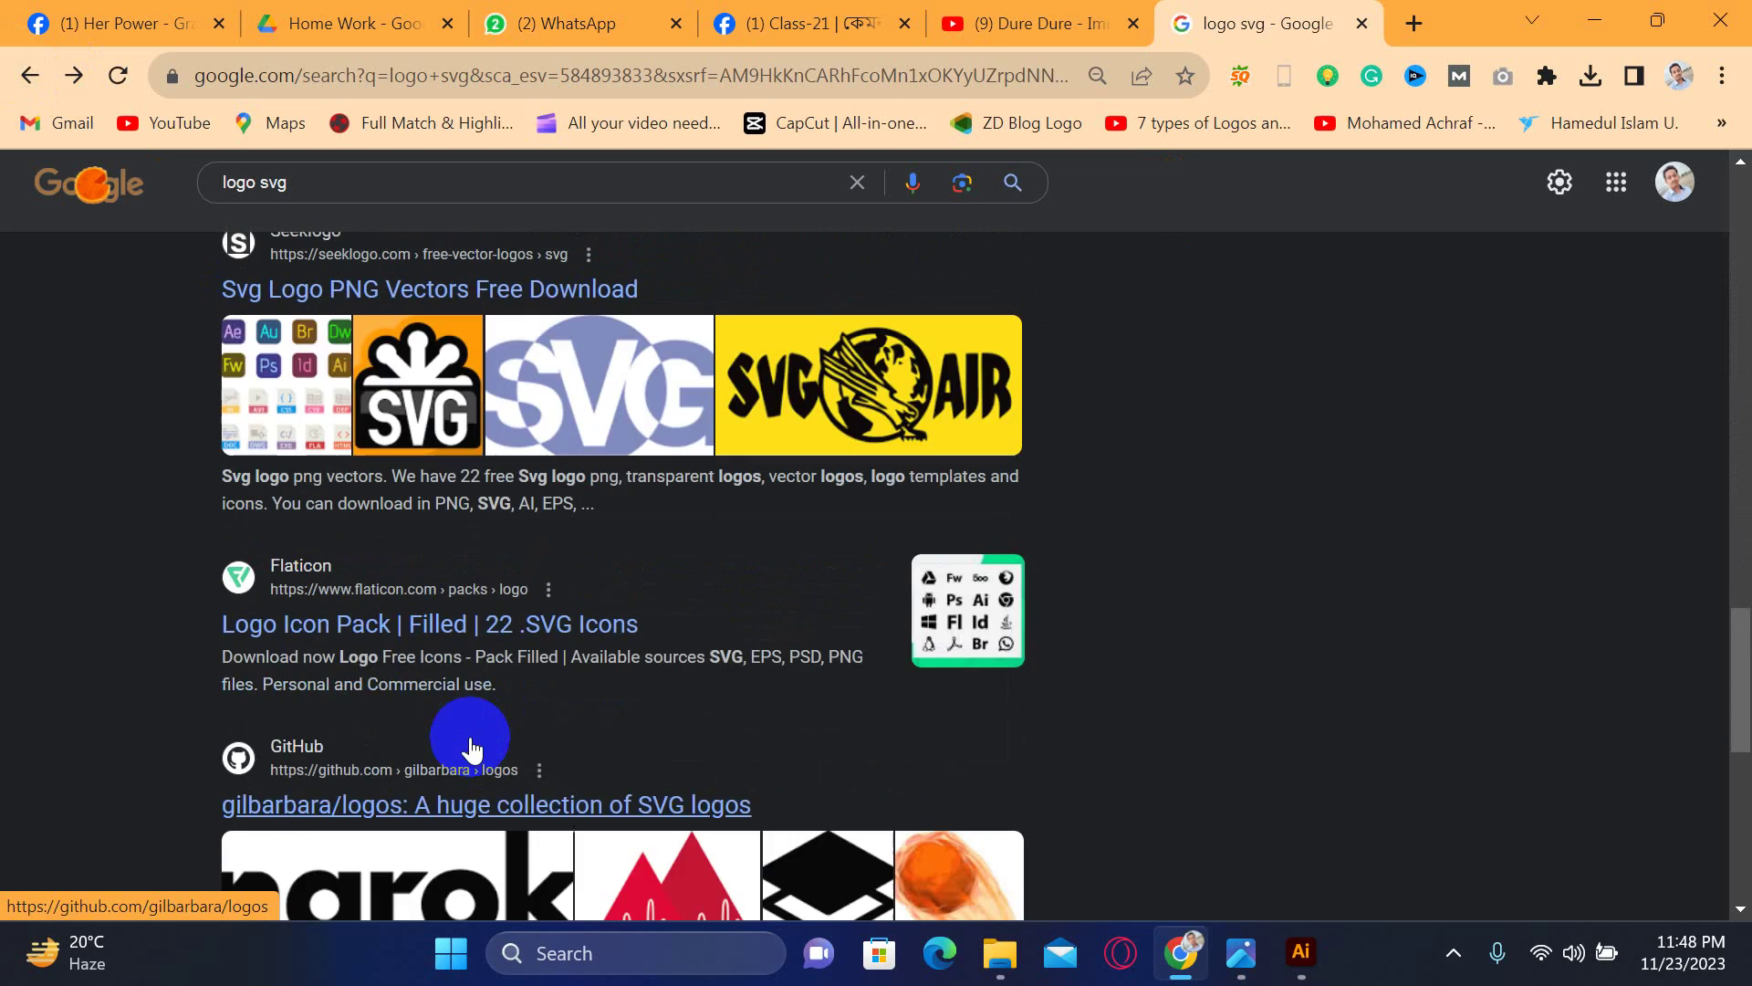
{"action": "scroll", "coordinate": [471, 750], "scroll_direction": "down", "scroll_amount": 2}
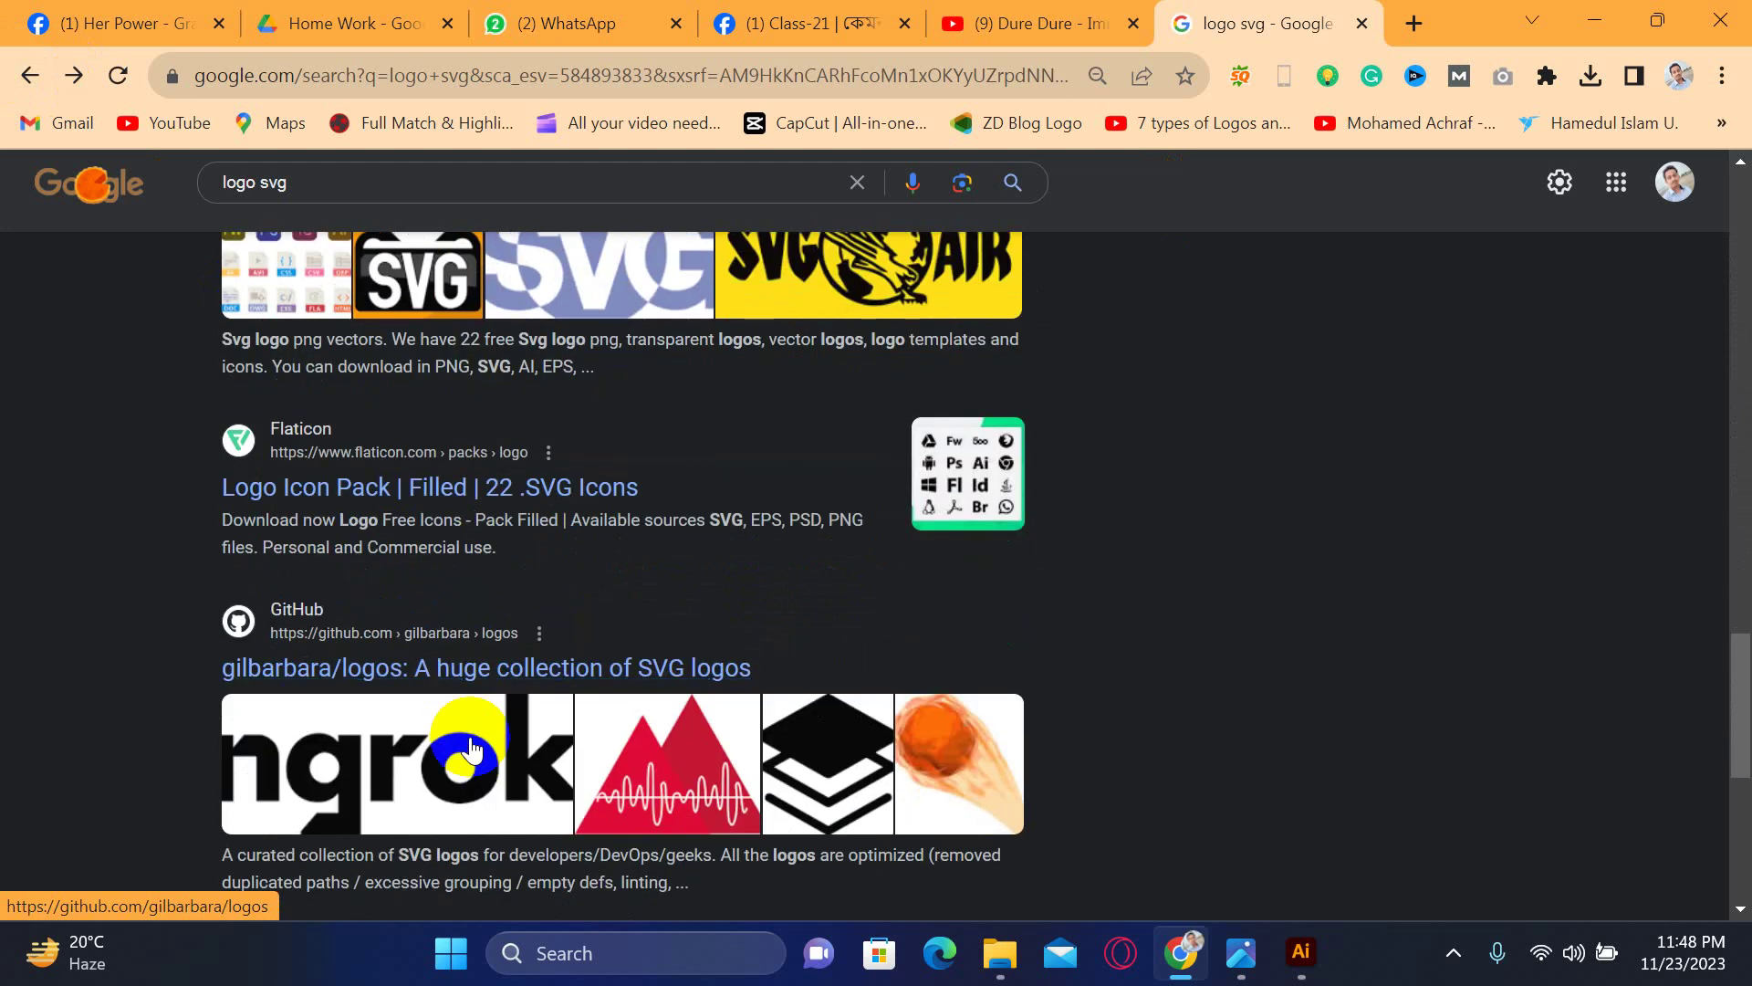
{"action": "scroll", "coordinate": [471, 750], "scroll_direction": "down", "scroll_amount": 4}
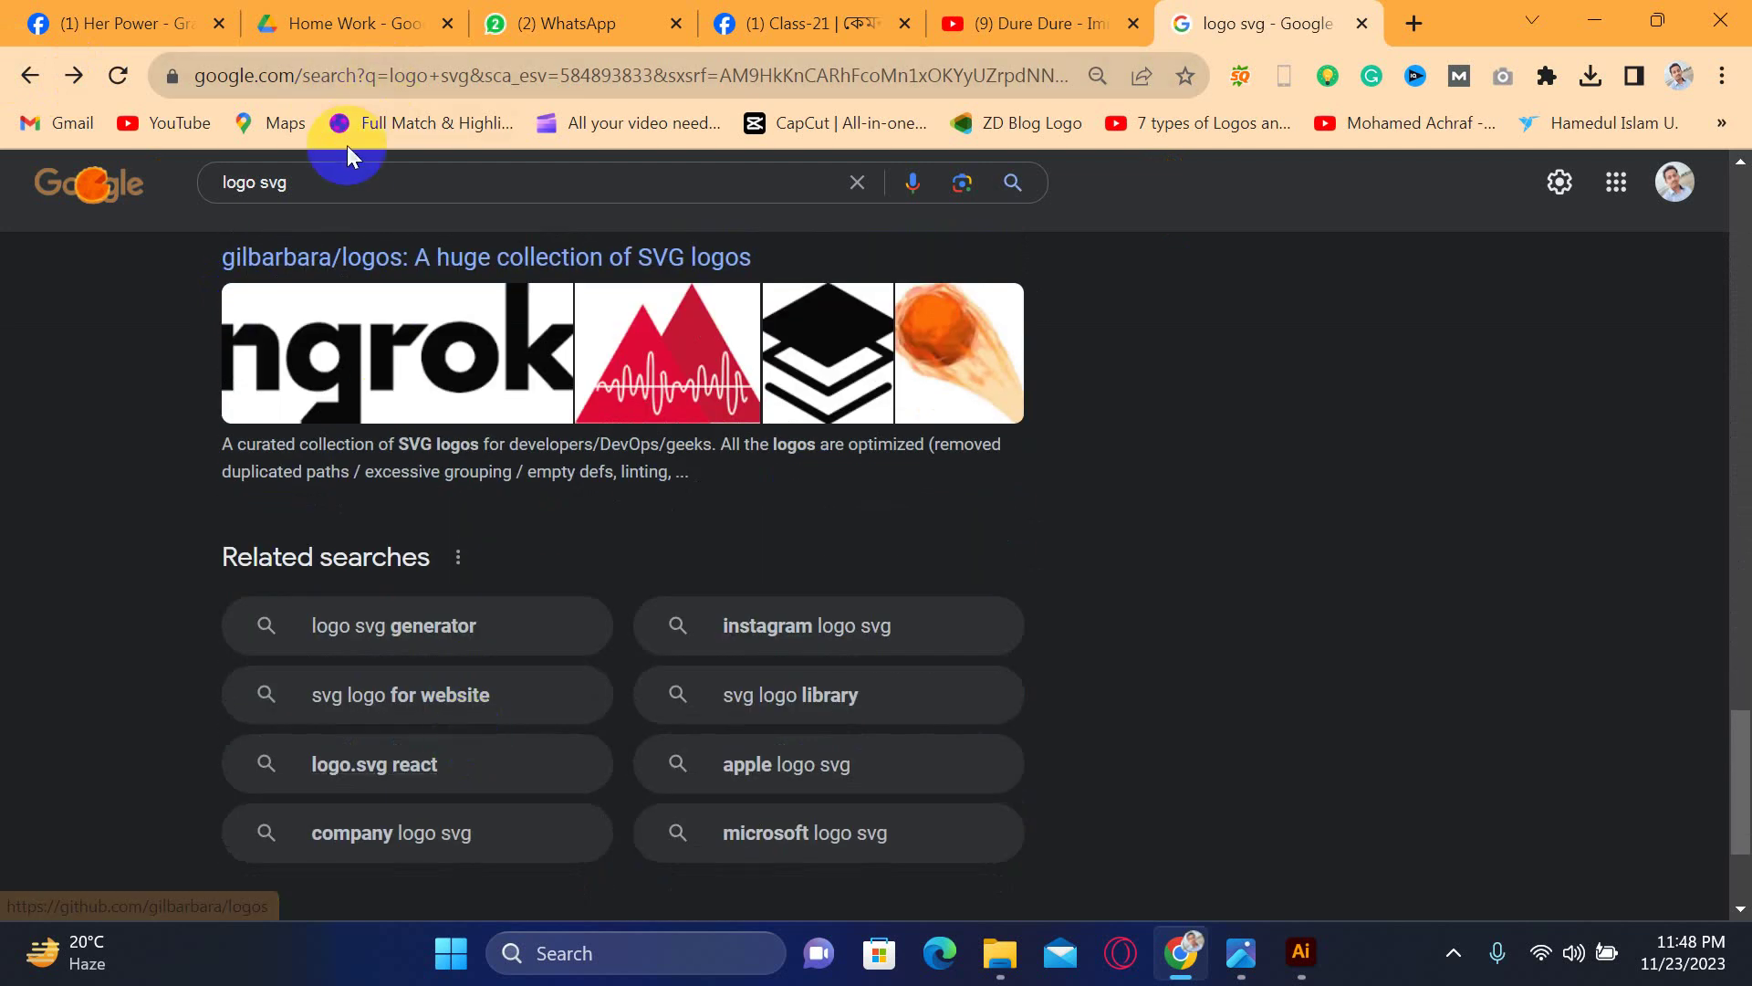
{"action": "left_click_drag", "start_coordinate": [364, 180], "coordinate": [5, 191]}
{"action": "type", "text": "i"}
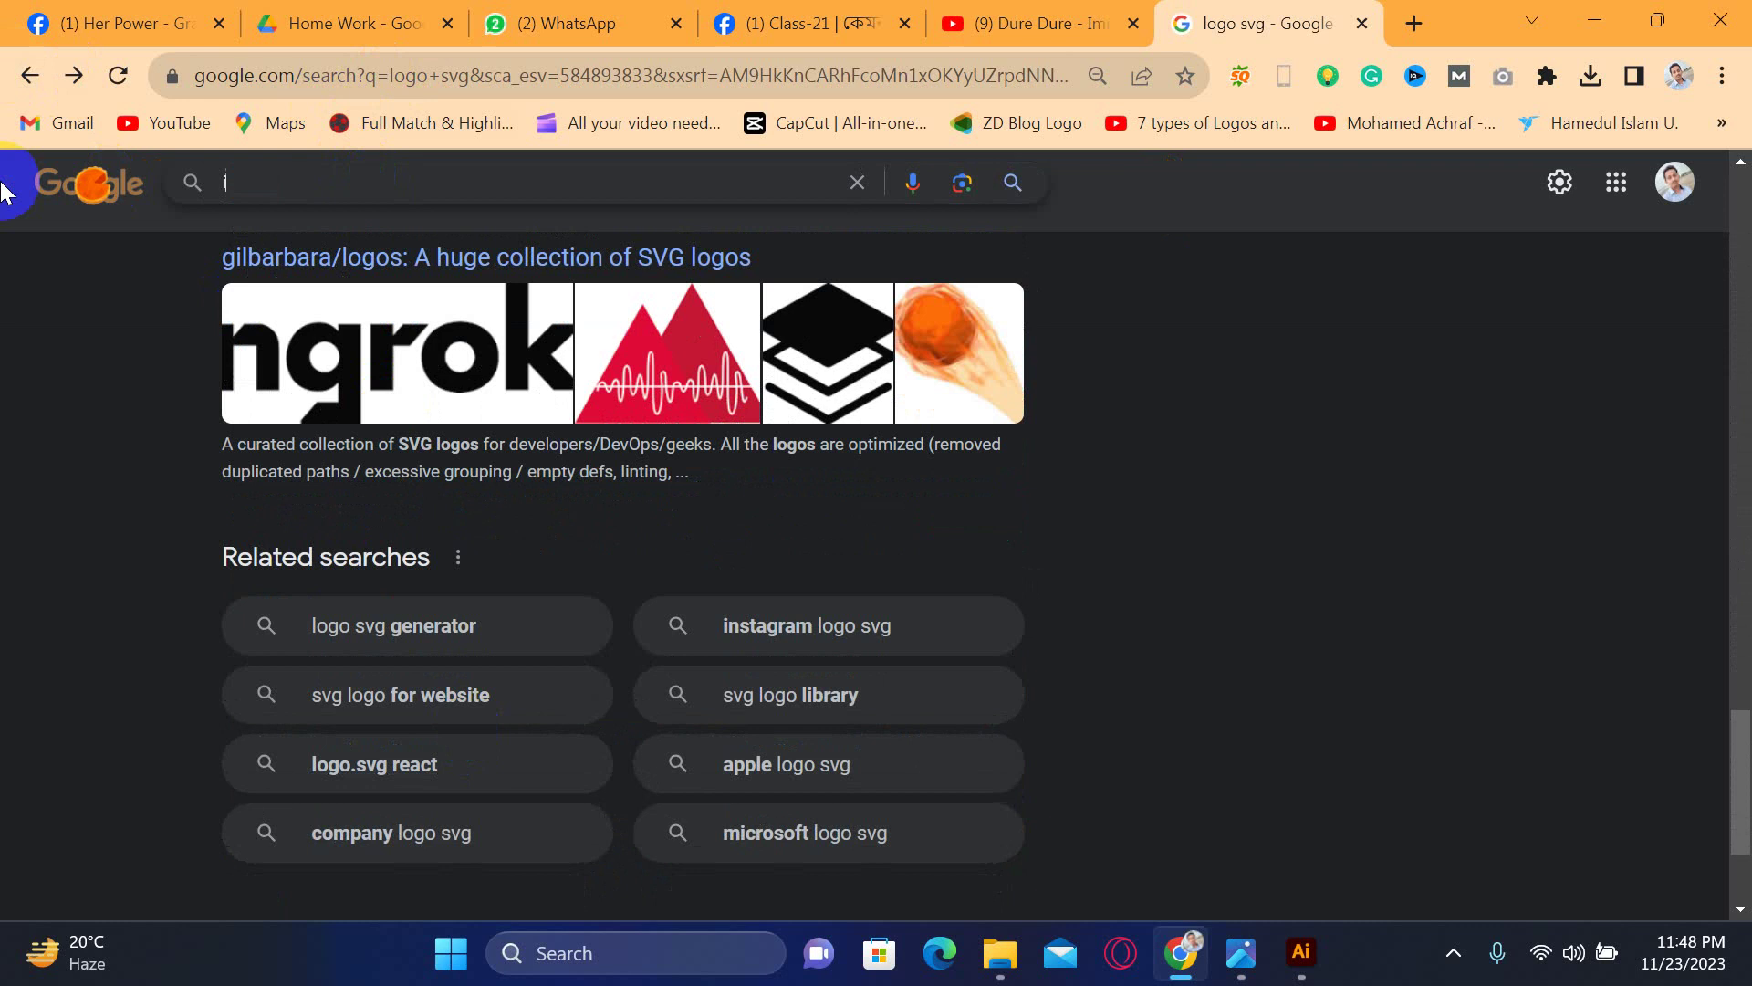
{"action": "type", "text": "con"}
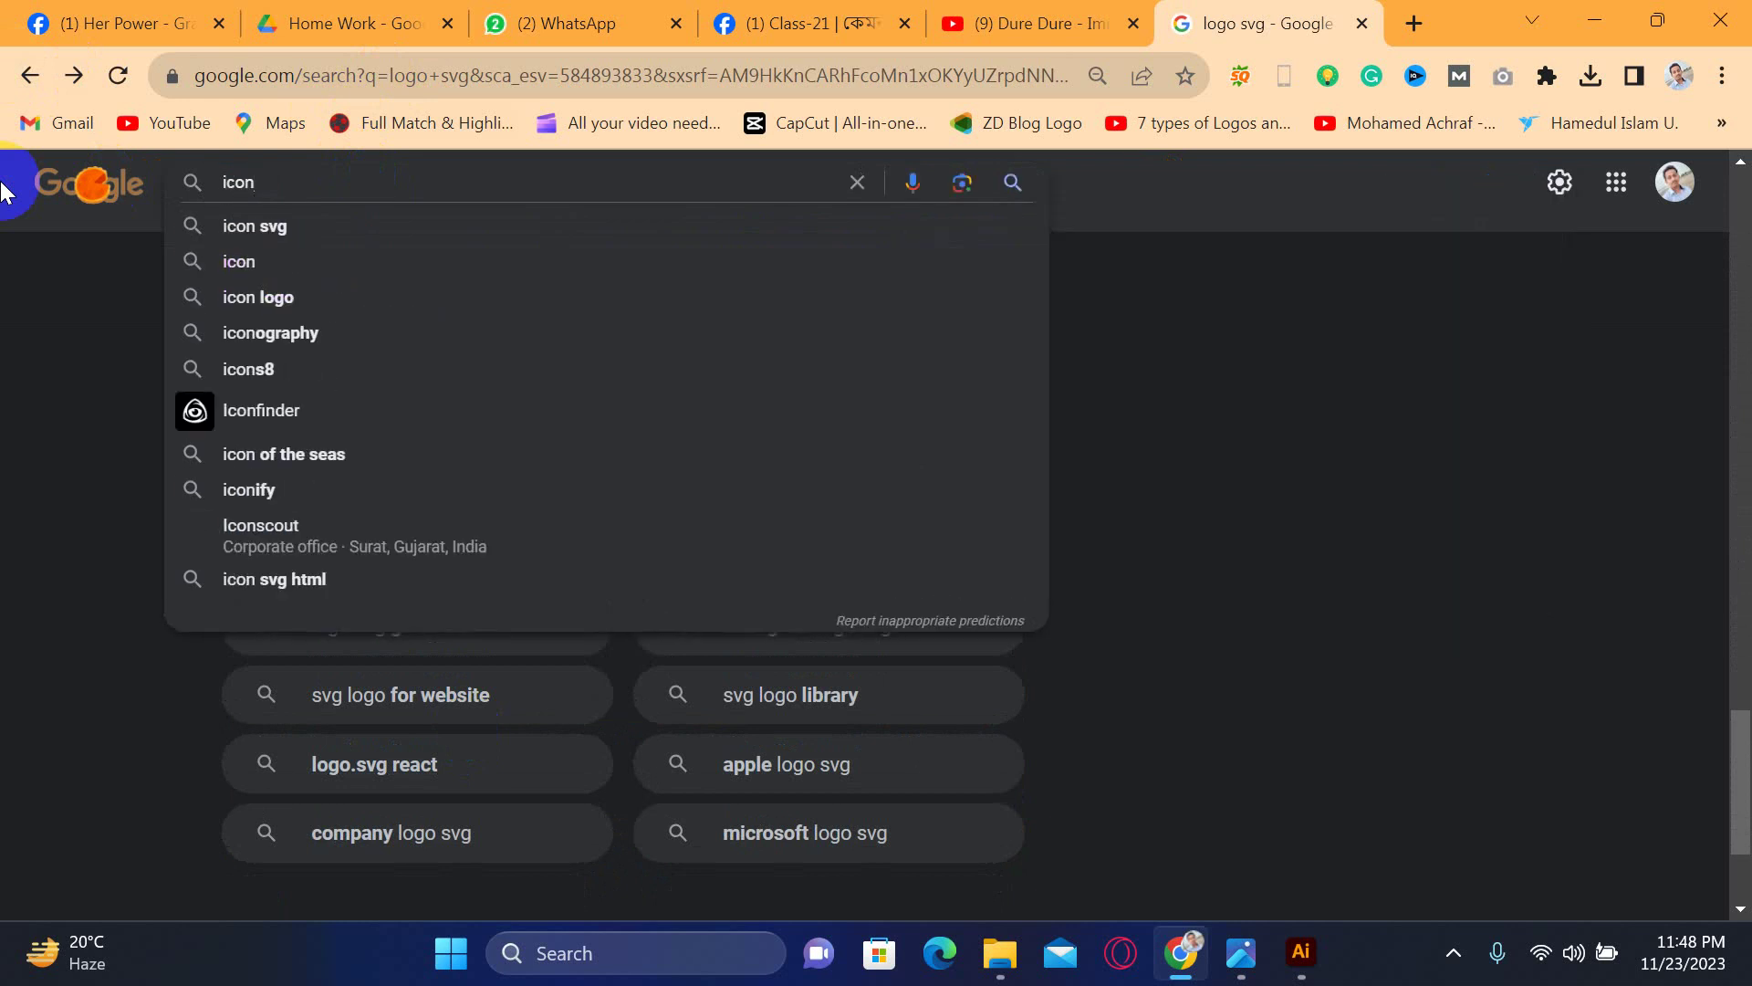
{"action": "key", "text": "Down"}
{"action": "key", "text": "Return"}
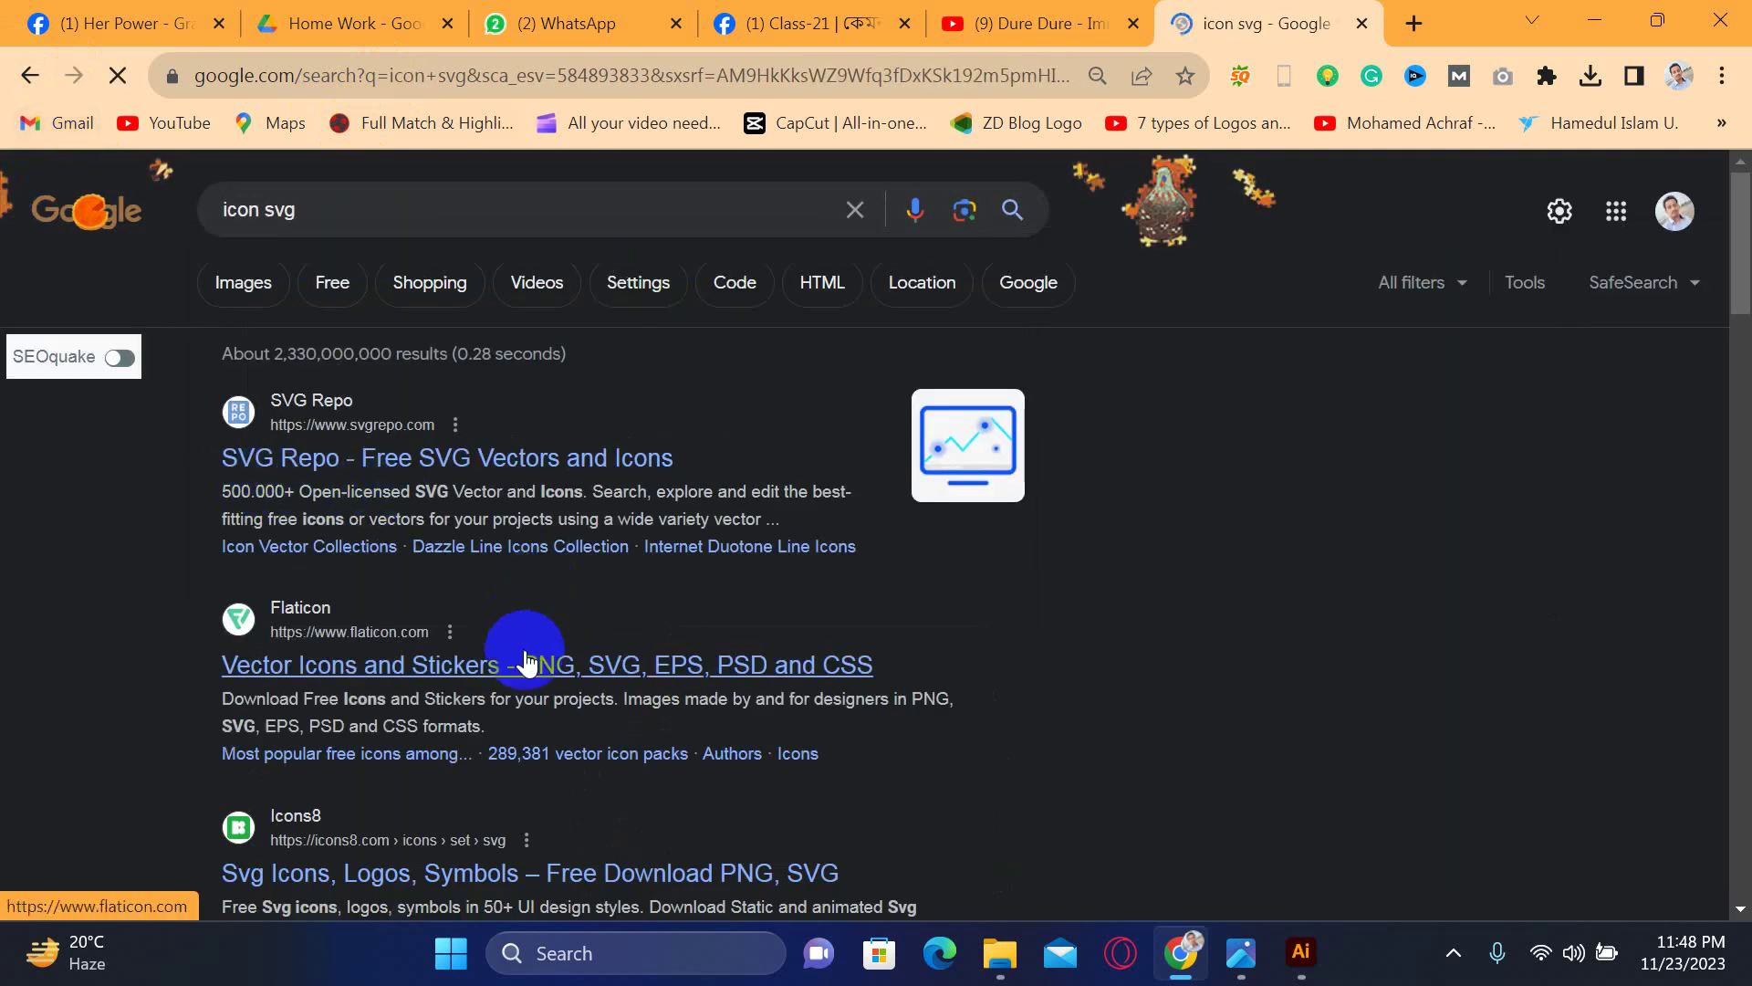
- Change the query to 'call icon svg' and search
{"action": "scroll", "coordinate": [537, 716], "scroll_direction": "down", "scroll_amount": 2}
{"action": "scroll", "coordinate": [536, 712], "scroll_direction": "down", "scroll_amount": 10}
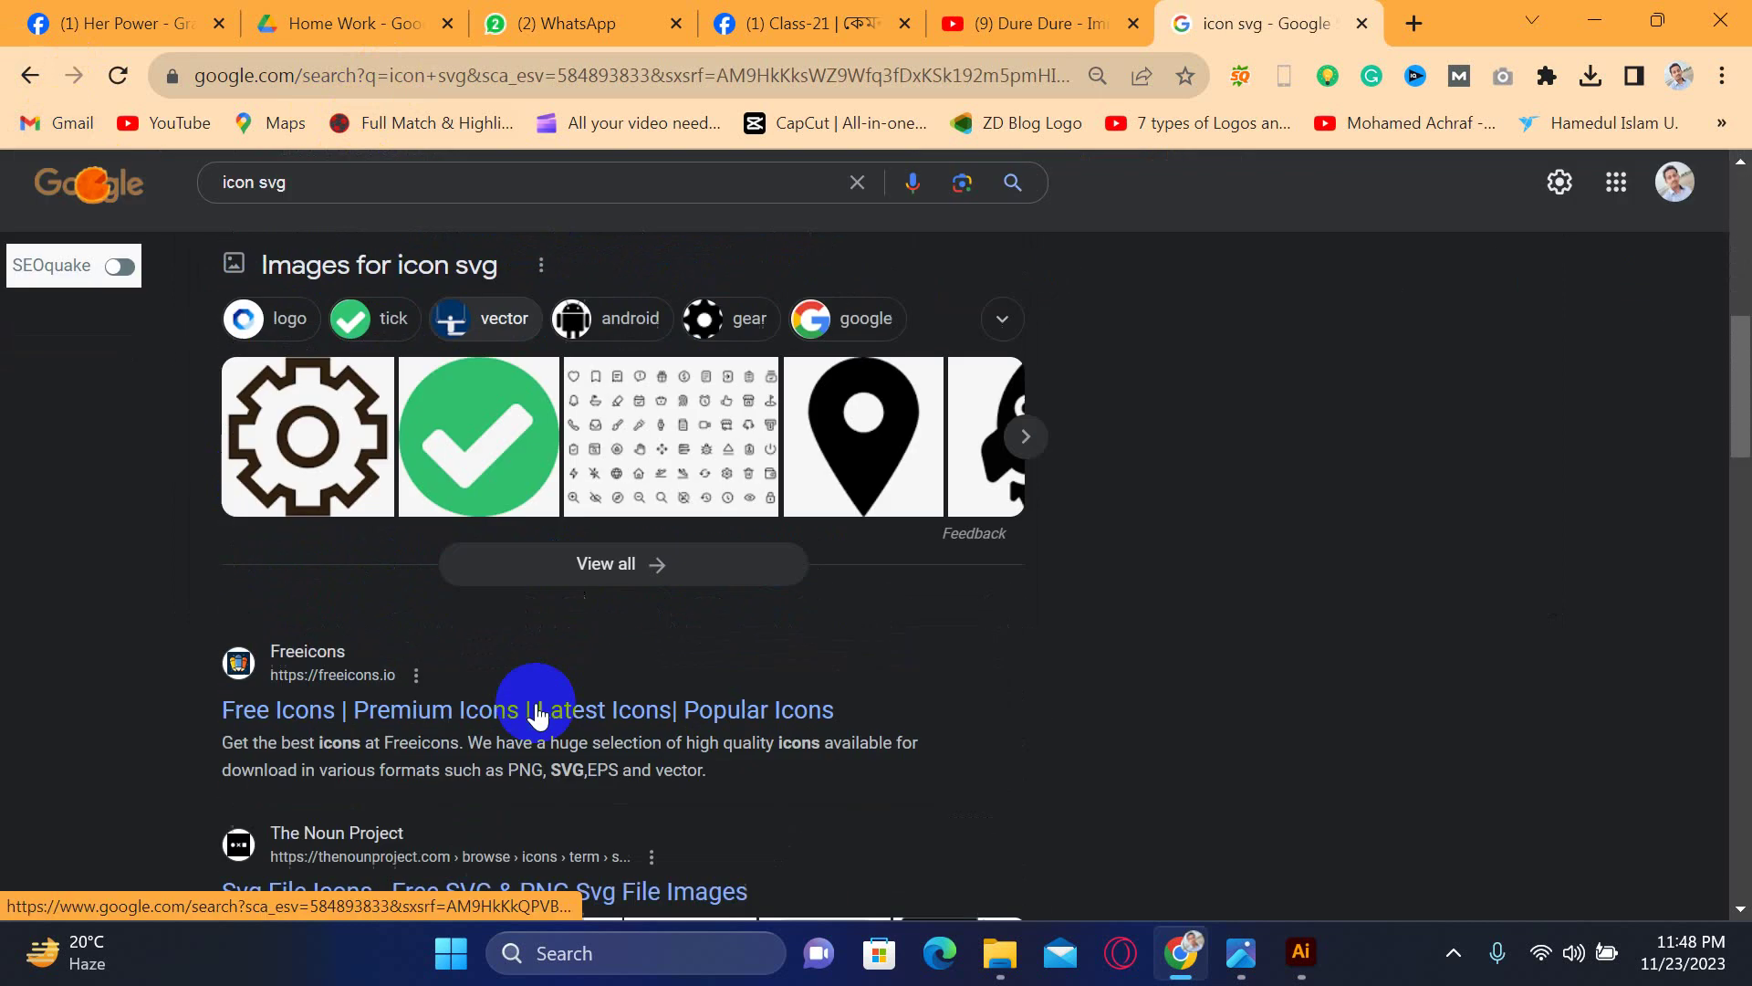
{"action": "scroll", "coordinate": [536, 712], "scroll_direction": "down", "scroll_amount": 6}
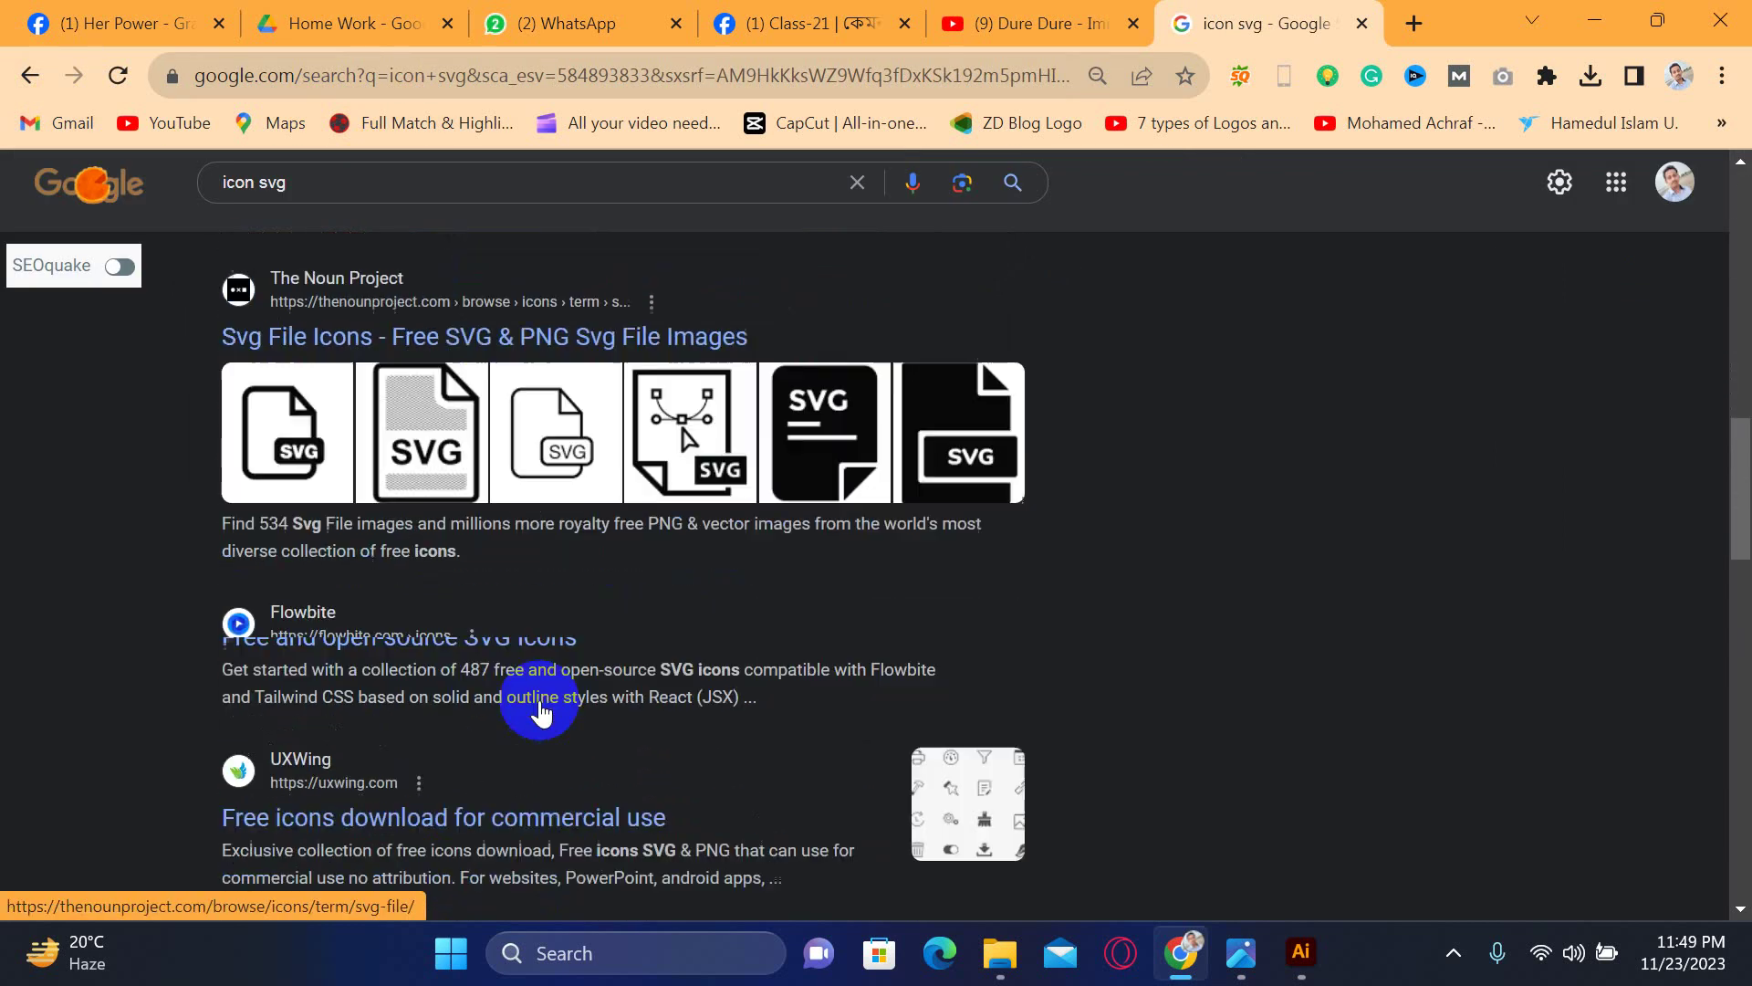
{"action": "scroll", "coordinate": [542, 699], "scroll_direction": "down", "scroll_amount": 7}
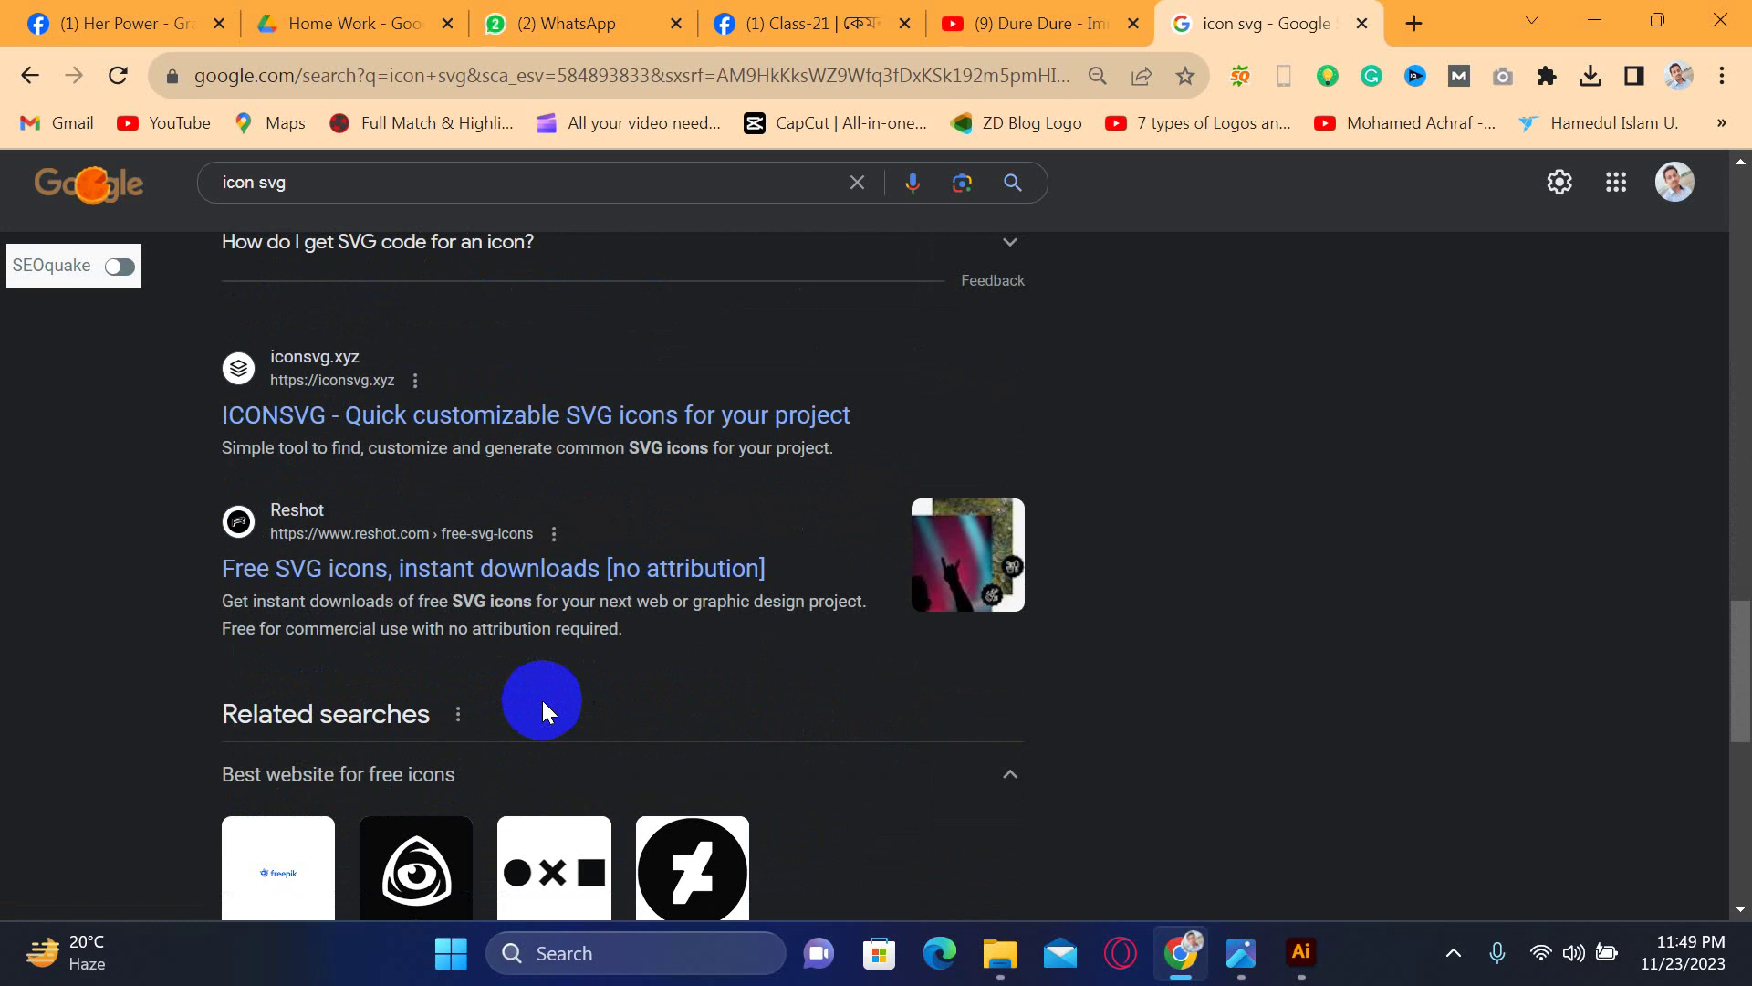
{"action": "left_click", "coordinate": [226, 182]}
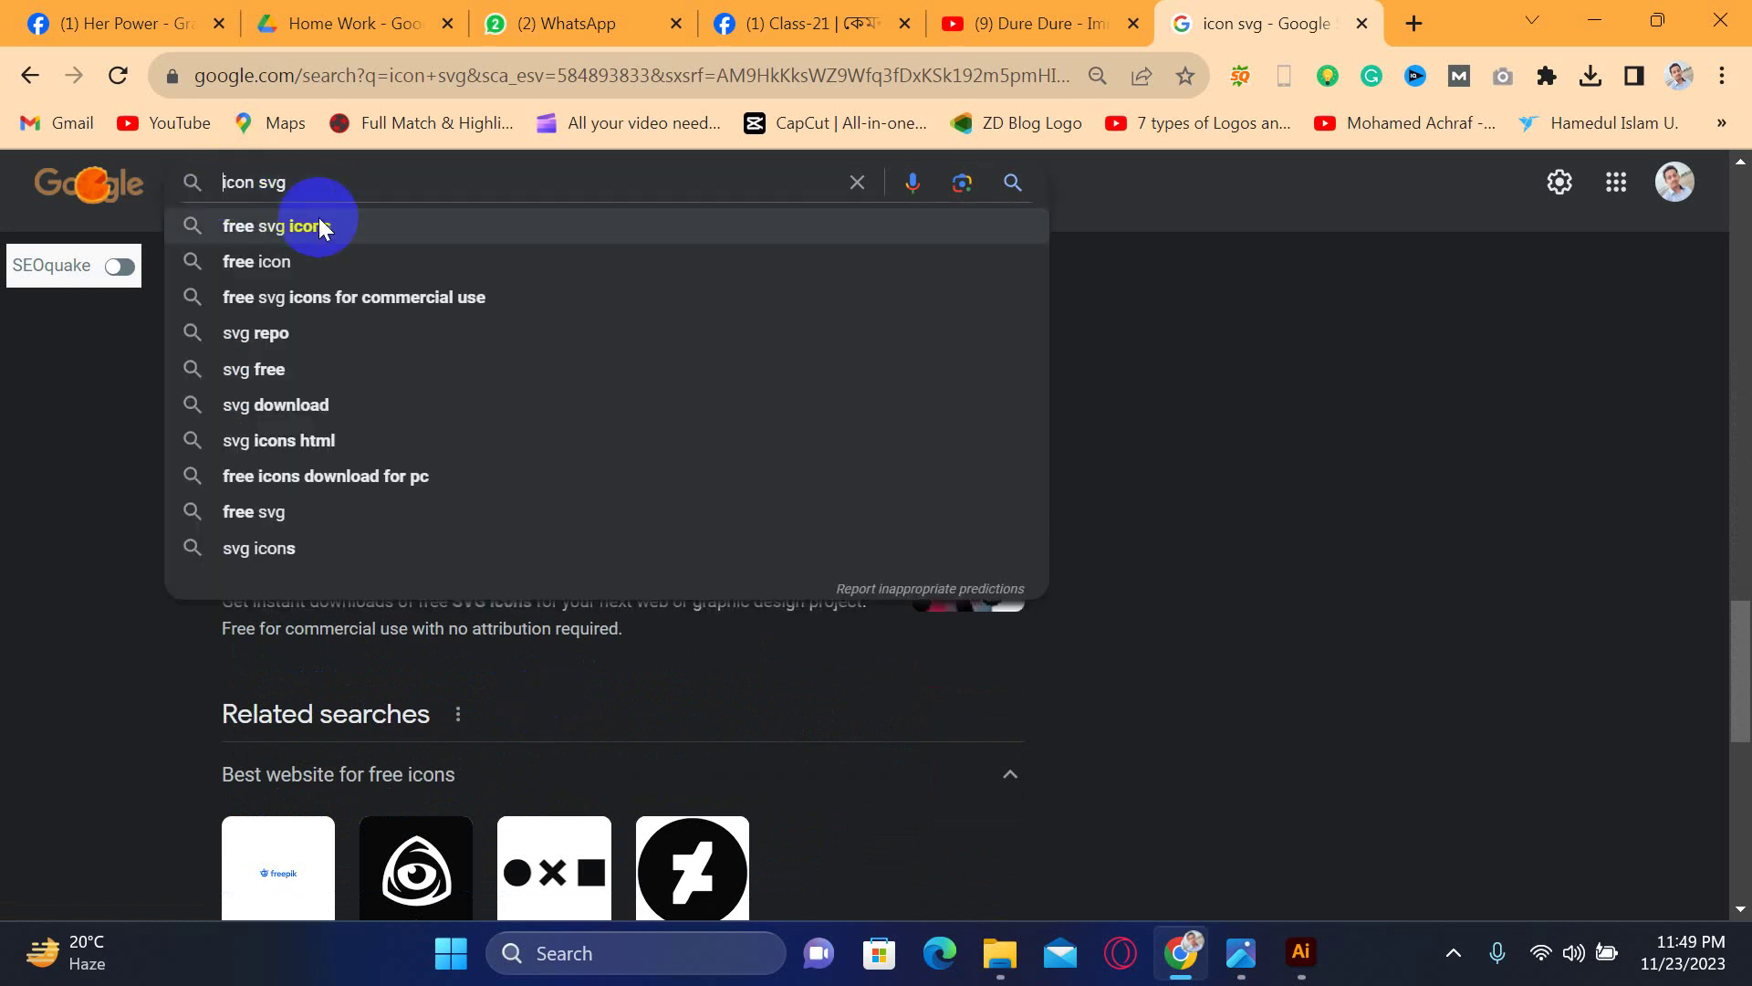
{"action": "type", "text": "call"}
{"action": "left_click", "coordinate": [319, 225]}
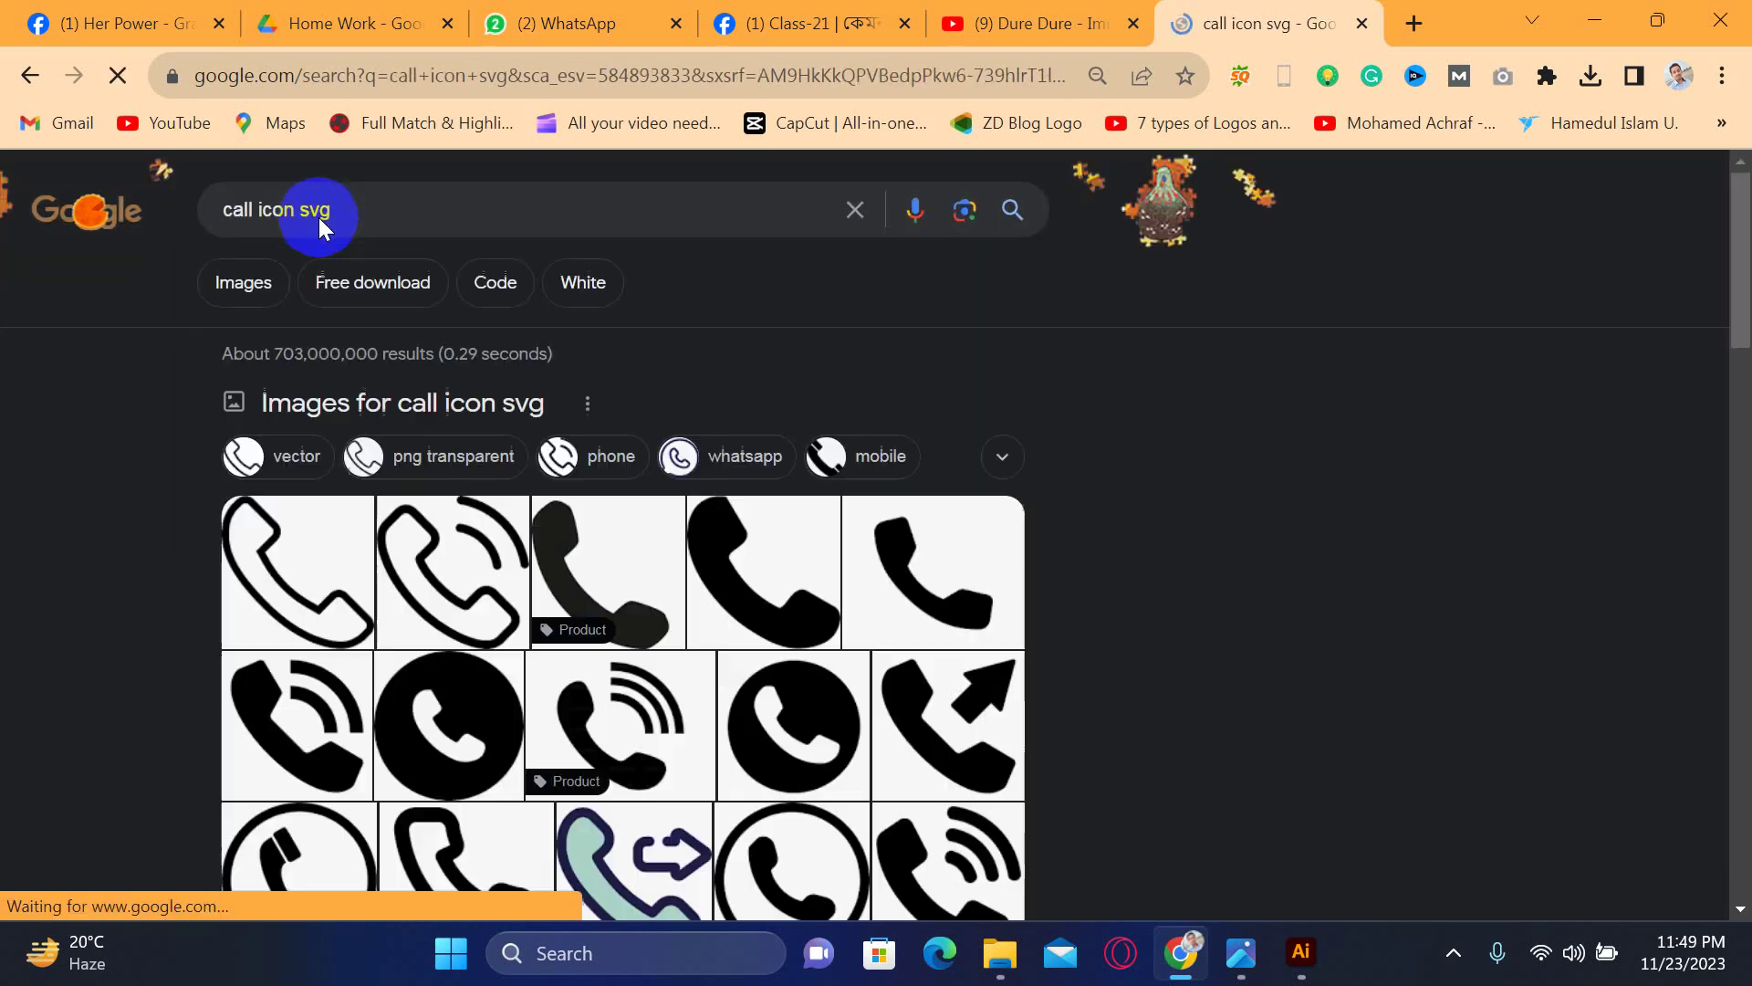
- Scroll the 'call icon svg' results down to the IconPacks free phone icon
{"action": "scroll", "coordinate": [411, 548], "scroll_direction": "down", "scroll_amount": 10}
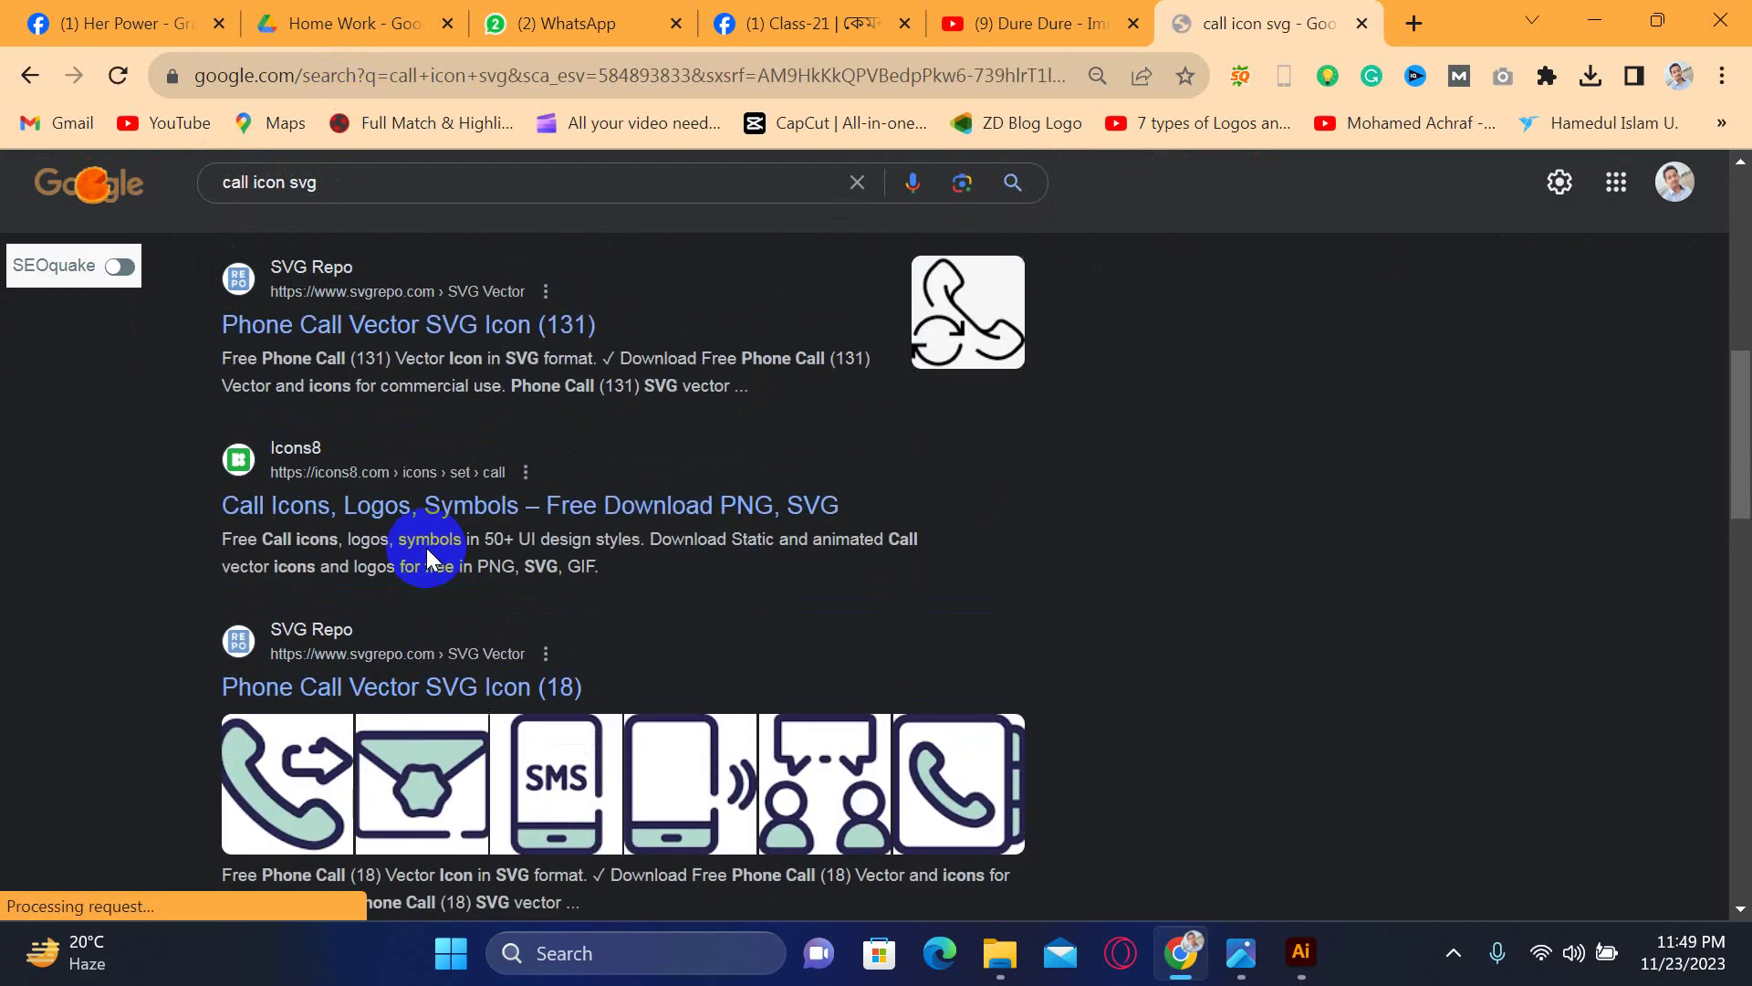
{"action": "scroll", "coordinate": [427, 480], "scroll_direction": "down", "scroll_amount": 1}
{"action": "scroll", "coordinate": [425, 478], "scroll_direction": "down", "scroll_amount": 2}
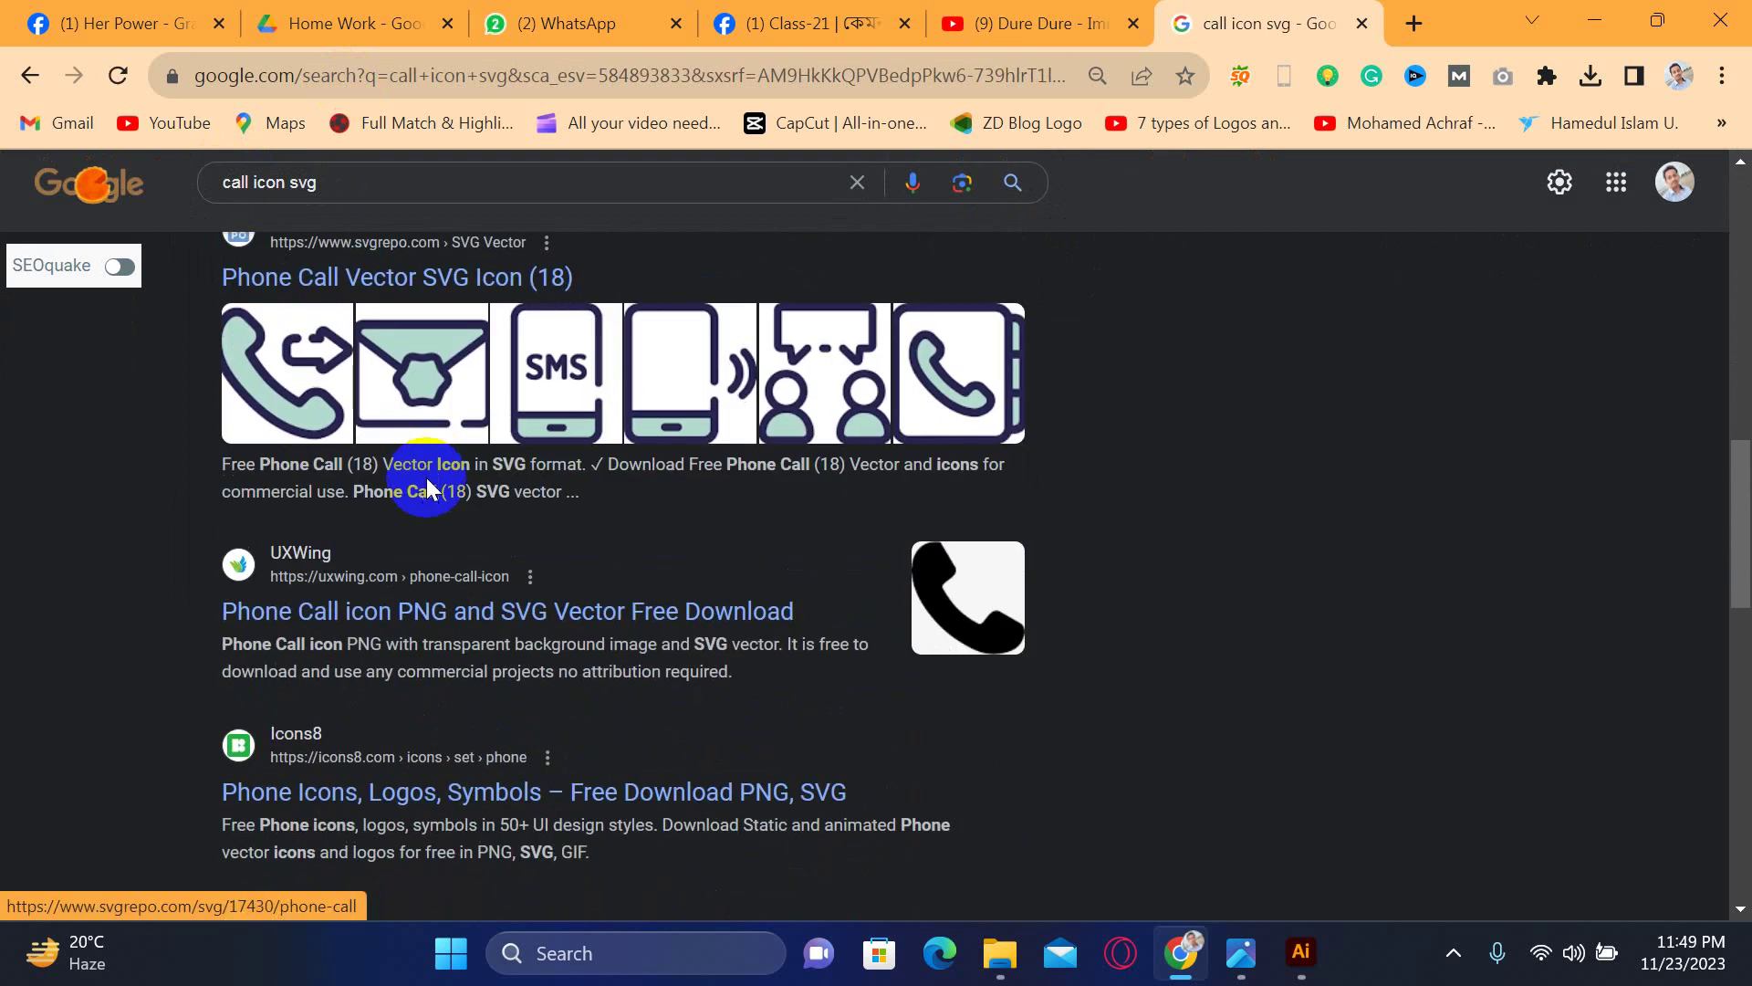
{"action": "scroll", "coordinate": [448, 603], "scroll_direction": "up", "scroll_amount": 2}
{"action": "scroll", "coordinate": [447, 602], "scroll_direction": "down", "scroll_amount": 2}
{"action": "scroll", "coordinate": [450, 603], "scroll_direction": "down", "scroll_amount": 6}
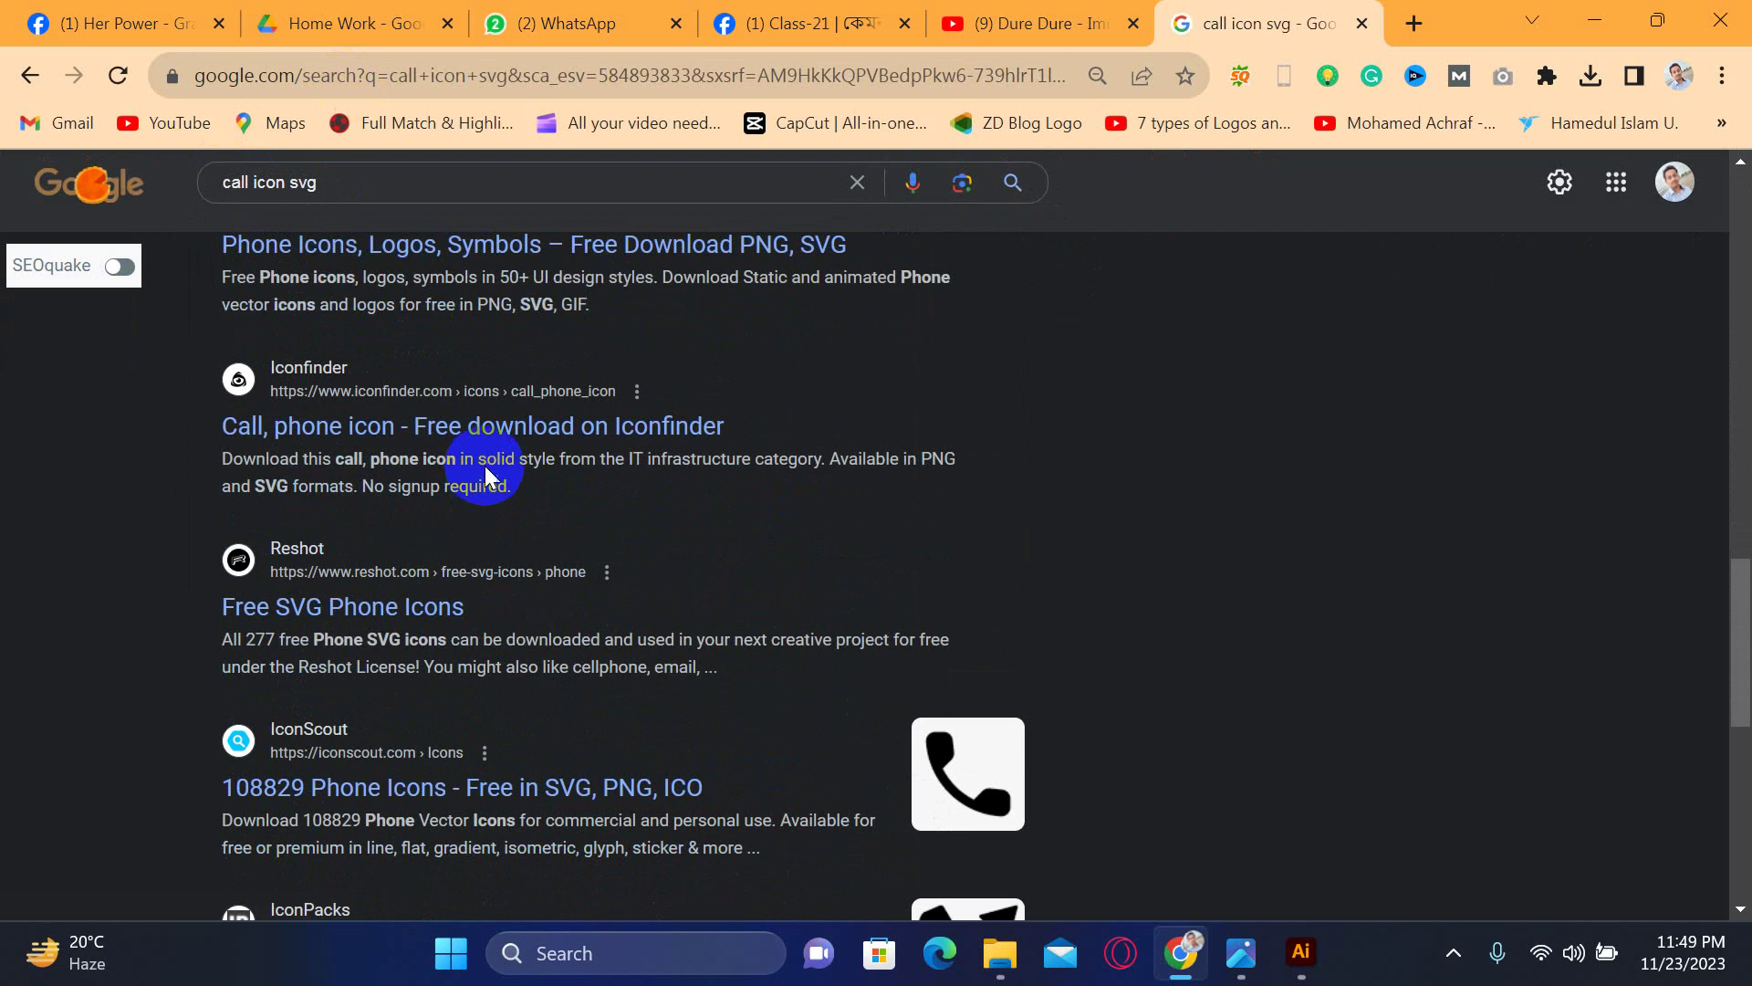
{"action": "scroll", "coordinate": [438, 606], "scroll_direction": "down", "scroll_amount": 1}
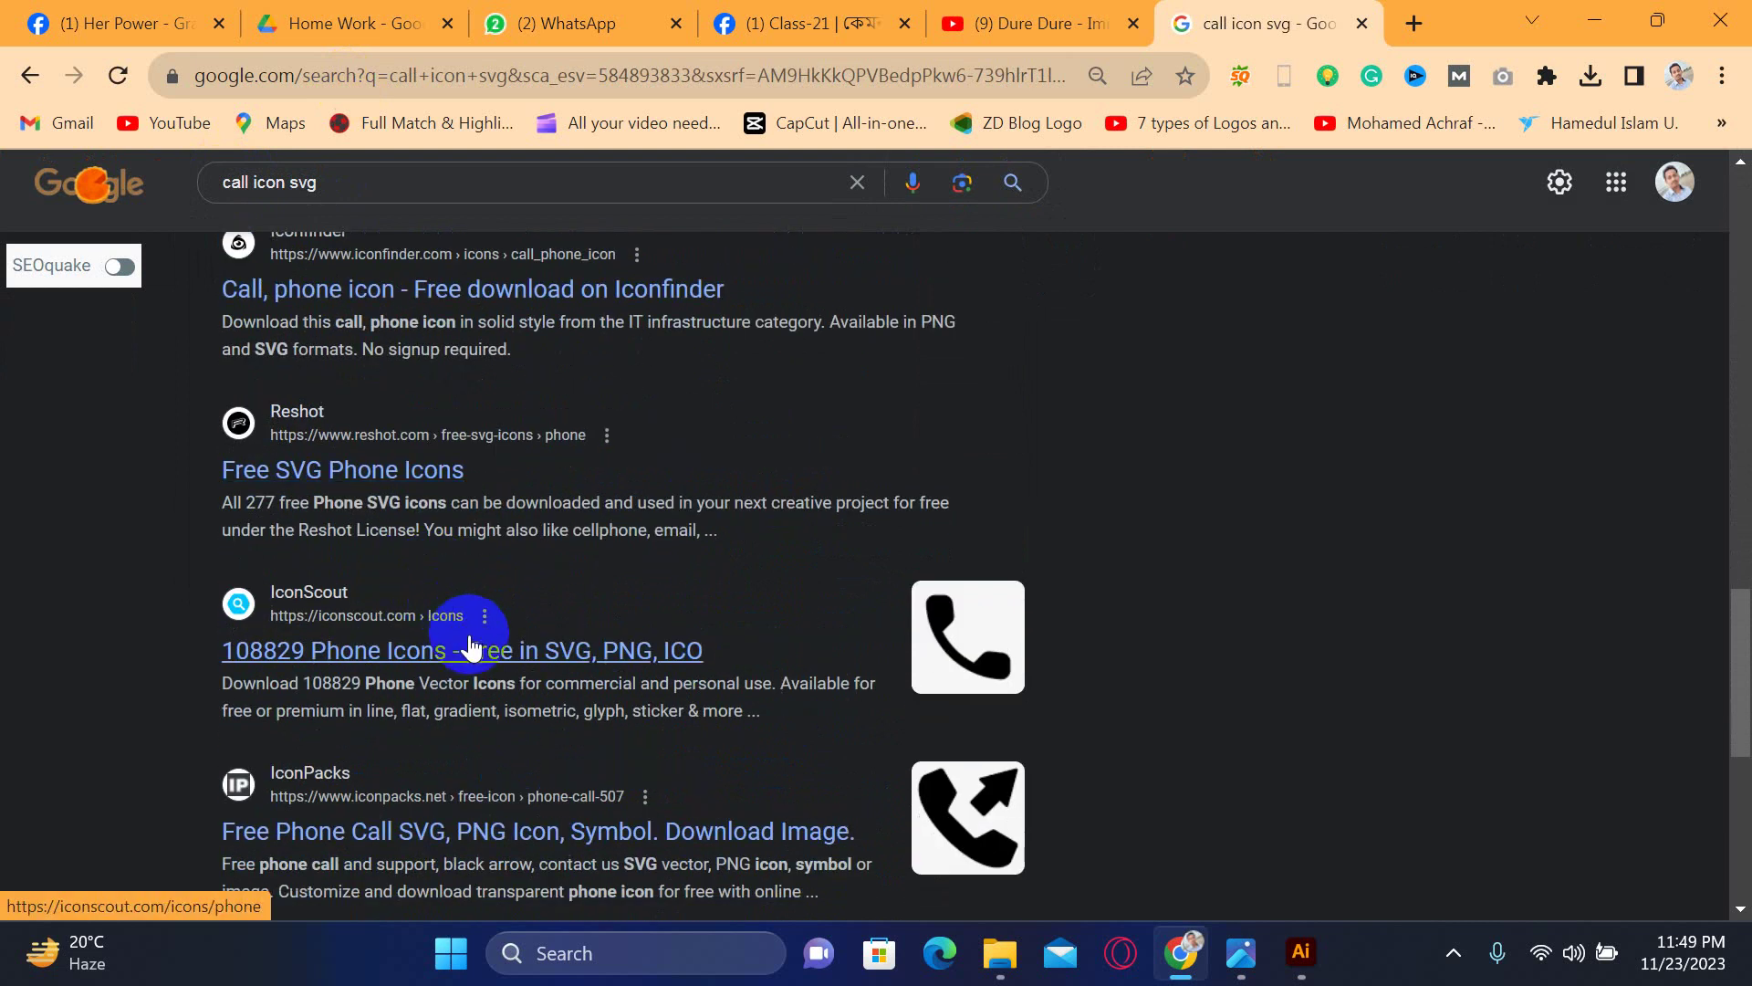
{"action": "scroll", "coordinate": [471, 649], "scroll_direction": "down", "scroll_amount": 3}
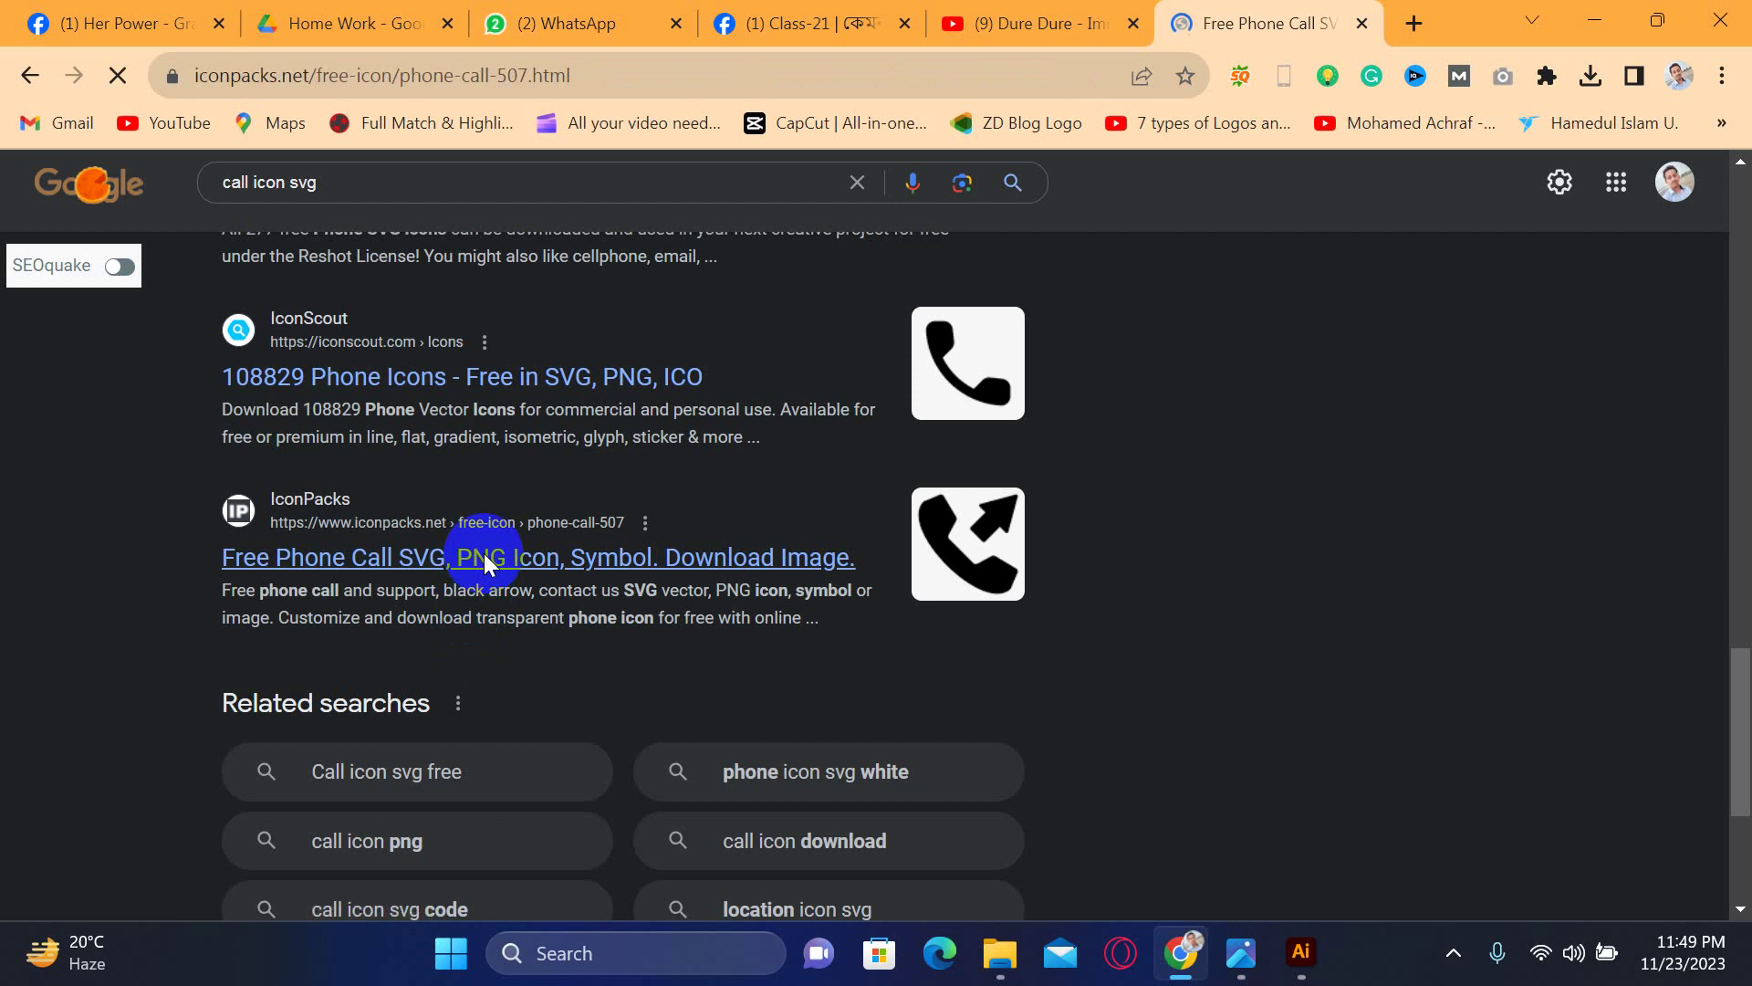
- Search the IconPacks site and look at the black handset contact icon
{"action": "scroll", "coordinate": [507, 533], "scroll_direction": "down", "scroll_amount": 4}
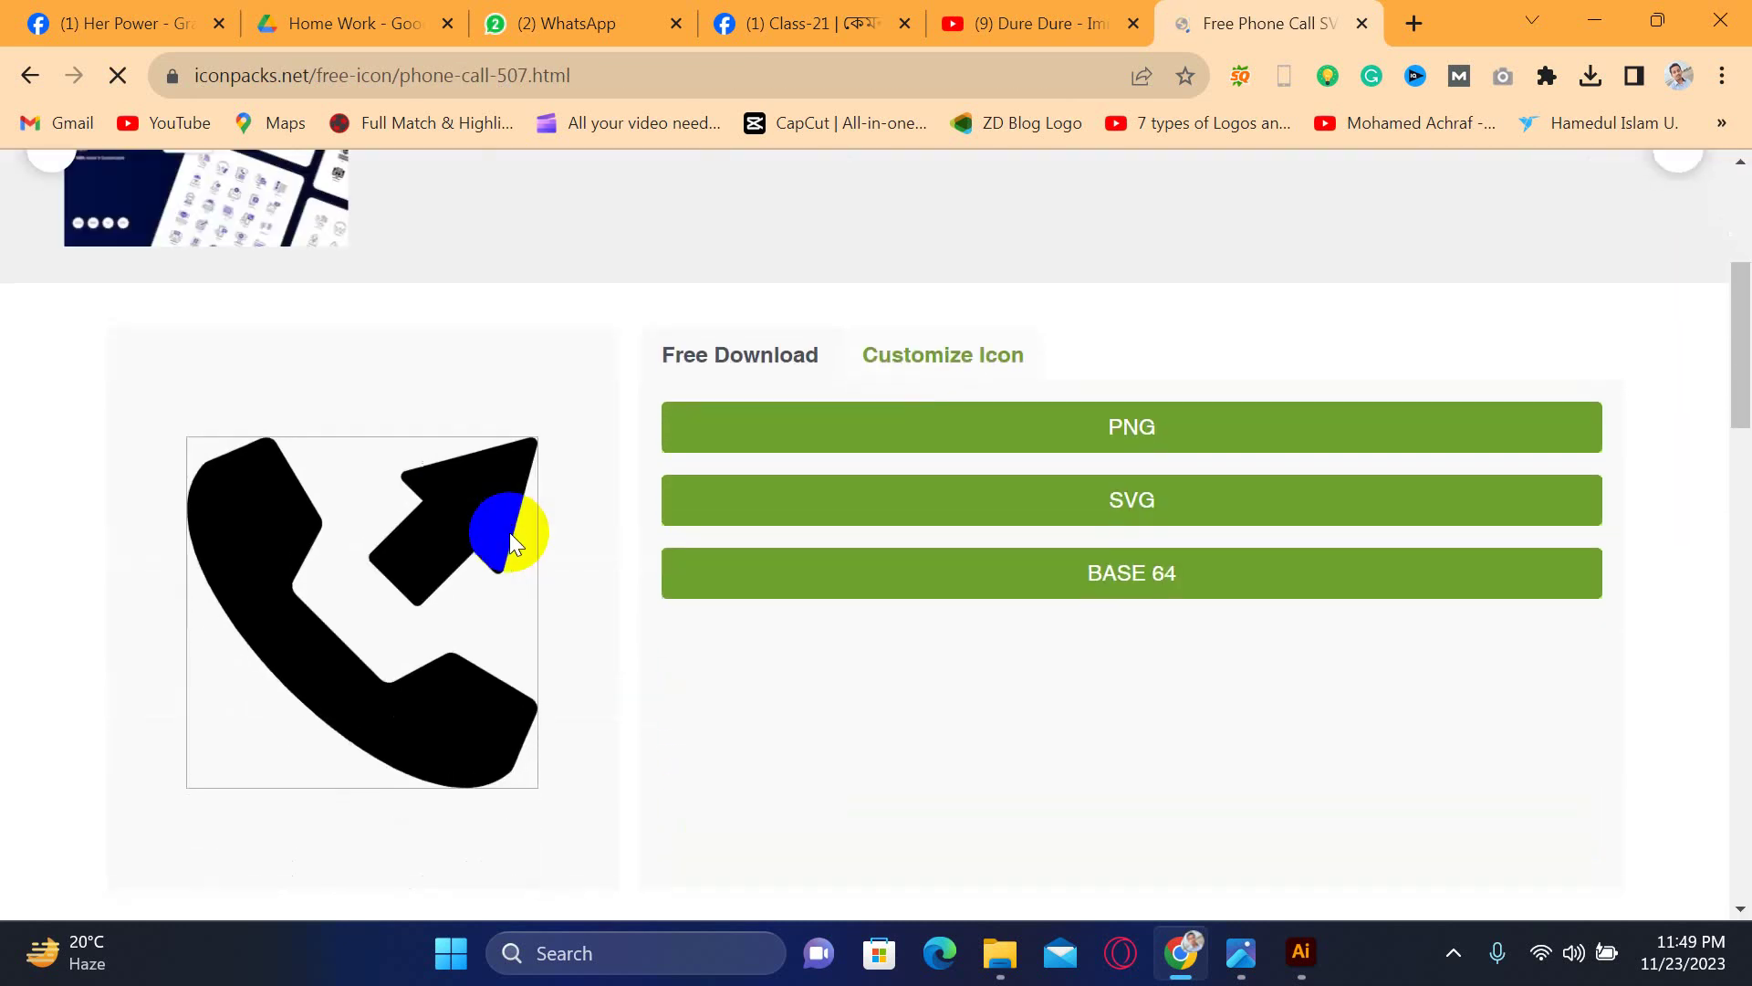
{"action": "scroll", "coordinate": [509, 520], "scroll_direction": "up", "scroll_amount": 5}
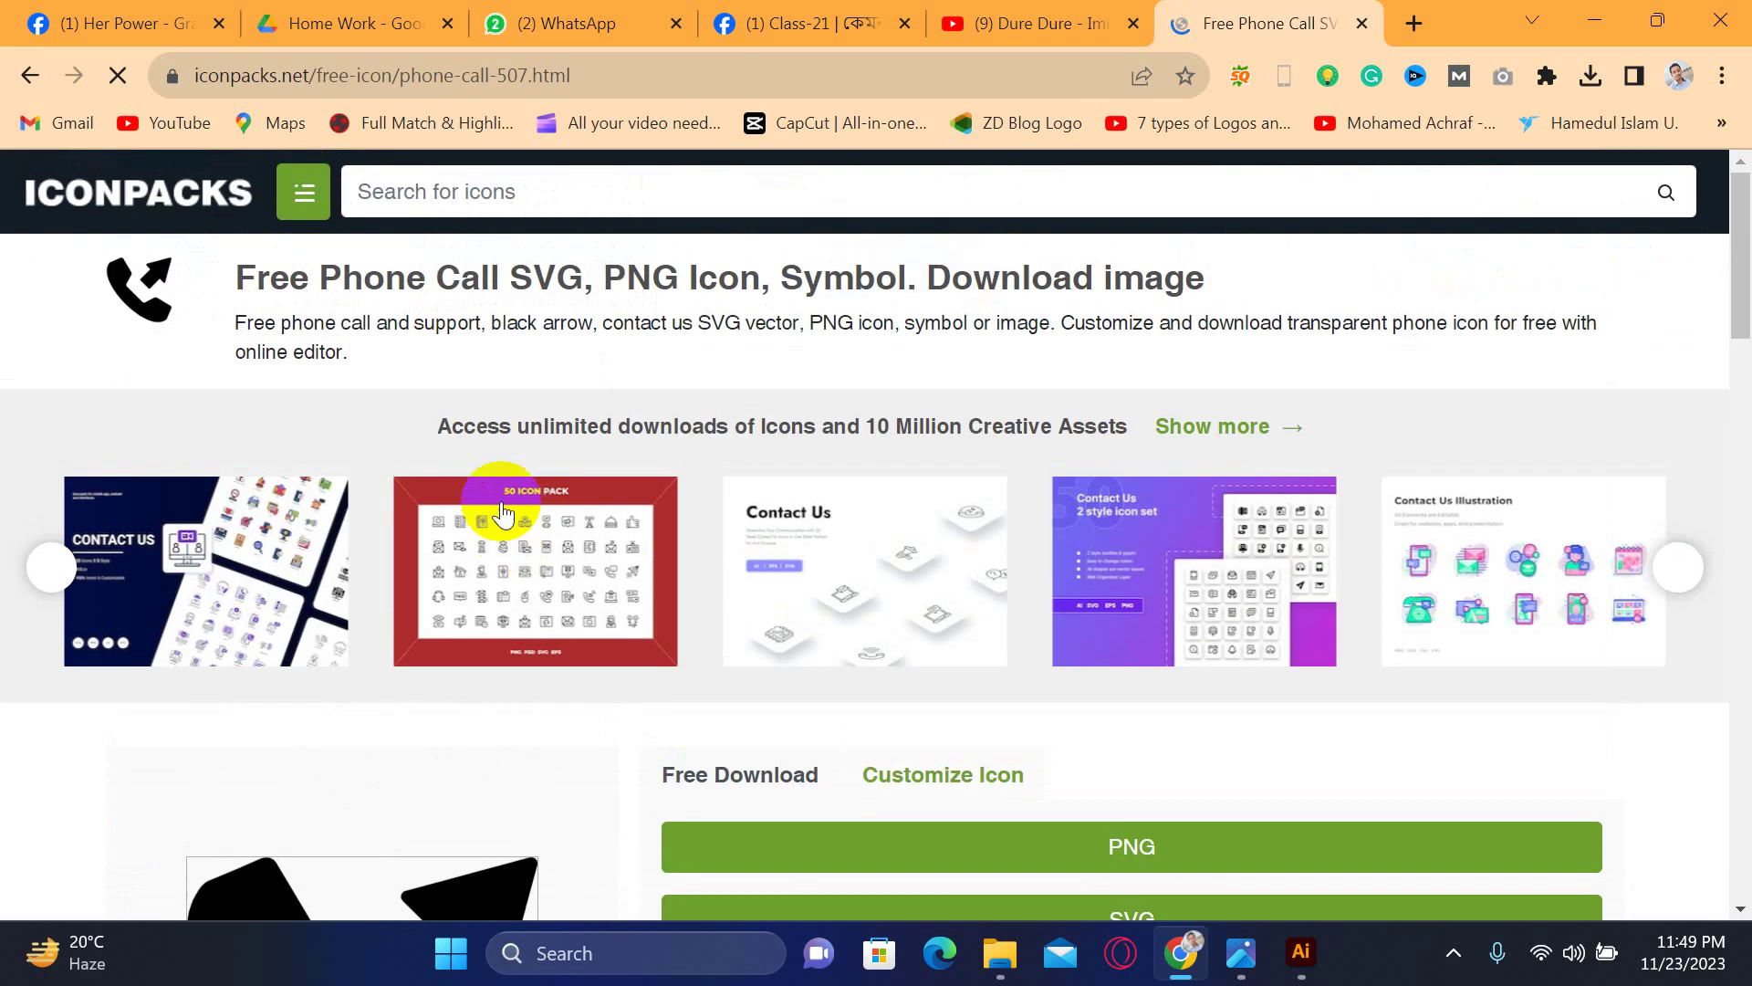
{"action": "left_click", "coordinate": [309, 192]}
{"action": "left_click", "coordinate": [488, 182]}
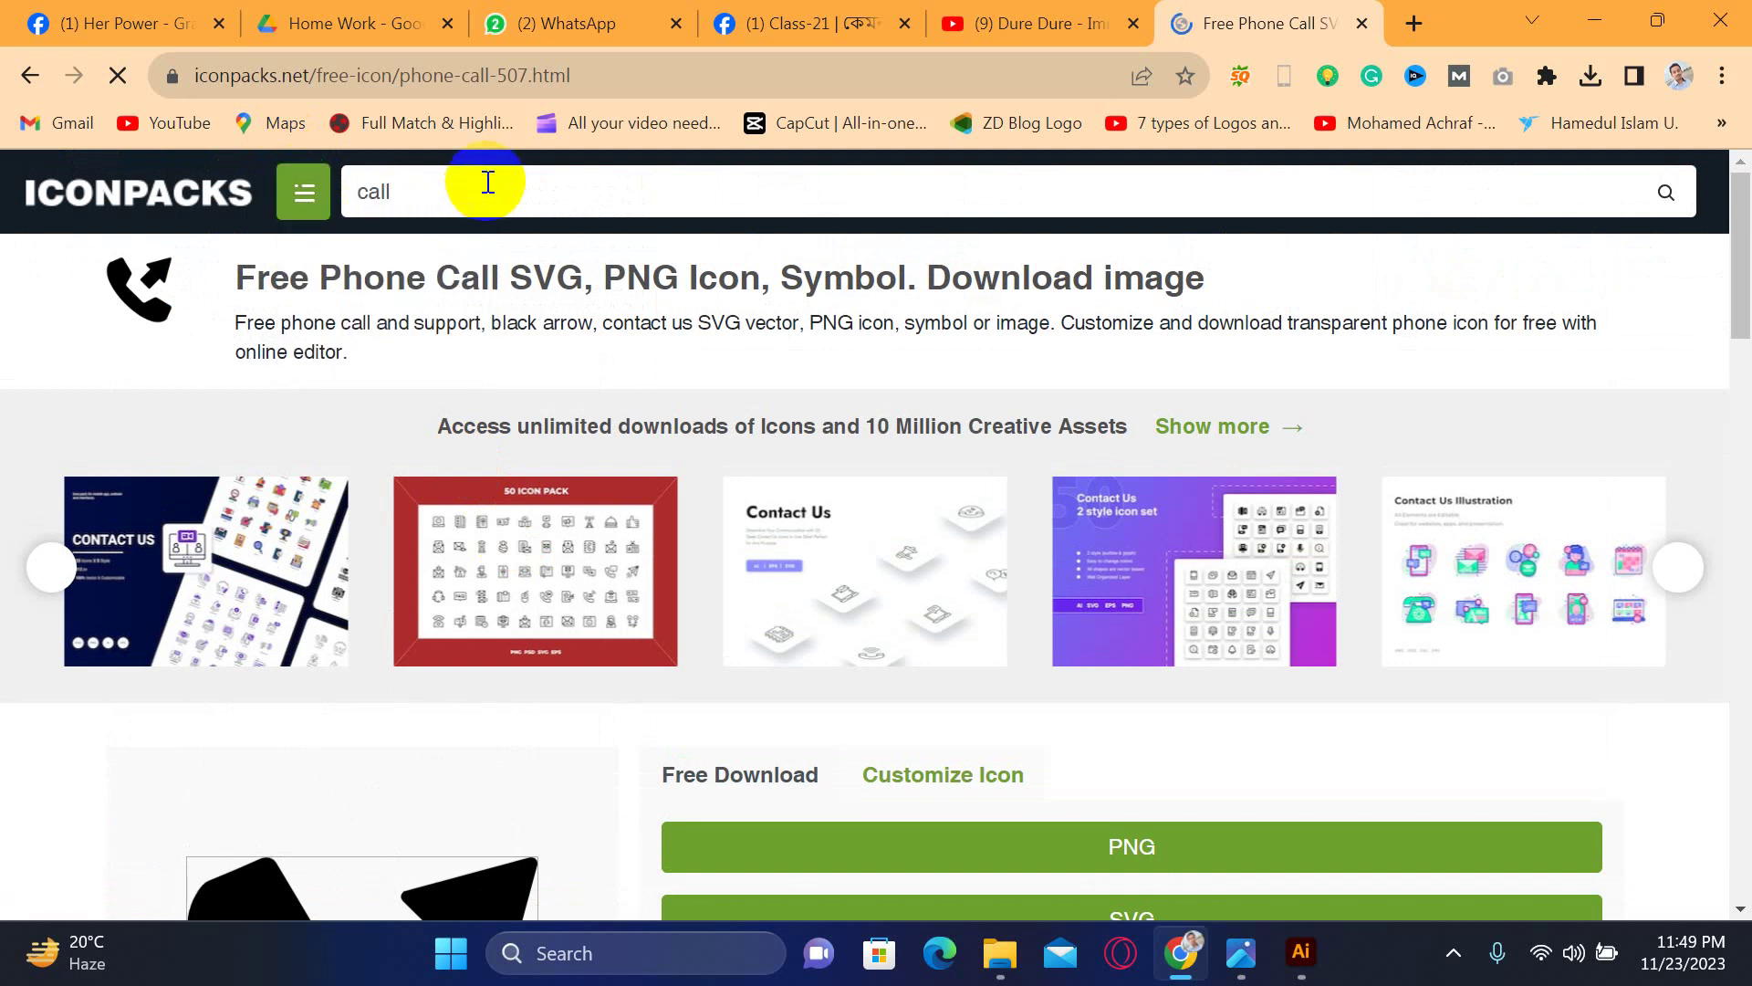
{"action": "scroll", "coordinate": [654, 456], "scroll_direction": "down", "scroll_amount": 12}
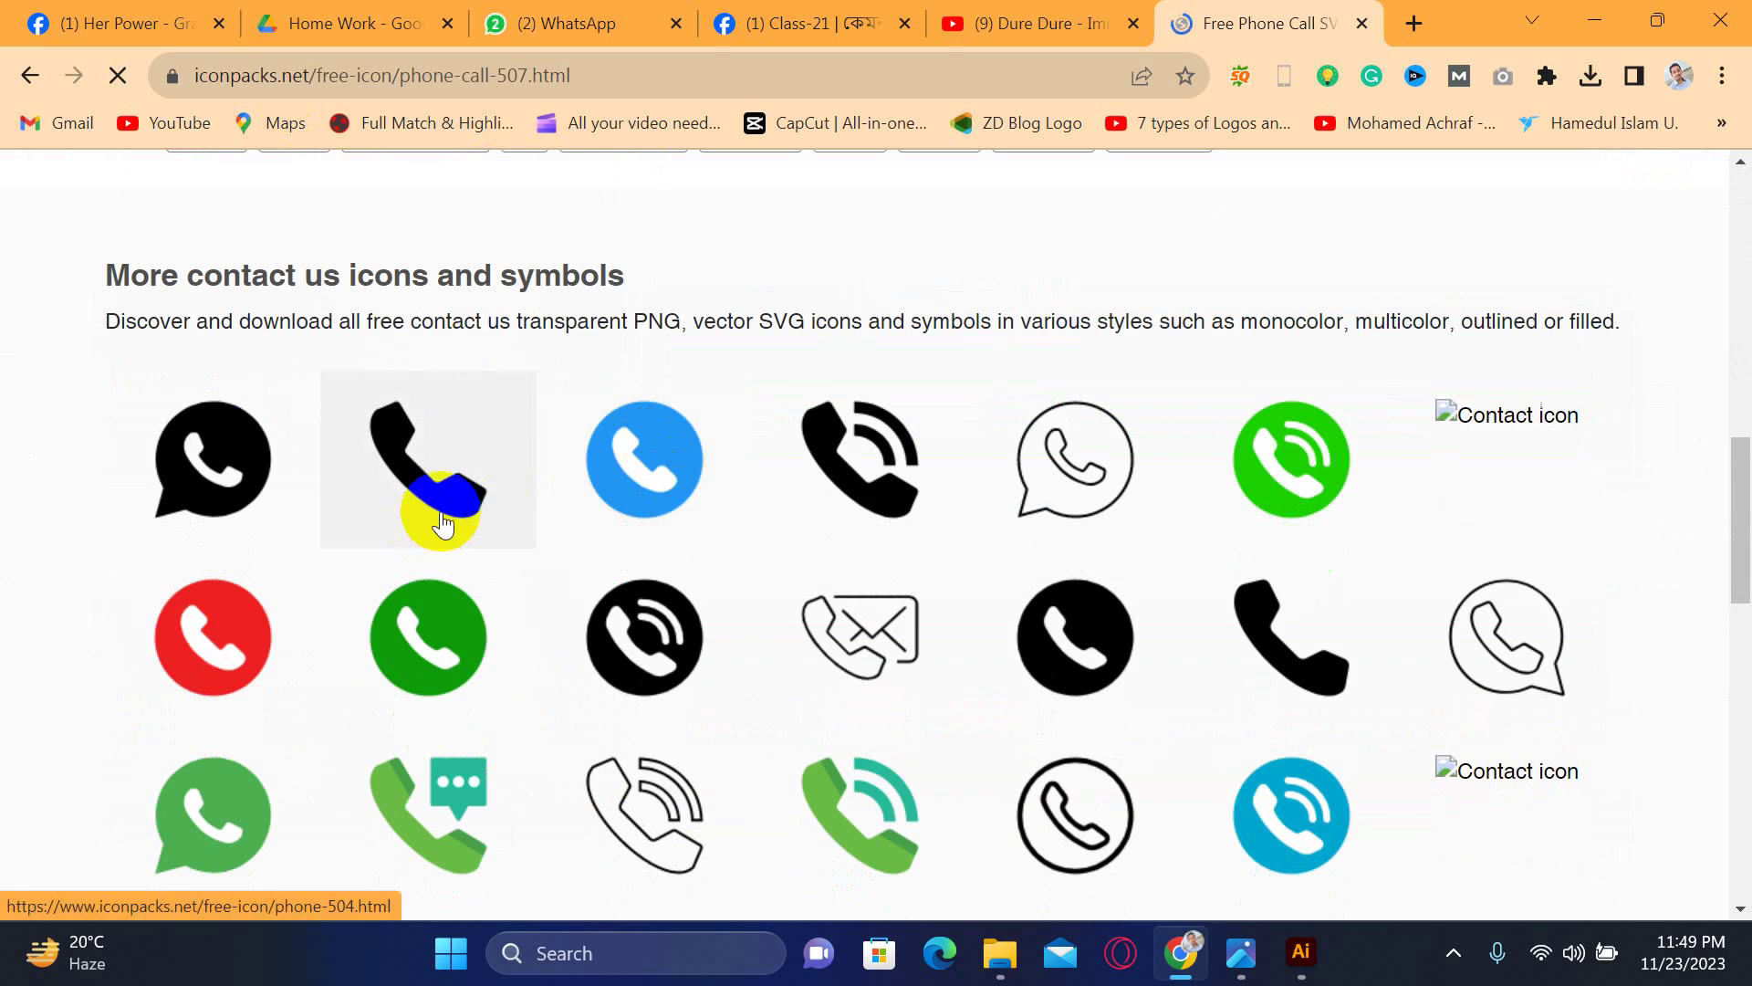
{"action": "left_click", "coordinate": [462, 515]}
- Show the full call icon collection and open the black phone-331 icon's page
{"action": "scroll", "coordinate": [493, 525], "scroll_direction": "down", "scroll_amount": 6}
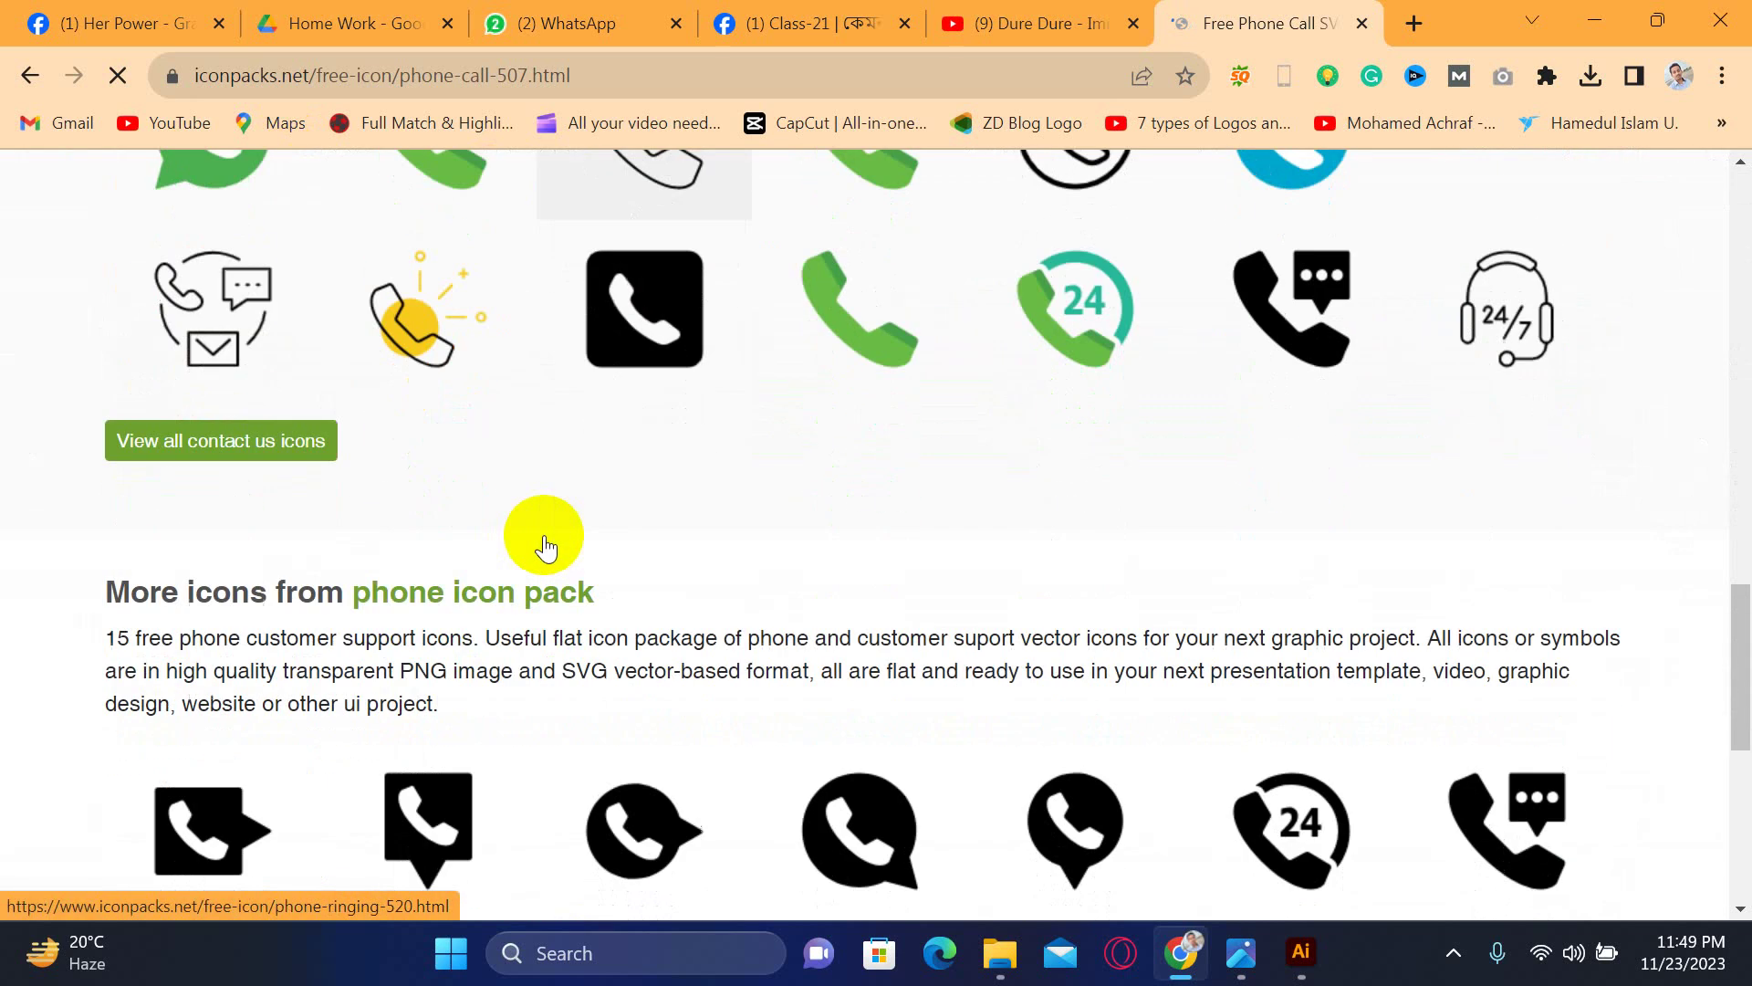
{"action": "scroll", "coordinate": [567, 536], "scroll_direction": "up", "scroll_amount": 1}
{"action": "left_click", "coordinate": [301, 578]}
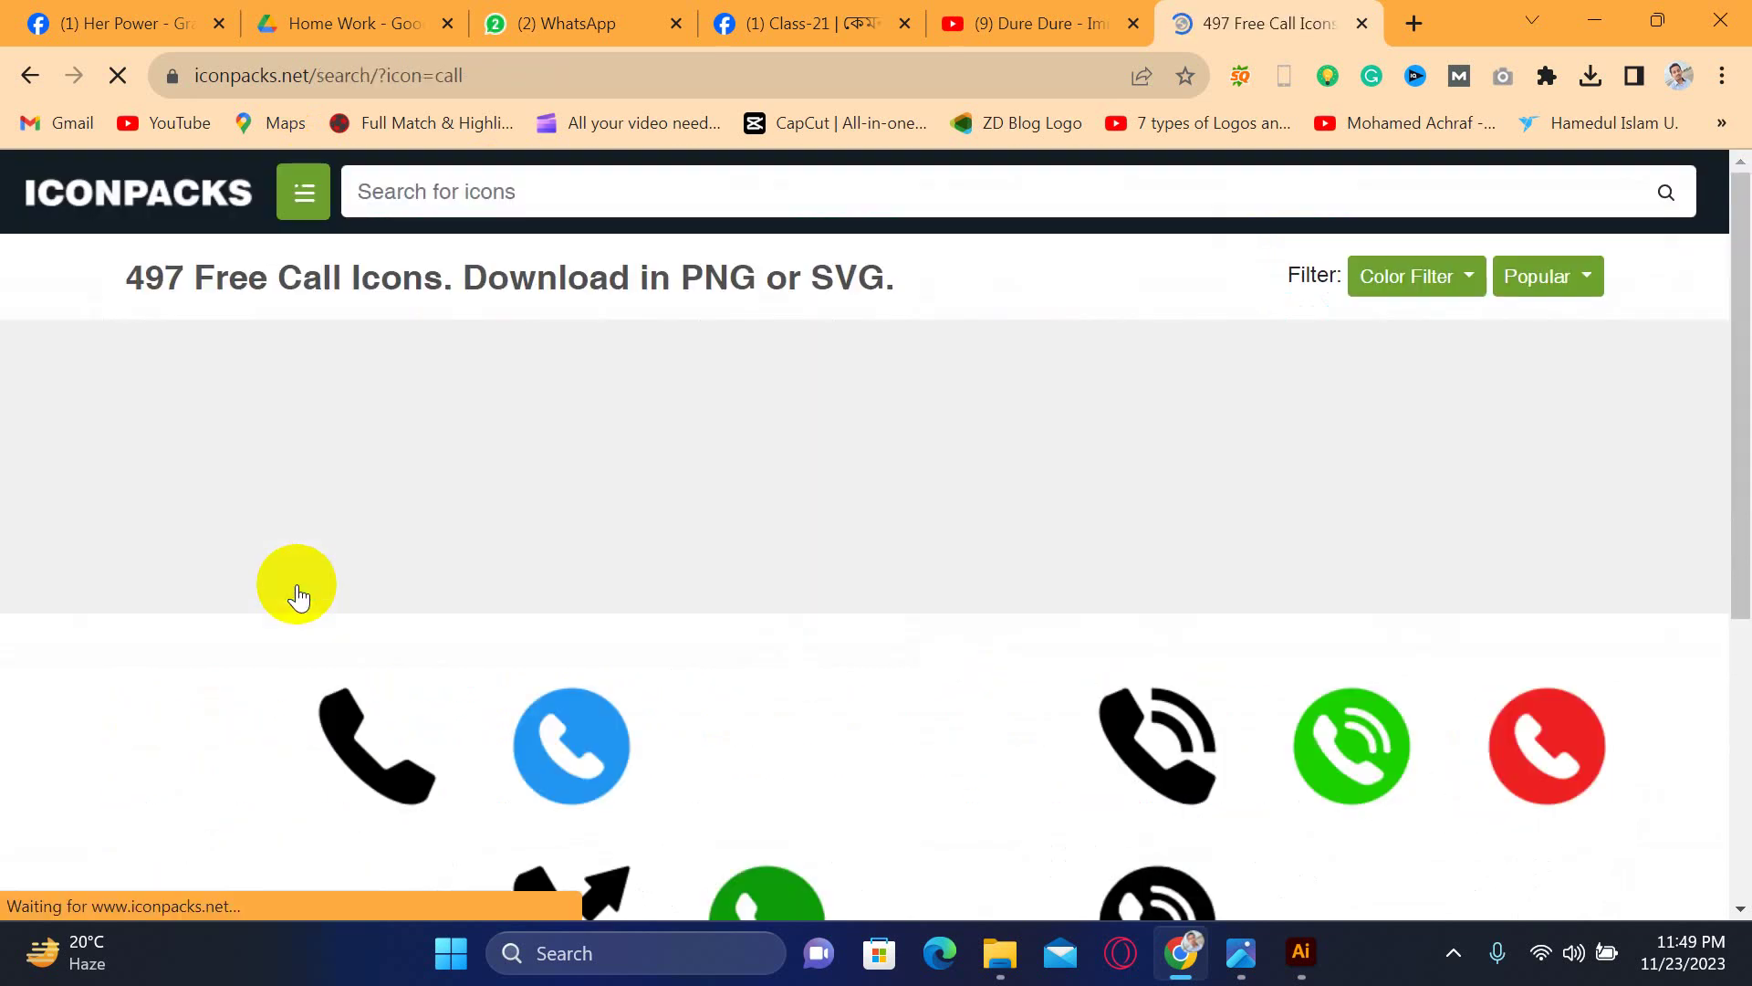
{"action": "scroll", "coordinate": [319, 588], "scroll_direction": "down", "scroll_amount": 6}
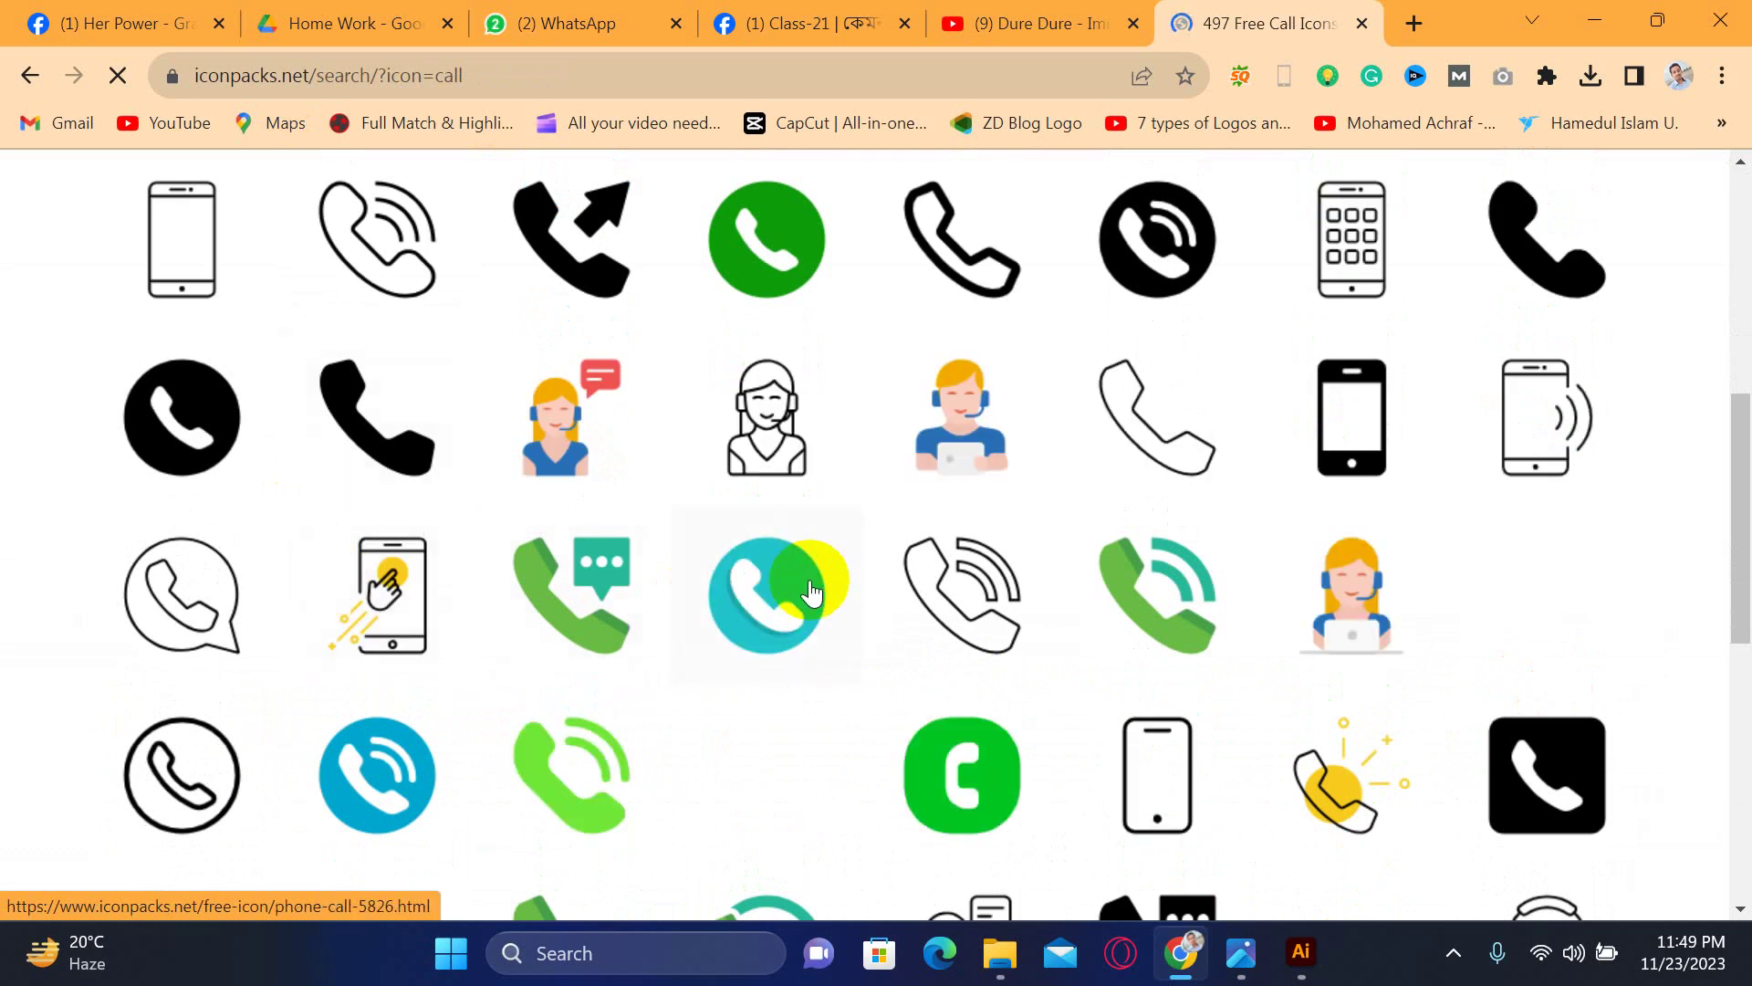
{"action": "scroll", "coordinate": [990, 554], "scroll_direction": "up", "scroll_amount": 3}
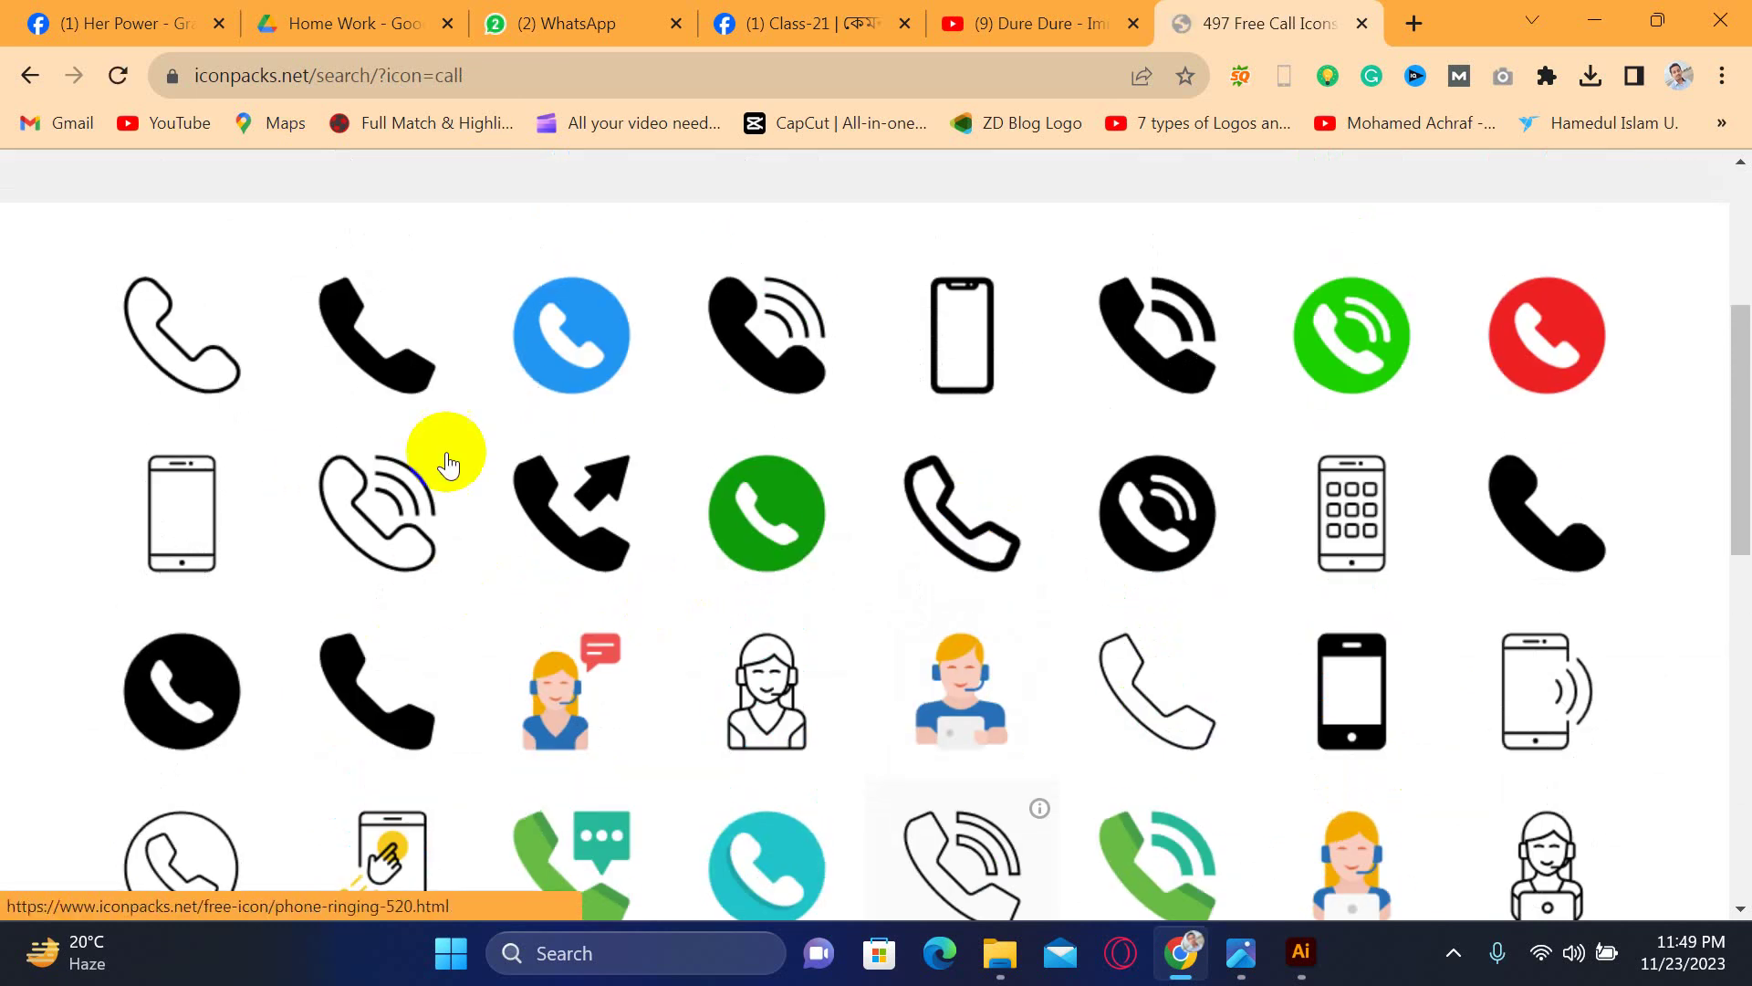
{"action": "left_click", "coordinate": [381, 345]}
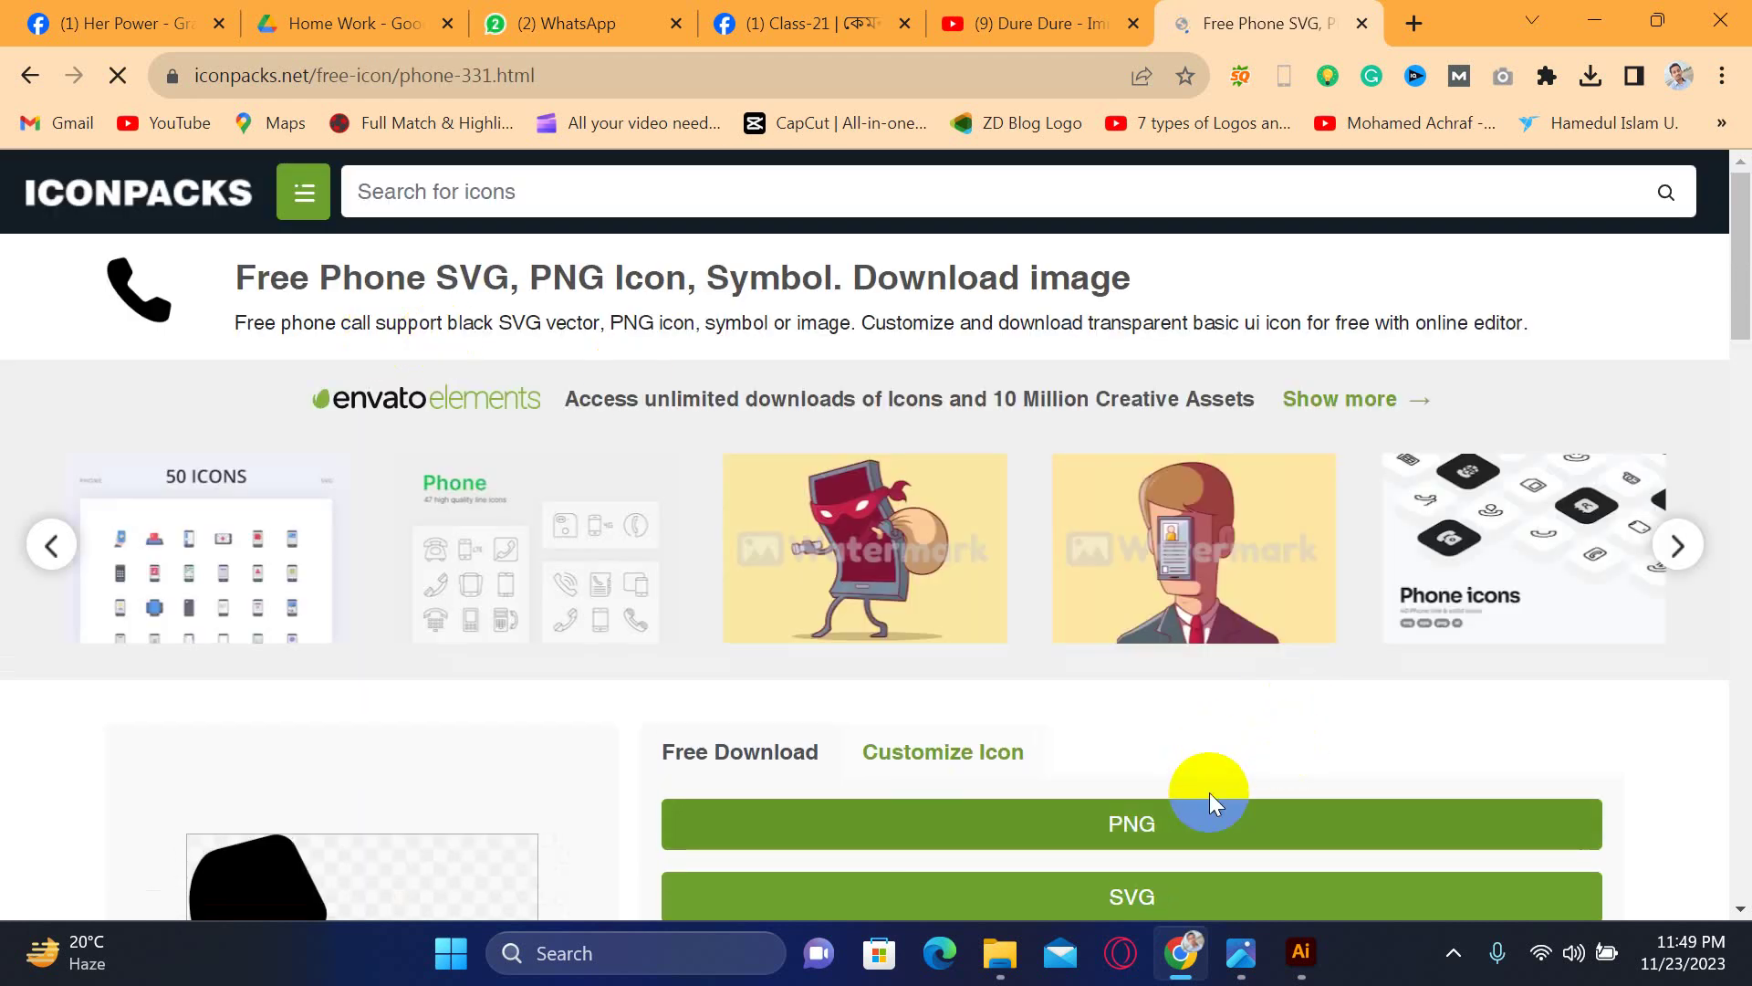
{"action": "scroll", "coordinate": [1208, 792], "scroll_direction": "down", "scroll_amount": 3}
{"action": "left_click", "coordinate": [1129, 622]}
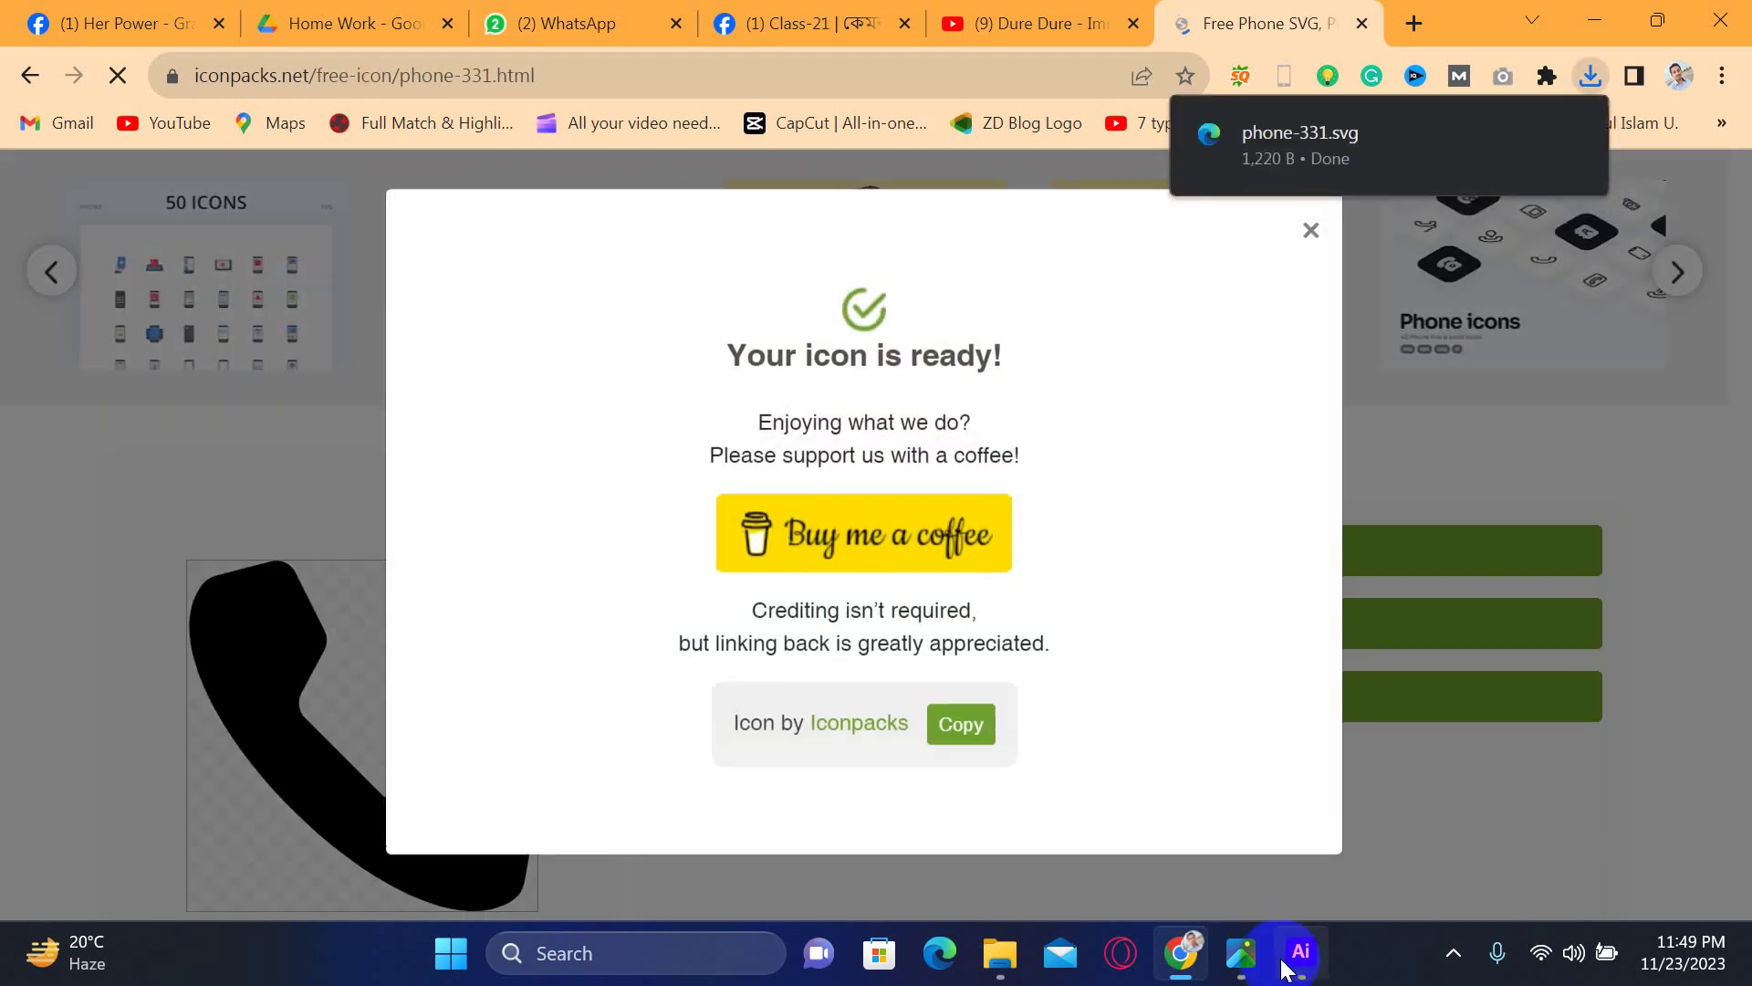
- Download the phone icon as SVG and close the 'Your icon is ready!' popup
{"action": "left_click", "coordinate": [1287, 966]}
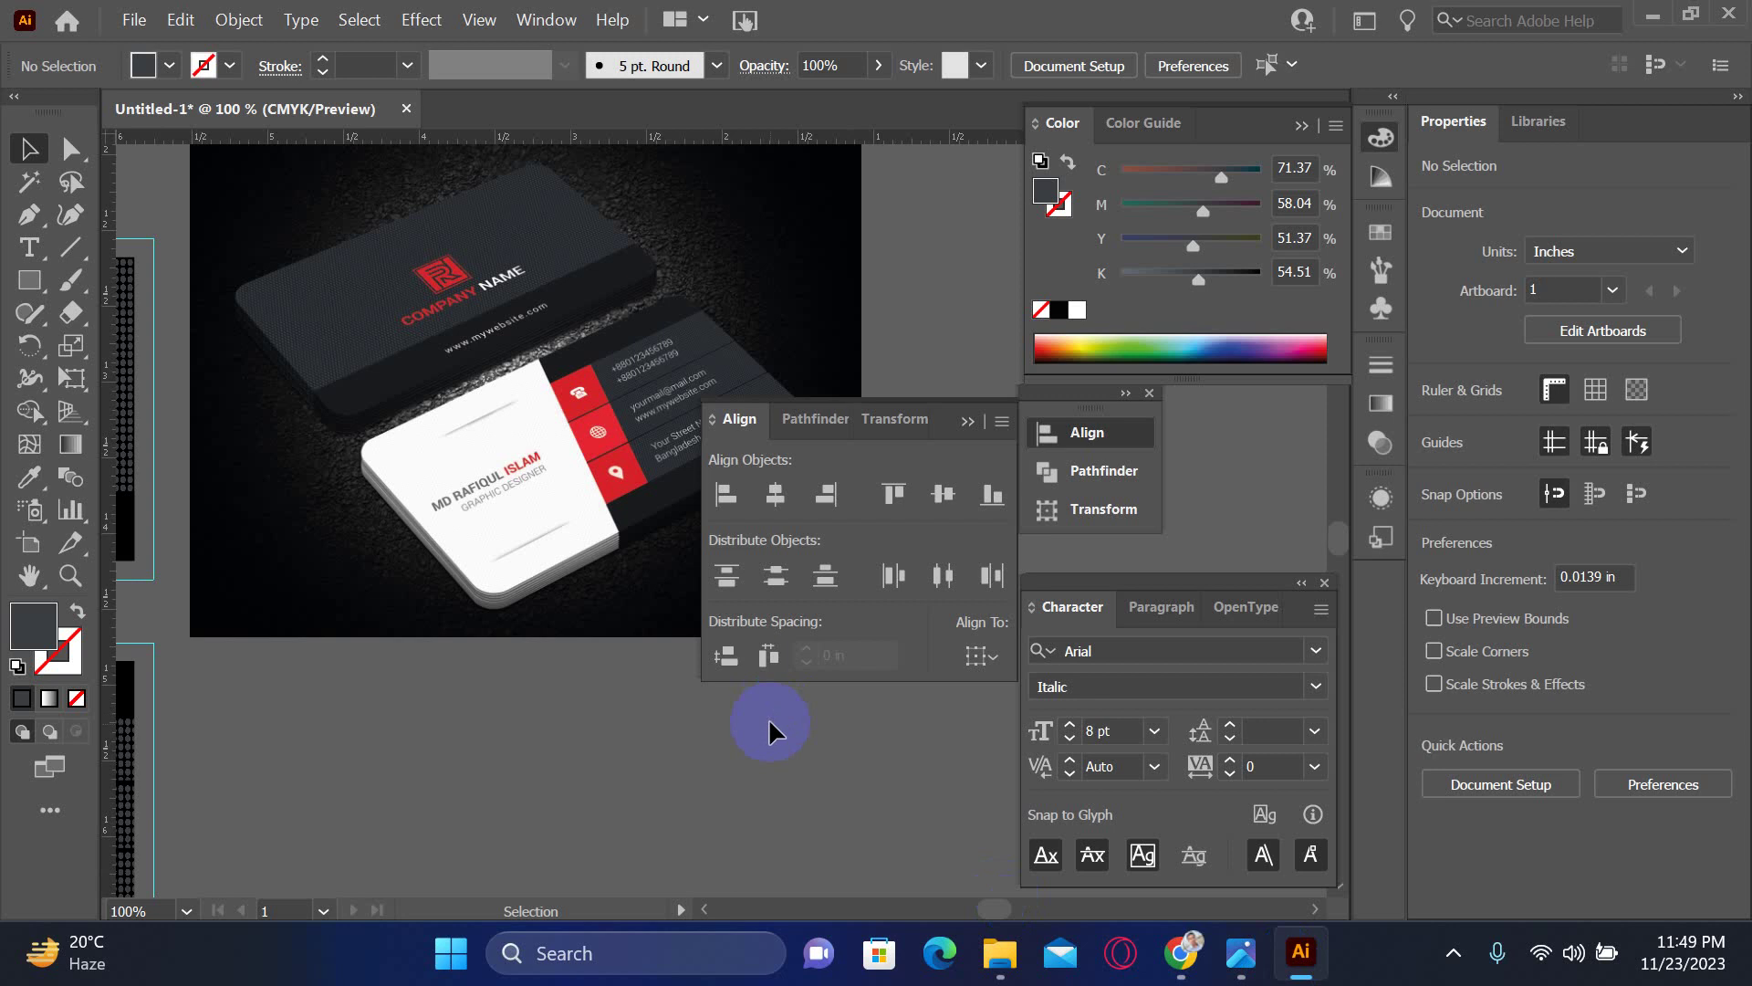
{"action": "mouse_move", "coordinate": [1224, 940]}
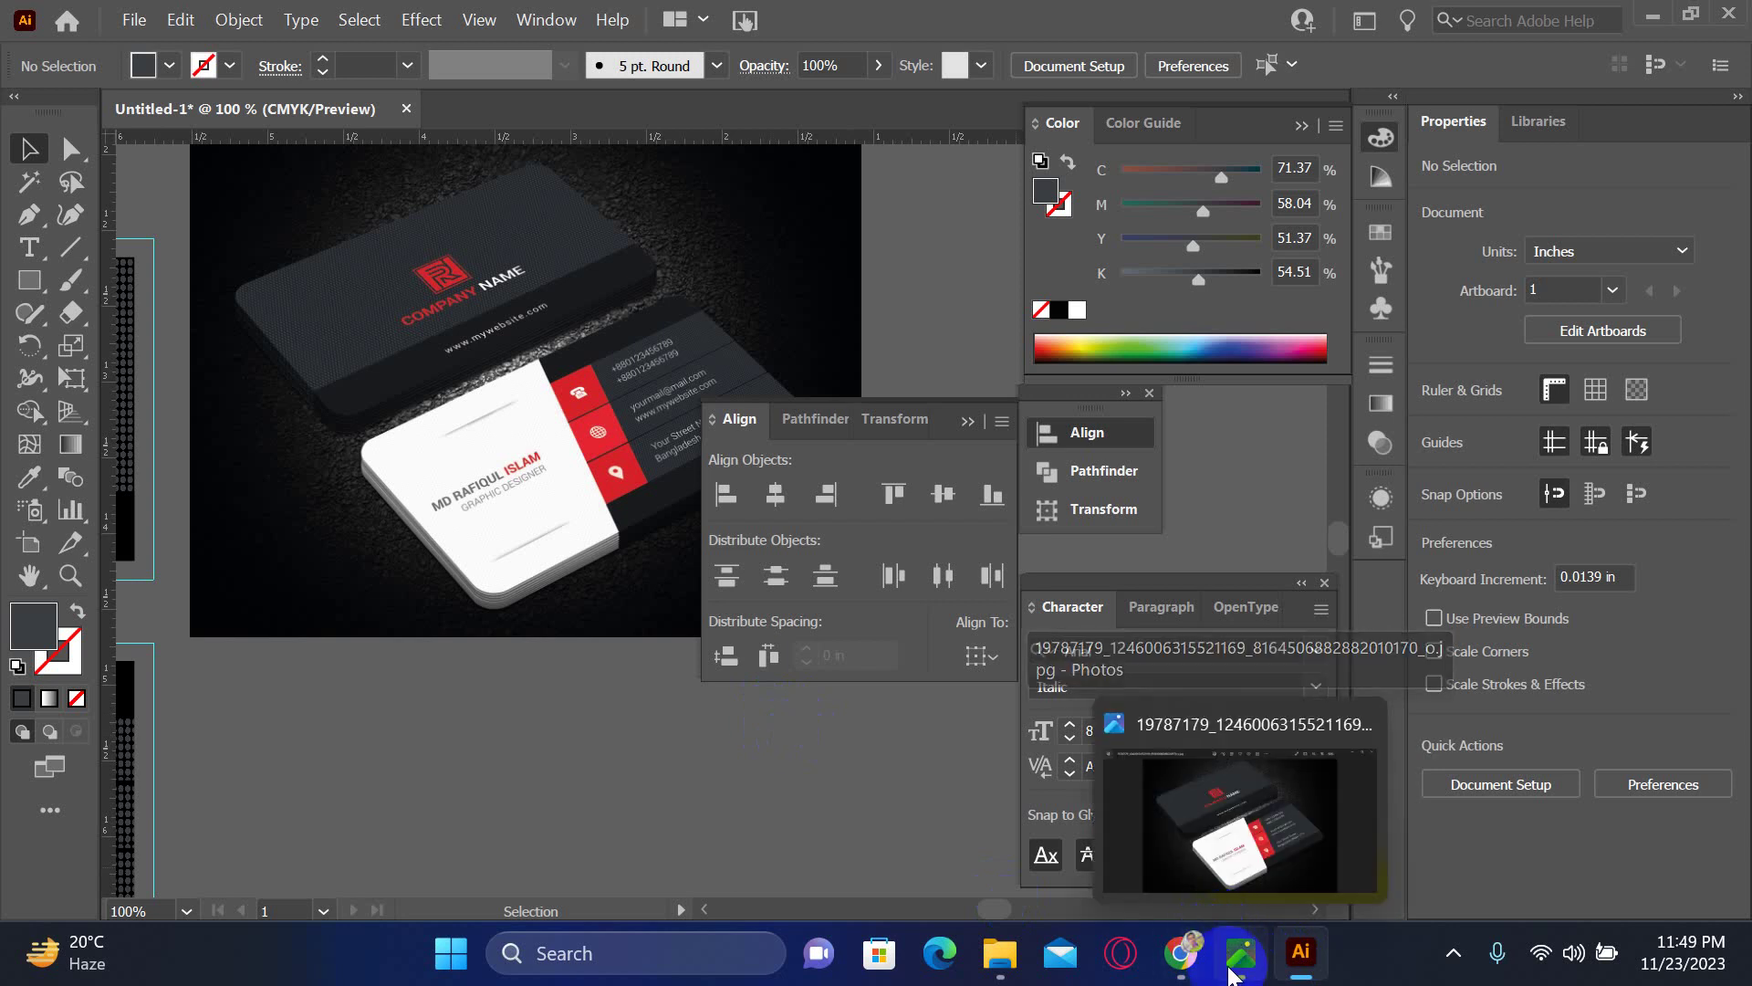
{"action": "left_click", "coordinate": [1180, 953]}
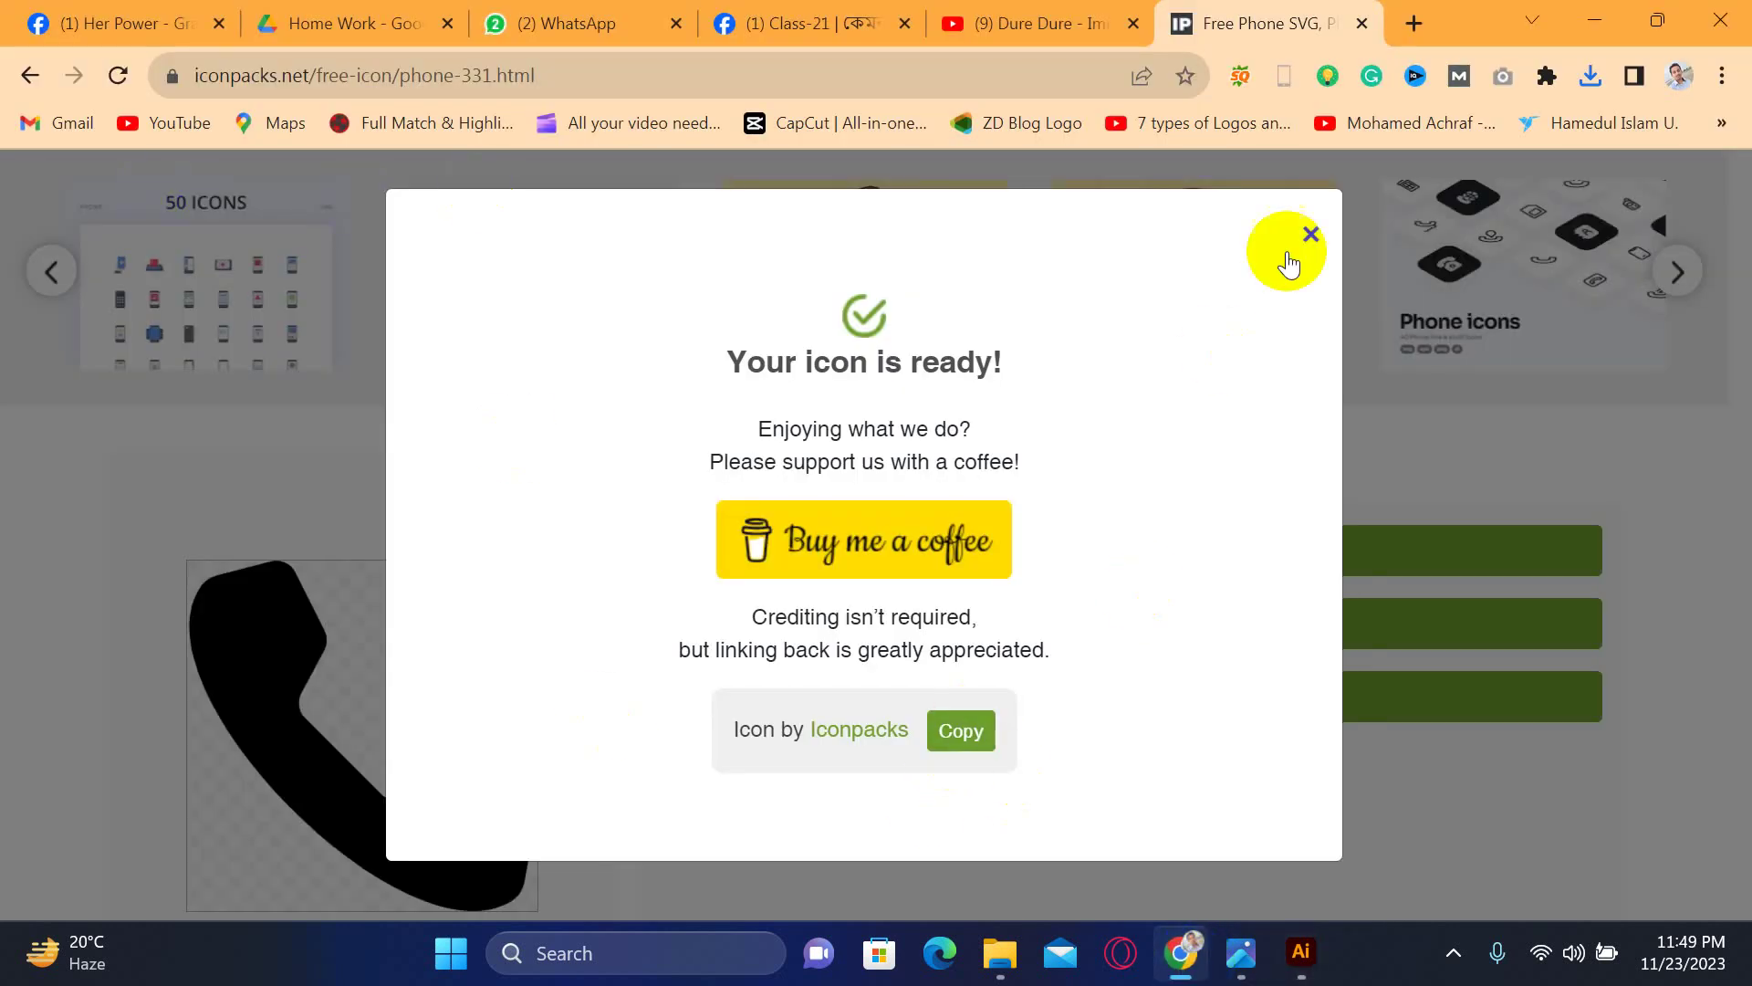
{"action": "left_click", "coordinate": [1310, 234]}
{"action": "scroll", "coordinate": [547, 411], "scroll_direction": "up", "scroll_amount": 3}
{"action": "left_click", "coordinate": [549, 195]}
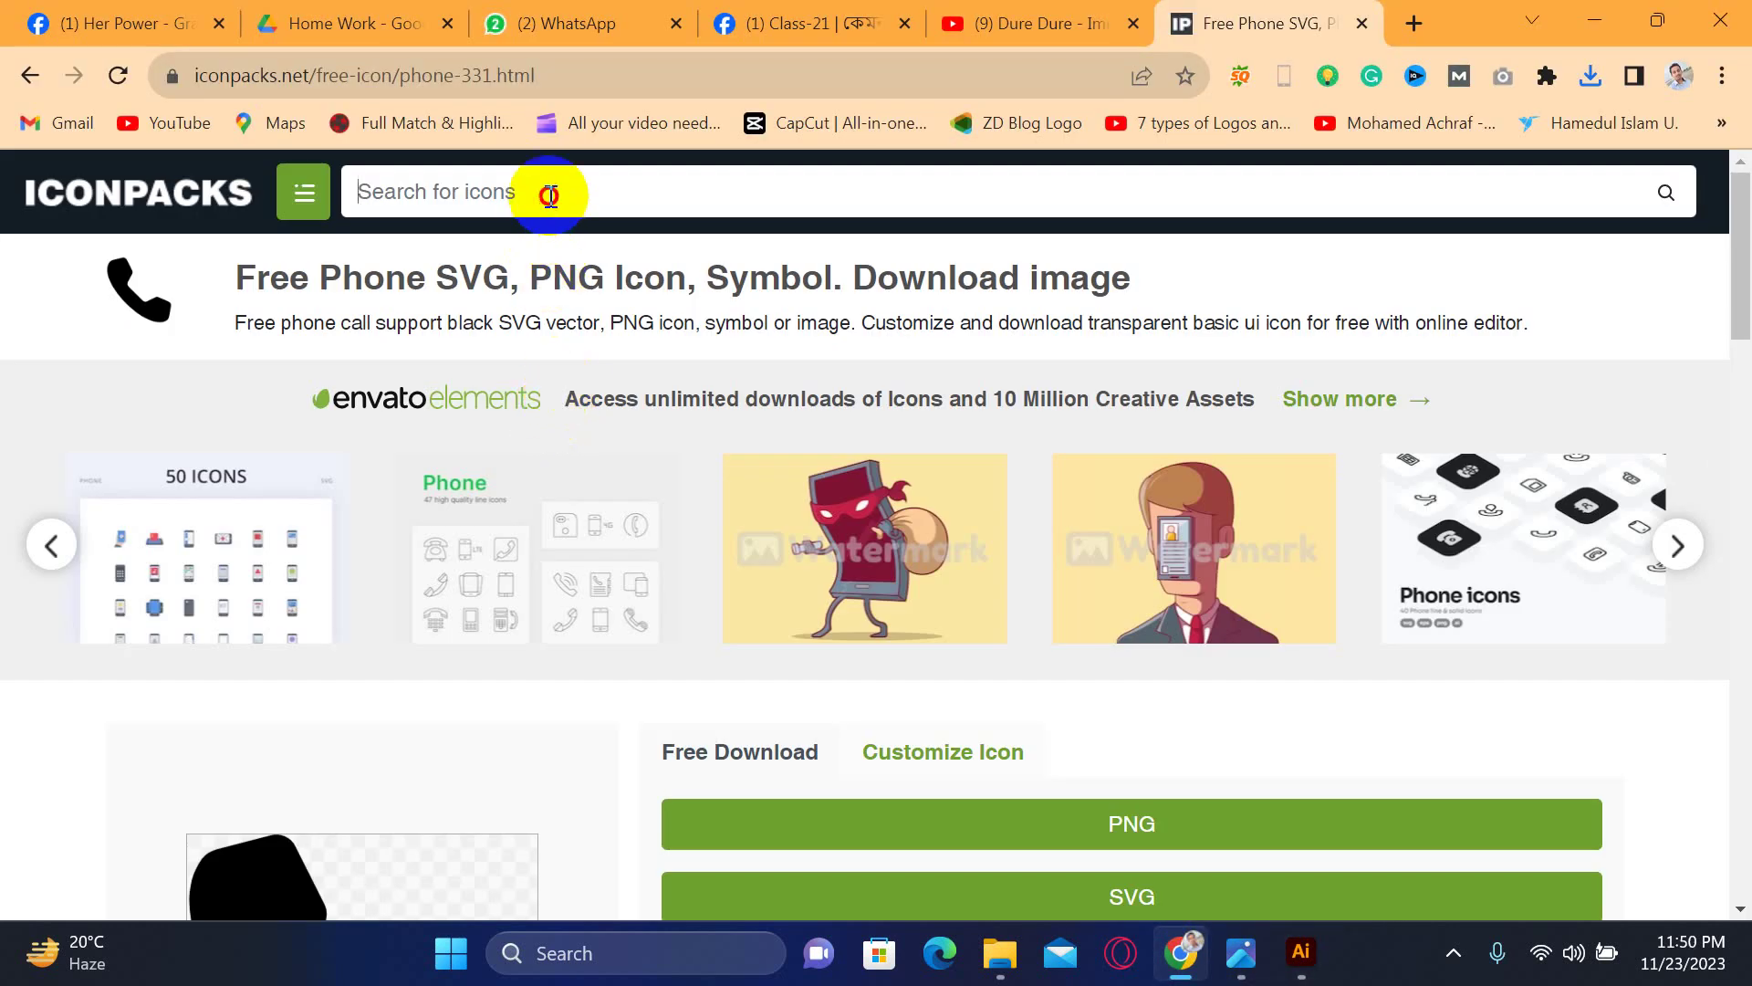
- Search 'web', open the black globe website-4945 icon, download it as SVG, and close the popup
{"action": "type", "text": "web"}
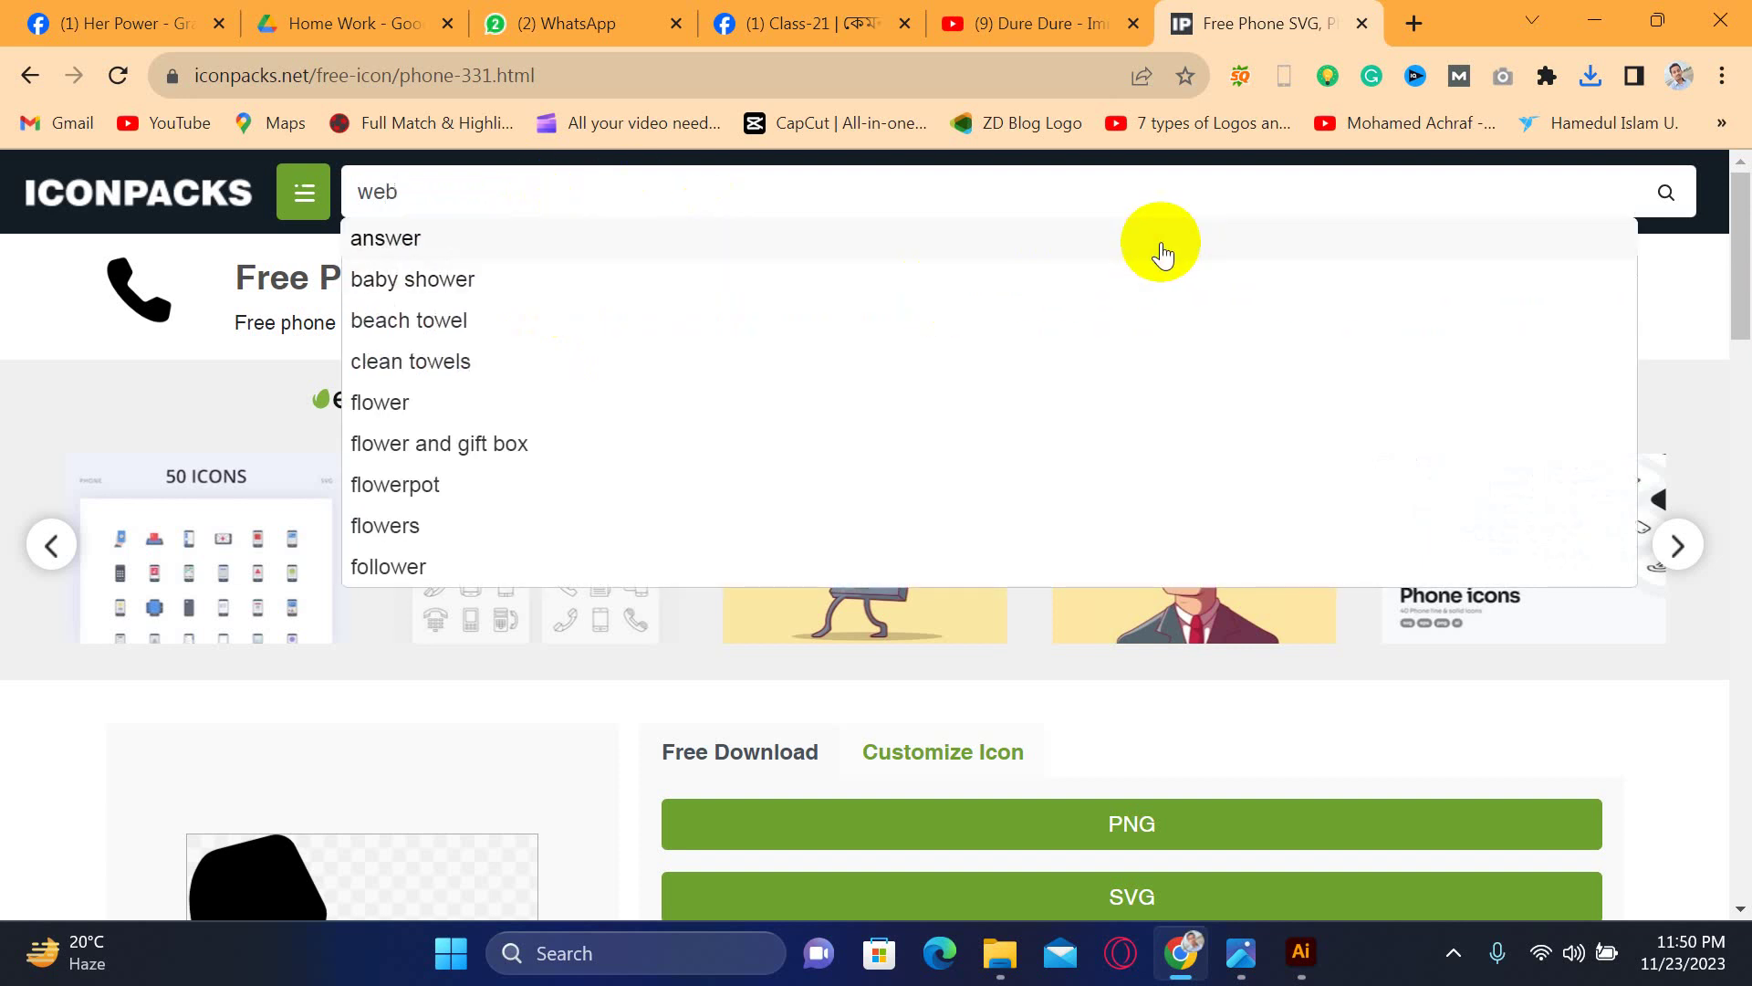
{"action": "left_click", "coordinate": [1653, 222]}
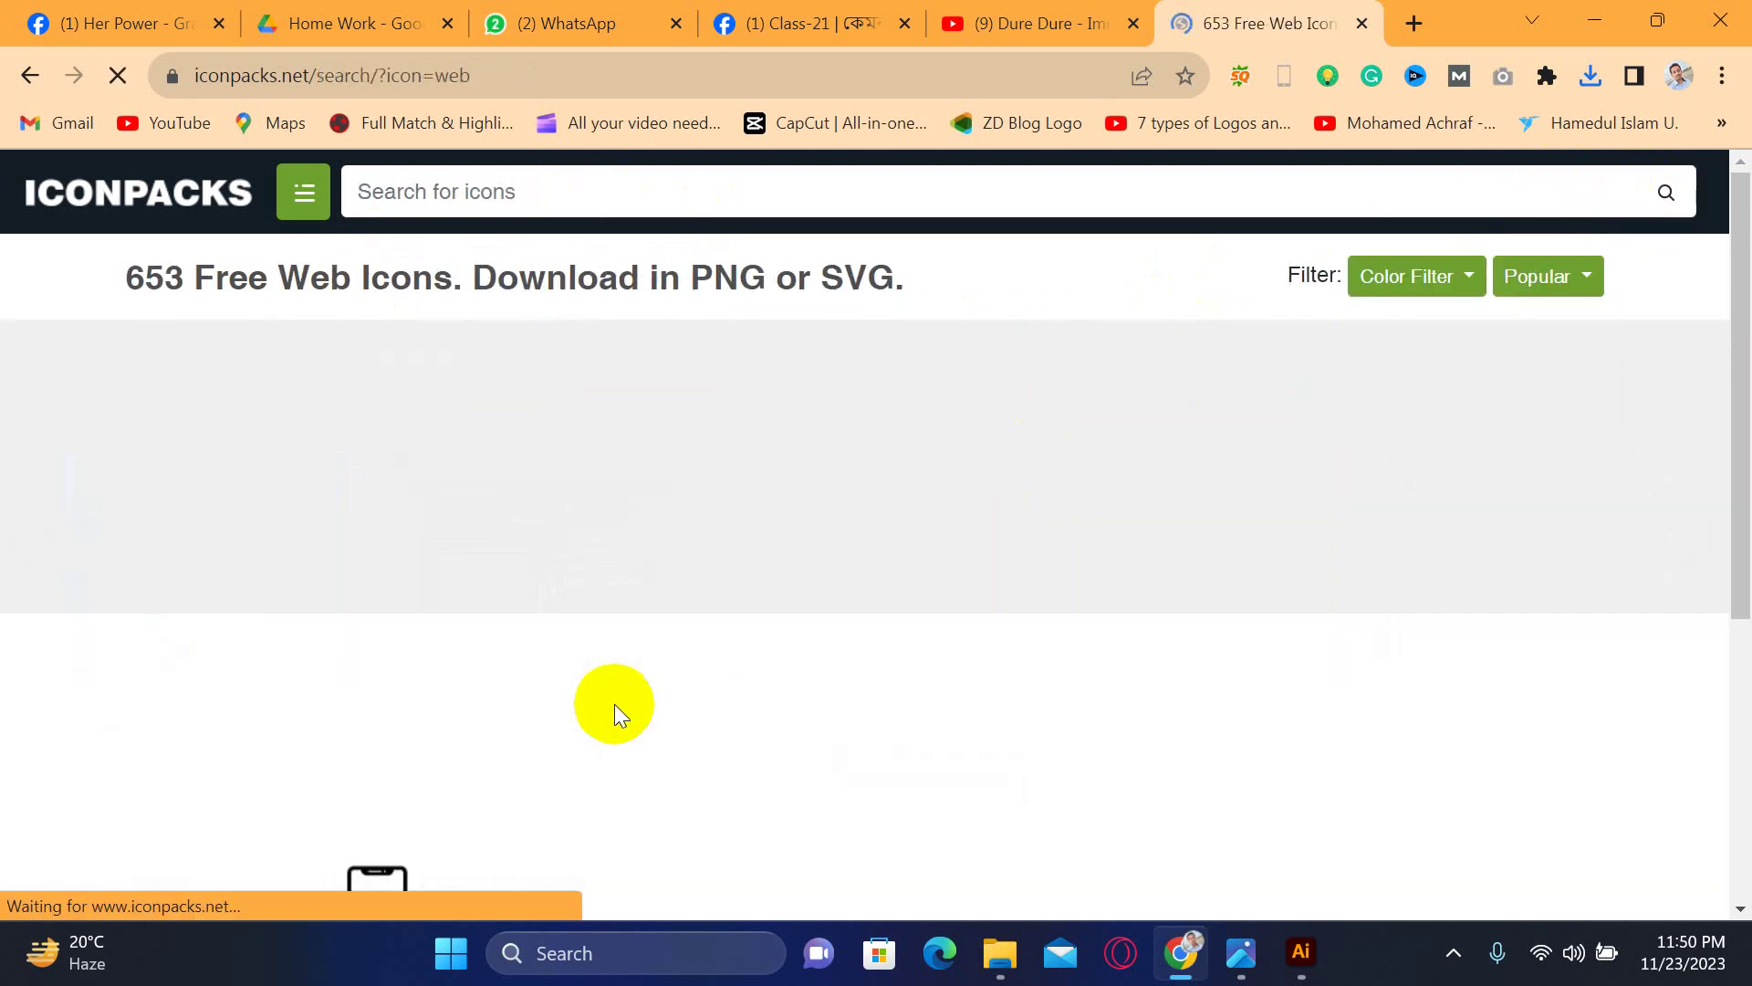
{"action": "scroll", "coordinate": [615, 704], "scroll_direction": "down", "scroll_amount": 5}
{"action": "scroll", "coordinate": [615, 704], "scroll_direction": "down", "scroll_amount": 4}
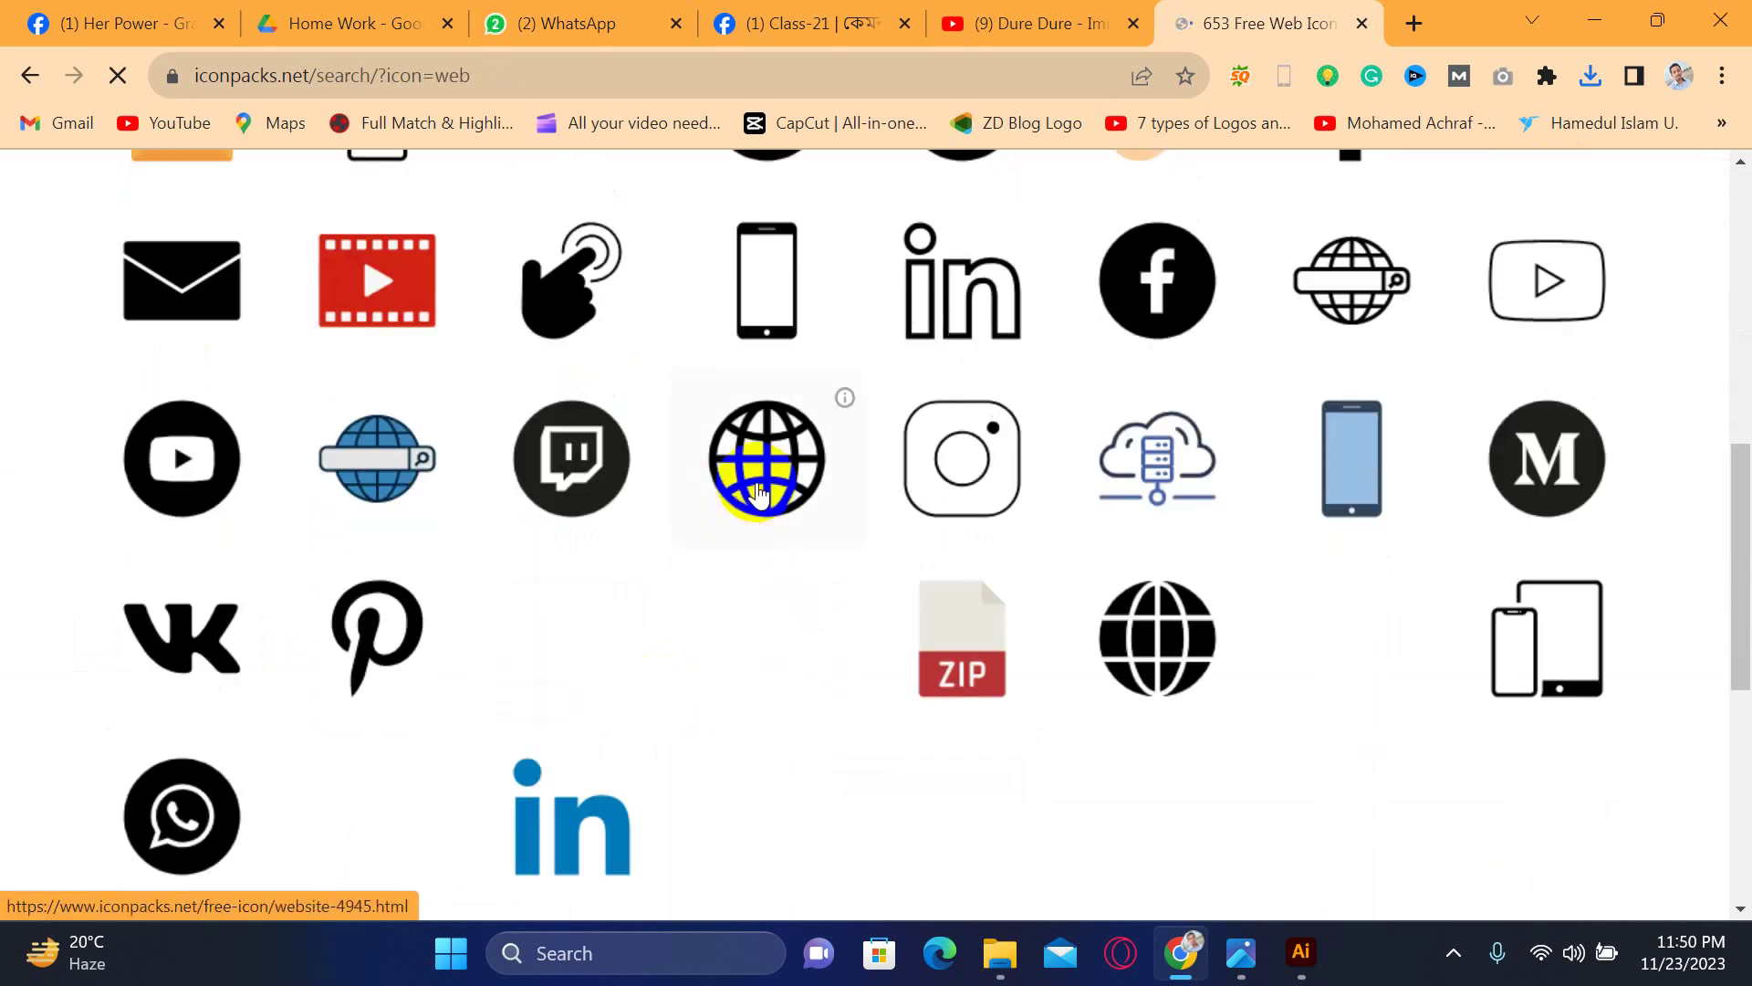
{"action": "left_click", "coordinate": [758, 493]}
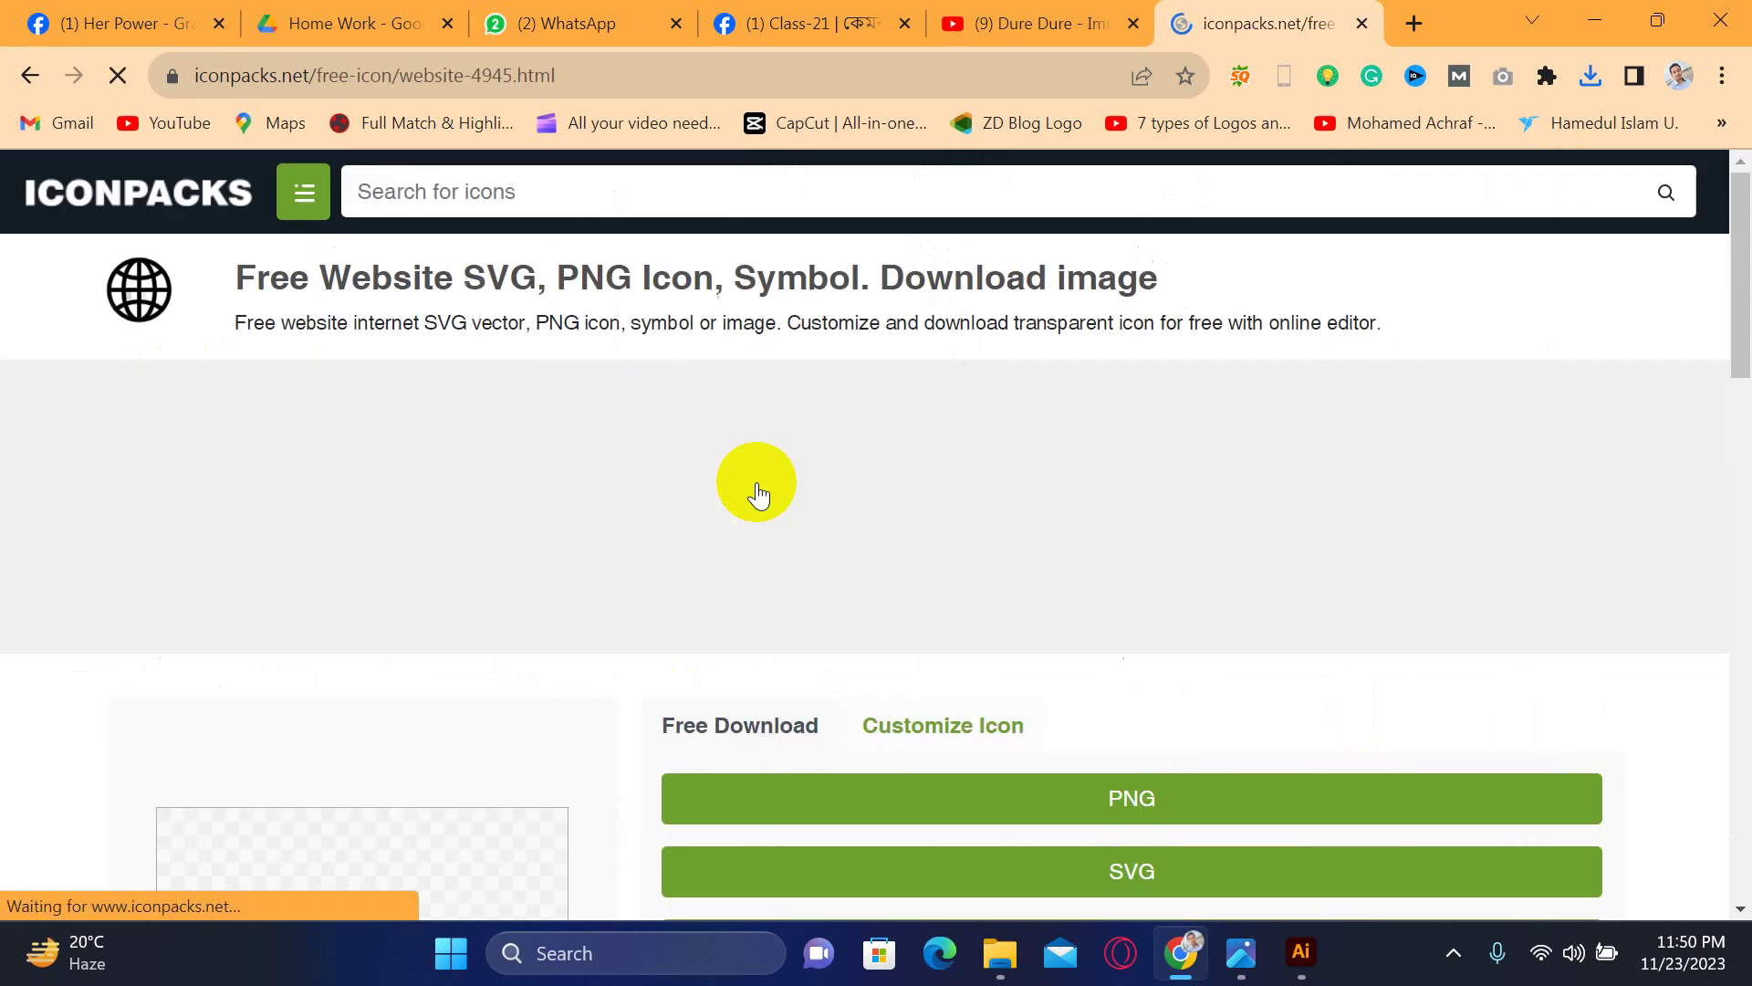
{"action": "scroll", "coordinate": [882, 661], "scroll_direction": "down", "scroll_amount": 4}
{"action": "left_click", "coordinate": [995, 494]}
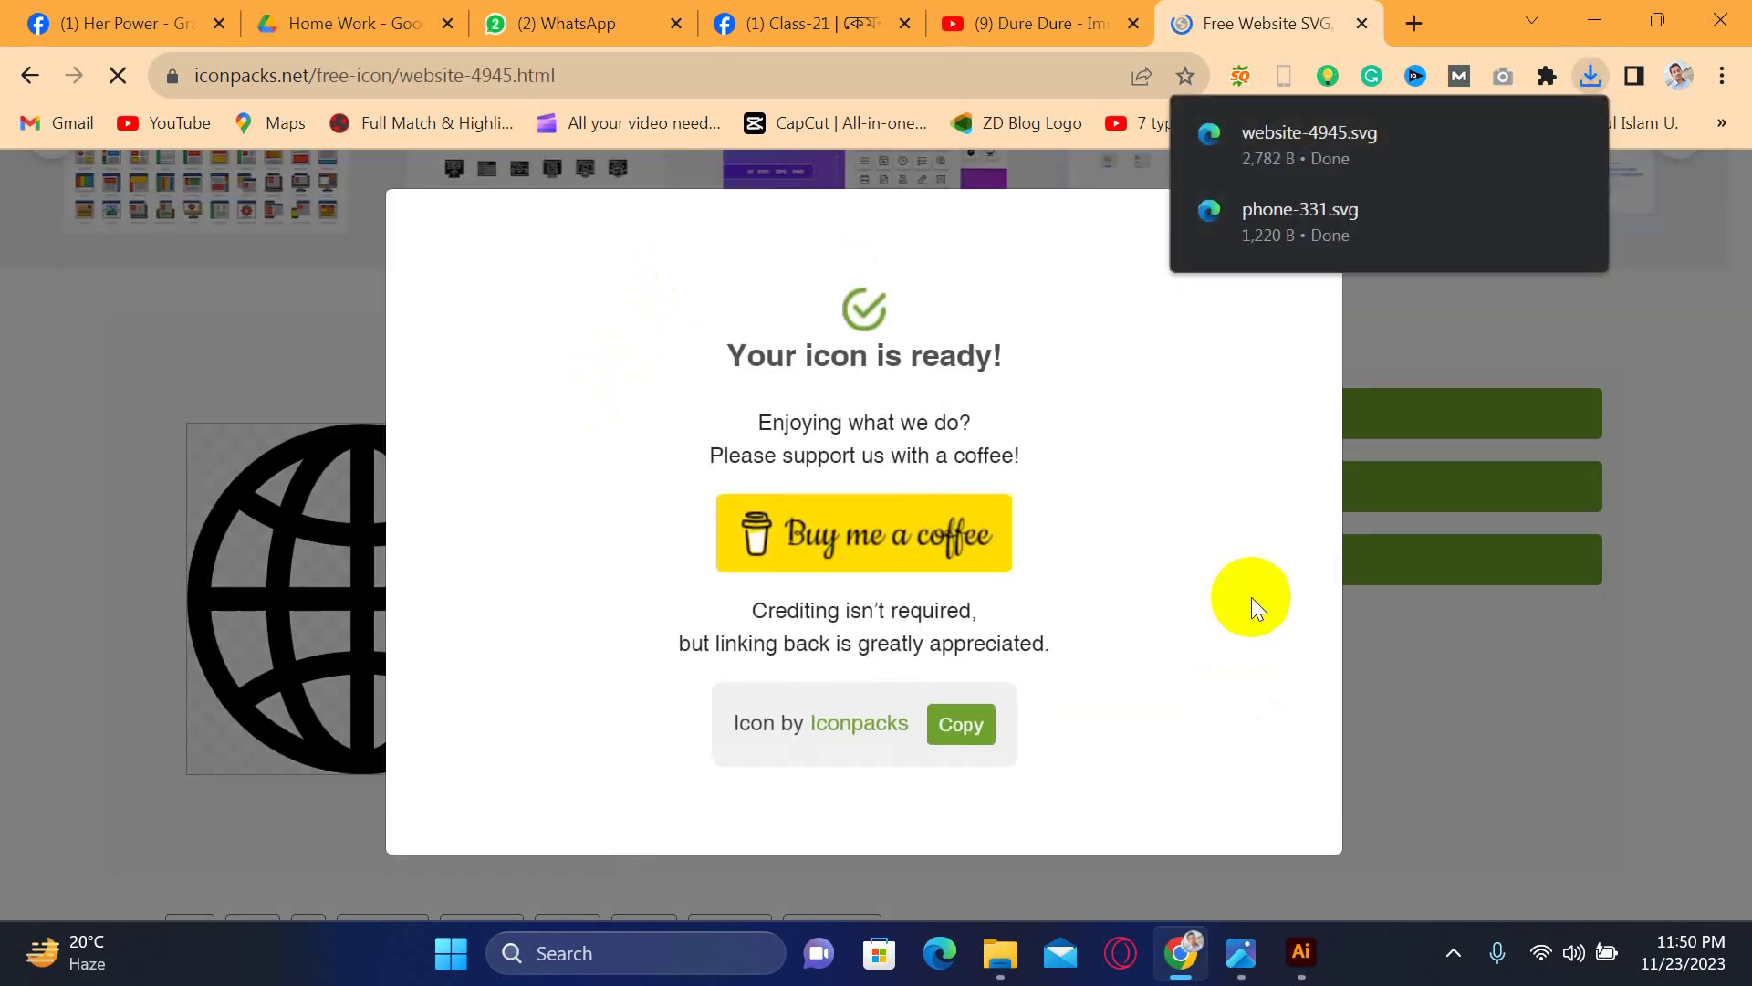
{"action": "left_click", "coordinate": [1525, 628]}
- Start a new icon search, close a stray blank tab, and glance at the business card
{"action": "scroll", "coordinate": [1193, 536], "scroll_direction": "up", "scroll_amount": 5}
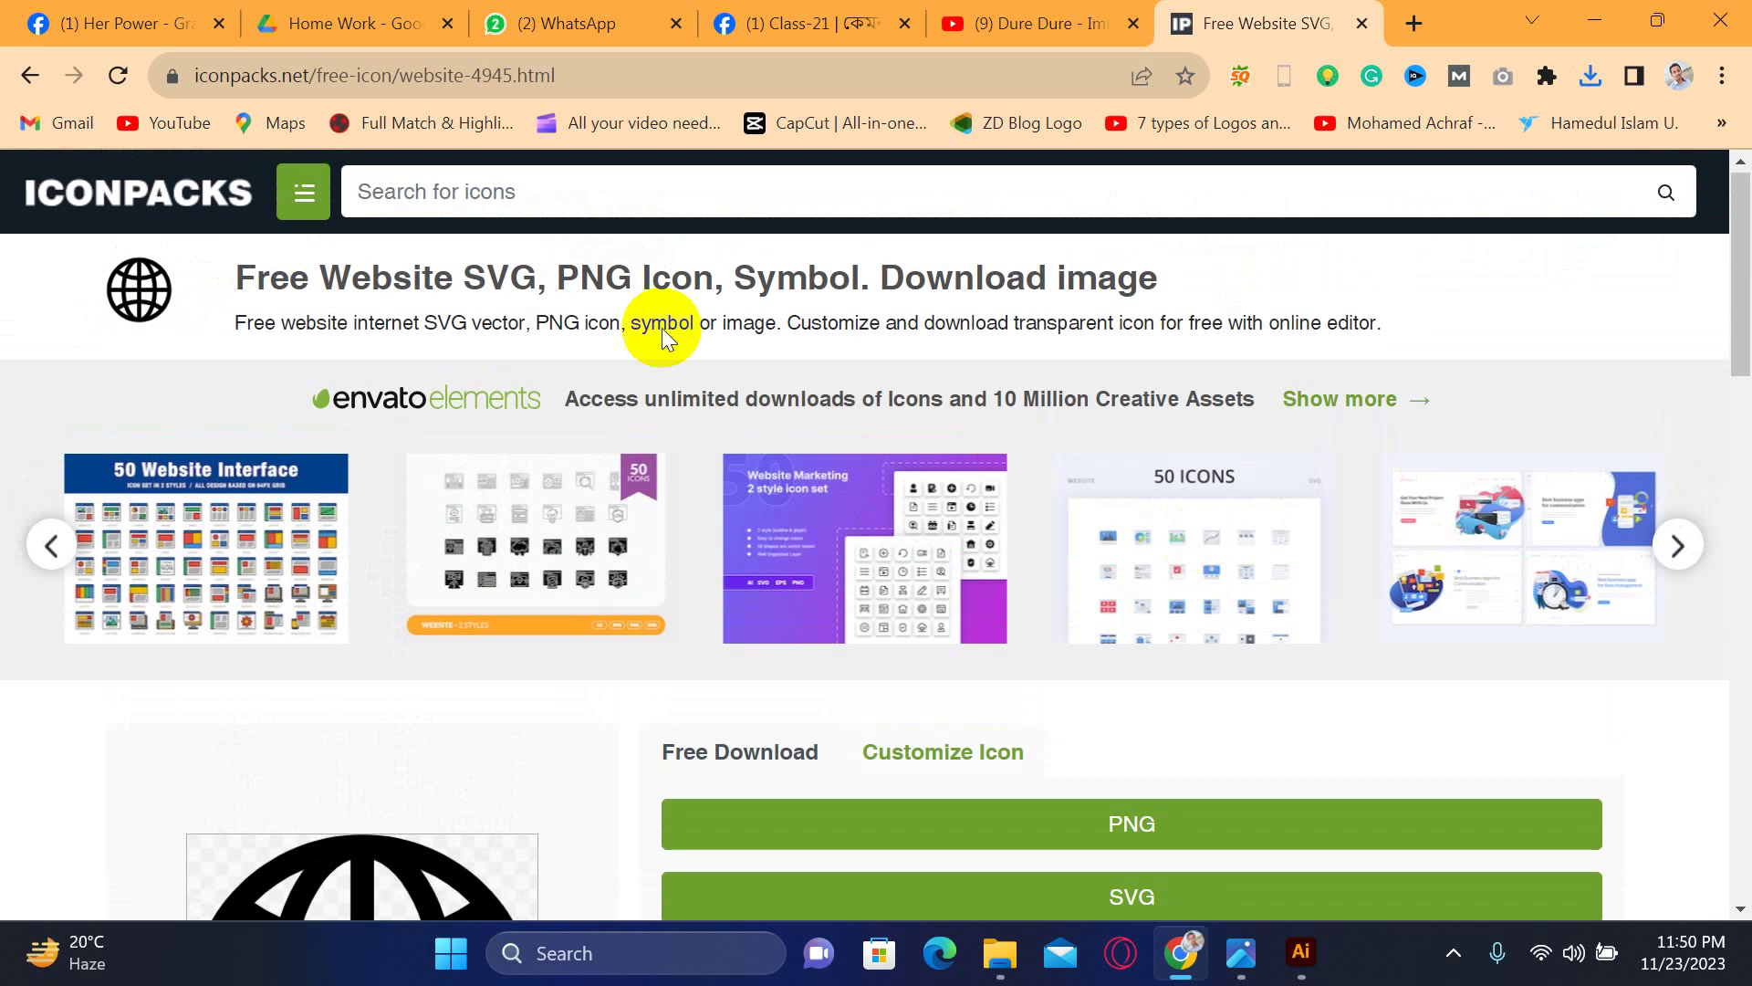
{"action": "left_click", "coordinate": [571, 195]}
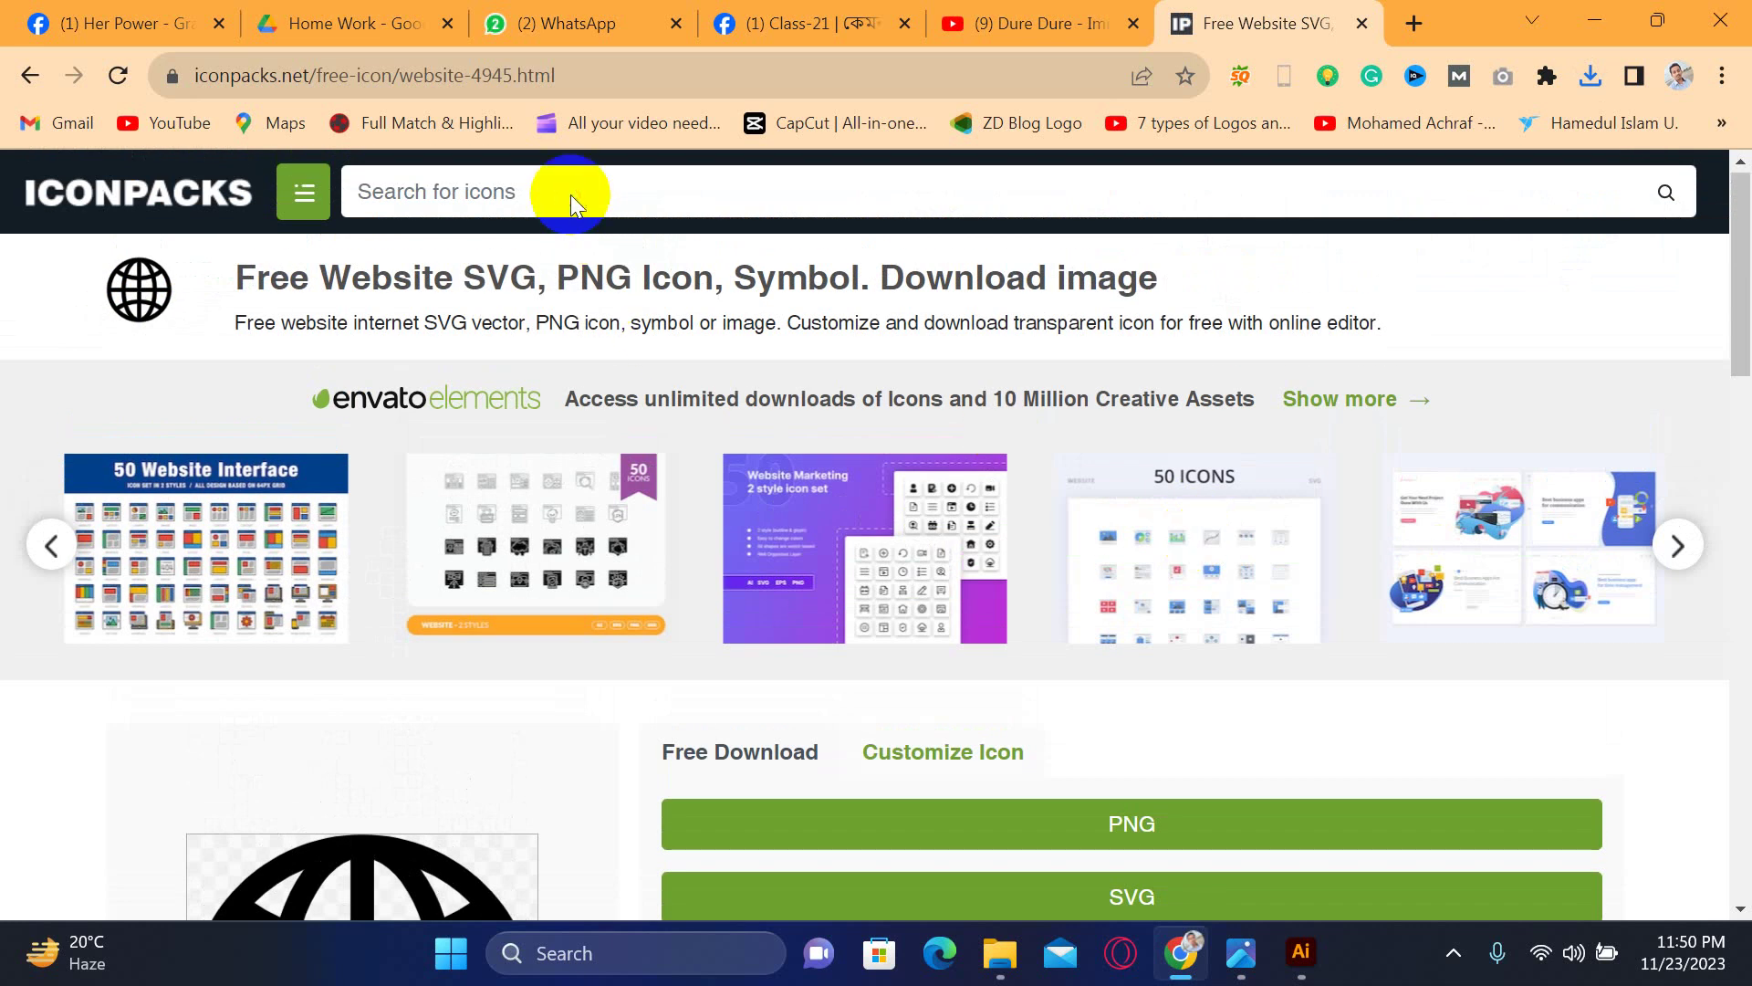
{"action": "left_click", "coordinate": [473, 197]}
{"action": "left_click", "coordinate": [1358, 24]}
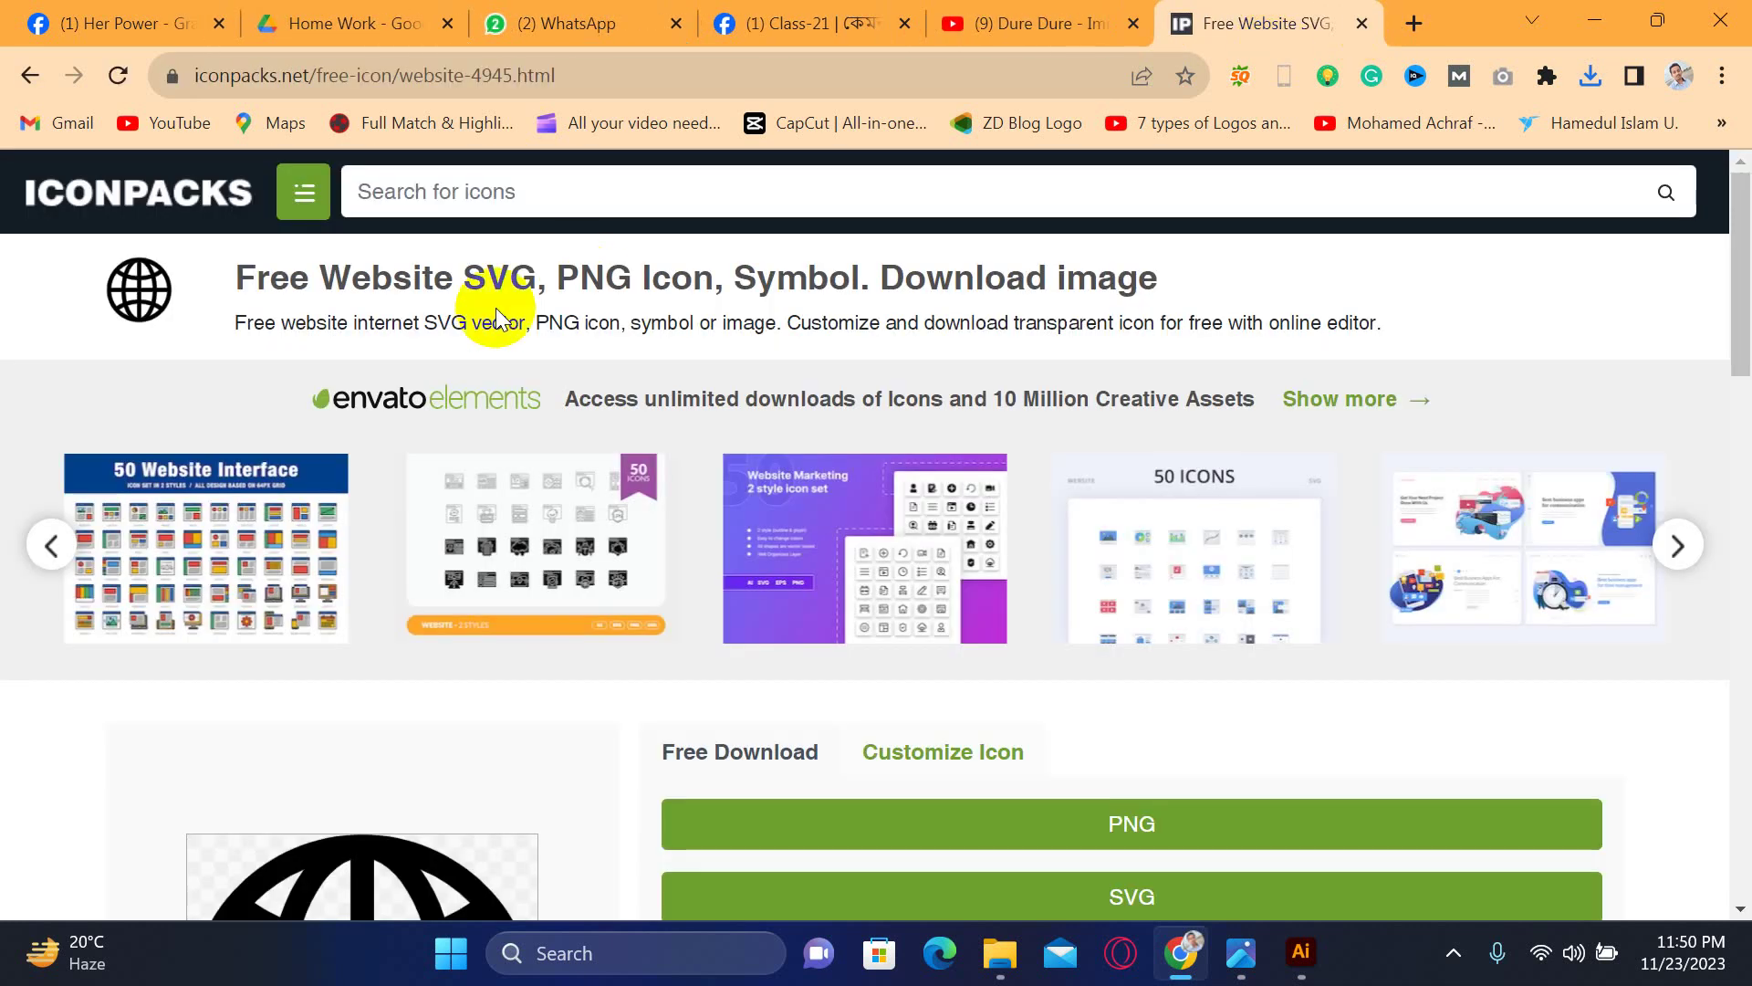
{"action": "left_click", "coordinate": [1271, 923]}
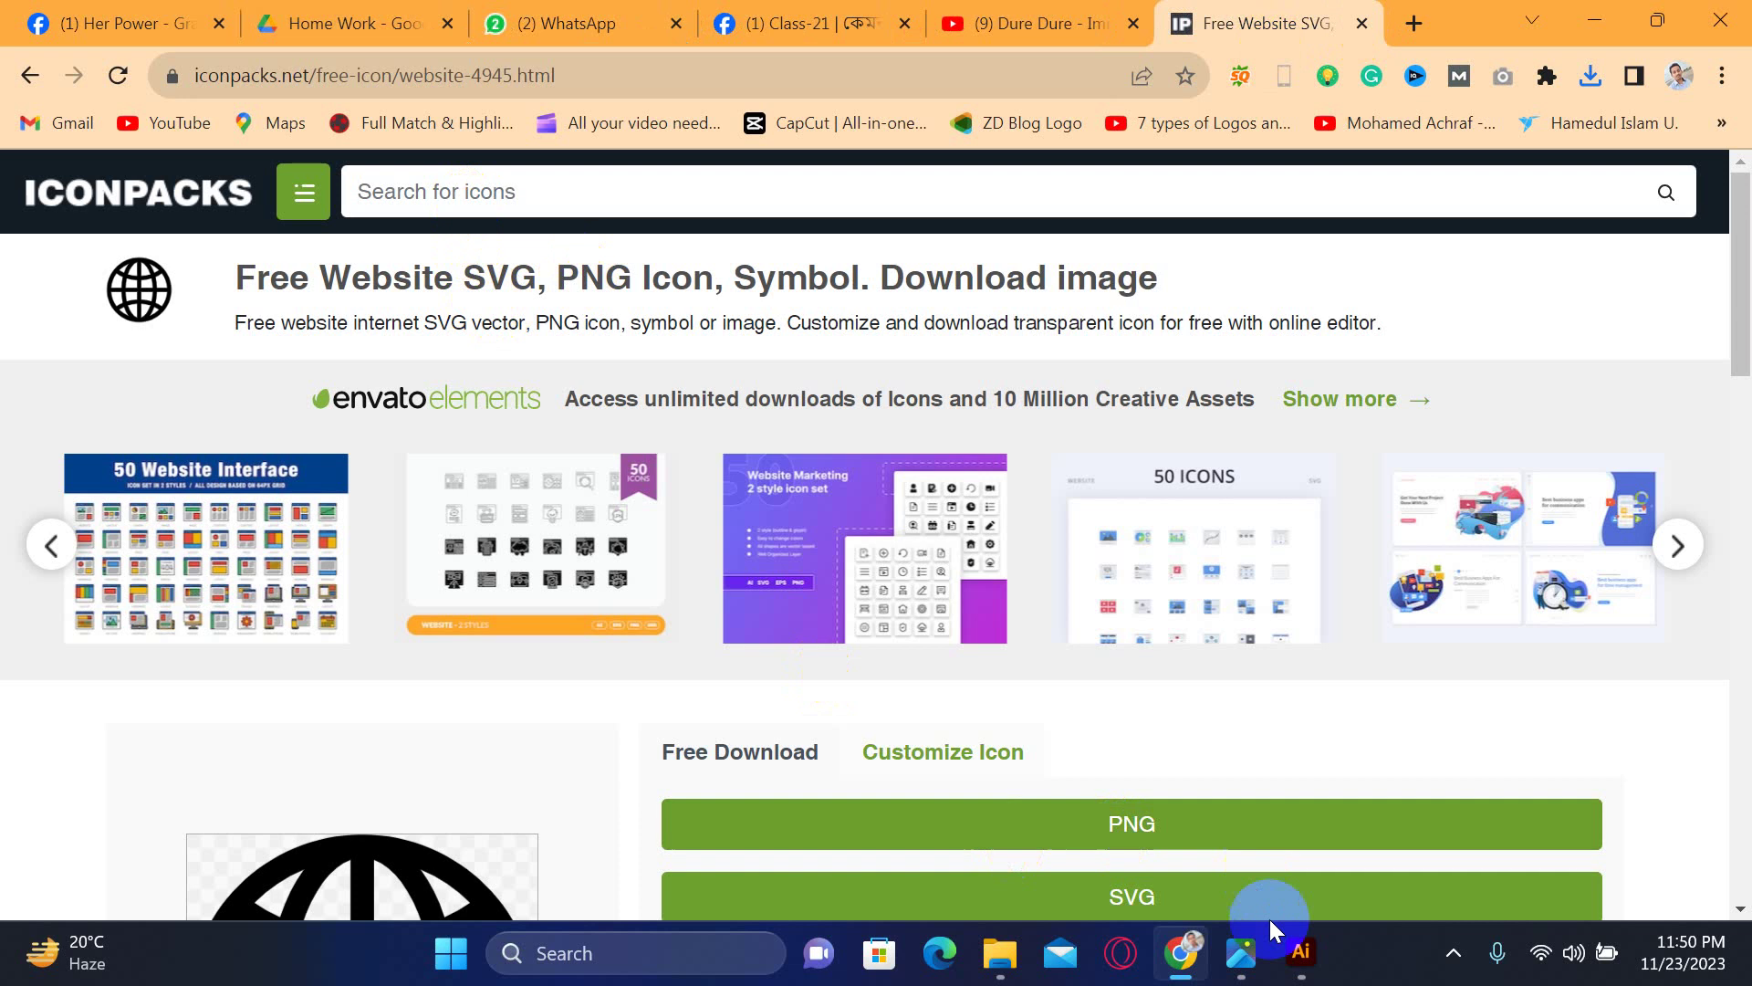
{"action": "left_click", "coordinate": [1296, 979]}
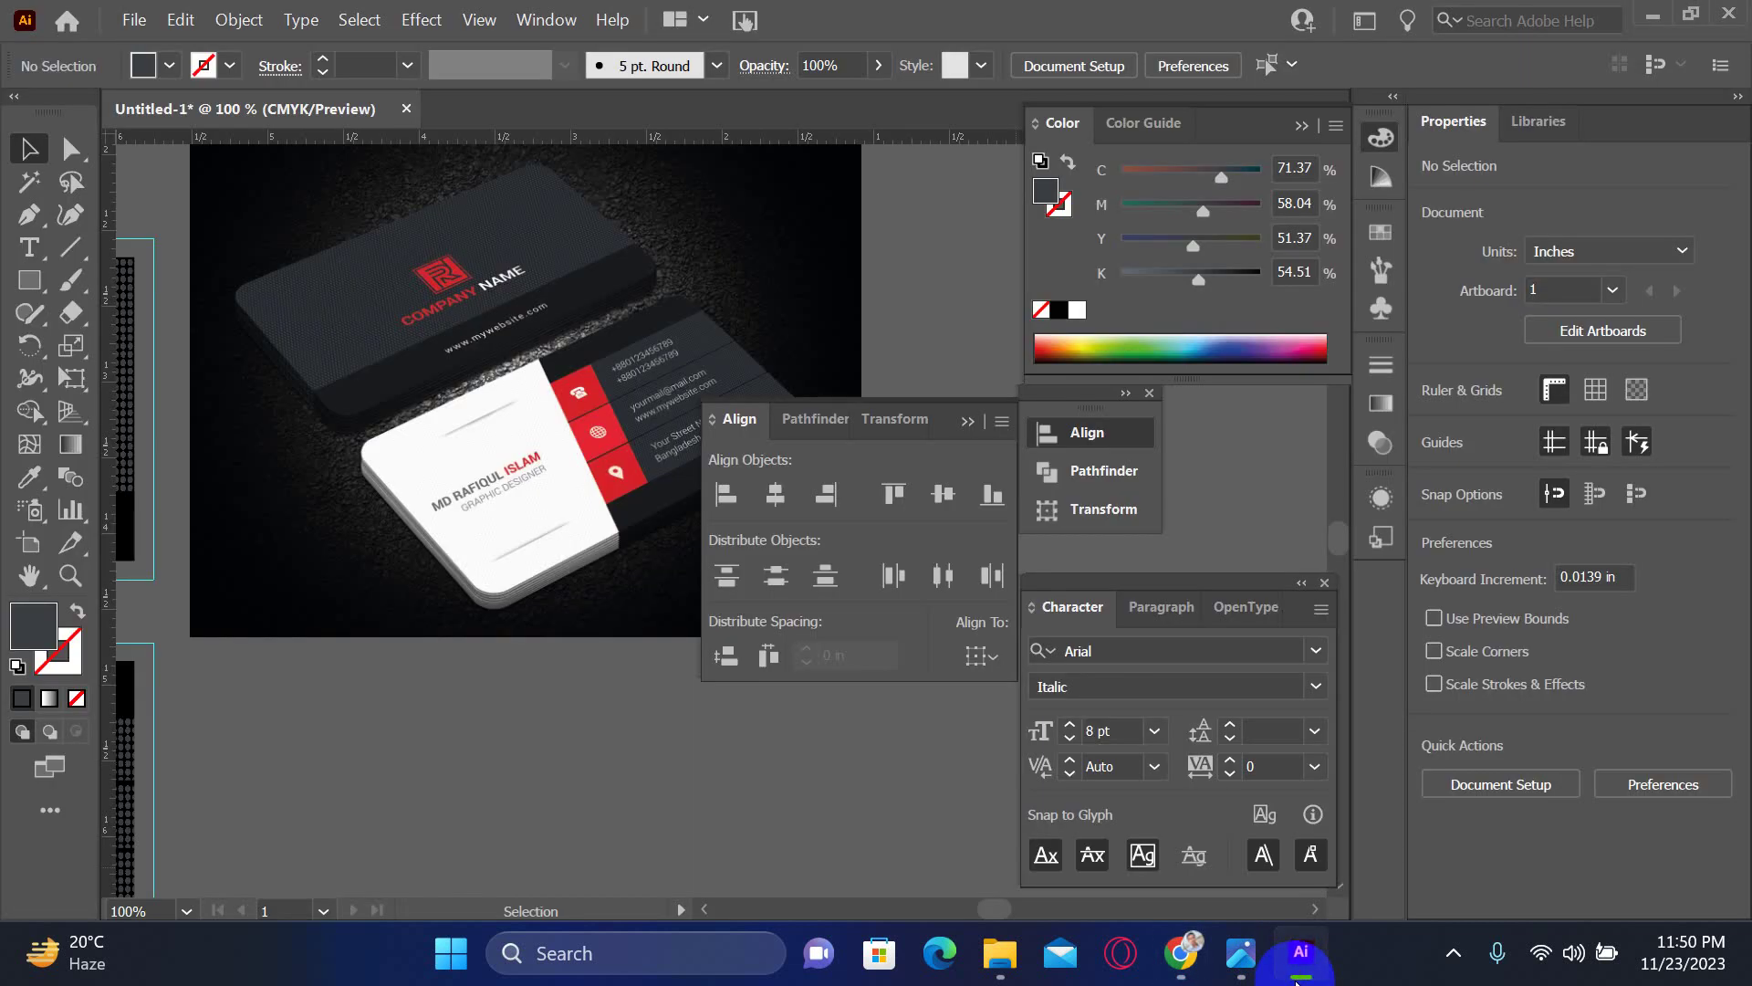
{"action": "left_click", "coordinate": [1295, 979]}
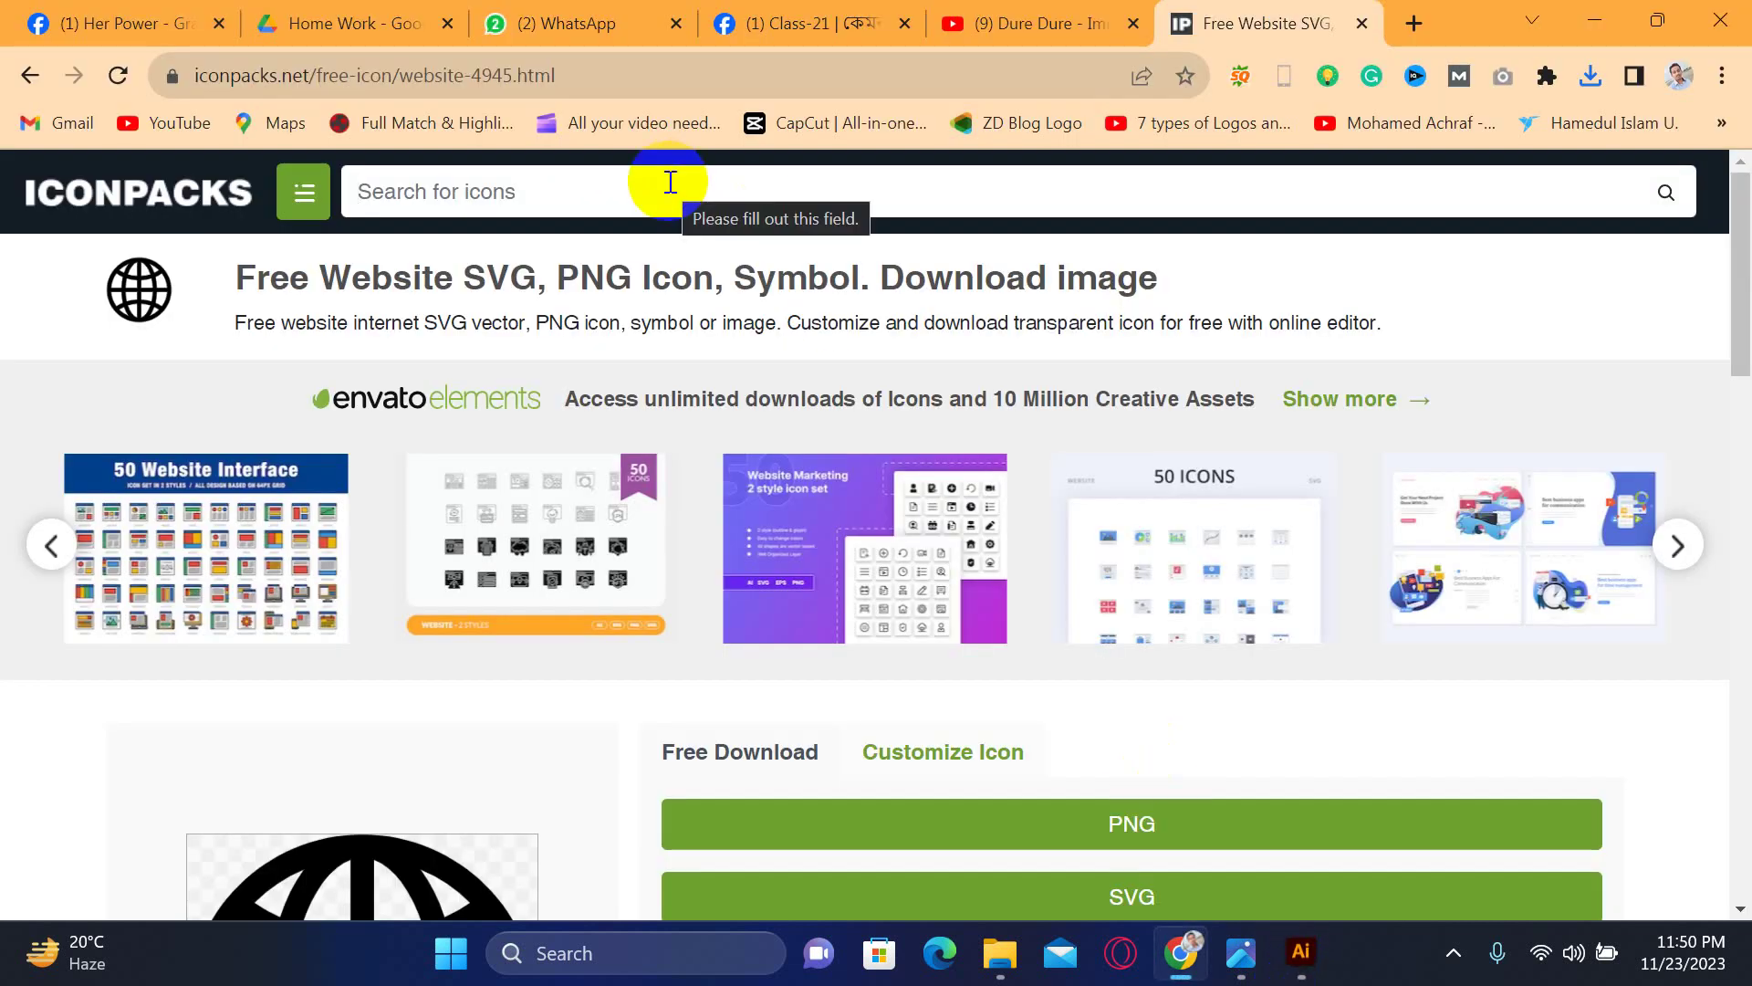
- Search 'lo', open the black location pin icon, download it as SVG, and close the popup
{"action": "type", "text": "location"}
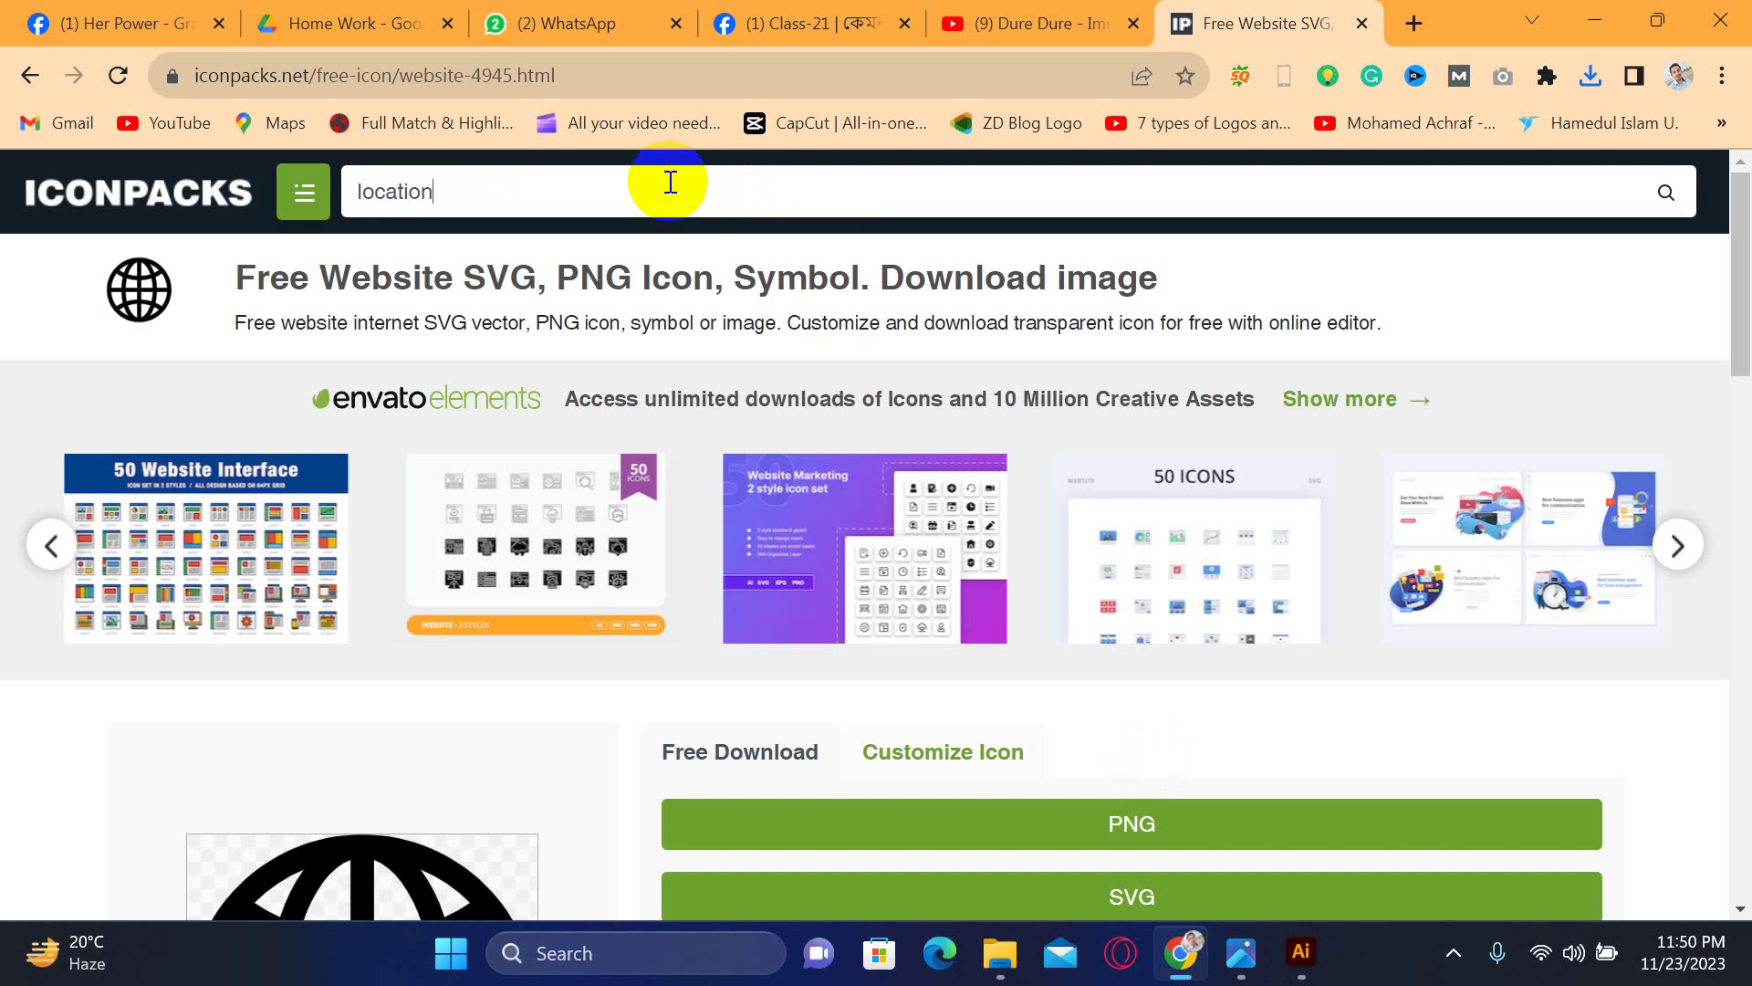
{"action": "key", "text": "Return"}
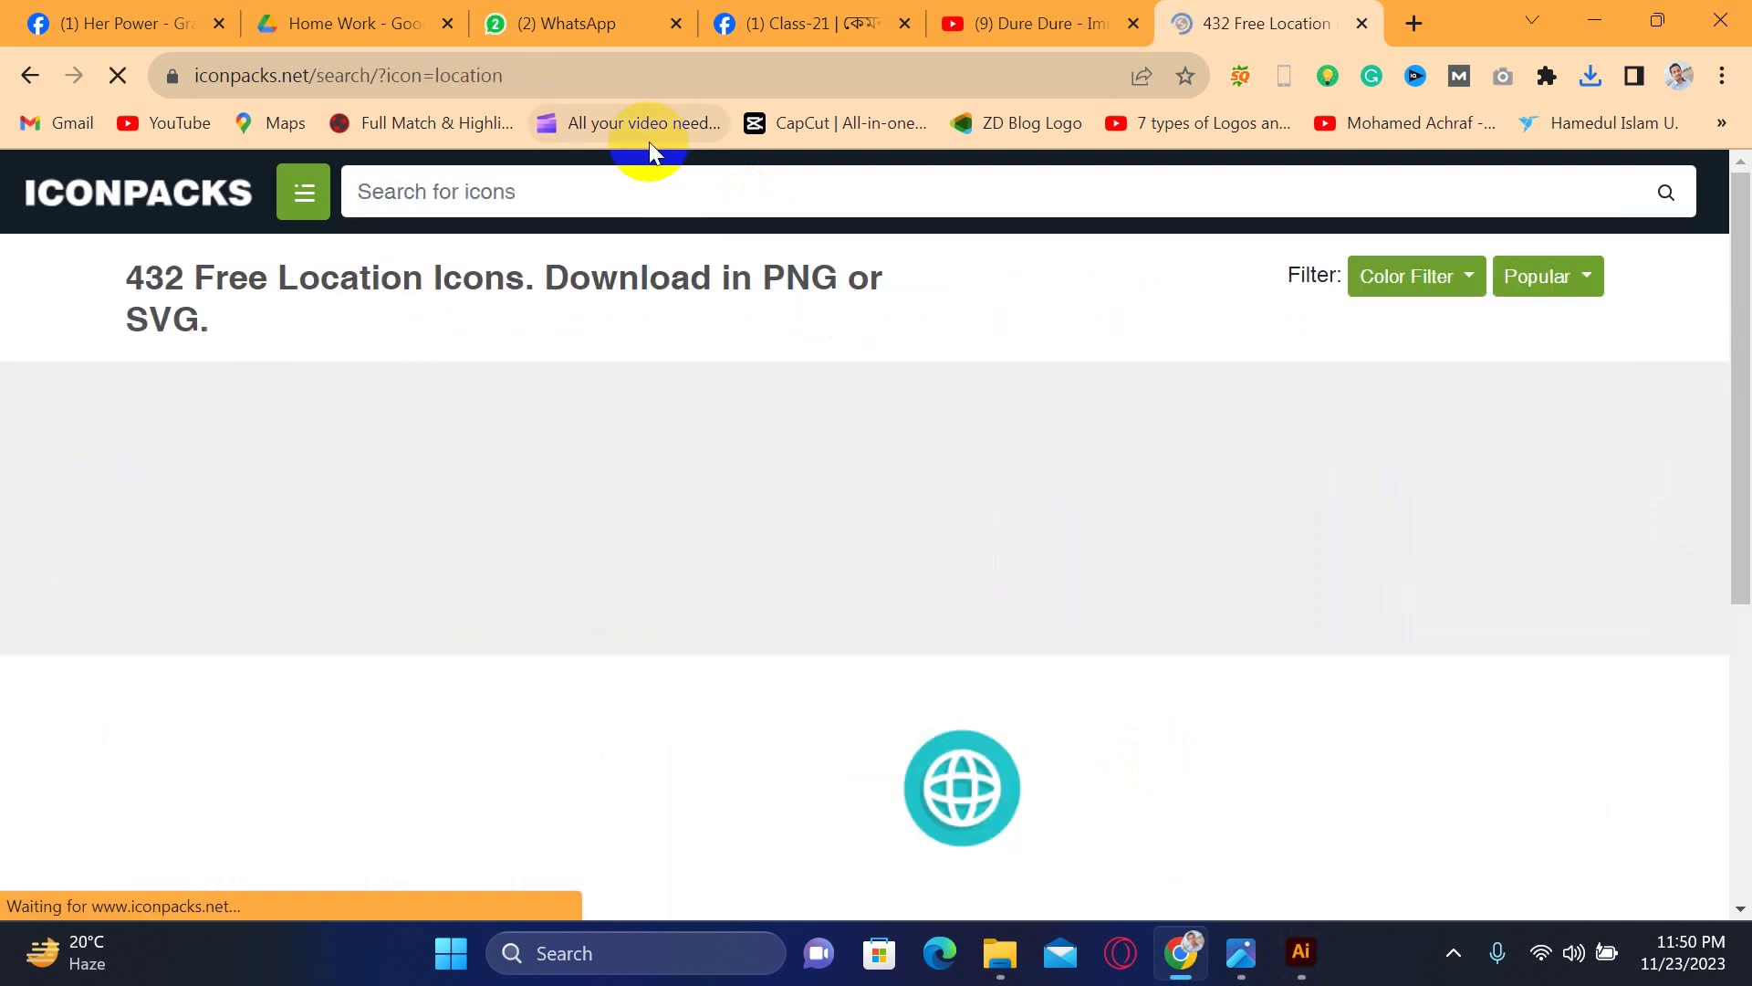
{"action": "scroll", "coordinate": [681, 522], "scroll_direction": "down", "scroll_amount": 3}
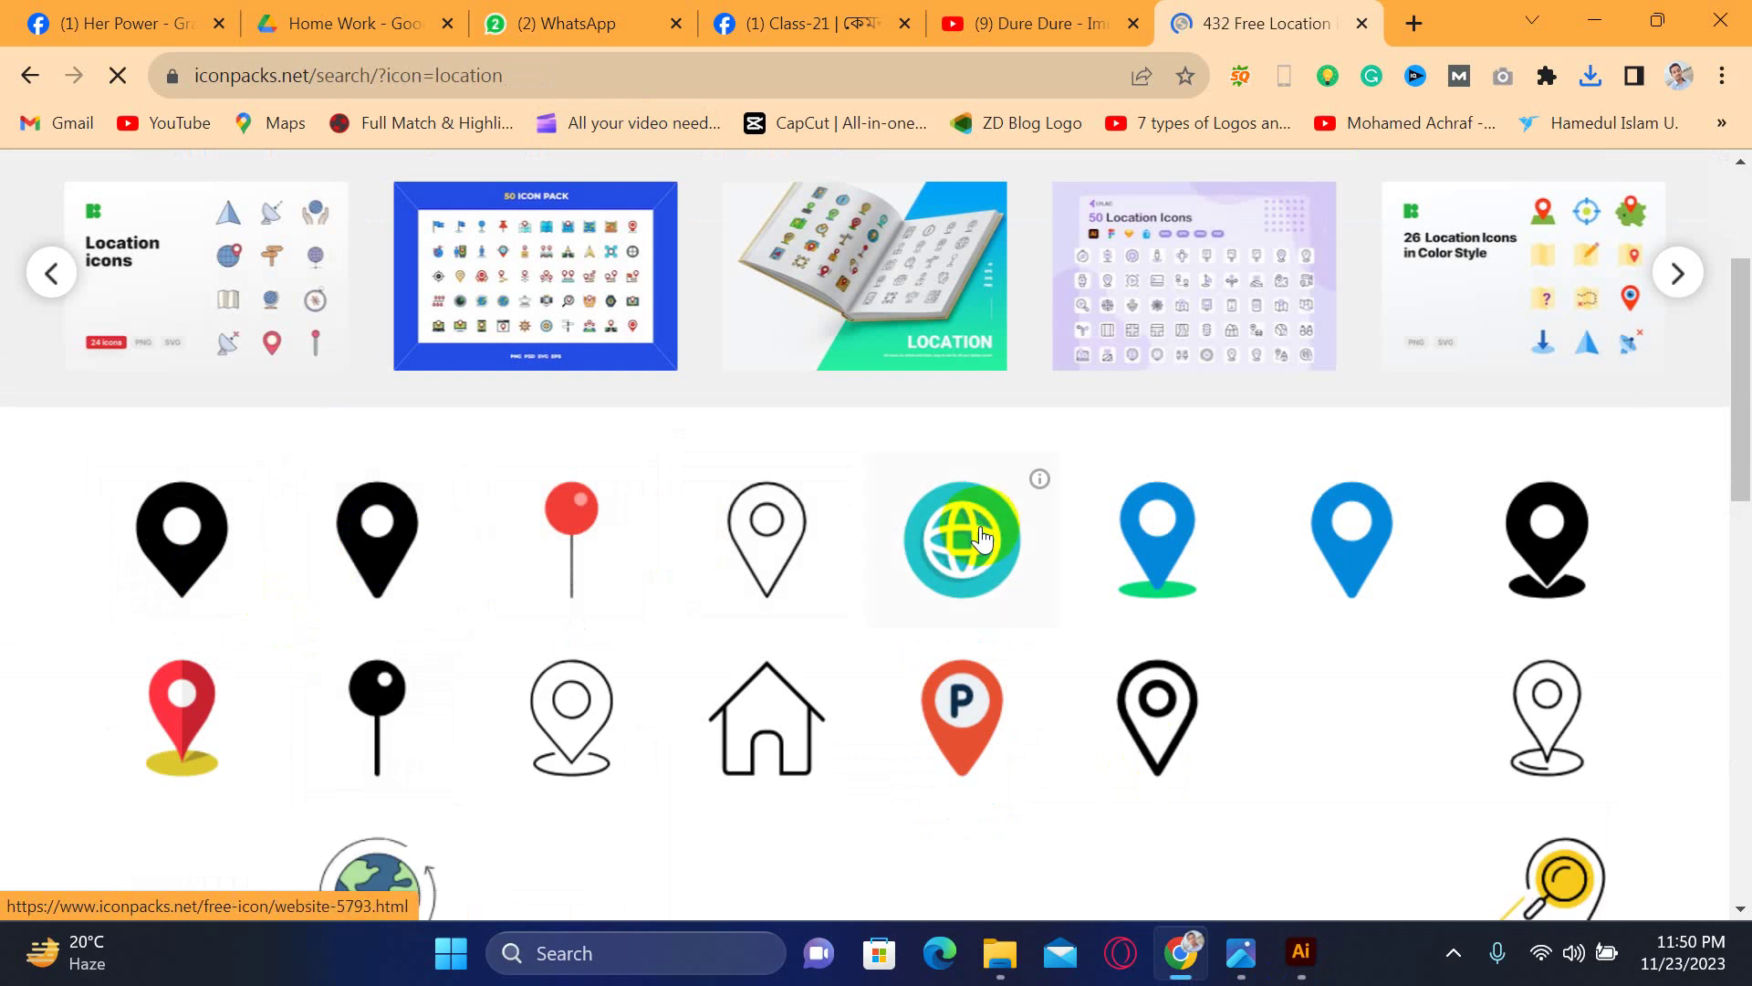
{"action": "left_click", "coordinate": [395, 564]}
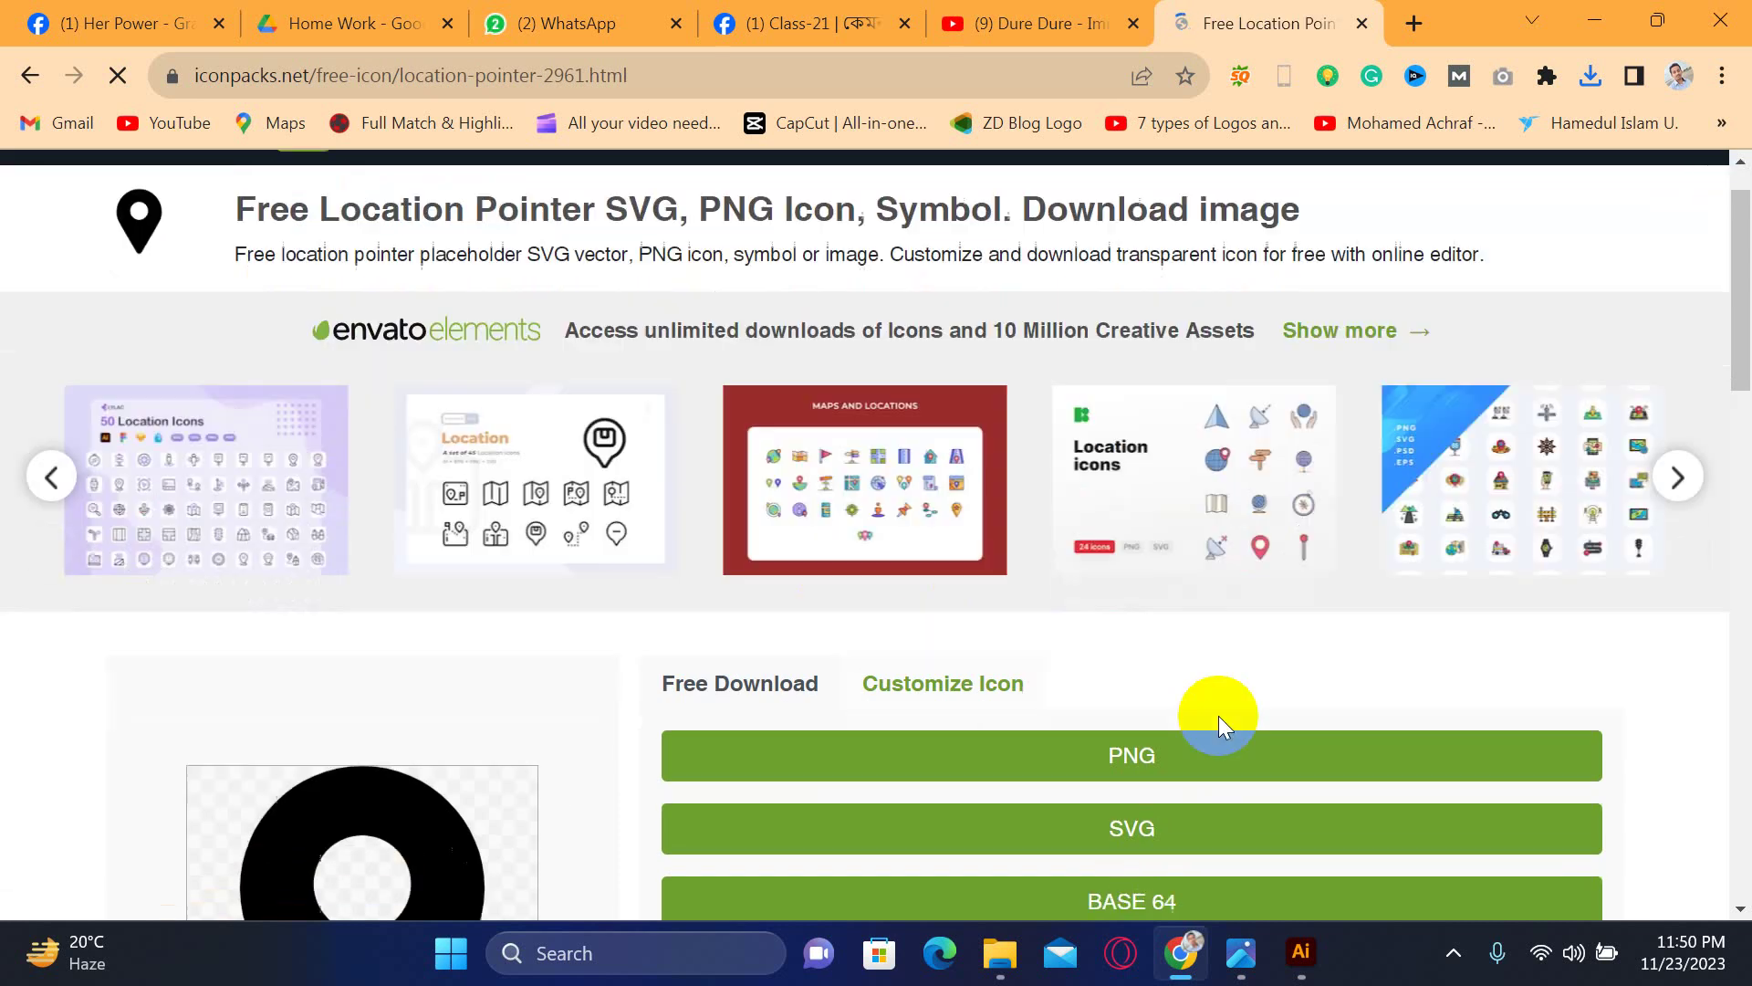
{"action": "scroll", "coordinate": [1219, 715], "scroll_direction": "down", "scroll_amount": 3}
{"action": "left_click", "coordinate": [1184, 647]}
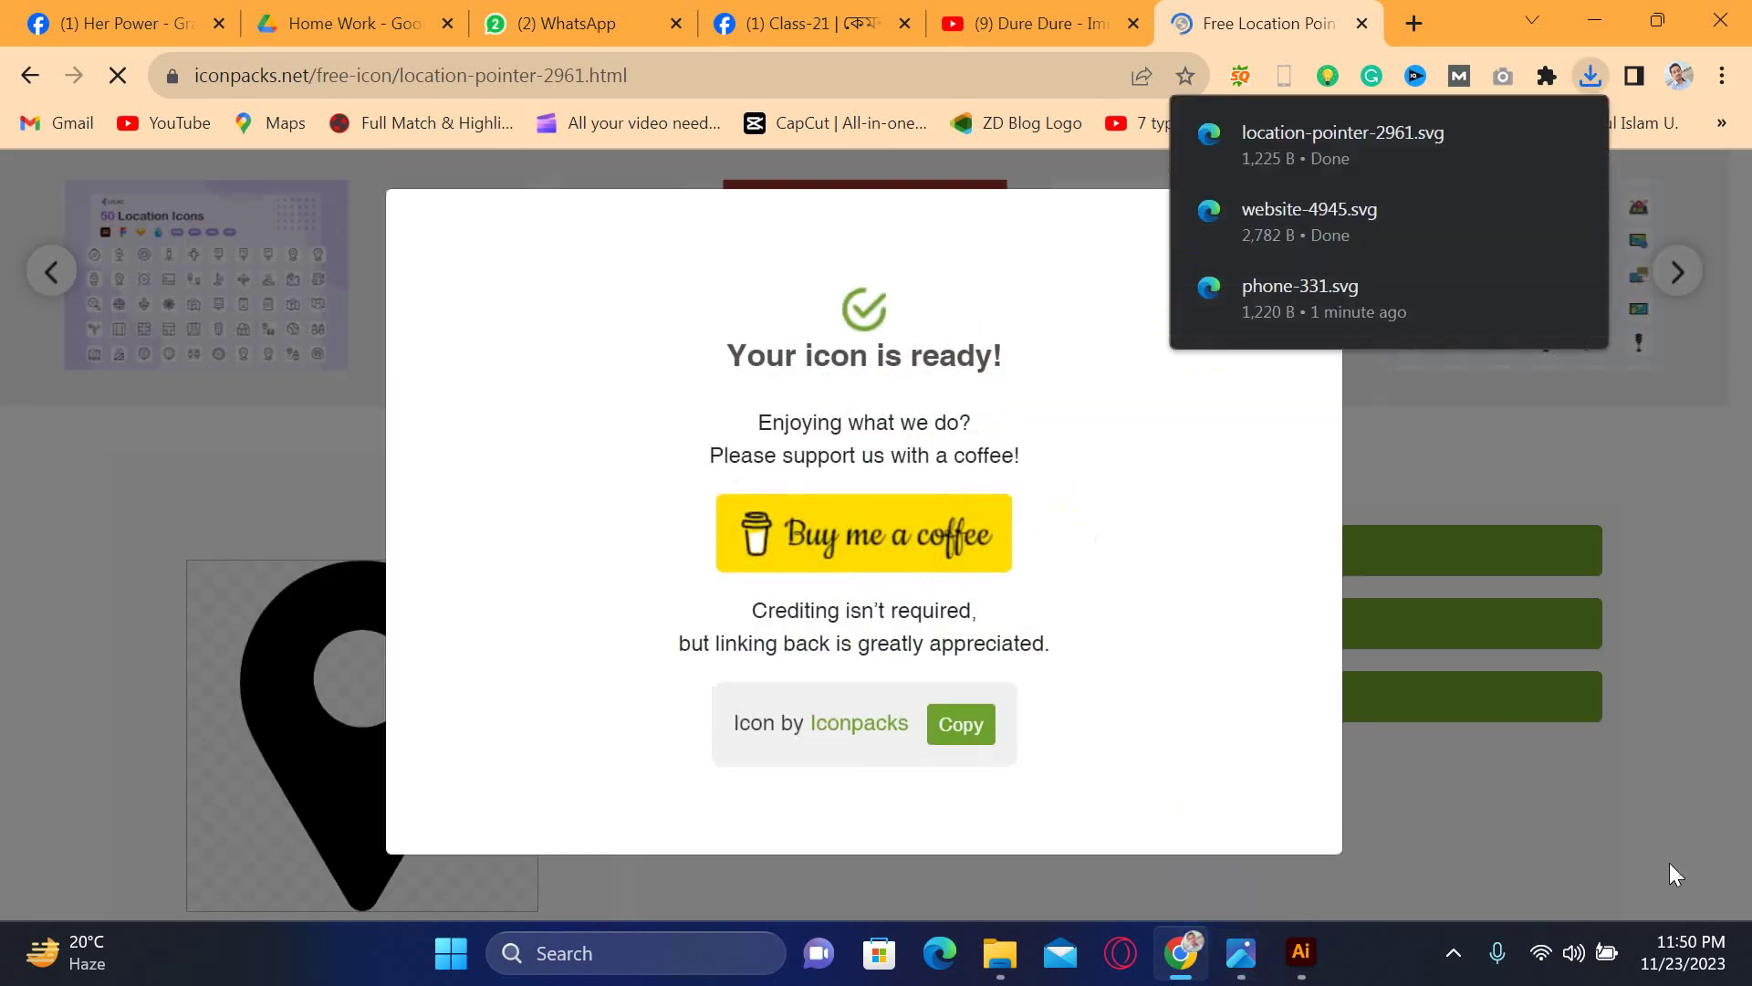
{"action": "left_click", "coordinate": [1662, 819]}
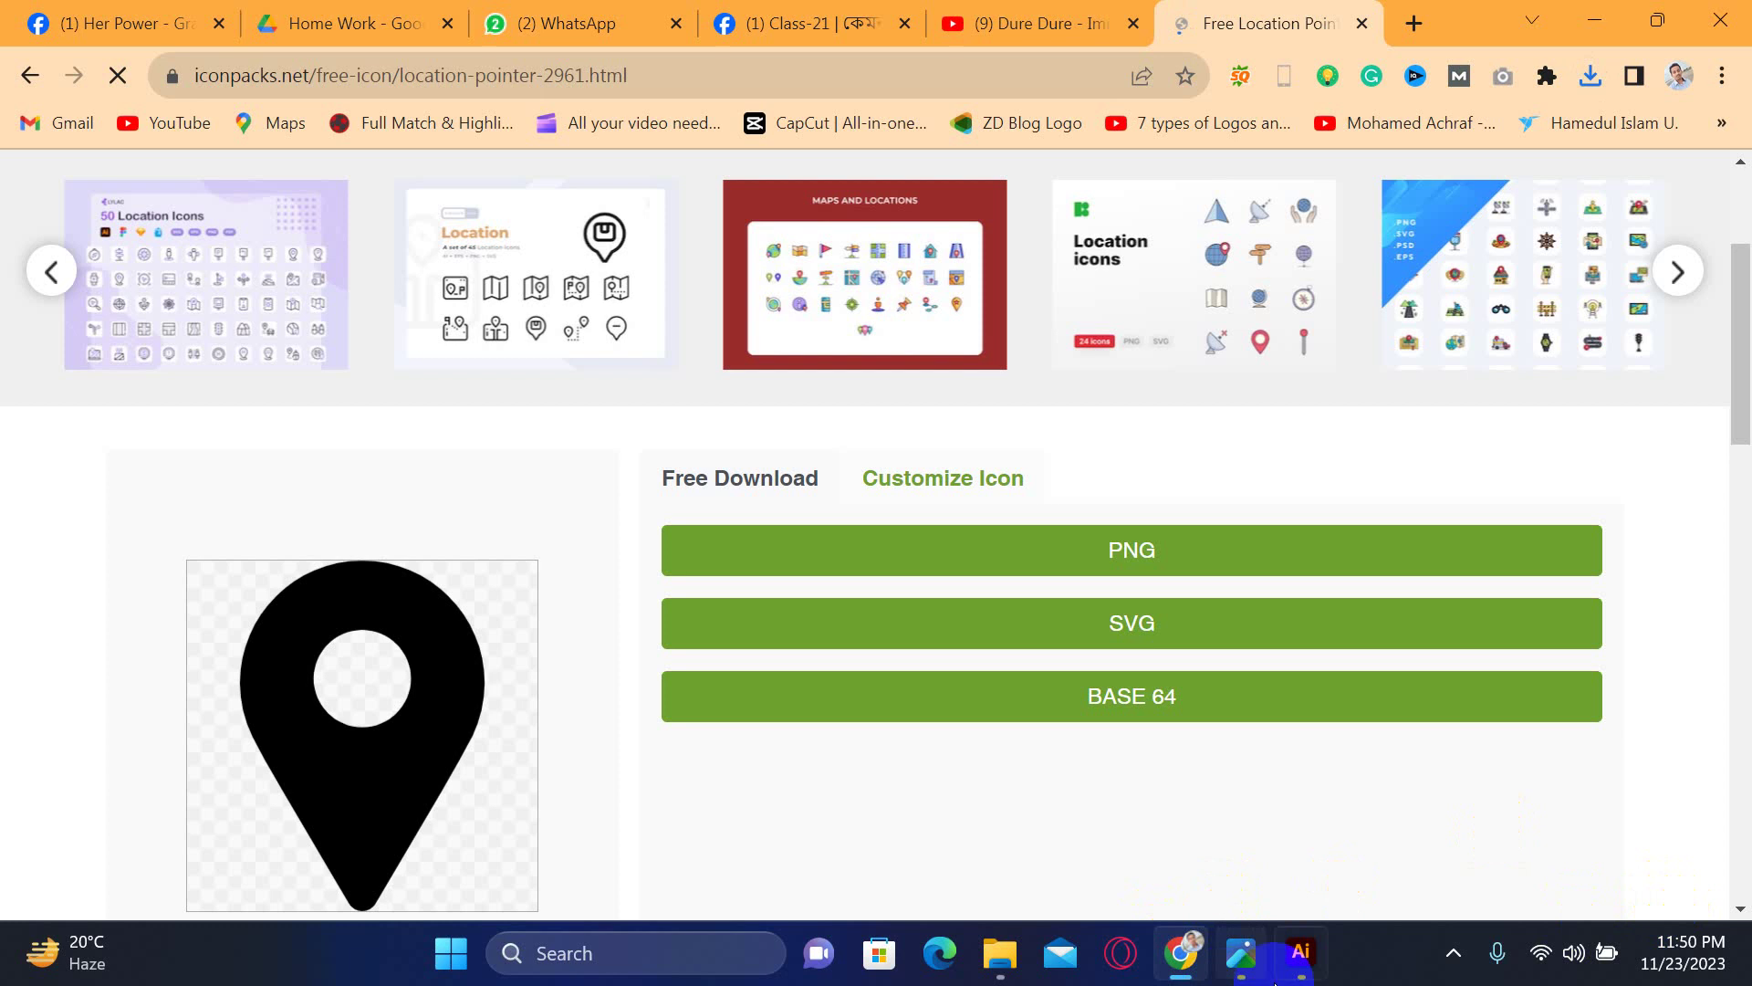
{"action": "left_click", "coordinate": [1302, 953]}
{"action": "left_click", "coordinate": [1305, 958]}
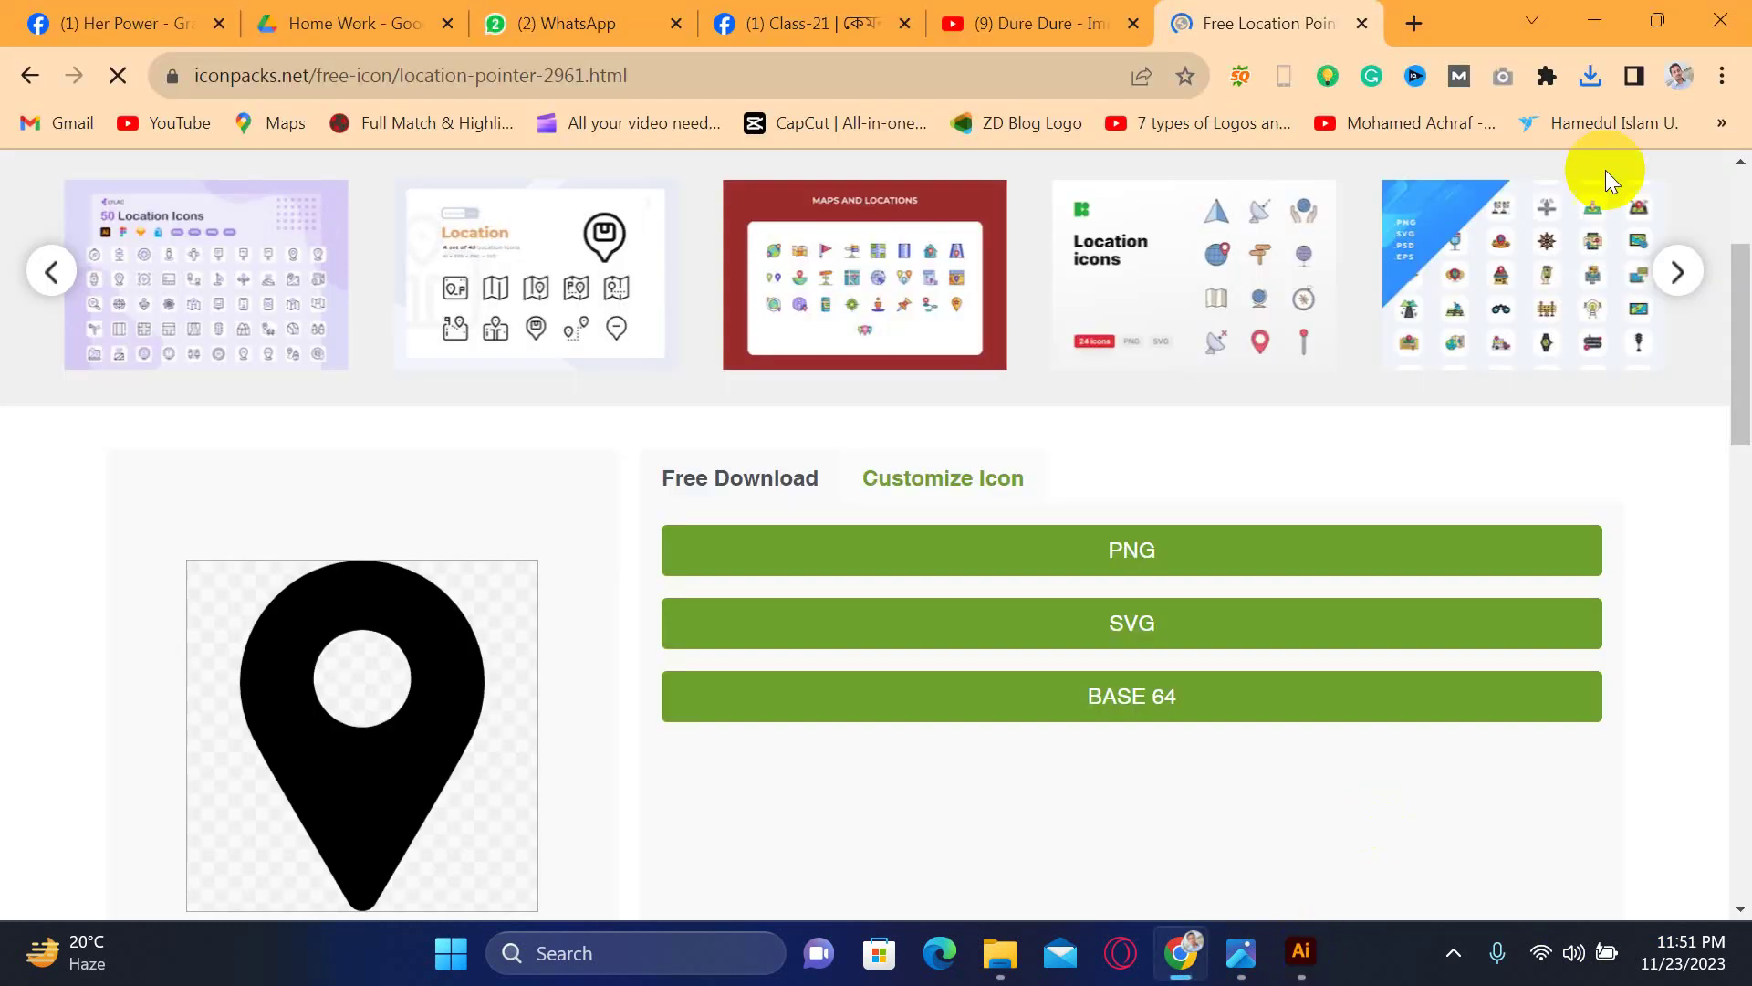
- Open the phone, globe and pin SVGs from the Downloads folder in Illustrator
{"action": "left_click", "coordinate": [1591, 76]}
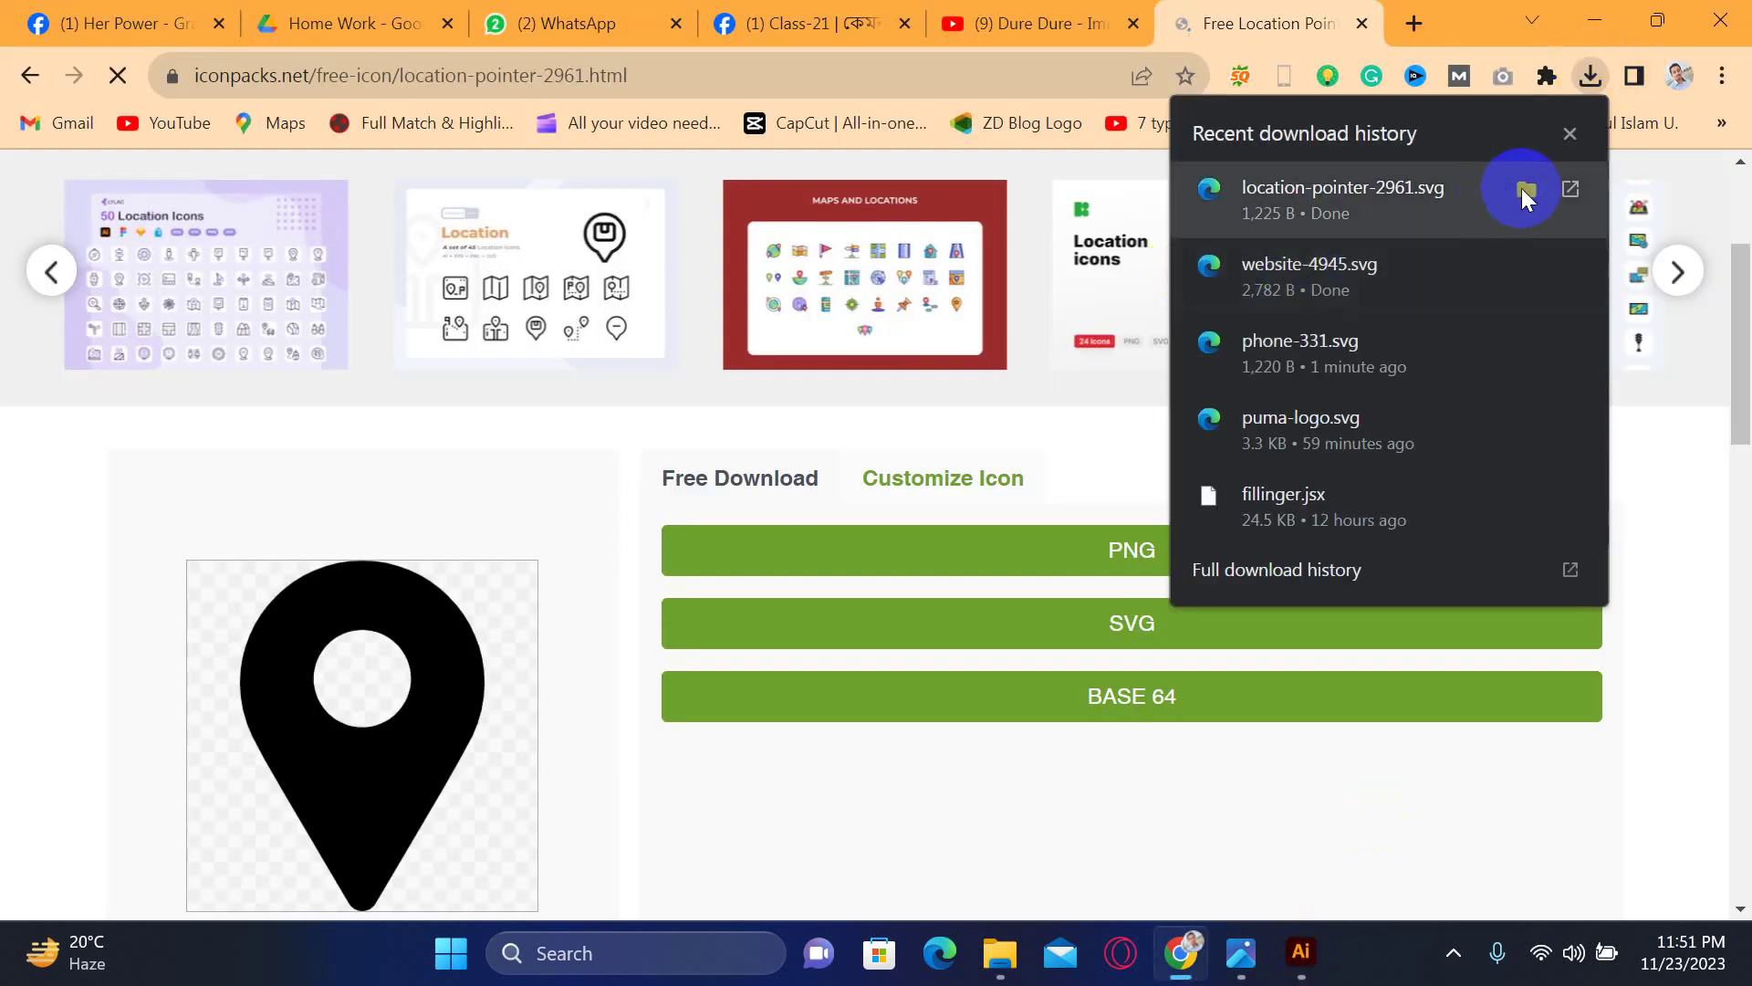
{"action": "left_click", "coordinate": [1526, 189]}
{"action": "left_click", "coordinate": [655, 519], "text": "ctrl"}
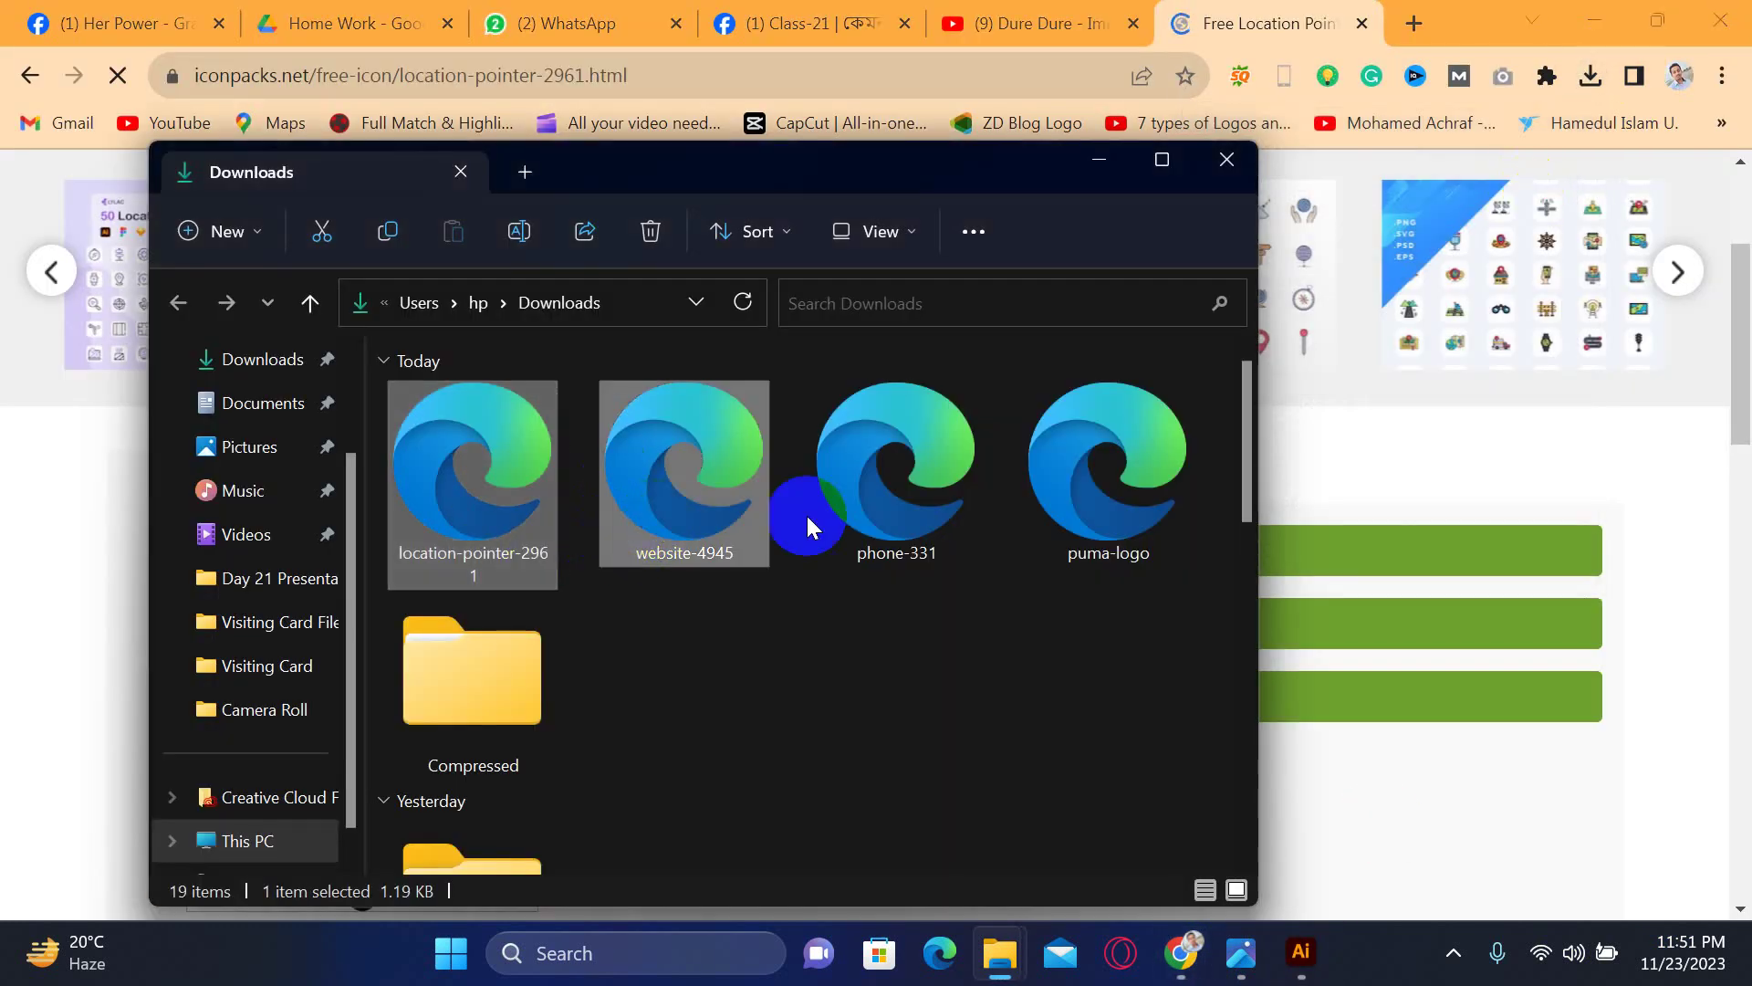
{"action": "left_click_drag", "start_coordinate": [856, 517], "coordinate": [473, 768]}
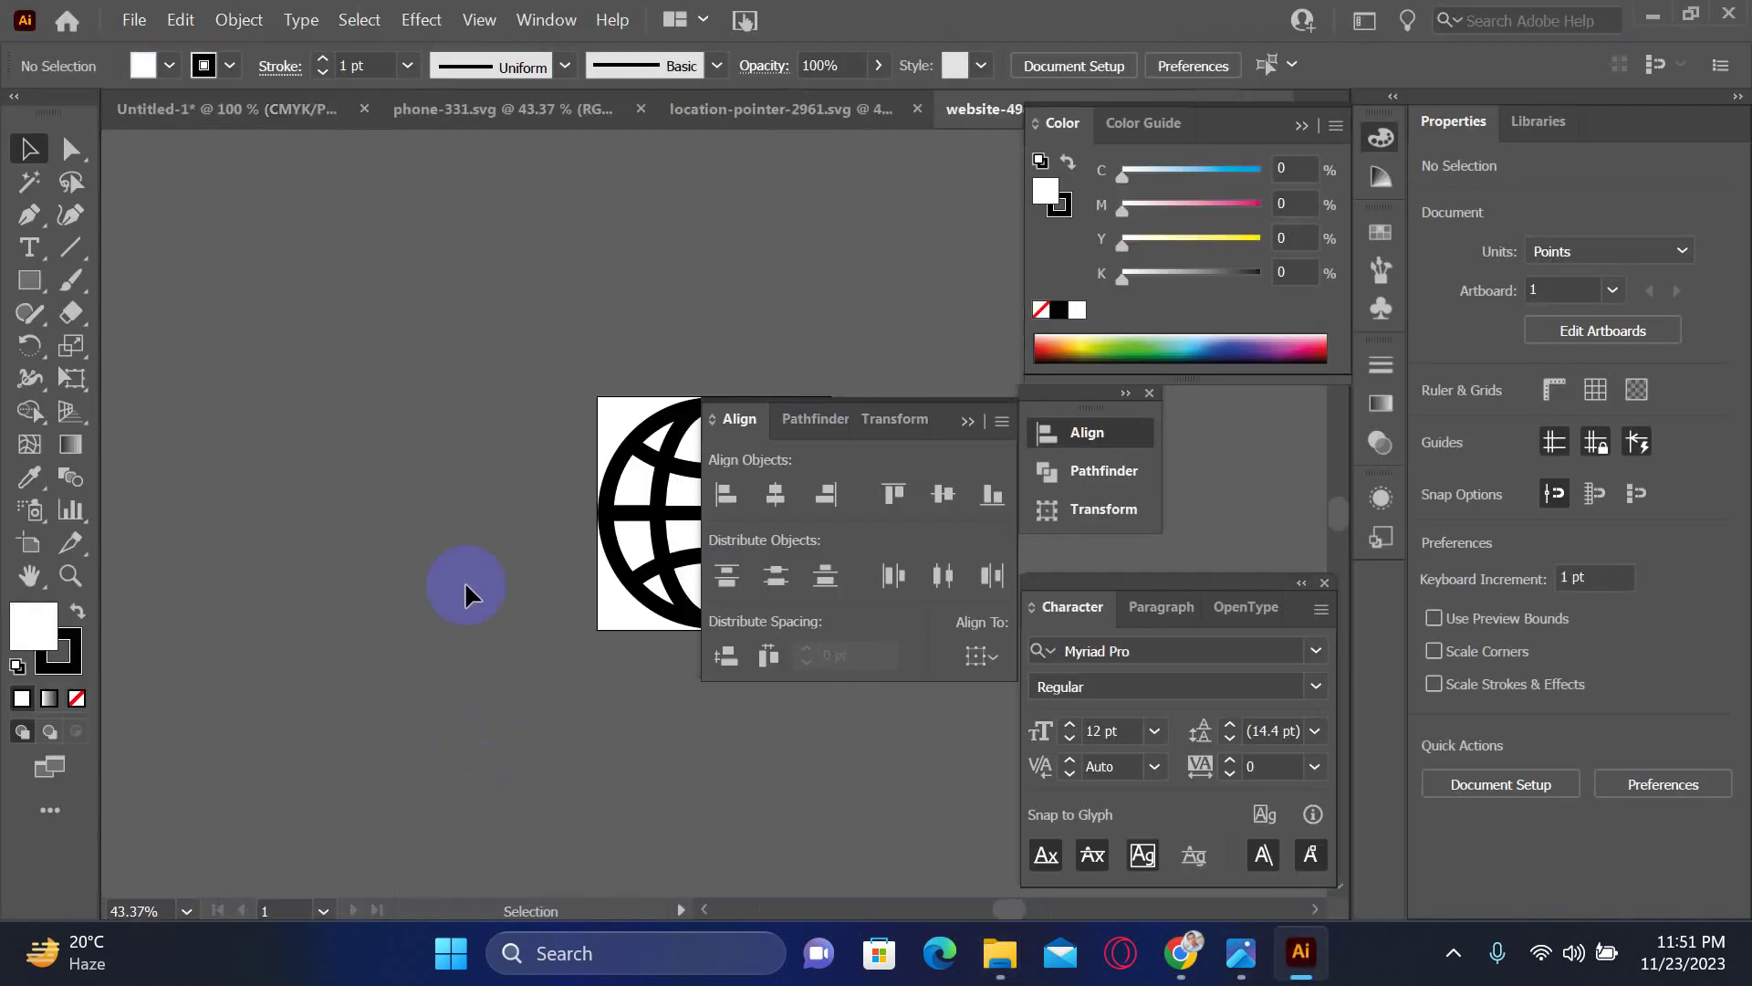
- Delete the globe icon from the website icon file and close that file without saving
{"action": "left_click", "coordinate": [612, 471]}
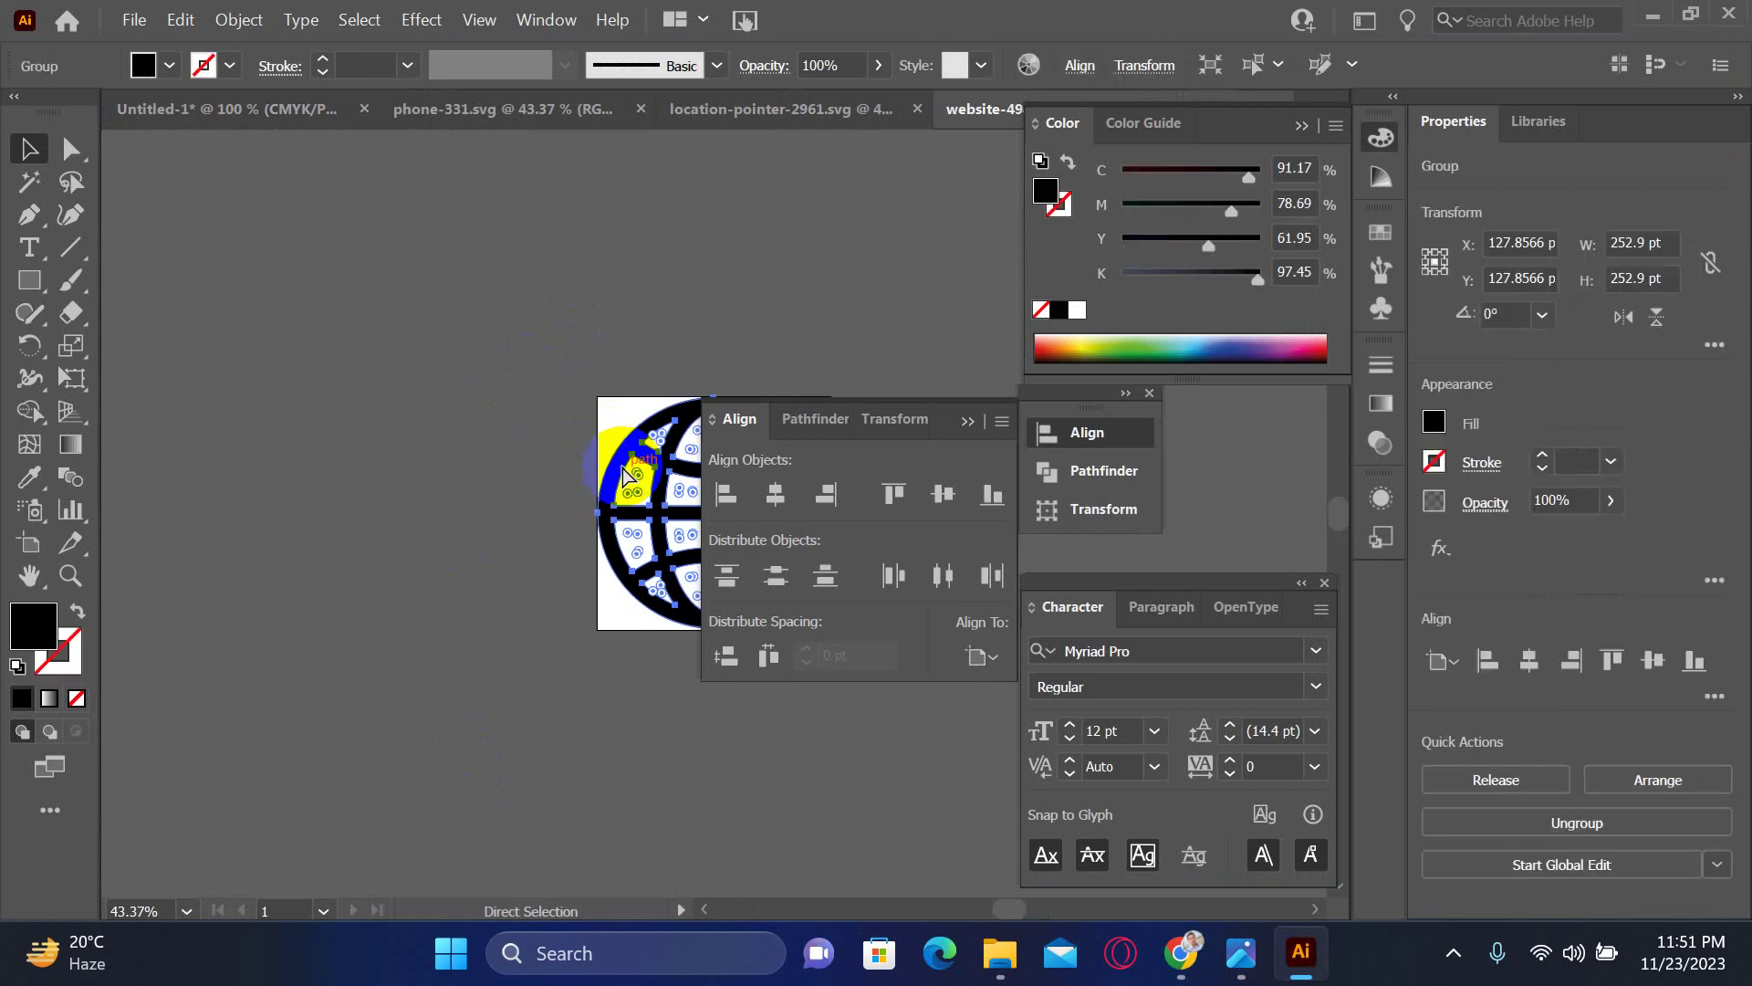
{"action": "key", "text": "Delete"}
{"action": "key", "text": "ctrl+w"}
{"action": "left_click", "coordinate": [990, 511]}
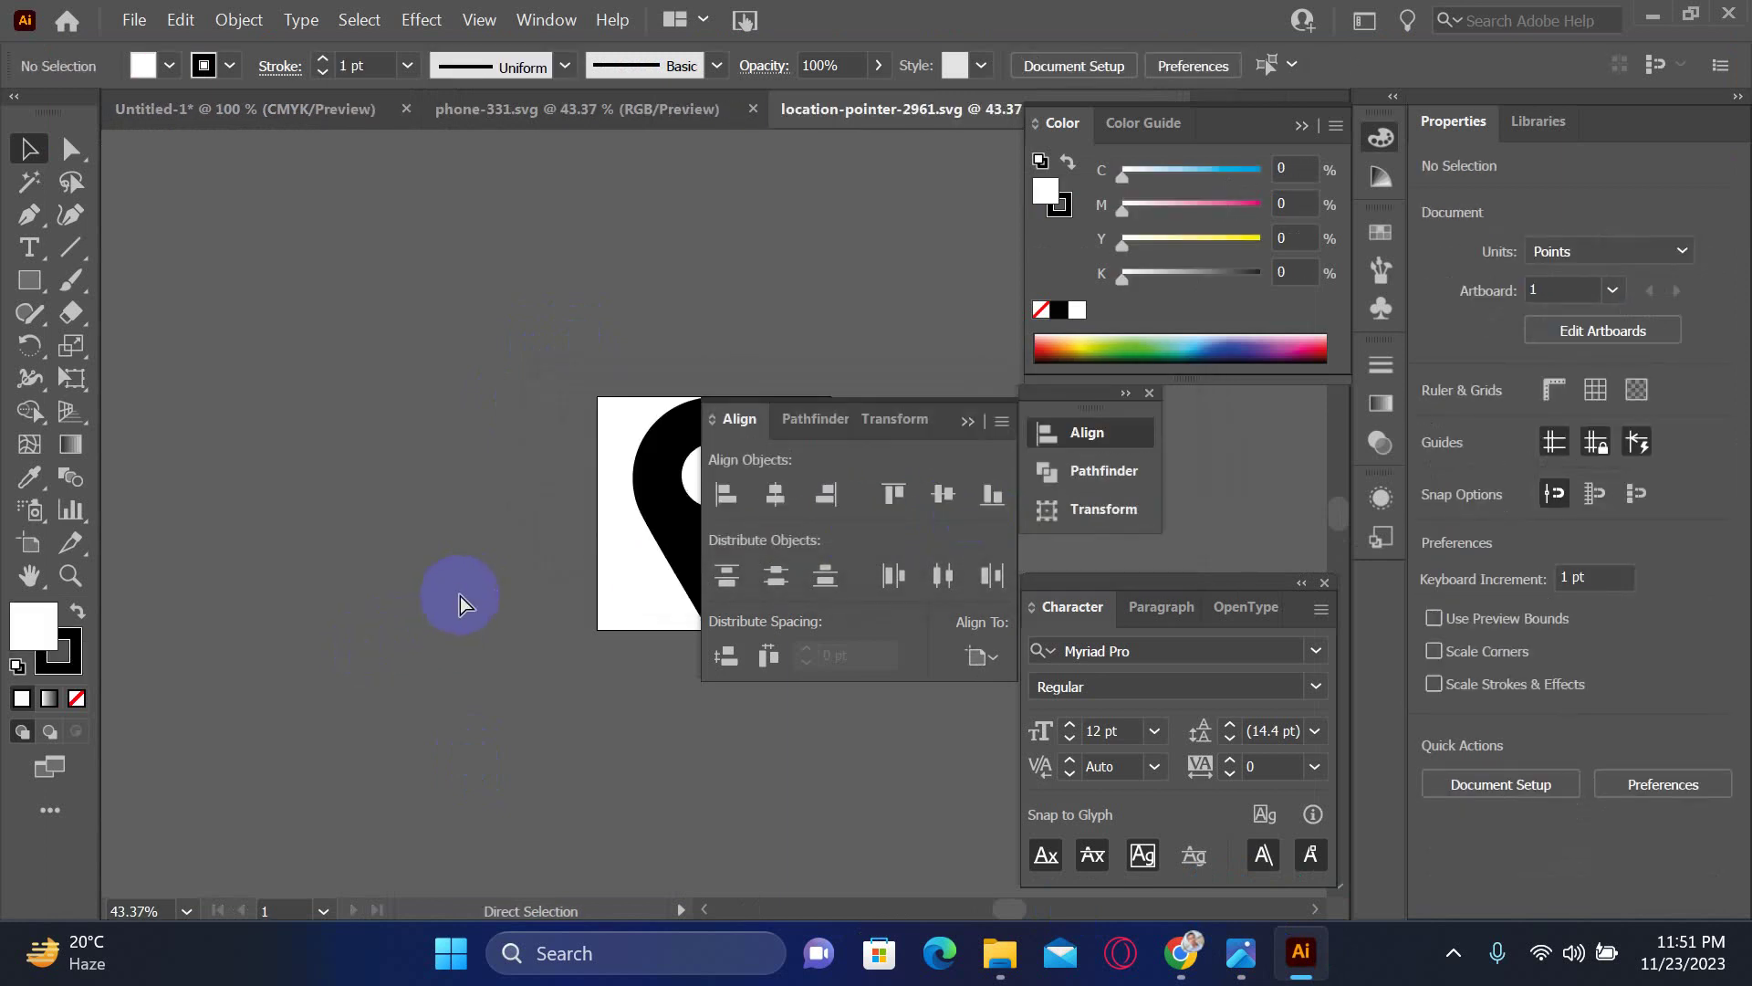
- Paste the globe into location-pointer-2961.svg, delete all its artwork, and close it without saving
{"action": "key", "text": "ctrl+f"}
{"action": "left_click", "coordinate": [625, 449]}
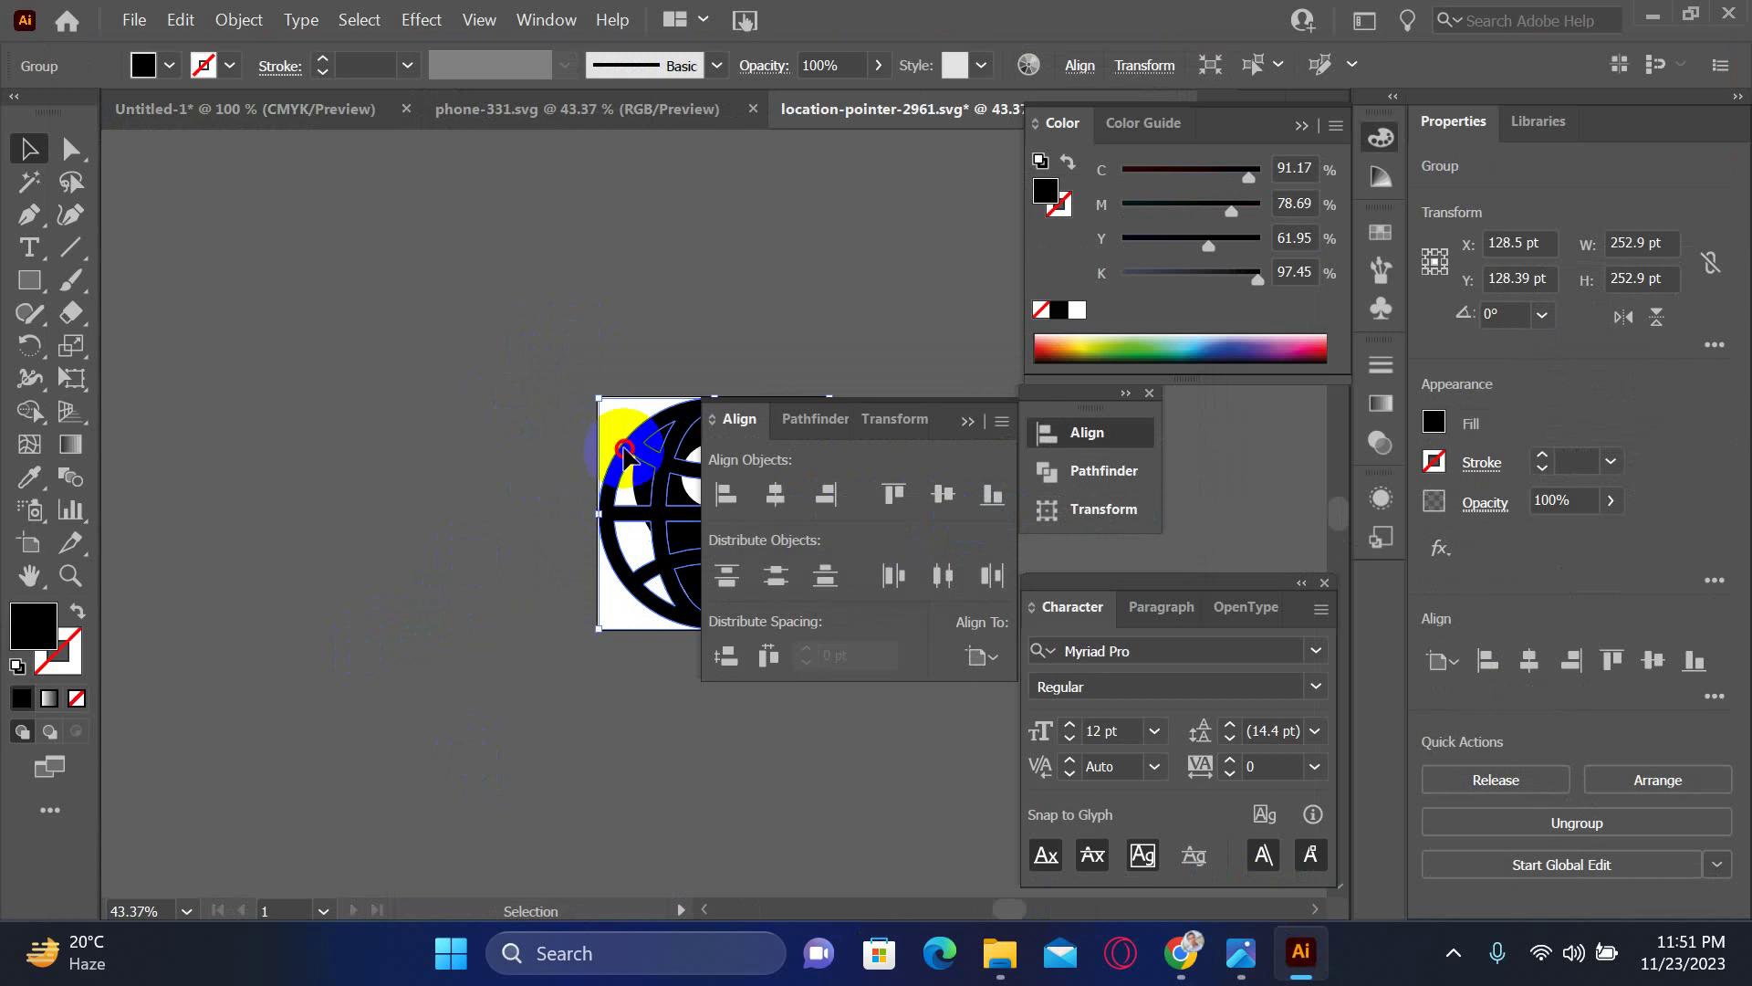
{"action": "left_click_drag", "start_coordinate": [624, 449], "coordinate": [274, 430]}
{"action": "key", "text": "ctrl+a"}
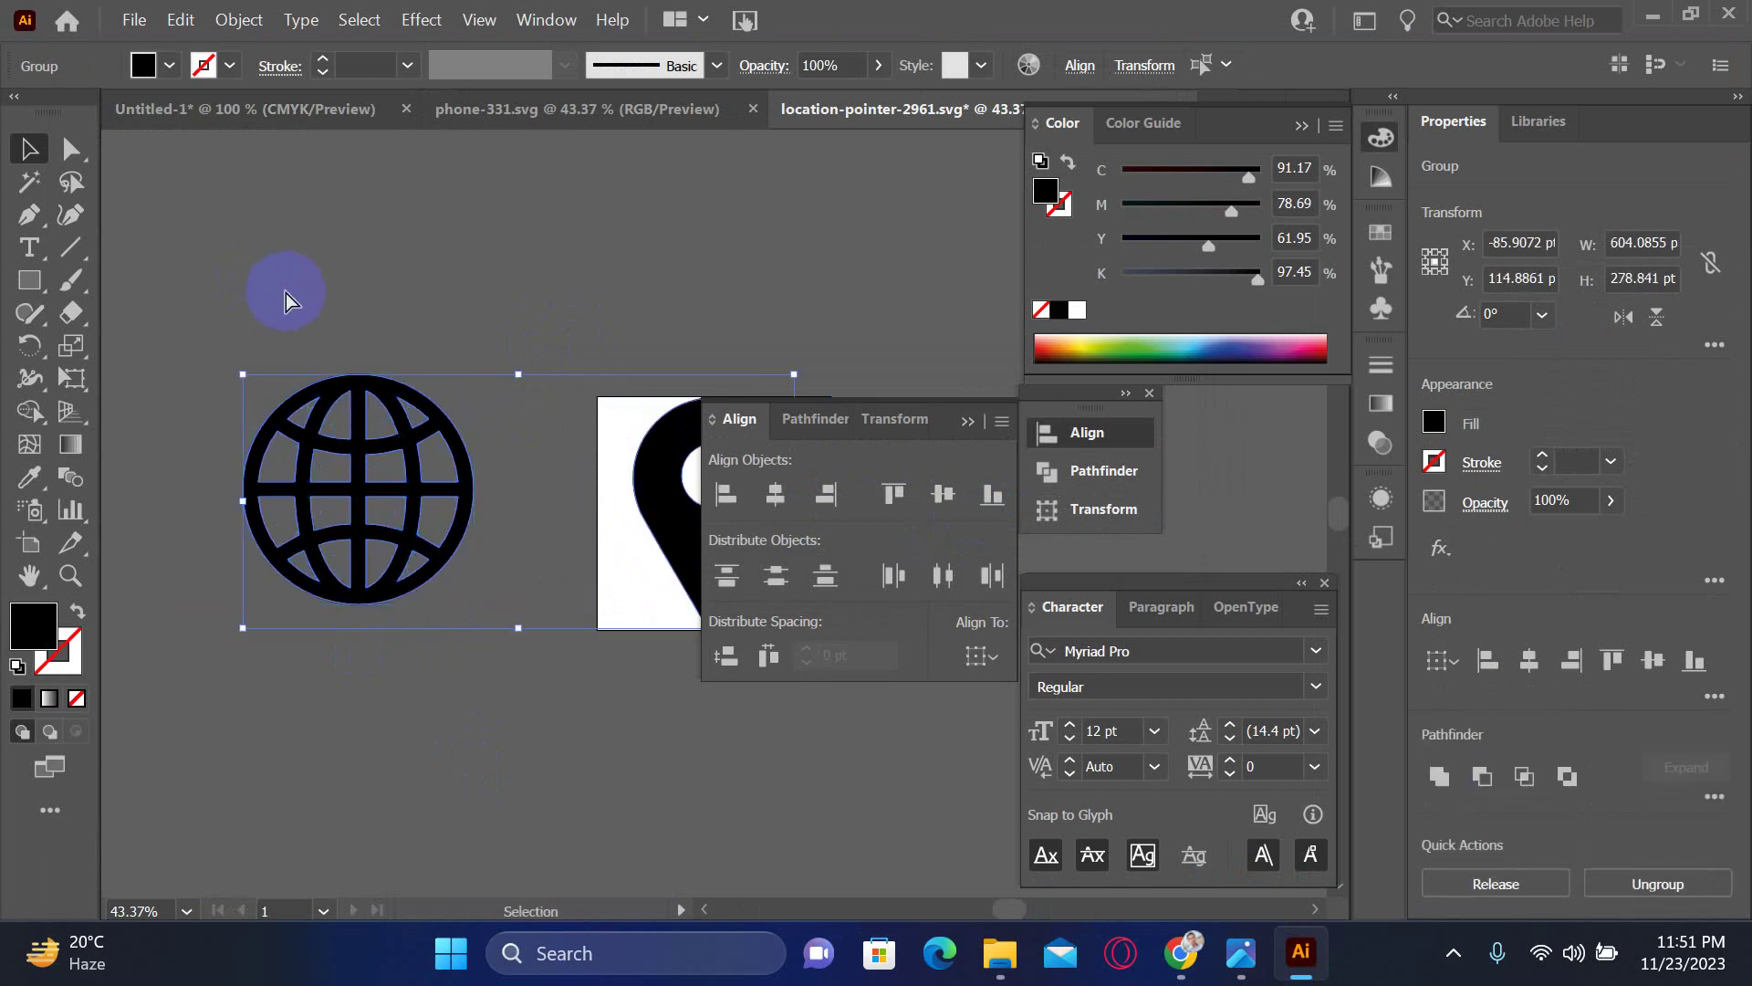
{"action": "key", "text": "Delete"}
{"action": "key", "text": "ctrl+w"}
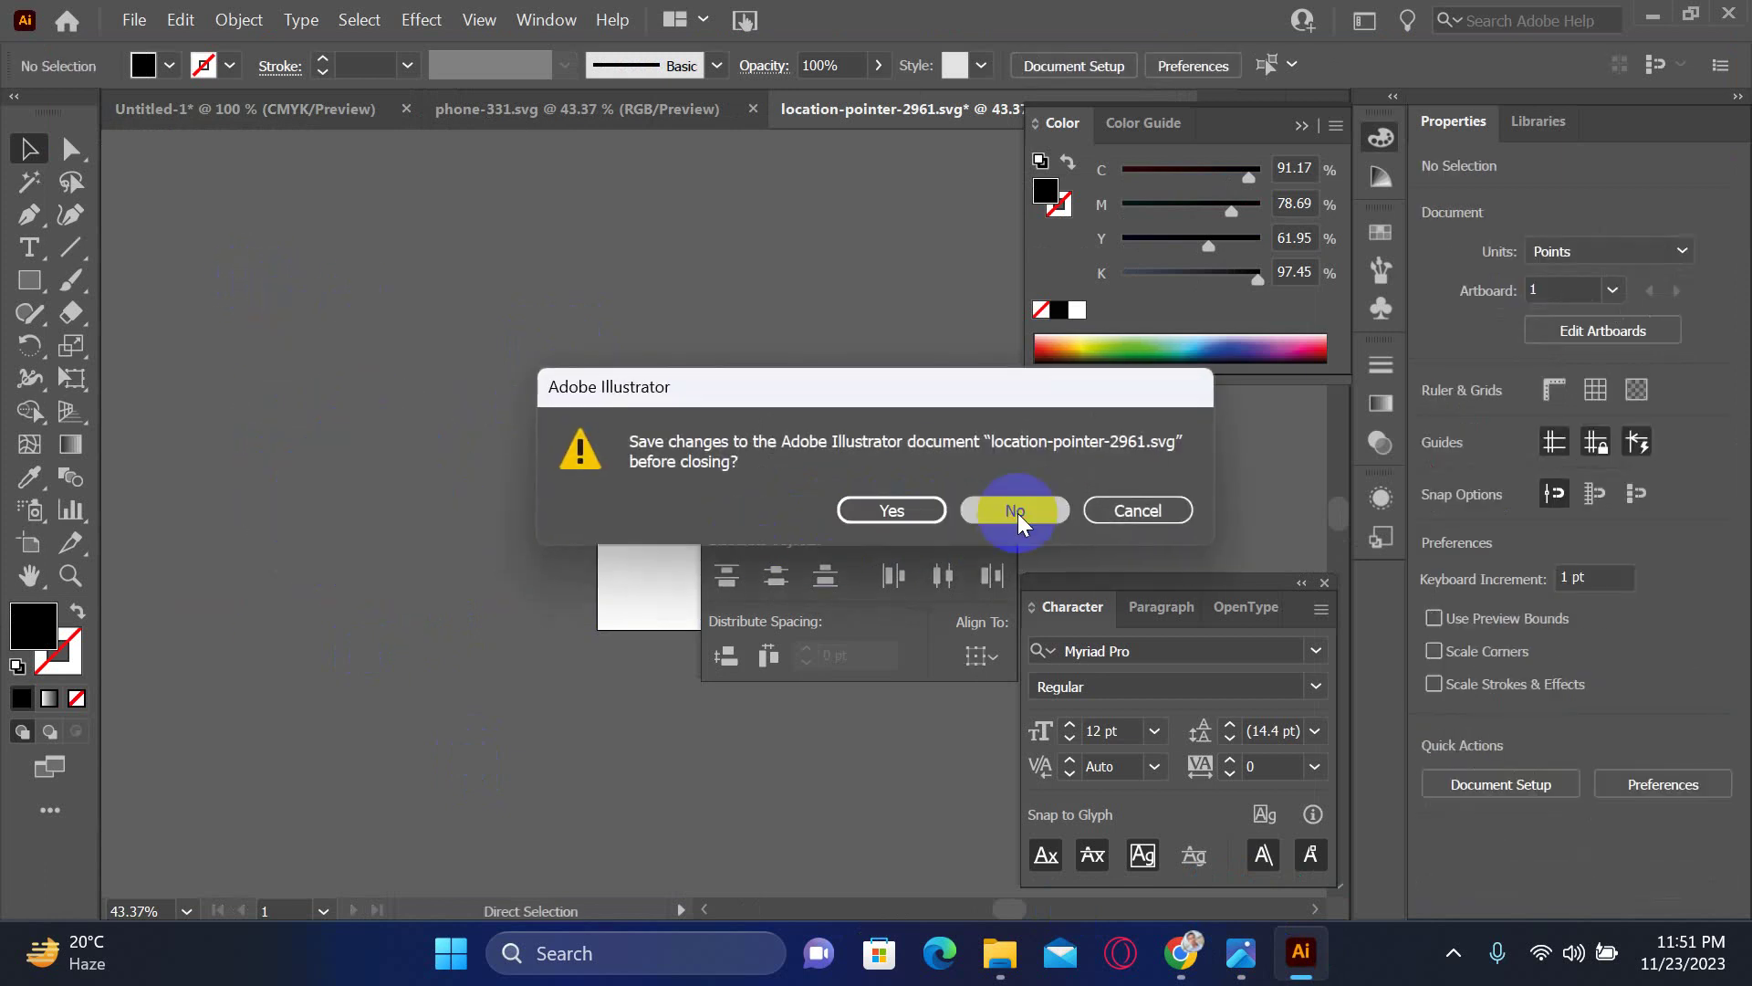
{"action": "left_click", "coordinate": [1017, 513]}
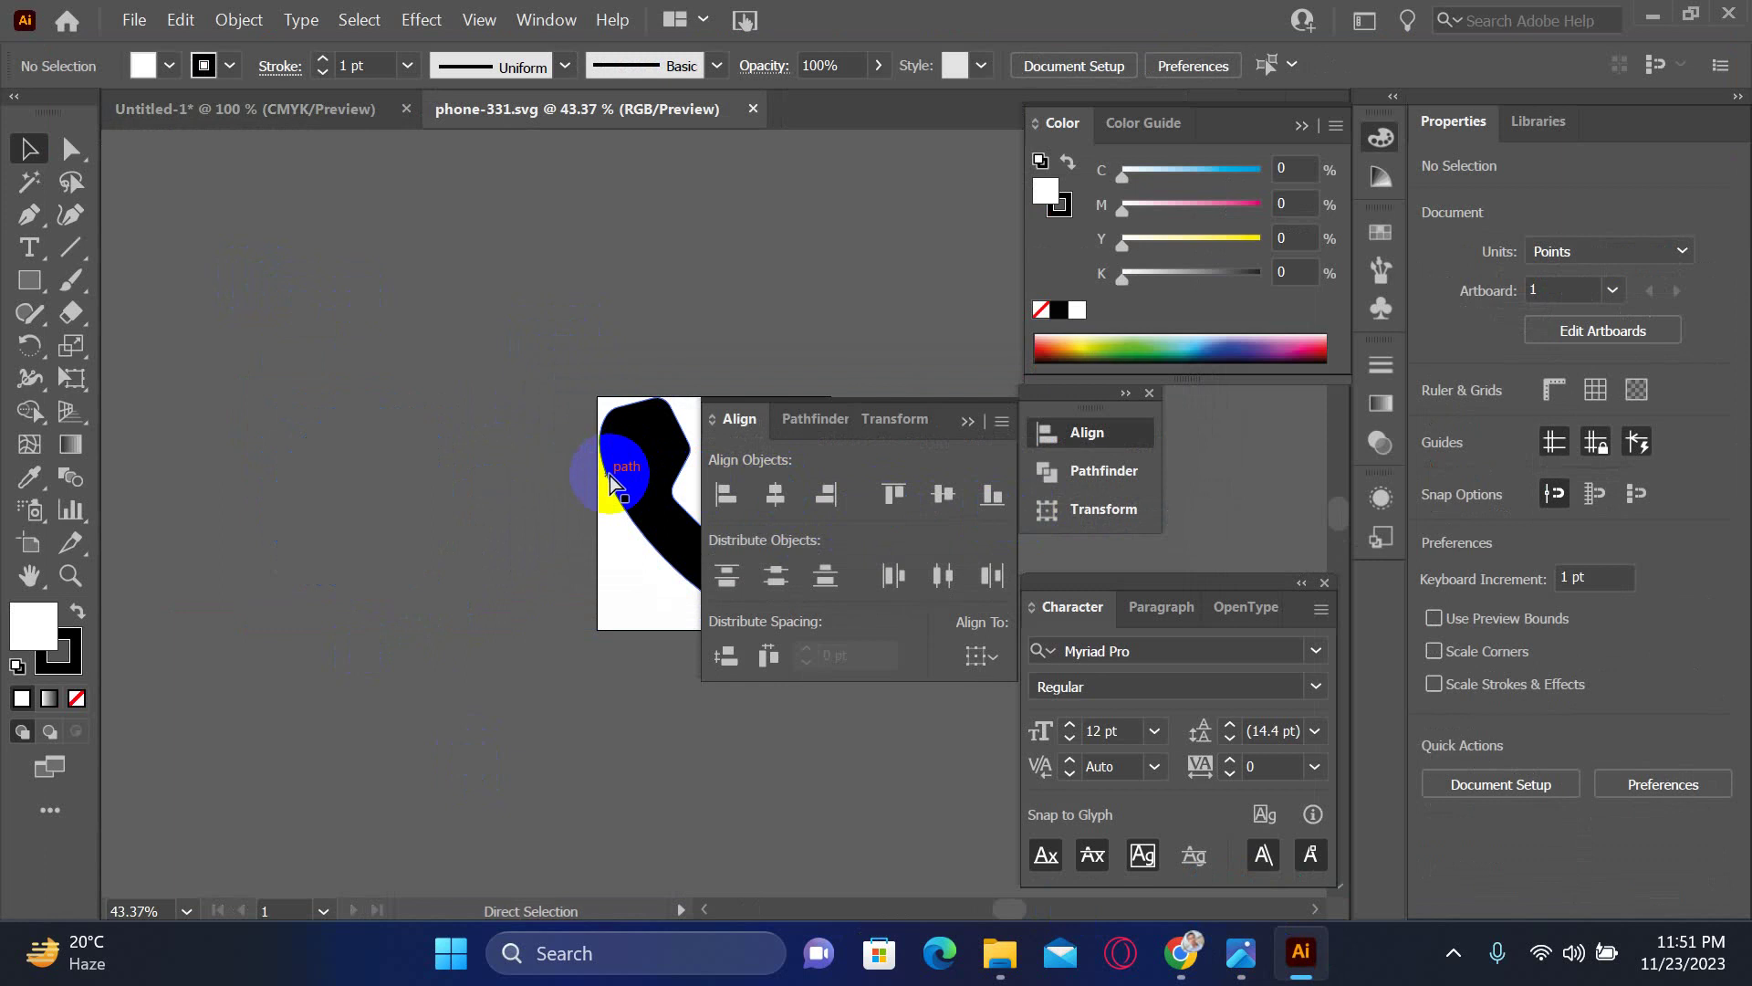
- Paste the copied icons into phone-331.svg, then close it without saving
{"action": "key", "text": "ctrl+v"}
{"action": "left_click_drag", "start_coordinate": [604, 484], "coordinate": [509, 262]}
{"action": "key", "text": "ctrl+w"}
{"action": "left_click", "coordinate": [1013, 508]}
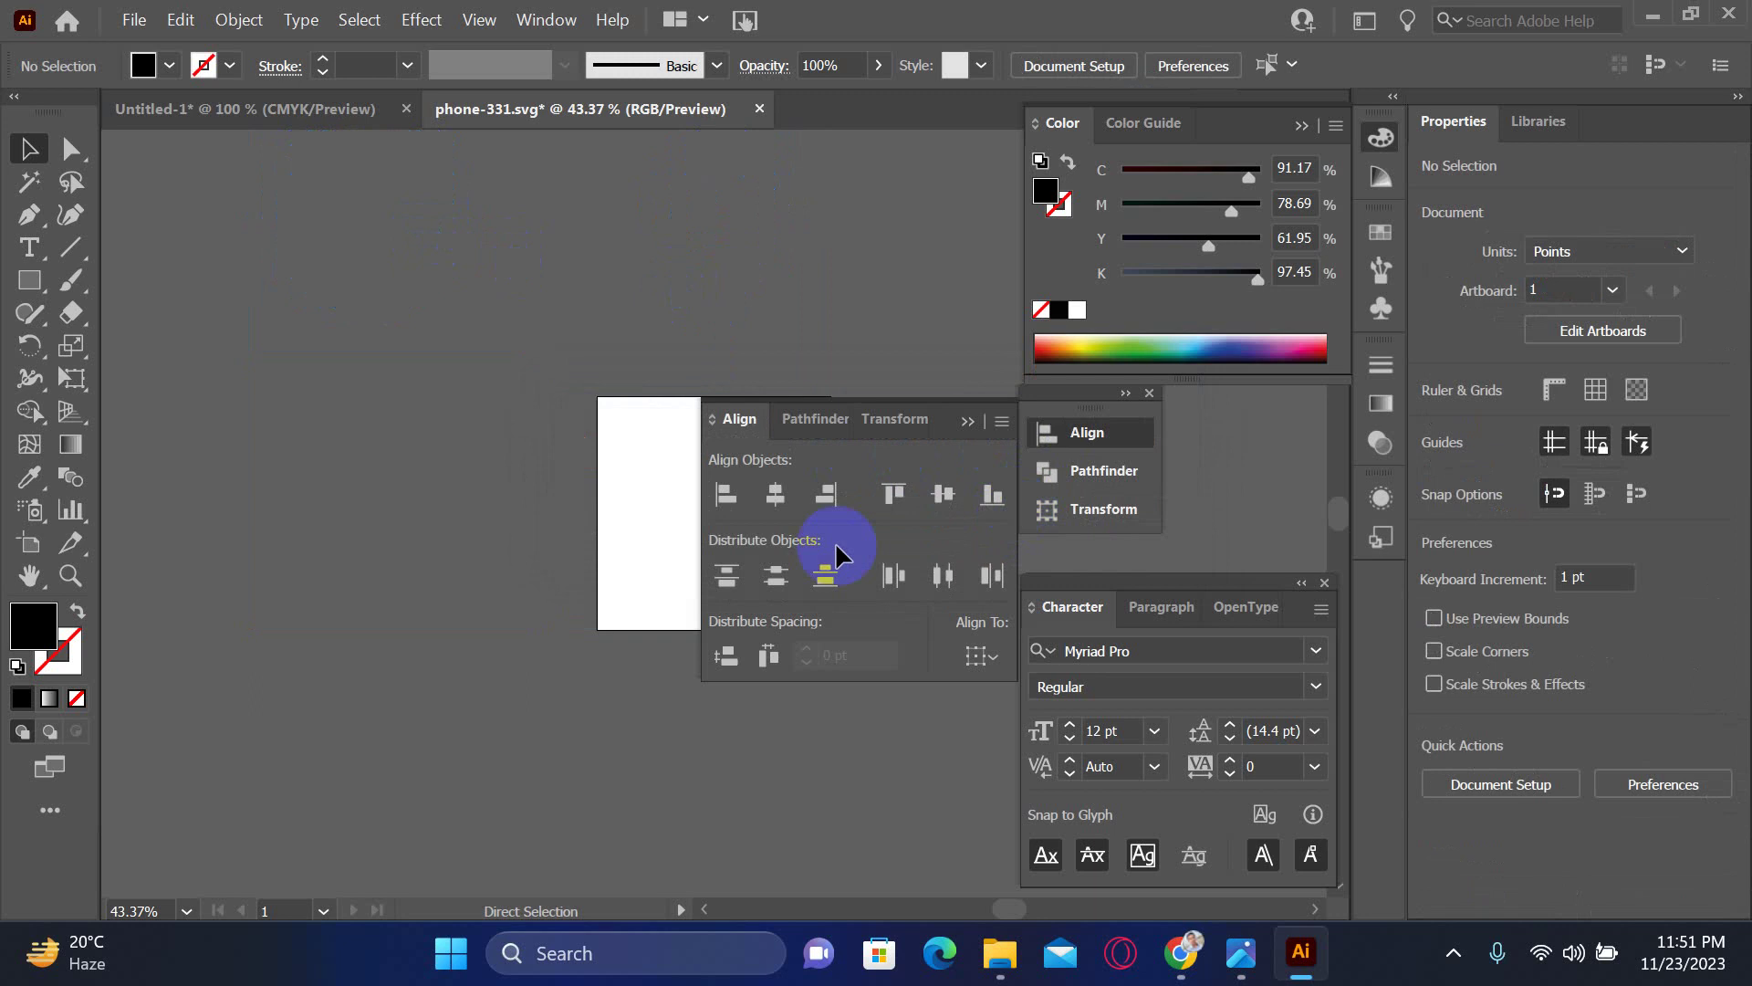
{"action": "left_click_drag", "start_coordinate": [477, 743], "coordinate": [499, 398]}
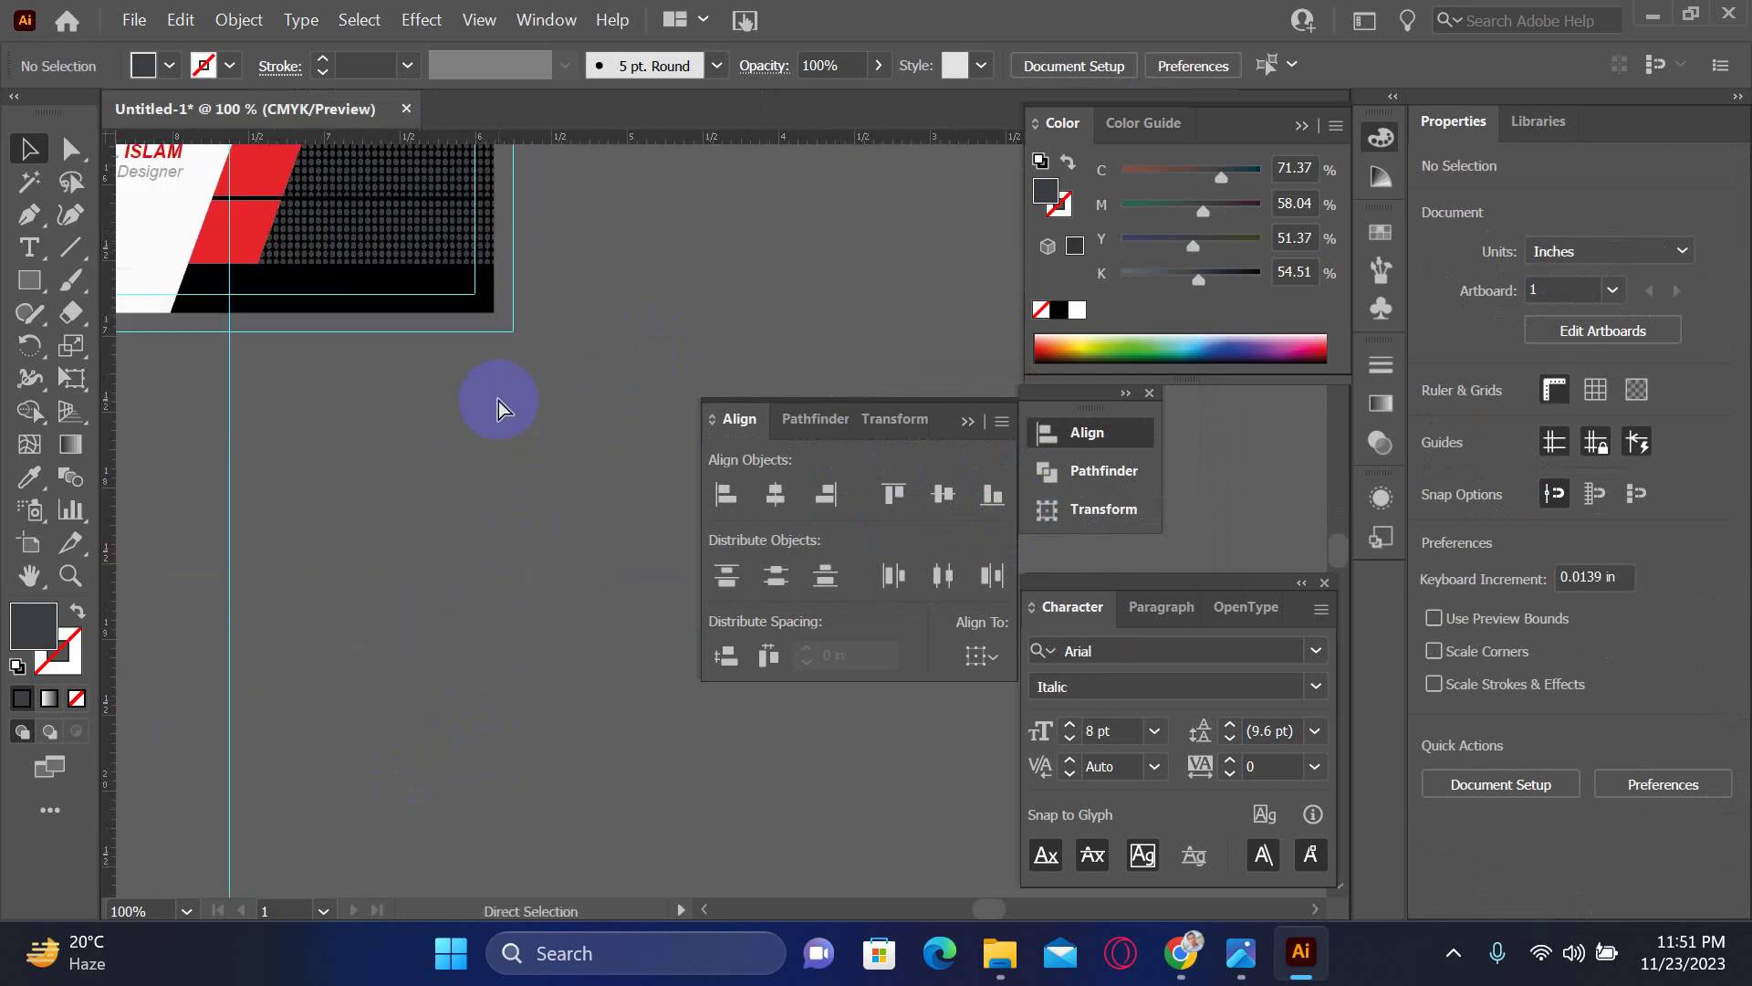
- Paste the globe into the card document and scale it down to a small icon
{"action": "key", "text": "ctrl+v"}
{"action": "scroll", "coordinate": [393, 457], "scroll_direction": "down", "scroll_amount": 2}
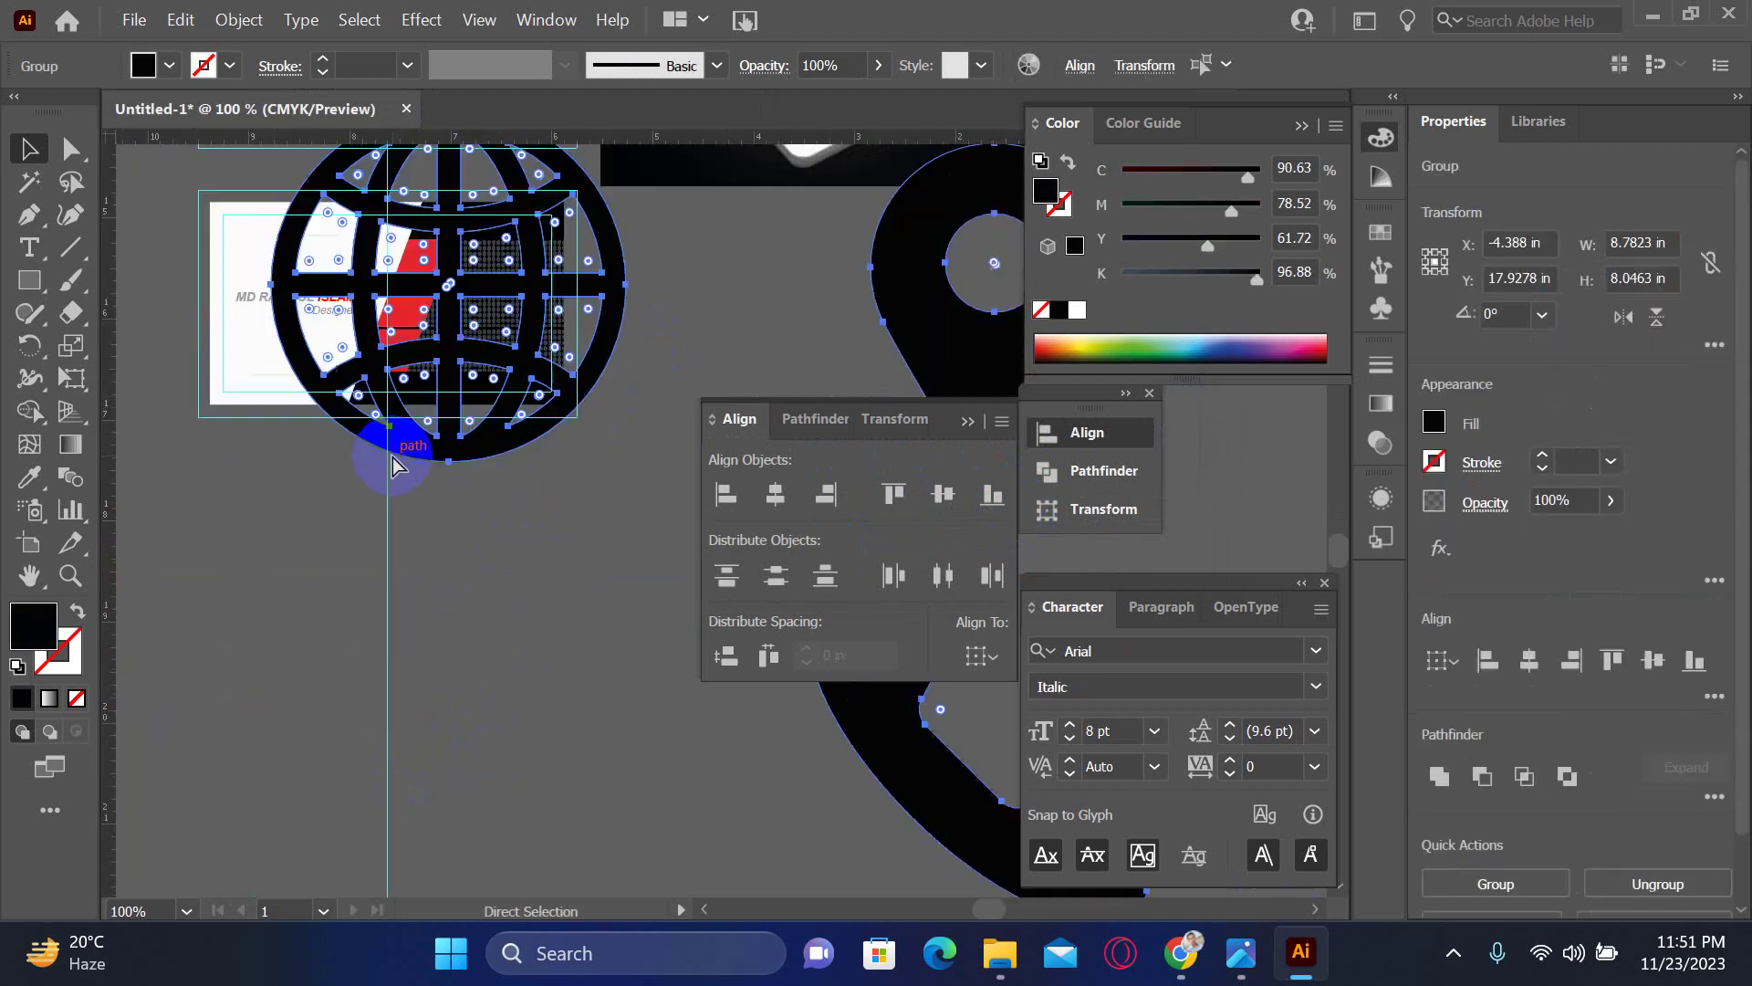
{"action": "scroll", "coordinate": [393, 457], "scroll_direction": "down", "scroll_amount": 1}
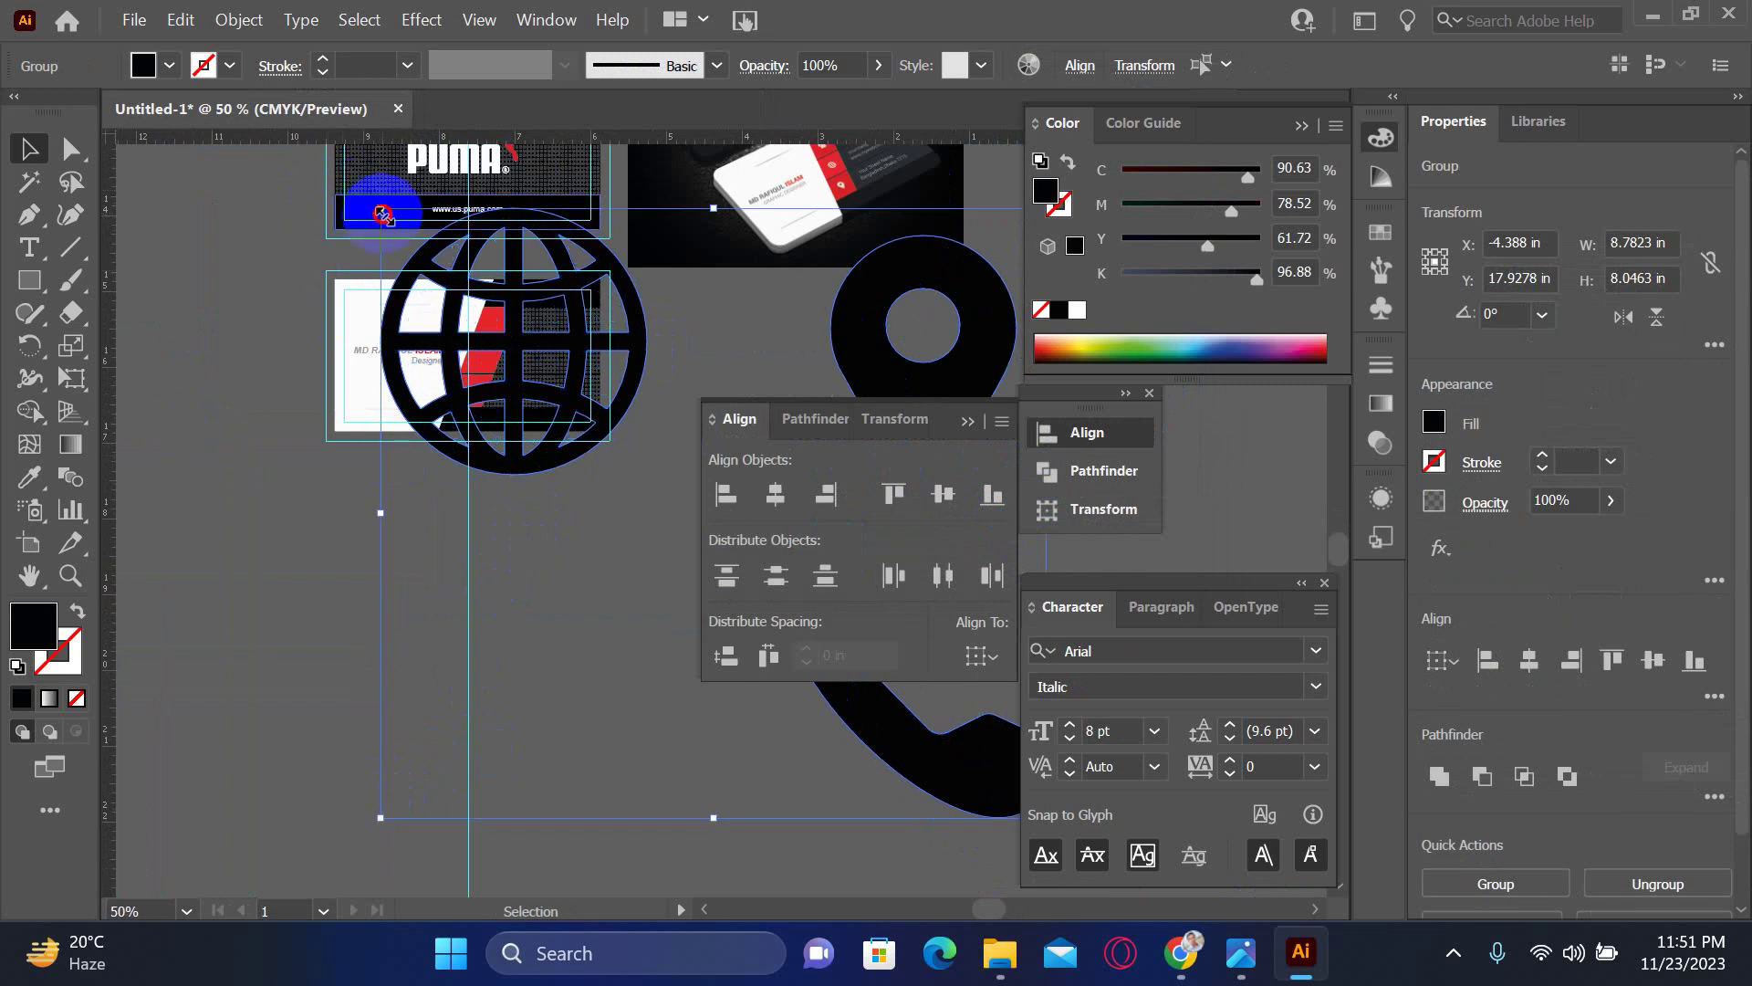
{"action": "left_click_drag", "start_coordinate": [383, 215], "coordinate": [403, 533]}
- Select the globe, pin and phone icons together and apply Object > Expand
{"action": "left_click", "coordinate": [326, 478]}
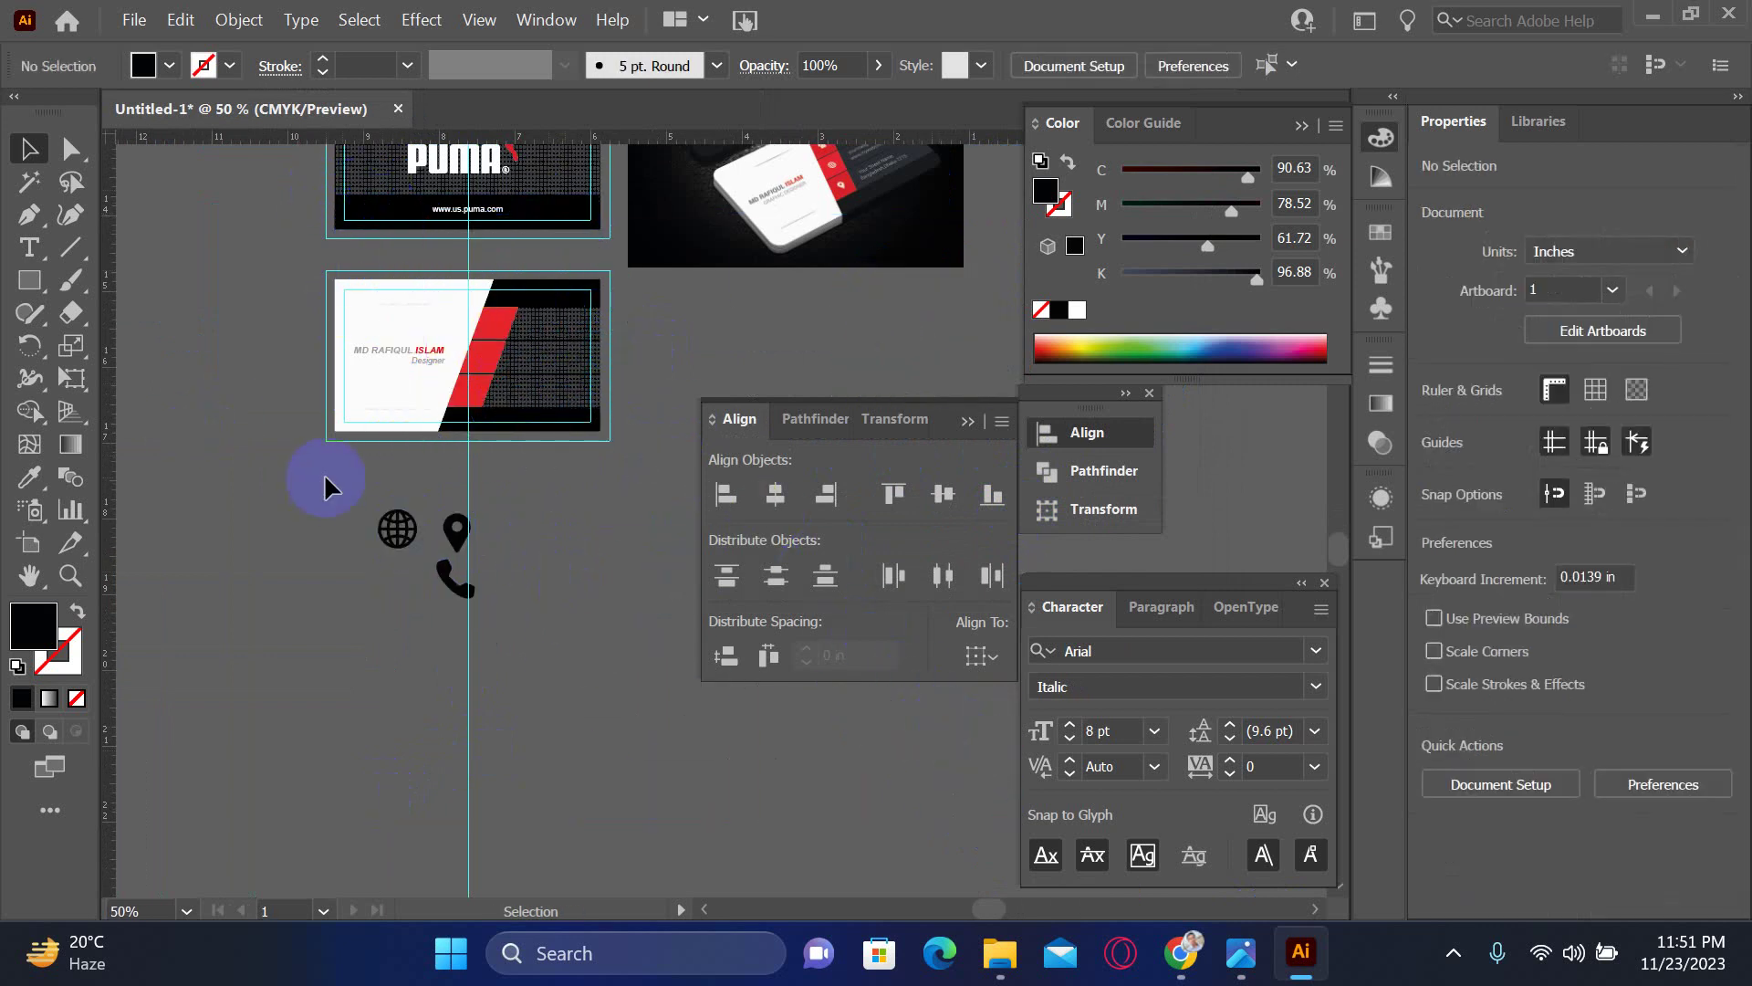
{"action": "left_click_drag", "start_coordinate": [325, 473], "coordinate": [575, 642]}
{"action": "left_click", "coordinate": [238, 20]}
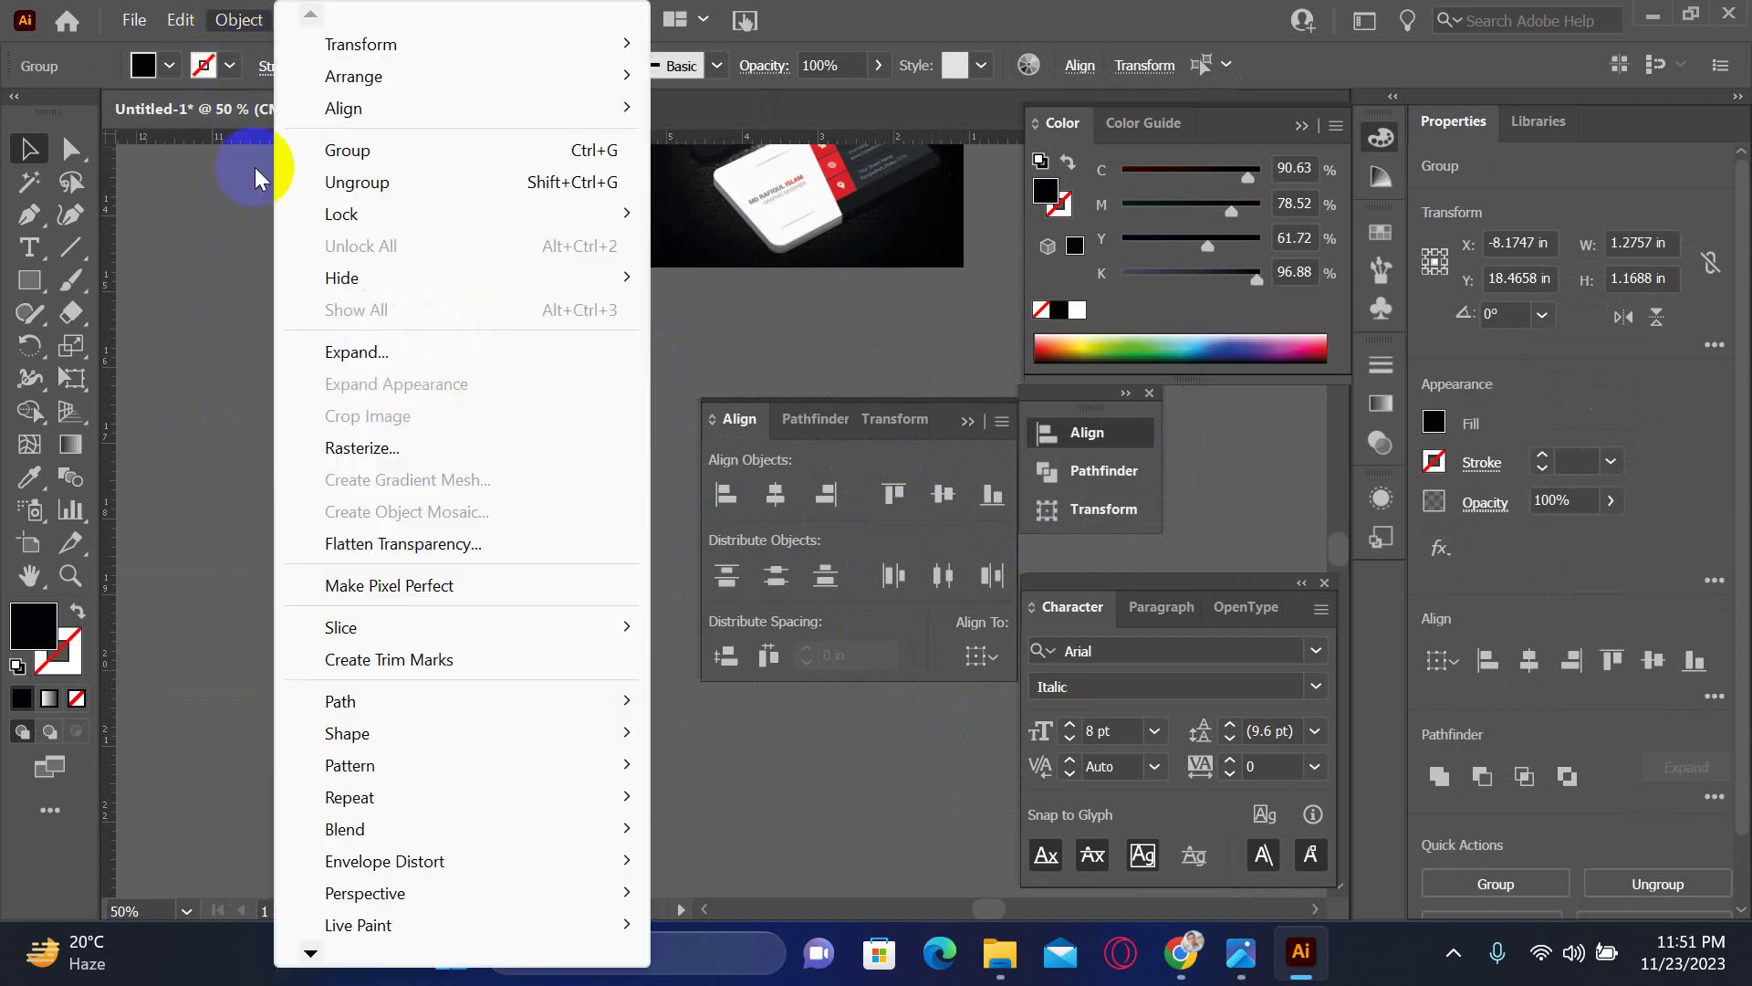
{"action": "left_click", "coordinate": [390, 350]}
{"action": "left_click", "coordinate": [483, 521]}
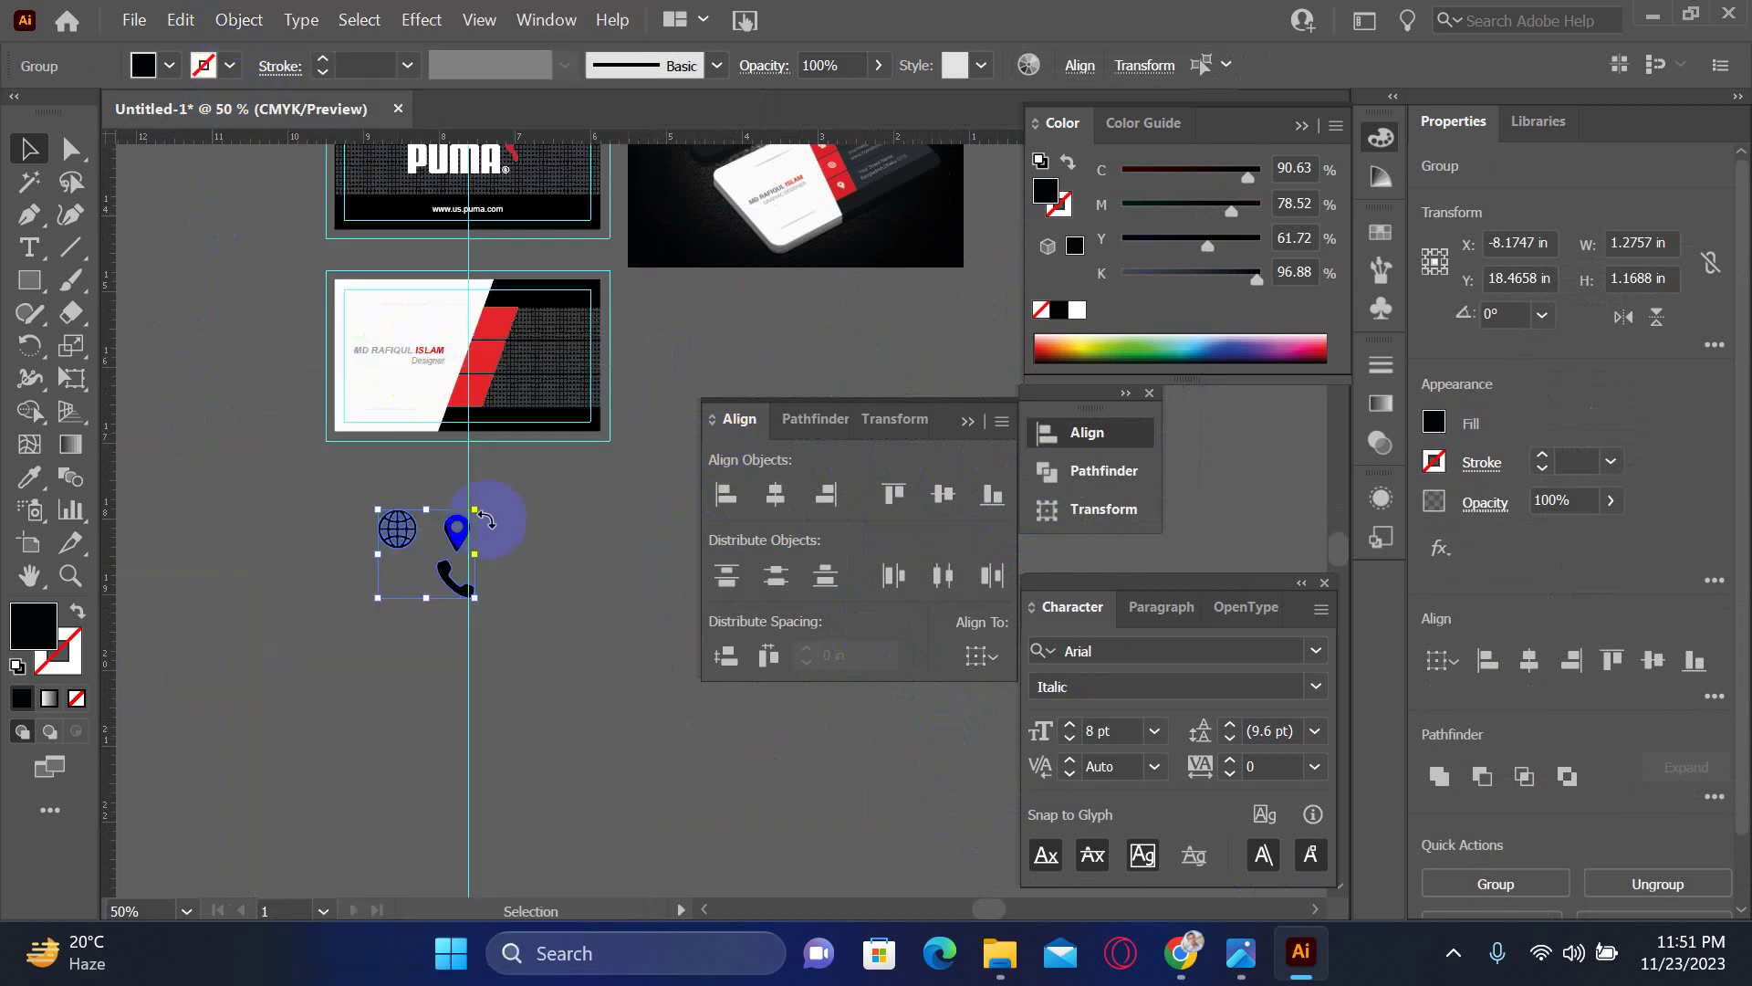
{"action": "left_click_drag", "start_coordinate": [403, 521], "coordinate": [853, 657]}
{"action": "scroll", "coordinate": [577, 573], "scroll_direction": "down", "scroll_amount": 5}
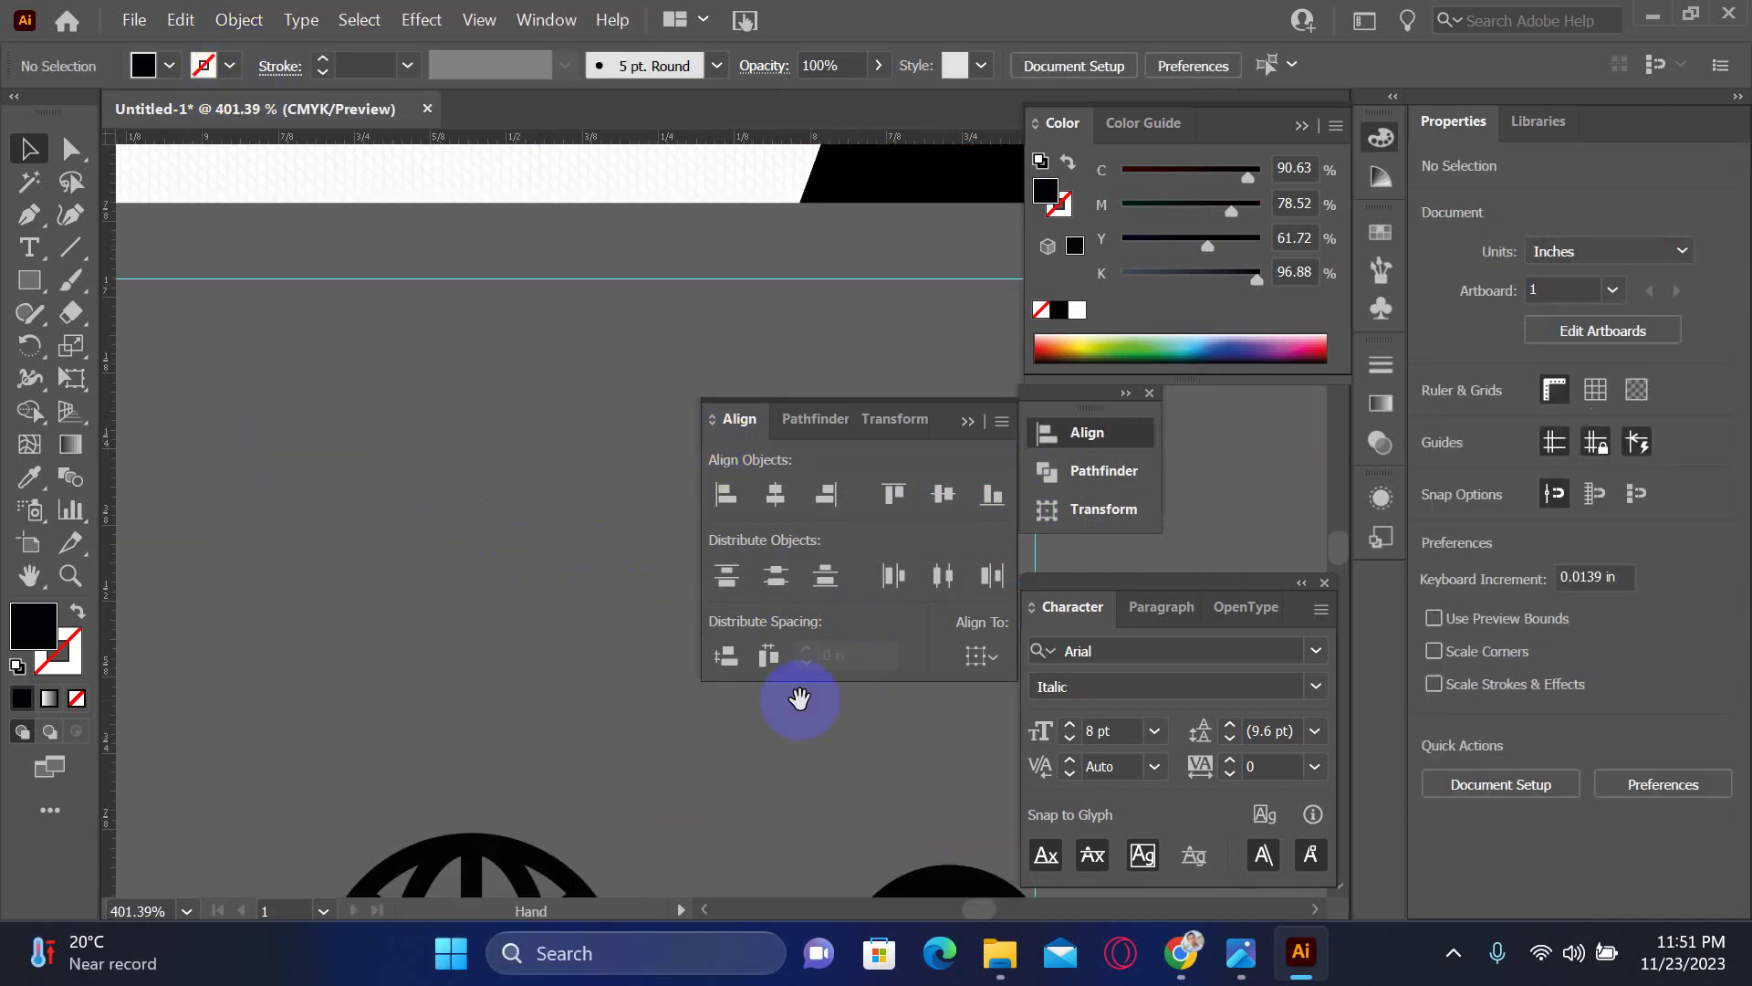
{"action": "left_click", "coordinate": [393, 705]}
- Give the globe icon a white fill with no outline
{"action": "left_click_drag", "start_coordinate": [390, 705], "coordinate": [514, 416]}
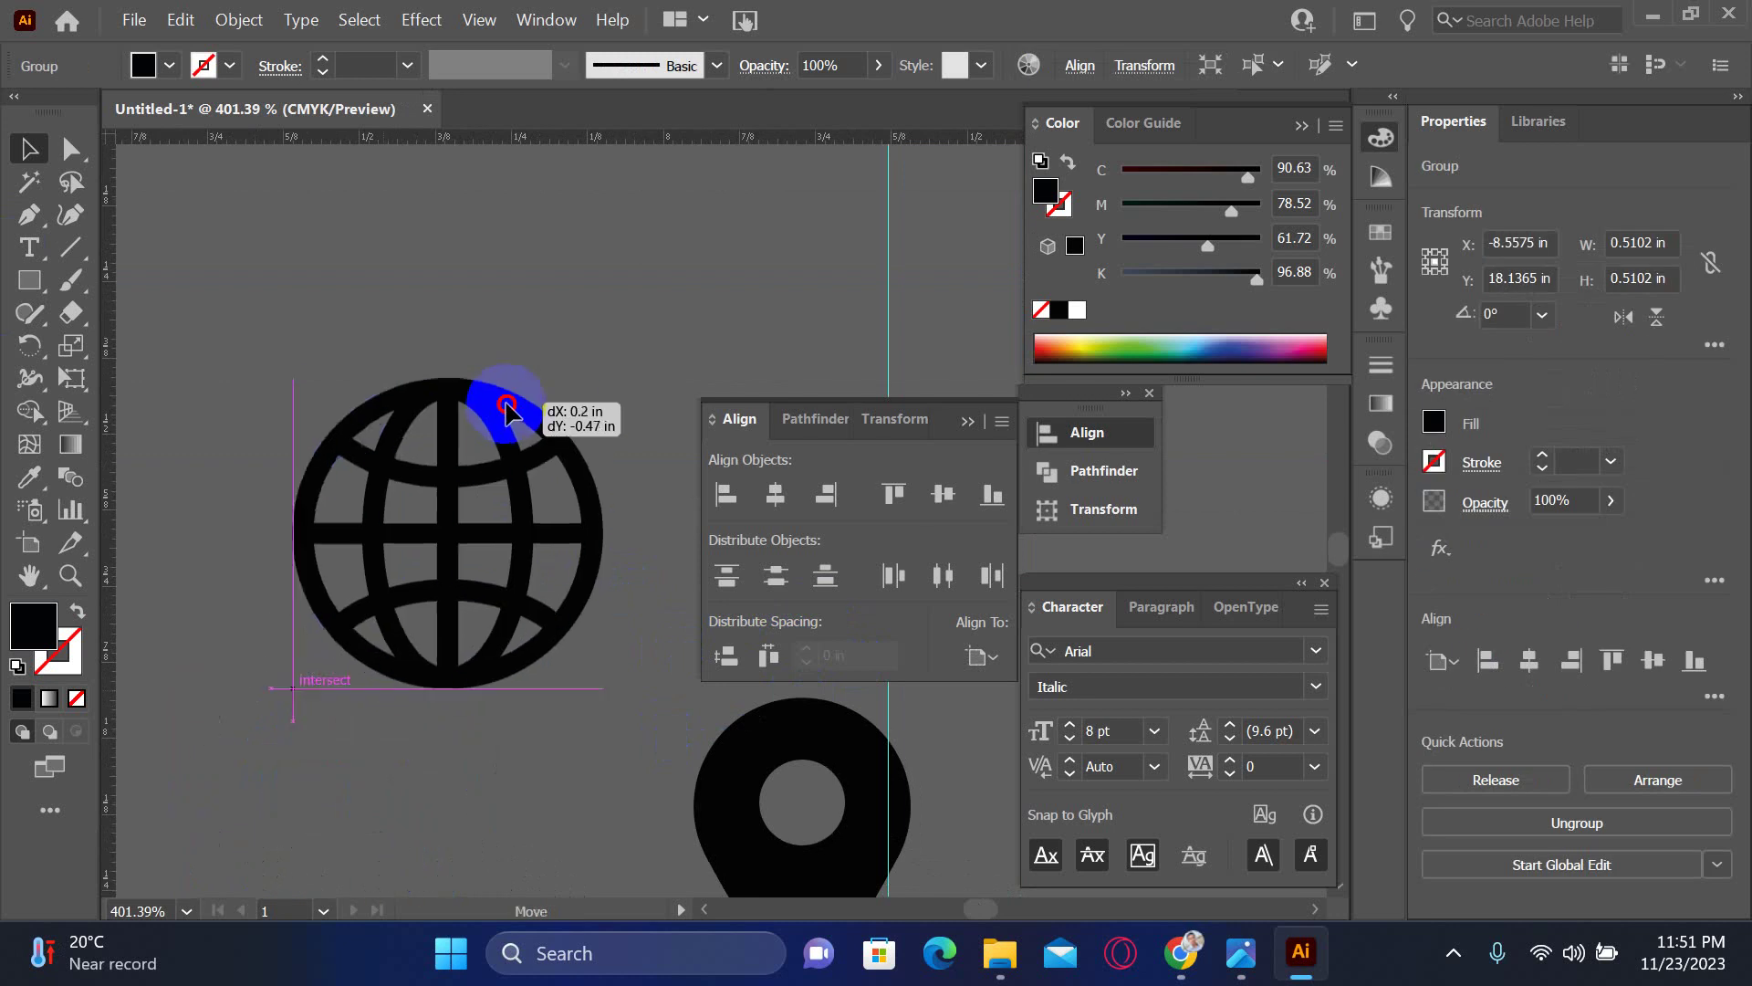
{"action": "left_click_drag", "start_coordinate": [1251, 272], "coordinate": [937, 285]}
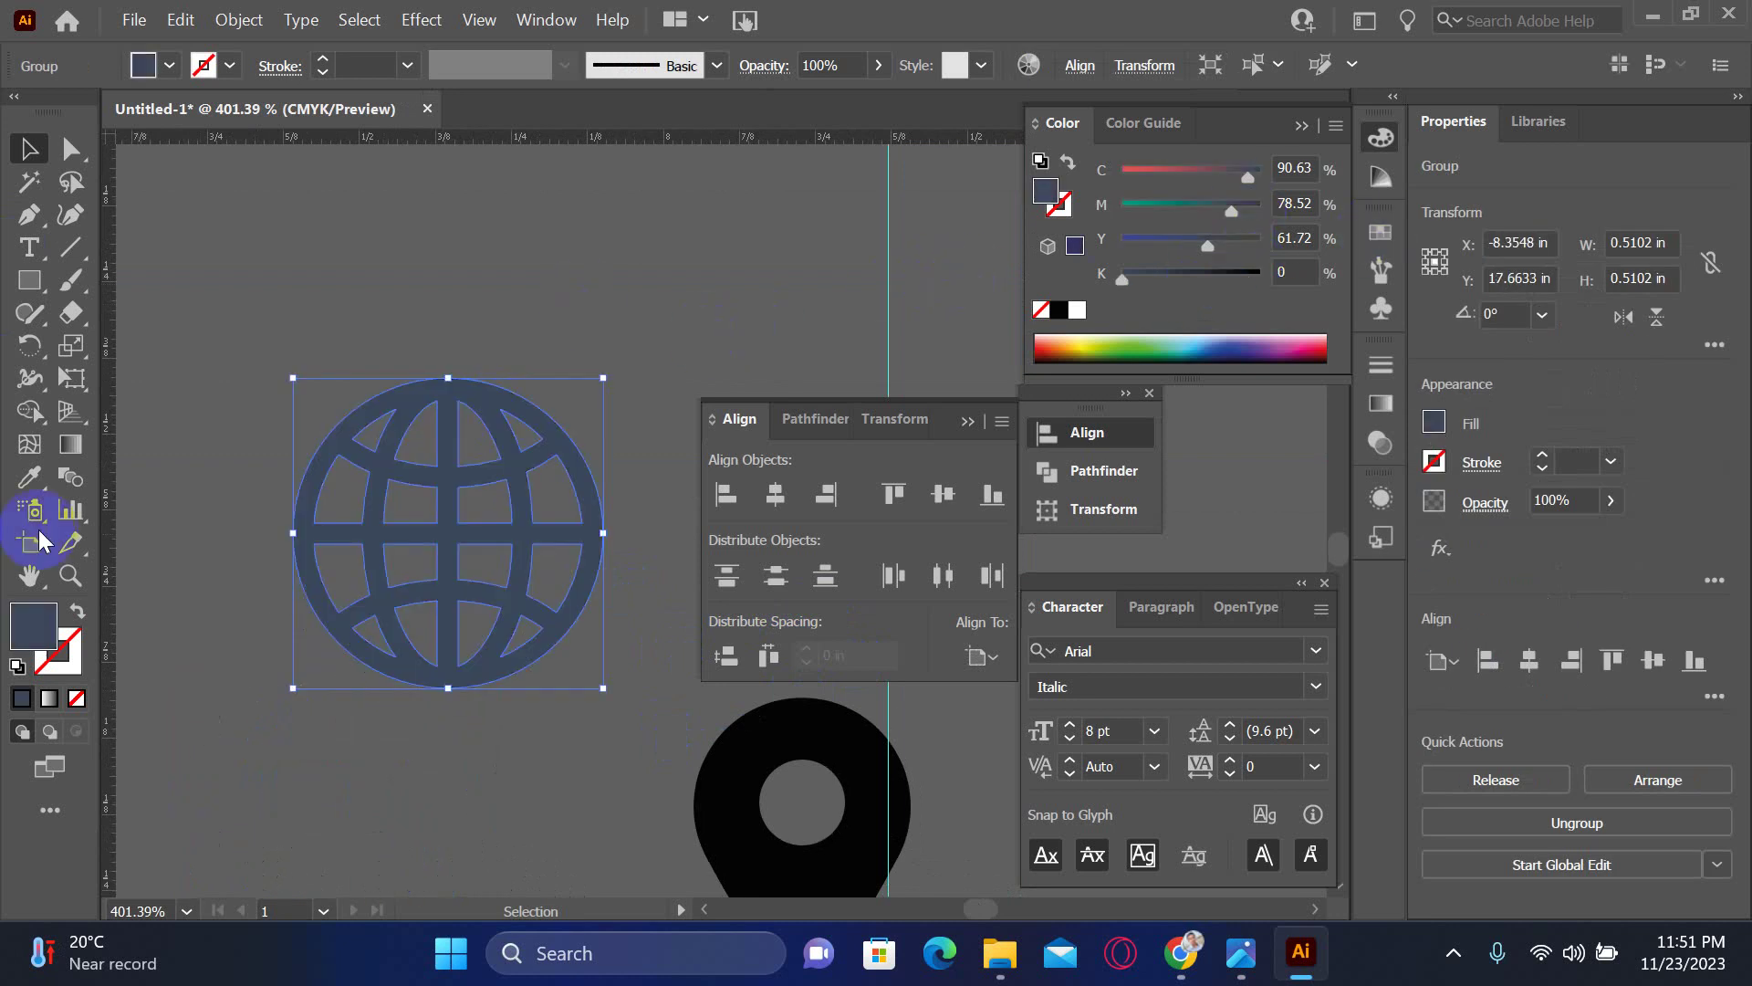
{"action": "left_click", "coordinate": [15, 664]}
{"action": "left_click", "coordinate": [55, 667]}
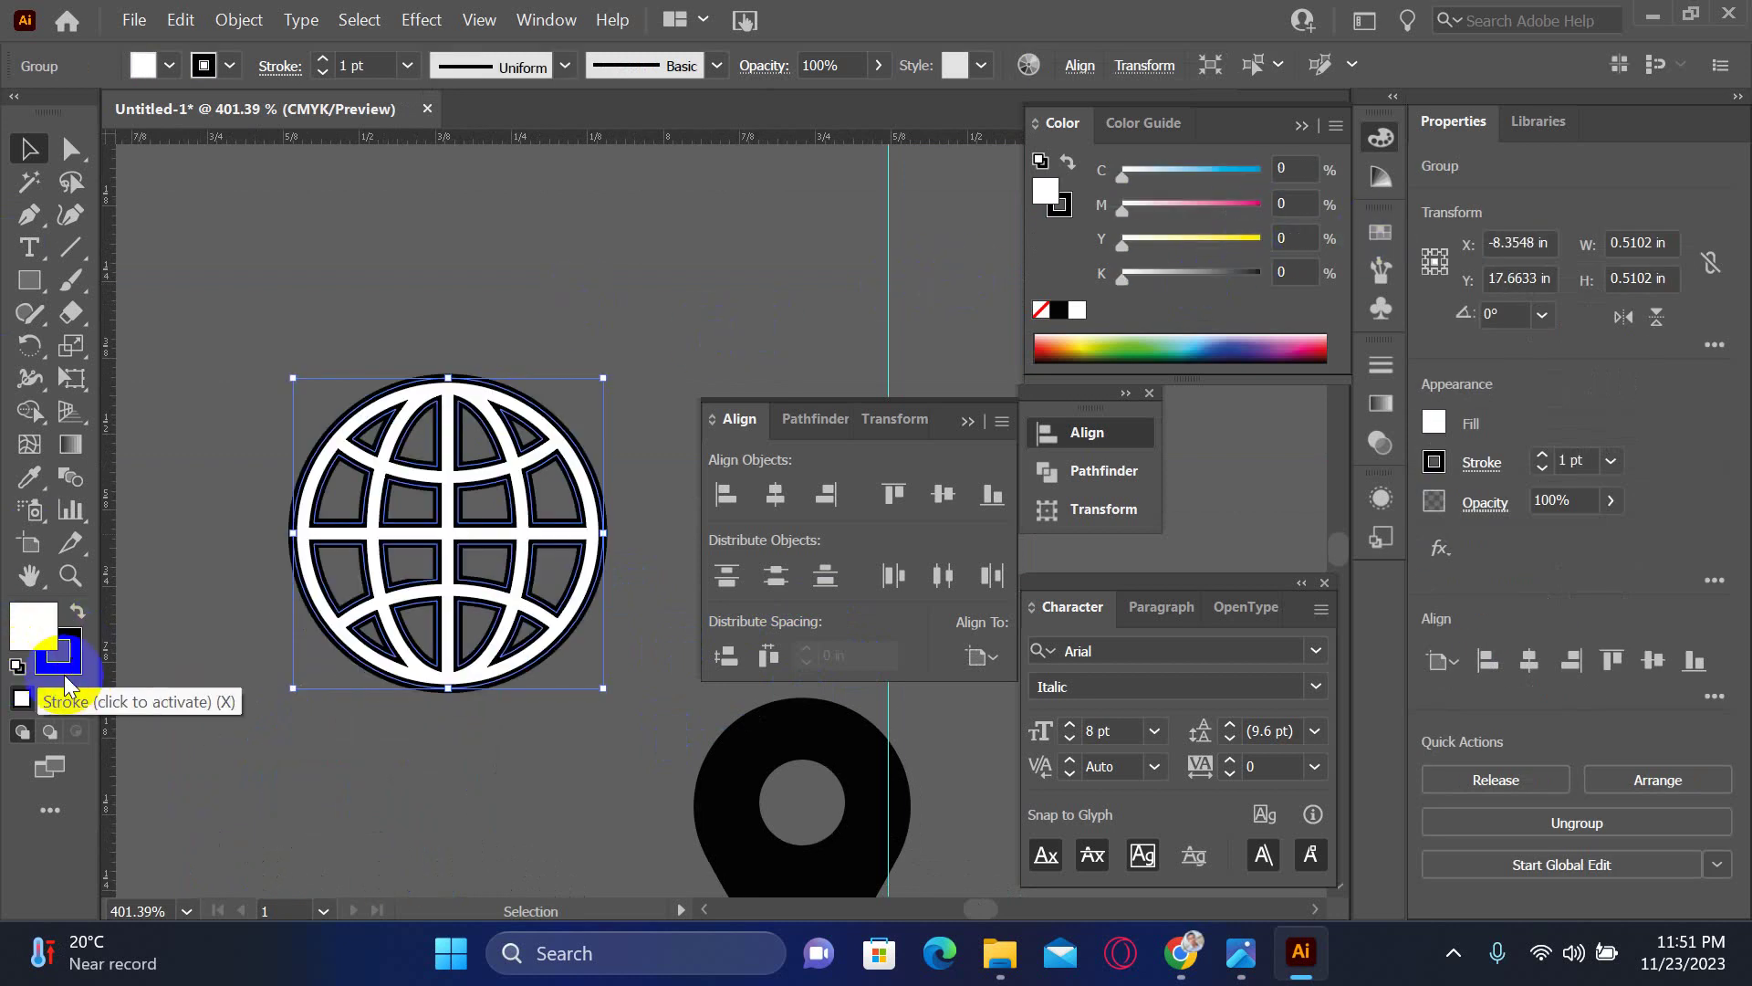
{"action": "left_click", "coordinate": [77, 698]}
{"action": "left_click", "coordinate": [27, 625]}
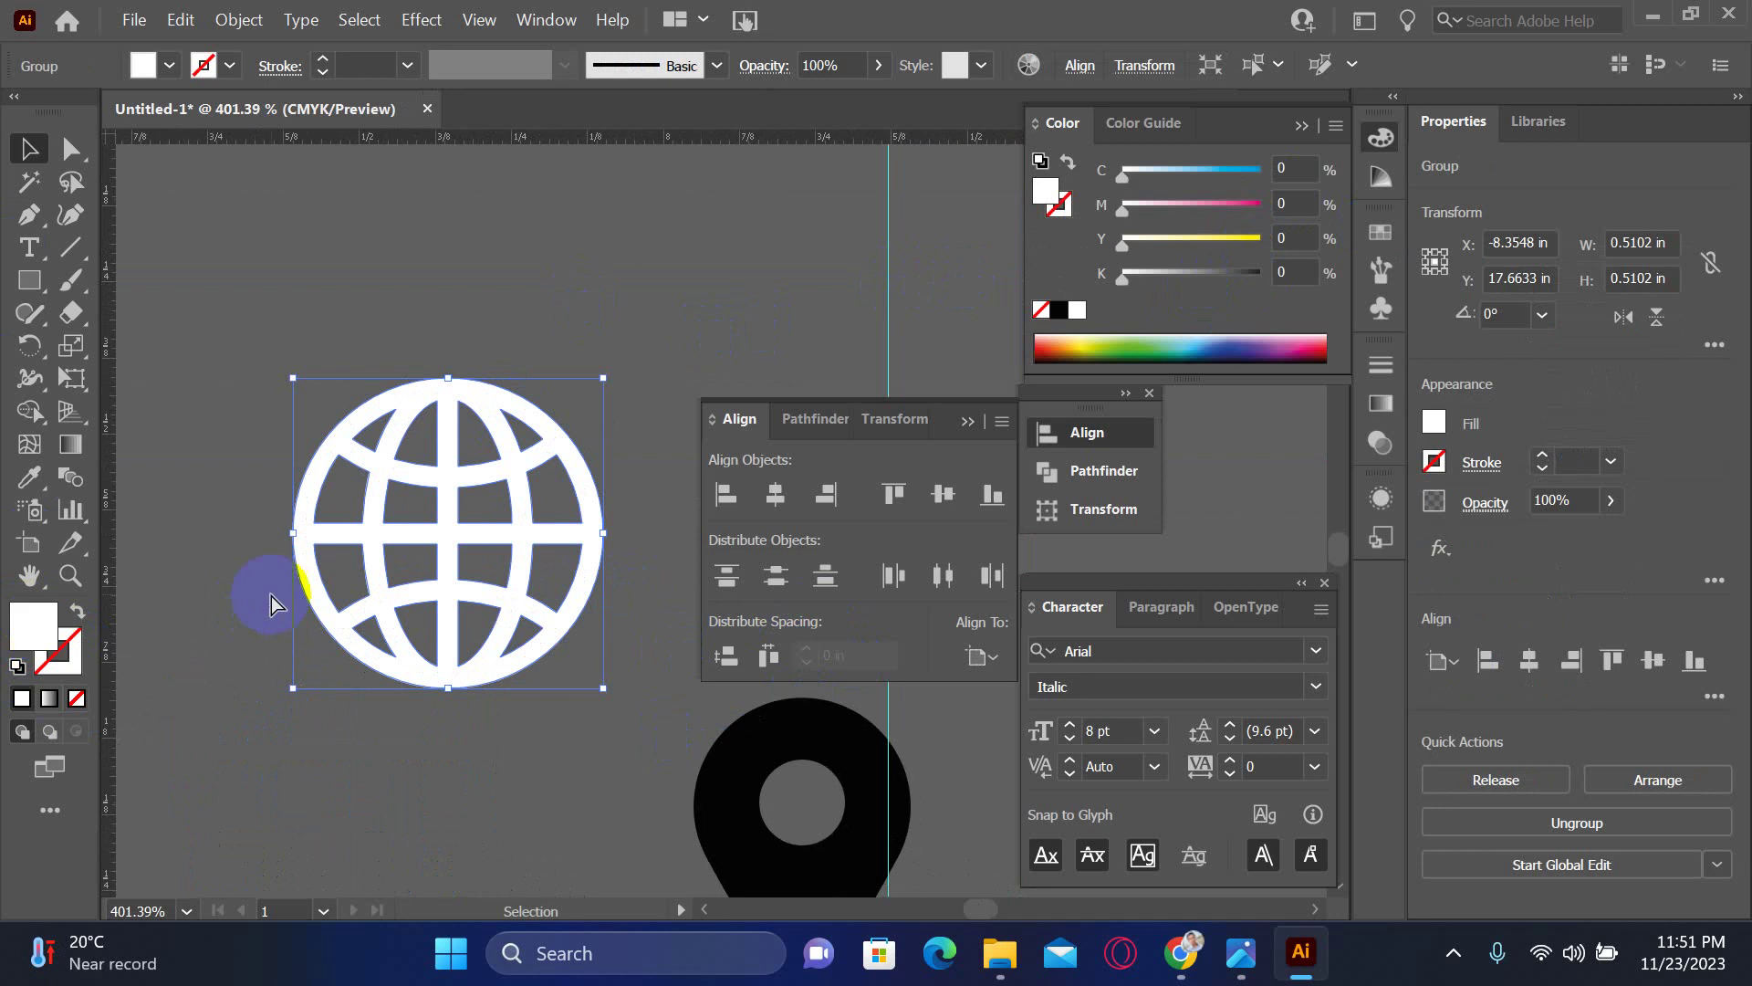
- Shrink the globe to about 0.2 in and place it on the top red block
{"action": "key", "text": "ctrl+minus"}
{"action": "key", "text": "ctrl+minus"}
{"action": "key", "text": "ctrl+minus"}
{"action": "key", "text": "ctrl+minus"}
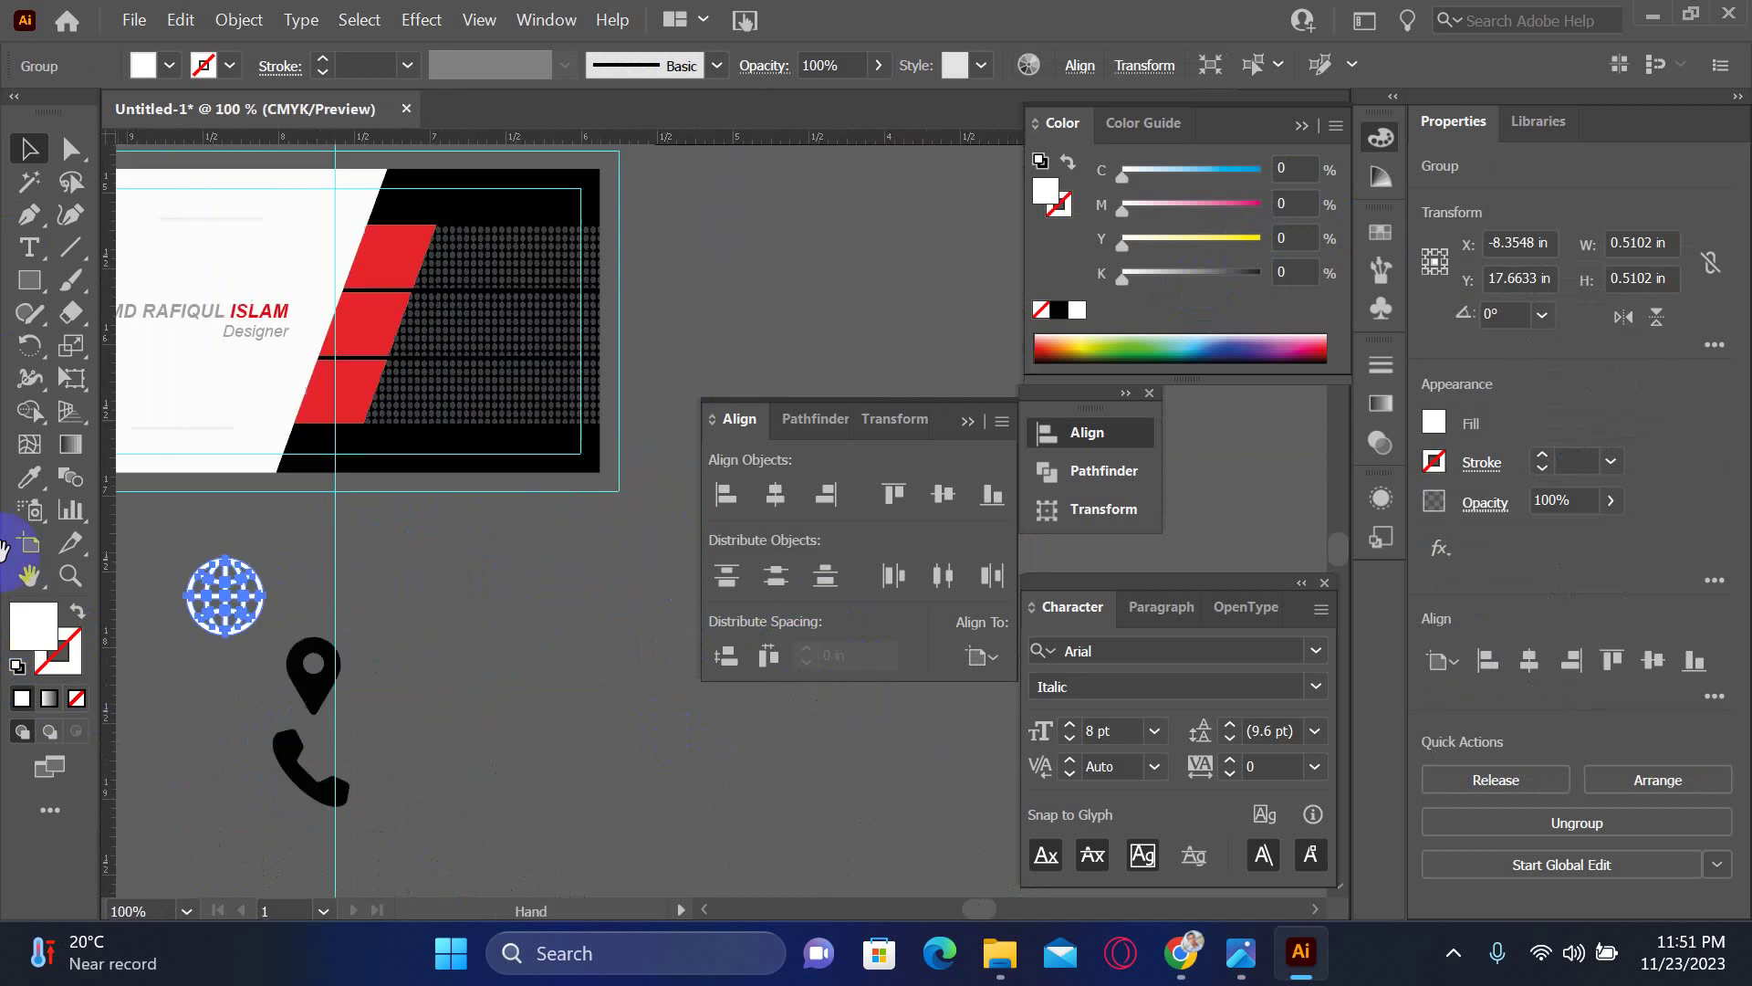
{"action": "left_click_drag", "start_coordinate": [251, 619], "coordinate": [387, 340]}
{"action": "left_click", "coordinate": [493, 730]}
{"action": "left_click_drag", "start_coordinate": [493, 759], "coordinate": [558, 320]}
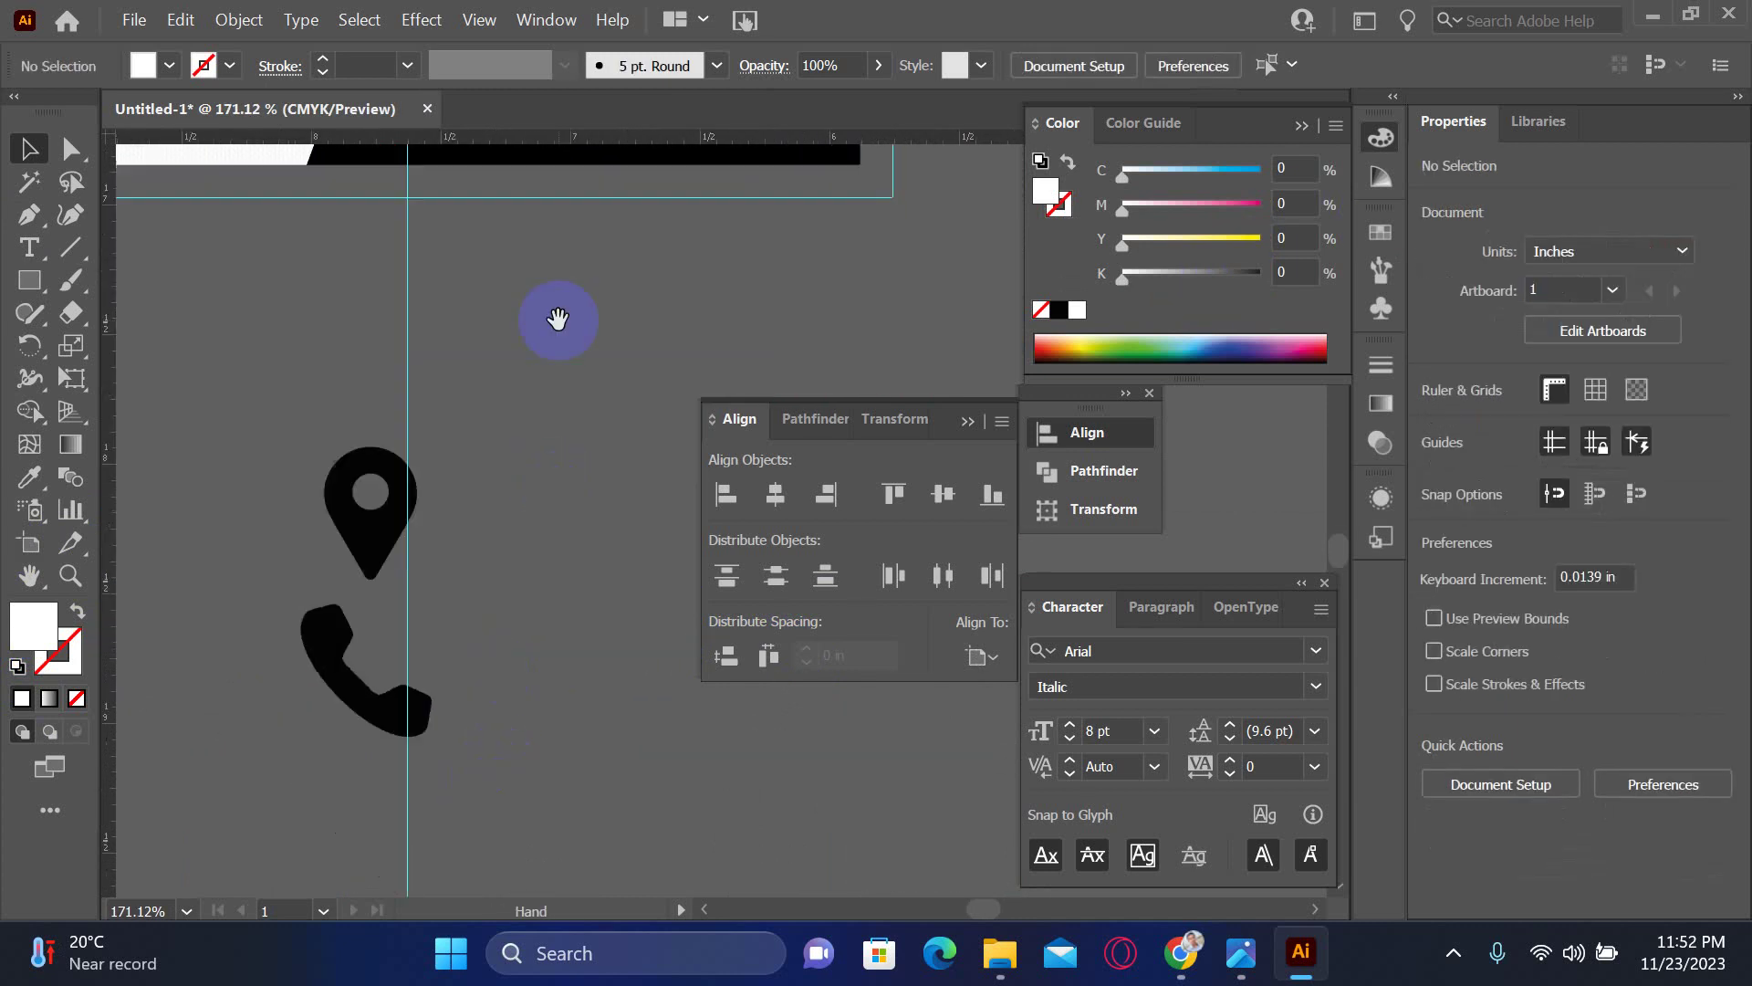
- Make the location pin white with no outline and move it onto a red stripe
{"action": "left_click", "coordinate": [408, 530]}
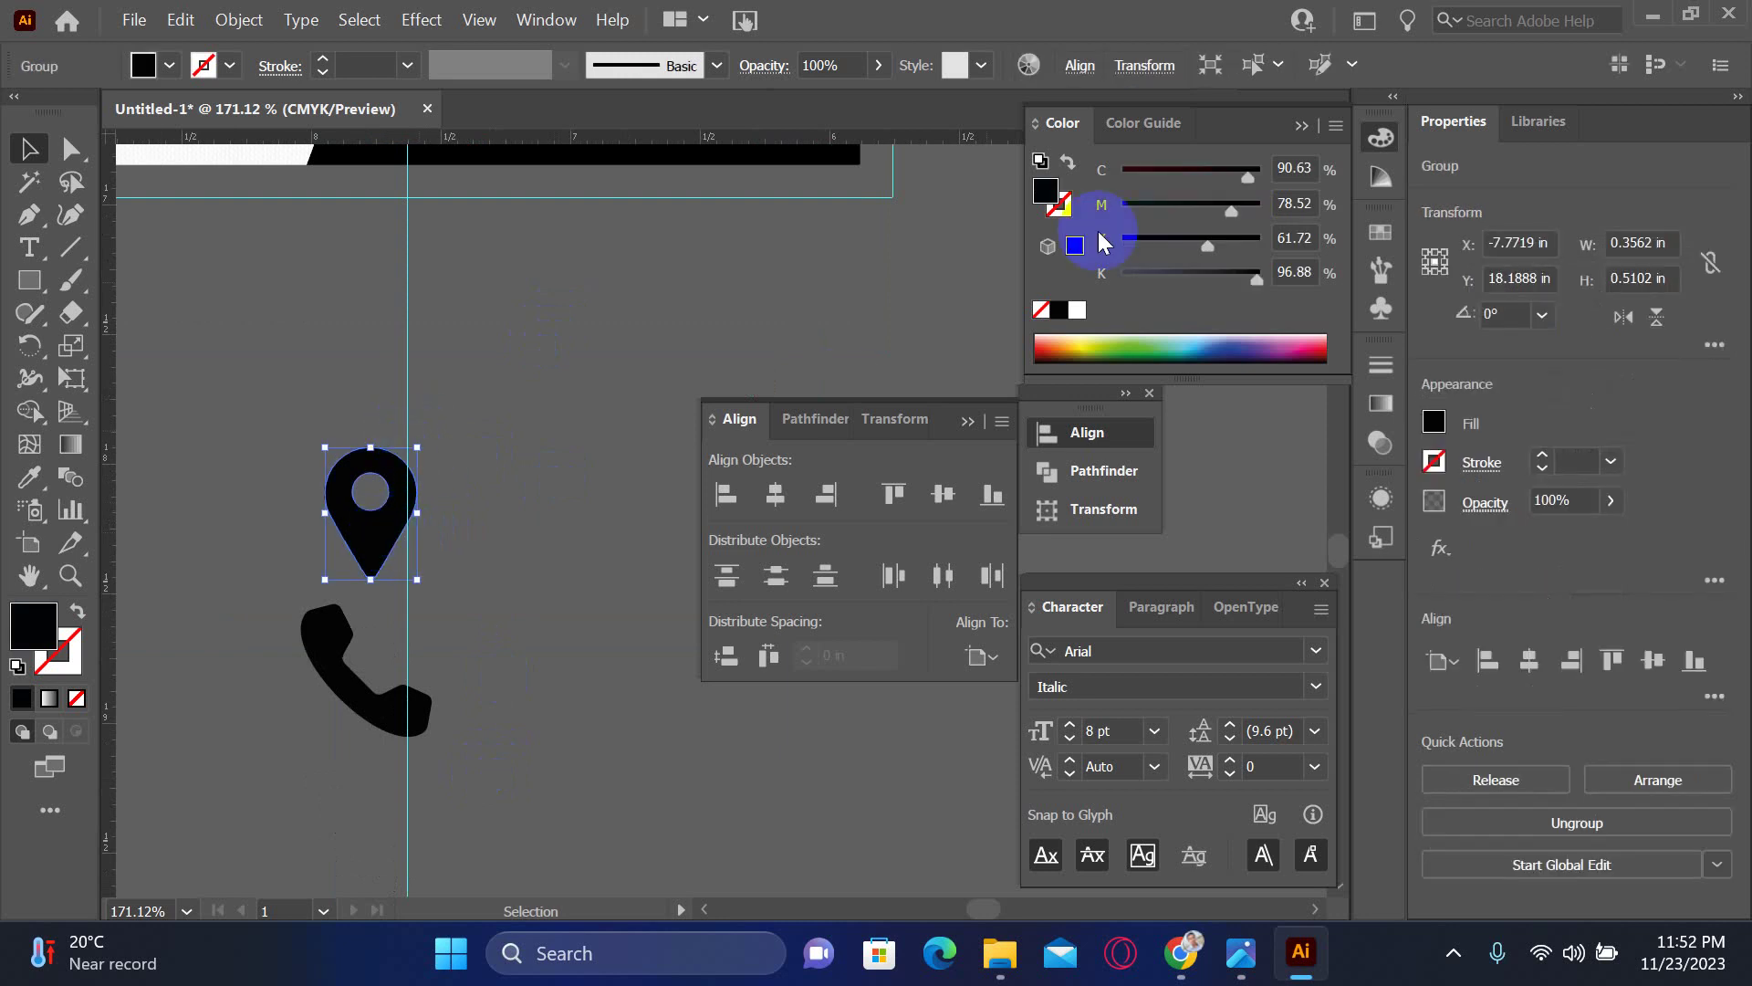
{"action": "left_click", "coordinate": [17, 668]}
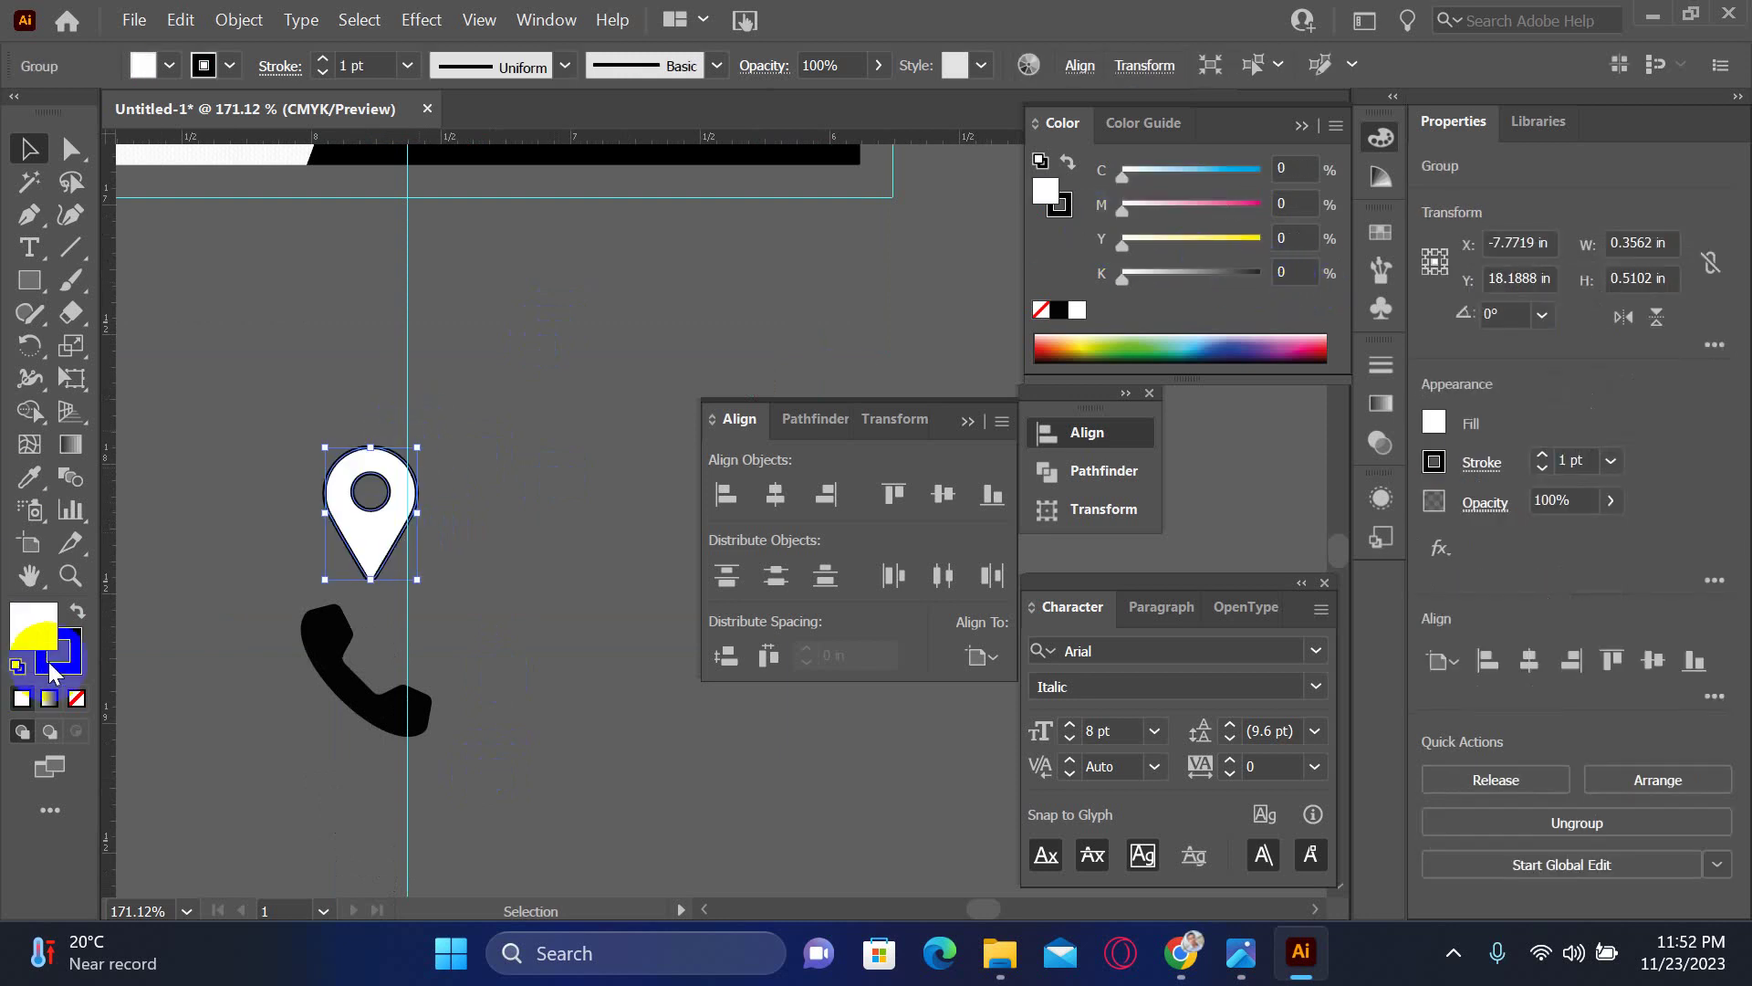
{"action": "left_click", "coordinate": [71, 671]}
{"action": "left_click", "coordinate": [77, 696]}
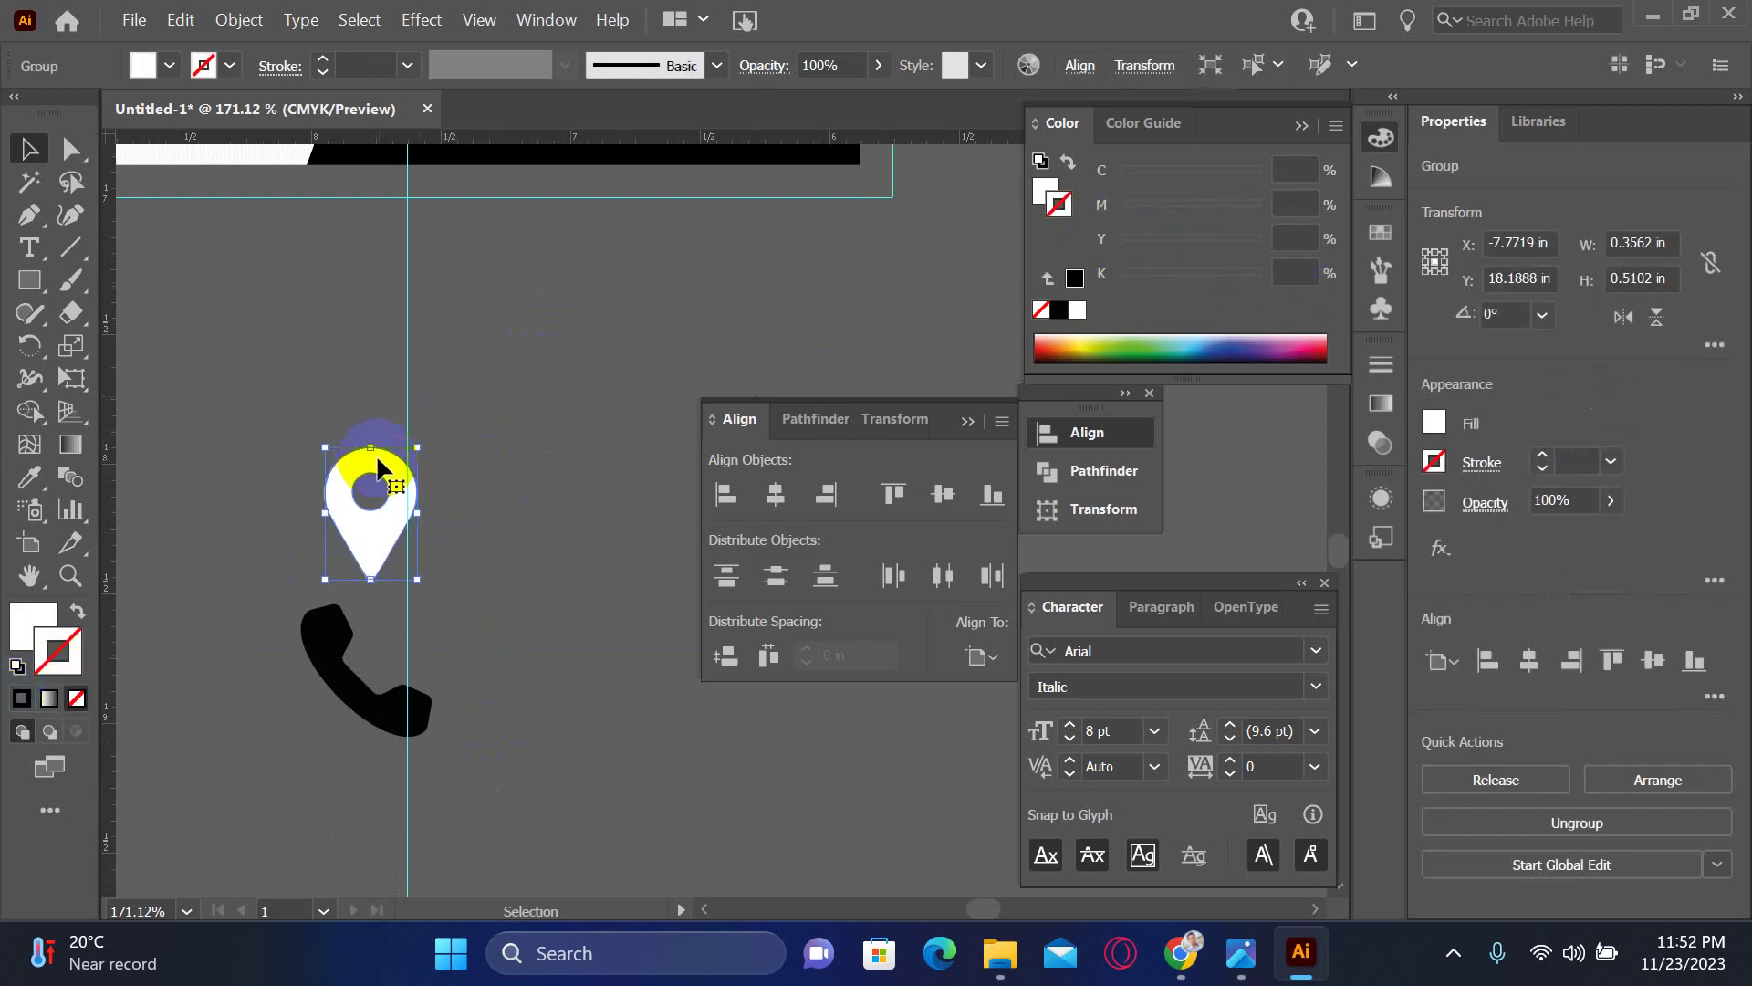
{"action": "scroll", "coordinate": [376, 453], "scroll_direction": "up", "scroll_amount": 5}
{"action": "scroll", "coordinate": [376, 453], "scroll_direction": "left", "scroll_amount": 2}
{"action": "left_click_drag", "start_coordinate": [492, 726], "coordinate": [572, 281]}
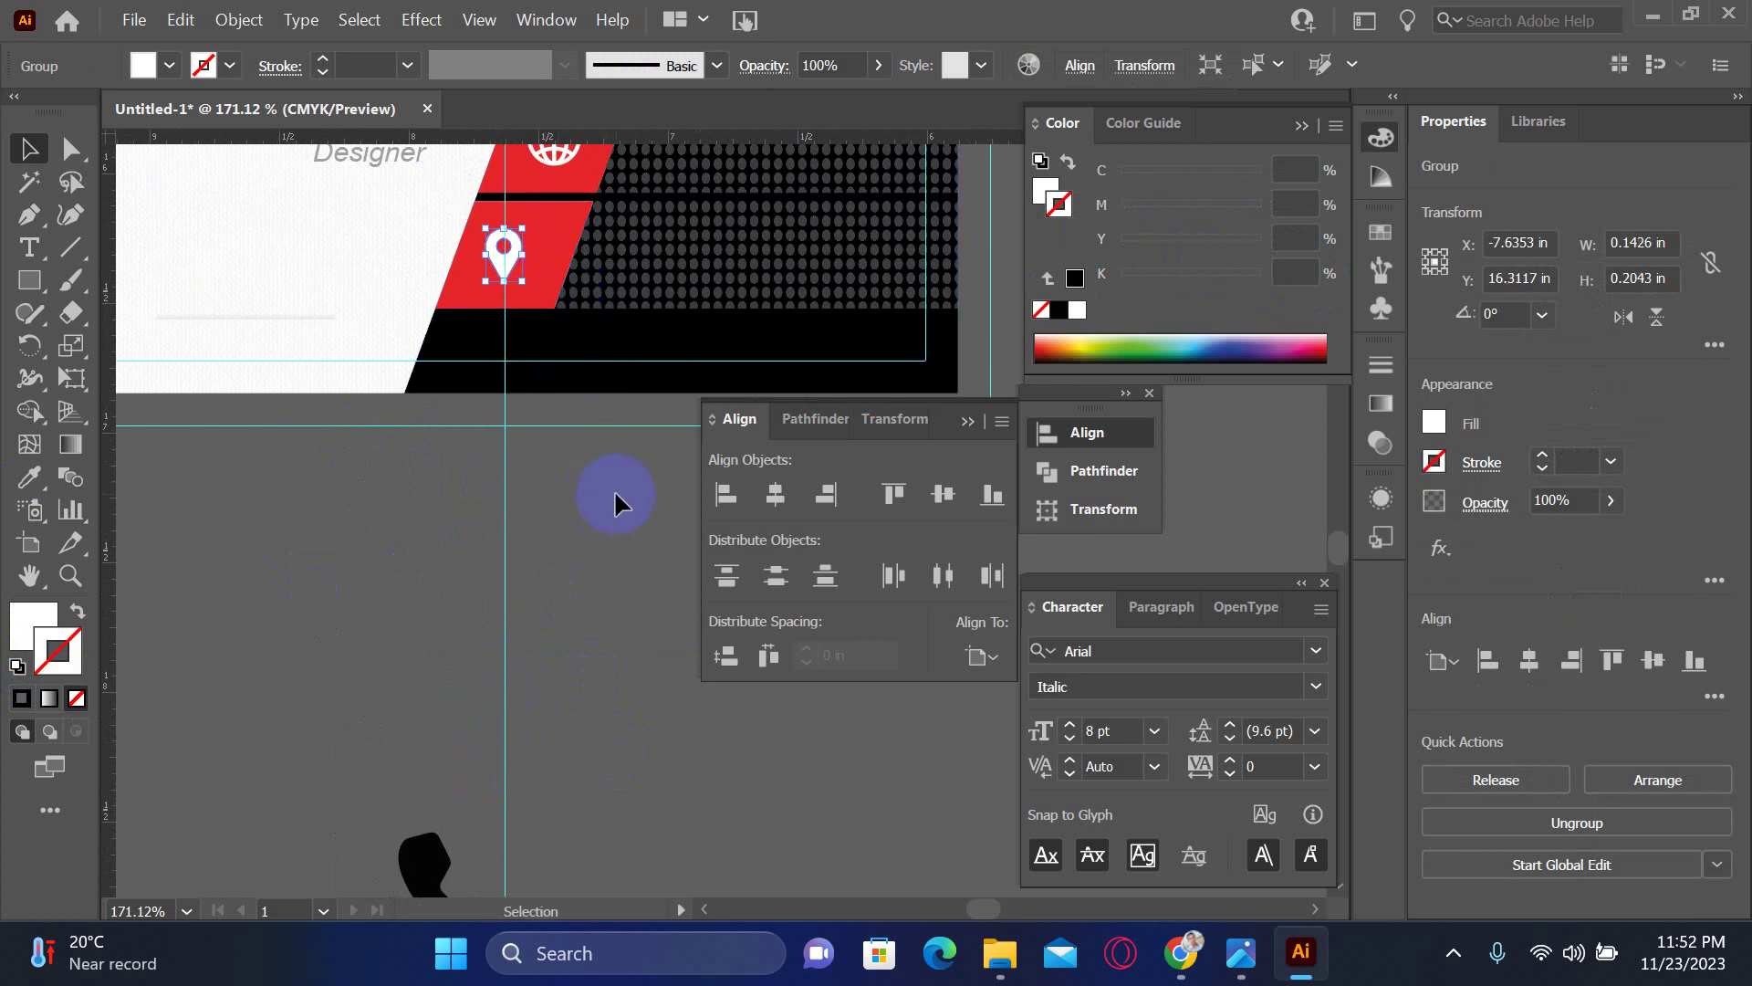
{"action": "key", "text": "Right"}
{"action": "key", "text": "Right"}
{"action": "key", "text": "Right"}
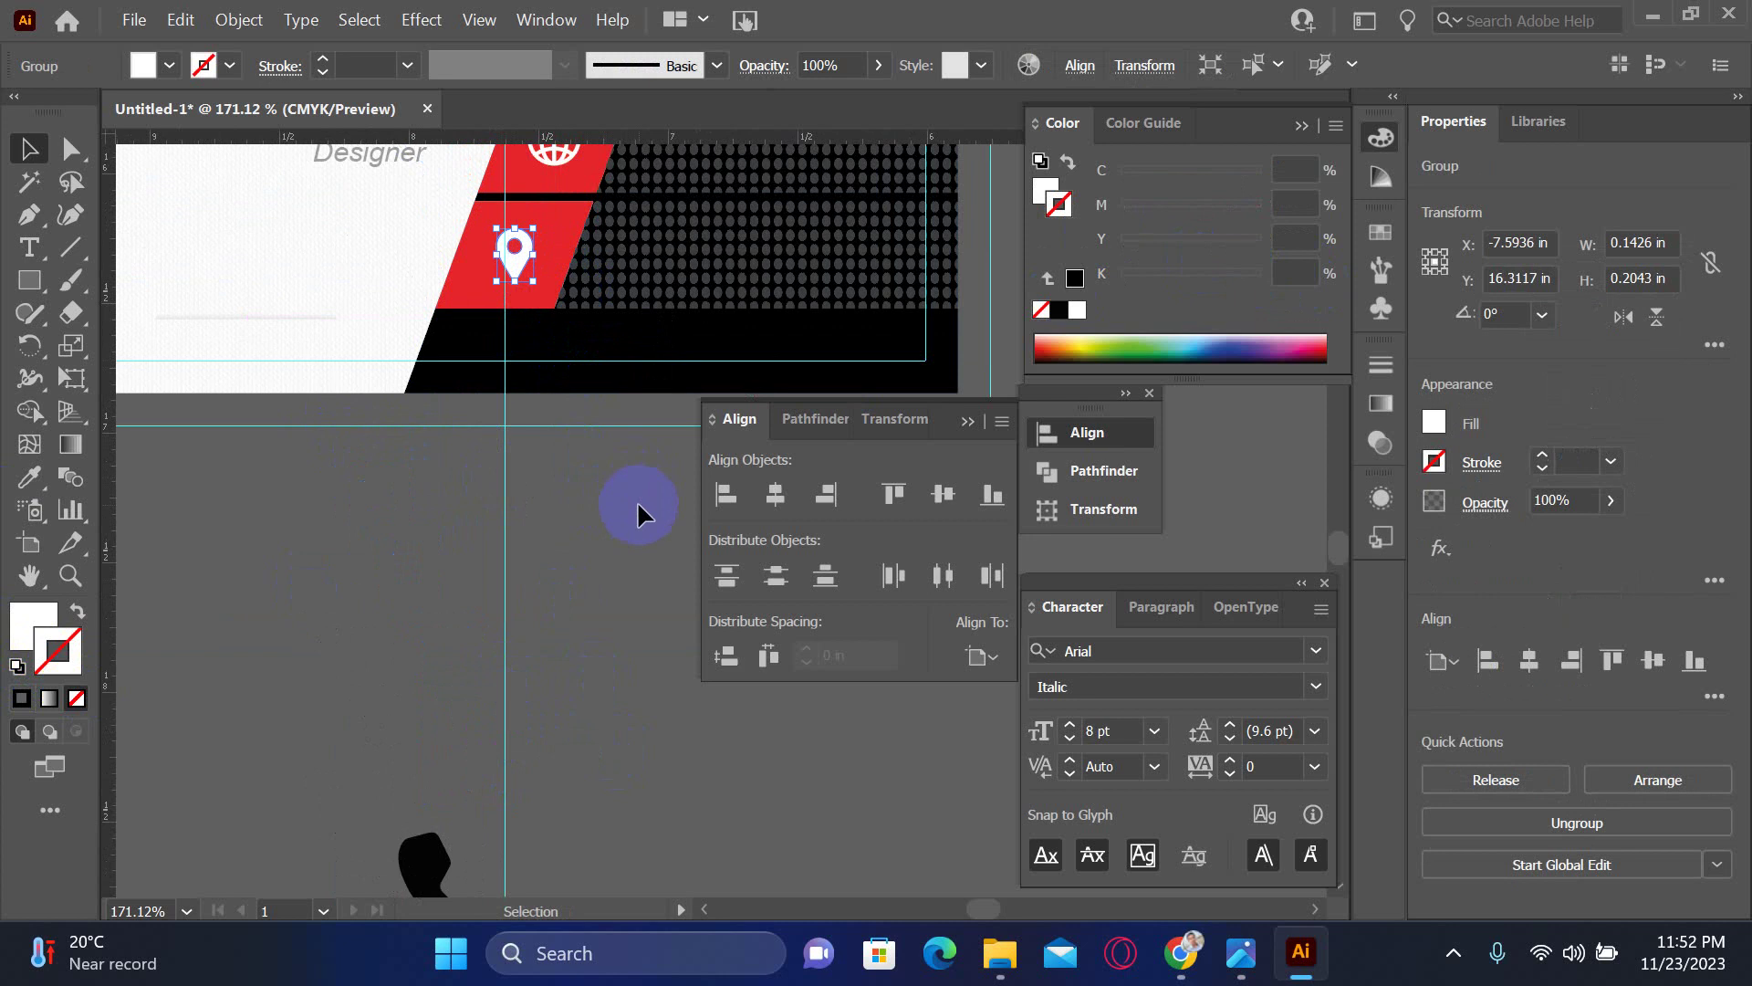
{"action": "left_click", "coordinate": [631, 512]}
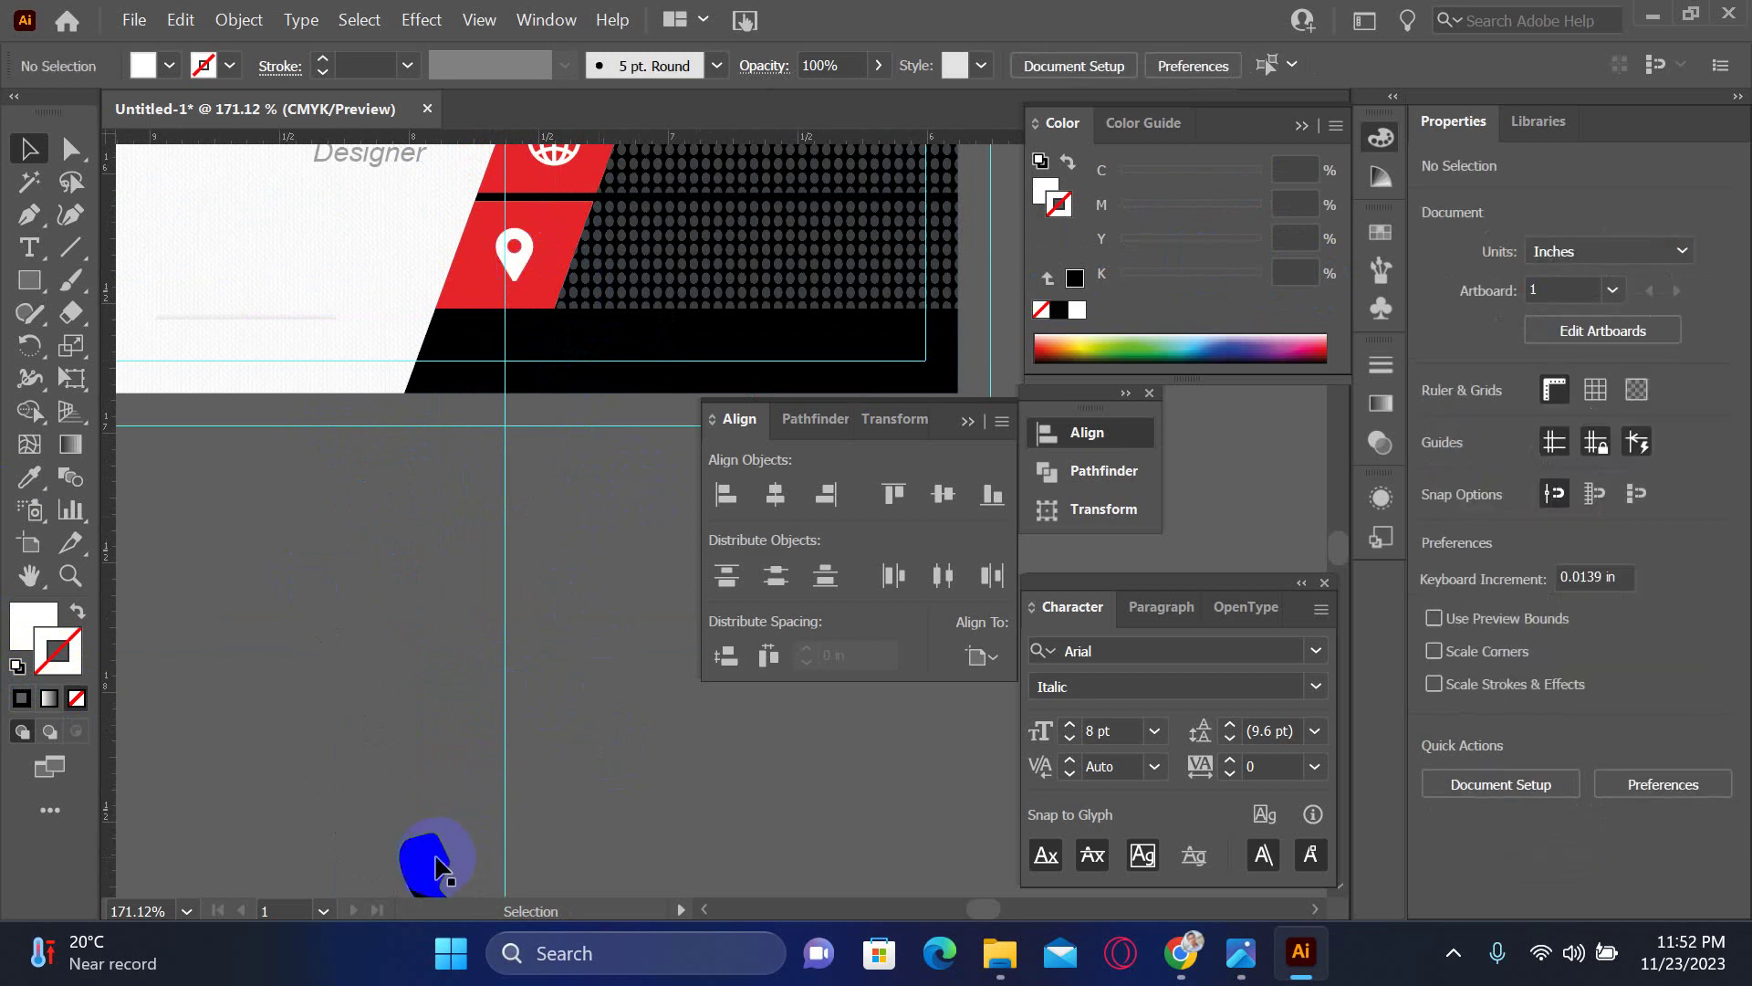
- Make the phone icon white with no outline and shrink it to about 0.17 in
{"action": "left_click_drag", "start_coordinate": [436, 862], "coordinate": [356, 538]}
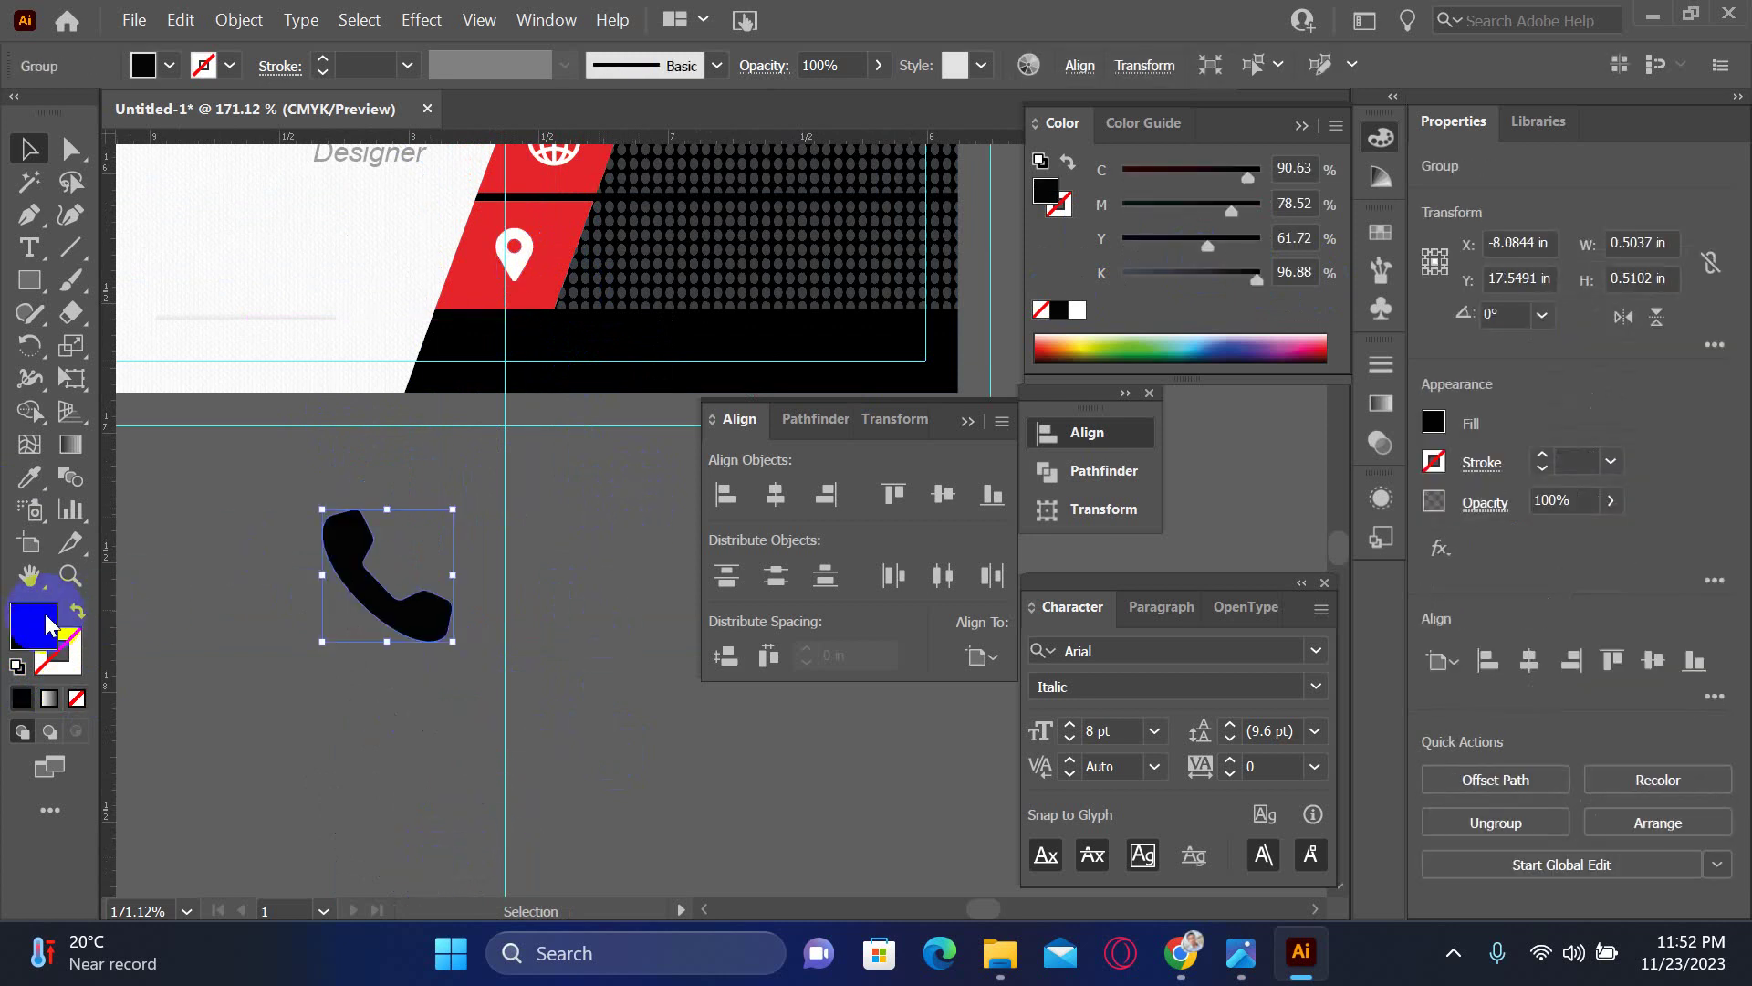
{"action": "left_click", "coordinate": [16, 666]}
{"action": "left_click", "coordinate": [77, 698]}
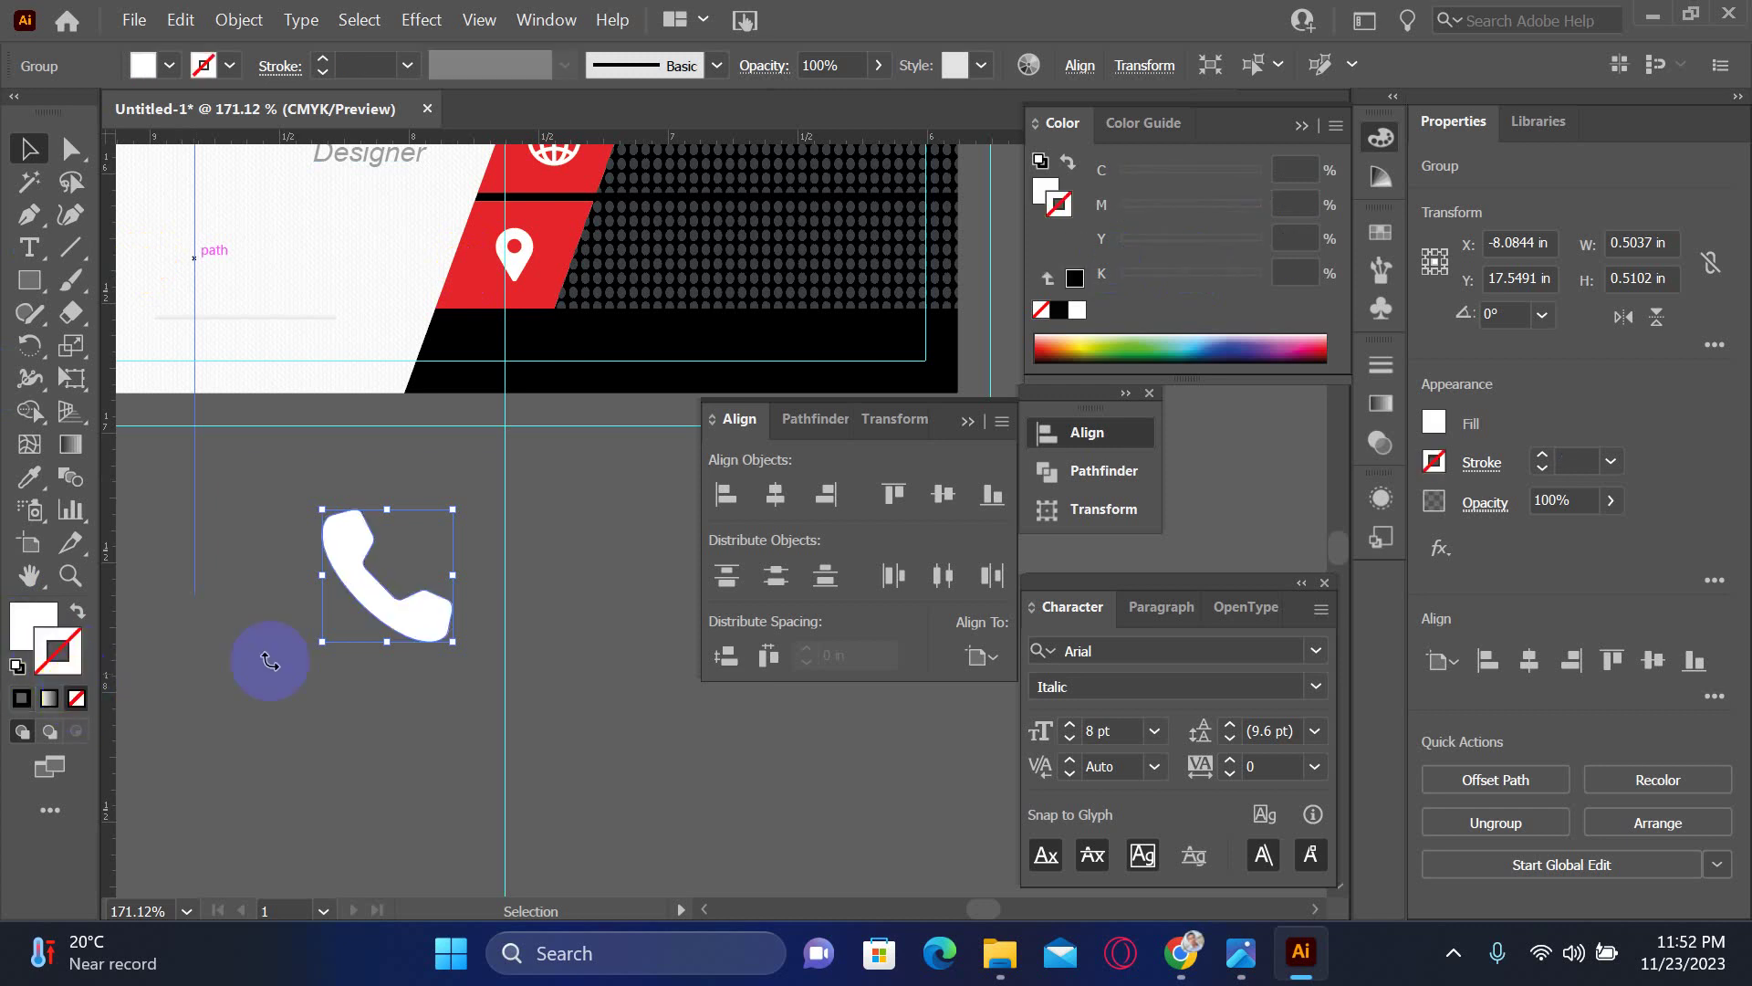
{"action": "scroll", "coordinate": [267, 657], "scroll_direction": "up", "scroll_amount": 3}
{"action": "scroll", "coordinate": [422, 728], "scroll_direction": "right", "scroll_amount": 2}
{"action": "left_click_drag", "start_coordinate": [385, 779], "coordinate": [492, 387]}
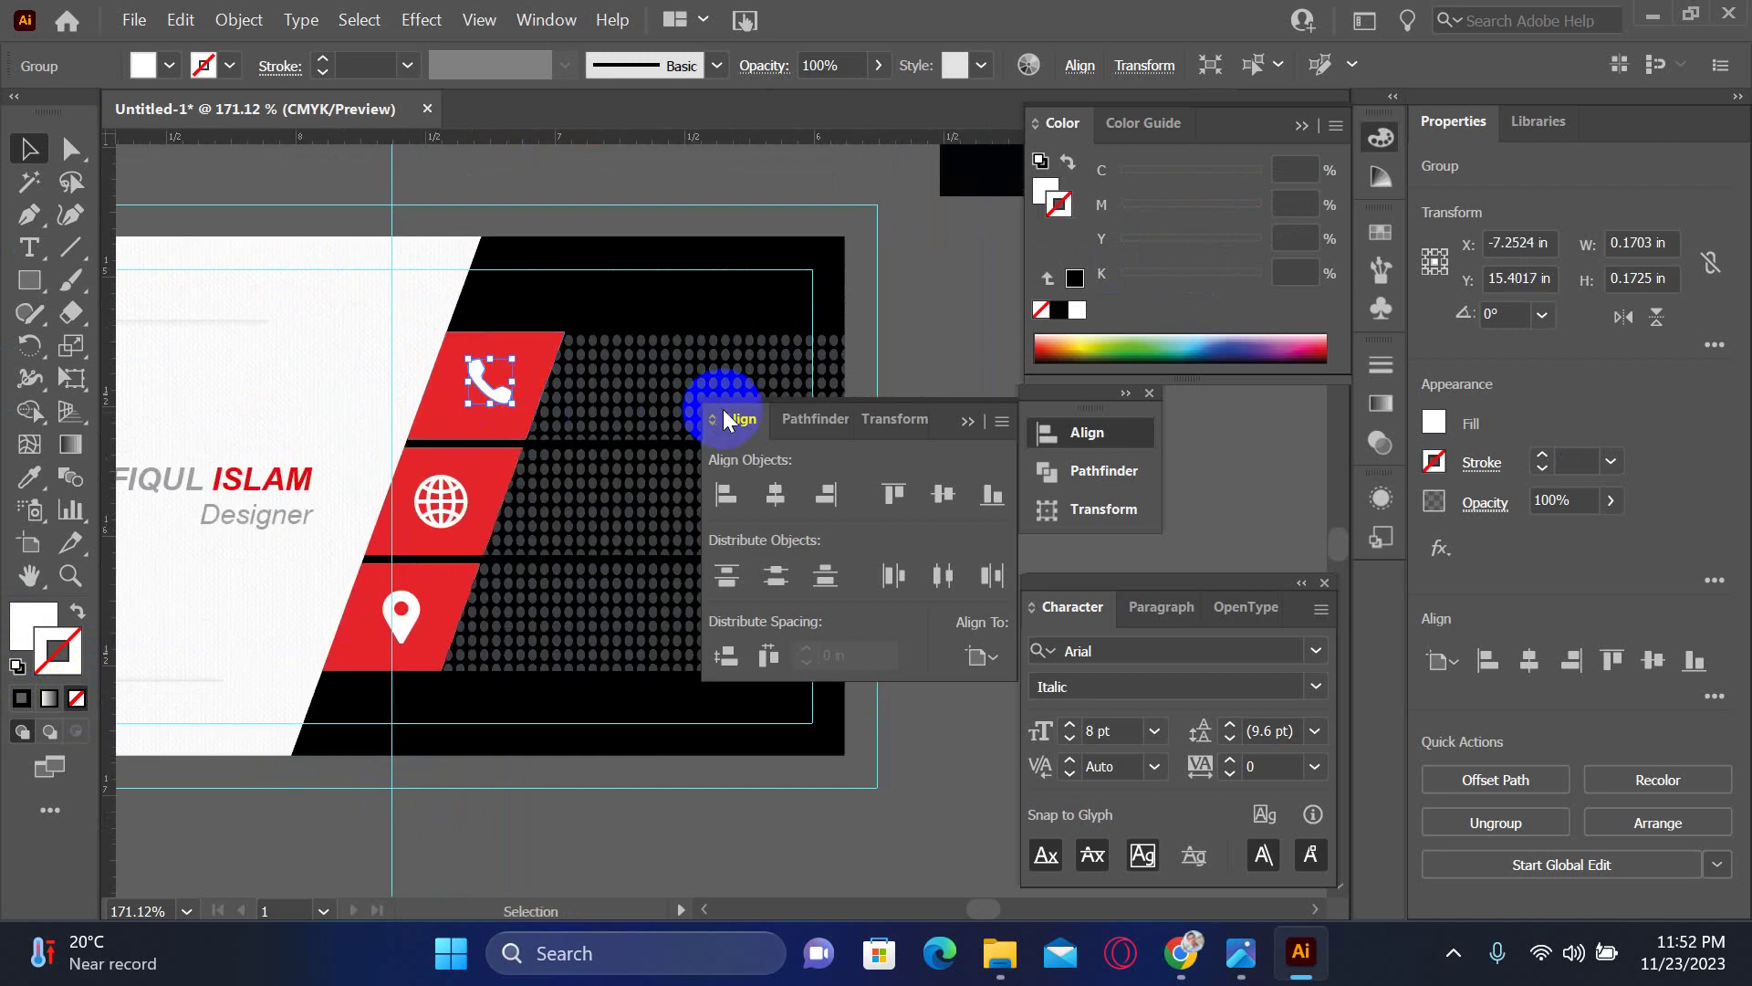
{"action": "left_click", "coordinate": [645, 835]}
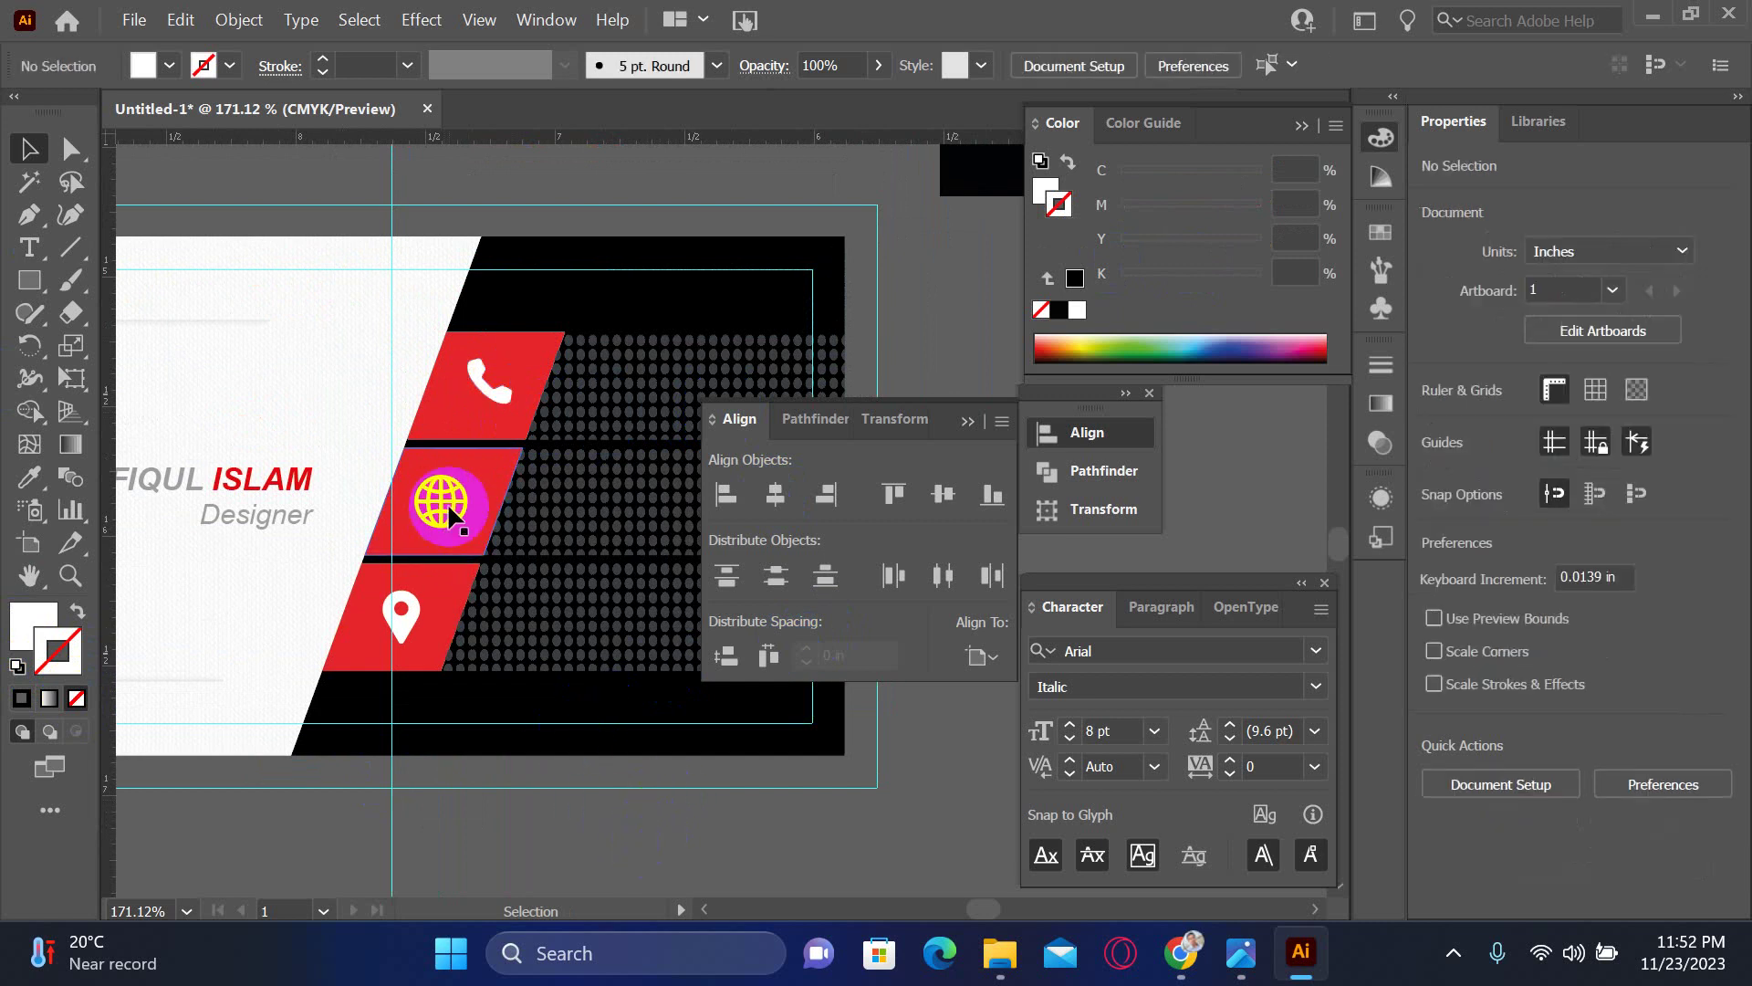
- Reposition the globe icon within its red stripe
{"action": "left_click", "coordinate": [438, 501]}
{"action": "left_click_drag", "start_coordinate": [440, 502], "coordinate": [442, 500]}
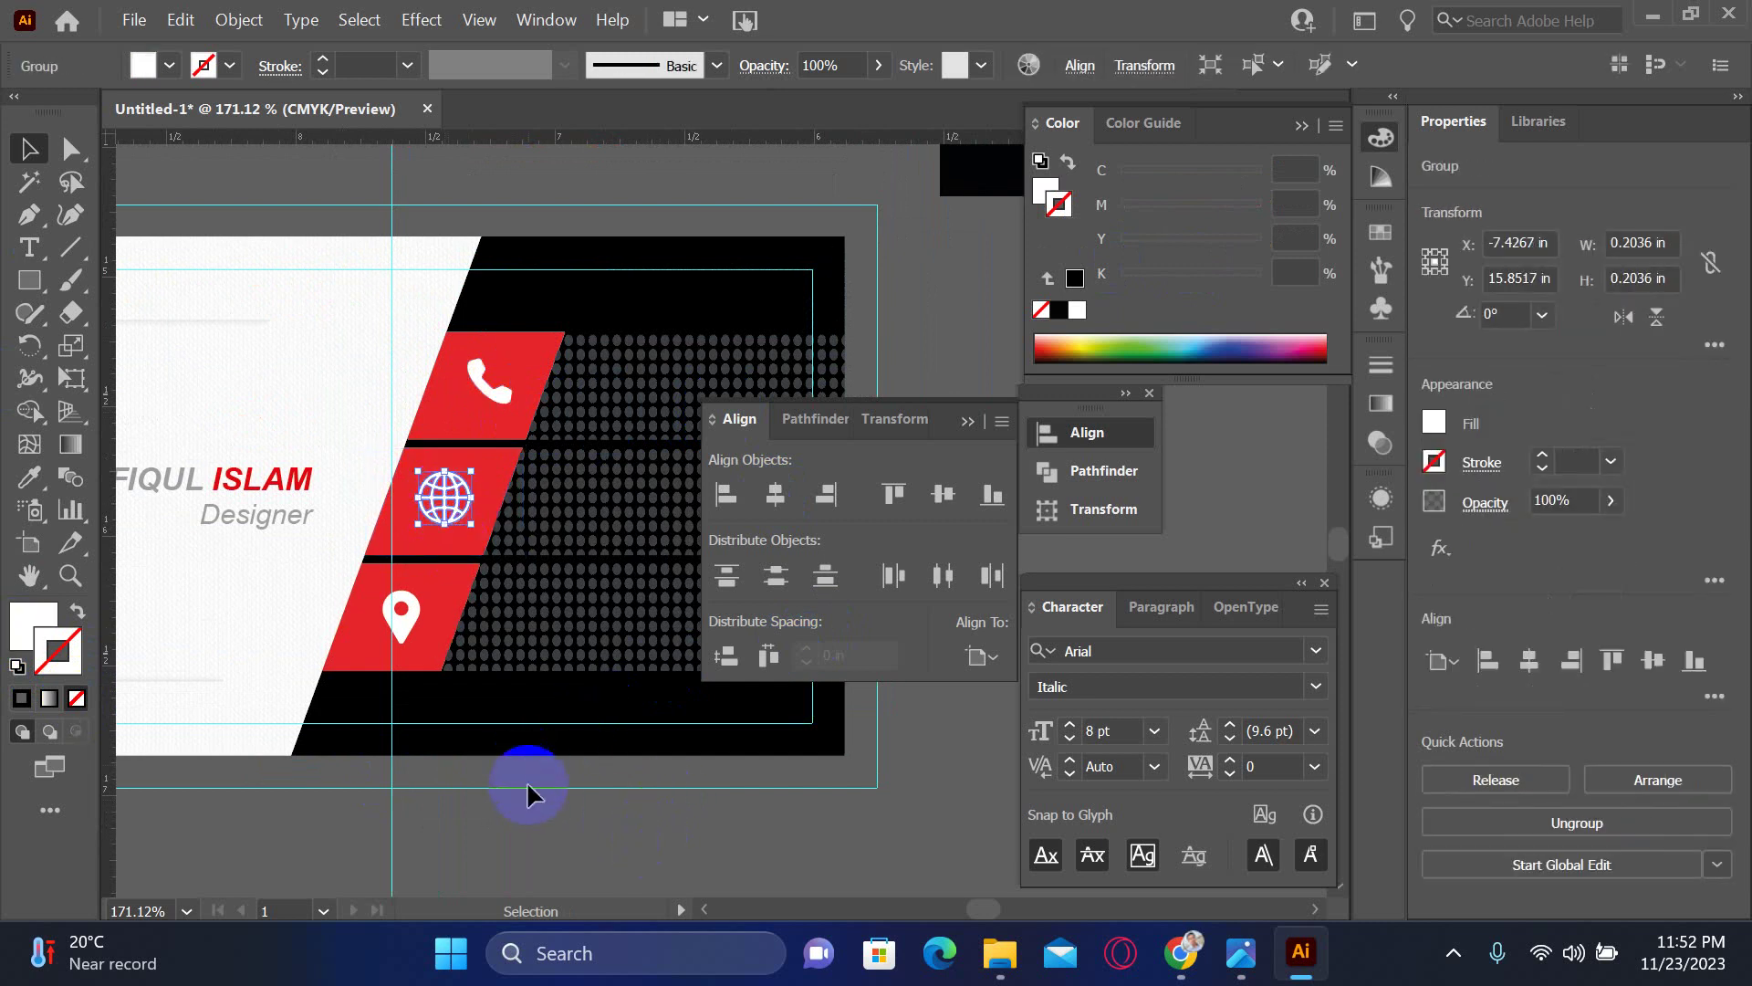
{"action": "left_click", "coordinate": [494, 767]}
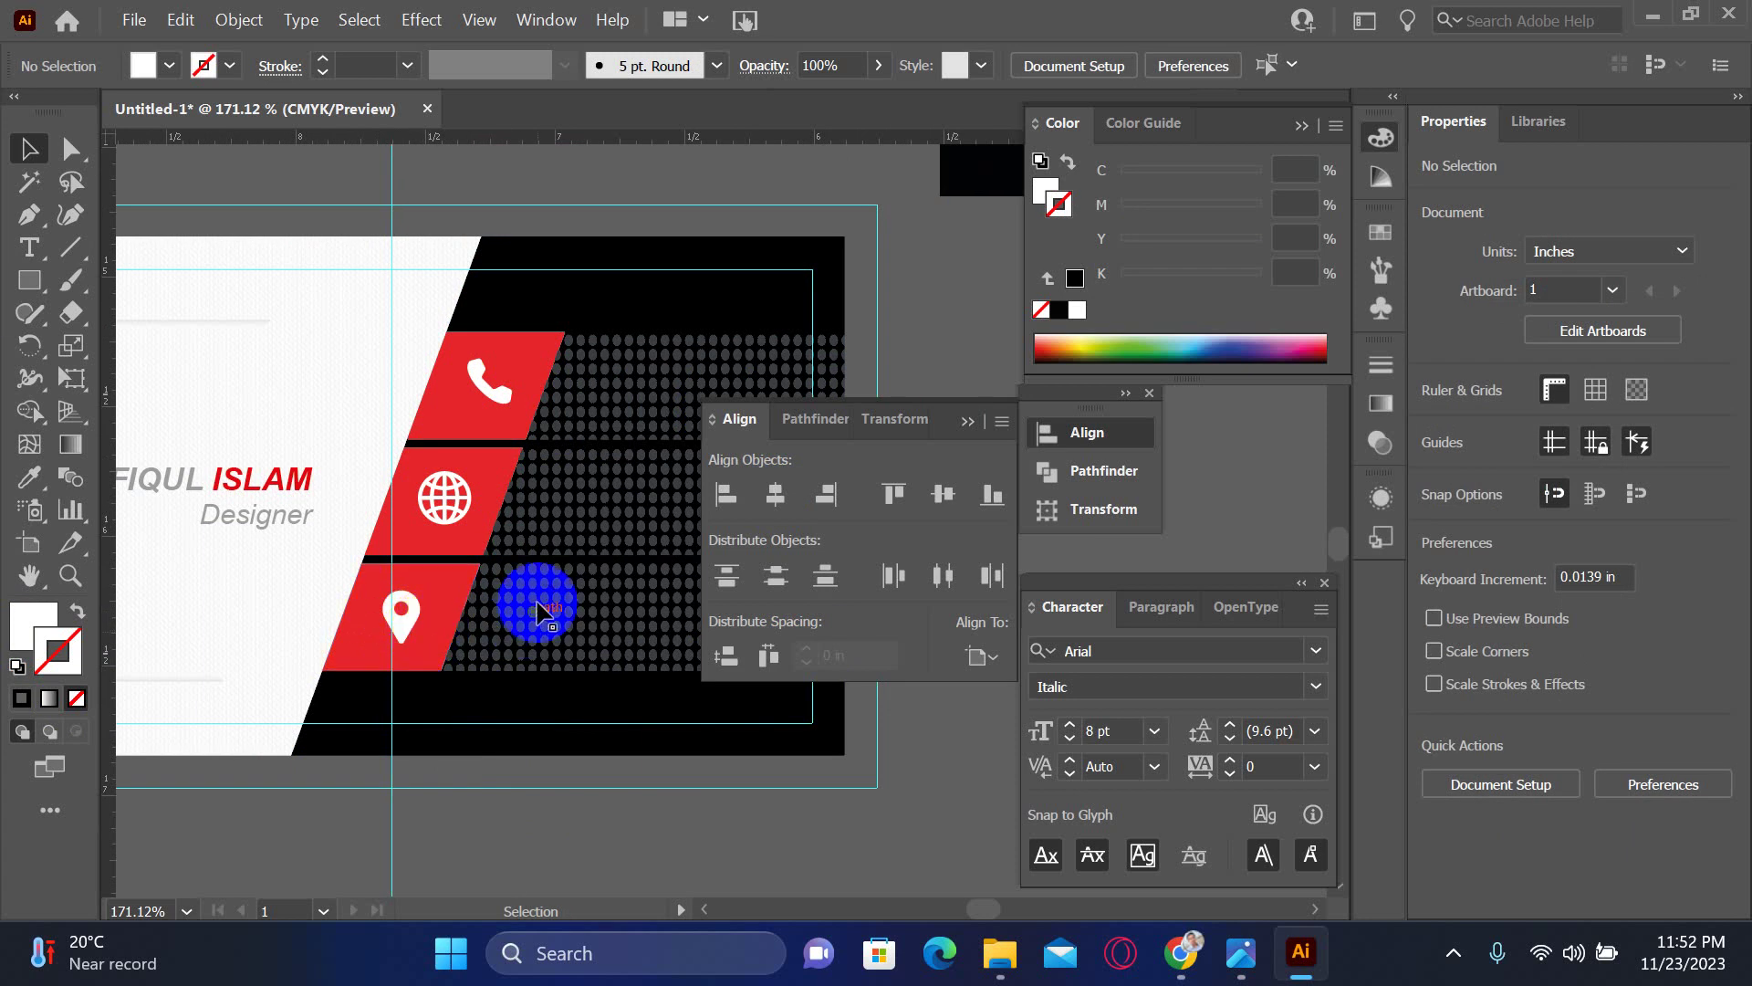
- Zoom in to 300% centred on the phone block and the neighbouring dot pattern
{"action": "left_click_drag", "start_coordinate": [586, 570], "coordinate": [399, 572]}
{"action": "left_click_drag", "start_coordinate": [391, 665], "coordinate": [645, 411]}
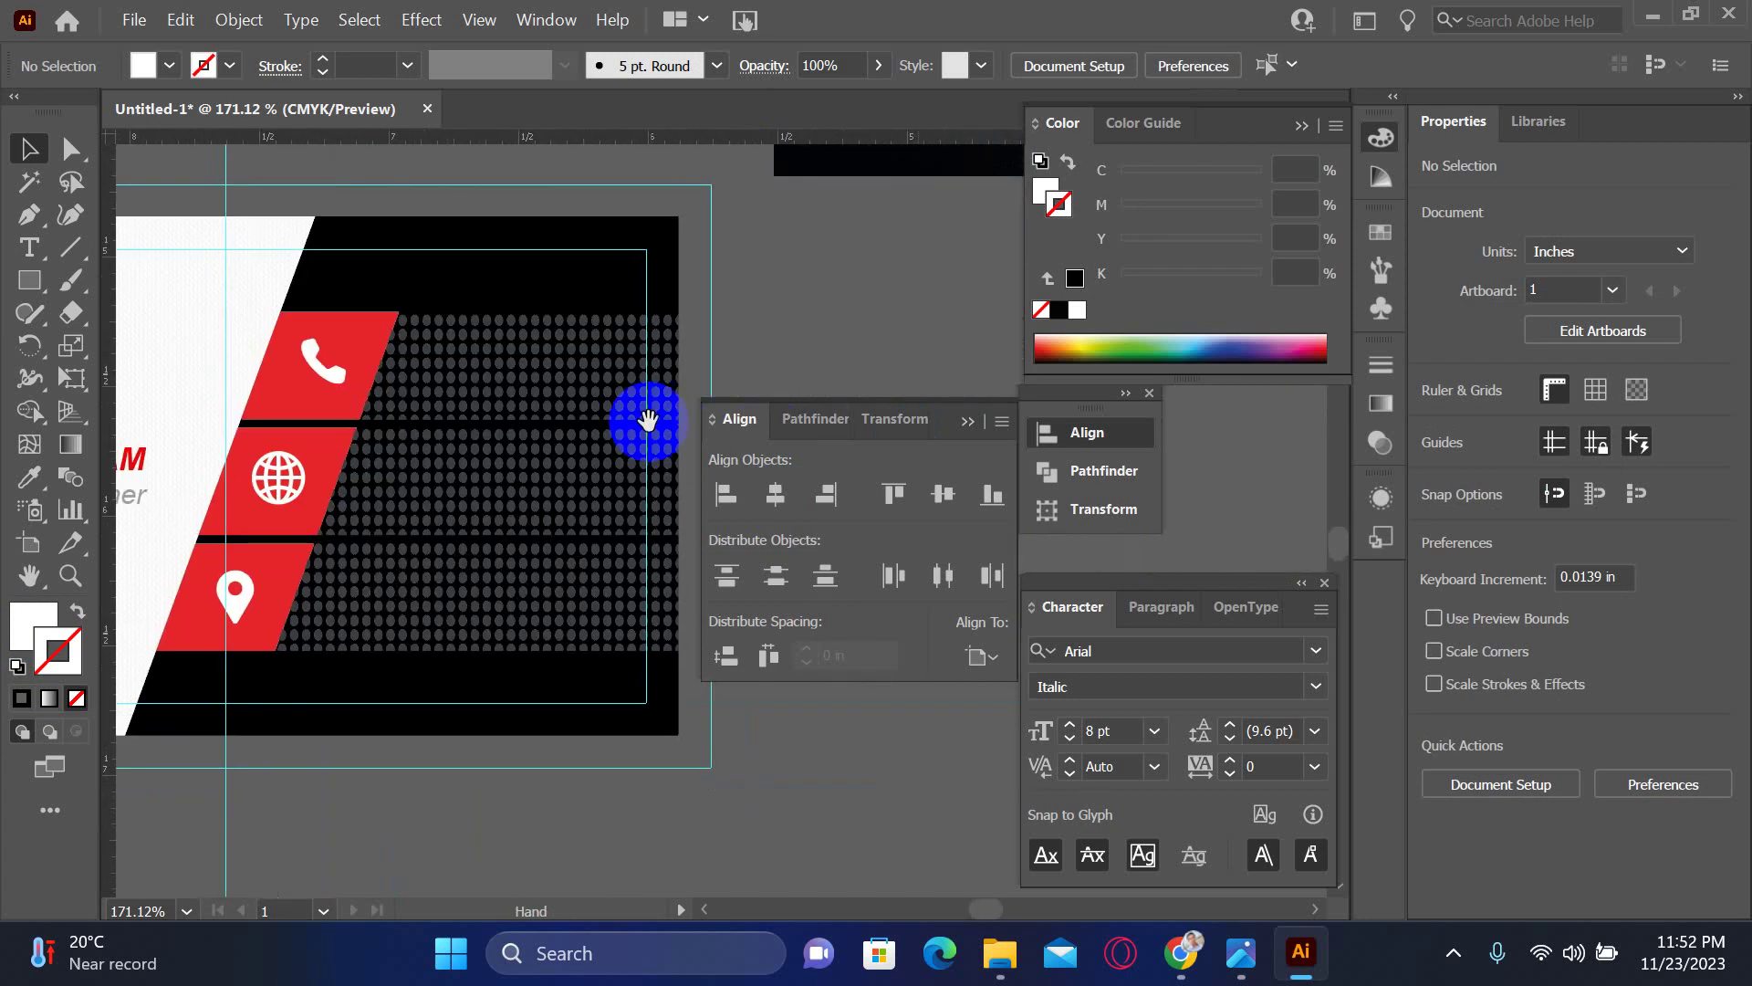
{"action": "left_click", "coordinate": [610, 405]}
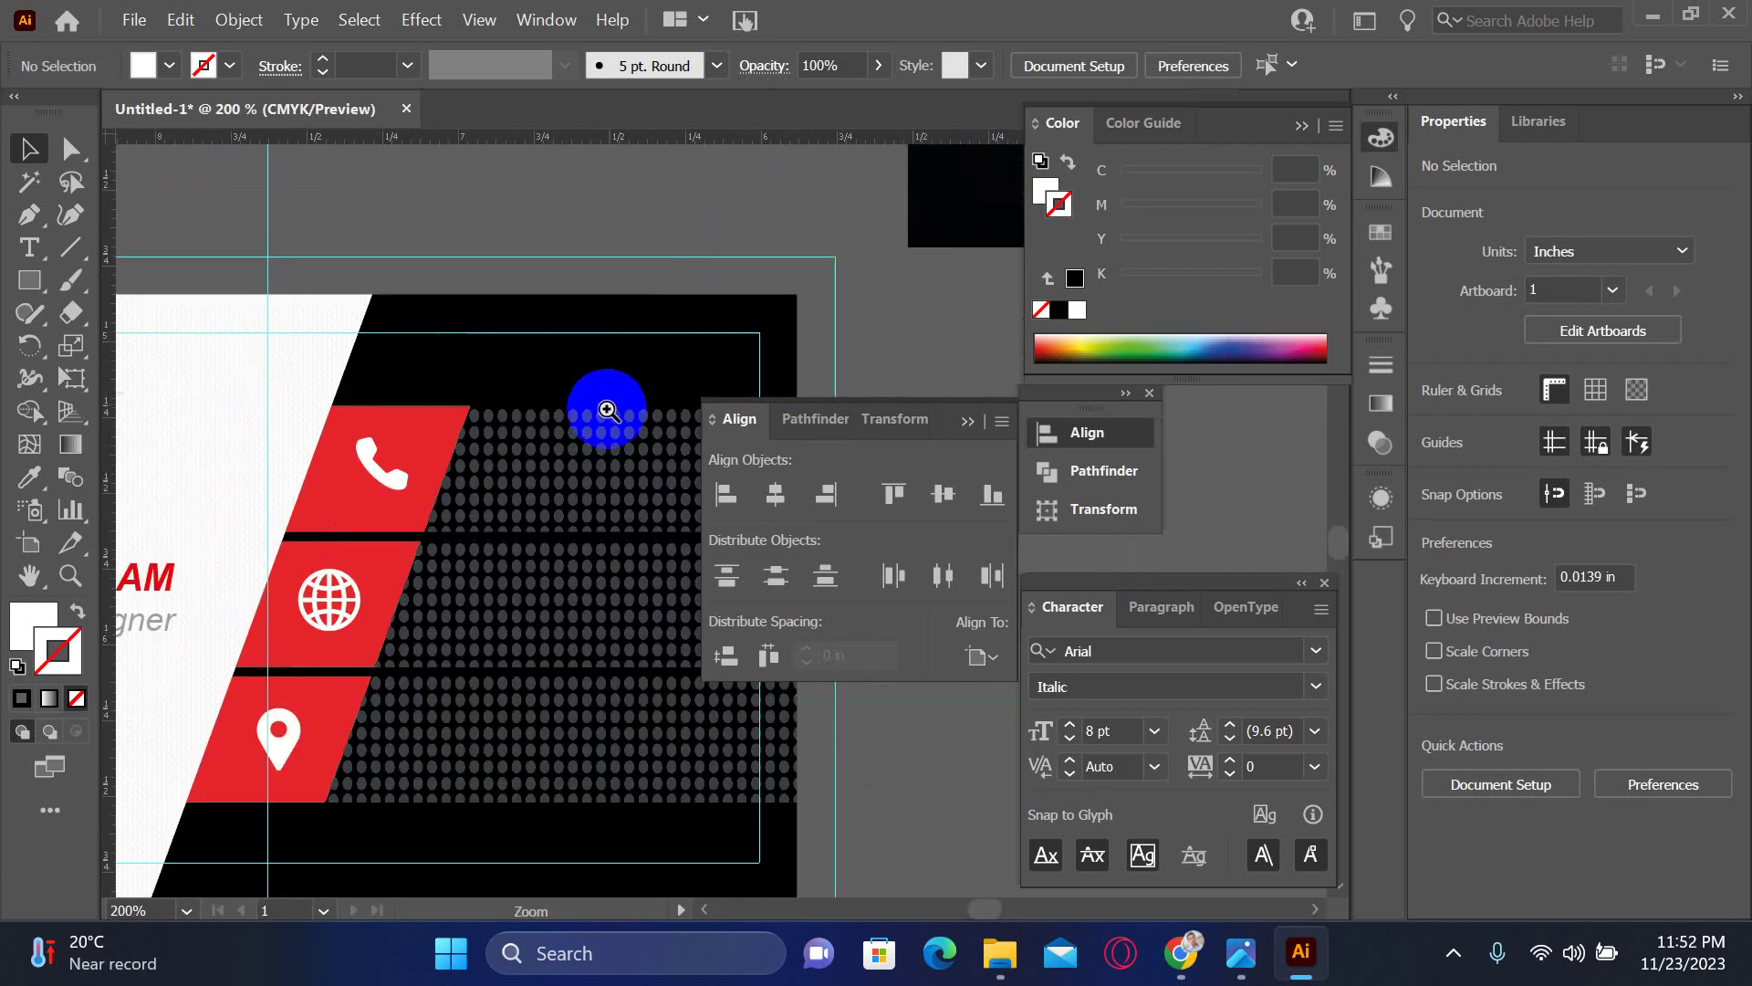
{"action": "left_click", "coordinate": [578, 490]}
{"action": "left_click_drag", "start_coordinate": [578, 490], "coordinate": [362, 465]}
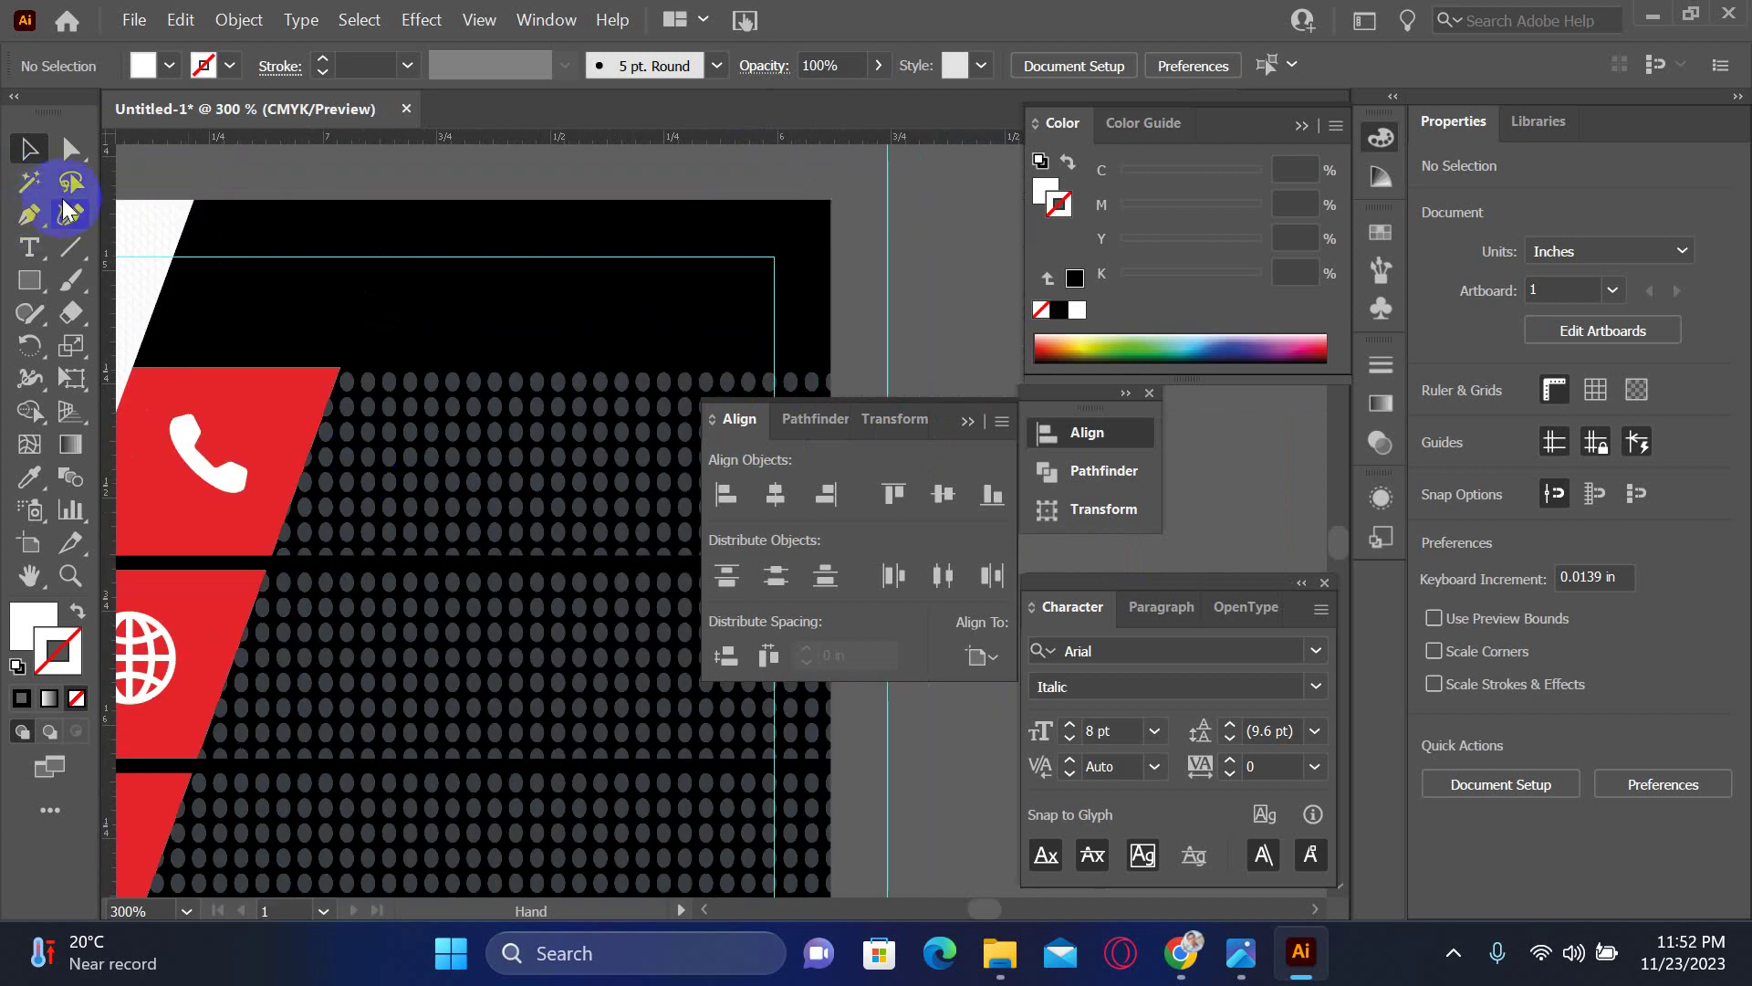
- Add white Arial Regular '+88' text beside the phone icon on the dot pattern
{"action": "left_click", "coordinate": [28, 247]}
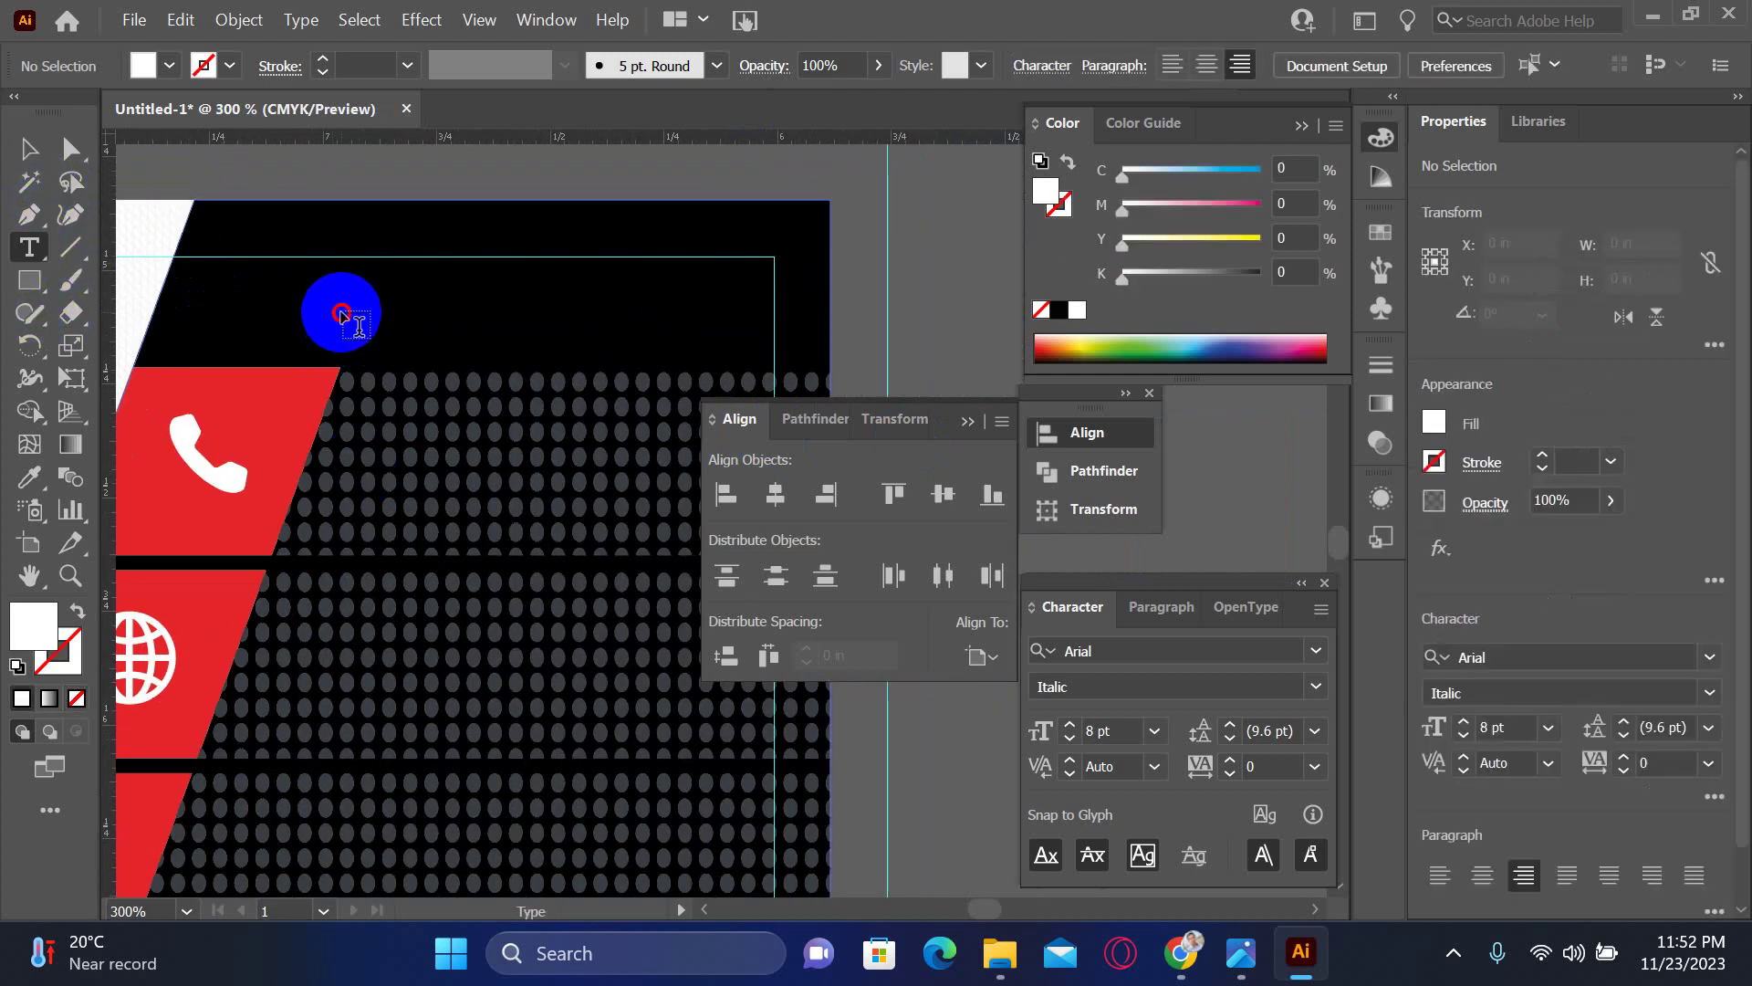
{"action": "left_click", "coordinate": [341, 304]}
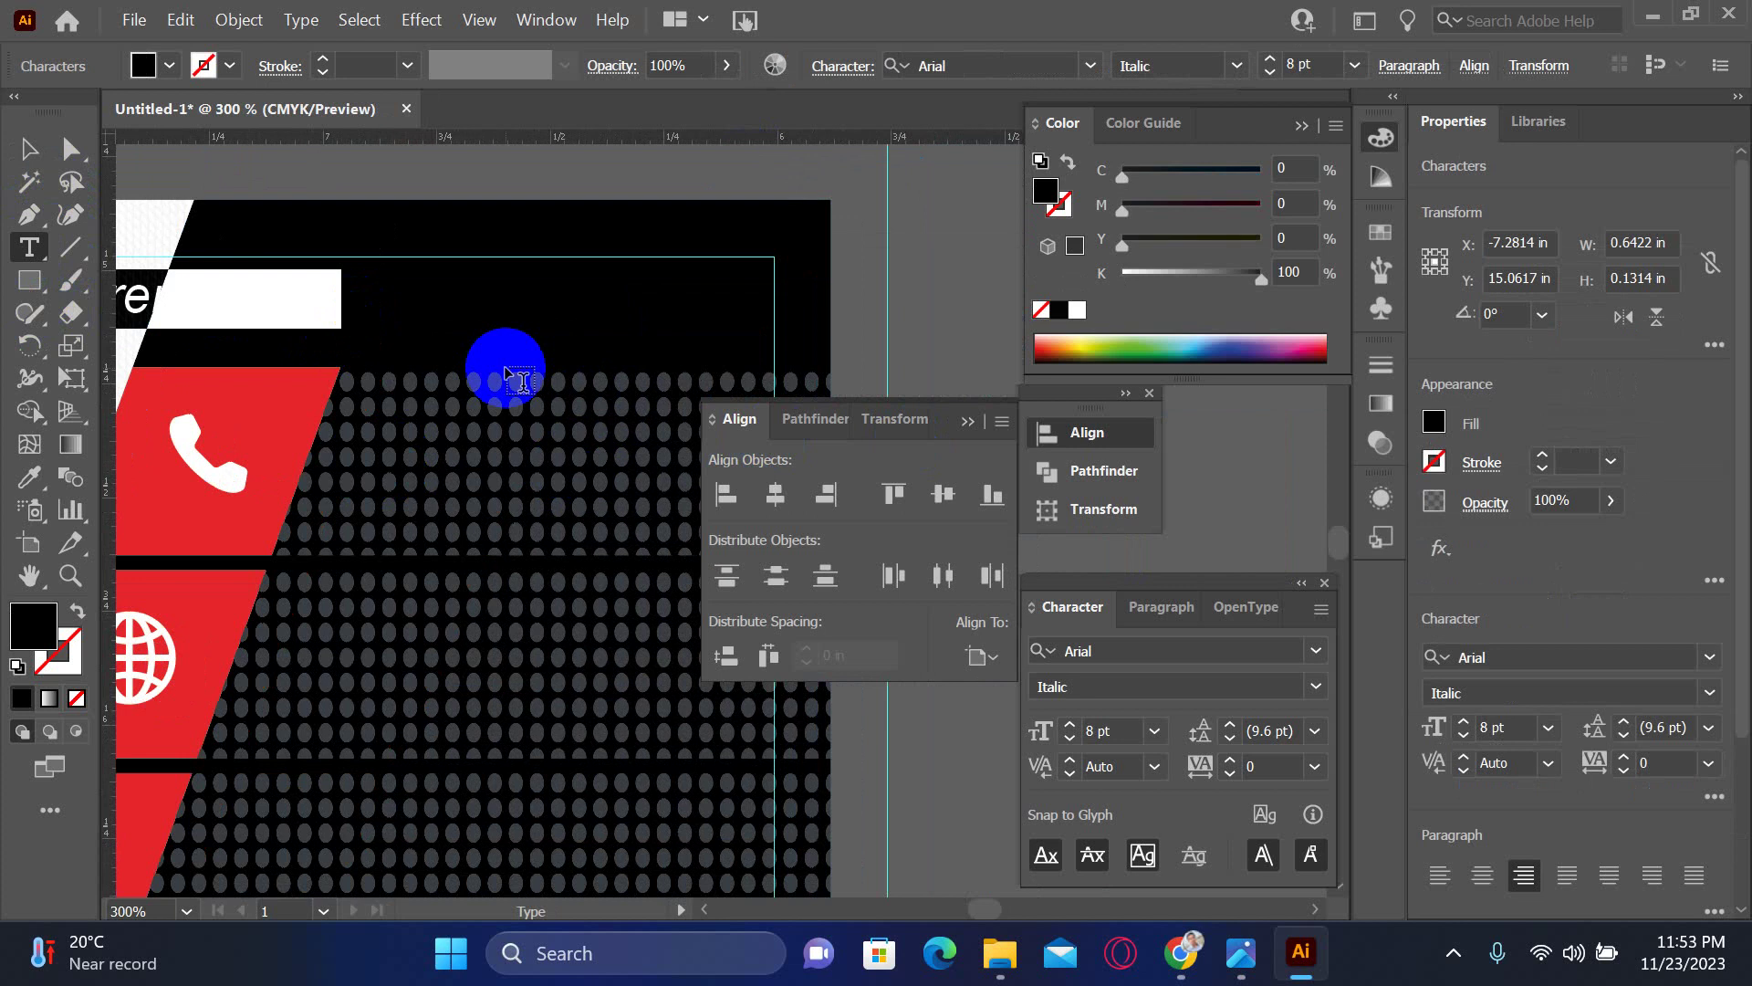
{"action": "key", "text": "BackSpace"}
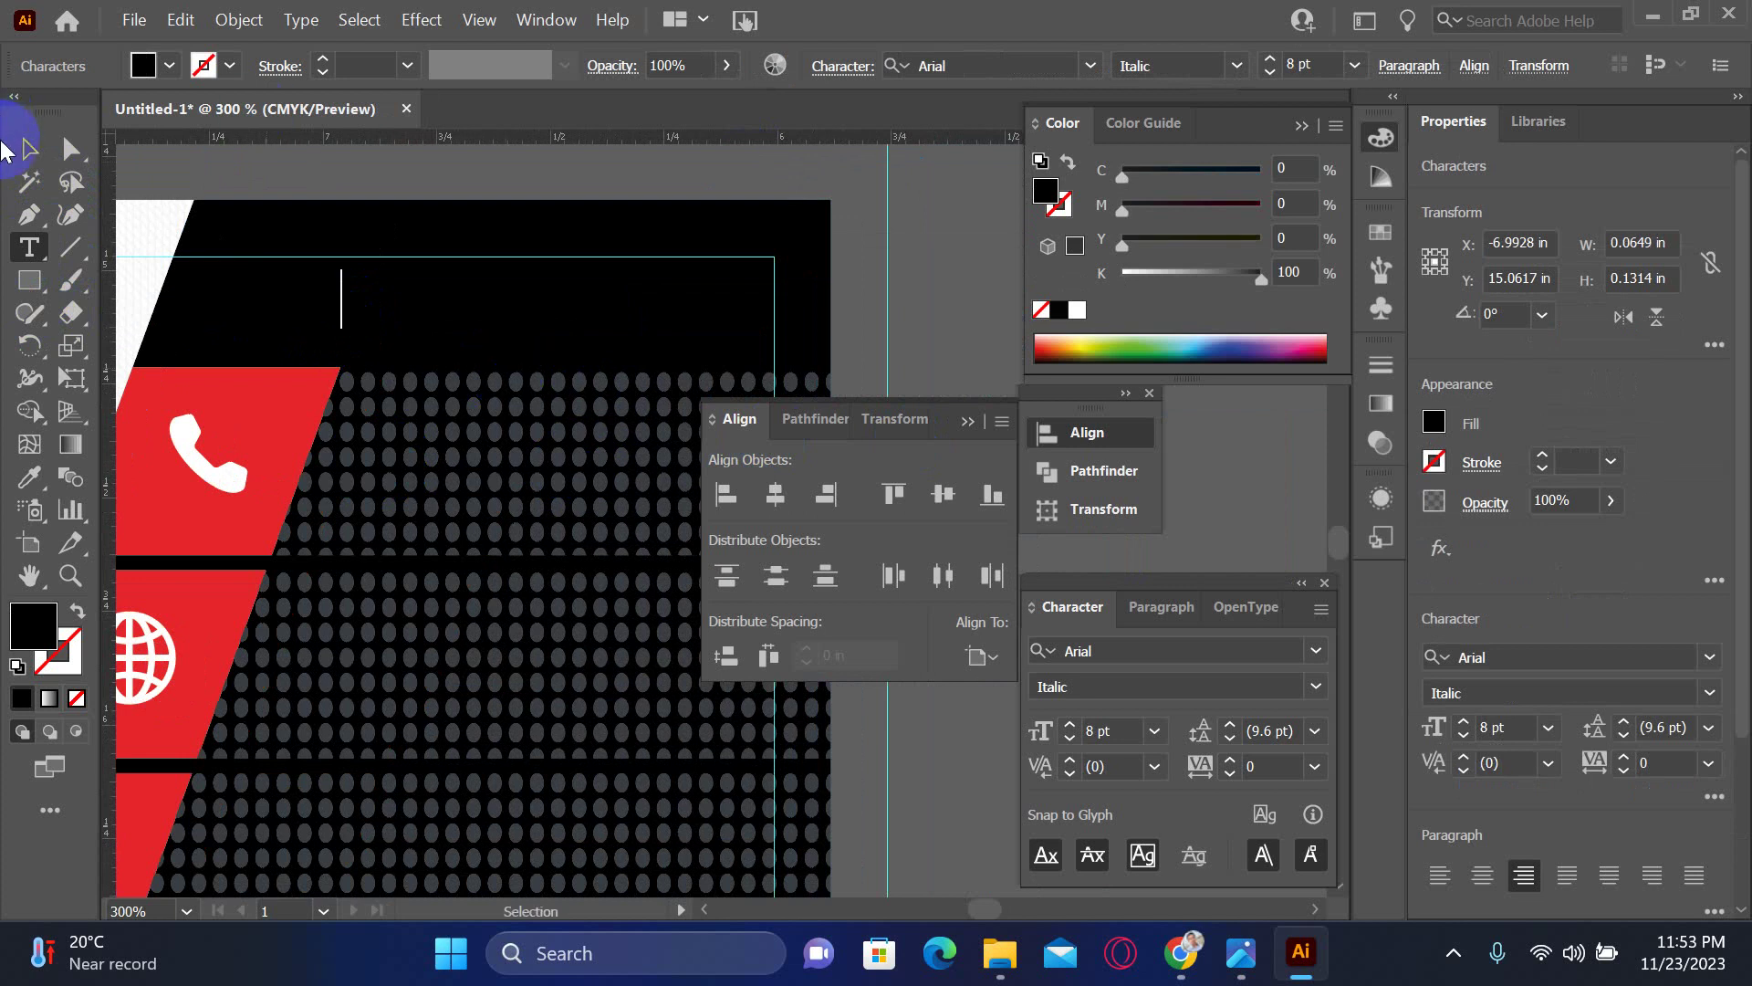
{"action": "left_click", "coordinate": [28, 149]}
{"action": "left_click", "coordinate": [1077, 310]}
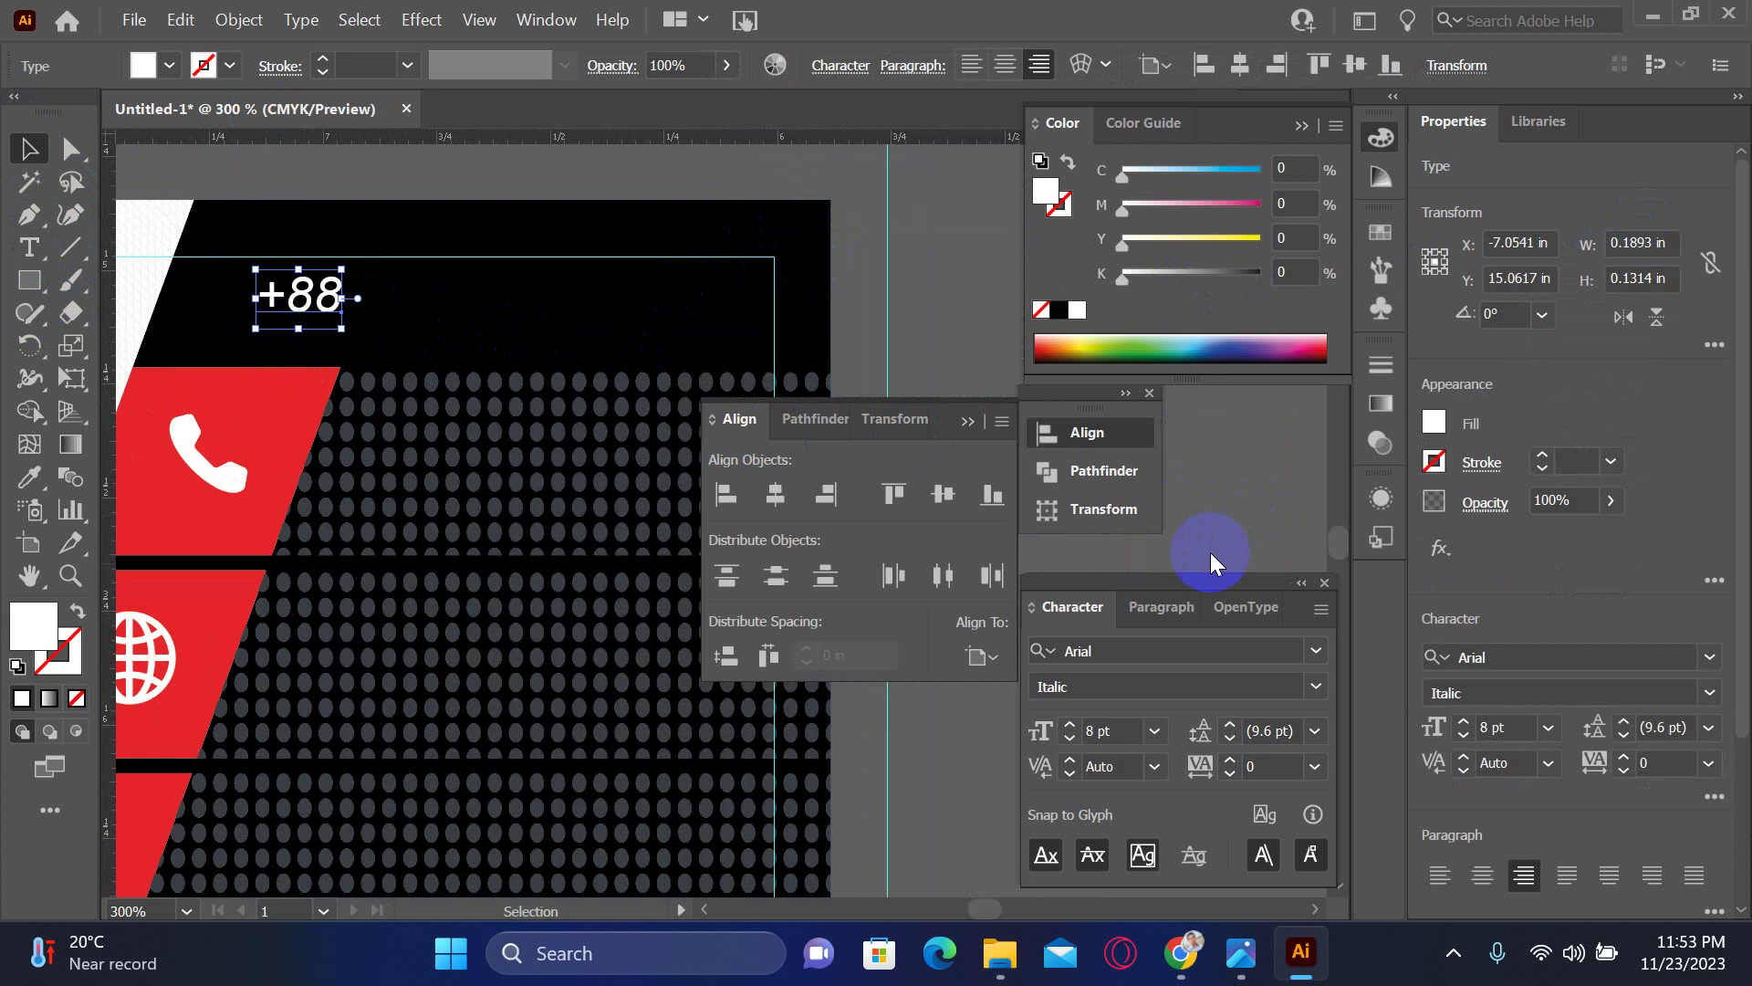
{"action": "left_click", "coordinate": [1300, 685]}
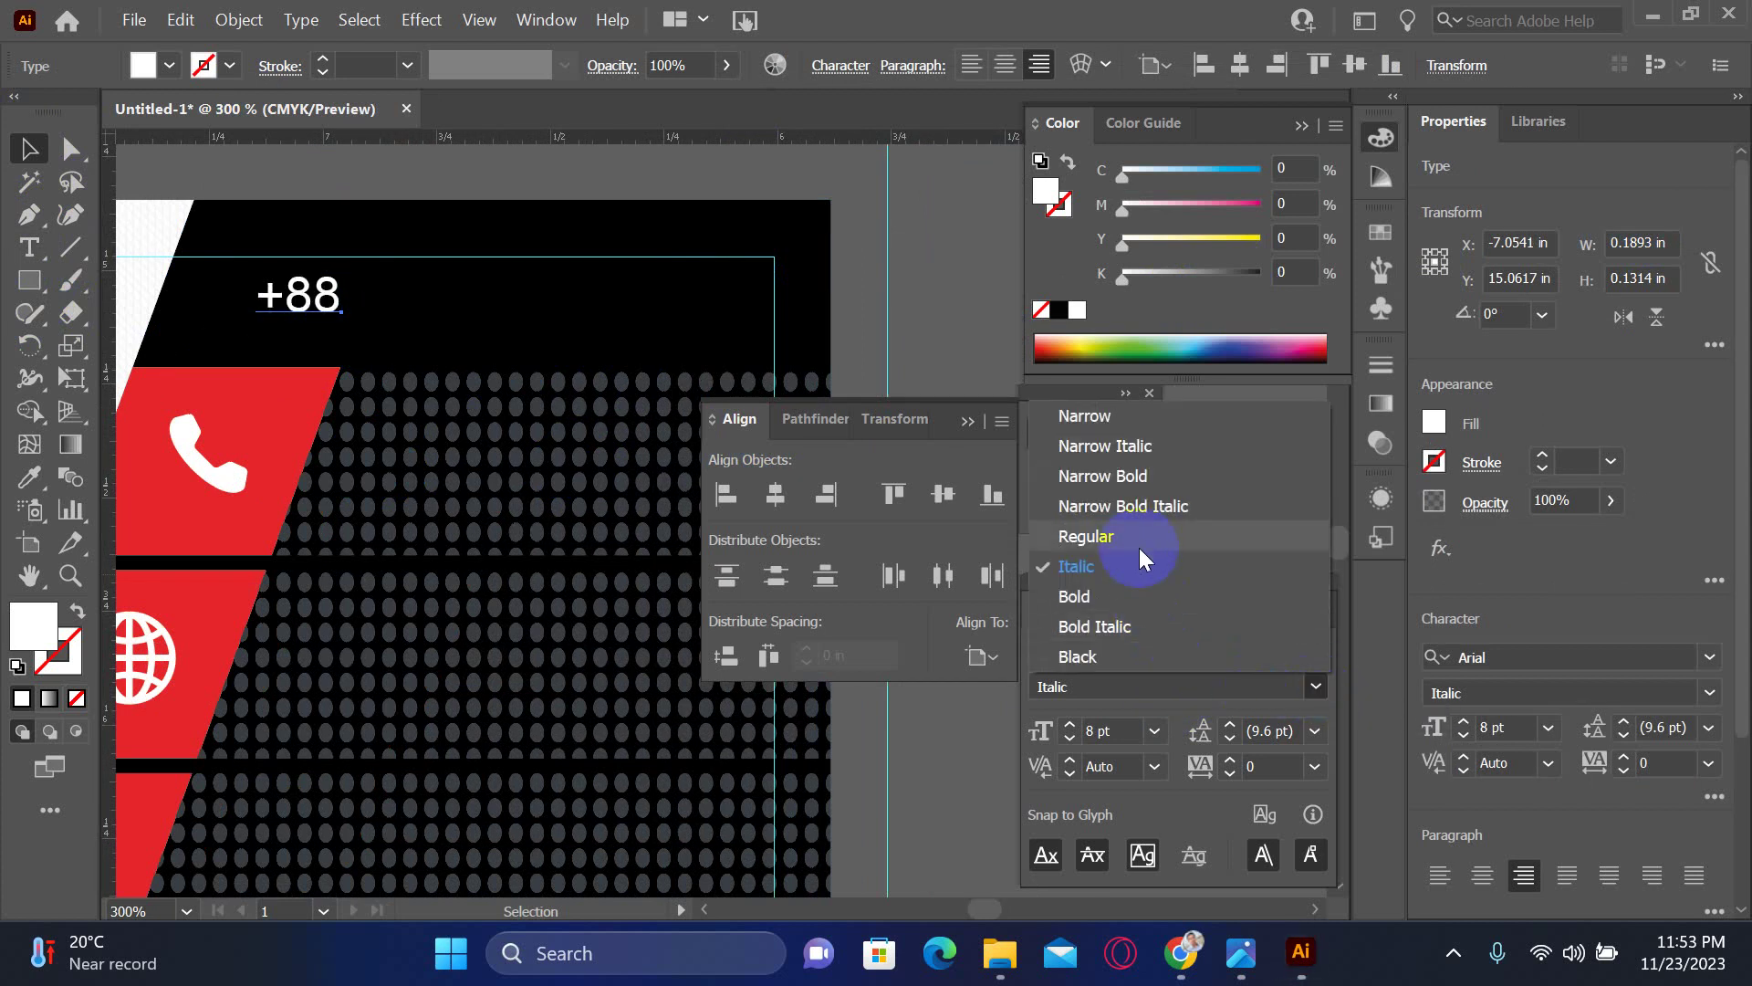
{"action": "left_click", "coordinate": [1086, 536]}
{"action": "left_click_drag", "start_coordinate": [399, 274], "coordinate": [410, 448]}
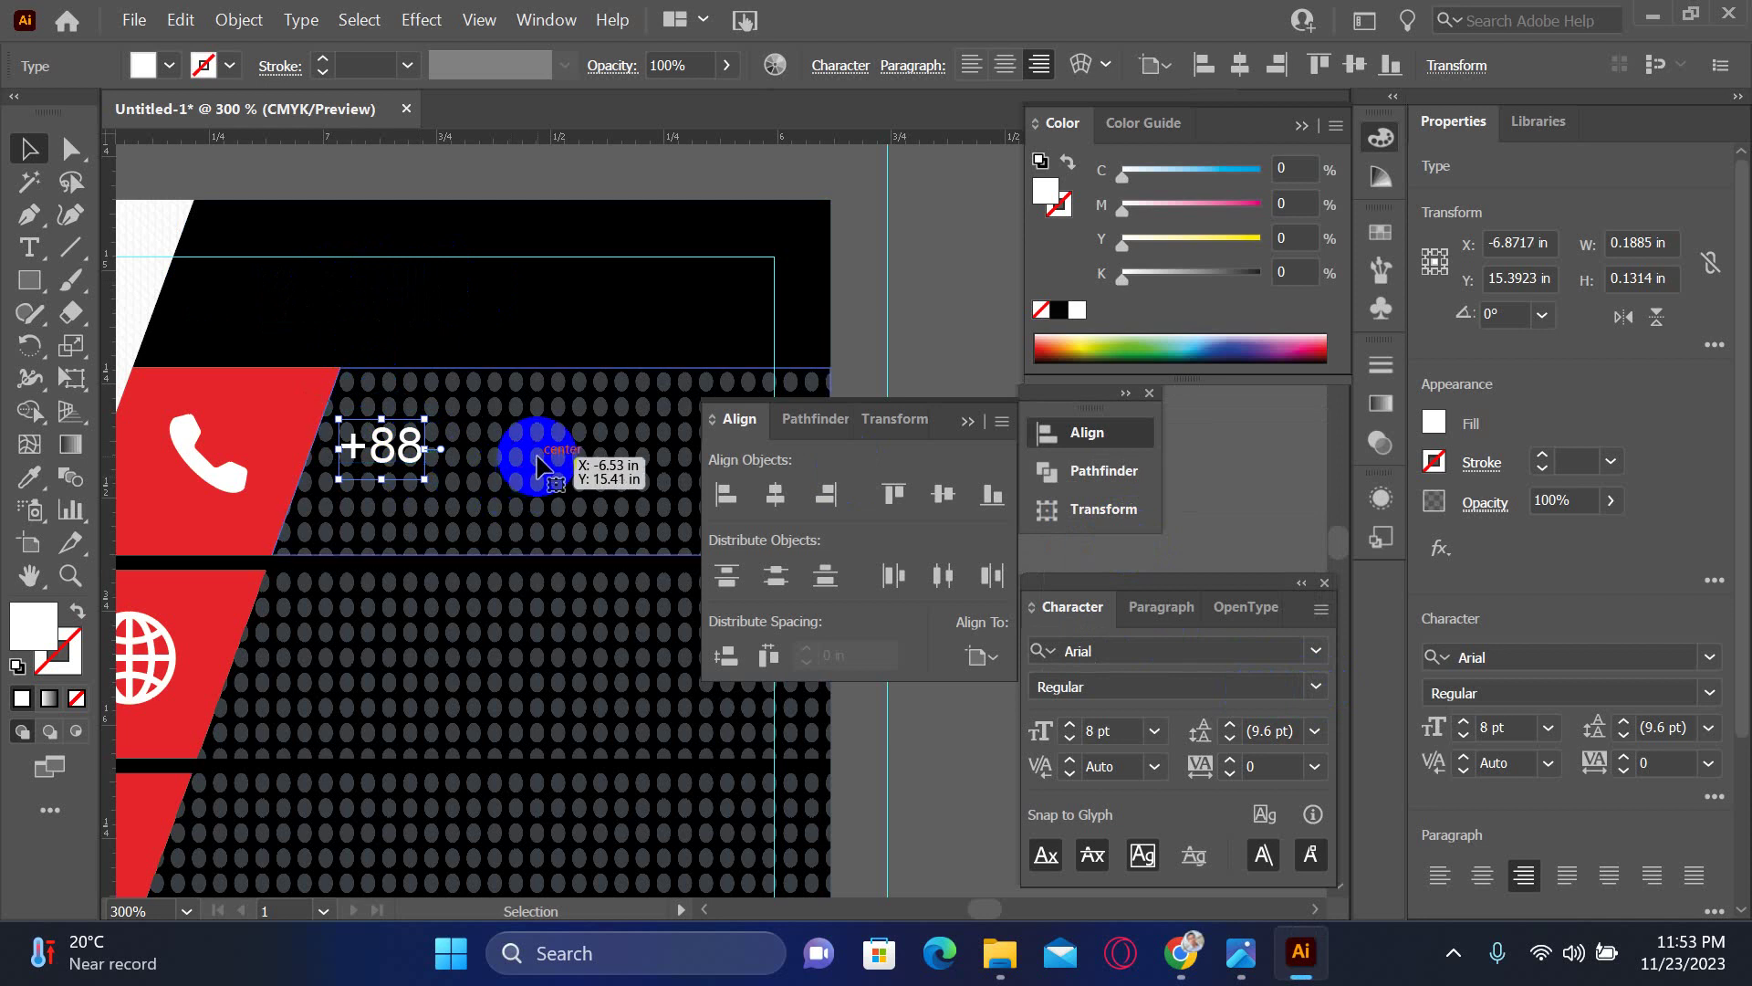
{"action": "left_click", "coordinate": [539, 465]}
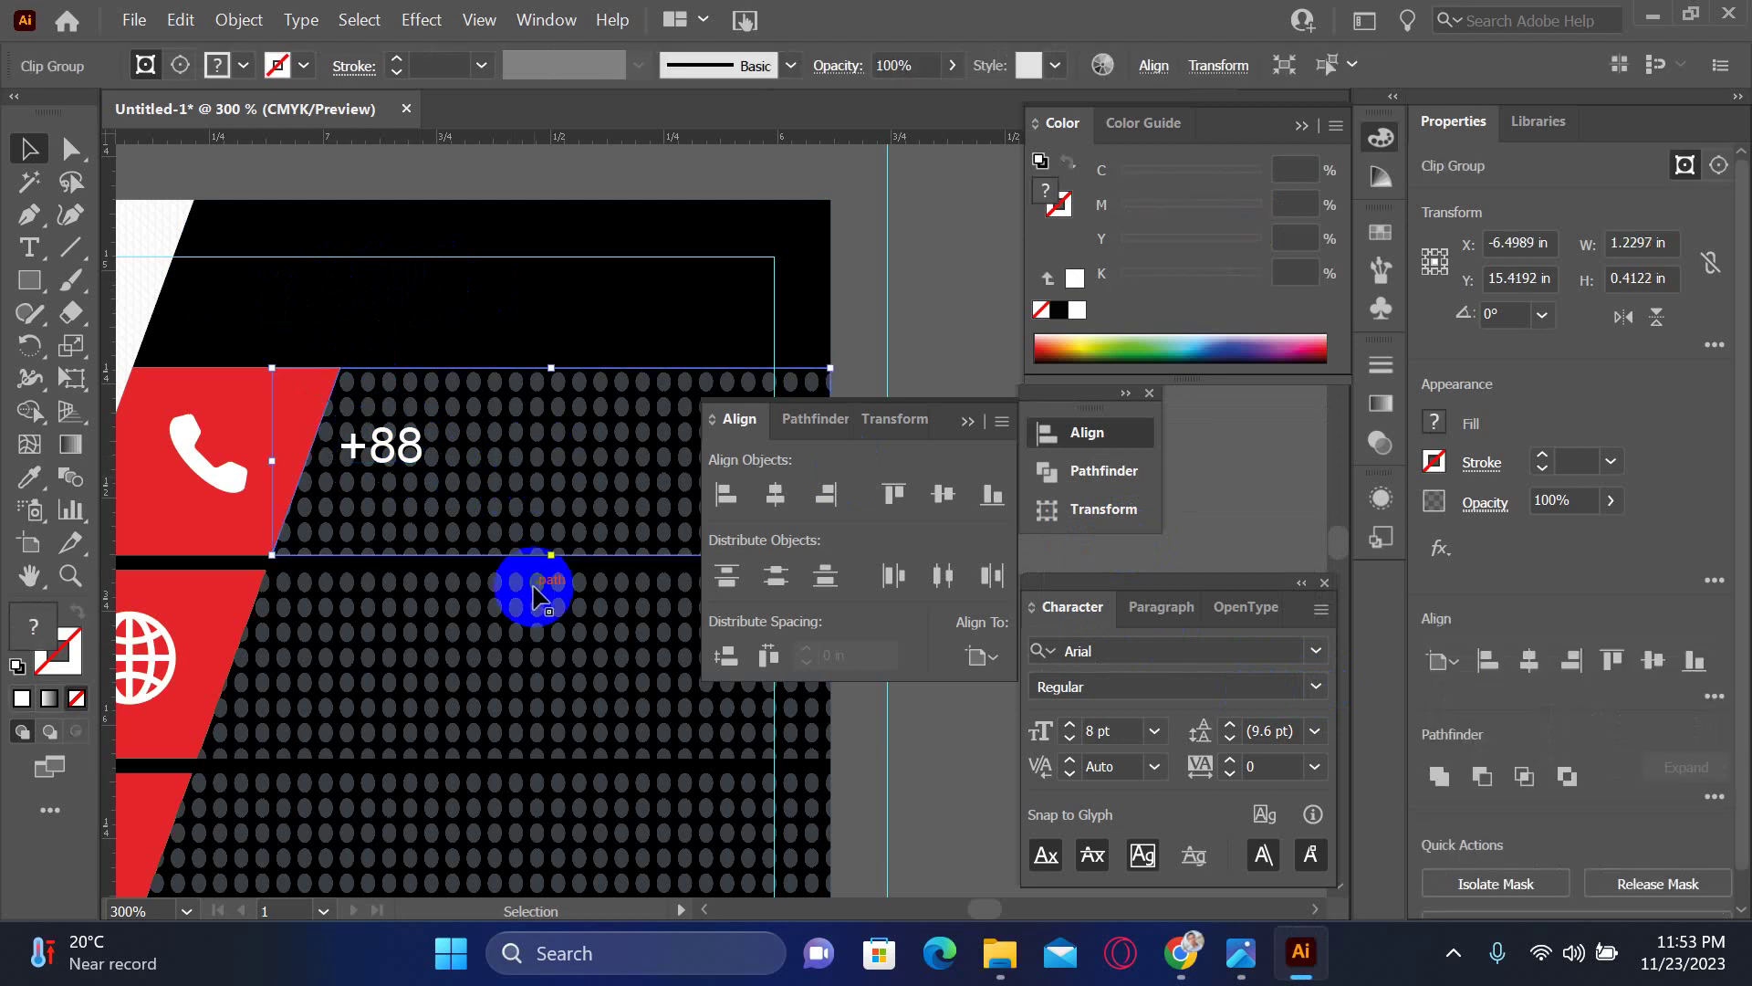
- Select both dot pattern groups and open the Transparency panel
{"action": "left_click", "coordinate": [563, 812], "text": "shift"}
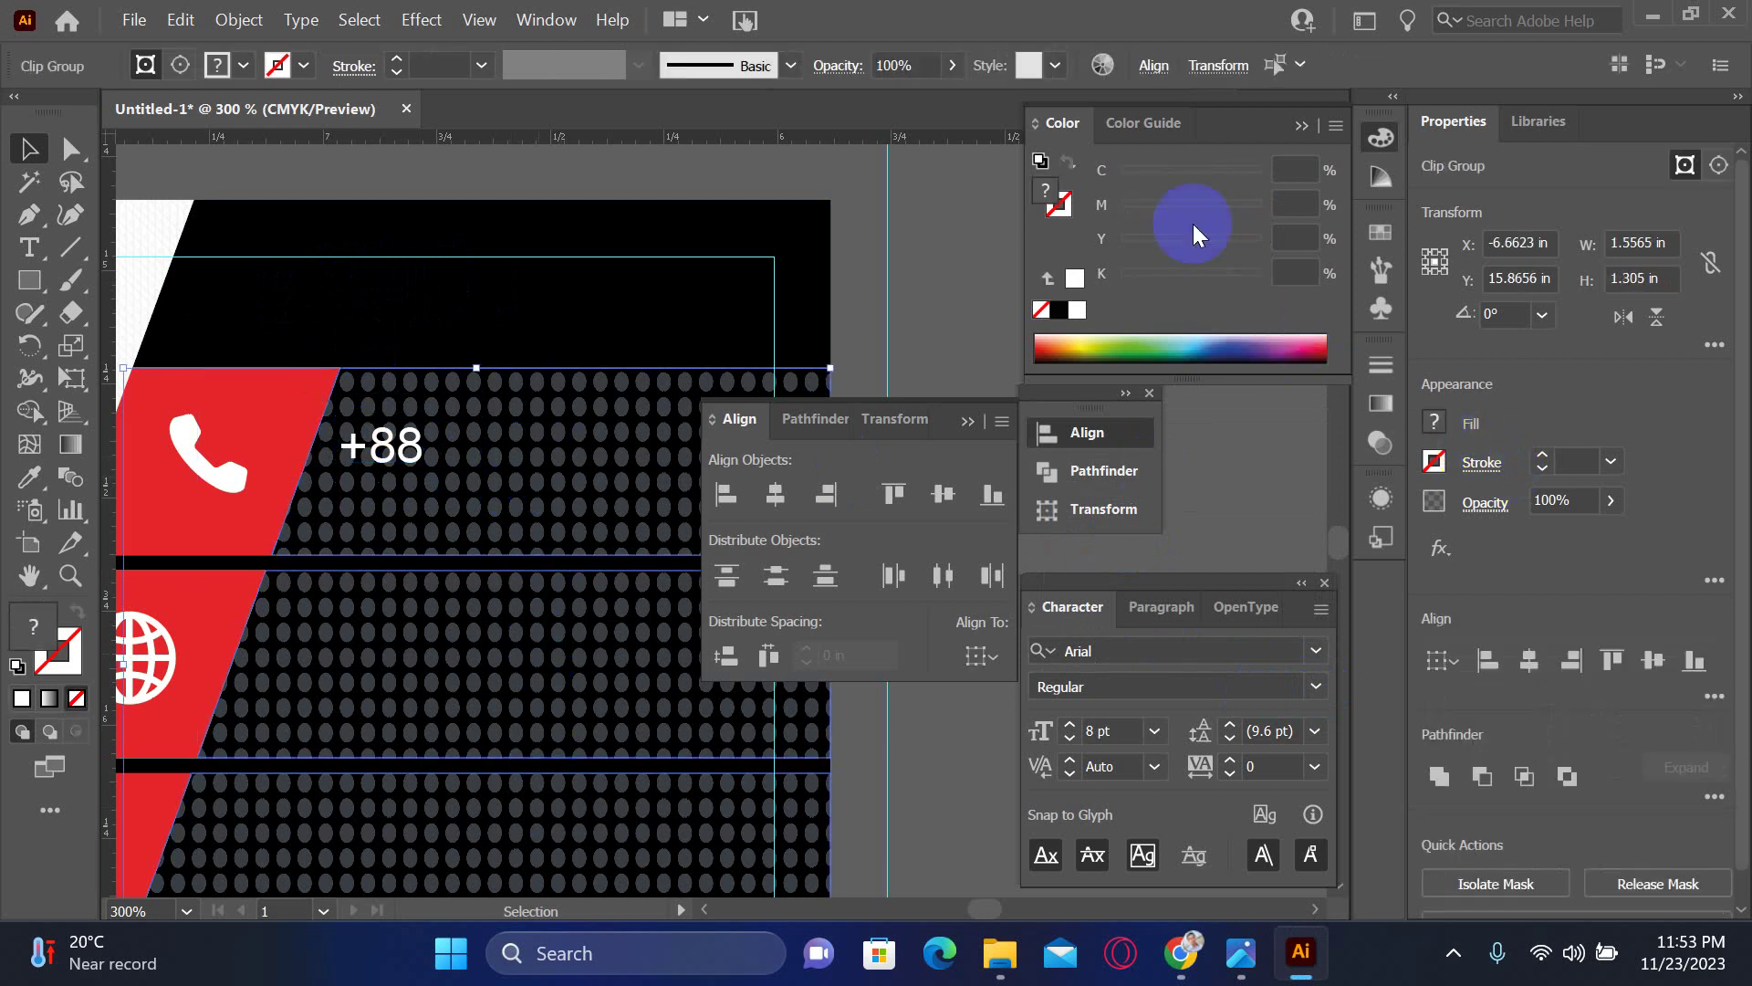
{"action": "left_click", "coordinate": [558, 19]}
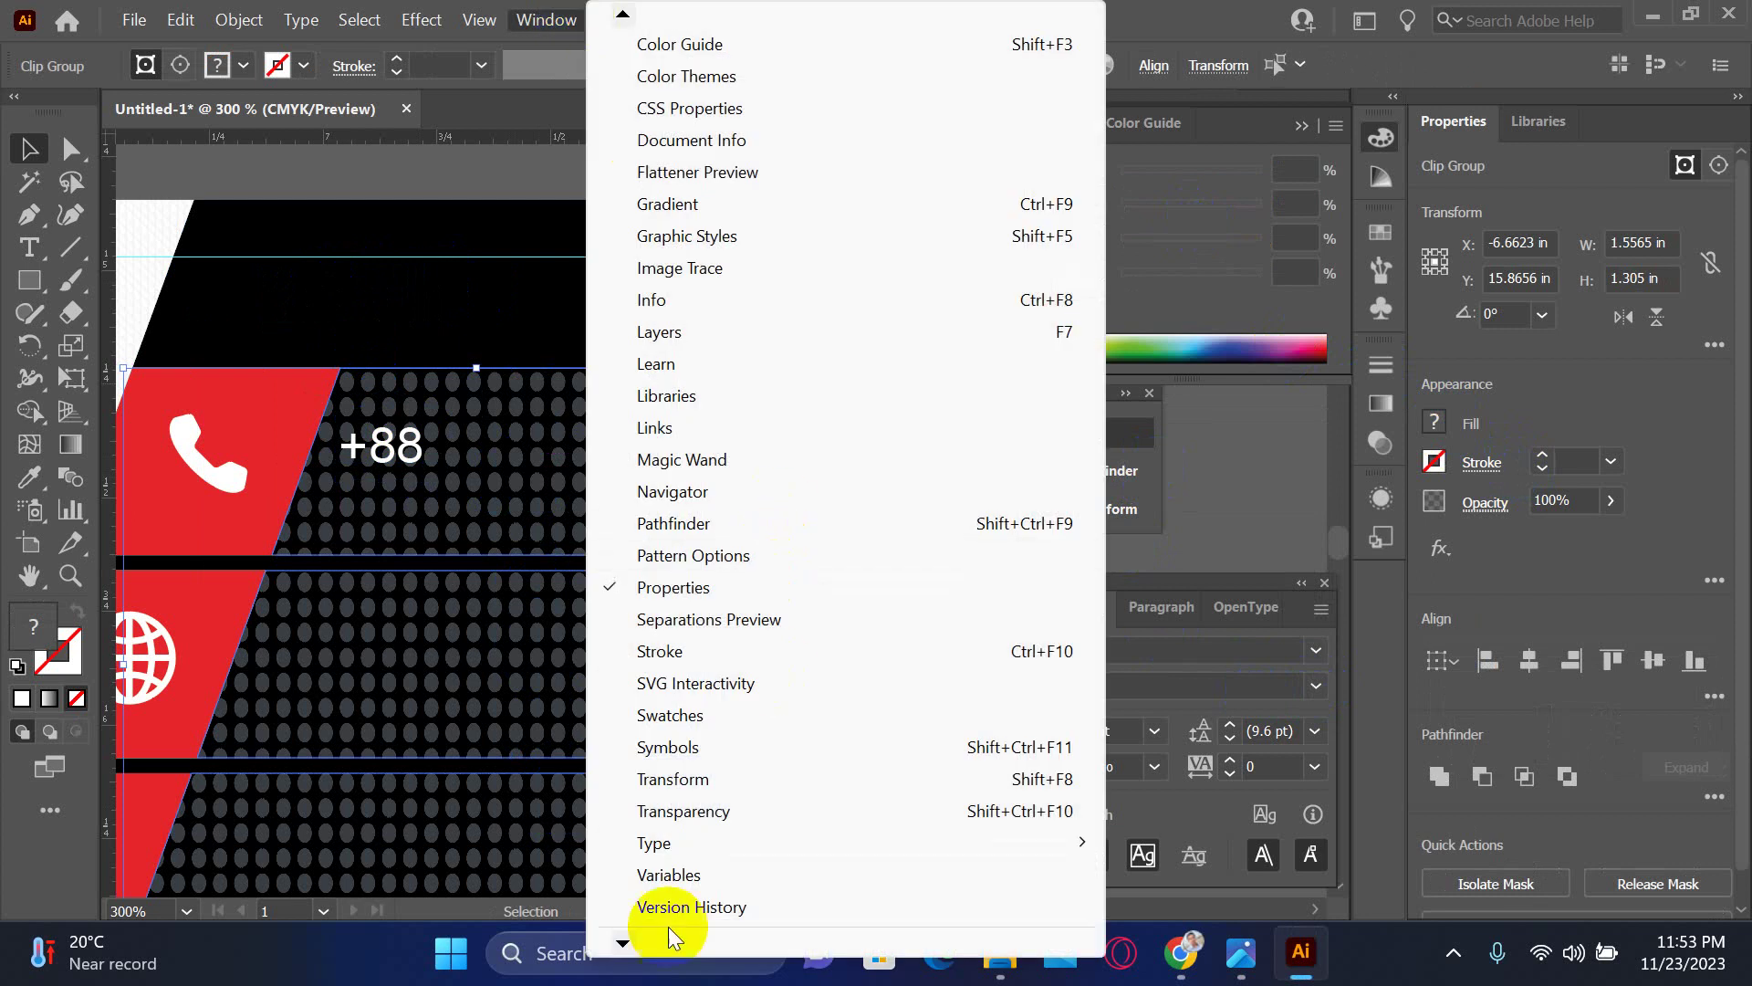
{"action": "scroll", "coordinate": [670, 936], "scroll_direction": "down", "scroll_amount": 5}
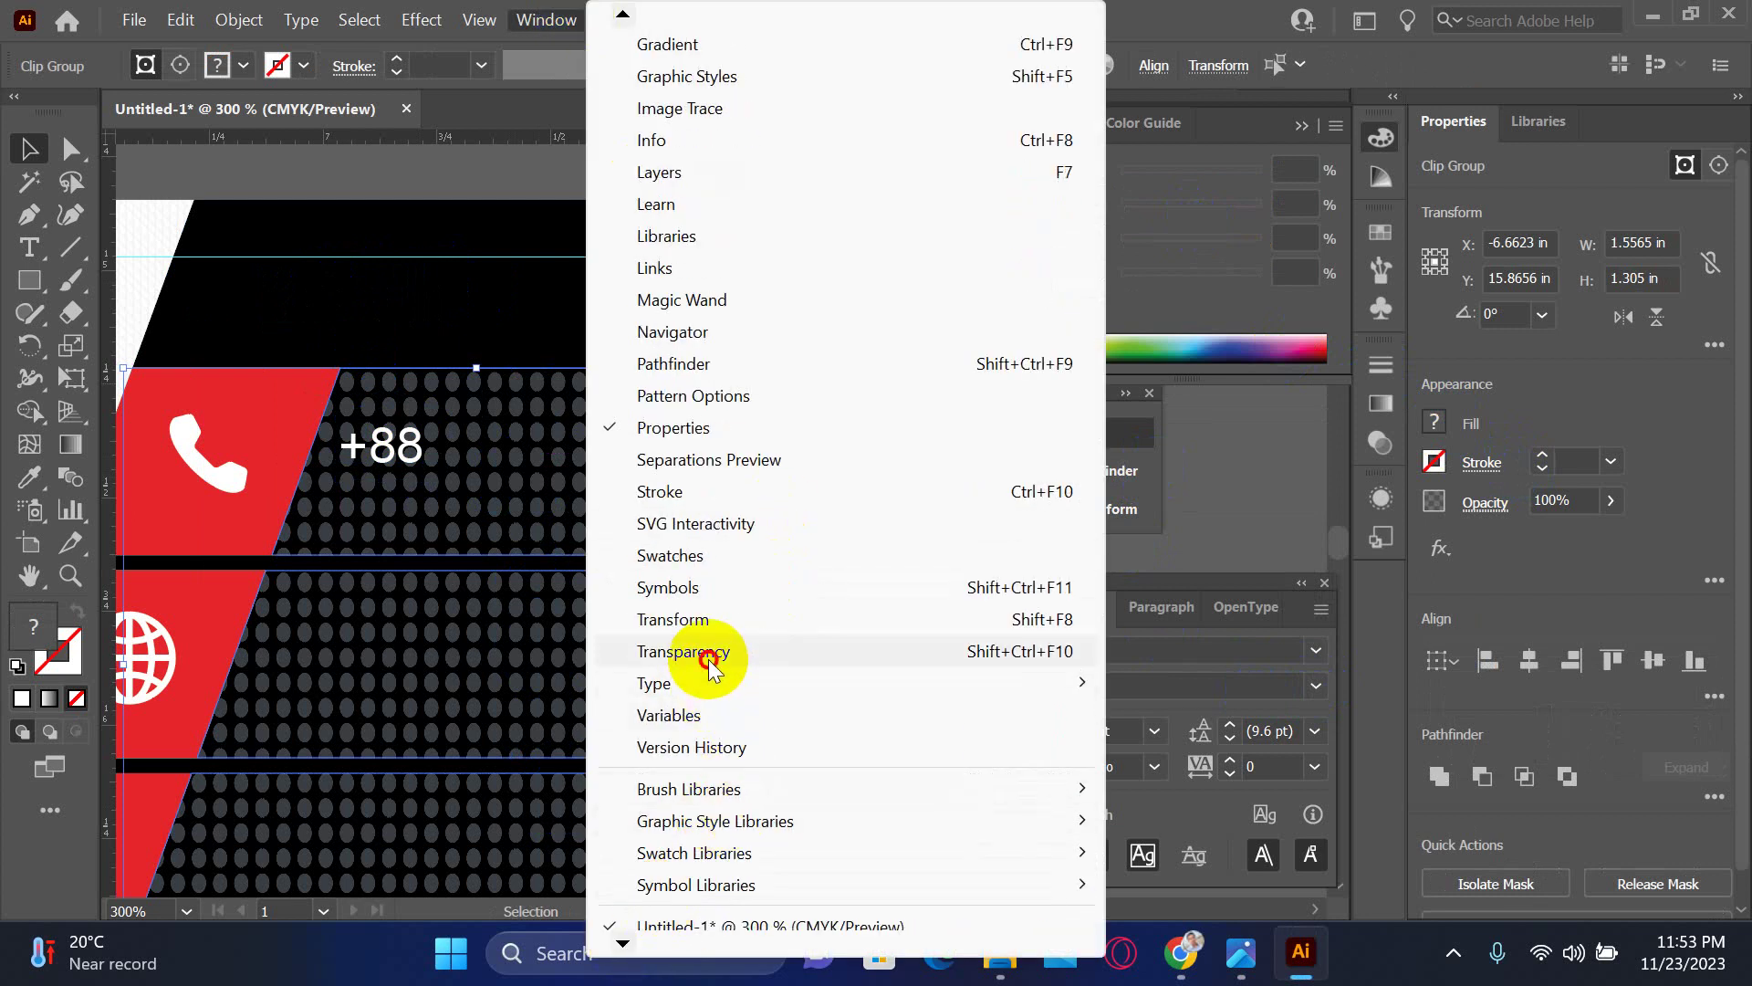
{"action": "left_click", "coordinate": [684, 651]}
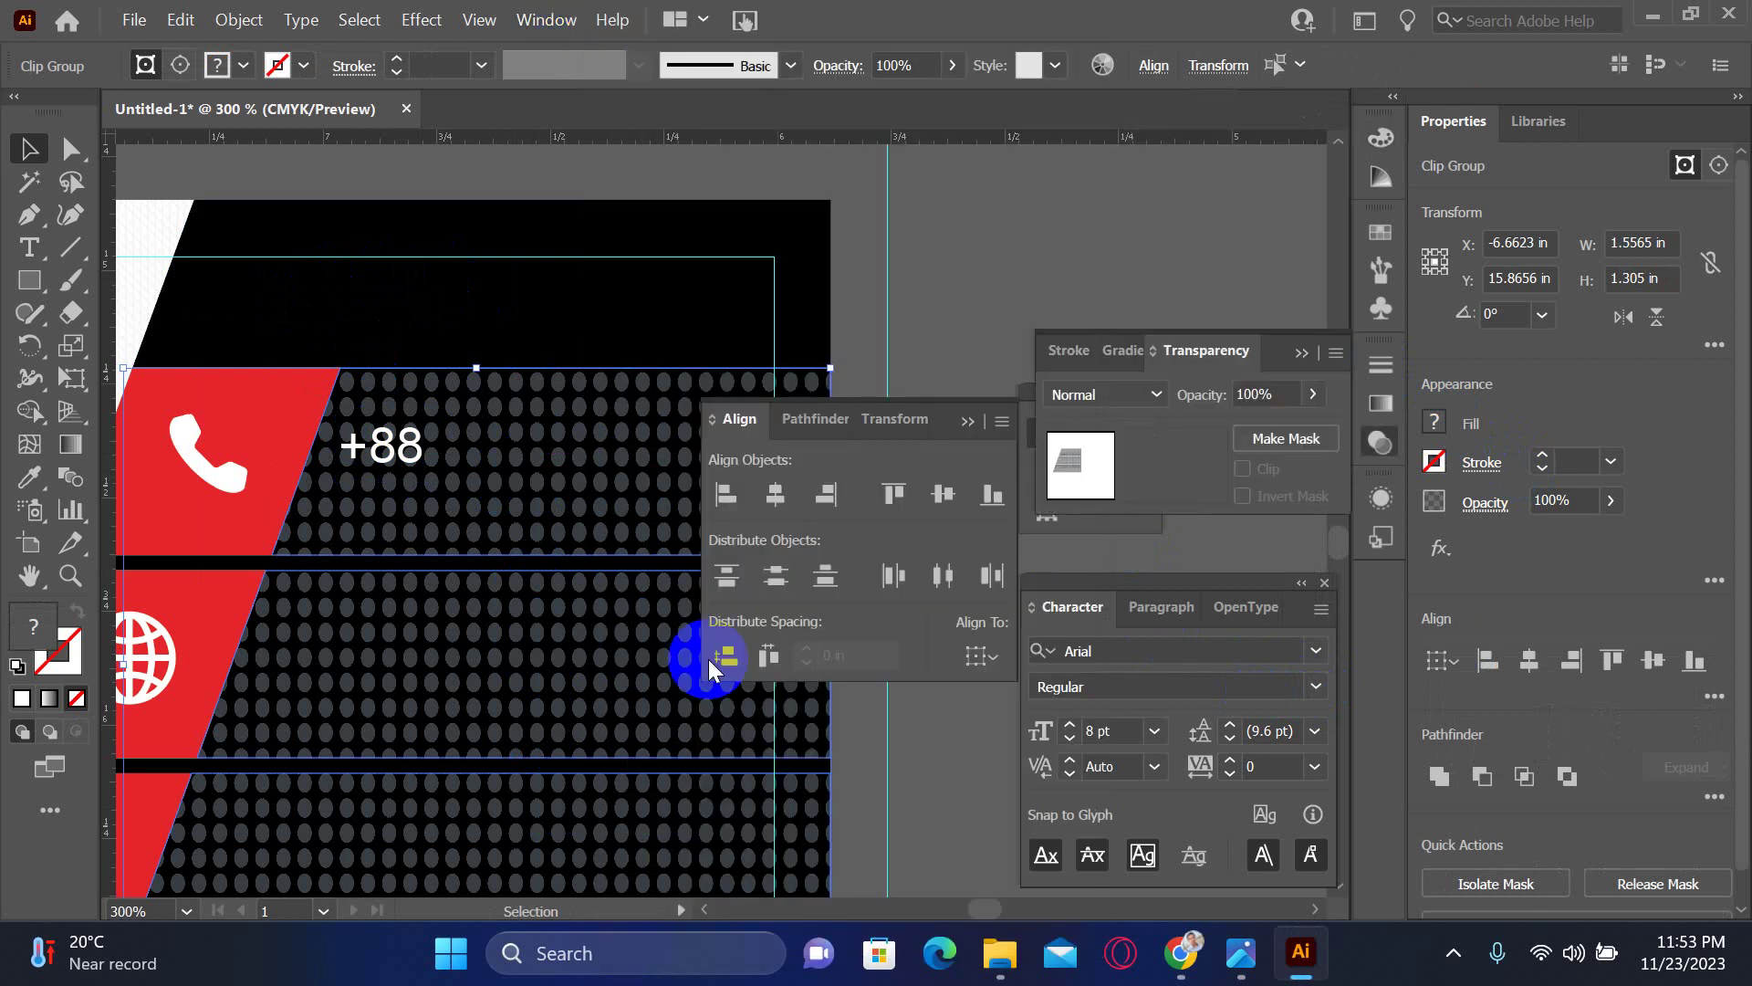
- Lower the selected patterns' opacity to 23%, then deselect and hide the panels
{"action": "double_click", "coordinate": [1296, 392]}
{"action": "type", "text": "97"}
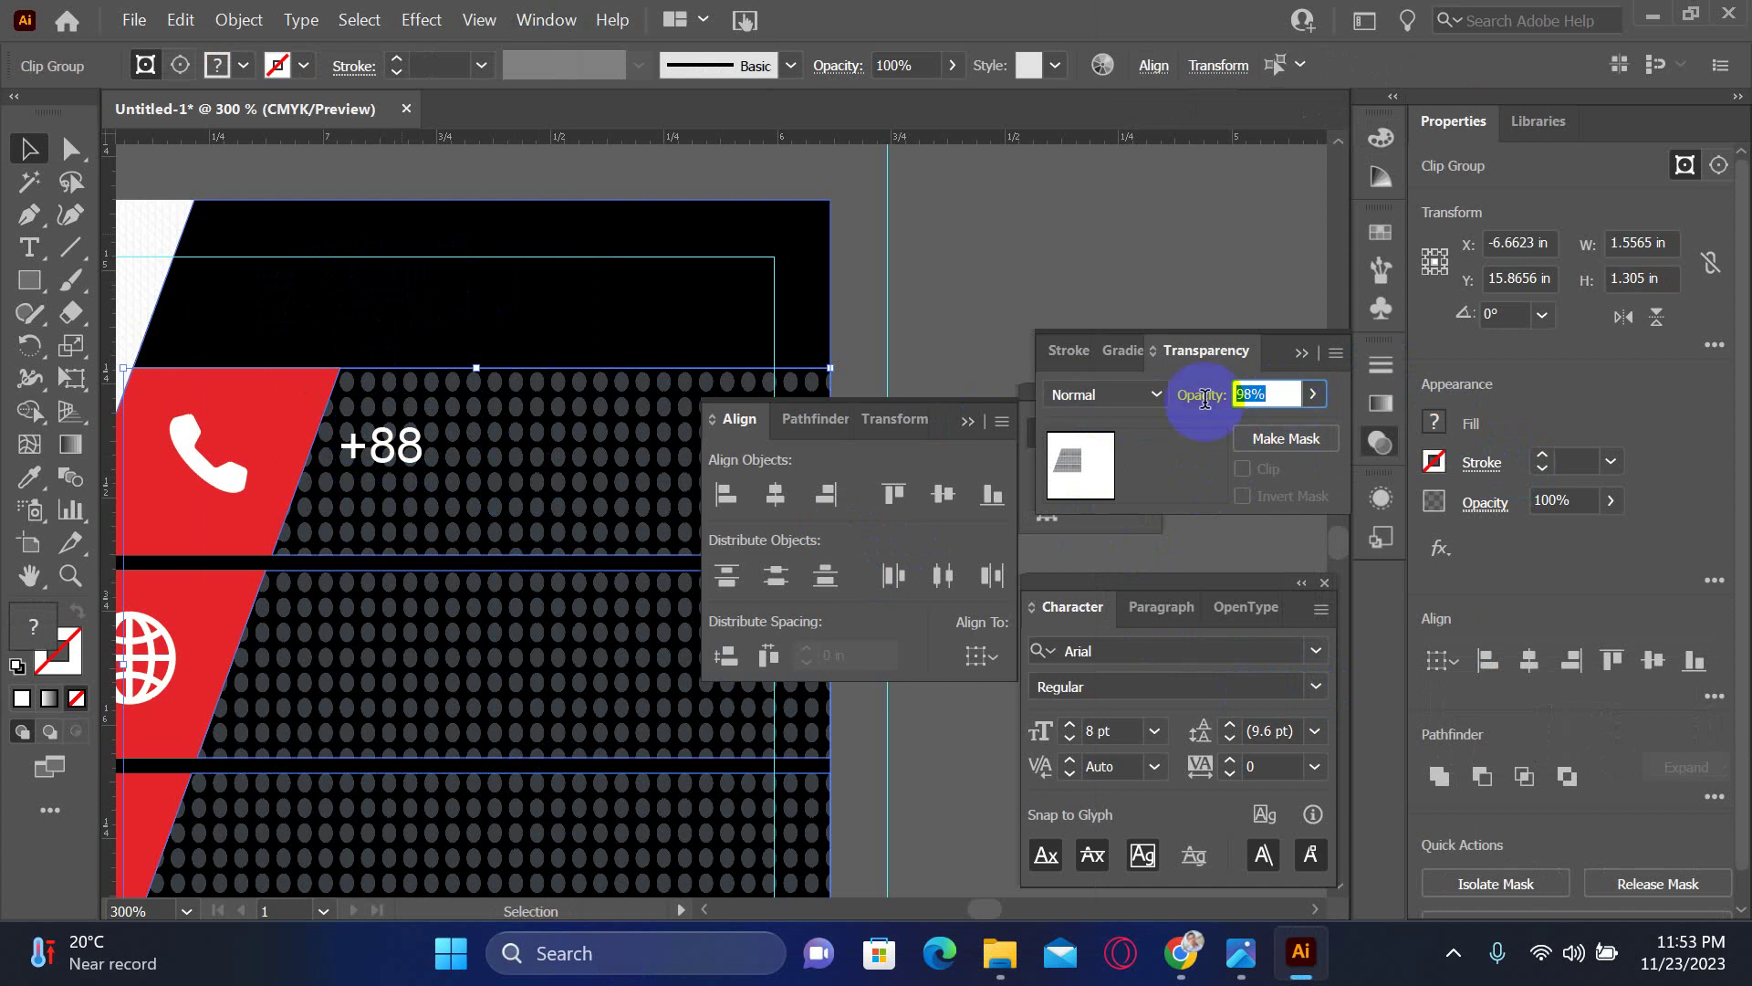
{"action": "key", "text": "Return"}
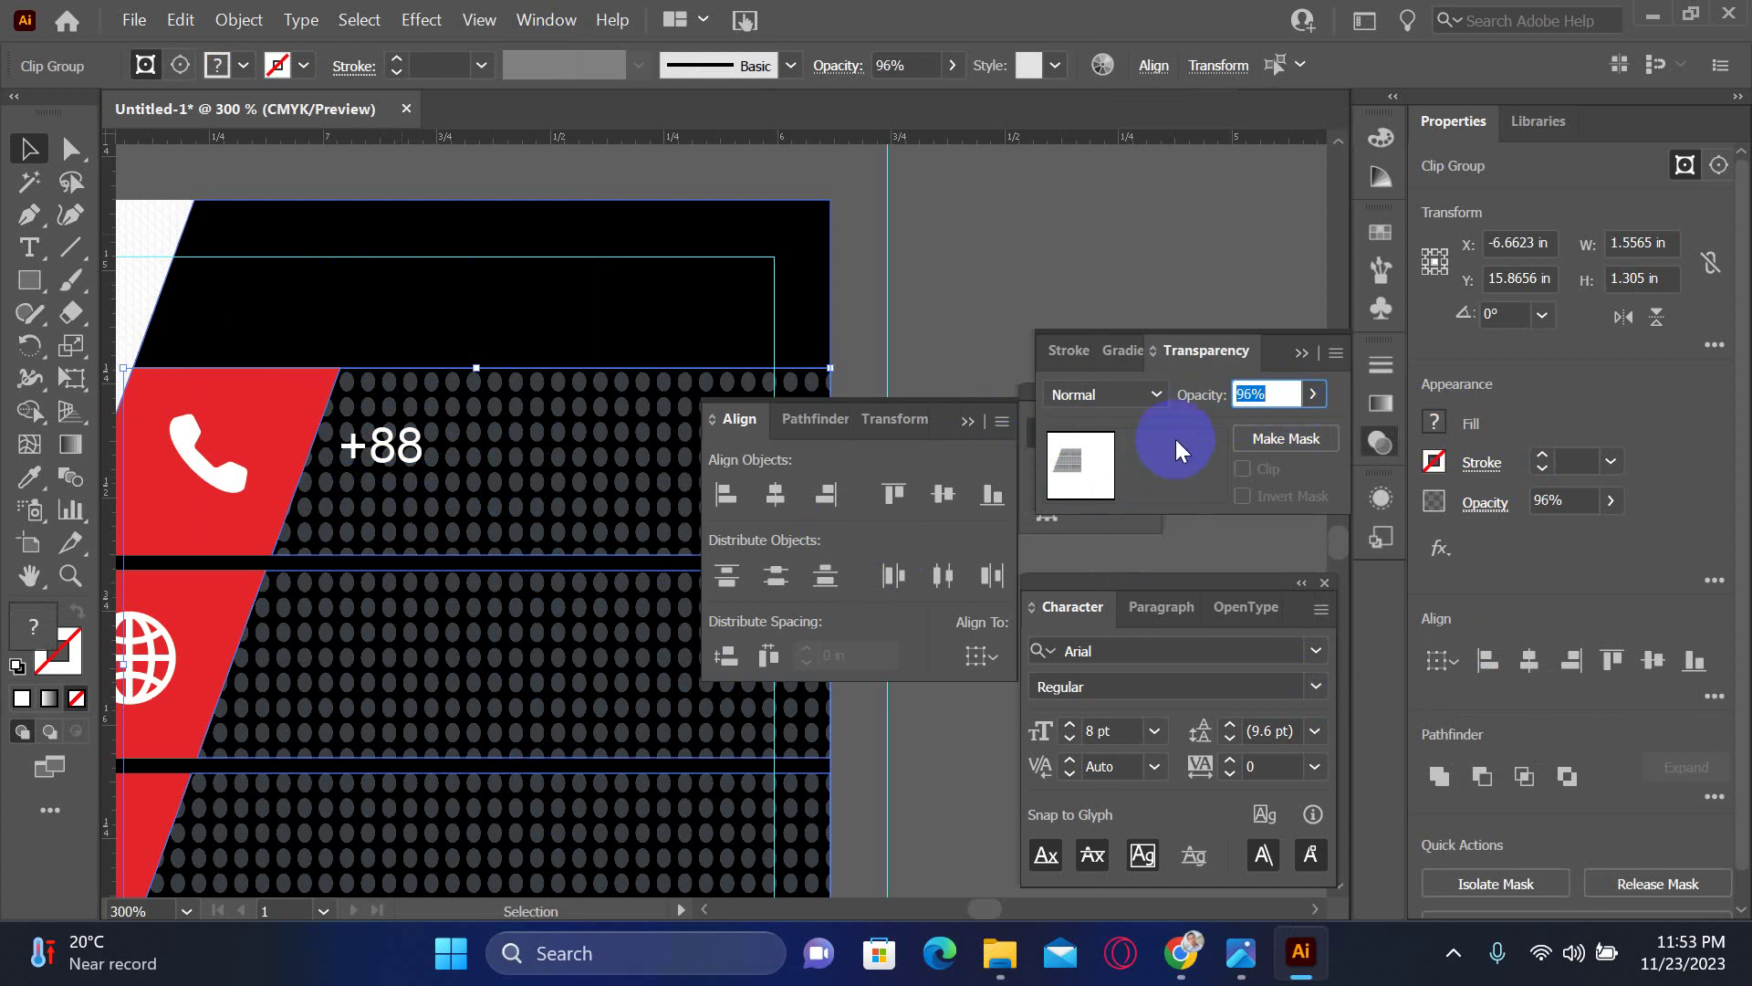
{"action": "key", "text": "Down"}
{"action": "key", "text": "Down"}
{"action": "key", "text": "Down"}
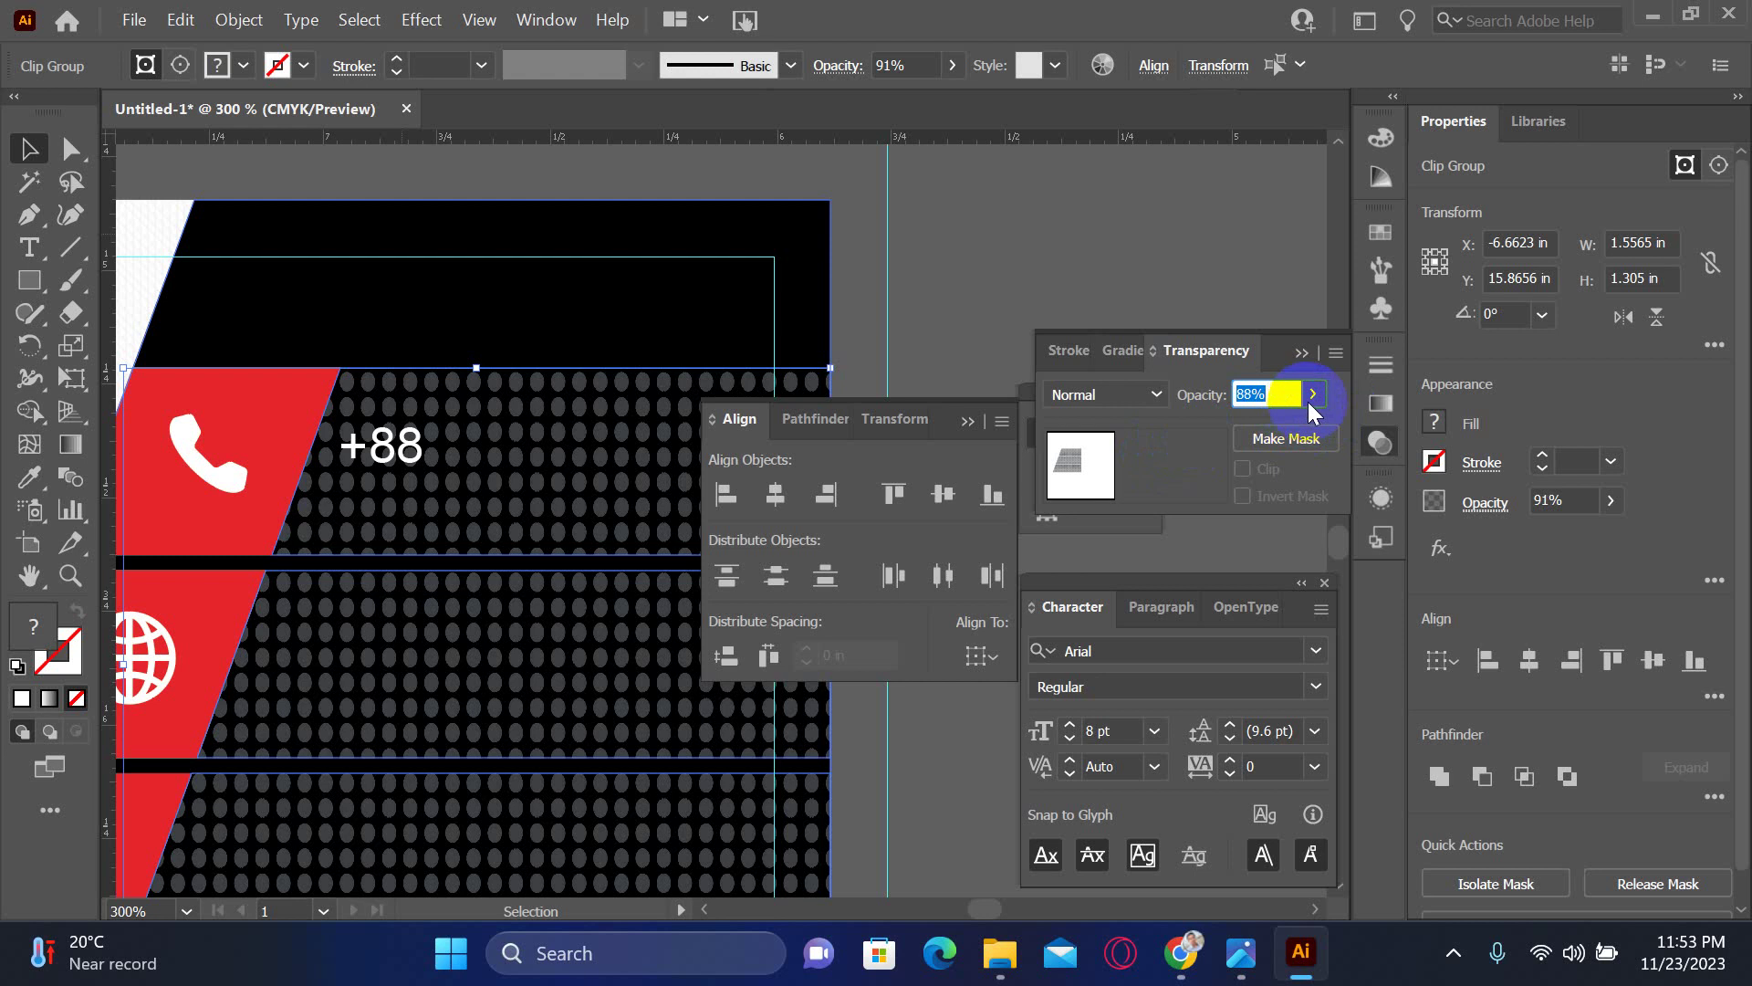
{"action": "key", "text": "Down"}
{"action": "key", "text": "Down"}
{"action": "key", "text": "Down"}
{"action": "left_click", "coordinate": [1313, 393]}
{"action": "left_click_drag", "start_coordinate": [1234, 426], "coordinate": [1234, 425]}
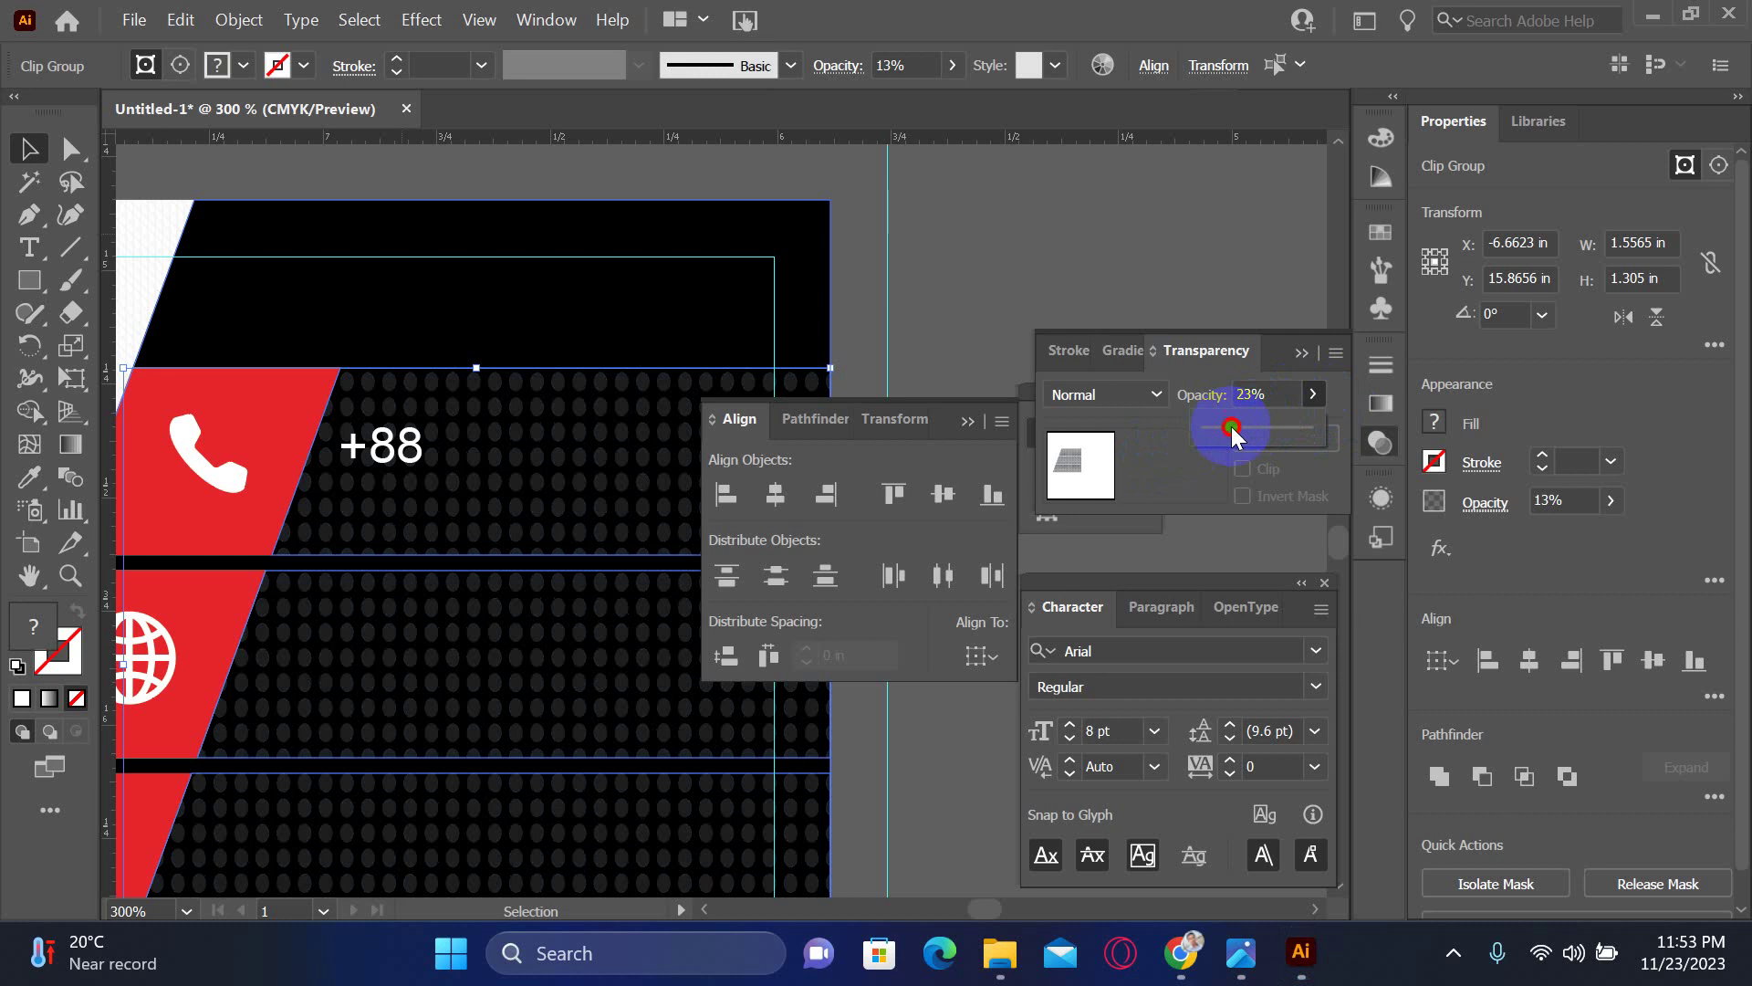
{"action": "left_click_drag", "start_coordinate": [1231, 426], "coordinate": [1231, 426]}
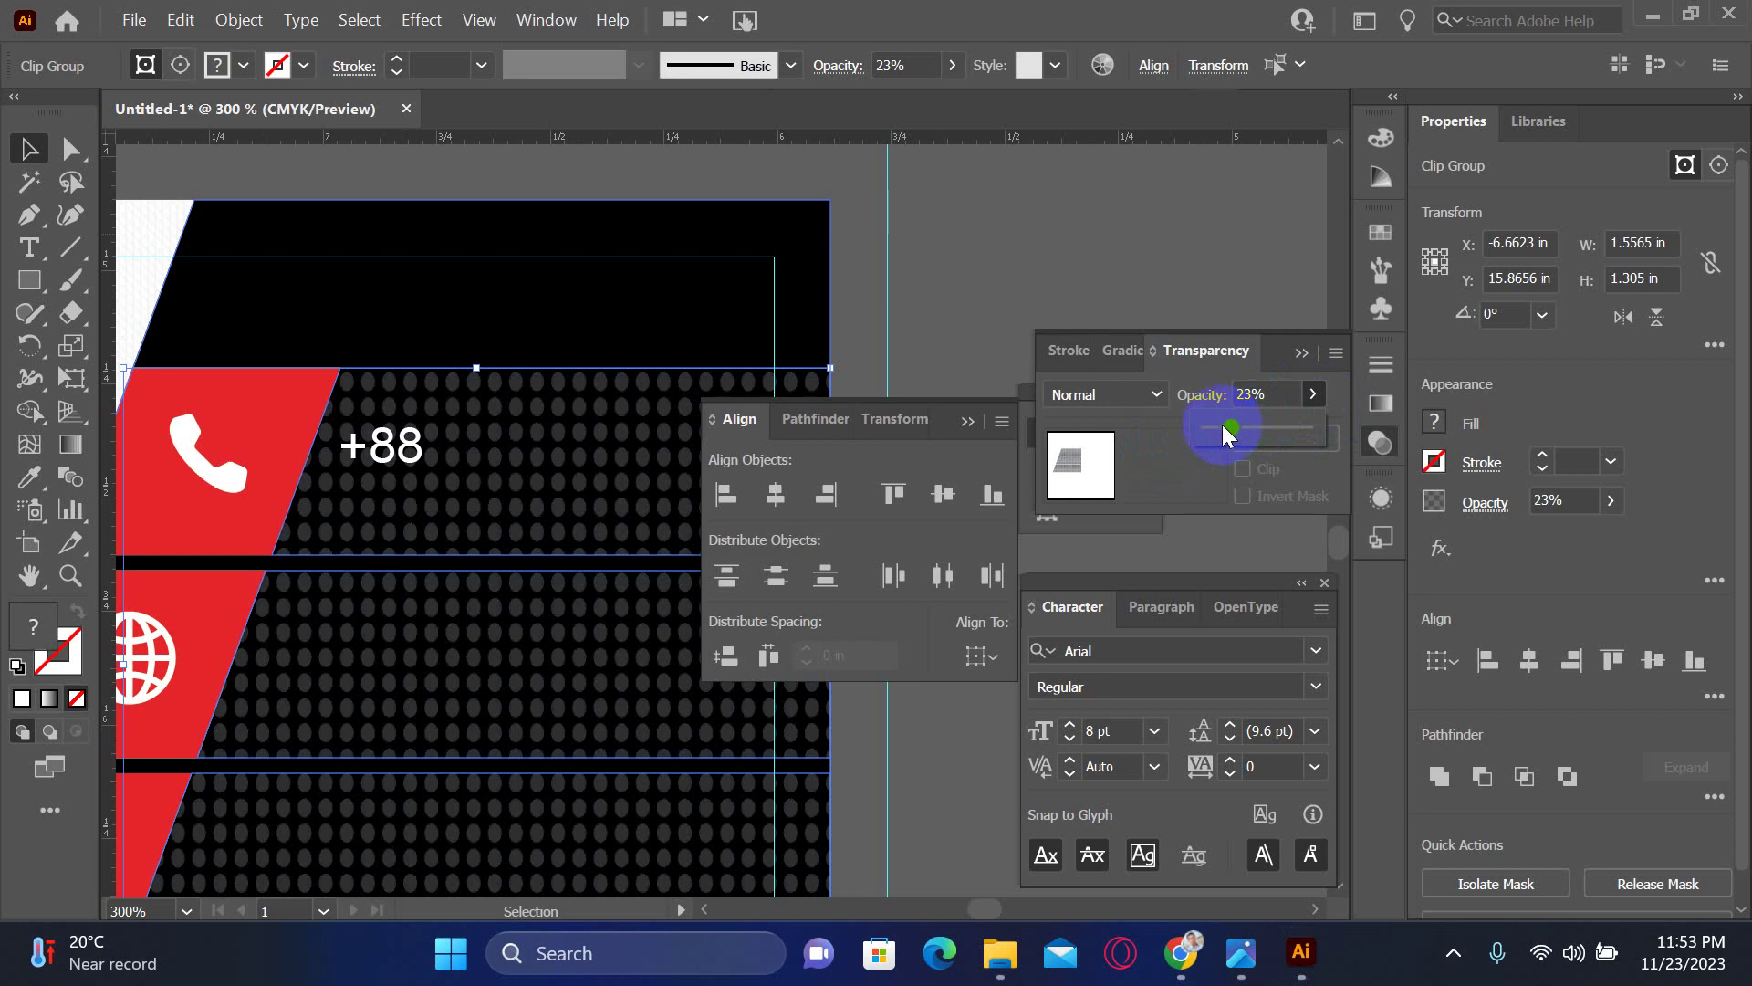
{"action": "left_click", "coordinate": [995, 260]}
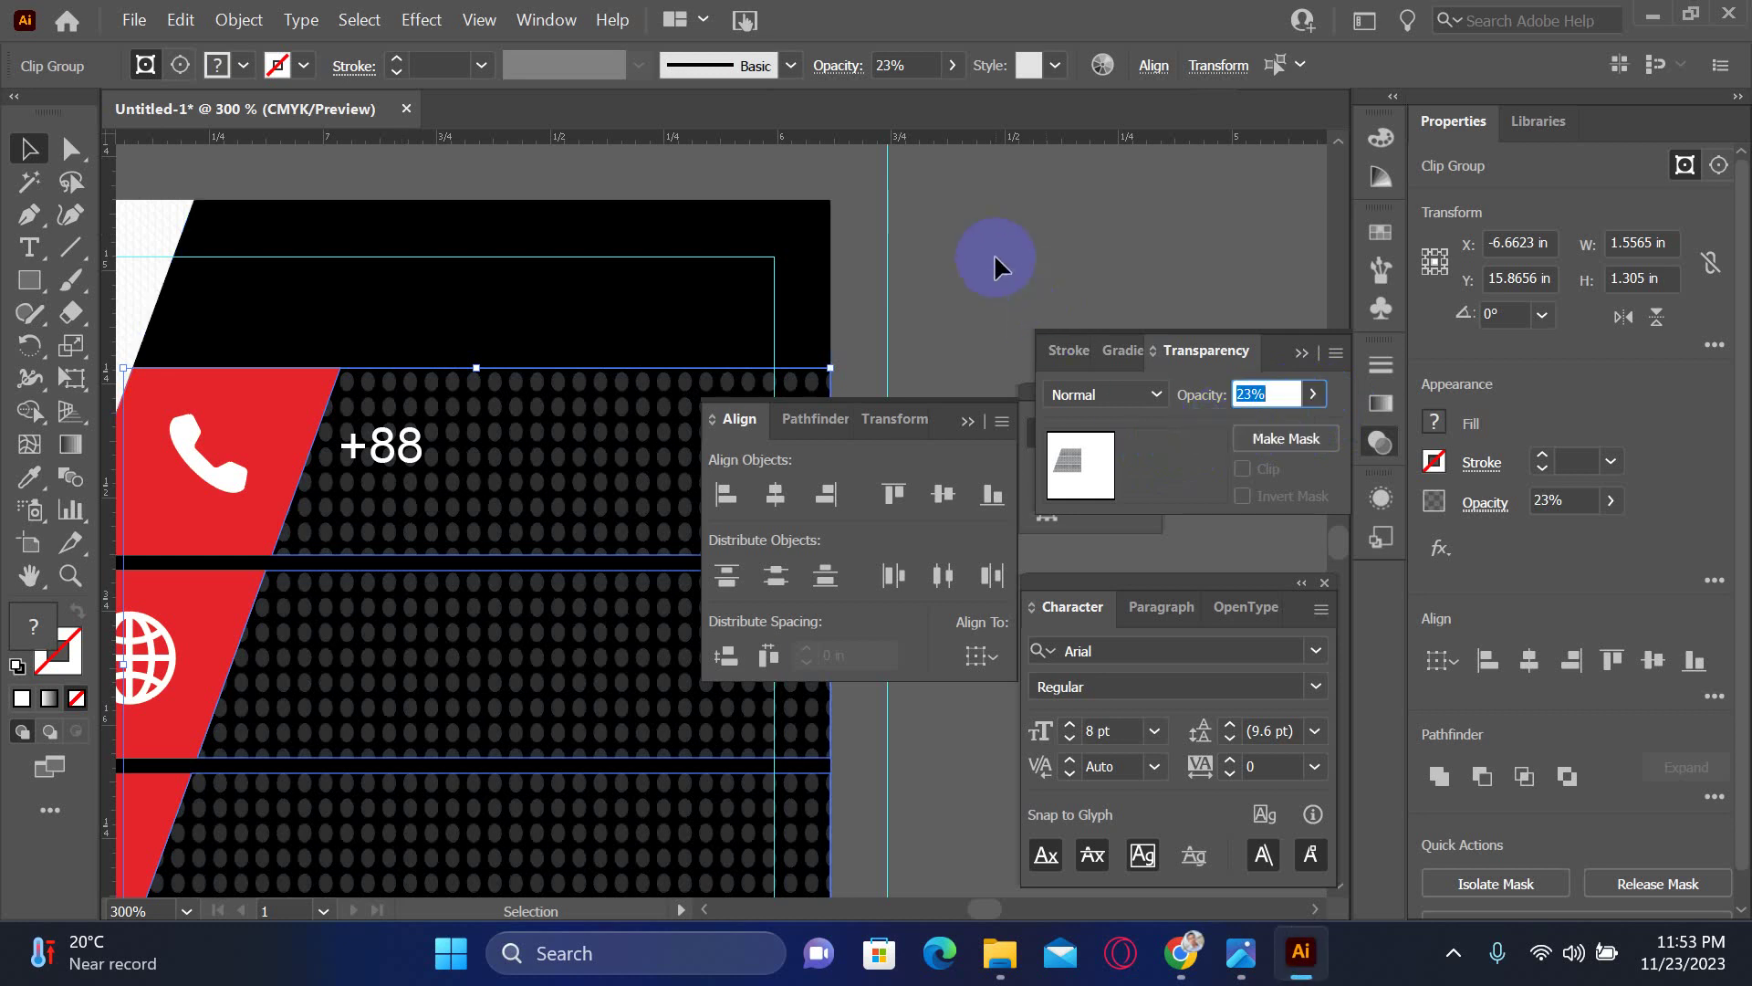
{"action": "left_click", "coordinate": [962, 249]}
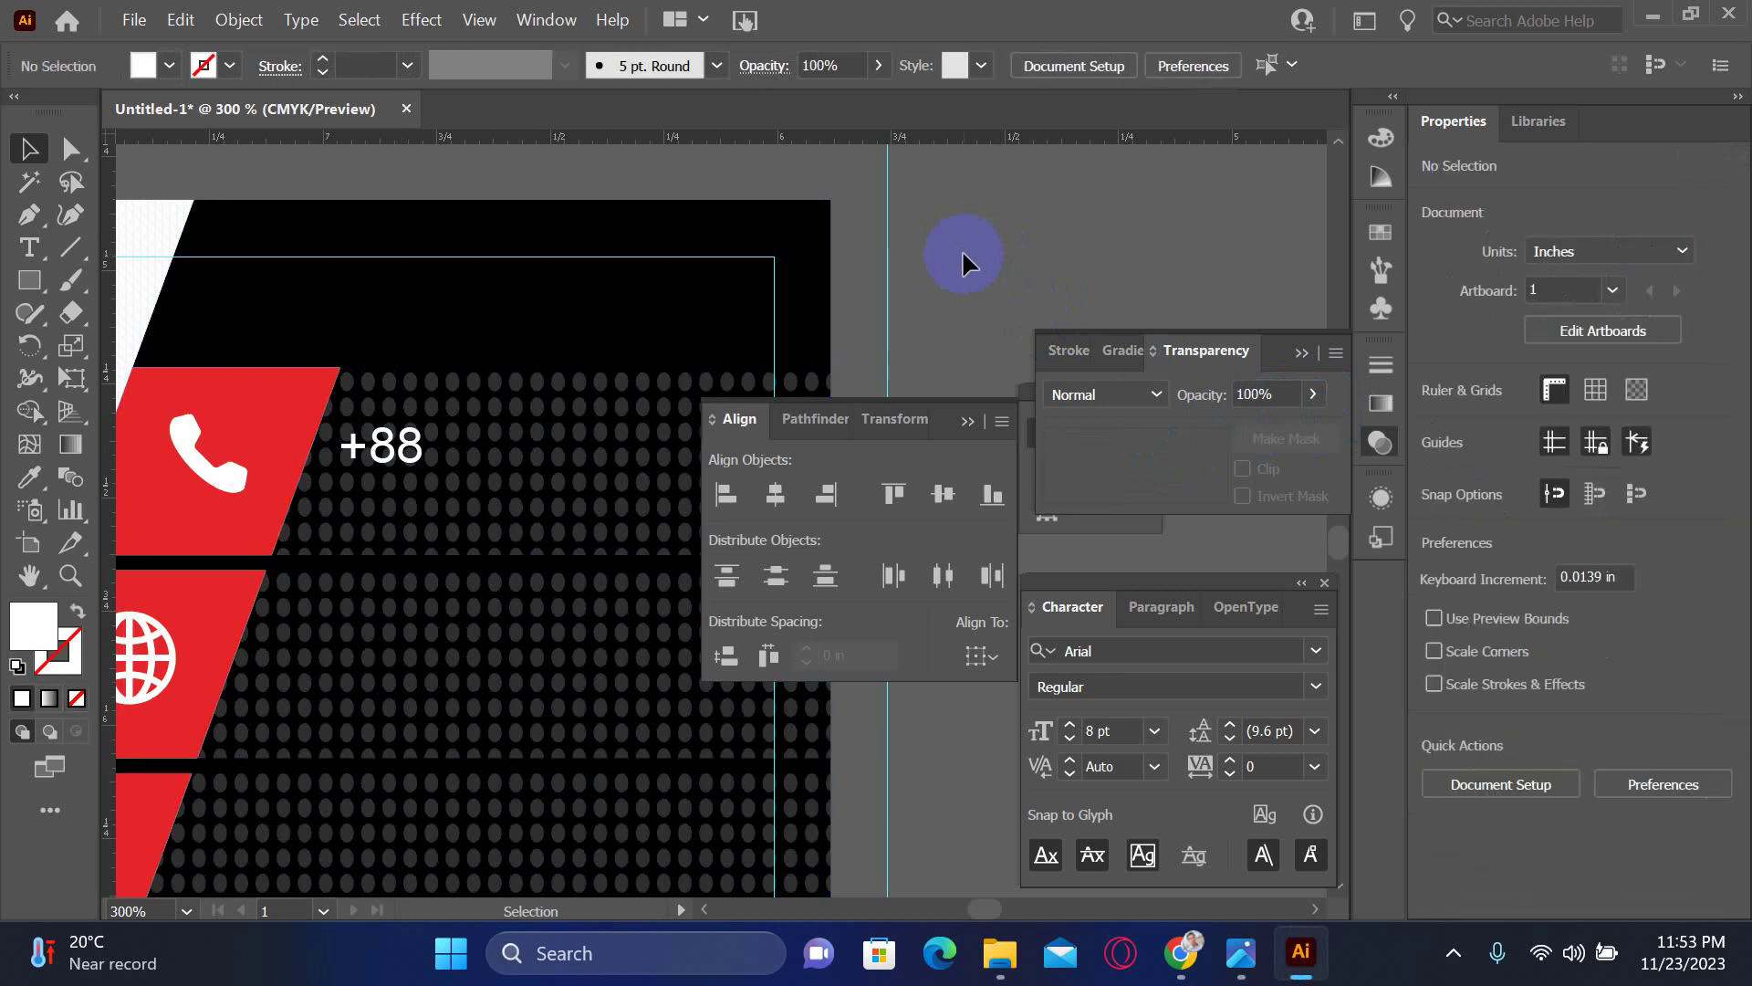
{"action": "key", "text": "Tab"}
- Select the +88 text, zoom out to 150% to see the whole card, and switch to the Type tool
{"action": "left_click", "coordinate": [313, 402]}
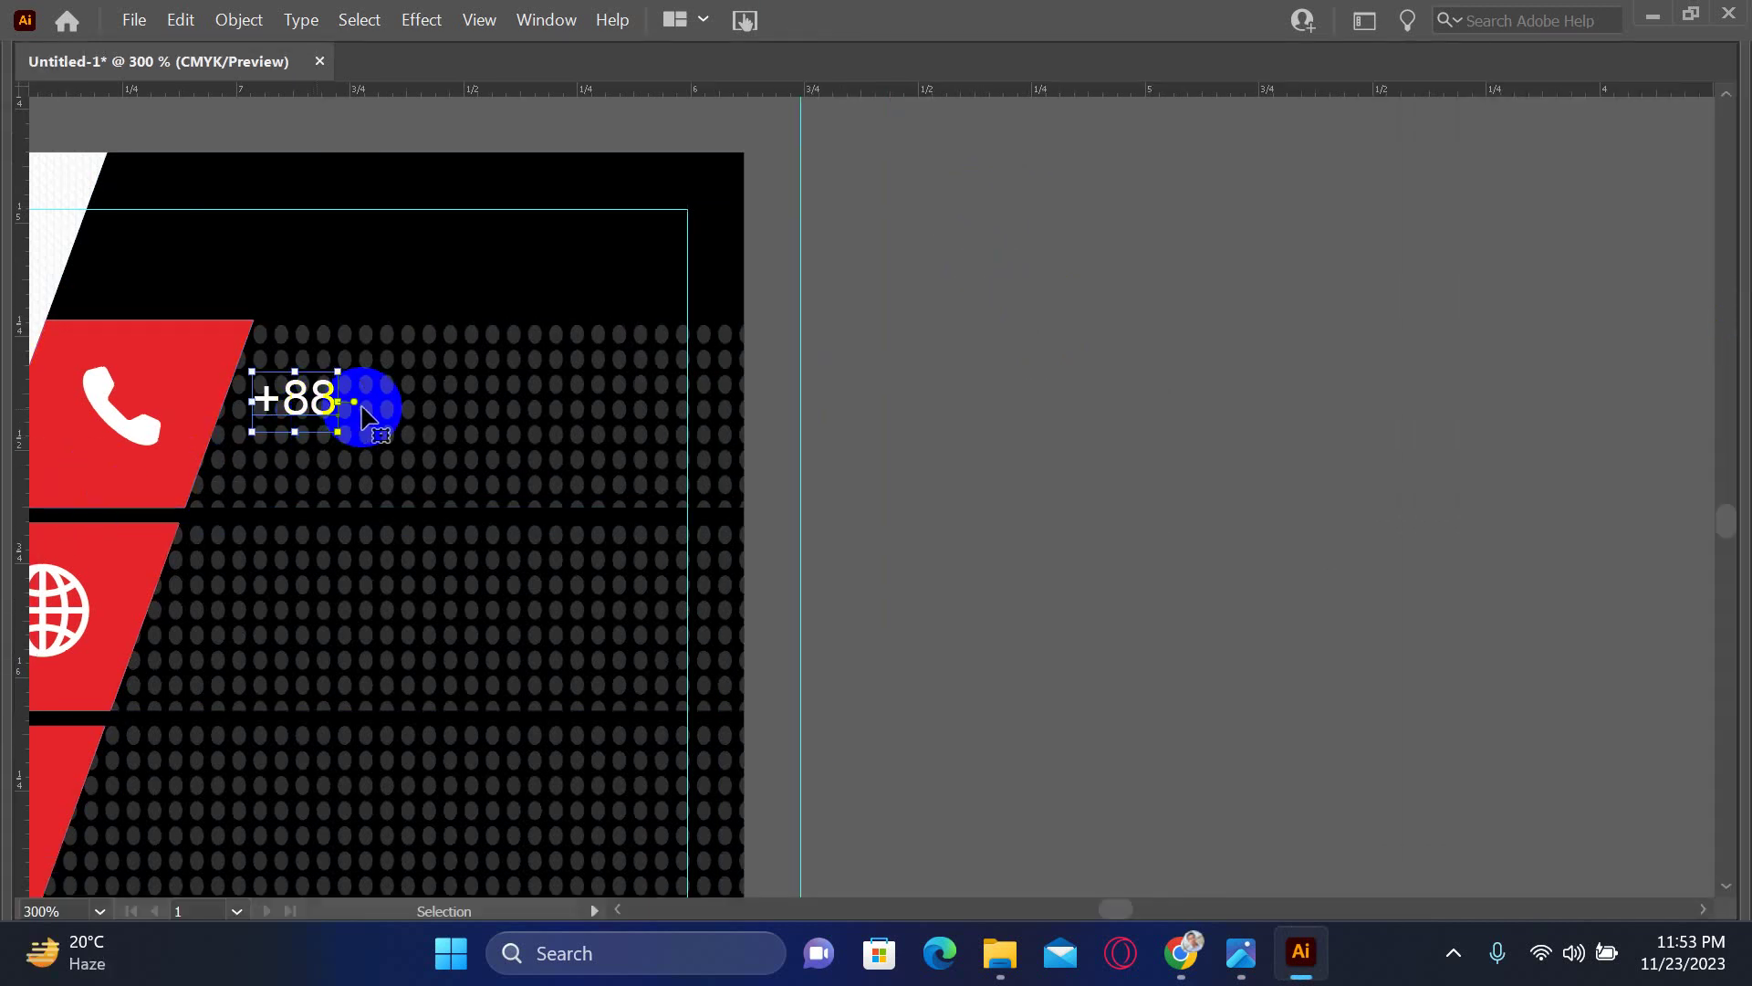
{"action": "key", "text": "ctrl+minus"}
{"action": "key", "text": "ctrl+minus"}
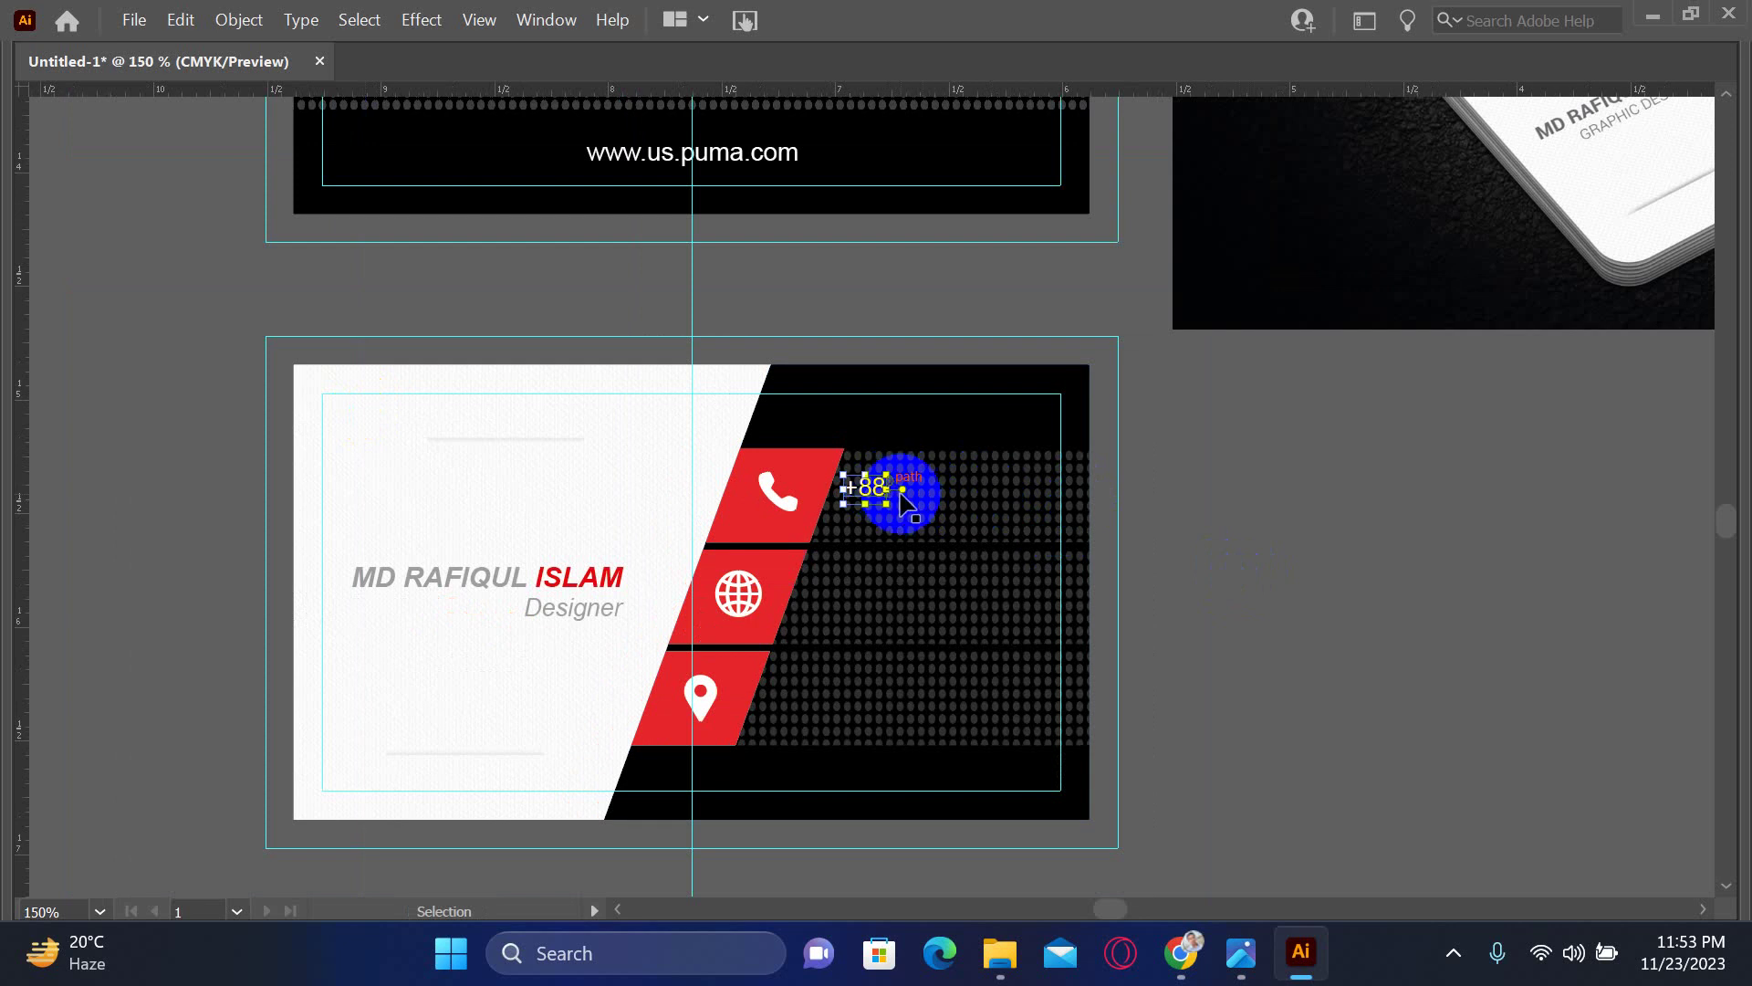
{"action": "key", "text": "t"}
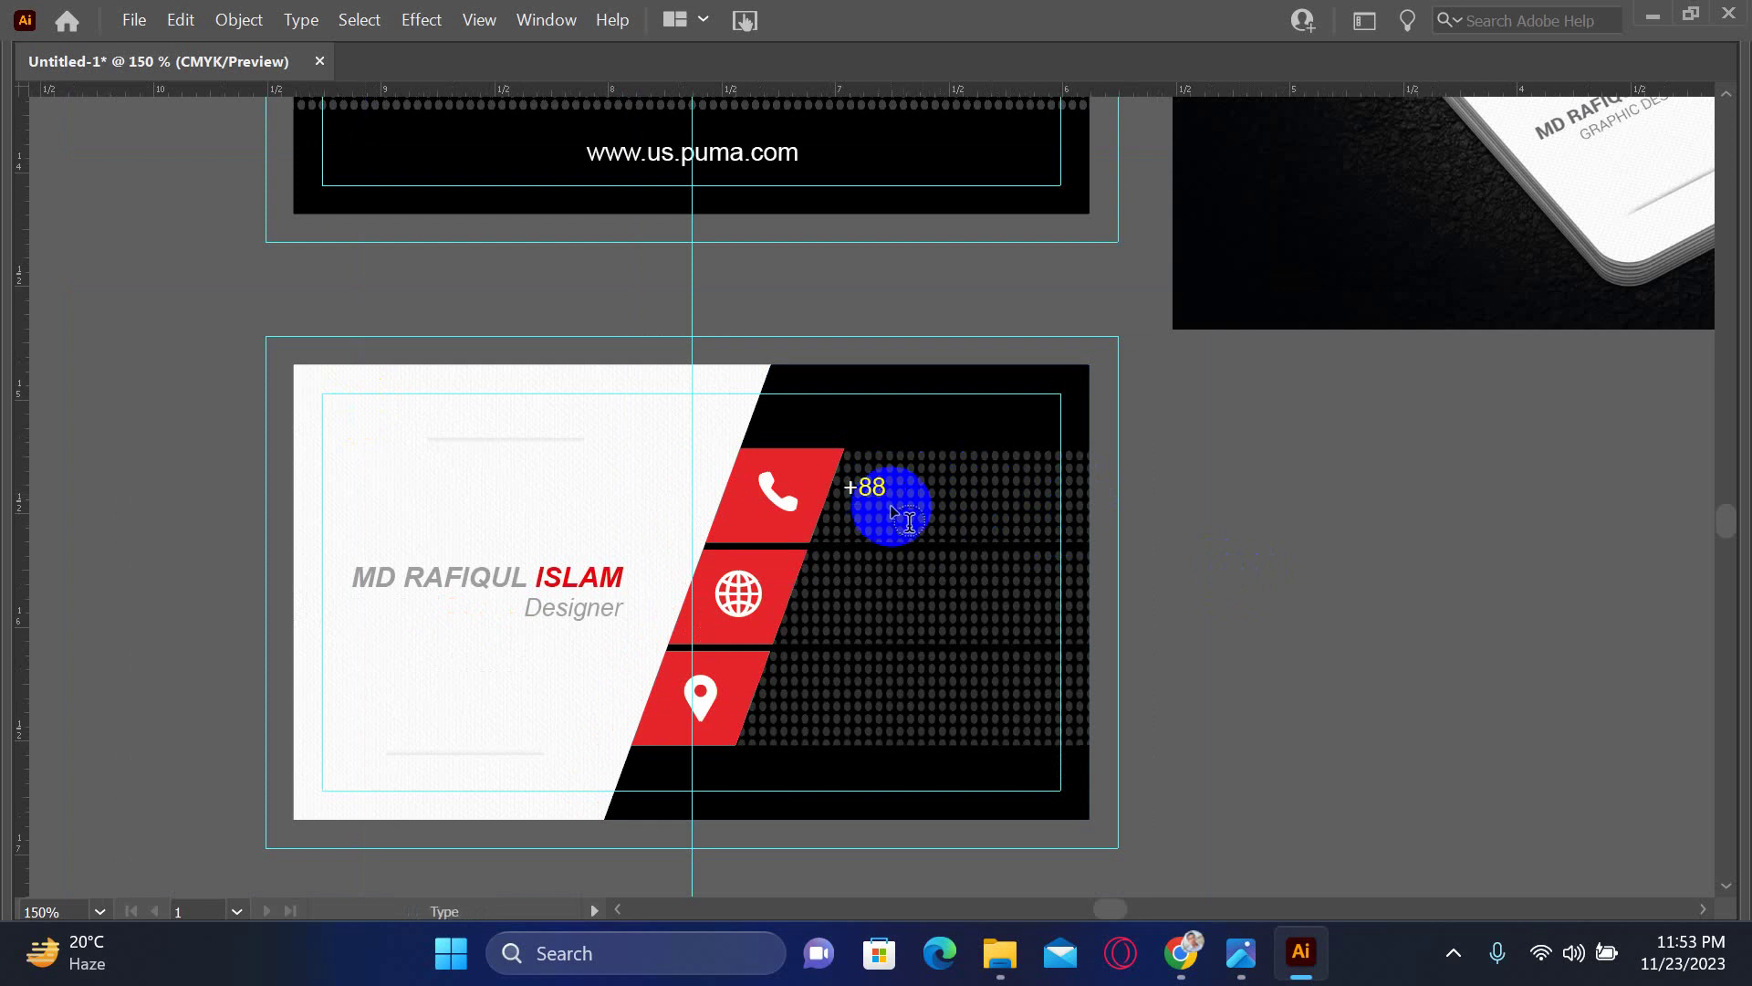
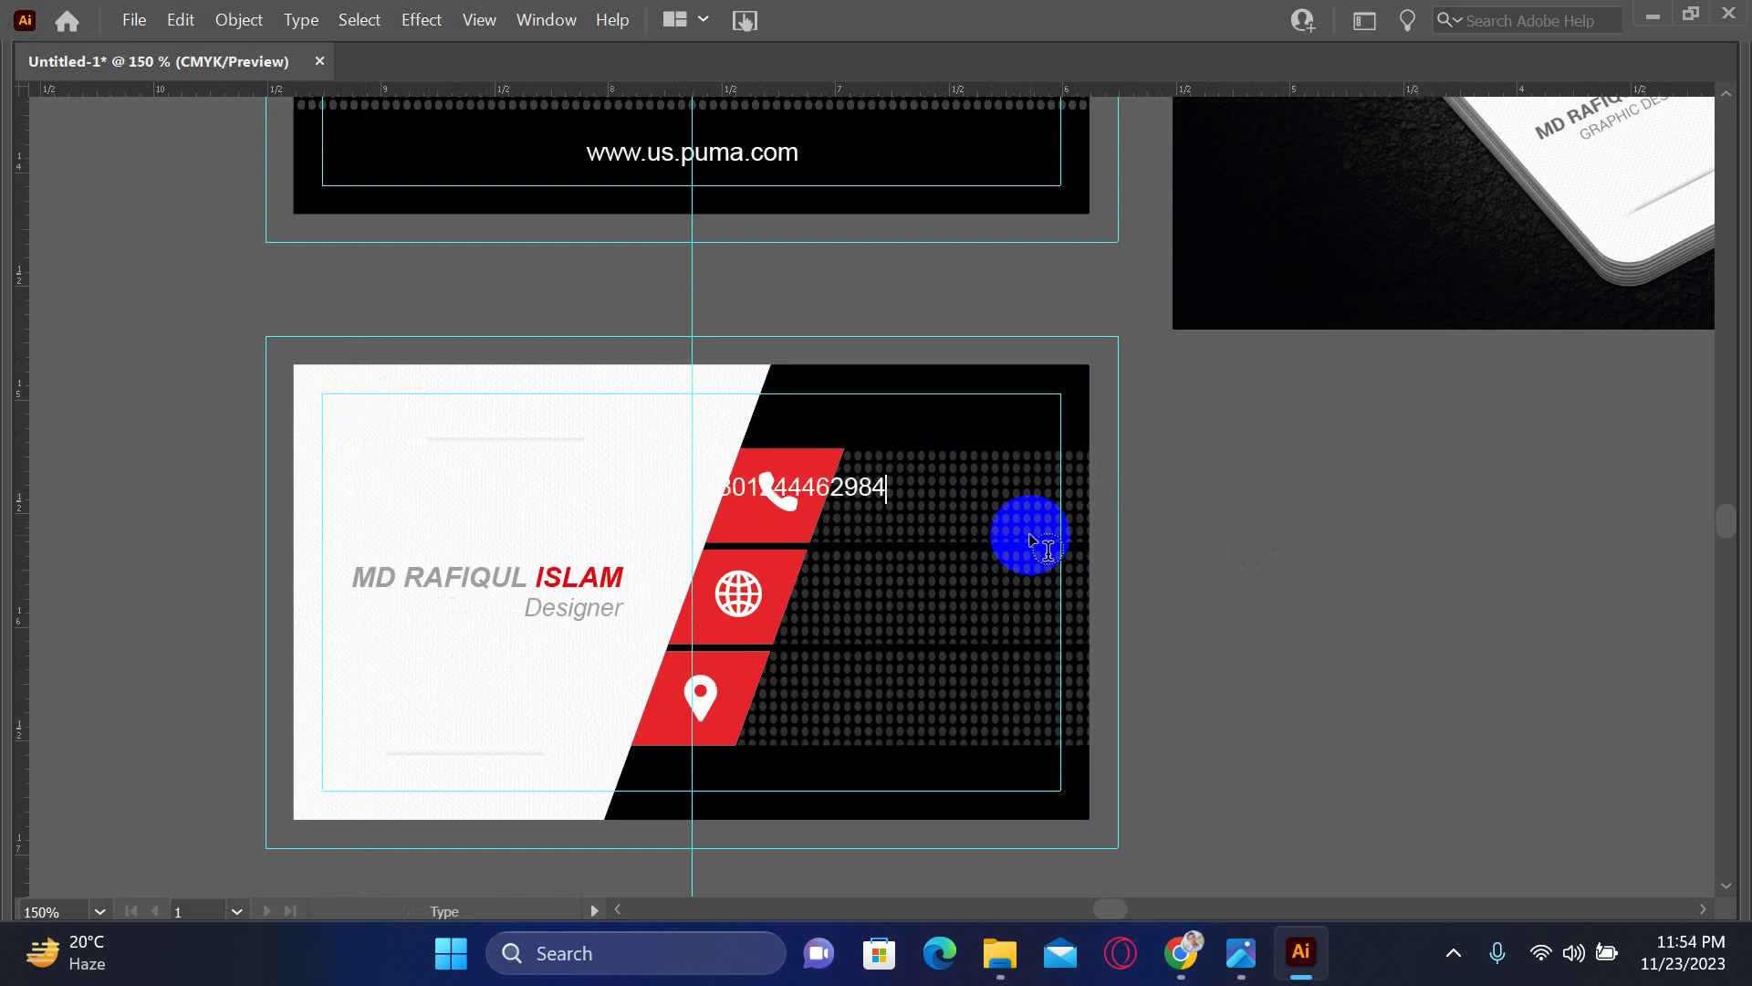
- Move the phone number beside the phone icon and check the Designer text's font settings
{"action": "left_click_drag", "start_coordinate": [852, 502], "coordinate": [986, 486]}
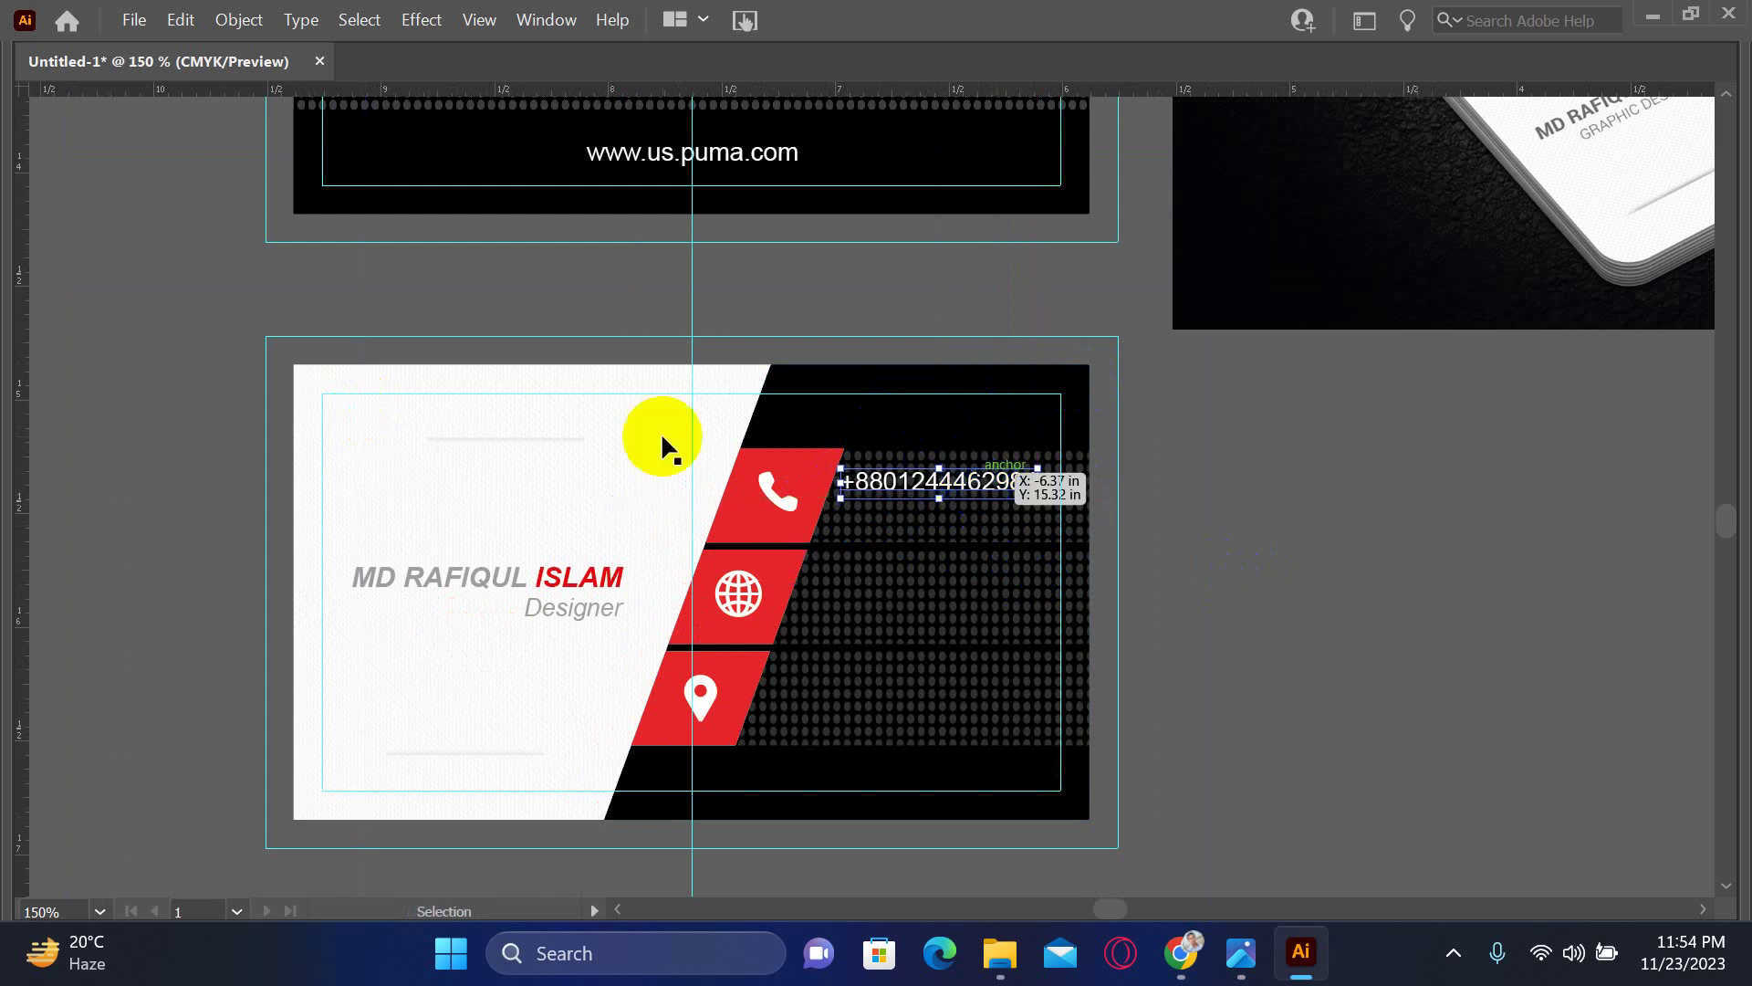
{"action": "key", "text": "Tab"}
{"action": "left_click", "coordinate": [575, 607]}
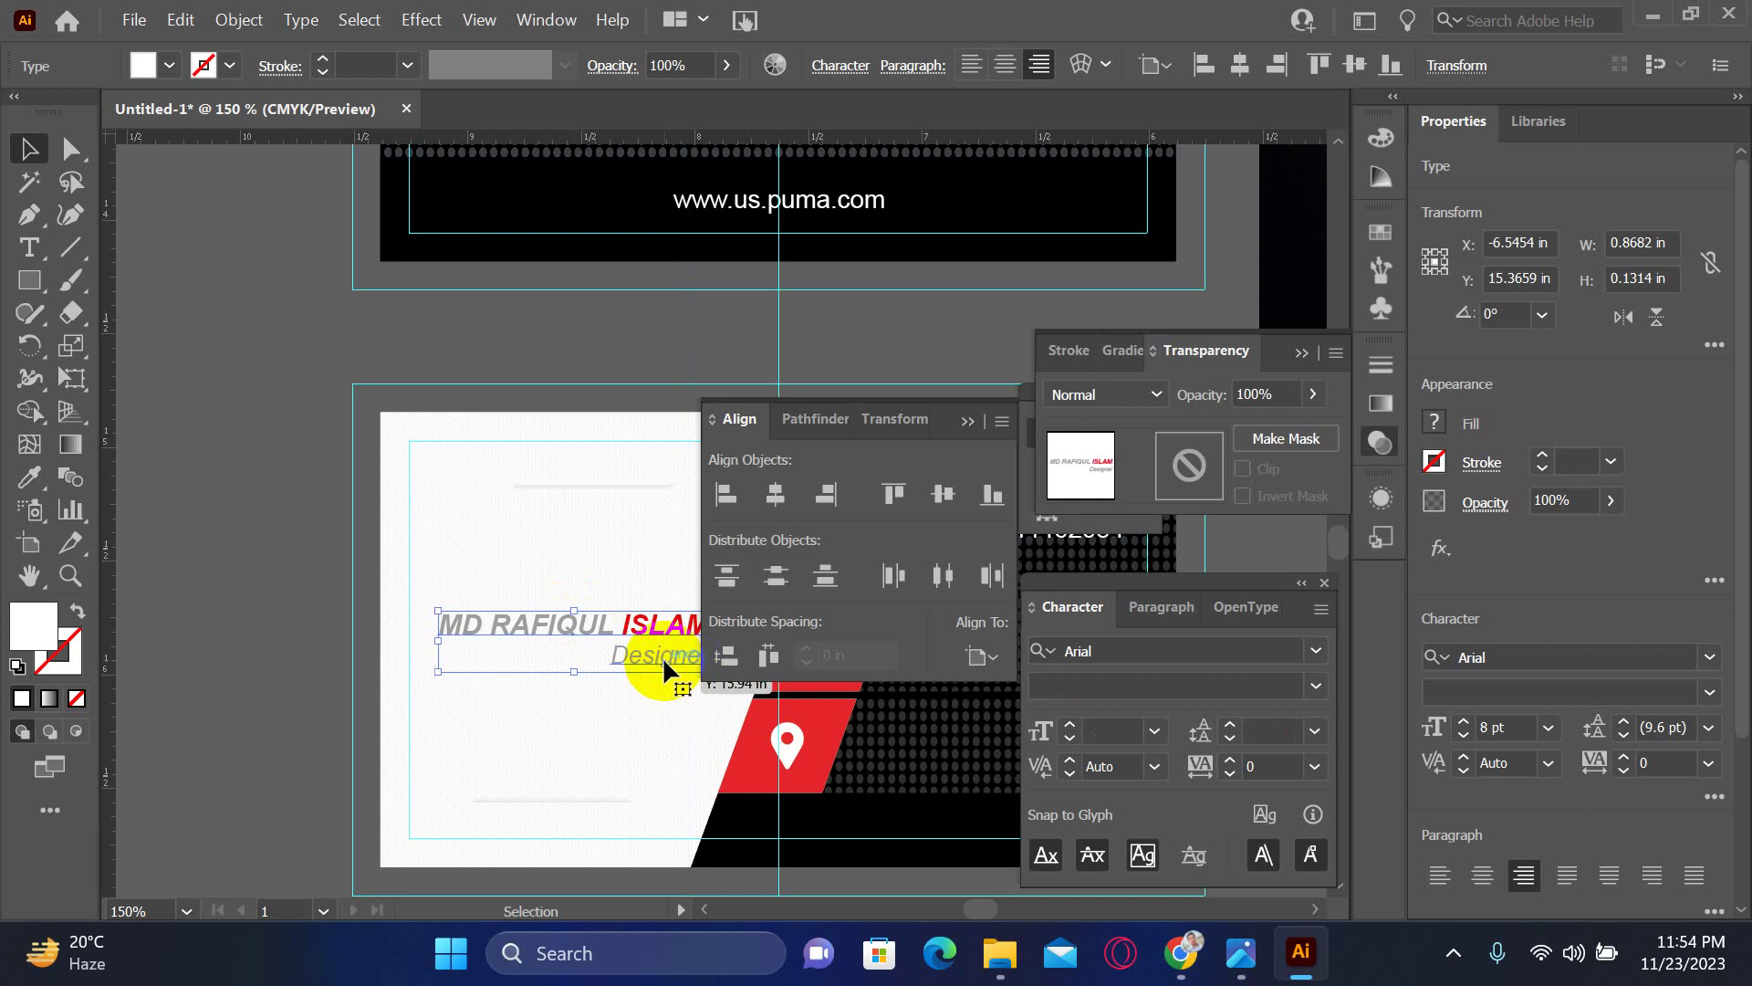
{"action": "double_click", "coordinate": [663, 655]}
{"action": "key", "text": "Escape"}
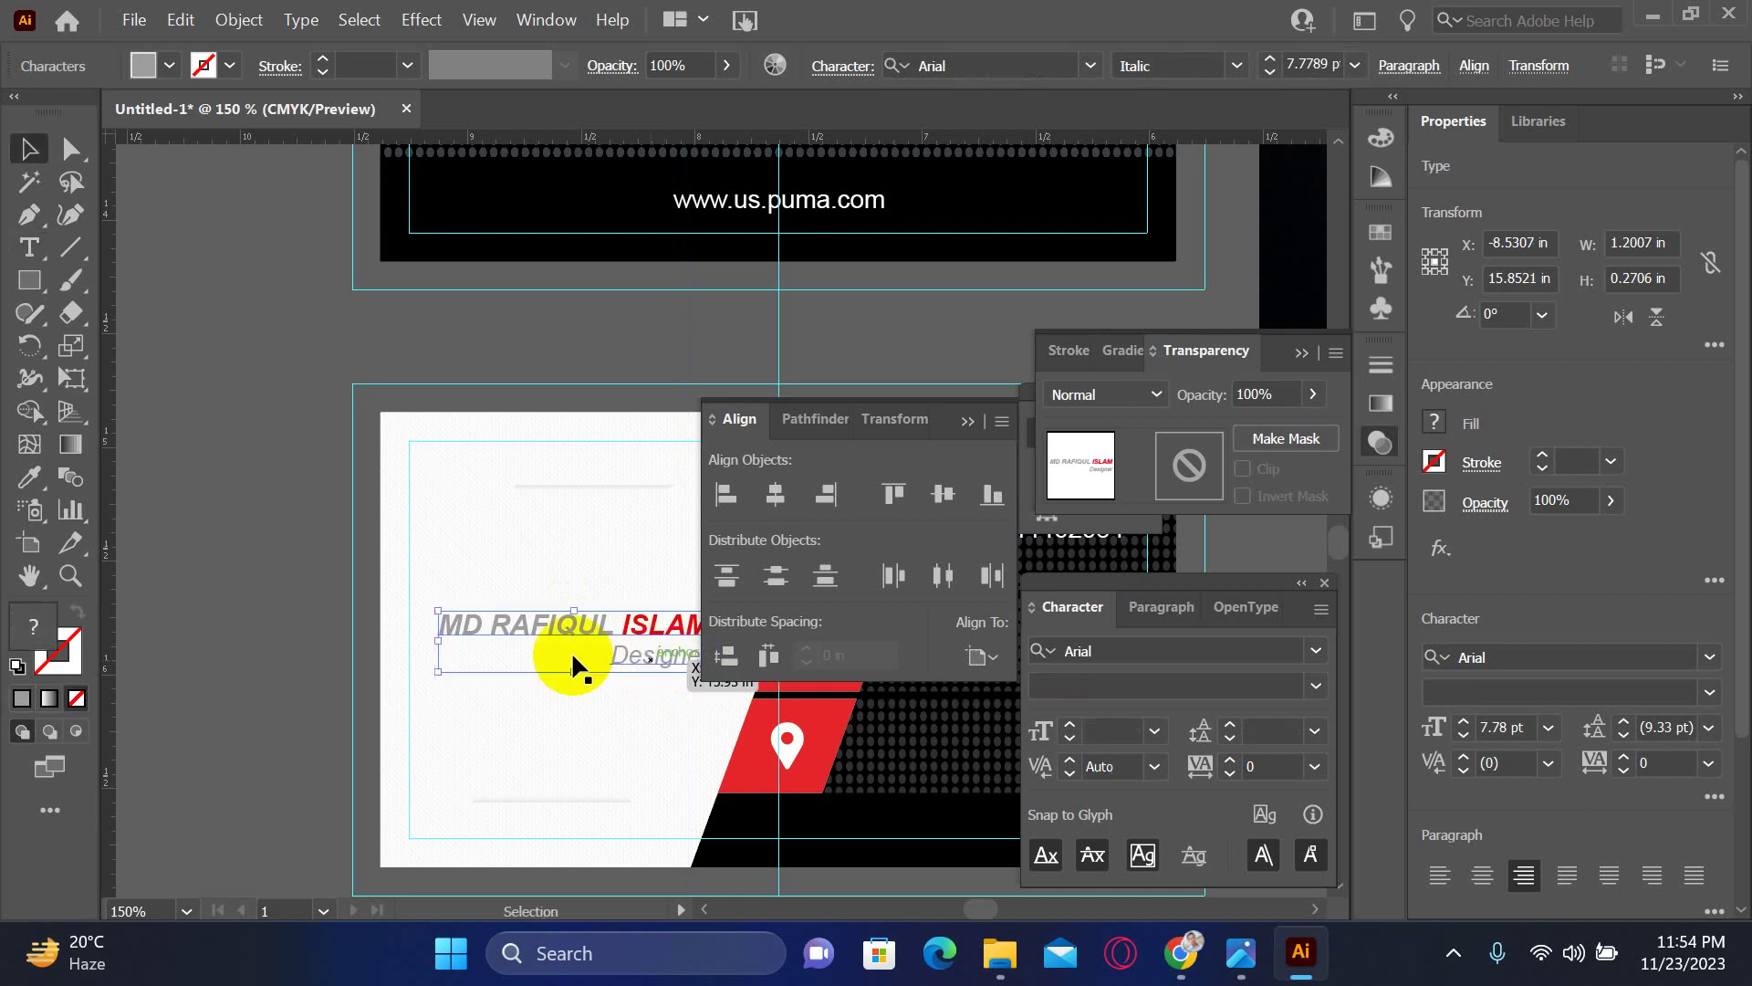
{"action": "left_click", "coordinate": [188, 489]}
- Set the phone number text's font size to 7 pt
{"action": "left_click_drag", "start_coordinate": [559, 736], "coordinate": [370, 735]}
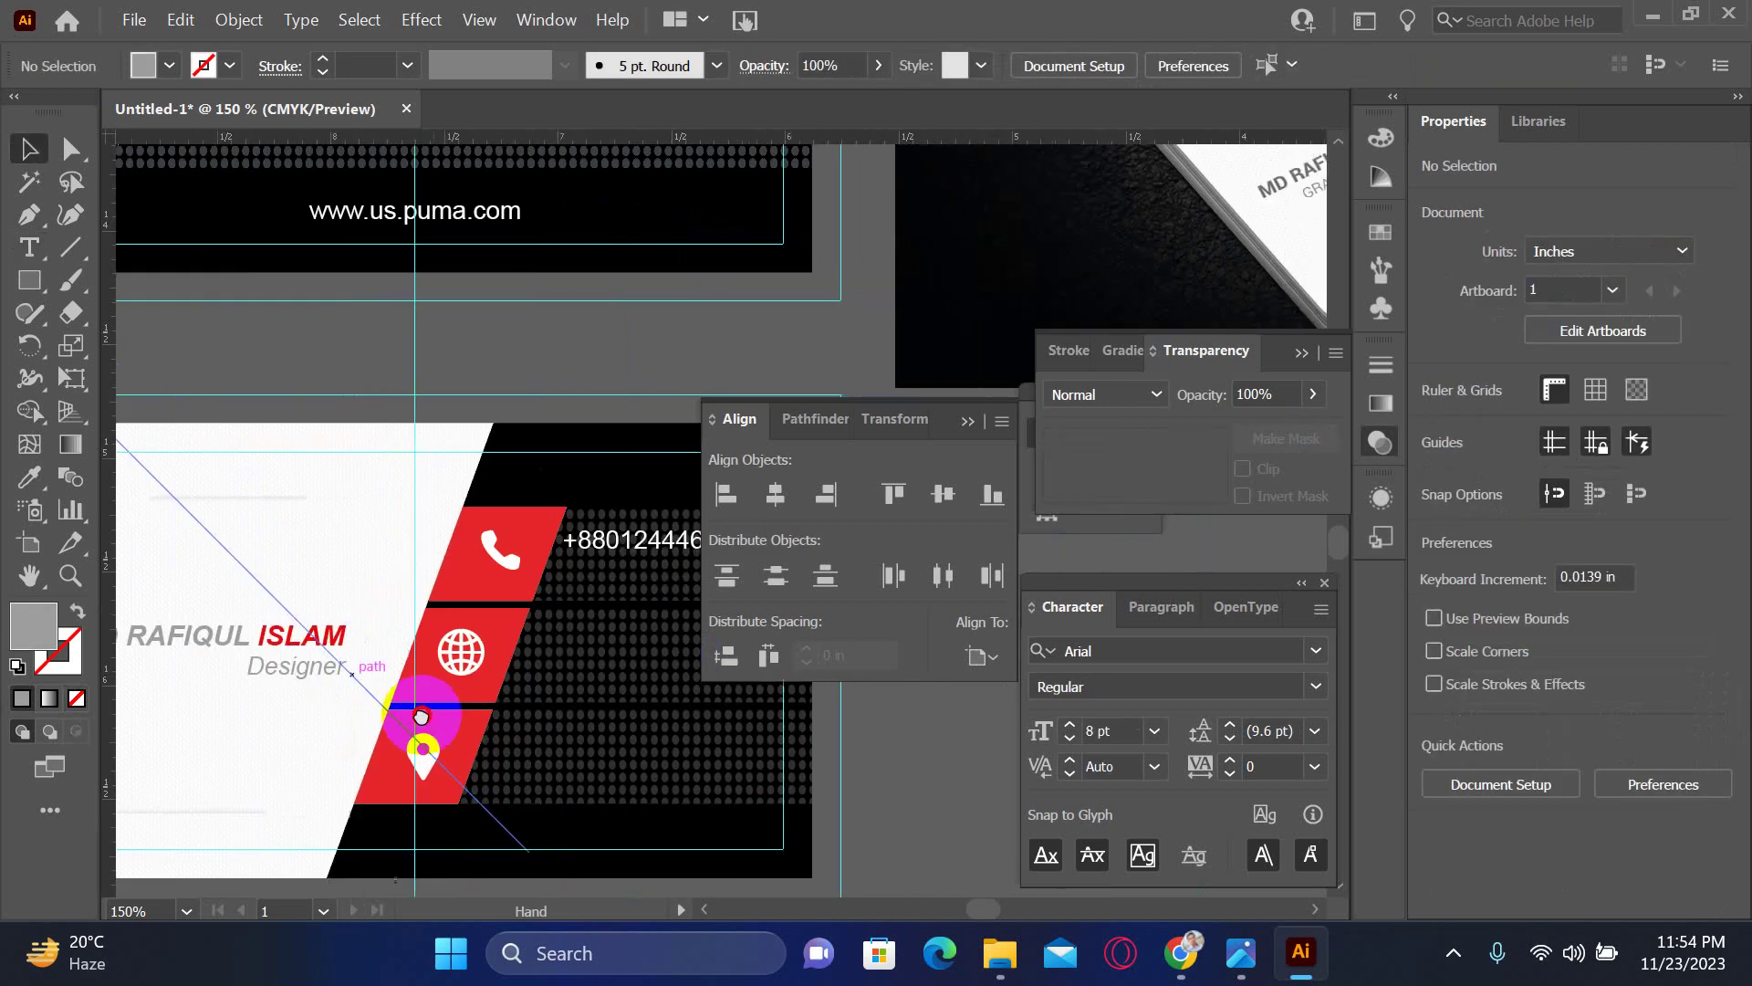
{"action": "left_click", "coordinate": [592, 544]}
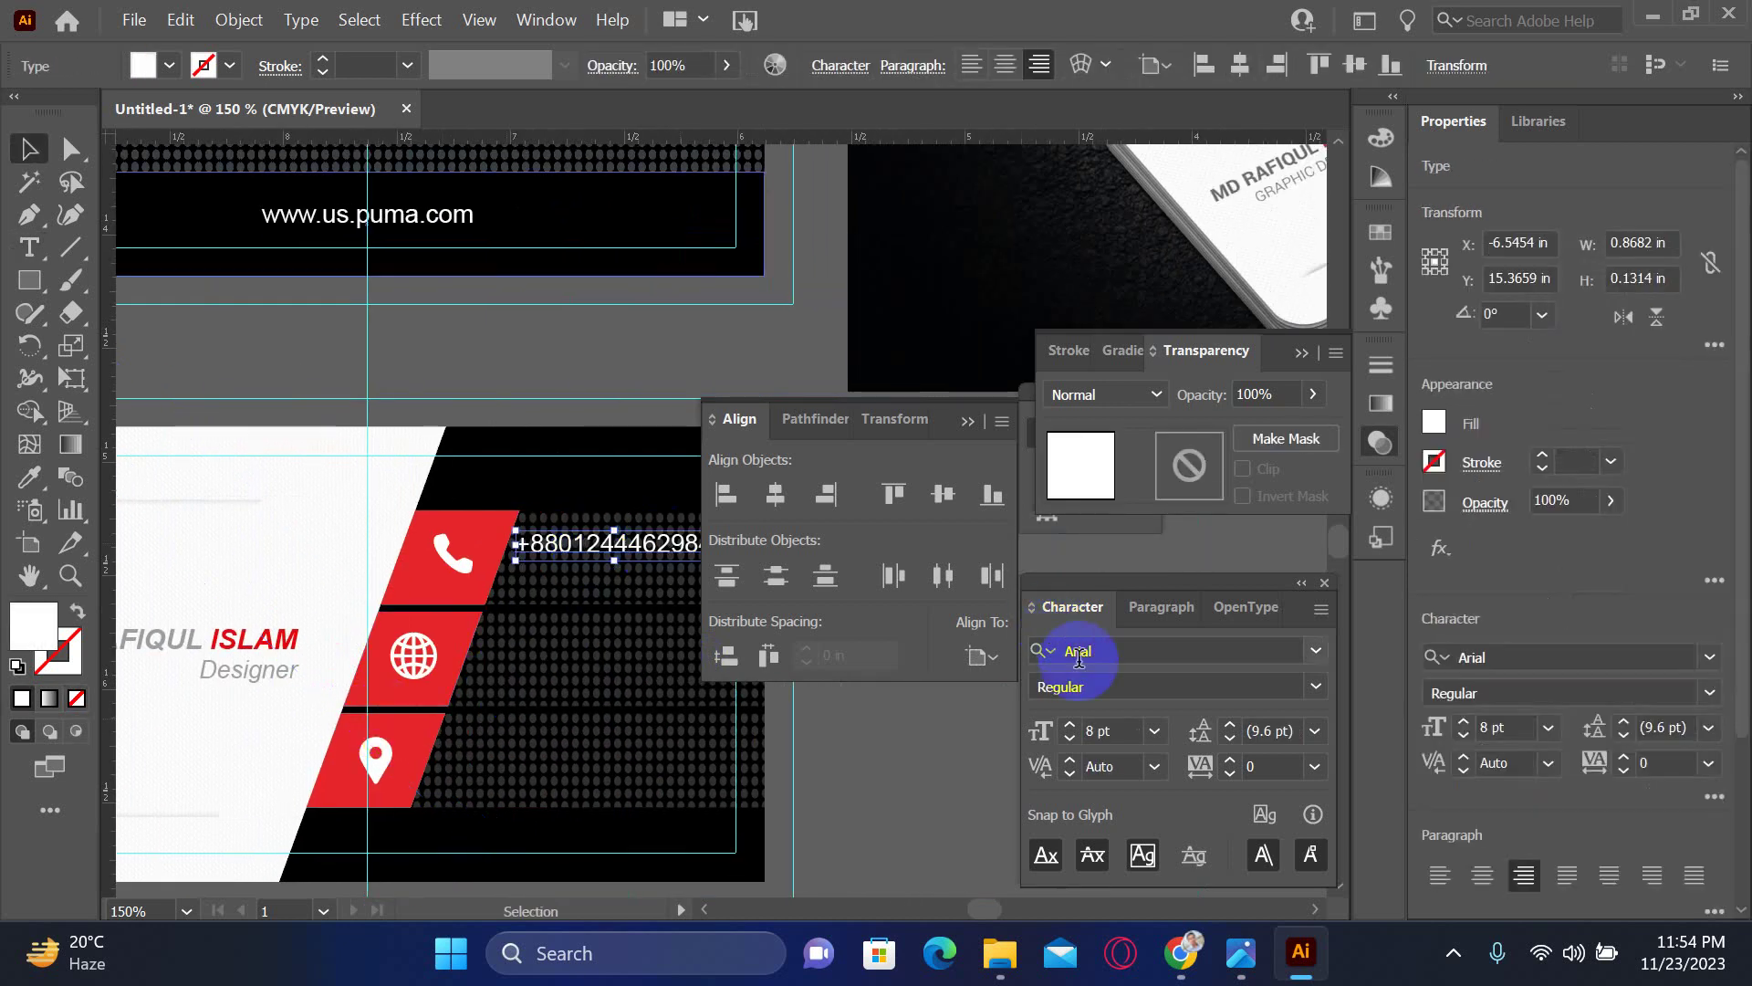
{"action": "left_click", "coordinate": [1115, 728]}
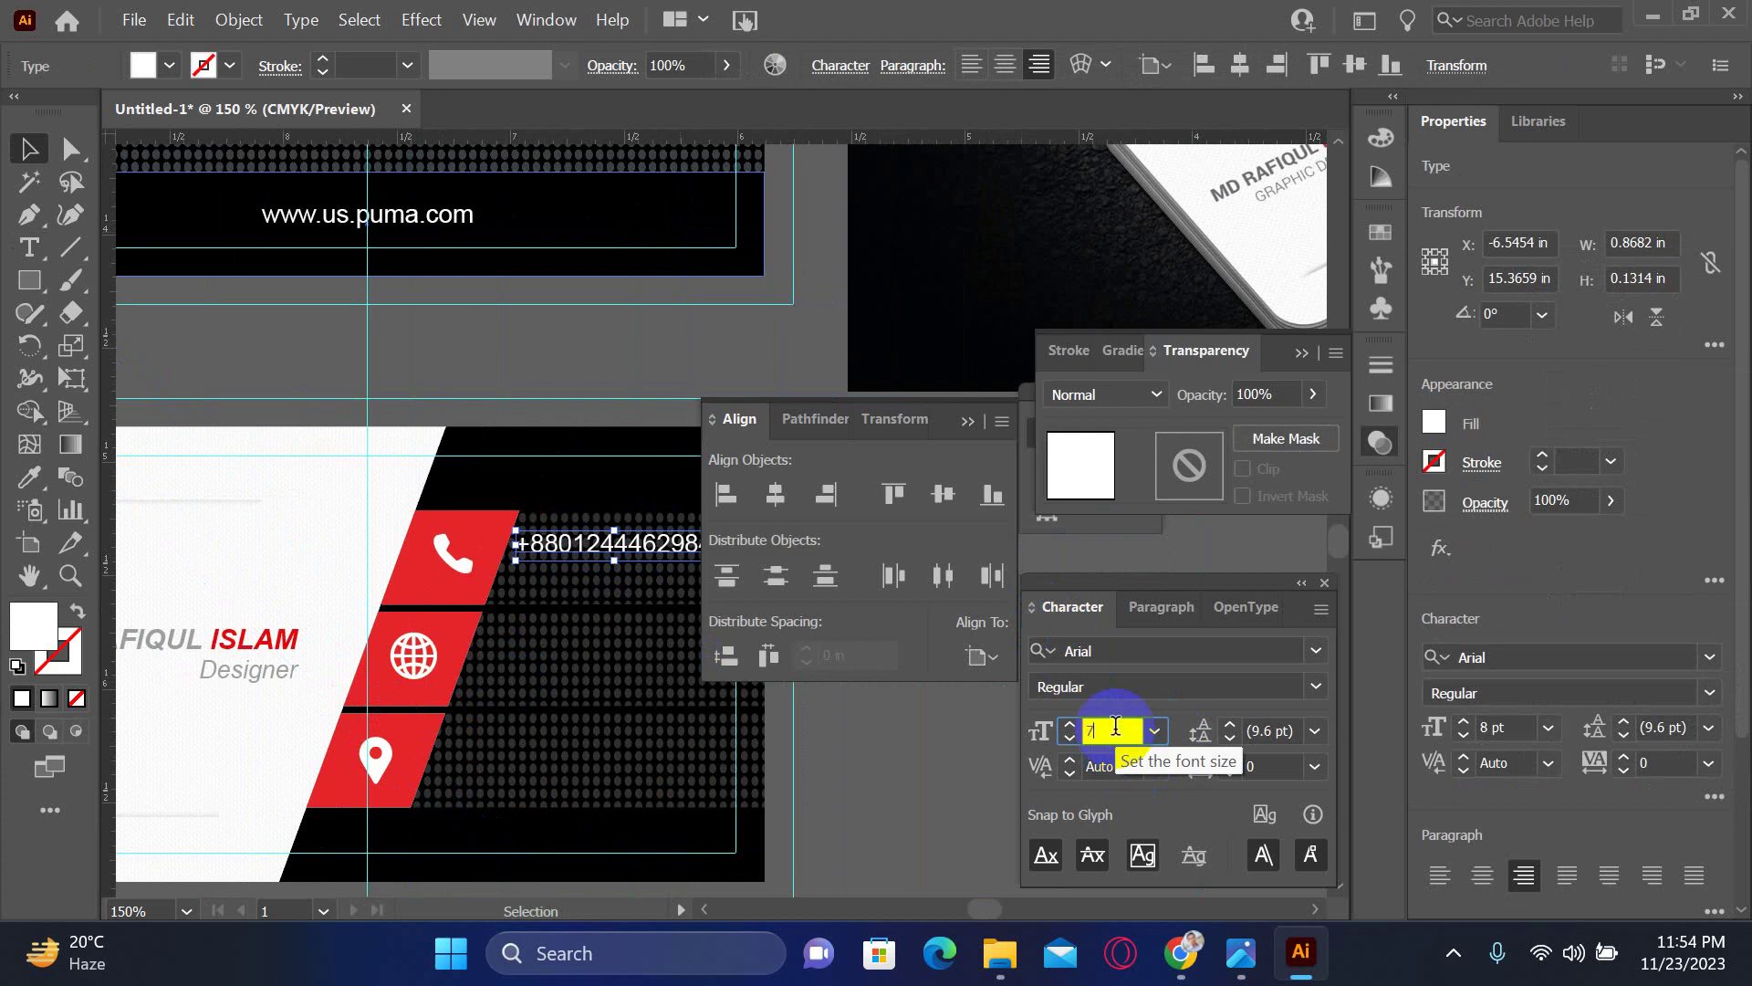
{"action": "type", "text": "7"}
{"action": "key", "text": "Return"}
{"action": "left_click", "coordinate": [693, 645]}
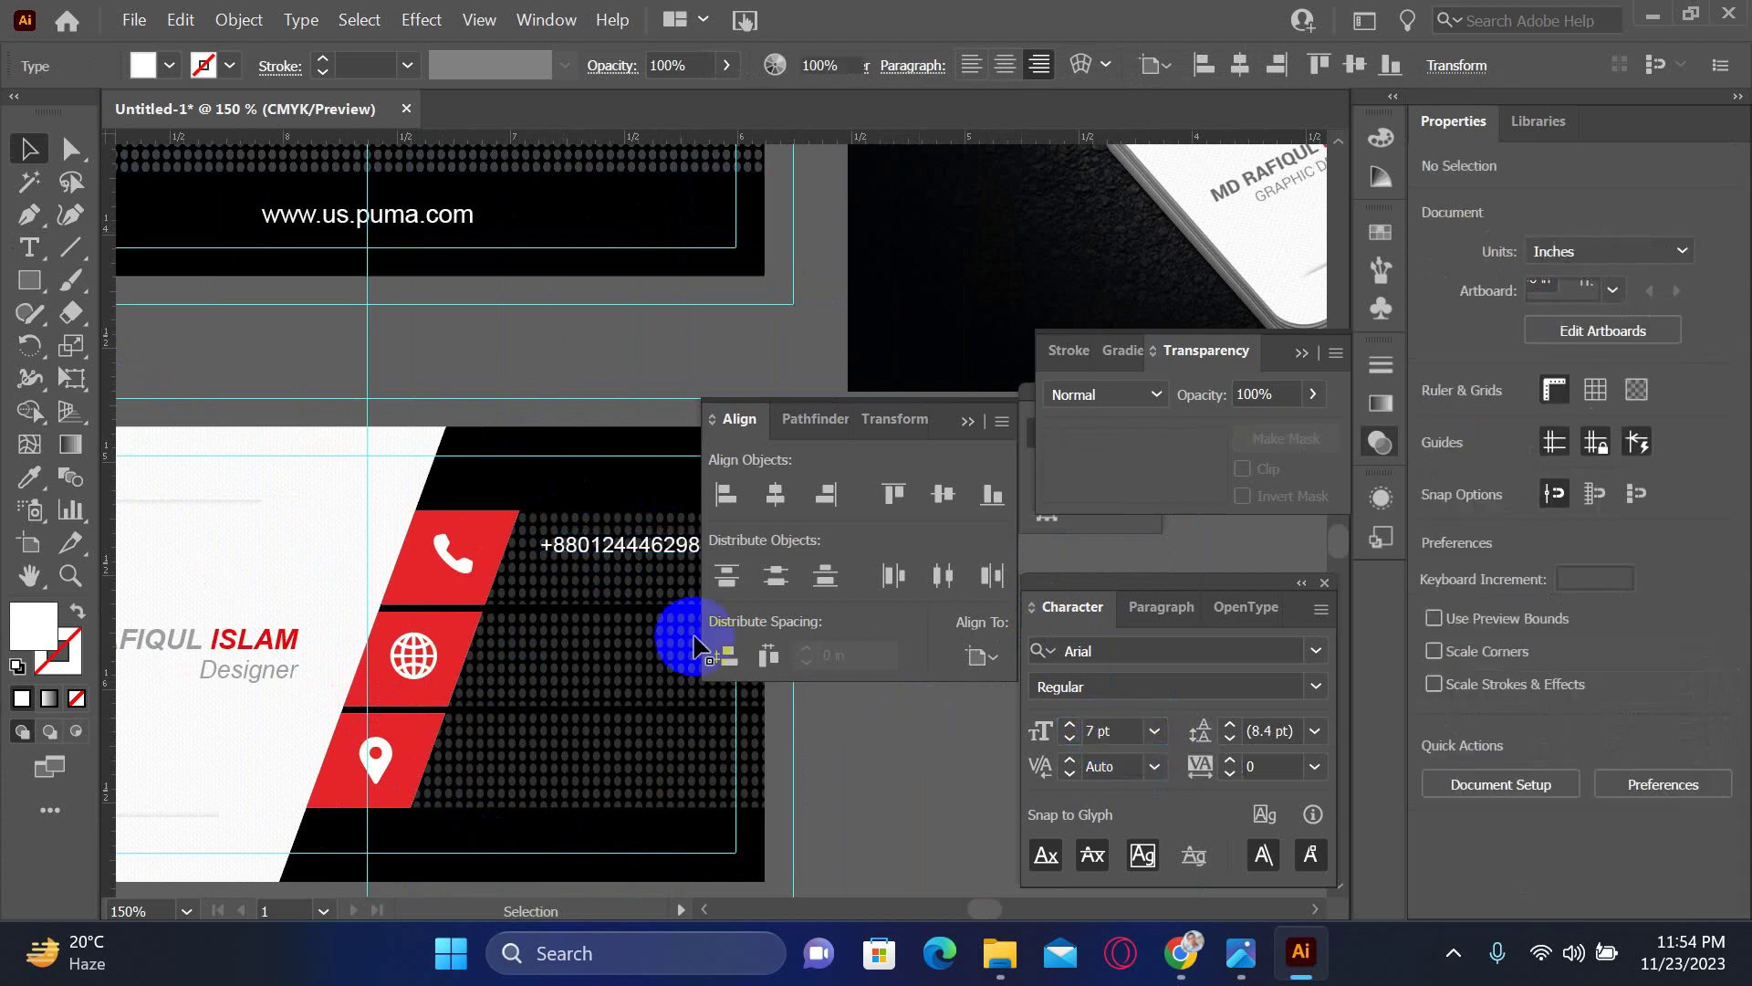
{"action": "scroll", "coordinate": [637, 579], "scroll_direction": "up", "scroll_amount": 2}
{"action": "scroll", "coordinate": [430, 579], "scroll_direction": "right", "scroll_amount": 3}
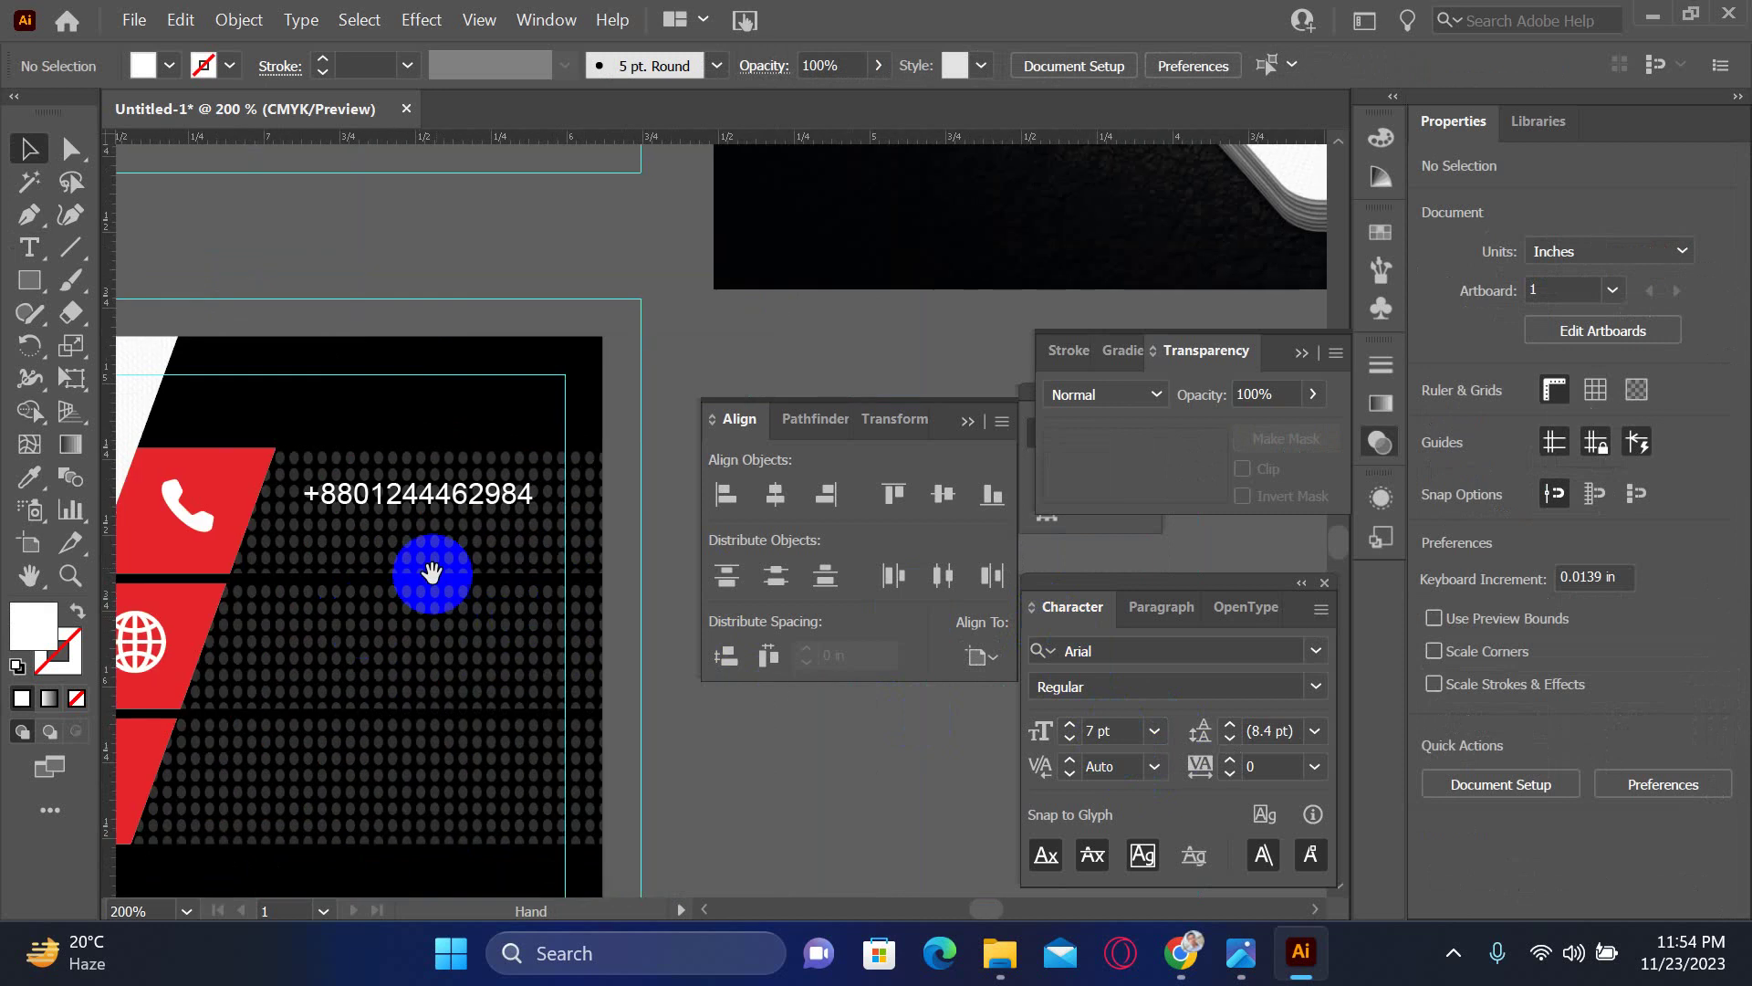
- Paste the phone number onto a second line so the block shows two stacked numbers
{"action": "left_click", "coordinate": [447, 514]}
{"action": "key", "text": "Left"}
{"action": "key", "text": "Left"}
{"action": "key", "text": "Left"}
{"action": "key", "text": "Left"}
{"action": "key", "text": "Left"}
{"action": "key", "text": "Left"}
{"action": "key", "text": "Left"}
{"action": "key", "text": "Left"}
{"action": "key", "text": "Left"}
{"action": "key", "text": "Left"}
{"action": "key", "text": "Left"}
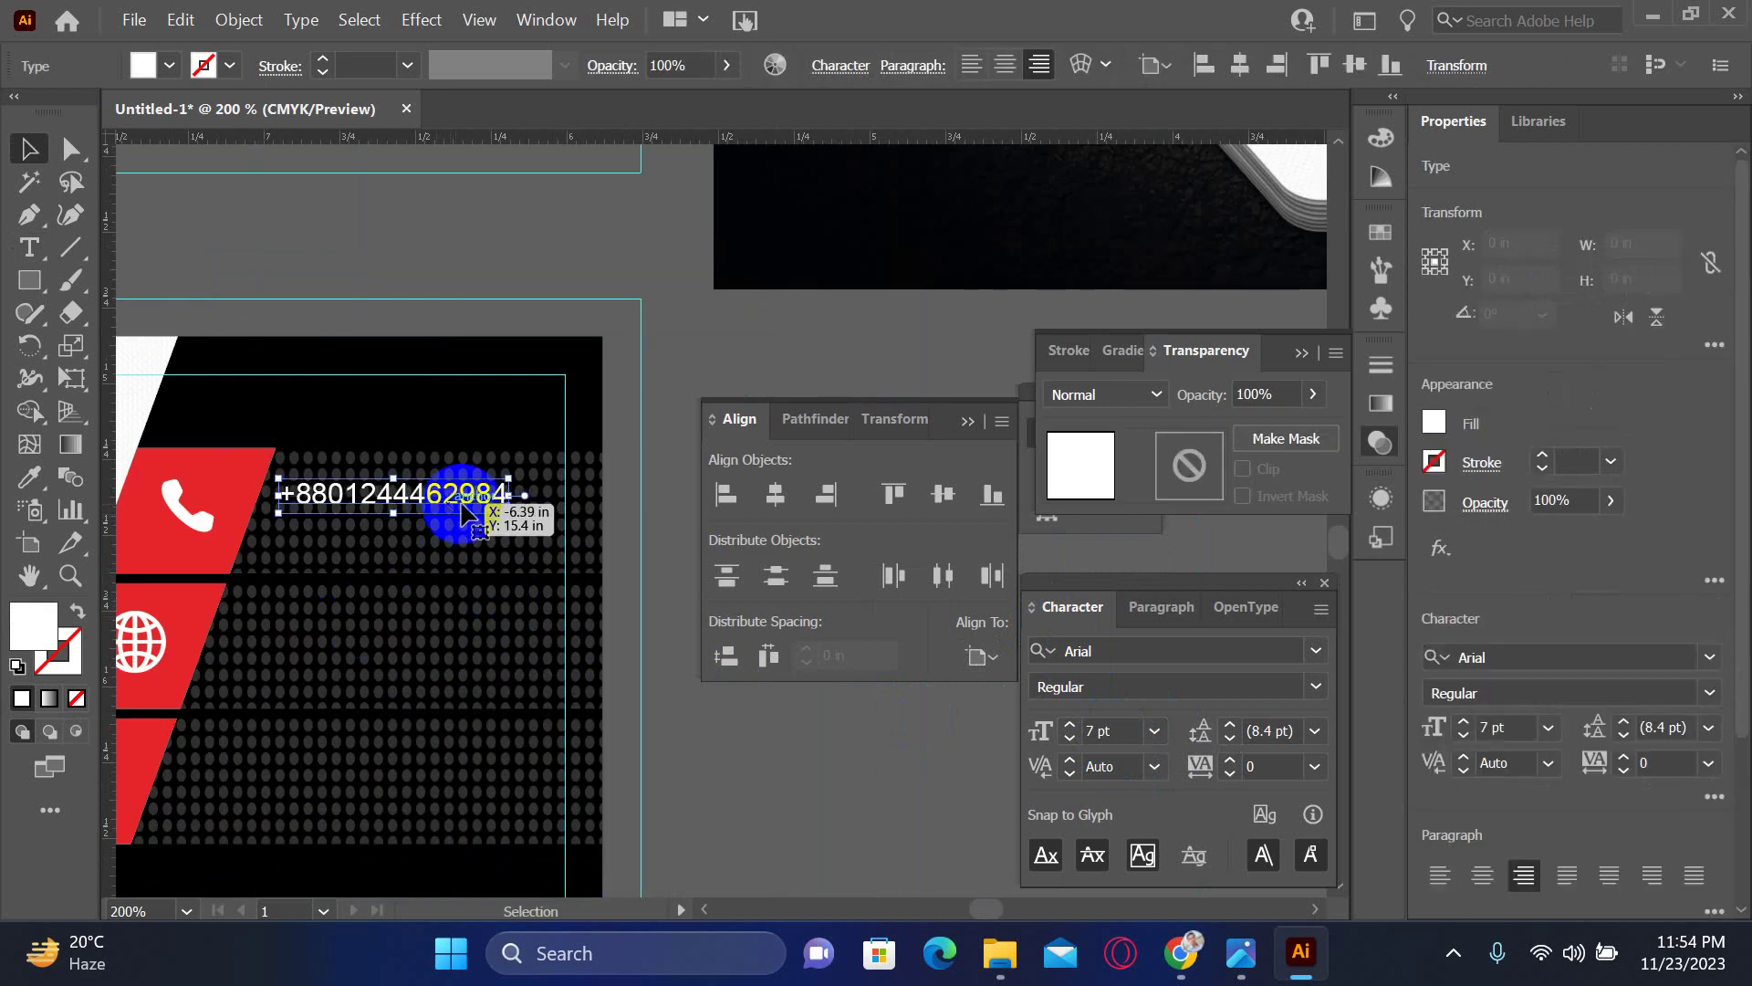
{"action": "double_click", "coordinate": [502, 500]}
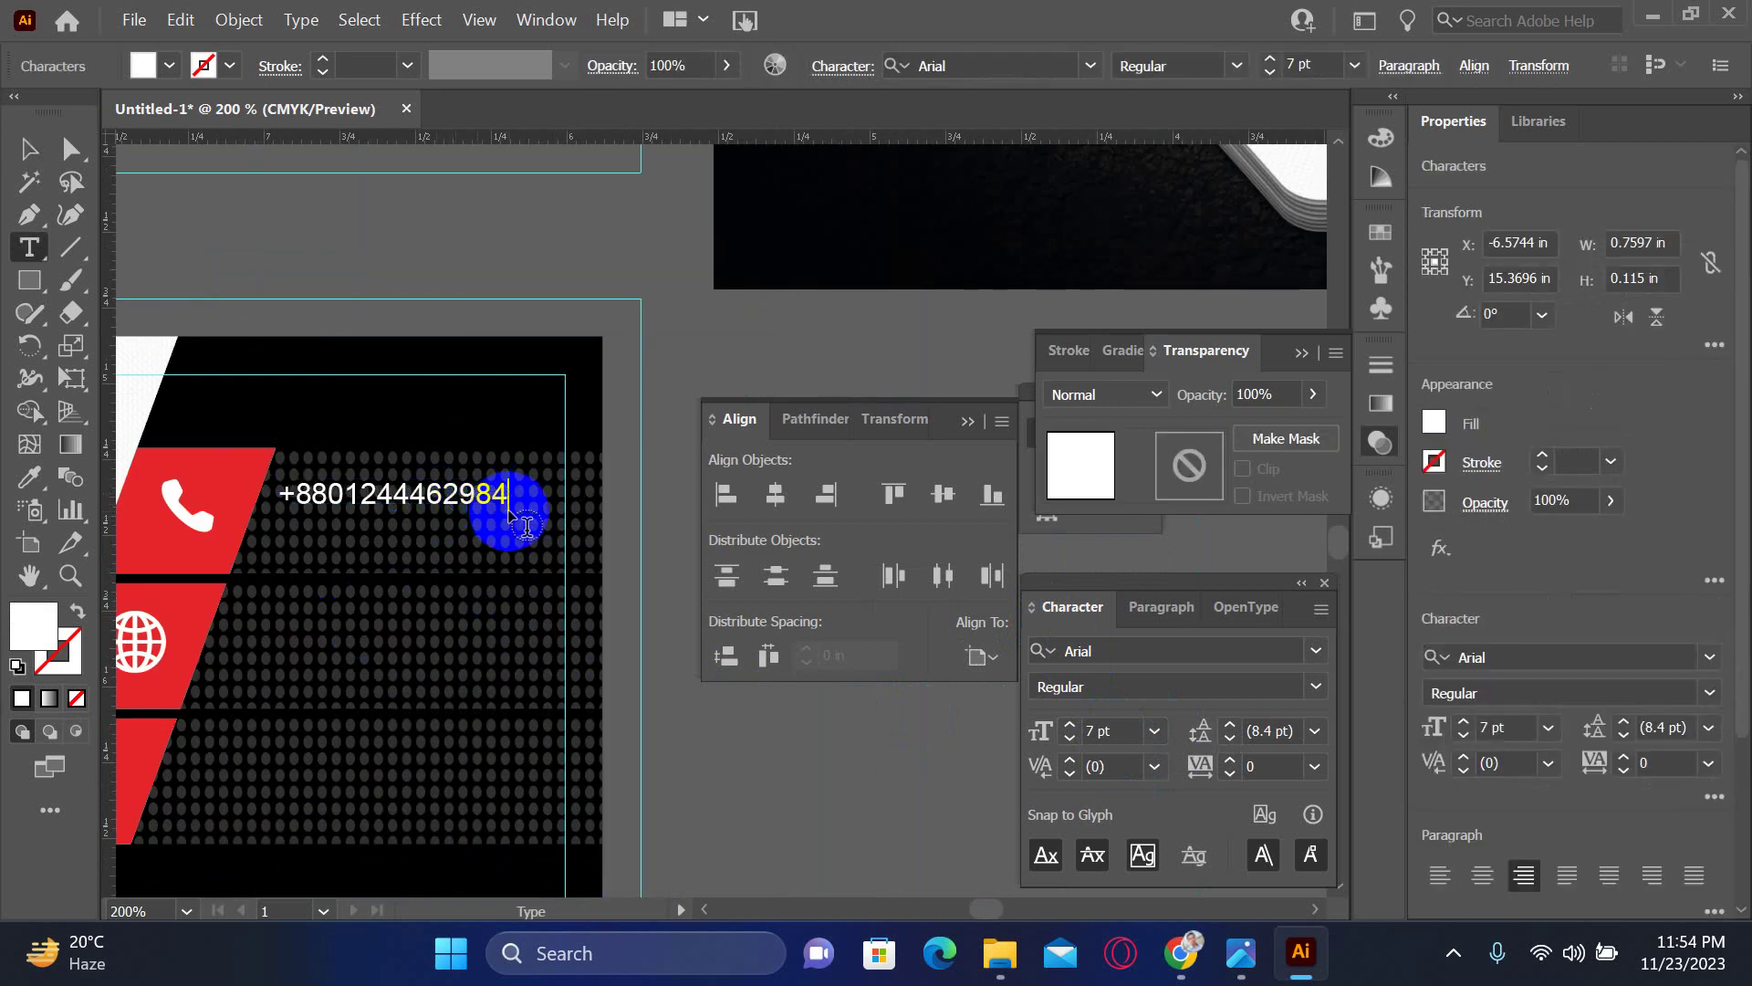
{"action": "left_click_drag", "start_coordinate": [509, 516], "coordinate": [479, 507]}
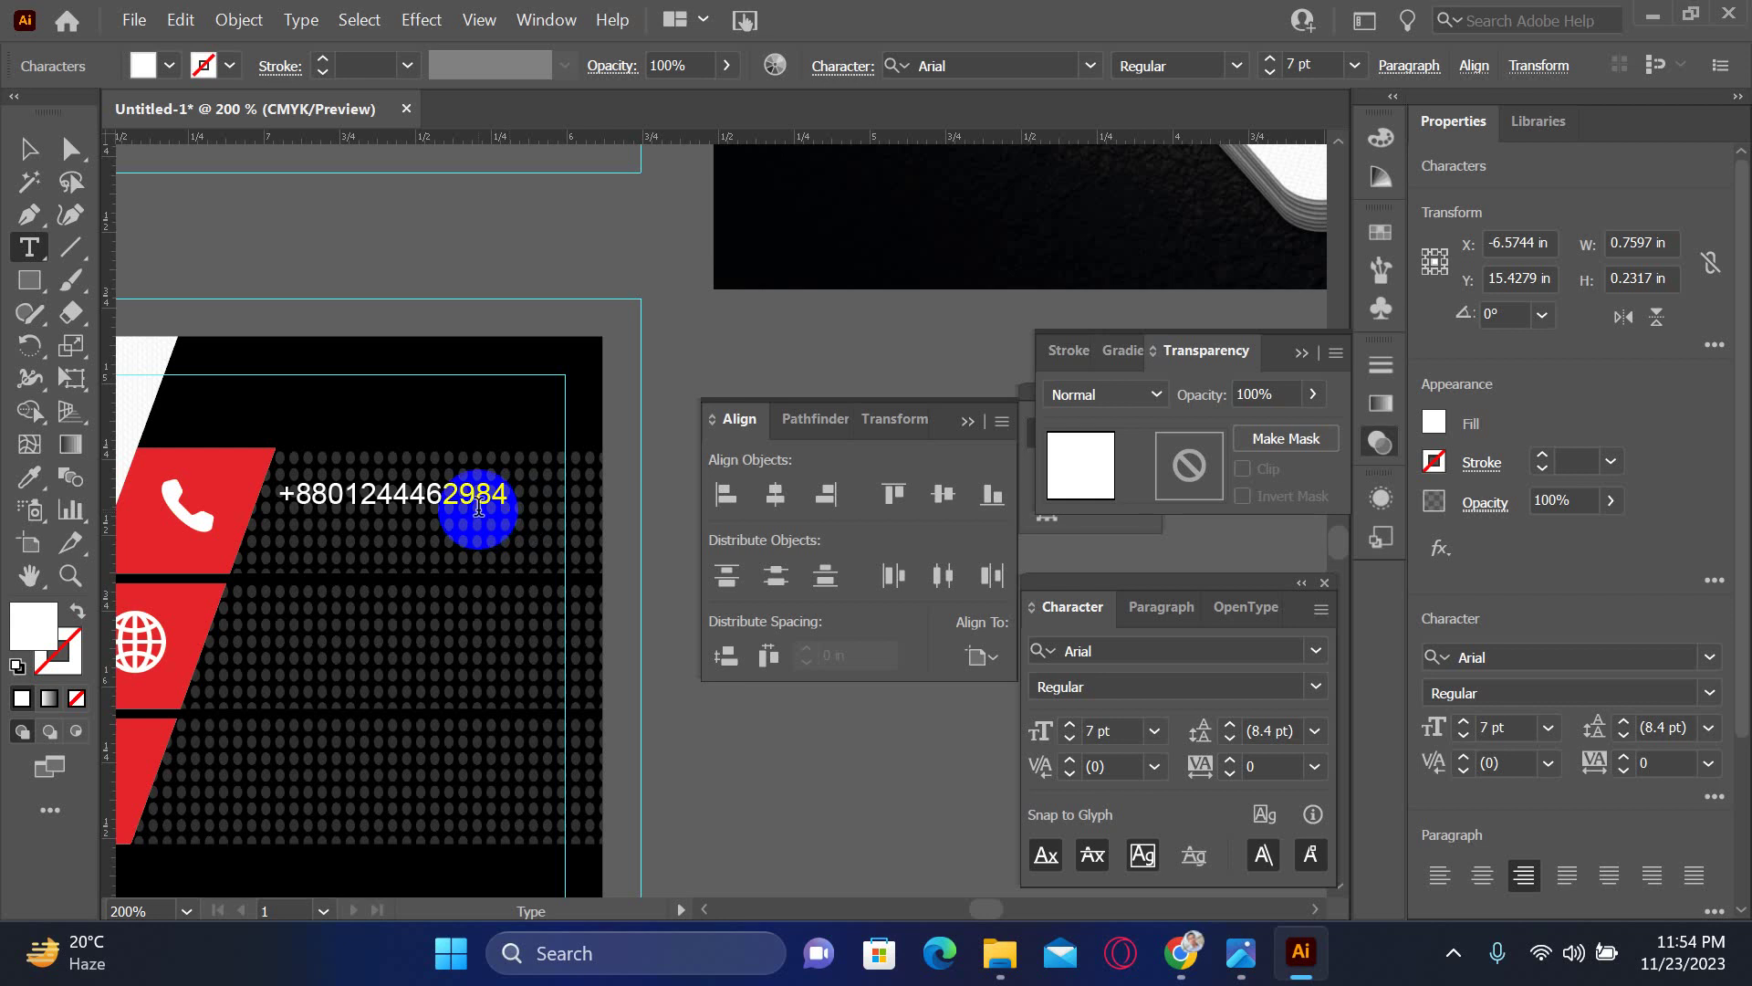
{"action": "triple_click", "coordinate": [478, 507]}
{"action": "key", "text": "ctrl+c"}
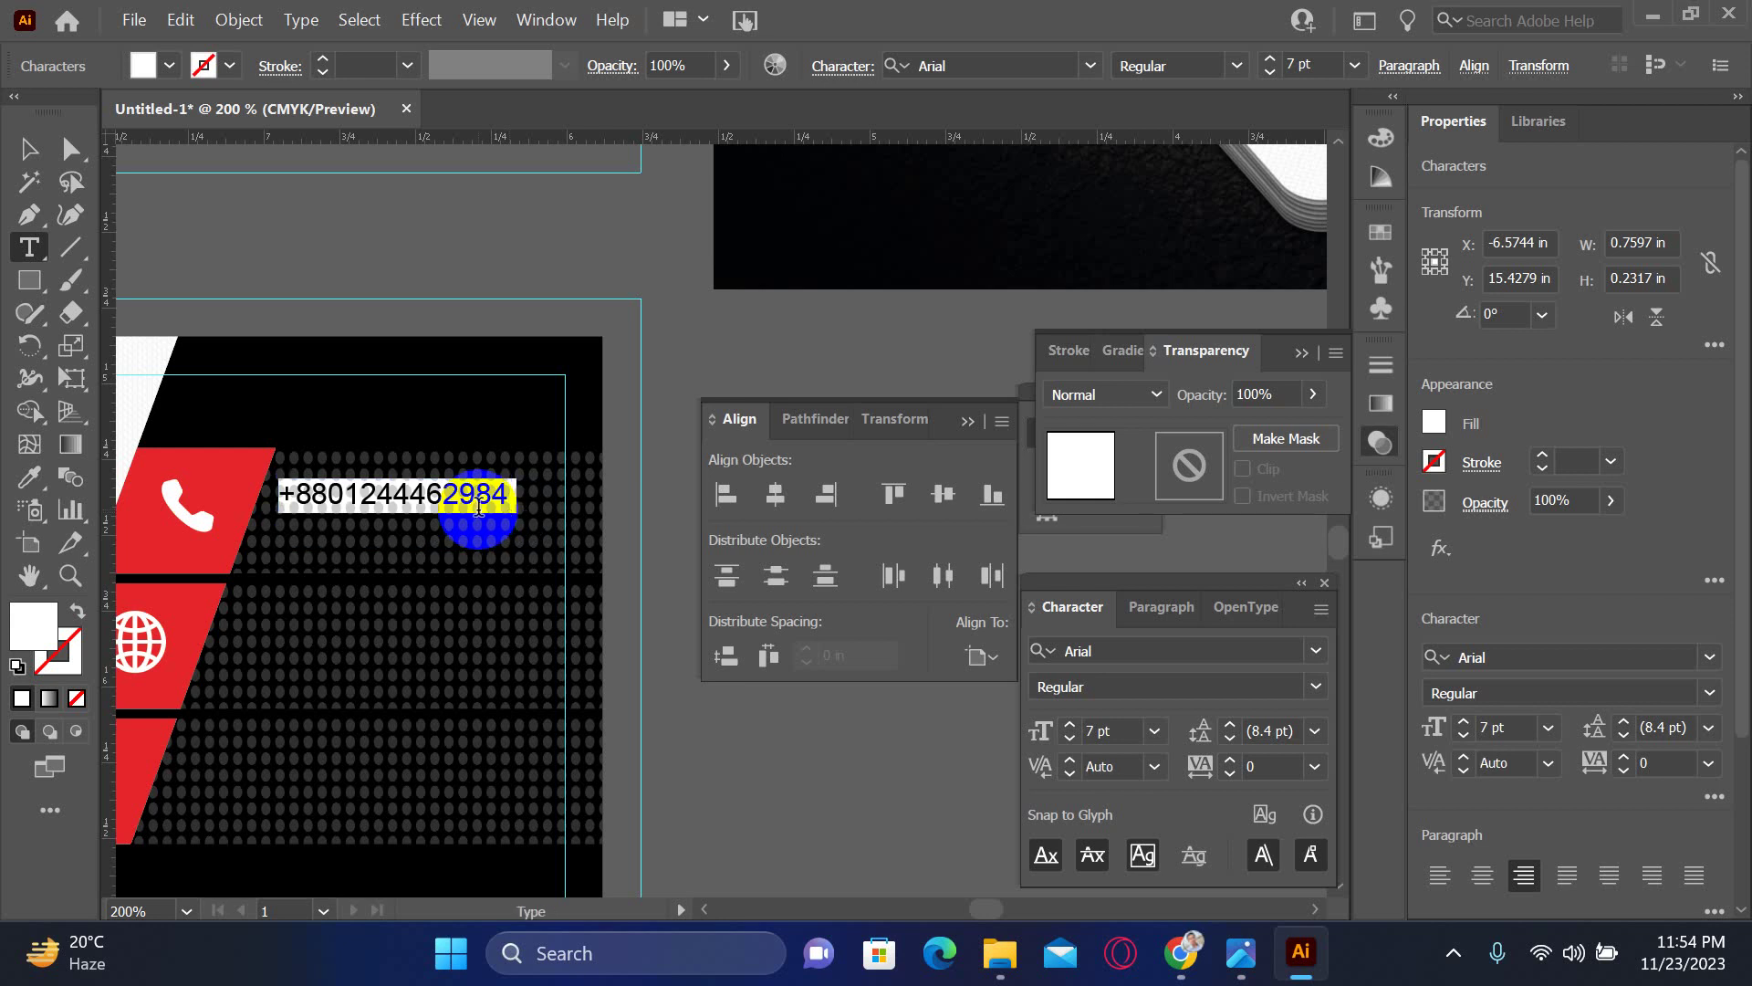
{"action": "left_click", "coordinate": [478, 508]}
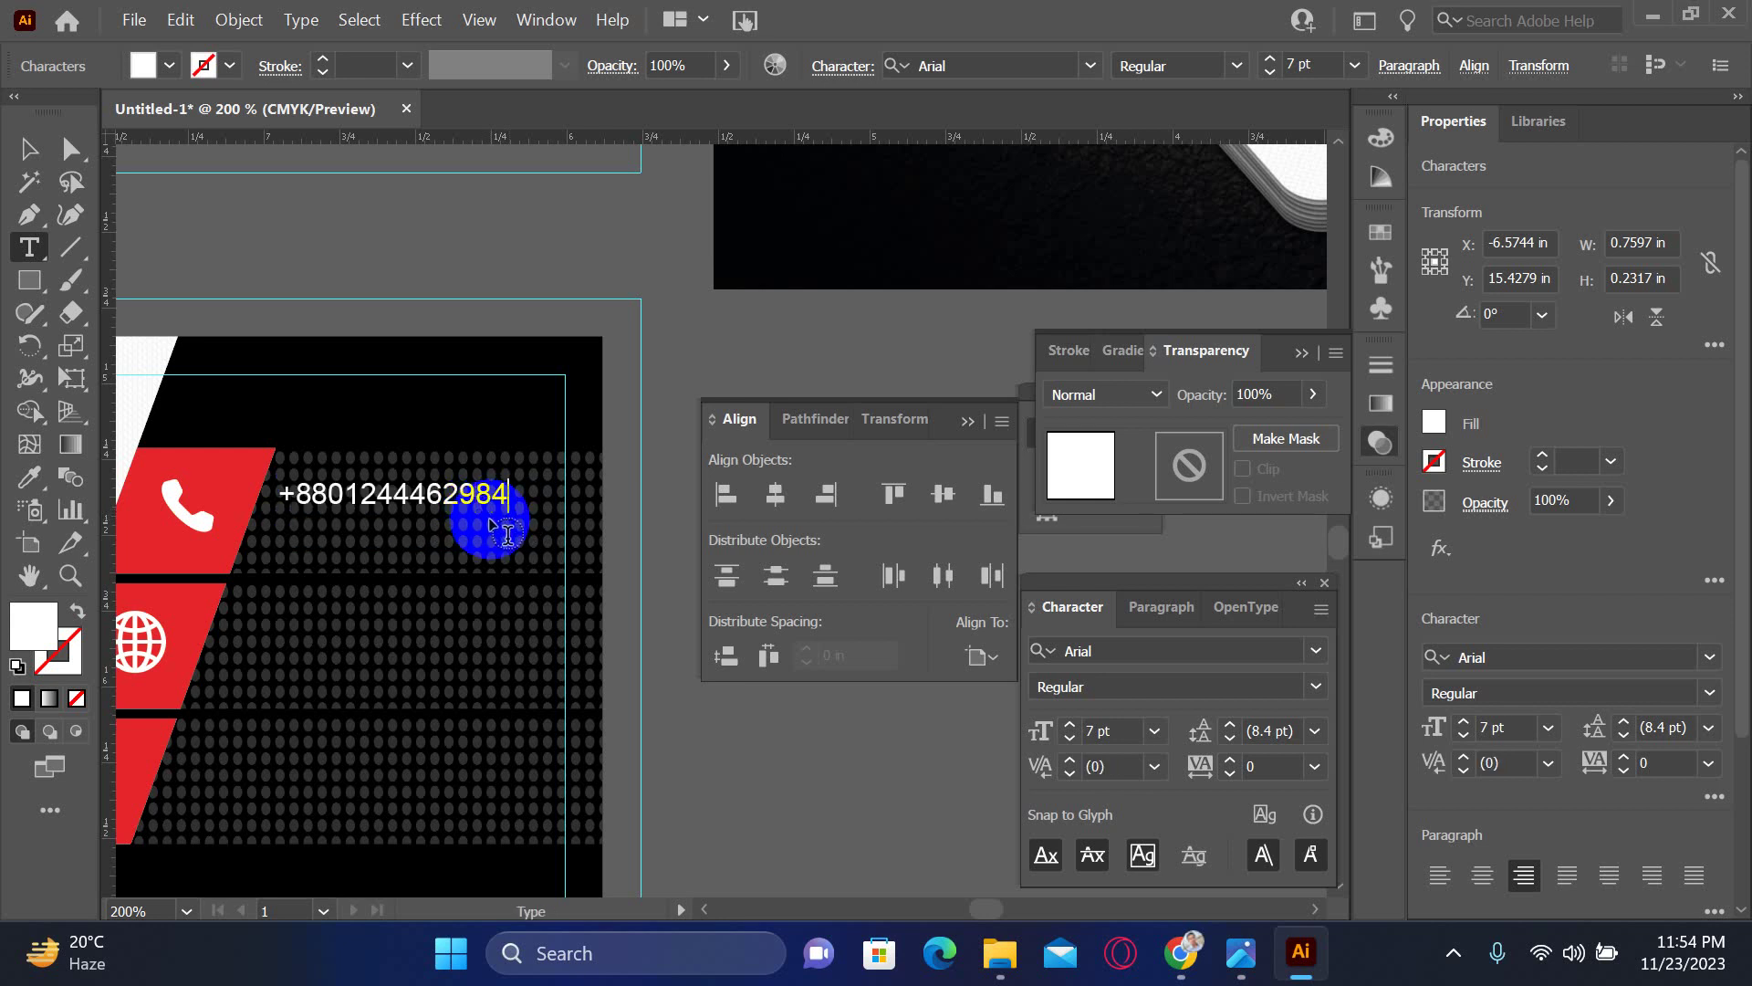
{"action": "key", "text": "Return"}
{"action": "key", "text": "ctrl+v"}
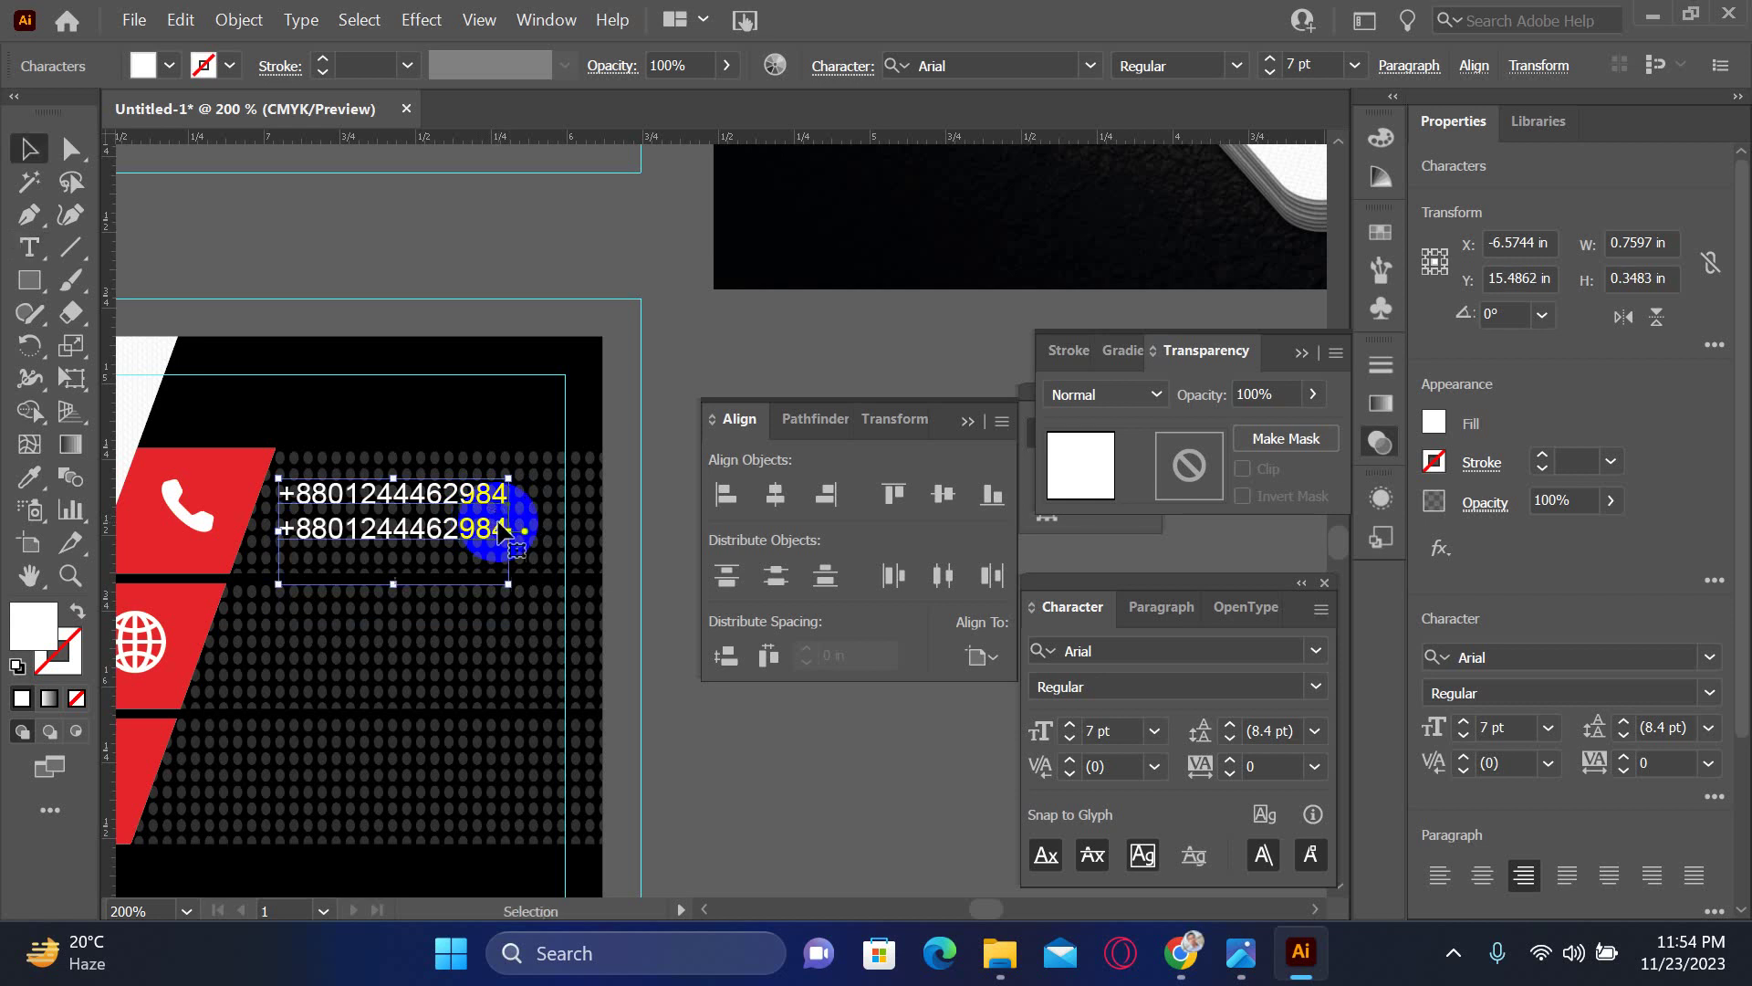
{"action": "left_click", "coordinate": [500, 528], "text": "ctrl"}
{"action": "left_click", "coordinate": [516, 534]}
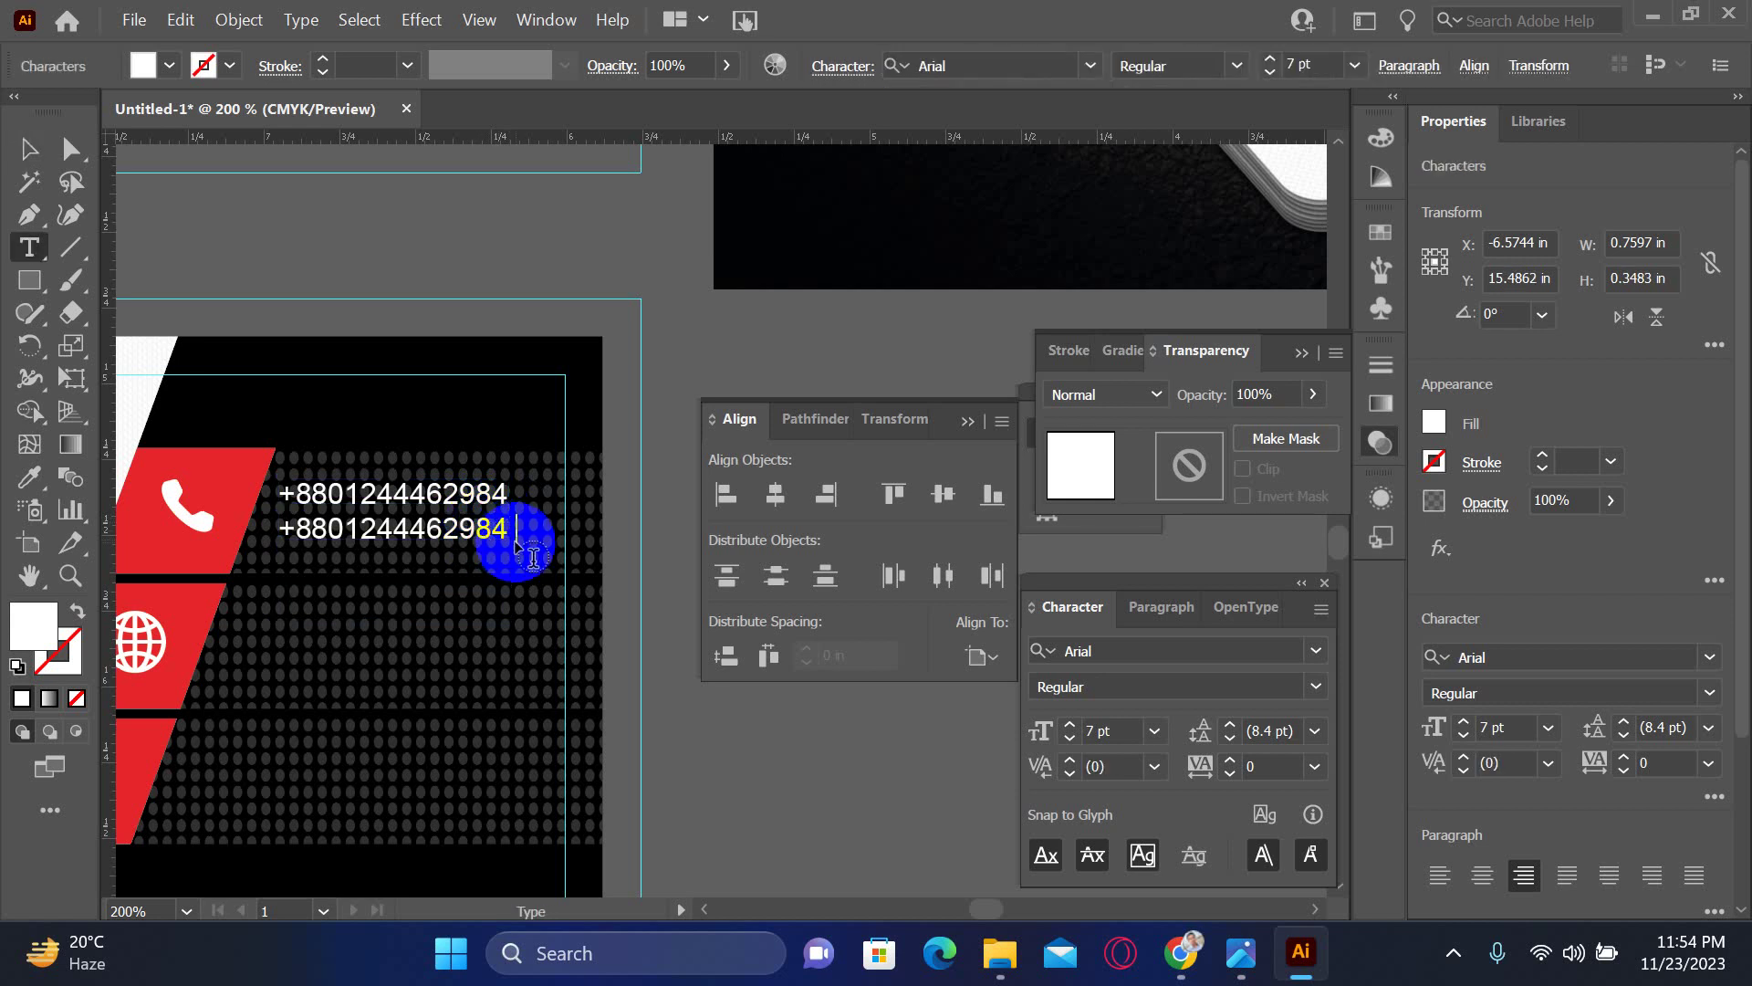
{"action": "key", "text": "Escape"}
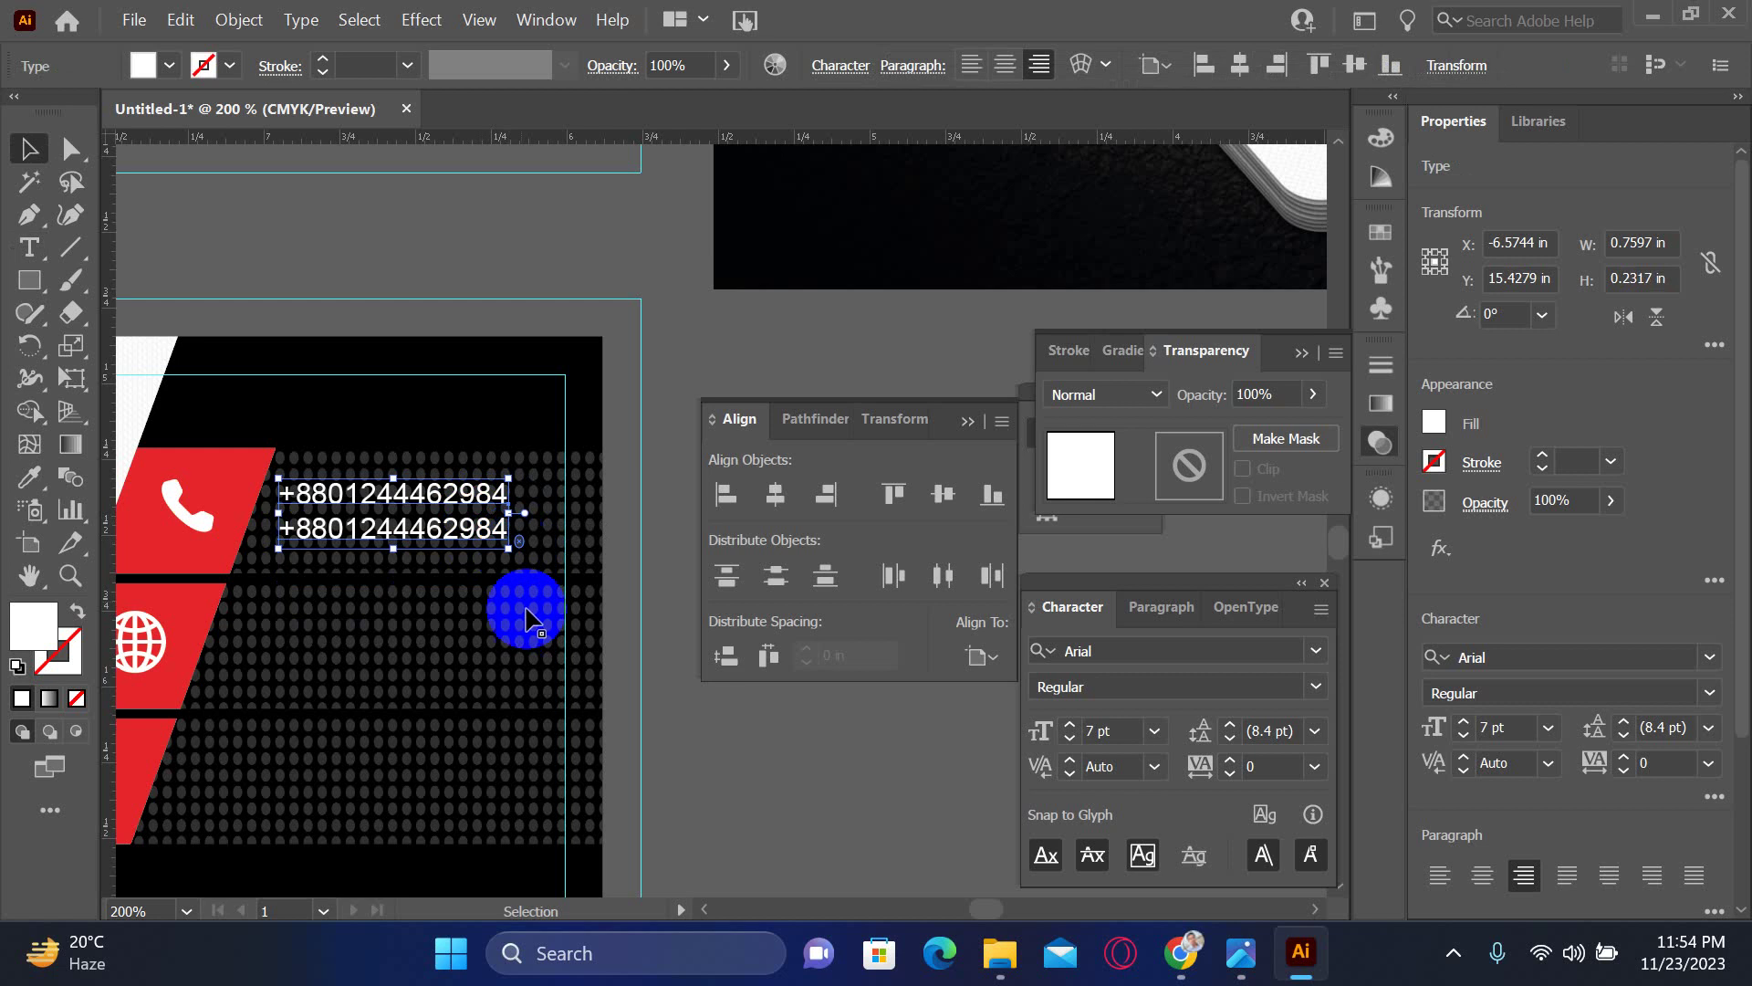
{"action": "left_click", "coordinate": [675, 730]}
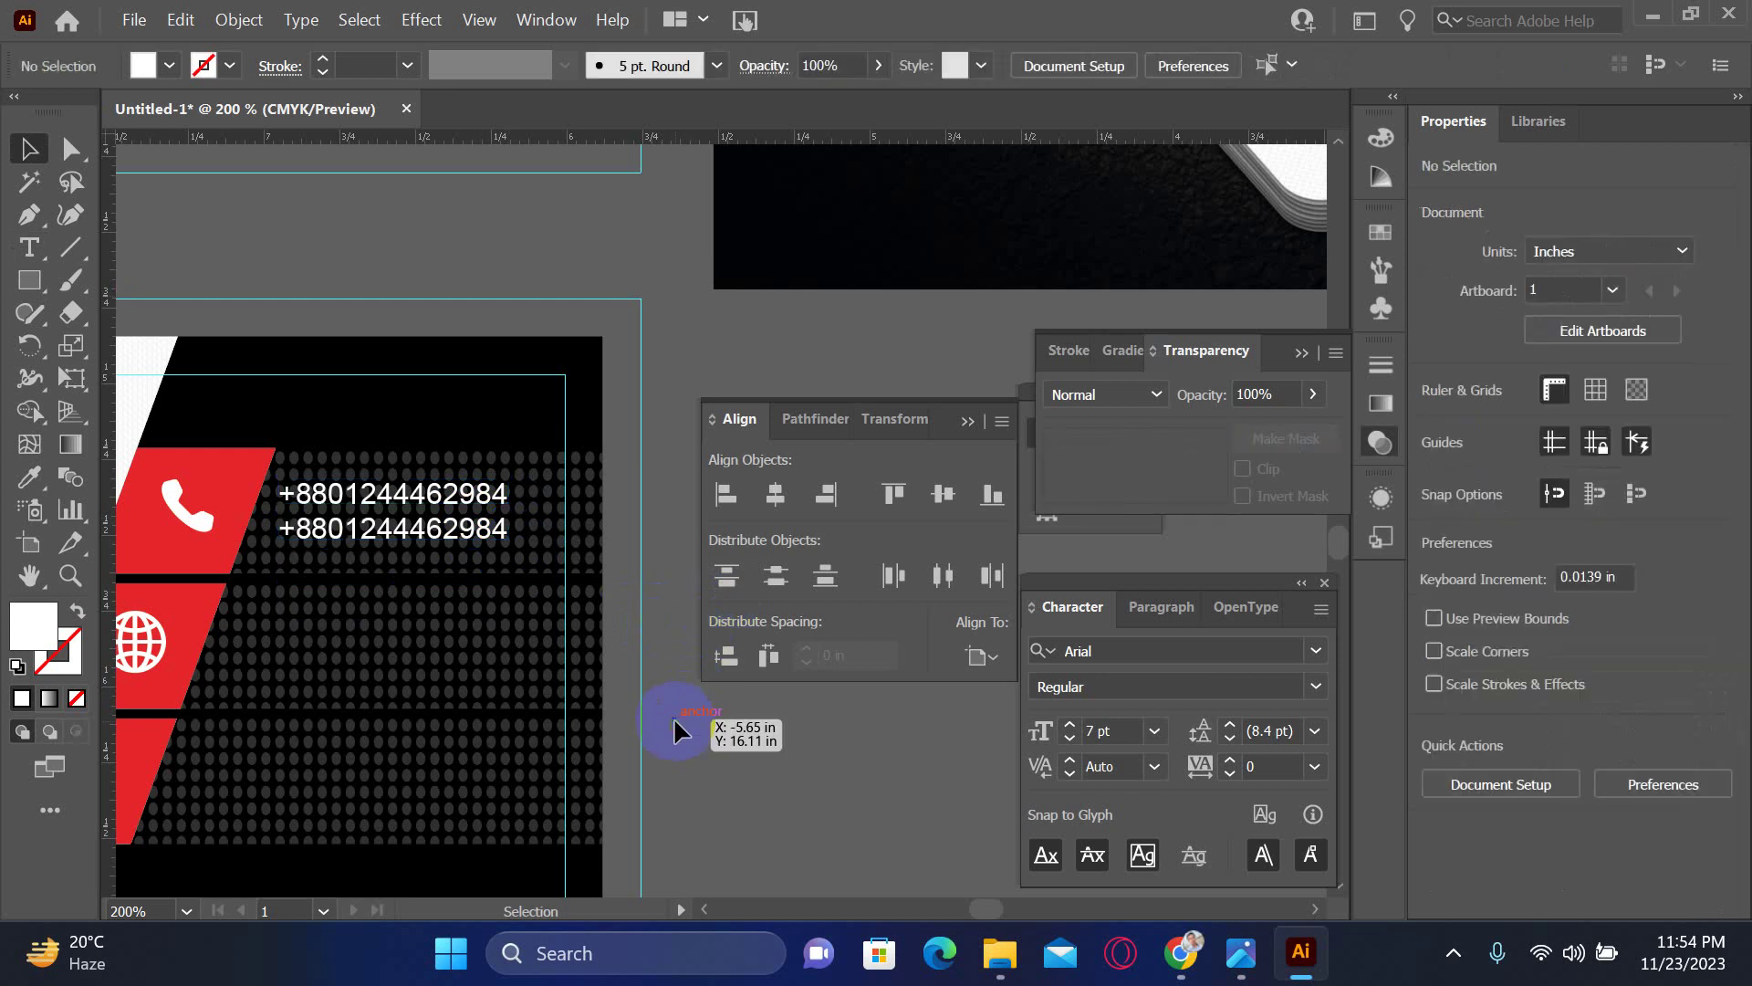
- Alt-drag a copy of the two-line number block down beside the globe icon
{"action": "left_click", "coordinate": [447, 546]}
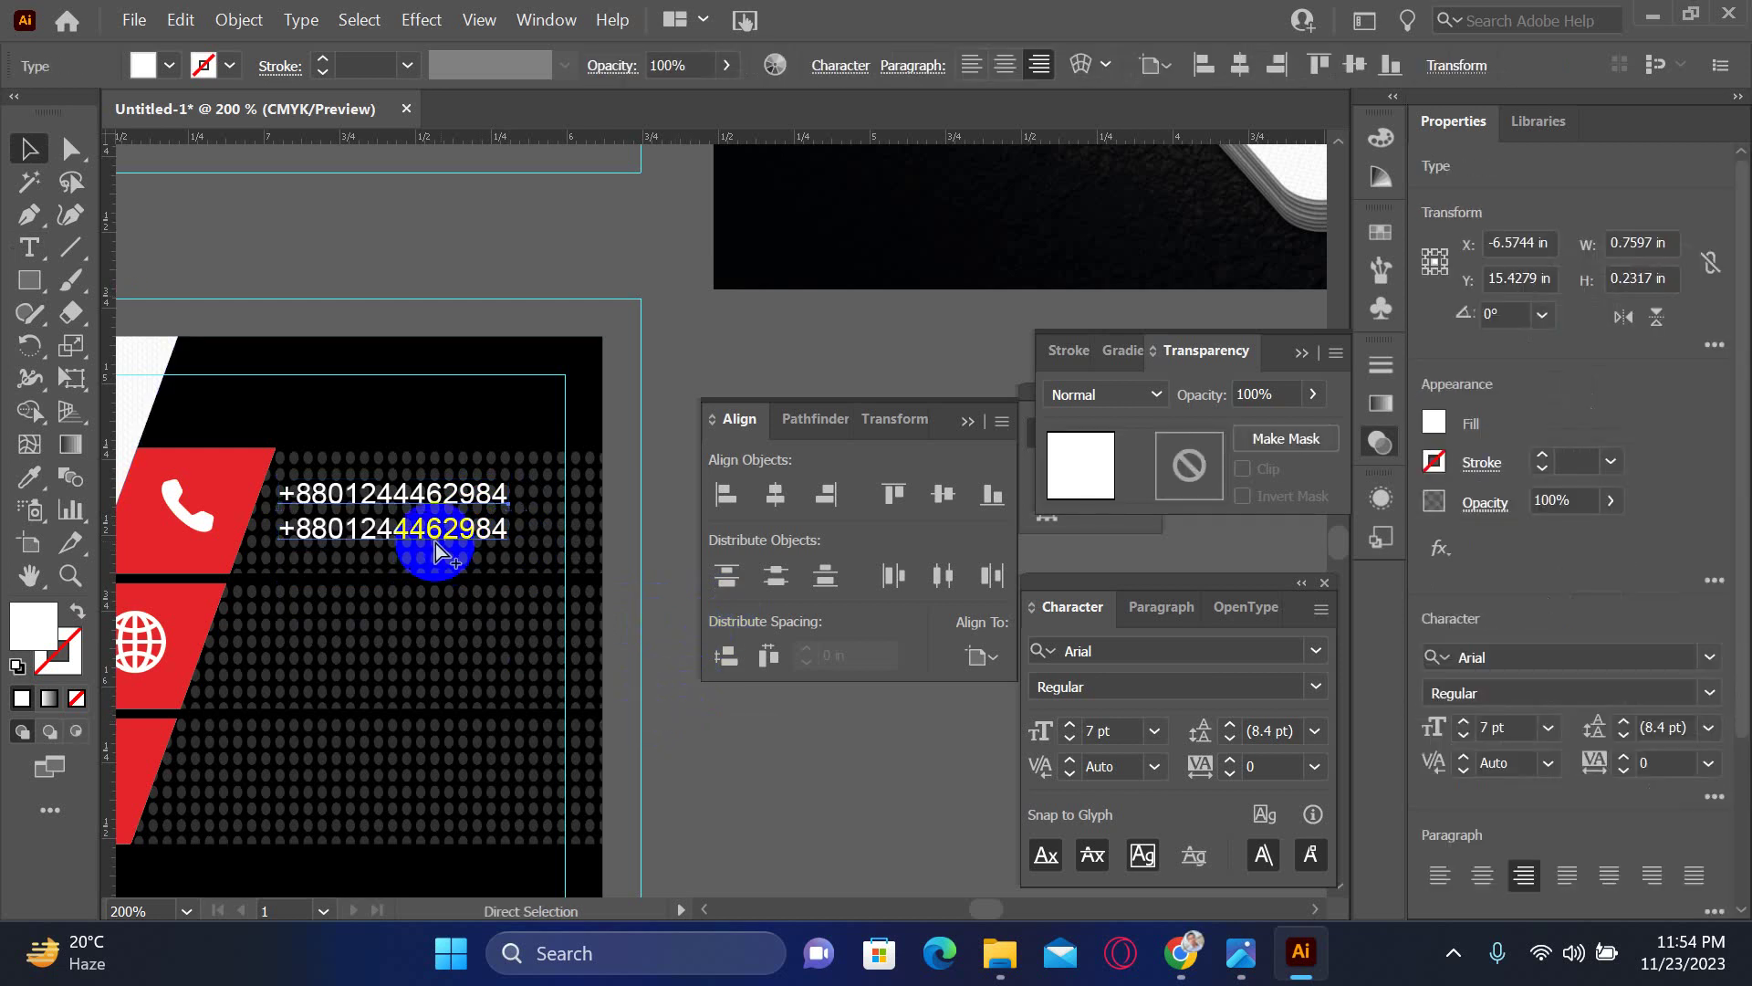
{"action": "left_click_drag", "start_coordinate": [435, 539], "coordinate": [398, 670]}
{"action": "left_click", "coordinate": [768, 770]}
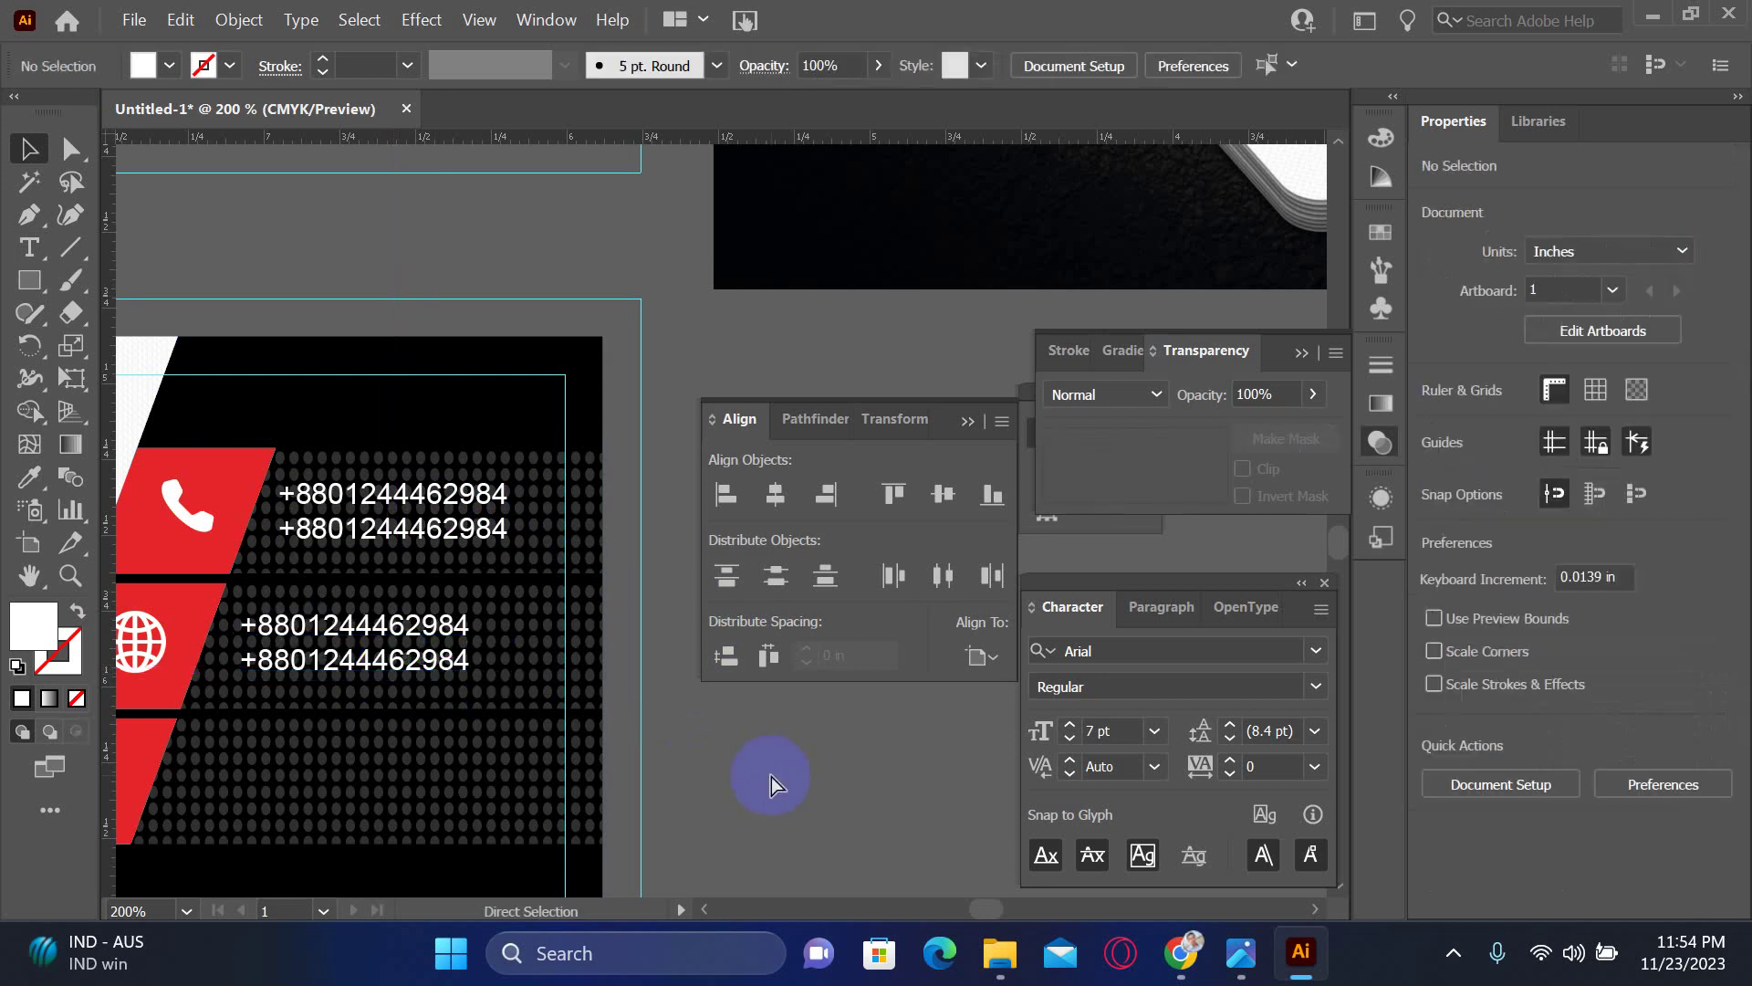
{"action": "key", "text": "ctrl+minus"}
{"action": "left_click_drag", "start_coordinate": [466, 512], "coordinate": [548, 423]}
{"action": "left_click_drag", "start_coordinate": [366, 456], "coordinate": [330, 500]}
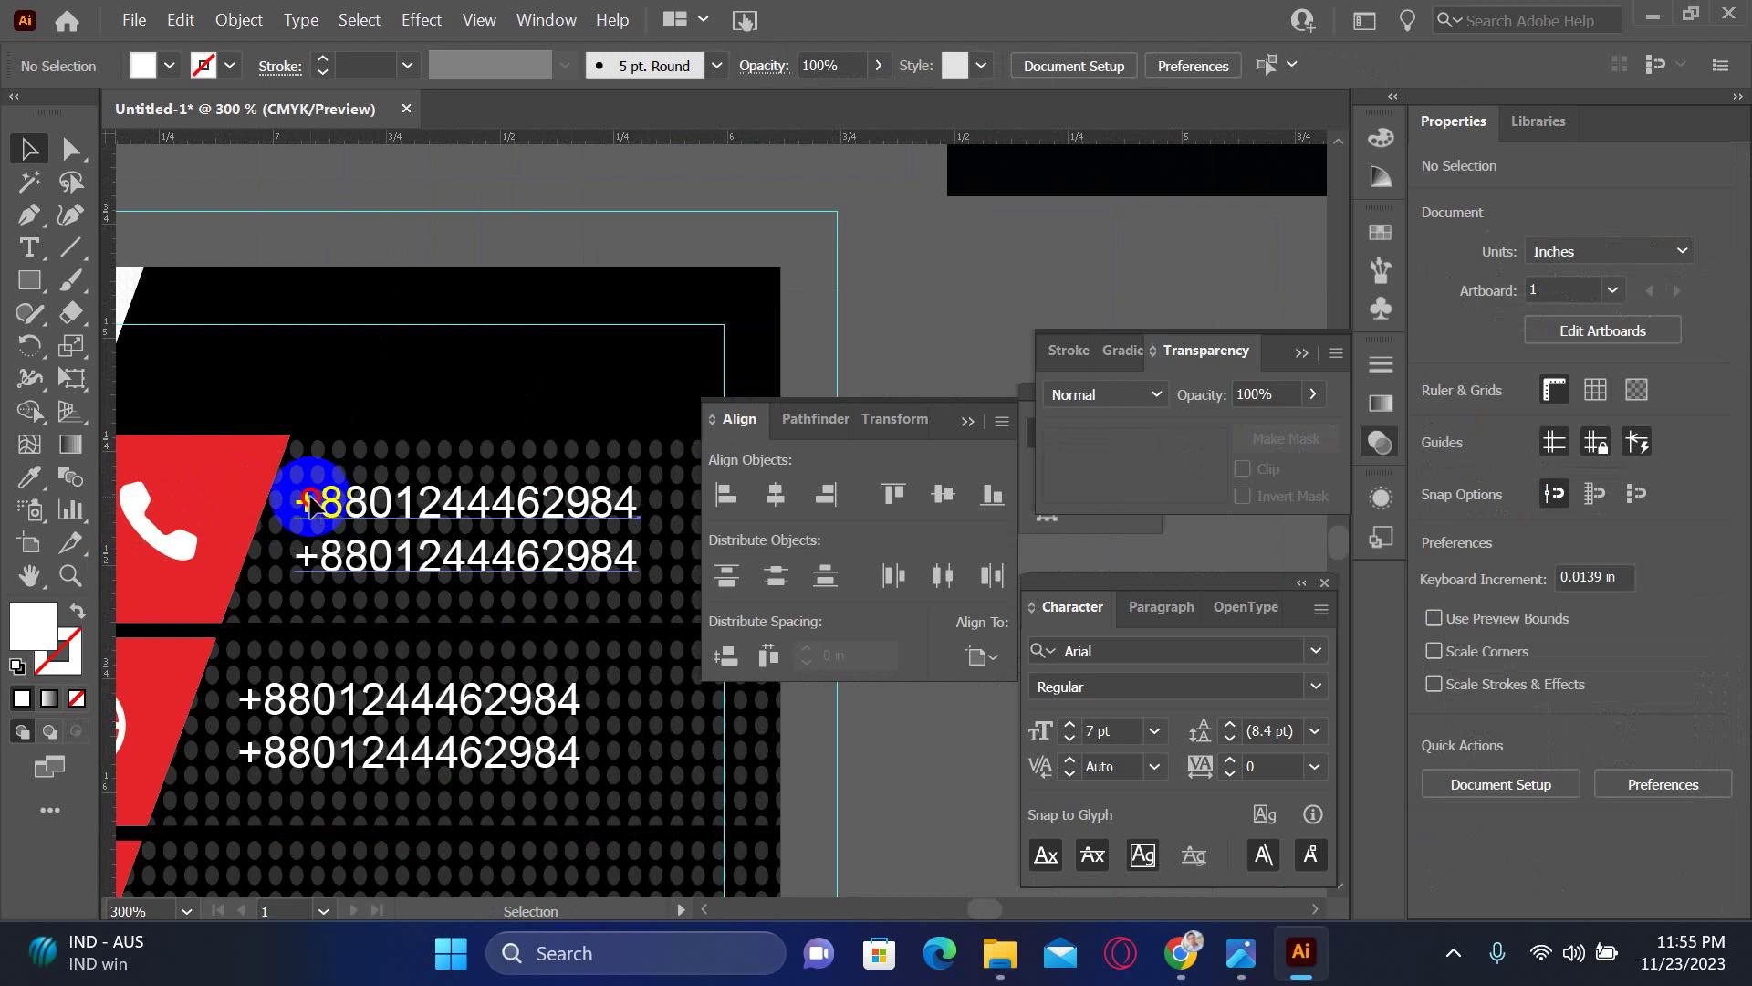
- Left-align the upper phone-number block and move it left beside its red bar
{"action": "double_click", "coordinate": [336, 508]}
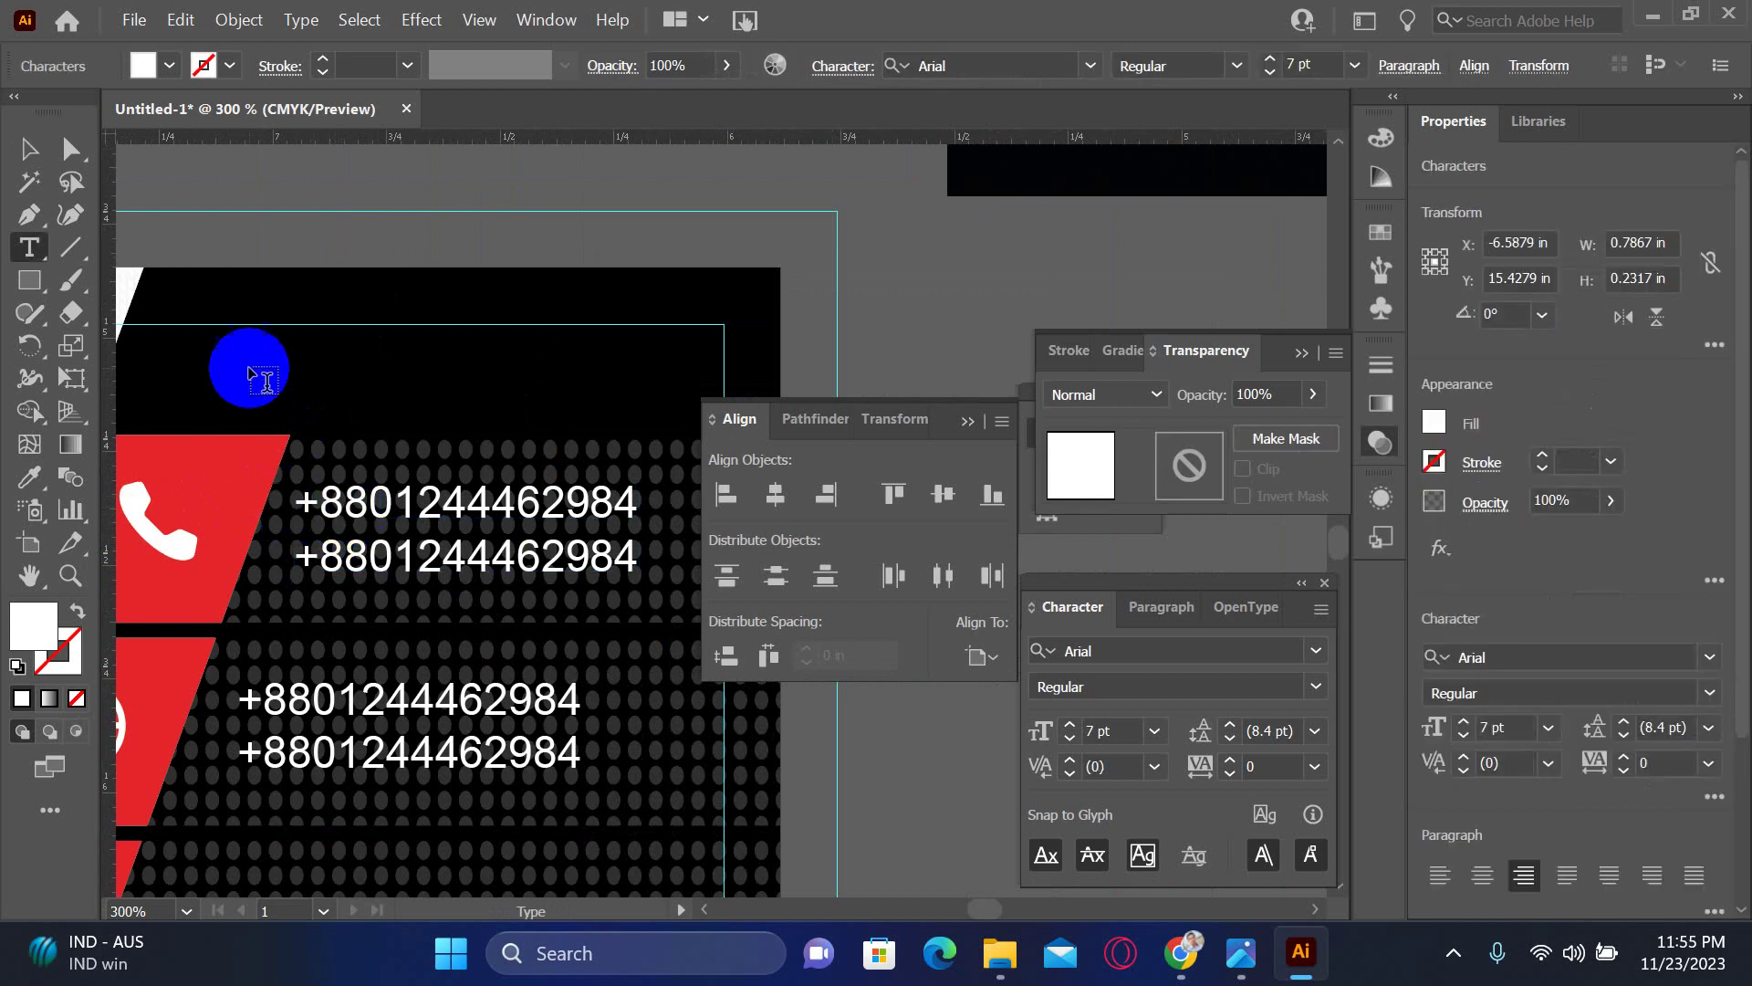
{"action": "left_click", "coordinate": [28, 148]}
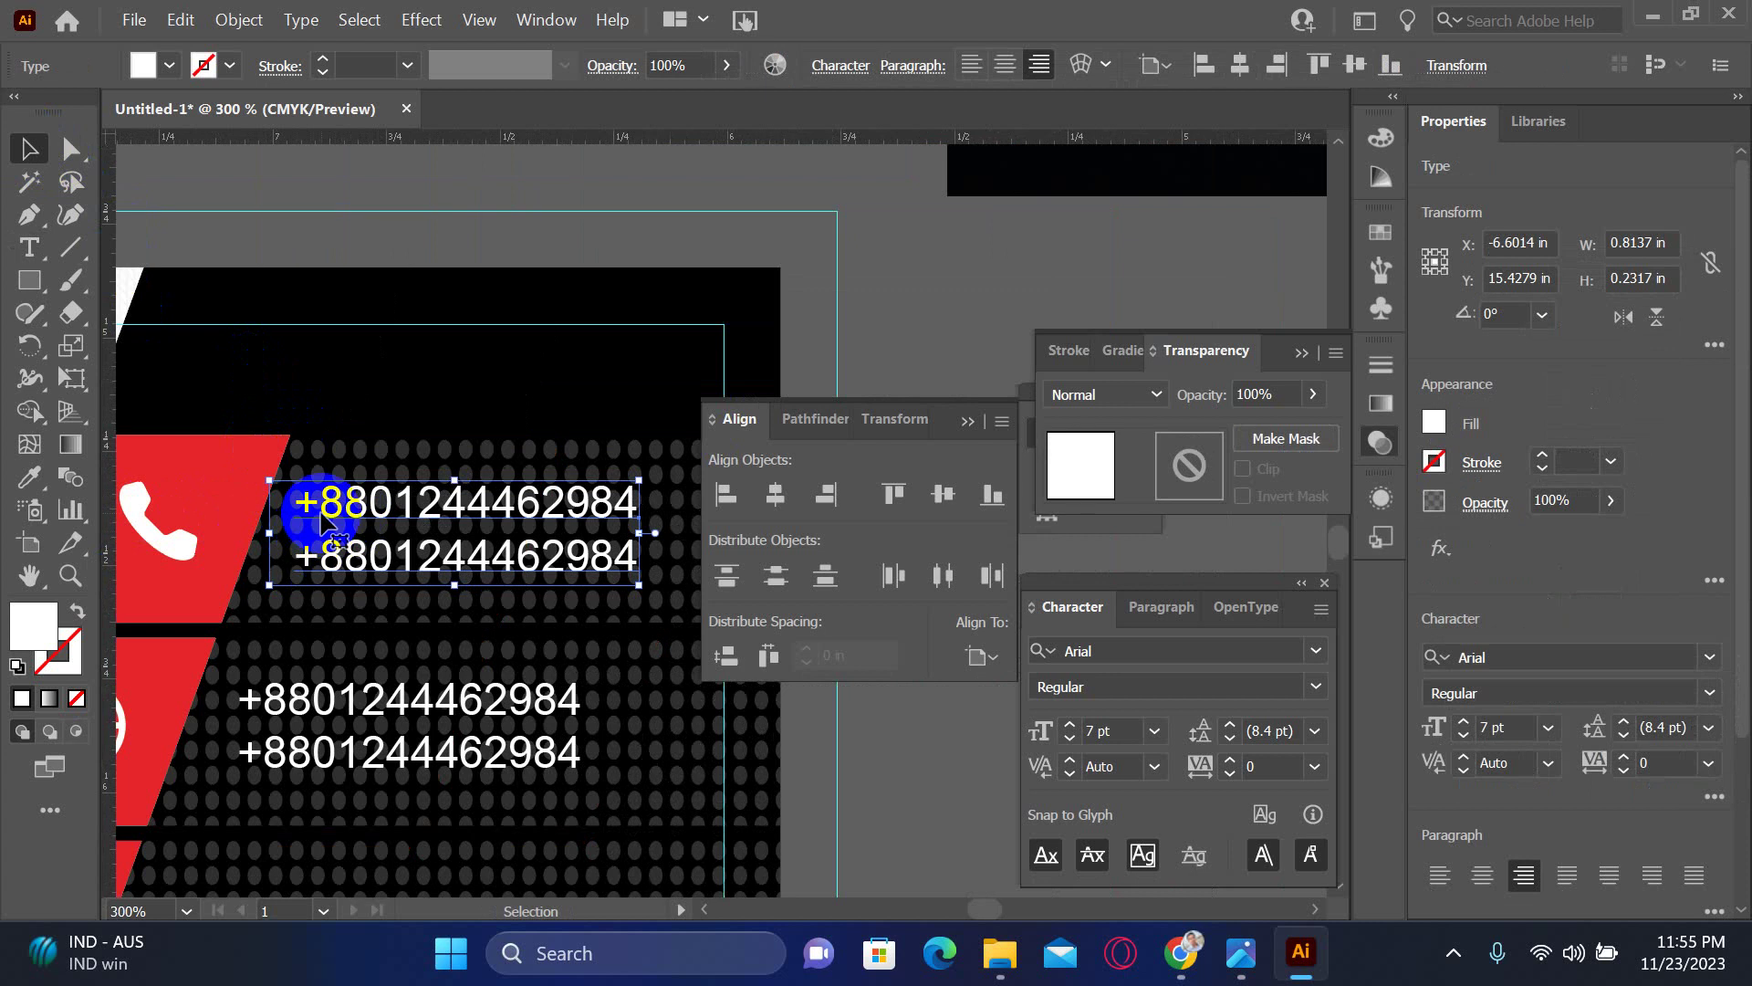
{"action": "left_click_drag", "start_coordinate": [321, 513], "coordinate": [327, 518]}
{"action": "double_click", "coordinate": [416, 532]}
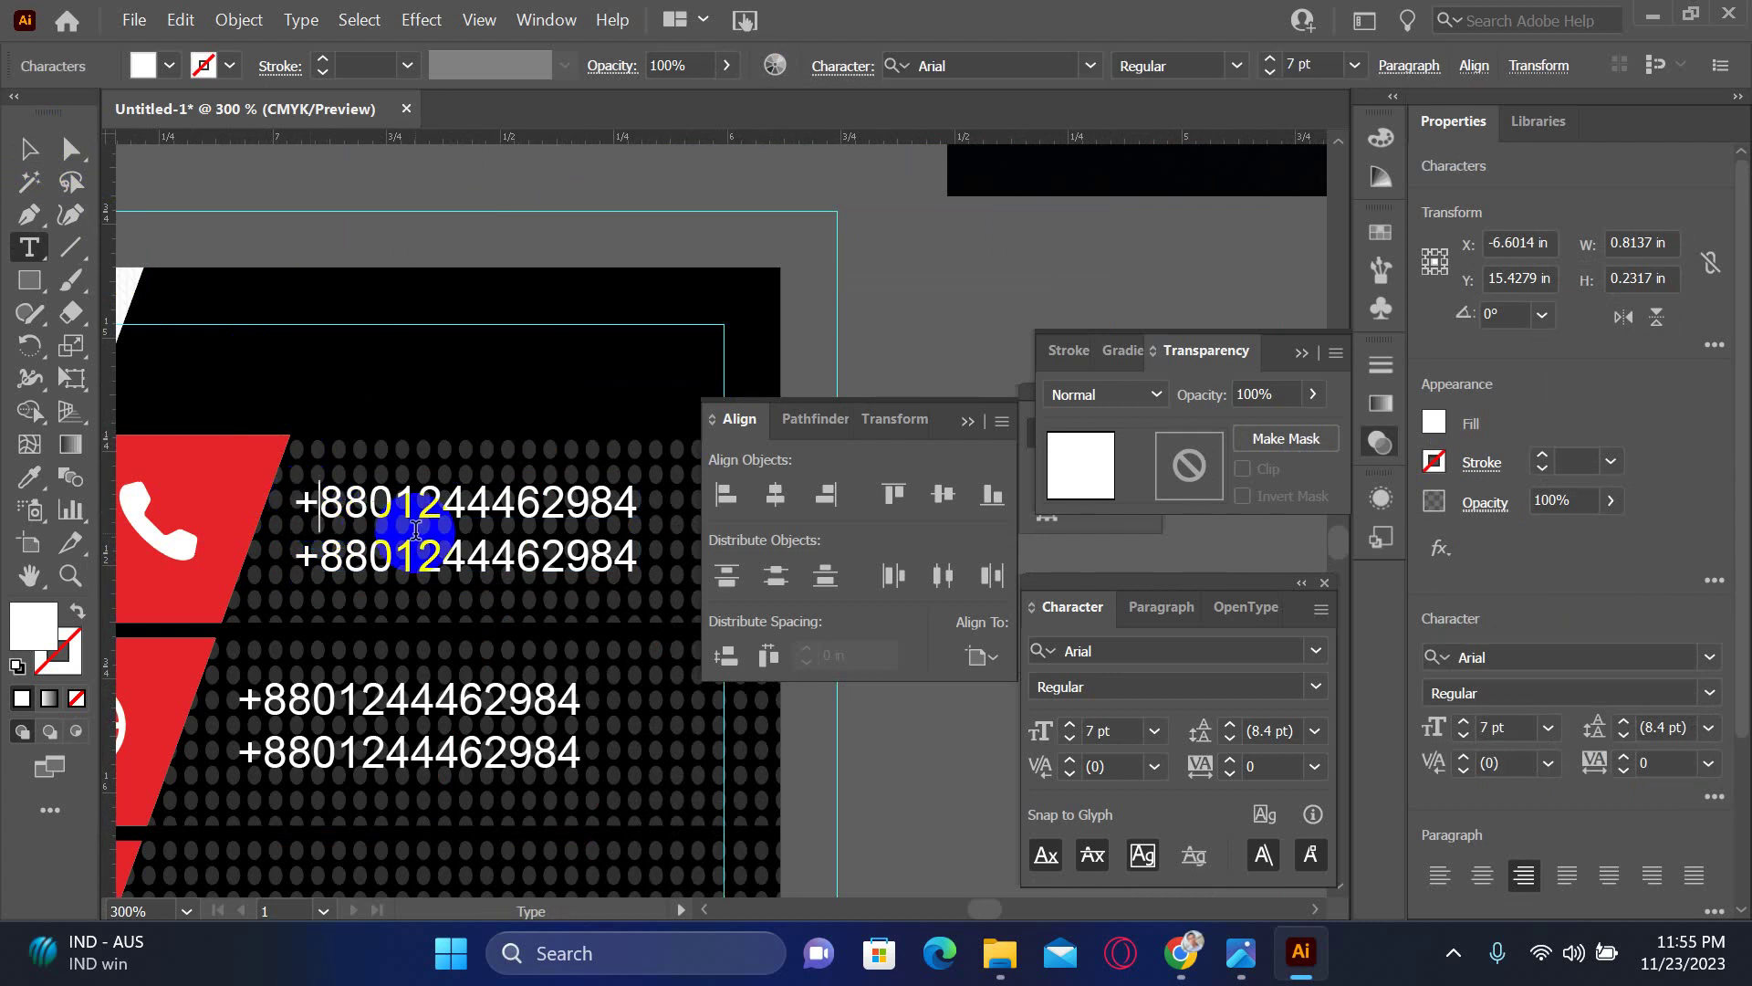
{"action": "left_click", "coordinate": [3, 130]}
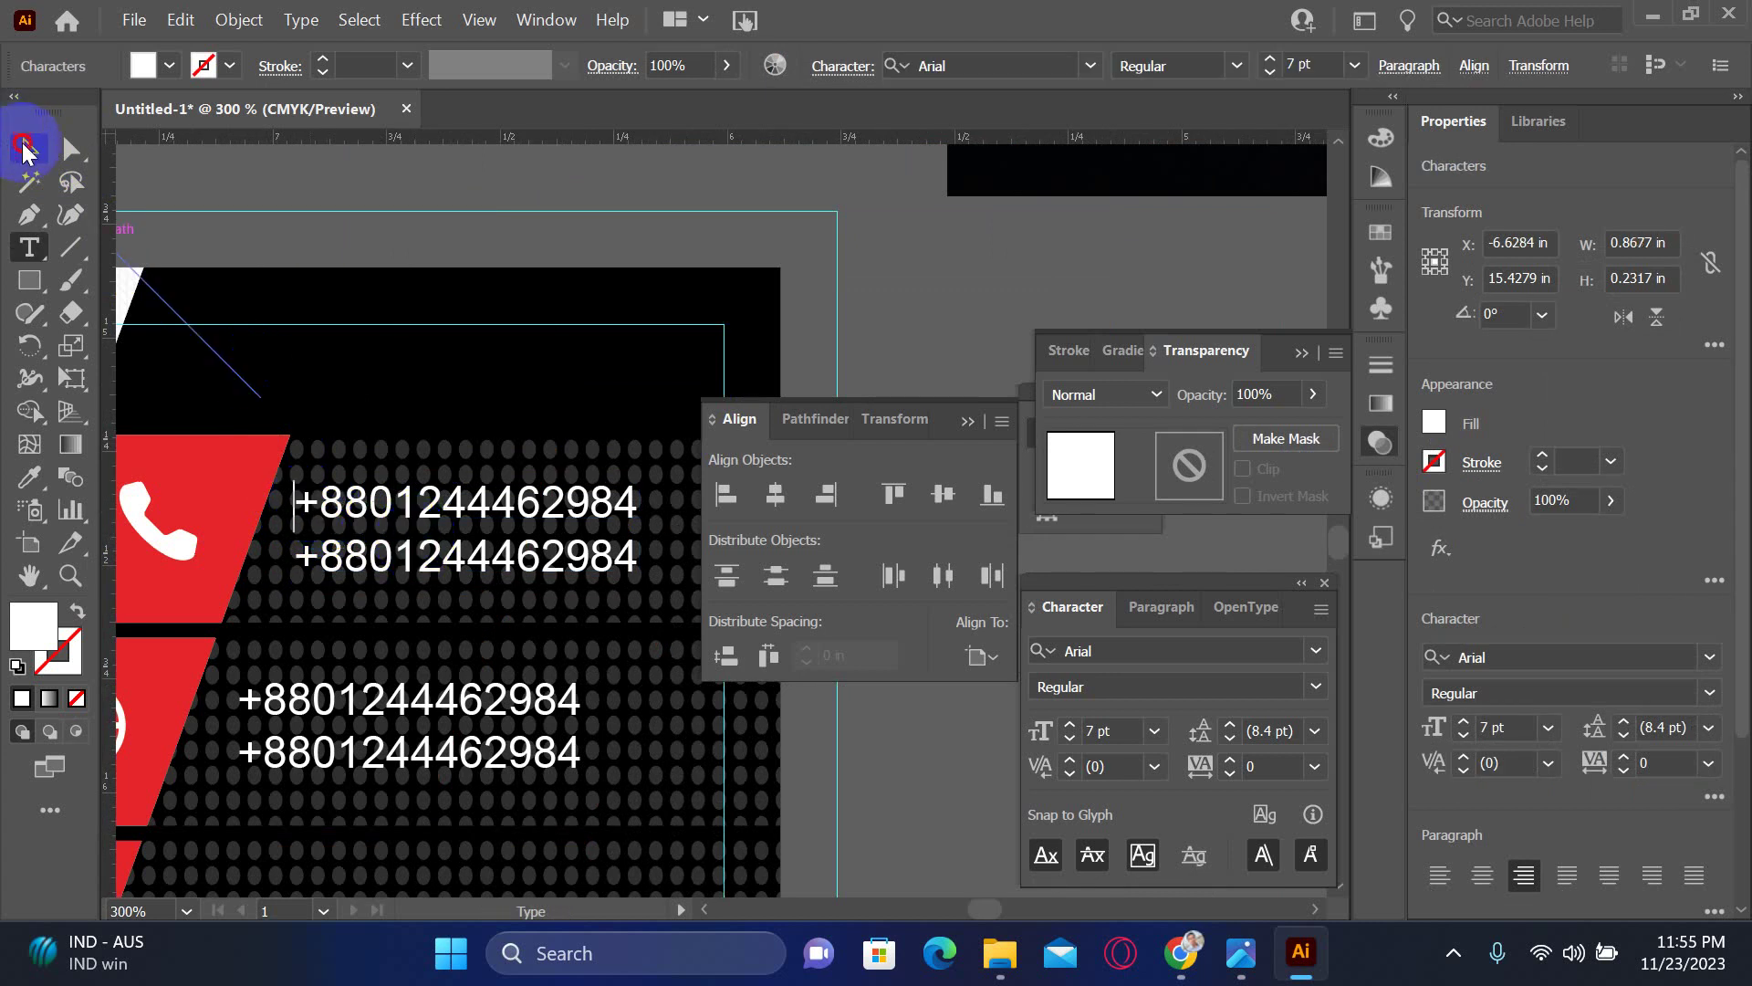
{"action": "left_click", "coordinate": [26, 148]}
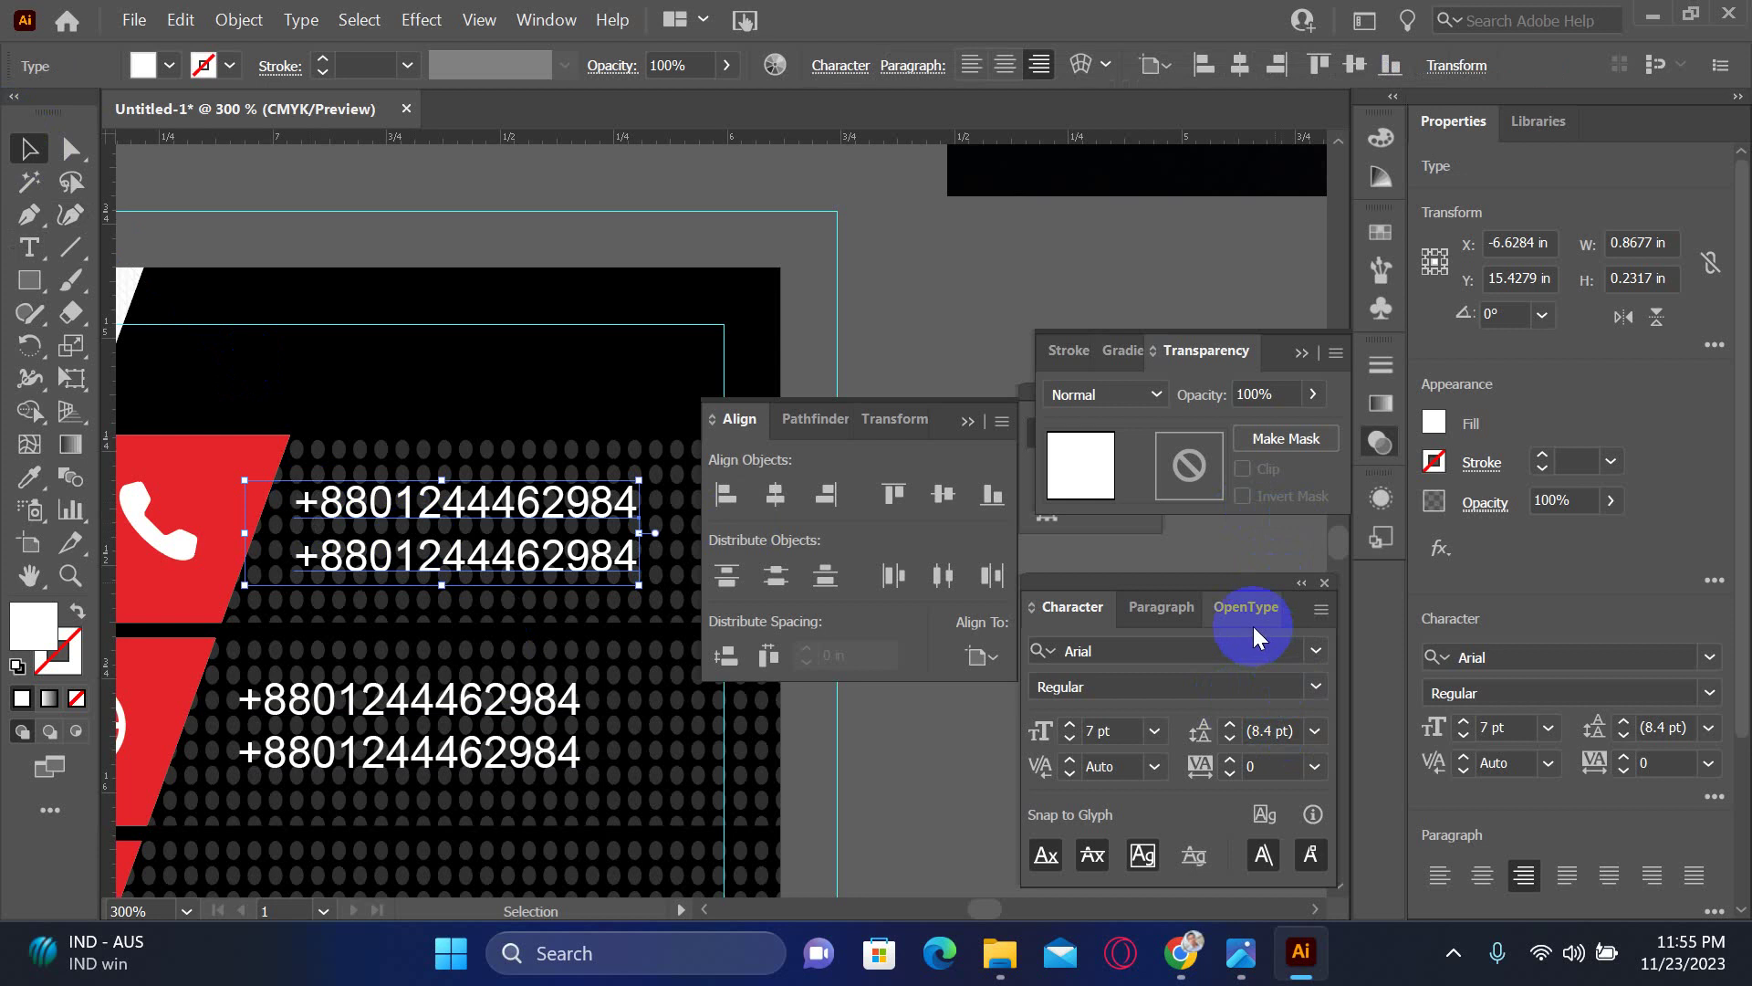
{"action": "left_click", "coordinate": [1163, 607]}
{"action": "left_click", "coordinate": [1048, 655]}
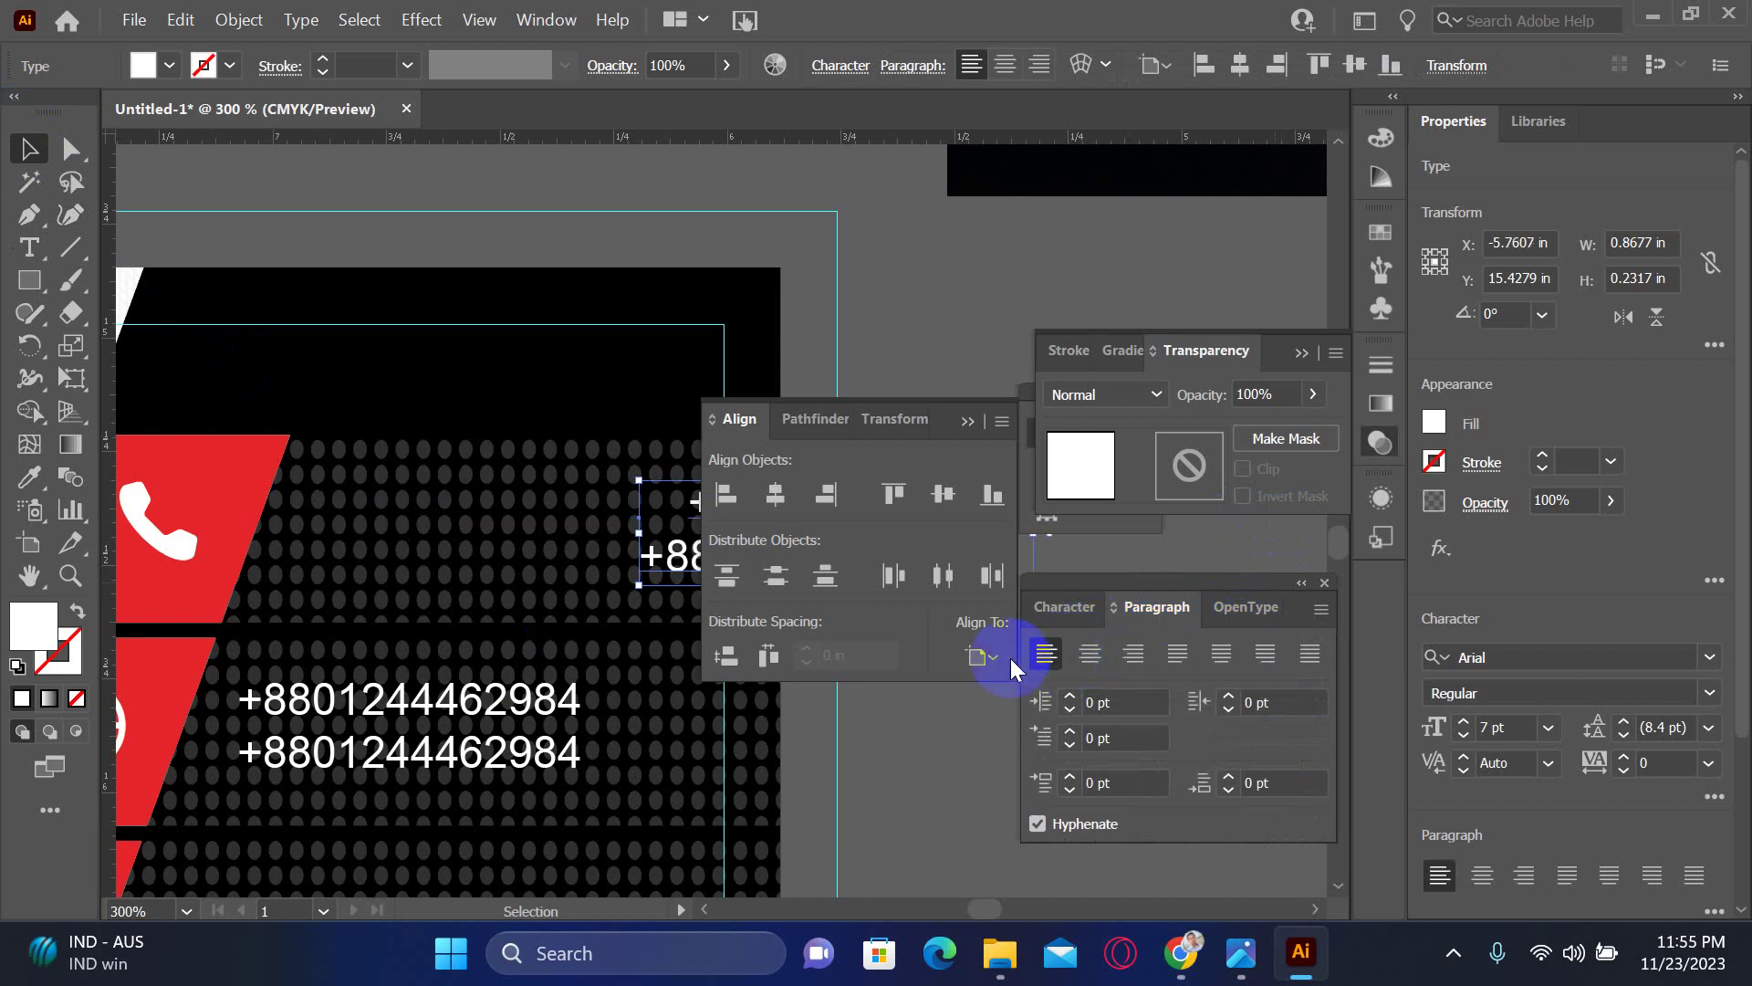
{"action": "left_click_drag", "start_coordinate": [673, 539], "coordinate": [299, 561]}
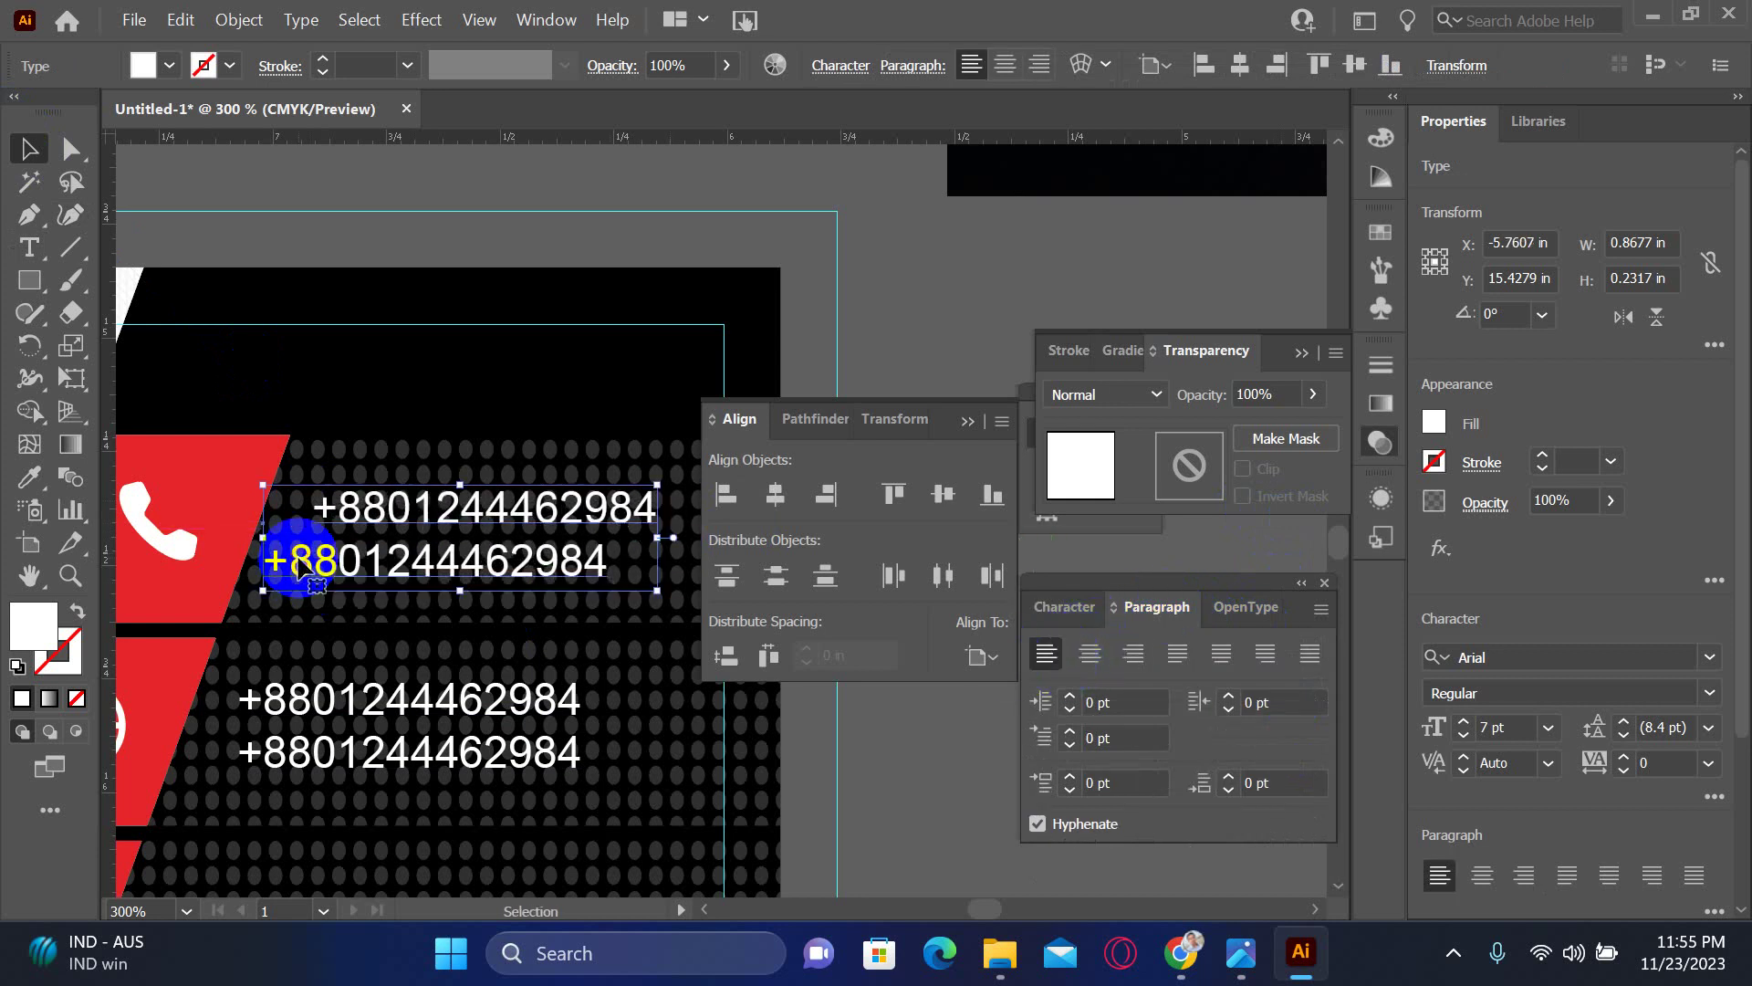
{"action": "left_click", "coordinate": [932, 768]}
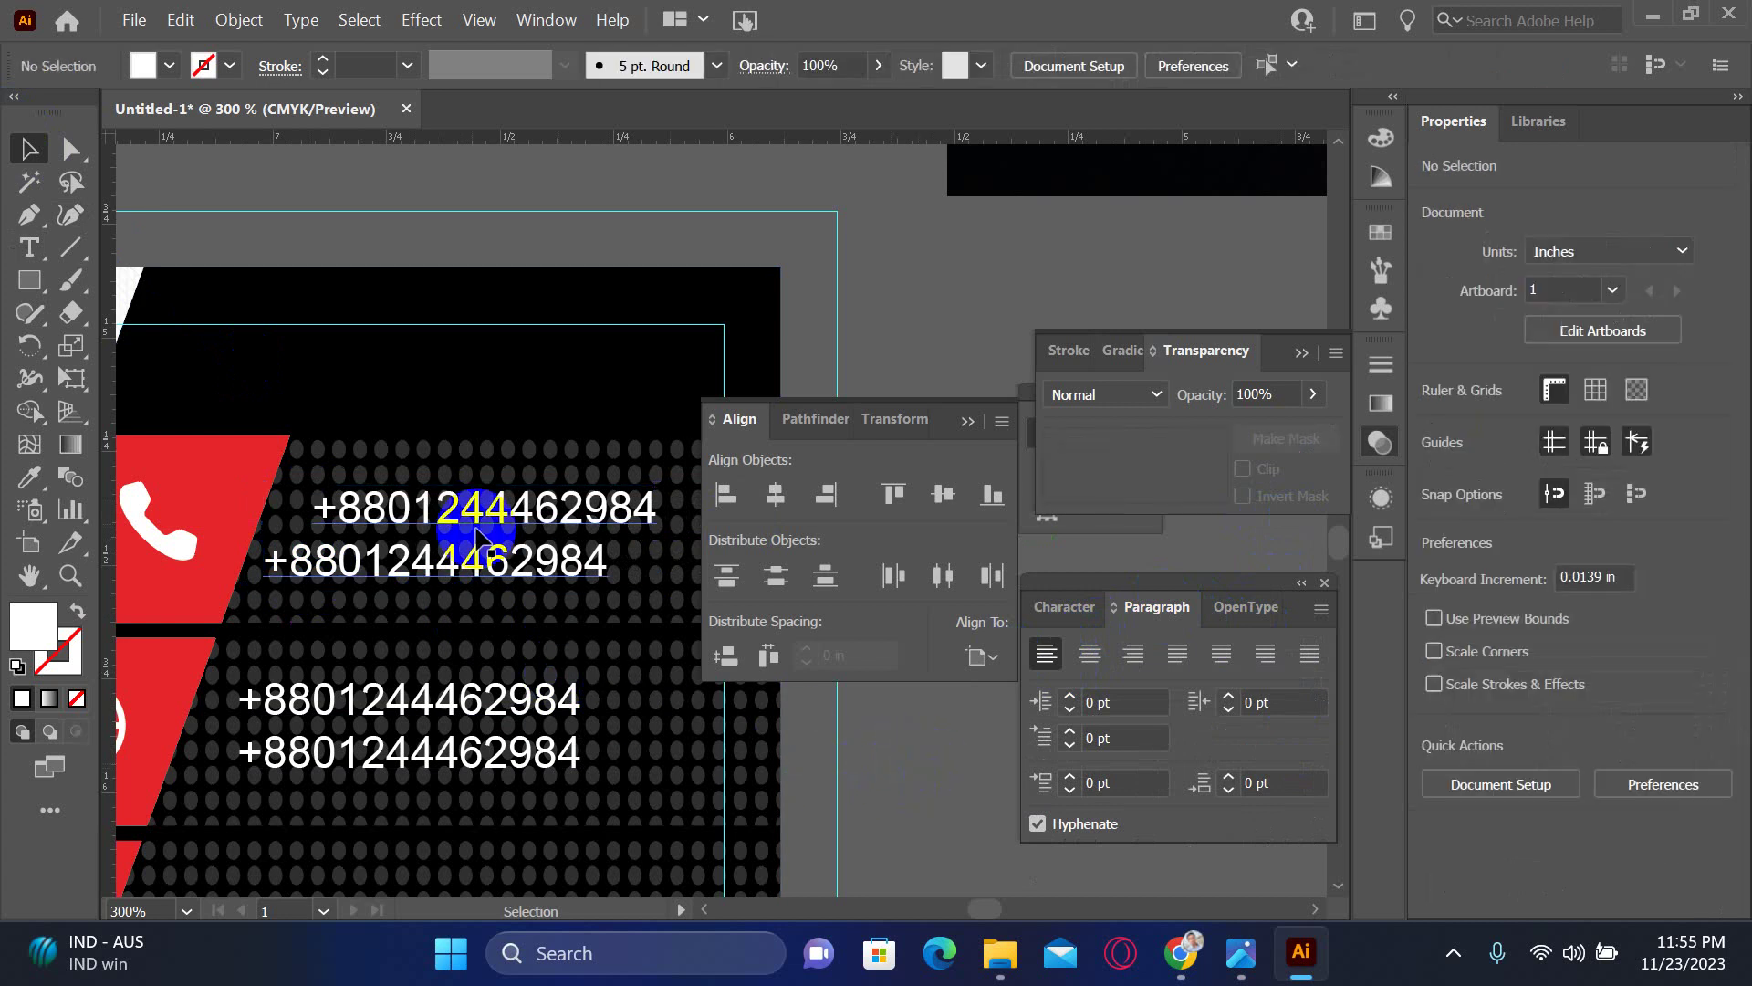
- Left-align the lower phone-number block and move it left beside the globe bar
{"action": "double_click", "coordinate": [347, 511]}
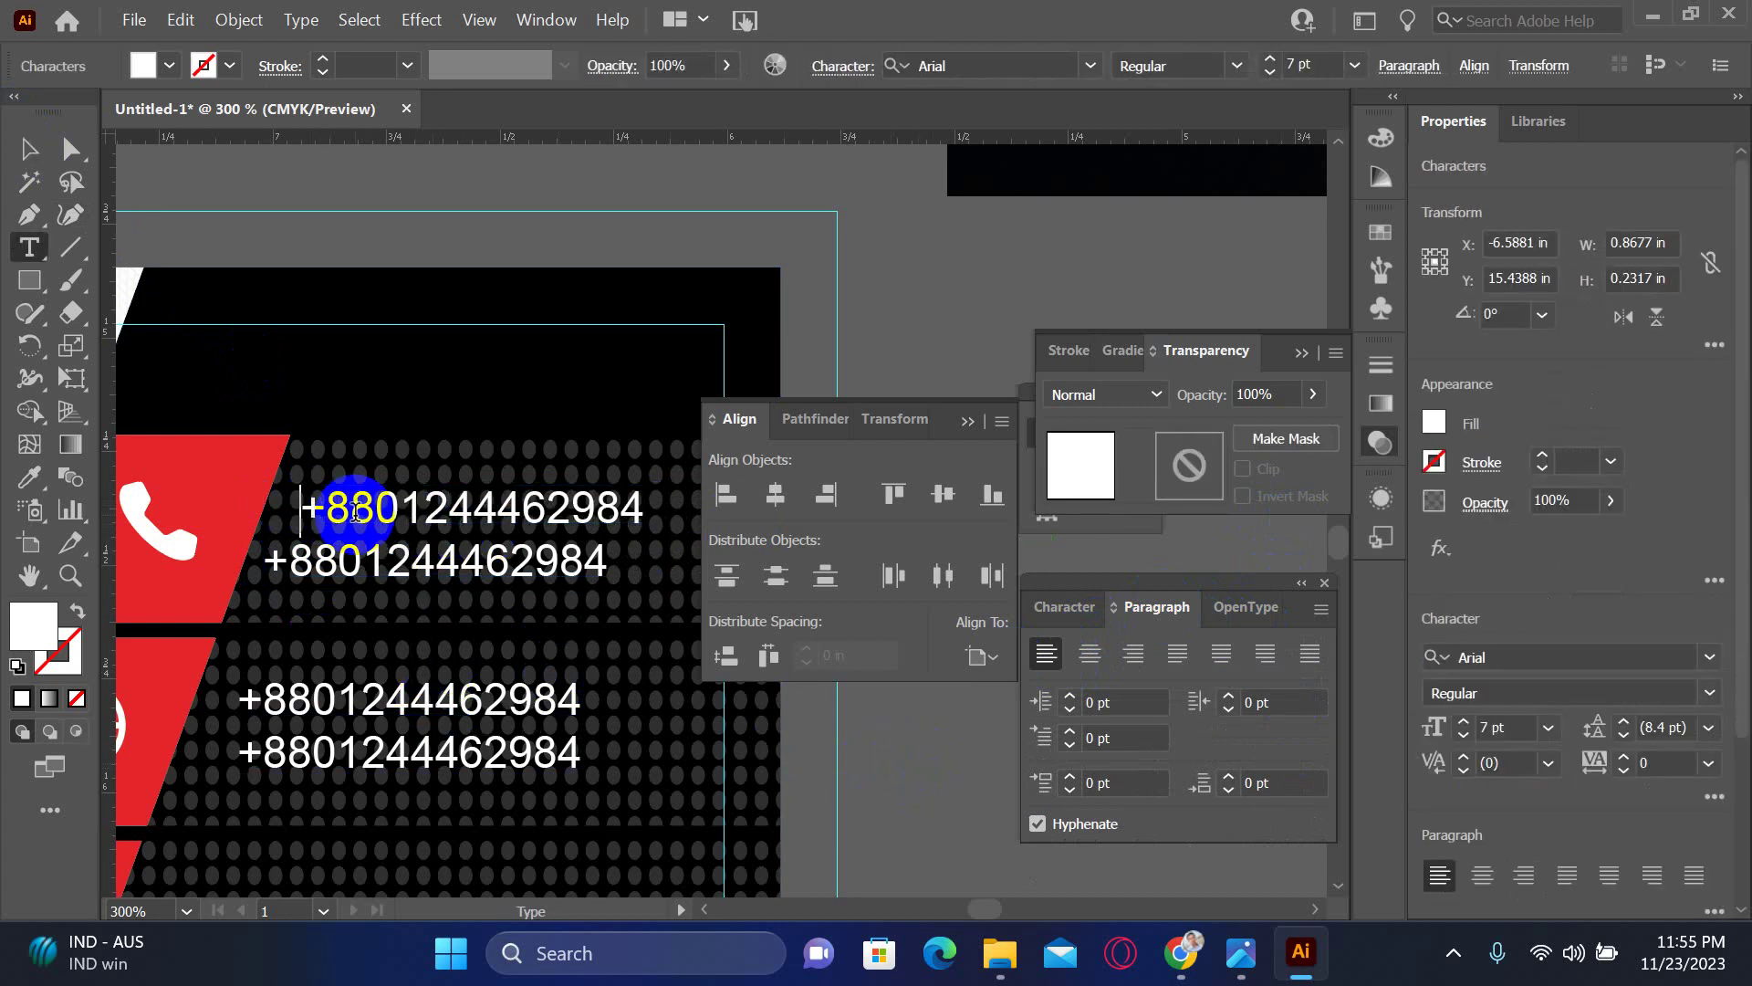
{"action": "left_click", "coordinate": [29, 147]}
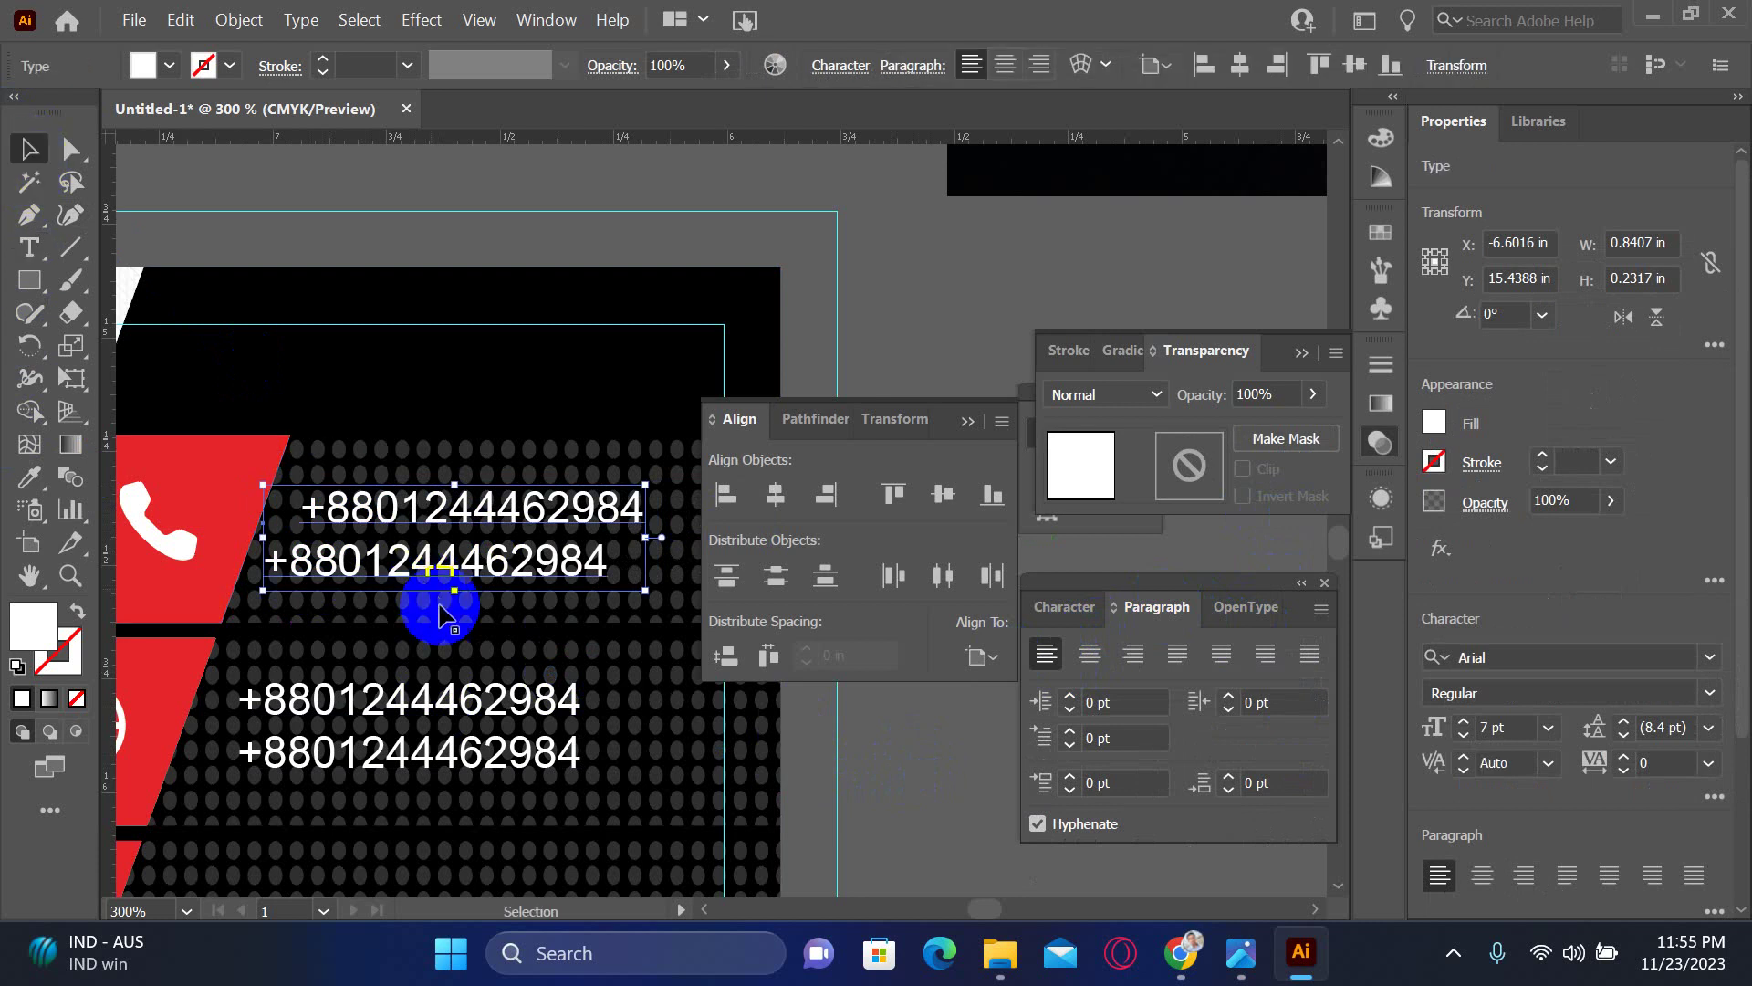
{"action": "left_click", "coordinate": [403, 699]}
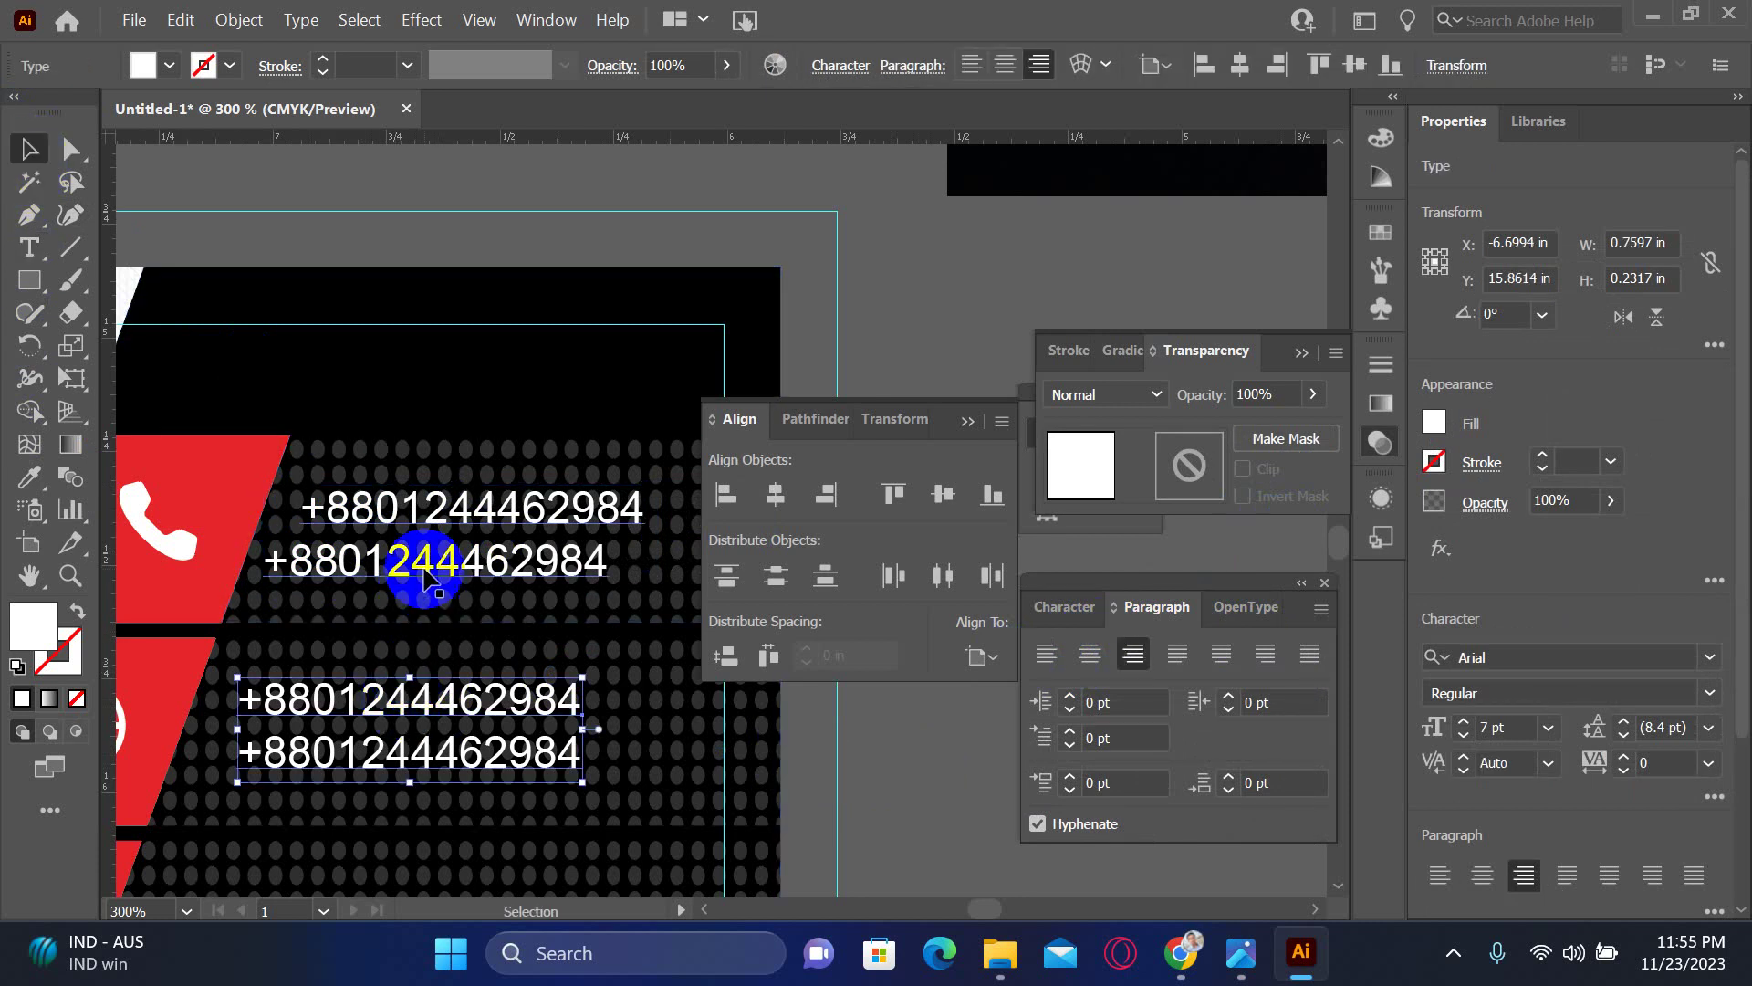
{"action": "double_click", "coordinate": [434, 699]}
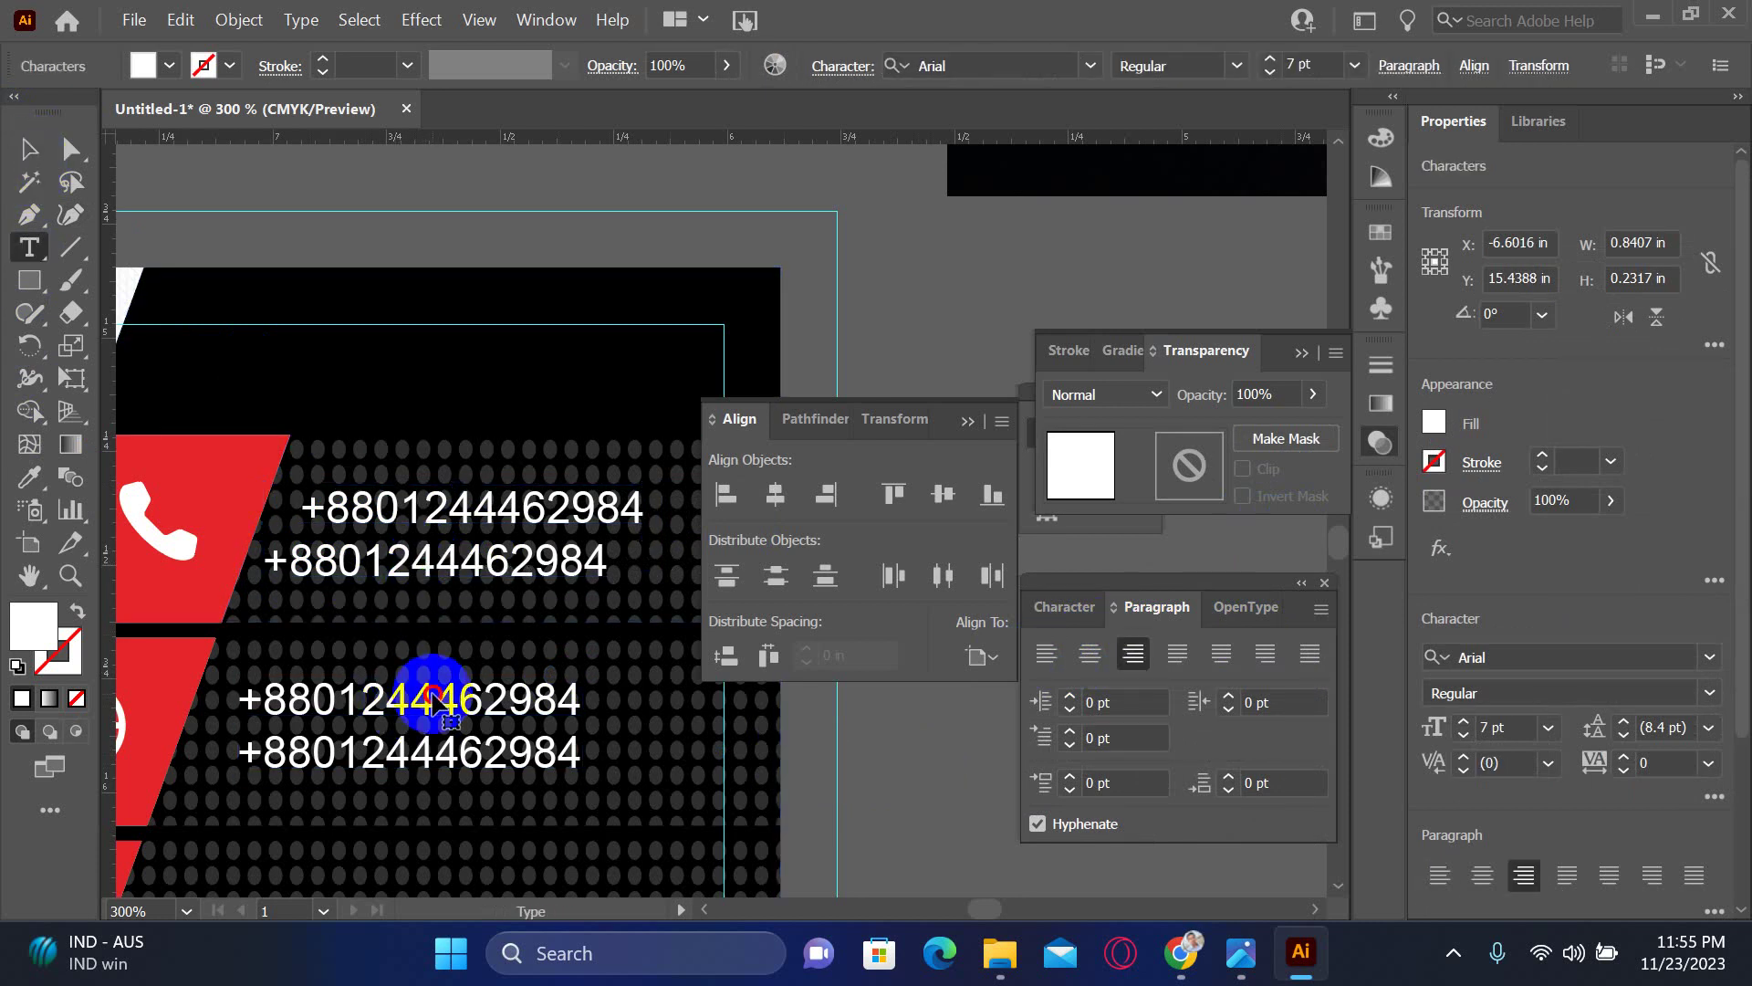
{"action": "key", "text": "ctrl+a"}
{"action": "key", "text": "ctrl+shift+l"}
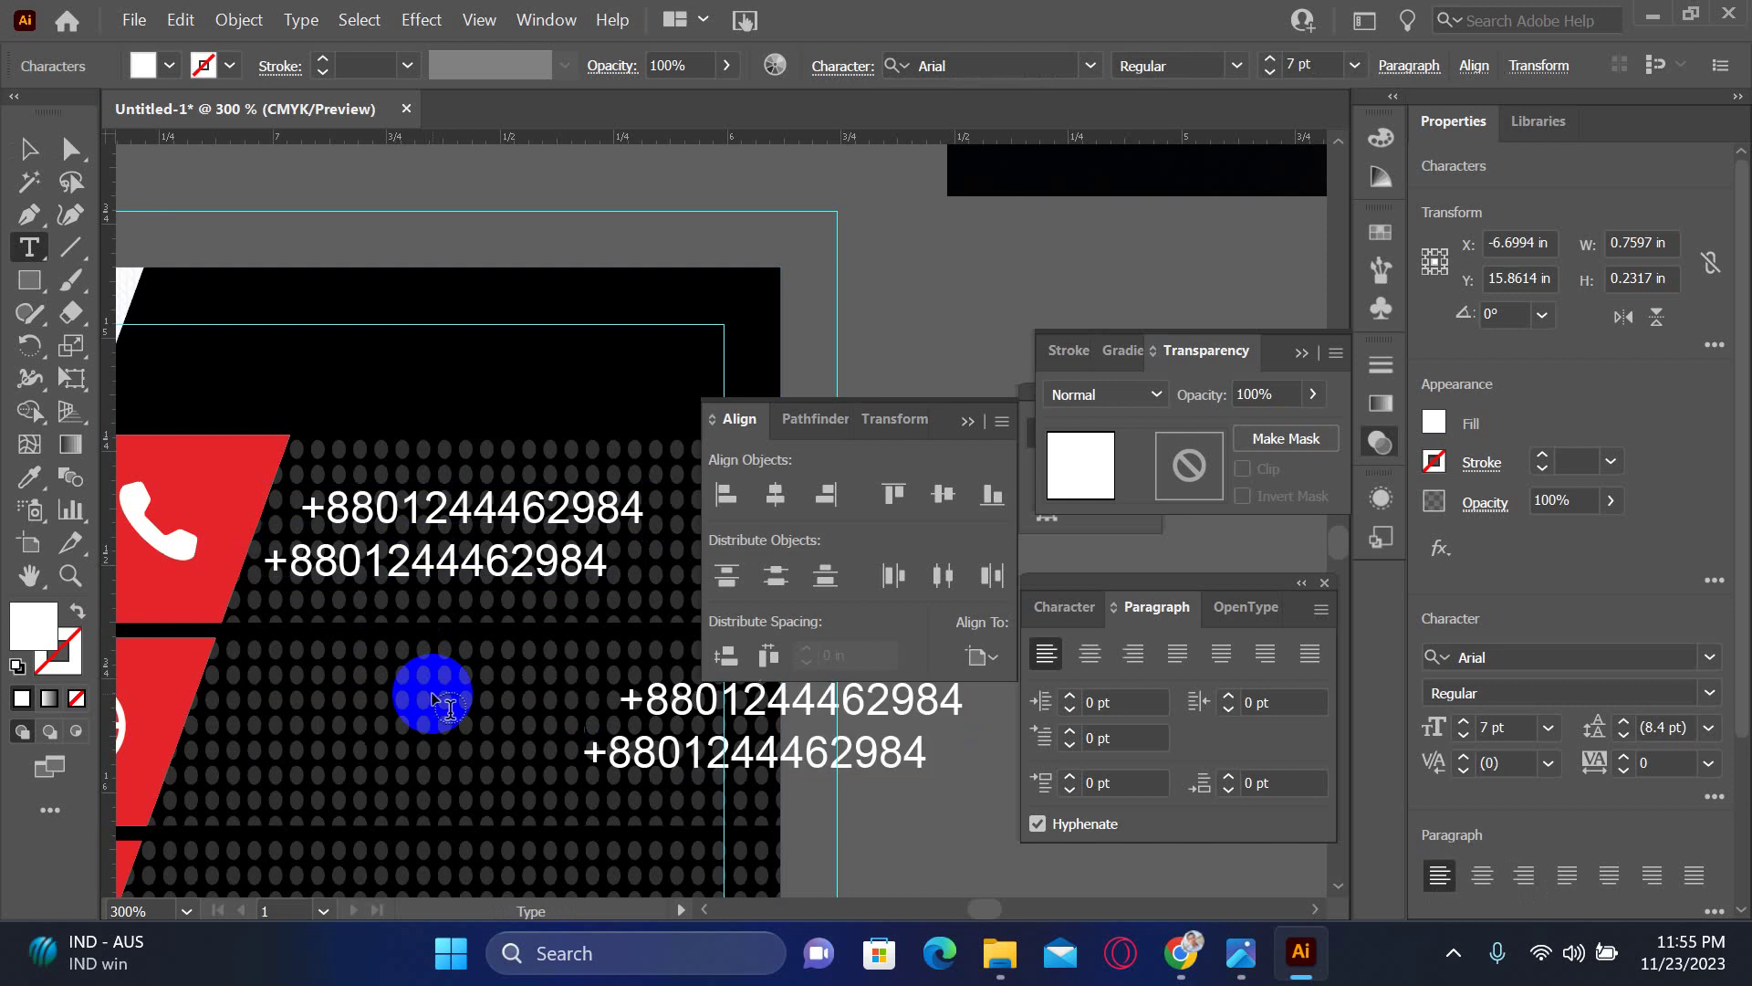
{"action": "key", "text": "Escape"}
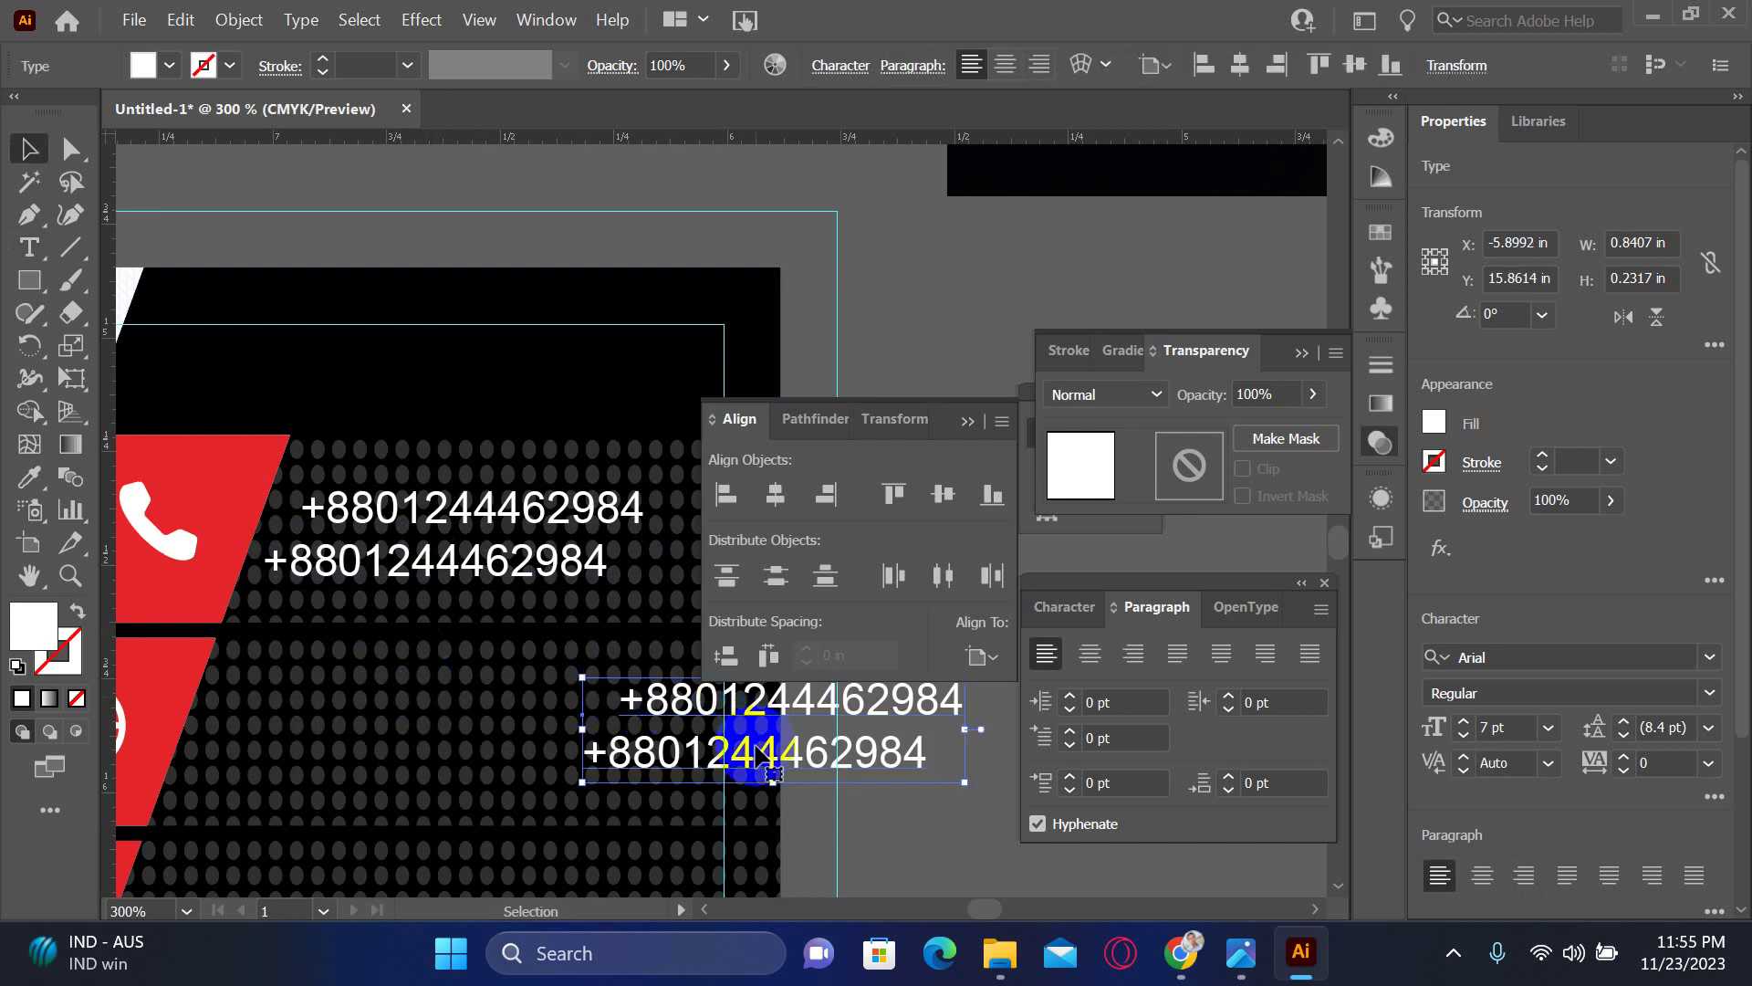
{"action": "left_click_drag", "start_coordinate": [761, 755], "coordinate": [374, 790]}
- Zoom out to view the whole card back and select the website address text
{"action": "key", "text": "ctrl+minus"}
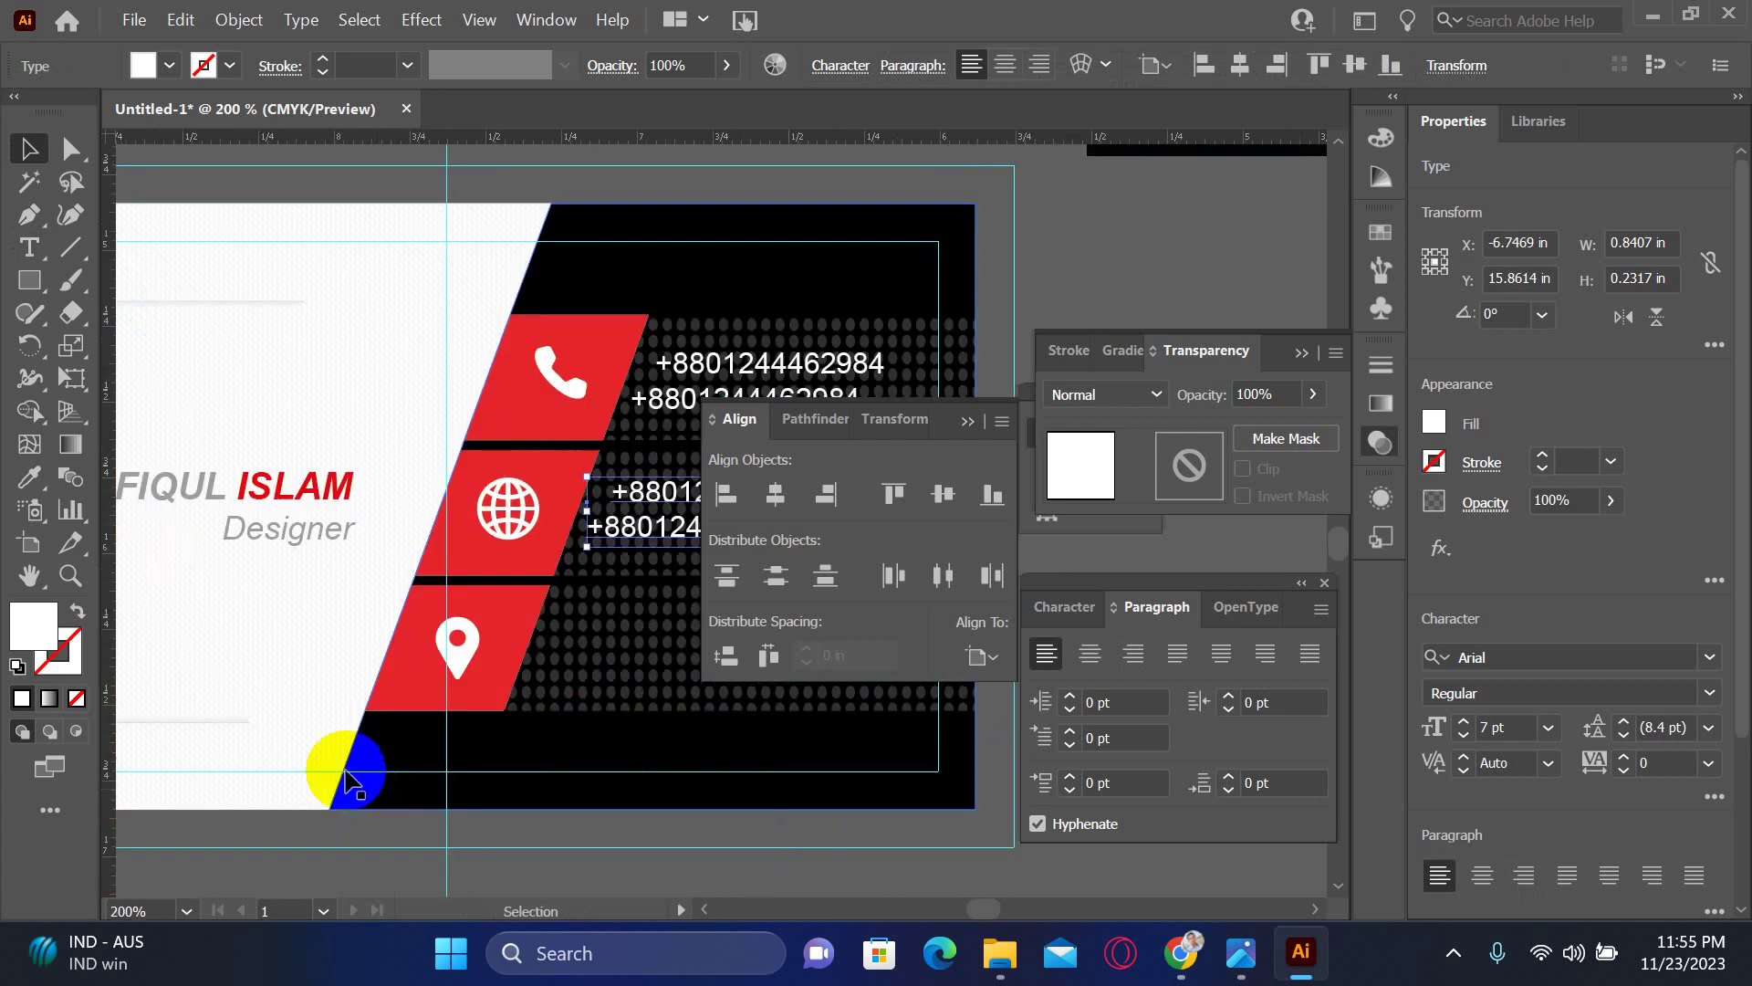
{"action": "left_click_drag", "start_coordinate": [535, 683], "coordinate": [450, 723]}
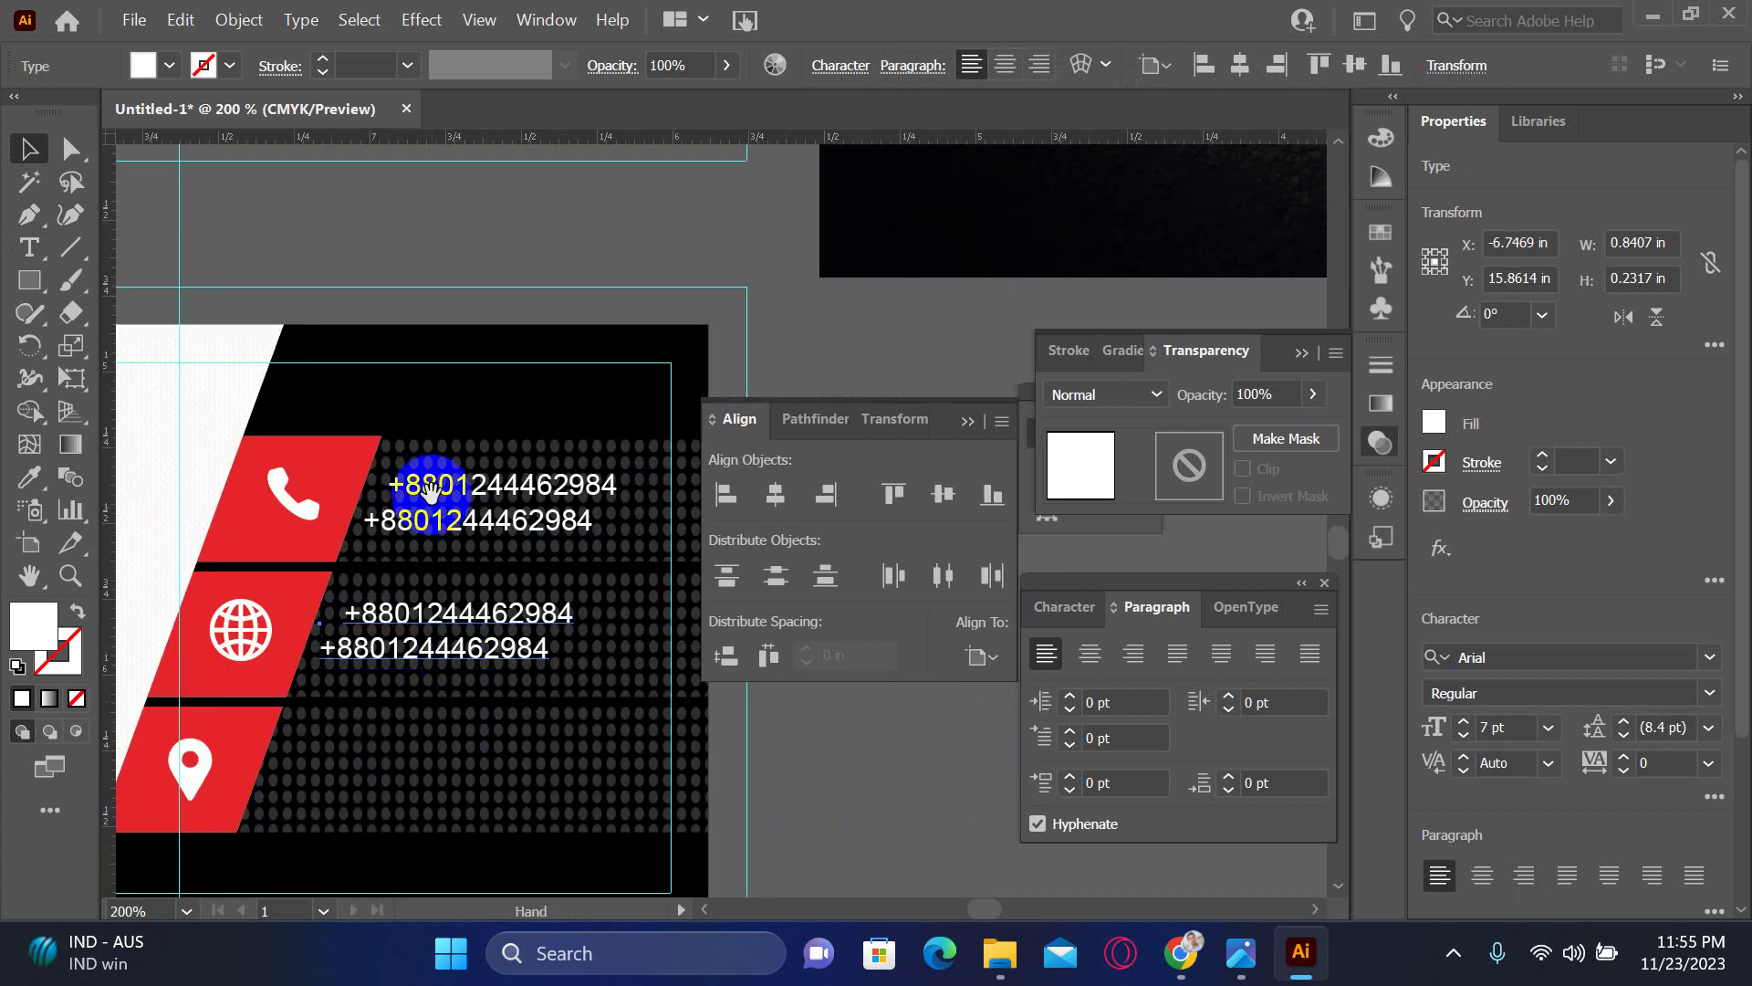
{"action": "scroll", "coordinate": [442, 481], "scroll_direction": "up", "scroll_amount": 3}
{"action": "left_click", "coordinate": [332, 273]}
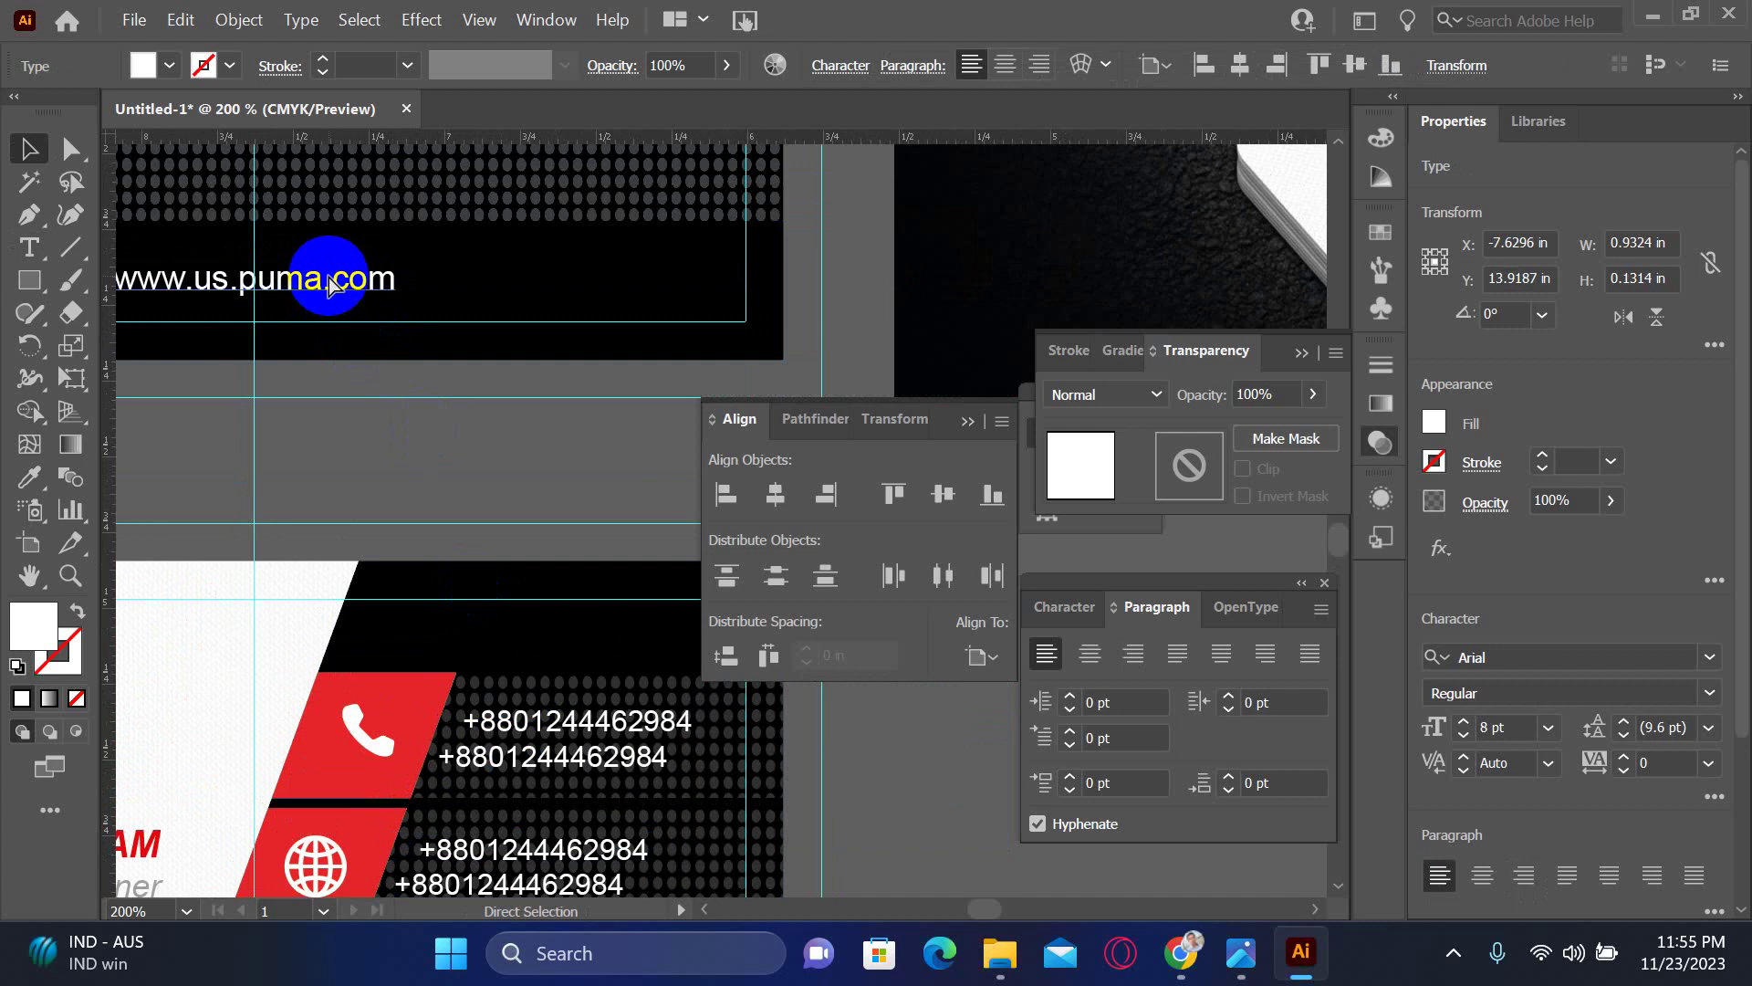
{"action": "scroll", "coordinate": [502, 702], "scroll_direction": "down", "scroll_amount": 3}
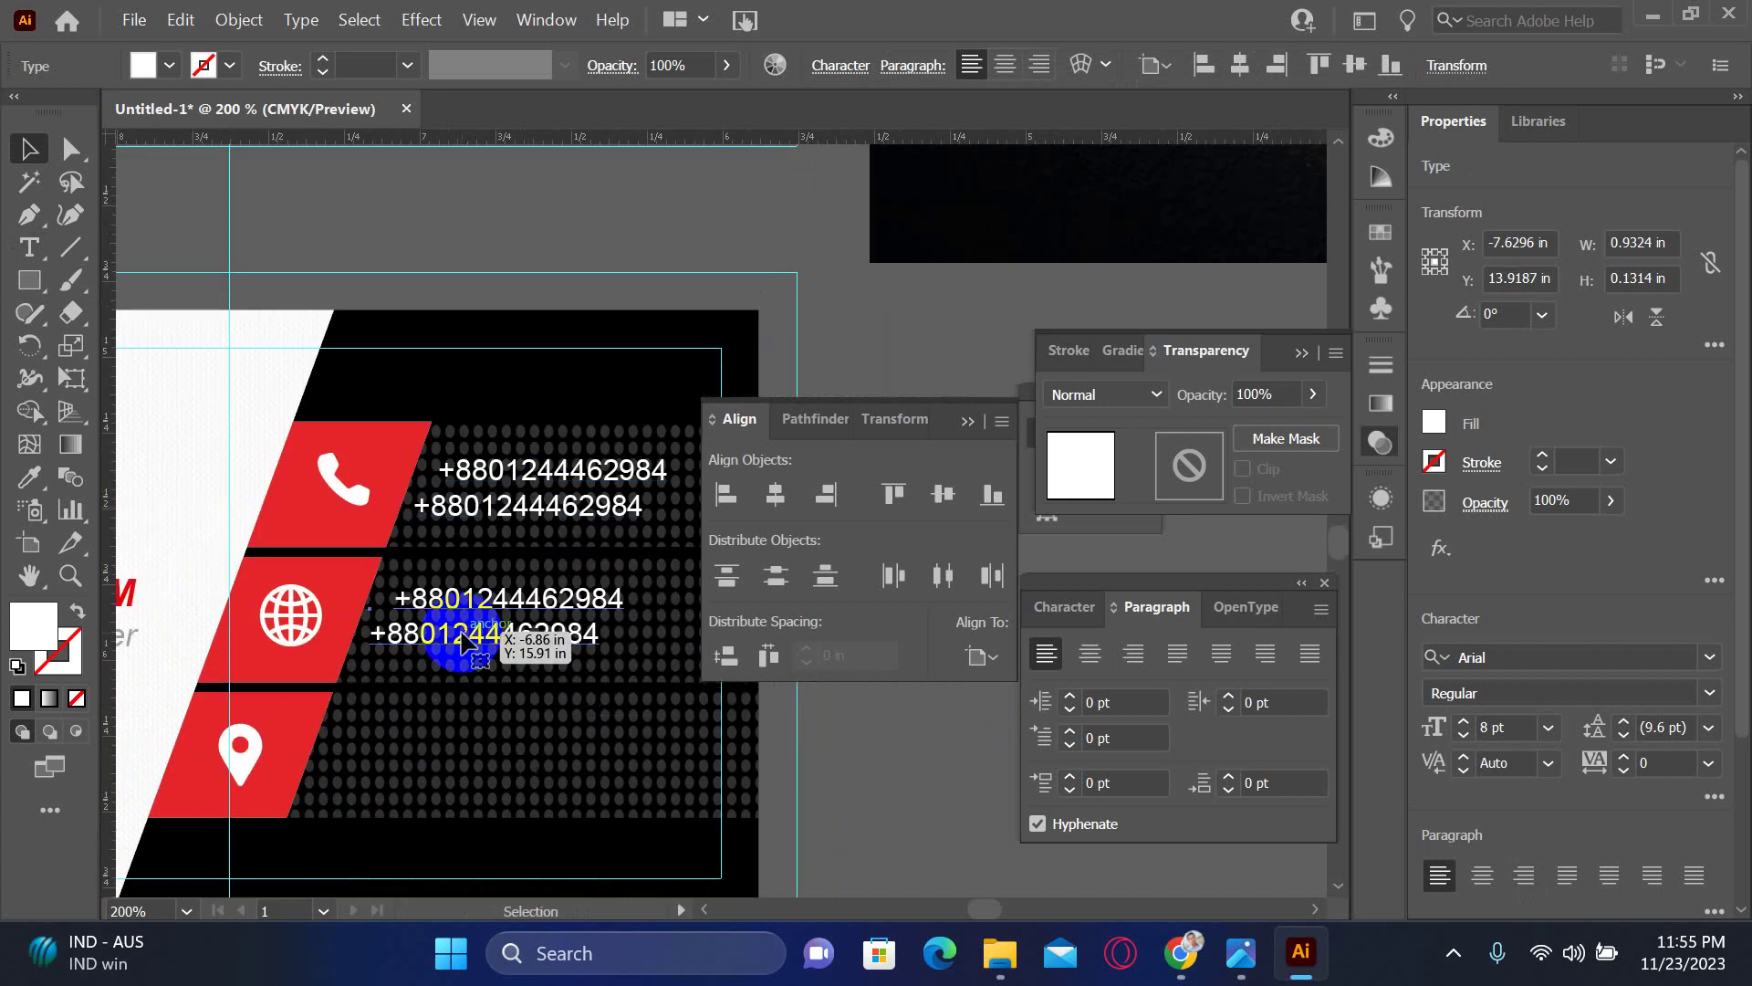
{"action": "double_click", "coordinate": [463, 629]}
{"action": "key", "text": "ctrl+a"}
{"action": "type", "text": "www.us.puma.com"}
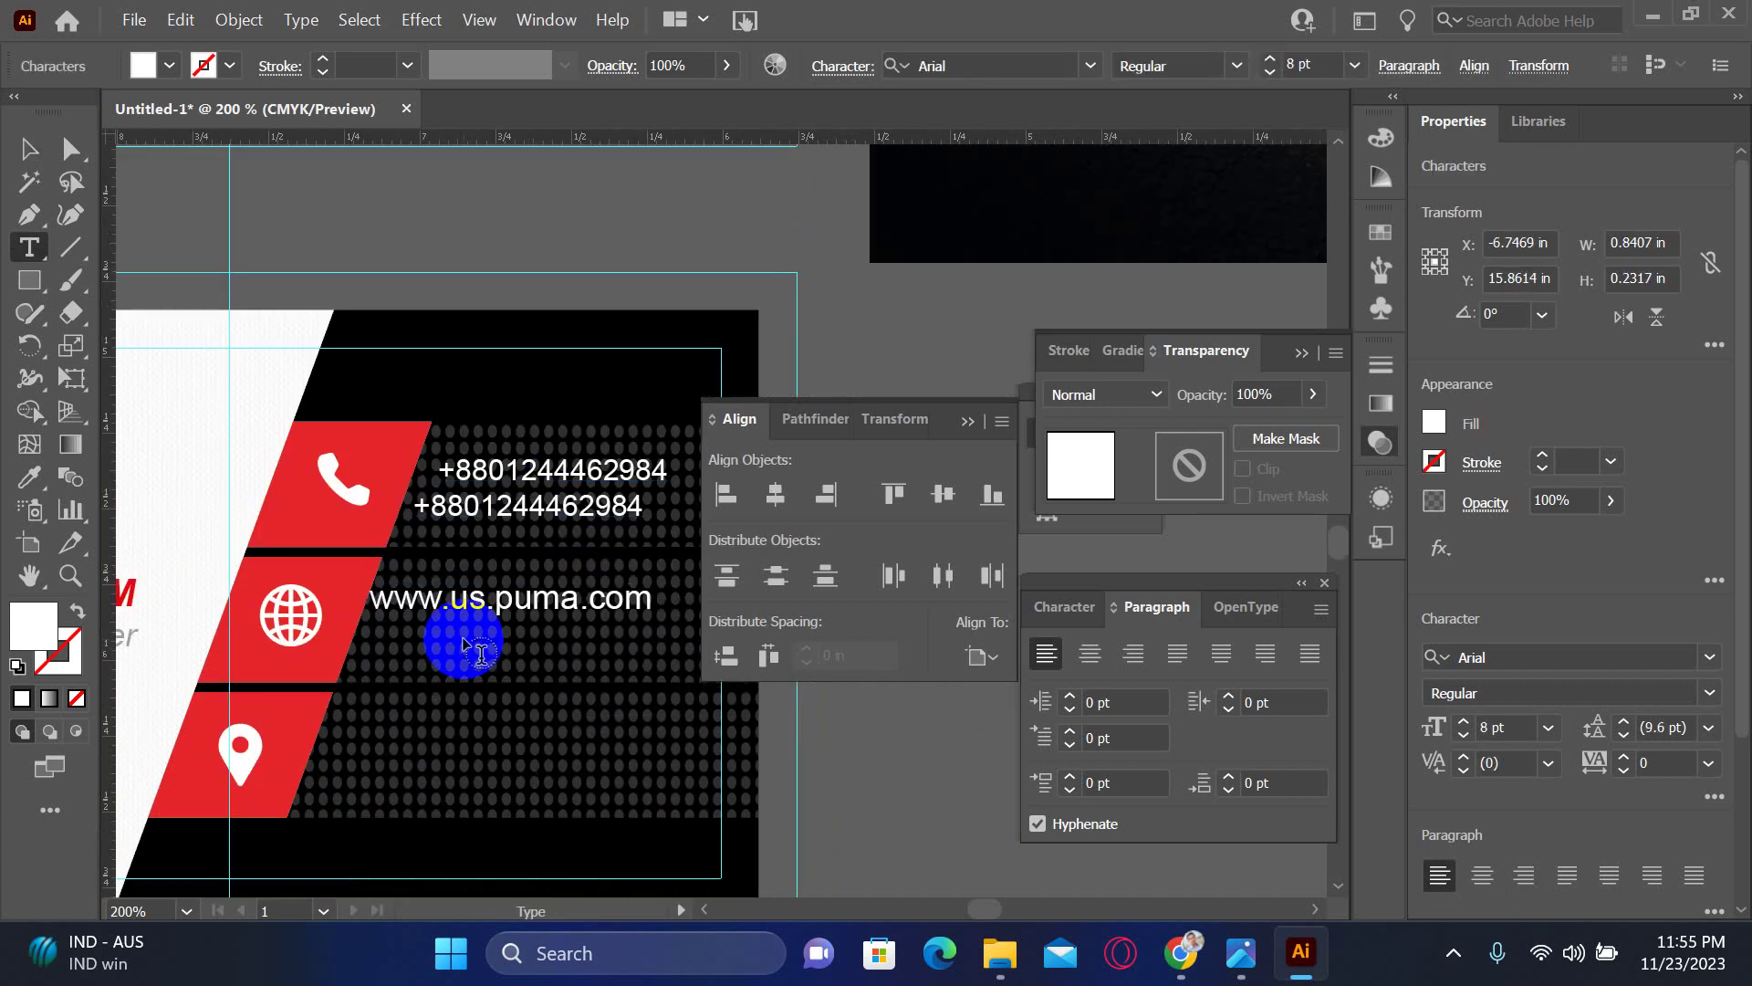
{"action": "key", "text": "Escape"}
{"action": "mouse_move", "coordinate": [495, 602]}
{"action": "left_mouse_down"}
{"action": "mouse_move", "coordinate": [542, 621]}
{"action": "mouse_move", "coordinate": [513, 619]}
{"action": "left_mouse_up"}
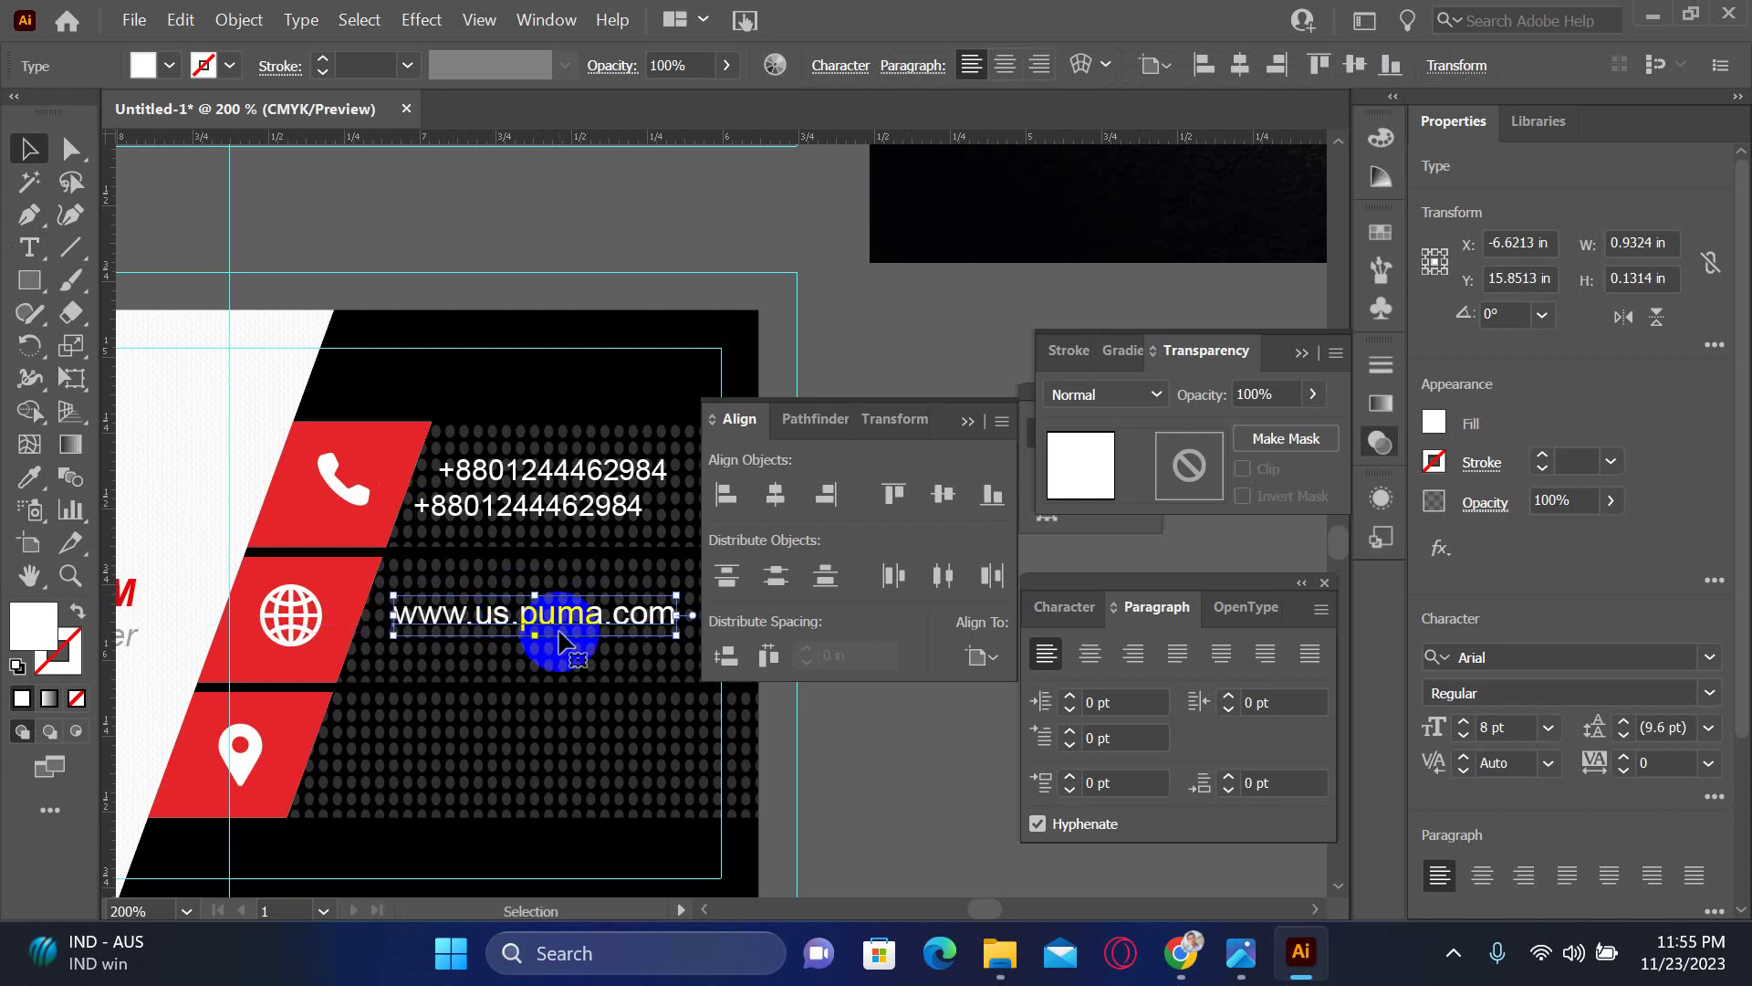
{"action": "left_click", "coordinate": [917, 756]}
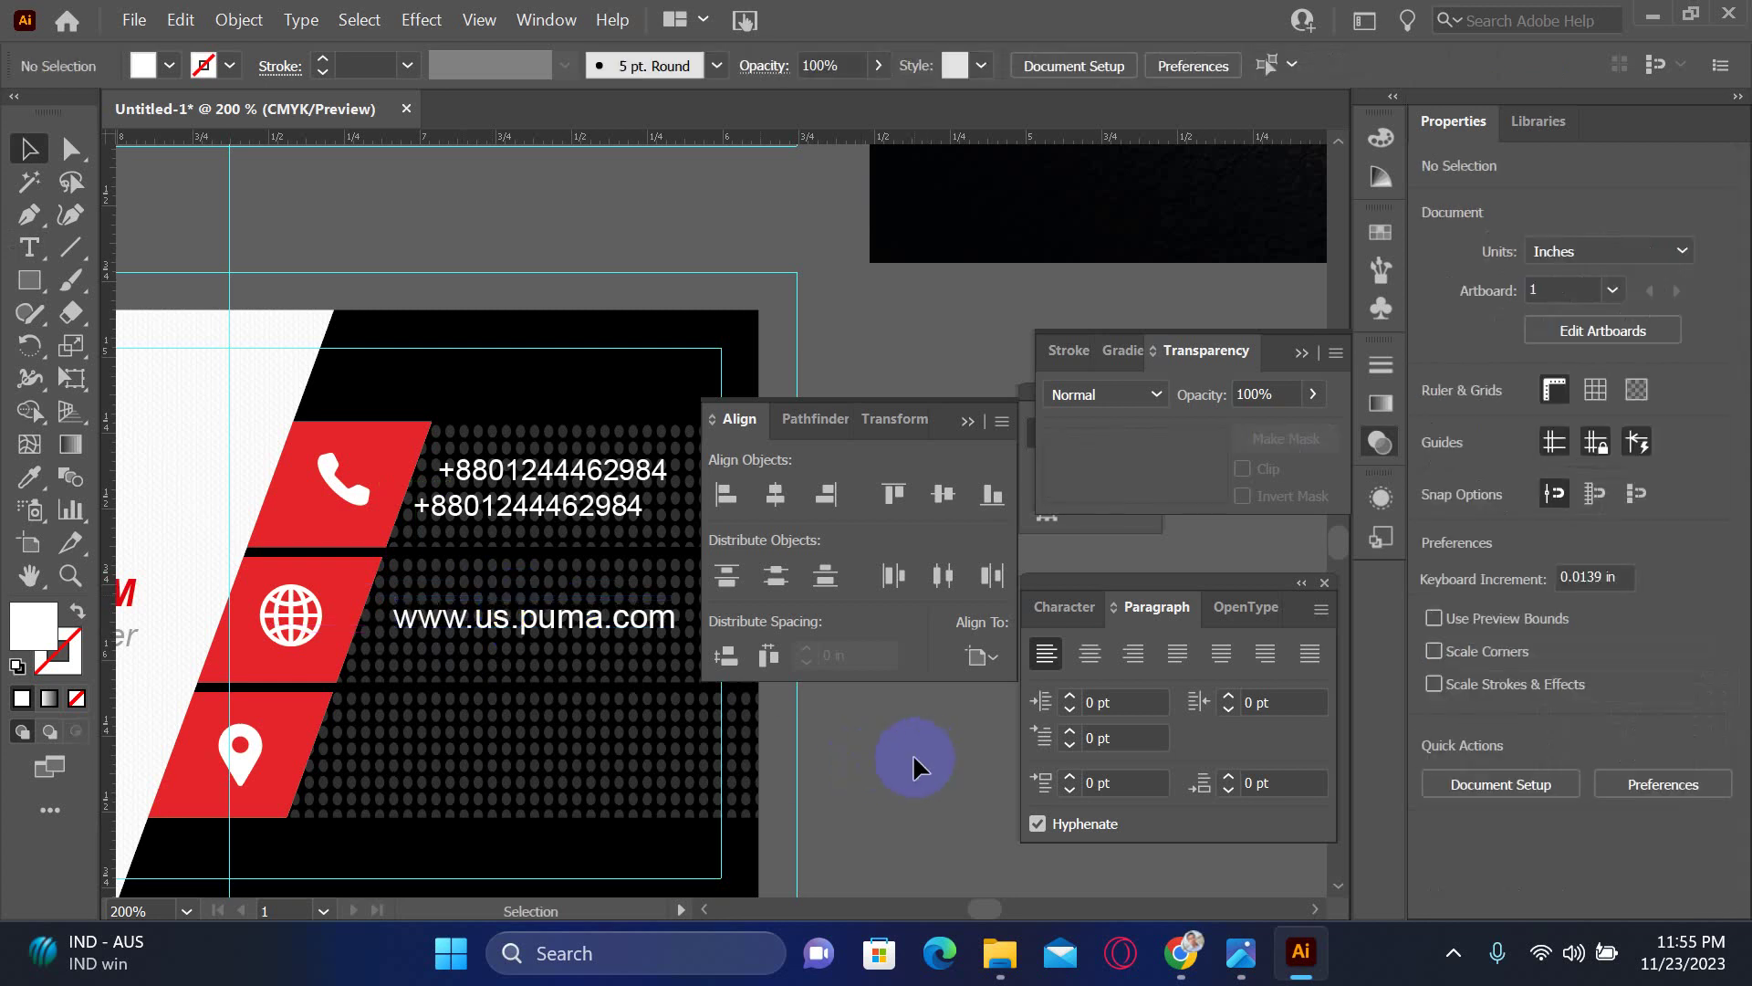
{"action": "left_click_drag", "start_coordinate": [917, 756], "coordinate": [496, 831]}
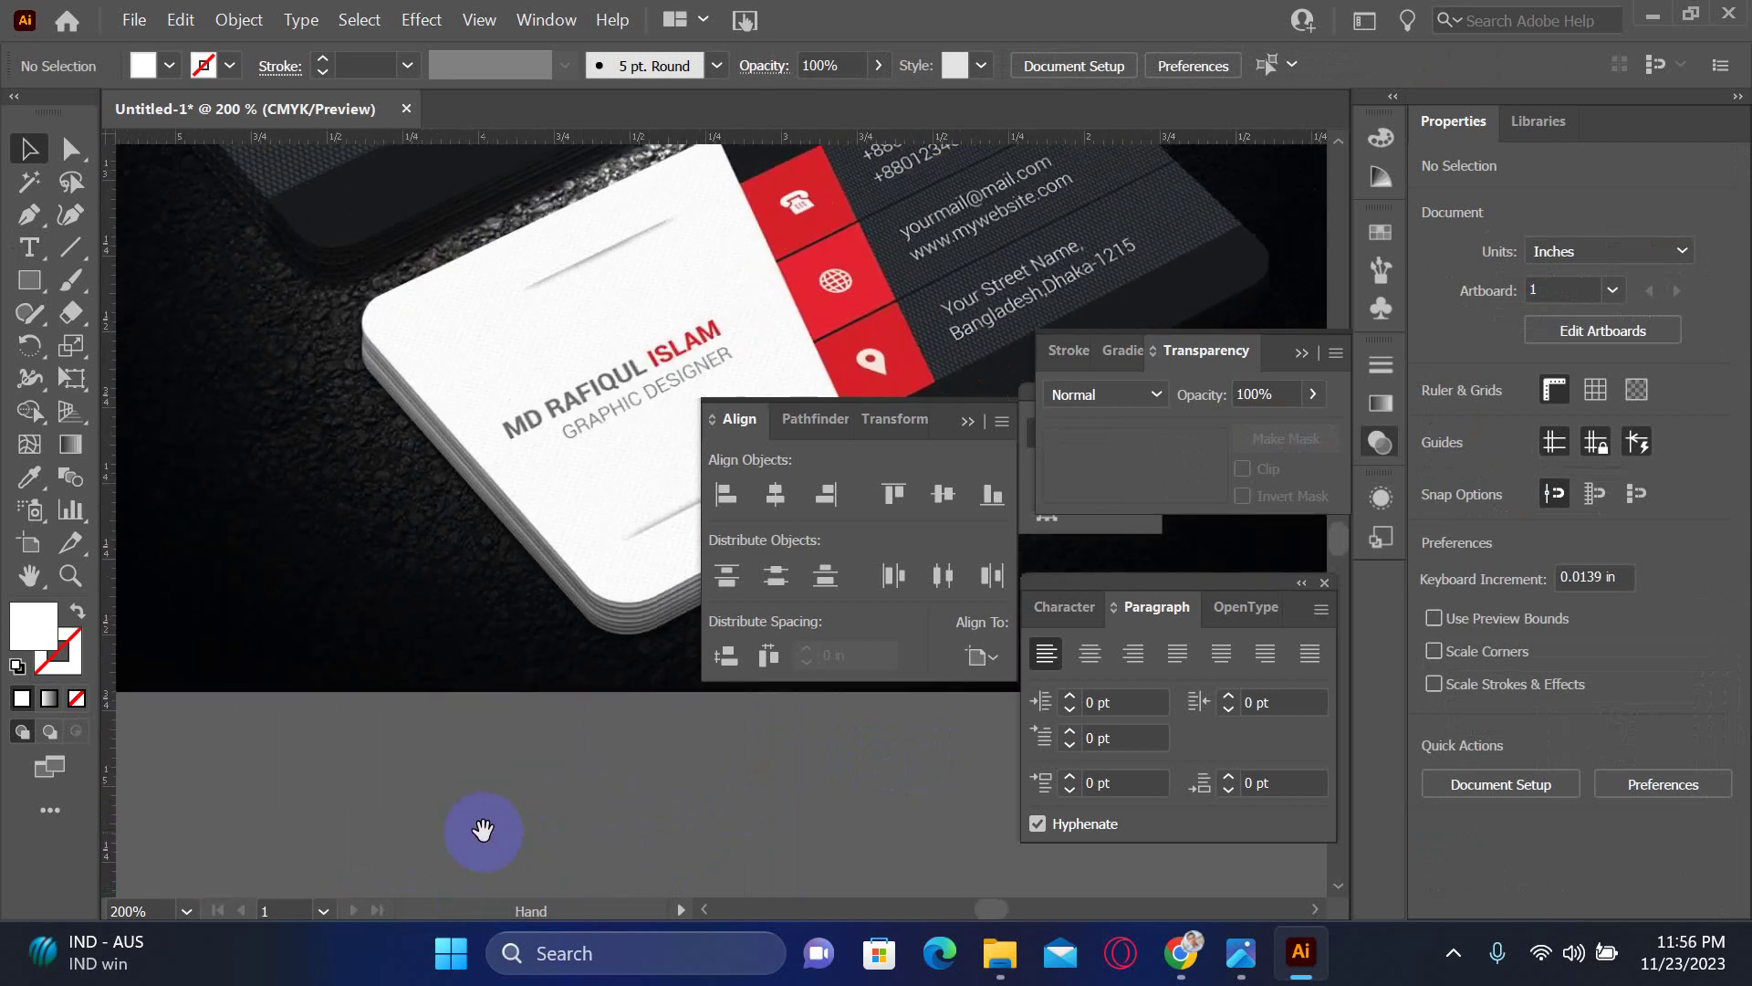
{"action": "left_click_drag", "start_coordinate": [504, 814], "coordinate": [528, 706]}
{"action": "scroll", "coordinate": [476, 769], "scroll_direction": "down", "scroll_amount": 3}
{"action": "scroll", "coordinate": [490, 708], "scroll_direction": "left", "scroll_amount": 8}
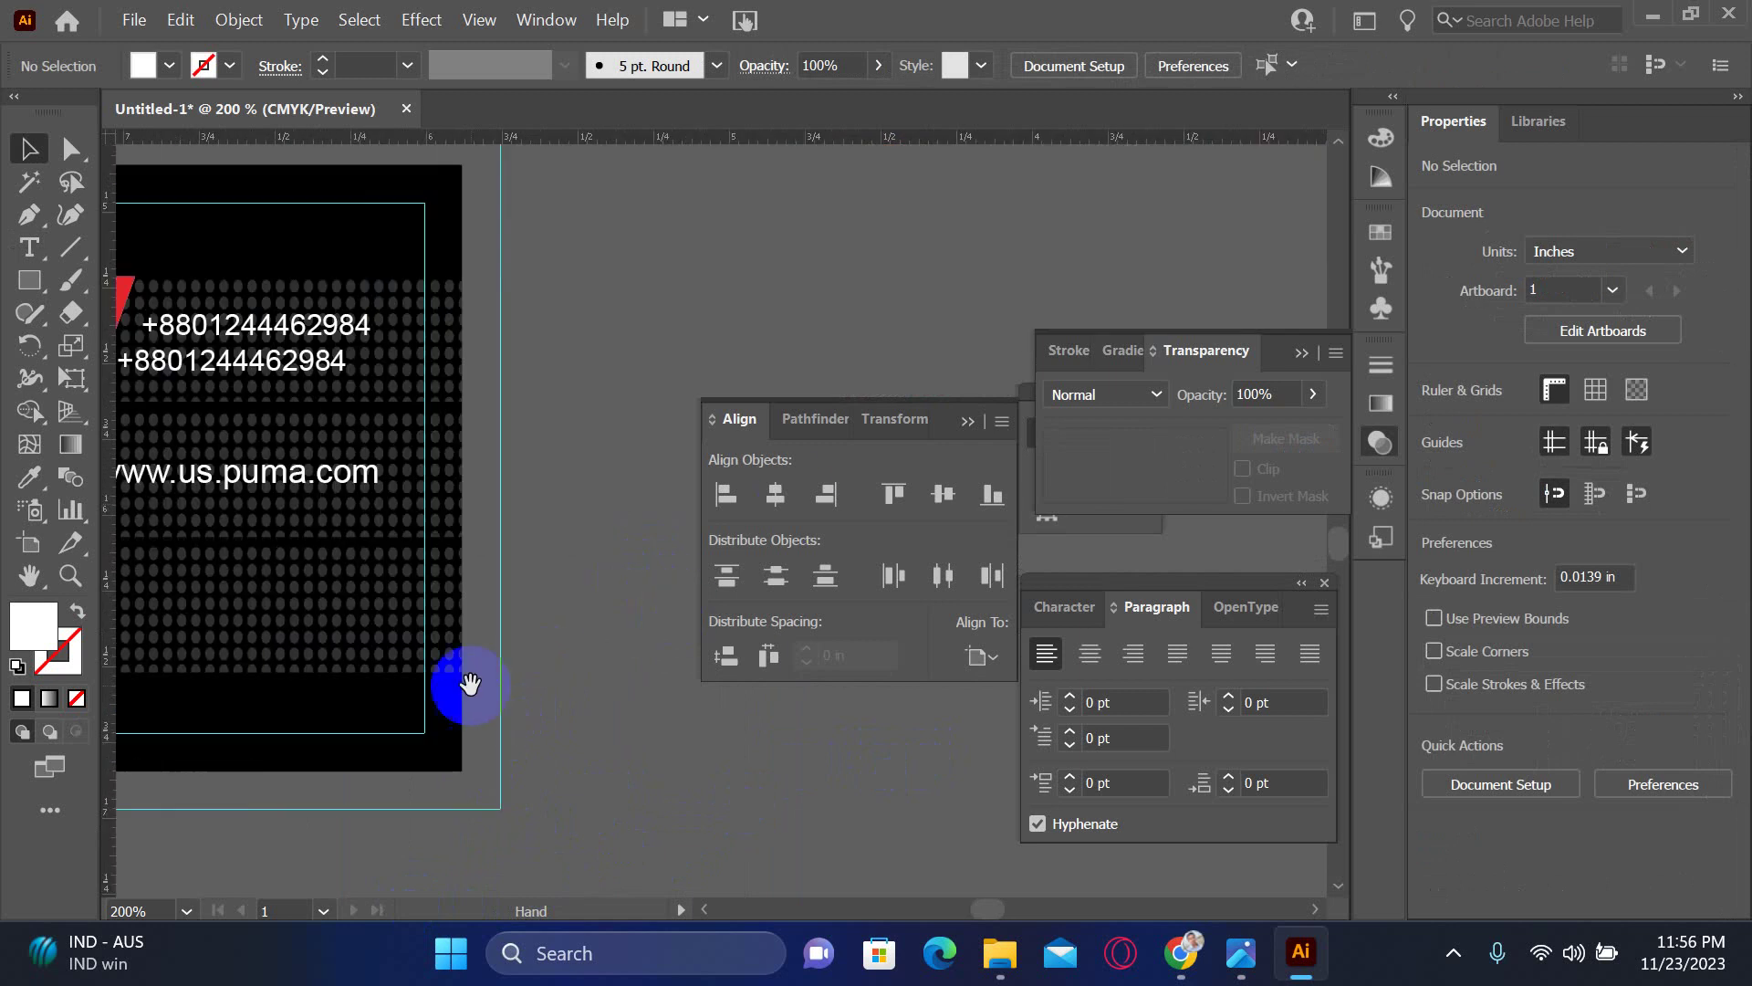
- Copy the phone text down beside the location bar and retype its first line as 'My Location'
{"action": "left_click", "coordinate": [421, 326]}
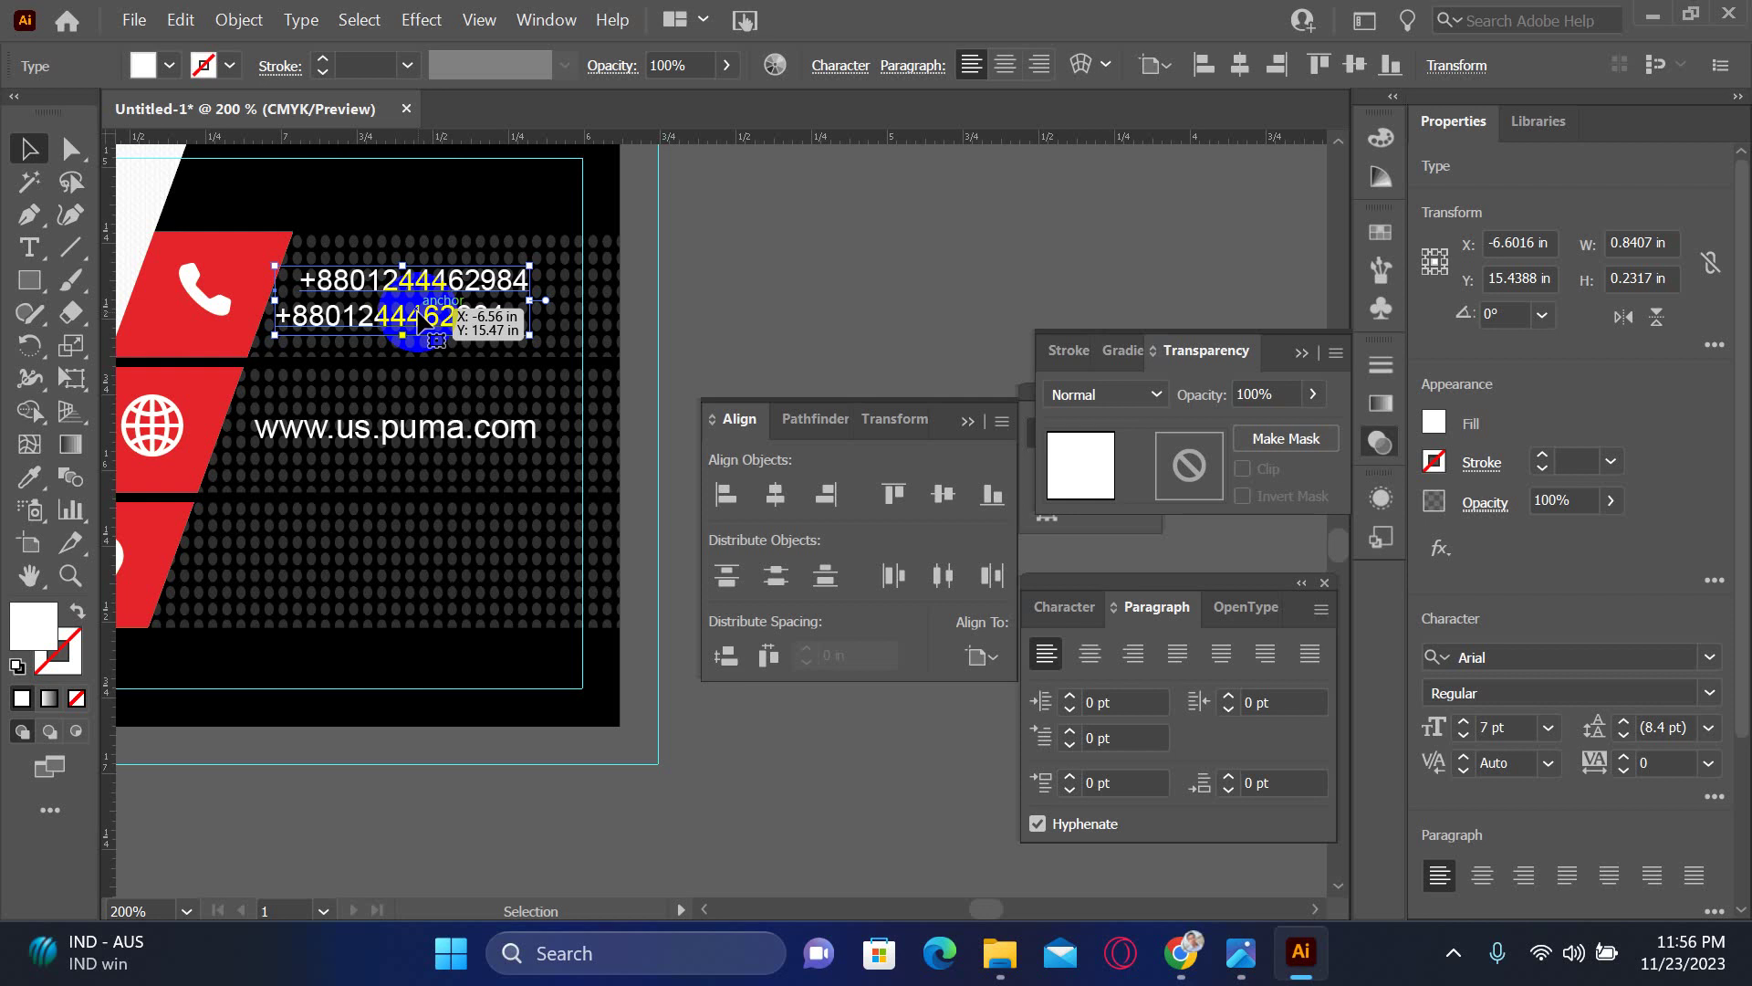
{"action": "left_click_drag", "start_coordinate": [420, 321], "coordinate": [398, 581]}
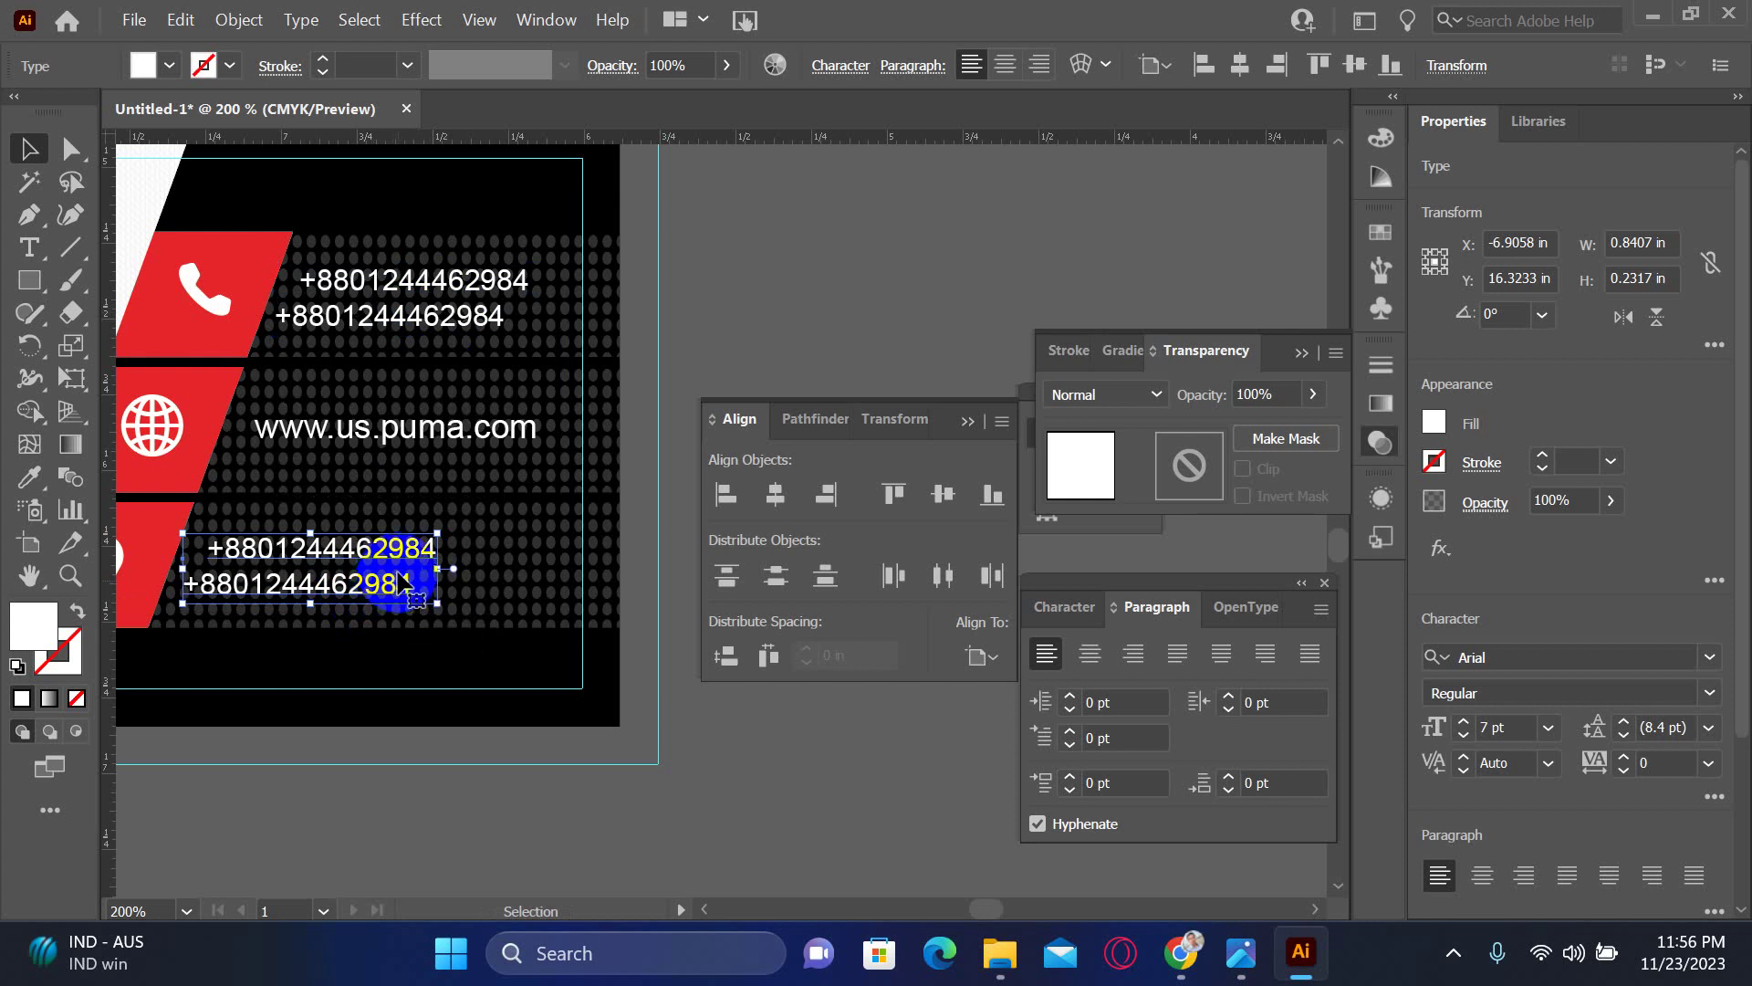
{"action": "double_click", "coordinate": [404, 571]}
{"action": "triple_click", "coordinate": [404, 566]}
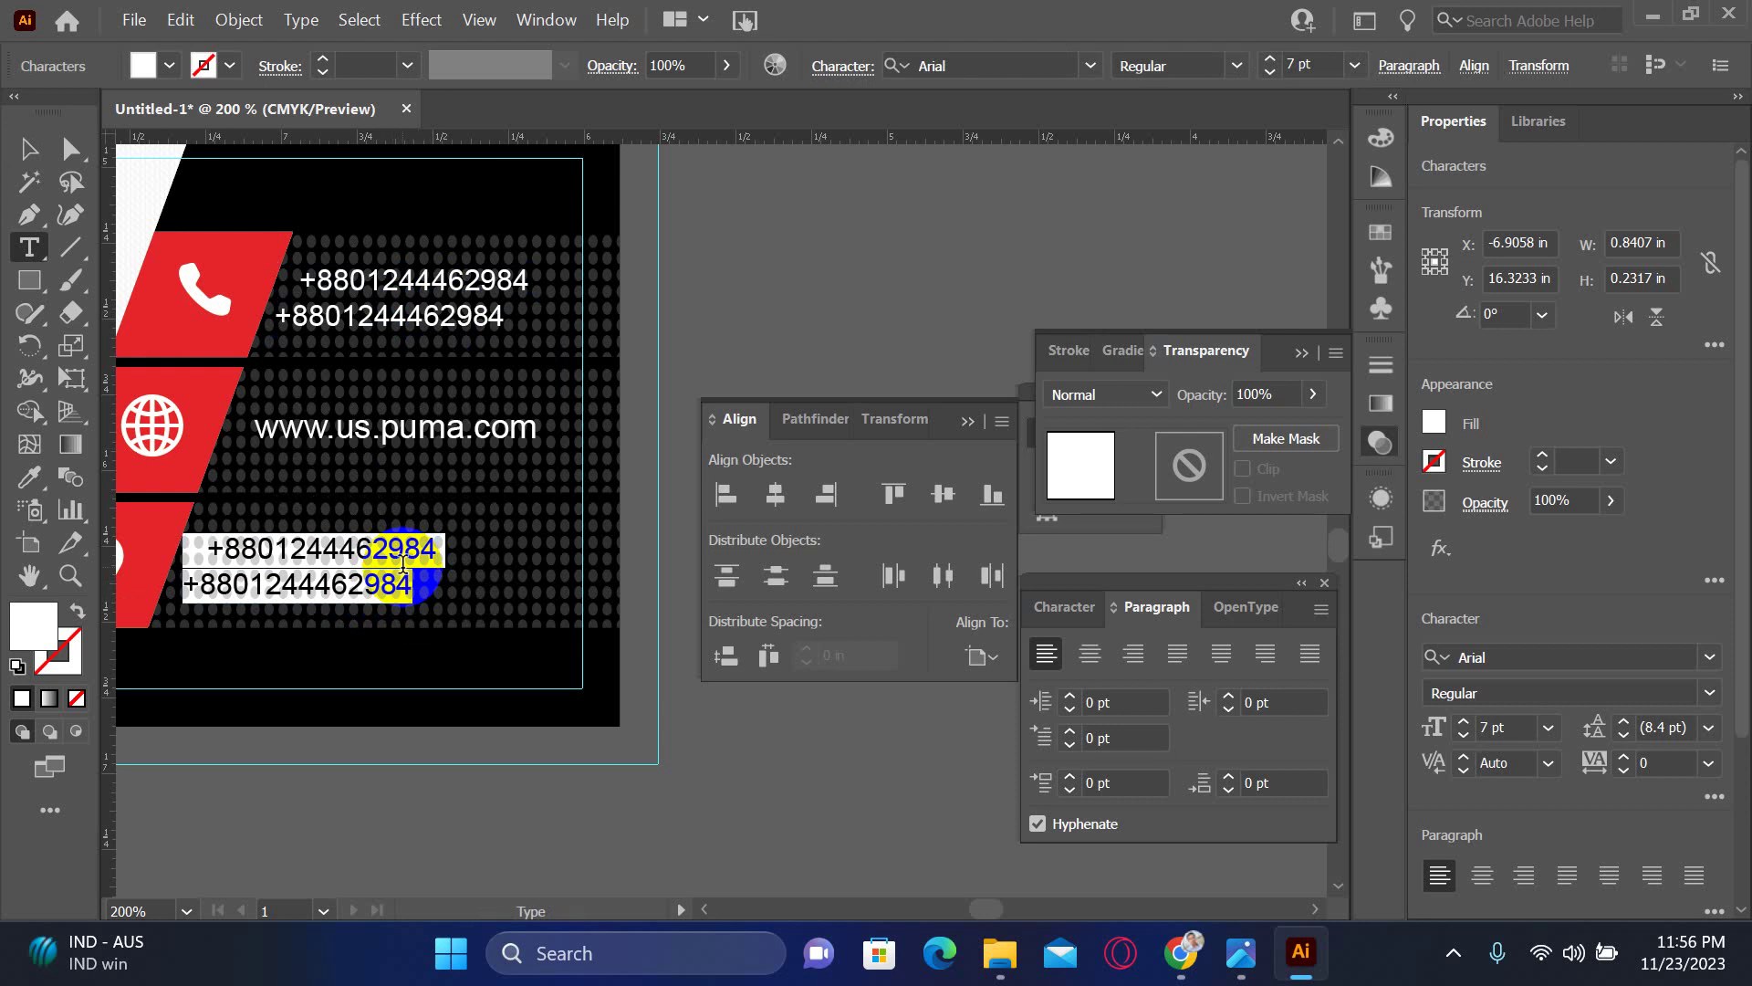
{"action": "left_click", "coordinate": [220, 539]}
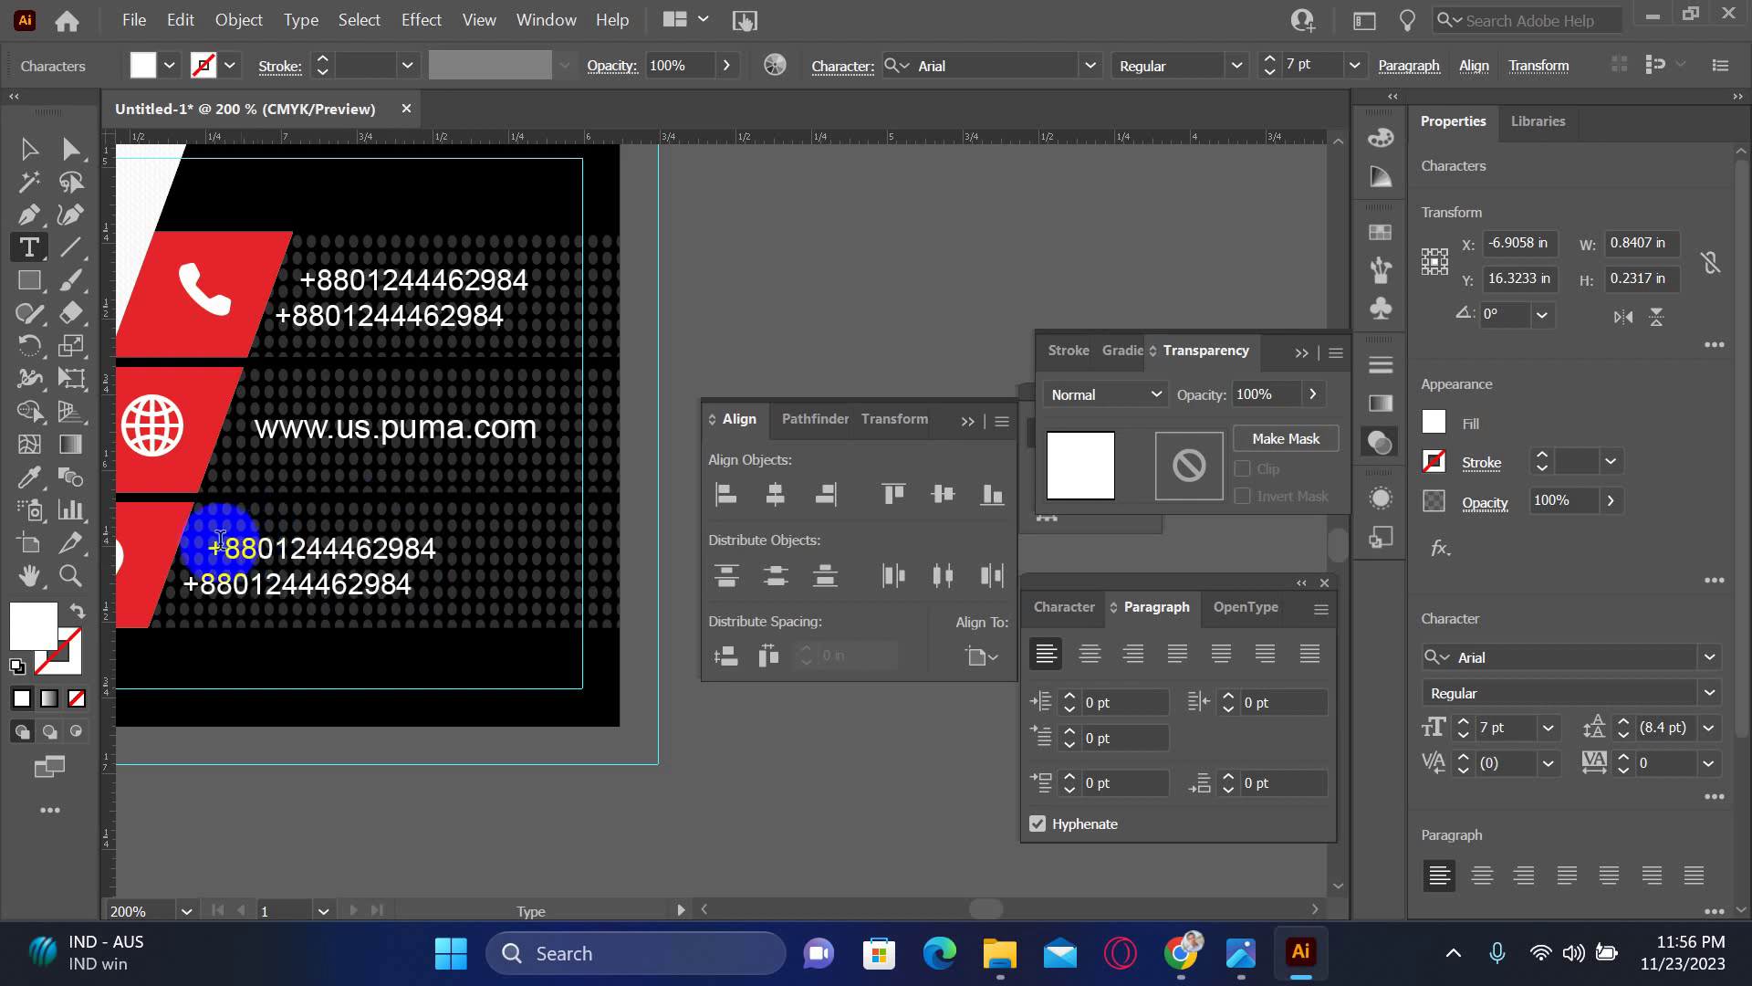
{"action": "left_click_drag", "start_coordinate": [208, 540], "coordinate": [450, 539]}
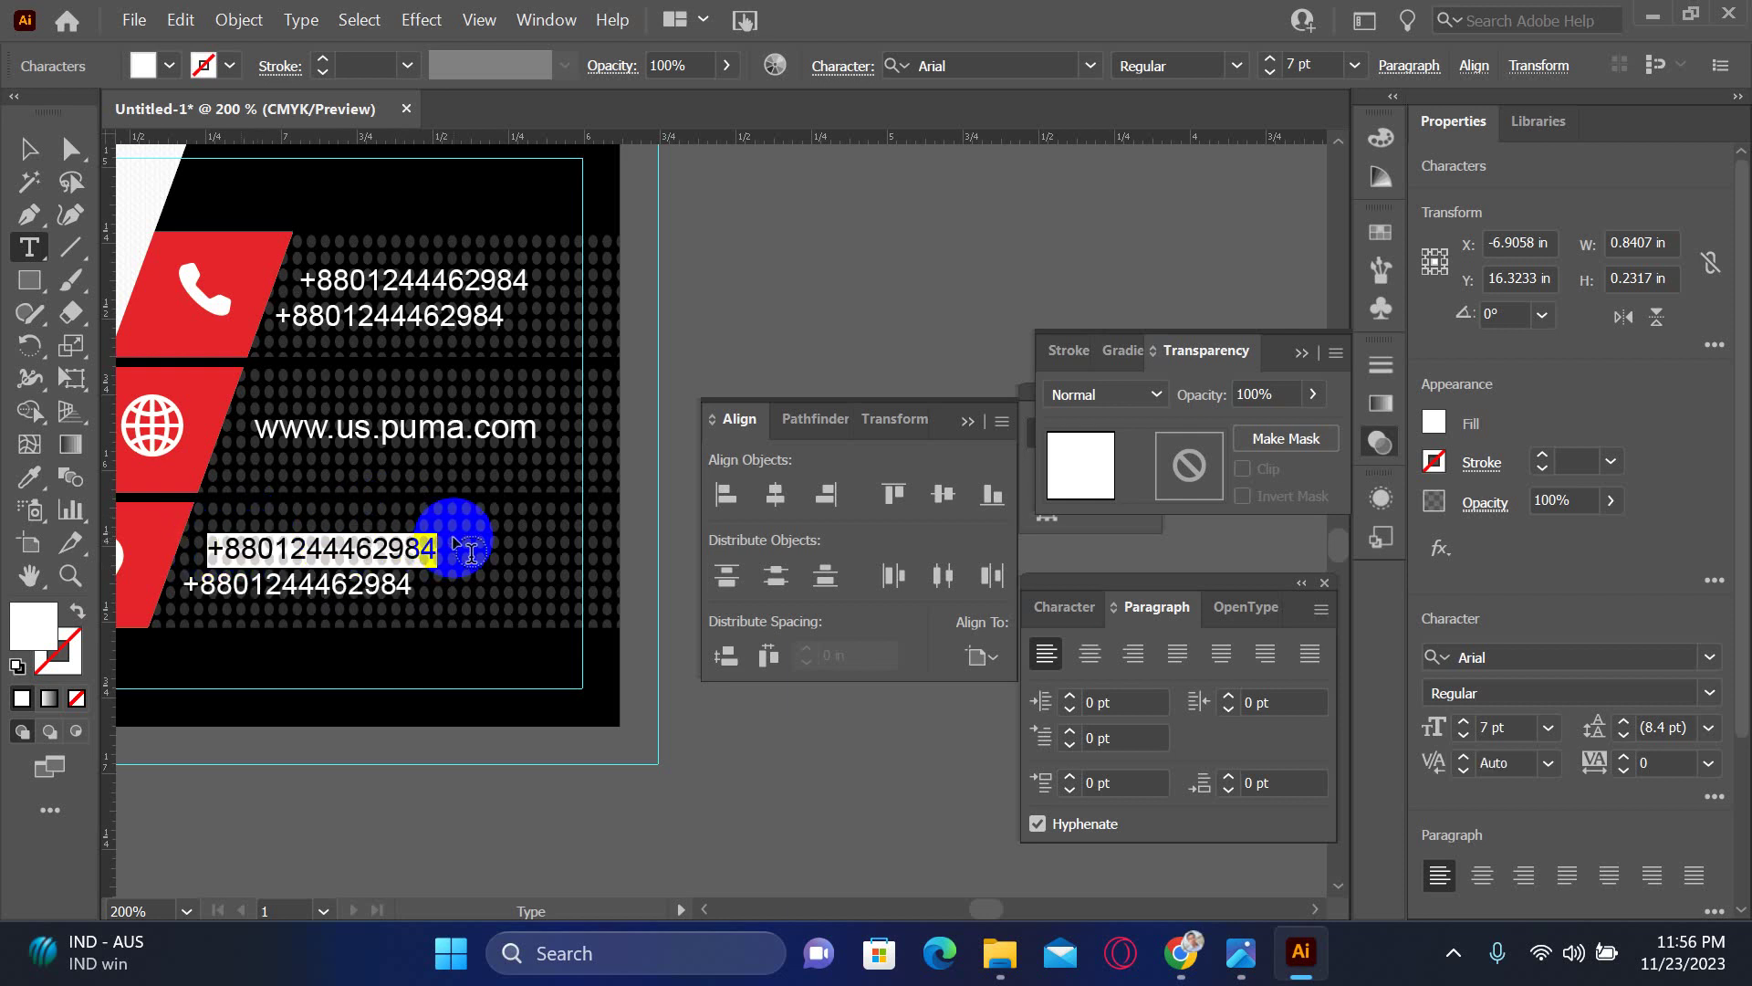
{"action": "type", "text": "My Location"}
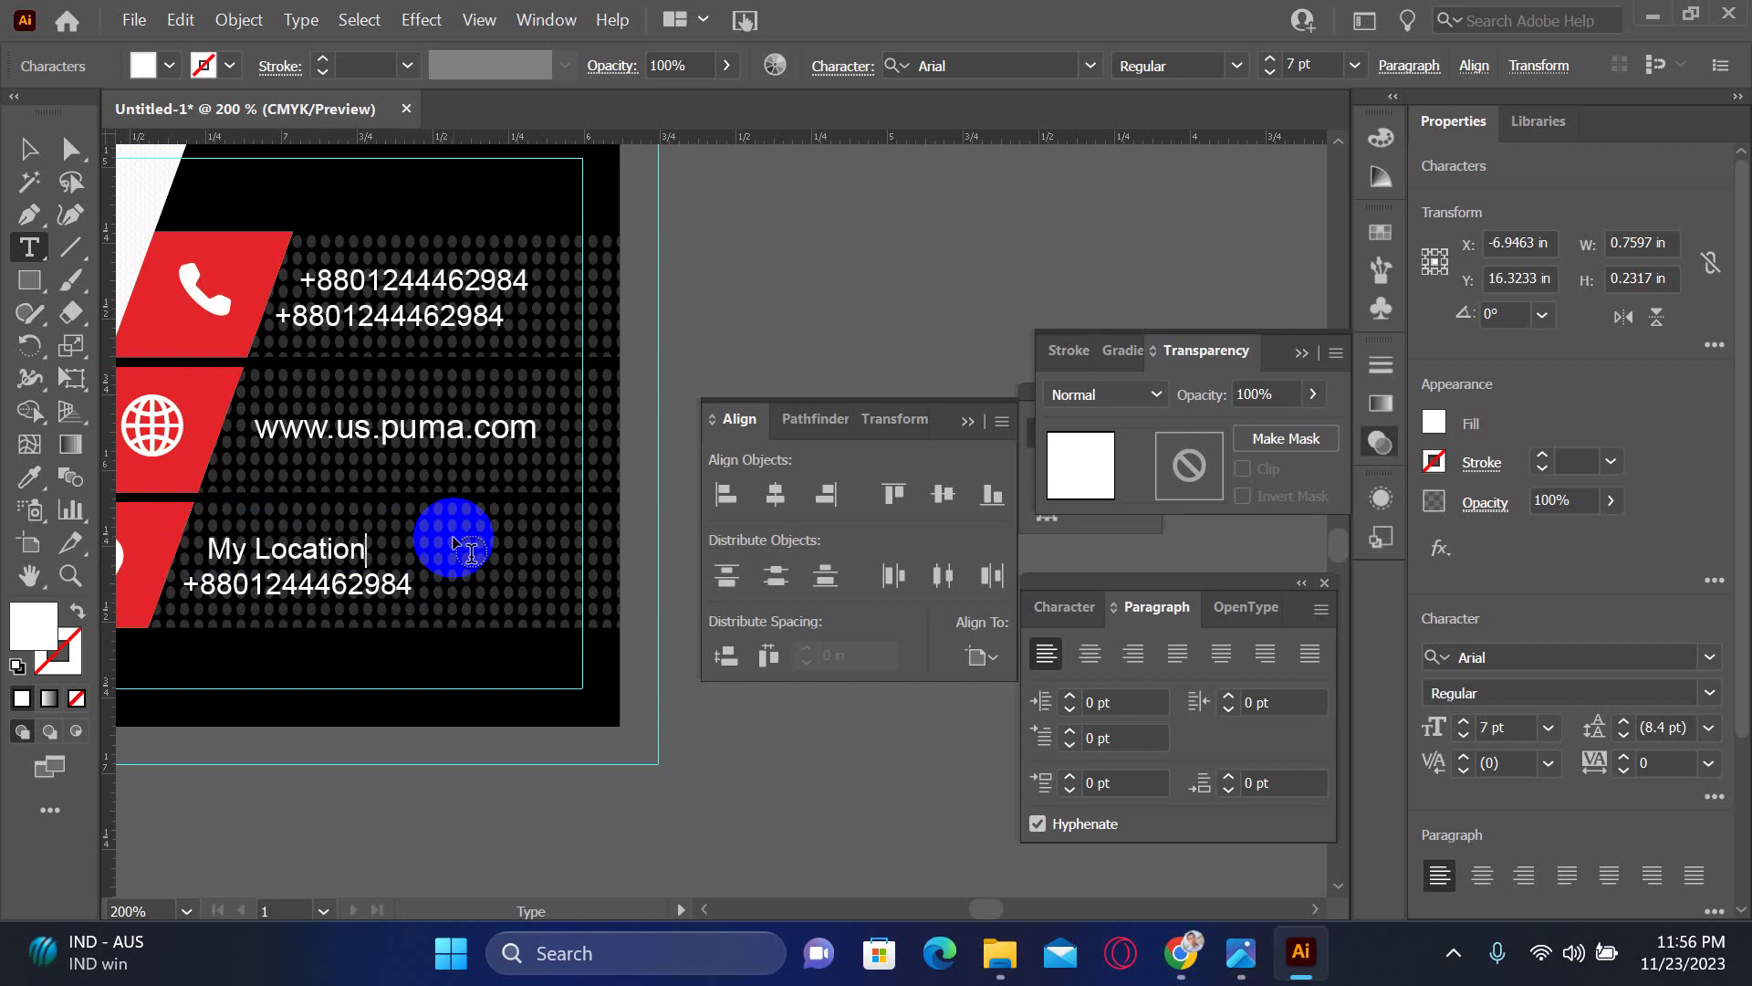
- Replace the second line with 'Dhaka, Bangladesh.'
{"action": "triple_click", "coordinate": [306, 584]}
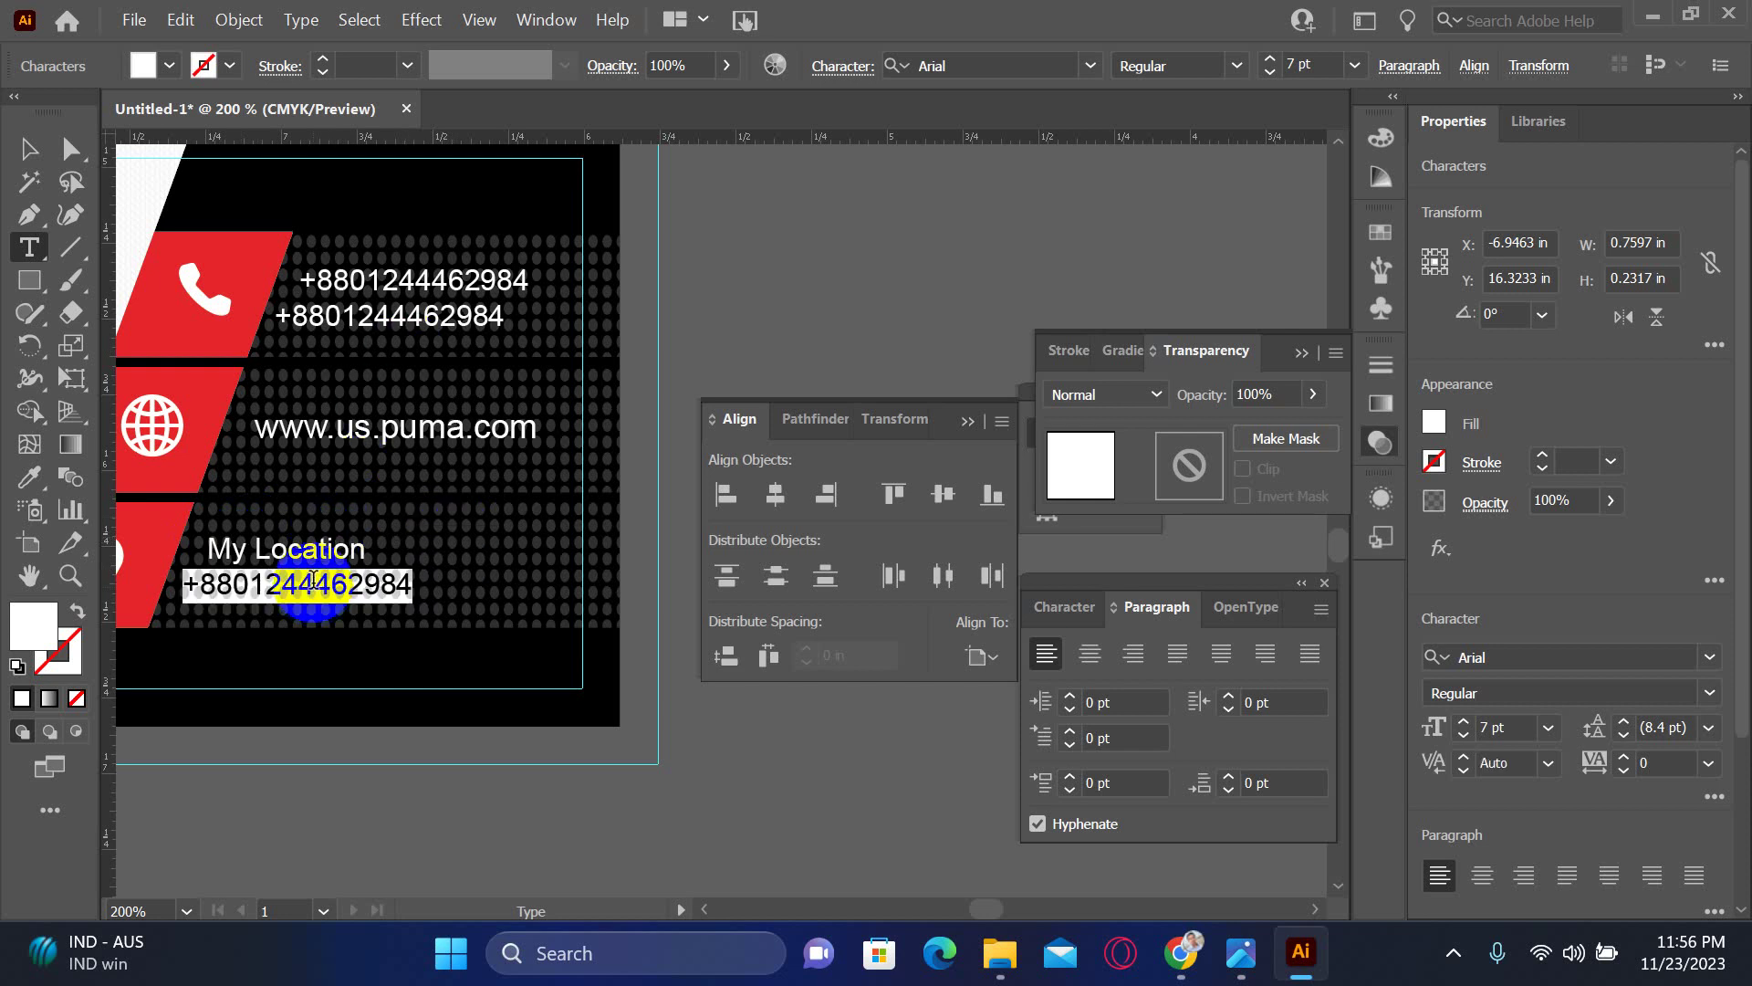
{"action": "type", "text": "Dhaka,"}
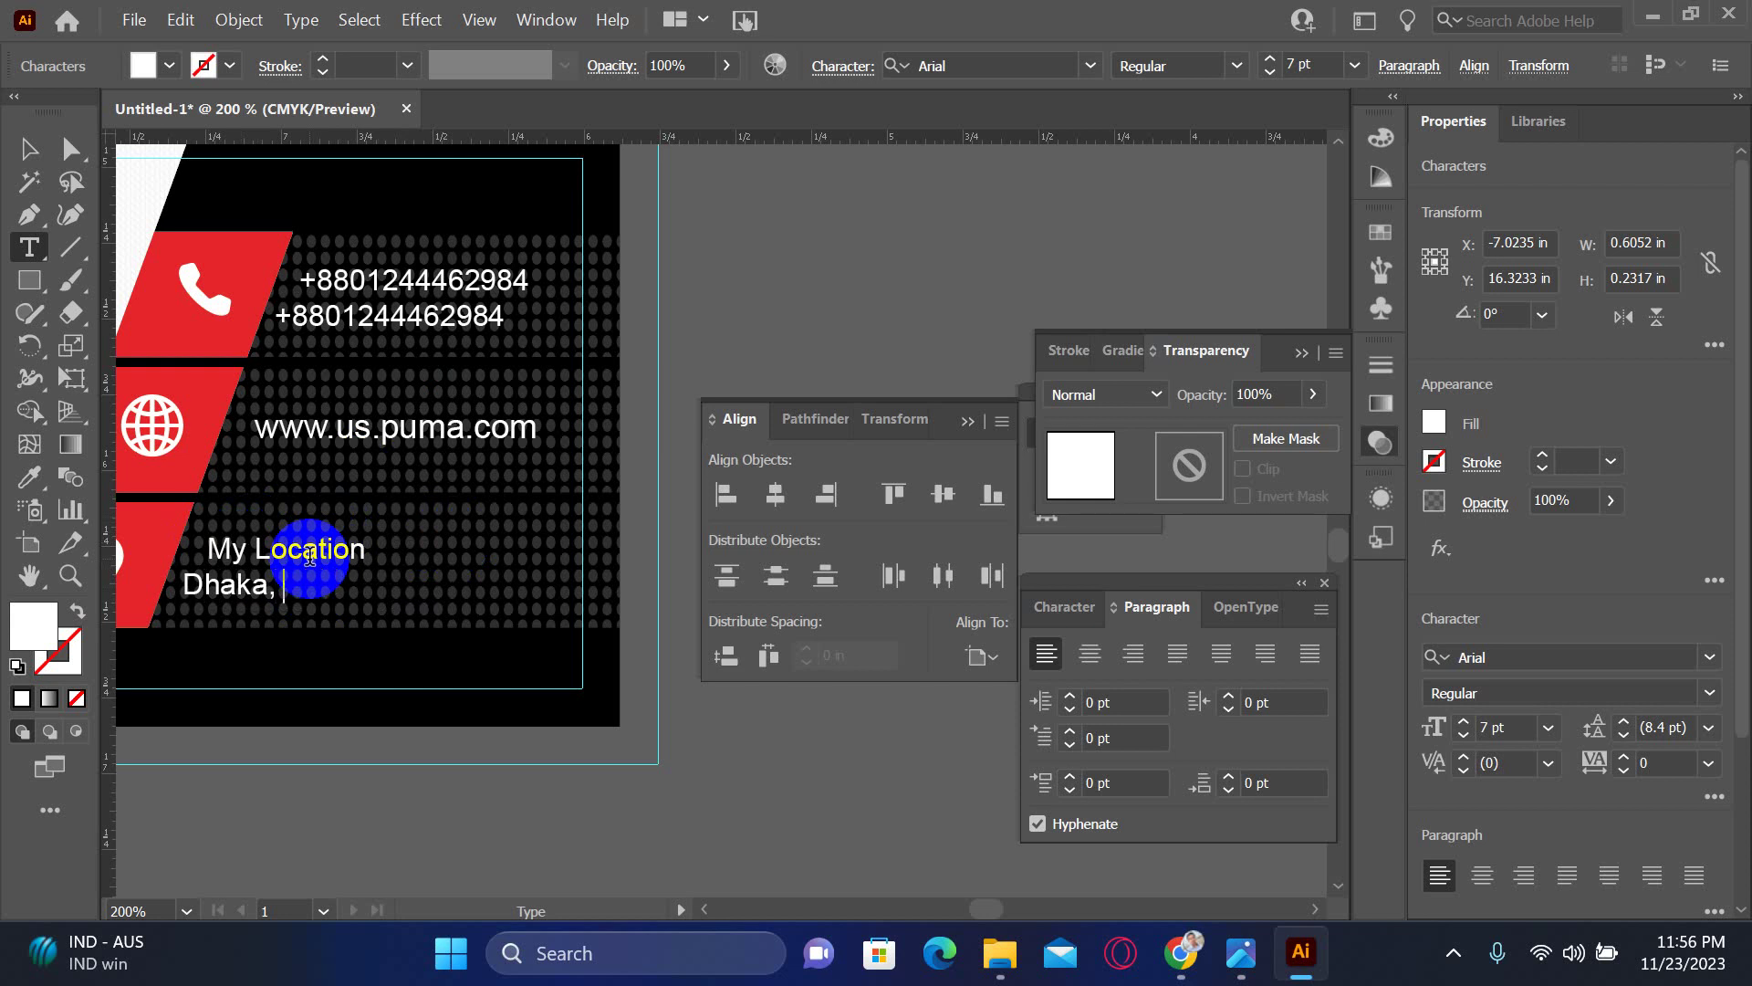
{"action": "type", "text": "Bangladesh."}
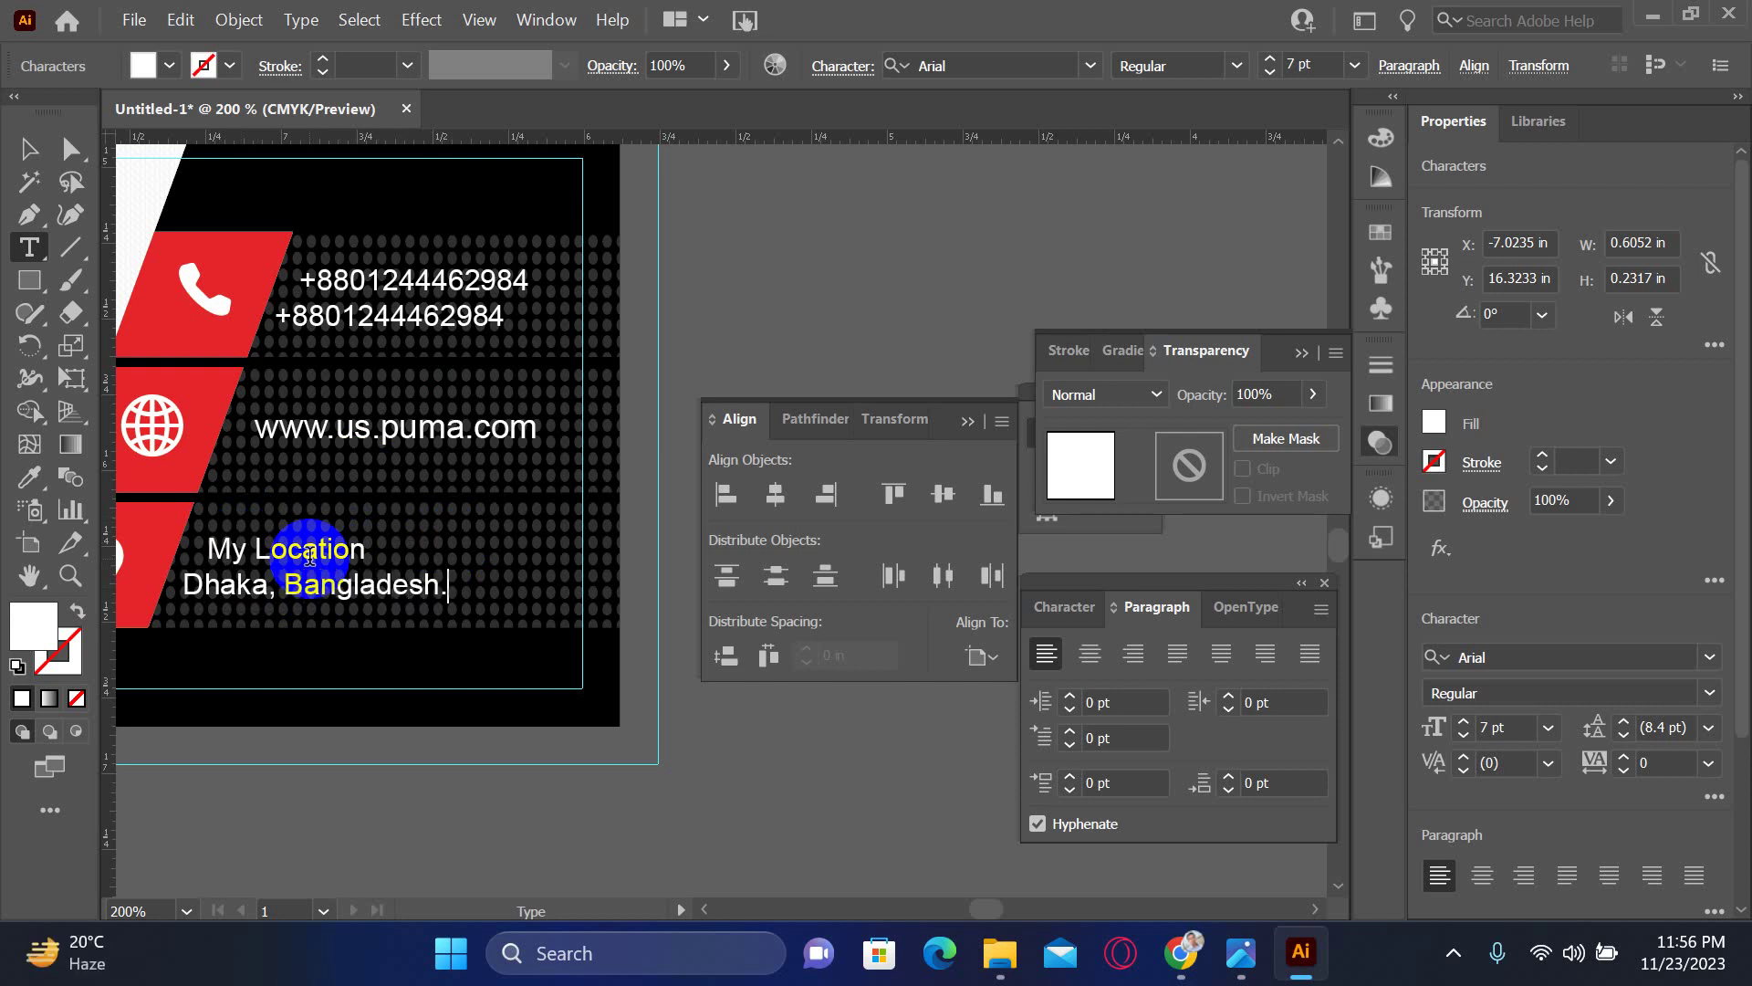
{"action": "key", "text": "Escape"}
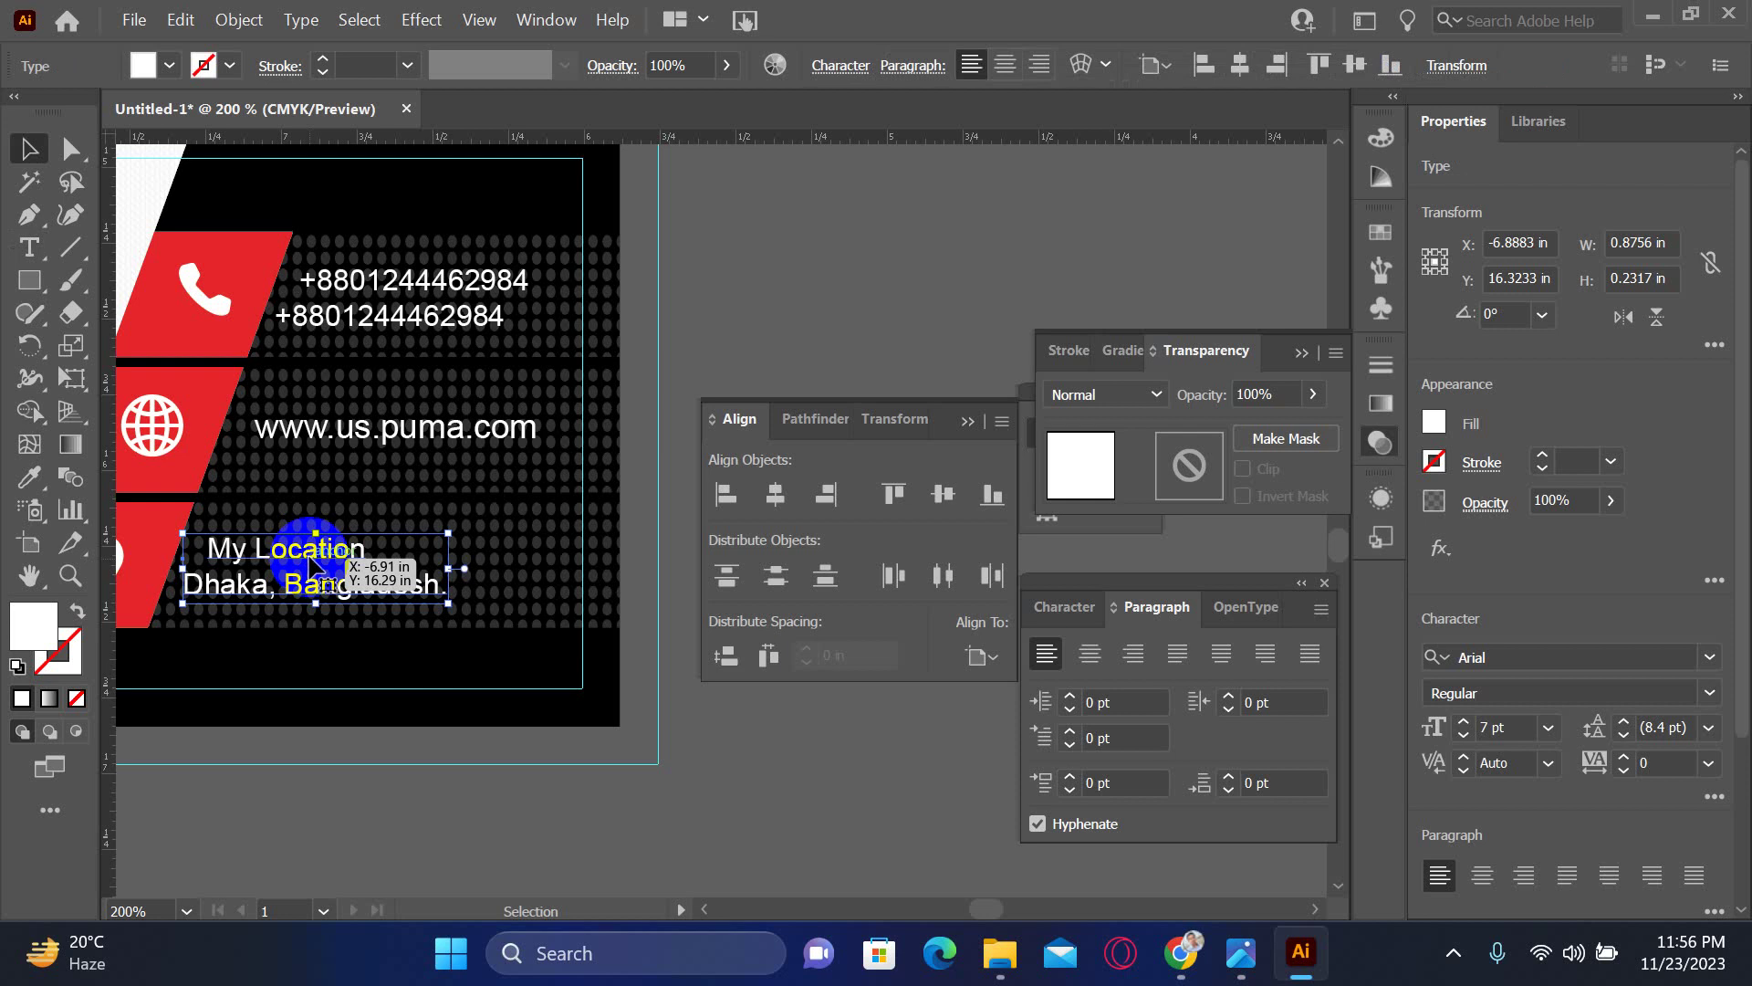
{"action": "left_click", "coordinate": [818, 749]}
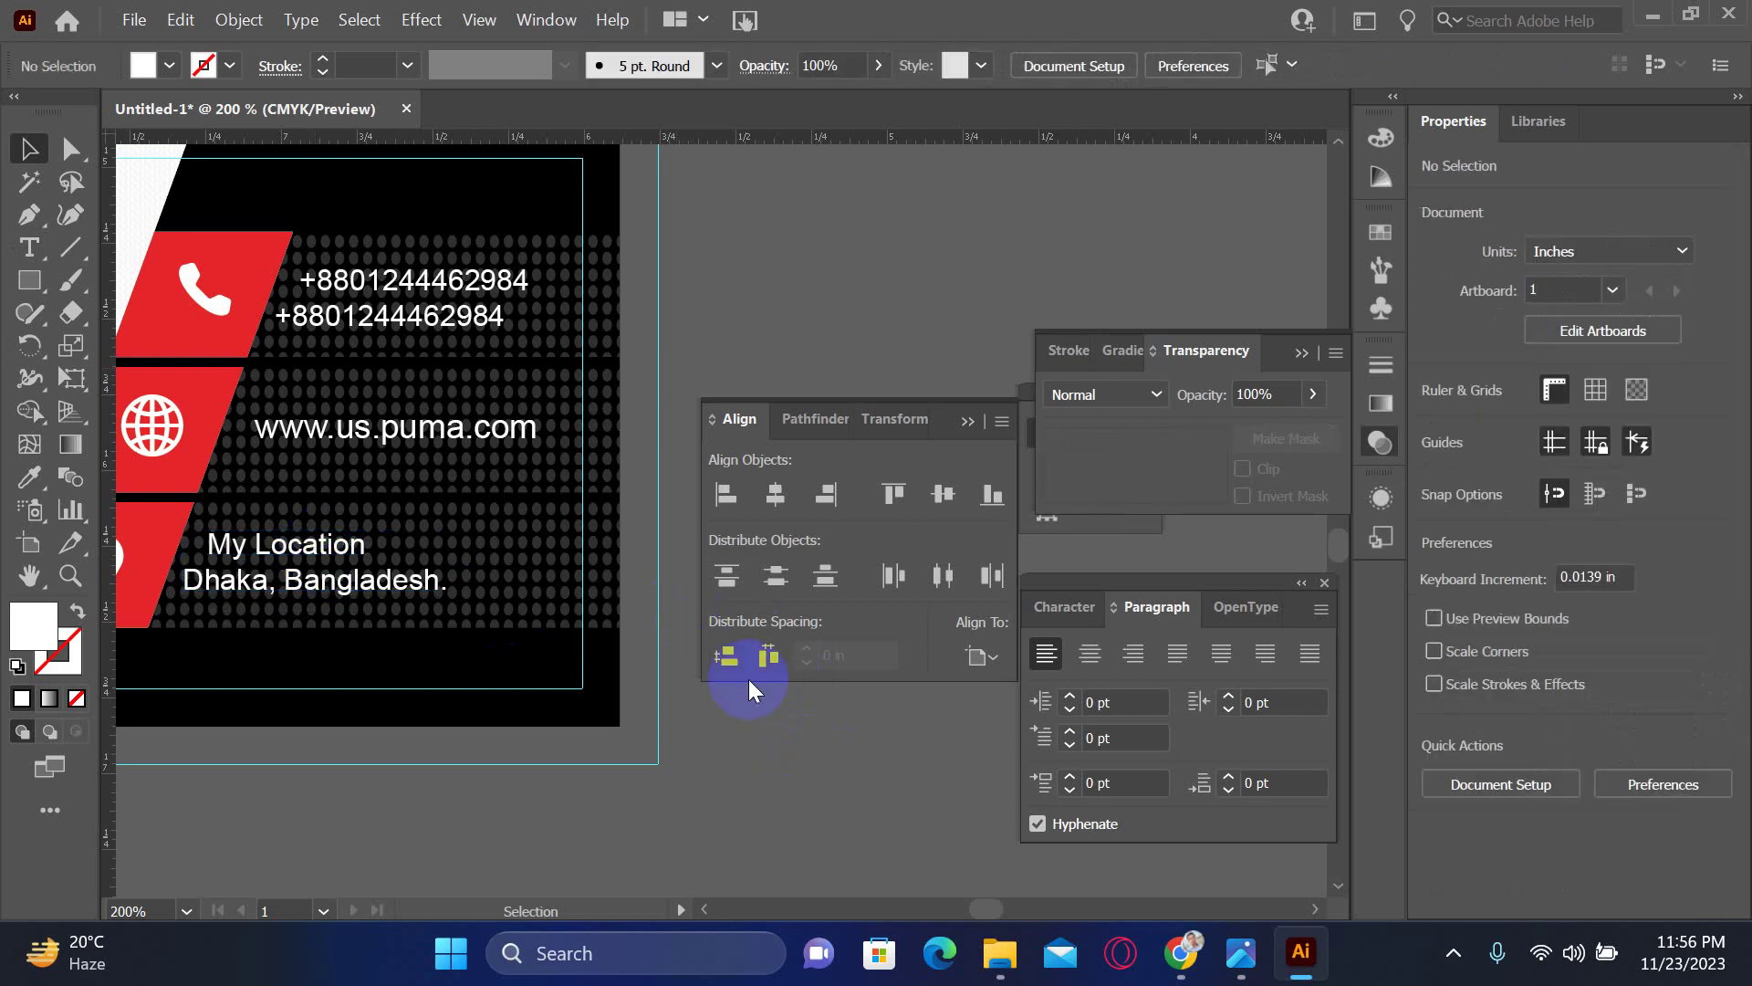
- Fit the artboard in view, hide all panels and hide the guides
{"action": "key", "text": "ctrl+1"}
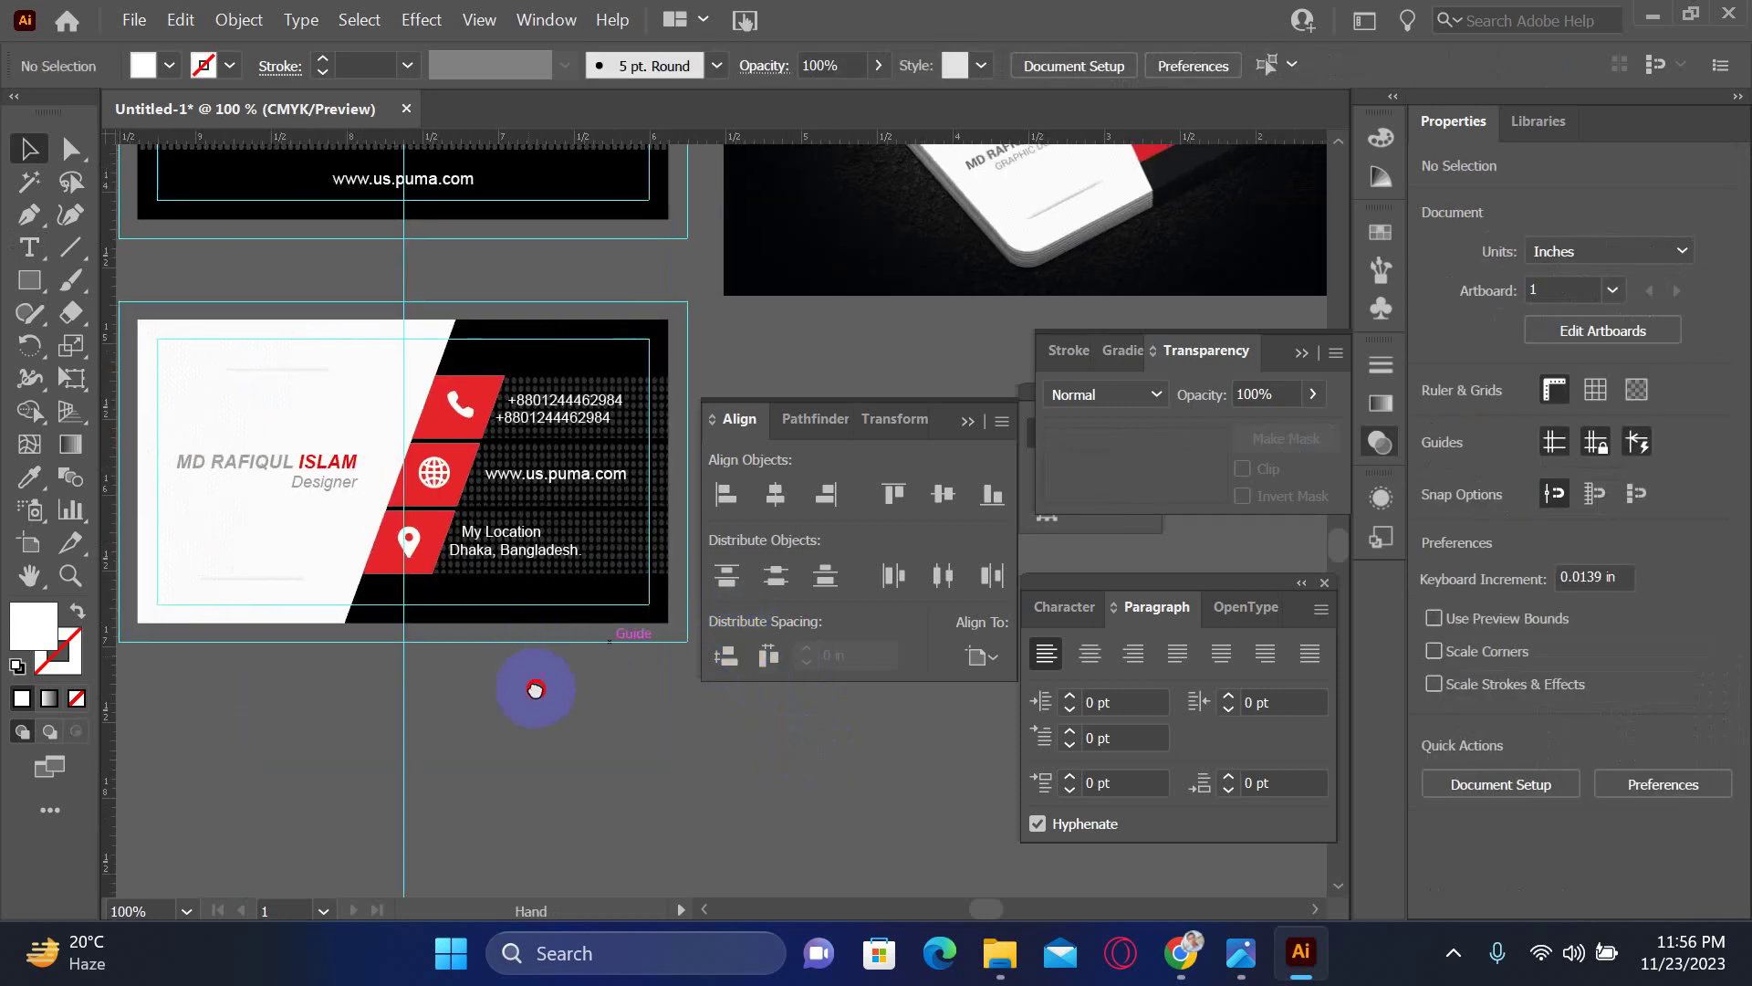
{"action": "left_click_drag", "start_coordinate": [532, 688], "coordinate": [608, 675]}
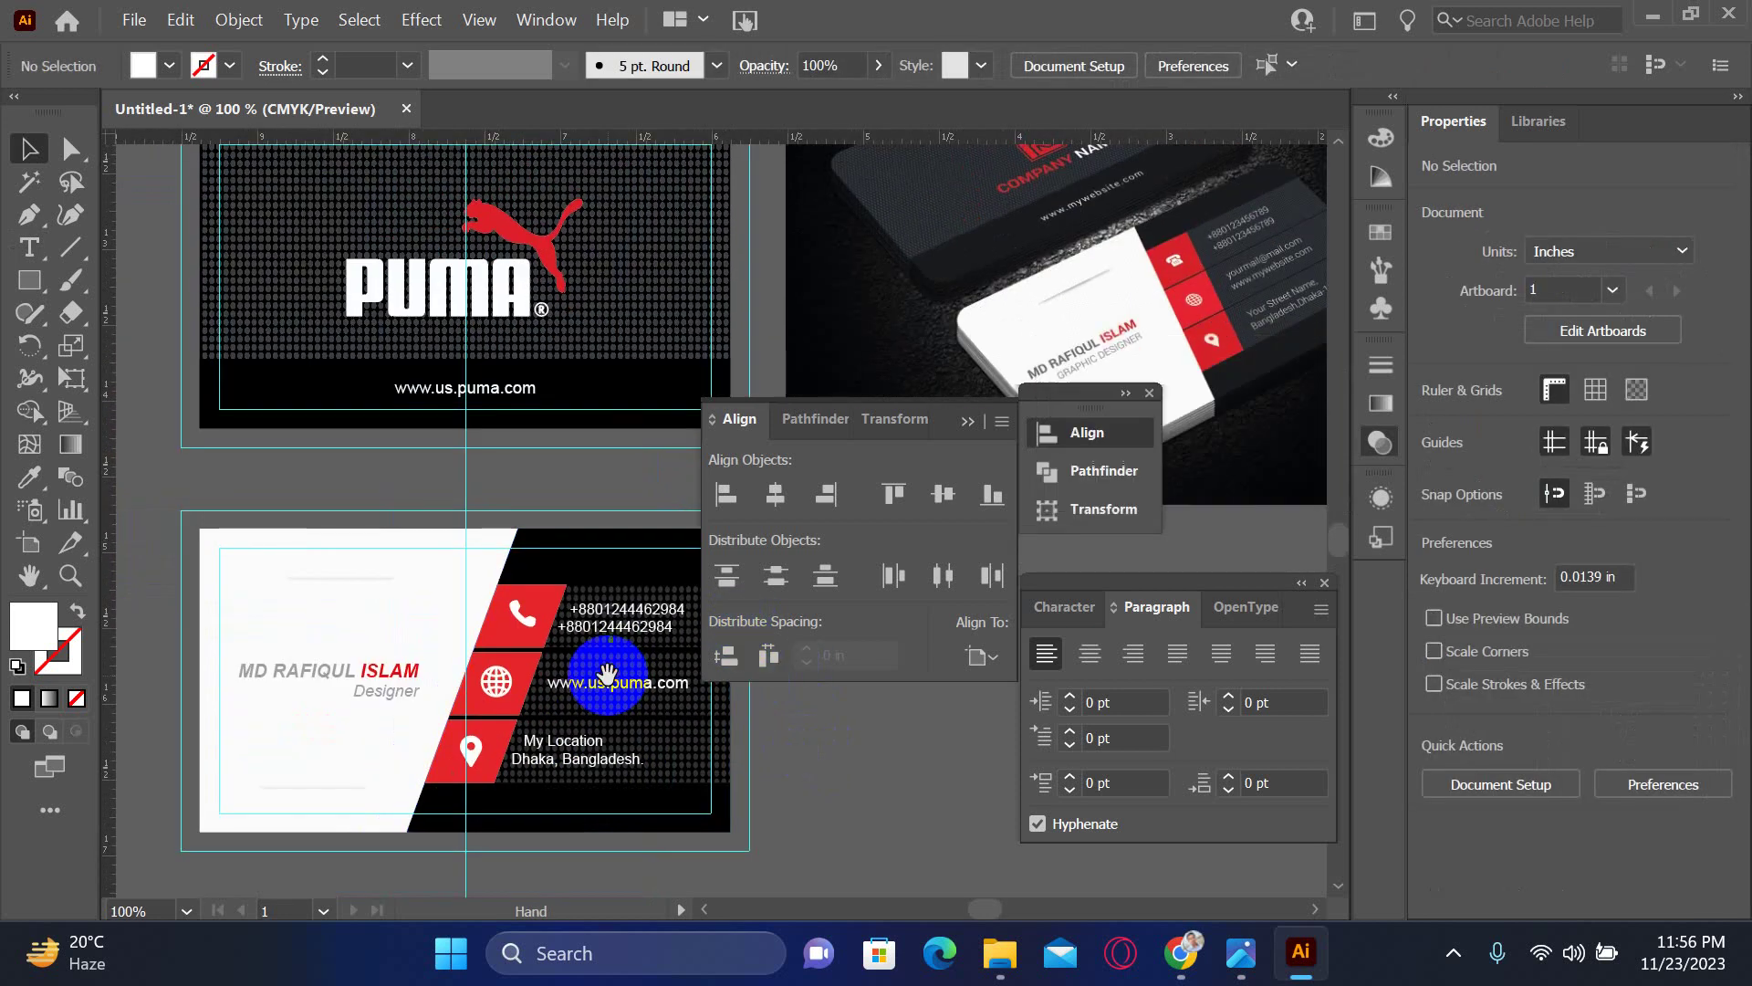
{"action": "key", "text": "Tab"}
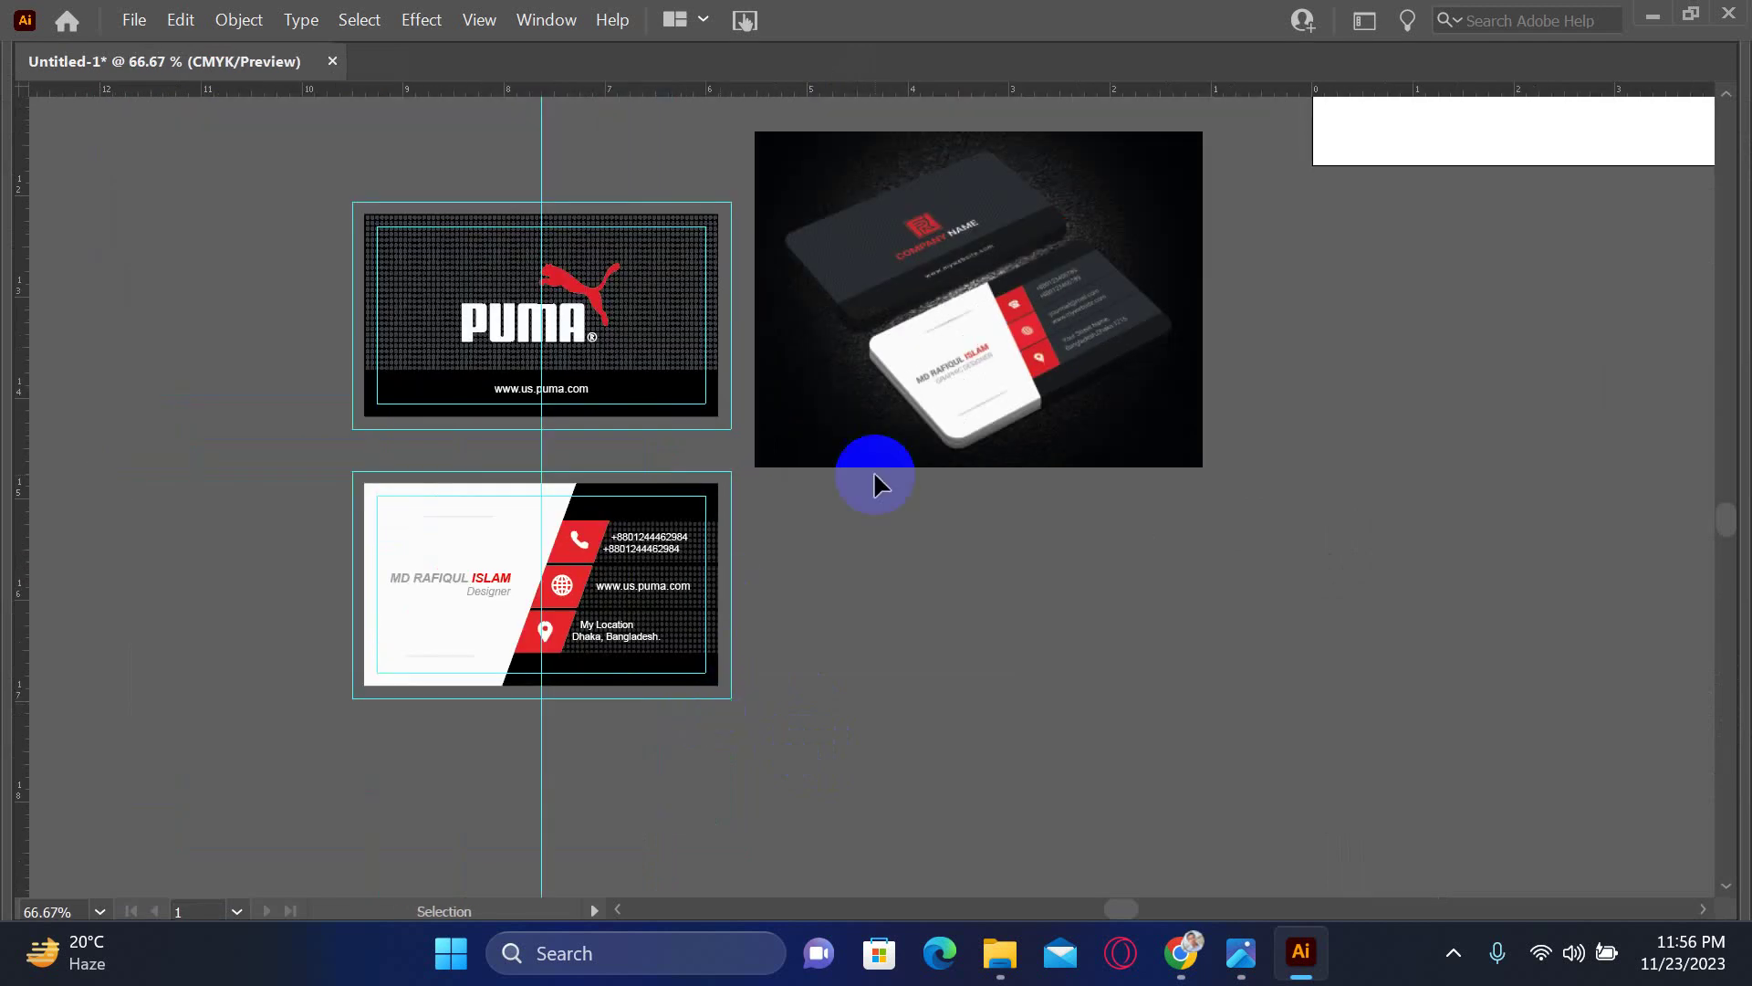
{"action": "right_click", "coordinate": [938, 659]}
{"action": "left_click", "coordinate": [1064, 429]}
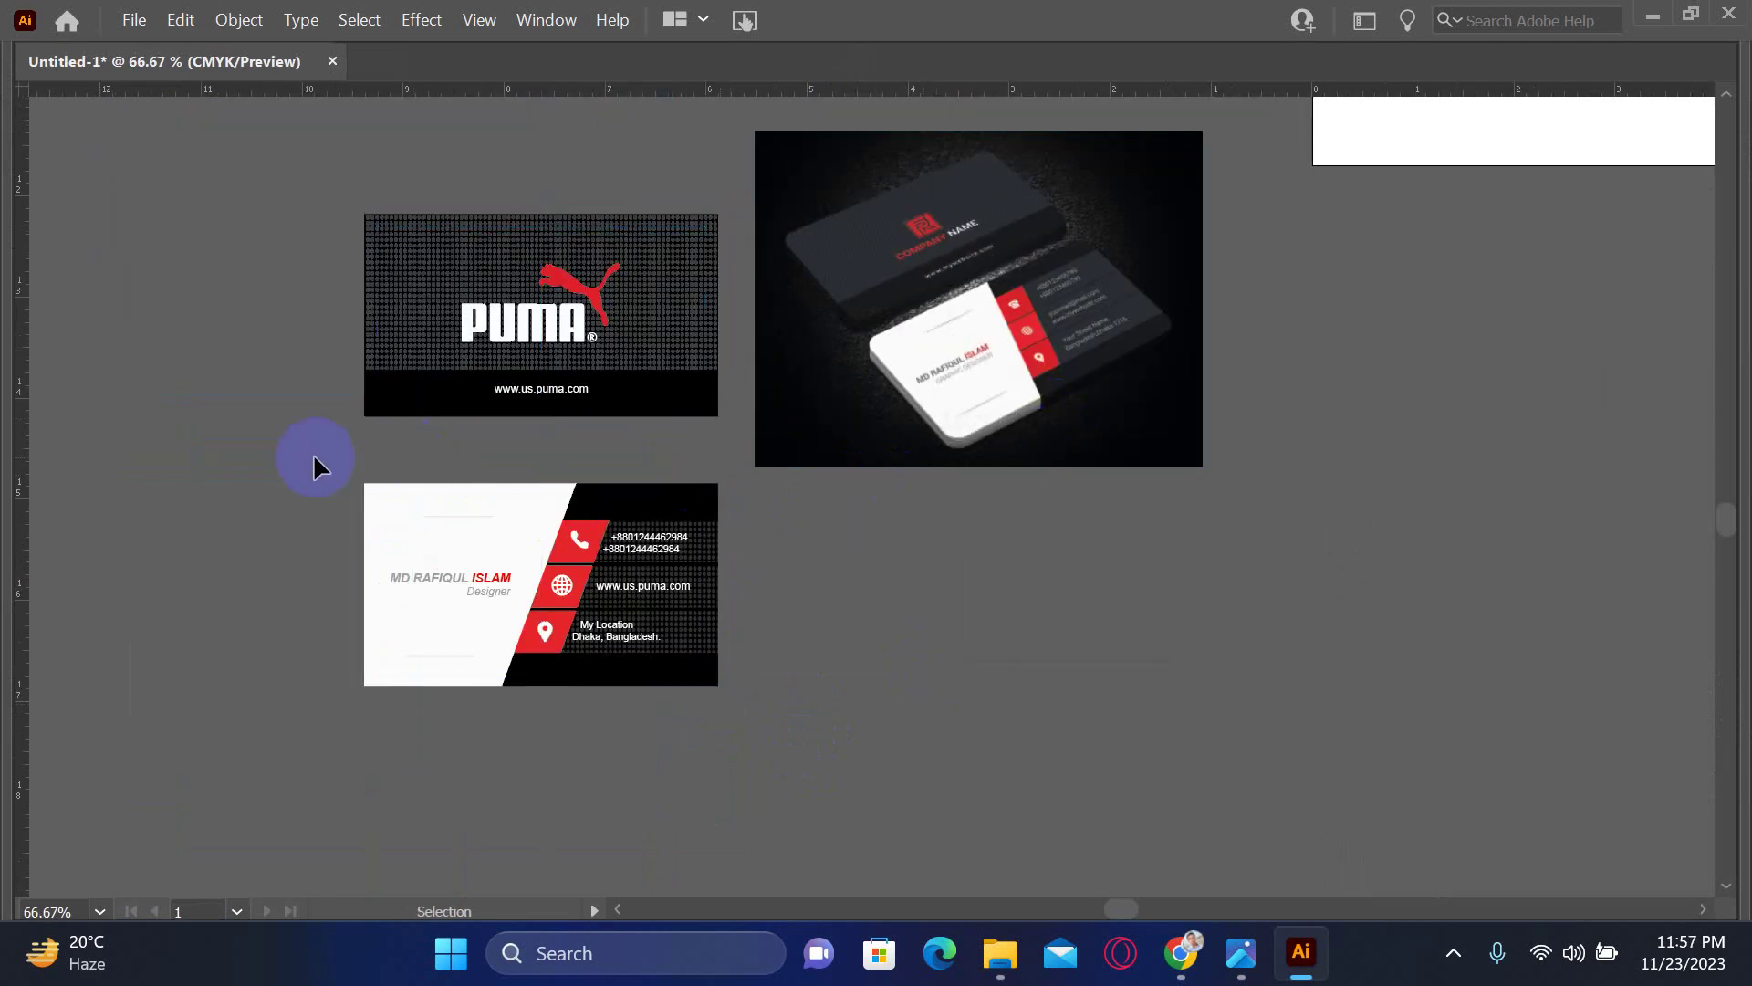
- Zoom in to 400% to inspect the card details, then zoom out and centre both cards
{"action": "key", "text": "z"}
{"action": "left_click", "coordinate": [790, 607]}
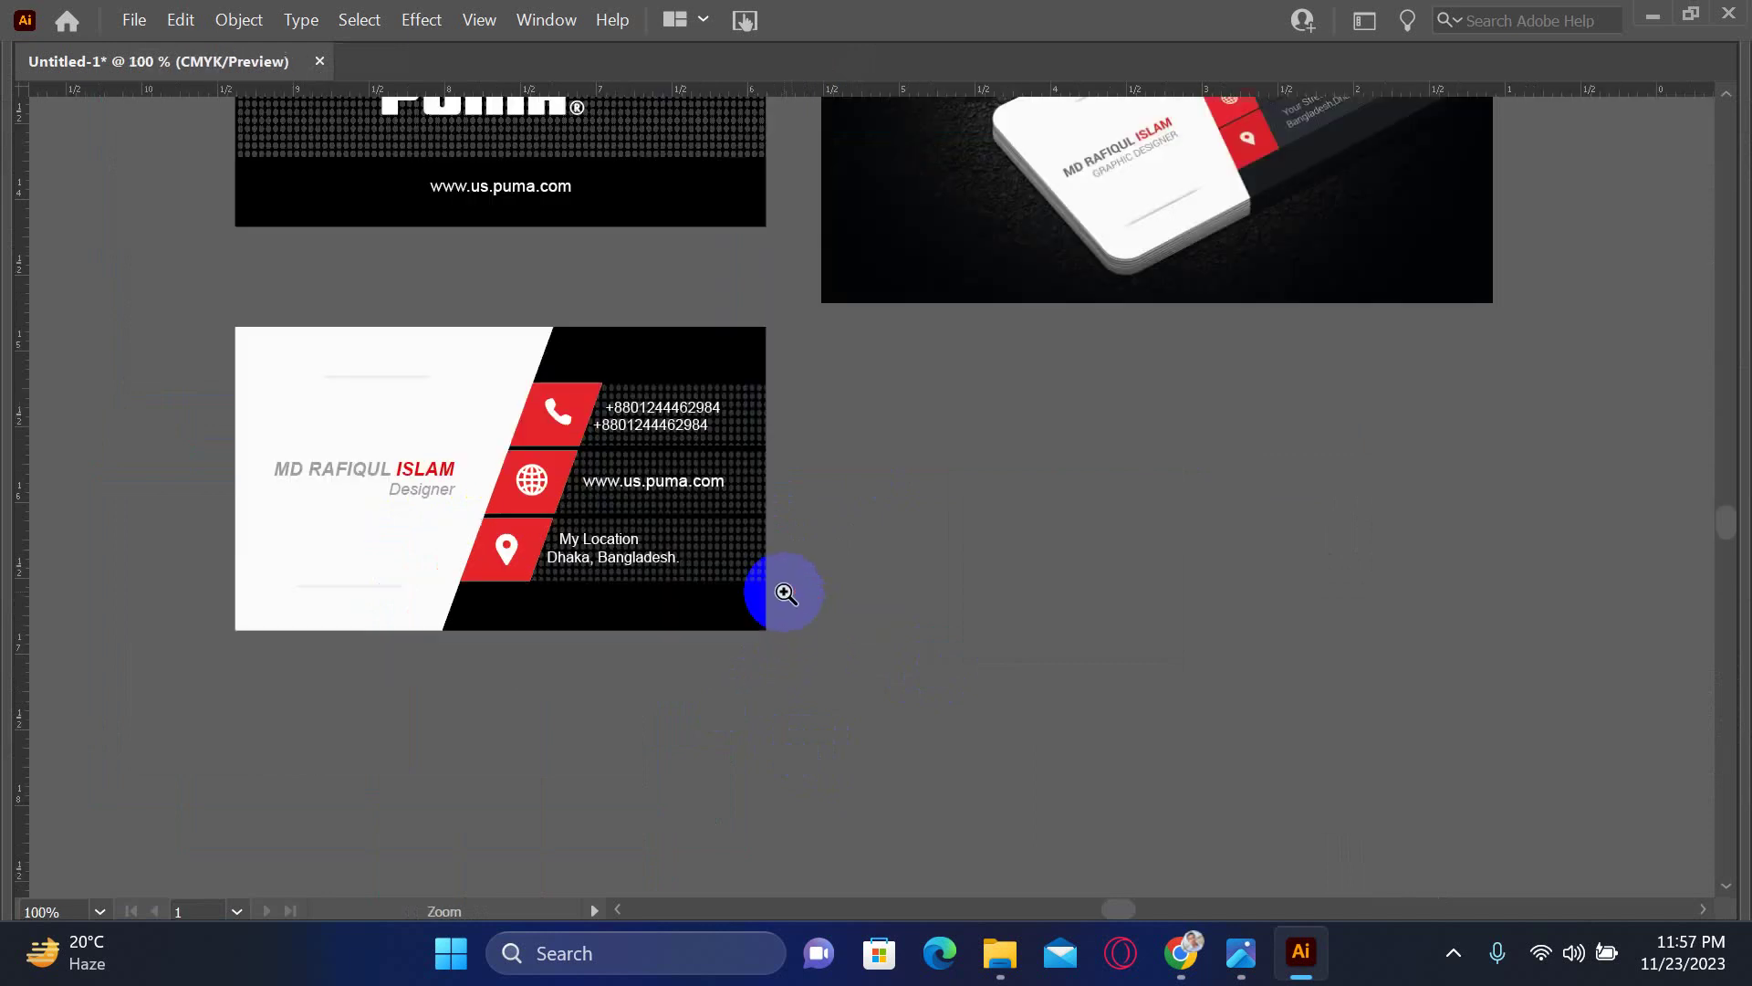
{"action": "left_click", "coordinate": [584, 558]}
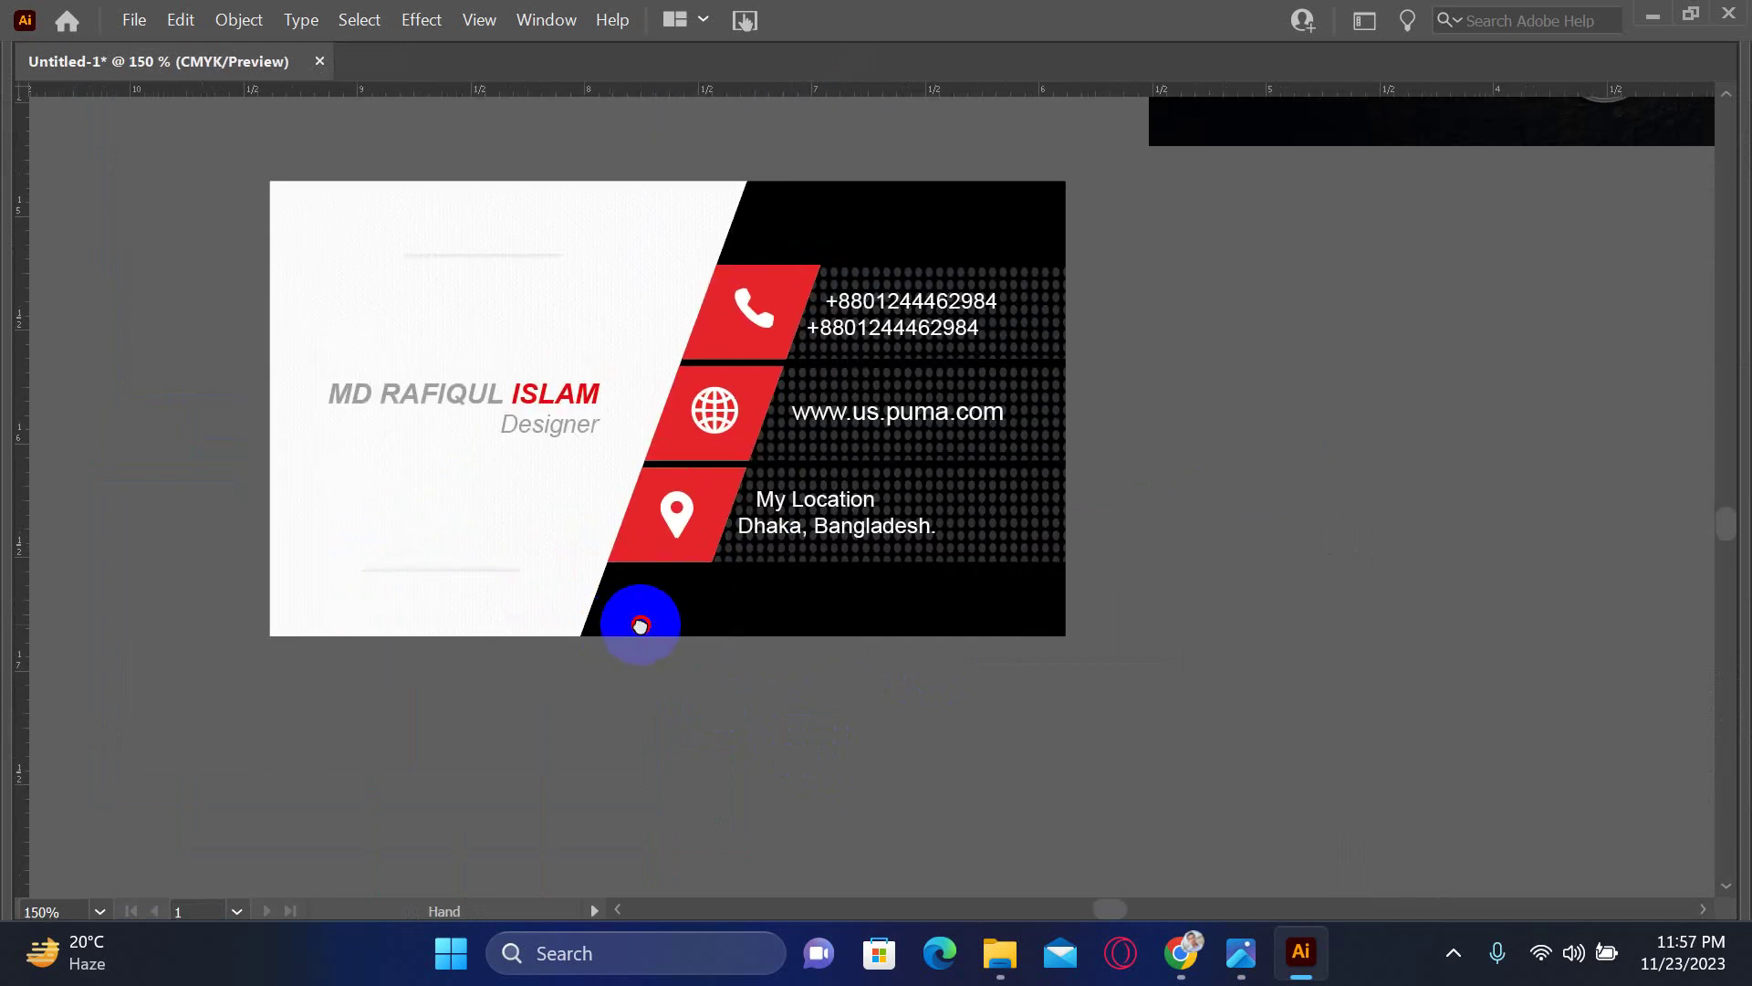
{"action": "left_click", "coordinate": [530, 579]}
{"action": "left_click", "coordinate": [742, 655]}
{"action": "left_click", "coordinate": [1017, 614]}
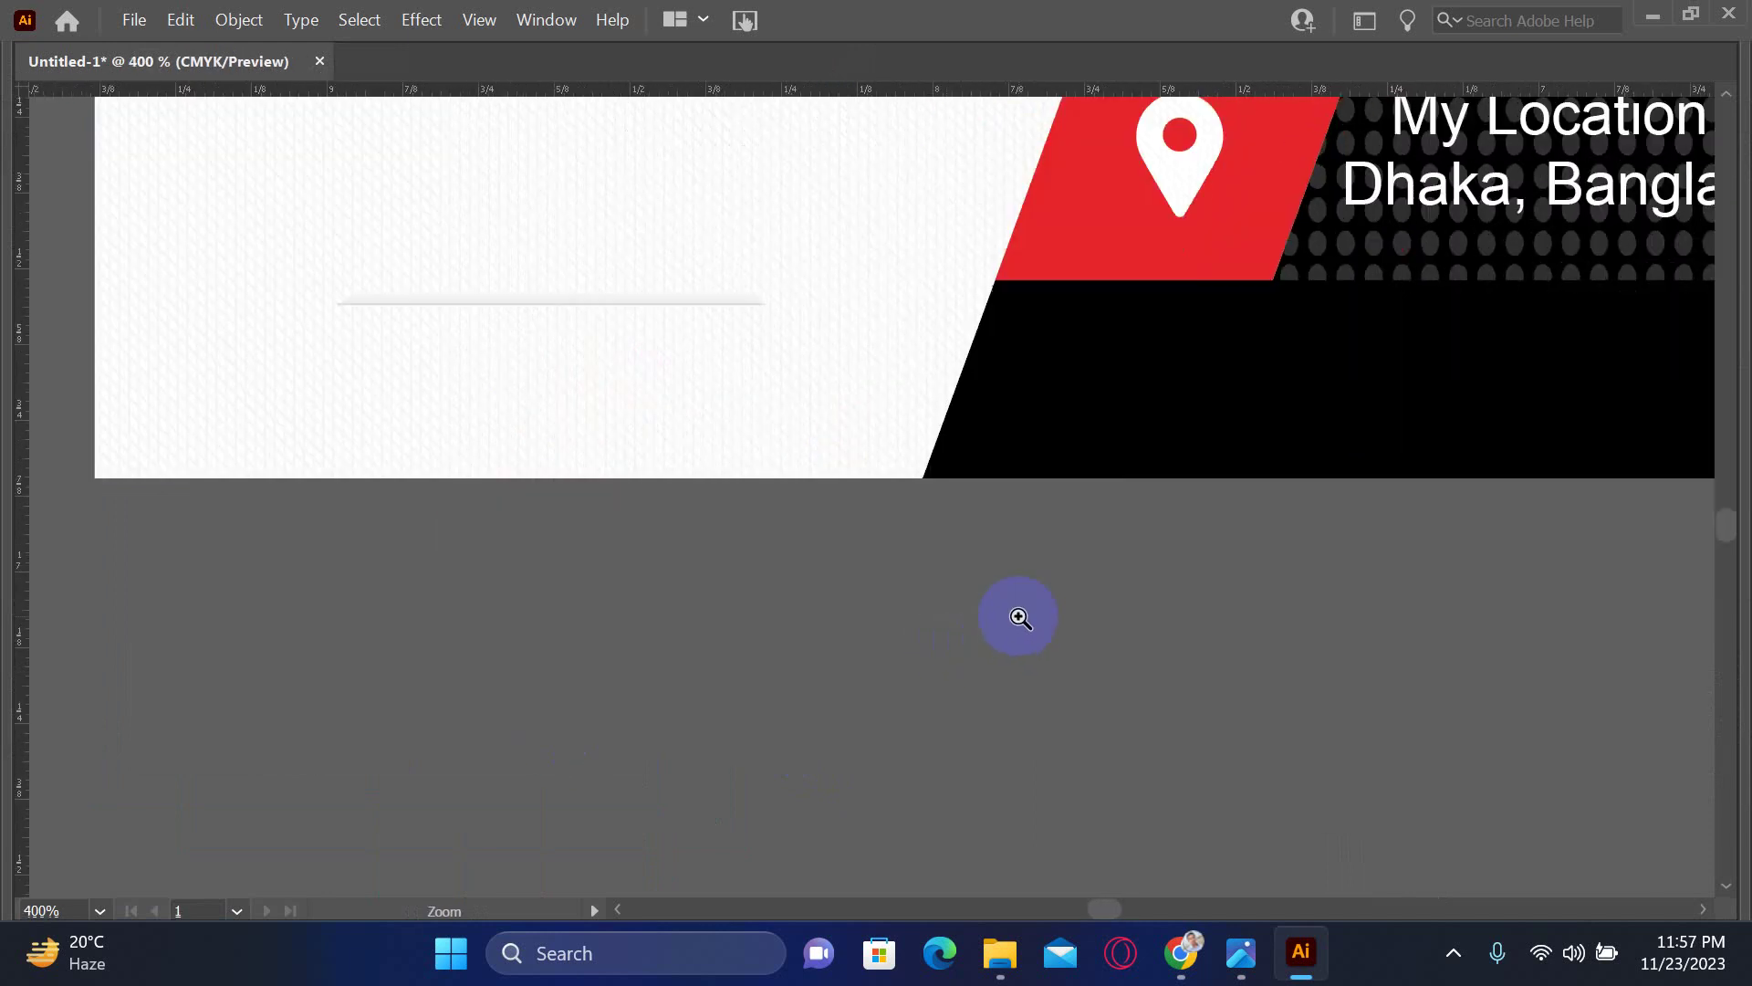
{"action": "scroll", "coordinate": [1004, 443], "scroll_direction": "up", "scroll_amount": 10}
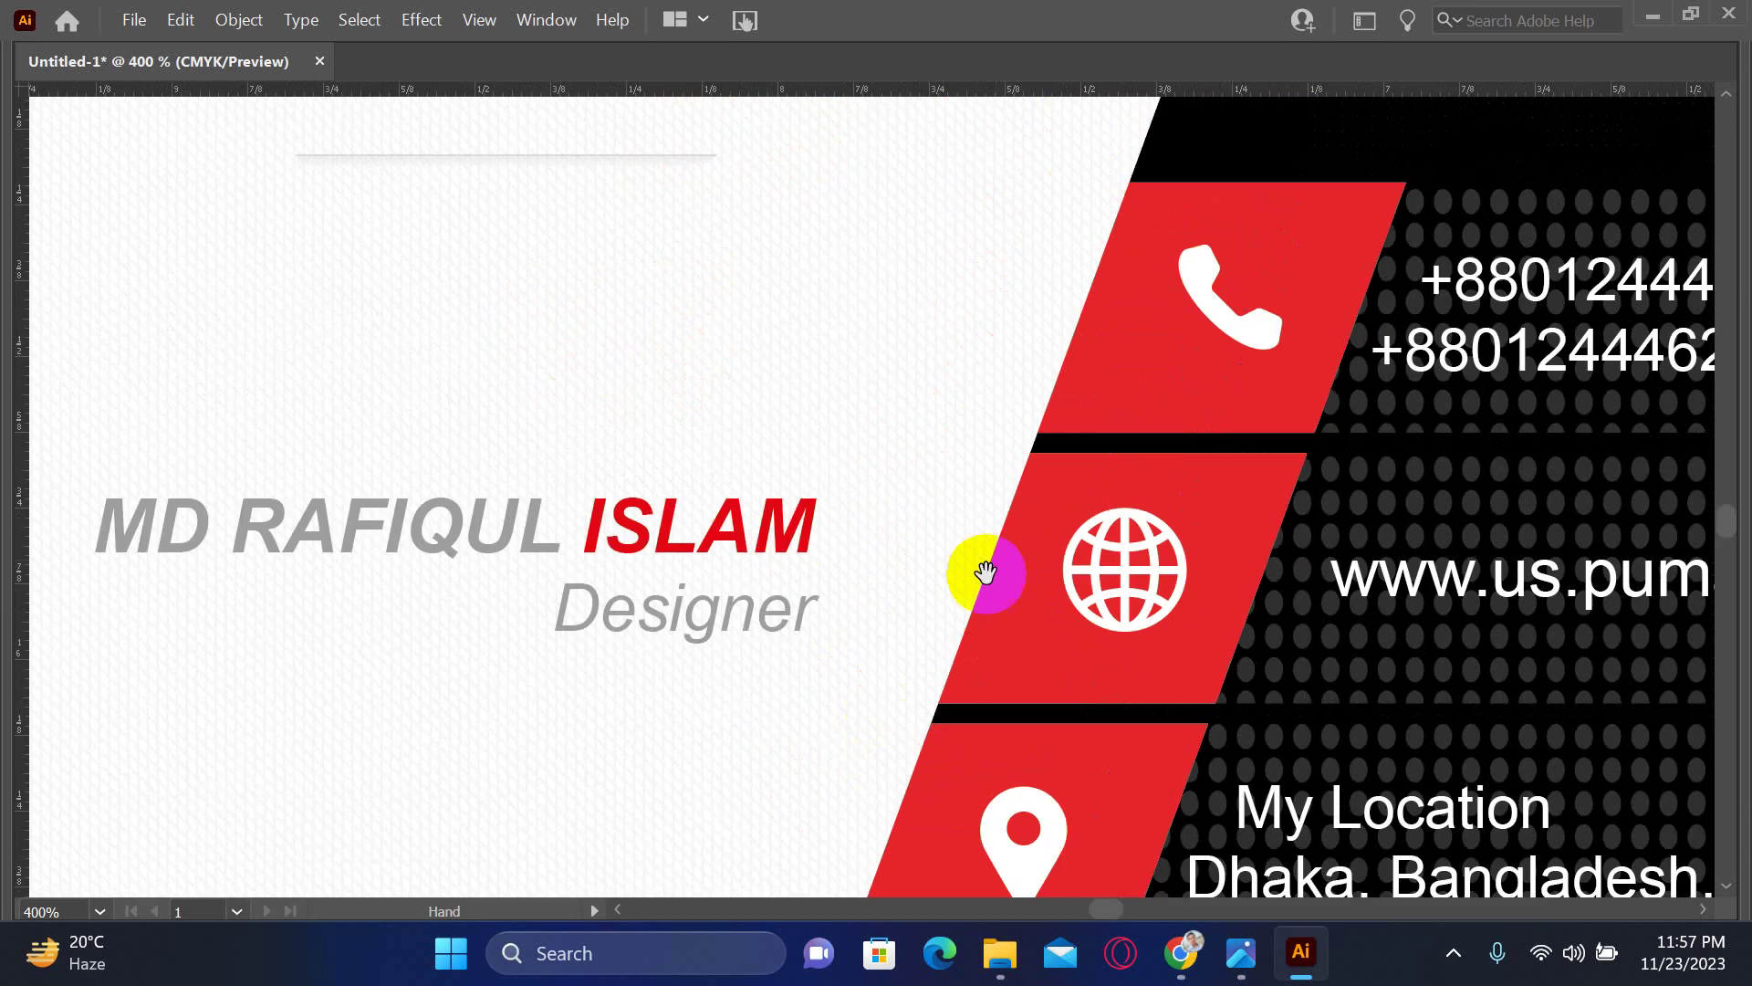
{"action": "scroll", "coordinate": [916, 602], "scroll_direction": "up", "scroll_amount": 15}
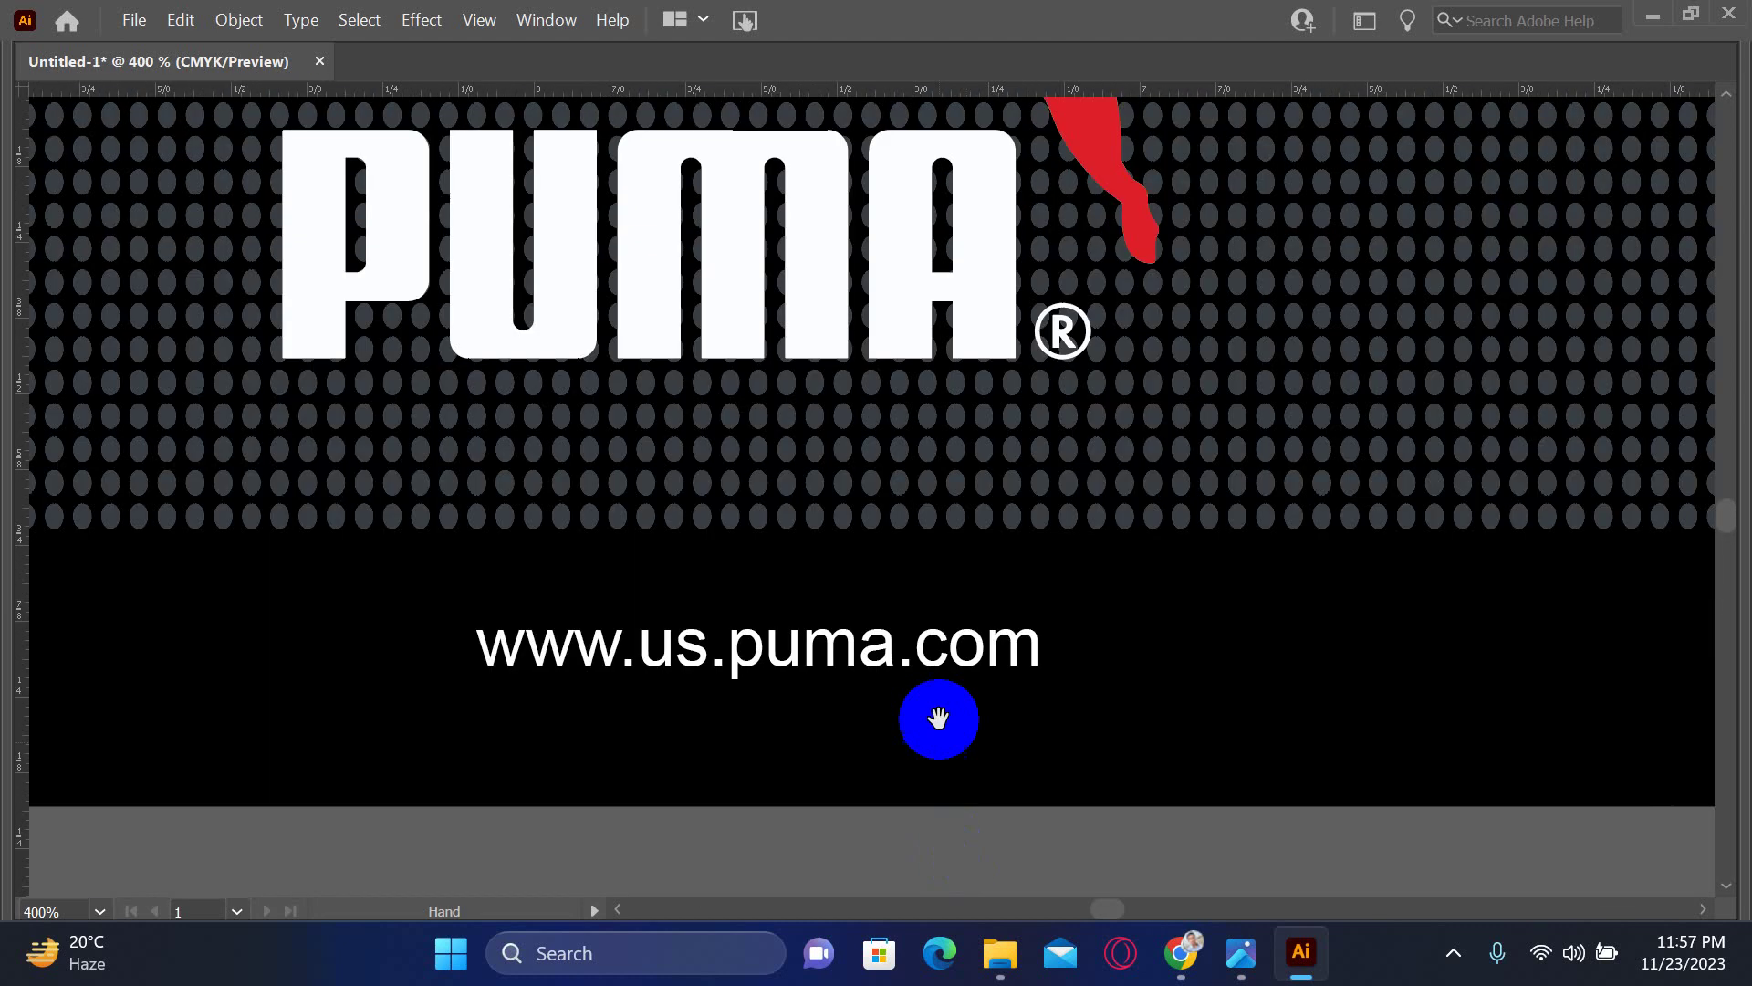
{"action": "scroll", "coordinate": [1031, 680], "scroll_direction": "up", "scroll_amount": 4}
{"action": "scroll", "coordinate": [1048, 692], "scroll_direction": "down", "scroll_amount": 2}
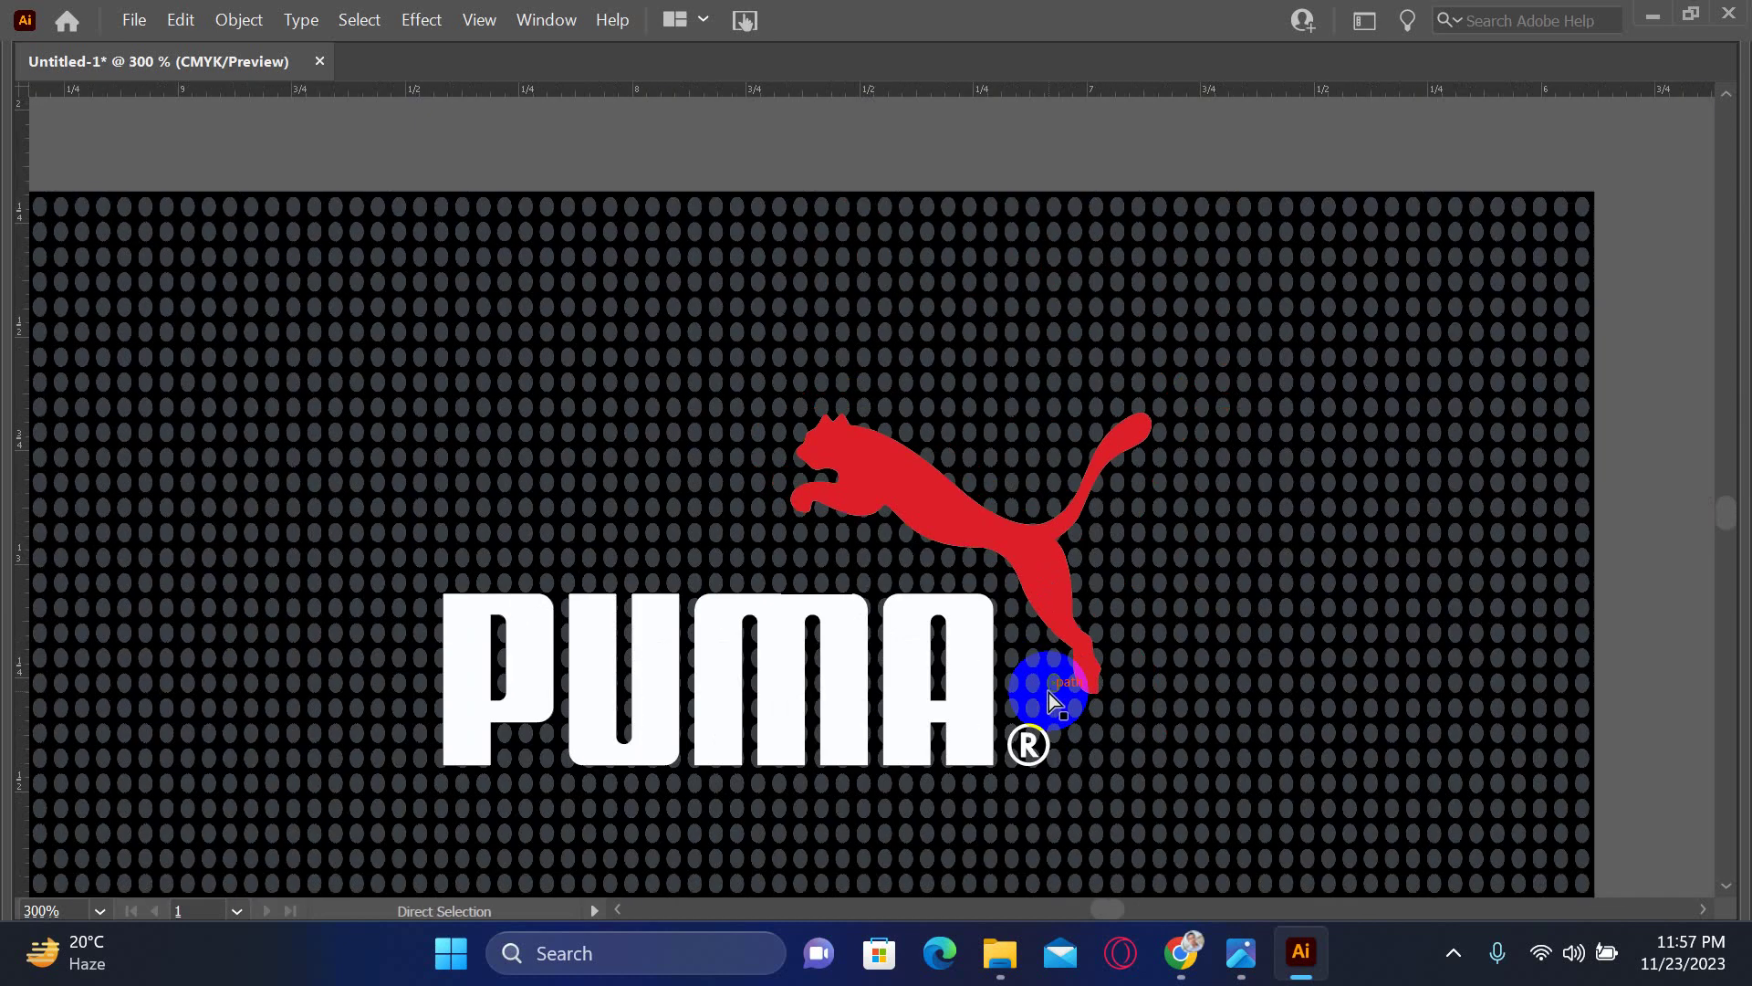
{"action": "key", "text": "a"}
{"action": "scroll", "coordinate": [1049, 693], "scroll_direction": "down", "scroll_amount": 4}
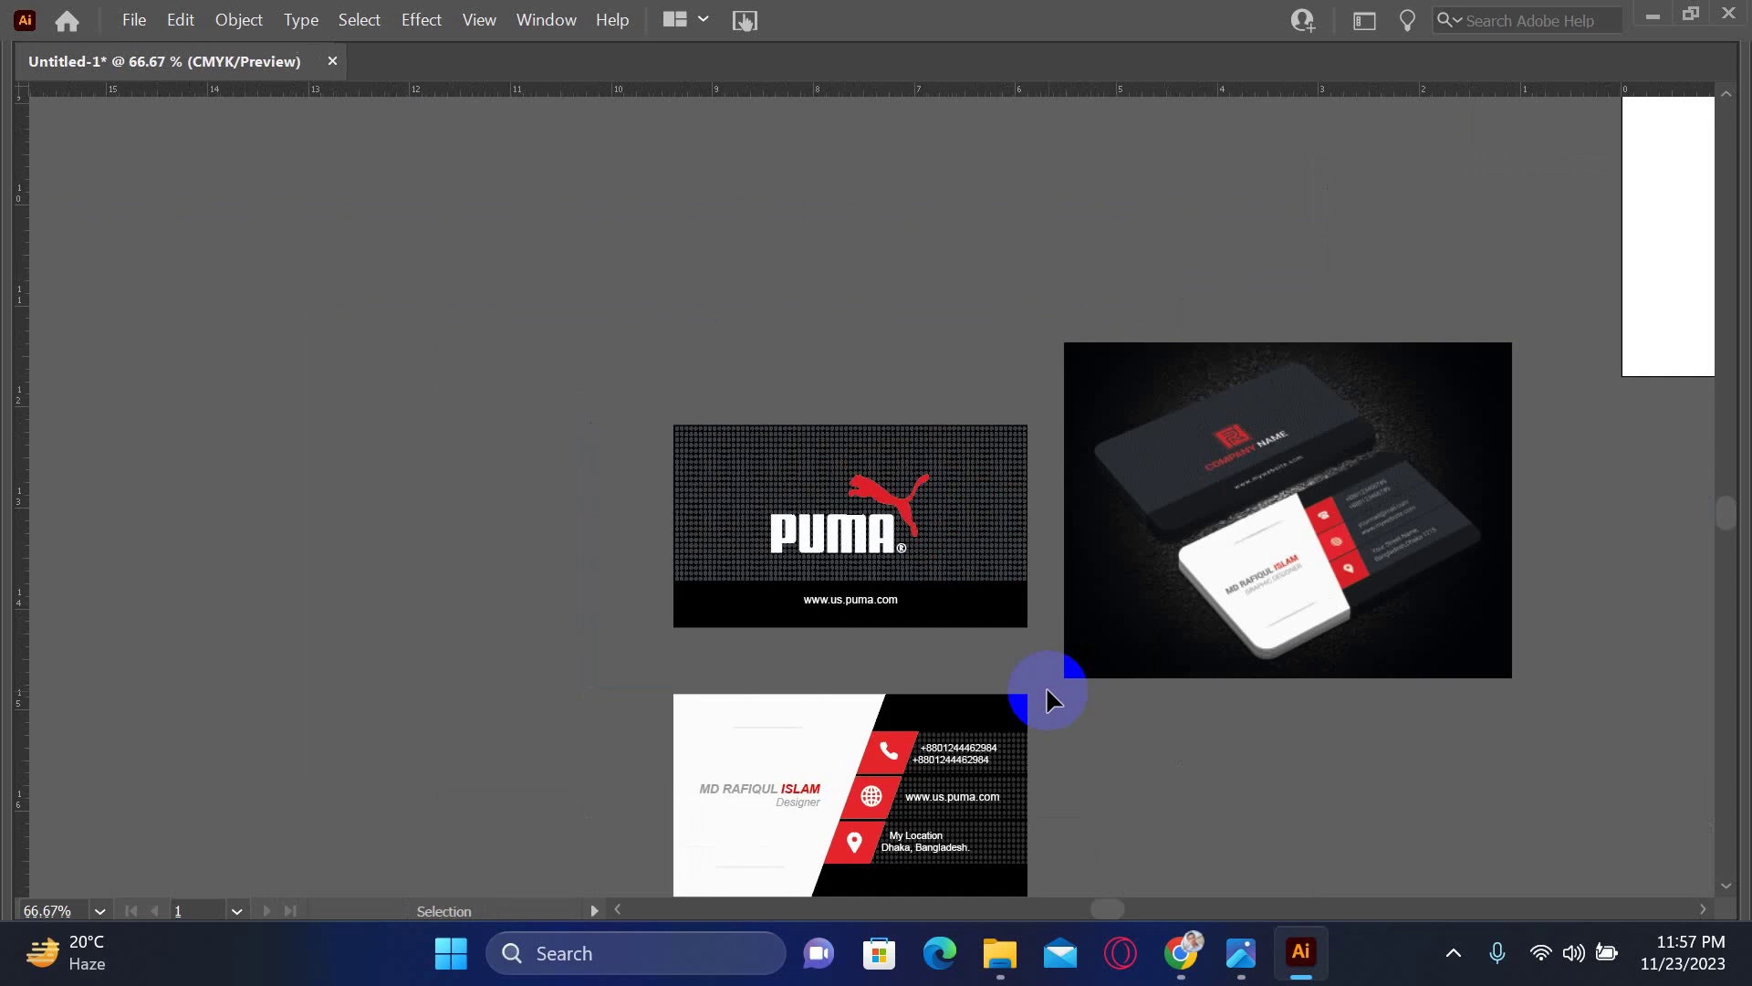
{"action": "left_click_drag", "start_coordinate": [1000, 665], "coordinate": [910, 552]}
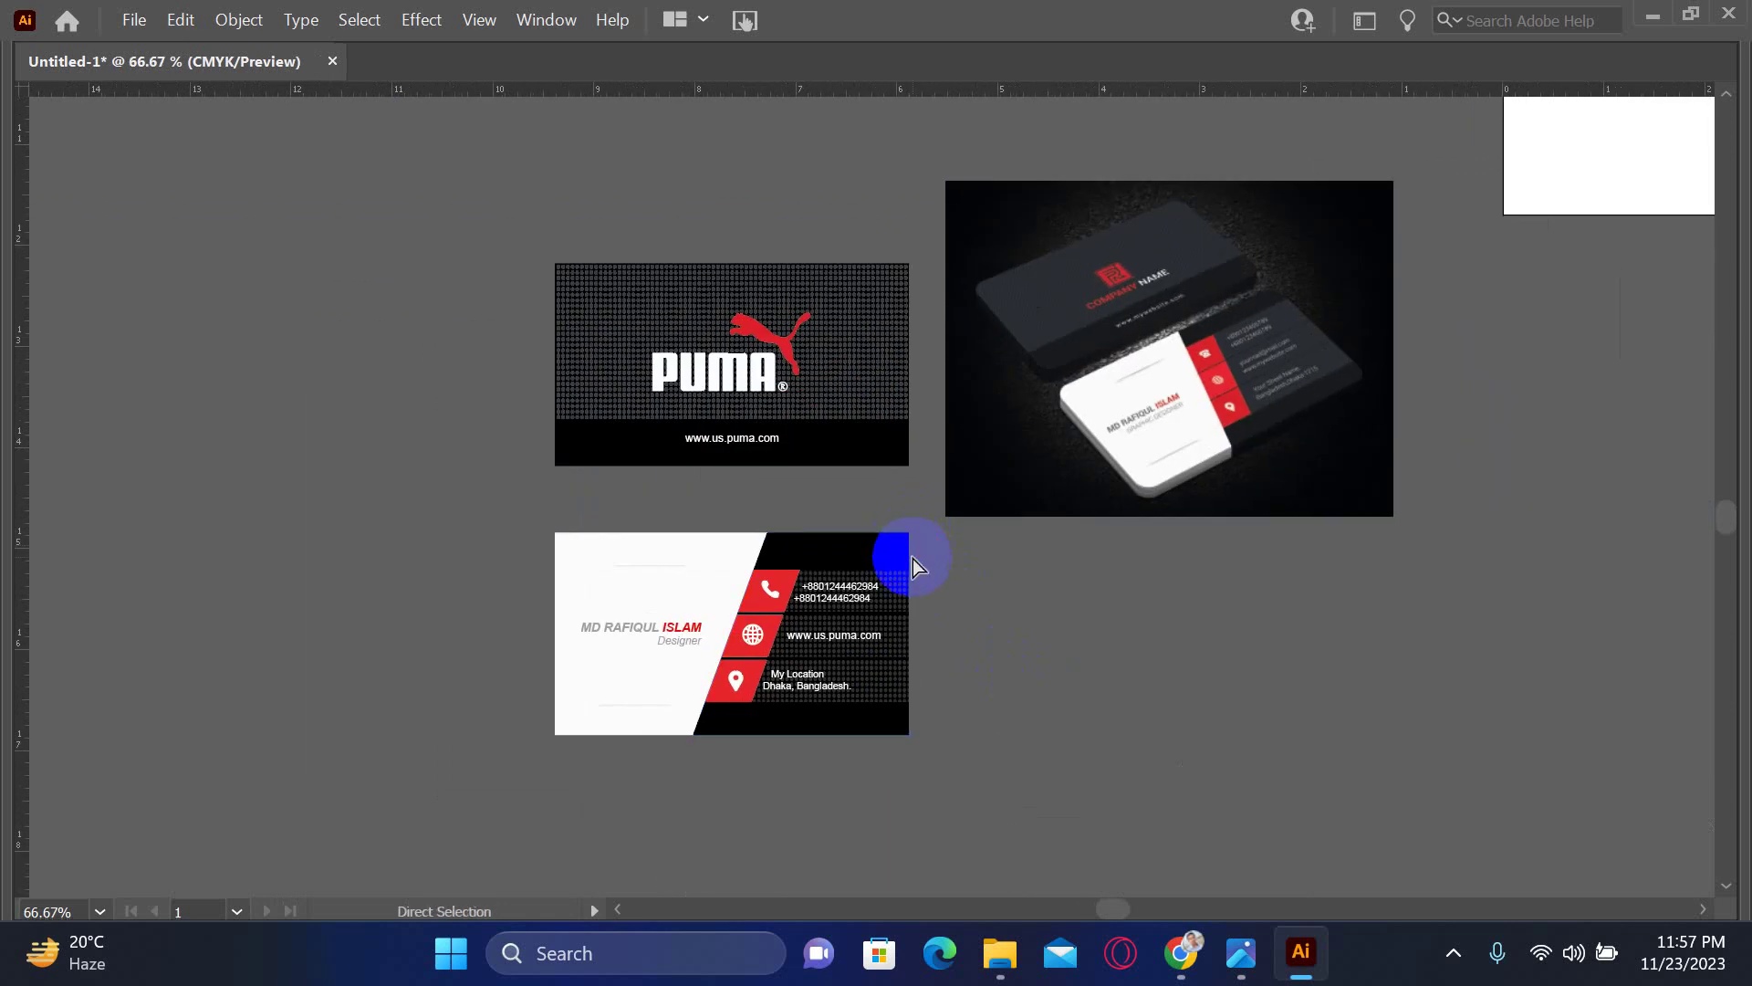
{"action": "key", "text": "ctrl+s"}
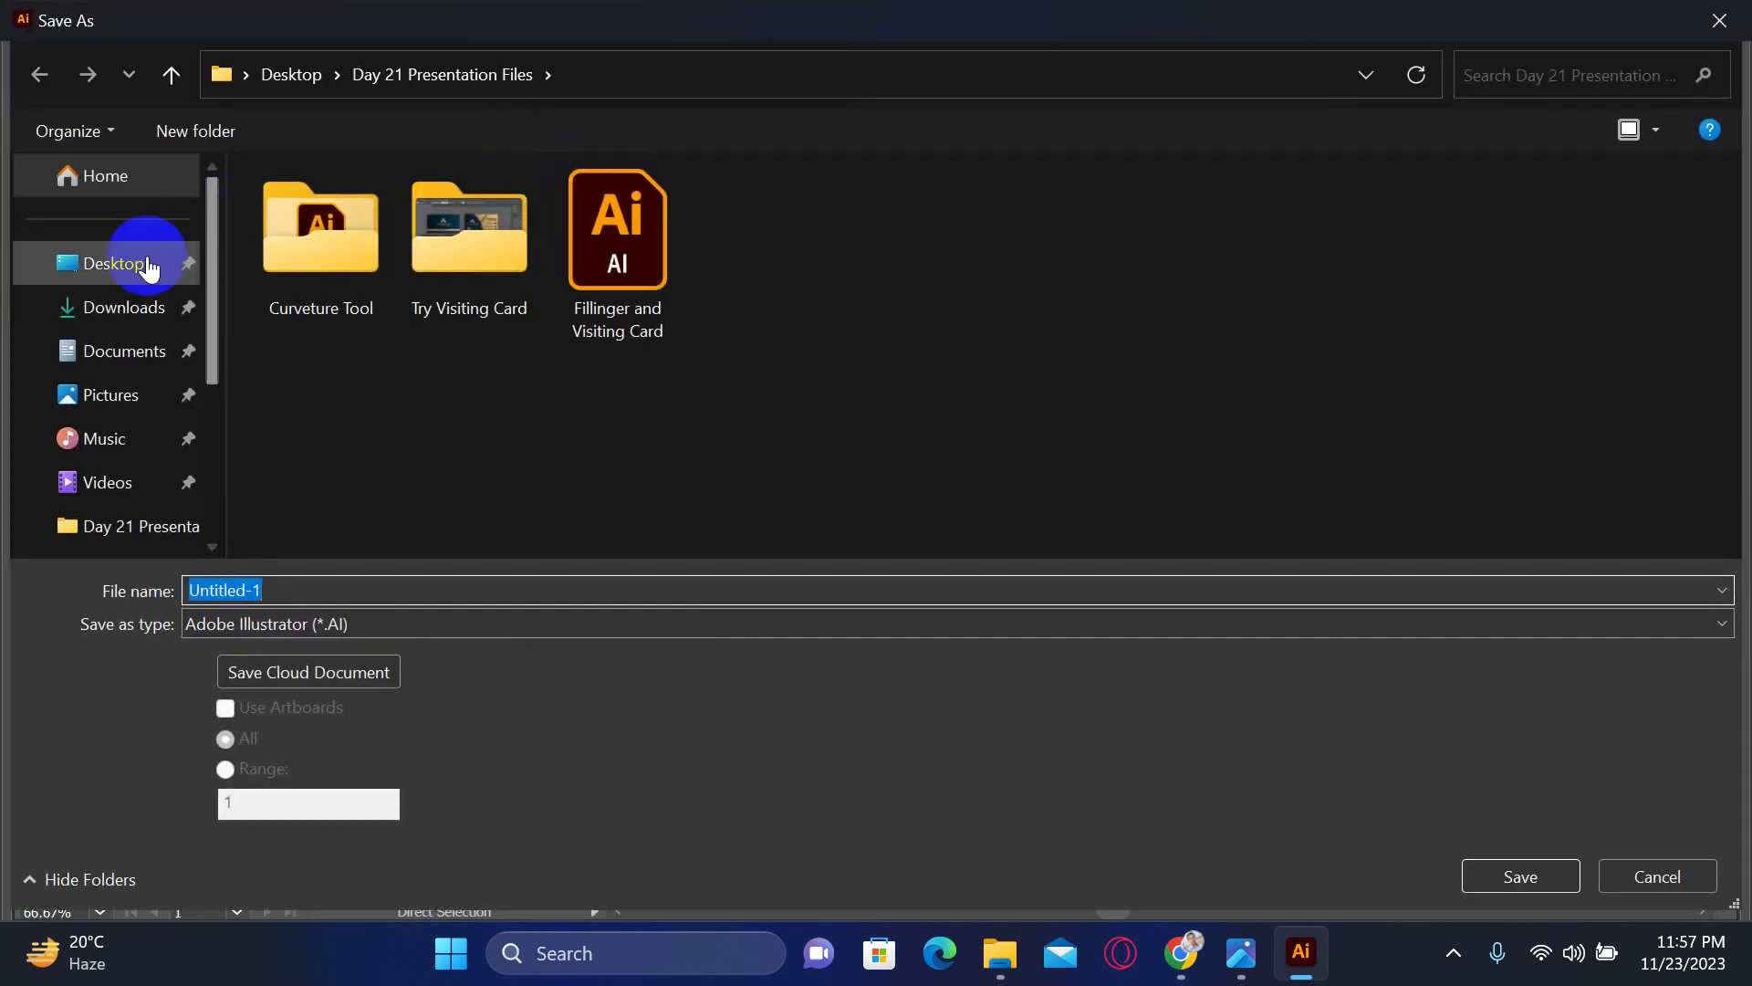
- Save the document to the Desktop as 'Business Card - 01'
{"action": "left_click", "coordinate": [149, 267]}
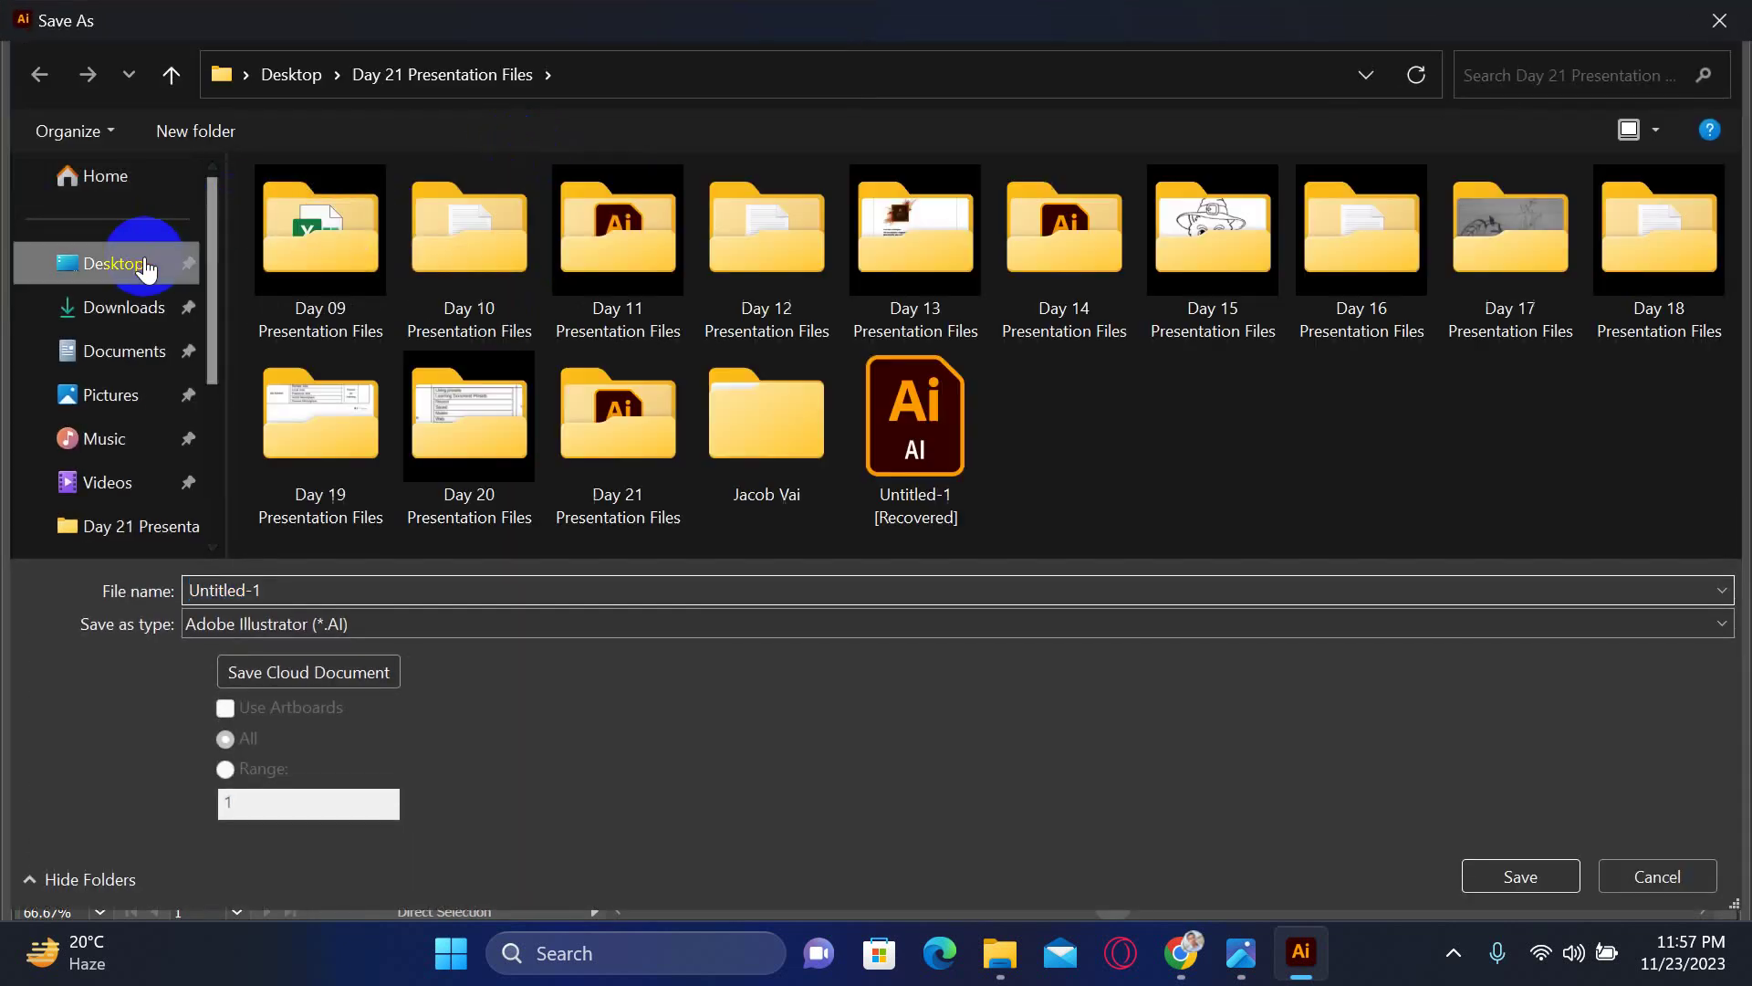
{"action": "left_click", "coordinate": [677, 591]}
{"action": "type", "text": "V Ca"}
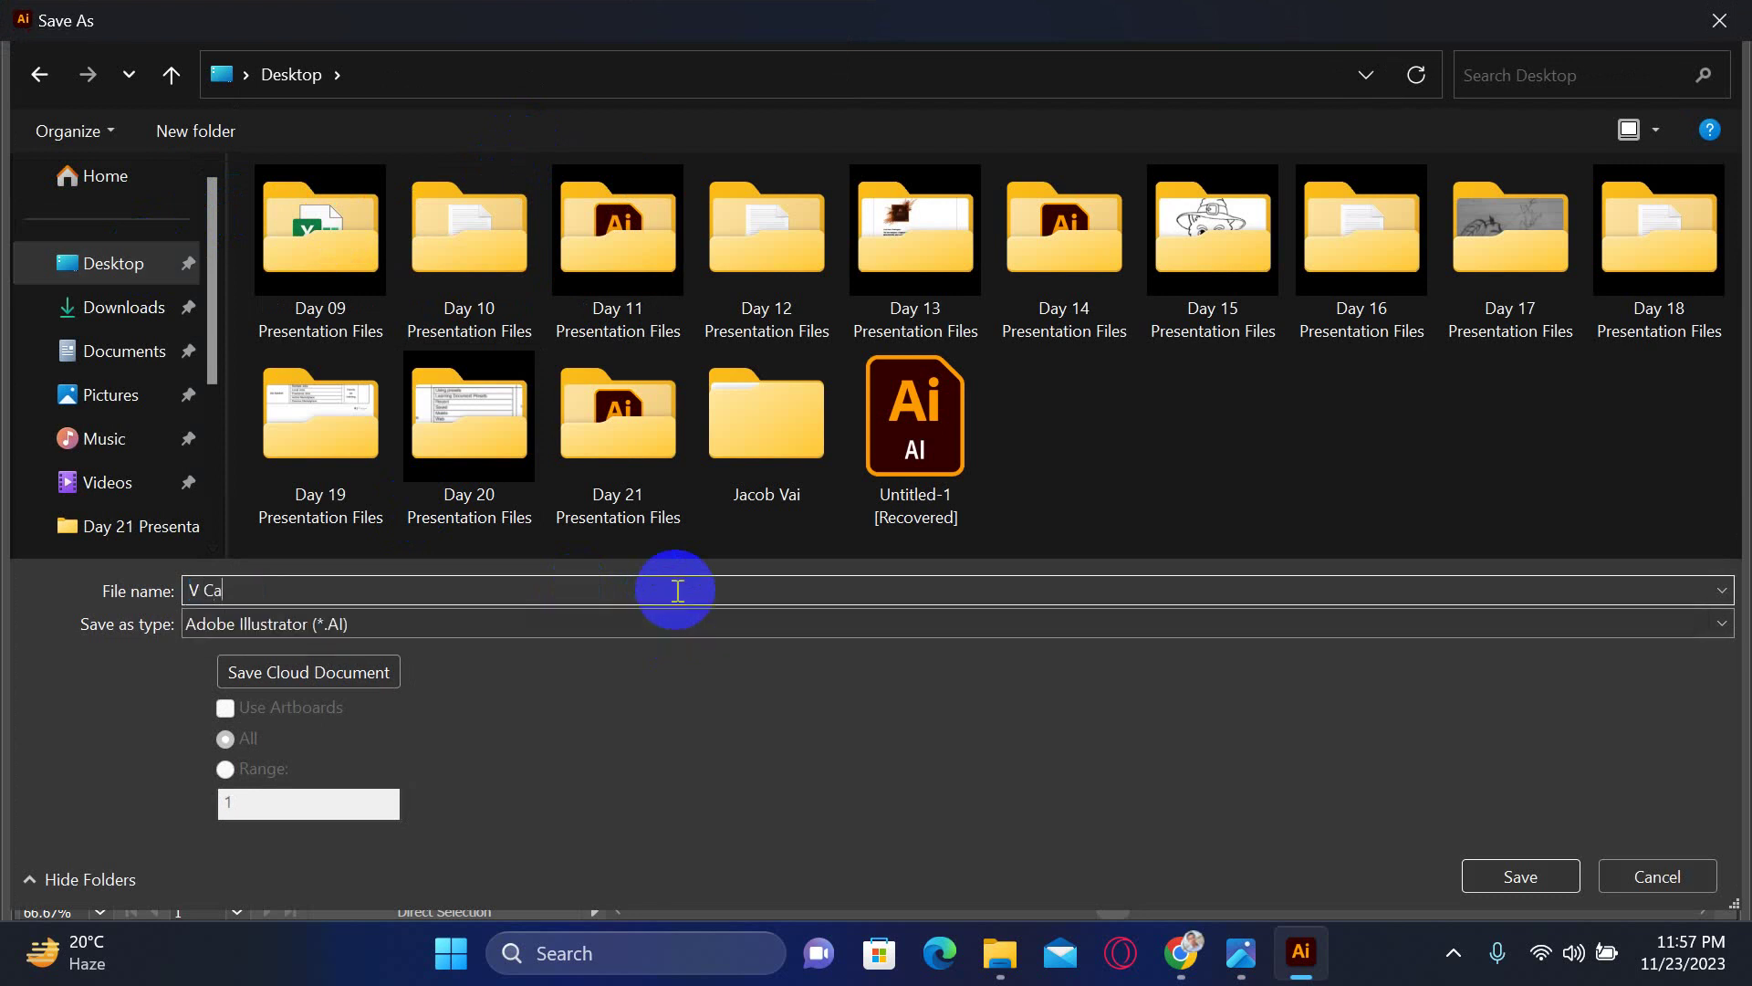
{"action": "key", "text": "BackSpace"}
{"action": "key", "text": "BackSpace"}
{"action": "type", "text": "01"}
{"action": "key", "text": "Return"}
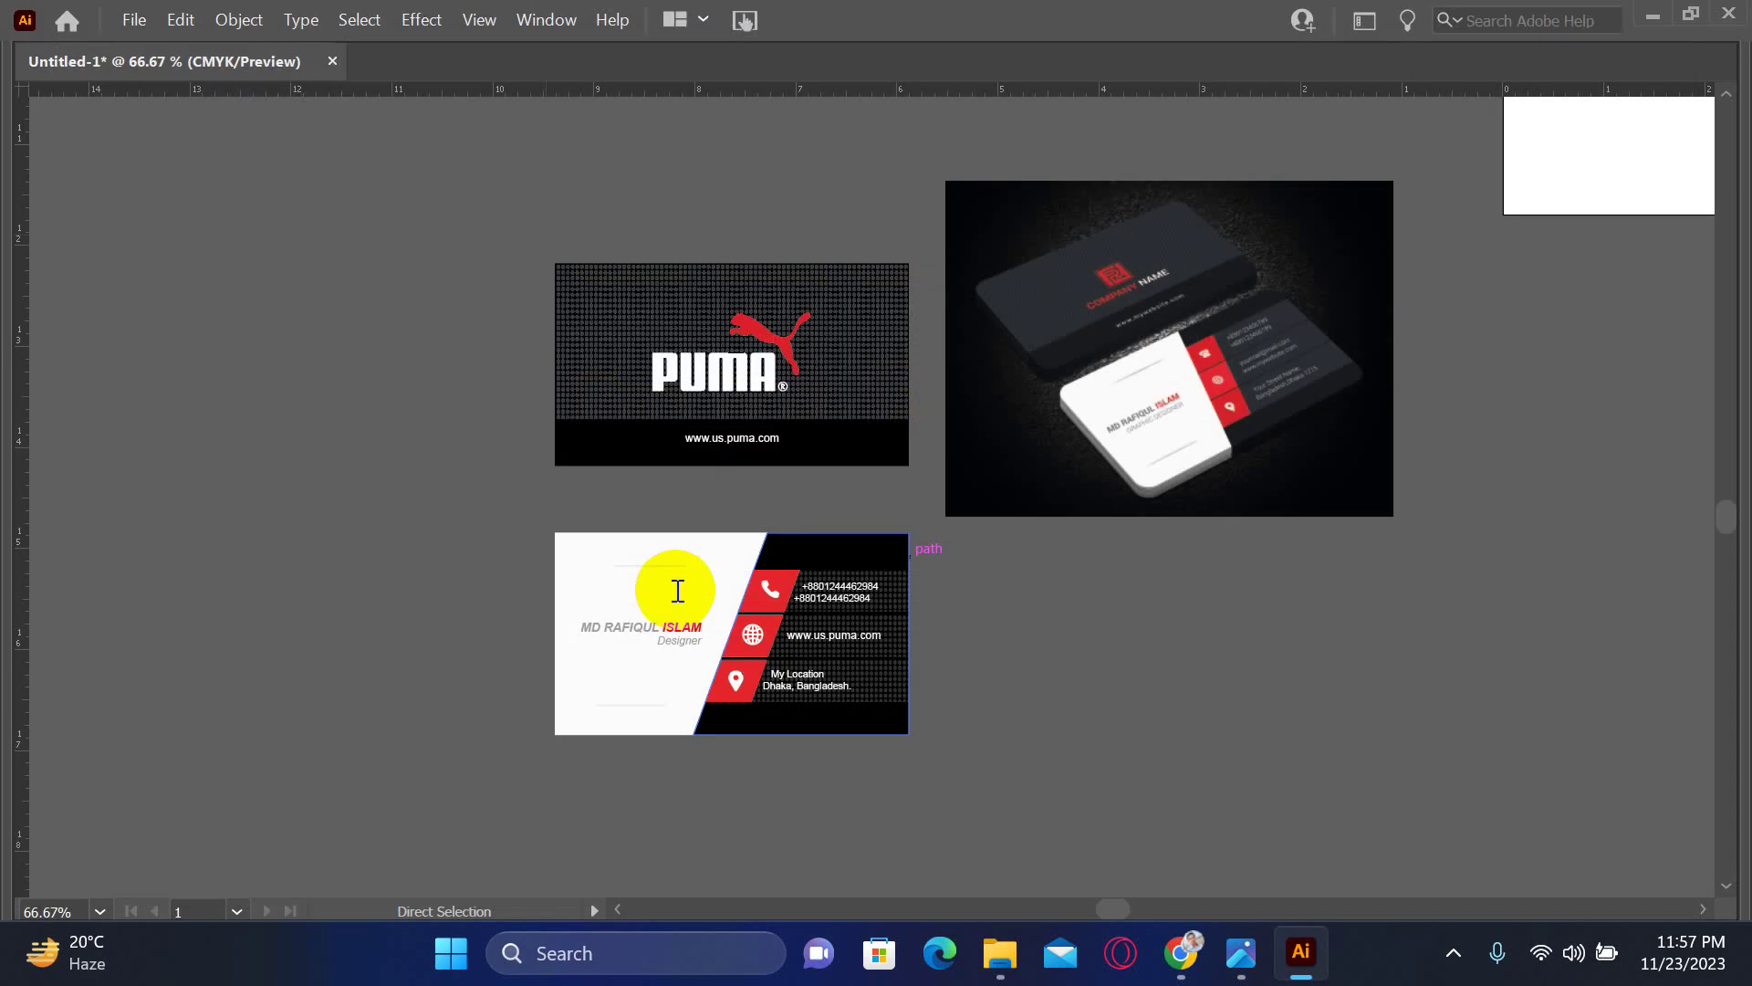
- Accept the default Illustrator Options to finish saving, then close the document
{"action": "key", "text": "Return"}
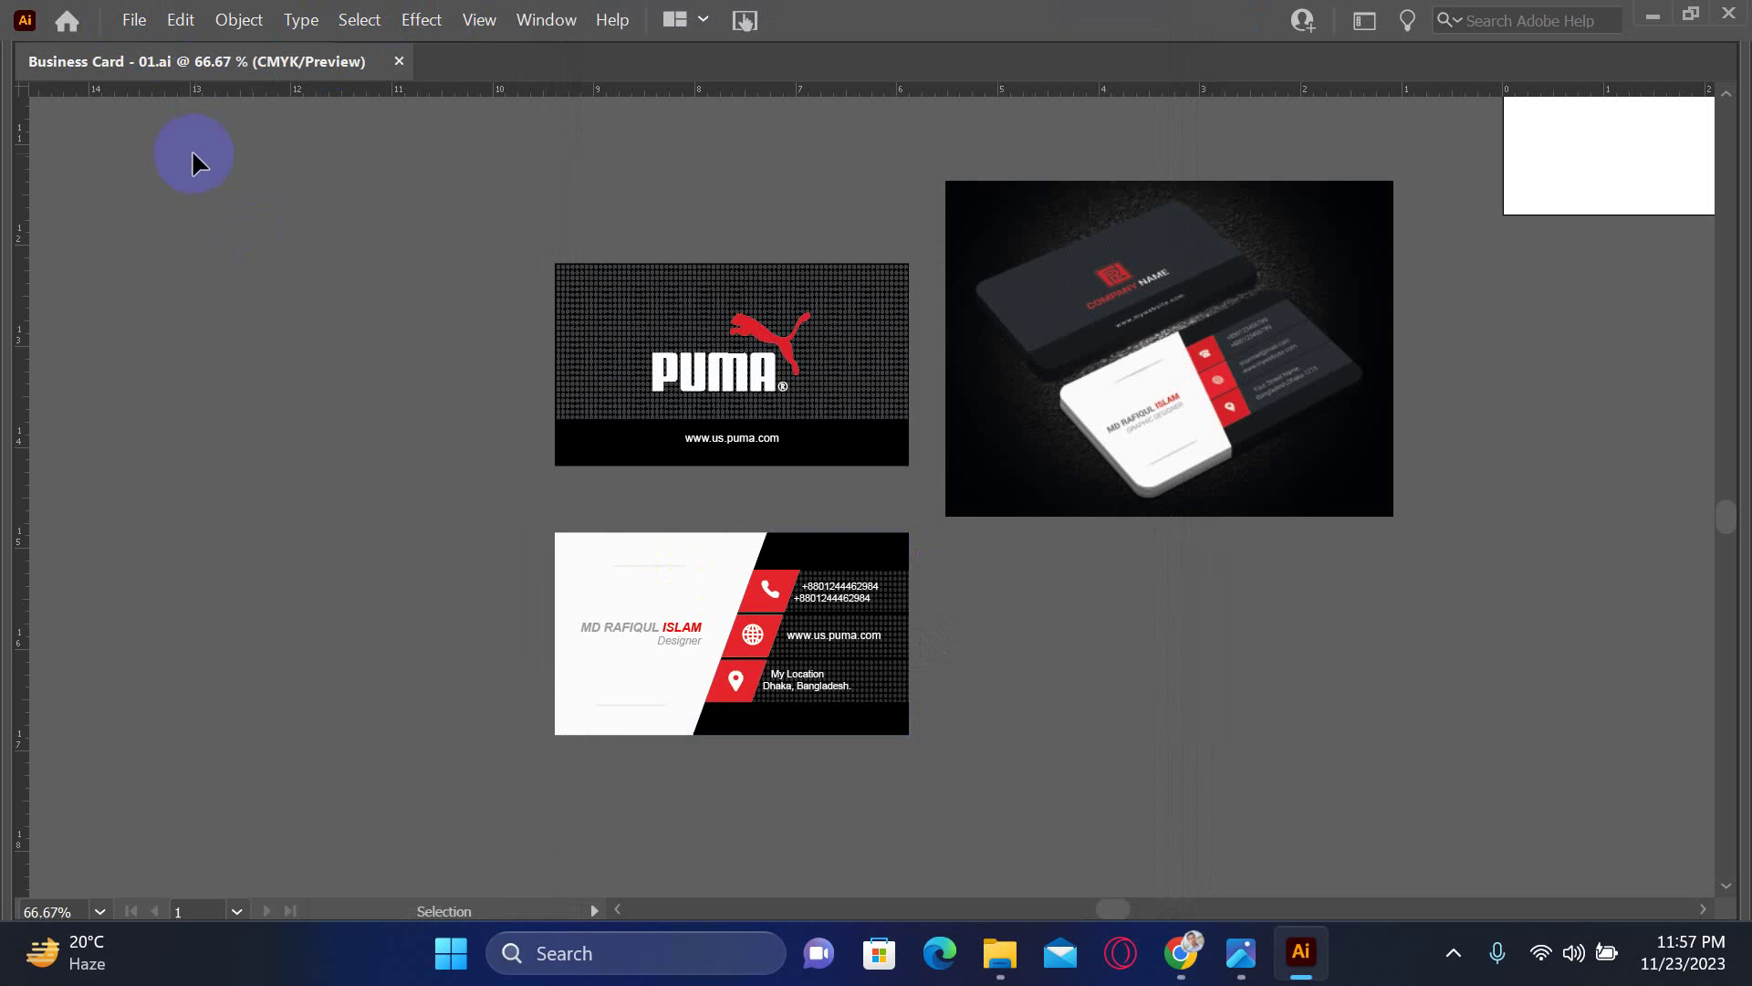
{"action": "left_click", "coordinate": [237, 174]}
{"action": "key", "text": "a"}
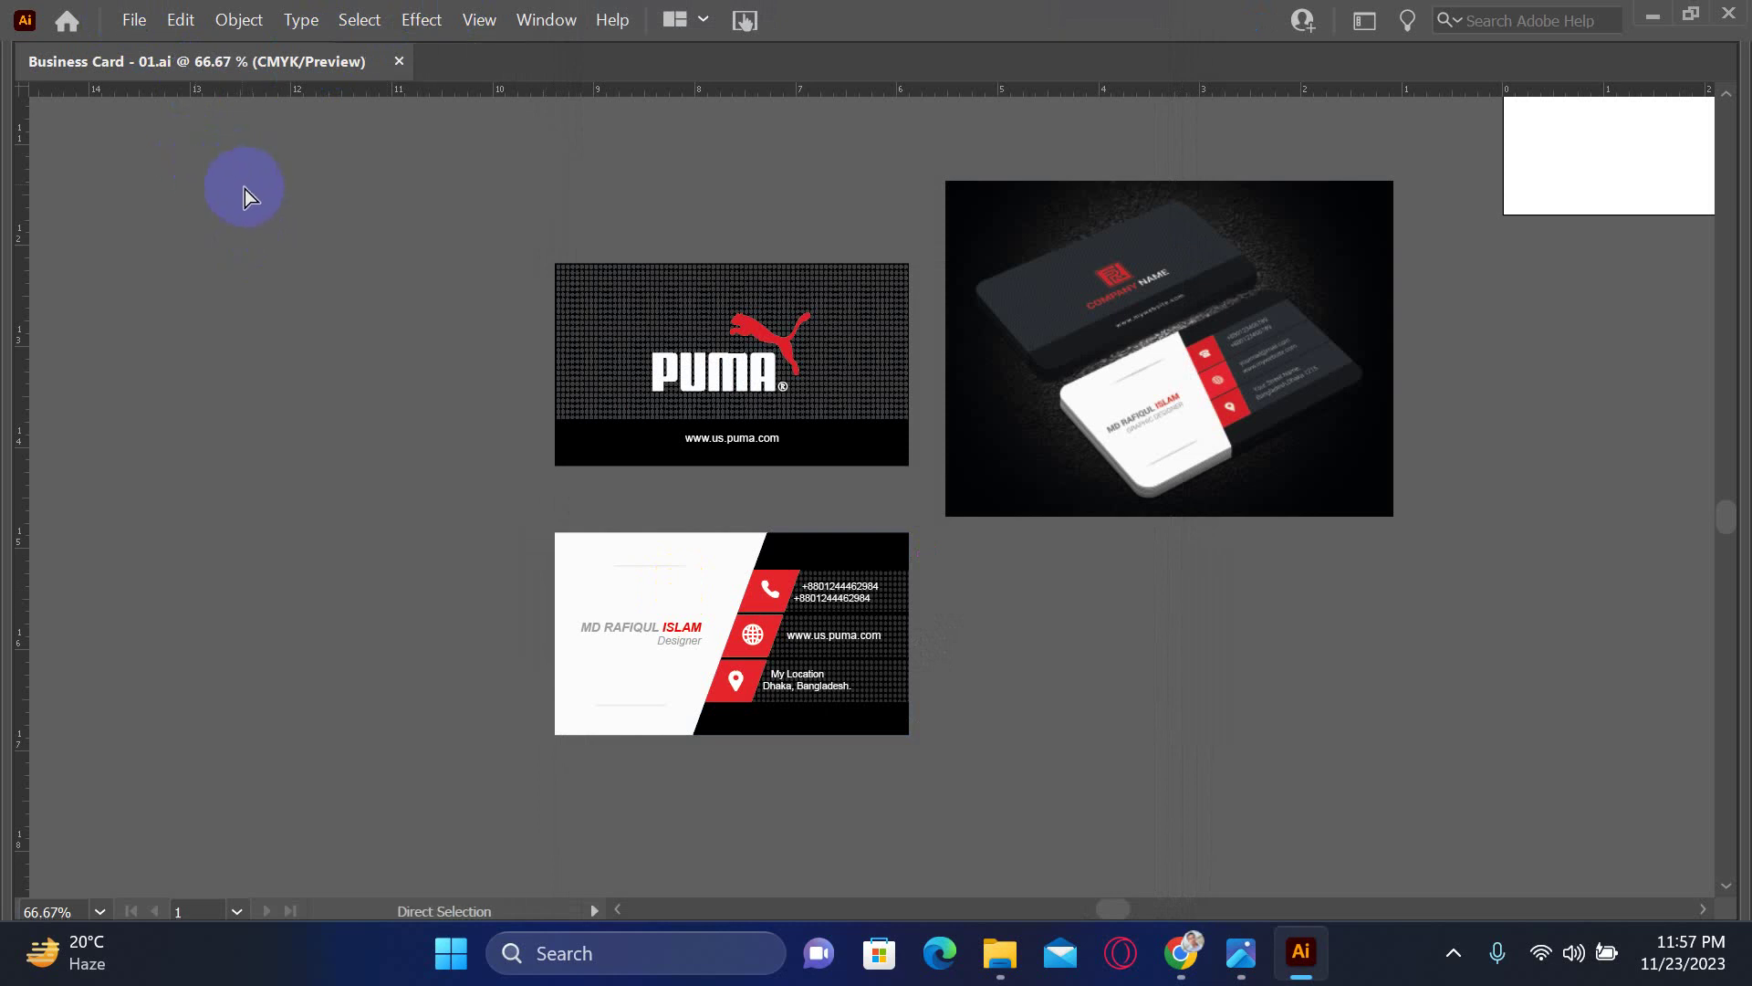
{"action": "key", "text": "ctrl+w"}
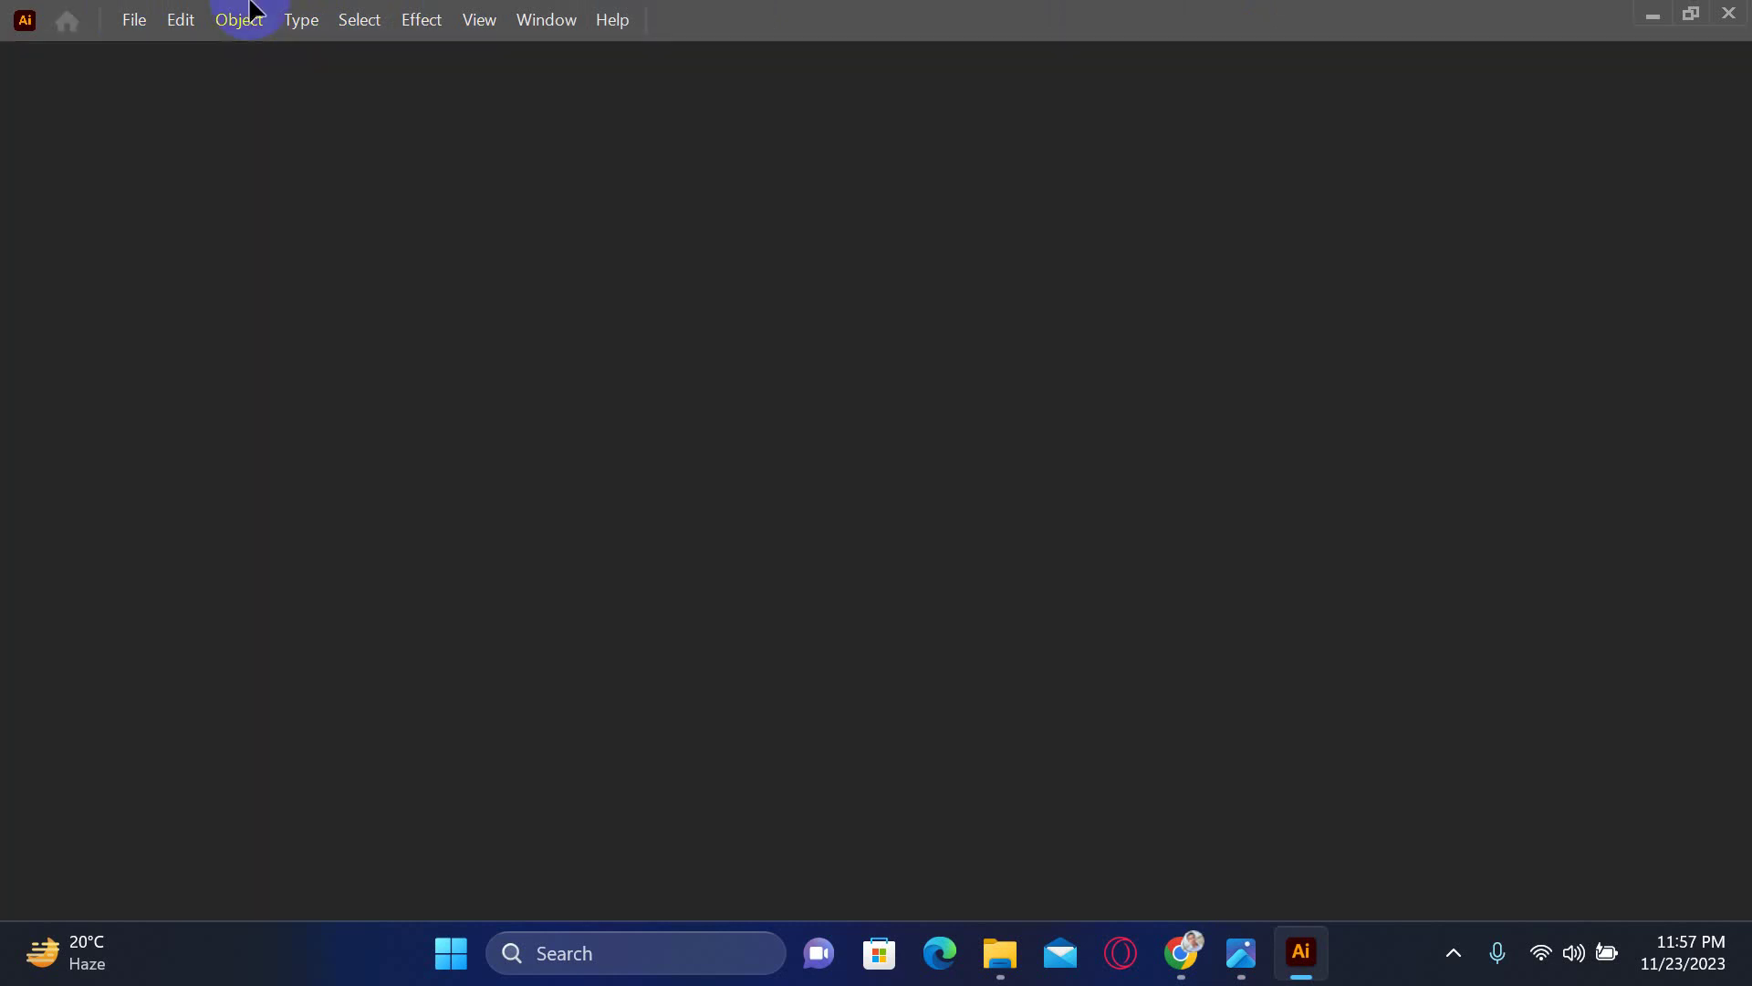